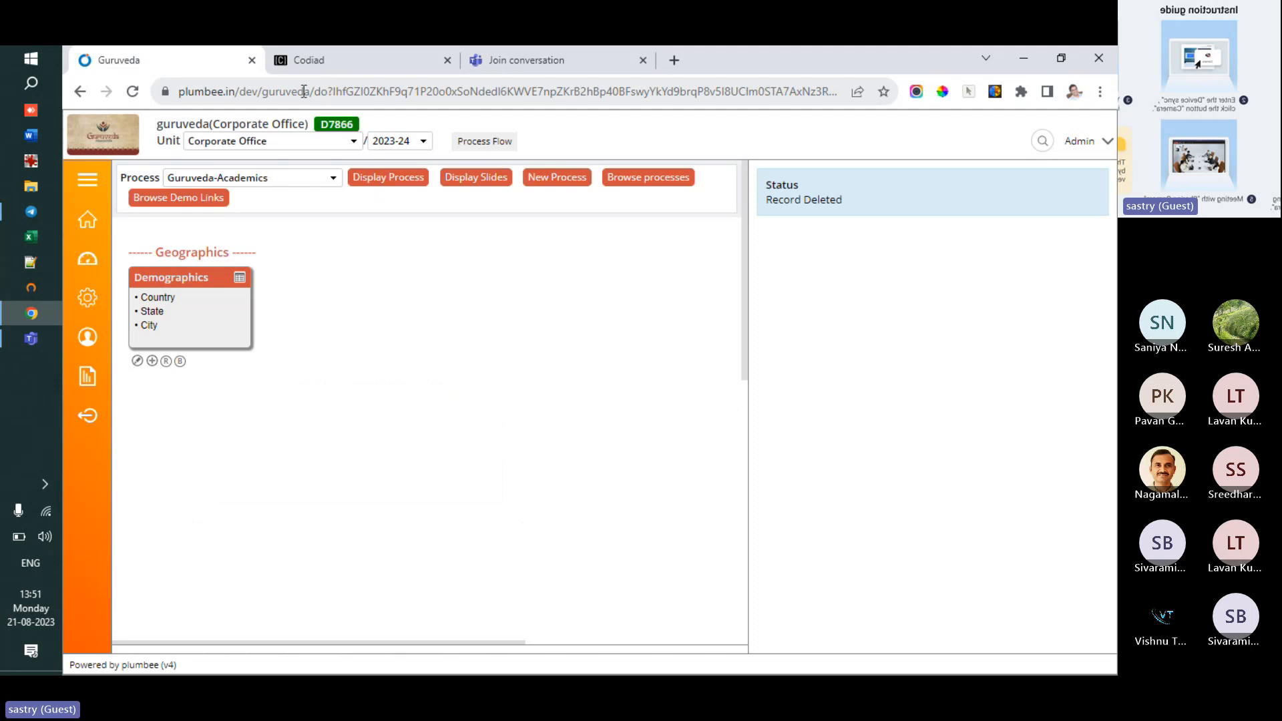
# Step: Bring Telegram forward and scroll up through the Guruveda plum chat history, then back down
pyautogui.click(278, 92)
pyautogui.click(462, 327)
pyautogui.click(35, 223)
pyautogui.scroll(10, 606, 375)
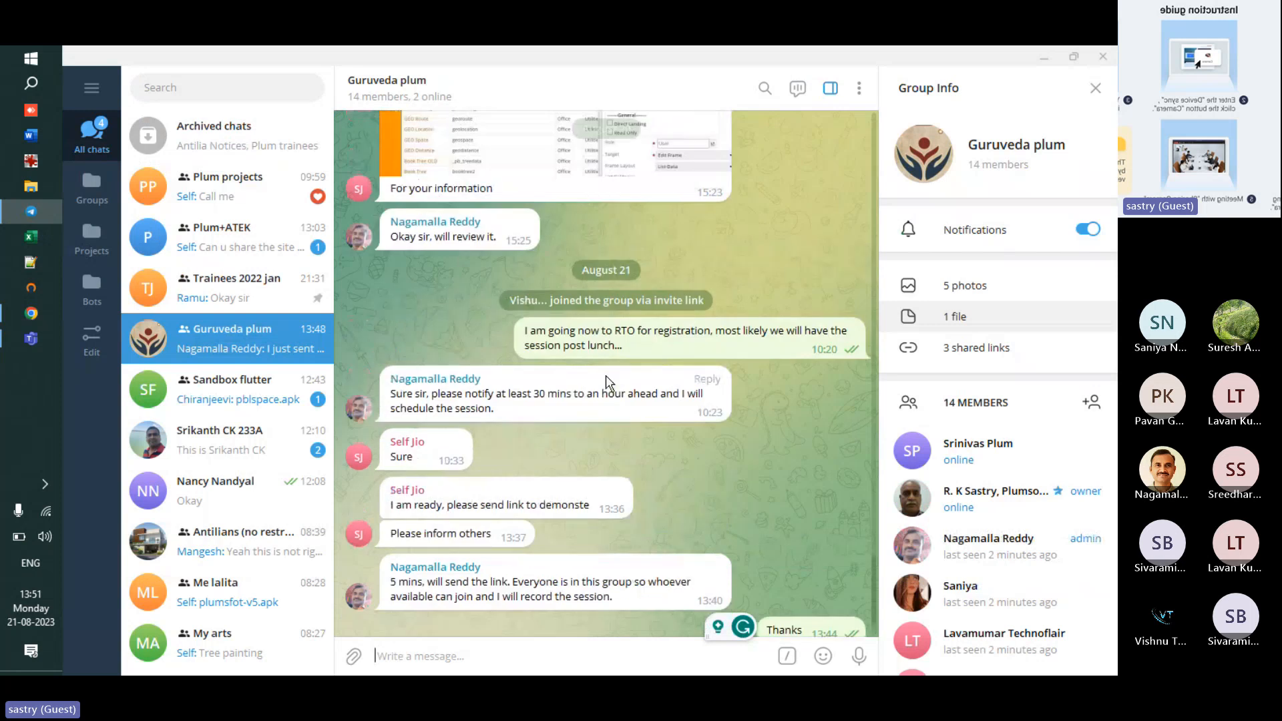
pyautogui.scroll(10, 606, 375)
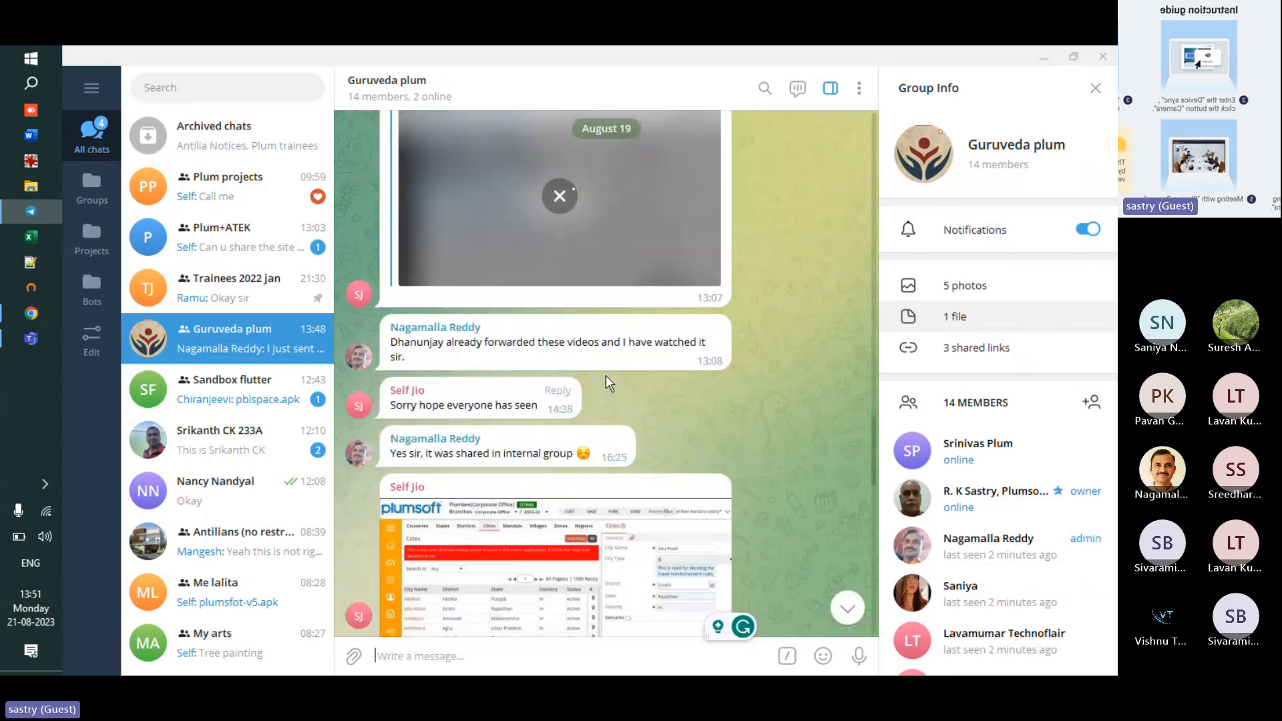
pyautogui.scroll(10, 606, 375)
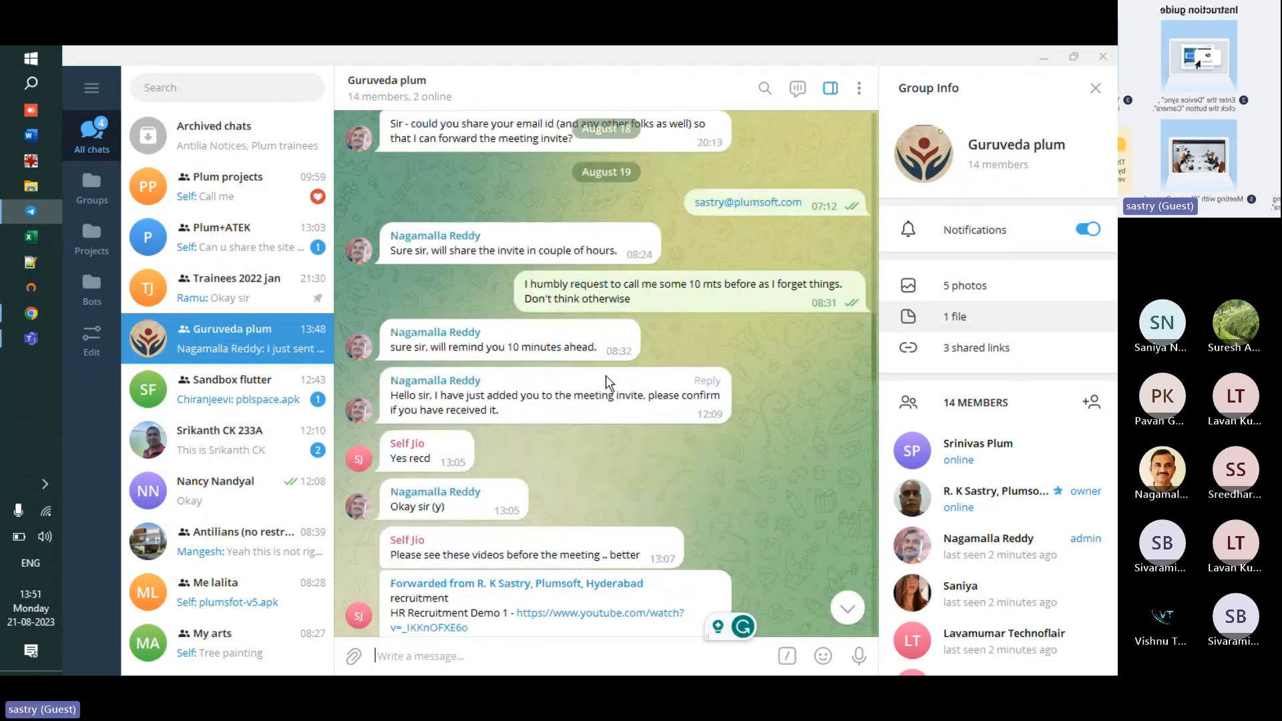
pyautogui.scroll(10, 606, 375)
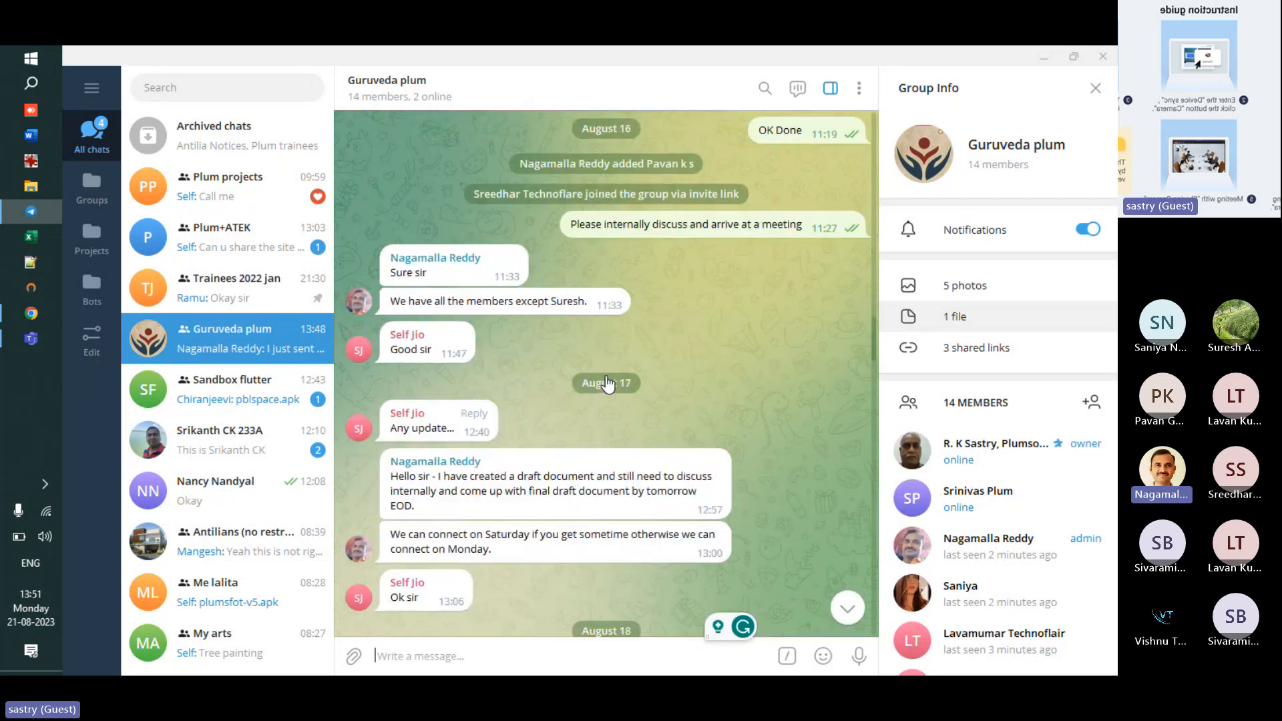
pyautogui.scroll(10, 606, 375)
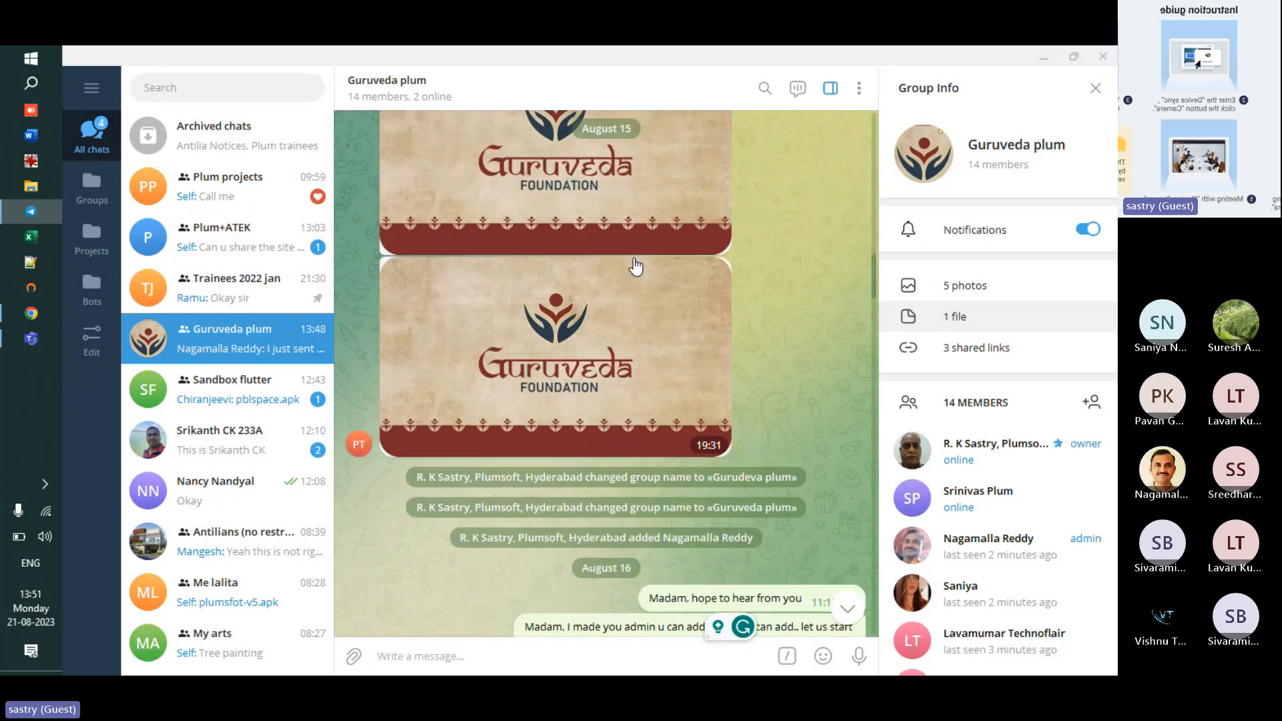
pyautogui.scroll(10, 635, 266)
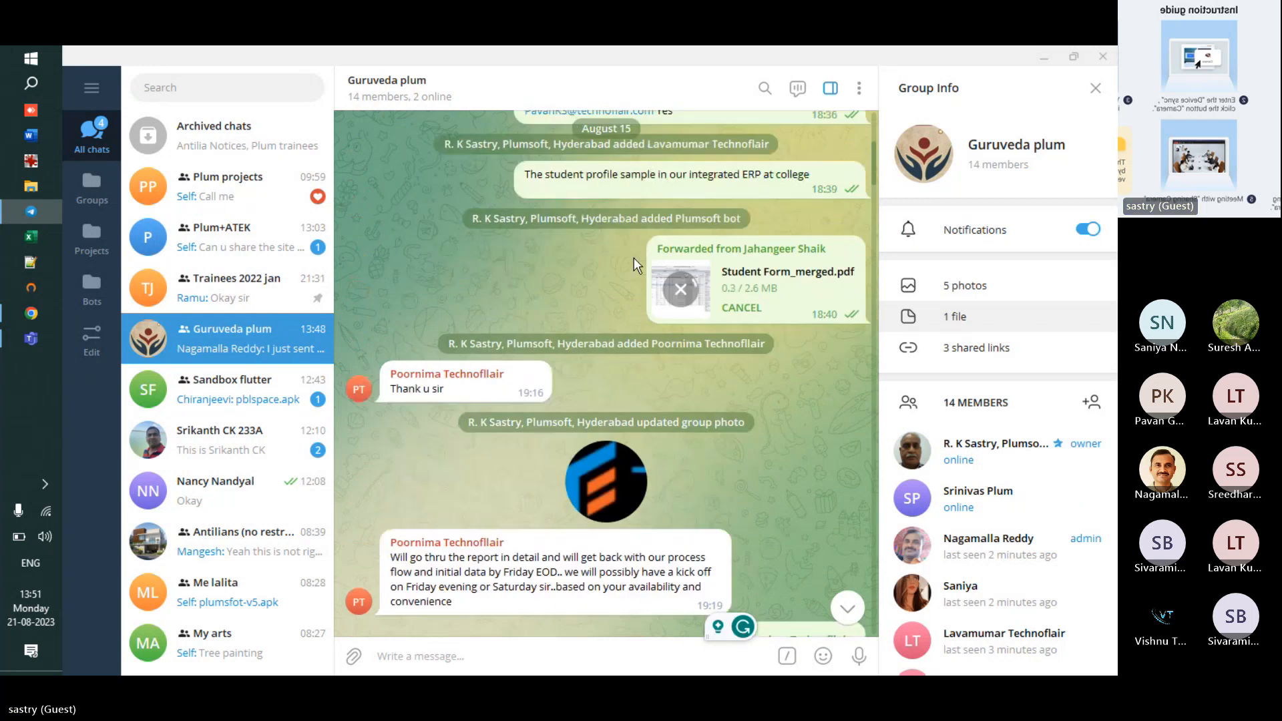
pyautogui.scroll(2, 634, 260)
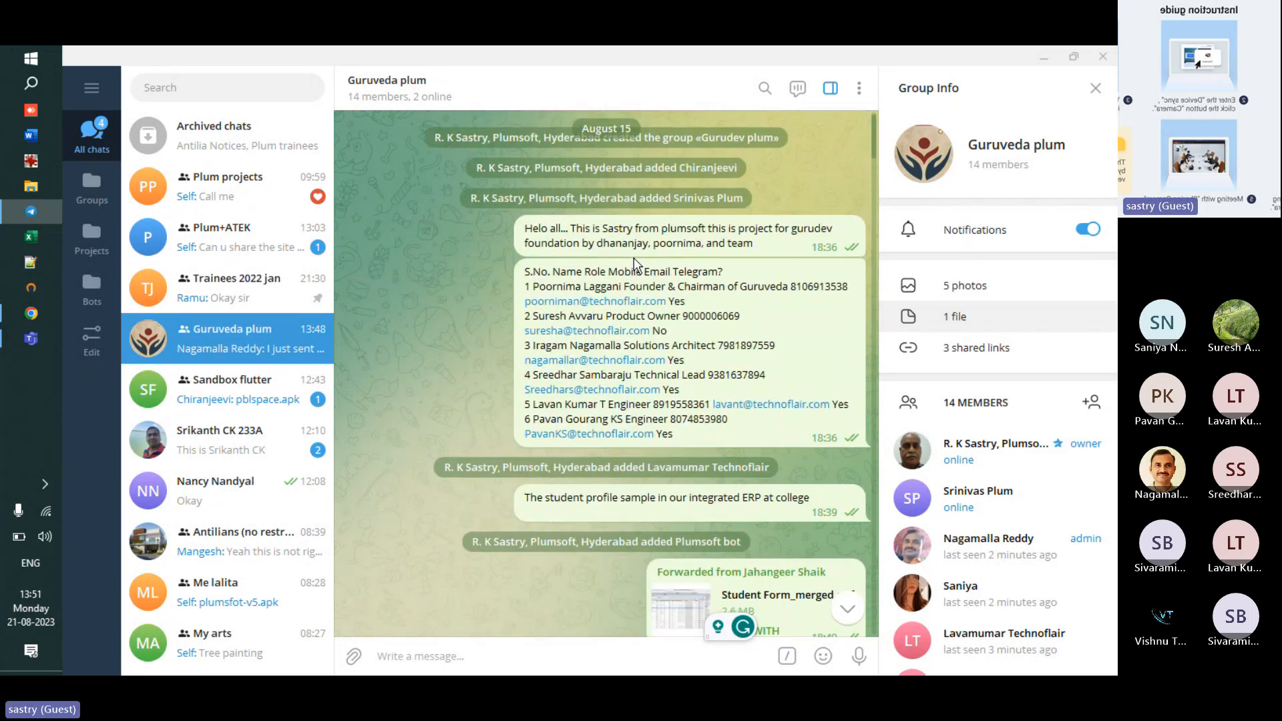
pyautogui.scroll(-10, 498, 251)
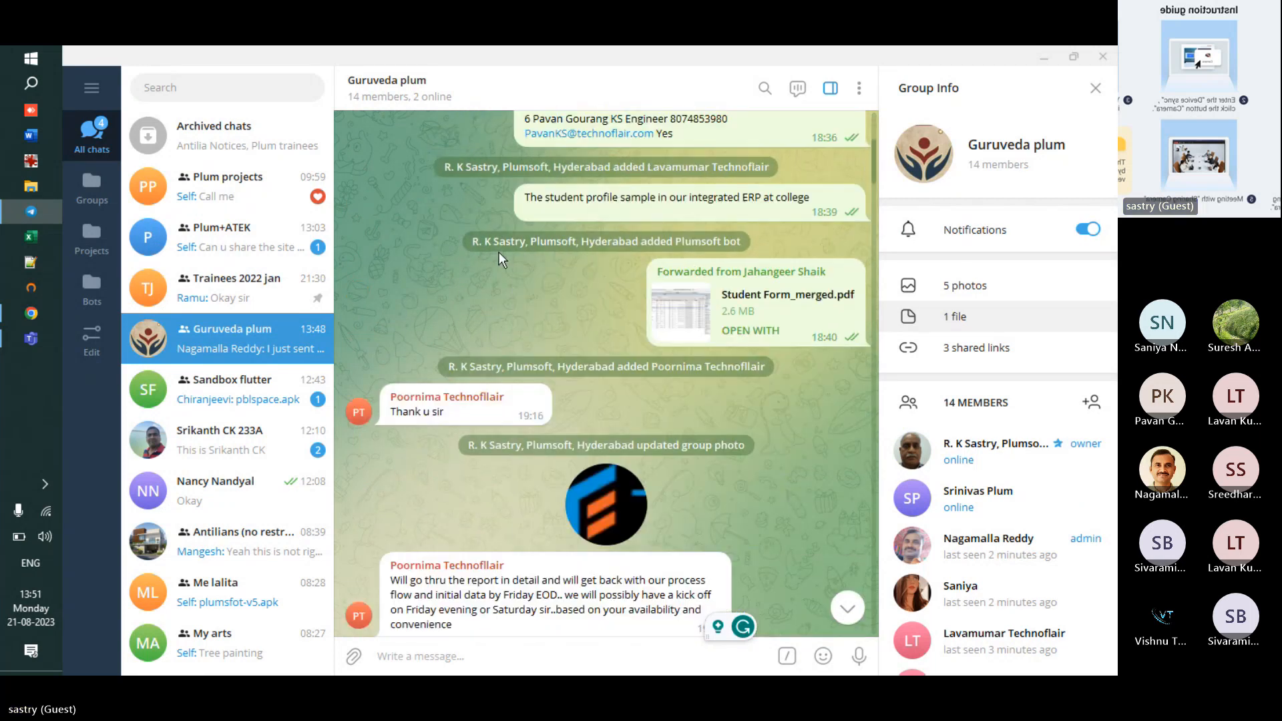
pyautogui.scroll(-15, 501, 261)
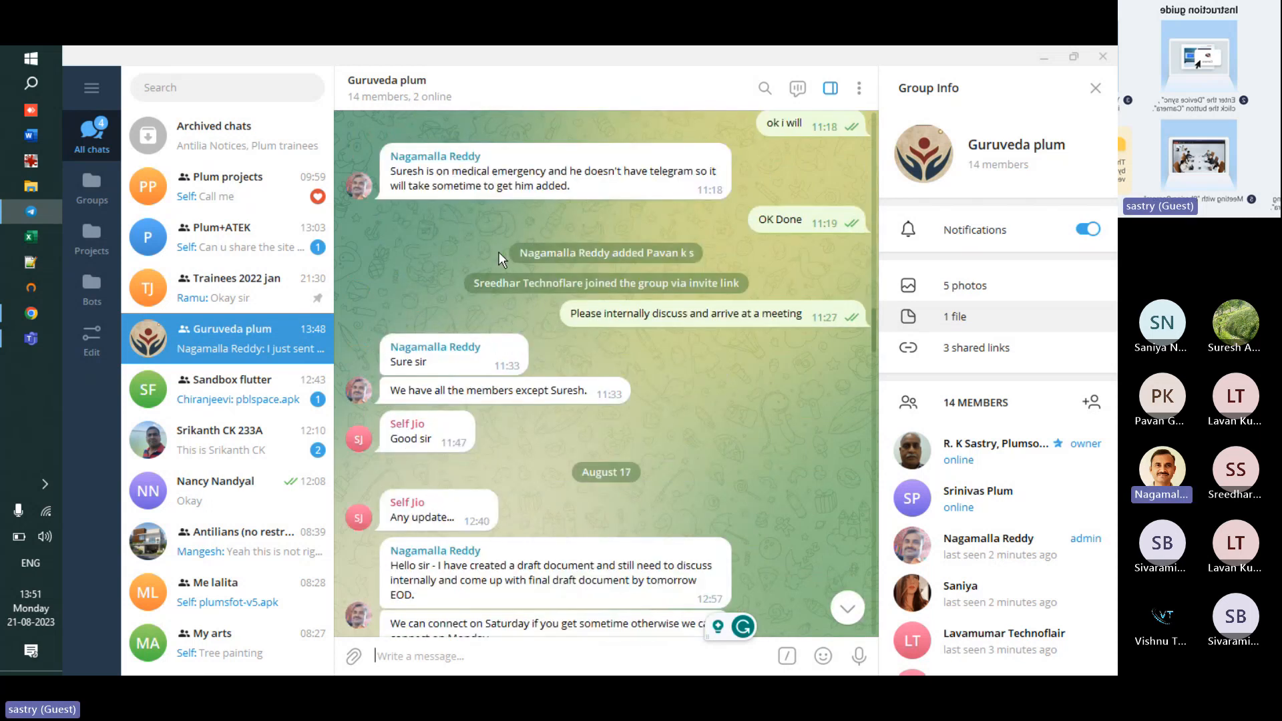
pyautogui.scroll(-8, 789, 410)
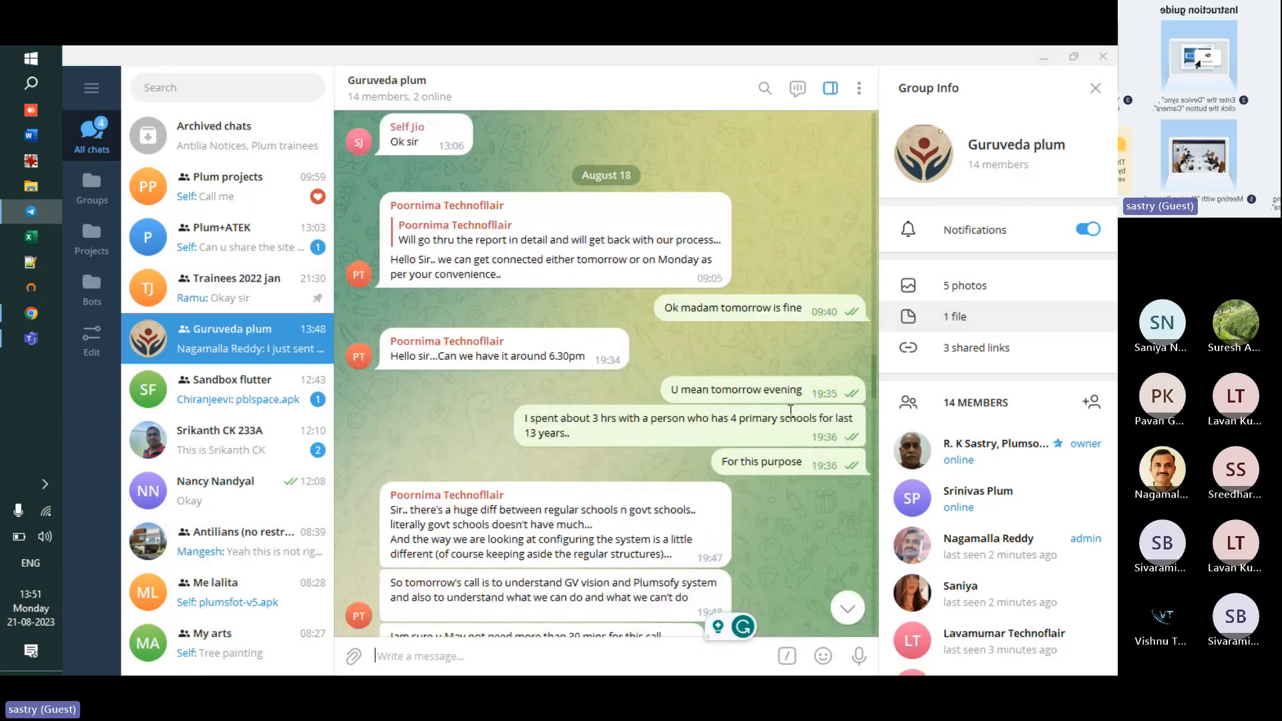
pyautogui.scroll(-15, 789, 420)
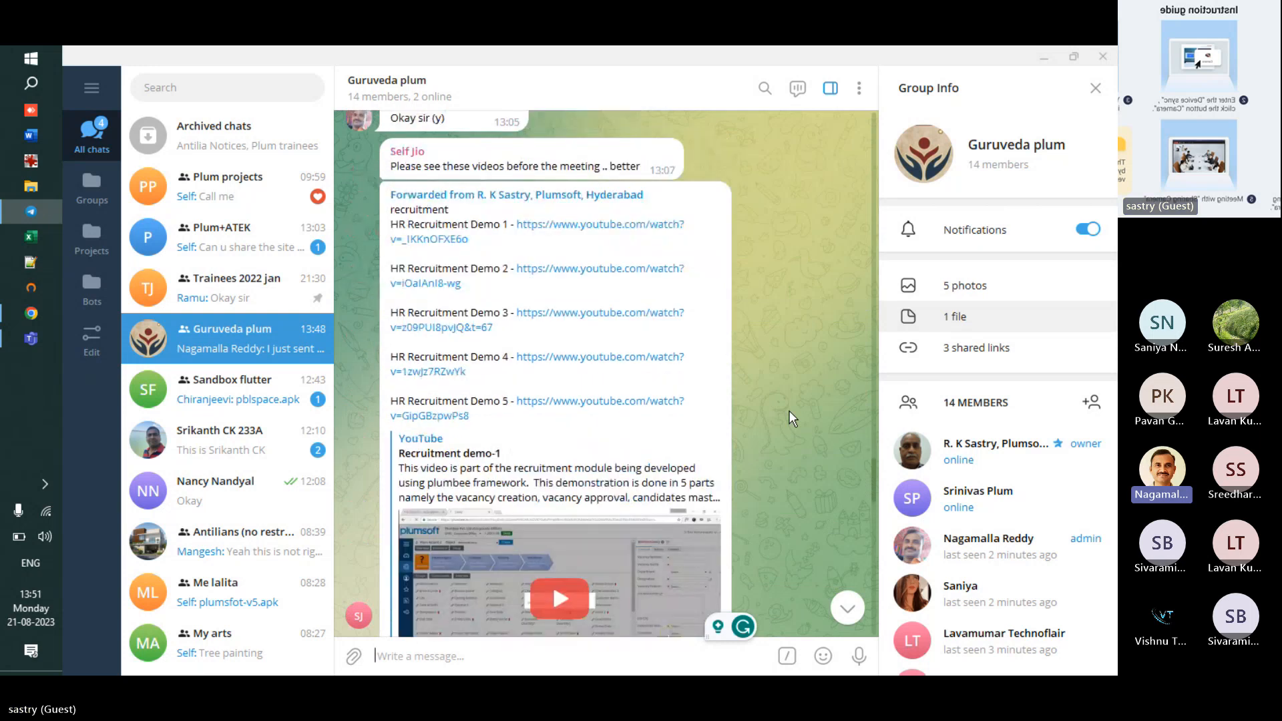
pyautogui.scroll(-15, 789, 418)
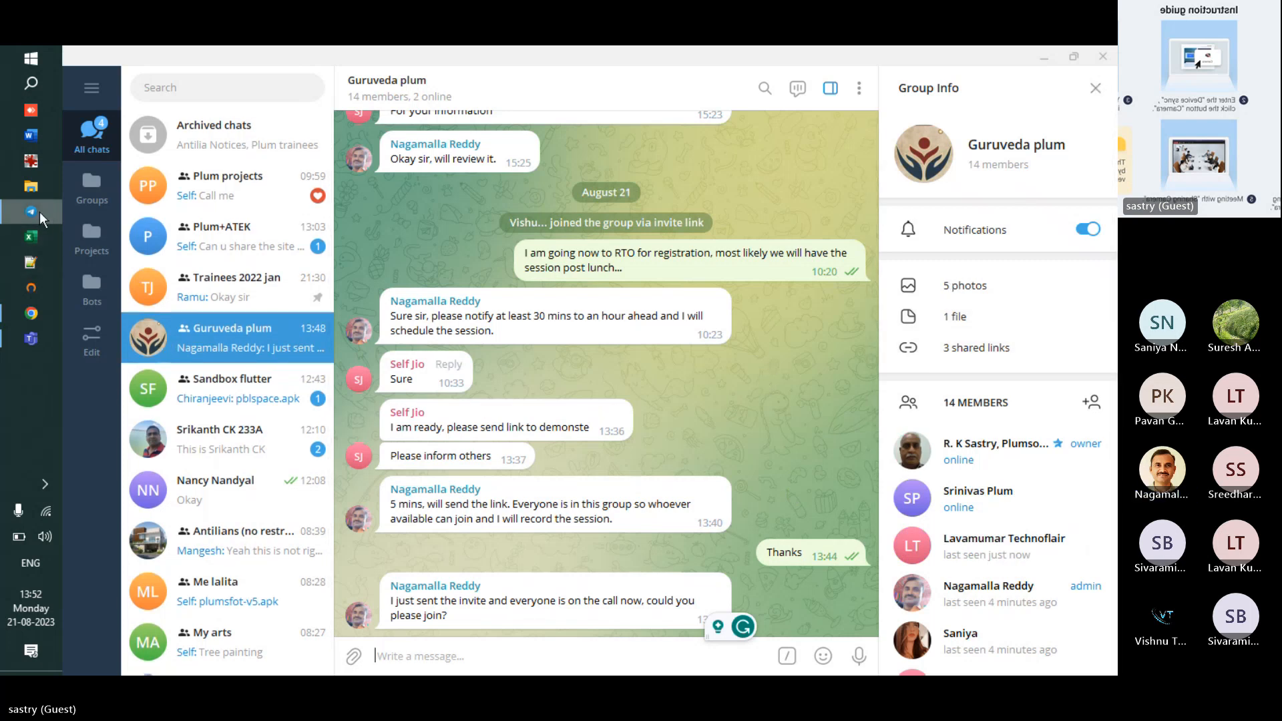
# Step: Search Plumbee forms for 'tele', open the Telegram messages form, and view the WhatsApp, NLP and Crisp Chat lists
pyautogui.click(43, 314)
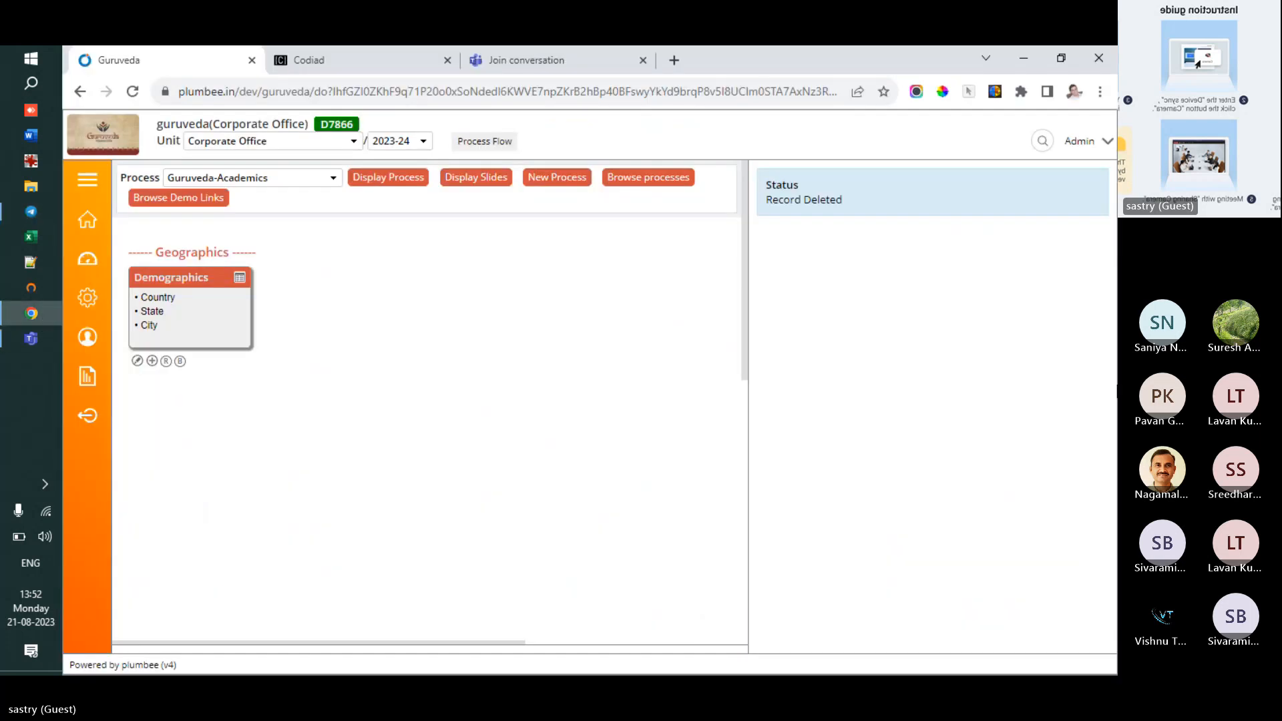
pyautogui.click(1043, 140)
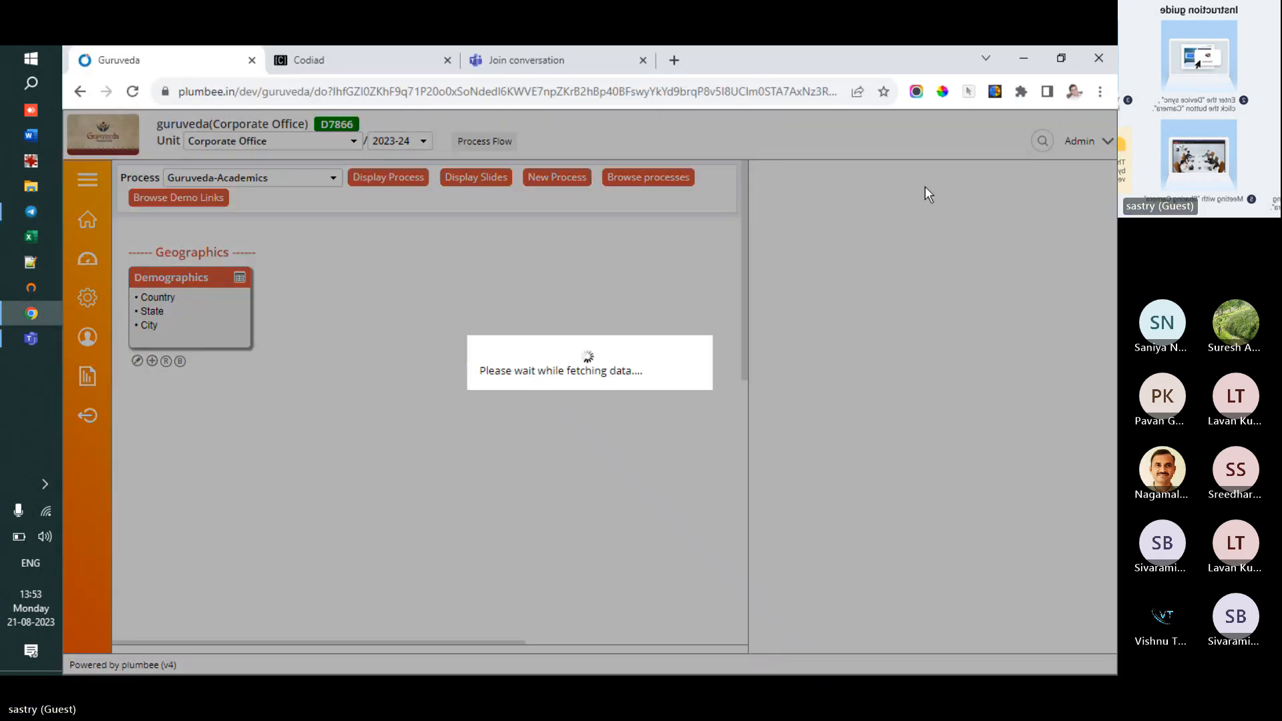
pyautogui.write('tele')
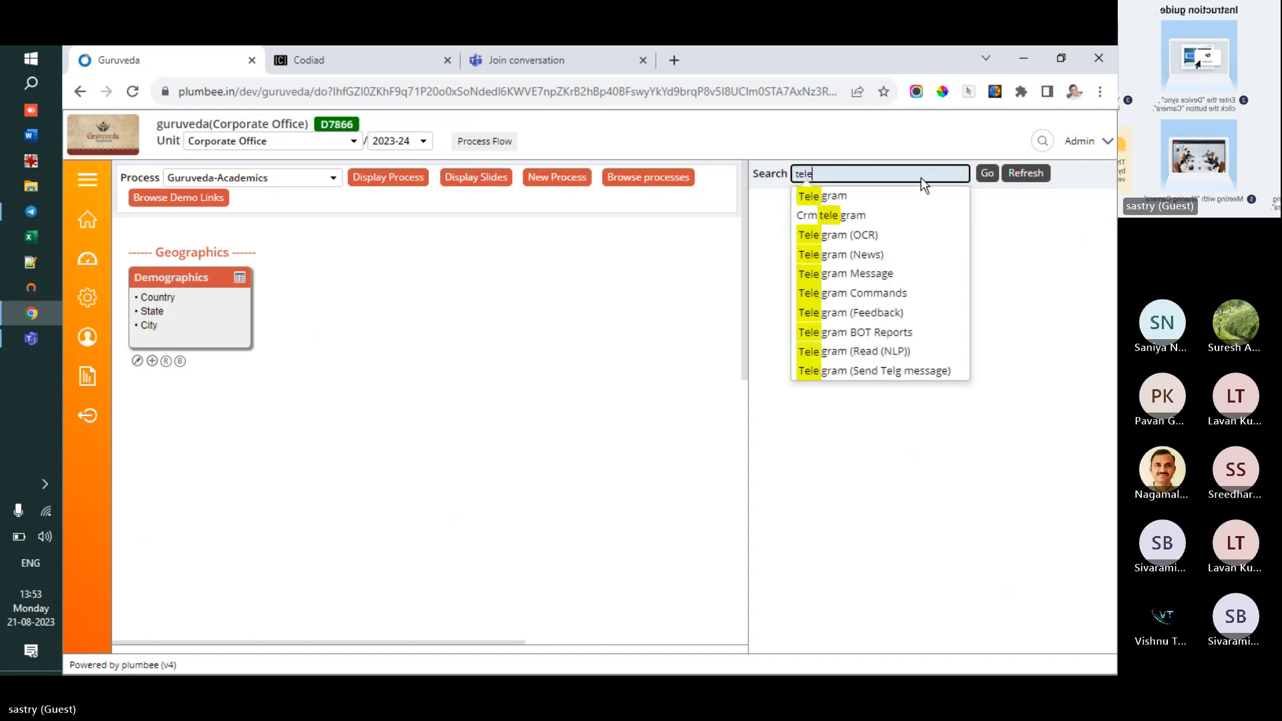
pyautogui.press('Return')
pyautogui.click(809, 260)
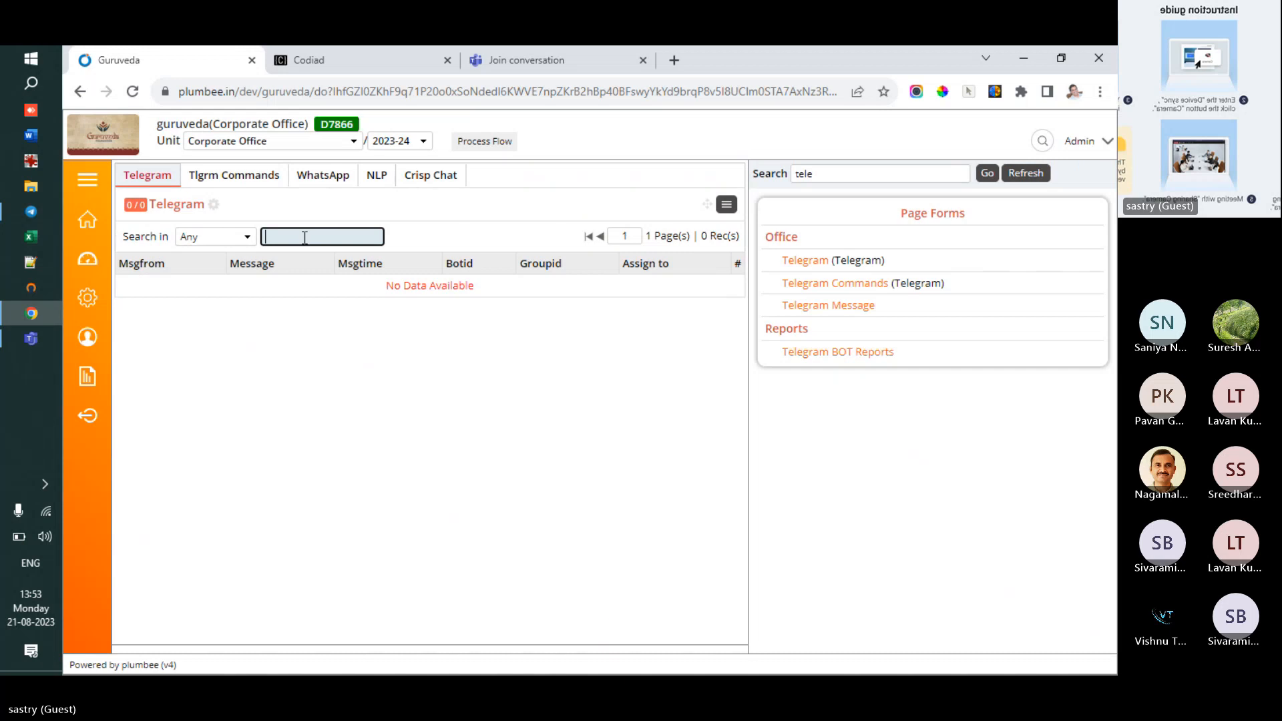
pyautogui.click(319, 175)
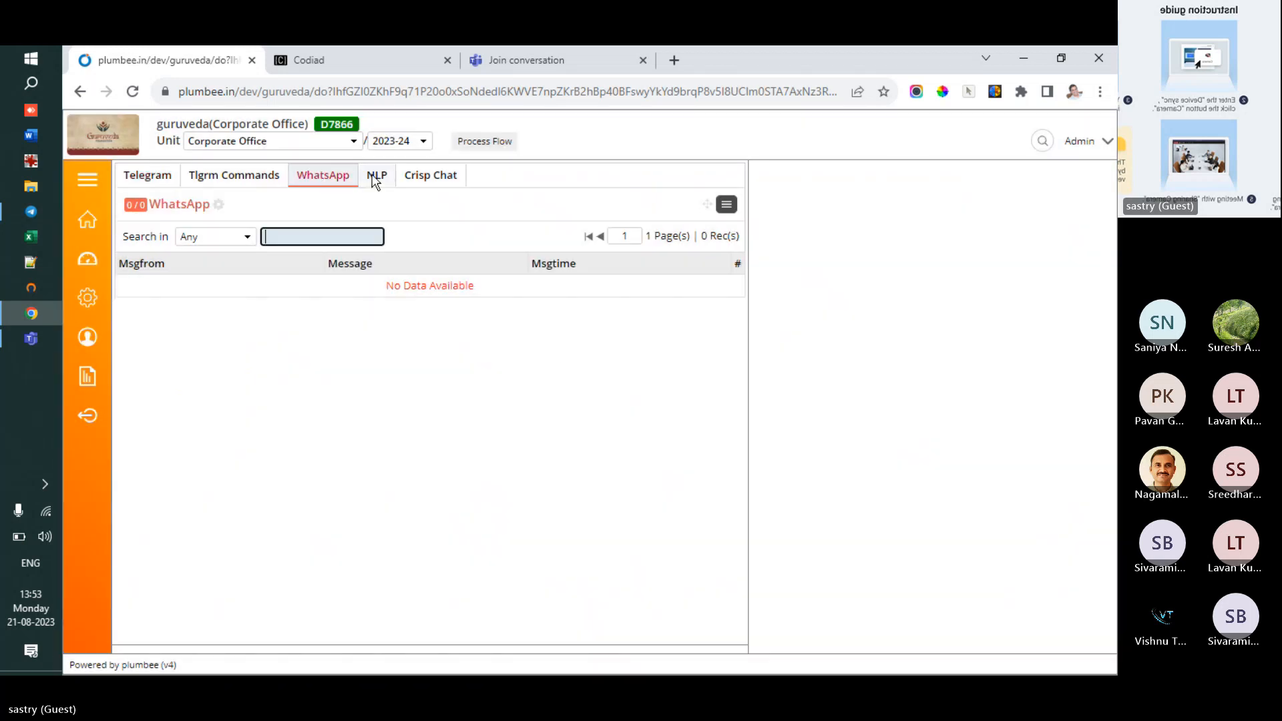
pyautogui.click(375, 176)
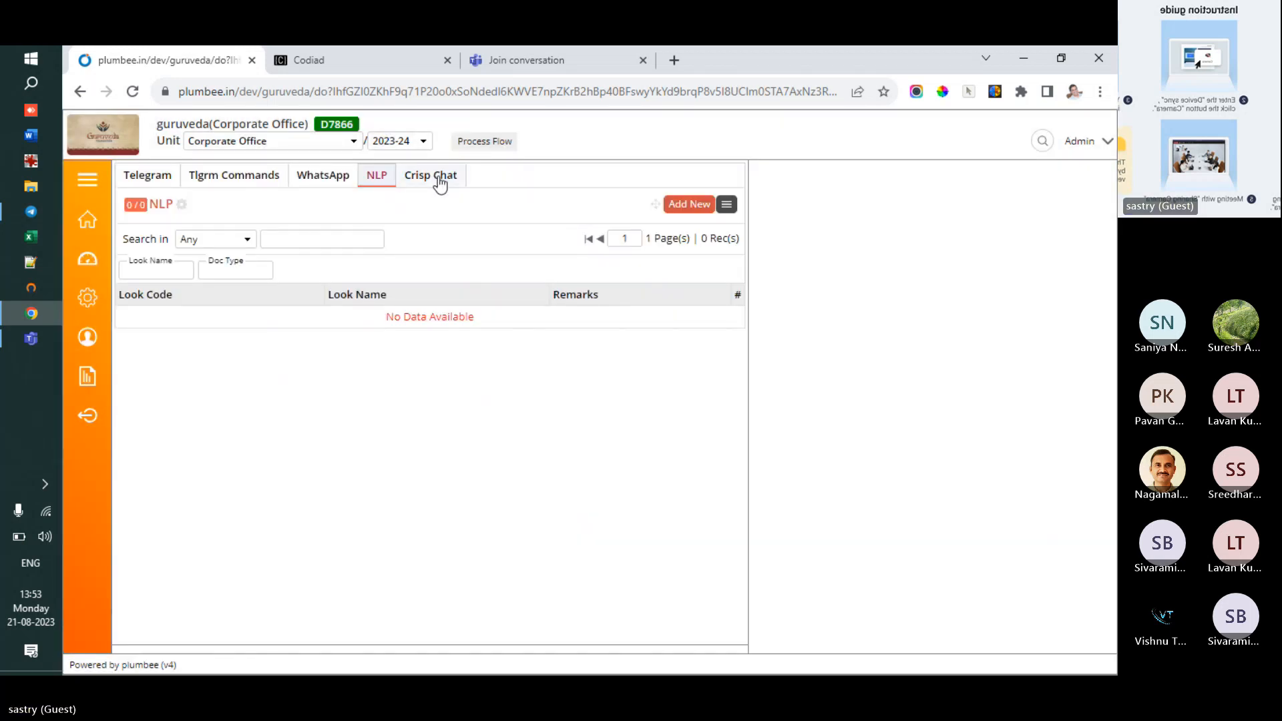
pyautogui.click(438, 176)
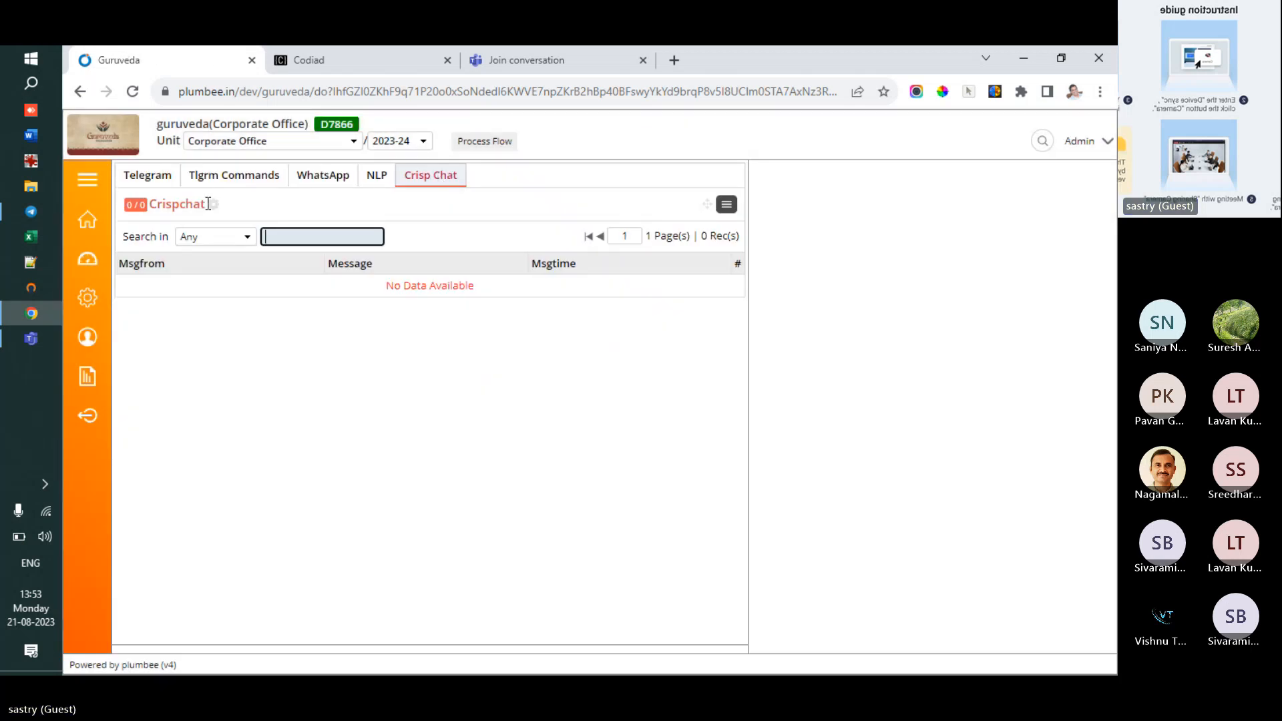
# Step: Delete the Crisp Chat form definition from its page head settings
pyautogui.click(214, 205)
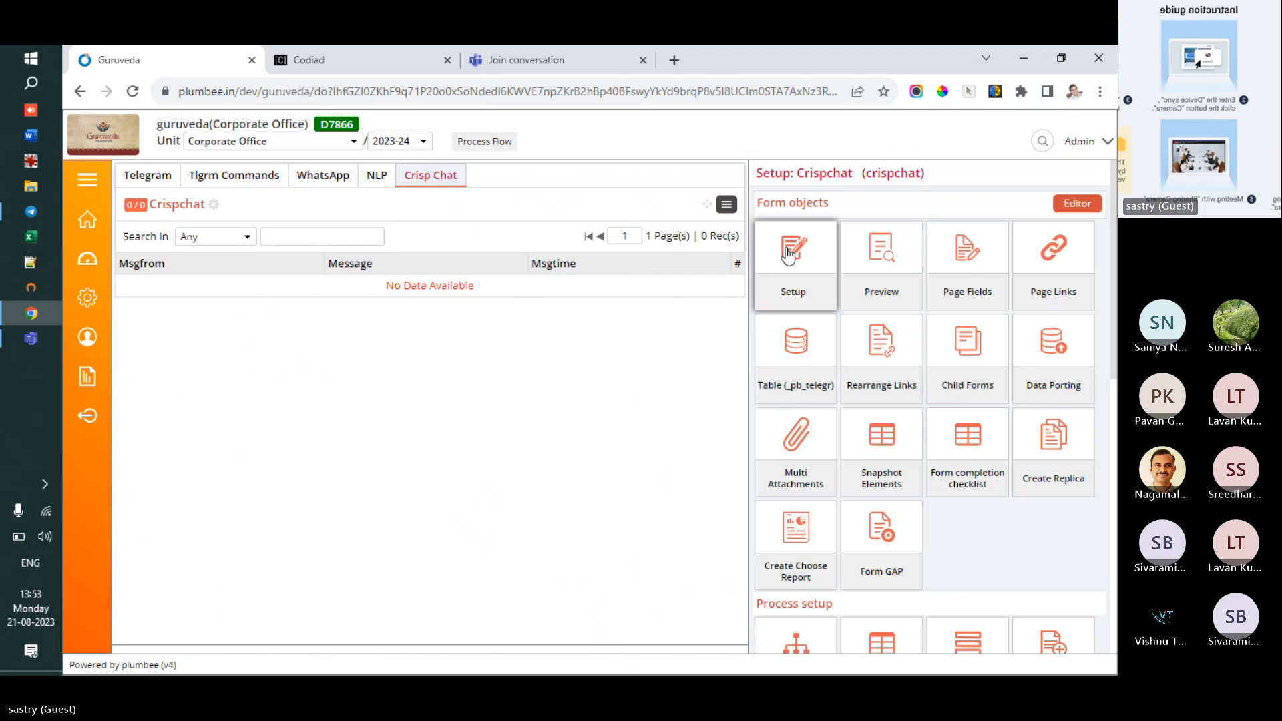
pyautogui.click(788, 254)
pyautogui.scroll(-3, 942, 627)
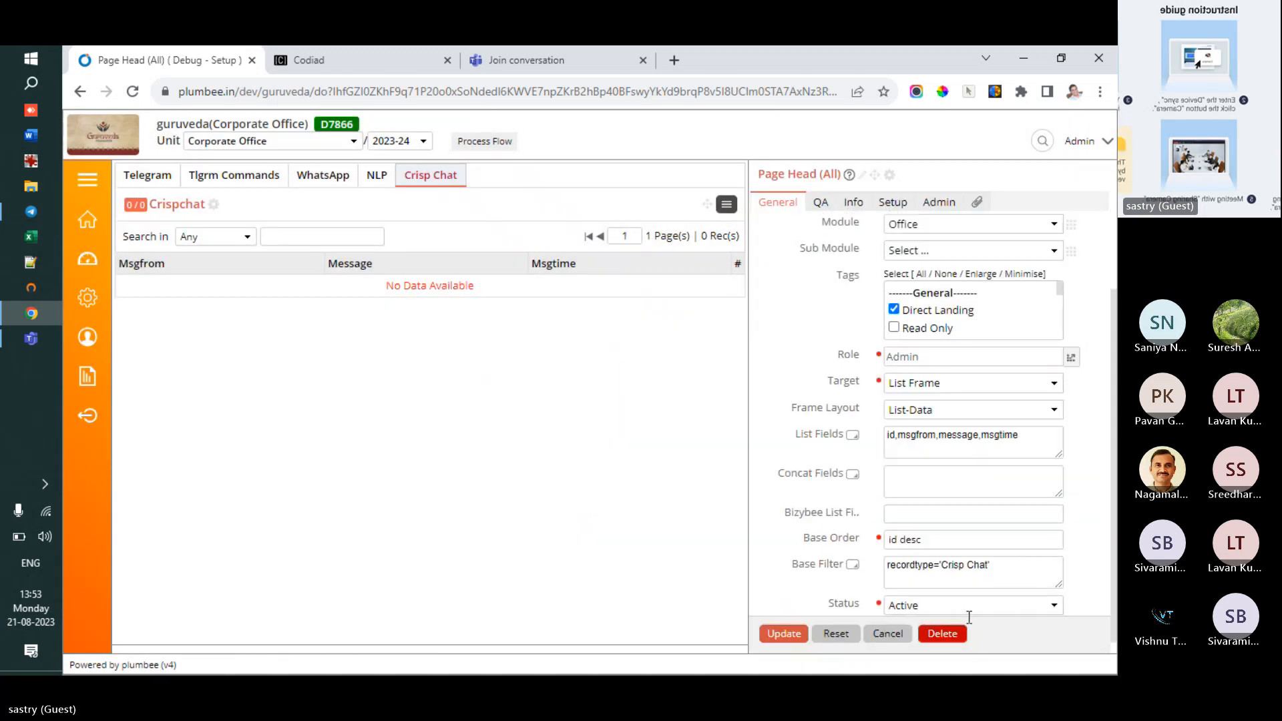
pyautogui.click(942, 634)
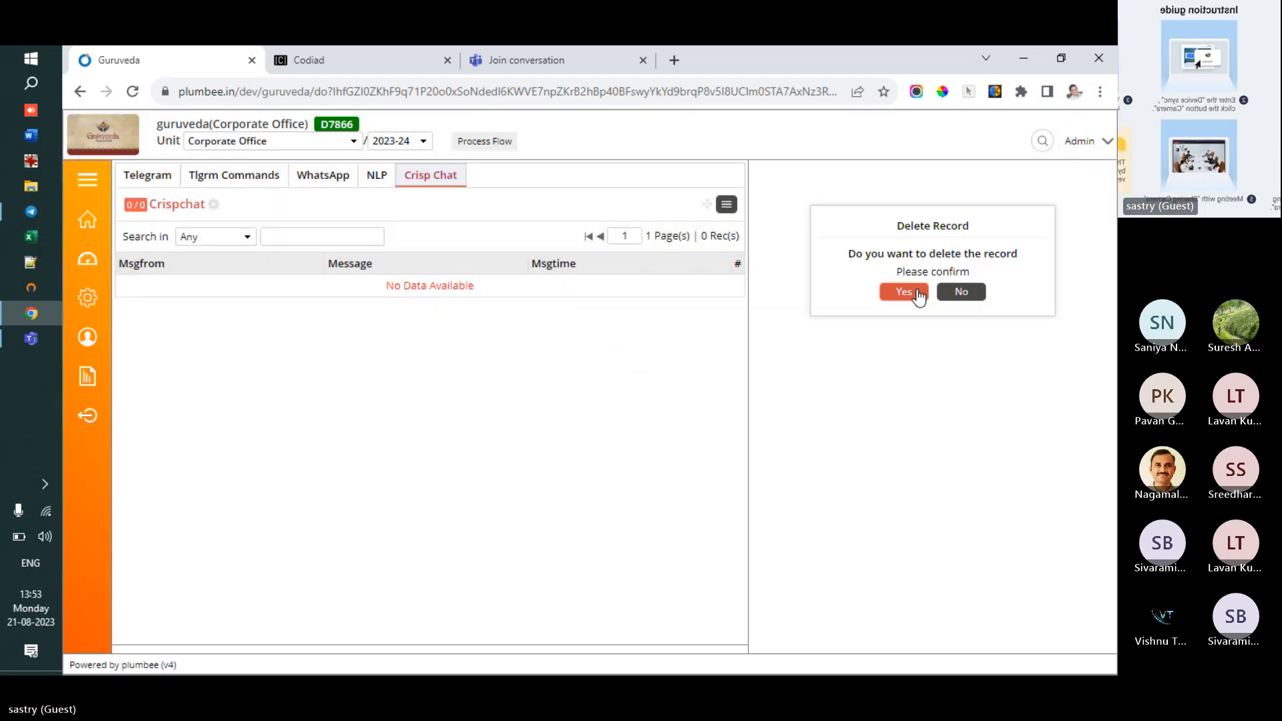
pyautogui.click(905, 294)
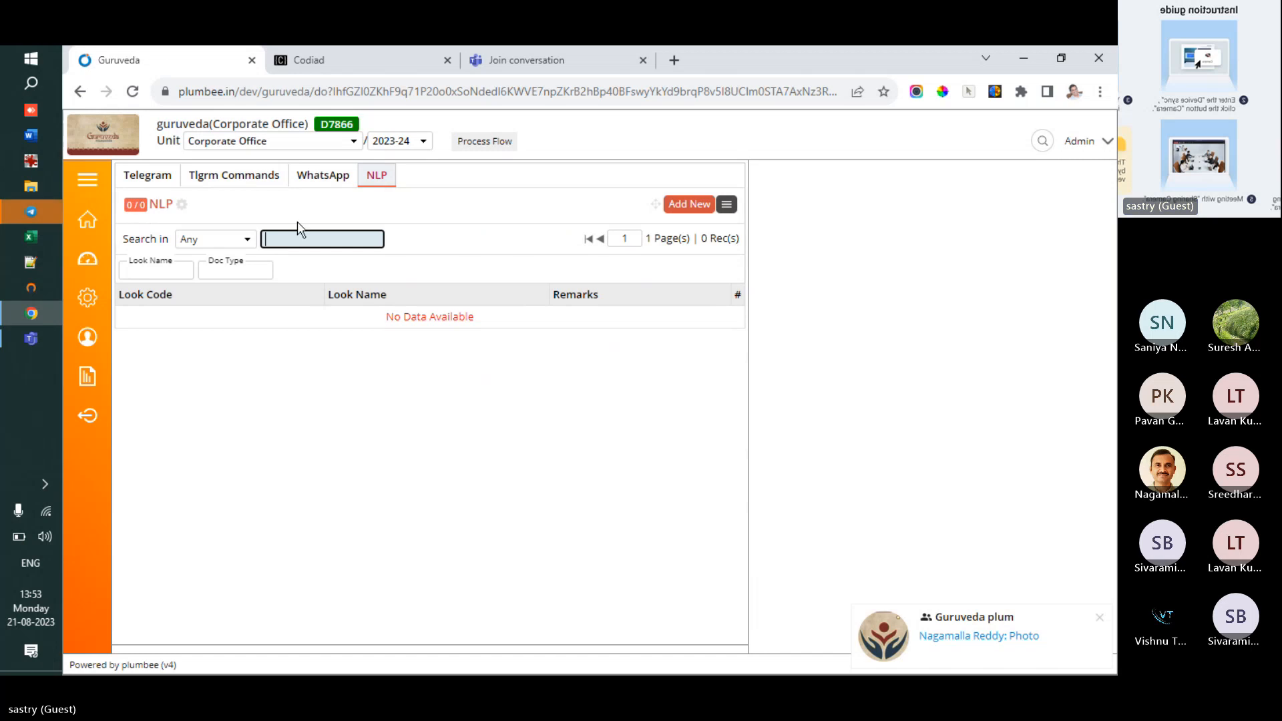
# Step: Delete the NLP form definition from its page head settings
pyautogui.click(182, 205)
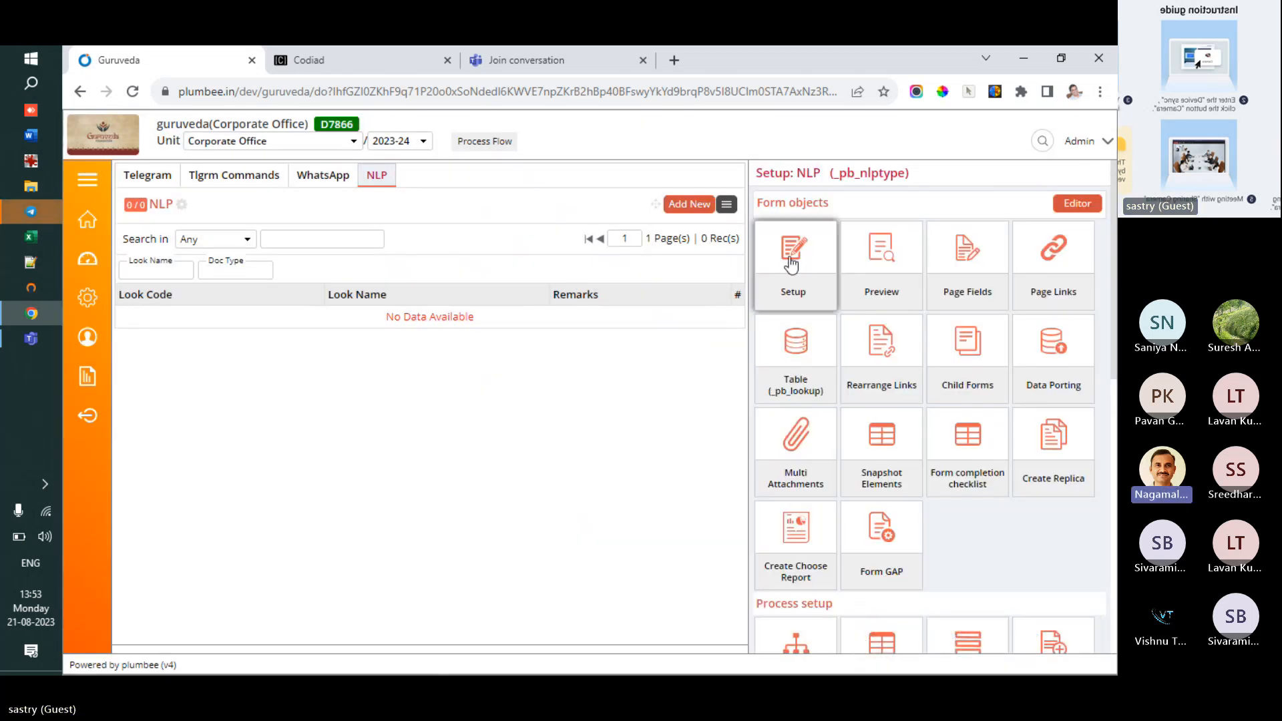
pyautogui.click(791, 261)
pyautogui.scroll(-5, 911, 532)
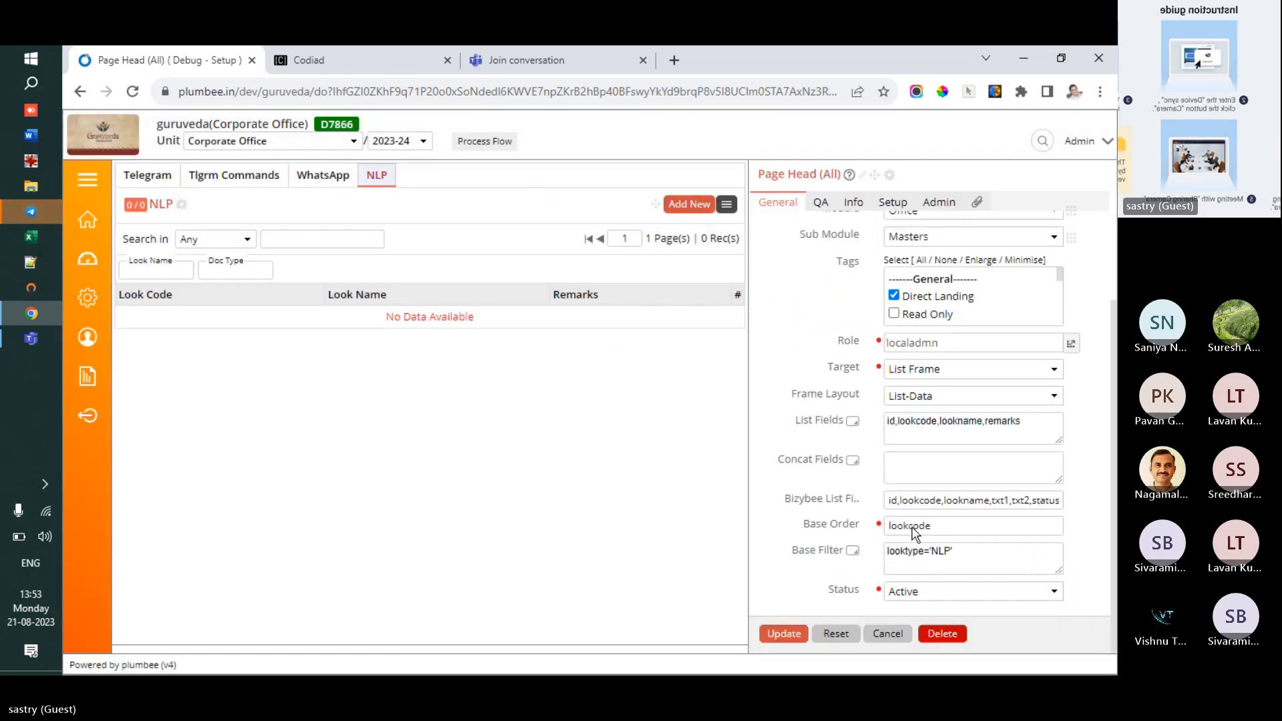
pyautogui.click(942, 633)
pyautogui.click(904, 290)
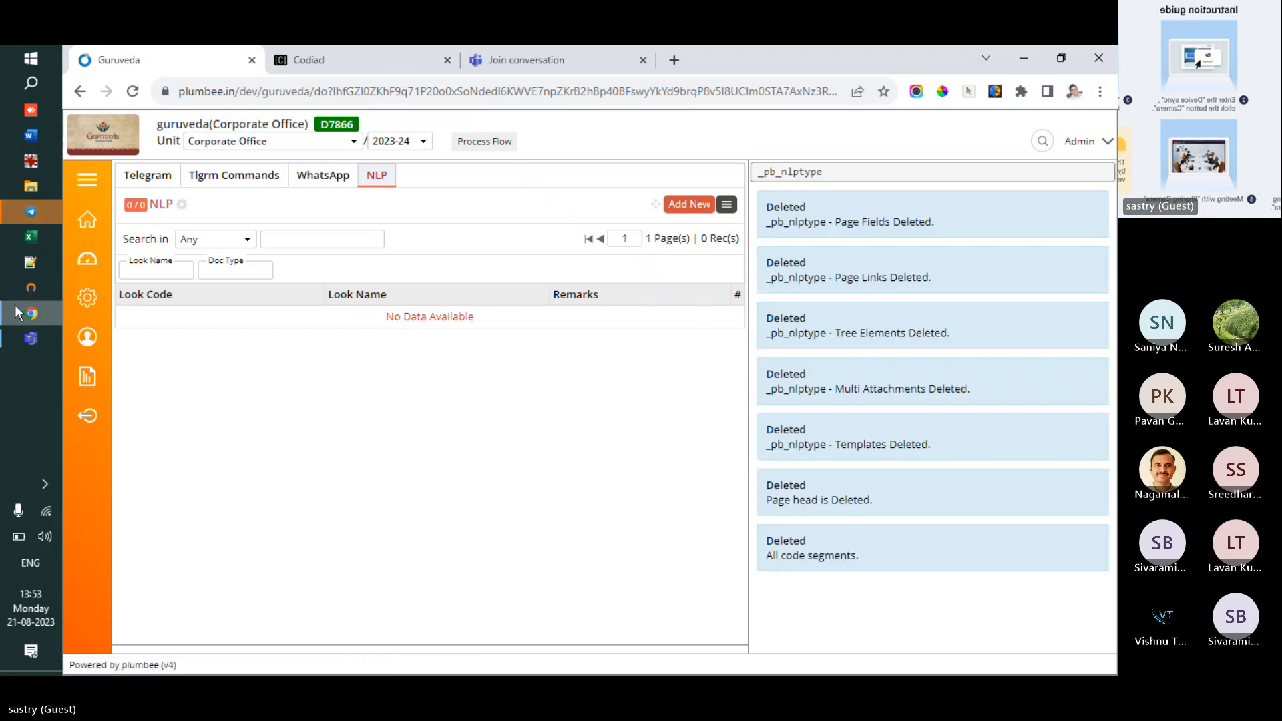
pyautogui.click(31, 211)
# Step: View the Workflow Diagram photo full size, then scroll the chat back to the forwarded Student Form_merged.pdf
pyautogui.click(587, 501)
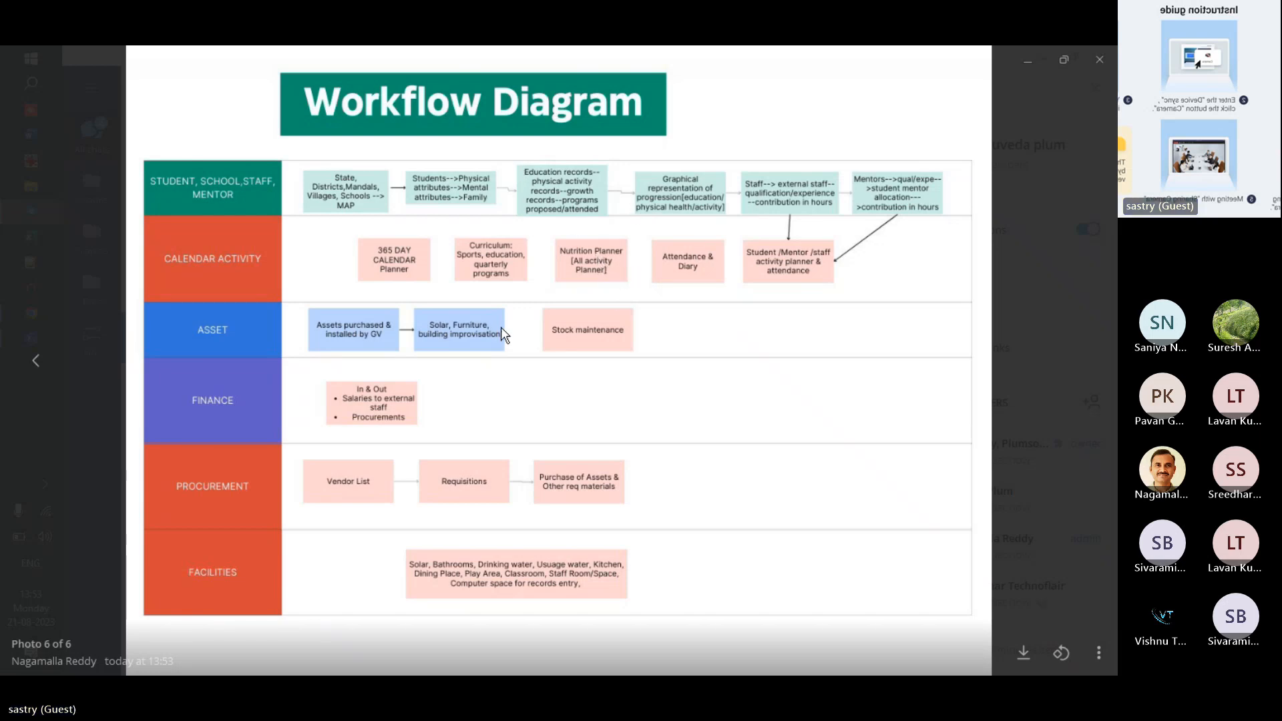
pyautogui.press('Escape')
pyautogui.scroll(10, 535, 406)
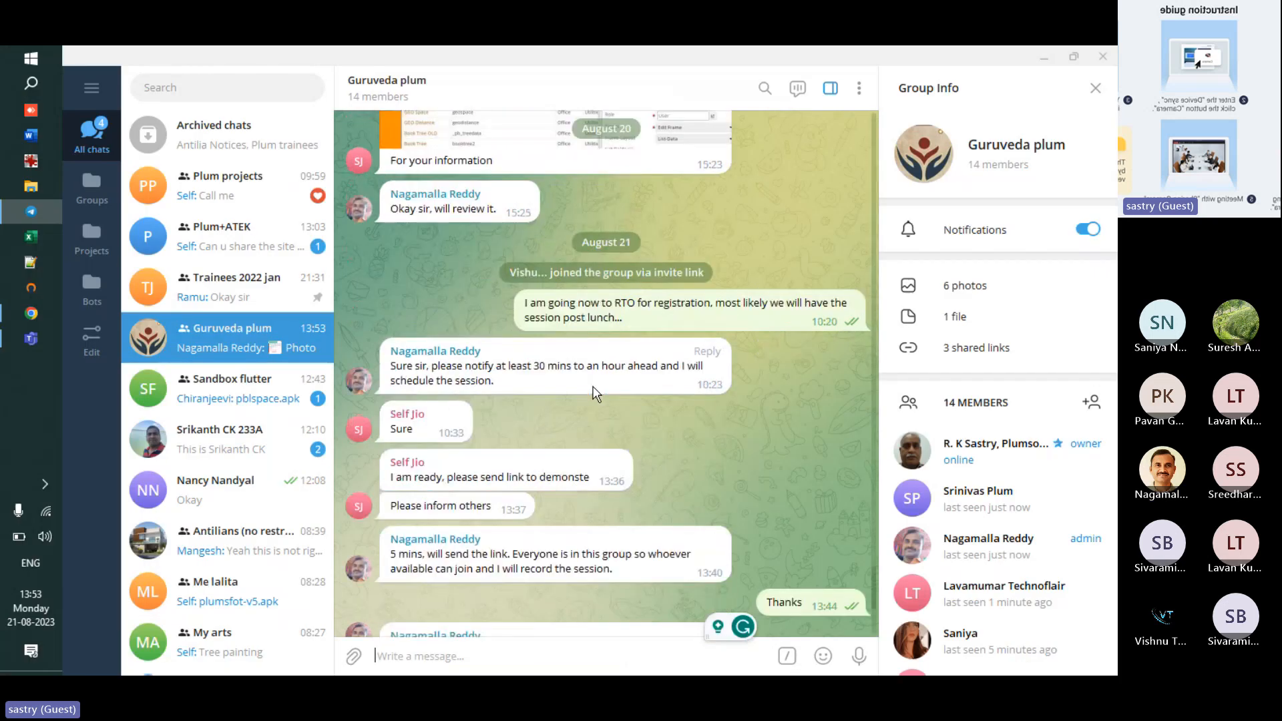
pyautogui.scroll(1, 637, 554)
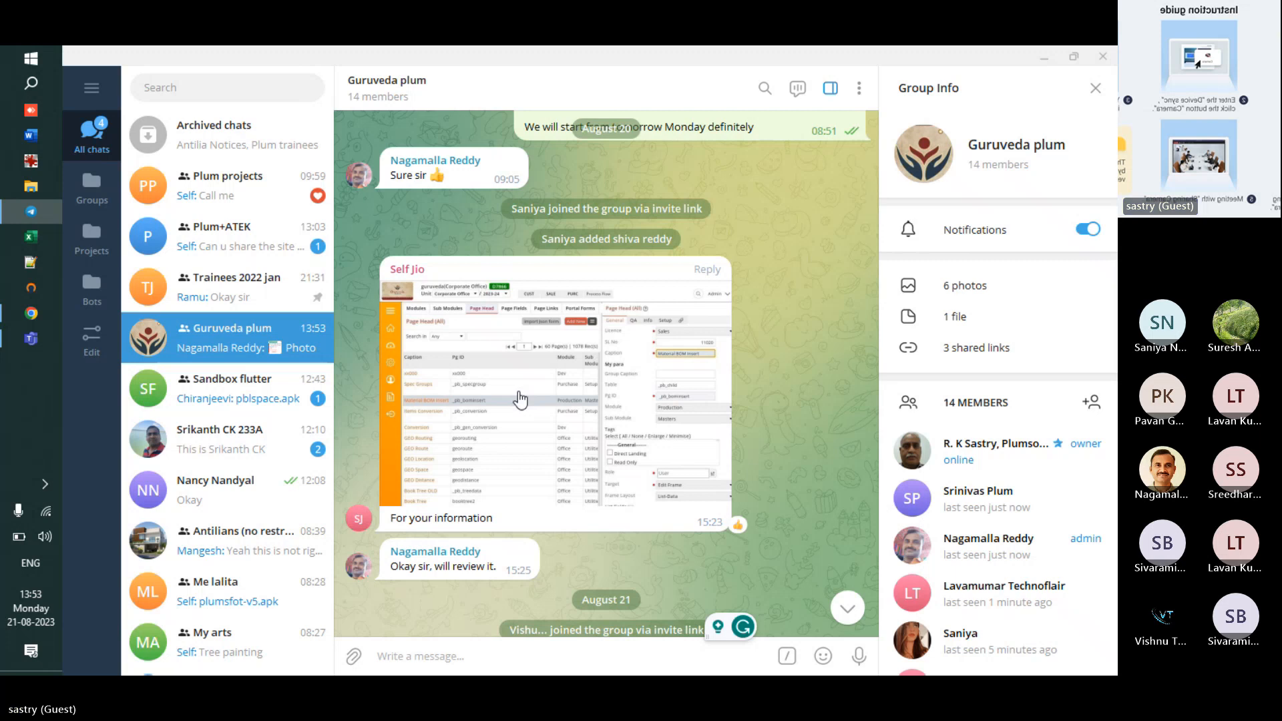
pyautogui.scroll(10, 519, 399)
pyautogui.scroll(12, 499, 329)
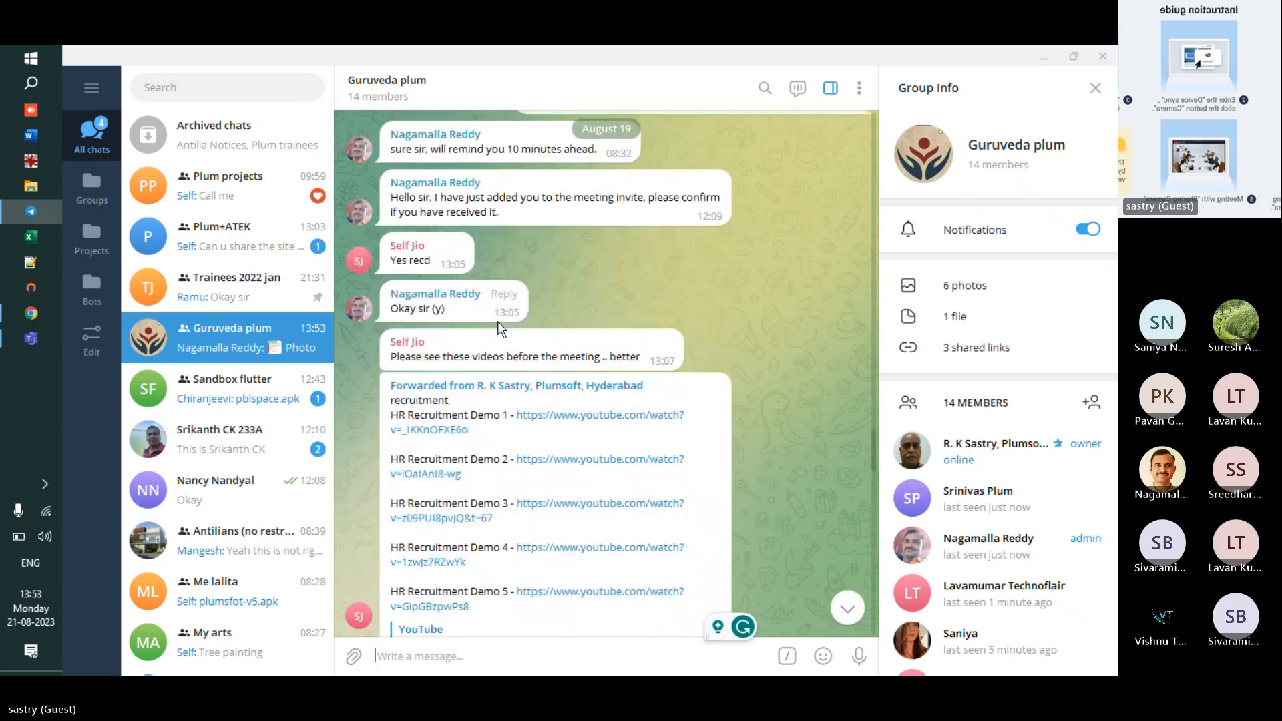
pyautogui.scroll(12, 499, 328)
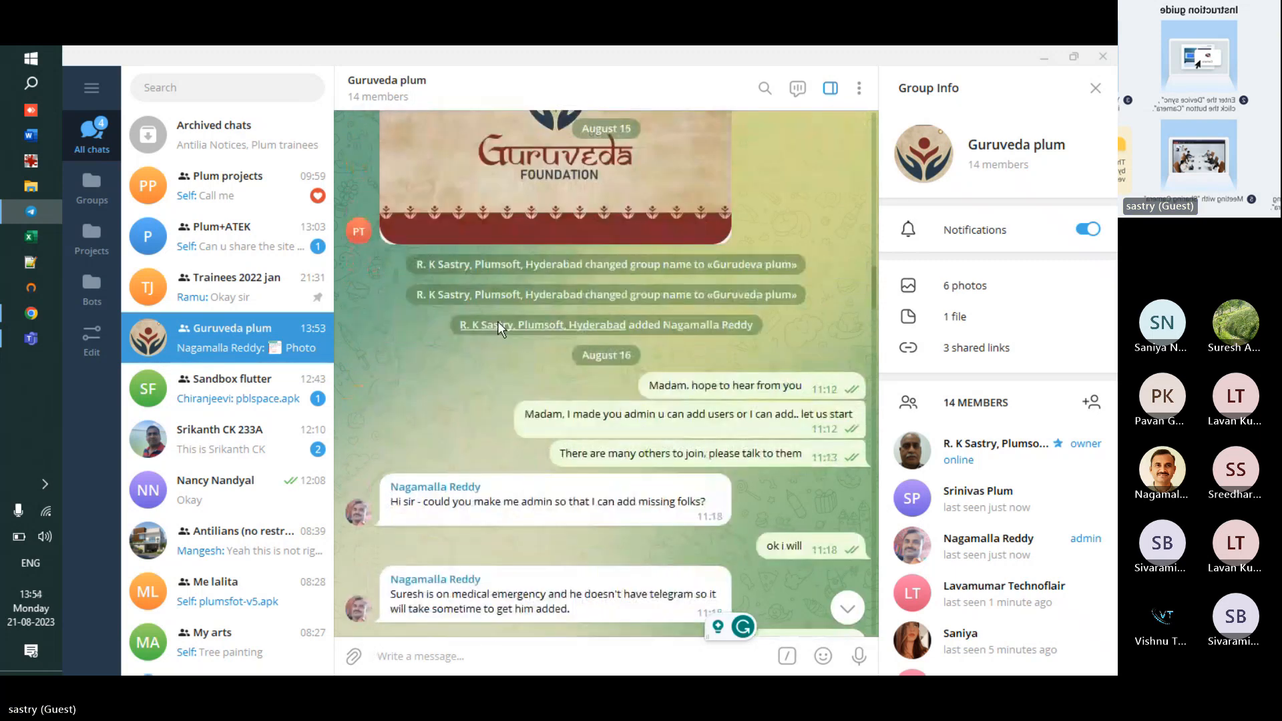
pyautogui.scroll(5, 499, 328)
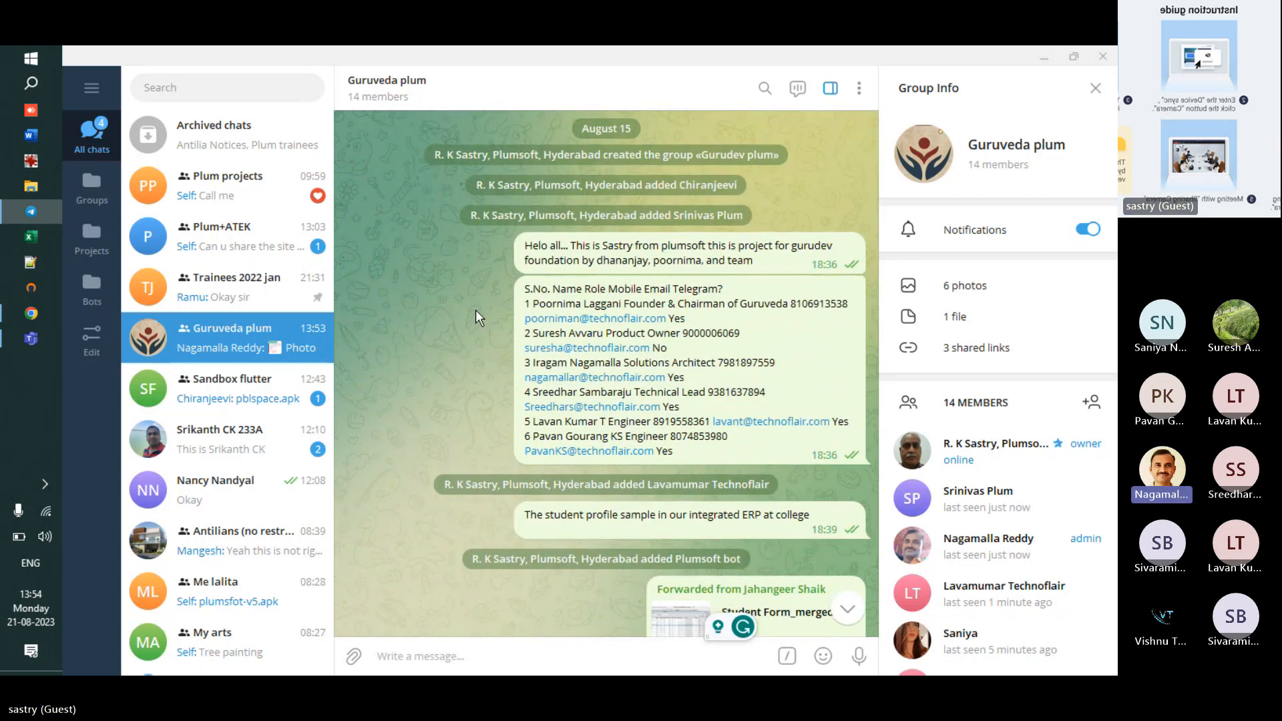
pyautogui.scroll(-6, 475, 310)
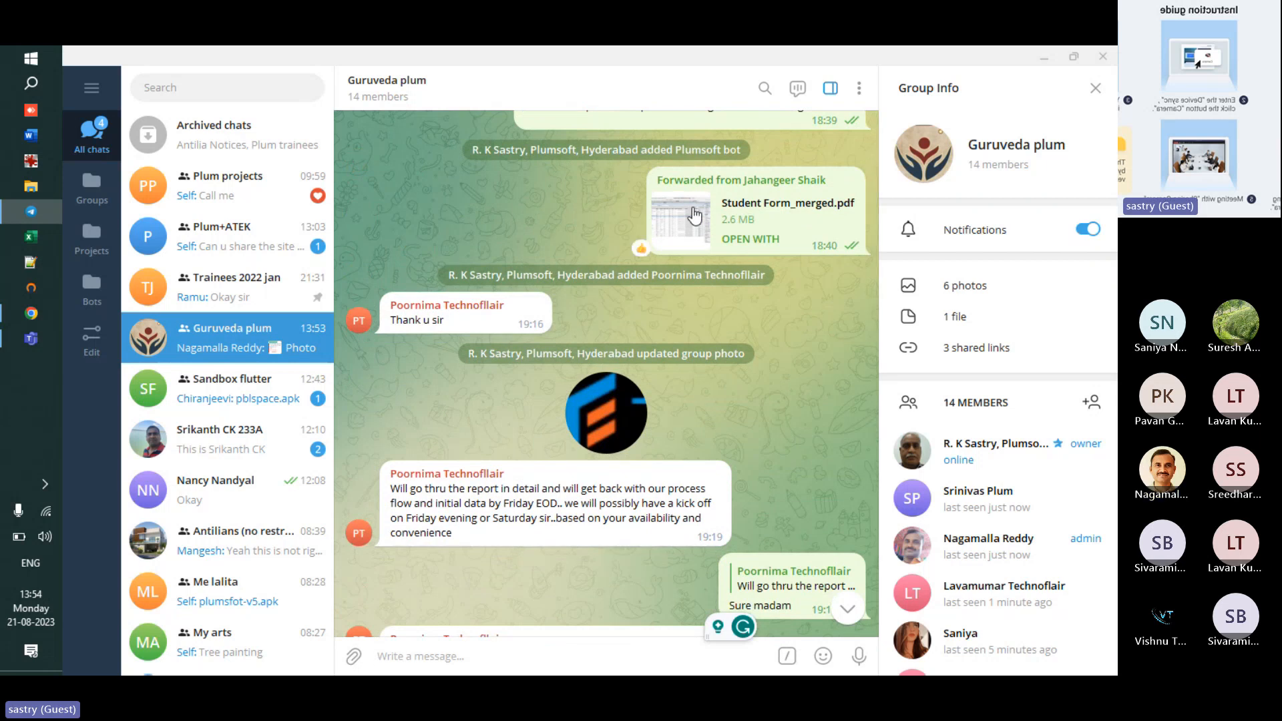
# Step: Open Student Form_merged.pdf and page through the opening pages of the student record
pyautogui.click(695, 215)
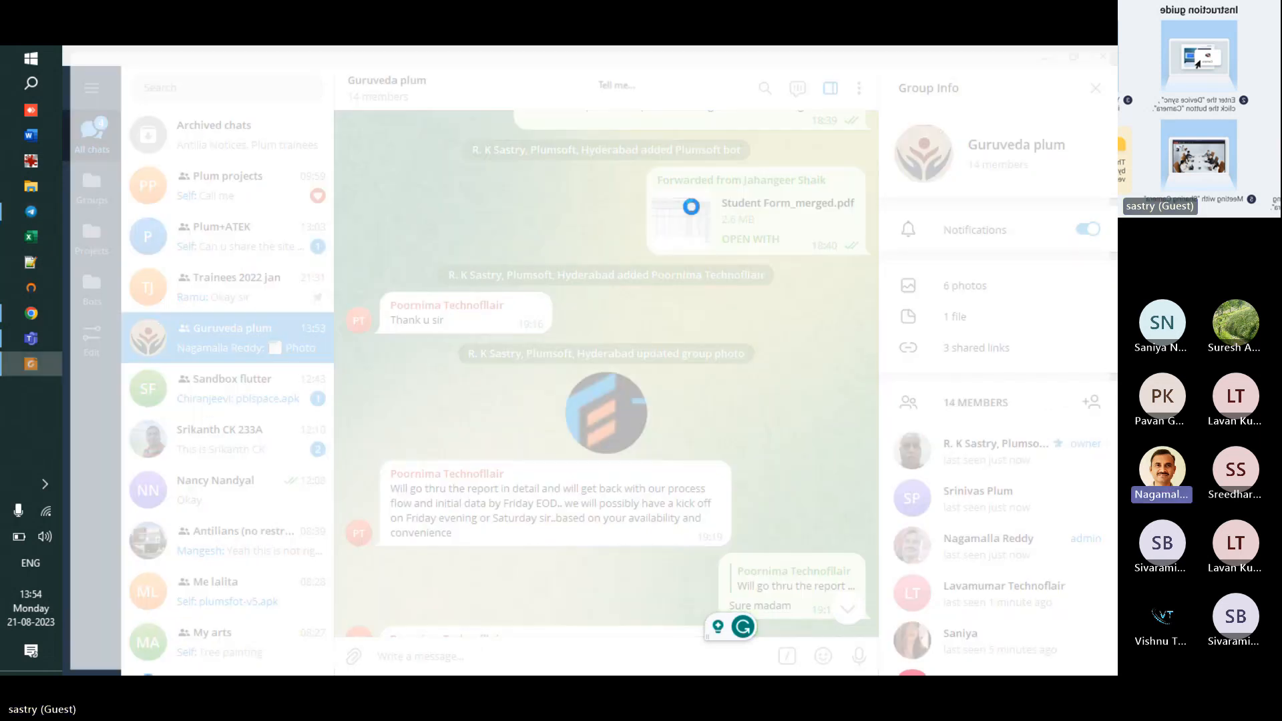
pyautogui.scroll(-3, 525, 334)
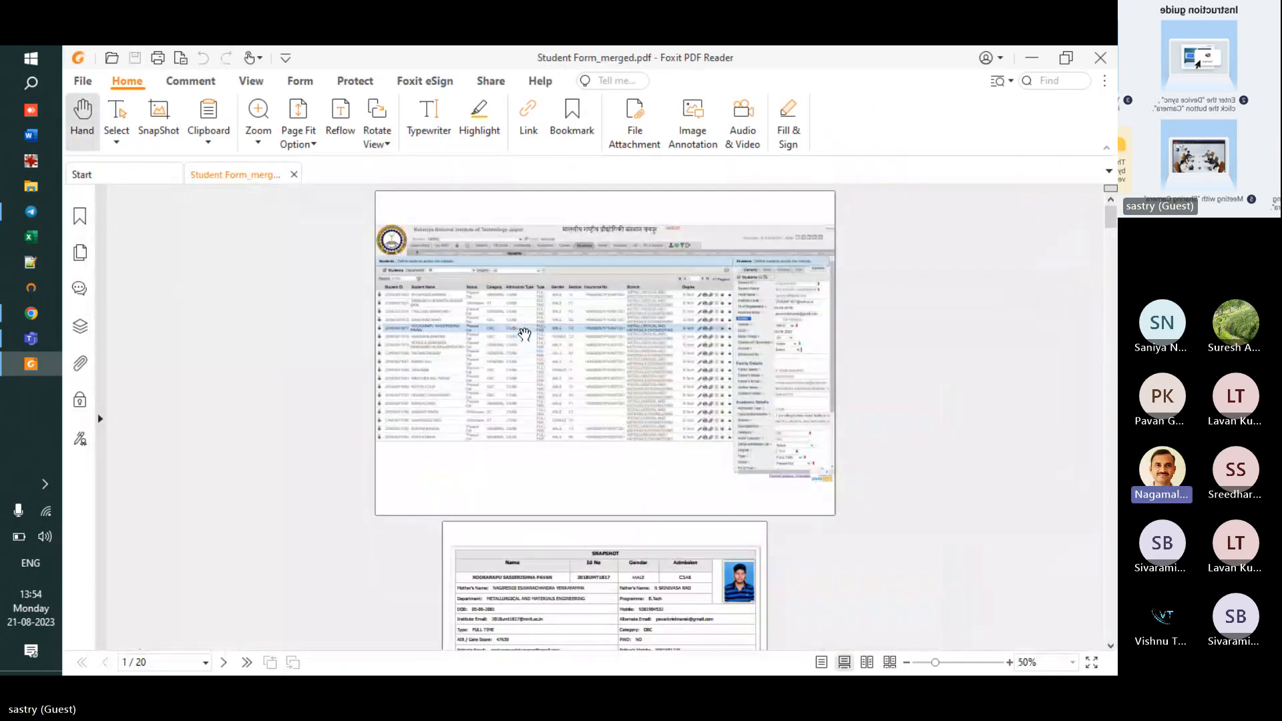
pyautogui.scroll(2, 525, 334)
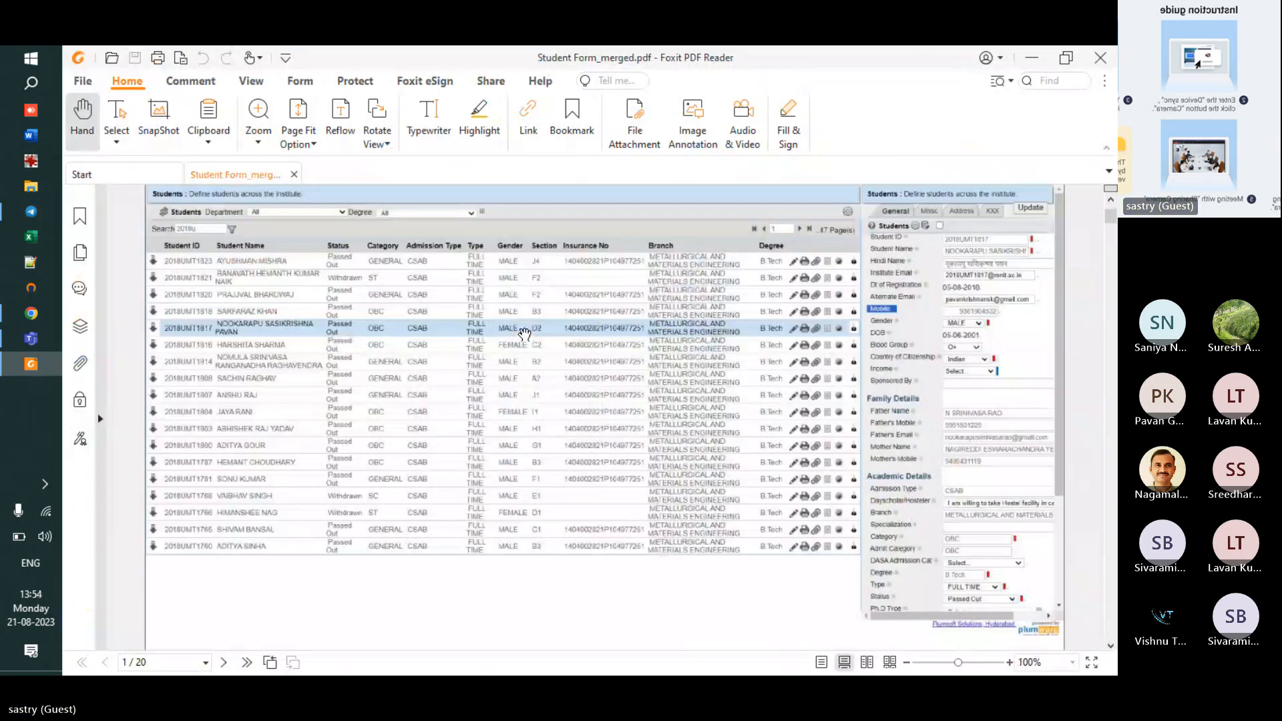
pyautogui.scroll(-1, 524, 334)
pyautogui.scroll(-5, 575, 460)
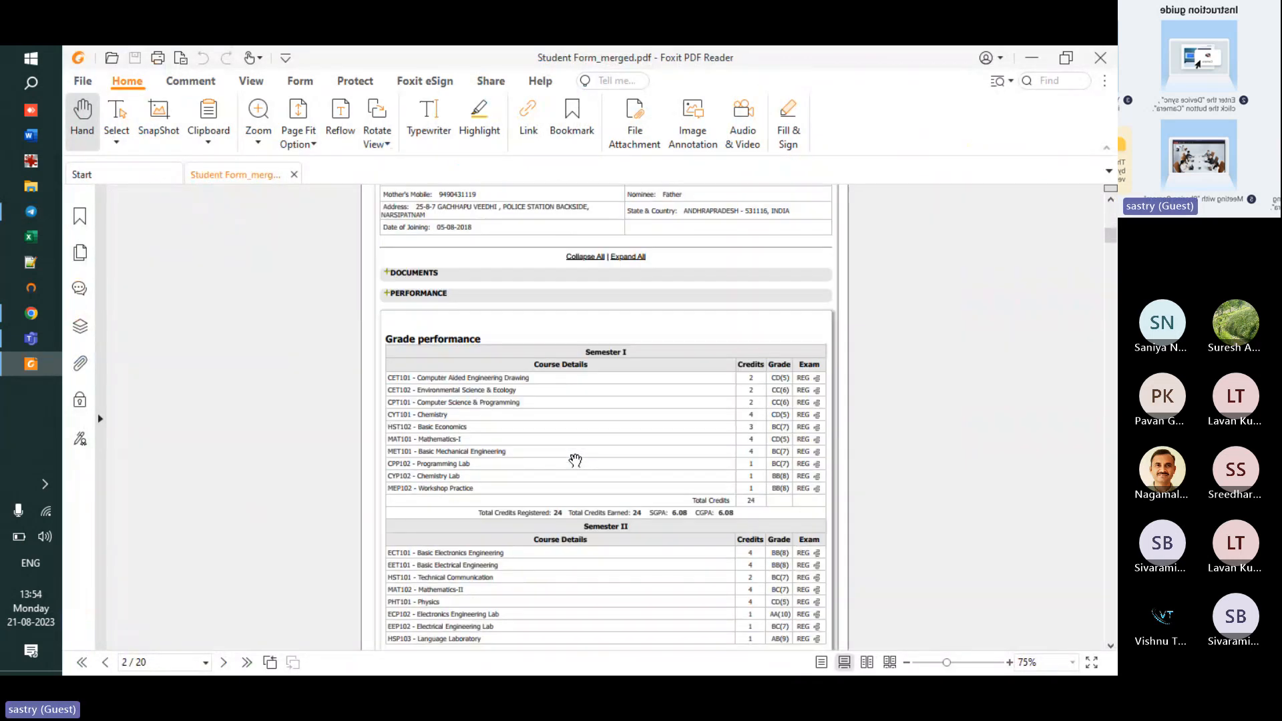
pyautogui.scroll(3, 575, 461)
pyautogui.scroll(-2, 575, 461)
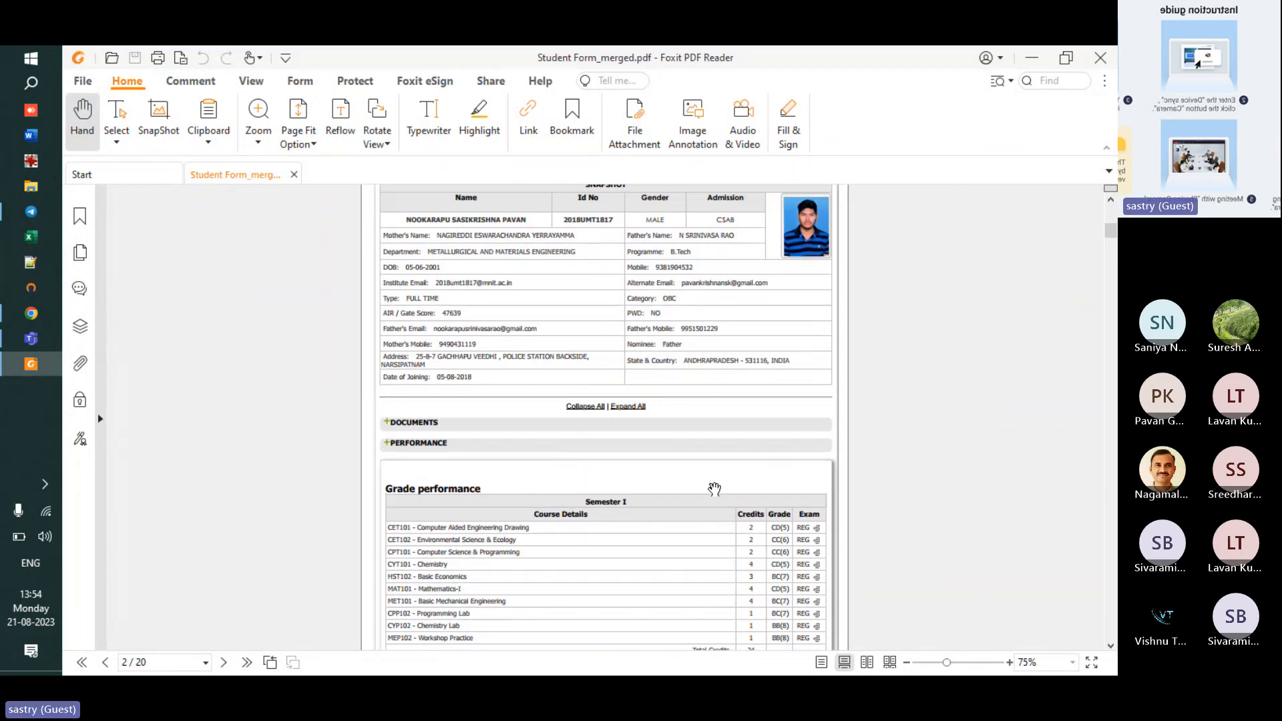
pyautogui.scroll(-3, 573, 581)
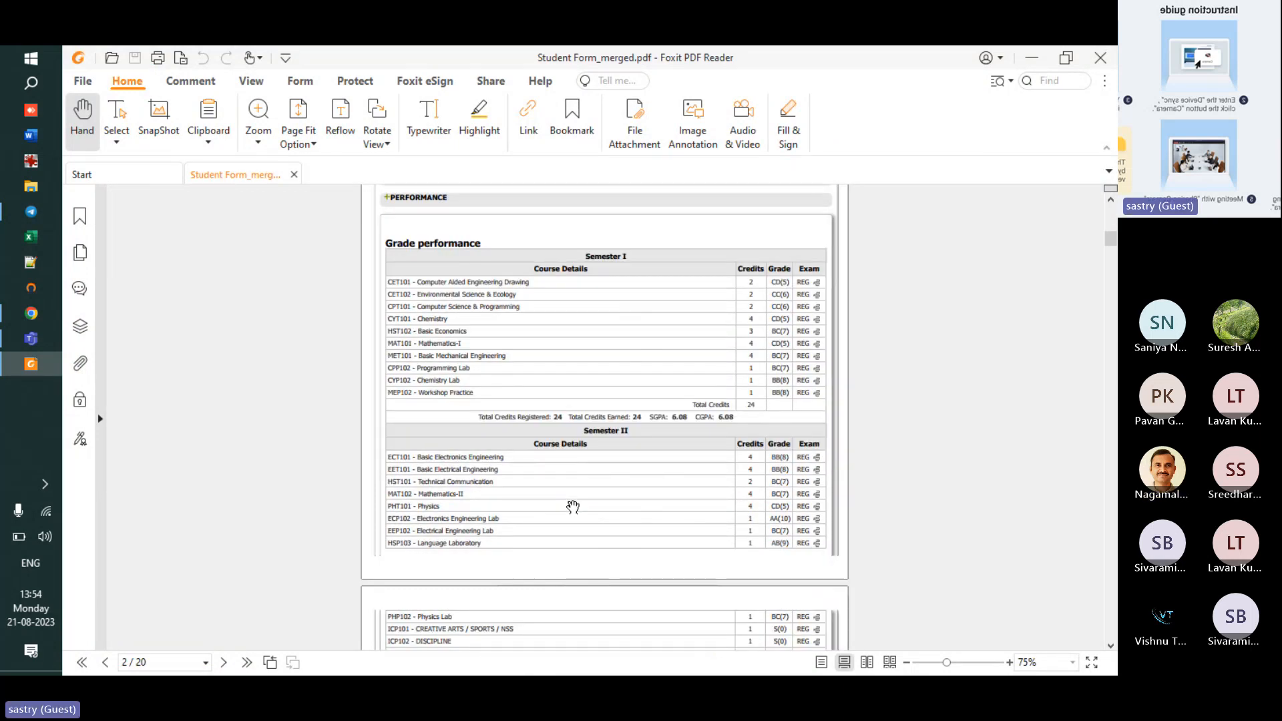
pyautogui.scroll(-15, 573, 506)
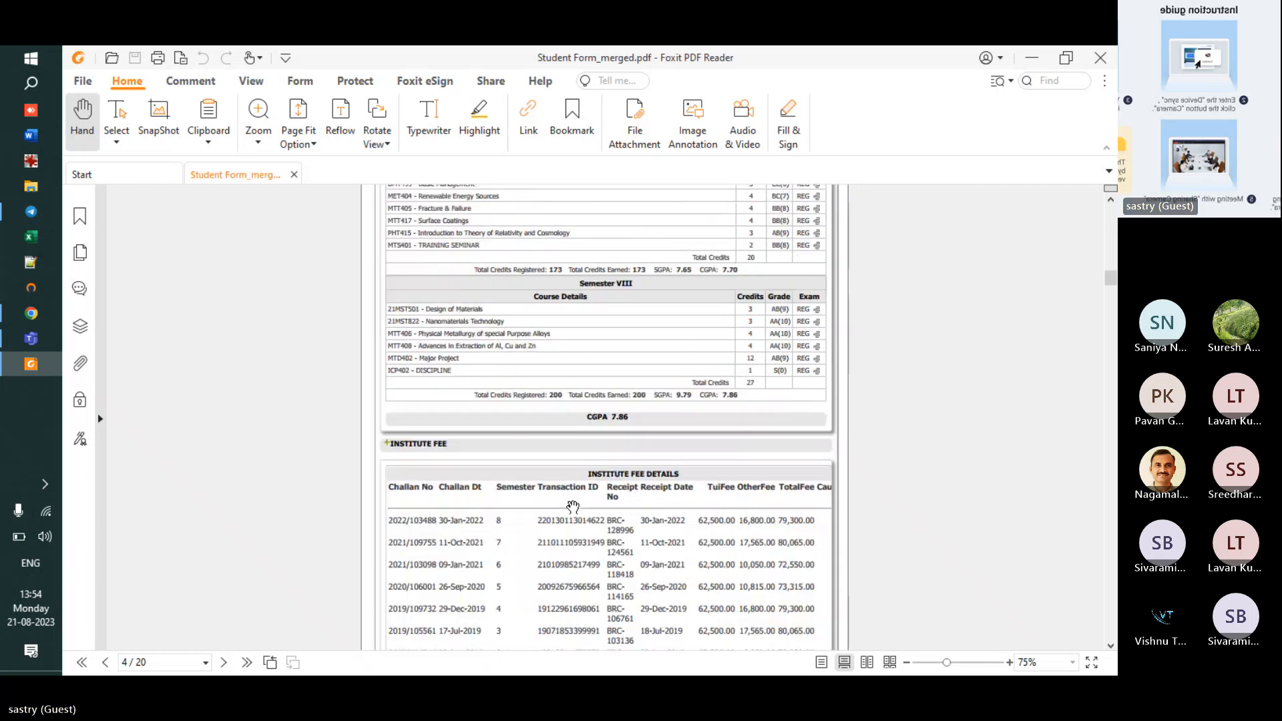
pyautogui.scroll(-5, 573, 507)
pyautogui.scroll(2, 573, 507)
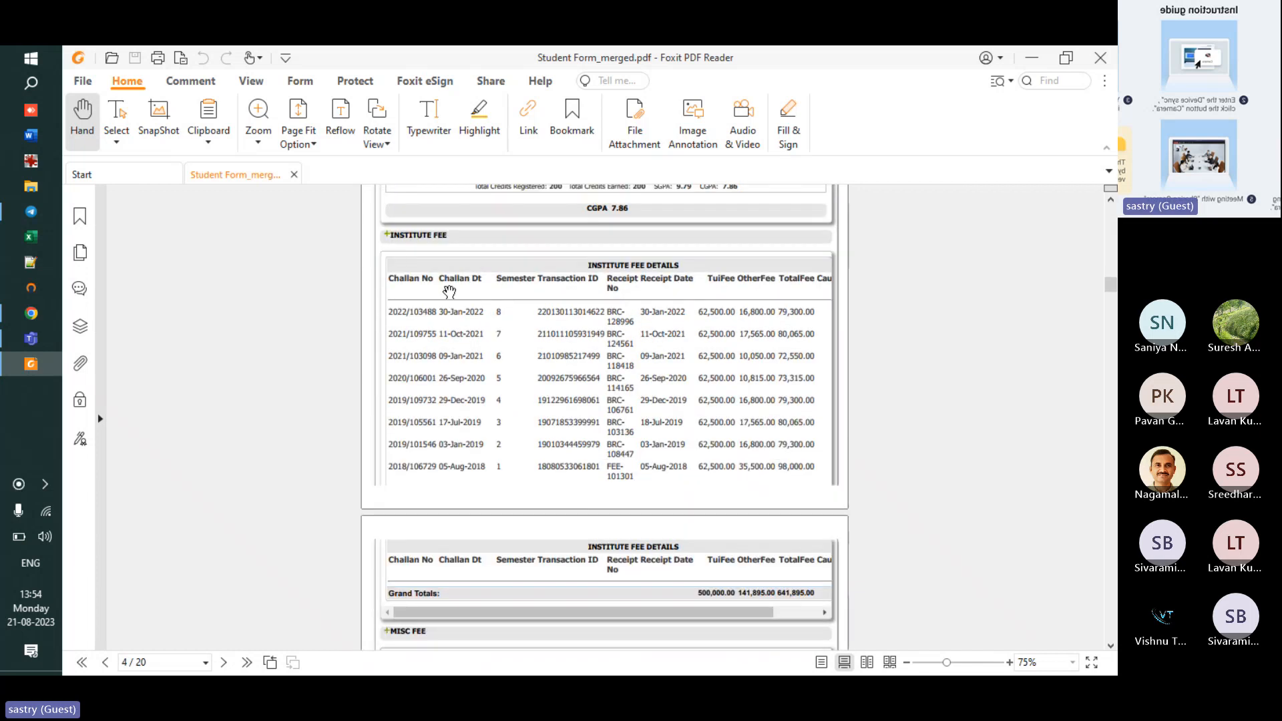
# Step: Scroll on to the last of the 20 pages, then back to page 19's Academic Transcript
pyautogui.scroll(-5, 576, 482)
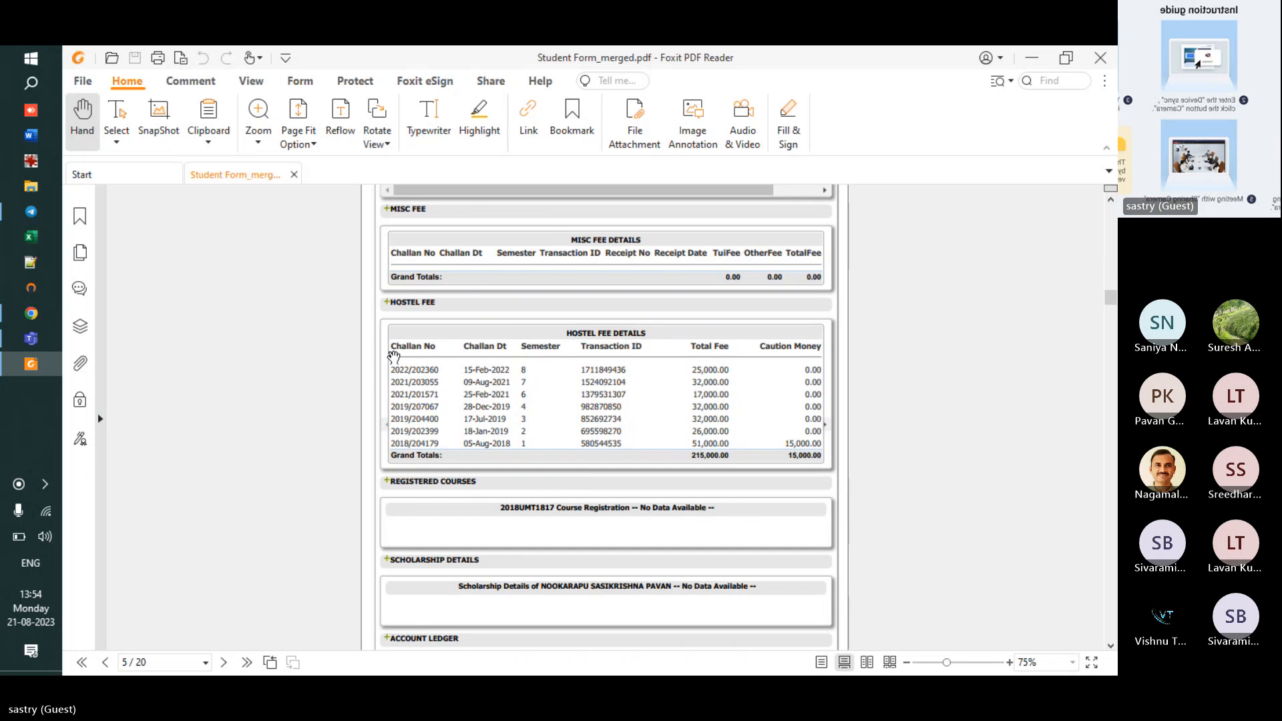
pyautogui.scroll(-4, 554, 441)
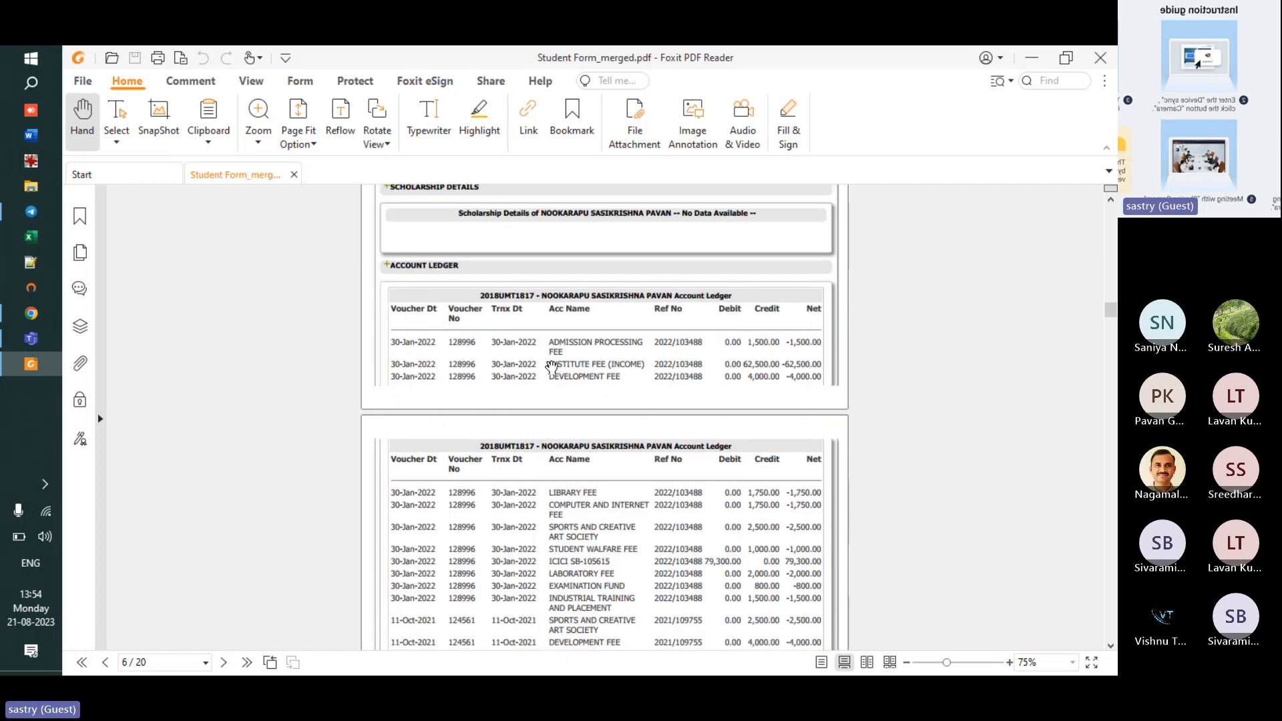
pyautogui.scroll(-15, 571, 420)
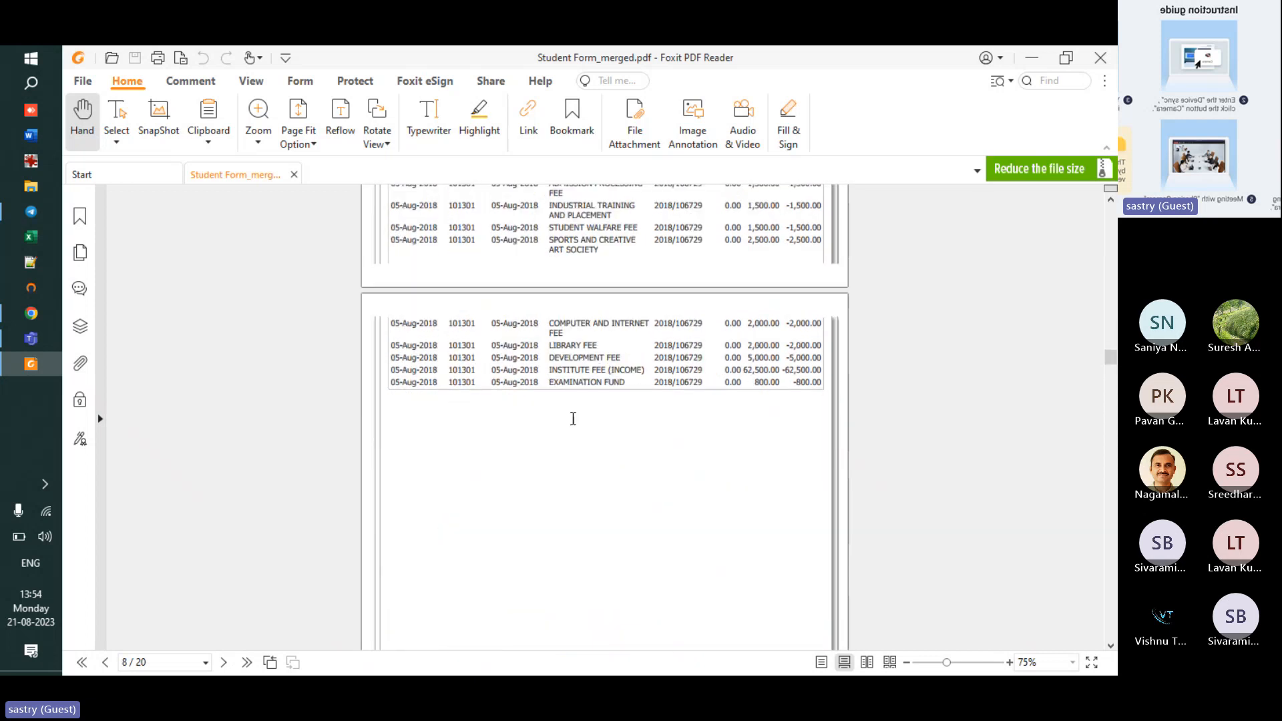
pyautogui.scroll(-7, 573, 418)
pyautogui.scroll(2, 573, 419)
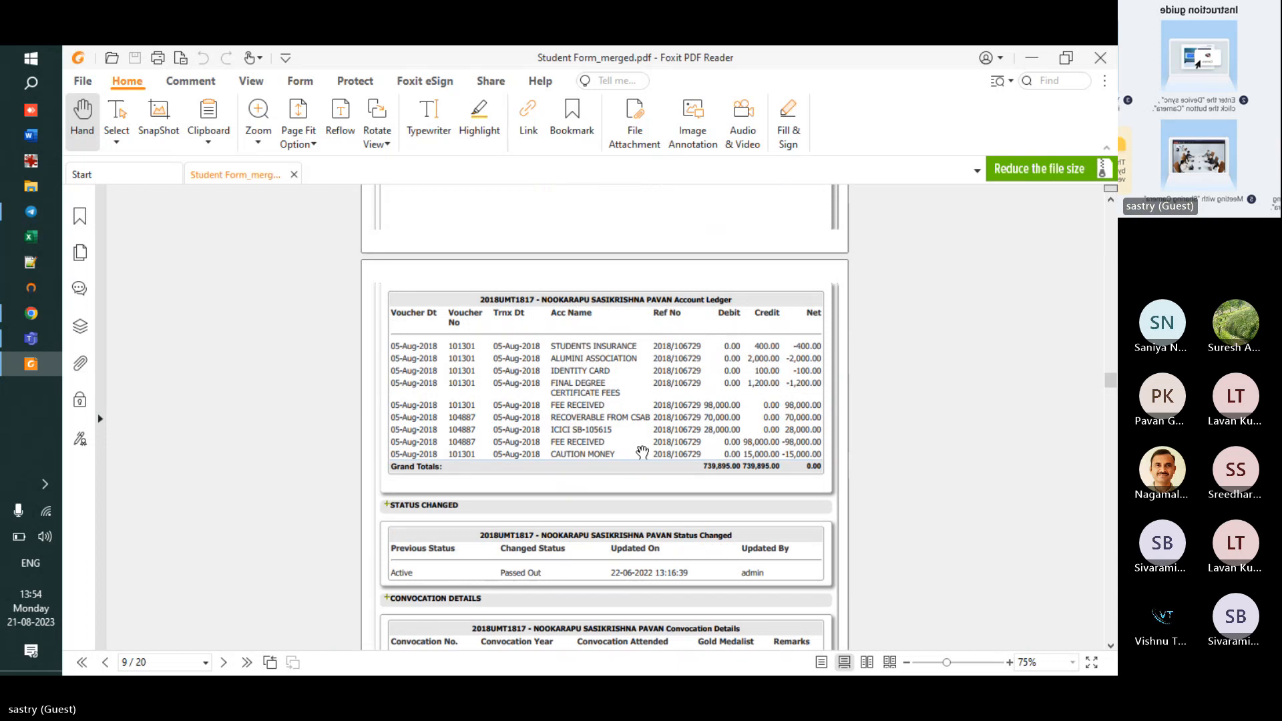
pyautogui.scroll(-5, 571, 482)
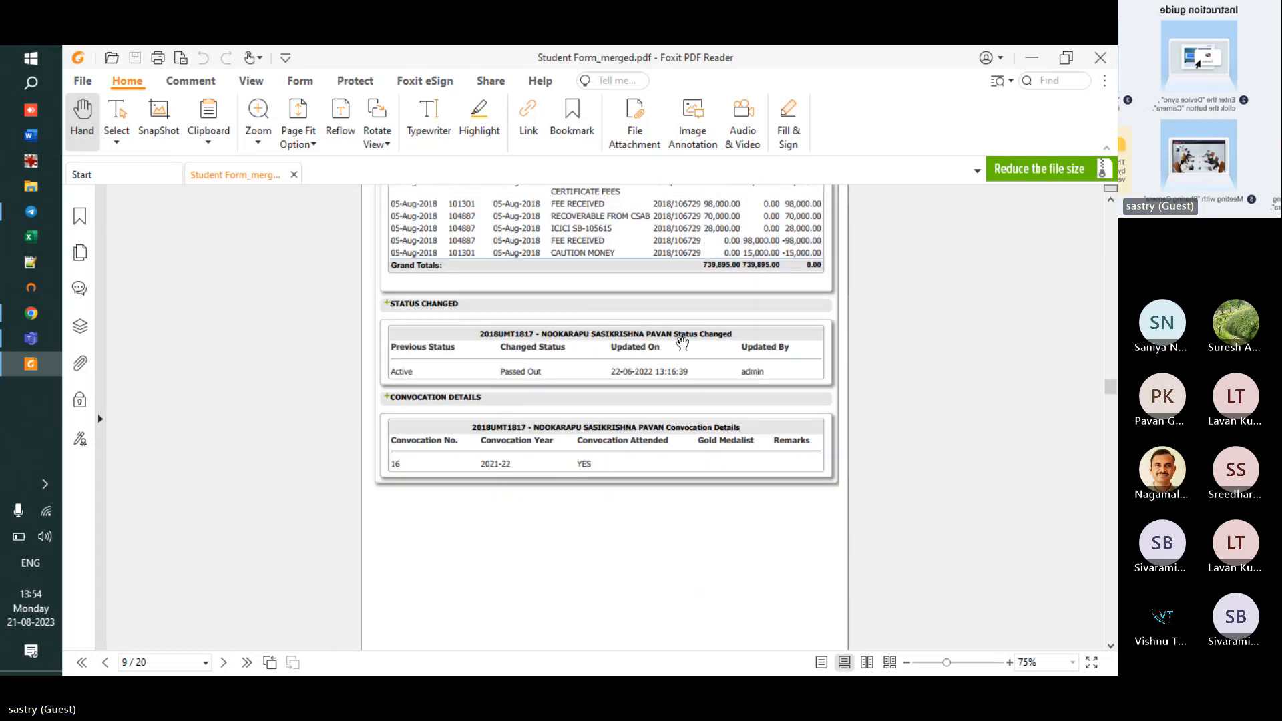
pyautogui.scroll(-10, 592, 420)
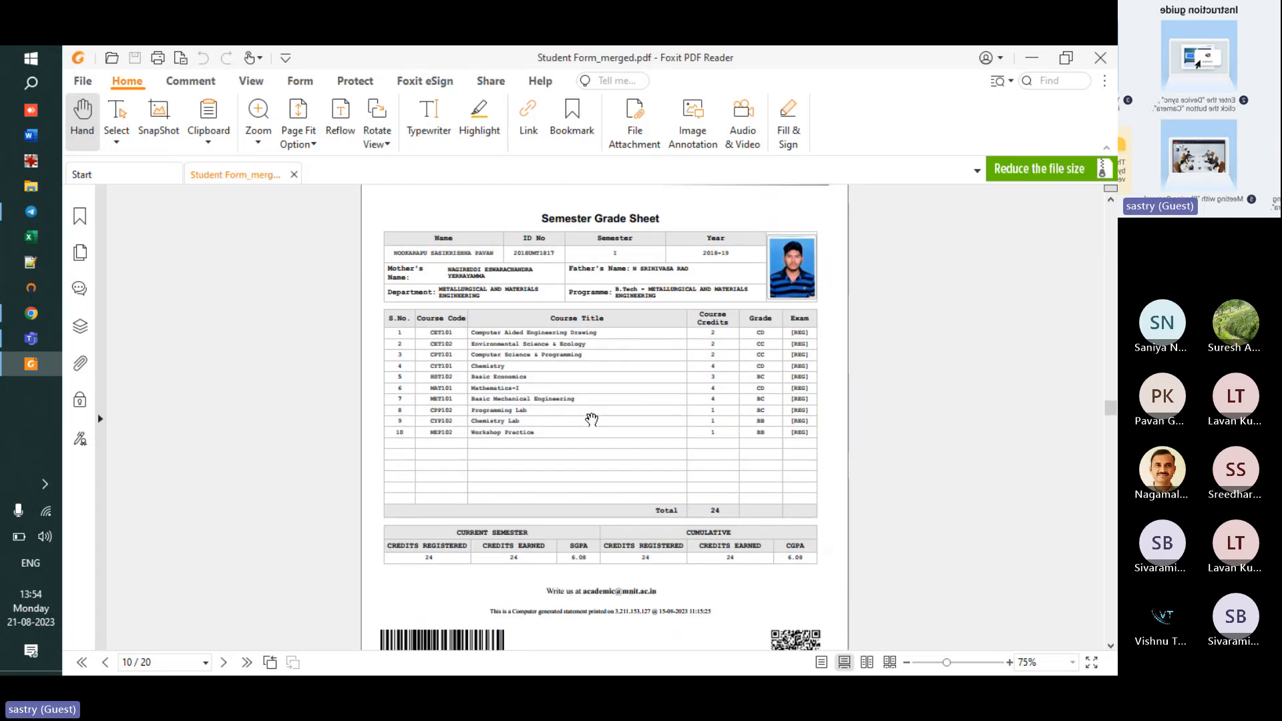
pyautogui.scroll(-10, 591, 419)
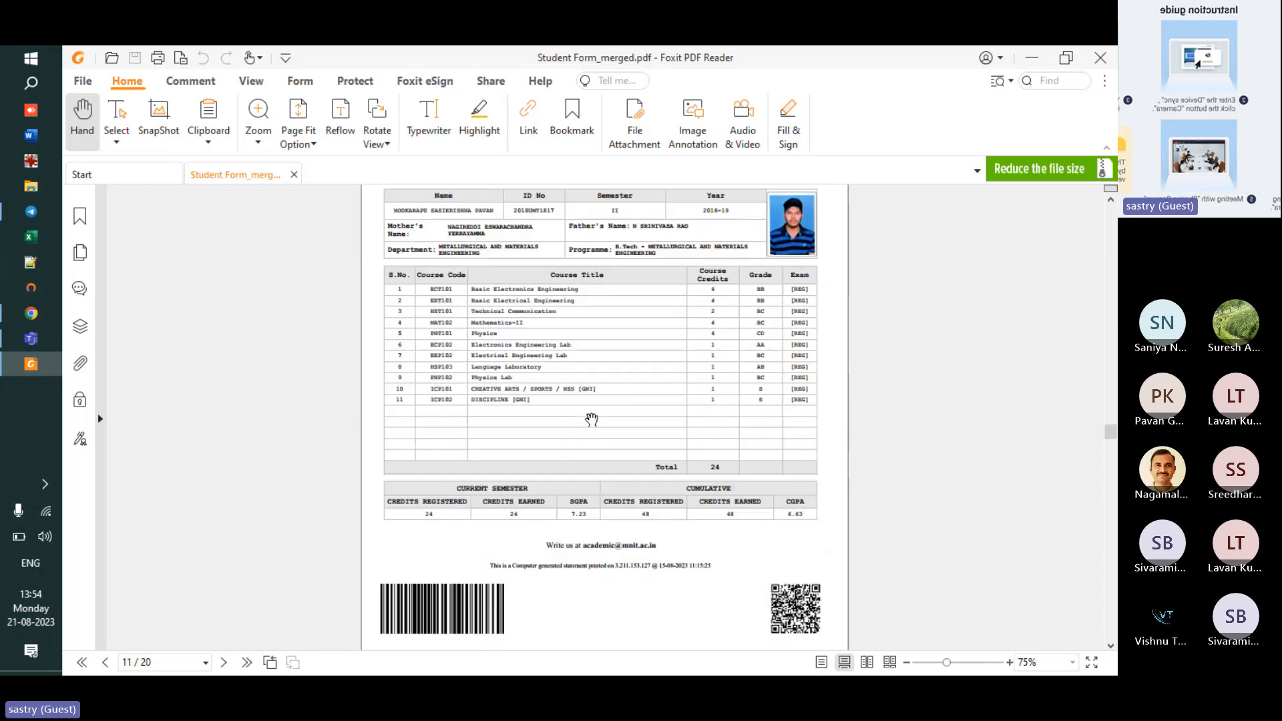
pyautogui.scroll(-10, 592, 419)
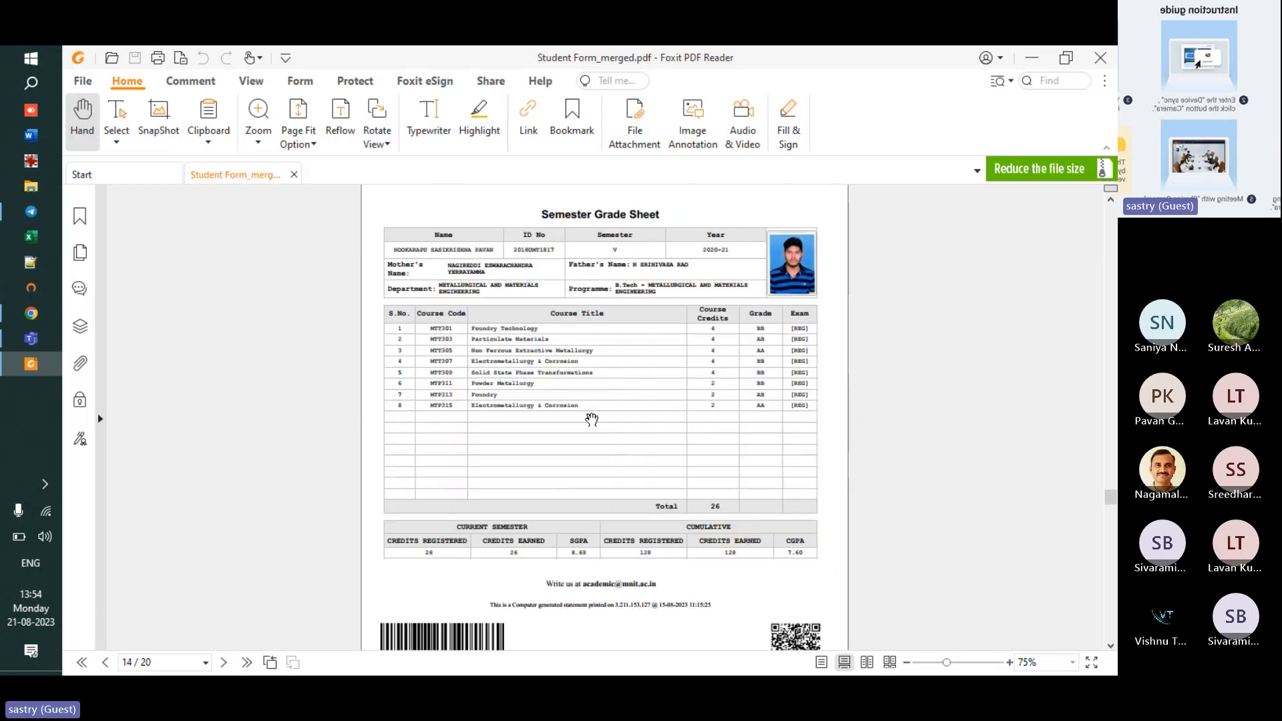
pyautogui.scroll(-15, 591, 419)
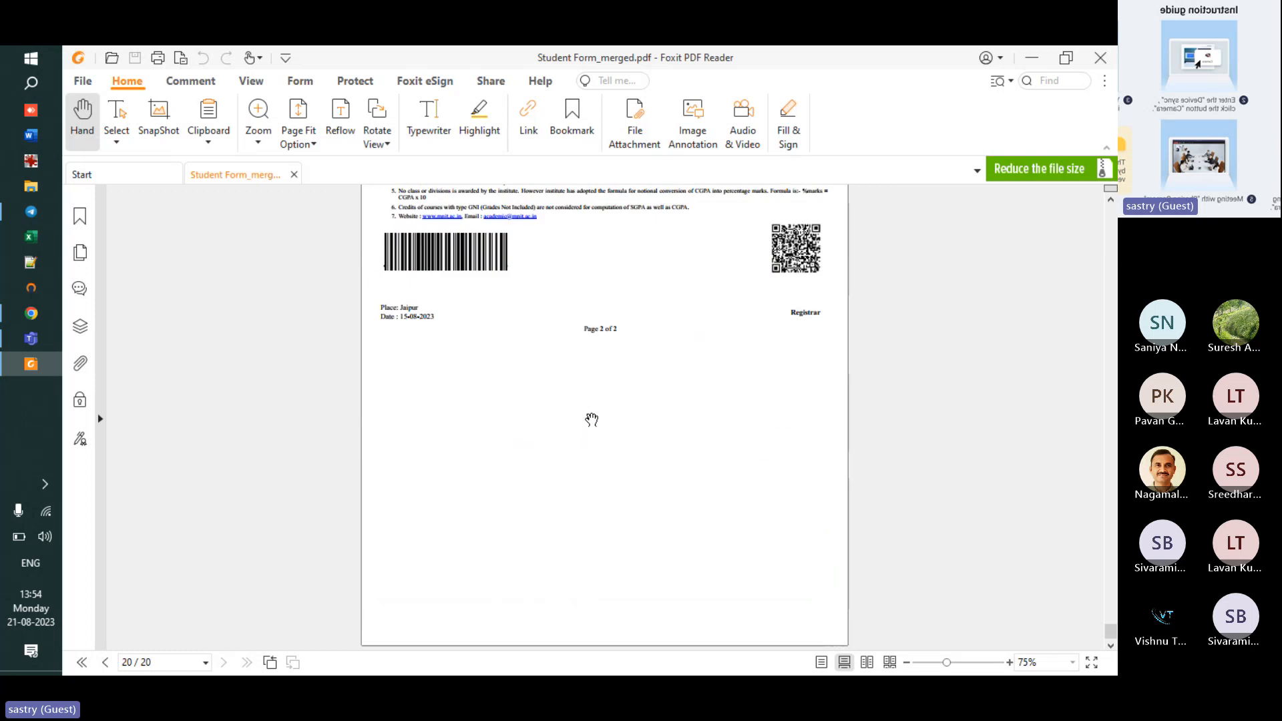
pyautogui.scroll(12, 591, 419)
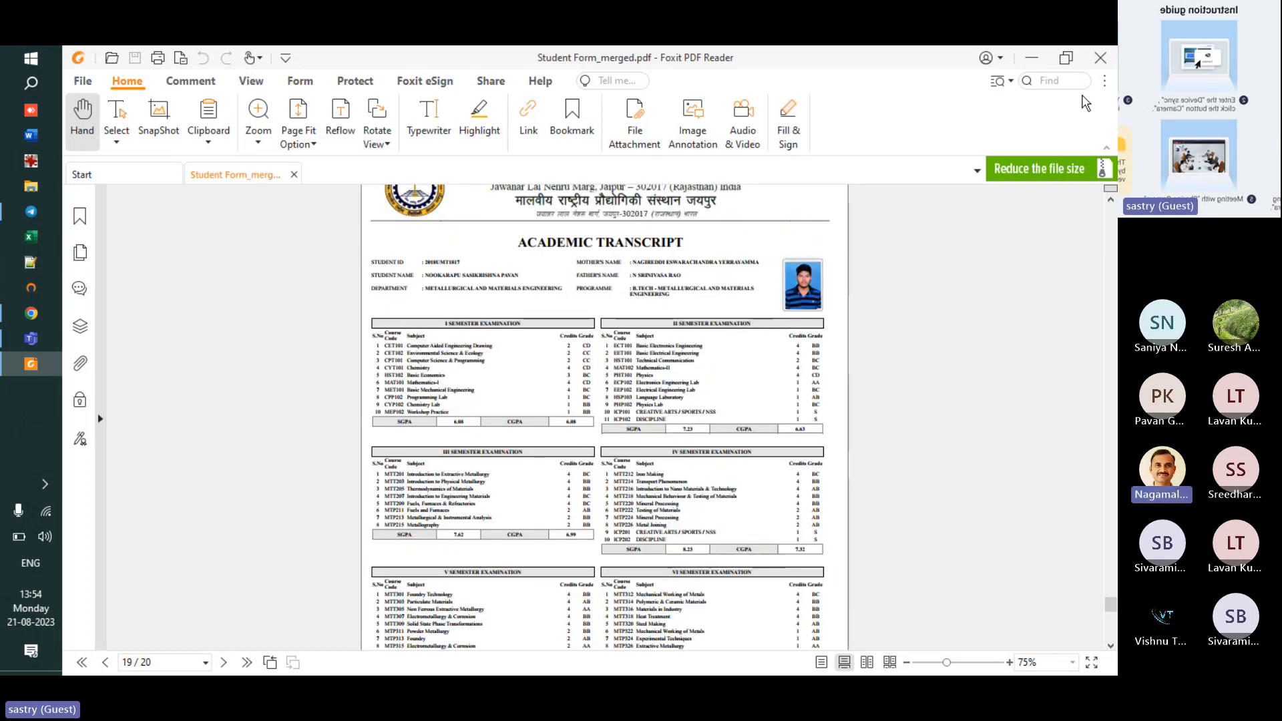
# Step: Close the PDF, jump to the newest chat messages, and view the Workflow Diagram image full size
pyautogui.click(1101, 59)
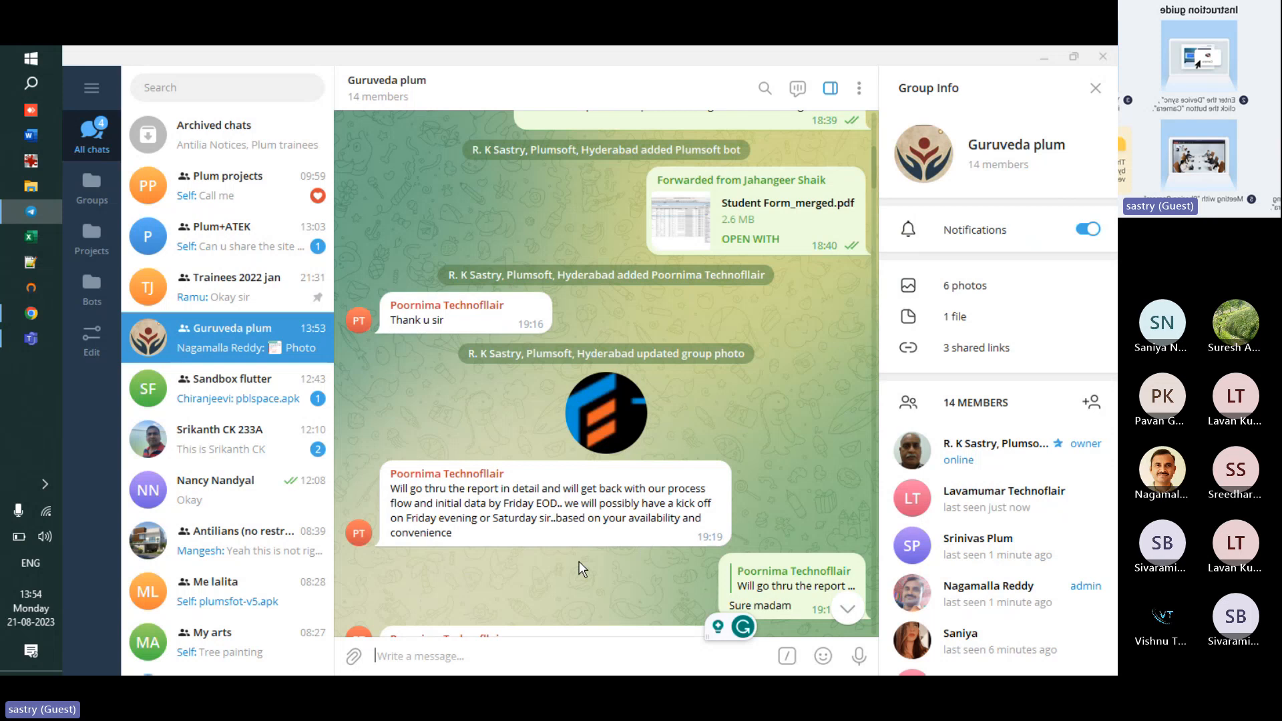
pyautogui.scroll(-3, 639, 556)
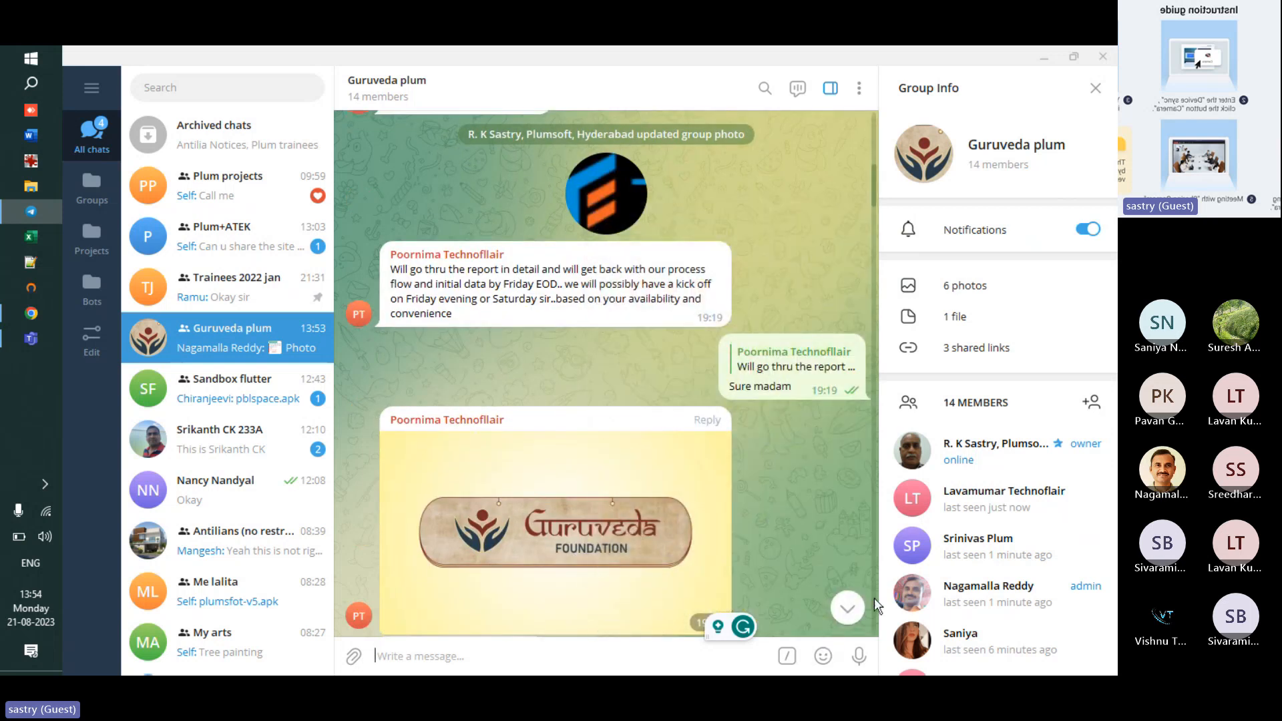
pyautogui.click(847, 608)
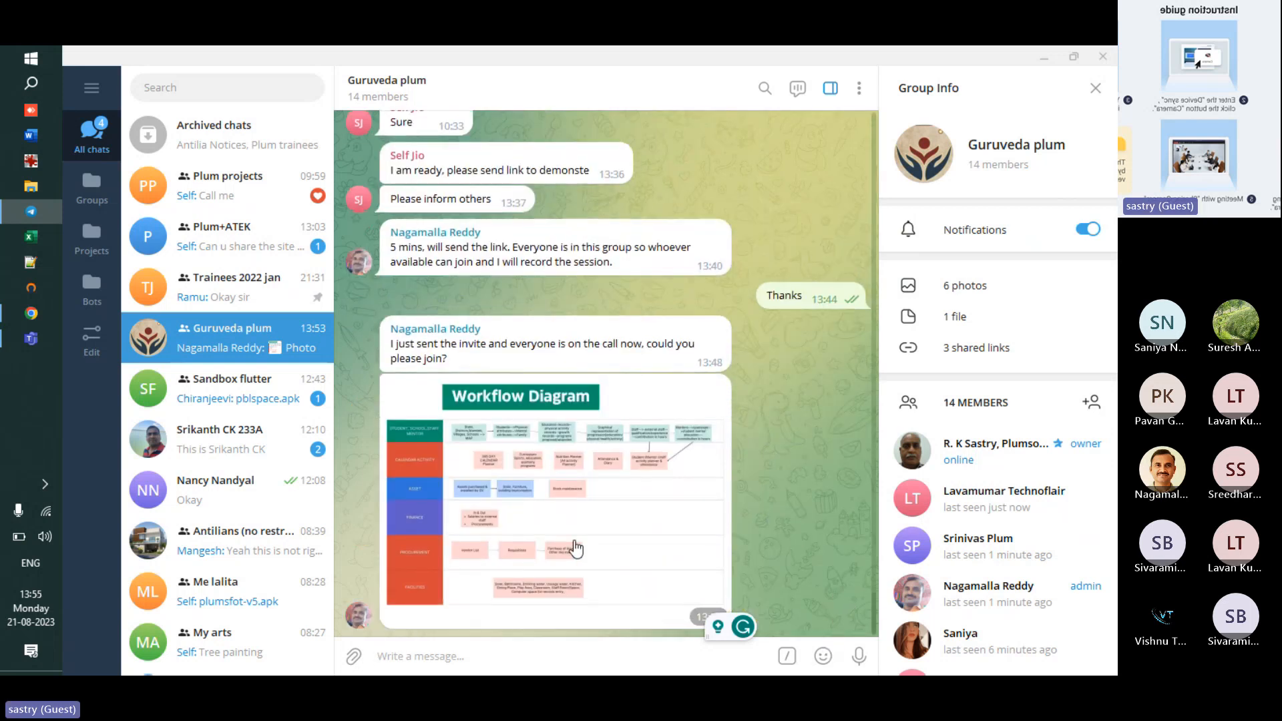
pyautogui.click(573, 544)
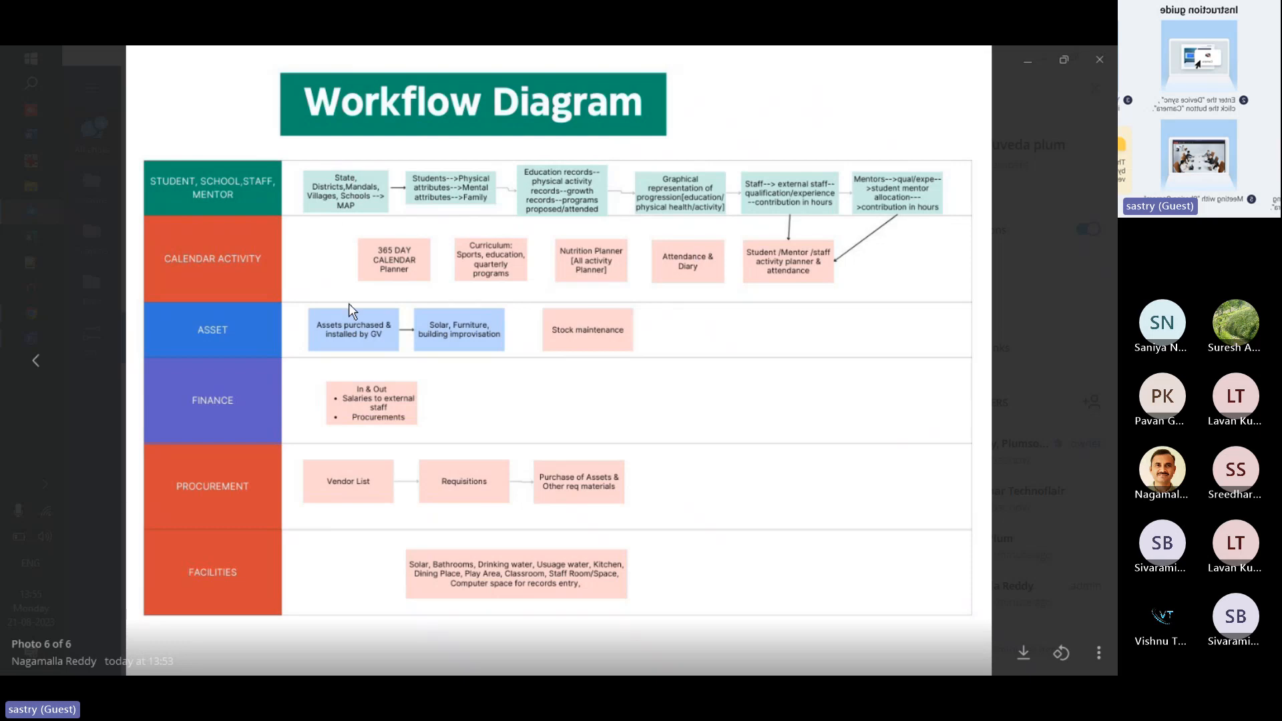
pyautogui.press('Escape')
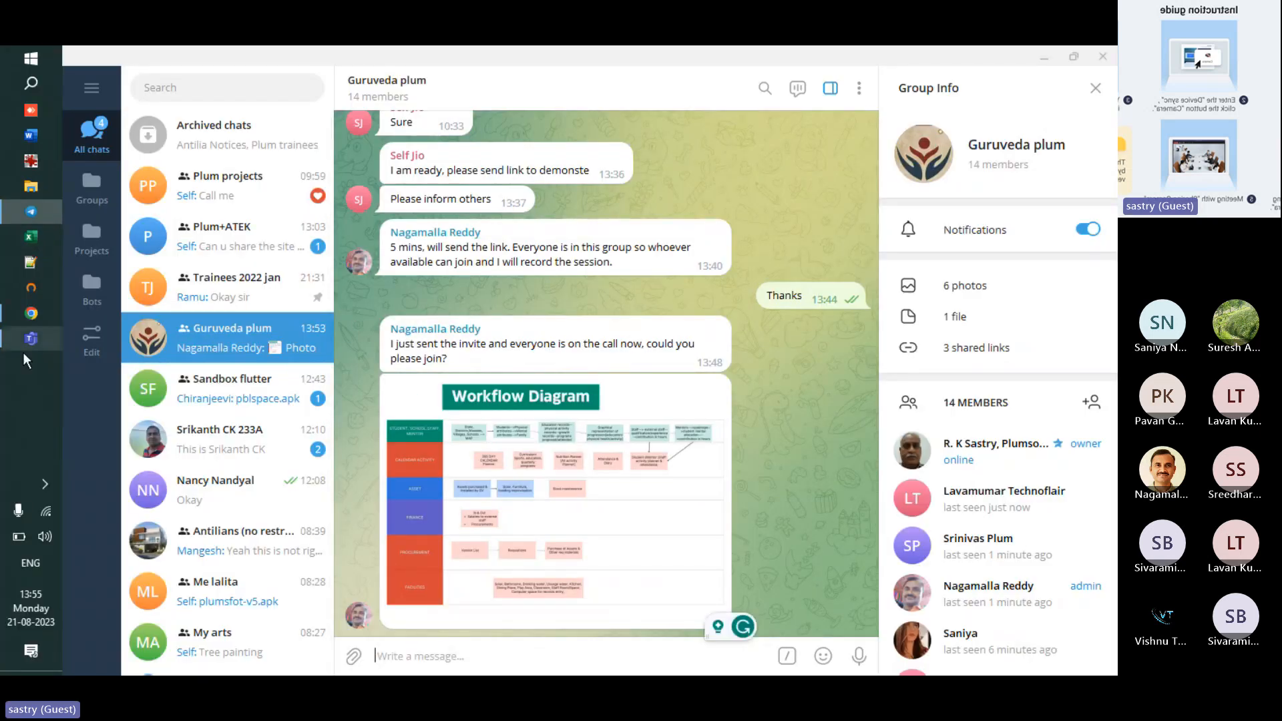
# Step: In Plumbee, search forms for 'country' and open the Country Codes list
pyautogui.click(31, 313)
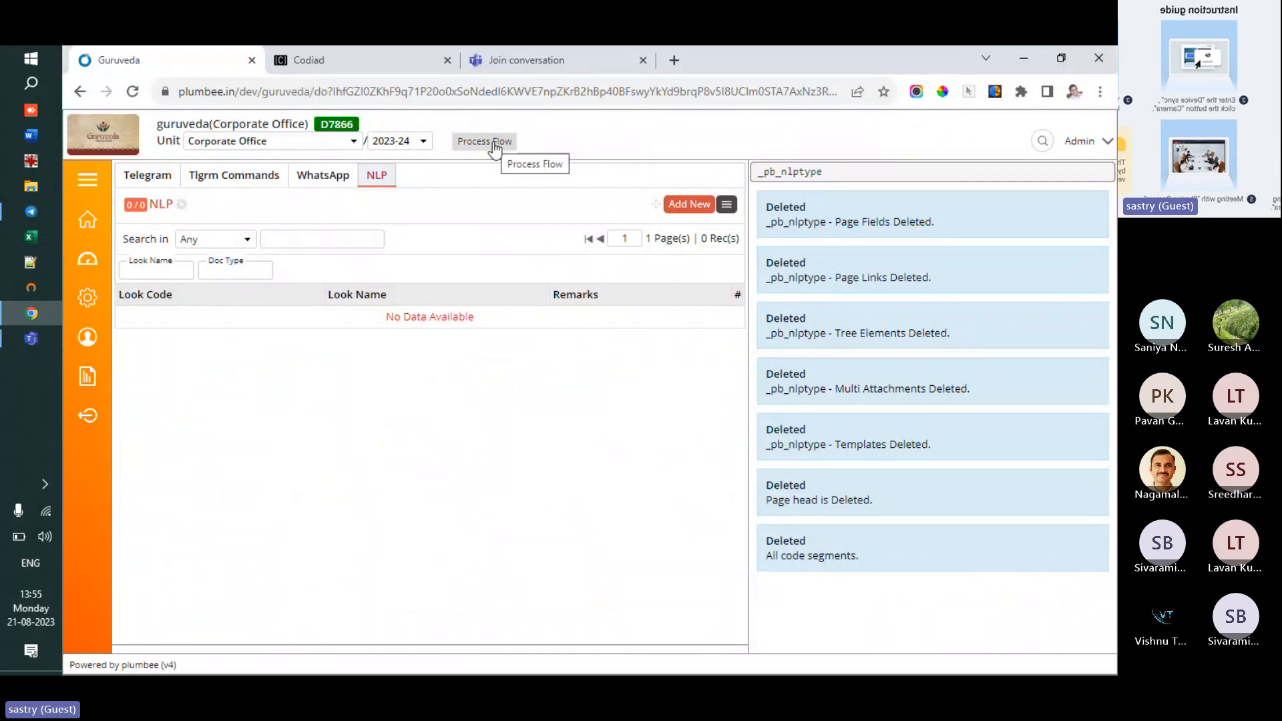
pyautogui.click(1041, 141)
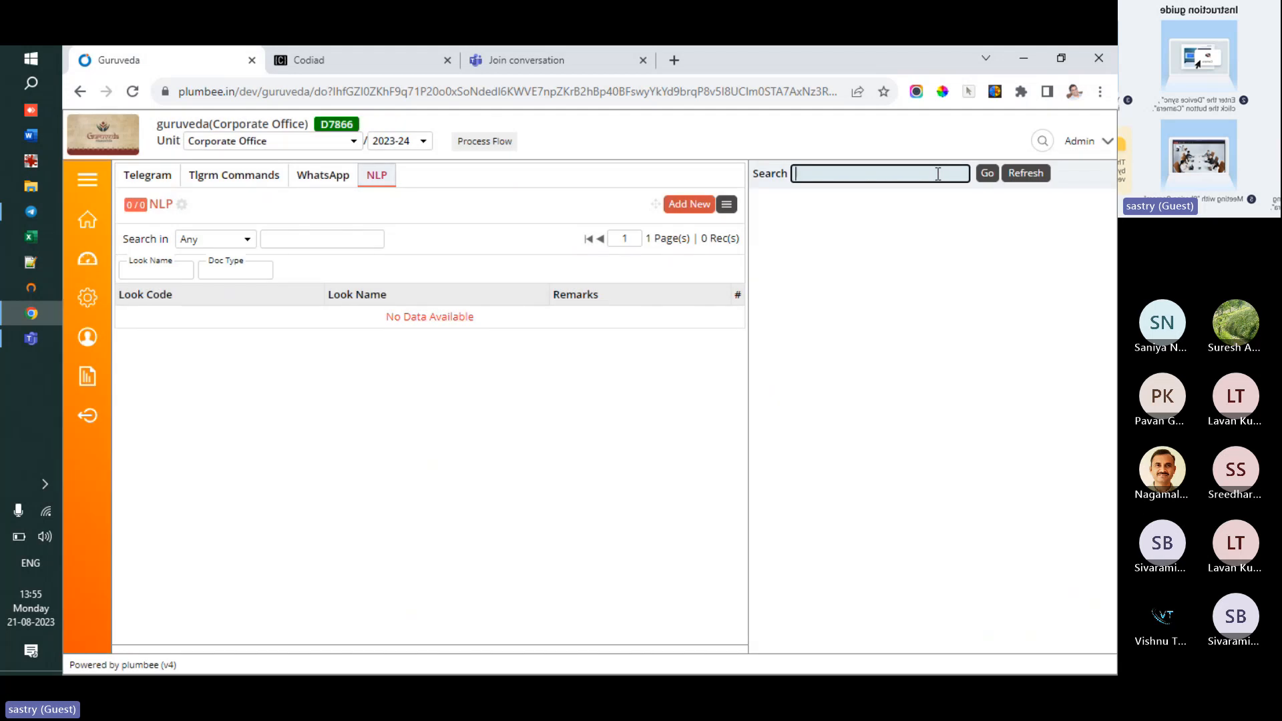
pyautogui.write('country')
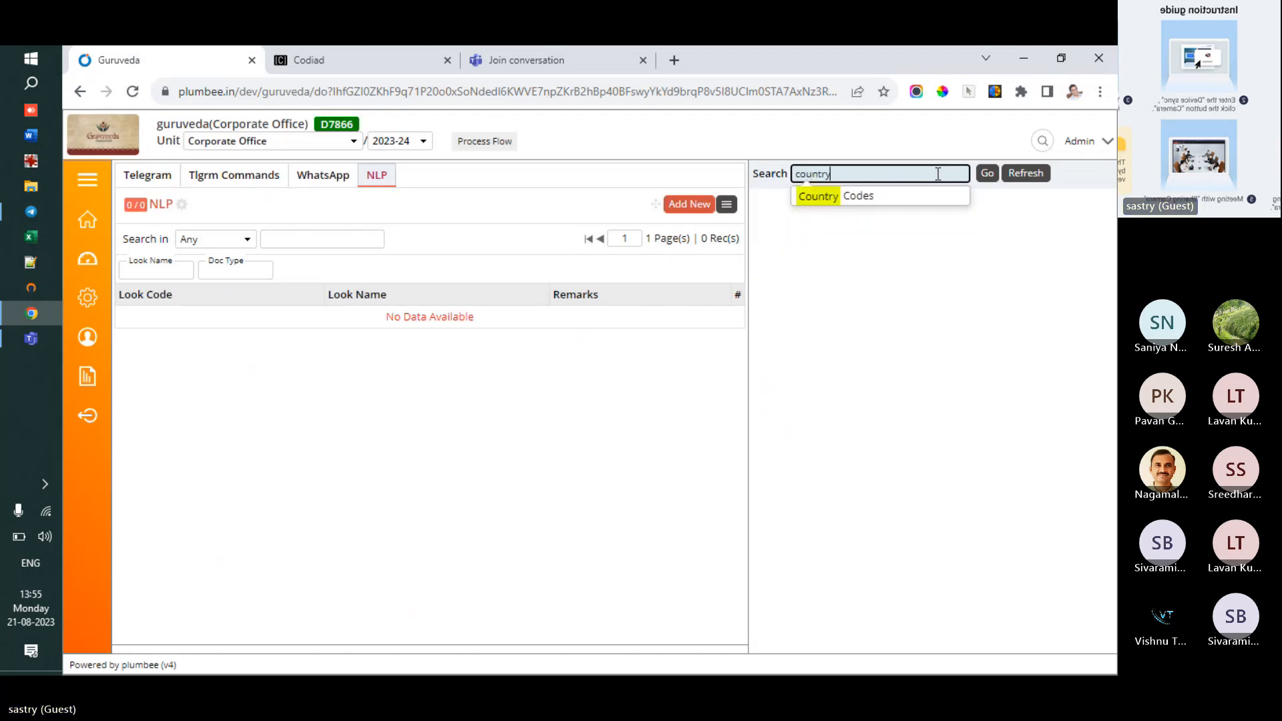
pyautogui.press('Return')
pyautogui.click(820, 261)
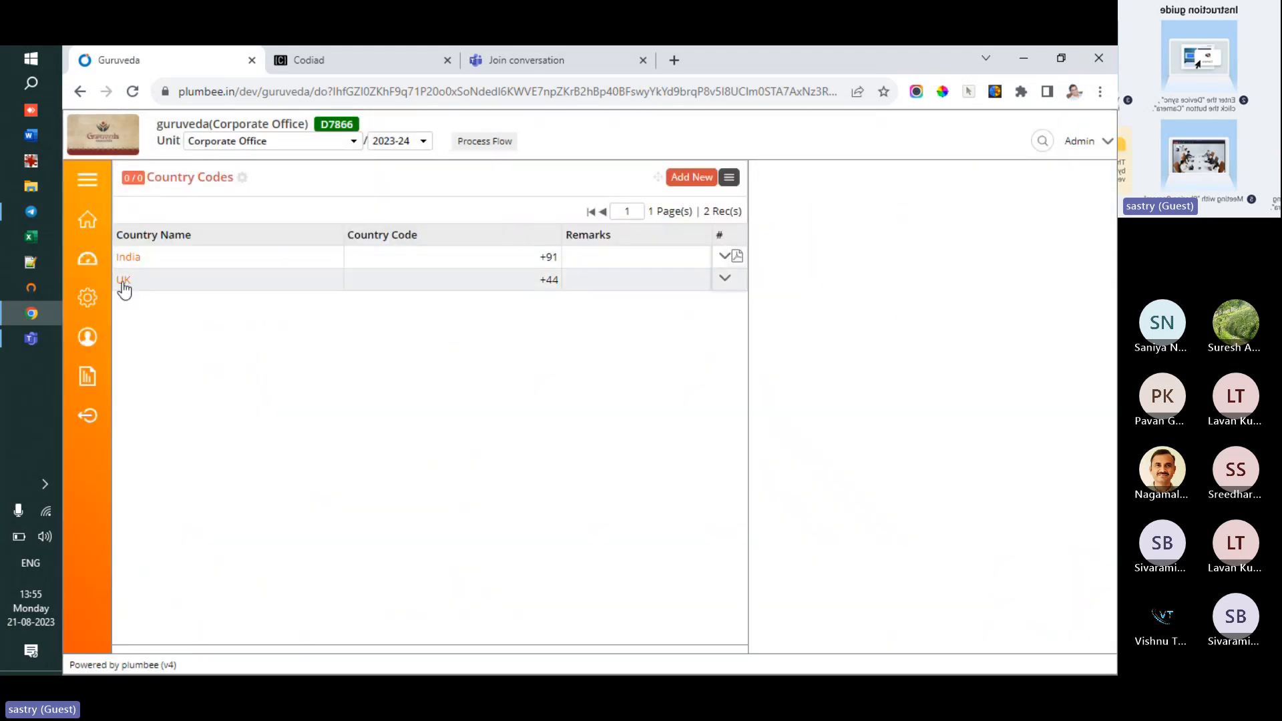
# Step: Delete the UK (+44) country code record and confirm the deletion
pyautogui.click(123, 280)
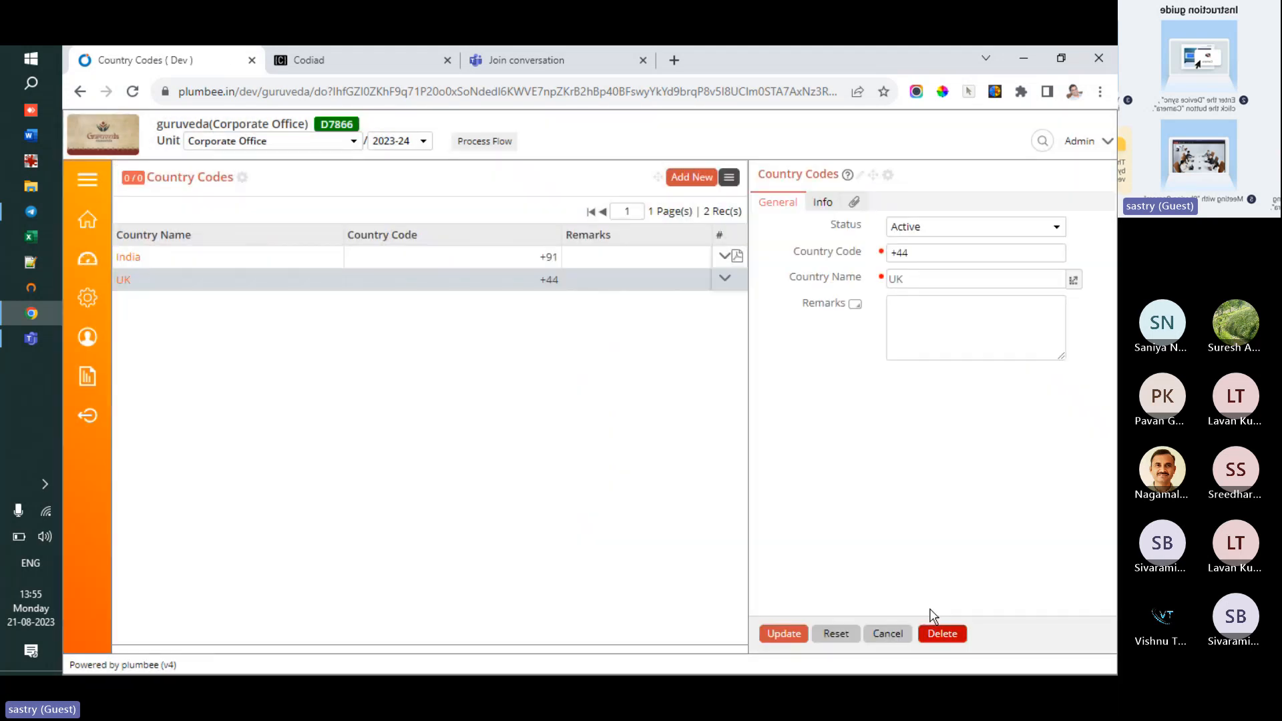
pyautogui.click(940, 635)
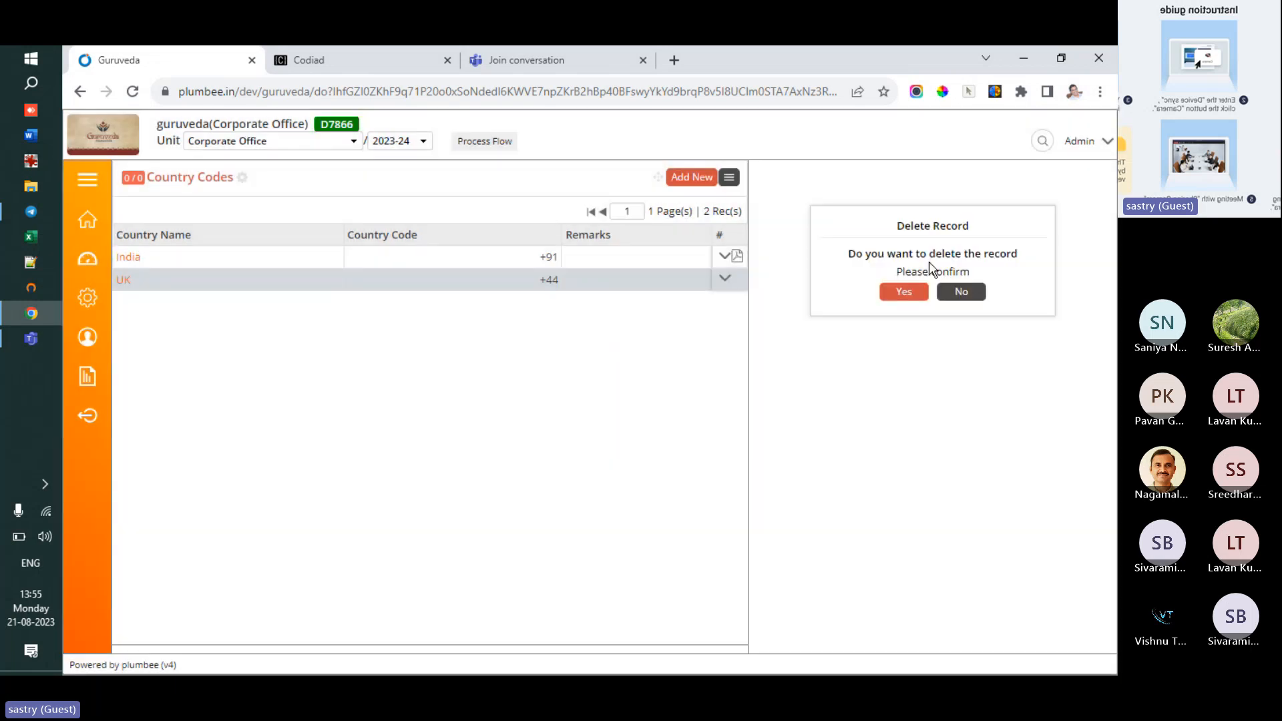
pyautogui.click(904, 293)
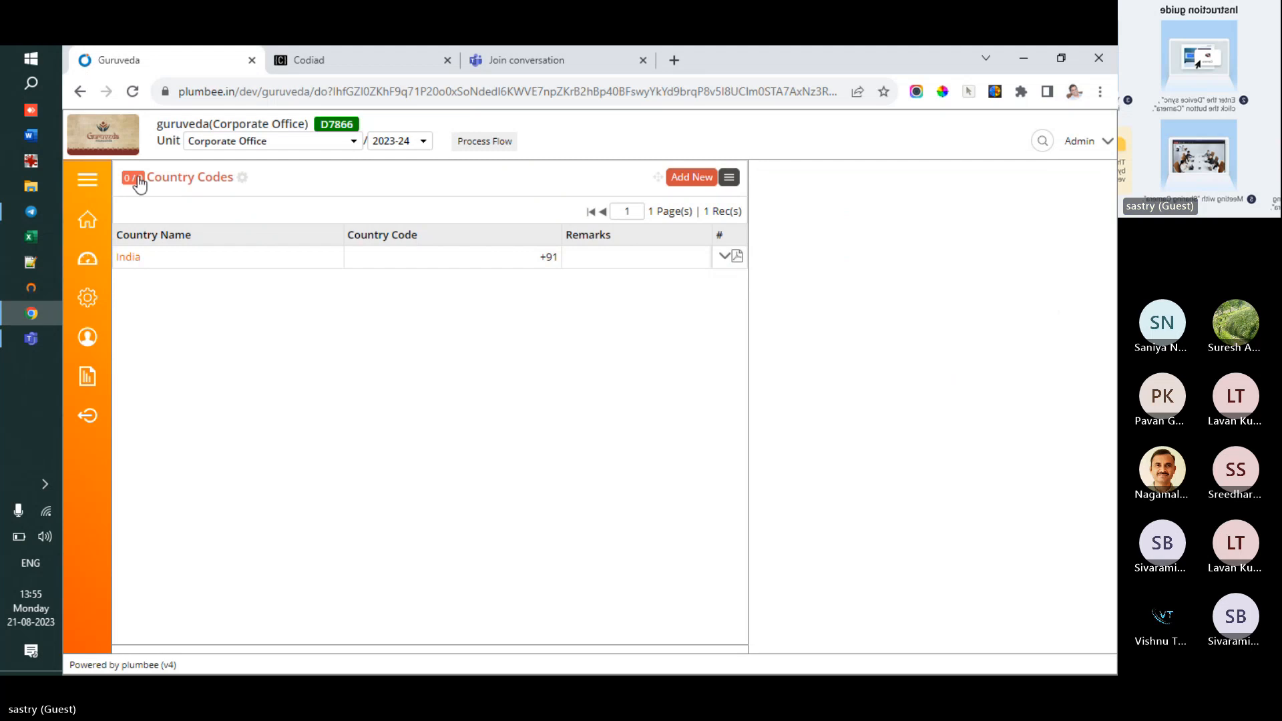
# Step: Search for 'citi', open the Demographics Cities form, and show its States list for Australia
pyautogui.click(1042, 141)
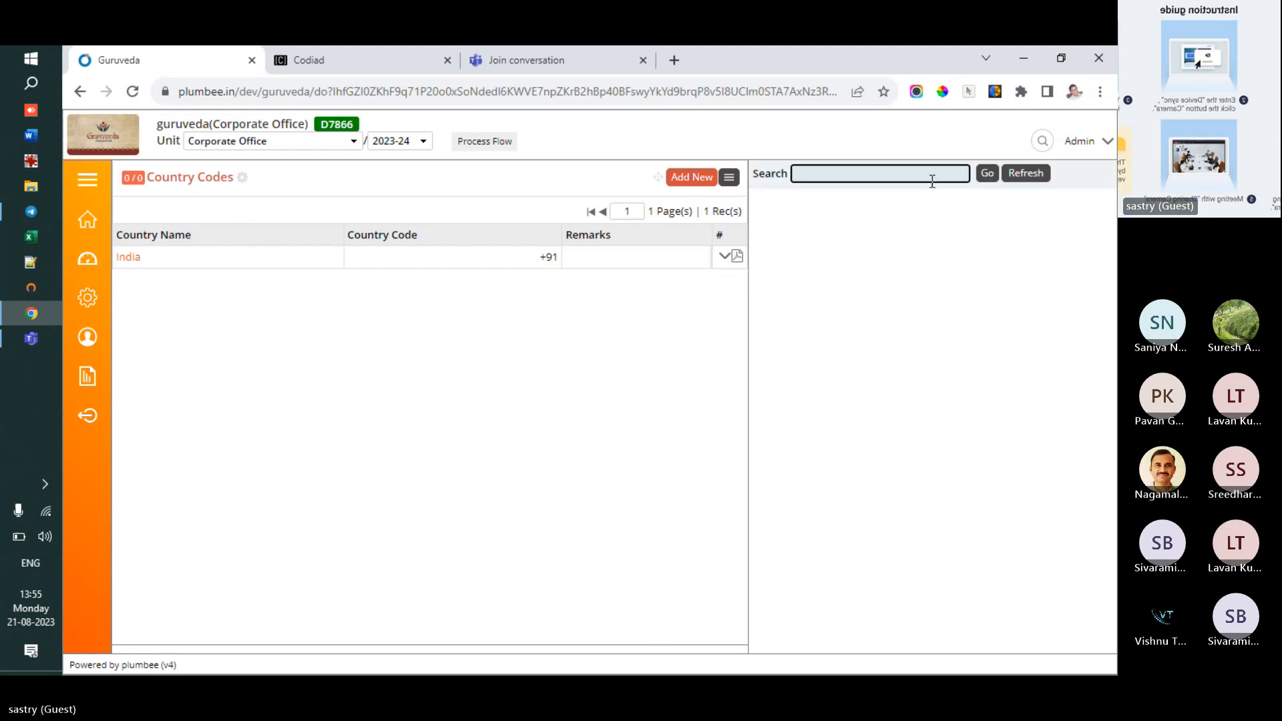
pyautogui.write('coun')
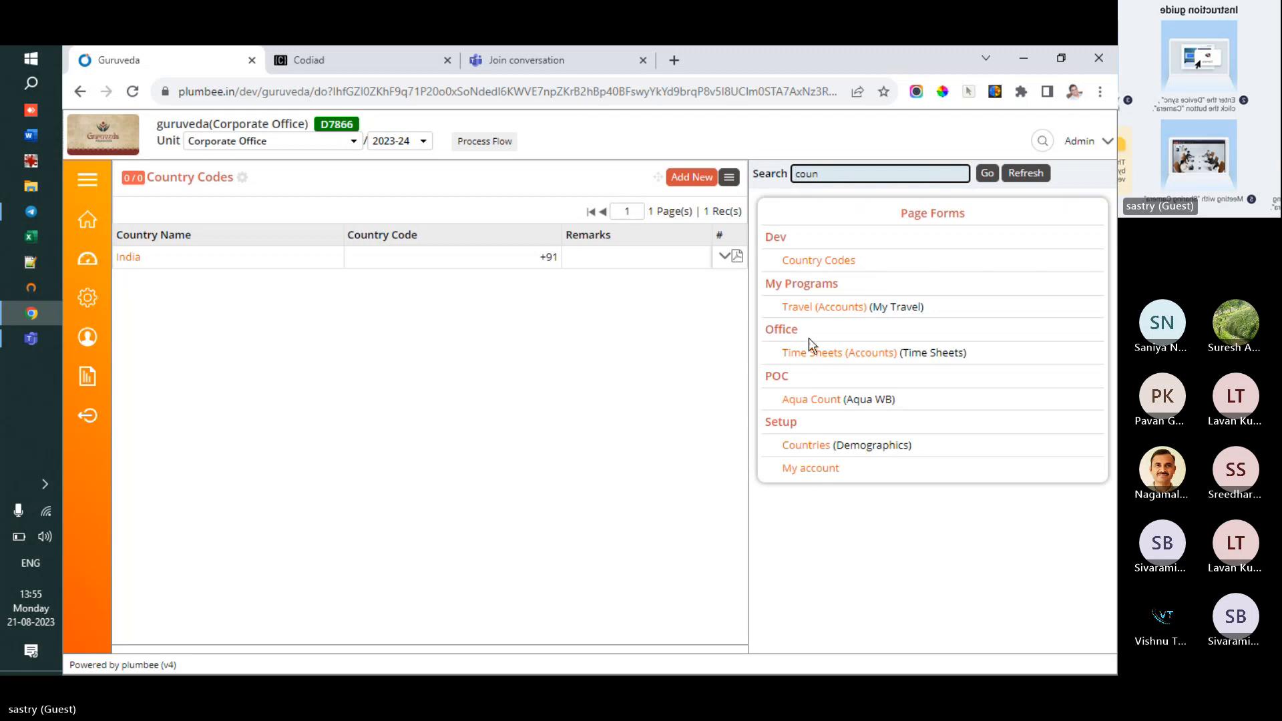
pyautogui.moveTo(826, 174); pyautogui.dragTo(635, 172)
pyautogui.write('citi')
pyautogui.press('Return')
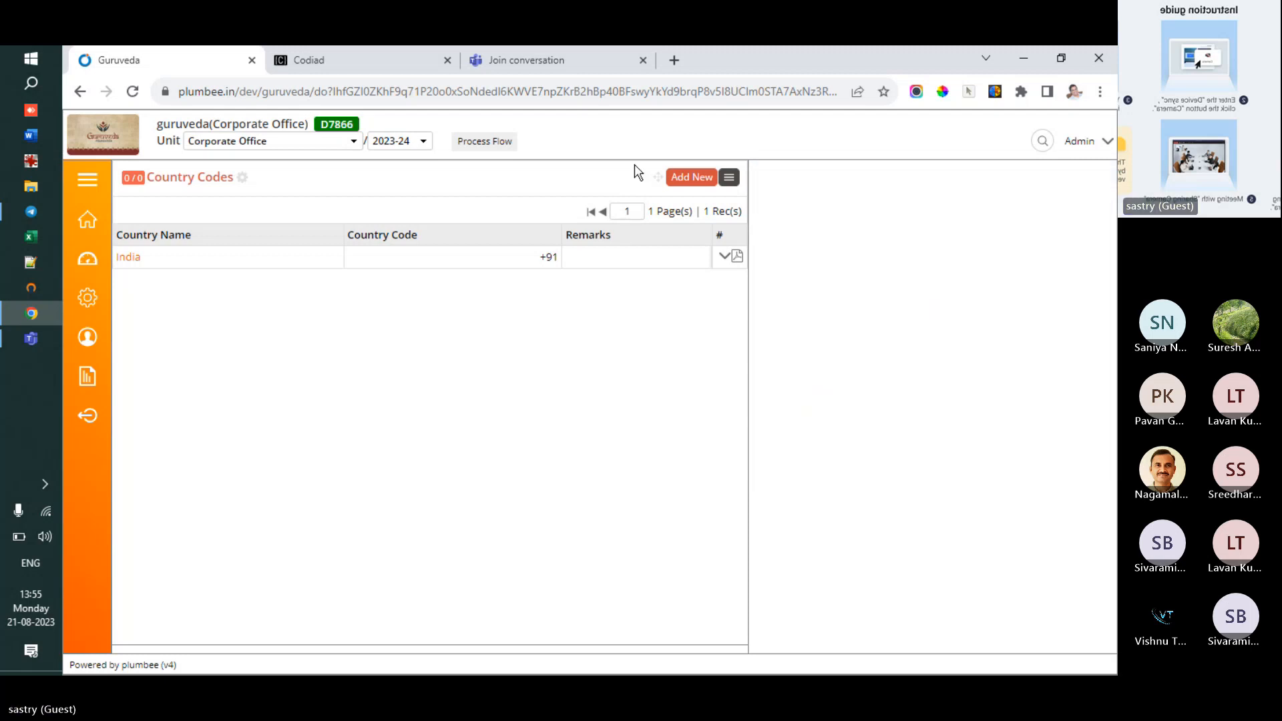
pyautogui.click(796, 259)
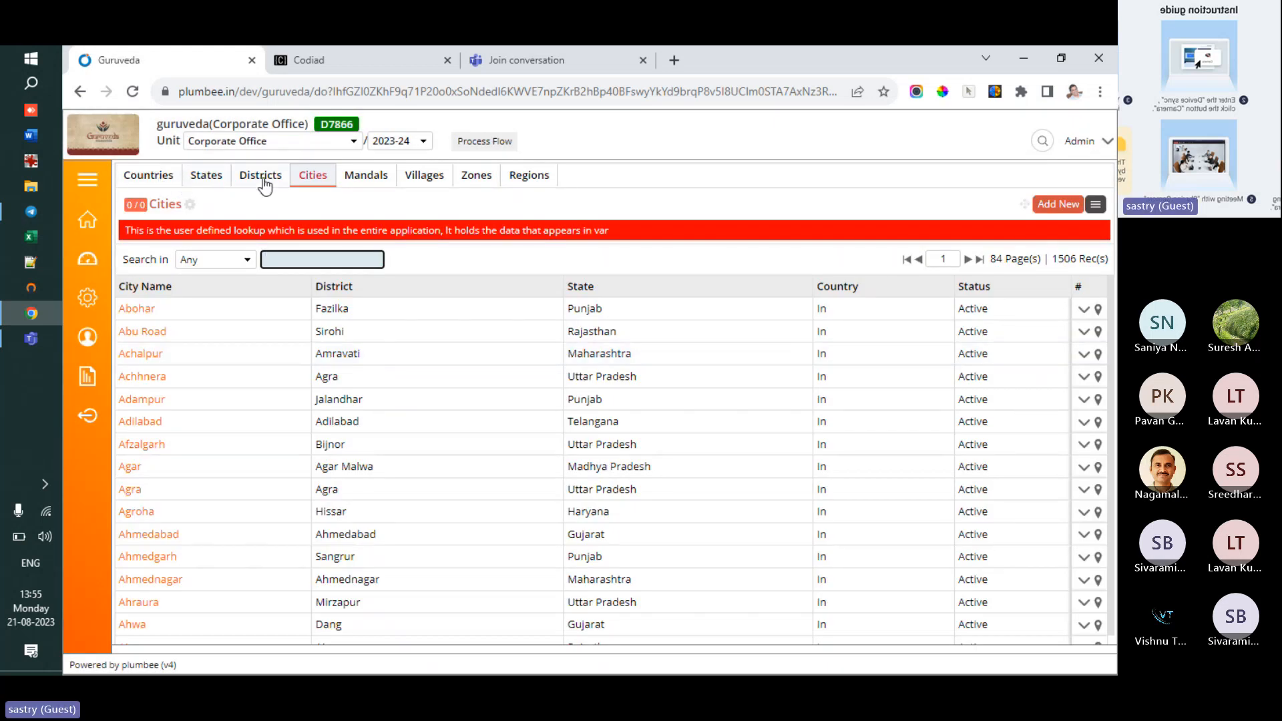
pyautogui.click(209, 174)
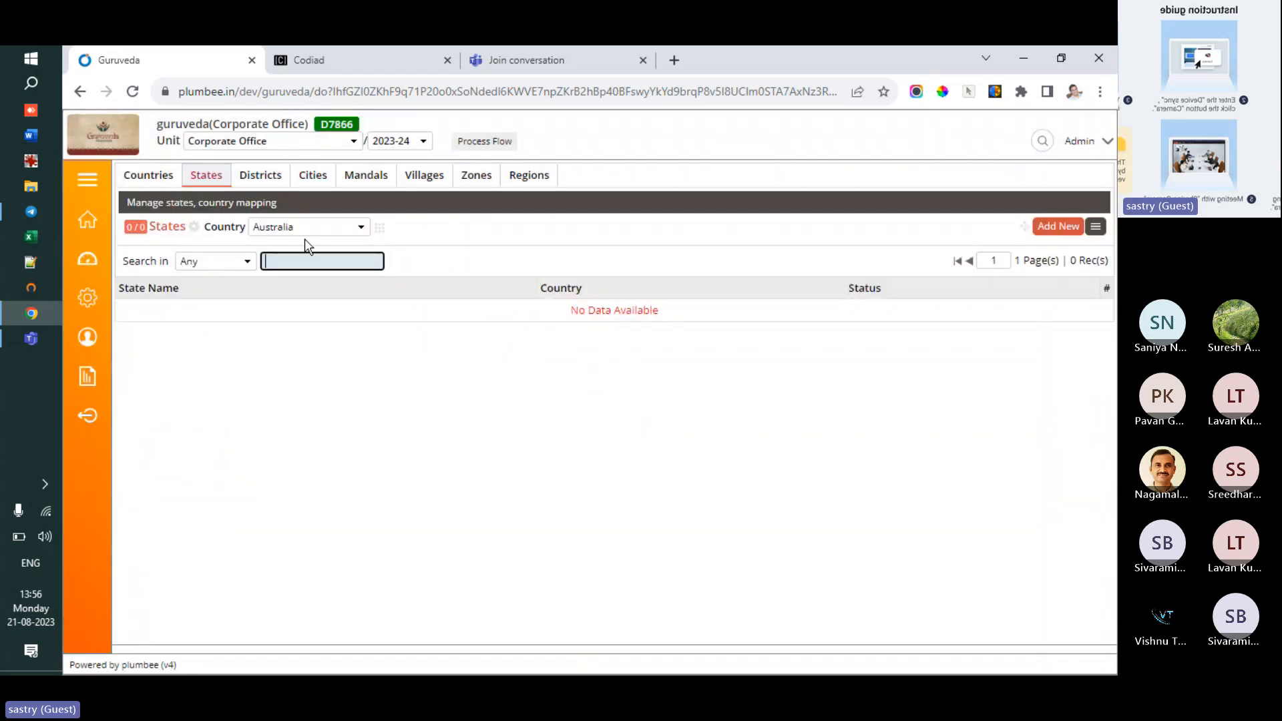
pyautogui.click(361, 227)
pyautogui.click(381, 235)
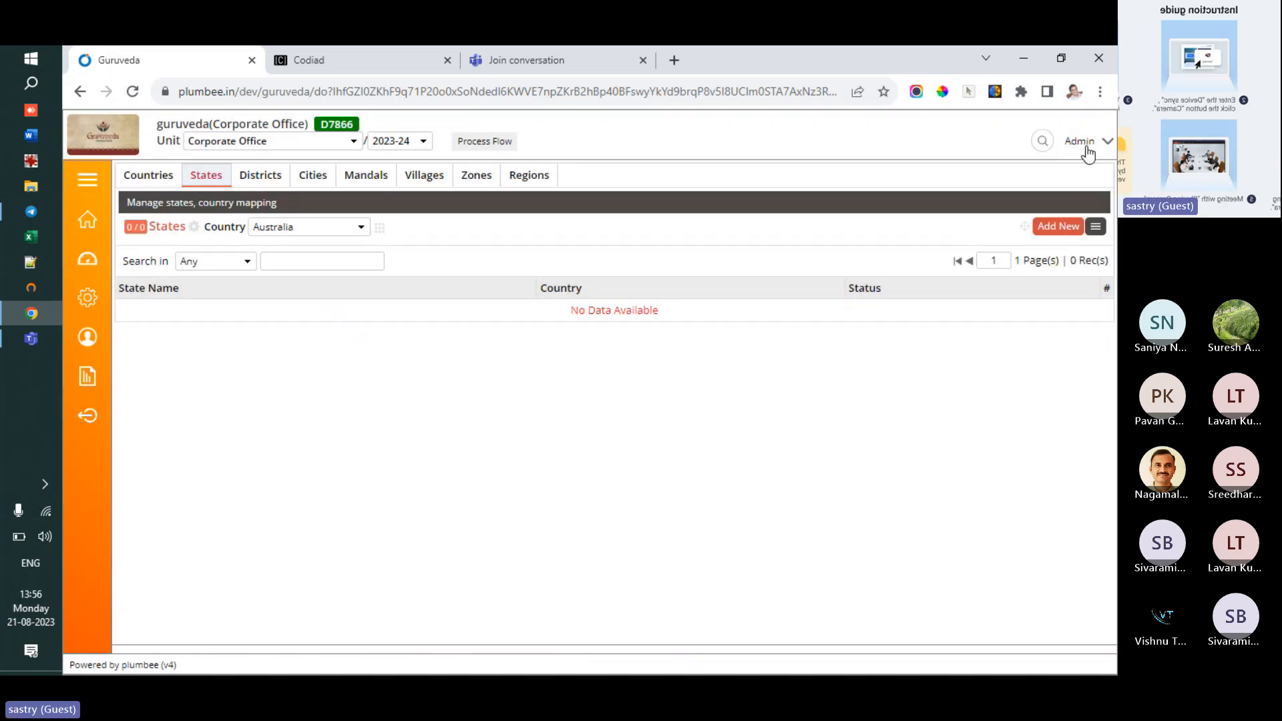
# Step: Switch the page to a split layout and remove Bangladesh from the country items
pyautogui.click(1086, 148)
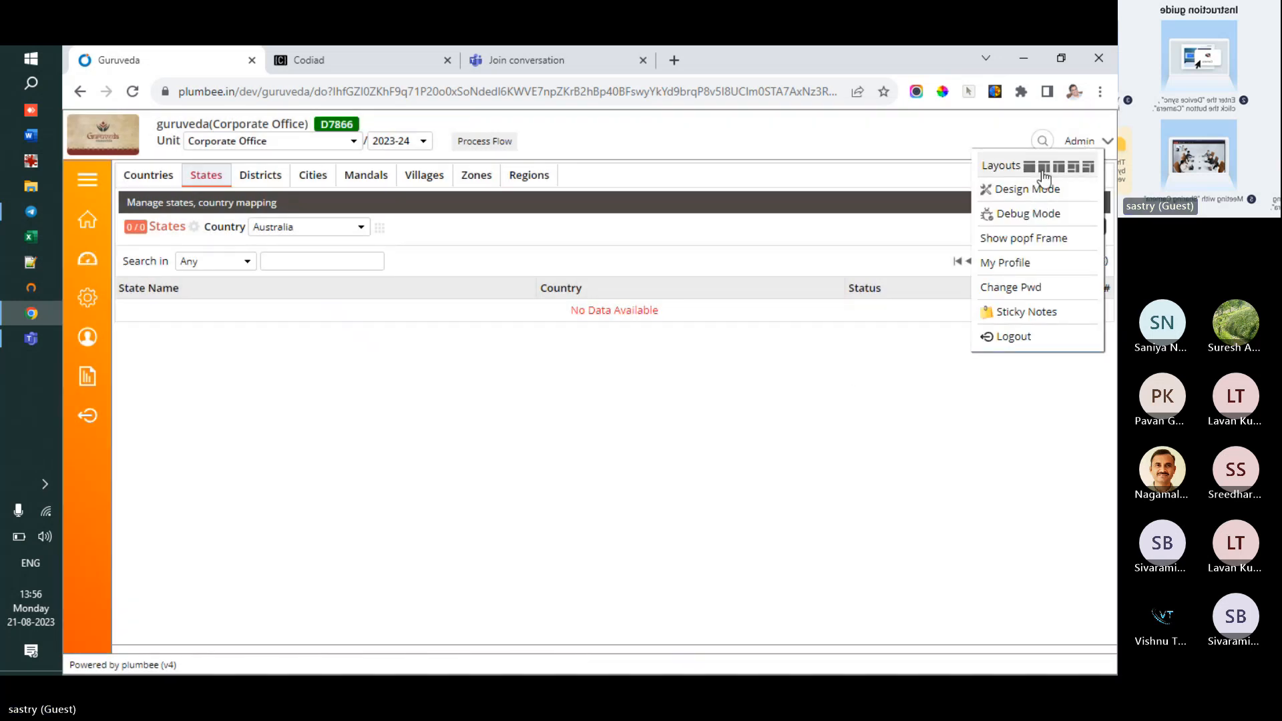
pyautogui.click(1043, 171)
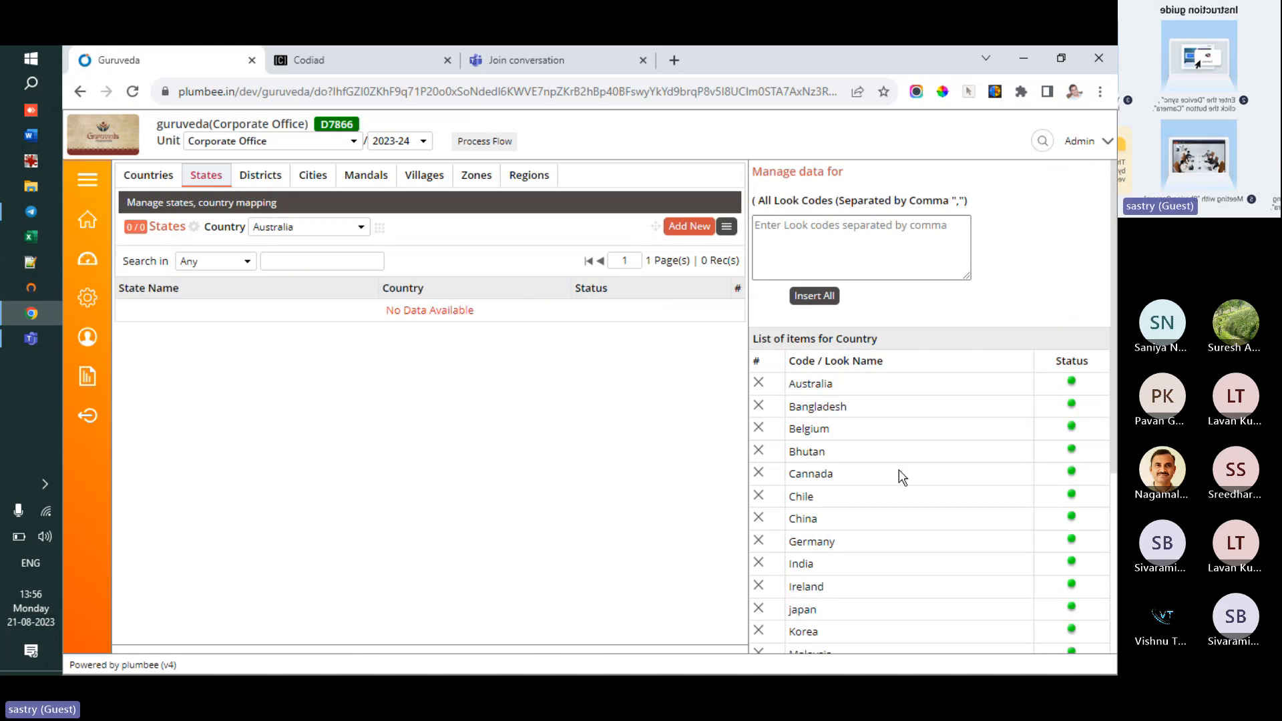
pyautogui.click(759, 405)
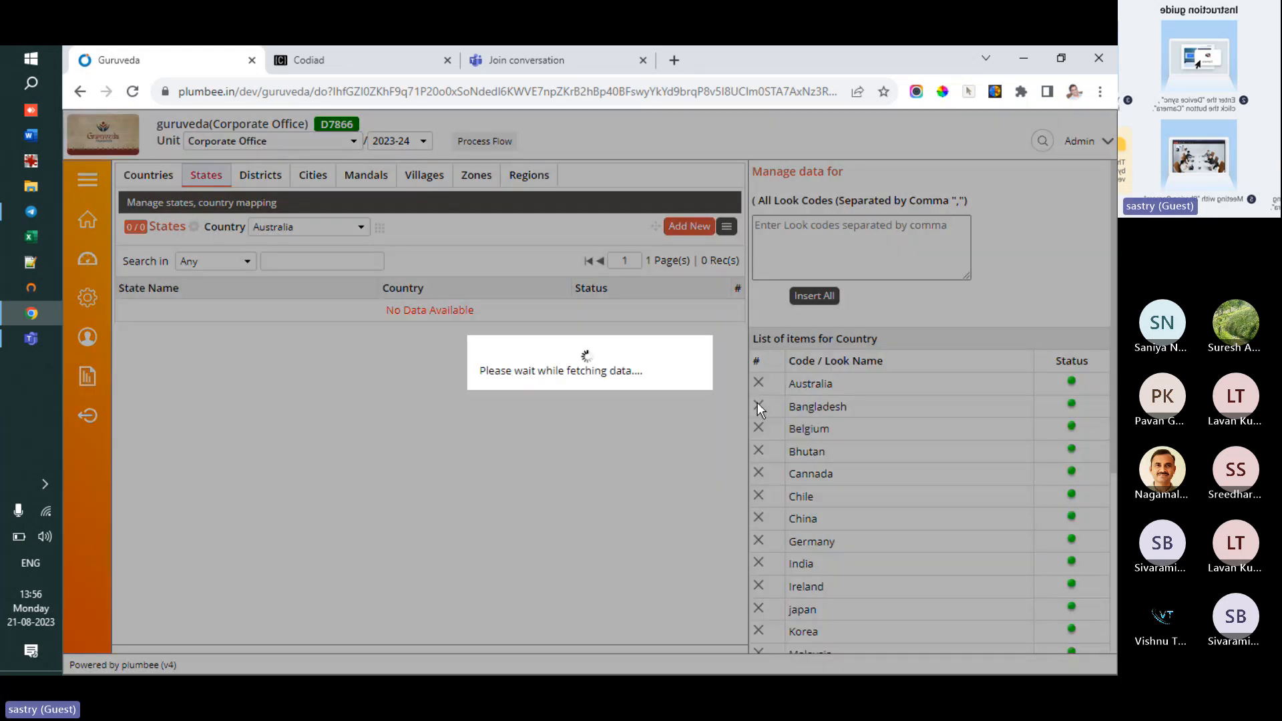
pyautogui.press('Return')
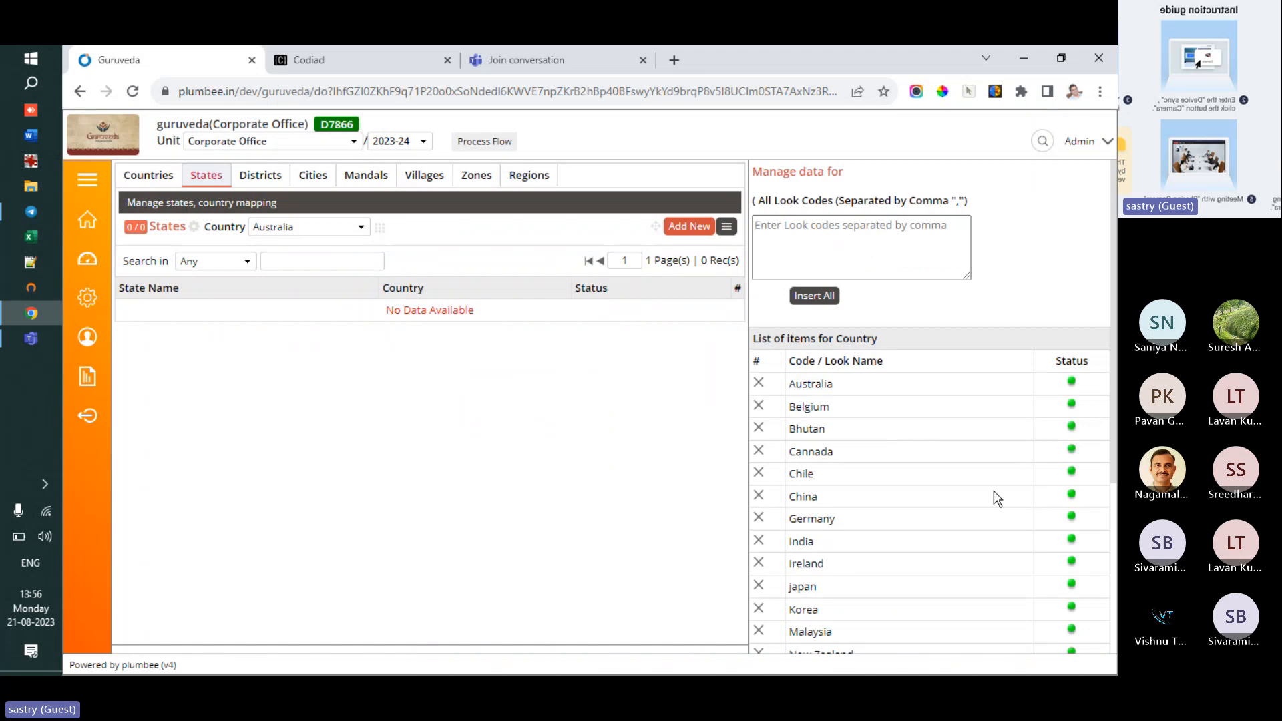
pyautogui.scroll(-4, 882, 490)
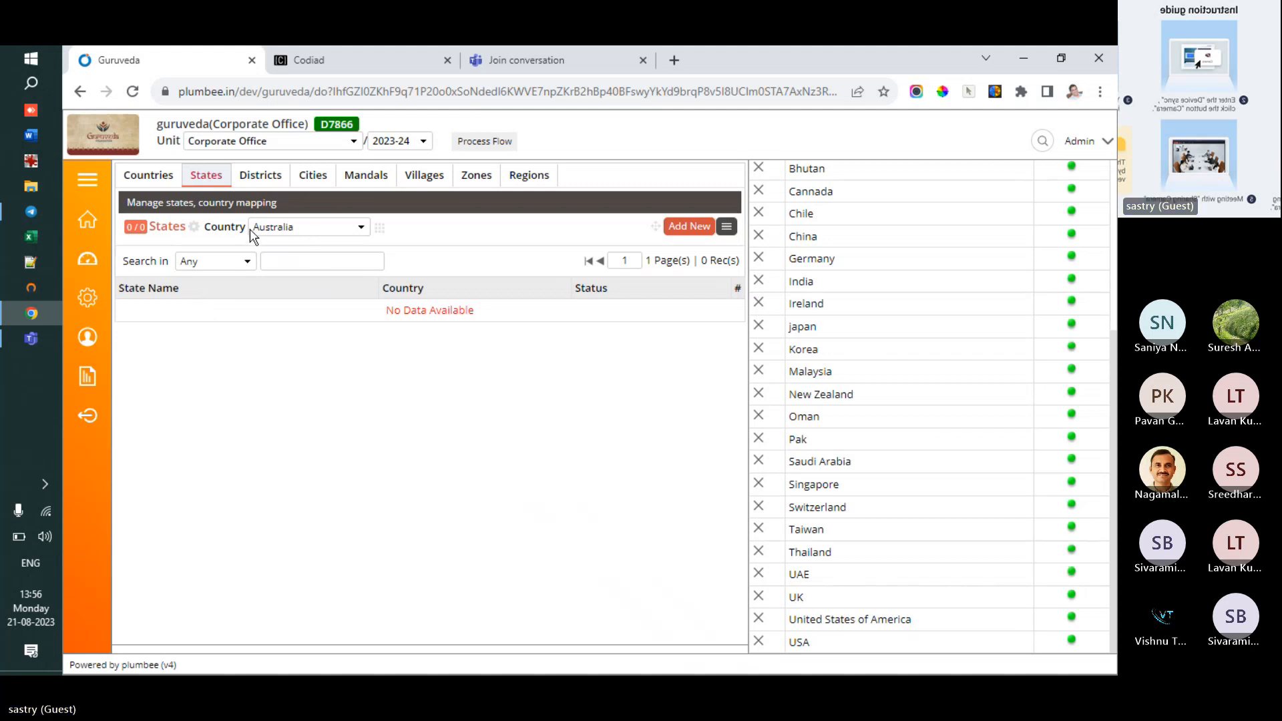
pyautogui.click(82, 179)
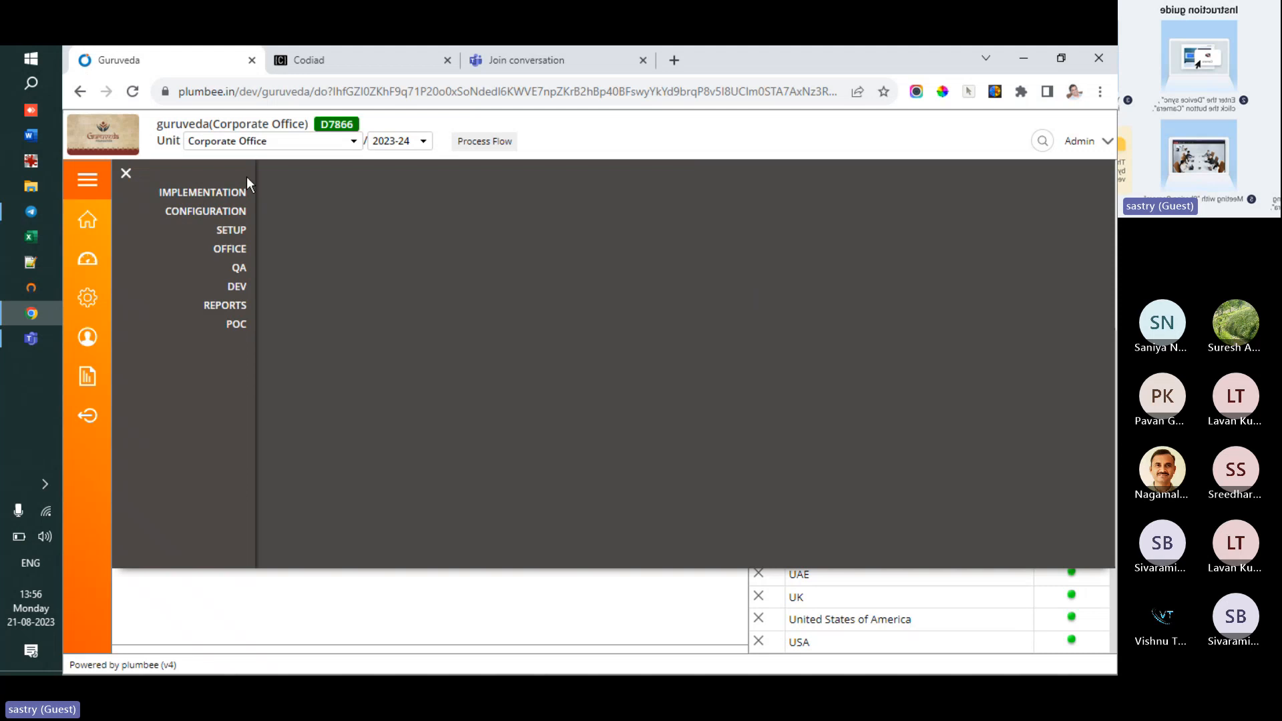
# Step: Search 'cities', open the Demographics Cities list, and open Abohar, checking then closing its weather forecast
pyautogui.click(242, 234)
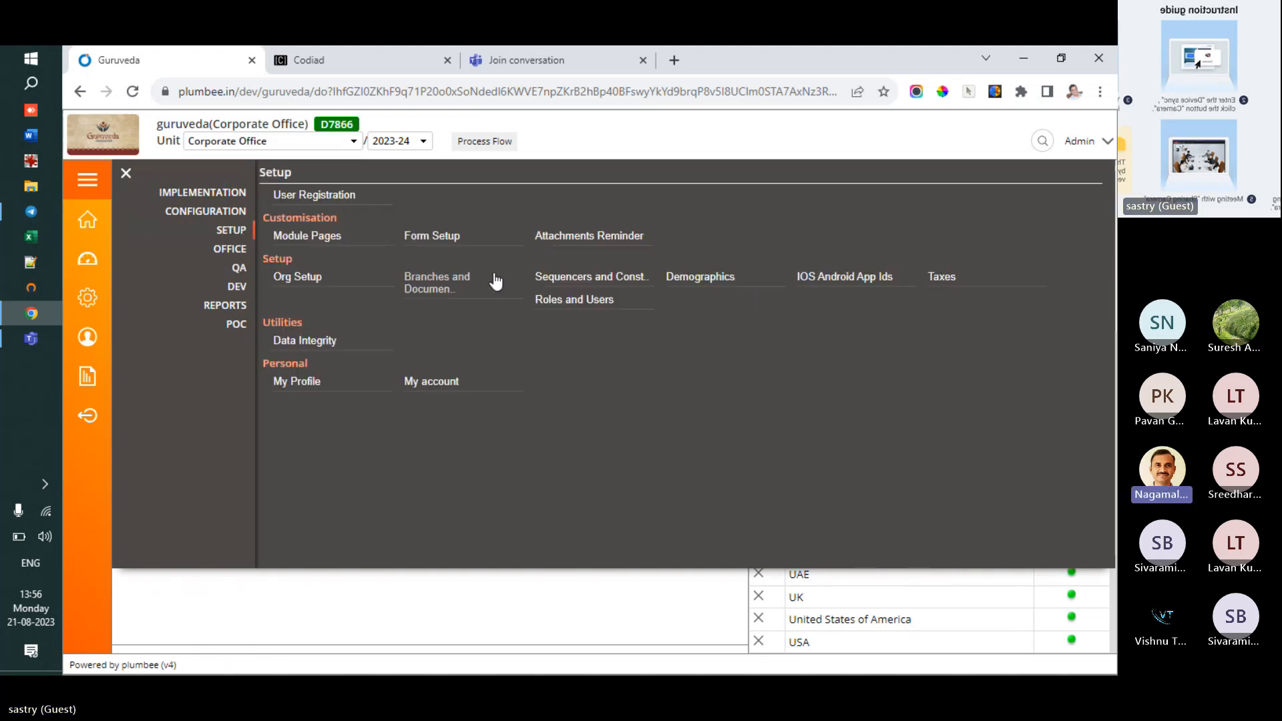
pyautogui.click(1040, 149)
pyautogui.write('ci')
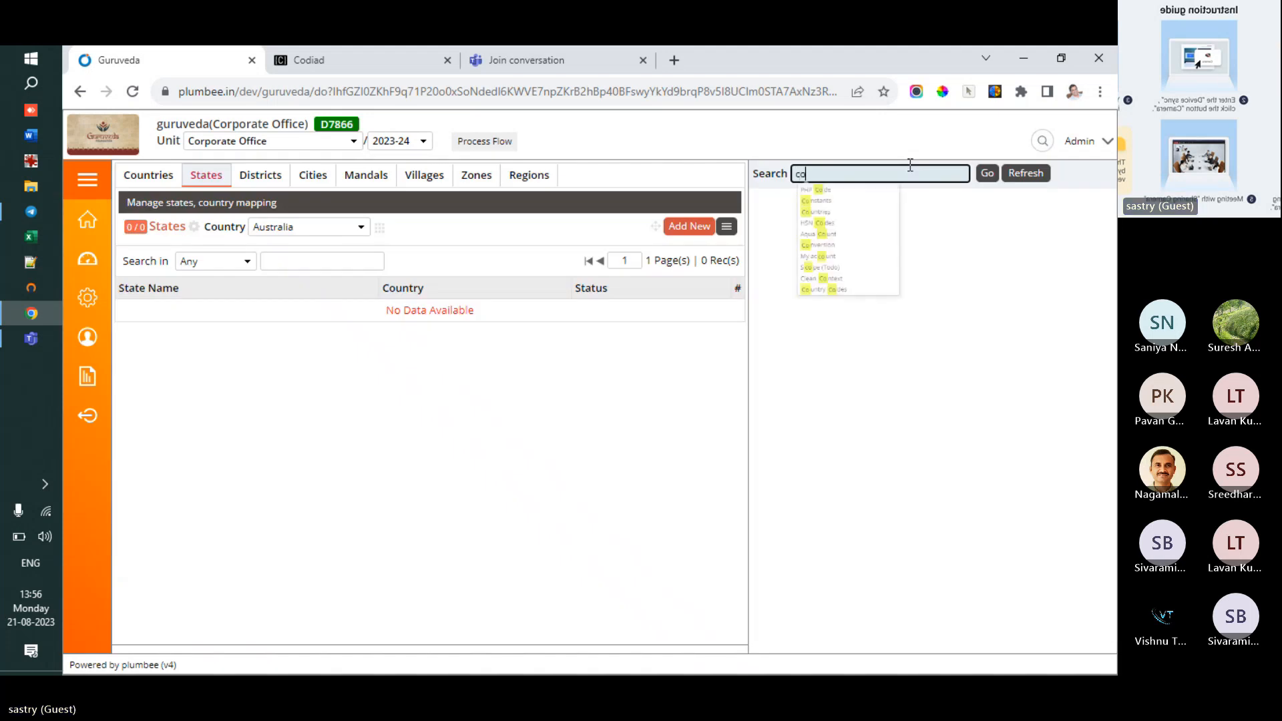
pyautogui.write('ties')
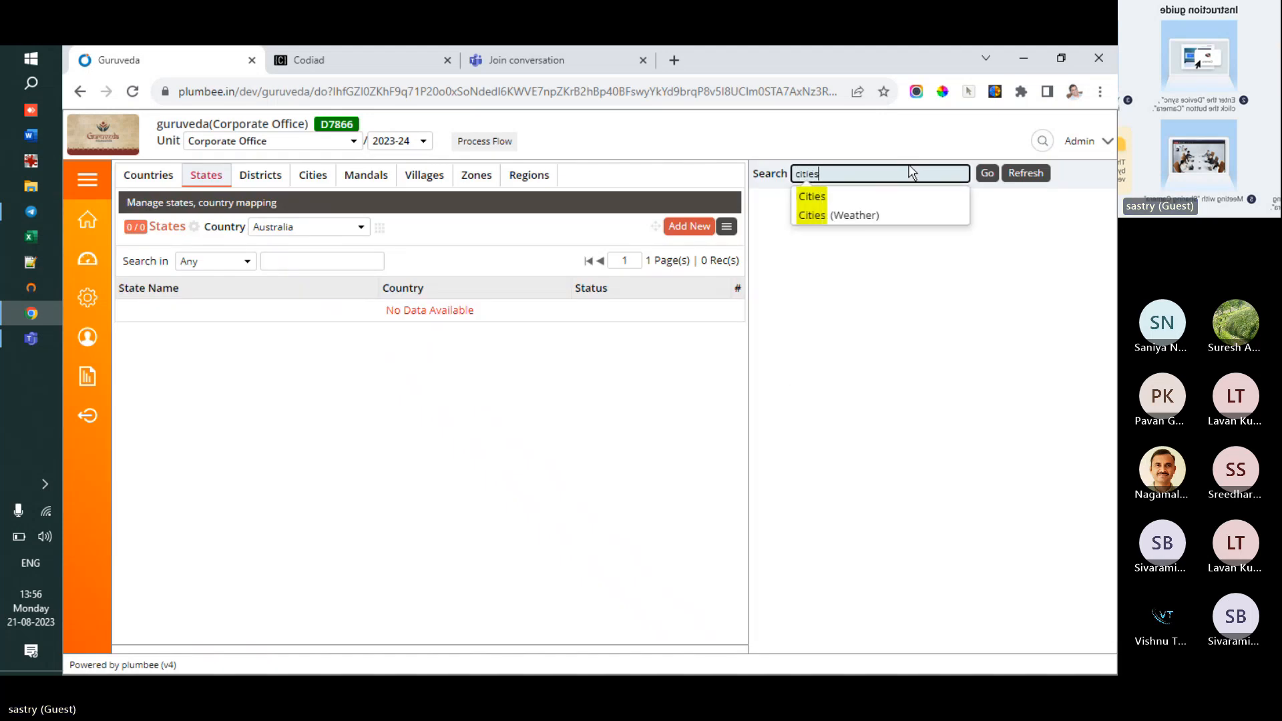
pyautogui.press('Return')
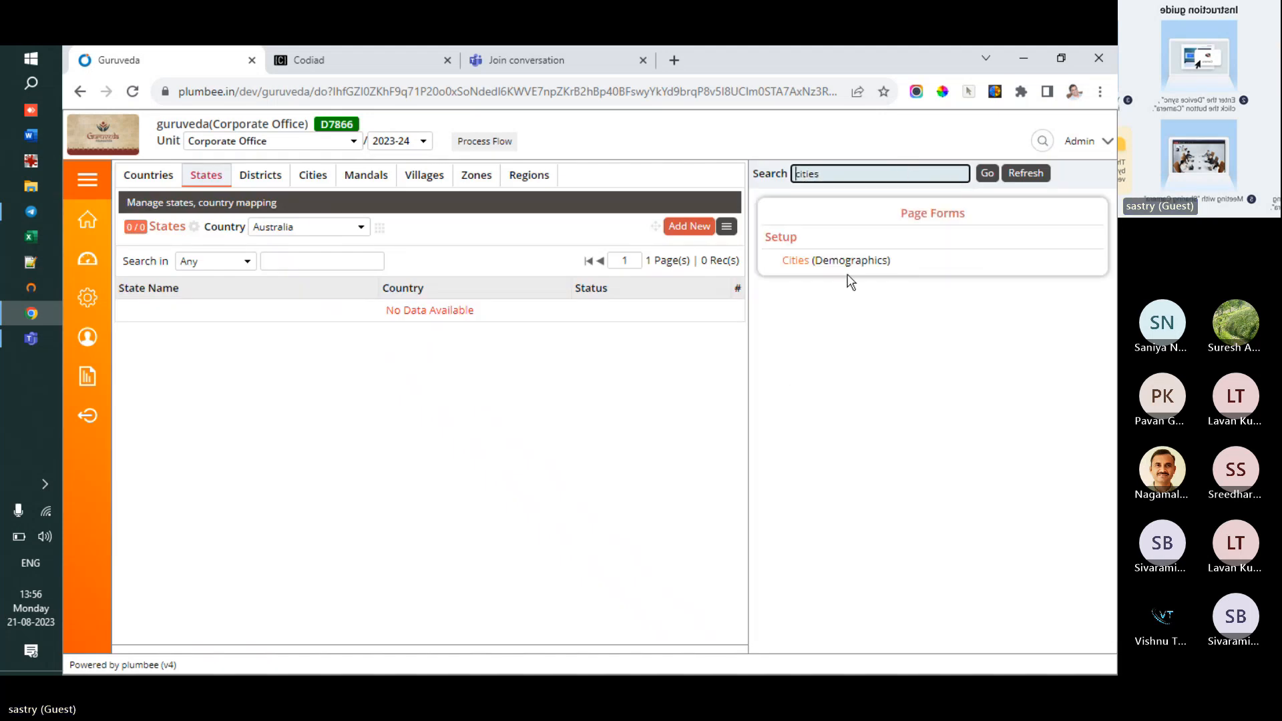
pyautogui.click(794, 262)
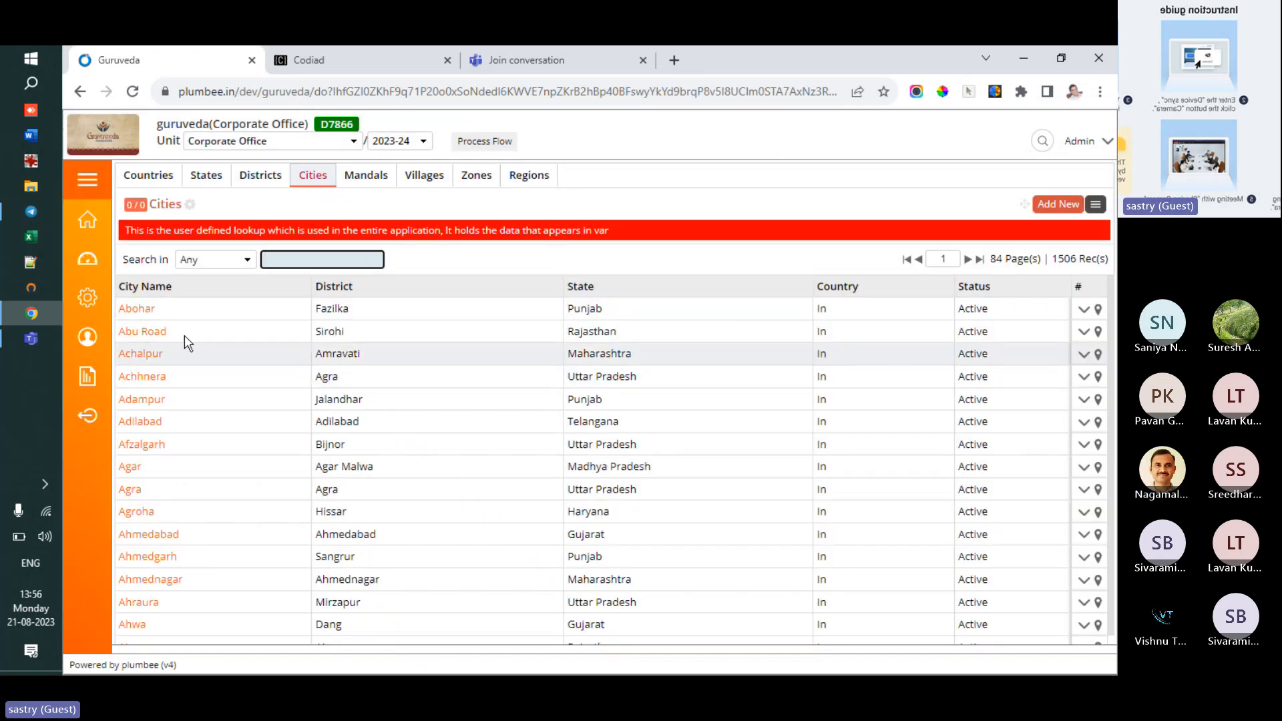
pyautogui.click(142, 307)
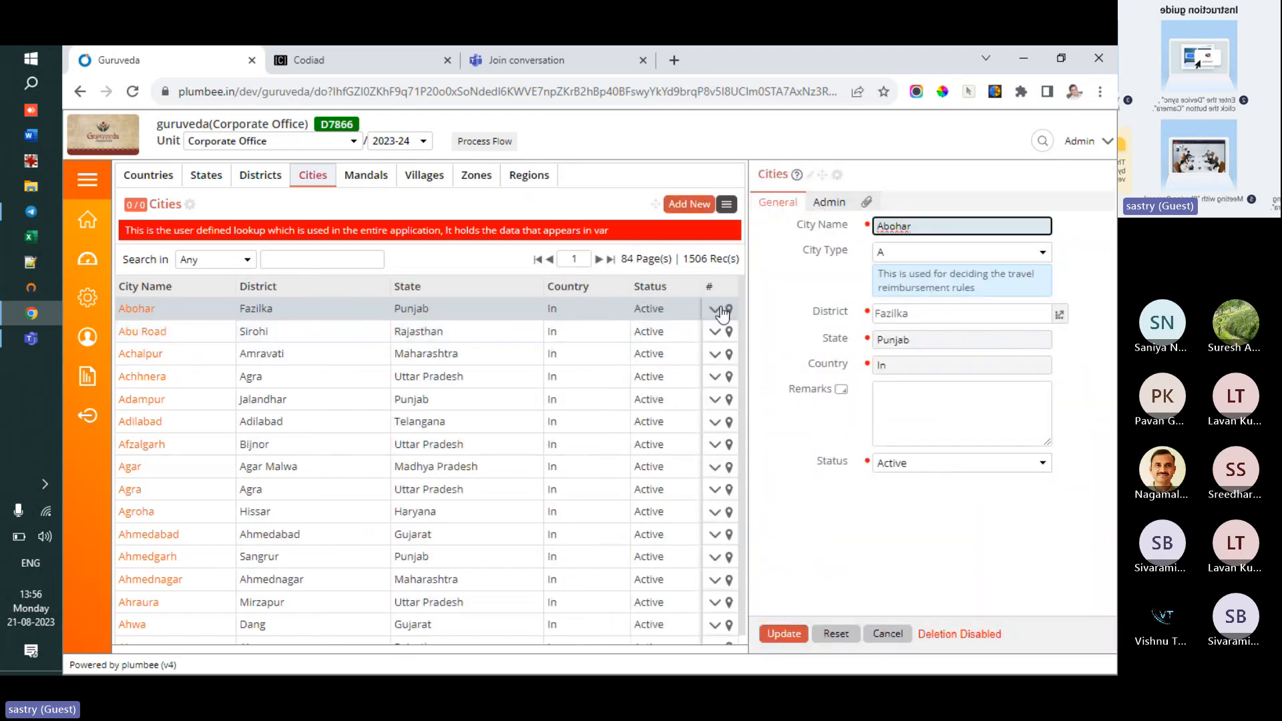
pyautogui.click(727, 310)
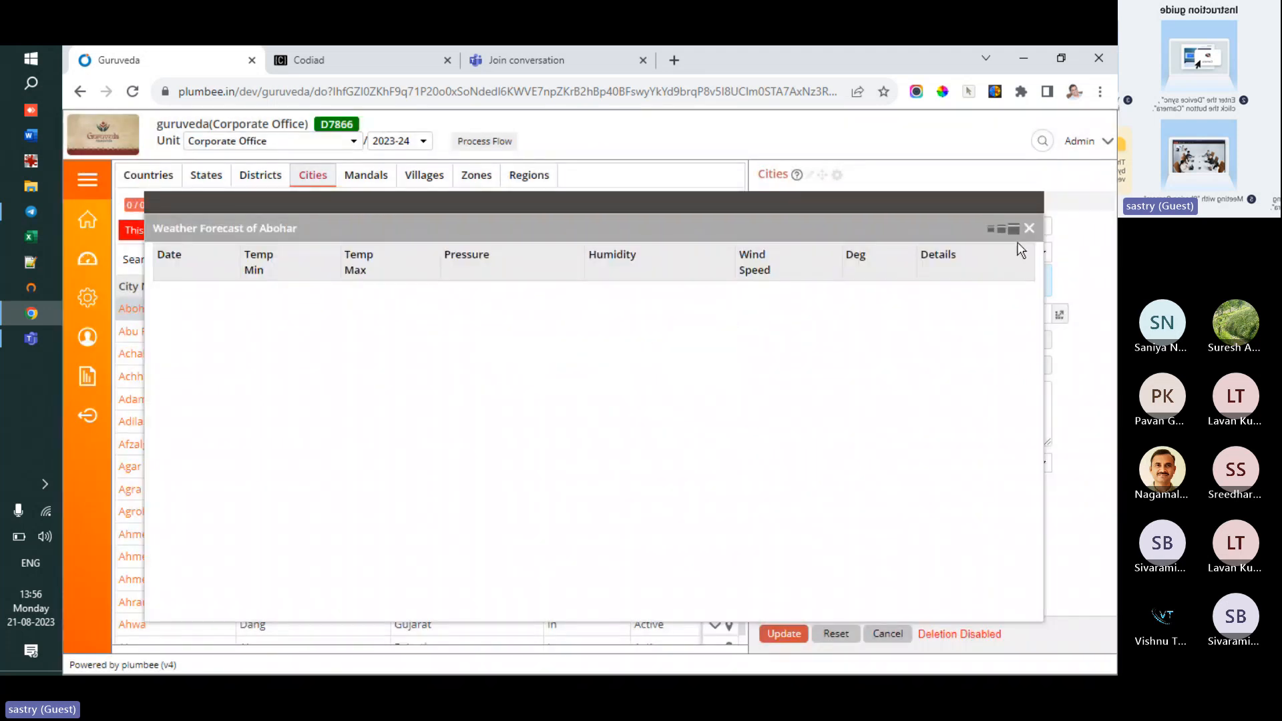
pyautogui.click(1032, 228)
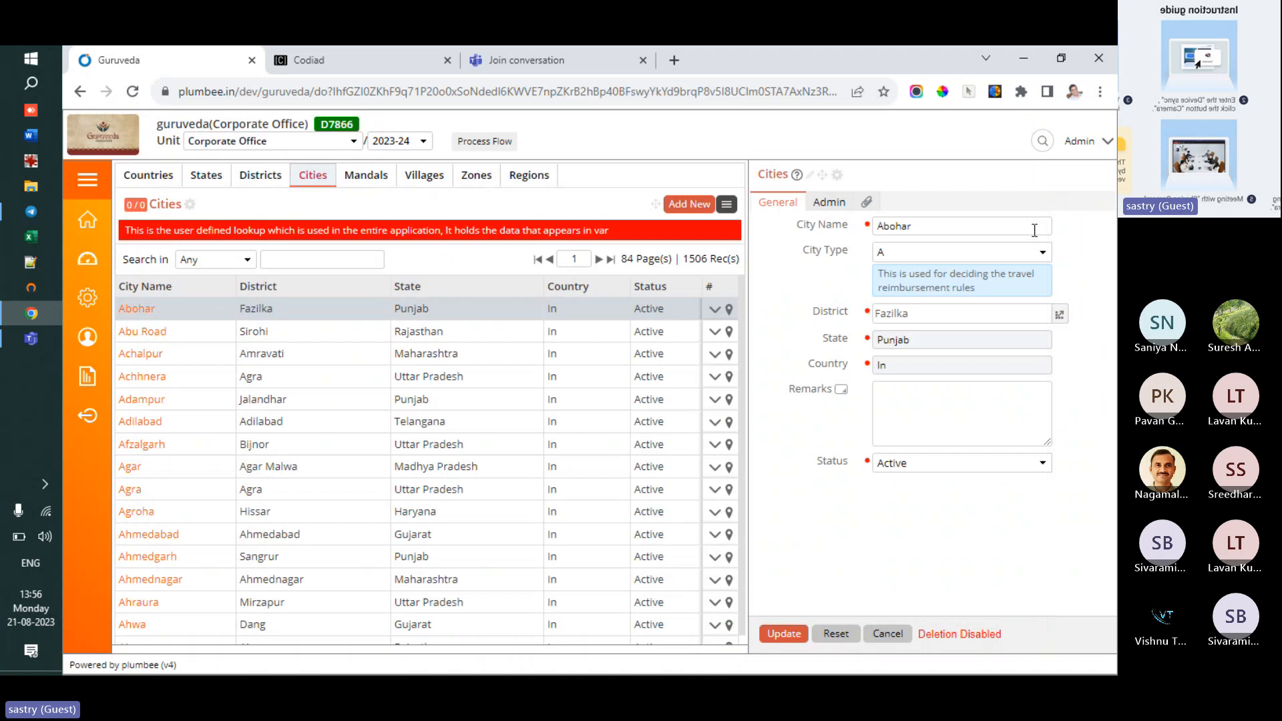
# Step: Delete the Weather link from the Cities form's Page Links and confirm it
pyautogui.click(190, 204)
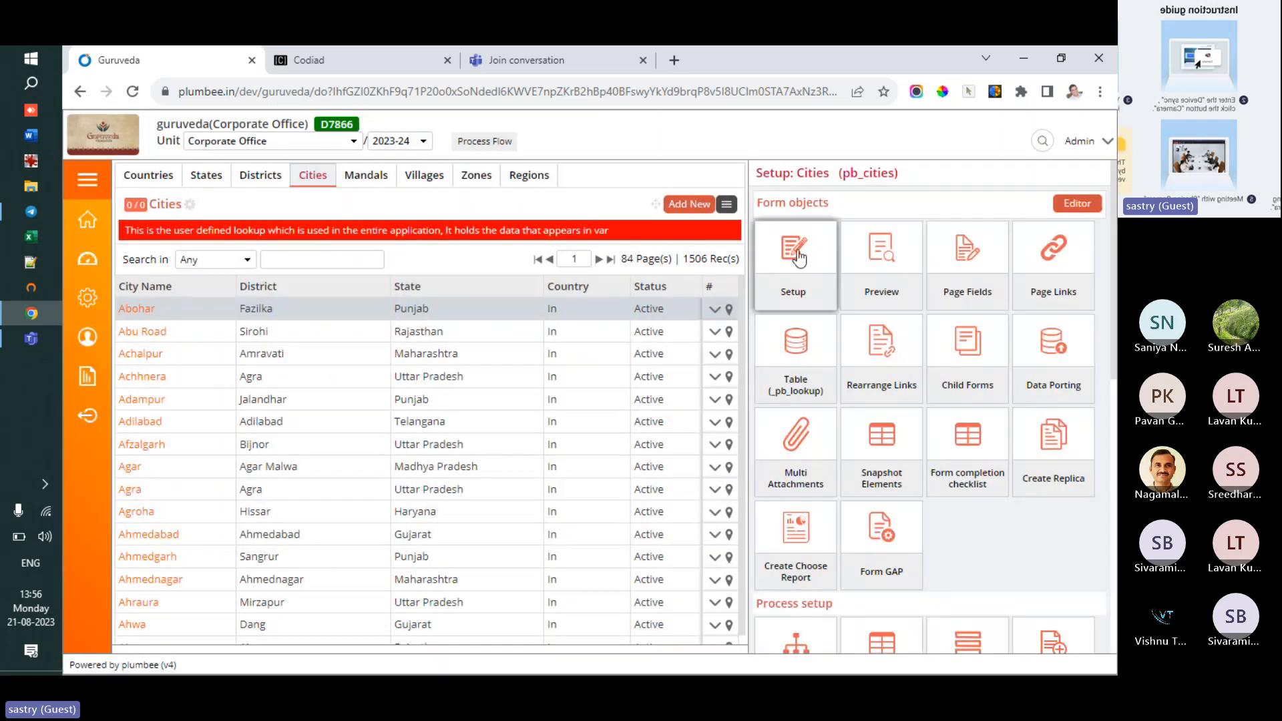
pyautogui.click(1051, 241)
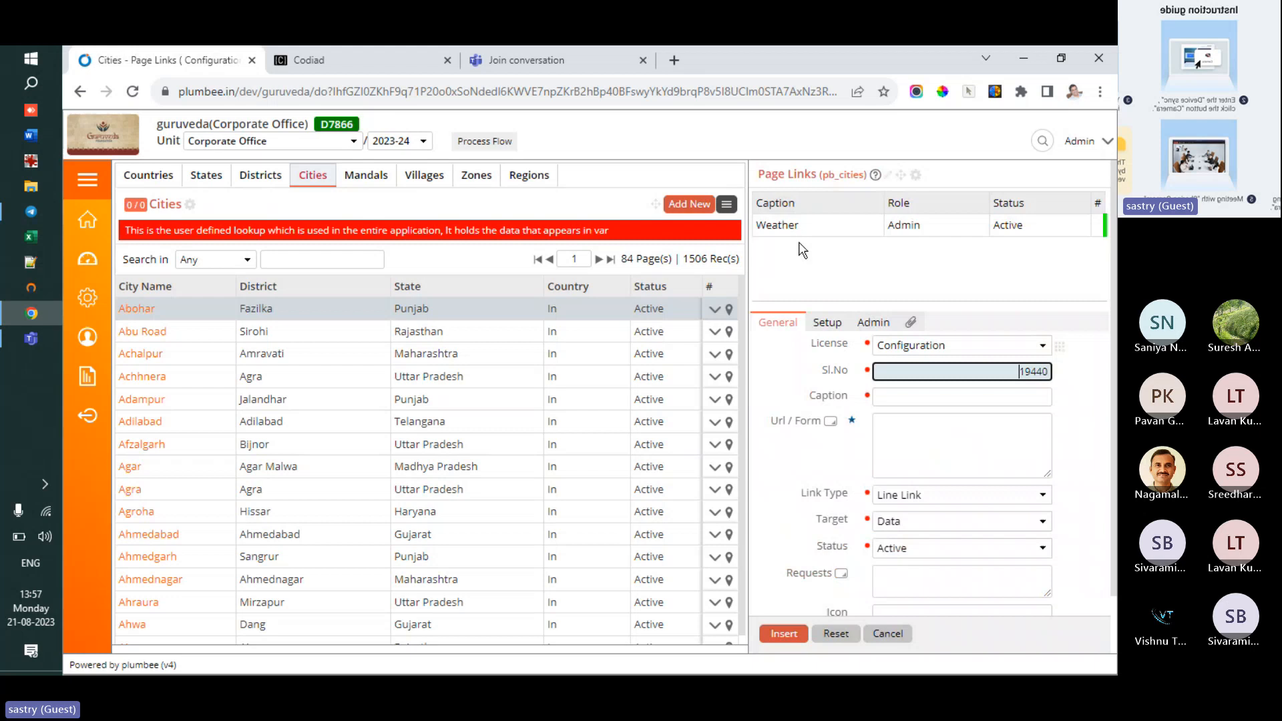
pyautogui.click(781, 227)
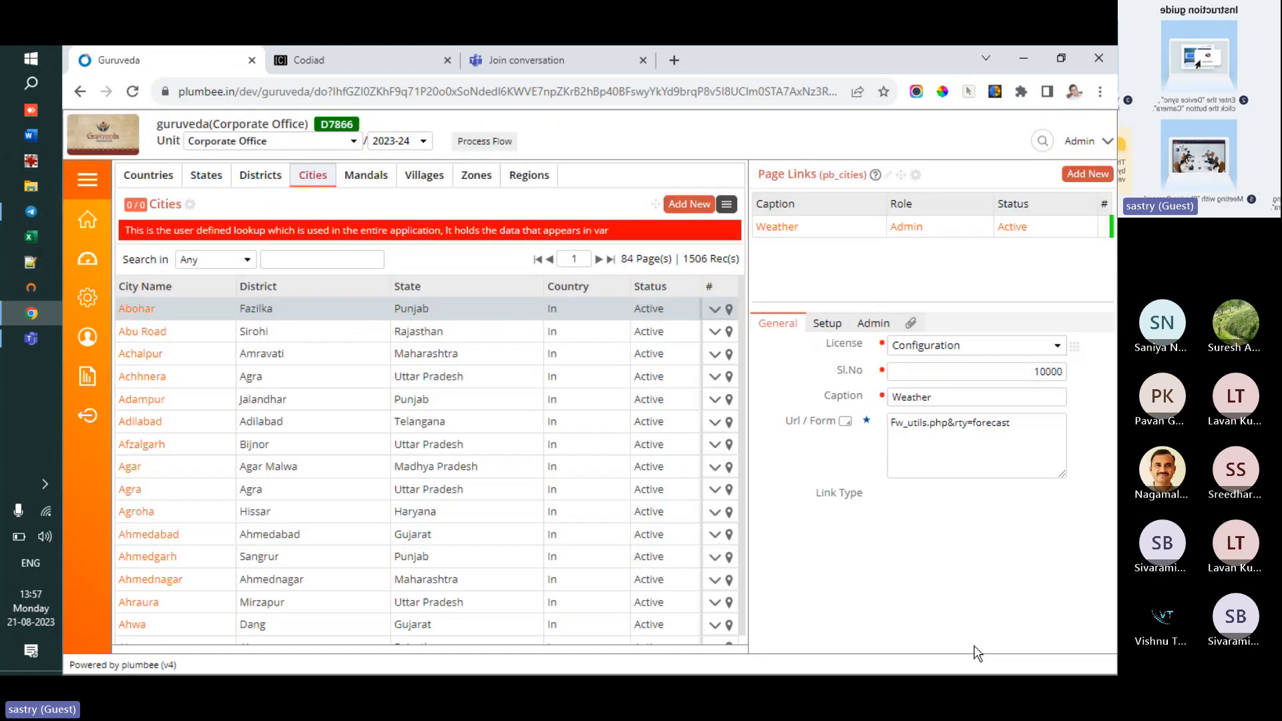
pyautogui.click(941, 639)
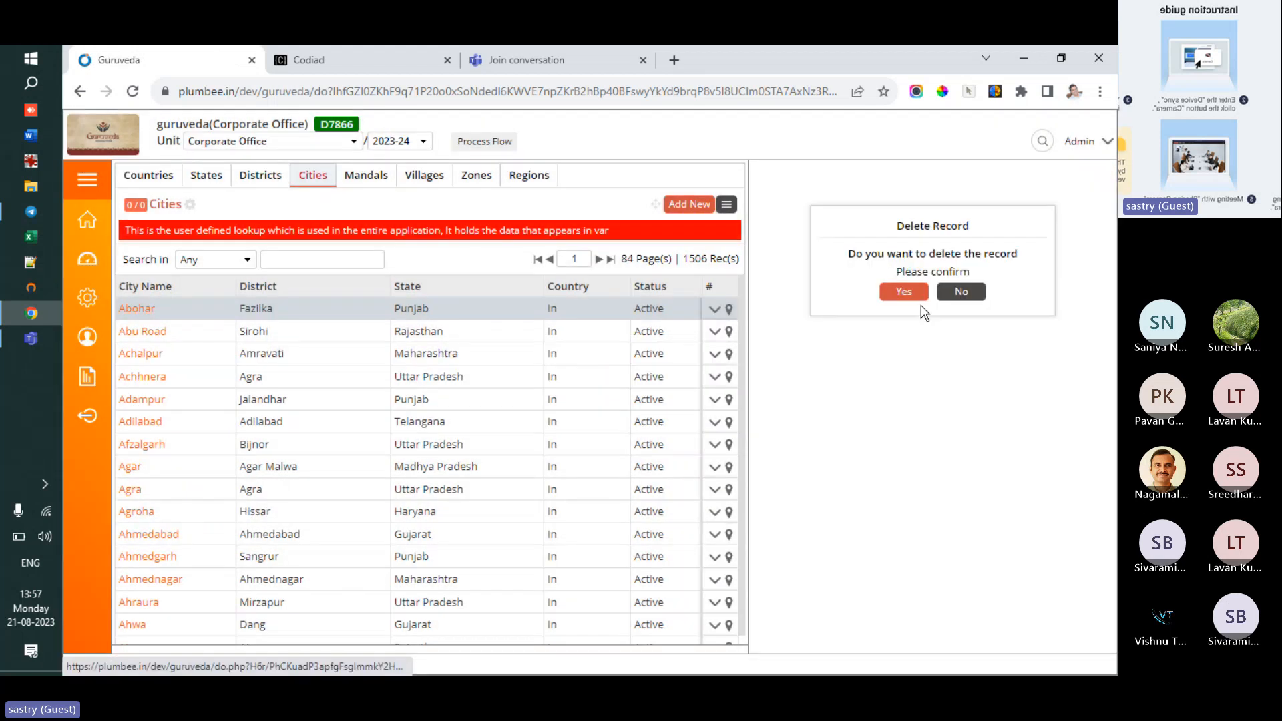
pyautogui.click(907, 294)
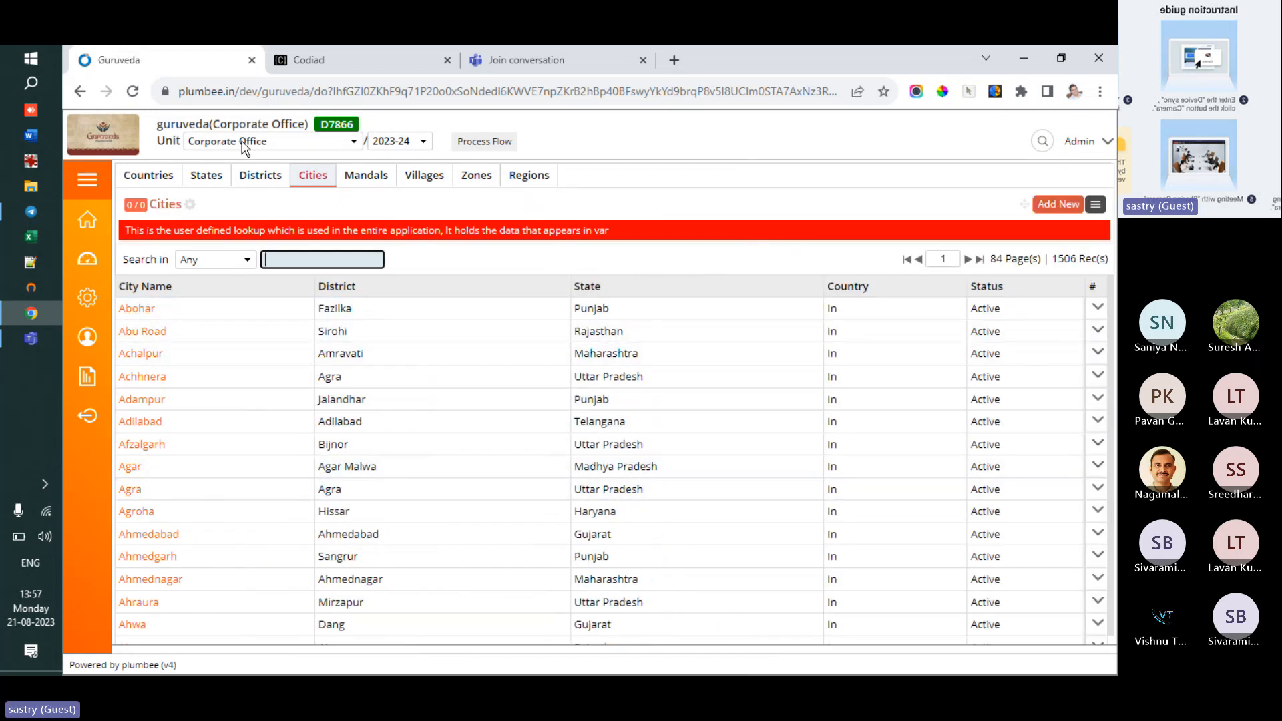
# Step: Mark Australia, Belgium, Bhutan and Cannada inactive in the Countries list
pyautogui.click(155, 177)
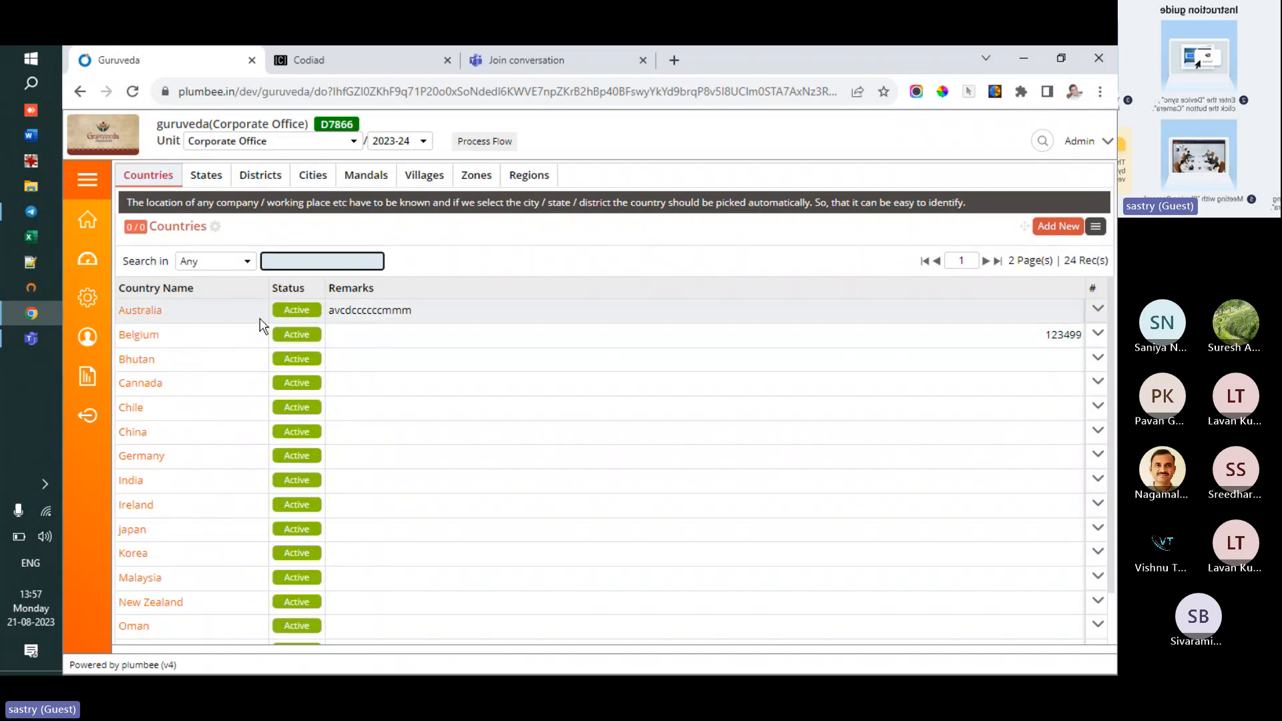
pyautogui.click(301, 311)
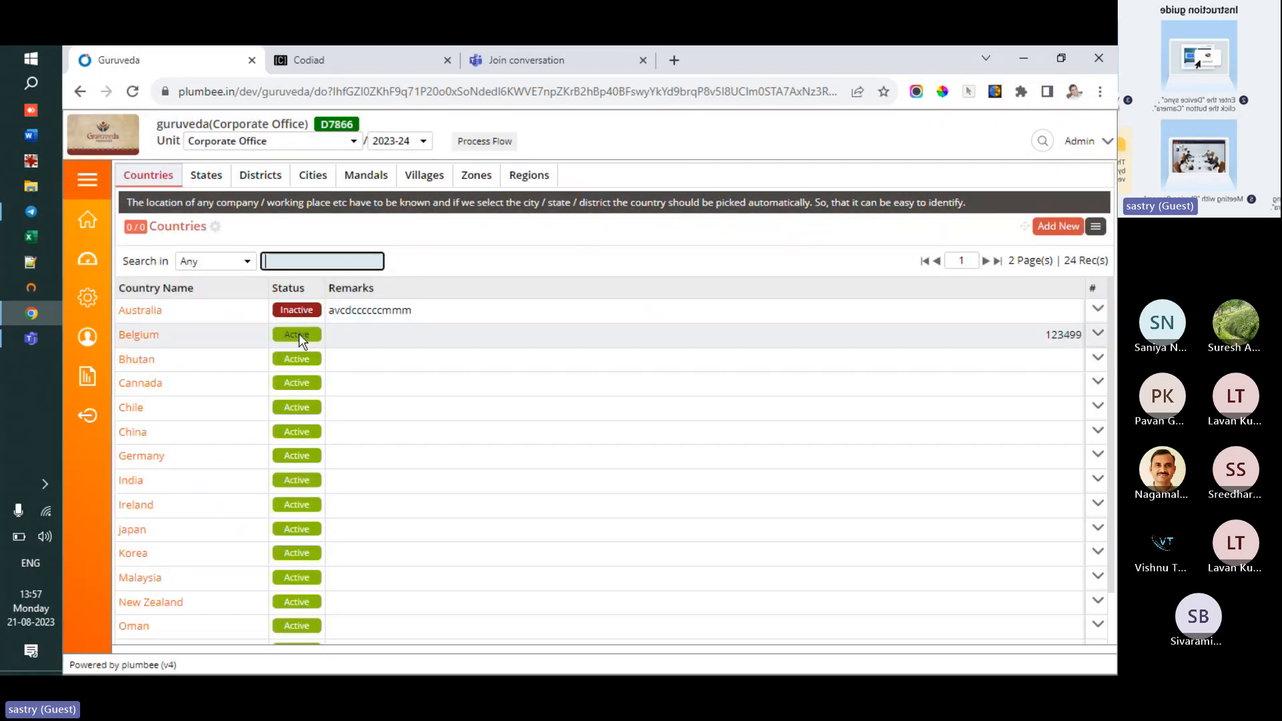
pyautogui.click(300, 335)
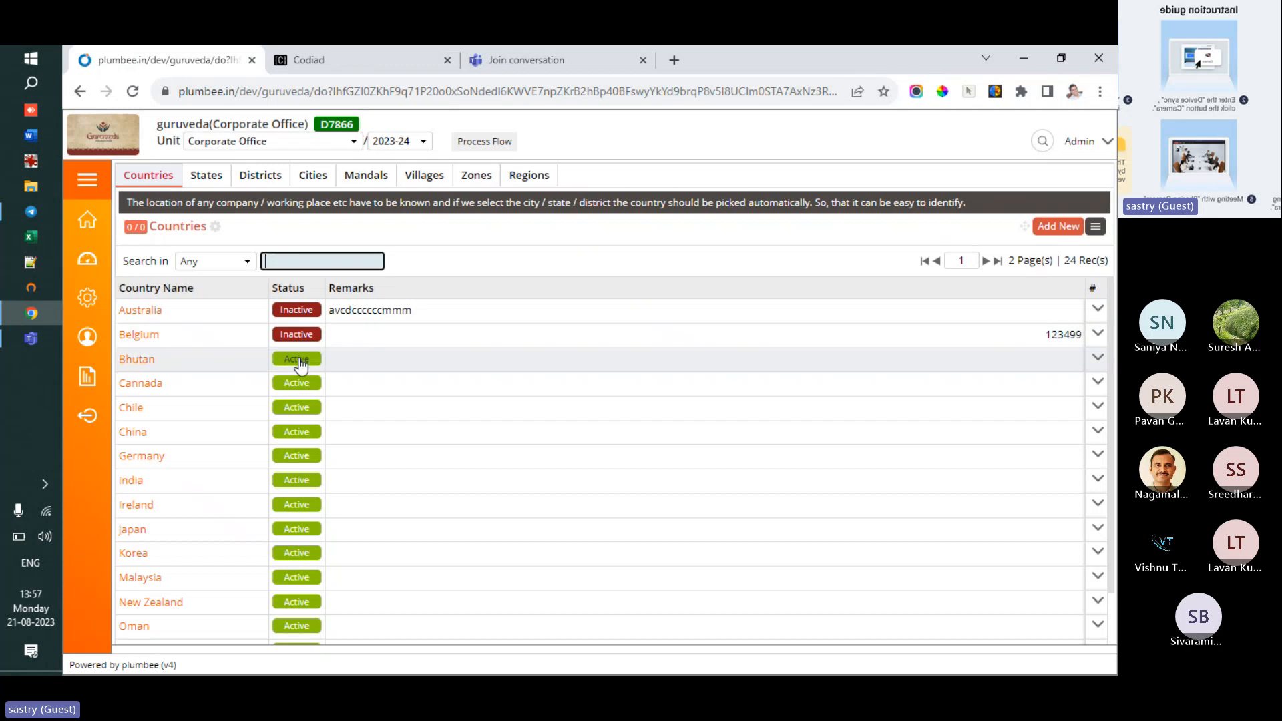
pyautogui.click(299, 361)
pyautogui.click(300, 378)
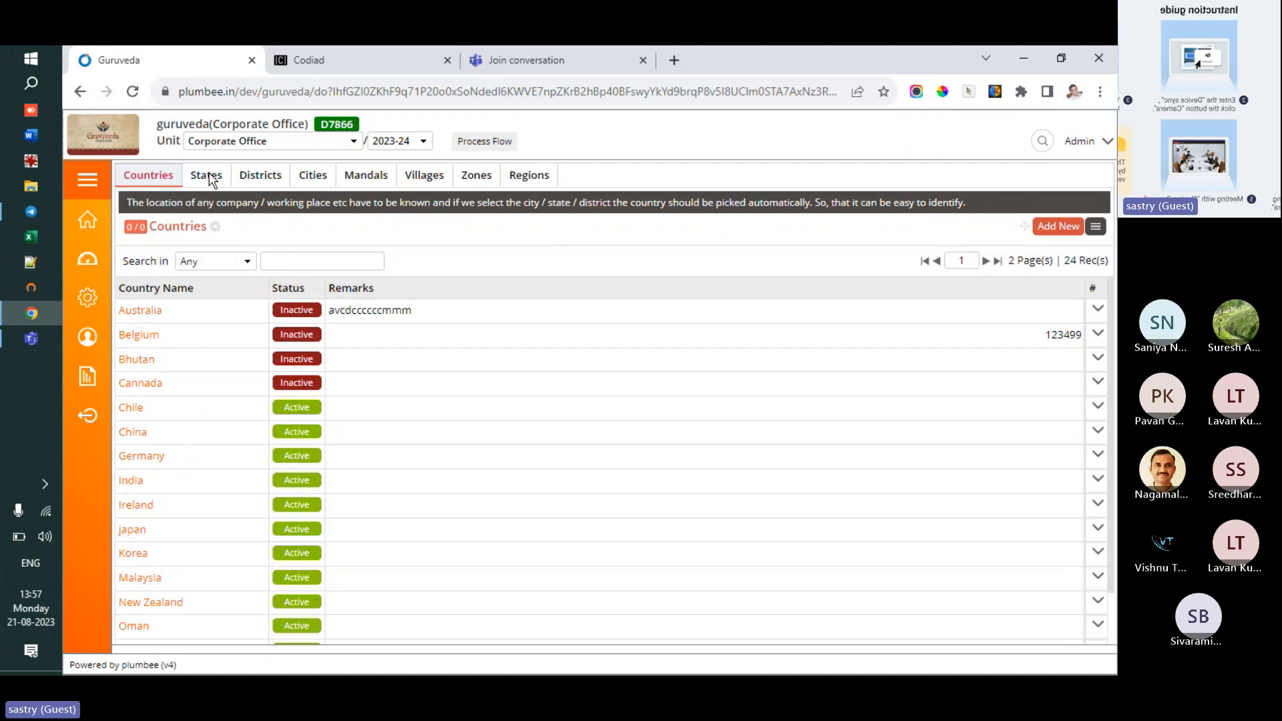
# Step: Check the States country filter, then mark Chile, Germany and China inactive
pyautogui.click(207, 176)
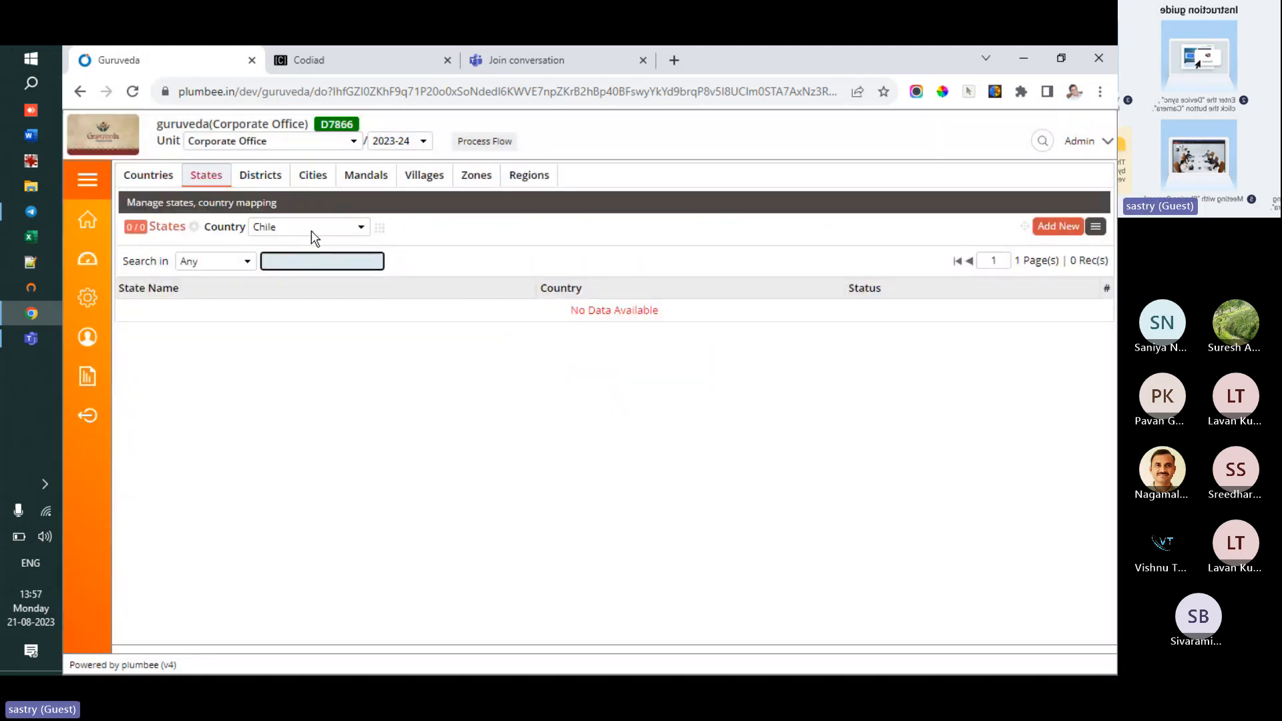
pyautogui.click(311, 230)
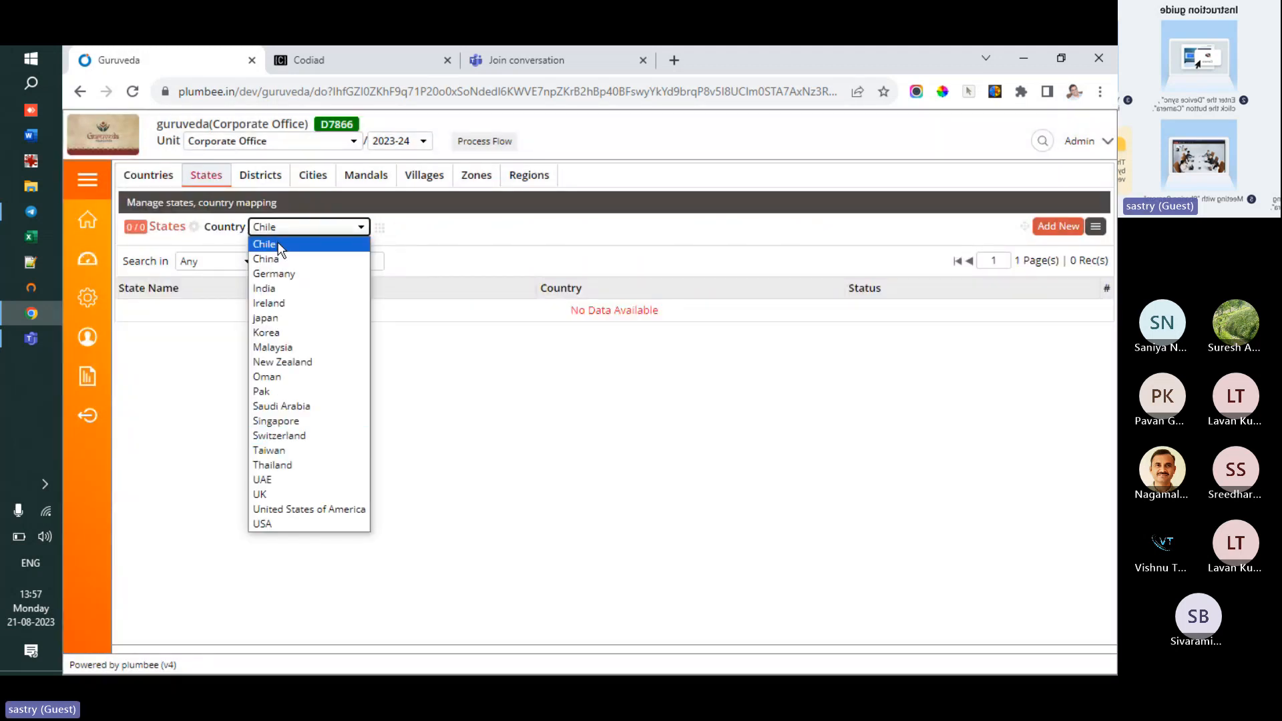
pyautogui.click(154, 177)
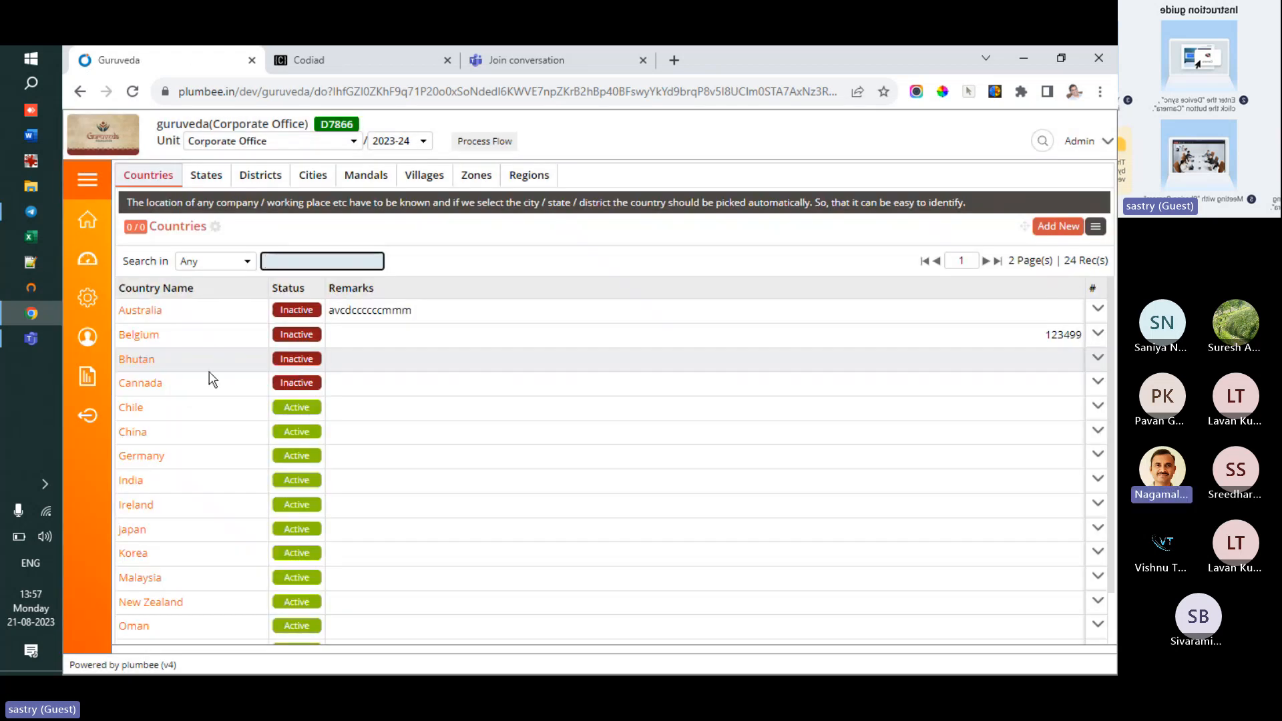
pyautogui.click(307, 419)
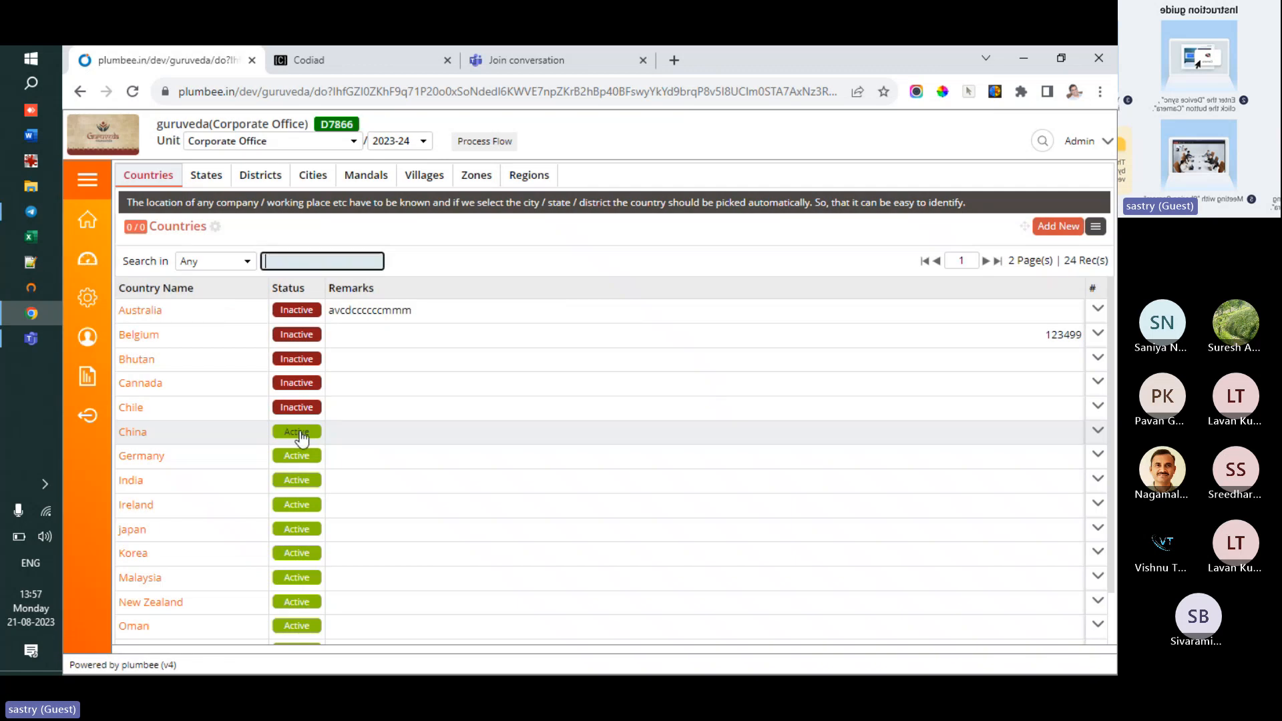
pyautogui.click(298, 457)
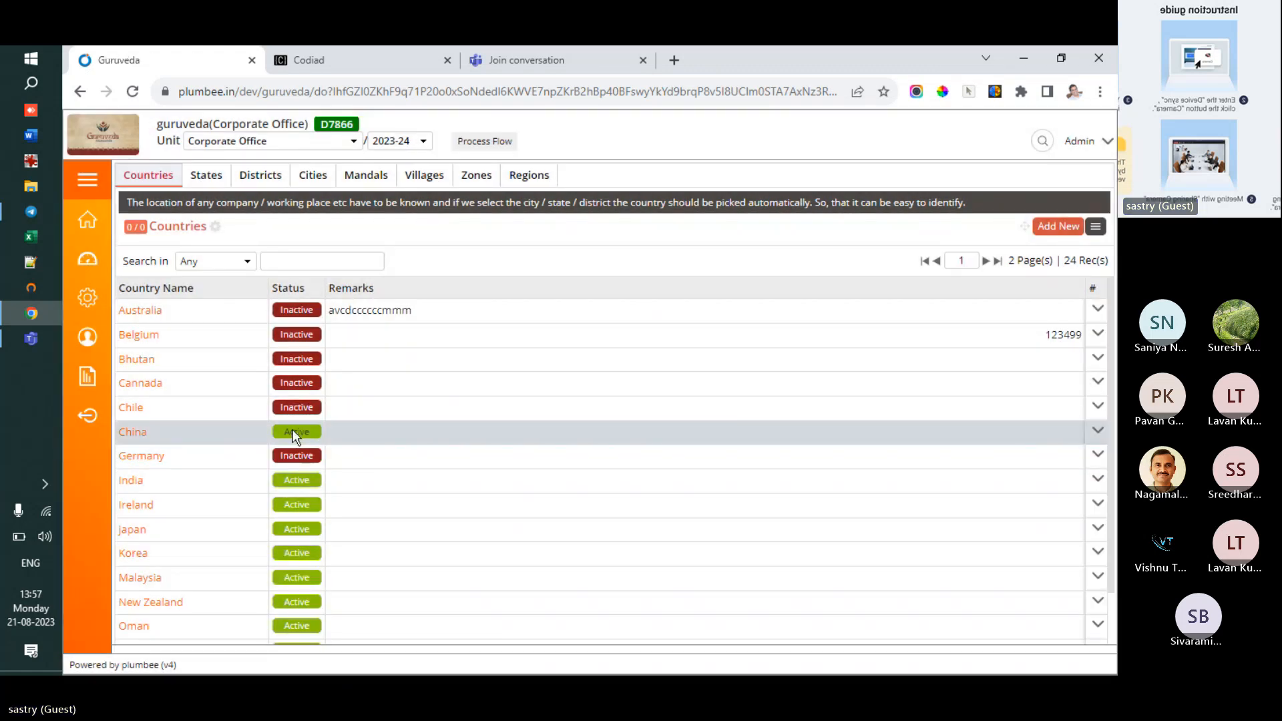
pyautogui.click(294, 433)
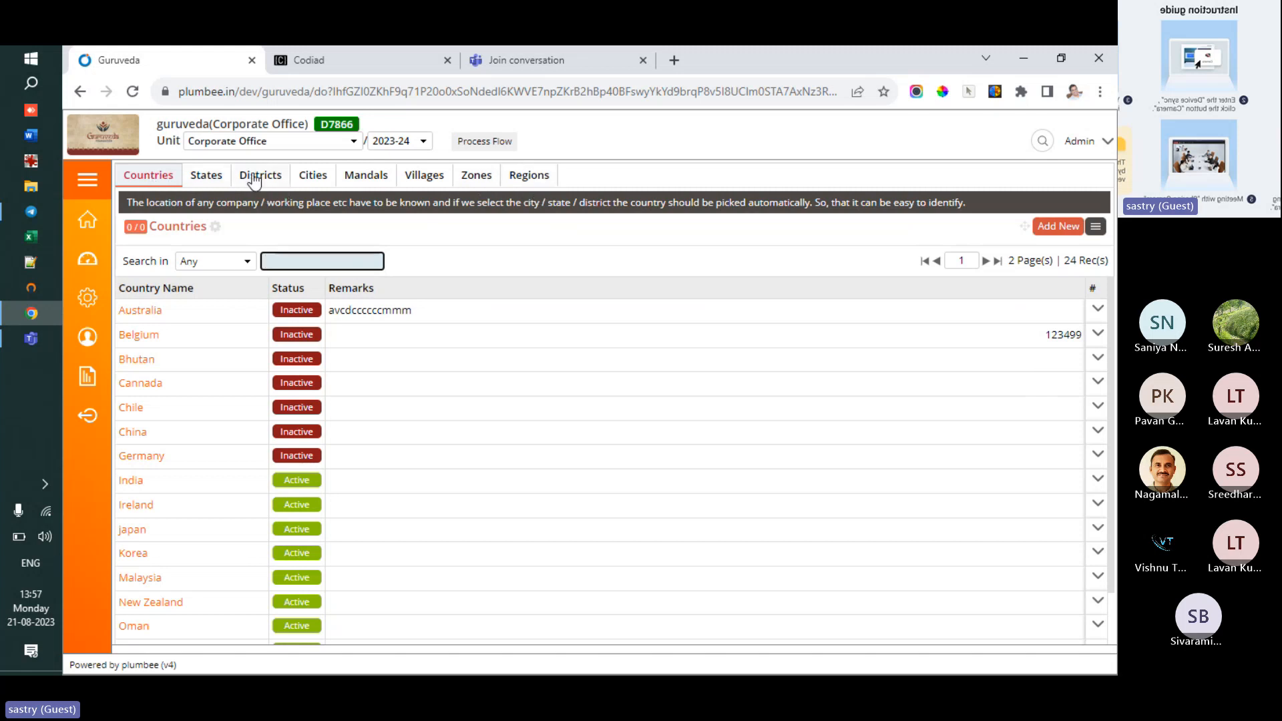
pyautogui.click(226, 175)
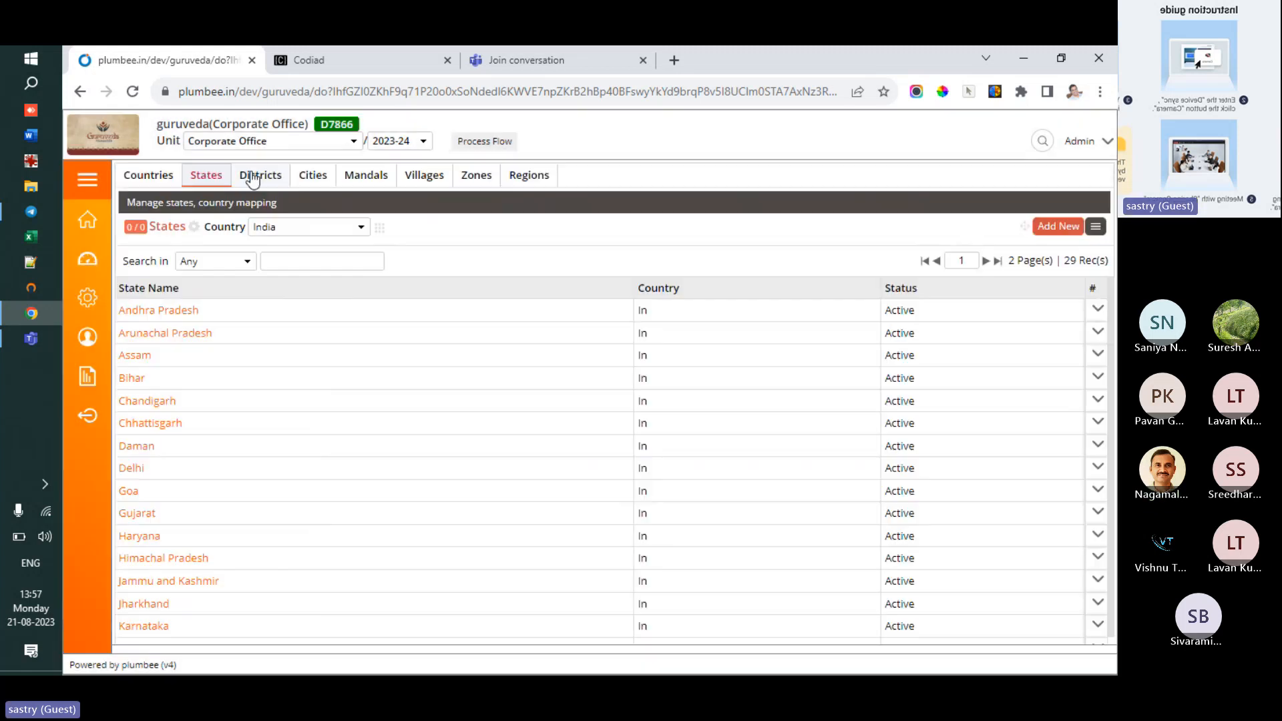
pyautogui.click(258, 177)
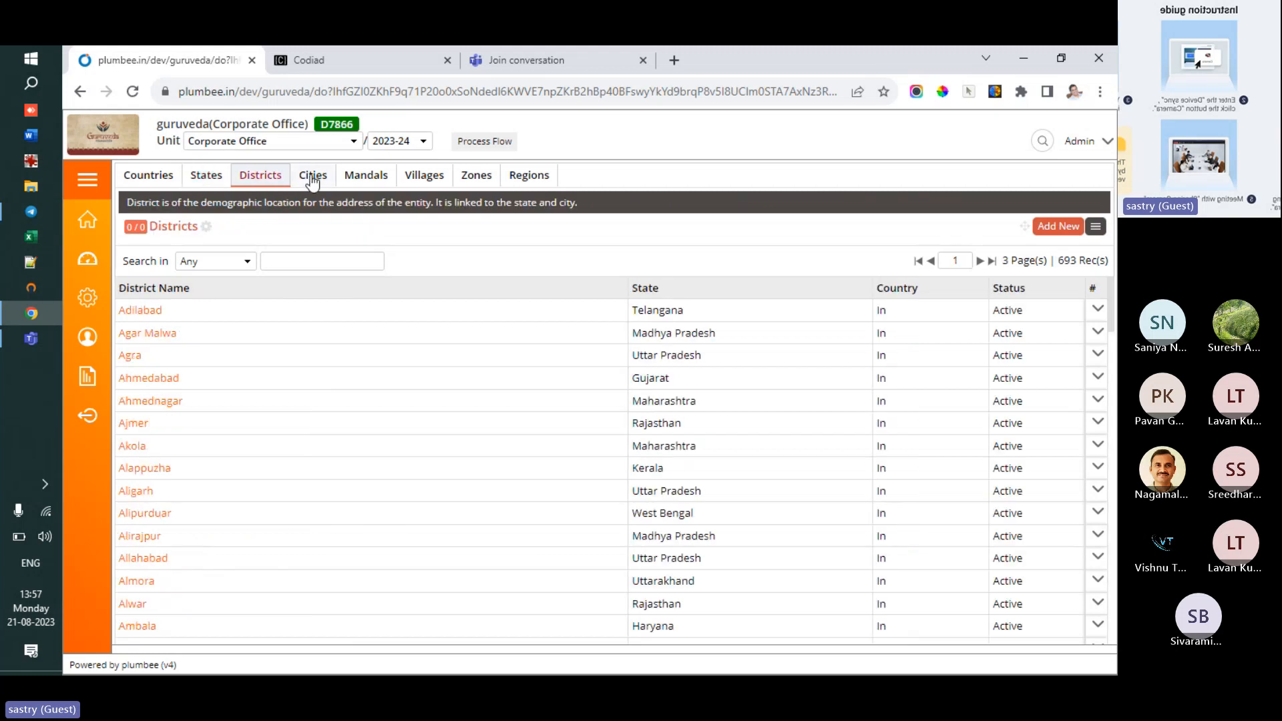
pyautogui.click(311, 177)
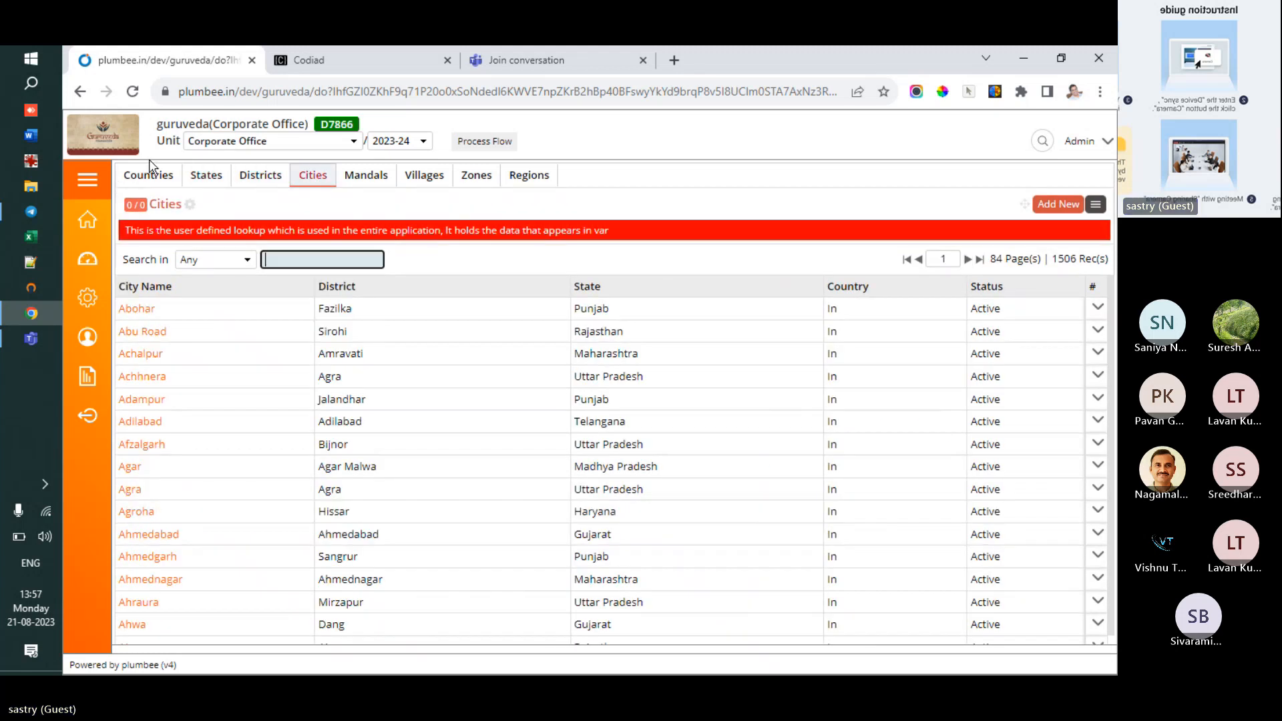
pyautogui.click(144, 176)
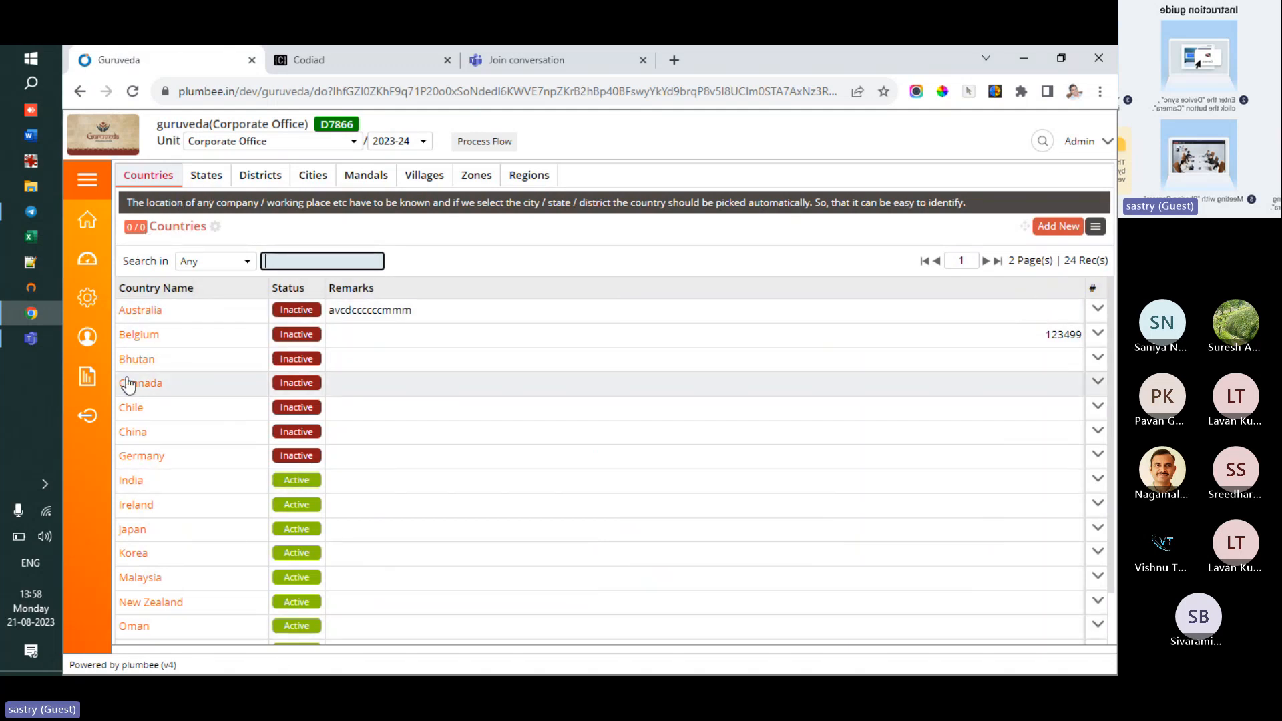
# Step: Set Ireland's status to Inactive in its edit form and update the record
pyautogui.click(134, 333)
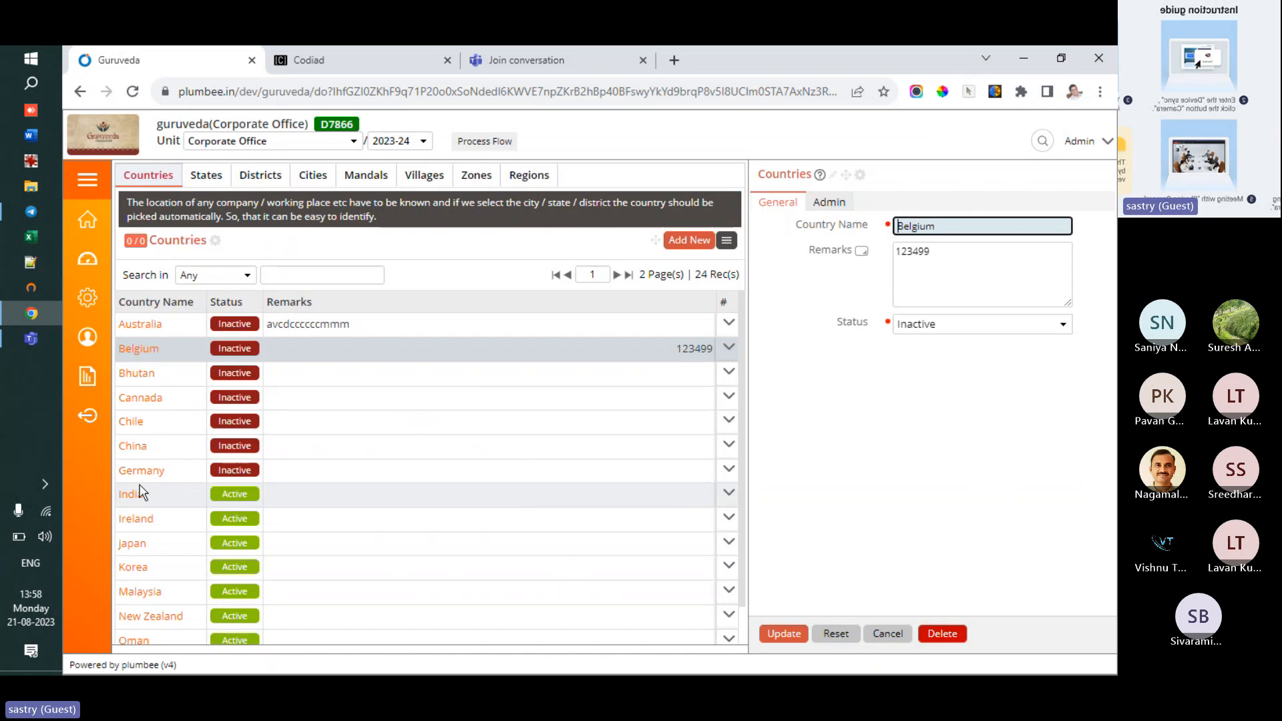
pyautogui.click(136, 521)
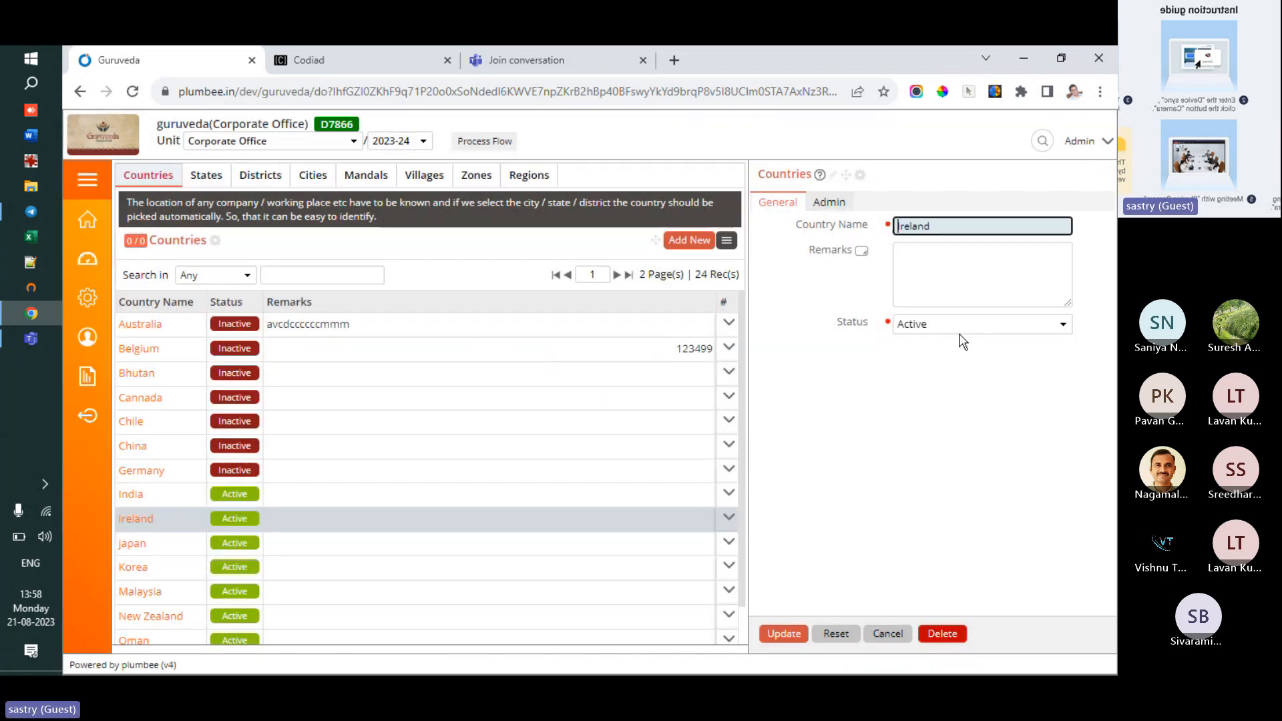
pyautogui.click(960, 331)
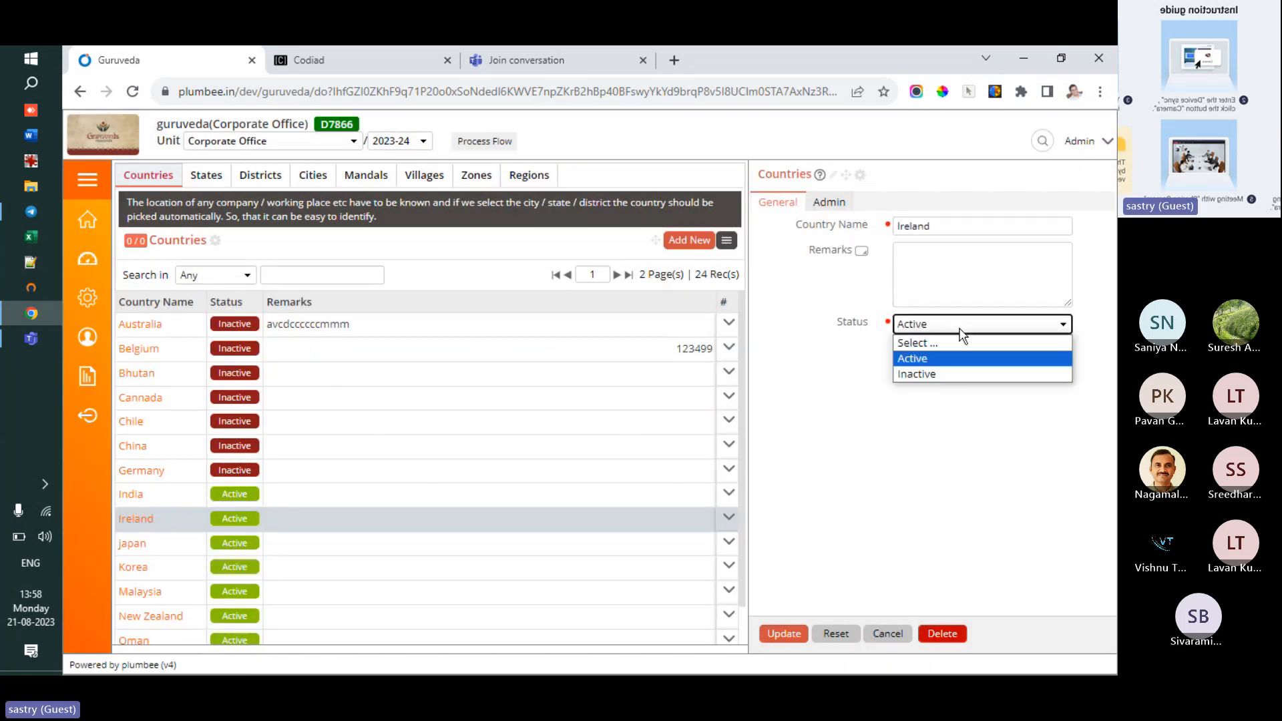
pyautogui.click(924, 371)
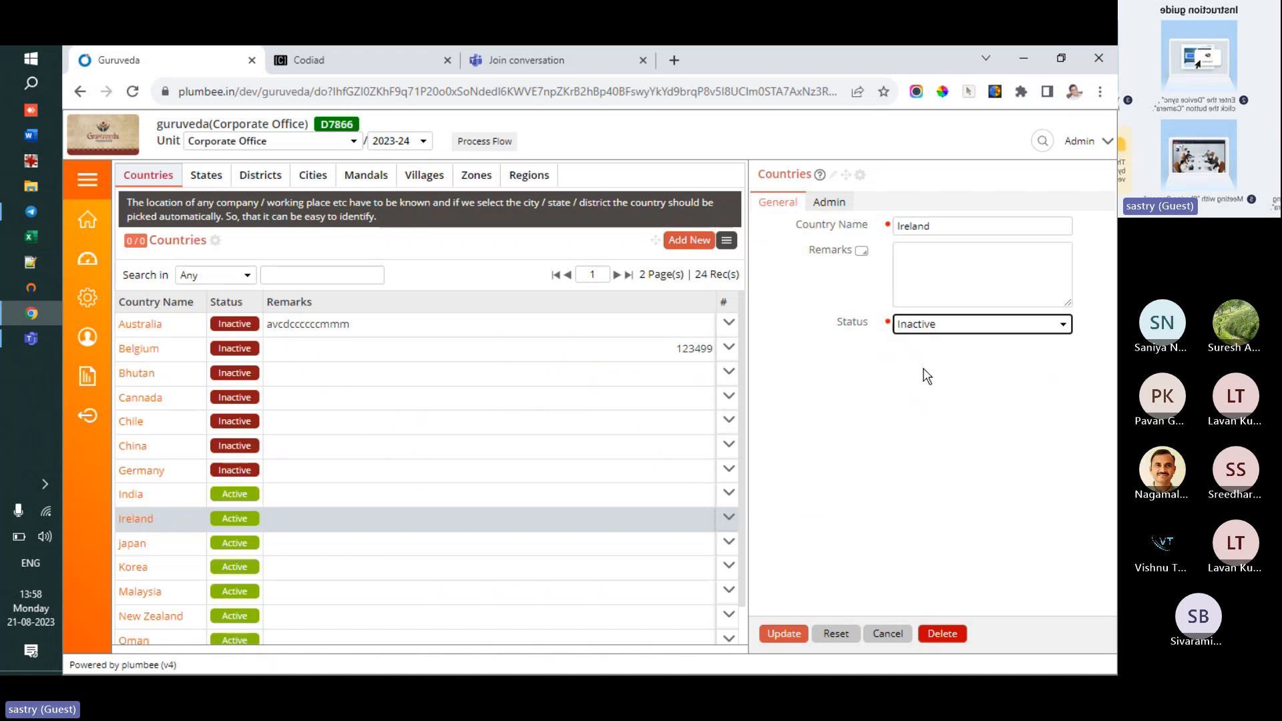
pyautogui.click(785, 634)
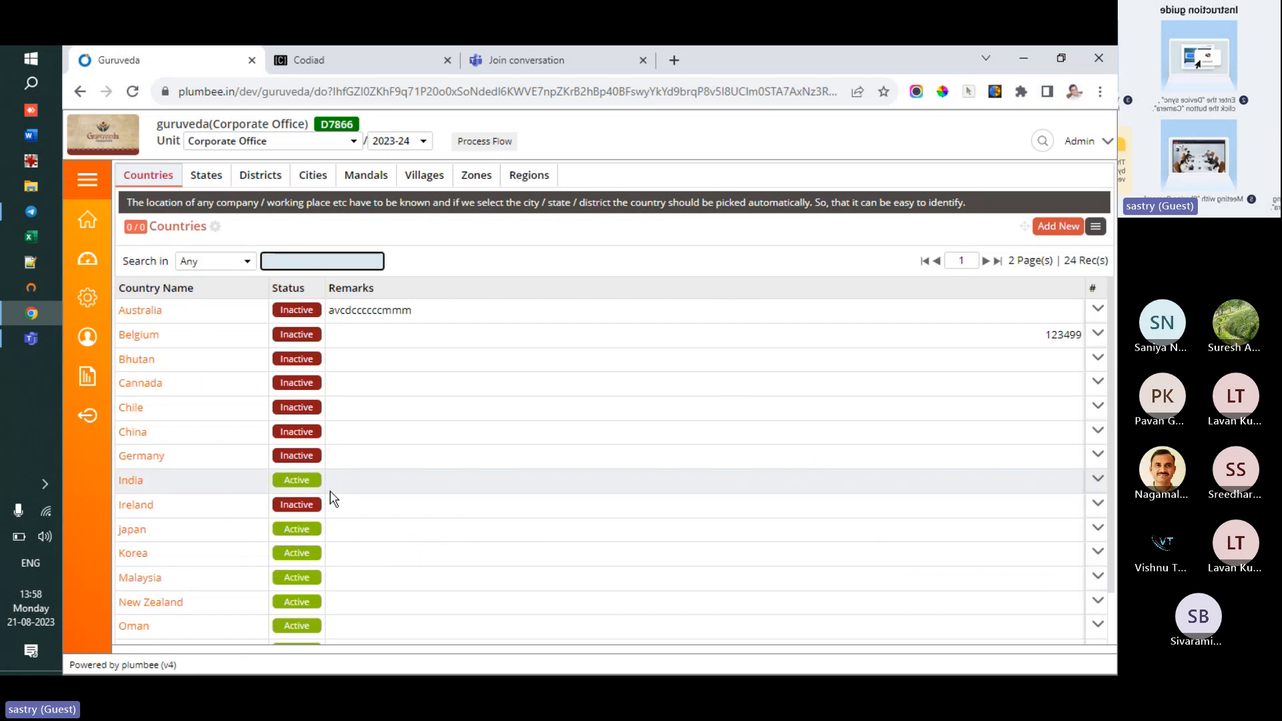
# Step: Mark Japan, Malaysia, New Zealand and Oman inactive, then open Australia's record
pyautogui.click(288, 529)
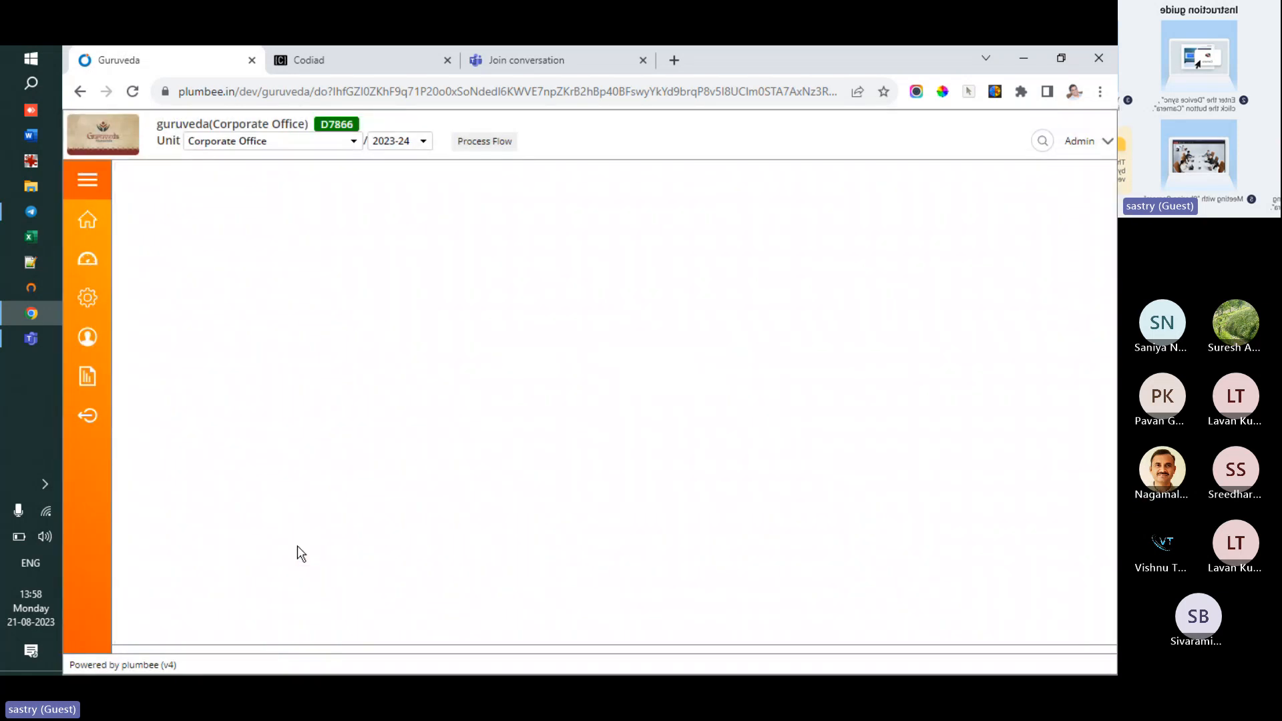
pyautogui.click(306, 585)
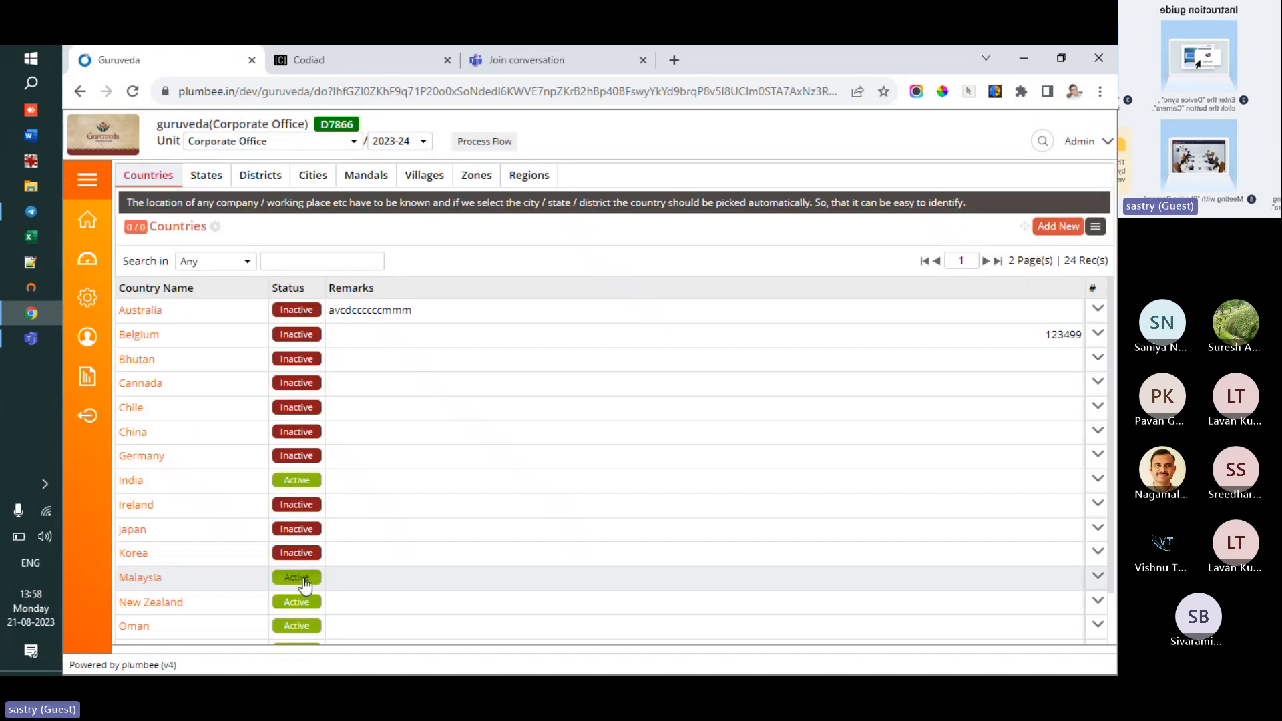
pyautogui.click(299, 600)
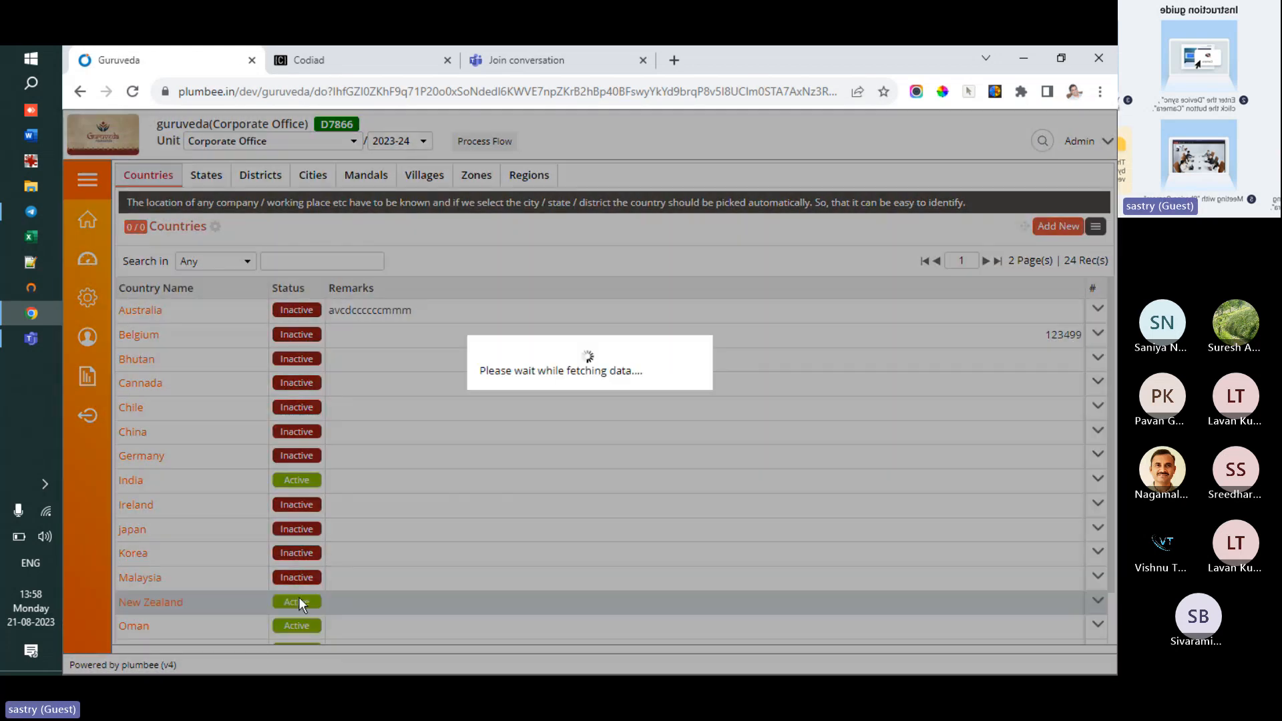
pyautogui.click(301, 626)
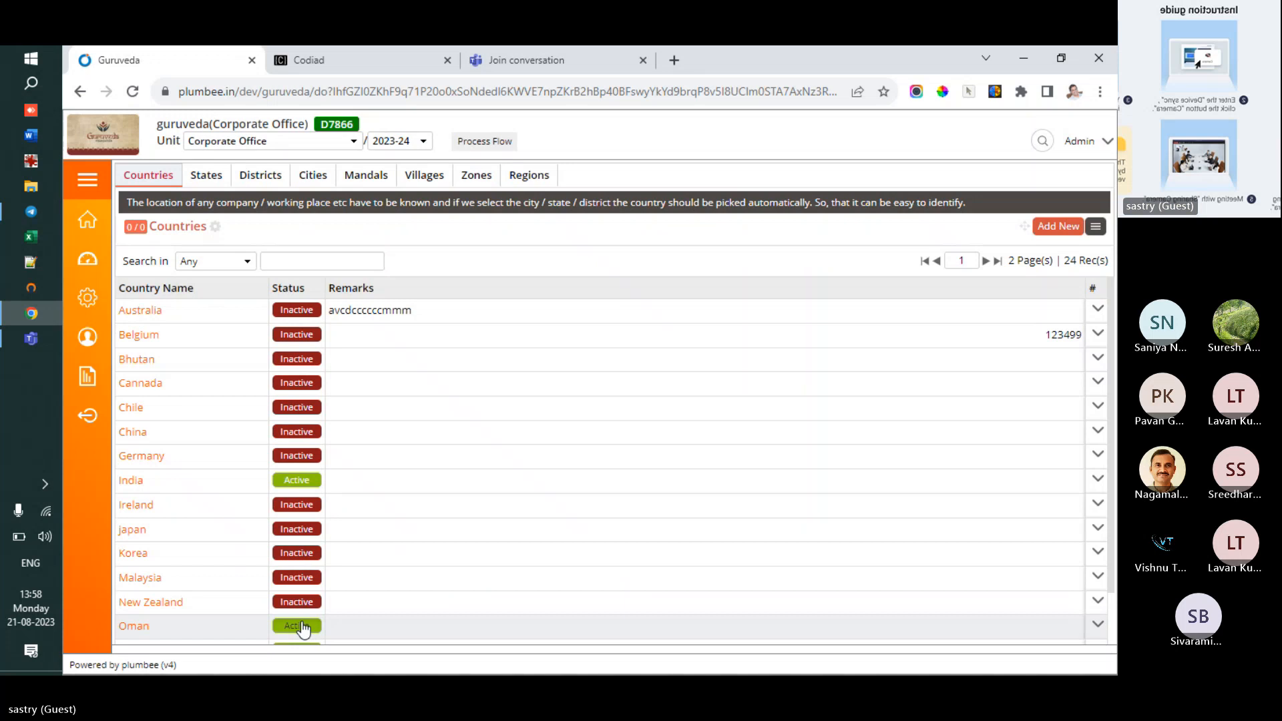
pyautogui.scroll(-2, 263, 397)
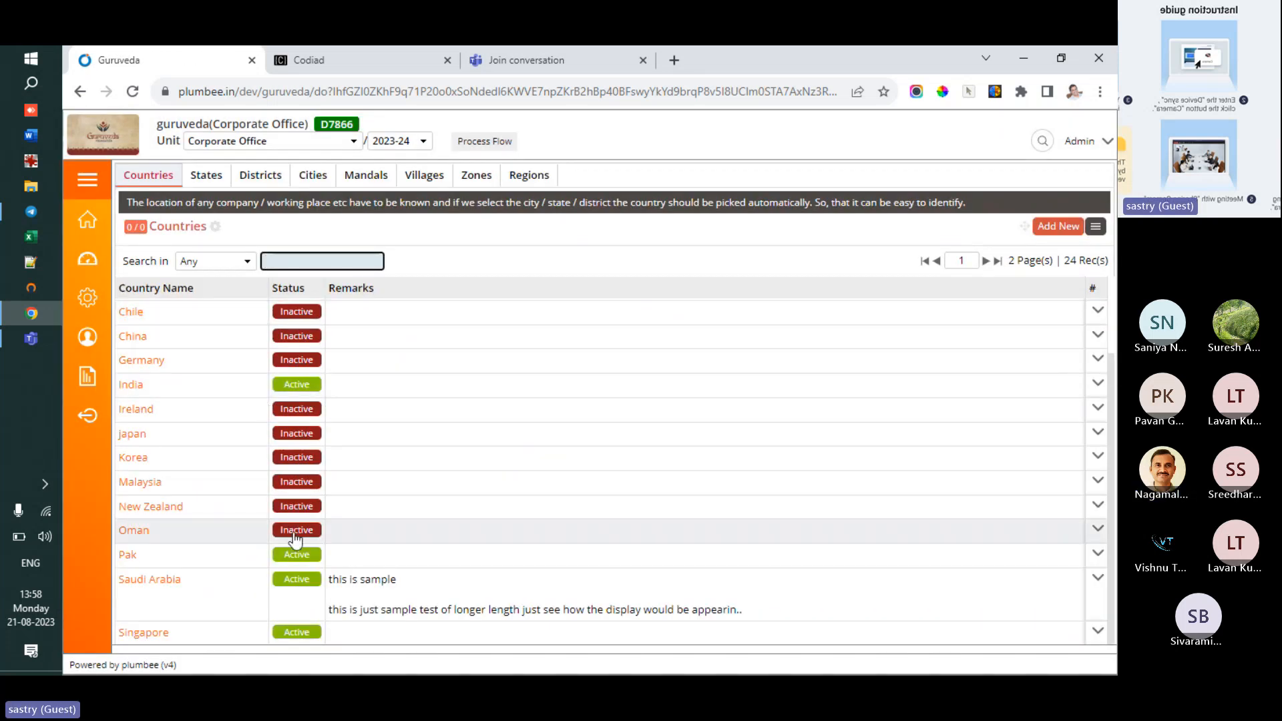
pyautogui.scroll(2, 208, 315)
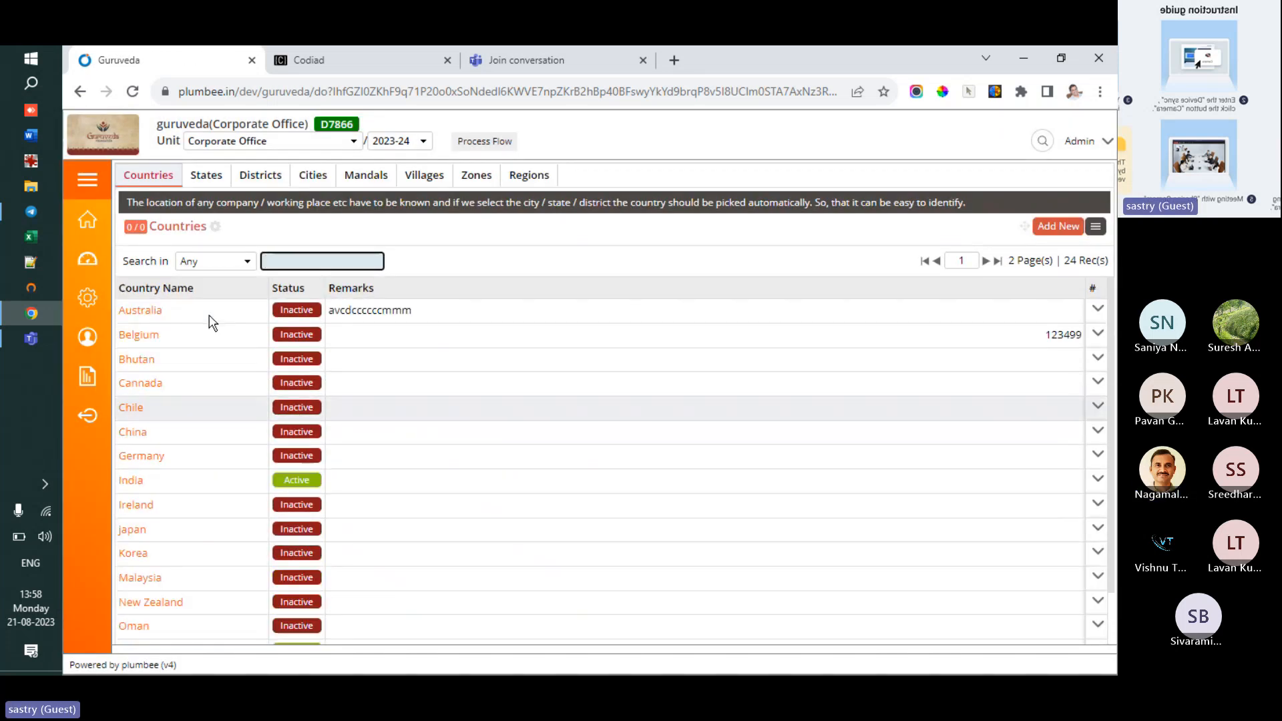
pyautogui.click(146, 319)
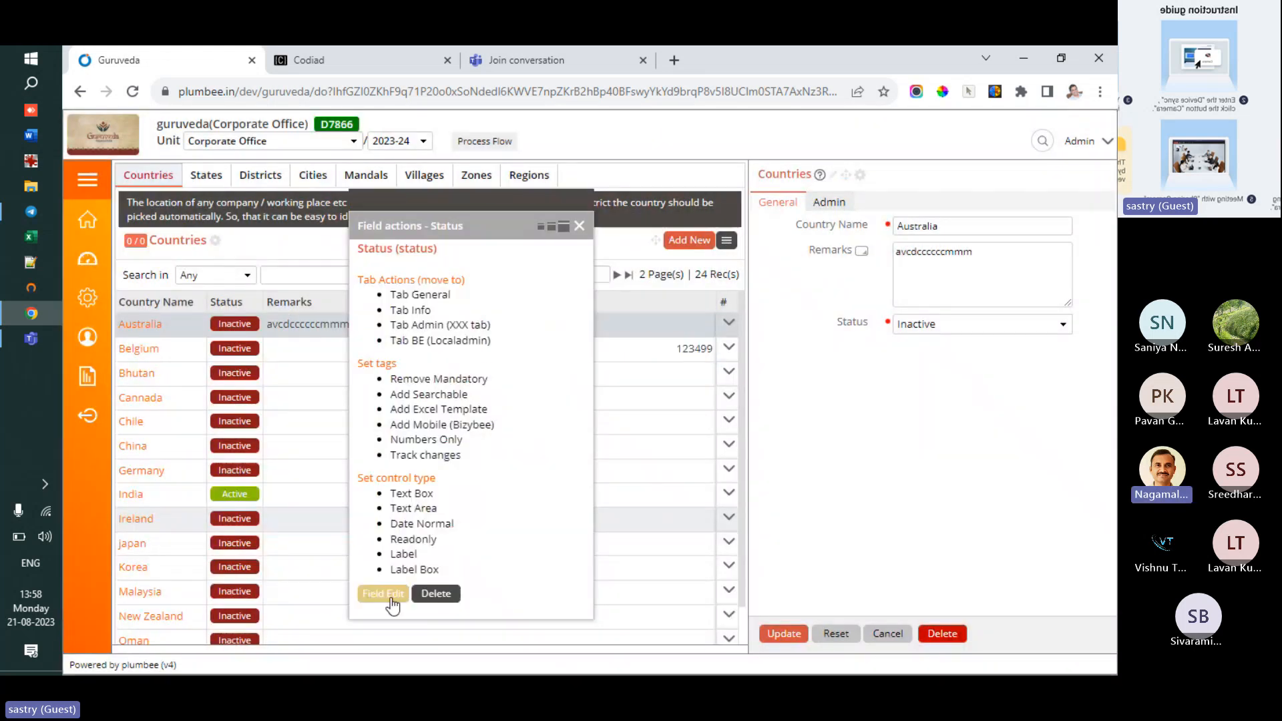
# Step: Untick the Status field's 'Is a Switch' tag and update the field settings
pyautogui.click(391, 595)
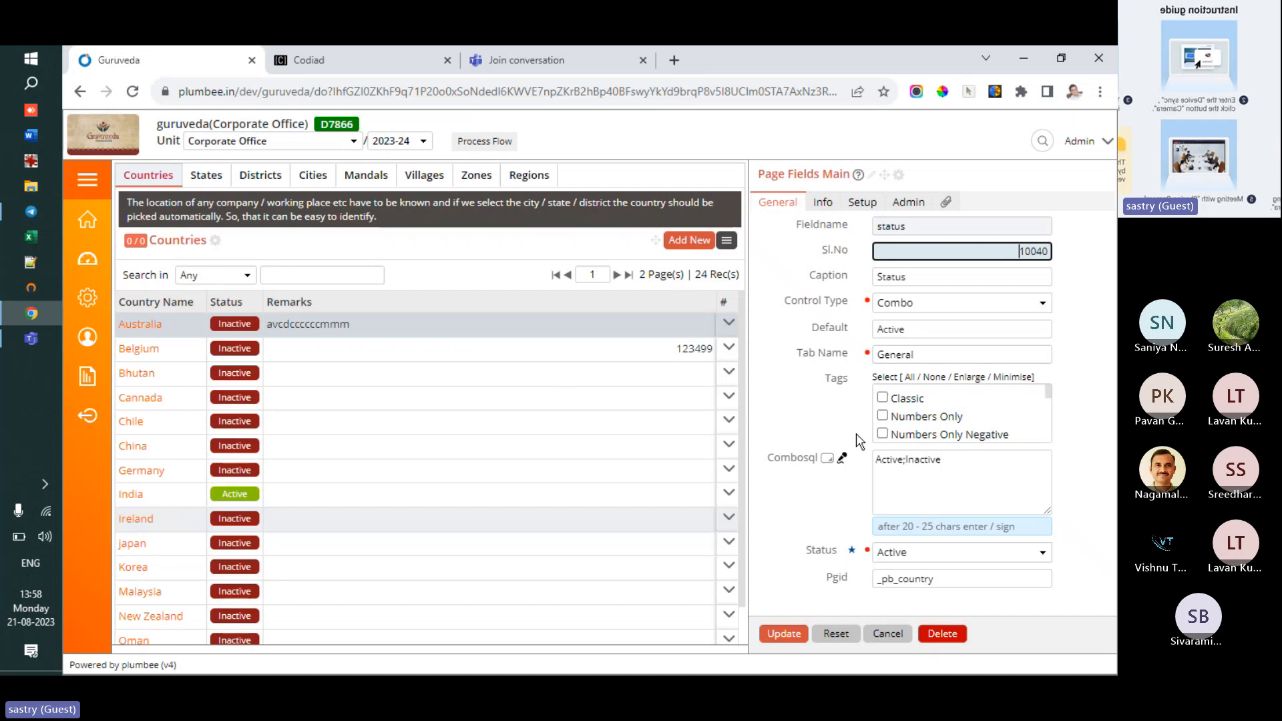
pyautogui.hotkey('ctrl', 'f')
pyautogui.write('sw')
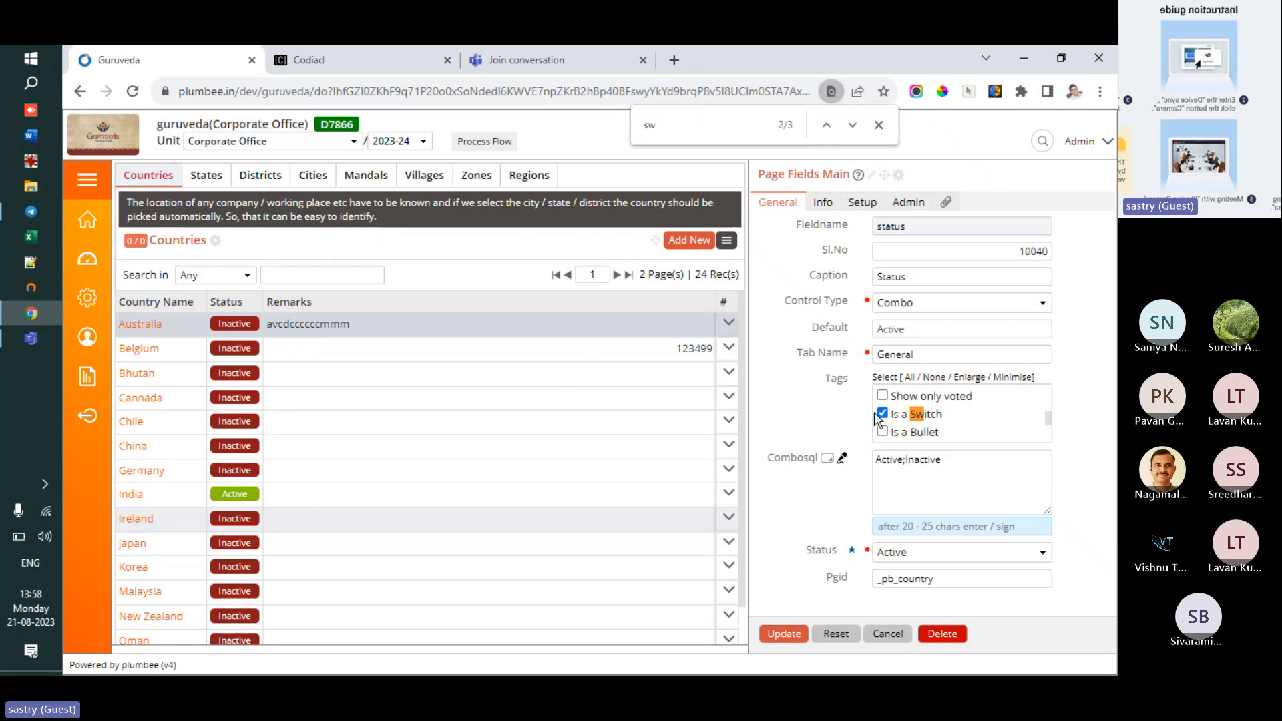
pyautogui.click(883, 417)
pyautogui.click(785, 634)
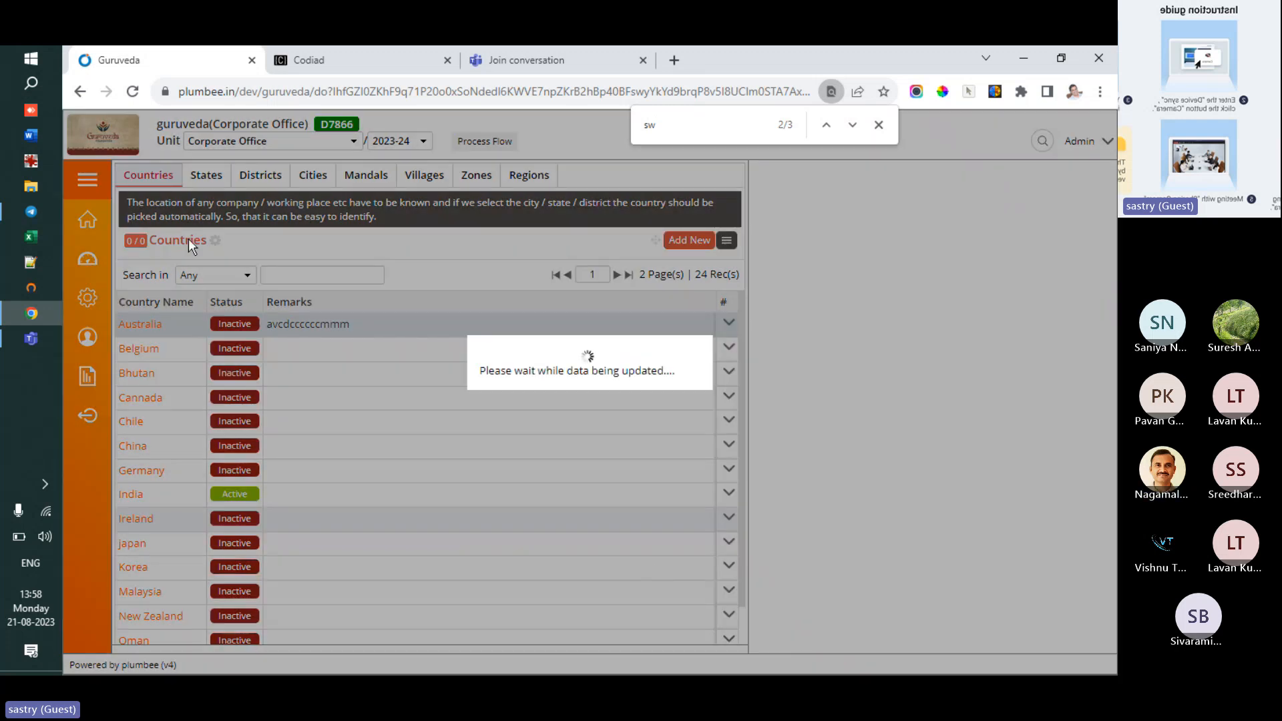
pyautogui.scroll(-2, 495, 492)
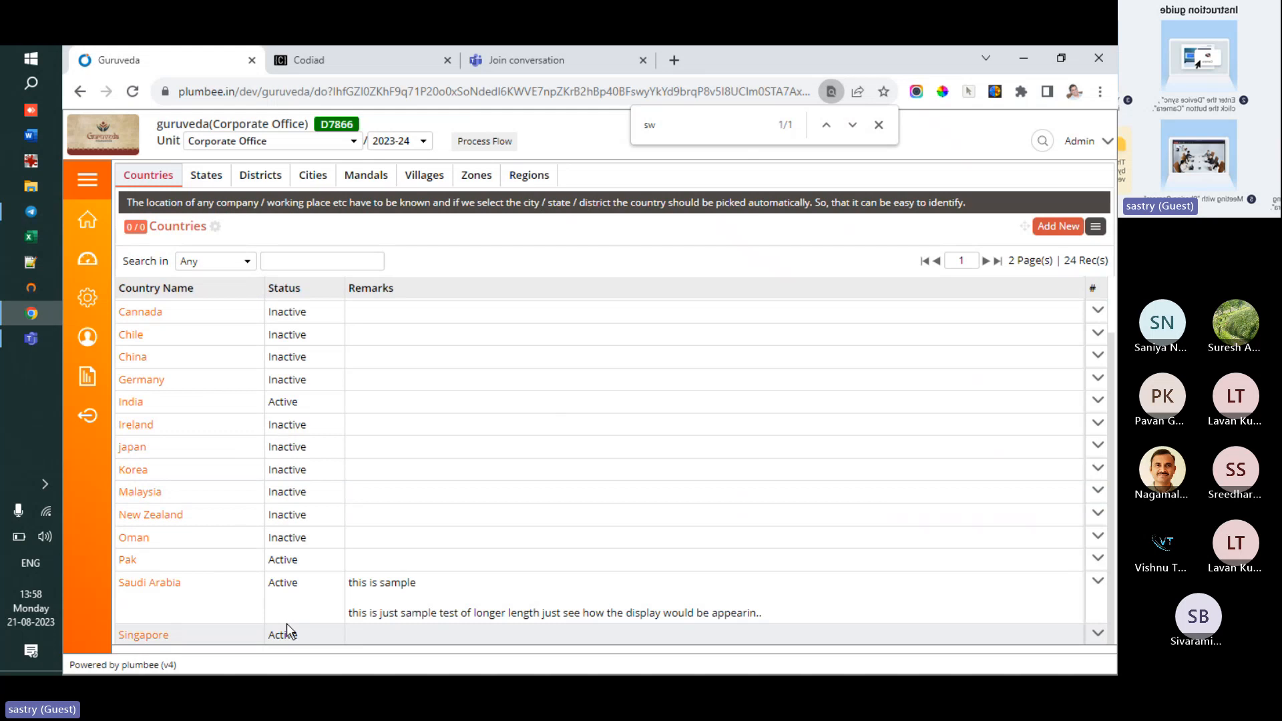
# Step: Set Singapore's status to Inactive in its edit form and update it
pyautogui.click(143, 634)
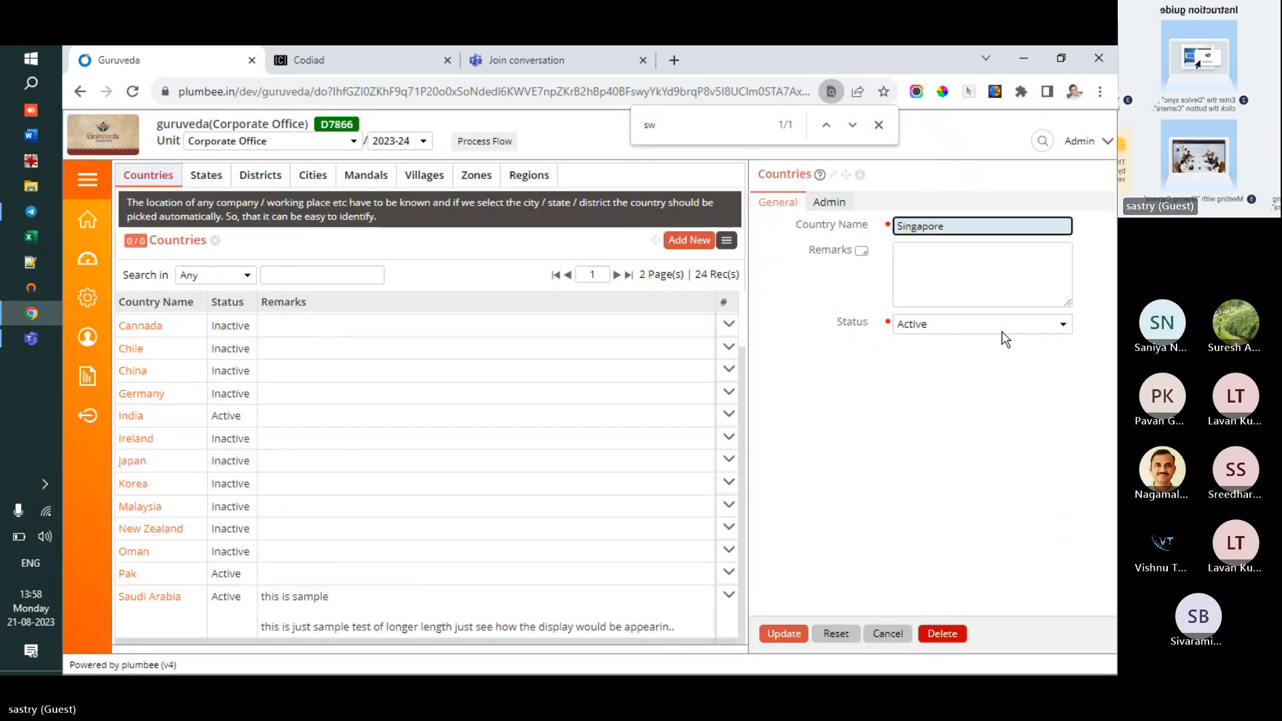
pyautogui.click(1001, 329)
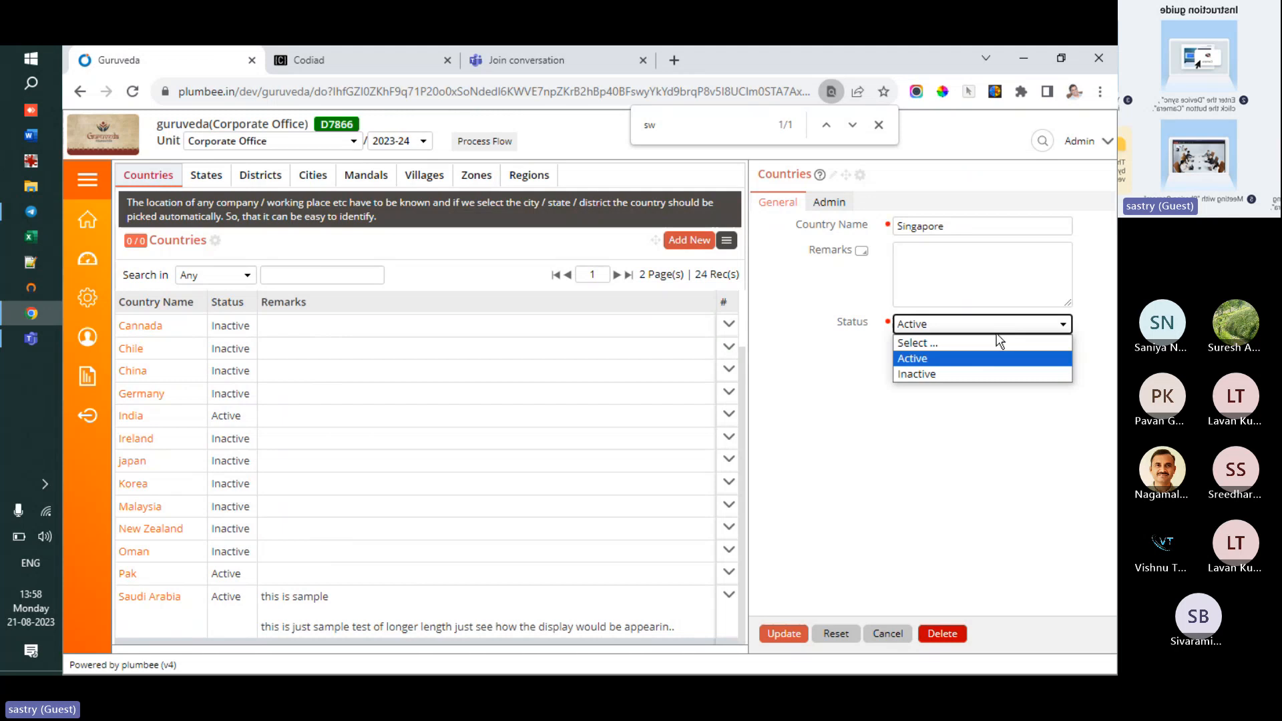
pyautogui.click(981, 374)
pyautogui.click(784, 633)
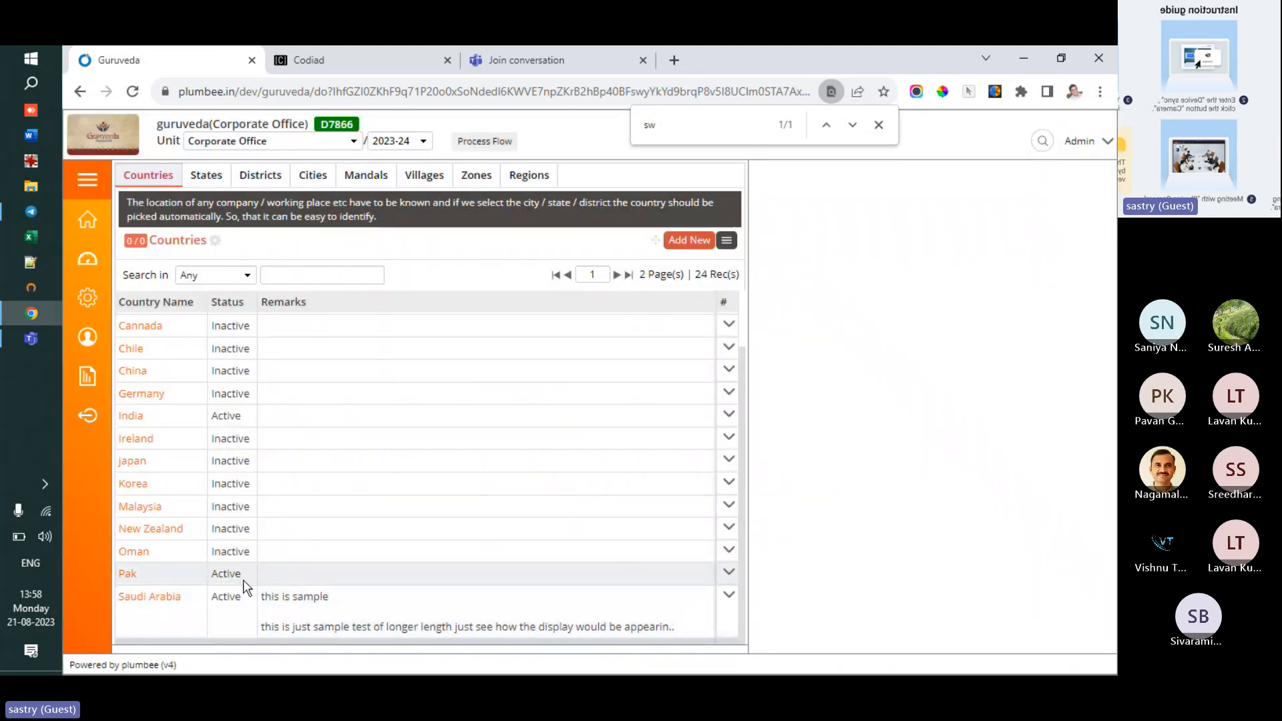
# Step: Set Pak to Inactive, then re-enable 'Is a Switch' from Cannada's record
pyautogui.click(127, 573)
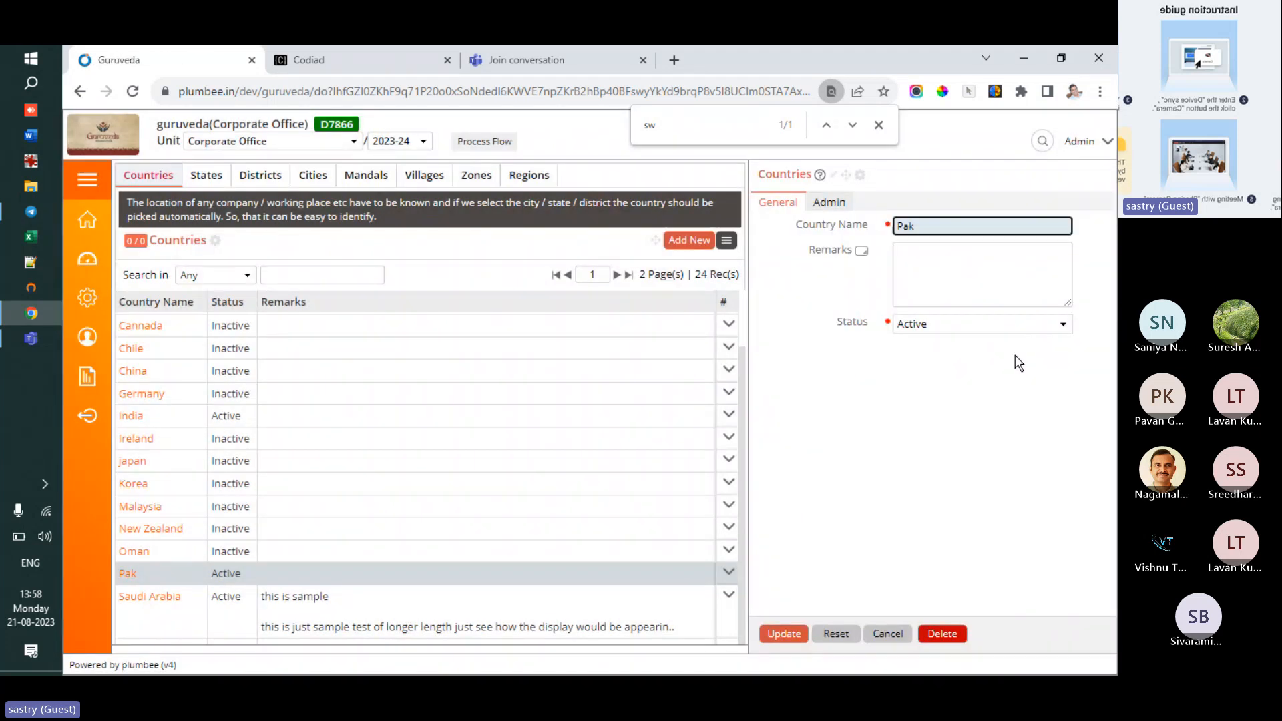
pyautogui.click(1008, 326)
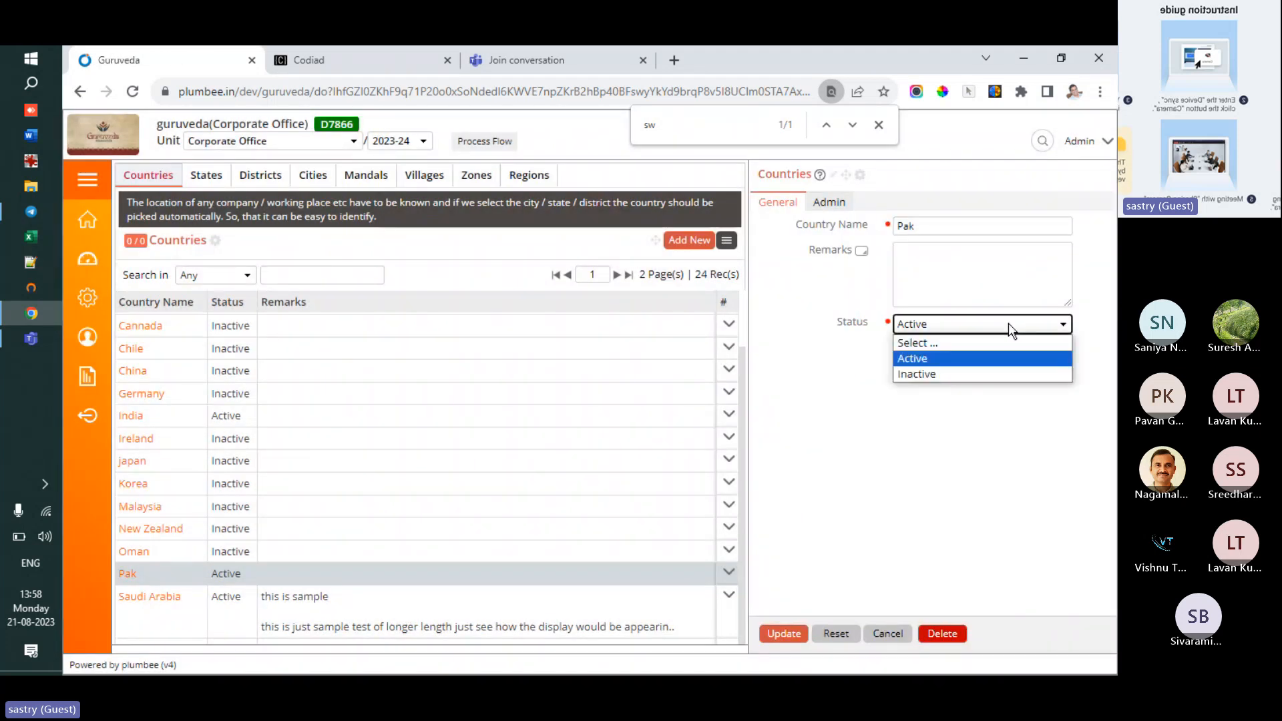
pyautogui.click(914, 374)
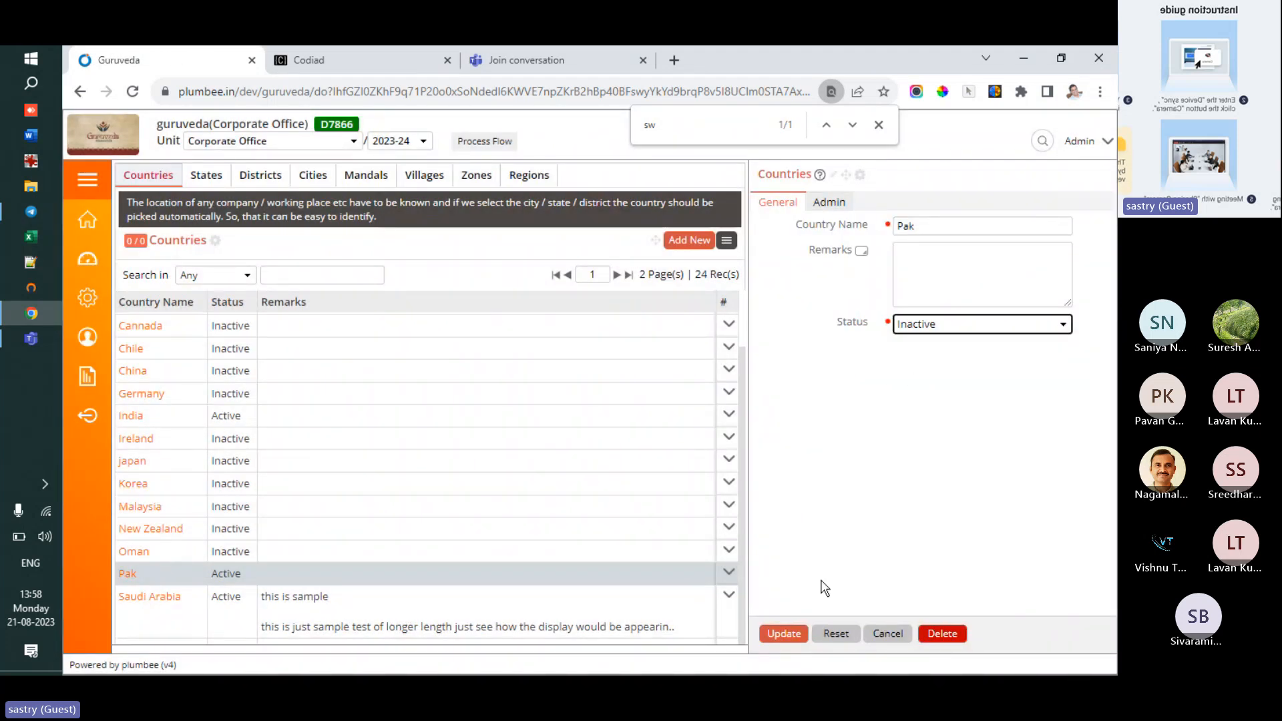
pyautogui.click(784, 633)
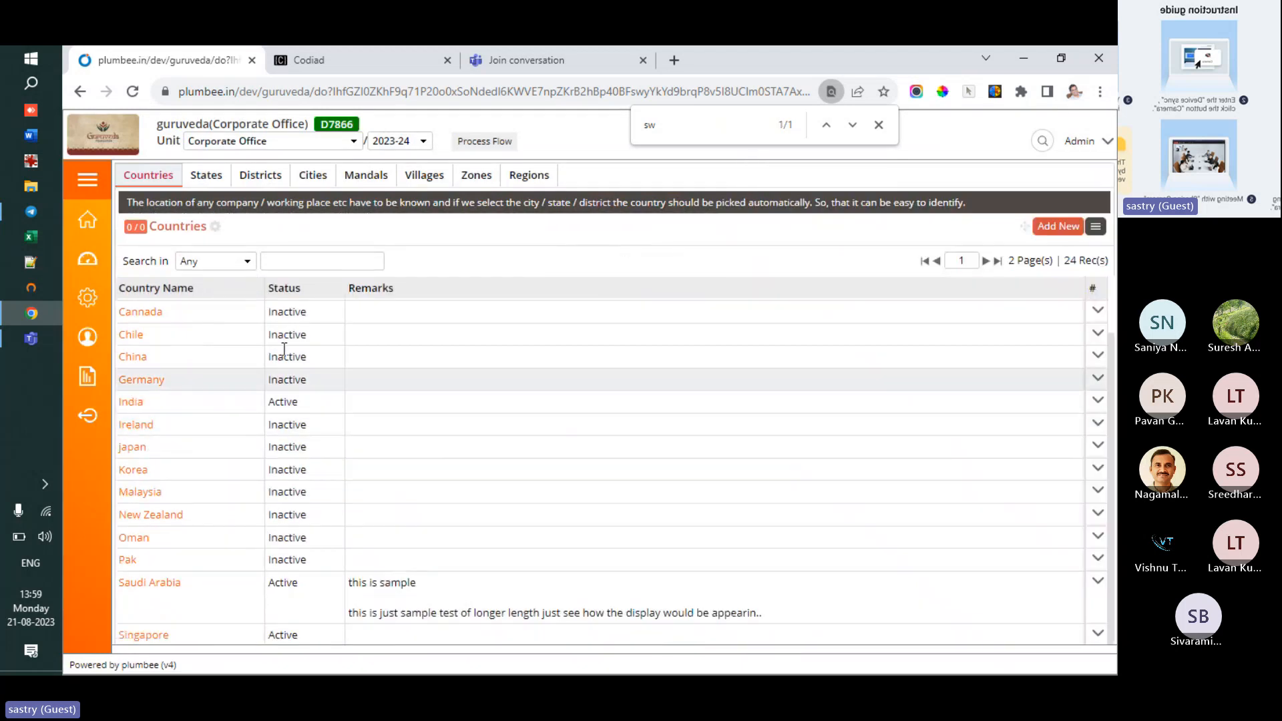
pyautogui.click(136, 319)
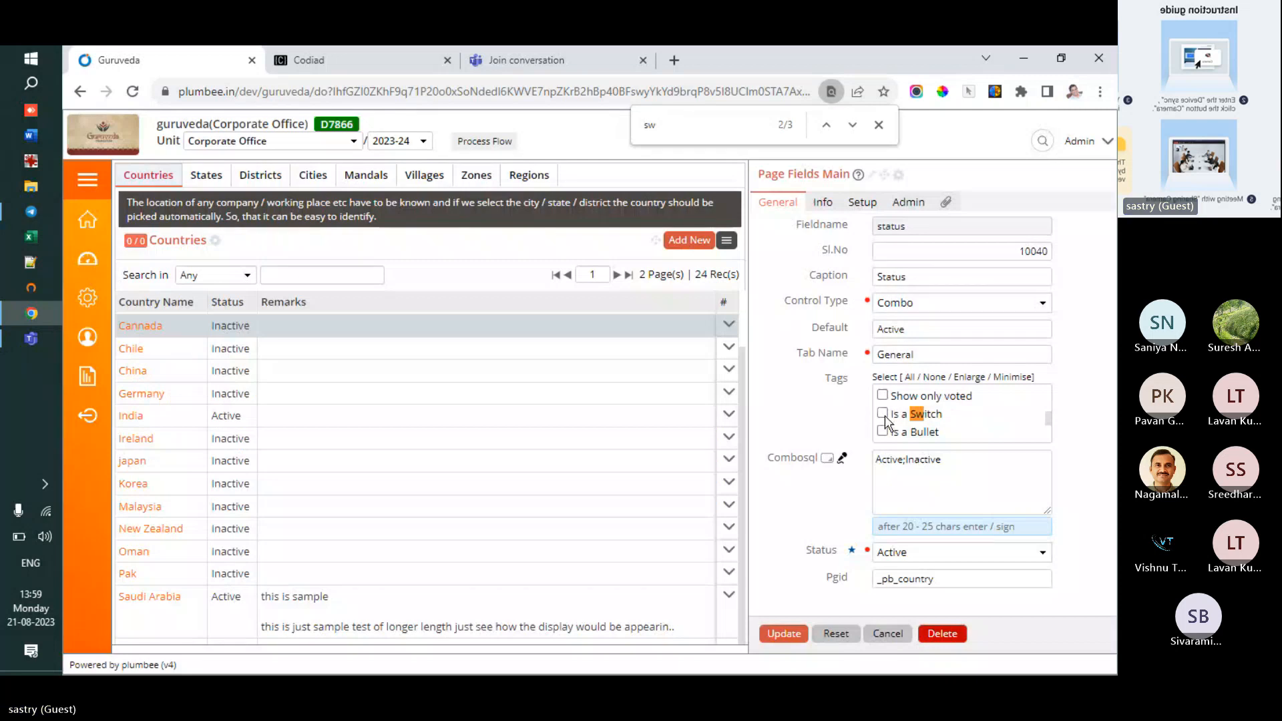
pyautogui.click(883, 414)
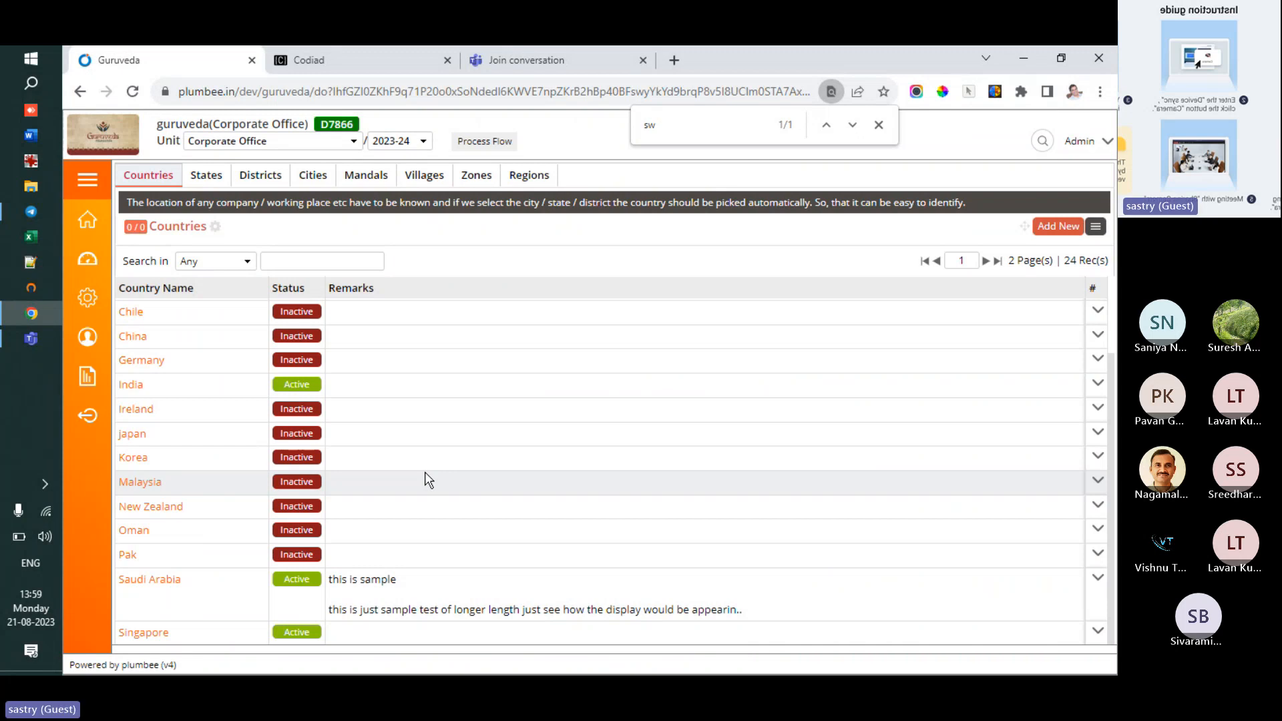
# Step: Mark Singapore, Taiwan, Thailand and UAE inactive across pages 1 and 2
pyautogui.click(302, 631)
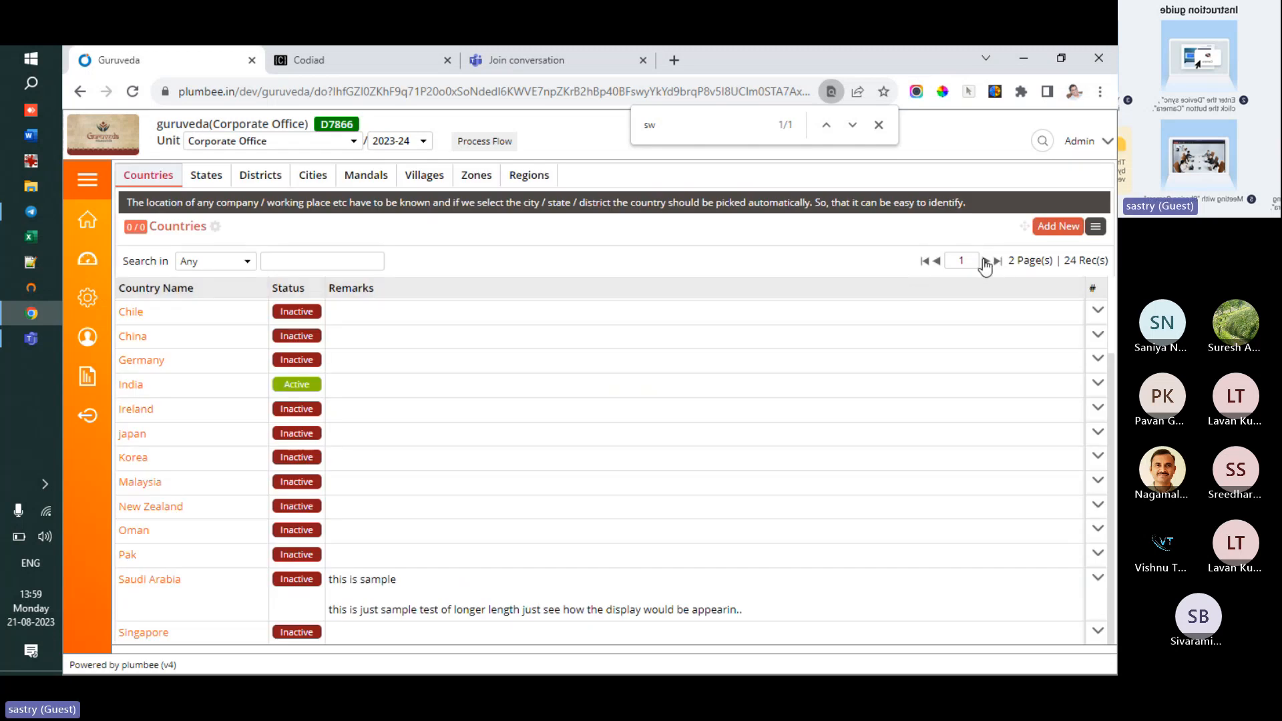
pyautogui.click(985, 261)
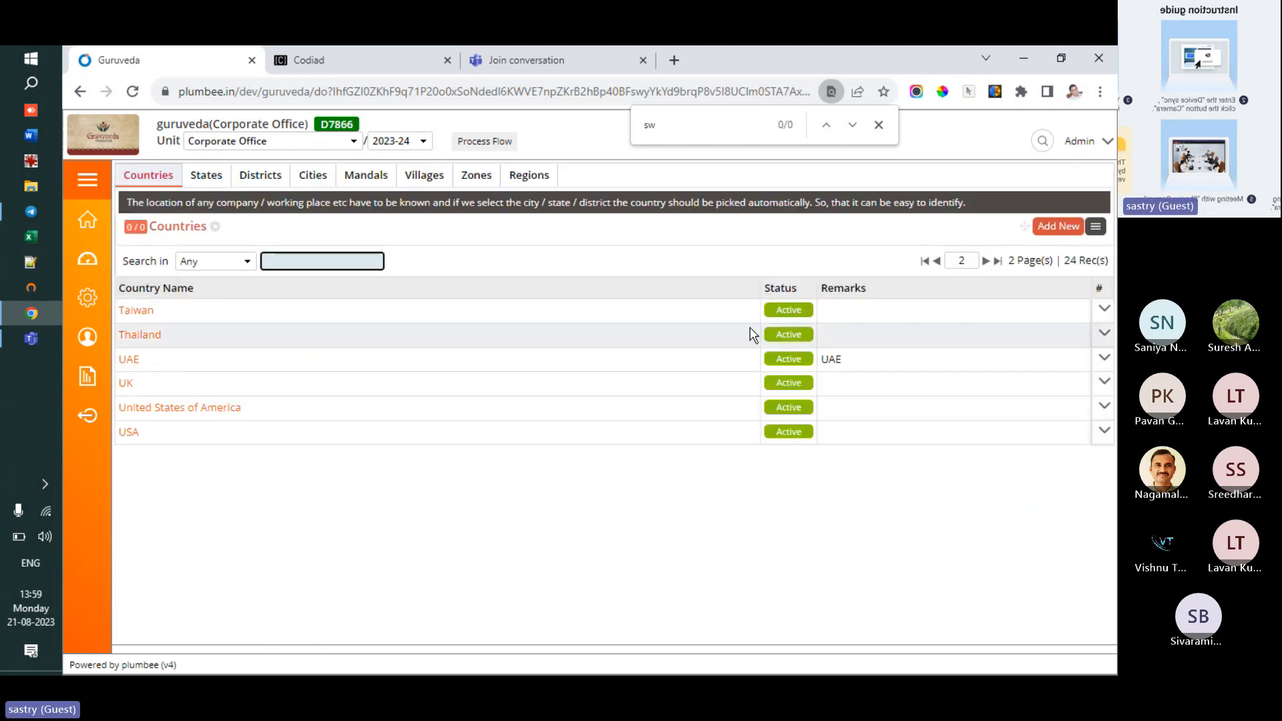
pyautogui.click(788, 309)
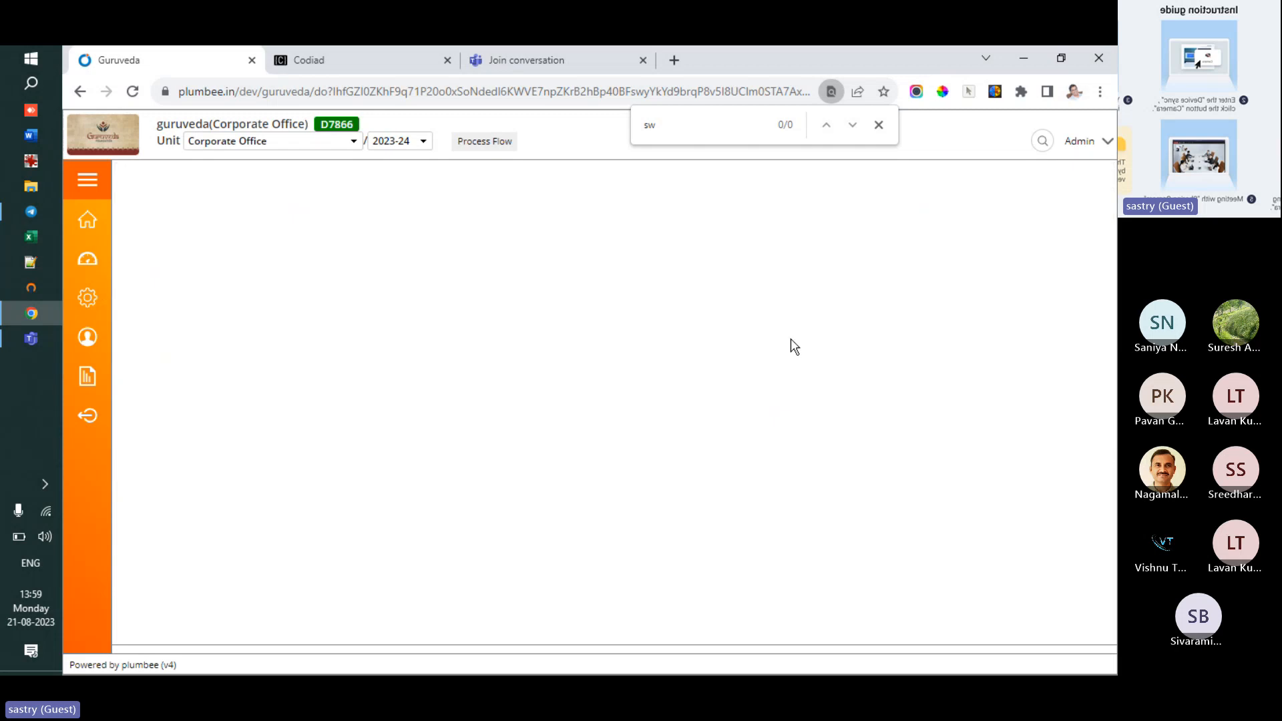
pyautogui.click(788, 335)
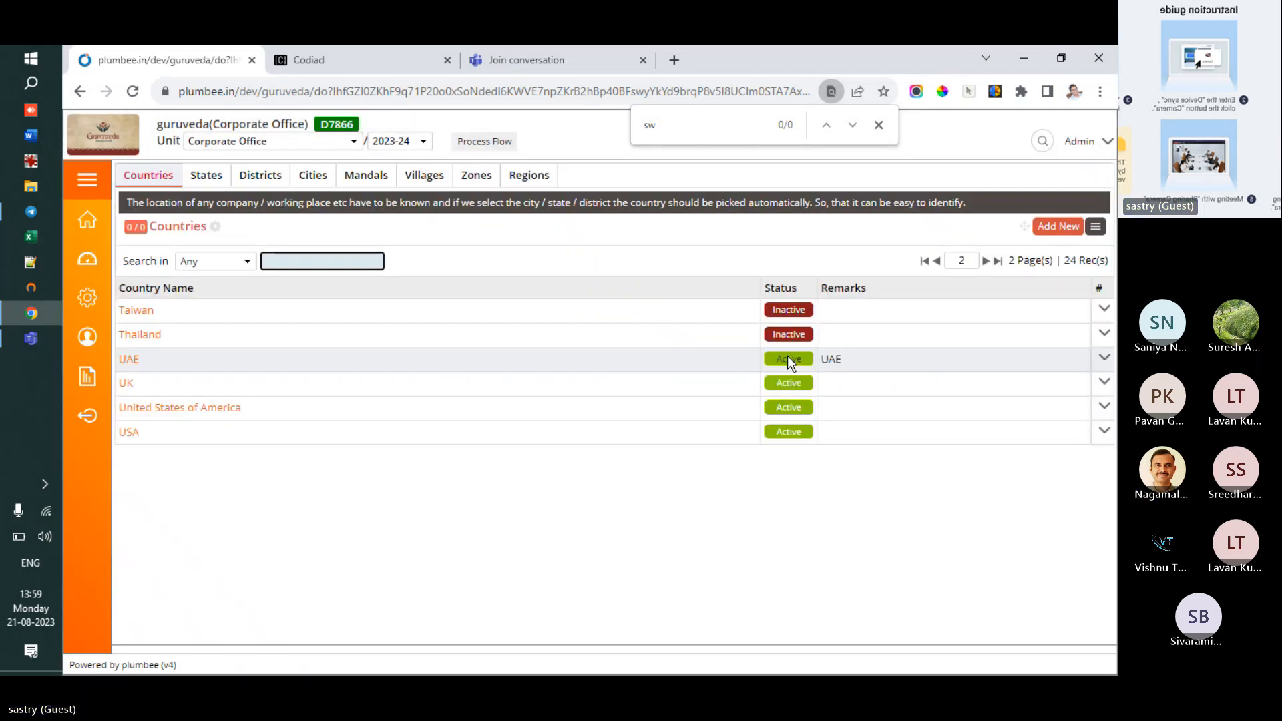
pyautogui.click(788, 359)
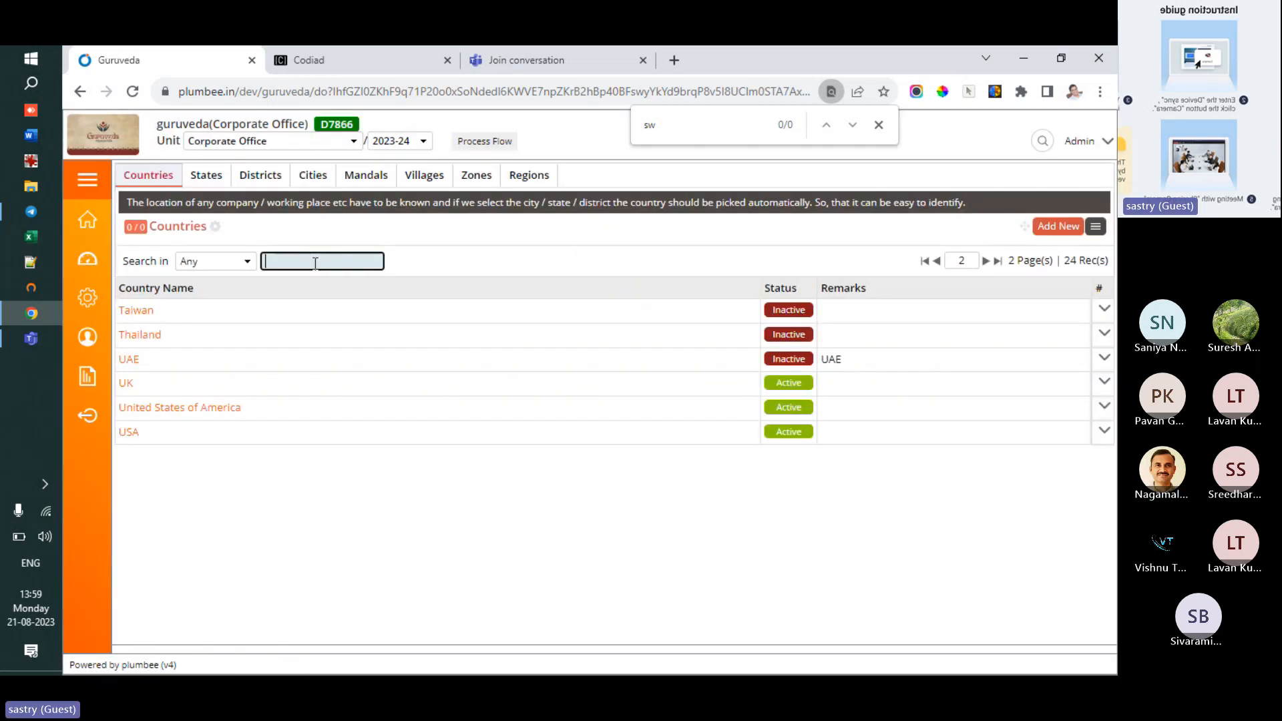
# Step: Try a 'si' name filter, then mark UK and United States of America inactive
pyautogui.click(315, 263)
pyautogui.write('si')
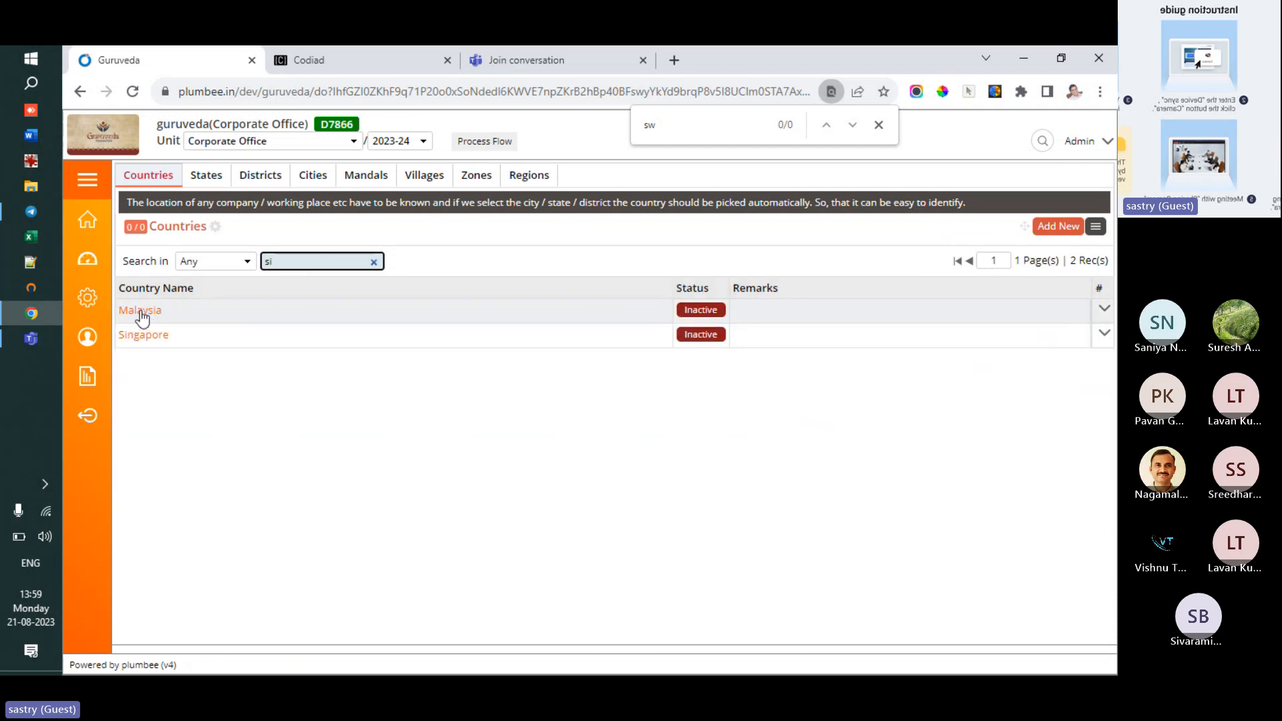
pyautogui.press('BackSpace')
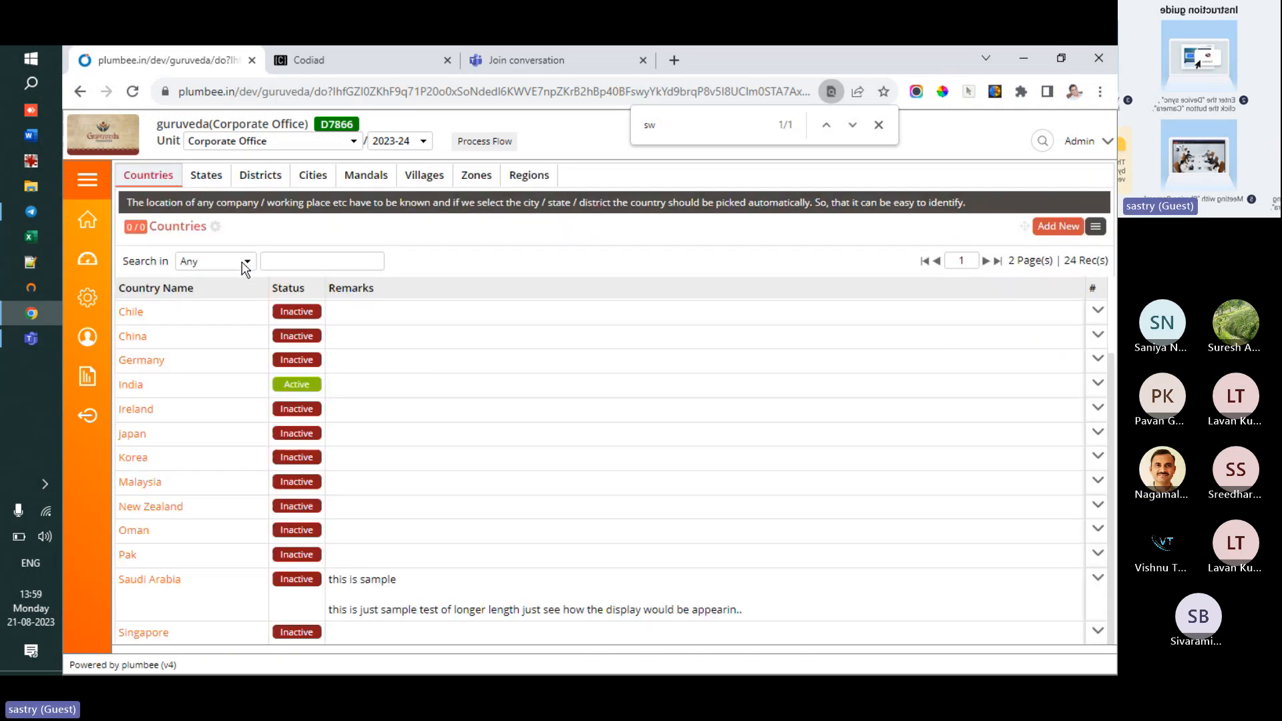
pyautogui.click(234, 261)
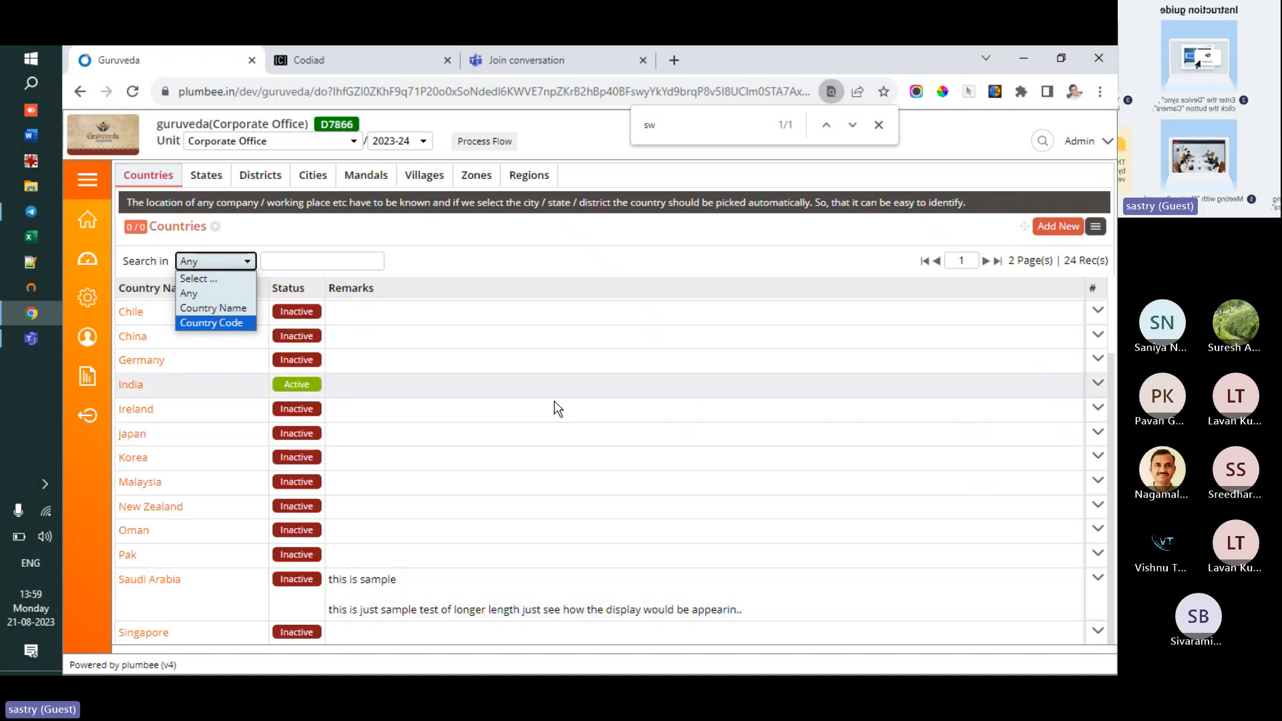
pyautogui.click(986, 262)
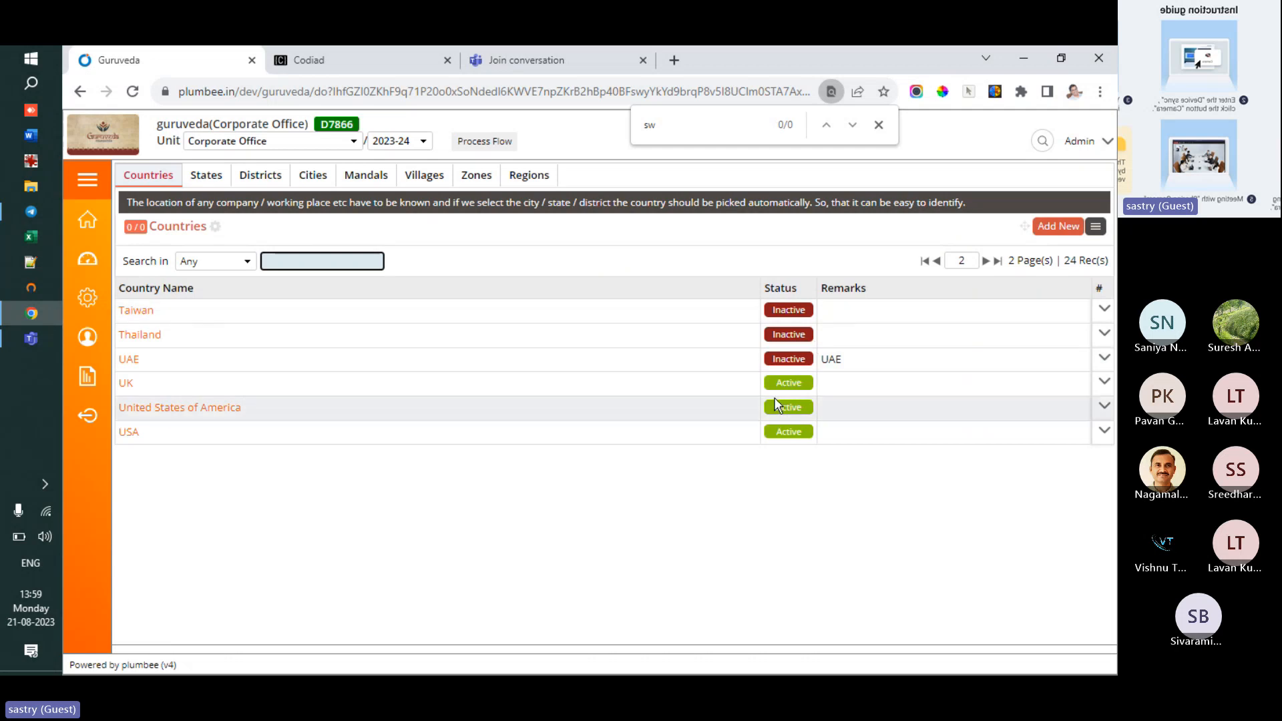
pyautogui.click(787, 385)
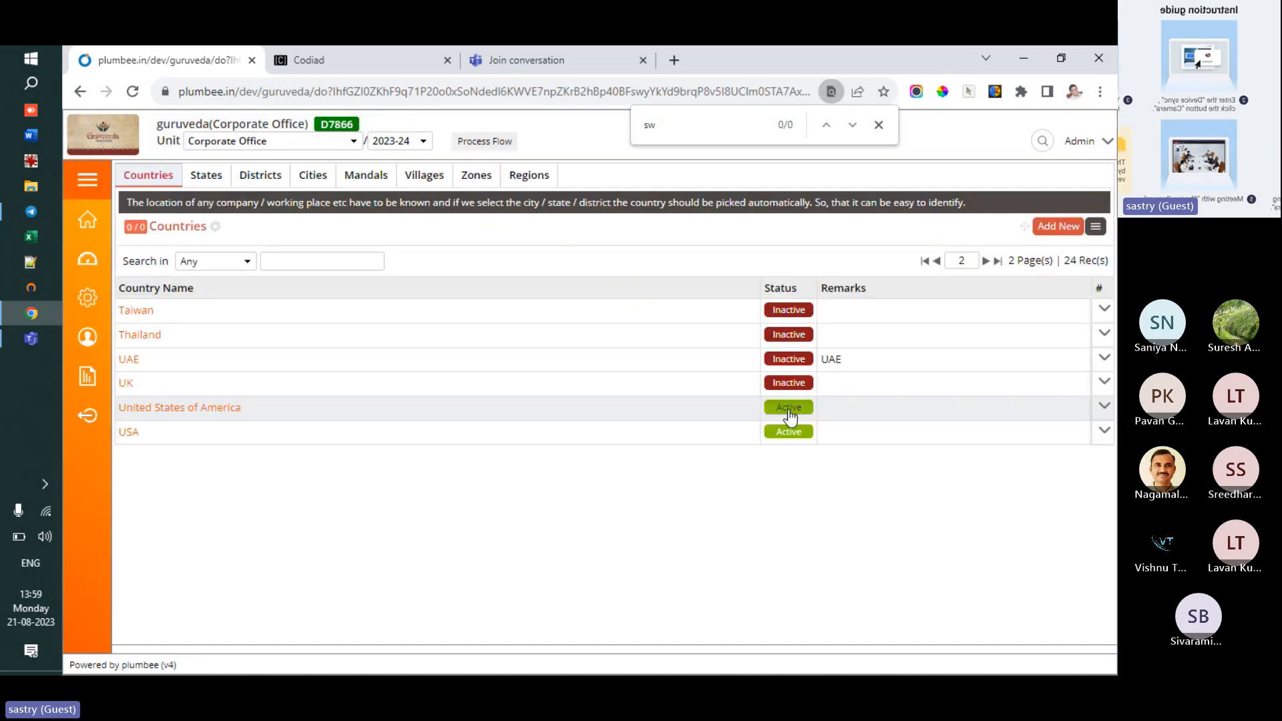
pyautogui.click(788, 432)
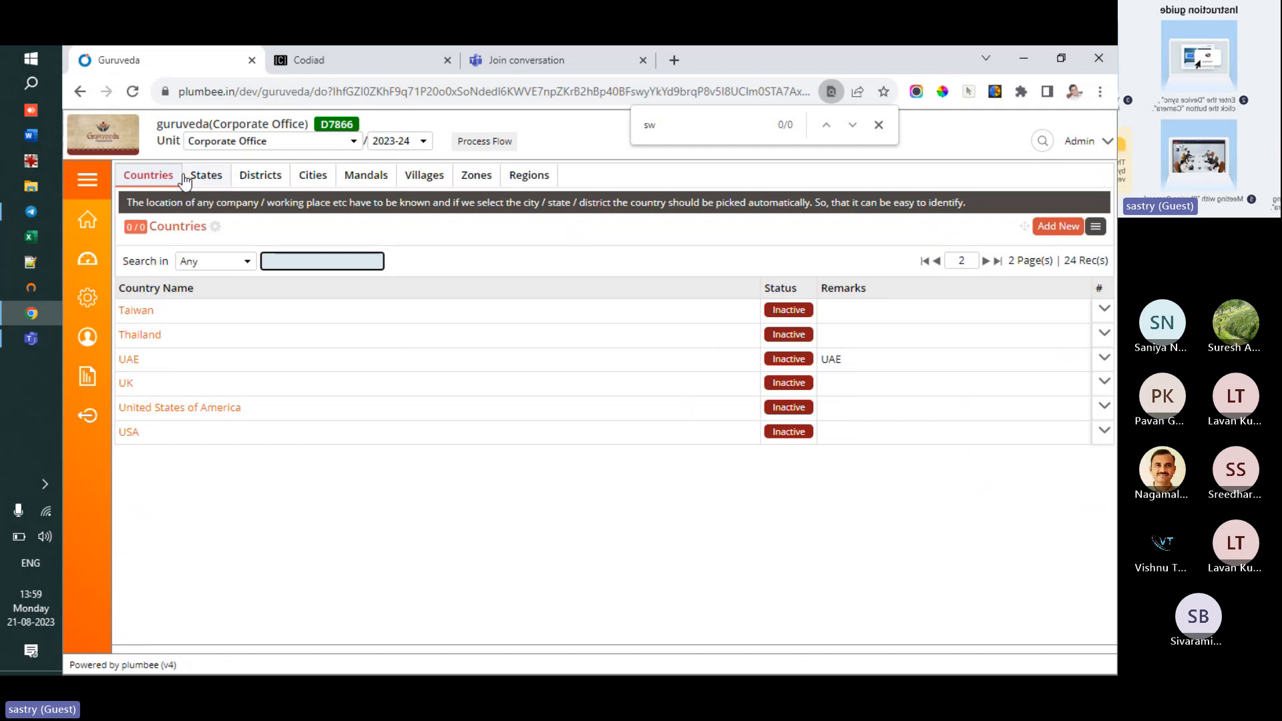
# Step: Open the States list and check which countries its filter offers, keeping India
pyautogui.click(209, 175)
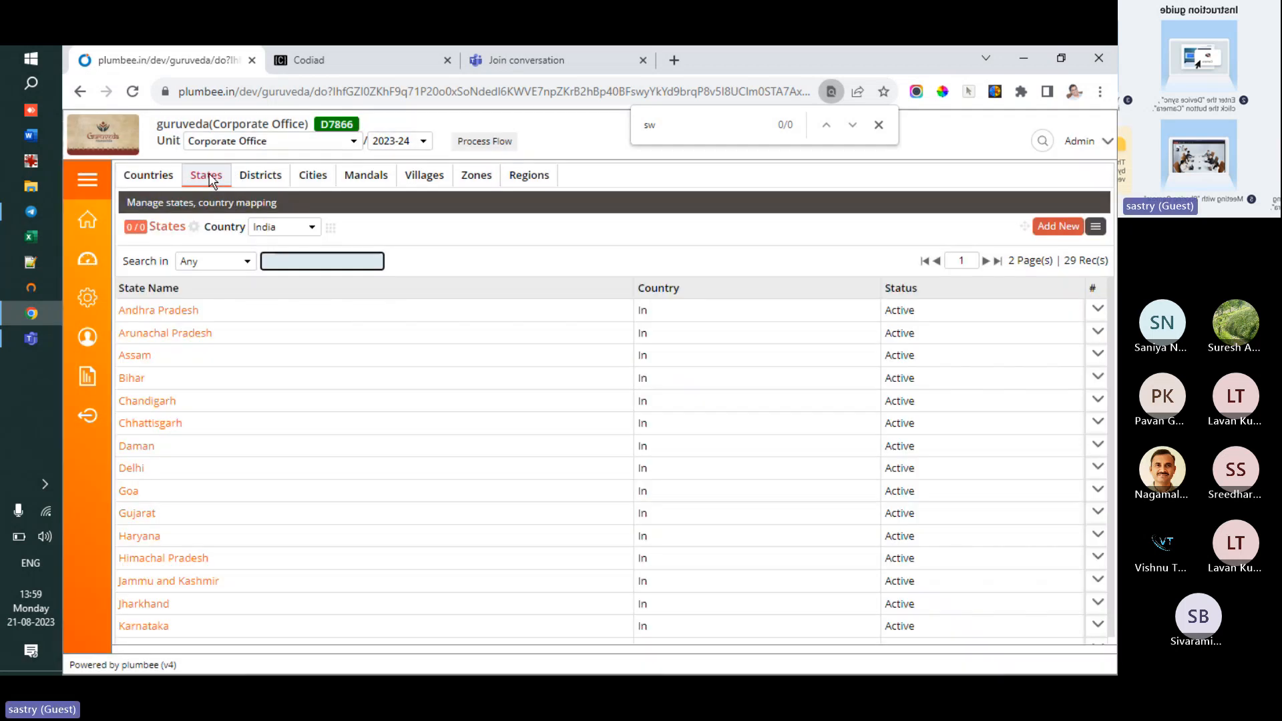
pyautogui.click(307, 230)
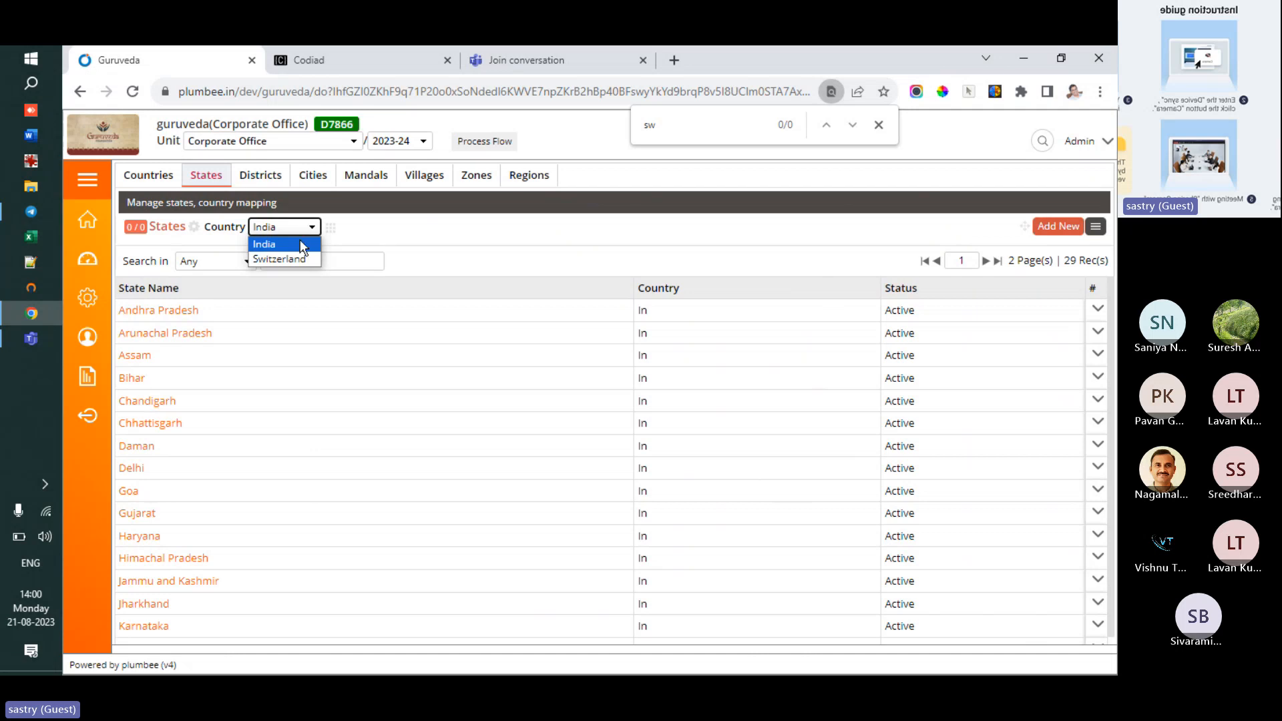
pyautogui.click(329, 229)
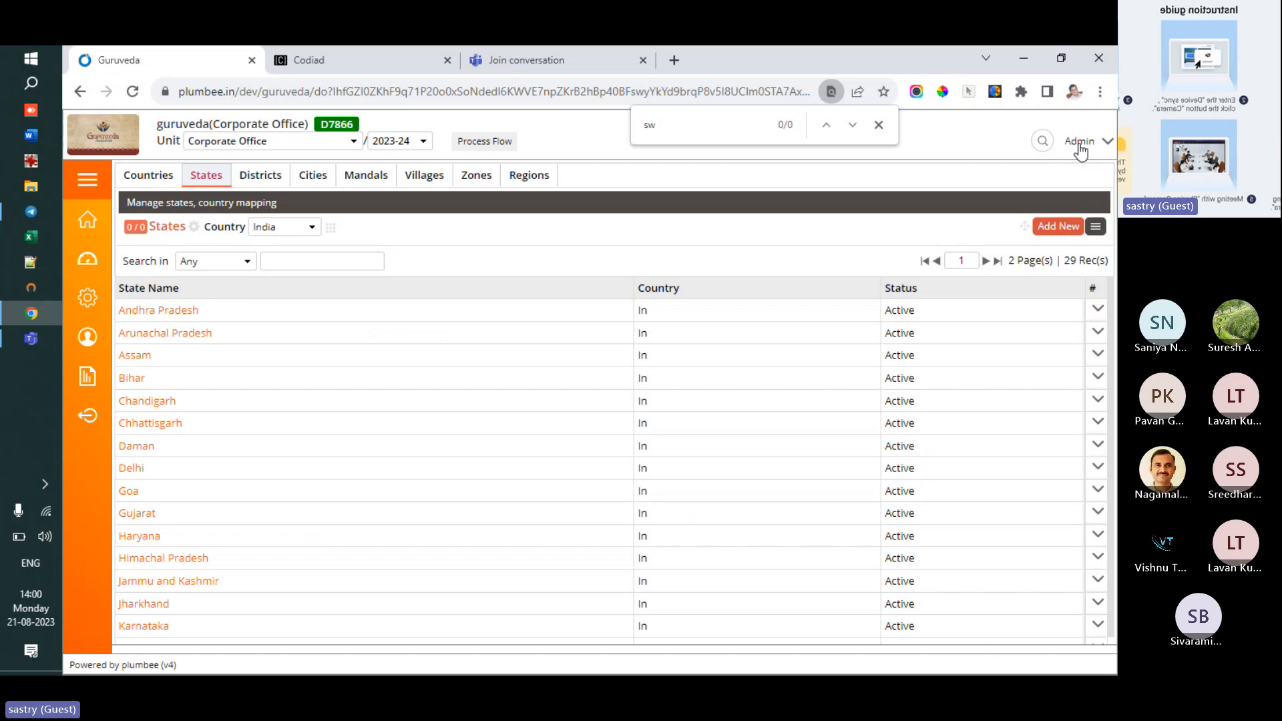
# Step: Deactivate Switzerland in the admin country panel, then reload States and recheck the filter
pyautogui.click(1080, 148)
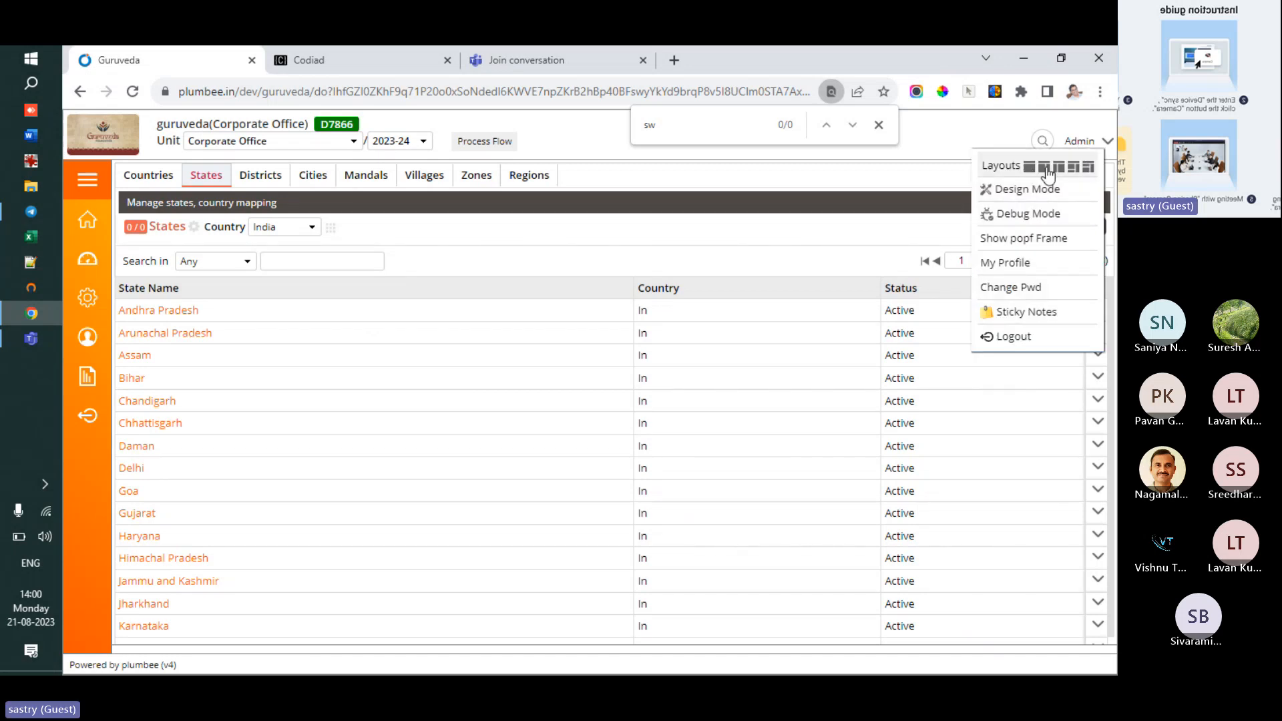
pyautogui.click(1045, 168)
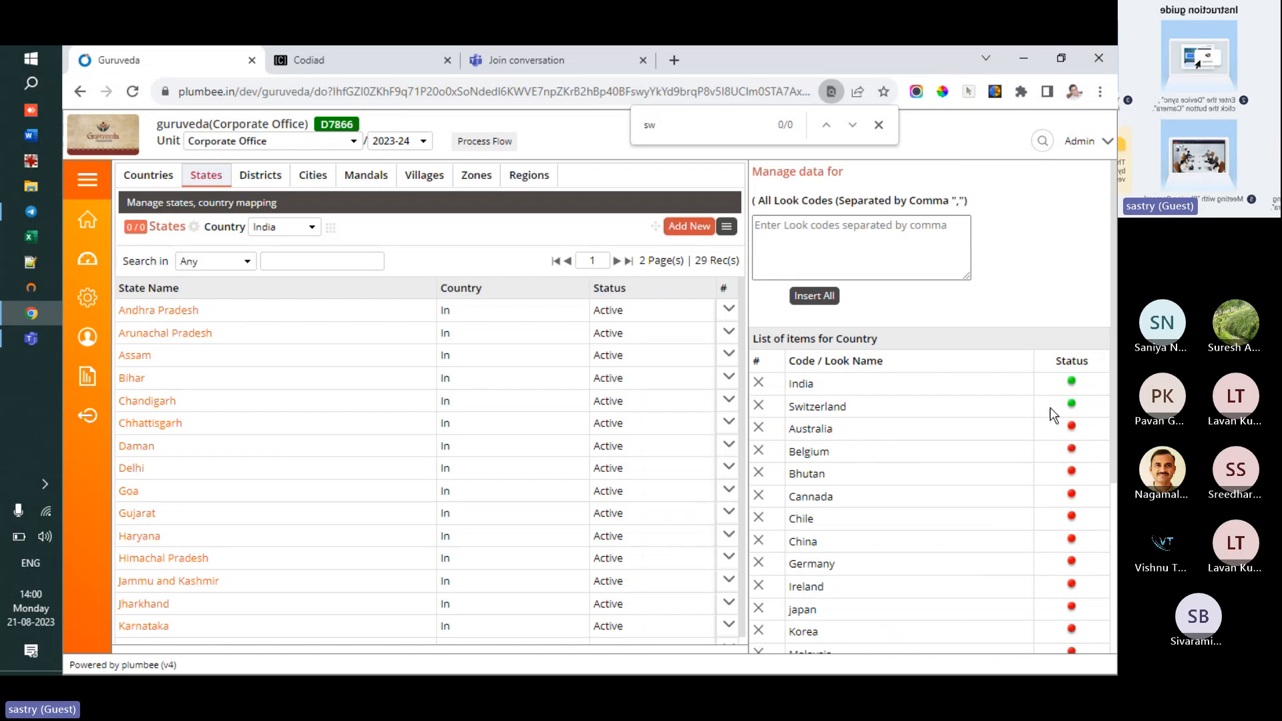
pyautogui.click(1071, 405)
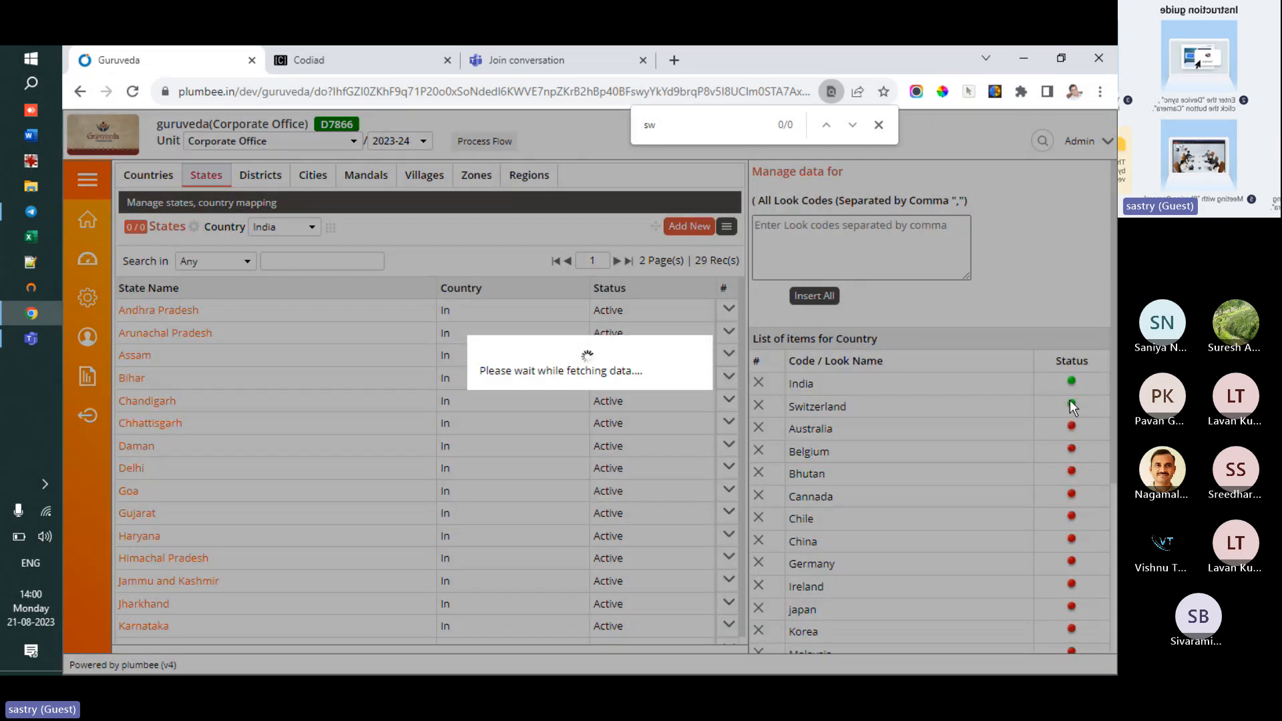
pyautogui.scroll(3, 932, 474)
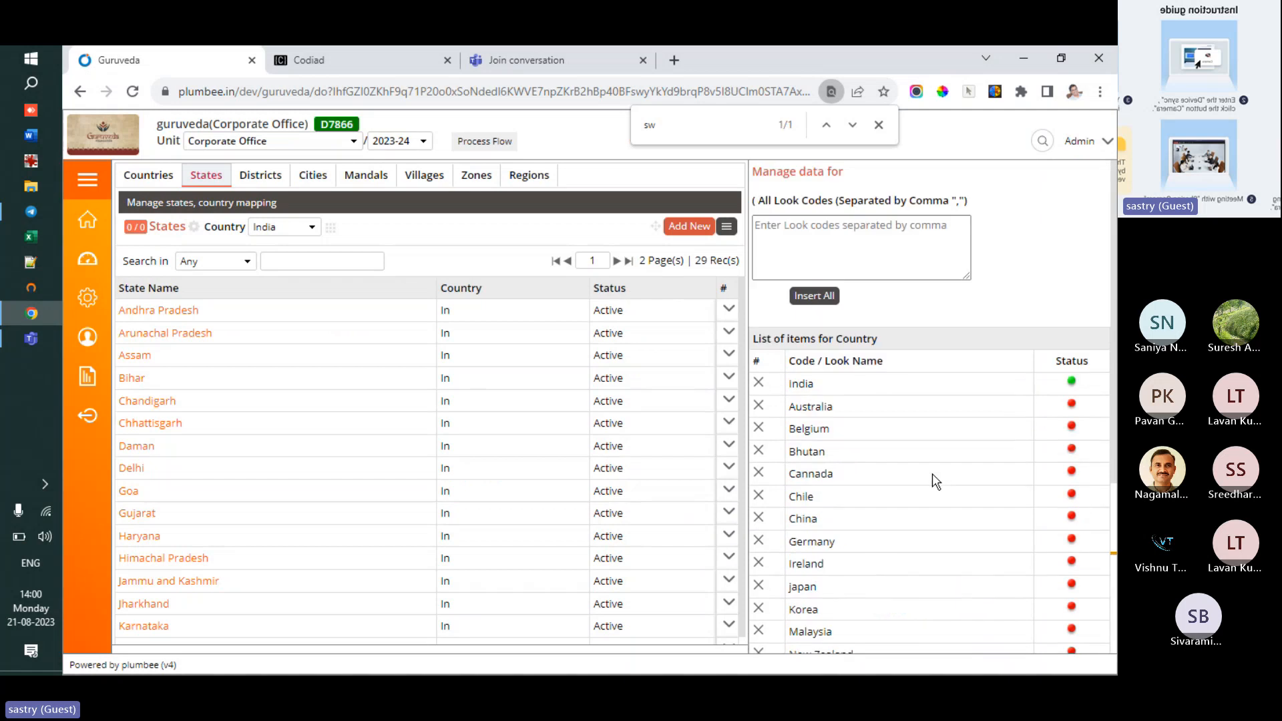
pyautogui.click(200, 181)
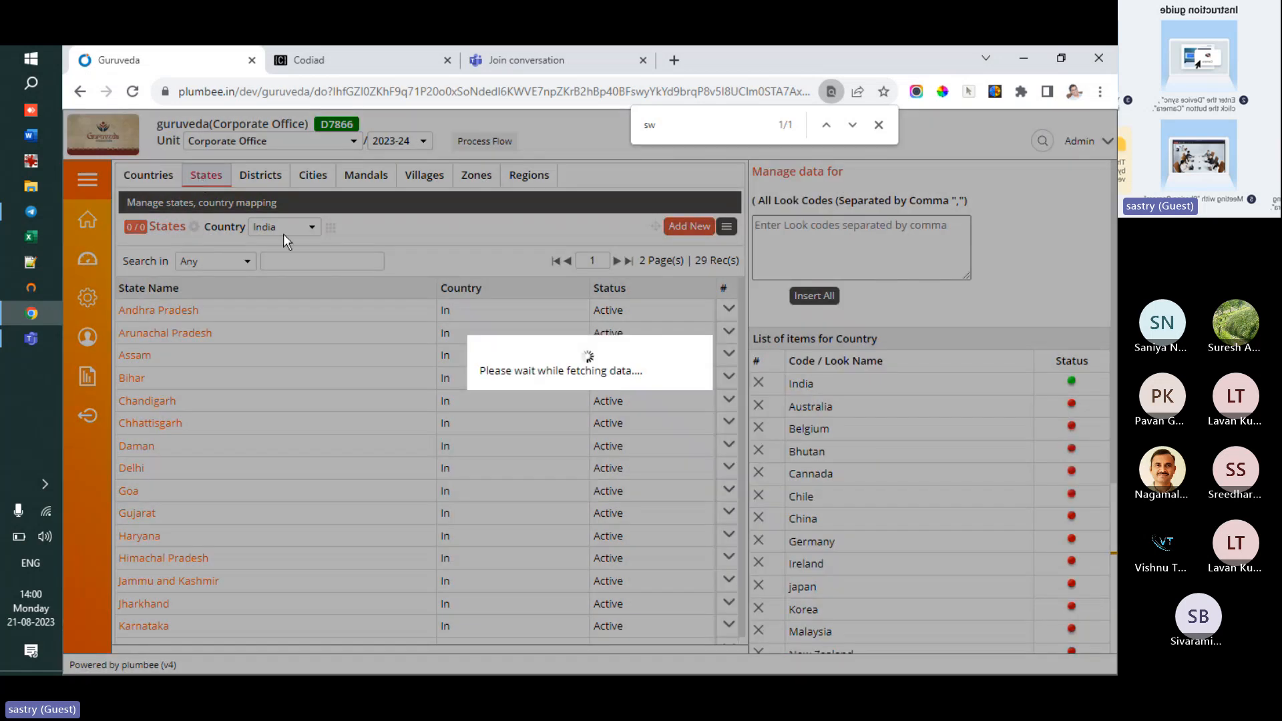
pyautogui.click(281, 228)
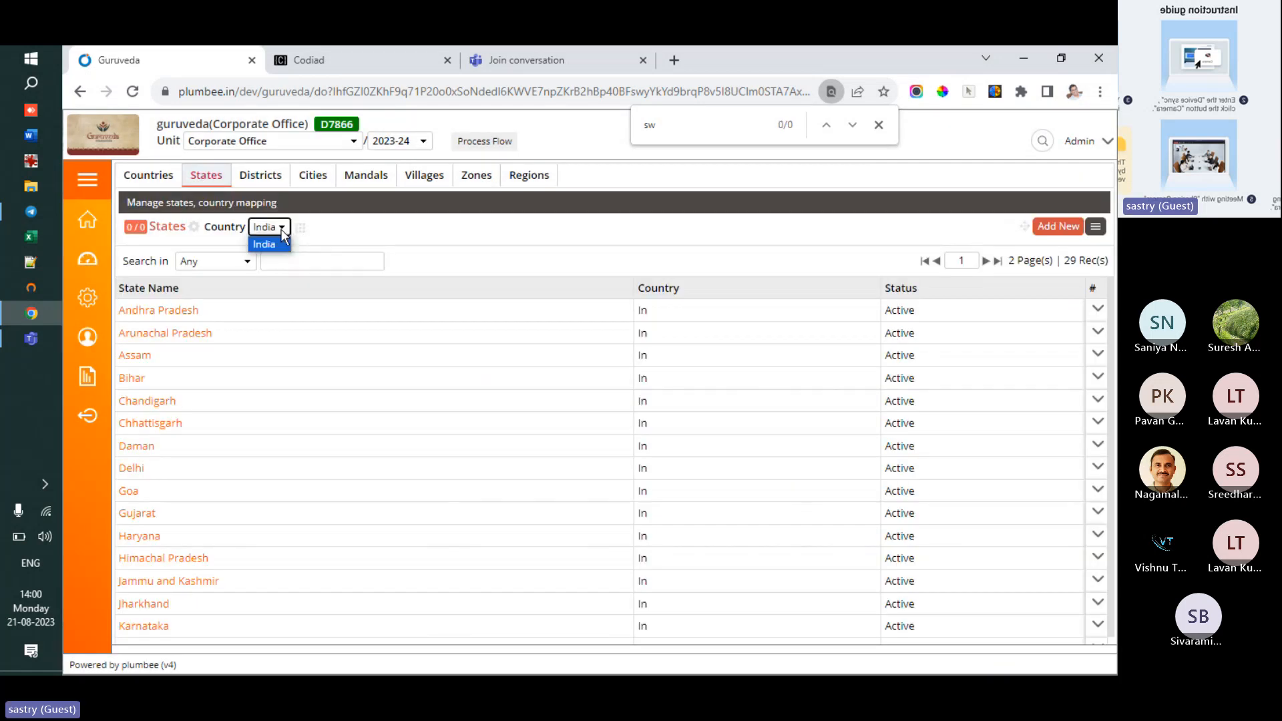
pyautogui.click(281, 229)
# Step: Close the country filter and log out through the Admin menu
pyautogui.click(281, 229)
pyautogui.click(301, 233)
pyautogui.click(1086, 146)
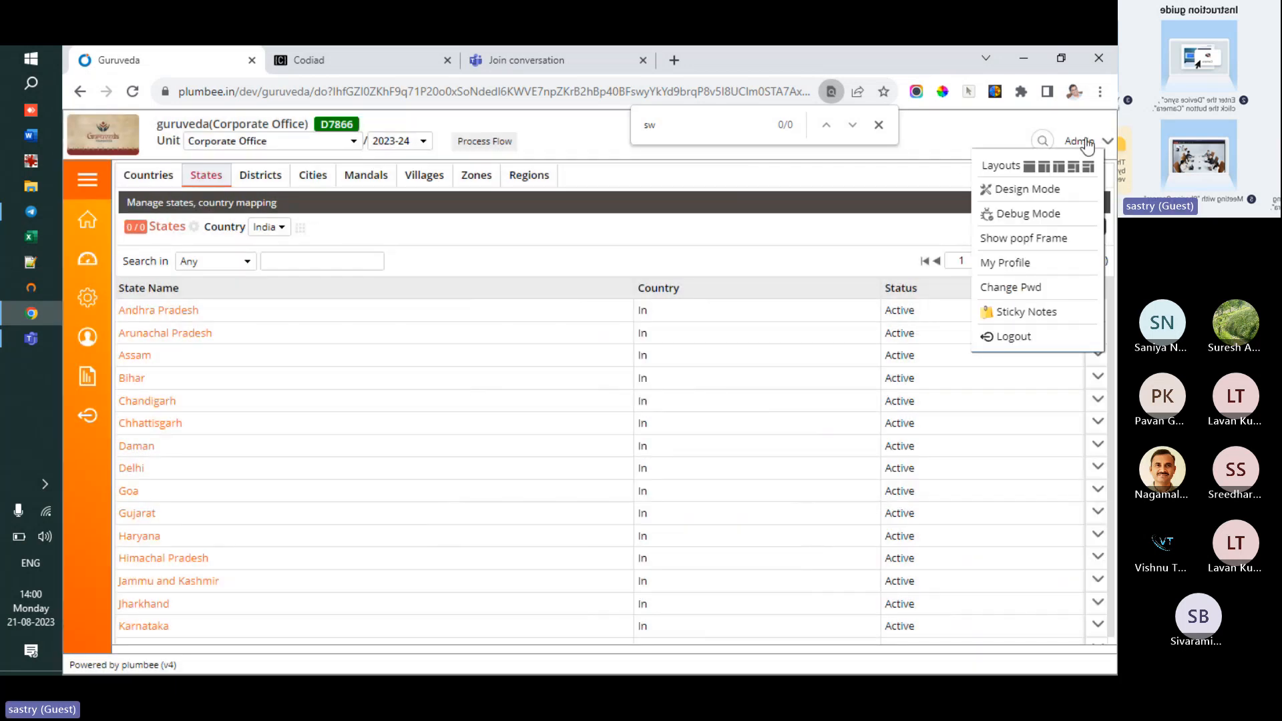
pyautogui.click(1089, 147)
pyautogui.click(1089, 146)
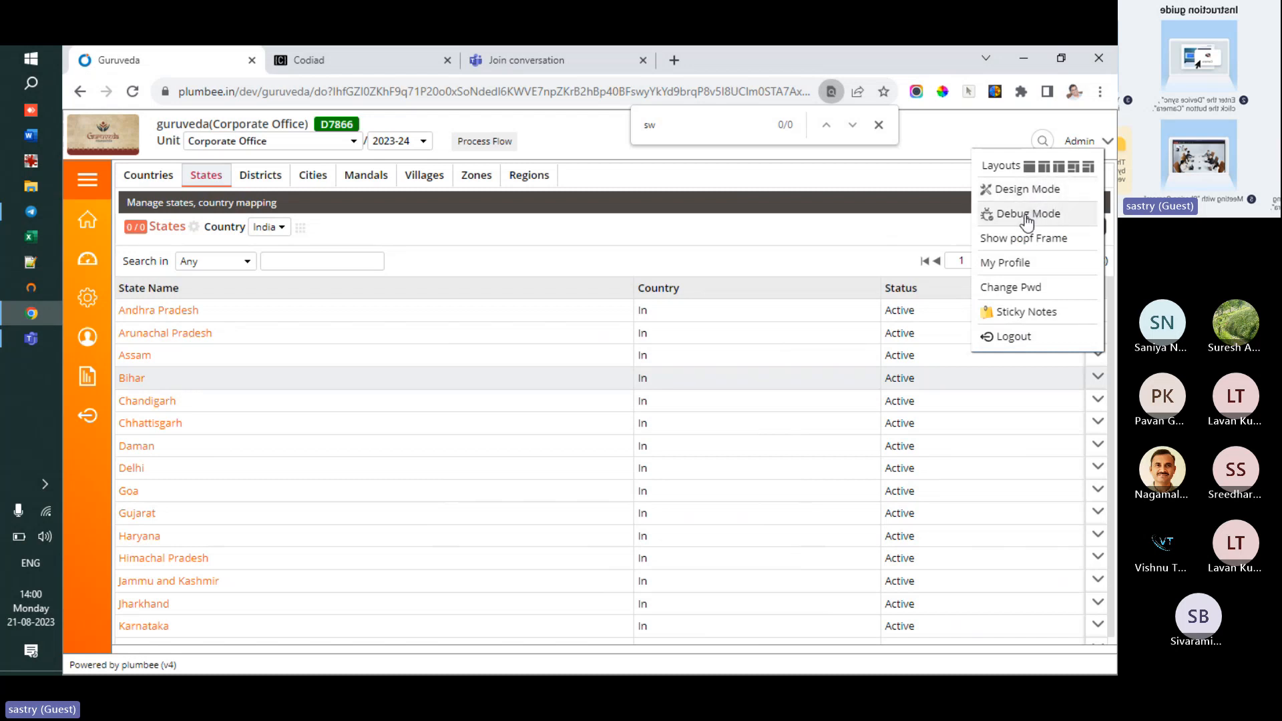
pyautogui.click(1014, 337)
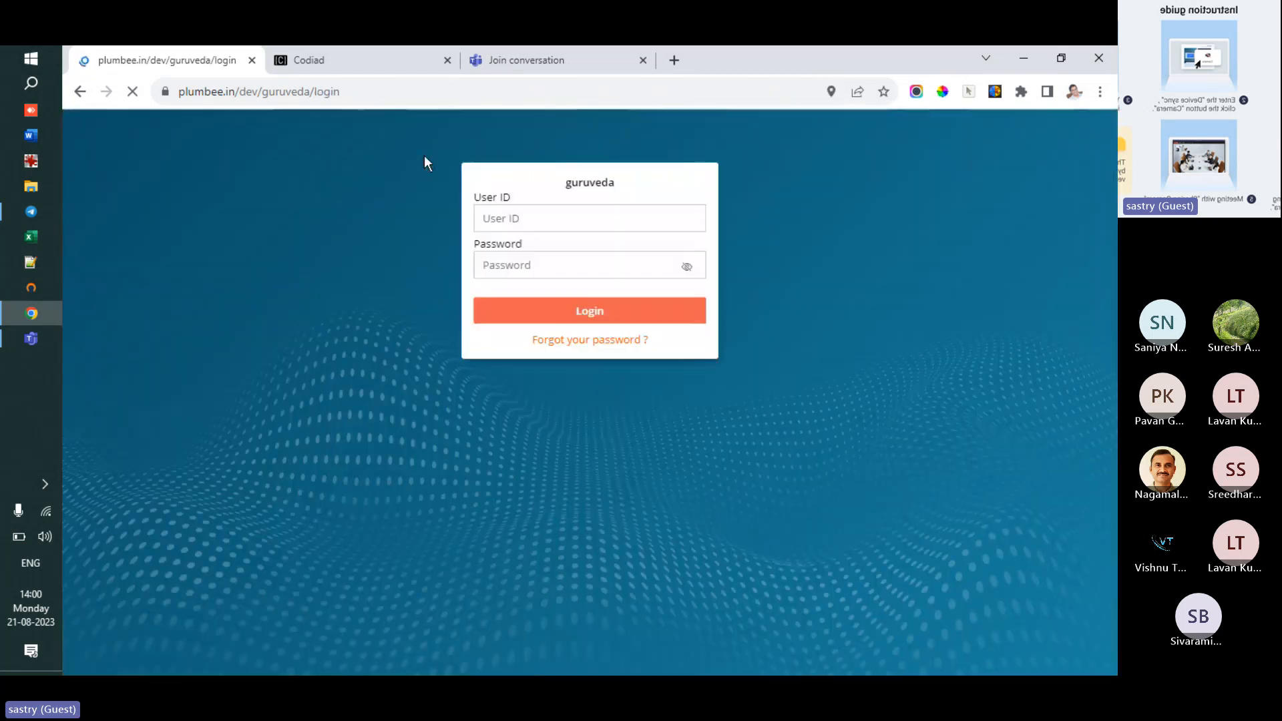
pyautogui.click(330, 94)
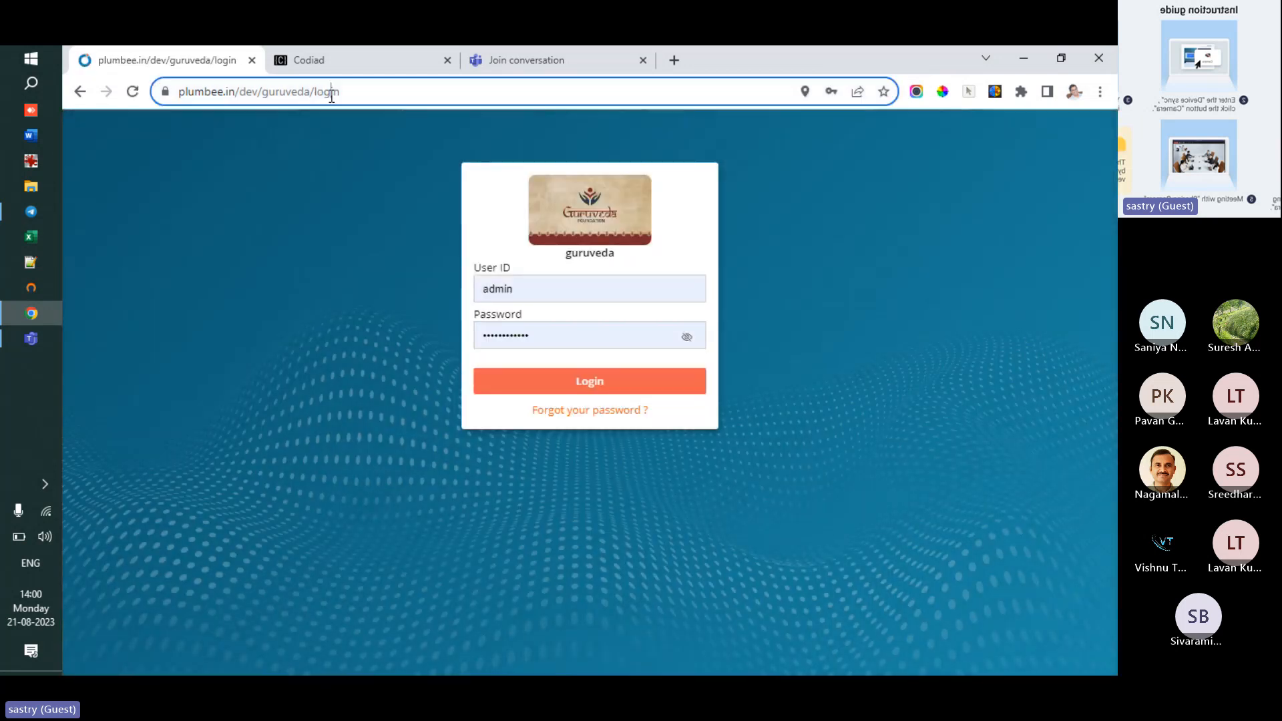
# Step: Sign back in with the filled credentials and turn on design mode
pyautogui.click(596, 387)
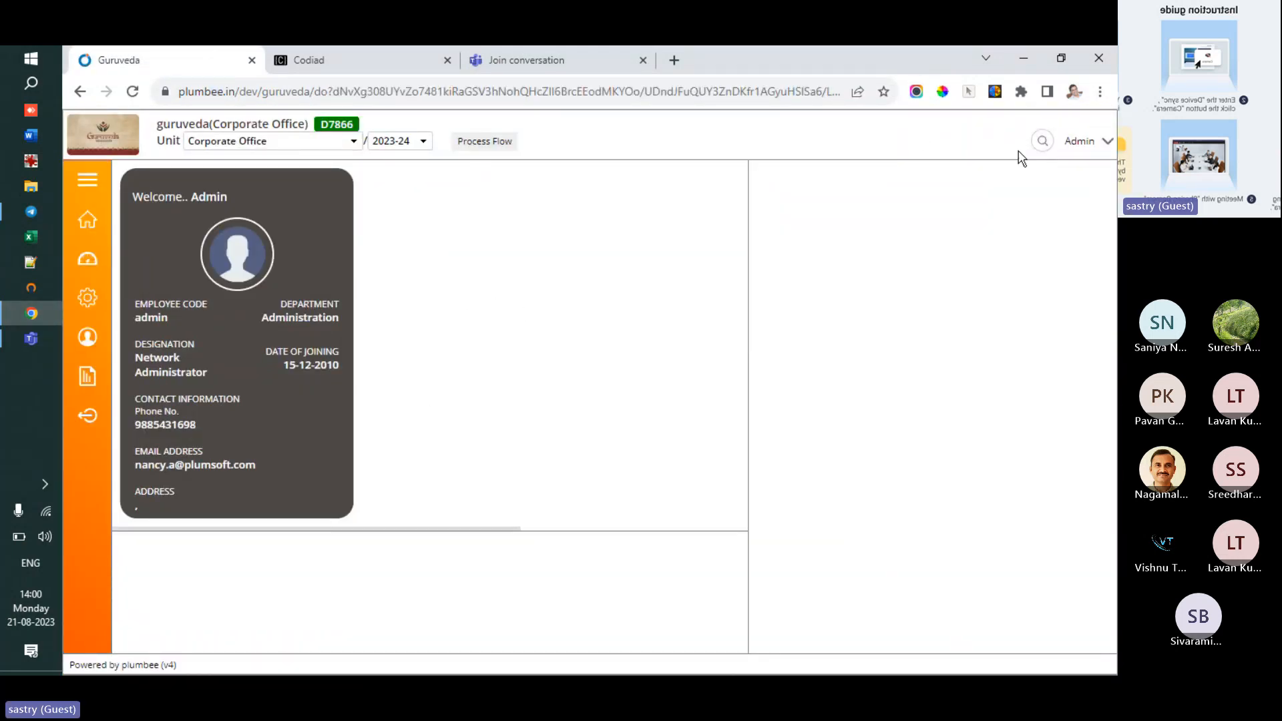
pyautogui.click(1090, 142)
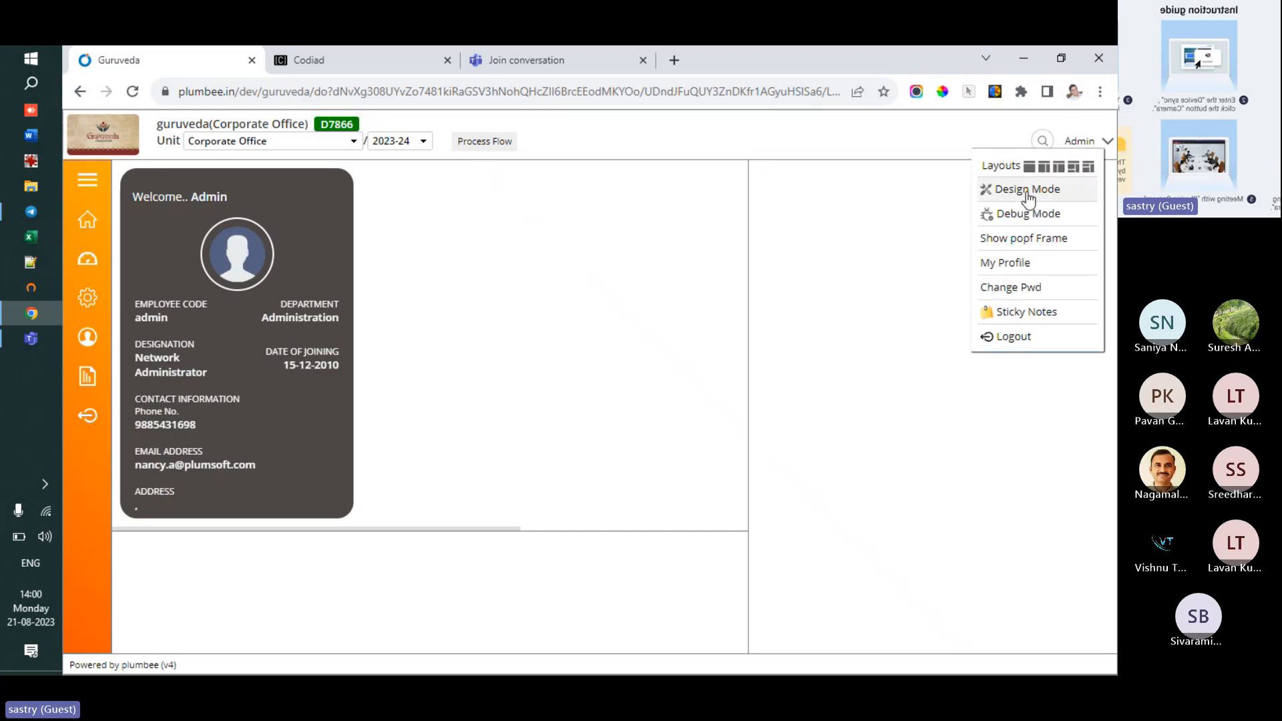
pyautogui.click(1025, 194)
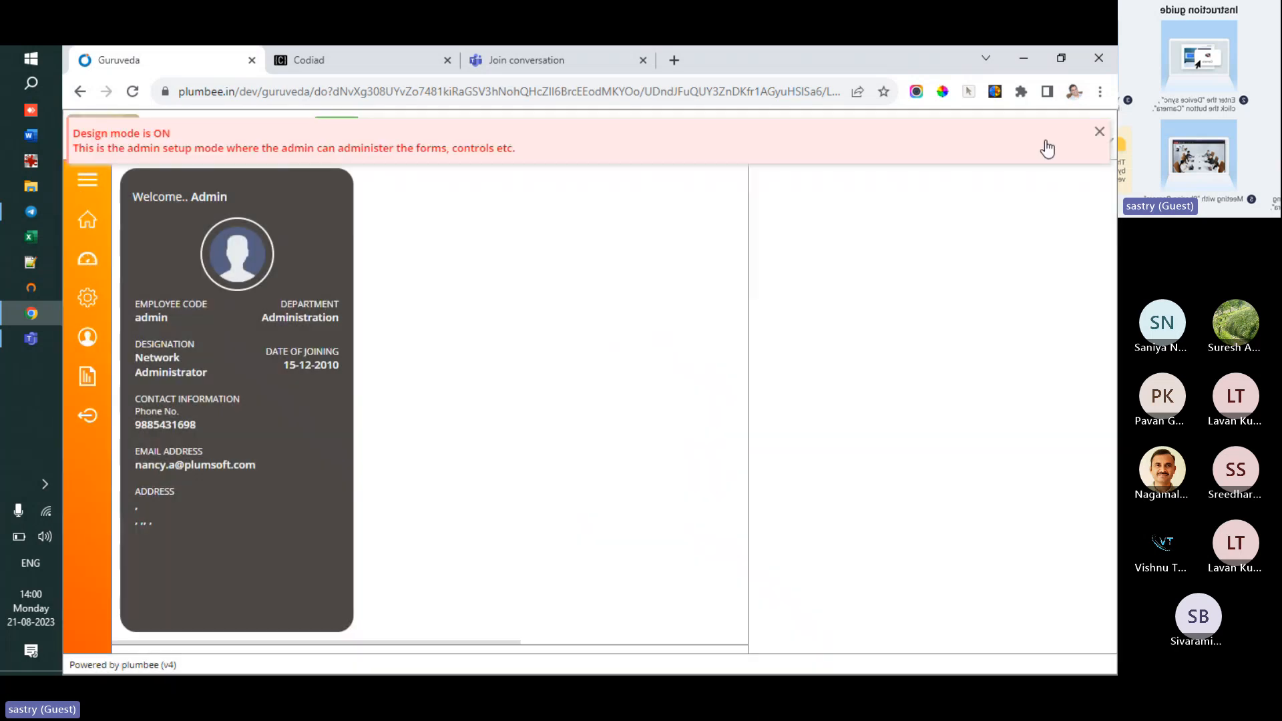
# Step: Search the forms for 'citi' and open Cities (Demographics)
pyautogui.click(1044, 143)
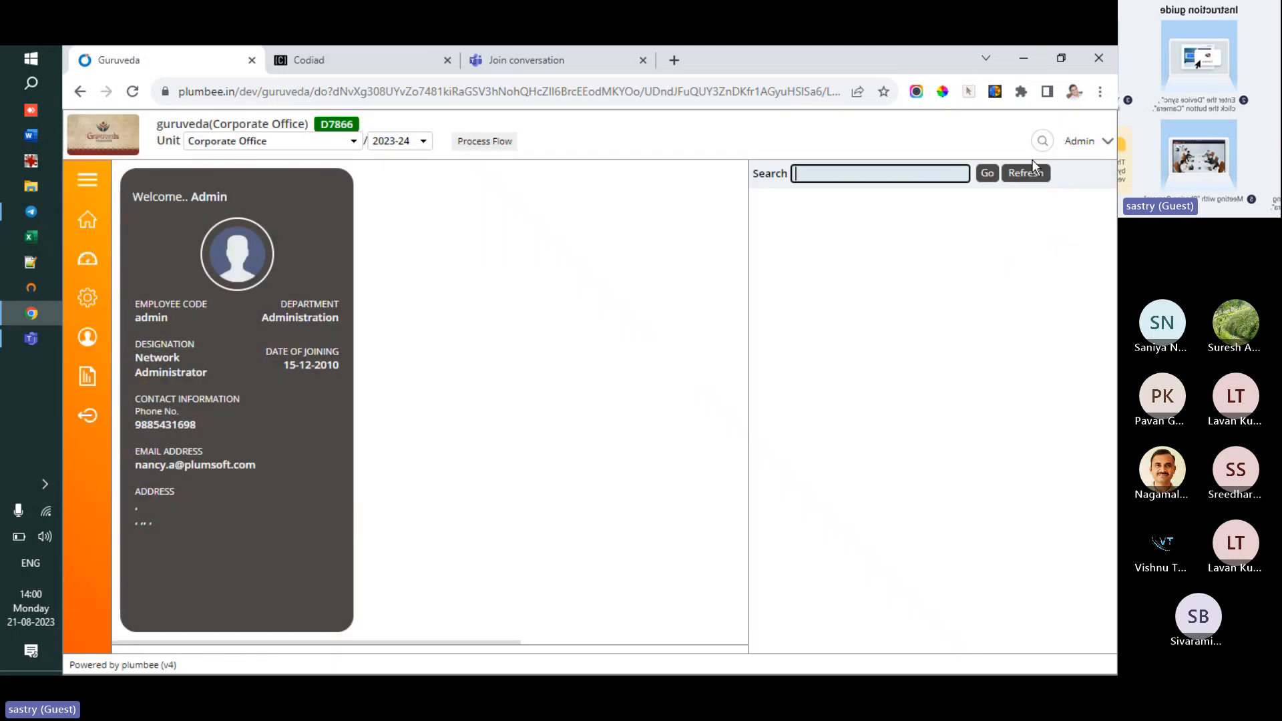
pyautogui.write('citi')
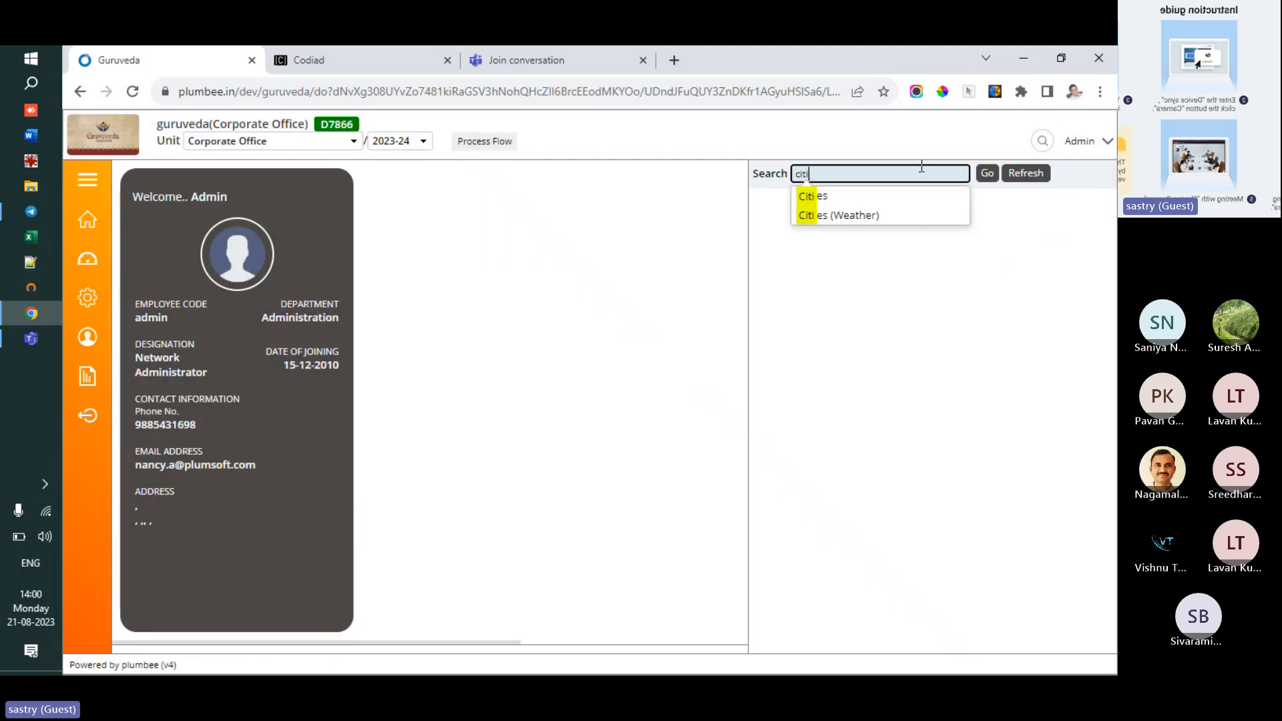
pyautogui.press('Return')
pyautogui.click(794, 260)
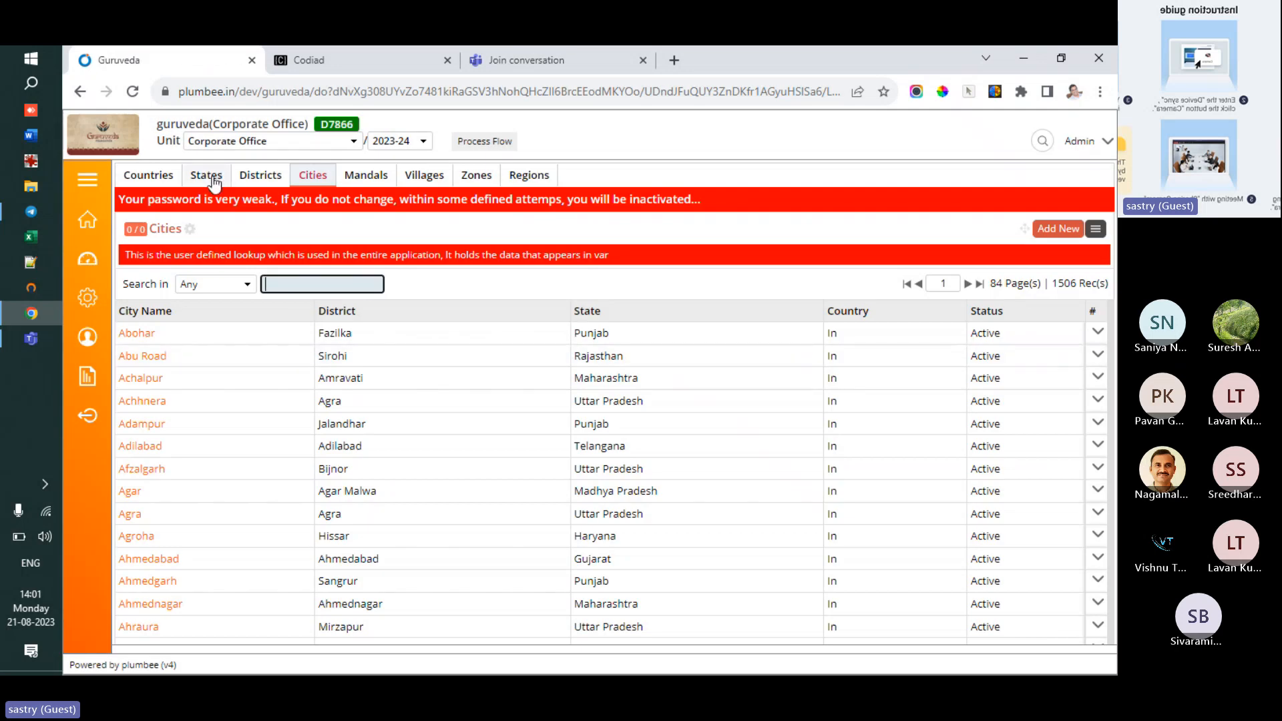
# Step: View States and Districts, then filter Cities by 'sur' and open Suryapet
pyautogui.click(206, 176)
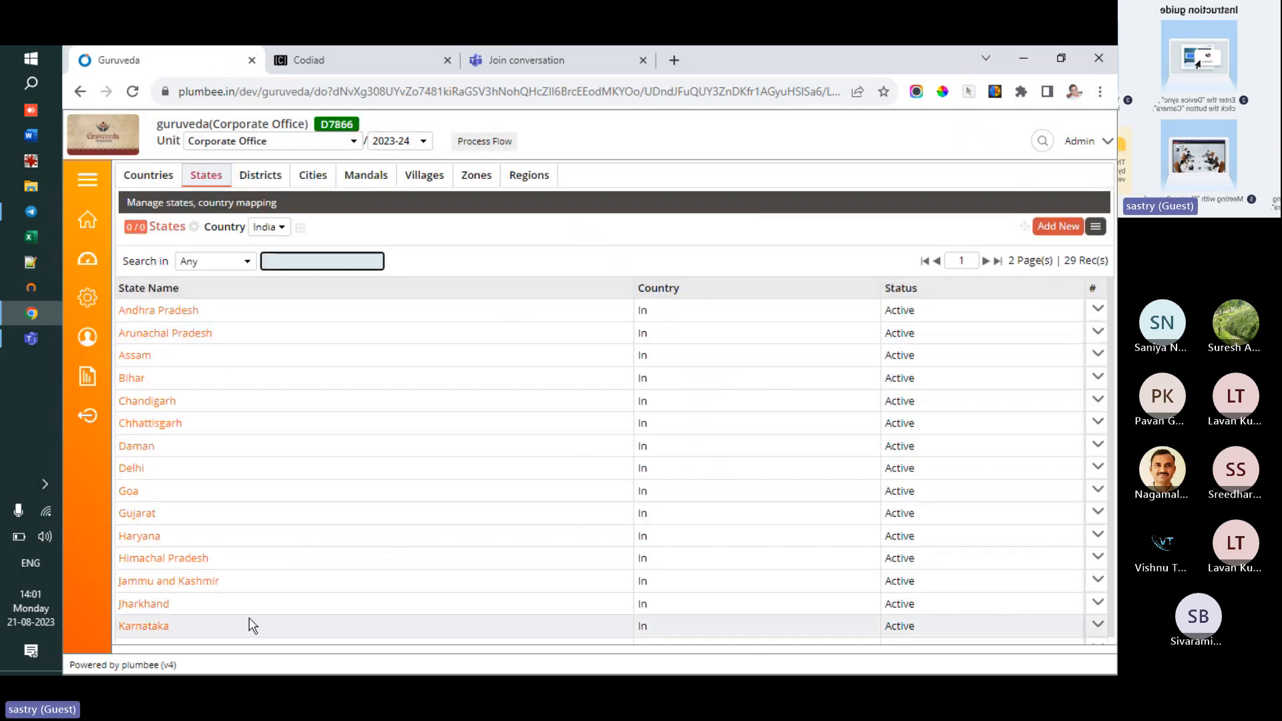
pyautogui.click(266, 177)
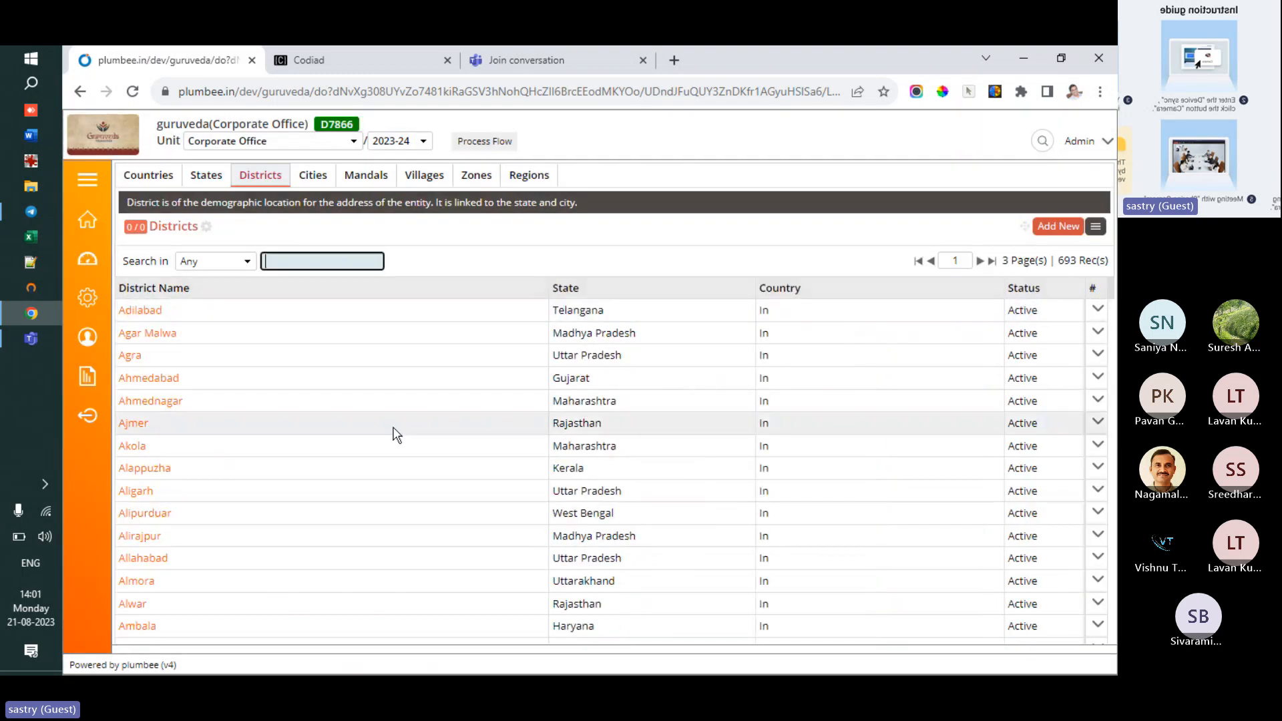
pyautogui.moveTo(1059, 260); pyautogui.dragTo(1083, 261)
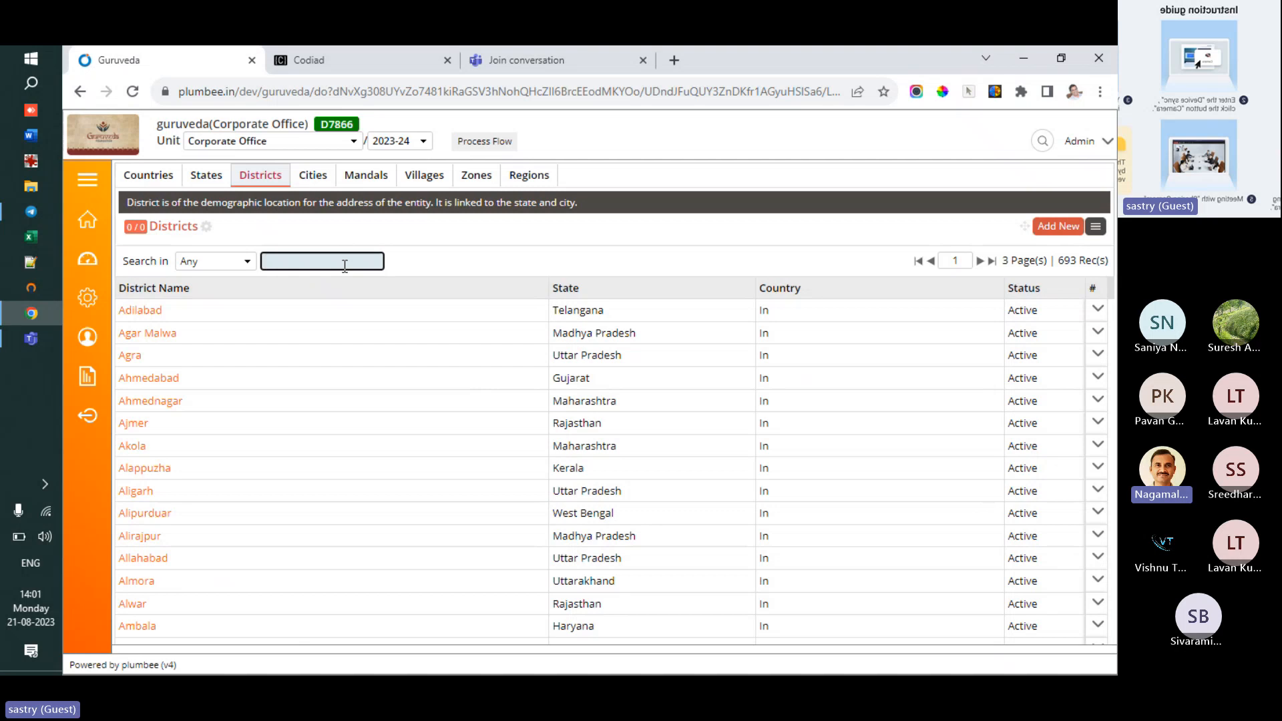
pyautogui.click(309, 172)
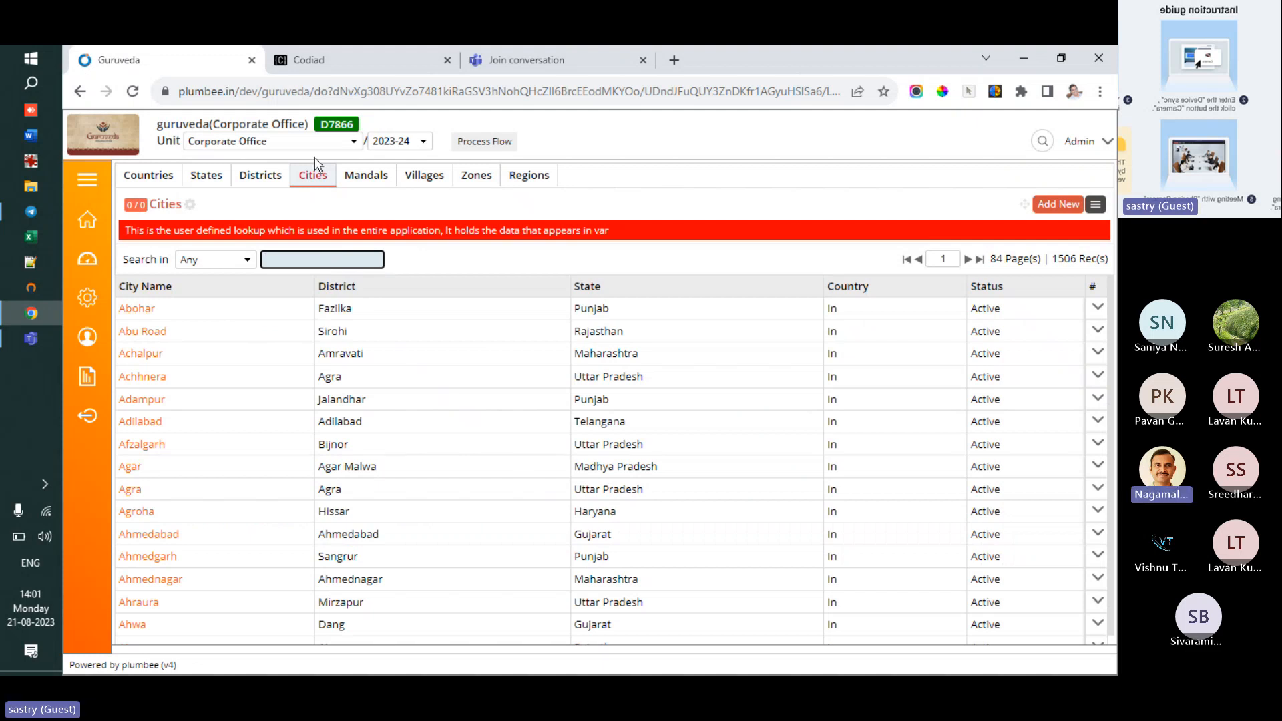
pyautogui.write('sur')
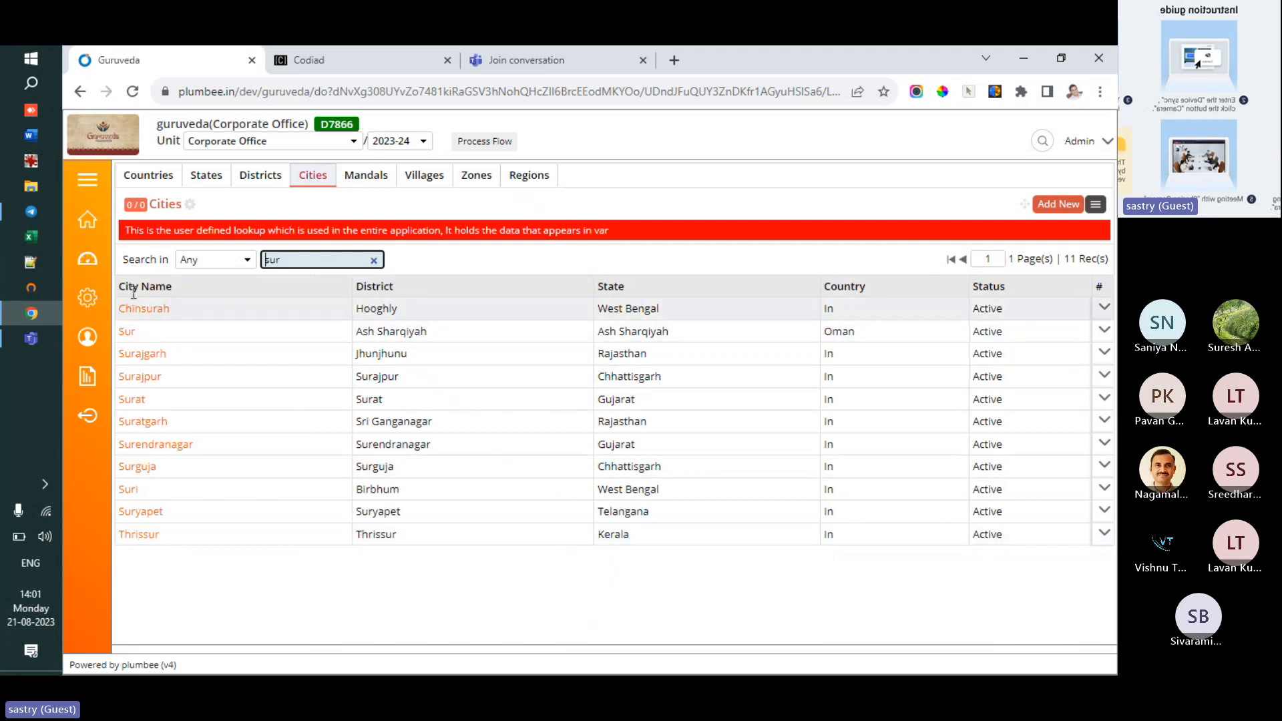
pyautogui.click(139, 513)
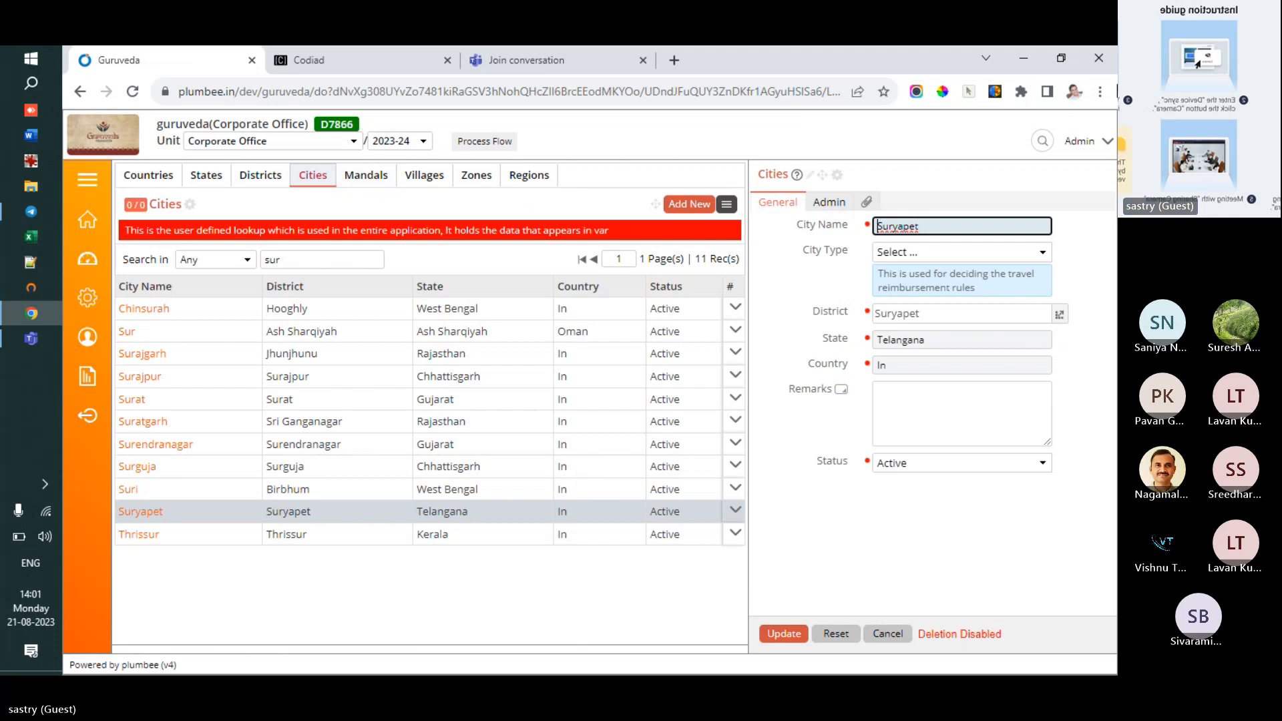
# Step: Cast the whole screen to Office TV via Chrome's menu, then view the Mandals list
pyautogui.click(1099, 92)
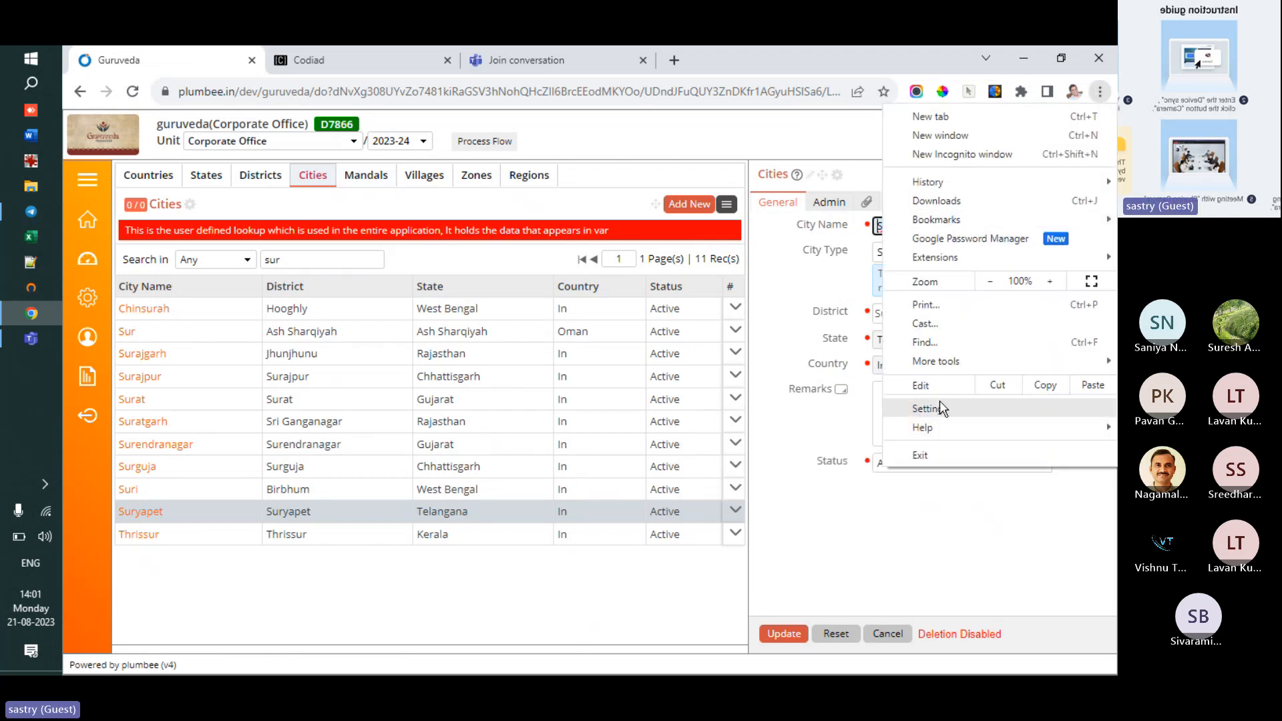
pyautogui.click(941, 360)
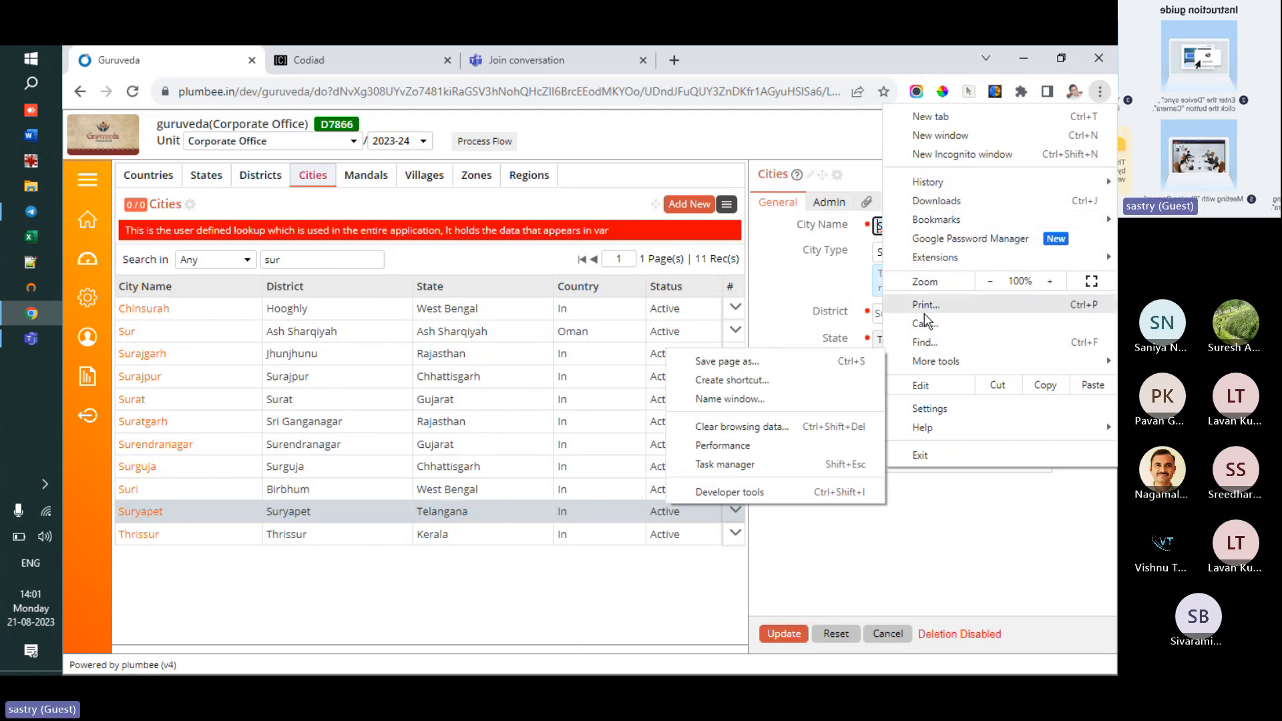
pyautogui.click(925, 323)
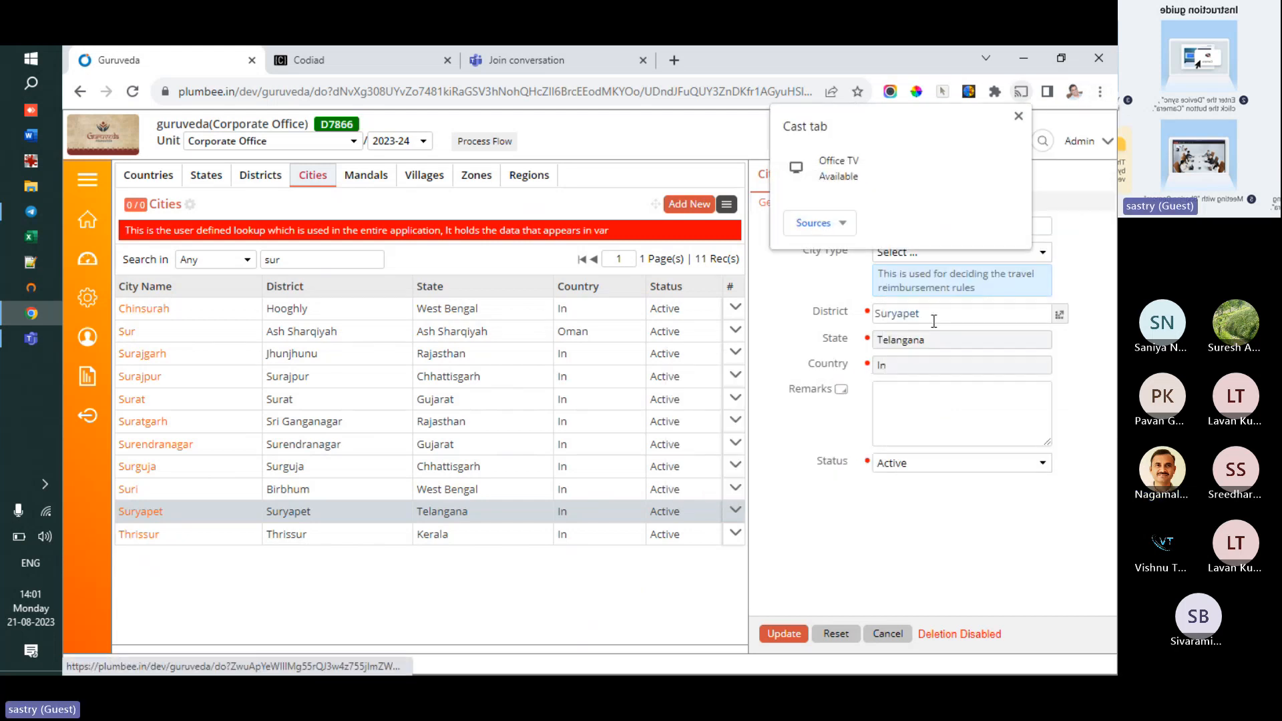
pyautogui.click(819, 234)
pyautogui.click(828, 270)
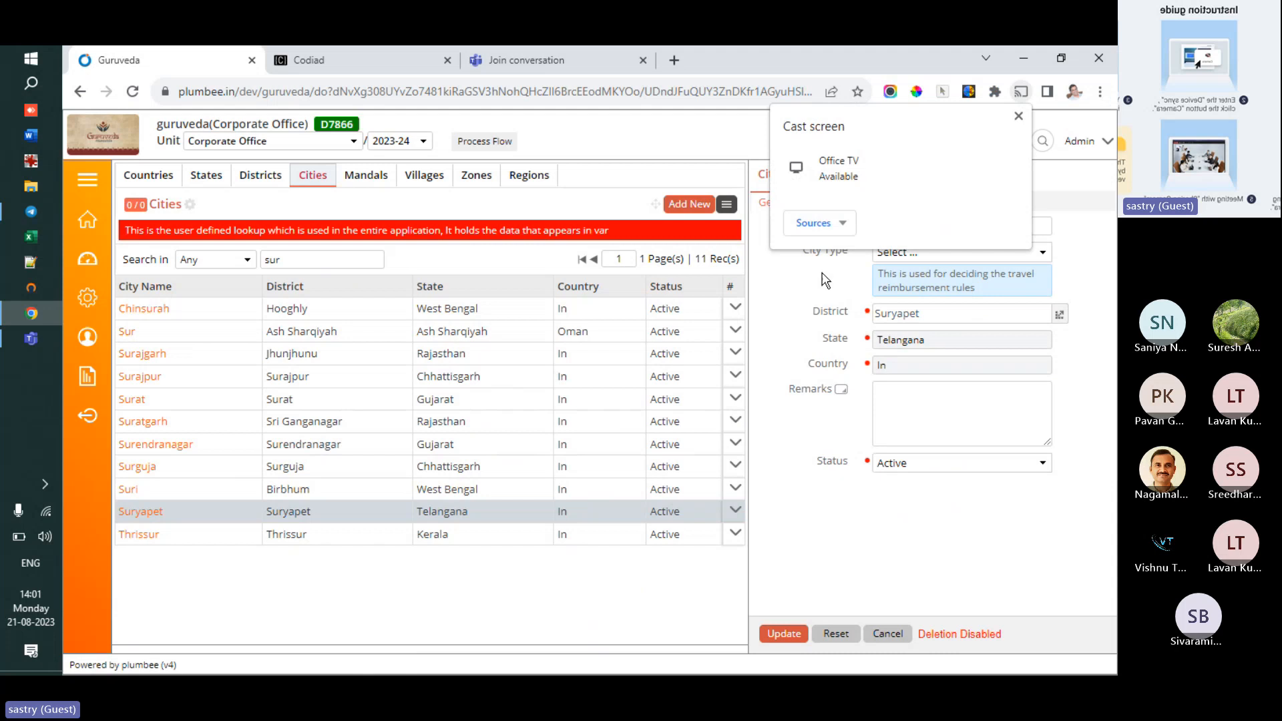
pyautogui.click(833, 175)
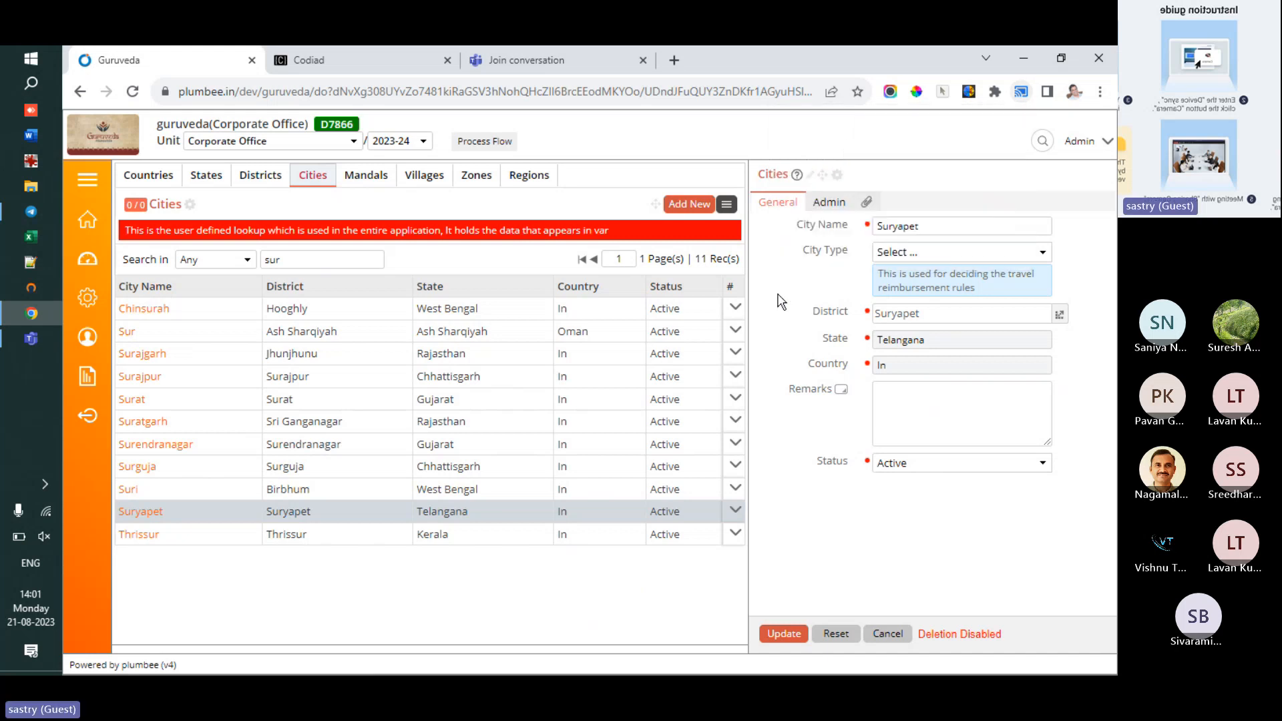
pyautogui.click(369, 182)
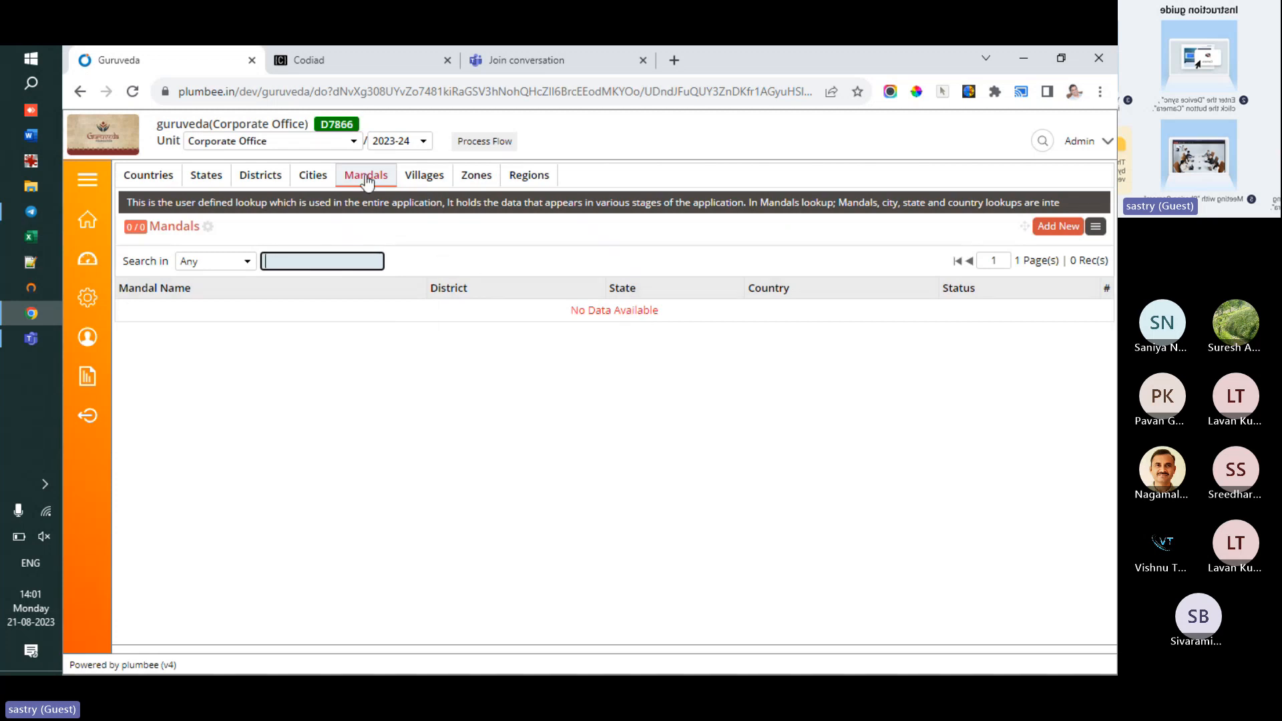
# Step: Set the Mandals form's Status to Inactive in its Setup page and update it
pyautogui.click(207, 226)
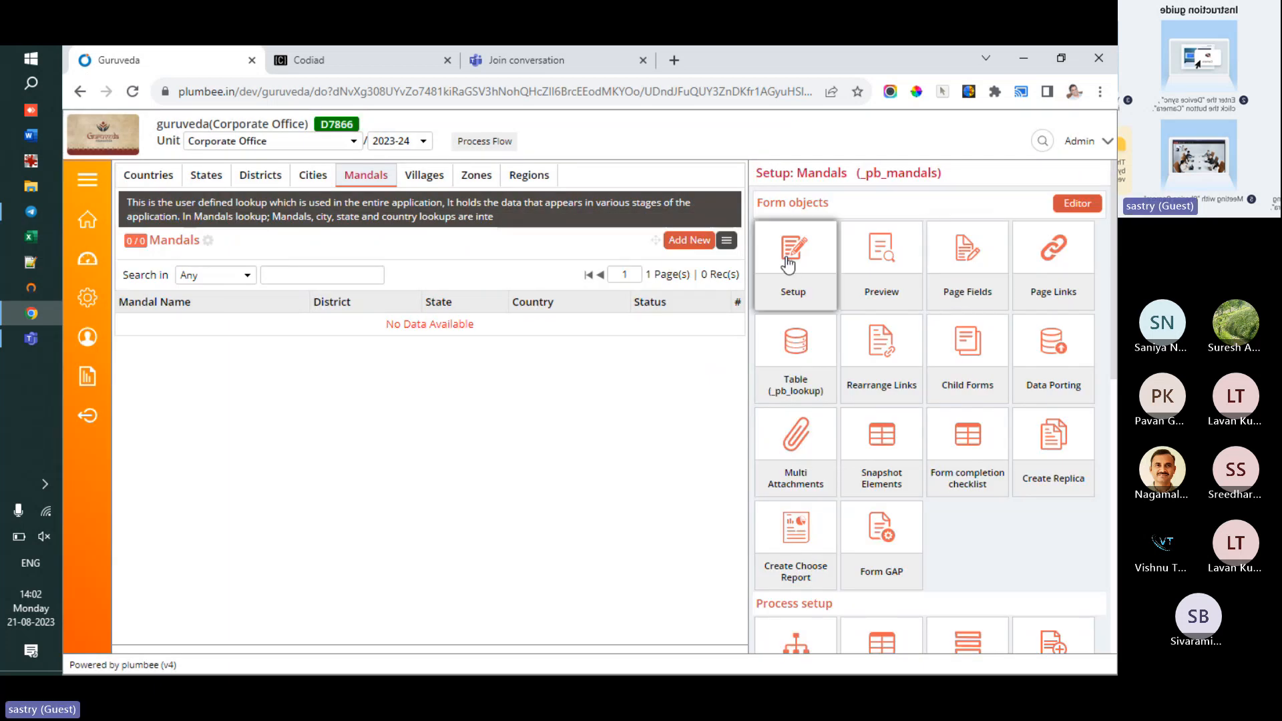
pyautogui.click(787, 258)
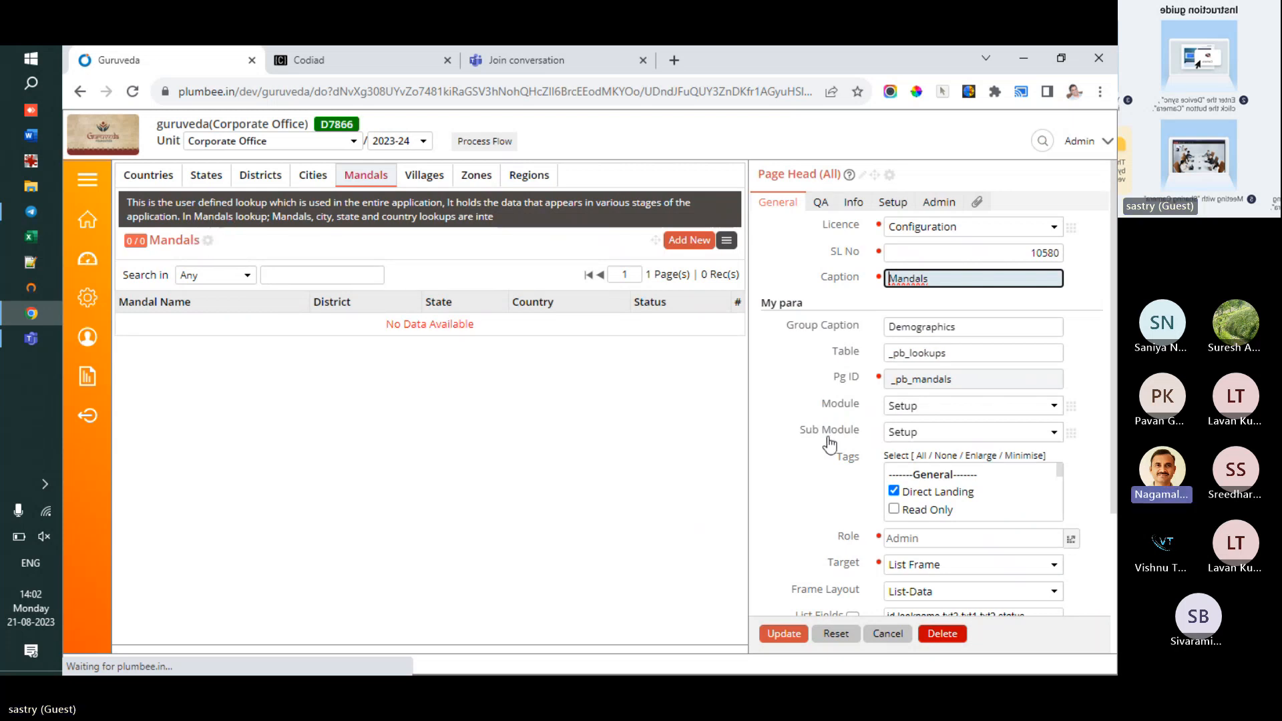
pyautogui.scroll(-3, 830, 541)
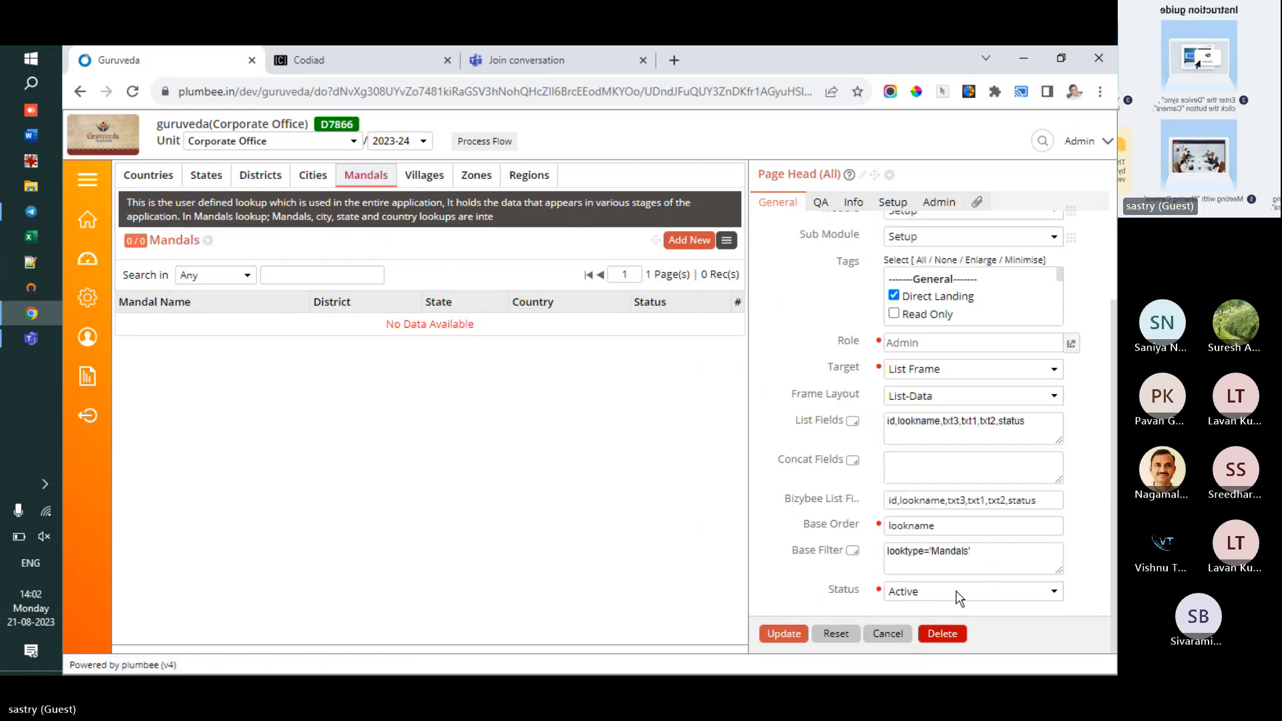
pyautogui.click(955, 592)
pyautogui.click(920, 557)
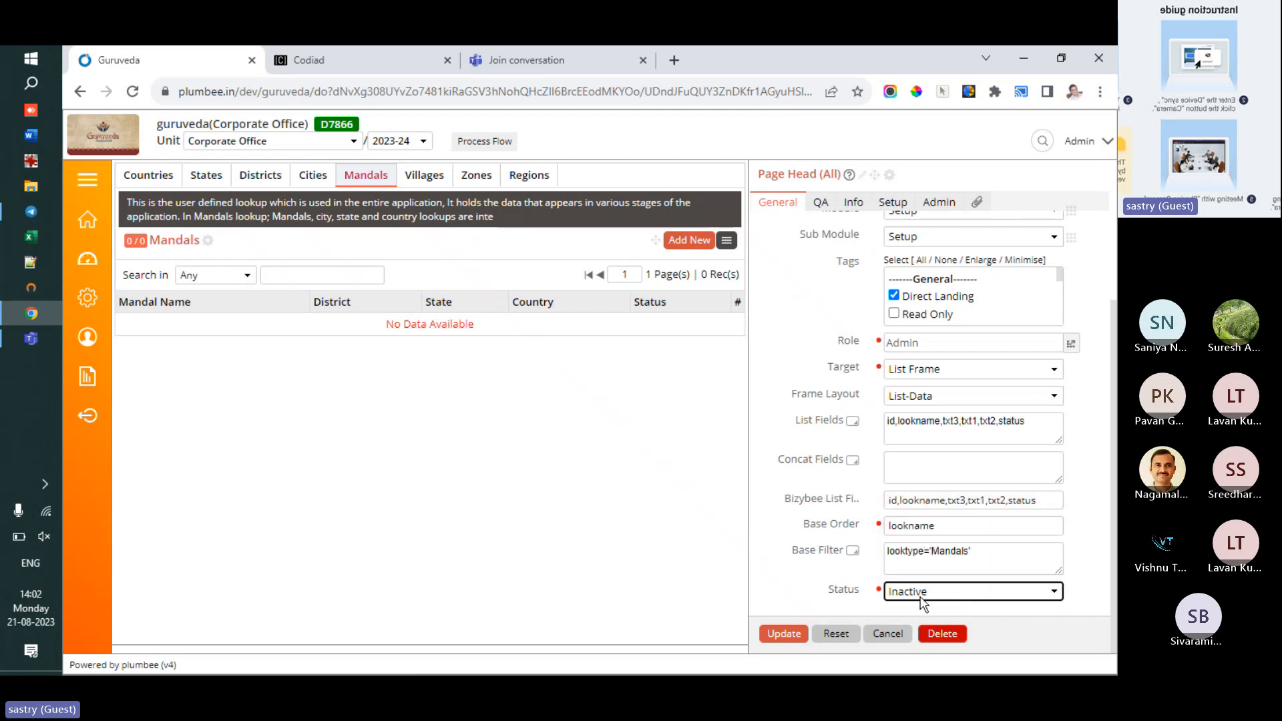
pyautogui.click(778, 635)
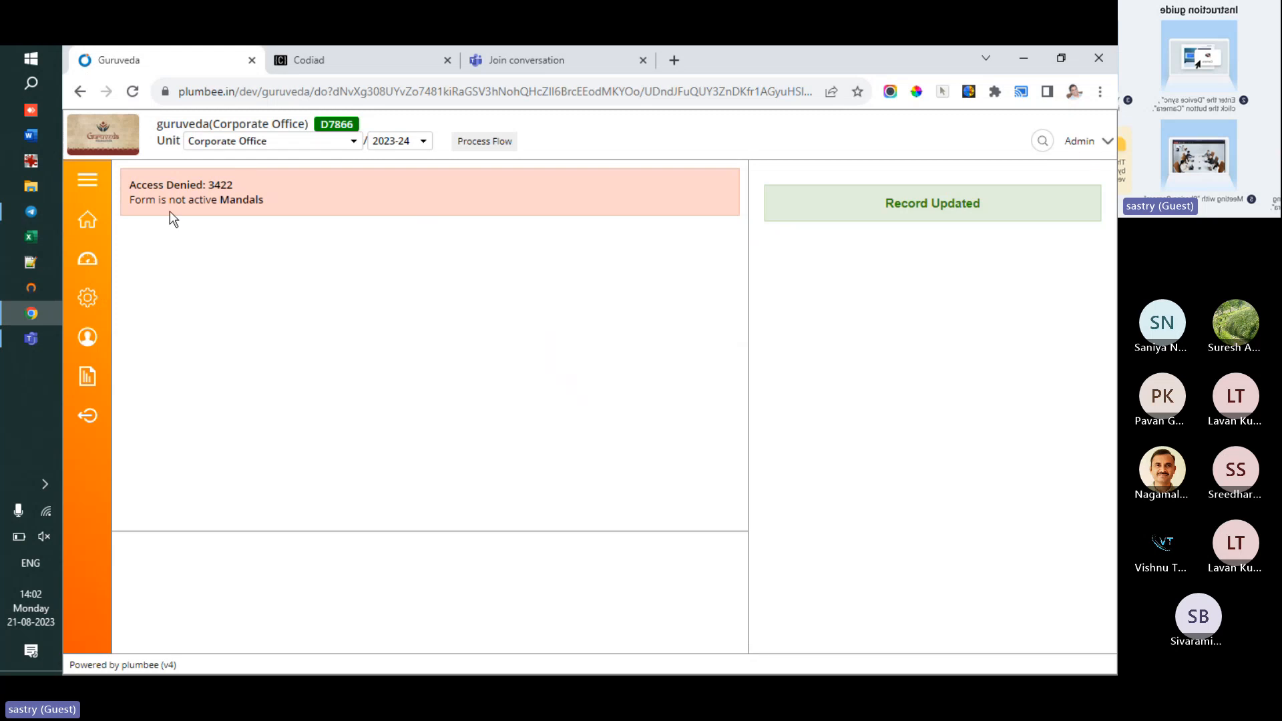
# Step: Search the forms for 'citi' and open the Cities (Demographics) list
pyautogui.click(1043, 143)
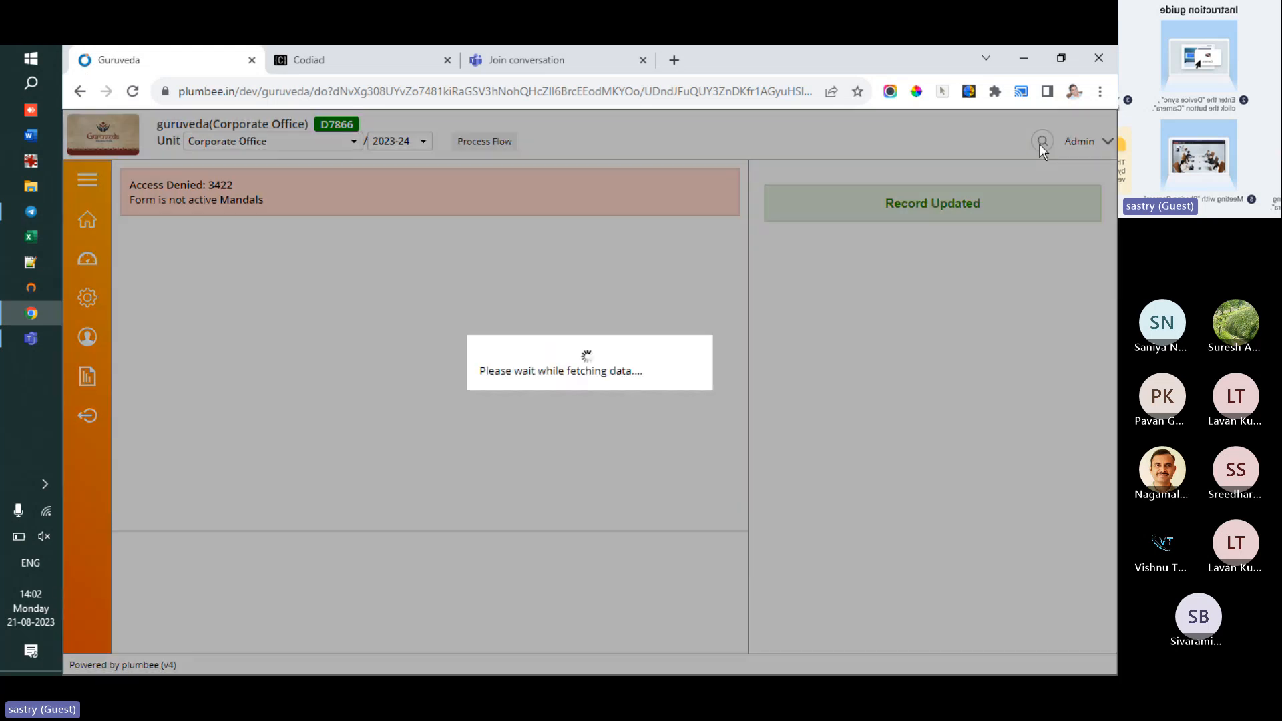
pyautogui.write('c')
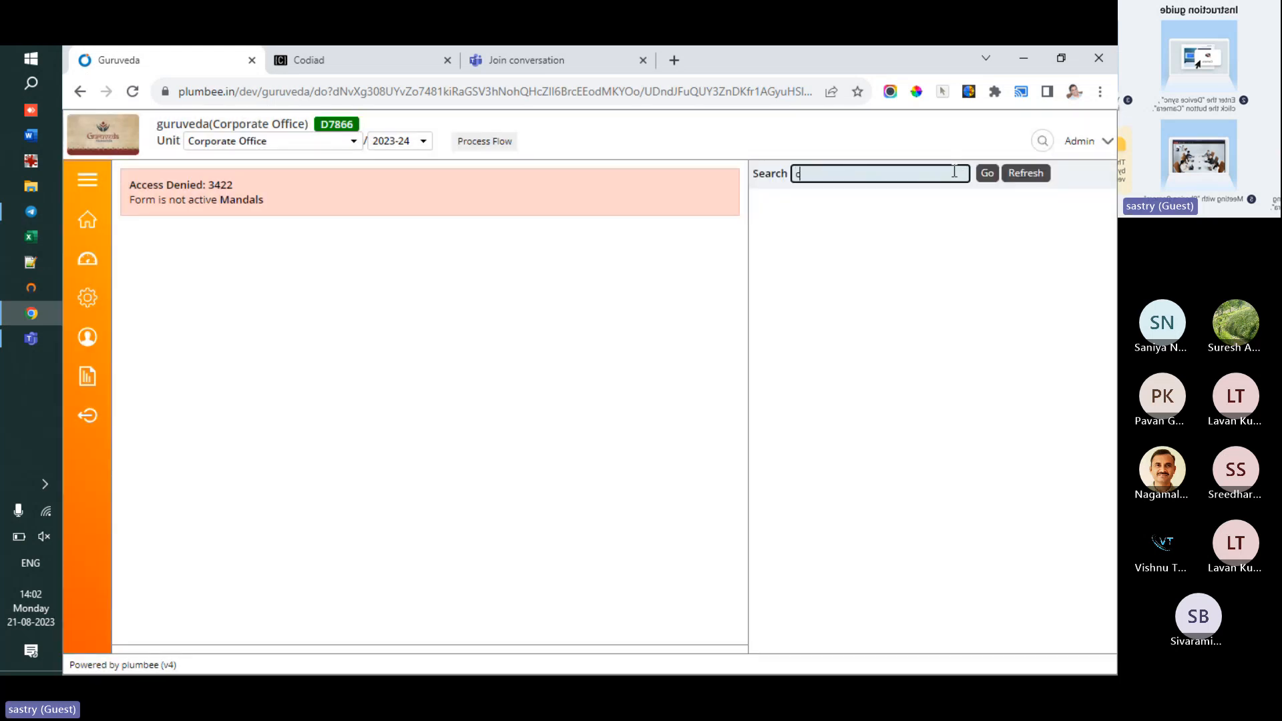
pyautogui.write('iti')
pyautogui.press('Return')
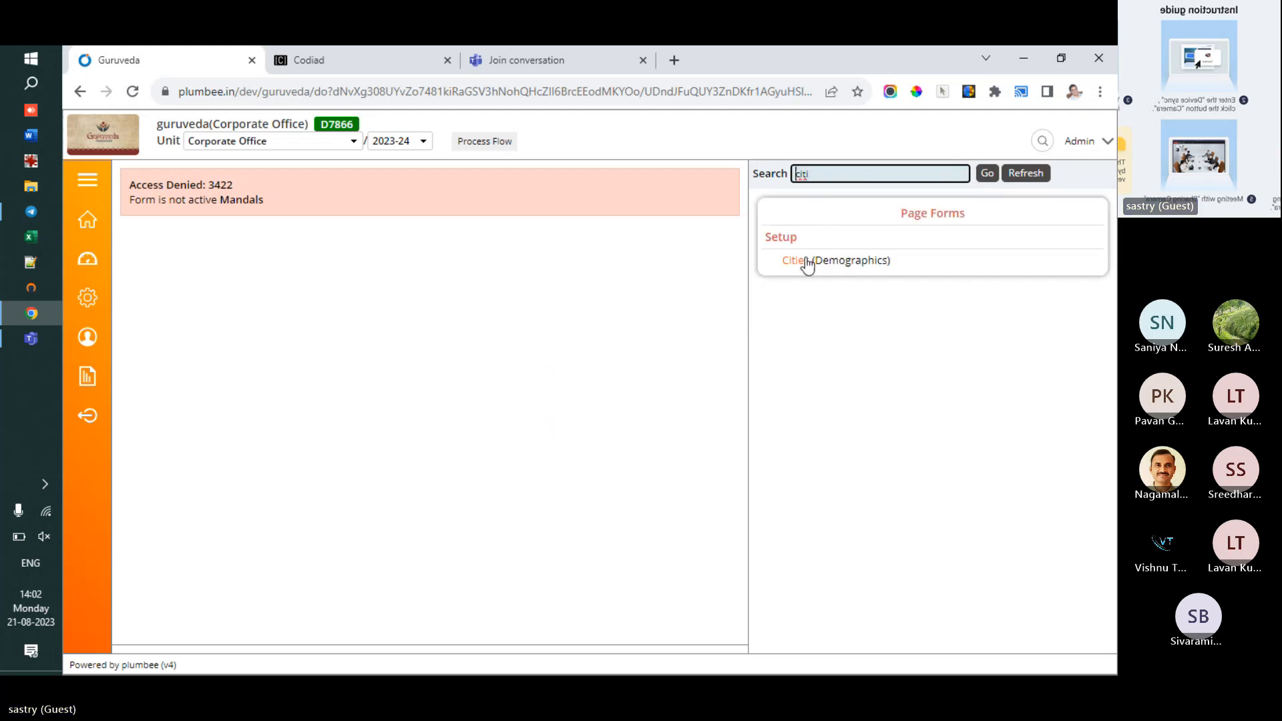
pyautogui.click(794, 260)
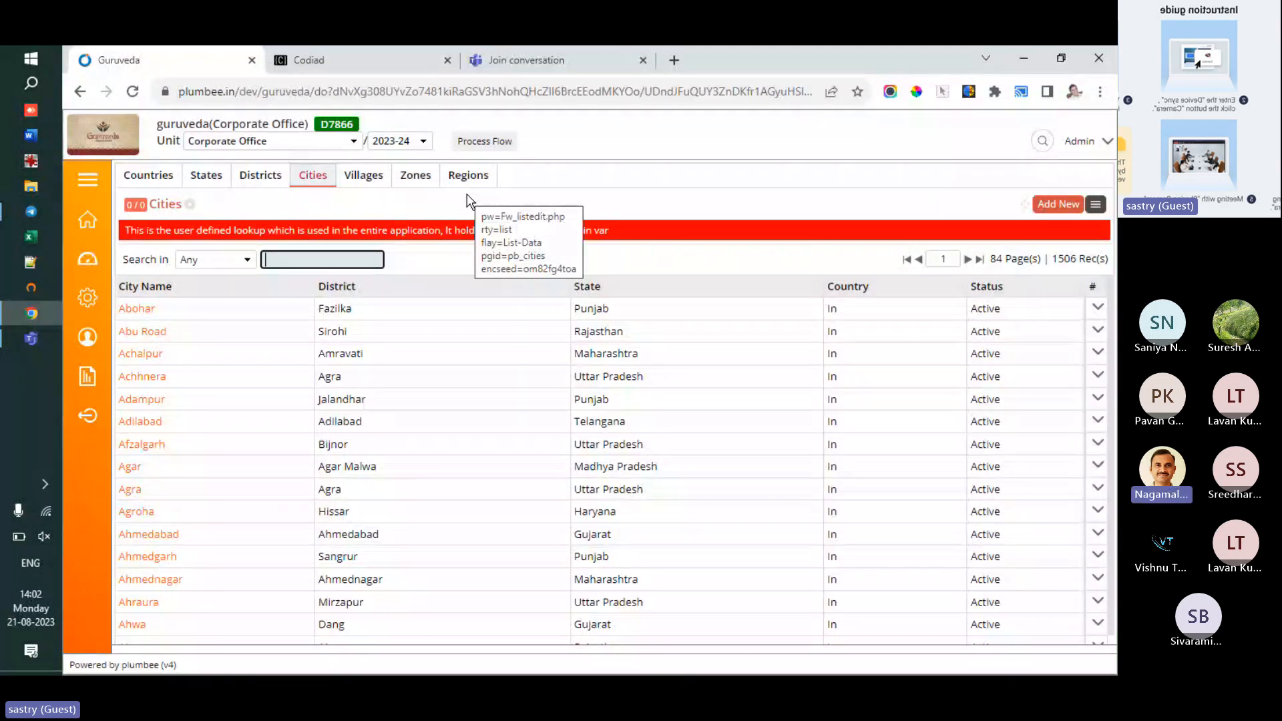
pyautogui.click(318, 179)
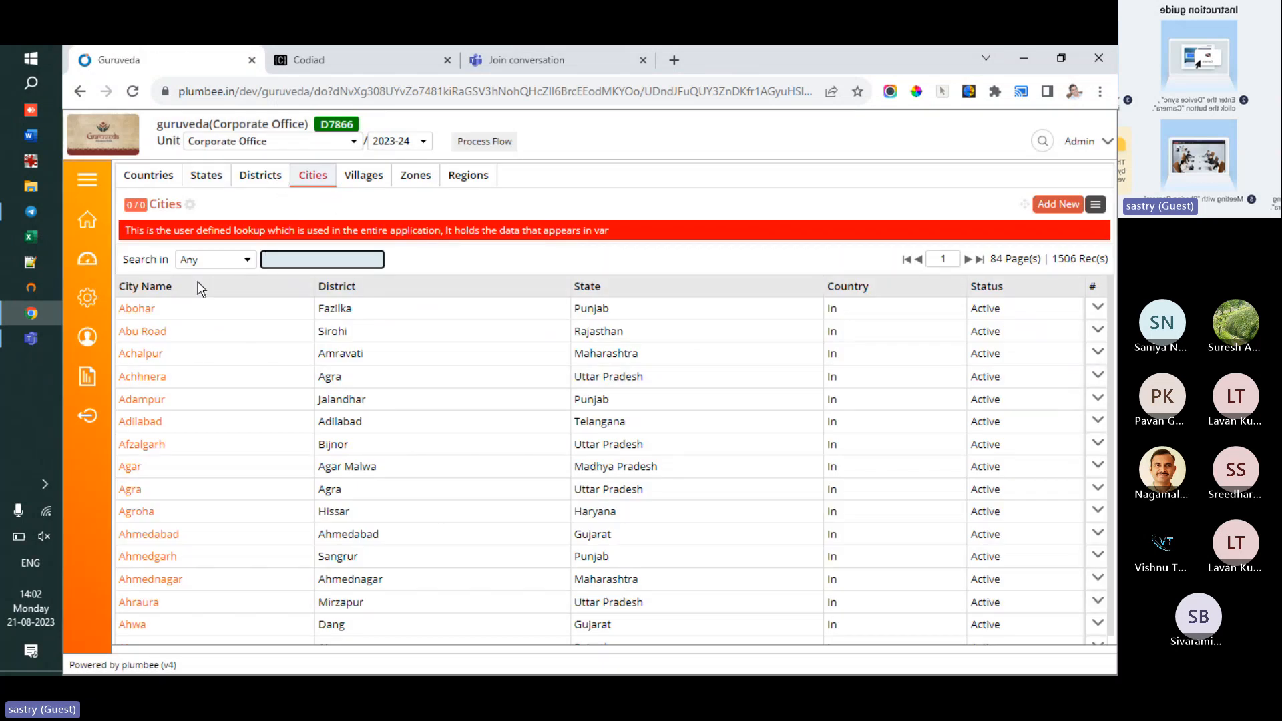
# Step: Start a new city entry 'erter' and request deletion of the City Type field
pyautogui.click(1047, 207)
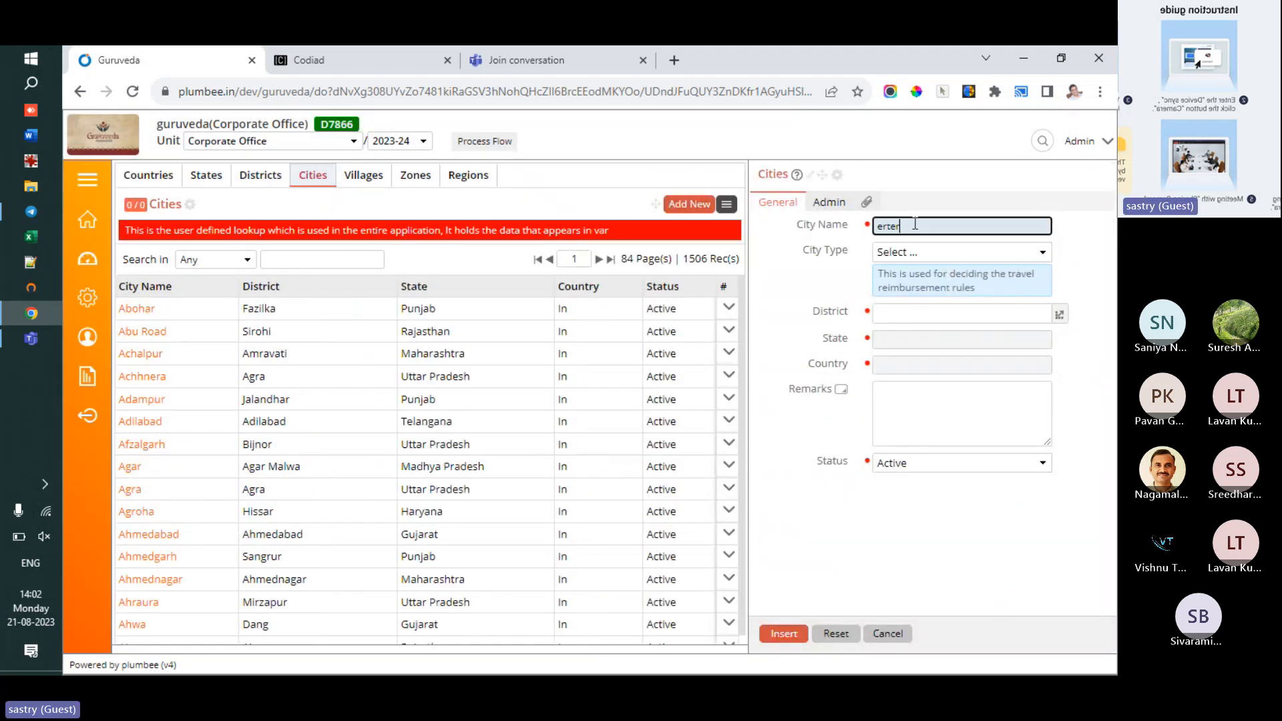
pyautogui.write('erter')
pyautogui.click(911, 252)
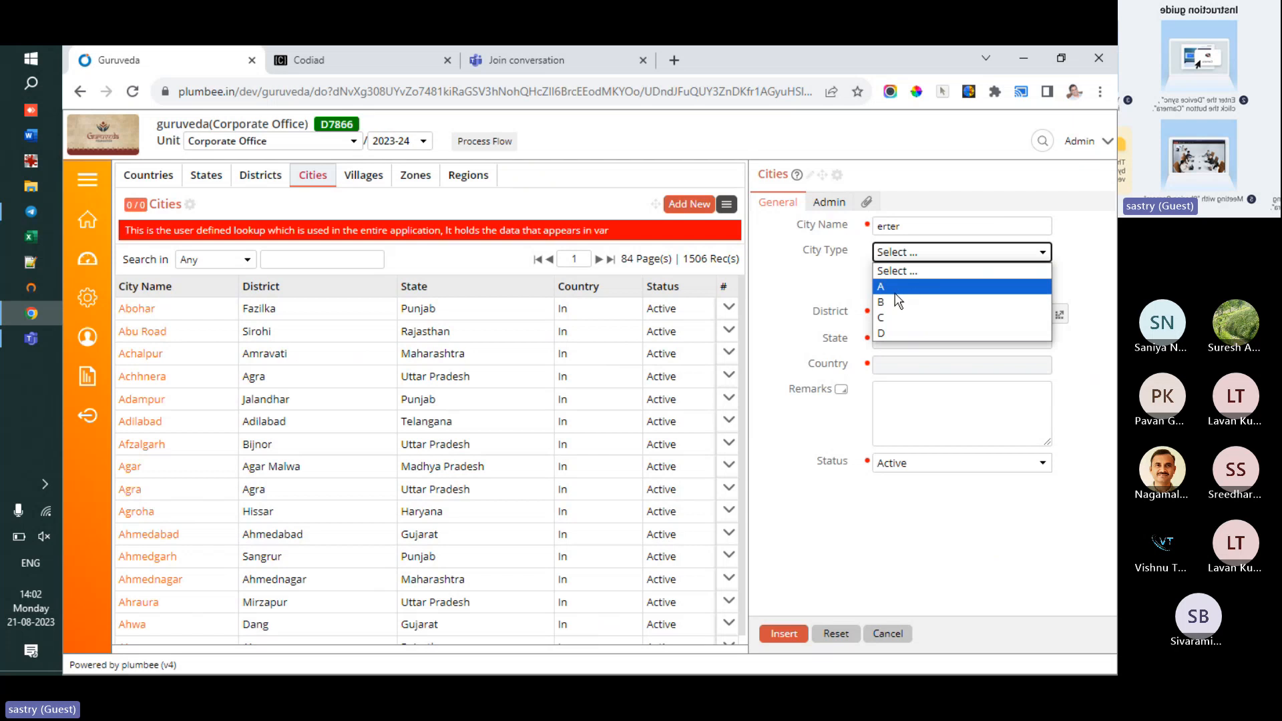
pyautogui.click(842, 275)
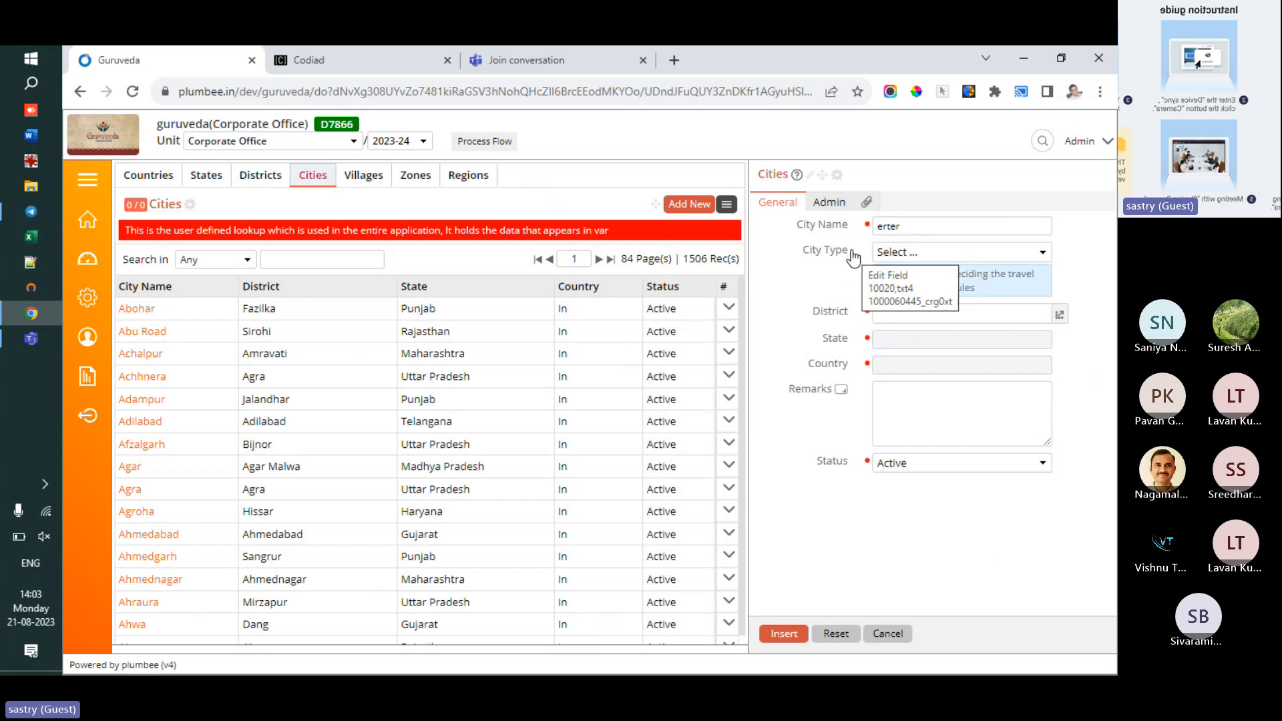
pyautogui.click(852, 254)
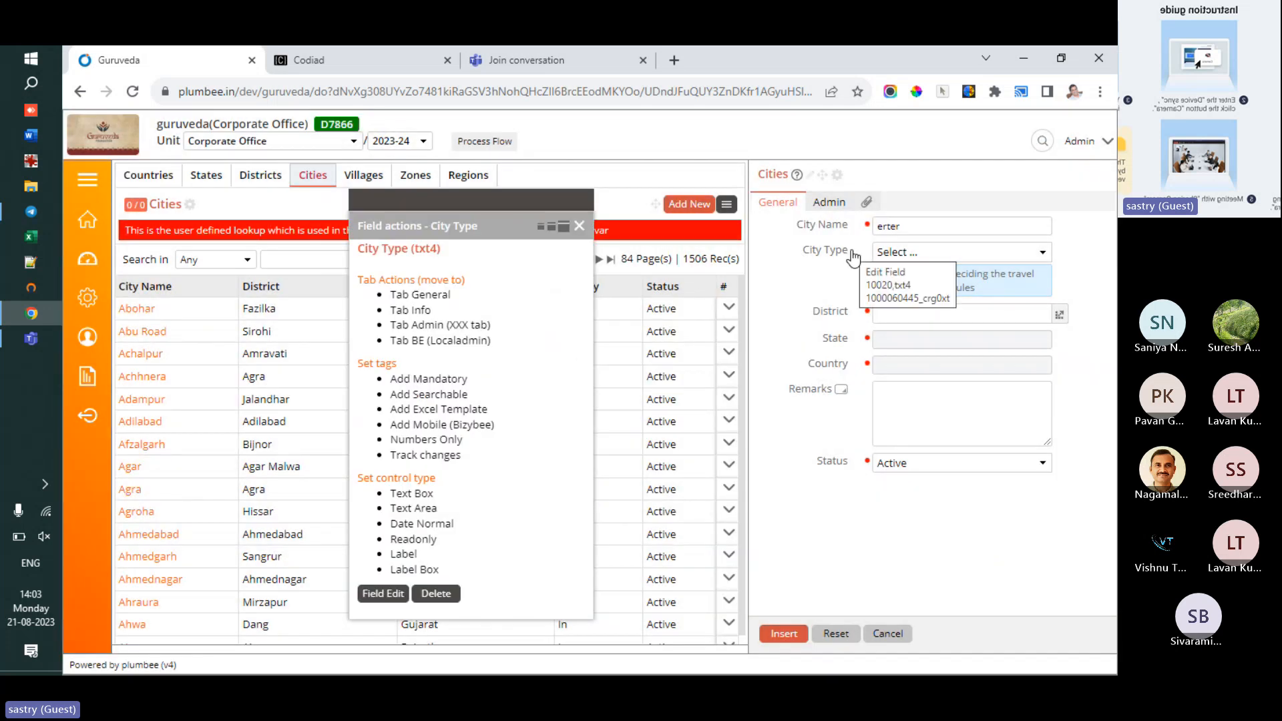
pyautogui.click(436, 596)
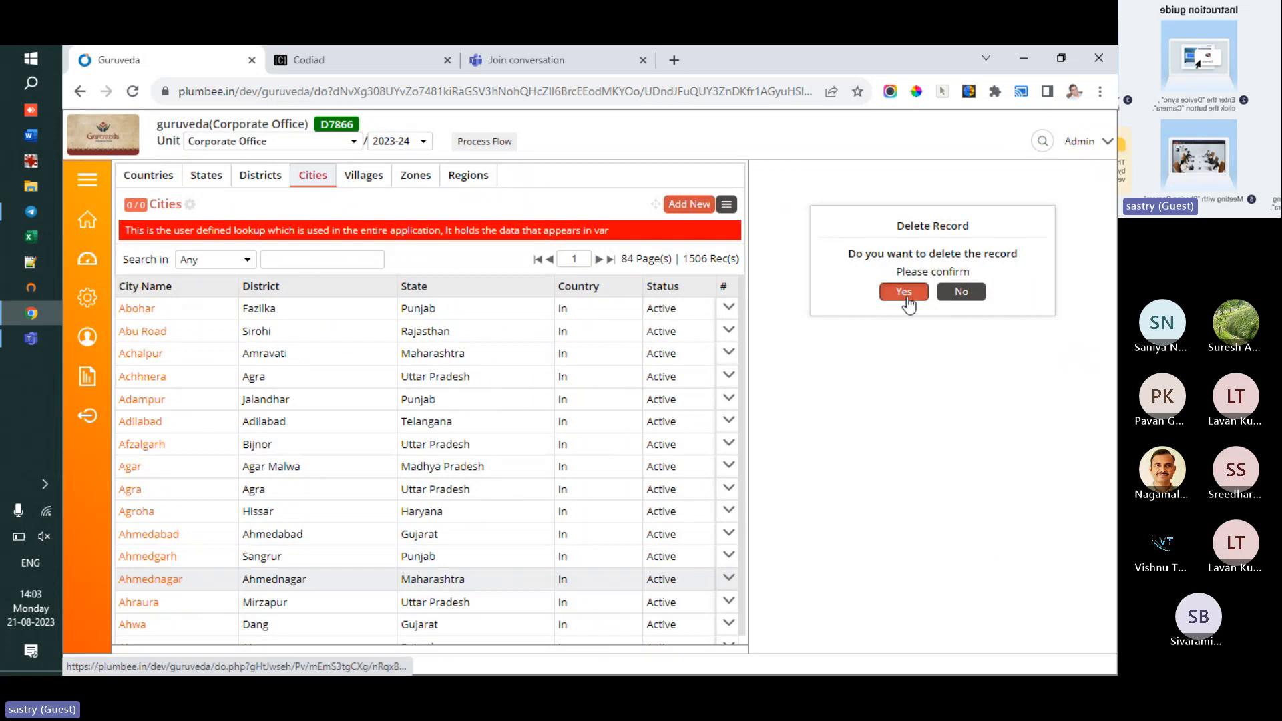
# Step: Confirm the field deletion, open the Abohar record and set its district to Allahabad
pyautogui.click(905, 298)
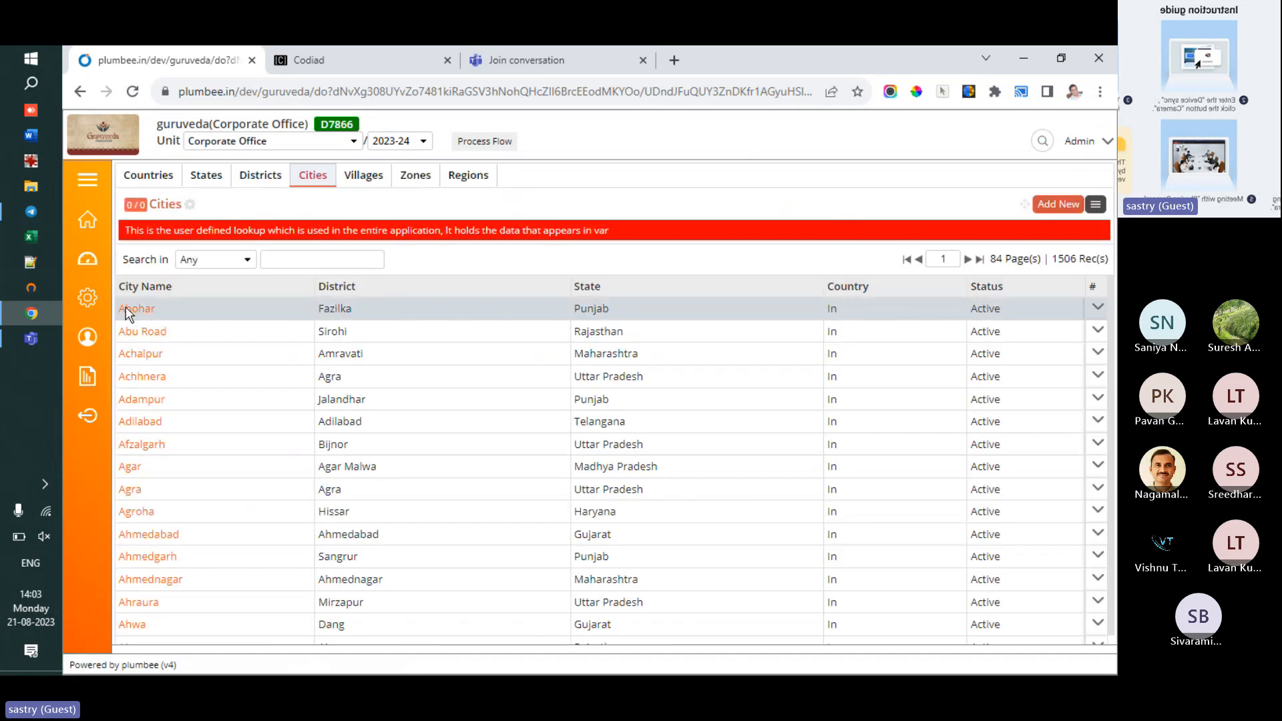
pyautogui.click(127, 308)
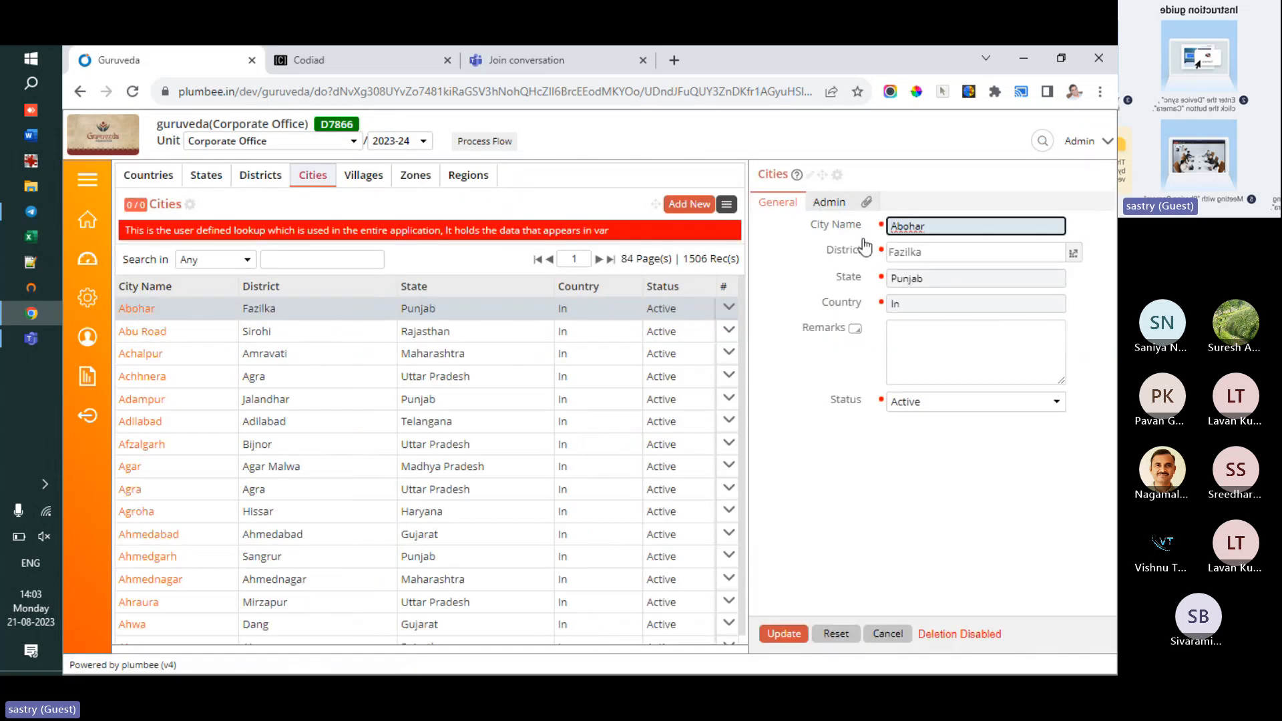
pyautogui.click(1074, 254)
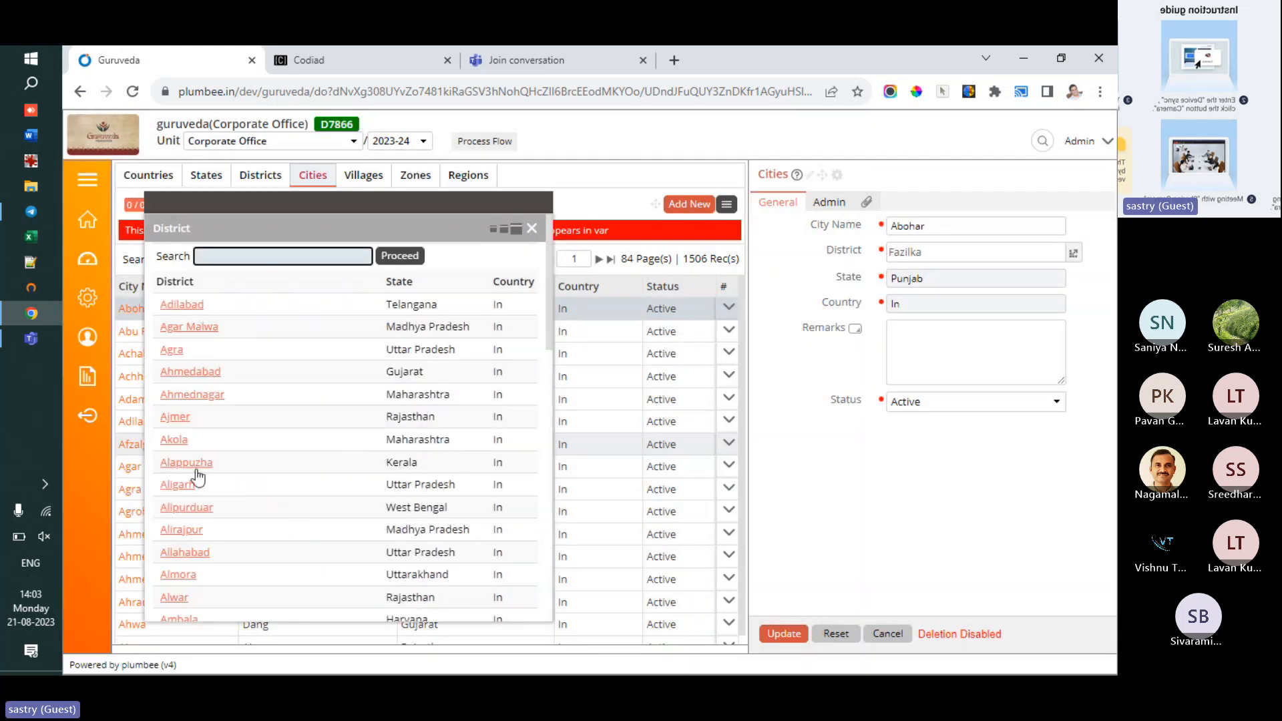
pyautogui.scroll(-3, 191, 564)
pyautogui.scroll(3, 191, 564)
pyautogui.click(183, 553)
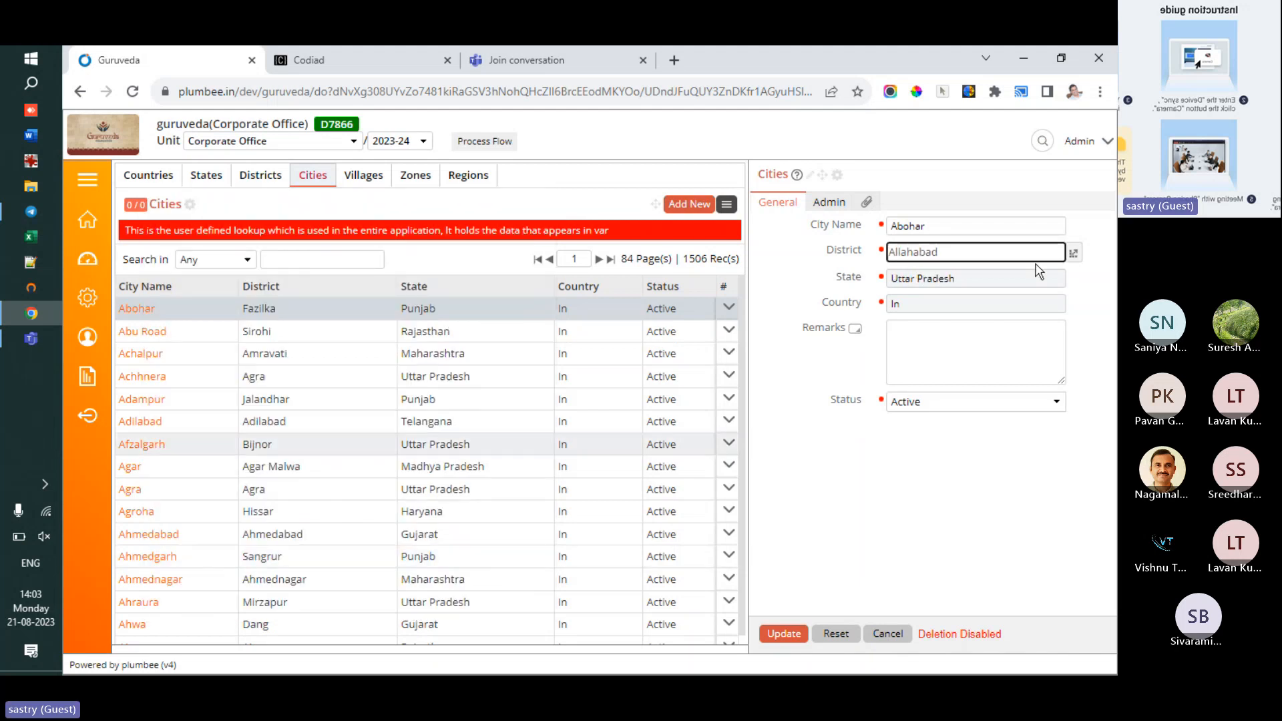
# Step: Change Abohar's district to Ashok Nagar (Madhya Pradesh), then switch to the Teams meeting window
pyautogui.click(965, 256)
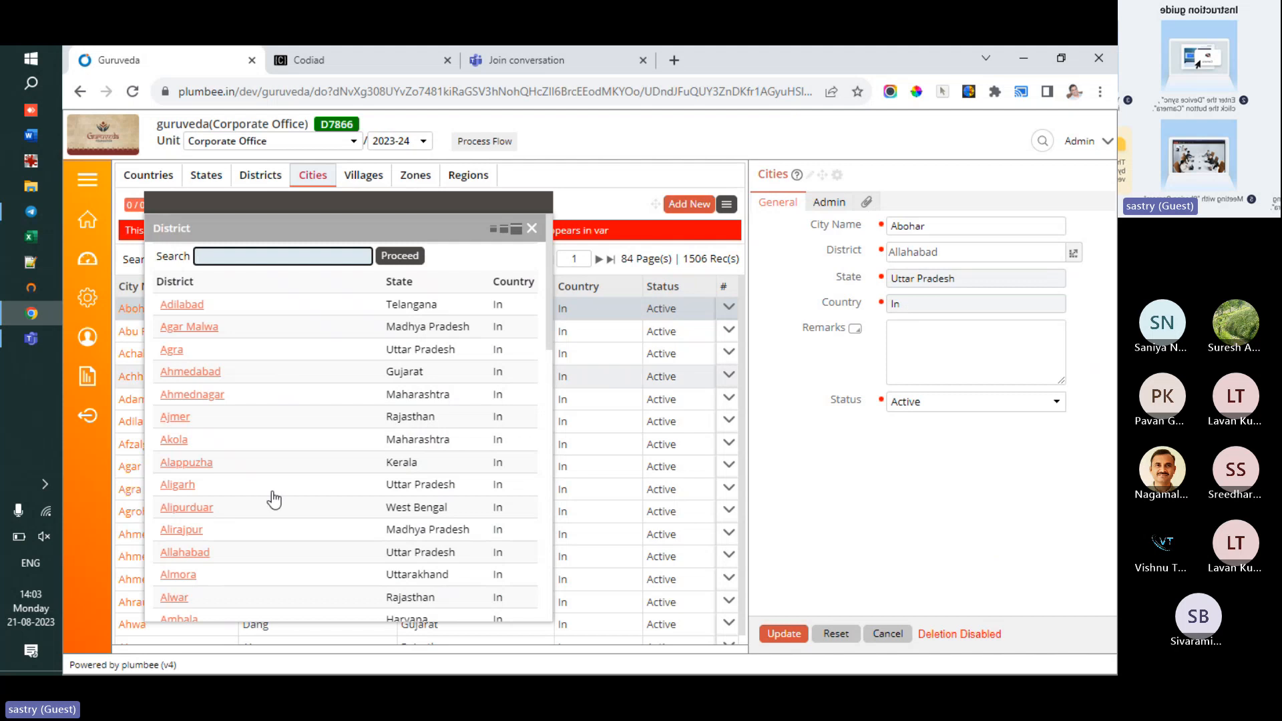
pyautogui.scroll(-6, 195, 558)
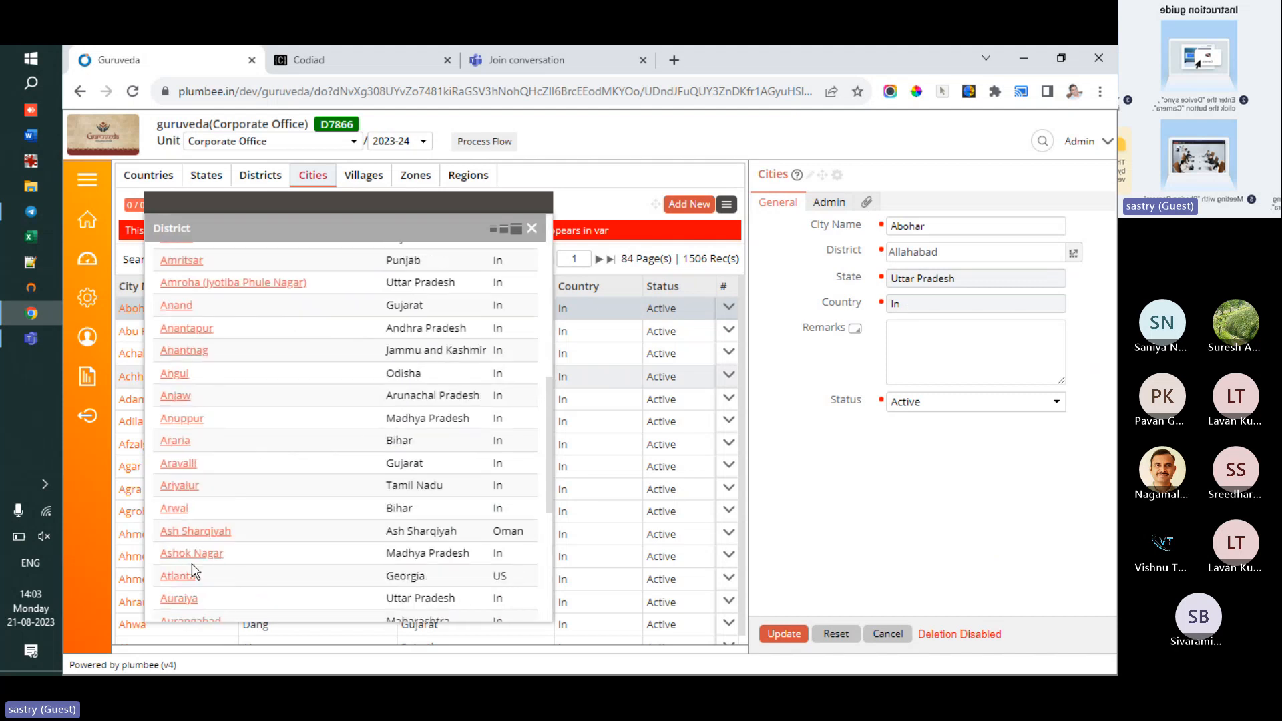
pyautogui.click(189, 558)
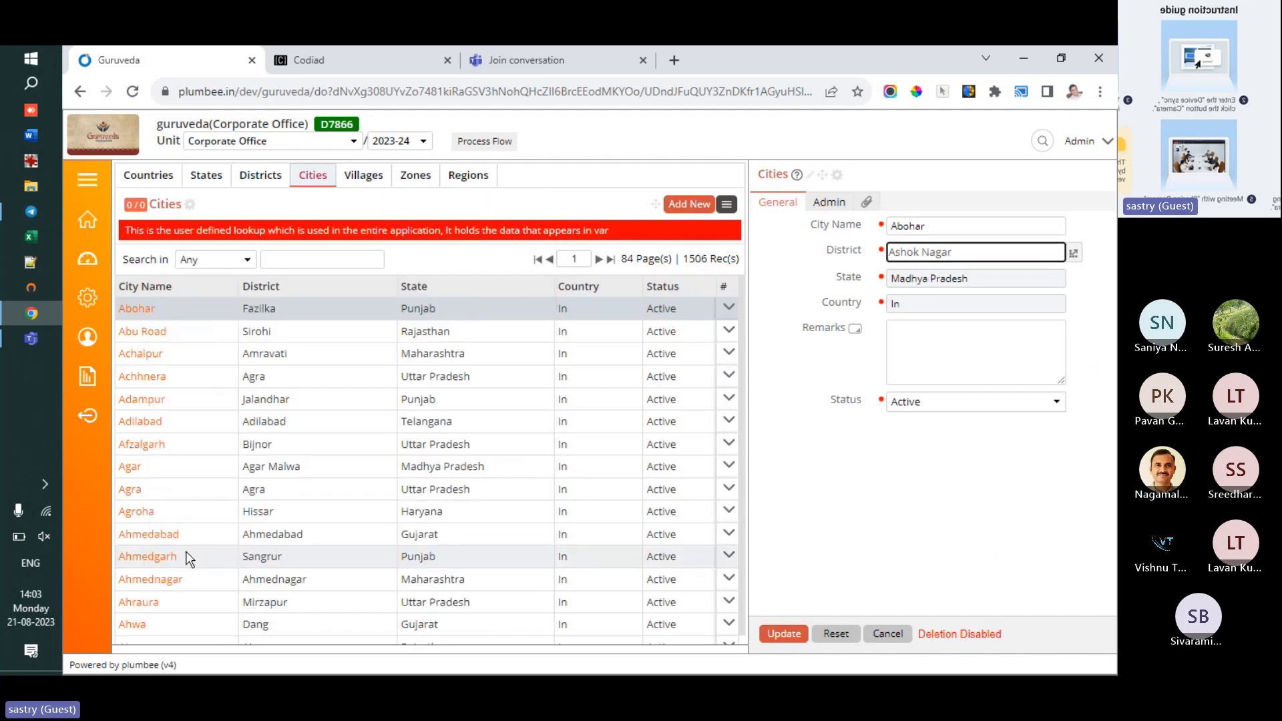
pyautogui.click(954, 278)
pyautogui.doubleClick(955, 278)
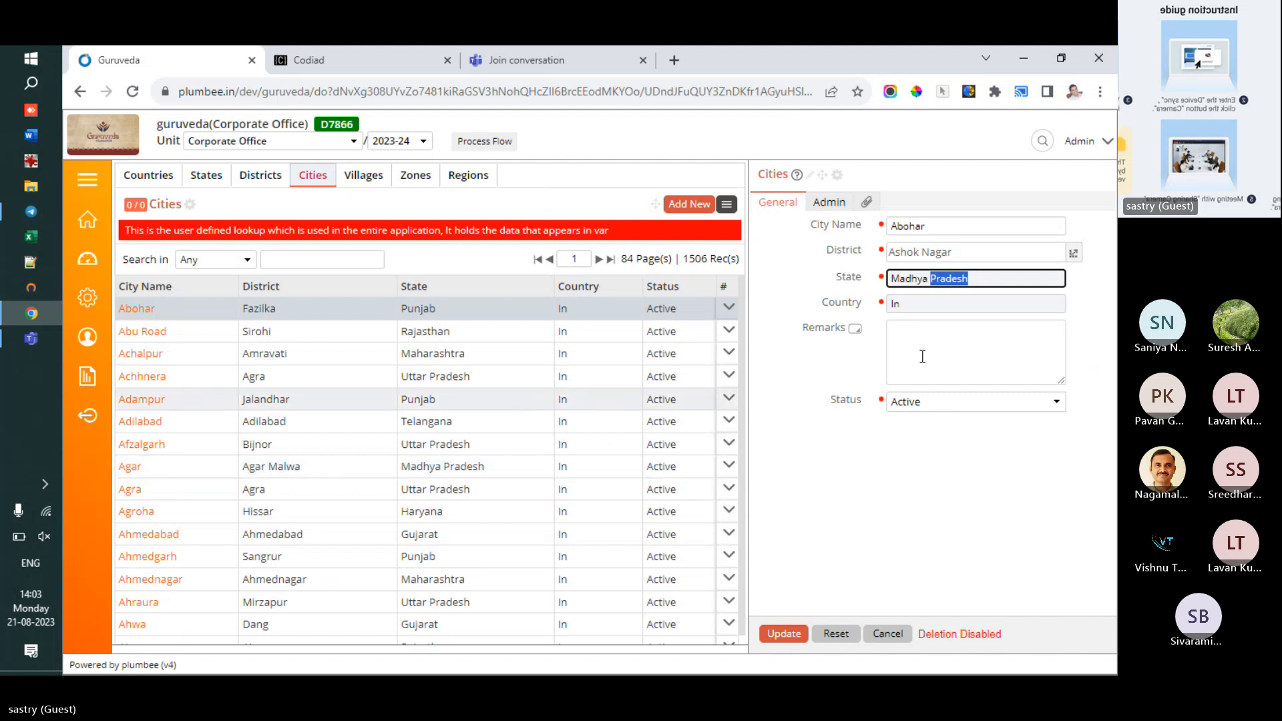
pyautogui.click(944, 352)
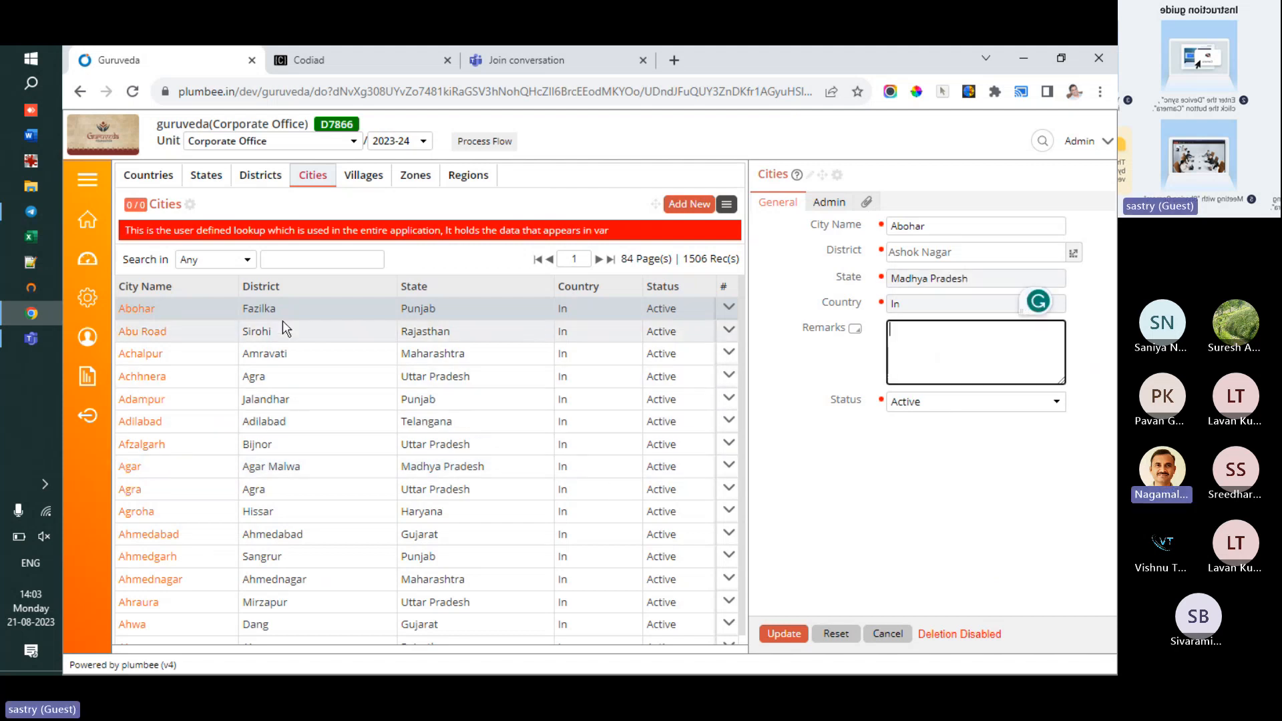
pyautogui.click(302, 231)
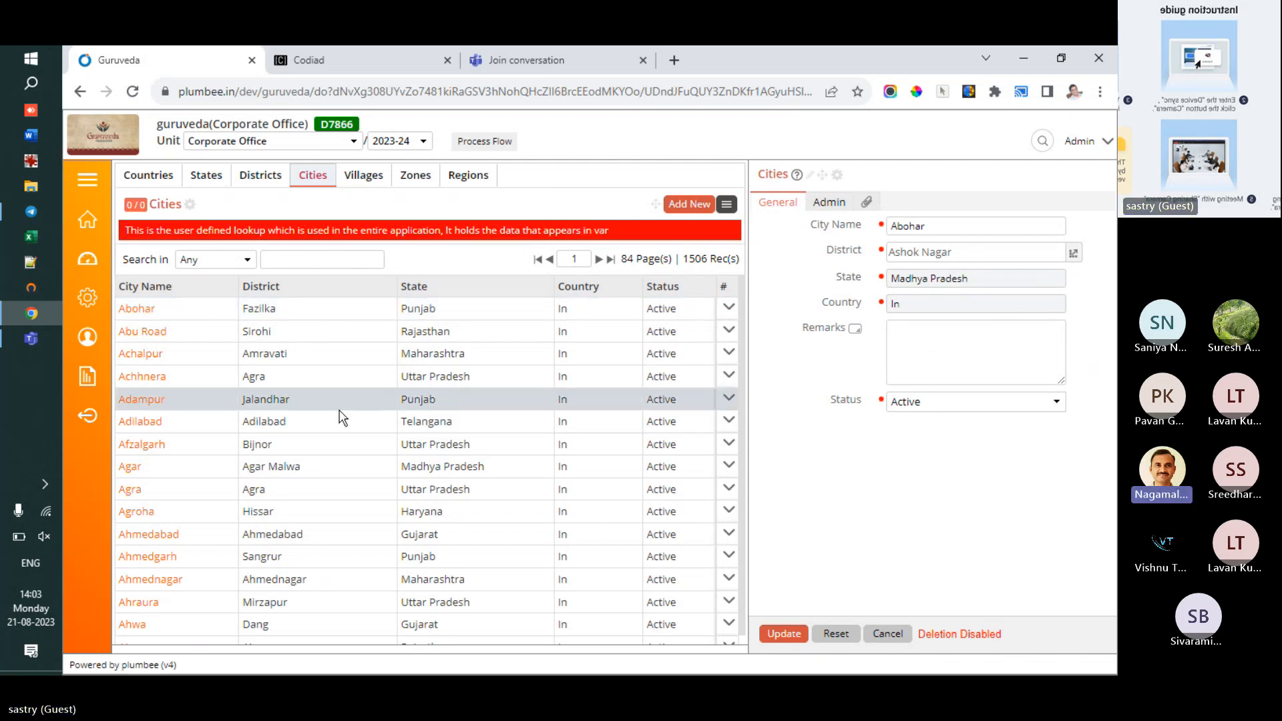
pyautogui.click(31, 339)
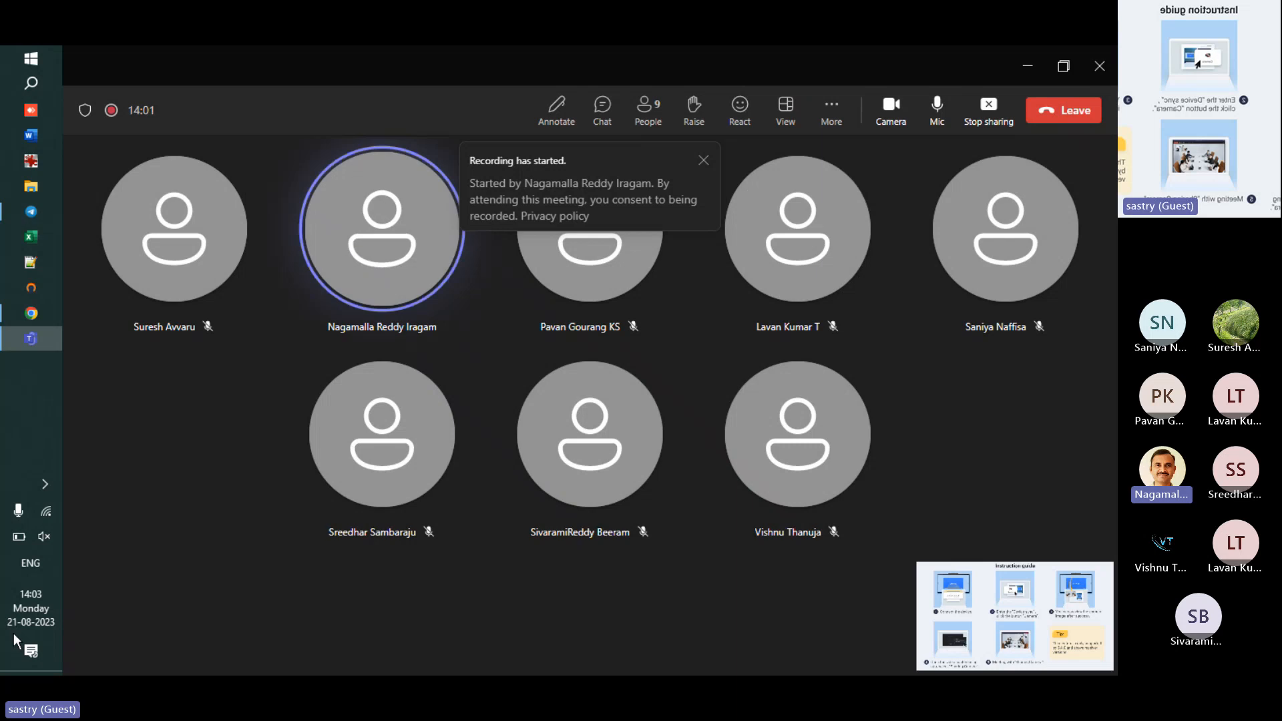
# Step: Unmute the computer's speaker and minimize the Teams meeting window
pyautogui.click(50, 539)
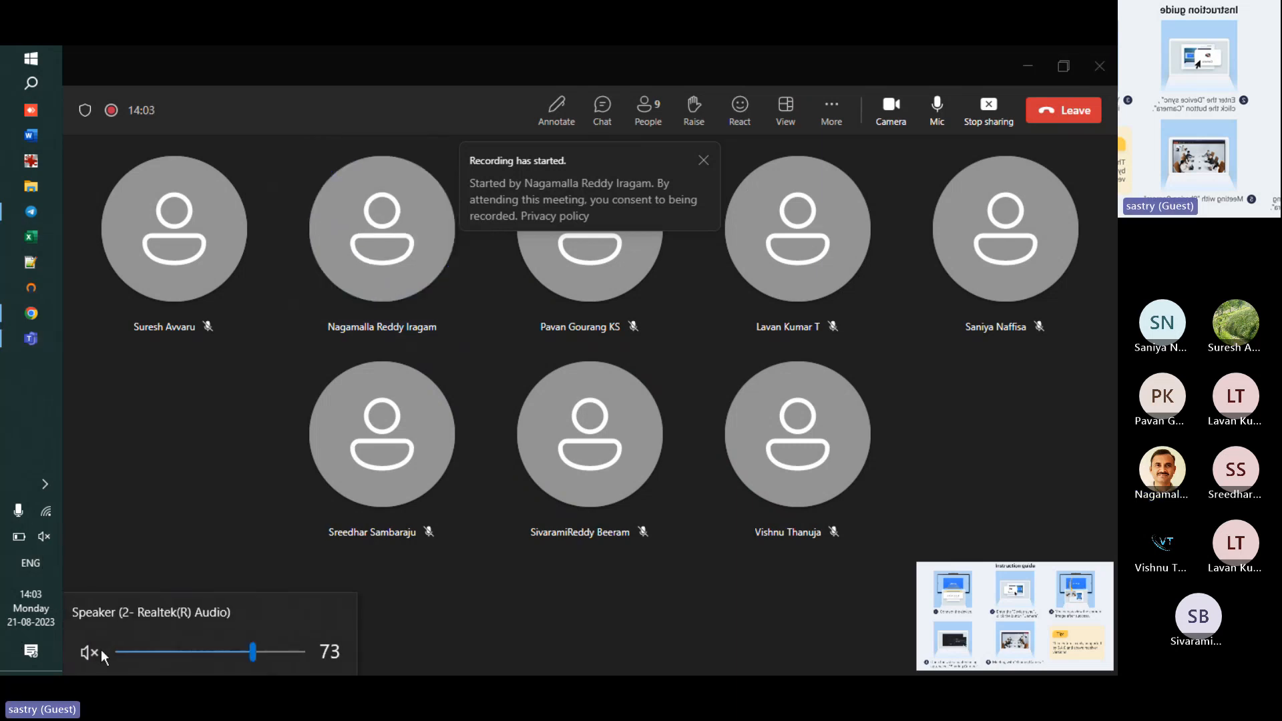
pyautogui.click(83, 650)
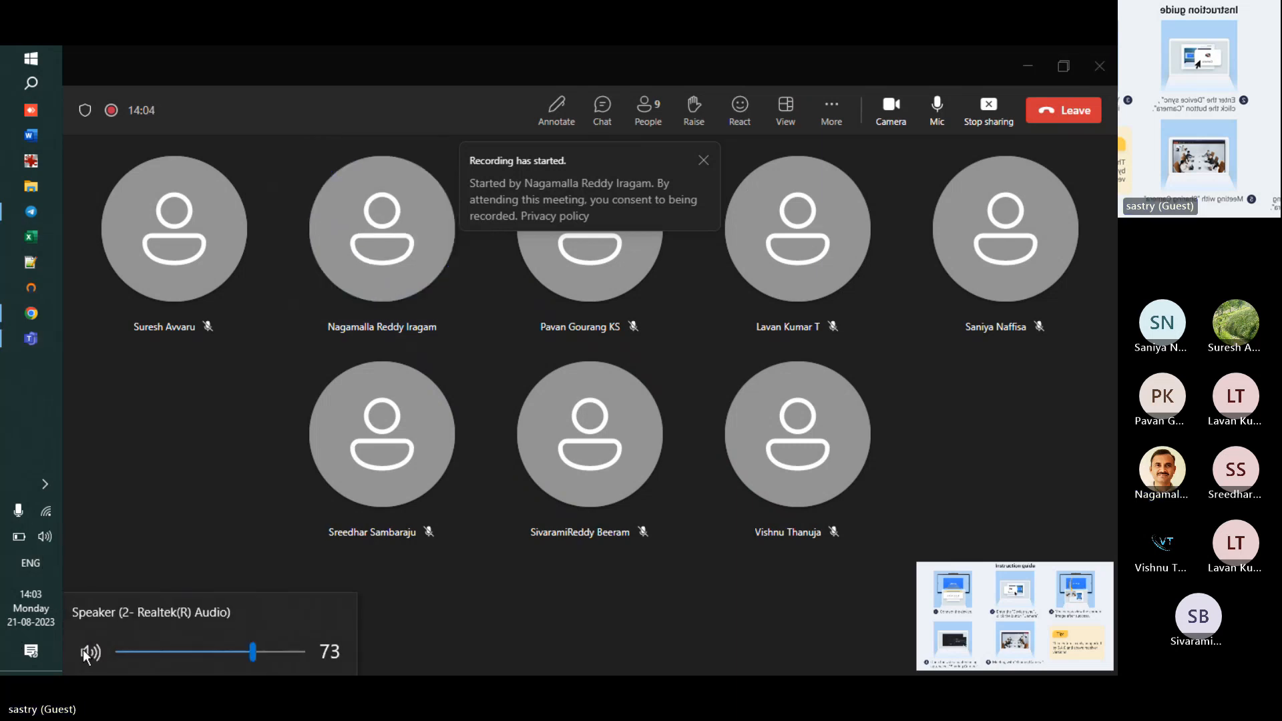
pyautogui.click(163, 560)
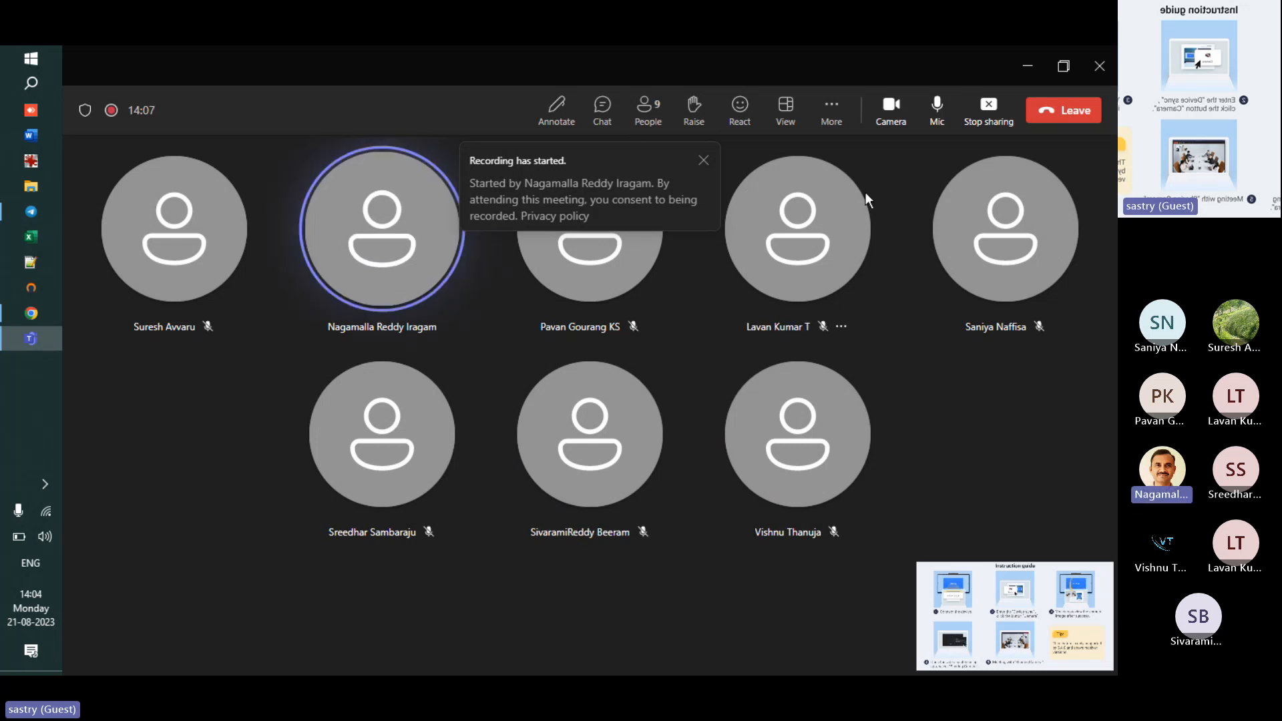
pyautogui.click(1026, 66)
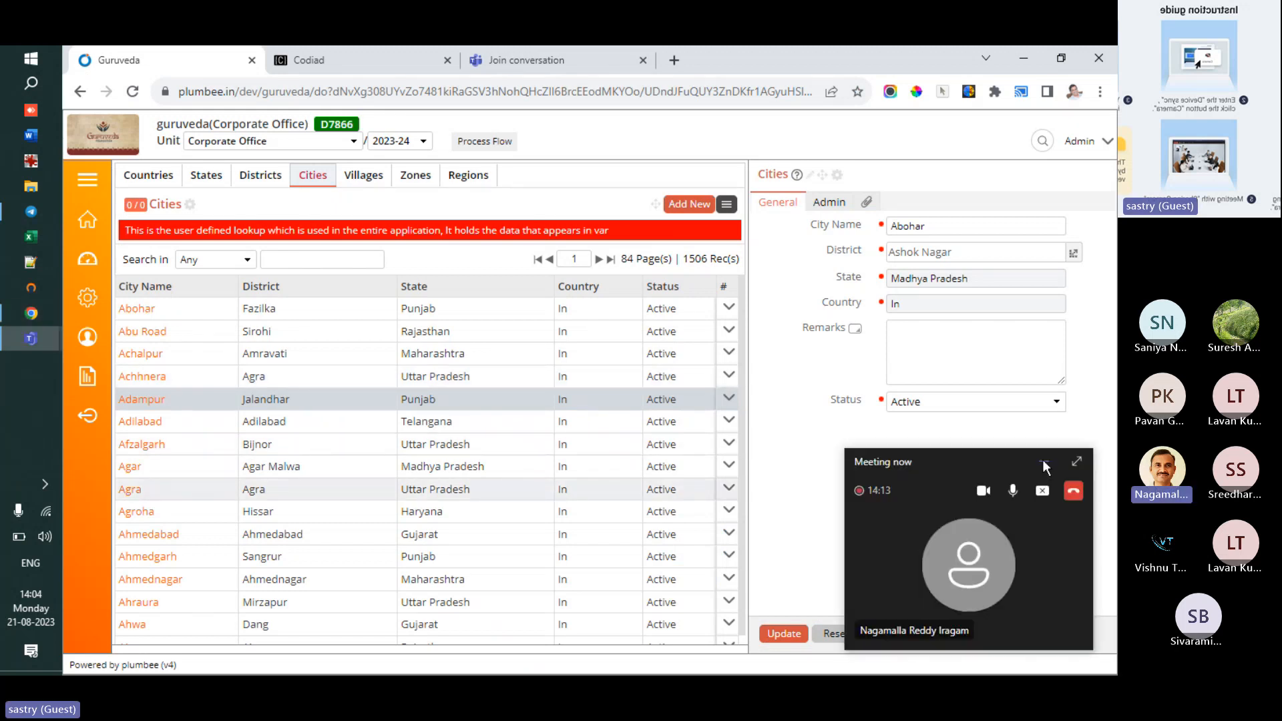
# Step: Close the Teams mini window, select a few State cells, and reload Abohar (Fazilka, Punjab)
pyautogui.click(1044, 462)
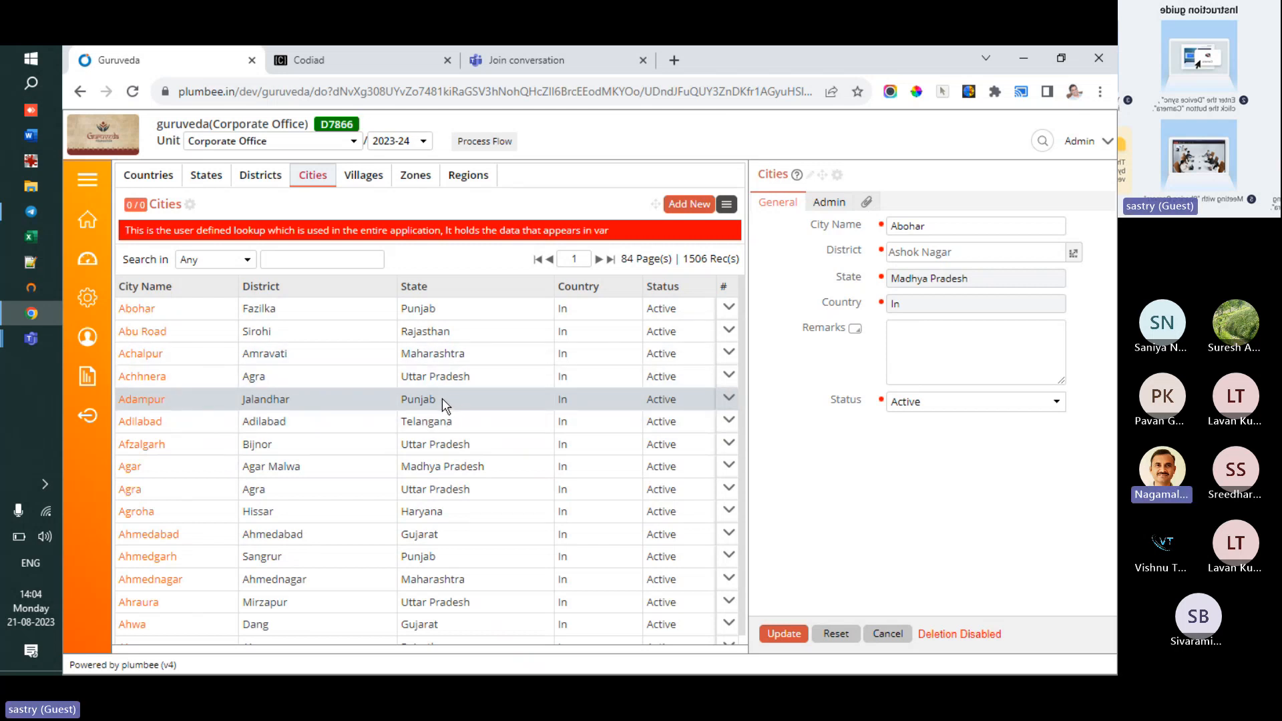
pyautogui.doubleClick(421, 399)
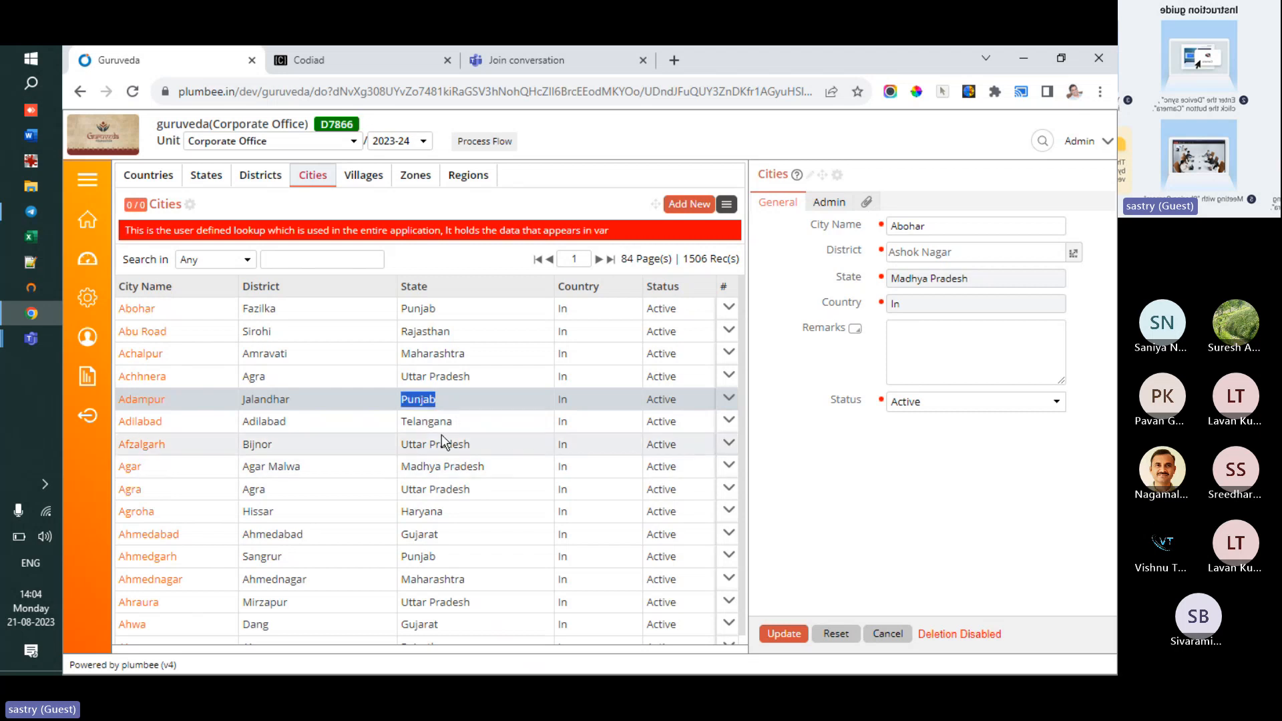
pyautogui.doubleClick(429, 422)
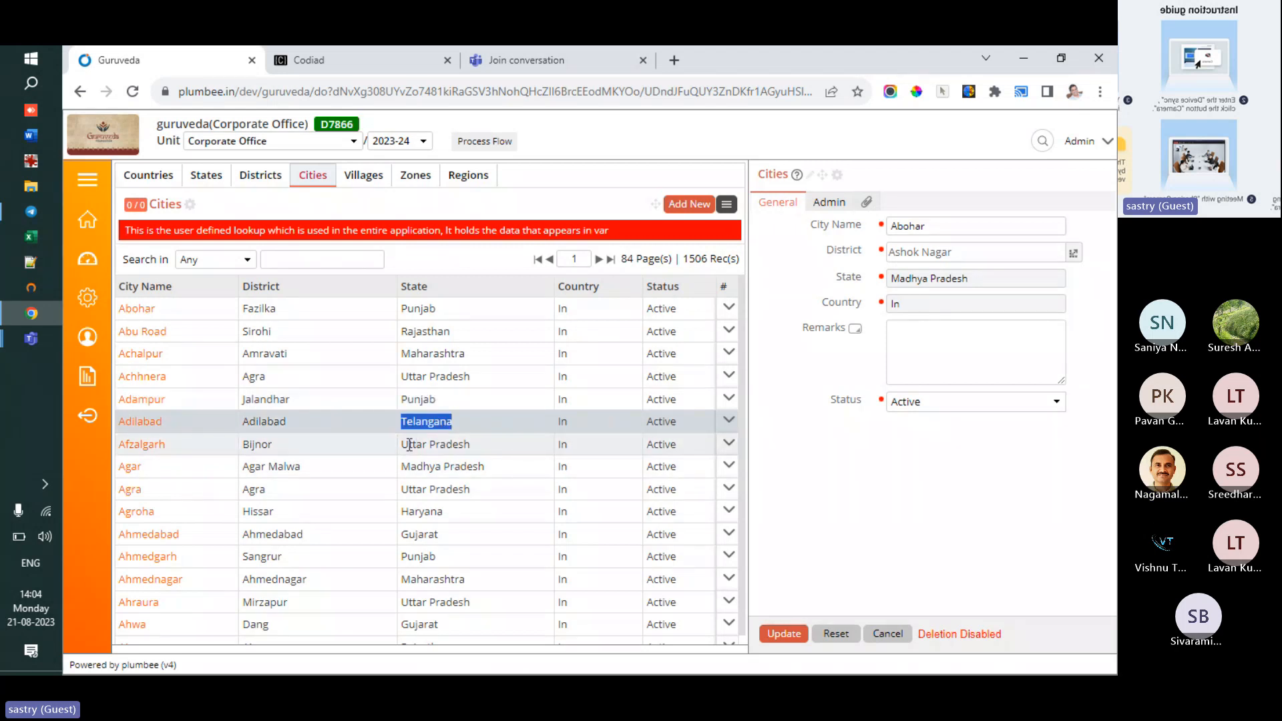
pyautogui.tripleClick(410, 443)
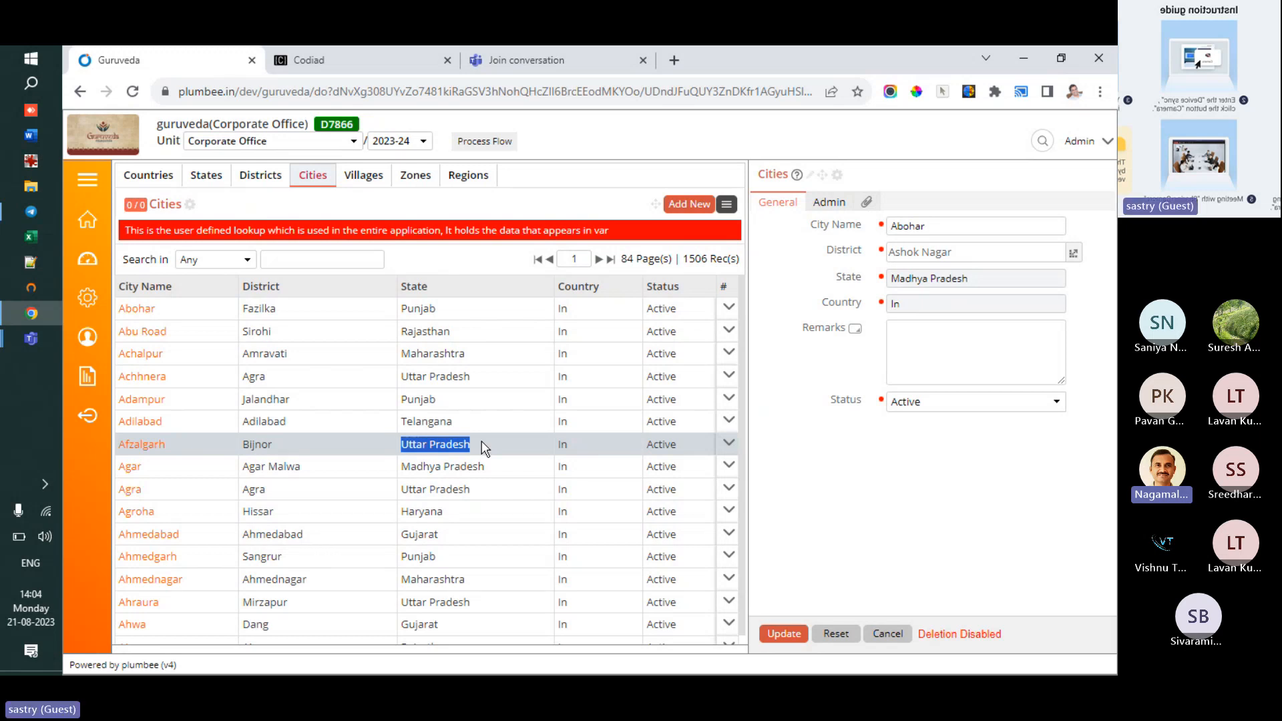
pyautogui.click(141, 308)
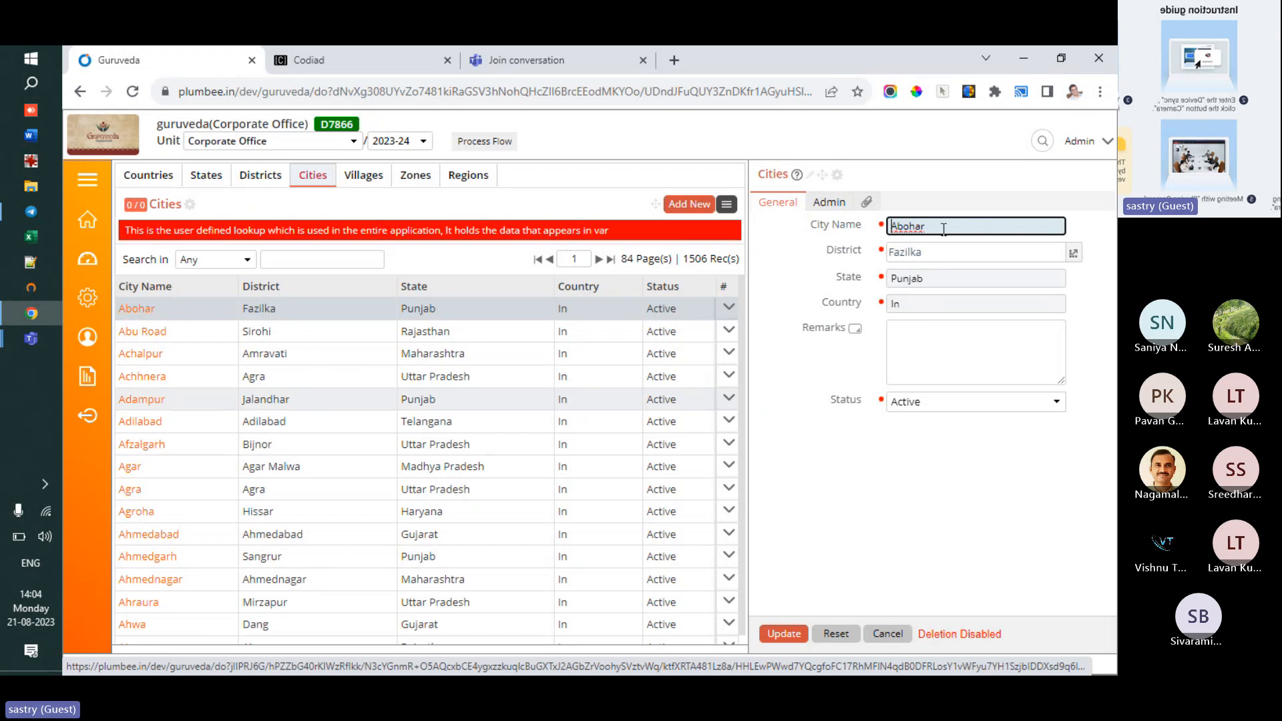
# Step: Append 'asdas' to Abohar's City Name, delete it again, reload the record and open its row Actions
pyautogui.click(943, 229)
pyautogui.write('asdas')
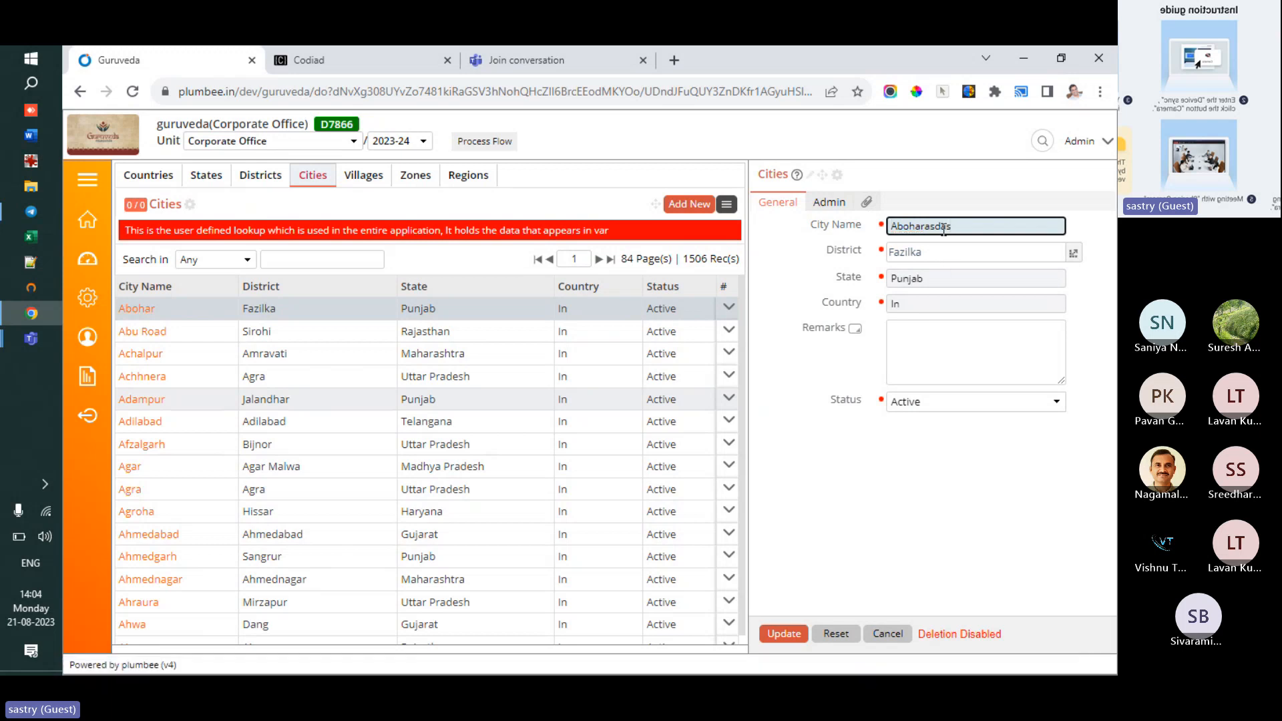
pyautogui.doubleClick(924, 222)
pyautogui.click(785, 511)
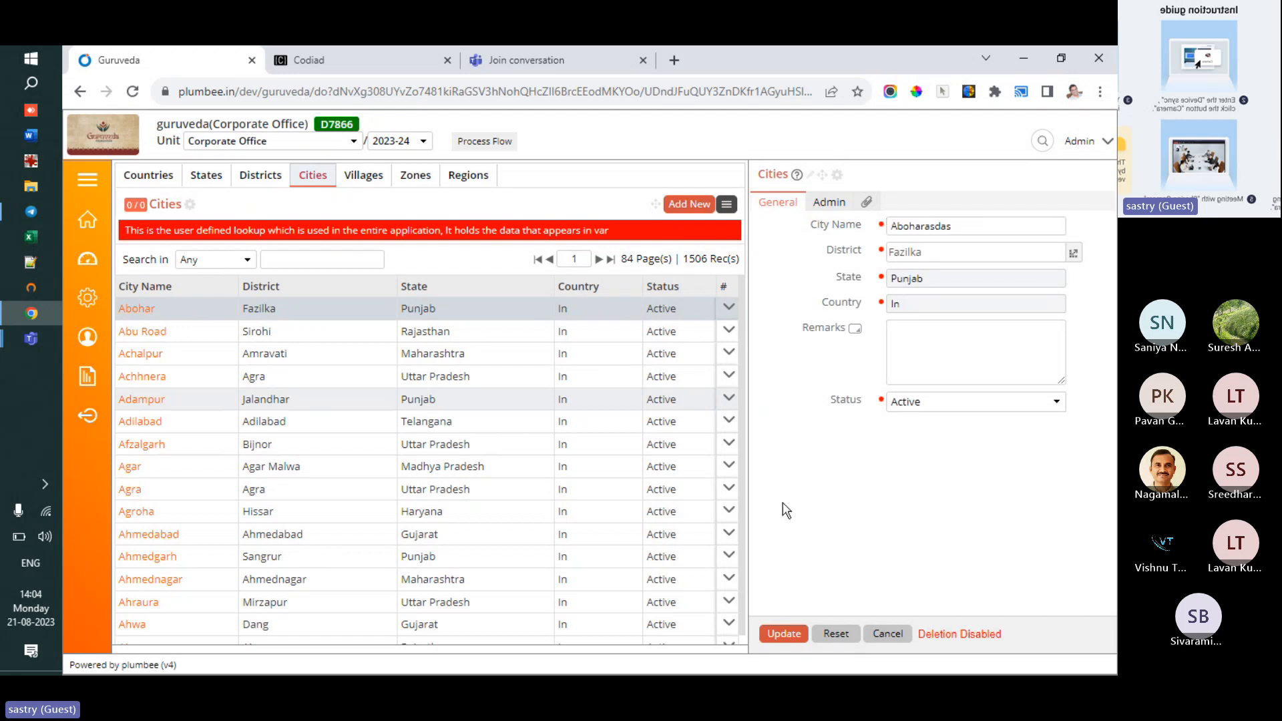
pyautogui.click(959, 225)
pyautogui.press('BackSpace')
pyautogui.press('BackSpace')
pyautogui.press('BackSpace')
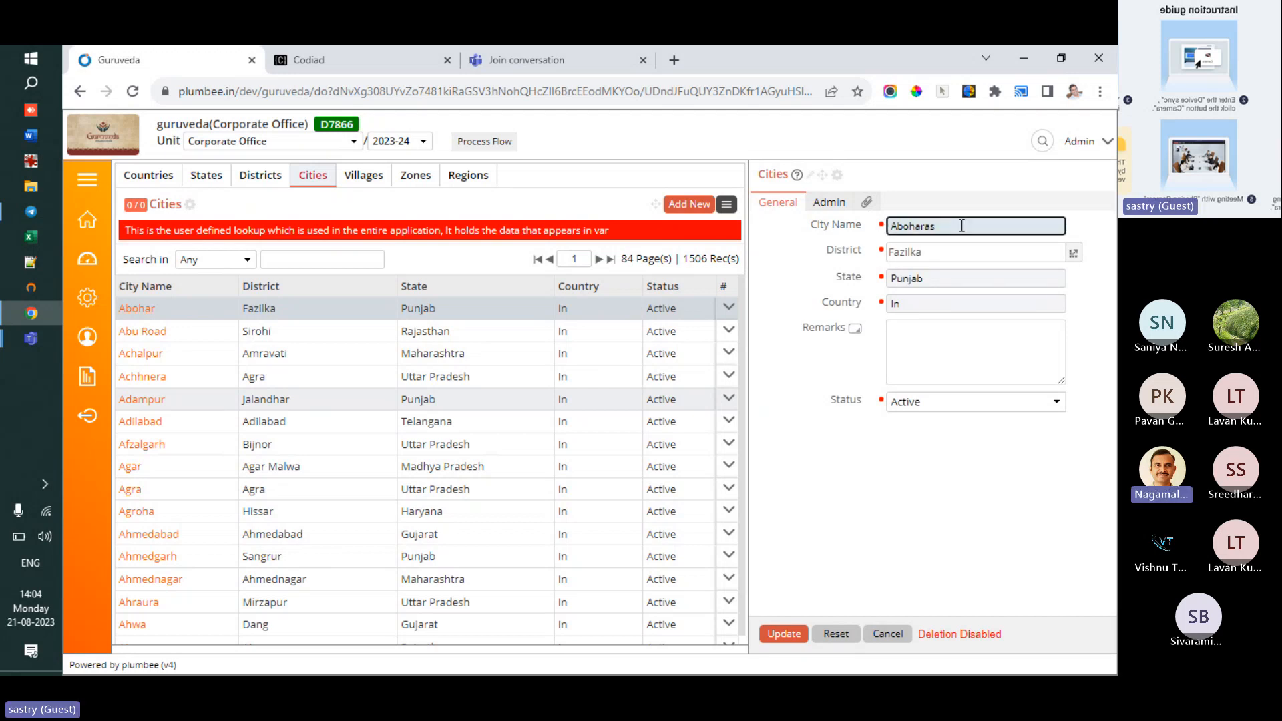
pyautogui.press('BackSpace')
pyautogui.press('BackSpace')
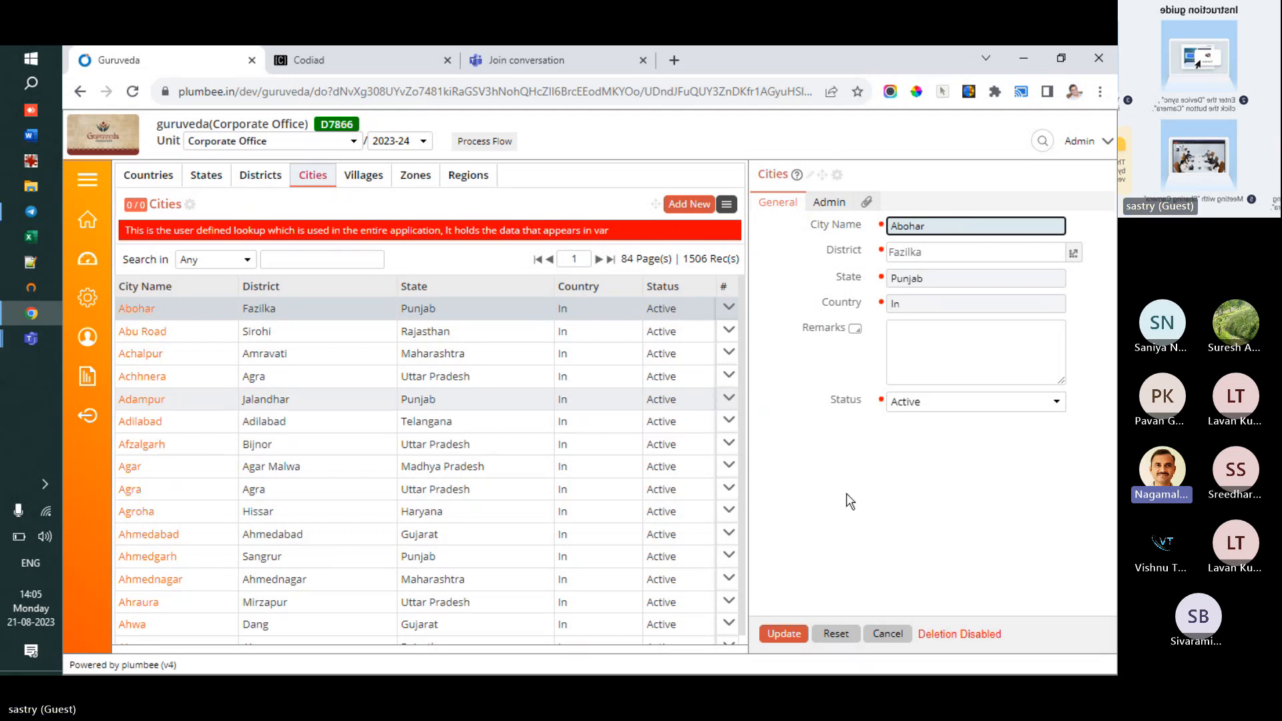
pyautogui.click(849, 501)
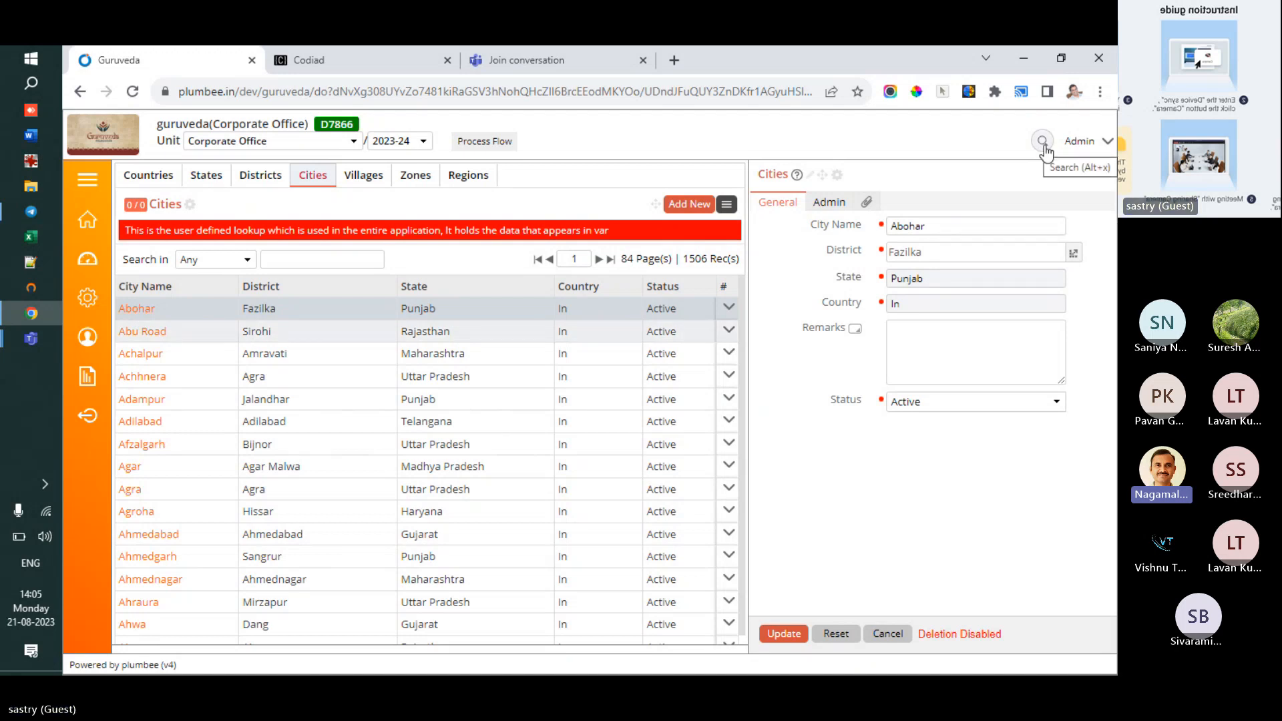
pyautogui.click(133, 309)
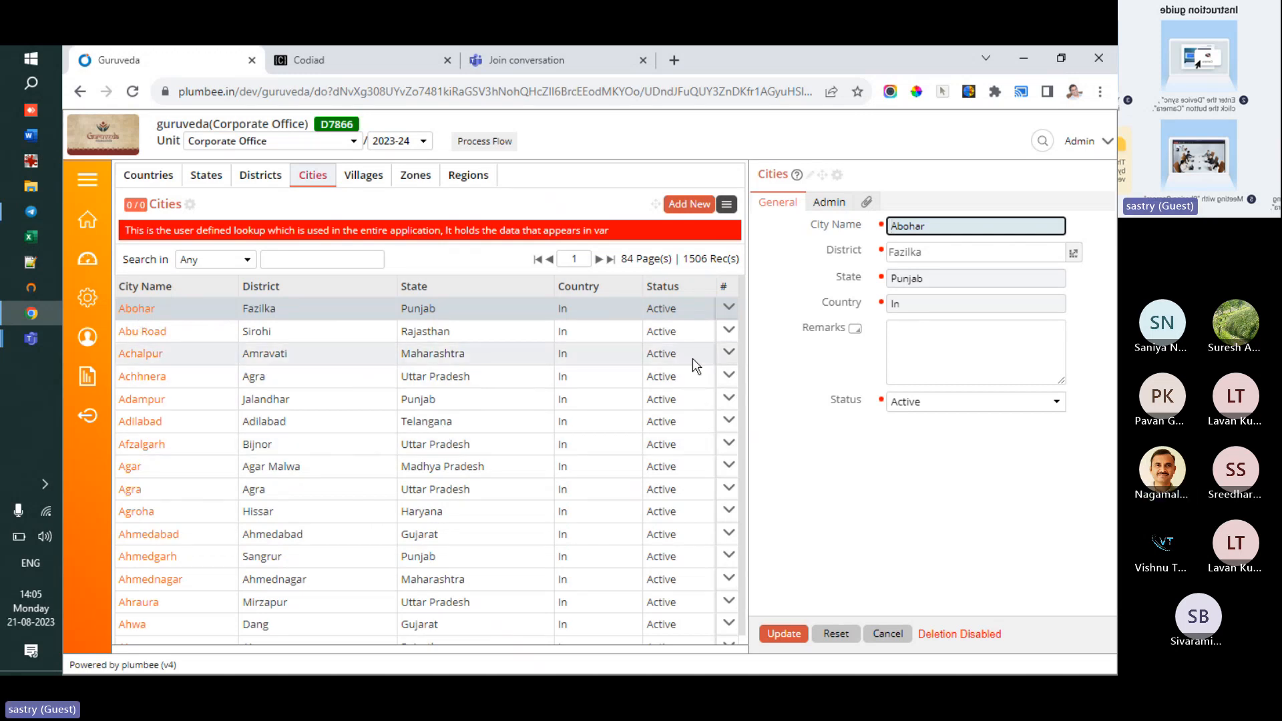
pyautogui.click(729, 306)
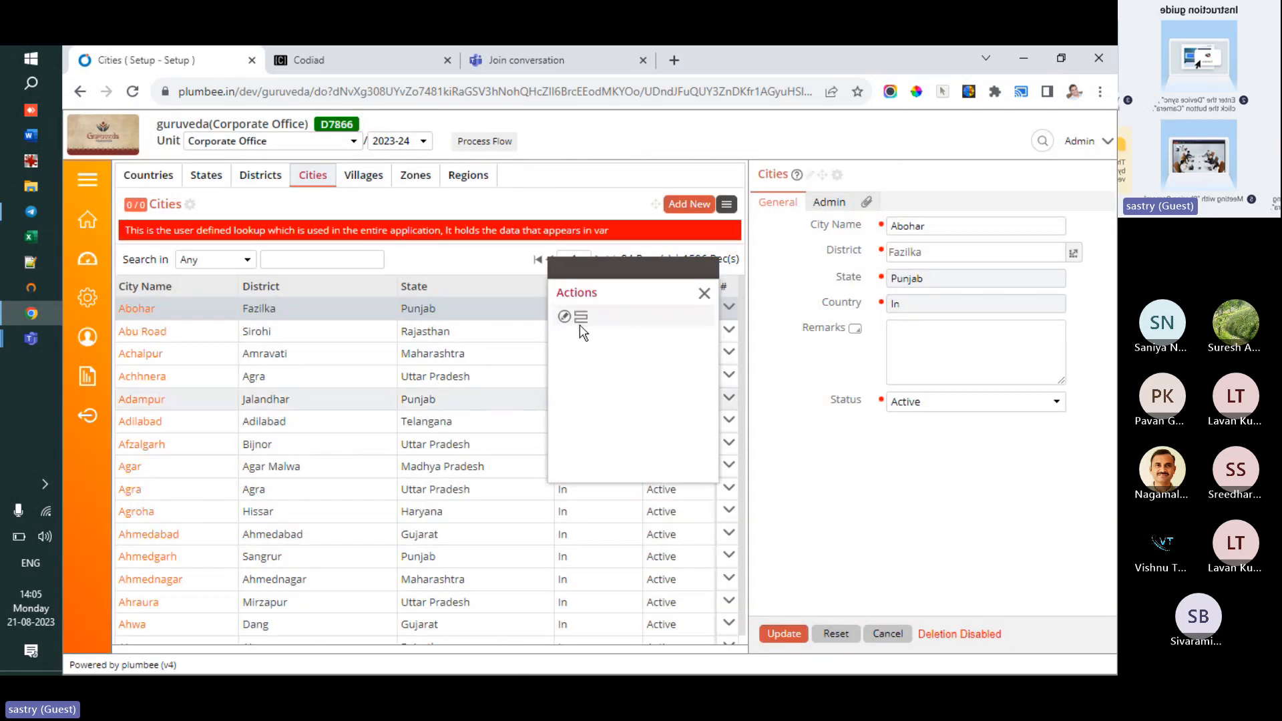
# Step: Open Abohar's raw _pb_lookups record from the row Actions and scroll through its fields
pyautogui.click(568, 319)
pyautogui.scroll(-15, 807, 442)
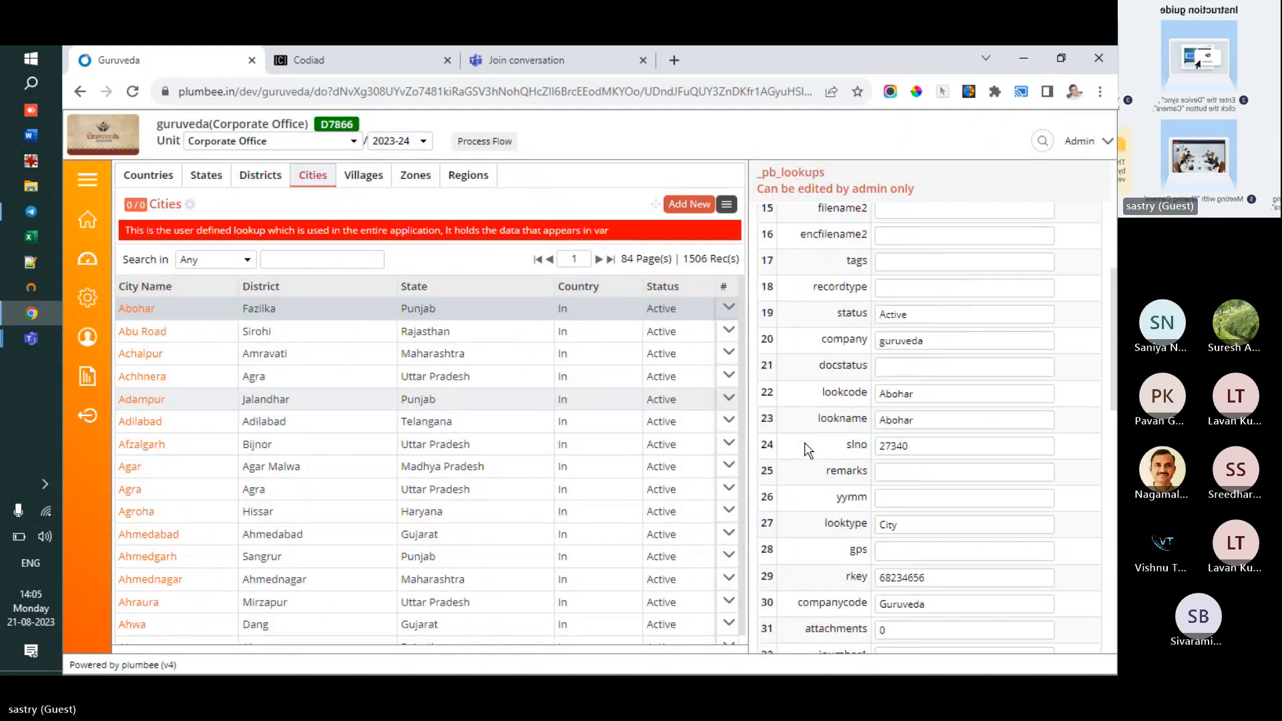
pyautogui.scroll(-3, 807, 443)
pyautogui.scroll(18, 806, 443)
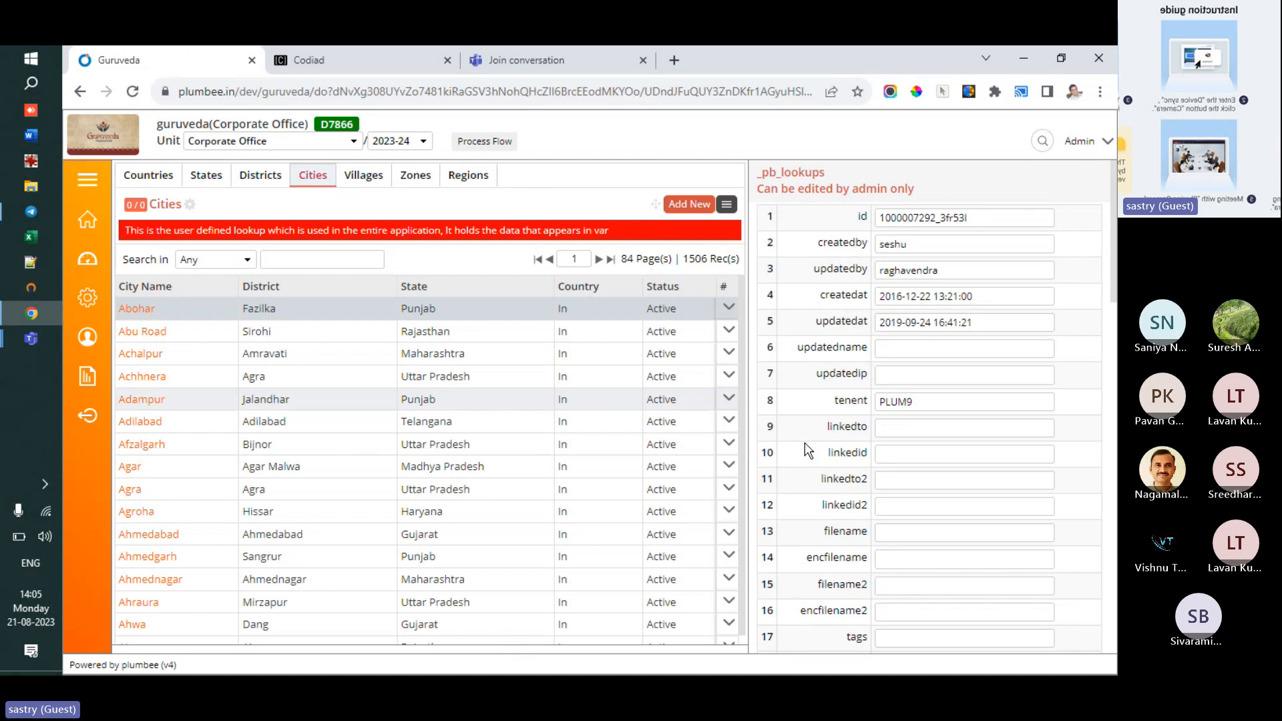
pyautogui.scroll(-9, 808, 451)
pyautogui.scroll(-8, 808, 450)
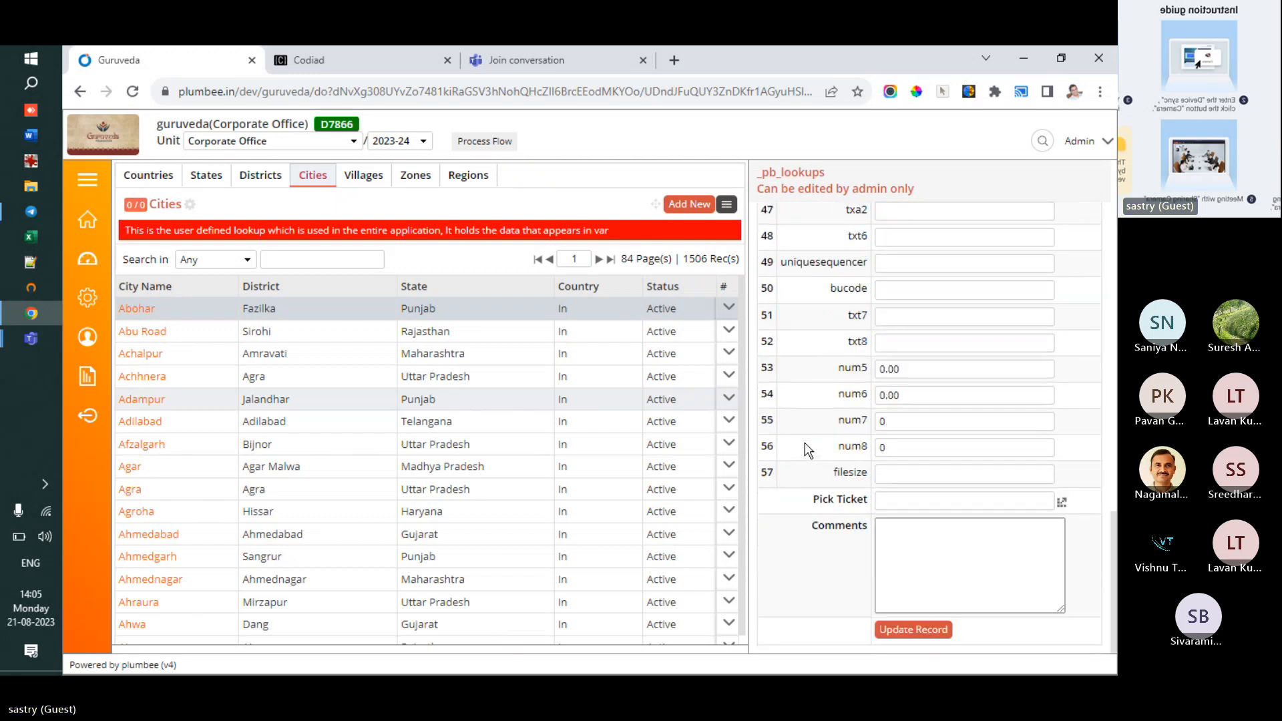
pyautogui.click(725, 308)
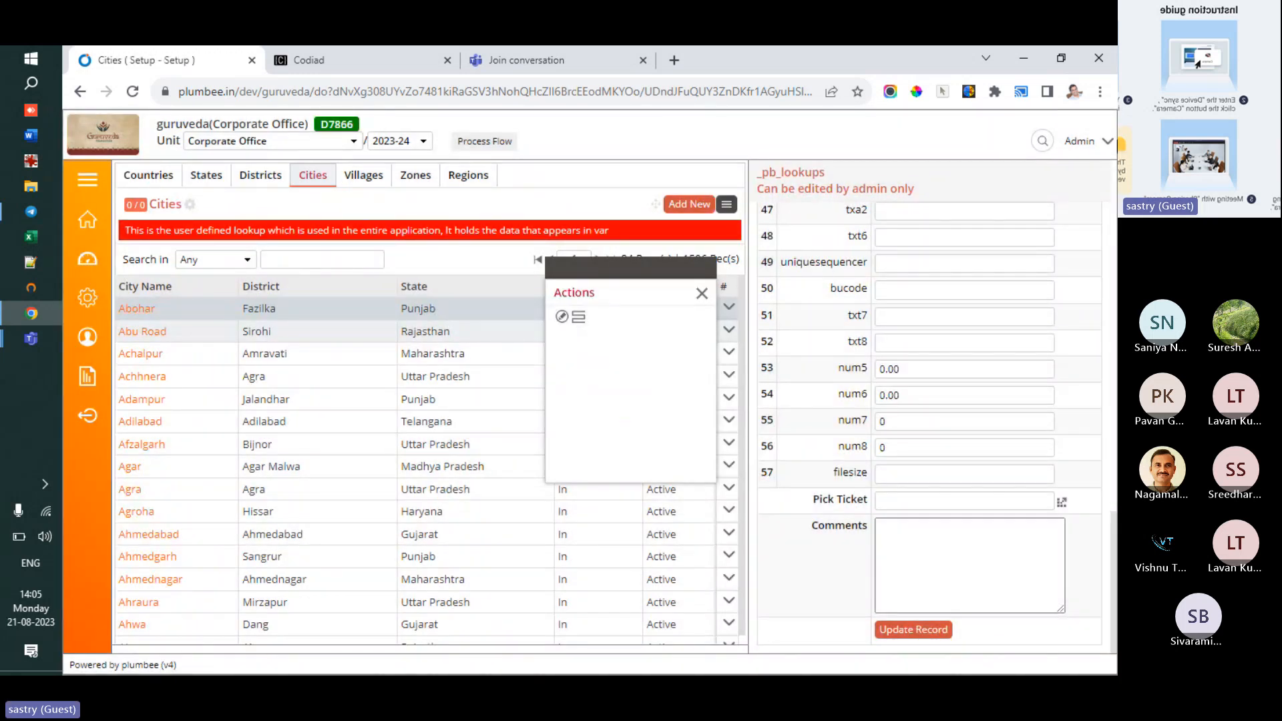
pyautogui.click(561, 317)
pyautogui.scroll(-12, 828, 440)
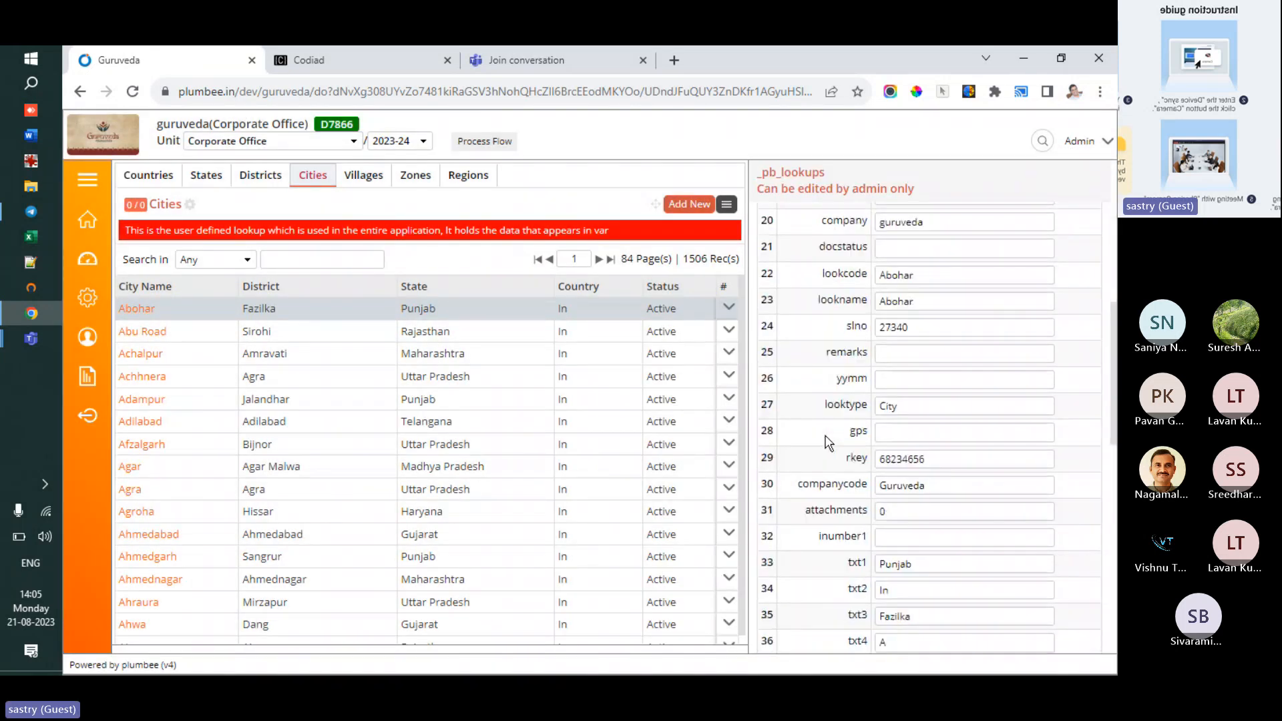
pyautogui.scroll(12, 828, 441)
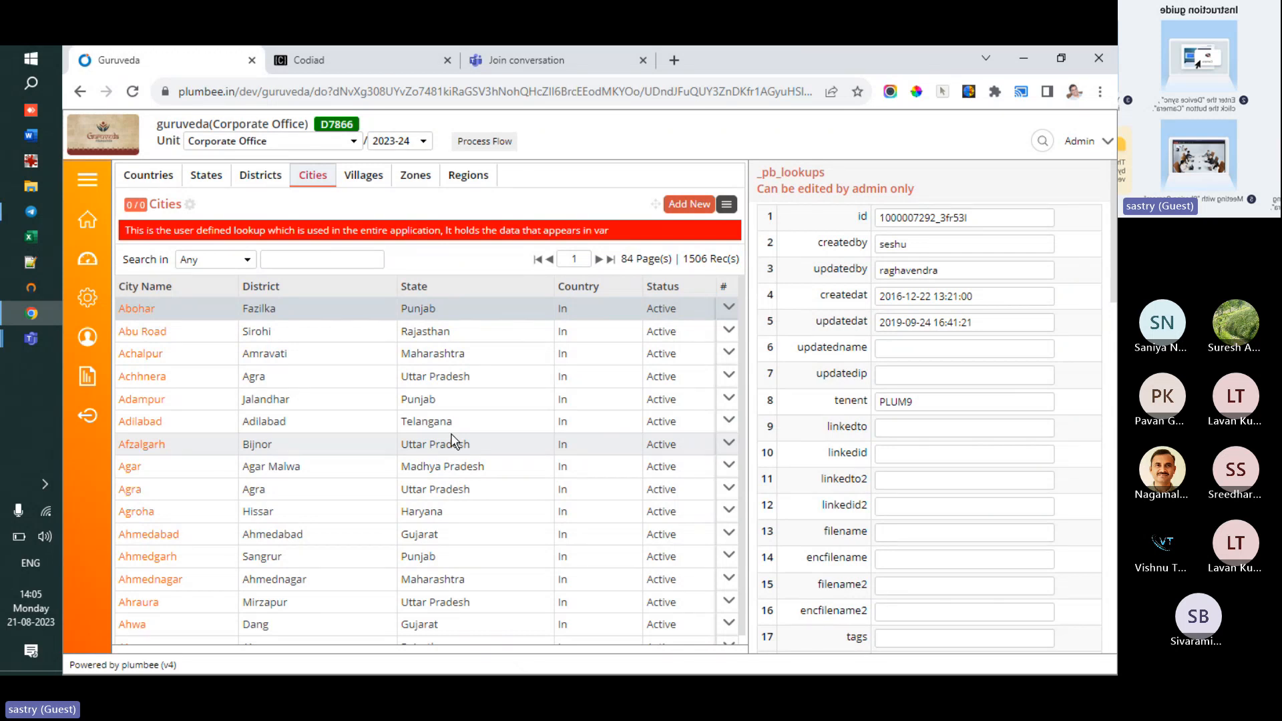
# Step: Rename Abohar to Aboharxx and view its admin lookup details from the row Actions
pyautogui.click(139, 310)
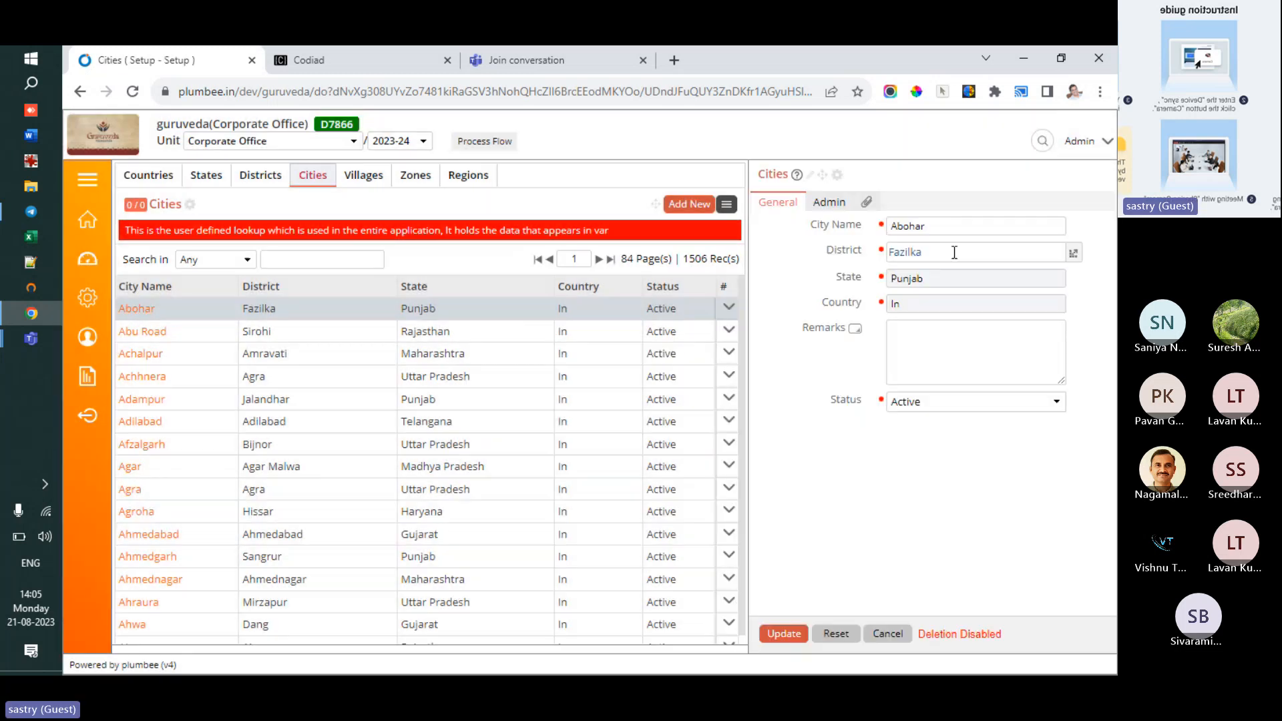
pyautogui.write('ss')
pyautogui.press('Return')
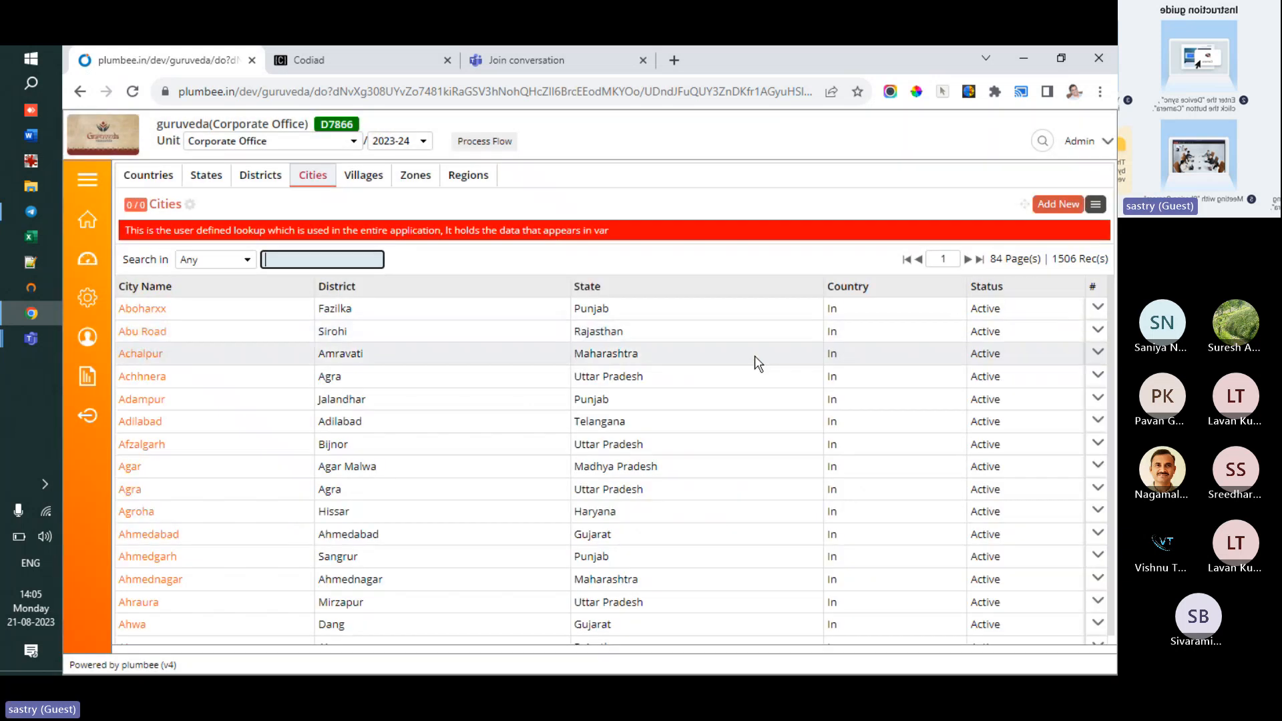
pyautogui.click(1097, 308)
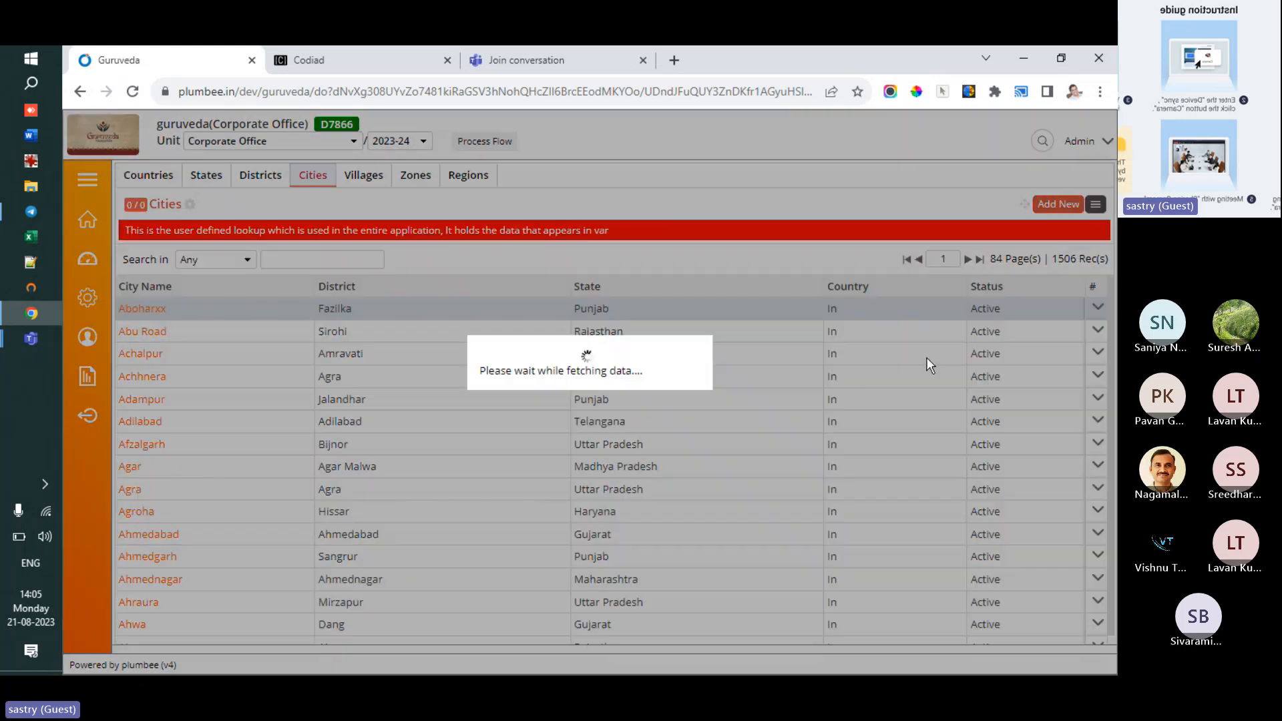
pyautogui.click(940, 316)
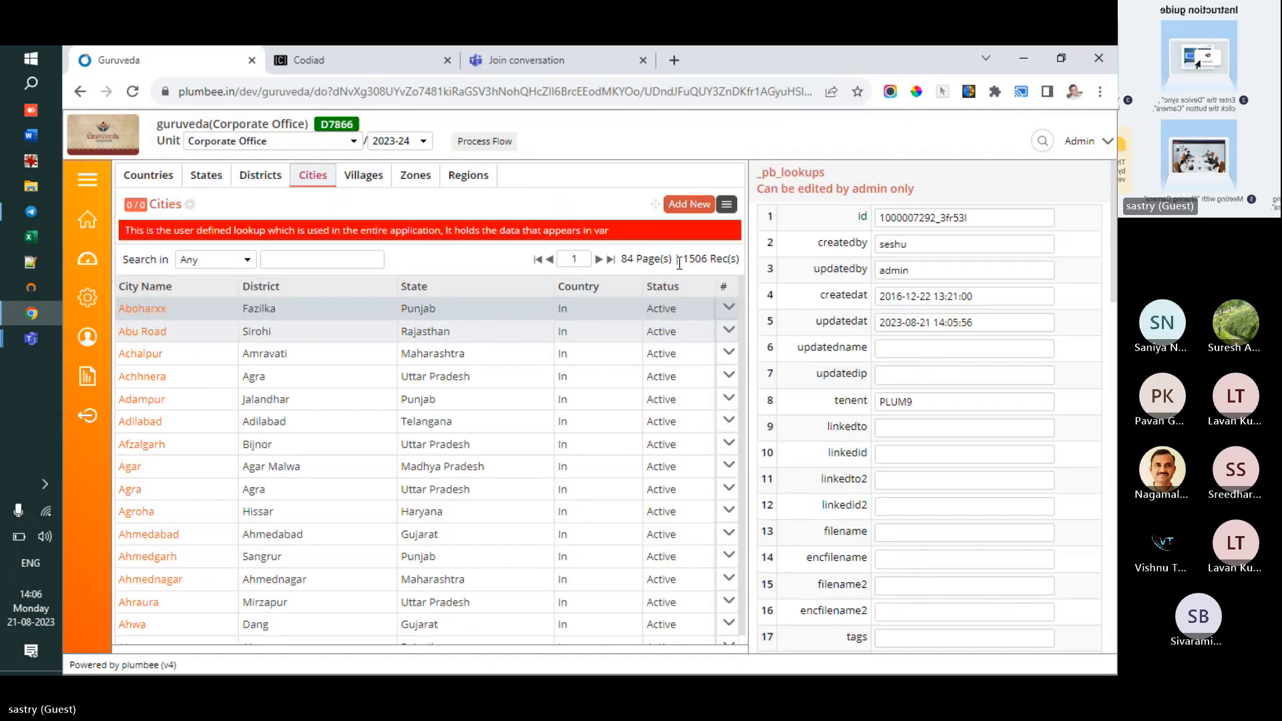
# Step: Open Aboharxx's Audit Trail and highlight the name change, IP address, timestamp and updater id
pyautogui.click(729, 308)
pyautogui.click(583, 316)
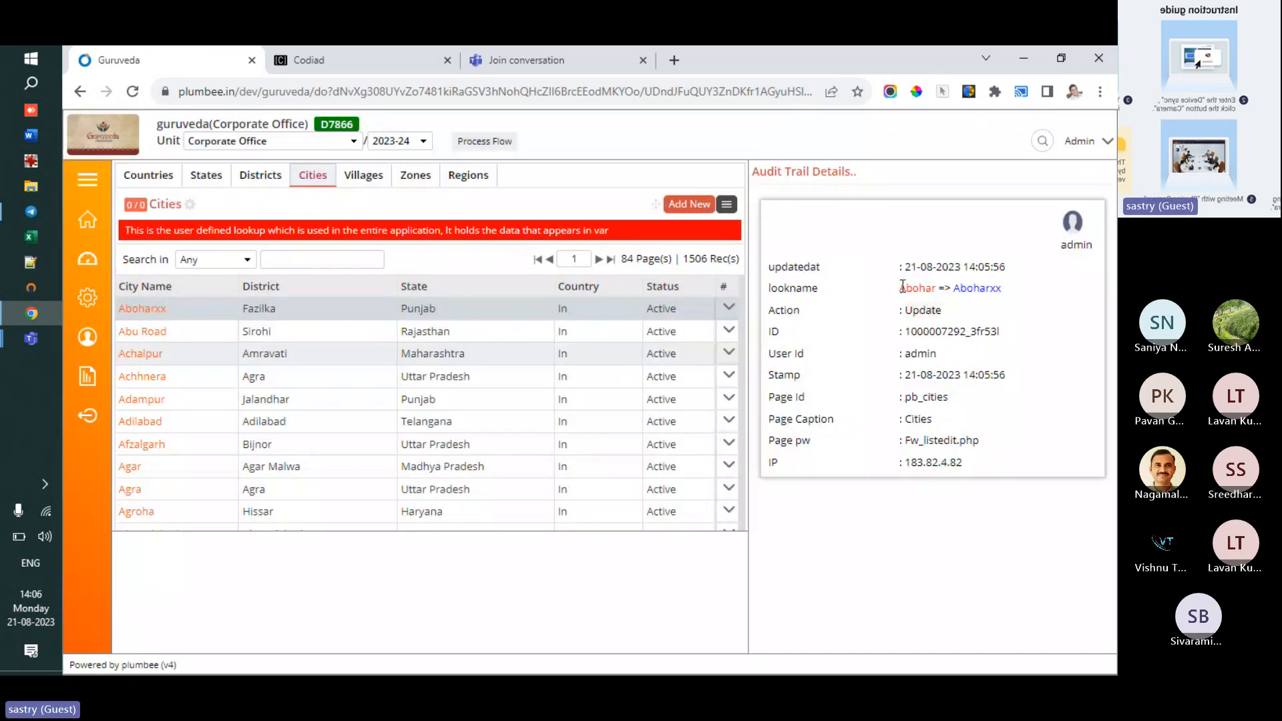
pyautogui.moveTo(902, 287); pyautogui.dragTo(1010, 301)
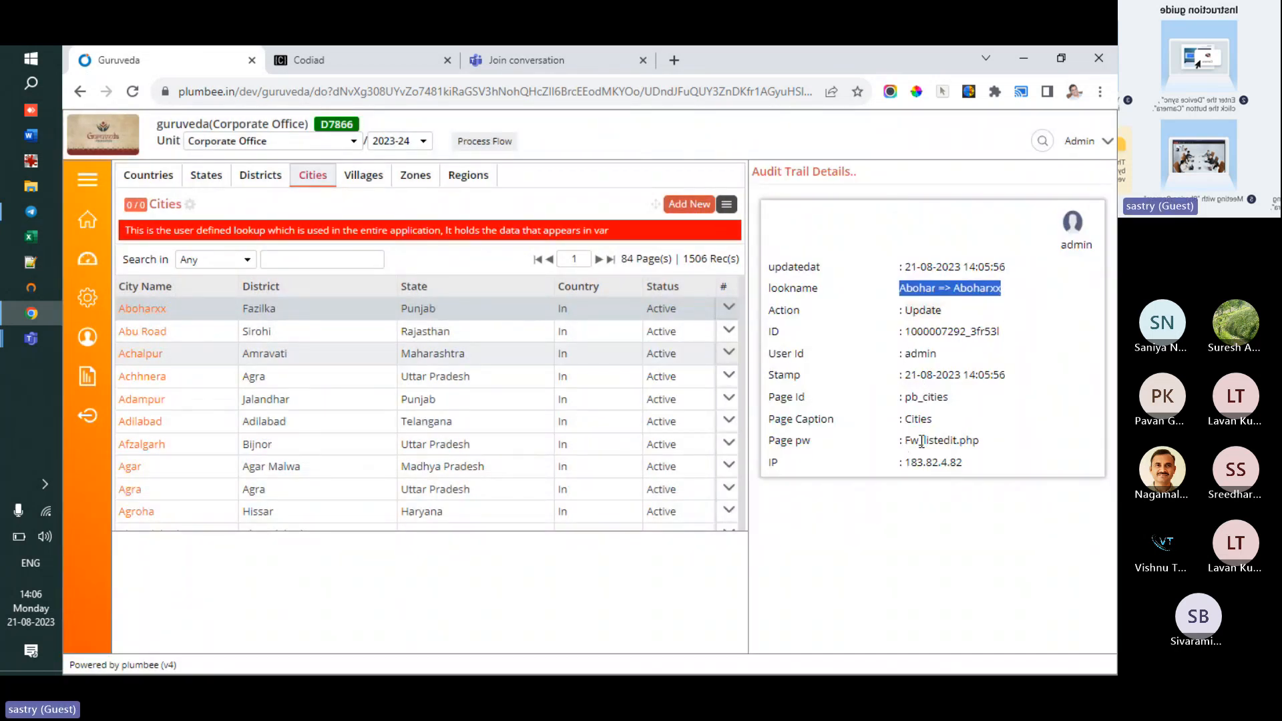
pyautogui.moveTo(912, 462); pyautogui.dragTo(965, 463)
pyautogui.doubleClick(938, 376)
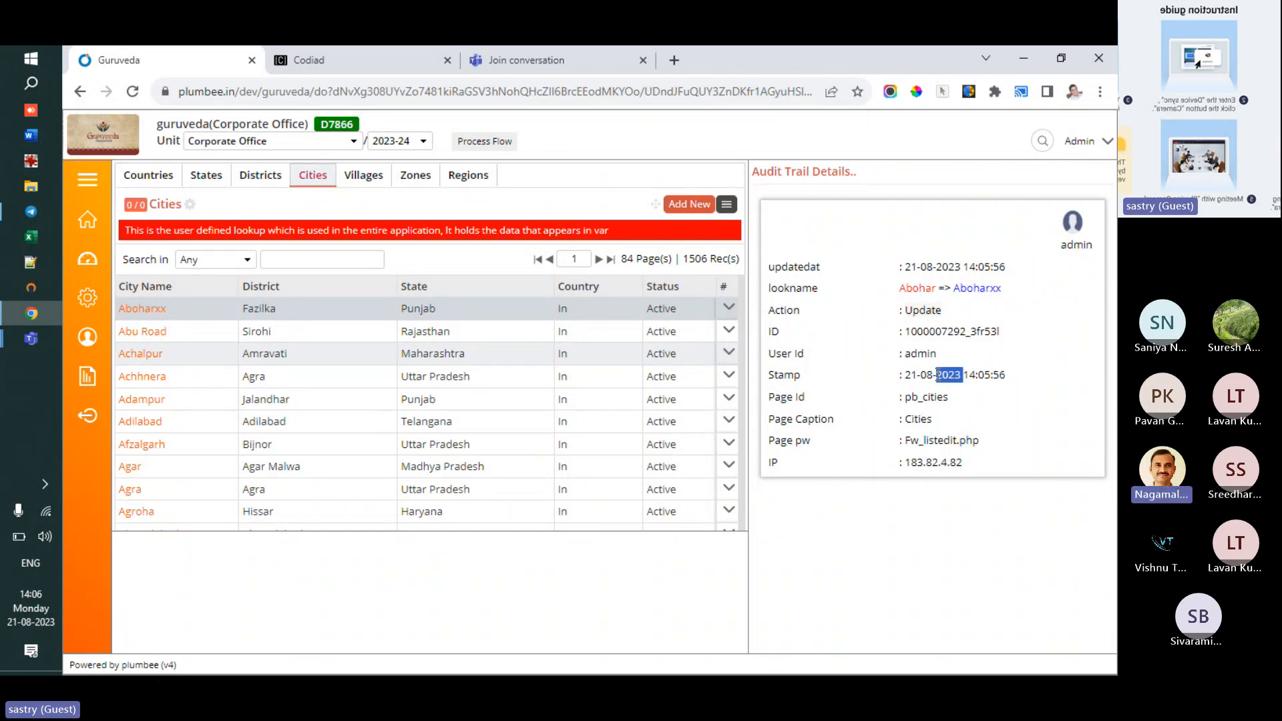
pyautogui.doubleClick(925, 356)
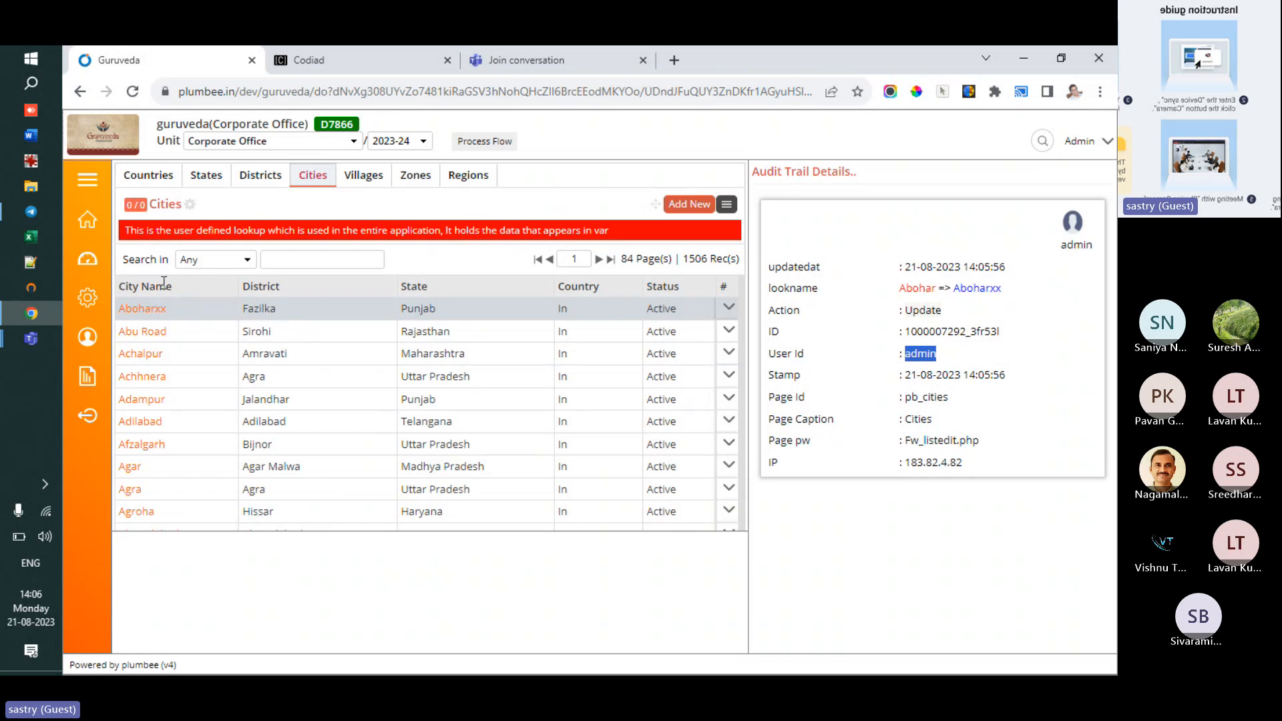
# Step: Remove 'xx' from the City Name and save it back as Abohar
pyautogui.click(139, 313)
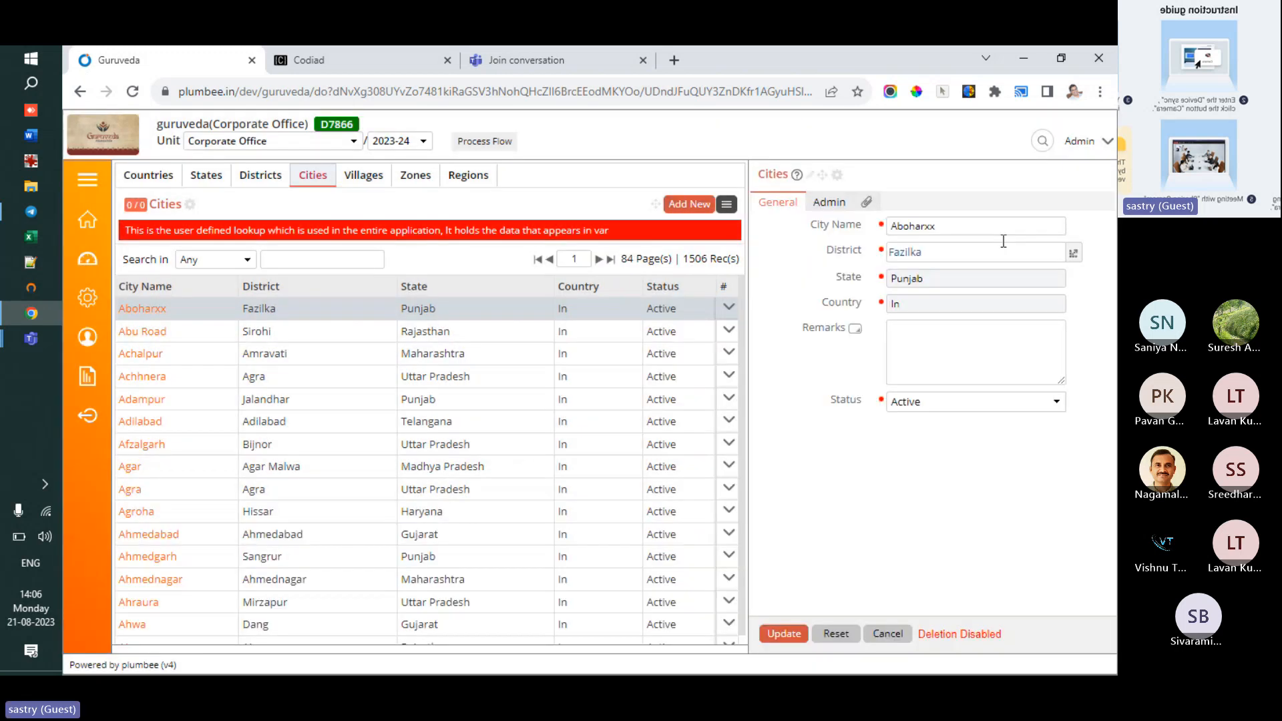
pyautogui.click(986, 228)
pyautogui.press('BackSpace')
pyautogui.press('BackSpace')
pyautogui.press('Return')
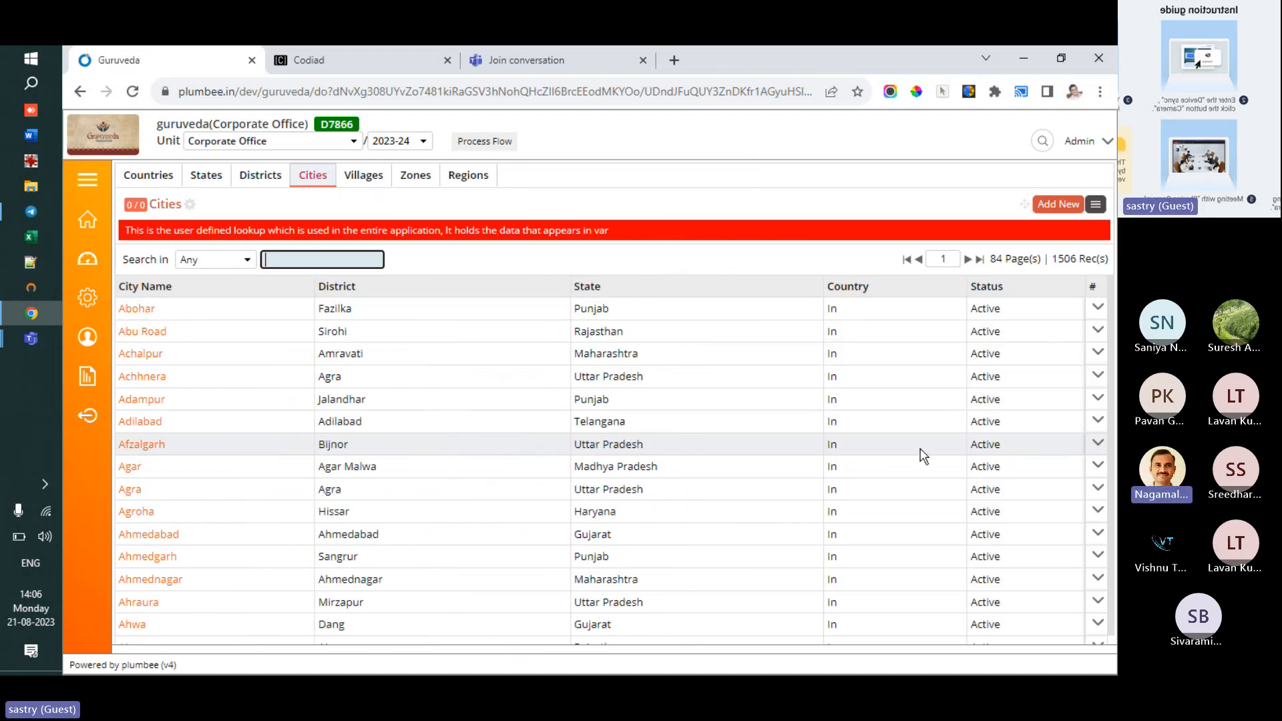
pyautogui.click(1100, 308)
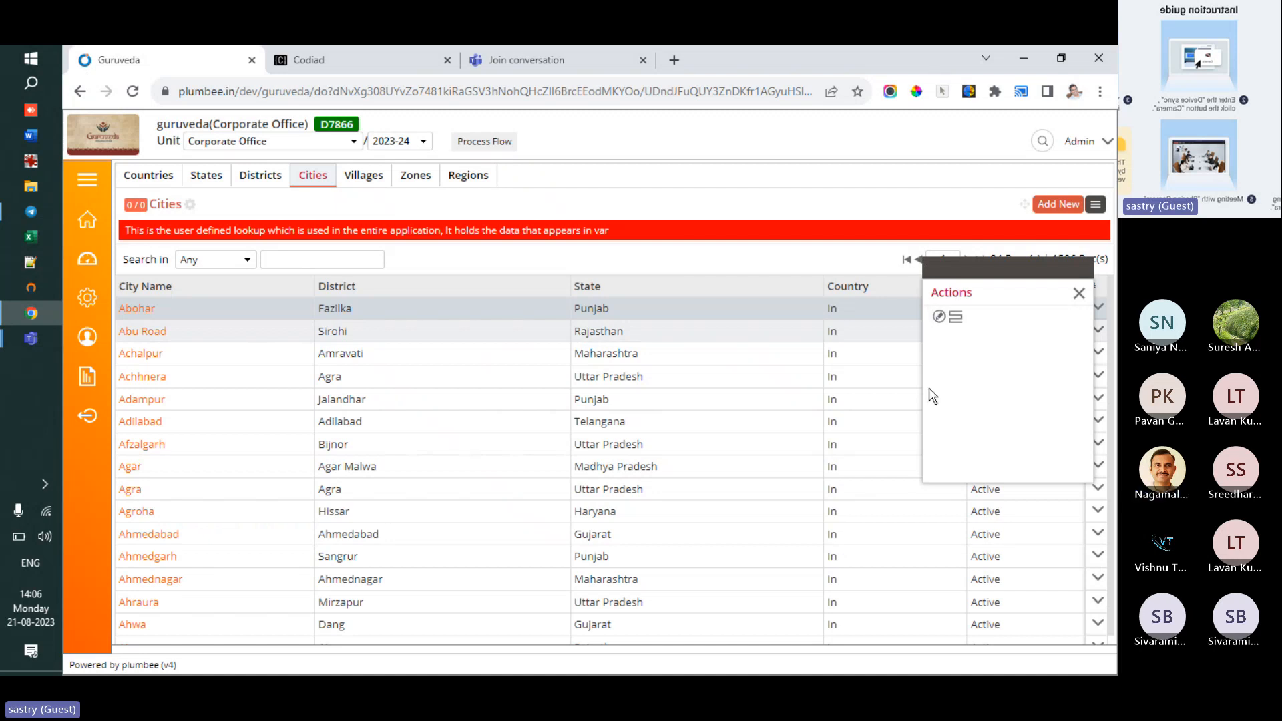
pyautogui.click(620, 373)
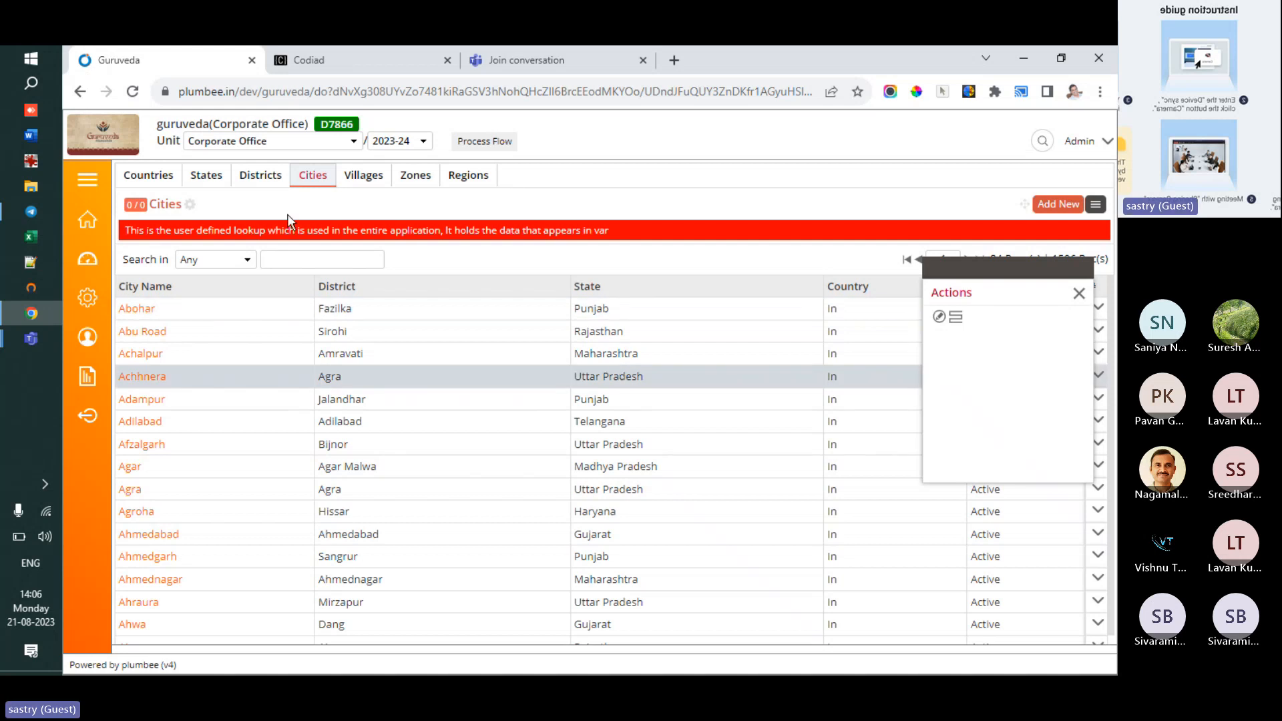
pyautogui.click(314, 176)
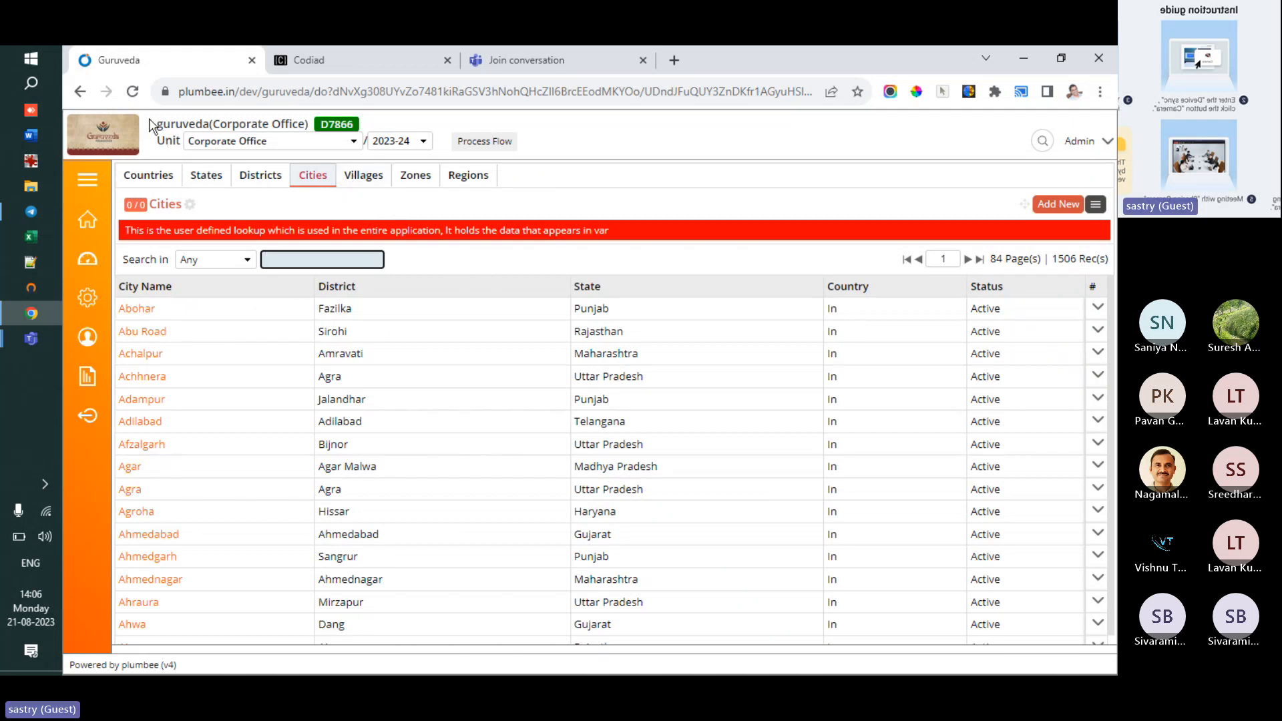
pyautogui.click(132, 92)
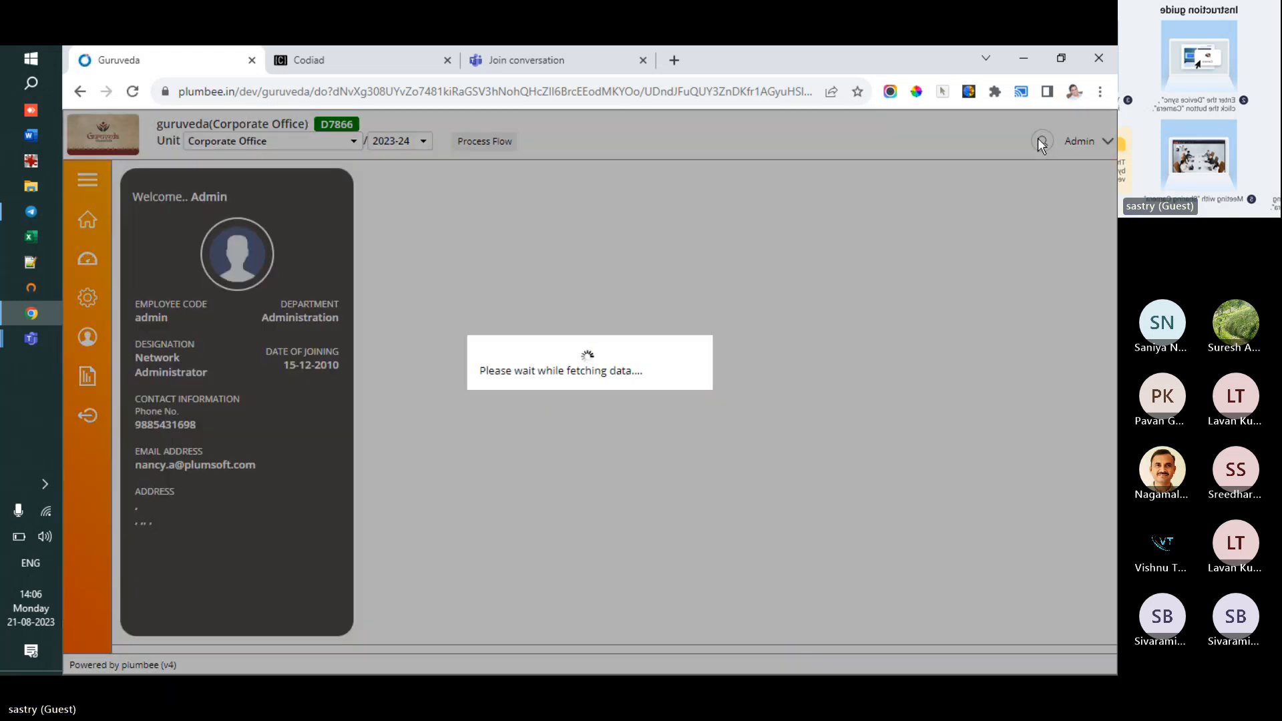
pyautogui.click(1041, 141)
pyautogui.write('cities')
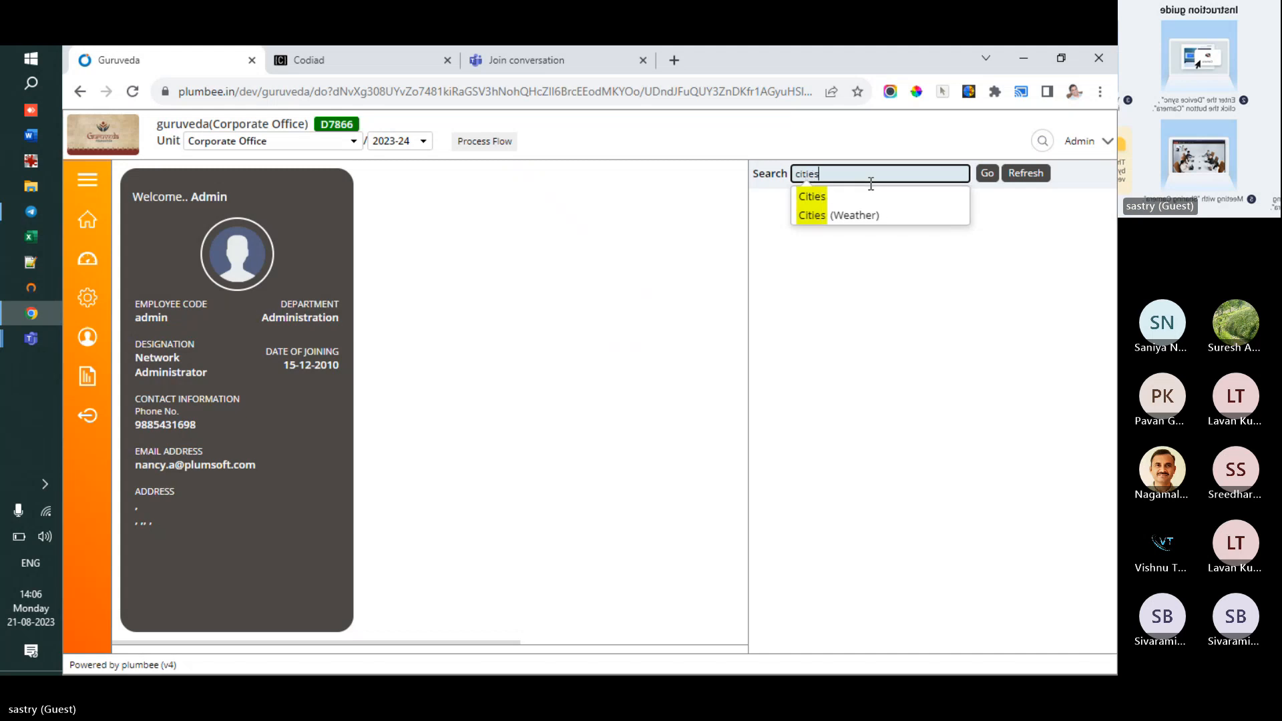
pyautogui.press('Return')
pyautogui.click(792, 261)
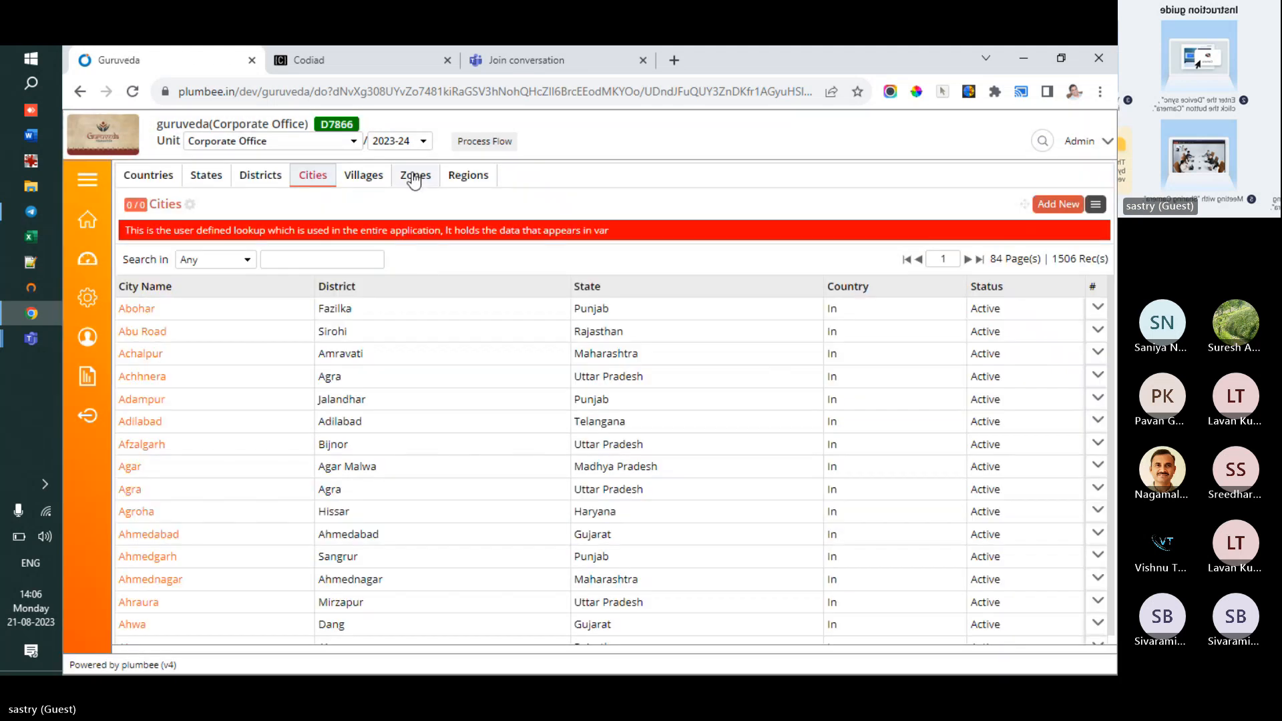
pyautogui.click(414, 177)
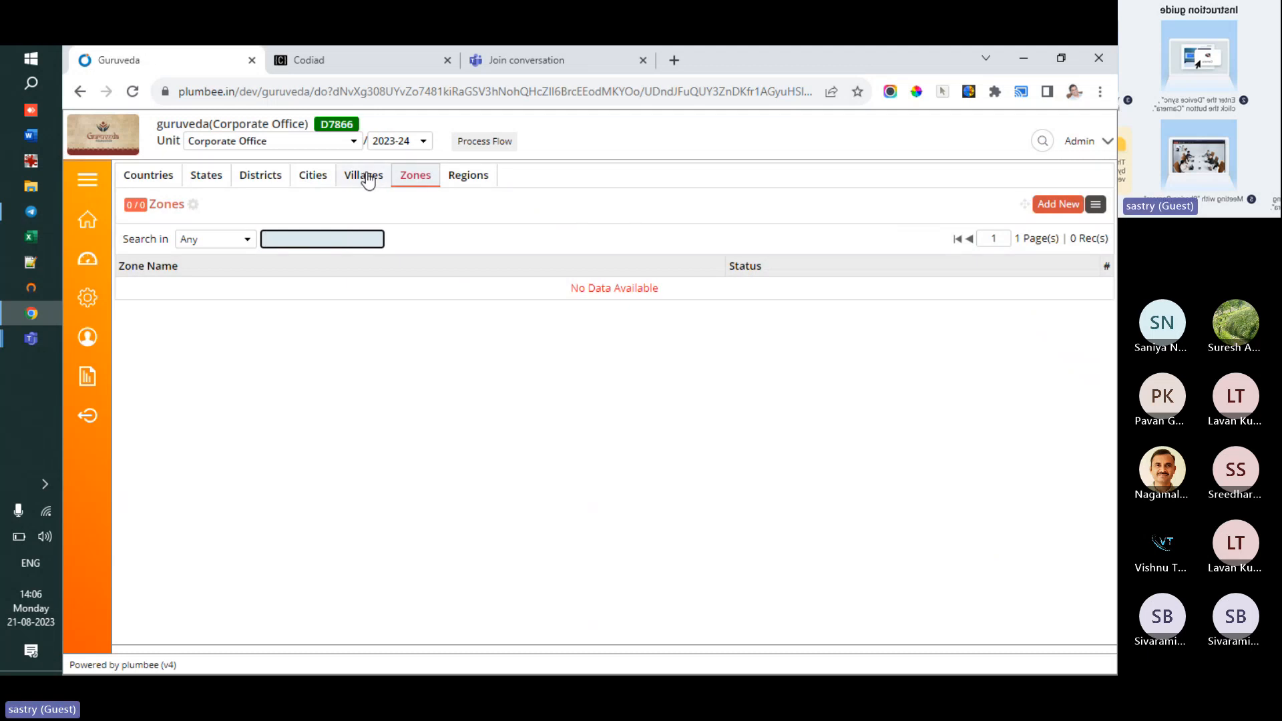
pyautogui.click(366, 176)
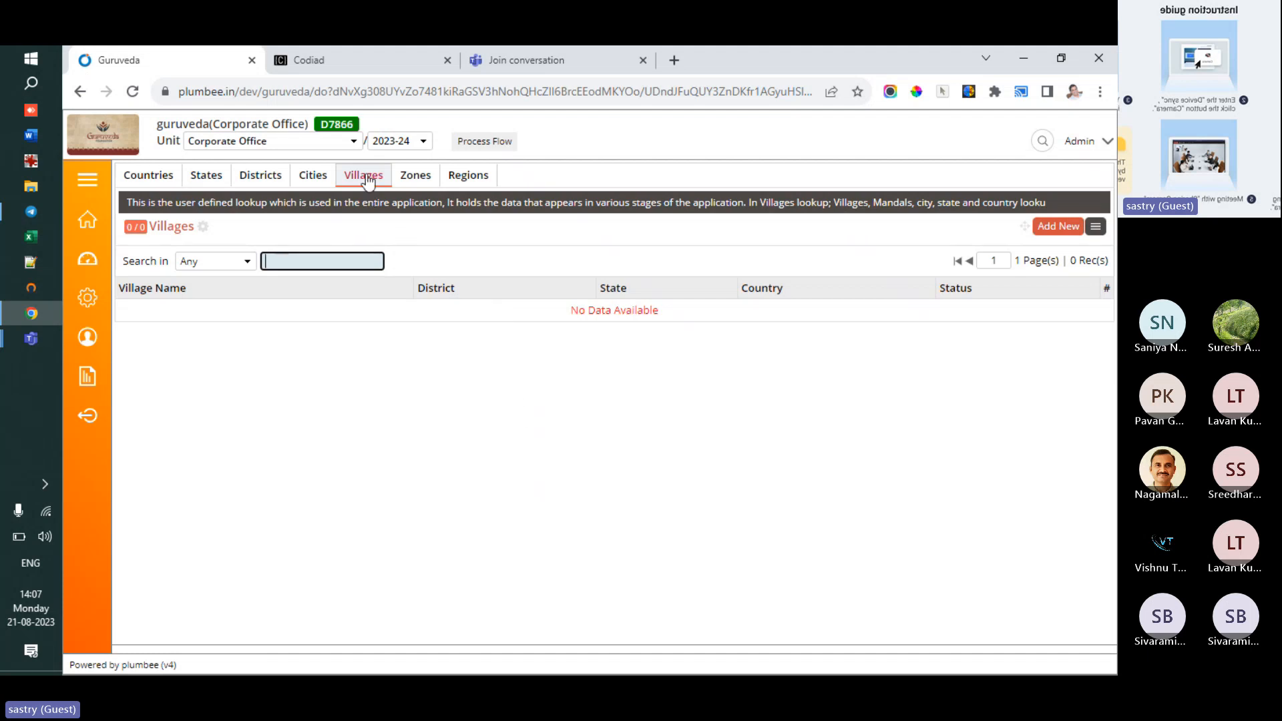
pyautogui.click(313, 174)
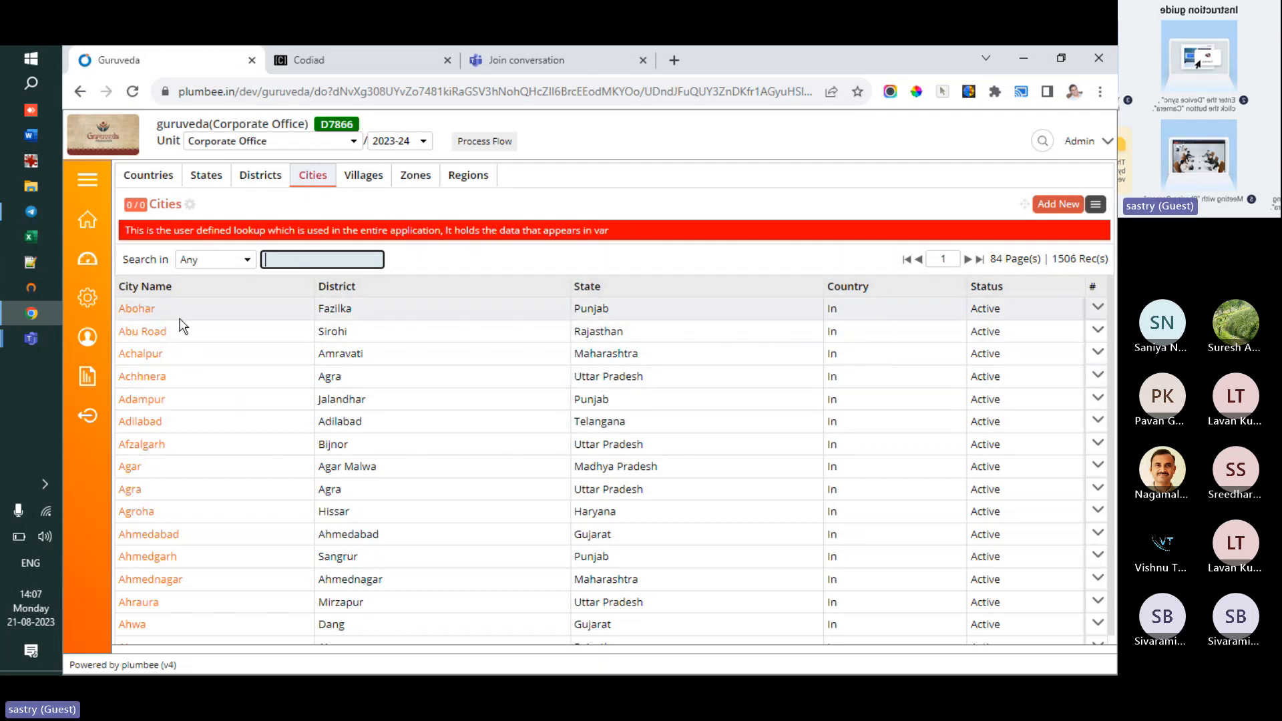
pyautogui.click(396, 398)
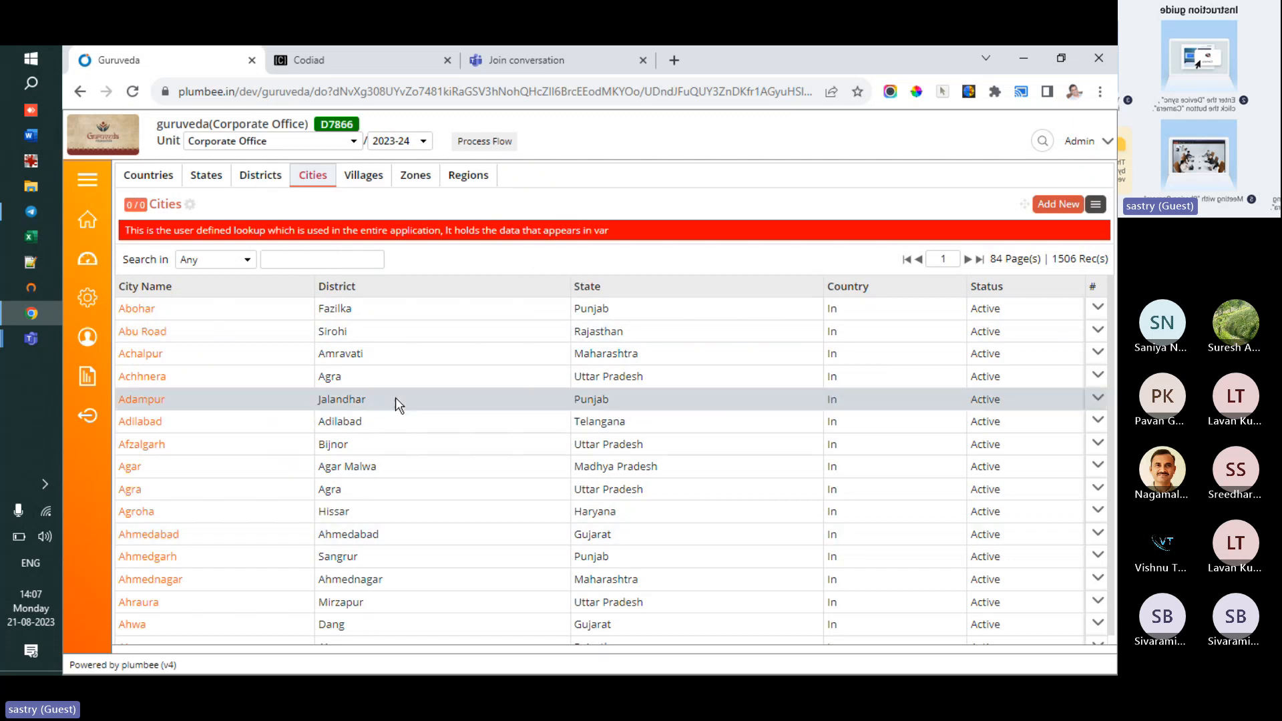
pyautogui.doubleClick(344, 401)
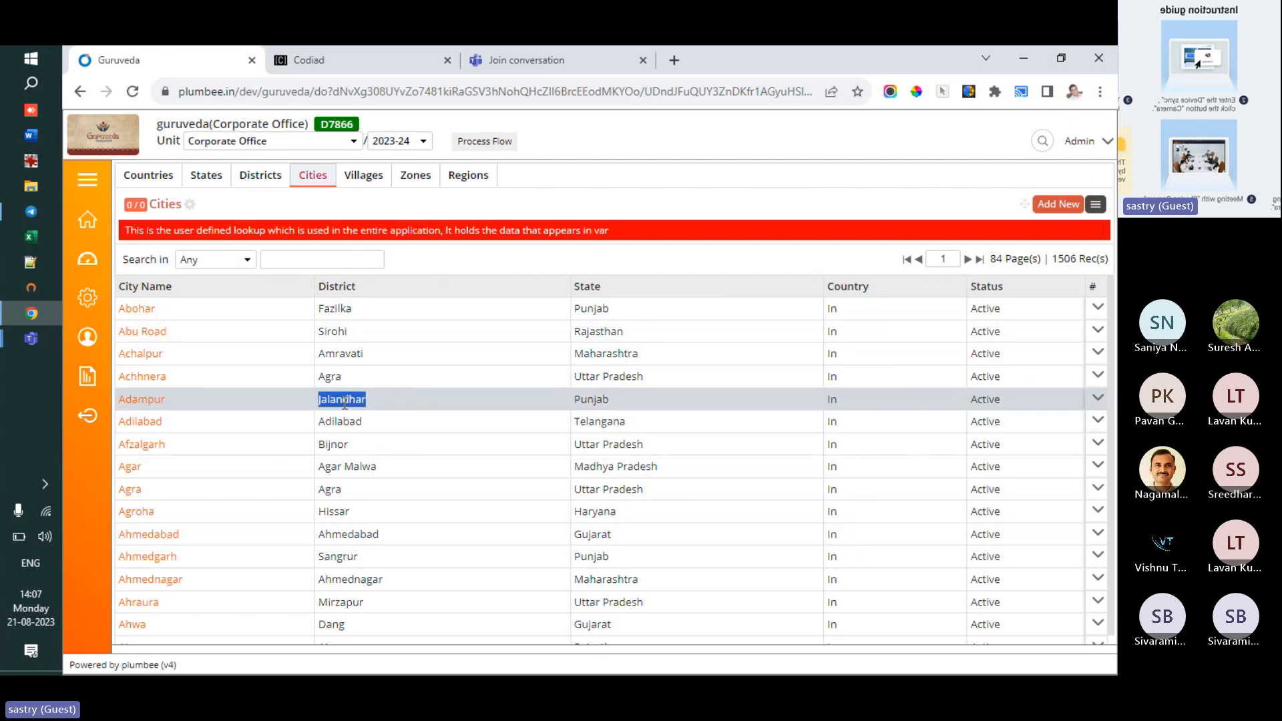
# Step: List the process charts of the Guruveda-Academics process in Process Flow
pyautogui.click(483, 142)
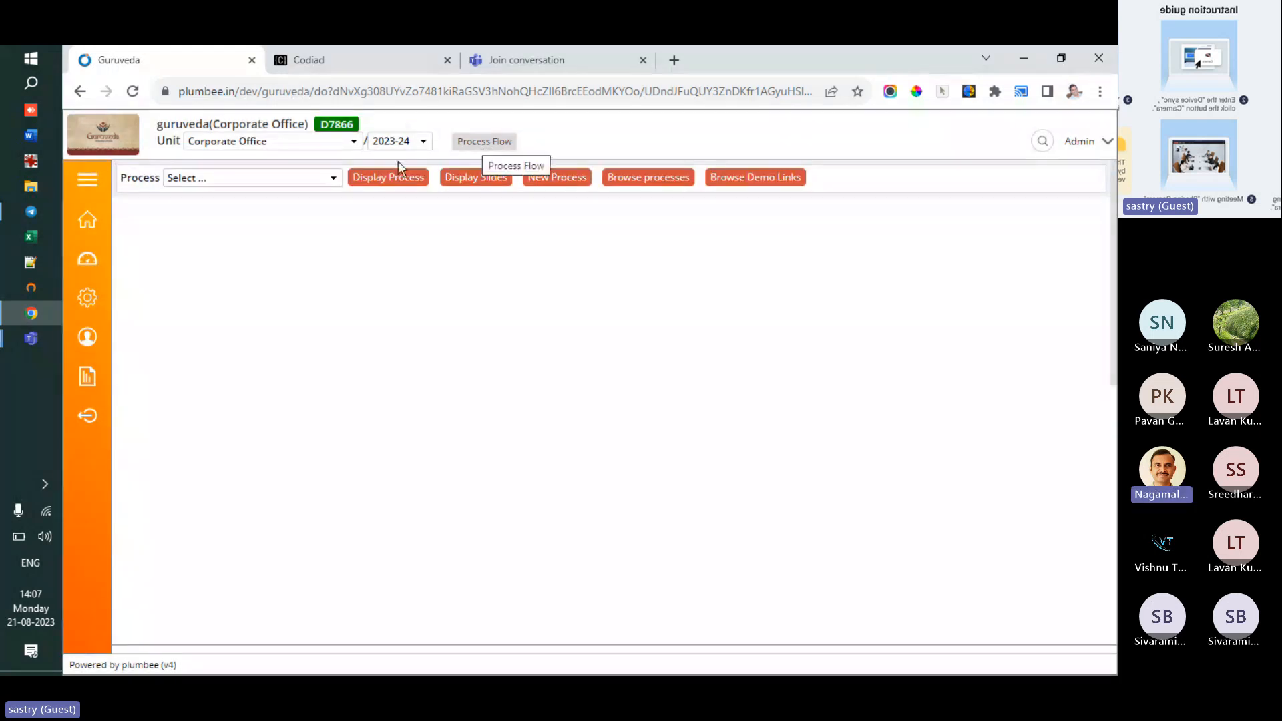
pyautogui.click(327, 178)
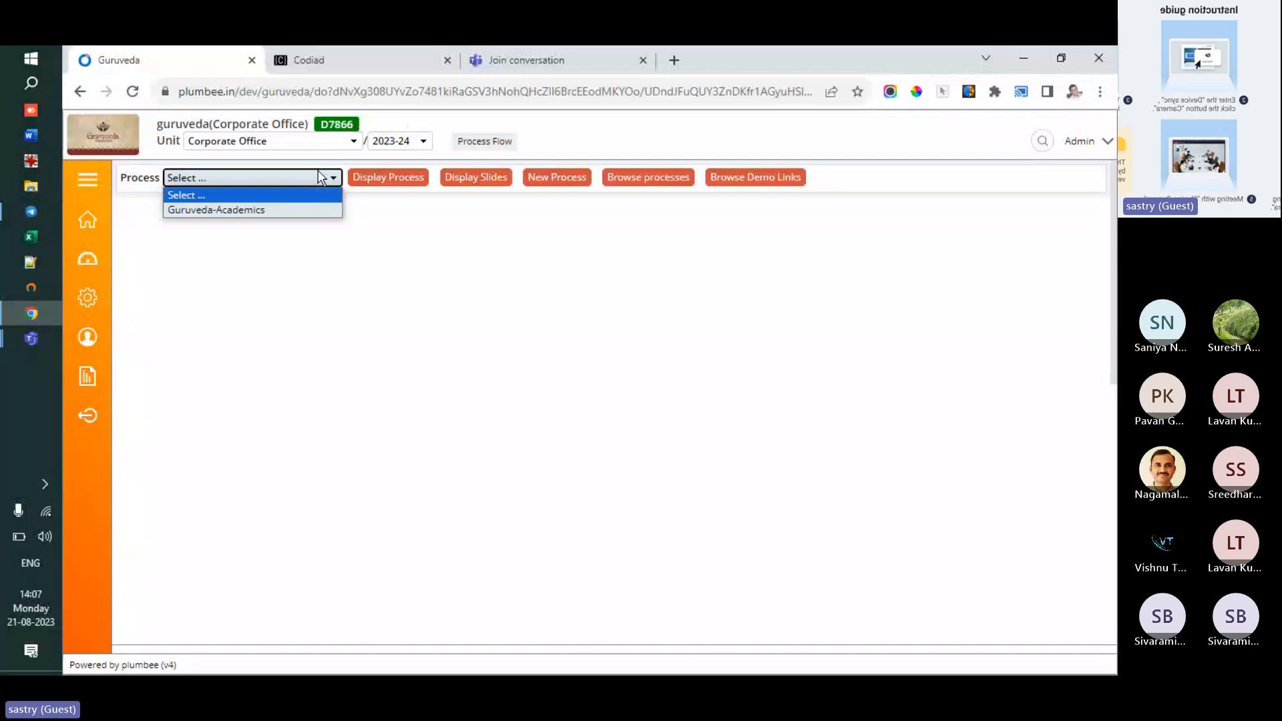
pyautogui.click(247, 210)
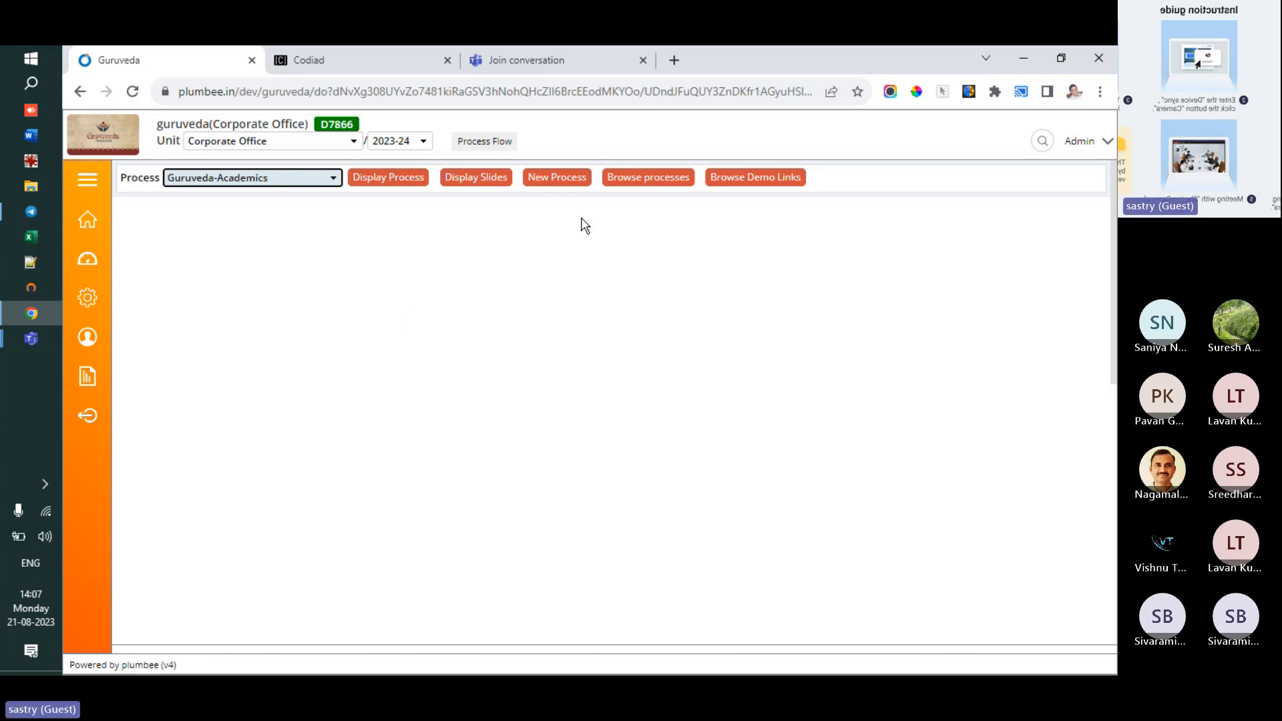
pyautogui.click(646, 179)
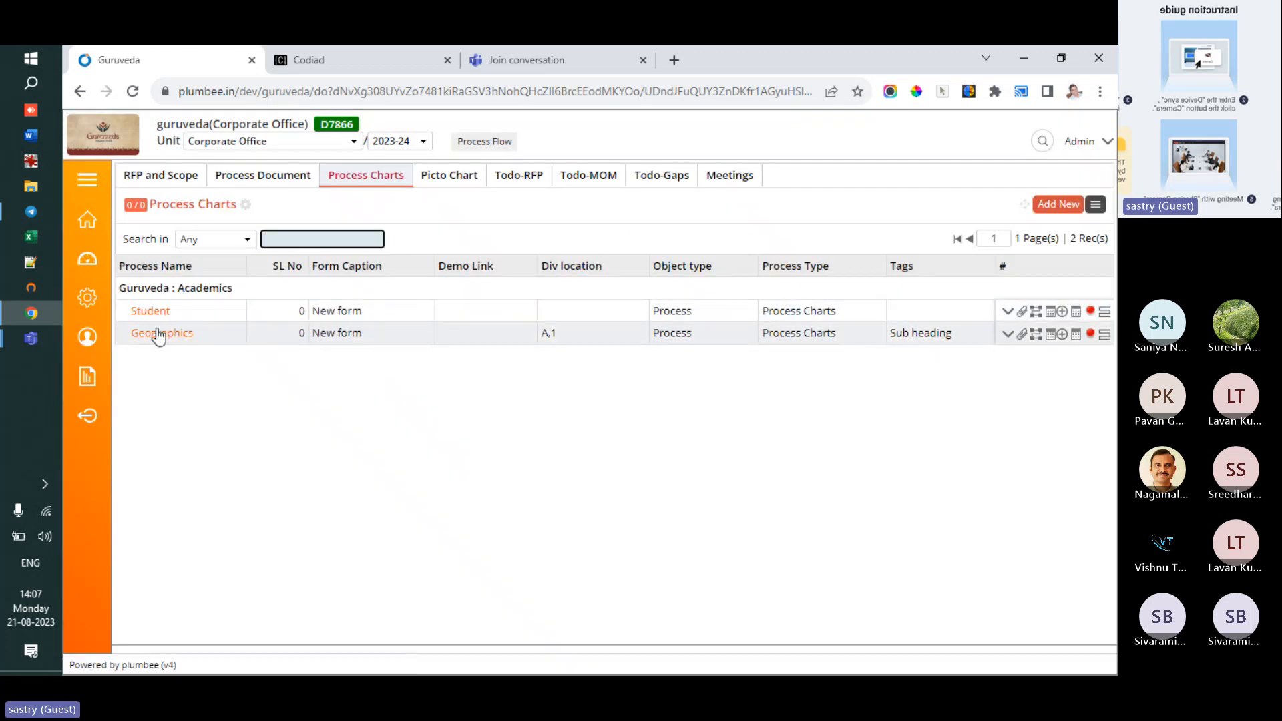
# Step: Delete the Geographics process chart and confirm the deletion
pyautogui.click(156, 333)
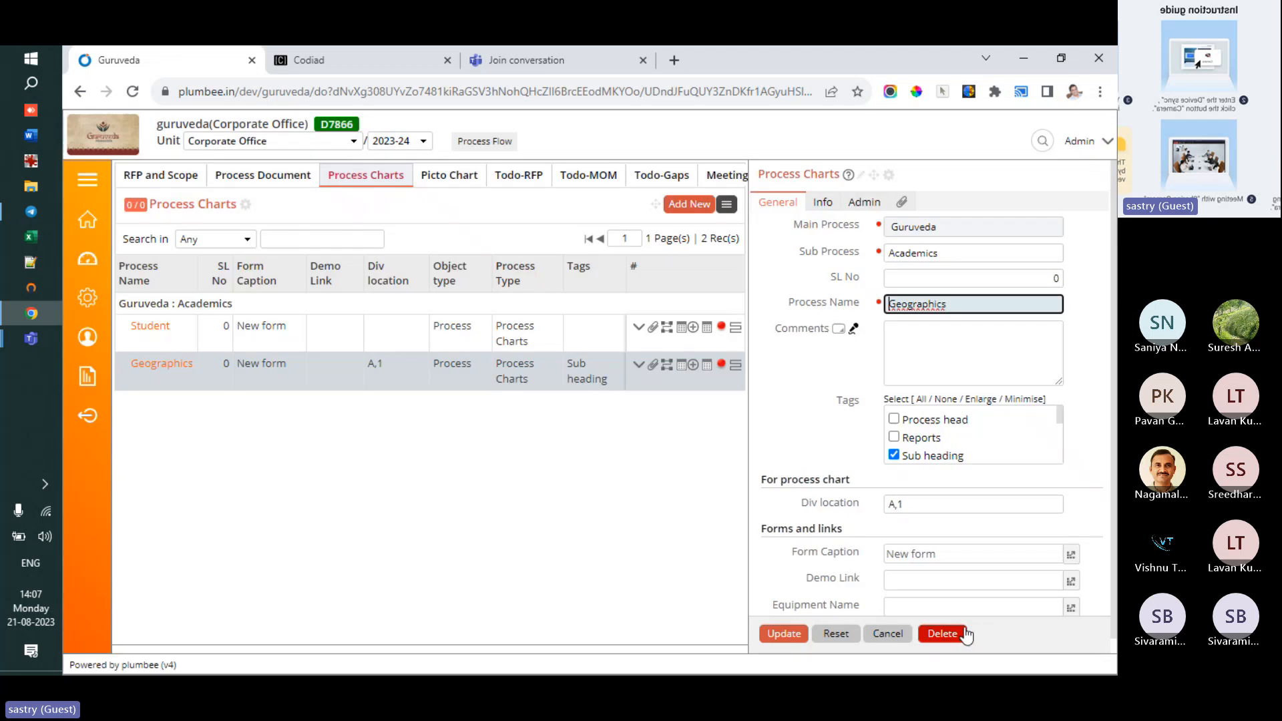
pyautogui.click(937, 635)
pyautogui.click(903, 291)
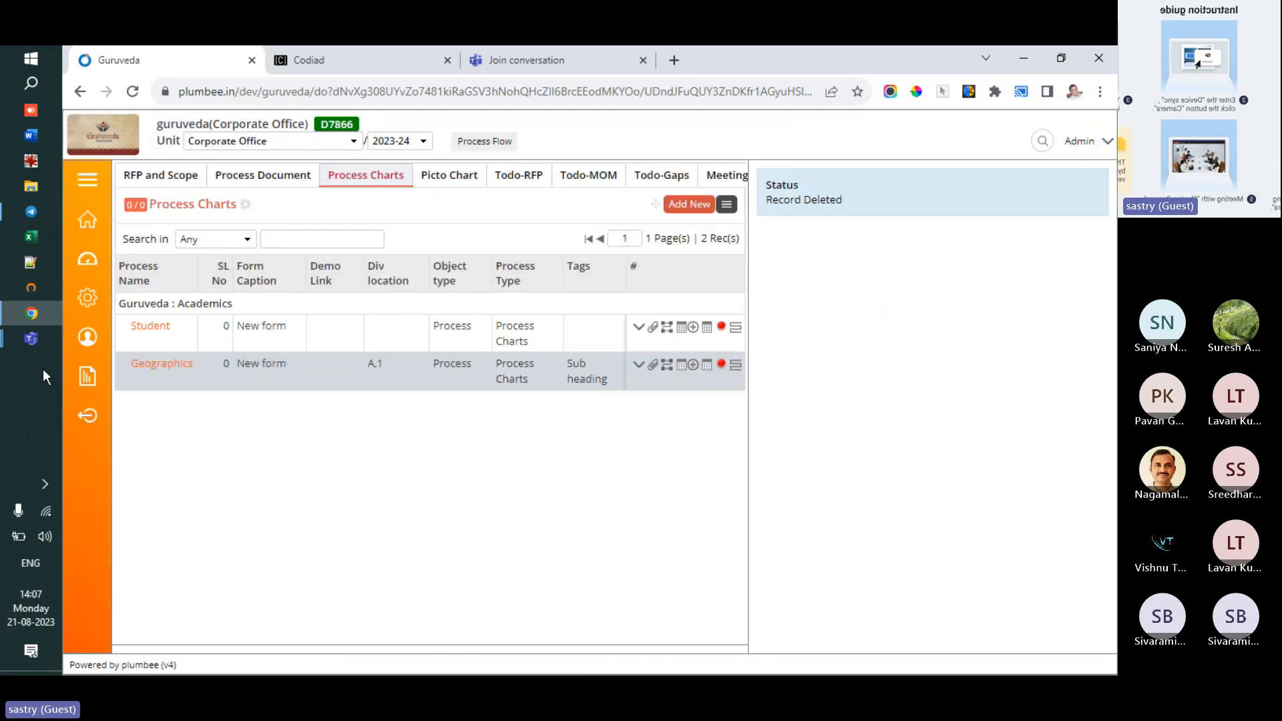
pyautogui.click(148, 328)
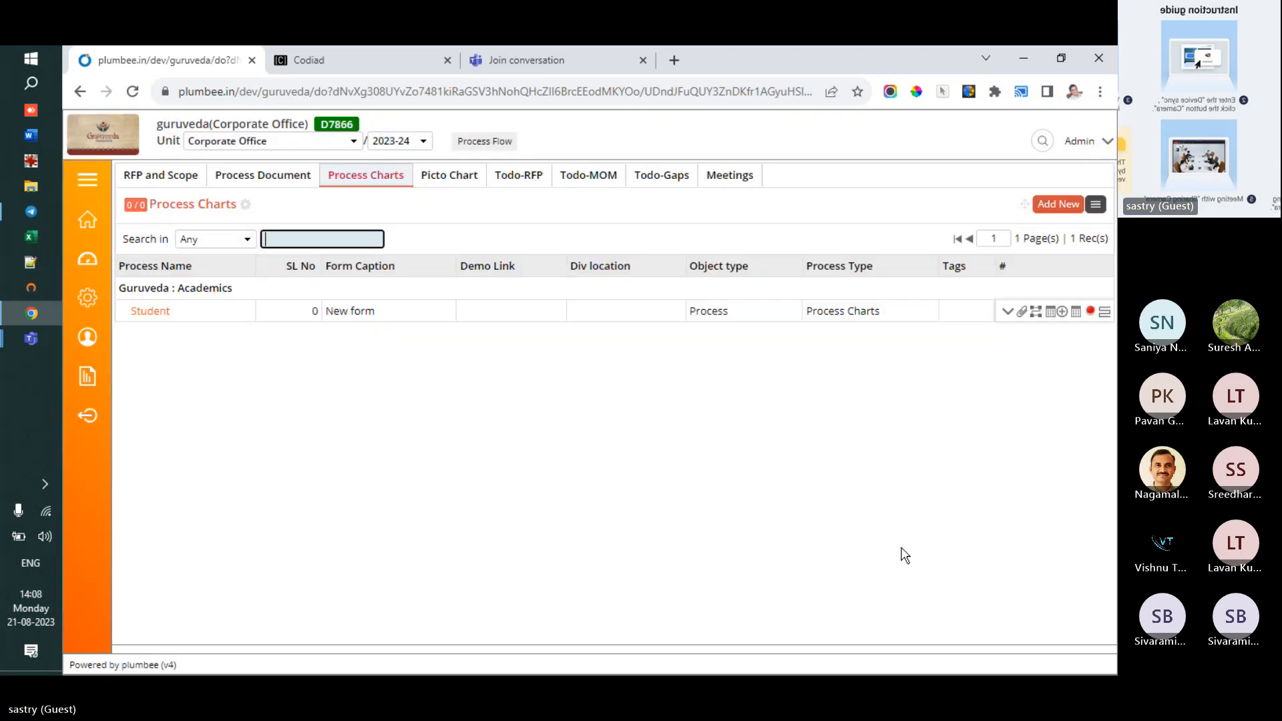
# Step: Delete the Student process chart and confirm the deletion
pyautogui.click(150, 311)
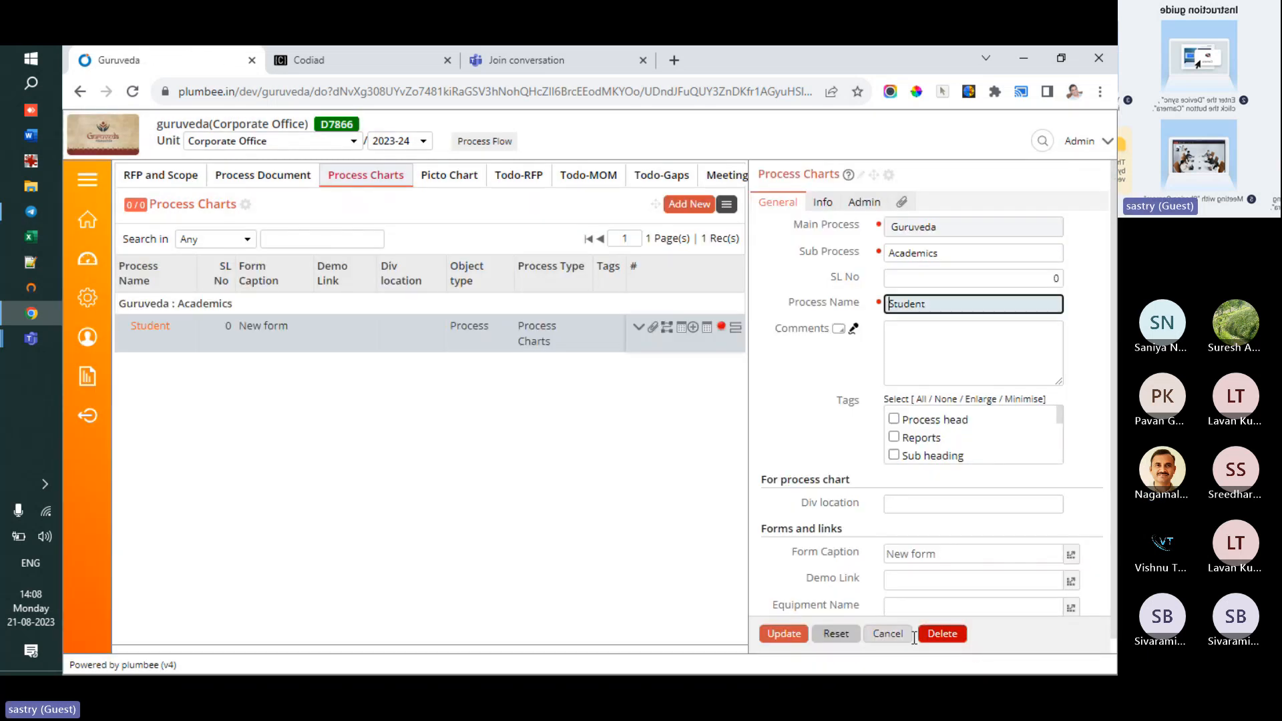
pyautogui.click(942, 633)
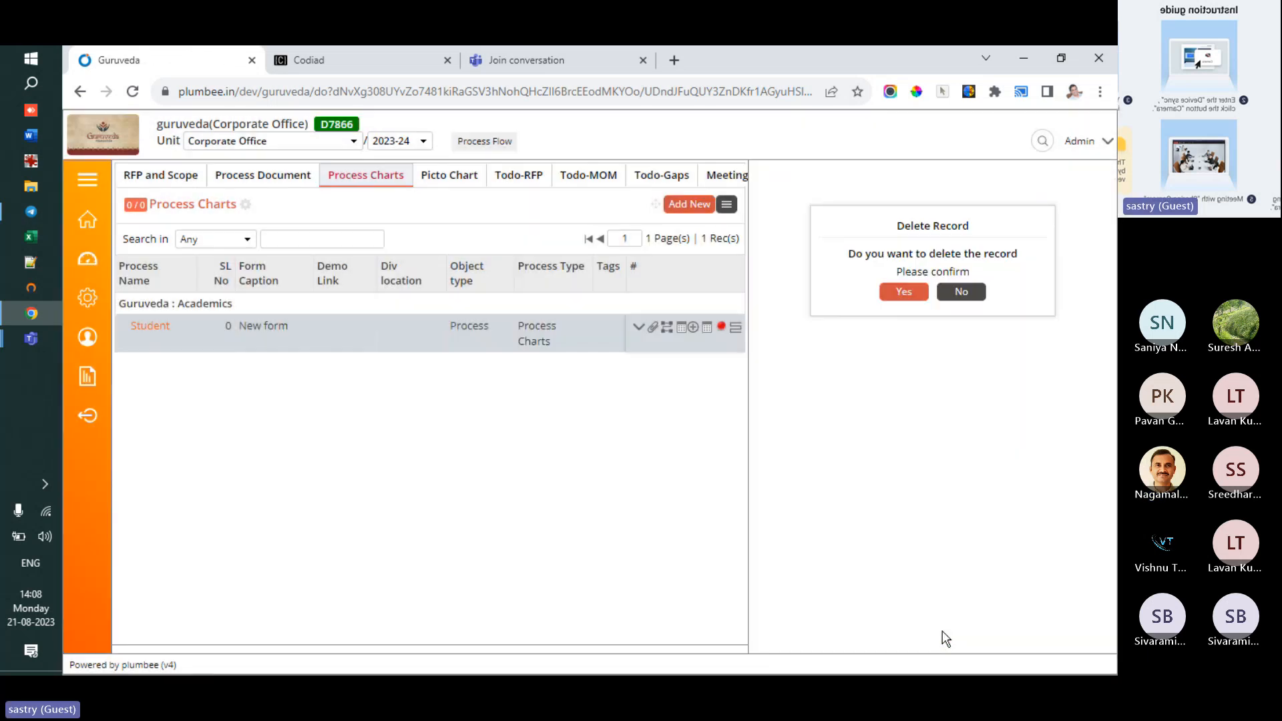
pyautogui.click(904, 291)
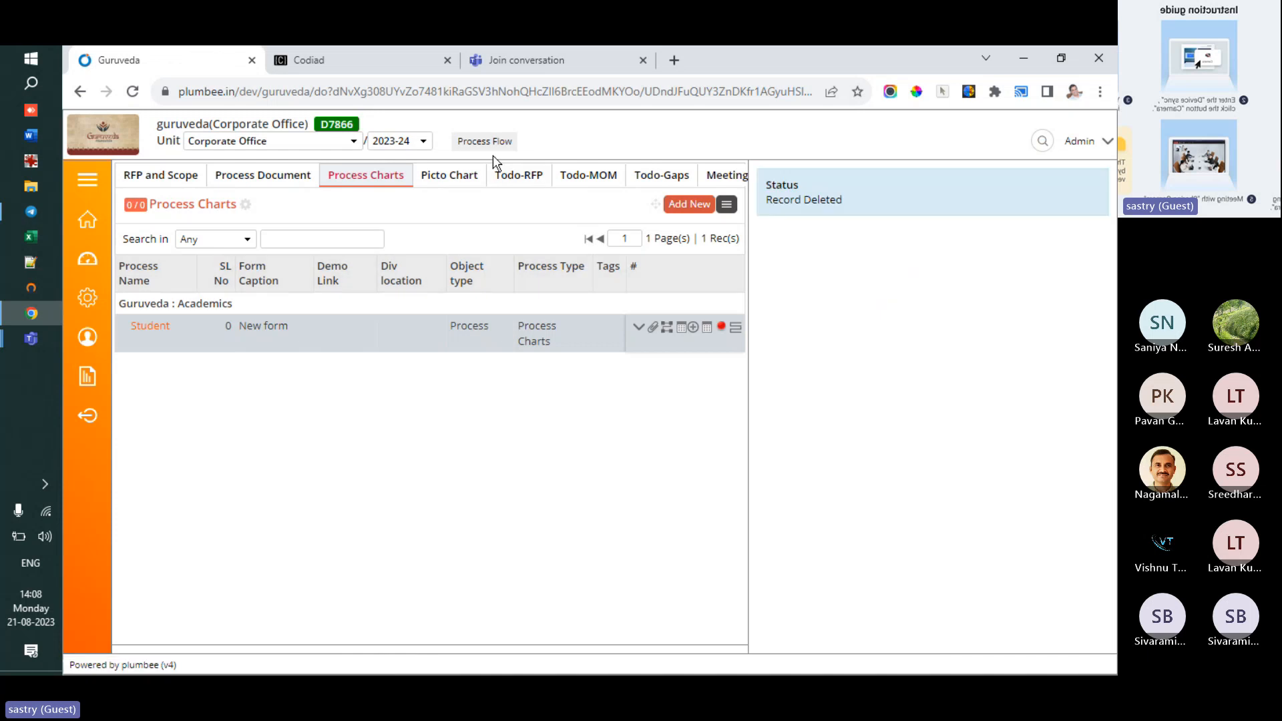
# Step: Add a new process entry: main process Guruveda, sub process Academic, tagged as sub heading
pyautogui.click(475, 144)
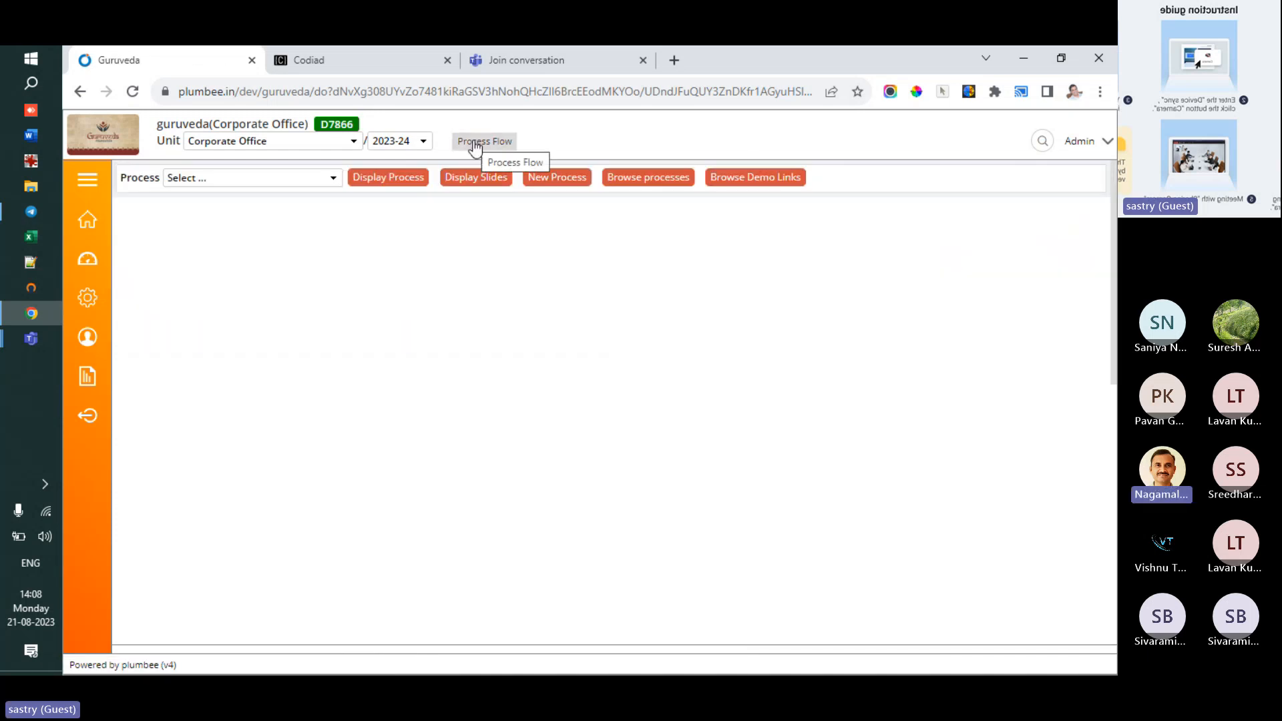
pyautogui.click(555, 178)
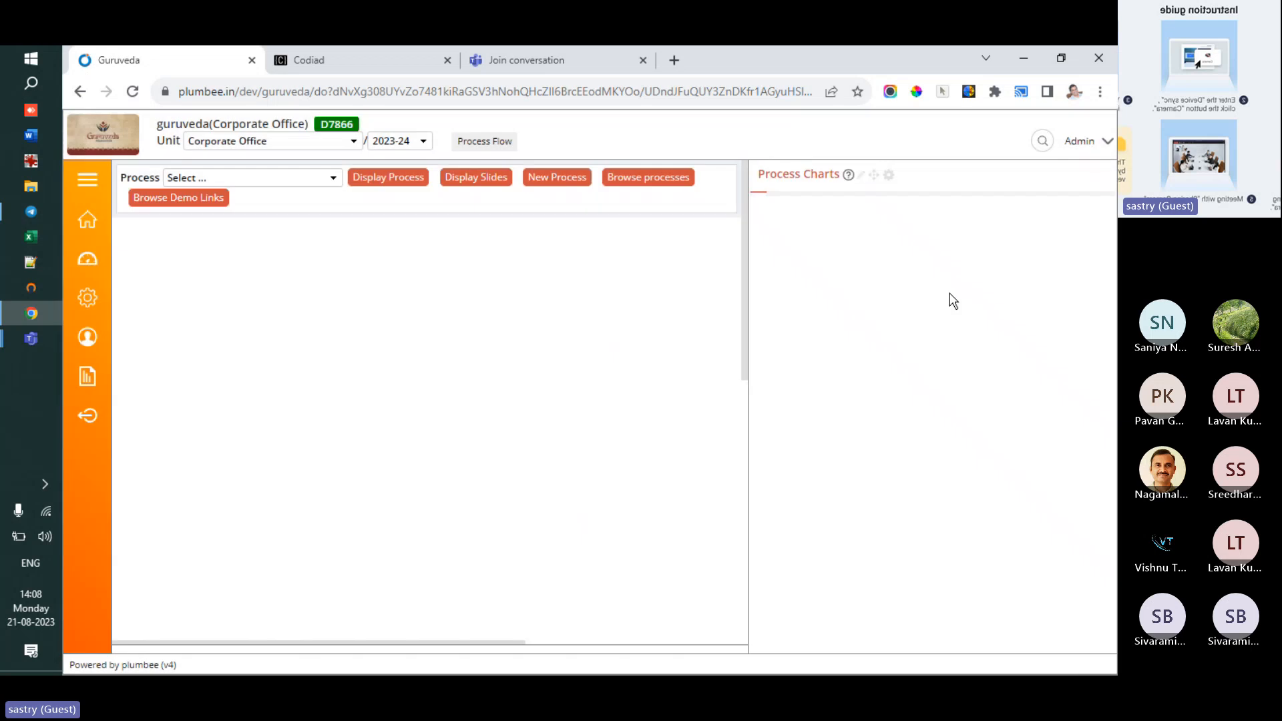
pyautogui.click(936, 228)
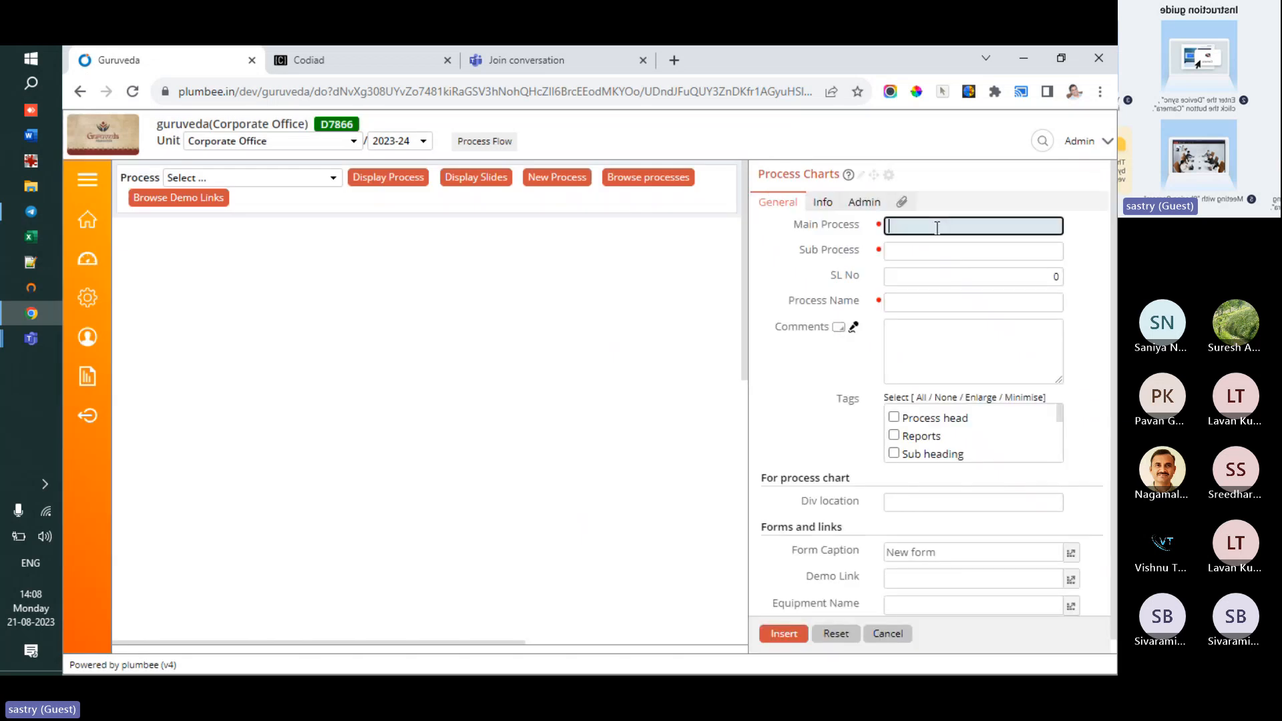
pyautogui.write('Guru')
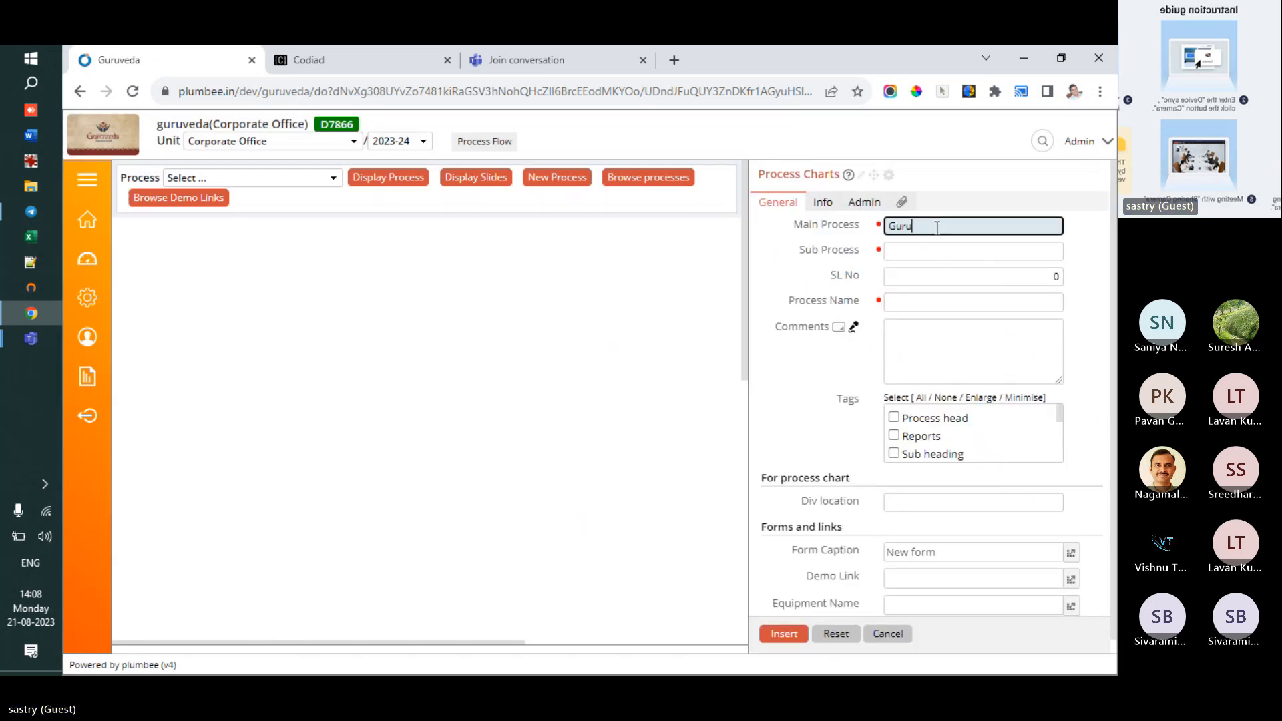
pyautogui.write('veda')
pyautogui.press('Tab')
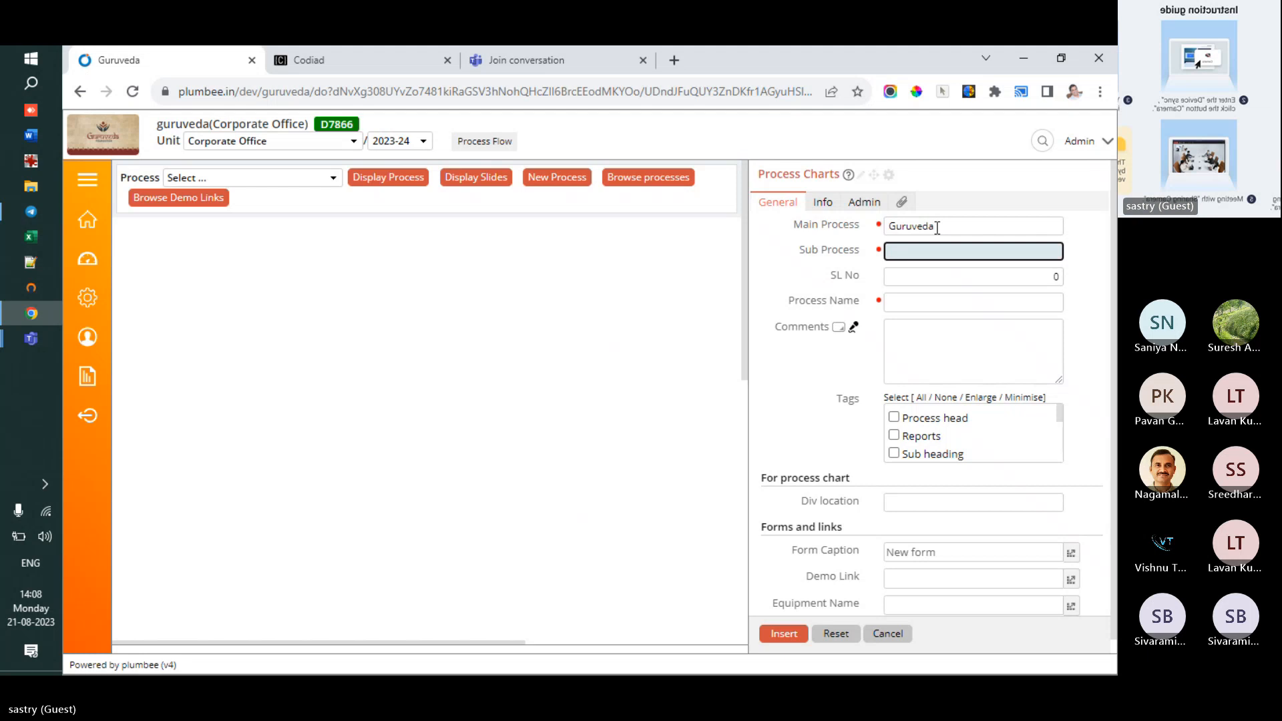
pyautogui.write('Academics')
pyautogui.click(956, 302)
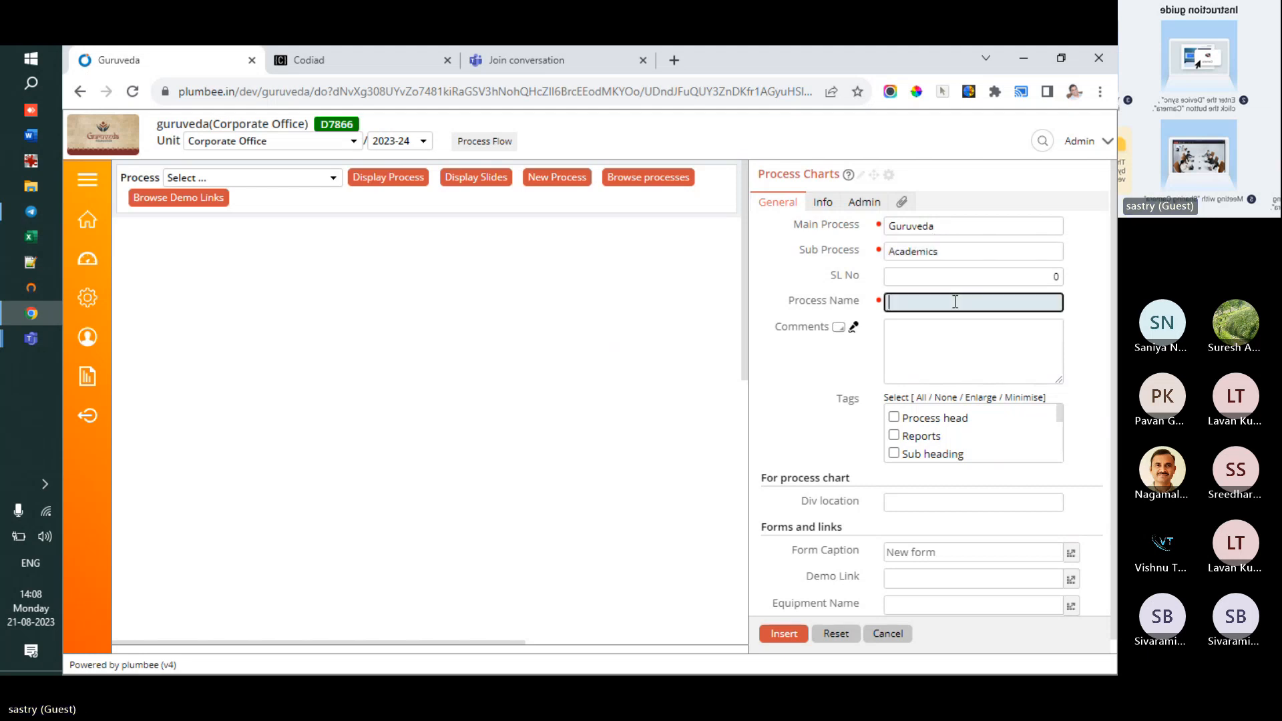
pyautogui.write('Demograpgucs')
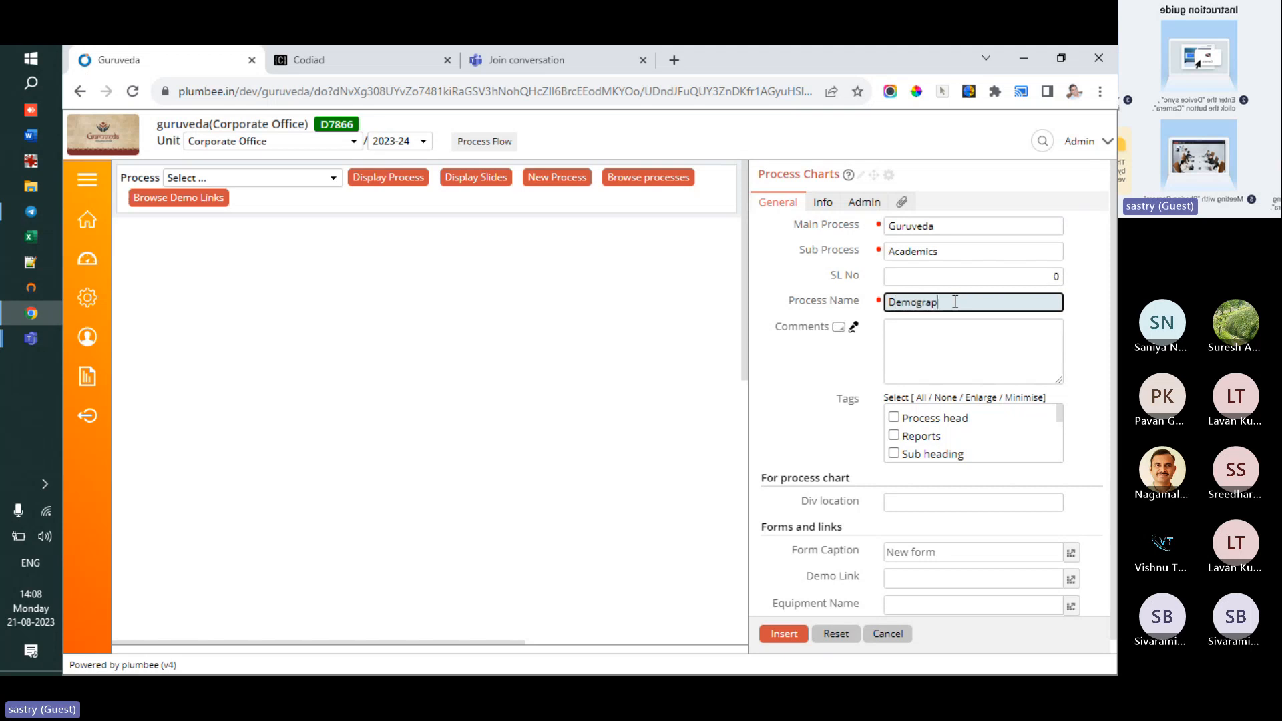
pyautogui.click(895, 454)
pyautogui.press('Return')
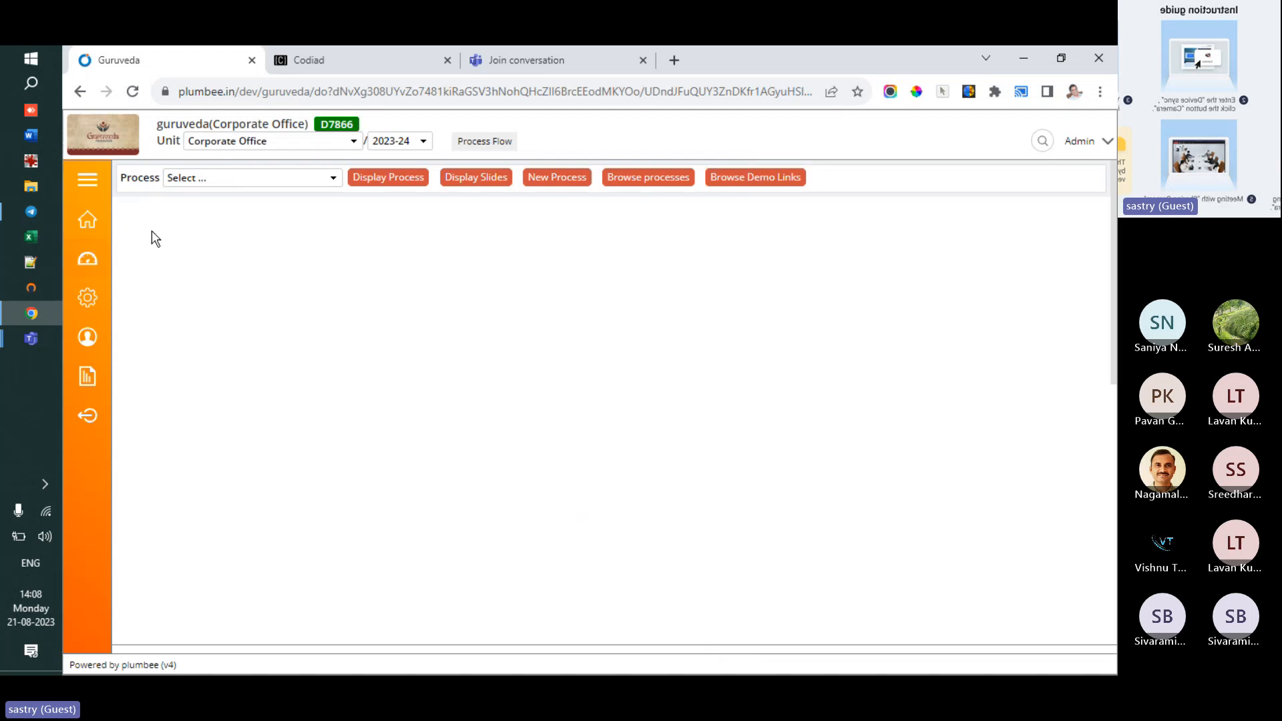
# Step: Add a Demographics box at the first position of the Guruveda-Academics chart
pyautogui.click(318, 176)
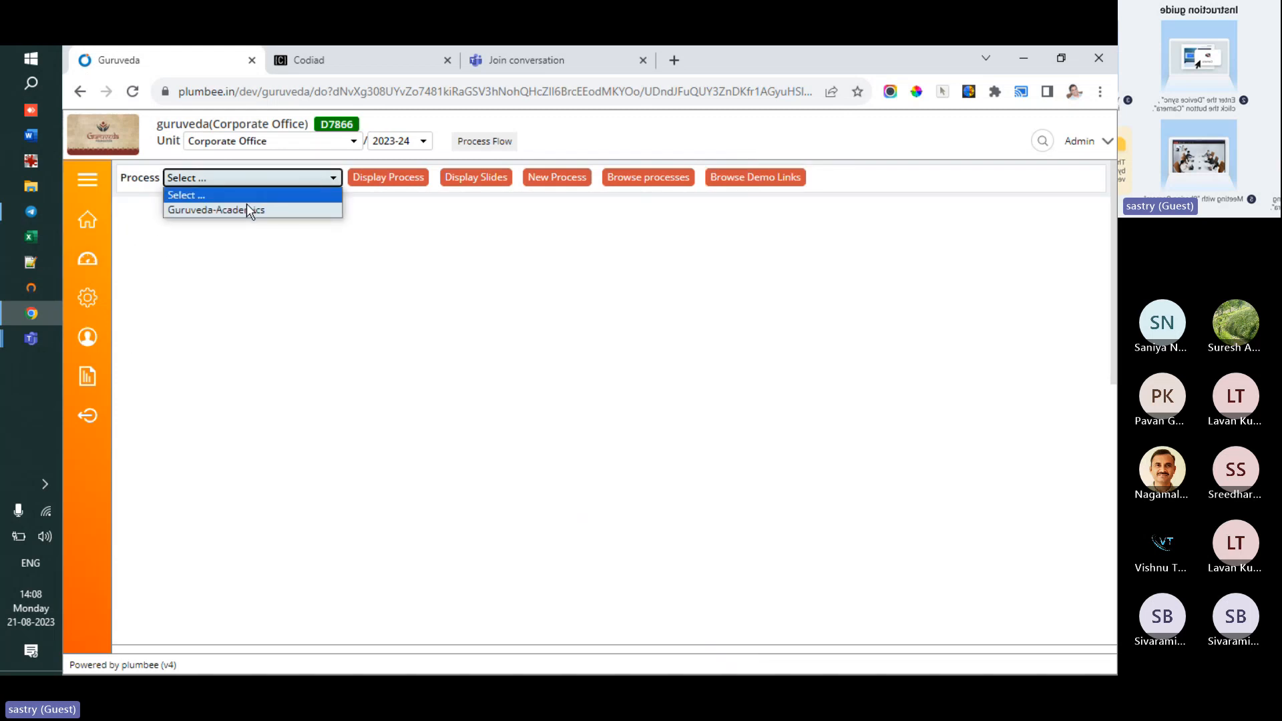
pyautogui.click(246, 204)
pyautogui.click(364, 179)
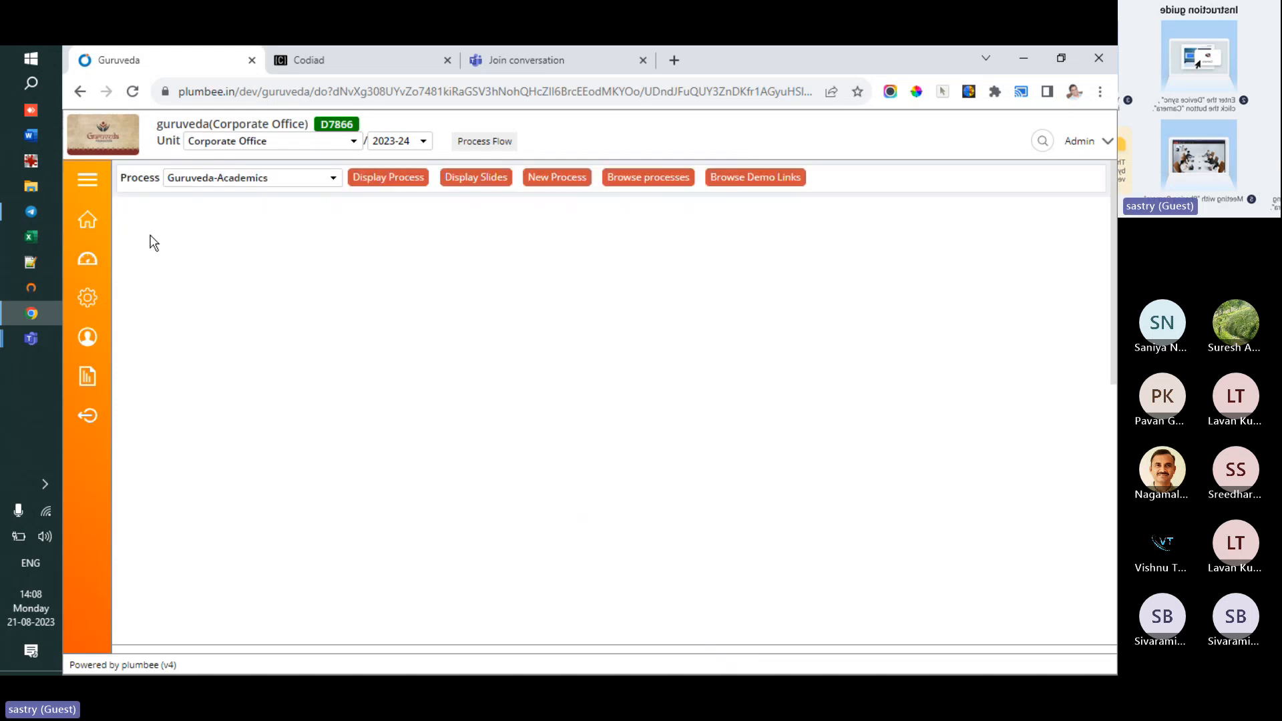
pyautogui.click(170, 280)
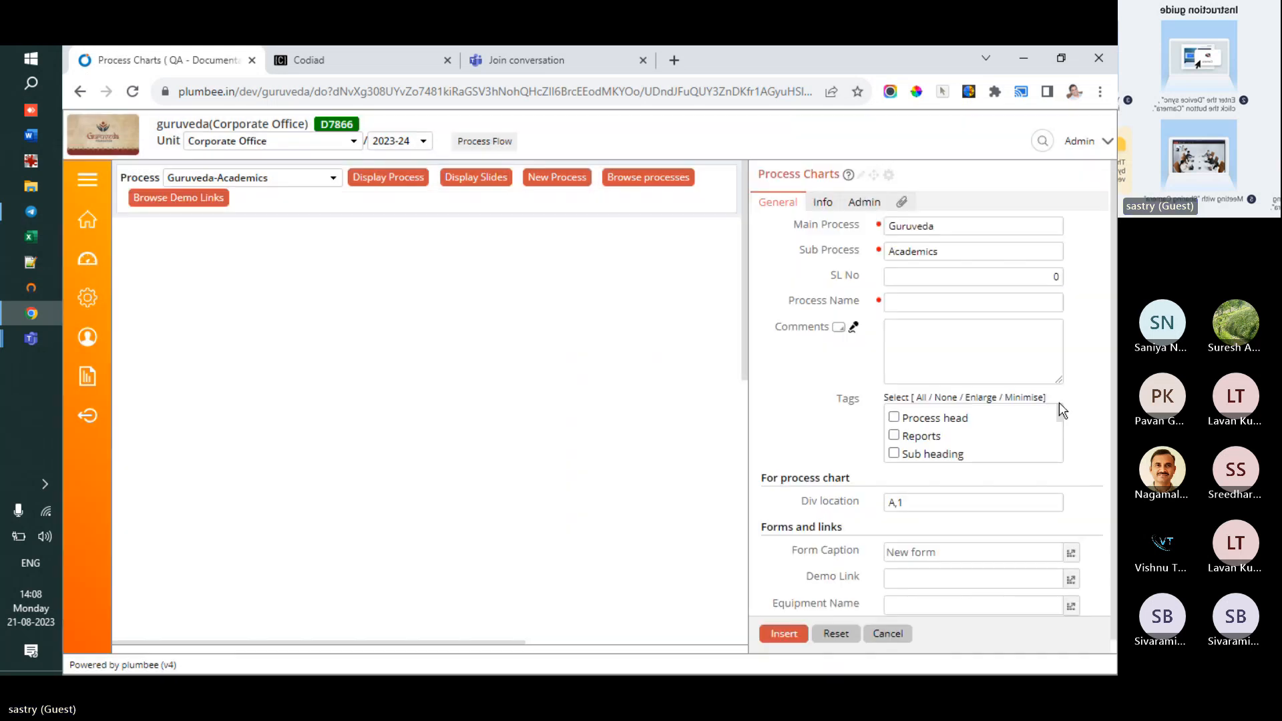
pyautogui.click(970, 304)
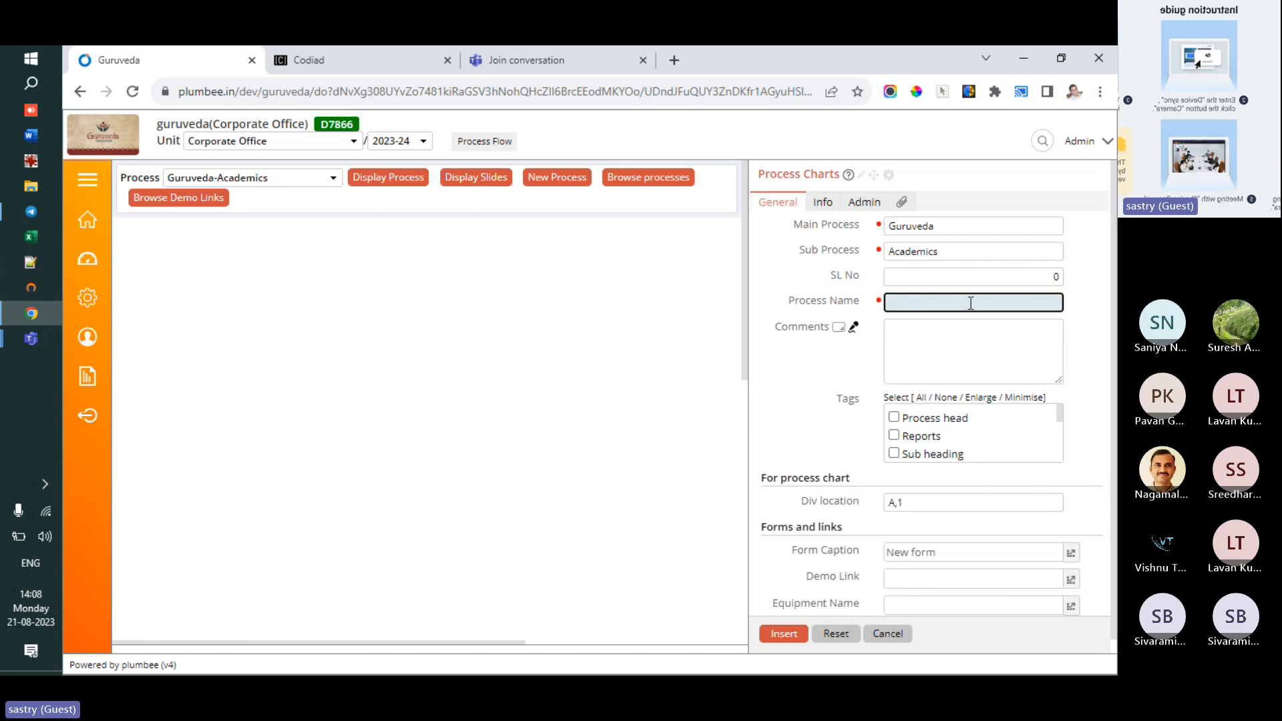
pyautogui.write('Demograp')
pyautogui.press('BackSpace')
pyautogui.press('BackSpace')
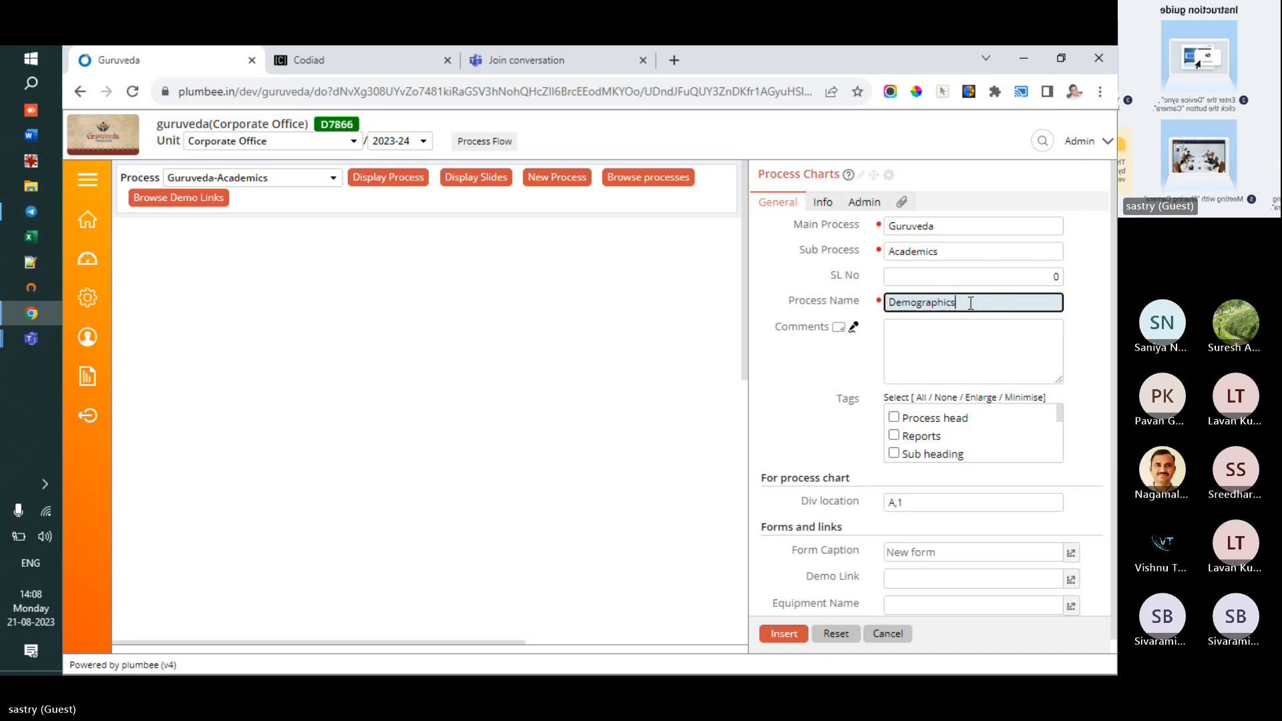
pyautogui.write('hics')
pyautogui.press('Return')
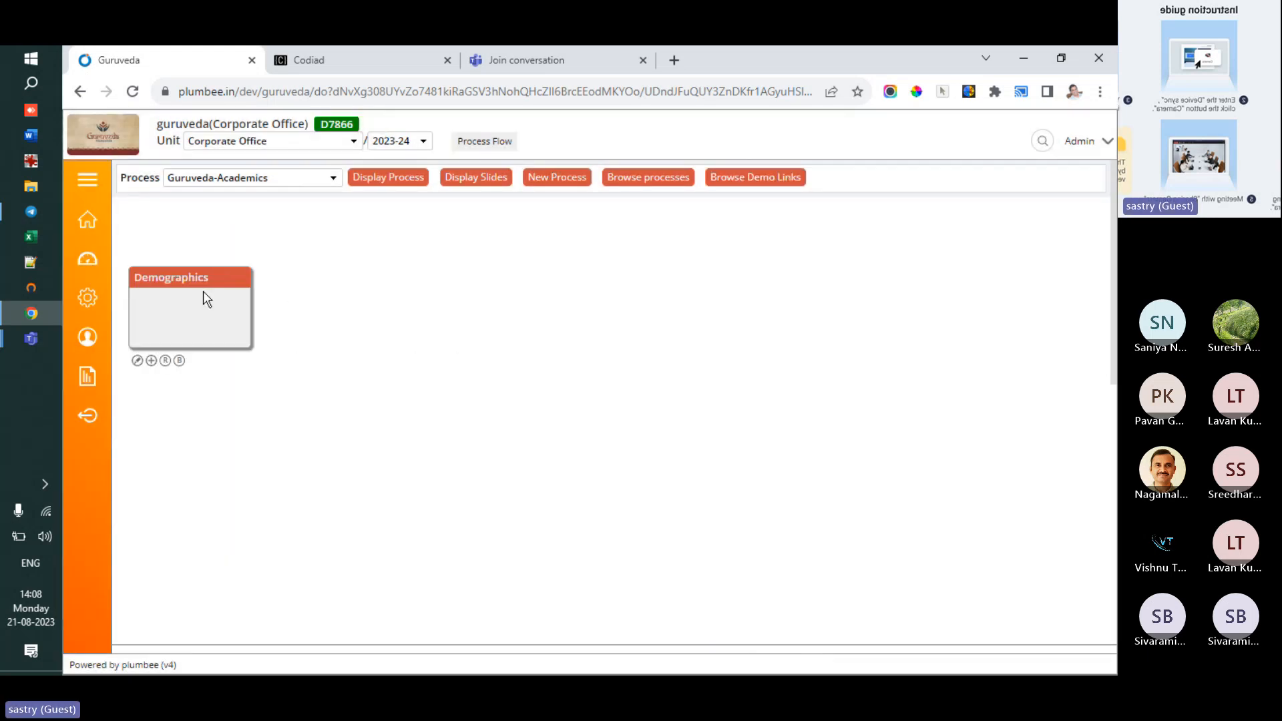
# Step: Enter Country, State, District and City as separate lines in the Demographics box comments
pyautogui.click(138, 361)
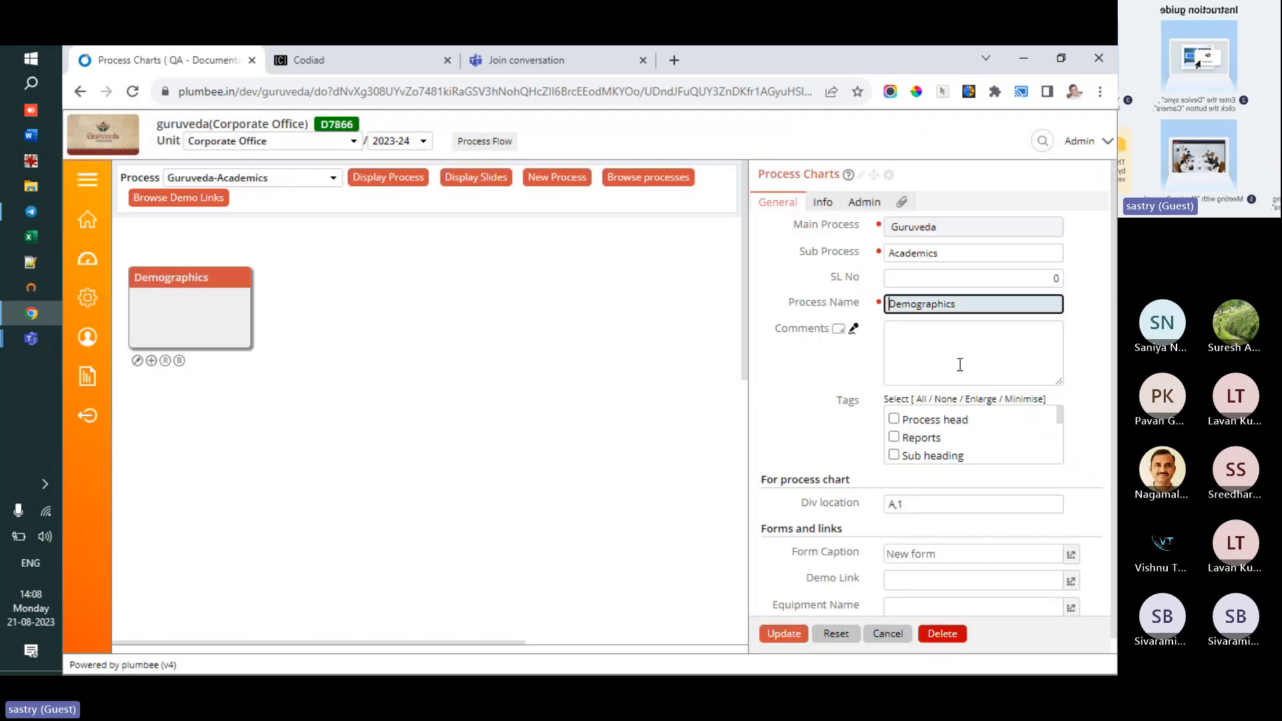
pyautogui.click(960, 368)
pyautogui.write('Cou')
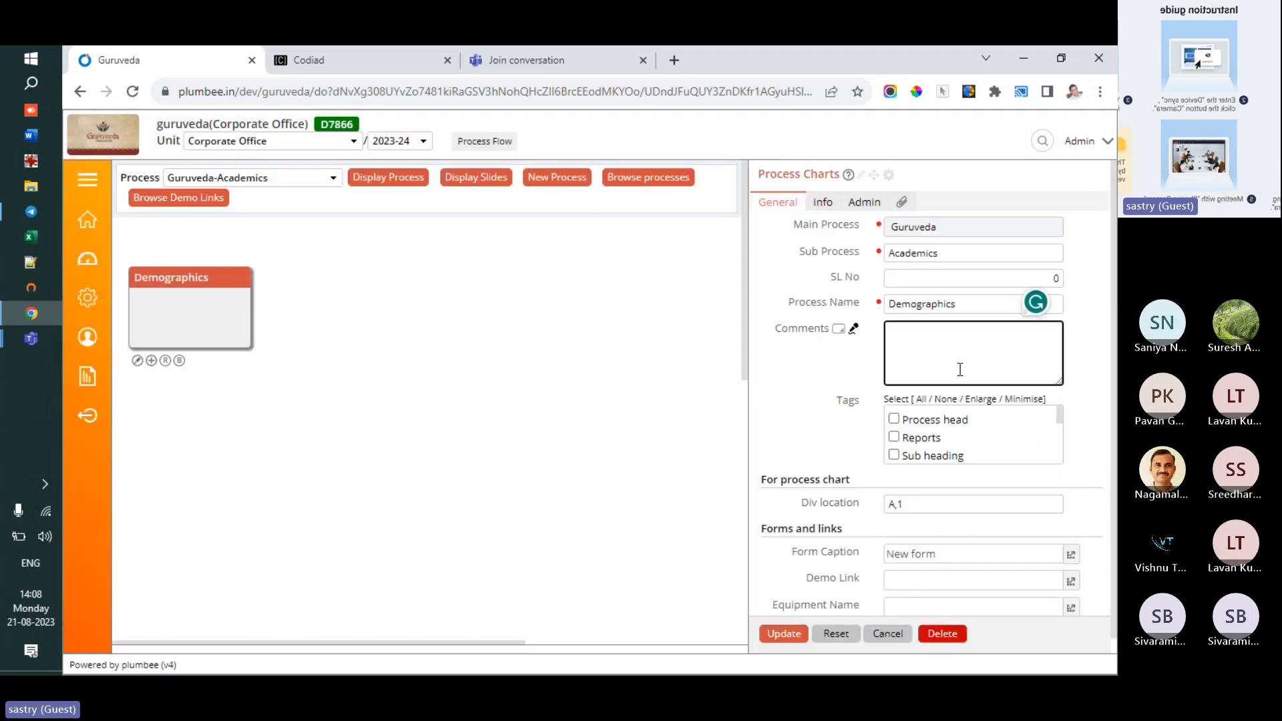
pyautogui.write('ntry')
pyautogui.press('Return')
pyautogui.write('S')
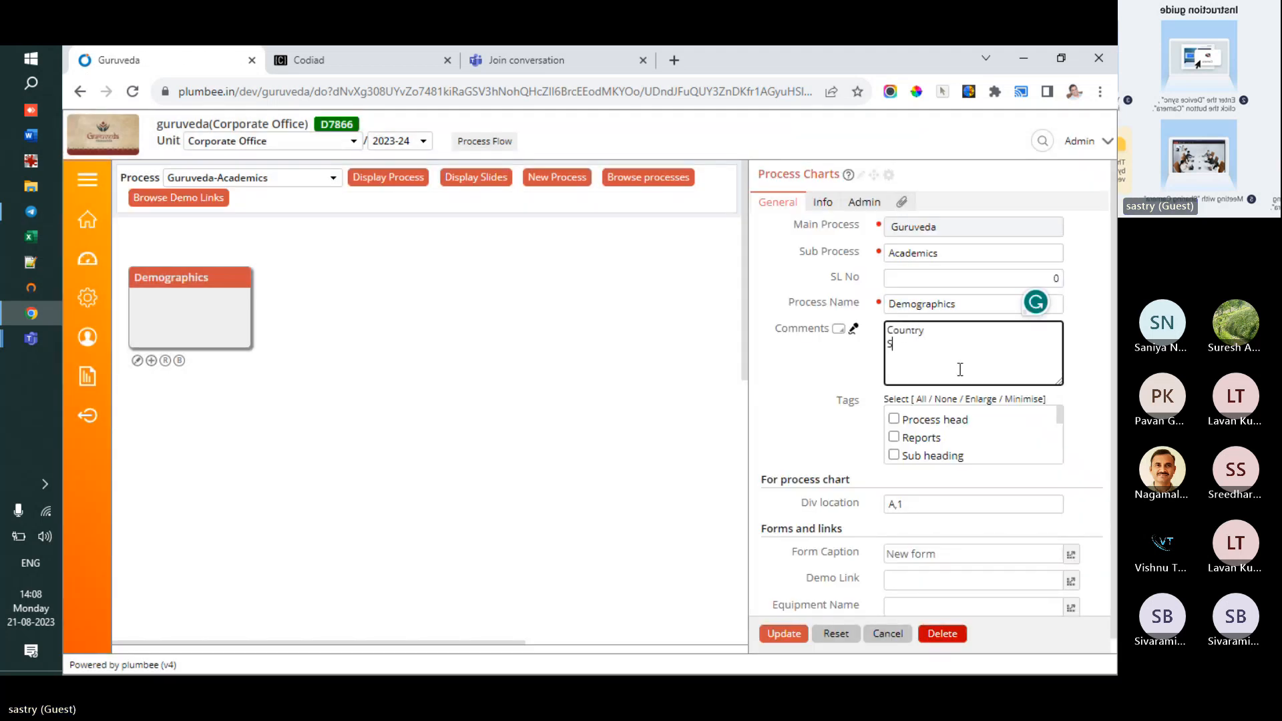
pyautogui.write('tate')
pyautogui.press('Return')
pyautogui.write('City')
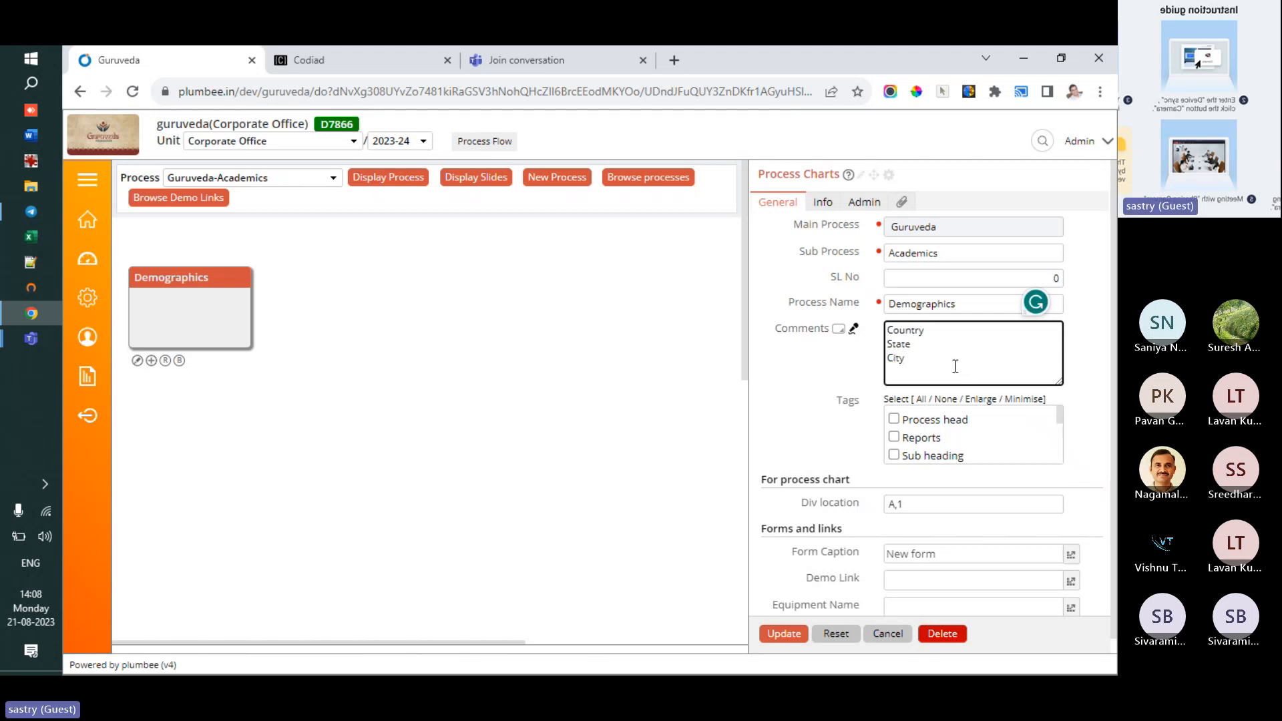
pyautogui.click(925, 343)
pyautogui.press('Return')
pyautogui.write('District')
# Step: Link the Countries form to the Demographics box and save the changes
pyautogui.click(1072, 554)
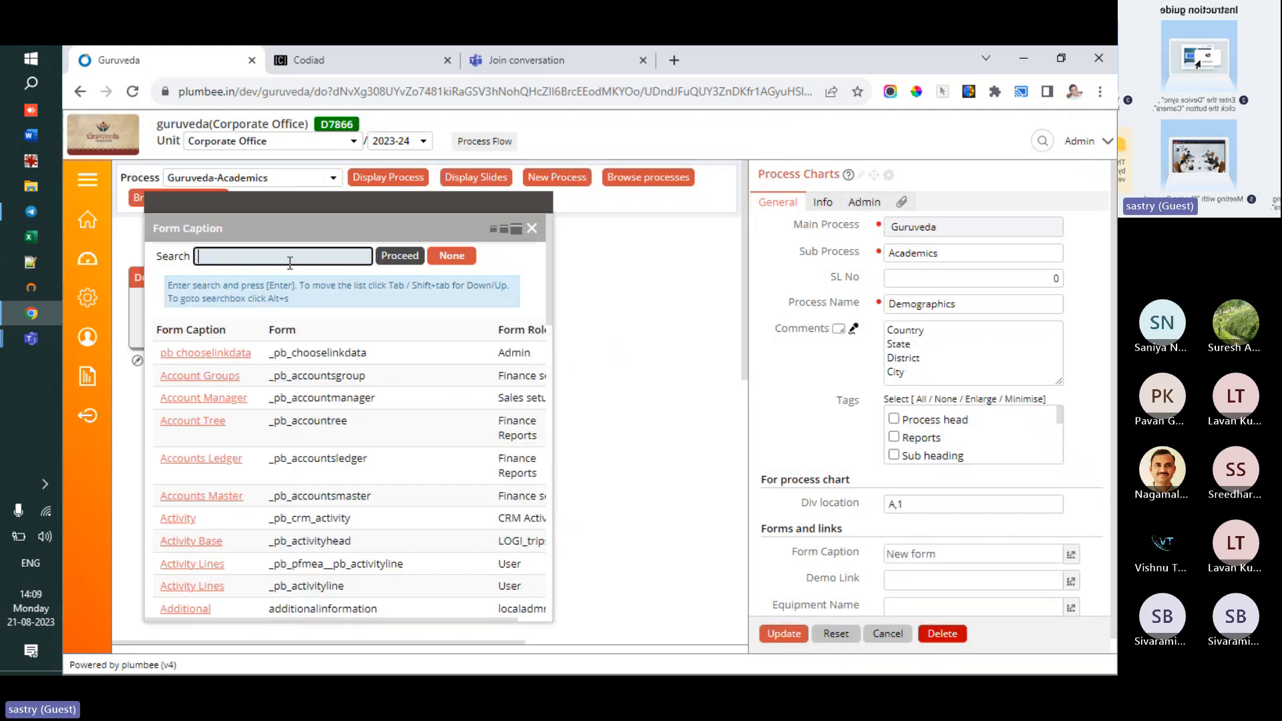
pyautogui.write('countri')
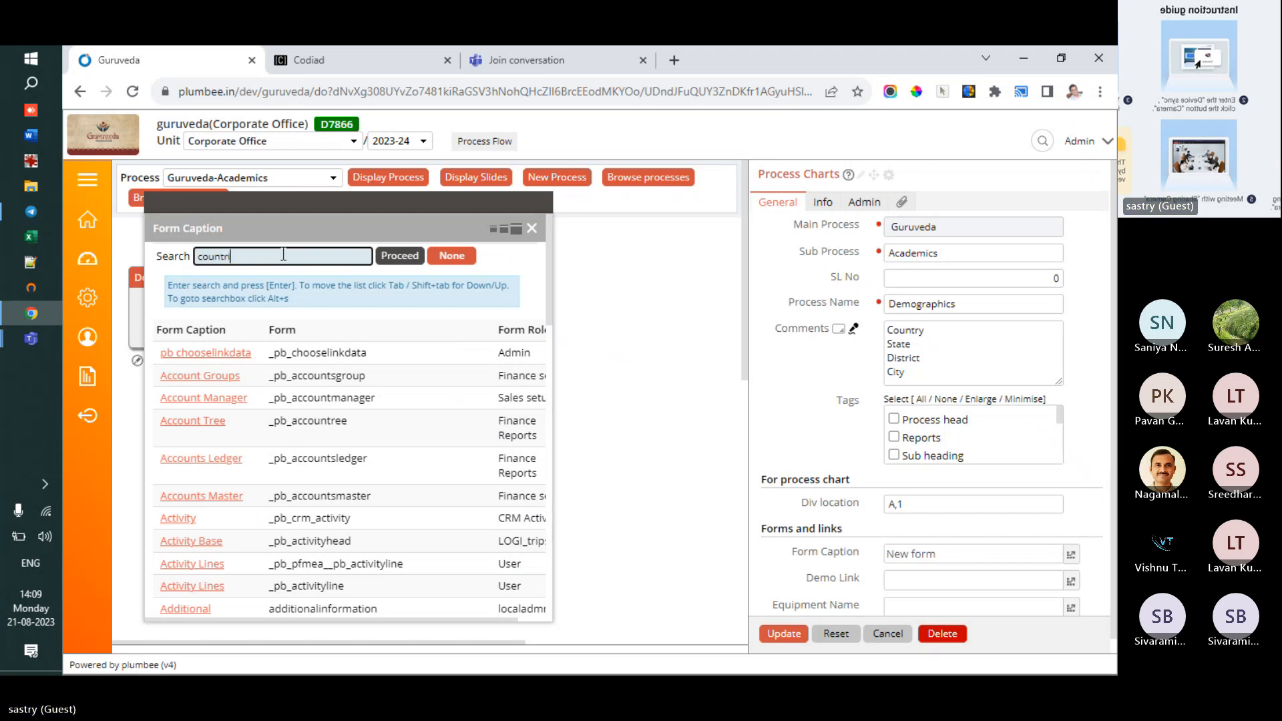
pyautogui.write('es')
pyautogui.press('Return')
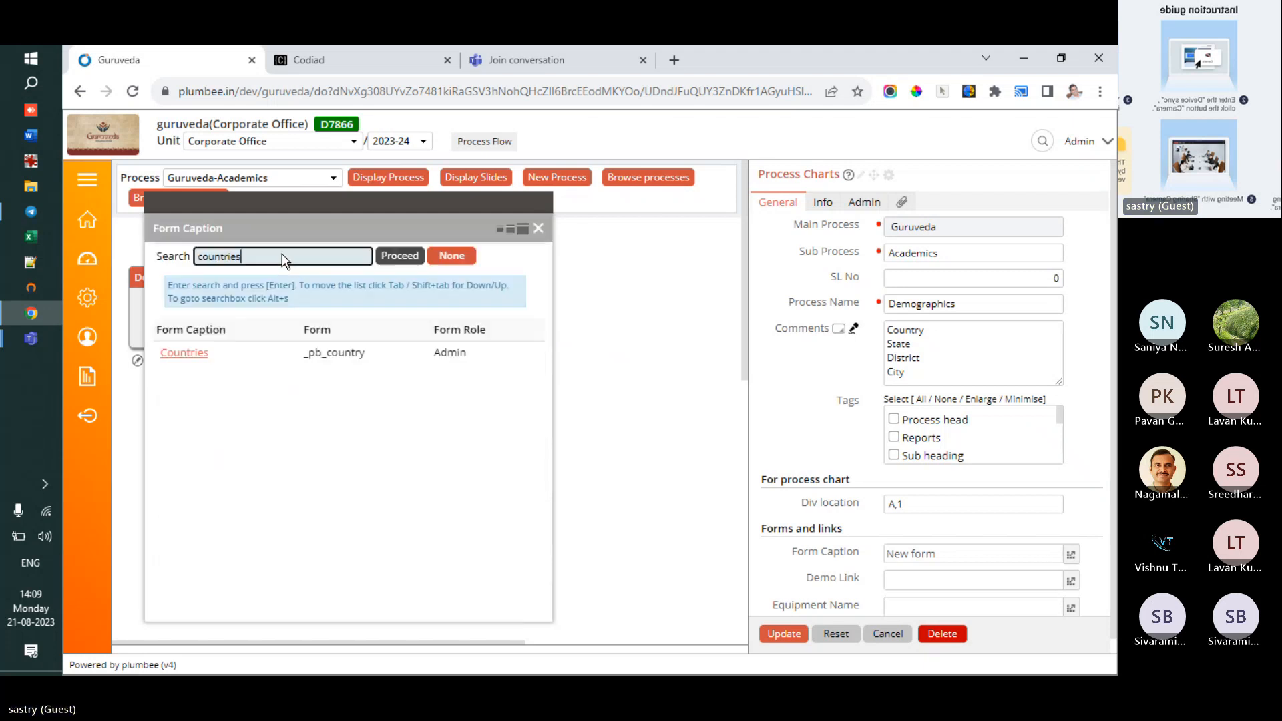
pyautogui.click(170, 354)
pyautogui.click(775, 638)
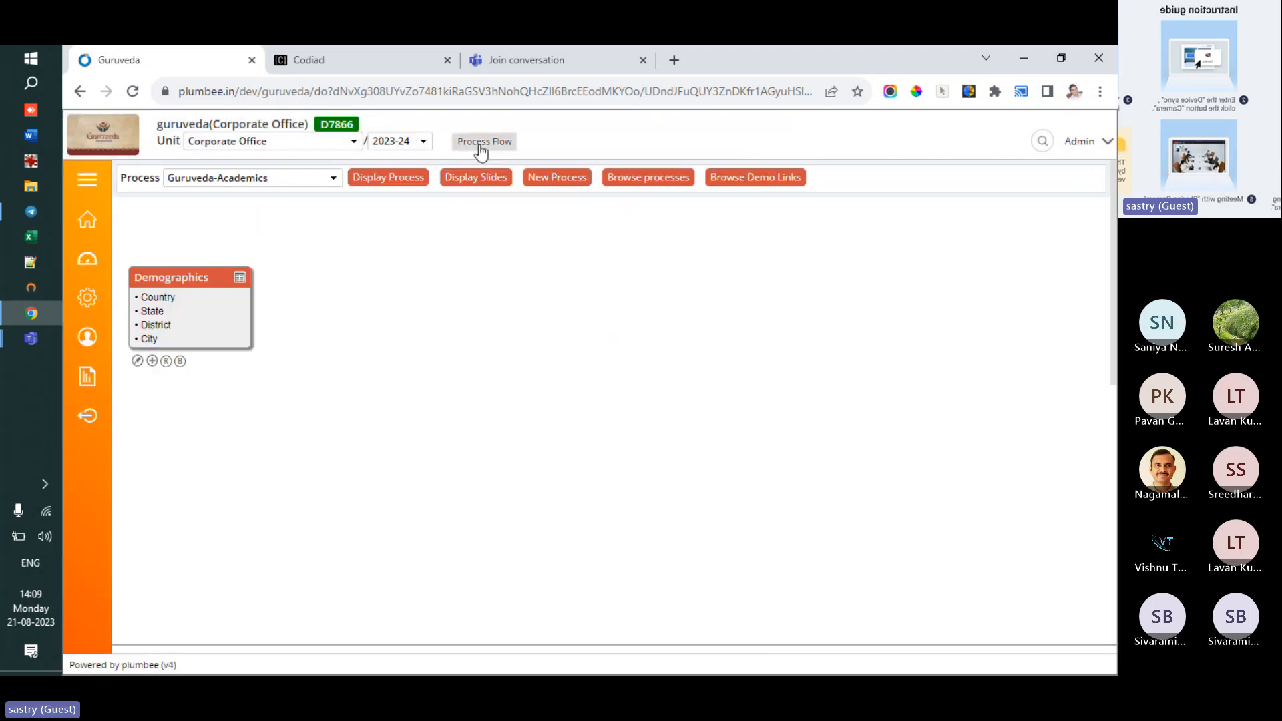
# Step: From the Demographics box, open the Countries form's States list and select Andhra Pradesh
pyautogui.click(473, 142)
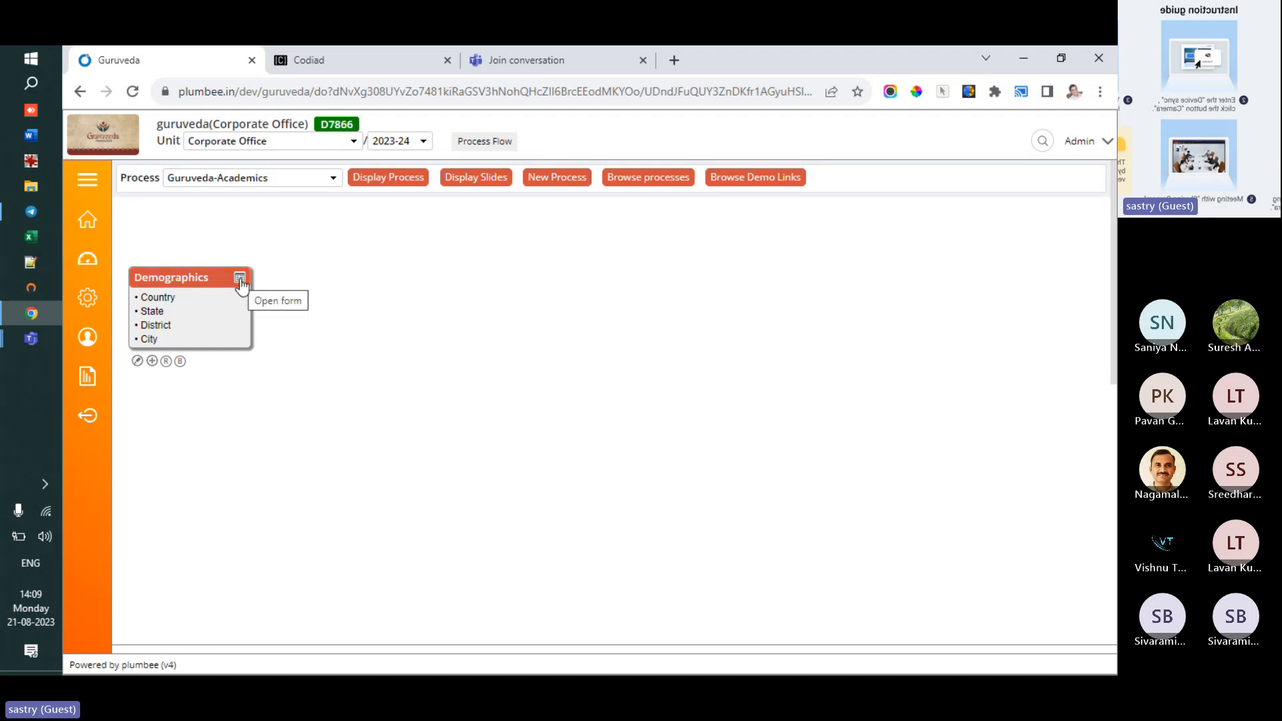
pyautogui.click(240, 279)
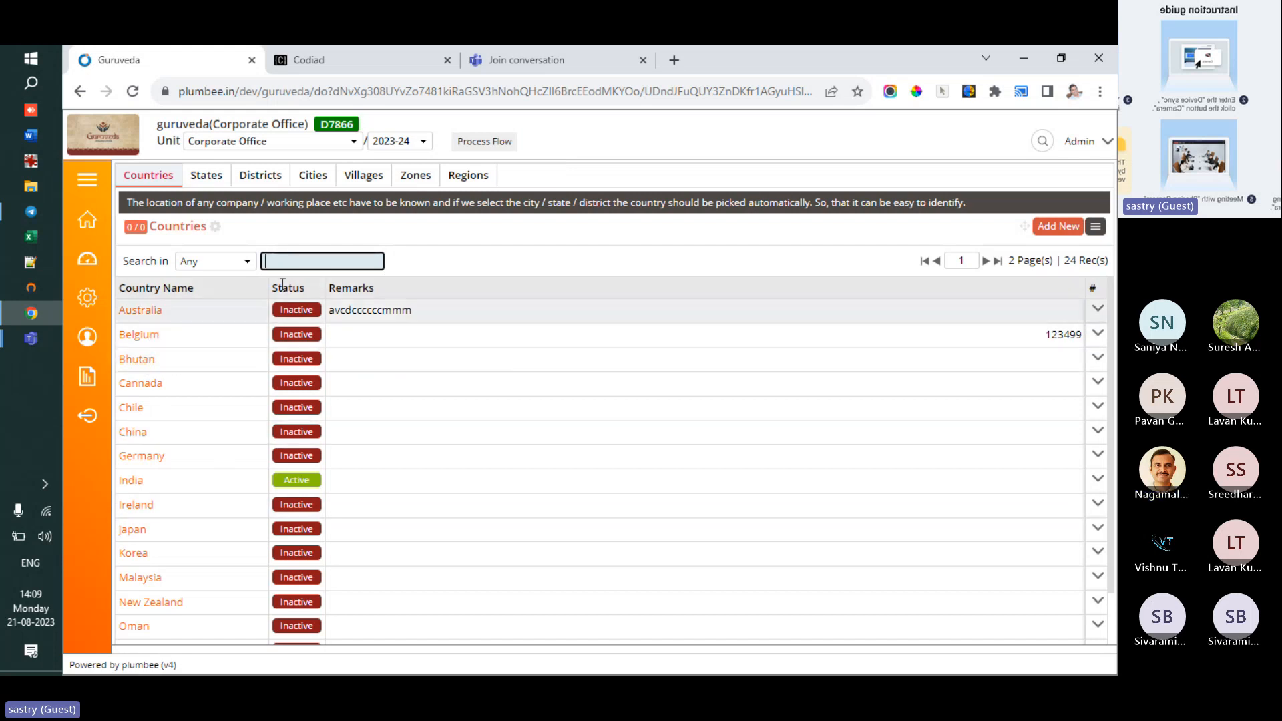
pyautogui.click(206, 175)
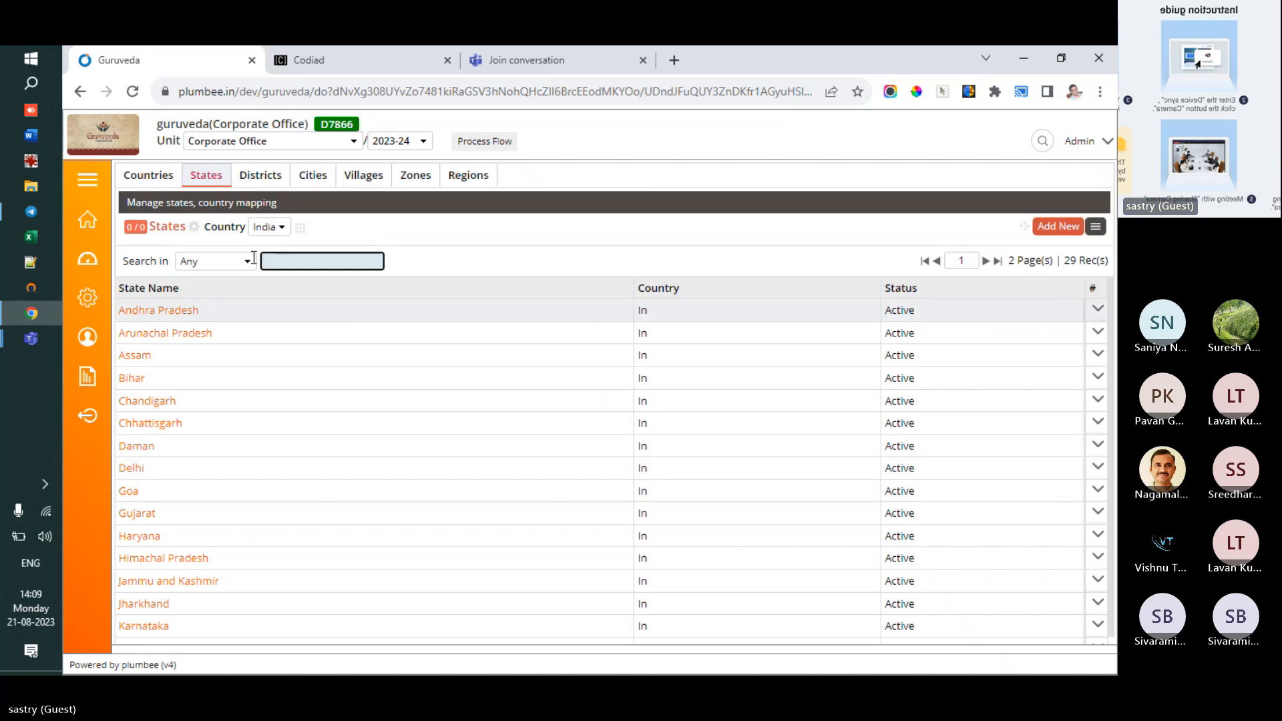
pyautogui.click(171, 311)
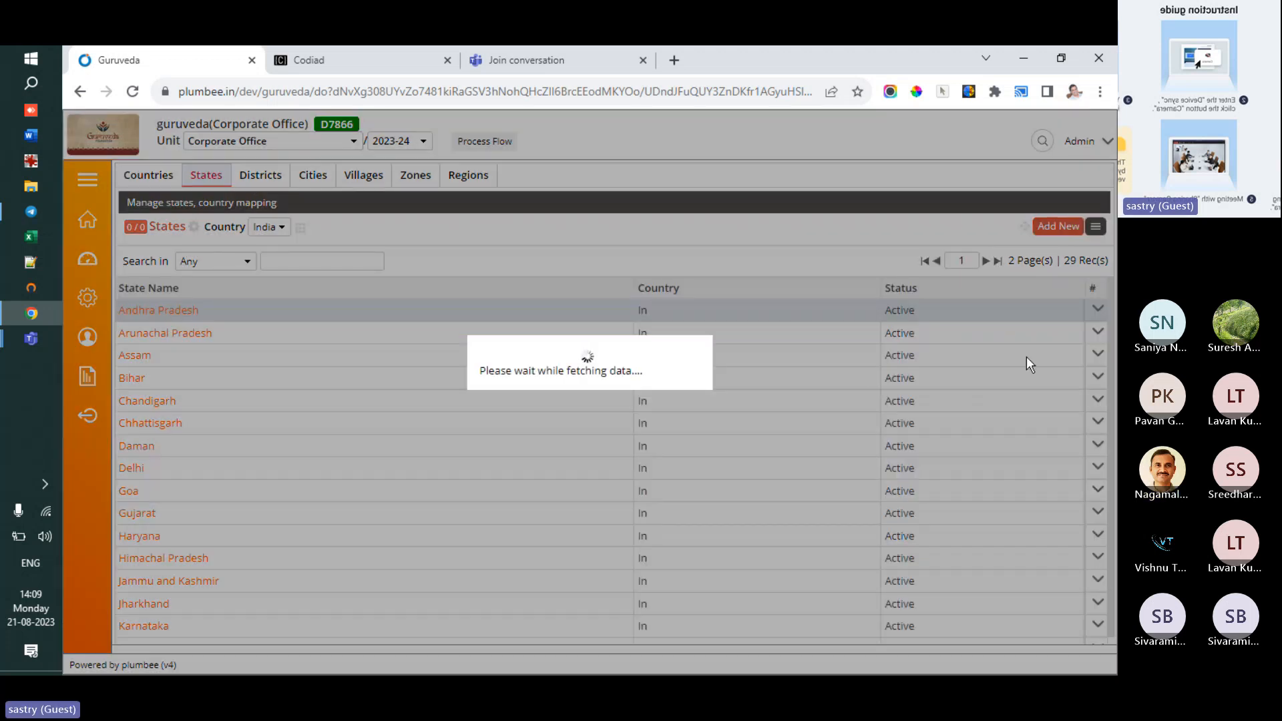
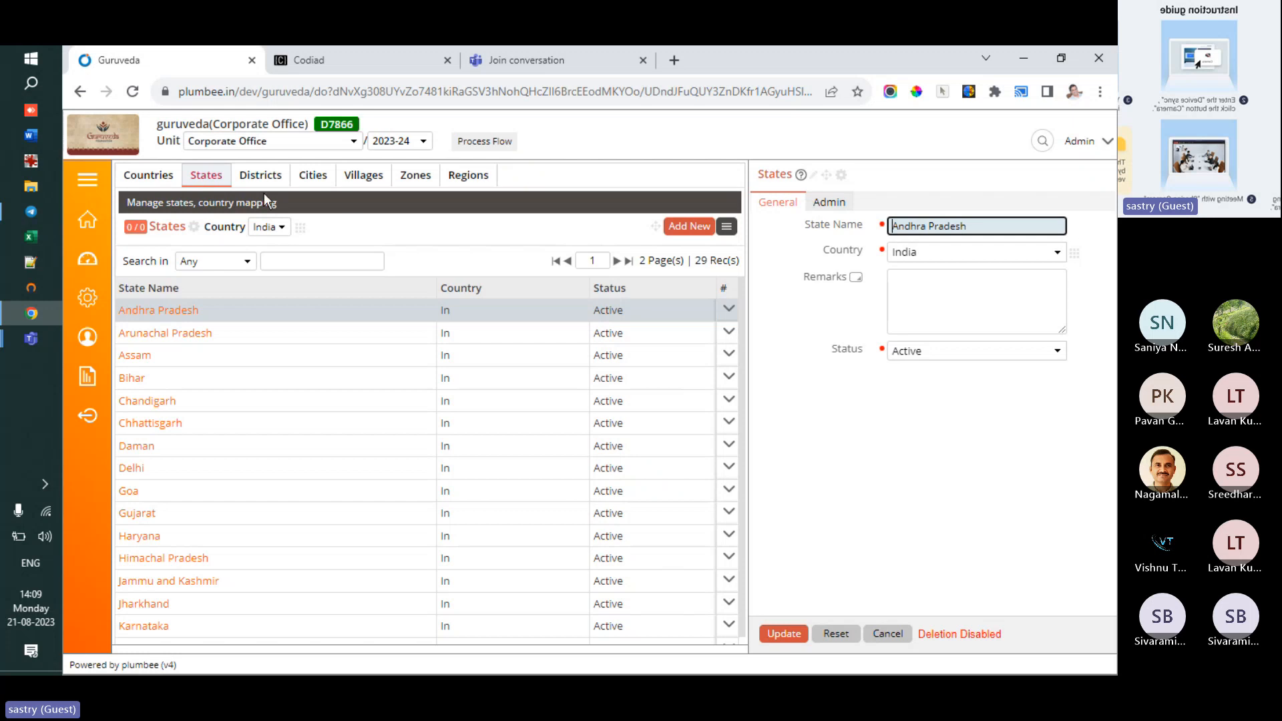
# Step: Open and reload the Villages lookup, then show its Setup: Villages (_pb_villages) form-objects panel
pyautogui.click(377, 178)
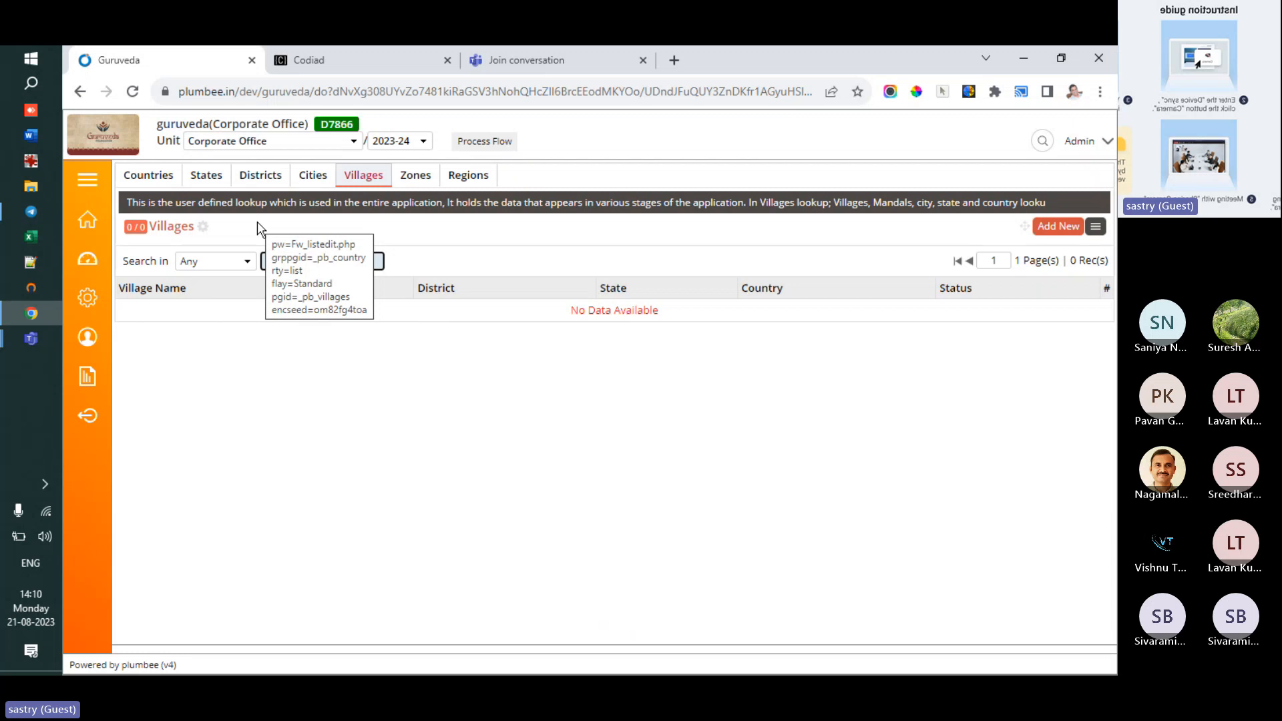
pyautogui.click(335, 389)
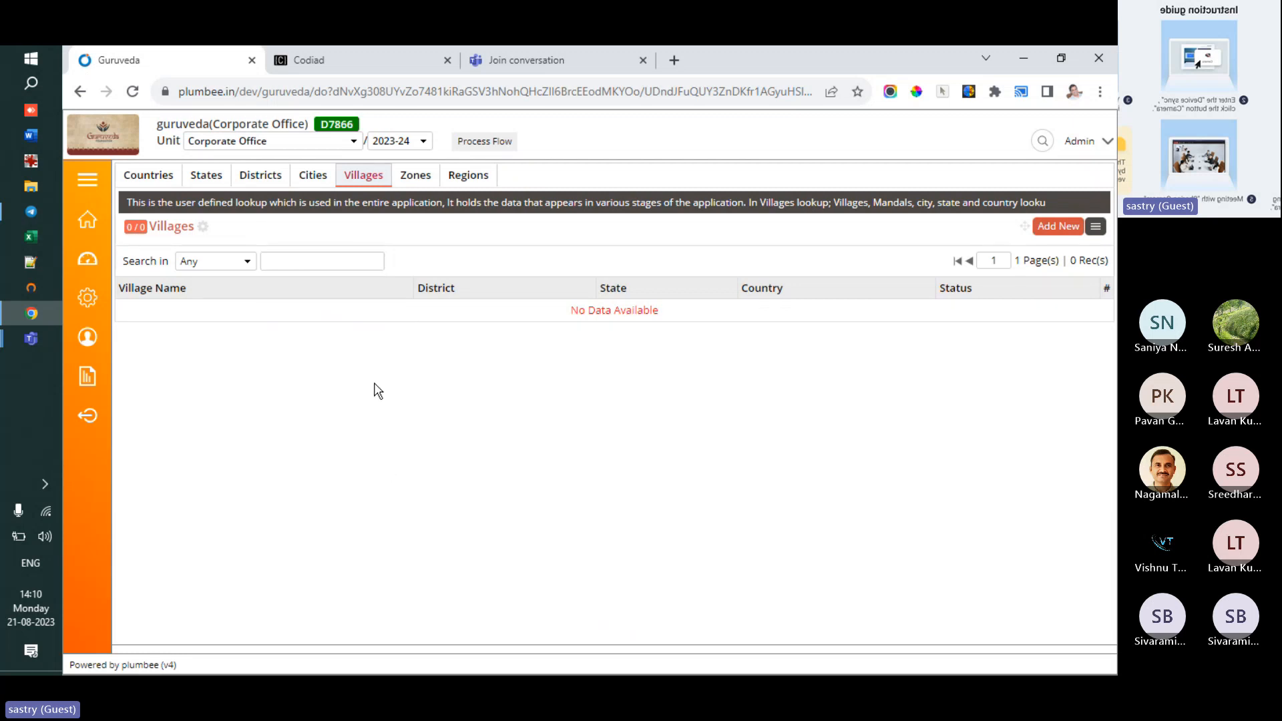
pyautogui.click(366, 178)
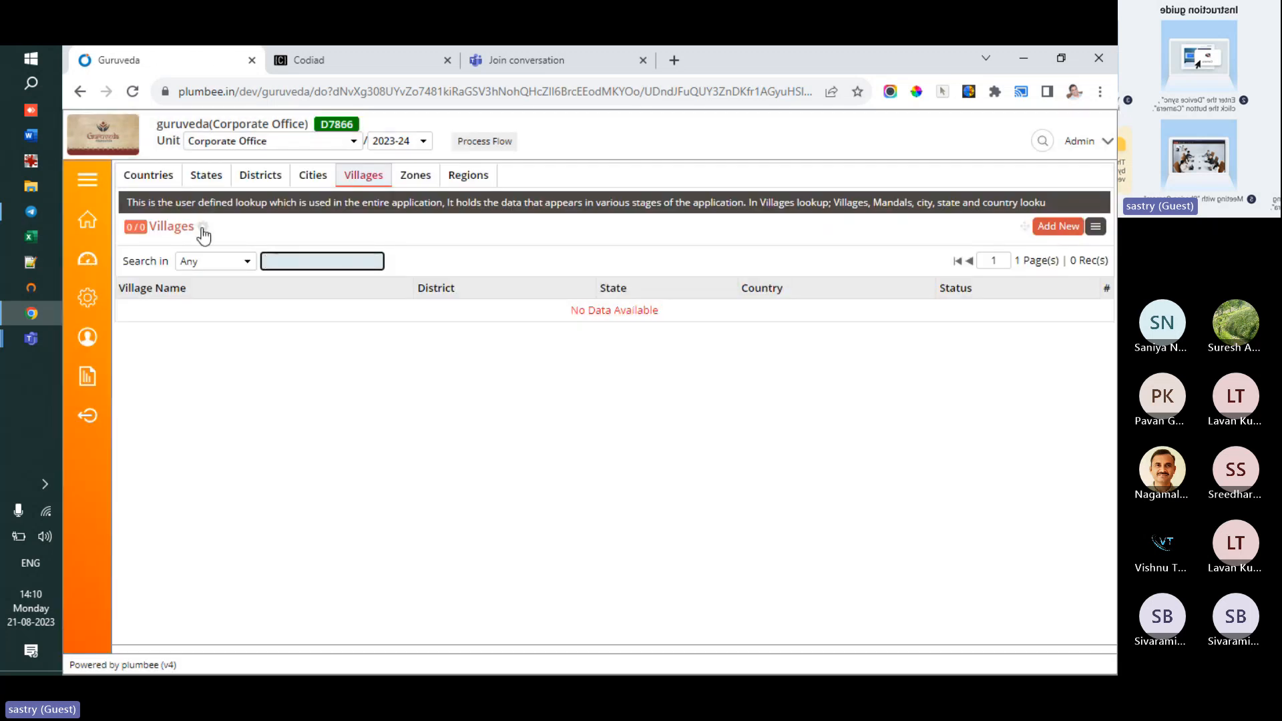
pyautogui.click(203, 227)
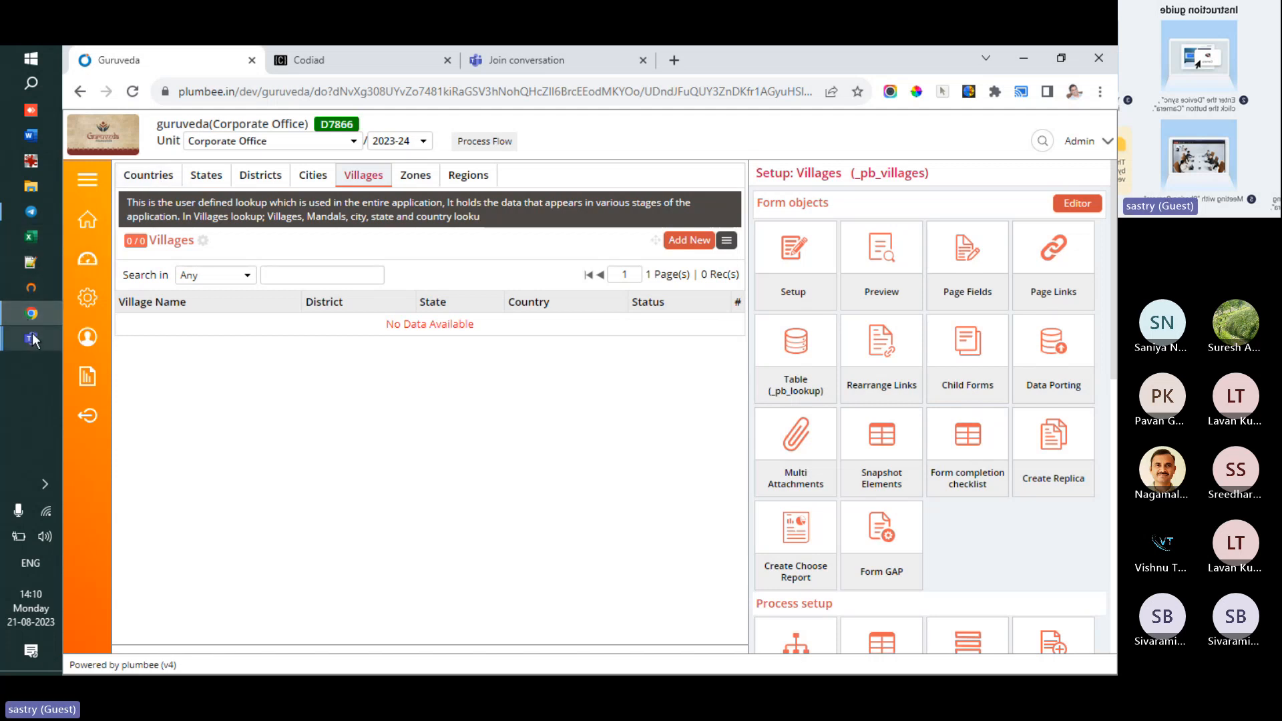
pyautogui.click(30, 212)
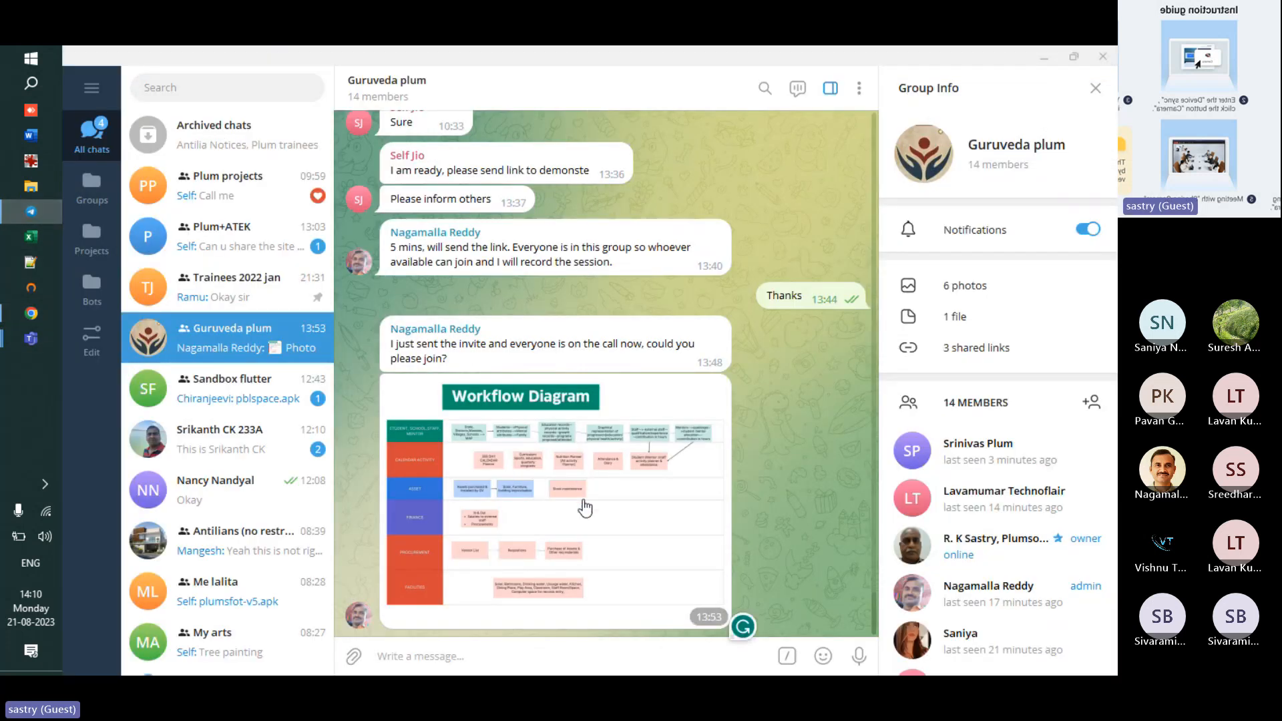
pyautogui.click(585, 508)
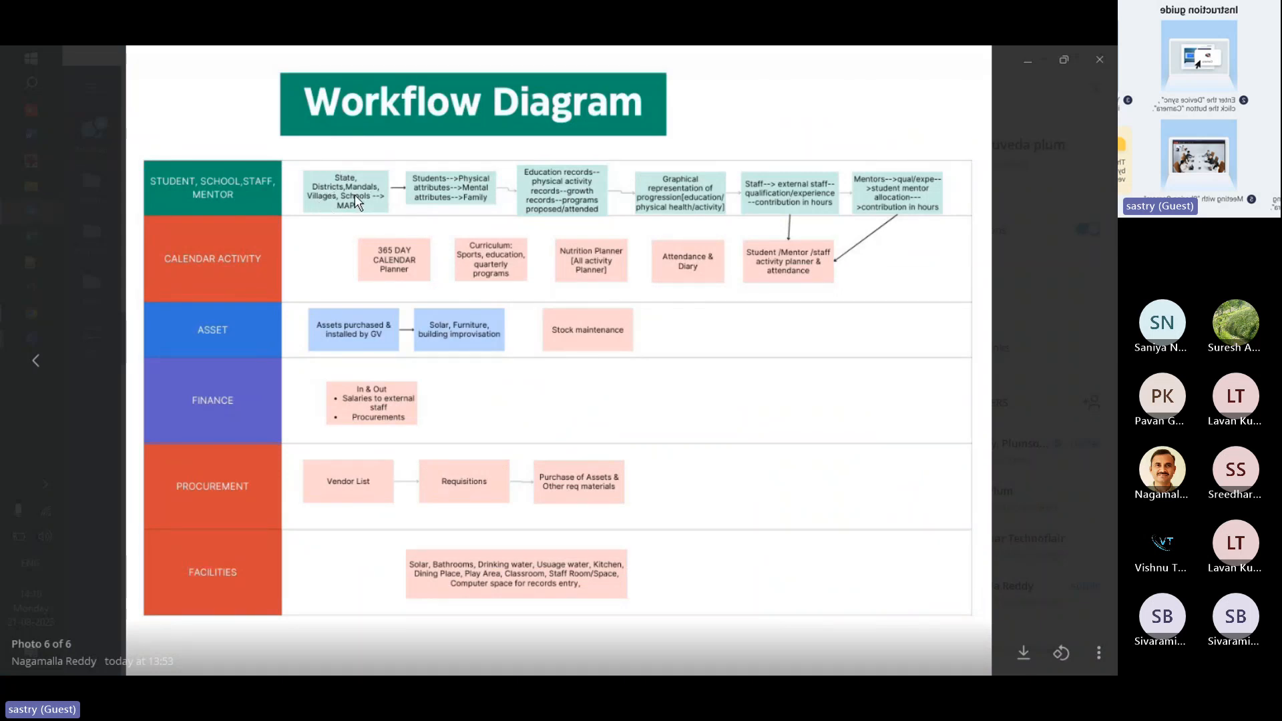
pyautogui.press('Escape')
pyautogui.hotkey('alt', 'Tab')
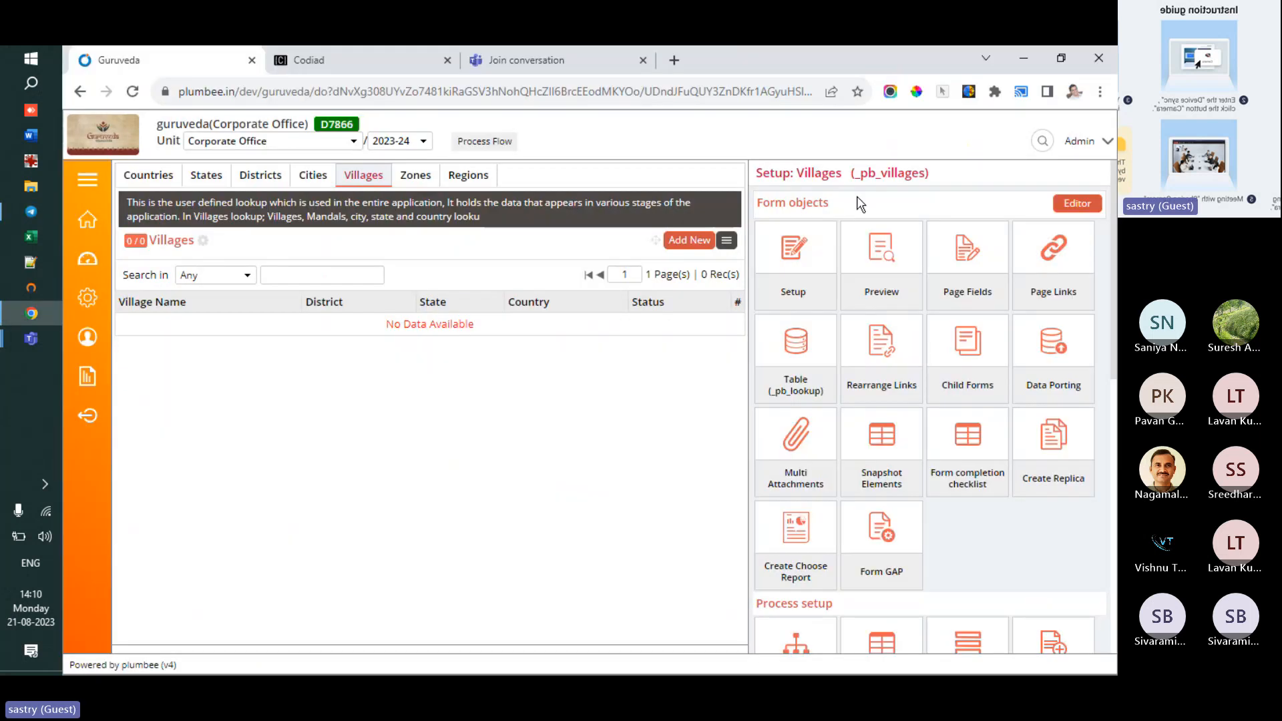
# Step: Search the forms for 'org', open Org Setup. and open the guruveda organisation record
pyautogui.click(1040, 141)
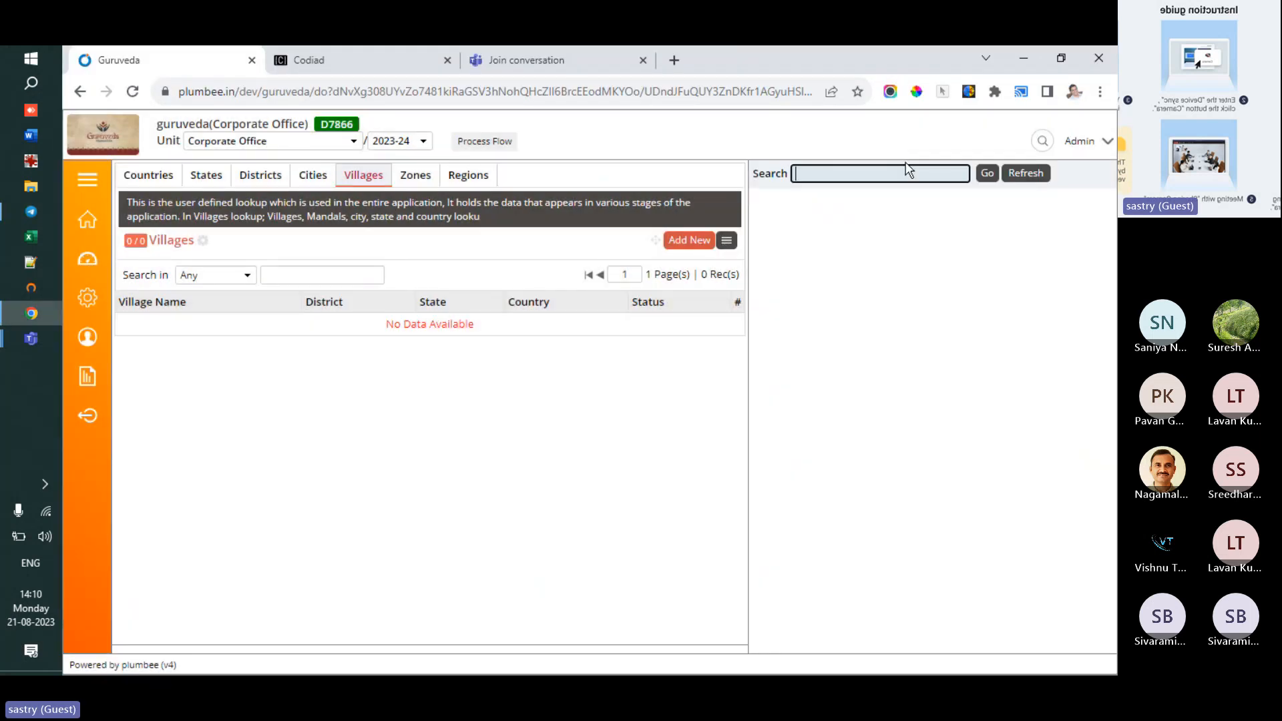
pyautogui.write('orf')
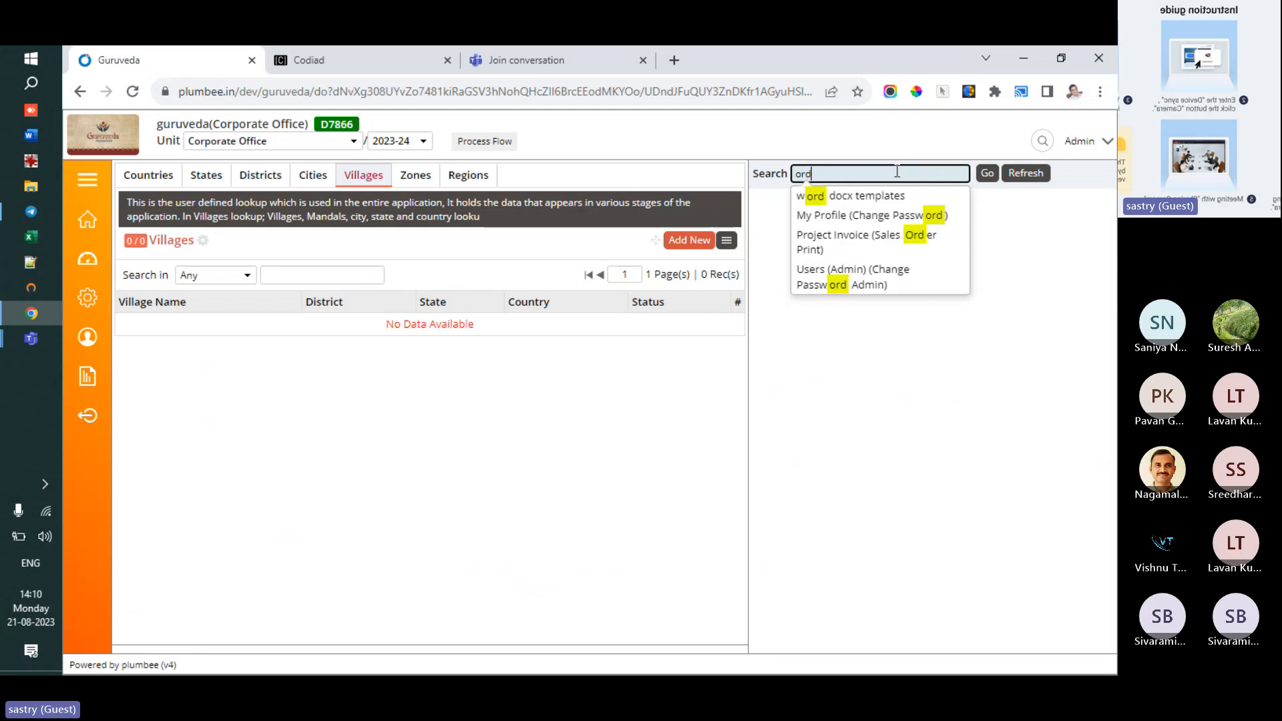
pyautogui.press('Return')
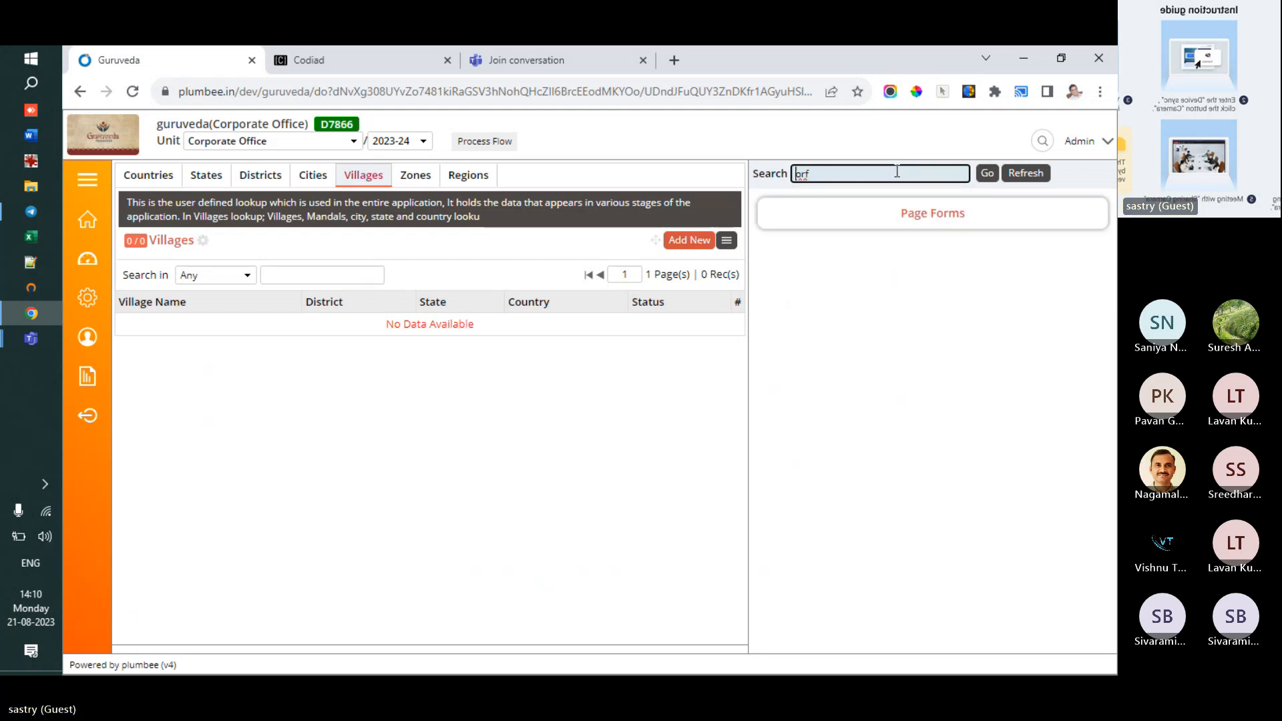
pyautogui.write('g')
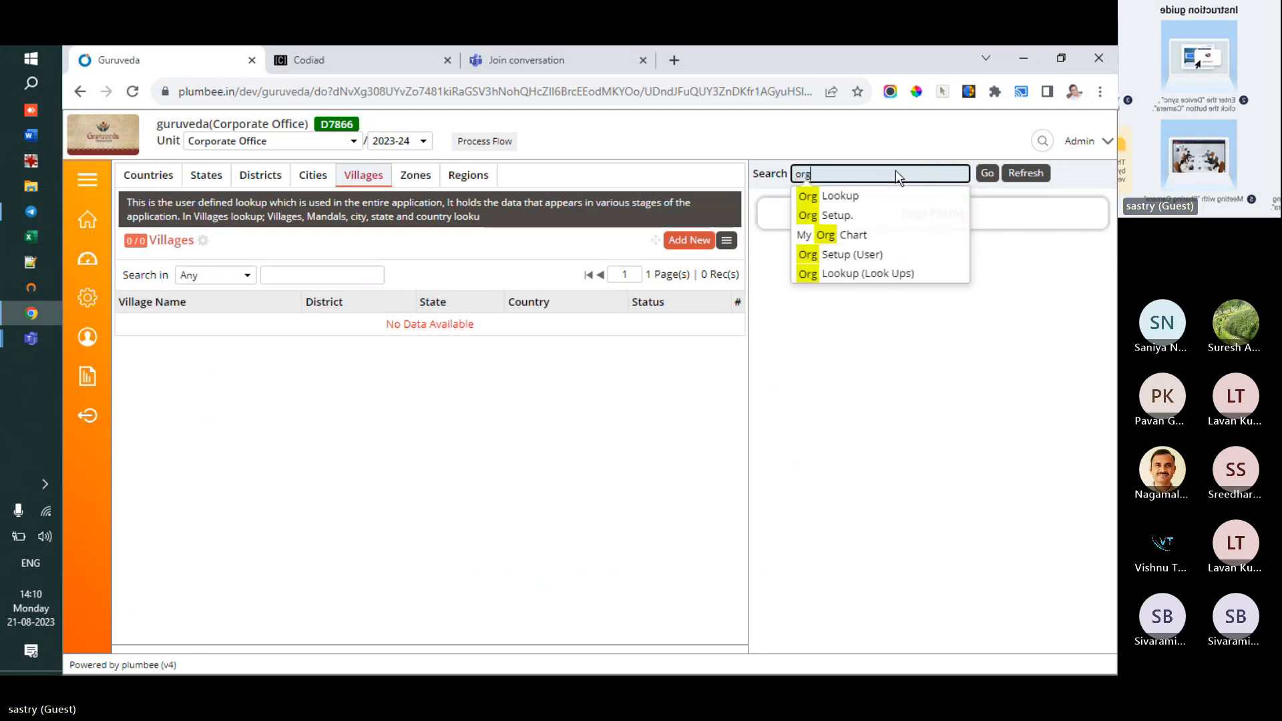
pyautogui.press('Return')
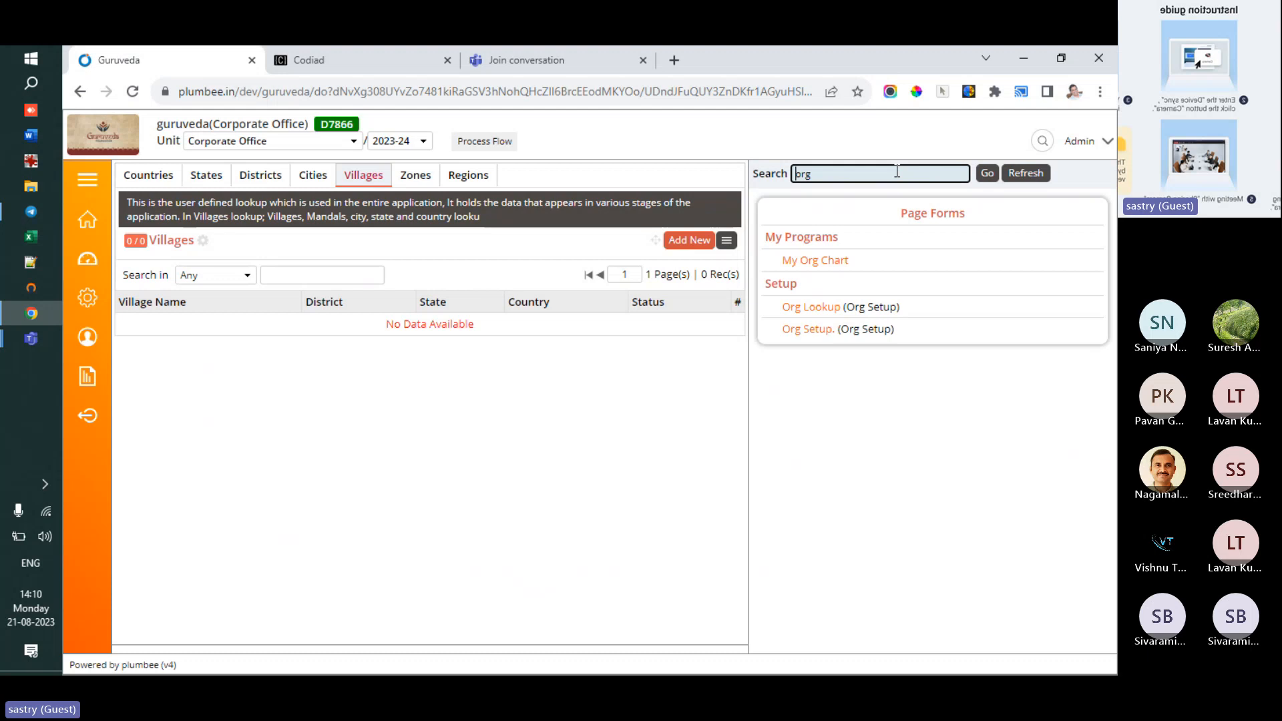
pyautogui.click(801, 332)
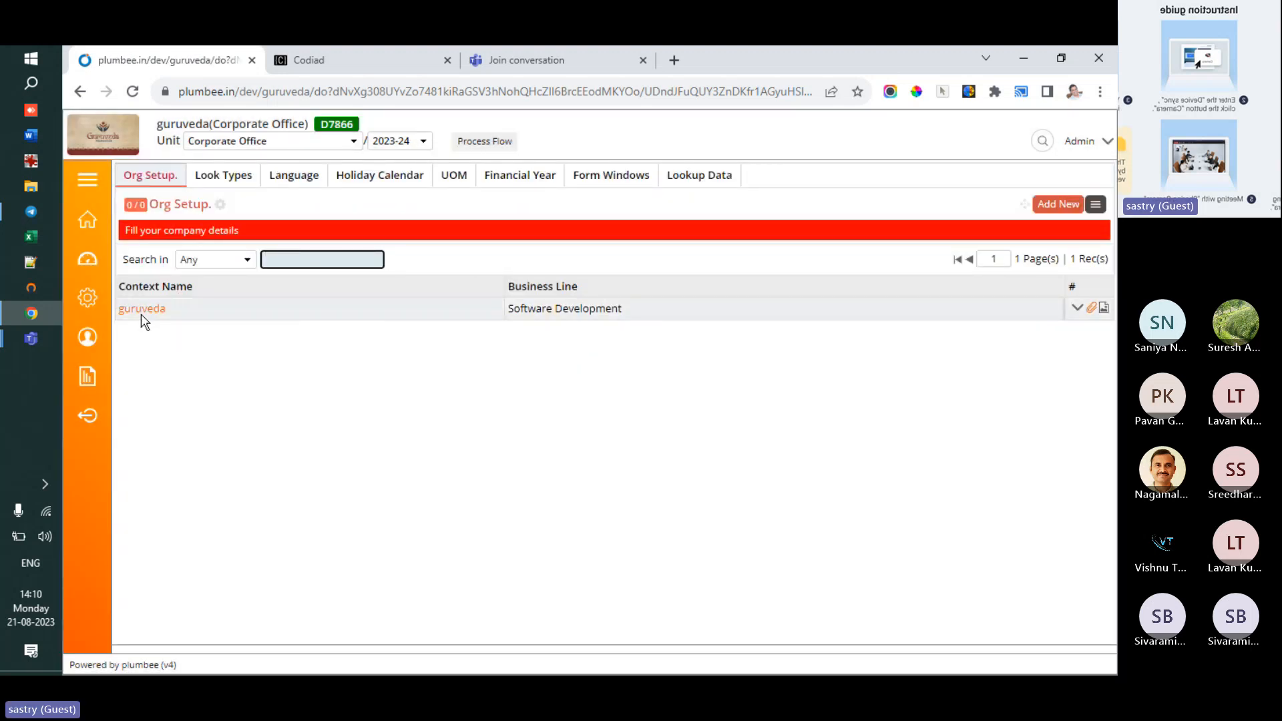
pyautogui.click(142, 310)
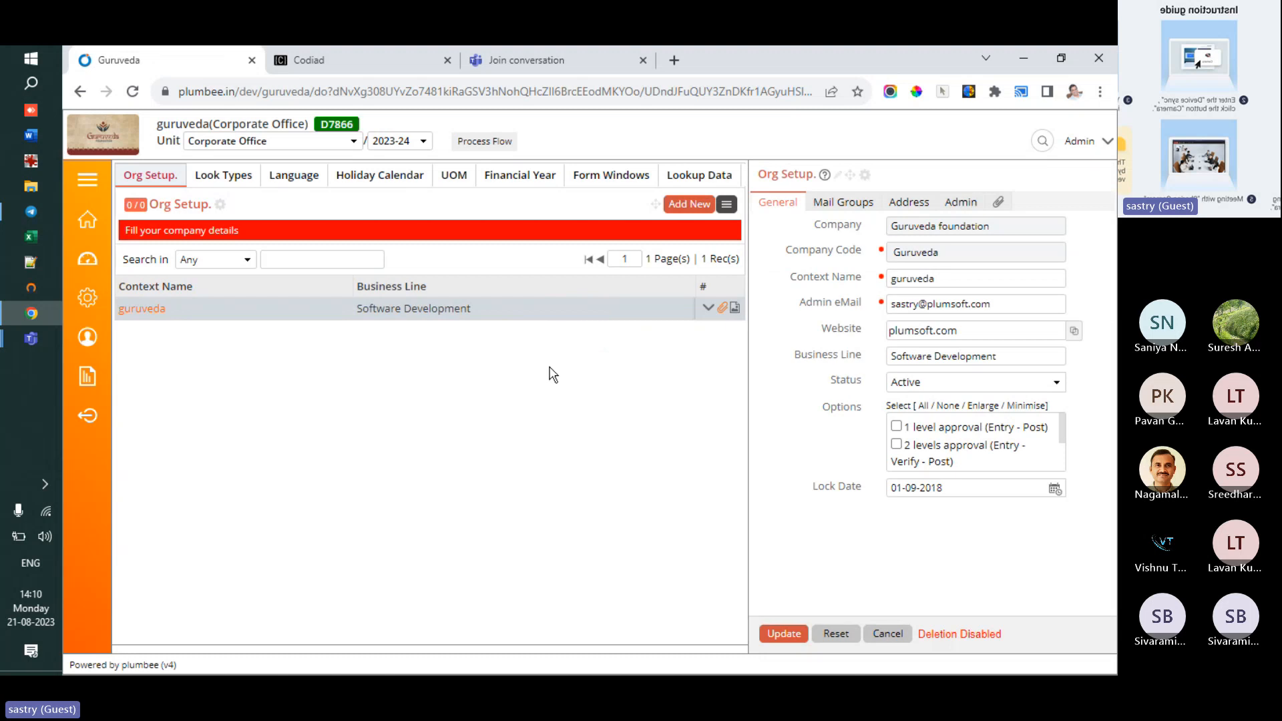
# Step: Select the admin e-mail ending and the website's 'com' part for editing
pyautogui.doubleClick(975, 302)
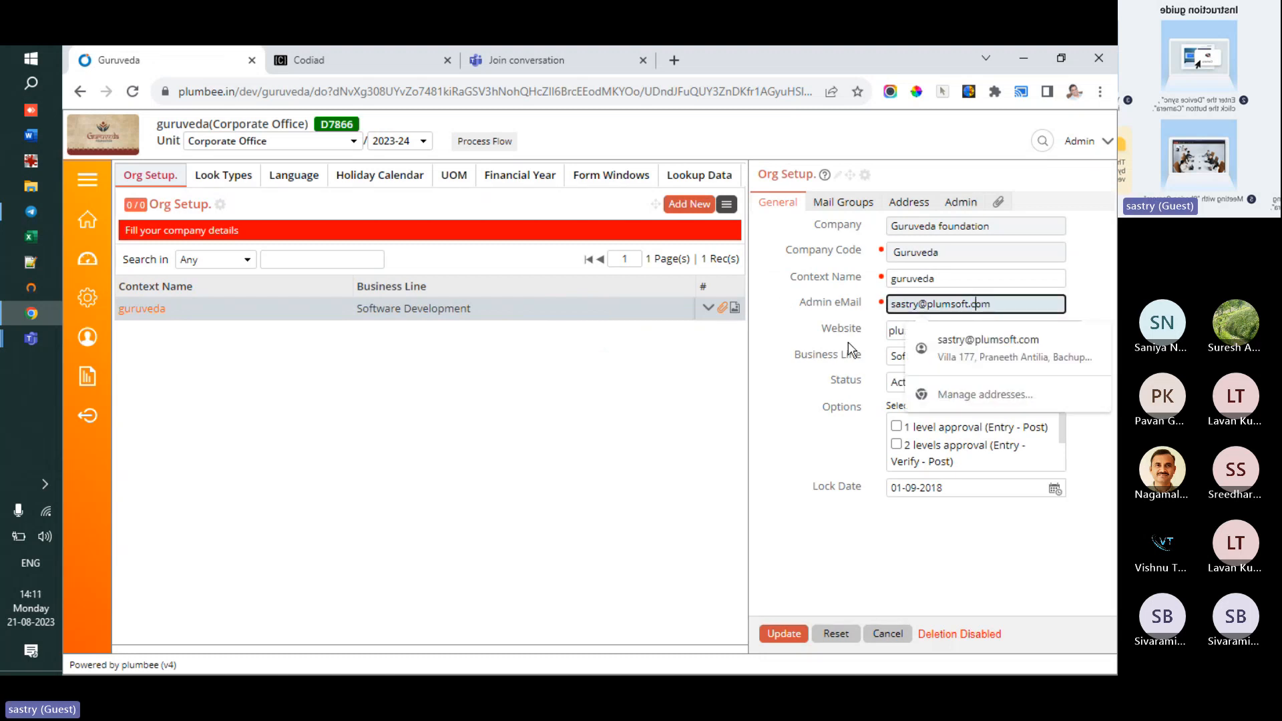
pyautogui.click(828, 346)
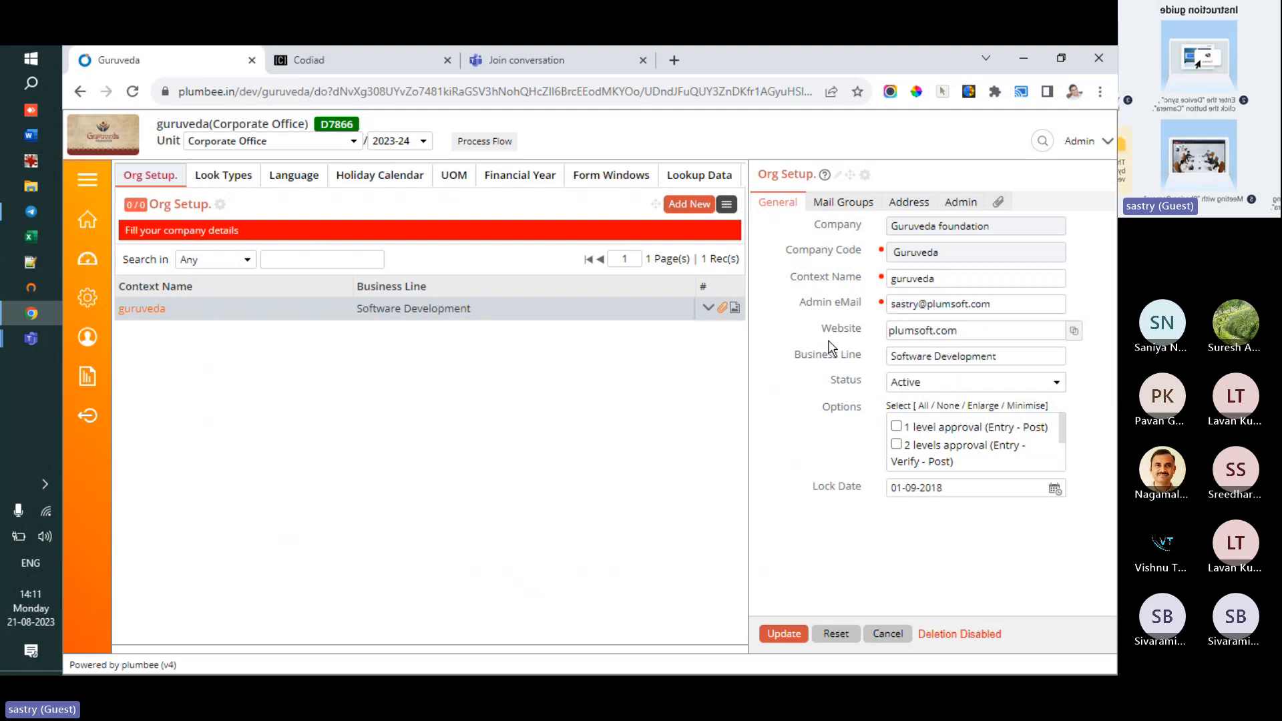
pyautogui.doubleClick(982, 331)
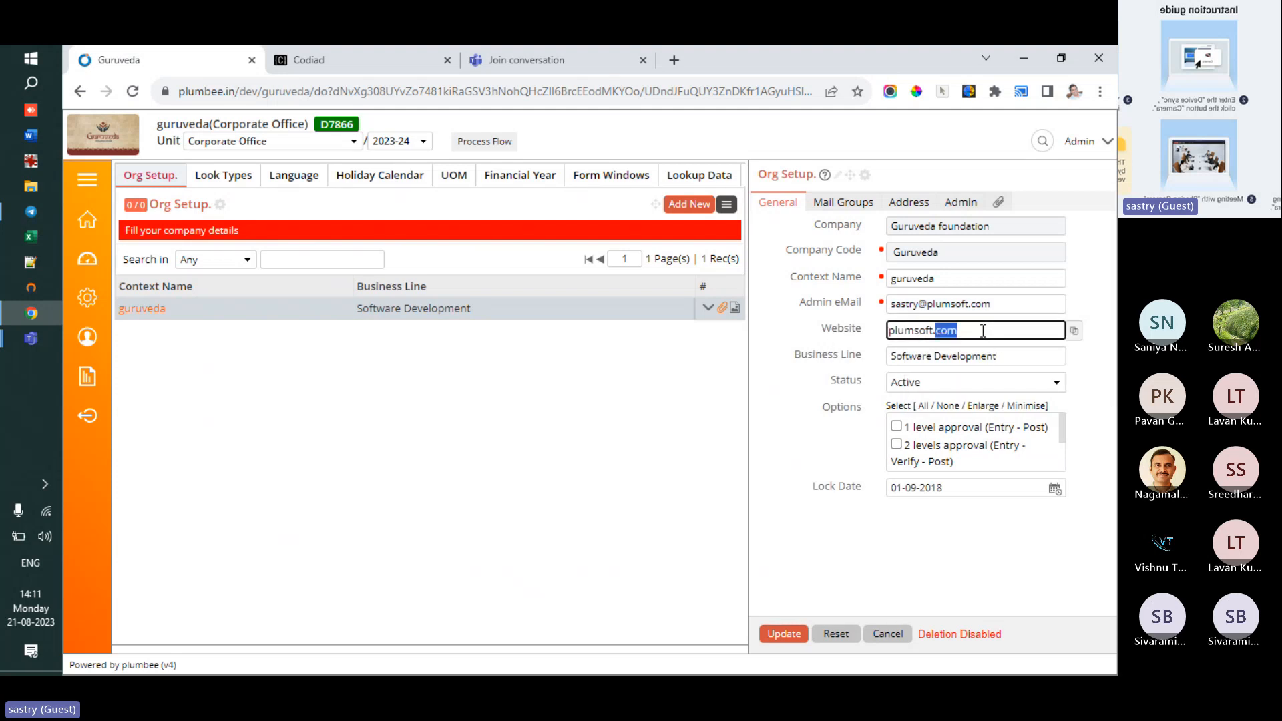
# Step: In a new tab, search Google for technoflair, open Technoflair Solutions and copy its site address
pyautogui.click(675, 60)
pyautogui.write('guruveda')
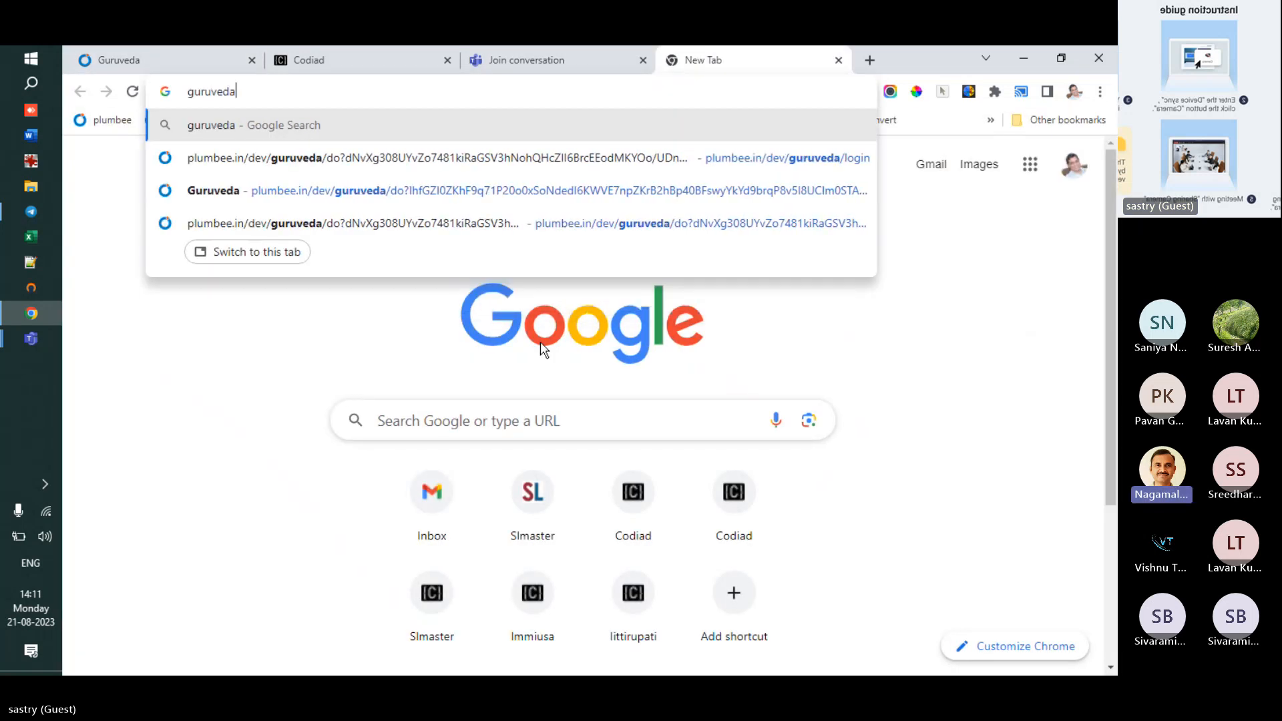
pyautogui.press('Return')
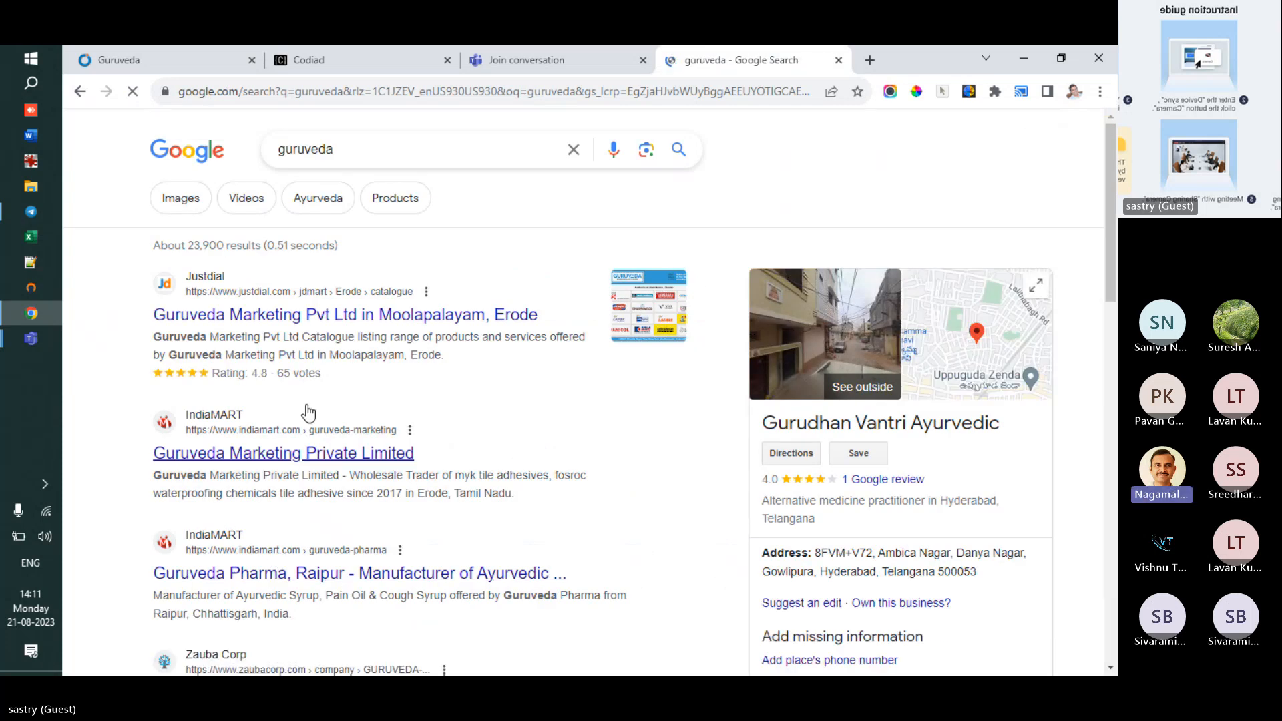
pyautogui.click(373, 151)
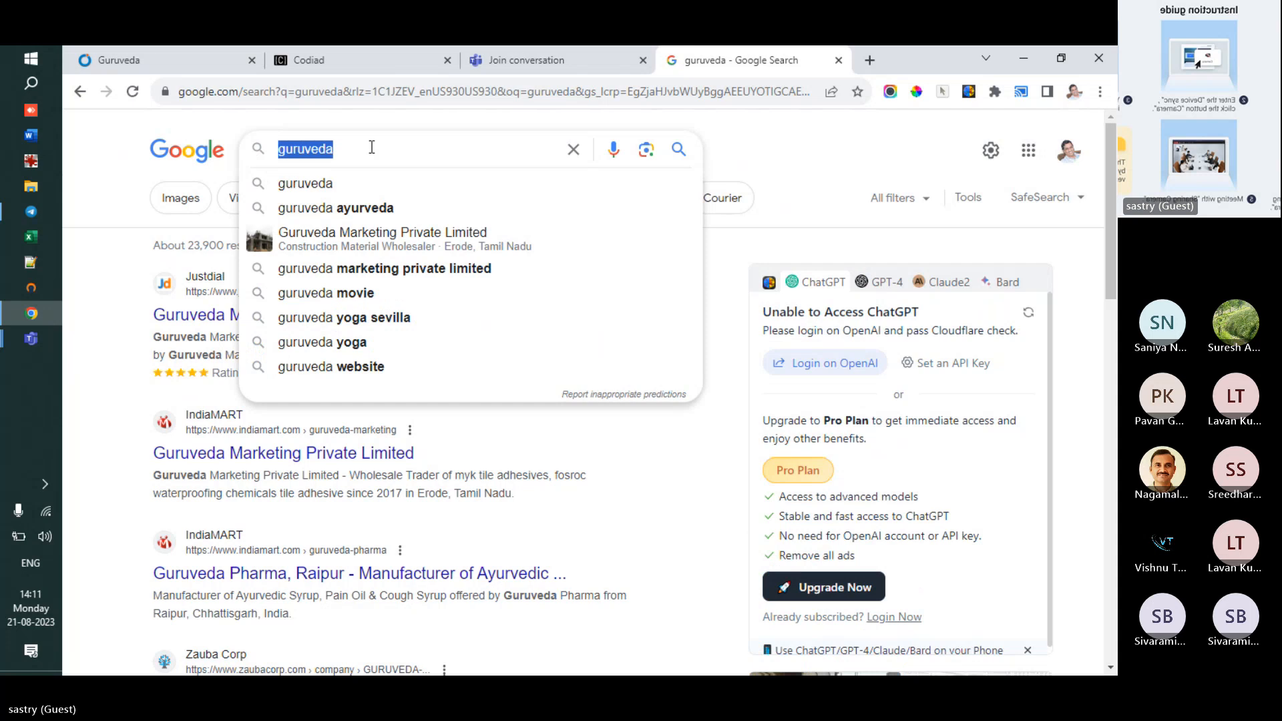
pyautogui.write('techn')
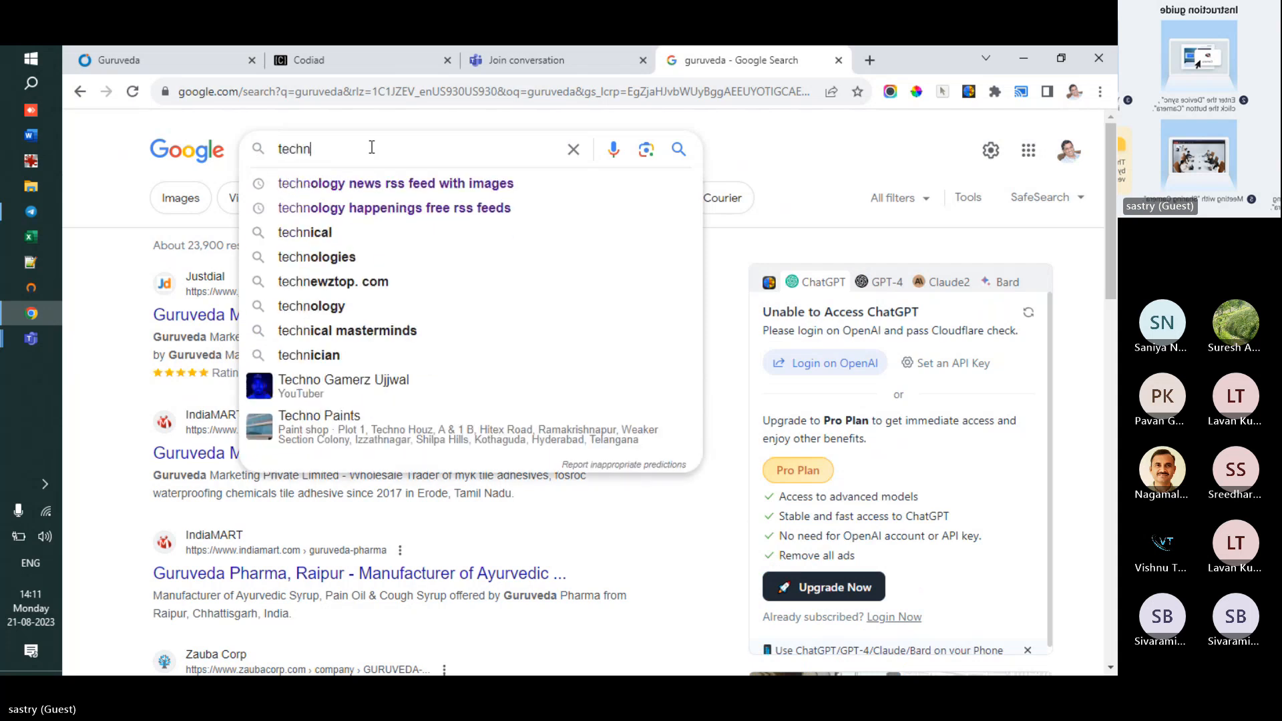
pyautogui.write('oflair')
pyautogui.press('Return')
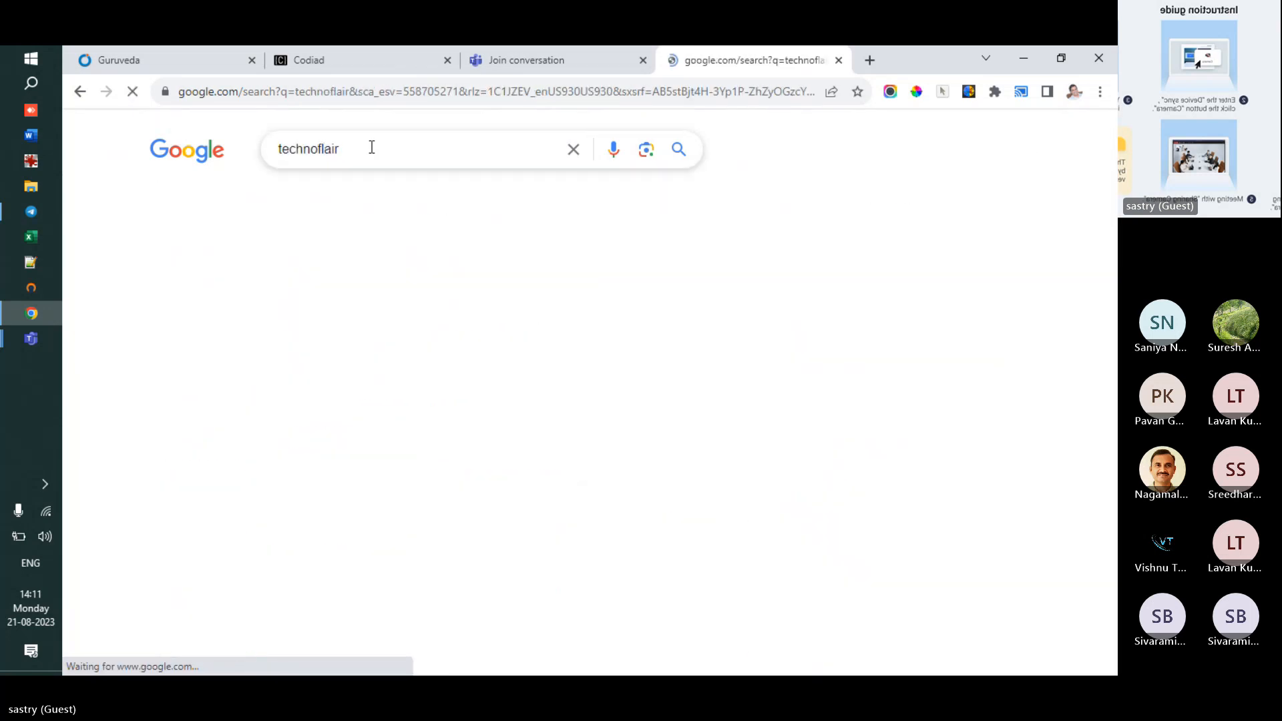
pyautogui.click(267, 314)
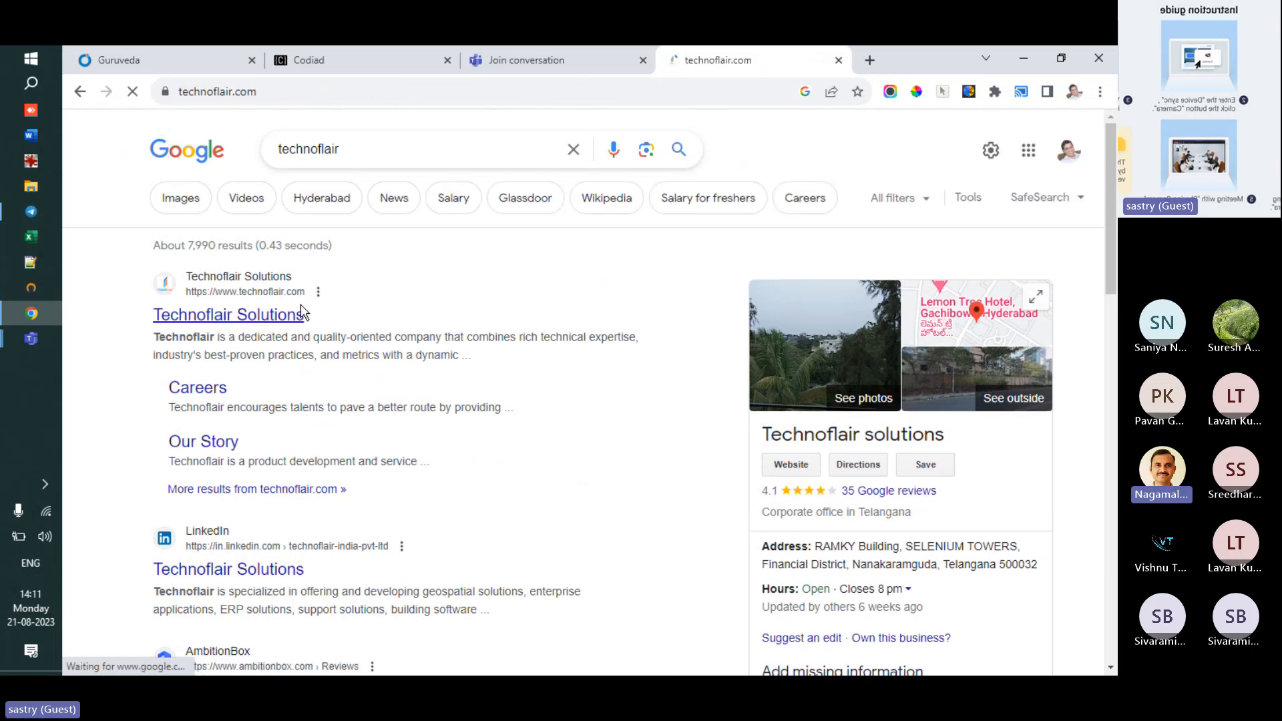
pyautogui.click(268, 91)
pyautogui.hotkey('ctrl', 'c')
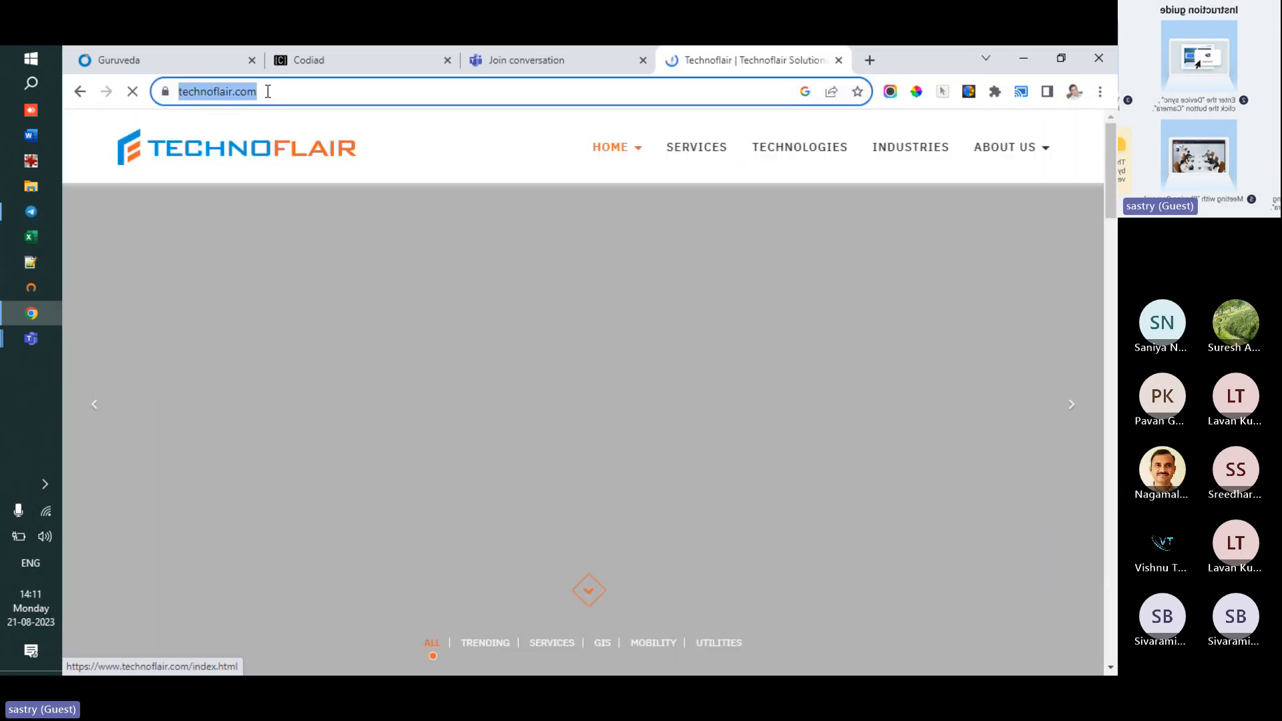
pyautogui.click(178, 55)
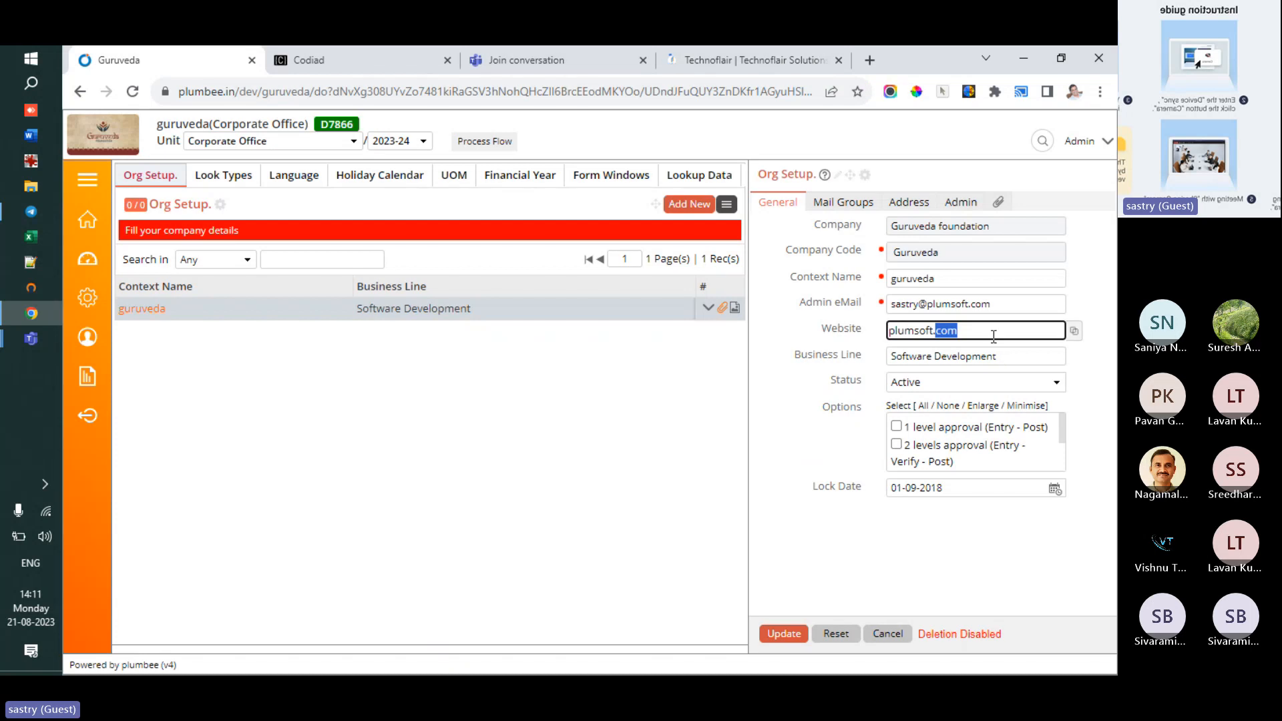
# Step: Replace the guruveda Website value with the copied Technoflair address and save
pyautogui.hotkey('ctrl', 'a')
pyautogui.hotkey('ctrl', 'v')
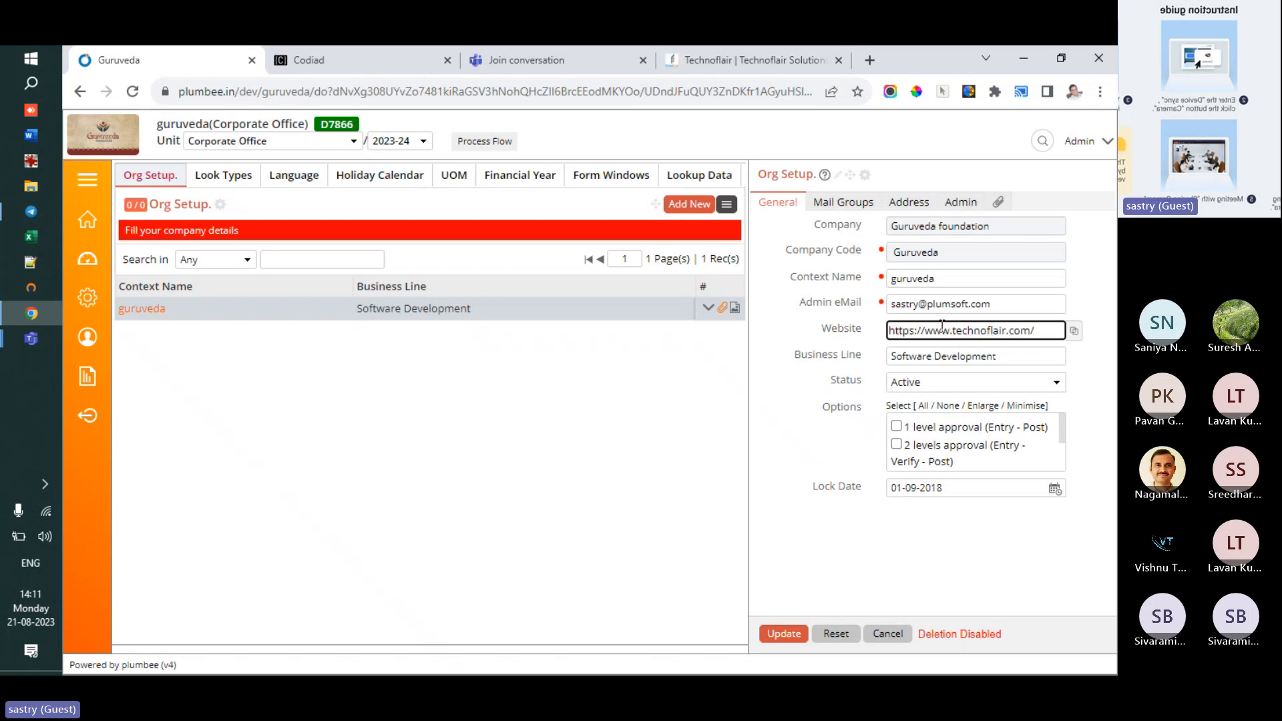
pyautogui.press('Return')
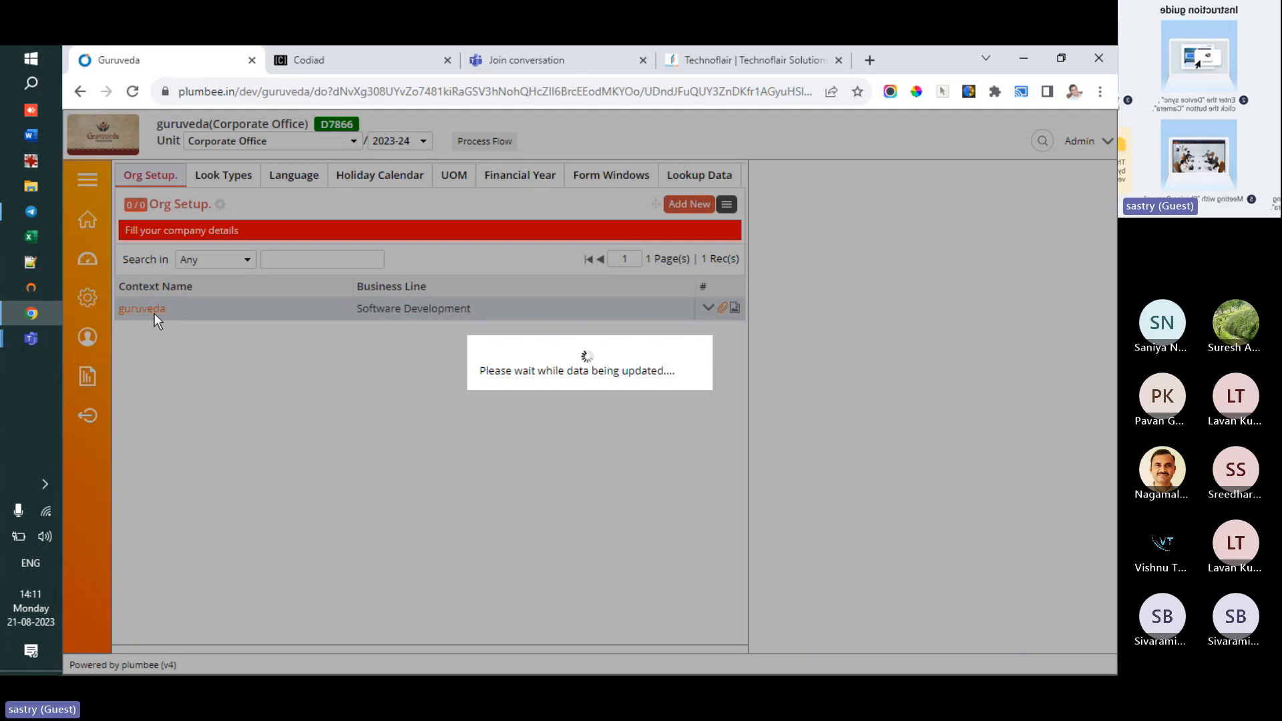
# Step: Reload the app, reopen Org Setup. and show the guruveda record's summary card
pyautogui.click(133, 90)
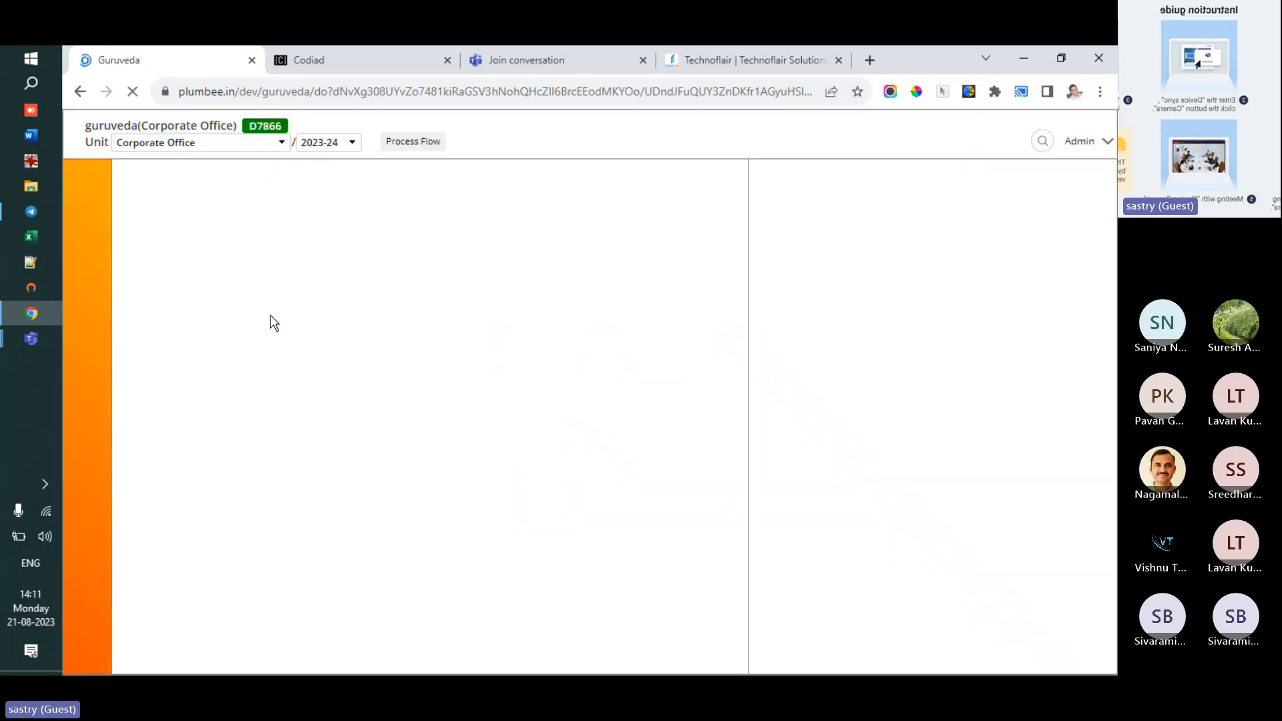
pyautogui.click(1042, 142)
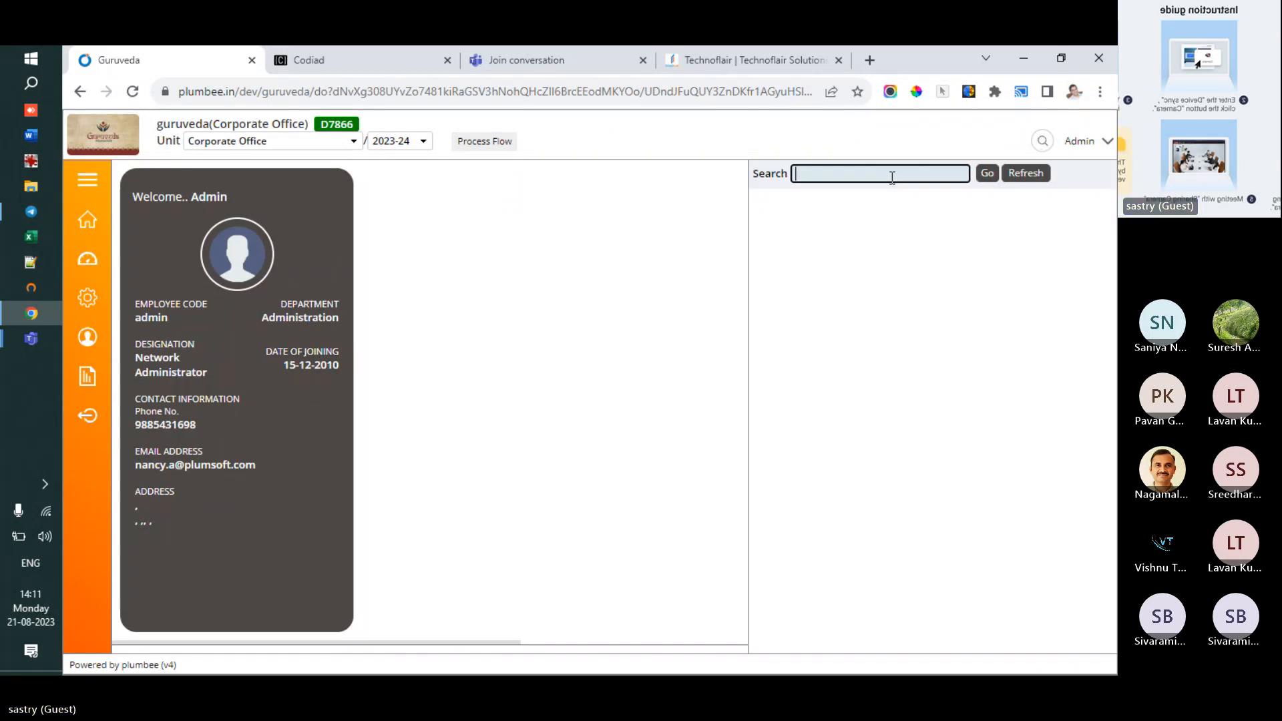
pyautogui.write('org')
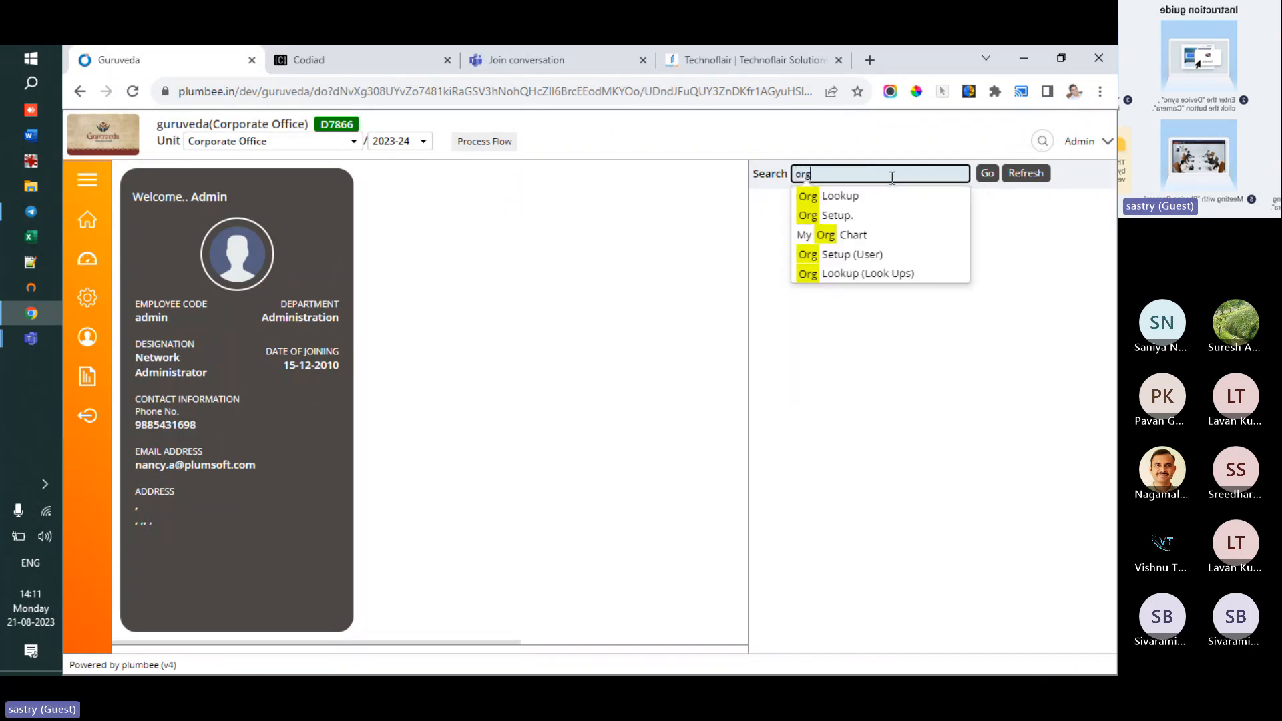
pyautogui.press('Return')
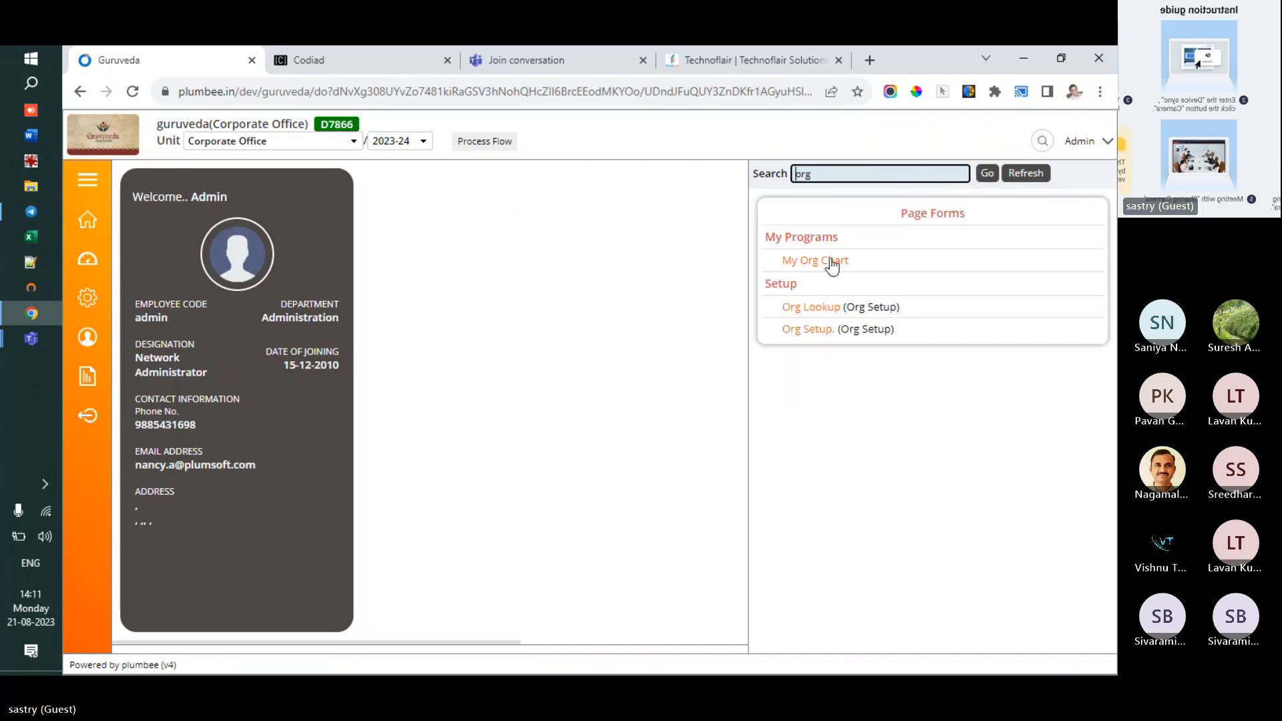
pyautogui.click(801, 328)
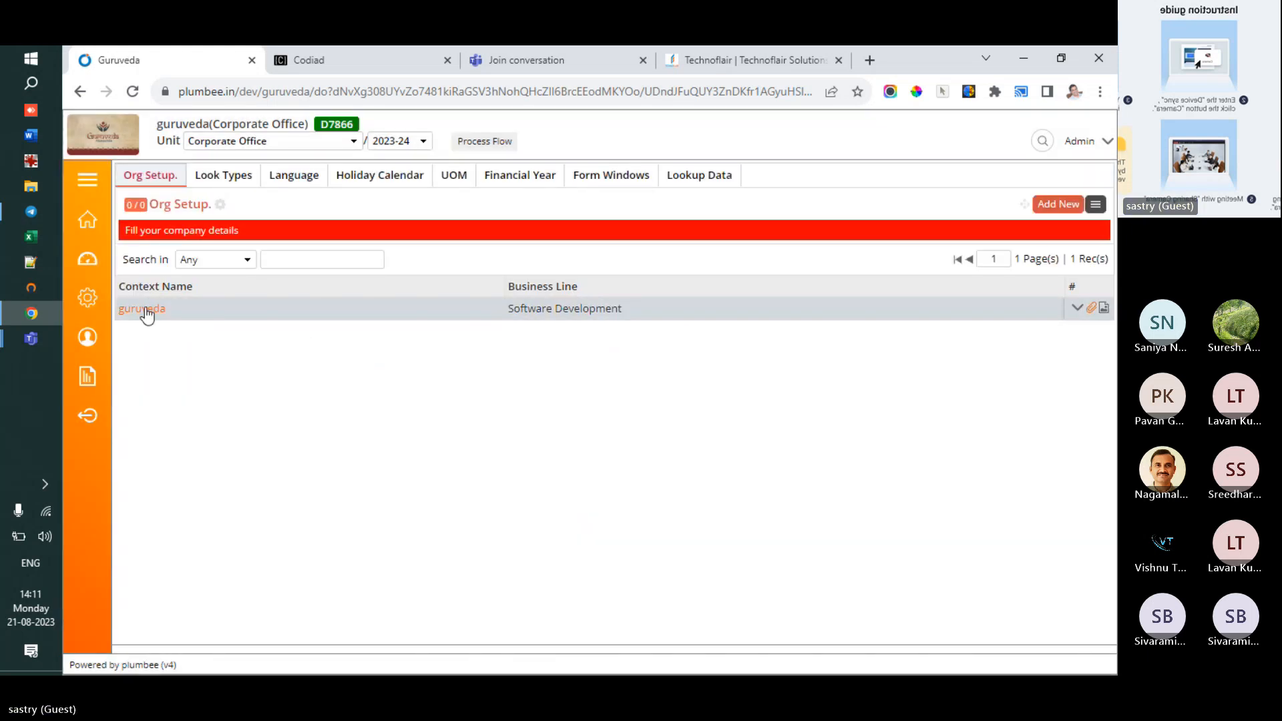
pyautogui.click(145, 309)
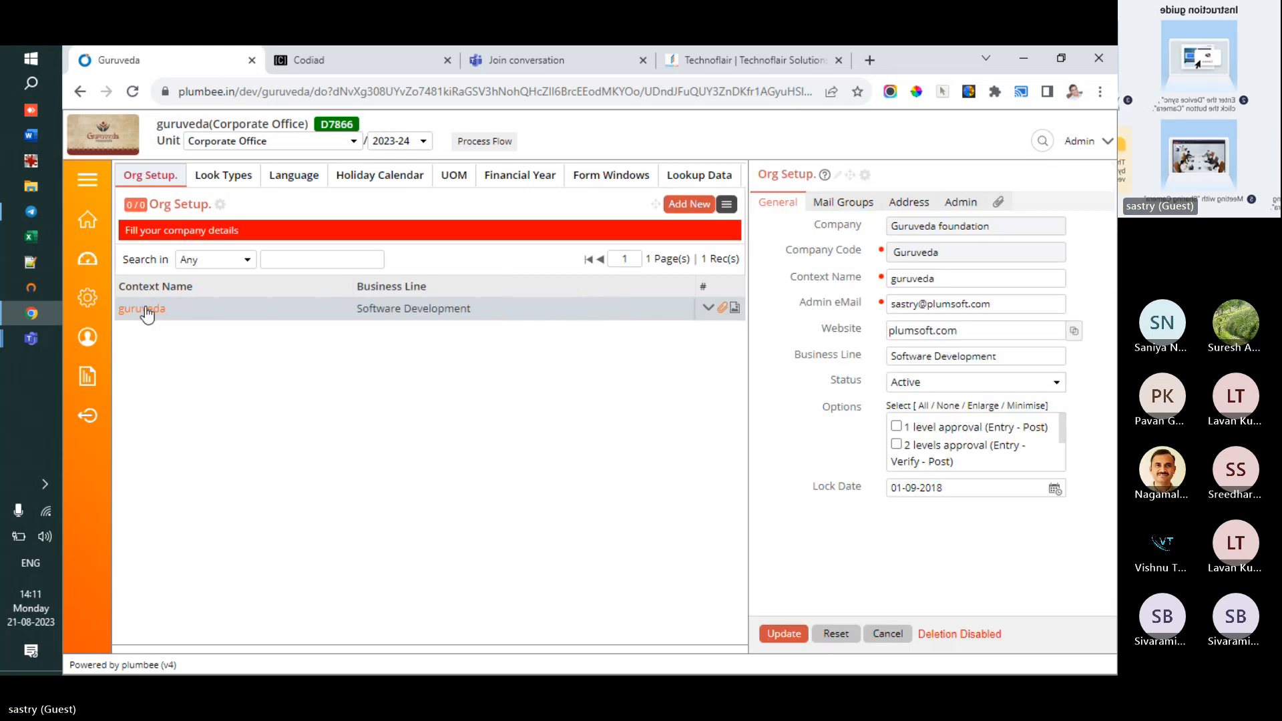
pyautogui.click(735, 308)
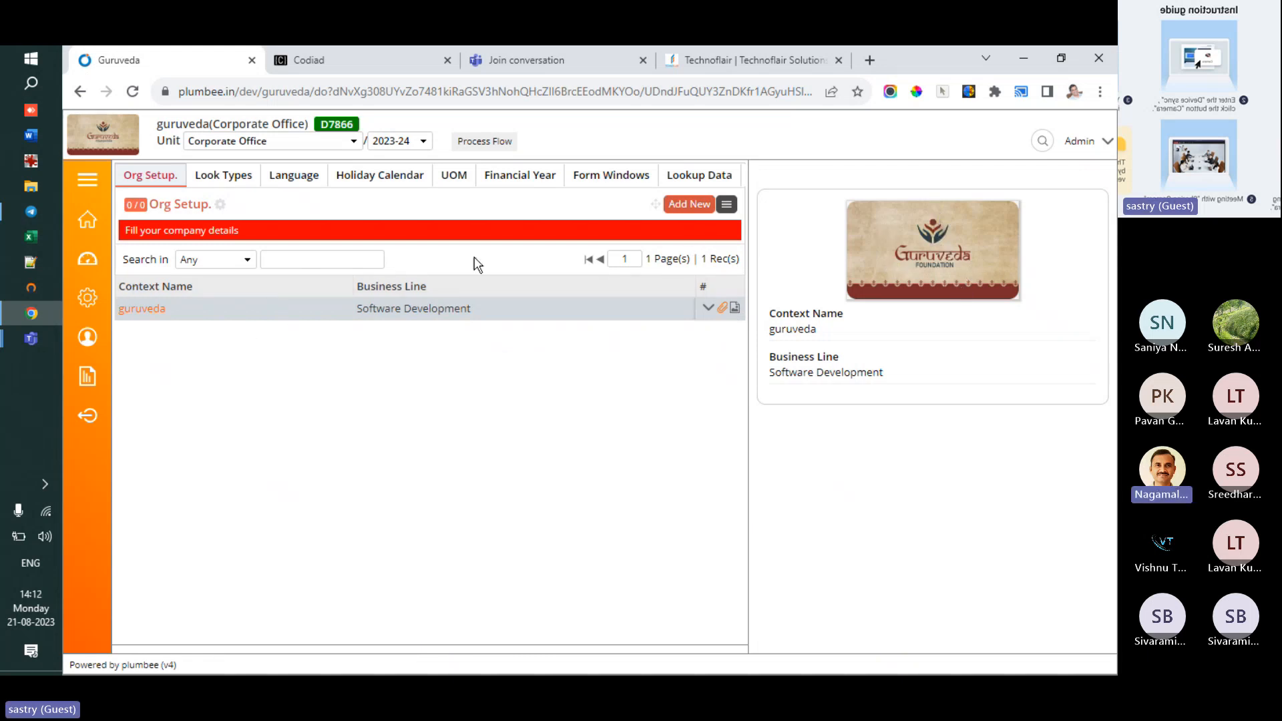
# Step: Tick the No Insert tag in the Org Setup page header definition and update it
pyautogui.click(219, 204)
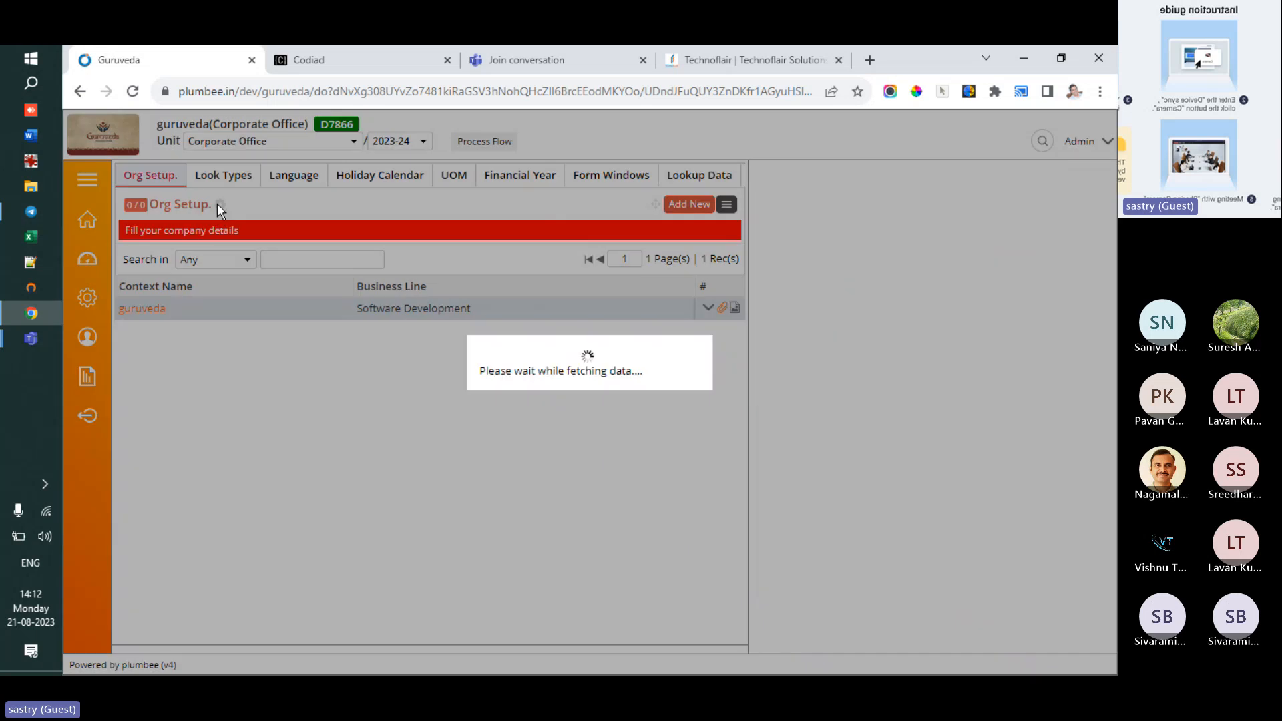
pyautogui.click(791, 253)
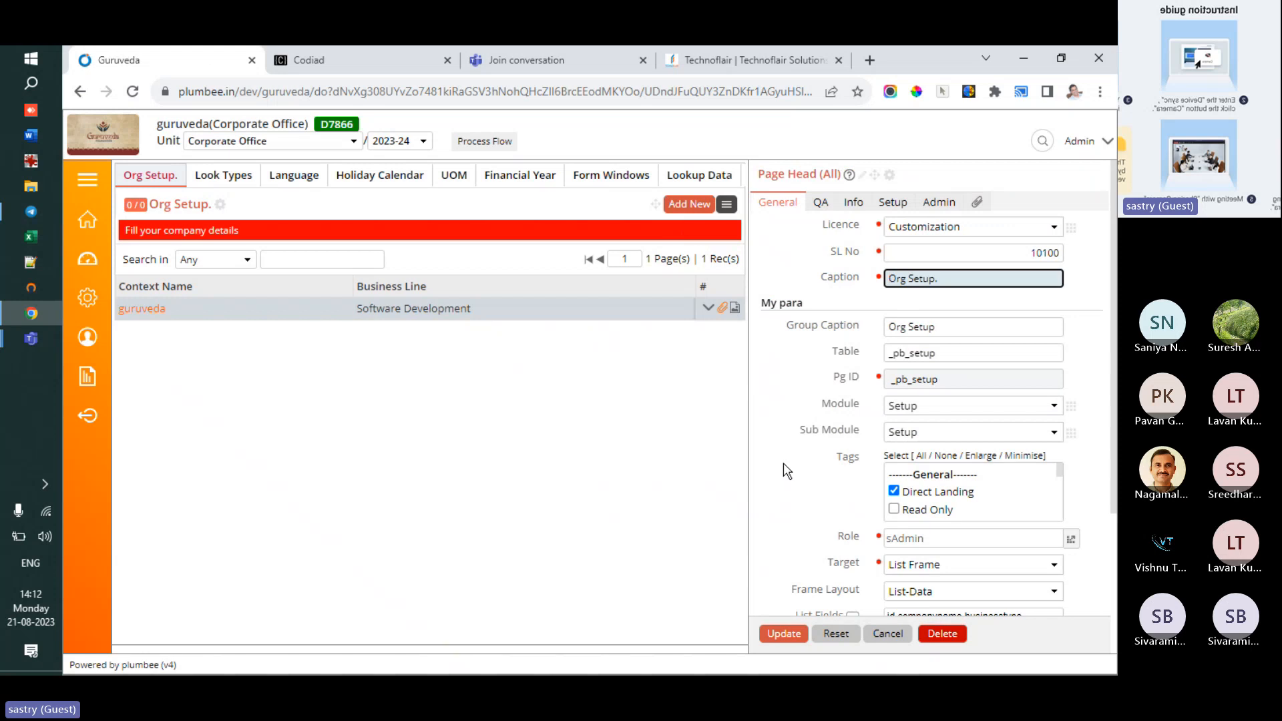
pyautogui.hotkey('ctrl', 'f')
pyautogui.write('no i')
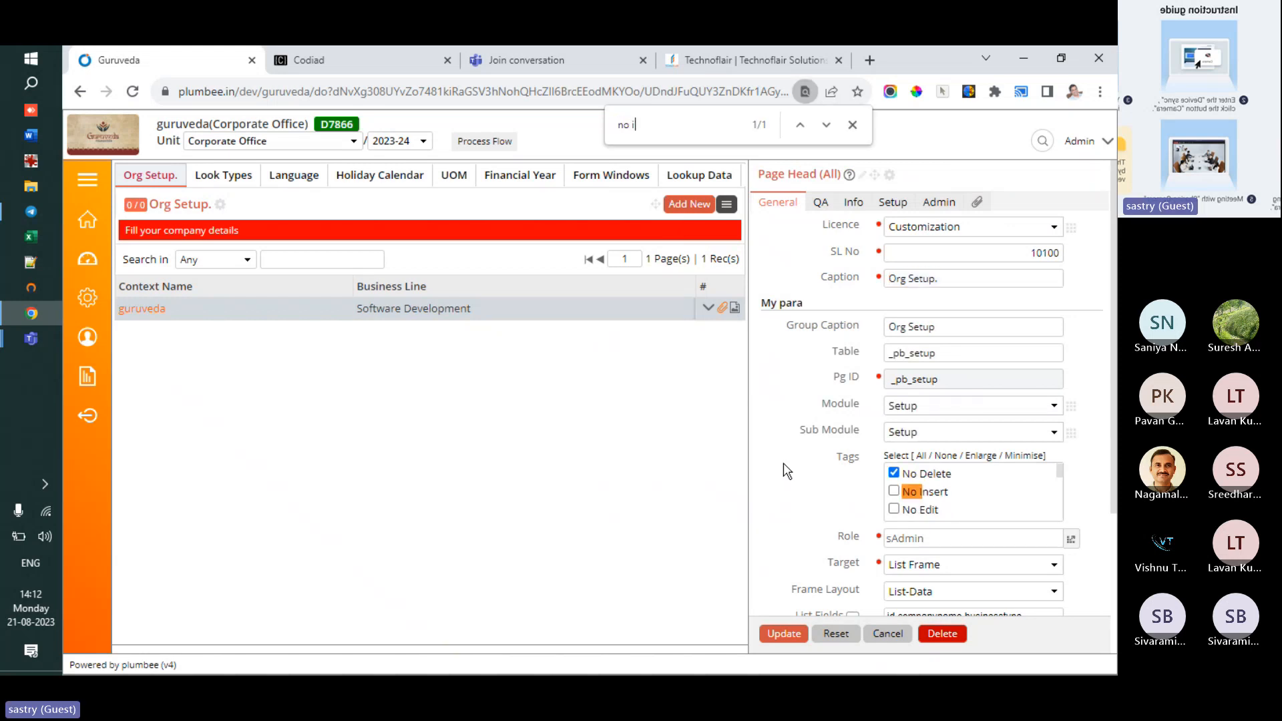
pyautogui.click(894, 491)
pyautogui.press('Return')
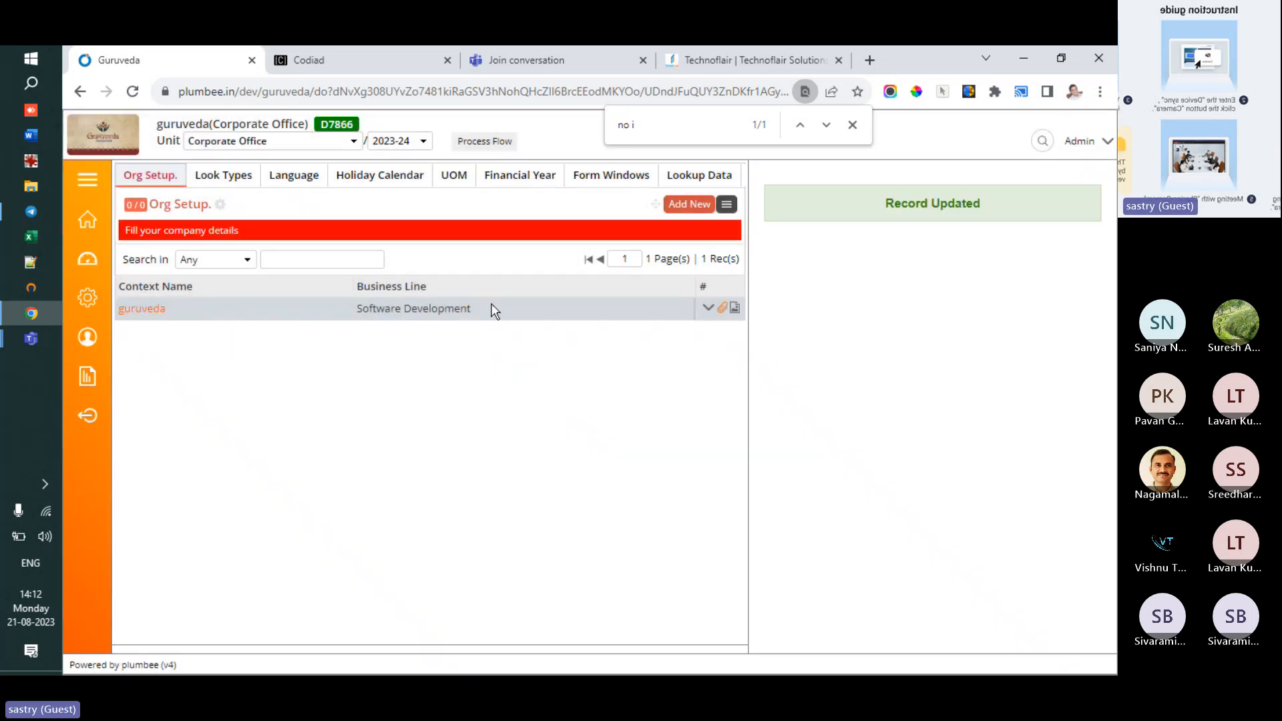
pyautogui.click(150, 175)
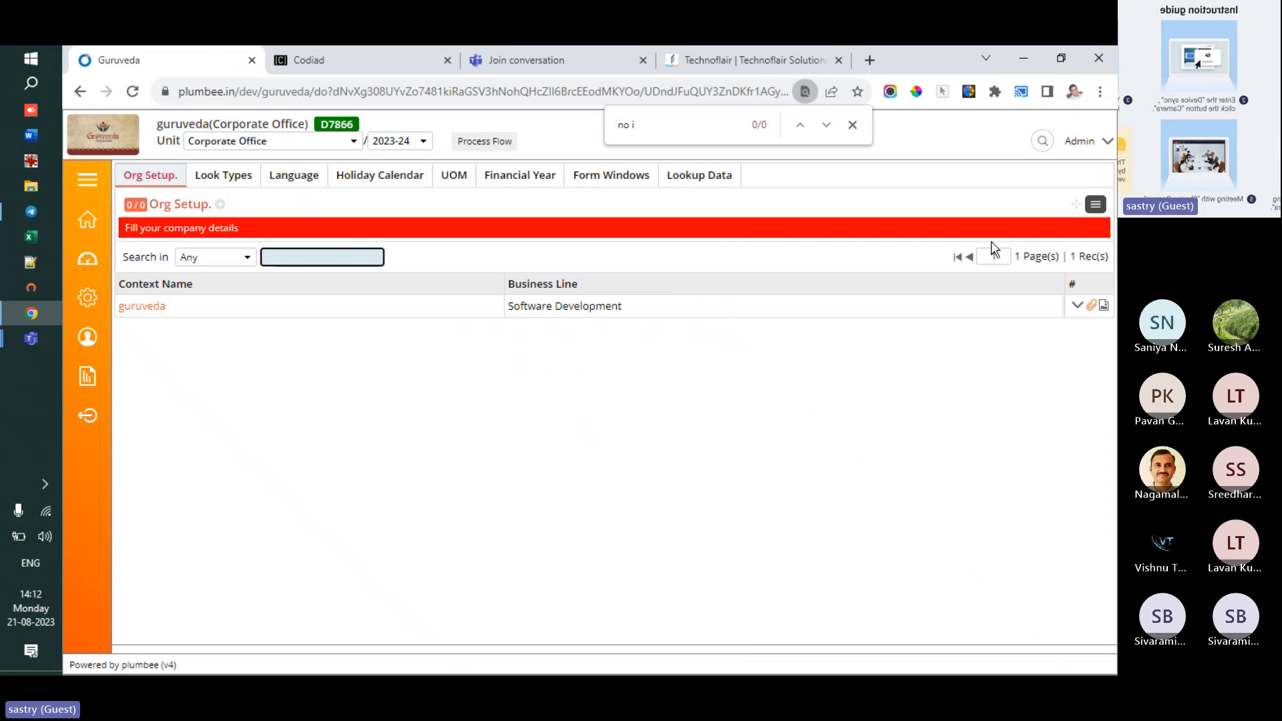
# Step: Reopen the guruveda record and check the Unit dropdown, keeping Corporate Office
pyautogui.click(141, 307)
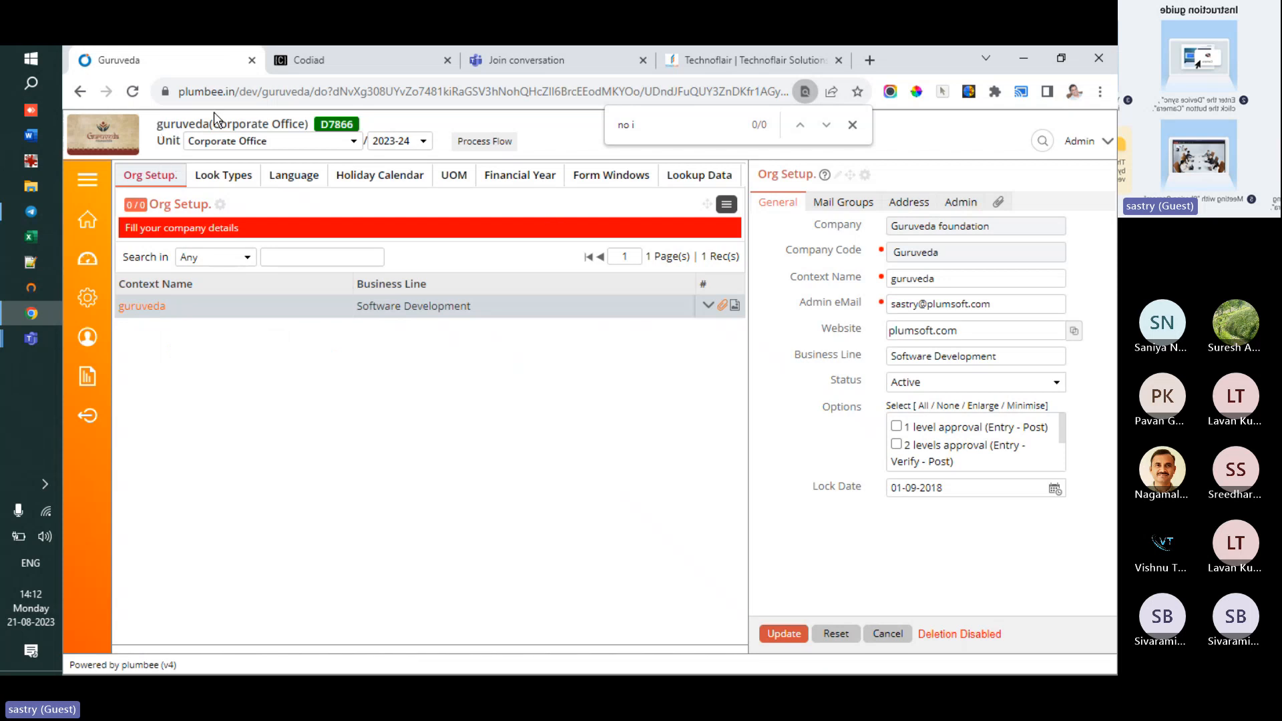
pyautogui.click(283, 143)
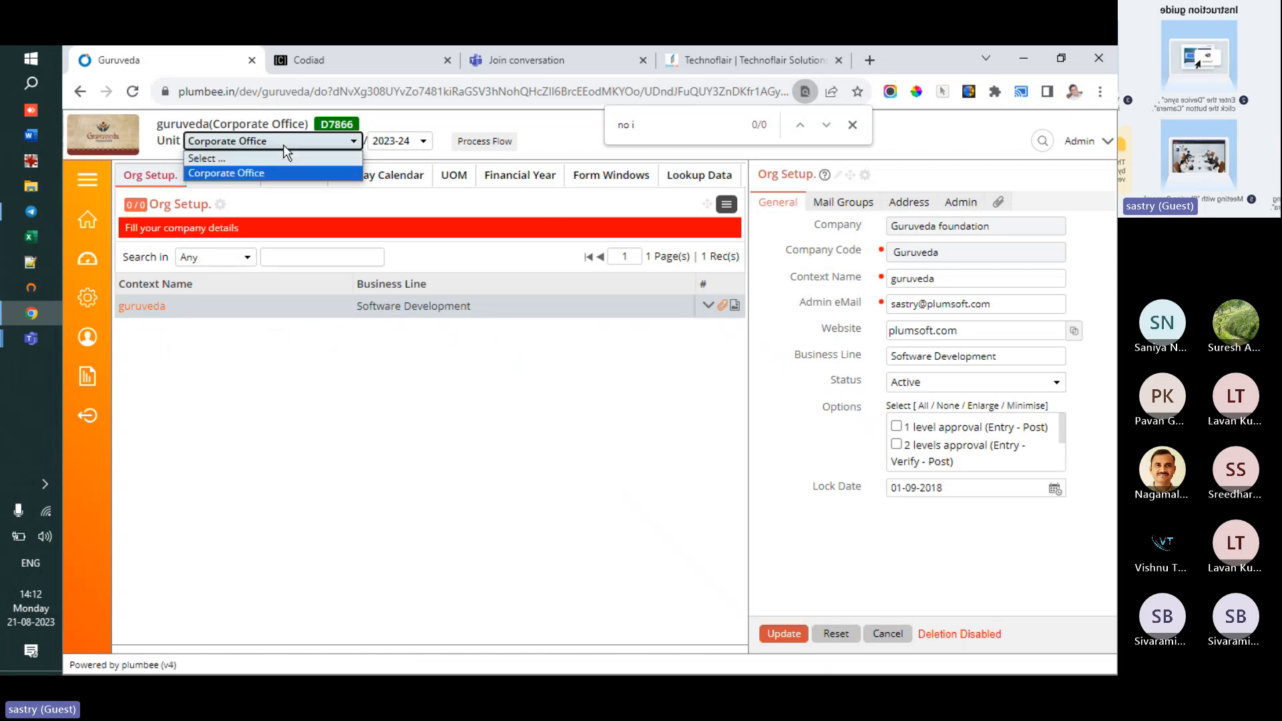
pyautogui.click(262, 175)
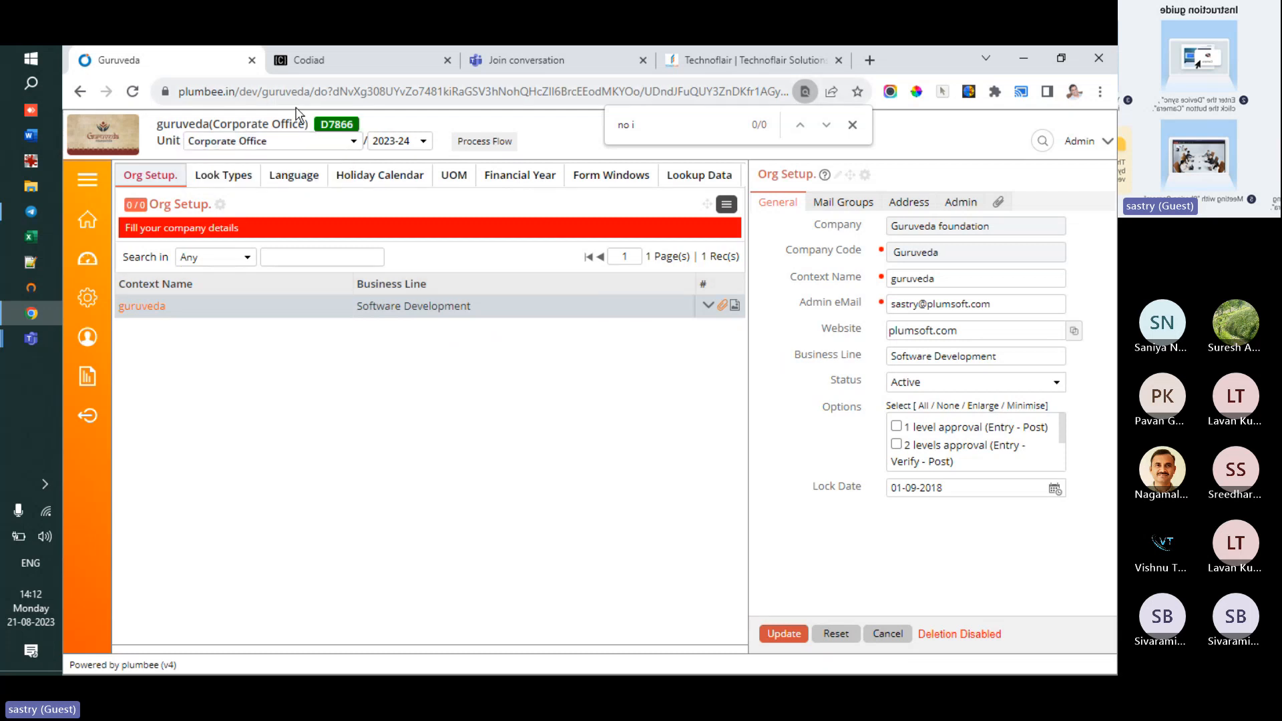
pyautogui.tripleClick(206, 118)
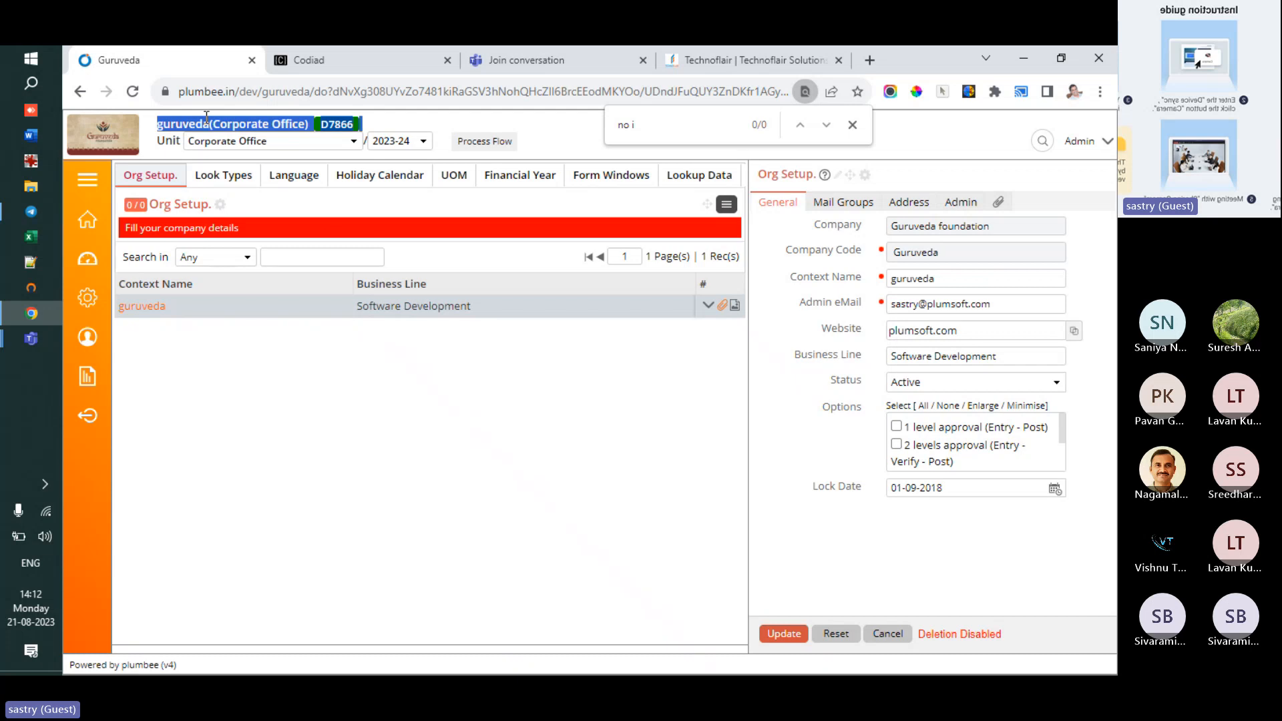
pyautogui.click(269, 144)
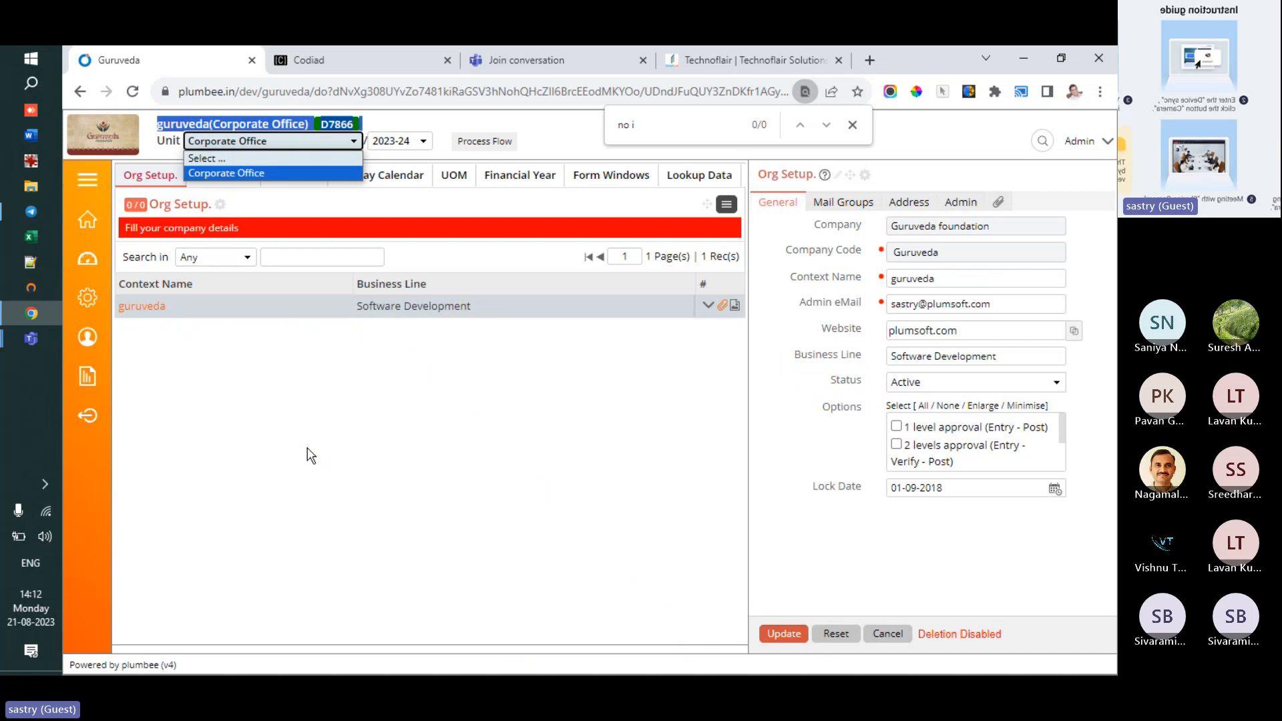
# Step: Check the financial year dropdown, keeping 2023-24
pyautogui.click(402, 141)
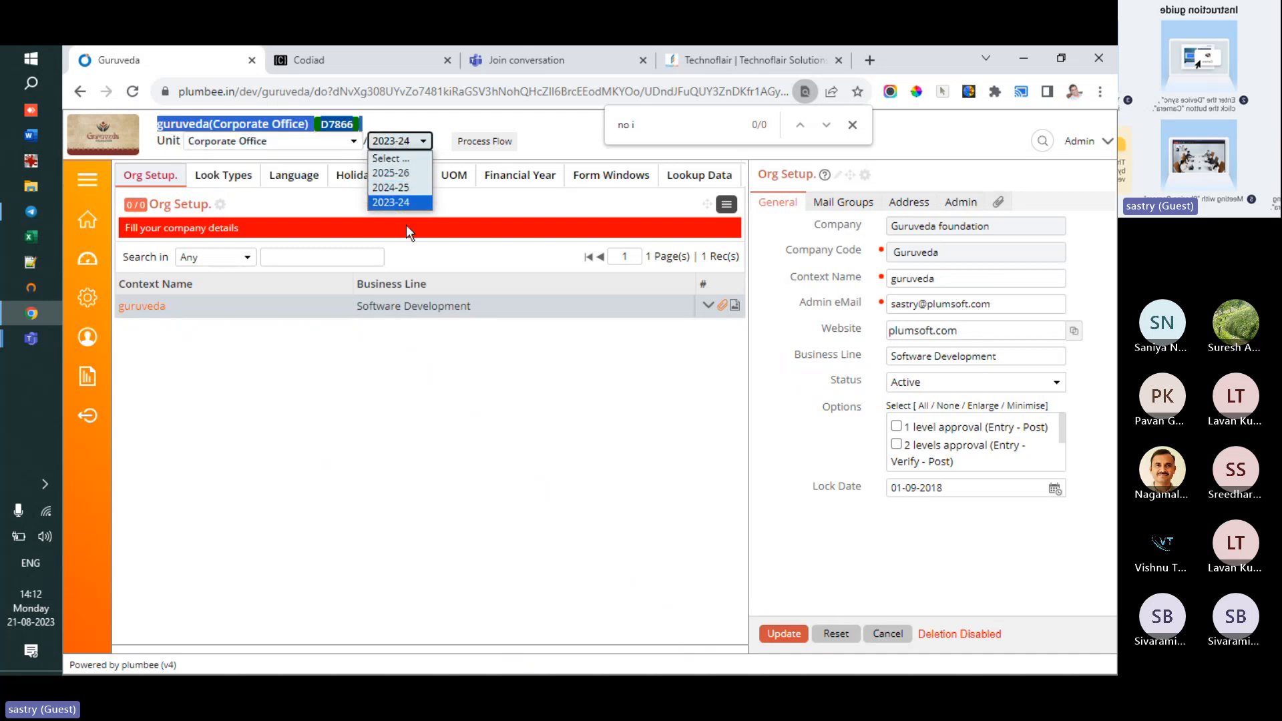
pyautogui.click(409, 426)
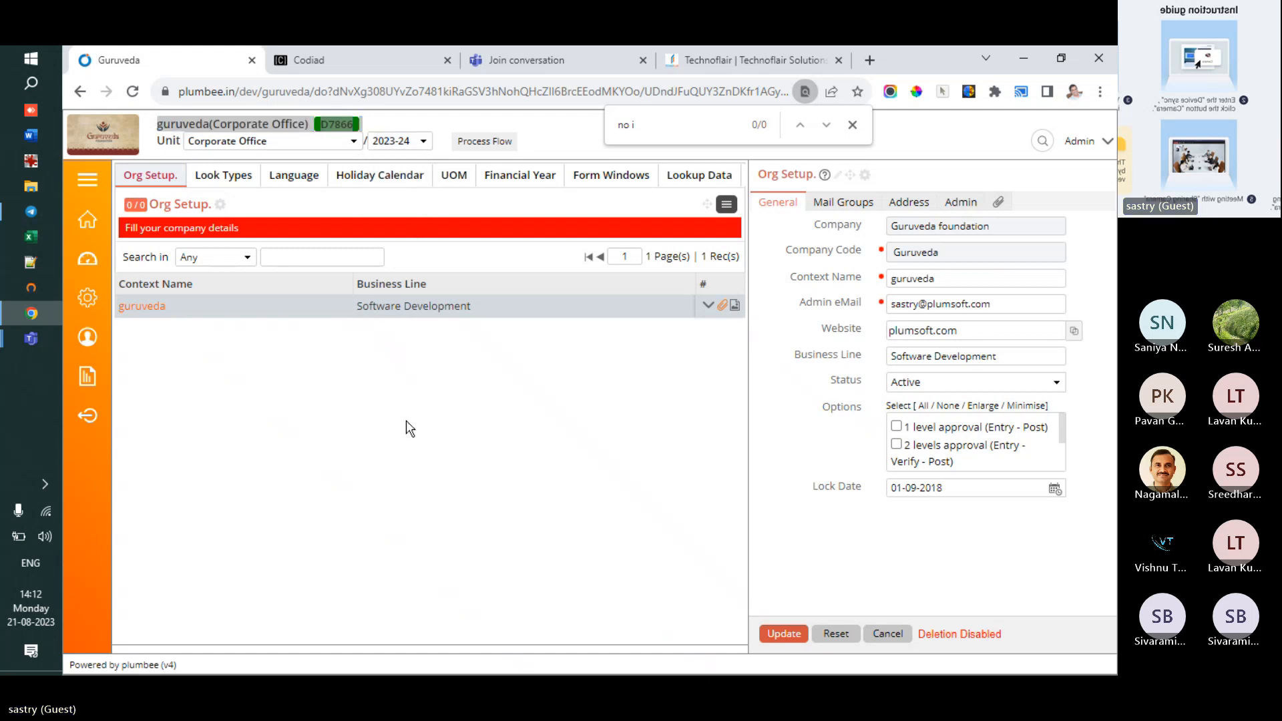
pyautogui.click(410, 147)
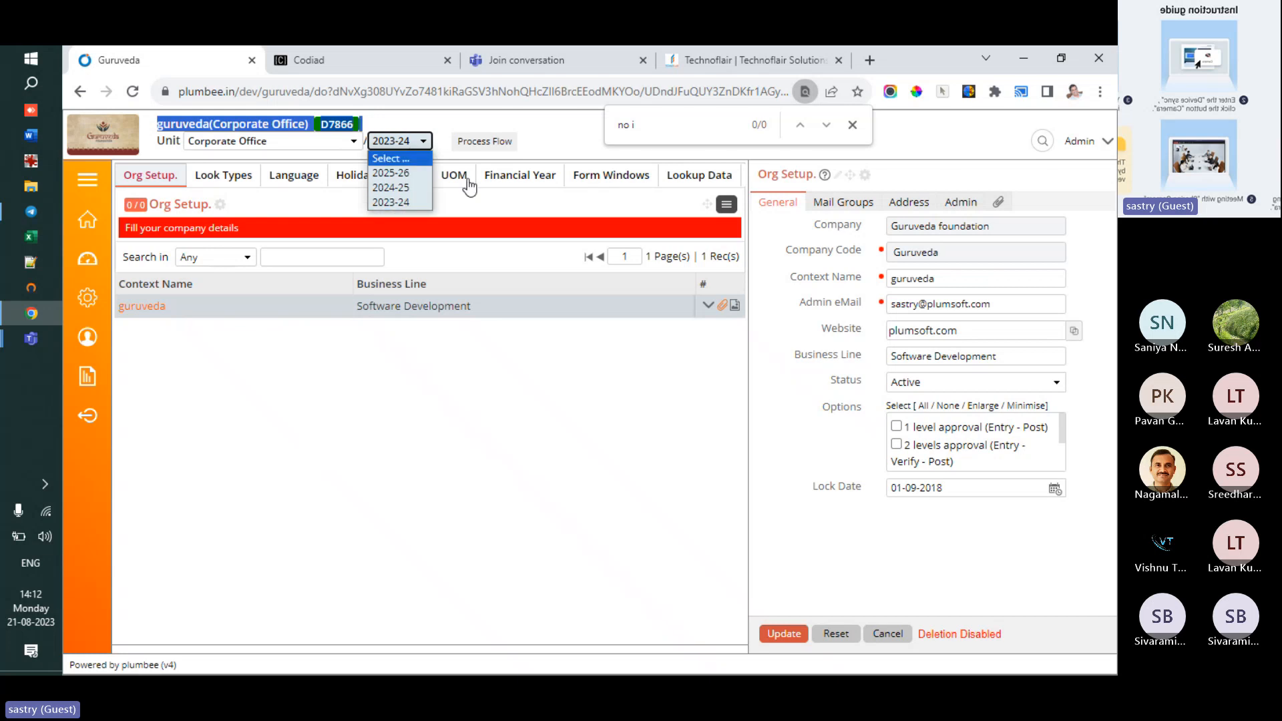
# Step: Browse the DEV section's forms in the module list, then close the menu and Chrome's find bar
pyautogui.click(87, 179)
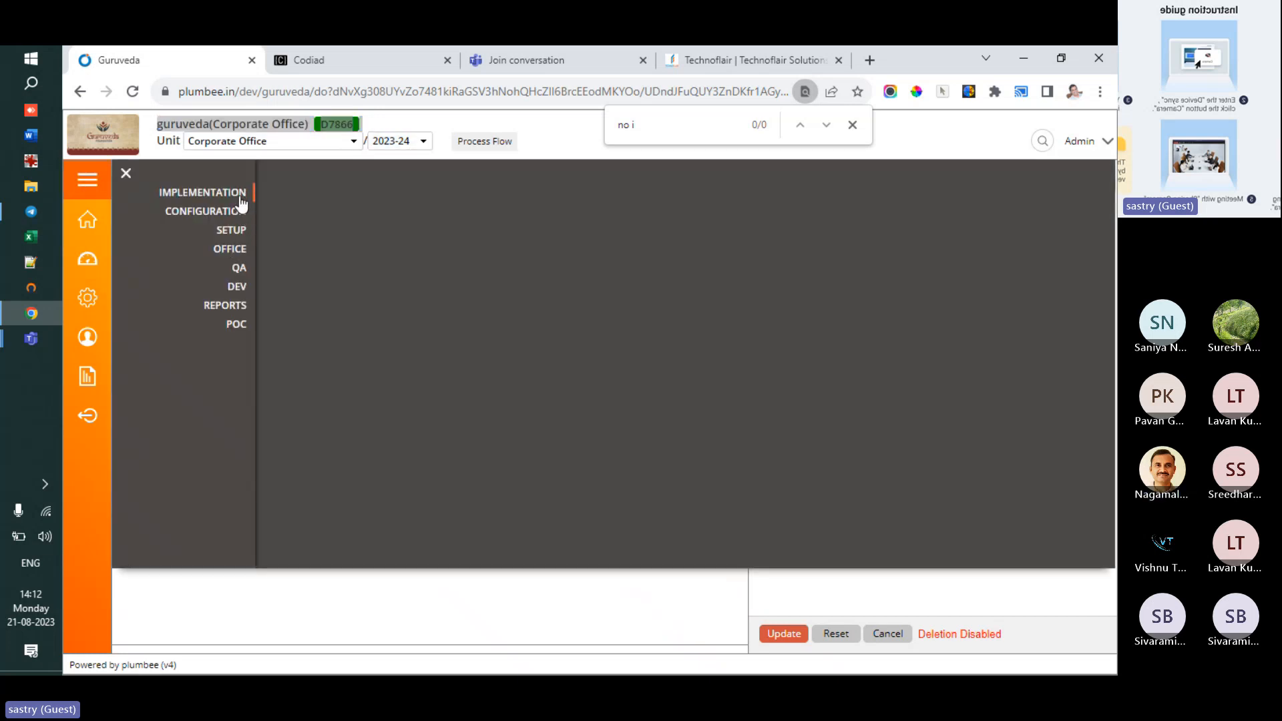
pyautogui.click(246, 287)
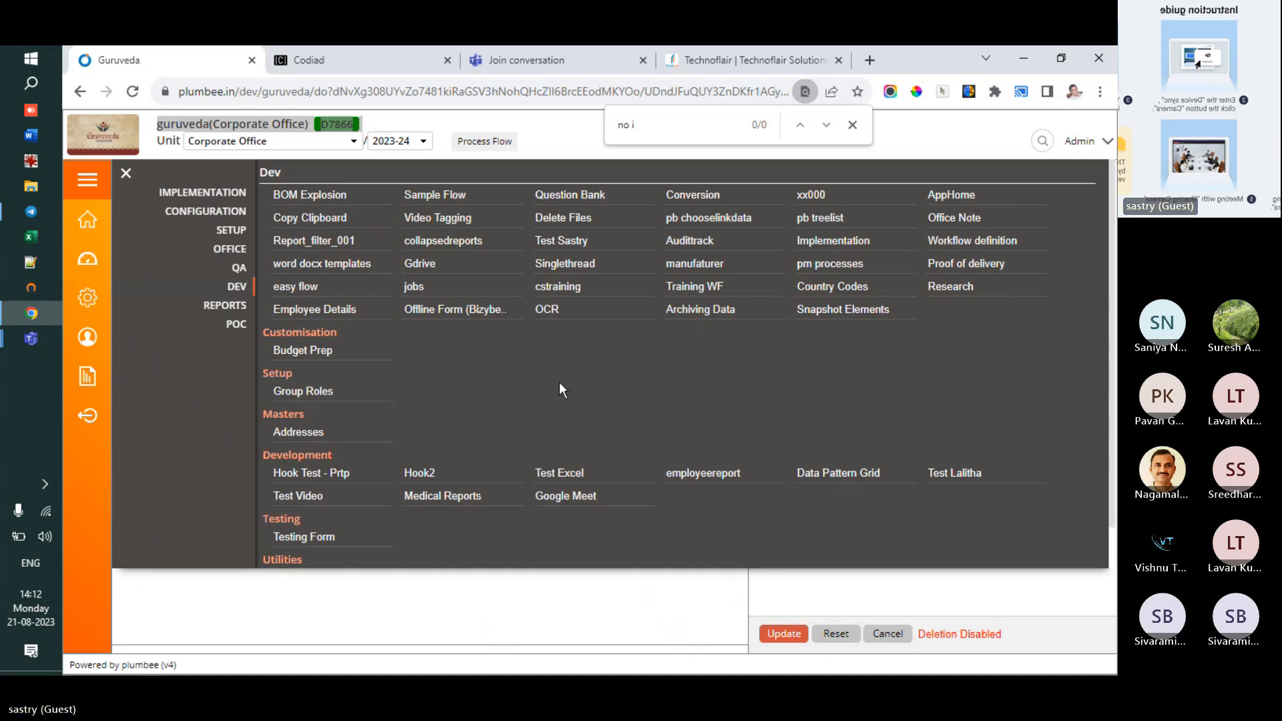
pyautogui.click(125, 176)
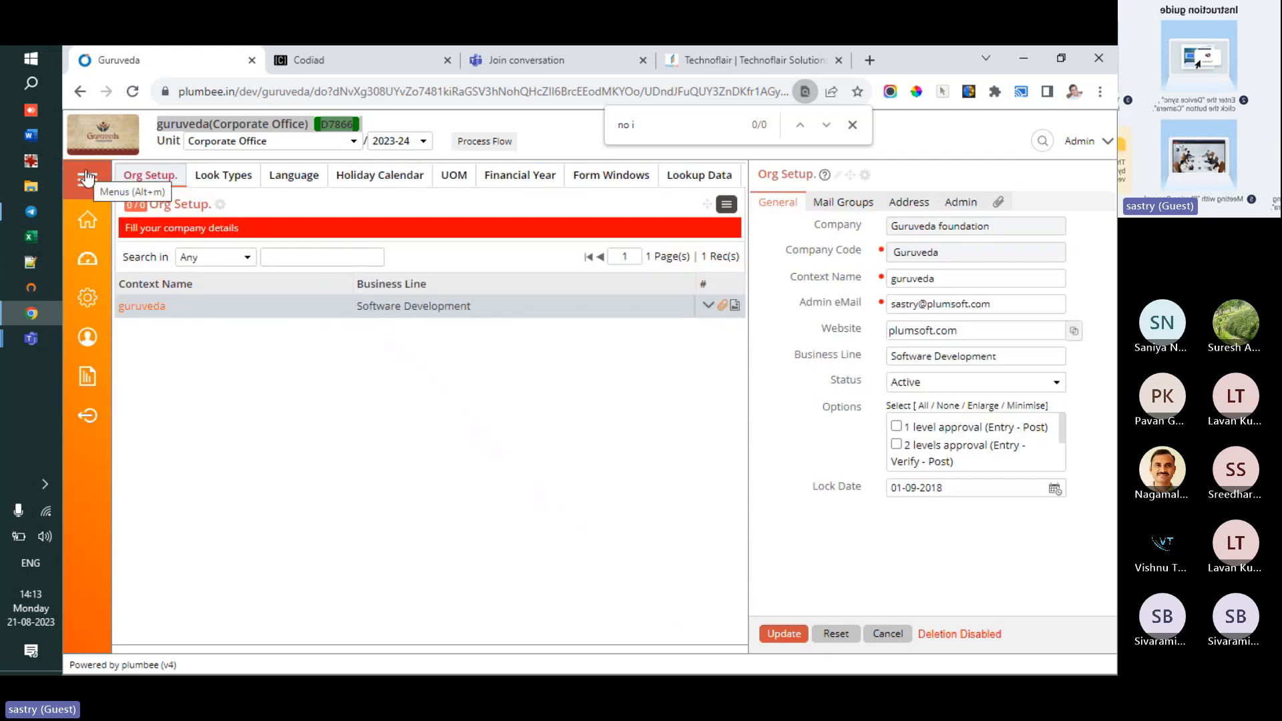
pyautogui.click(852, 125)
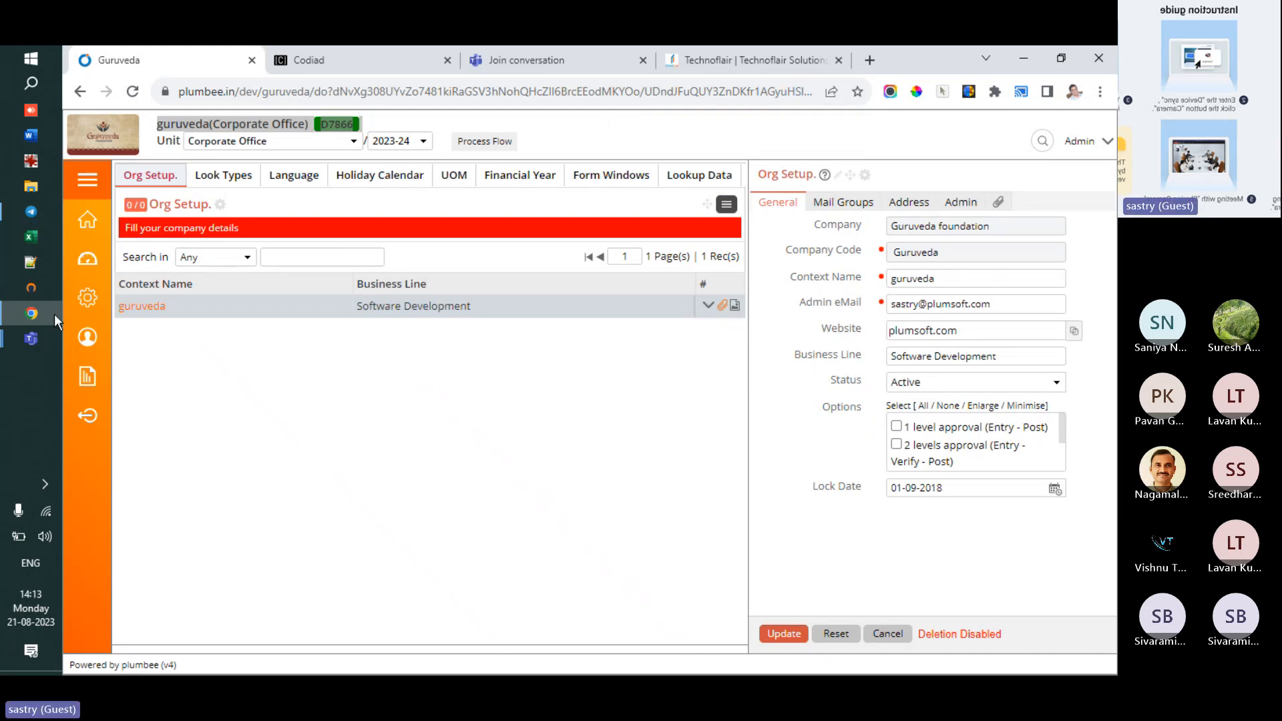
pyautogui.click(31, 262)
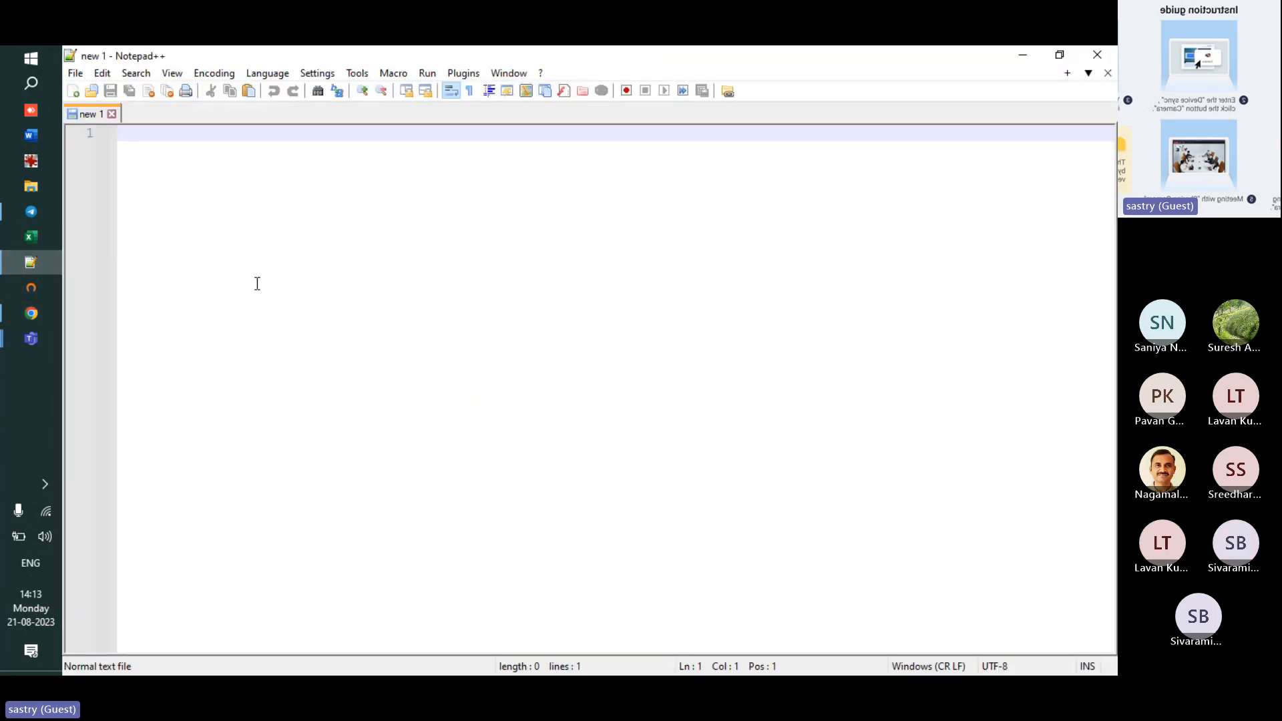
# Step: Write '_pb_entity - customer, vendor, student, employee, auditor' in Notepad++ and return to Chrome
pyautogui.write('pb')
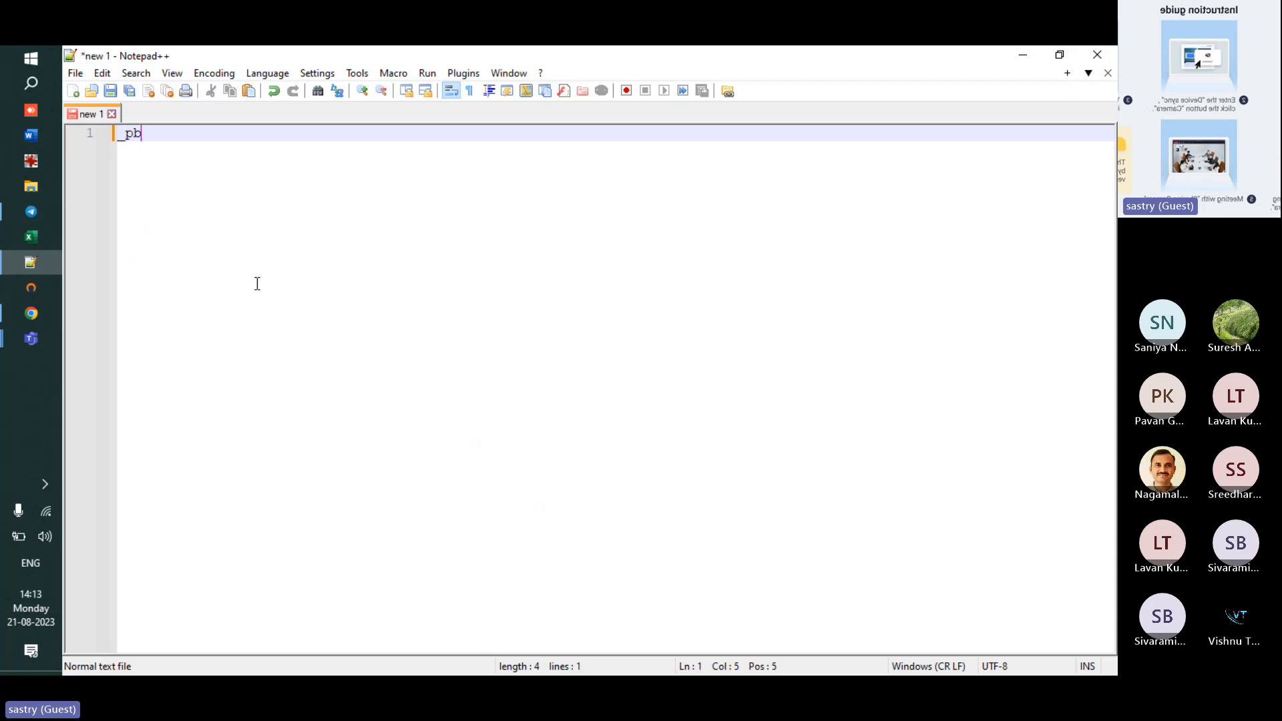
pyautogui.write('entity')
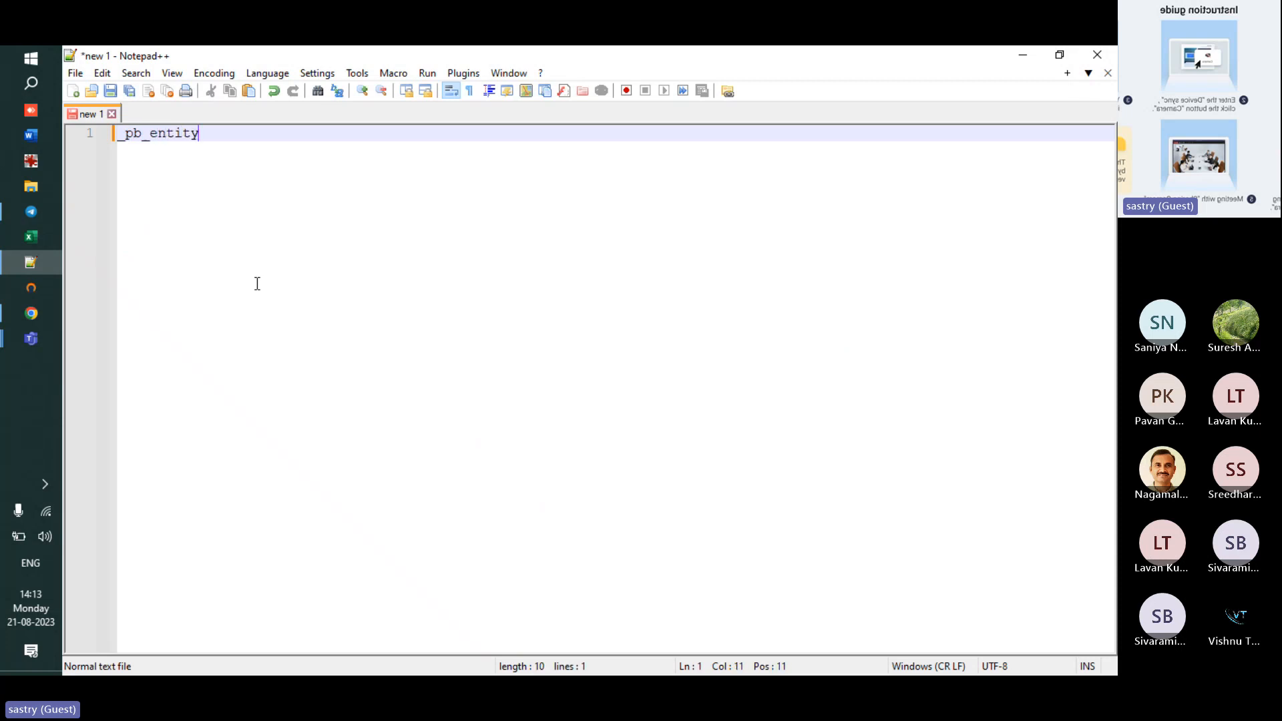
pyautogui.click(144, 132)
pyautogui.hotkey('shift', 'Left')
pyautogui.hotkey('shift', 'Left')
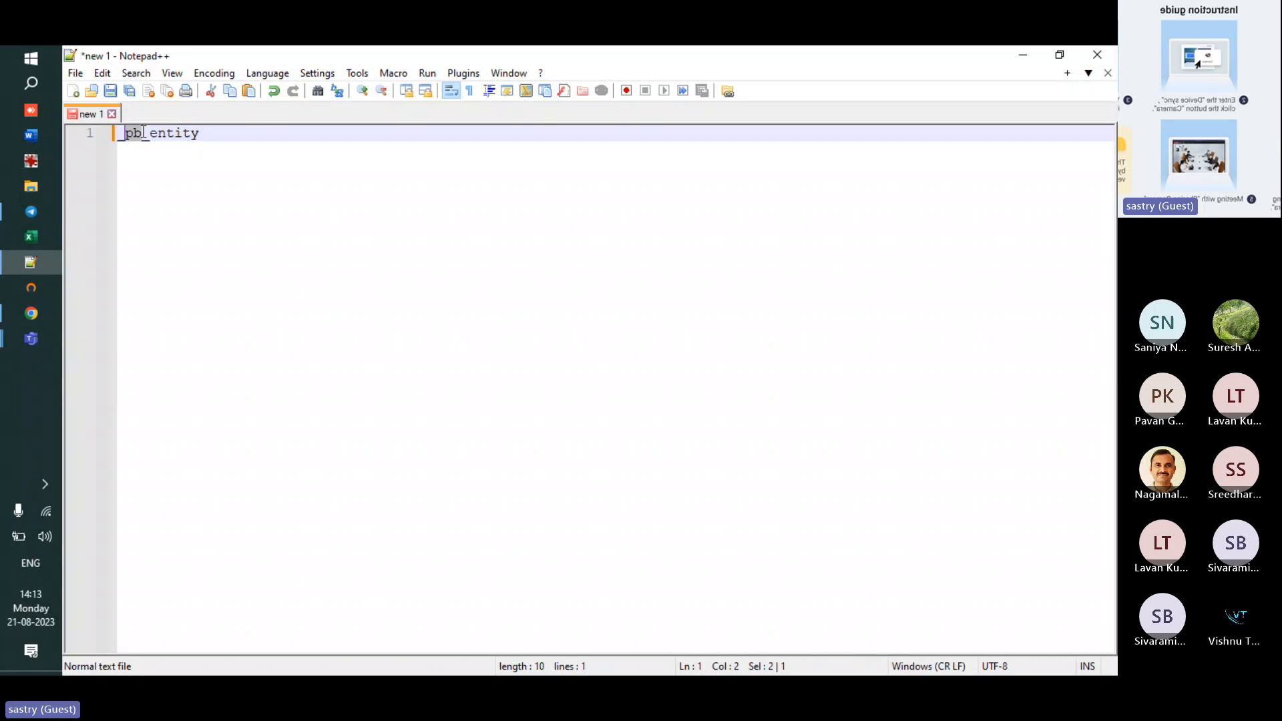
pyautogui.click(232, 133)
pyautogui.press('Left')
pyautogui.press('Left')
pyautogui.press('Left')
pyautogui.press('Left')
pyautogui.press('Left')
pyautogui.press('Left')
pyautogui.hotkey('shift', 'End')
pyautogui.press('Right')
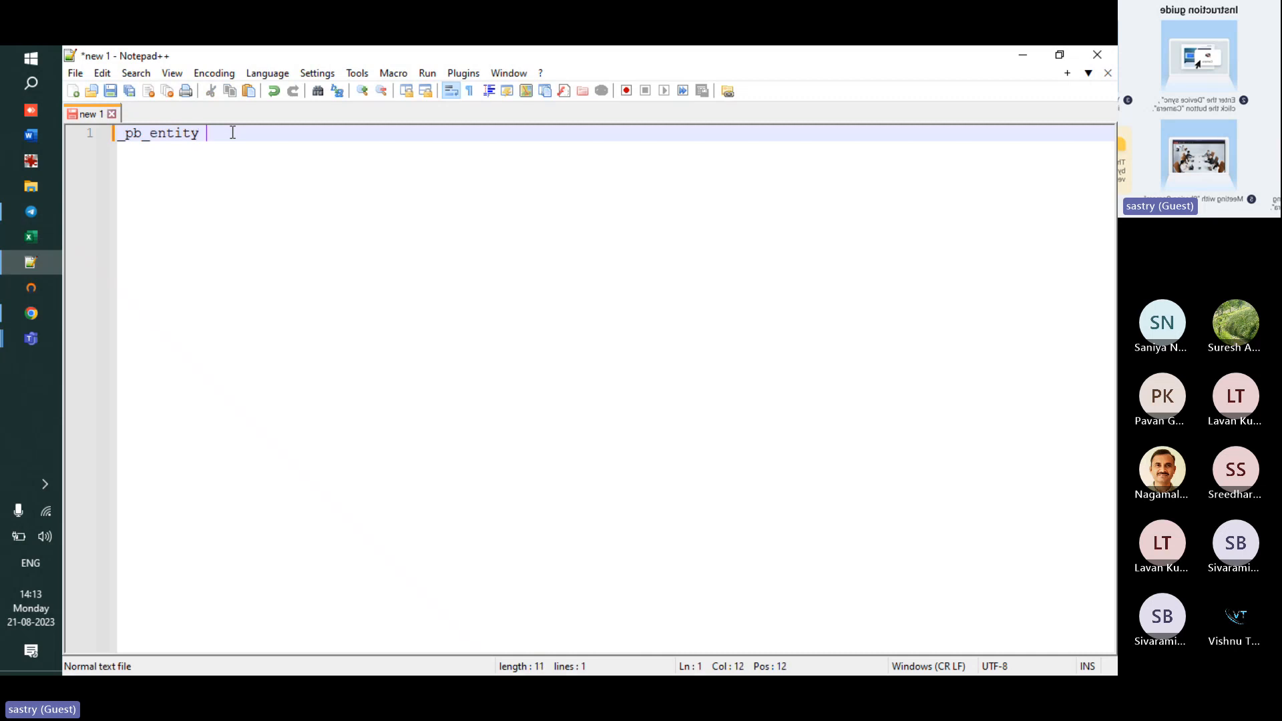
pyautogui.write('- customer, vendor, s')
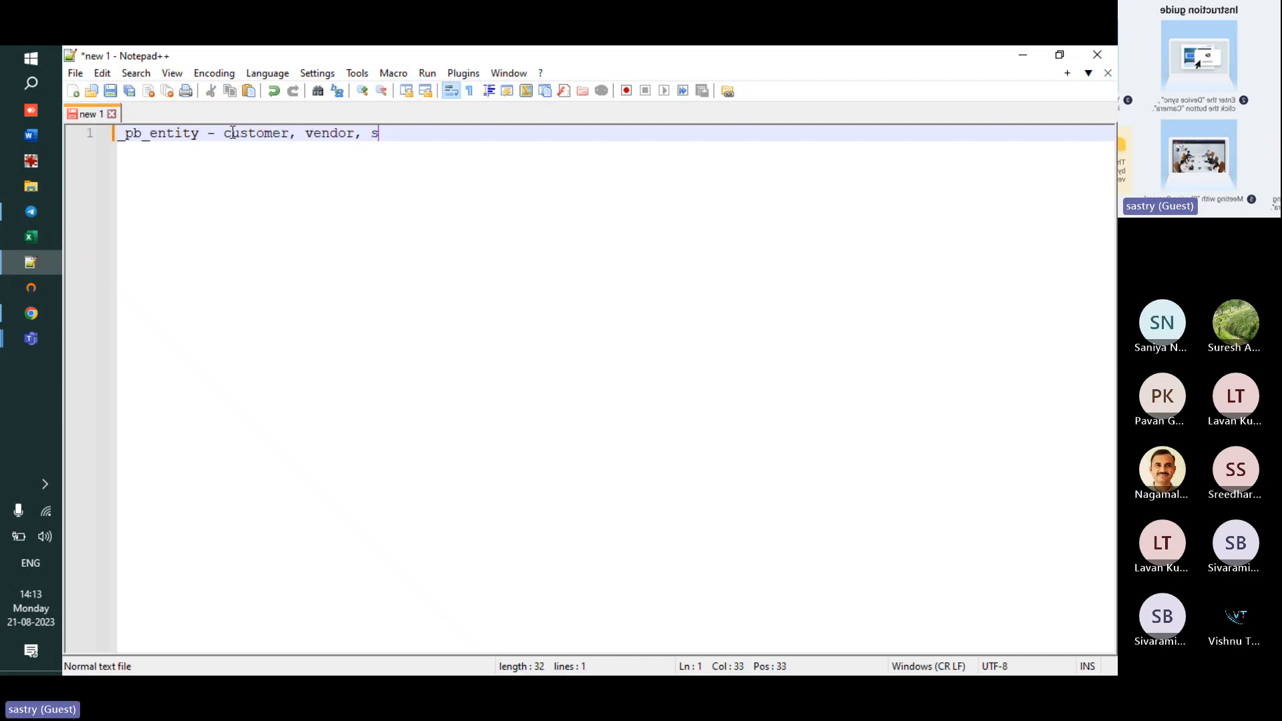
pyautogui.write('tudent, employee, a')
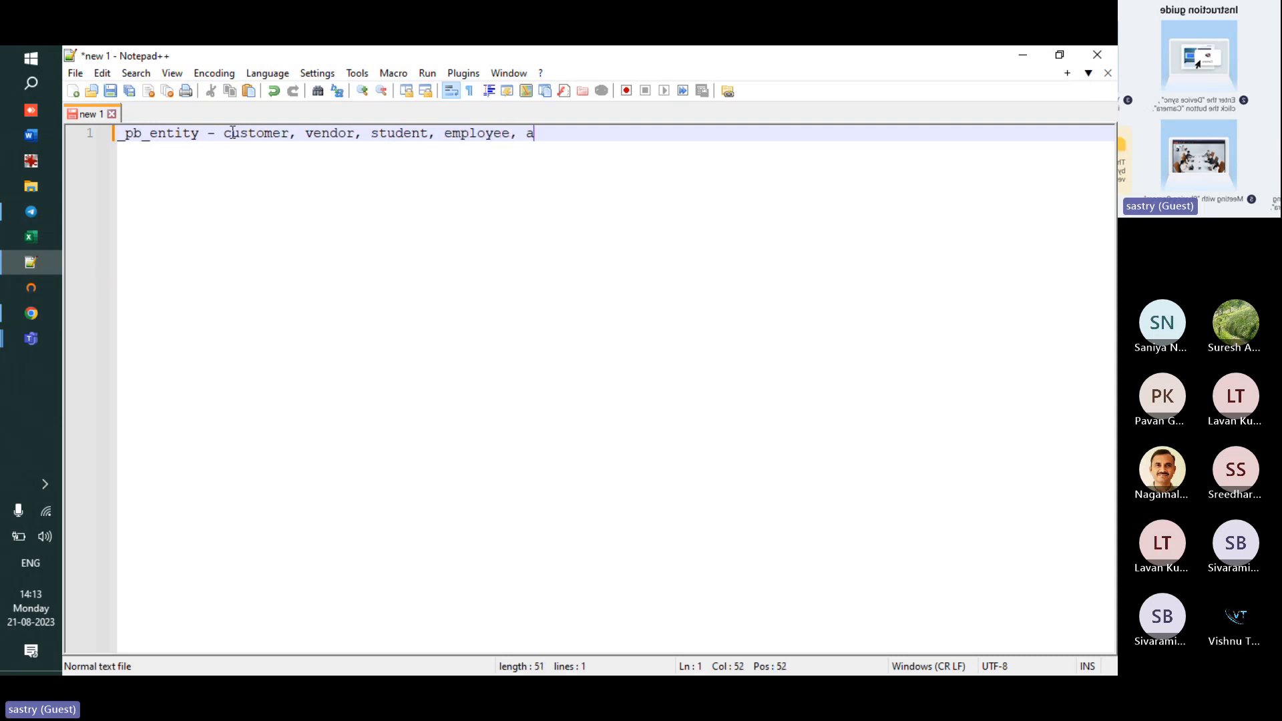
pyautogui.write('uditor')
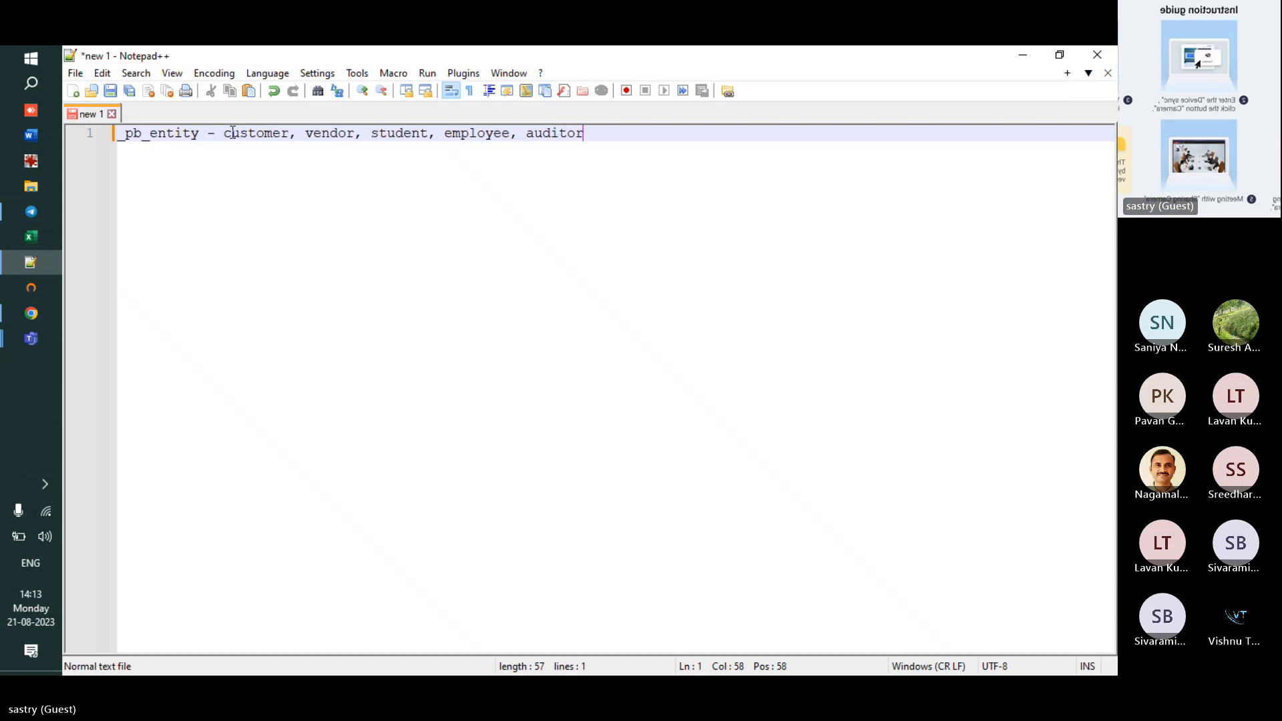
pyautogui.write(',,,,,')
pyautogui.hotkey('alt', 'Tab')
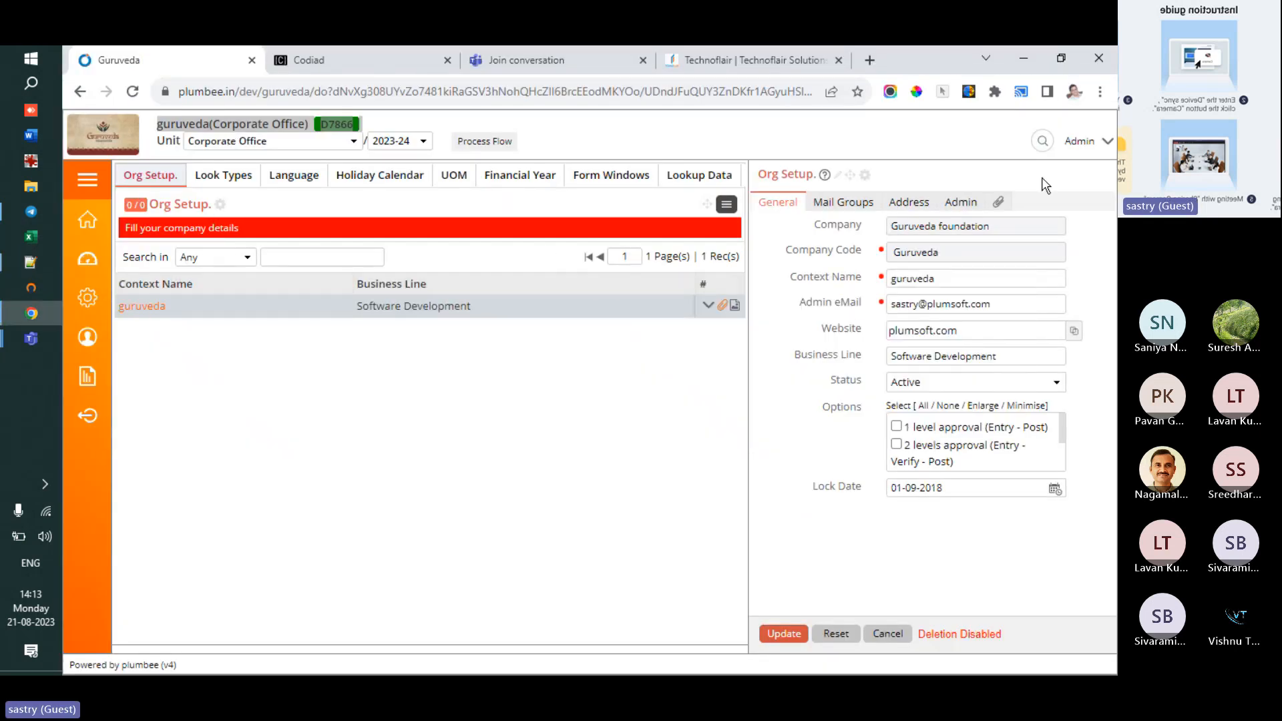
# Step: Open the generic form building page through DB Setup's page forms search for 'build'
pyautogui.click(1034, 142)
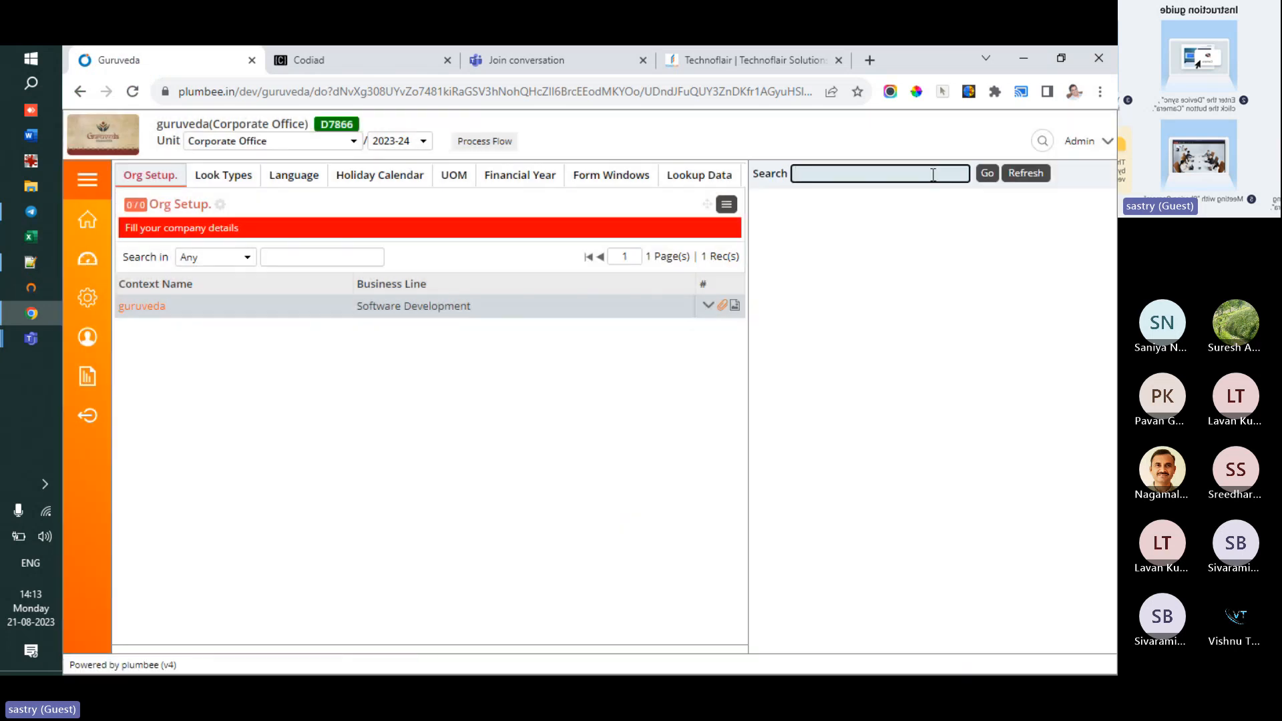
pyautogui.write('db set')
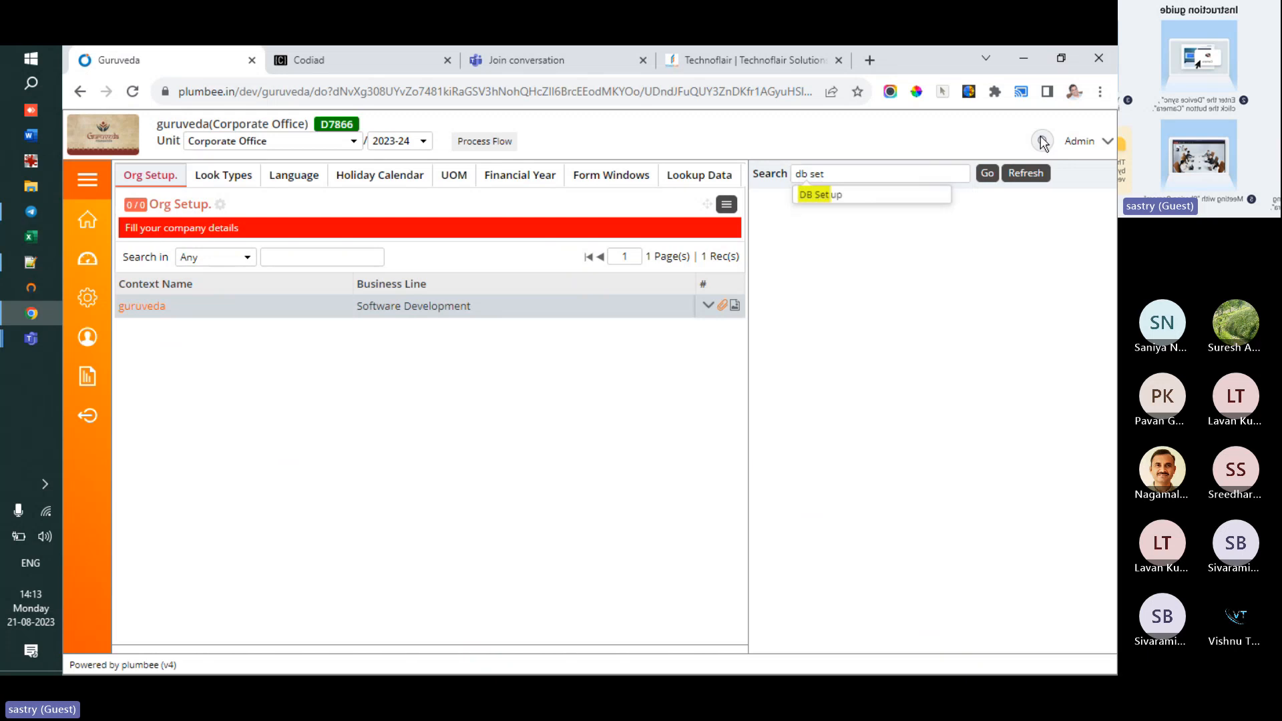
pyautogui.click(821, 196)
pyautogui.write('build')
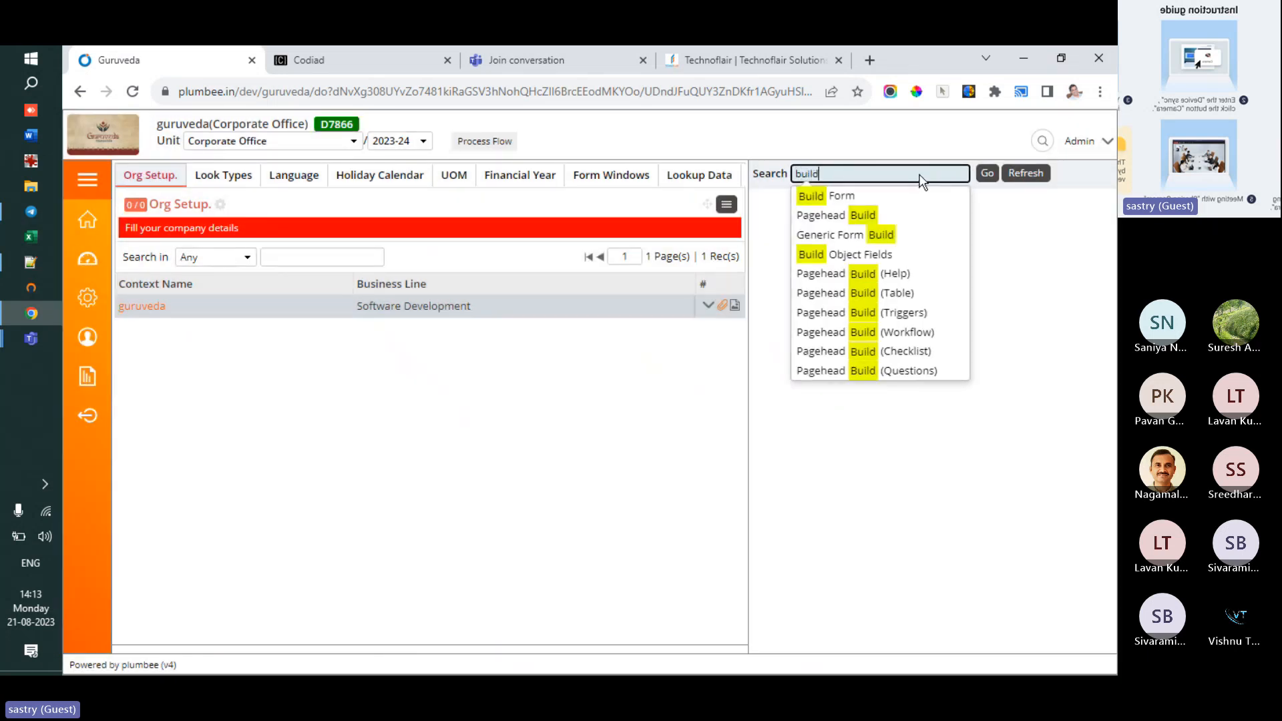
pyautogui.press('Return')
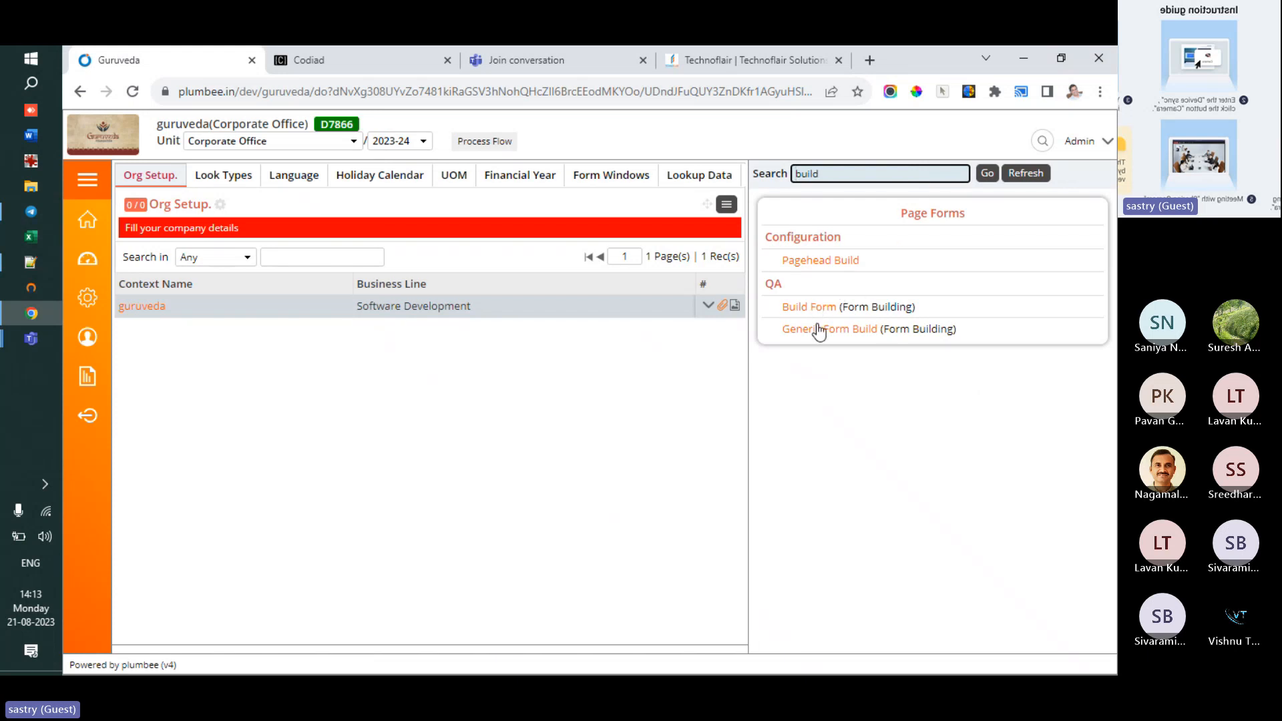
pyautogui.click(819, 329)
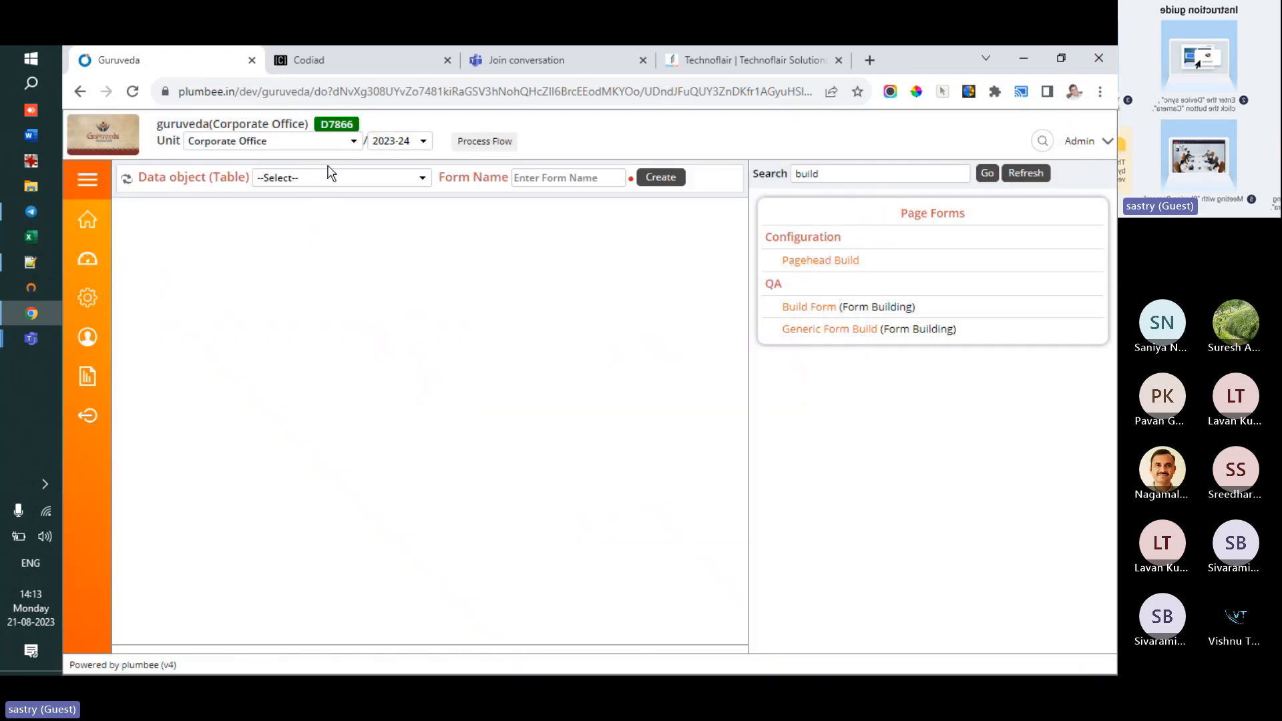
# Step: Create a gv_students form on the entity data table
pyautogui.click(325, 175)
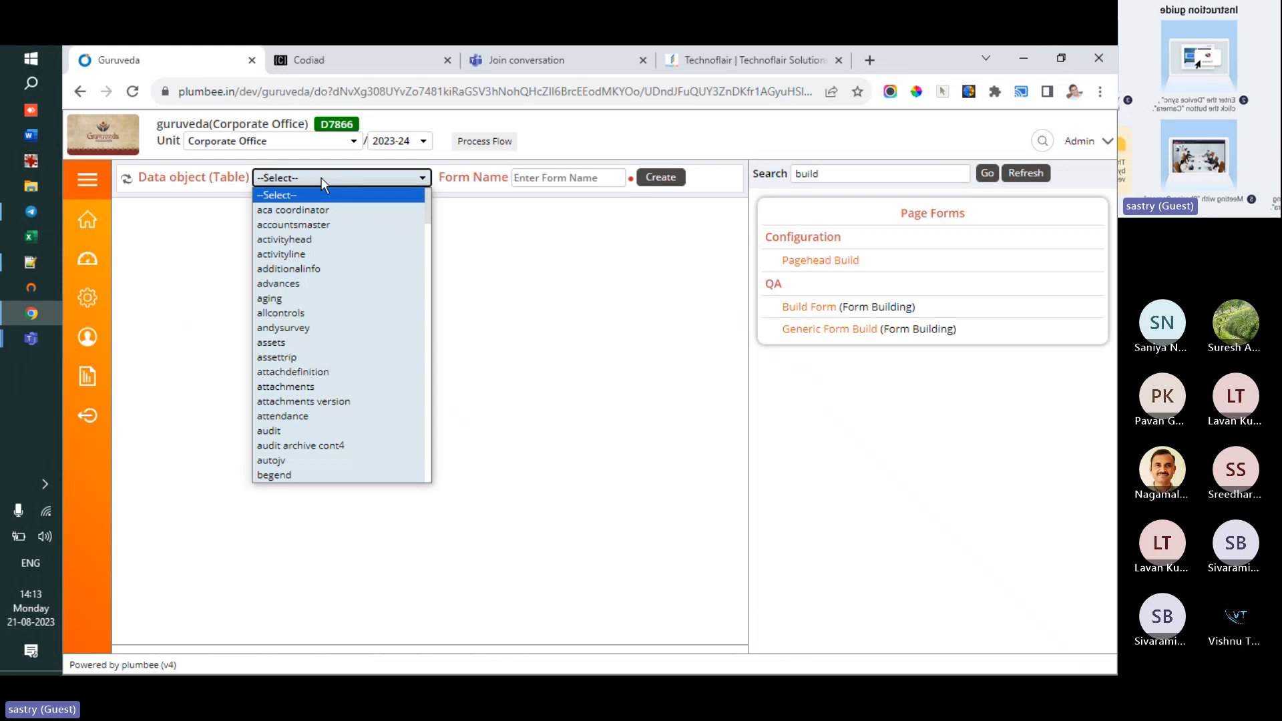
pyautogui.write('entity')
pyautogui.press('Return')
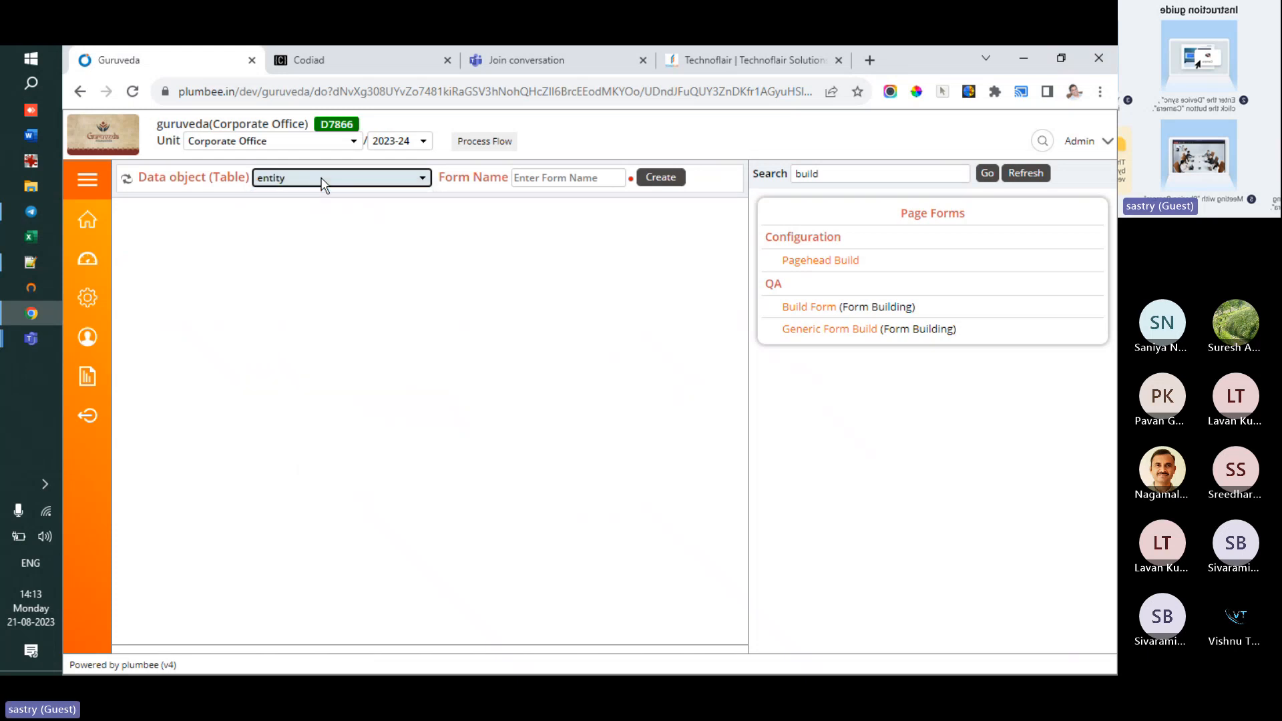
pyautogui.click(551, 179)
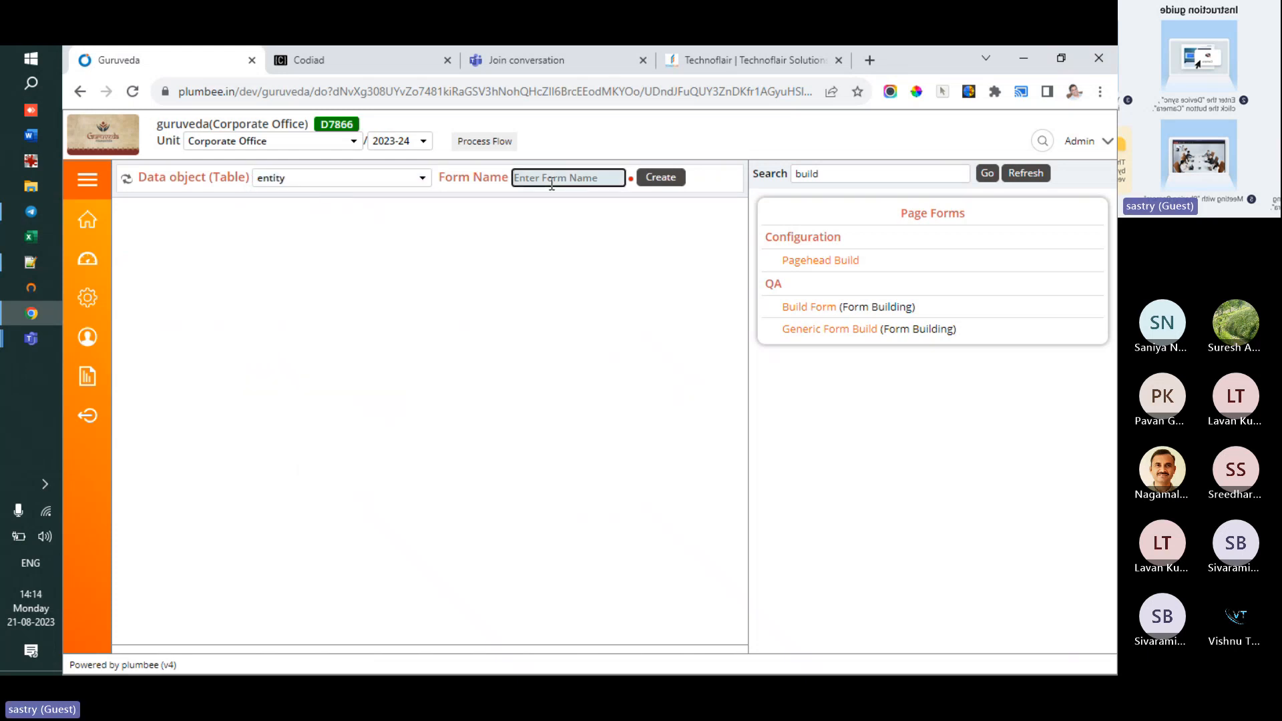
pyautogui.write('gv_students')
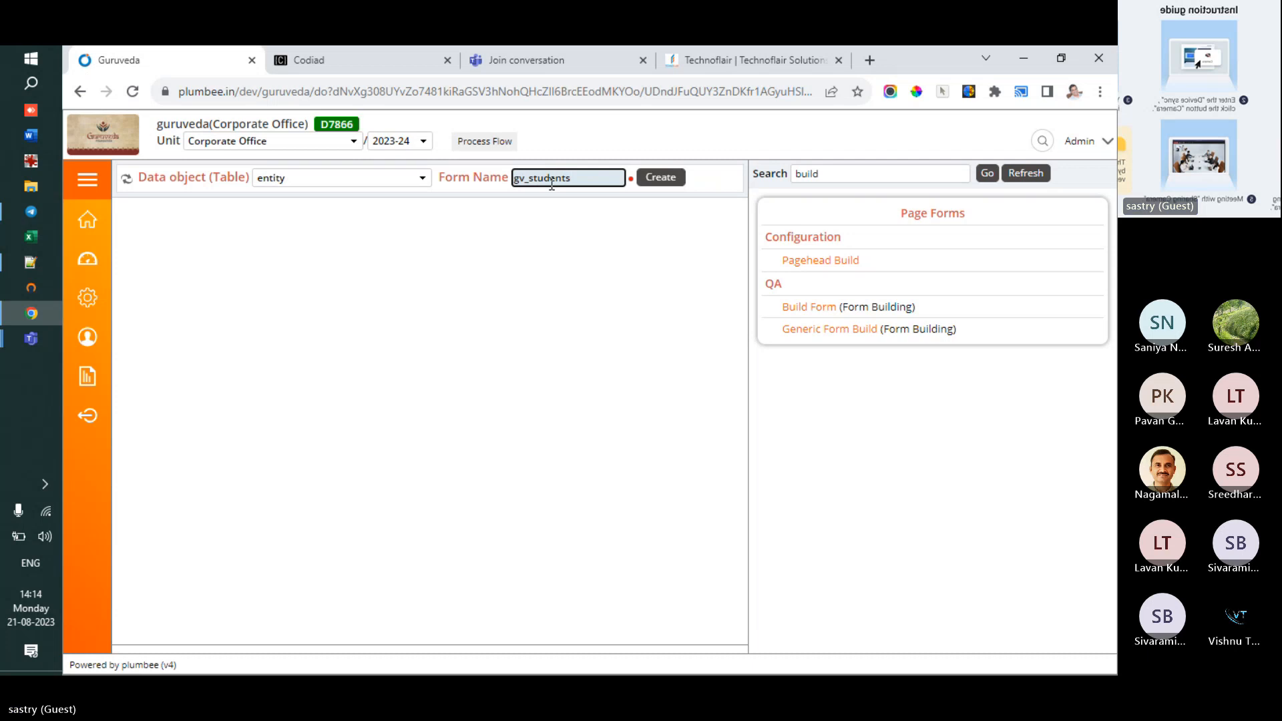
pyautogui.click(660, 177)
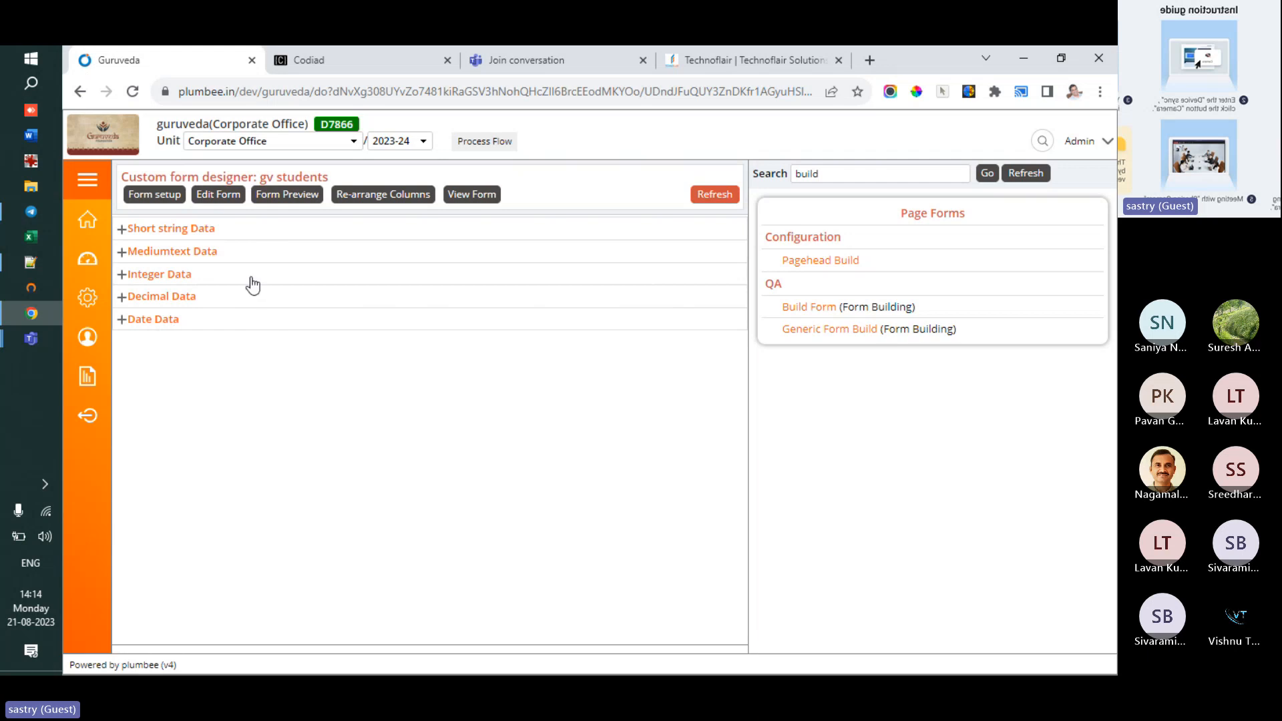
# Step: Expand the Date, Decimal, Integer, Mediumtext and Short string Data field sections and review them
pyautogui.click(163, 324)
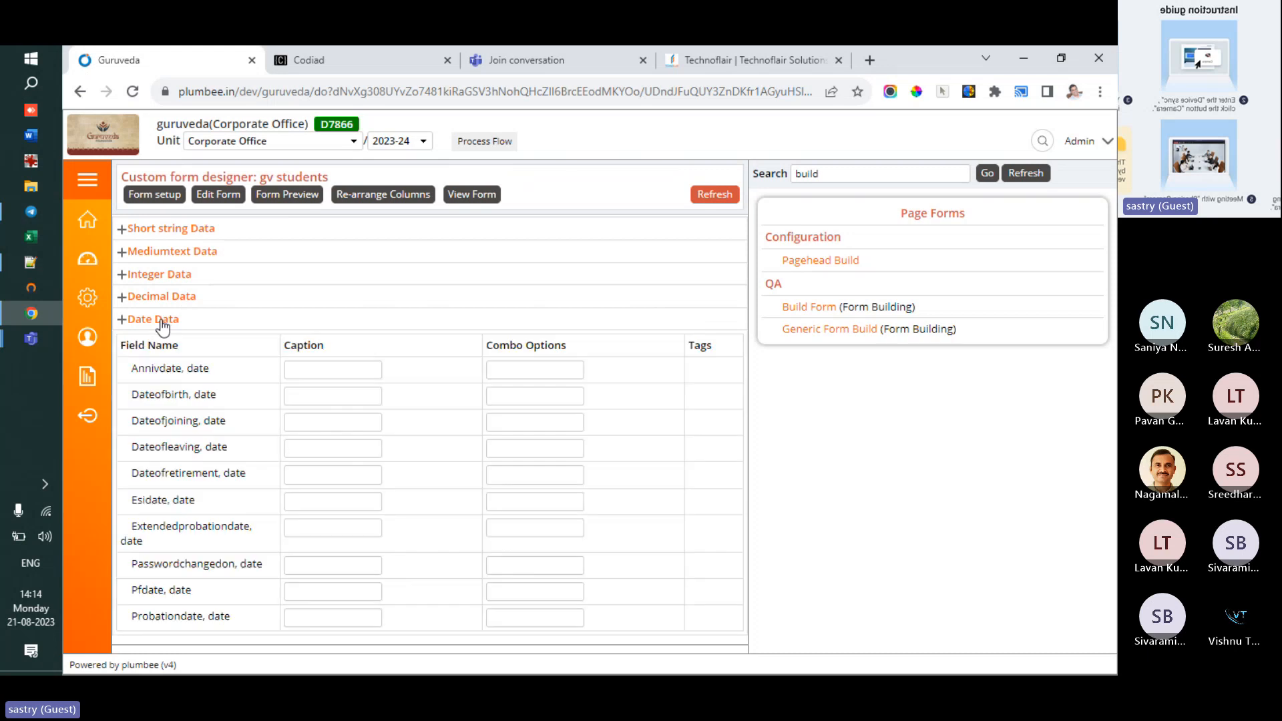
pyautogui.click(159, 296)
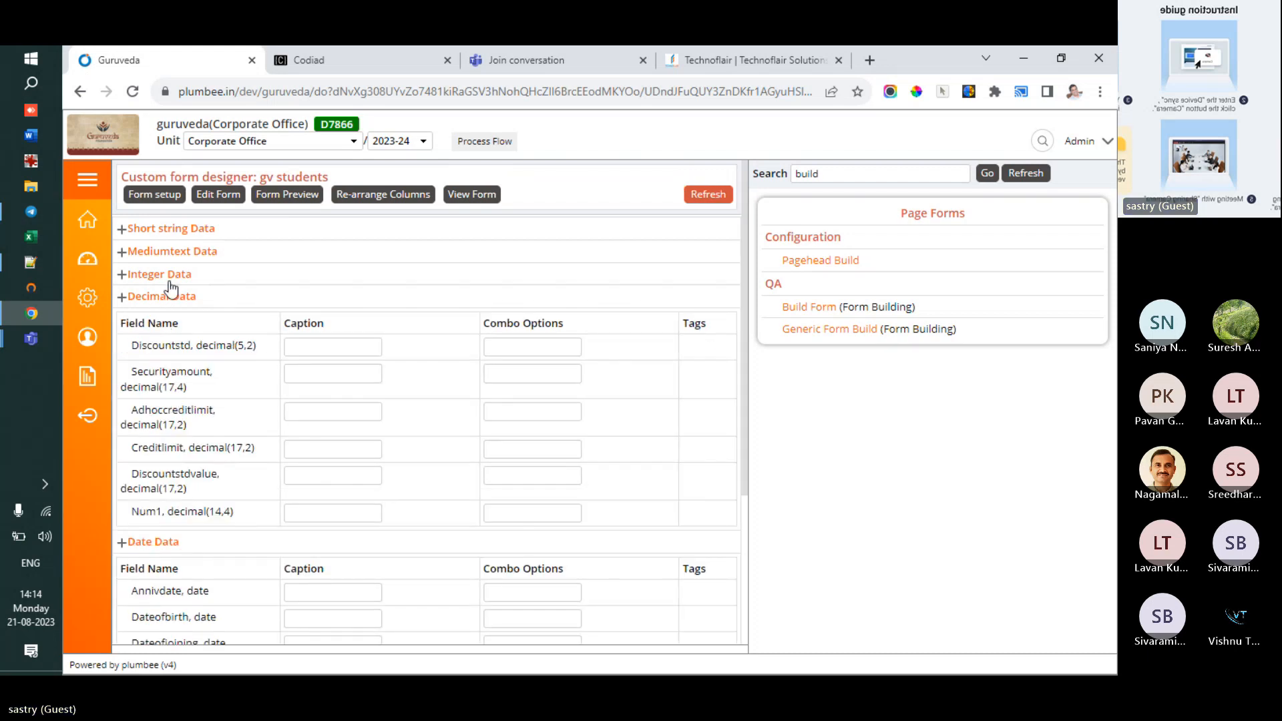
pyautogui.click(170, 279)
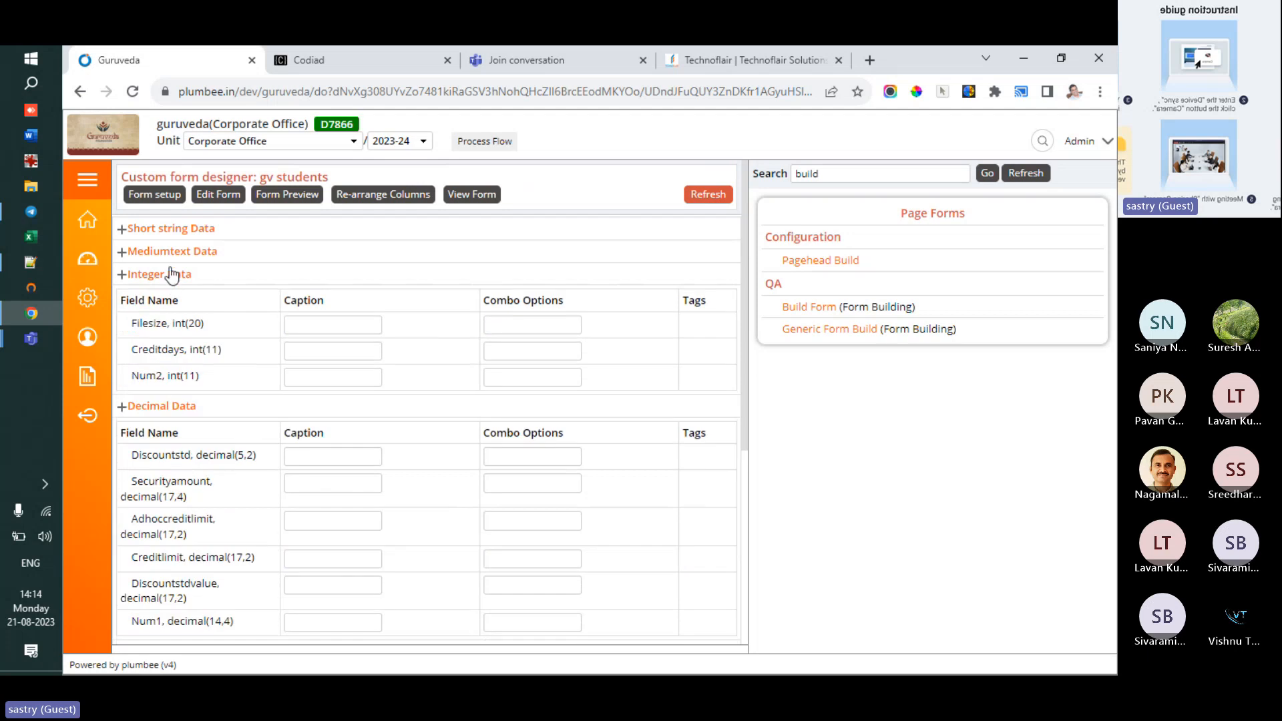
pyautogui.click(171, 257)
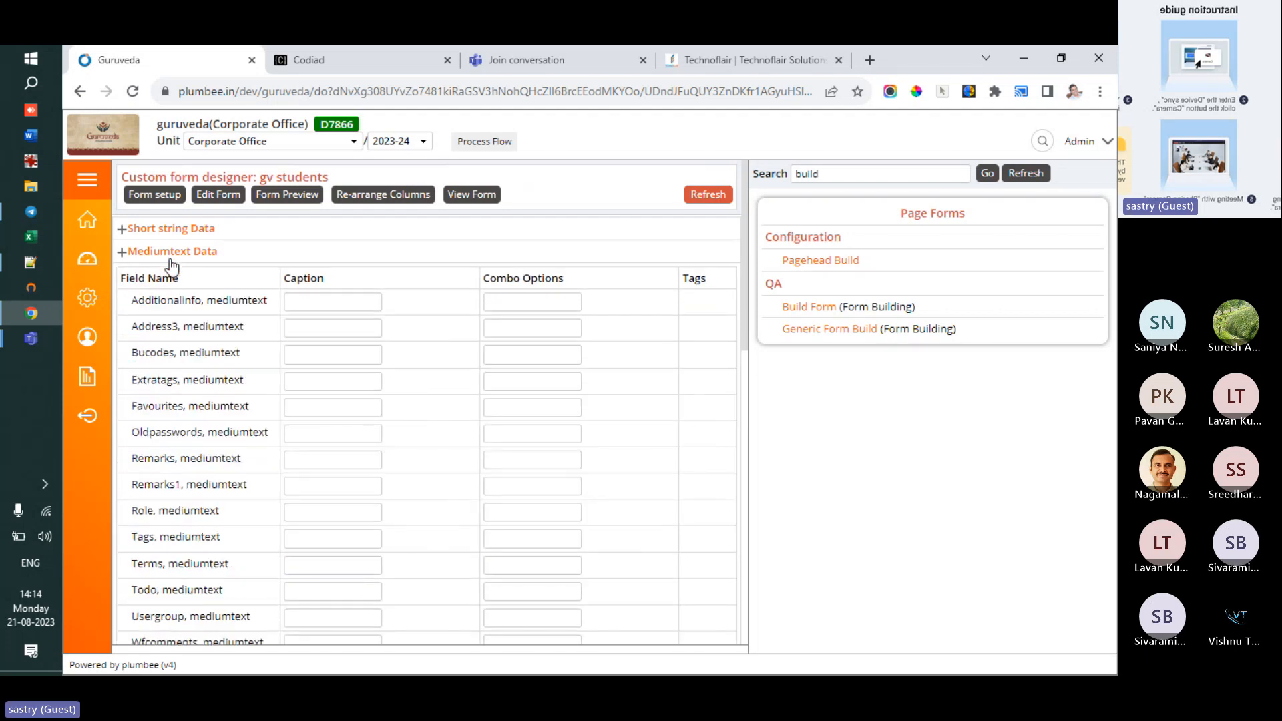
pyautogui.click(172, 230)
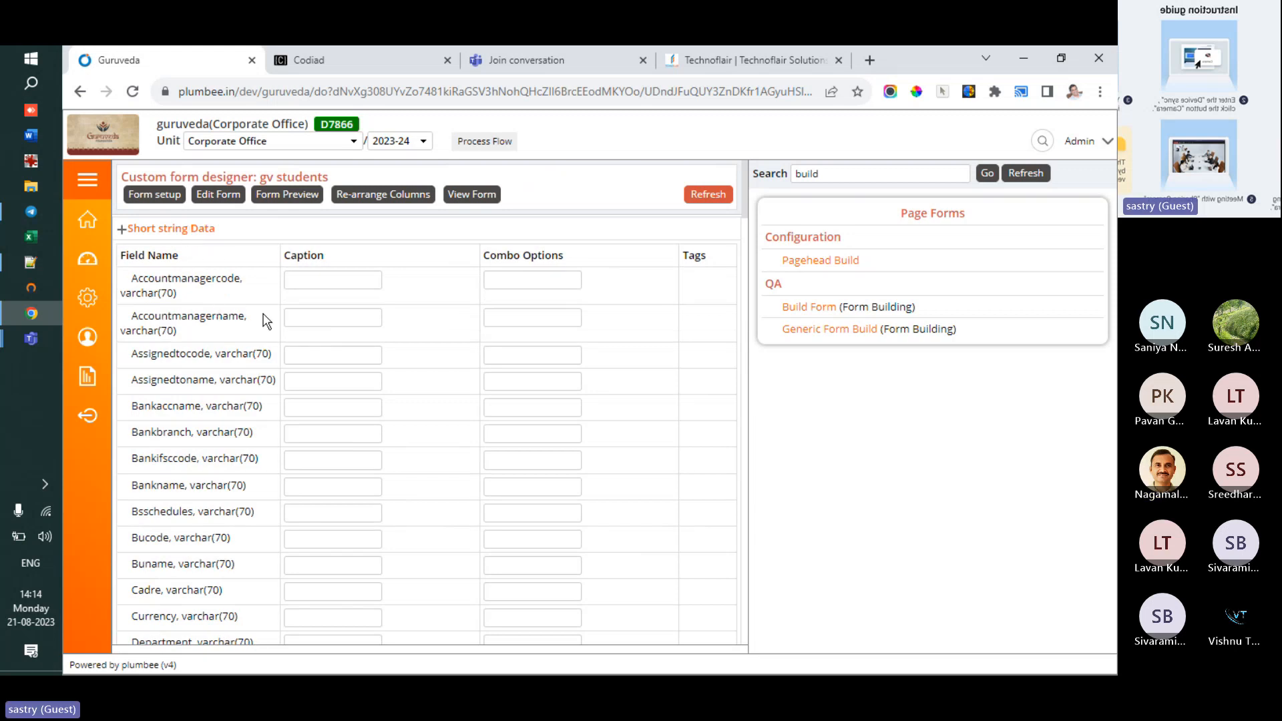
pyautogui.scroll(-20, 266, 322)
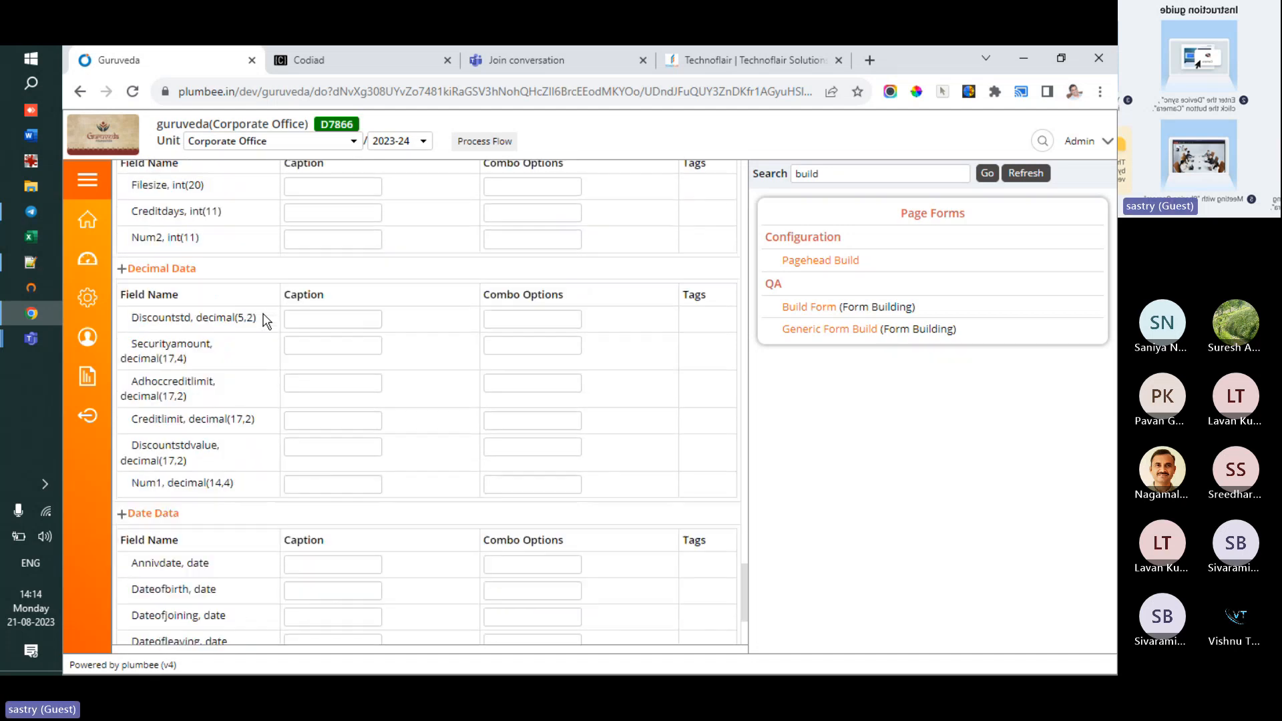
pyautogui.scroll(-3, 265, 322)
pyautogui.scroll(6, 265, 322)
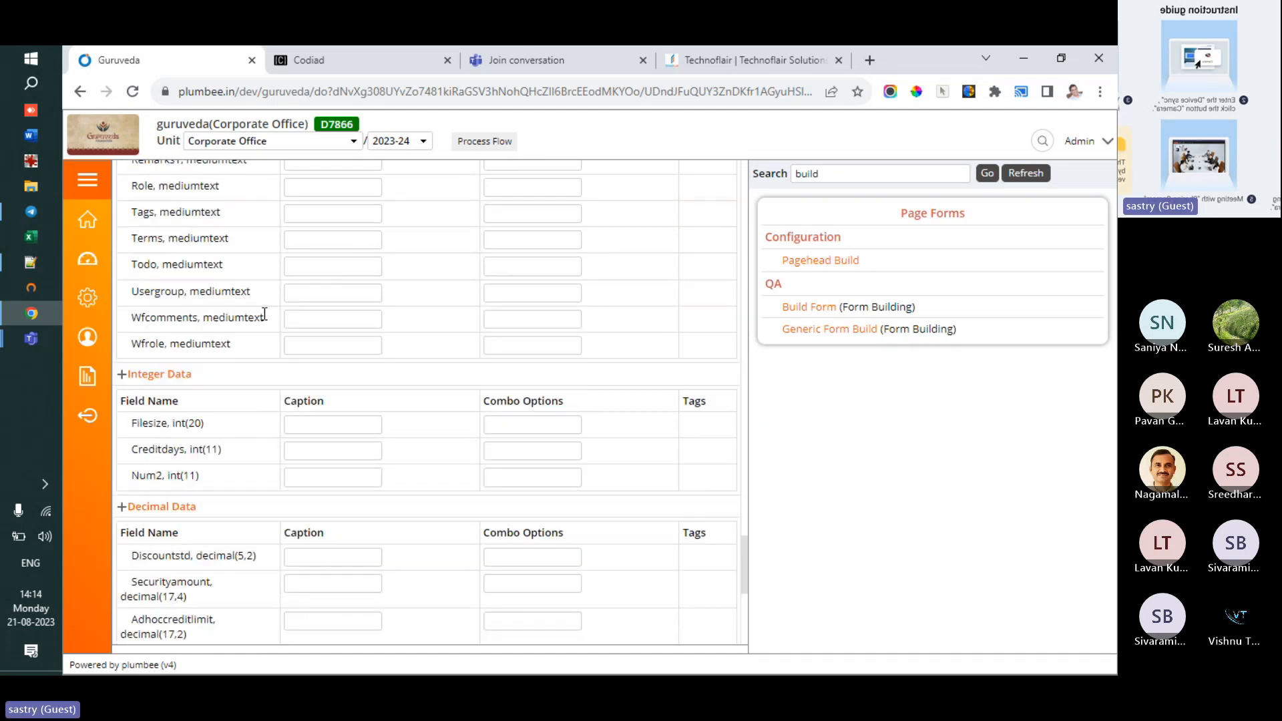
pyautogui.scroll(13, 265, 314)
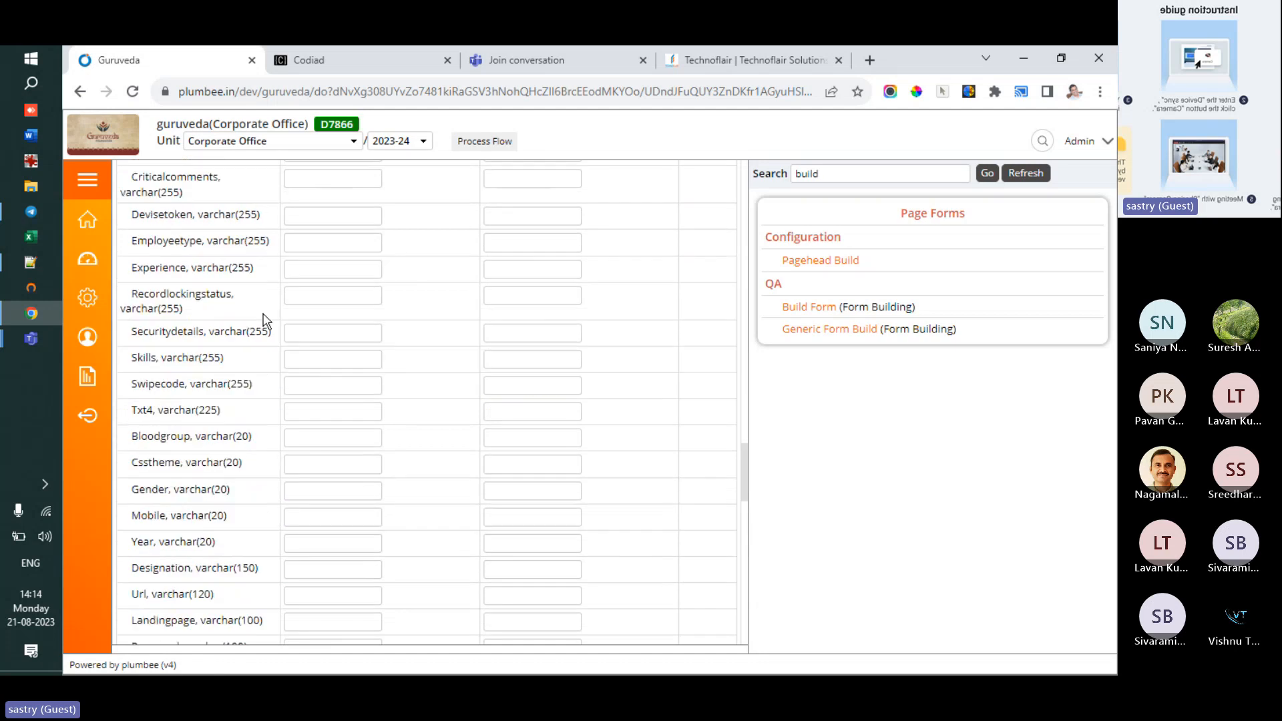
pyautogui.scroll(-6, 265, 321)
pyautogui.scroll(-8, 264, 313)
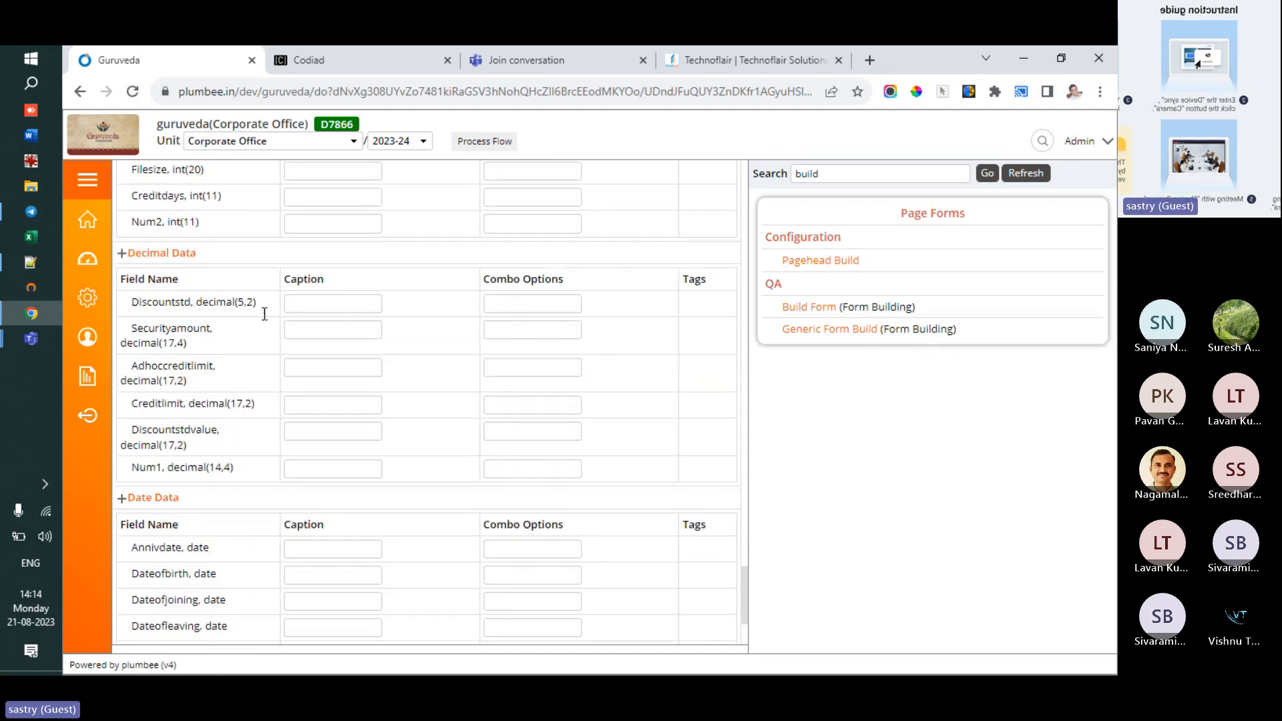
pyautogui.scroll(8, 264, 313)
pyautogui.scroll(10, 264, 314)
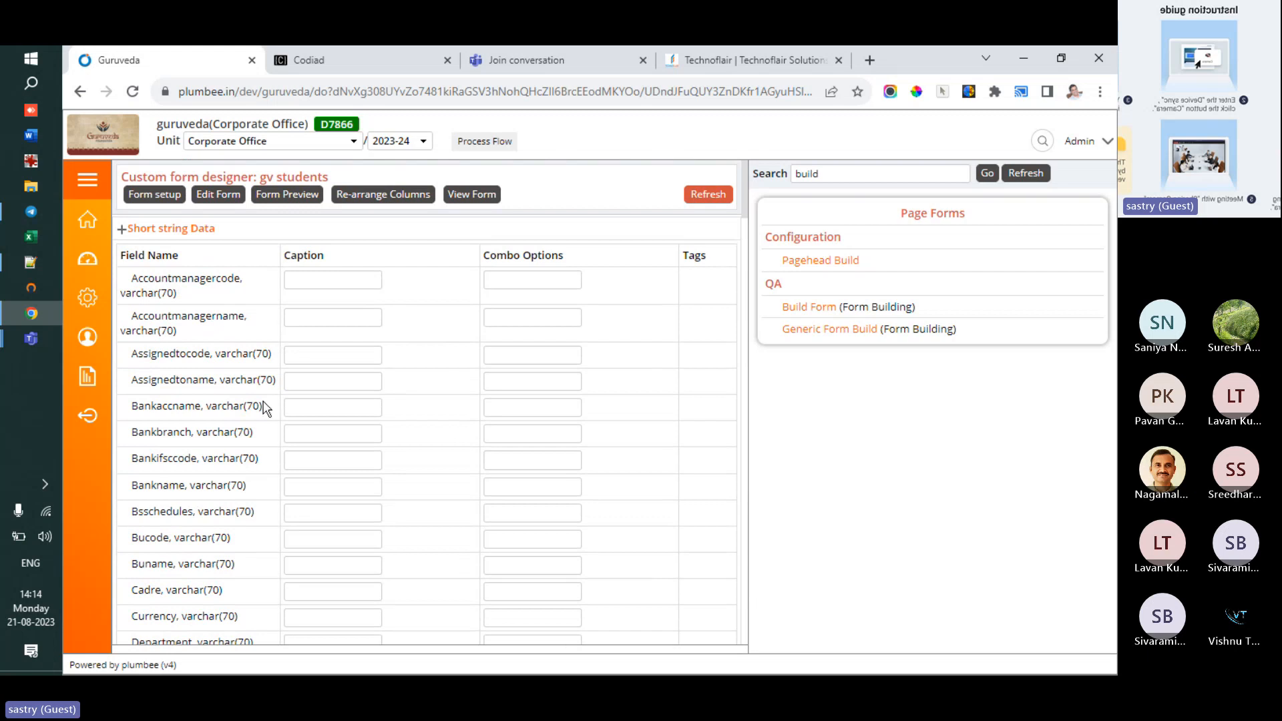
pyautogui.scroll(-12, 265, 411)
pyautogui.scroll(-3, 265, 407)
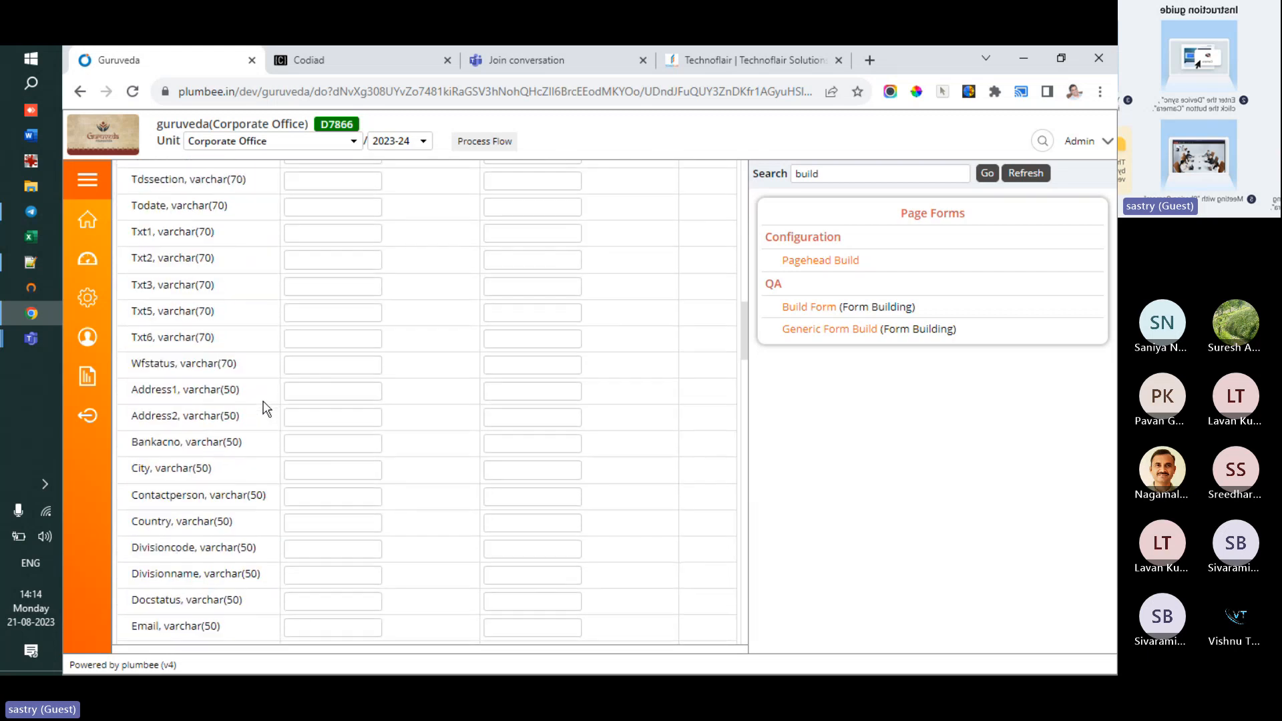
pyautogui.scroll(15, 265, 407)
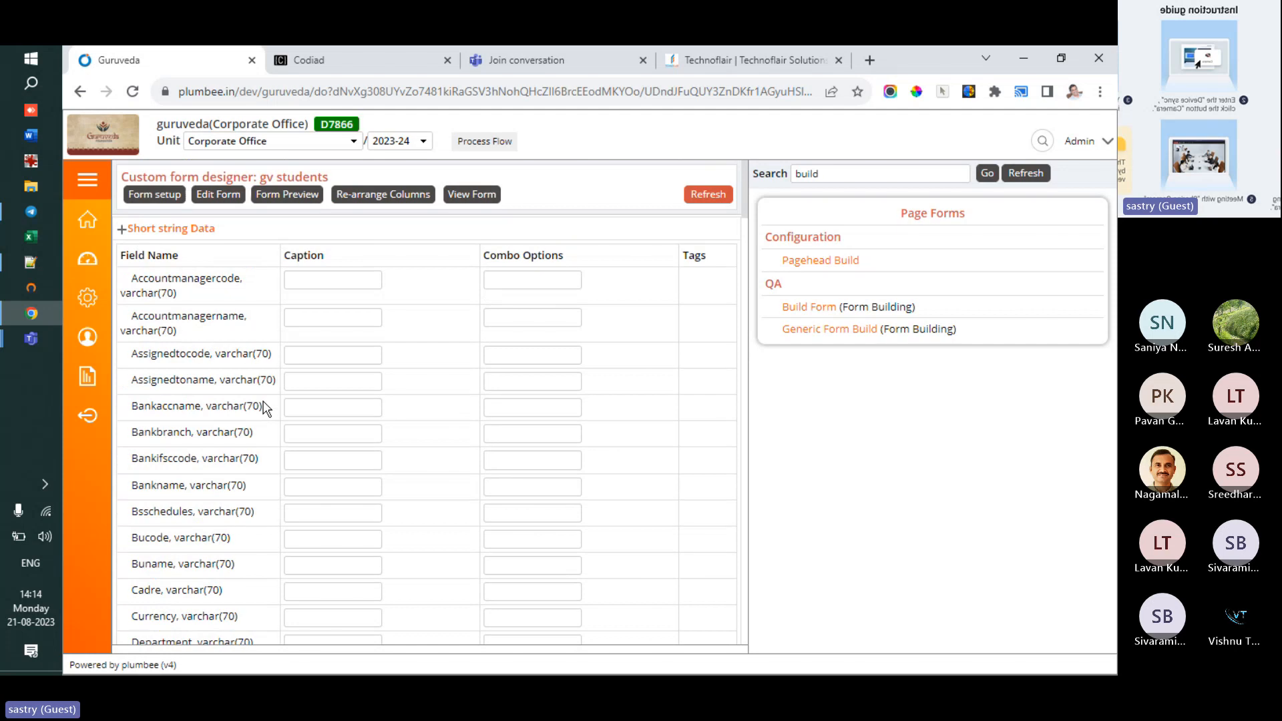
pyautogui.scroll(-4, 264, 408)
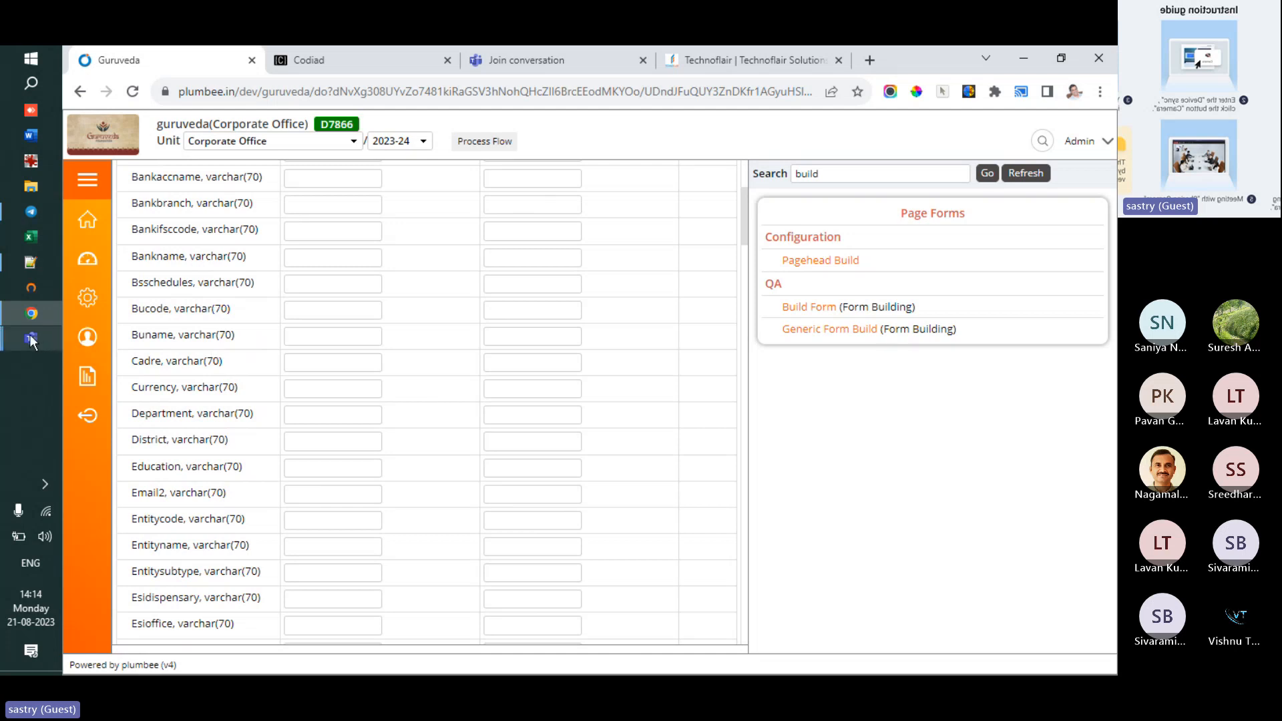
# Step: Bring up the Teams meeting window, then search the page for 'name' to locate Entityname
pyautogui.moveTo(32, 340)
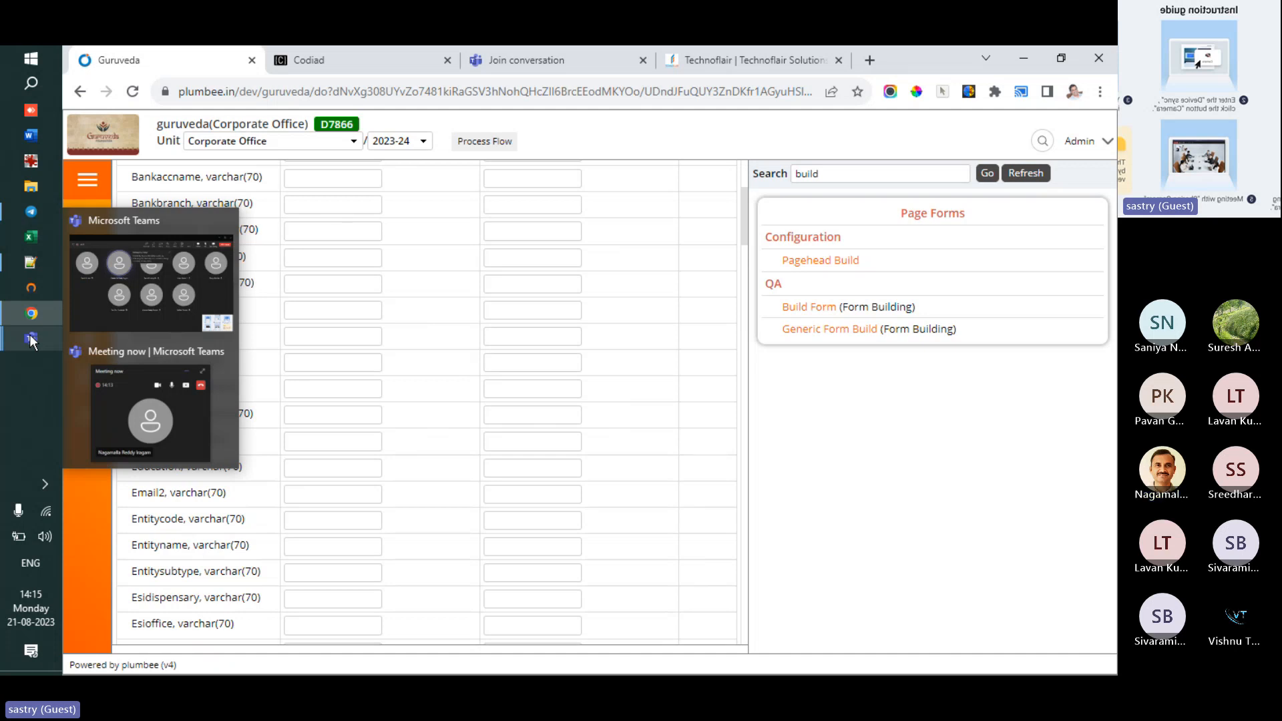
pyautogui.click(113, 308)
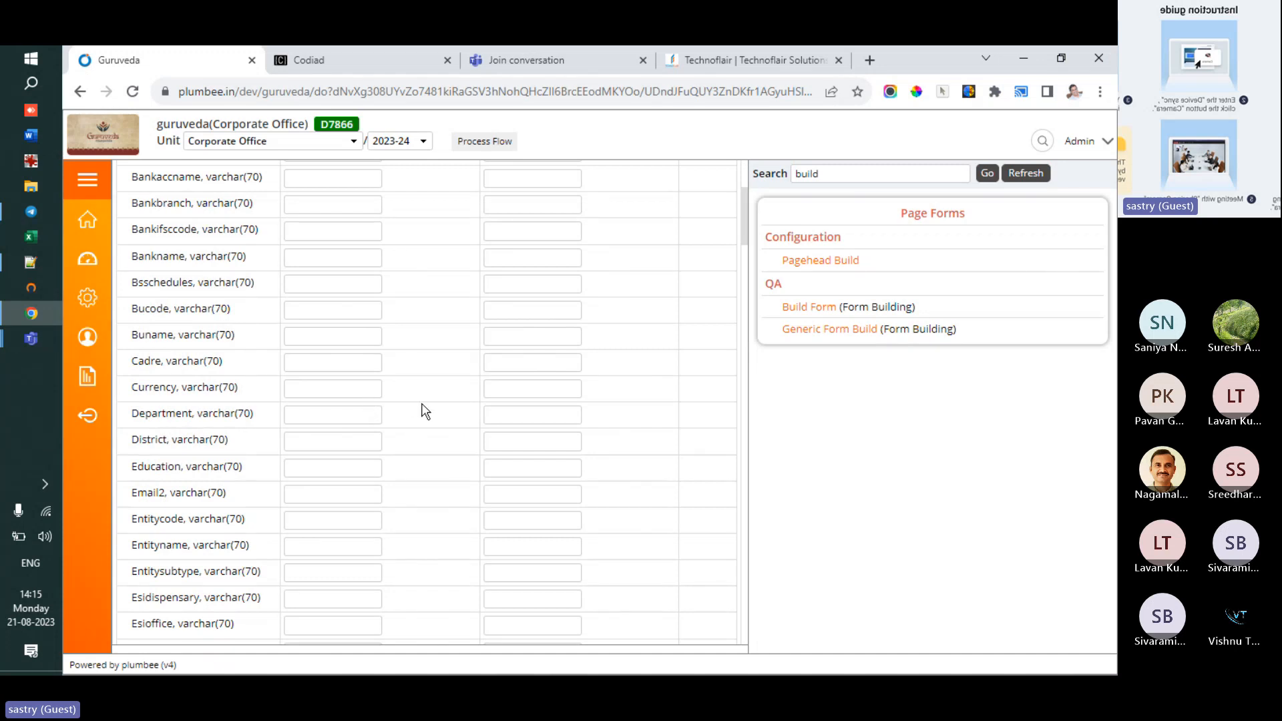
pyautogui.scroll(4, 424, 410)
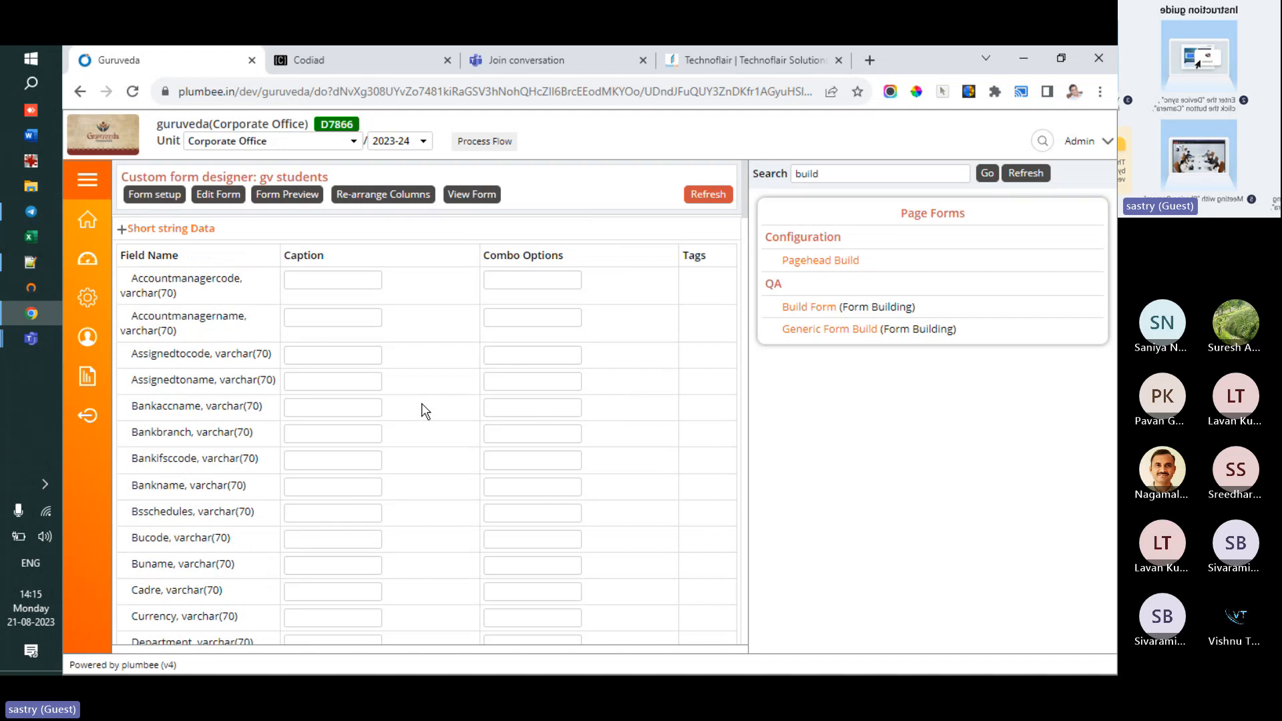
pyautogui.hotkey('ctrl', 'f')
pyautogui.write('name')
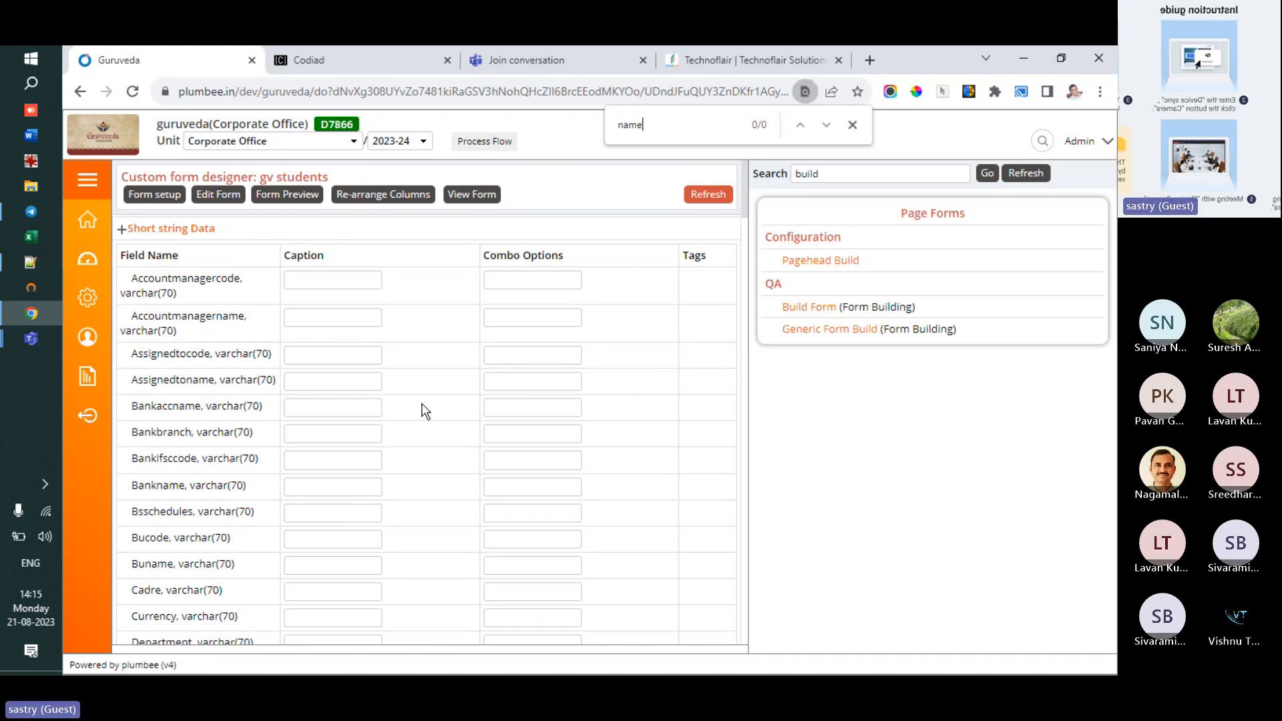
pyautogui.press('Return')
pyautogui.press('Return')
pyautogui.press('Return')
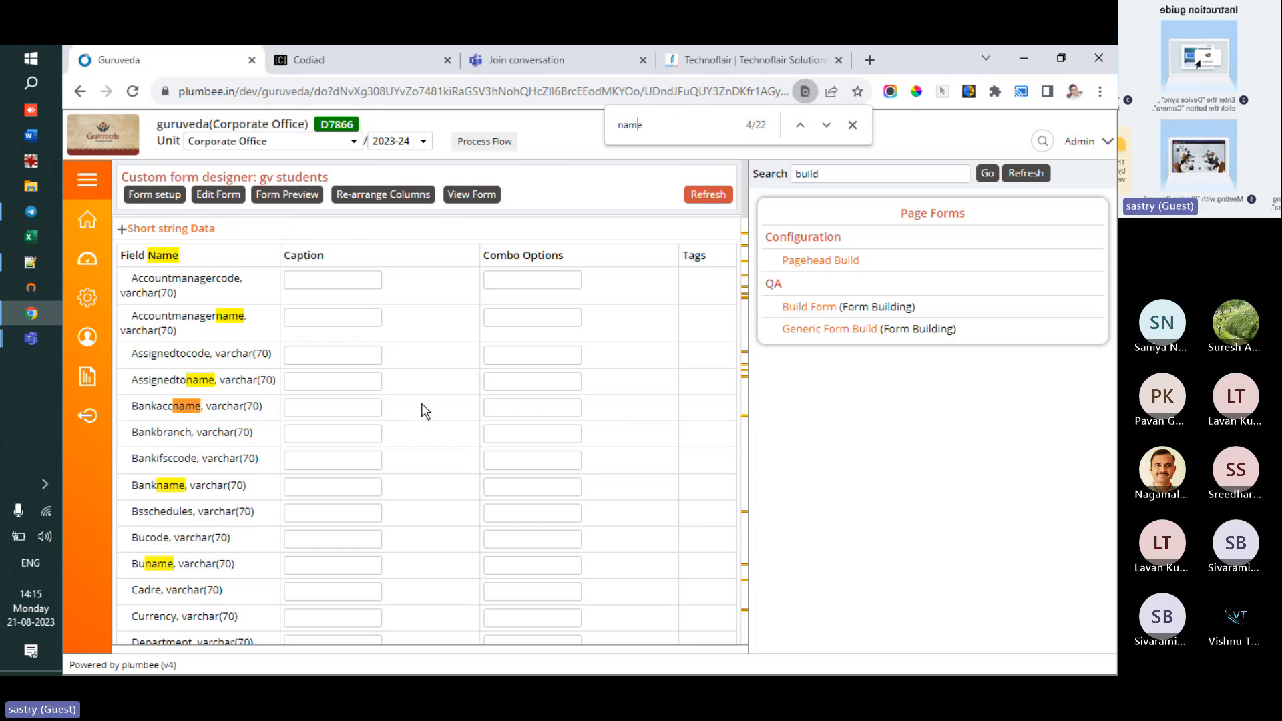
# Step: Caption the Entityname field 'student Name' and make it mandatory
pyautogui.write('y')
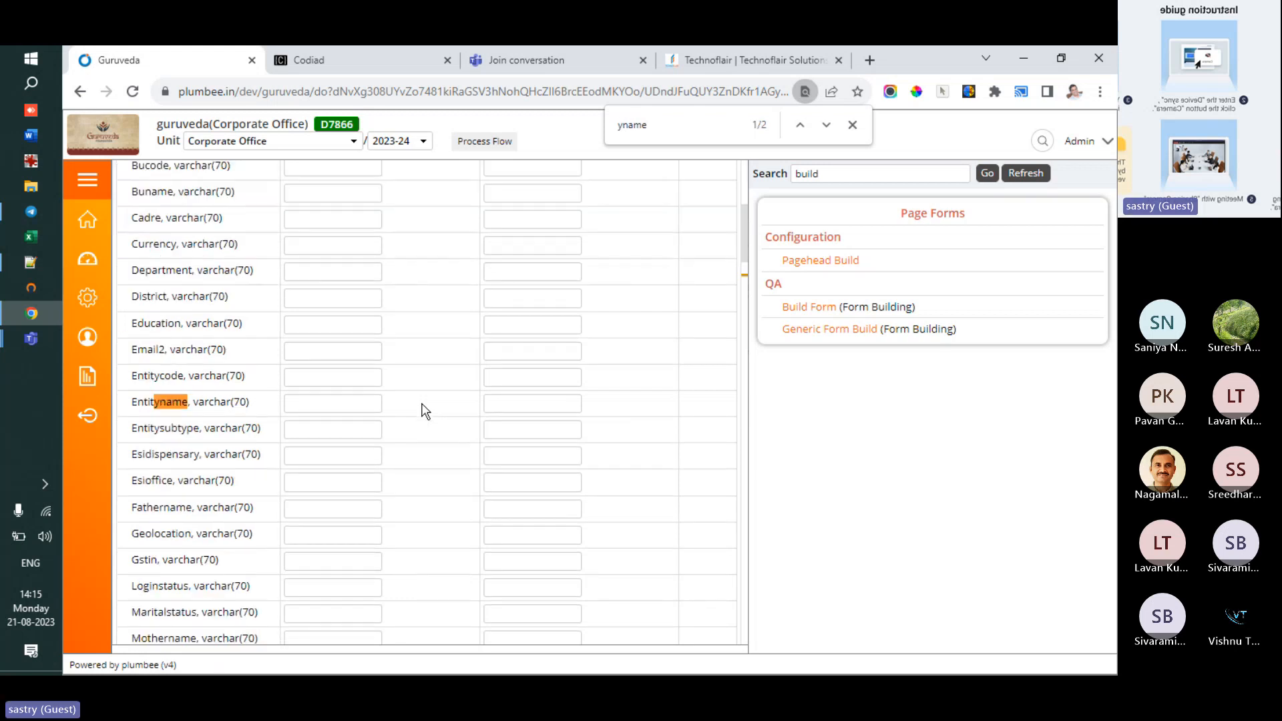
pyautogui.click(302, 404)
pyautogui.write('s')
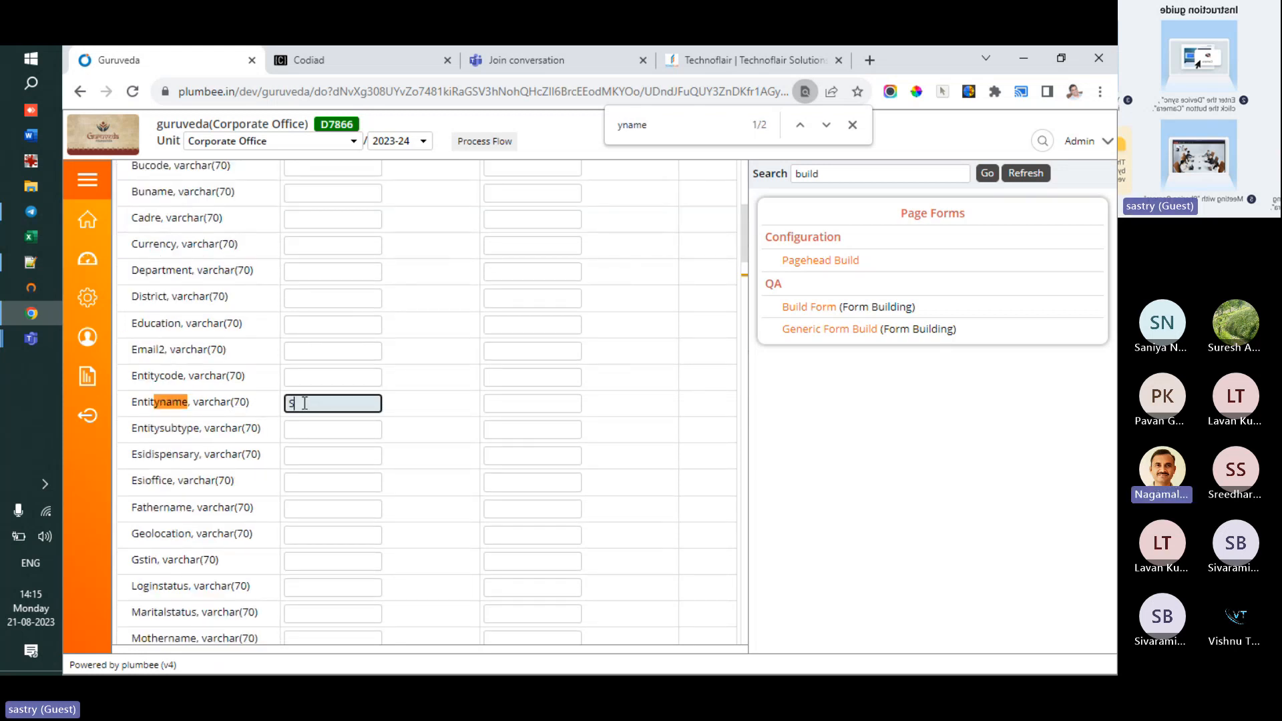
pyautogui.write('tudent Nam')
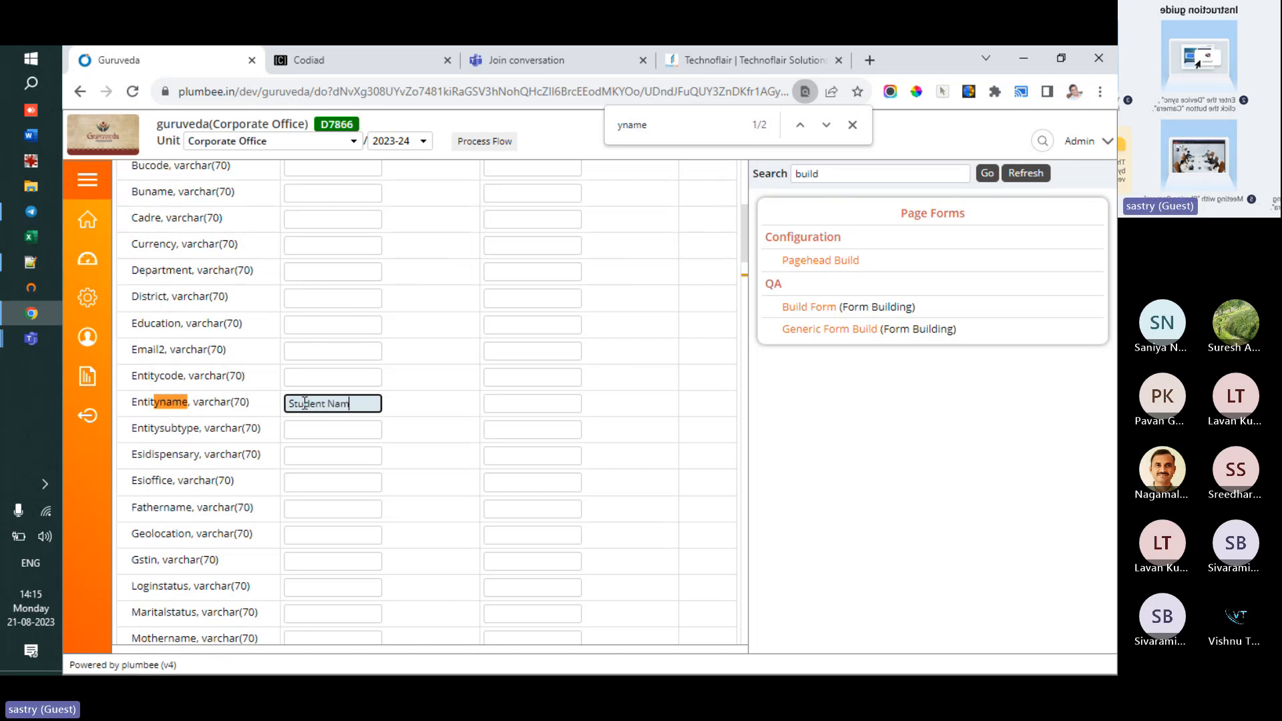
pyautogui.write('e')
pyautogui.press('Tab')
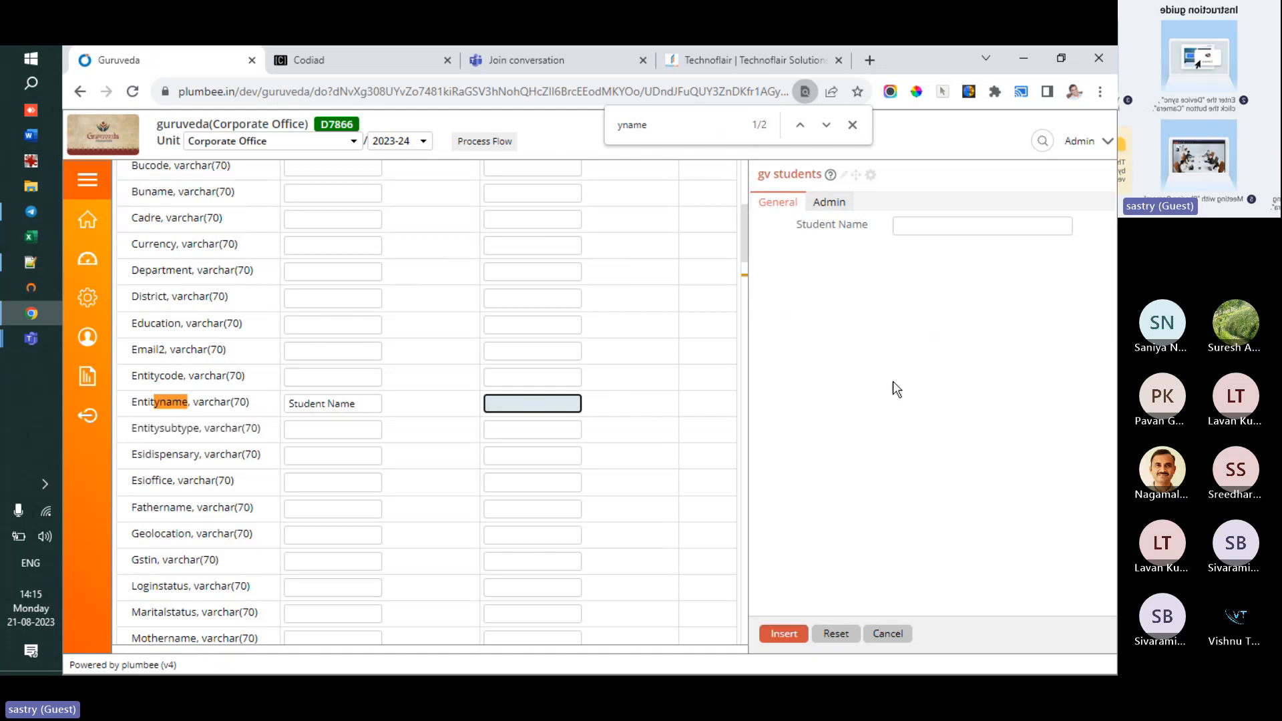
pyautogui.click(851, 125)
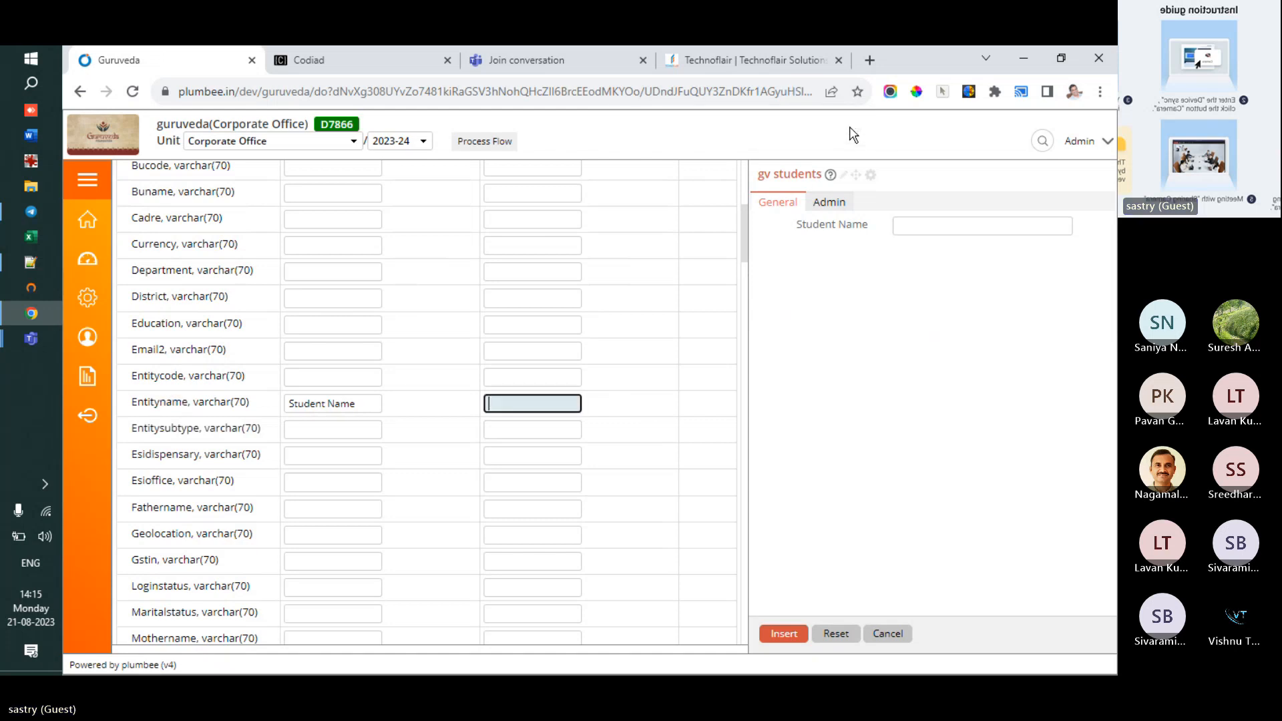
pyautogui.click(882, 231)
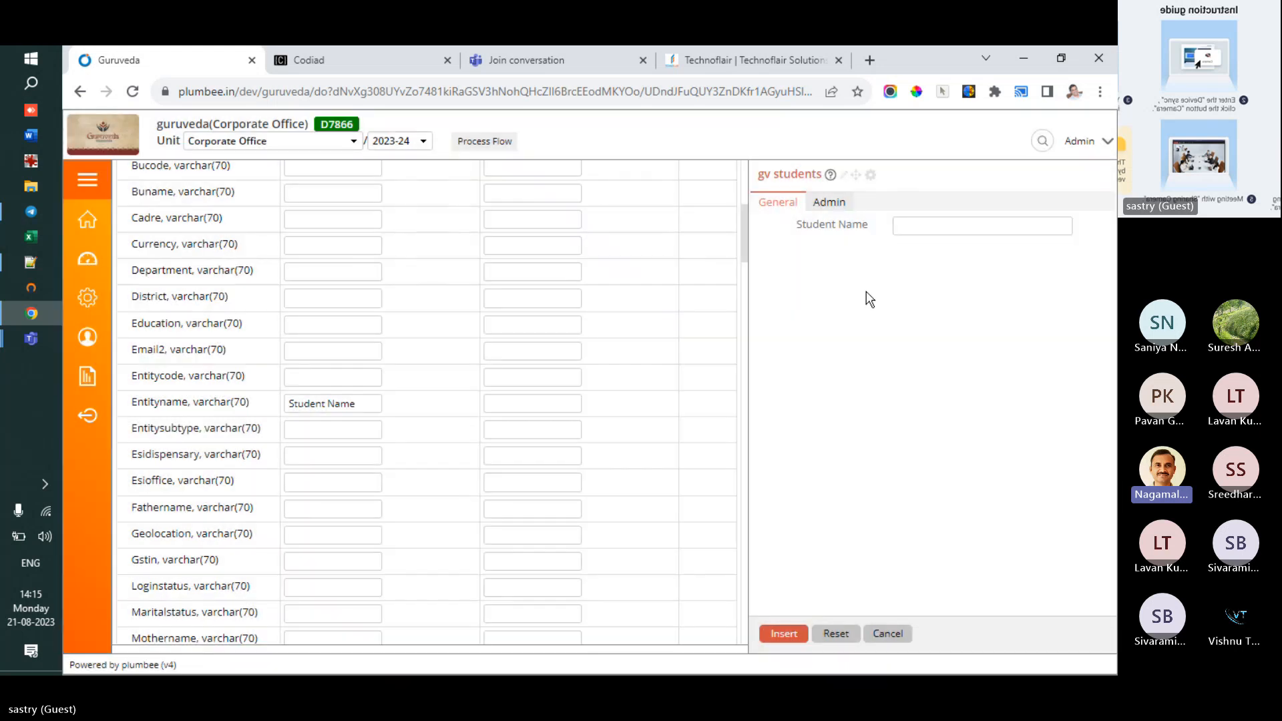
# Step: Find the Firstname field and give it the caption 'First Name'
pyautogui.doubleClick(367, 408)
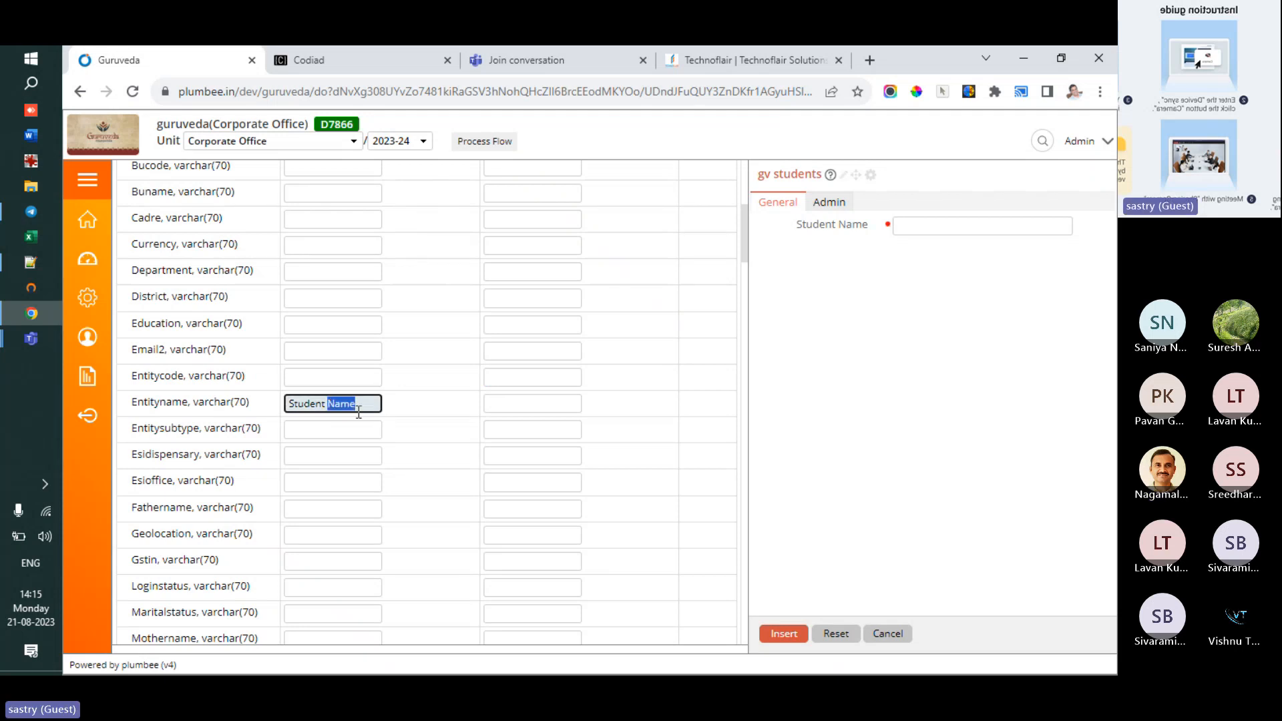
pyautogui.hotkey('ctrl', 'f')
pyautogui.write('first')
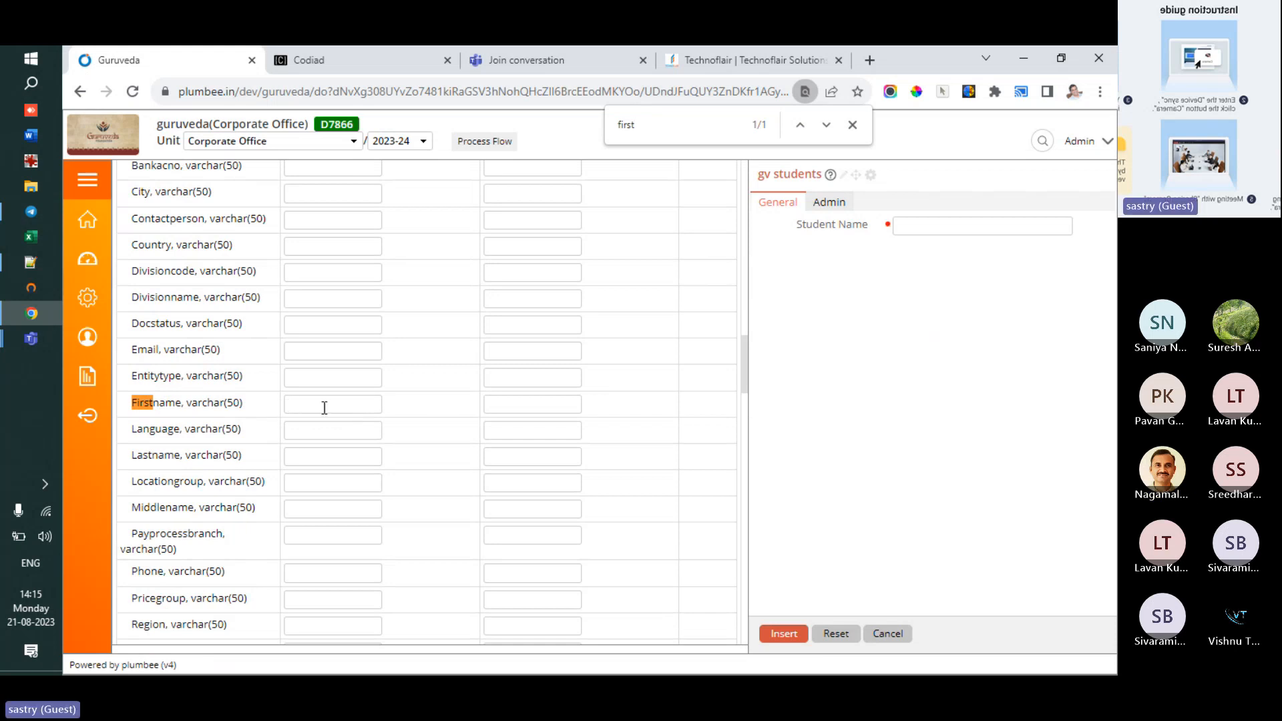
pyautogui.click(324, 407)
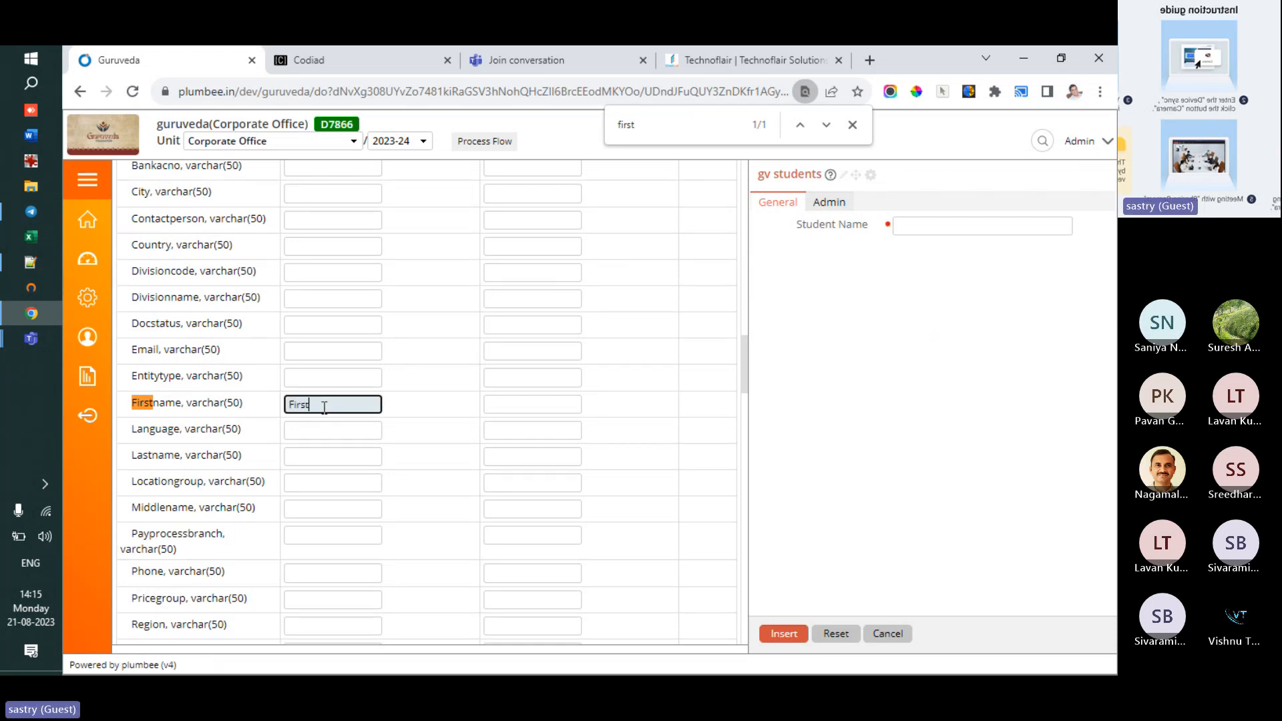
pyautogui.write('First Name')
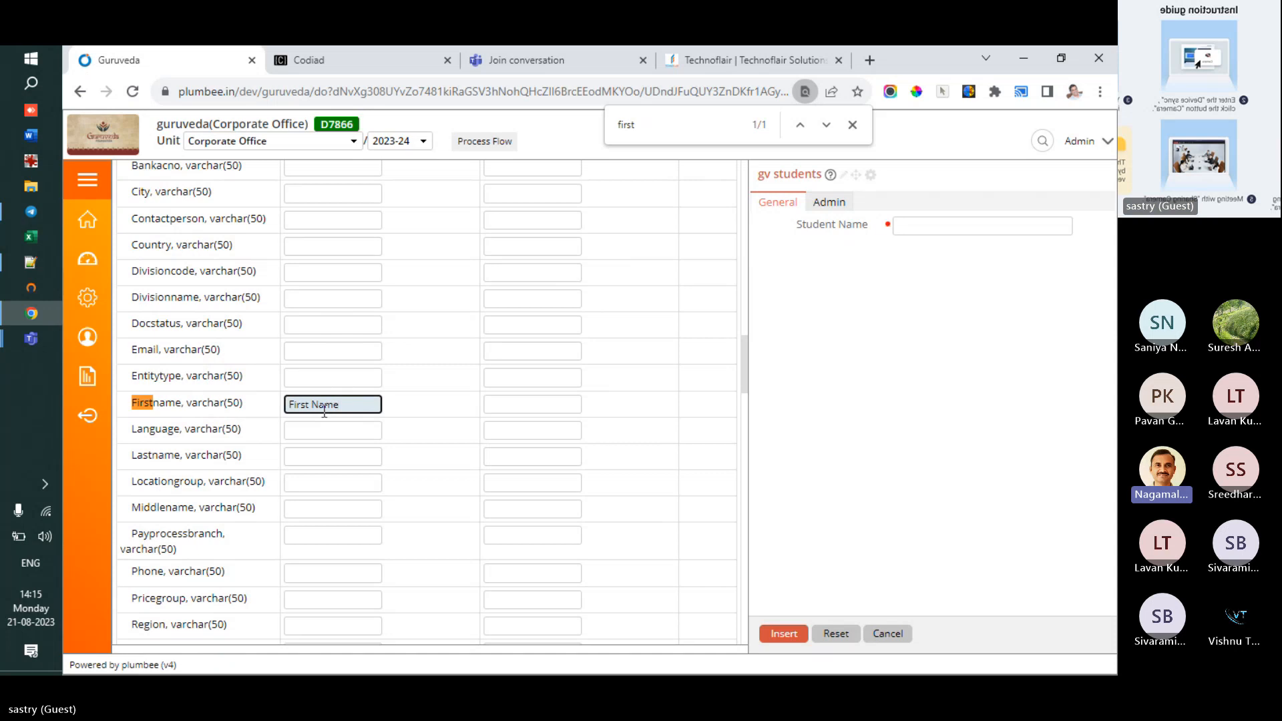
pyautogui.moveTo(340, 404); pyautogui.dragTo(281, 407)
# Step: Clear the Firstname caption
pyautogui.click(348, 405)
pyautogui.press('BackSpace')
pyautogui.press('BackSpace')
pyautogui.press('BackSpace')
pyautogui.press('BackSpace')
pyautogui.press('BackSpace')
pyautogui.press('BackSpace')
pyautogui.press('BackSpace')
pyautogui.press('BackSpace')
pyautogui.press('BackSpace')
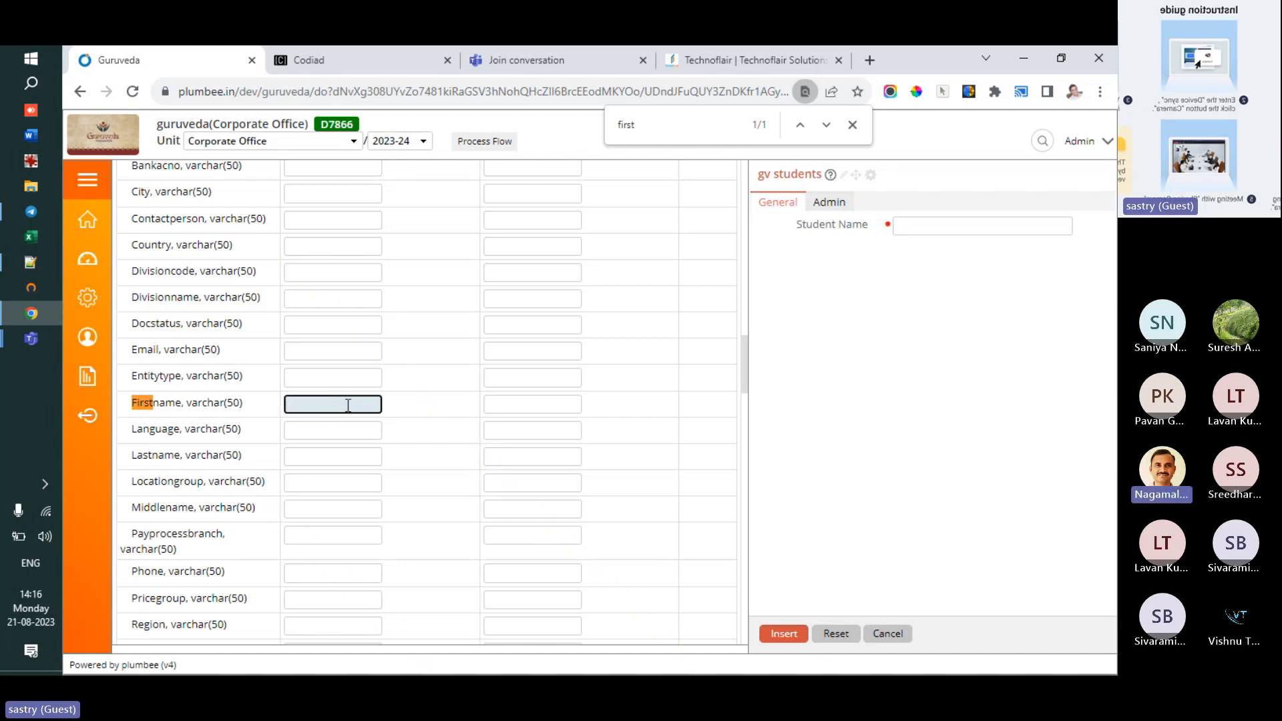
pyautogui.click(437, 460)
# Step: Caption the Dateofbirth field 'DOB' and open its date picker on the preview form
pyautogui.hotkey('ctrl', 'f')
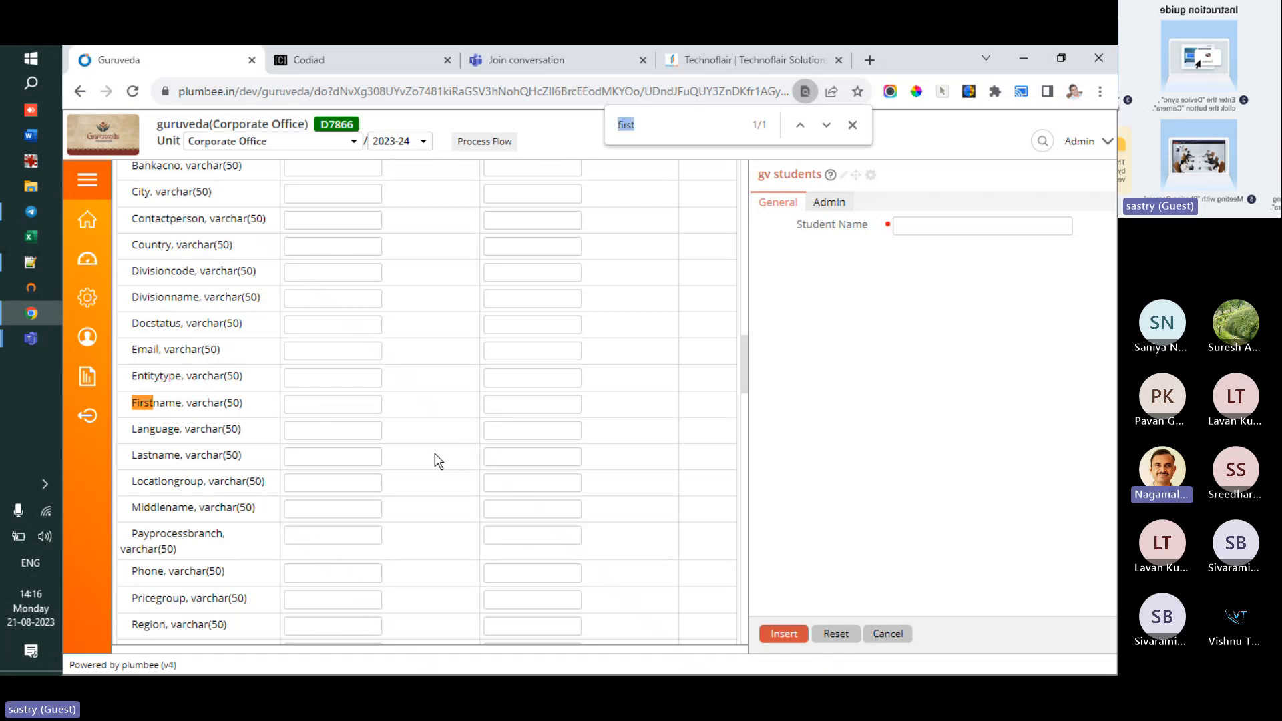
pyautogui.write('birth')
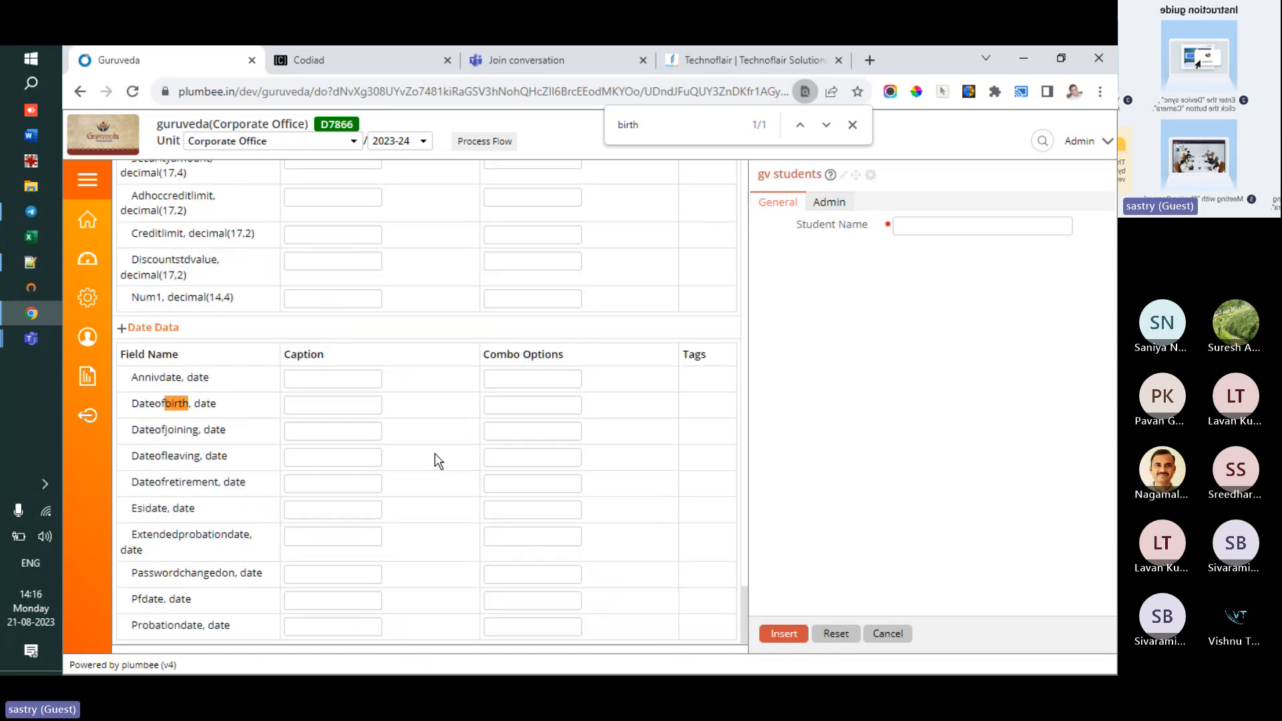
pyautogui.click(357, 406)
pyautogui.write('DOB')
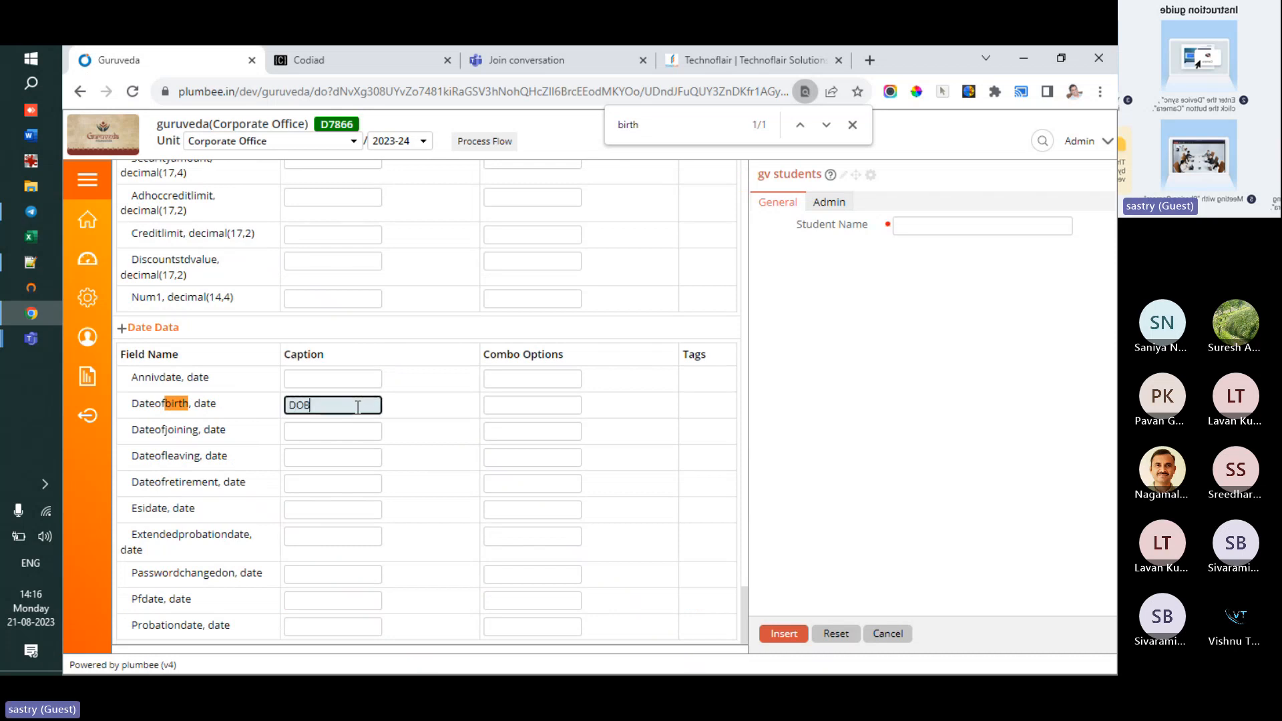
pyautogui.press('Tab')
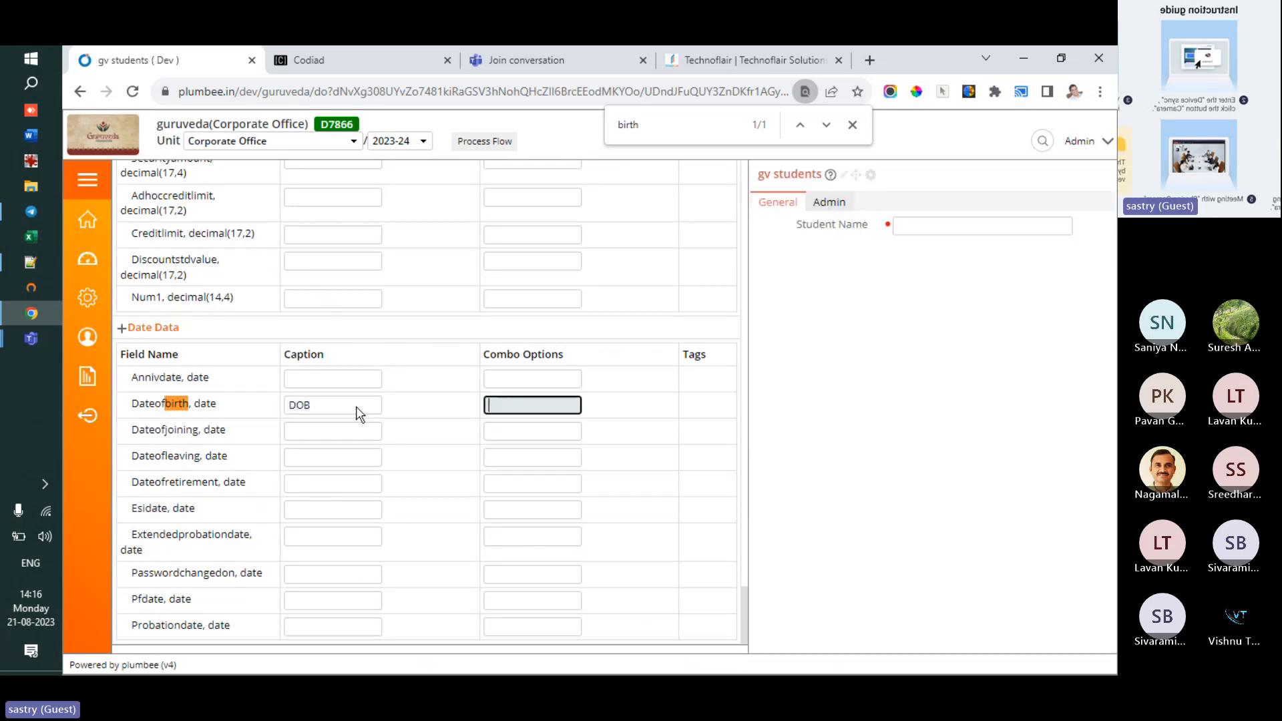
pyautogui.click(990, 251)
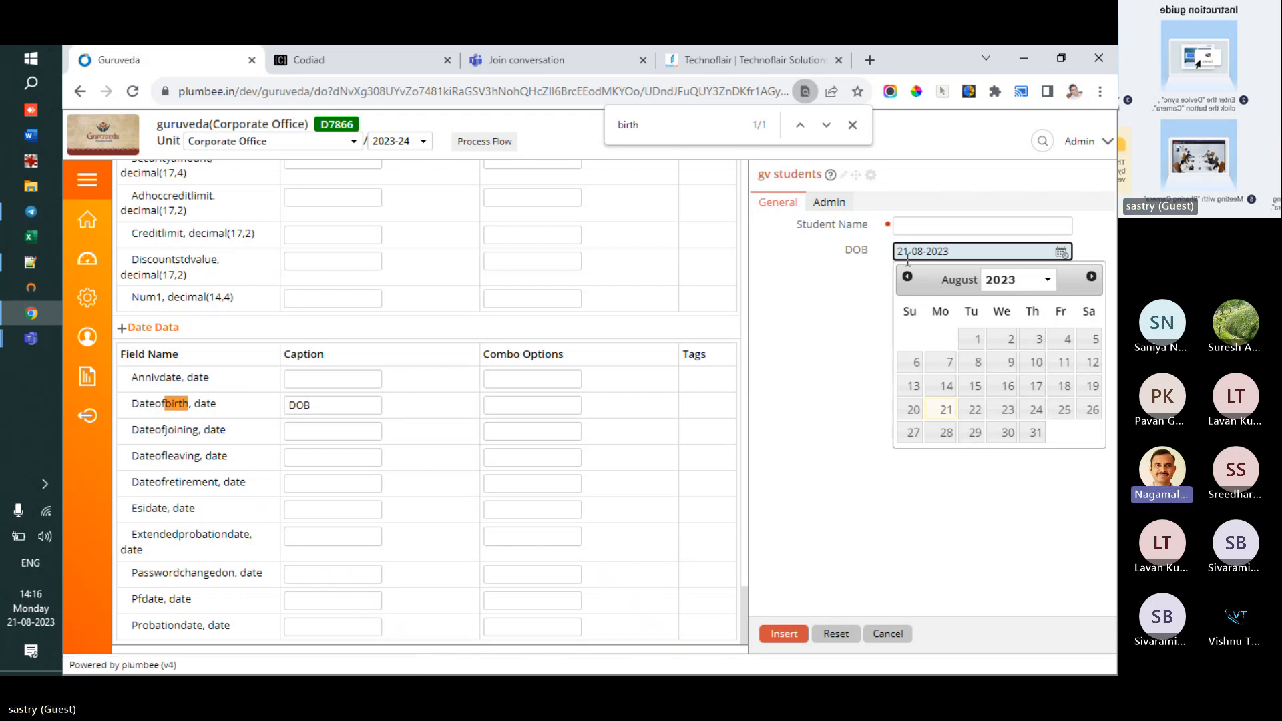
# Step: Tag the dateofbirth field Today-Past and save its field definition
pyautogui.click(871, 253)
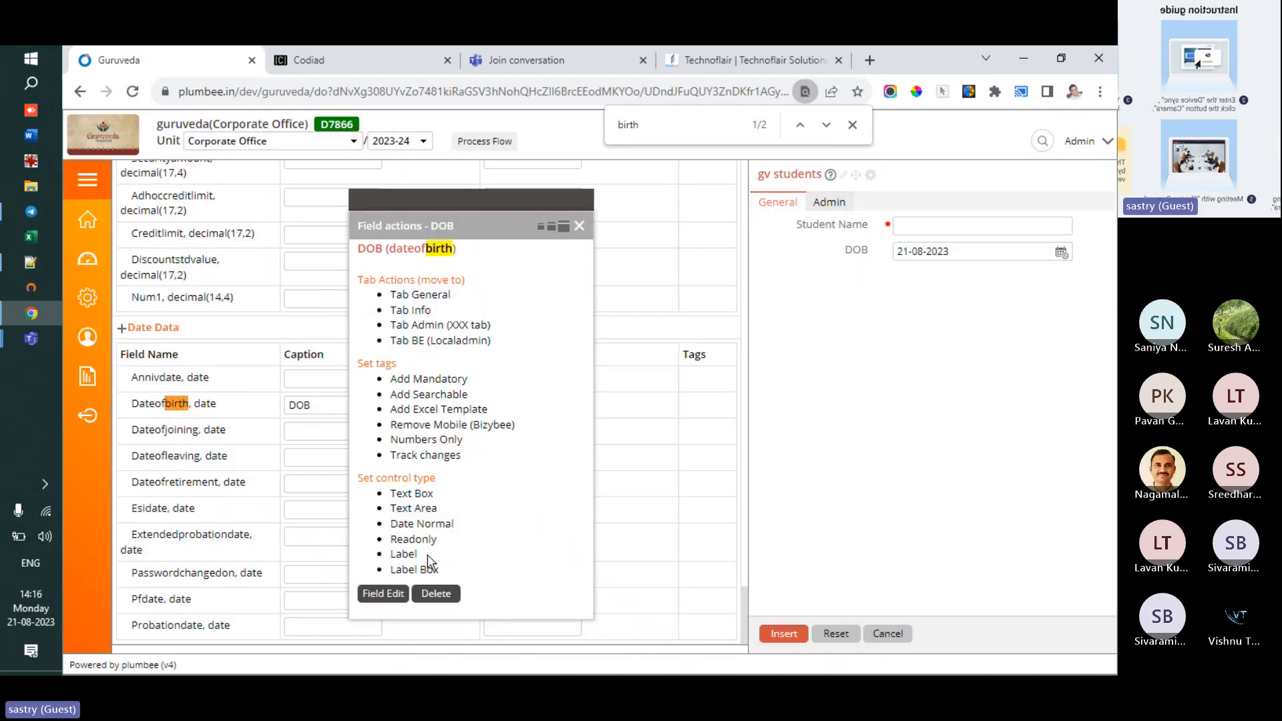
pyautogui.click(388, 594)
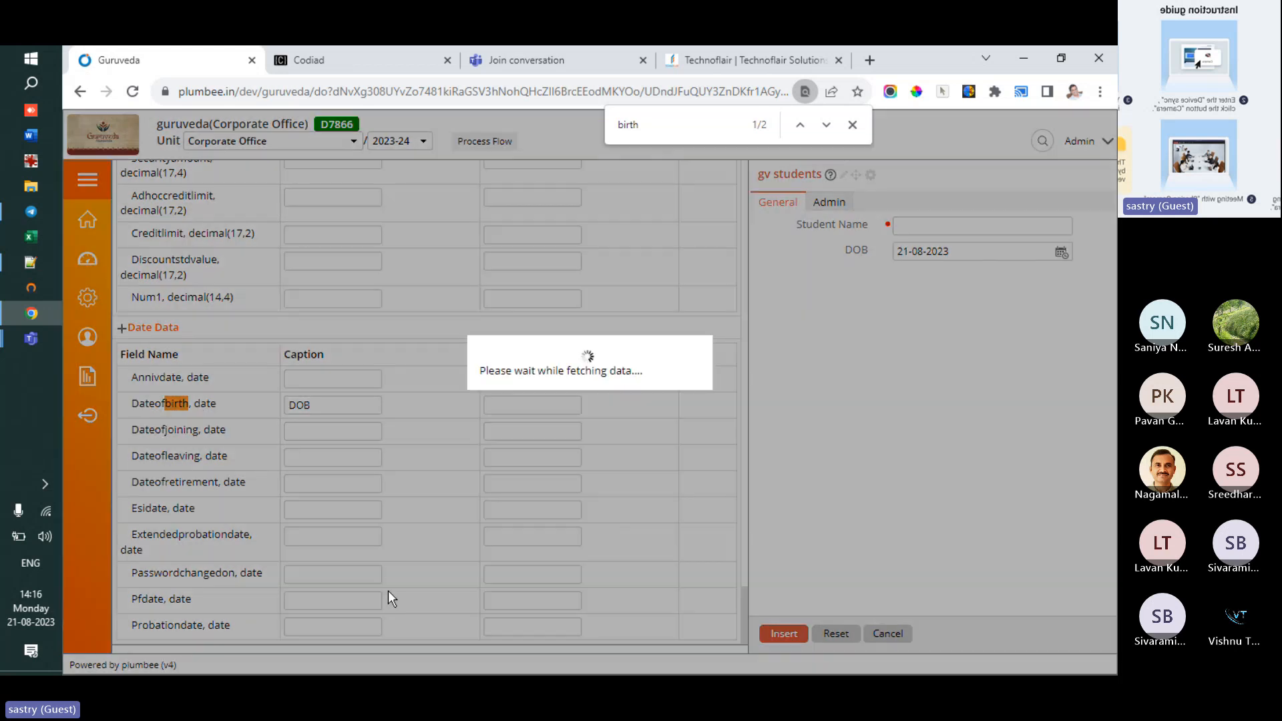
pyautogui.hotkey('ctrl', 'f')
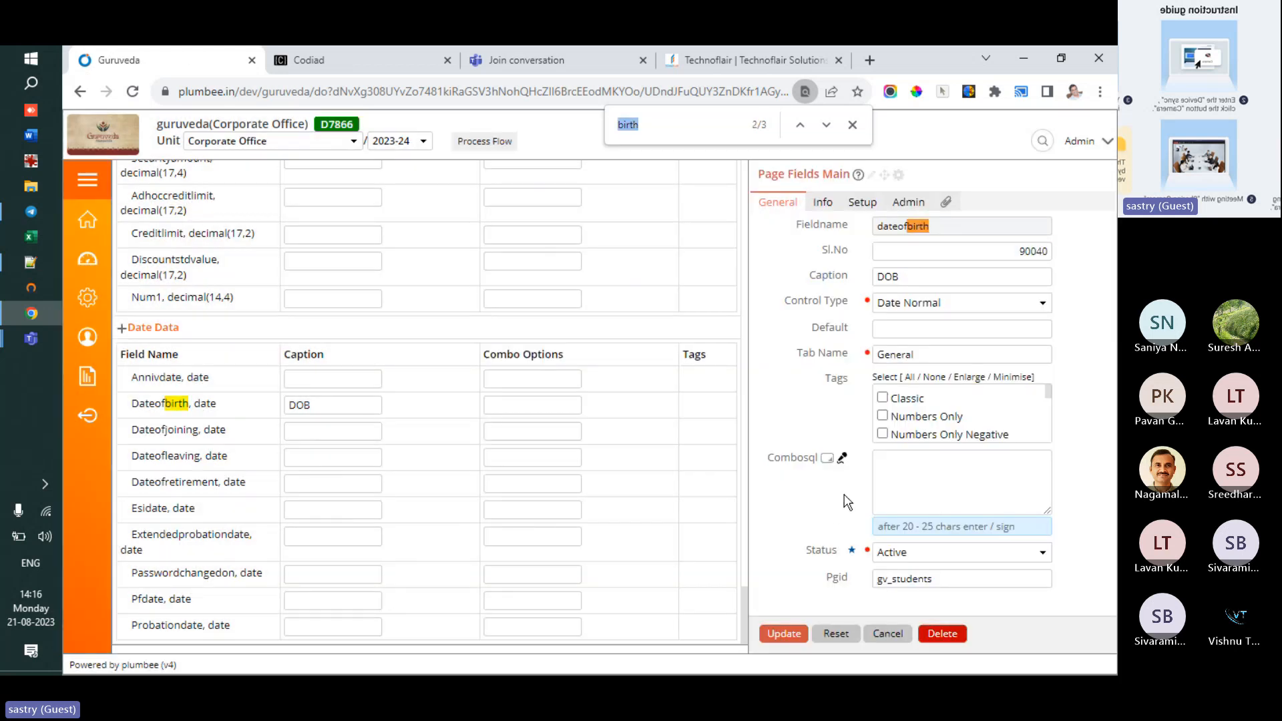
pyautogui.write('pas')
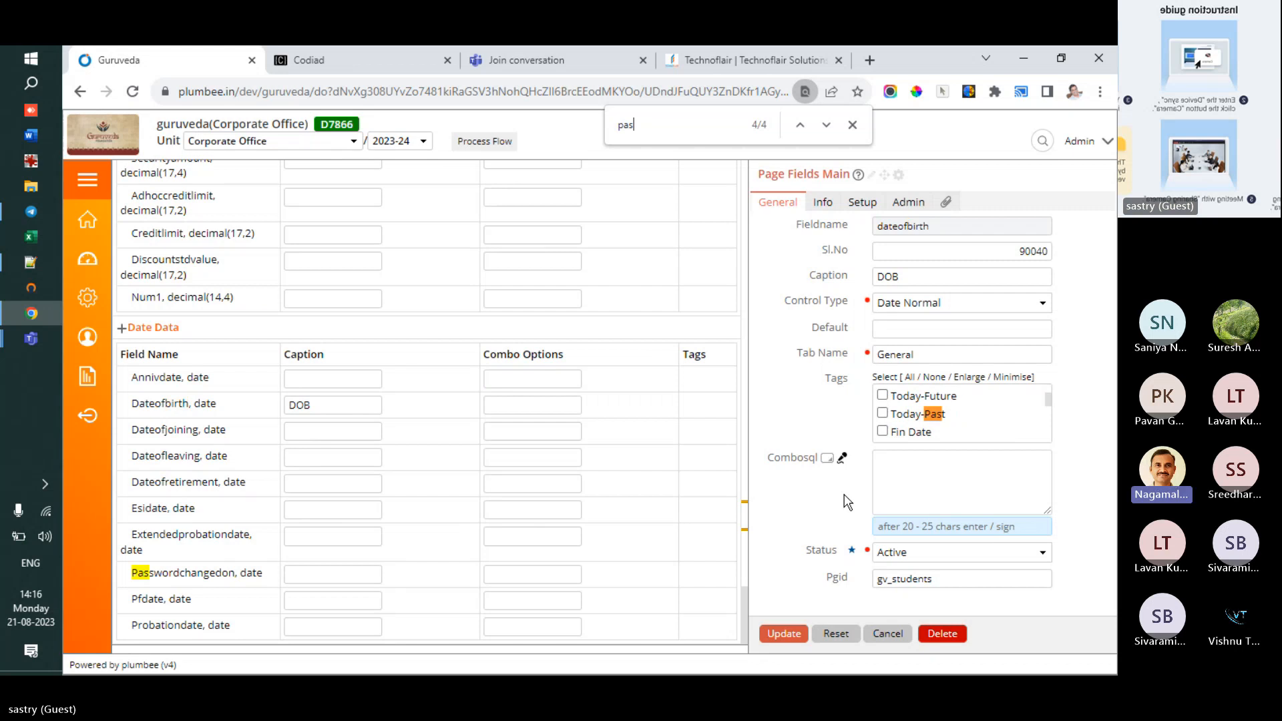
pyautogui.click(882, 416)
pyautogui.press('Return')
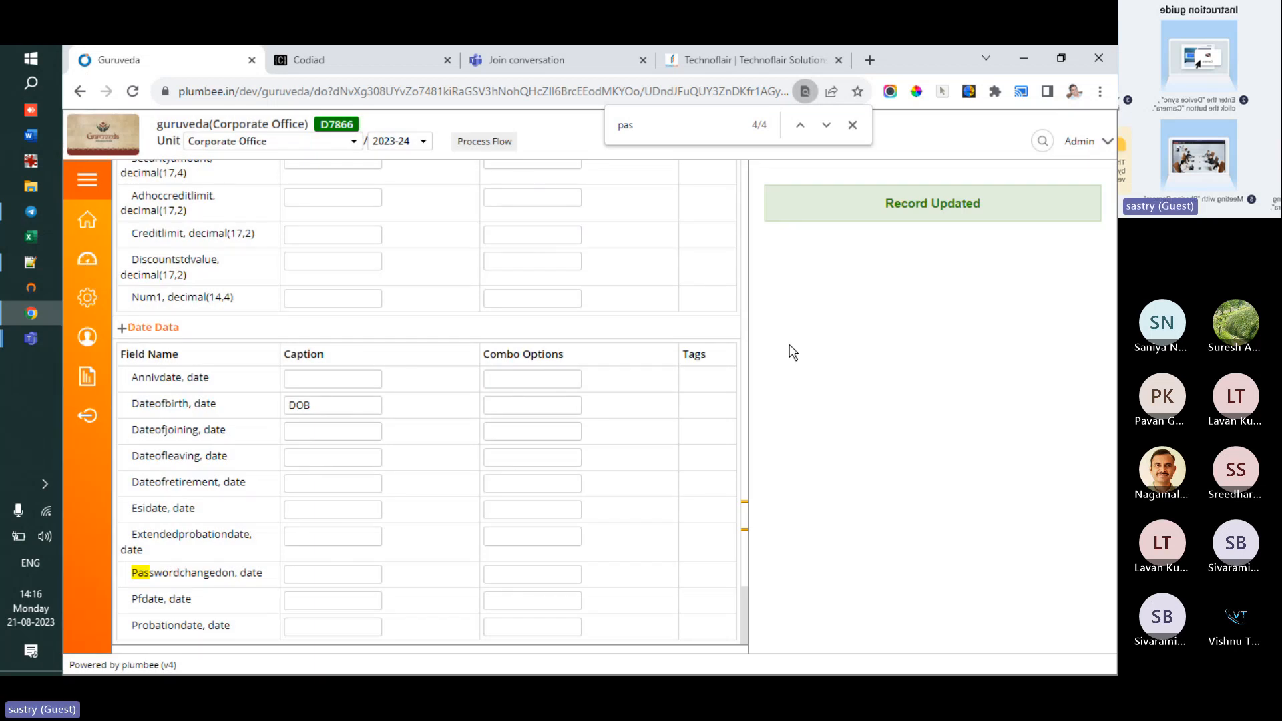
# Step: Recommit the DOB caption to refresh the preview form
pyautogui.click(329, 405)
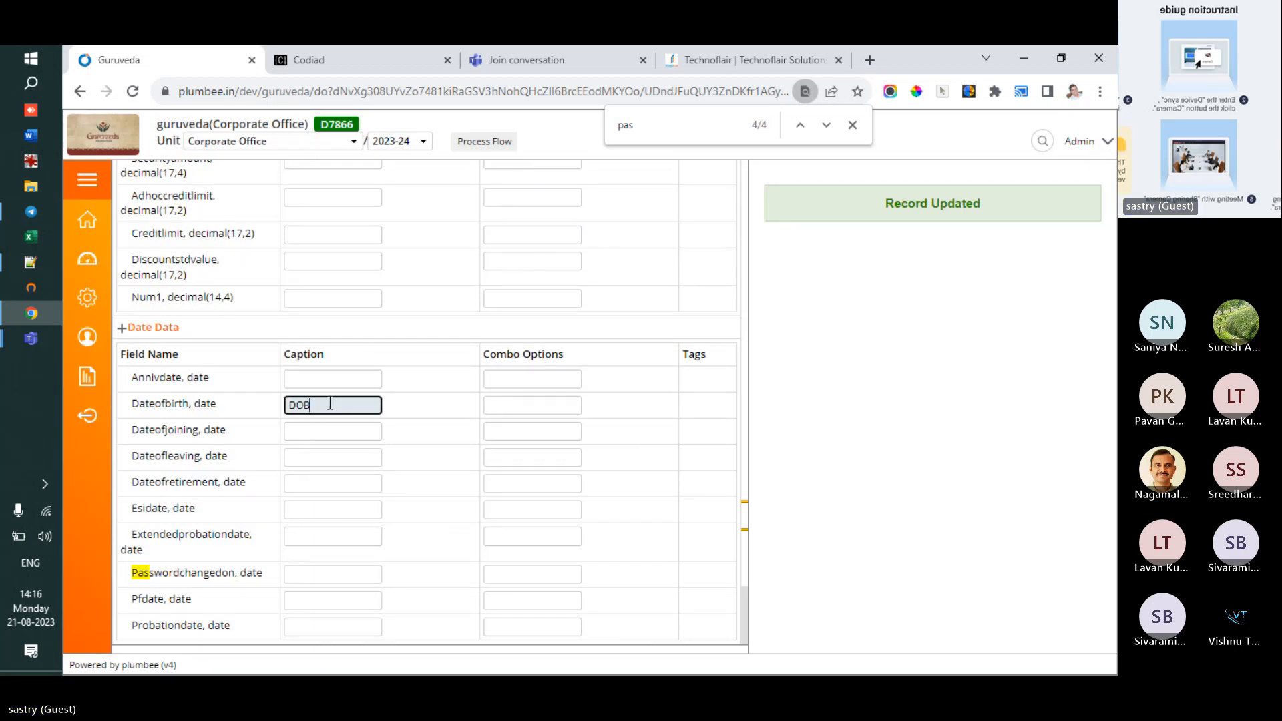
pyautogui.press('Tab')
pyautogui.click(330, 405)
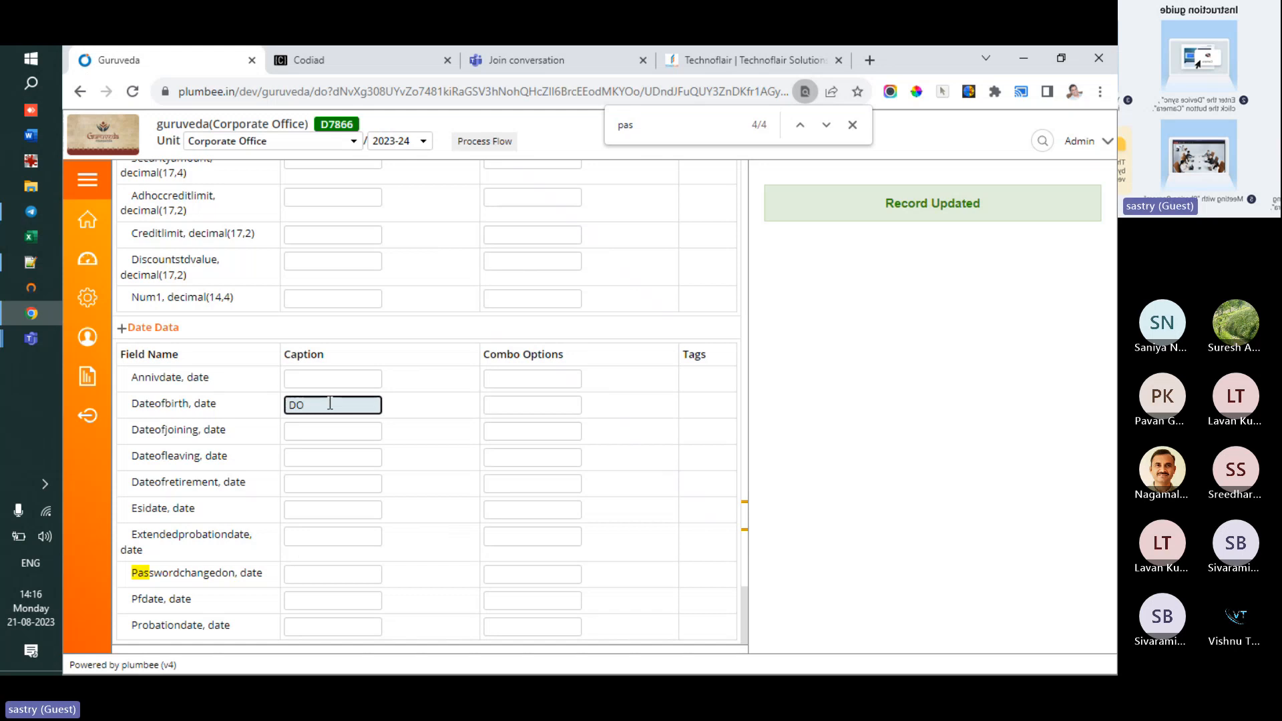
pyautogui.press('Tab')
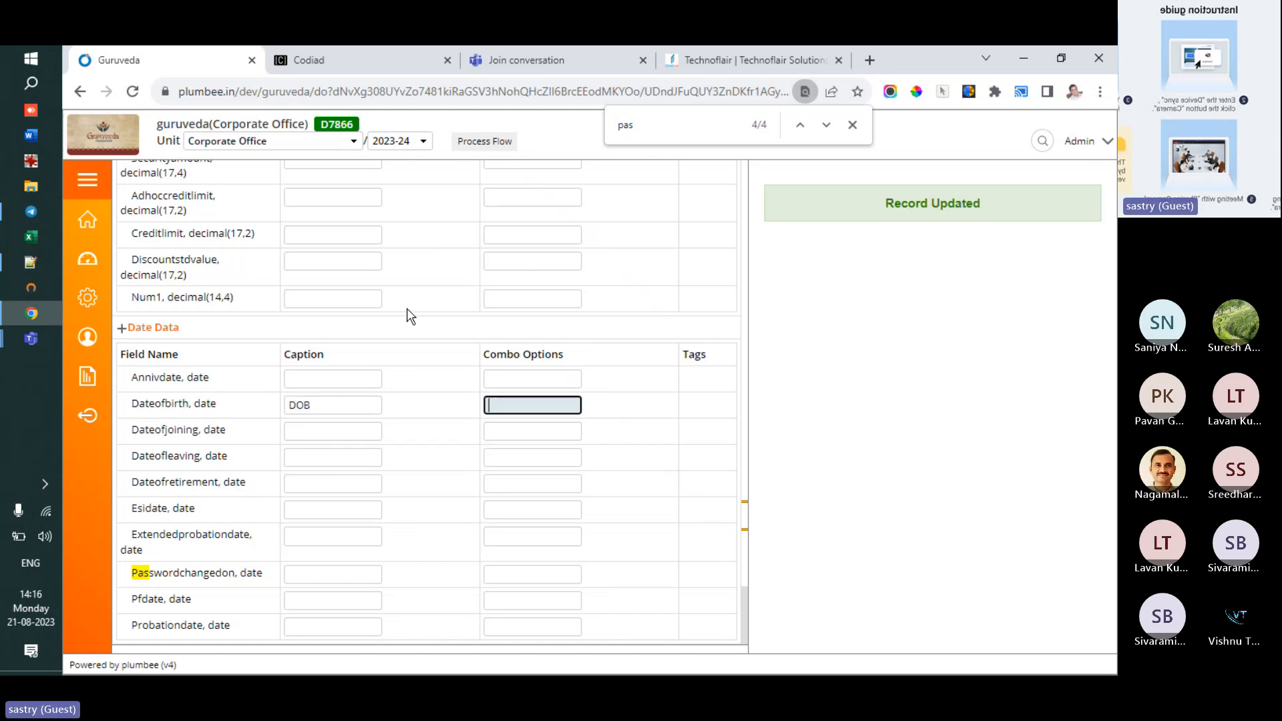
# Step: Find the Gender field and caption it 'Gender'
pyautogui.hotkey('ctrl', 'f')
pyautogui.write('gend')
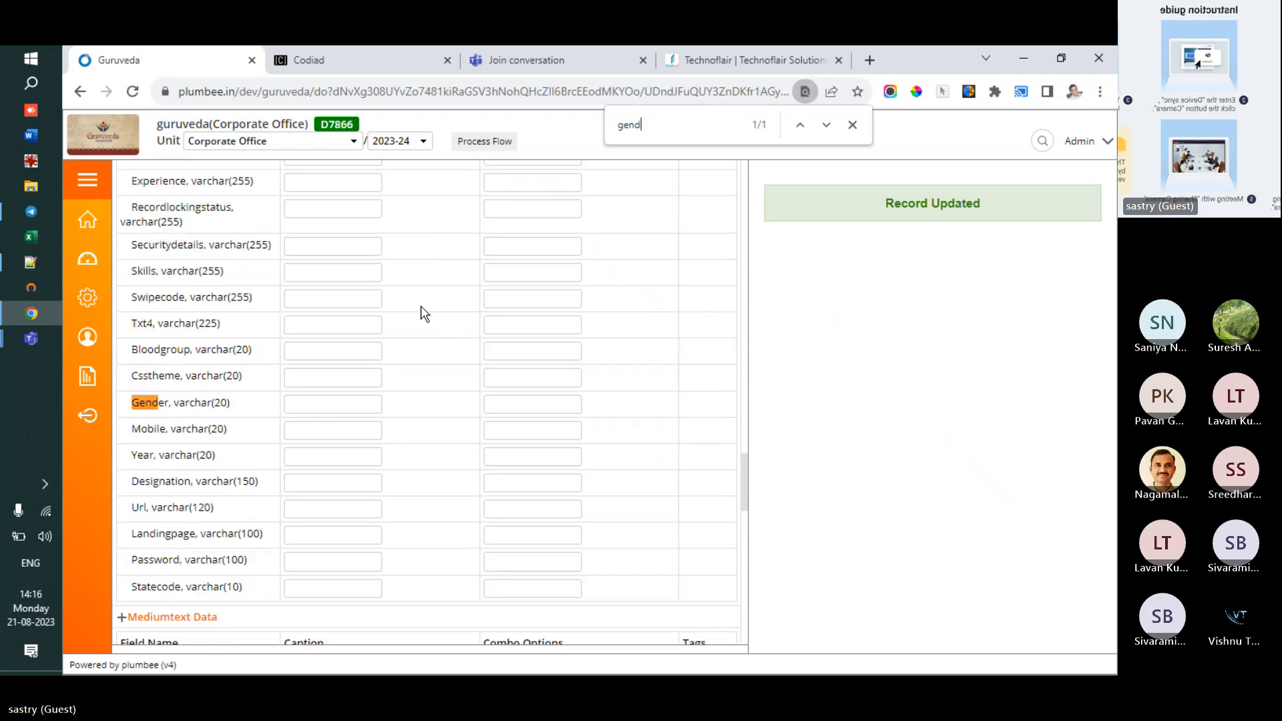
pyautogui.click(335, 405)
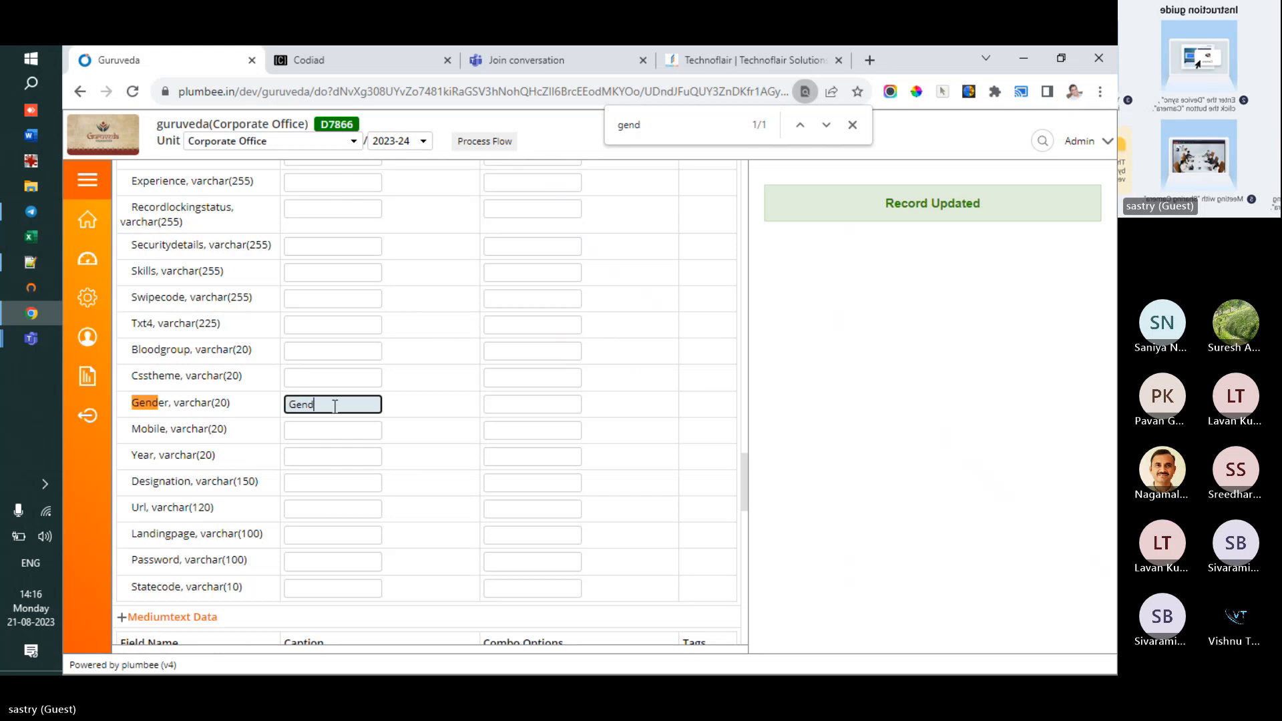
pyautogui.write('Gender')
pyautogui.press('Tab')
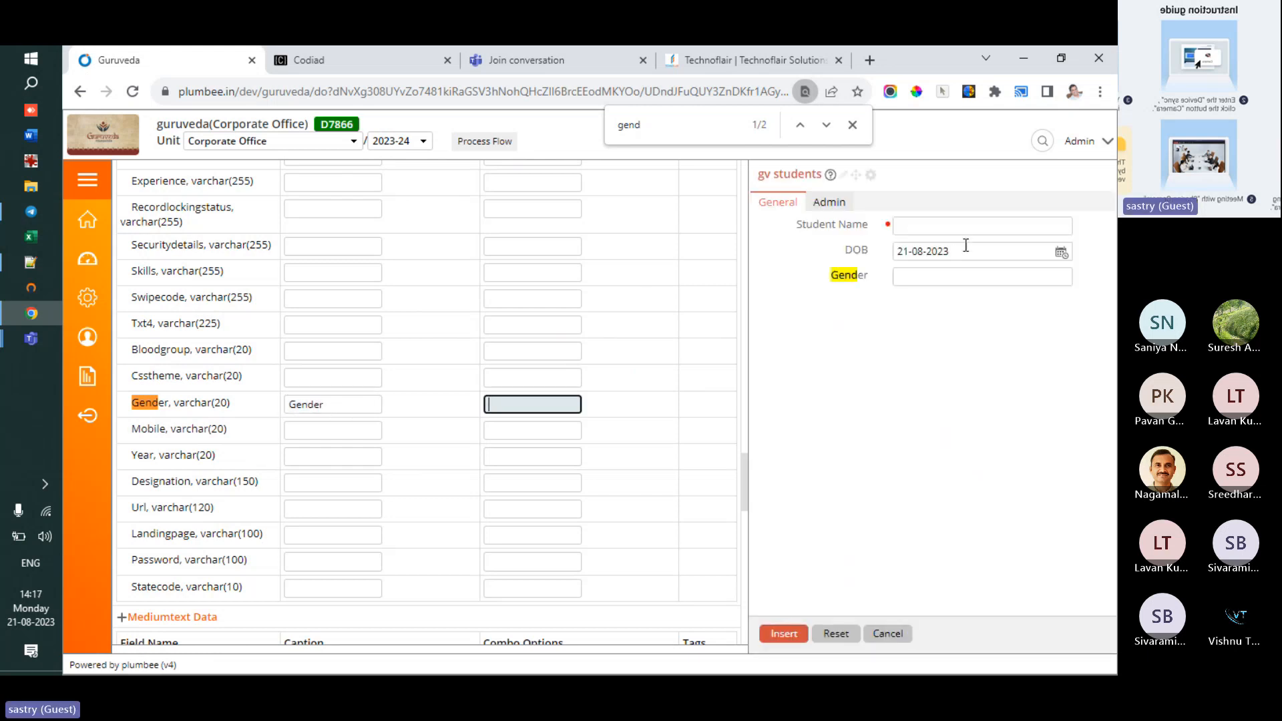
# Step: Mark both DOB and Gender as mandatory on the preview form
pyautogui.click(966, 249)
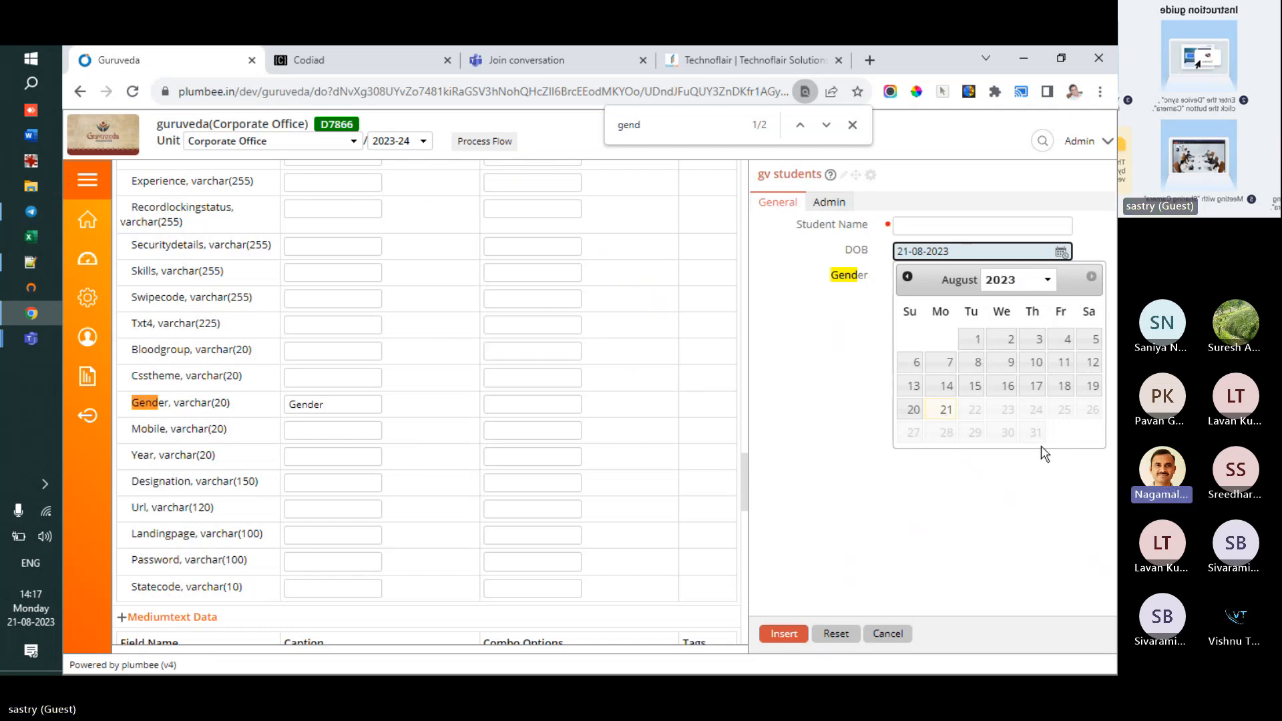
pyautogui.click(865, 384)
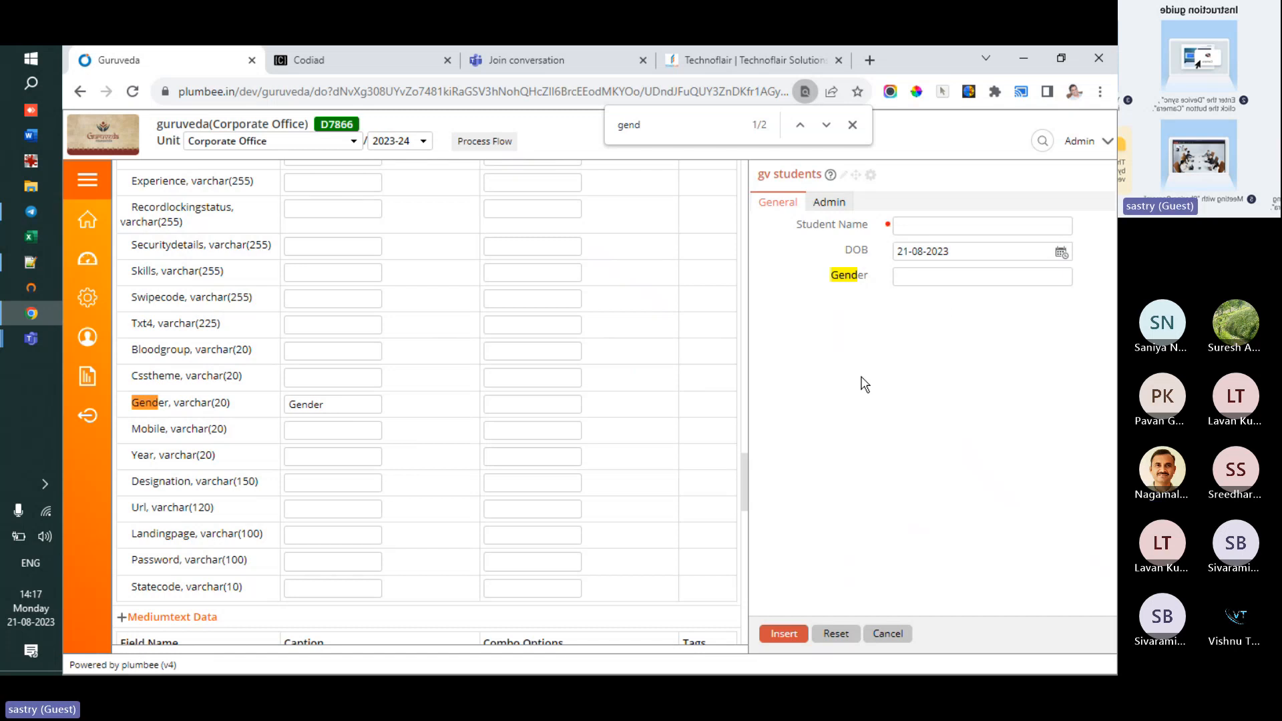
pyautogui.click(887, 250)
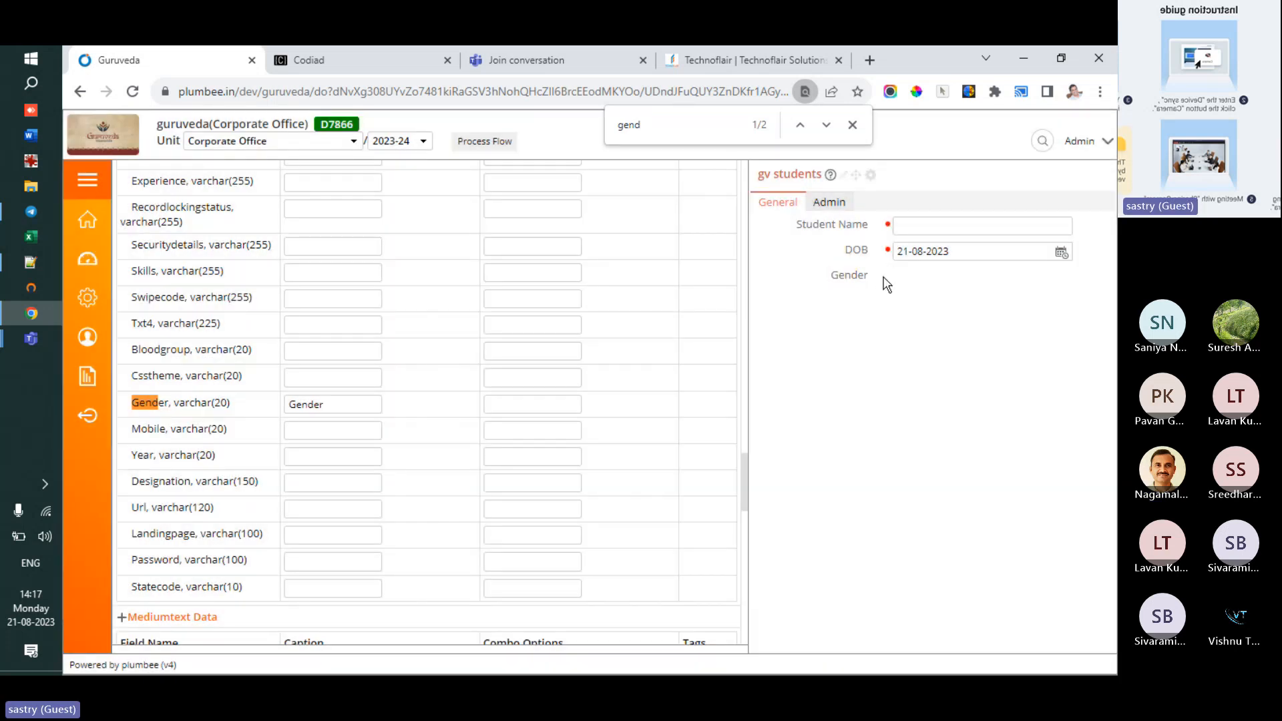
pyautogui.press('Return')
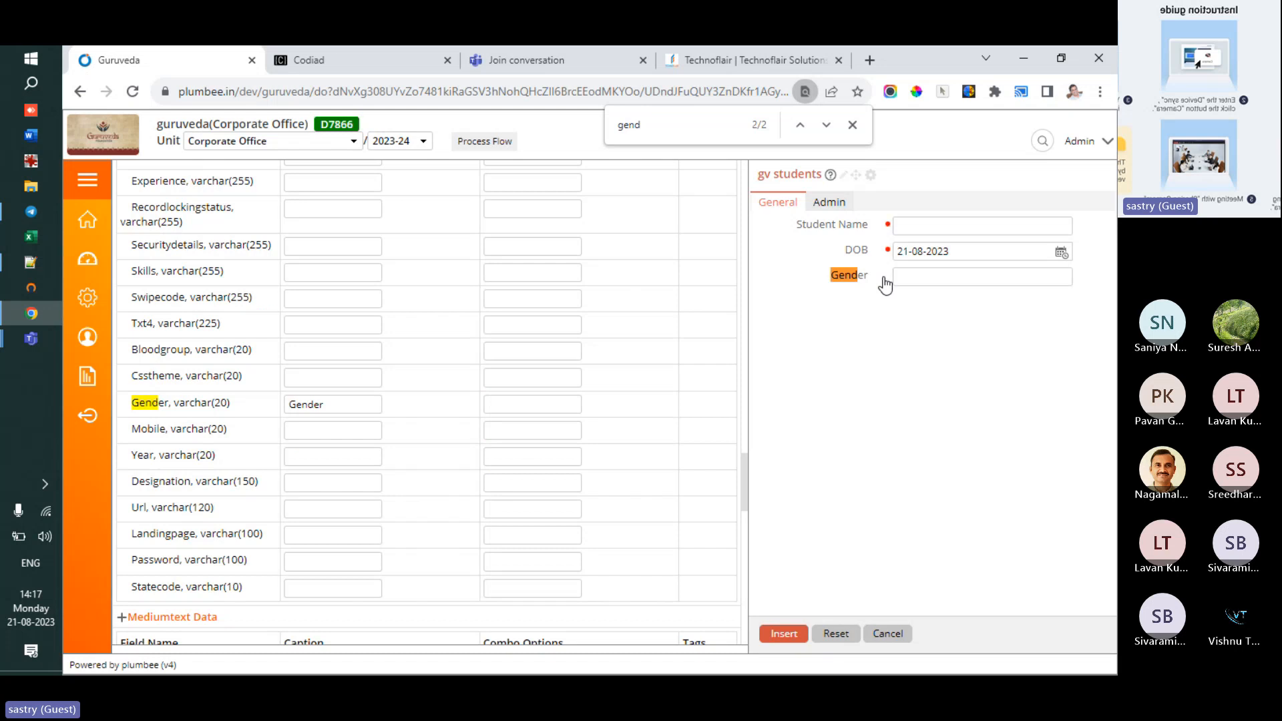
pyautogui.click(885, 282)
# Step: Open the Gender field definition and change its control type to Combo
pyautogui.click(875, 279)
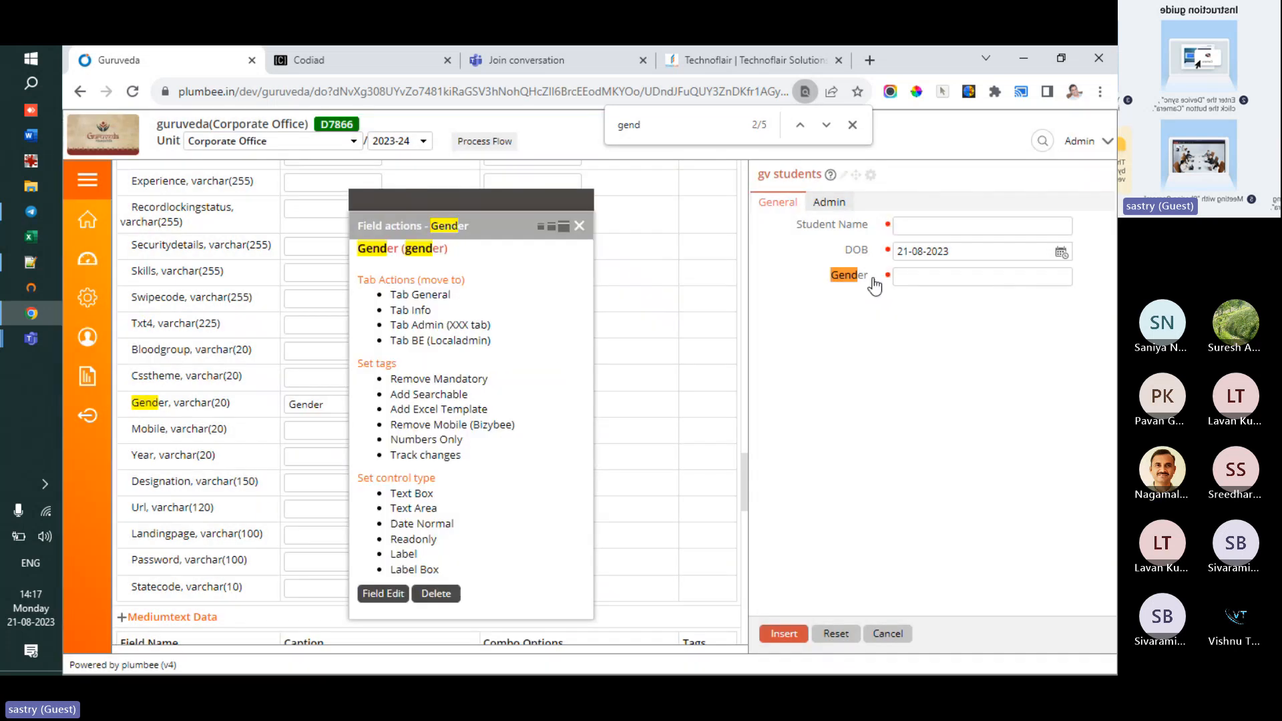
pyautogui.click(394, 595)
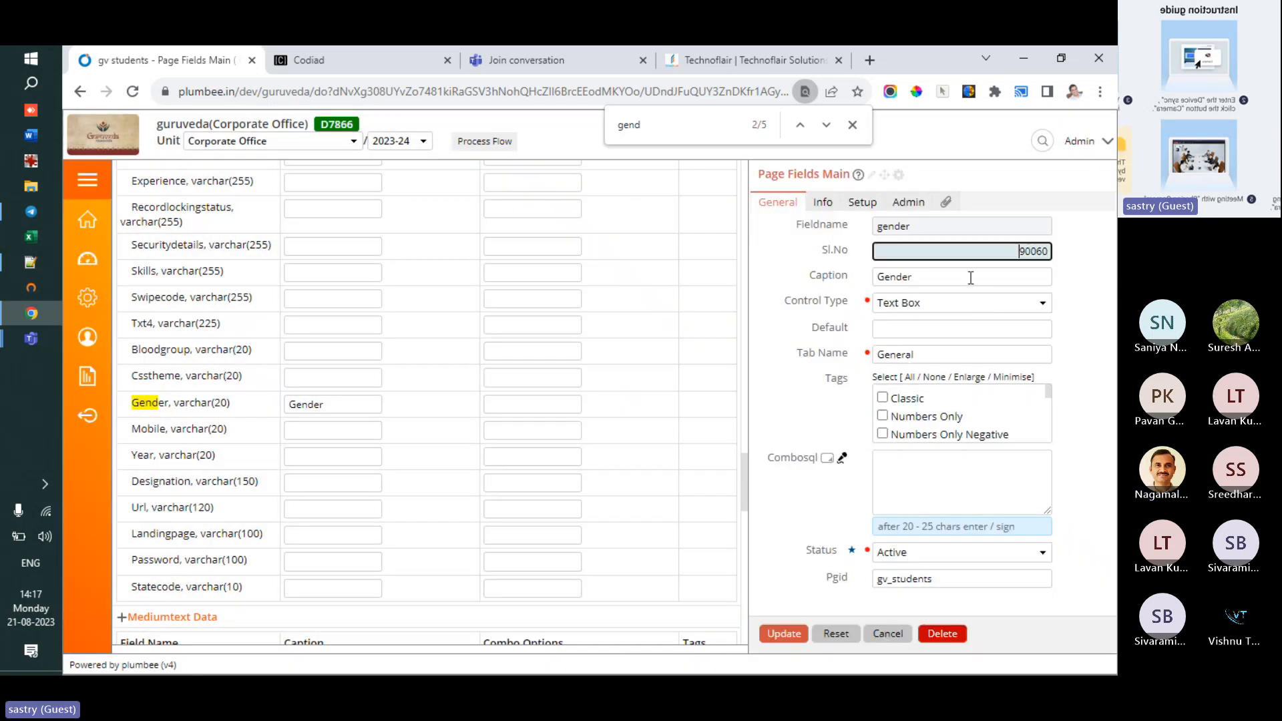
pyautogui.doubleClick(962, 276)
pyautogui.click(1029, 305)
pyautogui.click(1029, 306)
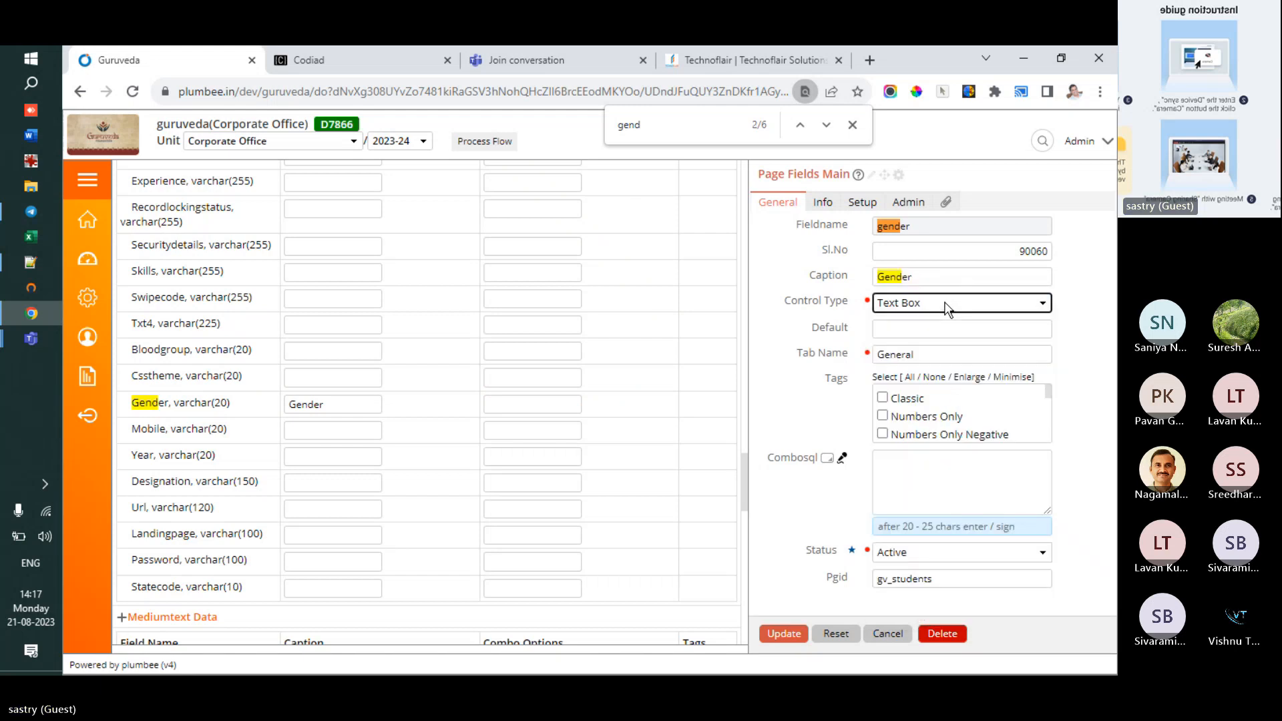
pyautogui.press('c')
# Step: Enter the Gender combo options as Male,Male;Female,Female
pyautogui.click(946, 504)
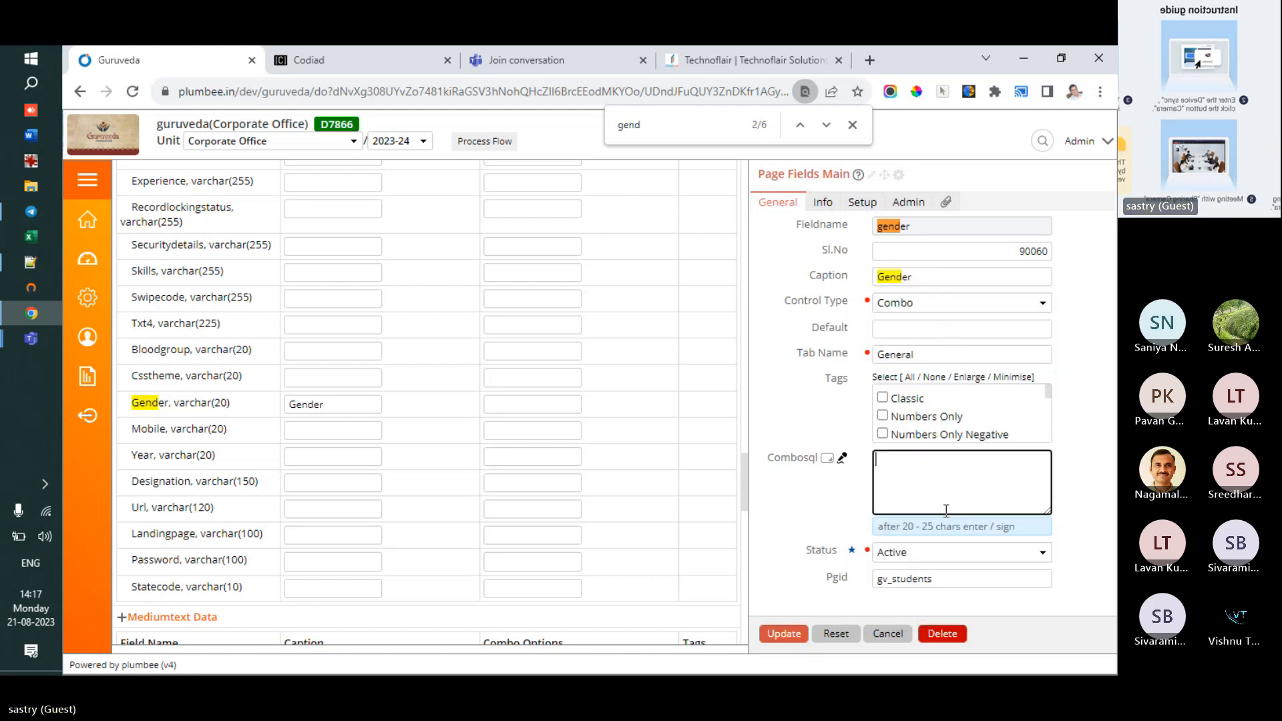
pyautogui.write('Male')
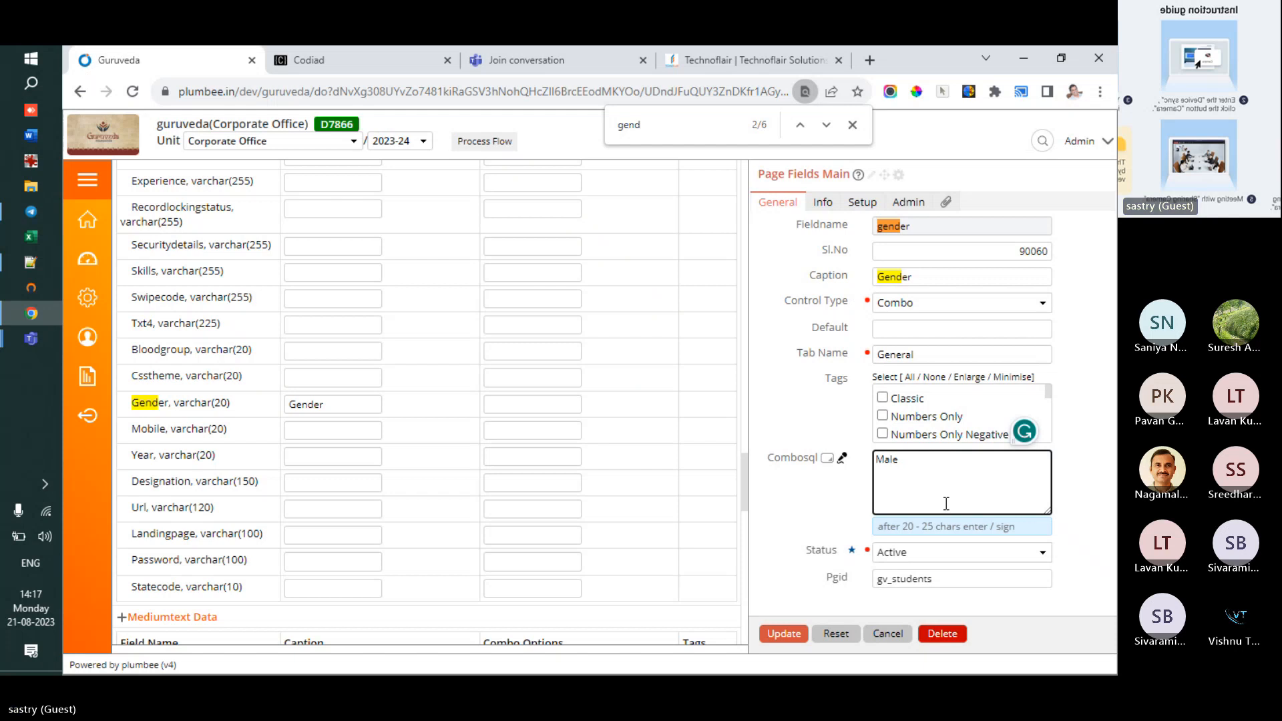
pyautogui.write(';Fe')
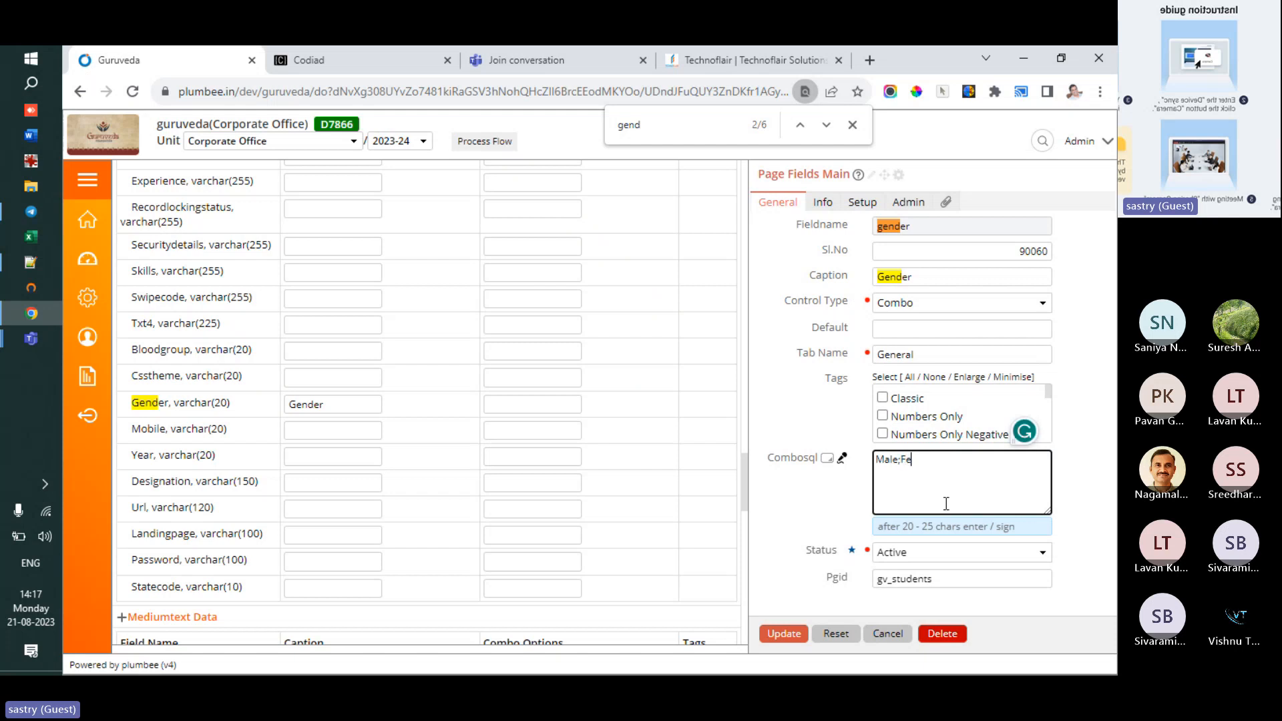
pyautogui.write('male')
pyautogui.press('Home')
pyautogui.write('Male,')
pyautogui.press('Right')
pyautogui.press('Right')
pyautogui.press('Right')
pyautogui.press('Right')
pyautogui.write(';Female,')
pyautogui.doubleClick(950, 459)
pyautogui.press('BackSpace')
pyautogui.write('Female')
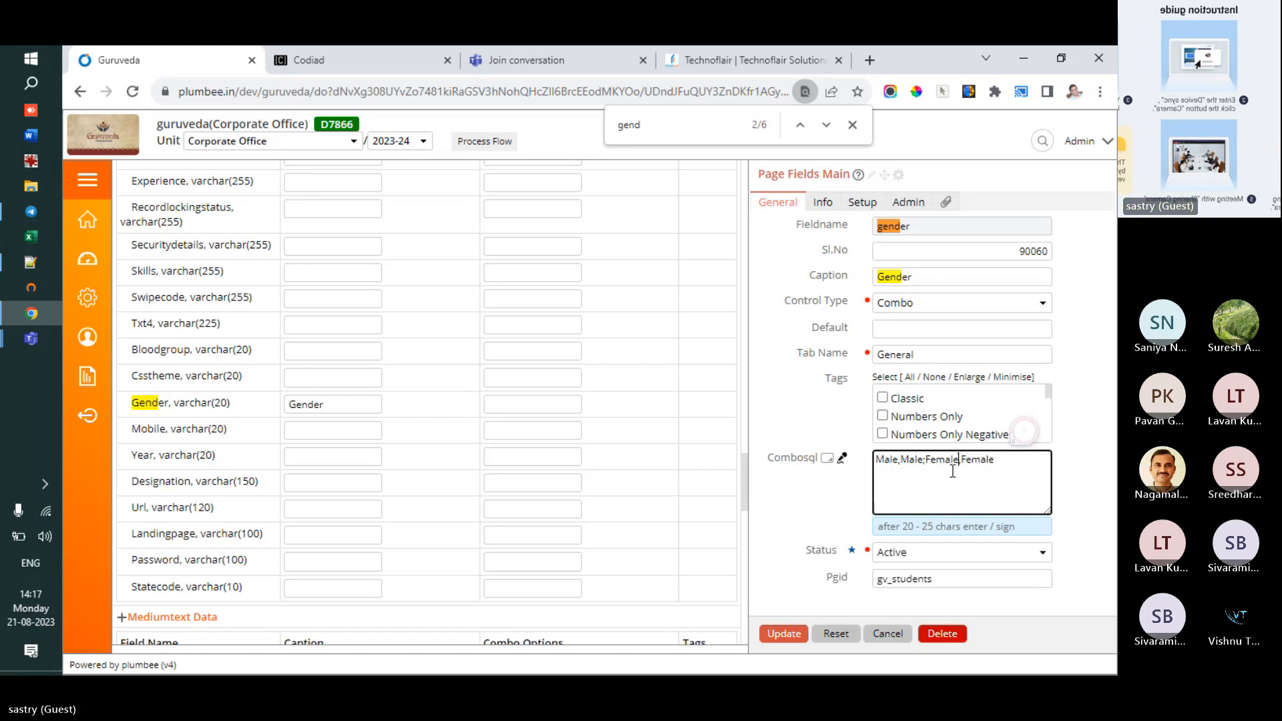
# Step: Check the combo options text and save the Gender field definition
pyautogui.click(927, 462)
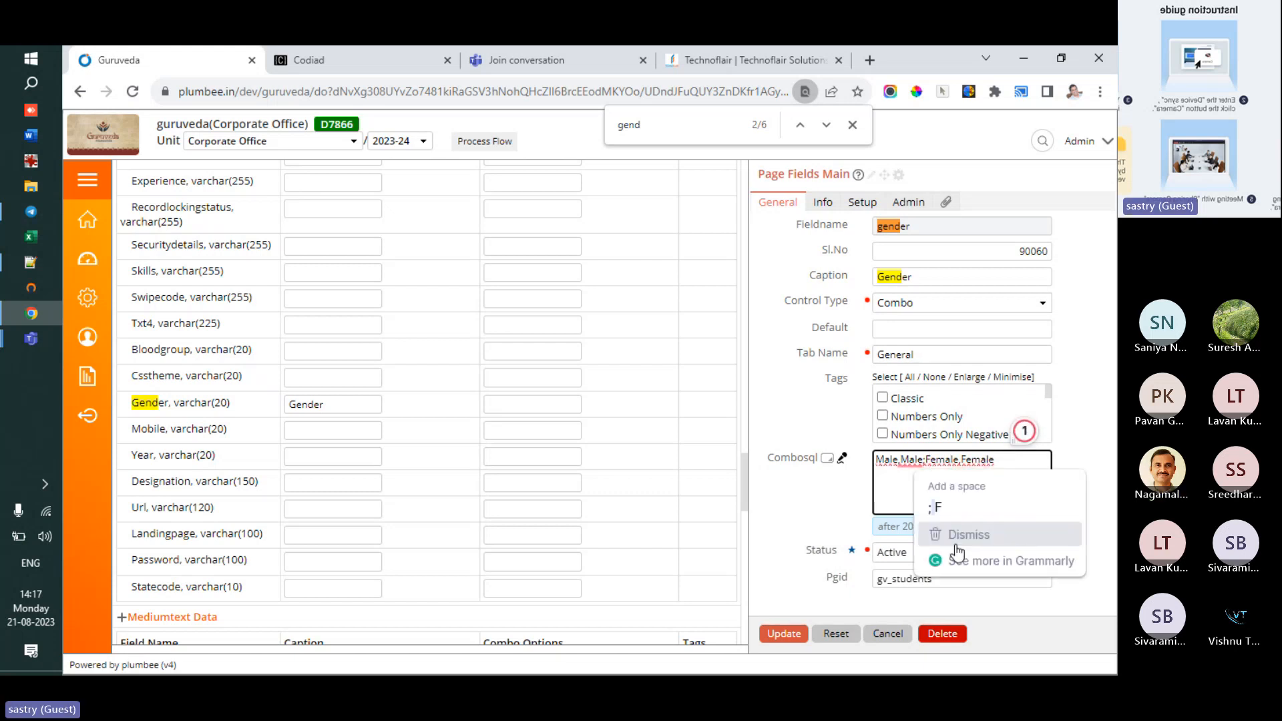
pyautogui.doubleClick(892, 467)
pyautogui.click(892, 468)
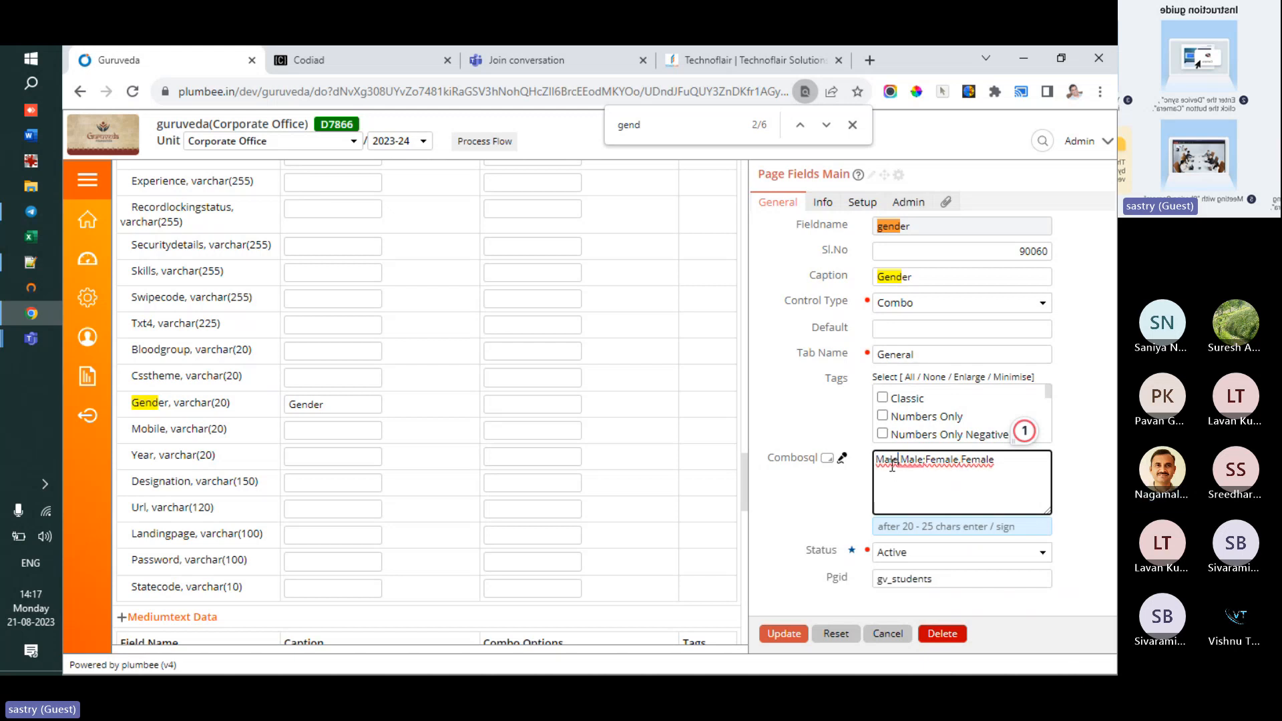
pyautogui.hotkey('shift', 'Right')
pyautogui.hotkey('shift', 'Right')
pyautogui.press('Right')
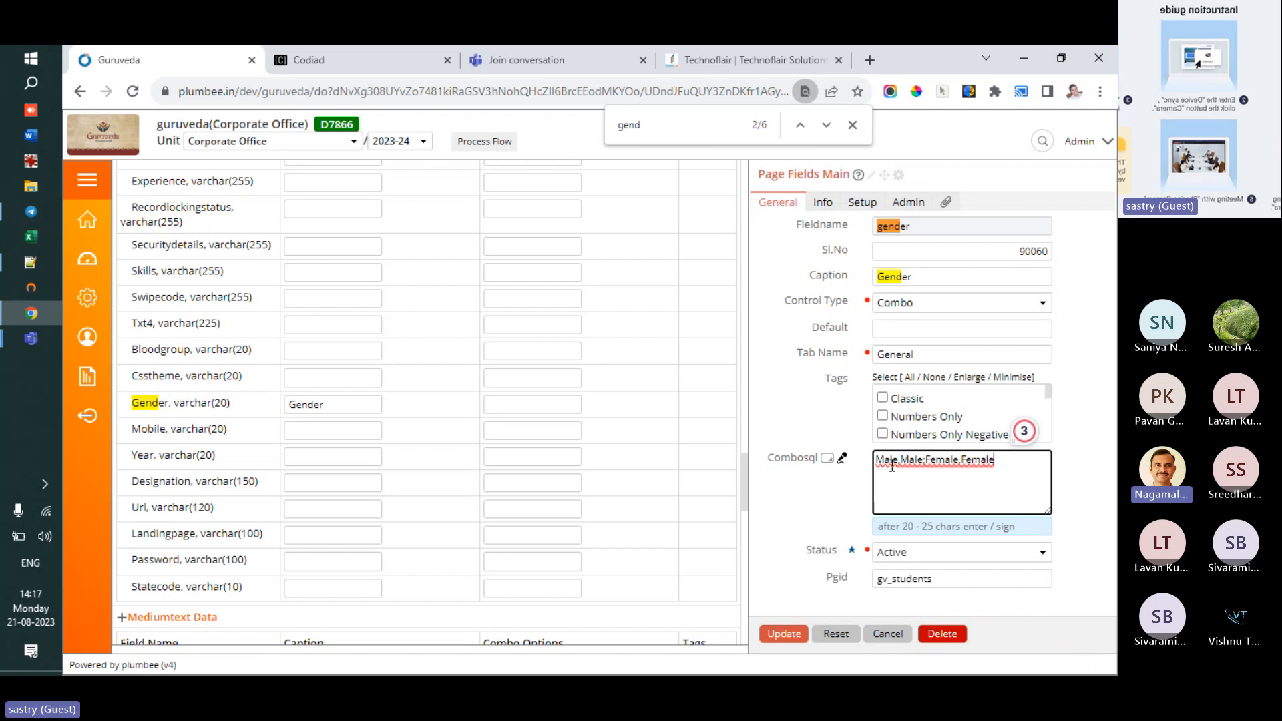
pyautogui.hotkey('ctrl', 'a')
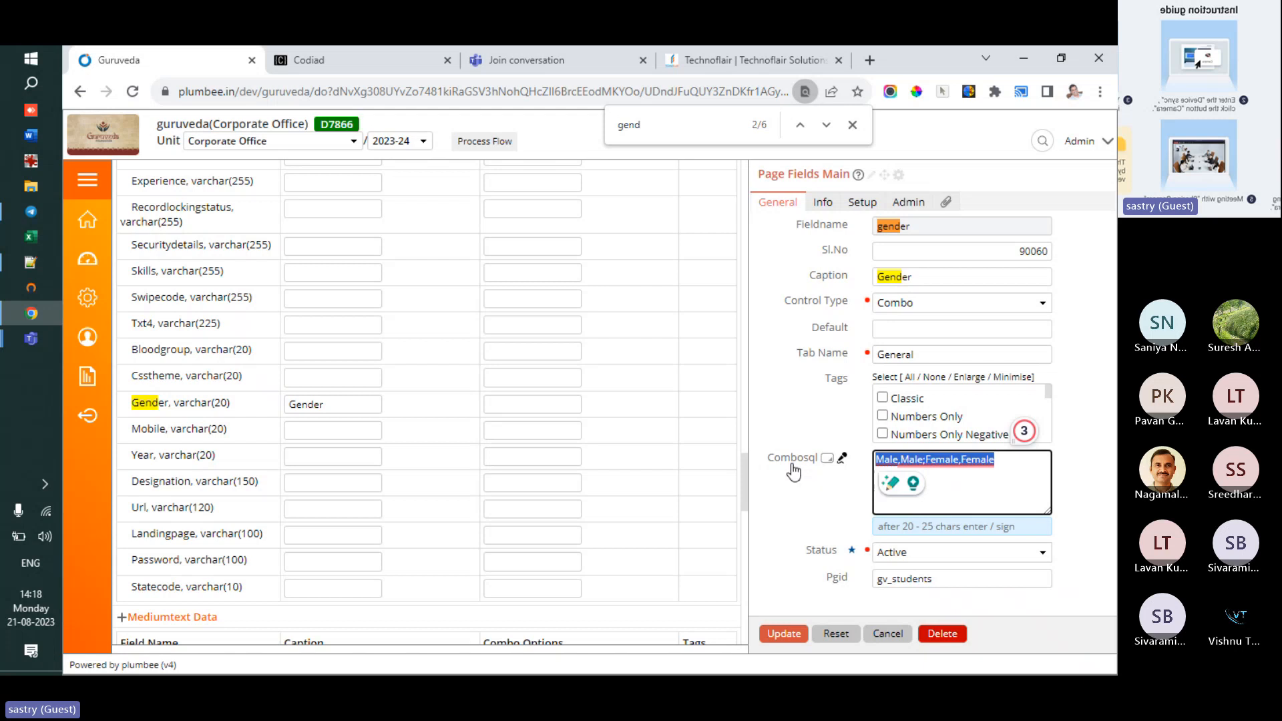
pyautogui.click(990, 498)
pyautogui.click(1012, 499)
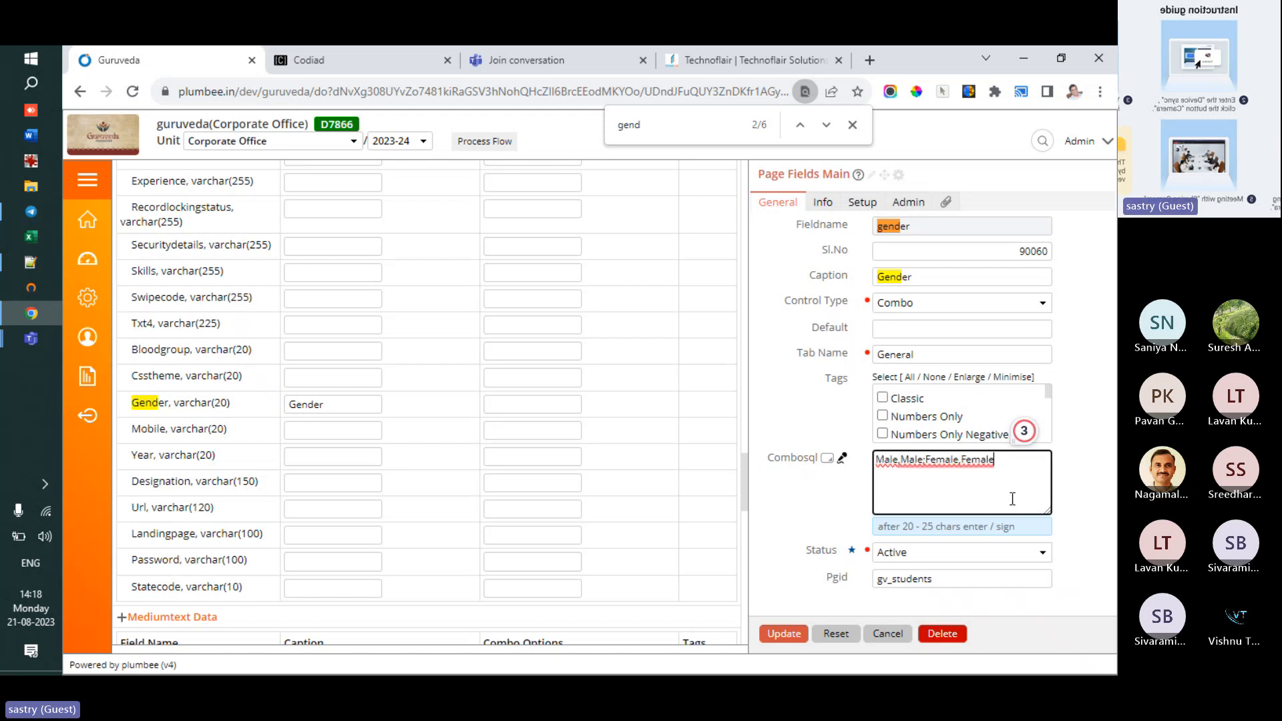
pyautogui.hotkey('alt', 's')
# Step: Open the gv students list view with Student Name, DOB and Gender columns
pyautogui.scroll(20, 610, 372)
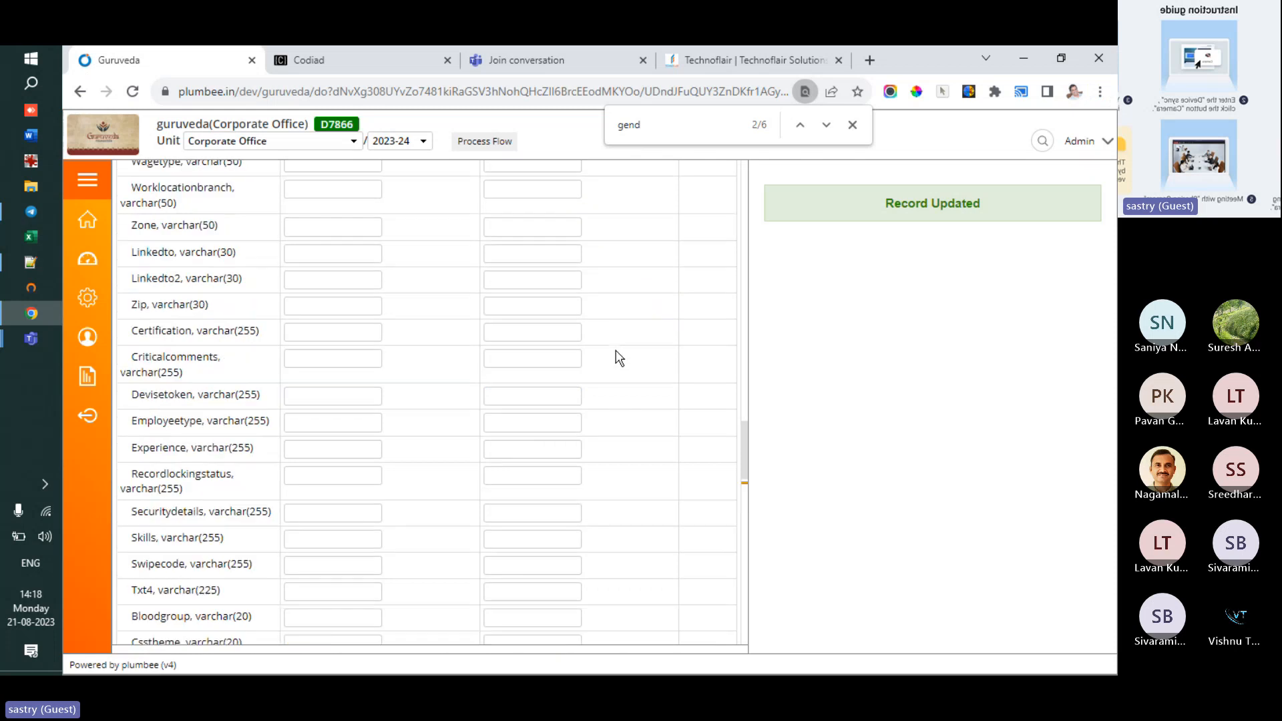
pyautogui.scroll(10, 619, 358)
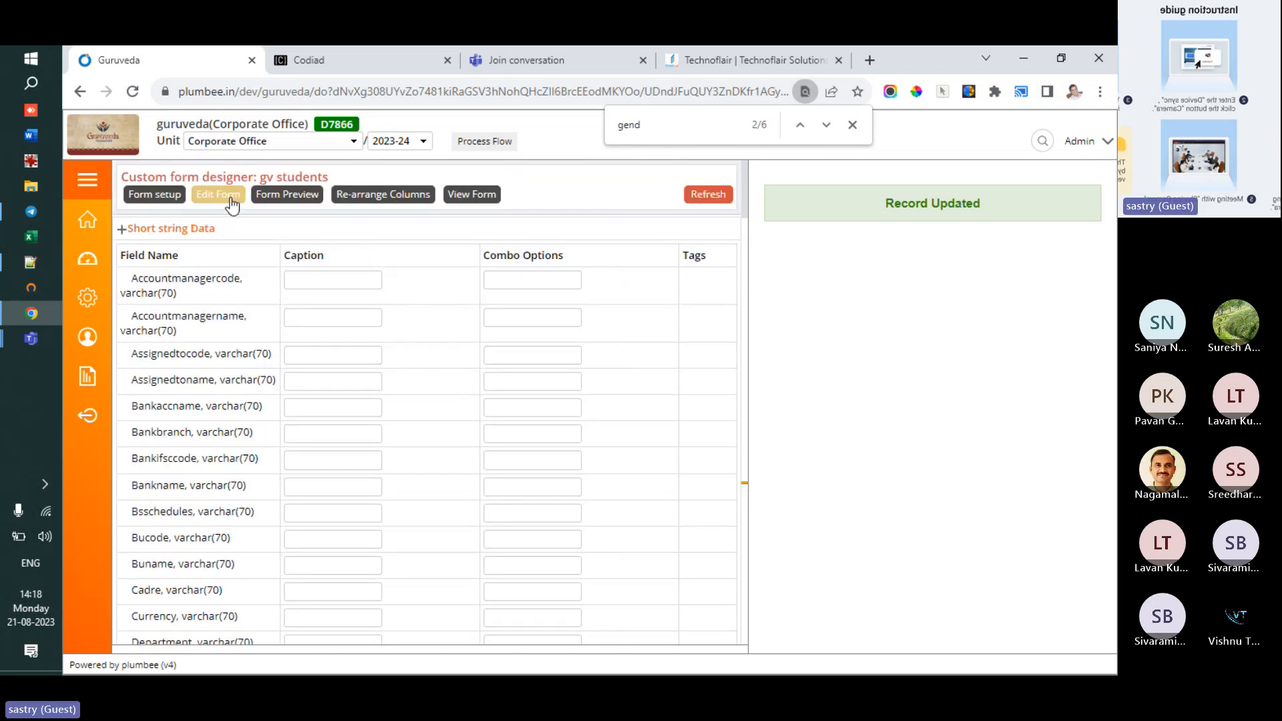
pyautogui.click(218, 194)
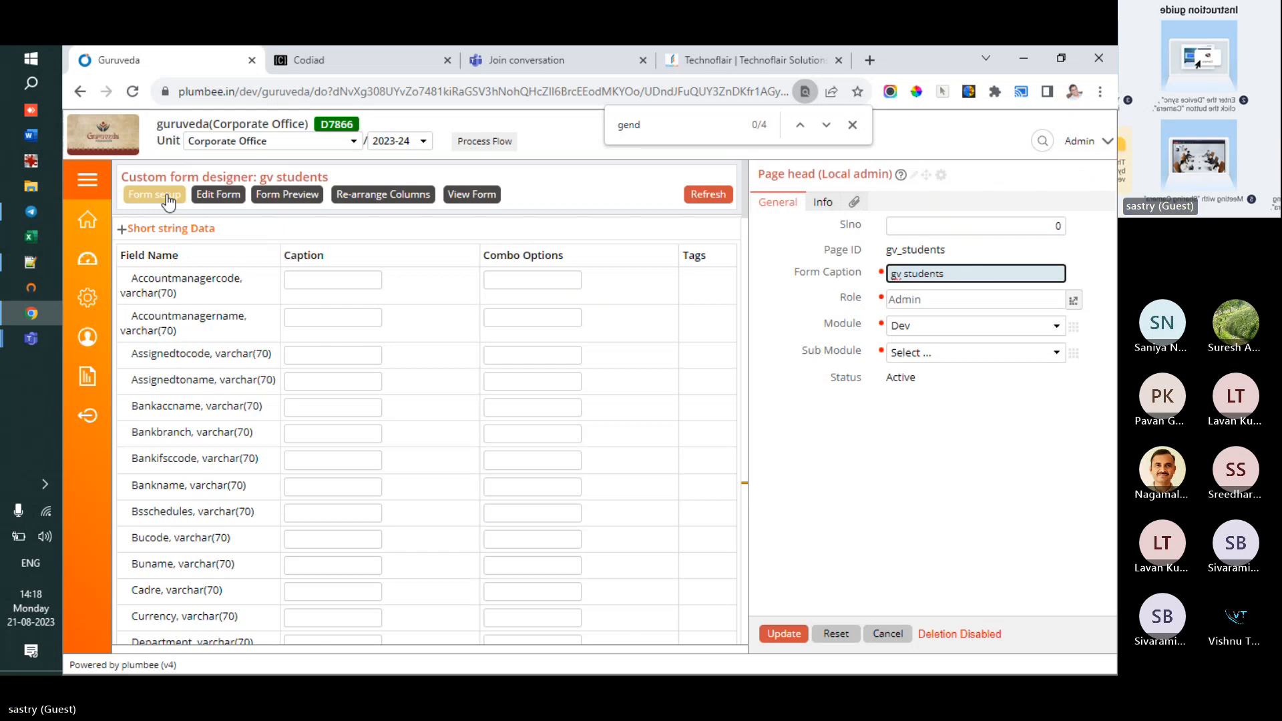
pyautogui.click(474, 196)
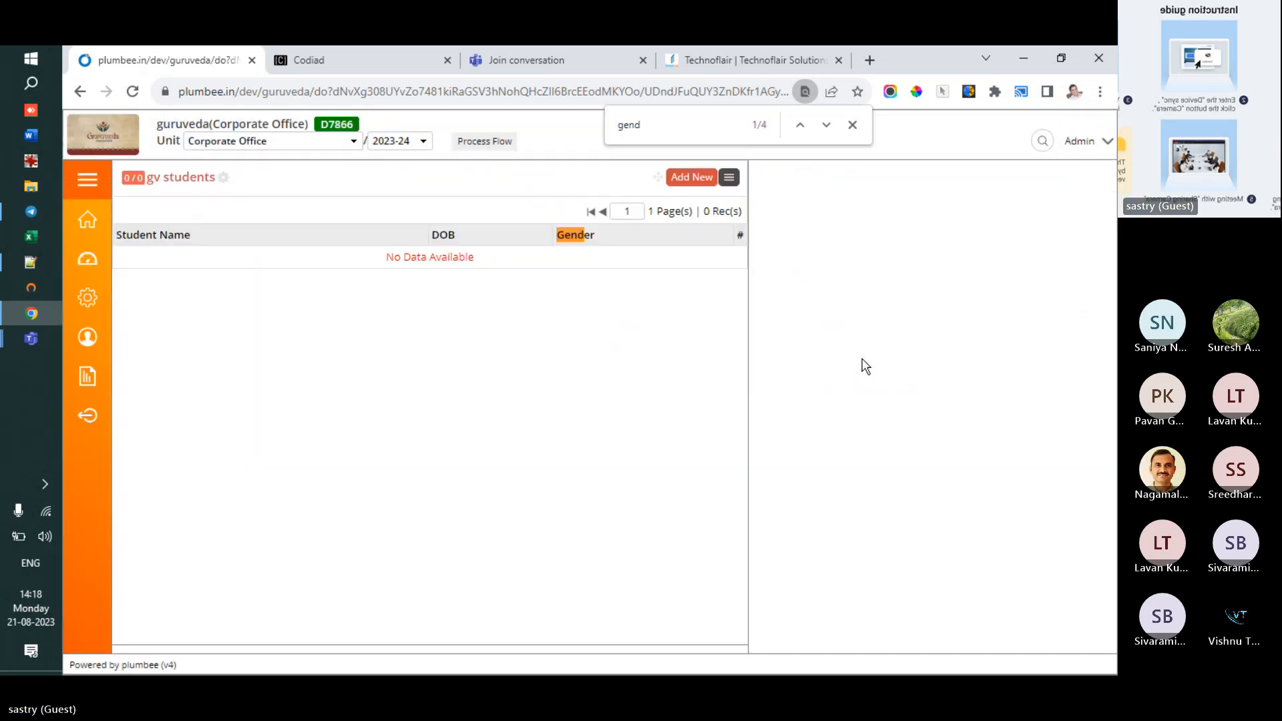
# Step: Start a new student entry and check the Gender dropdown's Male and Female choices
pyautogui.click(693, 176)
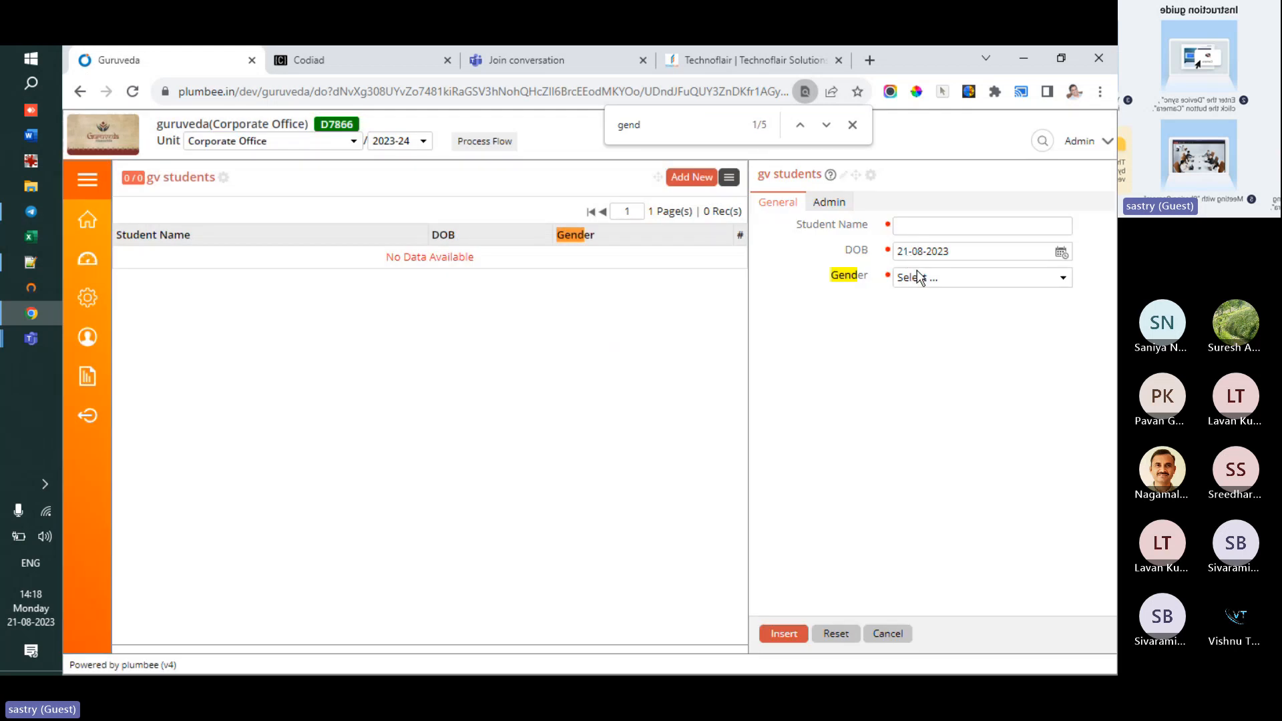
pyautogui.click(920, 277)
pyautogui.click(919, 277)
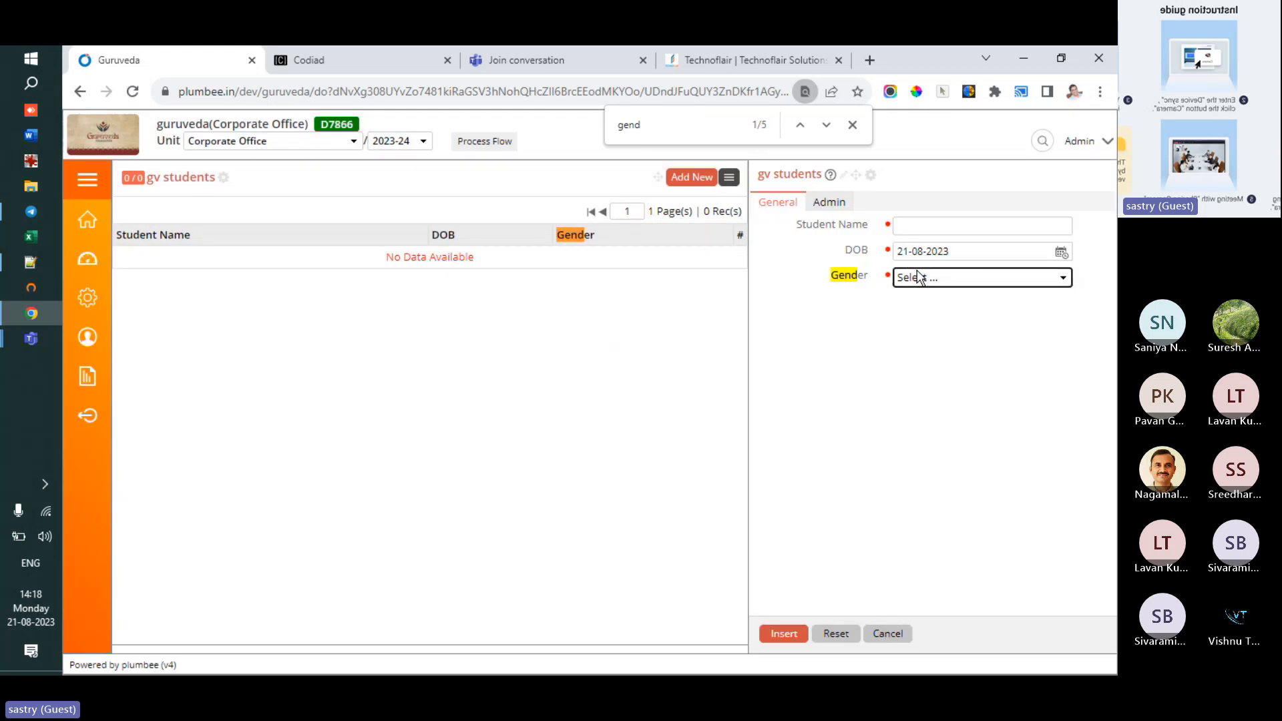
# Step: Return to the gv students custom form designer through the setup options
pyautogui.click(1042, 140)
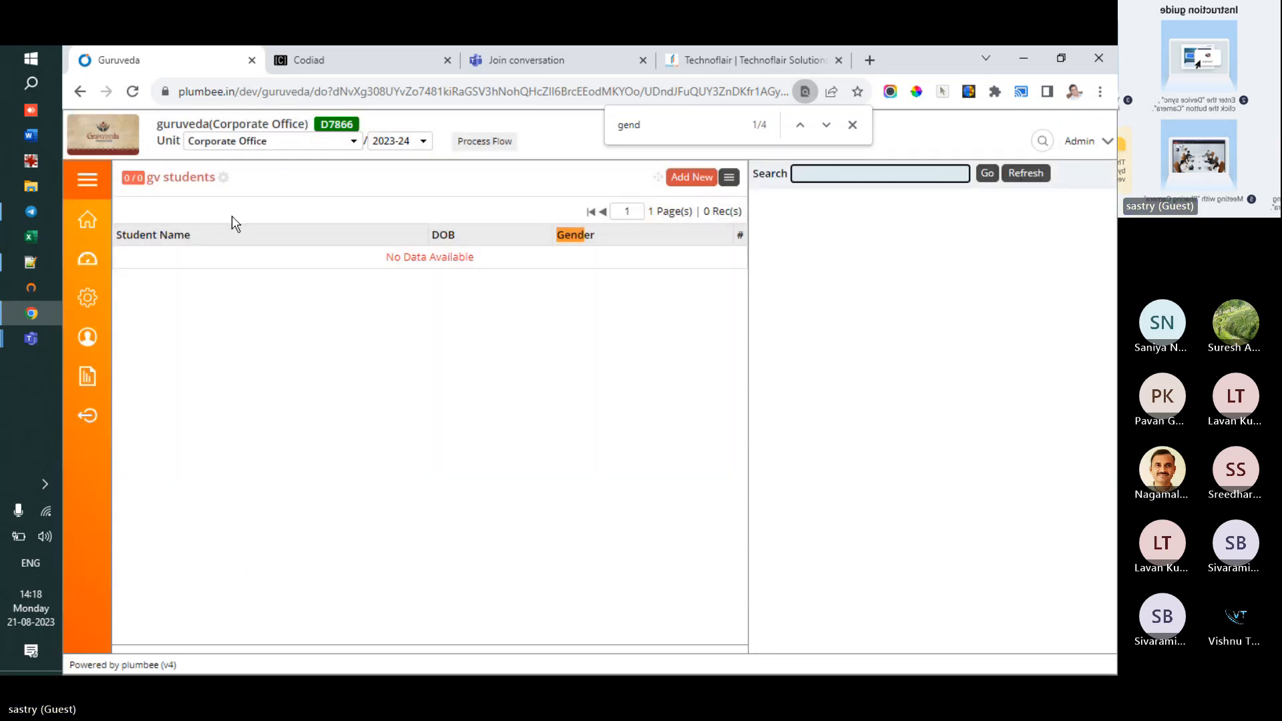
pyautogui.click(224, 178)
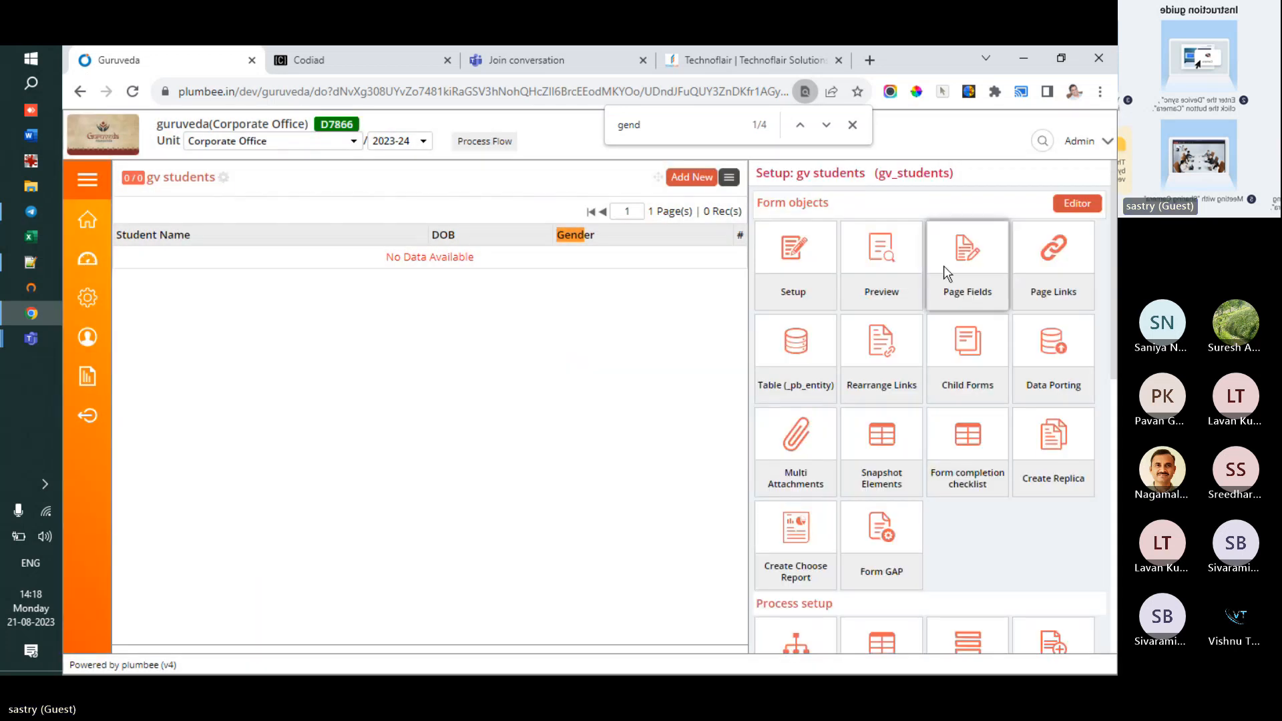
pyautogui.click(1077, 203)
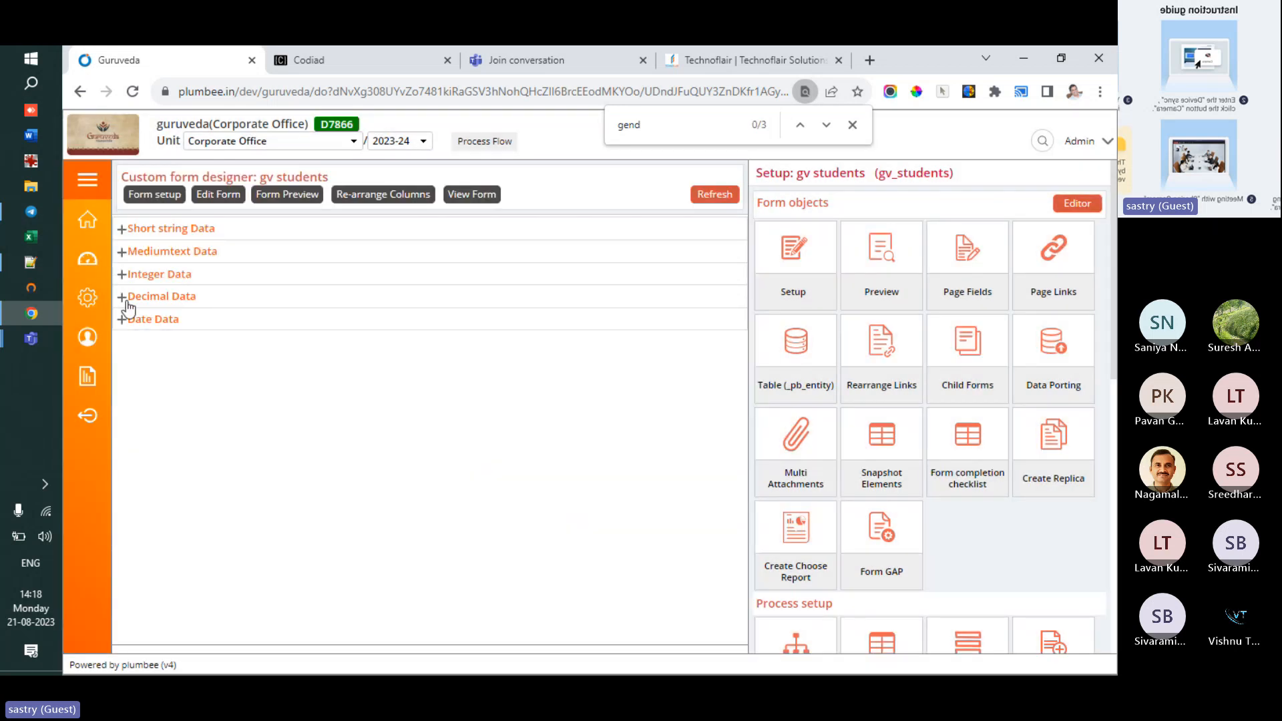
# Step: Caption the Fathername field 'Father name' and make it required
pyautogui.click(122, 229)
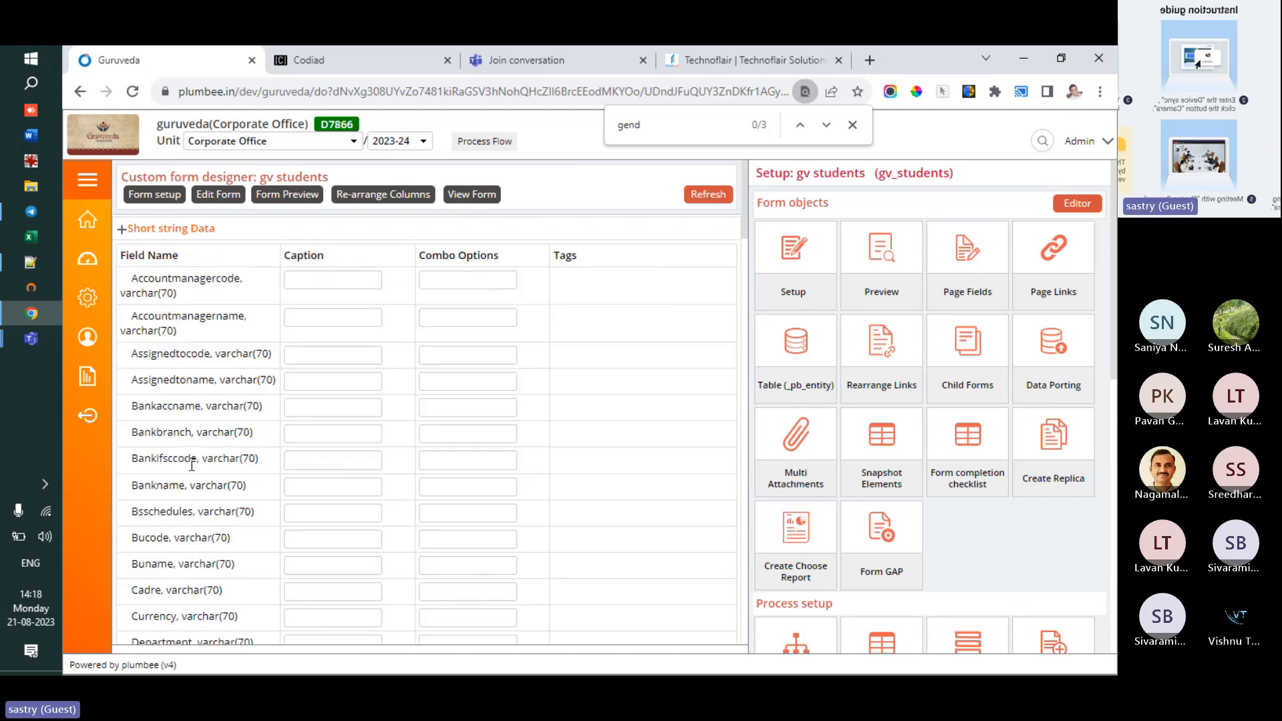
pyautogui.scroll(-12, 191, 465)
pyautogui.scroll(6, 194, 472)
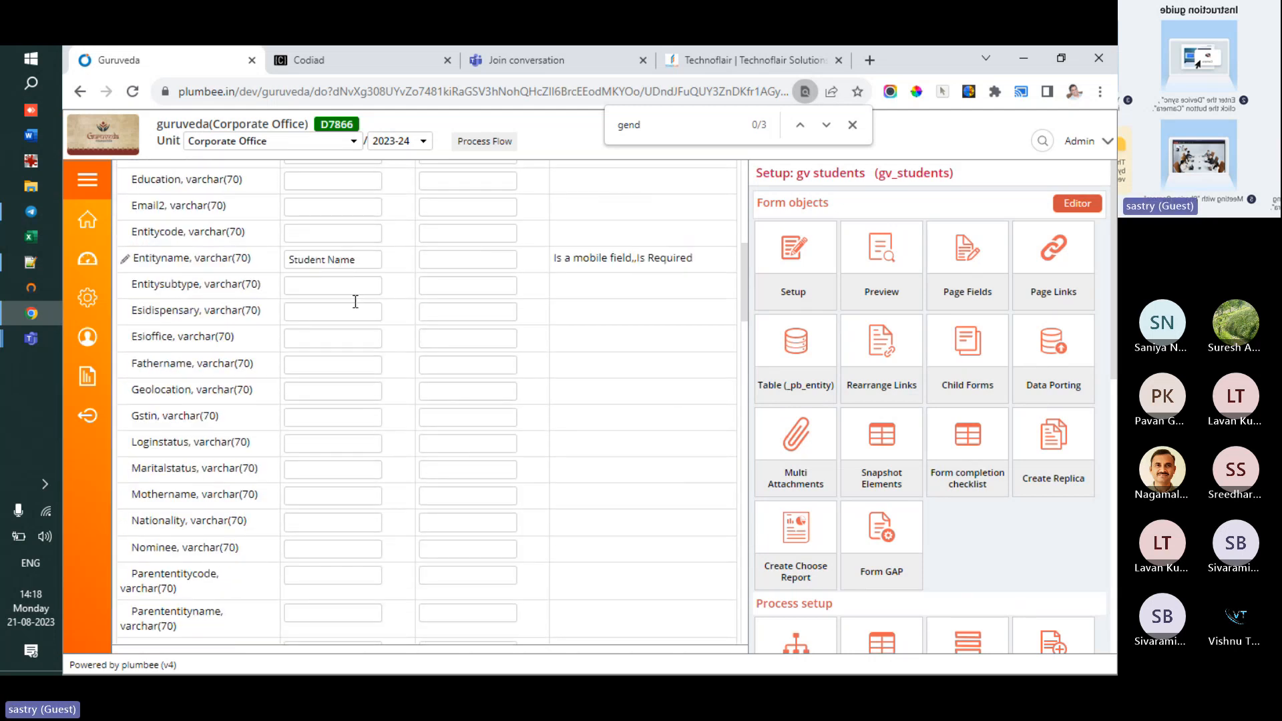
pyautogui.click(375, 264)
pyautogui.hotkey('ctrl', 'f')
pyautogui.write('fathe')
pyautogui.click(307, 361)
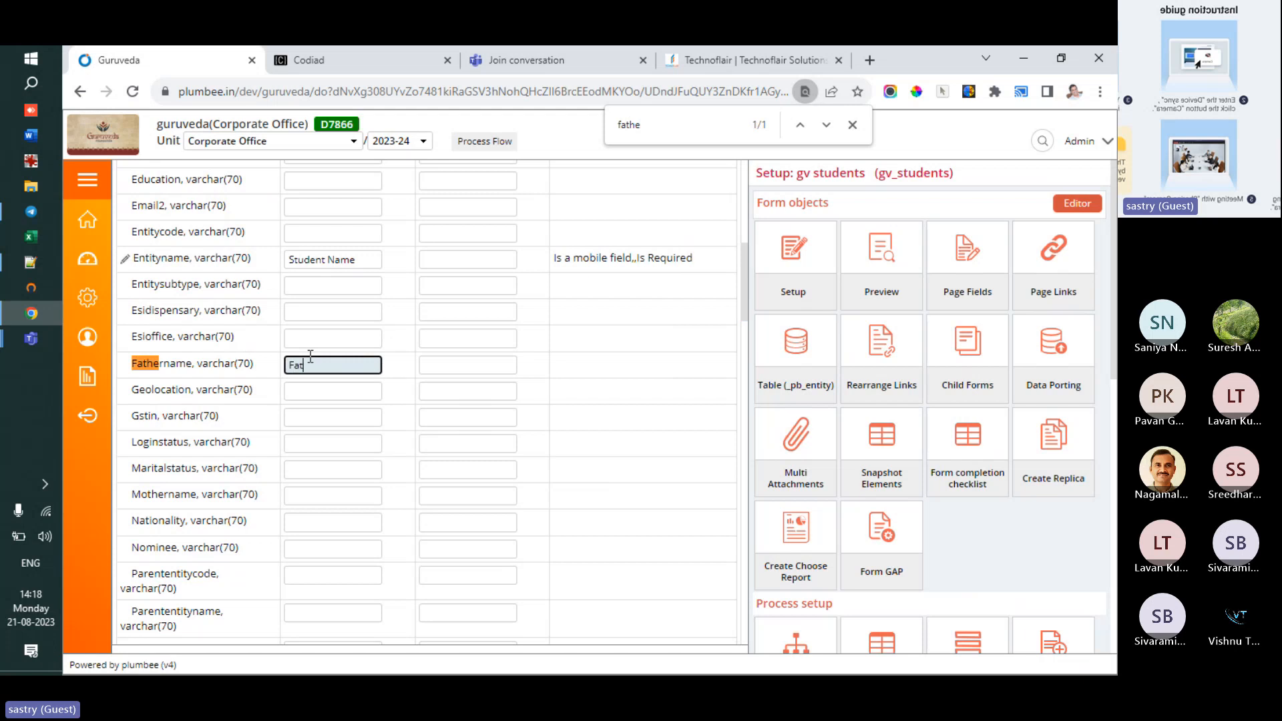
pyautogui.write('Fate')
pyautogui.press('BackSpace')
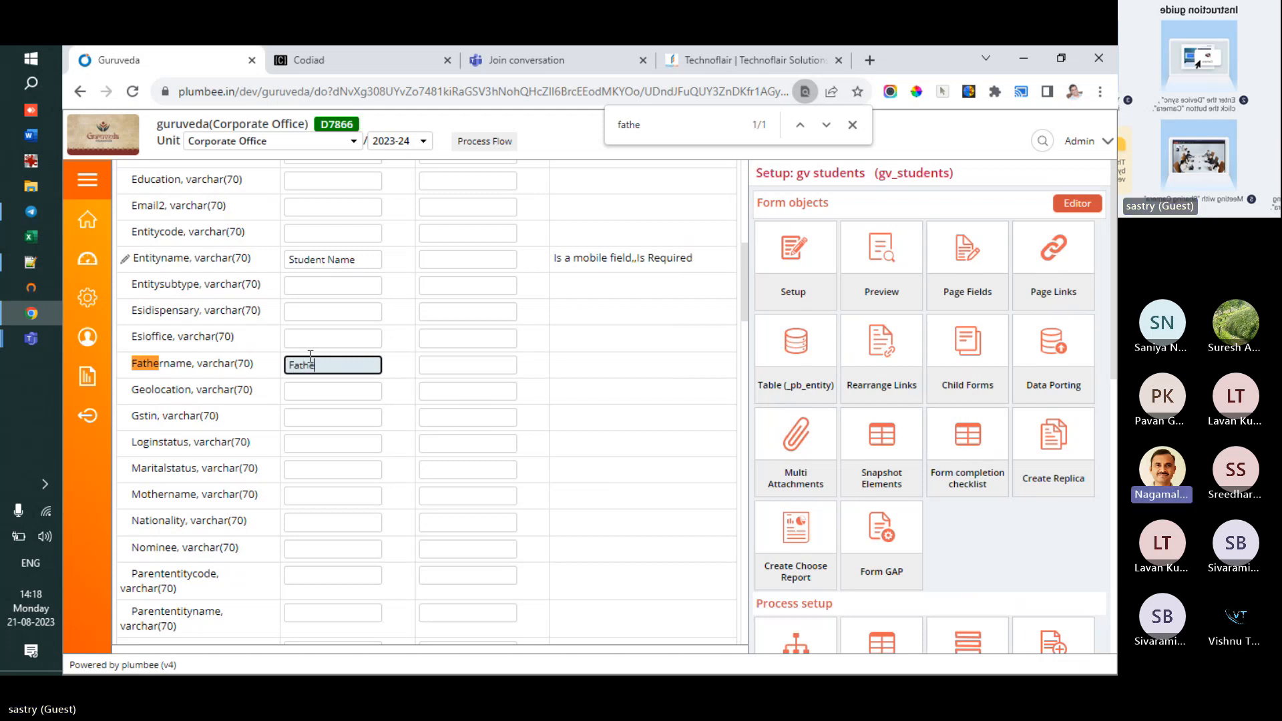
pyautogui.write('her name')
pyautogui.press('Tab')
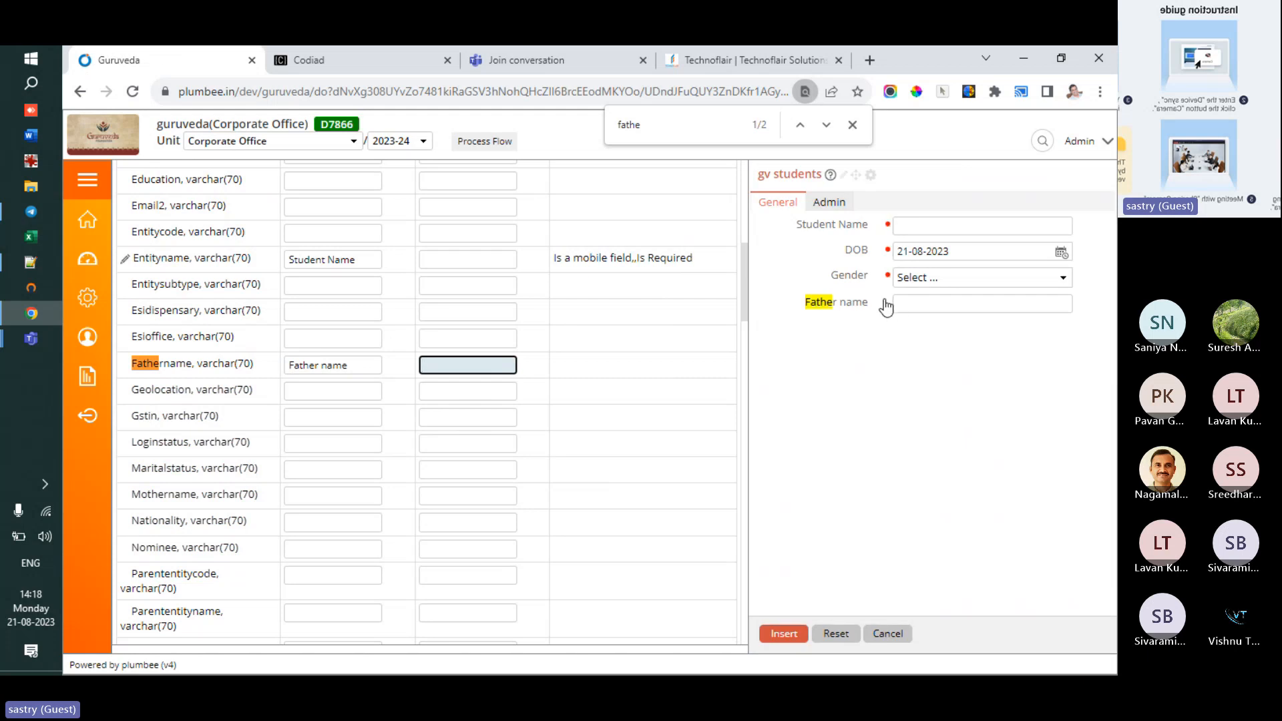
pyautogui.click(887, 304)
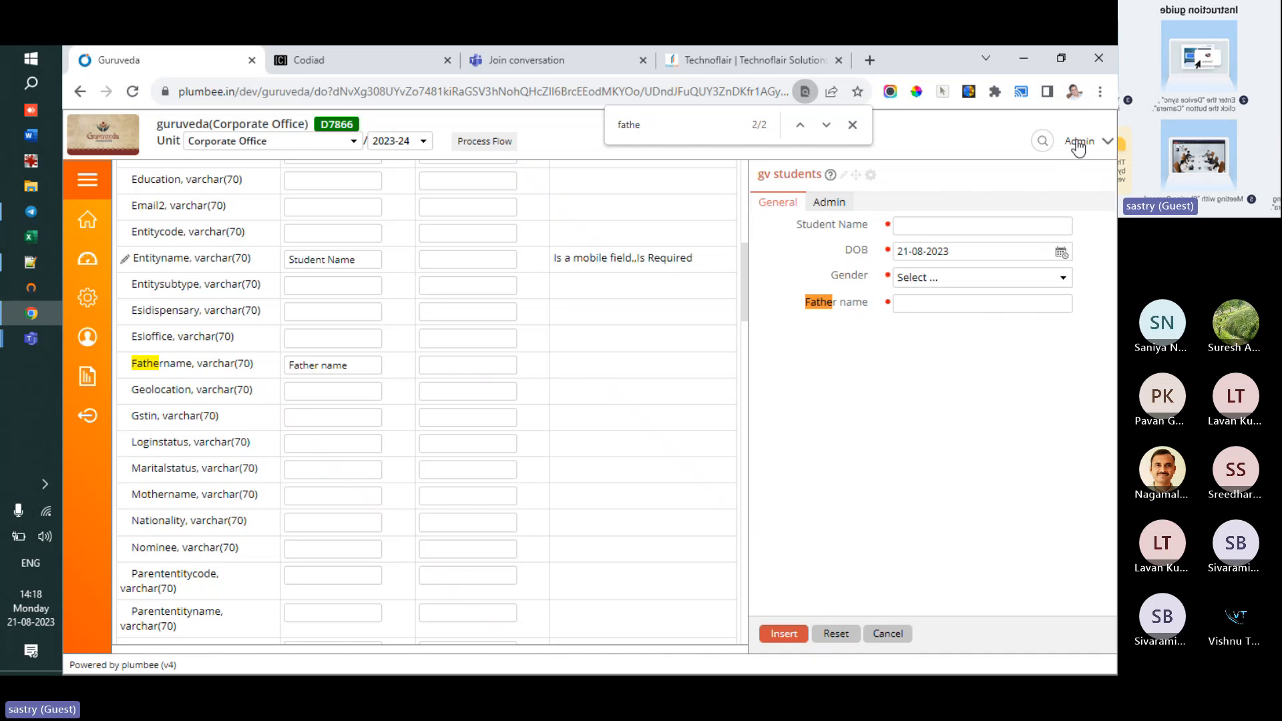
# Step: Move Father name up to sit right after Student Name
pyautogui.click(856, 175)
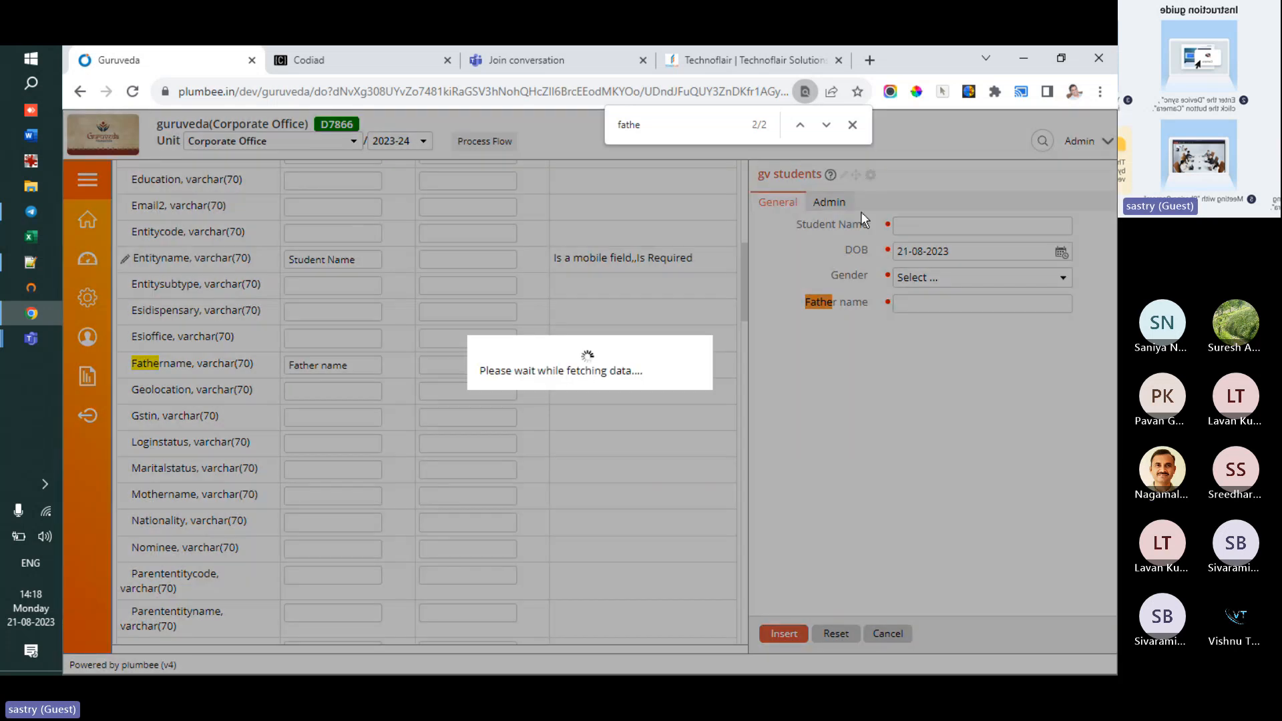
pyautogui.moveTo(569, 363); pyautogui.dragTo(570, 300)
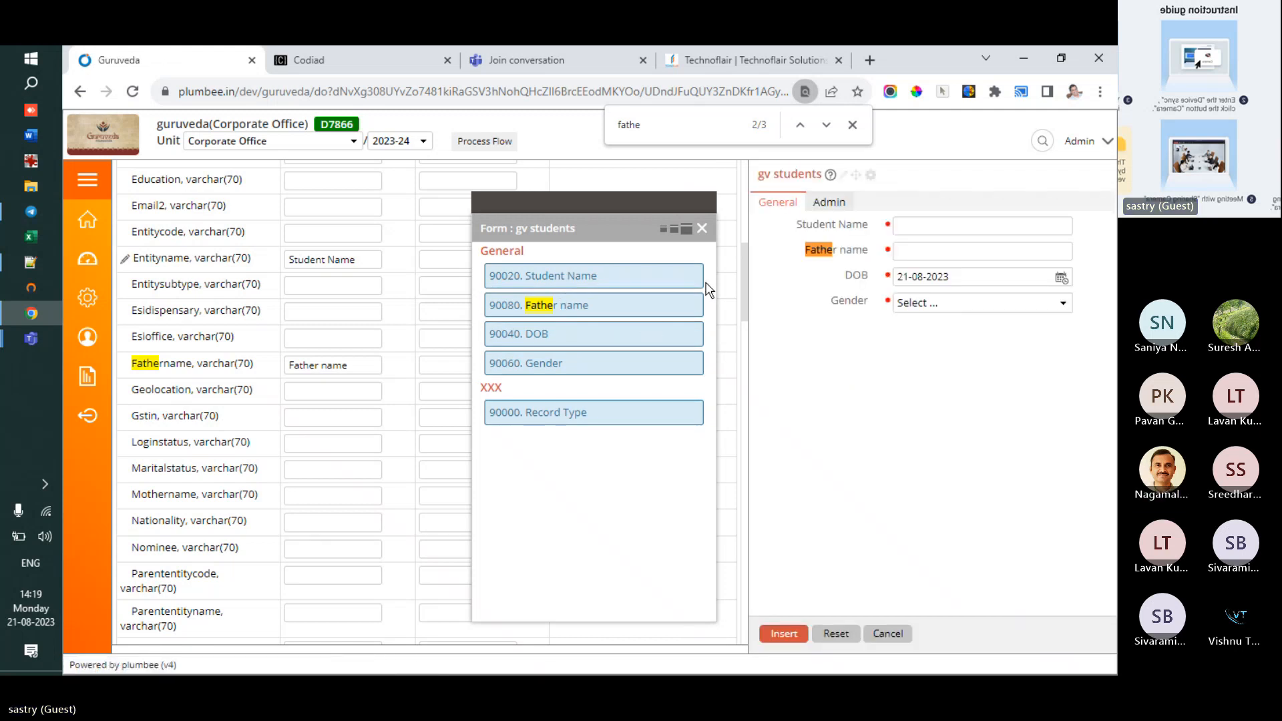
pyautogui.click(703, 230)
pyautogui.hotkey('ctrl', 'f')
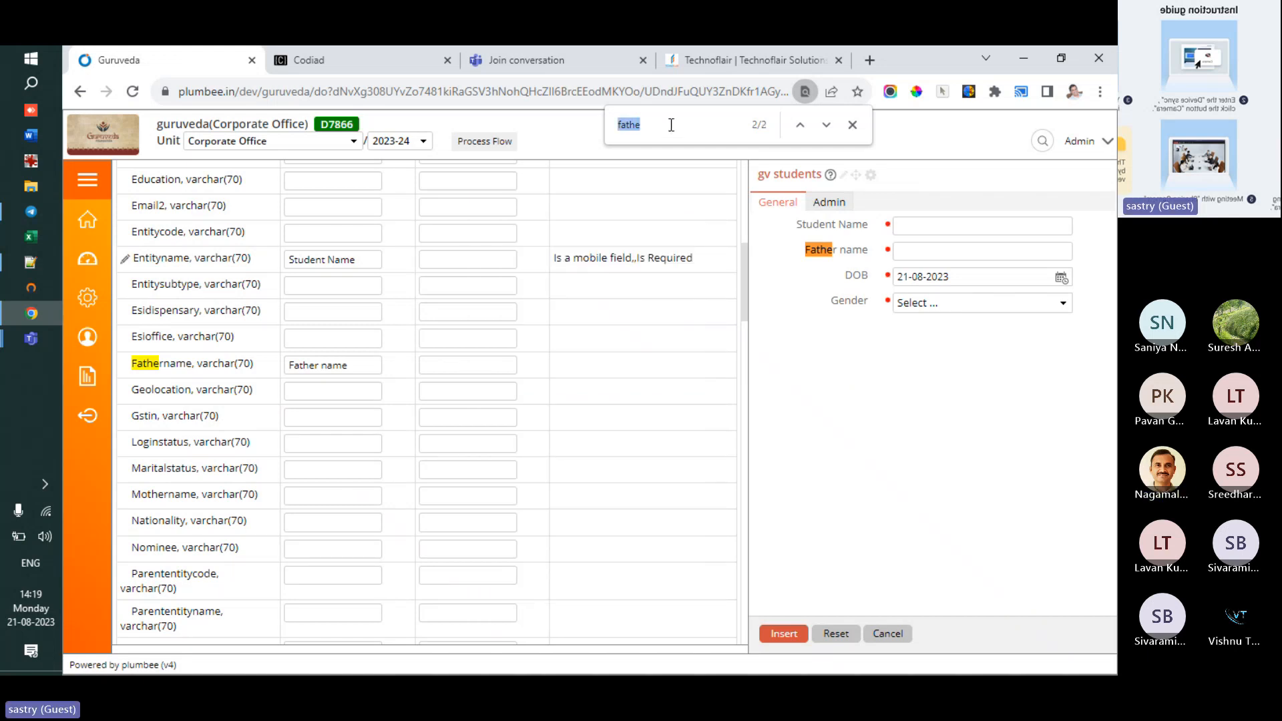
pyautogui.write('c')
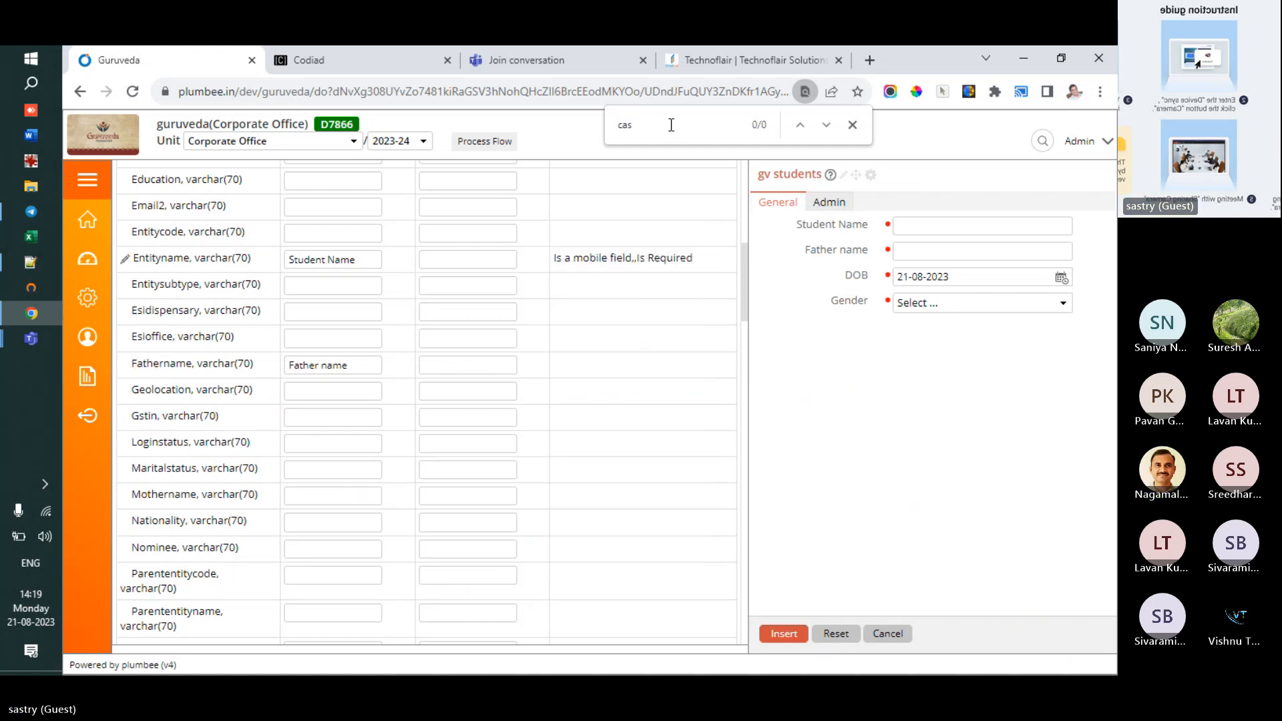
# Step: Expand the remaining data sections and search the page for 'txt1' to reach the Txt1 row
pyautogui.press('BackSpace')
pyautogui.write('re')
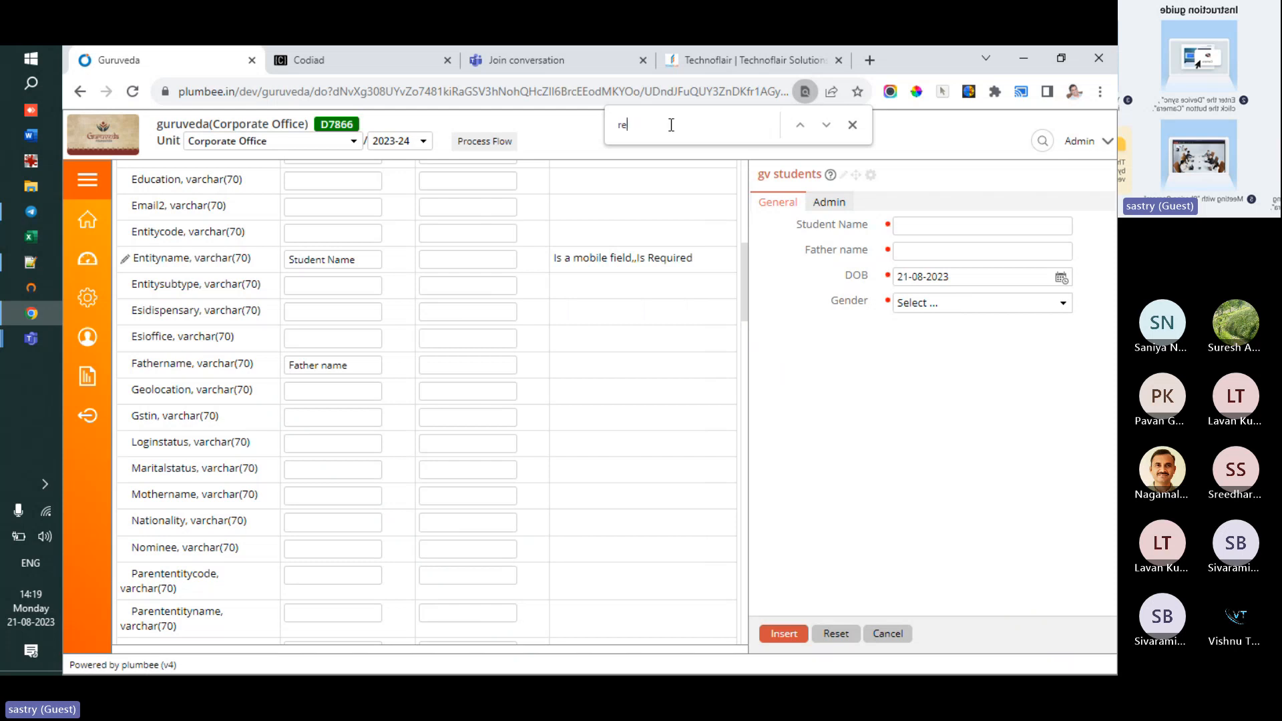
pyautogui.write('gi')
pyautogui.press('BackSpace')
pyautogui.press('BackSpace')
pyautogui.moveTo(747, 281); pyautogui.dragTo(767, 674)
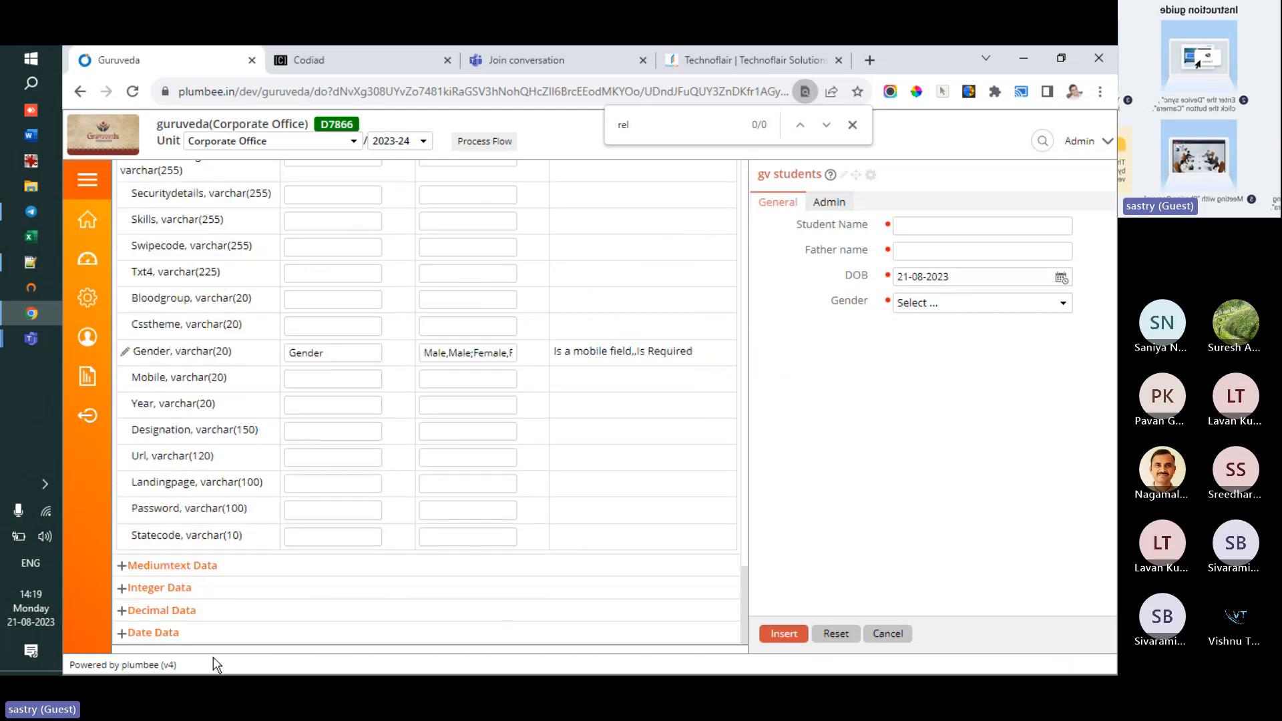
pyautogui.click(161, 633)
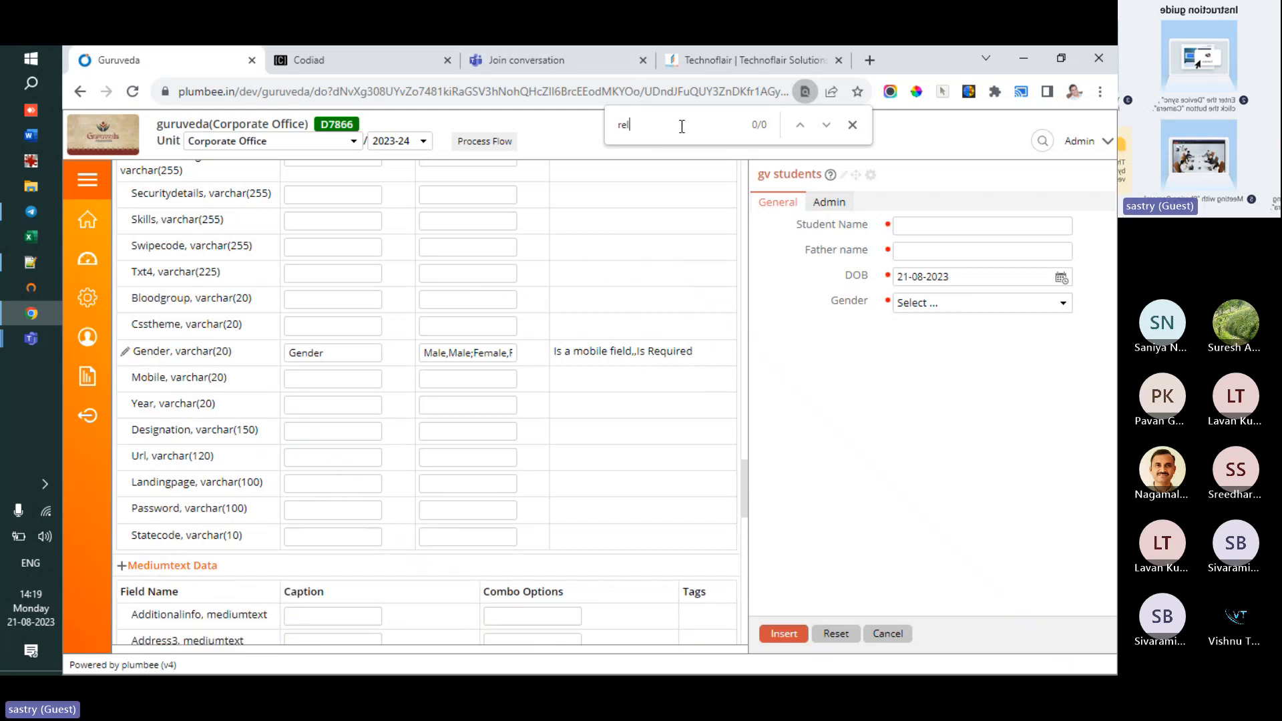
pyautogui.press('BackSpace')
pyautogui.press('BackSpace')
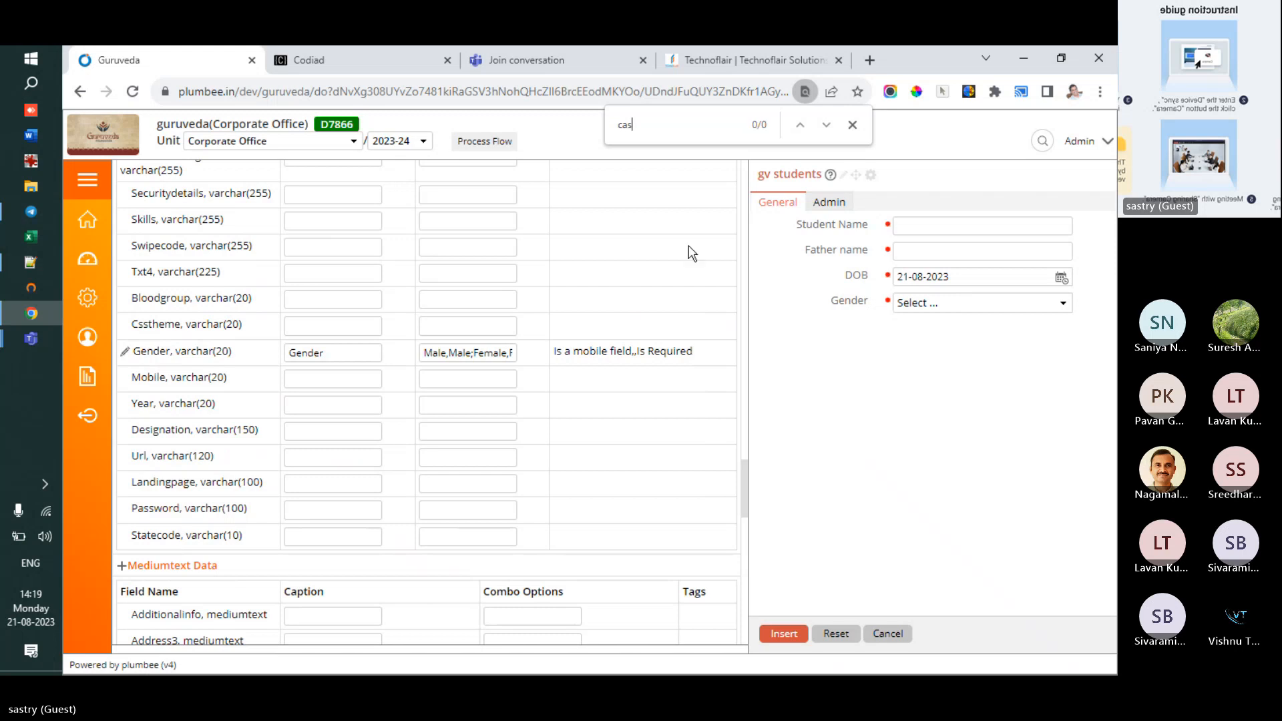
pyautogui.moveTo(744, 506); pyautogui.dragTo(745, 634)
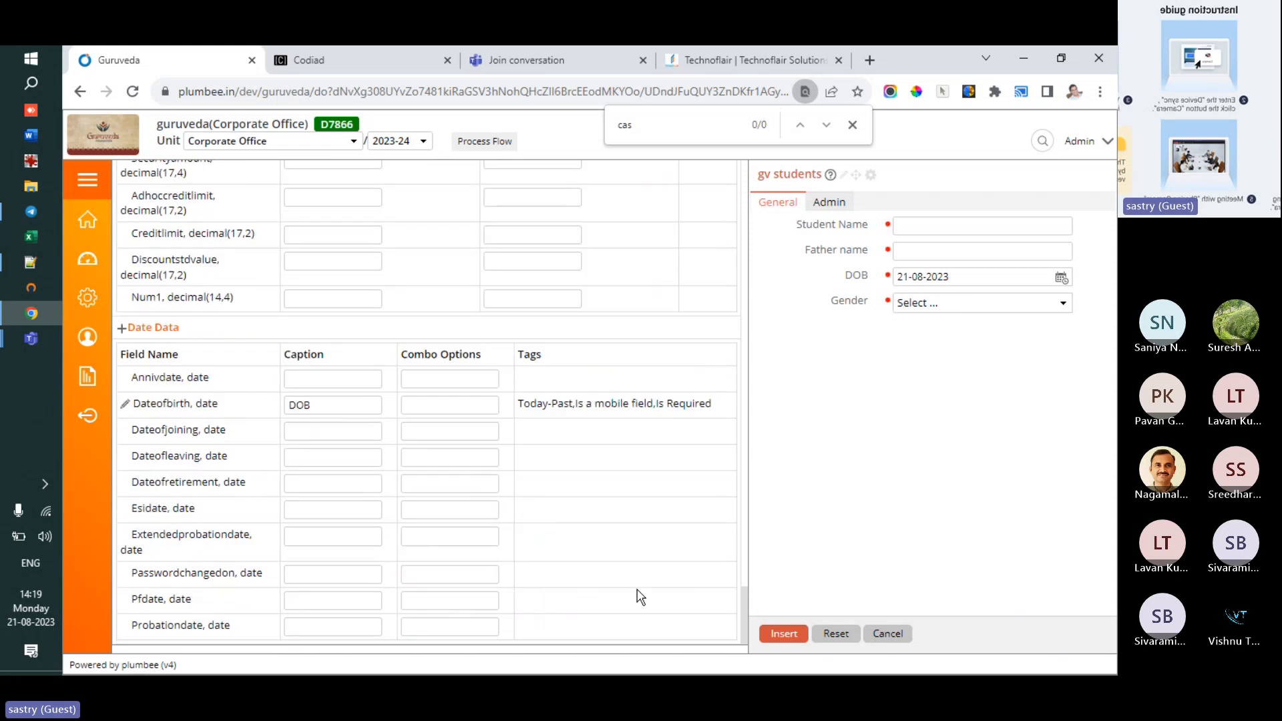
pyautogui.hotkey('ctrl', 'f')
pyautogui.write('txt1')
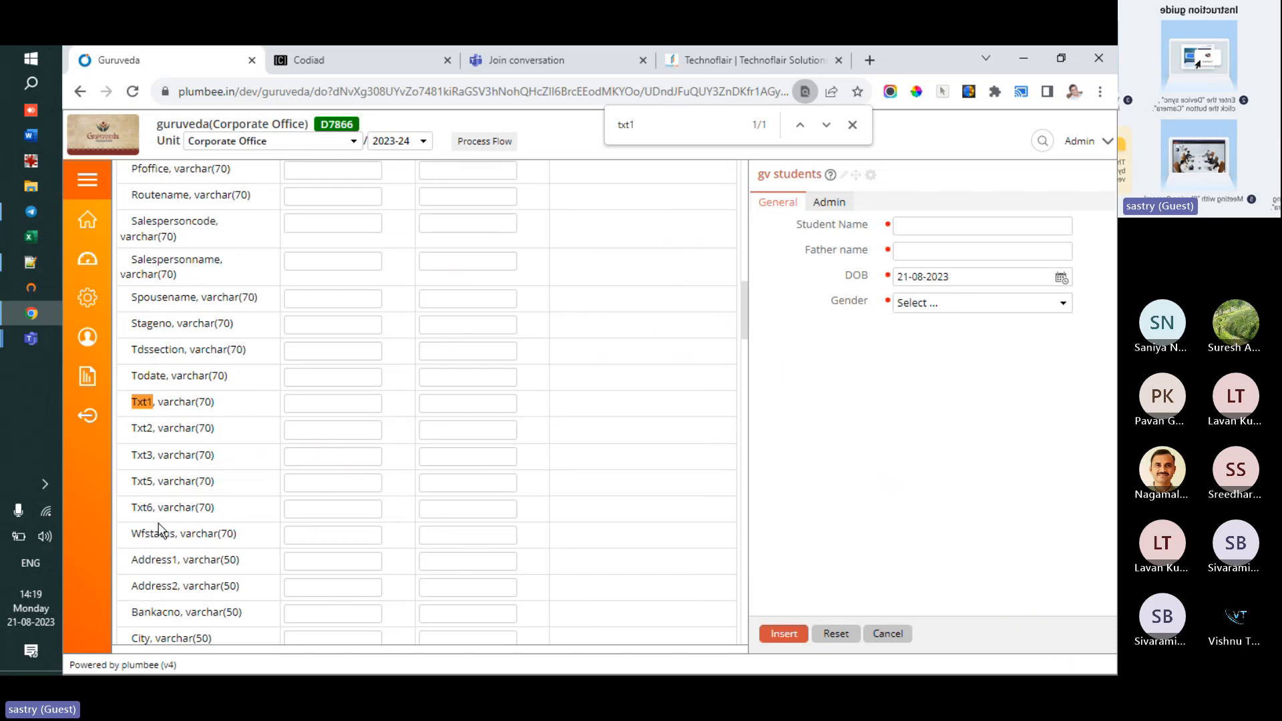
# Step: Caption the spare Txt1 field 'Caste'
pyautogui.click(321, 398)
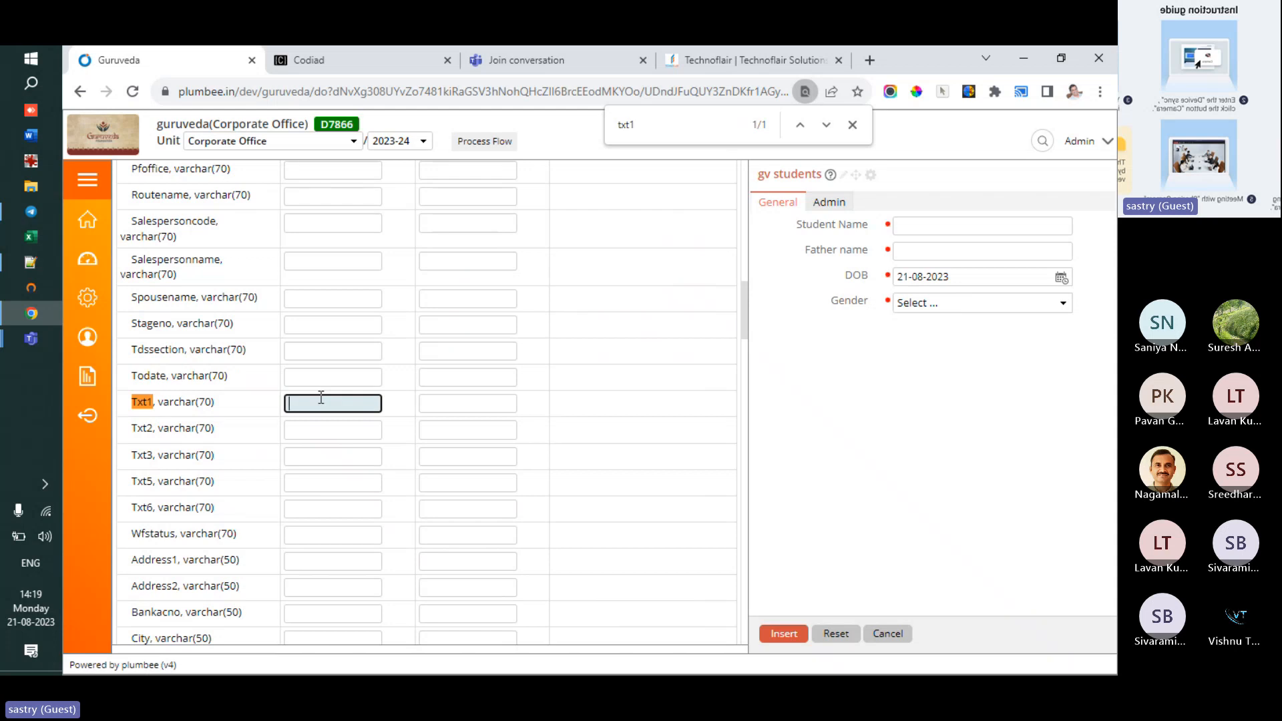
pyautogui.write('Caste')
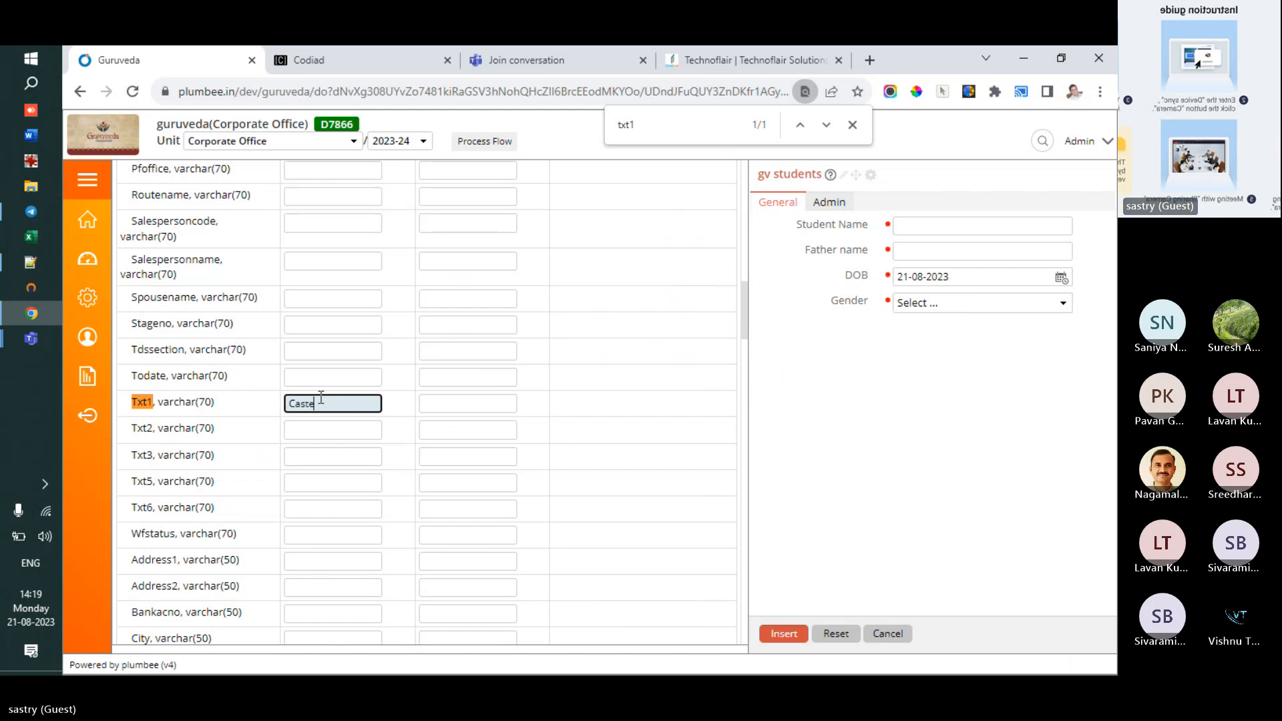
pyautogui.press('BackSpace')
pyautogui.write('e')
pyautogui.press('Tab')
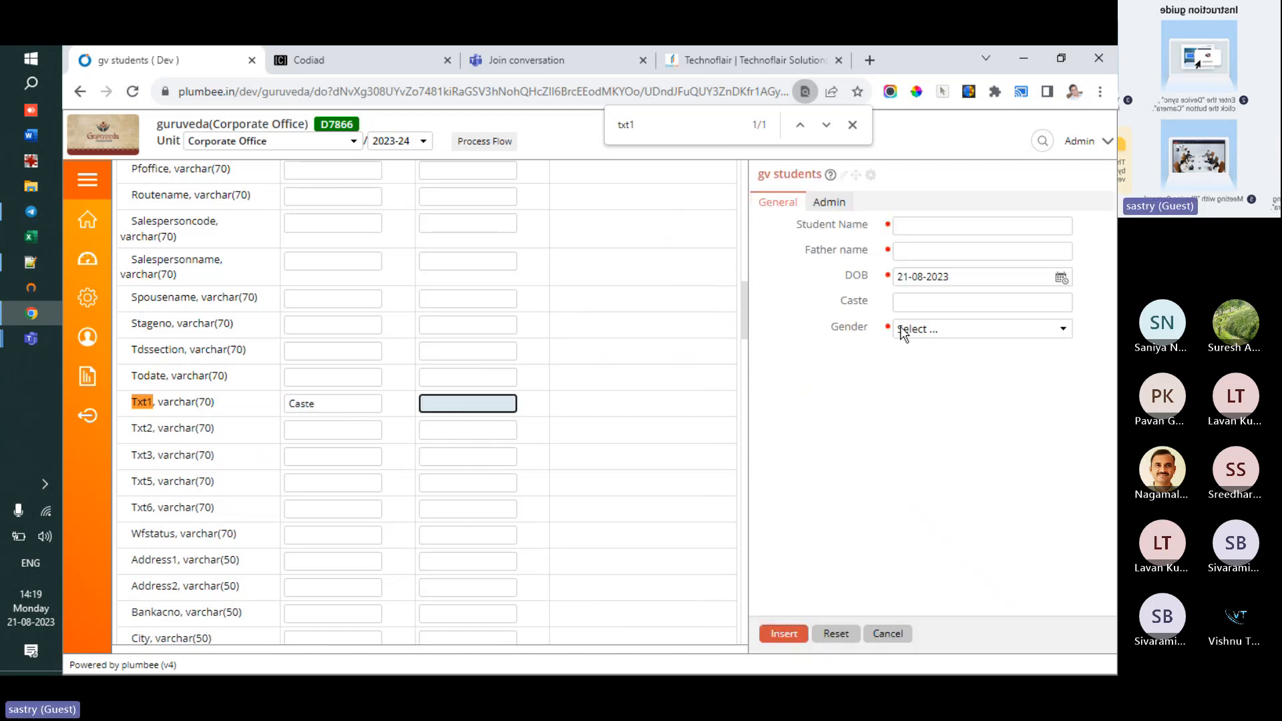
# Step: Make Caste a Combo with options SC;ST;OBC;Others and save it
pyautogui.click(875, 298)
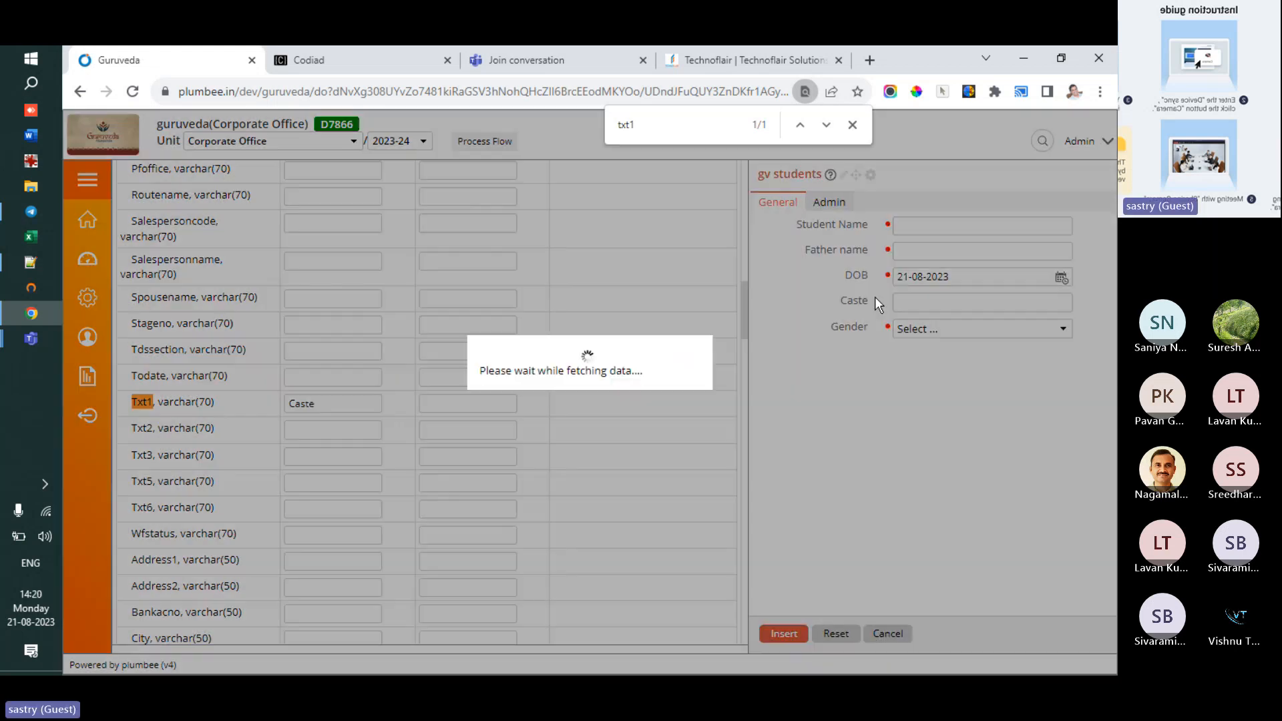
pyautogui.click(383, 595)
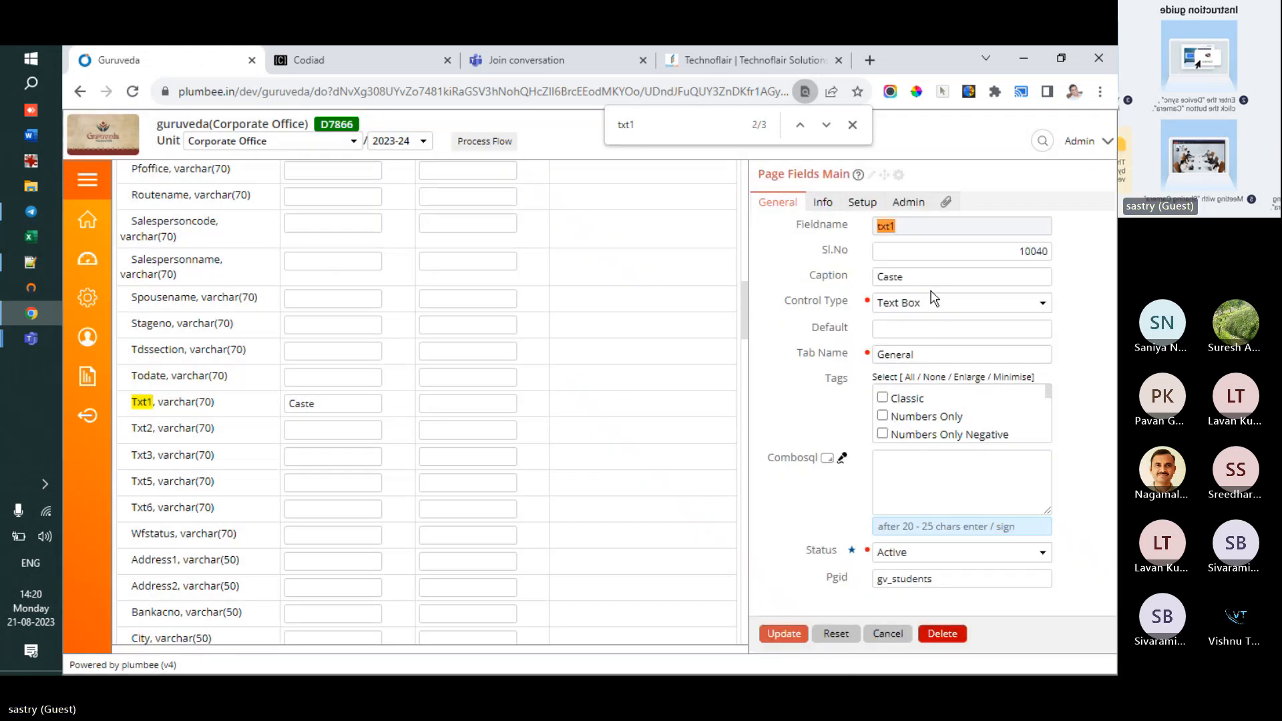
pyautogui.click(916, 300)
pyautogui.click(918, 310)
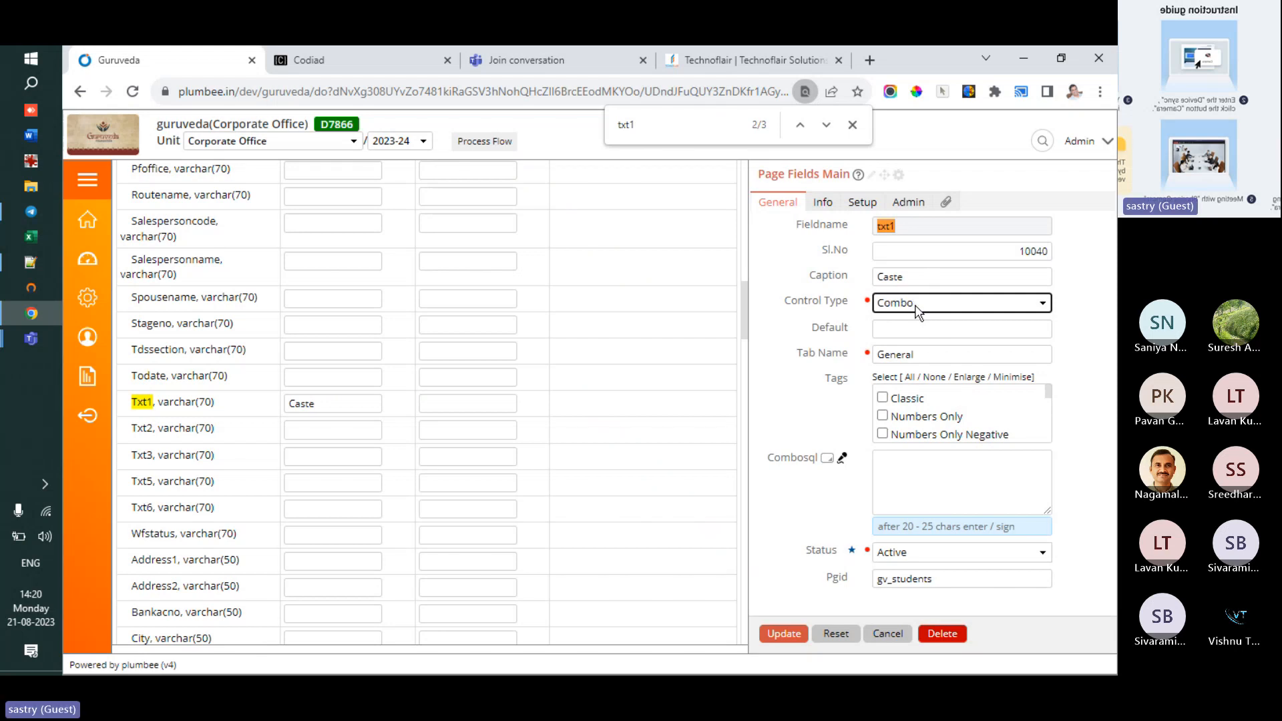
pyautogui.click(925, 494)
pyautogui.write('SC;')
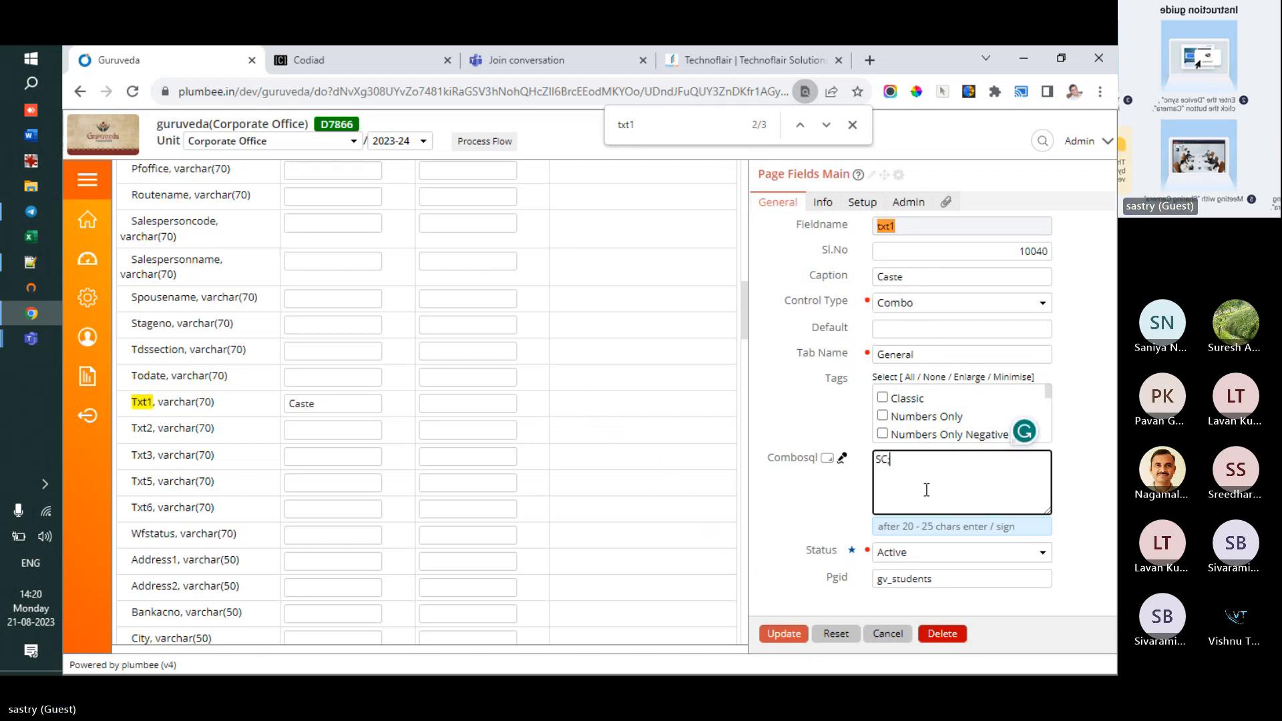
pyautogui.write('ST;OBC;Others')
pyautogui.hotkey('ctrl', 's')
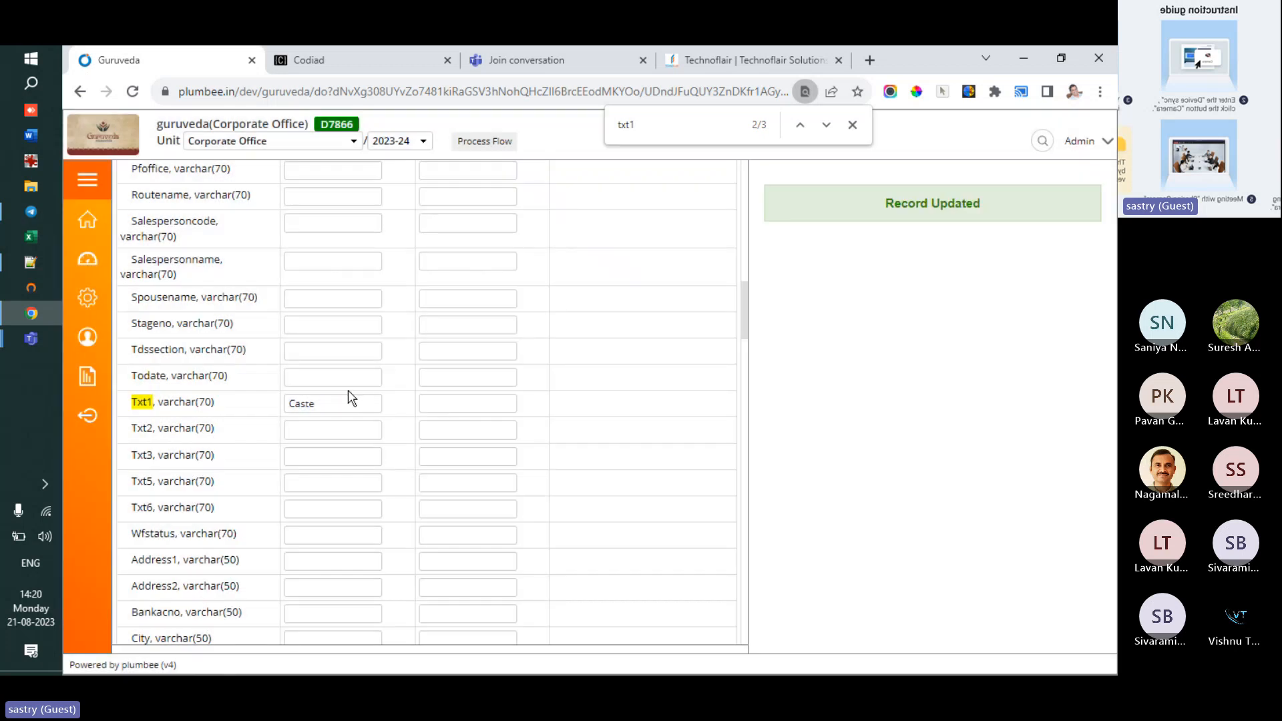
# Step: Toggle a trailing dot on the Caste caption to refresh the preview, then check the Gender dropdown
pyautogui.click(344, 404)
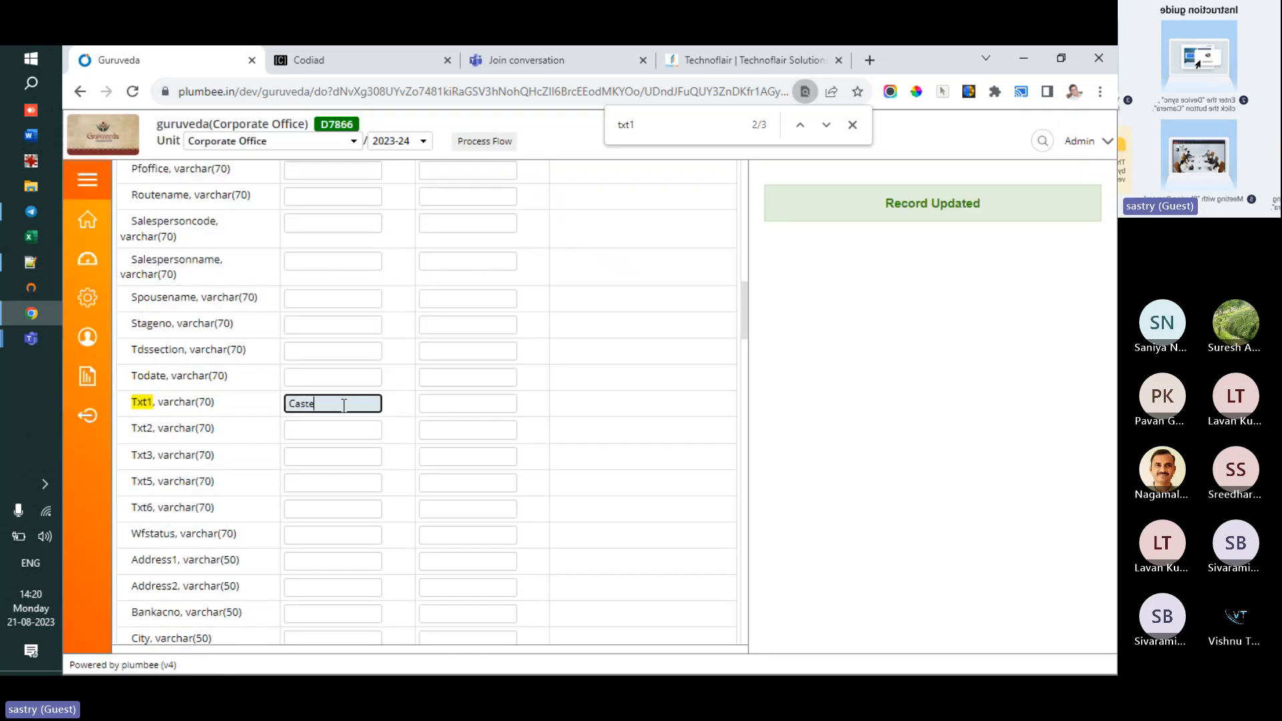
pyautogui.write('.')
pyautogui.press('Tab')
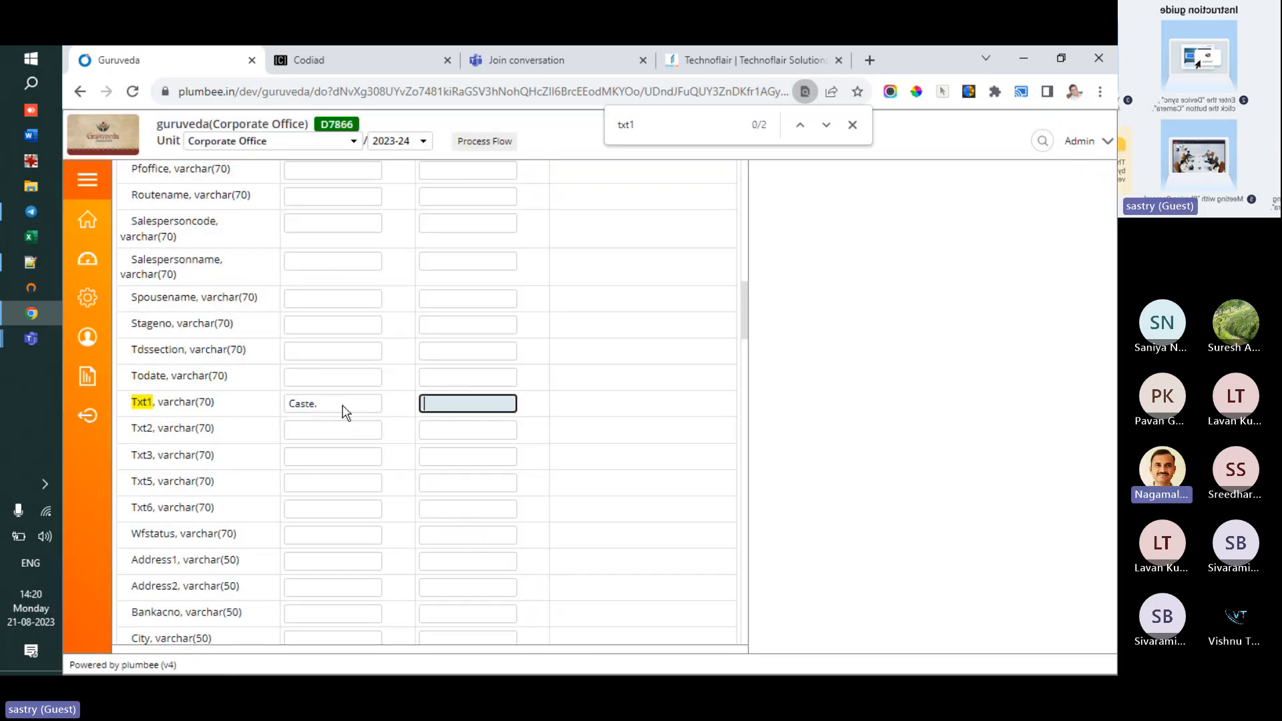
pyautogui.press('BackSpace')
pyautogui.press('Tab')
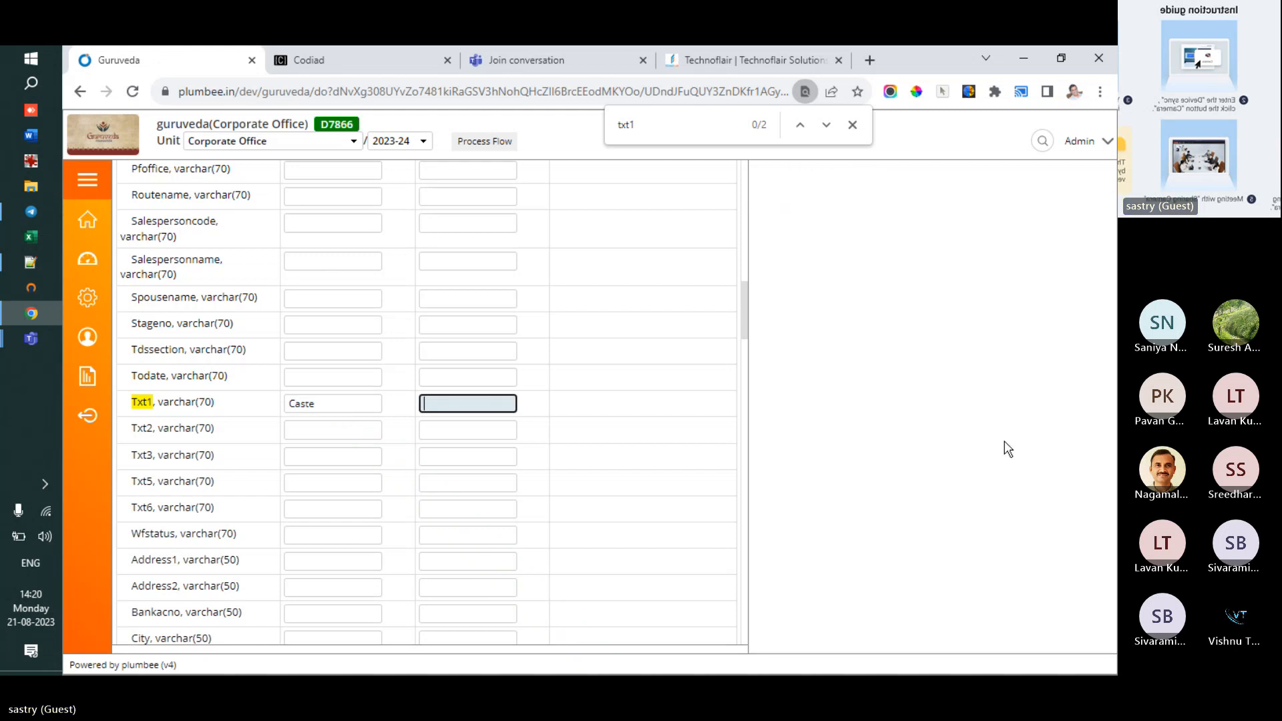
pyautogui.click(962, 332)
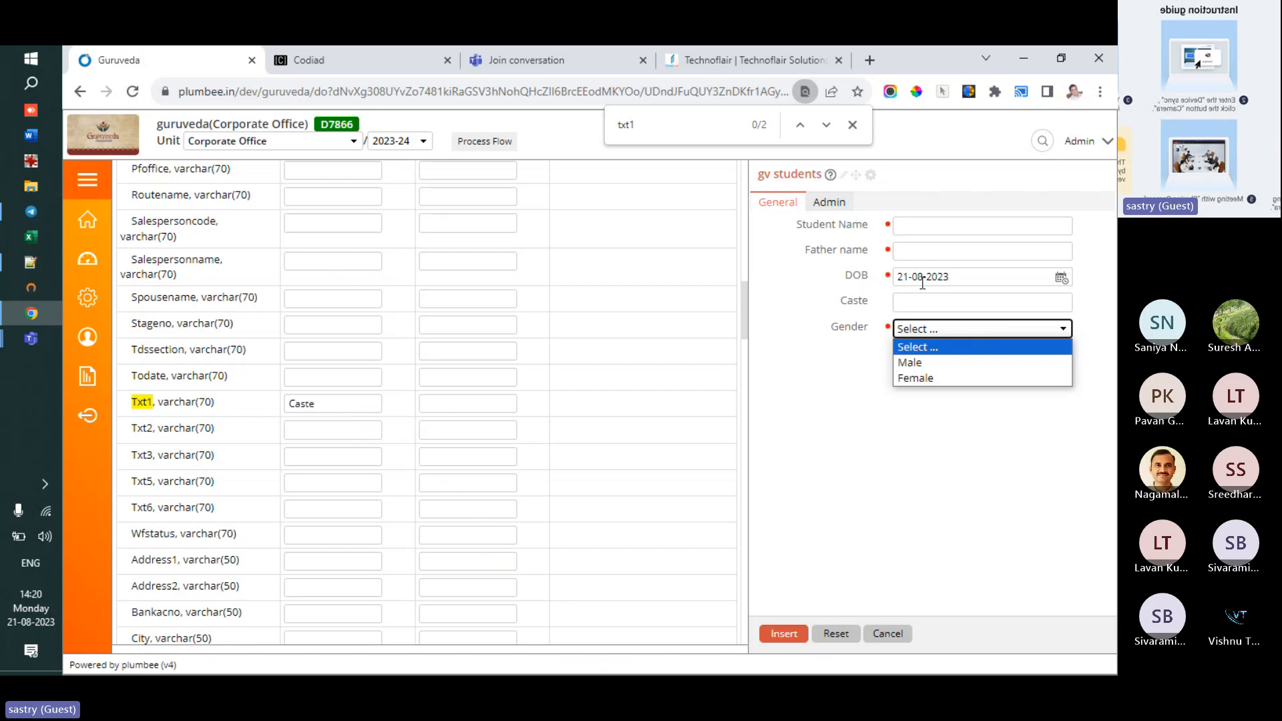
# Step: Reopen the Caste field definition, set Control Type to Combo and save
pyautogui.click(872, 303)
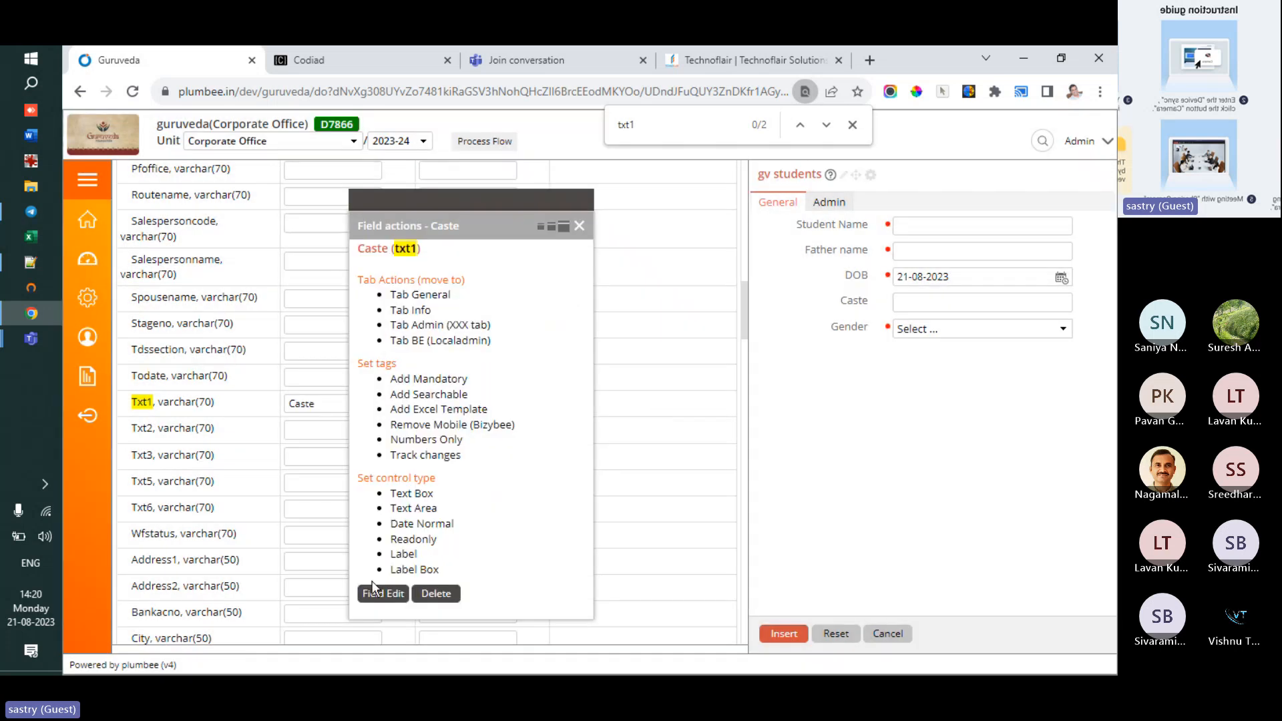
pyautogui.click(379, 594)
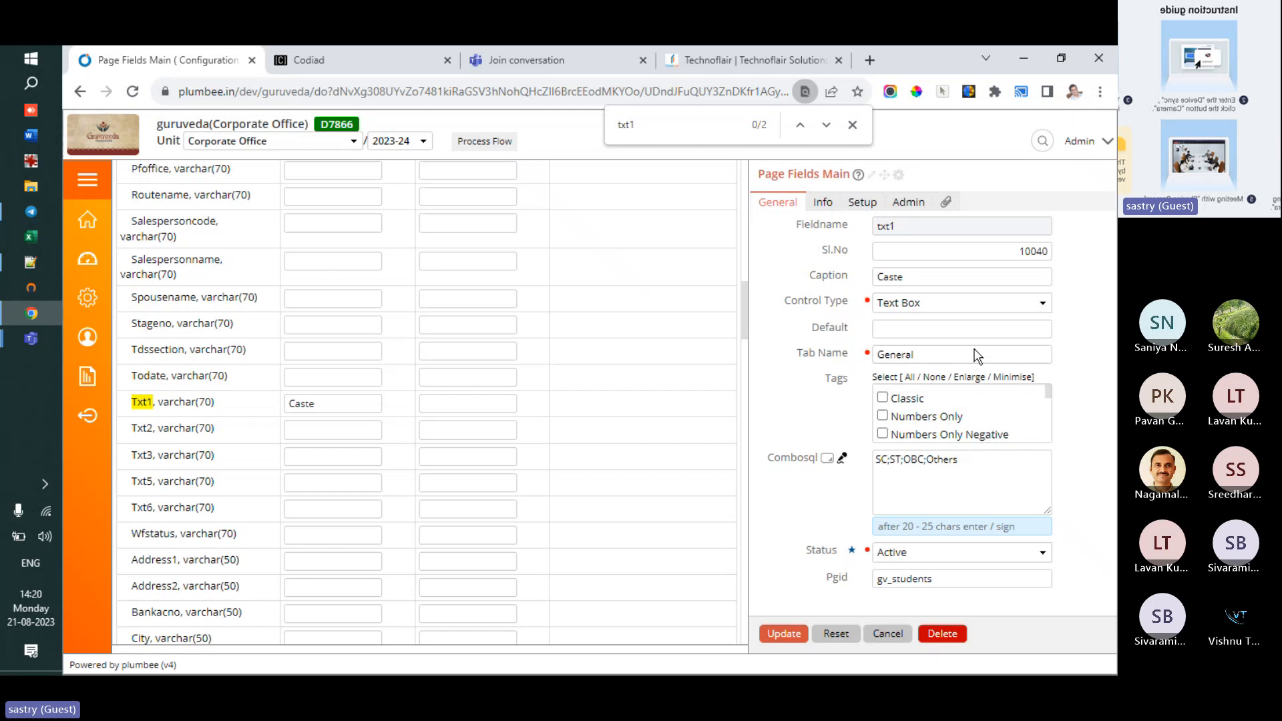
pyautogui.click(962, 306)
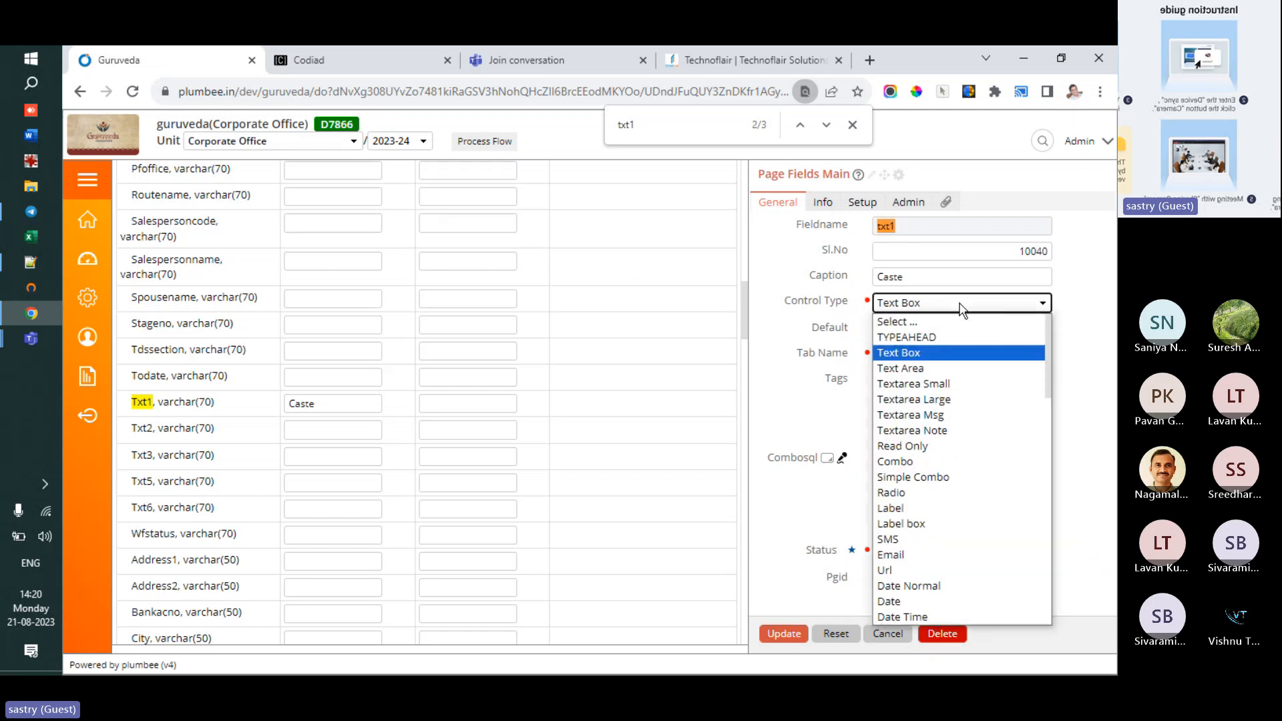
pyautogui.click(961, 308)
pyautogui.press('c')
pyautogui.press('Return')
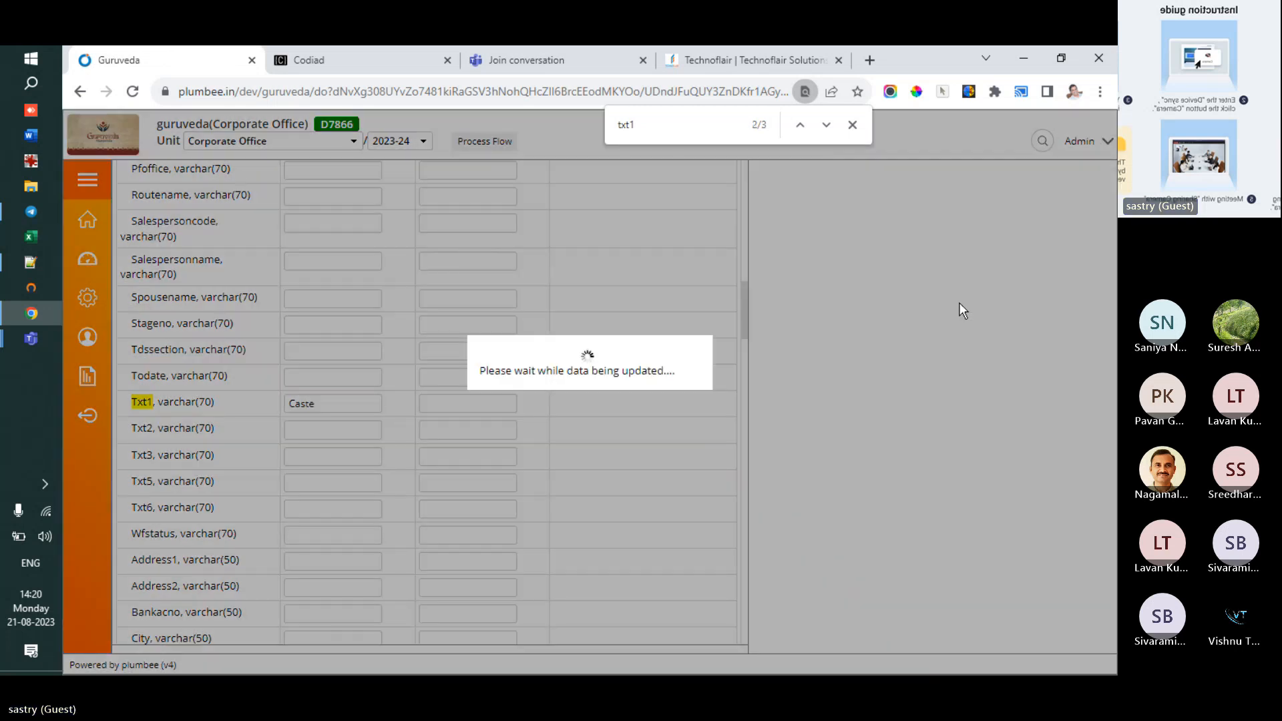
# Step: Add and remove a dot on the Caste caption again to refresh the preview
pyautogui.click(318, 405)
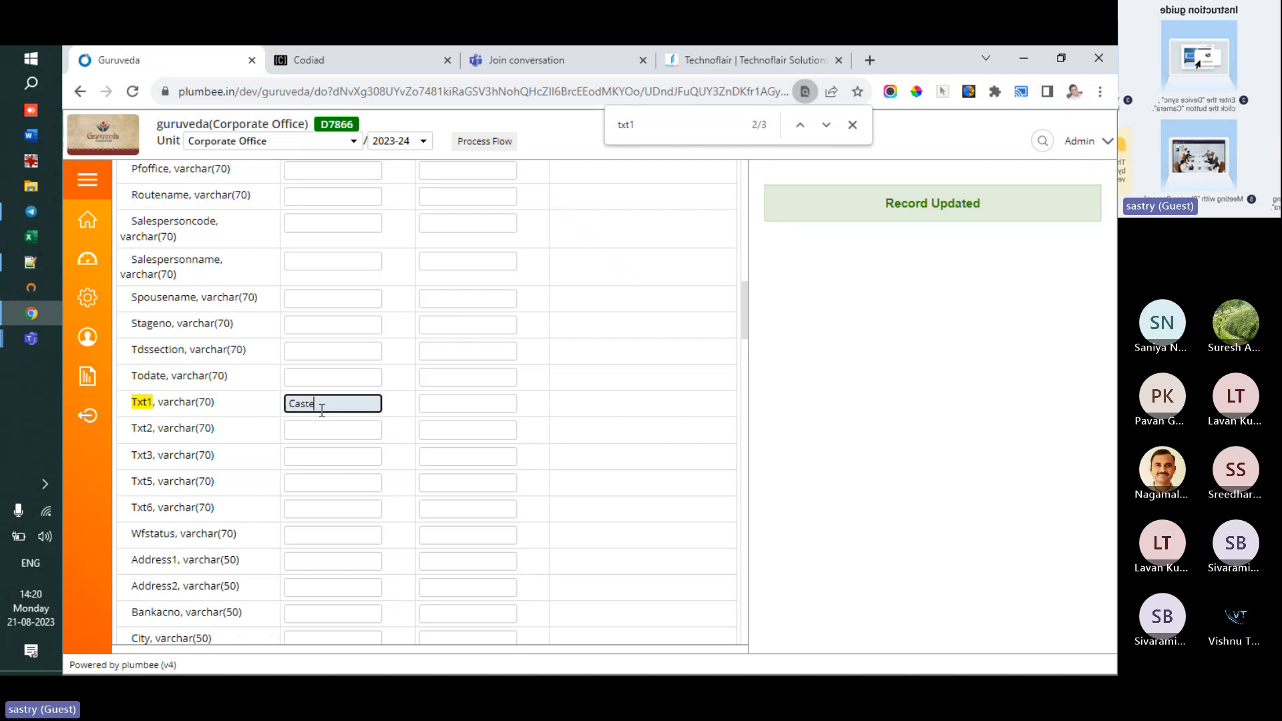
pyautogui.write('.')
pyautogui.press('Tab')
pyautogui.click(330, 405)
pyautogui.press('BackSpace')
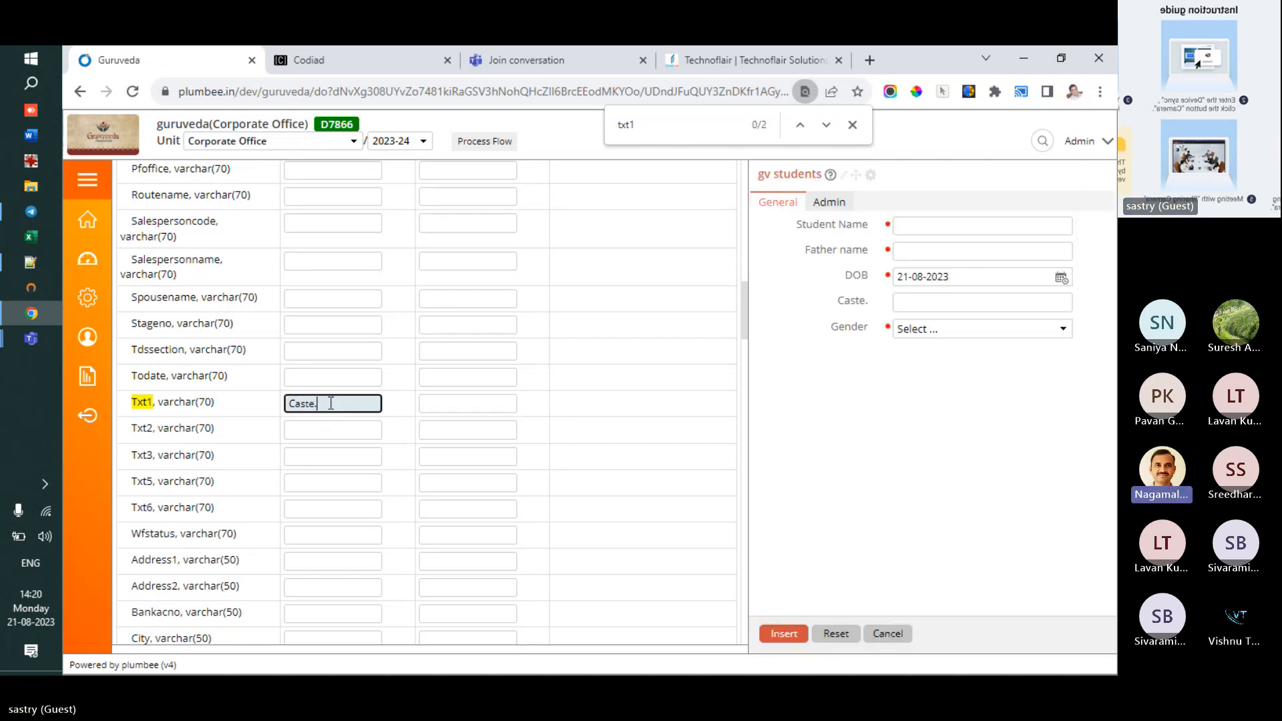
pyautogui.press('Tab')
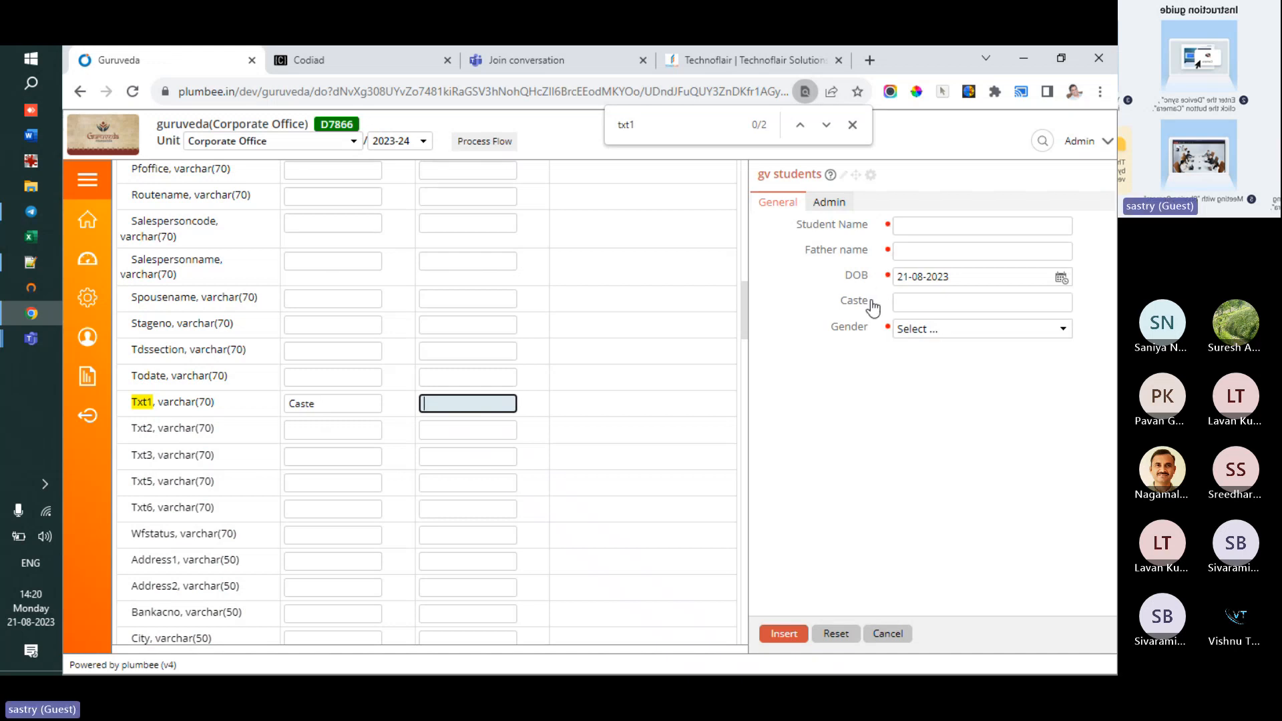
# Step: Switch the Caste control type to Combo once more and save
pyautogui.click(868, 304)
pyautogui.click(398, 597)
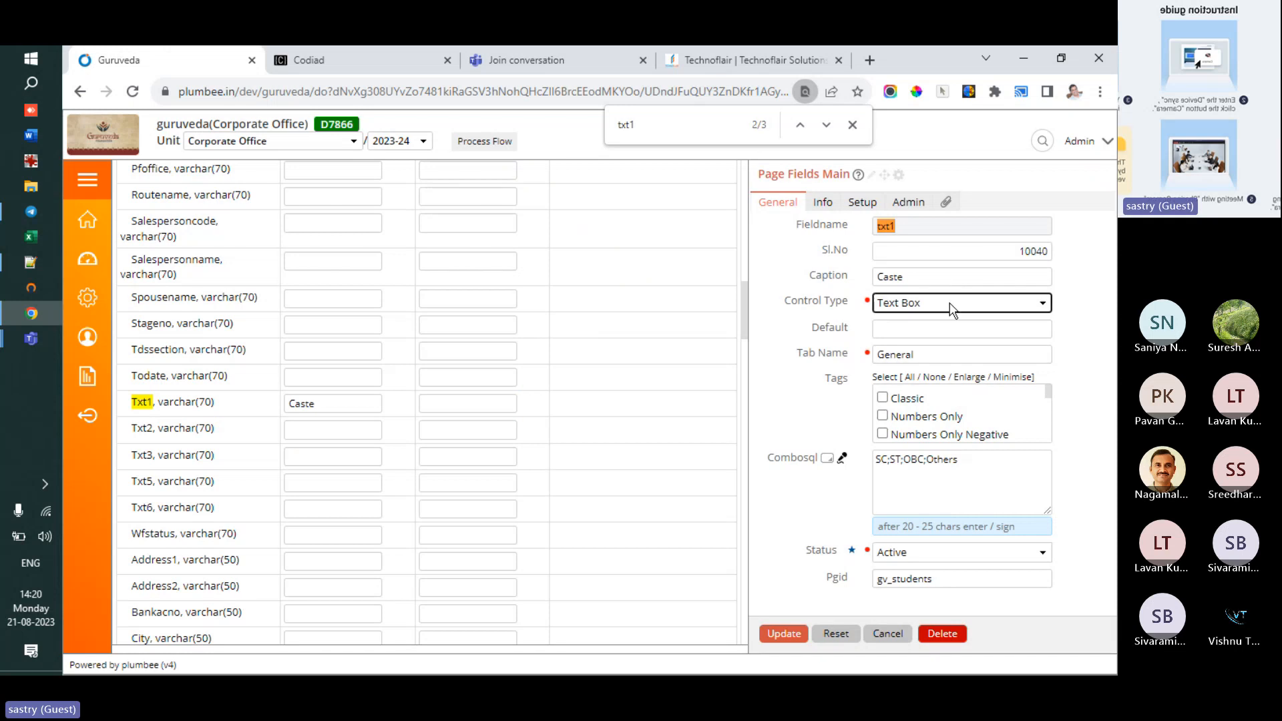
pyautogui.press('c')
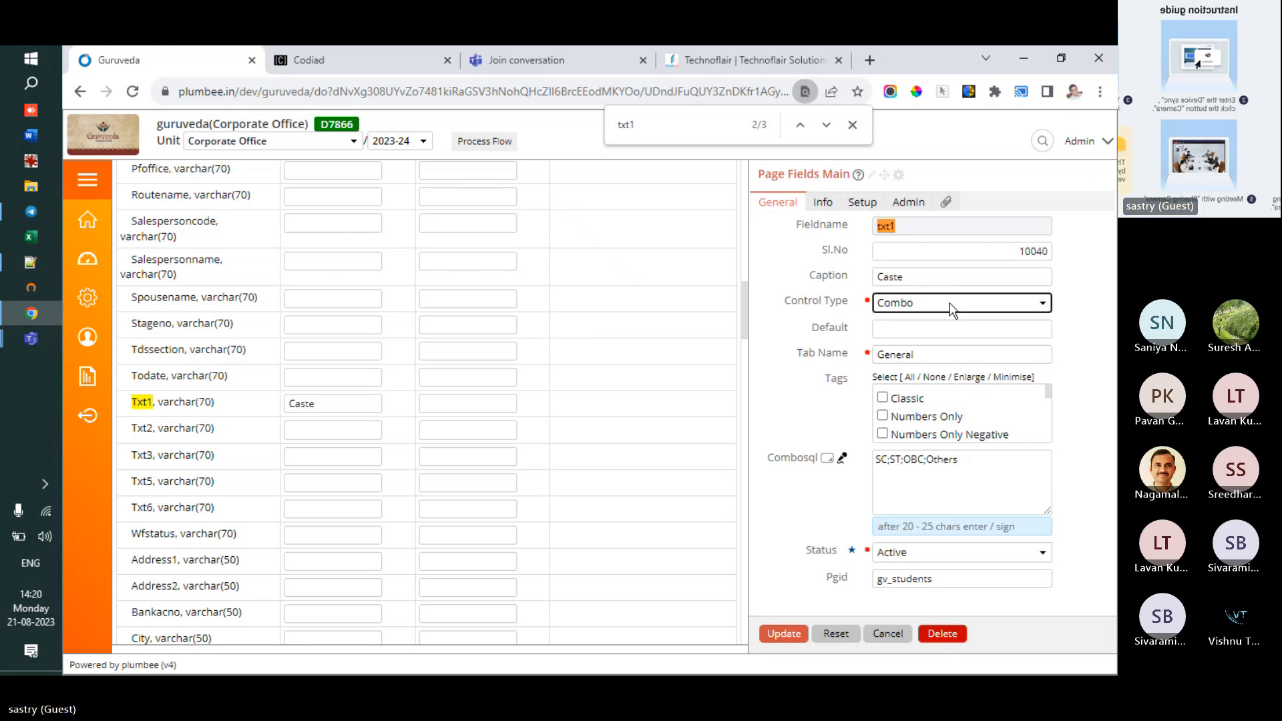
pyautogui.press('Return')
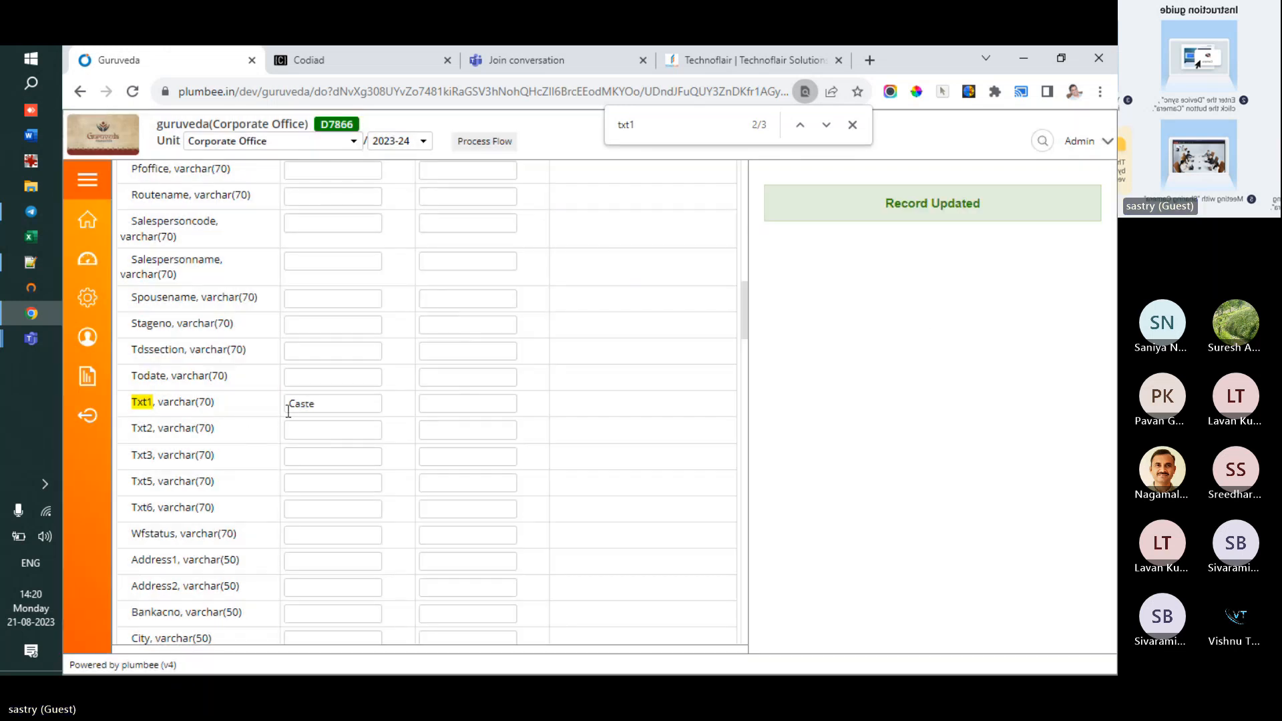
# Step: Add a dot to the Caste caption and test the Caste field in the preview form
pyautogui.click(334, 403)
pyautogui.write('.')
pyautogui.press('Tab')
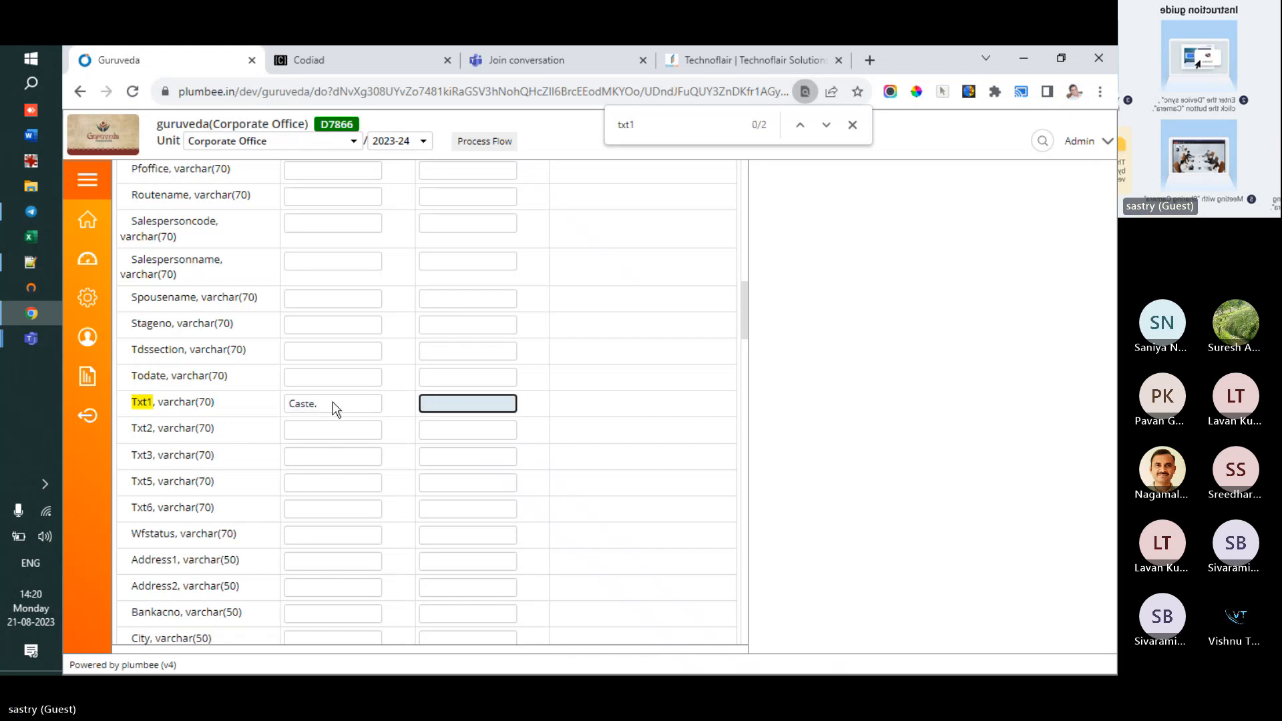
pyautogui.click(936, 306)
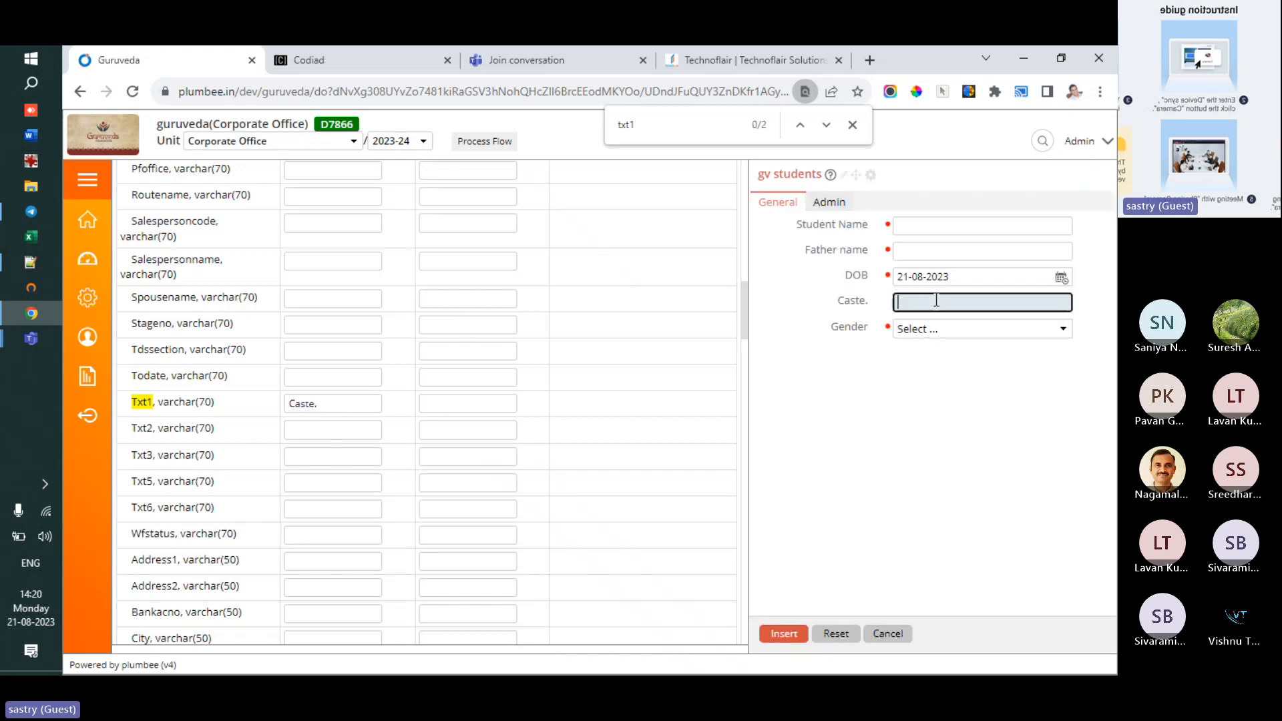
# Step: Set Caste's control type to Combo, restore the caption to 'Caste' and save the record
pyautogui.click(866, 302)
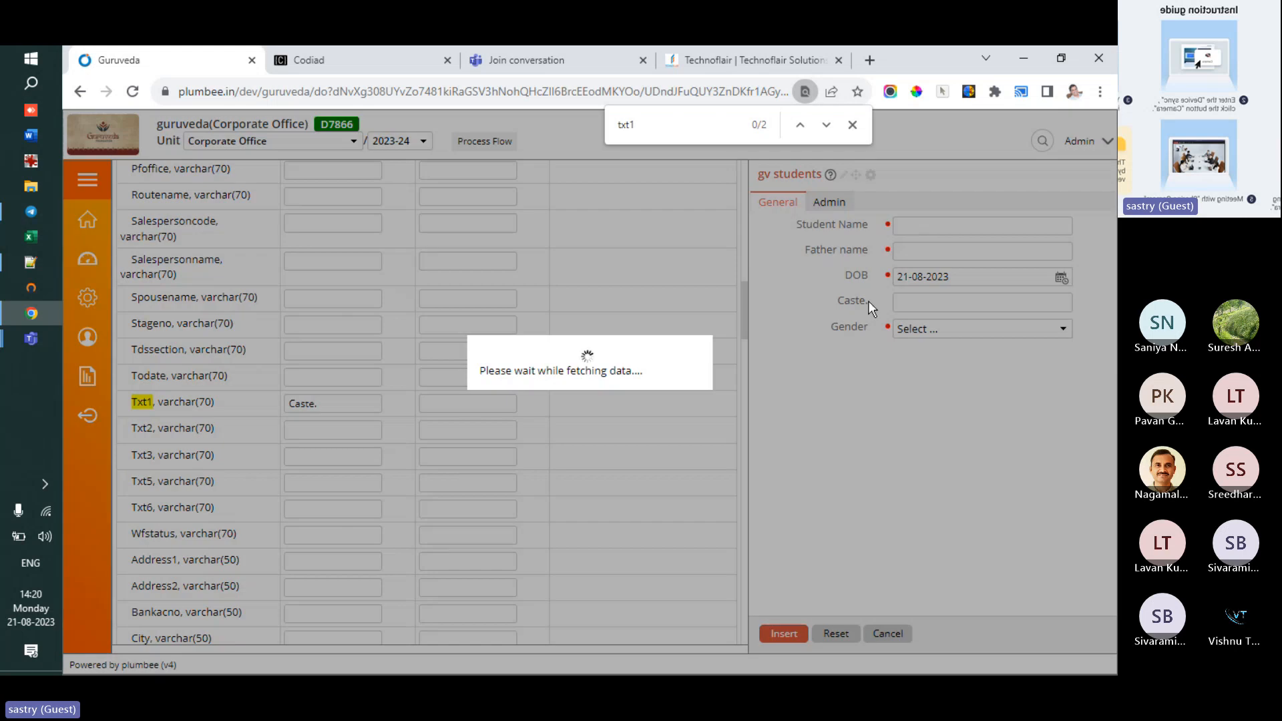
pyautogui.click(381, 593)
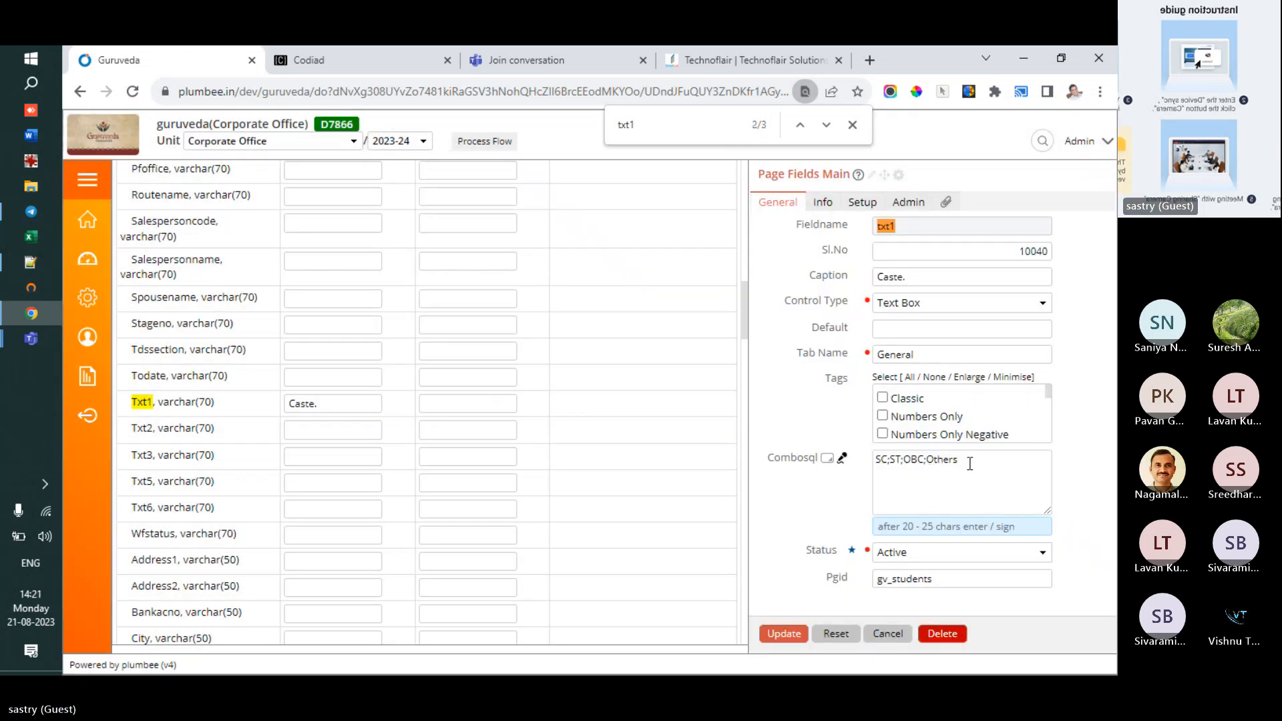
pyautogui.click(912, 303)
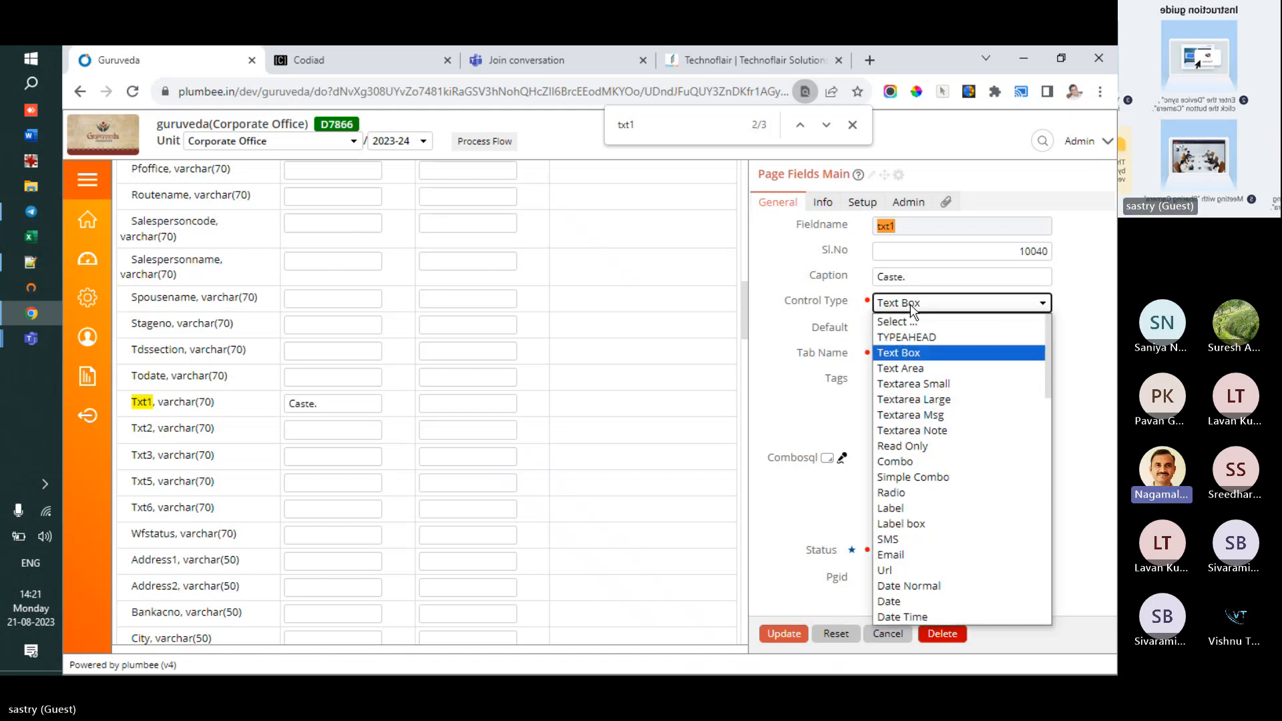
pyautogui.press('c')
pyautogui.press('Return')
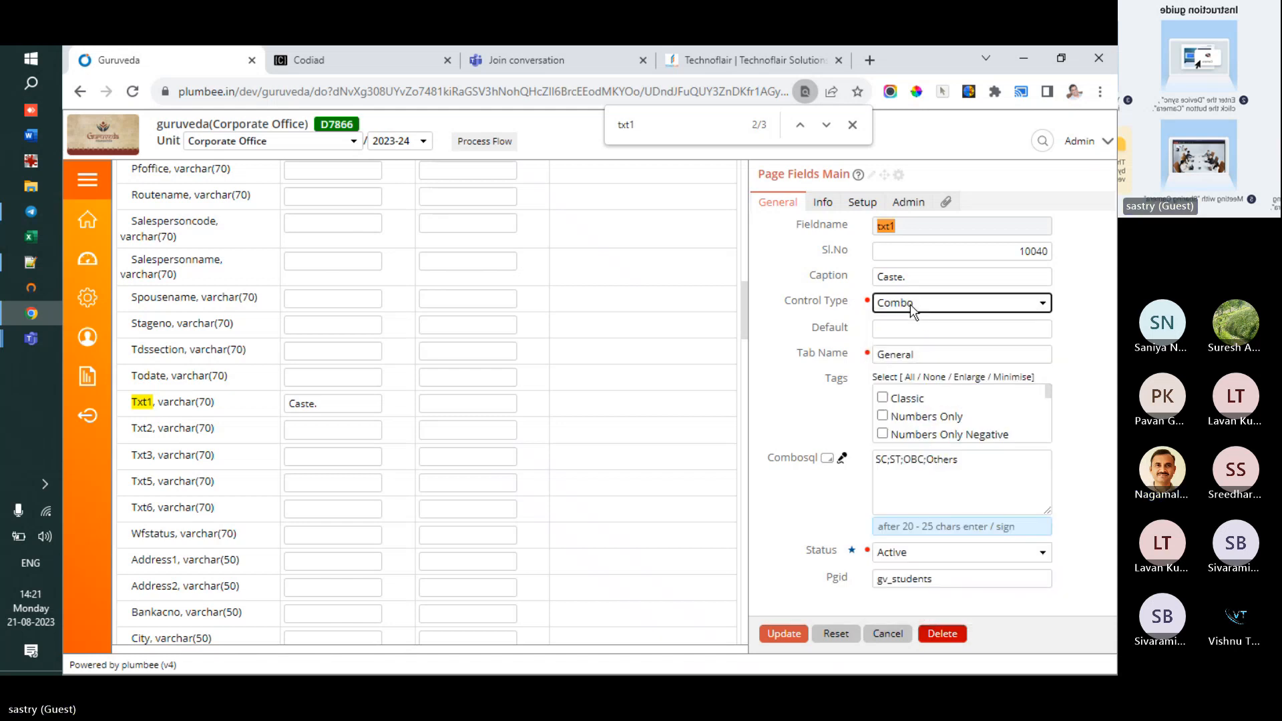
pyautogui.click(924, 279)
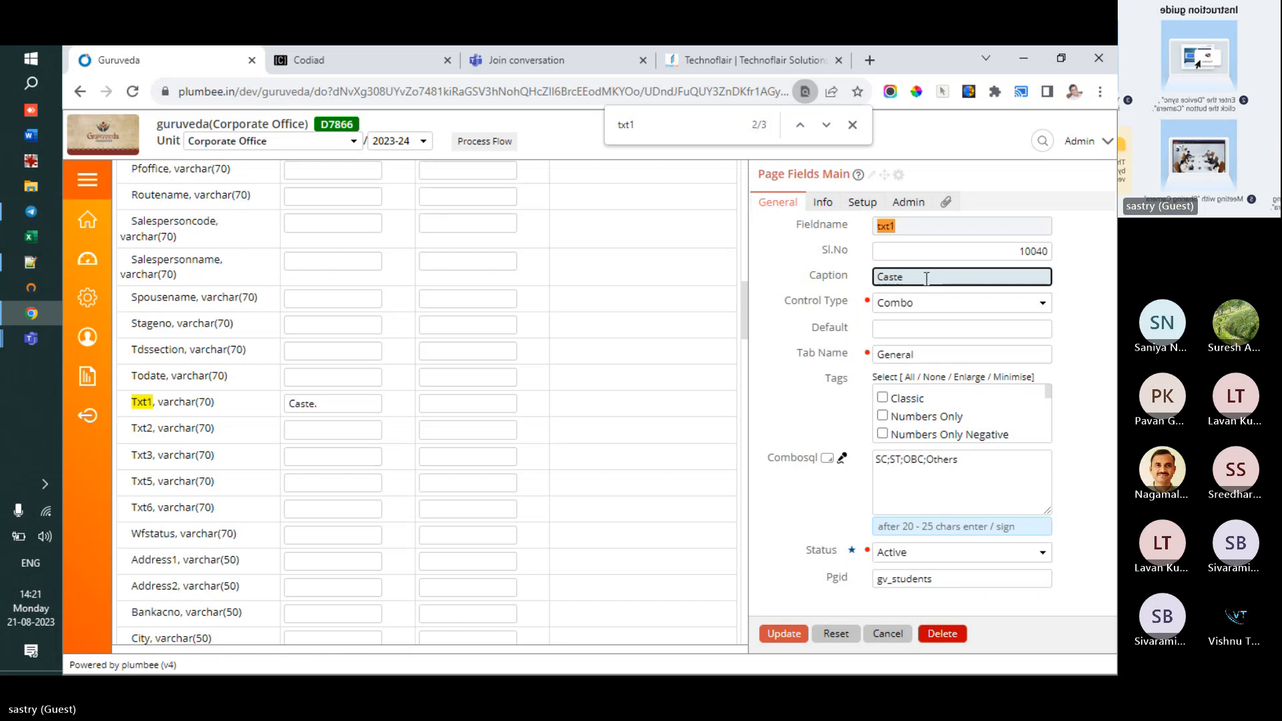
pyautogui.press('Return')
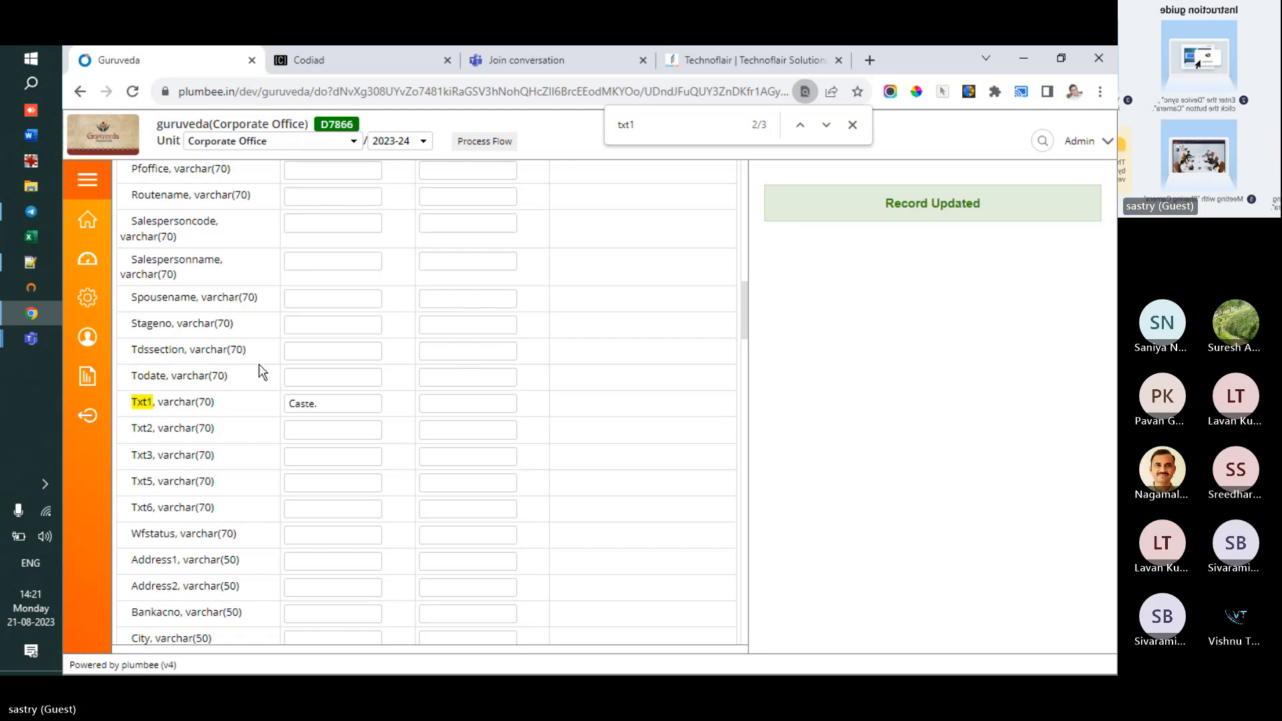
pyautogui.moveTo(747, 311); pyautogui.dragTo(752, 180)
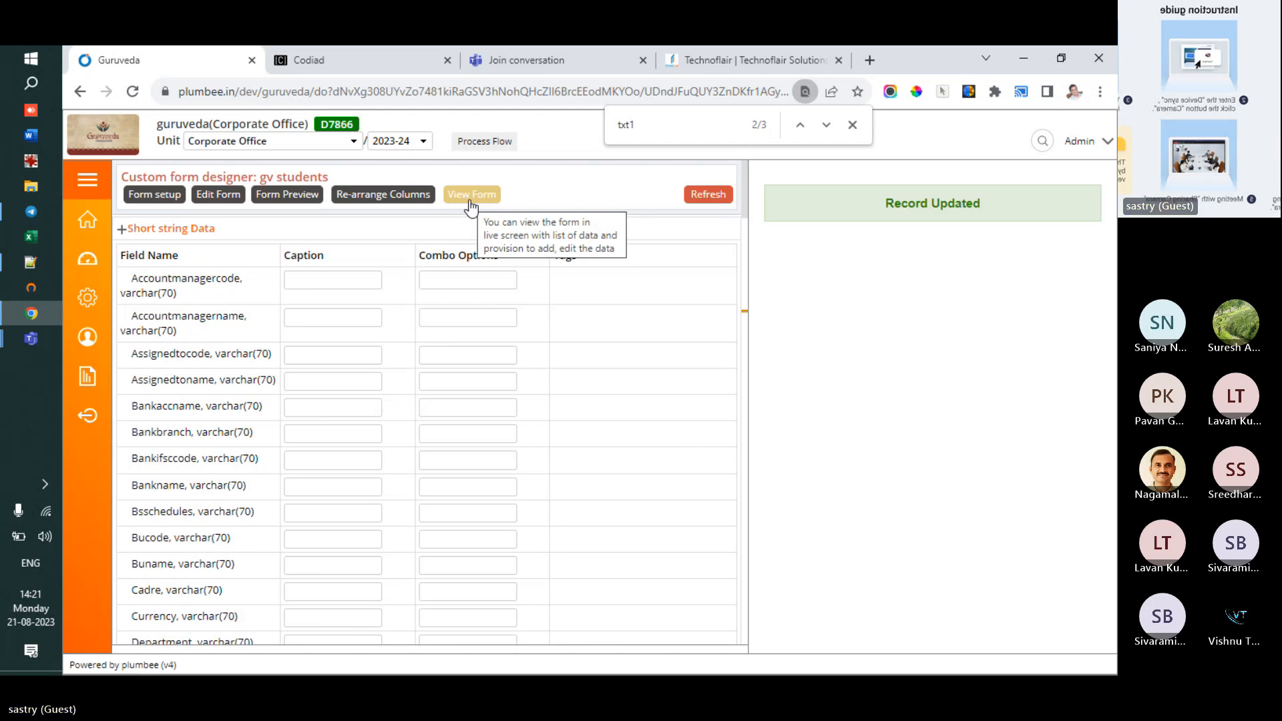
# Step: Find the gv students form with a 'studen' search, start a new entry, and check the Caste options
pyautogui.click(1042, 143)
pyautogui.write('s')
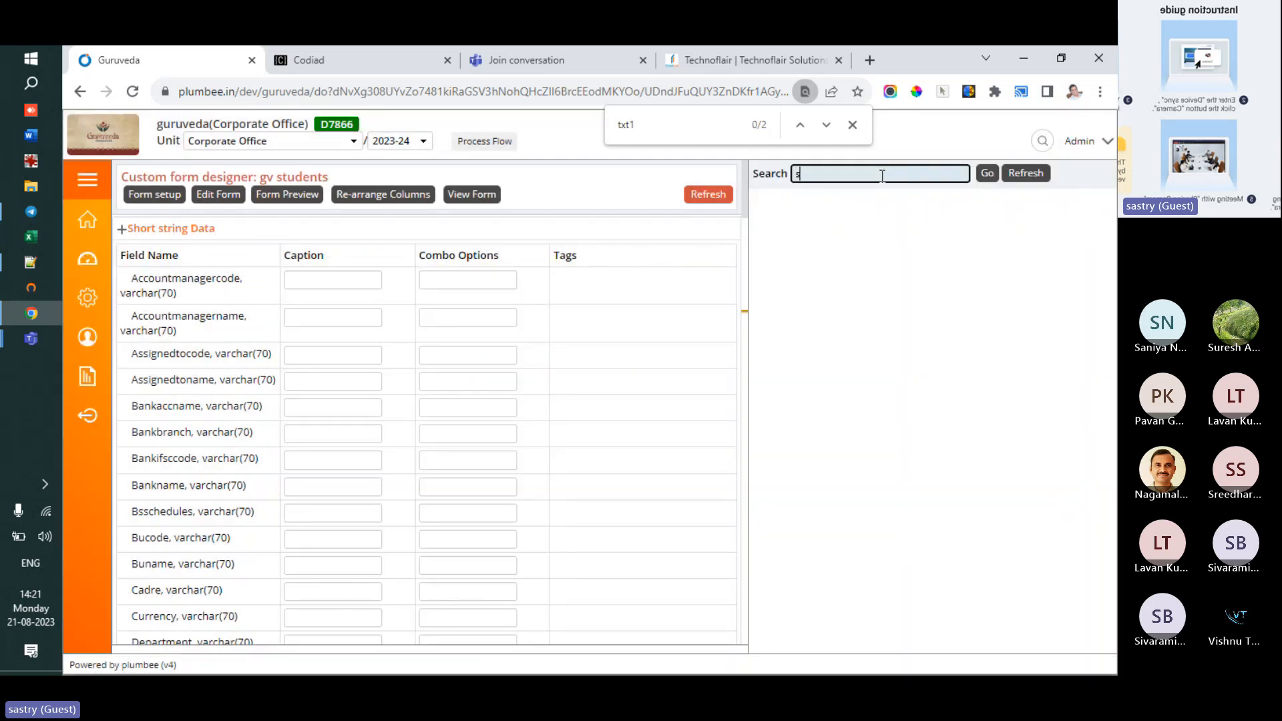
pyautogui.write('tuden')
pyautogui.press('Return')
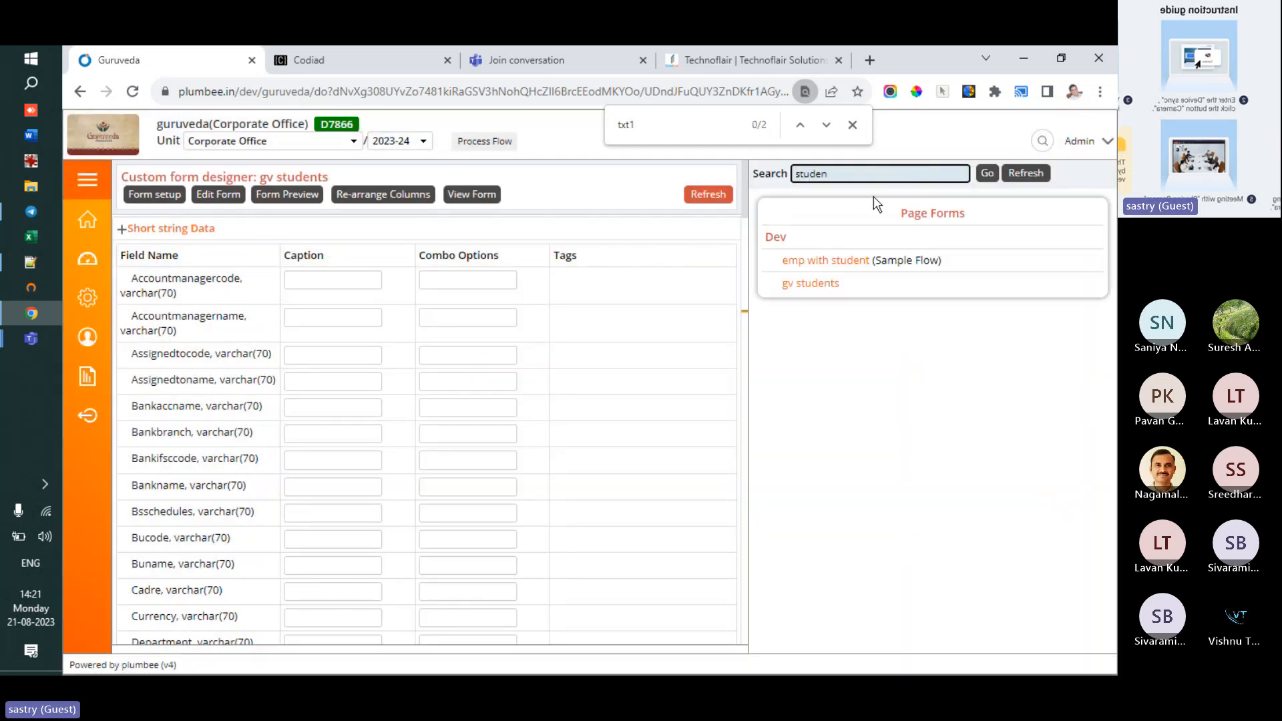
pyautogui.click(810, 286)
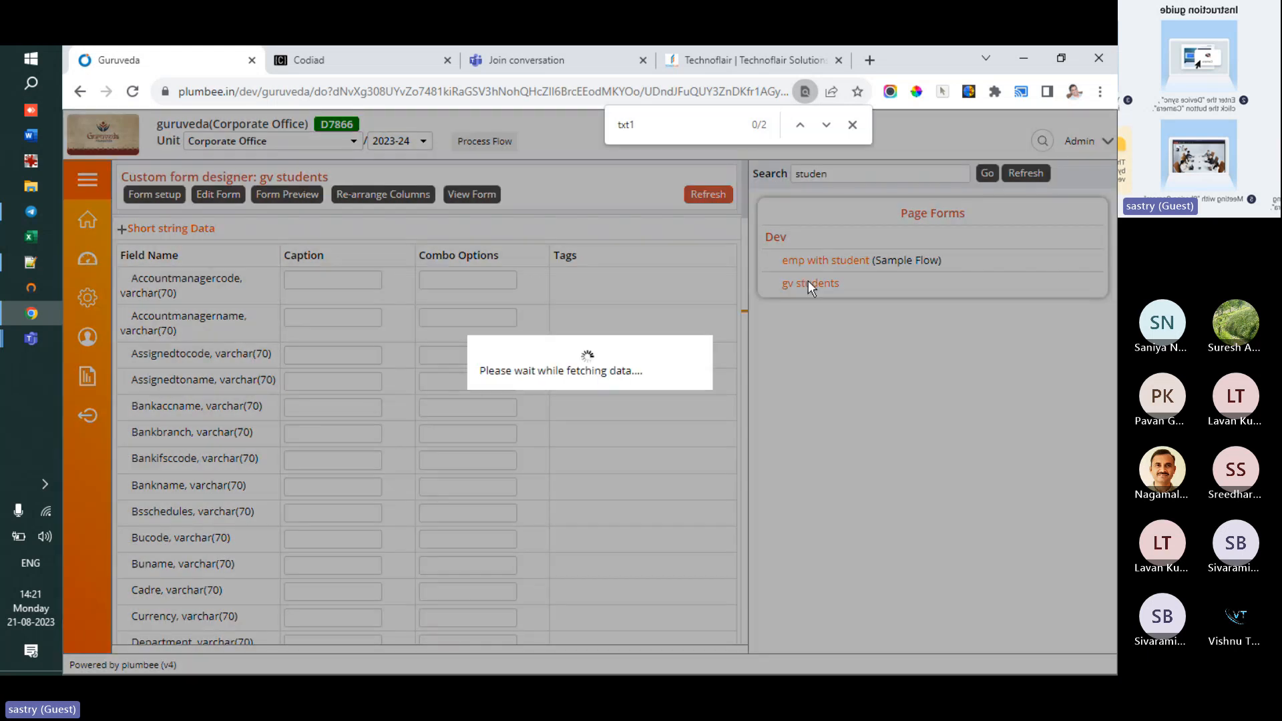
pyautogui.click(679, 181)
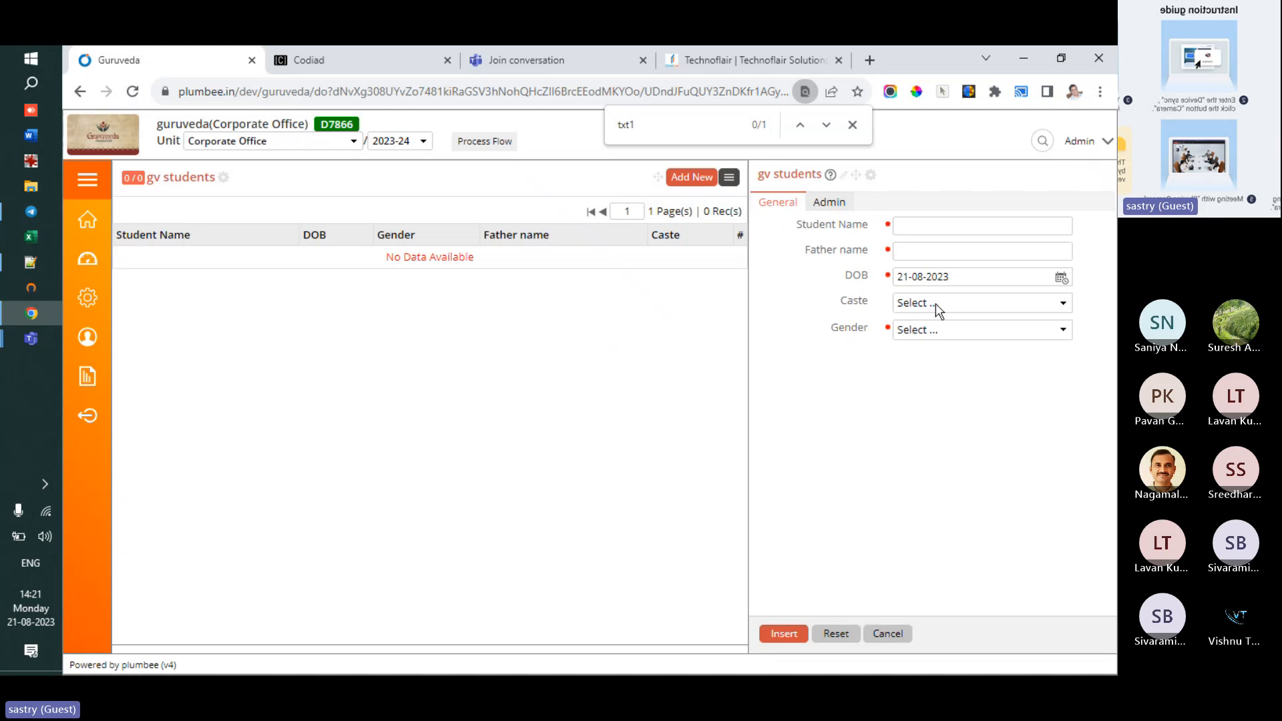
pyautogui.click(935, 303)
pyautogui.click(940, 428)
# Step: Paste Others into the Caste field's Default setting and save it
pyautogui.click(872, 308)
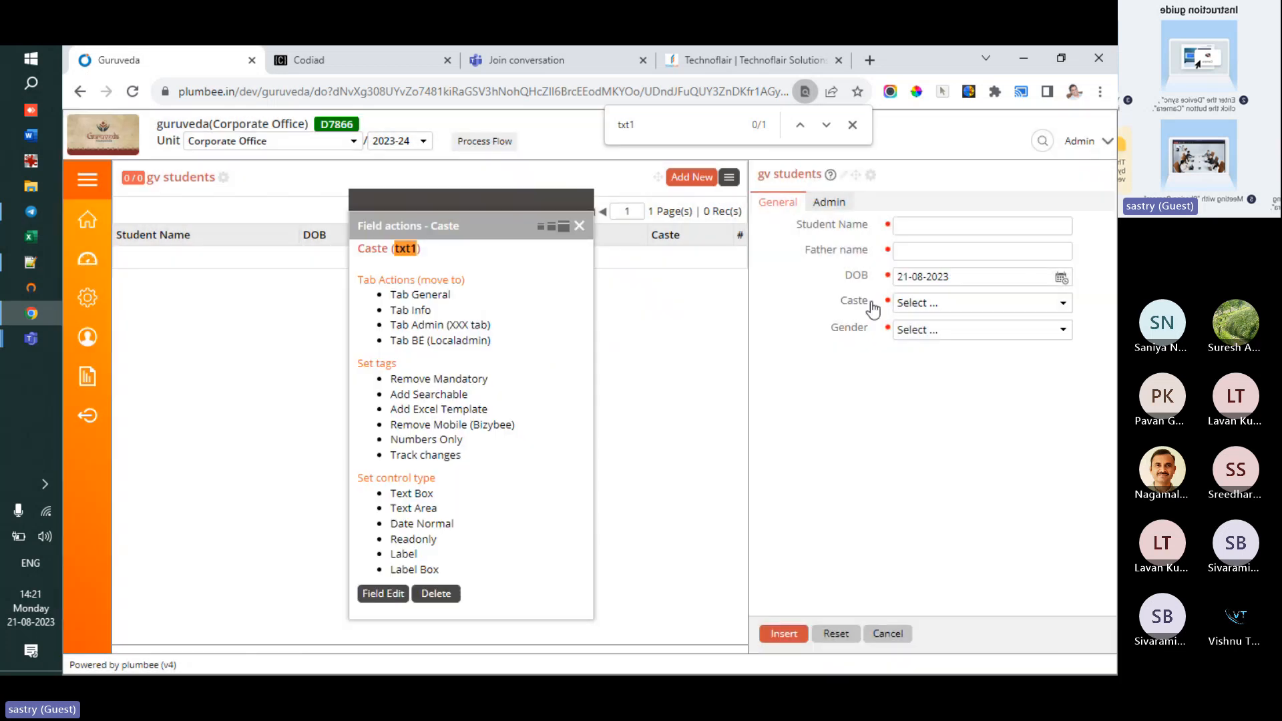
pyautogui.click(386, 594)
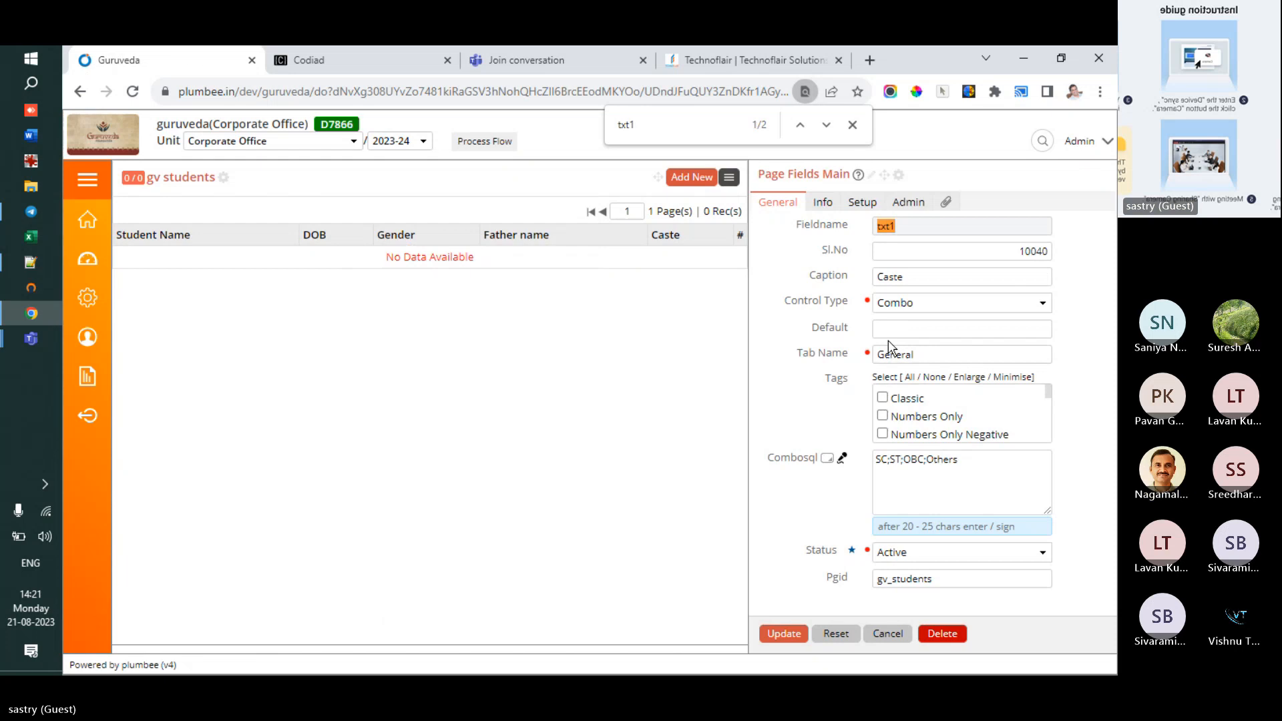
pyautogui.doubleClick(940, 461)
pyautogui.hotkey('ctrl', 'c')
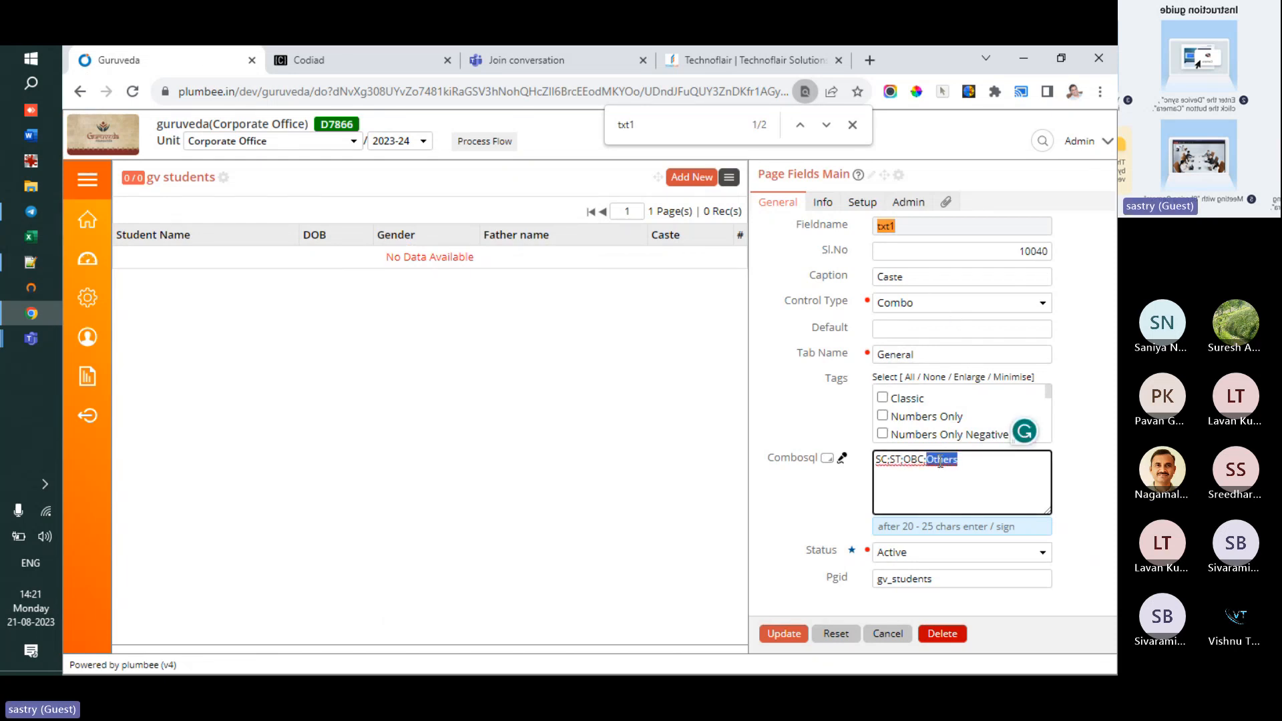
pyautogui.click(947, 336)
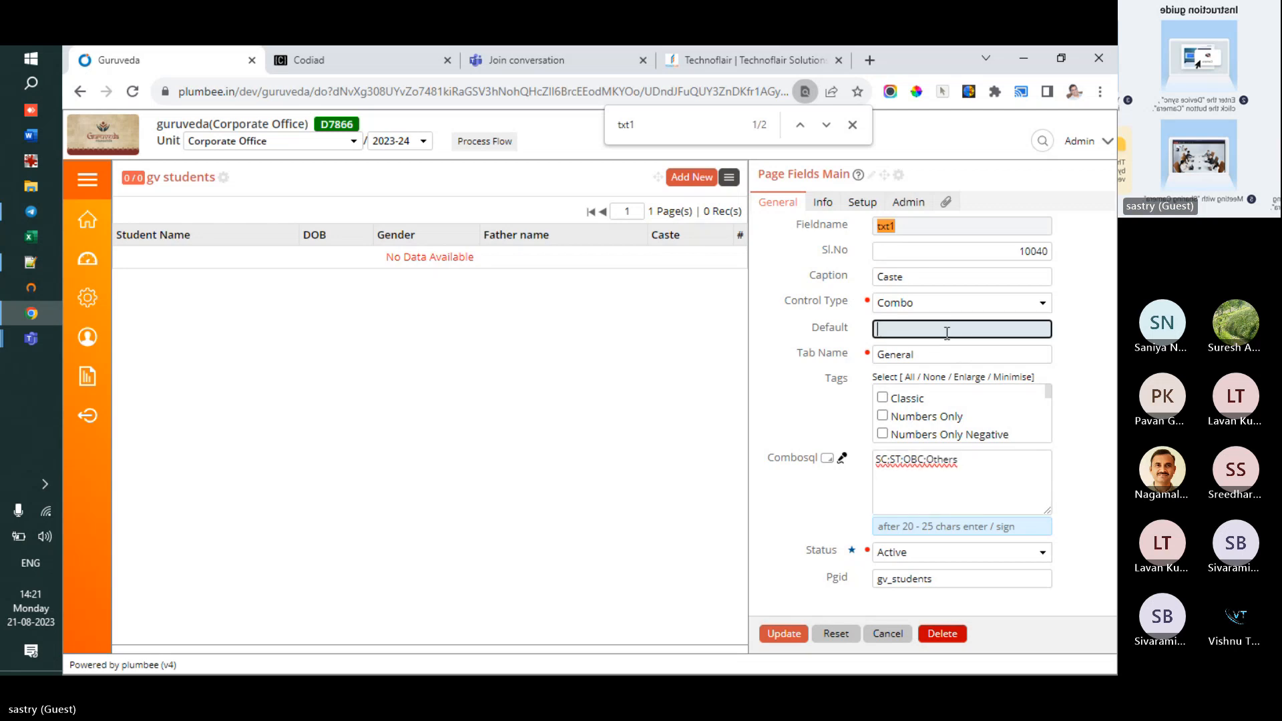
pyautogui.hotkey('ctrl', 'v')
pyautogui.press('Return')
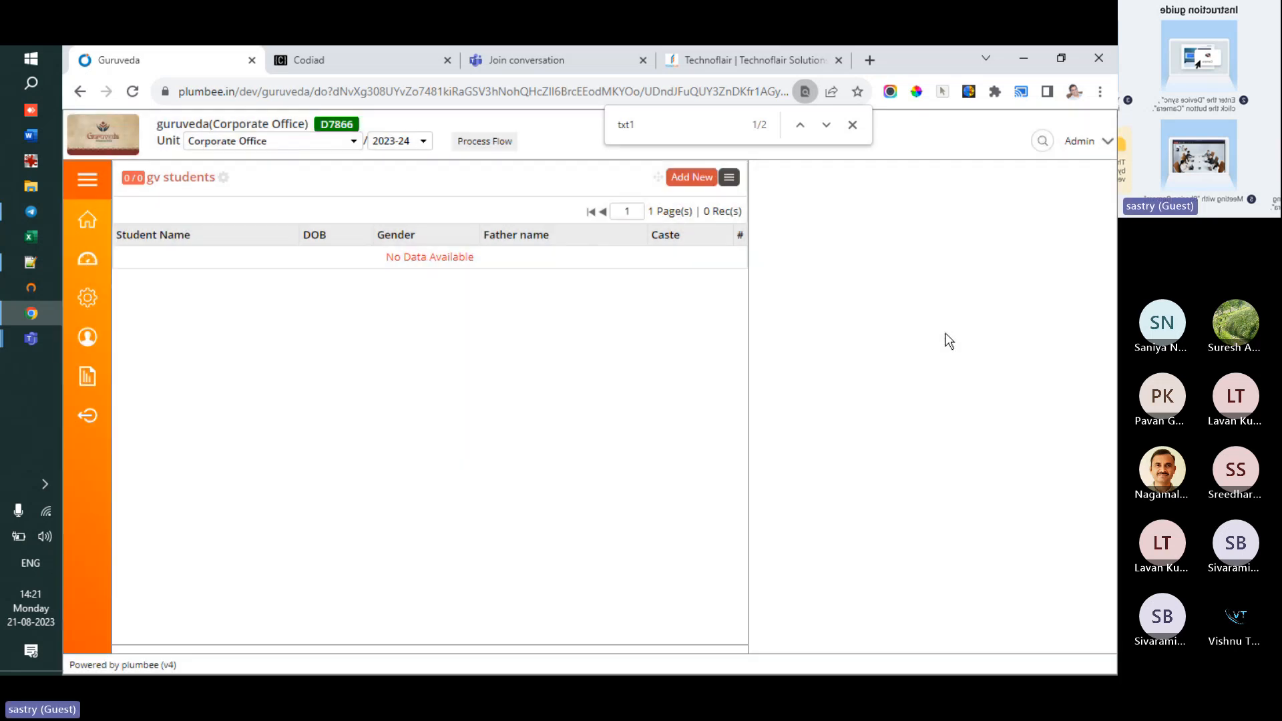
# Step: From a fresh entry form, copy Others from the Caste options into Default and save again
pyautogui.click(693, 178)
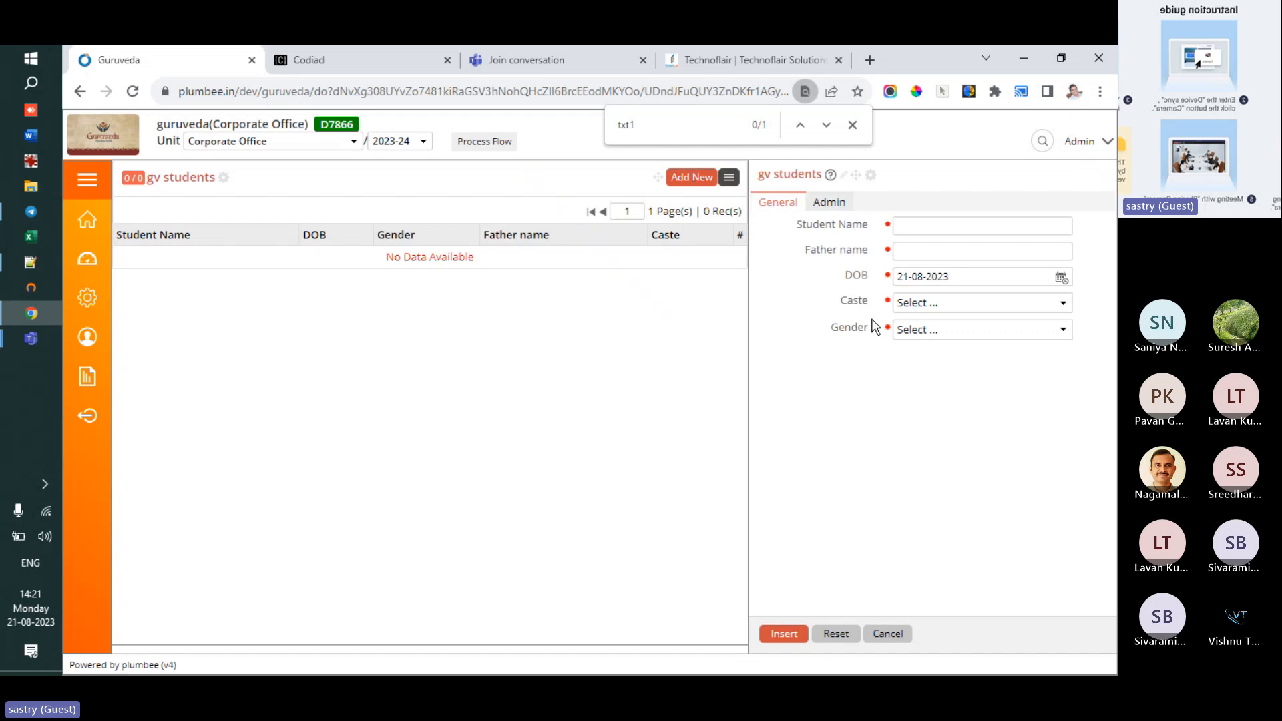
pyautogui.click(867, 302)
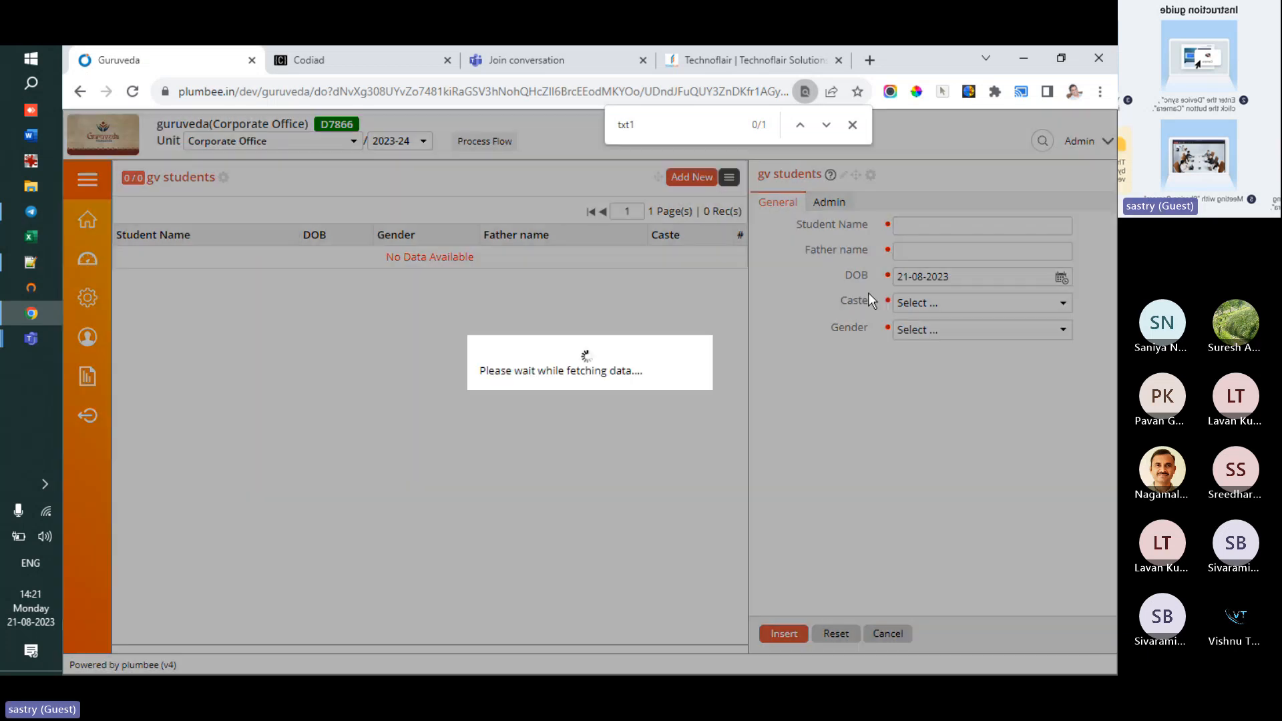
pyautogui.click(383, 593)
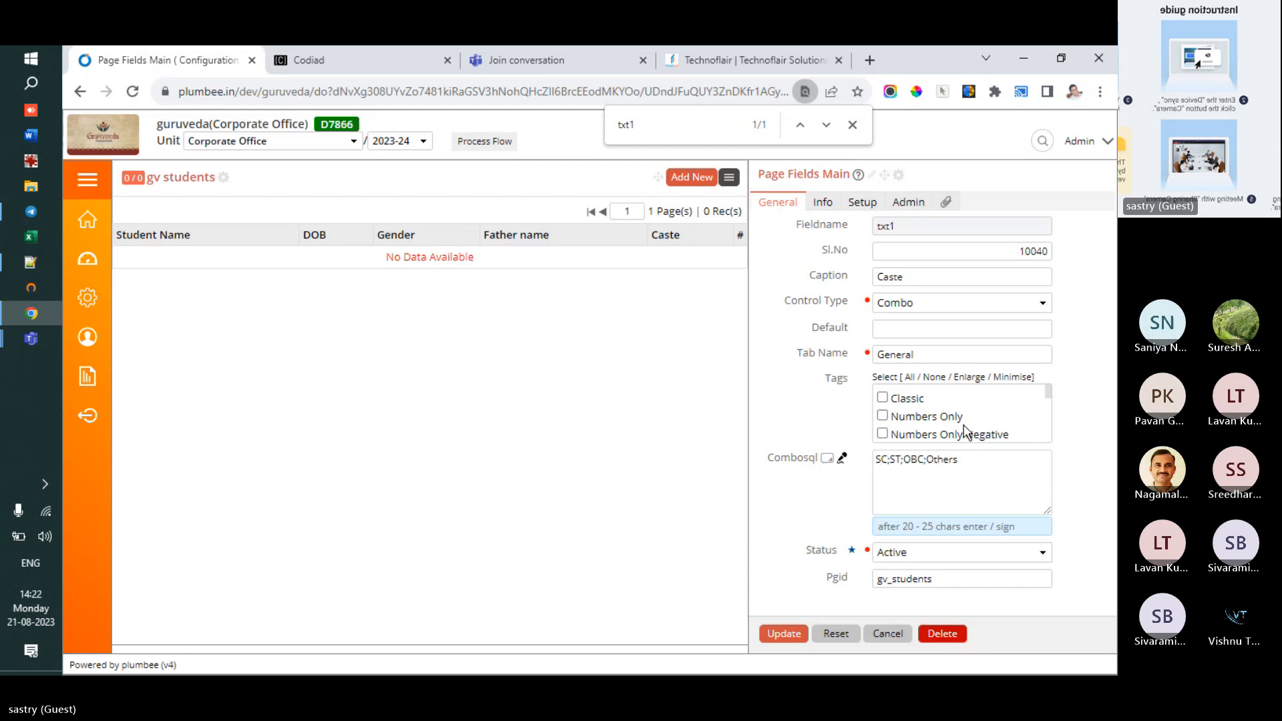
pyautogui.click(940, 334)
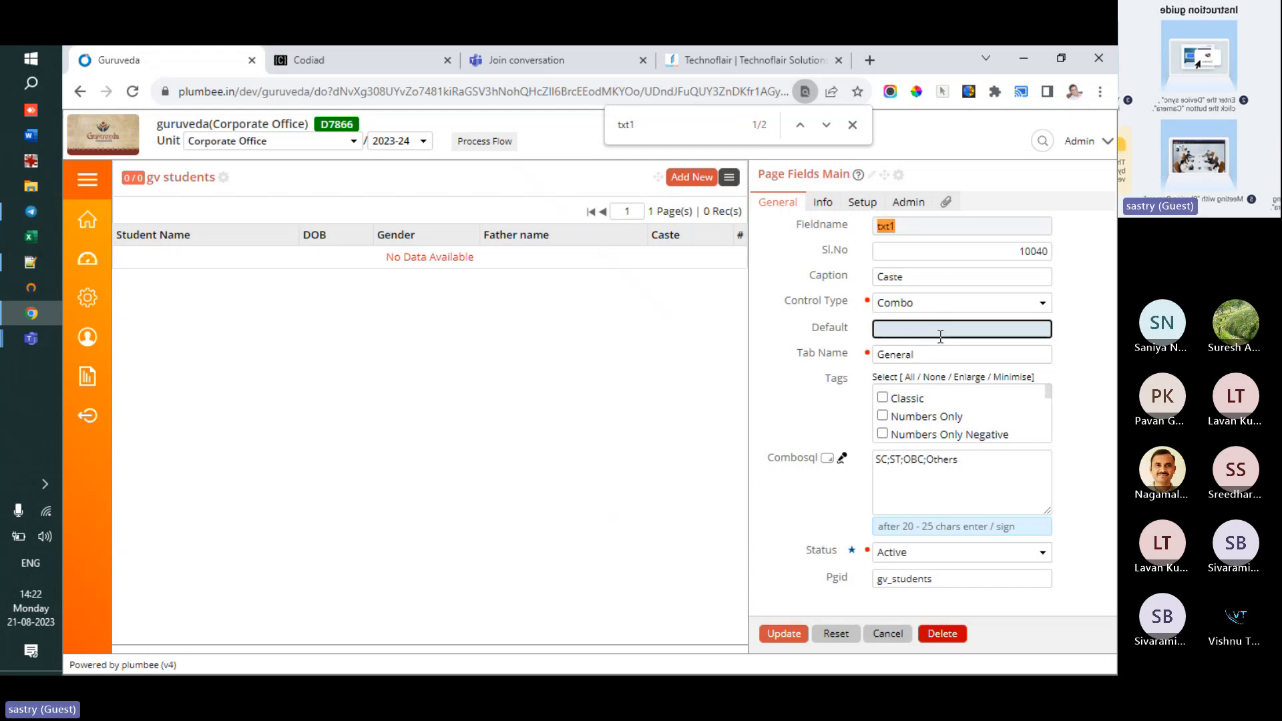
pyautogui.doubleClick(941, 461)
pyautogui.hotkey('ctrl', 'c')
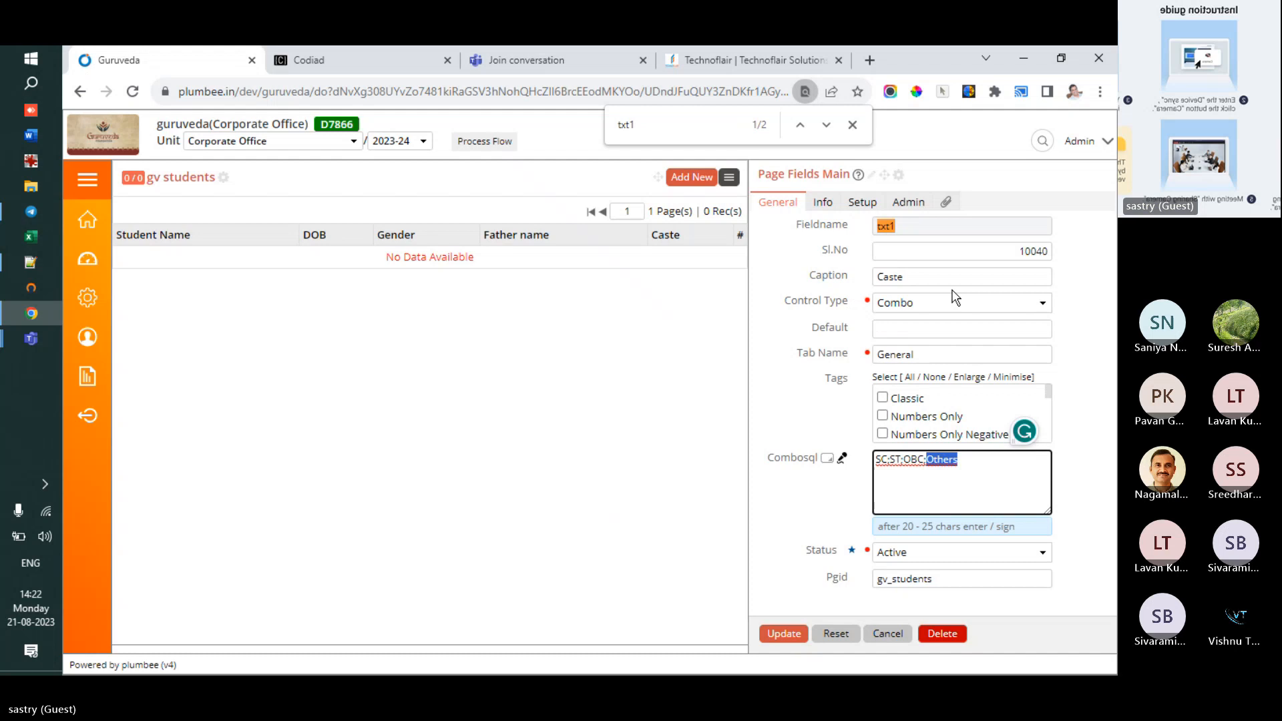
pyautogui.click(929, 329)
pyautogui.hotkey('ctrl', 'v')
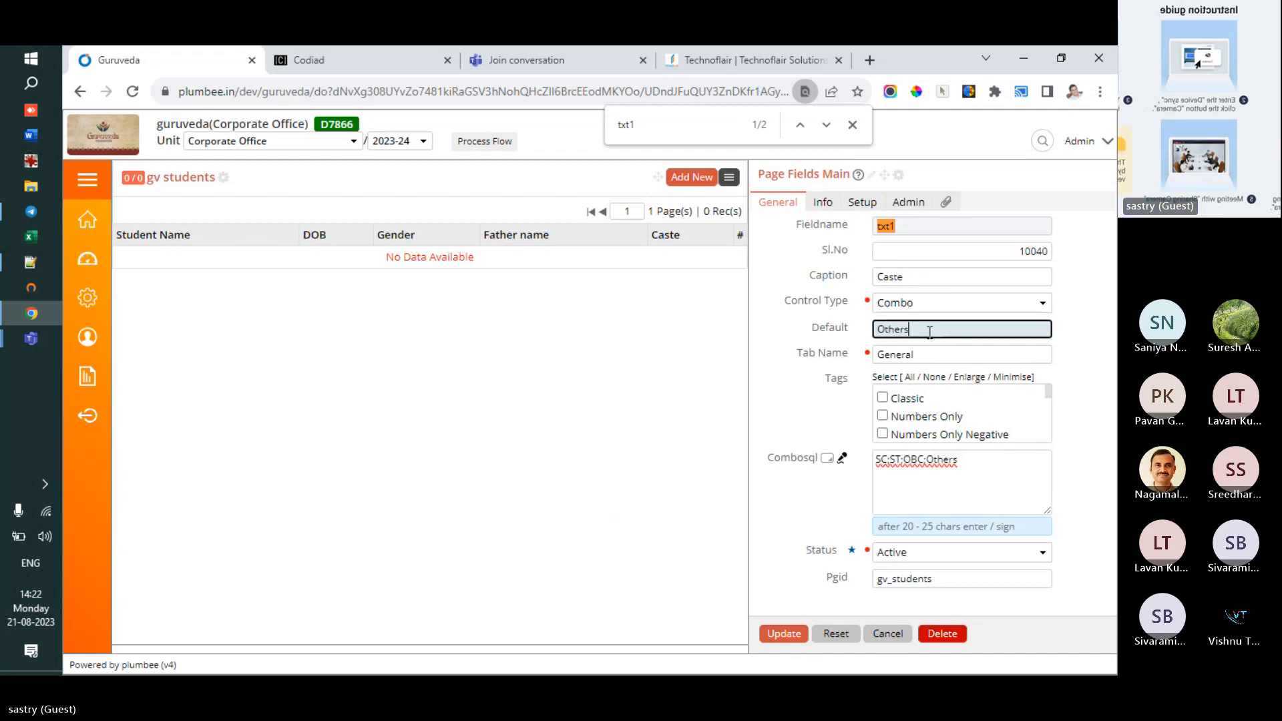
pyautogui.press('Return')
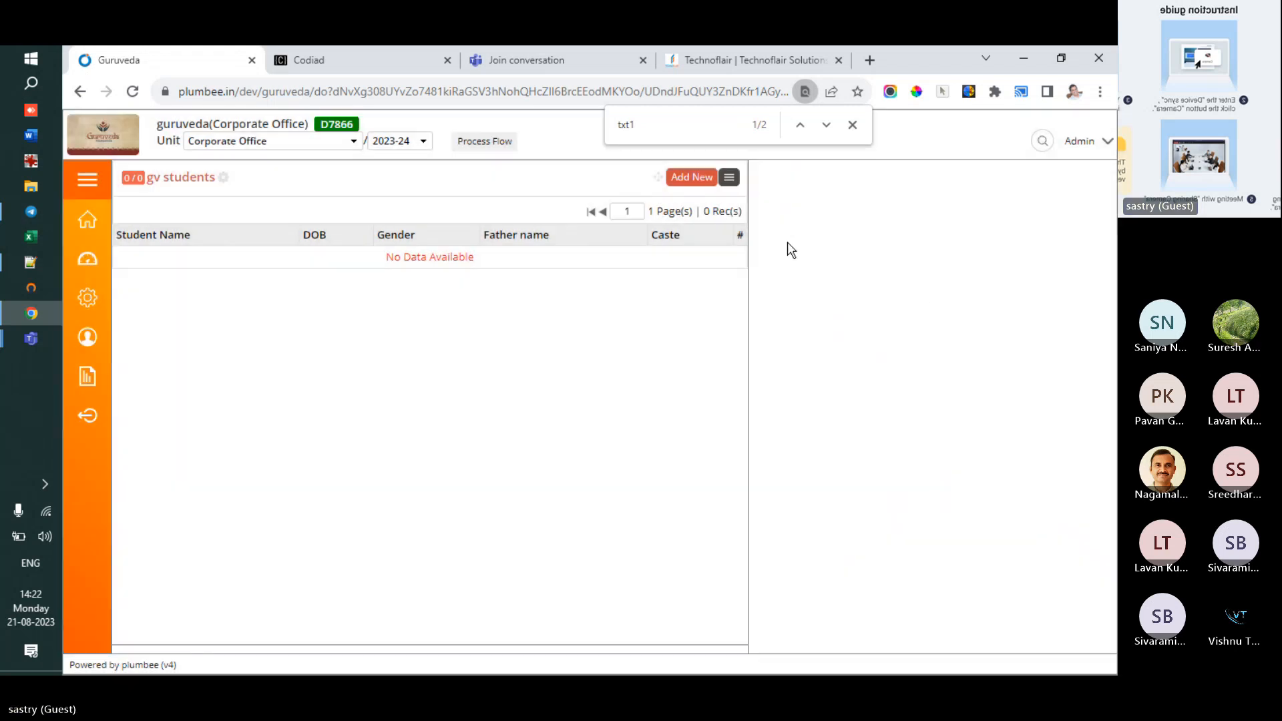
# Step: In a new gv students entry, inspect the Caste field's Default and Caption settings, then reload the form
pyautogui.click(710, 180)
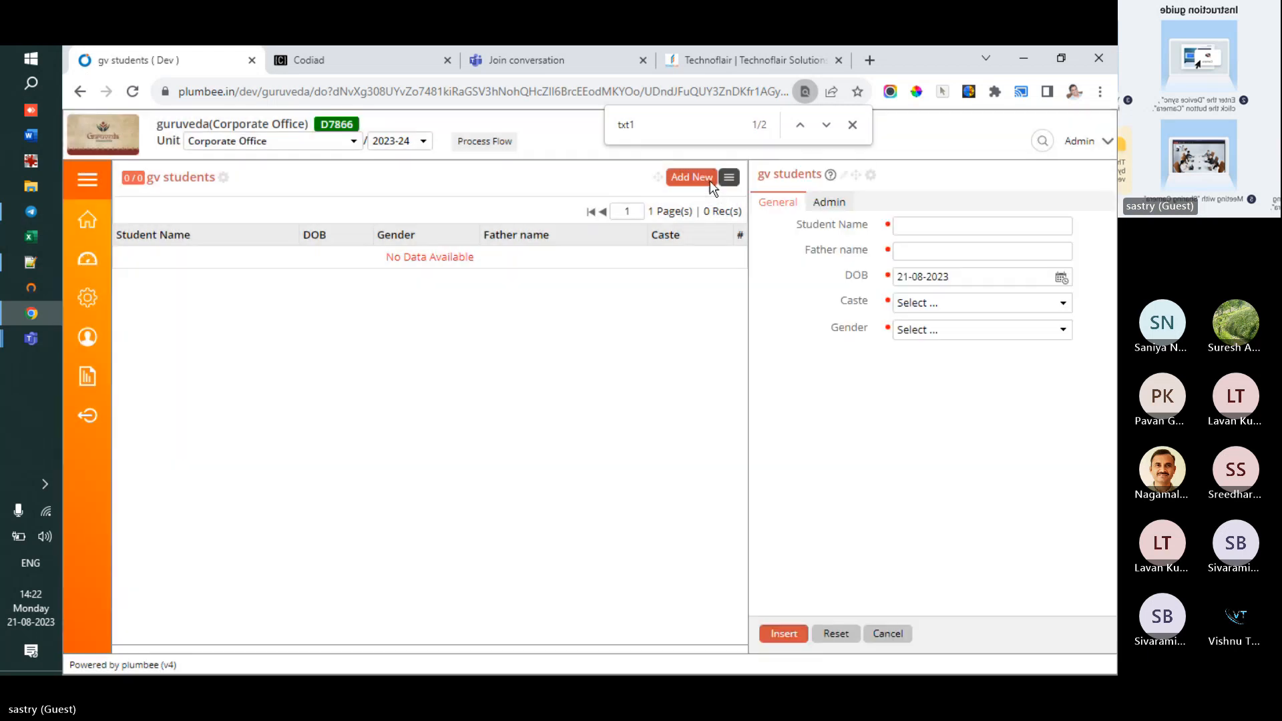
pyautogui.click(867, 300)
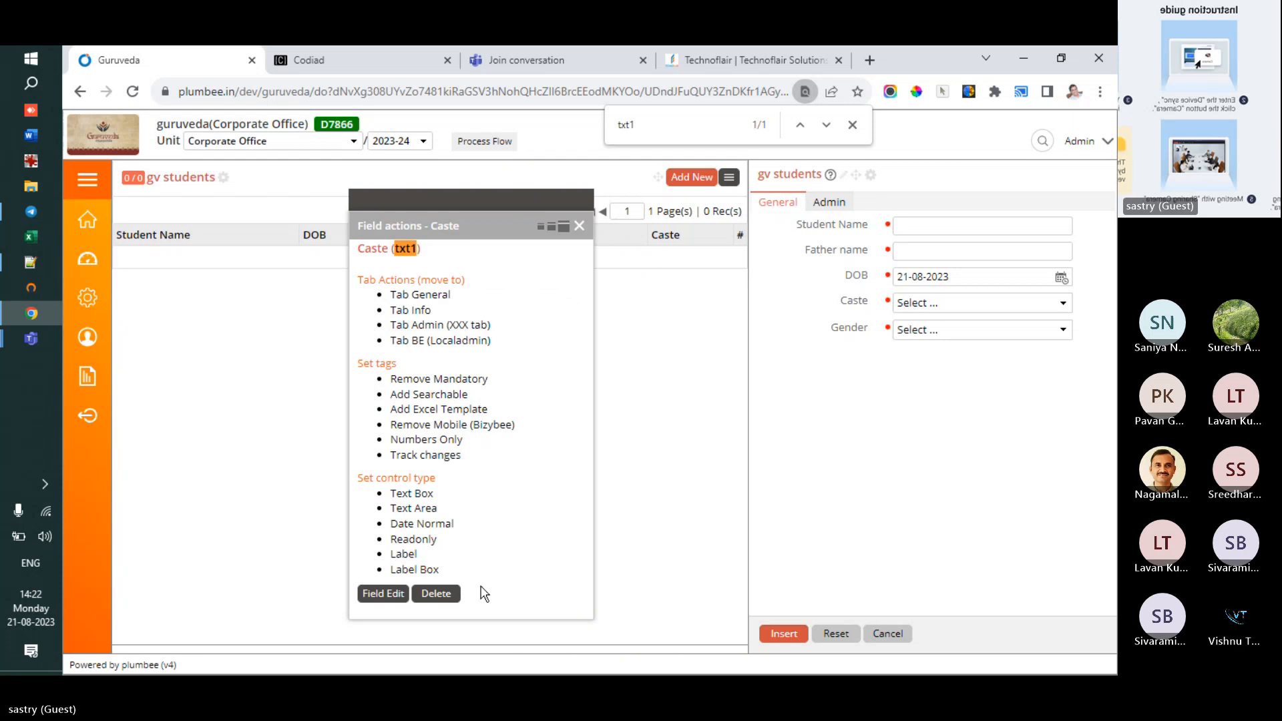
pyautogui.click(377, 596)
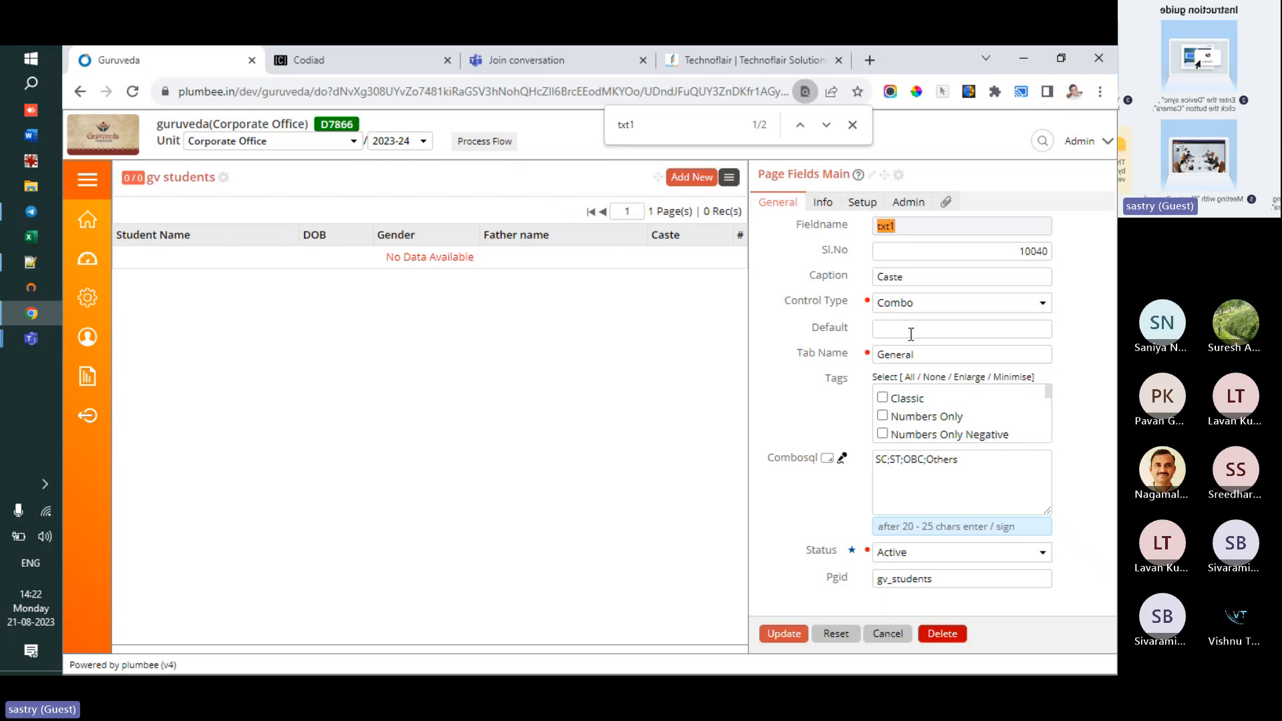
pyautogui.click(909, 330)
pyautogui.click(927, 277)
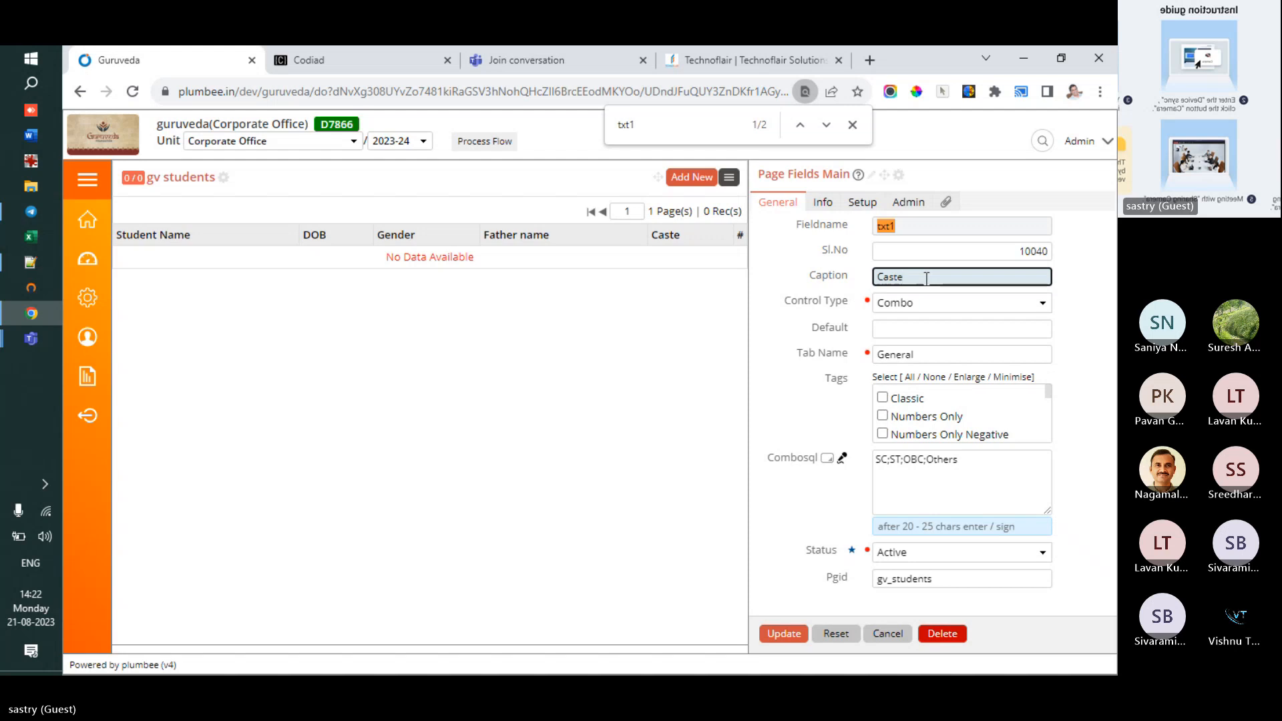
pyautogui.click(686, 176)
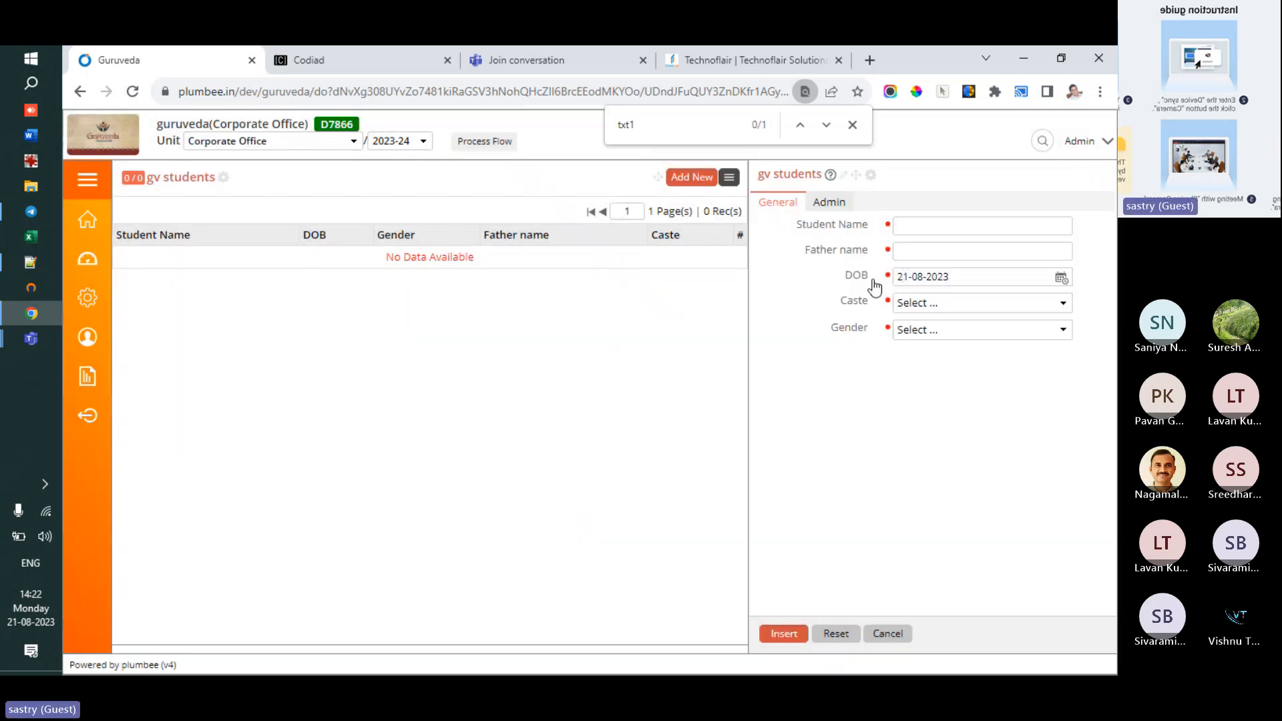
pyautogui.click(870, 327)
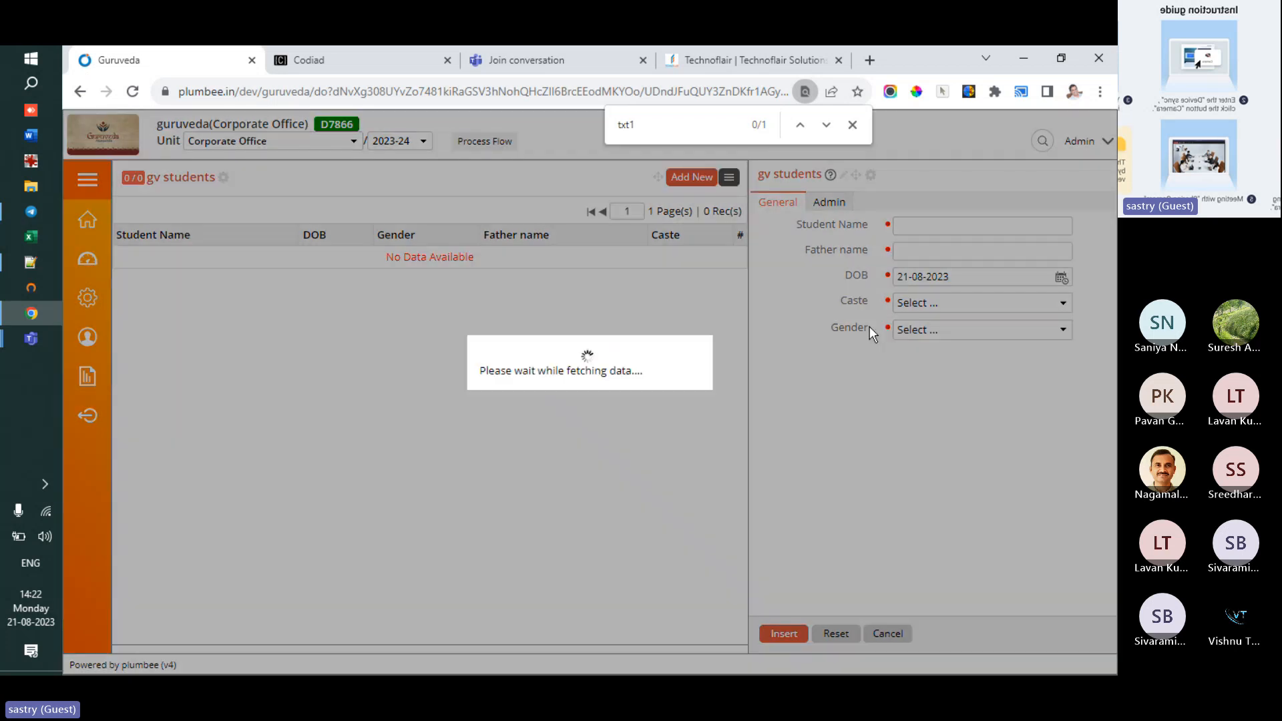
# Step: Set the Gender field's default value to Male and save it
pyautogui.click(395, 594)
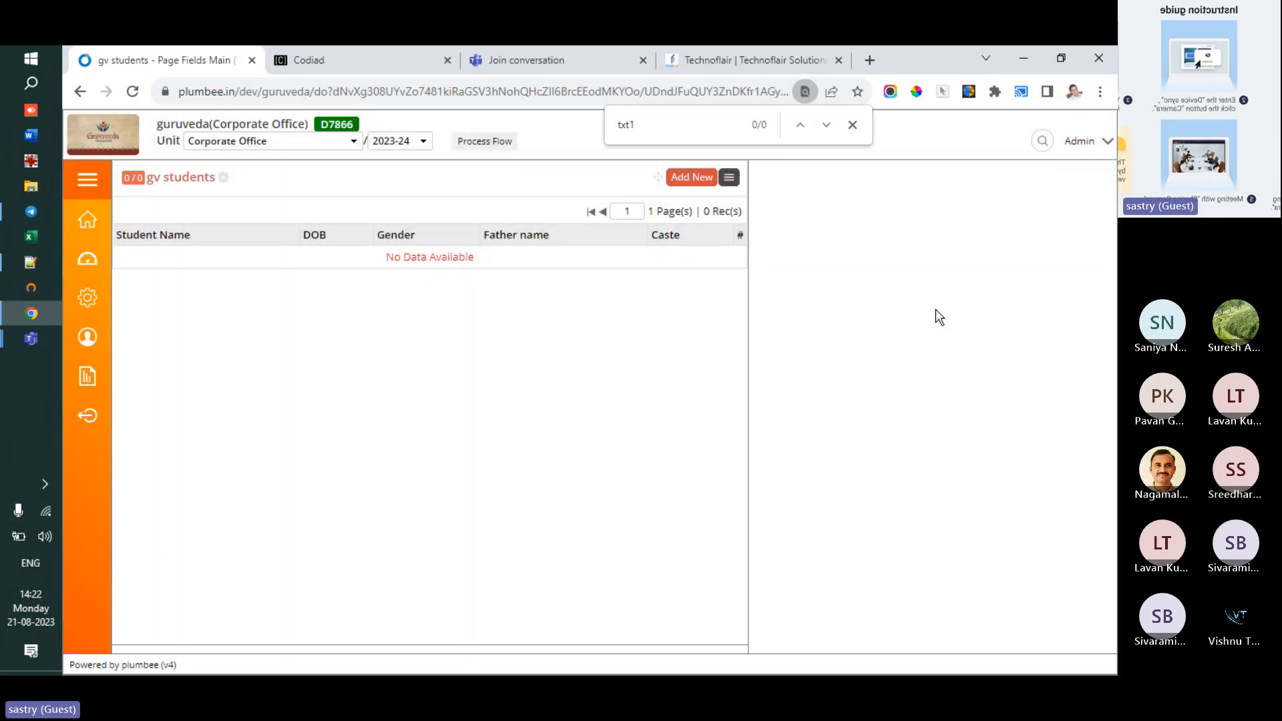
pyautogui.click(922, 330)
pyautogui.write('M')
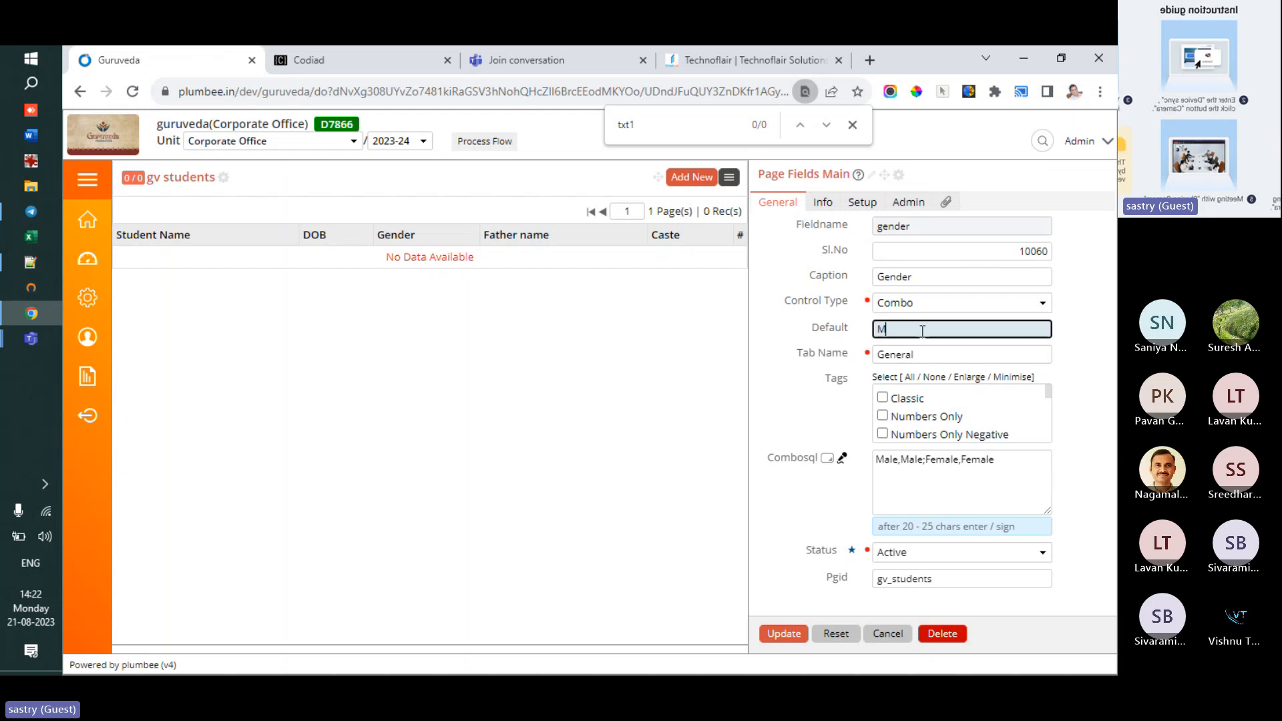
pyautogui.write('ale')
pyautogui.press('Return')
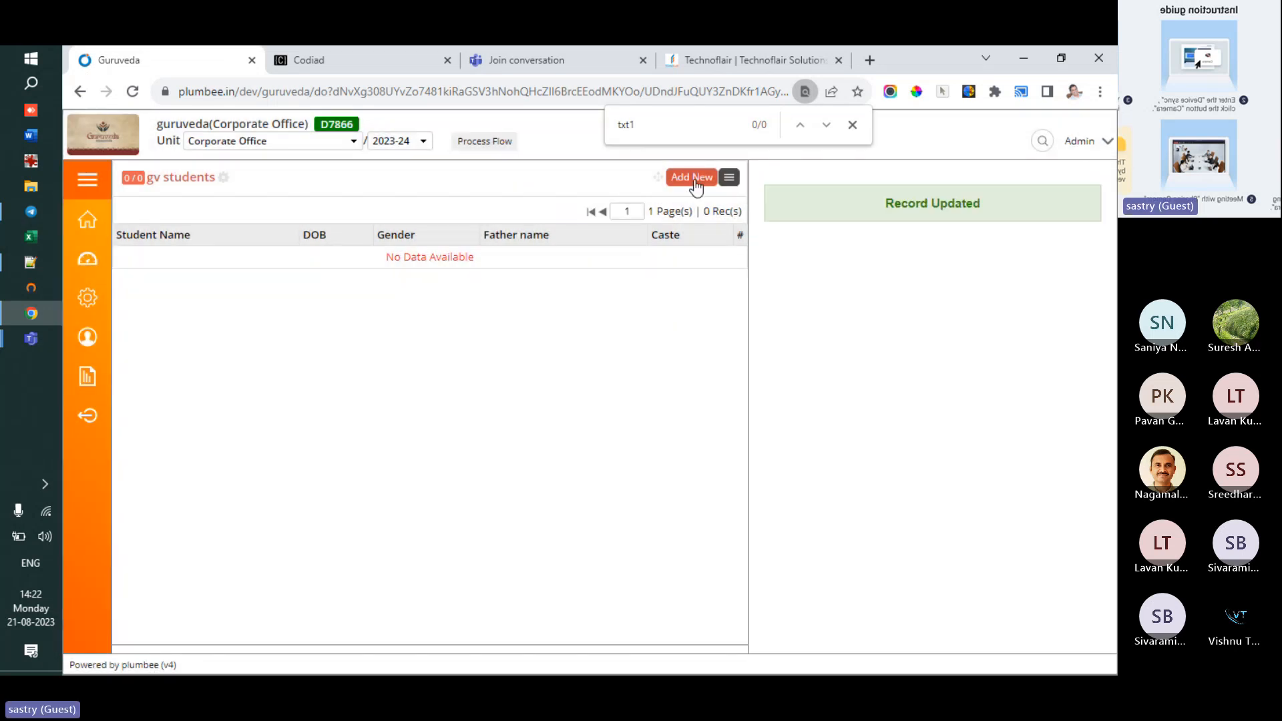
# Step: Test the Gender dropdown in a new student entry, choosing Female
pyautogui.click(693, 178)
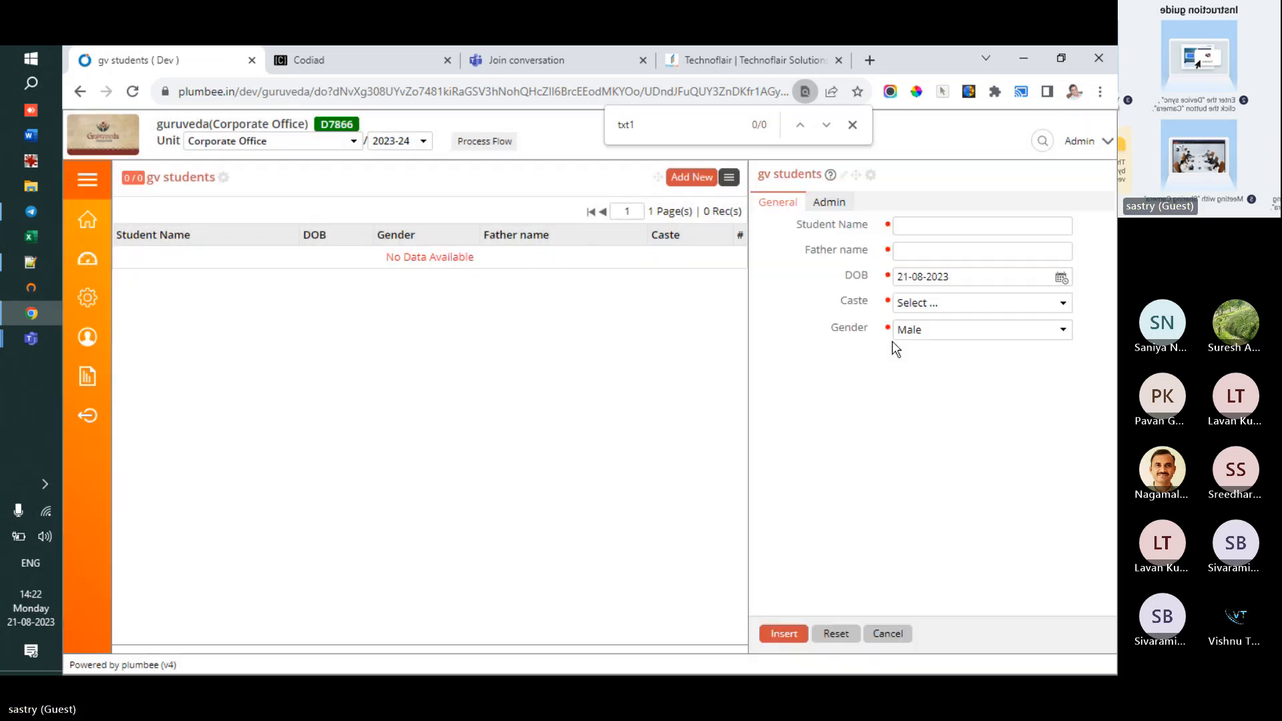
pyautogui.click(915, 337)
pyautogui.click(915, 339)
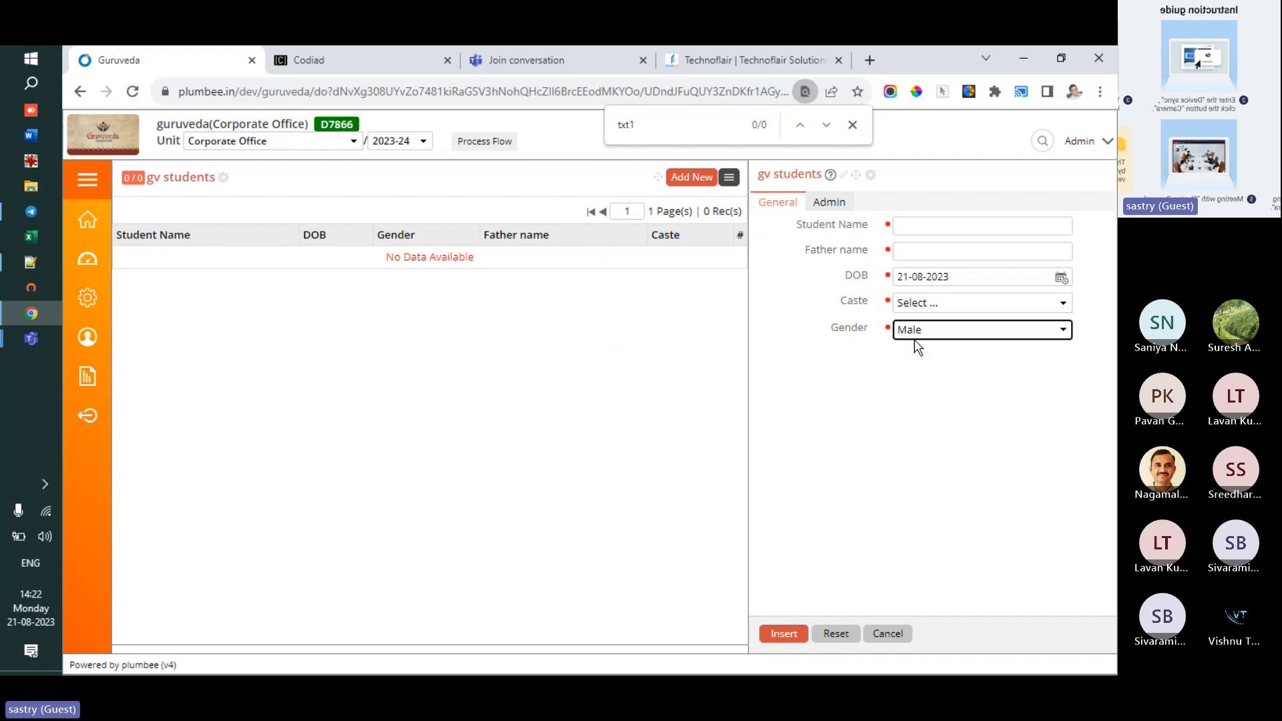
pyautogui.click(857, 125)
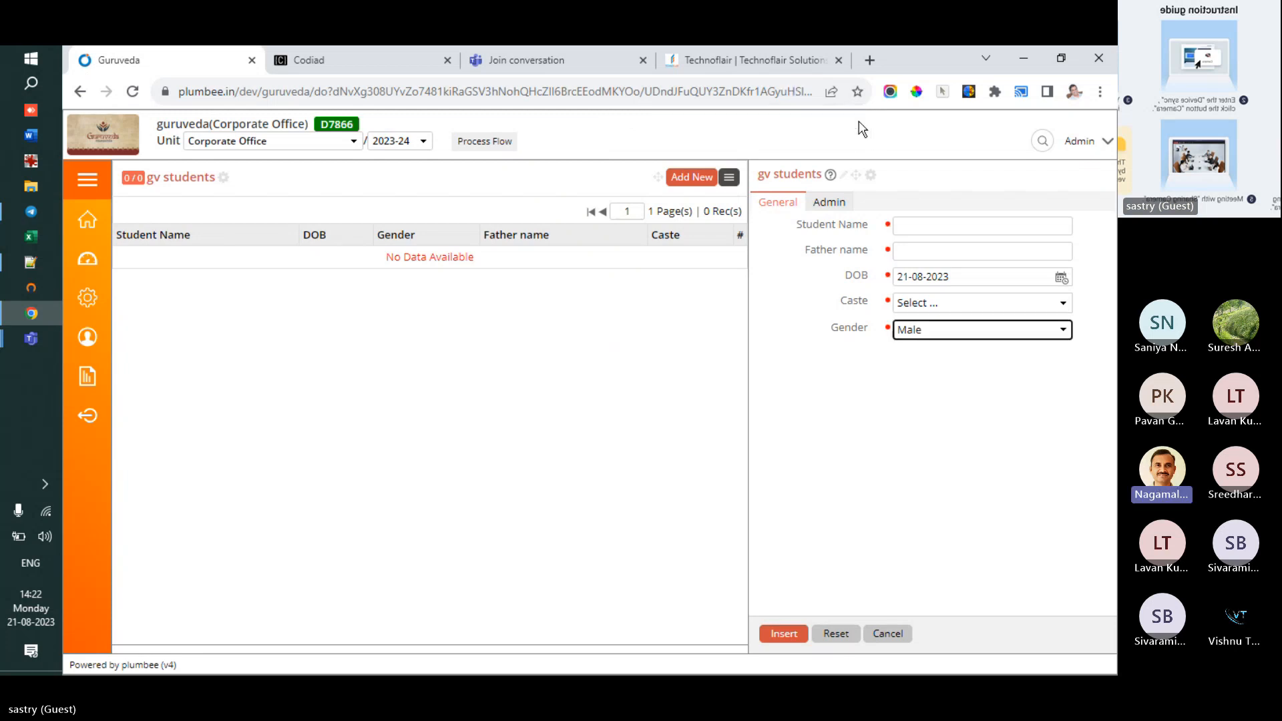
pyautogui.click(909, 334)
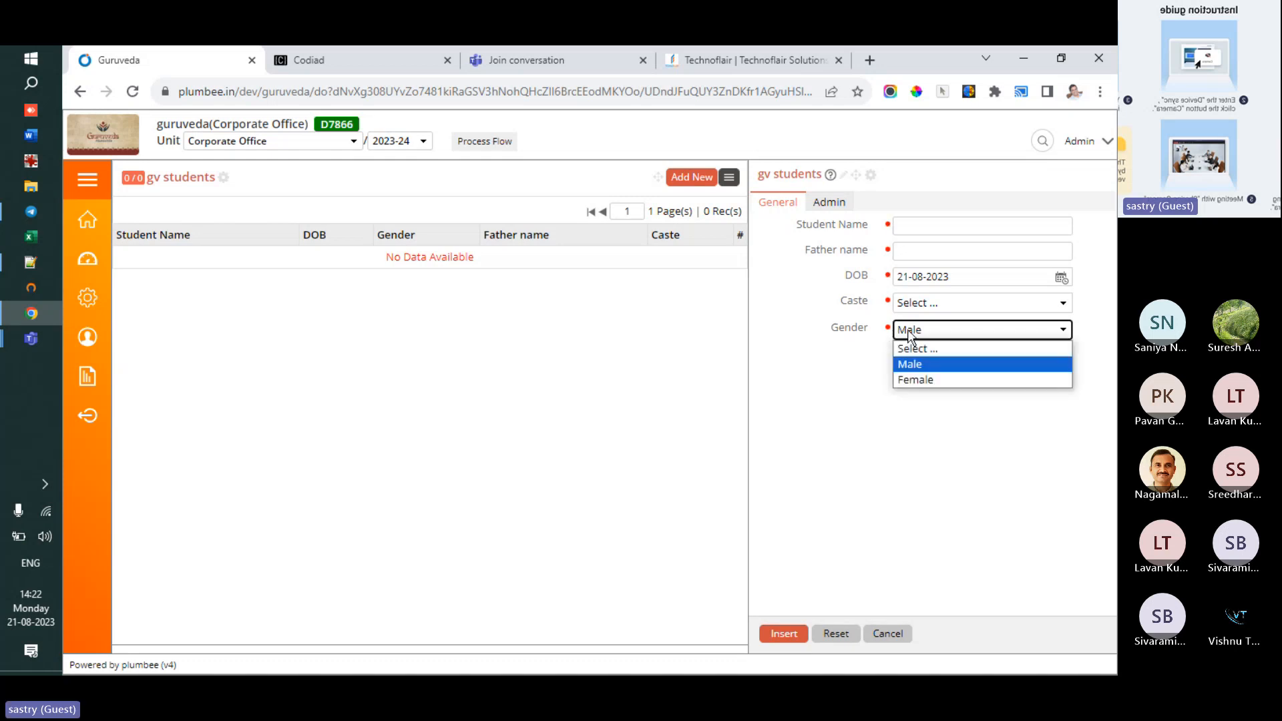
pyautogui.click(918, 378)
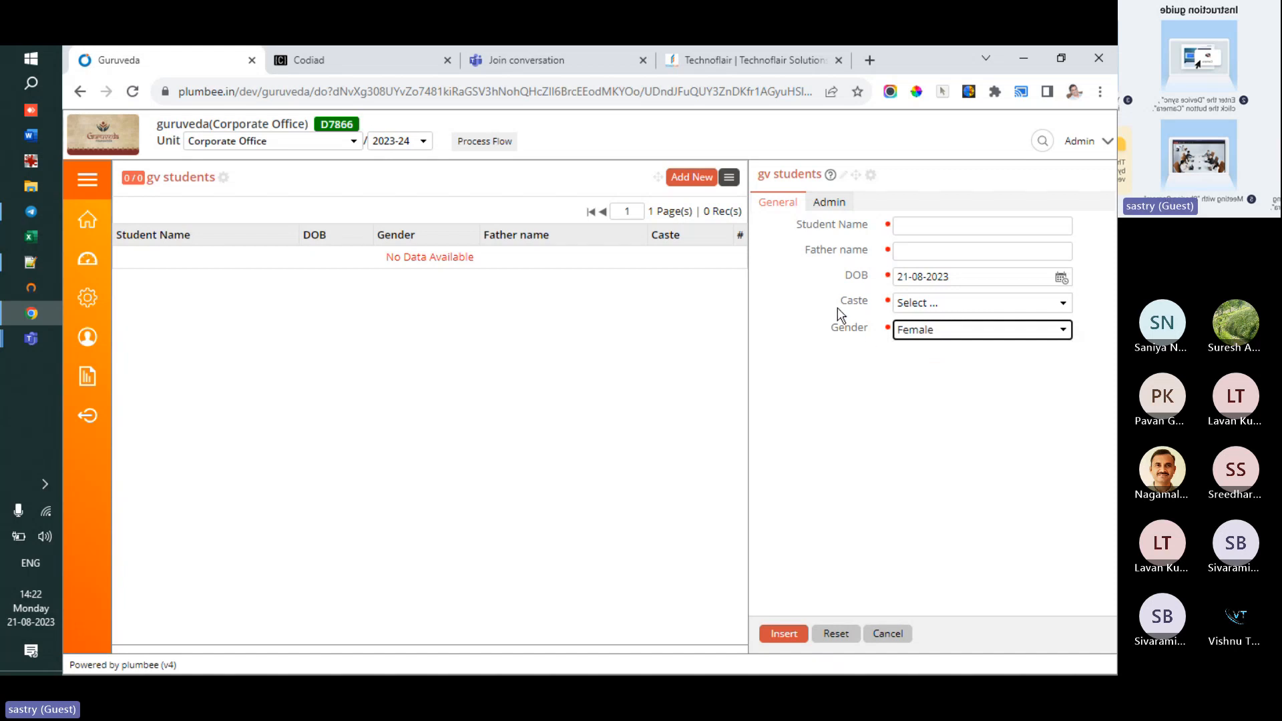
# Step: Delete the Male default from the Gender settings, save, and open a fresh entry form
pyautogui.click(874, 329)
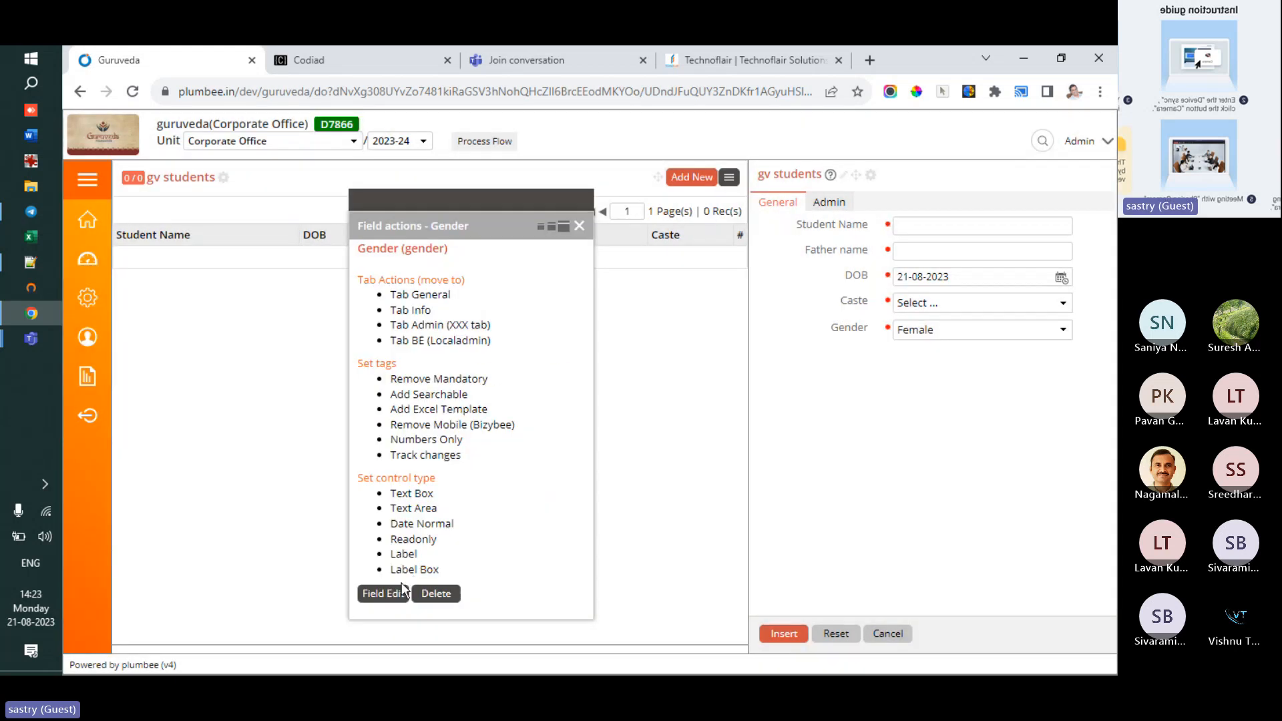
pyautogui.click(380, 593)
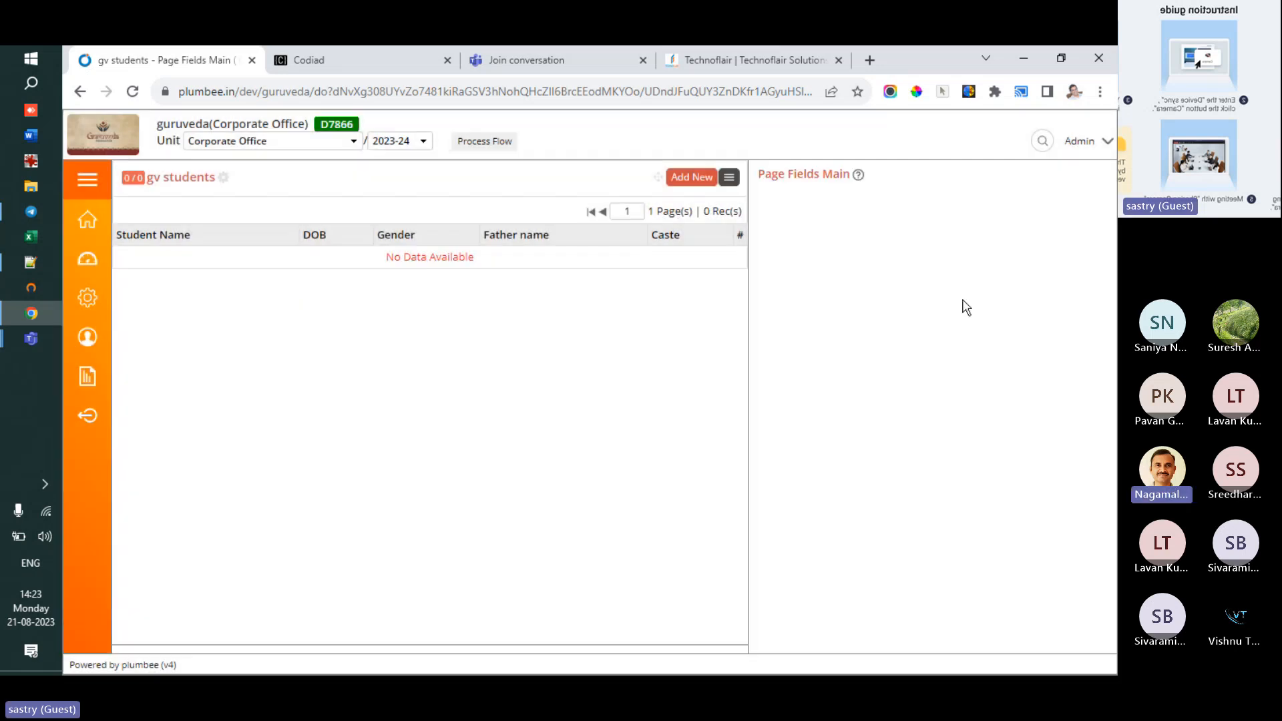
pyautogui.doubleClick(942, 330)
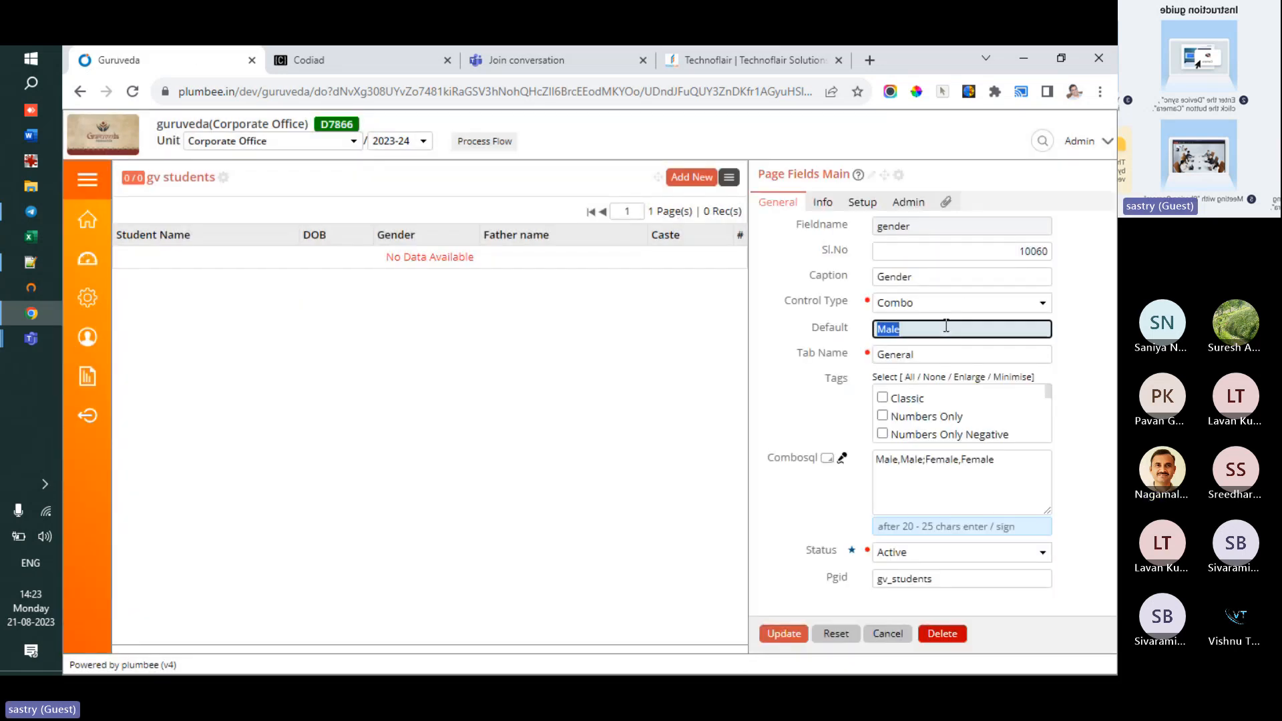
pyautogui.press('BackSpace')
pyautogui.press('Return')
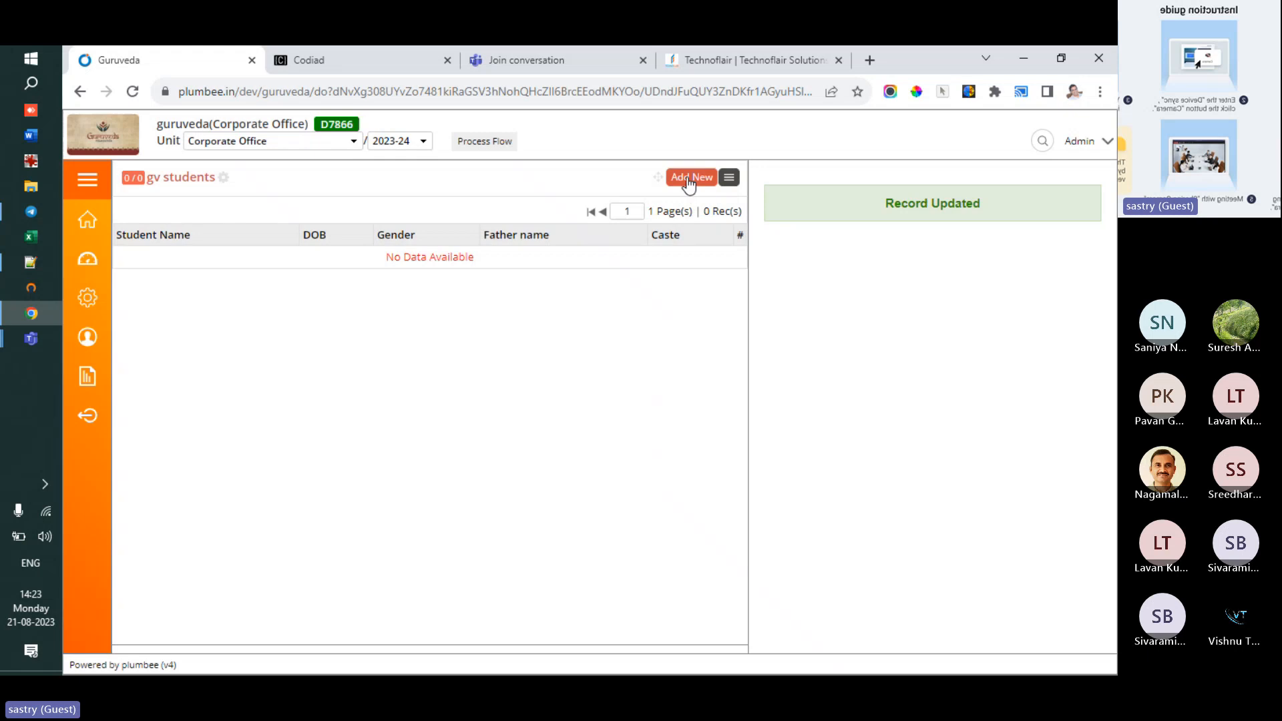
pyautogui.click(689, 177)
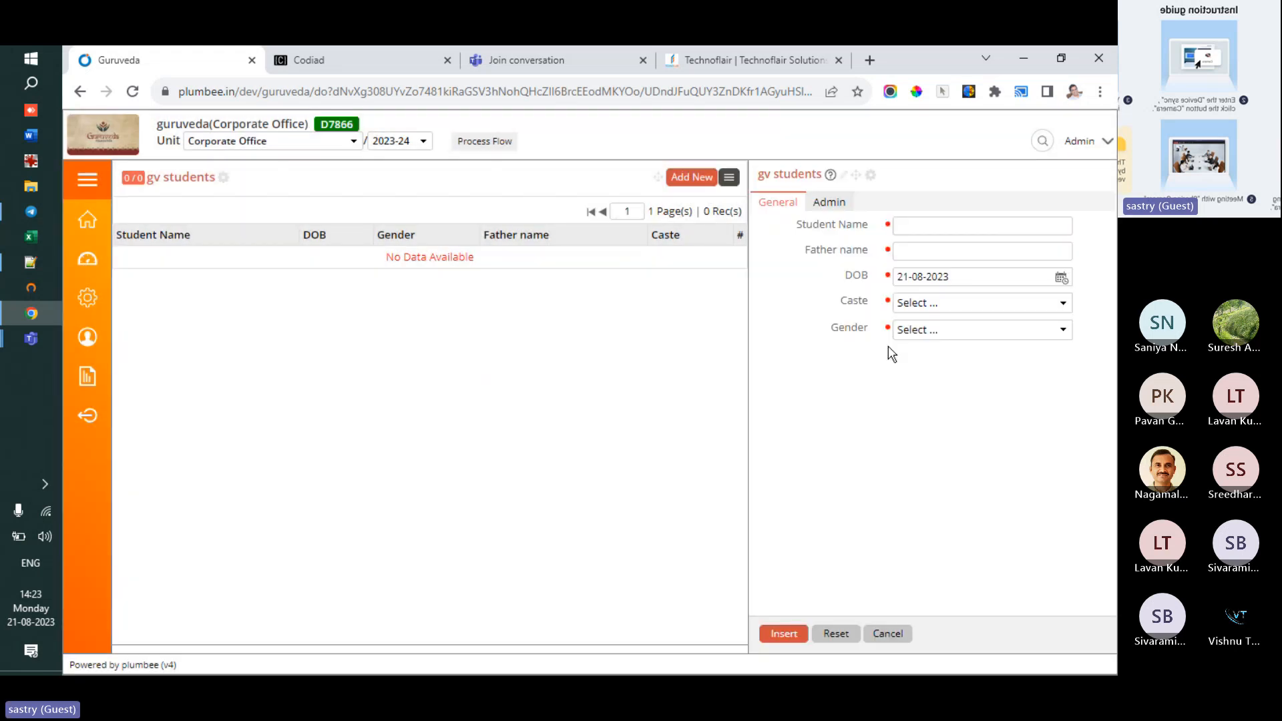
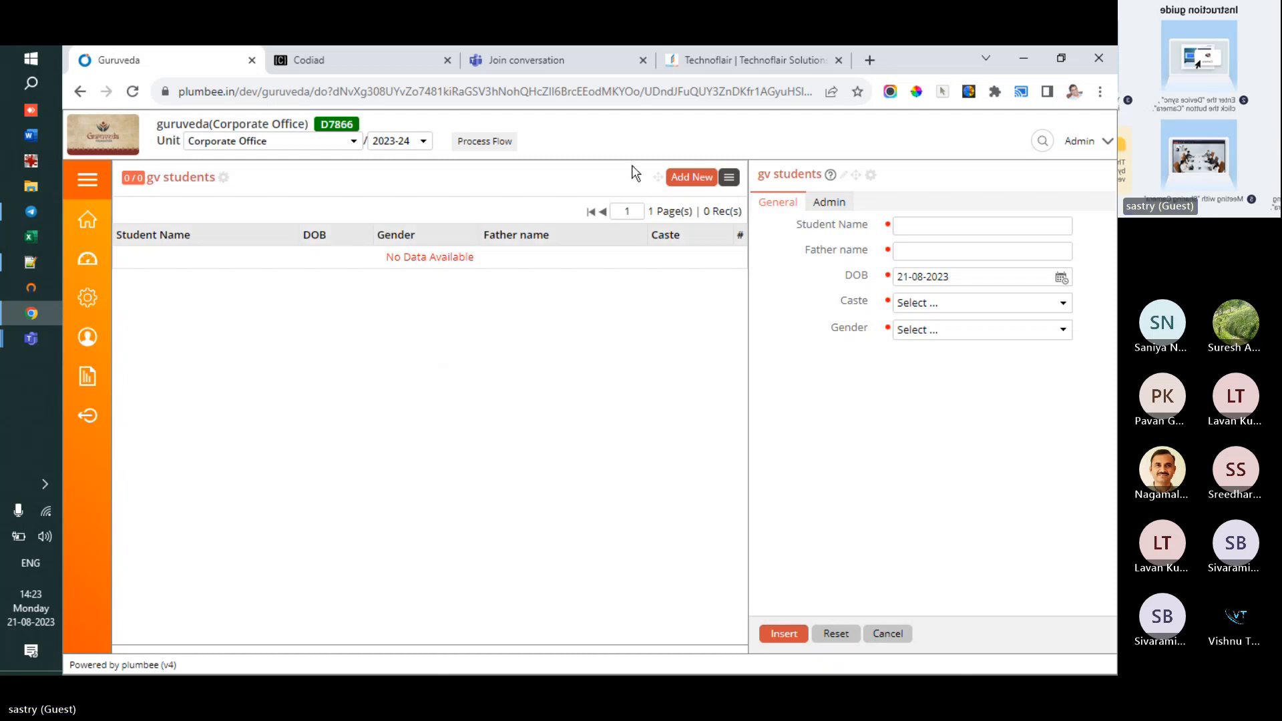
# Step: Close the Technoflair website tab and open a fresh Chrome tab on the Google start page
pyautogui.click(782, 61)
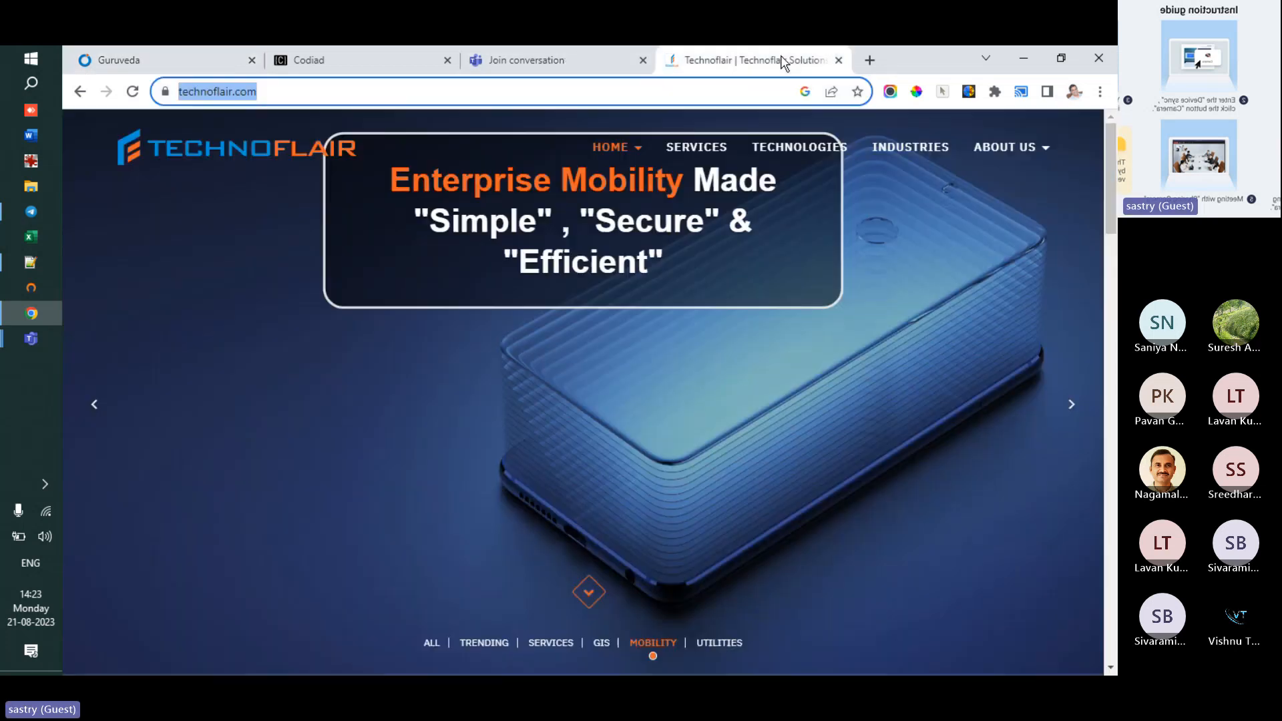
pyautogui.click(840, 59)
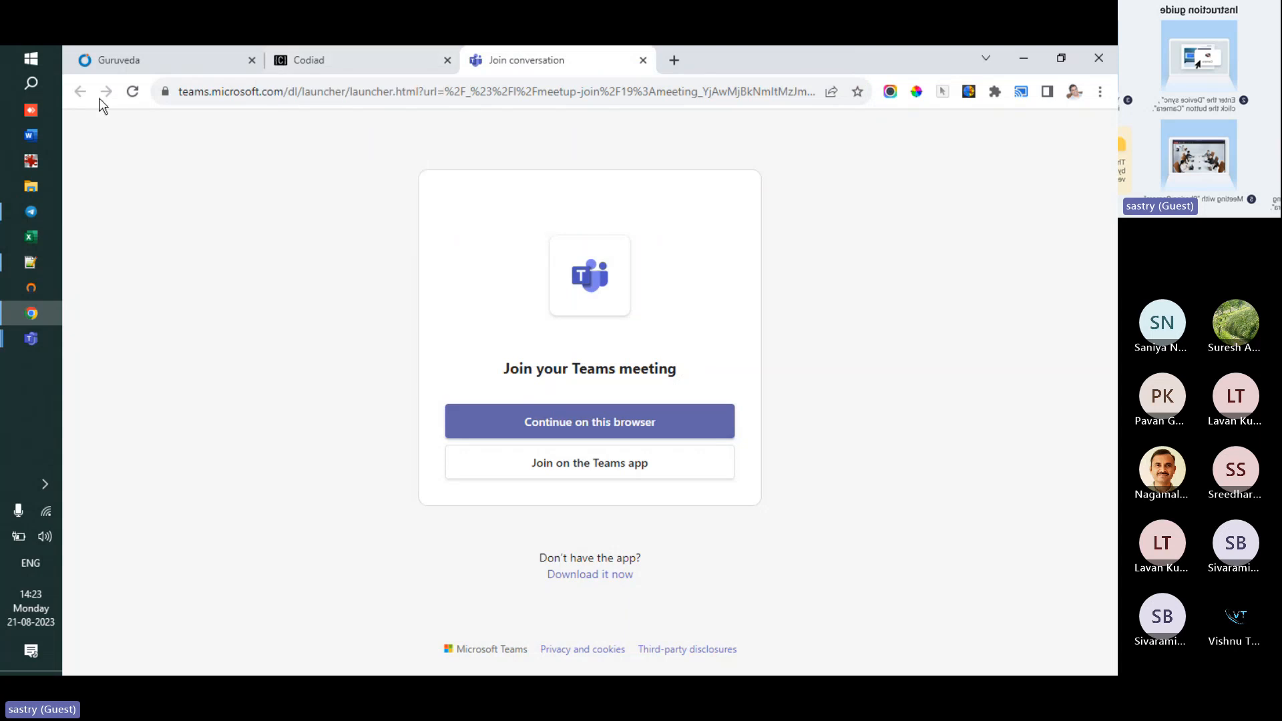
pyautogui.click(33, 309)
pyautogui.click(34, 314)
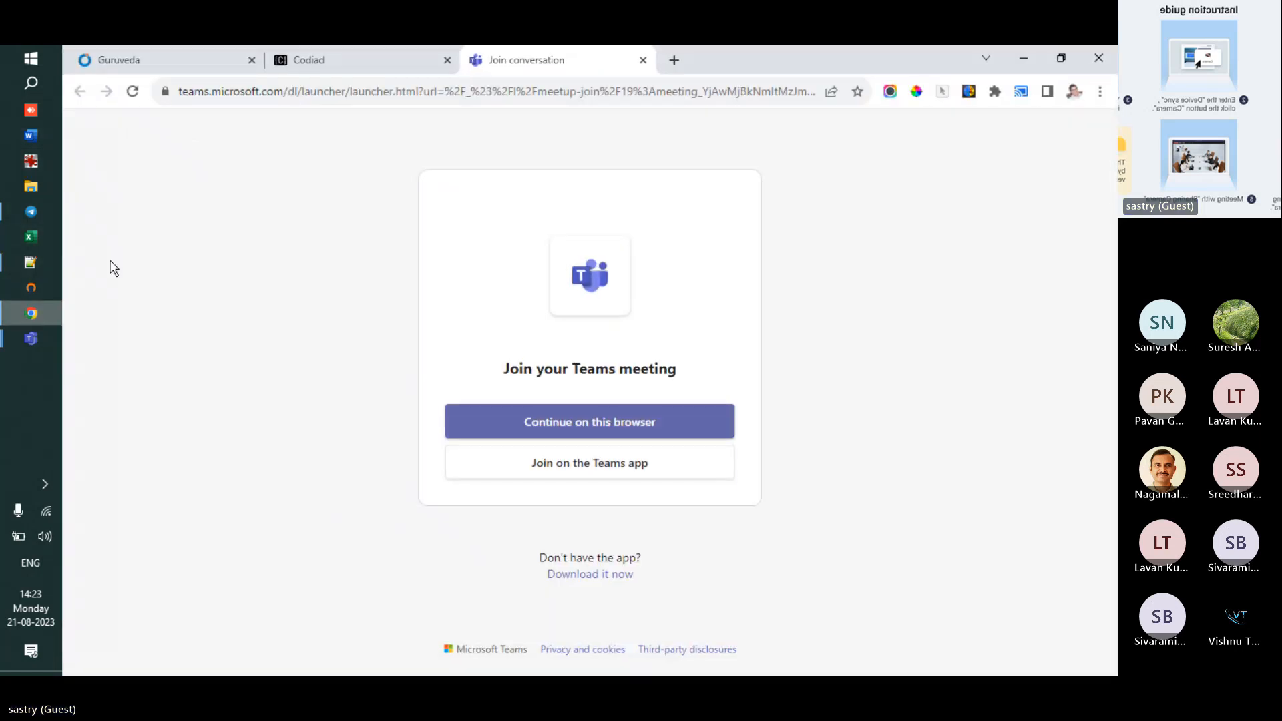
pyautogui.click(214, 67)
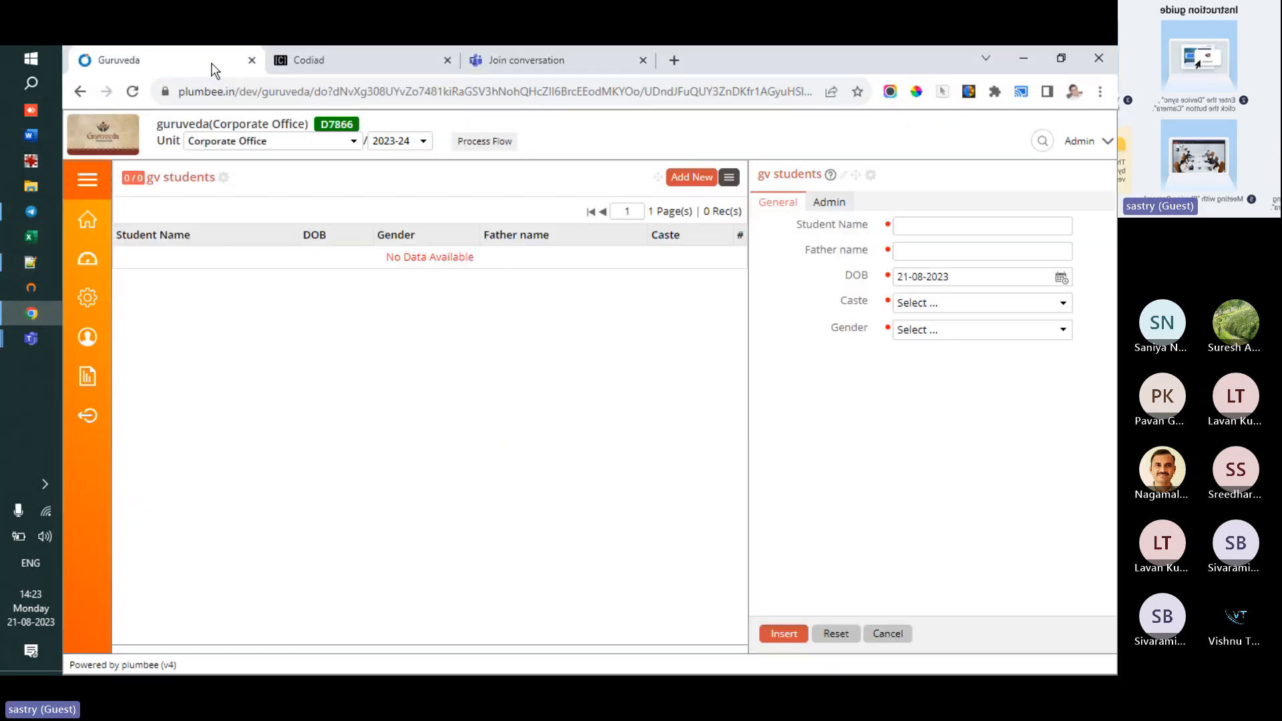
pyautogui.click(675, 60)
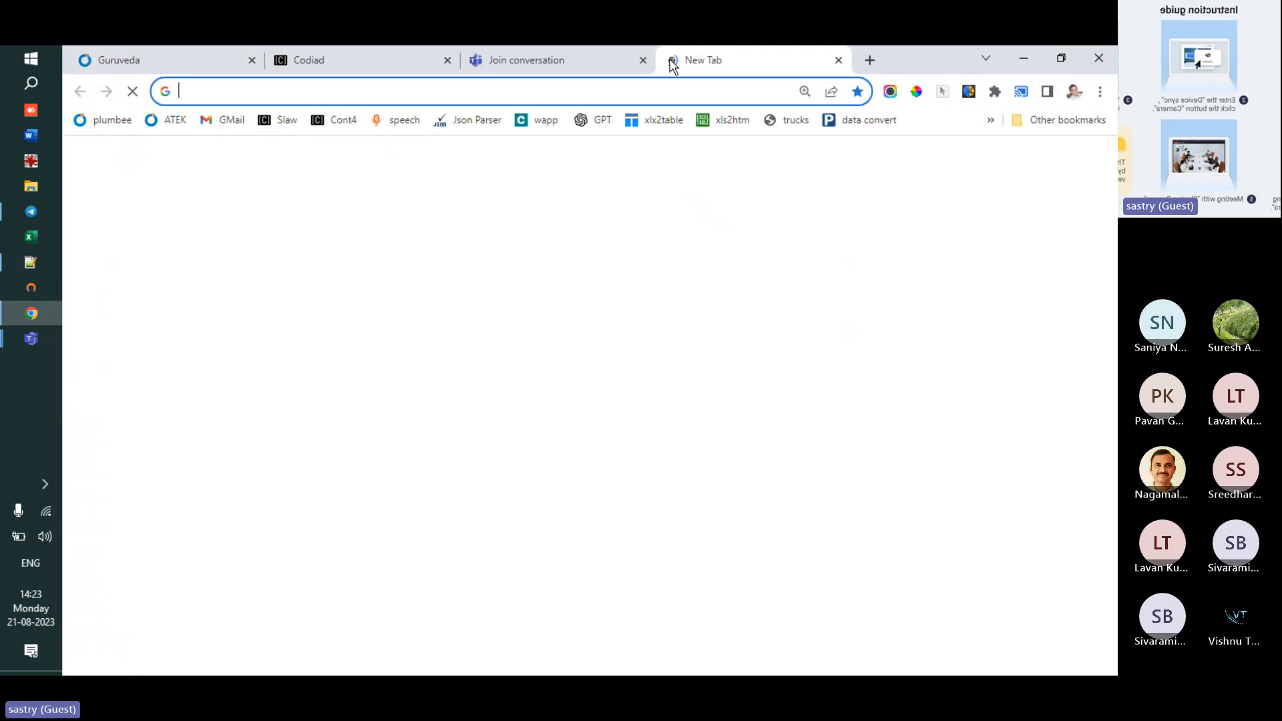
# Step: Open the 'Reg: New context GURUVEDA' email in Gmail and copy its login URL, user and pwd lines
pyautogui.click(221, 120)
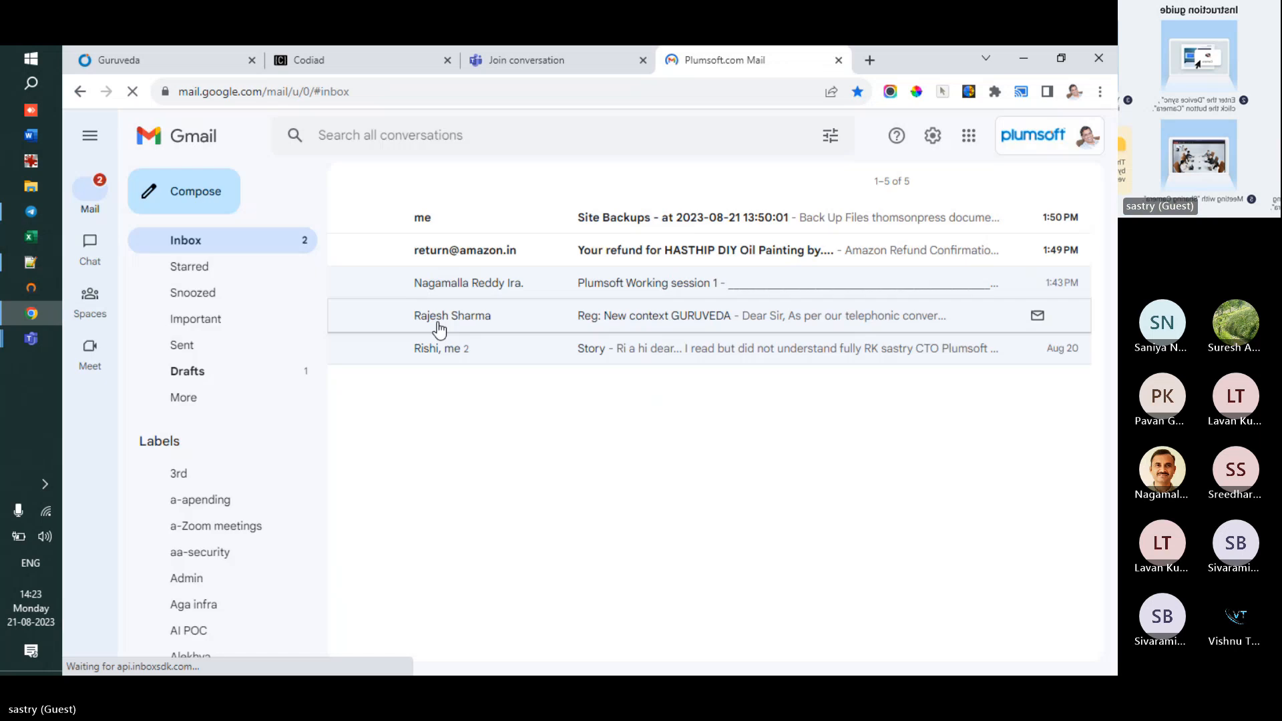
pyautogui.click(439, 328)
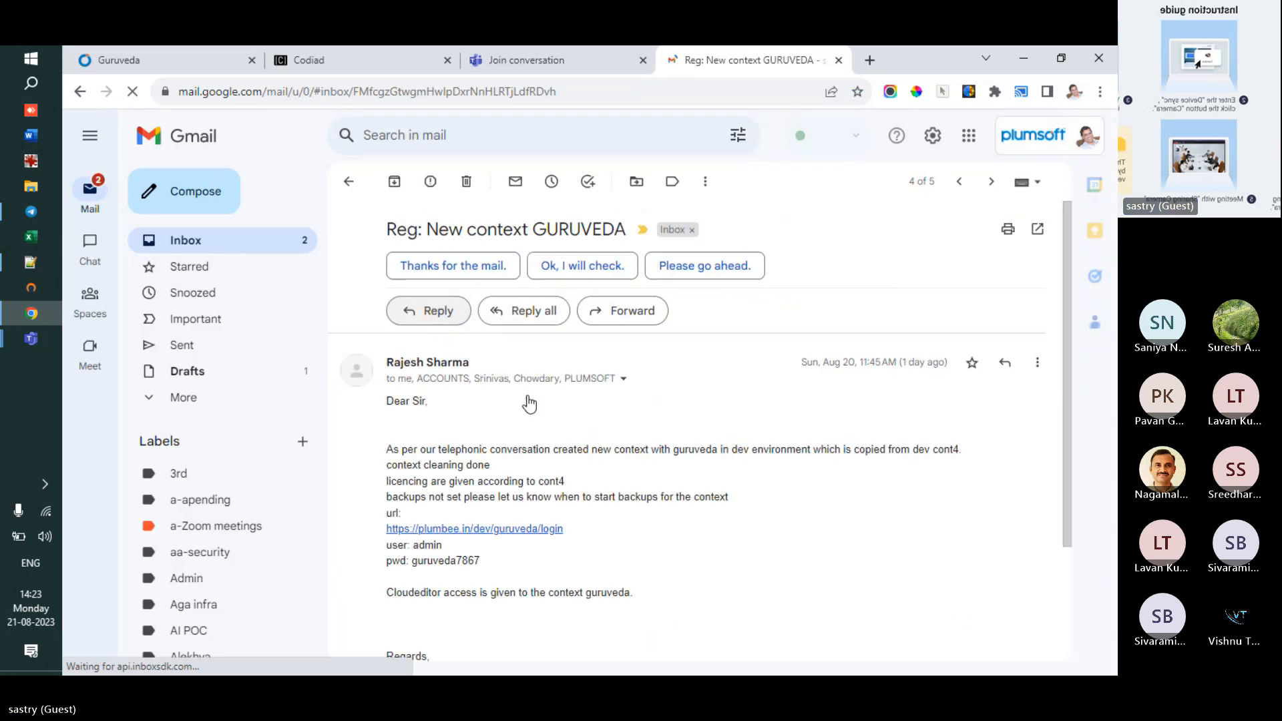
pyautogui.tripleClick(370, 531)
pyautogui.hotkey('ctrl', 'c')
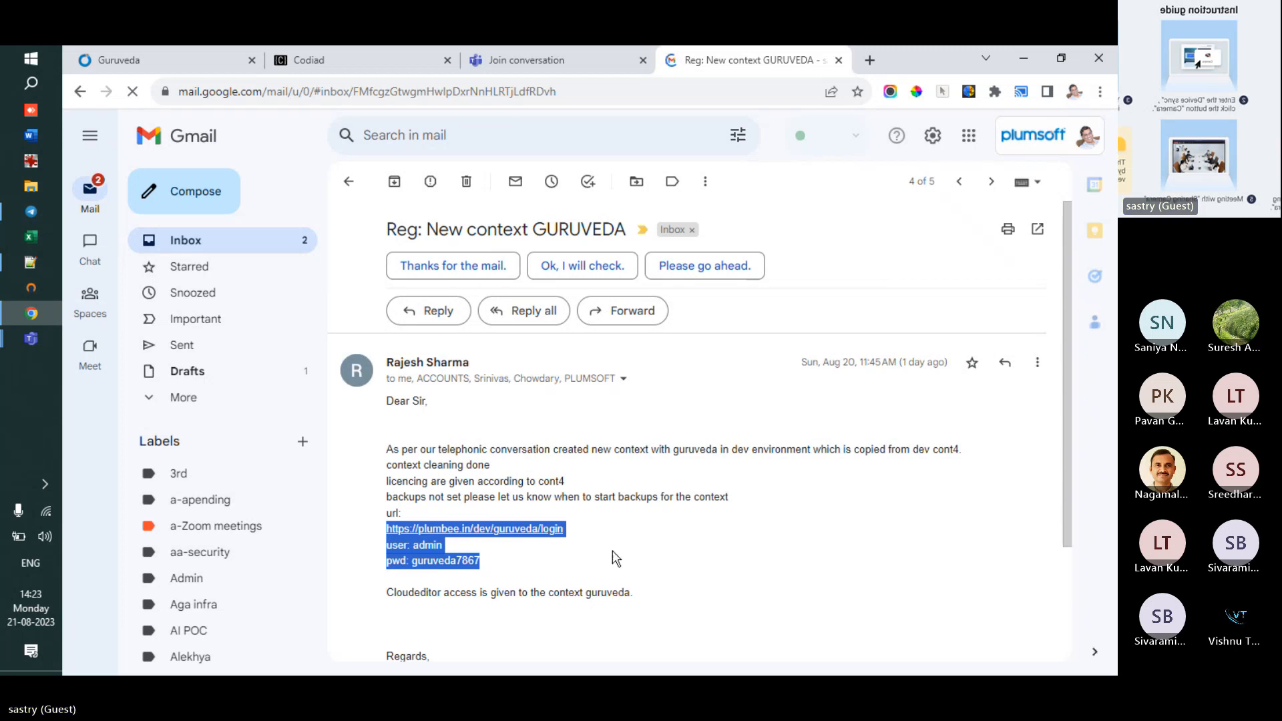
pyautogui.click(615, 558)
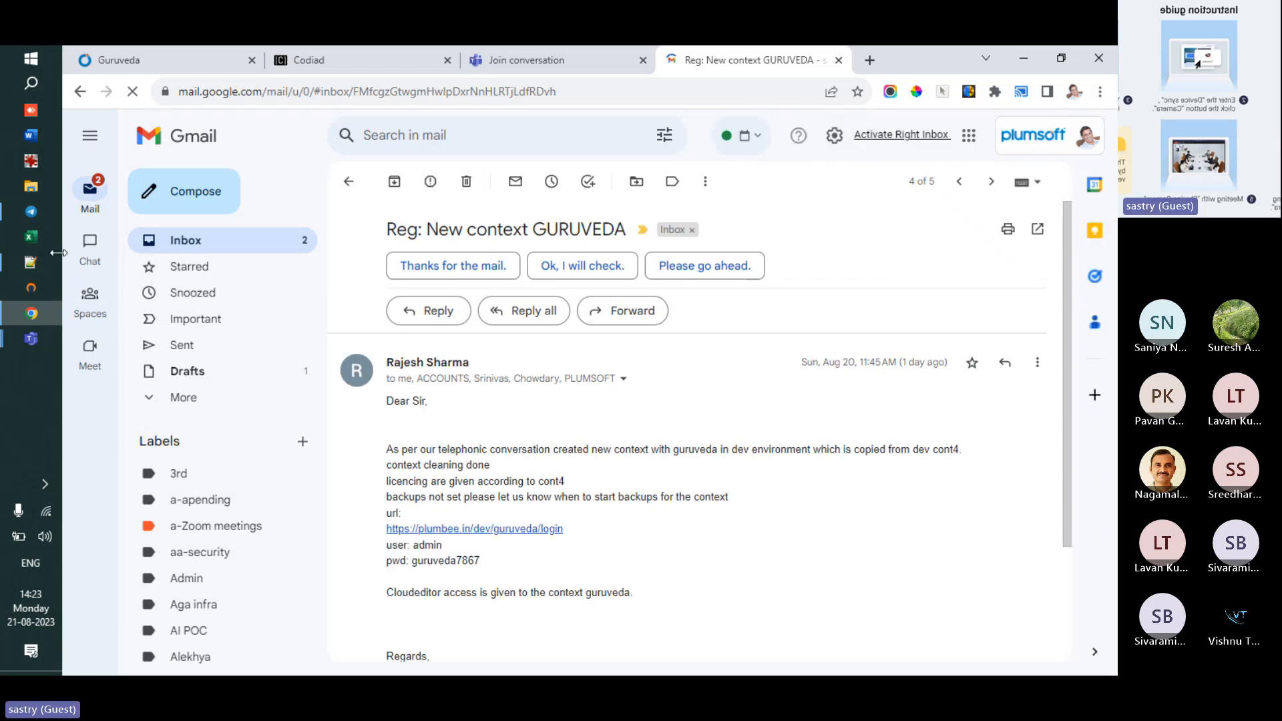
pyautogui.click(41, 208)
# Step: Search 'proj', open the Plum projects group and paste the Guruveda login details as a draft
pyautogui.click(197, 94)
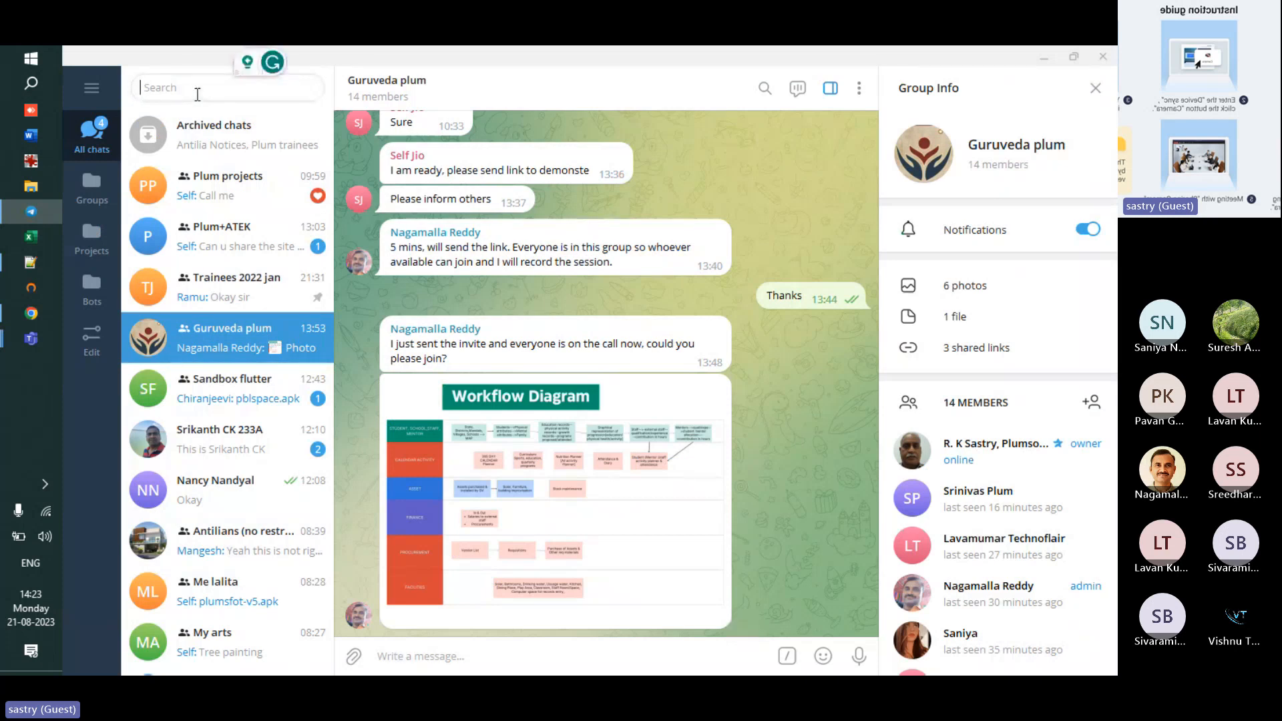
pyautogui.write('proj')
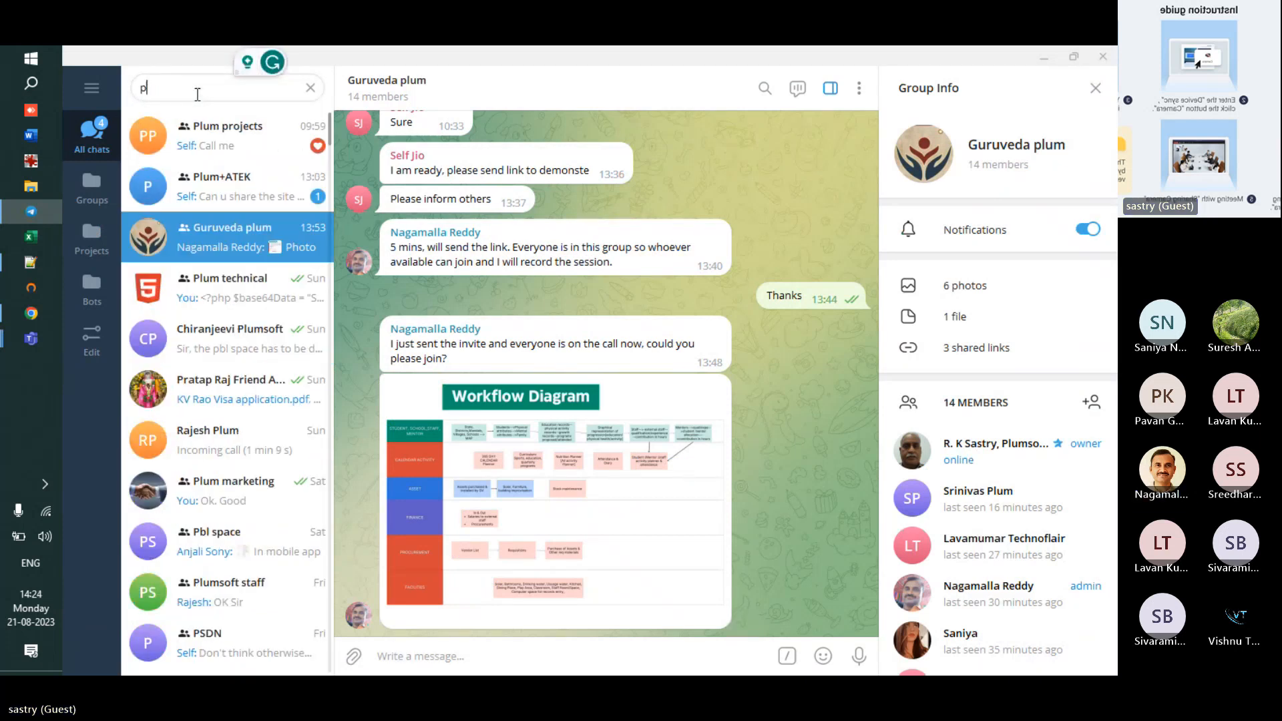
pyautogui.click(240, 150)
pyautogui.hotkey('ctrl', 'v')
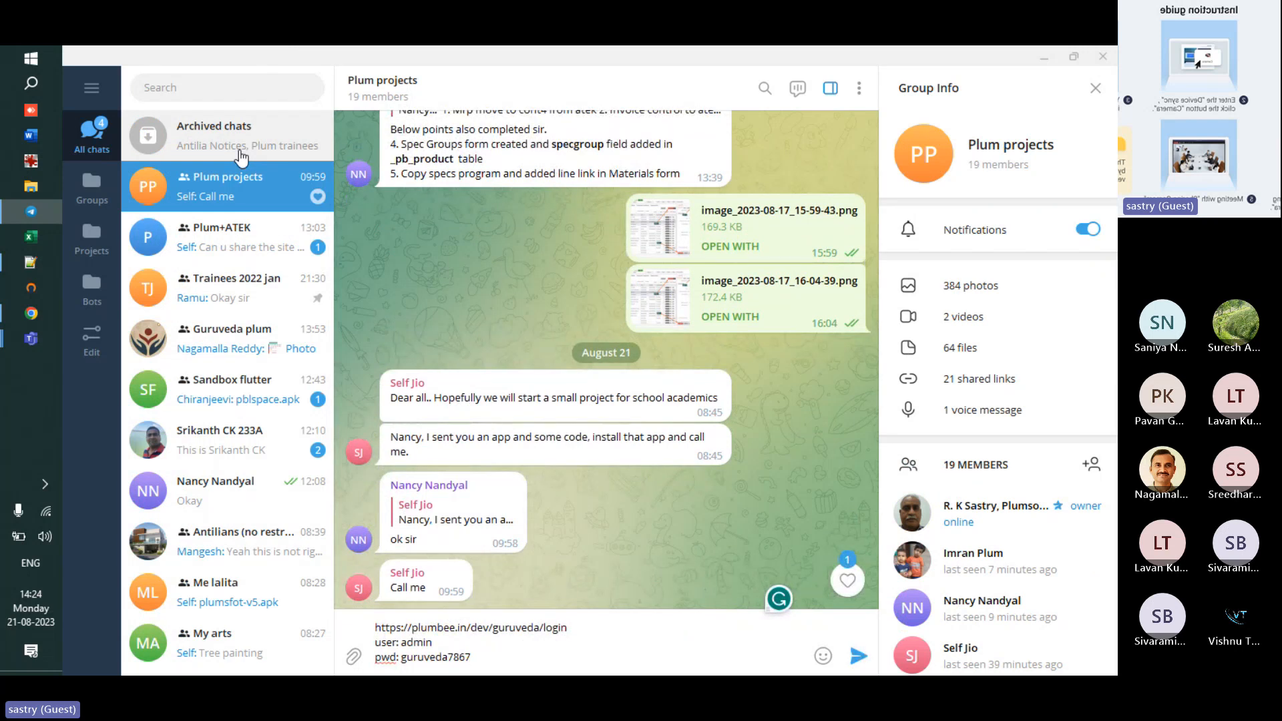
pyautogui.hotkey('alt', 'Tab')
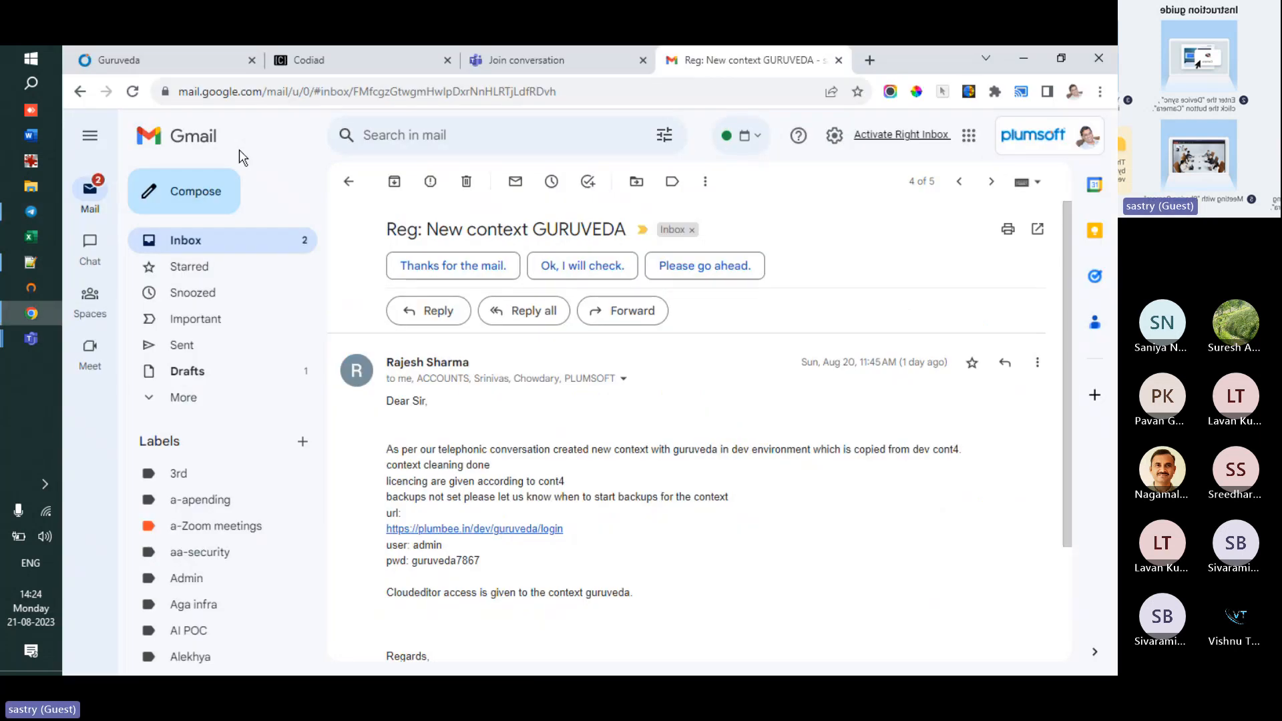
pyautogui.click(486, 61)
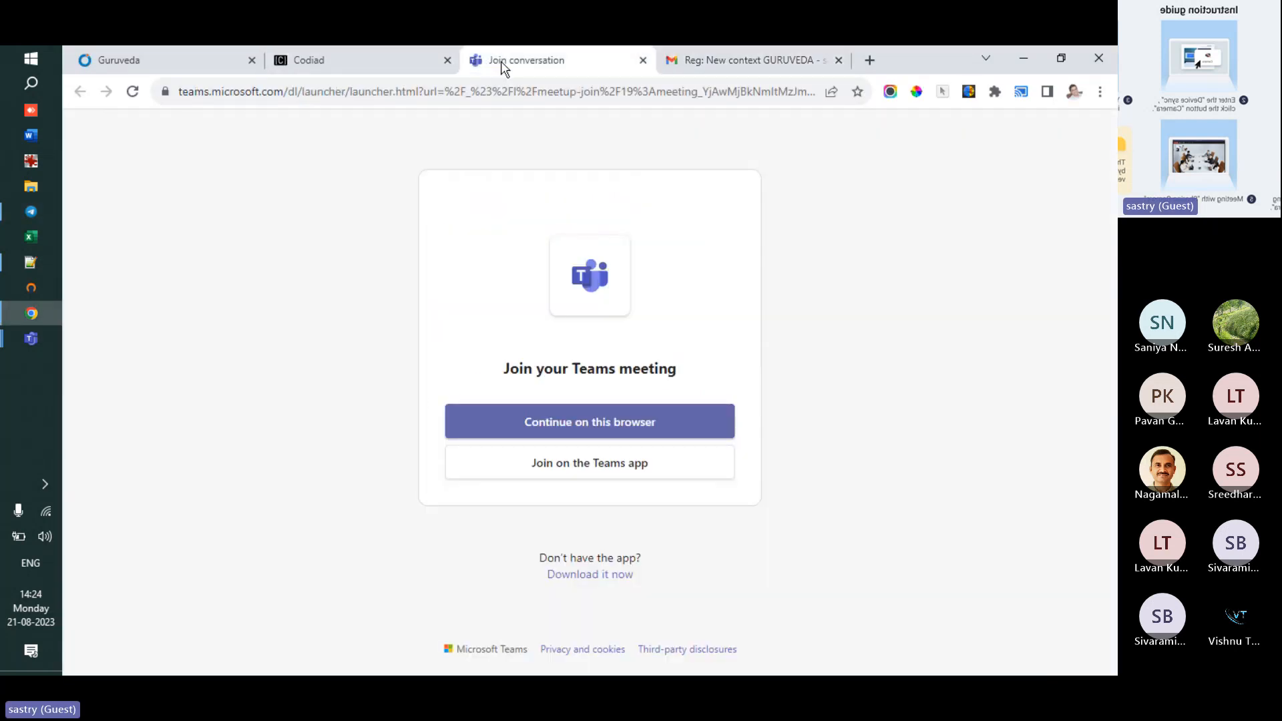
# Step: Open the gv students form's Editor from its setup options and expand the 'Mediumtext Data' section
pyautogui.click(159, 55)
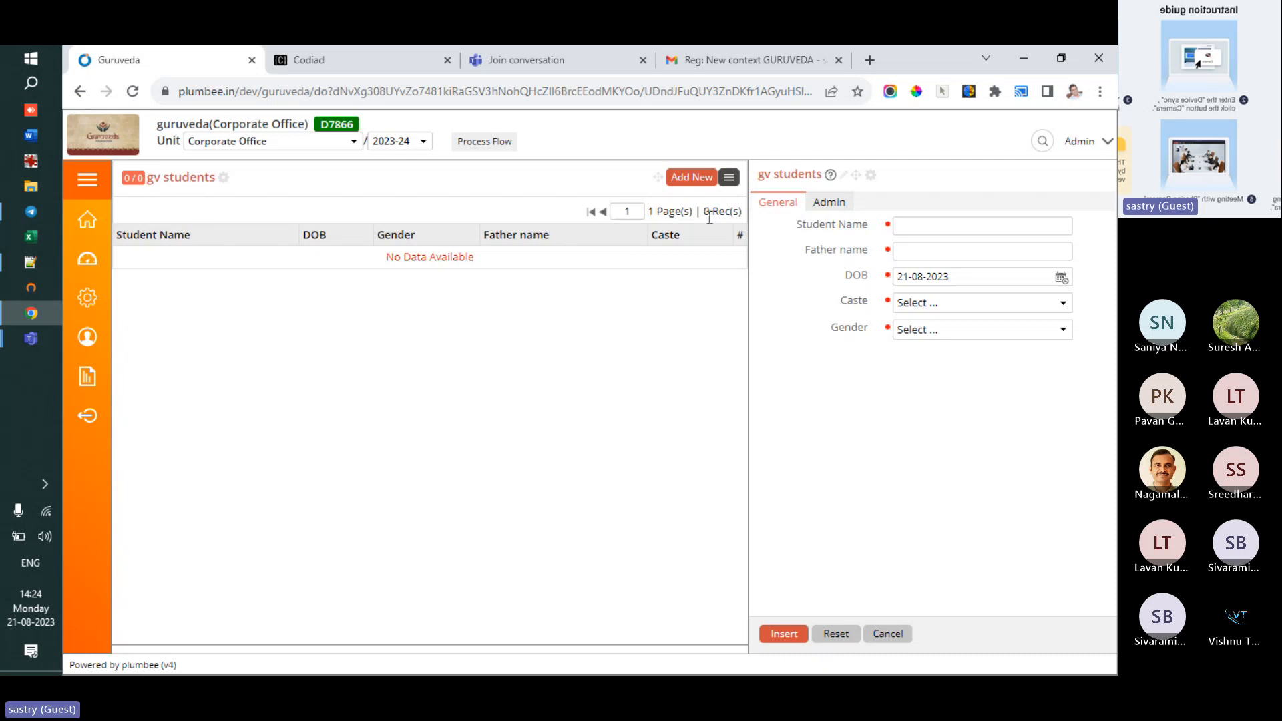
pyautogui.click(223, 178)
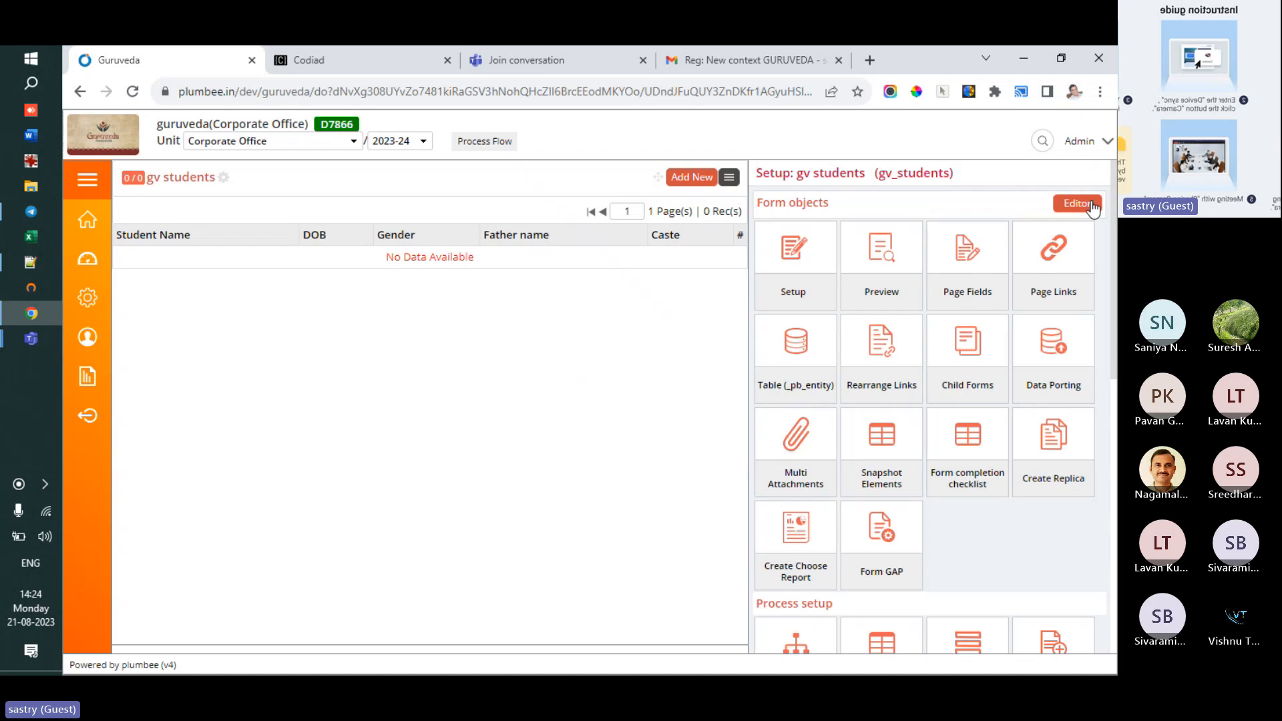
pyautogui.click(1090, 204)
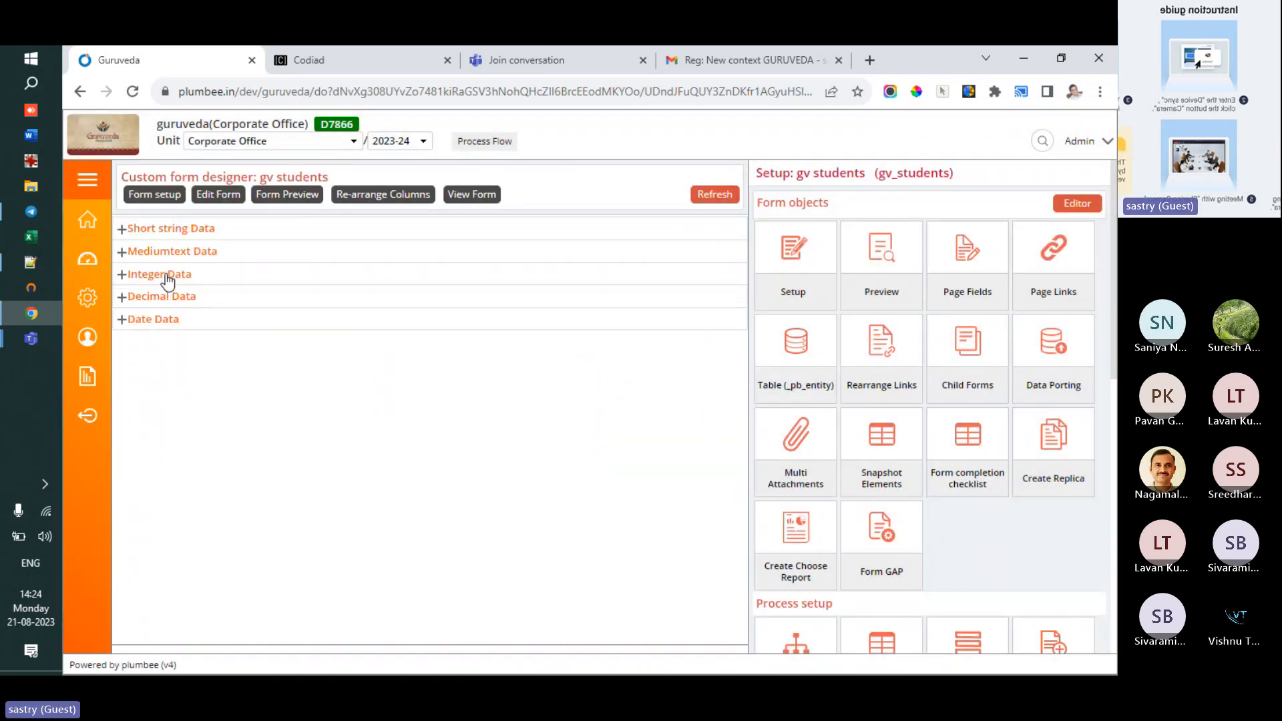
pyautogui.click(169, 252)
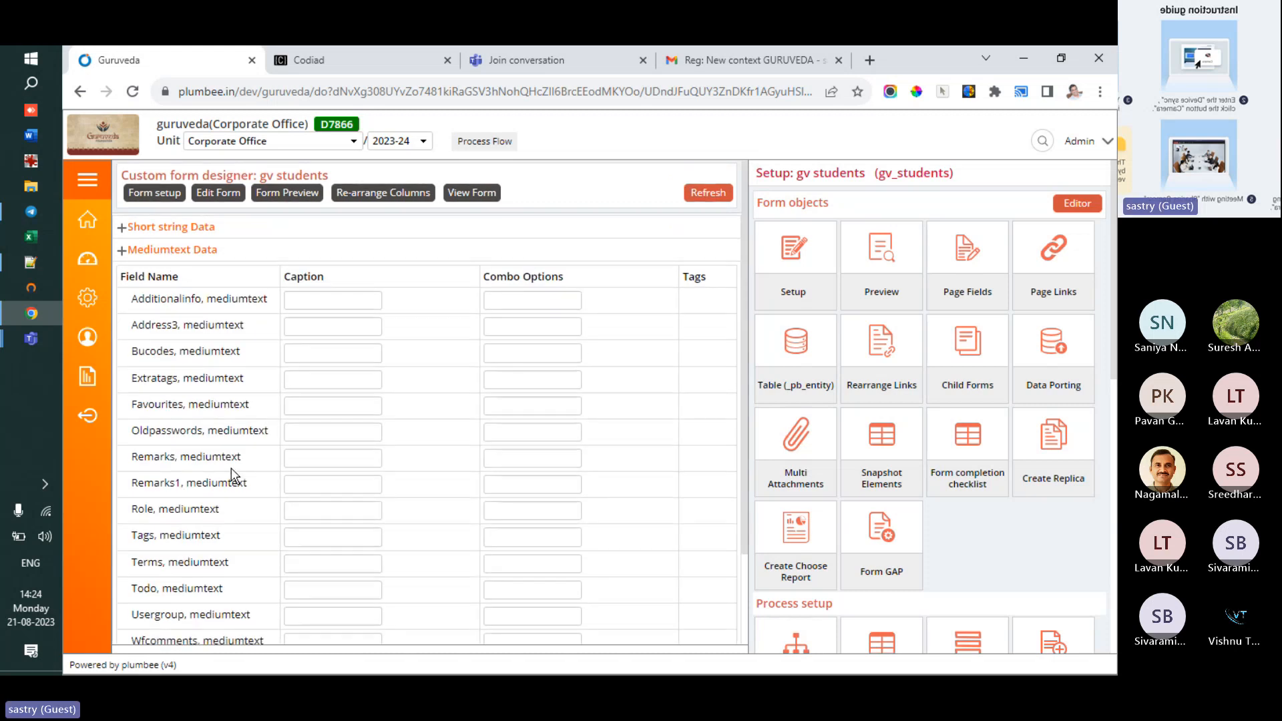
pyautogui.scroll(-2, 235, 476)
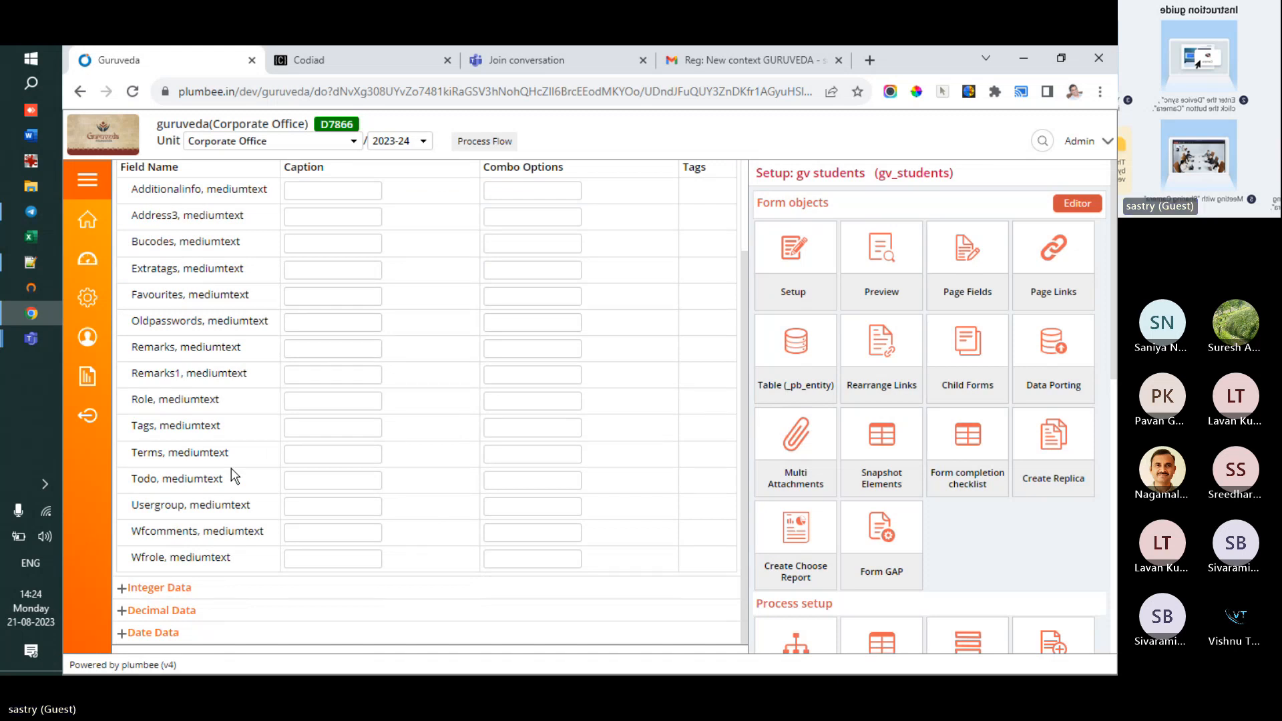
pyautogui.click(31, 211)
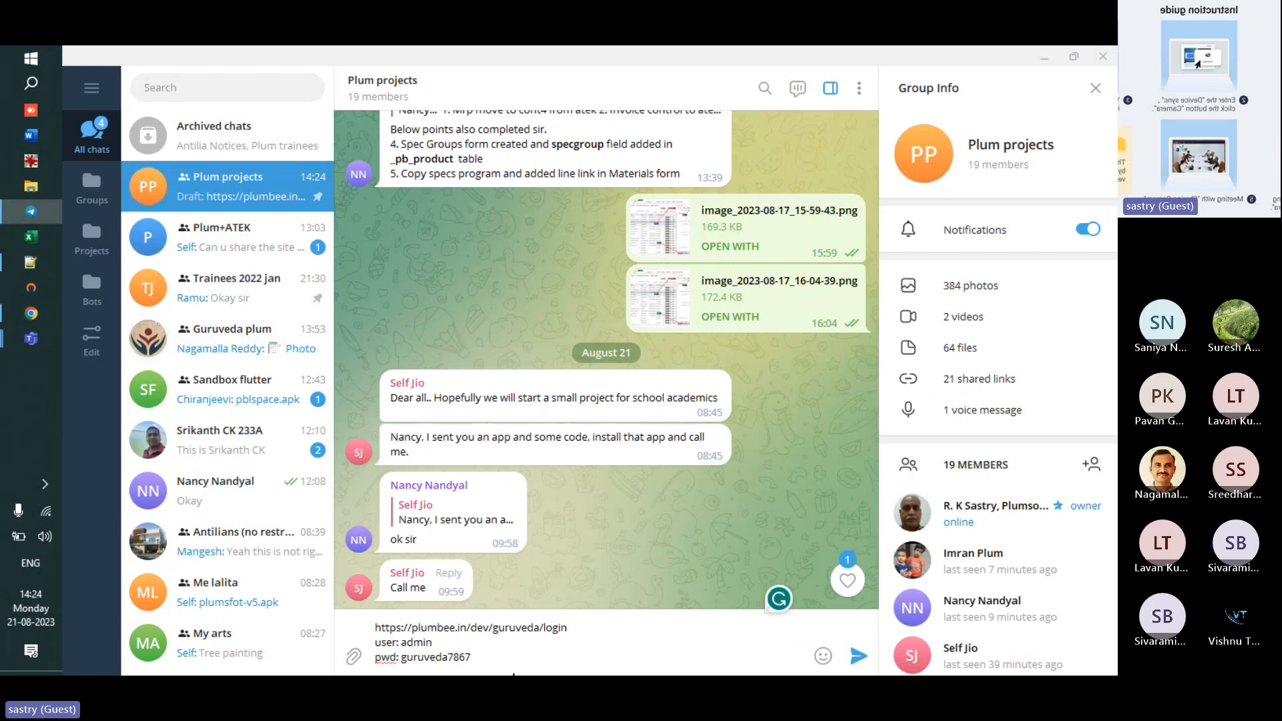
# Step: Send the drafted Guruveda login message to the Plum projects group
pyautogui.press('Return')
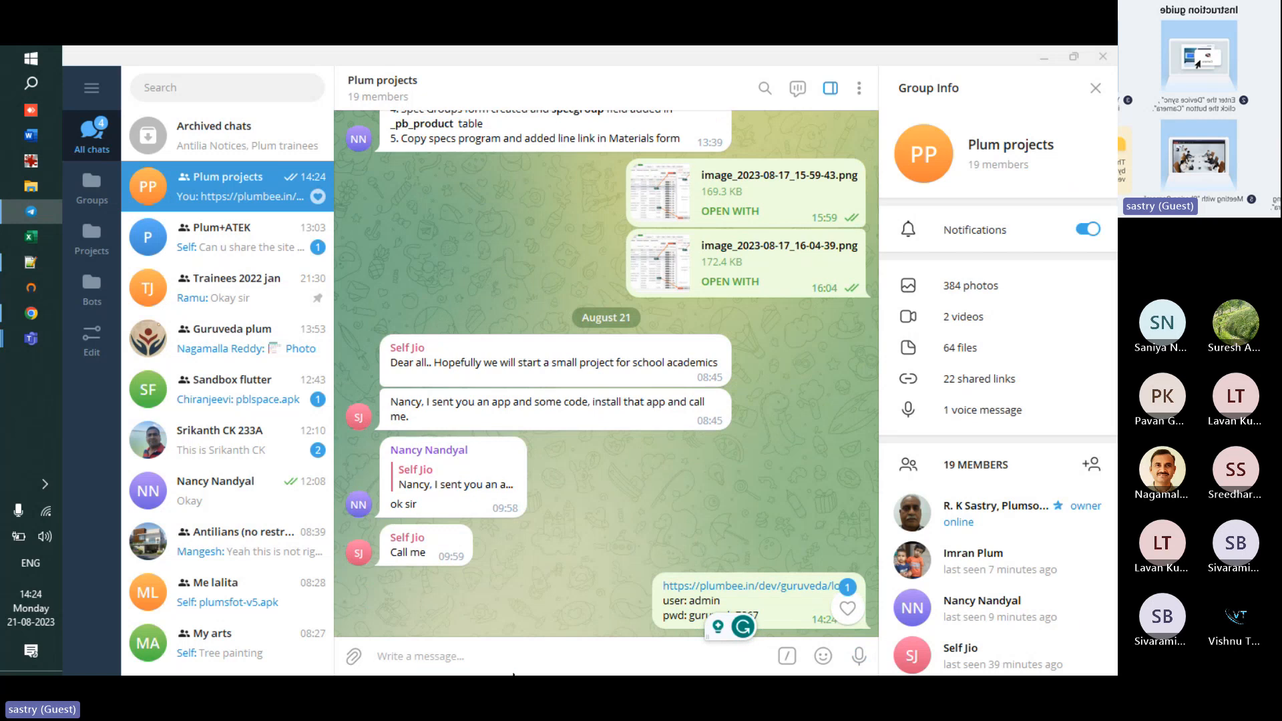
pyautogui.hotkey('alt', 'Tab')
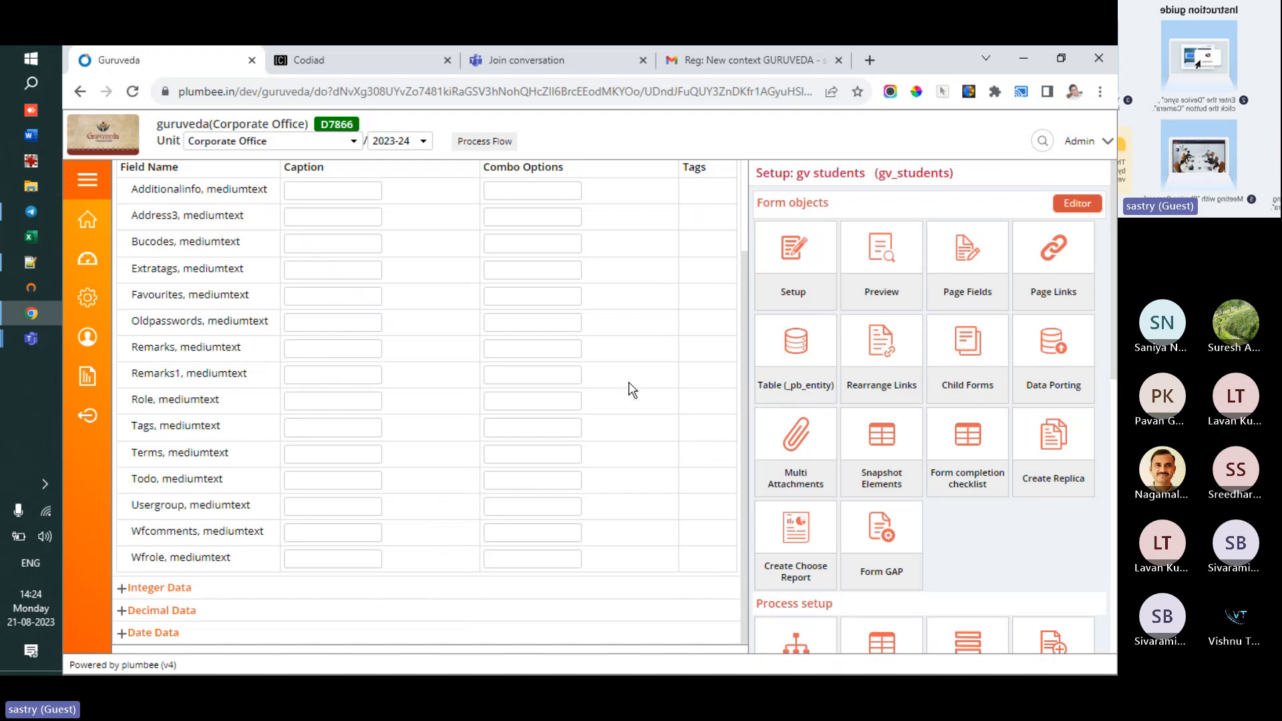
# Step: Under 'Short string Data', caption Address1 as 'Door No' and Address2 as 'Locality'
pyautogui.hotkey('ctrl', 'f')
pyautogui.write('addre')
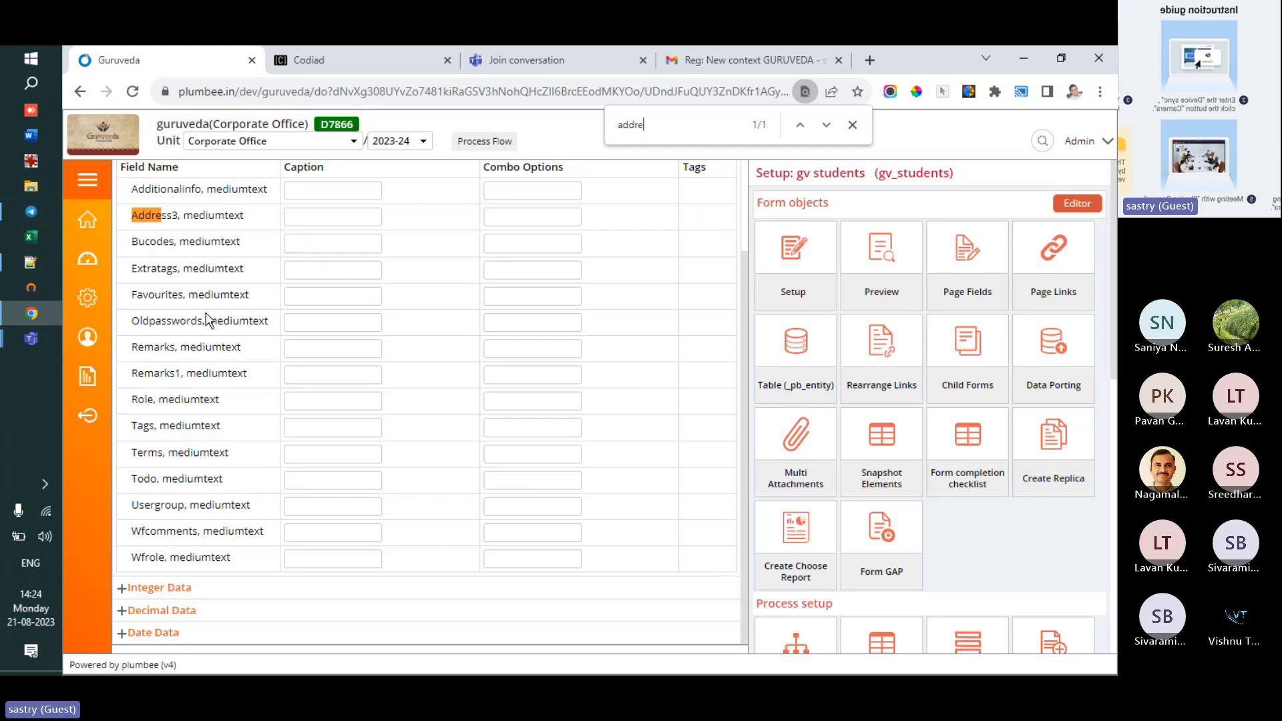
pyautogui.scroll(2, 207, 321)
pyautogui.click(182, 228)
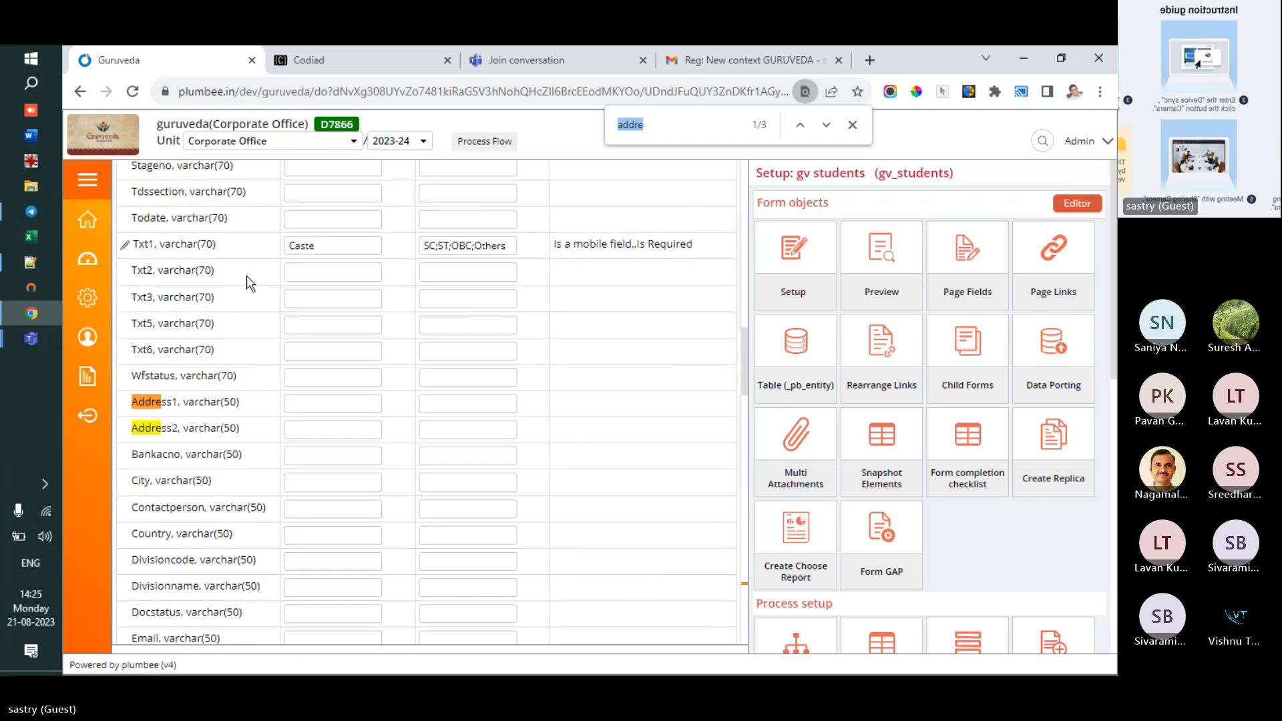
pyautogui.click(325, 401)
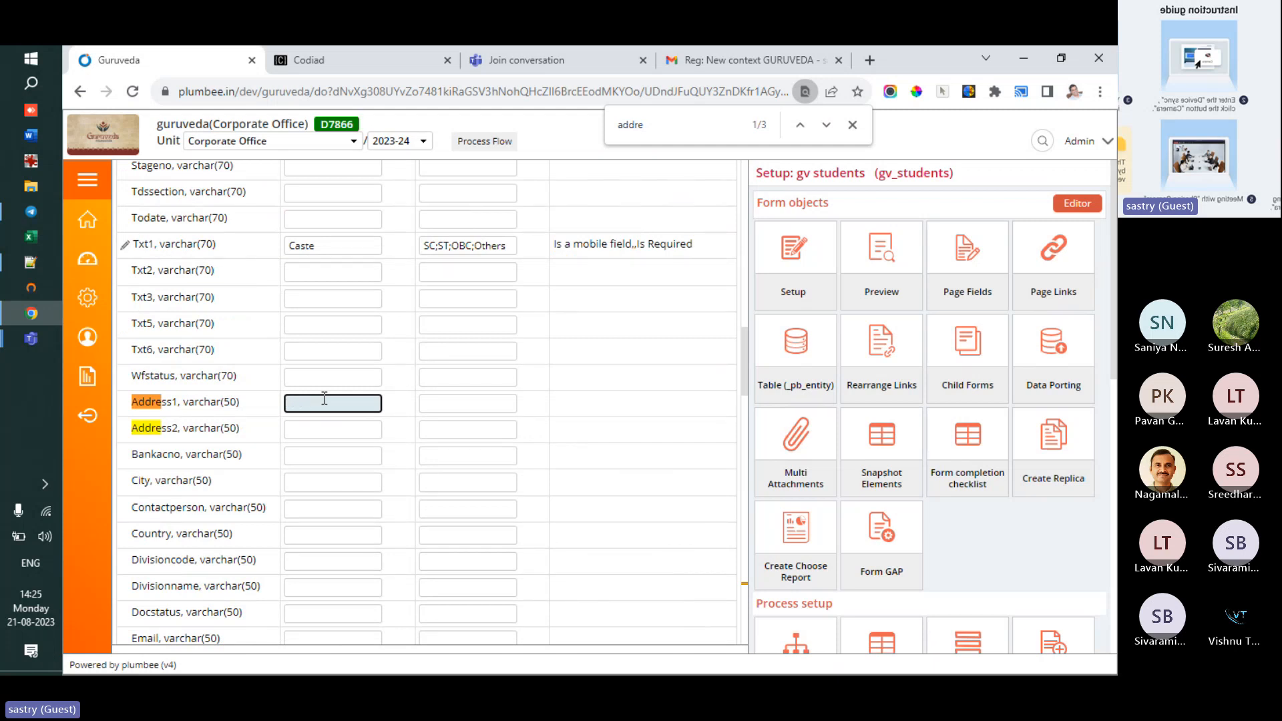
pyautogui.write('Door No')
pyautogui.click(322, 428)
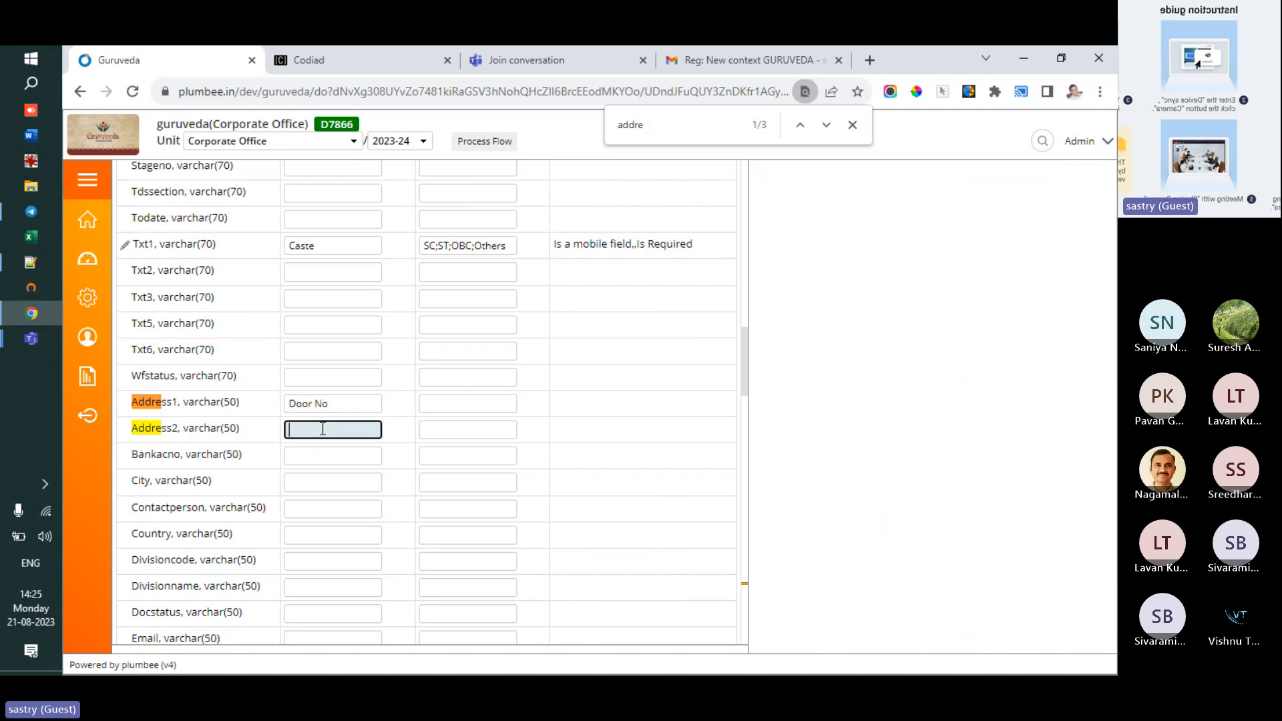
pyautogui.write('Locality')
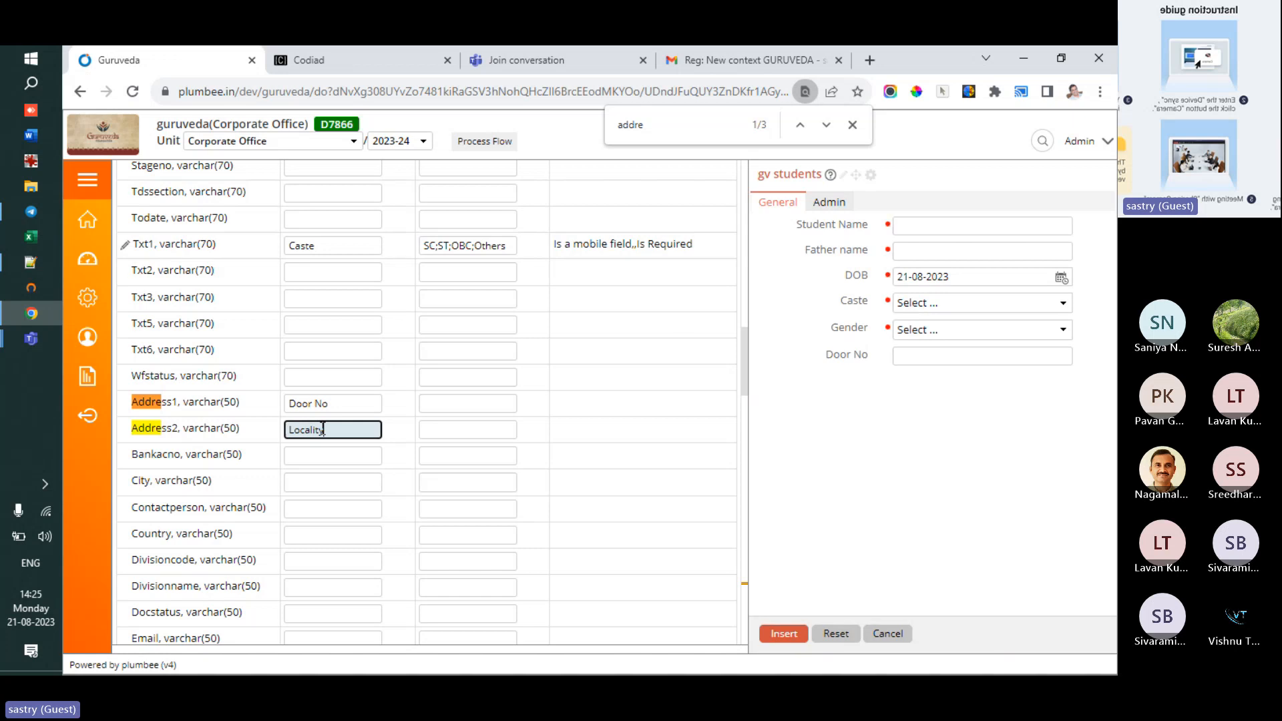
pyautogui.doubleClick(173, 403)
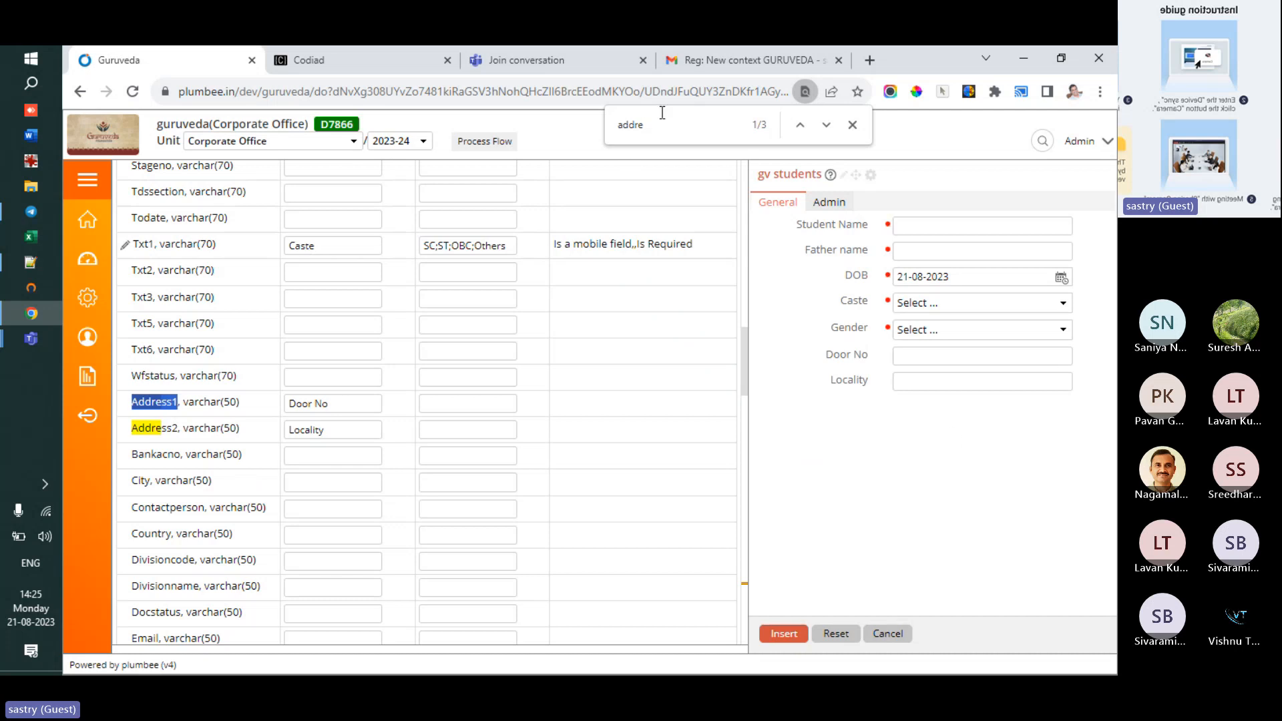
pyautogui.hotkey('ctrl', 'f')
# Step: Find the city, state and country columns and caption them City, State and Country
pyautogui.write('city')
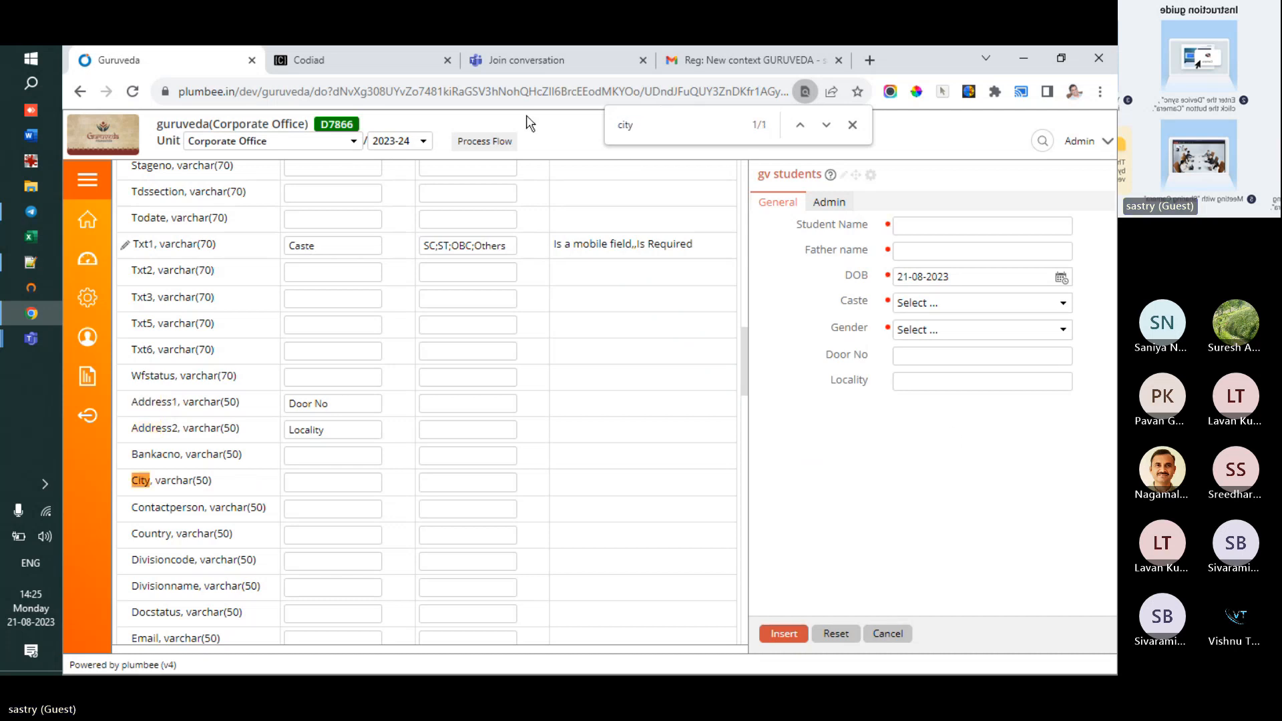
pyautogui.click(333, 483)
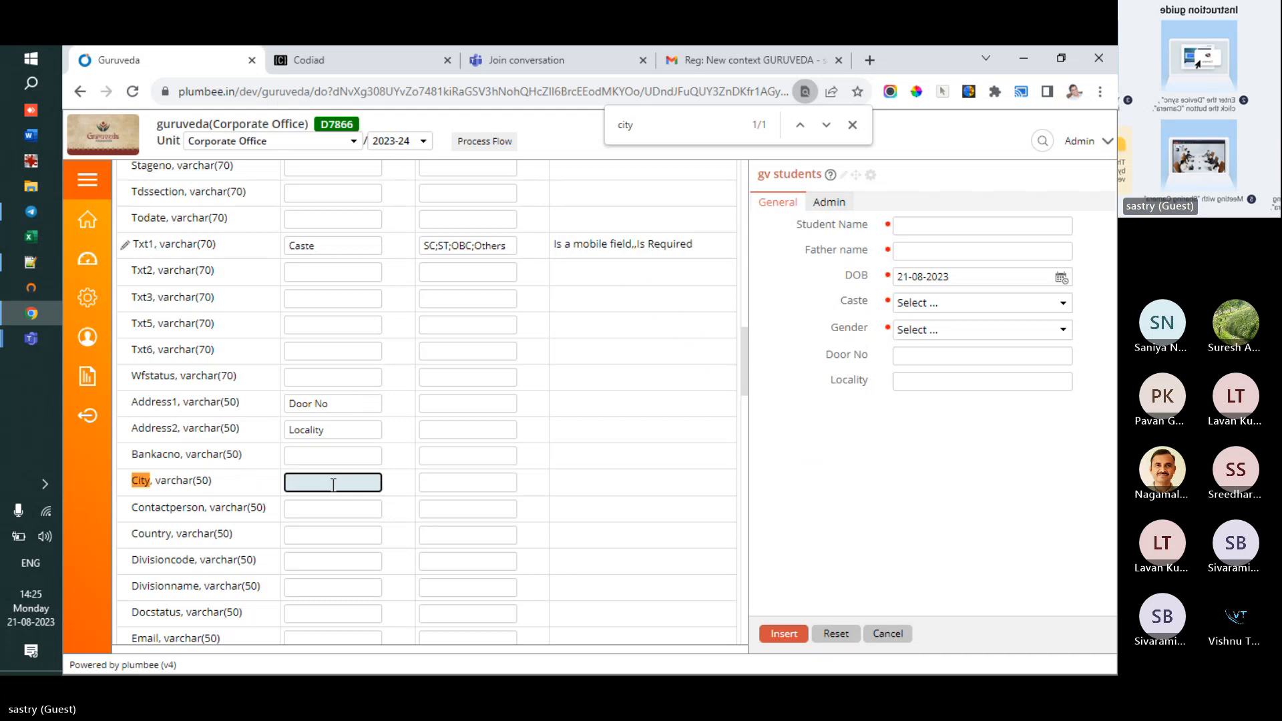
pyautogui.write('City')
pyautogui.press('Tab')
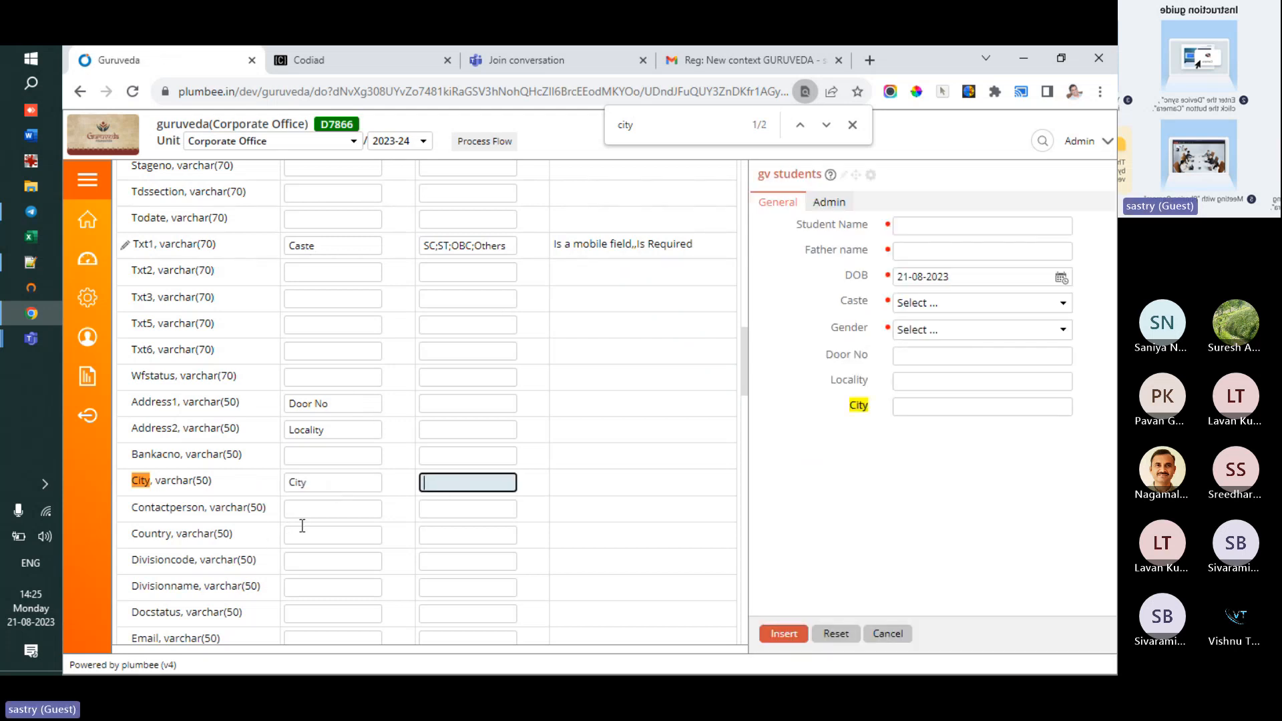
pyautogui.hotkey('ctrl', 'f')
pyautogui.write('st')
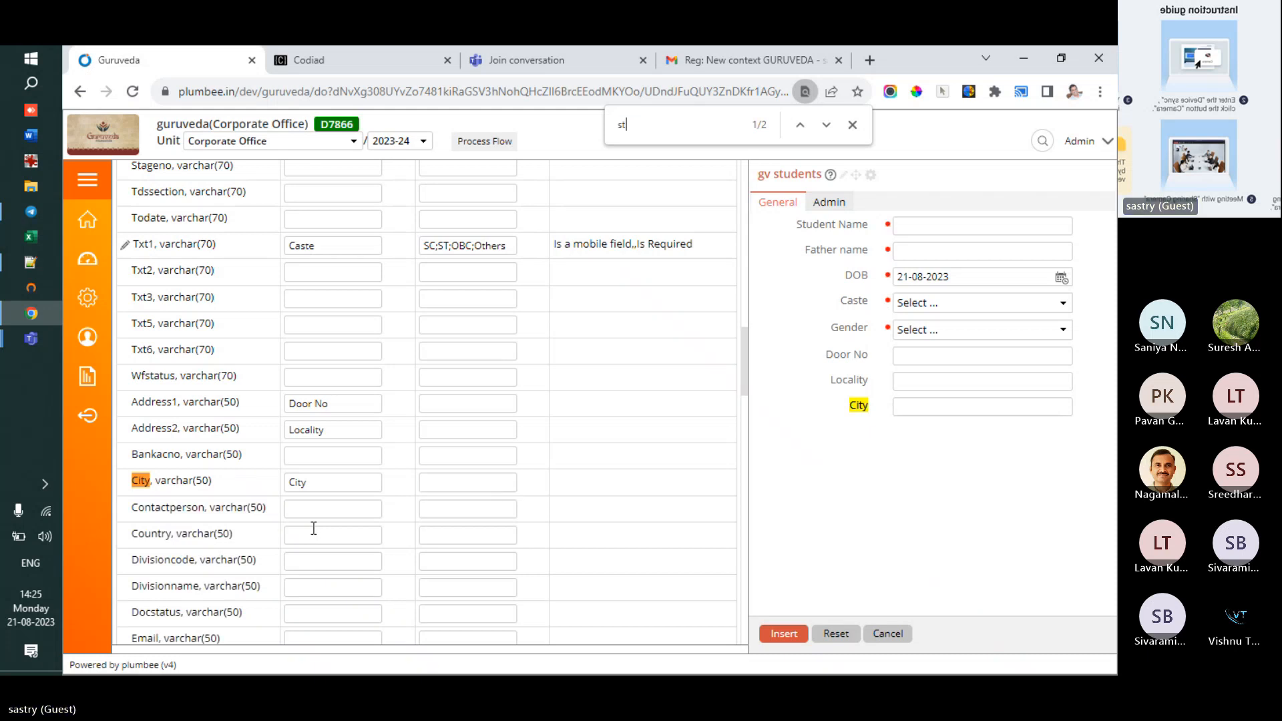
pyautogui.write('ate')
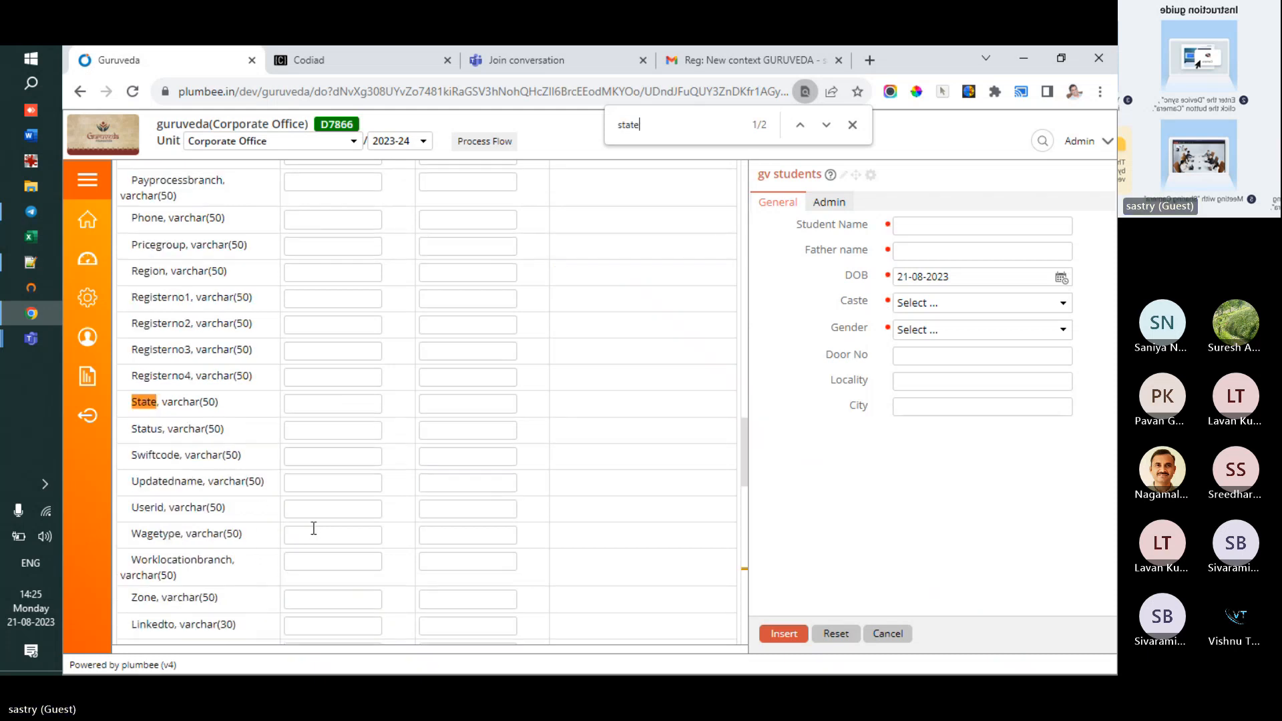
pyautogui.click(331, 404)
pyautogui.write('State')
pyautogui.press('Tab')
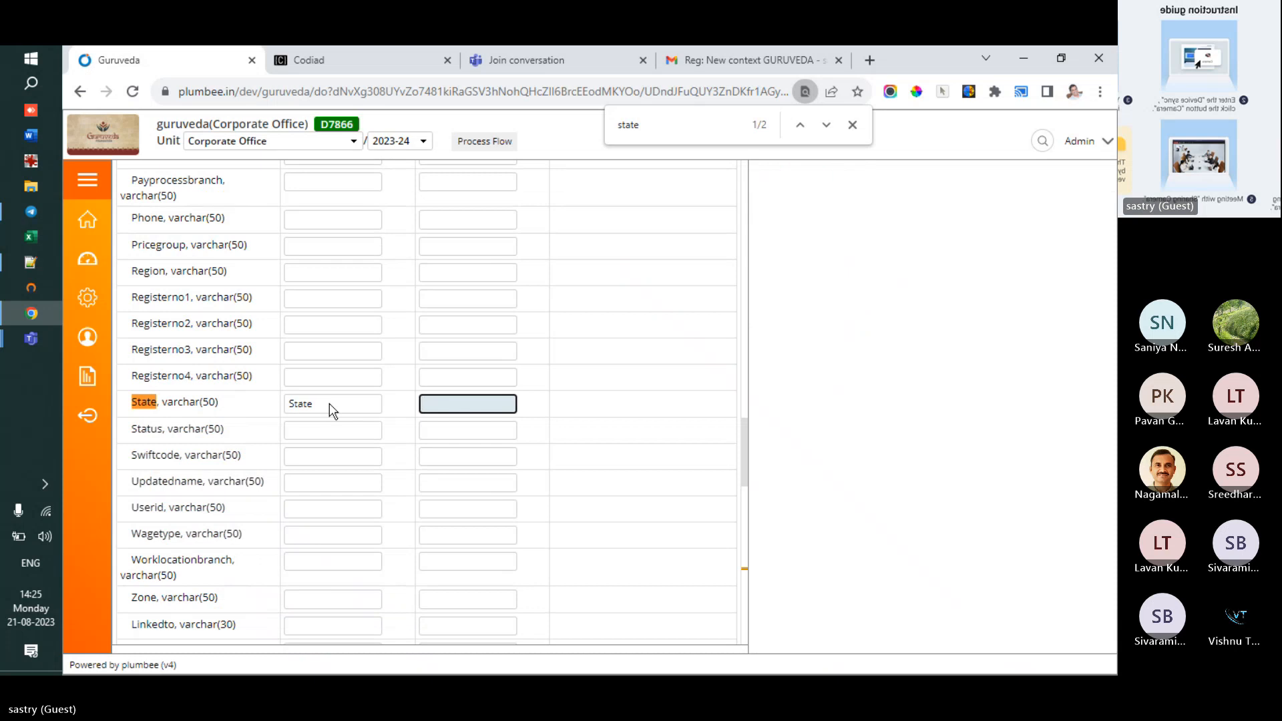
pyautogui.hotkey('ctrl', 'f')
pyautogui.write('country')
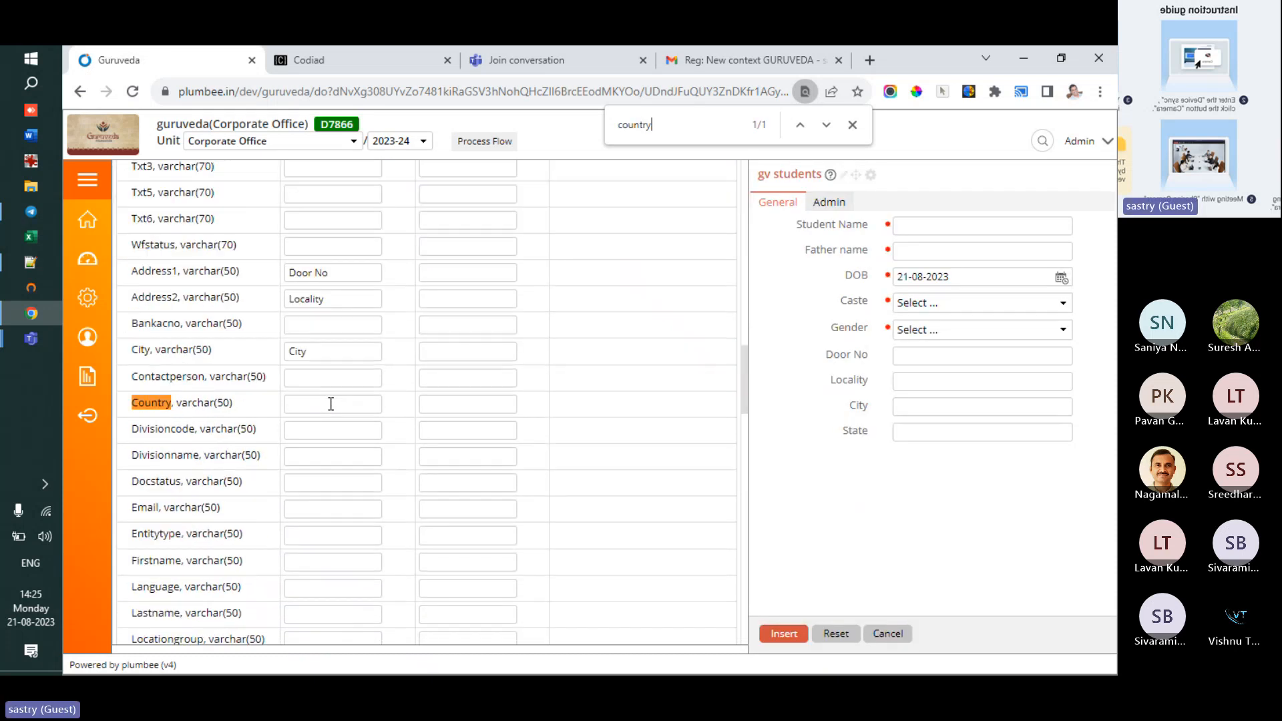
pyautogui.click(331, 404)
pyautogui.write('Cou')
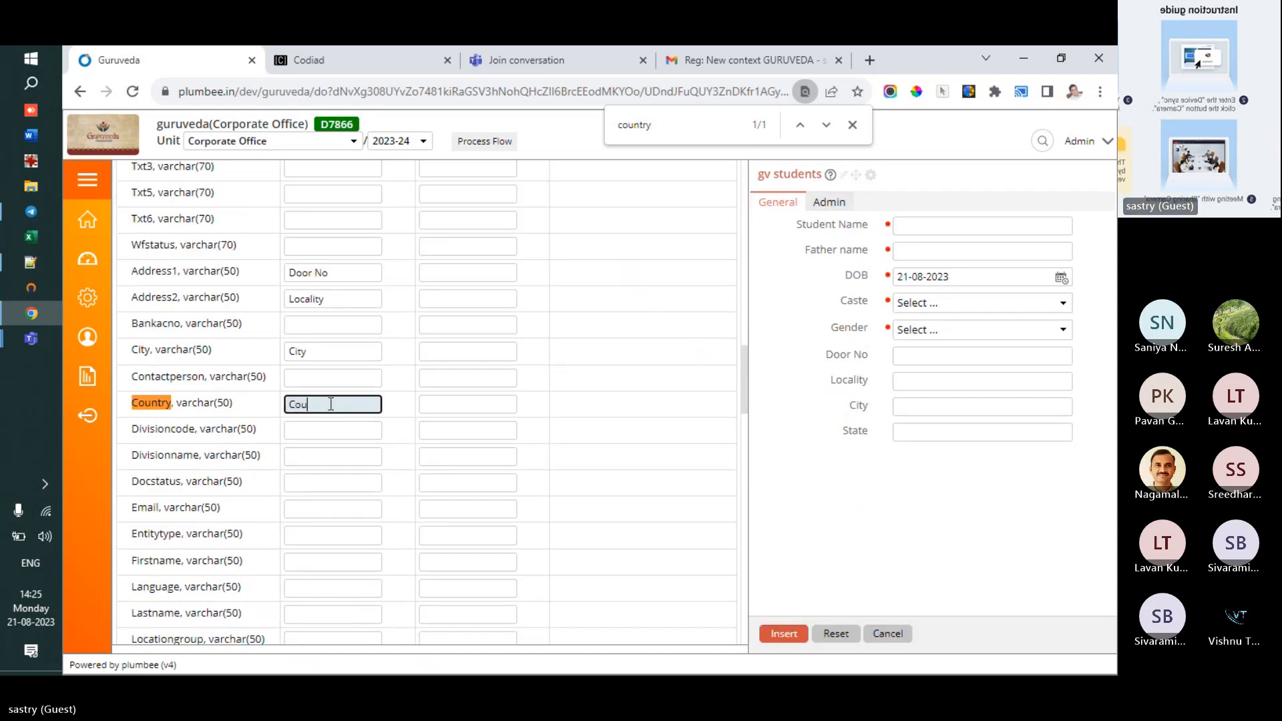
pyautogui.write('ntry')
pyautogui.press('Tab')
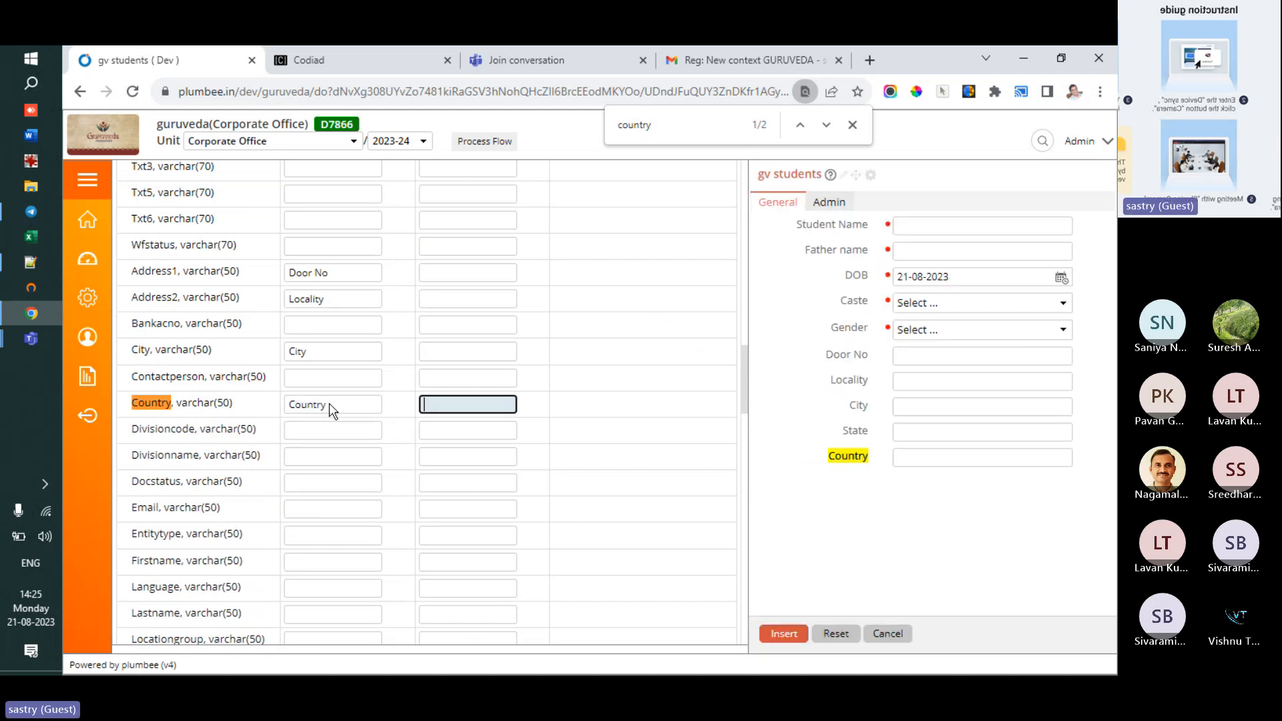
# Step: Mark the City, State and Country fields as mandatory in the form preview
pyautogui.click(918, 356)
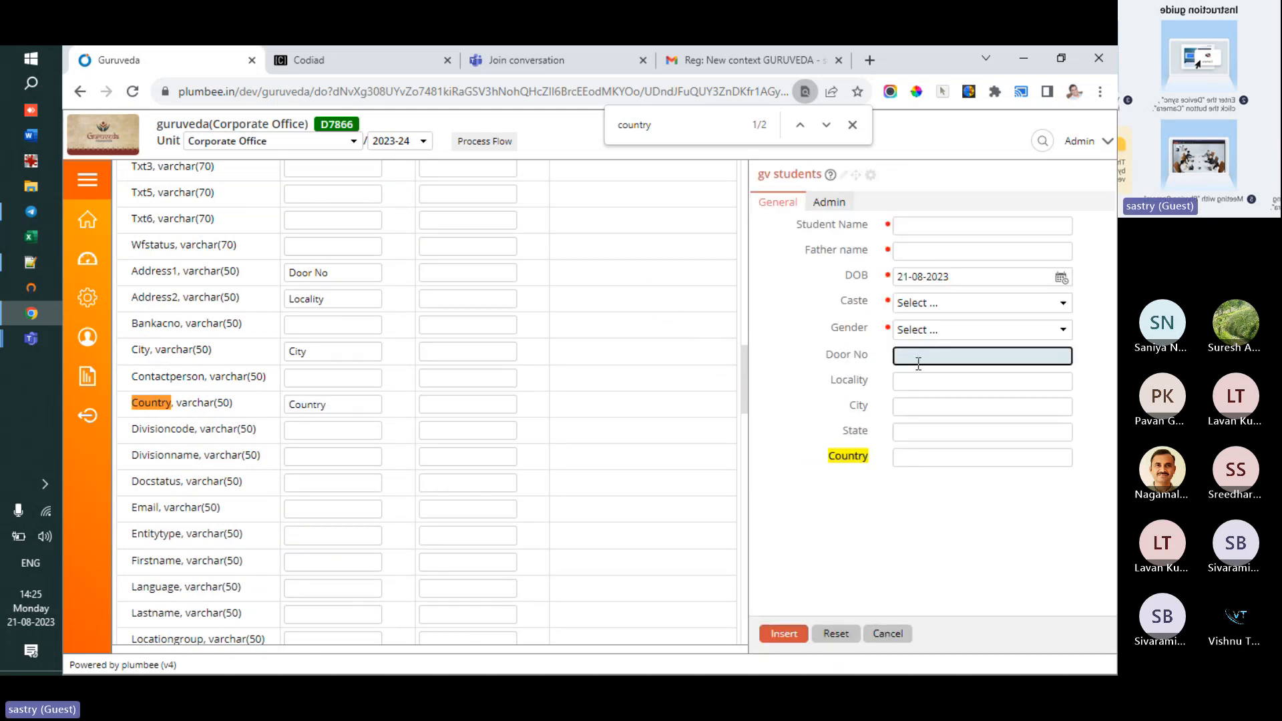
pyautogui.click(887, 406)
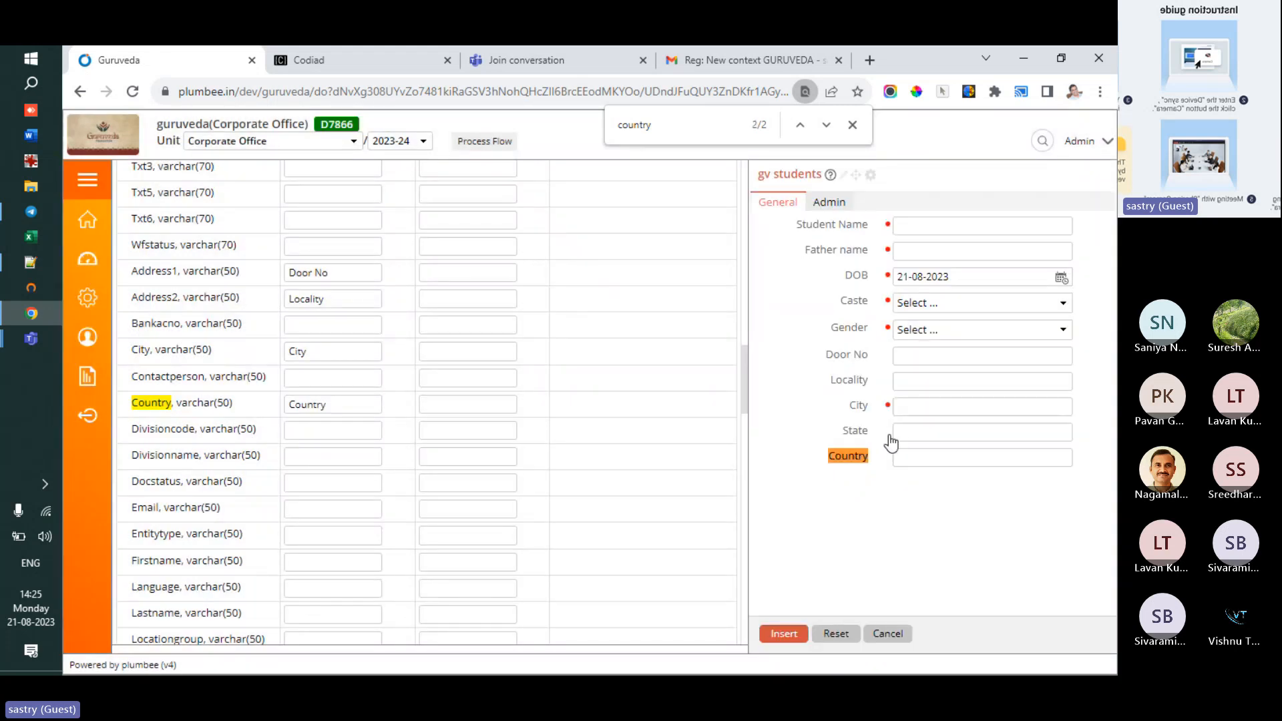
pyautogui.click(888, 434)
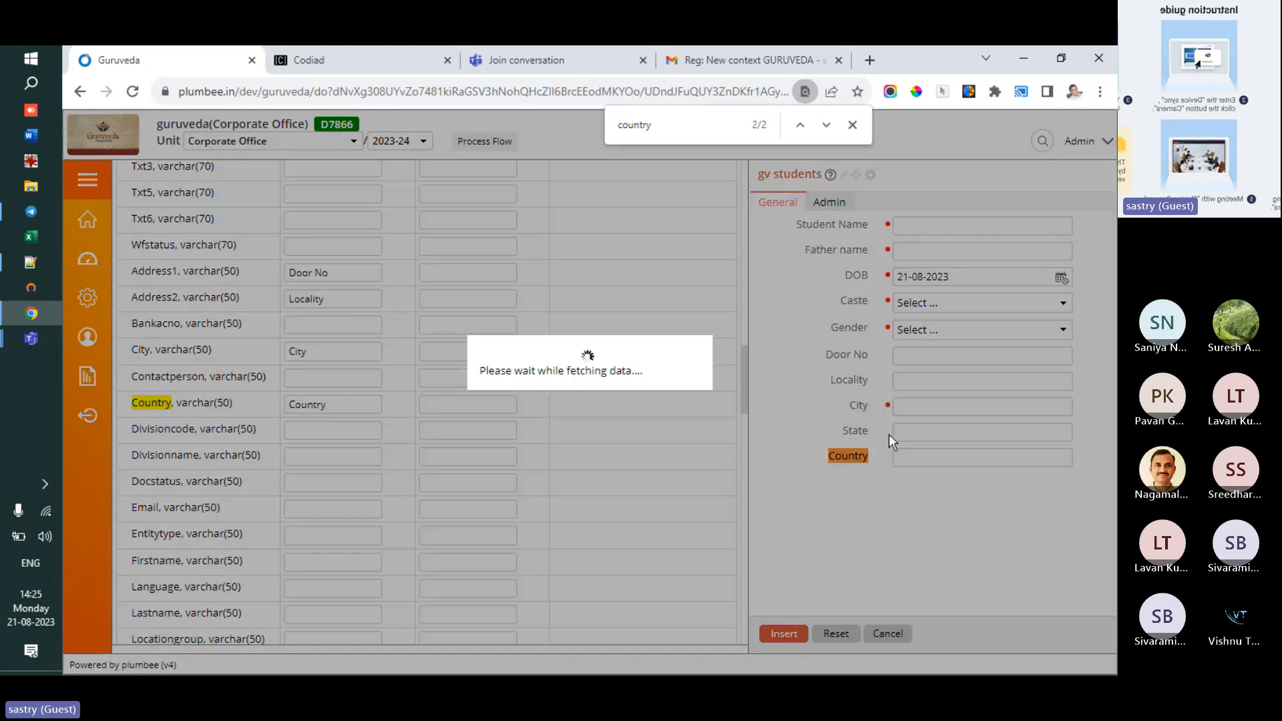
pyautogui.click(882, 455)
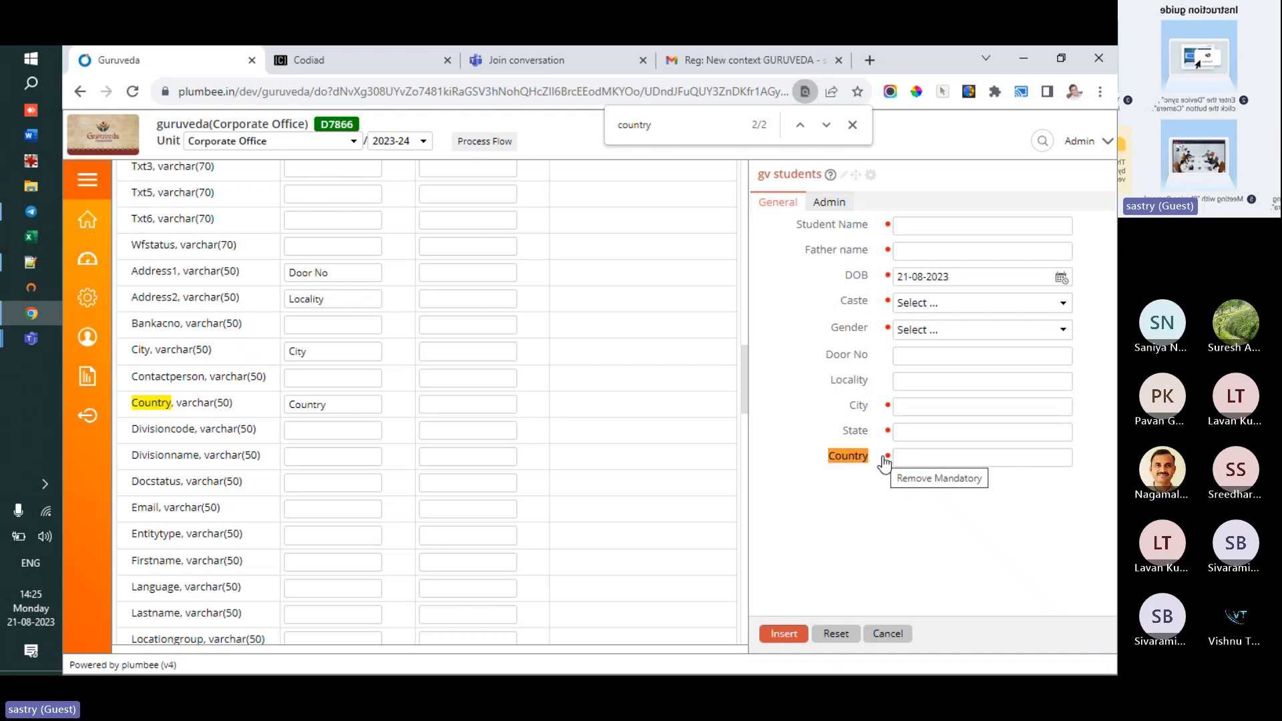
# Step: Set Door No's control type to Address with Combosql 'address1,address2,city,state,country' and save
pyautogui.click(870, 354)
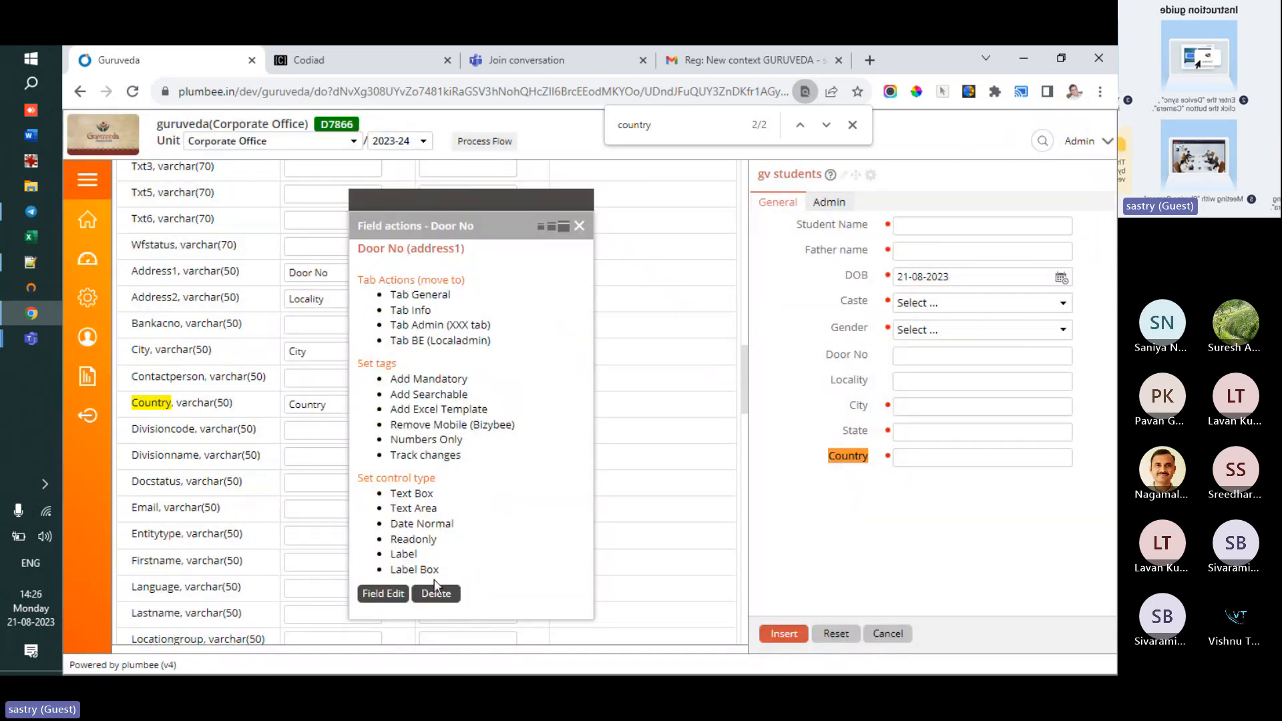
pyautogui.click(389, 596)
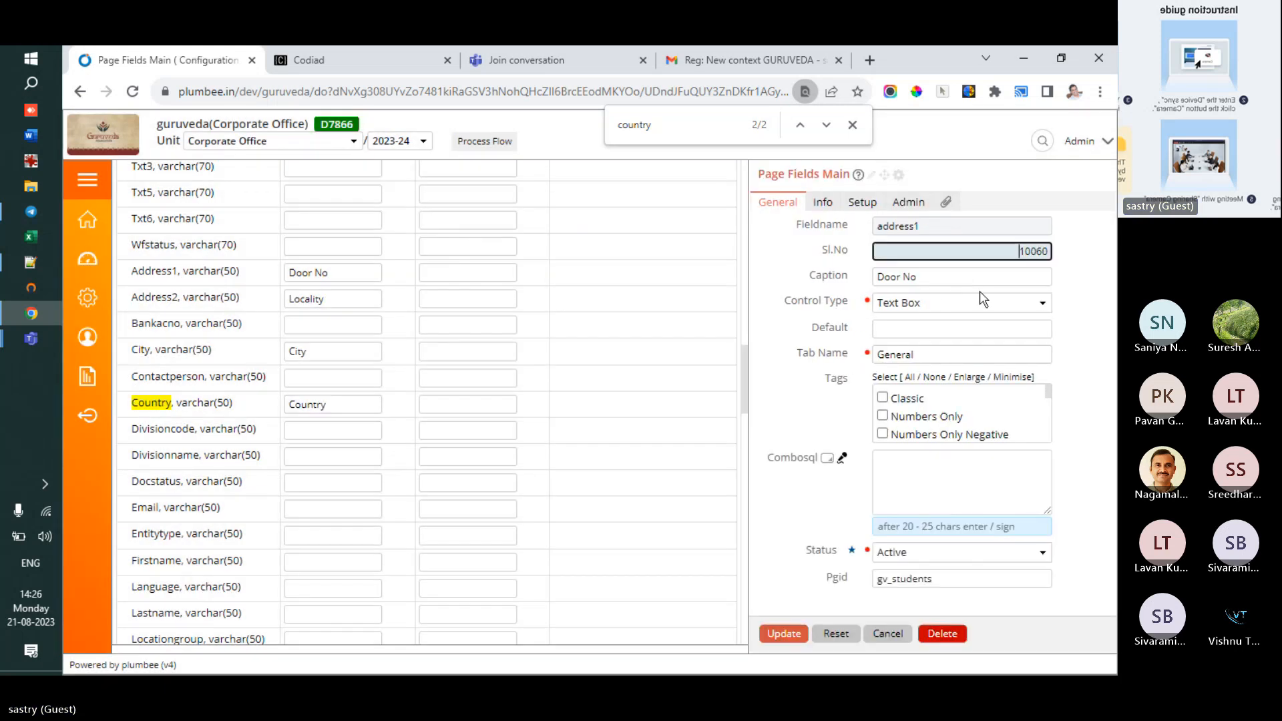
pyautogui.click(956, 303)
pyautogui.click(956, 304)
pyautogui.write('ad')
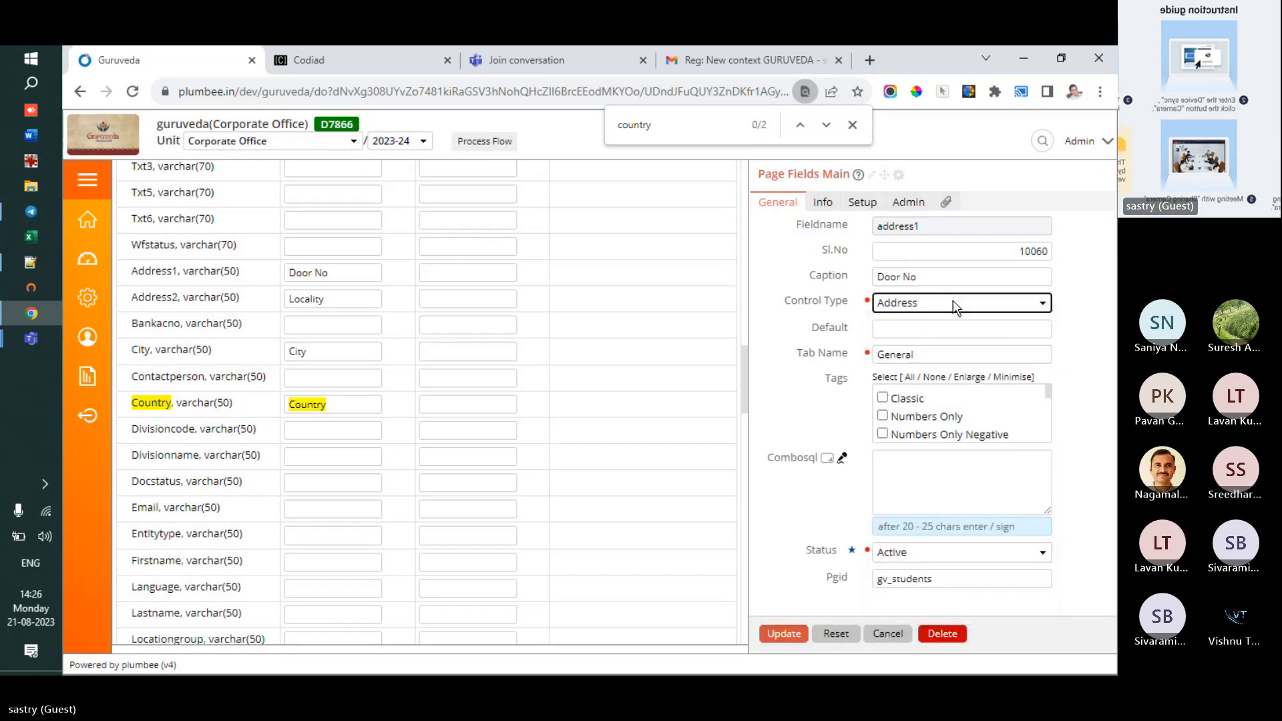
pyautogui.click(896, 486)
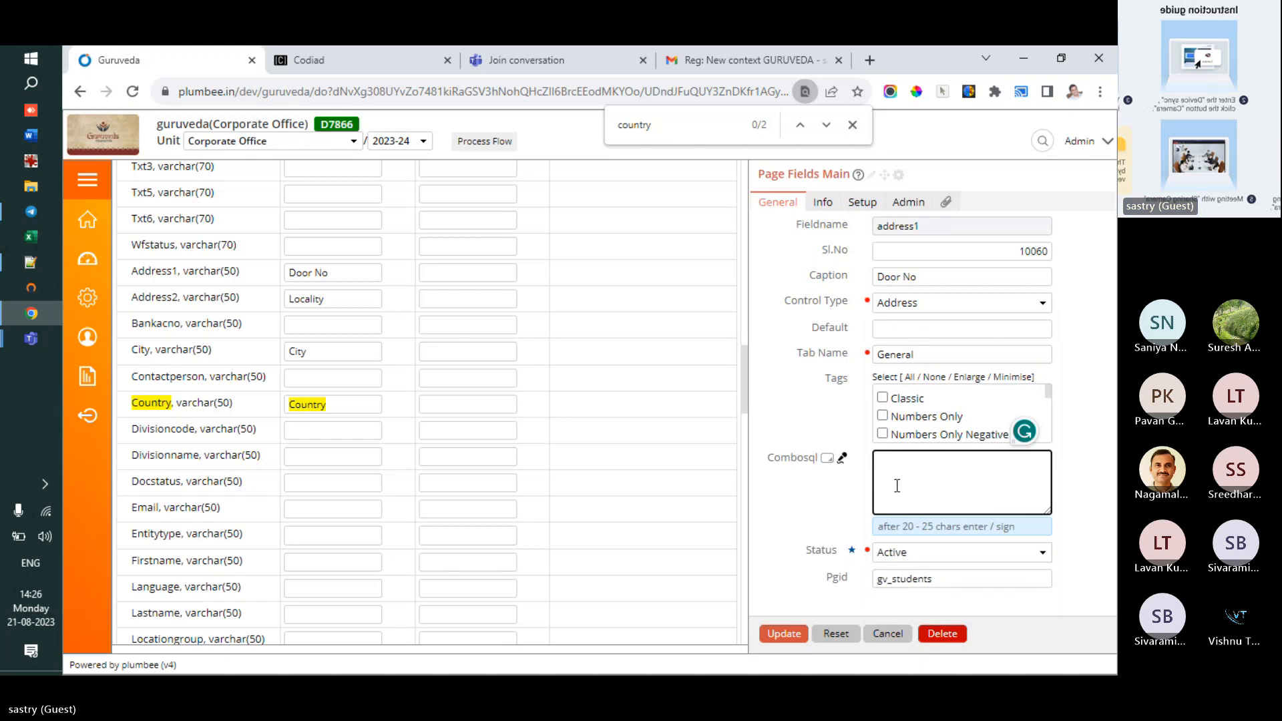
pyautogui.write('address1,address2,city,stat')
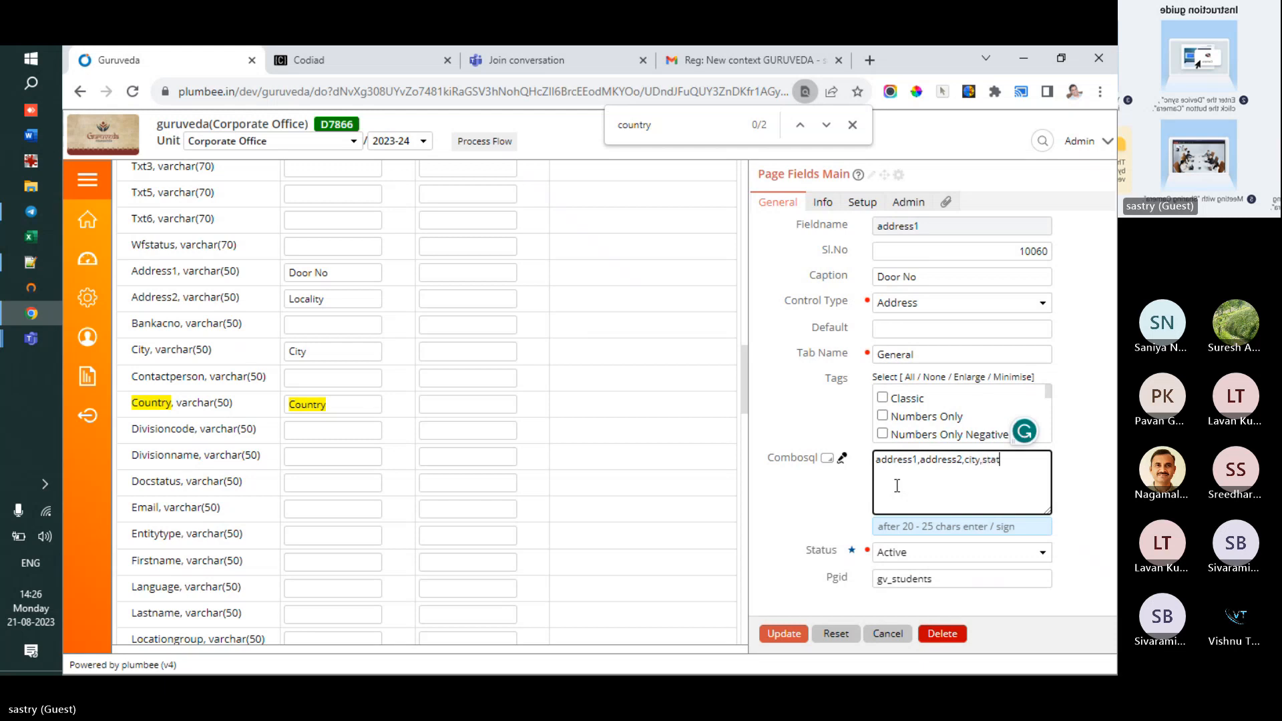
pyautogui.write('e,country')
pyautogui.hotkey('ctrl', 's')
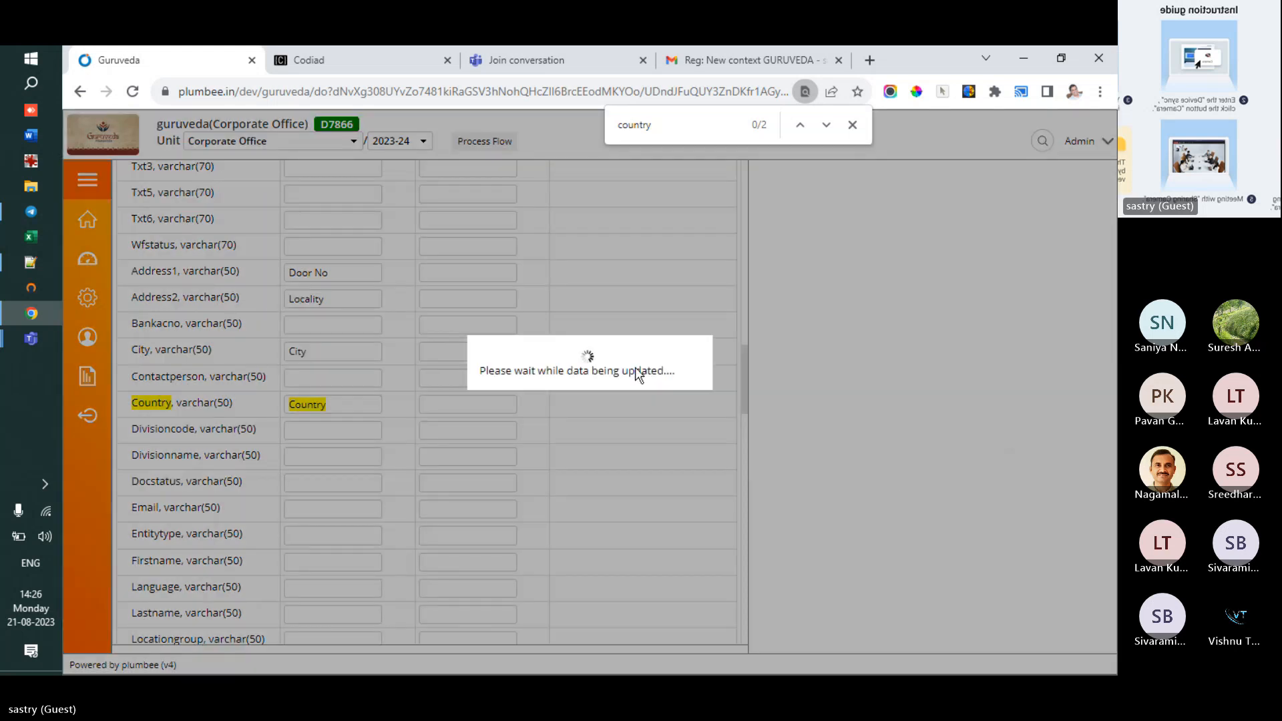
# Step: Re-confirm the Father name caption so the form preview refreshes
pyautogui.scroll(15, 743, 322)
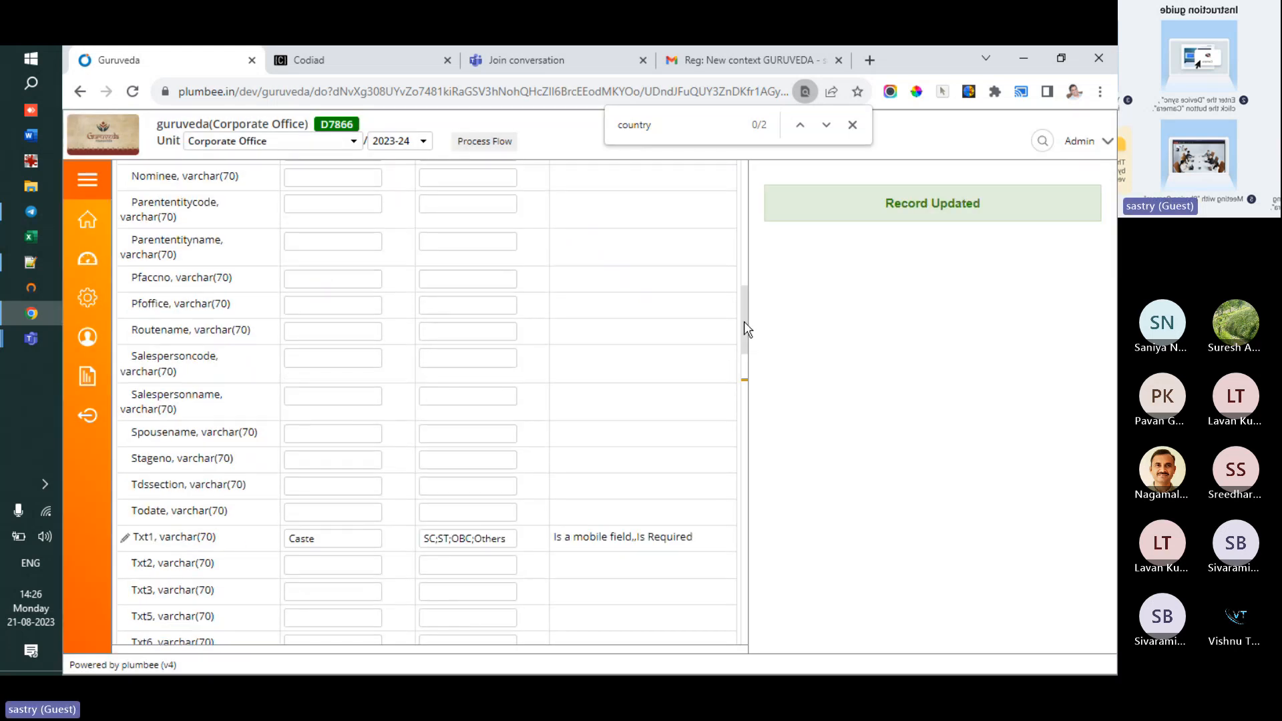
pyautogui.scroll(-9, 518, 361)
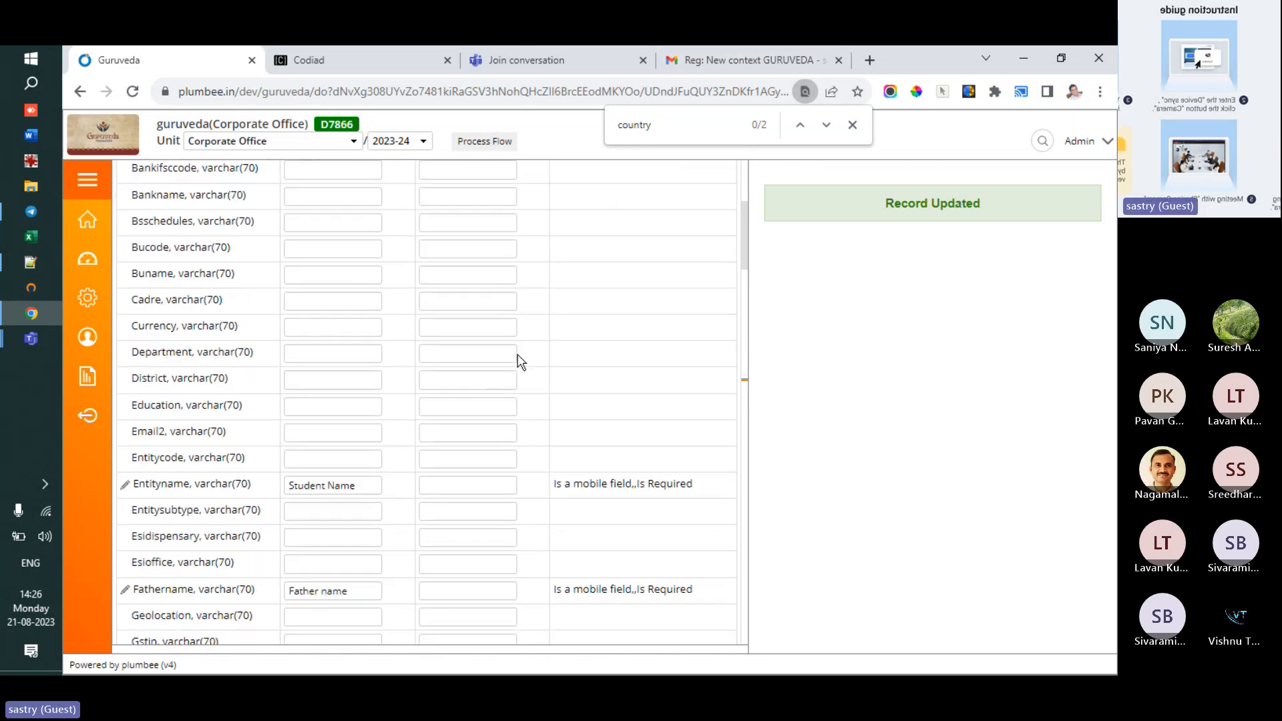
pyautogui.click(377, 279)
pyautogui.write(',')
pyautogui.press('Tab')
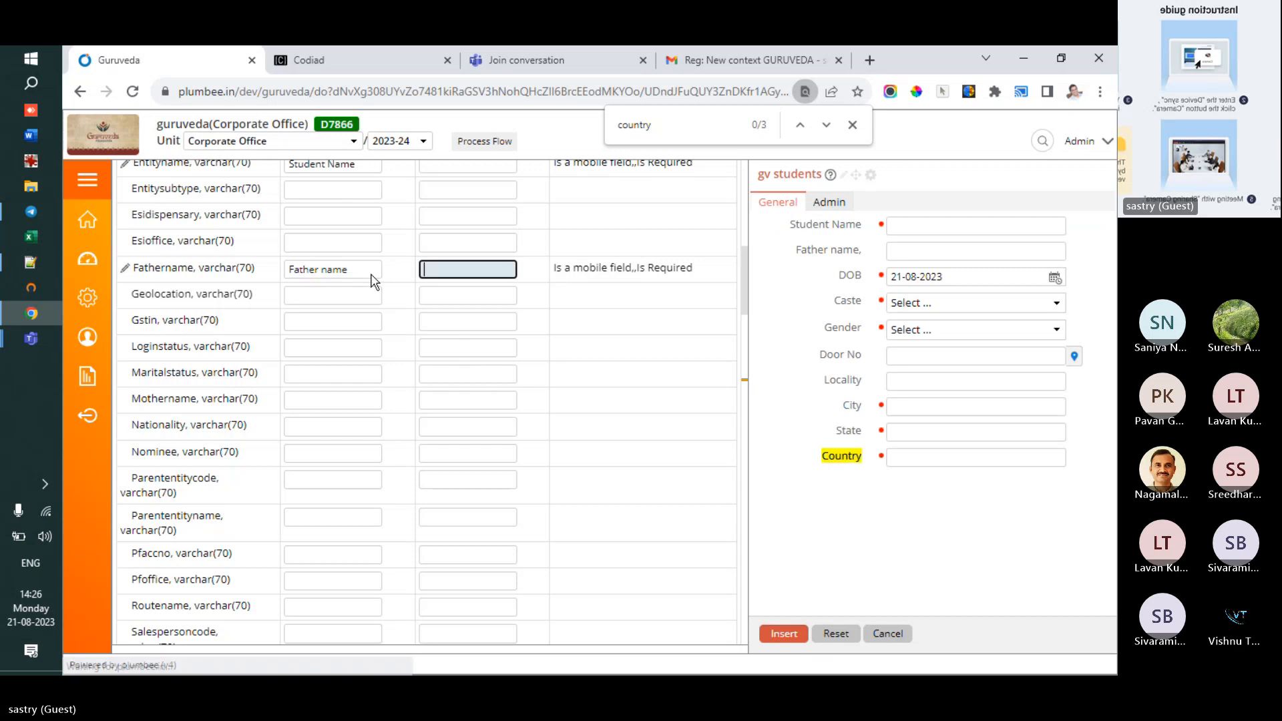
# Step: Search 'surya' in the Door No address lookup, pick Suryapet and use GET LOCATION to fill the address
pyautogui.click(1074, 357)
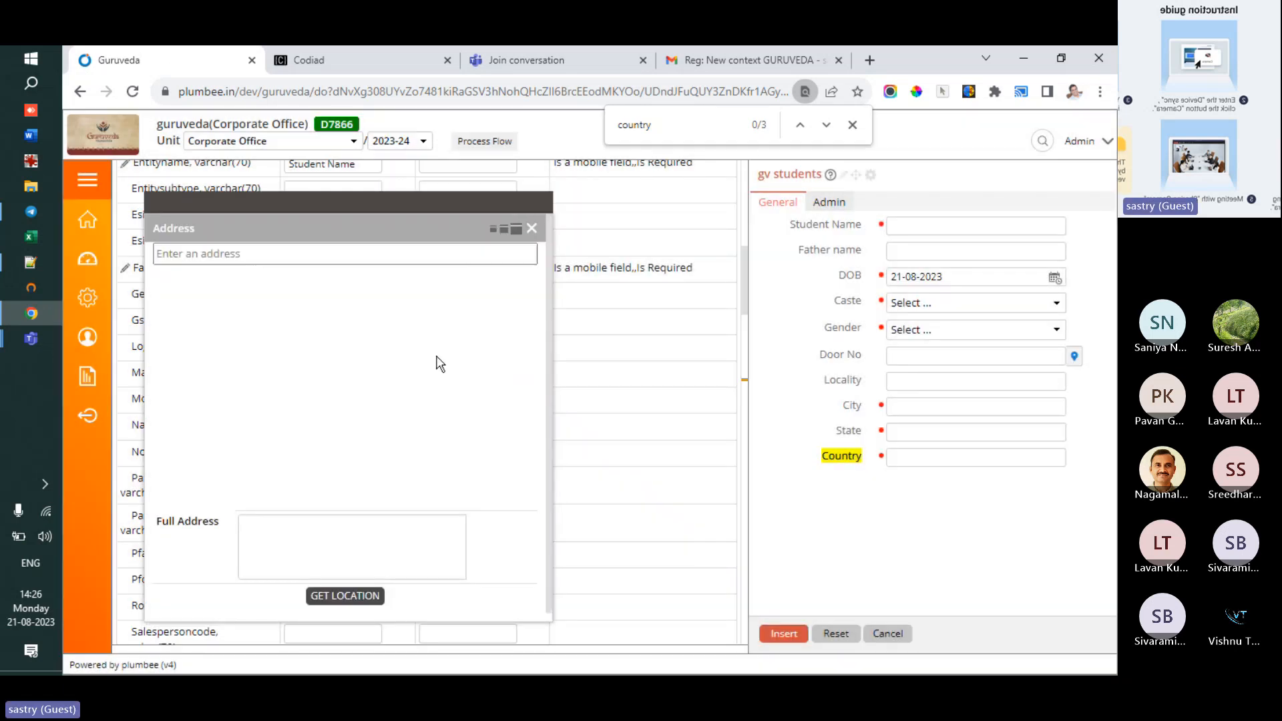
pyautogui.click(381, 252)
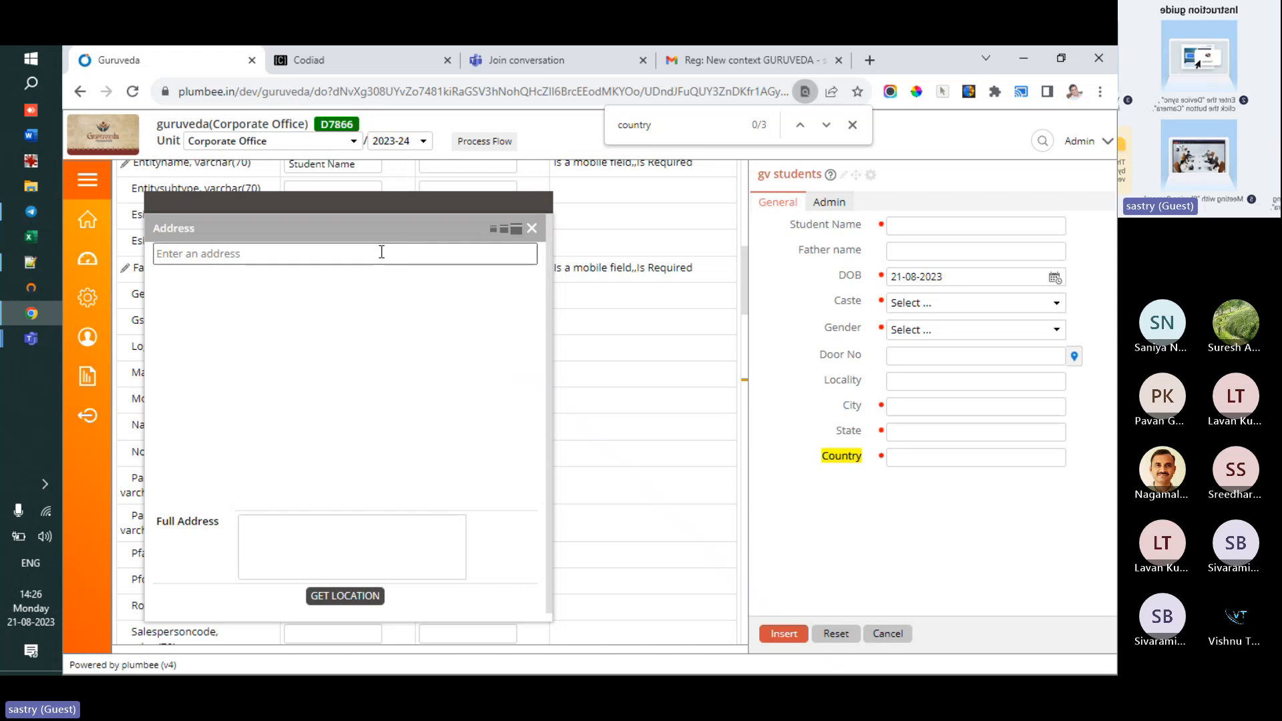
pyautogui.write('surya')
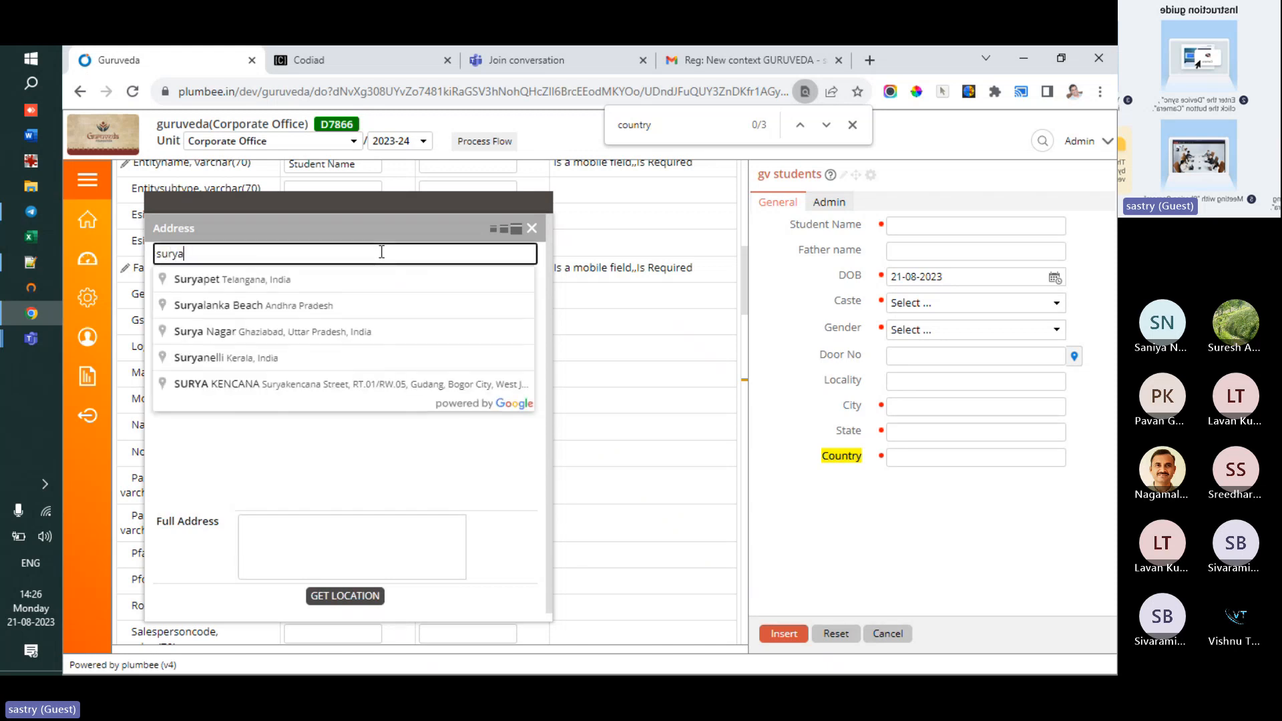
pyautogui.write('peta')
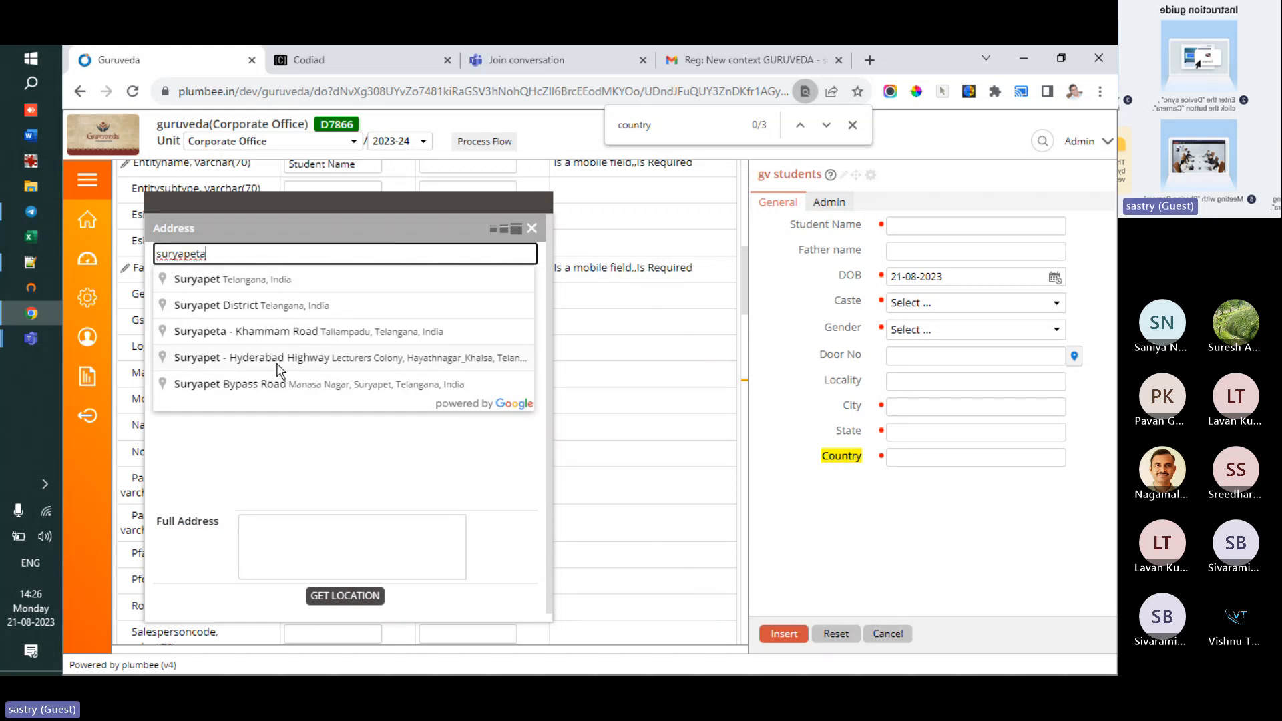
pyautogui.doubleClick(235, 255)
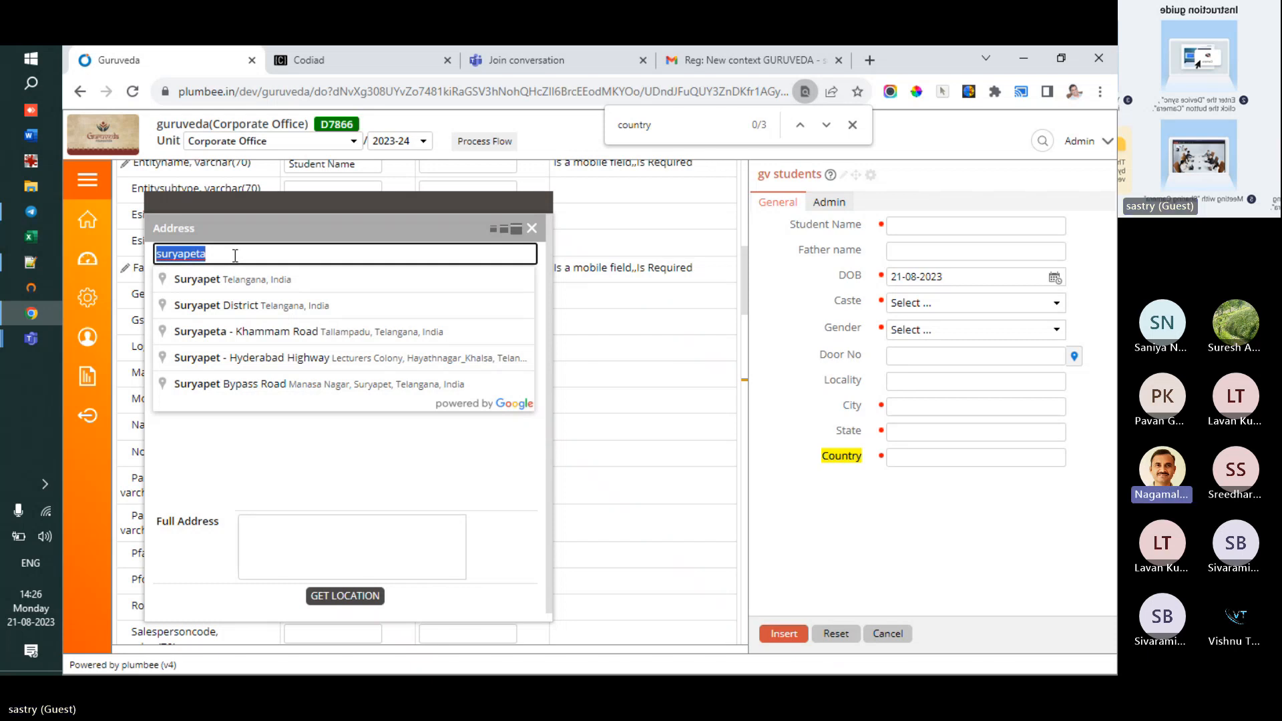
pyautogui.write('guruveda')
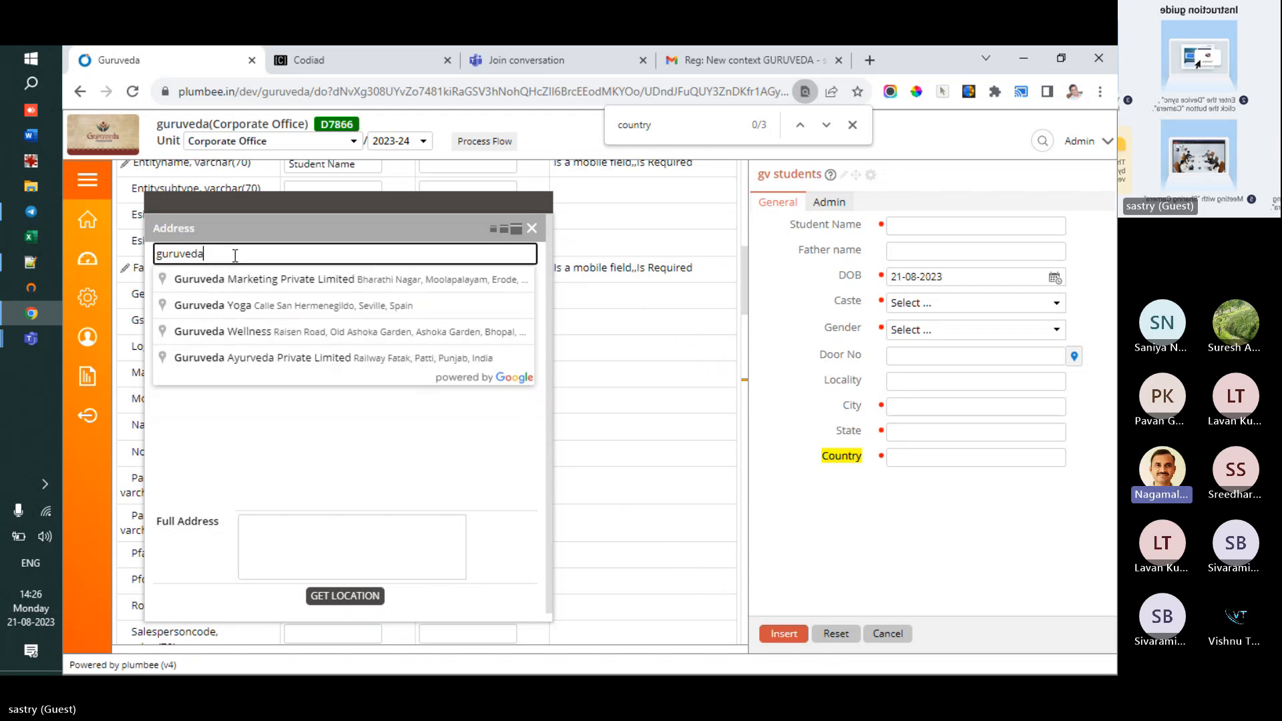
pyautogui.write(' foun')
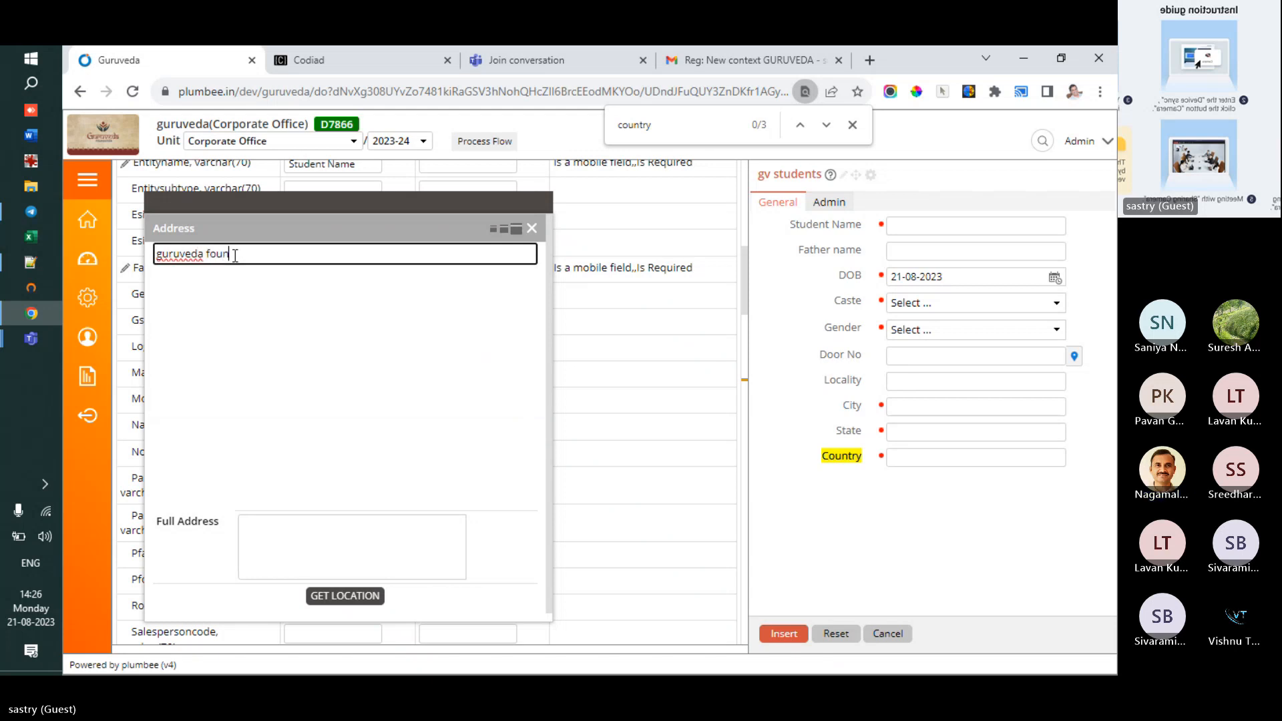
pyautogui.write('d')
pyautogui.press('BackSpace')
pyautogui.press('BackSpace')
pyautogui.press('BackSpace')
pyautogui.press('BackSpace')
pyautogui.press('BackSpace')
pyautogui.press('BackSpace')
pyautogui.press('BackSpace')
pyautogui.press('BackSpace')
pyautogui.press('BackSpace')
pyautogui.press('BackSpace')
pyautogui.press('BackSpace')
pyautogui.press('BackSpace')
pyautogui.press('BackSpace')
pyautogui.press('BackSpace')
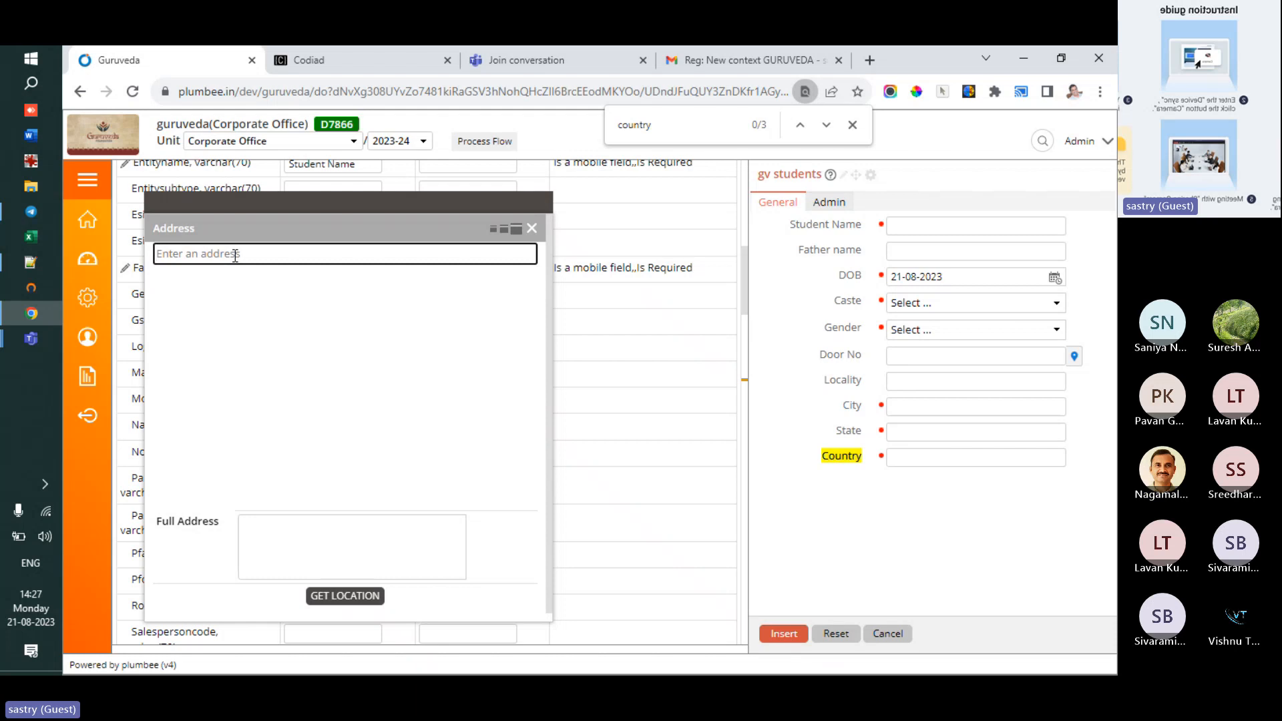
pyautogui.write('surya')
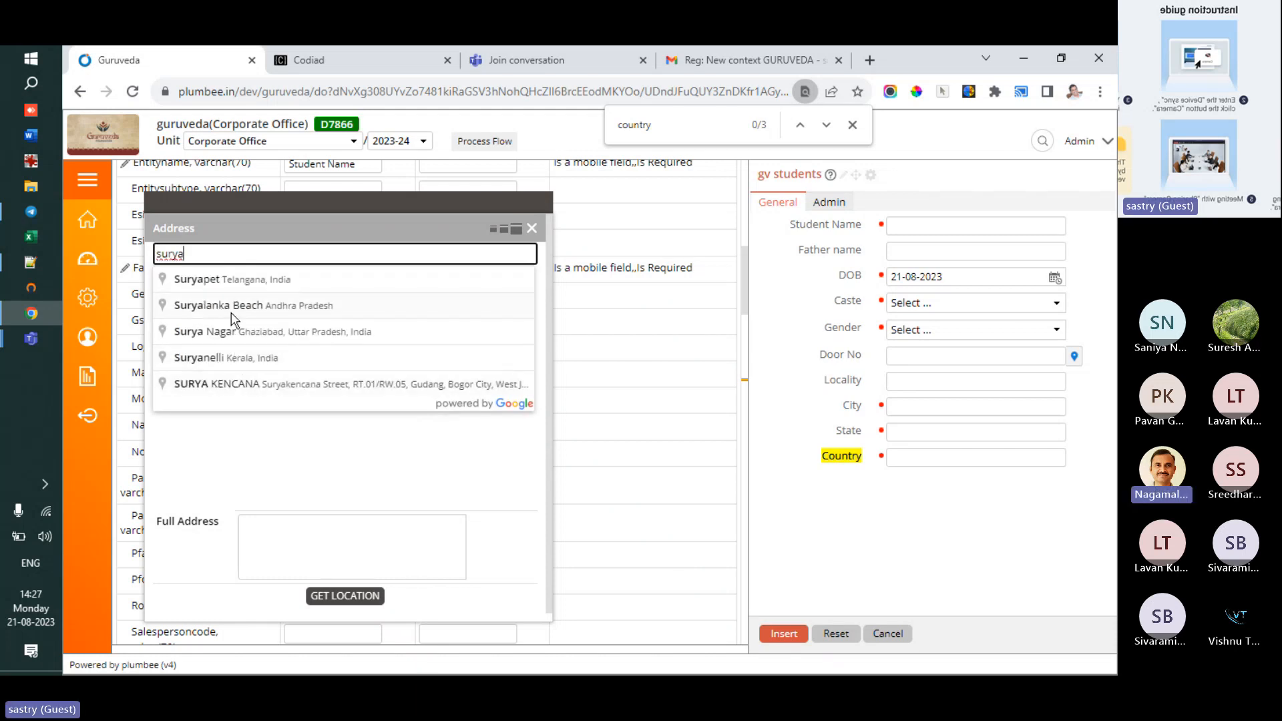
pyautogui.click(232, 281)
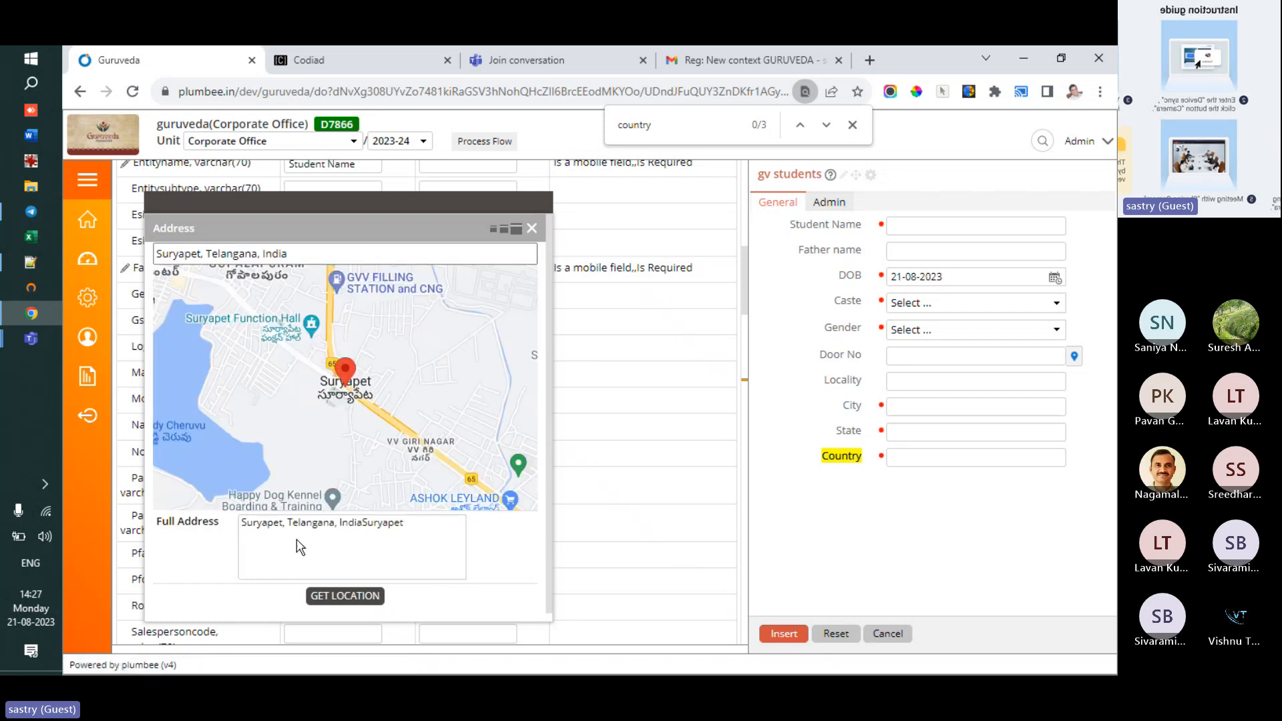
pyautogui.scroll(-1, 341, 602)
pyautogui.click(342, 589)
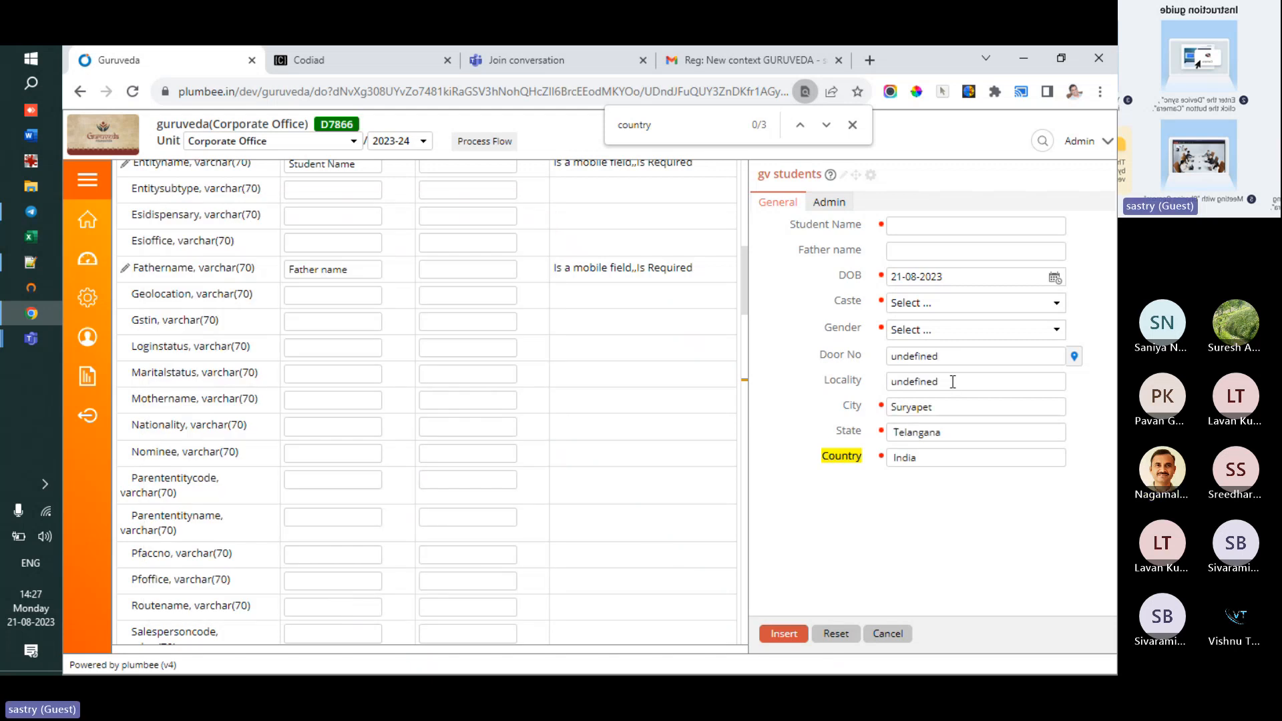
pyautogui.click(942, 458)
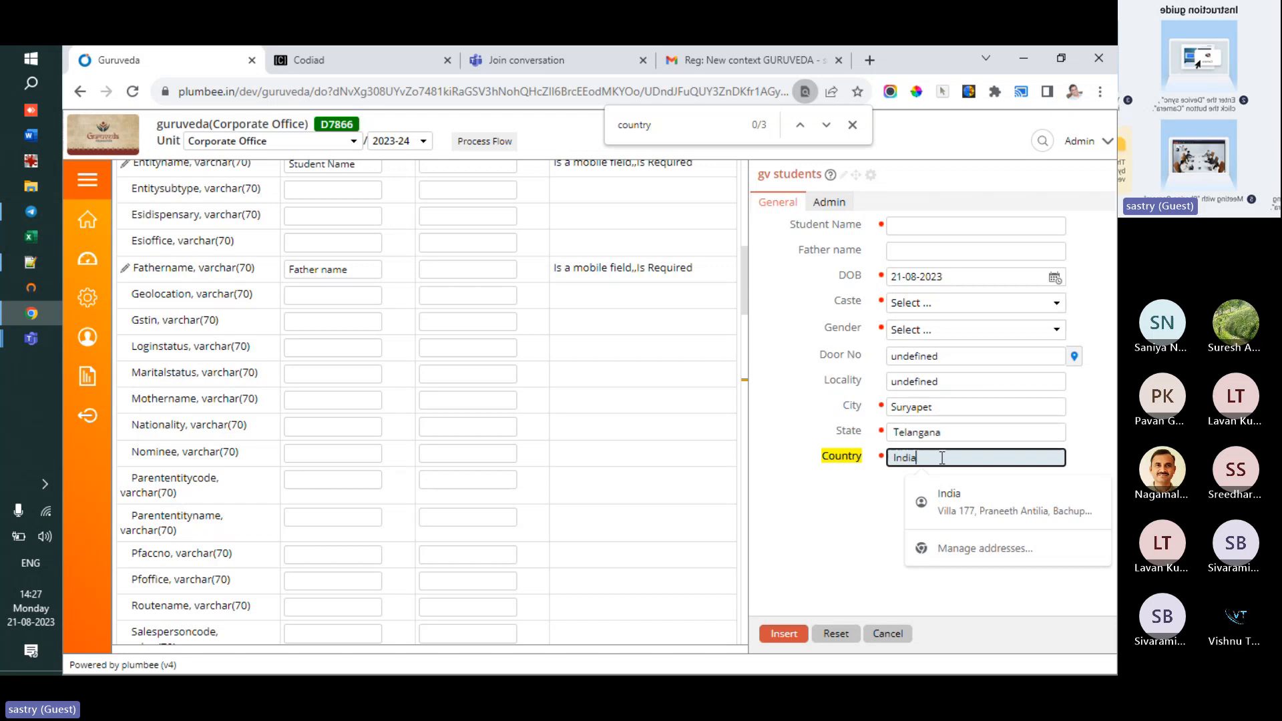
# Step: Set the Country, State and City fields to Readonly and reopen the Door No address lookup
pyautogui.click(861, 459)
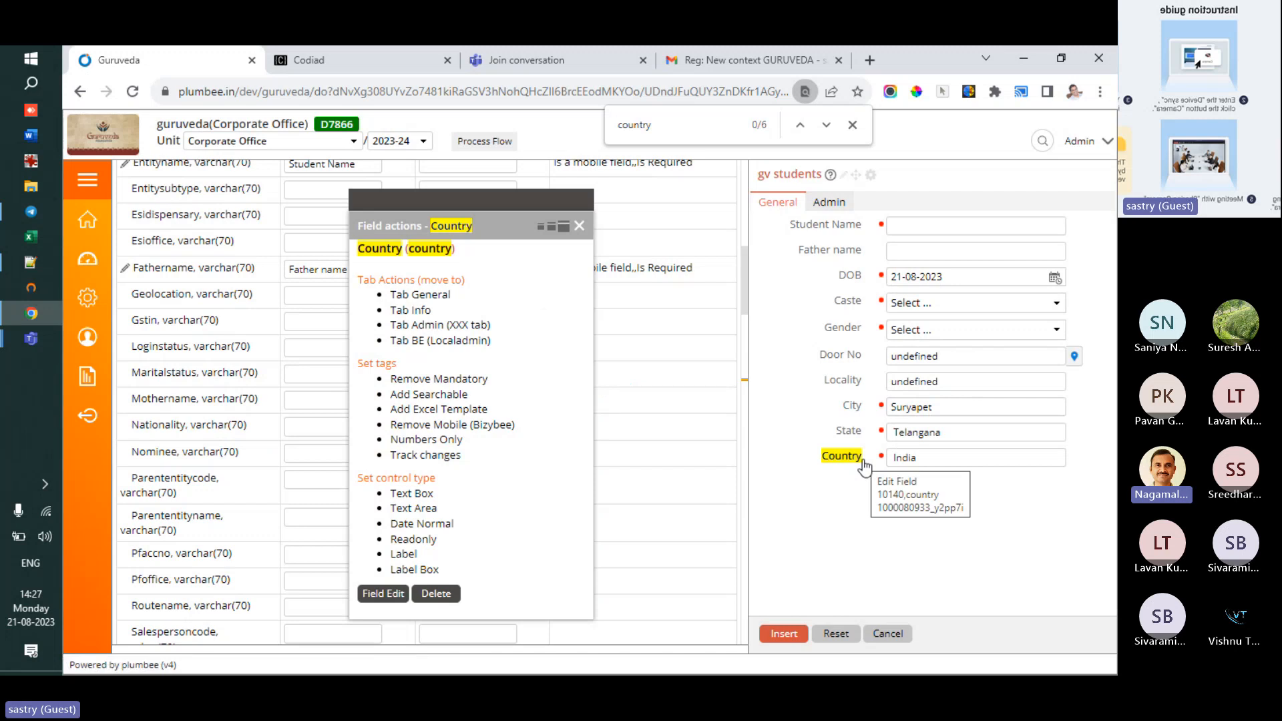
pyautogui.click(413, 540)
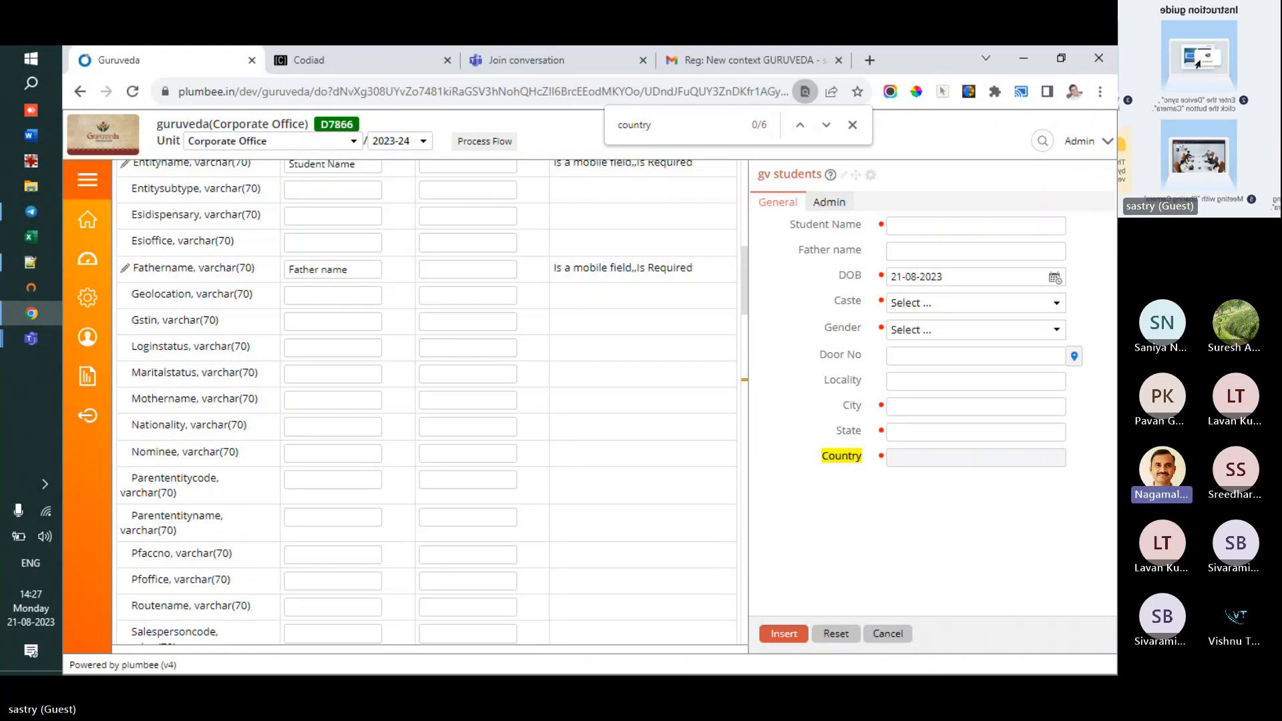
pyautogui.click(848, 431)
pyautogui.click(413, 540)
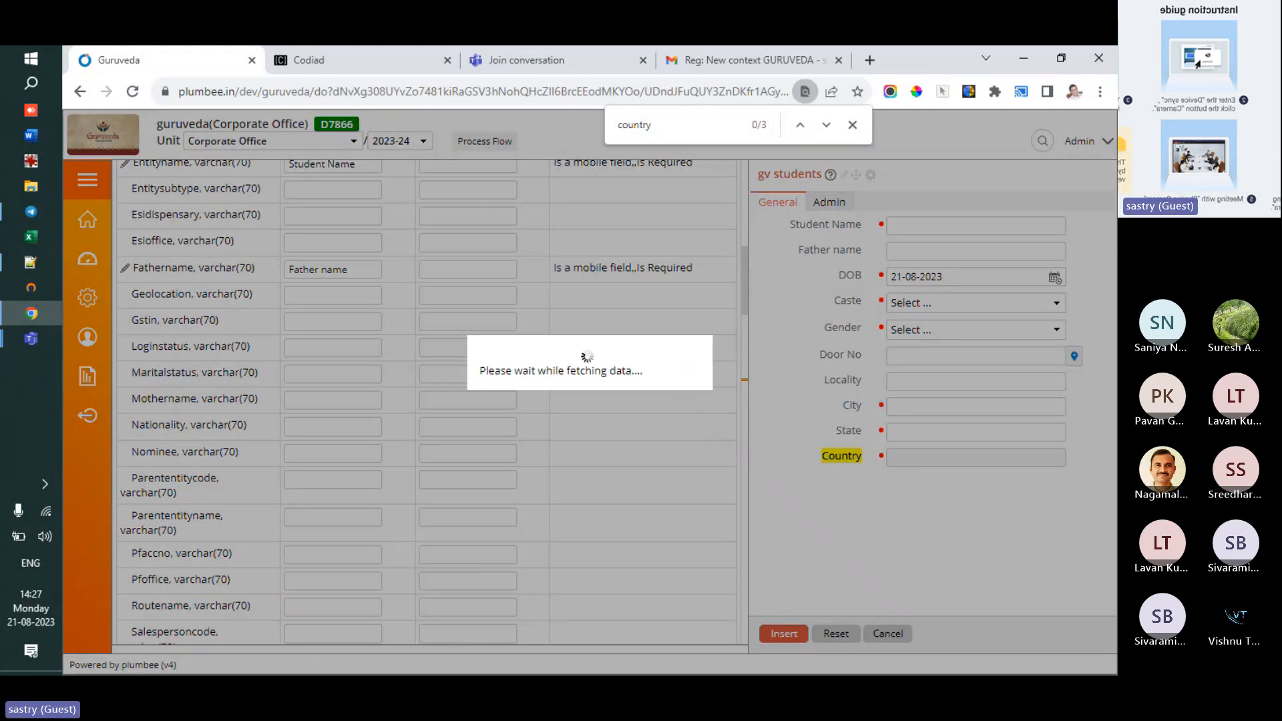
pyautogui.click(851, 406)
pyautogui.click(404, 539)
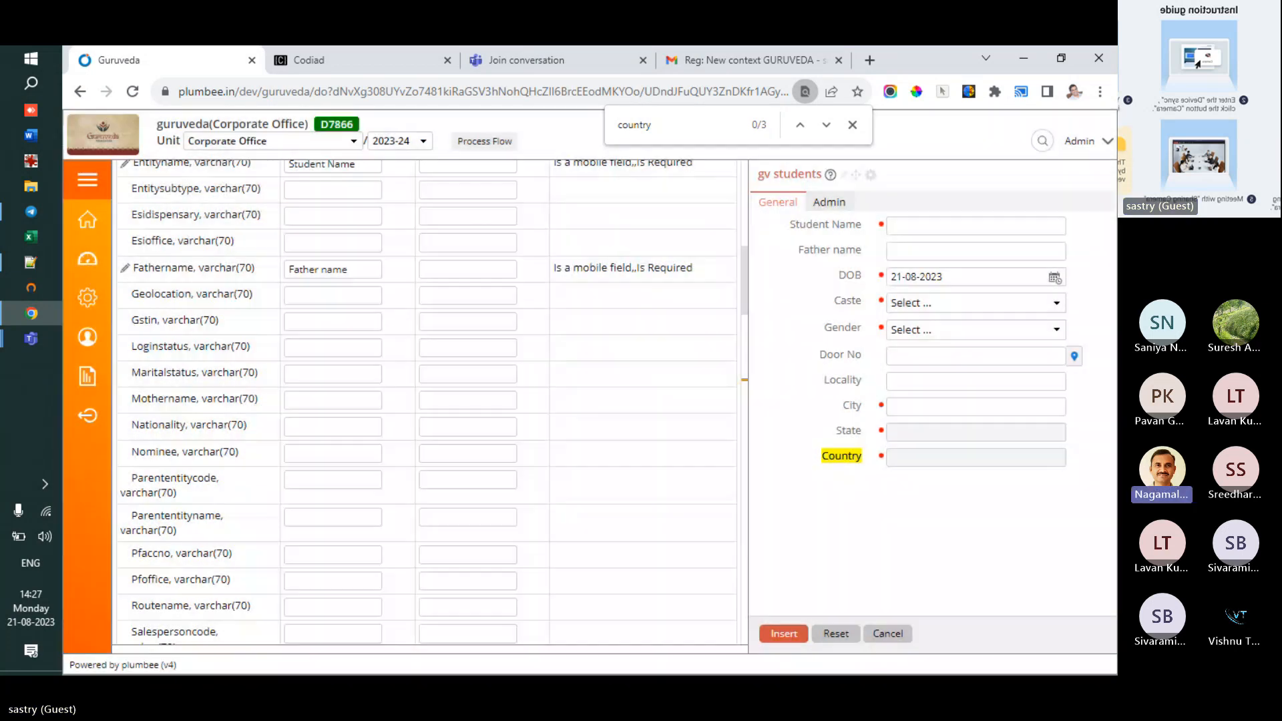
pyautogui.click(1074, 356)
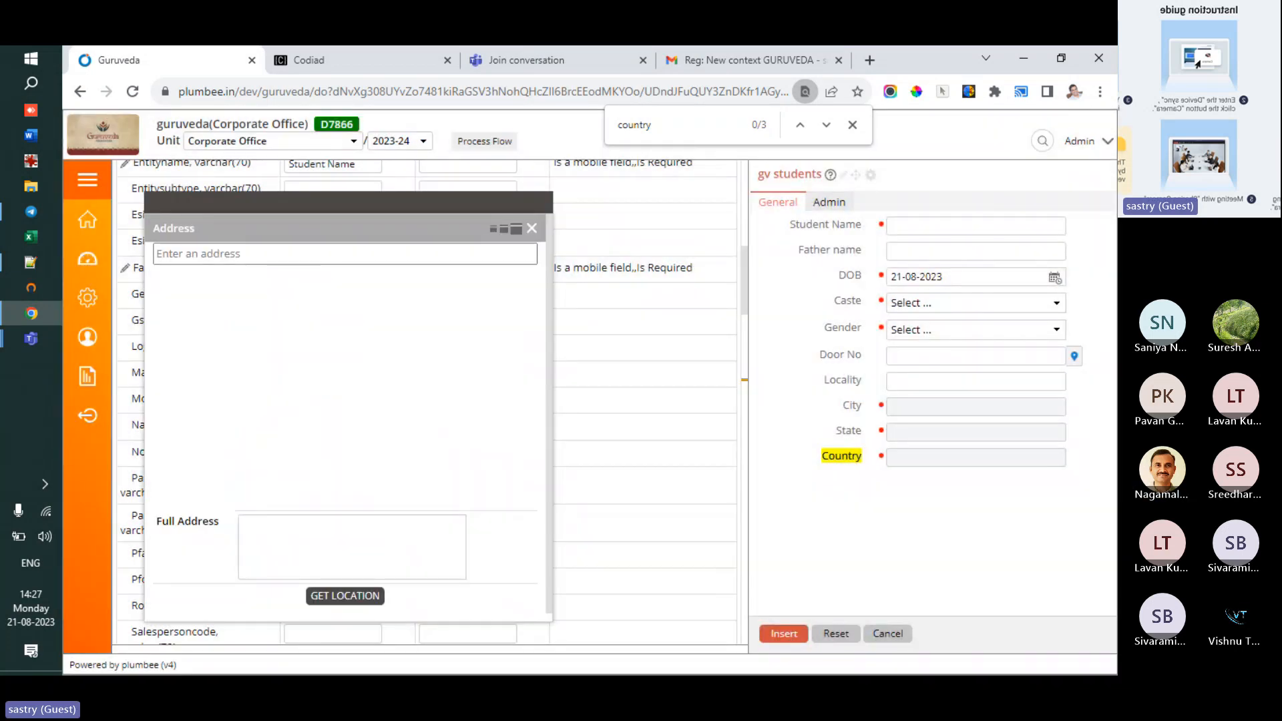
# Step: Search 'miyyap' and fill the address fields from Miyapur Metro Station with GET LOCATION
pyautogui.click(384, 257)
pyautogui.write('miyyap')
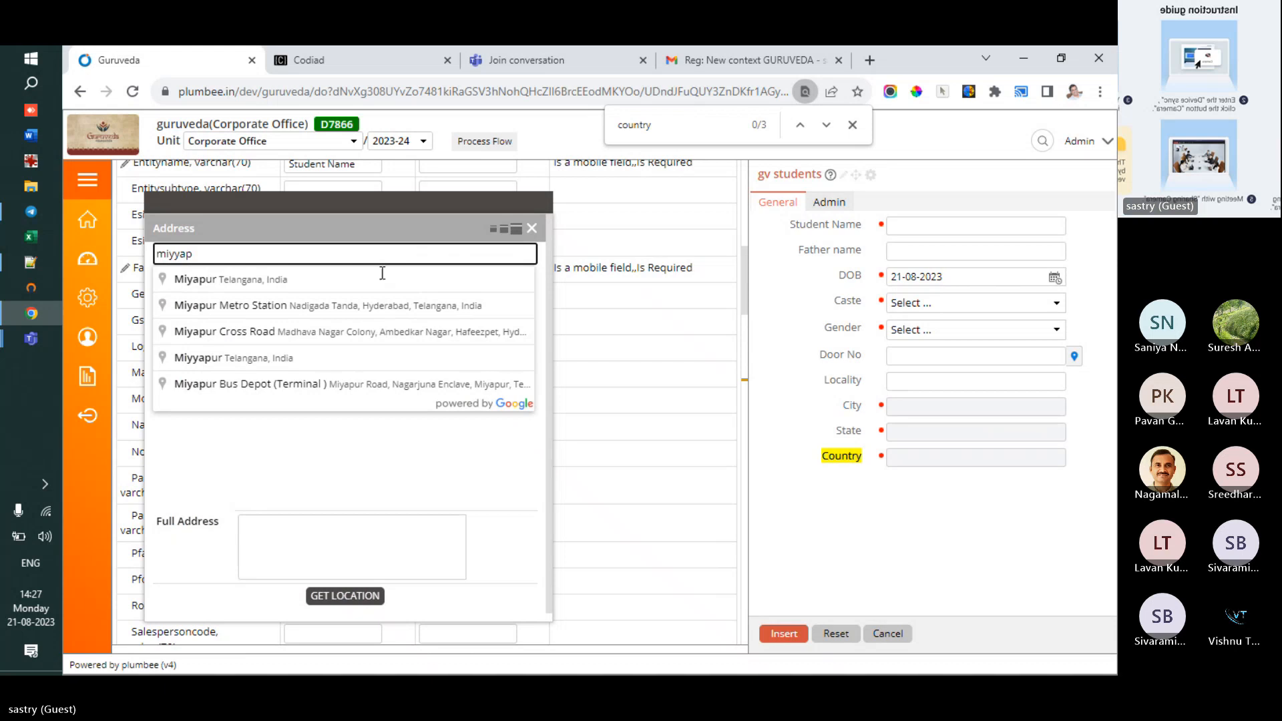
pyautogui.click(352, 306)
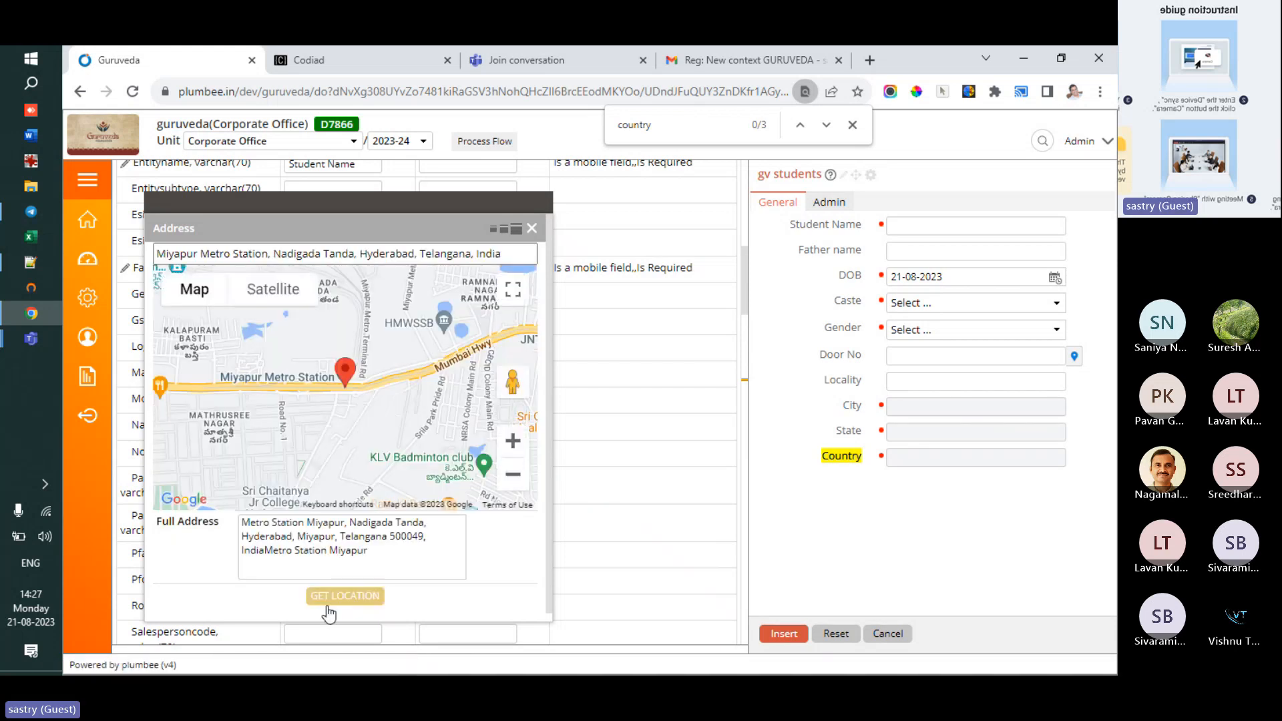
pyautogui.click(328, 612)
pyautogui.doubleClick(992, 354)
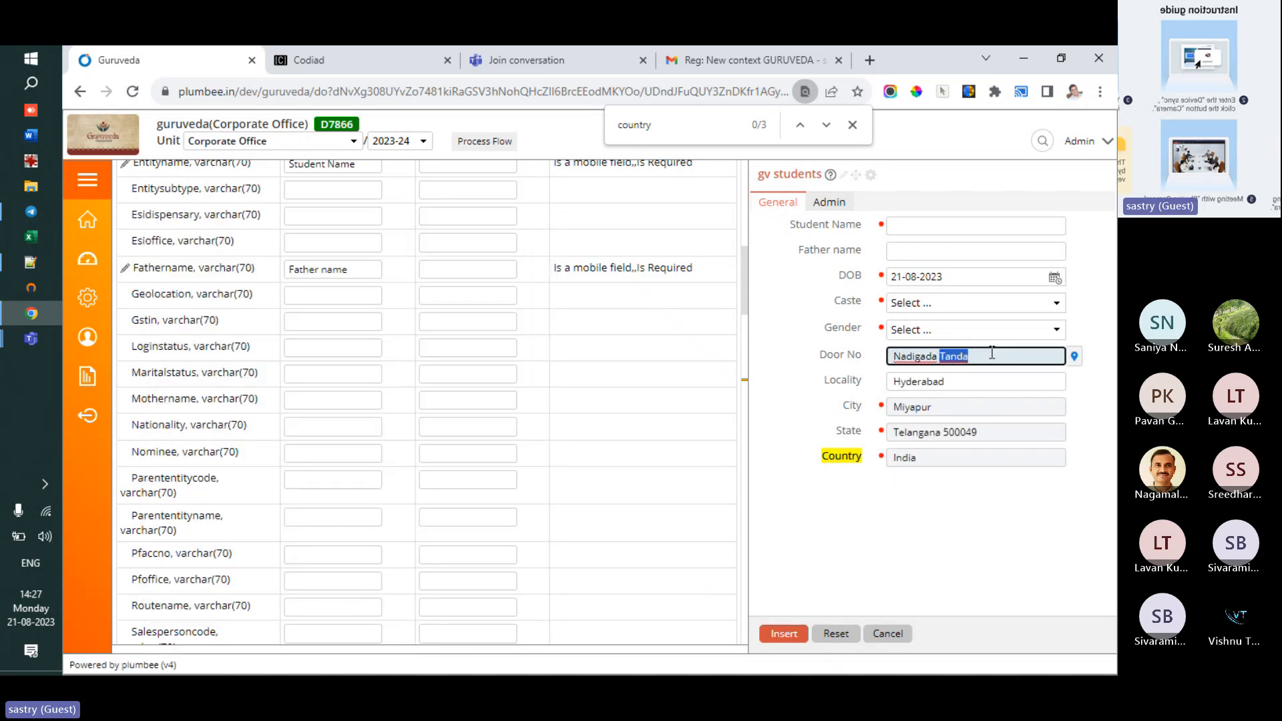
pyautogui.press('Tab')
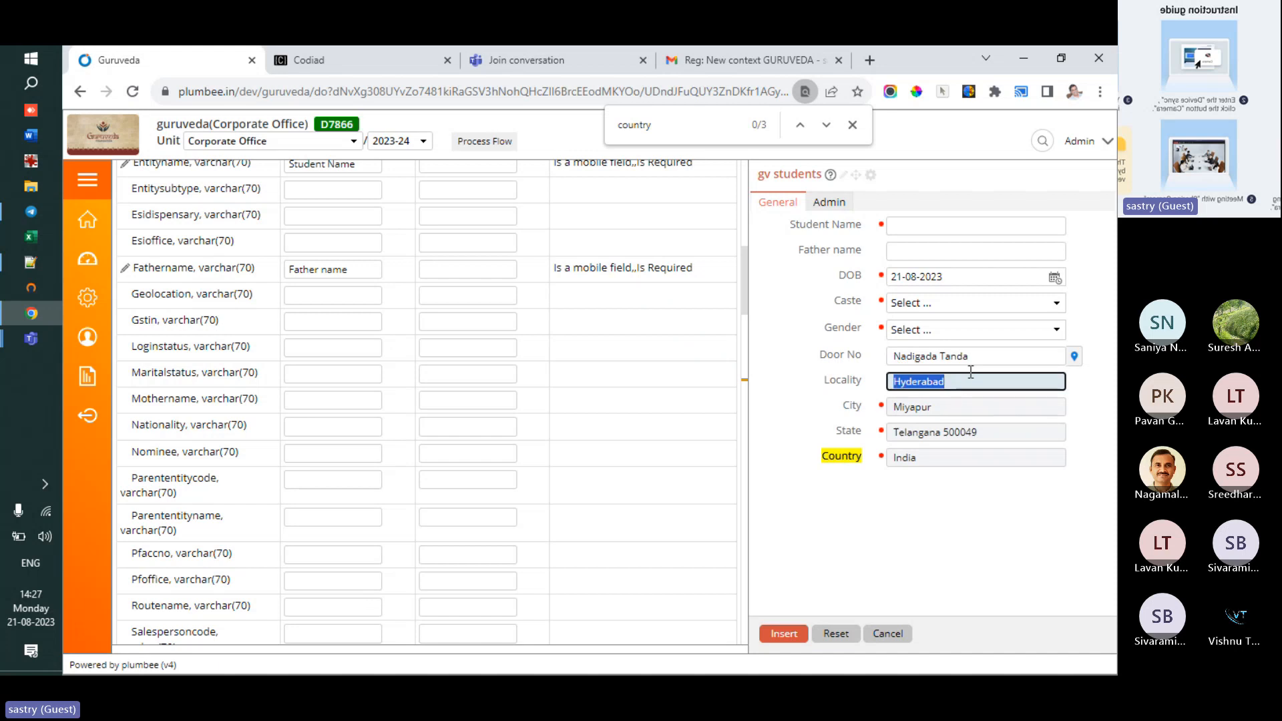
pyautogui.click(956, 479)
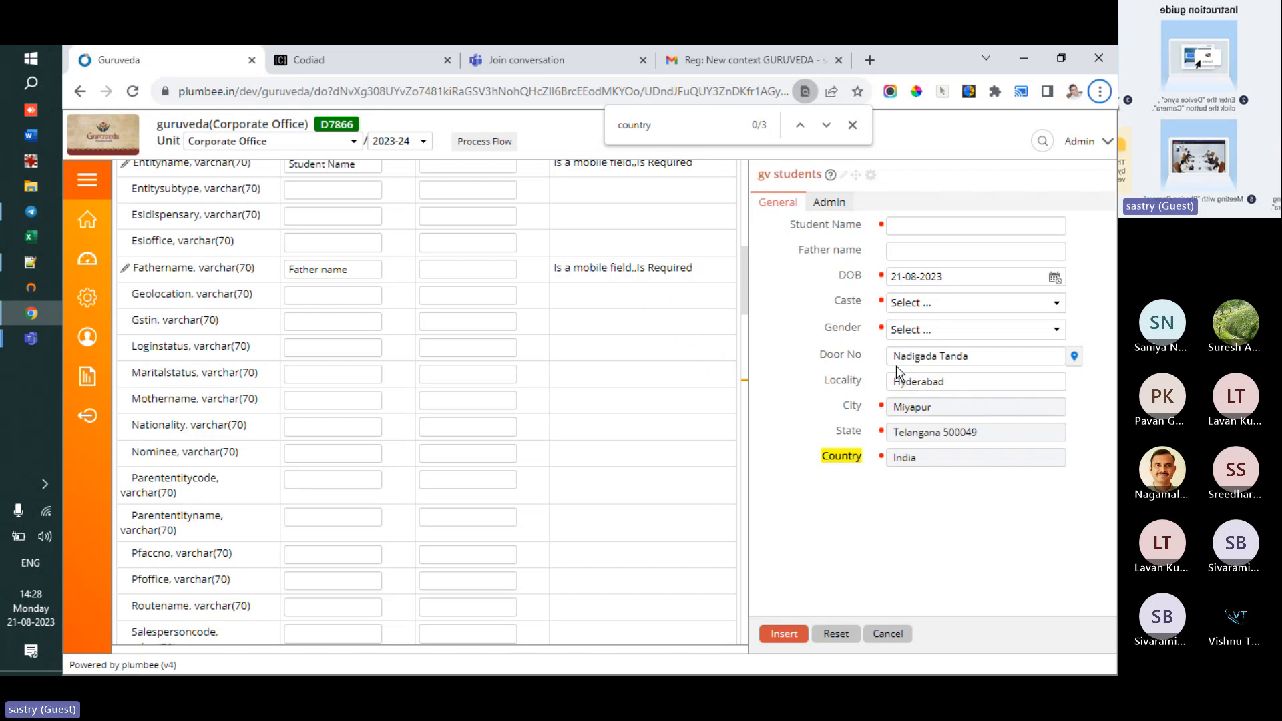
# Step: Make Father name a mandatory field on the students form
pyautogui.click(909, 330)
pyautogui.click(912, 332)
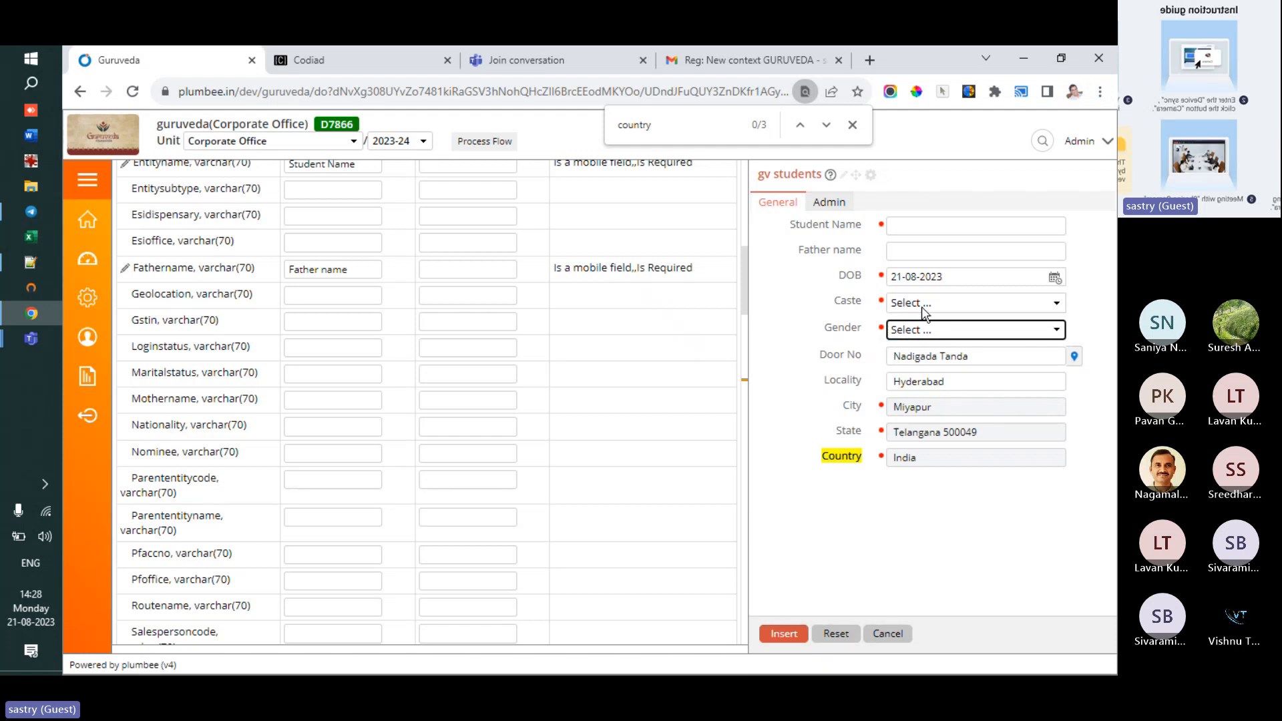
pyautogui.click(921, 303)
pyautogui.click(935, 276)
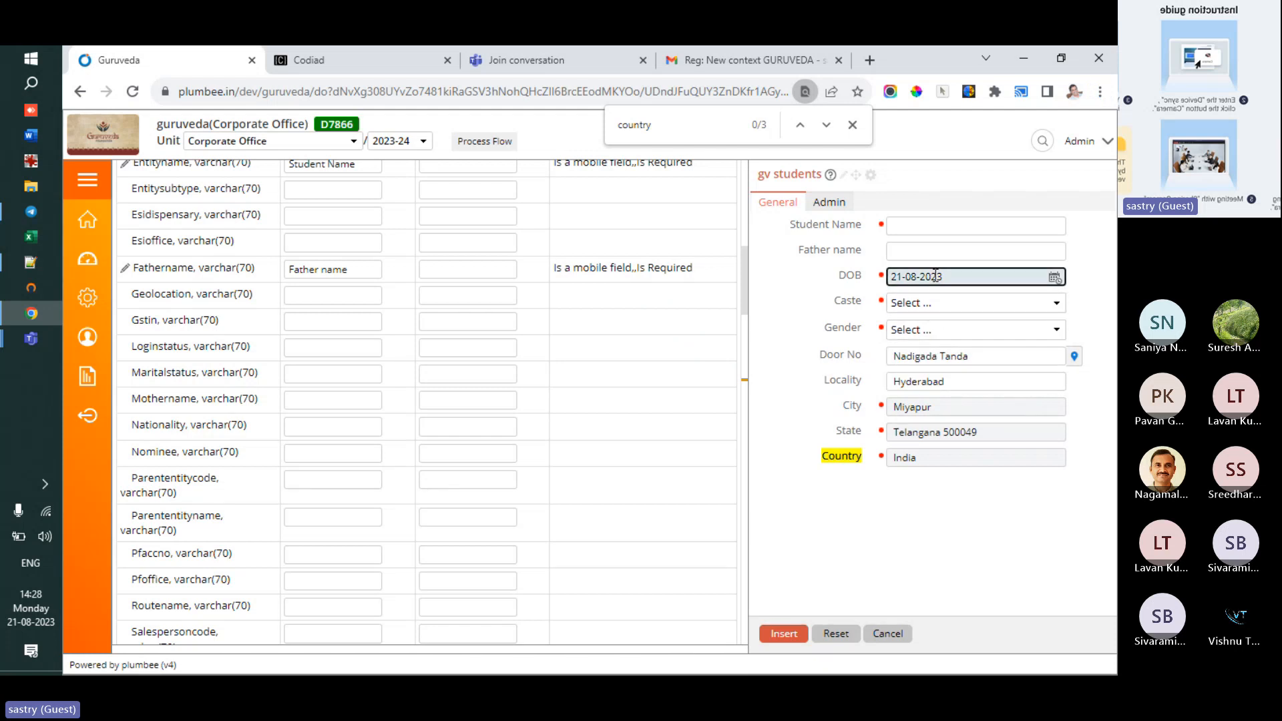
pyautogui.click(921, 248)
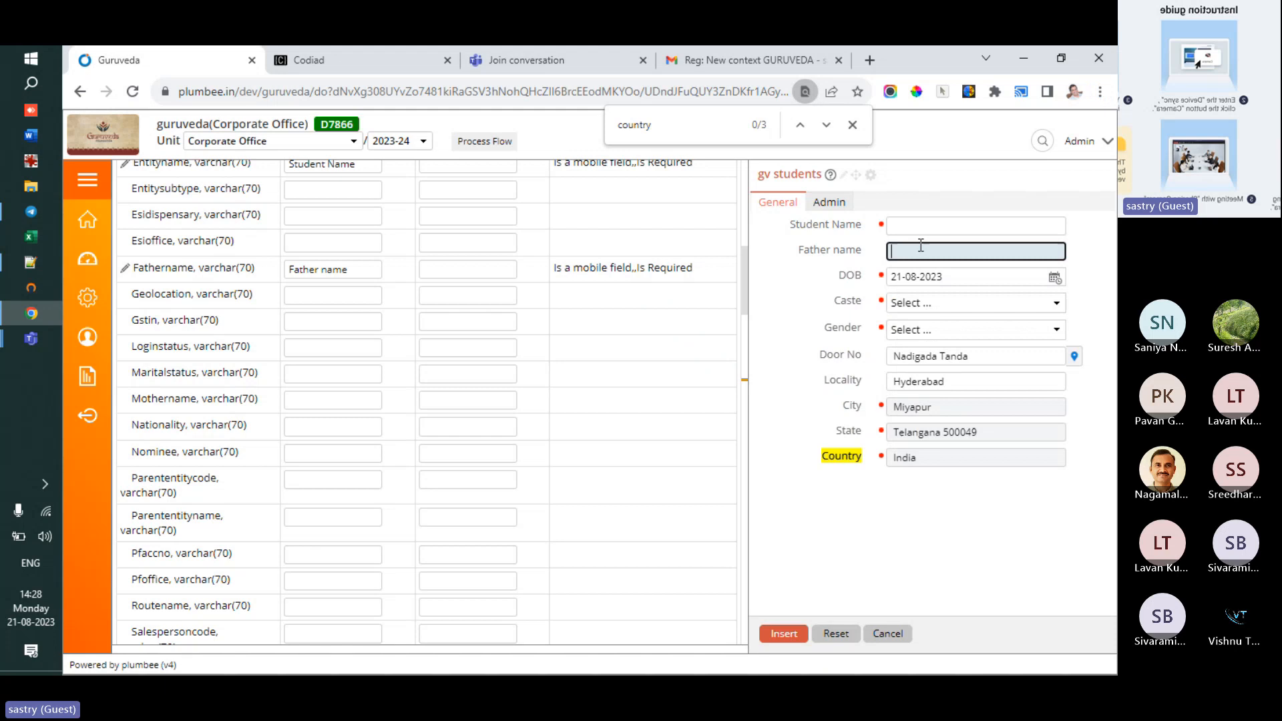
pyautogui.click(878, 248)
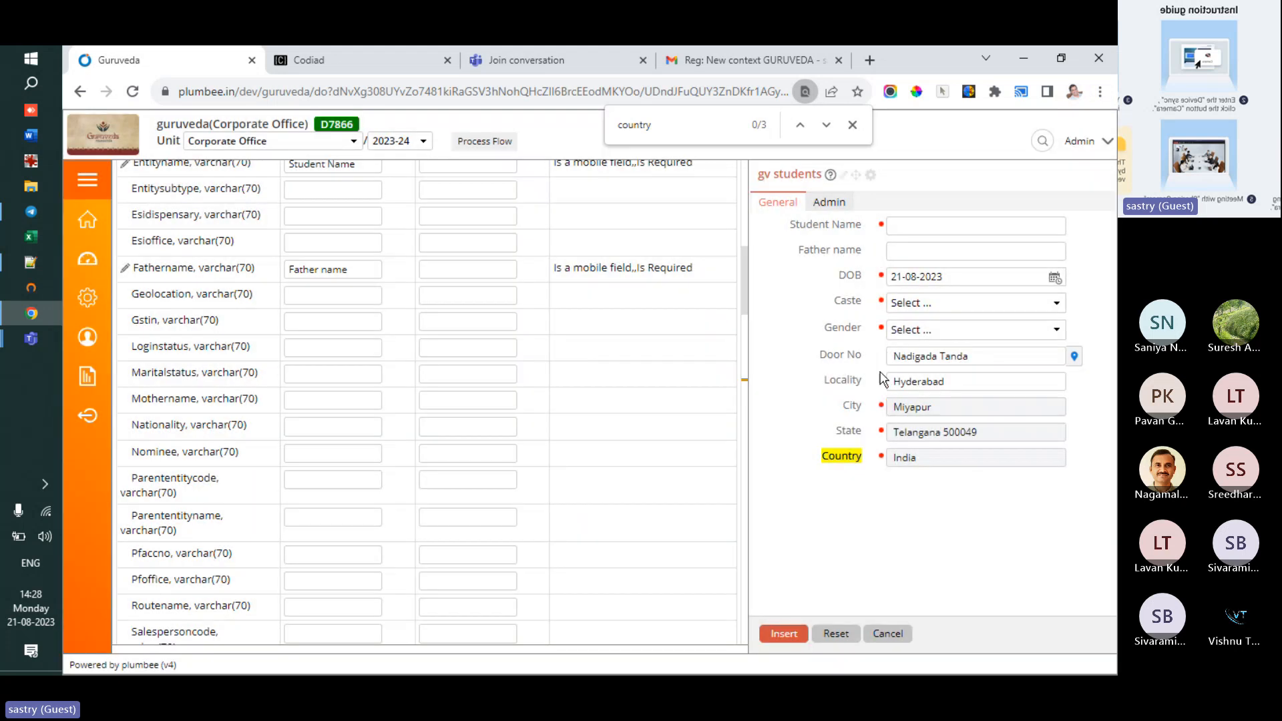
pyautogui.click(879, 356)
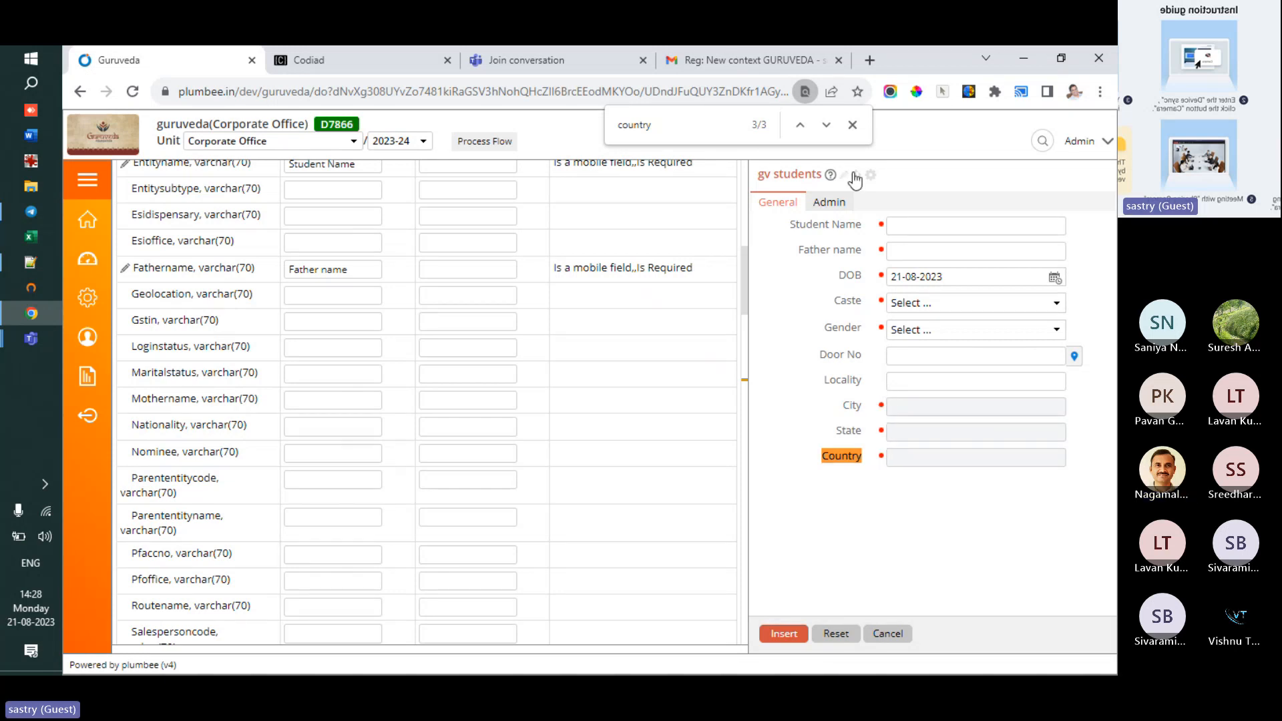
# Step: Find the Remarks field with the search 'rema' and set its caption to 'Remarks'
pyautogui.click(852, 127)
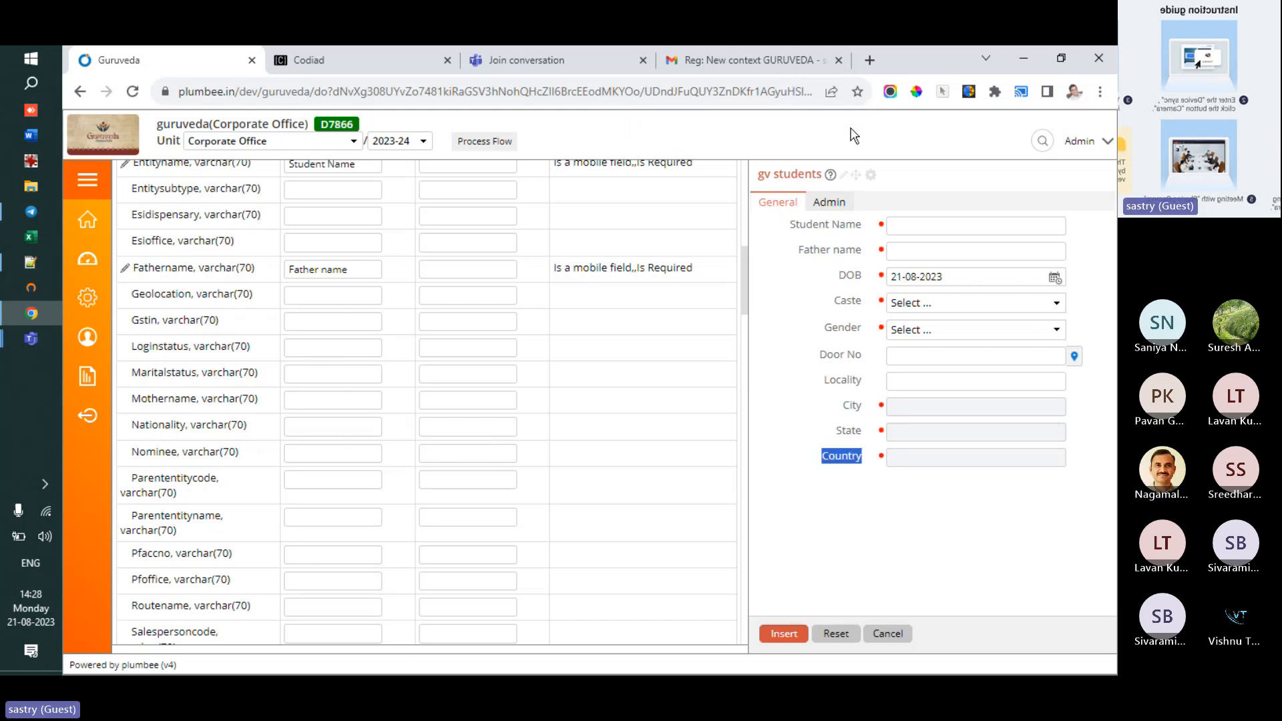
pyautogui.hotkey('ctrl', 'f')
pyautogui.write('rema')
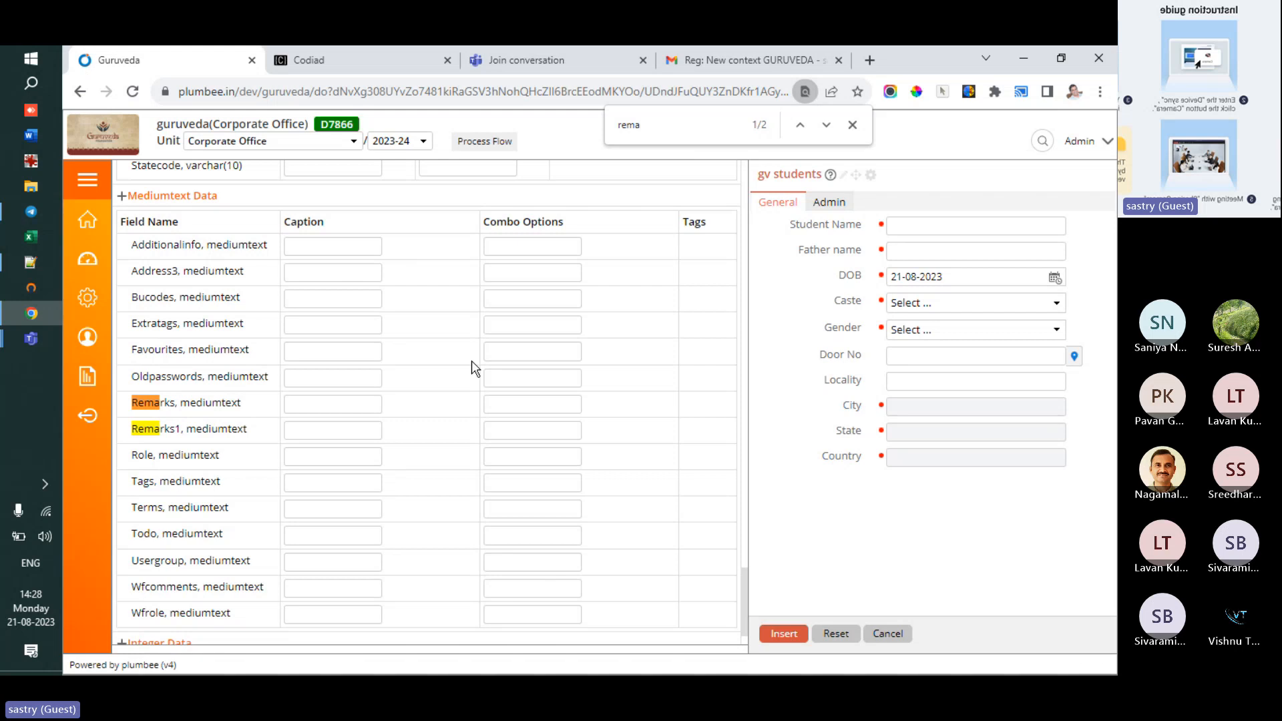
pyautogui.click(338, 398)
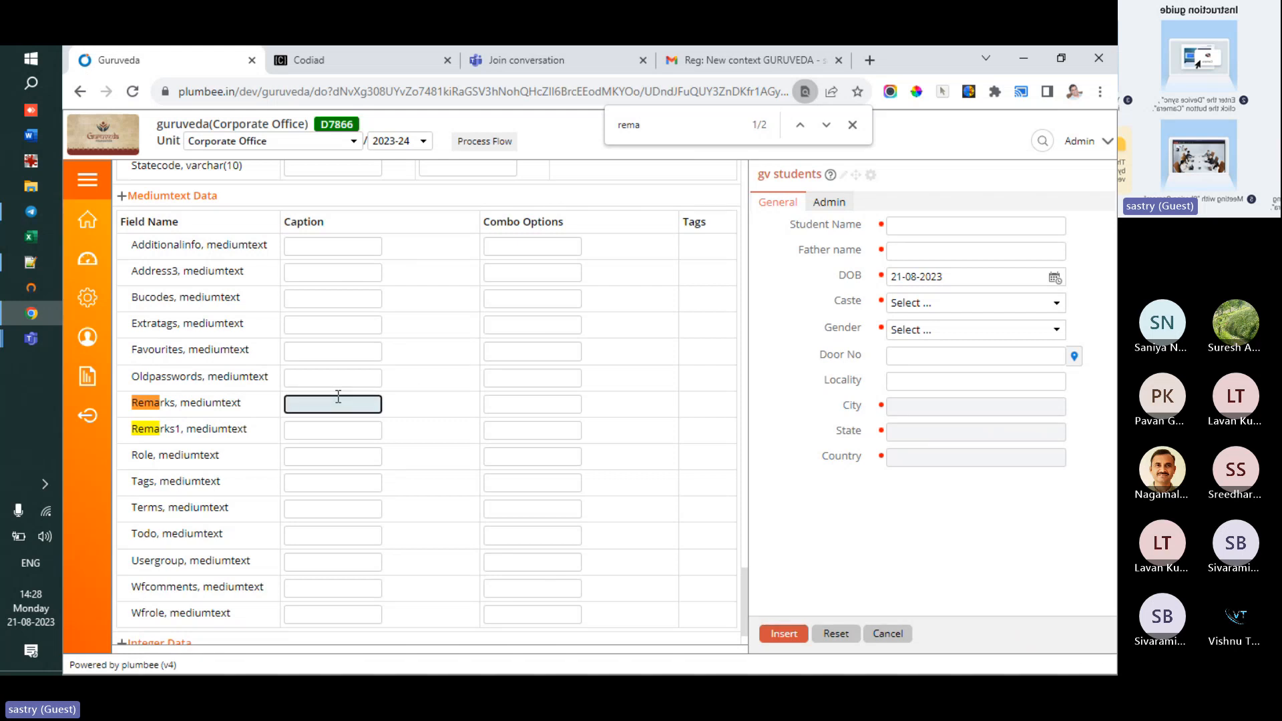
pyautogui.write('Remarks')
pyautogui.press('Tab')
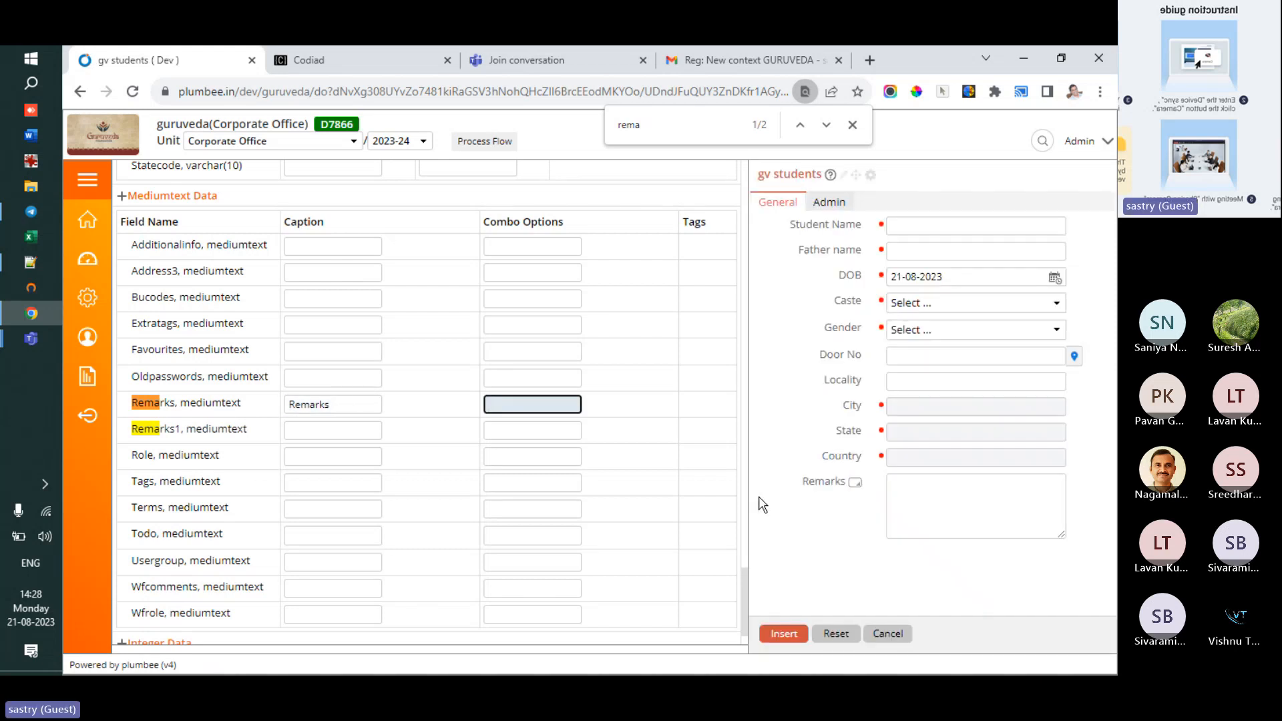
# Step: Tick the Speech to text tag in the Remarks field settings
pyautogui.click(910, 503)
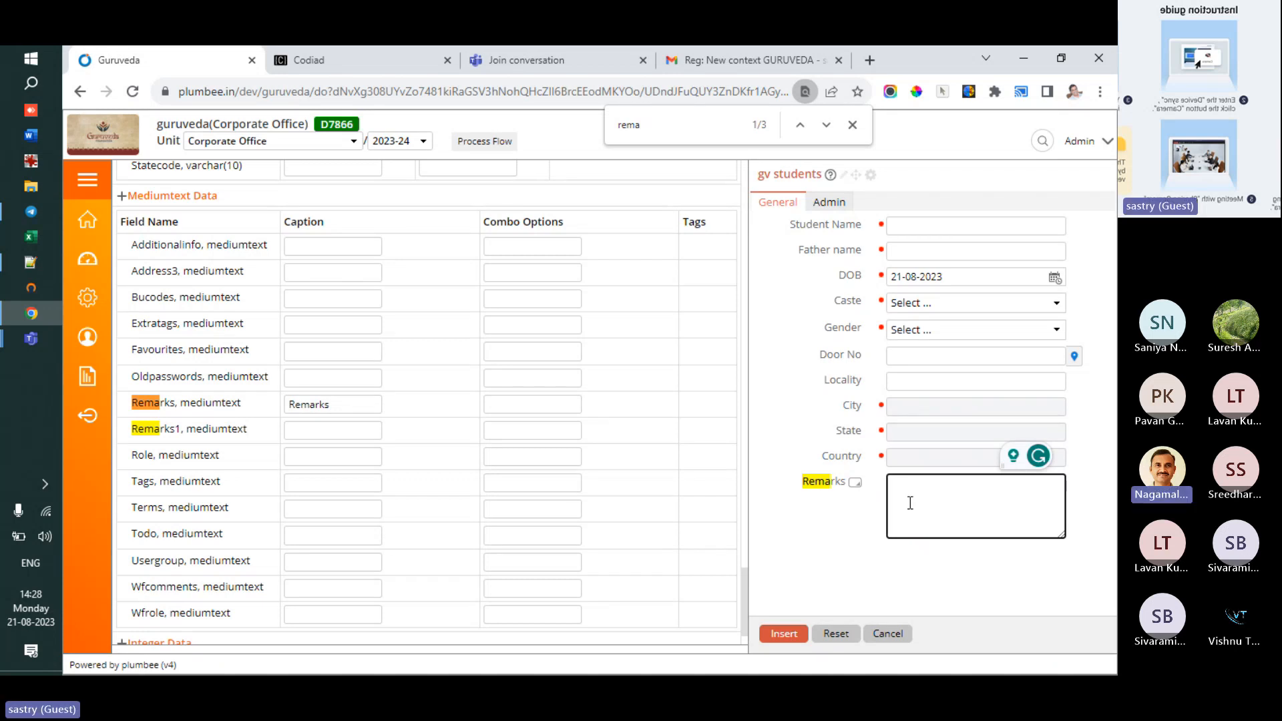
pyautogui.click(856, 481)
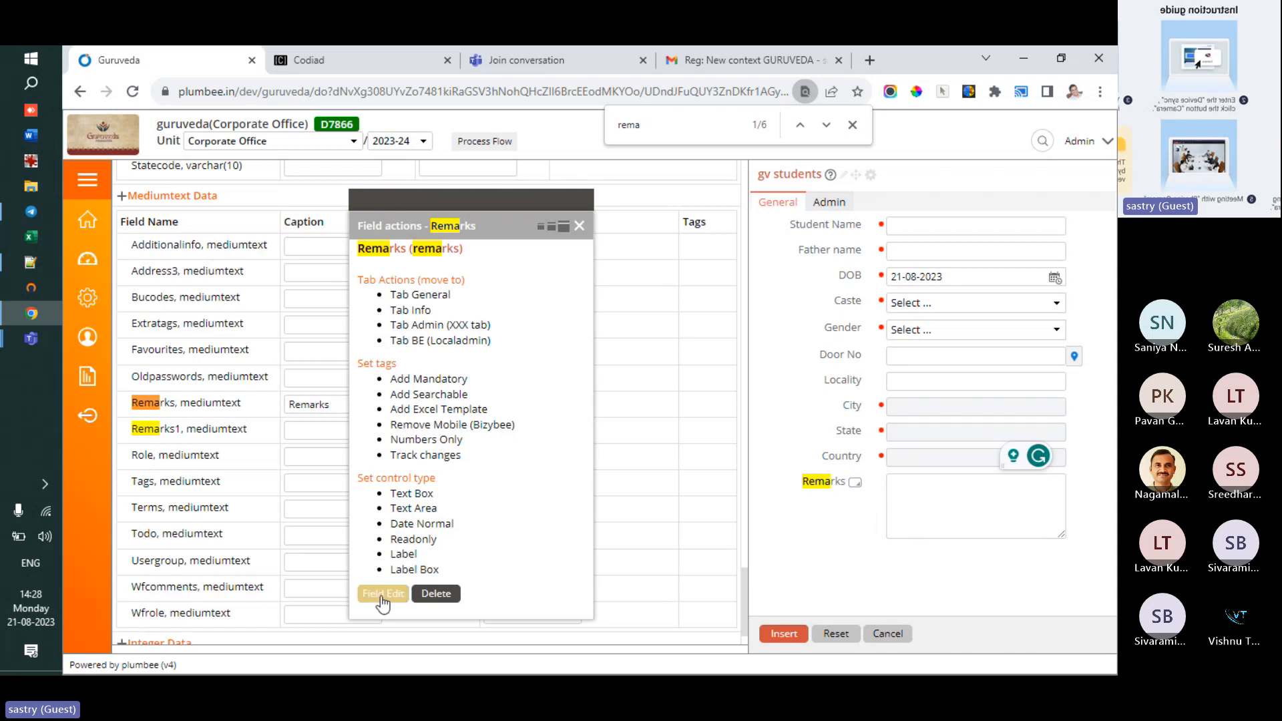
pyautogui.click(381, 594)
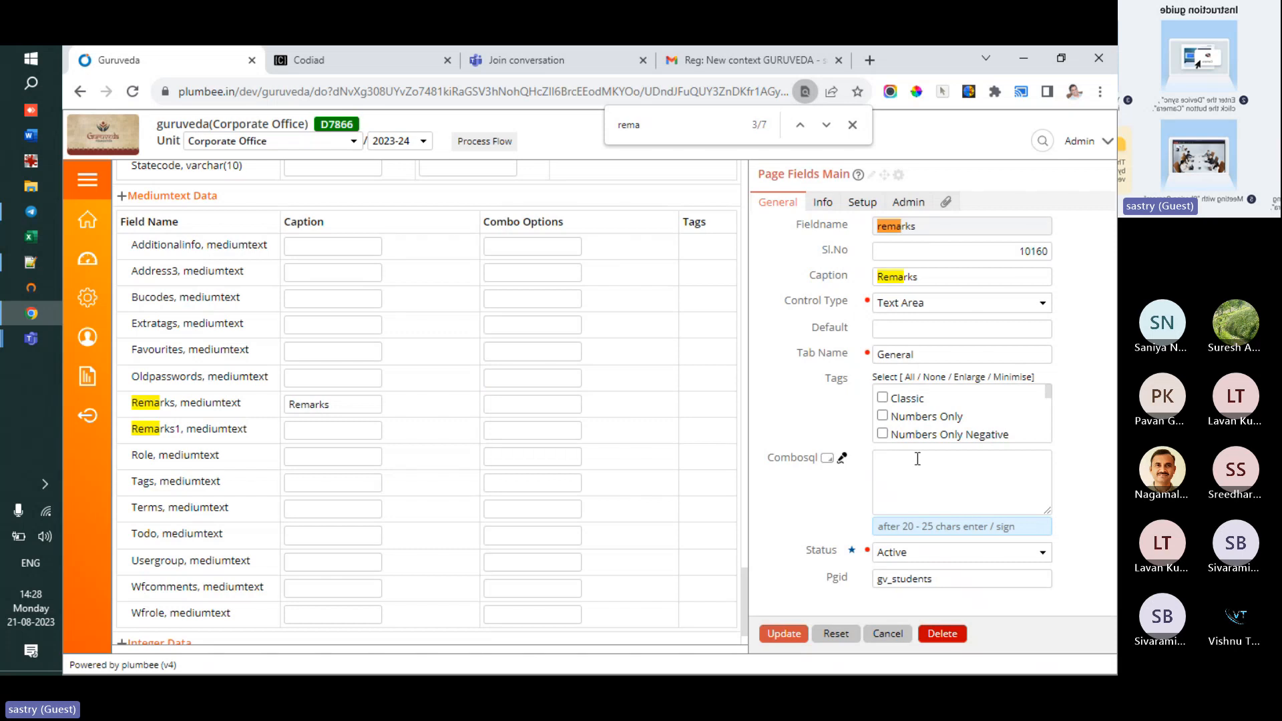
pyautogui.hotkey('ctrl', 'f')
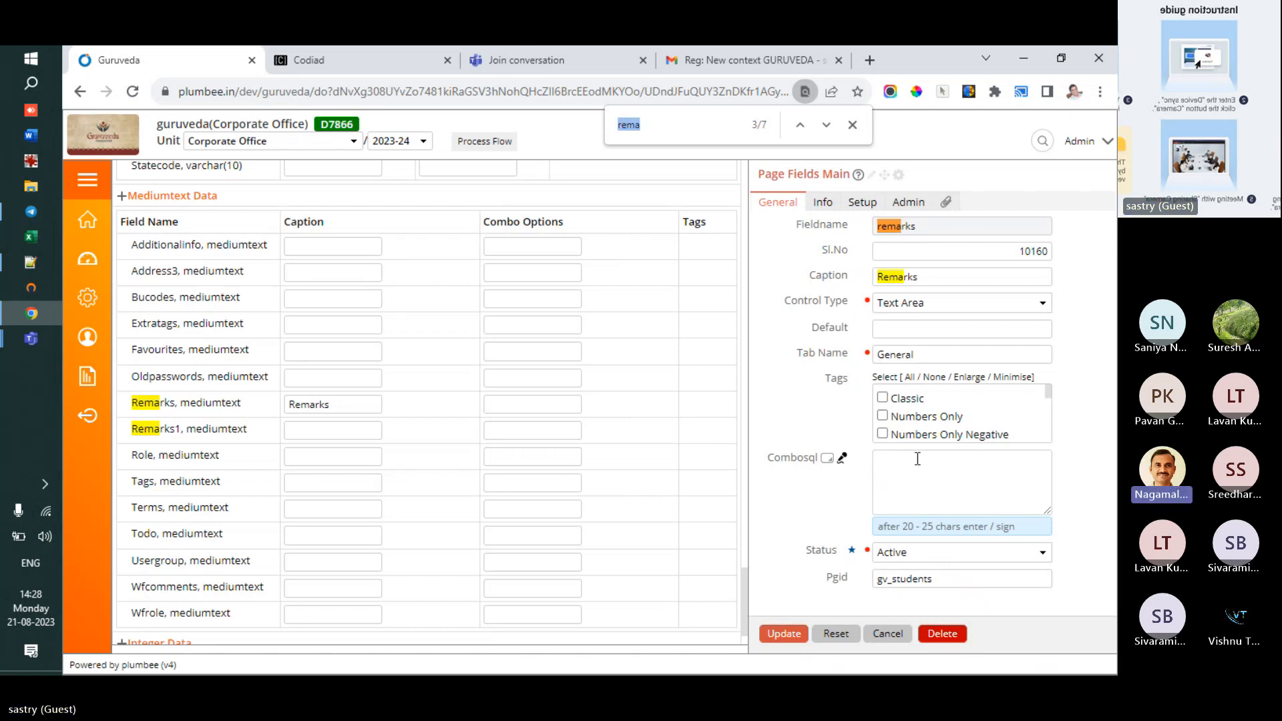
pyautogui.write('spee')
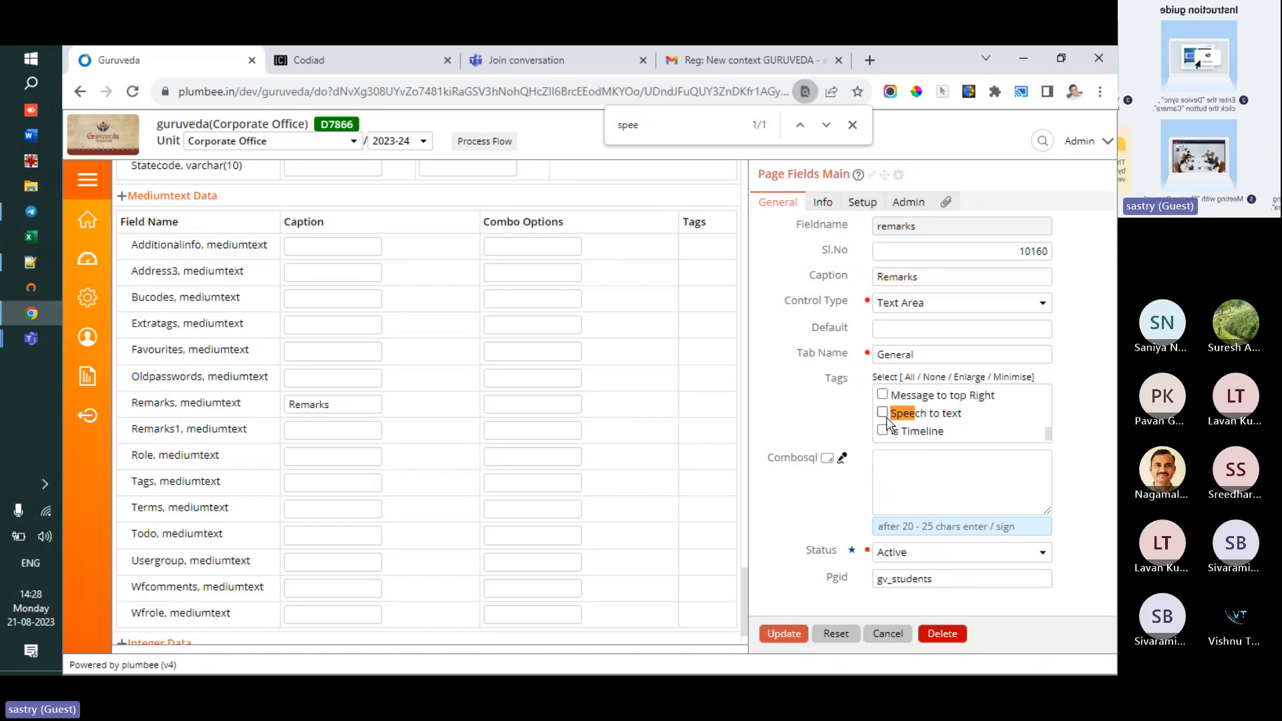
pyautogui.click(882, 413)
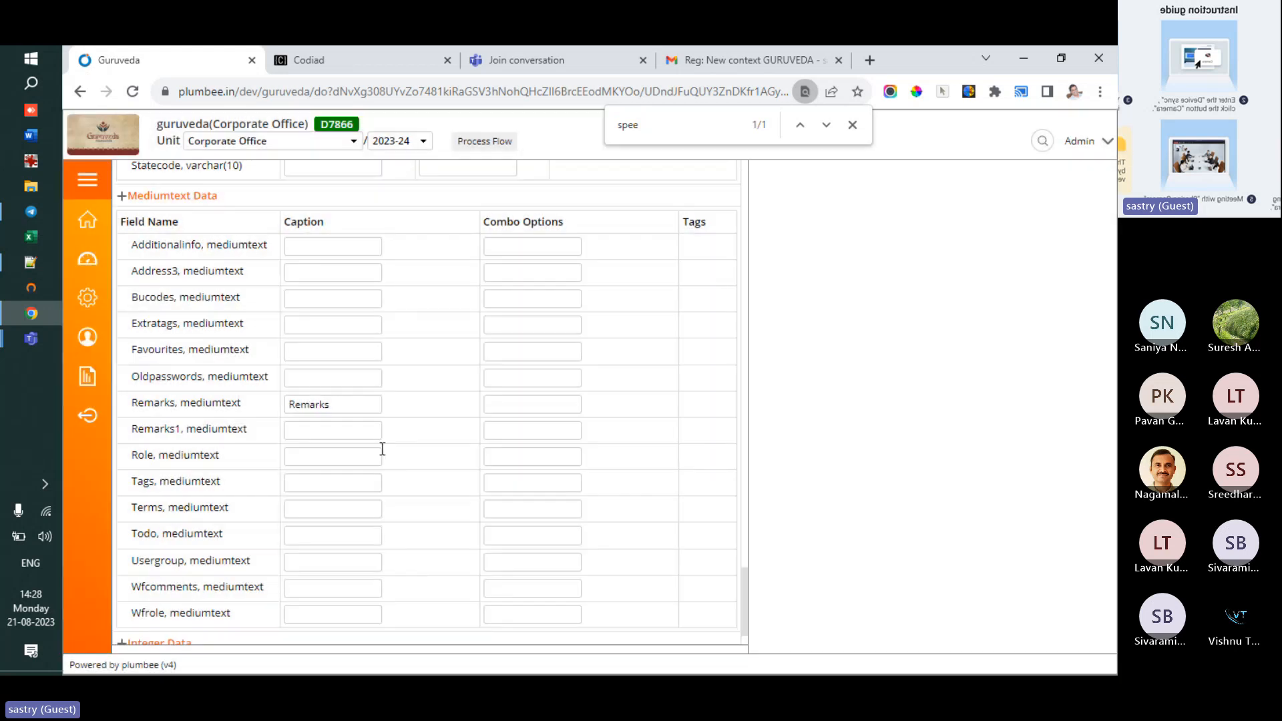
pyautogui.click(330, 404)
pyautogui.press('Tab')
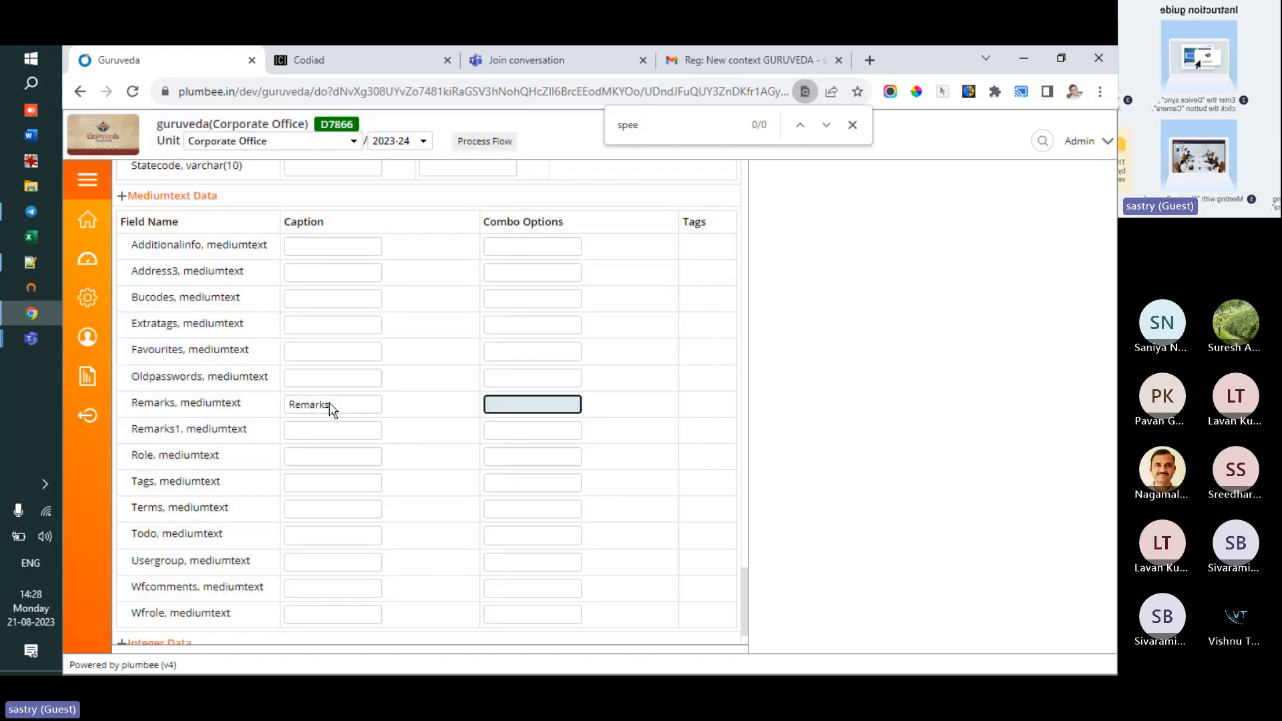
# Step: Save the Remarks field definition with Speech to text enabled
pyautogui.click(973, 530)
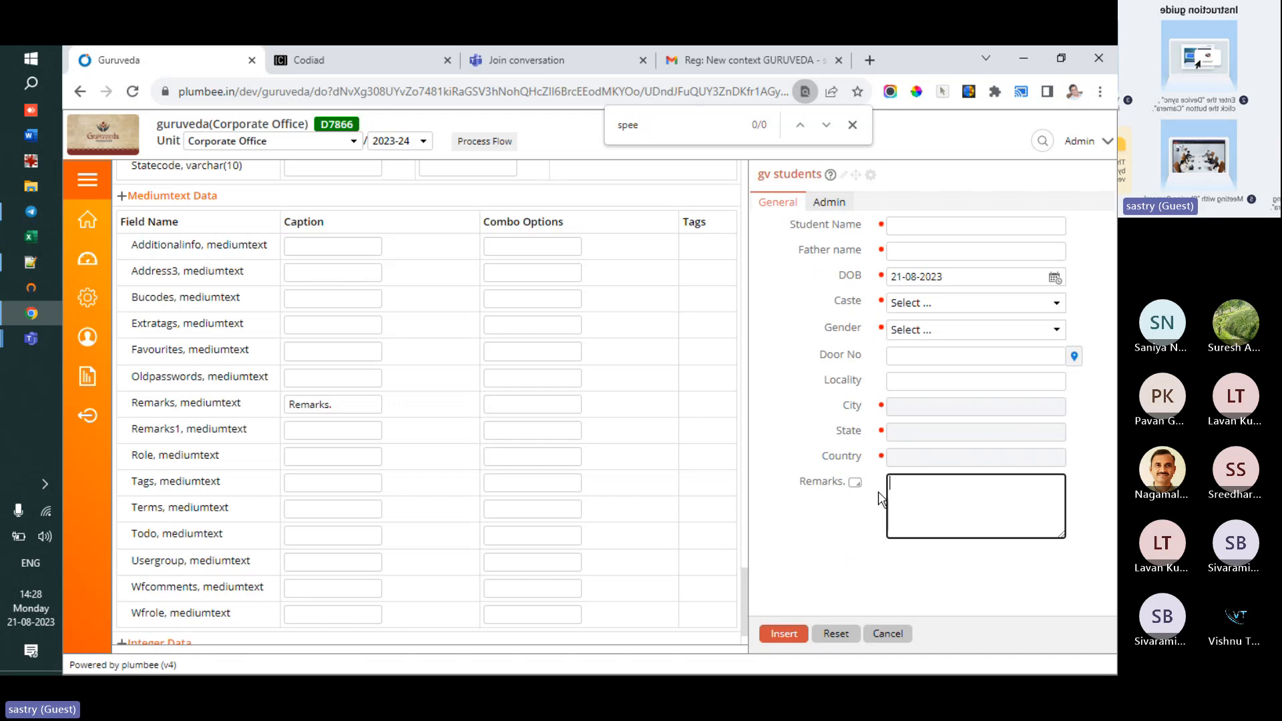
pyautogui.click(861, 481)
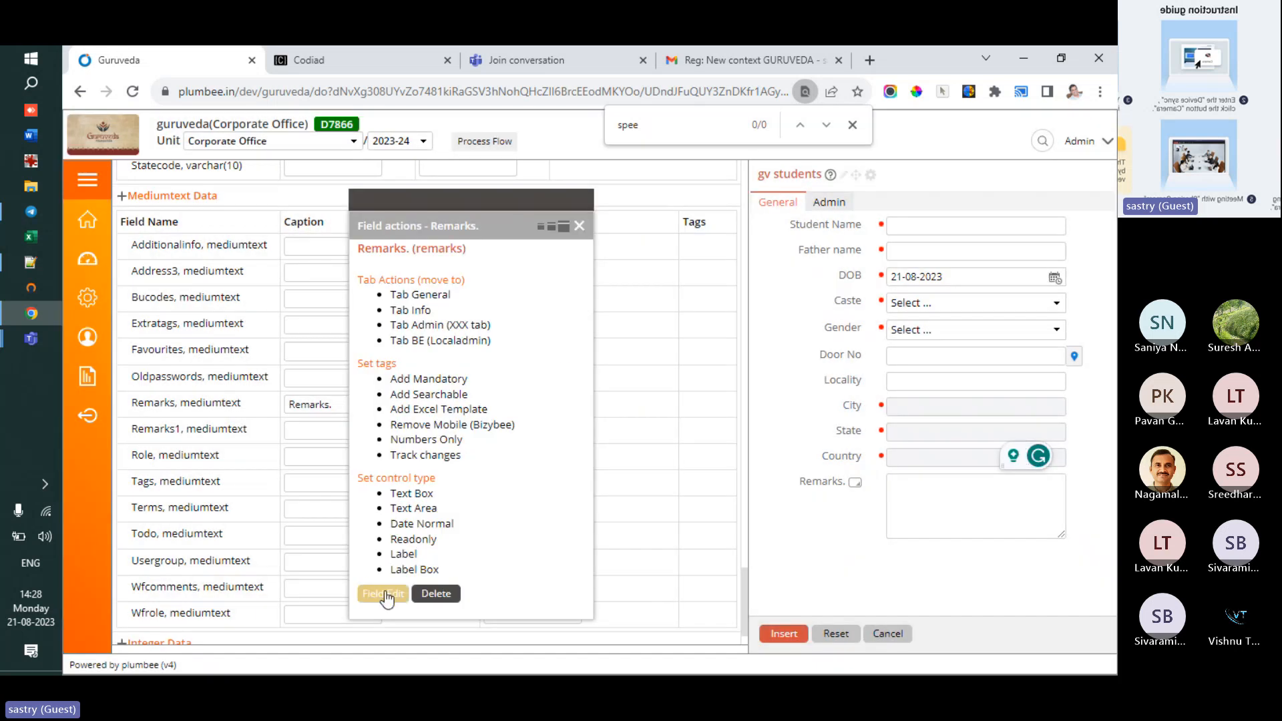
pyautogui.click(382, 590)
pyautogui.hotkey('ctrl', 'f')
pyautogui.press('Return')
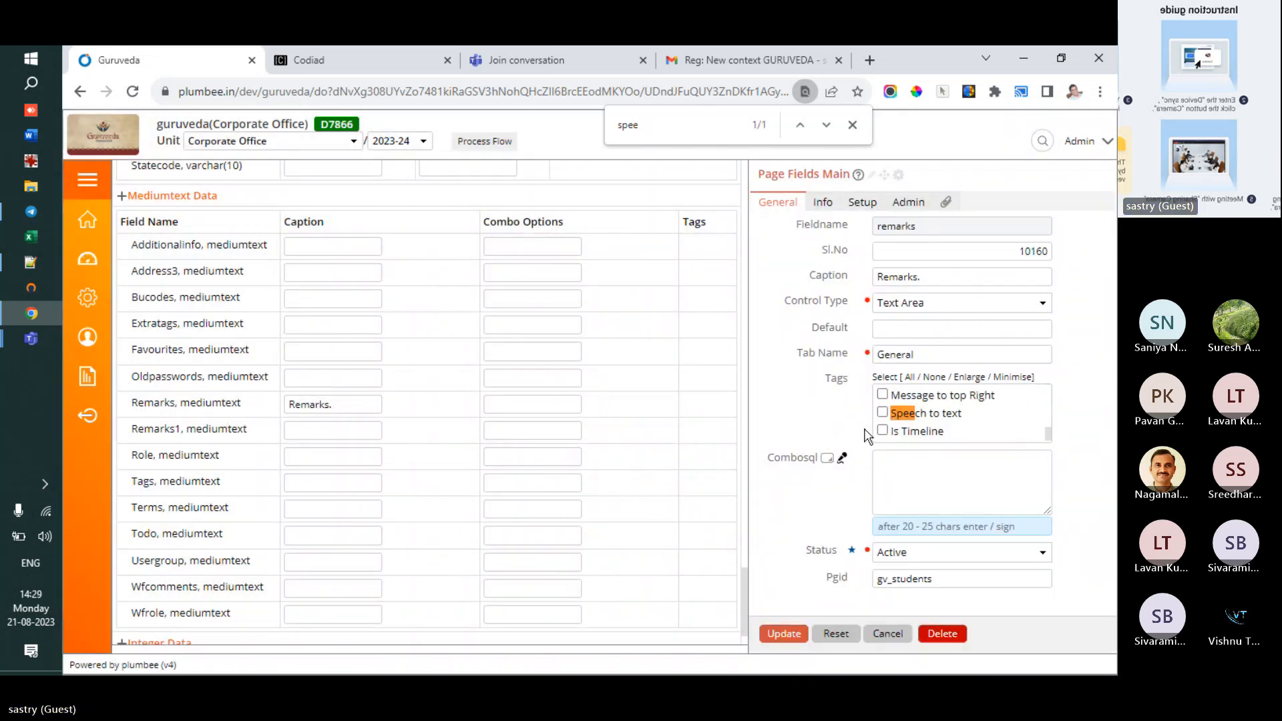
pyautogui.click(883, 413)
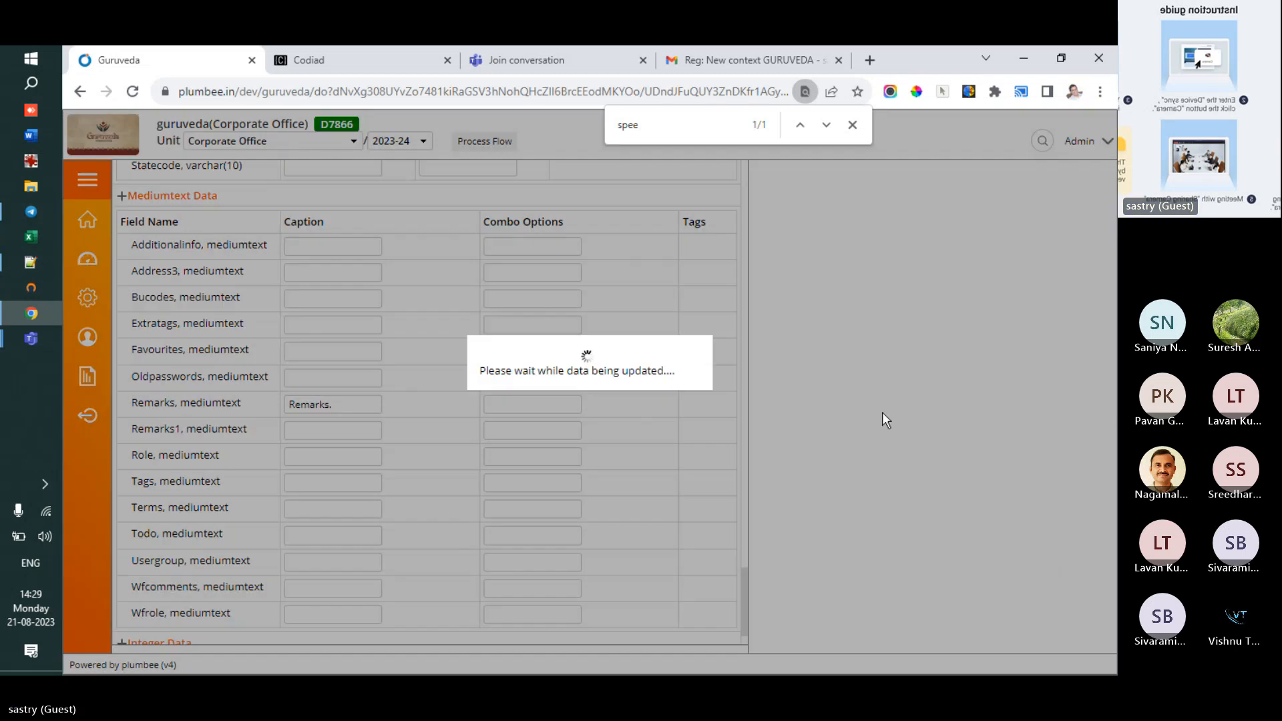
# Step: Delete the trailing period from the Remarks caption
pyautogui.click(340, 403)
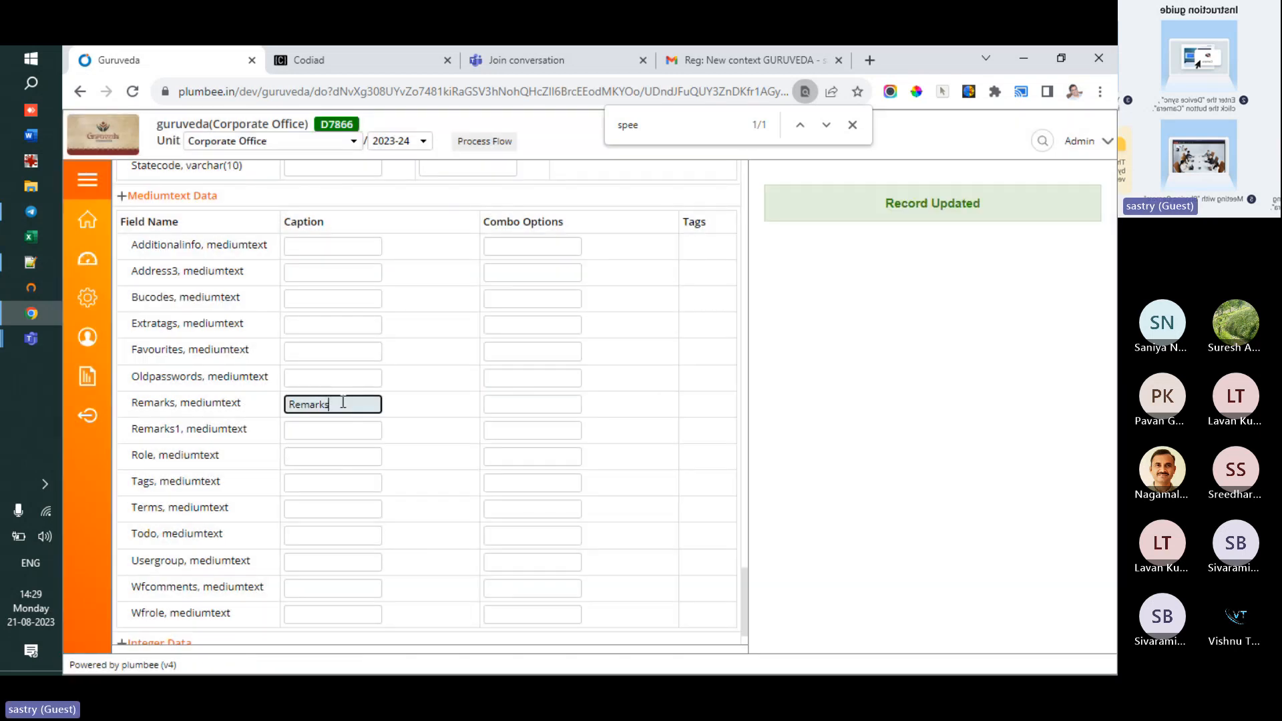
pyautogui.press('BackSpace')
pyautogui.press('Tab')
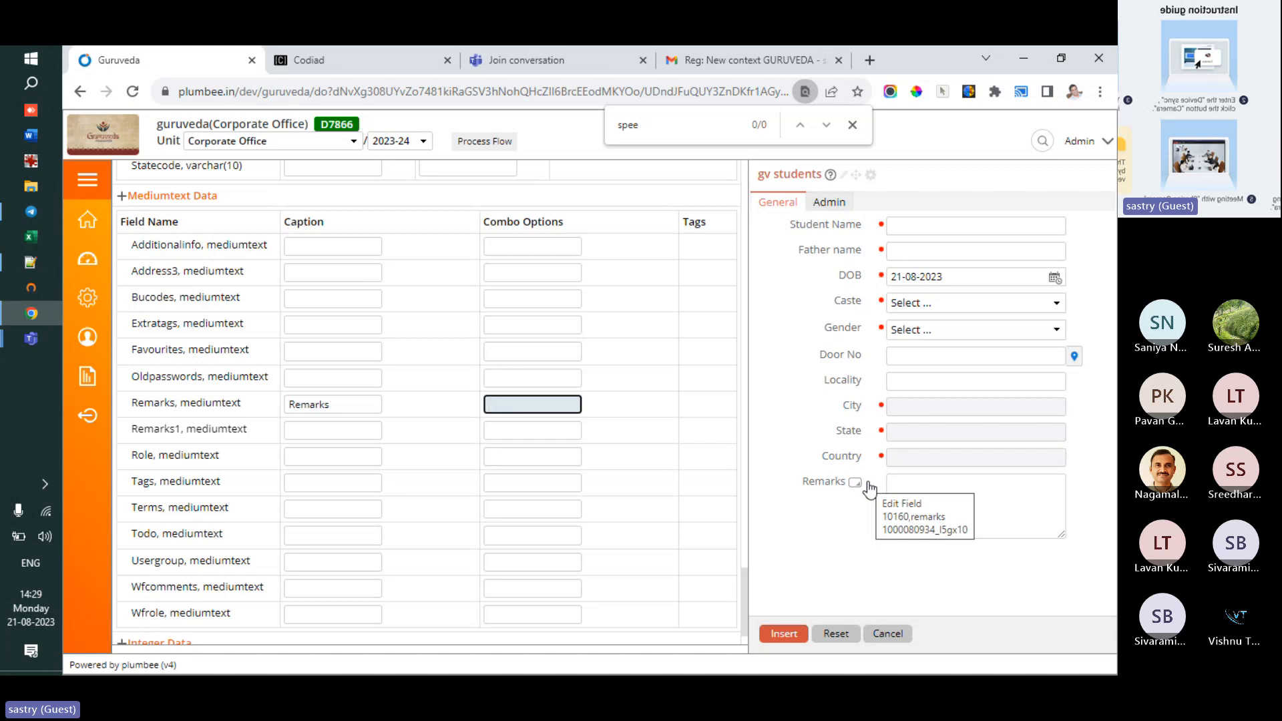
# Step: Reload the form frame from the browser menu so Remarks shows its dictation mic
pyautogui.click(868, 484)
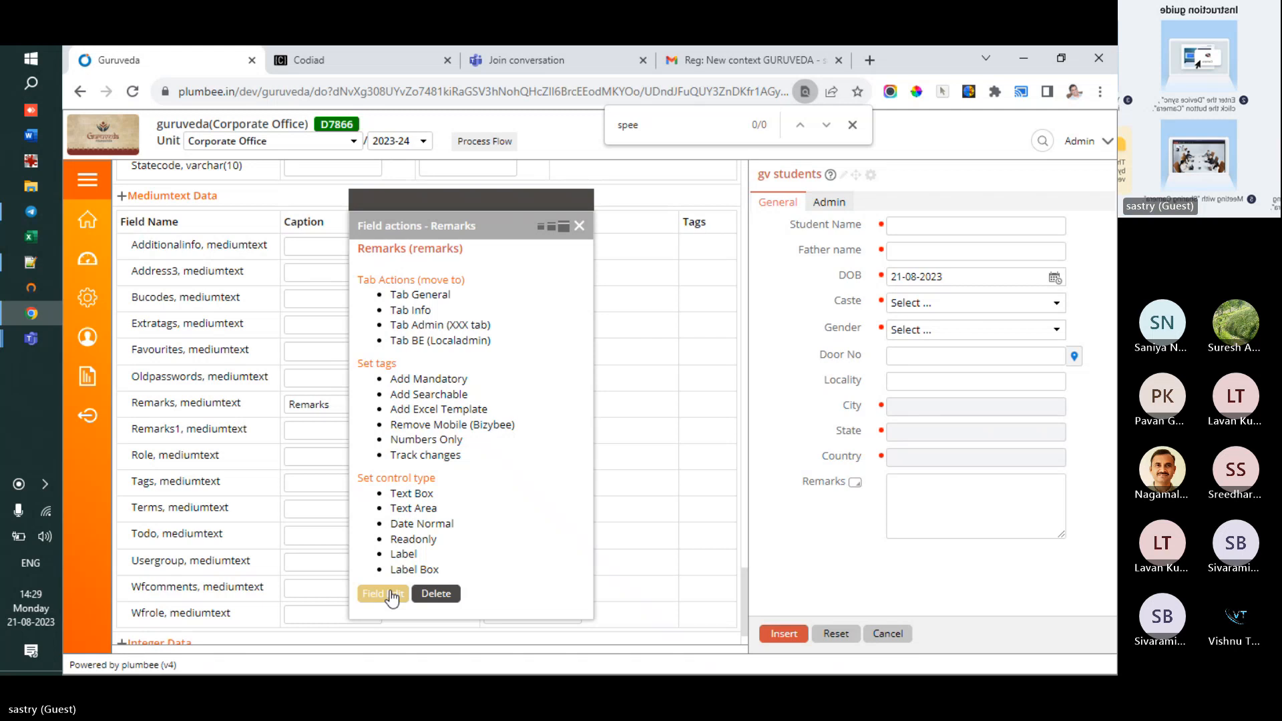
pyautogui.rightClick(813, 397)
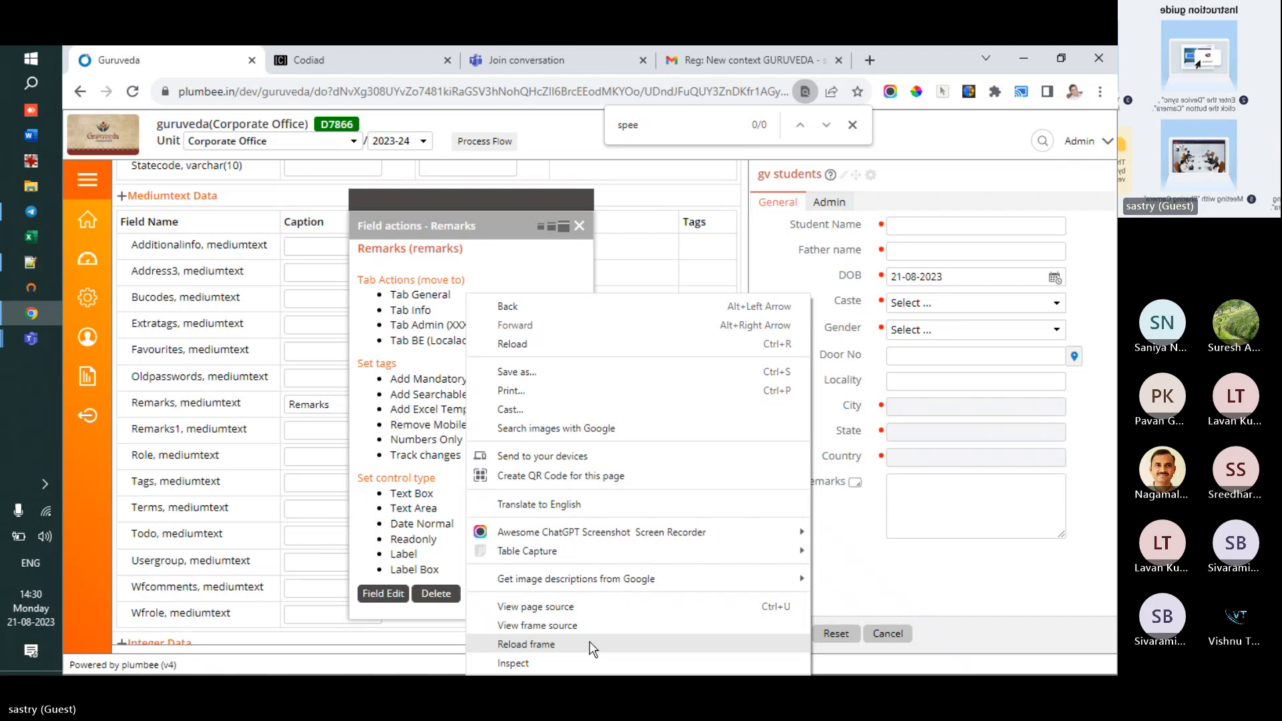
pyautogui.click(544, 644)
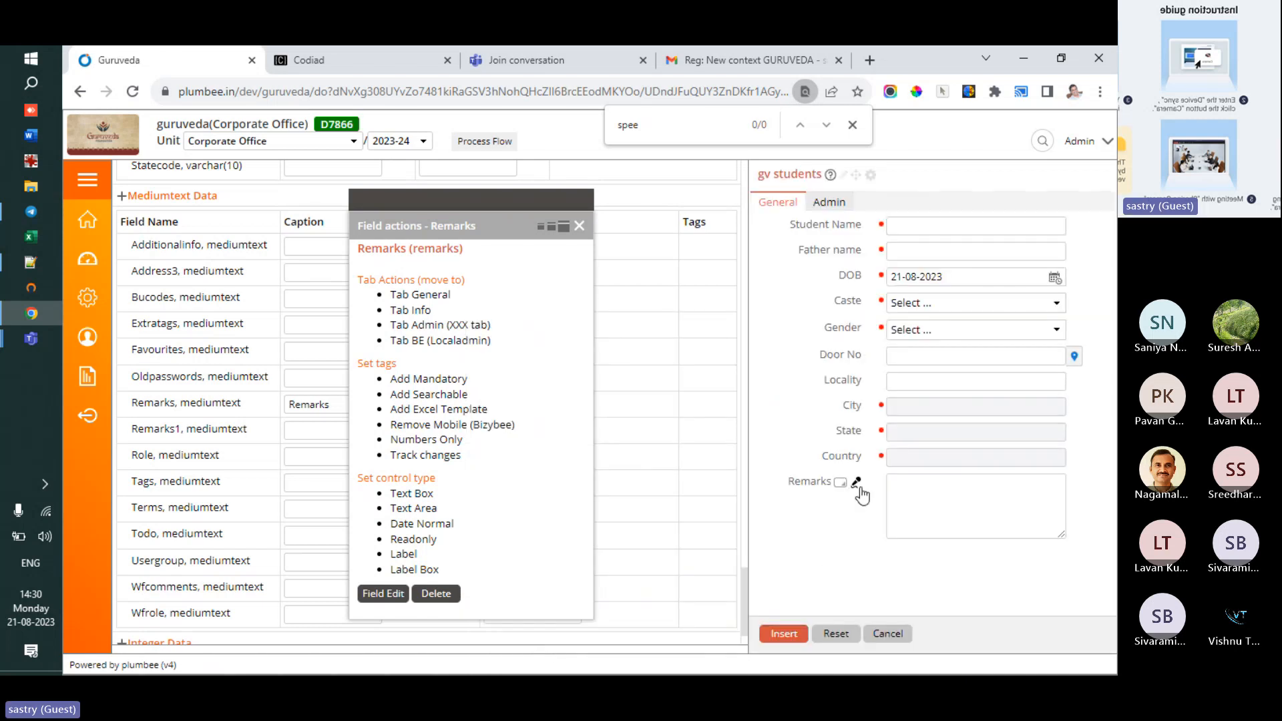
# Step: Dictate a demonstration note into Remarks using Start Recognition, then Save data
pyautogui.click(857, 483)
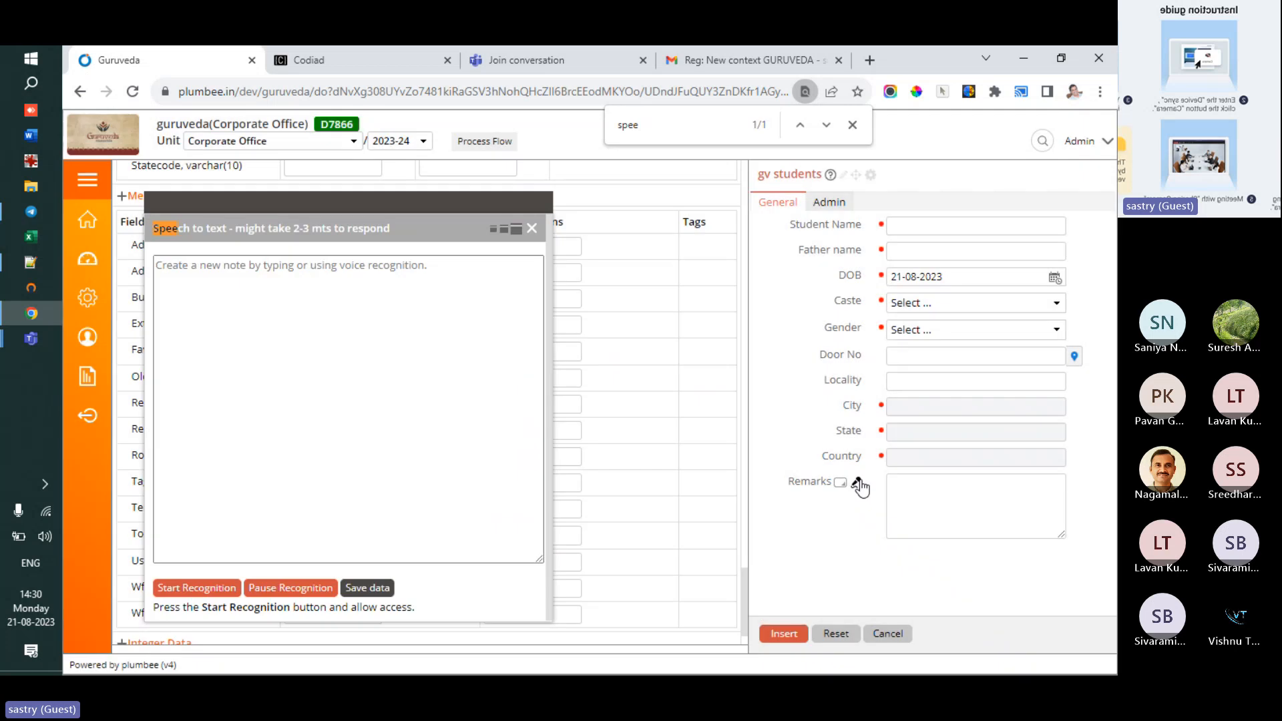
pyautogui.click(200, 588)
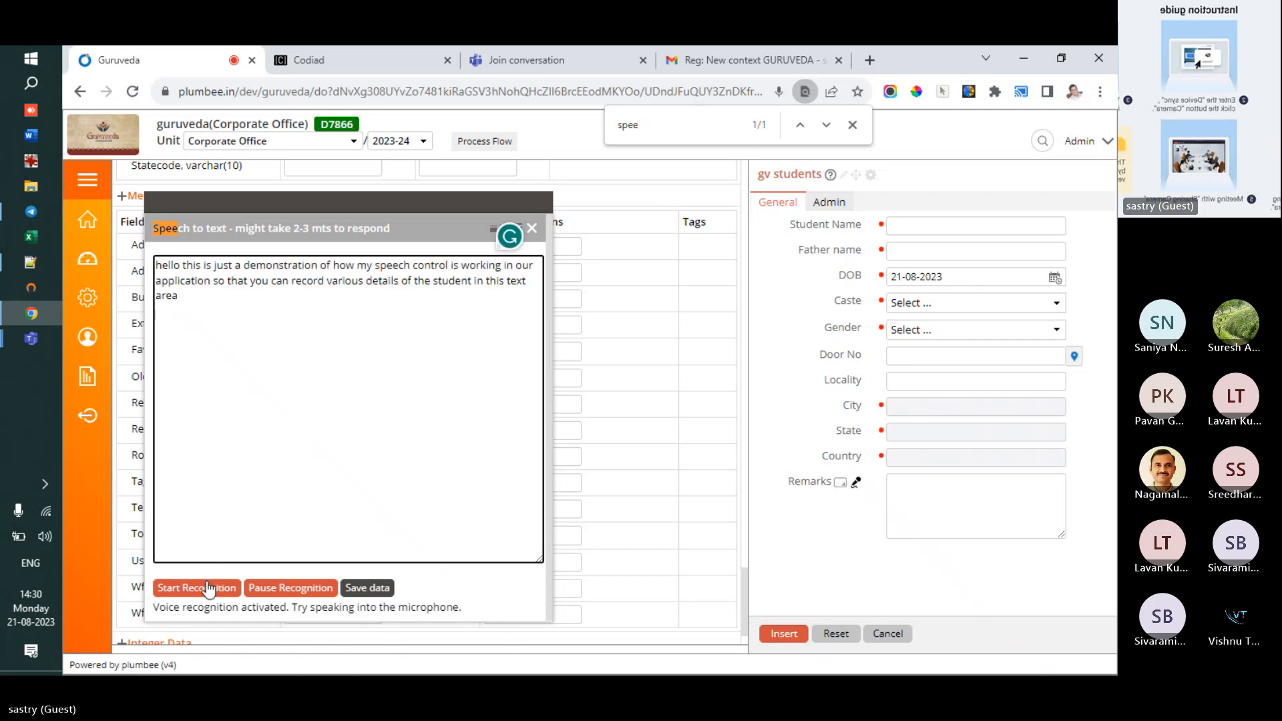
pyautogui.click(378, 591)
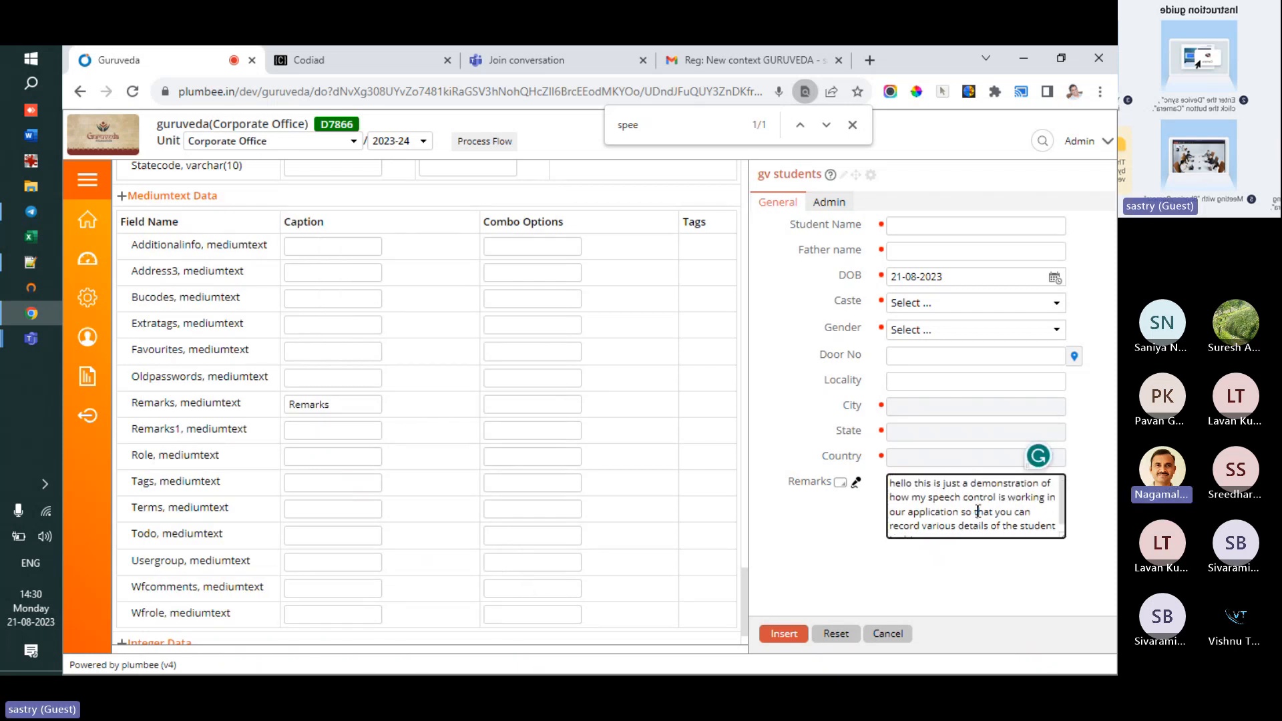
pyautogui.scroll(1, 978, 510)
pyautogui.scroll(-1, 978, 511)
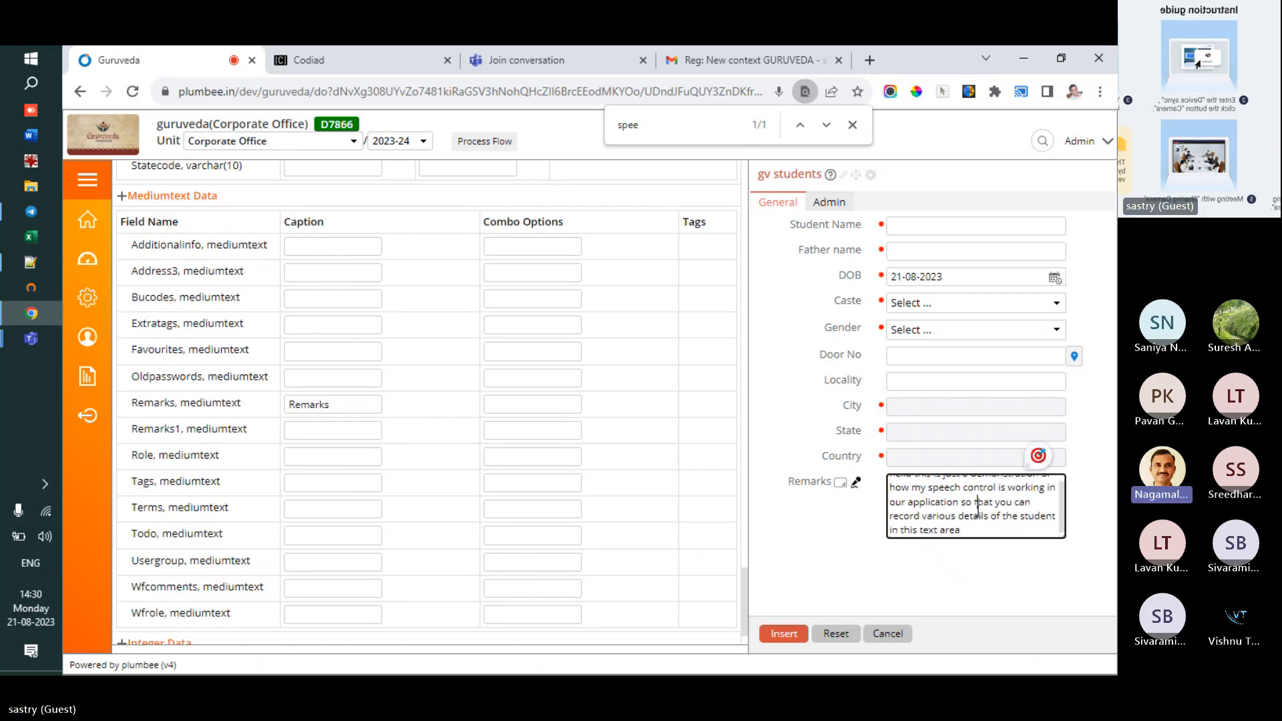
pyautogui.scroll(1, 978, 511)
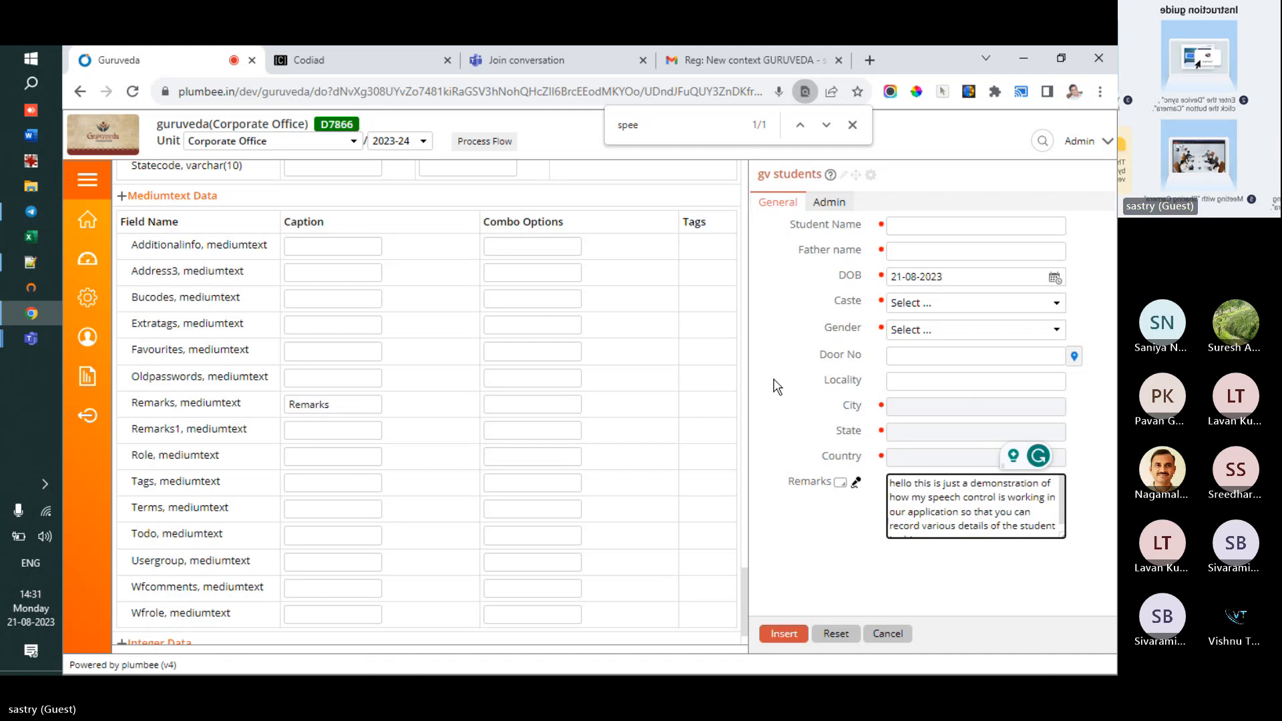
# Step: Change the page head caption from 'gv students' to 'Students'
pyautogui.click(835, 553)
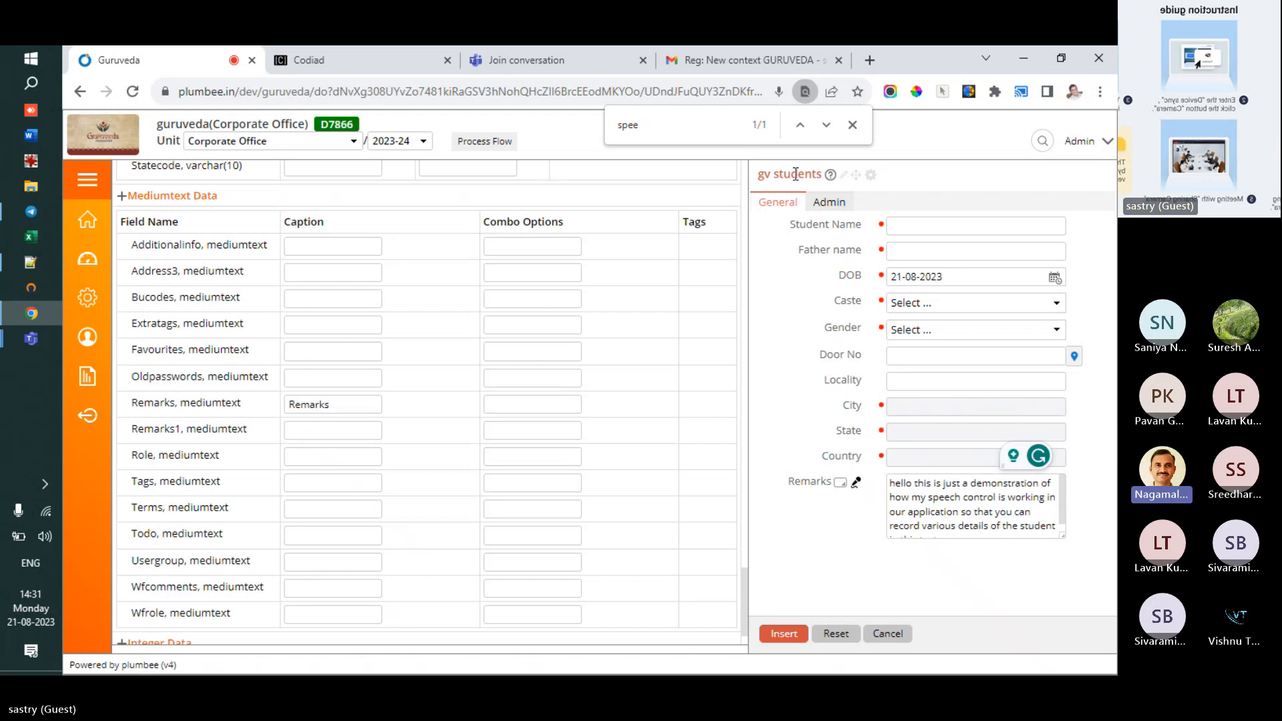
pyautogui.click(871, 175)
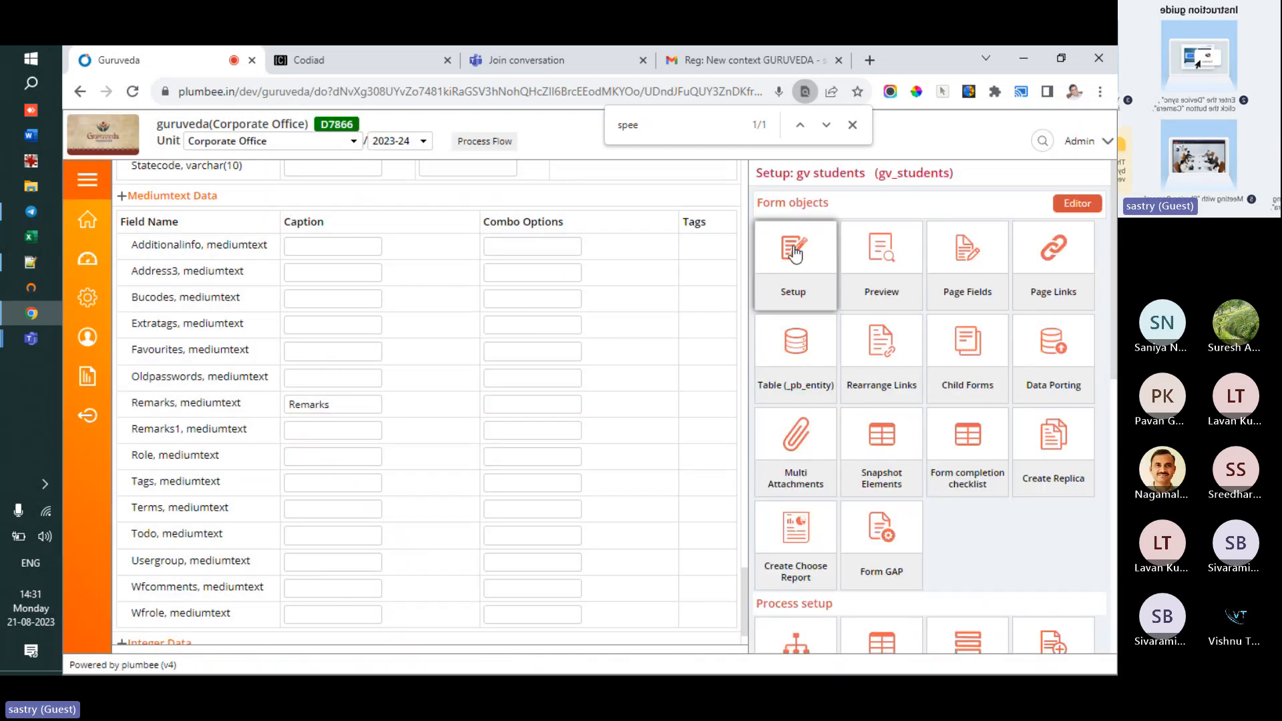
pyautogui.click(793, 253)
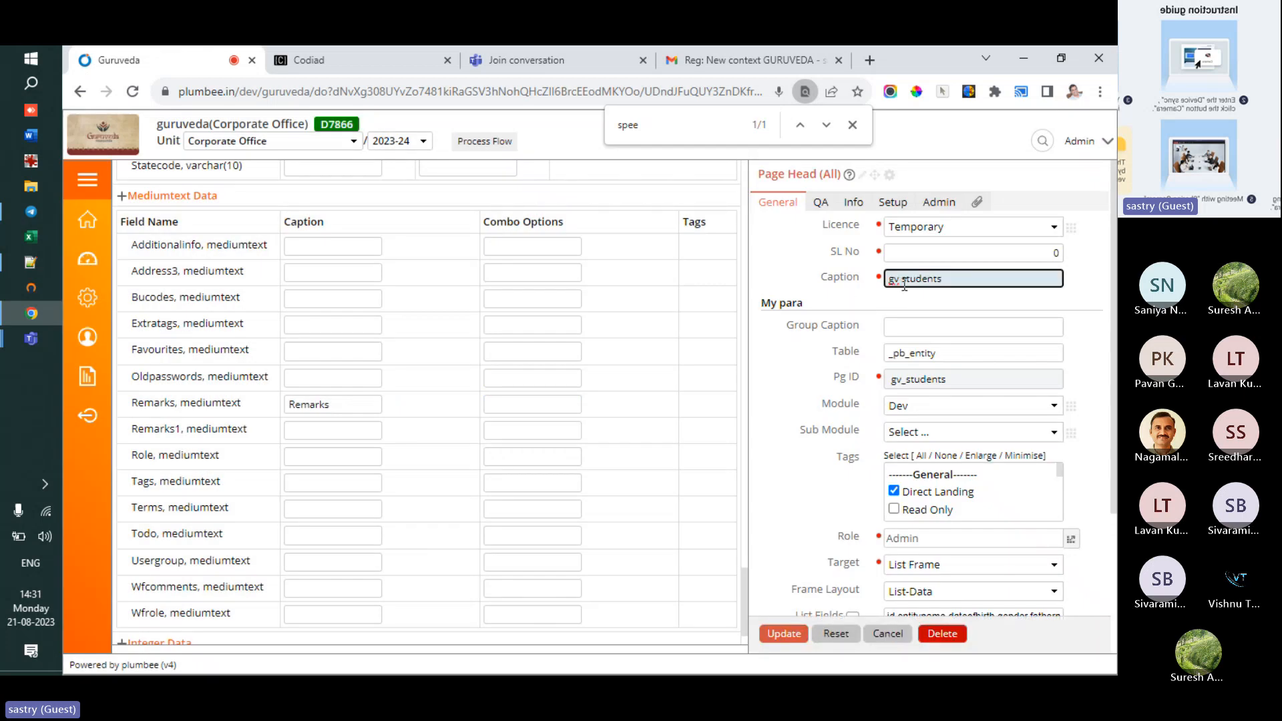
pyautogui.moveTo(904, 285); pyautogui.dragTo(800, 286)
pyautogui.write('S')
# Step: Check the Role list and keep Frame Layout as List-Data without changes
pyautogui.scroll(-2, 818, 508)
pyautogui.click(946, 403)
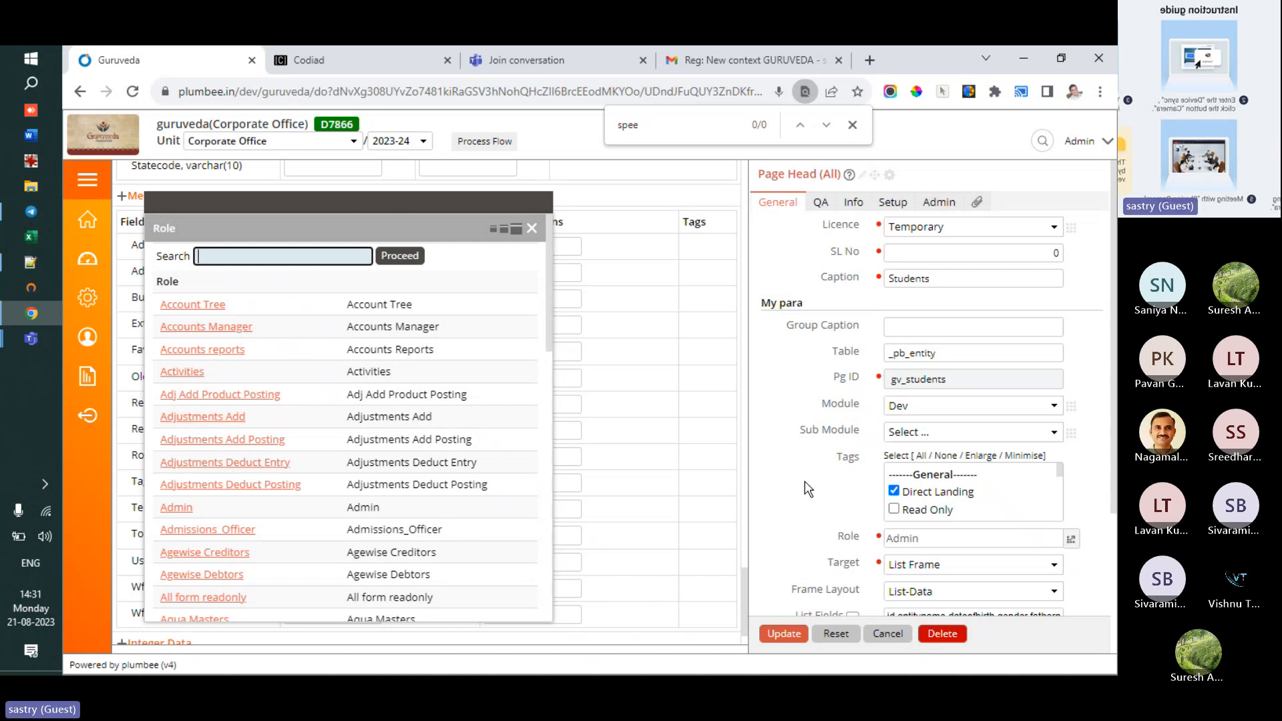
pyautogui.scroll(-3, 803, 481)
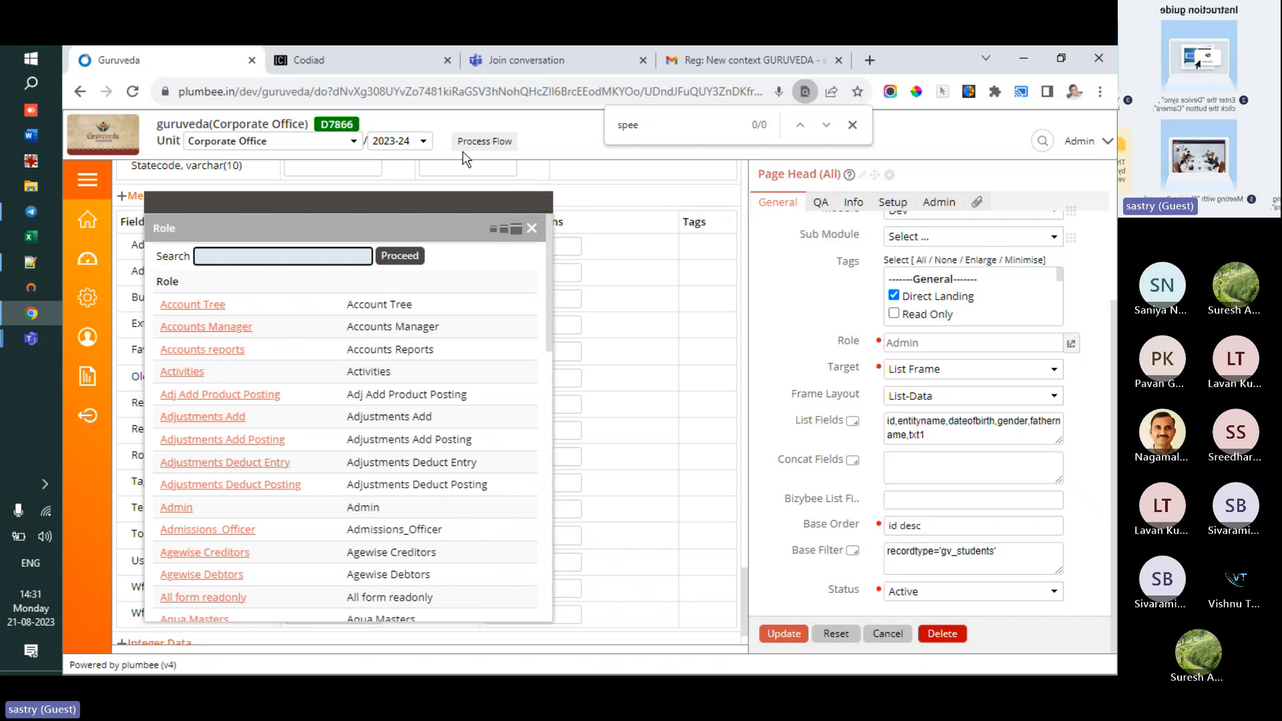
pyautogui.click(531, 229)
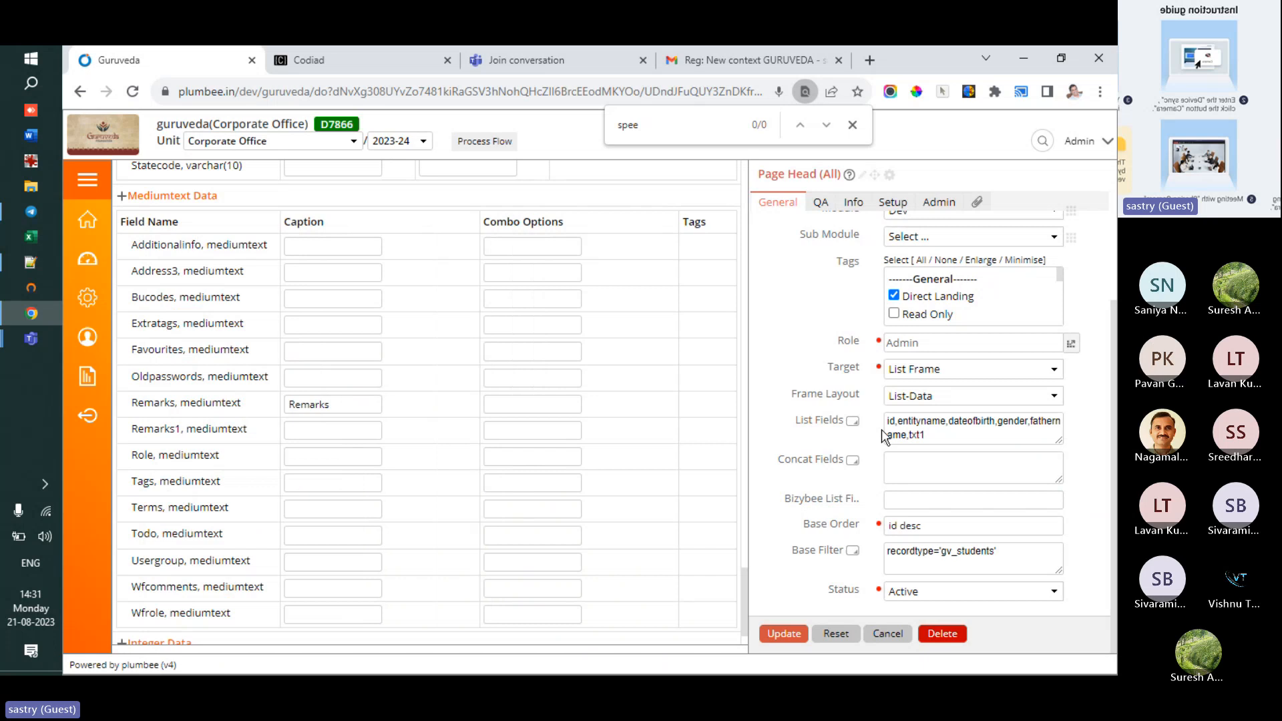
pyautogui.click(926, 398)
pyautogui.click(926, 397)
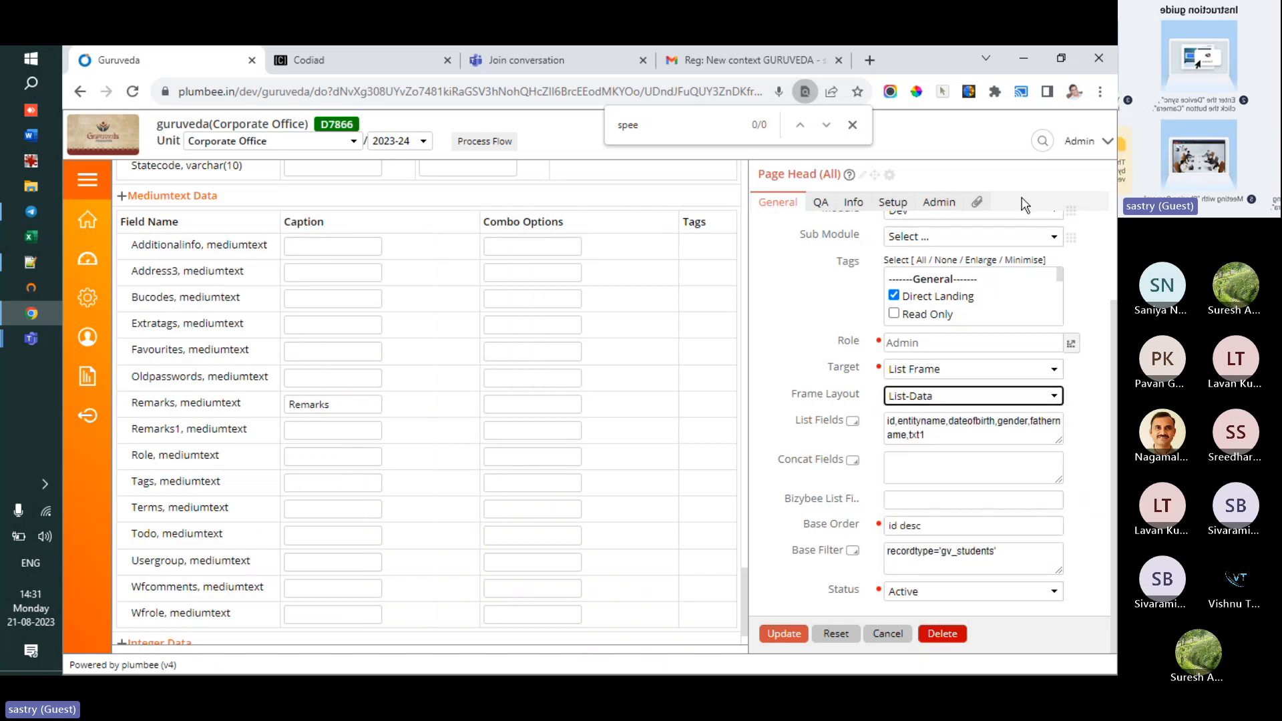
pyautogui.click(1075, 142)
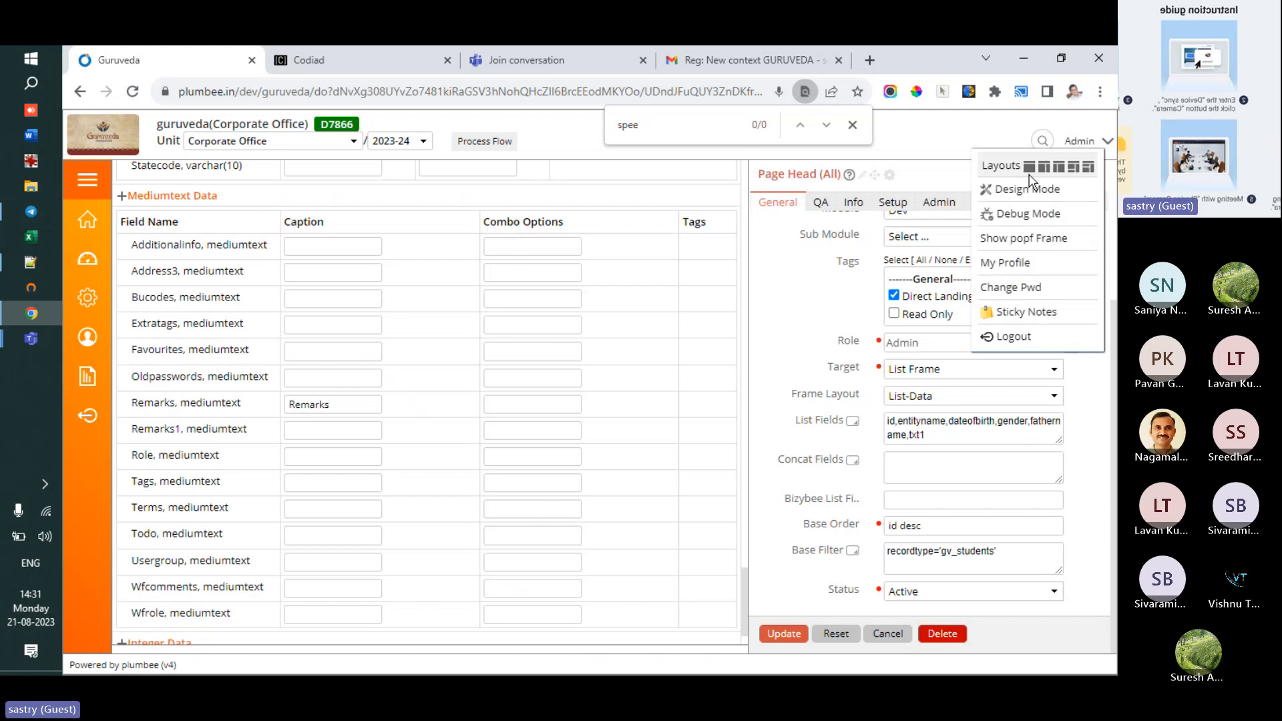
# Step: Try each Admin menu layout, ending on the compact field-table layout
pyautogui.click(1032, 168)
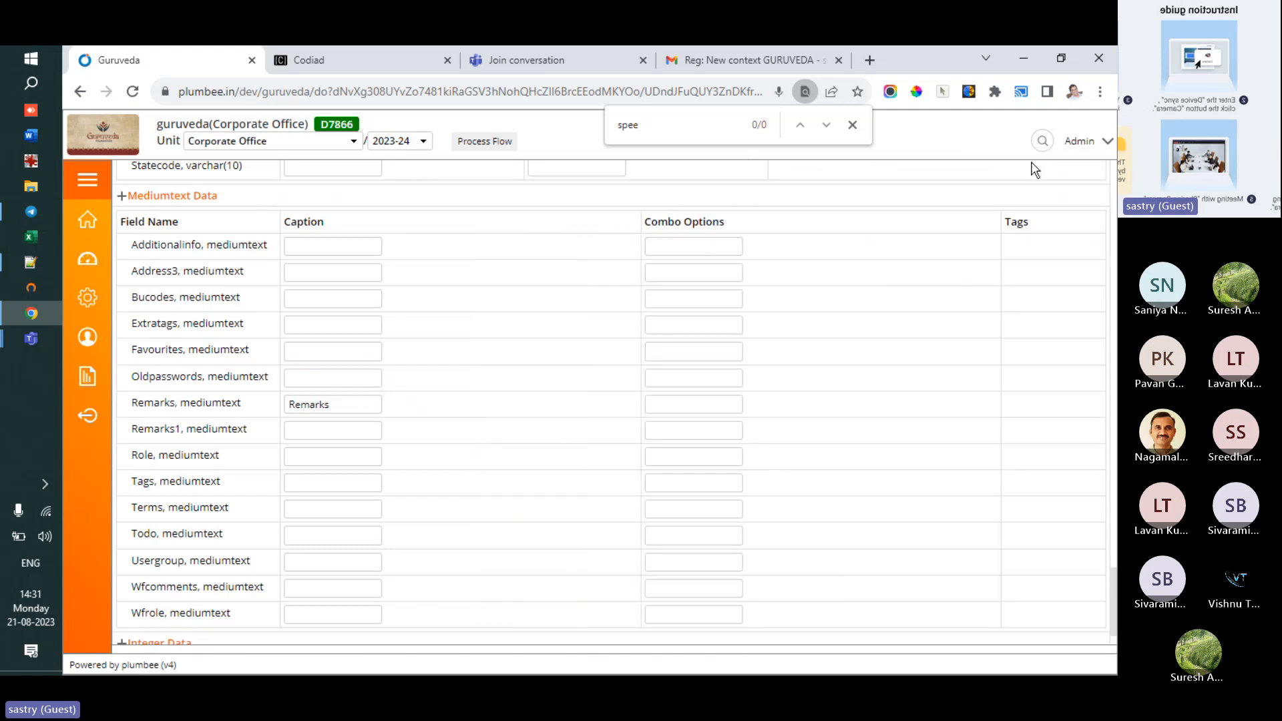
pyautogui.click(1078, 143)
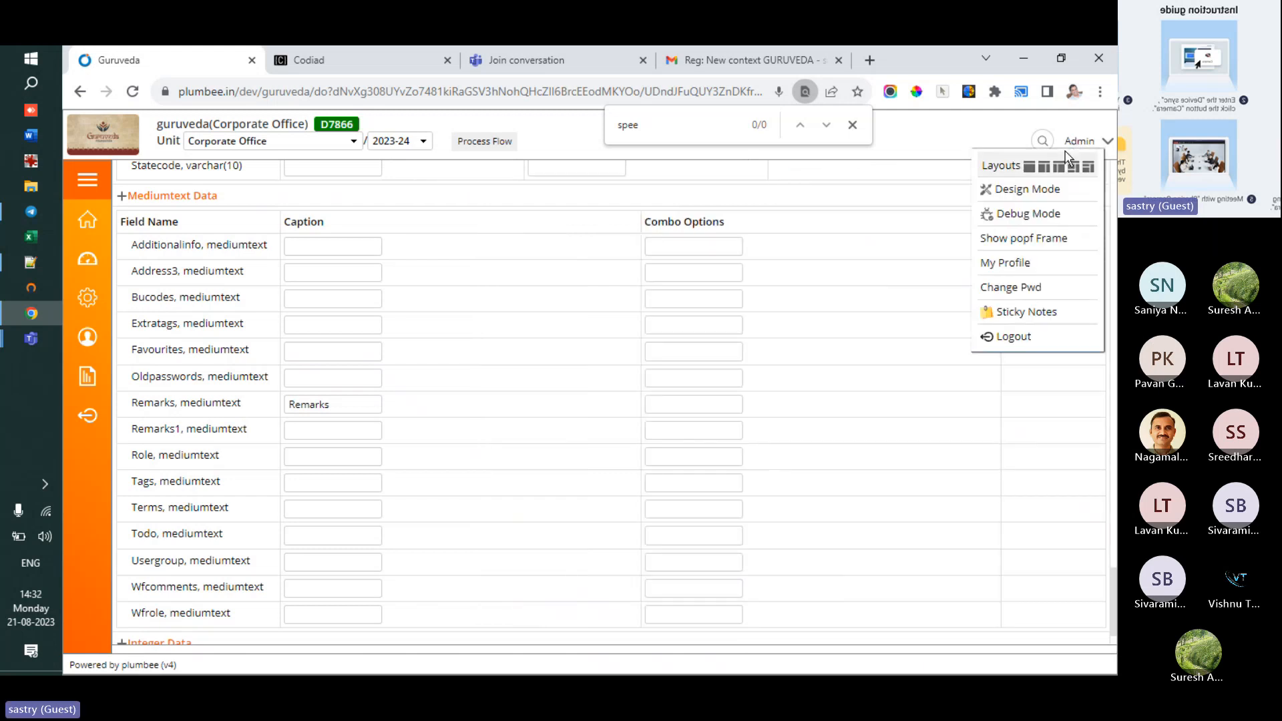
pyautogui.click(1044, 167)
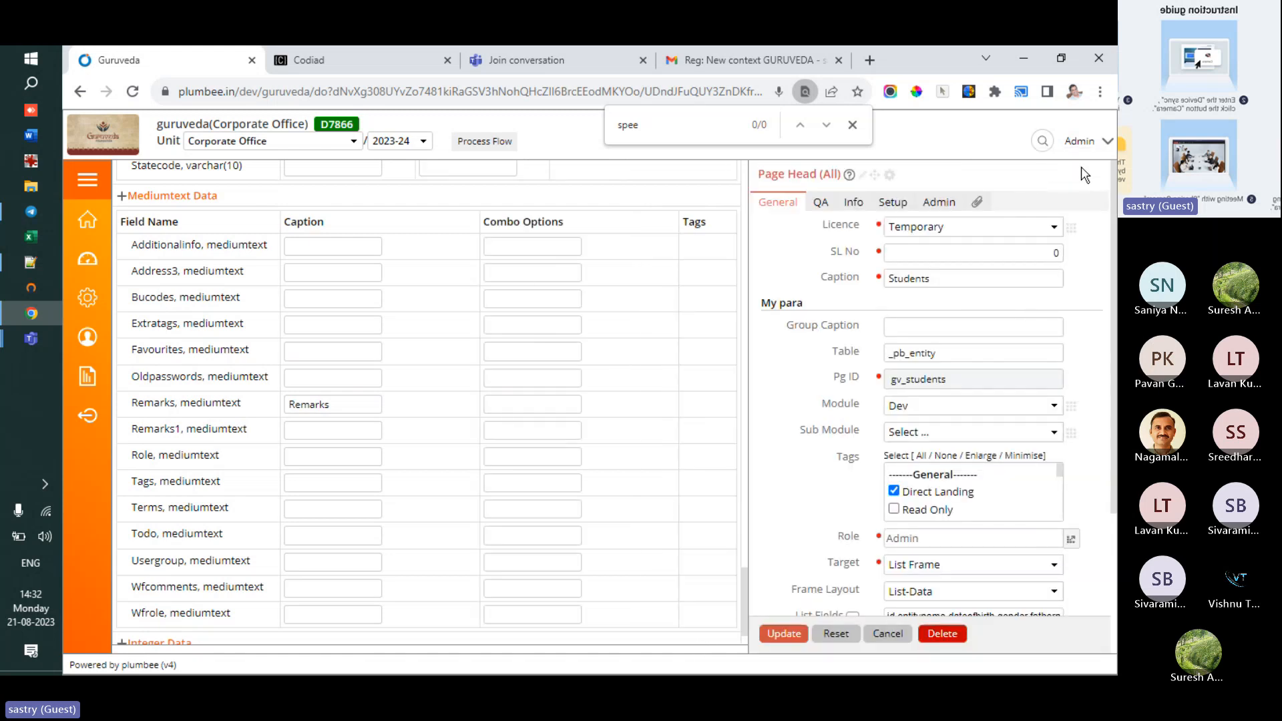
pyautogui.click(1077, 145)
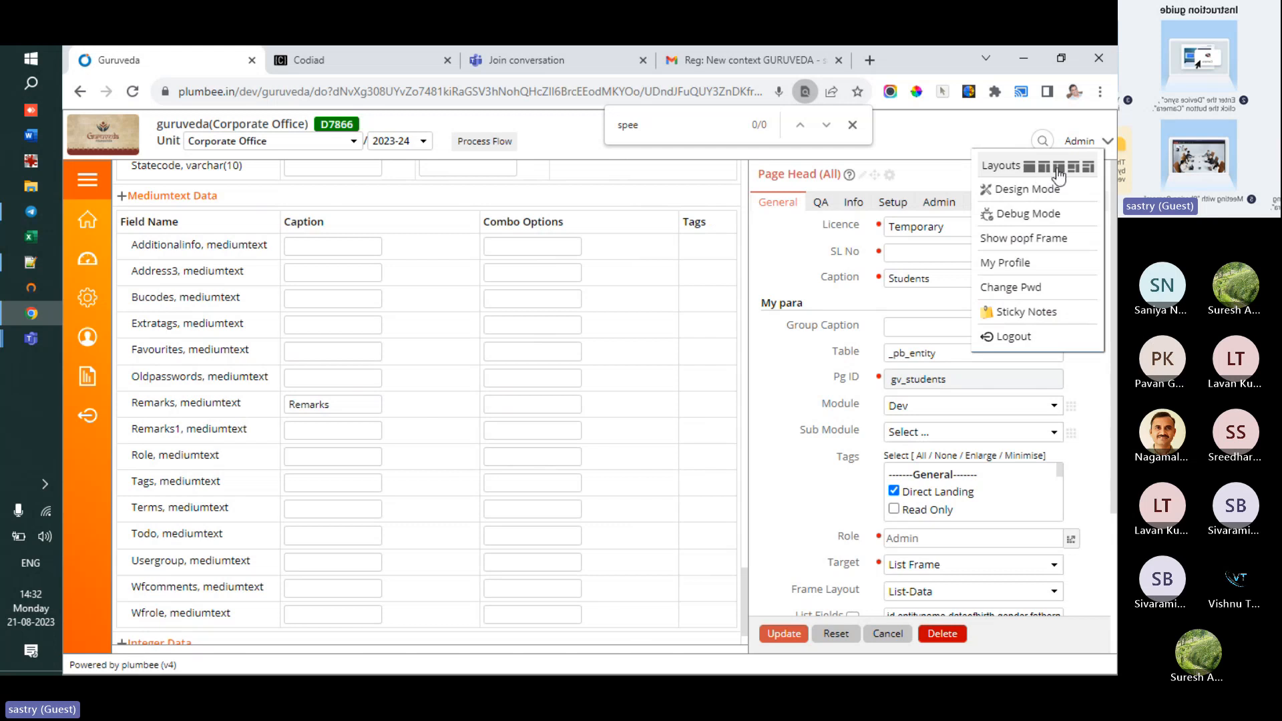
pyautogui.click(1059, 168)
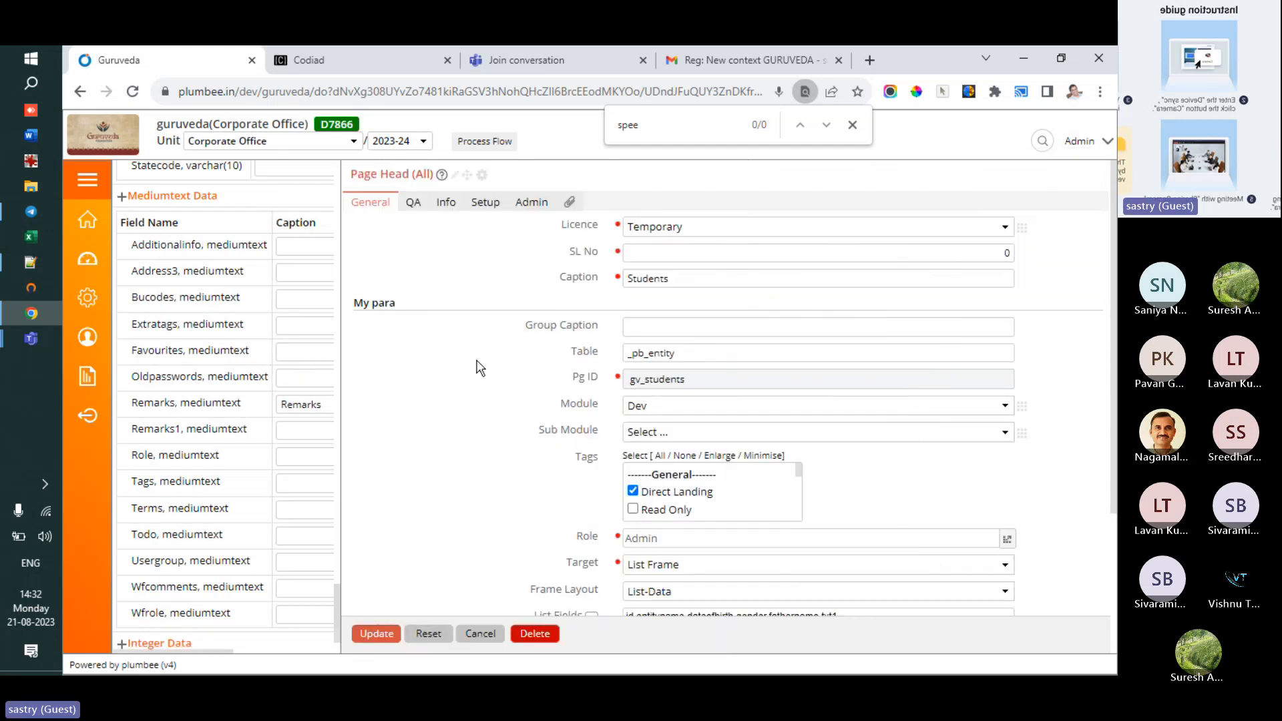
pyautogui.click(1080, 143)
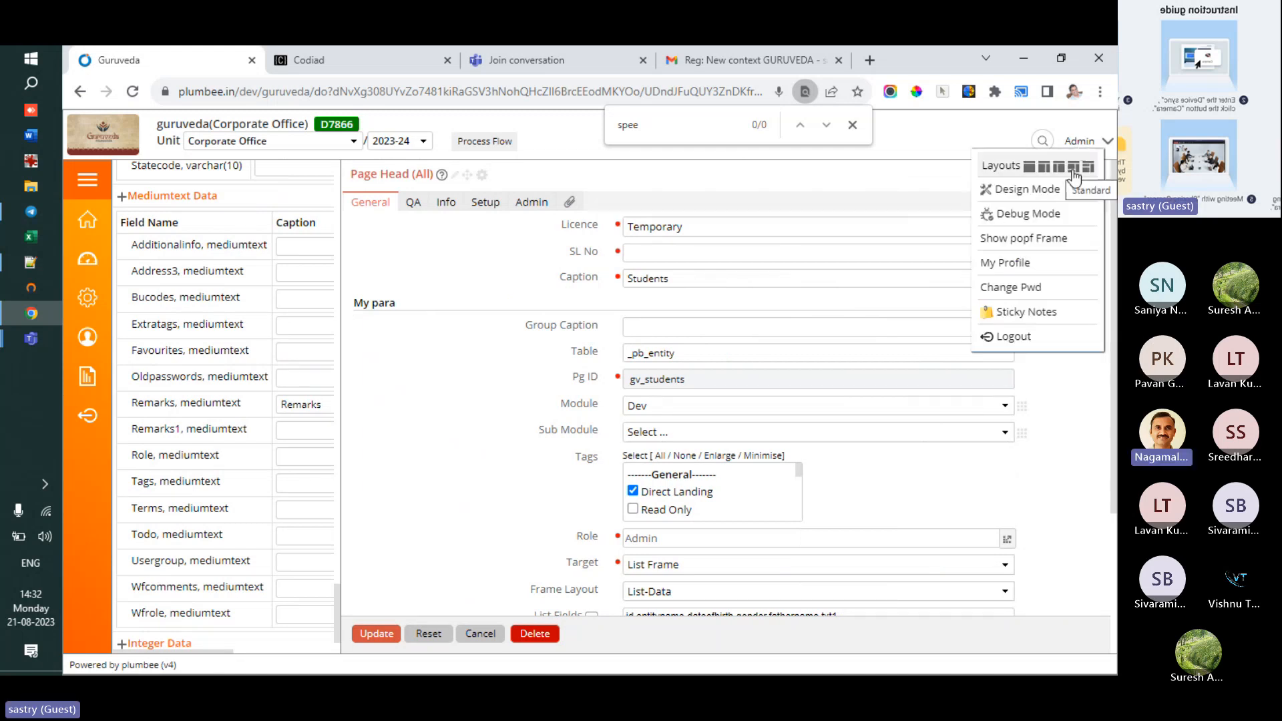
pyautogui.click(1073, 168)
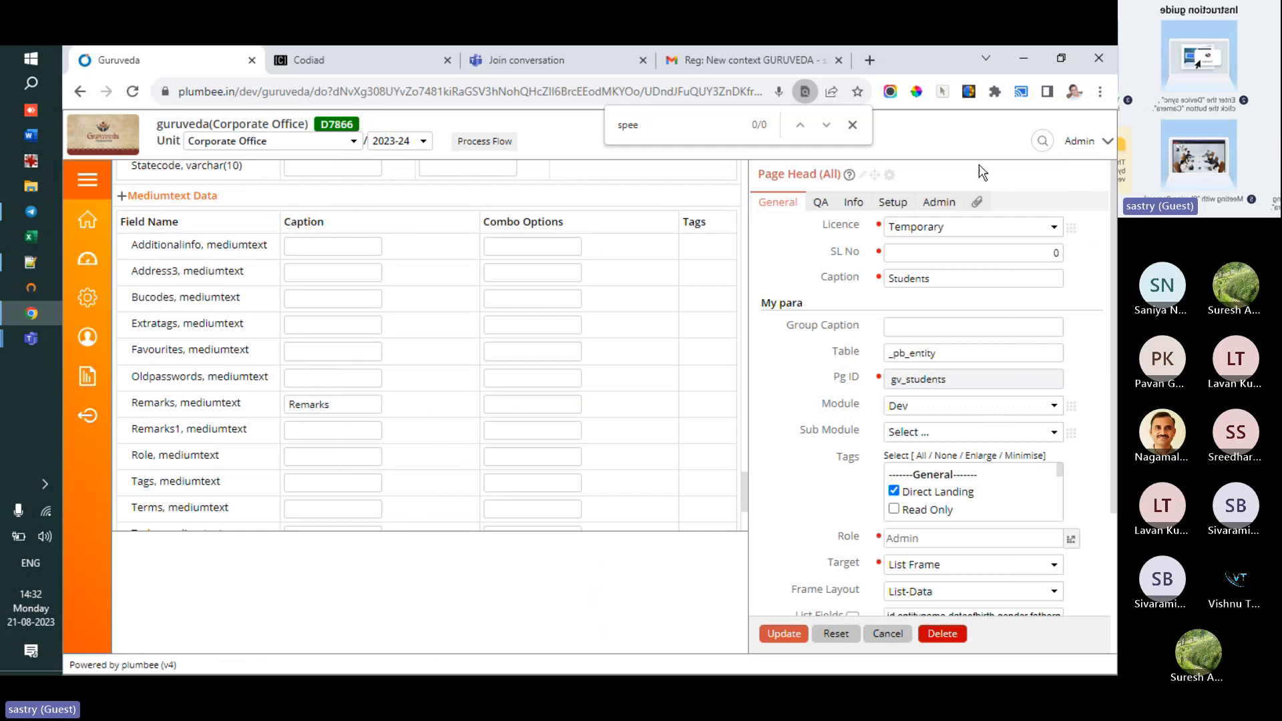
pyautogui.click(1086, 143)
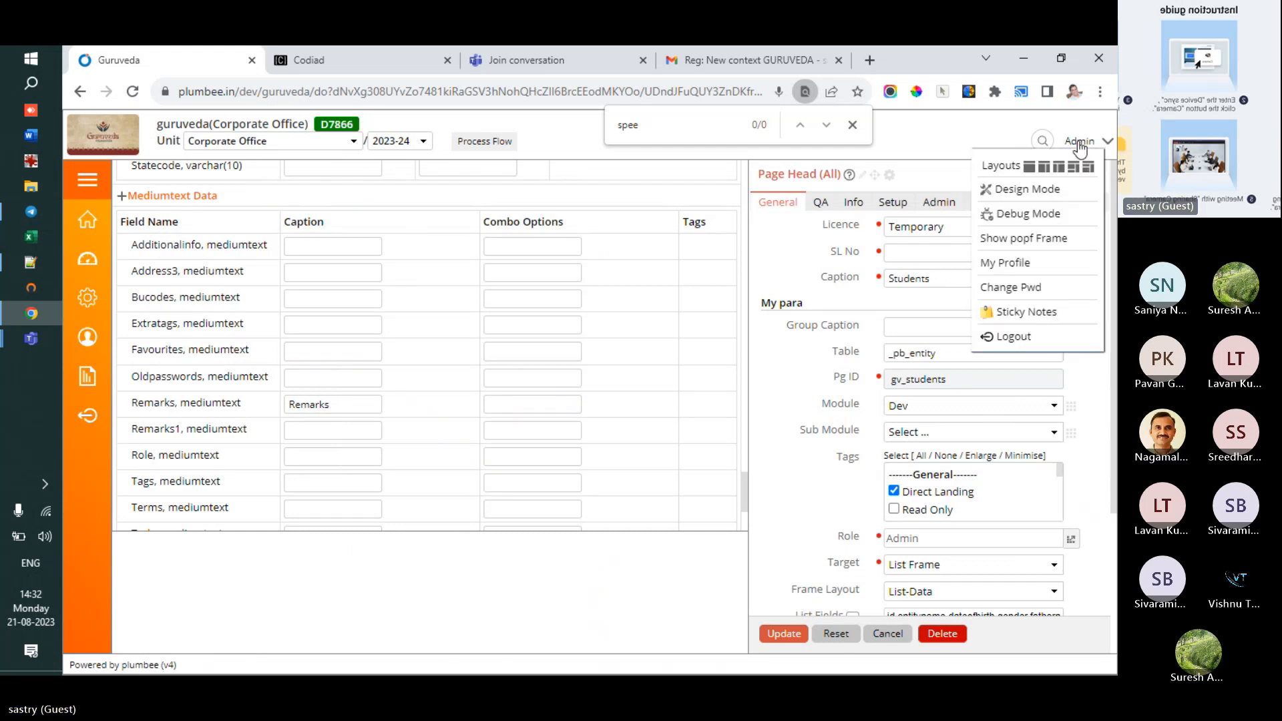
pyautogui.click(1089, 168)
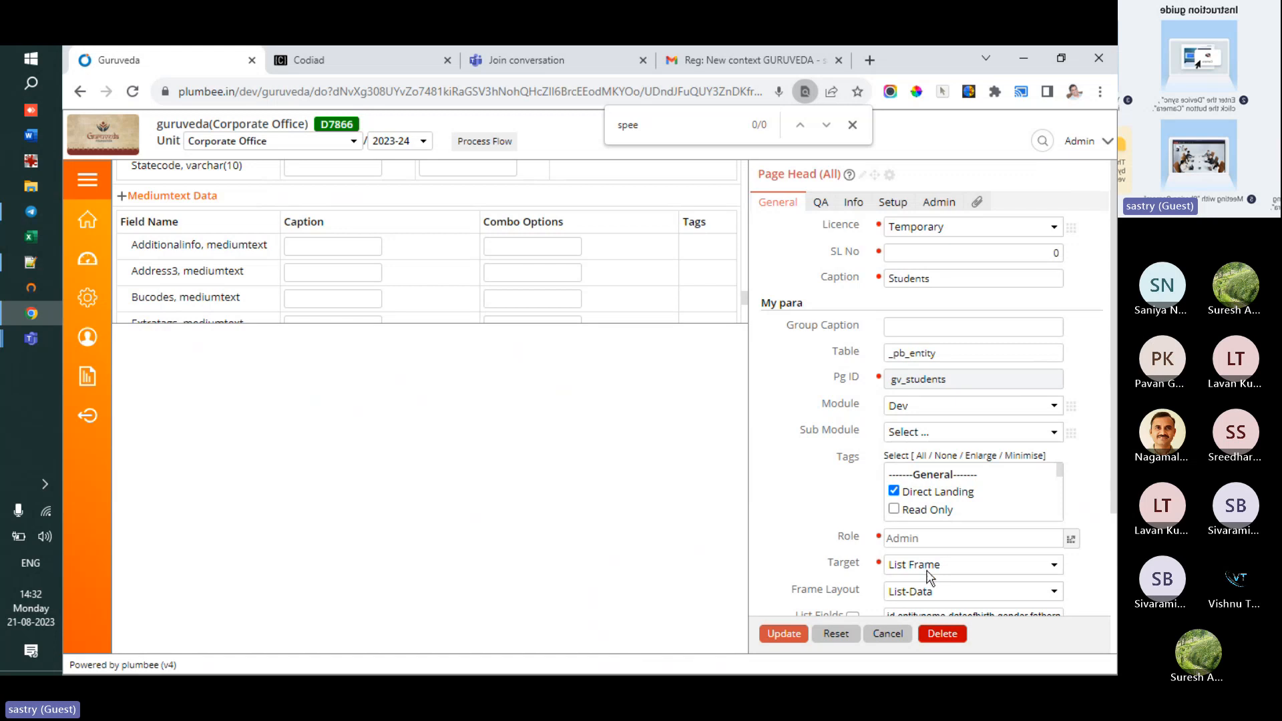
# Step: Review List Fields, Concat Fields and Base Order, then Update the Students page head
pyautogui.scroll(-2, 896, 600)
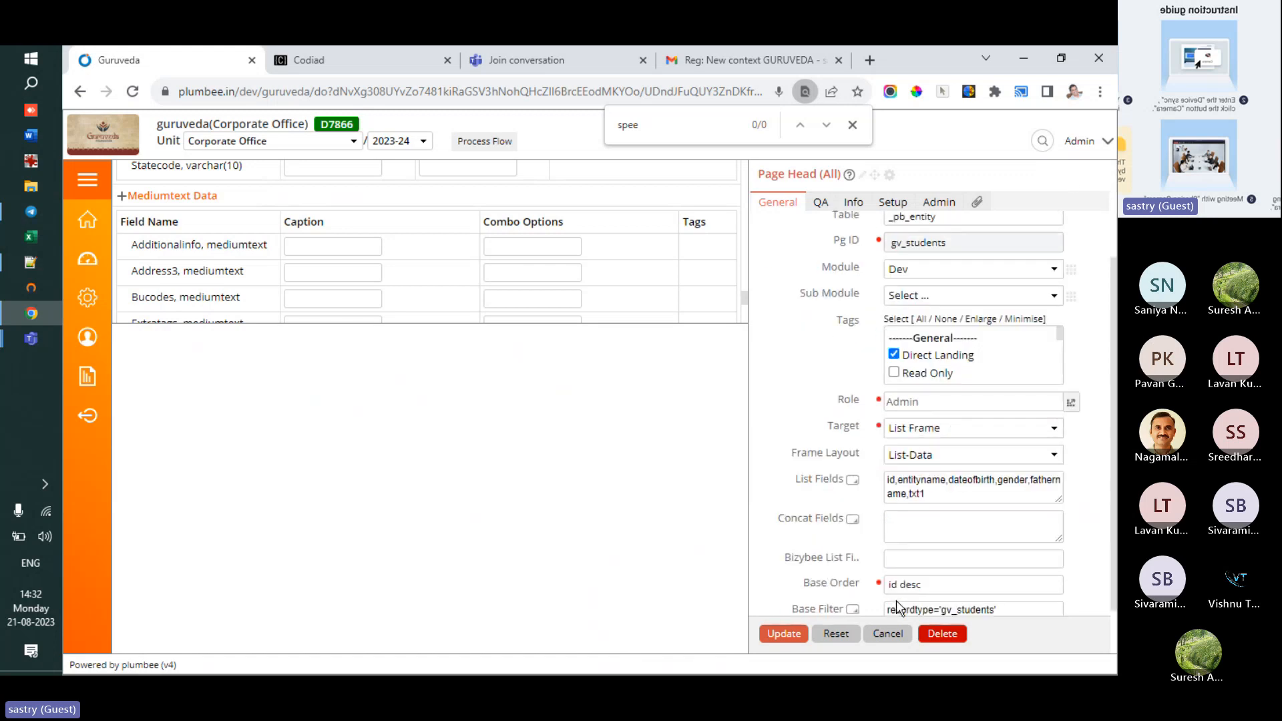
pyautogui.click(942, 496)
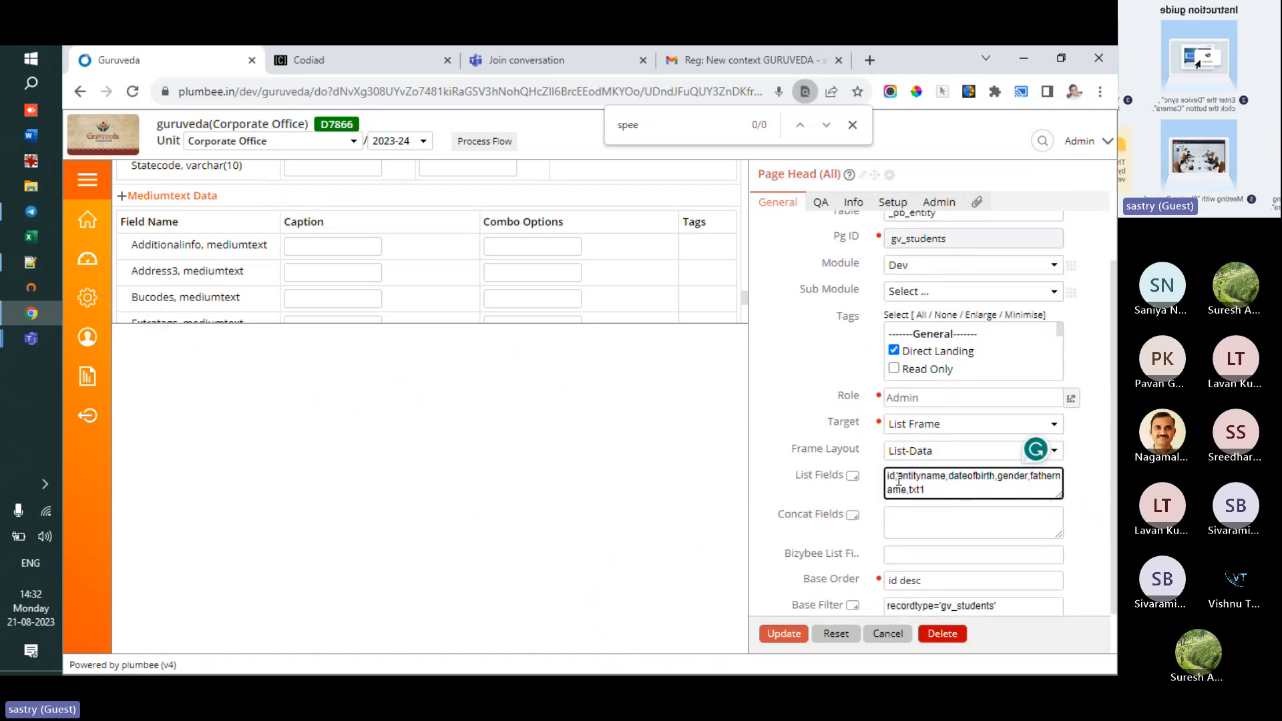
pyautogui.moveTo(898, 474); pyautogui.dragTo(934, 489)
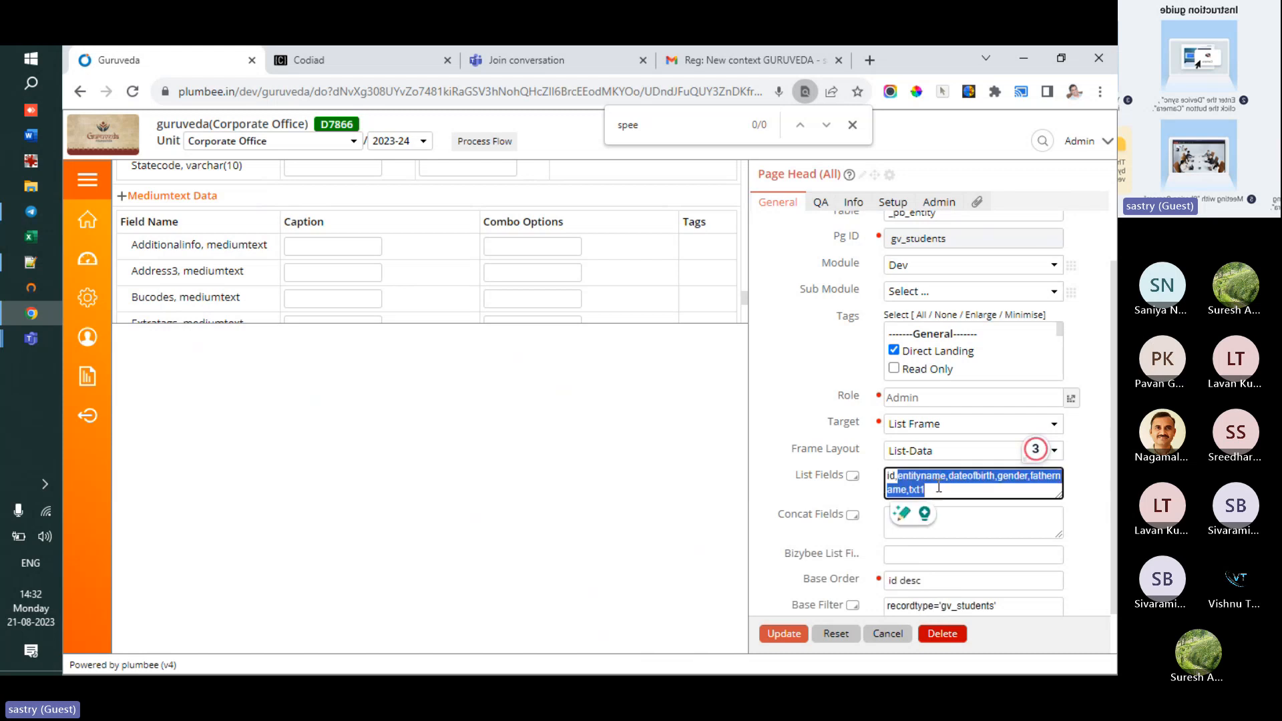
pyautogui.click(939, 486)
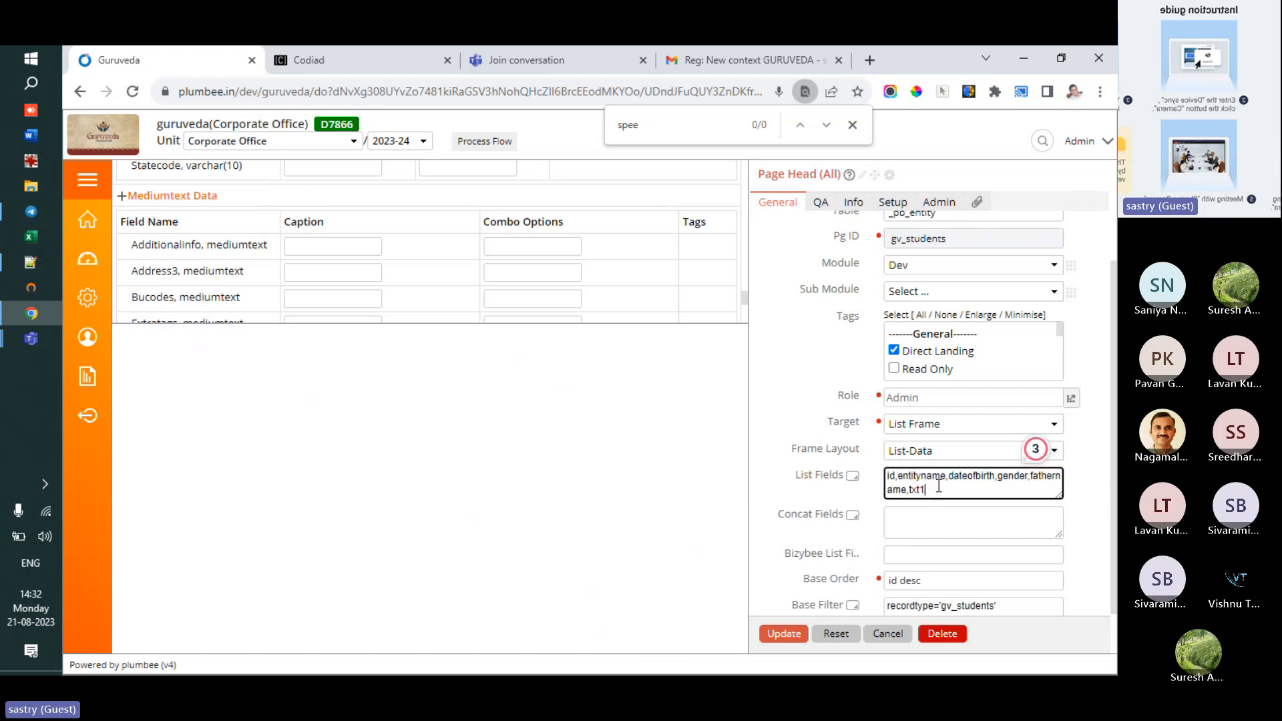
pyautogui.click(893, 514)
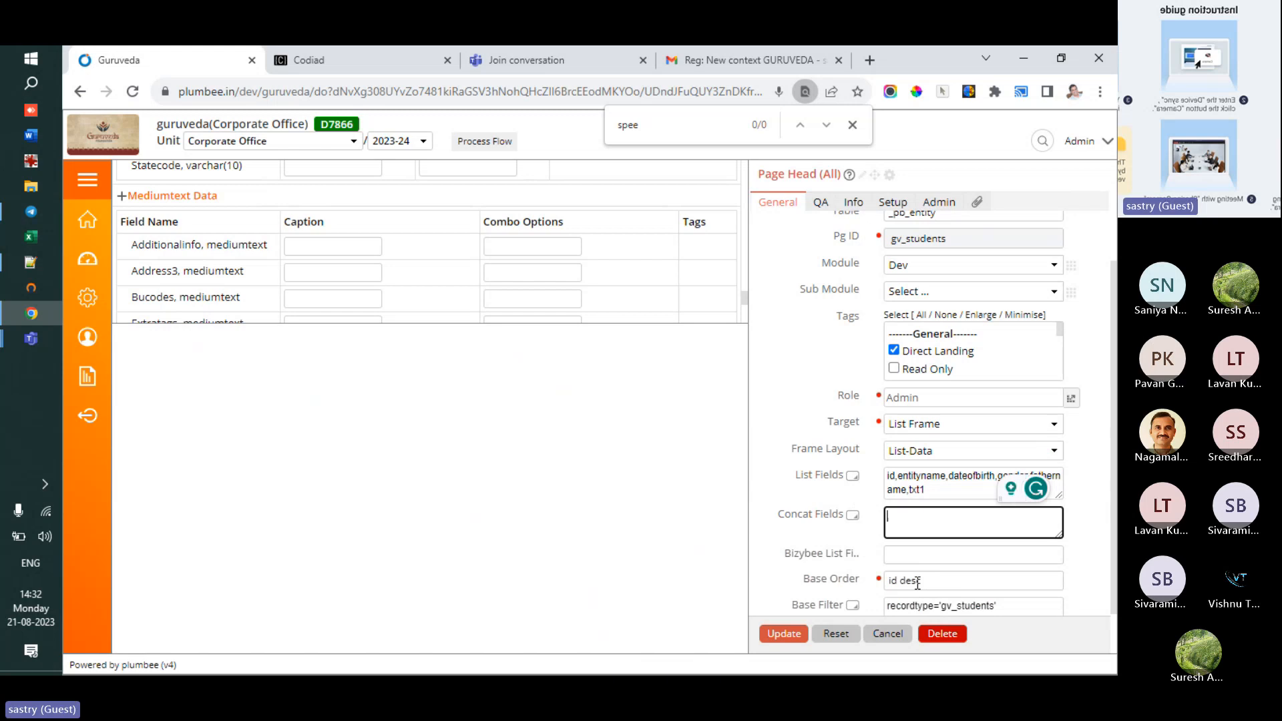
pyautogui.doubleClick(943, 585)
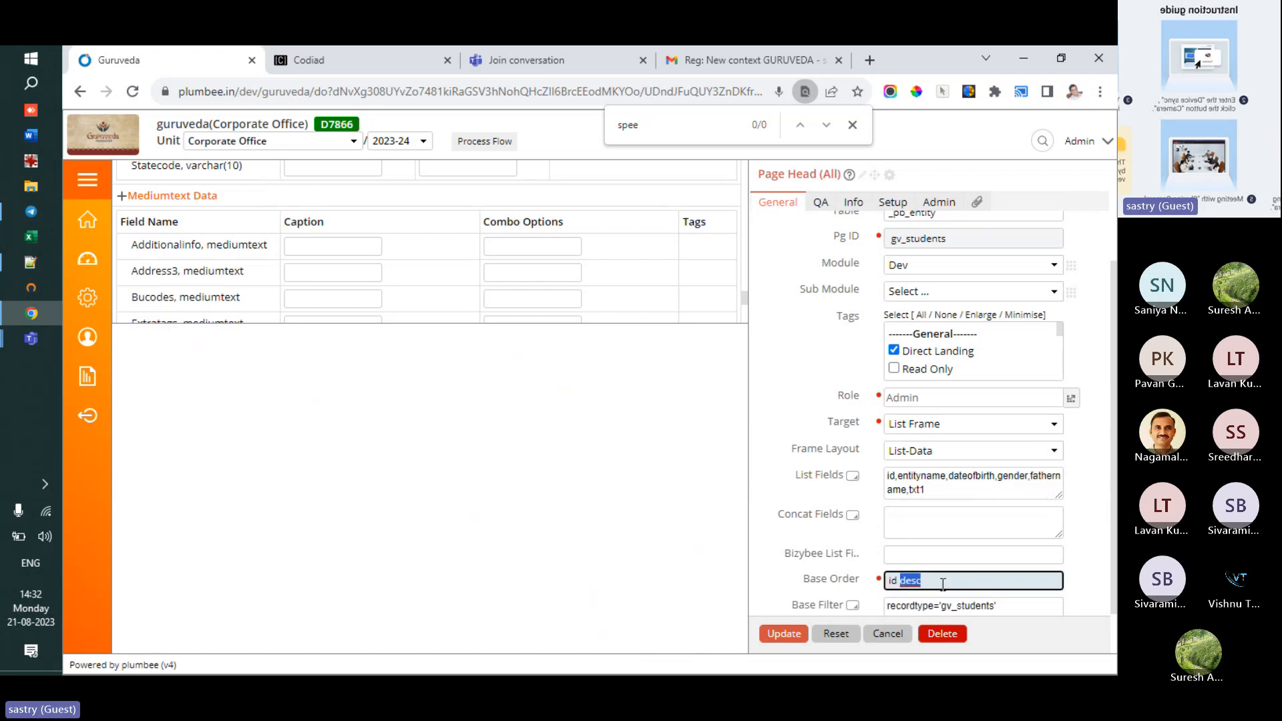
pyautogui.click(788, 634)
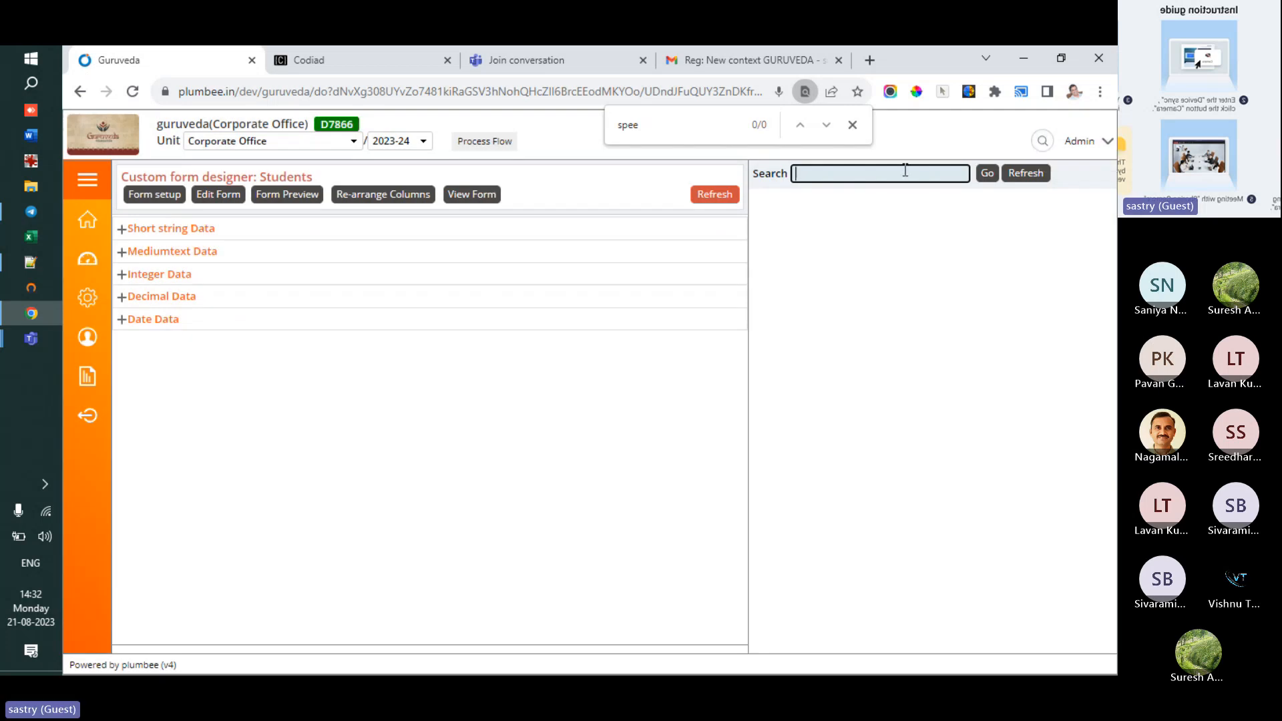
# Step: Search pages for 'stu', pick the Students suggestion, and open the Students page form
pyautogui.write('stud')
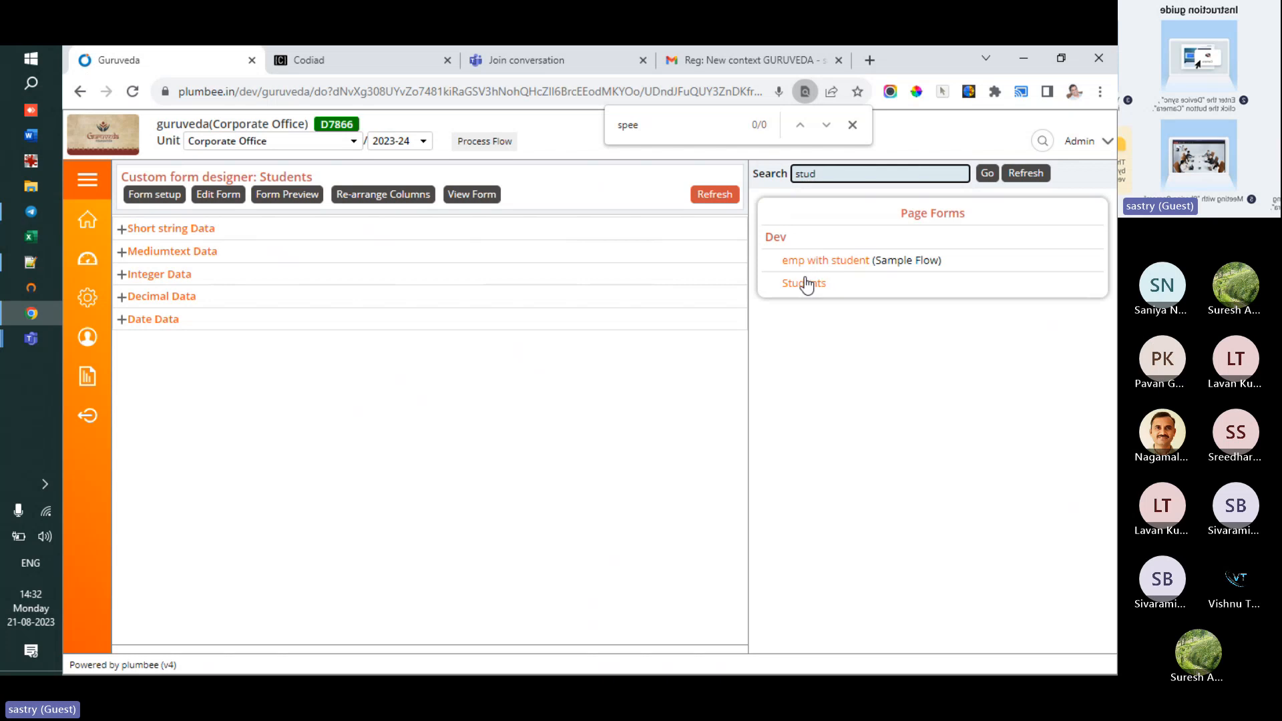
pyautogui.press('BackSpace')
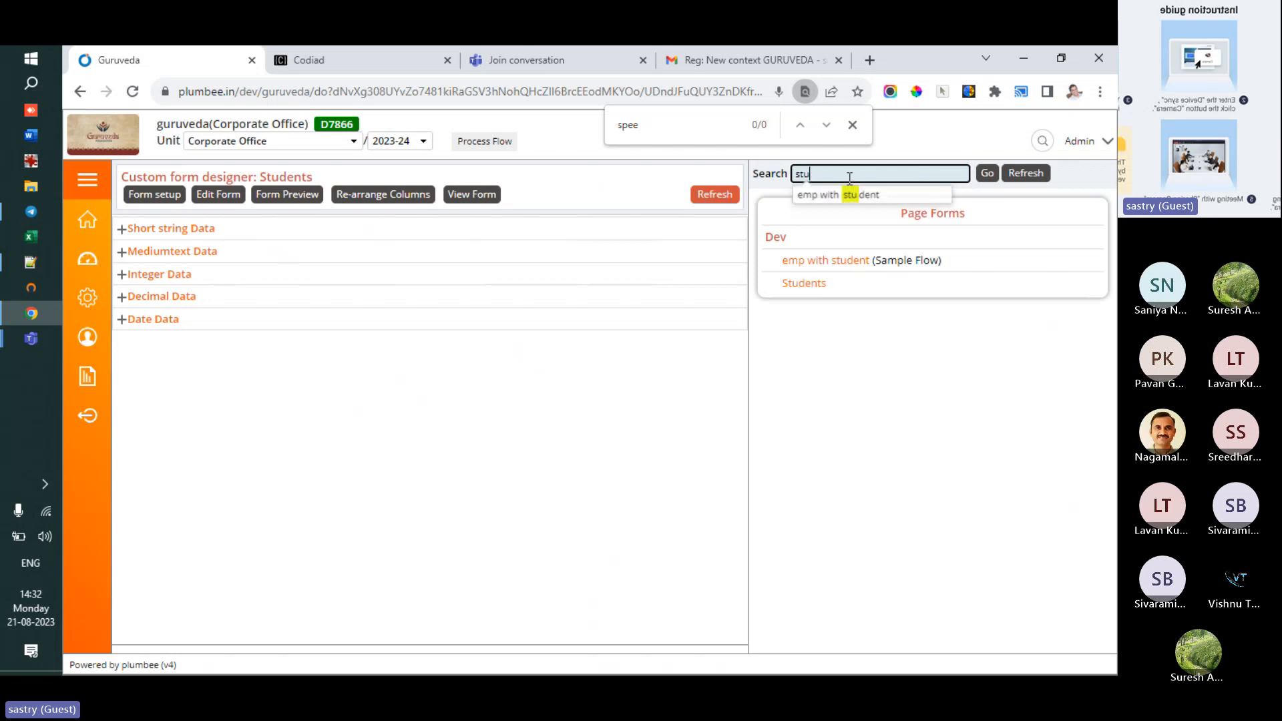
pyautogui.click(1035, 175)
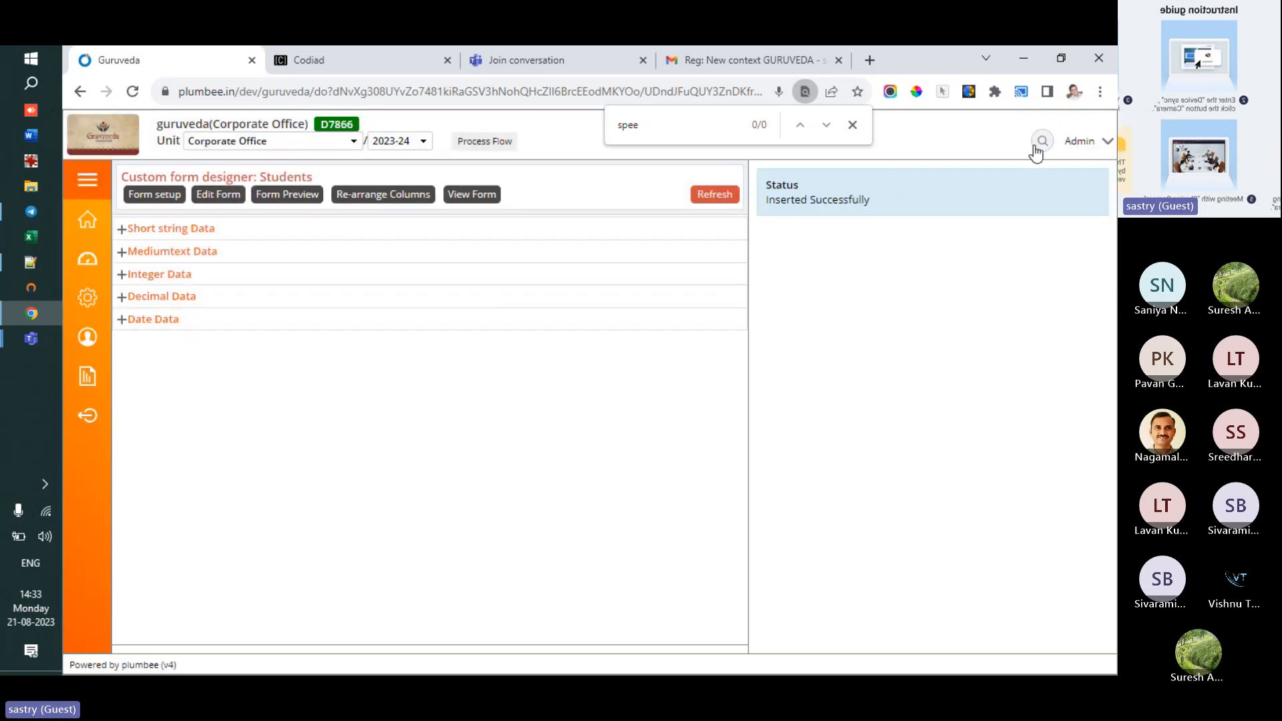
pyautogui.click(1035, 148)
pyautogui.click(879, 177)
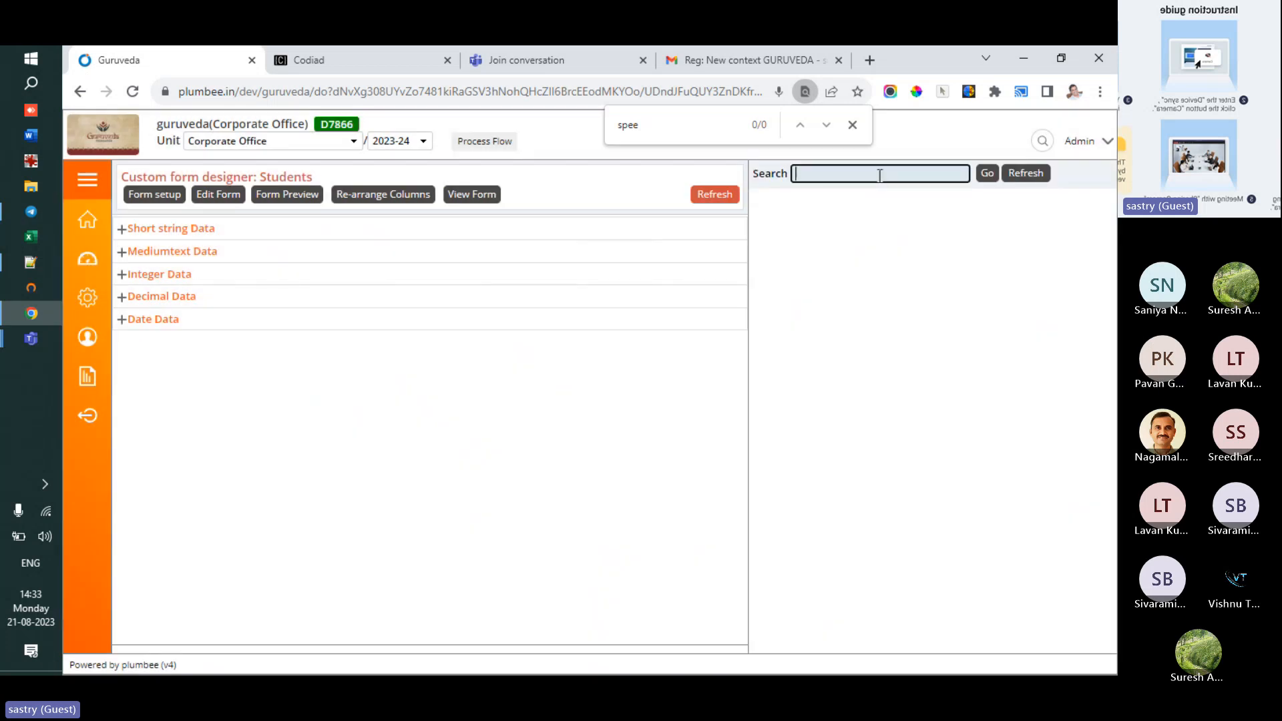
pyautogui.write('stu')
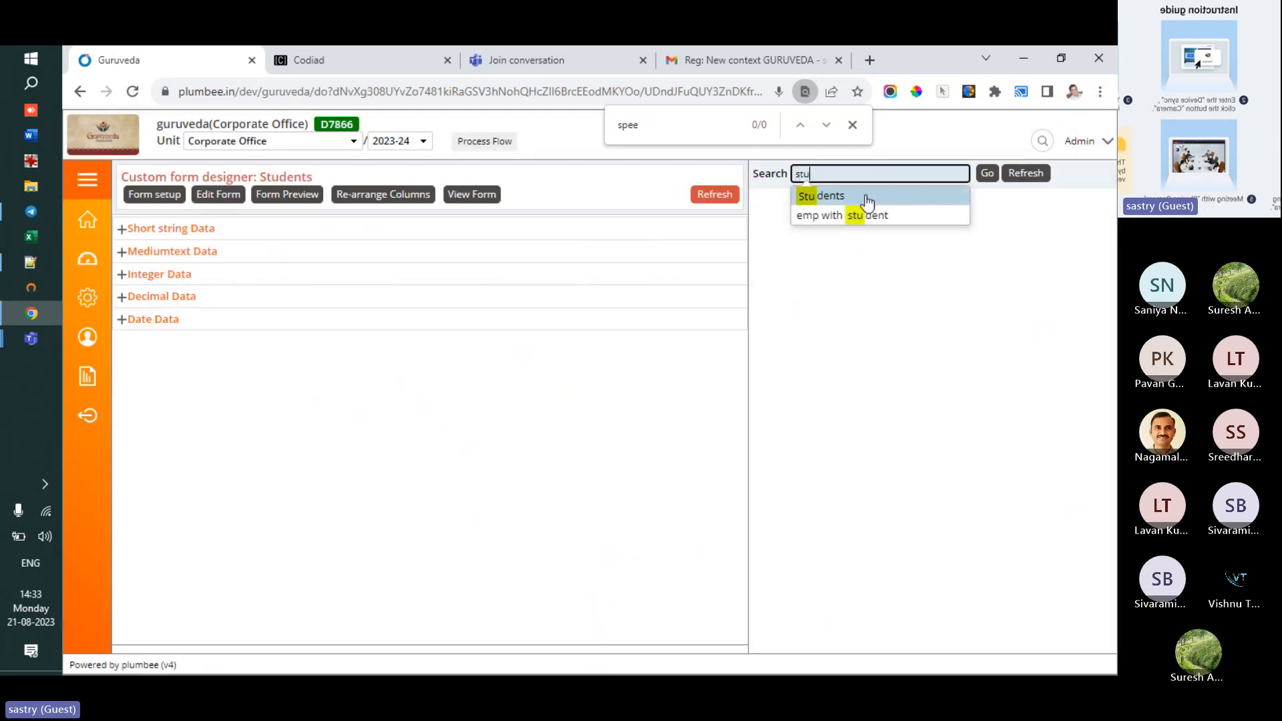
pyautogui.click(847, 197)
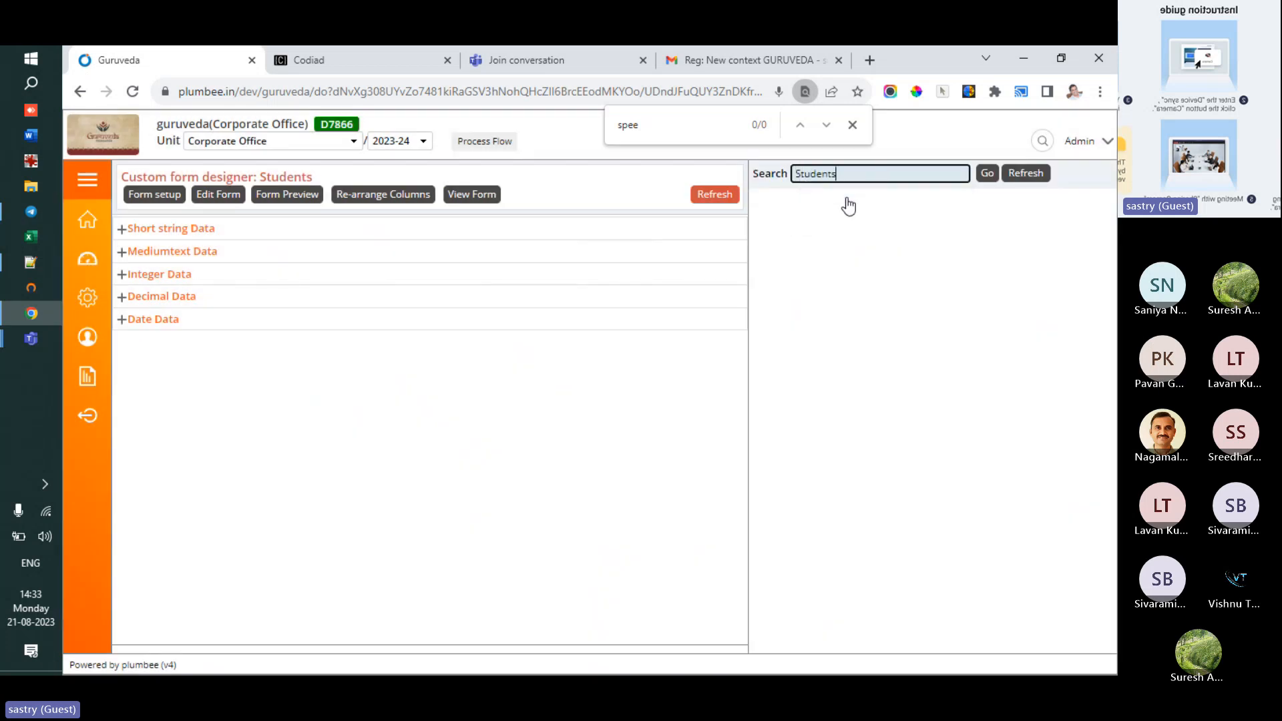
pyautogui.click(987, 173)
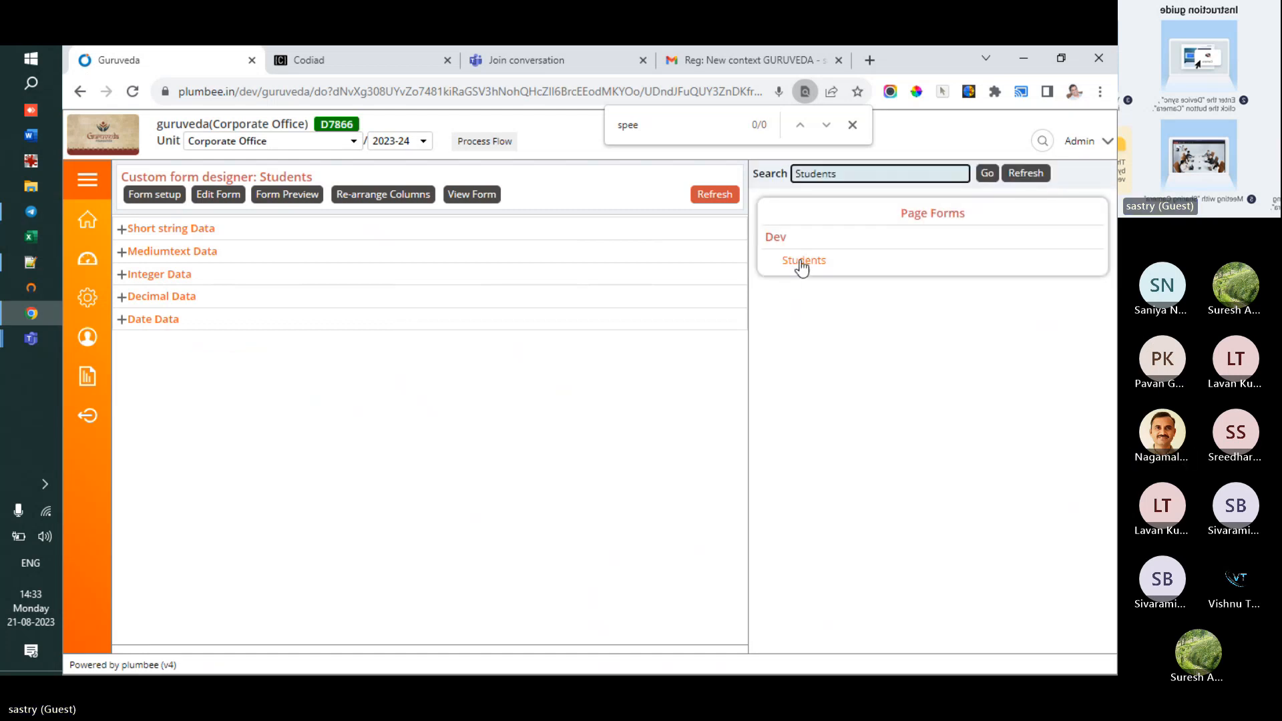
pyautogui.click(802, 259)
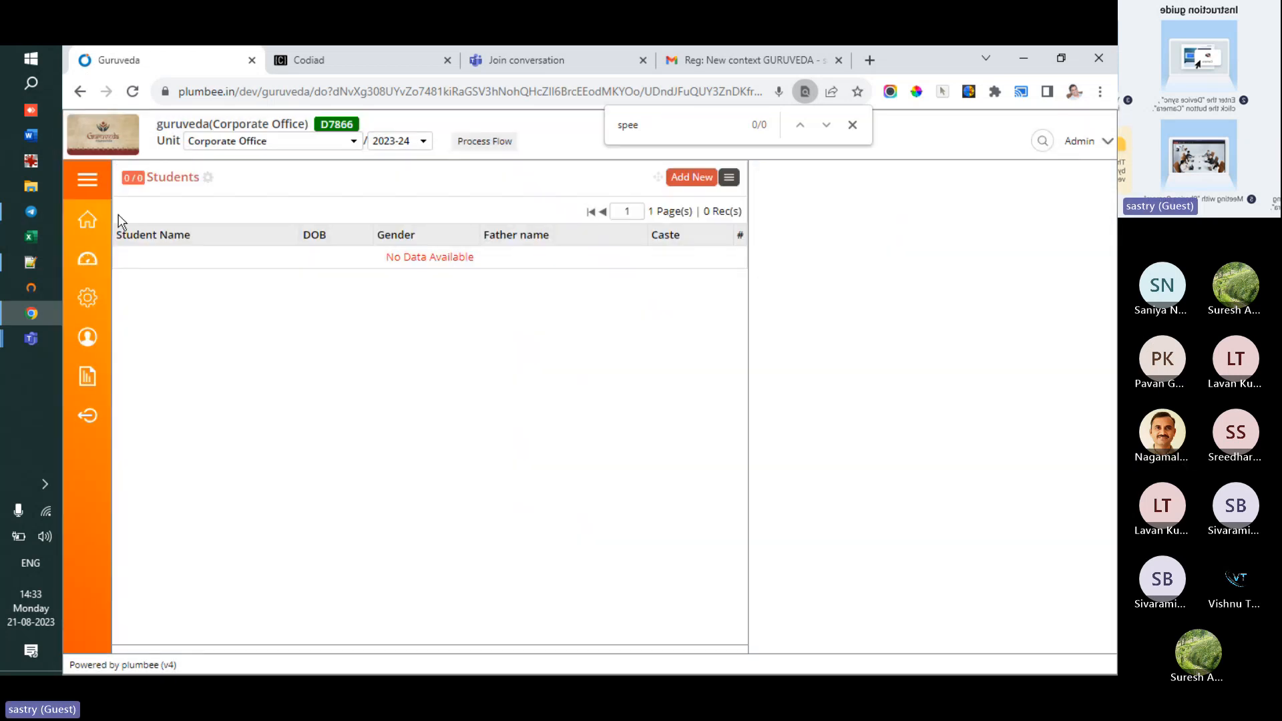
# Step: Find pages matching 'module' and open the Modules (Form Setup) page
pyautogui.click(88, 180)
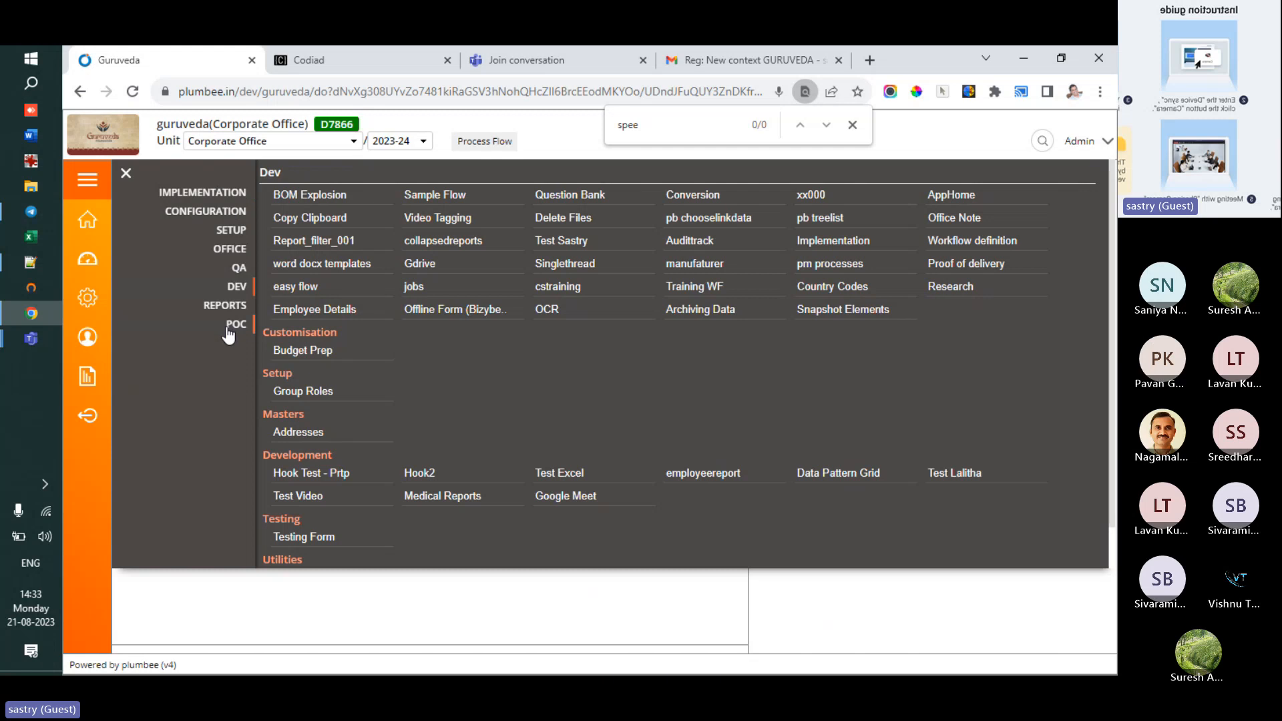
pyautogui.click(1037, 151)
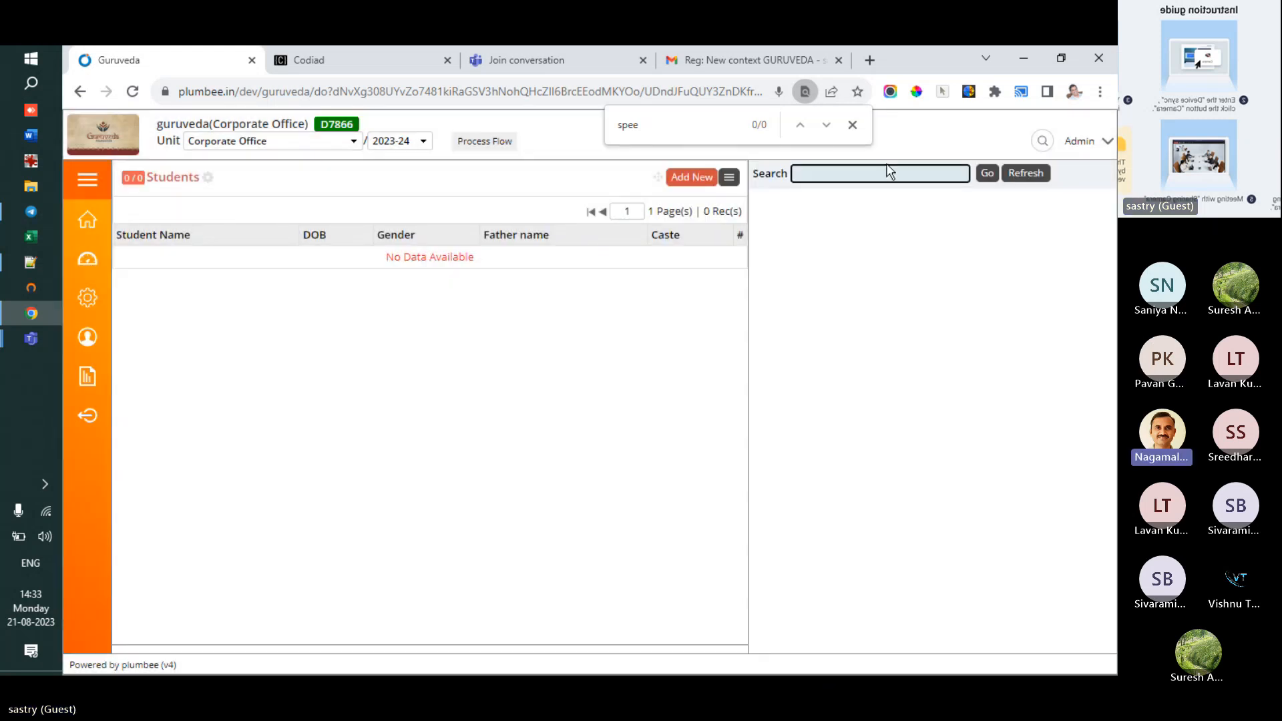
pyautogui.click(881, 172)
pyautogui.write('module')
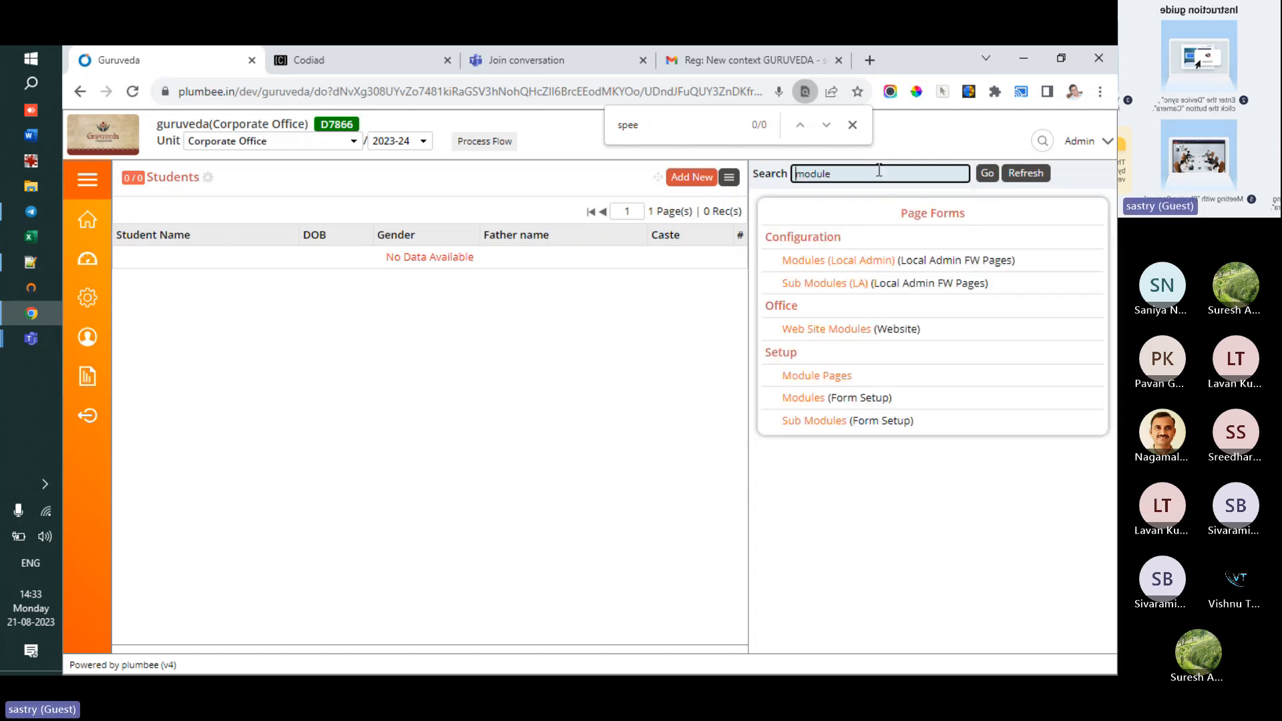
pyautogui.click(812, 259)
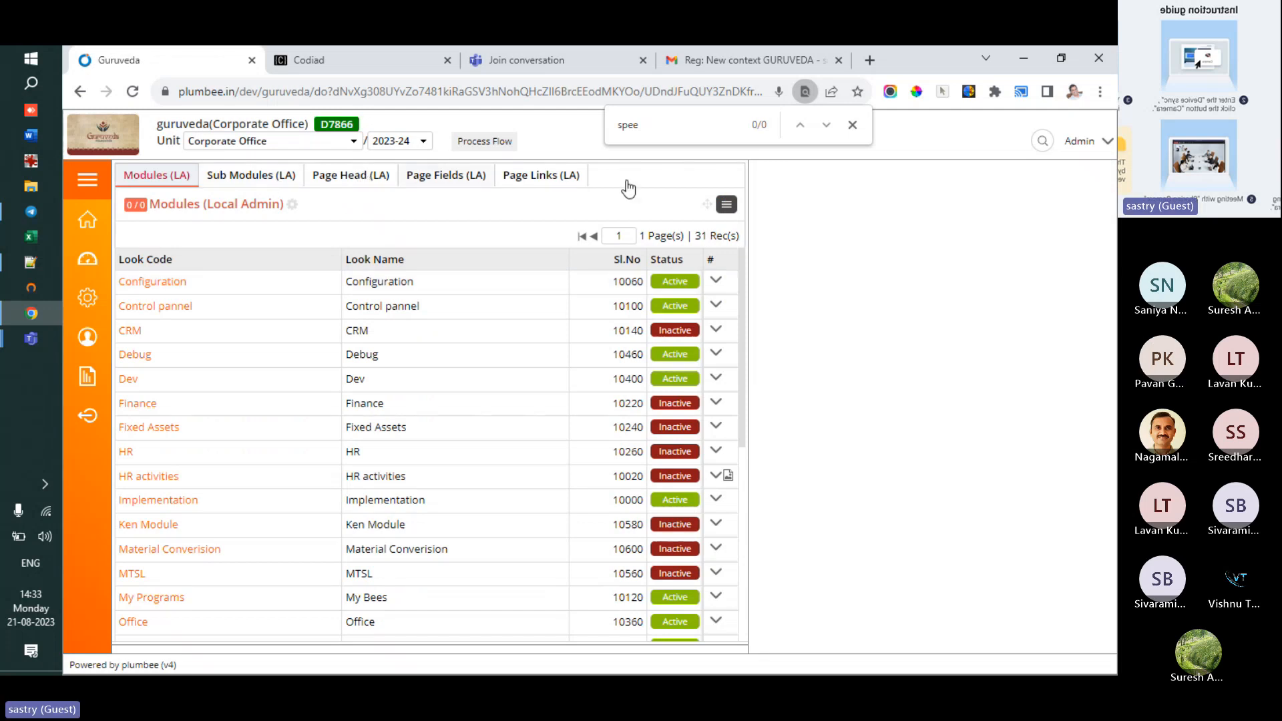
pyautogui.click(1041, 141)
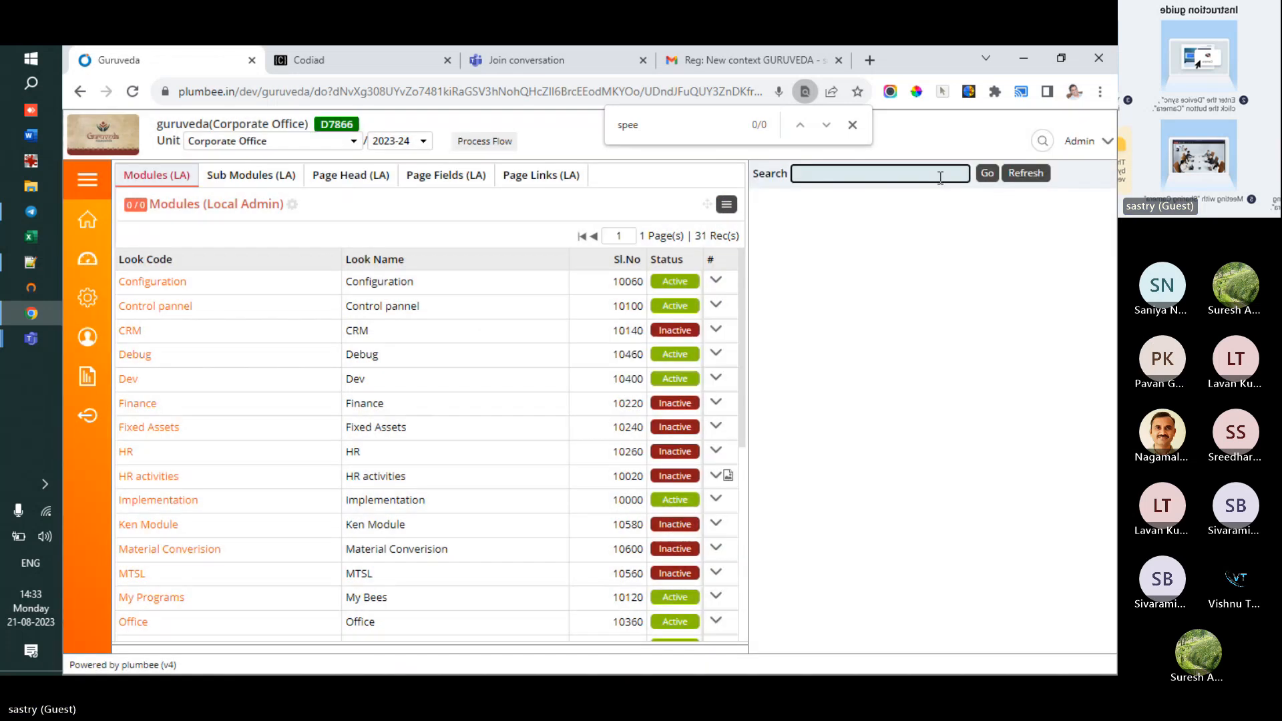
pyautogui.write('module')
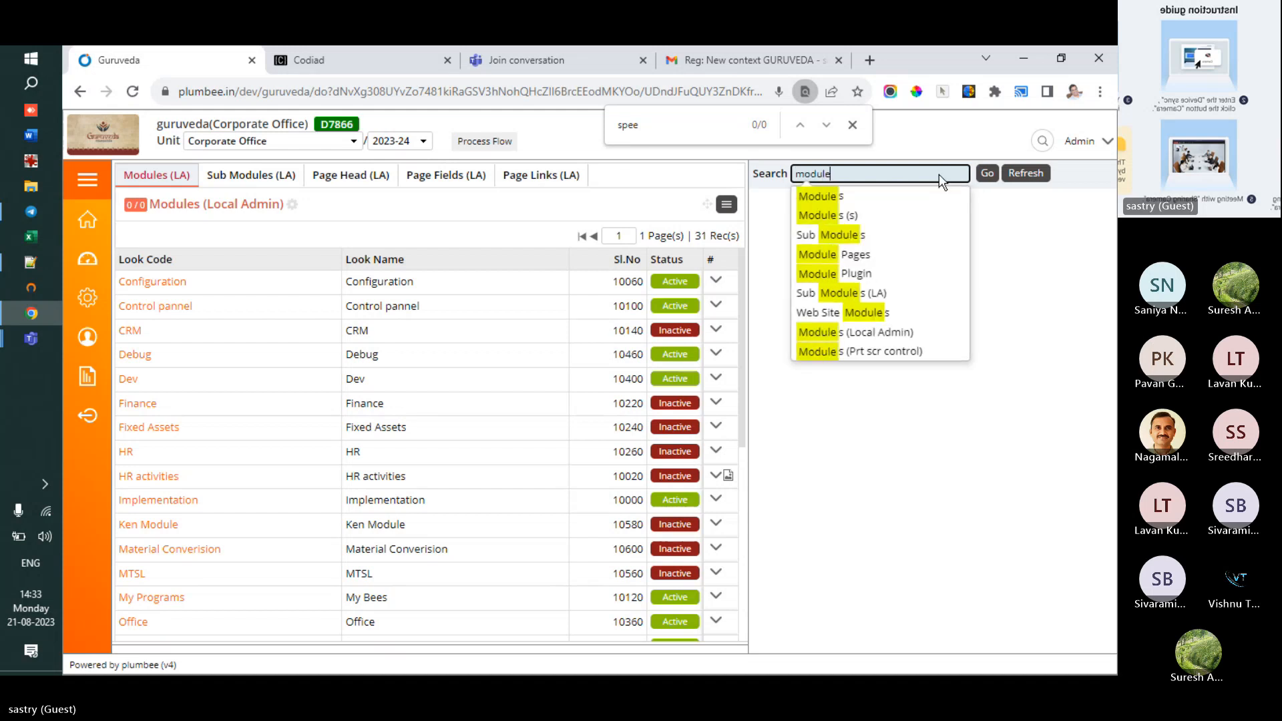
pyautogui.press('Return')
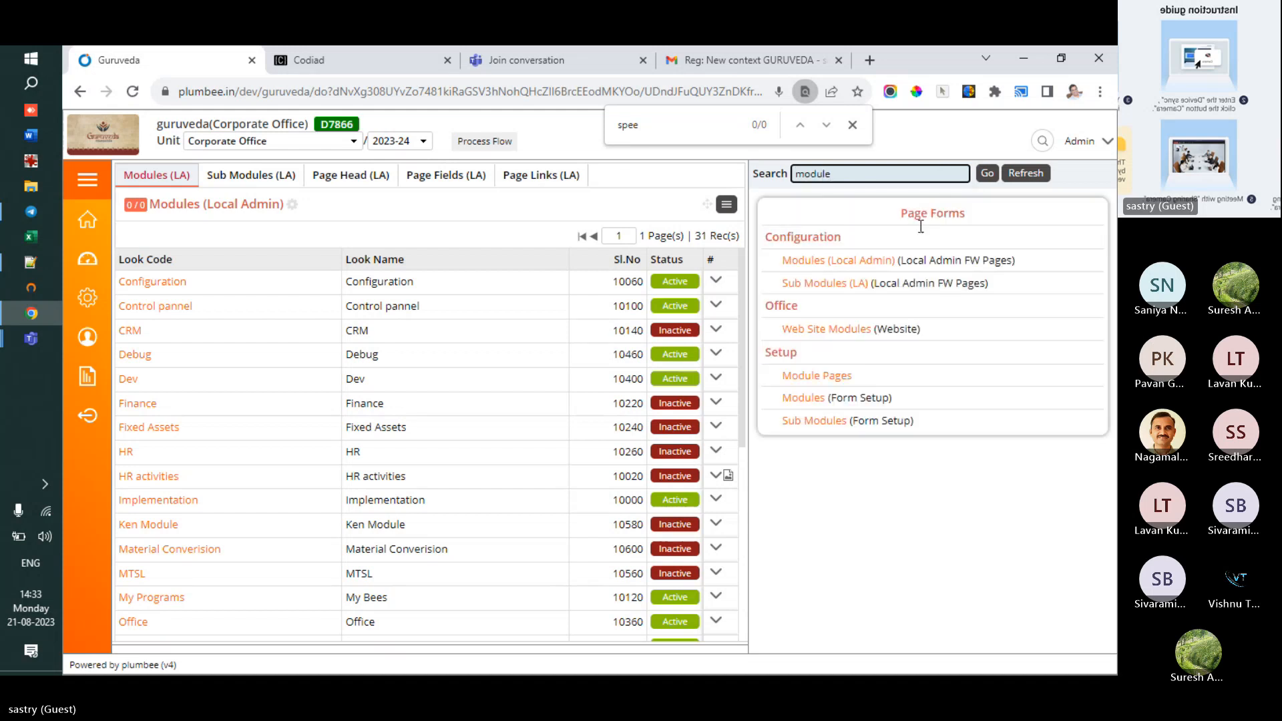
pyautogui.click(792, 398)
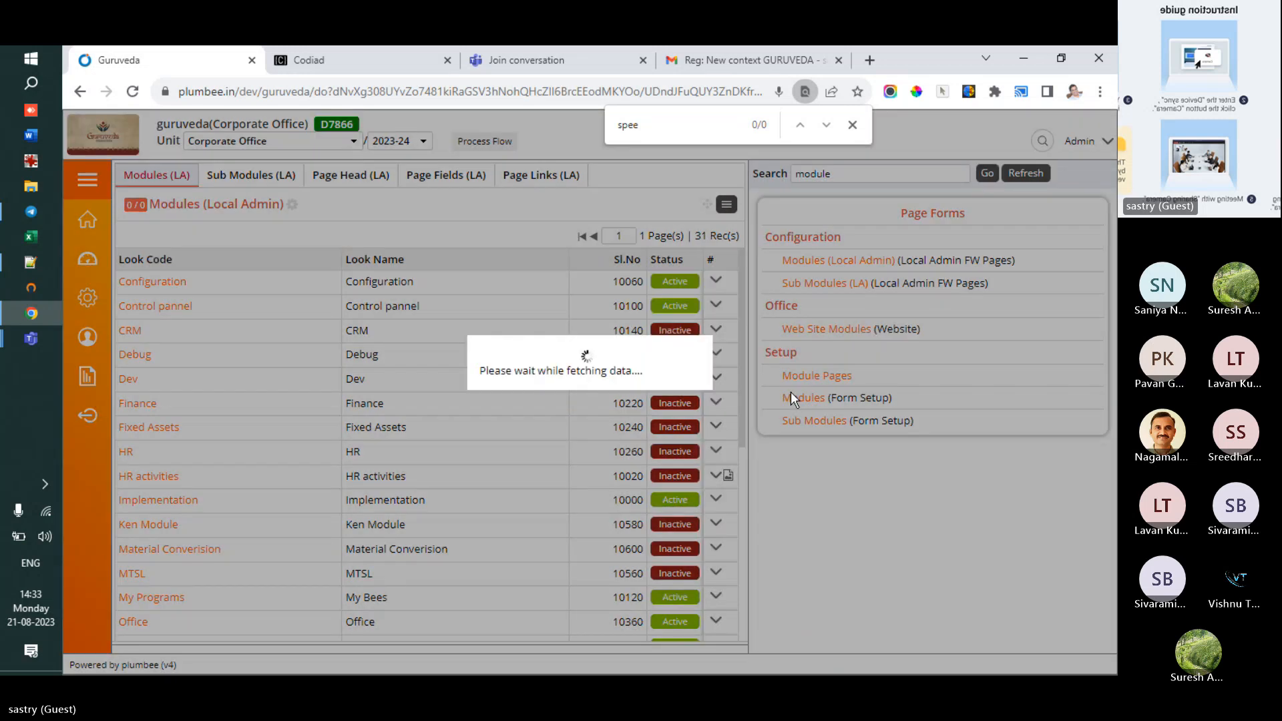
# Step: Add a new Guruveda module with Guruveda as Remarks and Look Code, and save it
pyautogui.click(1074, 212)
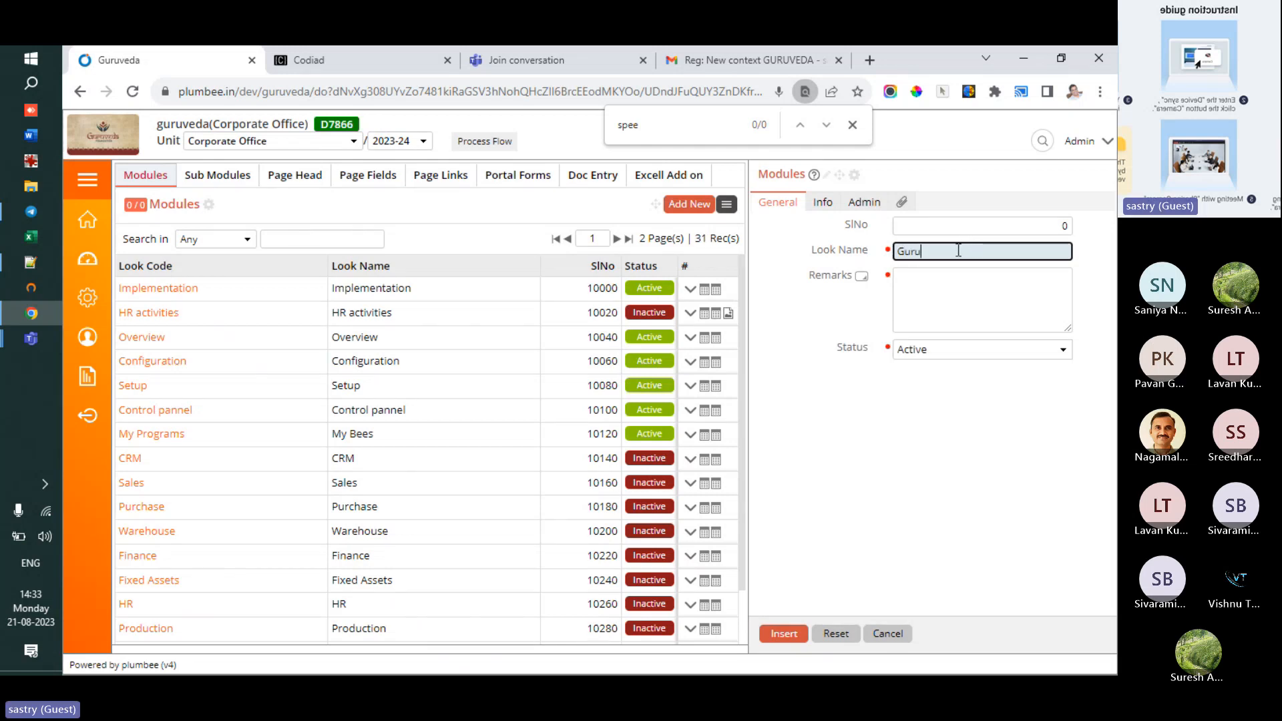
pyautogui.press('Return')
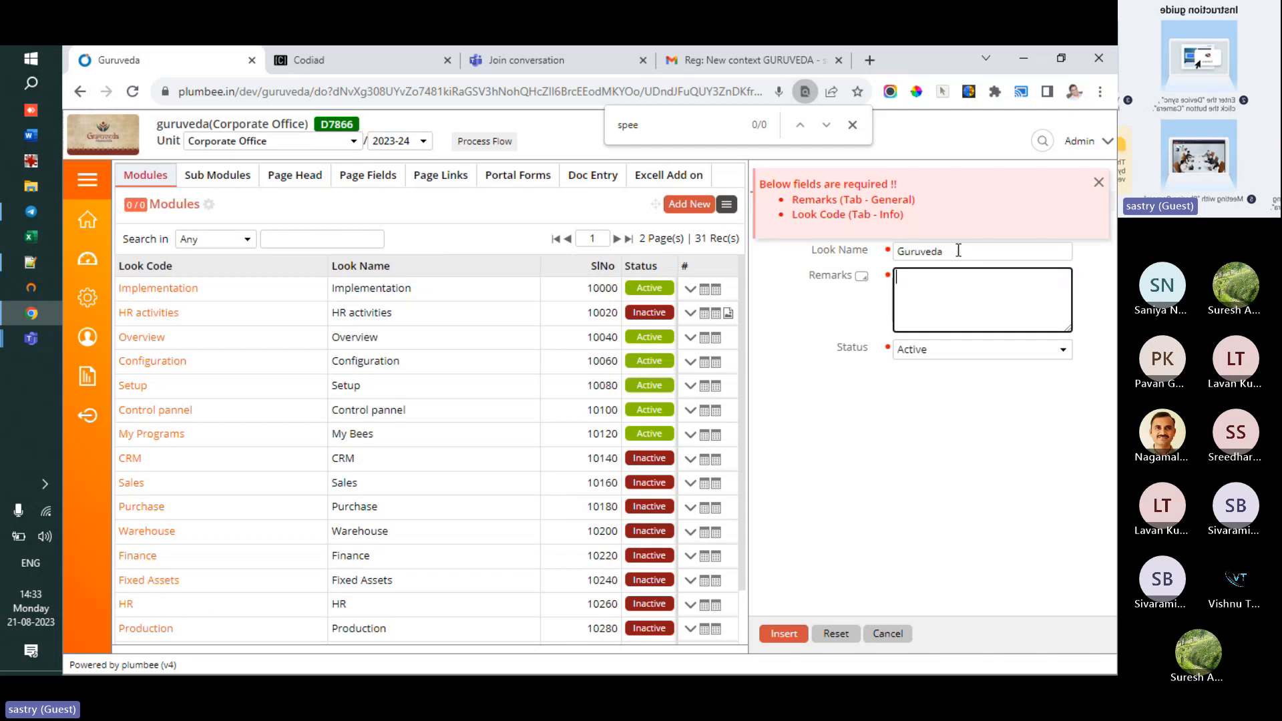
pyautogui.write('G')
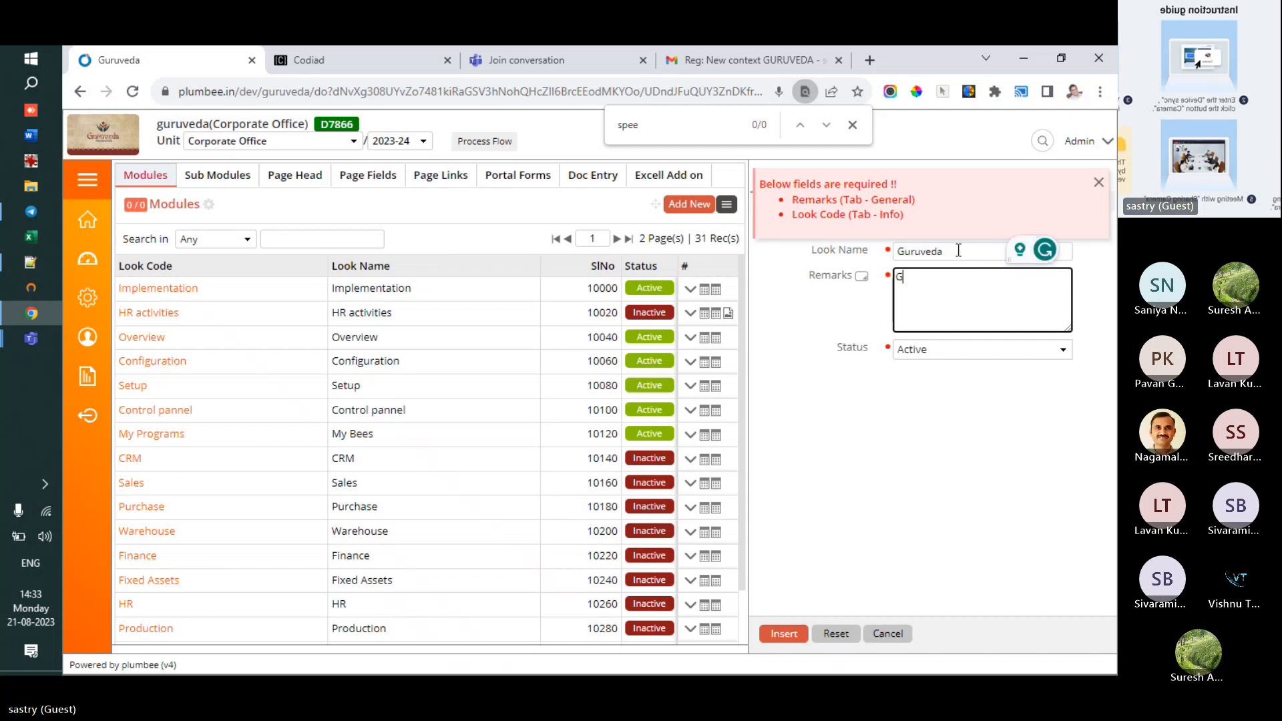
pyautogui.write('uruveda')
pyautogui.press('Return')
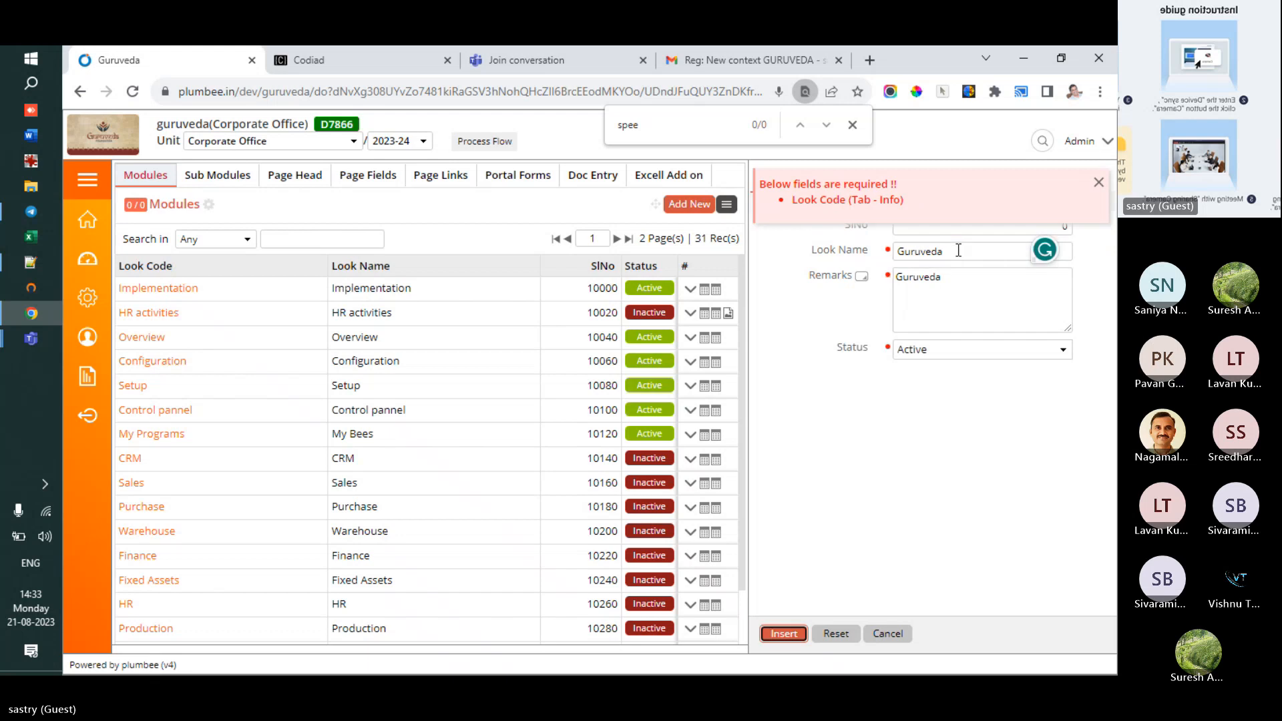
pyautogui.click(801, 199)
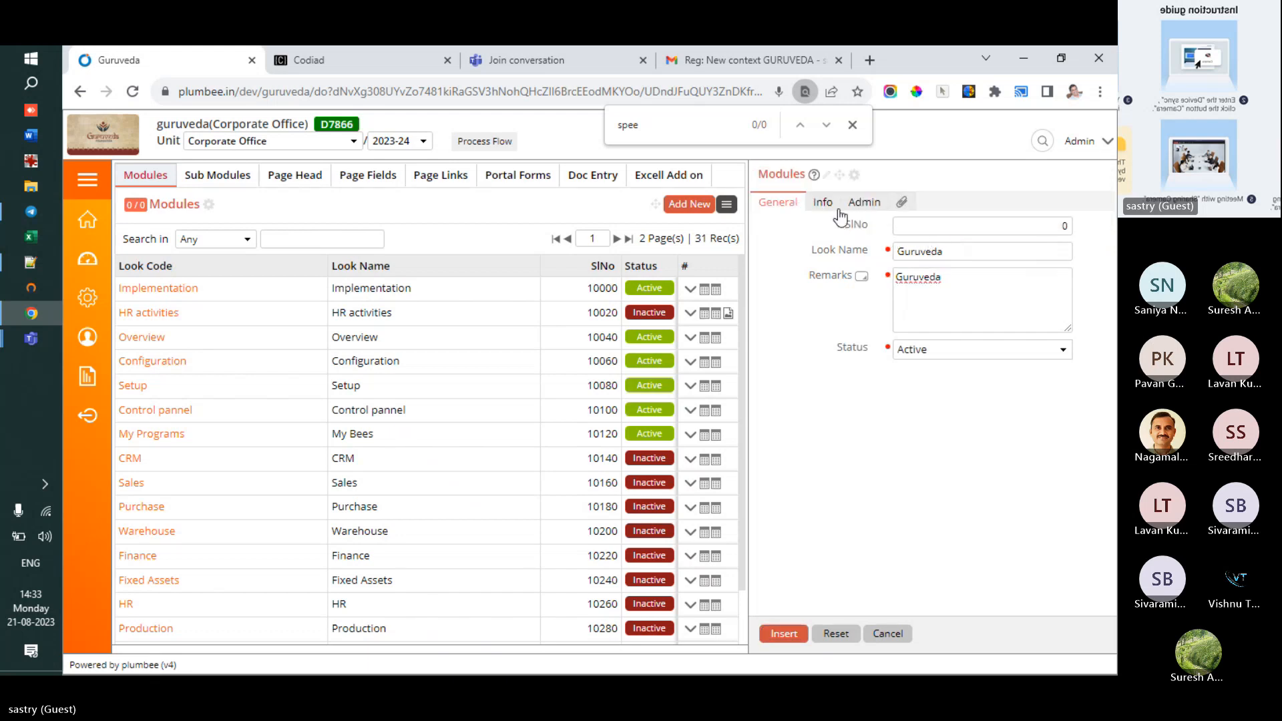
pyautogui.click(944, 296)
pyautogui.press('Return')
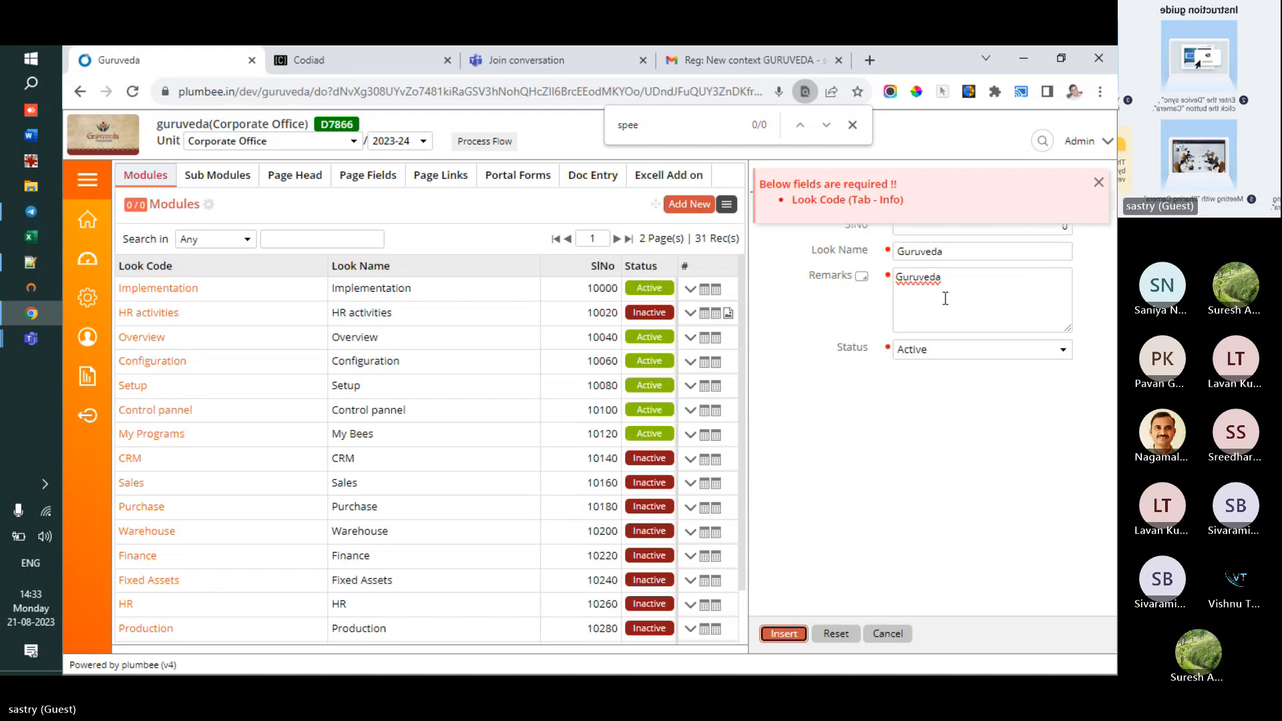
pyautogui.click(821, 201)
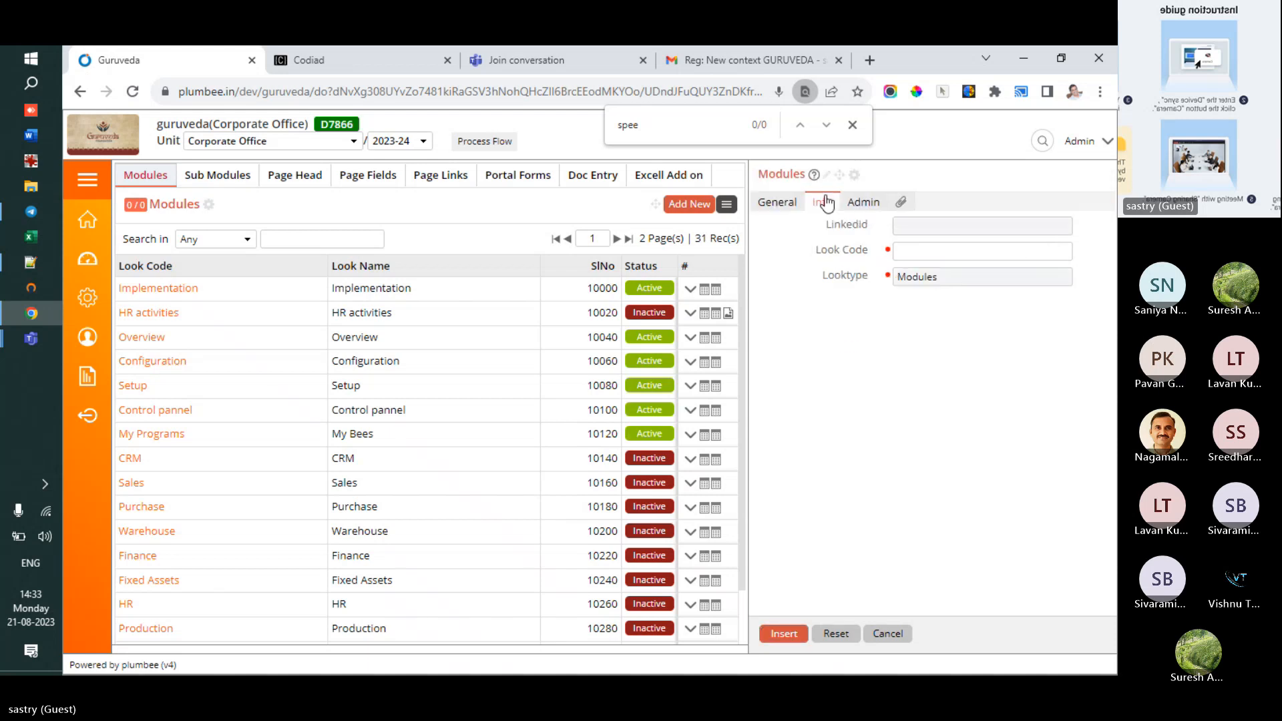
pyautogui.click(920, 249)
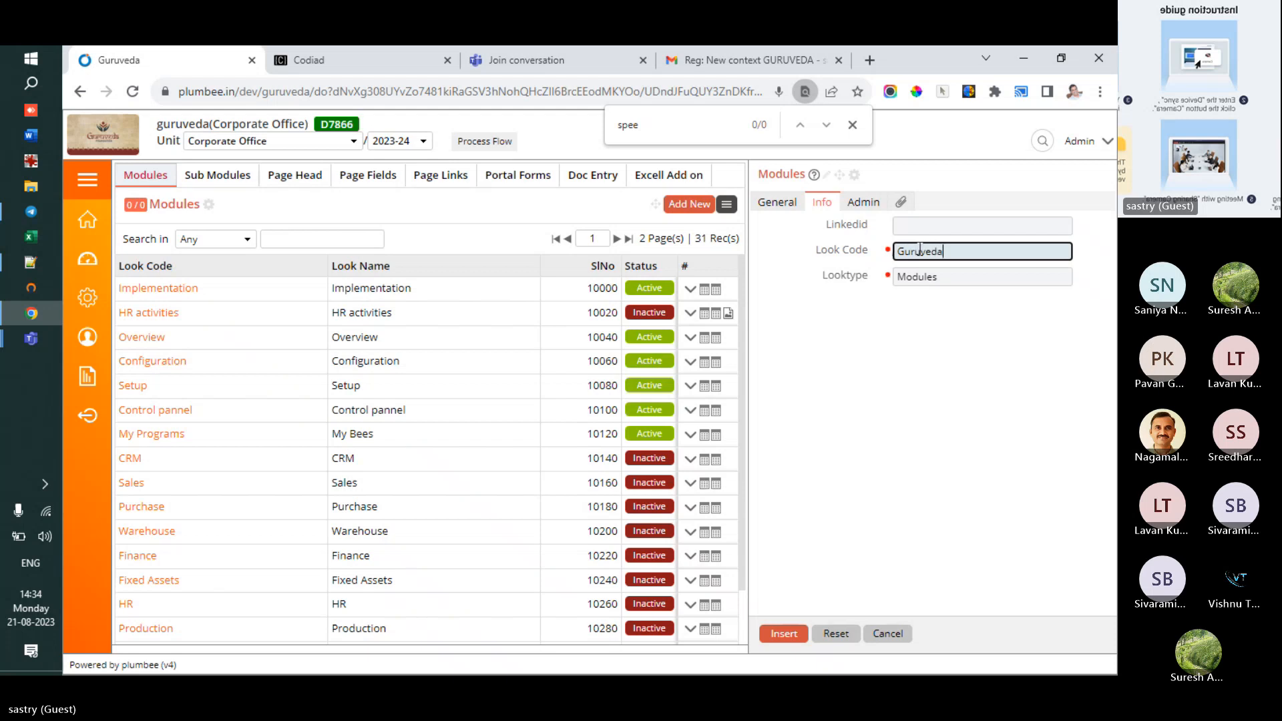
pyautogui.press('Return')
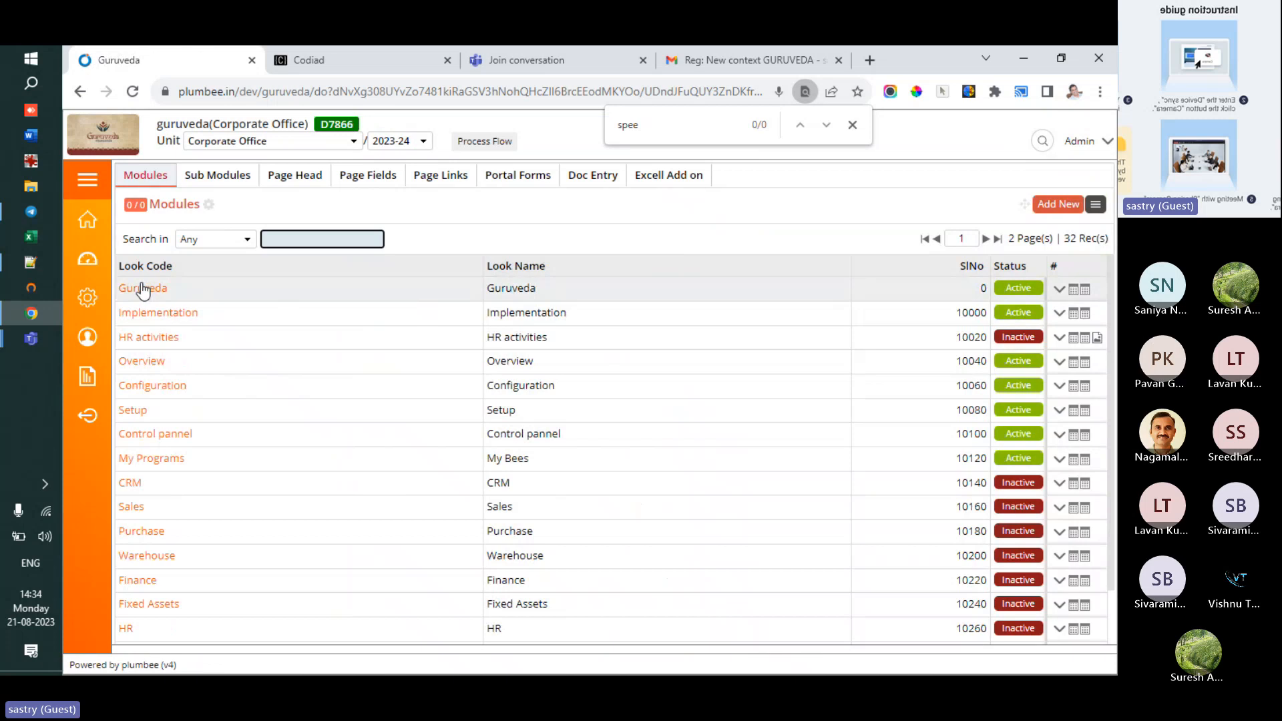
# Step: Search 'stud', open the Students page, and go to its Page Head settings
pyautogui.click(224, 172)
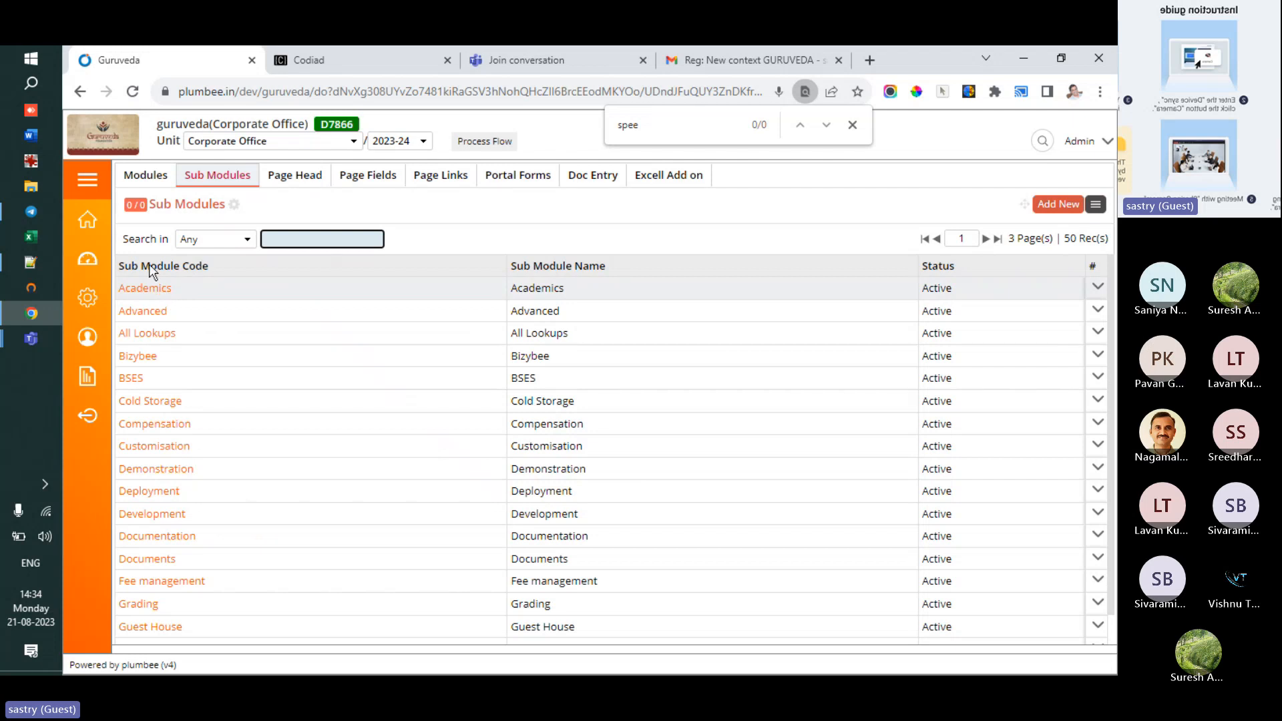
pyautogui.click(1042, 141)
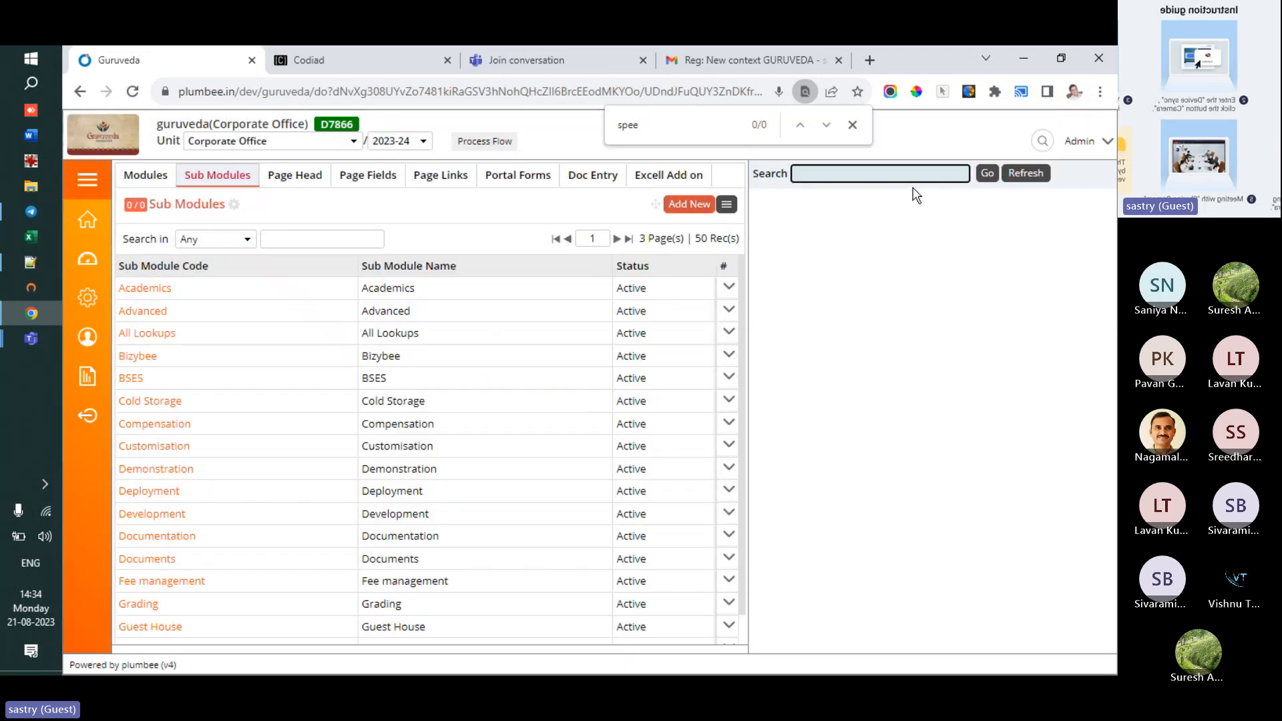
pyautogui.click(918, 172)
pyautogui.write('stud')
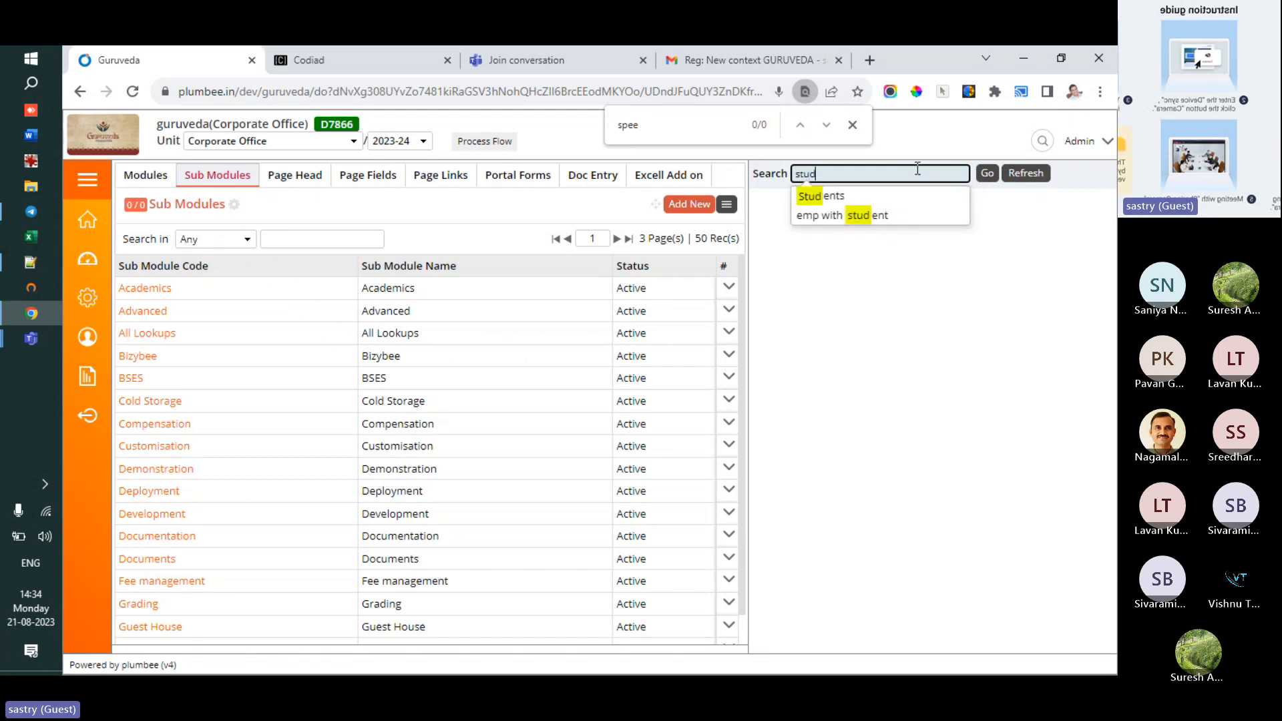
pyautogui.press('Return')
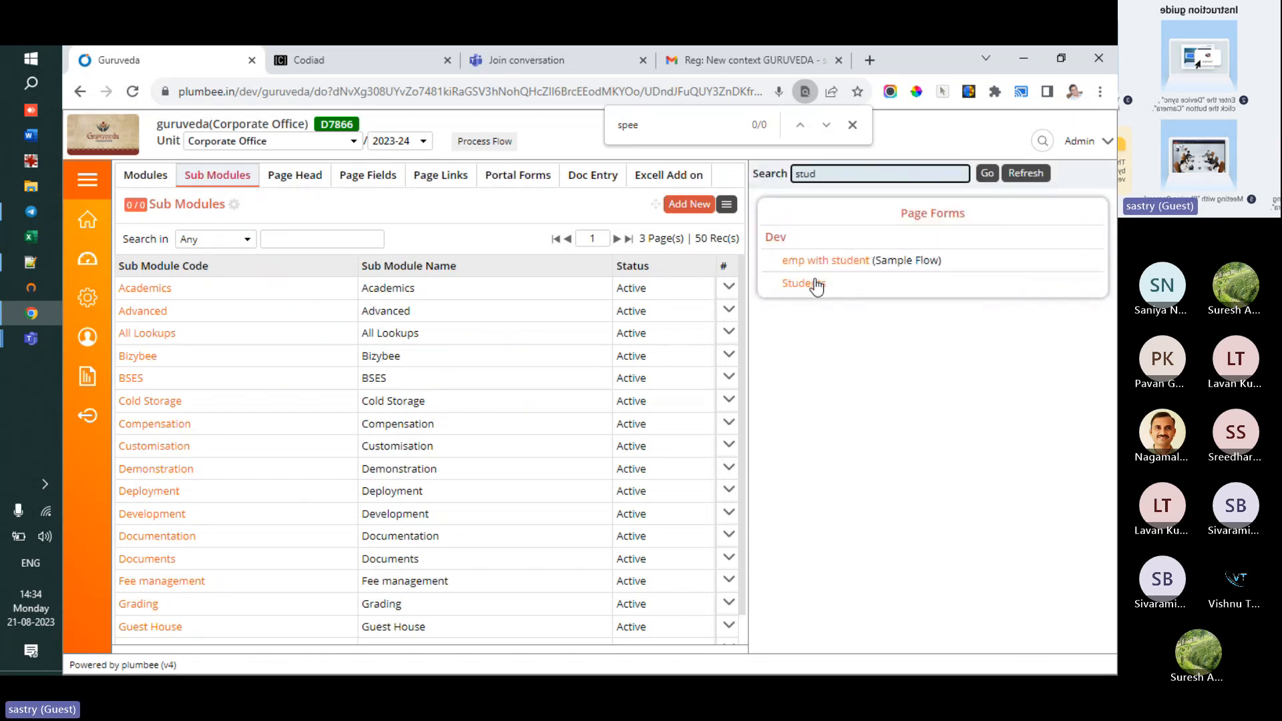
pyautogui.click(815, 280)
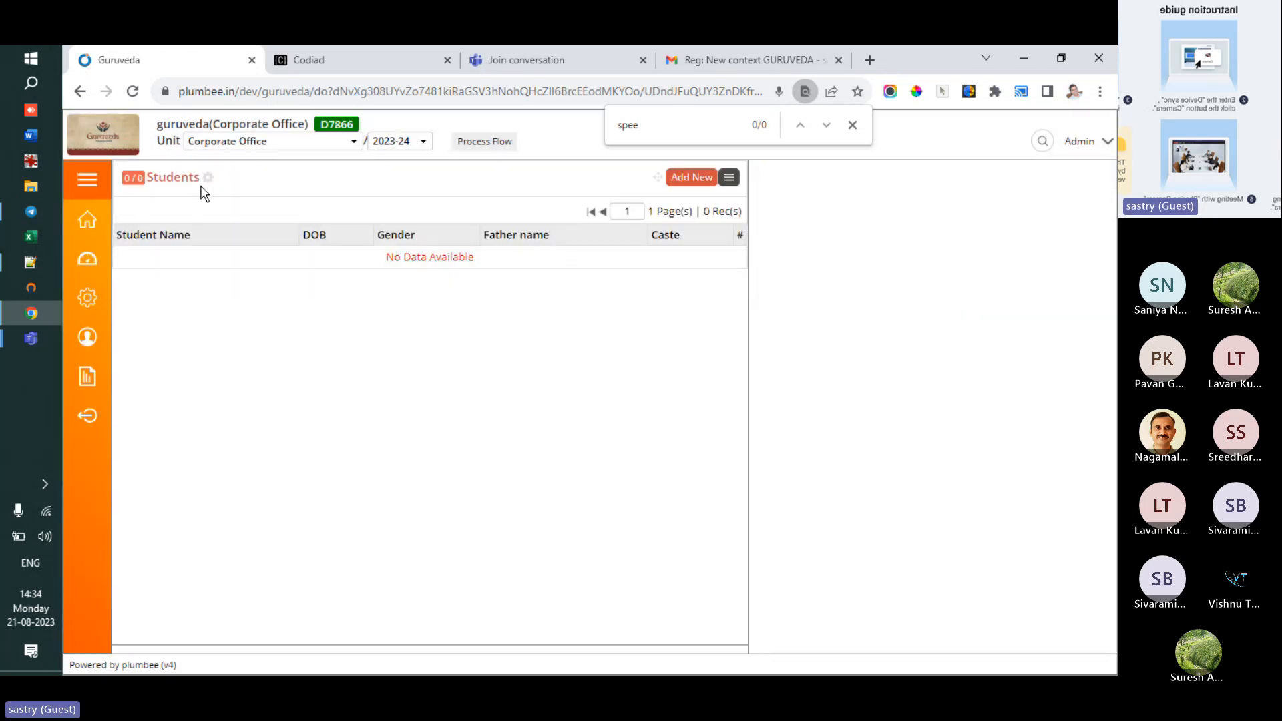
pyautogui.click(208, 179)
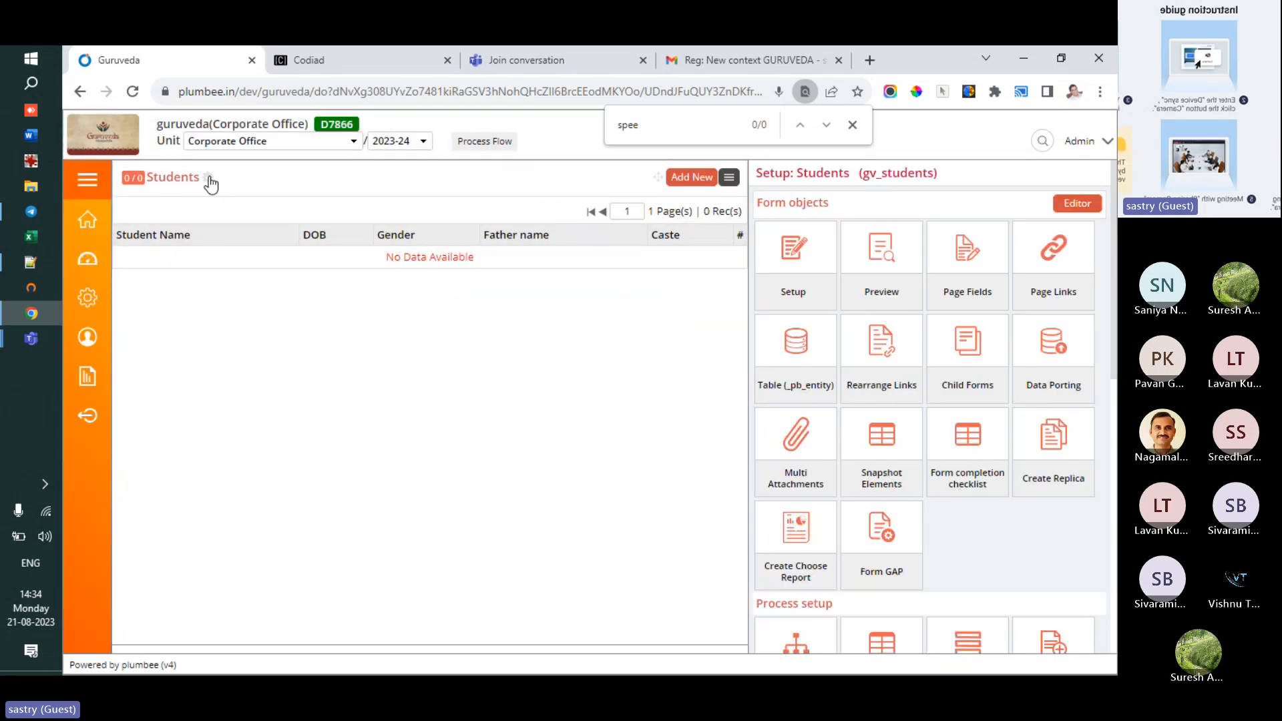
pyautogui.click(803, 253)
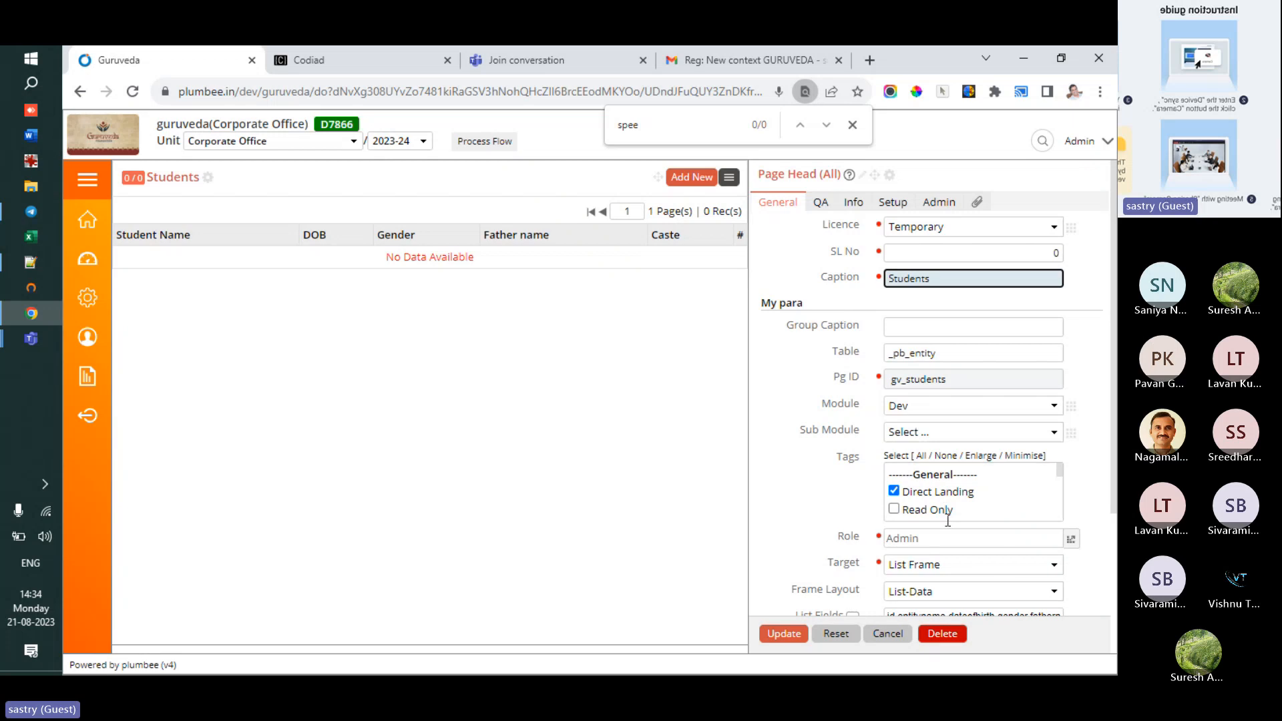
# Step: Set Module to Guruveda and Sub Module to Academics, then save
pyautogui.scroll(-3, 988, 447)
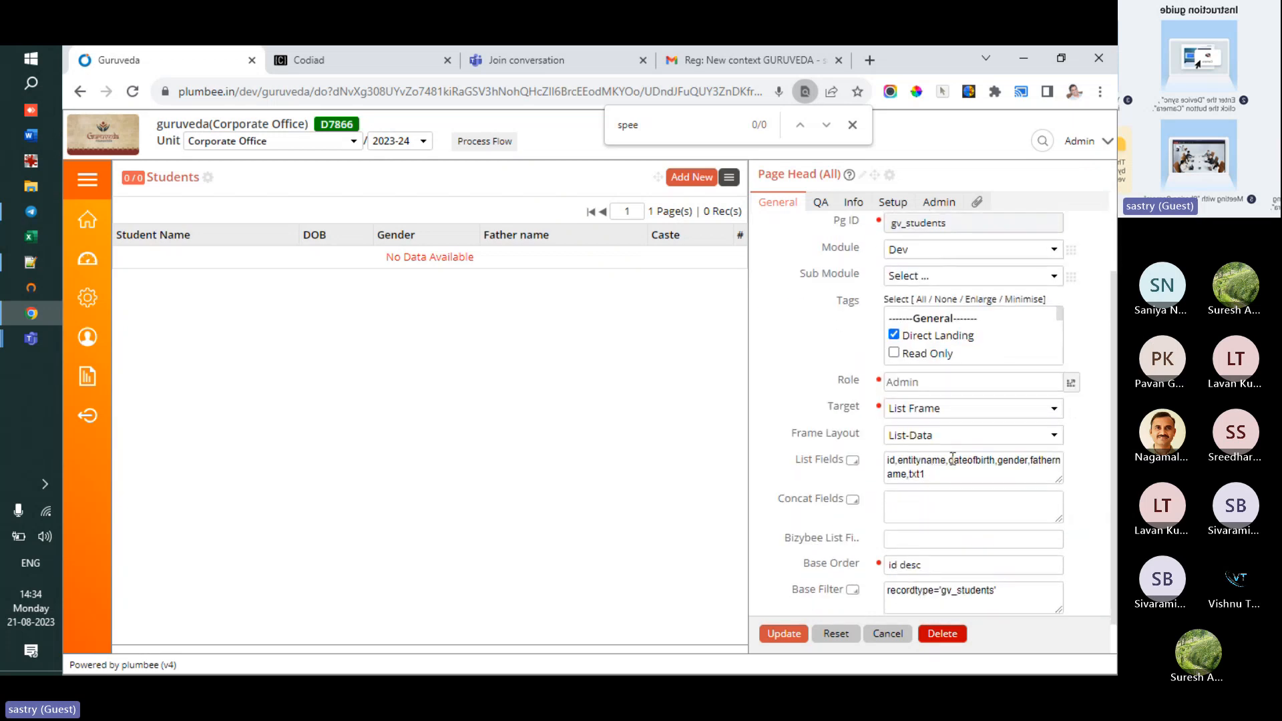
pyautogui.click(928, 256)
pyautogui.press('Down')
pyautogui.press('Return')
pyautogui.press('Tab')
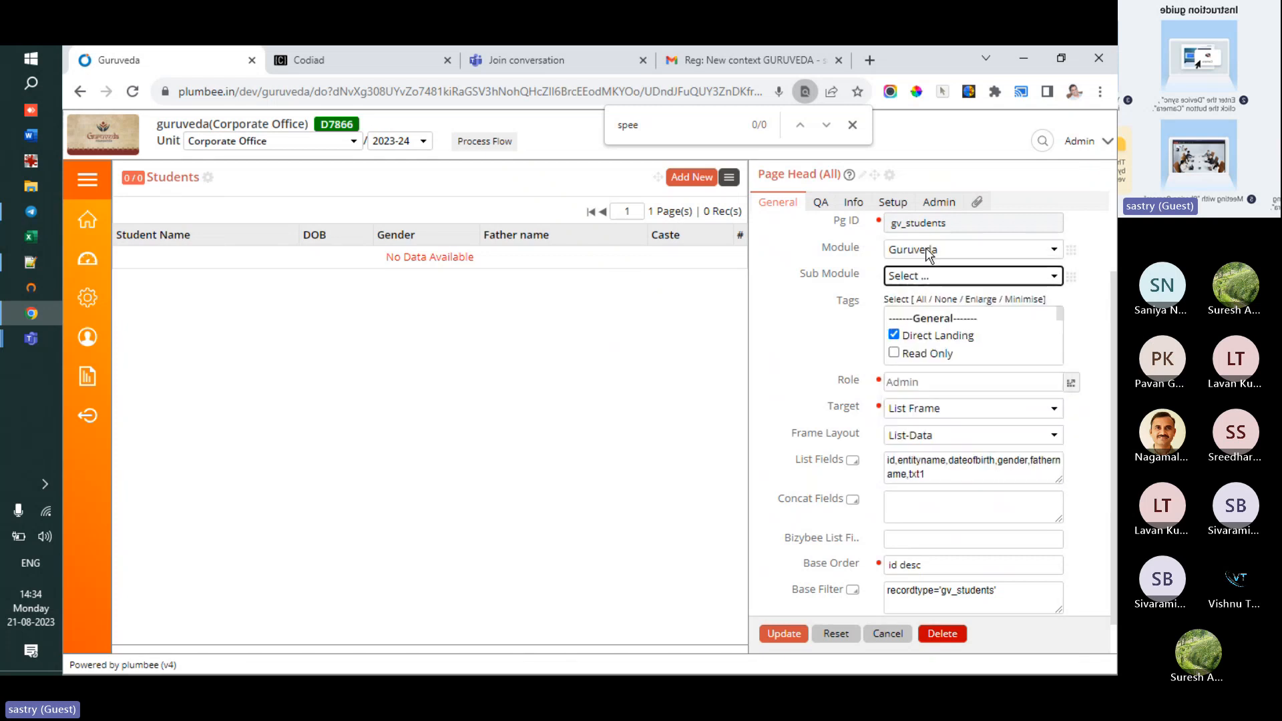
pyautogui.press('Down')
pyautogui.press('Return')
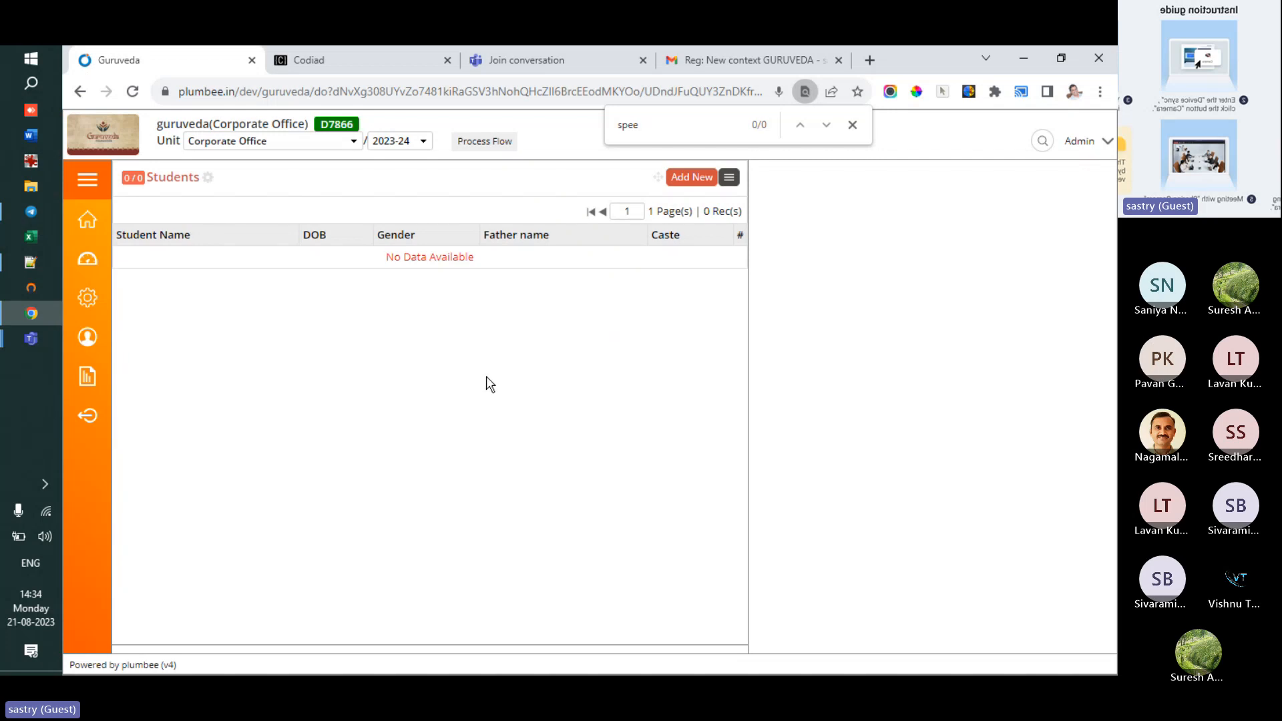
# Step: Reload, open Students via GURUVEDA > Academics in the menu, and show the search panel
pyautogui.click(133, 91)
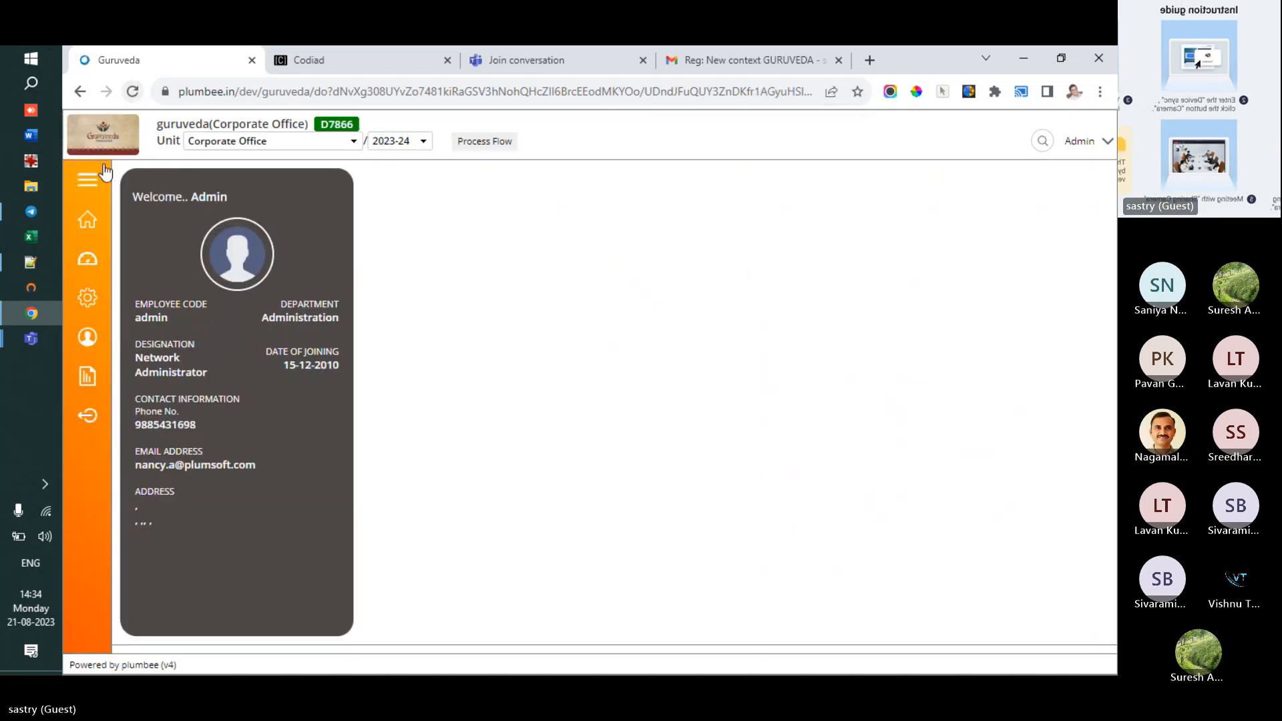
pyautogui.click(87, 178)
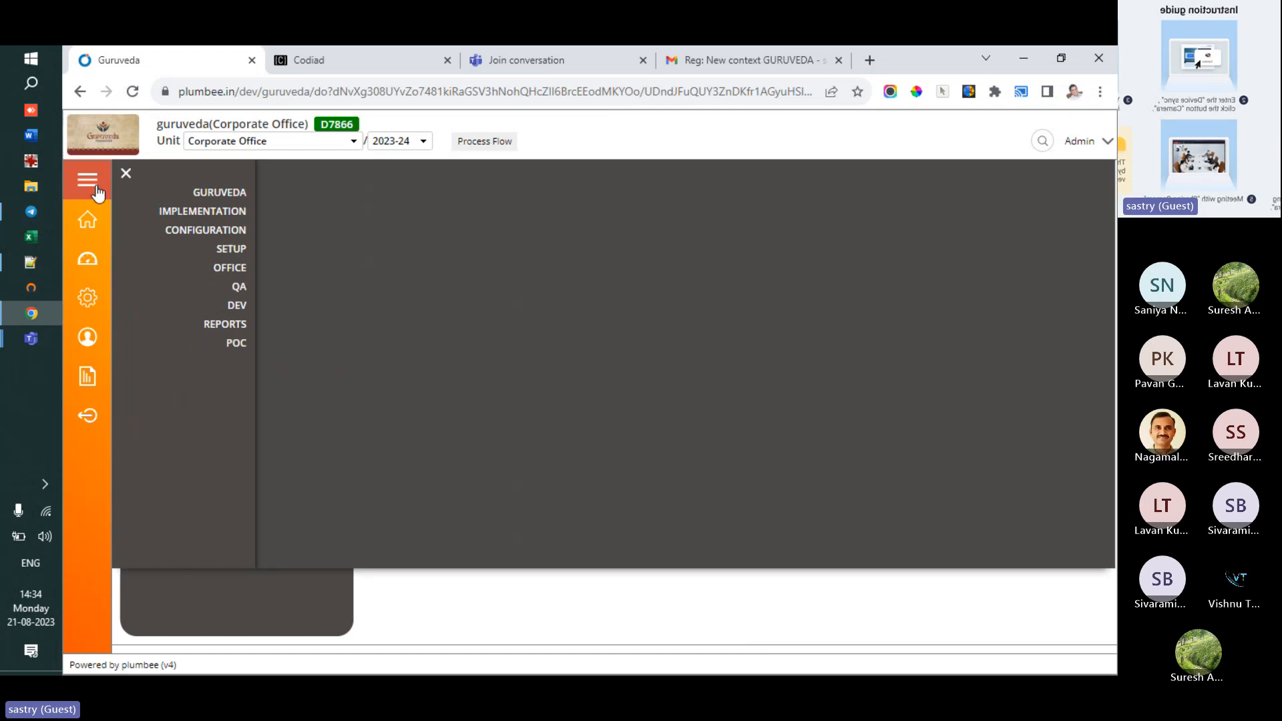
pyautogui.click(229, 198)
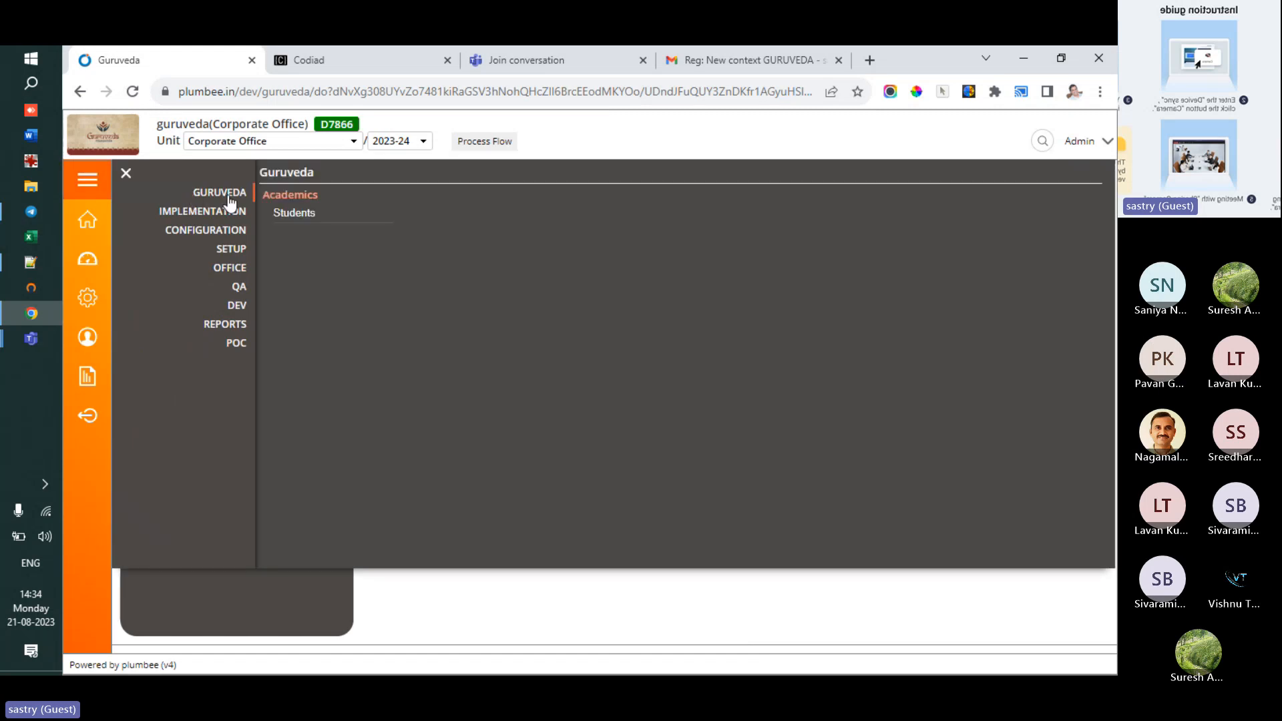
pyautogui.doubleClick(294, 195)
pyautogui.click(292, 212)
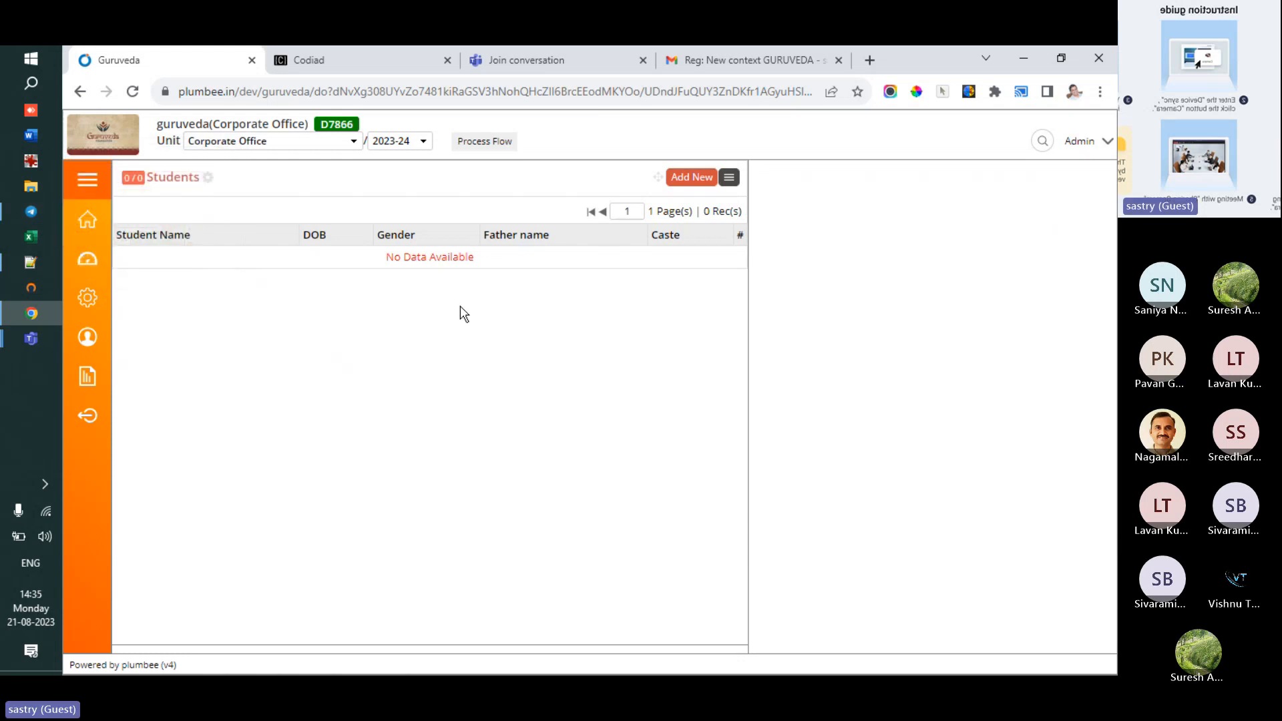
pyautogui.click(1042, 143)
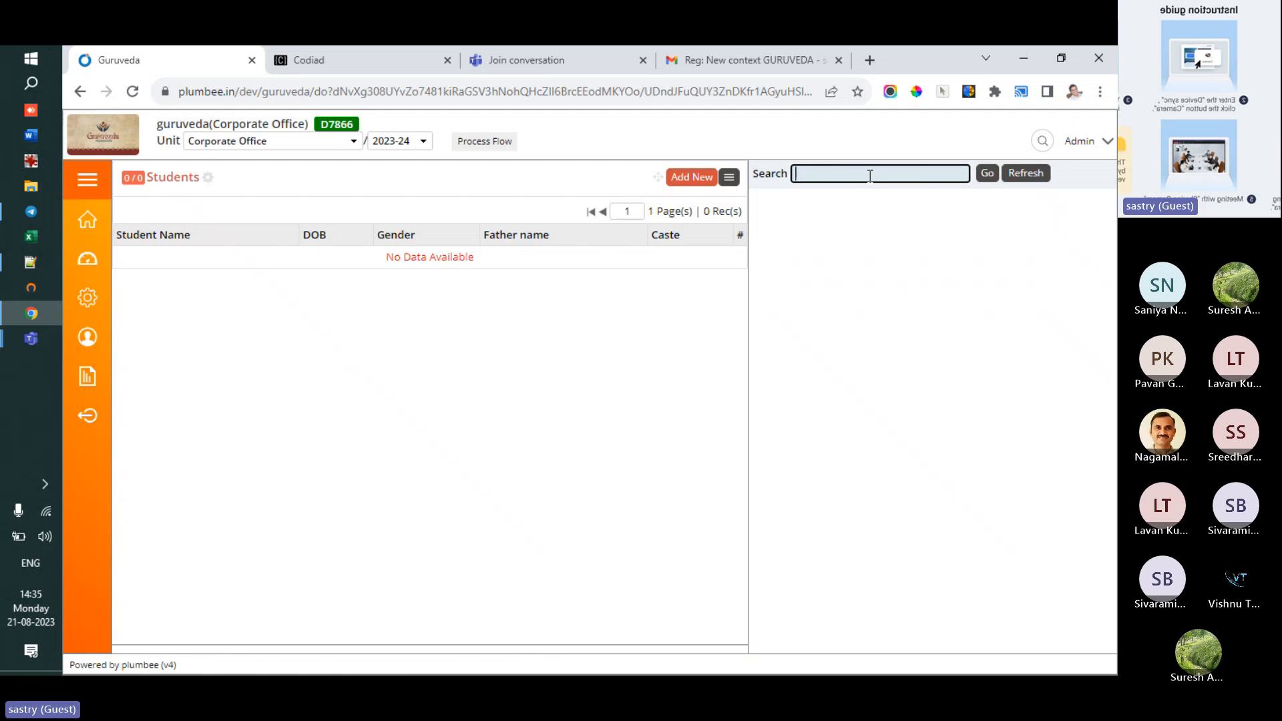
# Step: Search 'sub' and go to the Sub Modules form setup page
pyautogui.write('sub')
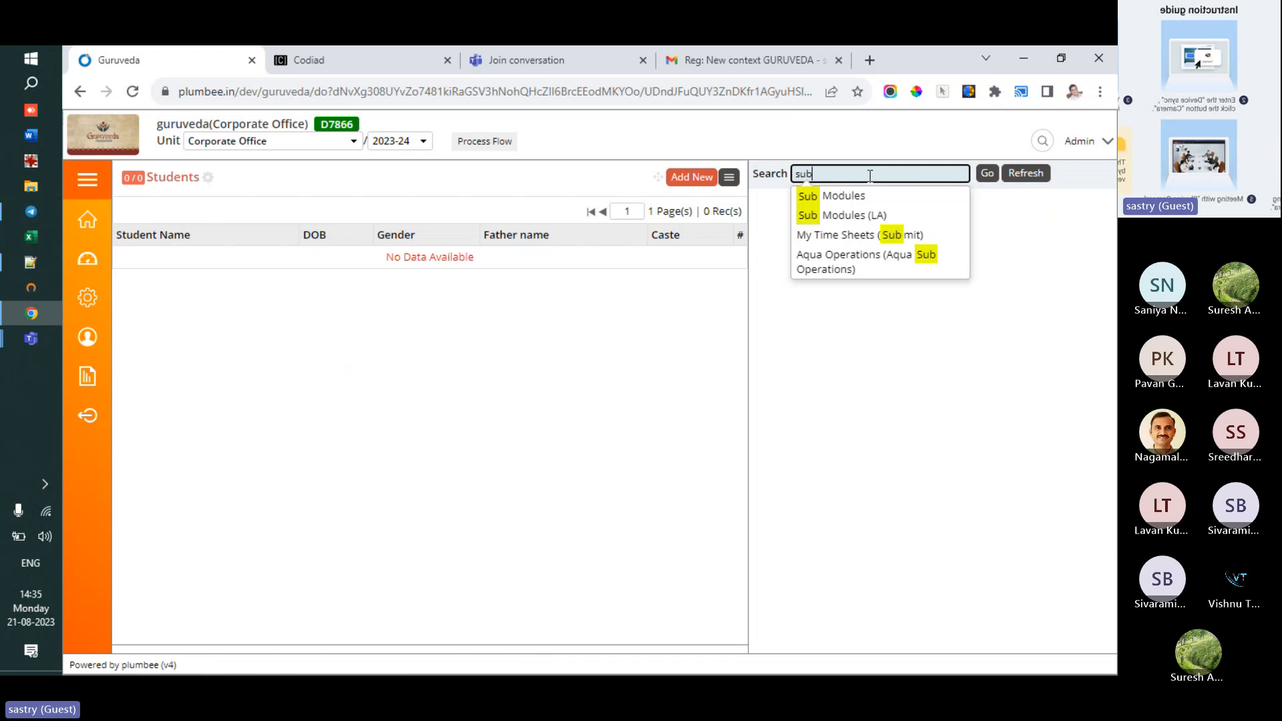
pyautogui.press('Up')
pyautogui.press('Down')
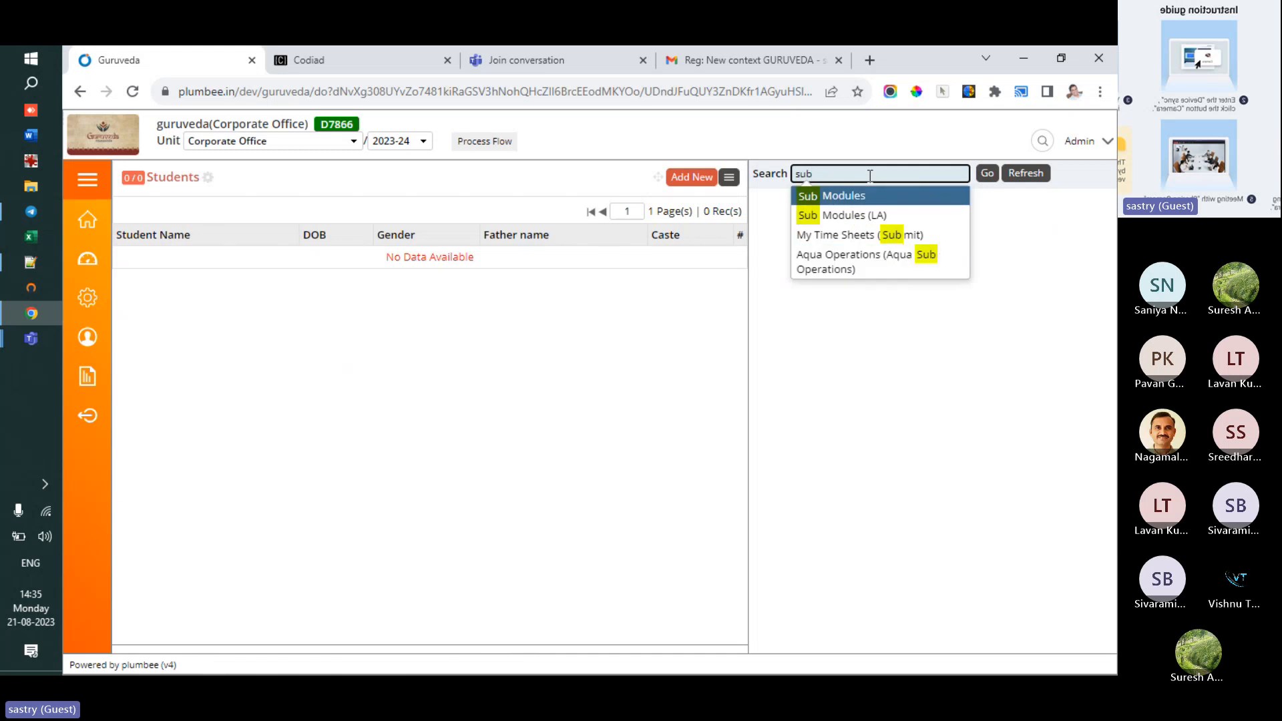
pyautogui.press('Down')
pyautogui.press('Down')
pyautogui.press('Up')
pyautogui.press('Up')
pyautogui.press('Return')
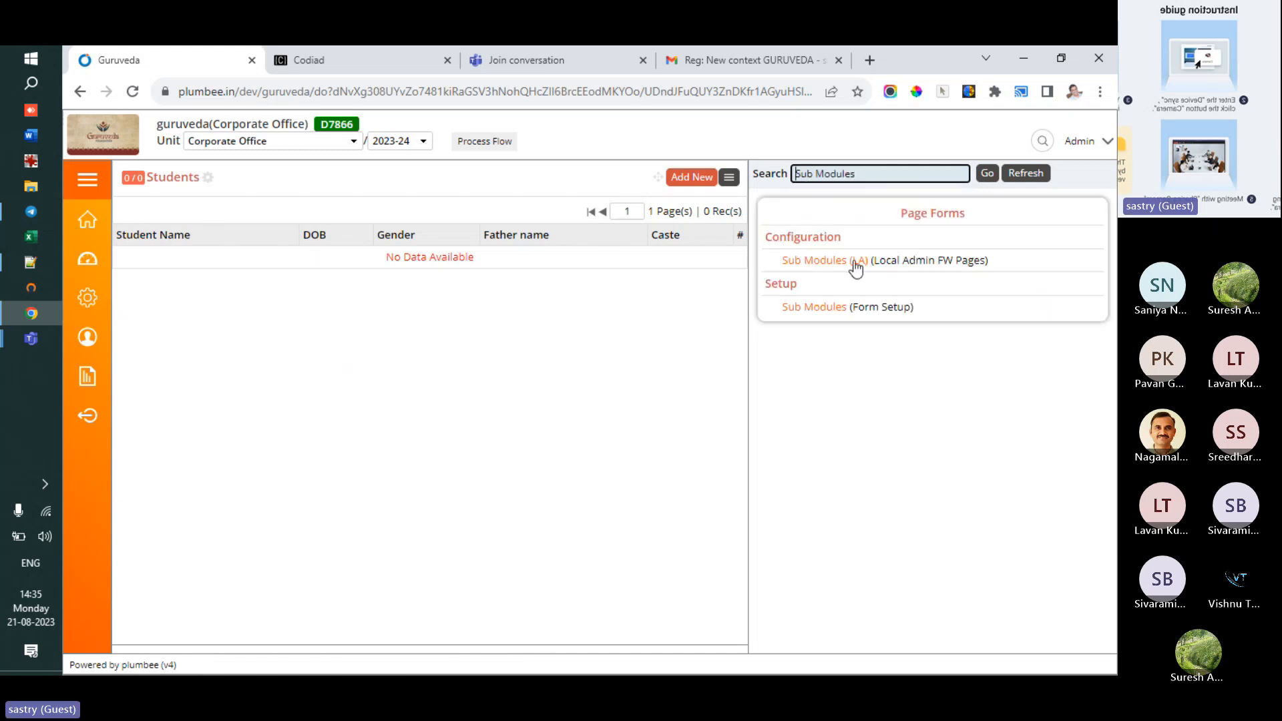
pyautogui.click(803, 306)
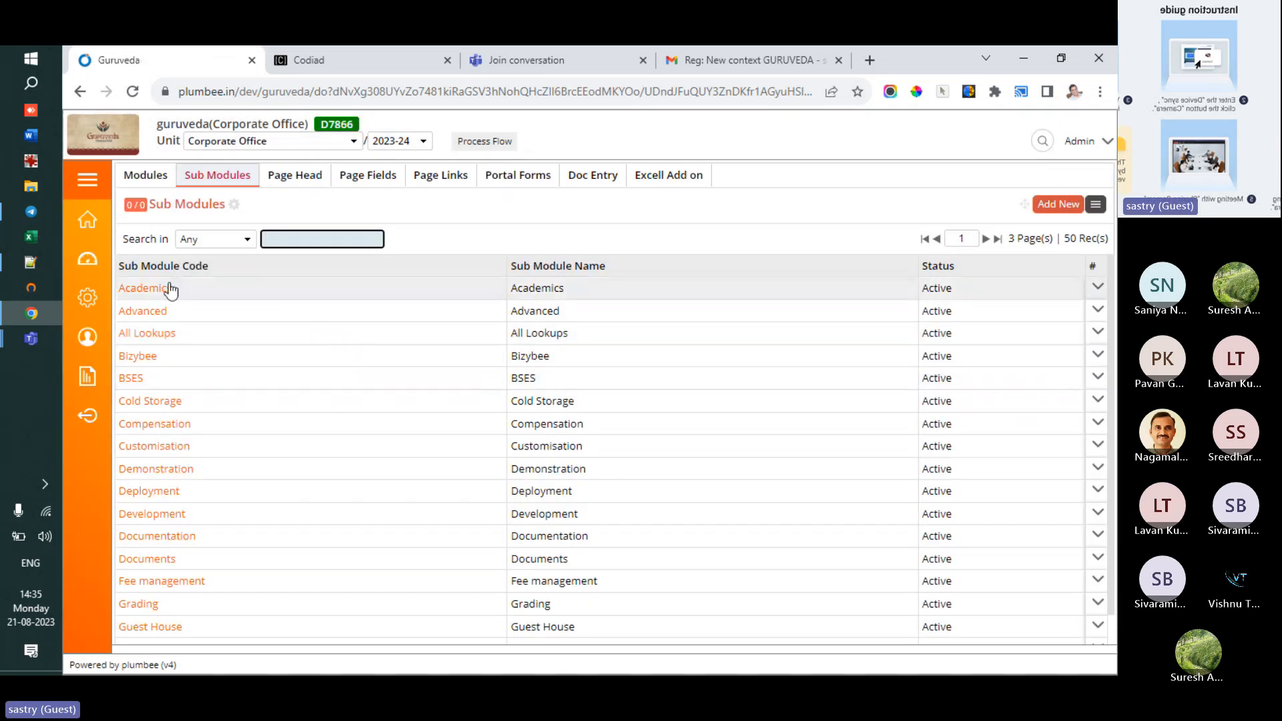
# Step: Delete the BSES and Cold Storage sub modules
pyautogui.click(133, 379)
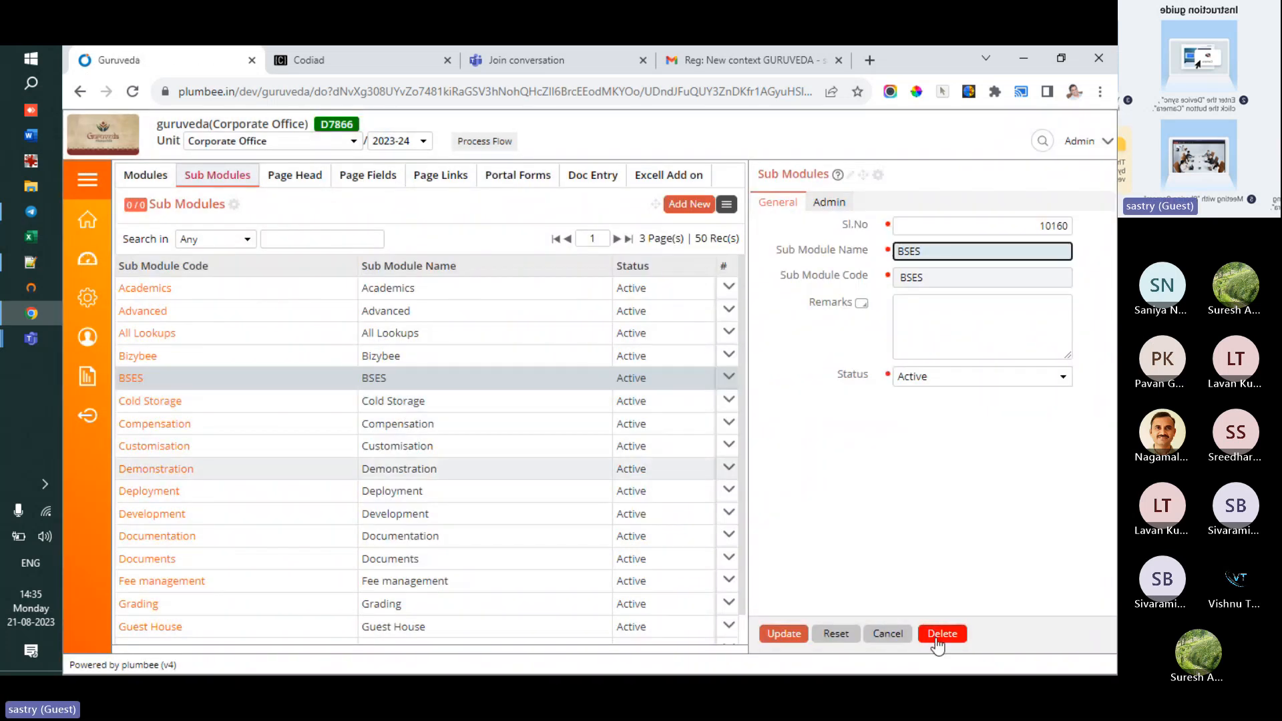
pyautogui.click(945, 633)
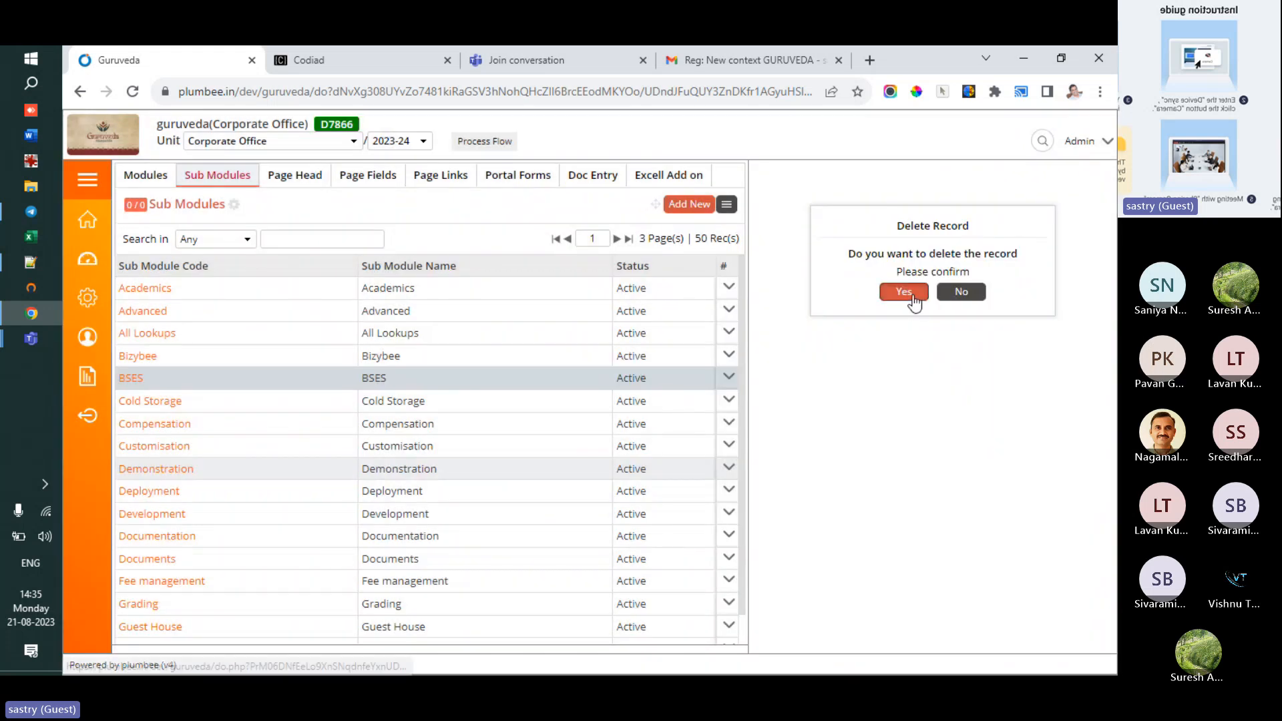
pyautogui.click(908, 293)
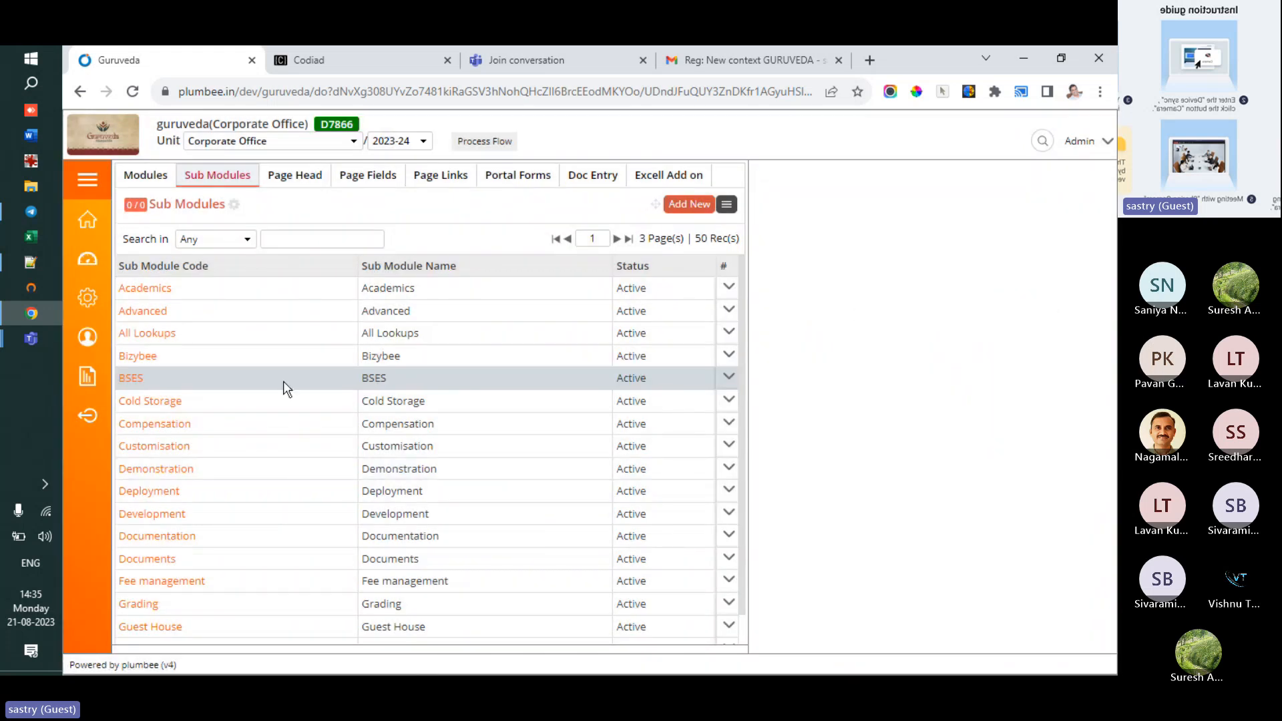
pyautogui.click(165, 380)
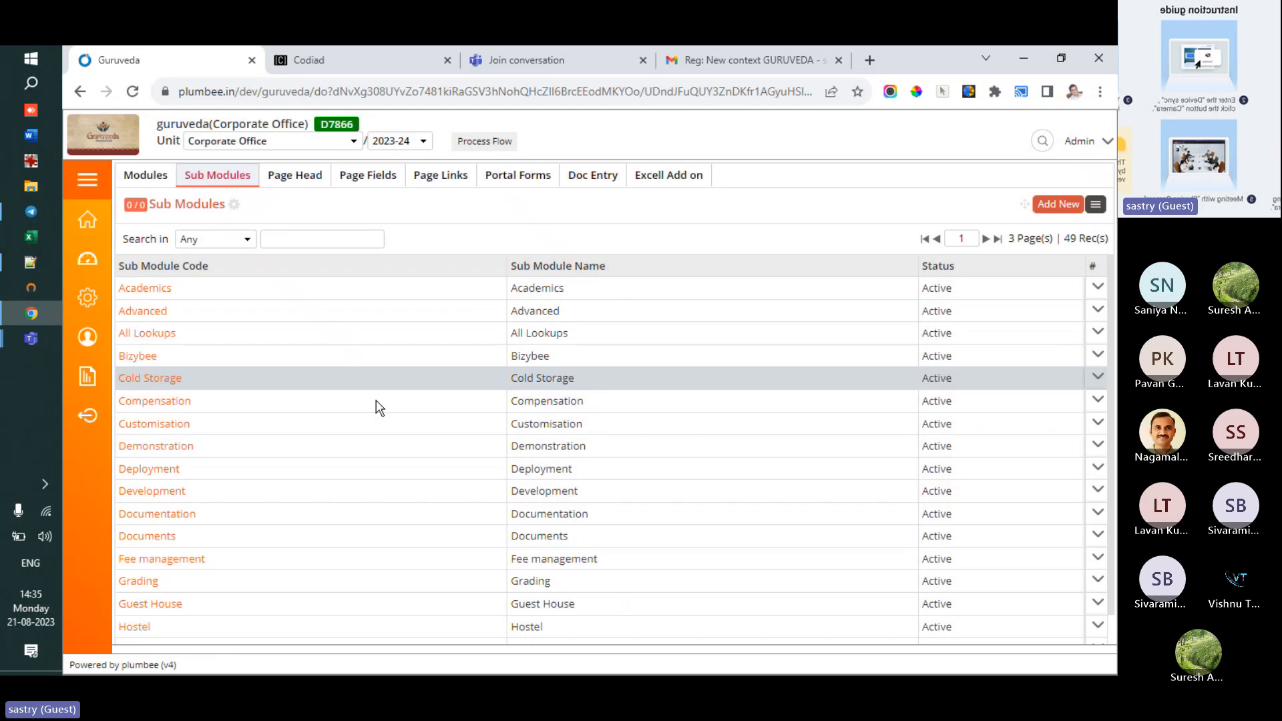
pyautogui.click(944, 633)
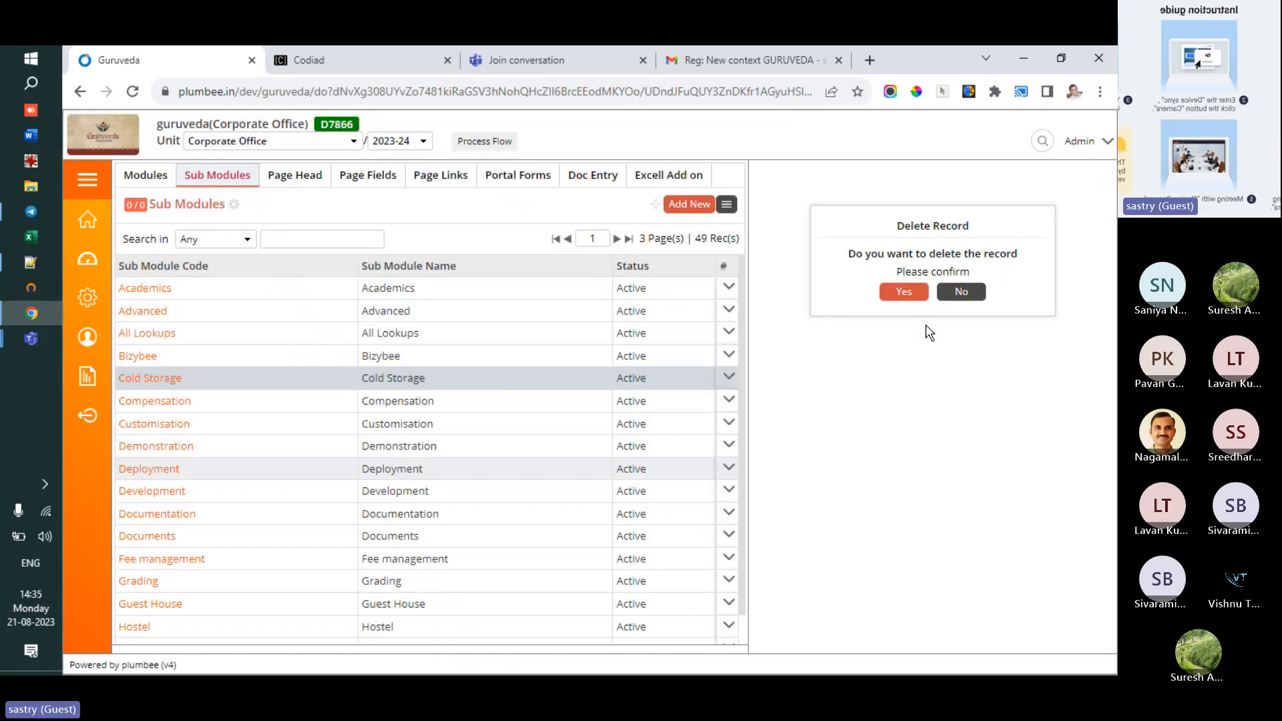
pyautogui.click(909, 295)
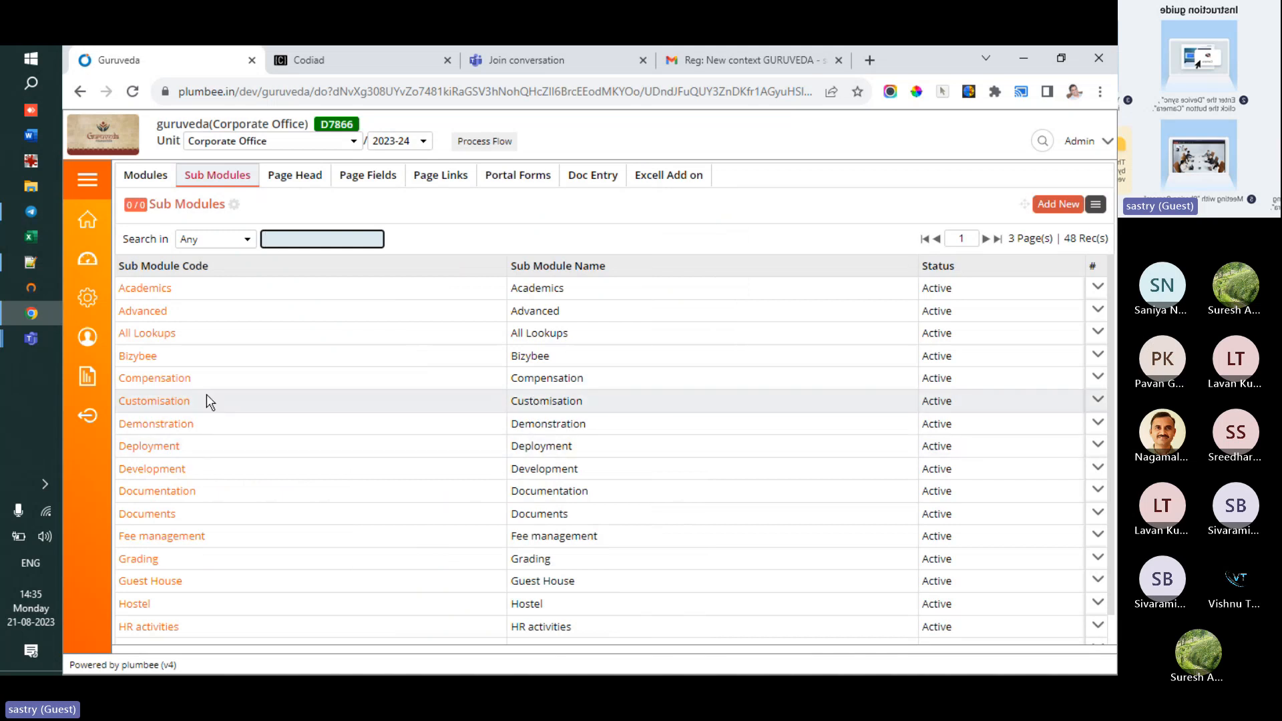
# Step: Delete the Guest House sub module and switch to the Page Head list of pages
pyautogui.click(159, 581)
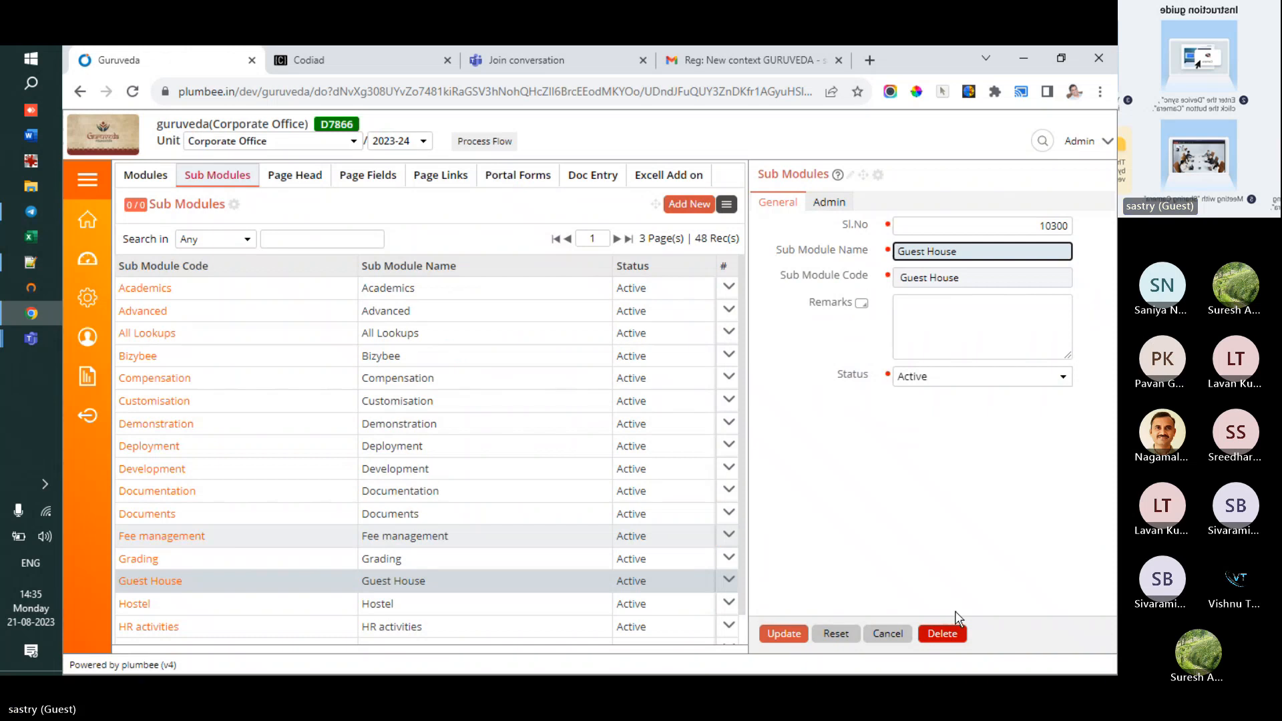
pyautogui.click(942, 633)
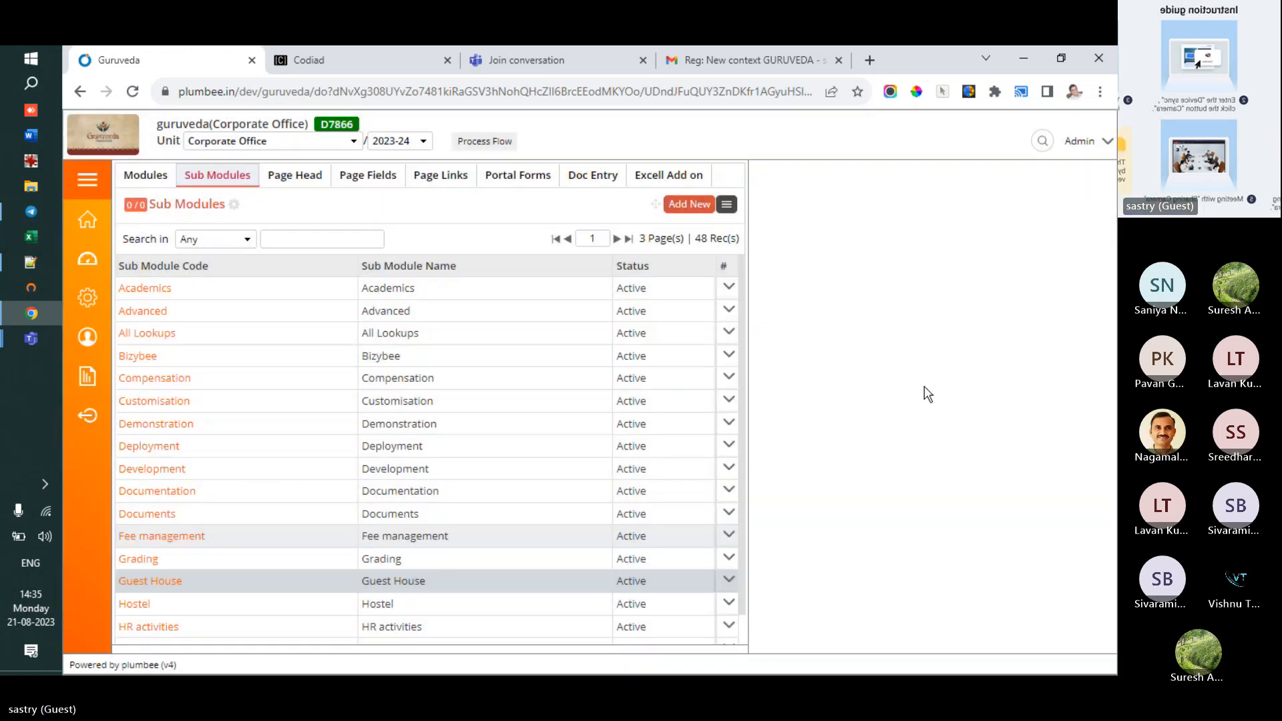
pyautogui.click(900, 289)
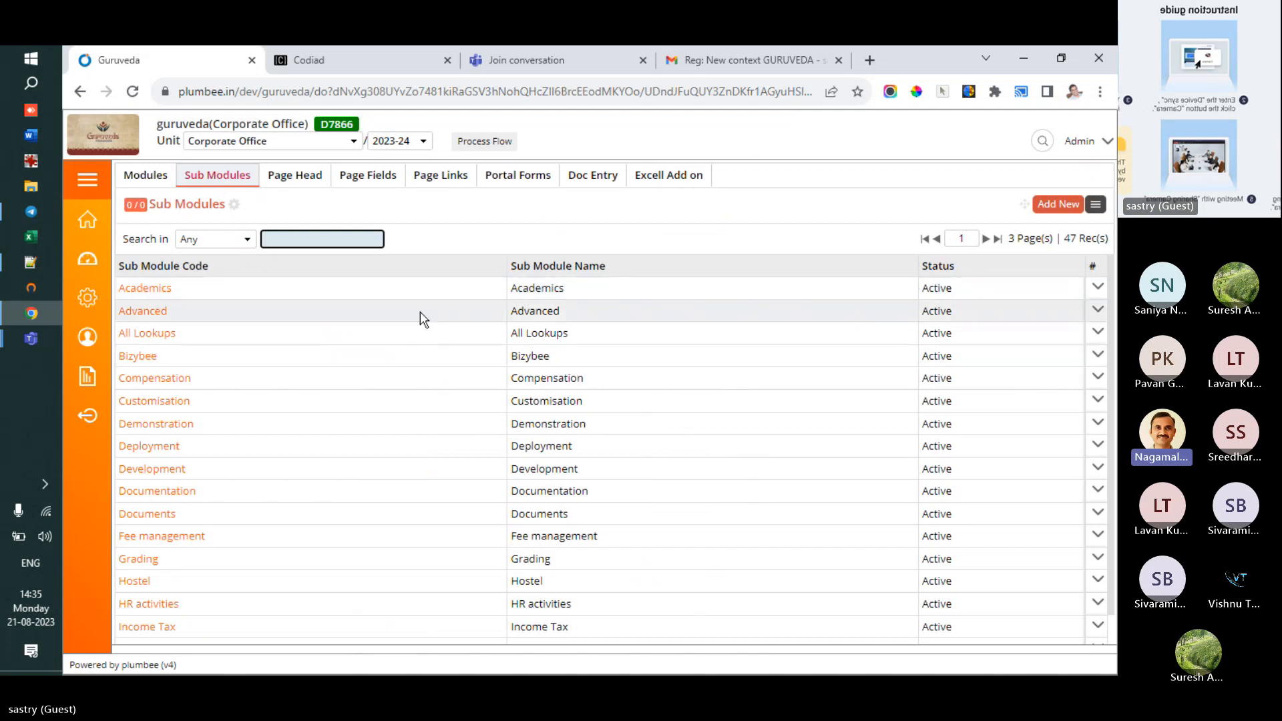
pyautogui.click(295, 176)
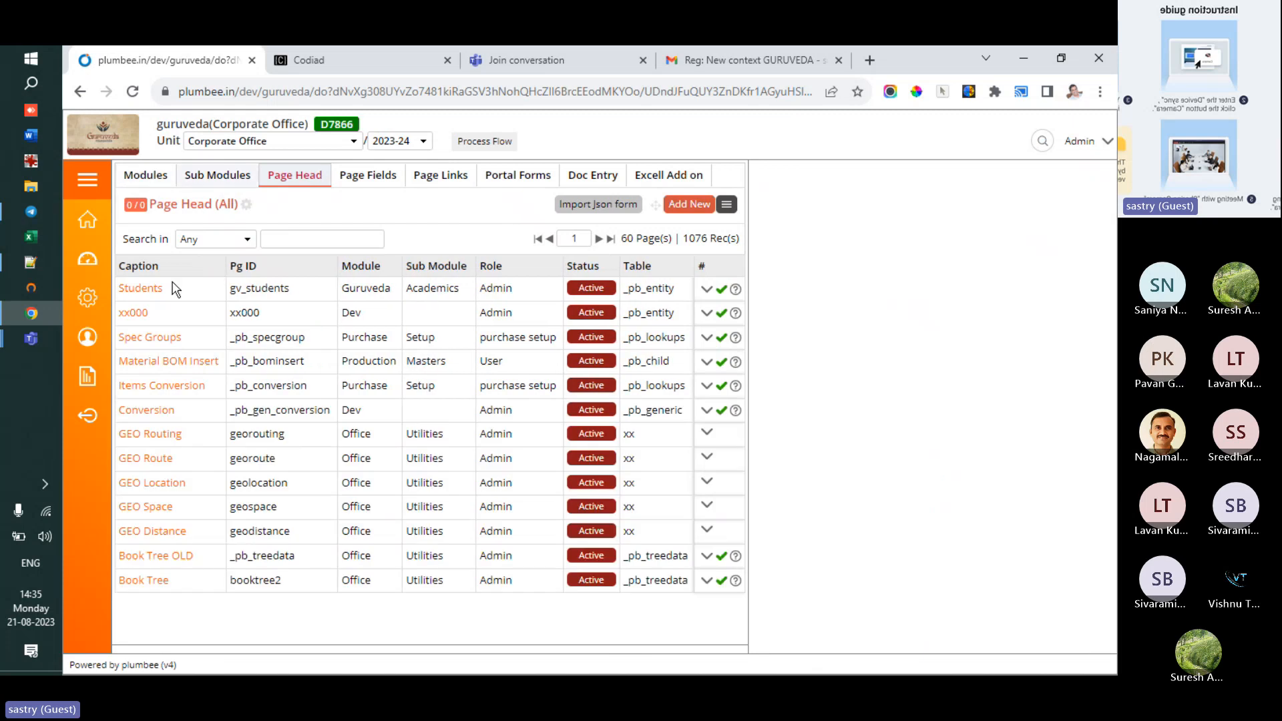
# Step: Start a new record under Guruveda > Academics > Students, then open its field layout editor and search
pyautogui.click(89, 177)
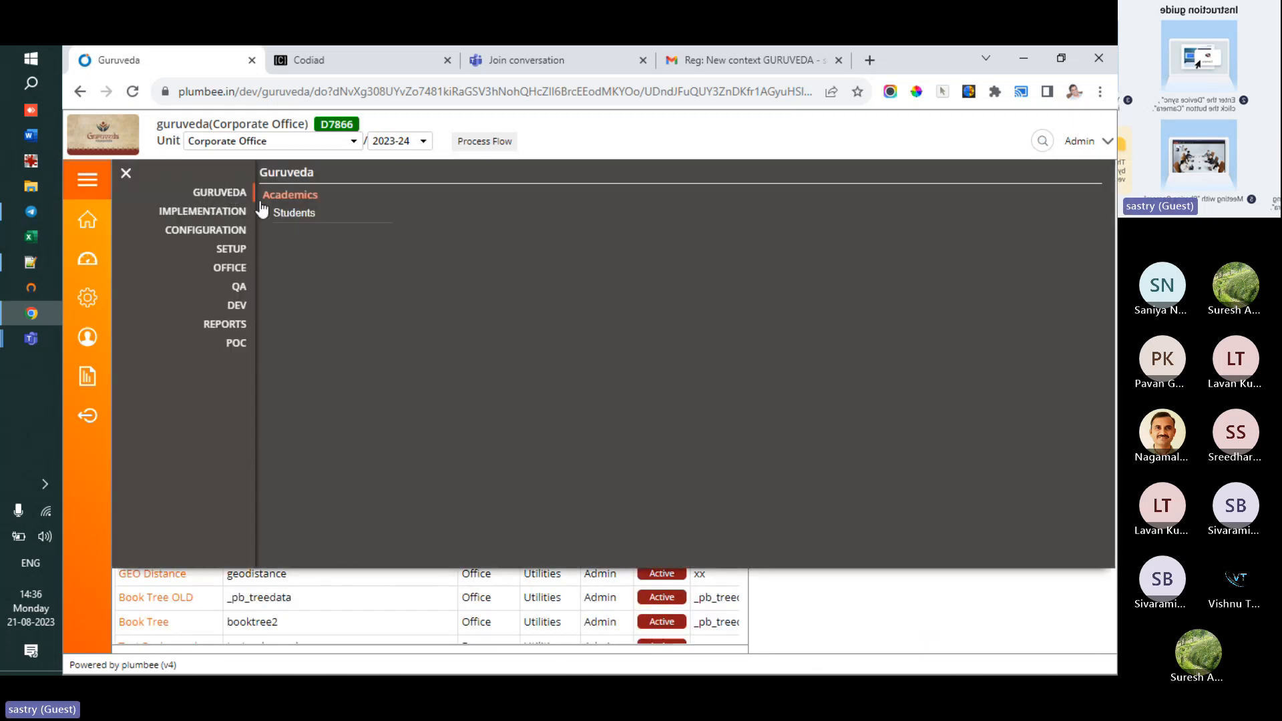
pyautogui.click(304, 212)
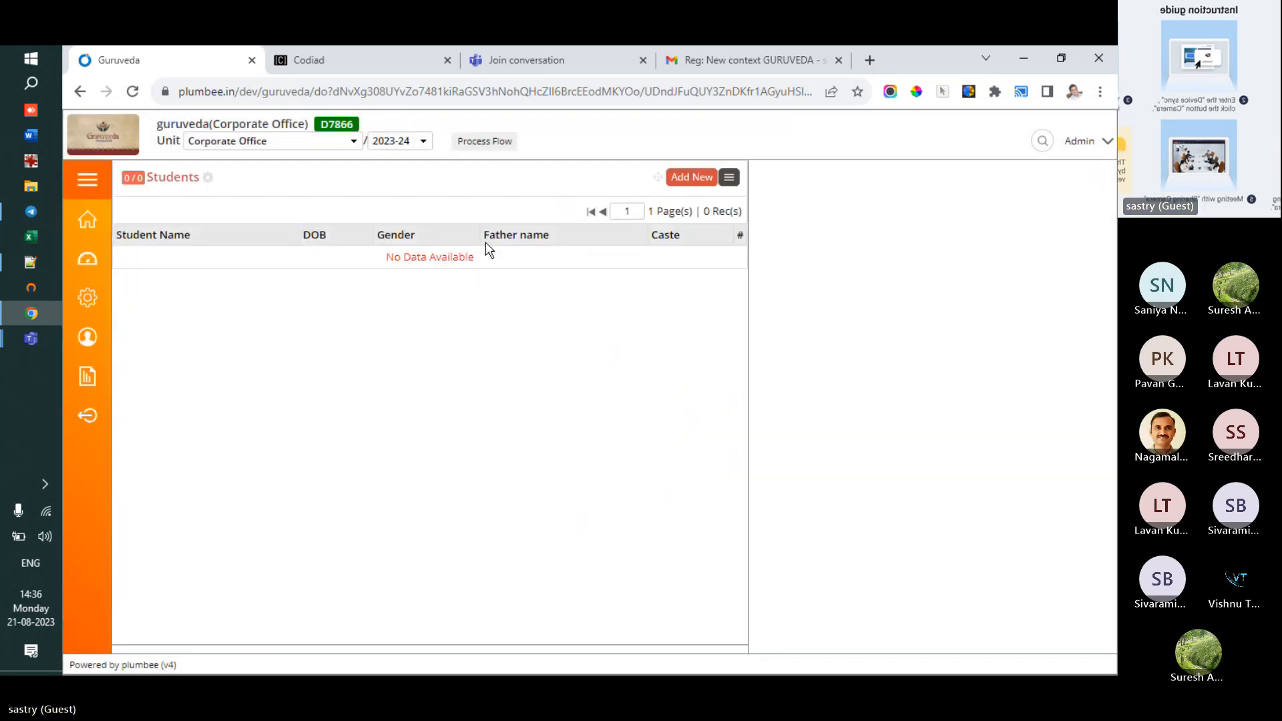
pyautogui.click(700, 179)
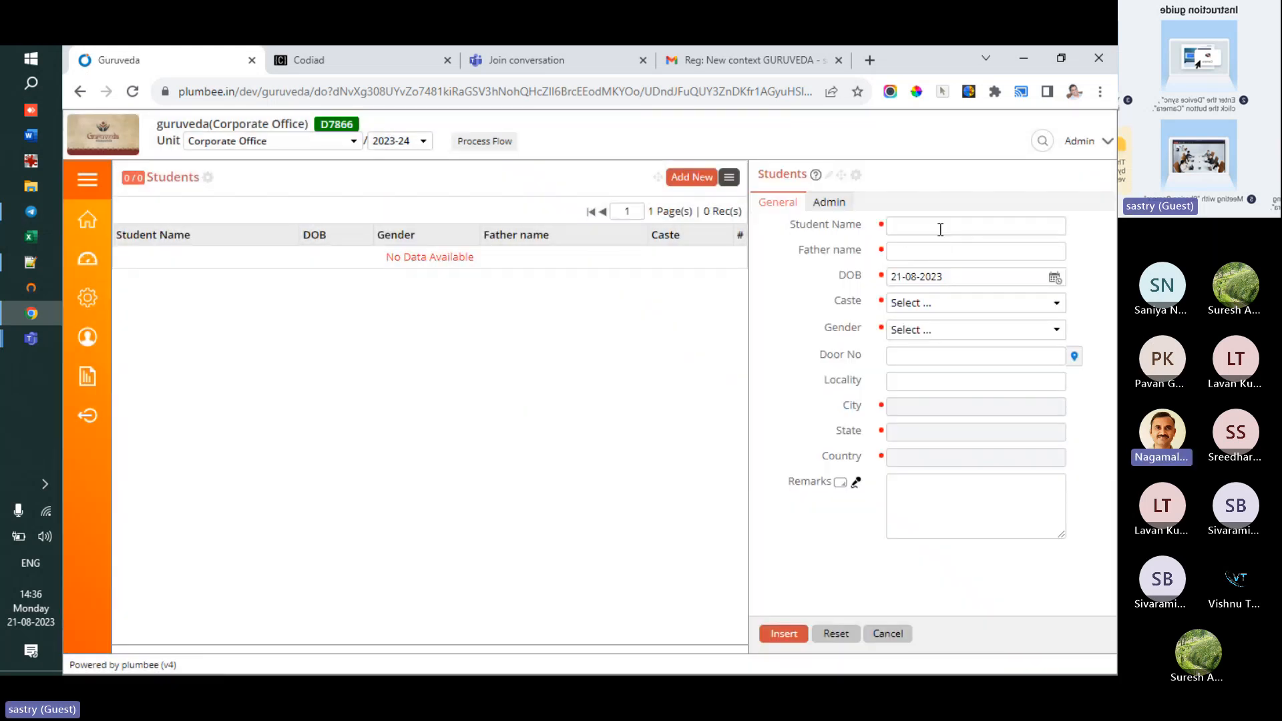
pyautogui.click(939, 227)
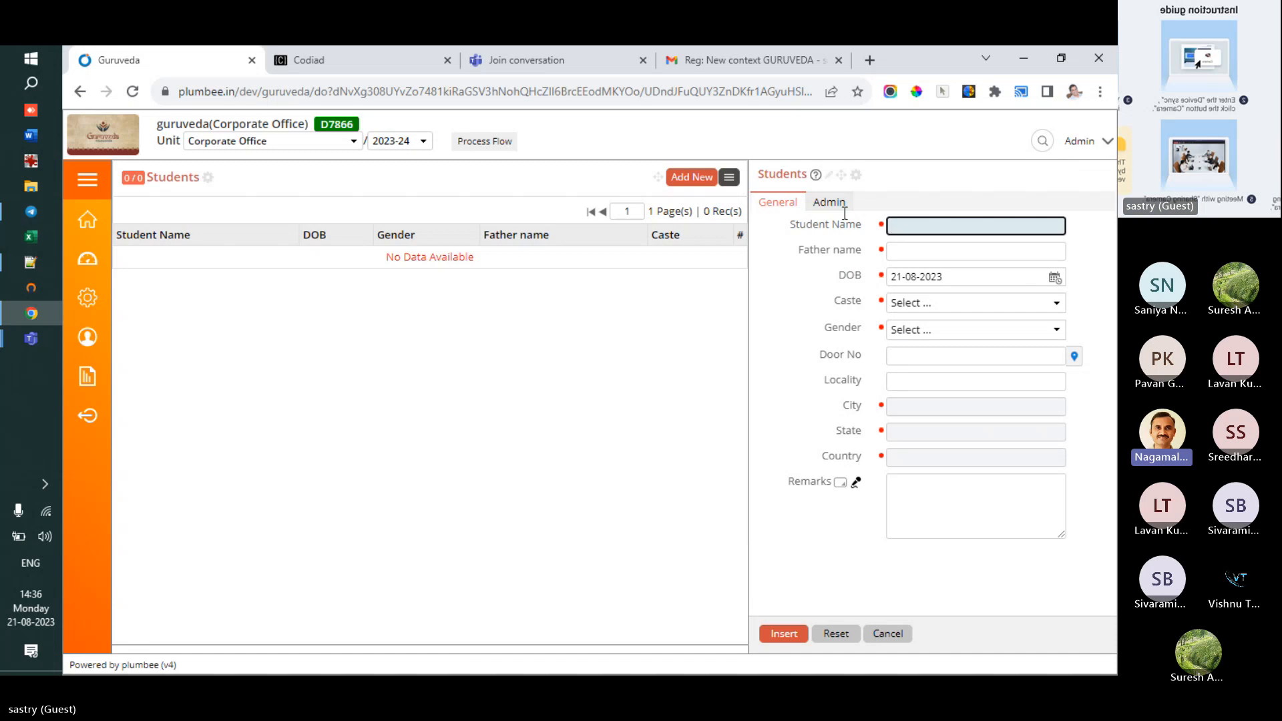
pyautogui.click(831, 176)
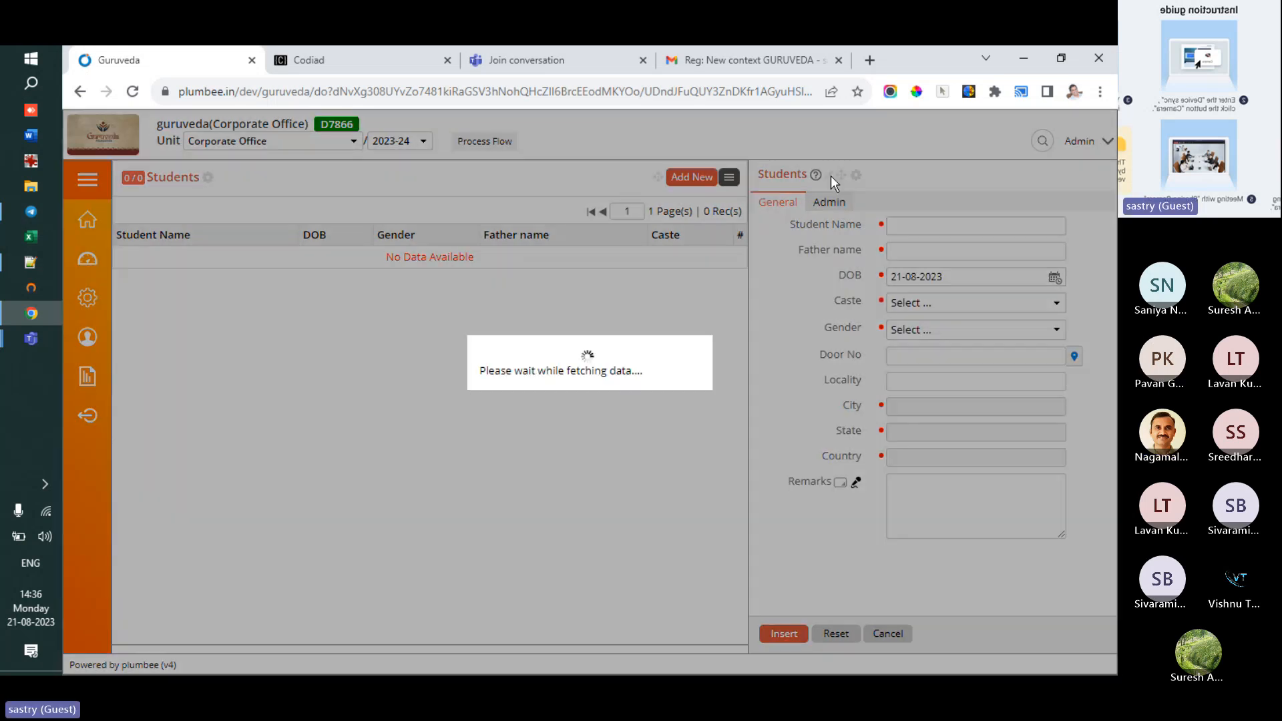
pyautogui.hotkey('ctrl', 'f')
# Step: Search for 'code', reopen the Students field editor, and tag Student Name, Father name and City SS
pyautogui.write('code')
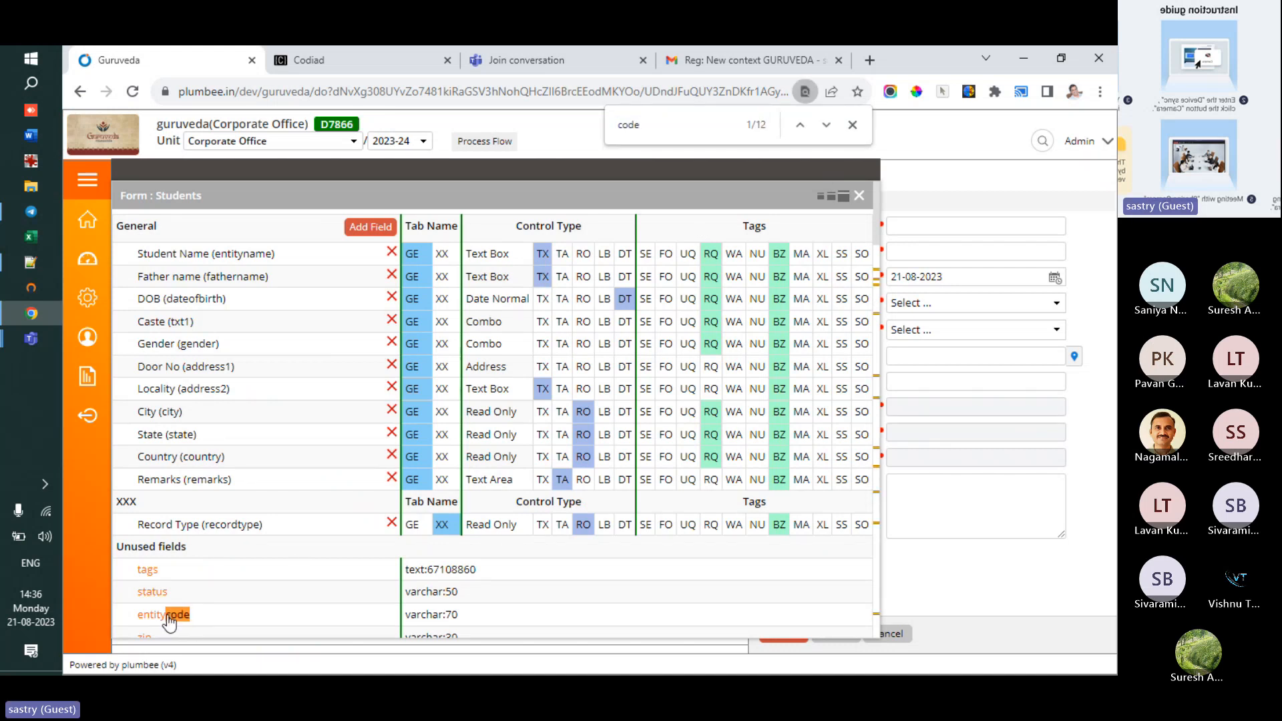
pyautogui.click(859, 195)
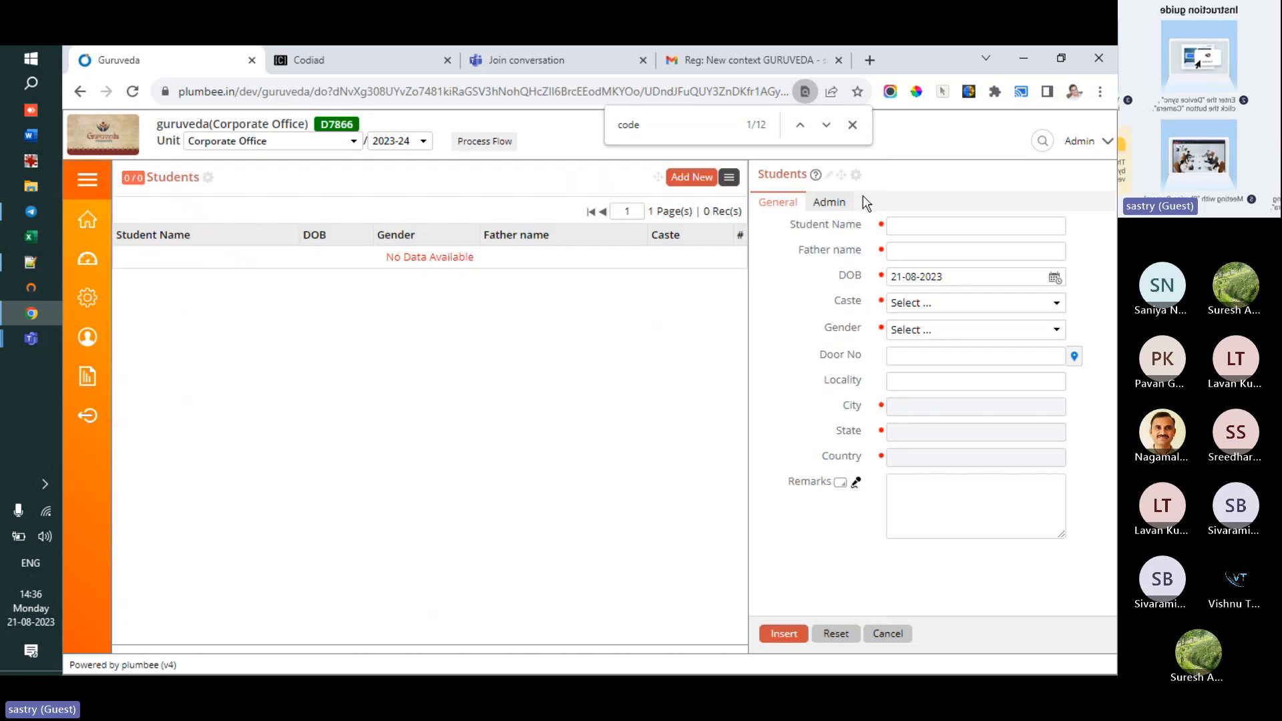
pyautogui.click(828, 174)
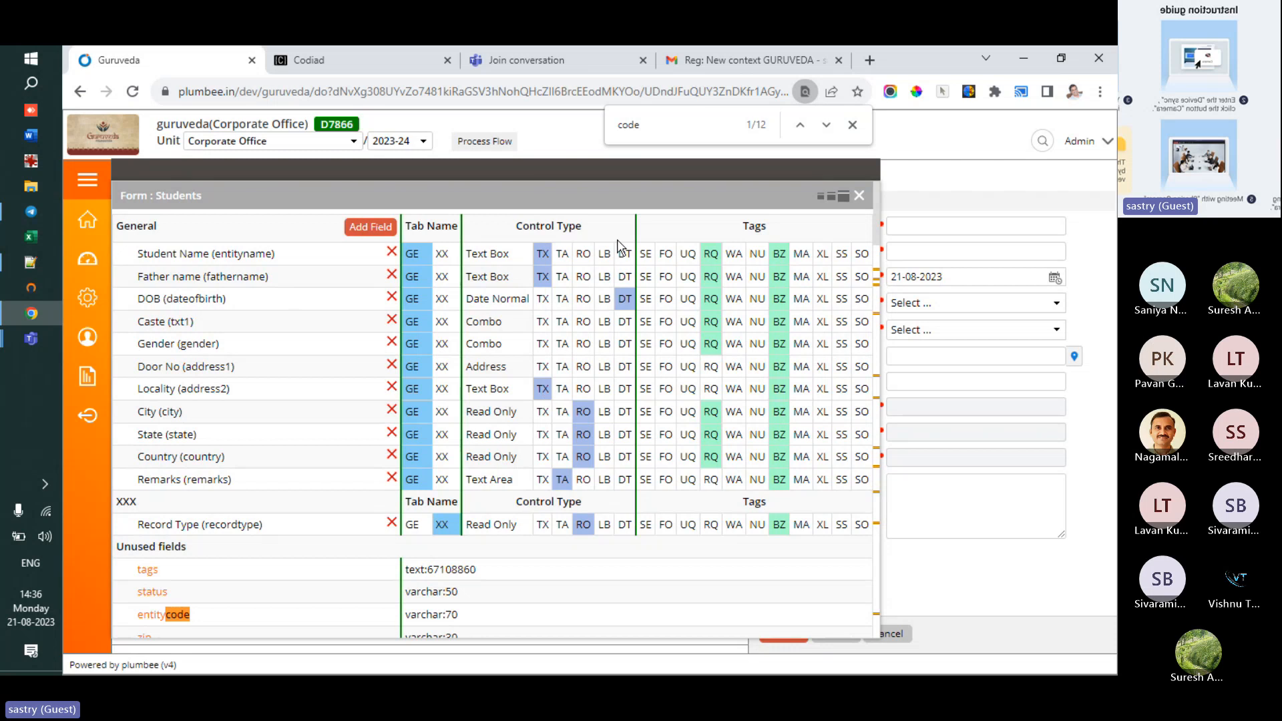
pyautogui.click(564, 476)
pyautogui.click(841, 255)
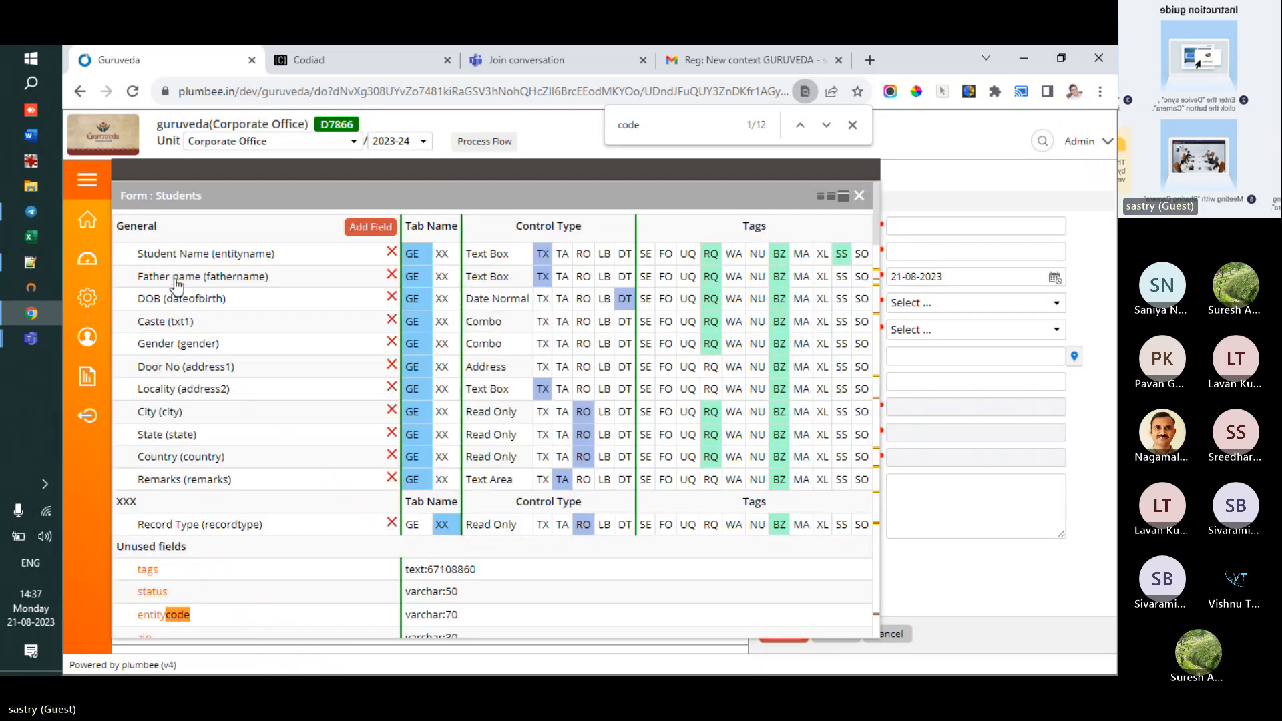
pyautogui.click(841, 278)
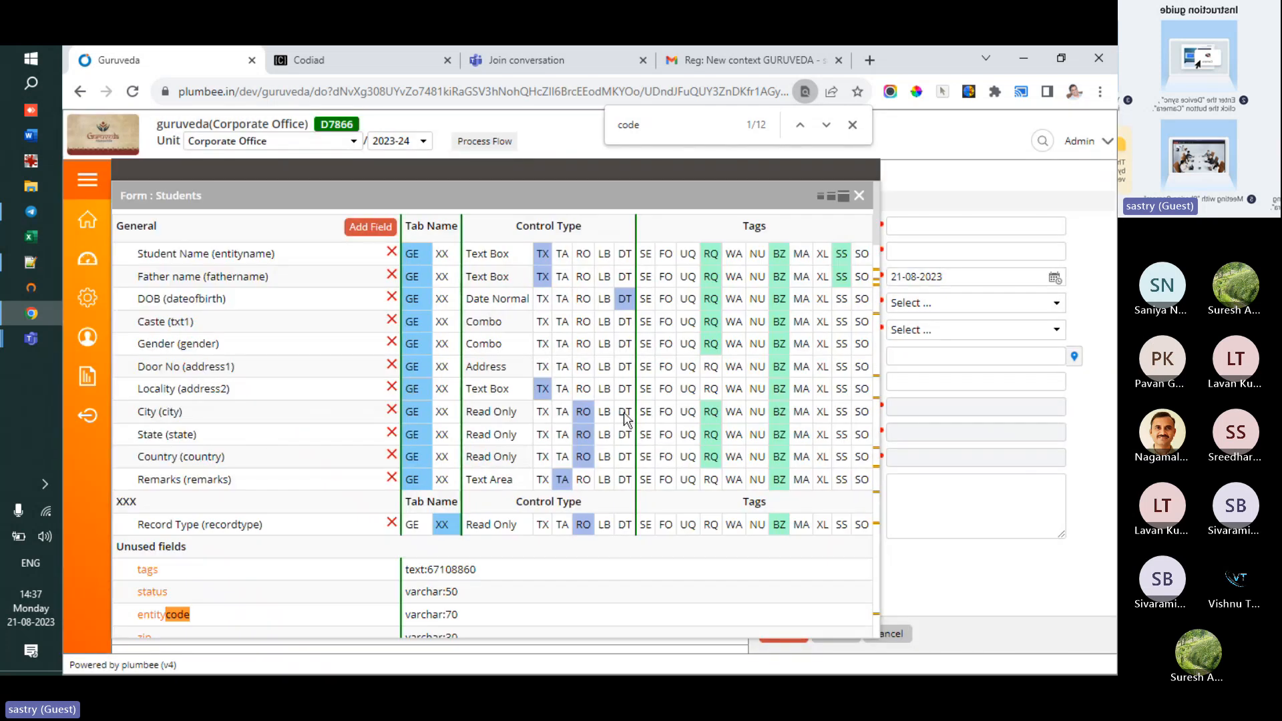
pyautogui.click(842, 409)
# Step: Add the unused entitycode, email and mobile fields to the General section and close the editor
pyautogui.click(170, 618)
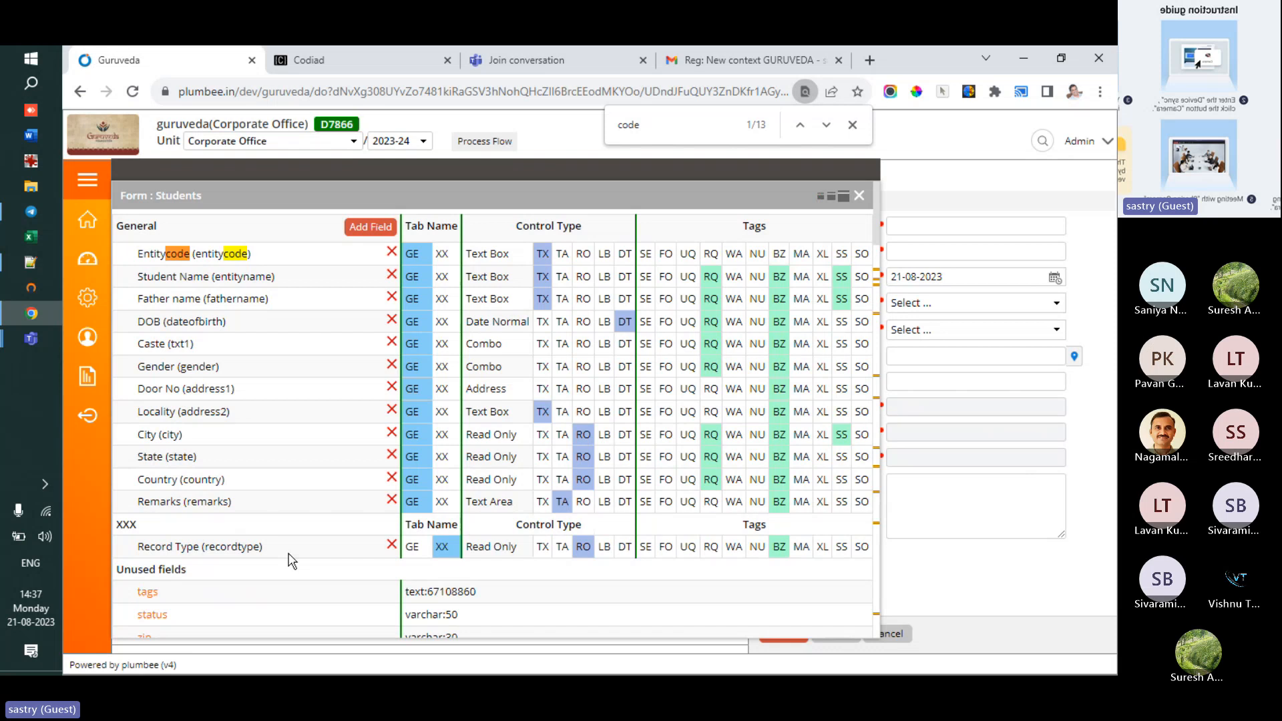
pyautogui.hotkey('ctrl', 'f')
pyautogui.write('ema')
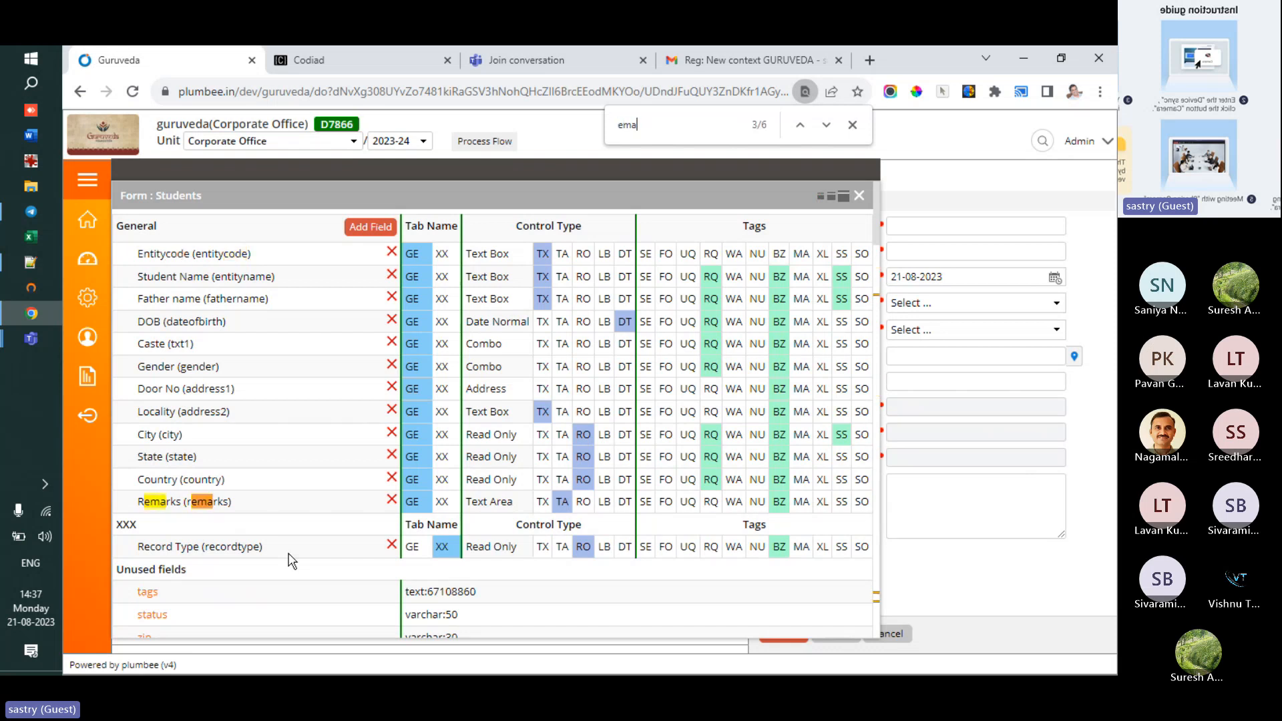
pyautogui.press('Return')
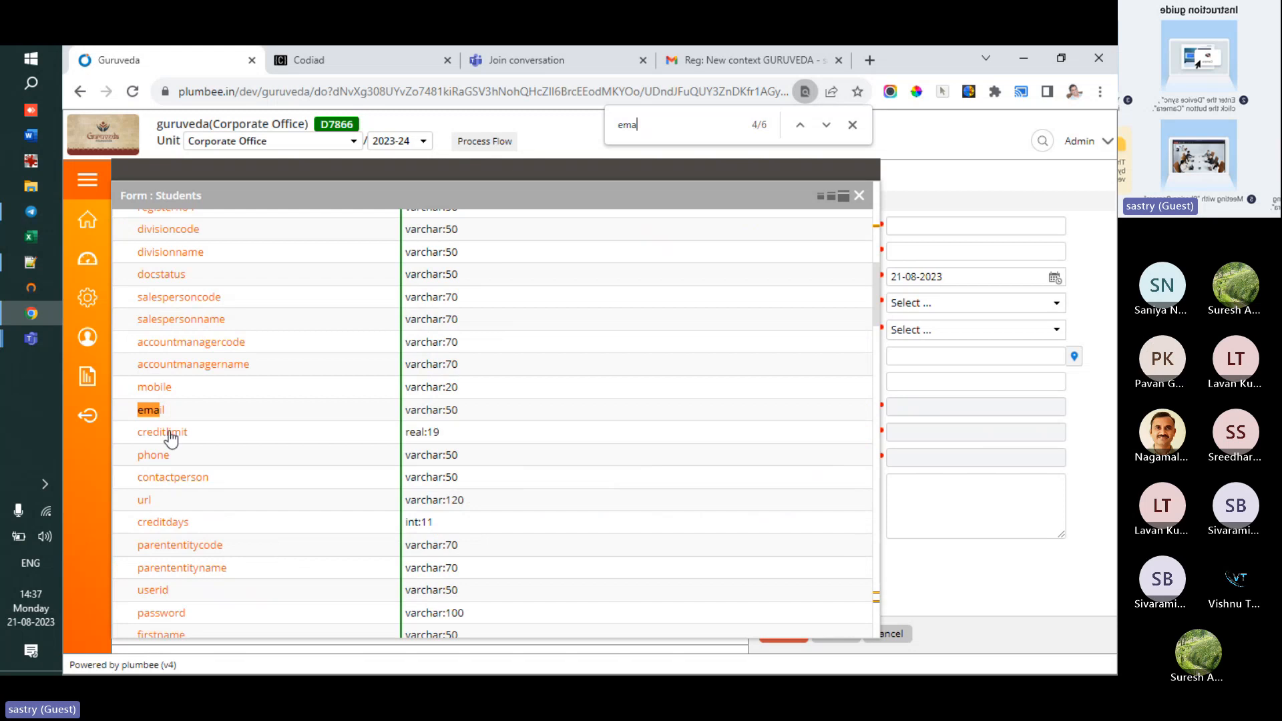
pyautogui.click(161, 411)
pyautogui.hotkey('ctrl', 'f')
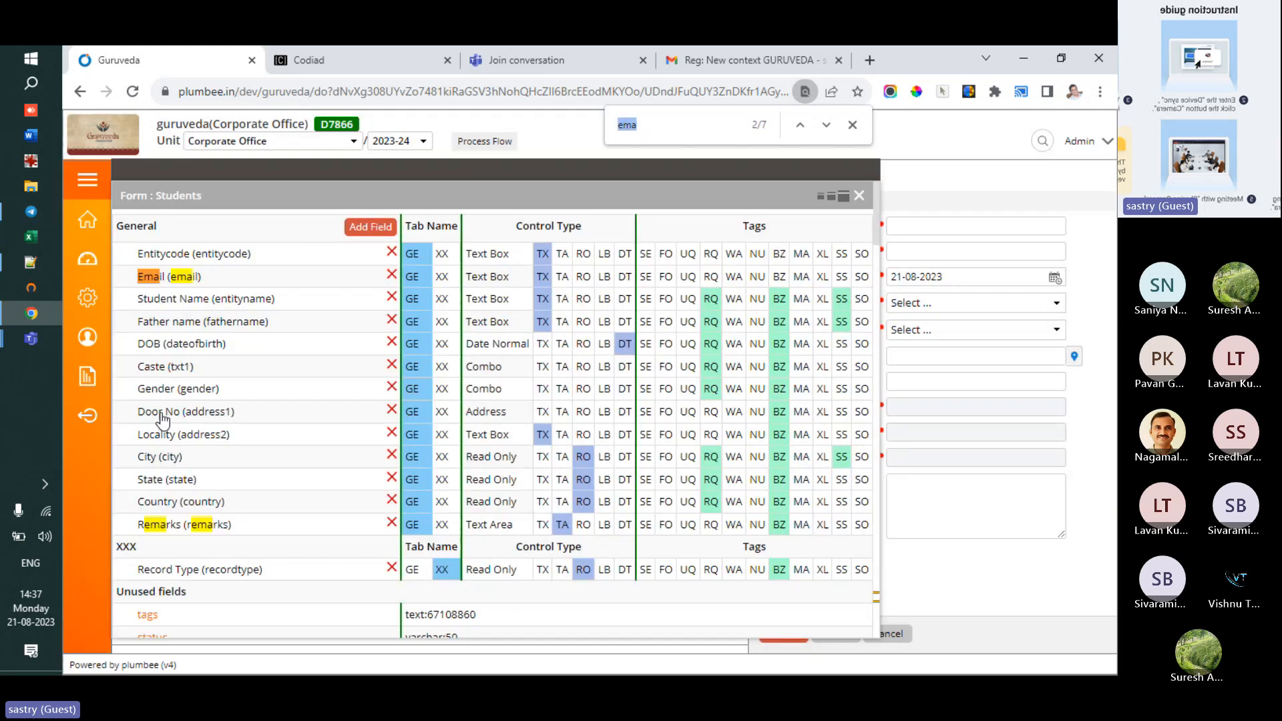
pyautogui.write('mob')
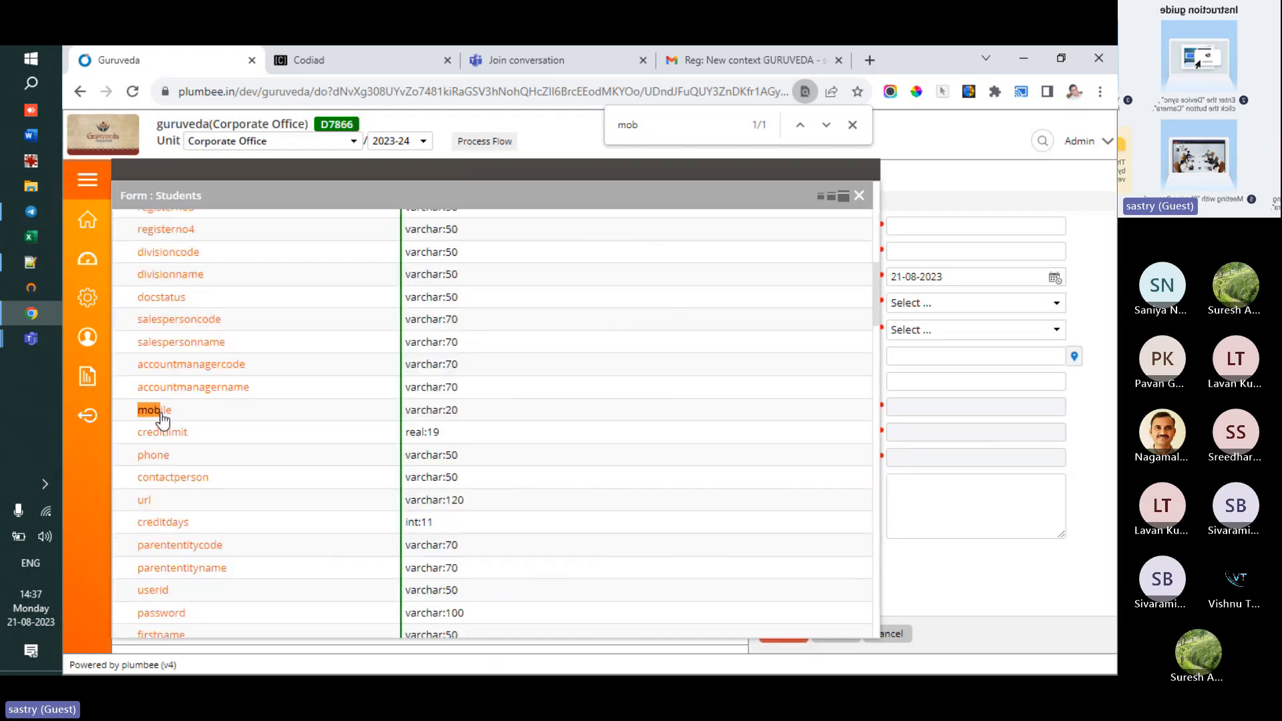
pyautogui.click(161, 414)
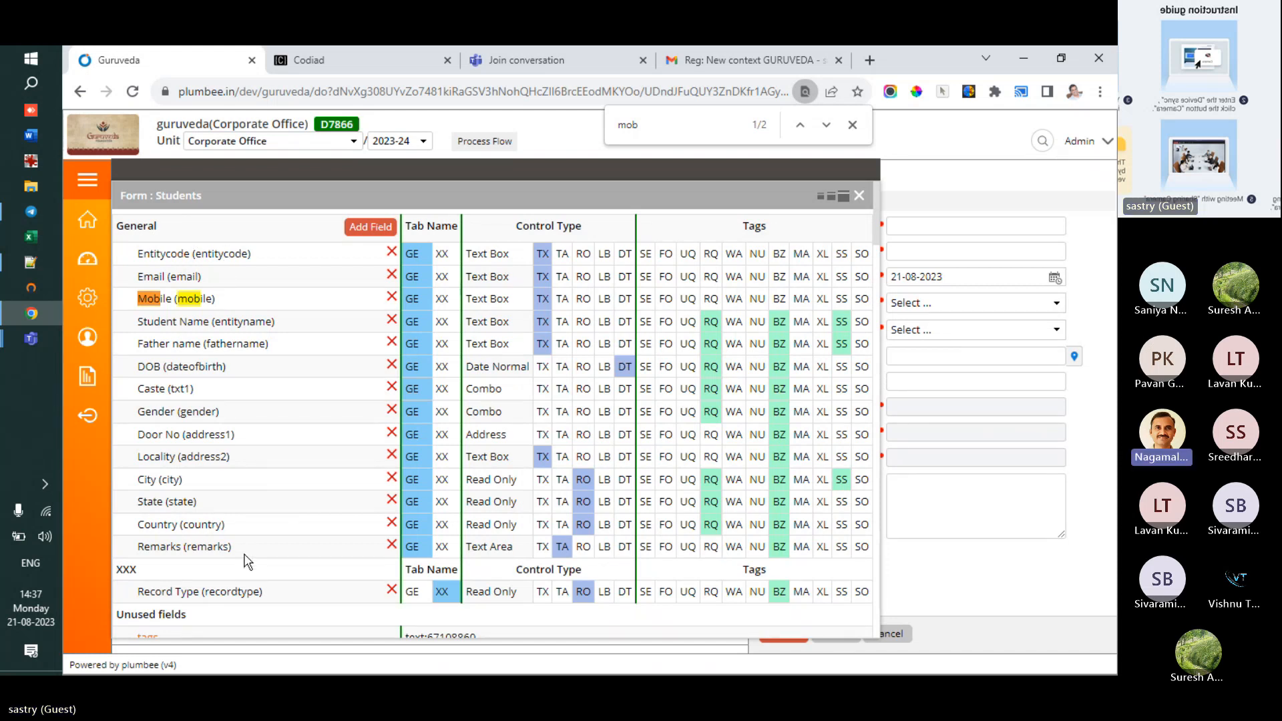
pyautogui.click(859, 196)
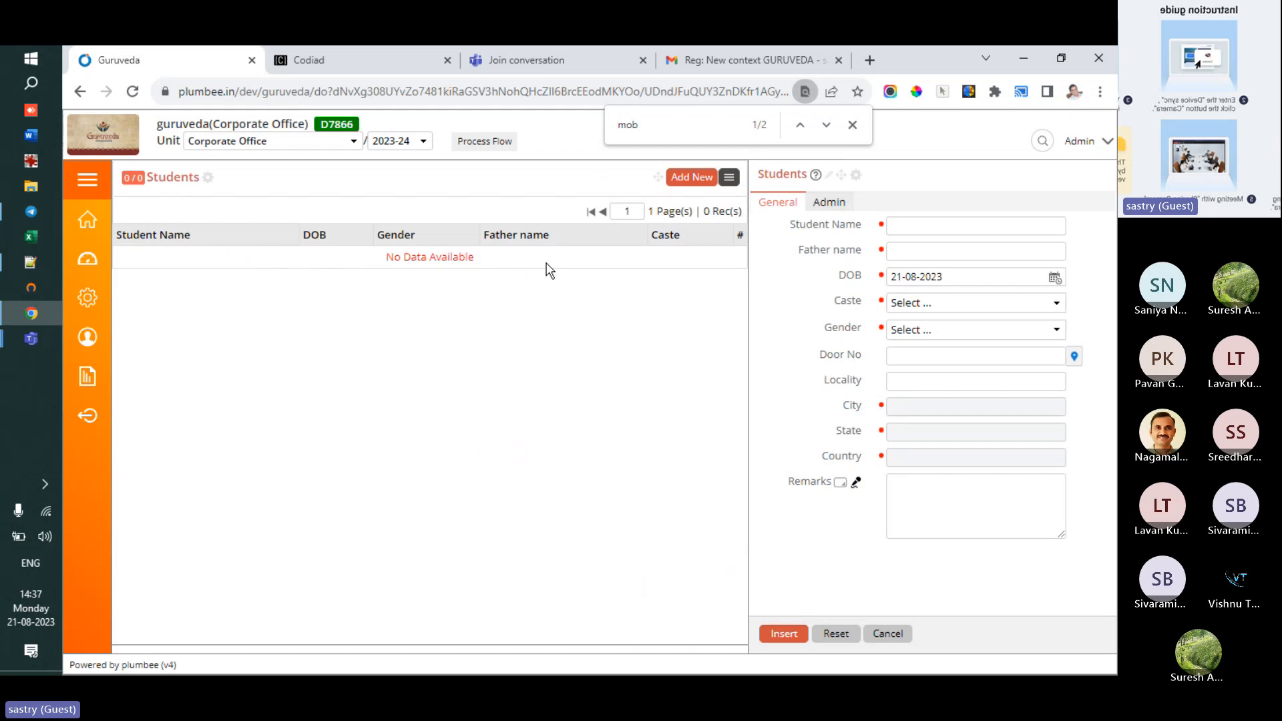
# Step: Rename the Entitycode field's caption to 'Reg No' and check it on a new Students form
pyautogui.click(692, 186)
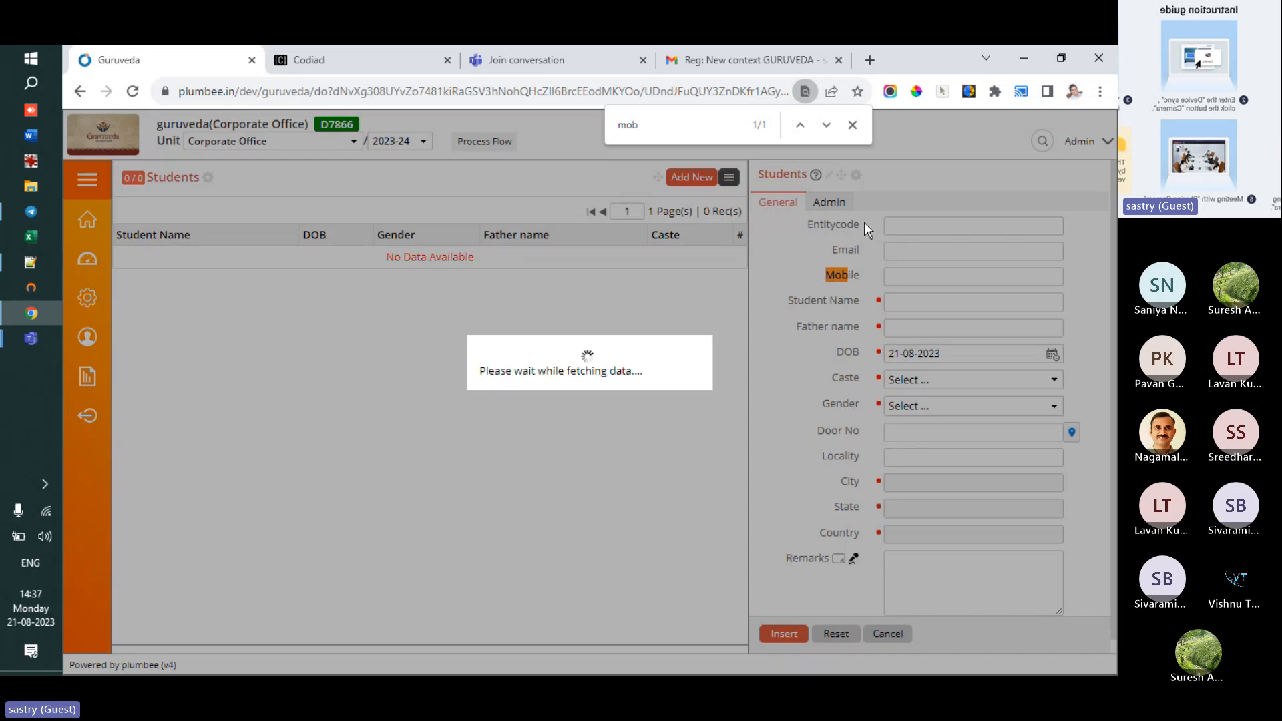
pyautogui.click(376, 590)
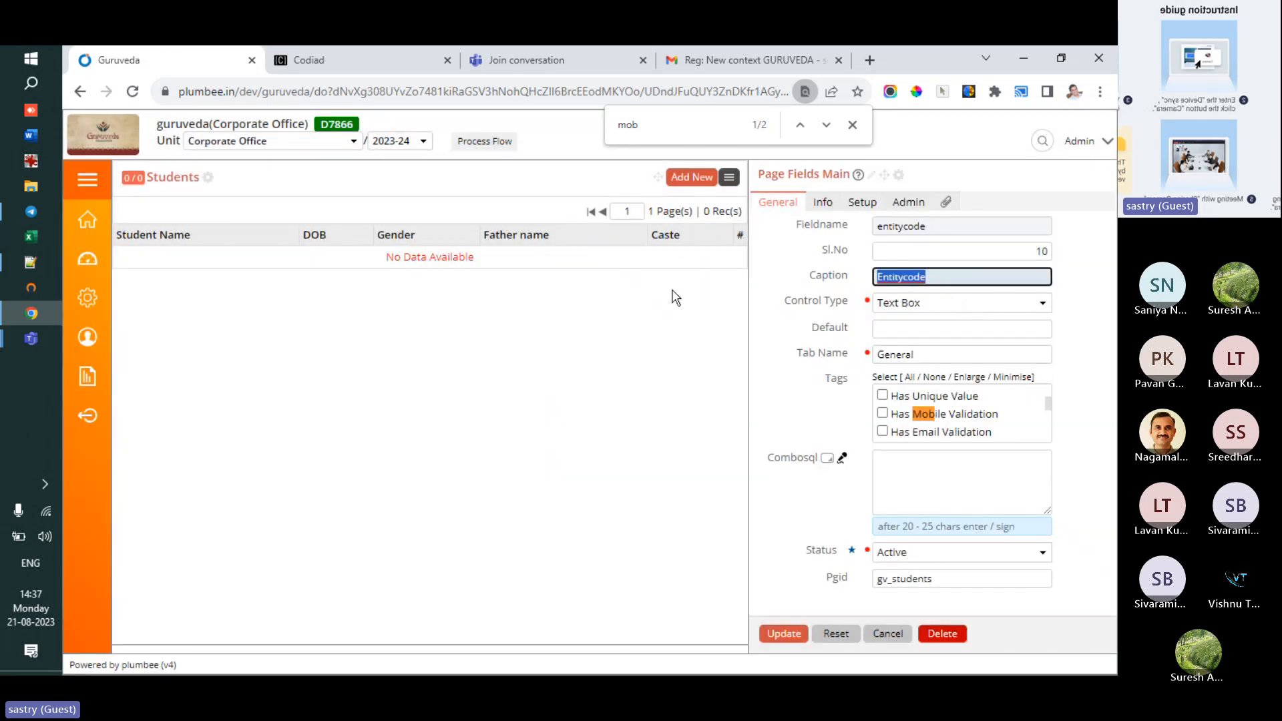
pyautogui.write('Reg No')
pyautogui.press('Return')
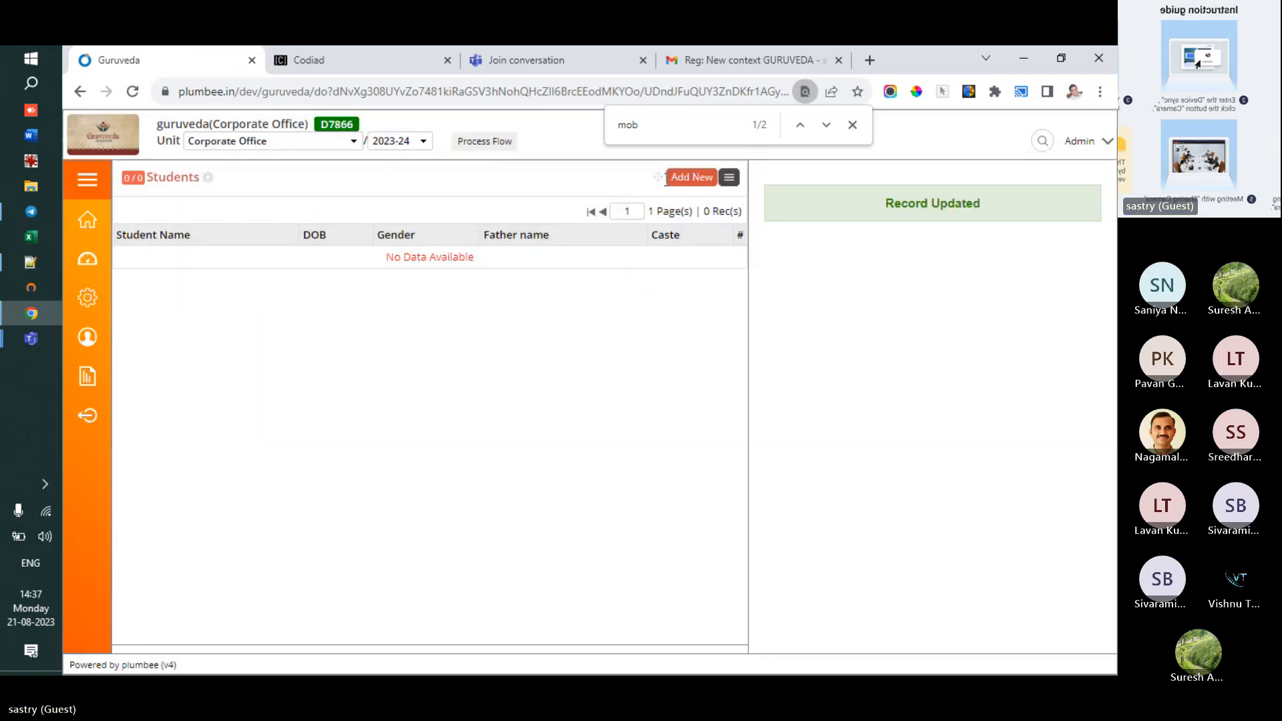
pyautogui.click(679, 180)
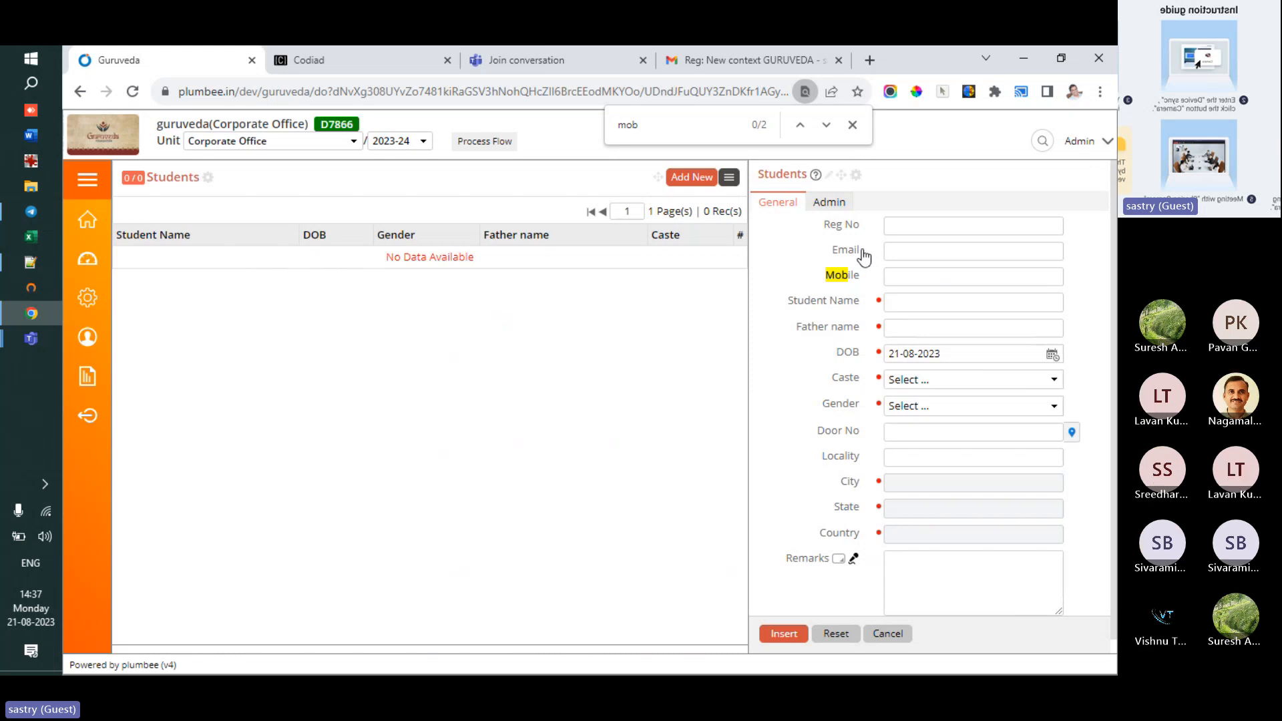
# Step: Set the Email field's control type to Email, save it, and reopen a blank Students form
pyautogui.click(861, 249)
pyautogui.click(384, 593)
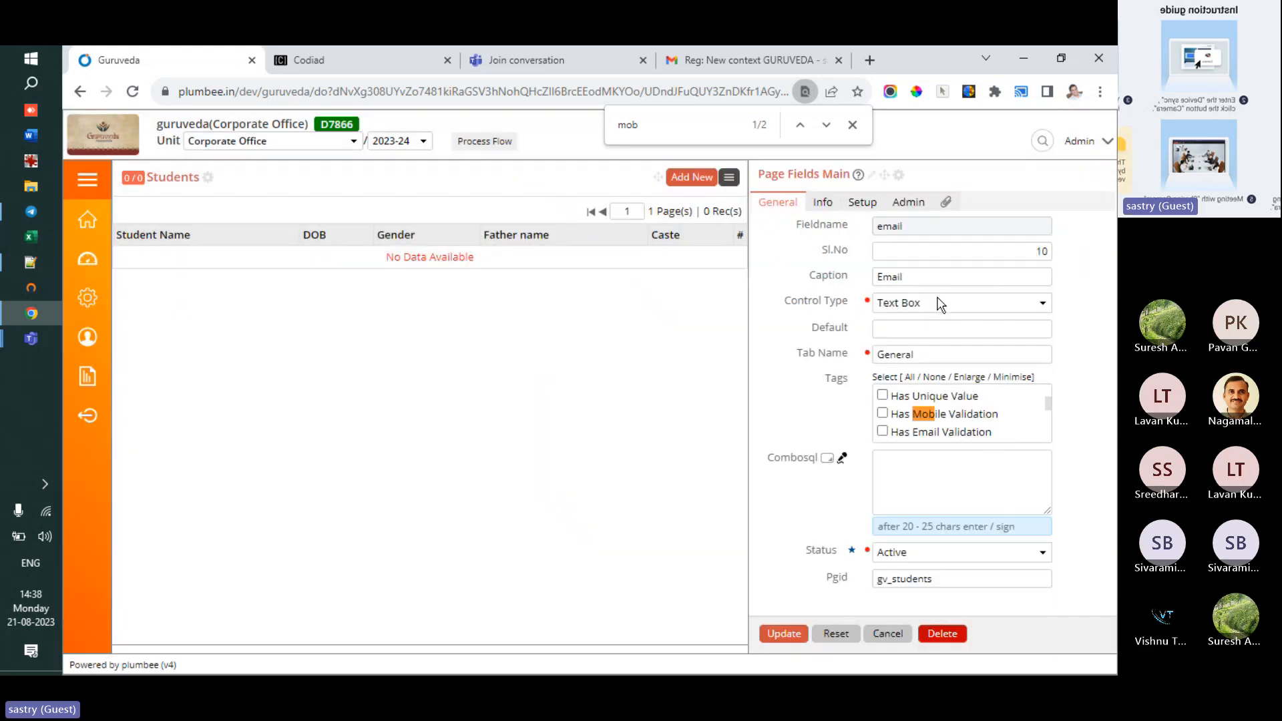
pyautogui.click(939, 303)
pyautogui.press('e')
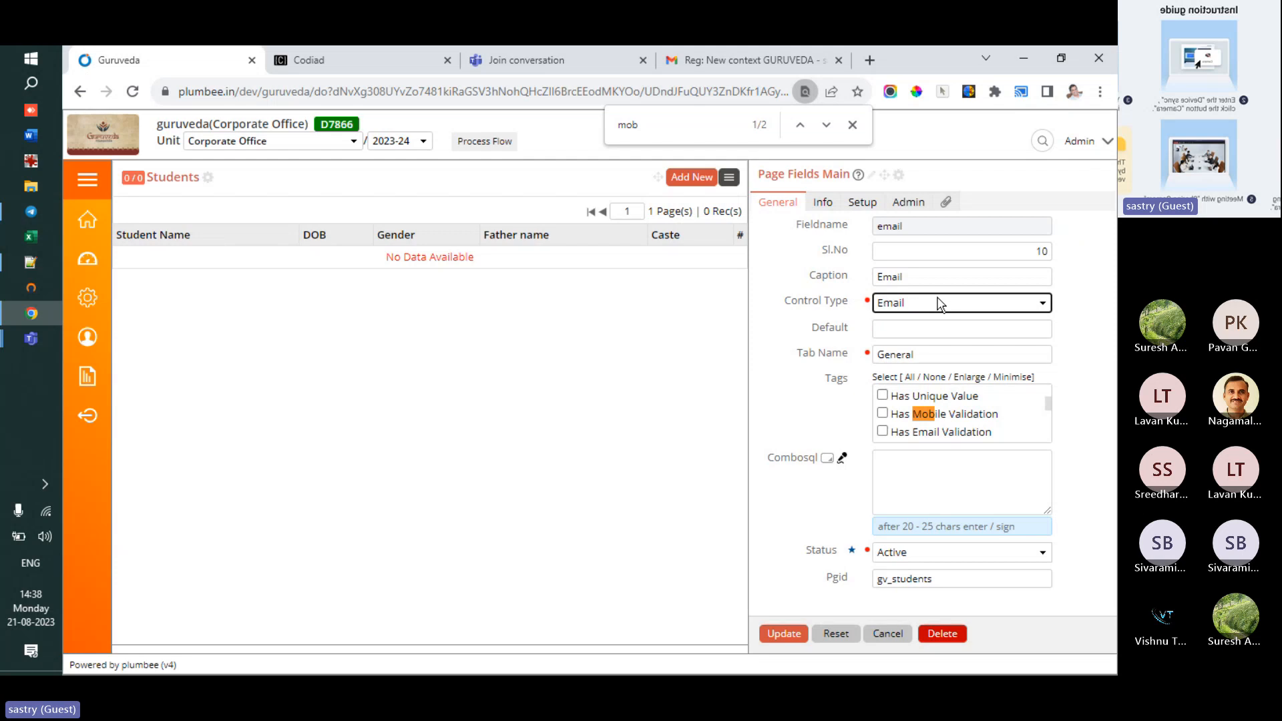
pyautogui.press('Return')
pyautogui.click(691, 177)
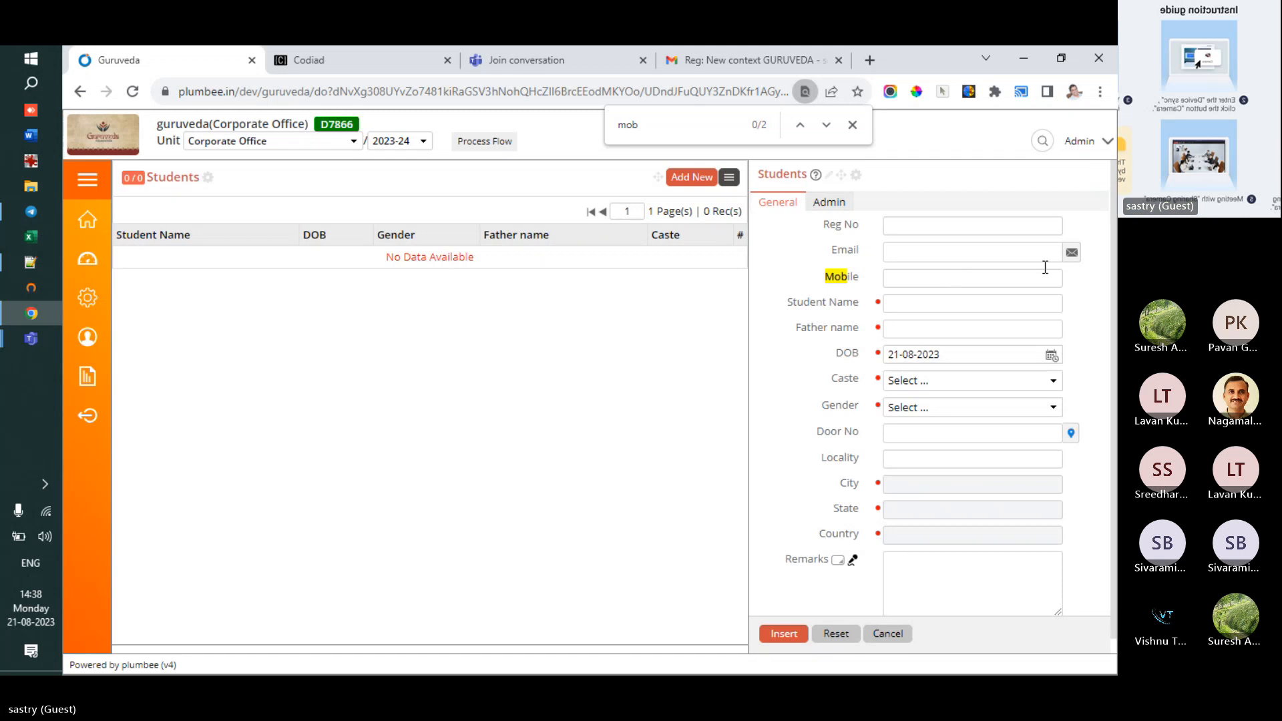
# Step: Try the Email field's send-email panel, then return to a blank Students form
pyautogui.click(1071, 253)
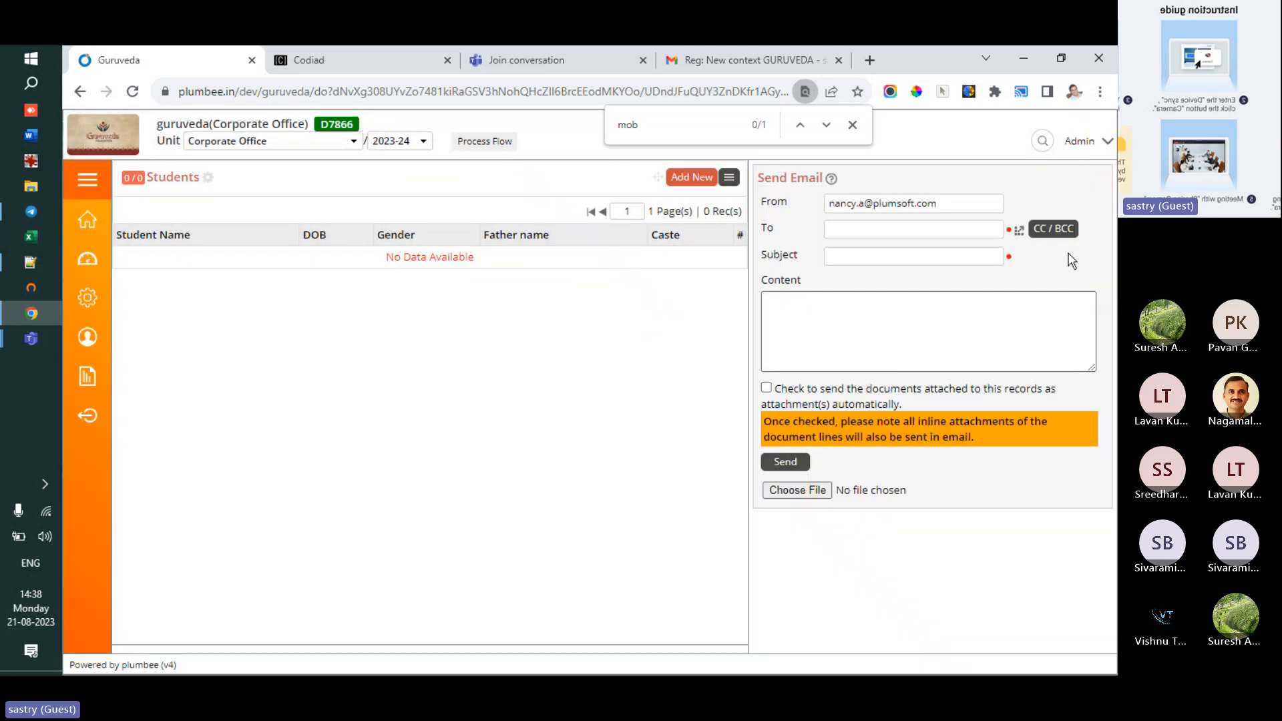
pyautogui.click(906, 231)
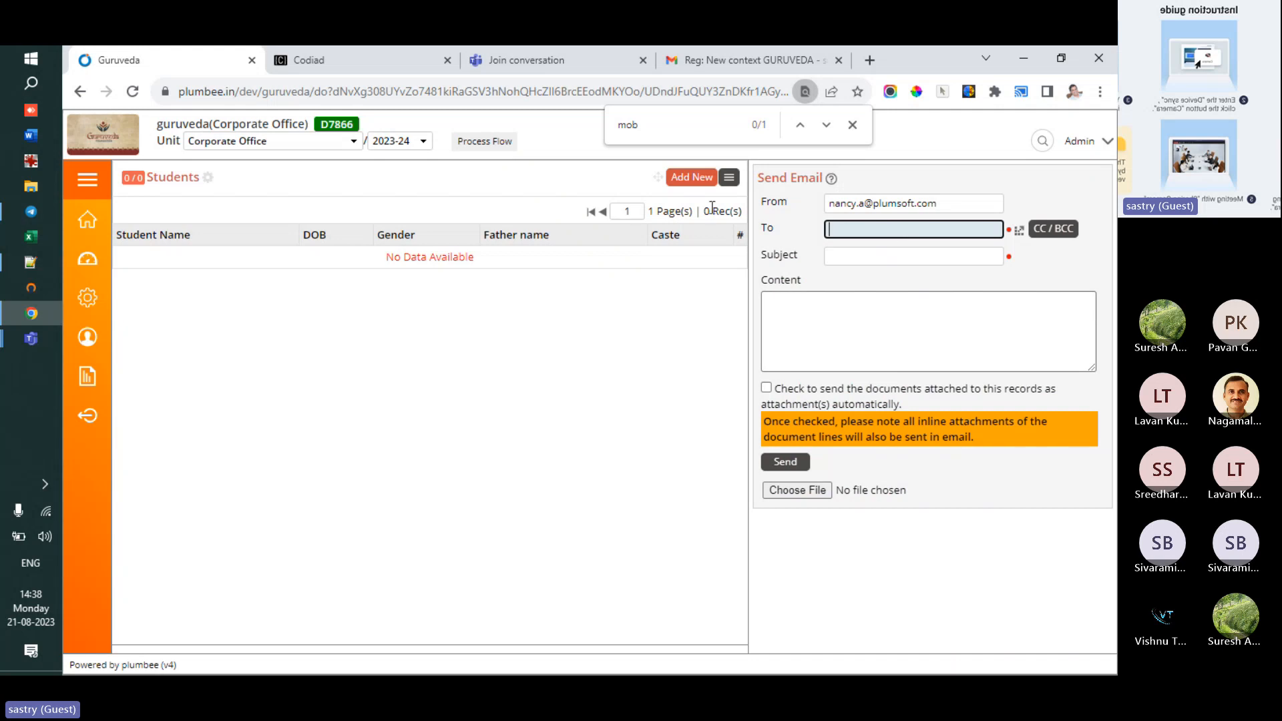
pyautogui.click(699, 174)
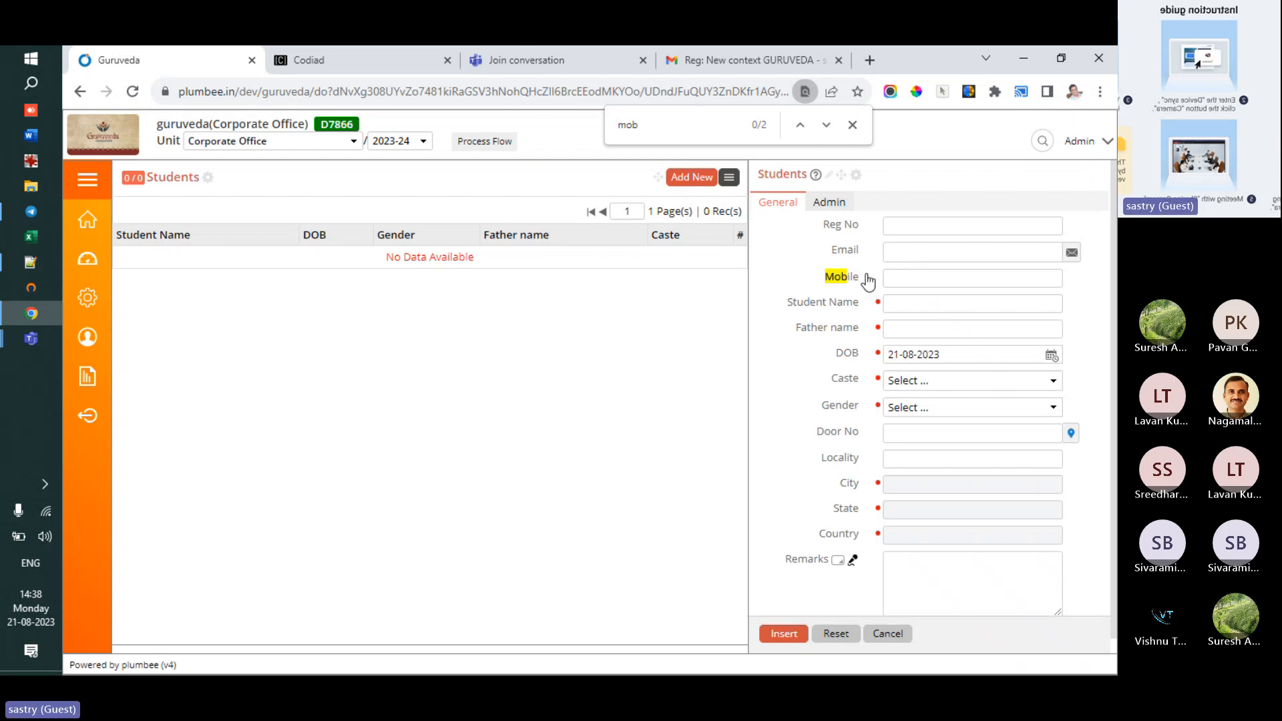
# Step: Change the Mobile field's control type to SMS, save it, and open a new Students form
pyautogui.click(865, 275)
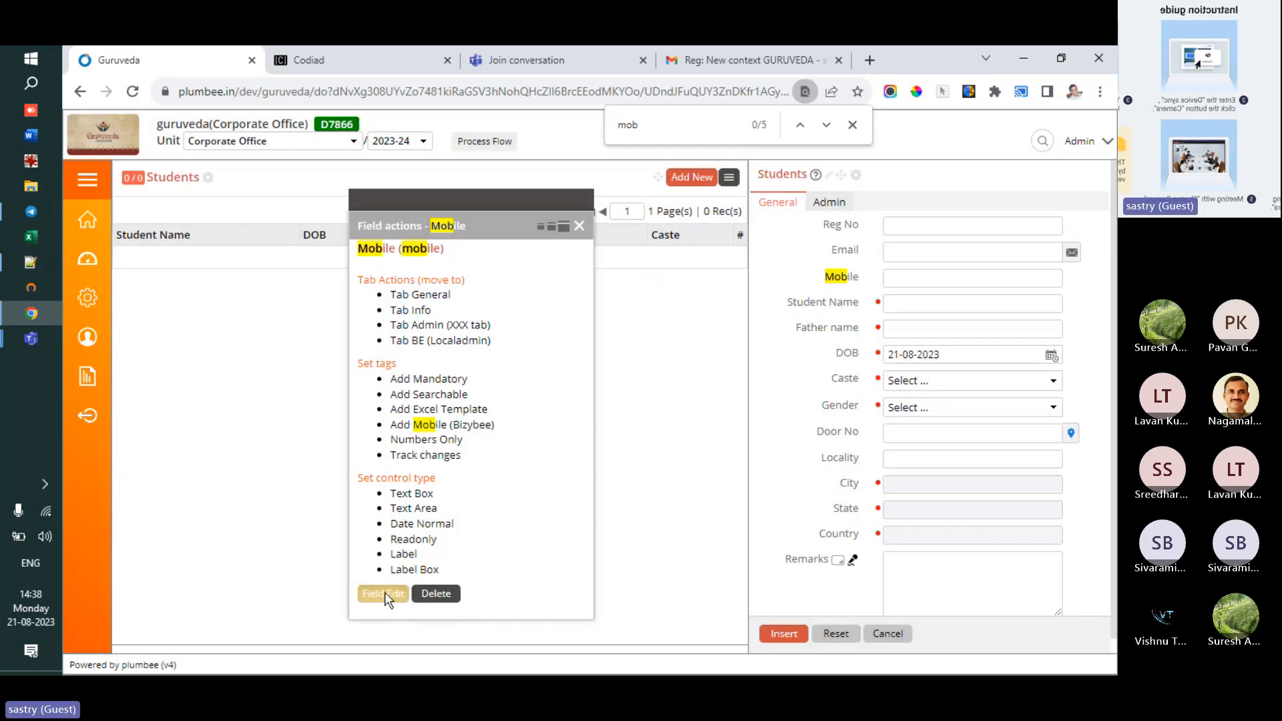
pyautogui.click(385, 594)
pyautogui.click(950, 307)
pyautogui.press('s')
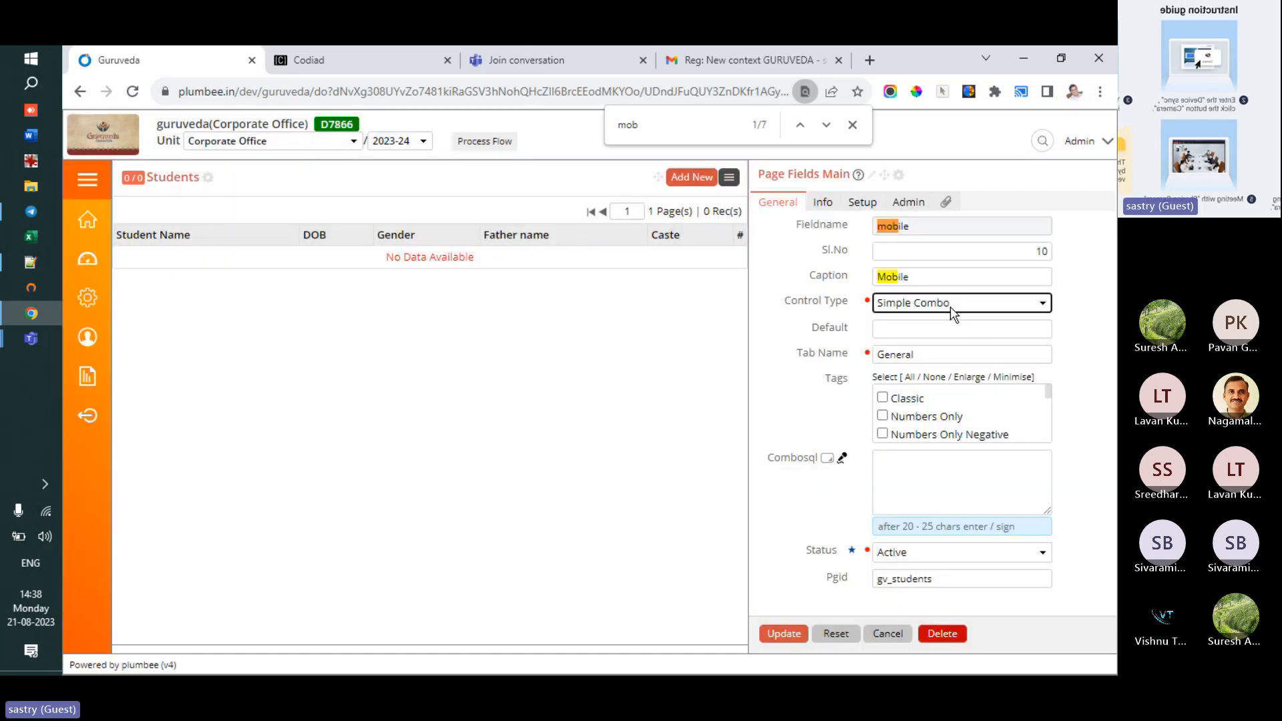
pyautogui.press('m')
pyautogui.press('Return')
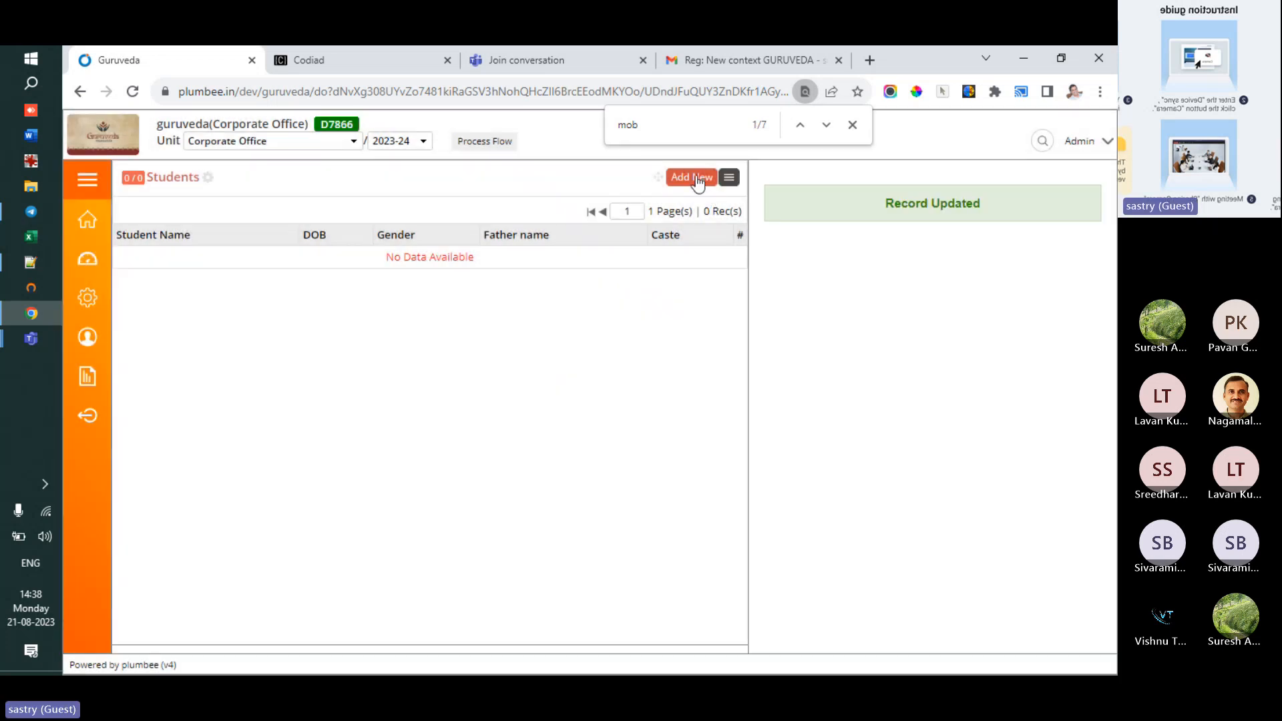
pyautogui.click(696, 177)
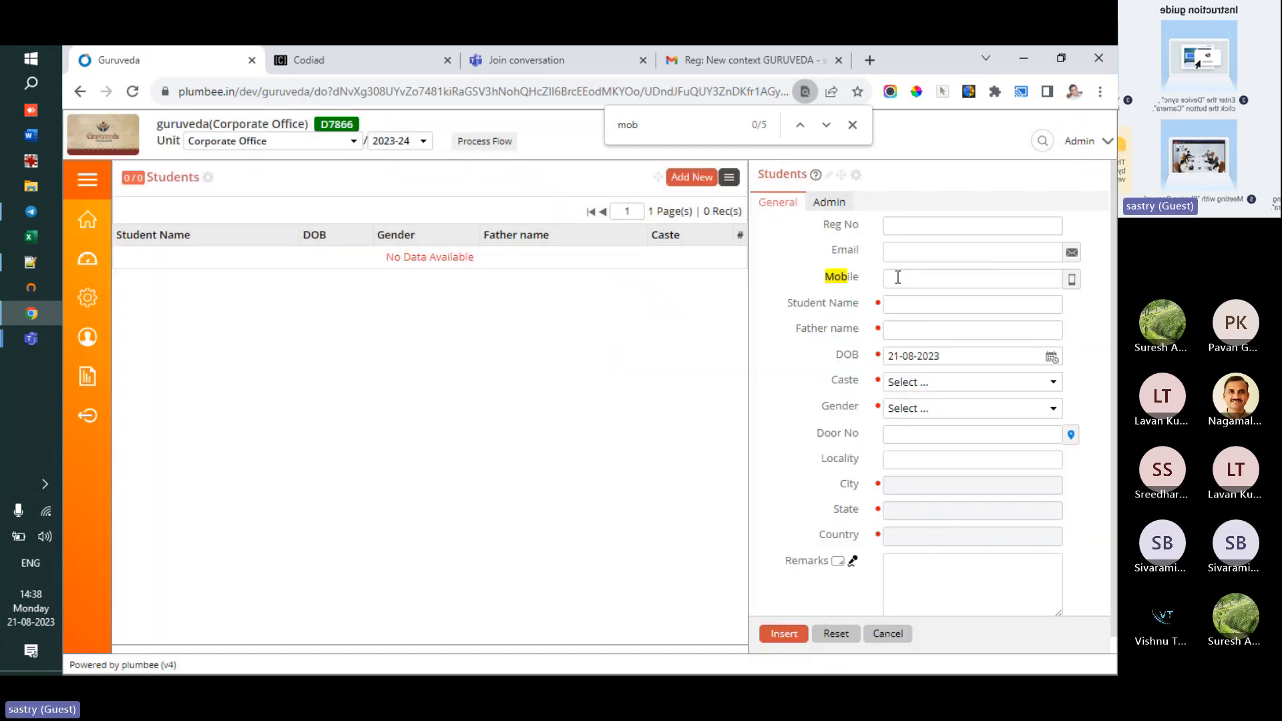
# Step: Open the Mobile field's Send SMS panel and clear stray text from the To field
pyautogui.click(898, 278)
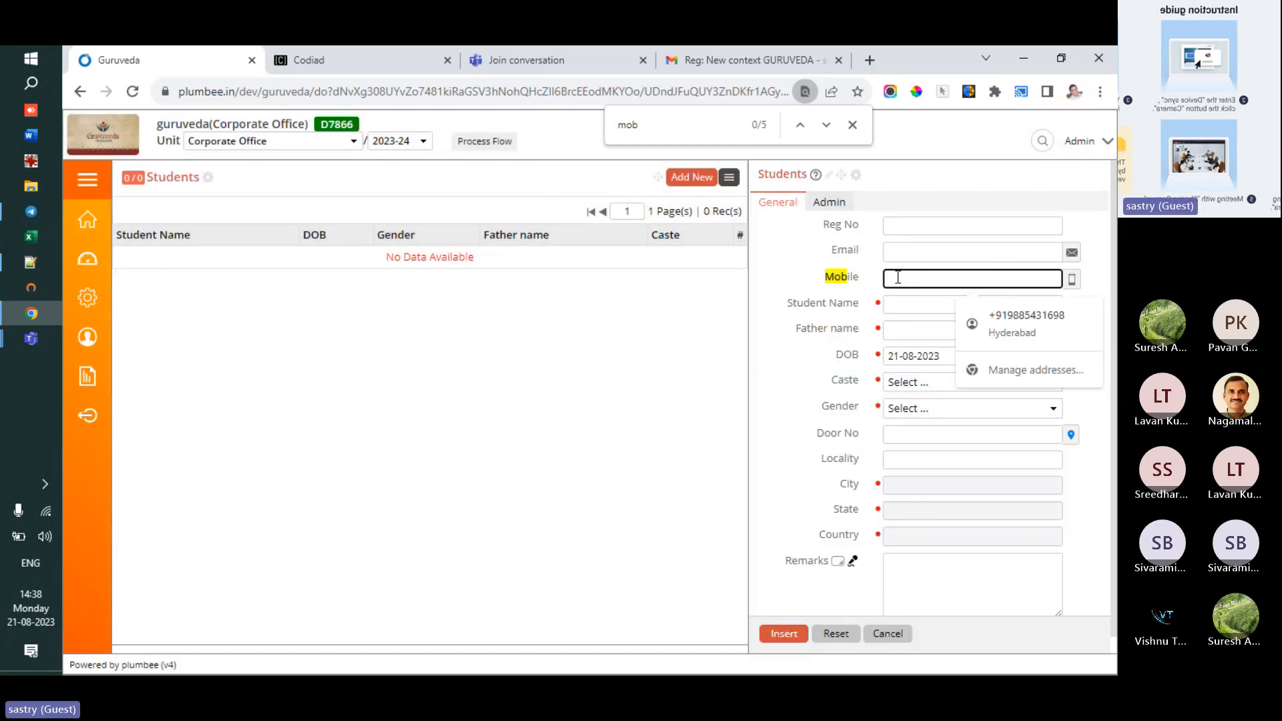
pyautogui.click(1071, 279)
pyautogui.click(868, 222)
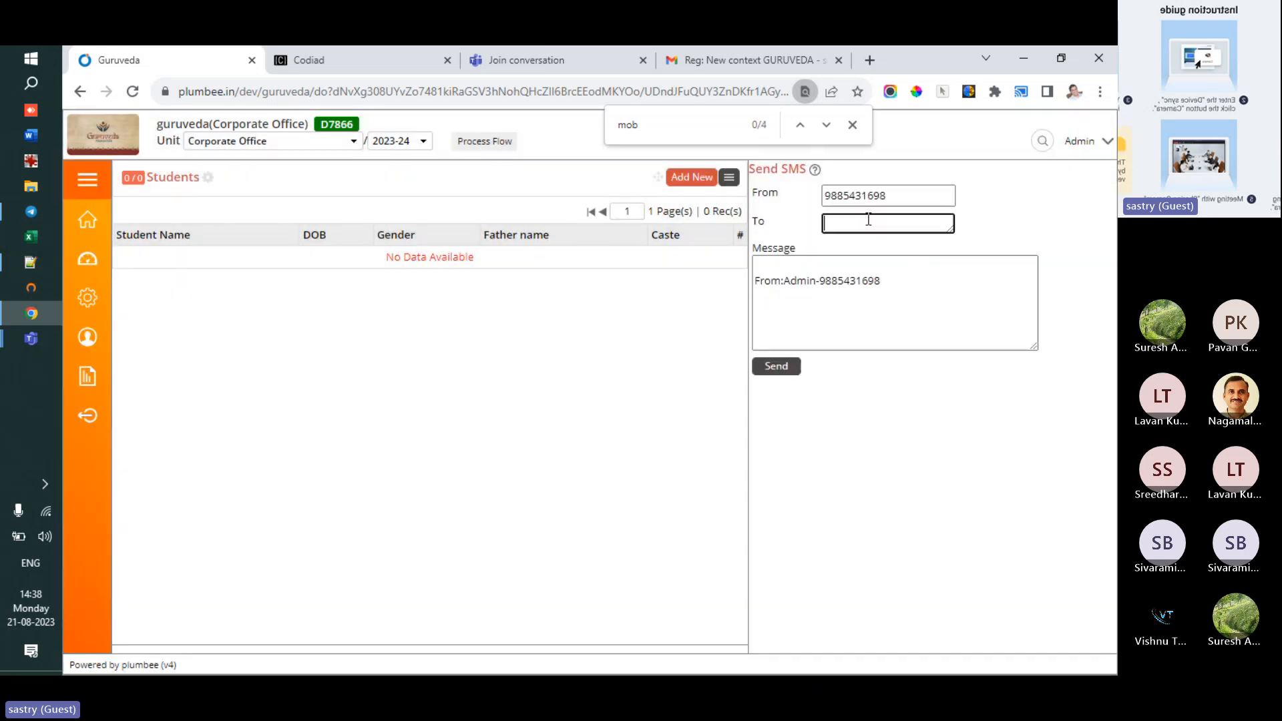
pyautogui.doubleClick(888, 194)
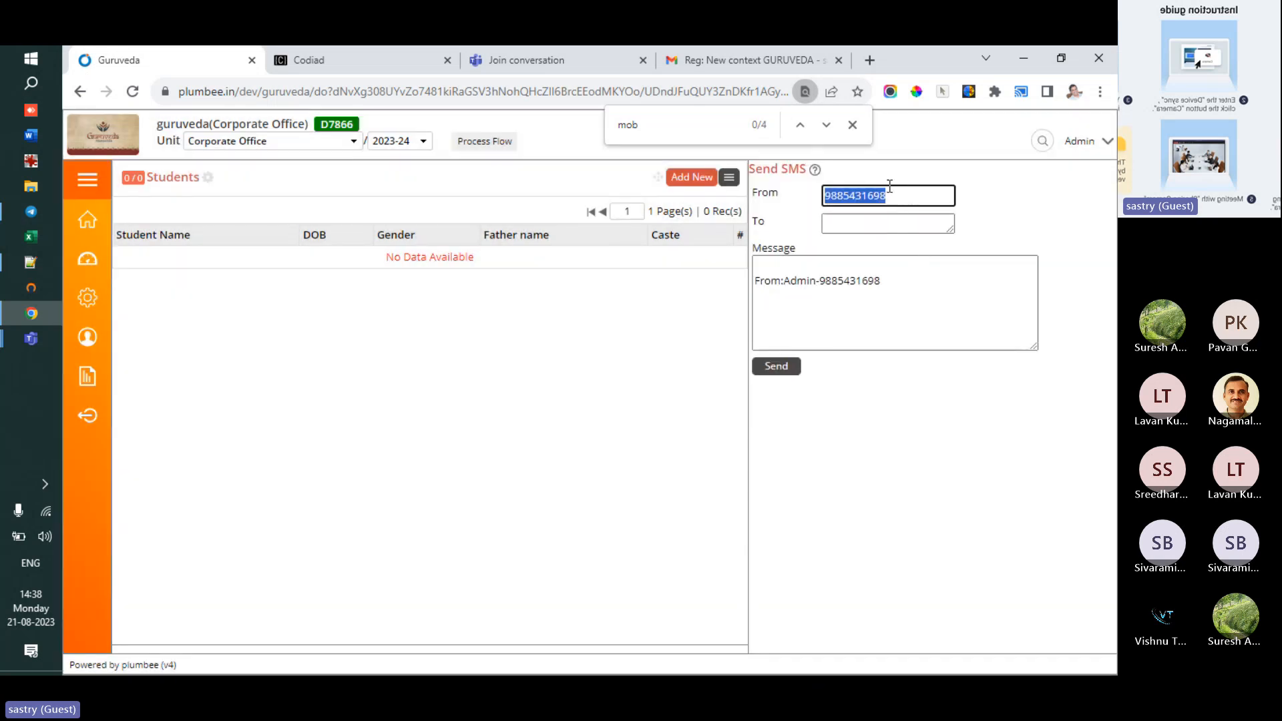
pyautogui.click(852, 222)
pyautogui.write('asd')
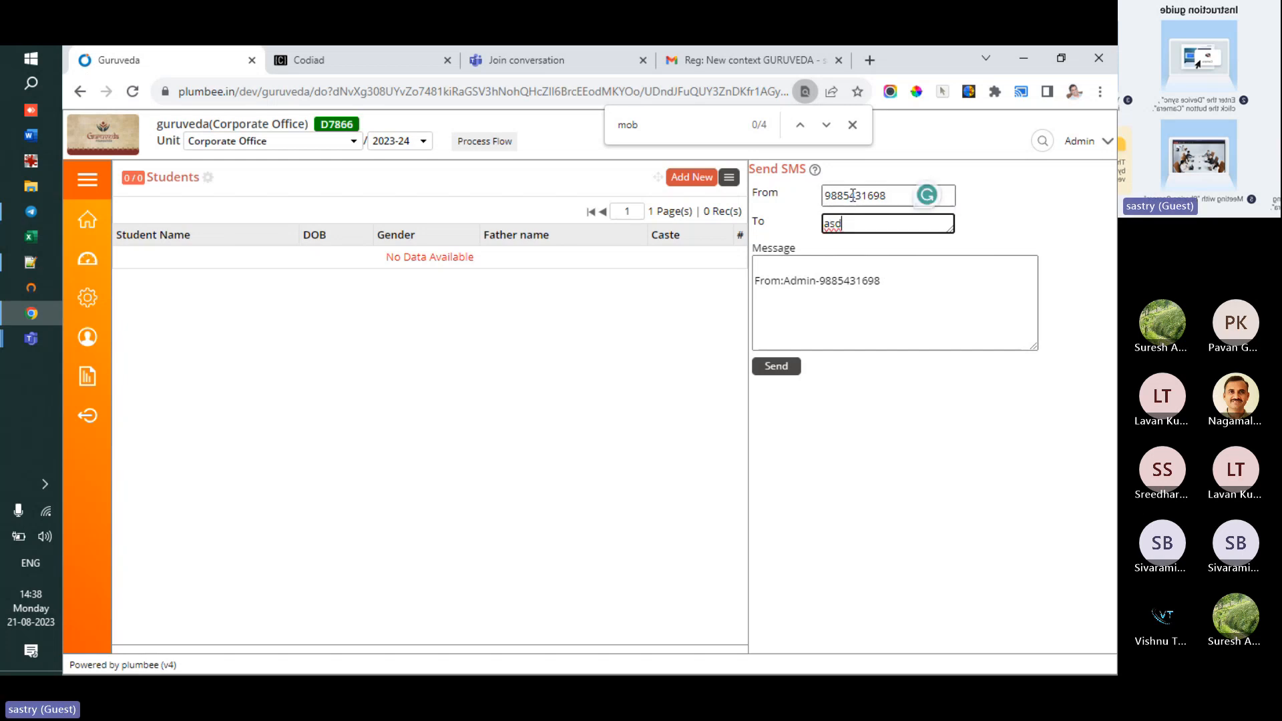
pyautogui.press('BackSpace')
pyautogui.press('BackSpace')
pyautogui.press('BackSpace')
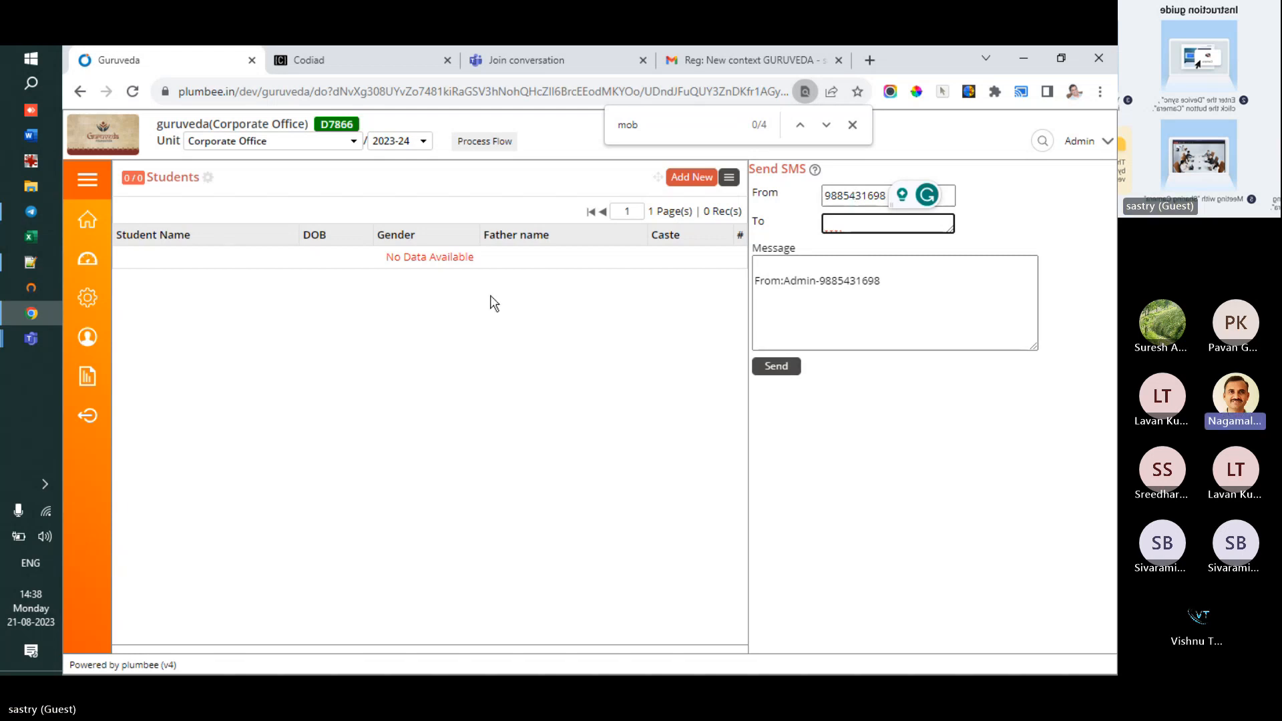
pyautogui.click(51, 510)
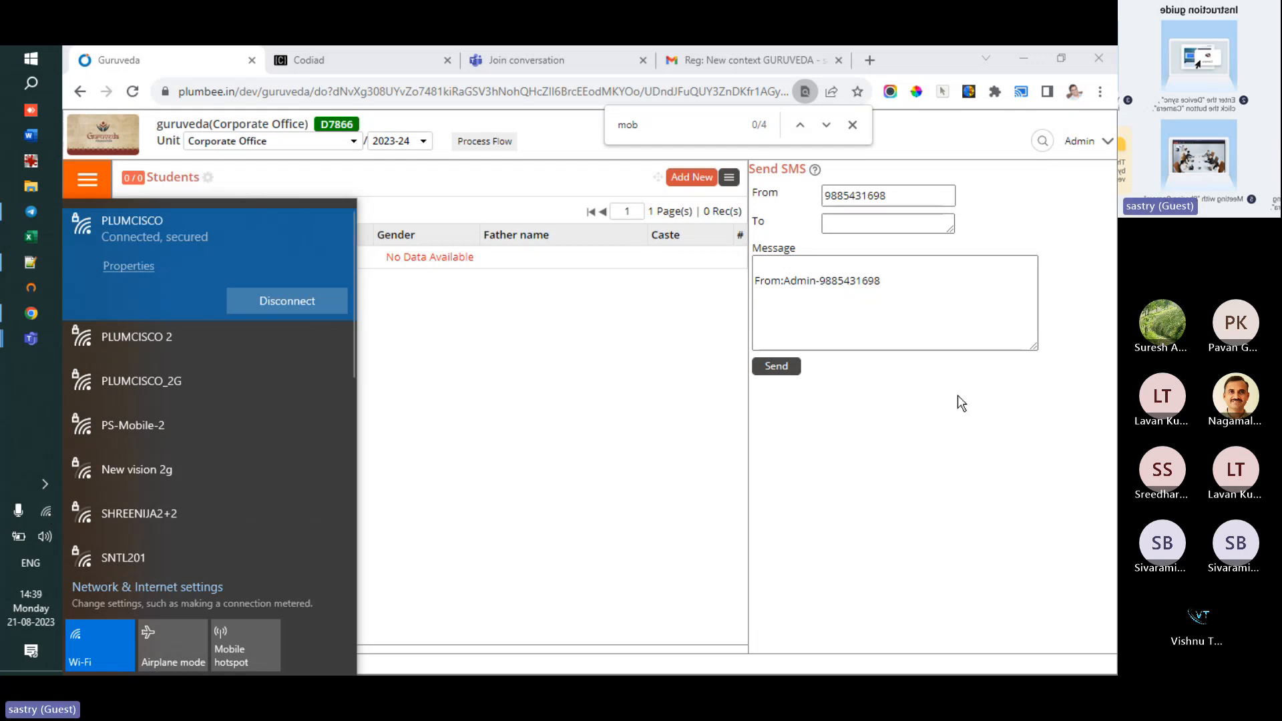
pyautogui.click(890, 221)
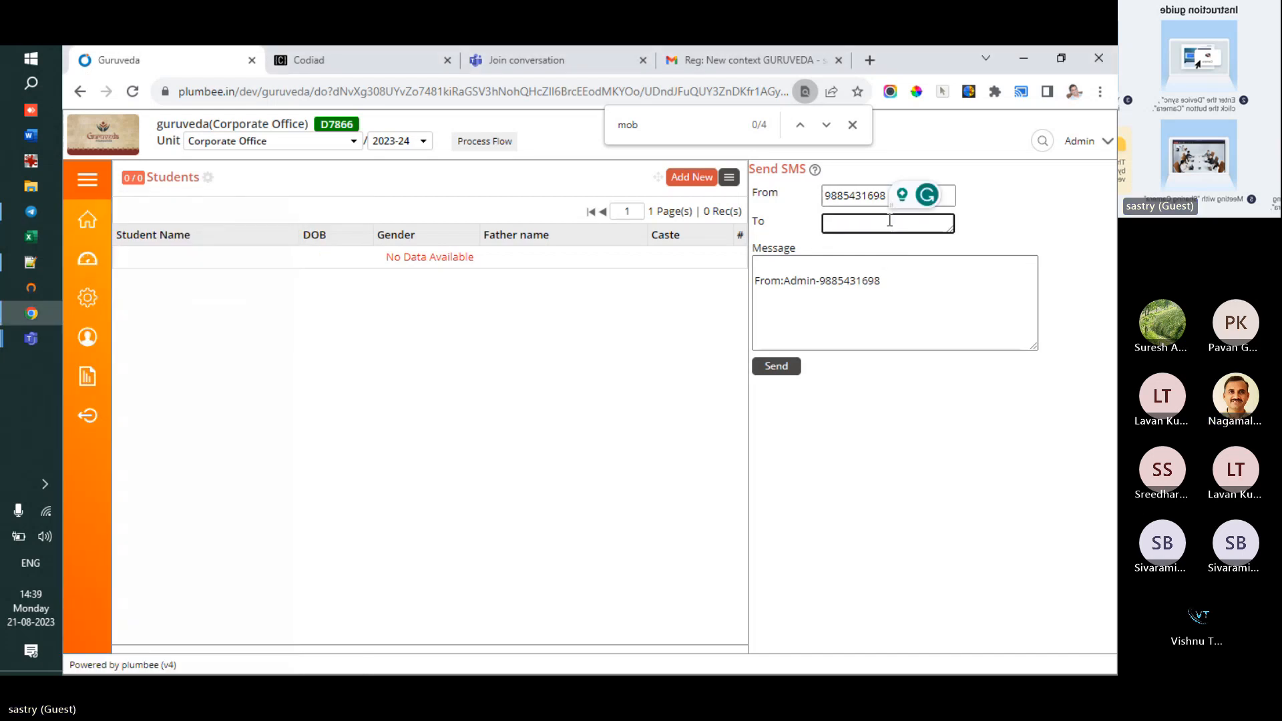
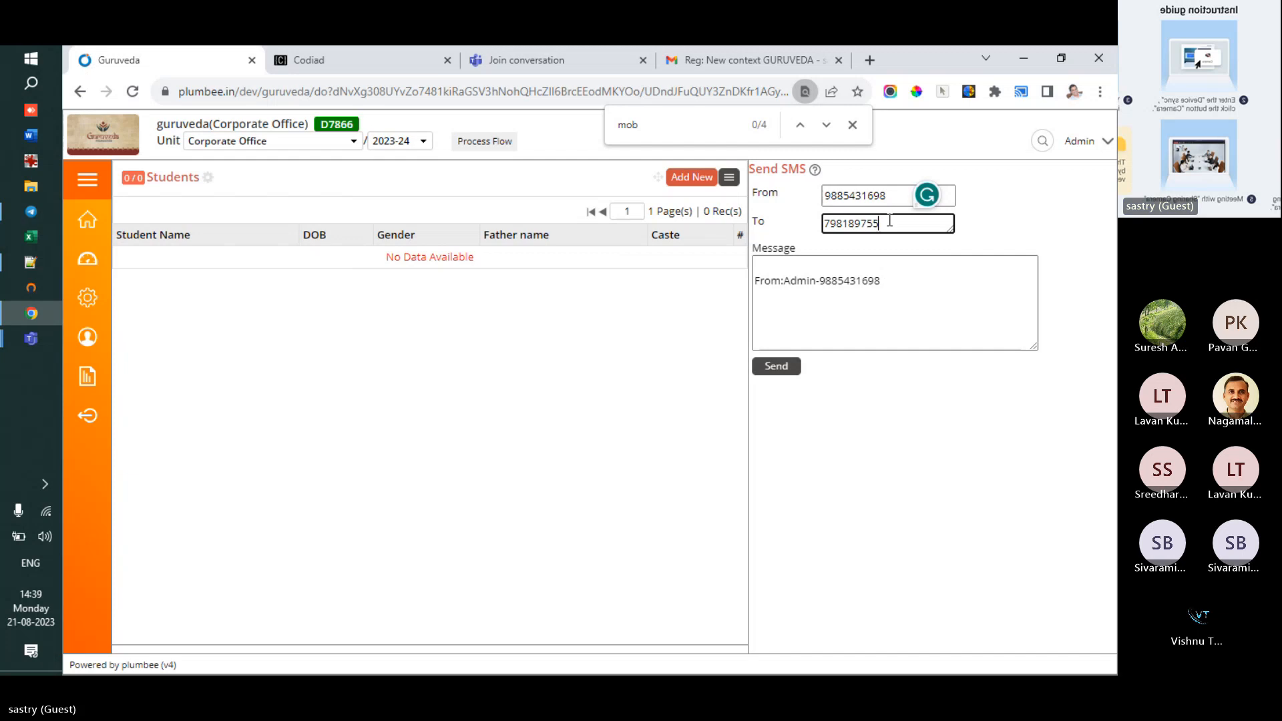
# Step: Enter the recipient's mobile number, type the message 'Test', and send the SMS
pyautogui.click(865, 274)
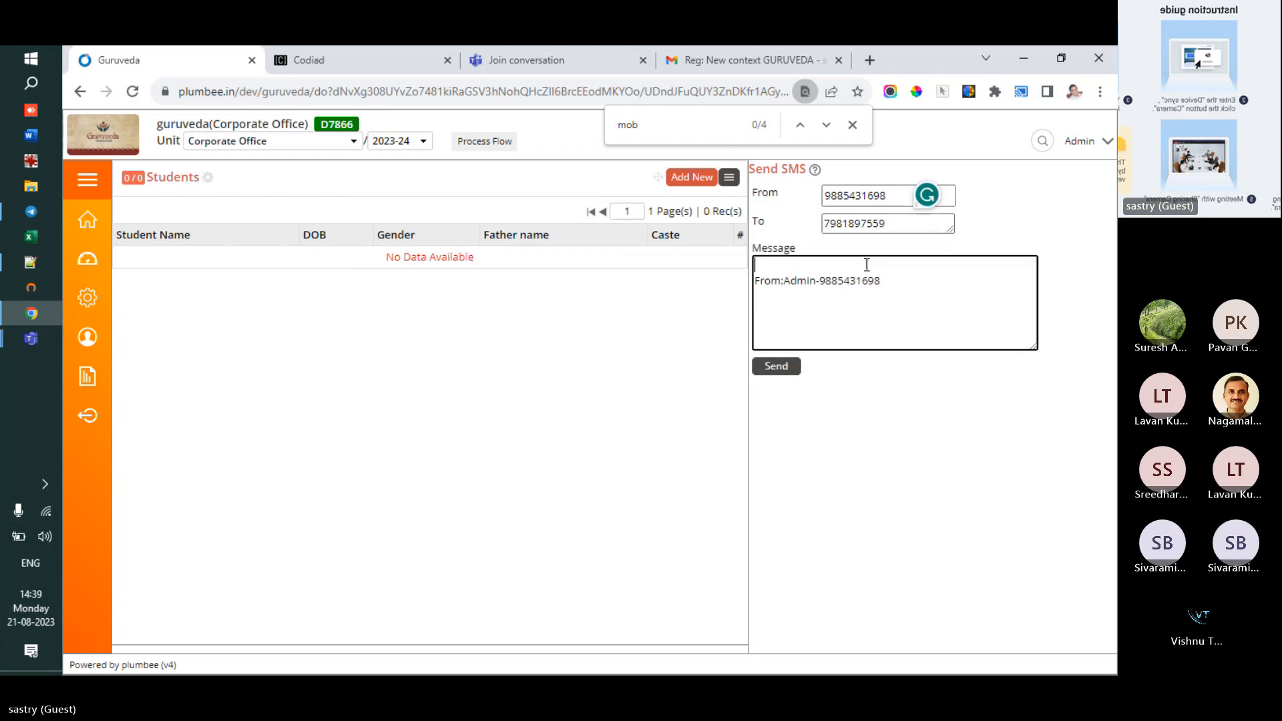
pyautogui.write('Test')
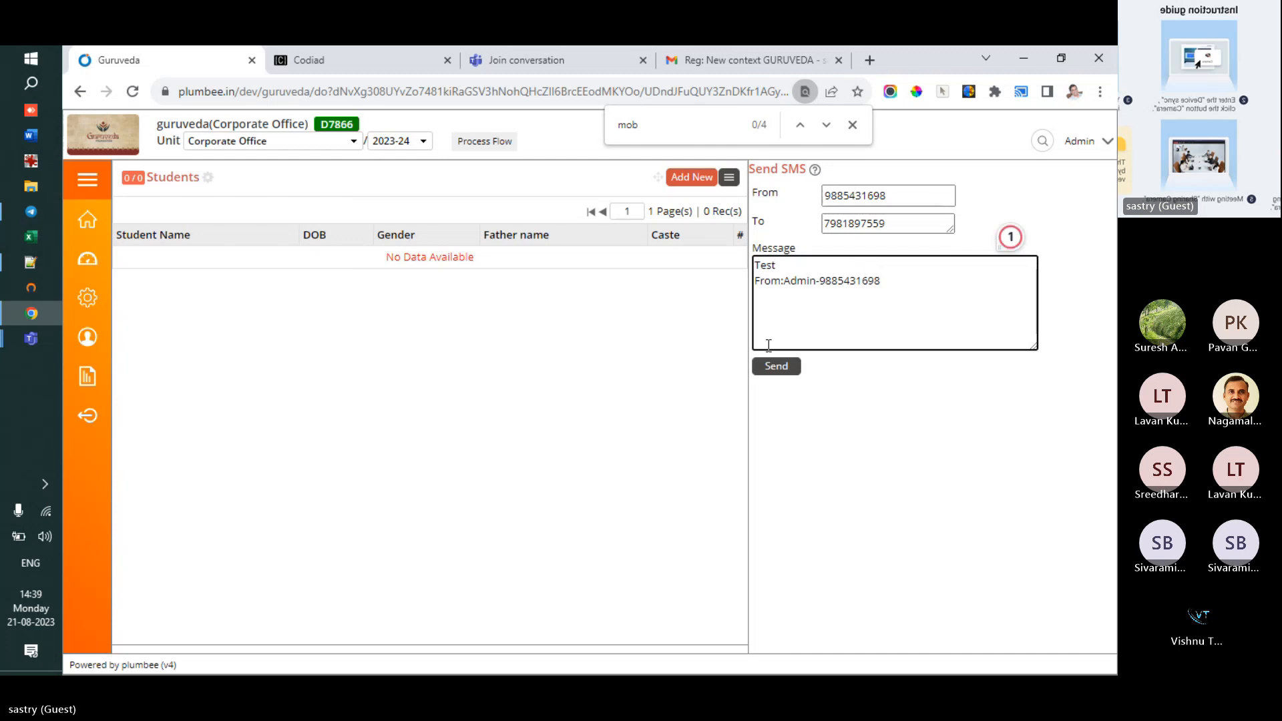
pyautogui.click(771, 368)
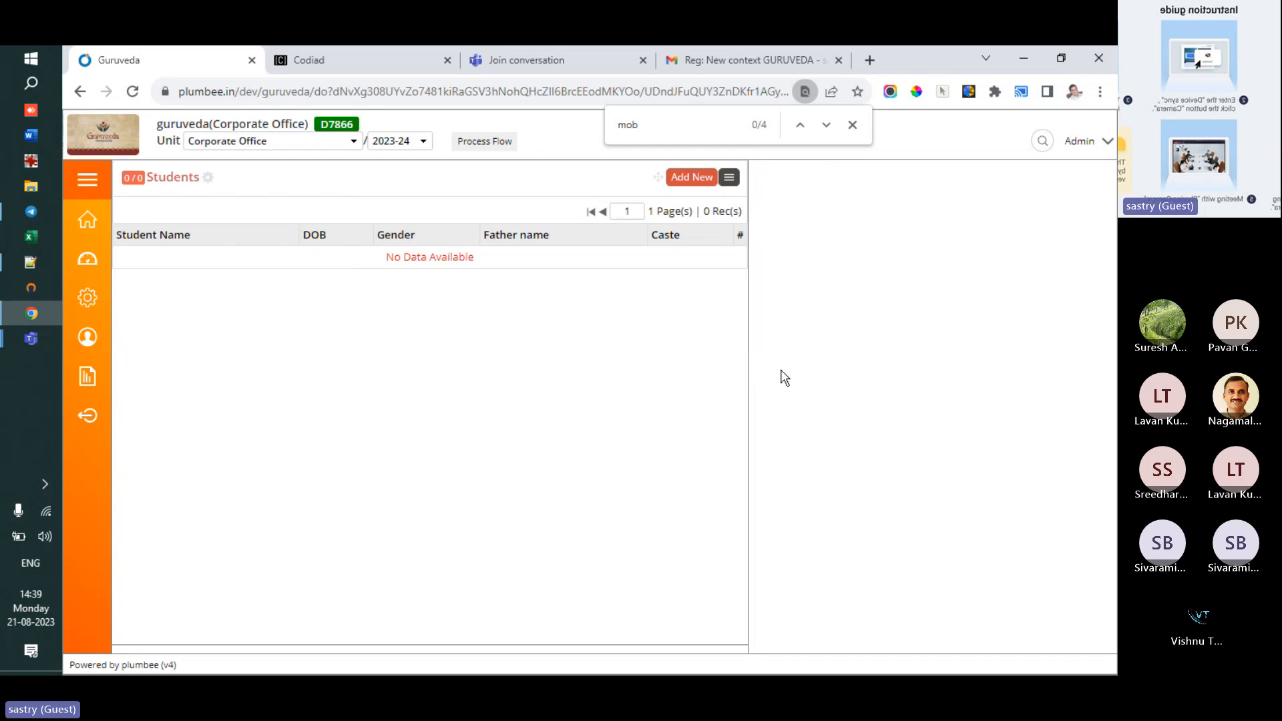
# Step: Close the 'mob' find bar and start a new Students entry showing Reg No, Email and Mobile
pyautogui.click(852, 125)
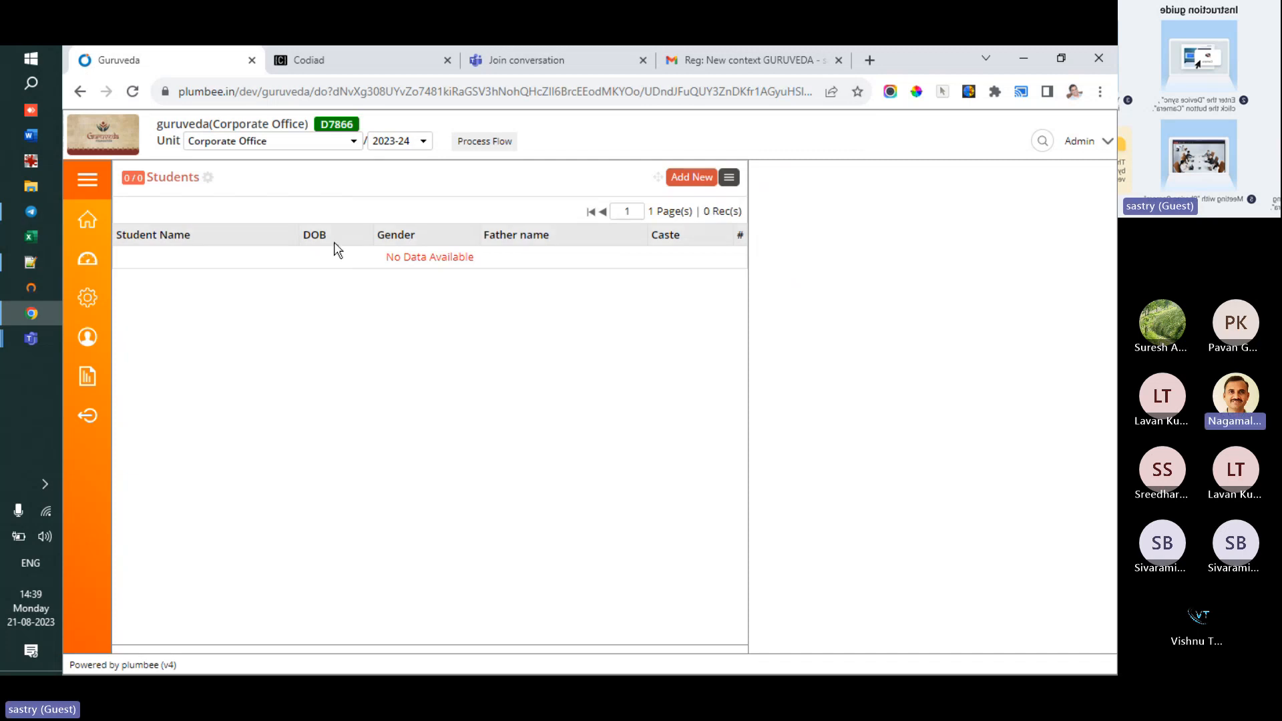
pyautogui.click(692, 176)
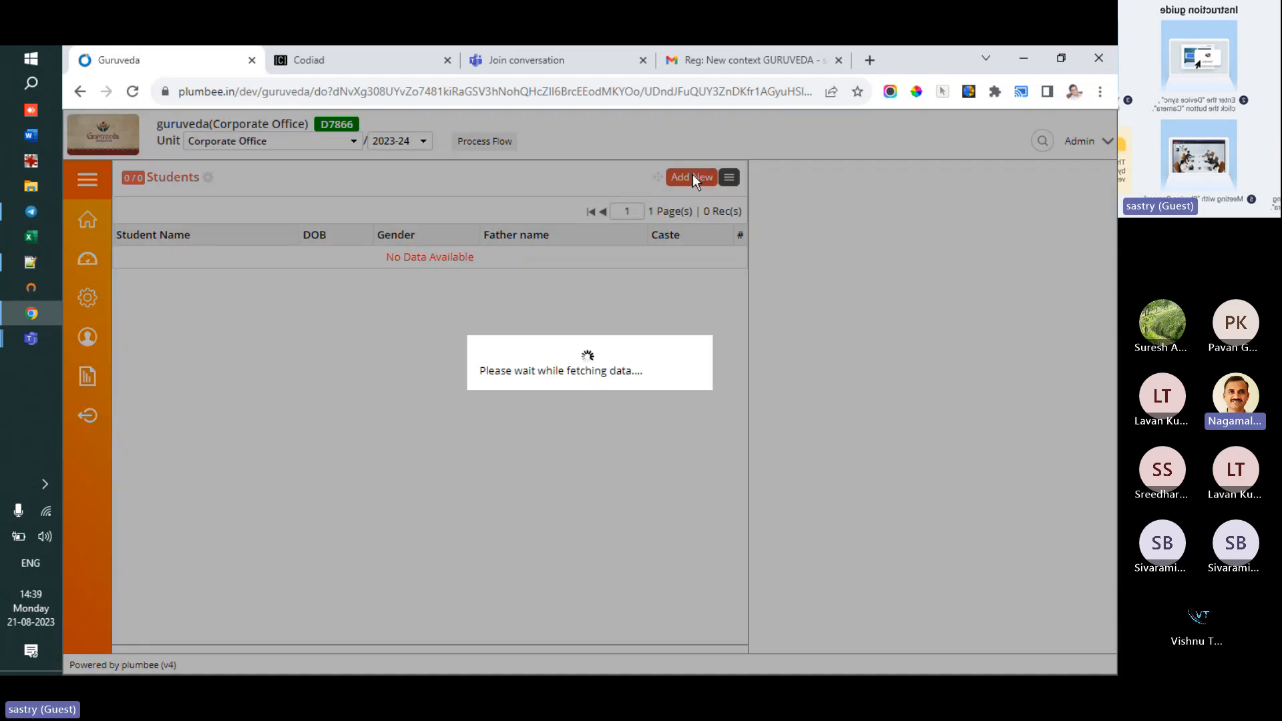
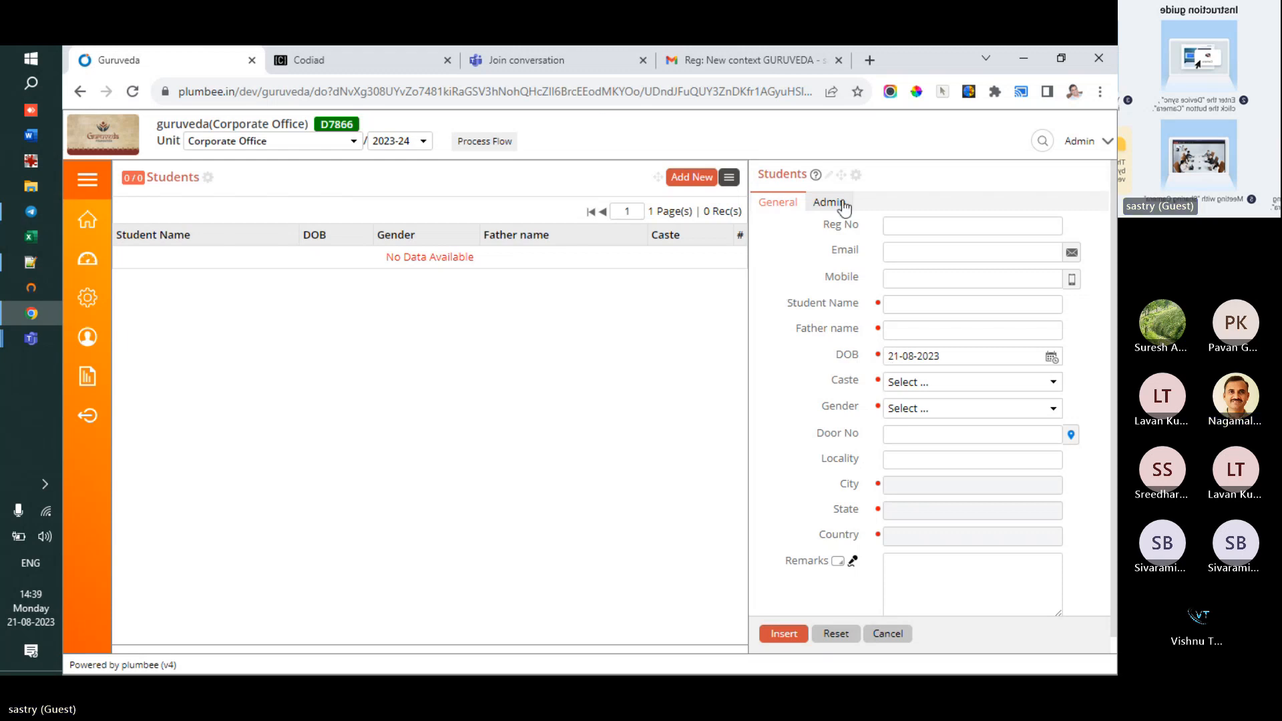
# Step: Search the Students field grid for the unused txt2 field and add it to General
pyautogui.click(840, 177)
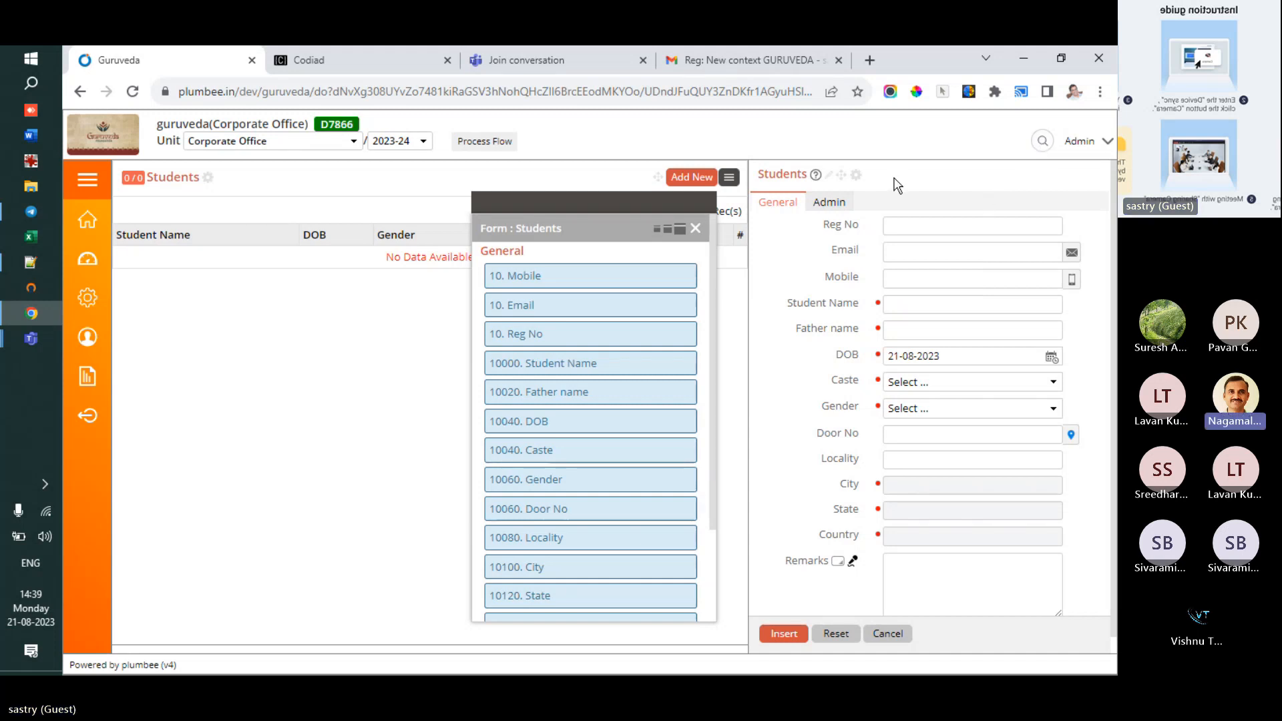
pyautogui.click(827, 174)
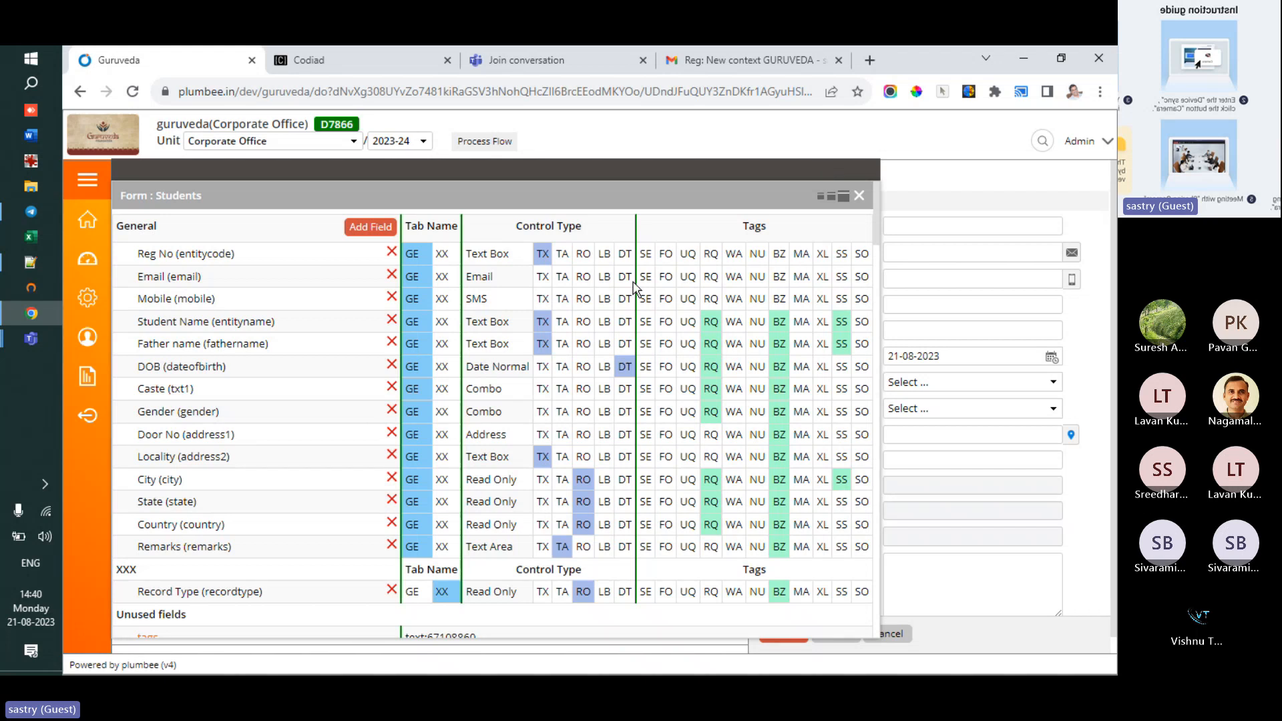
pyautogui.hotkey('ctrl', 'f')
pyautogui.write('parent')
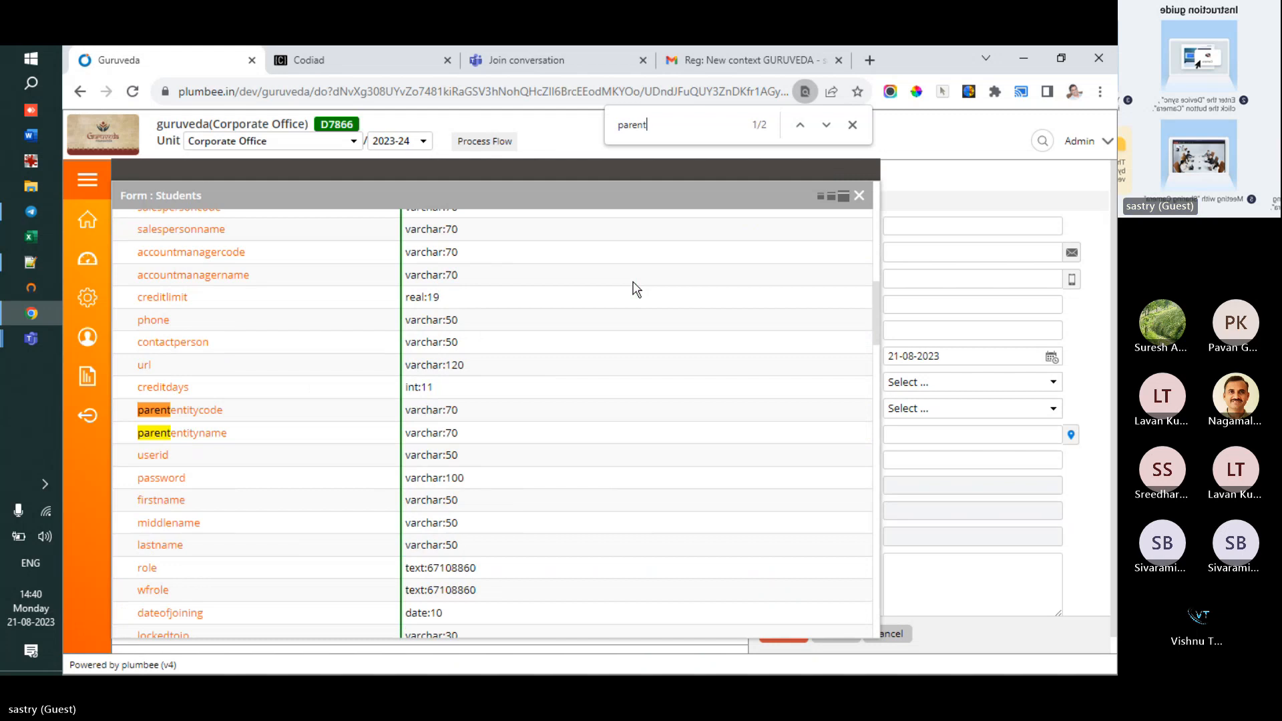
pyautogui.press('BackSpace')
pyautogui.press('BackSpace')
pyautogui.press('BackSpace')
pyautogui.press('BackSpace')
pyautogui.press('BackSpace')
pyautogui.press('BackSpace')
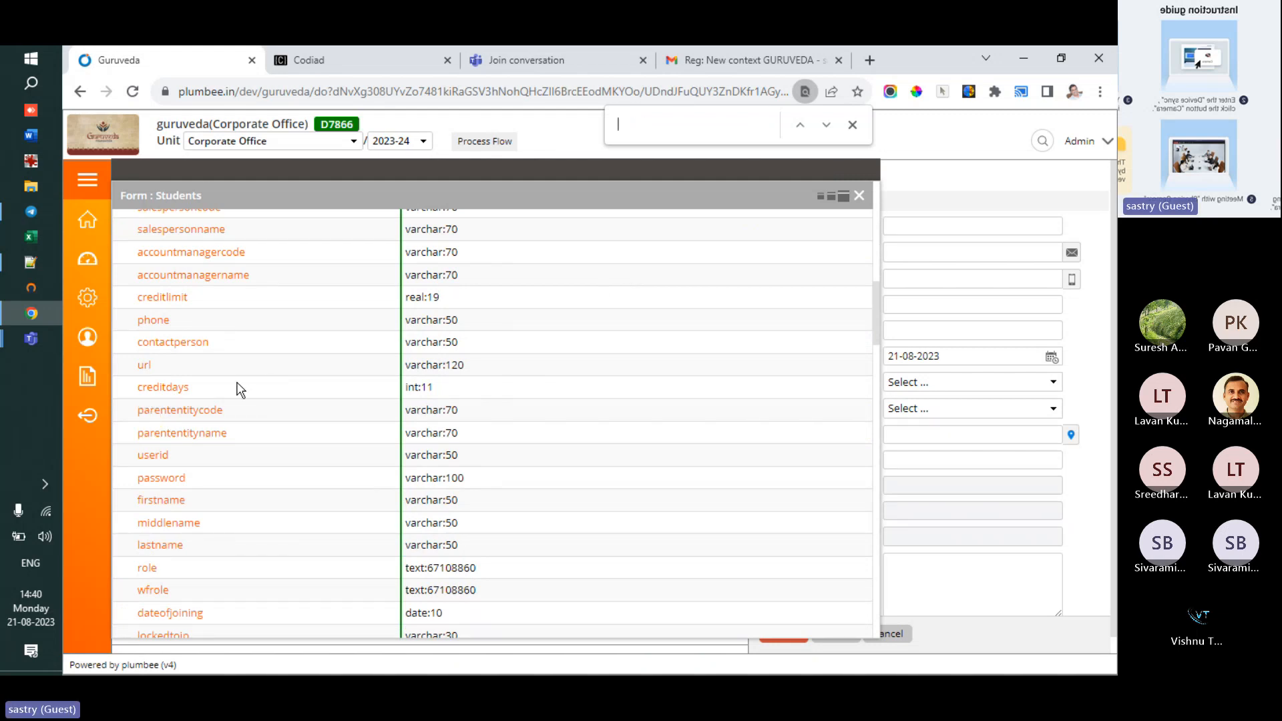
pyautogui.write('txt2')
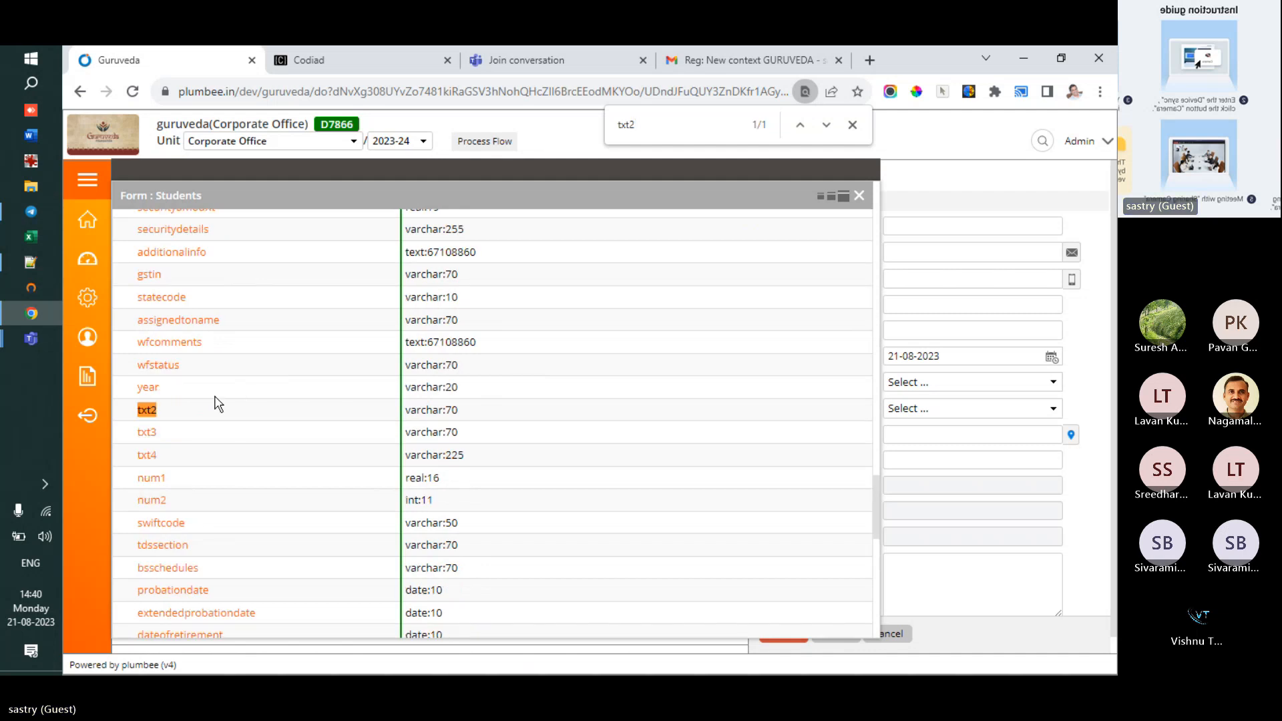
pyautogui.click(152, 411)
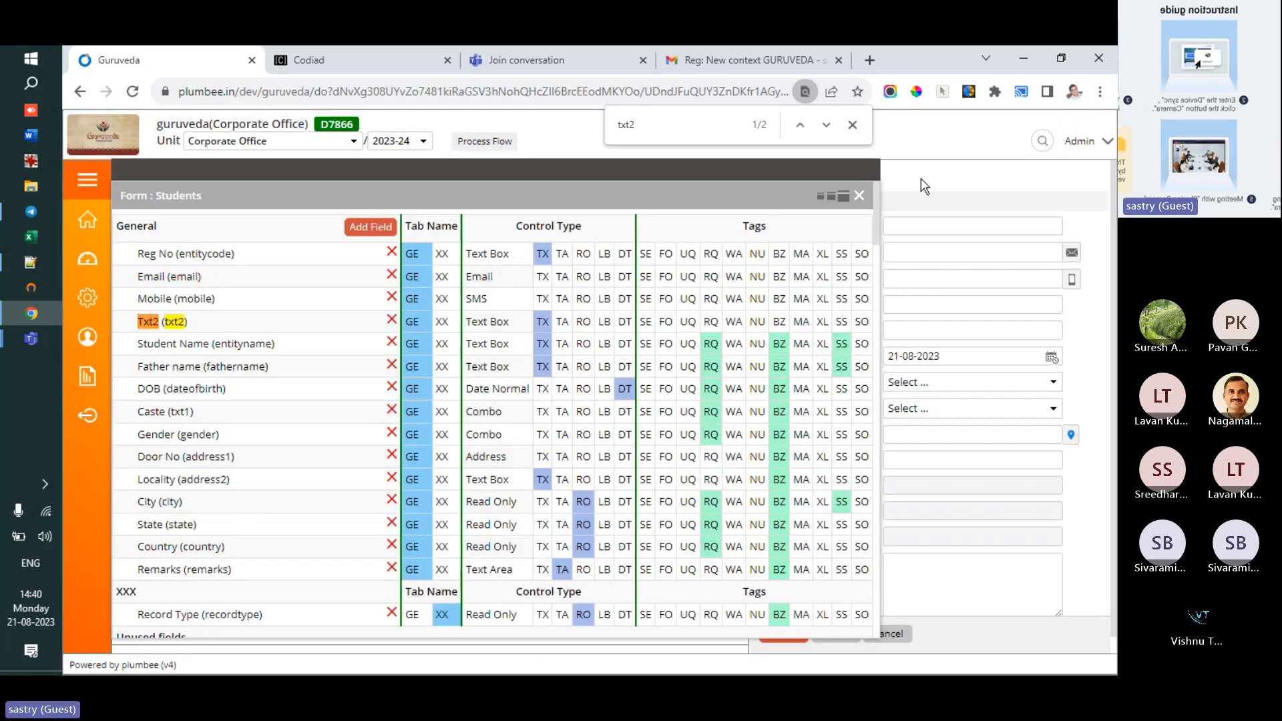
pyautogui.click(868, 197)
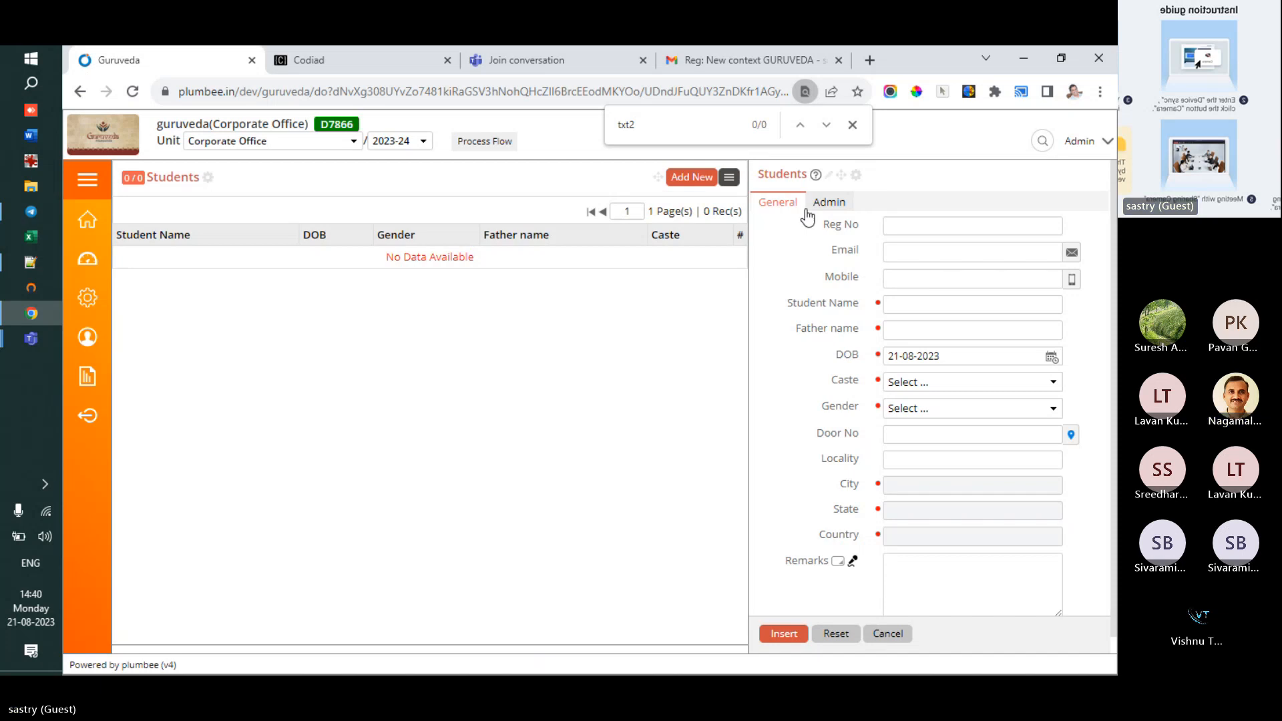
# Step: Change the Txt2 field's caption to 'Local Guardian', fixing the spelling, and save it
pyautogui.click(697, 182)
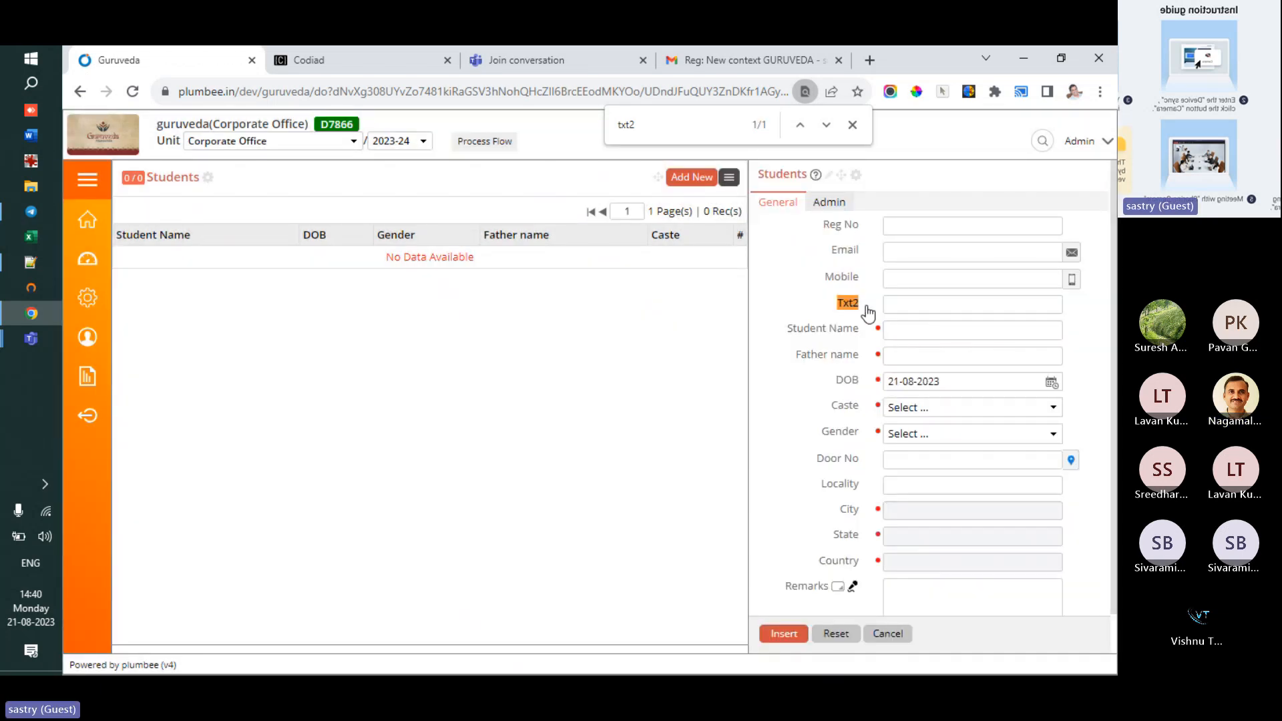
pyautogui.click(866, 304)
pyautogui.click(383, 598)
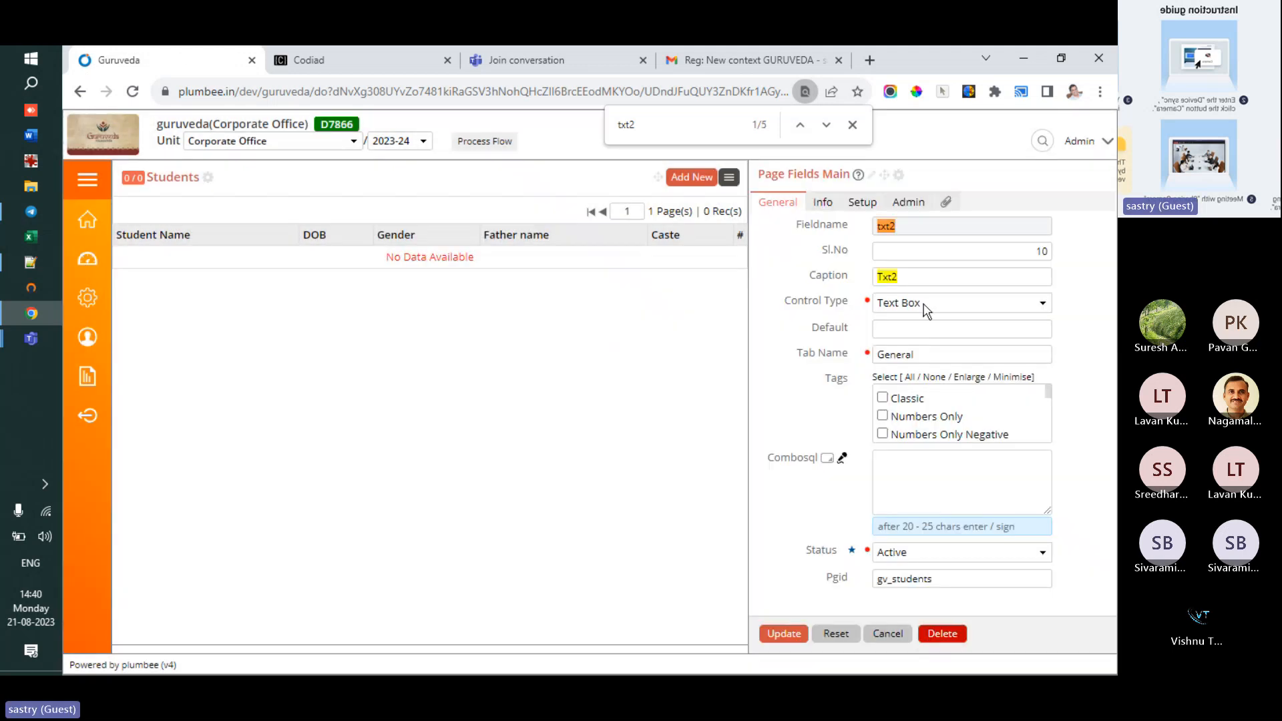
pyautogui.doubleClick(924, 277)
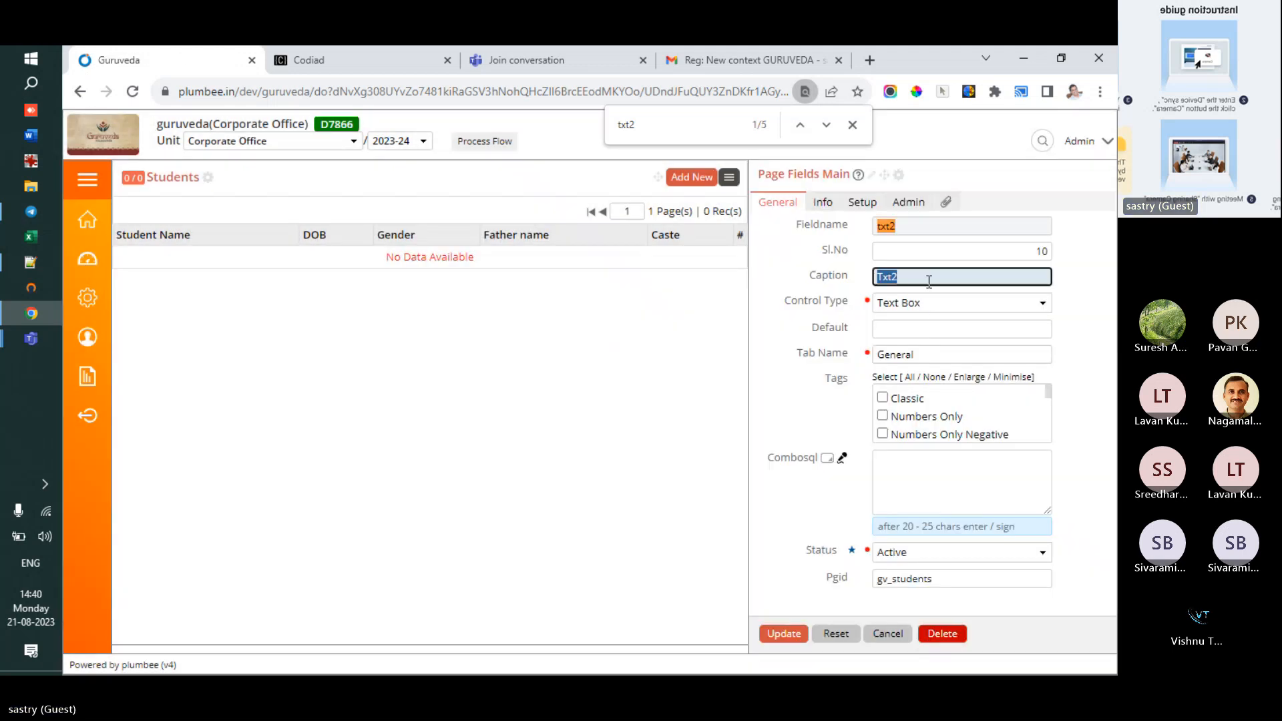
pyautogui.write('Local Gaurdian')
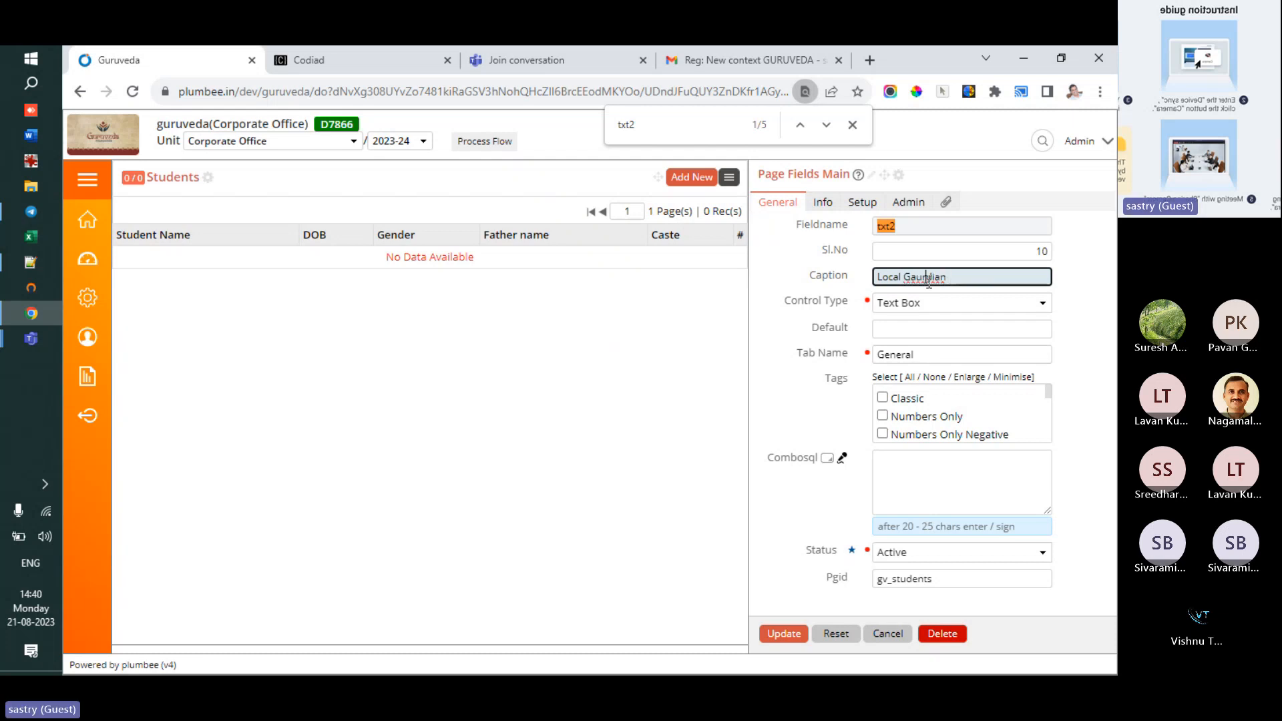
pyautogui.rightClick(929, 280)
pyautogui.click(888, 302)
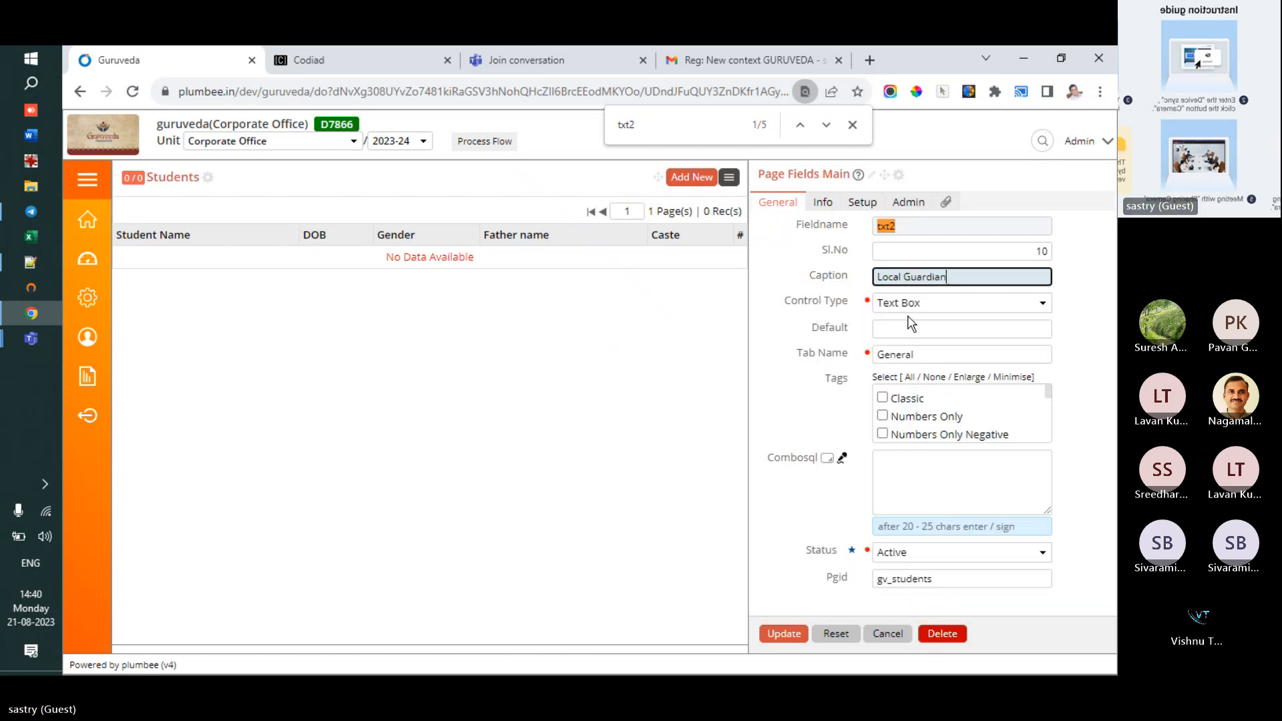
pyautogui.press('Return')
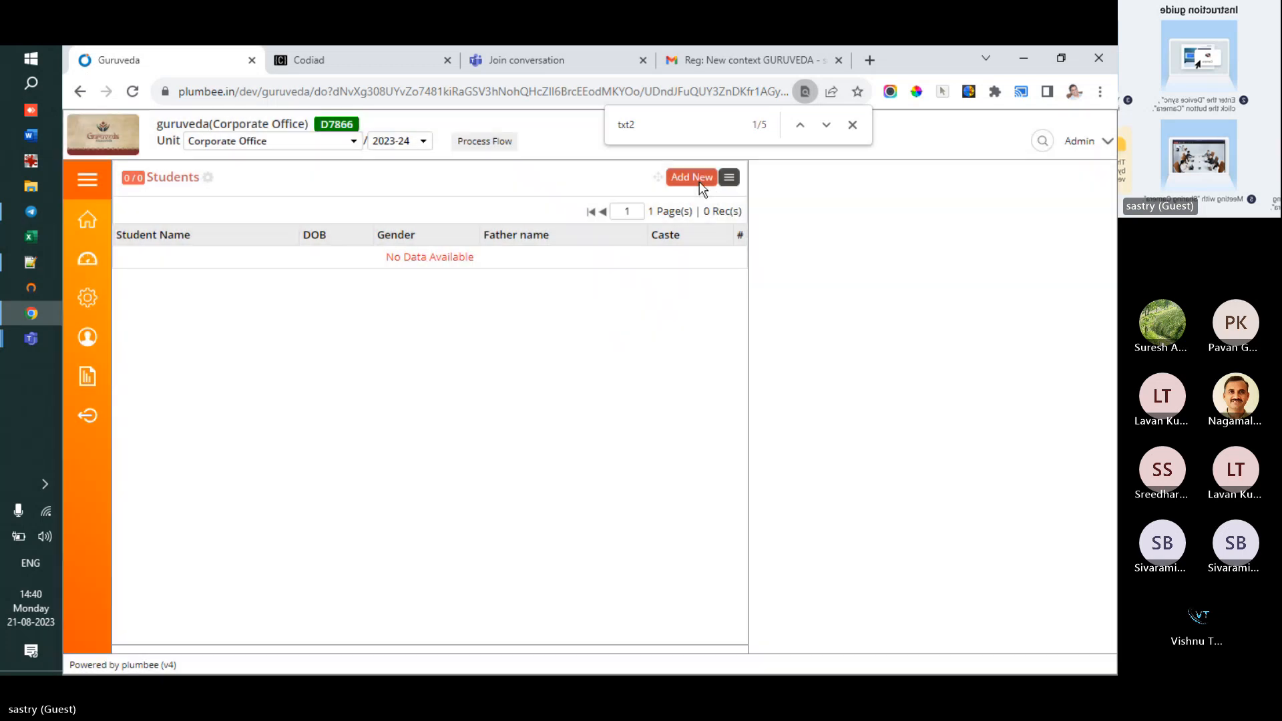
# Step: Enter 'Contact details' as the Para Name in the Local Guardian field's info settings
pyautogui.click(697, 179)
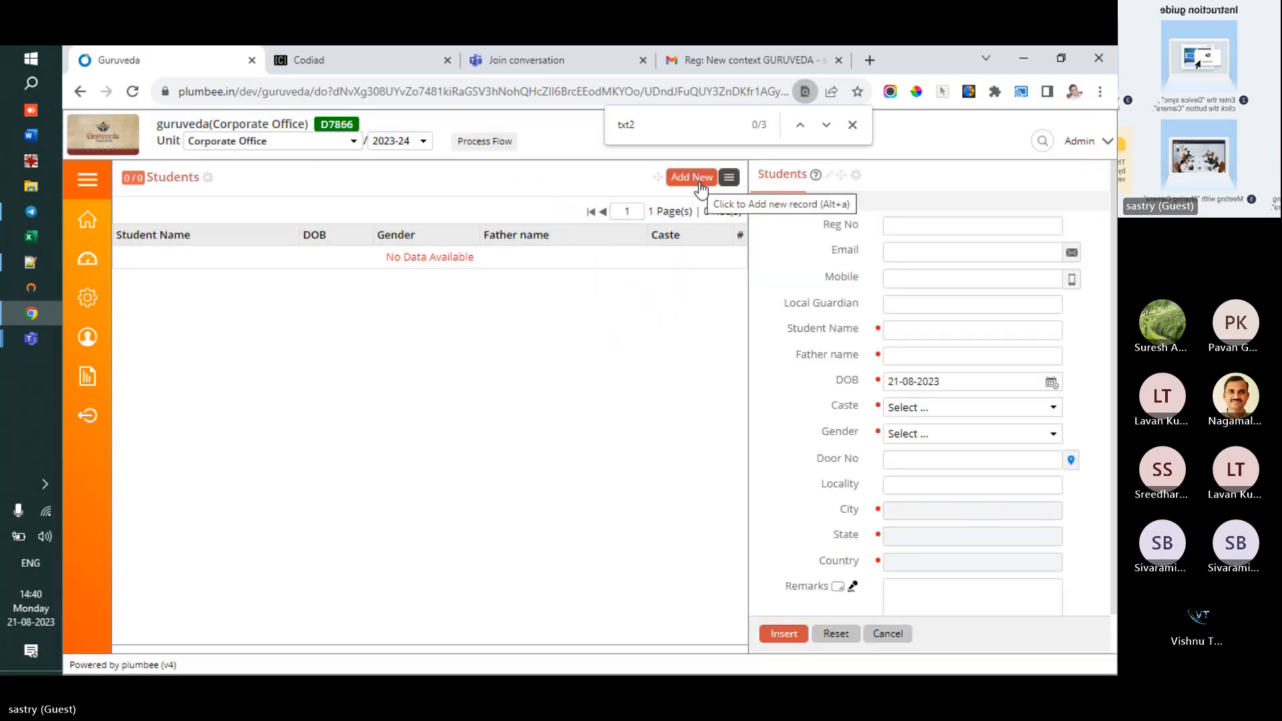
pyautogui.click(861, 306)
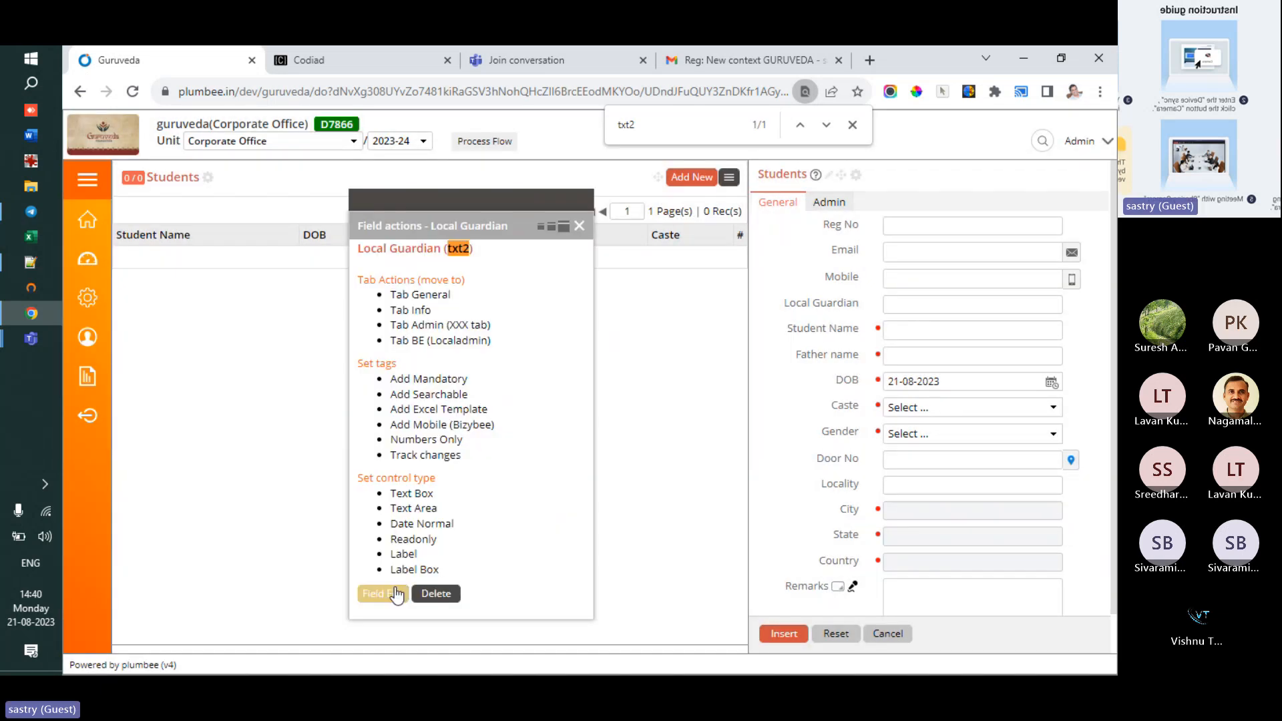
pyautogui.click(397, 594)
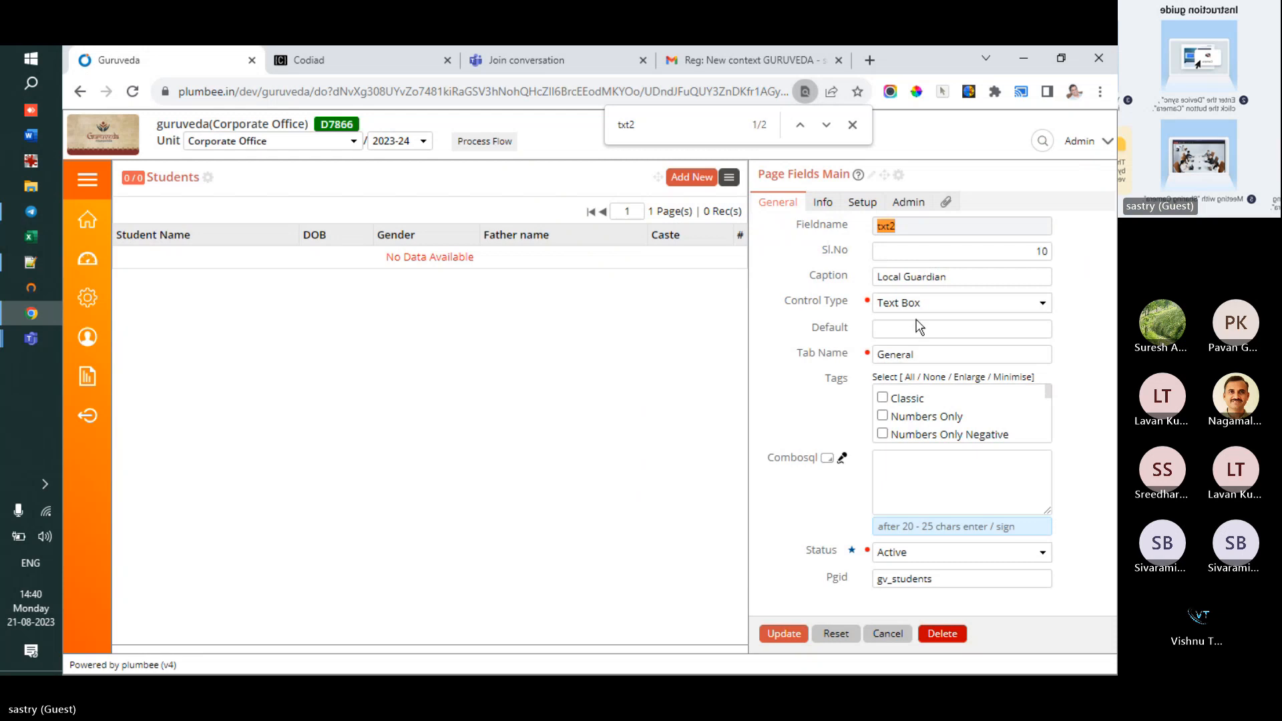
pyautogui.click(824, 206)
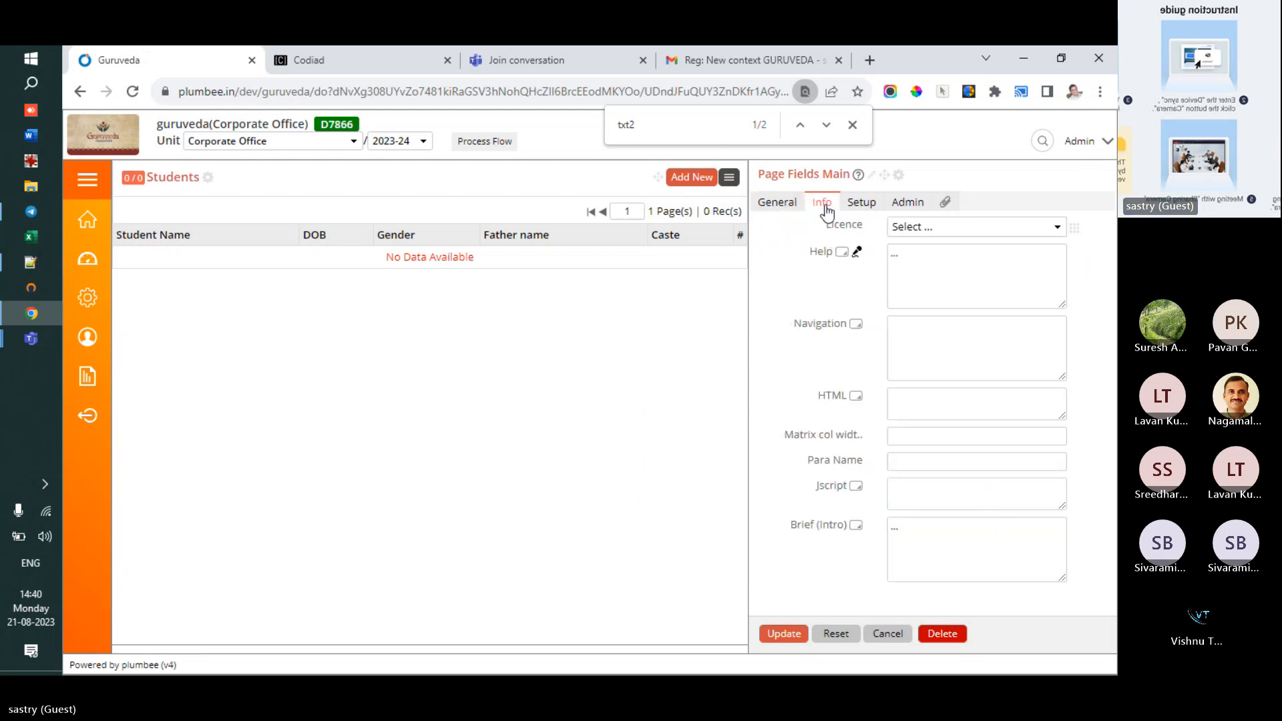
pyautogui.click(906, 464)
pyautogui.write('Contact')
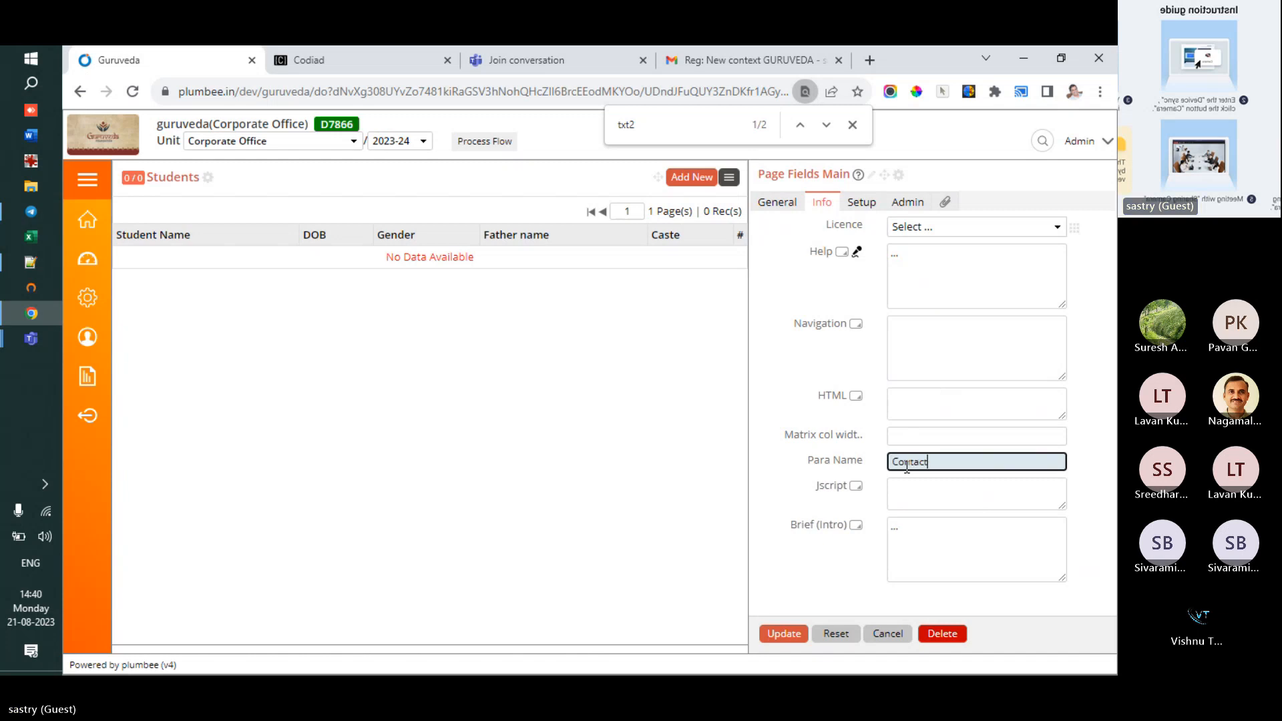
pyautogui.write(' detail')
pyautogui.press('Return')
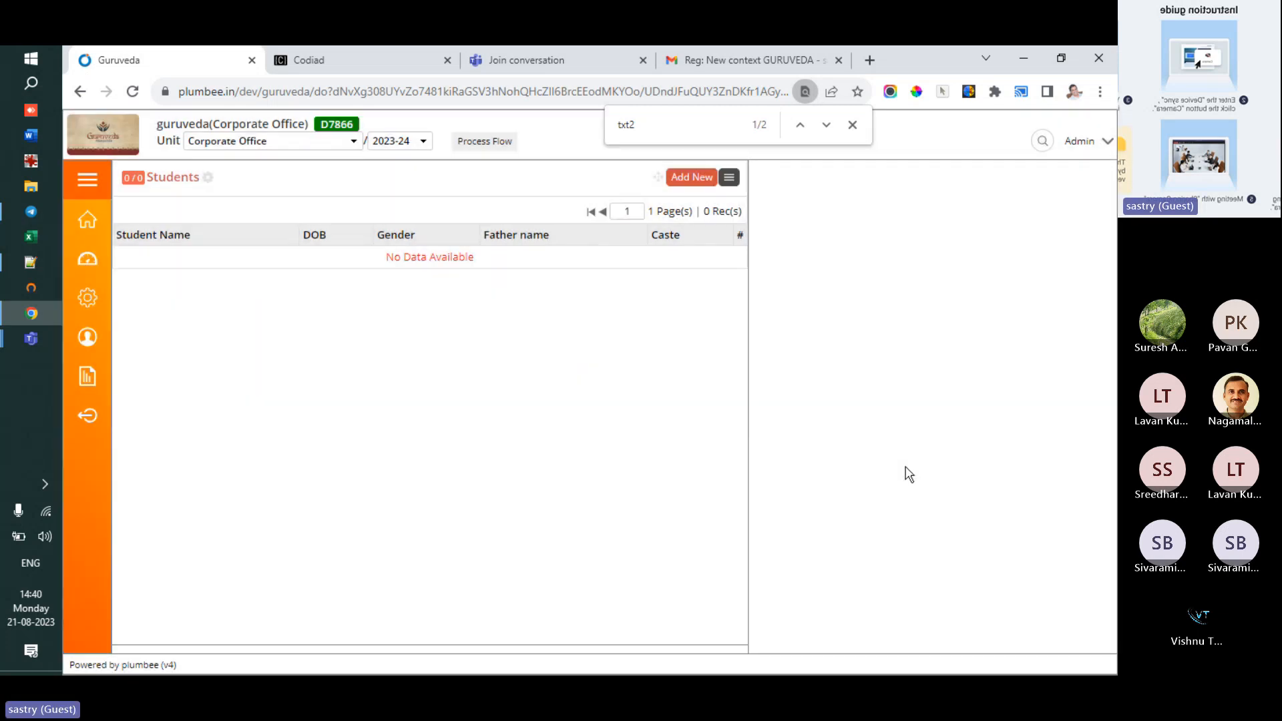
# Step: Re-edit and save the Local Guardian Para Name, then reload the form to show the heading
pyautogui.click(691, 177)
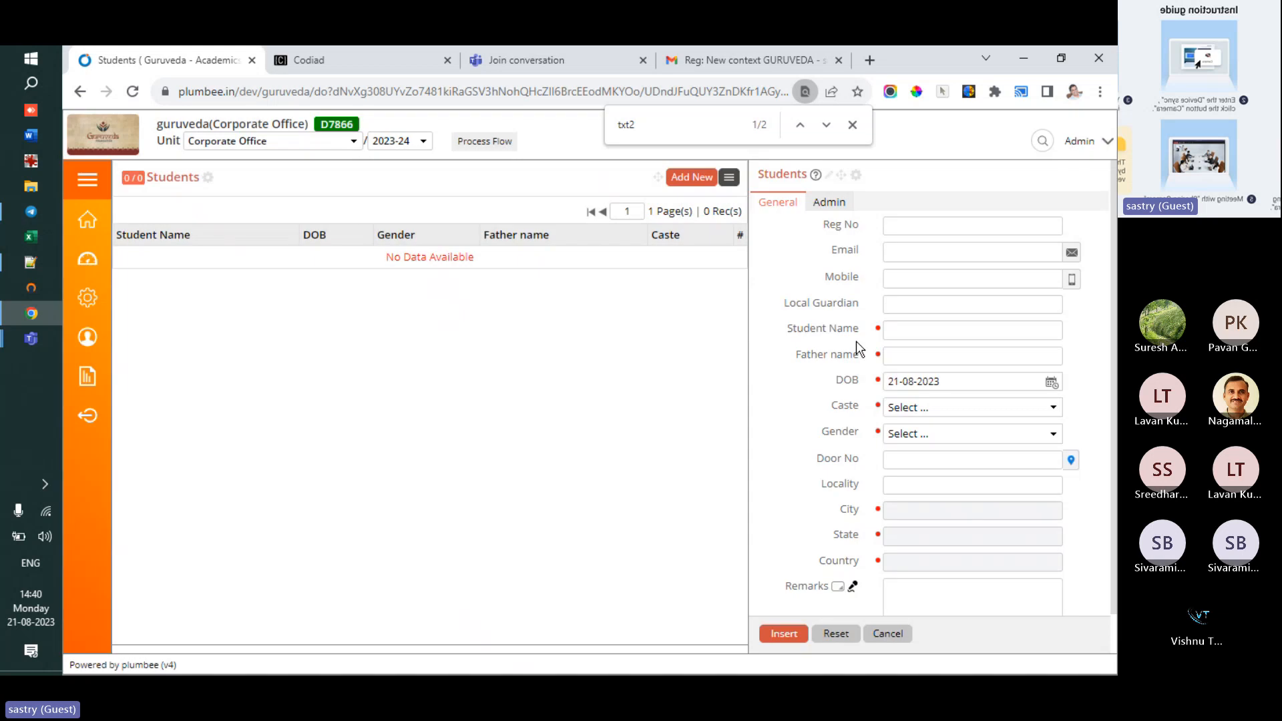
pyautogui.click(866, 304)
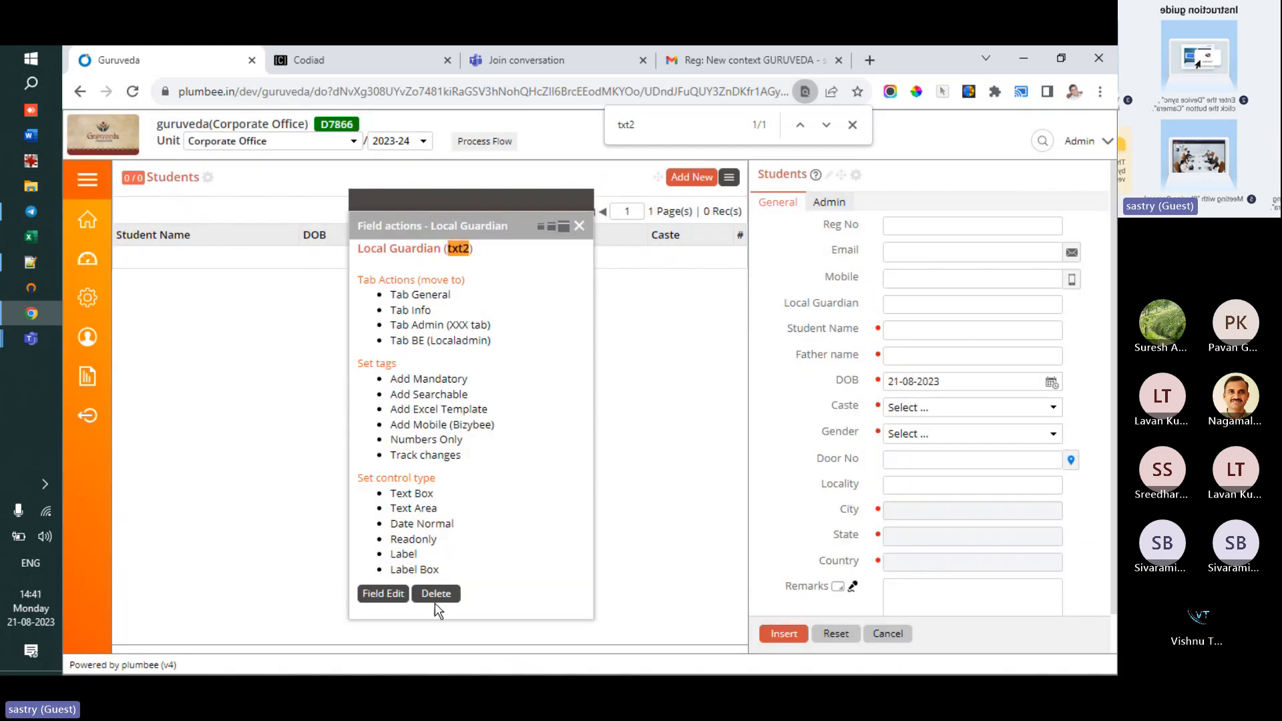
pyautogui.click(395, 594)
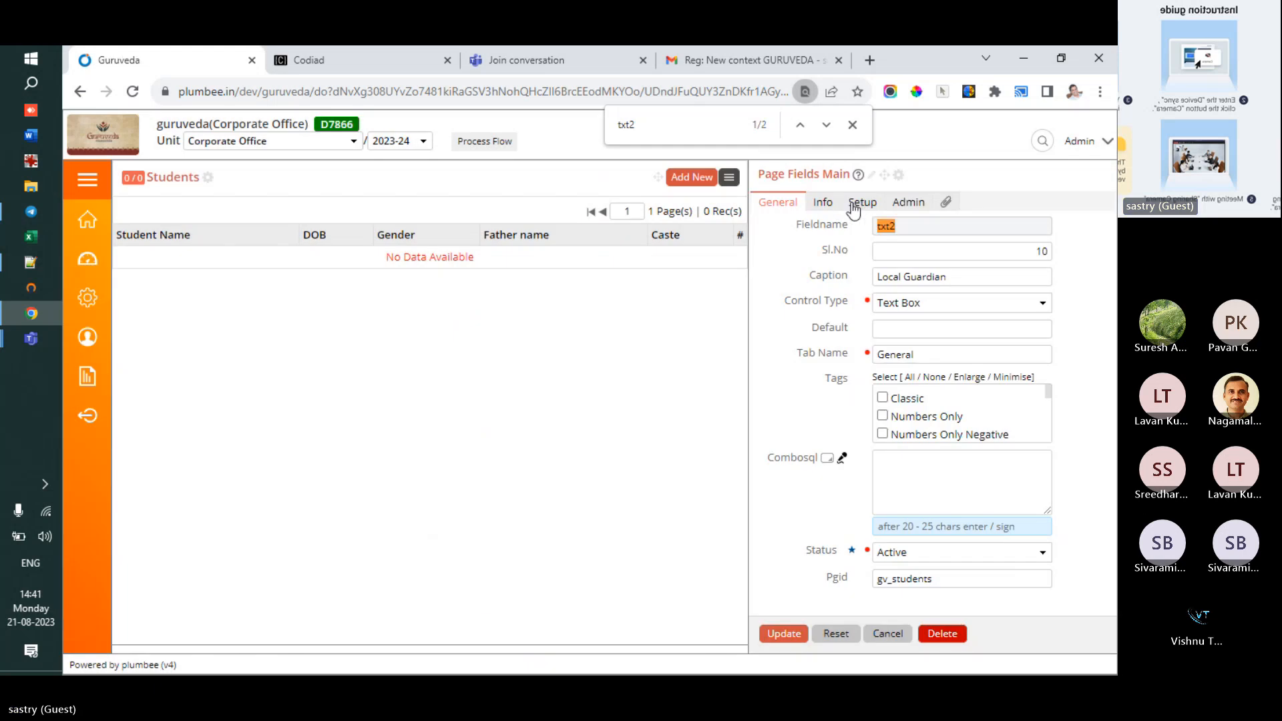
pyautogui.click(822, 203)
pyautogui.click(926, 462)
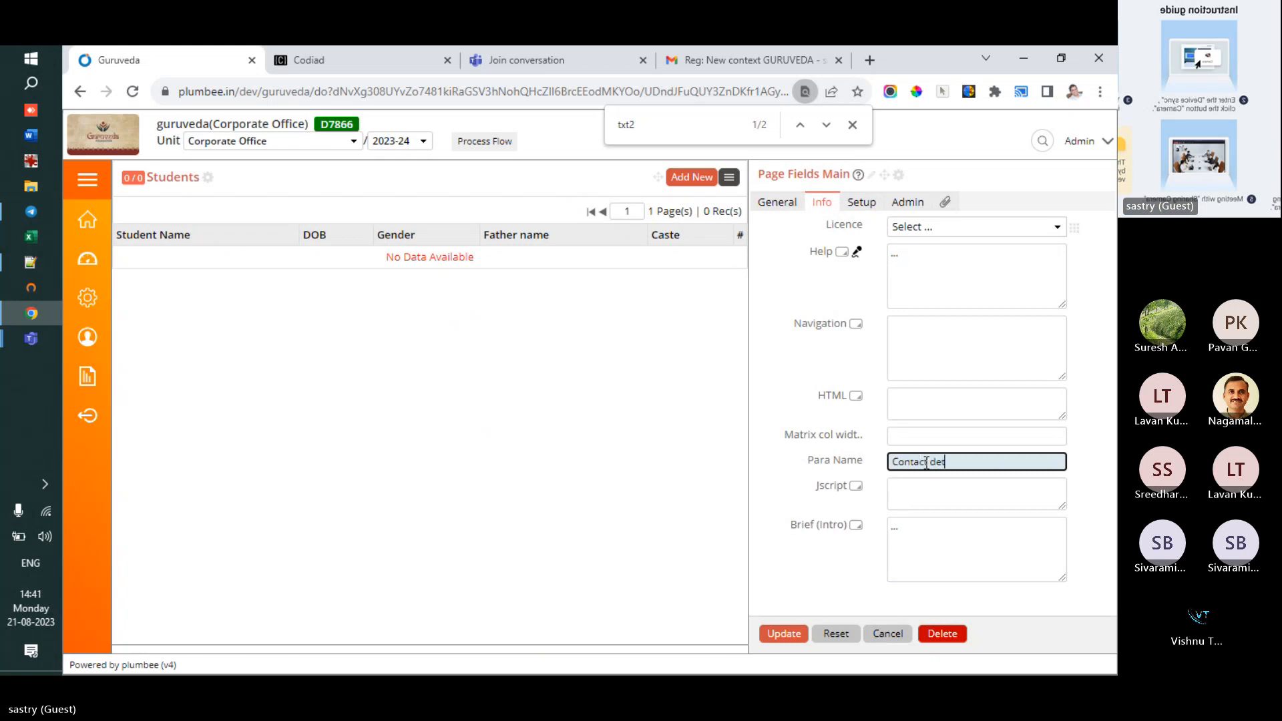
pyautogui.press('Return')
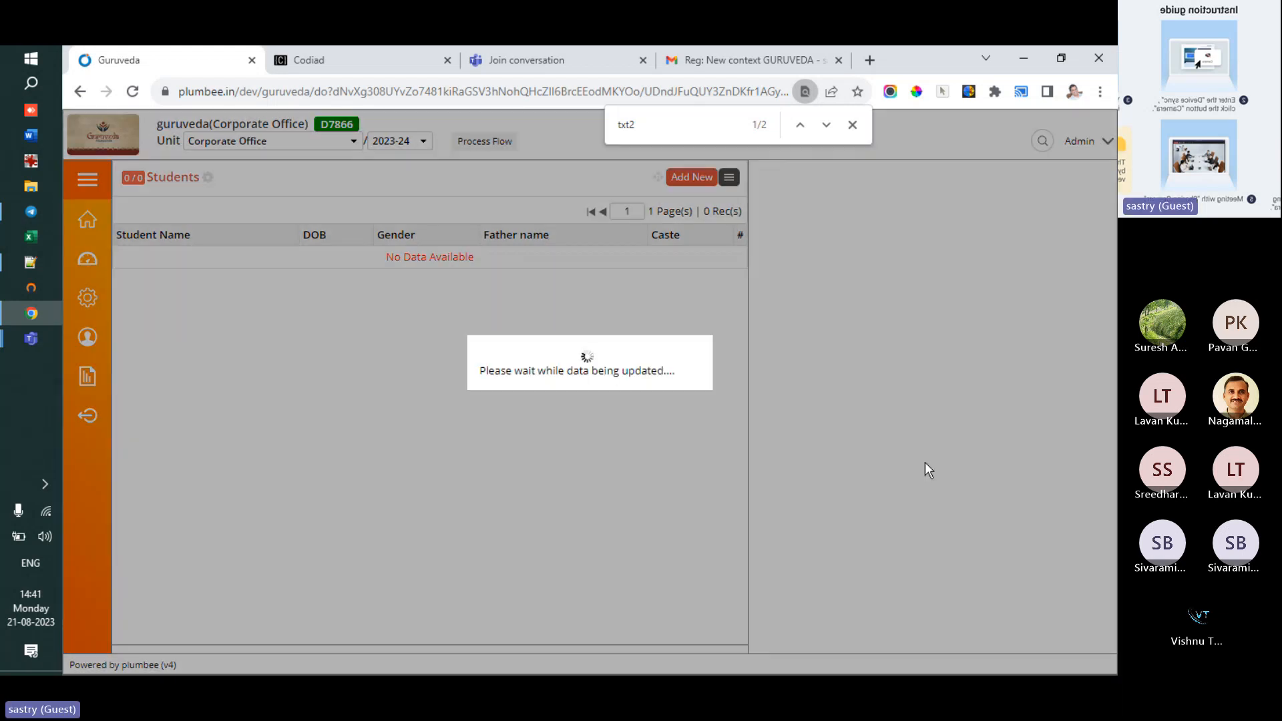
pyautogui.click(706, 180)
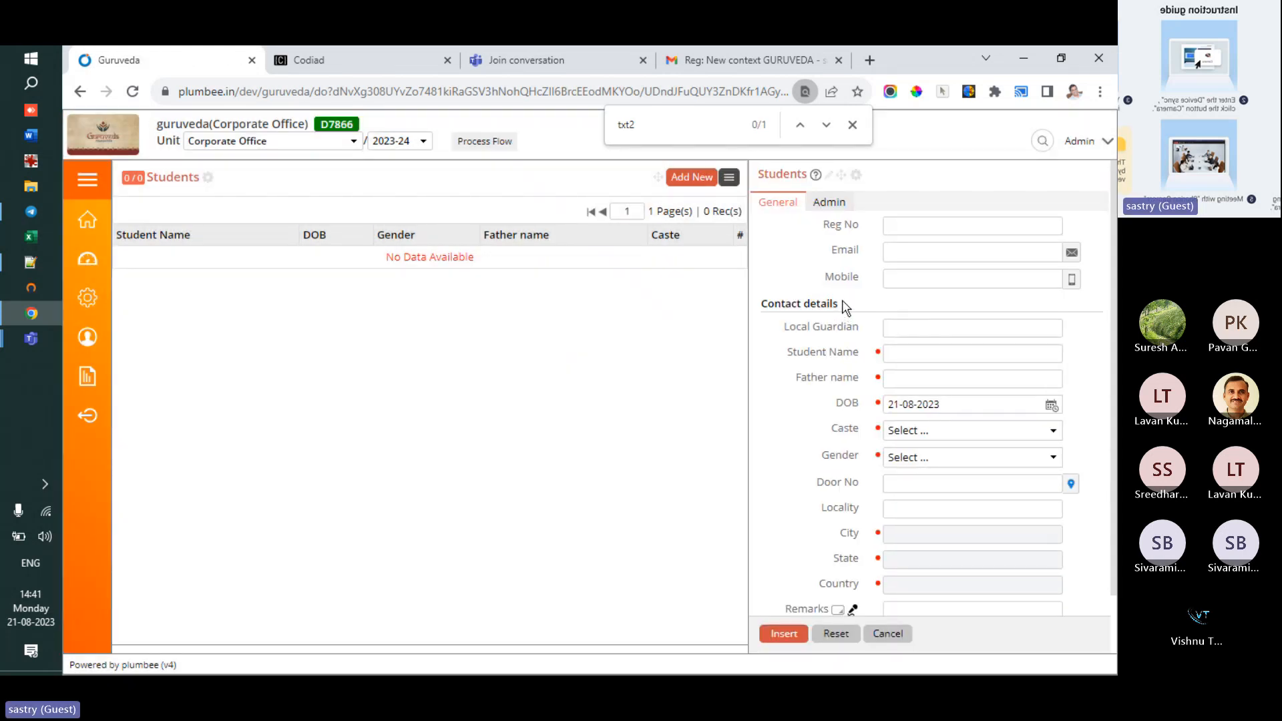
# Step: Open the Students field order list and try repositioning Email around Local Guardian
pyautogui.moveTo(842, 305); pyautogui.dragTo(773, 299)
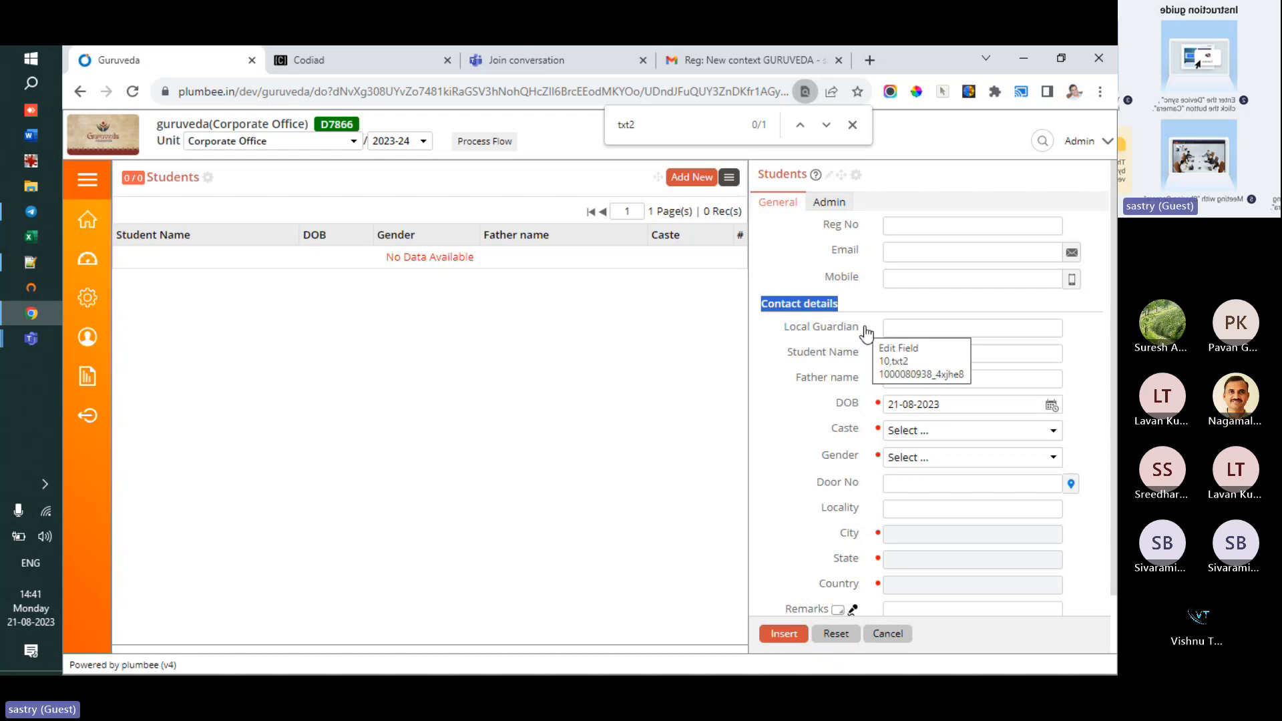
pyautogui.click(841, 175)
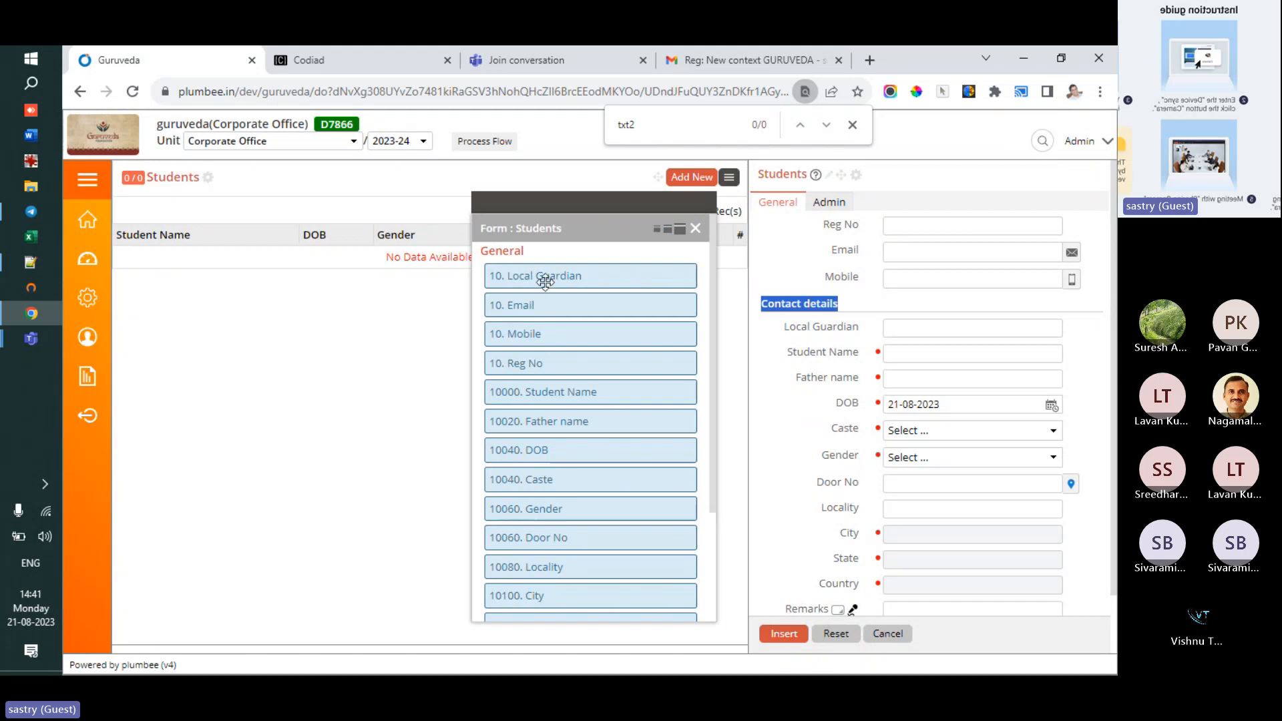
pyautogui.doubleClick(834, 326)
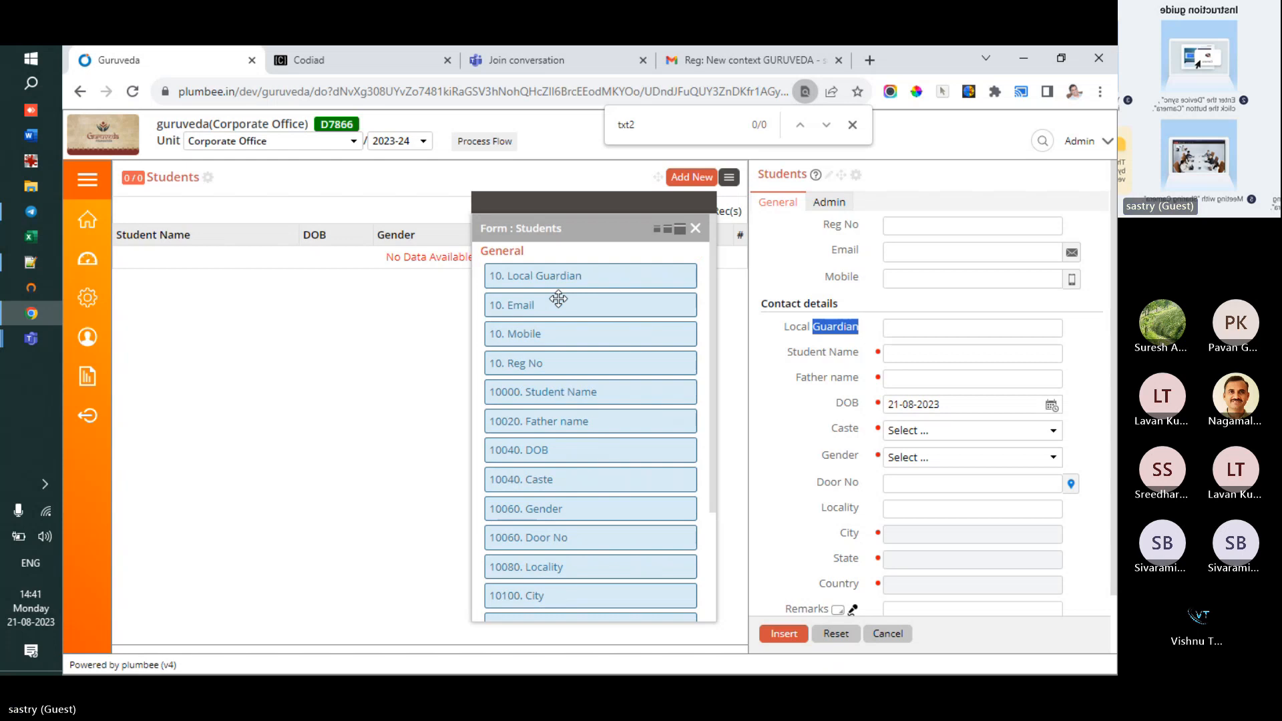
pyautogui.moveTo(559, 298); pyautogui.dragTo(561, 264)
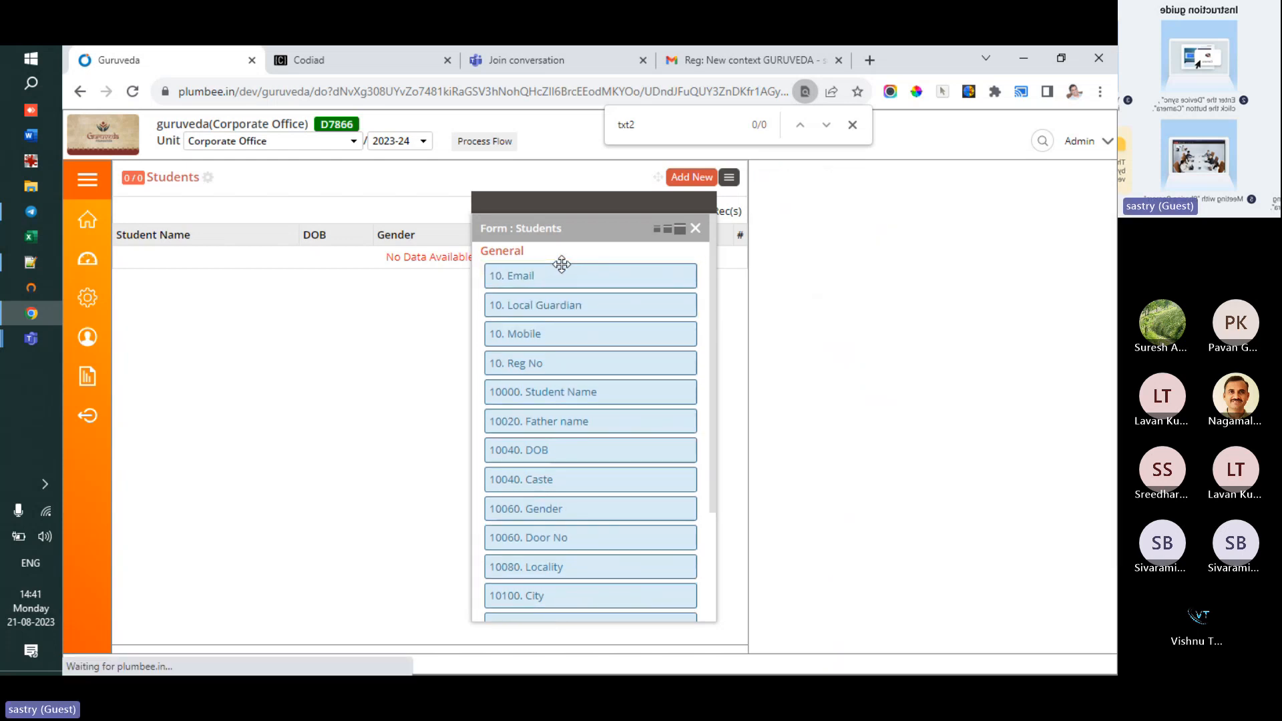
pyautogui.scroll(1, 860, 342)
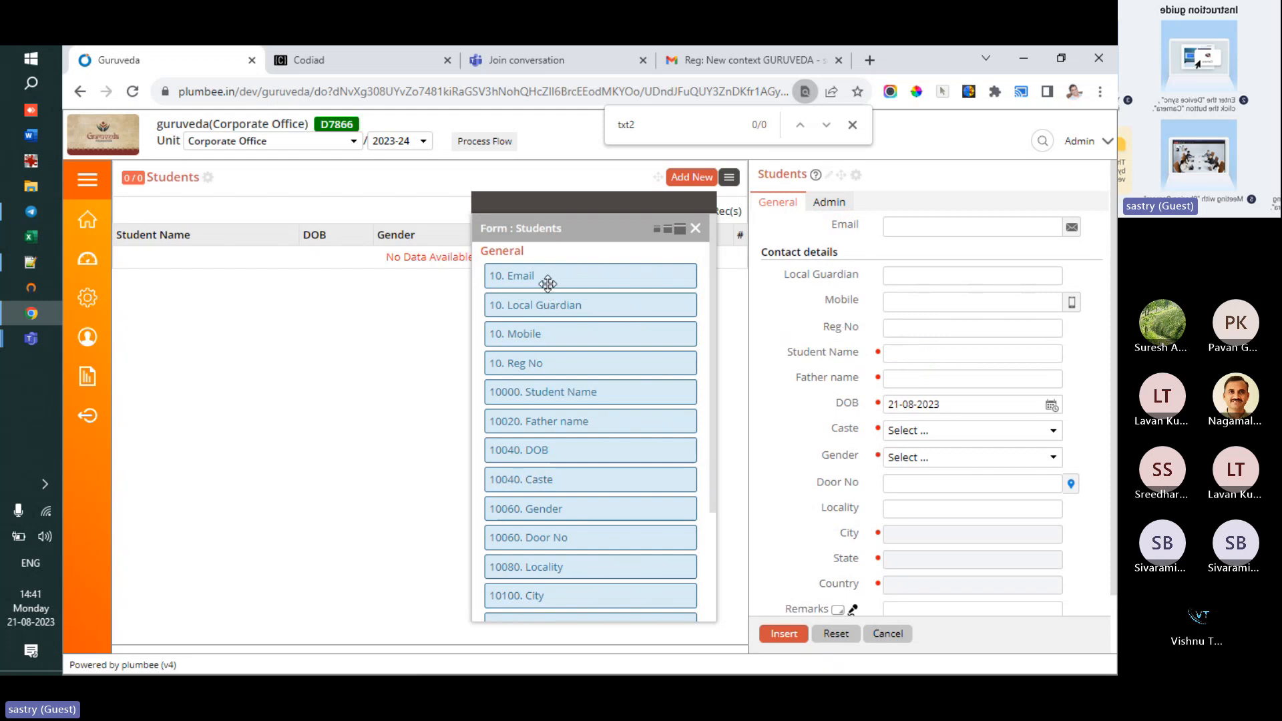
pyautogui.moveTo(548, 283); pyautogui.dragTo(548, 306)
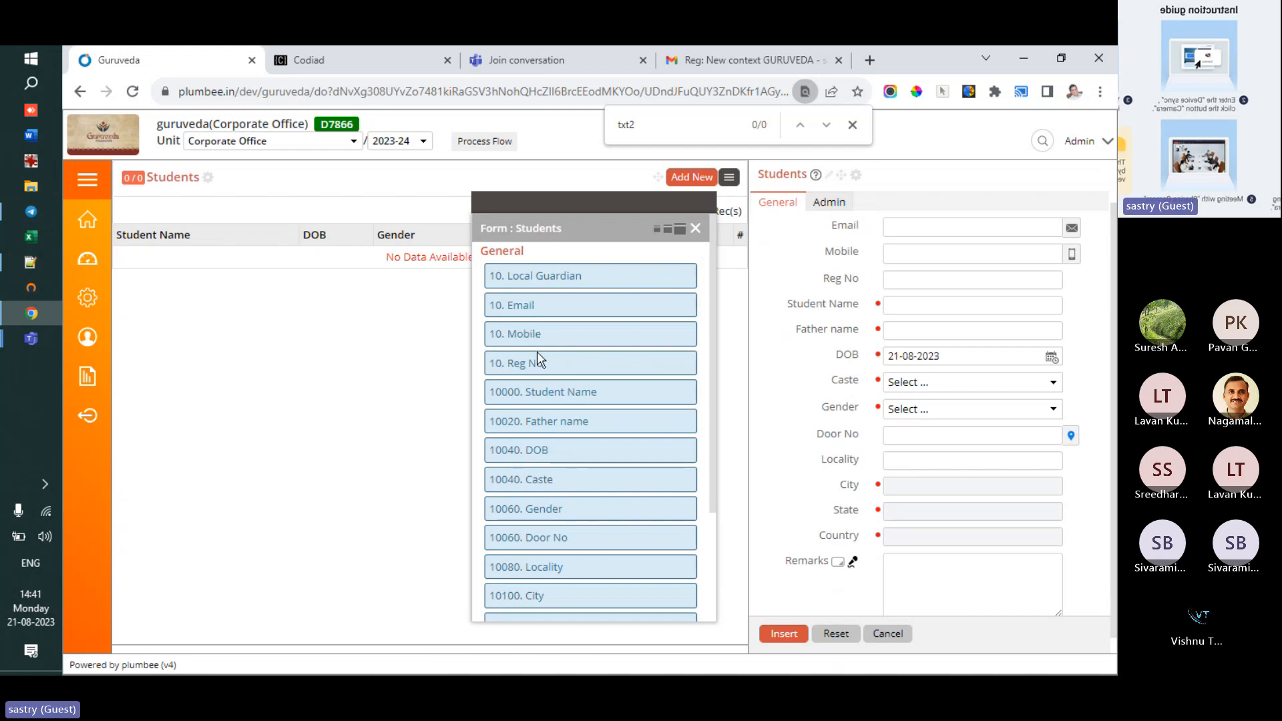
# Step: Drag Reg No to the top, then Local Guardian, Email and Mobile to the end after City
pyautogui.moveTo(537, 364); pyautogui.dragTo(532, 270)
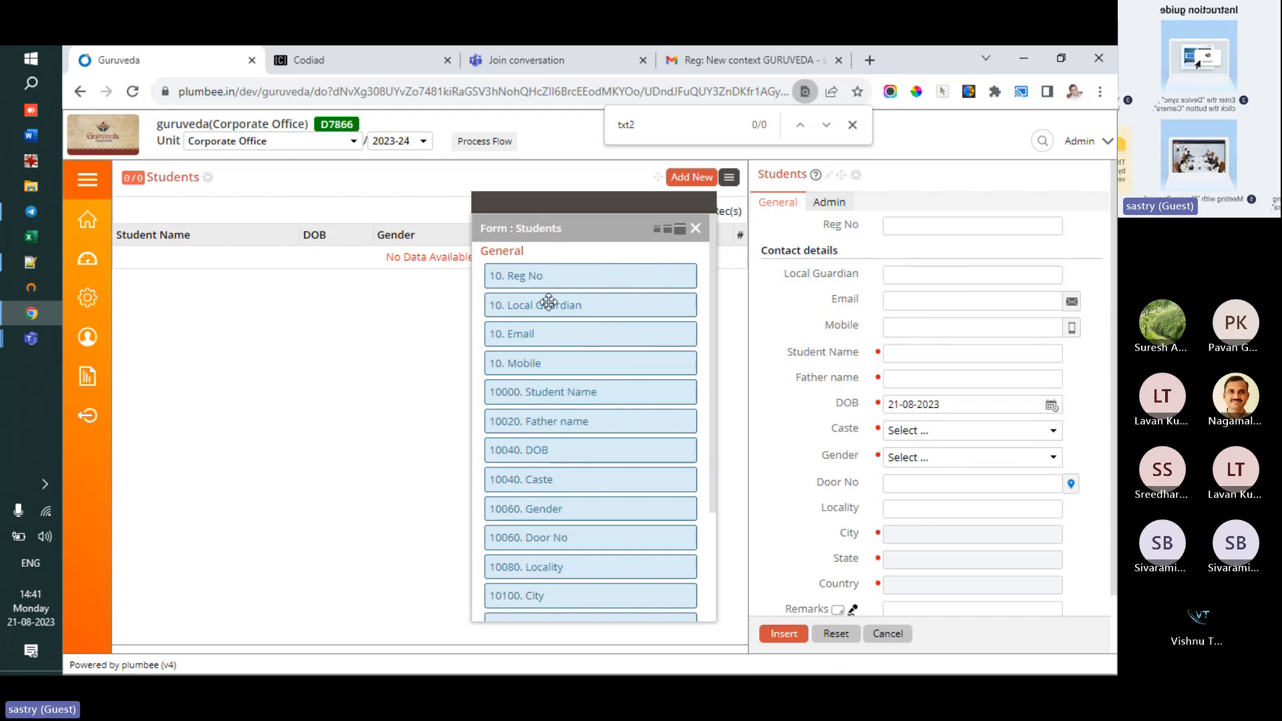
pyautogui.moveTo(548, 302); pyautogui.dragTo(550, 597)
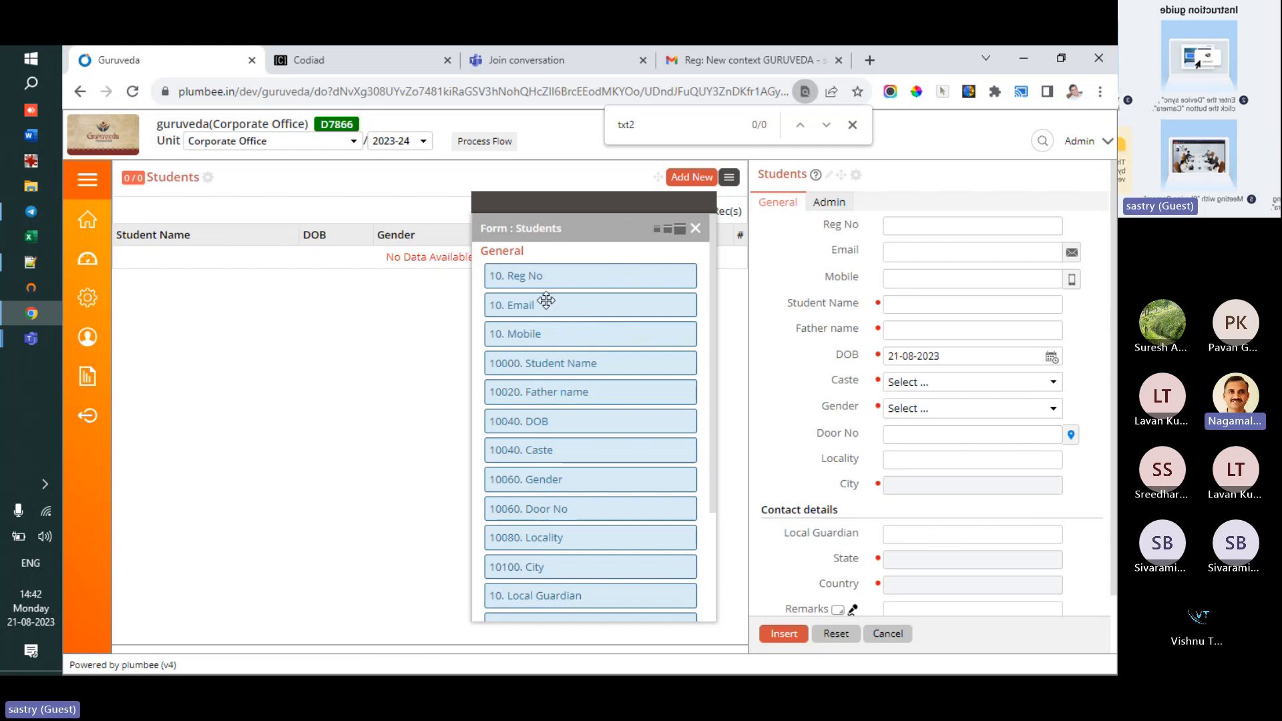
pyautogui.moveTo(547, 301); pyautogui.dragTo(543, 579)
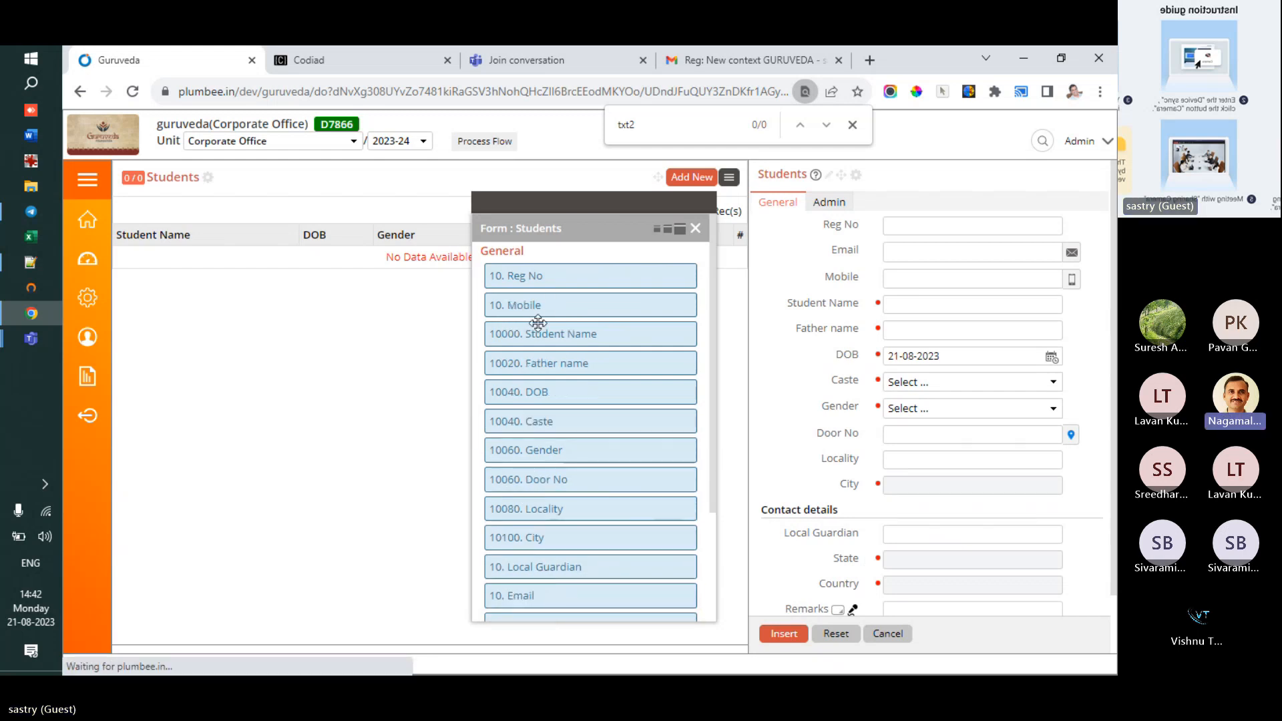
pyautogui.moveTo(529, 299); pyautogui.dragTo(525, 574)
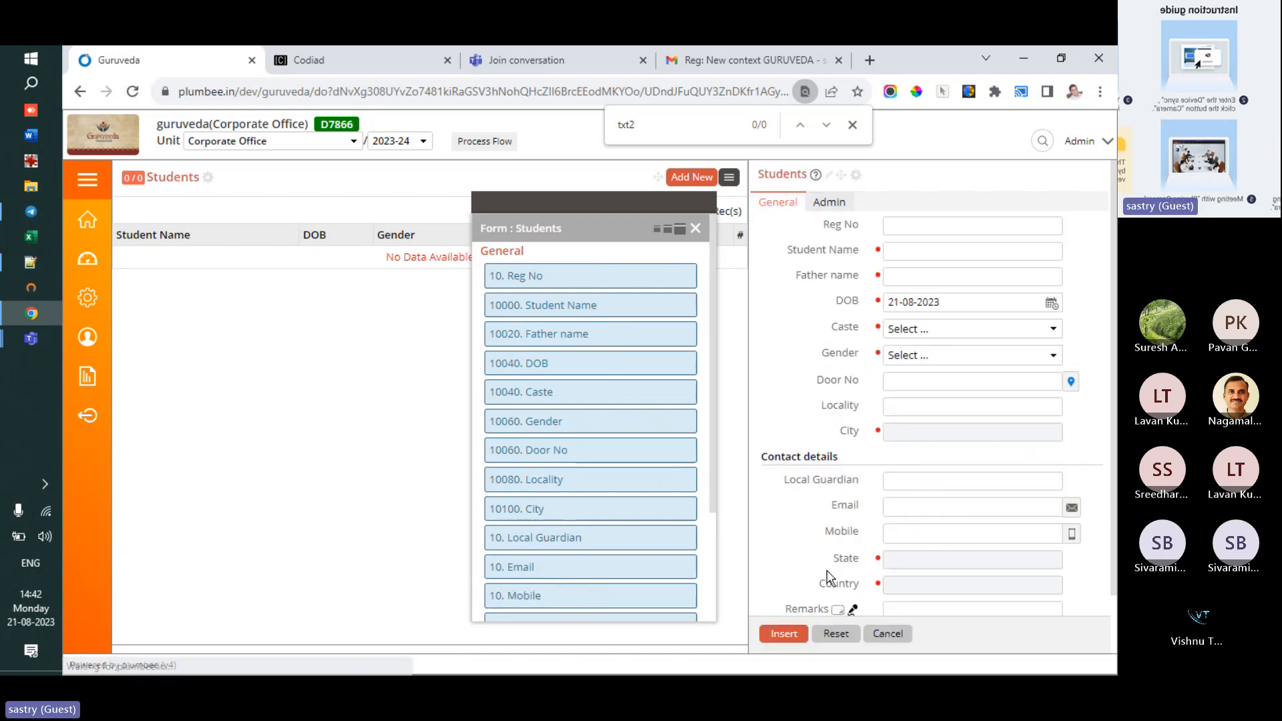
# Step: Change the State field's Tab Name from General to Address and check the new tab
pyautogui.click(867, 564)
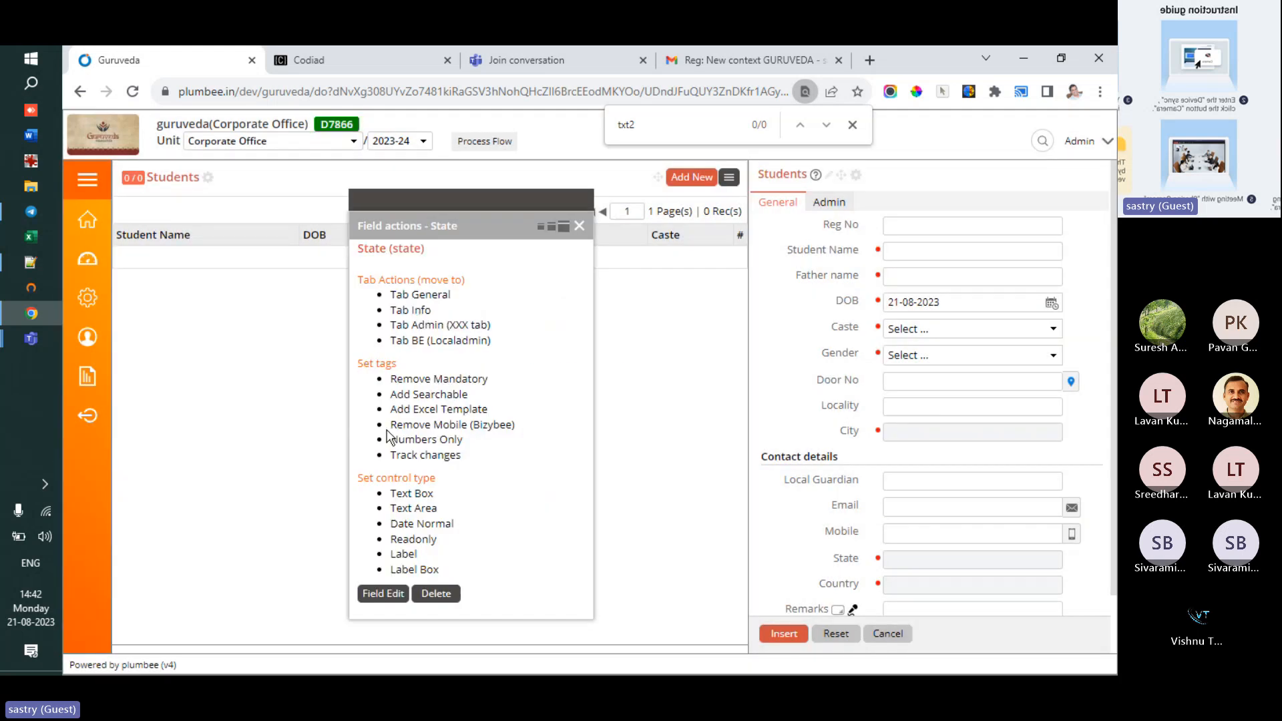
pyautogui.click(377, 594)
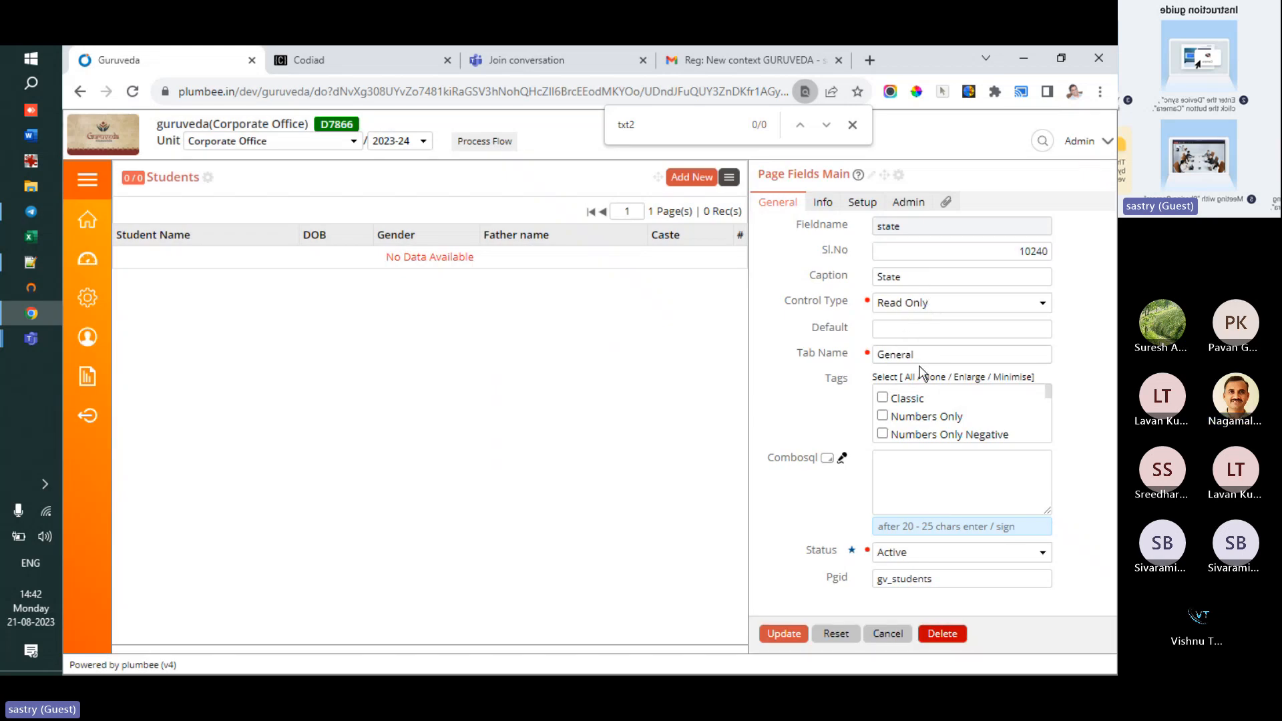
pyautogui.moveTo(920, 354); pyautogui.dragTo(860, 359)
pyautogui.write('A')
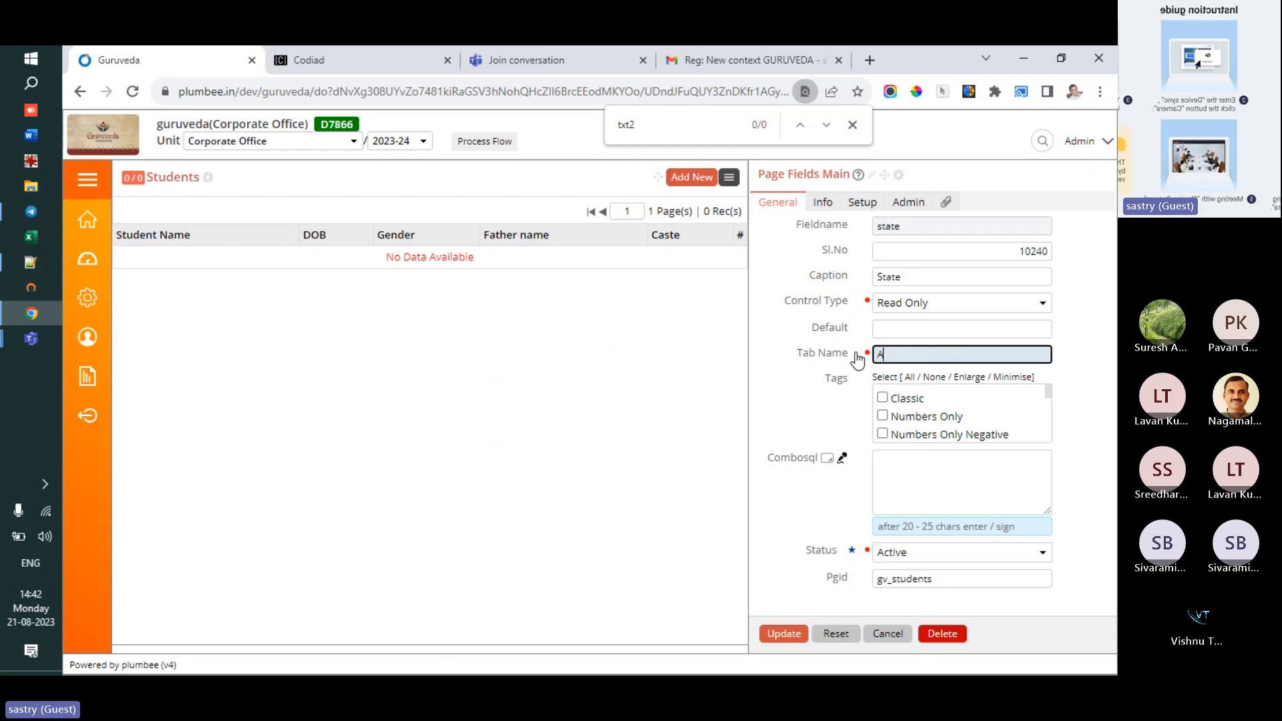
pyautogui.write('ddress')
pyautogui.press('Return')
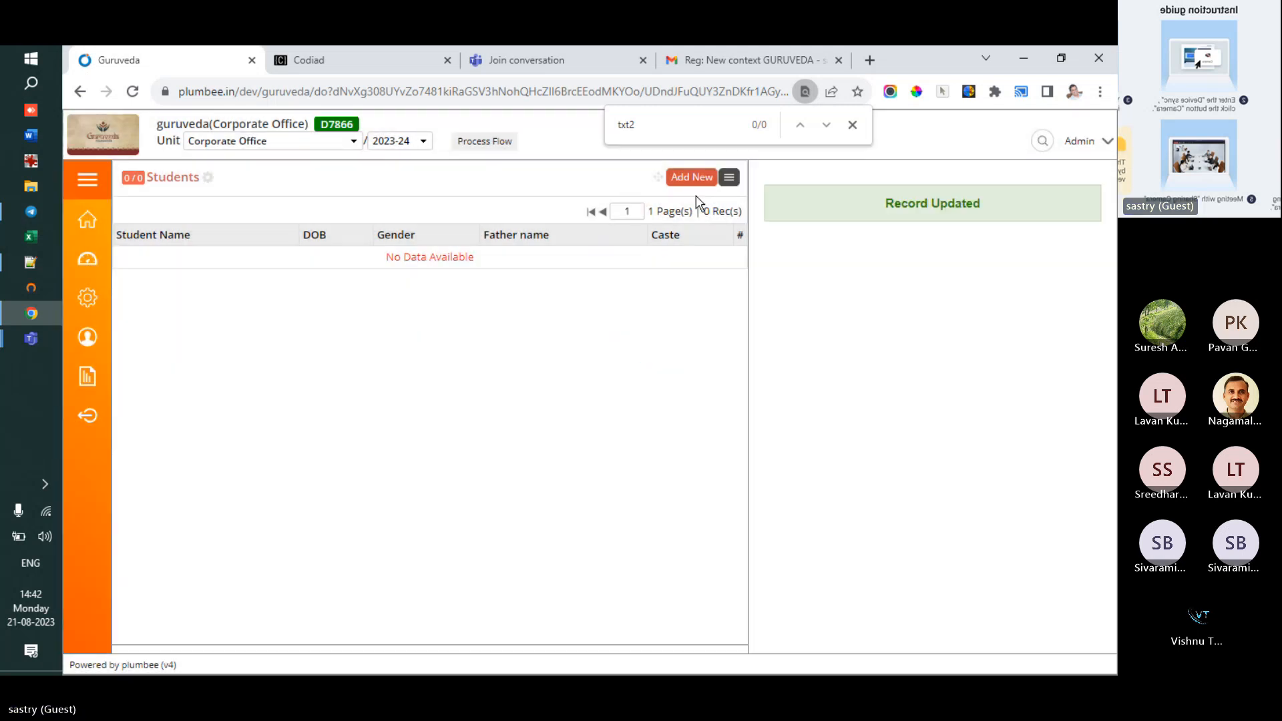
pyautogui.click(696, 178)
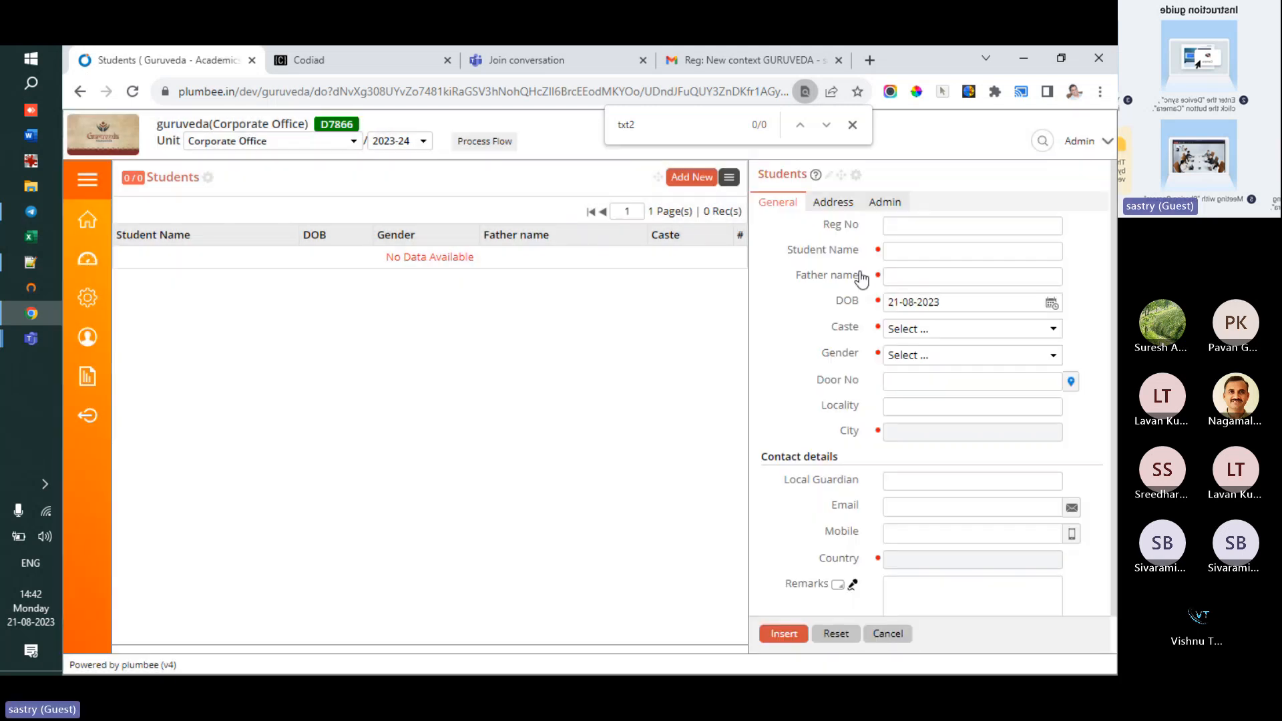
pyautogui.click(834, 202)
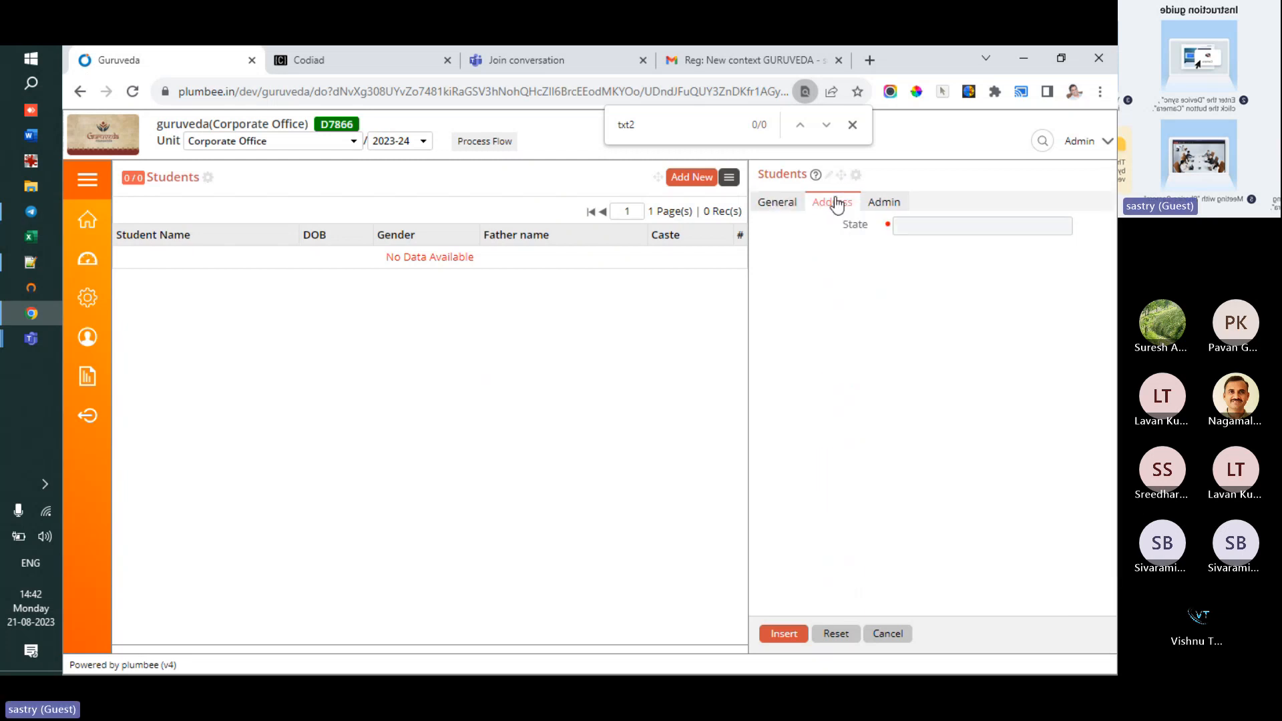
pyautogui.click(793, 206)
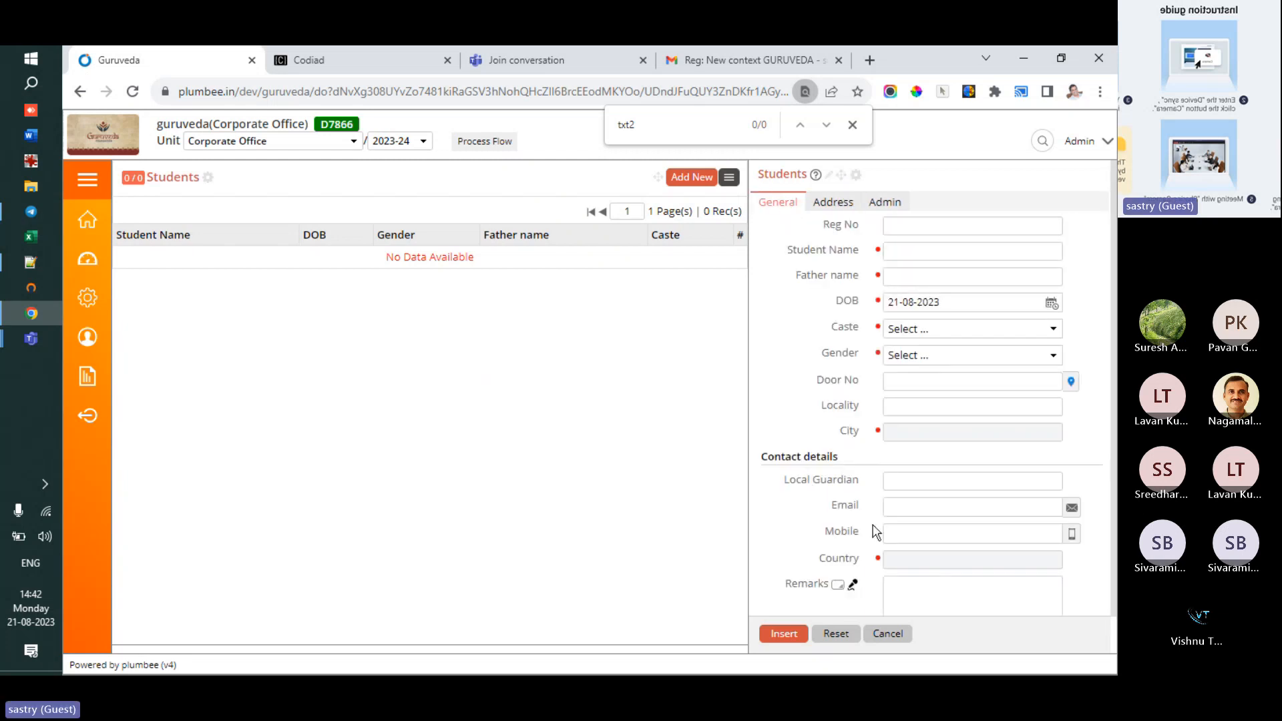
# Step: Move Country, City, Door No and Locality onto the Address tab and verify its fields
pyautogui.click(863, 554)
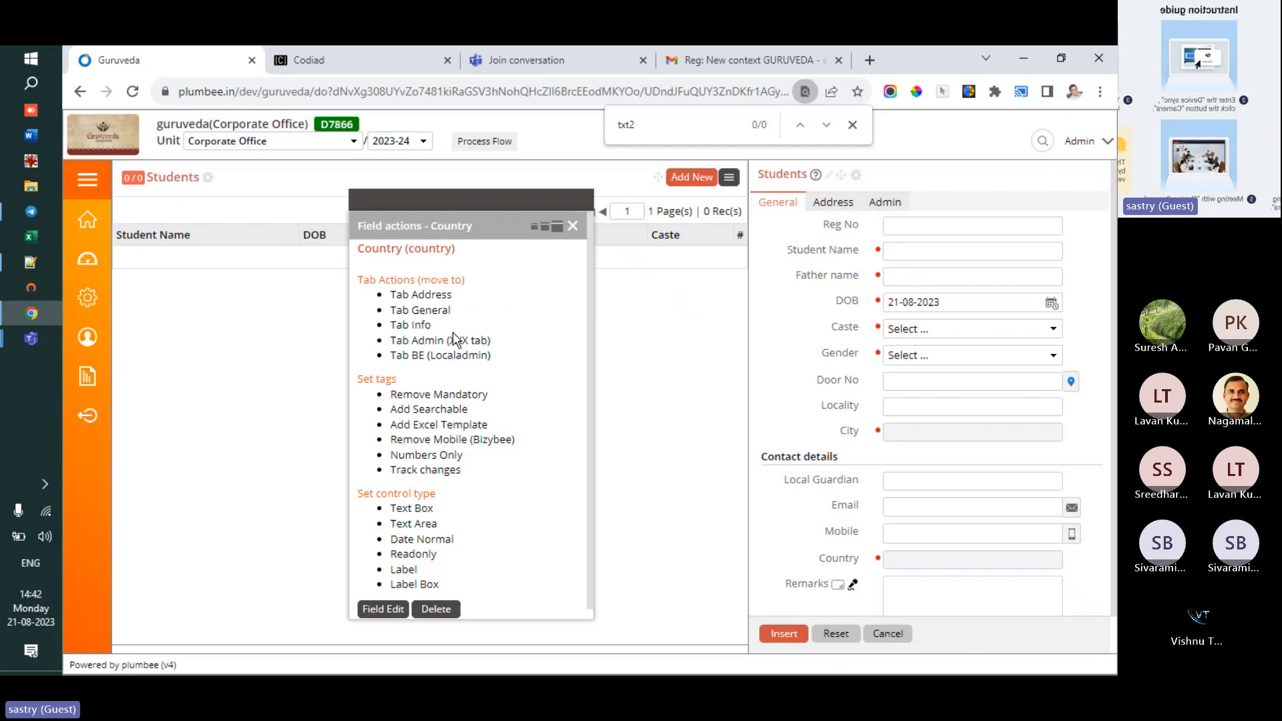
pyautogui.click(422, 296)
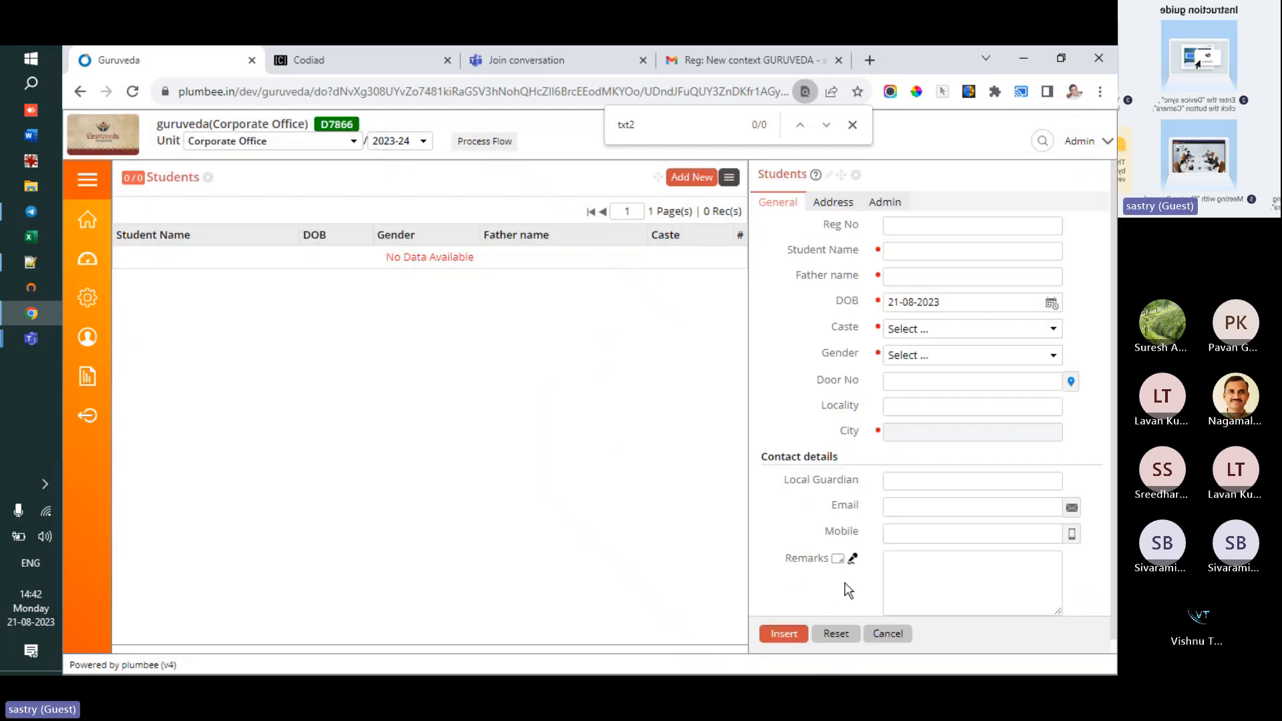
pyautogui.click(860, 433)
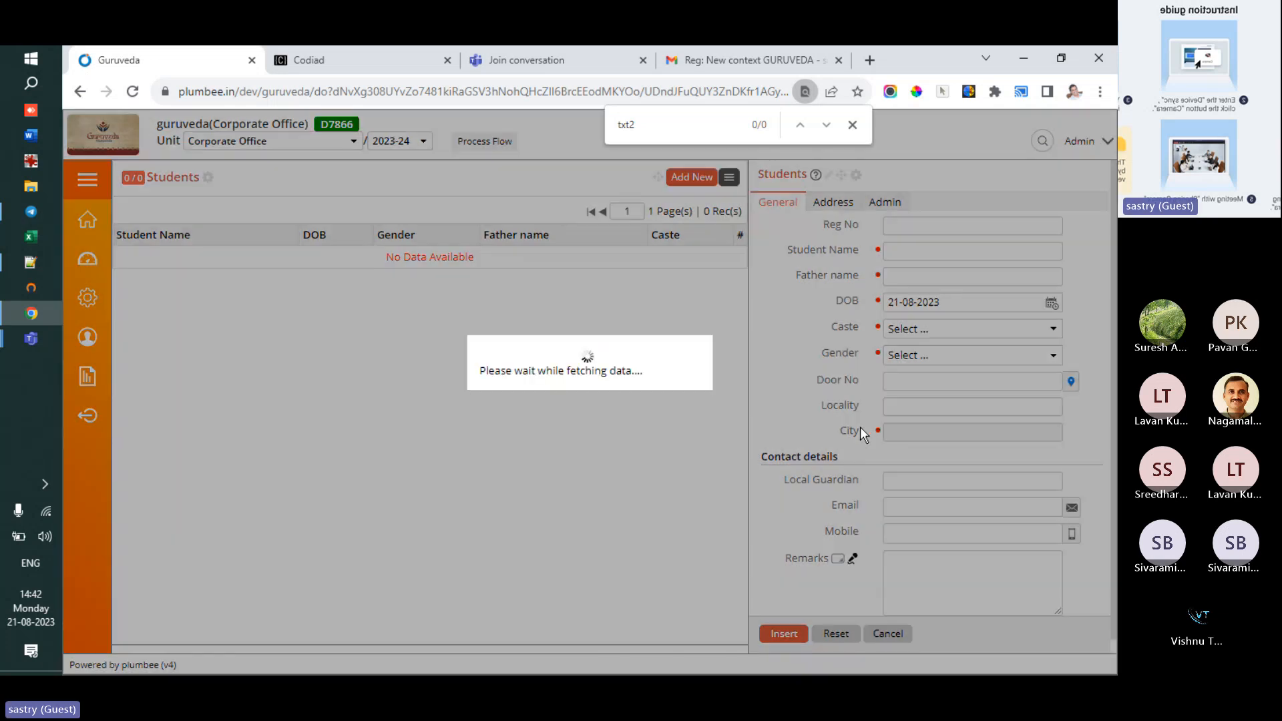
pyautogui.click(403, 309)
pyautogui.click(867, 380)
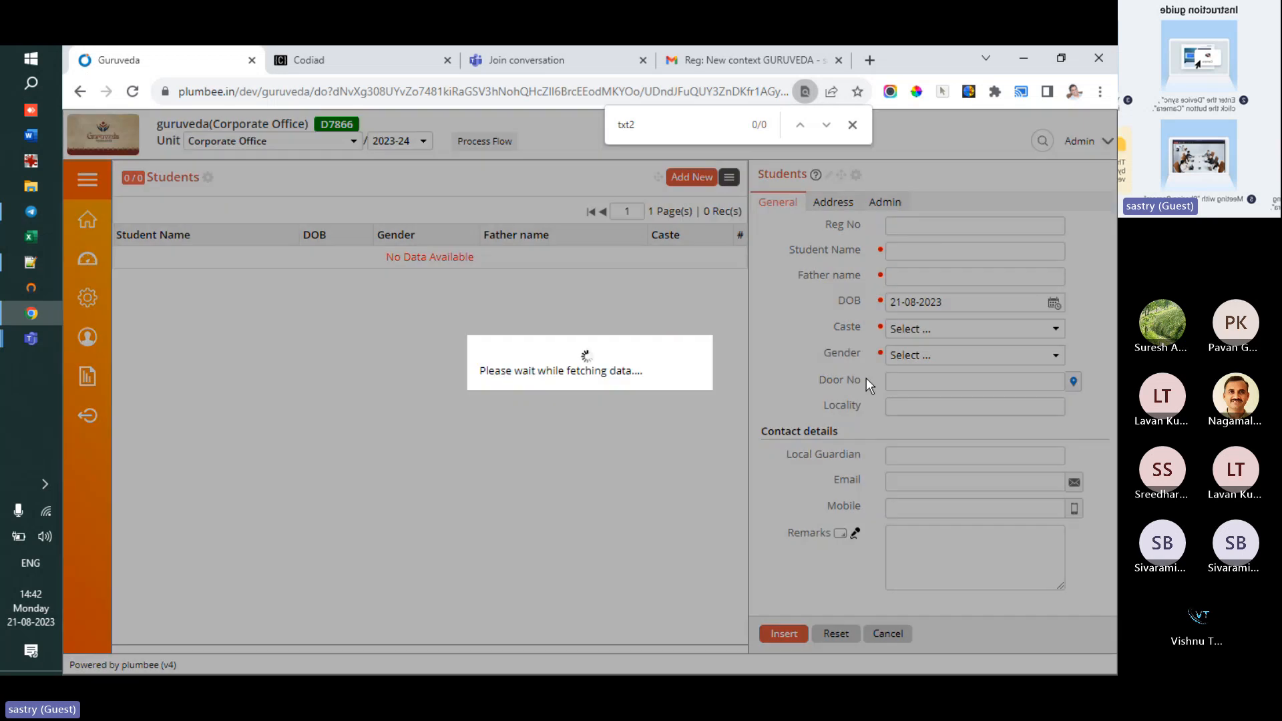
pyautogui.click(416, 295)
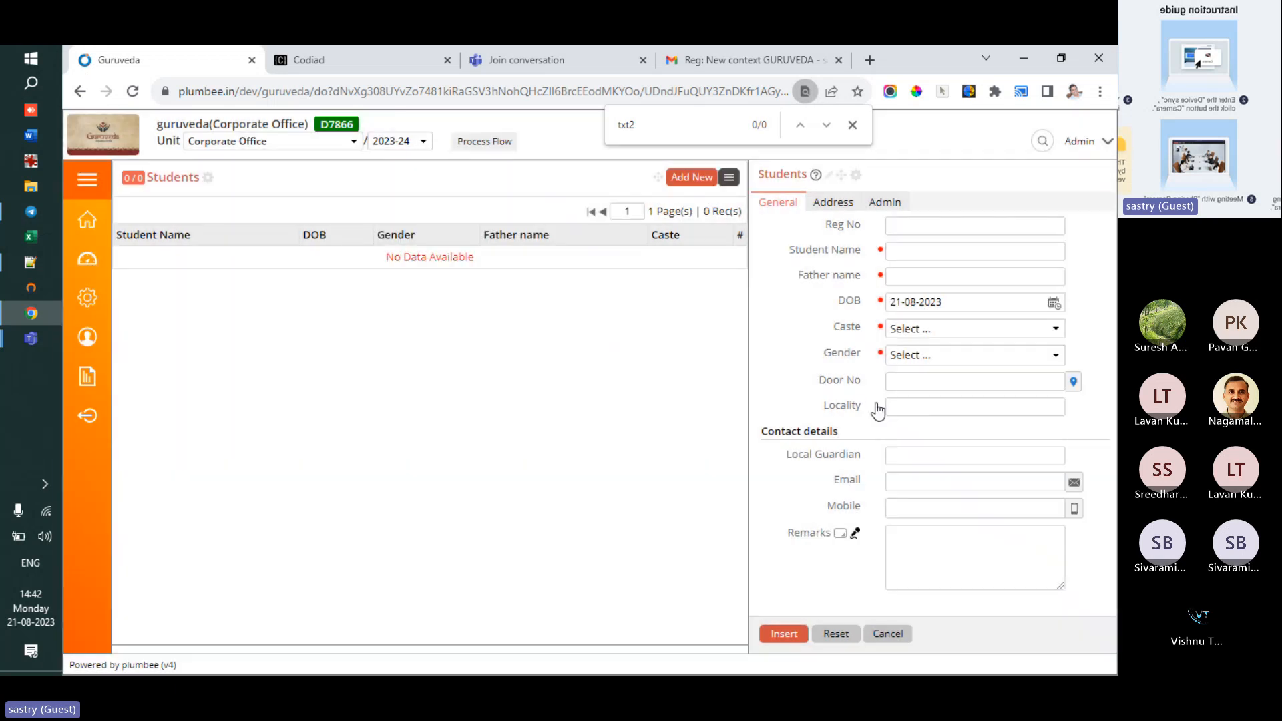
pyautogui.click(866, 381)
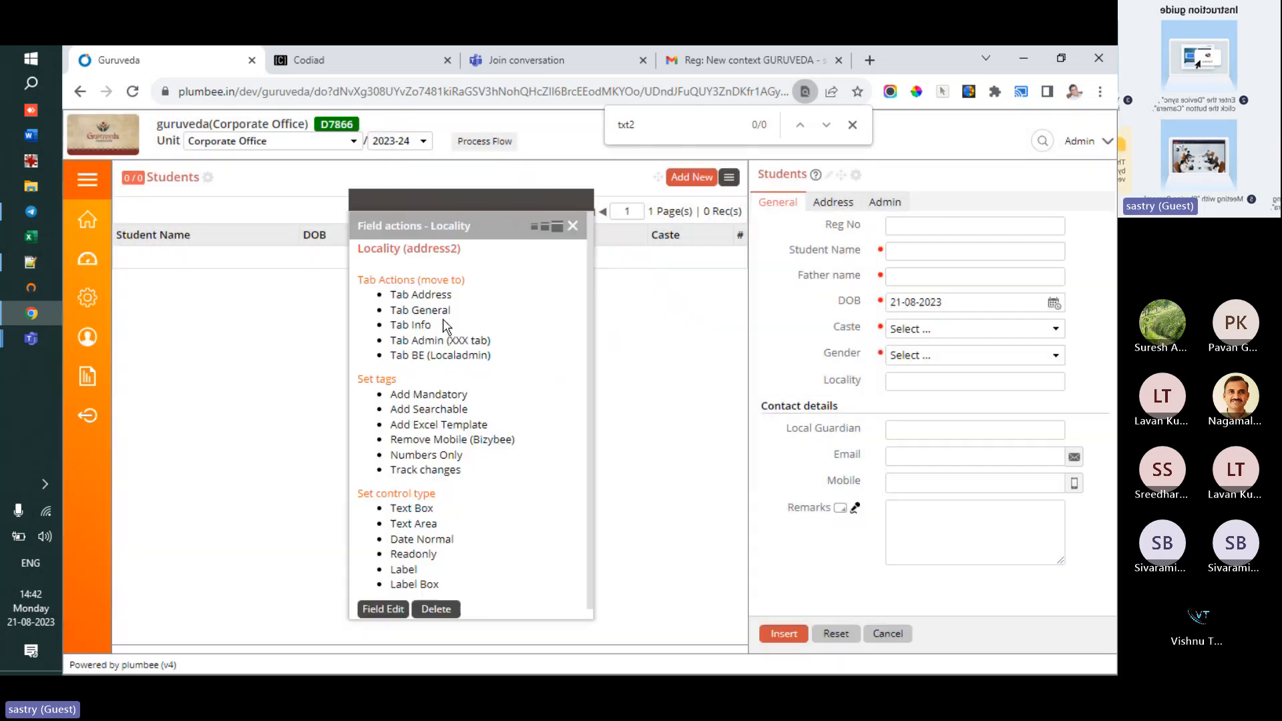
pyautogui.click(426, 297)
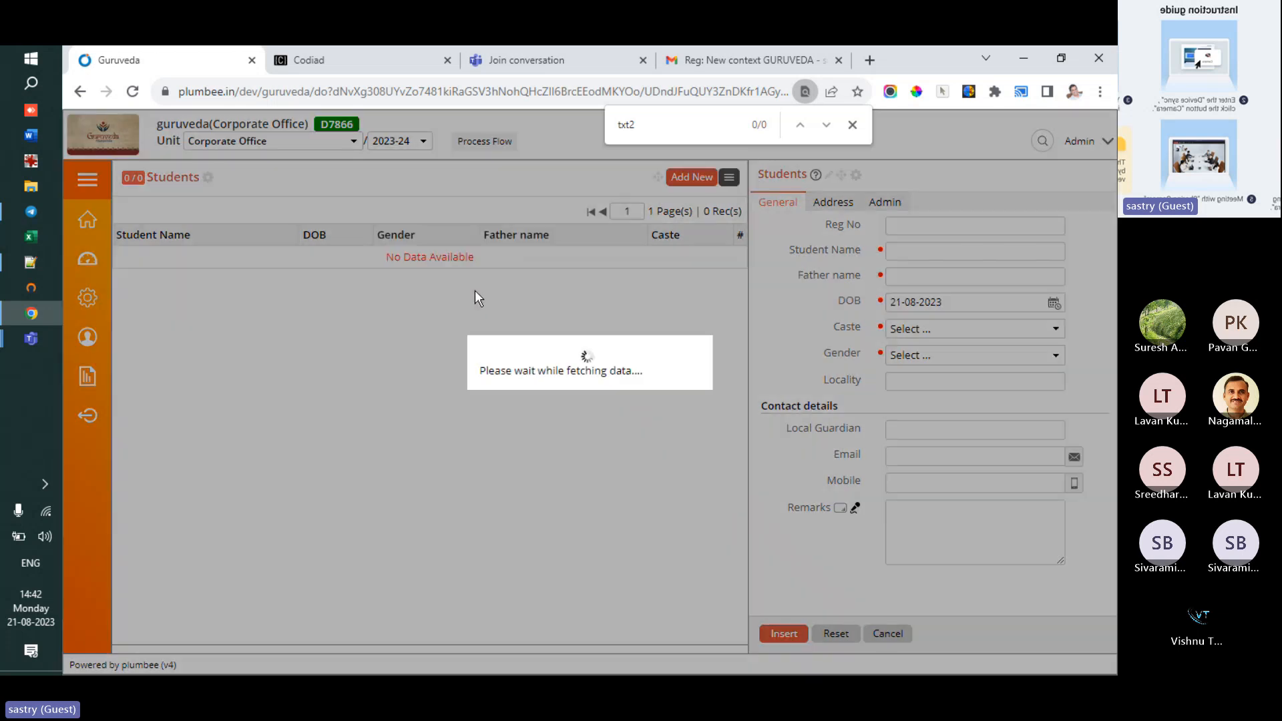
pyautogui.click(834, 207)
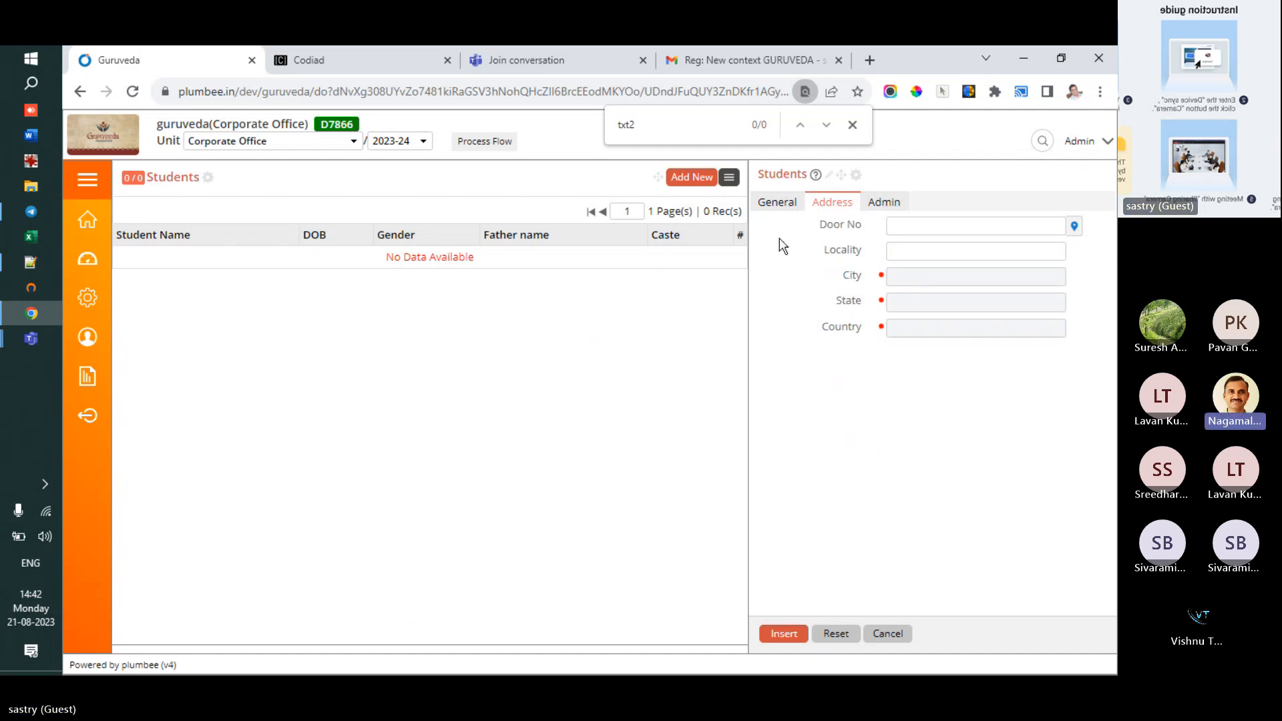
pyautogui.click(784, 204)
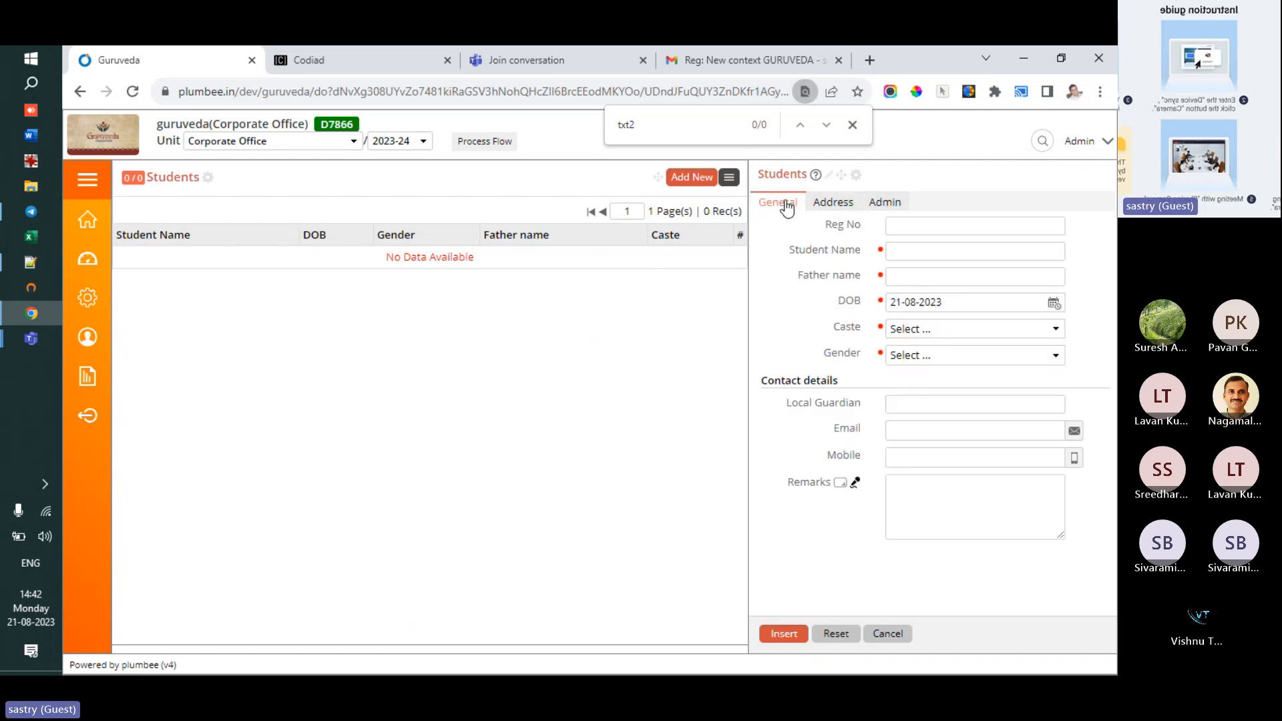
# Step: Set the Reg No field's Para Name to General so a heading appears above it
pyautogui.click(866, 228)
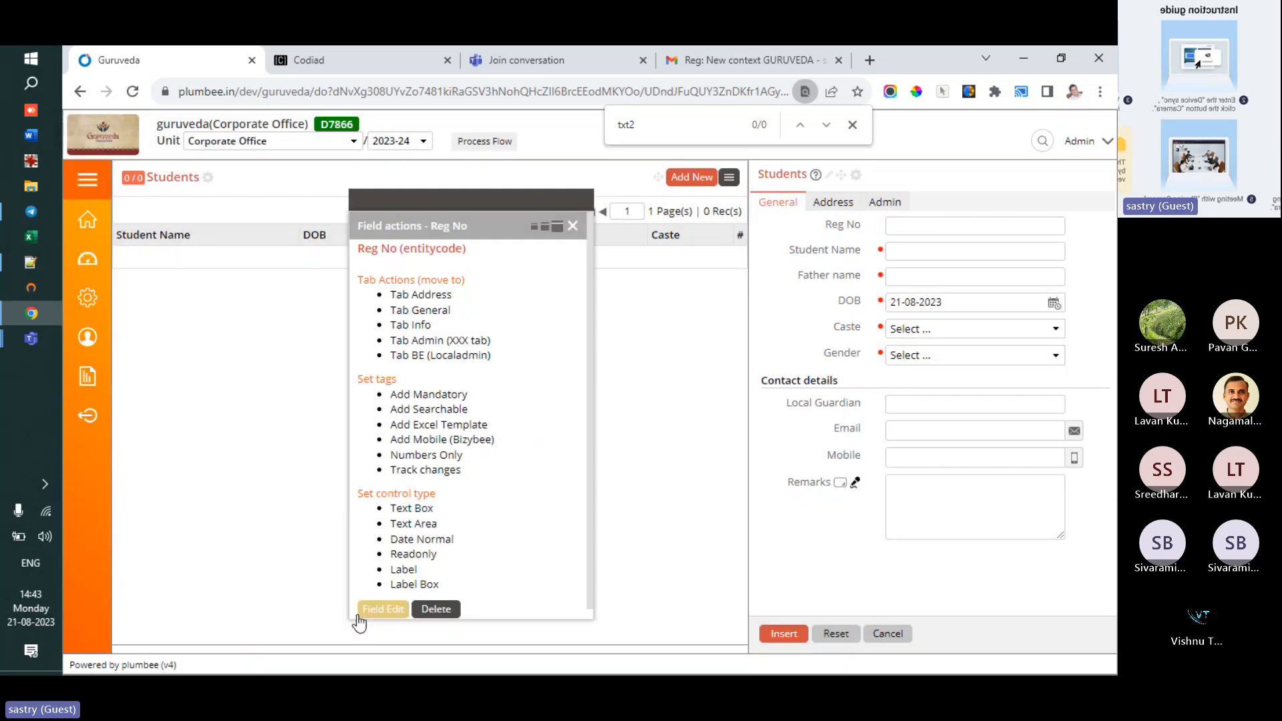
pyautogui.click(377, 614)
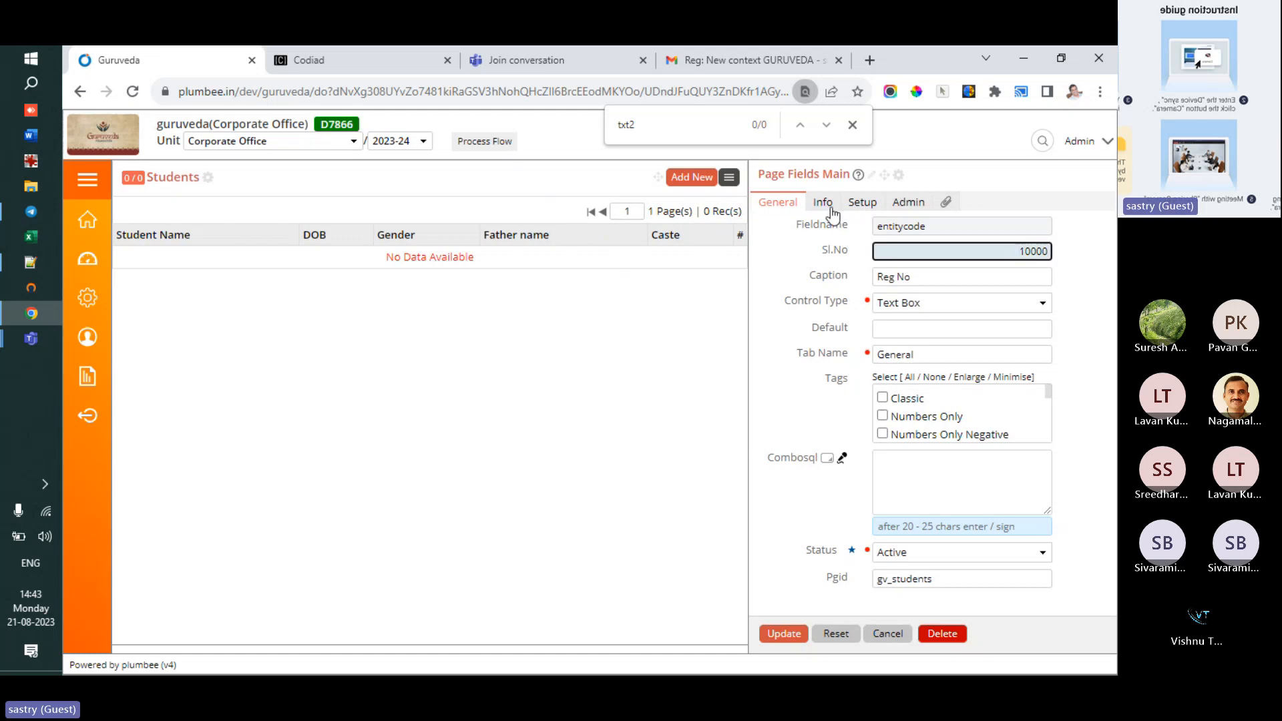
pyautogui.click(822, 202)
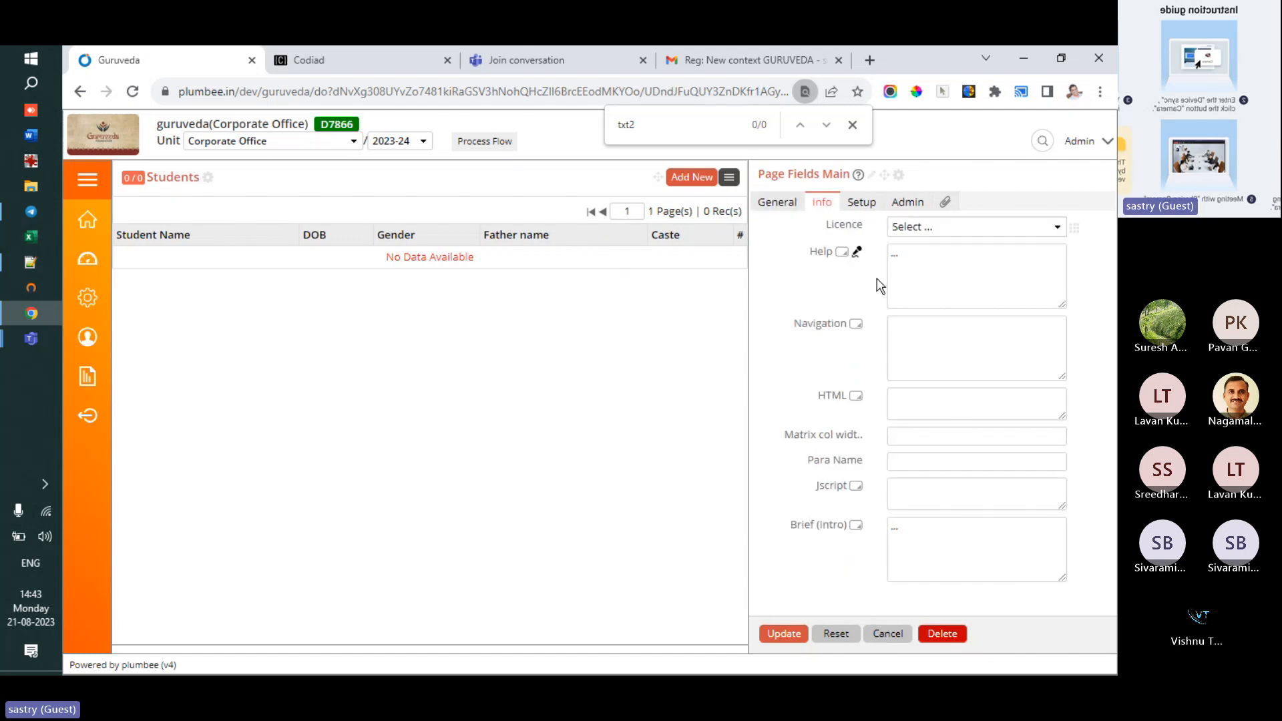
pyautogui.click(918, 455)
pyautogui.write('General')
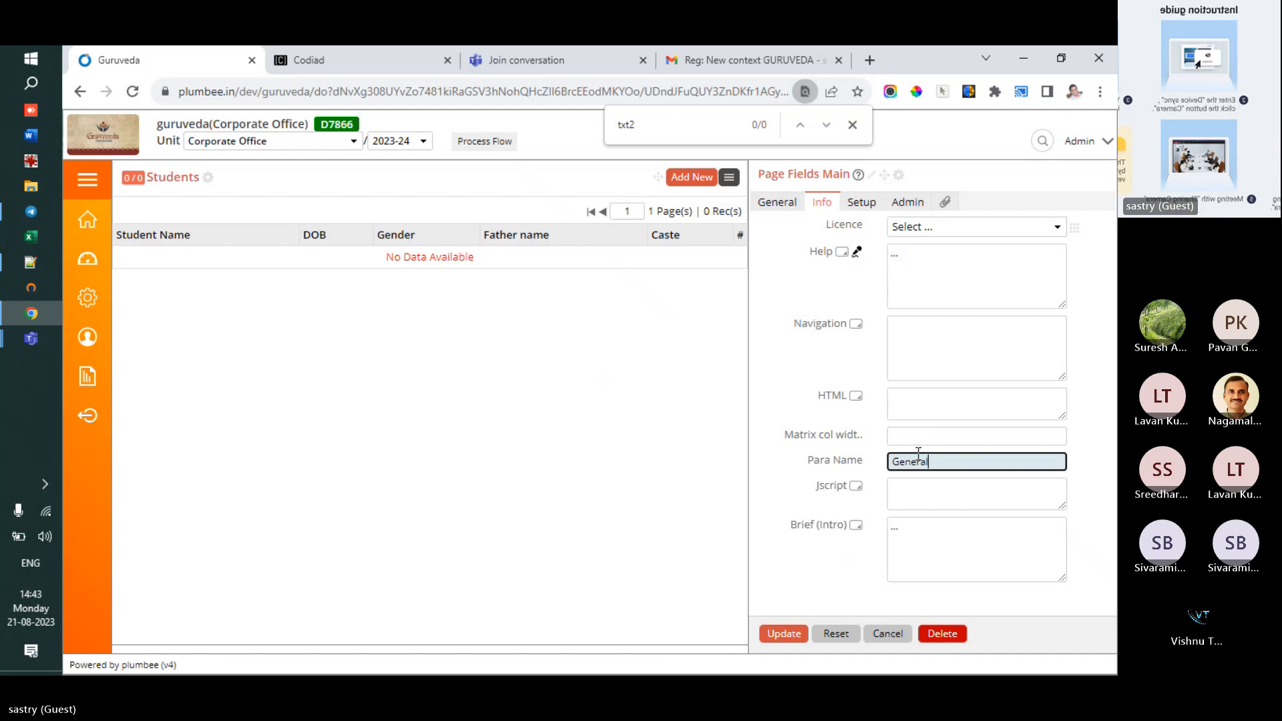
pyautogui.press('Return')
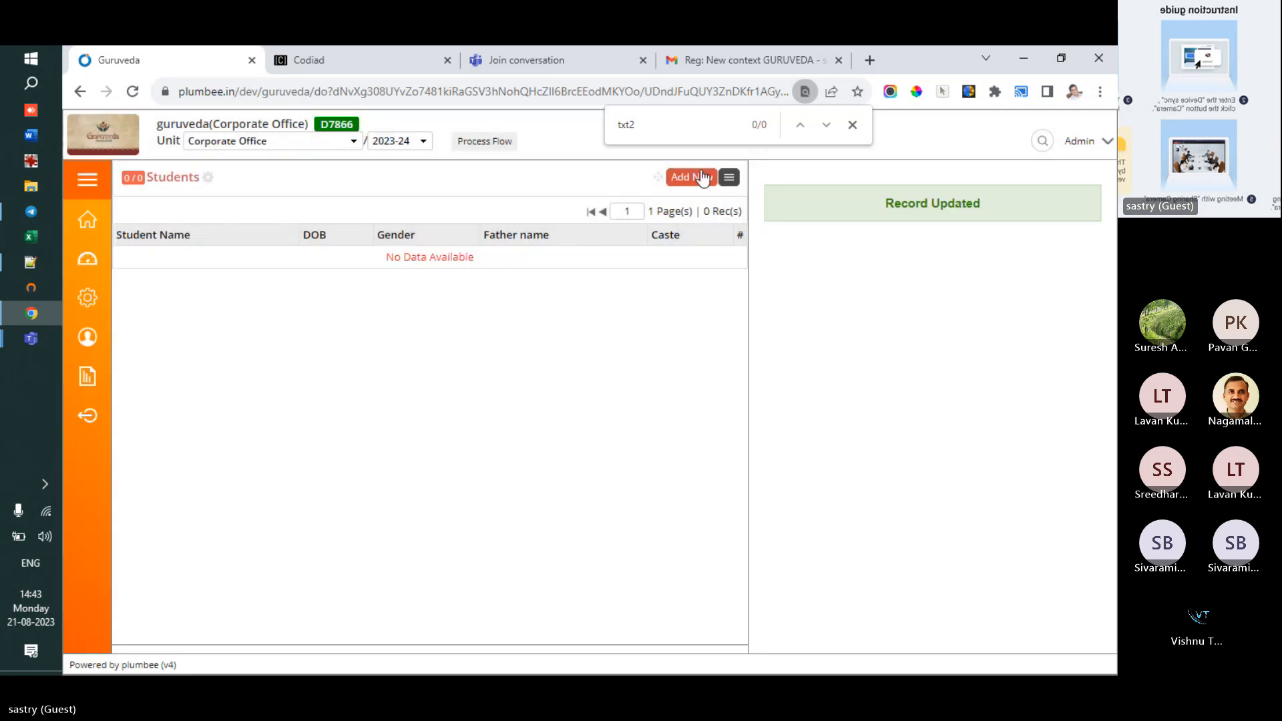
# Step: Review the entry form's General, Address and Admin tabs, then bring up the Students setup options
pyautogui.click(695, 175)
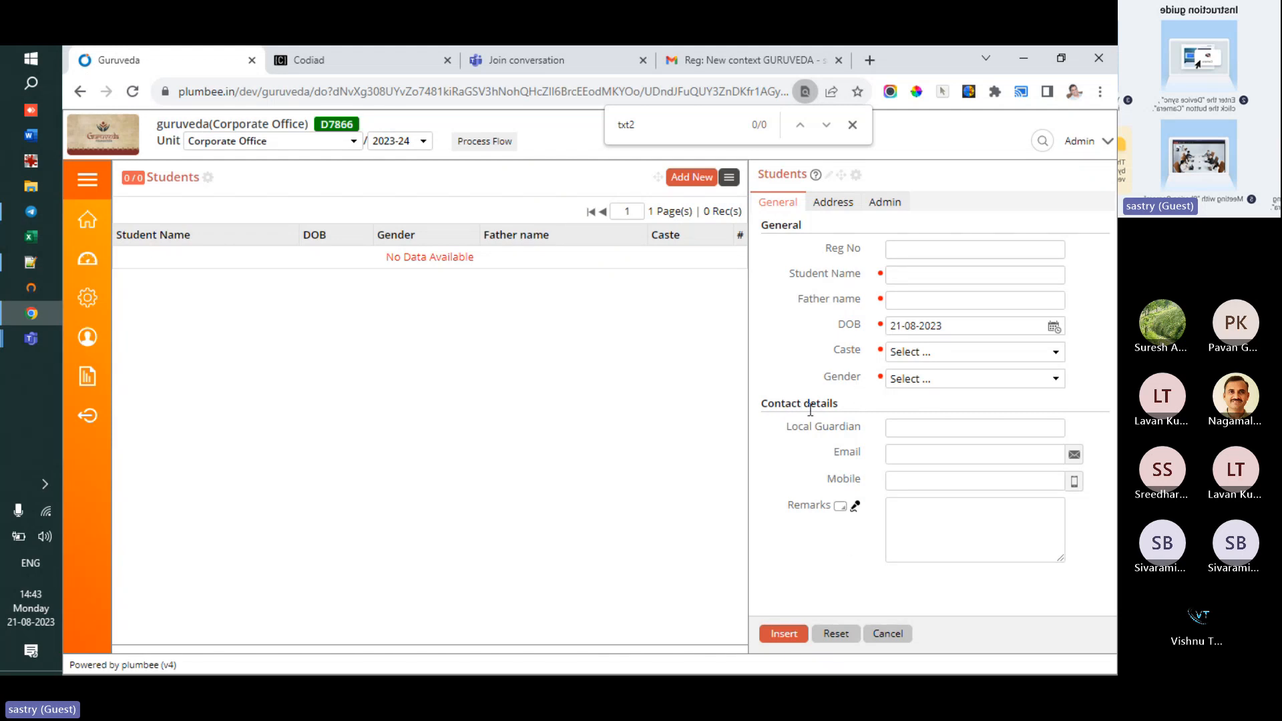
pyautogui.click(837, 208)
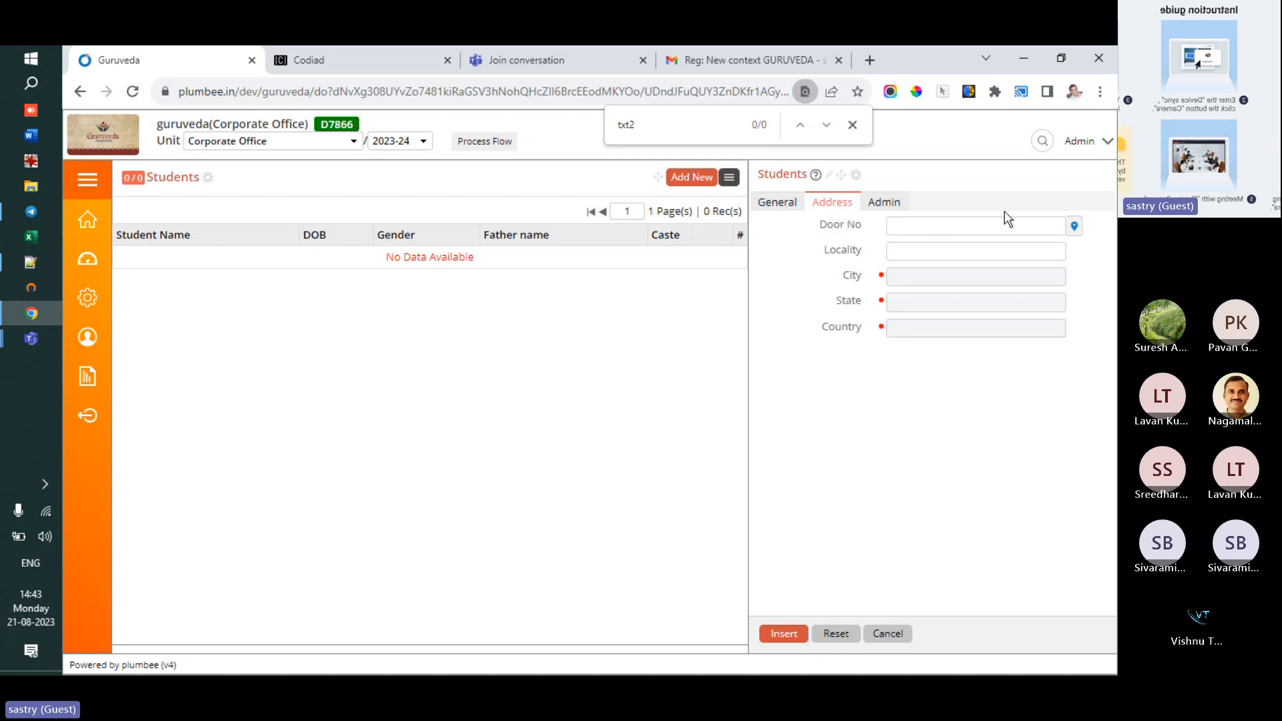
pyautogui.click(887, 205)
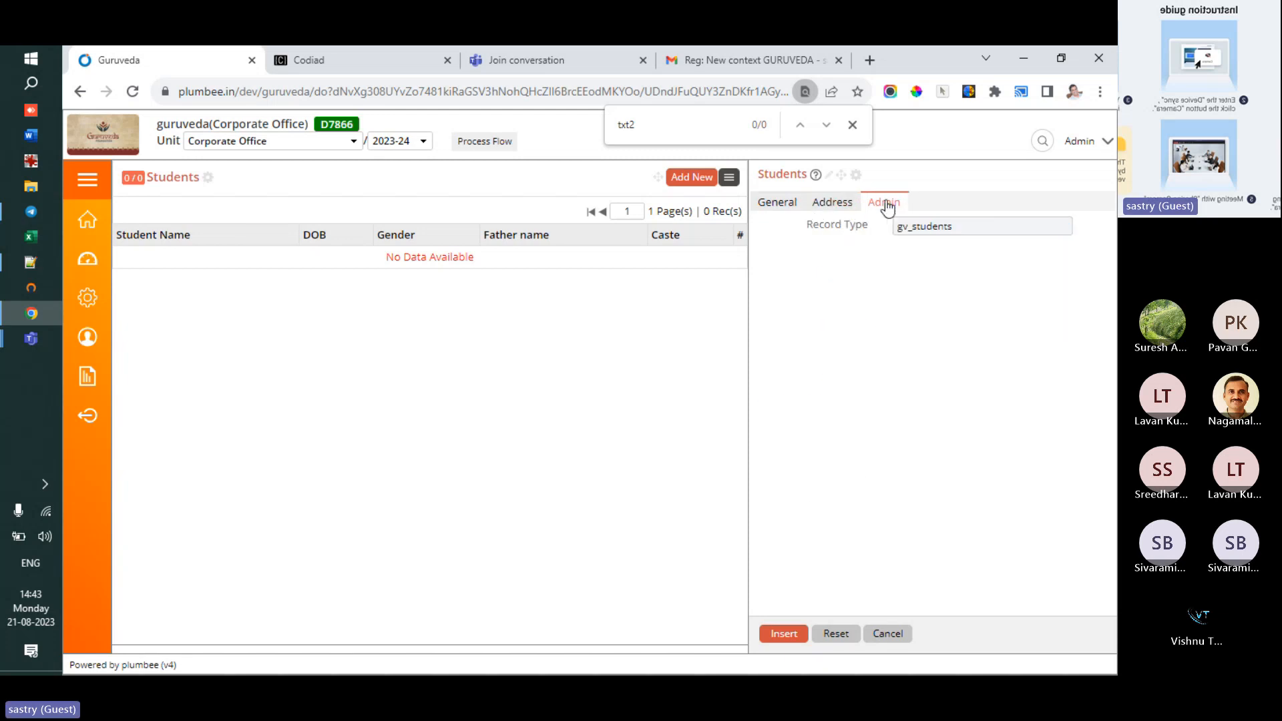
pyautogui.click(762, 205)
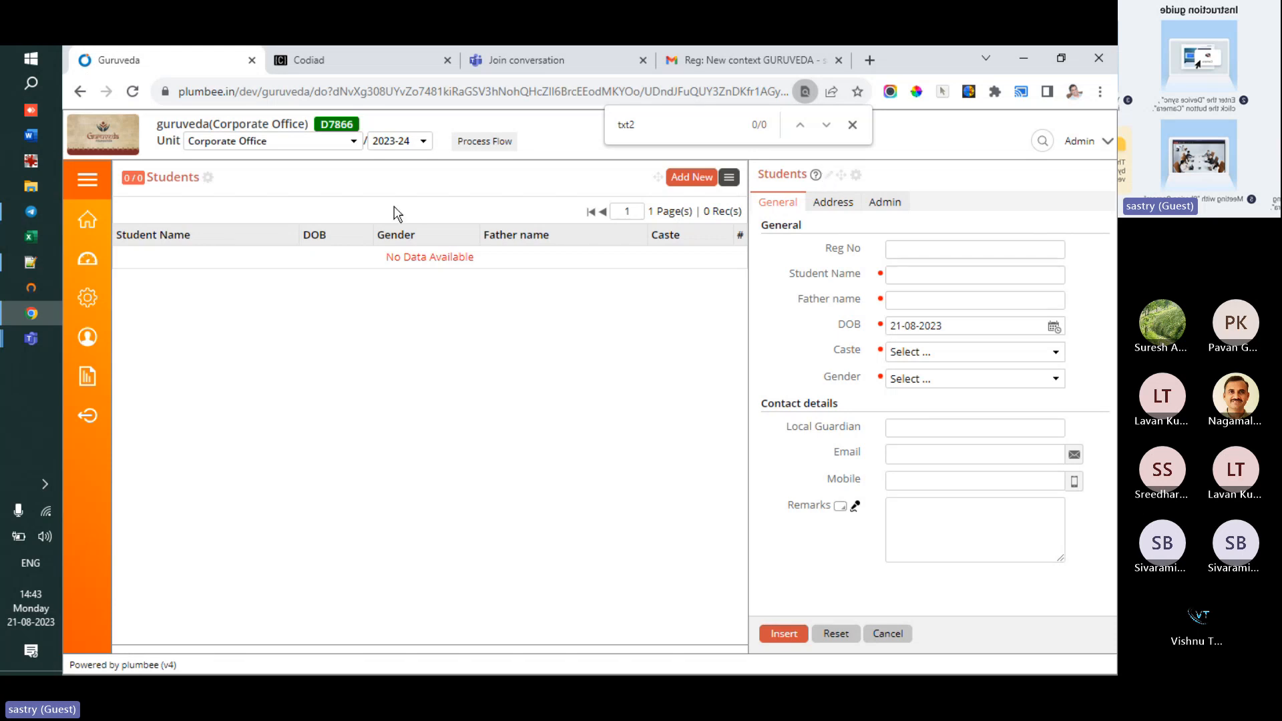
pyautogui.click(208, 178)
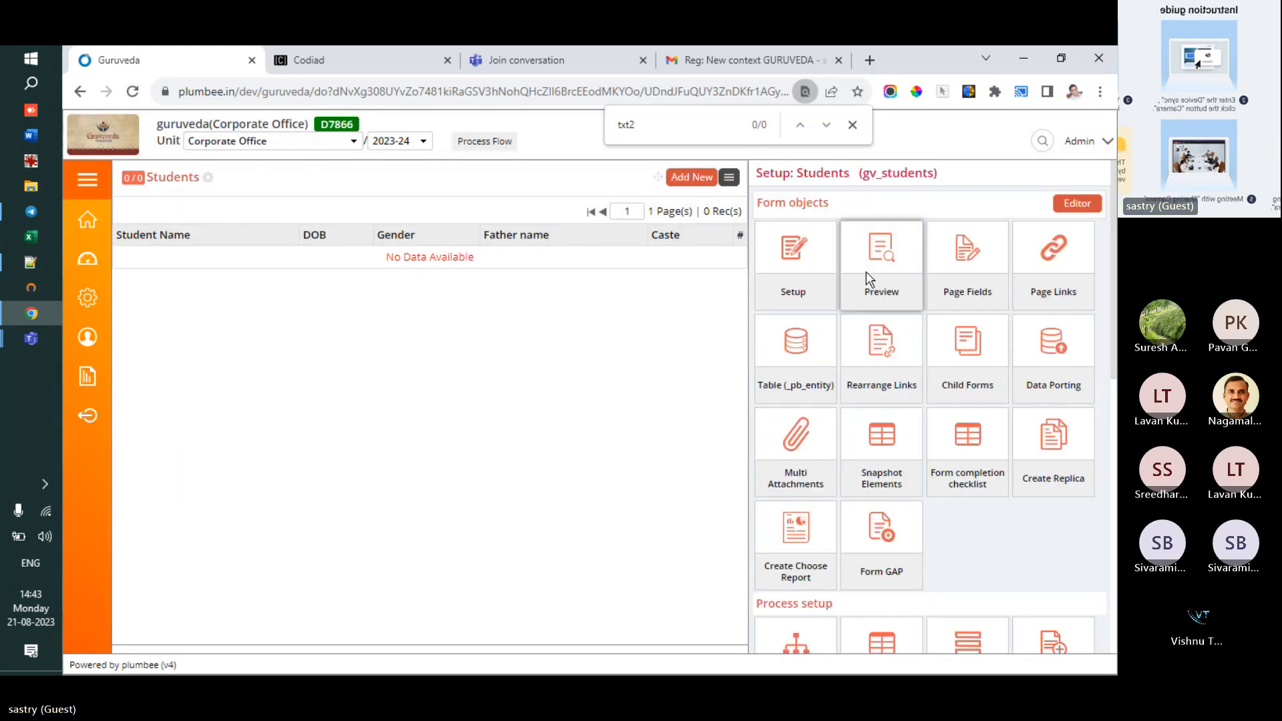
# Step: Search the Students page settings for 'photo', review the tabs, and save with Update
pyautogui.click(805, 257)
pyautogui.press('BackSpace')
pyautogui.press('BackSpace')
pyautogui.press('BackSpace')
pyautogui.press('BackSpace')
pyautogui.write('p')
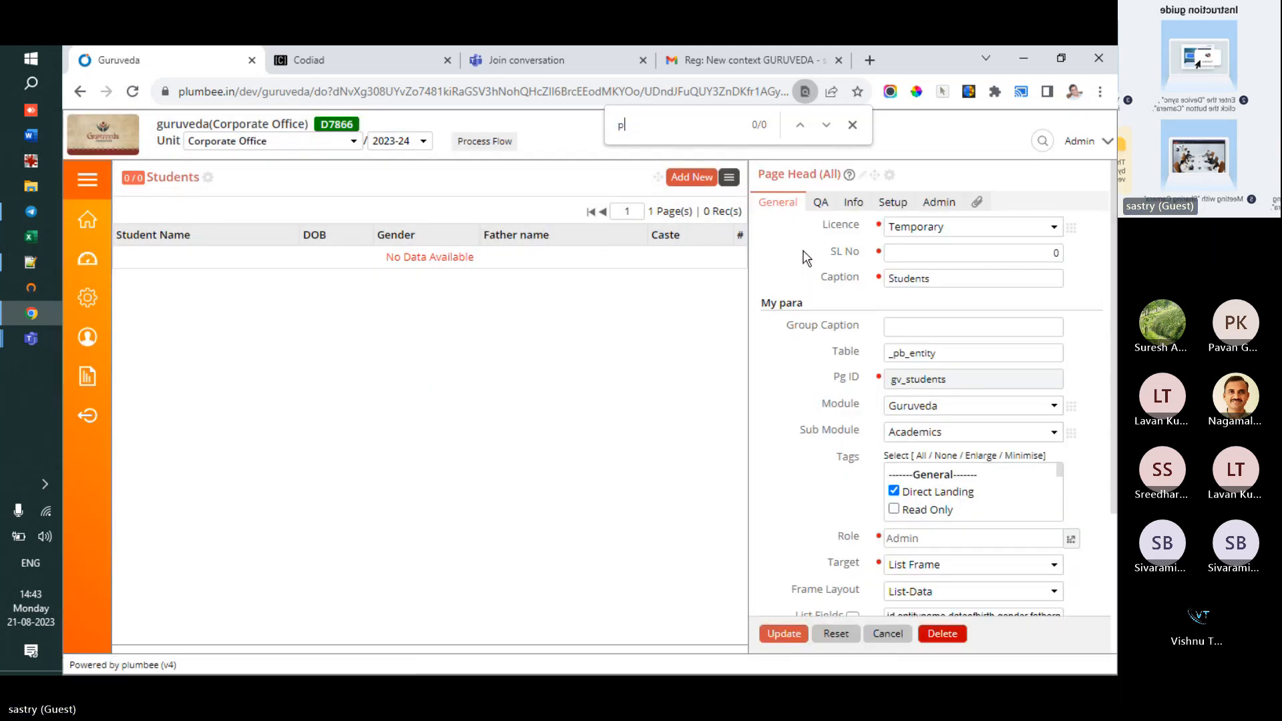
pyautogui.write('hoto')
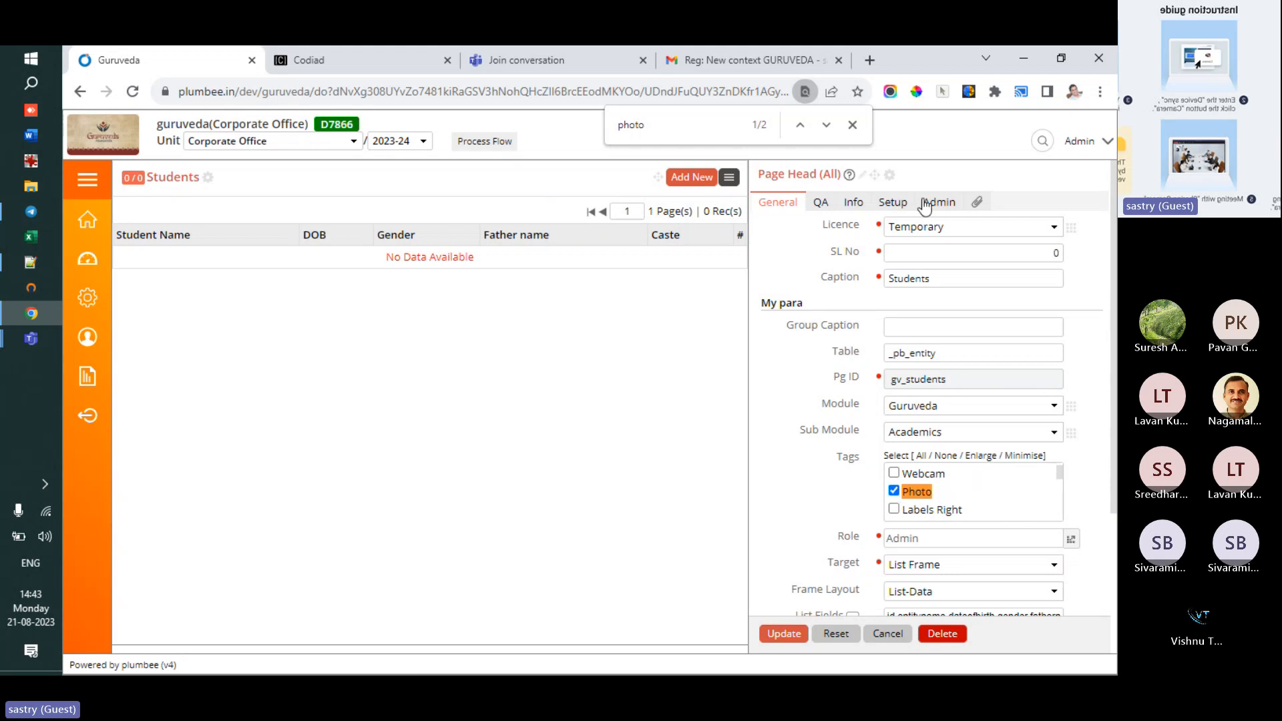
pyautogui.click(892, 208)
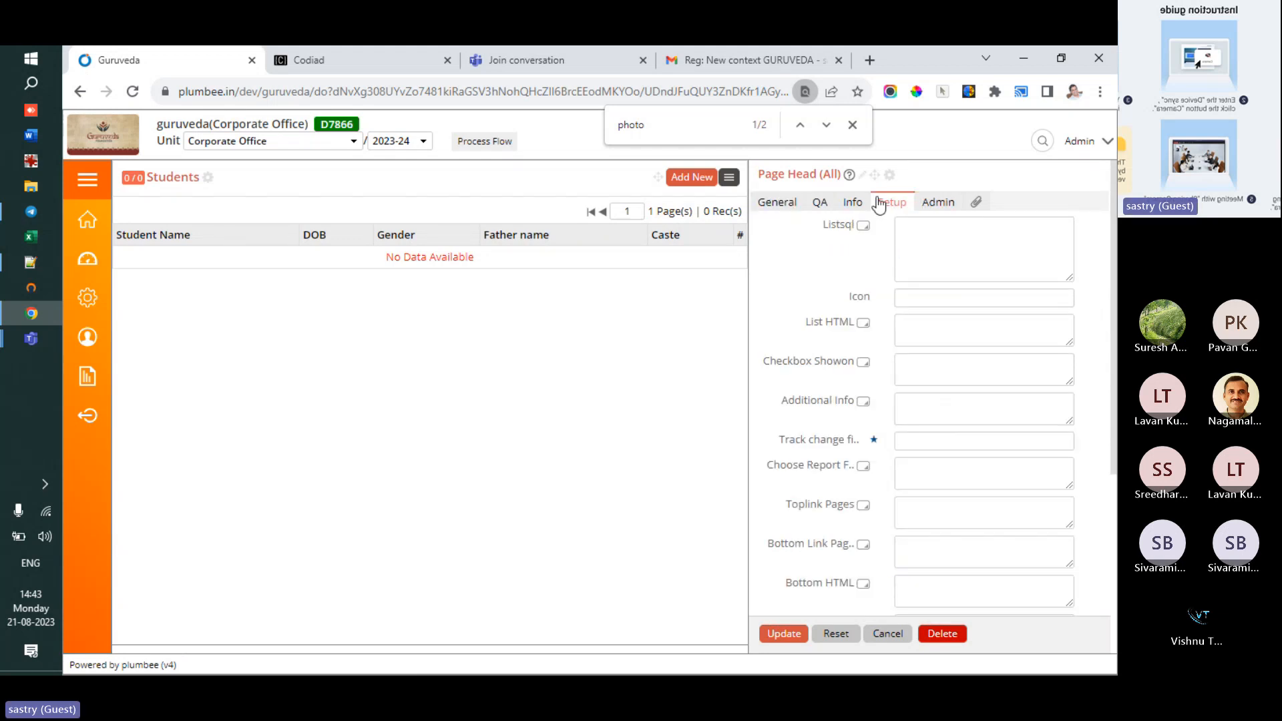
pyautogui.click(854, 202)
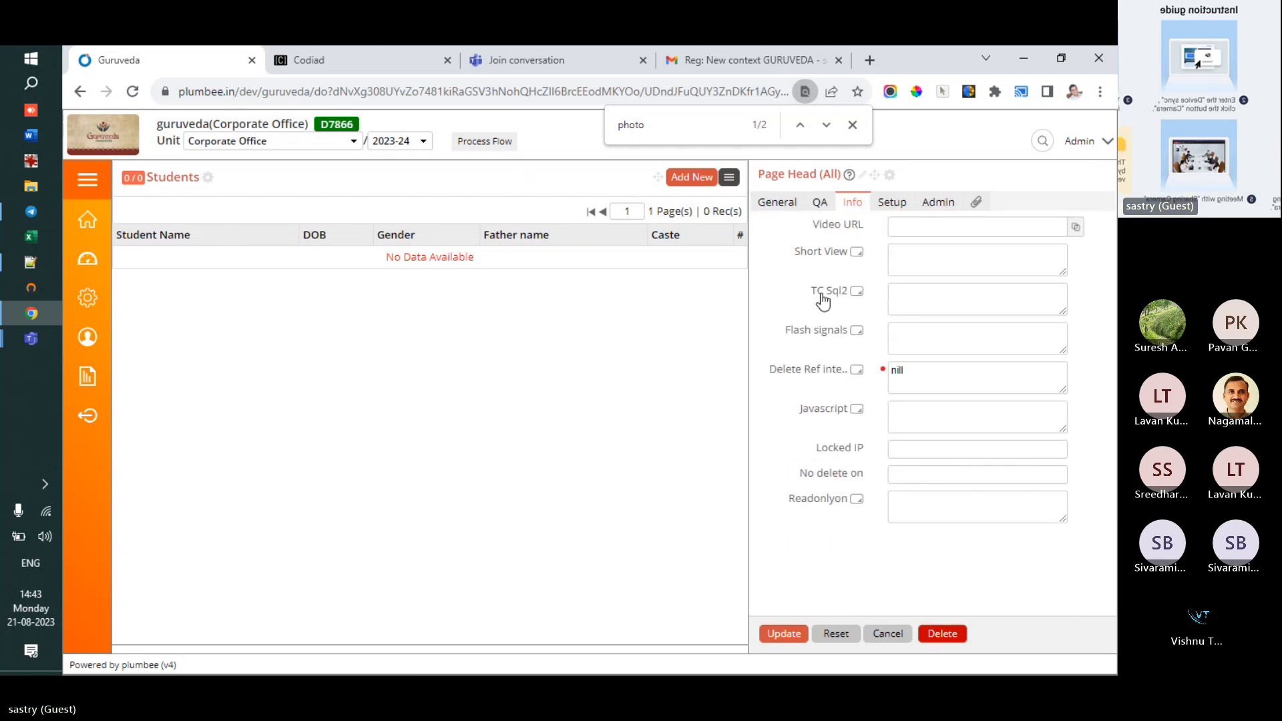
pyautogui.click(777, 203)
pyautogui.scroll(-4, 788, 339)
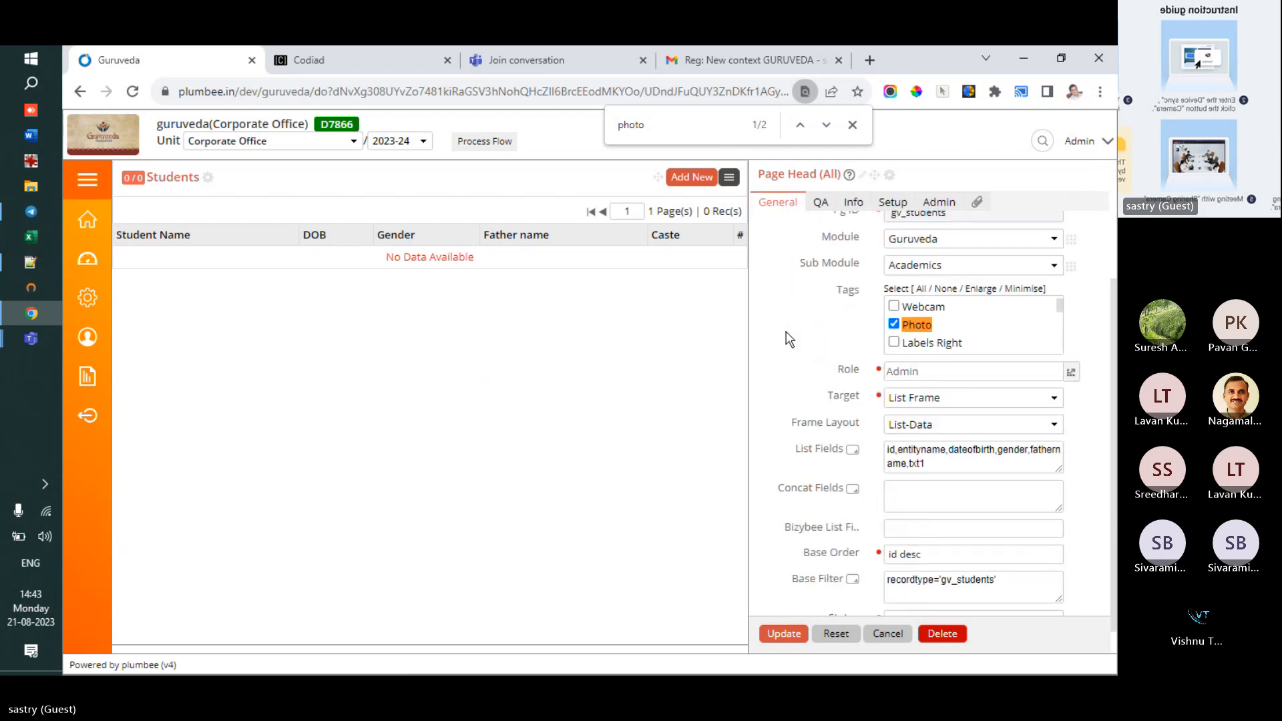
pyautogui.scroll(4, 788, 340)
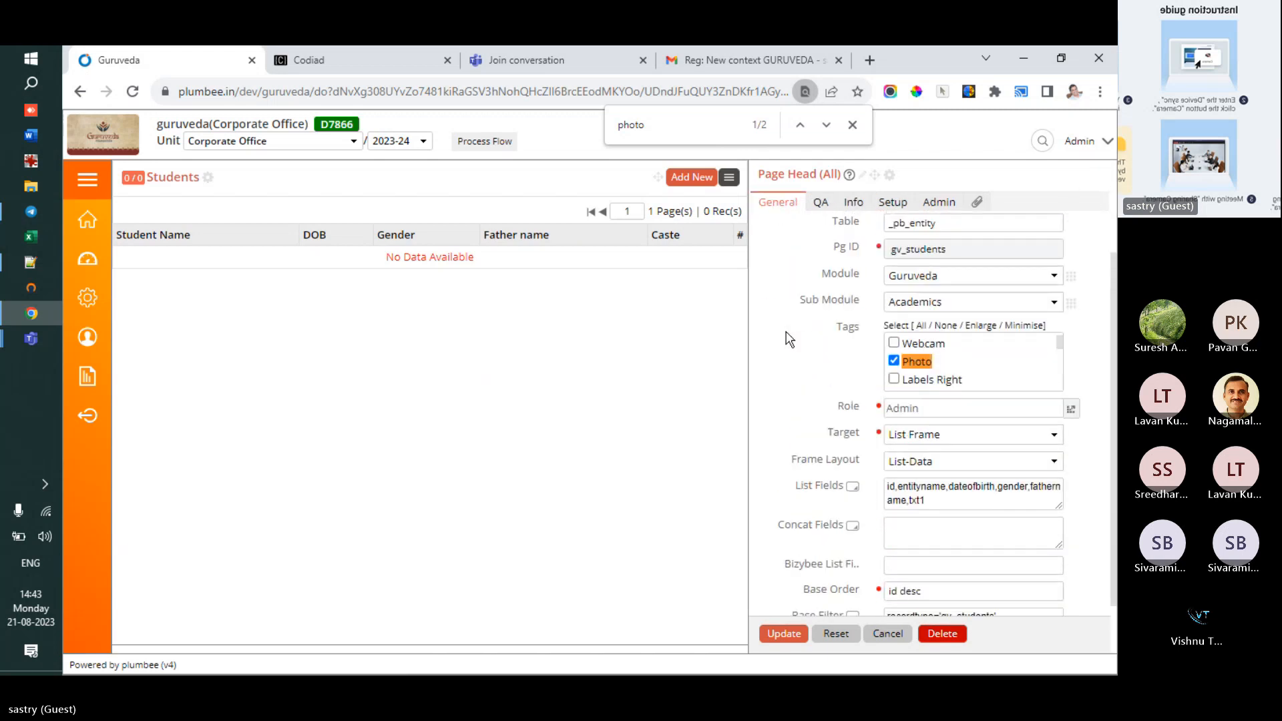
pyautogui.click(788, 634)
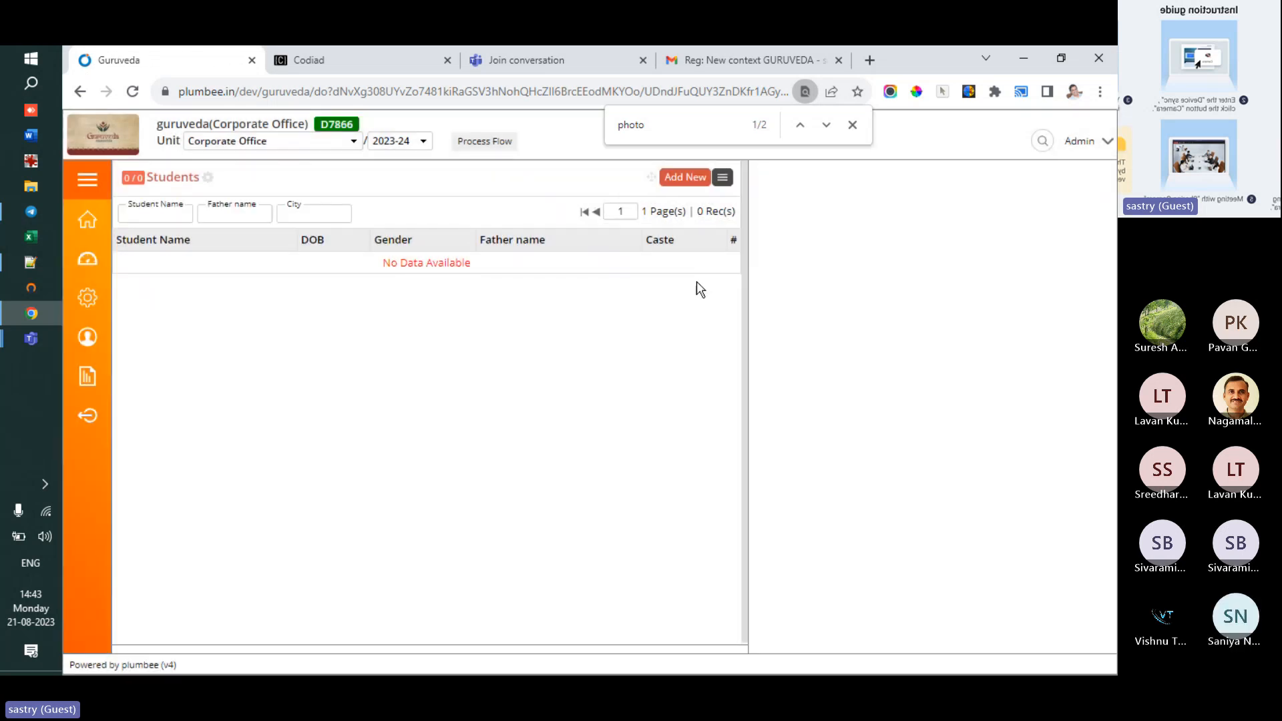
# Step: Open a new student's Attachments section and cancel the file chooser without attaching anything
pyautogui.click(681, 179)
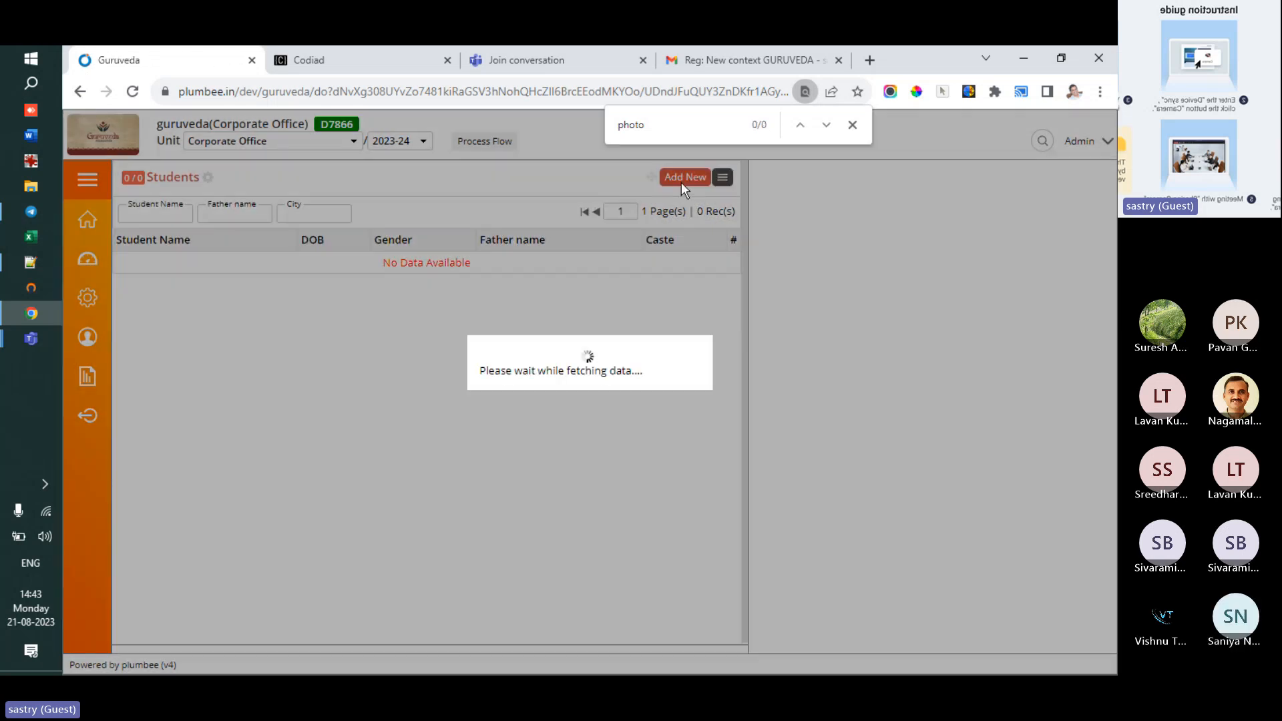
pyautogui.click(923, 203)
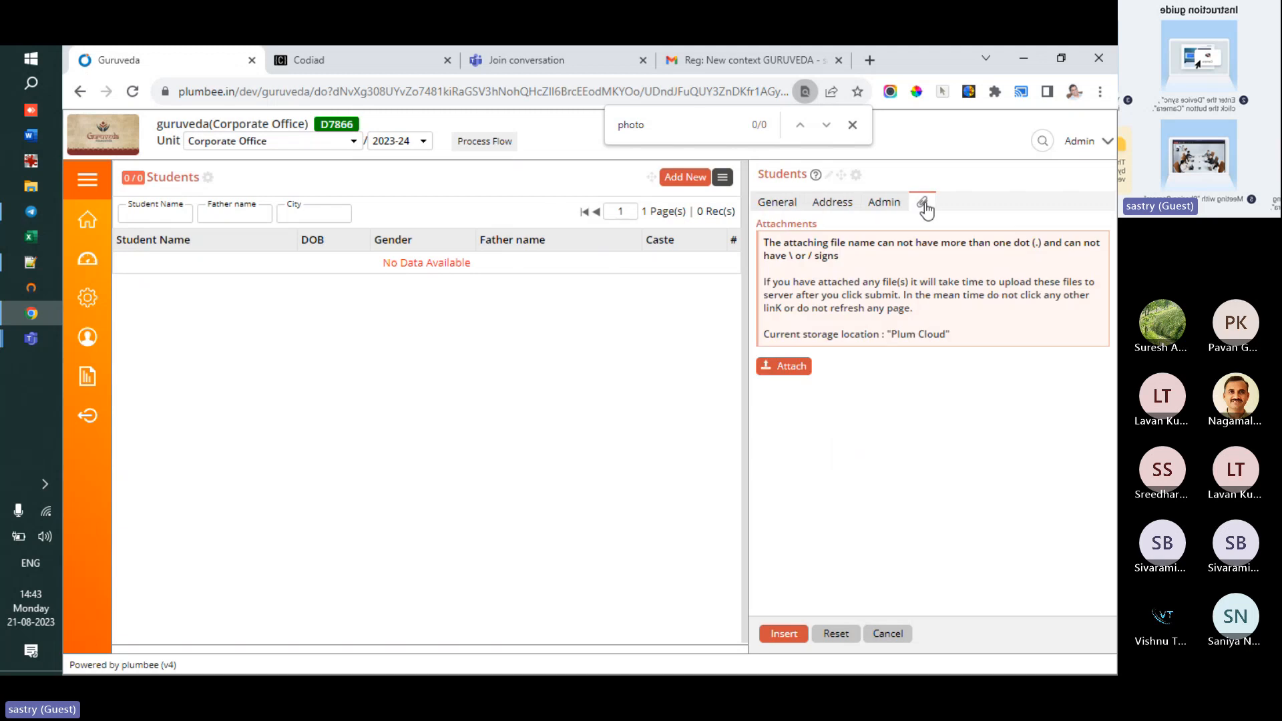
pyautogui.click(786, 374)
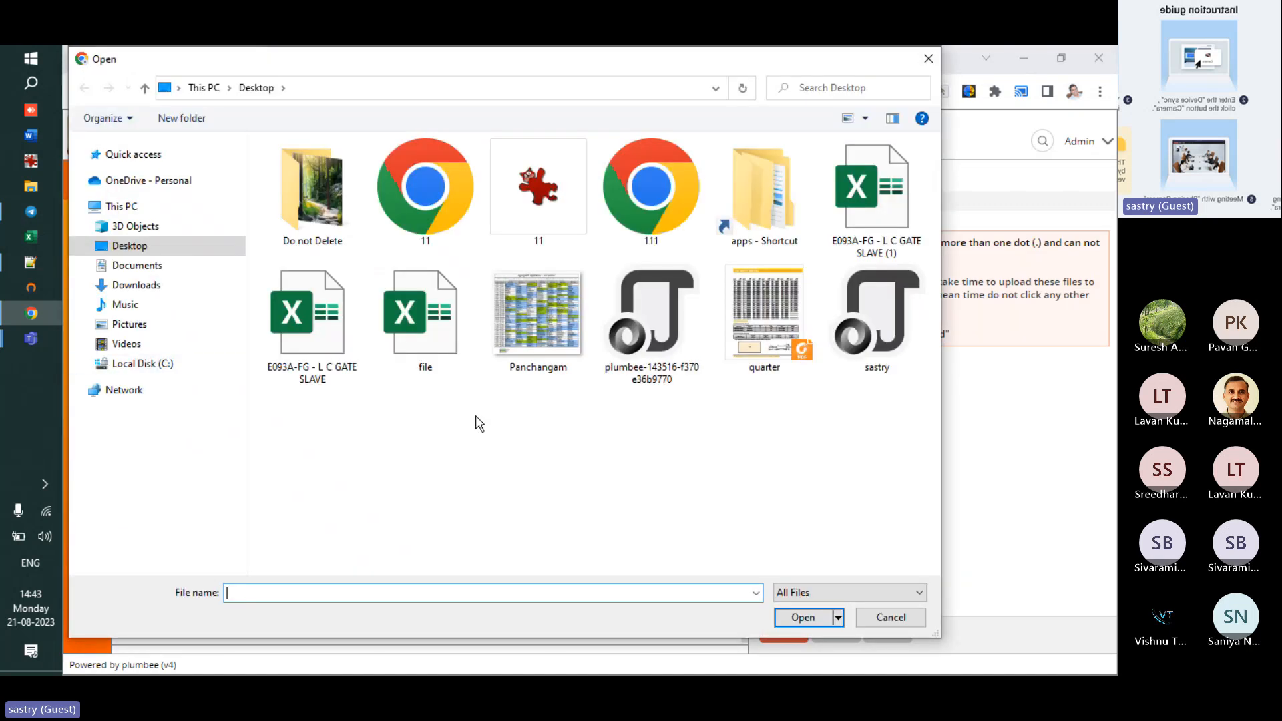
pyautogui.click(891, 617)
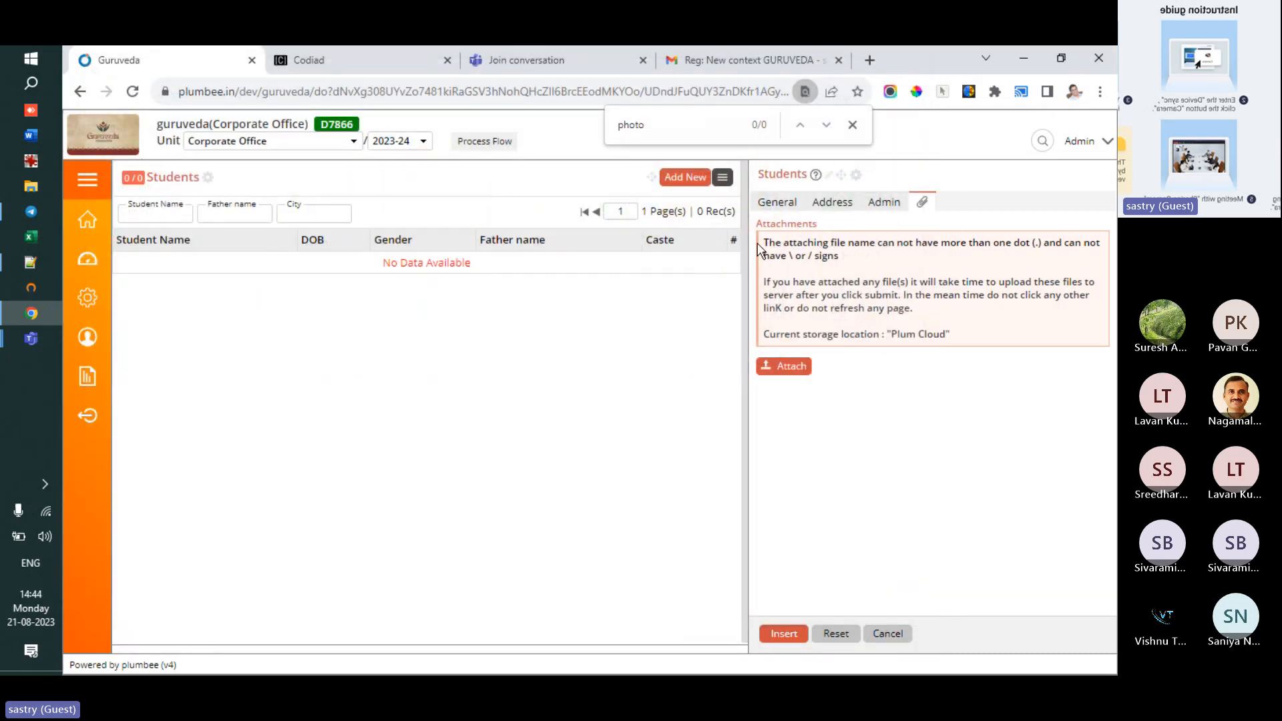
pyautogui.click(778, 202)
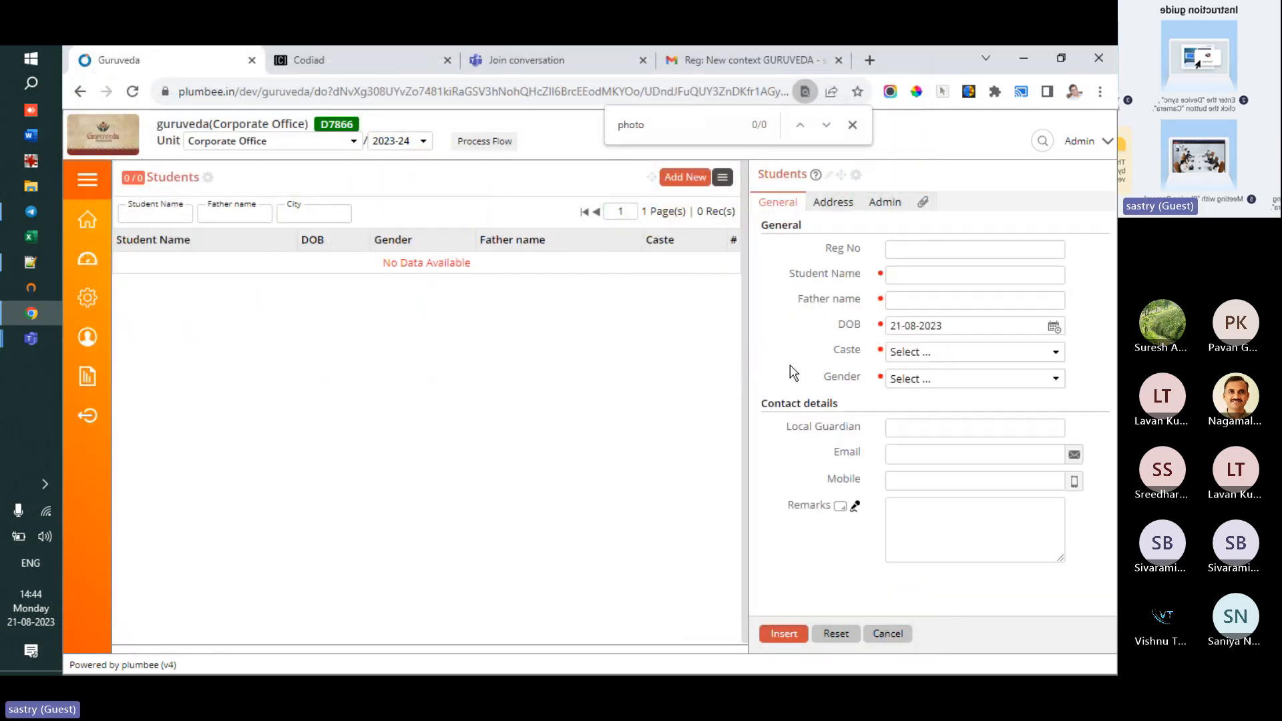
# Step: Mark Reg No as a mandatory field and verify it on a fresh student form
pyautogui.click(881, 249)
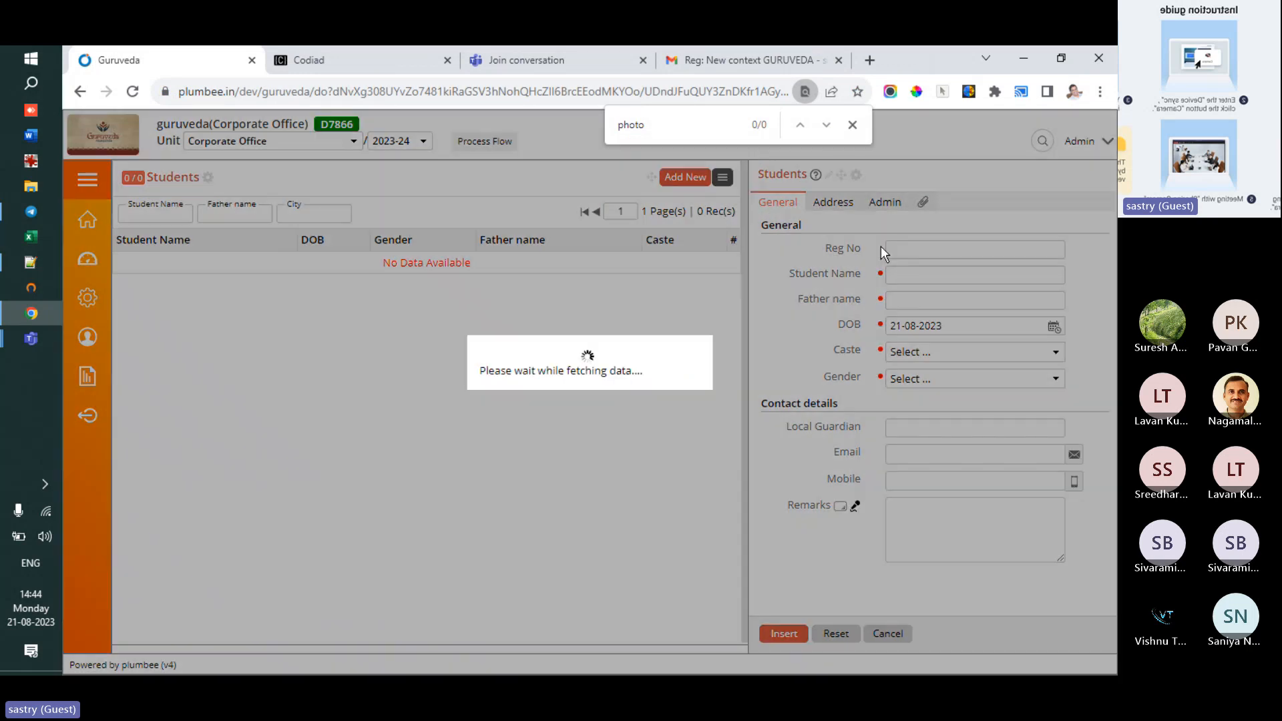
pyautogui.click(881, 250)
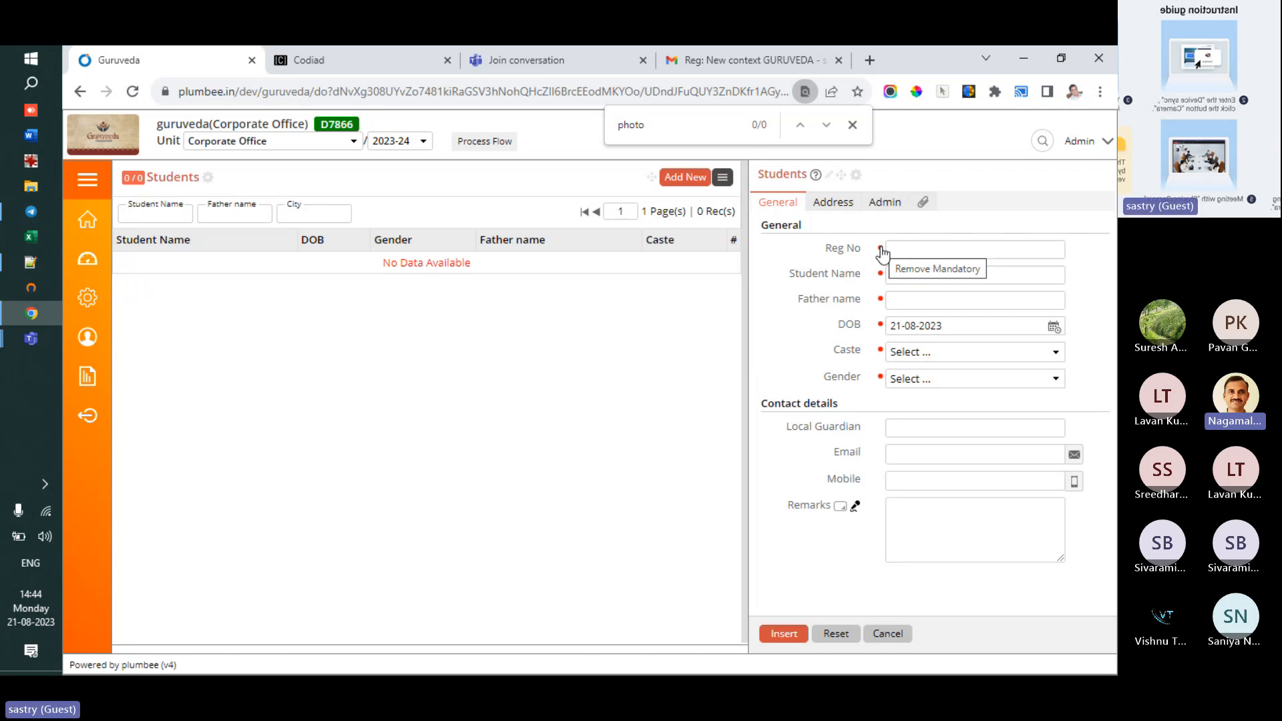
pyautogui.click(692, 186)
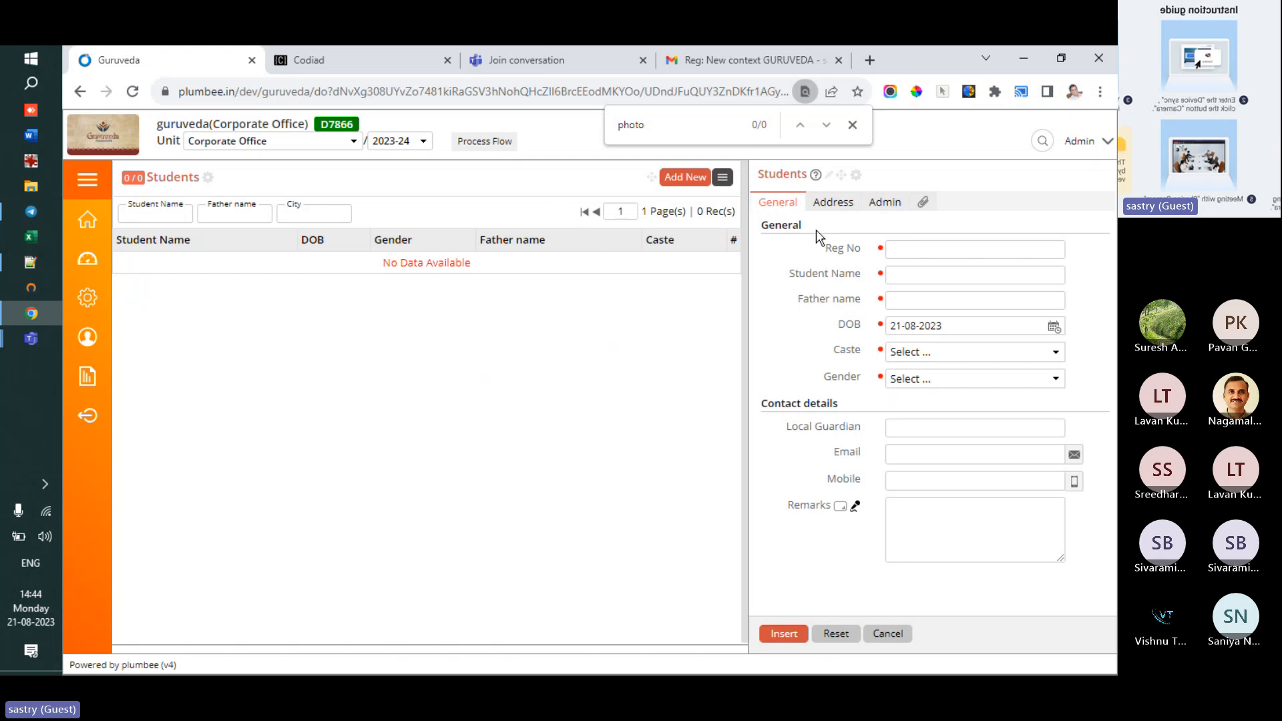
pyautogui.click(209, 178)
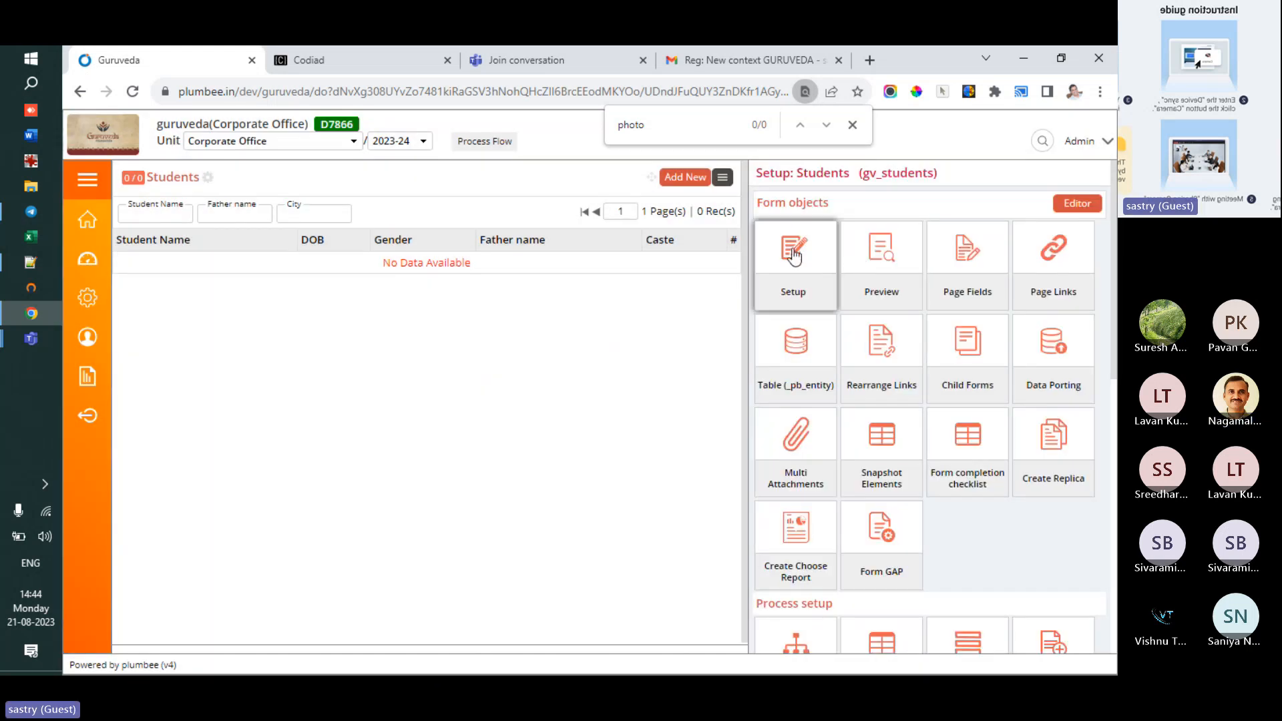
# Step: Tick JPEG under Upload Extensions in the Students page QA settings and save
pyautogui.click(793, 255)
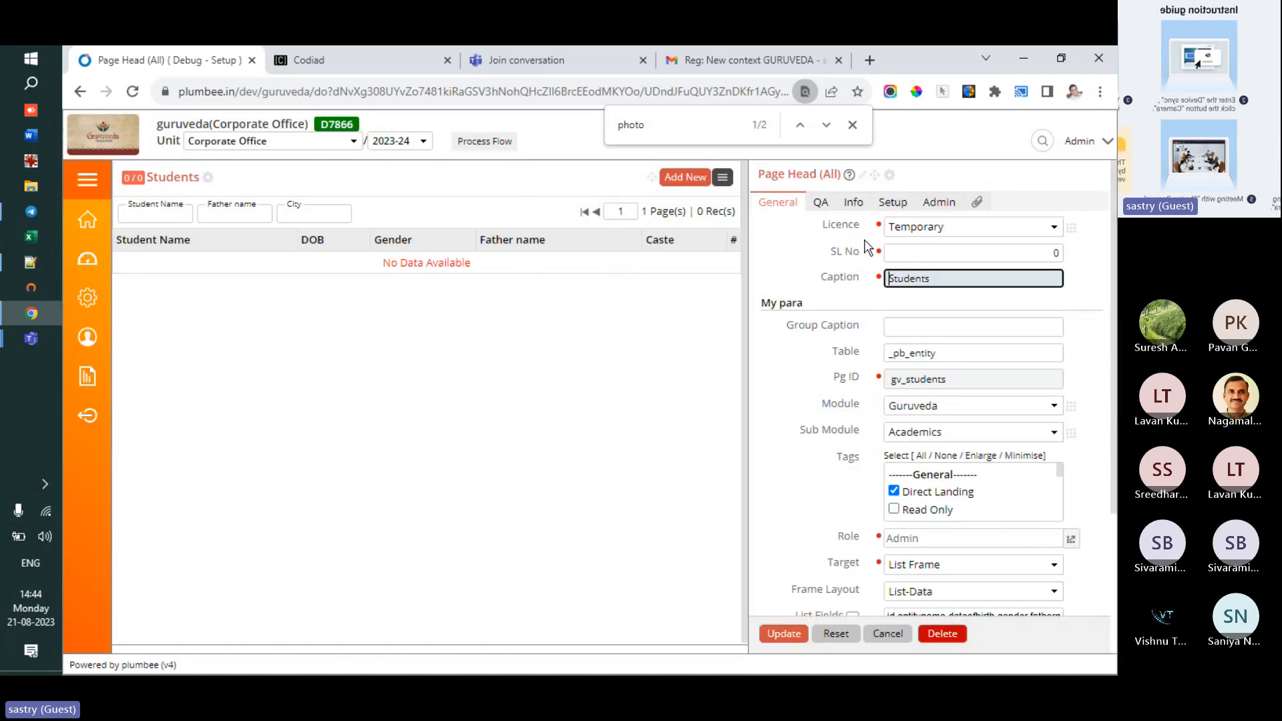
pyautogui.scroll(-3, 824, 495)
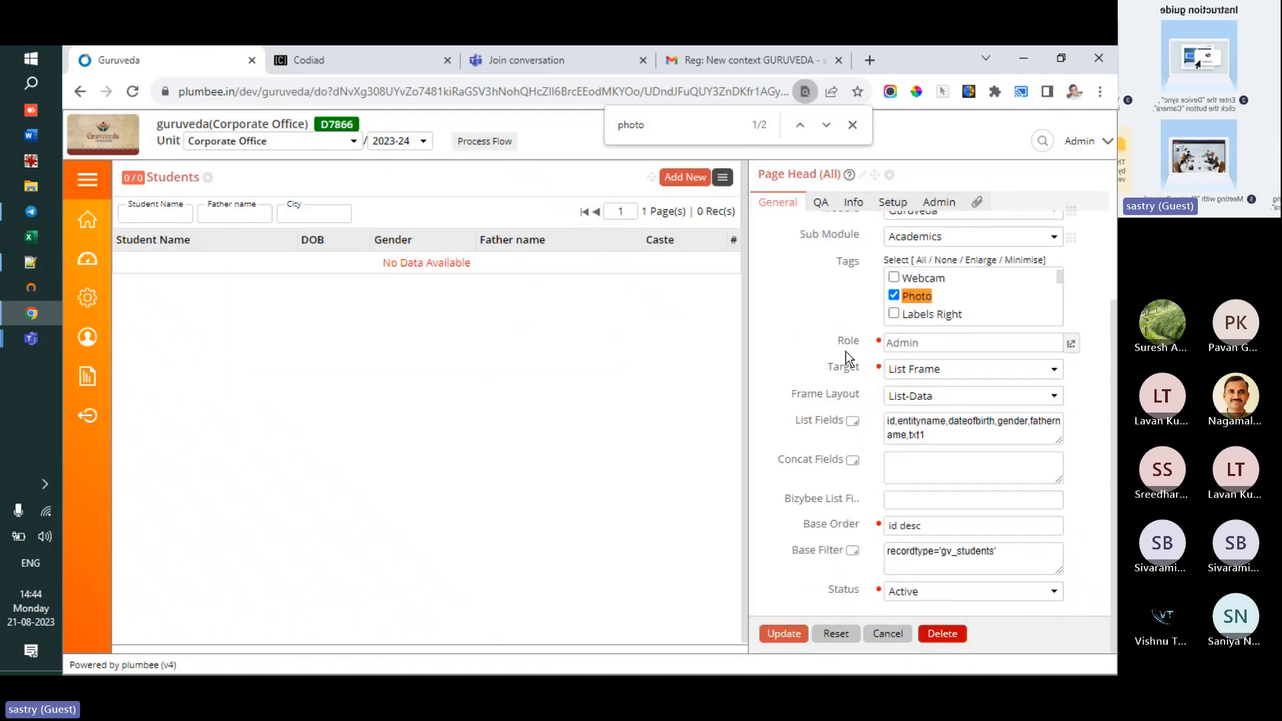
pyautogui.click(821, 204)
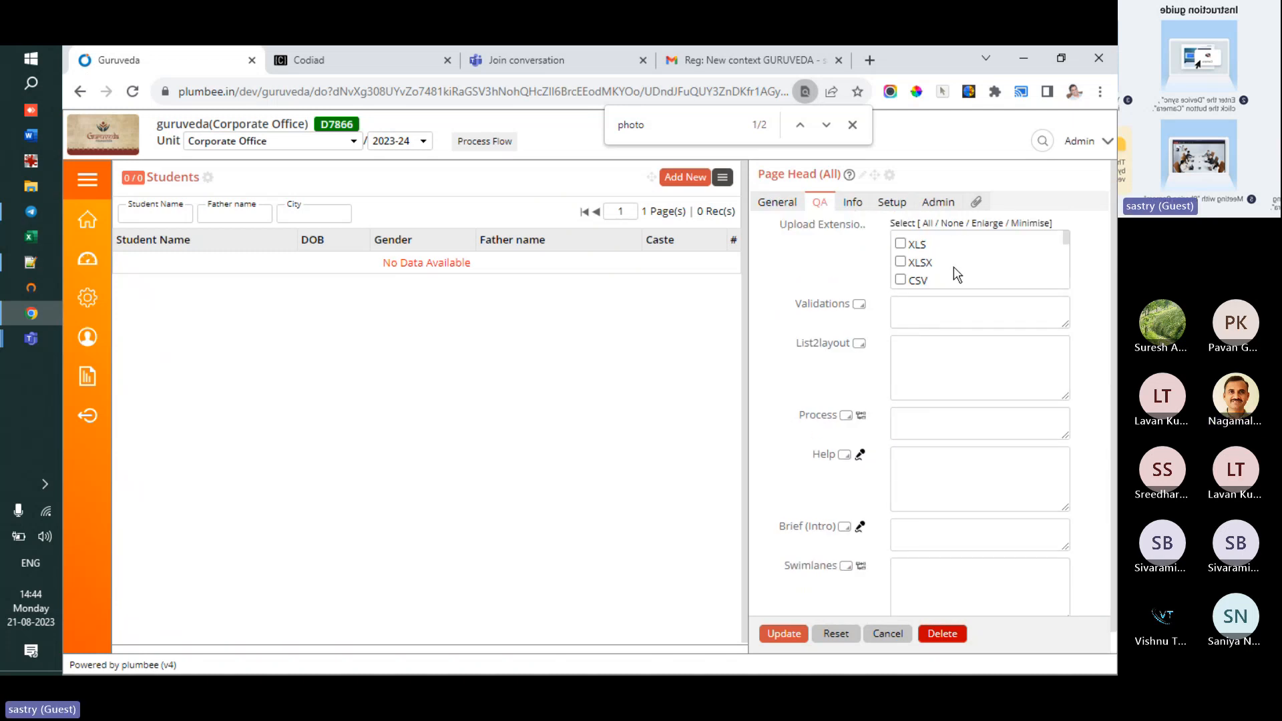
pyautogui.scroll(-3, 955, 274)
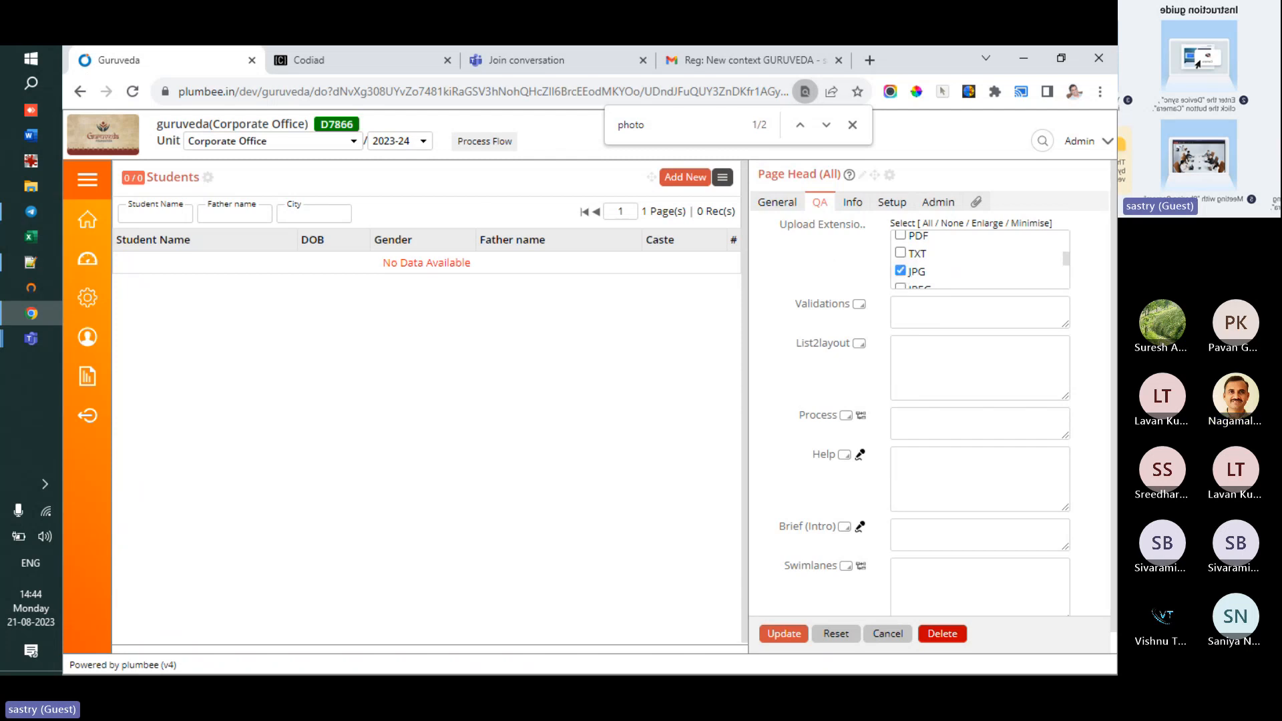
pyautogui.scroll(-1, 961, 263)
pyautogui.click(900, 254)
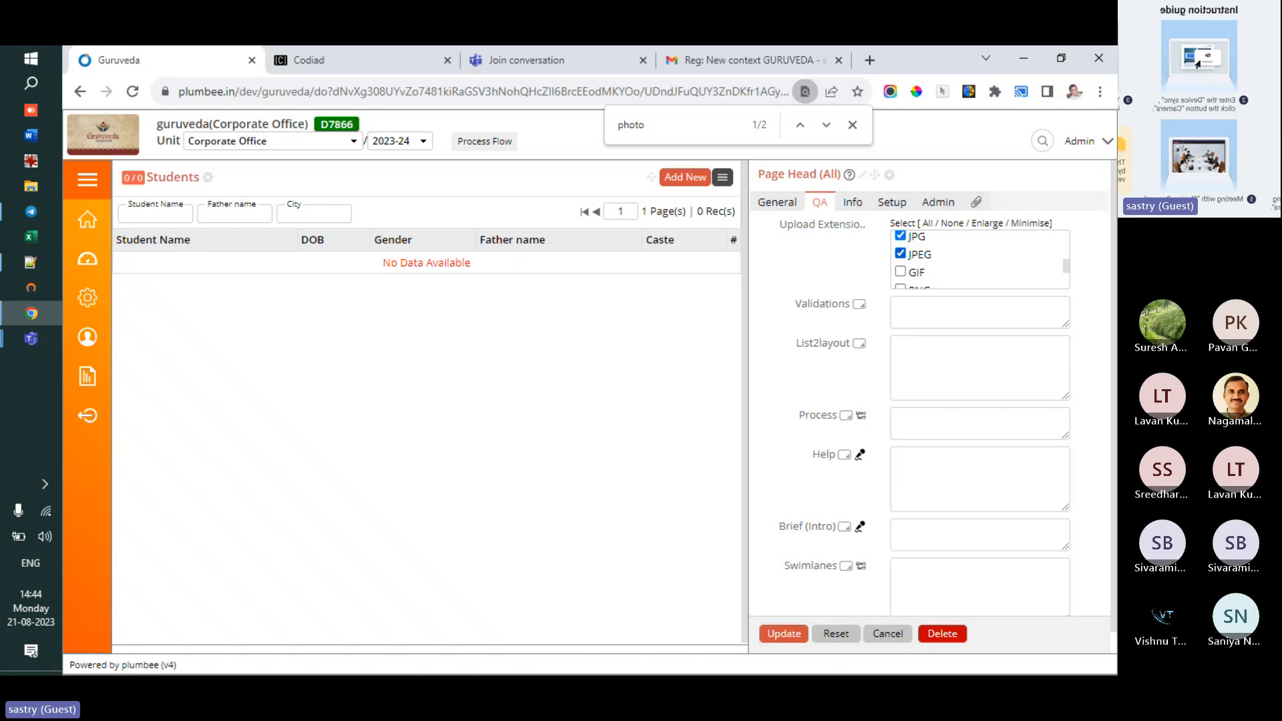
pyautogui.scroll(-1, 980, 261)
pyautogui.click(784, 633)
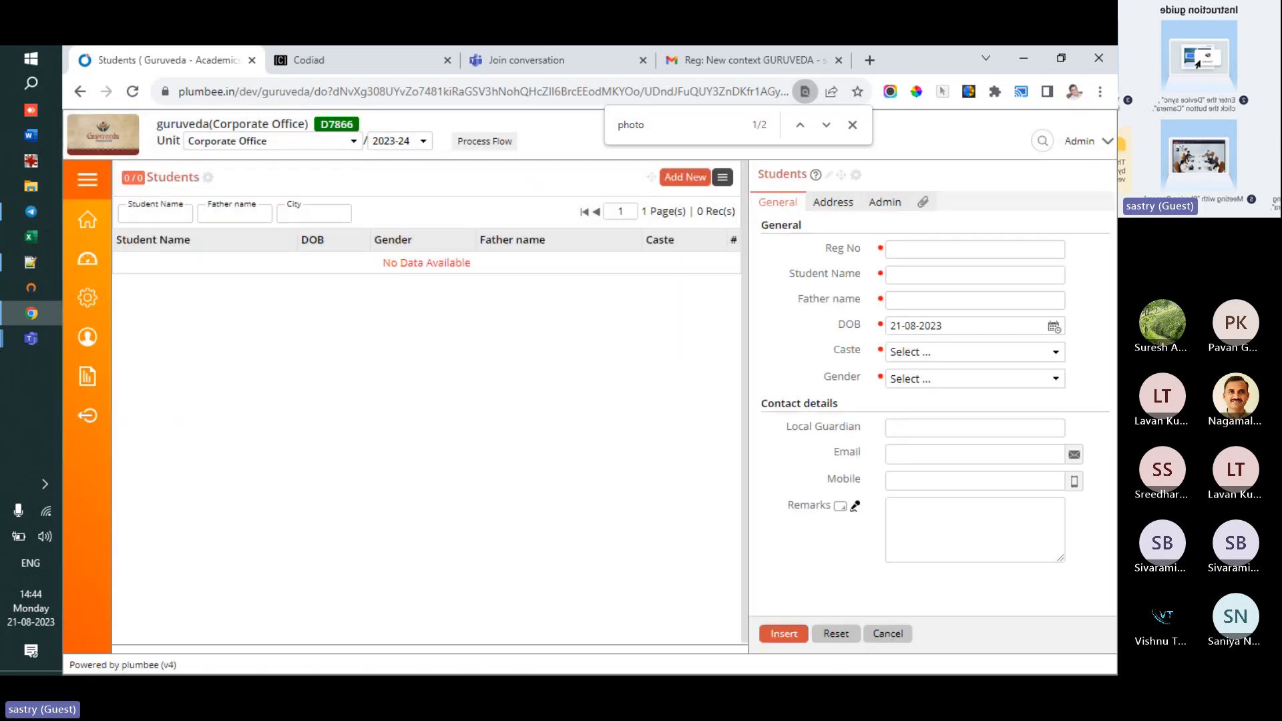
# Step: Try attaching the Excel file 'file', dismiss the wrong file type warning, and close find
pyautogui.click(922, 202)
pyautogui.click(774, 366)
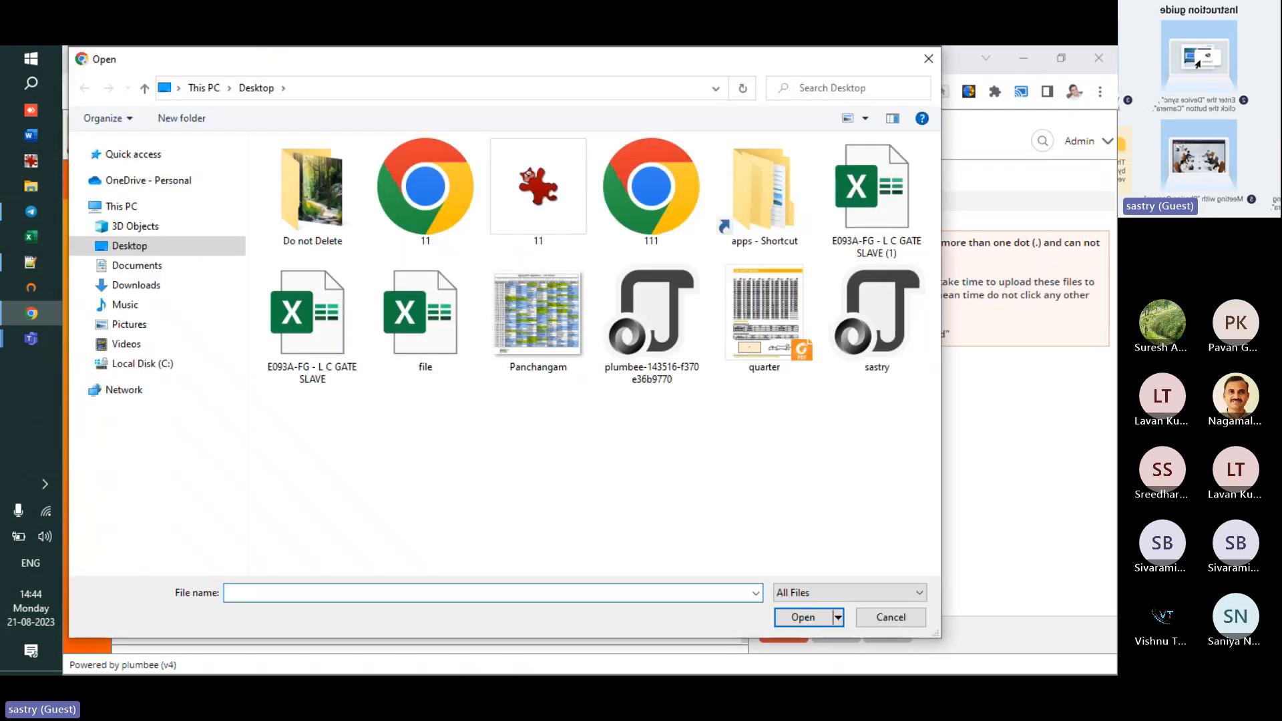
pyautogui.click(850, 593)
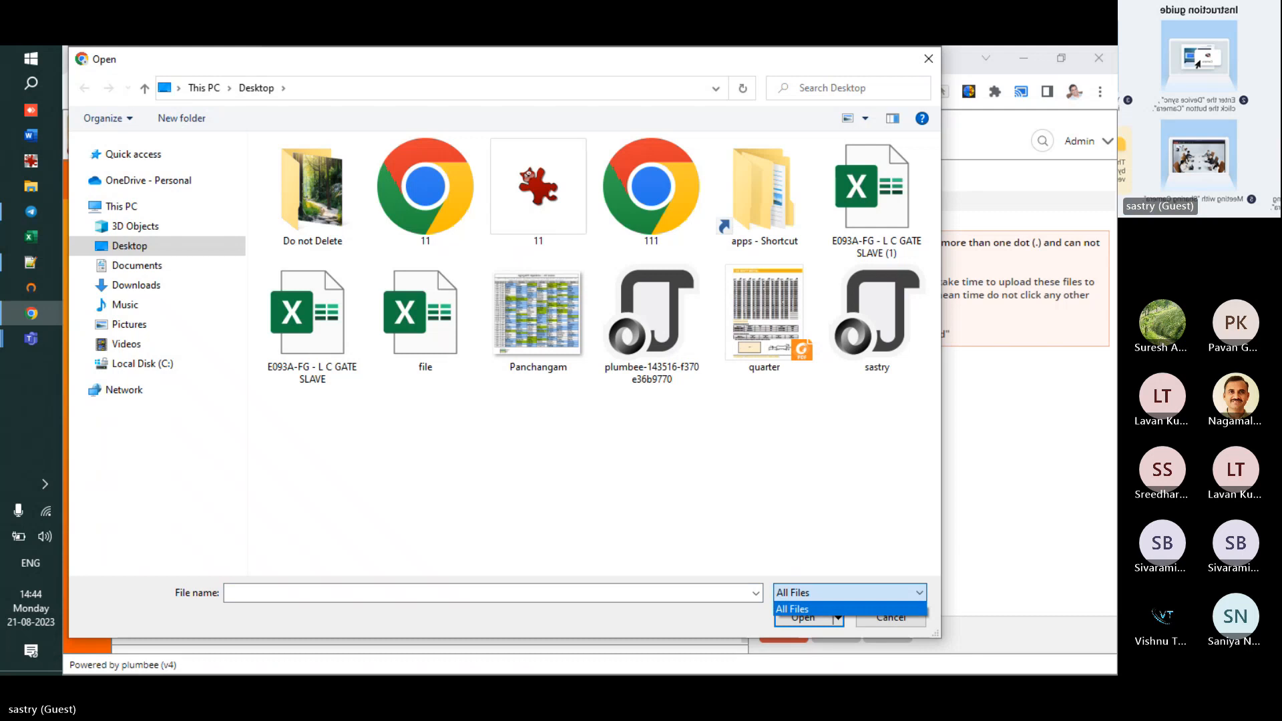
pyautogui.click(850, 609)
pyautogui.click(425, 320)
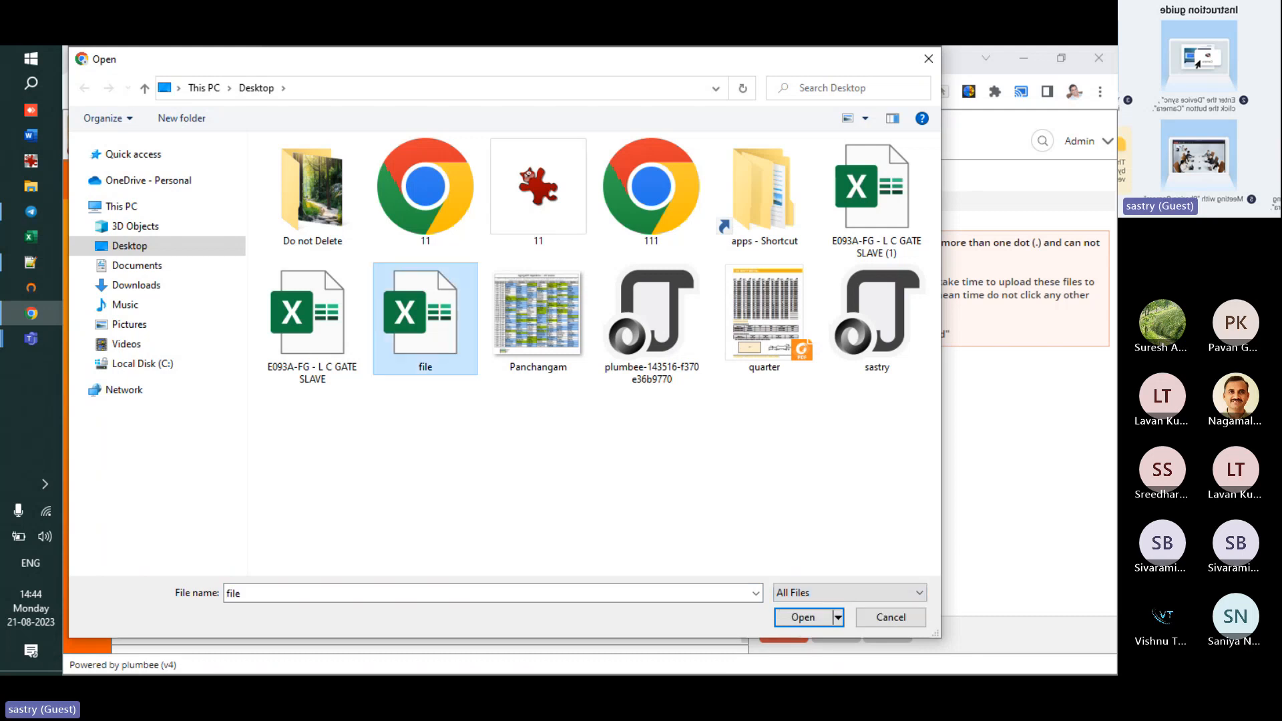
pyautogui.press('Return')
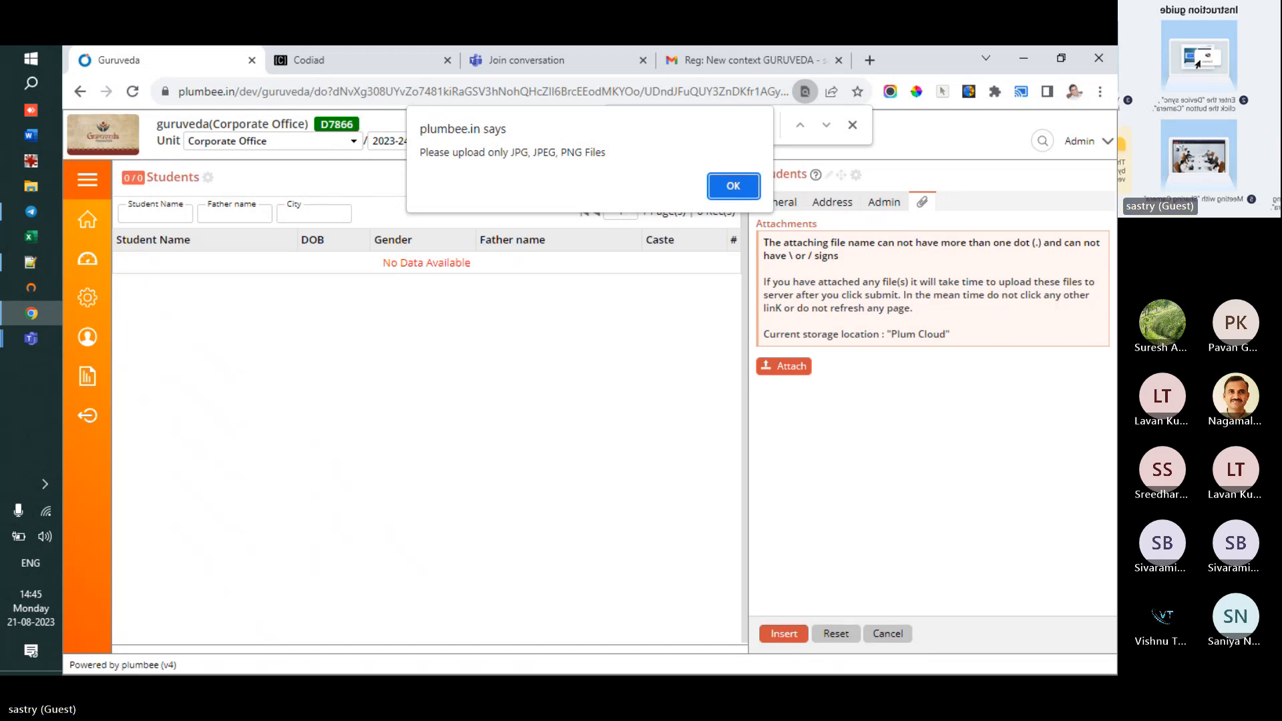
pyautogui.press('Return')
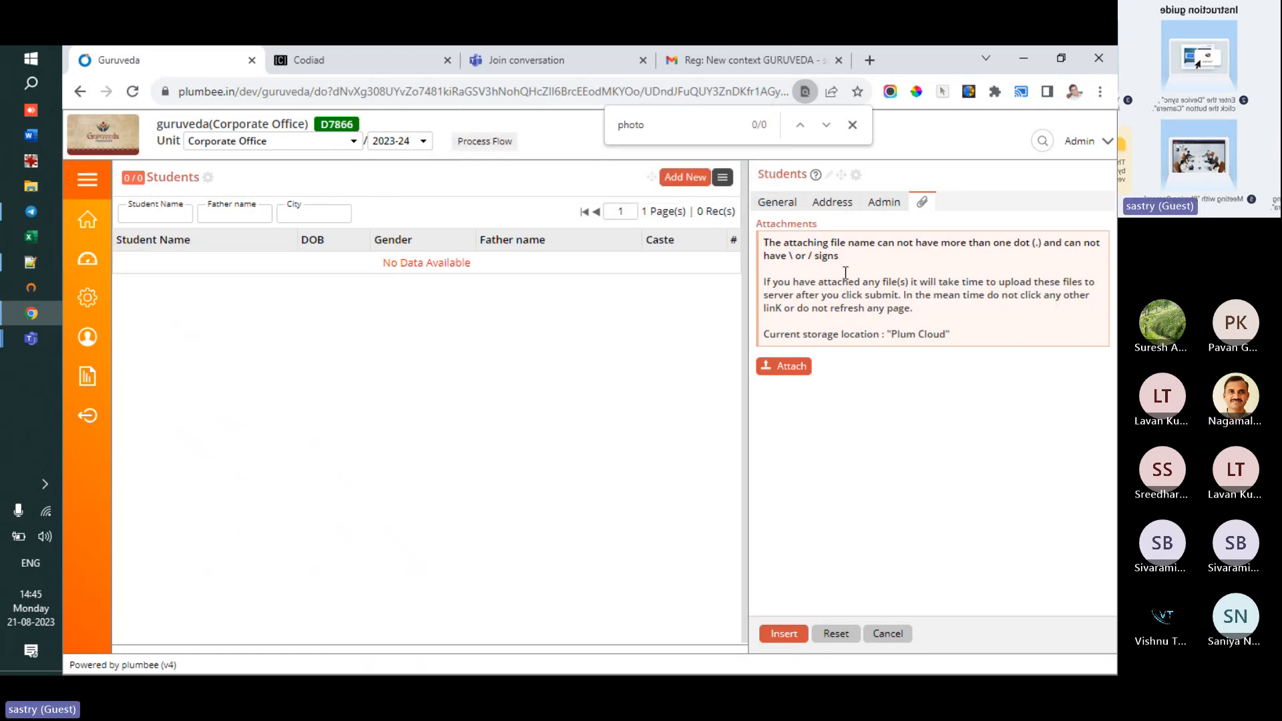
pyautogui.click(854, 128)
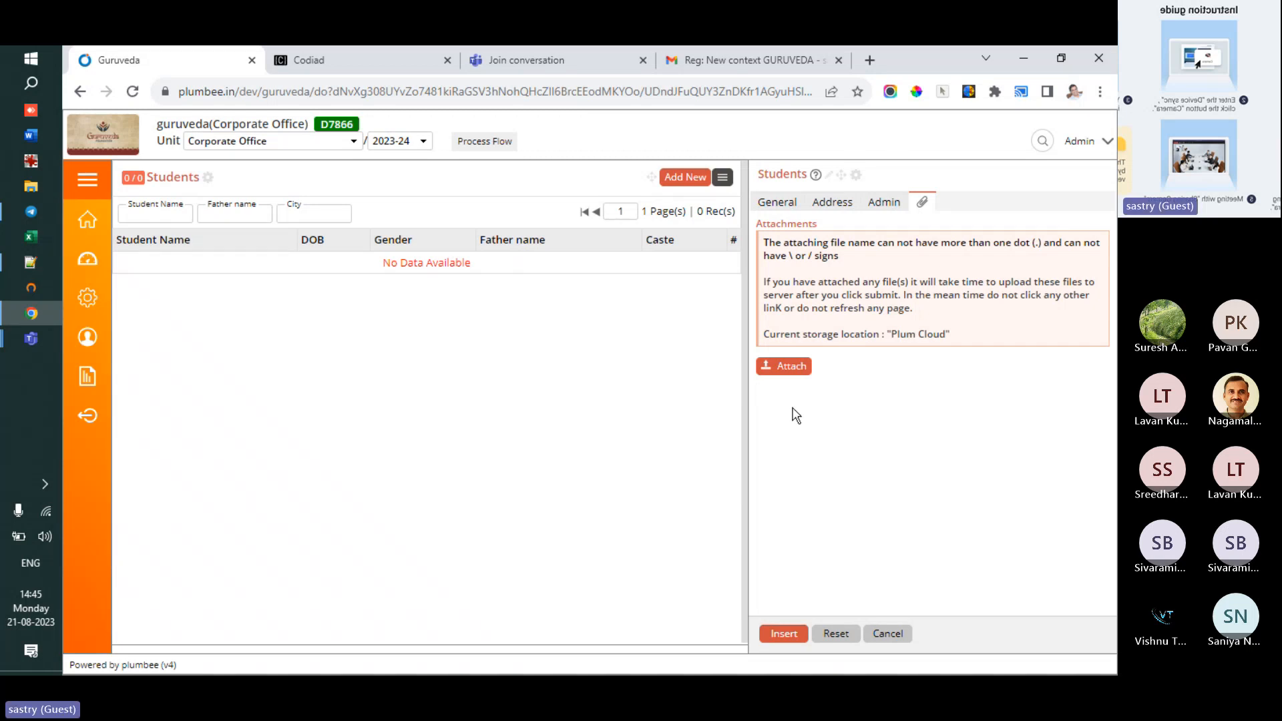
# Step: Back on General, start typing the new student's registration number in Reg No
pyautogui.click(779, 203)
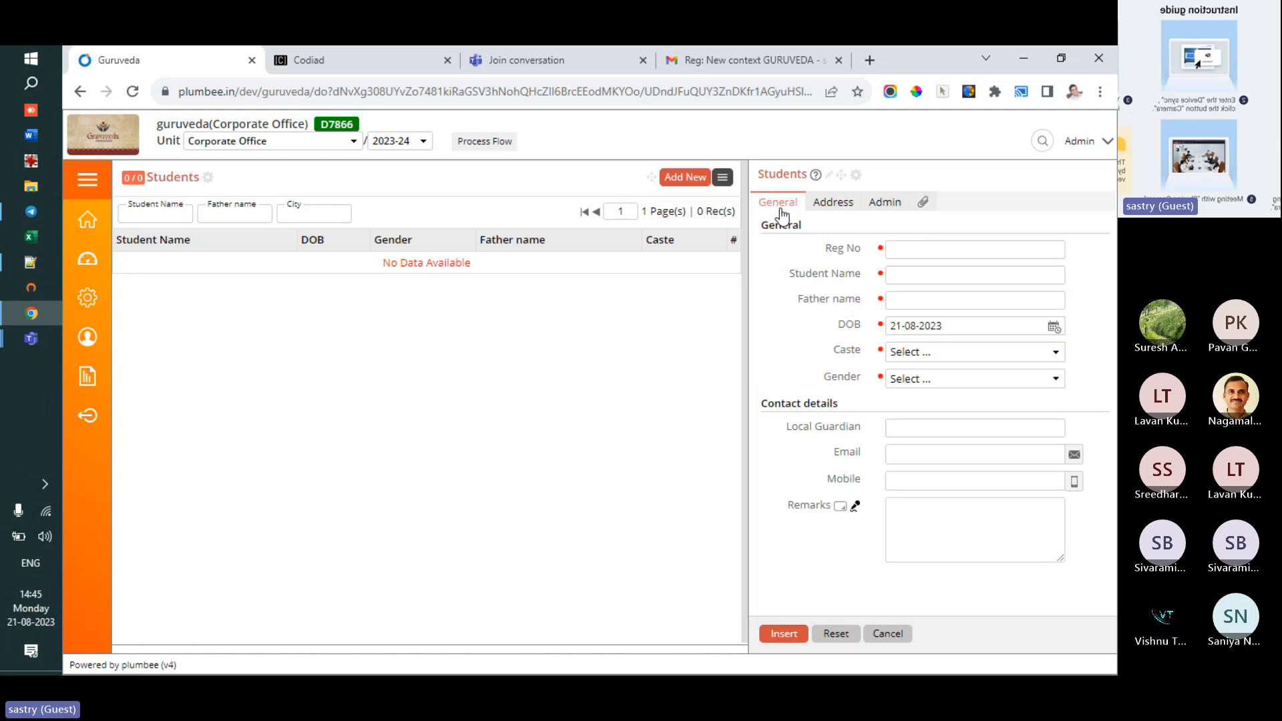
pyautogui.click(900, 257)
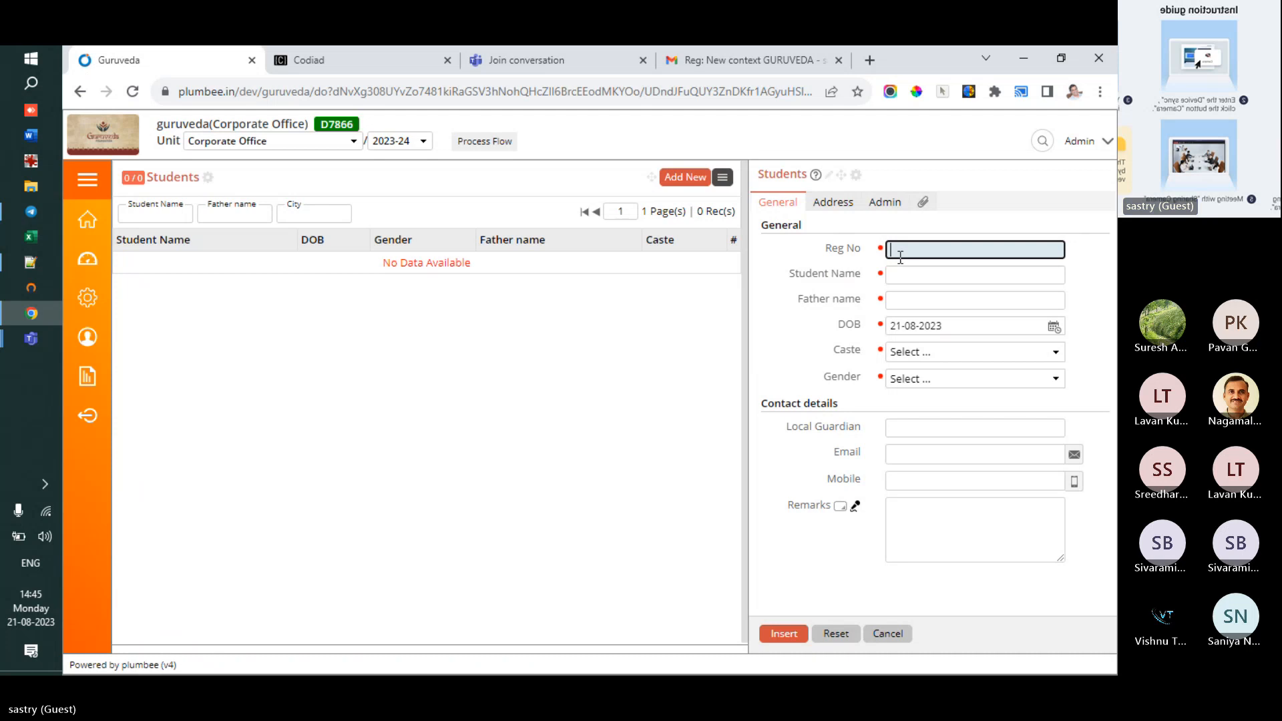
pyautogui.write('0000')
pyautogui.press('Tab')
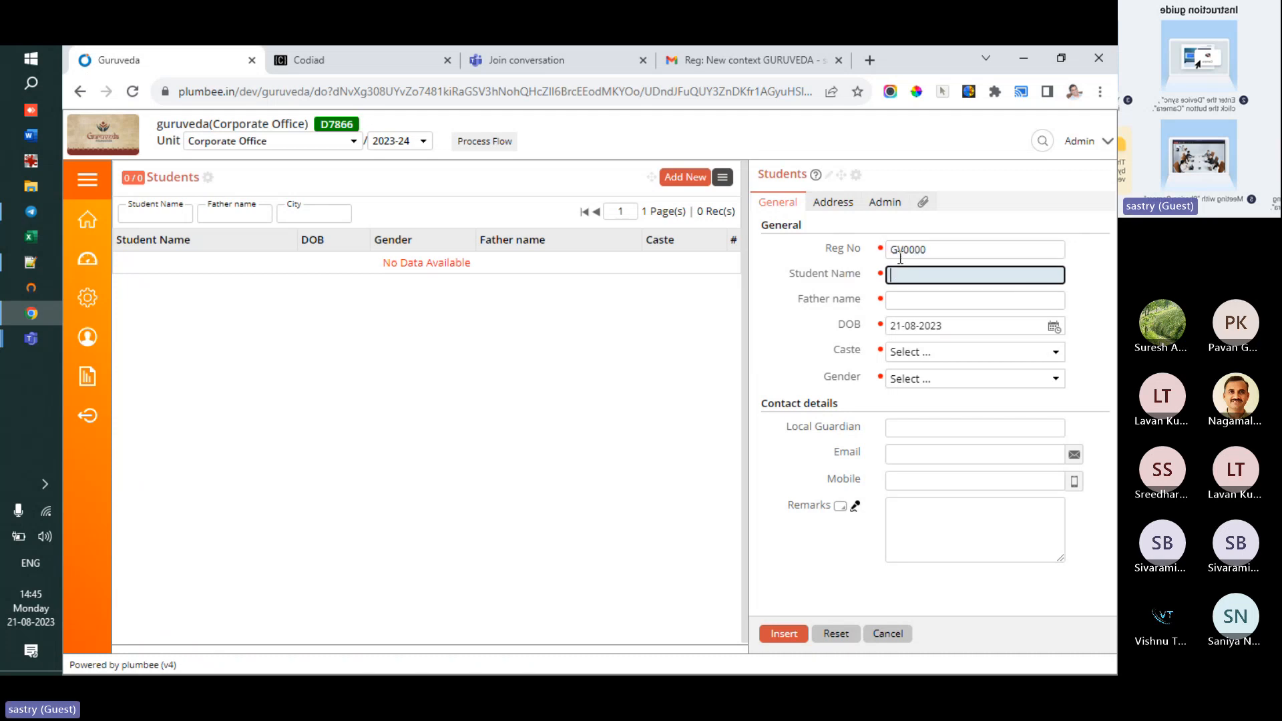
# Step: Complete the registration number and enter the student's name and father's name
pyautogui.click(993, 251)
pyautogui.write('1')
pyautogui.press('Tab')
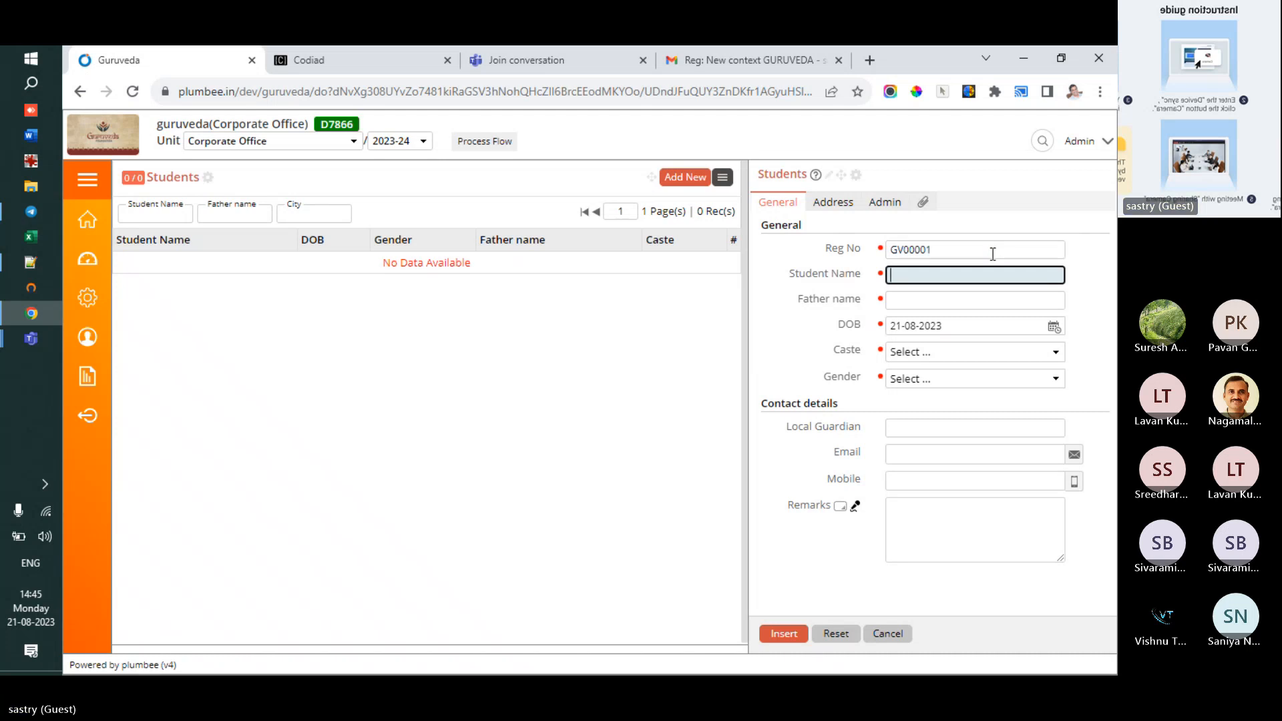
pyautogui.write('Sastry')
pyautogui.press('Tab')
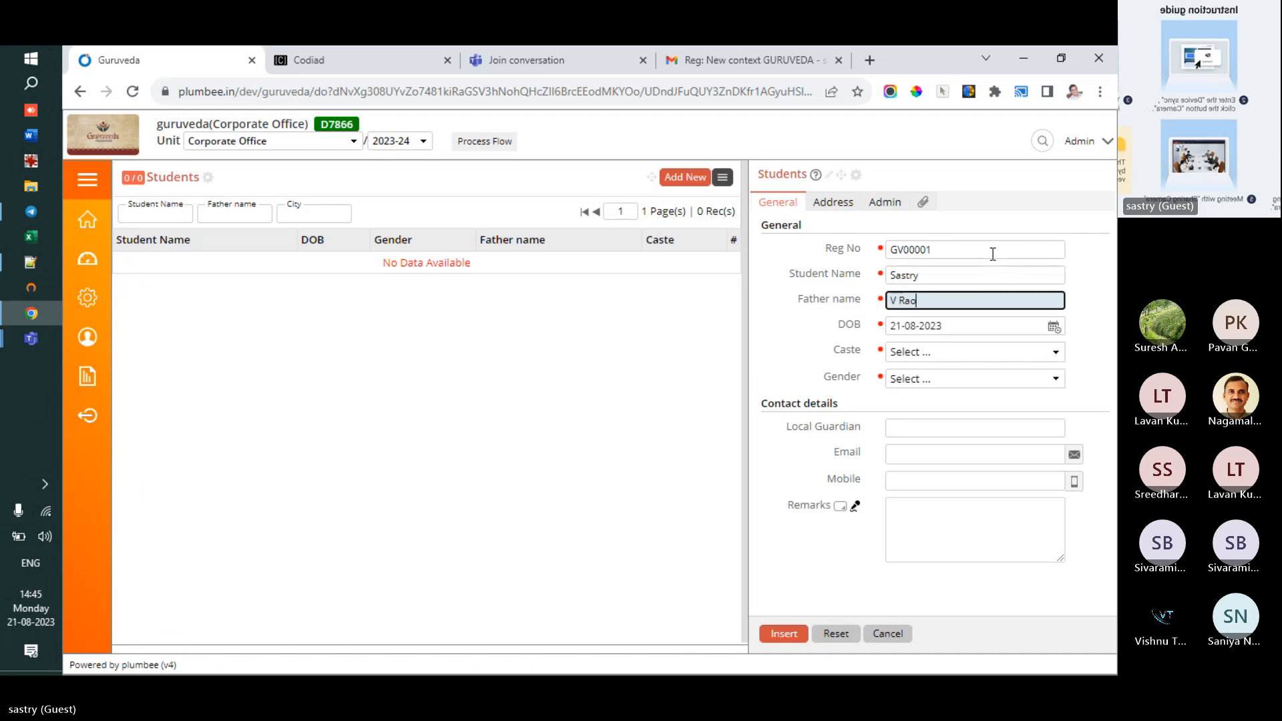
pyautogui.press('Tab')
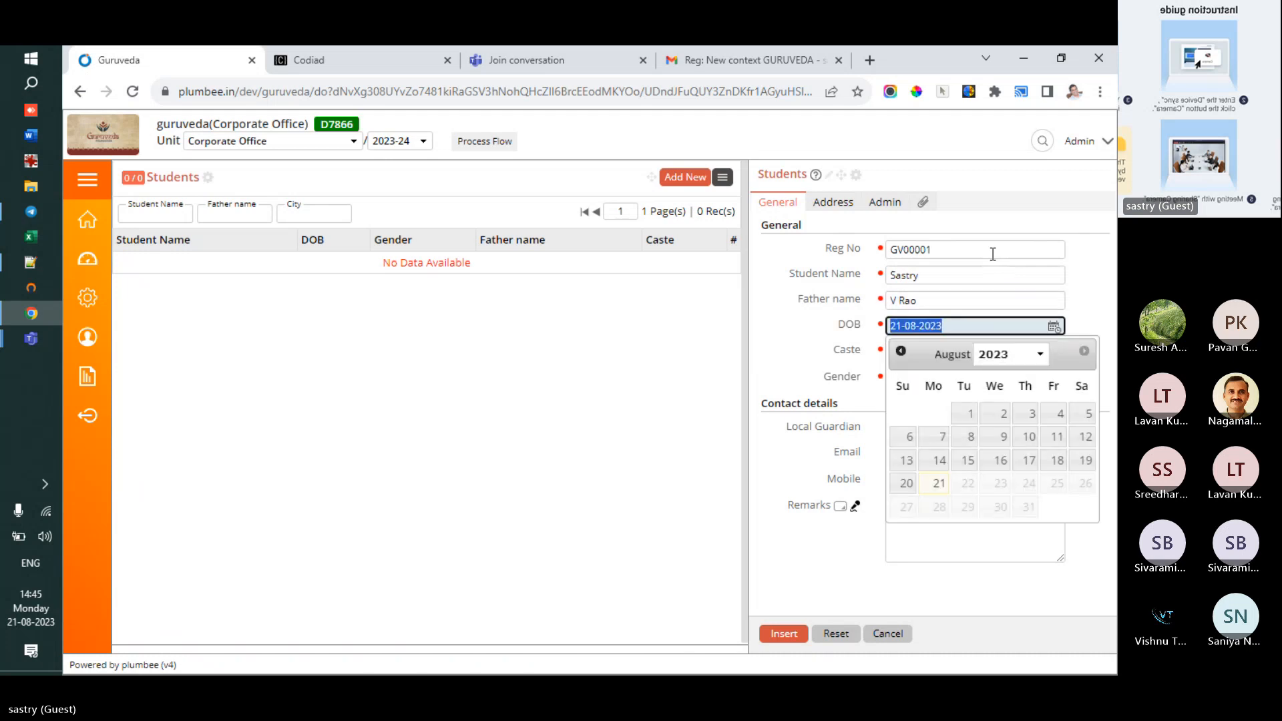
# Step: Set DOB to 15-08-2017, Gender to Male and Caste to Others
pyautogui.click(1012, 355)
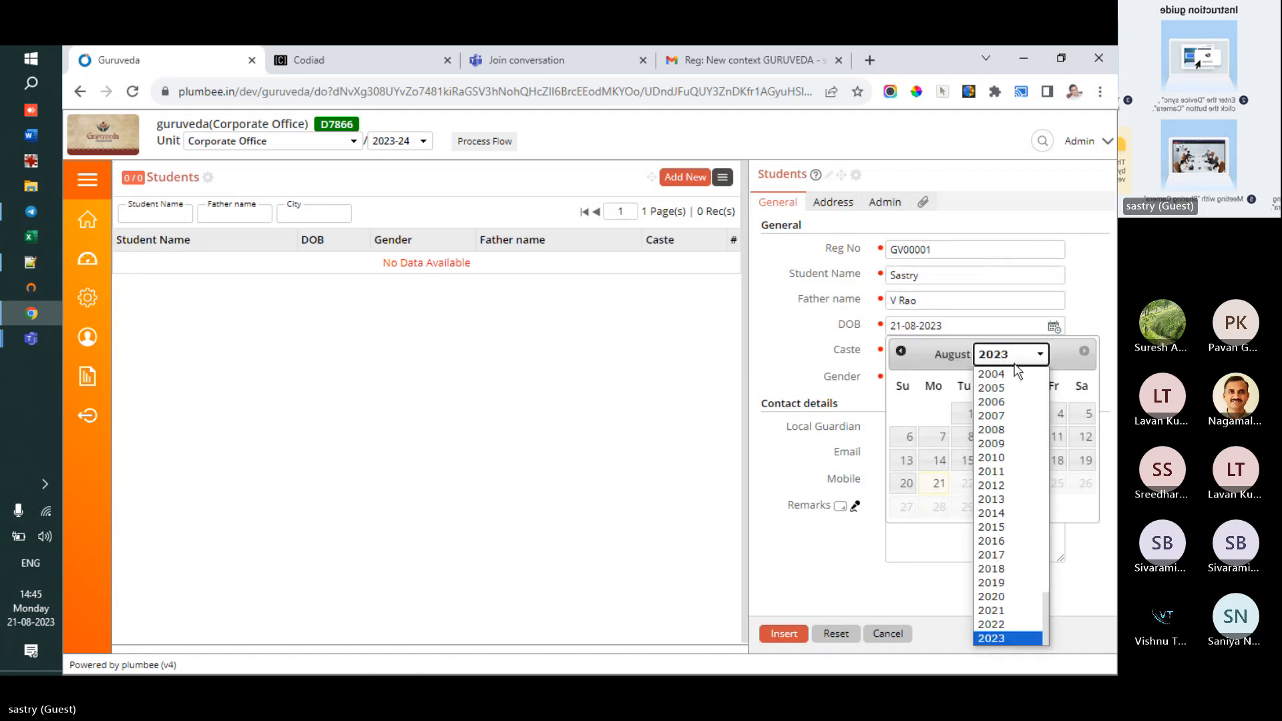
pyautogui.click(1011, 554)
pyautogui.click(966, 460)
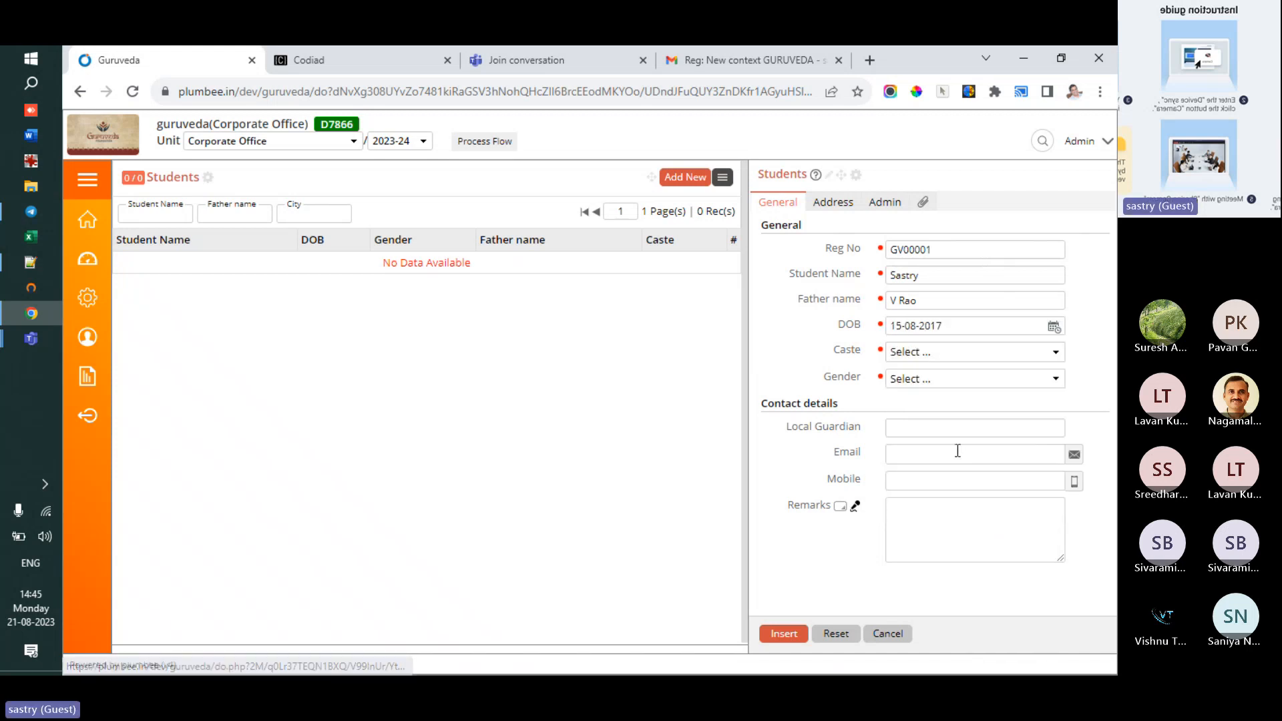
pyautogui.click(953, 378)
pyautogui.click(921, 410)
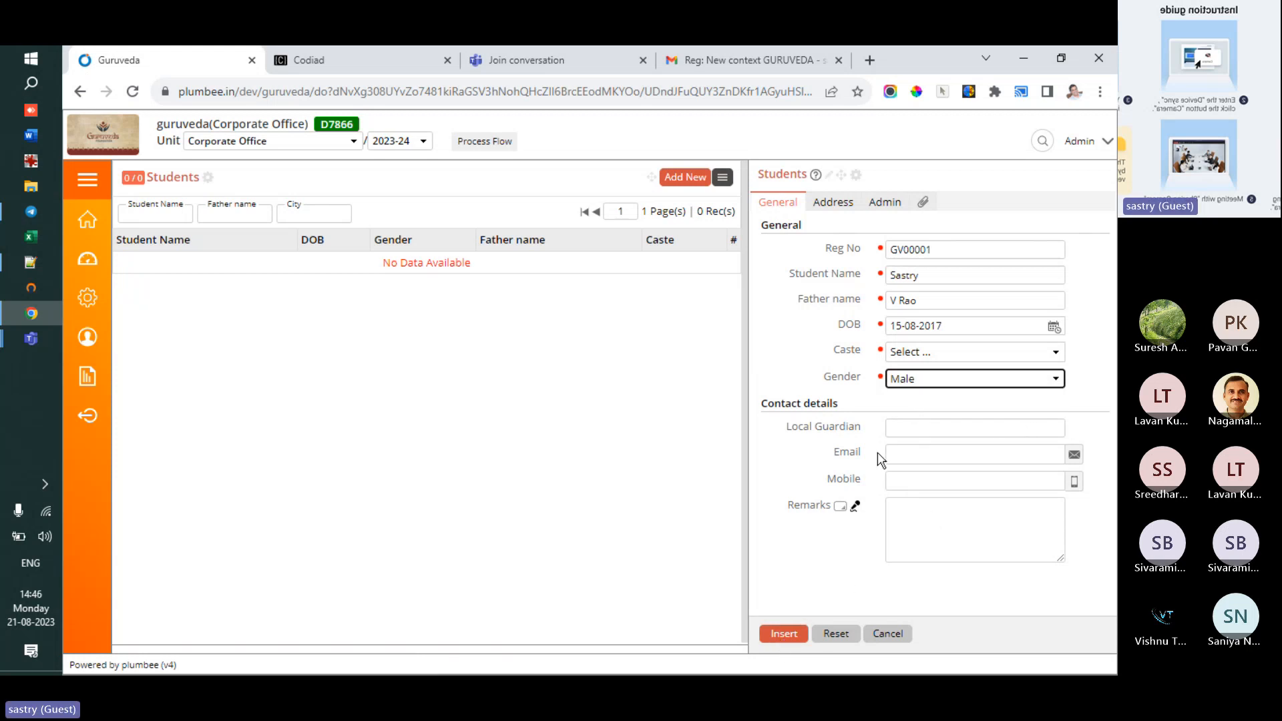
pyautogui.click(922, 352)
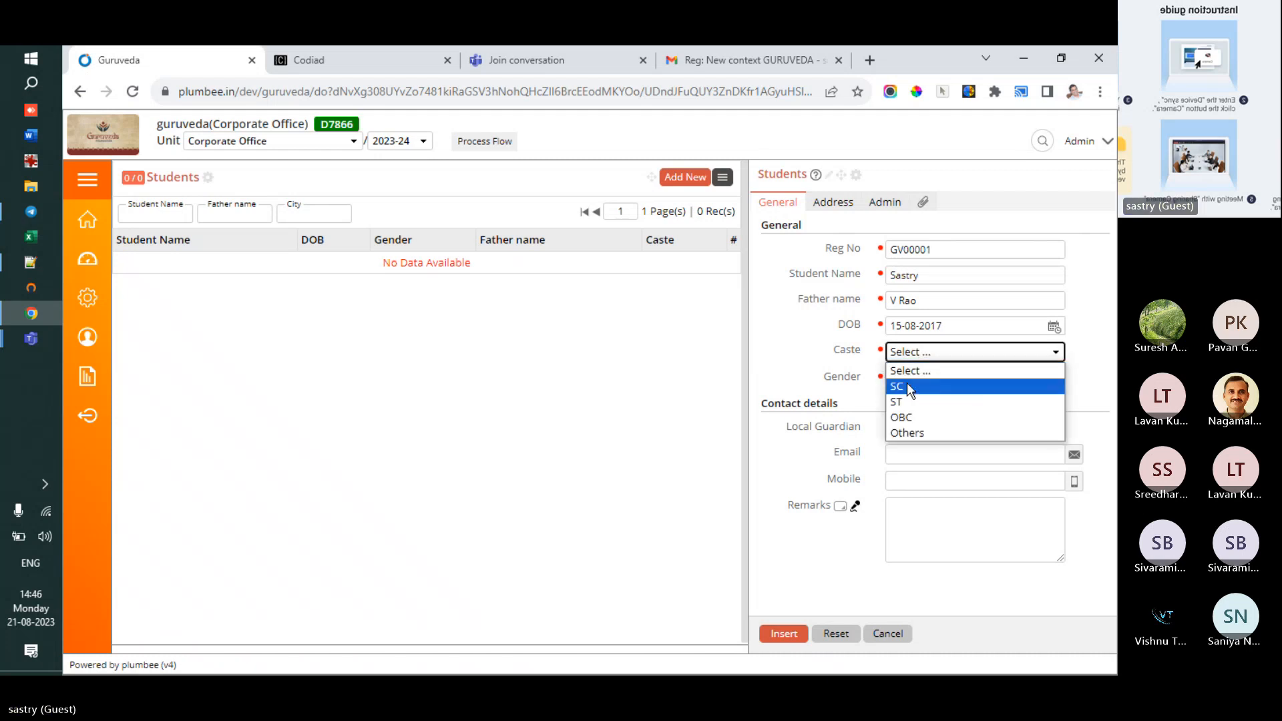
pyautogui.click(905, 432)
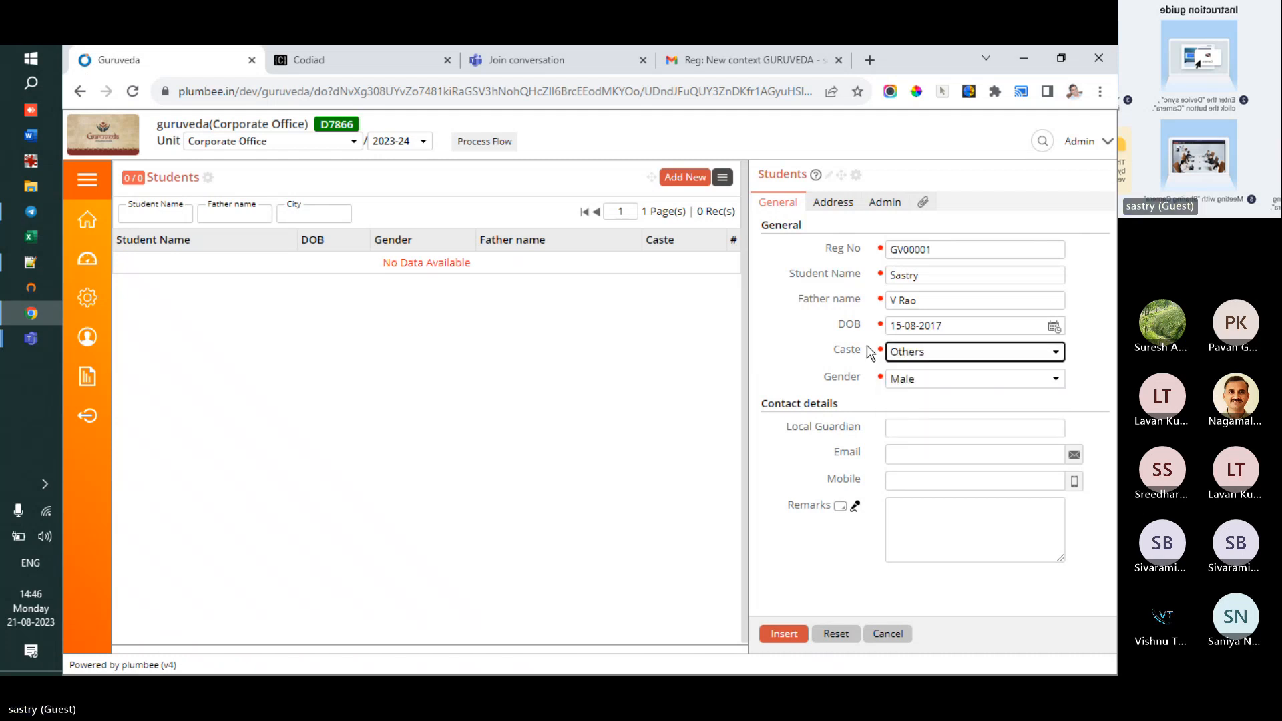
pyautogui.click(836, 204)
# Step: Fill the student's address from the Chikkadpally location search and insert the new student
pyautogui.click(1072, 227)
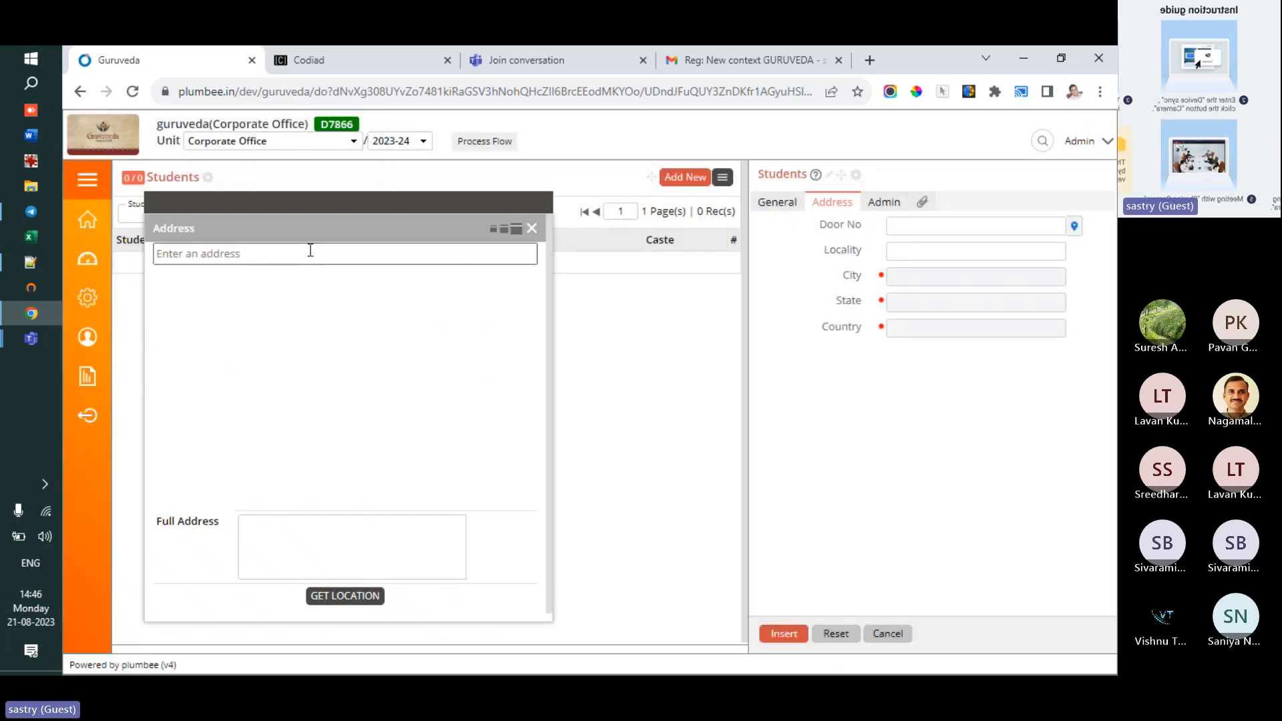
pyautogui.click(311, 251)
pyautogui.write('chi')
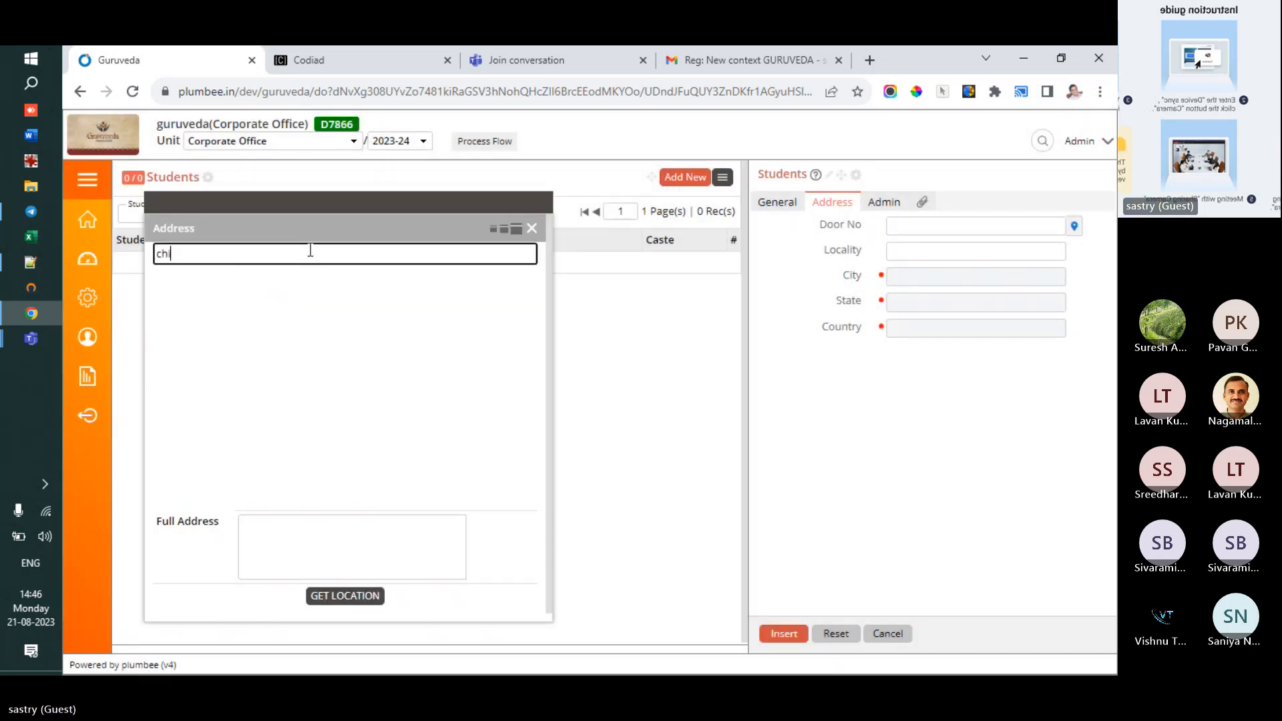
pyautogui.write('kkada')
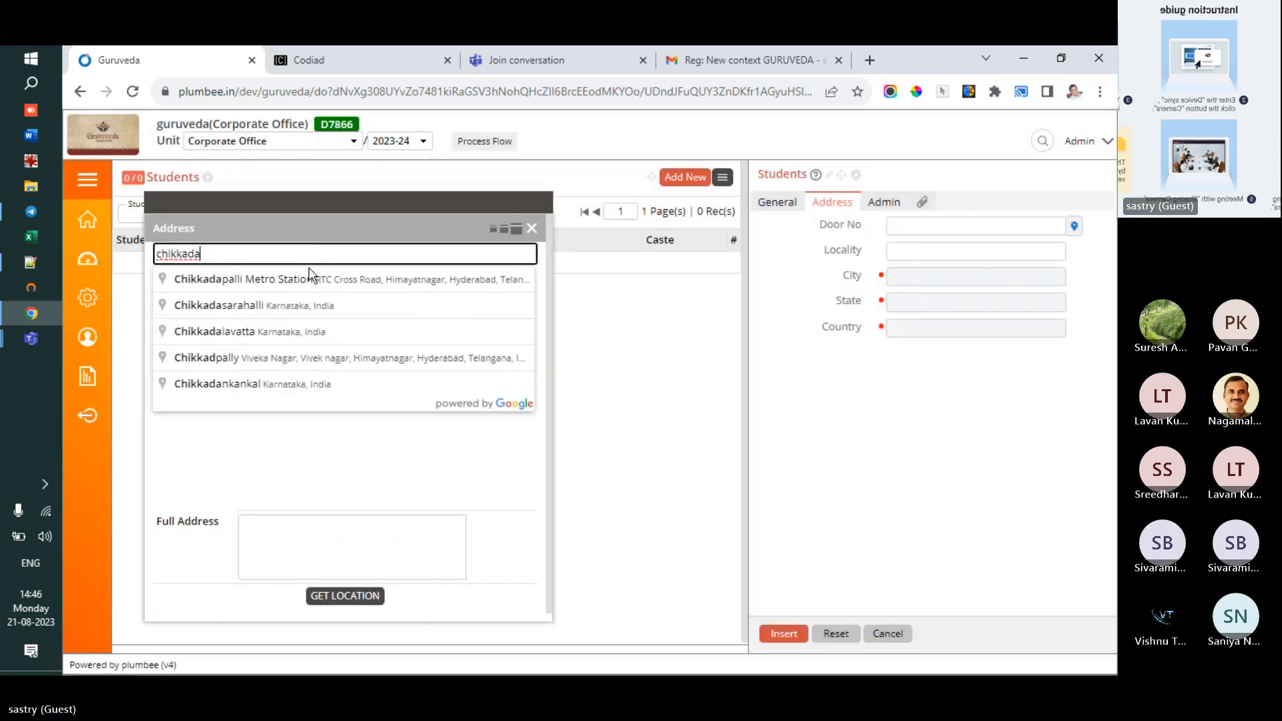
pyautogui.click(308, 359)
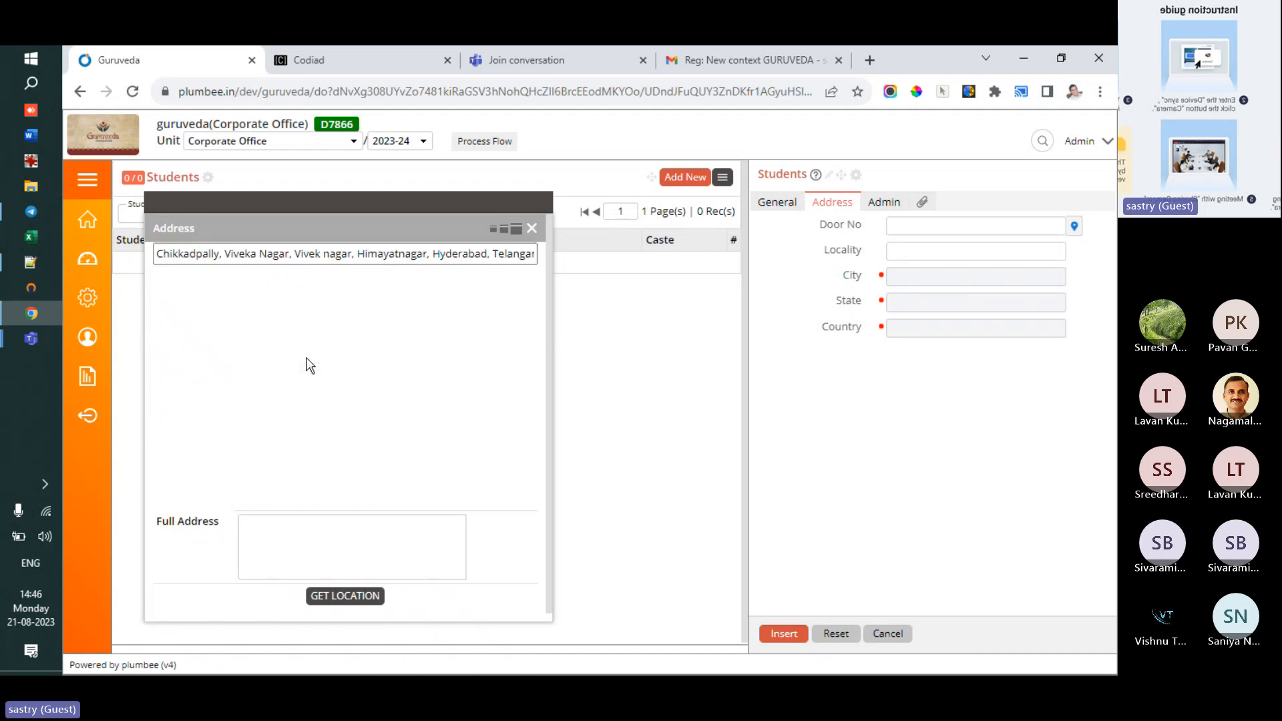
pyautogui.click(353, 597)
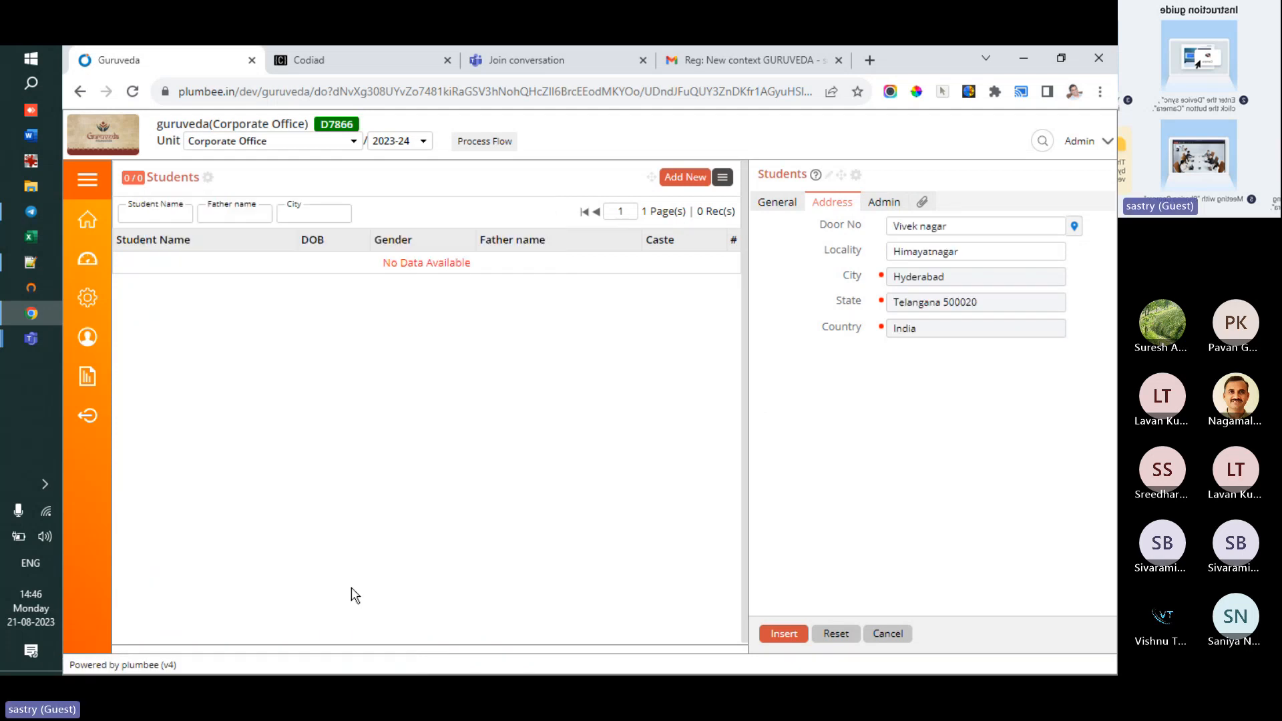
pyautogui.click(785, 633)
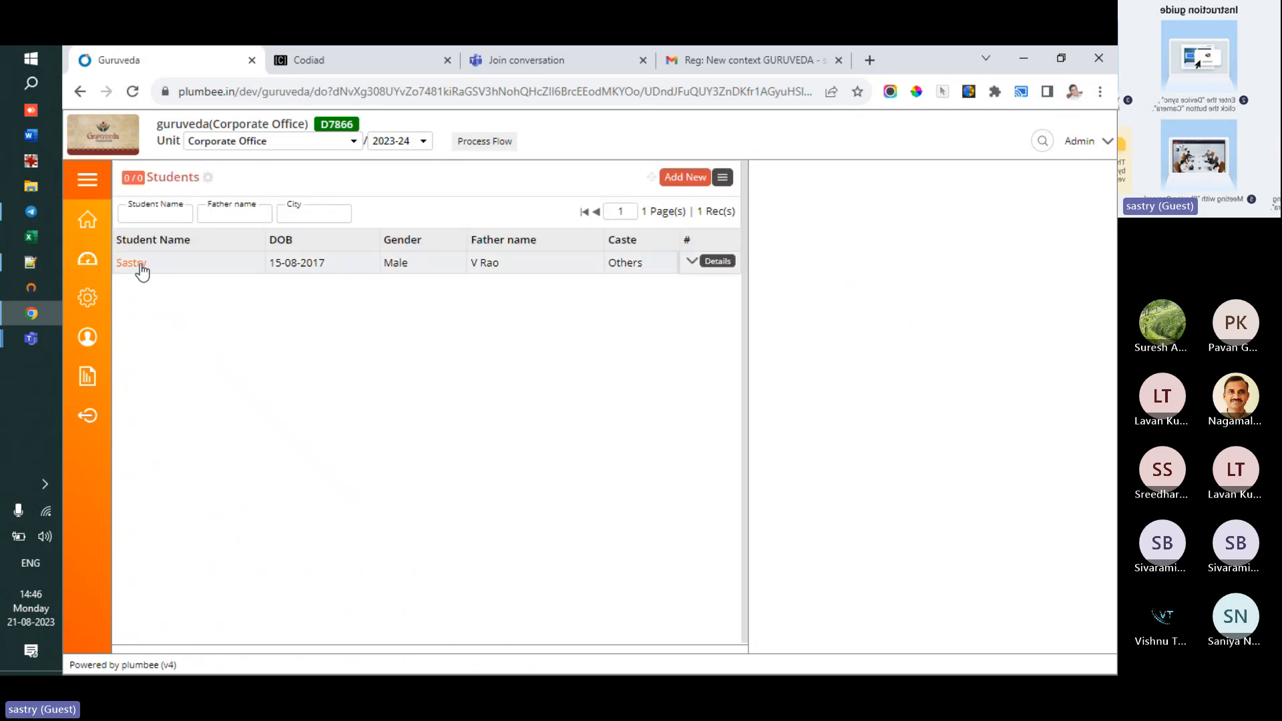
# Step: Open the saved student's attachments and start attaching a file from the Do not Delete folder
pyautogui.click(139, 263)
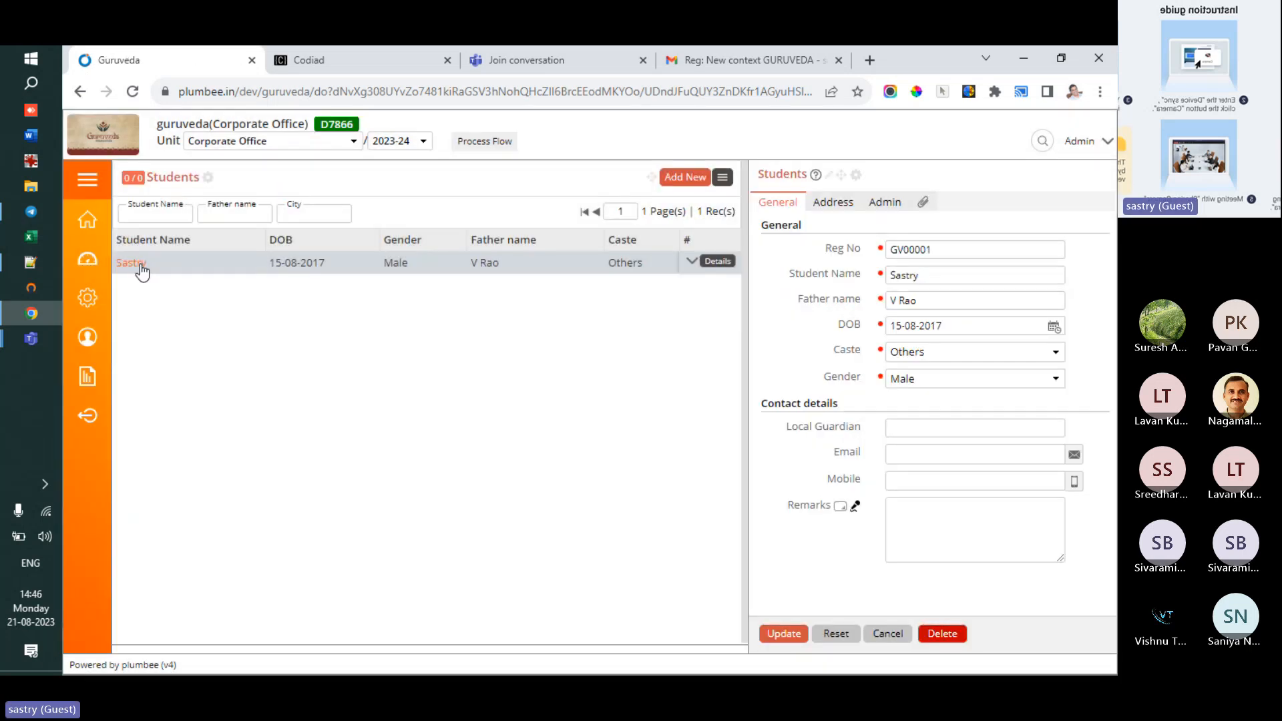
pyautogui.click(924, 204)
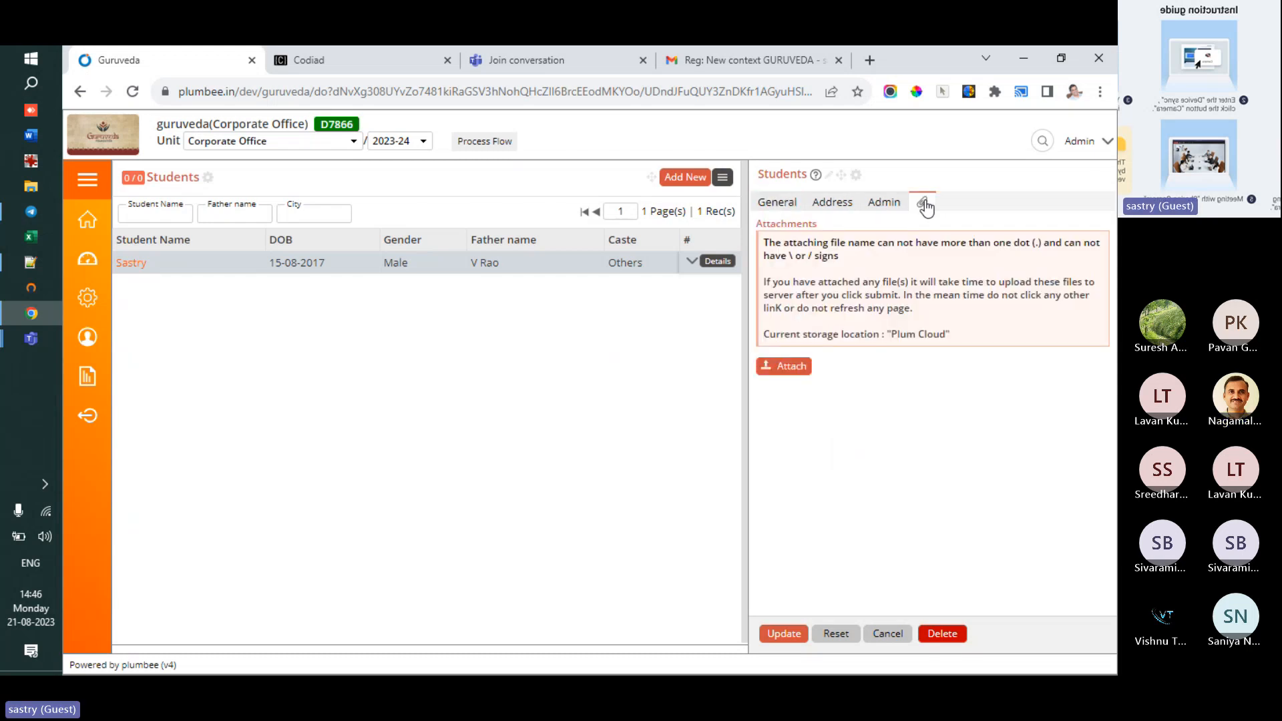
pyautogui.click(787, 369)
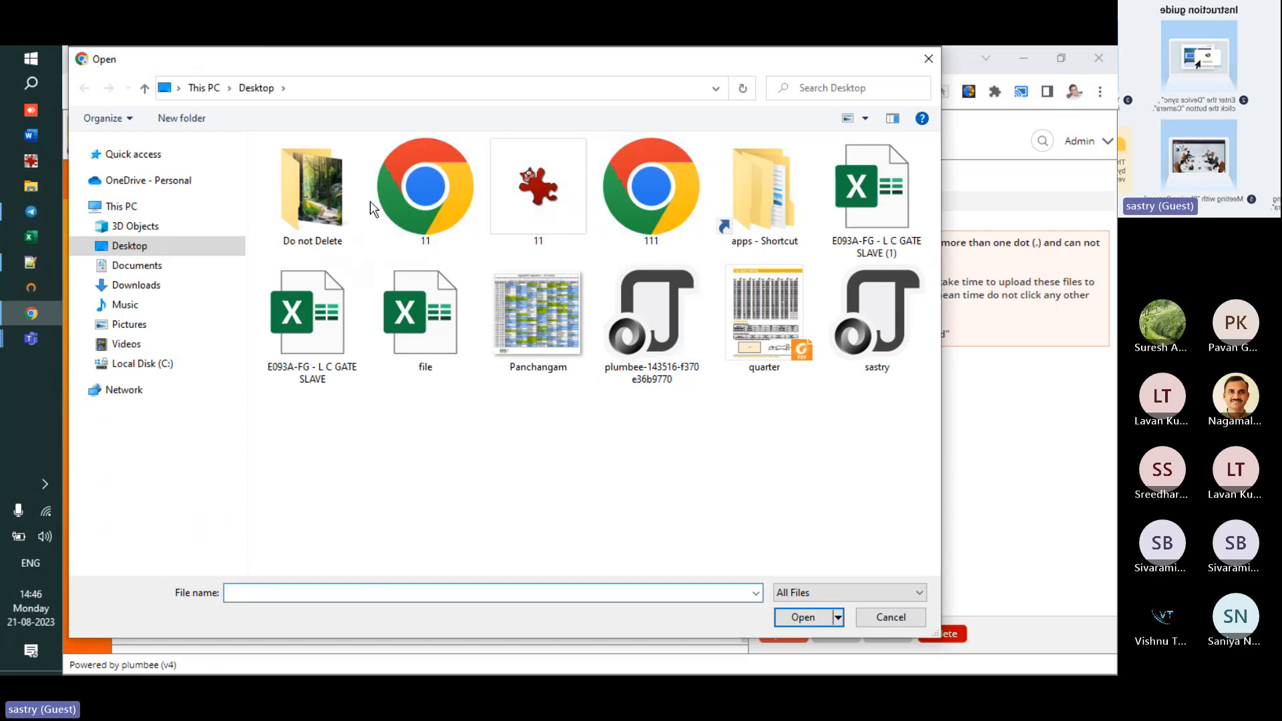
pyautogui.doubleClick(338, 204)
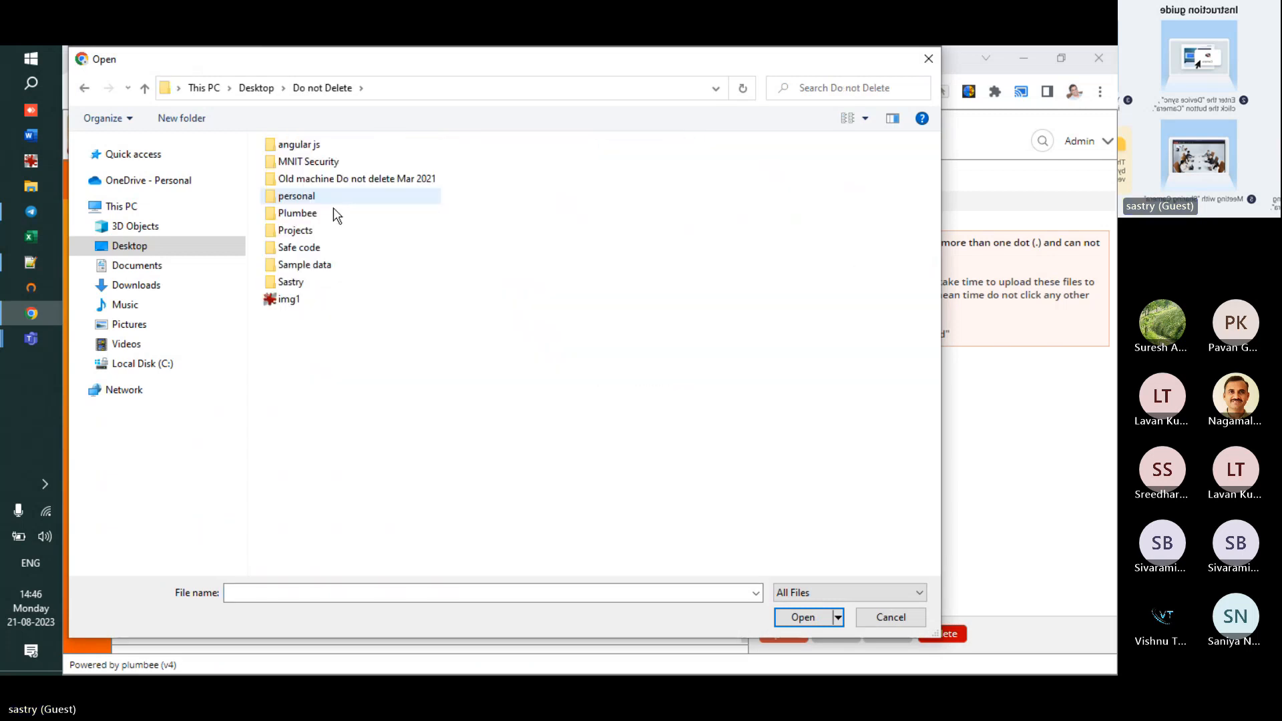
pyautogui.click(292, 305)
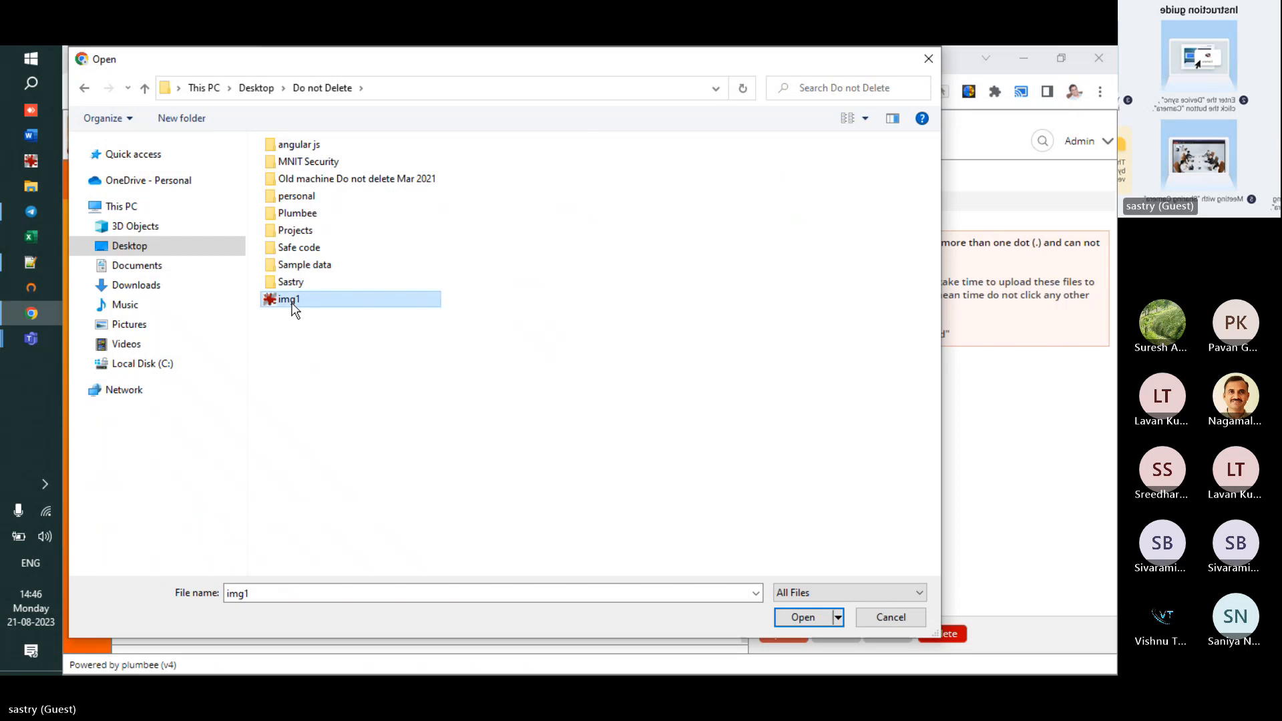
# Step: Browse the ID photo, Sample data, personal and POCs folders, ending in the Projects folder
pyautogui.doubleClick(291, 284)
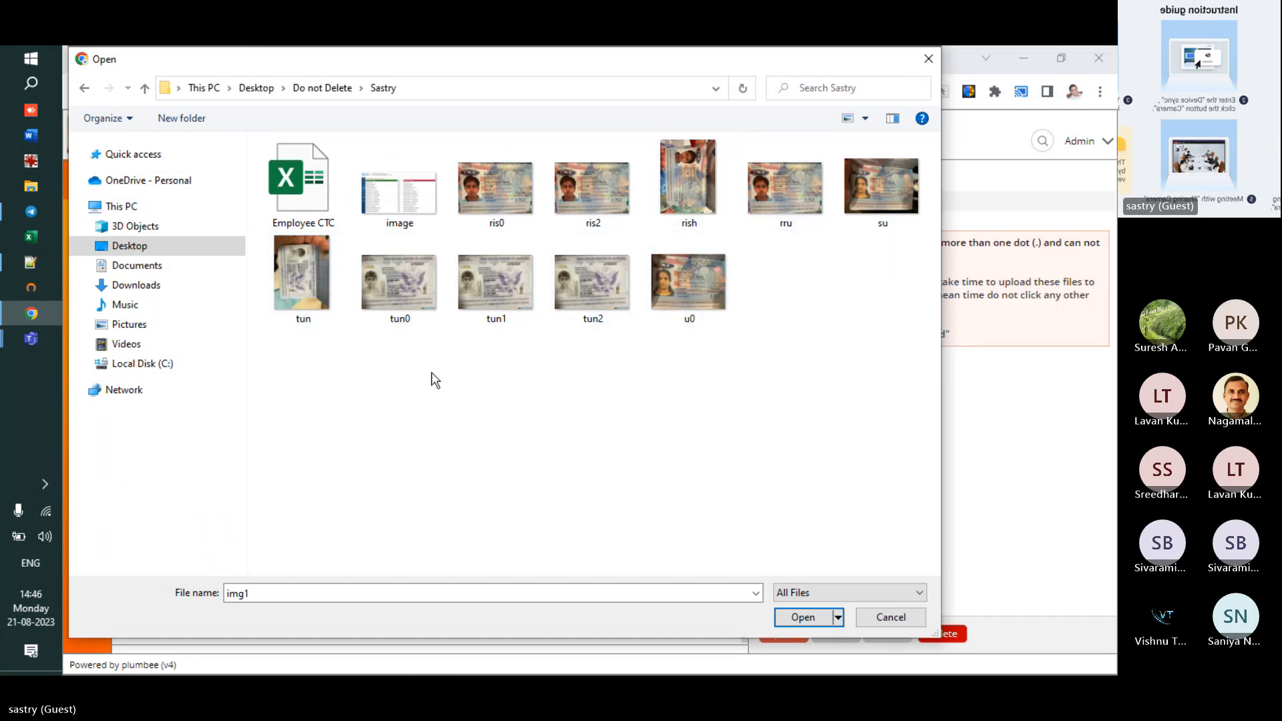
pyautogui.click(332, 89)
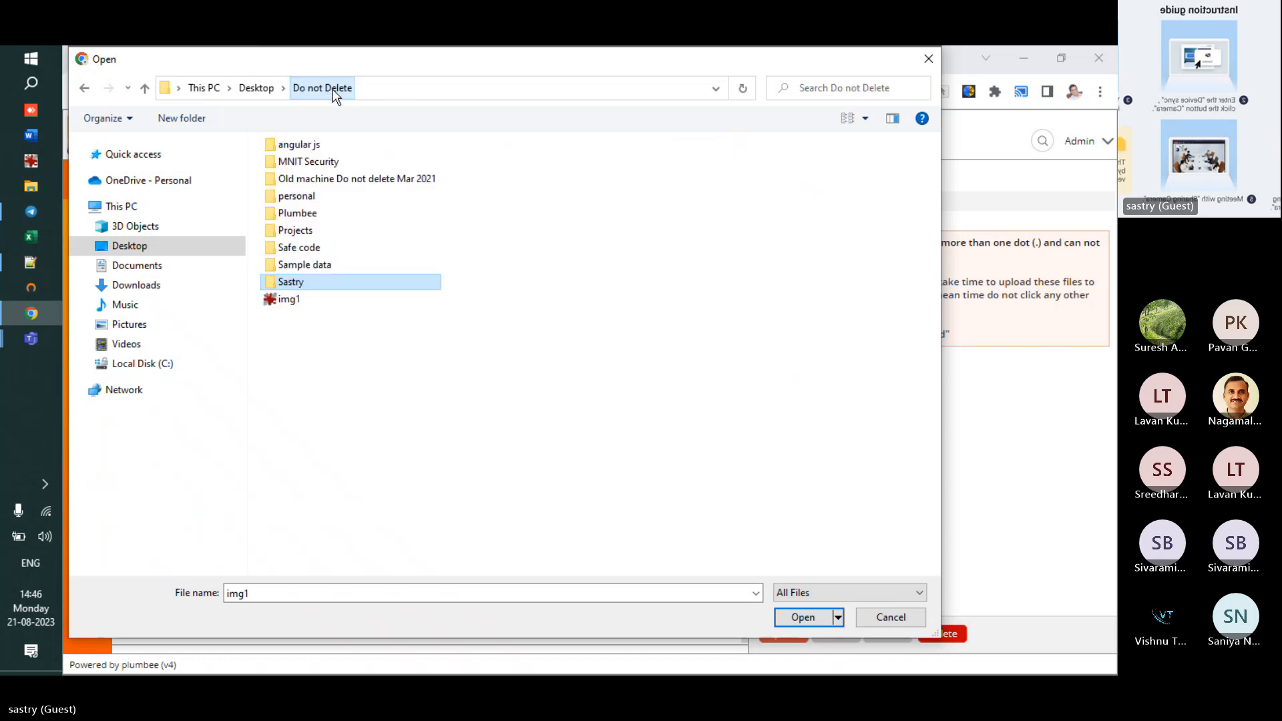
pyautogui.click(309, 264)
pyautogui.doubleClick(308, 264)
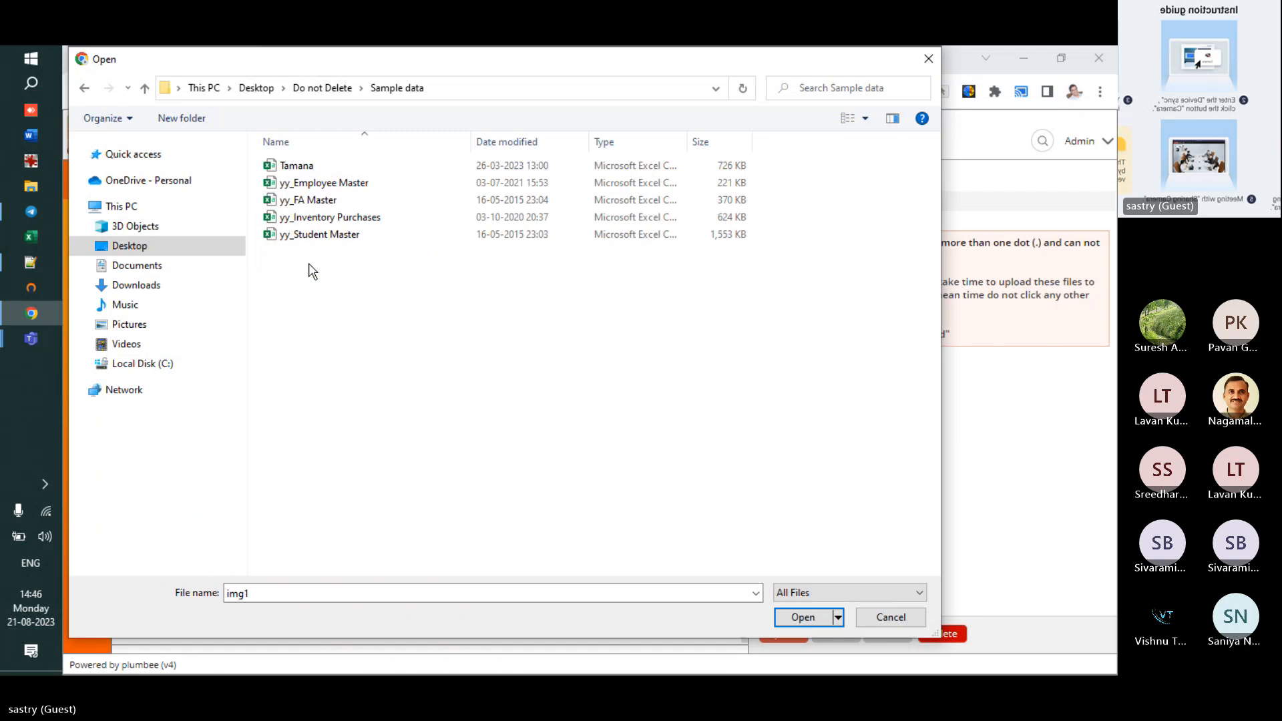
pyautogui.press('BackSpace')
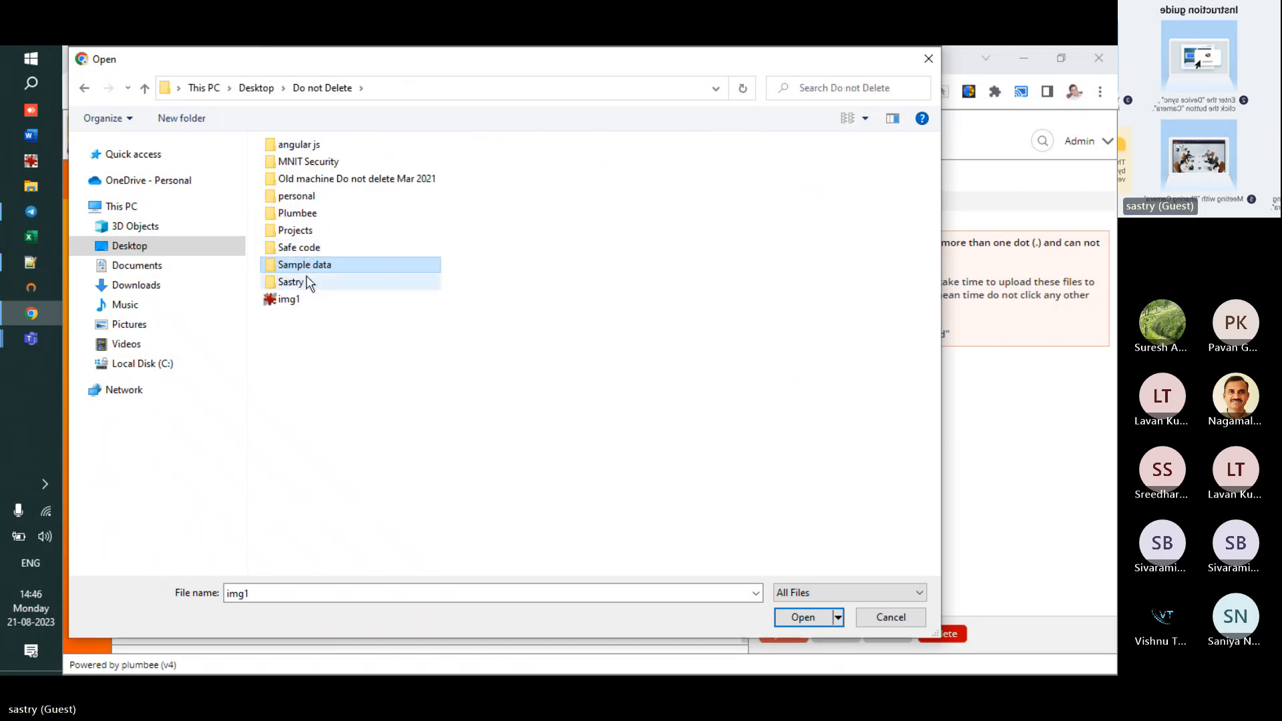
pyautogui.doubleClick(308, 201)
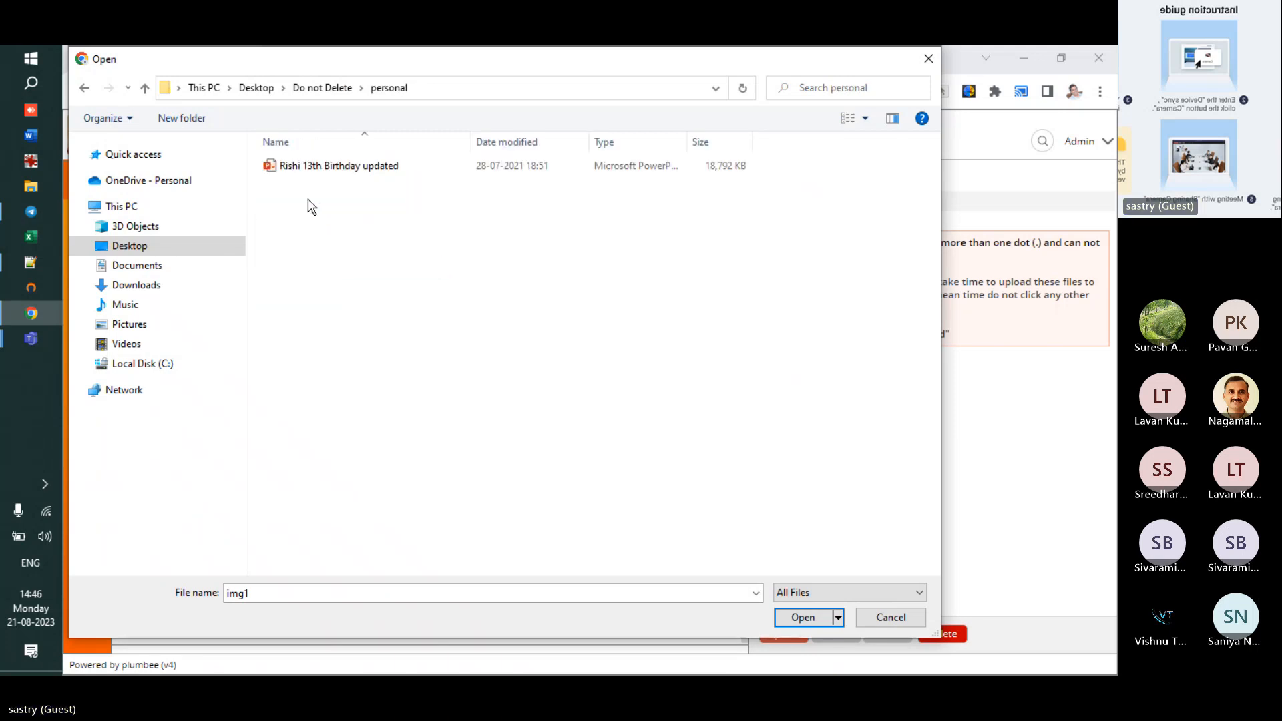
pyautogui.press('BackSpace')
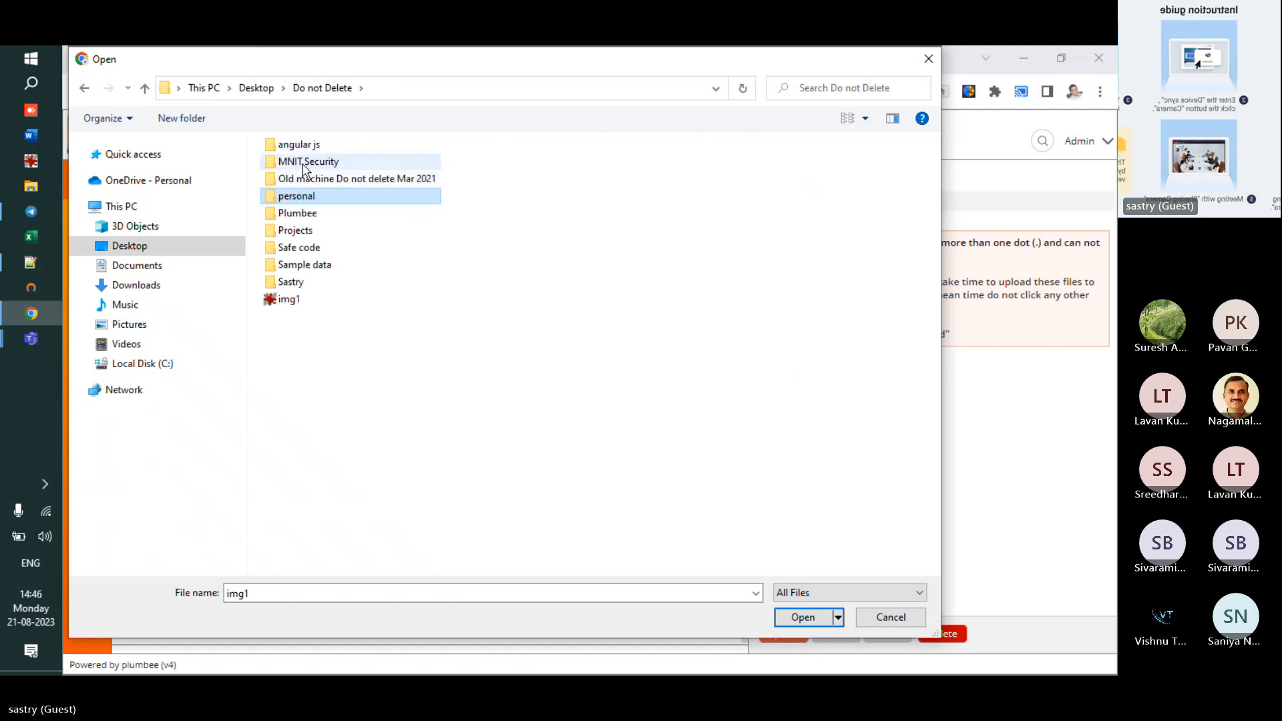
pyautogui.doubleClick(307, 235)
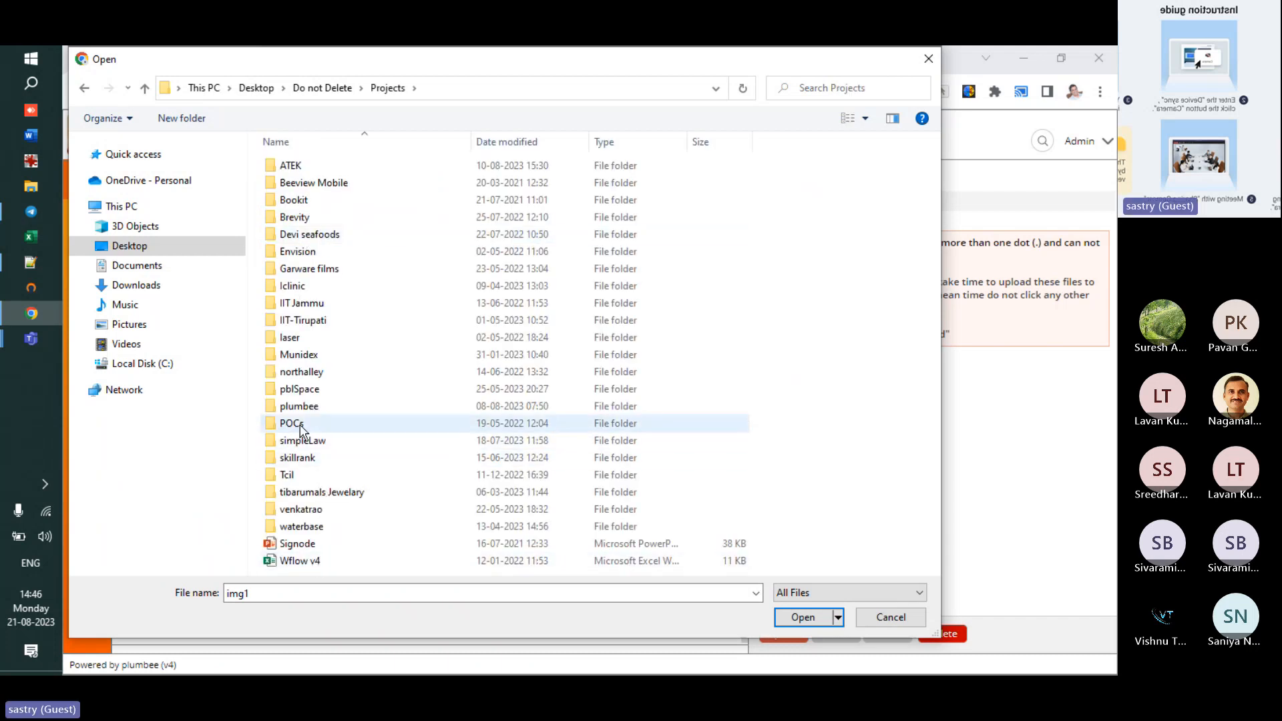
pyautogui.doubleClick(300, 425)
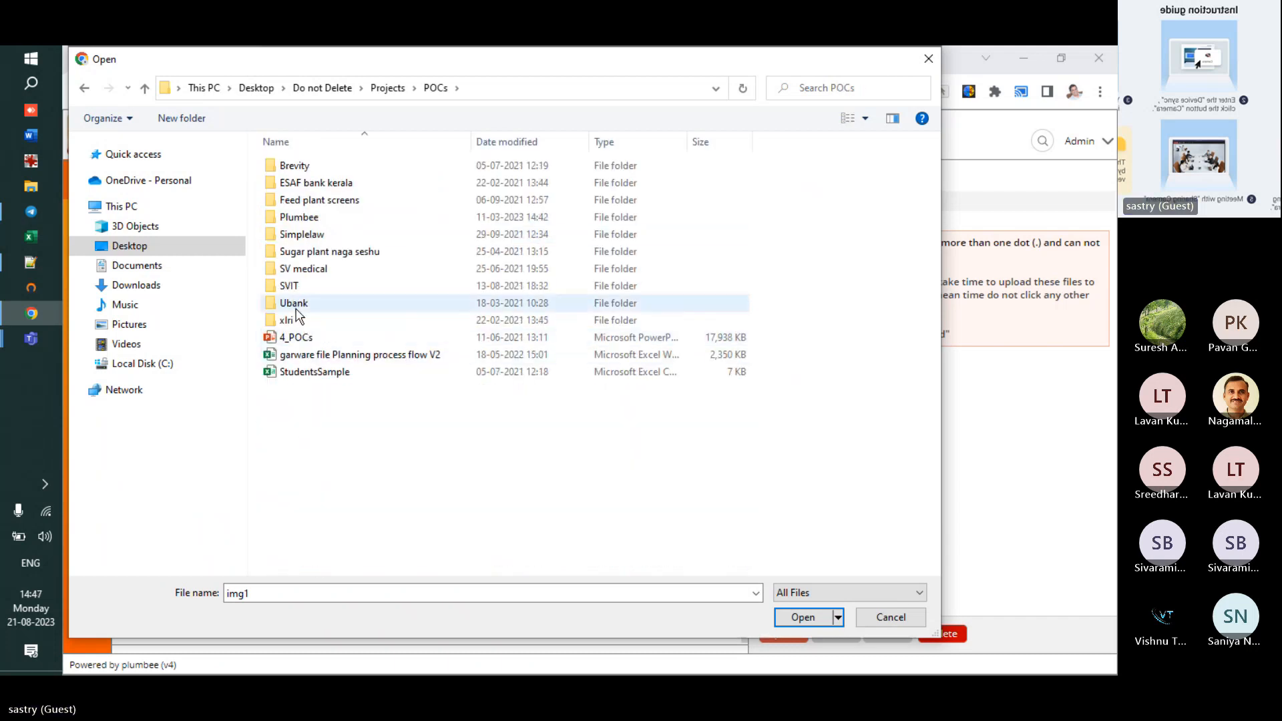
pyautogui.doubleClick(295, 305)
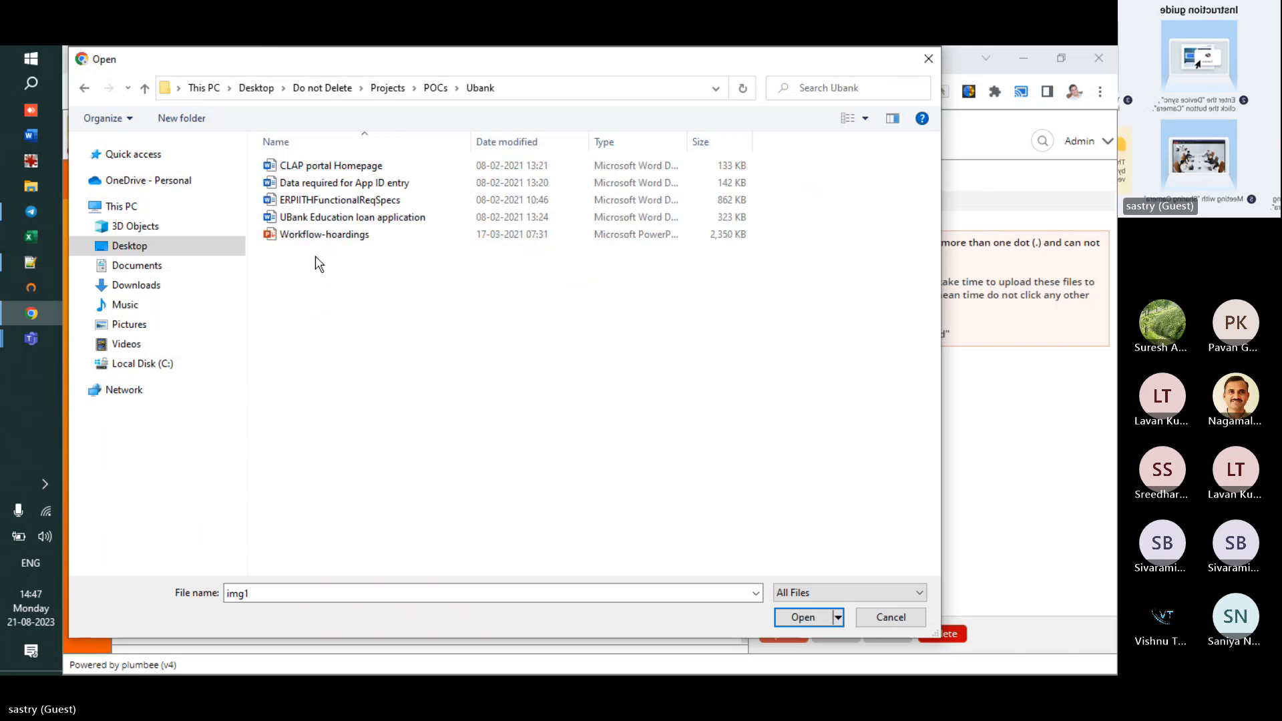
pyautogui.press('BackSpace')
pyautogui.press('BackSpace')
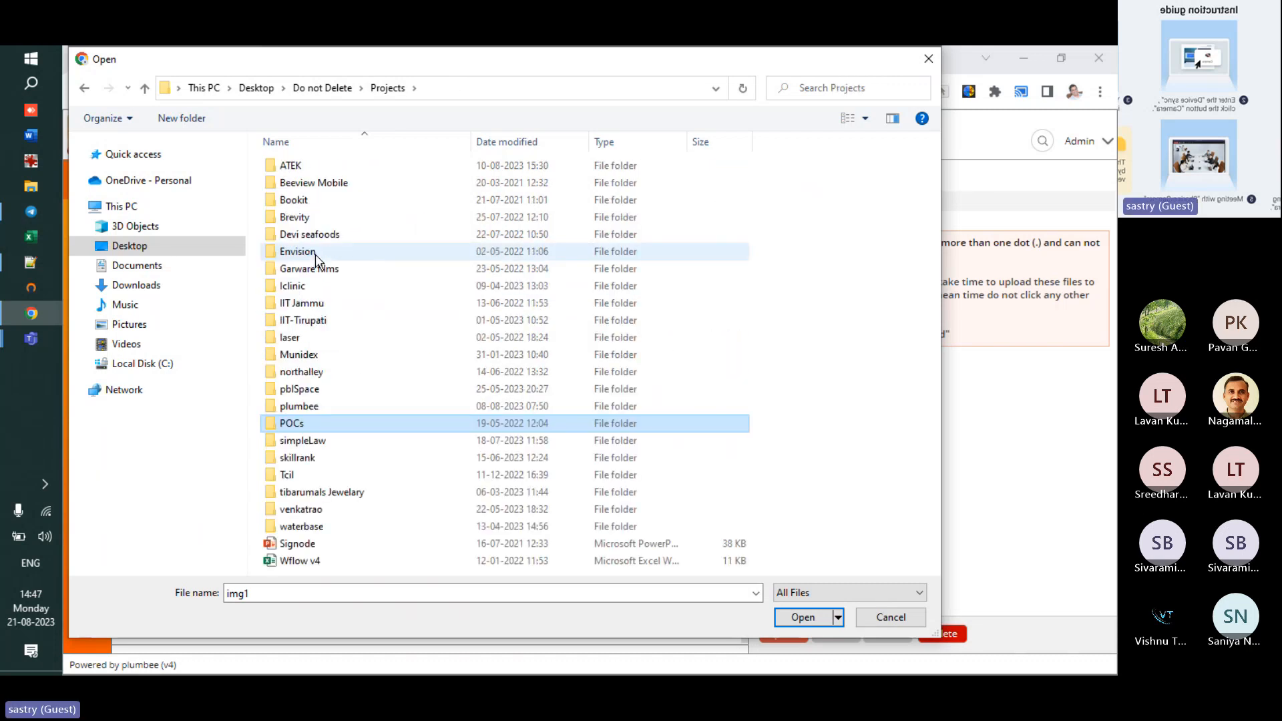
# Step: Capture the Open dialog's folder list region to the clipboard
pyautogui.press('Print')
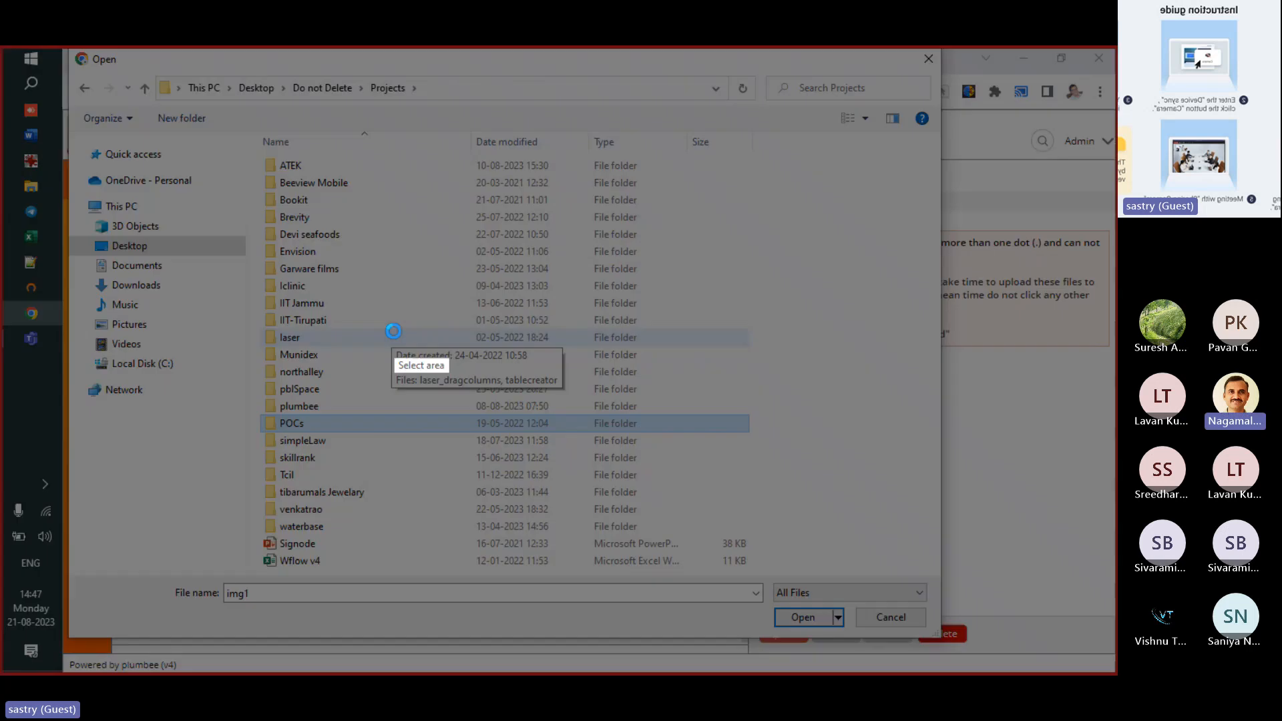
pyautogui.moveTo(401, 196); pyautogui.dragTo(842, 454)
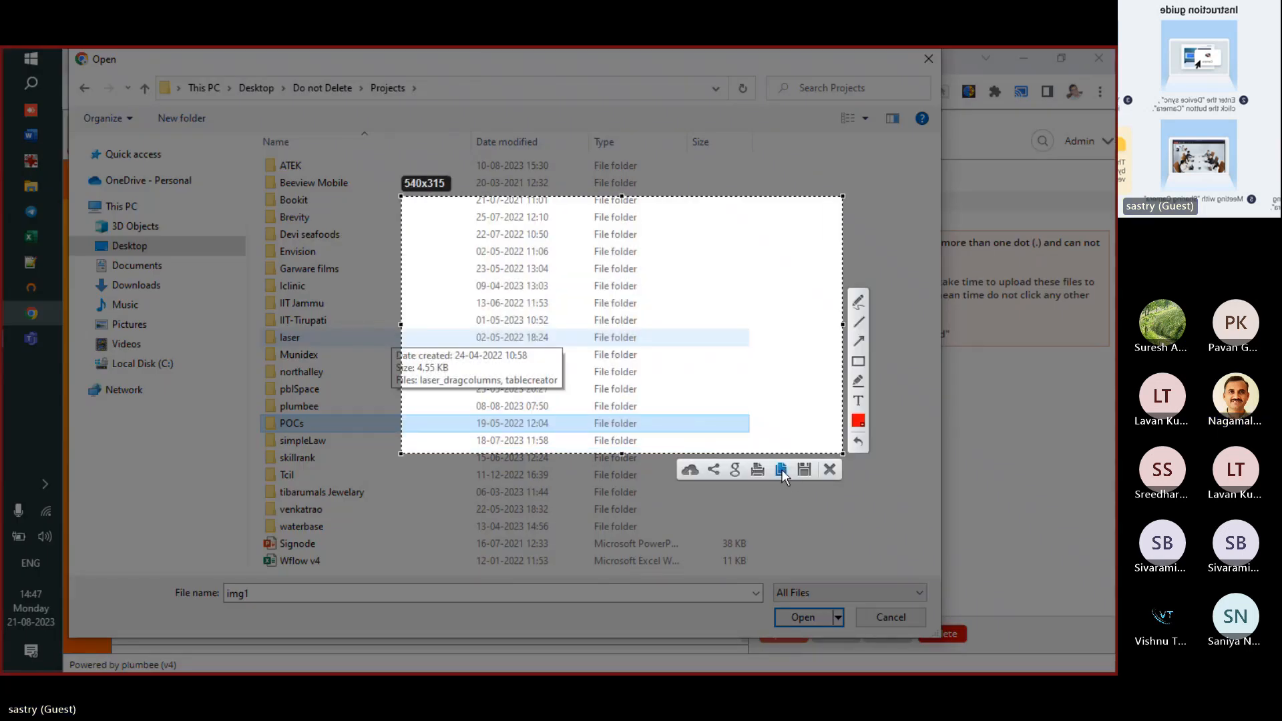
pyautogui.click(786, 472)
# Step: Paste the capture into IrfanView, then close IrfanView and the Open dialog
pyautogui.click(45, 171)
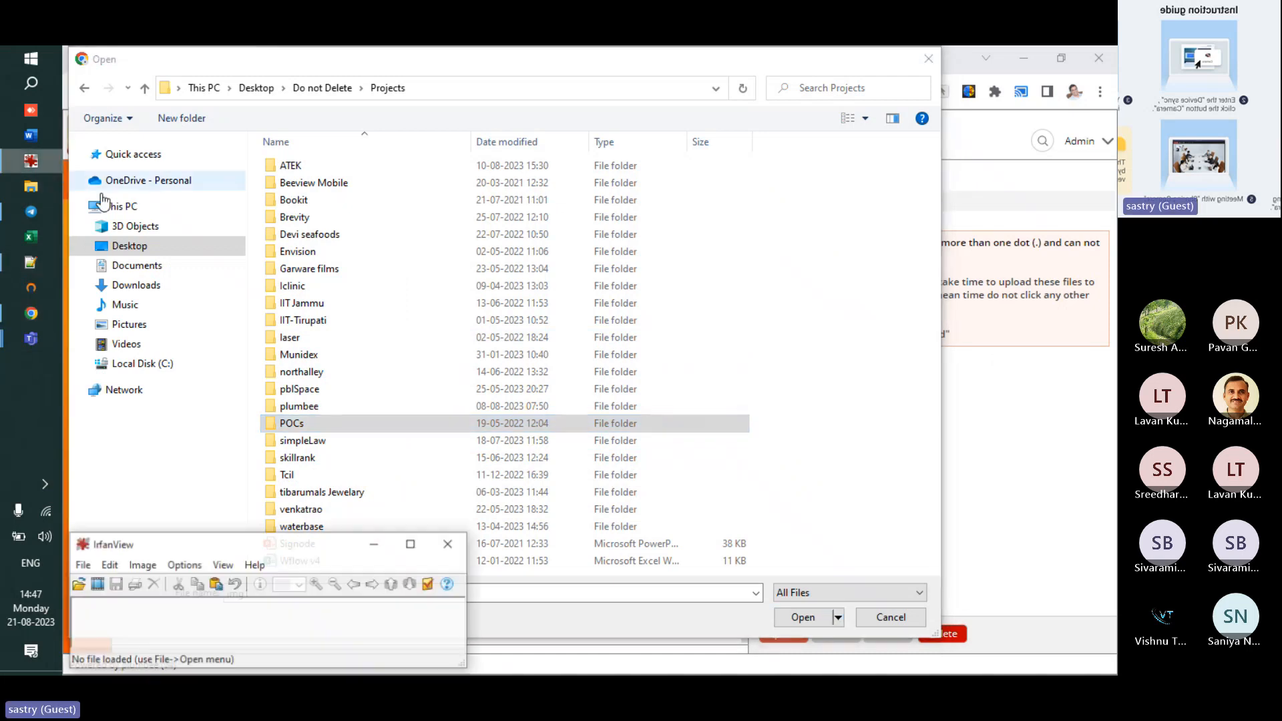
pyautogui.hotkey('ctrl', 'v')
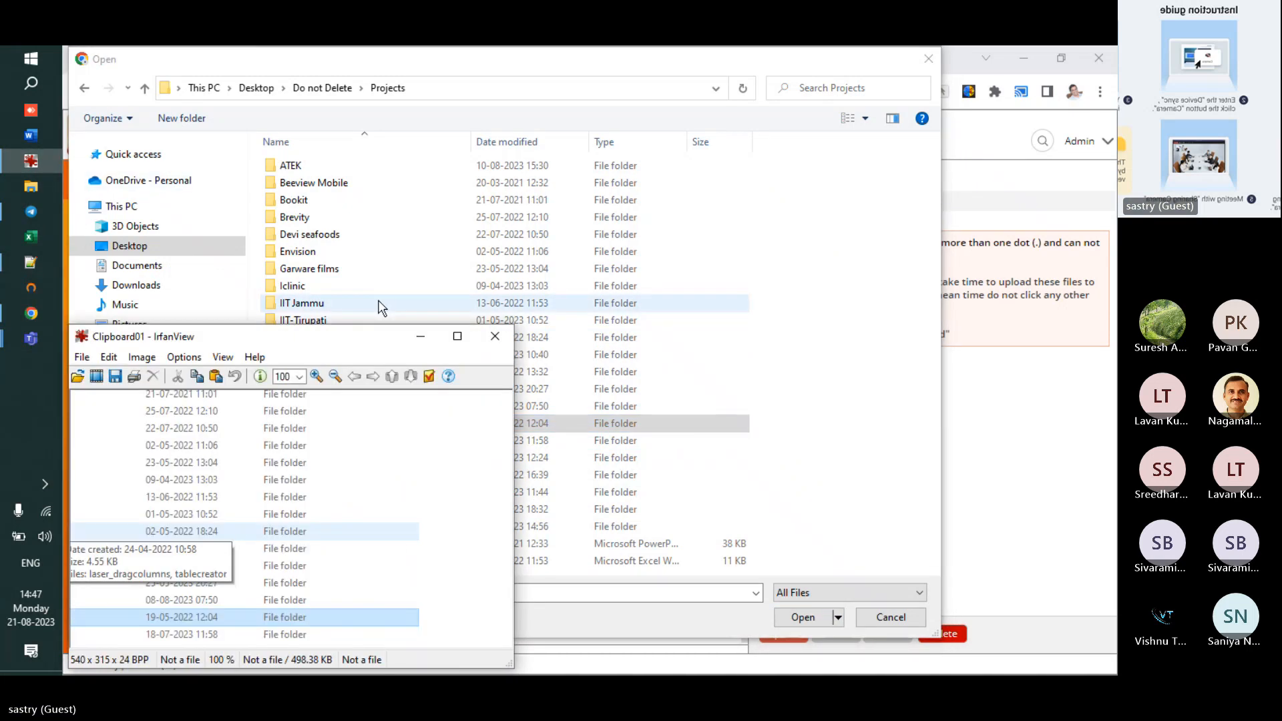
pyautogui.press('Escape')
pyautogui.click(937, 57)
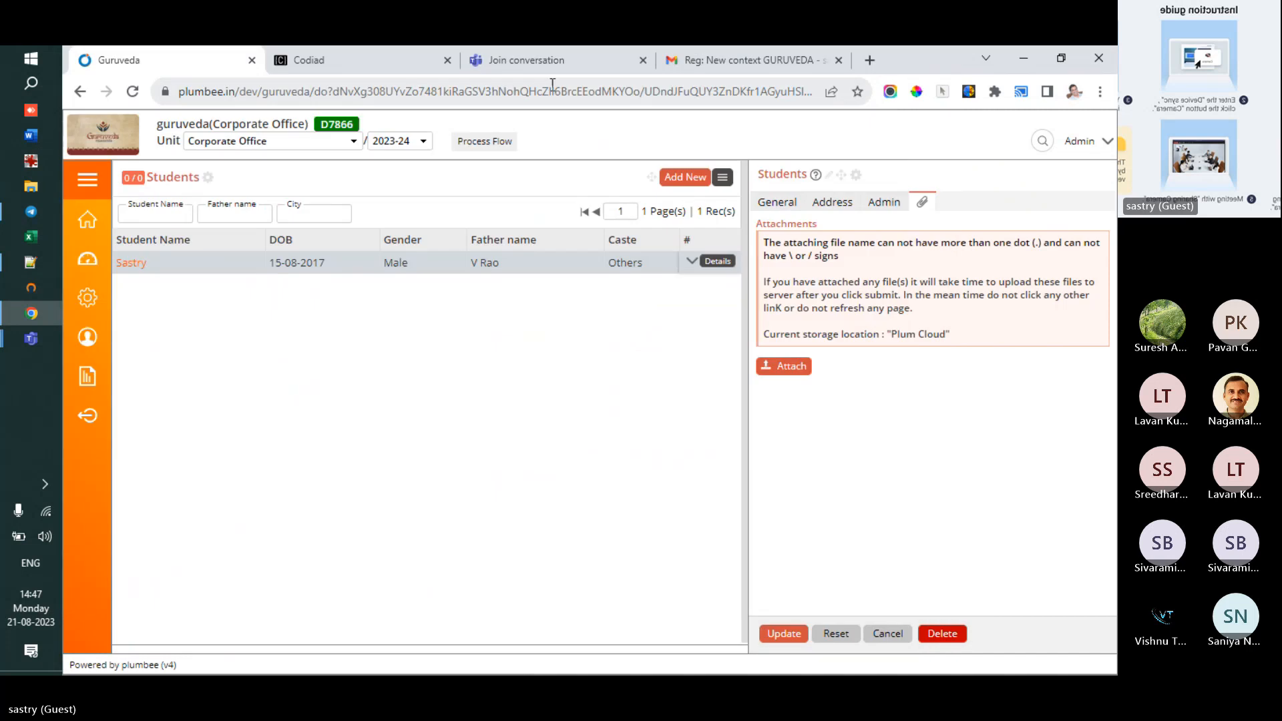
pyautogui.click(872, 59)
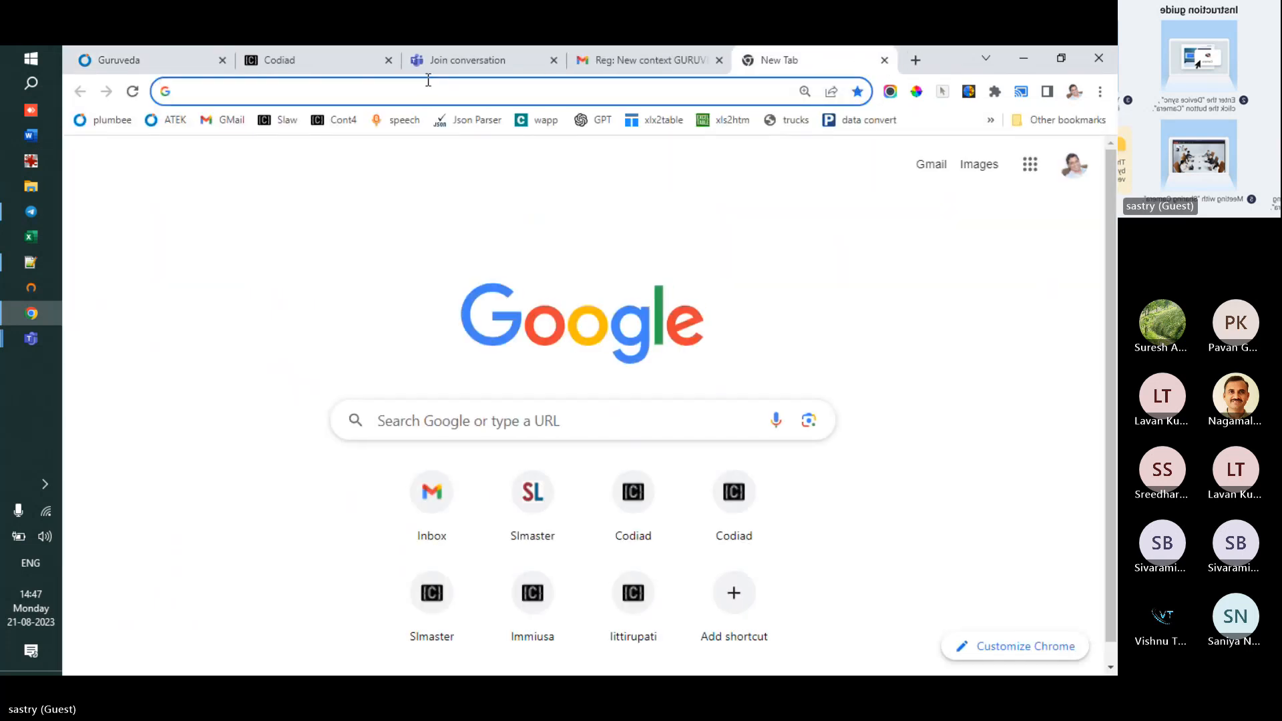
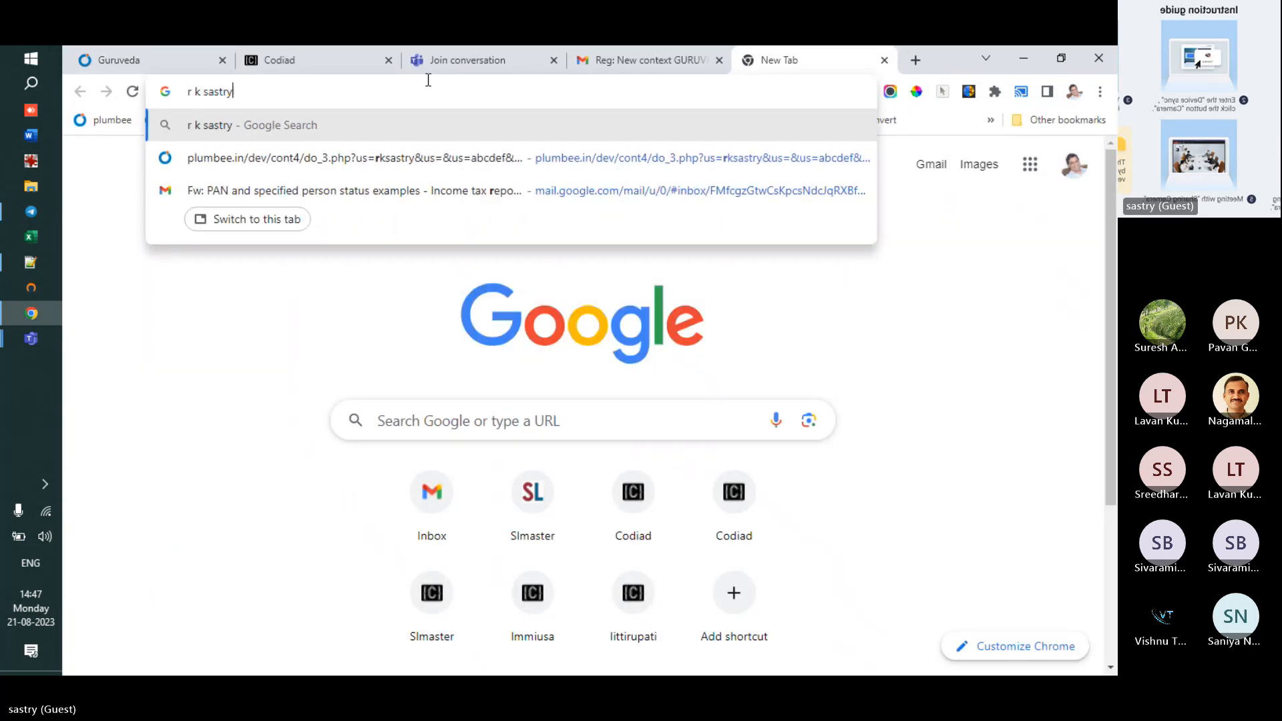
pyautogui.press('Return')
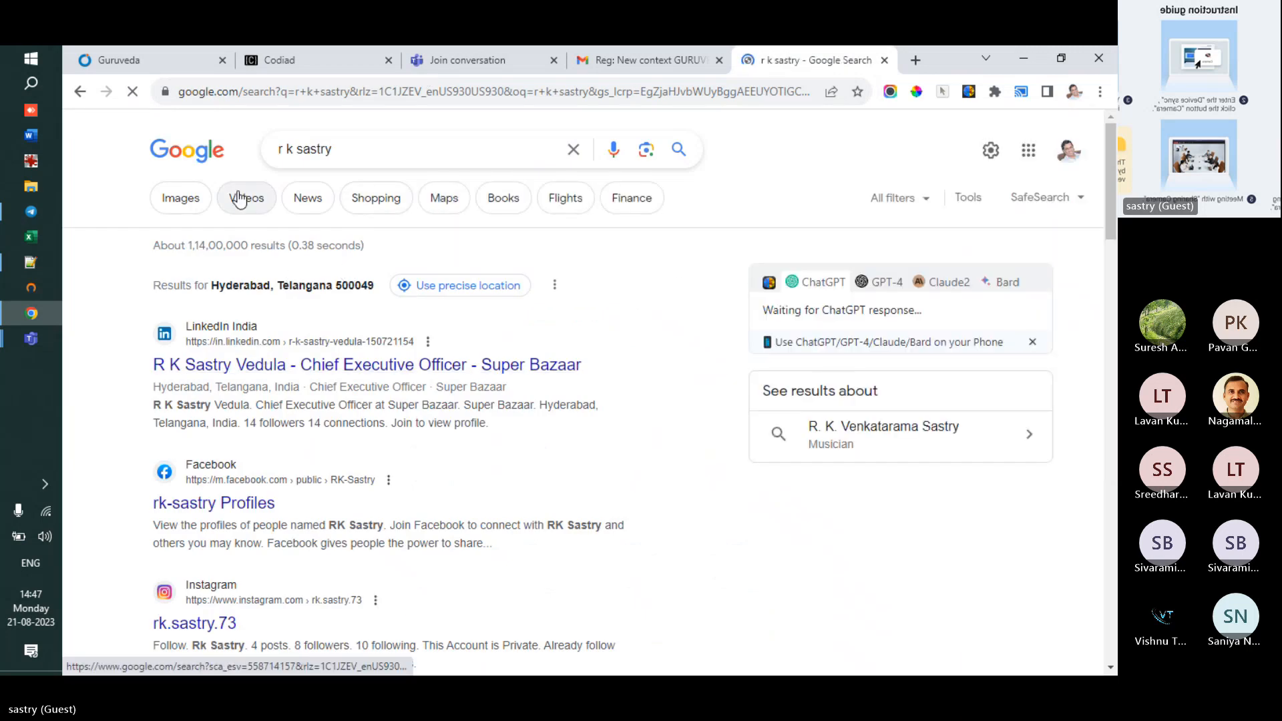
pyautogui.click(189, 200)
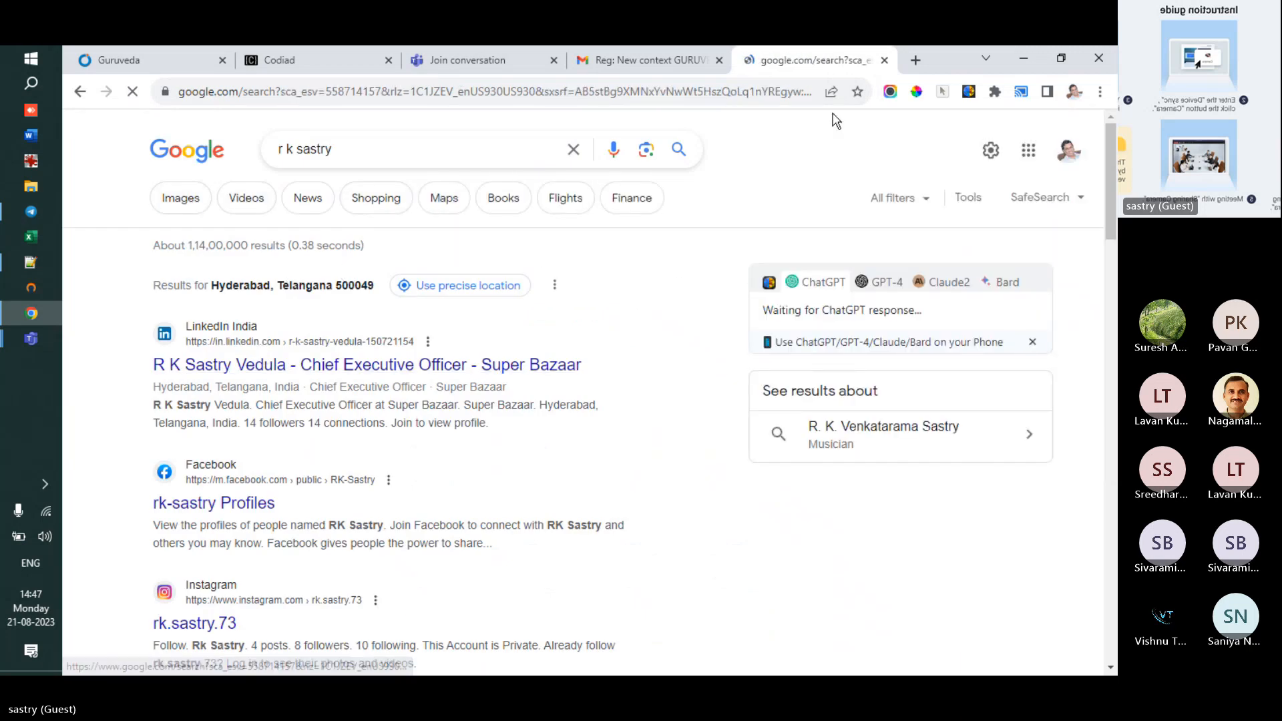
pyautogui.doubleClick(925, 53)
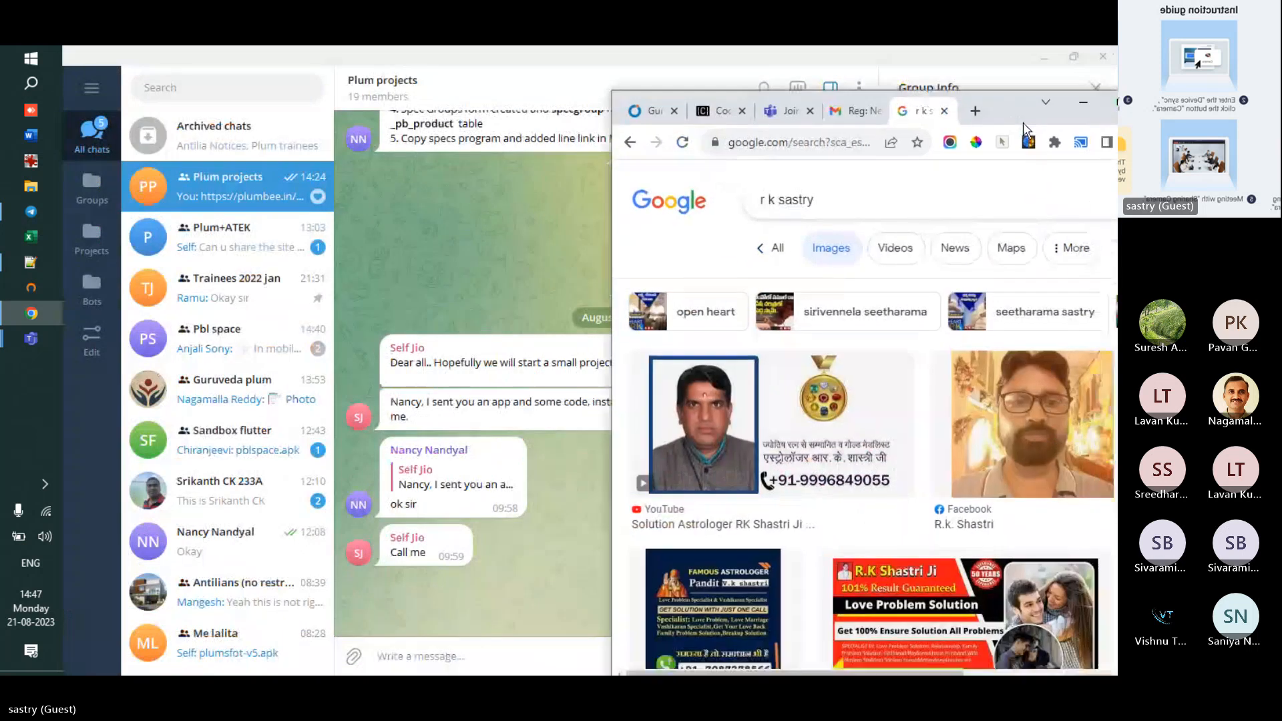
pyautogui.click(1044, 57)
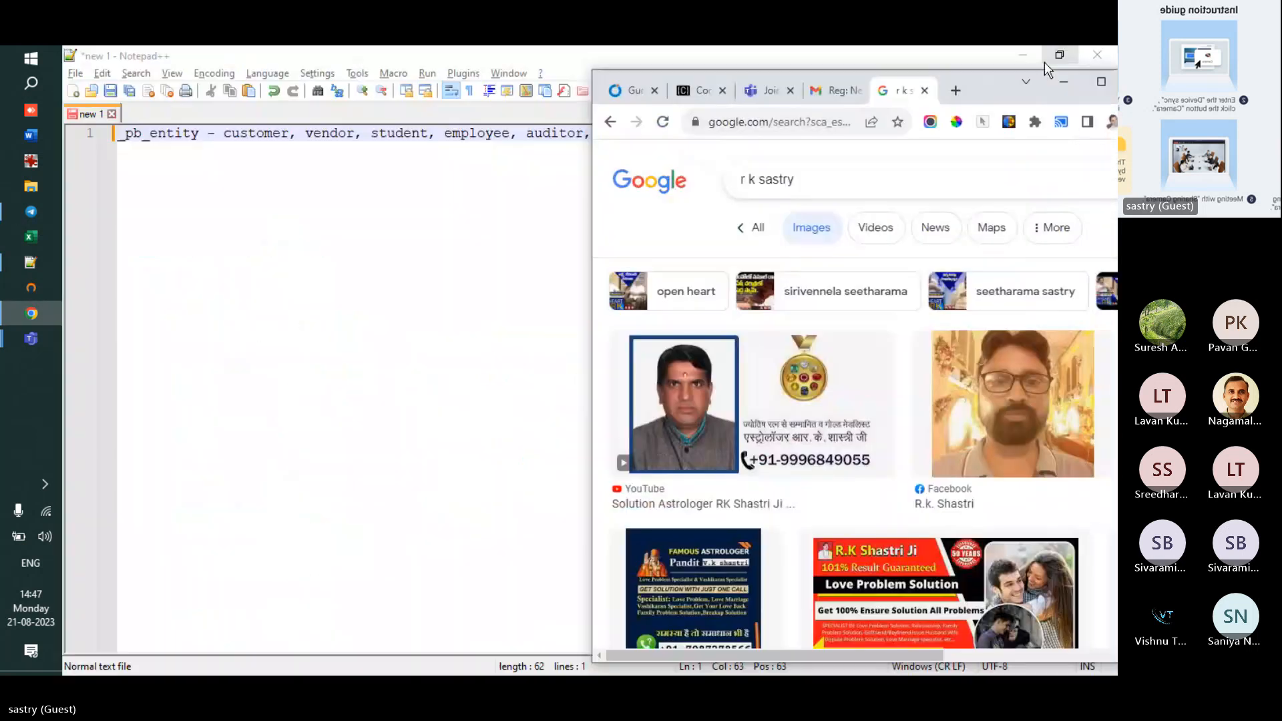
pyautogui.moveTo(755, 179); pyautogui.dragTo(495, 189)
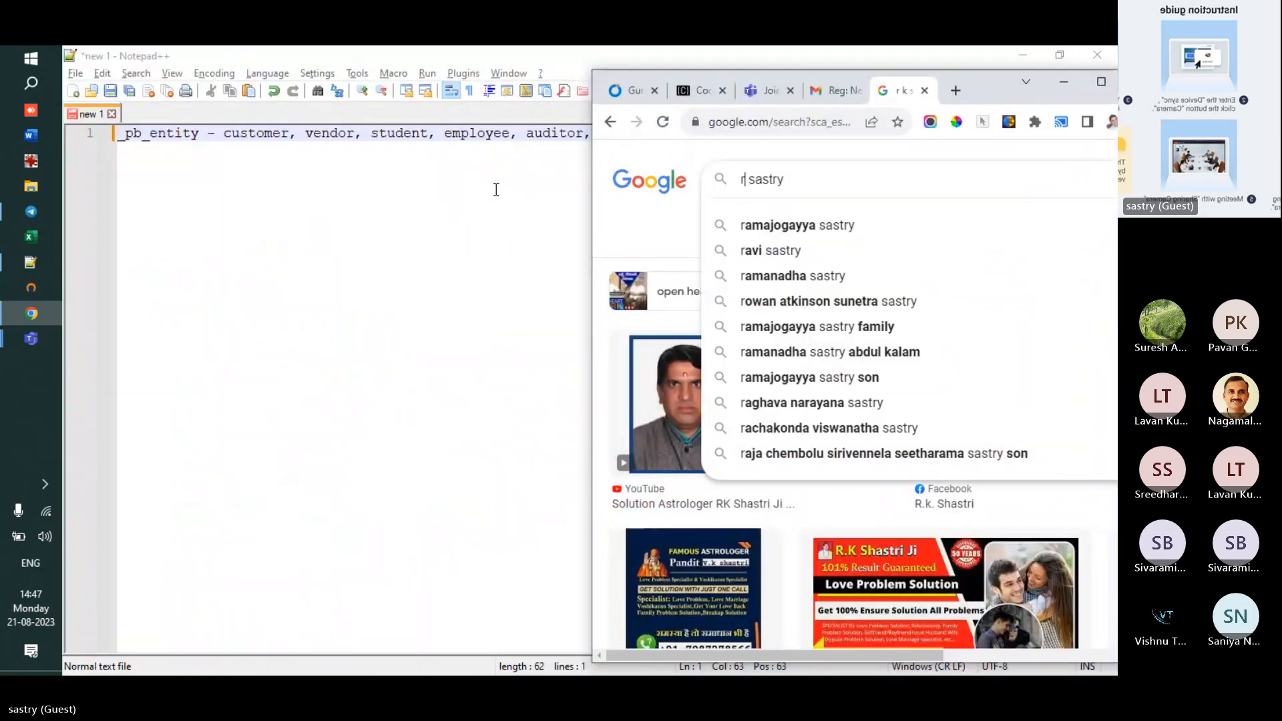
pyautogui.press('Return')
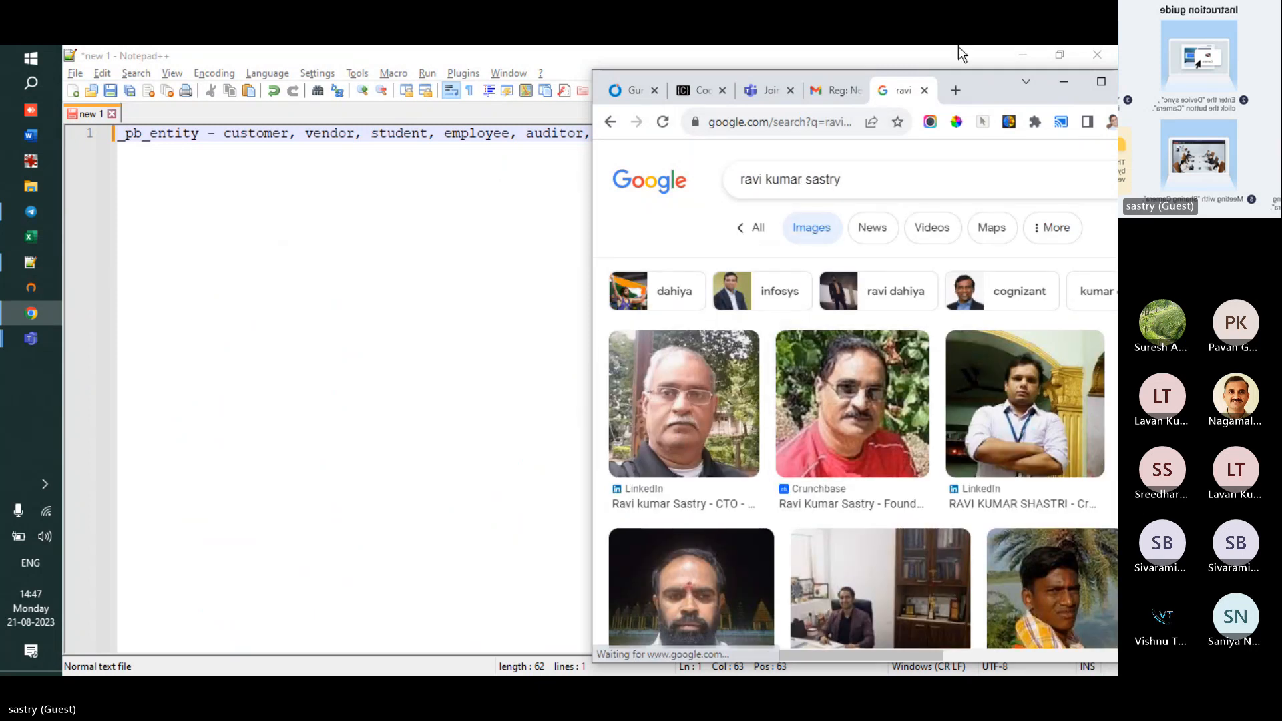
# Step: Save the first image result to the desktop and start attaching a file on the Guruveda page
pyautogui.click(1022, 55)
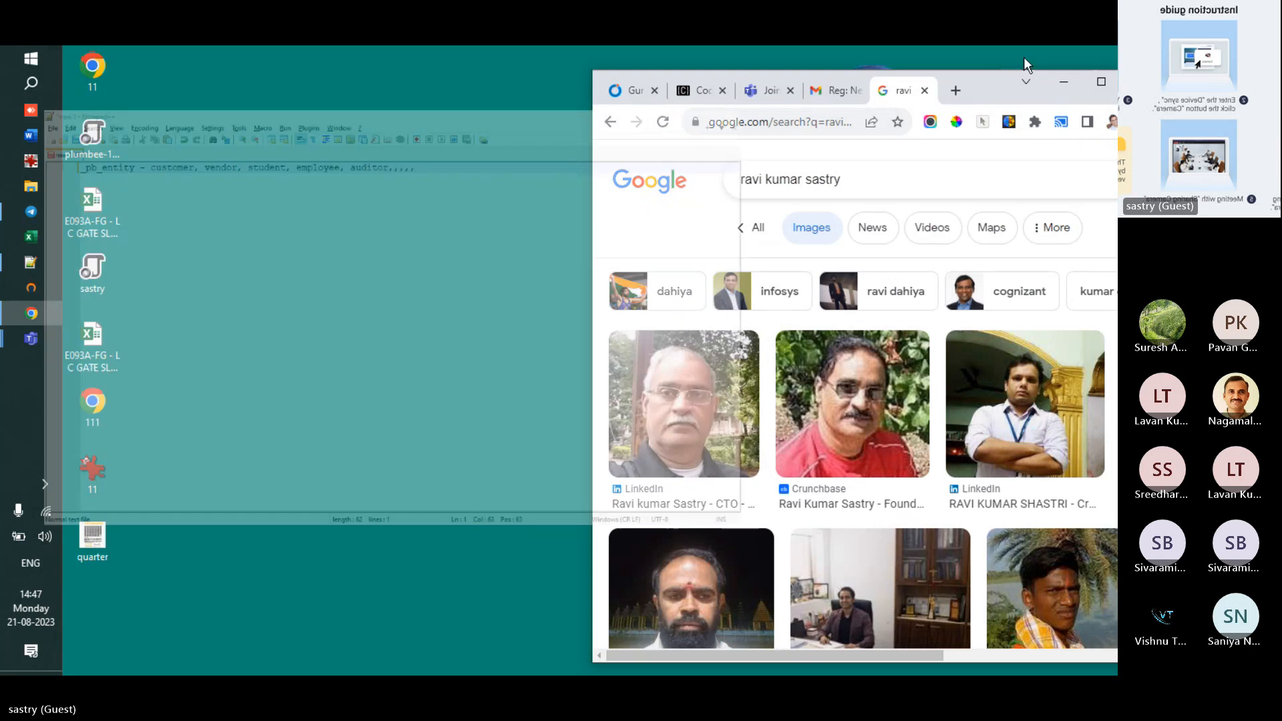
pyautogui.moveTo(677, 383); pyautogui.dragTo(239, 435)
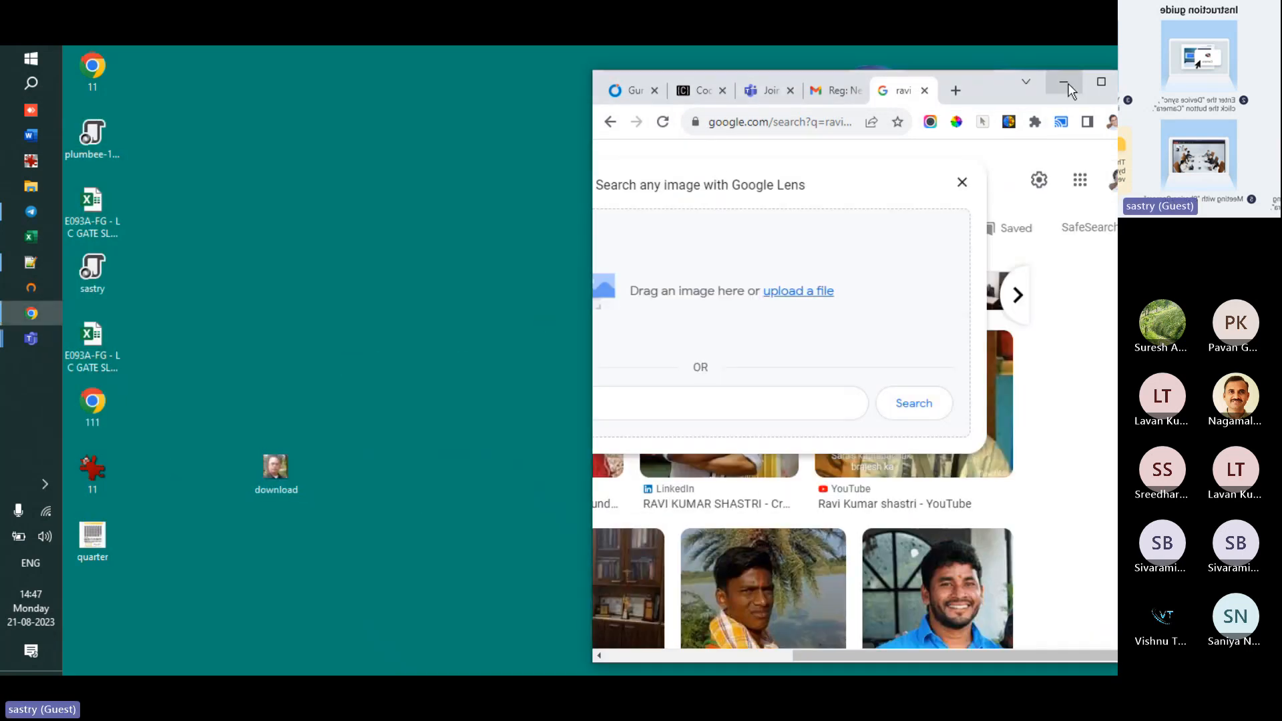
pyautogui.click(1100, 83)
pyautogui.click(117, 62)
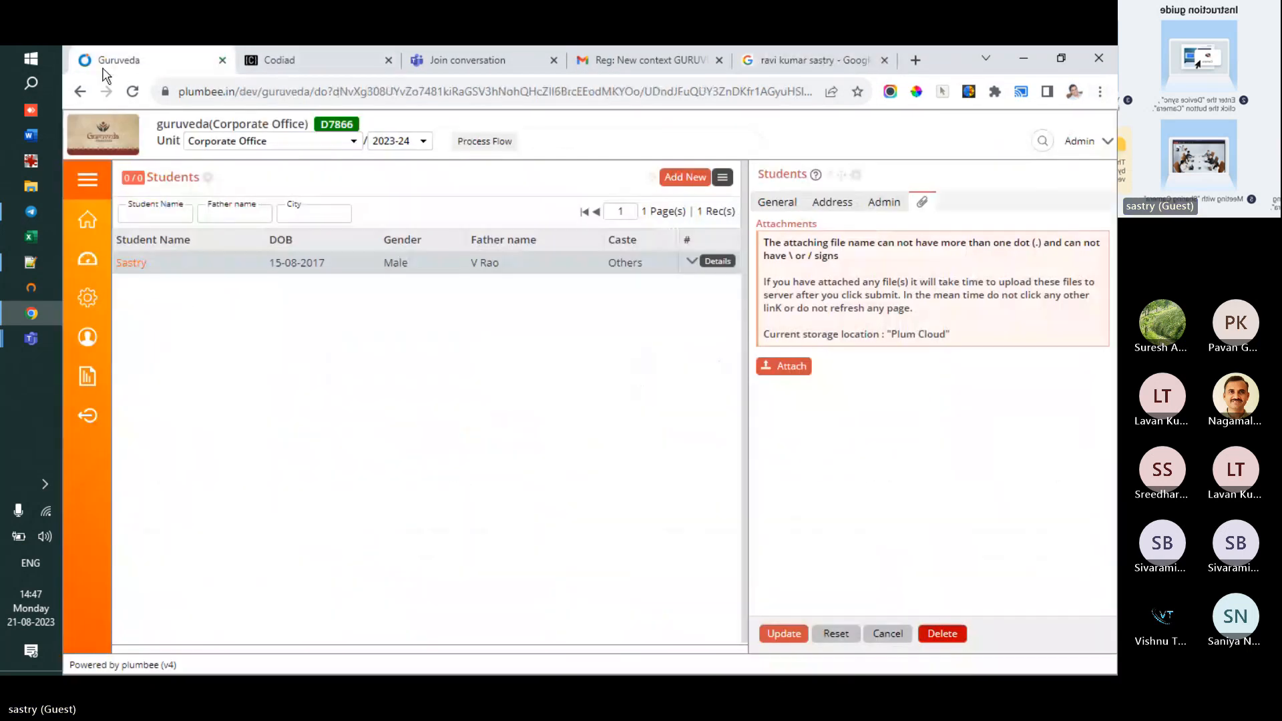
pyautogui.click(793, 366)
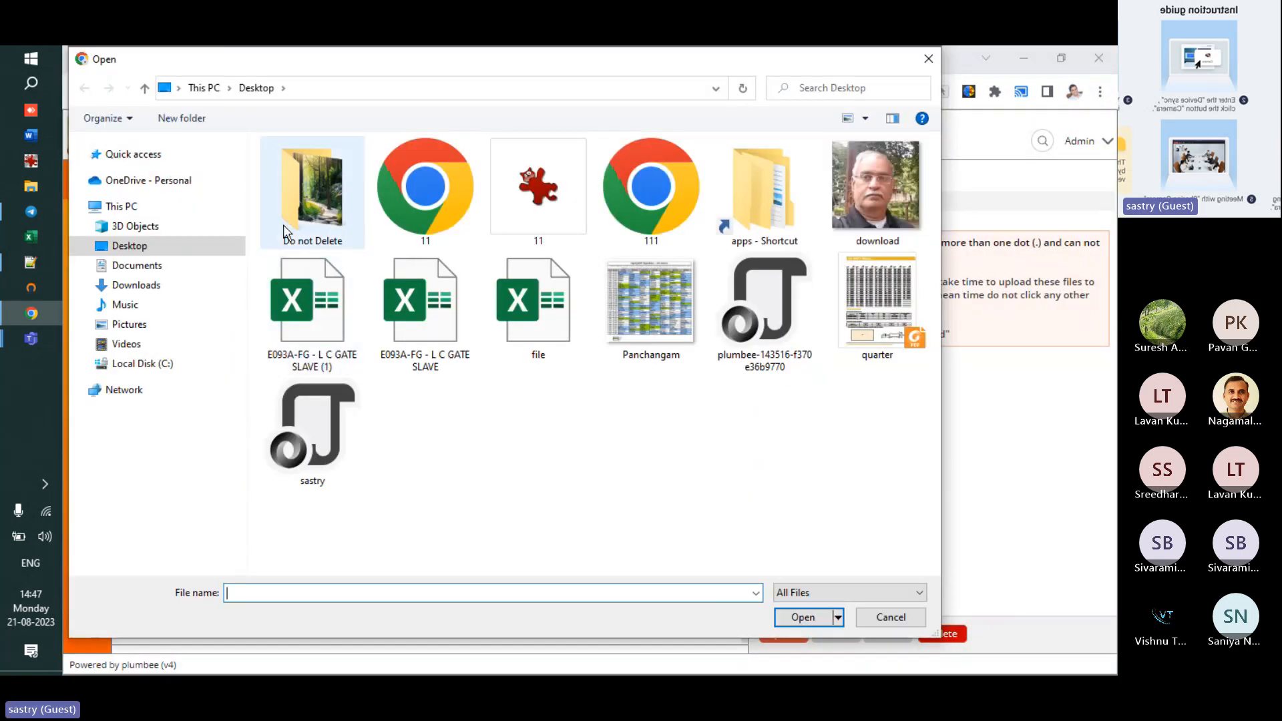
# Step: Attach the 'download' photo, update the student, and view the photo enlarged
pyautogui.doubleClick(876, 205)
pyautogui.click(783, 634)
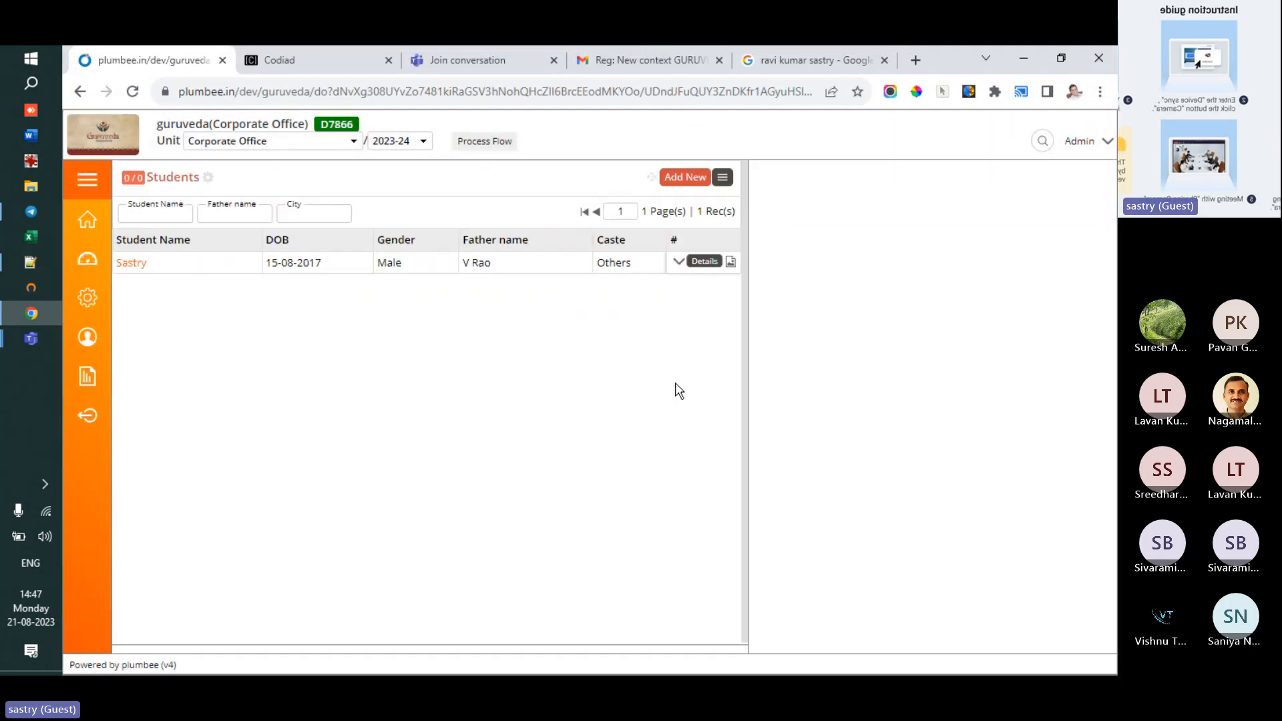
pyautogui.click(730, 258)
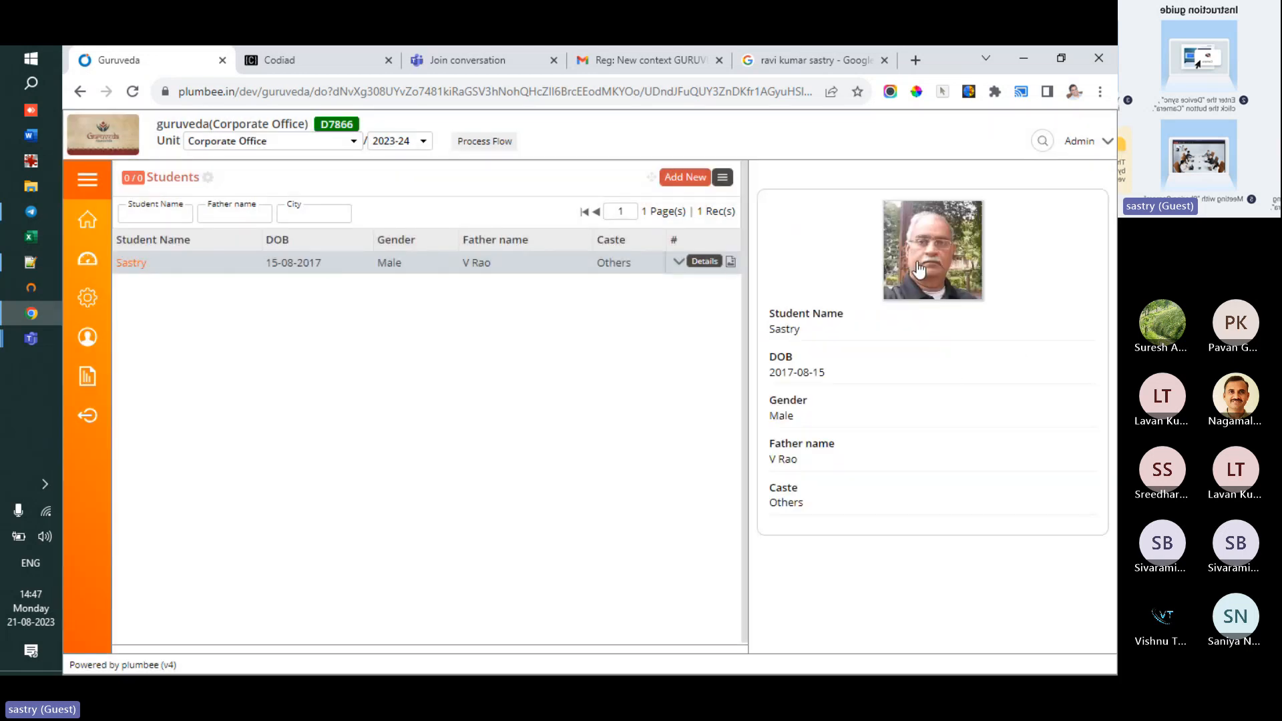
pyautogui.click(917, 267)
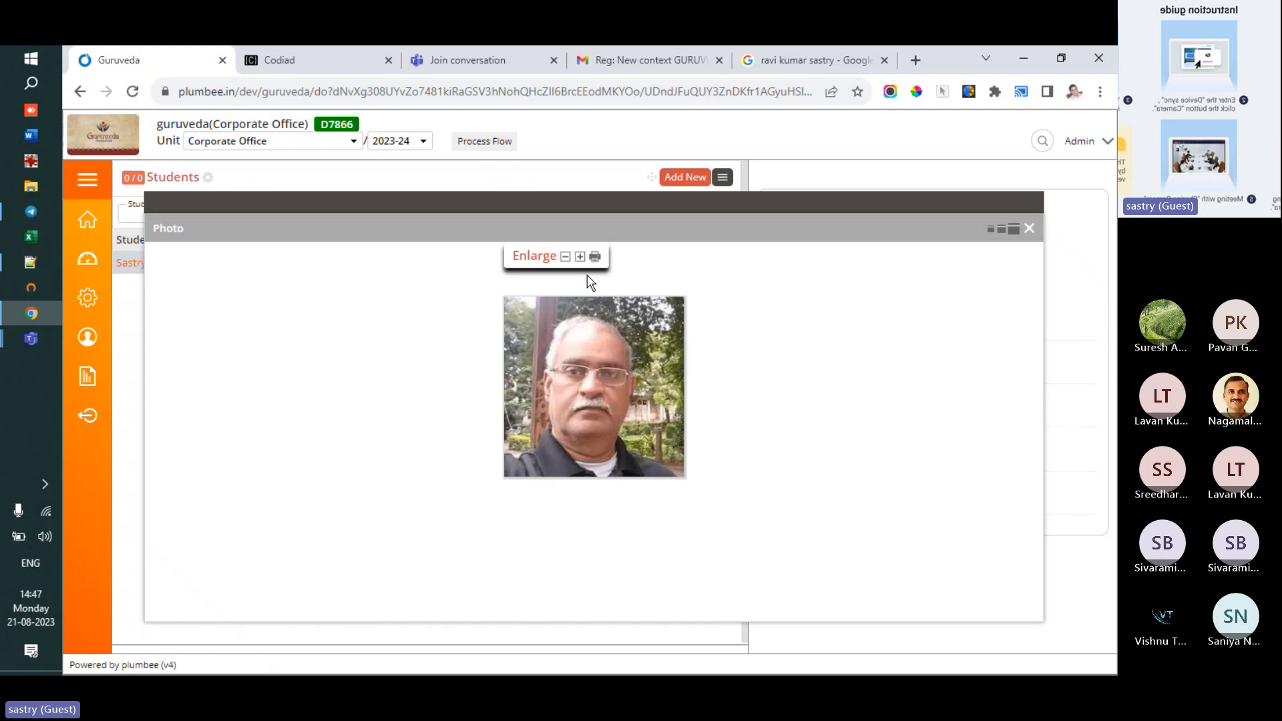
pyautogui.click(580, 257)
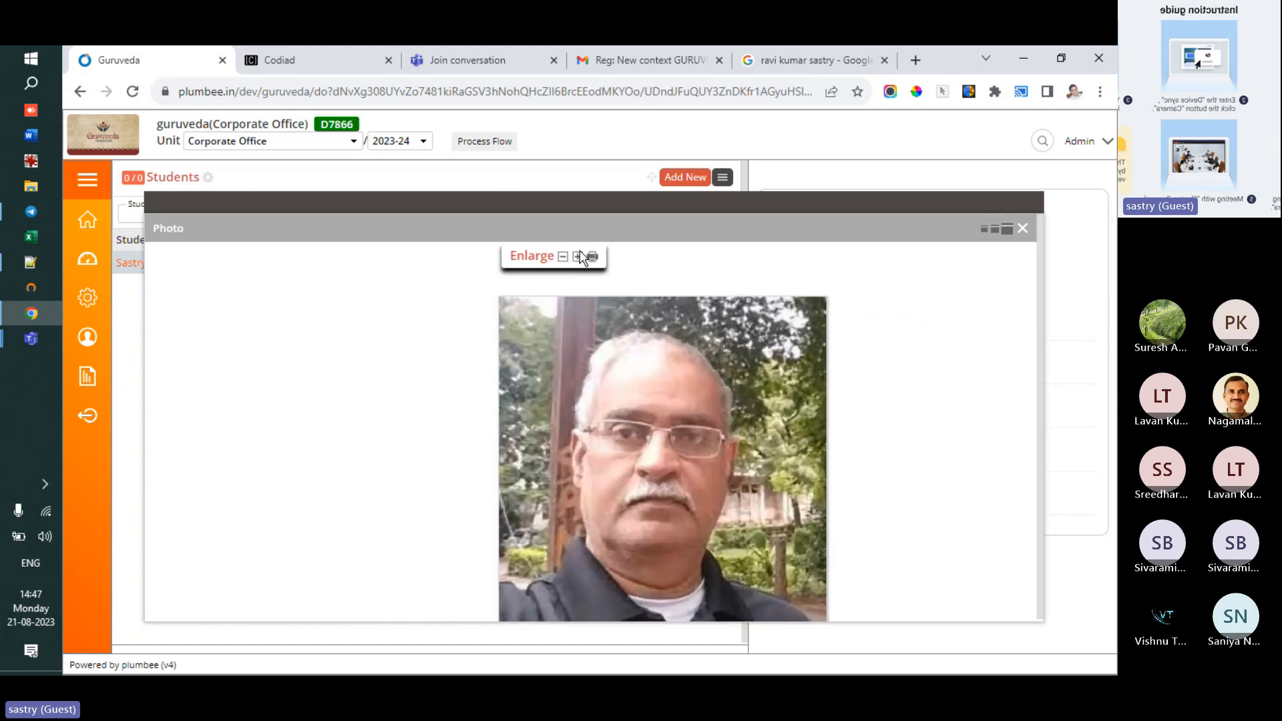
pyautogui.click(1022, 230)
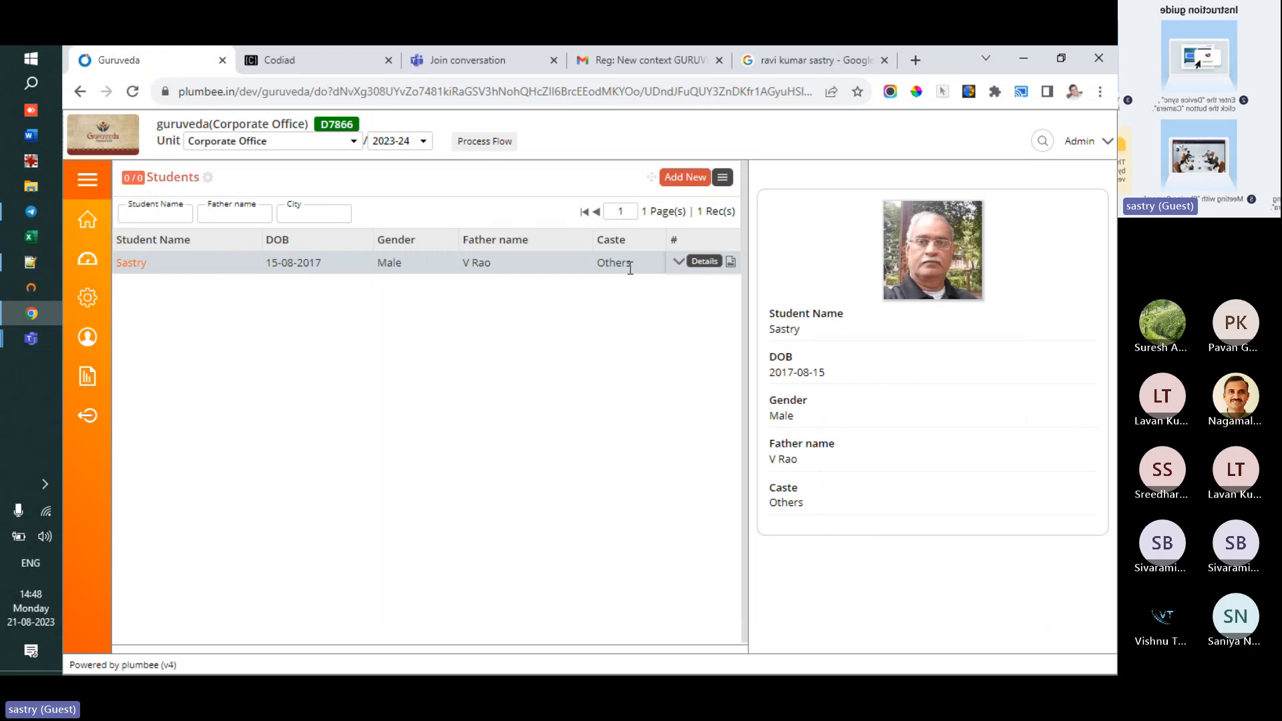
# Step: Add Reg No as the first list column, remove Caste and add Mobile
pyautogui.click(651, 177)
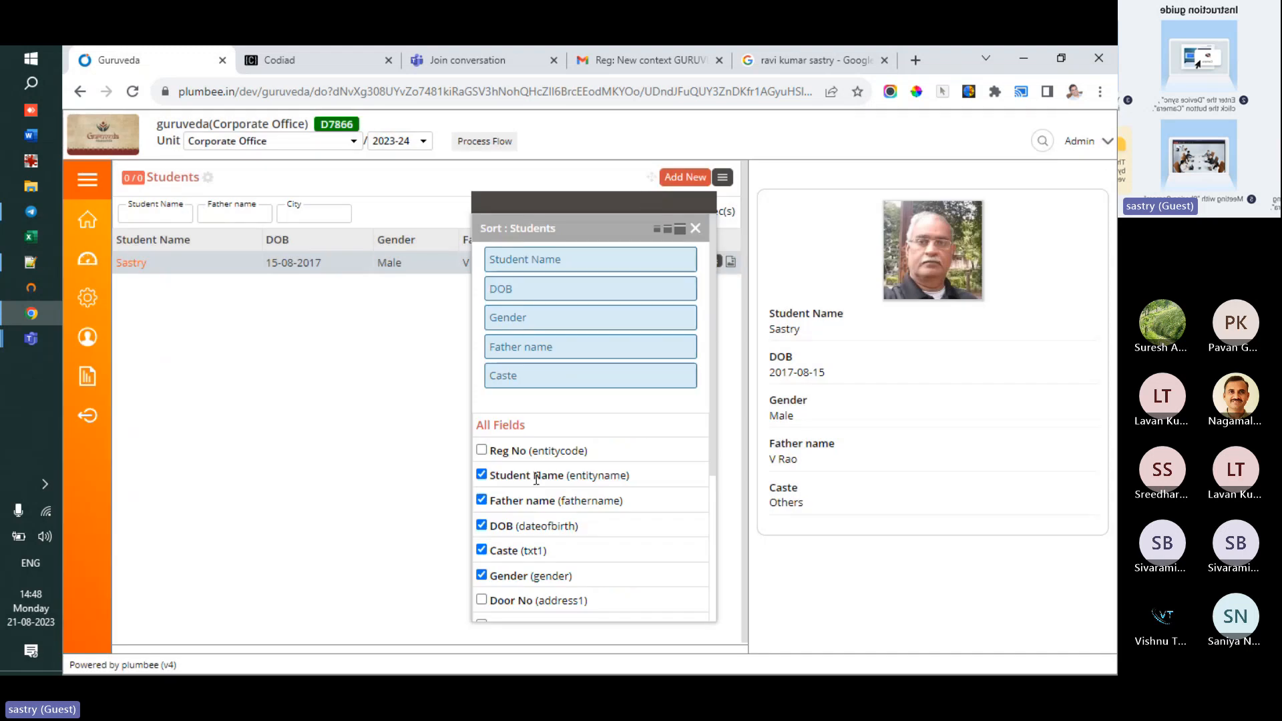
pyautogui.click(481, 449)
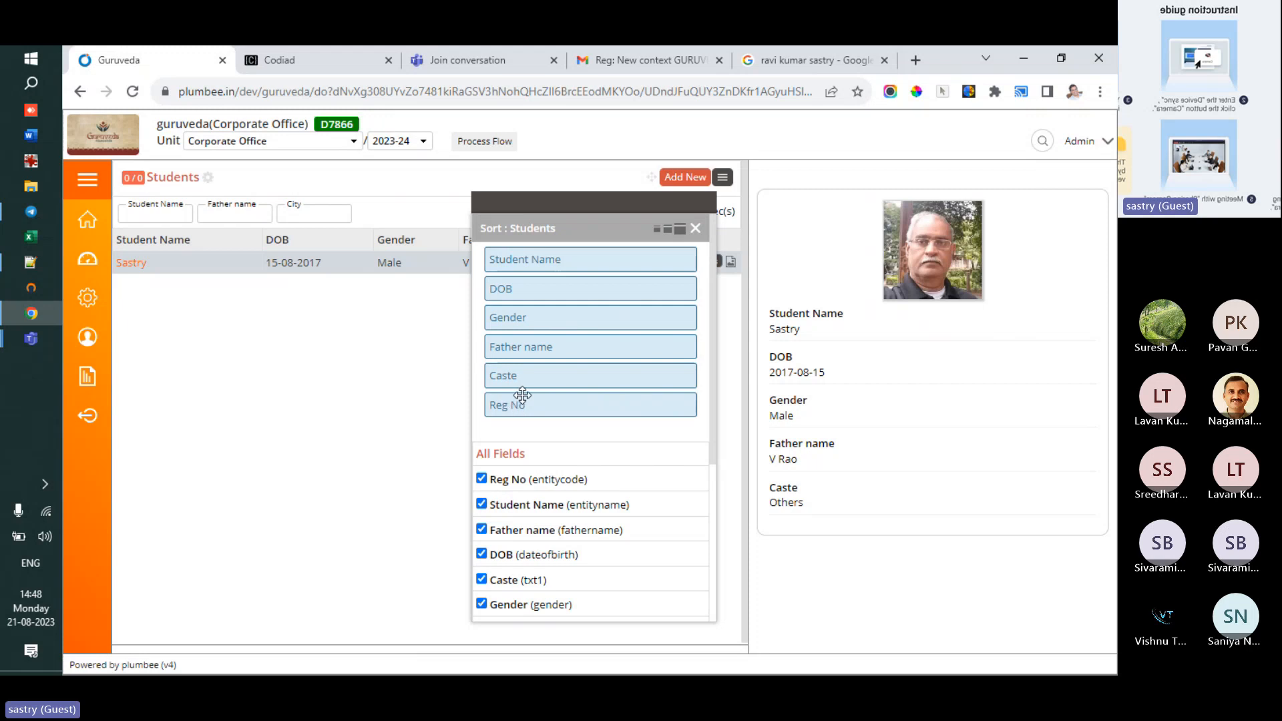
pyautogui.moveTo(522, 407); pyautogui.dragTo(524, 251)
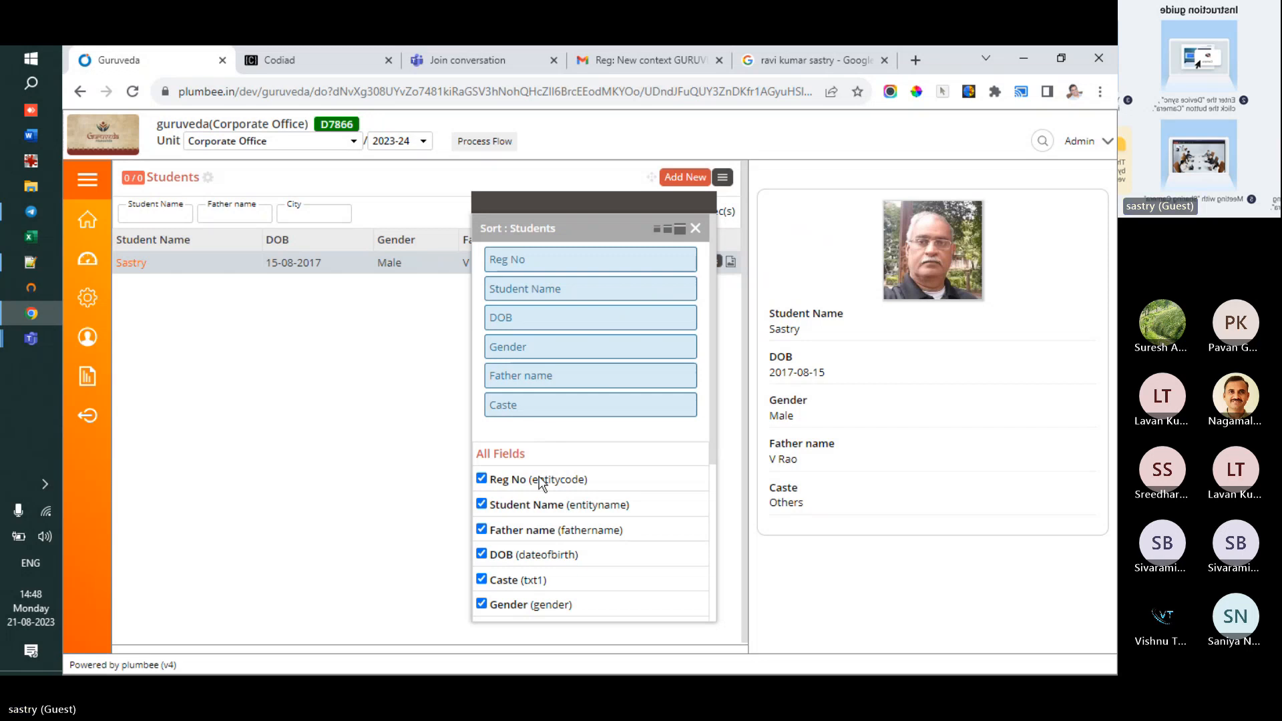
pyautogui.click(482, 579)
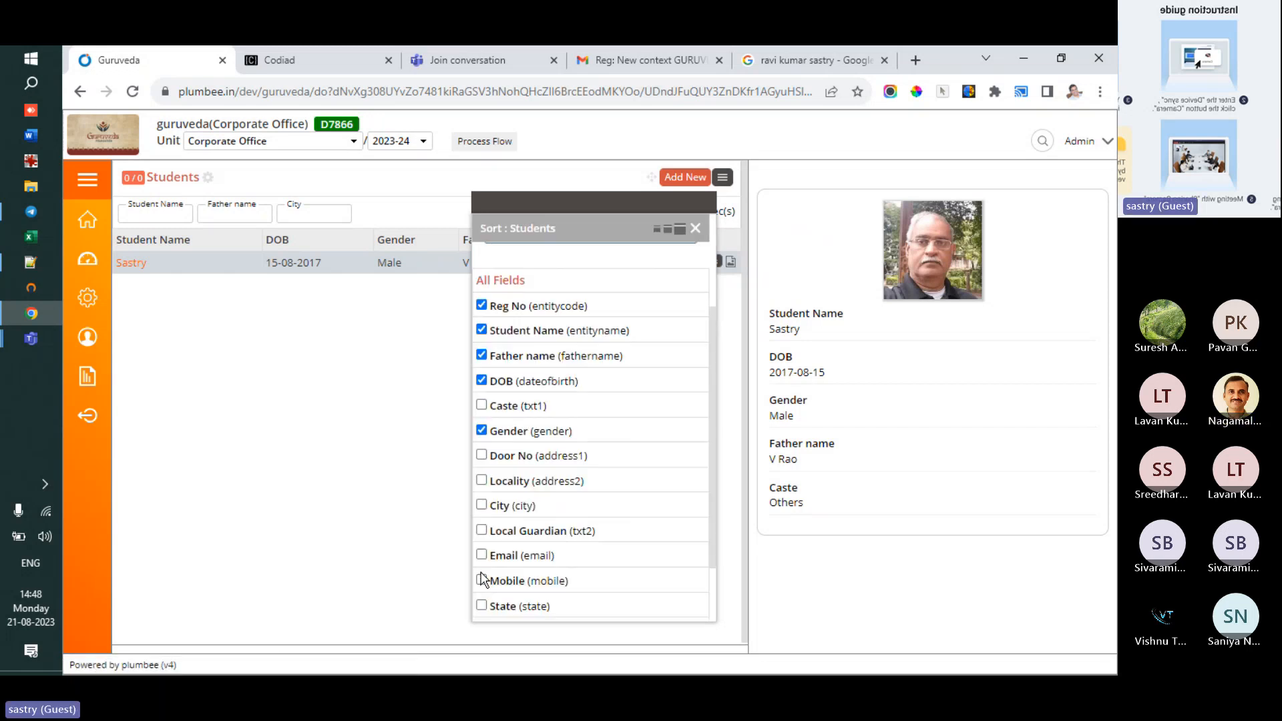
pyautogui.click(482, 580)
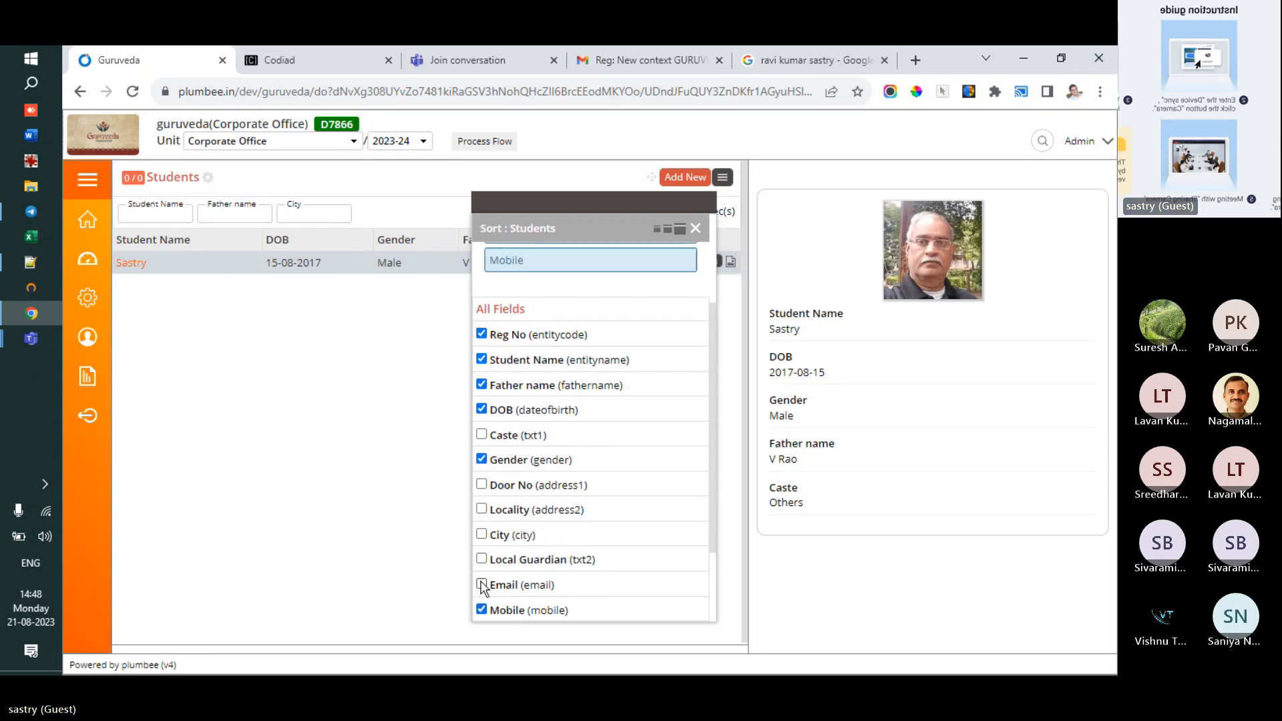
pyautogui.click(164, 180)
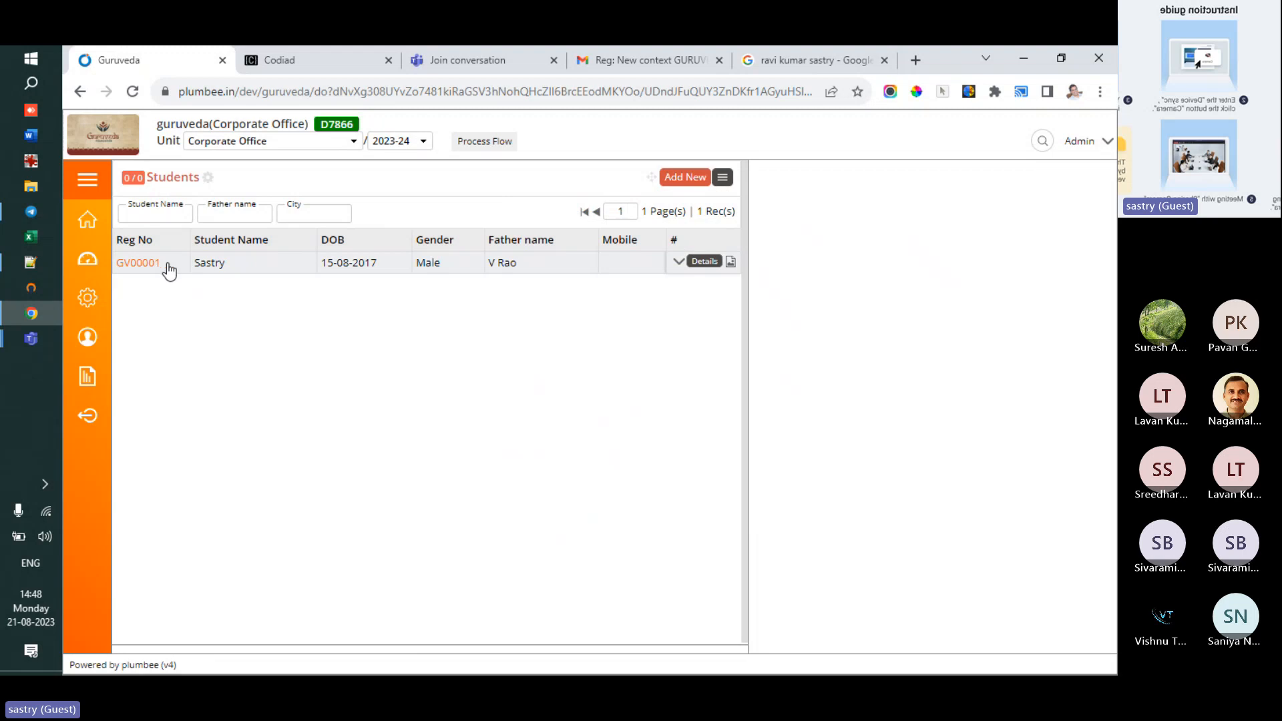
# Step: Save record GV00001's mobile number without the +91 prefix
pyautogui.doubleClick(430, 264)
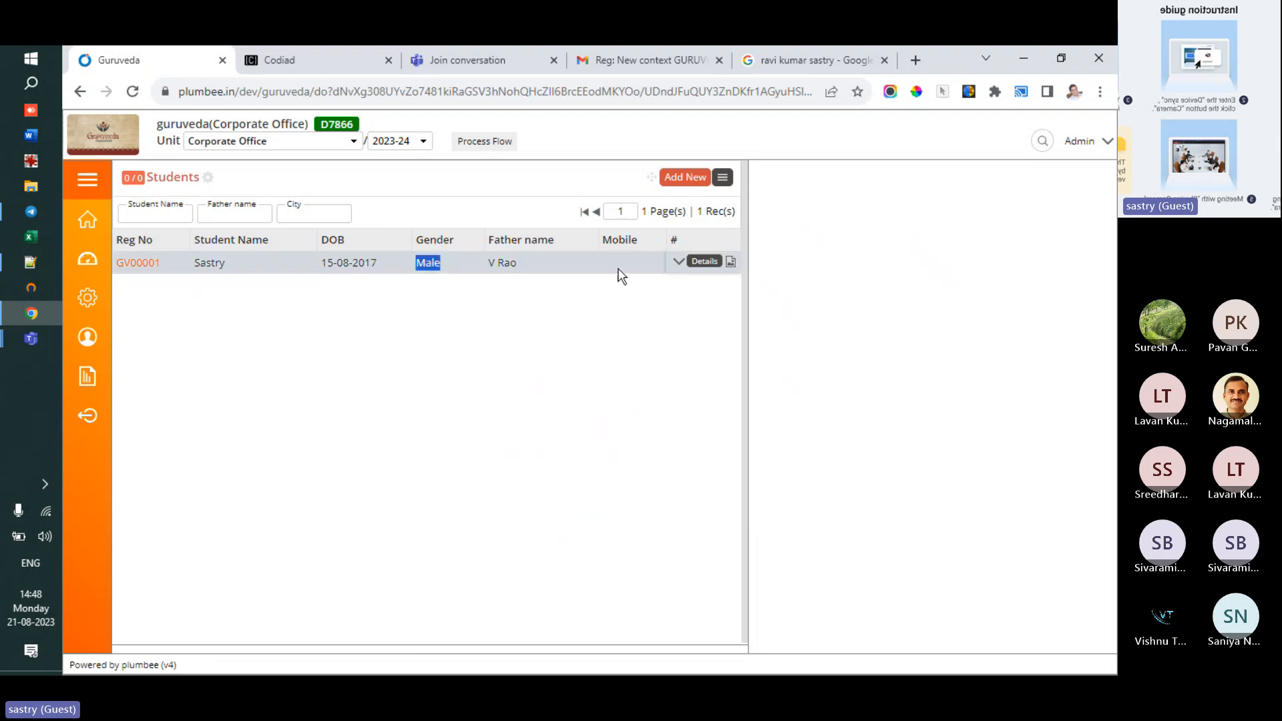
pyautogui.click(139, 262)
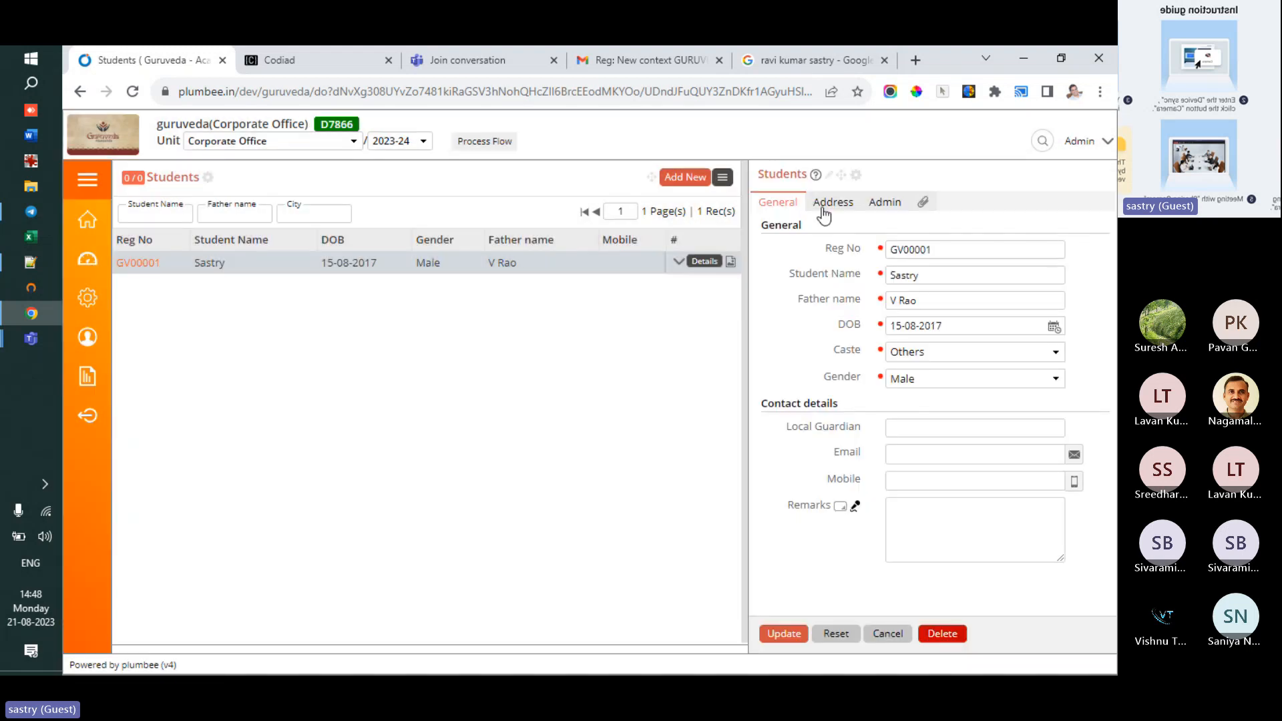
pyautogui.click(824, 203)
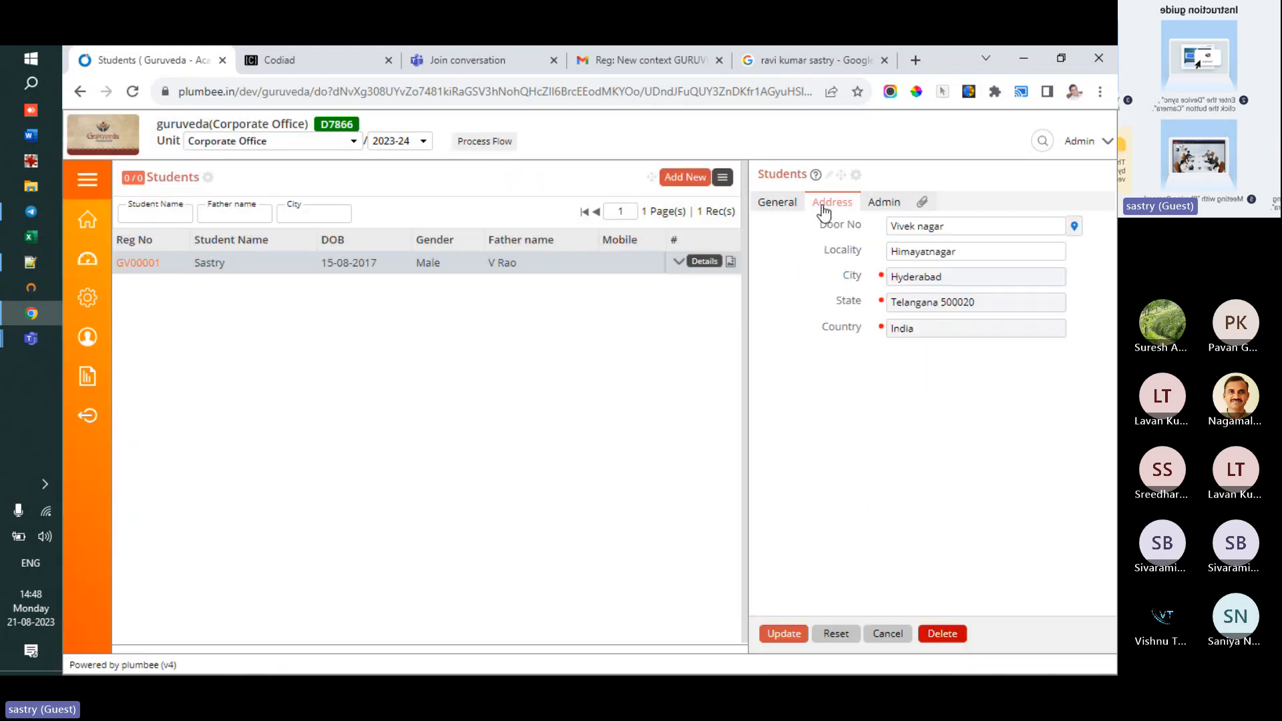
pyautogui.click(768, 207)
pyautogui.click(921, 482)
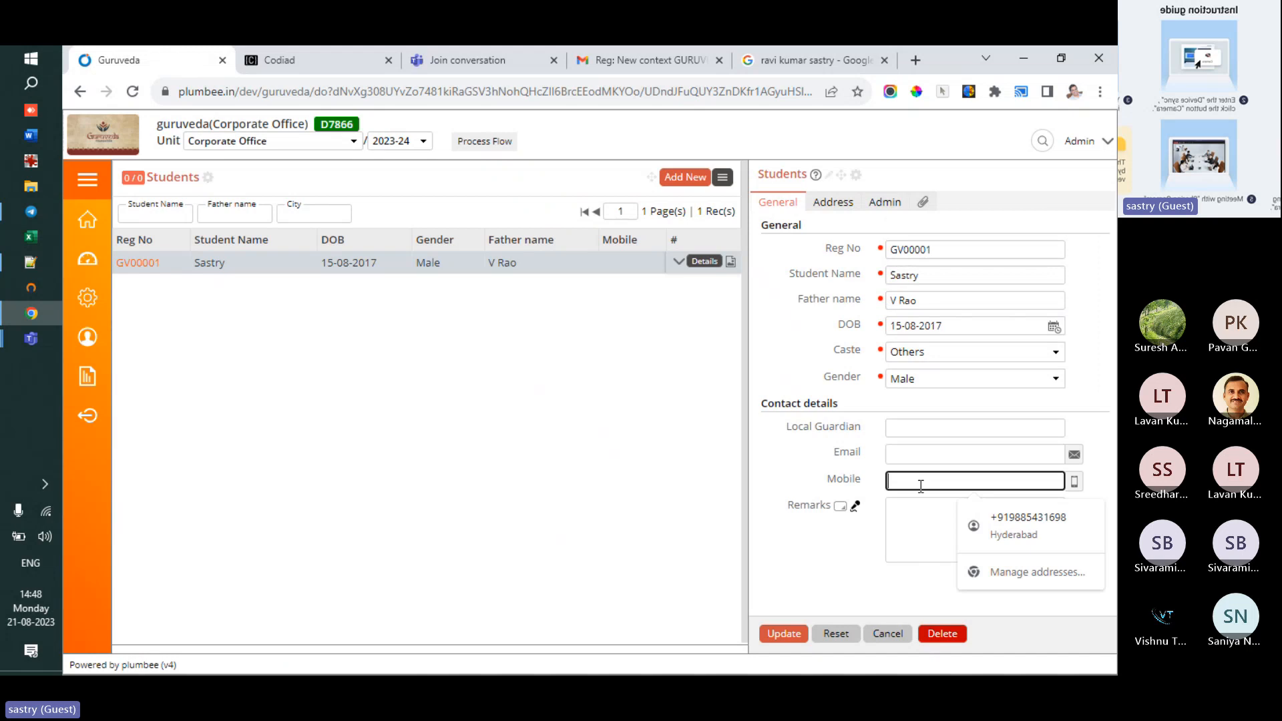
pyautogui.click(1028, 534)
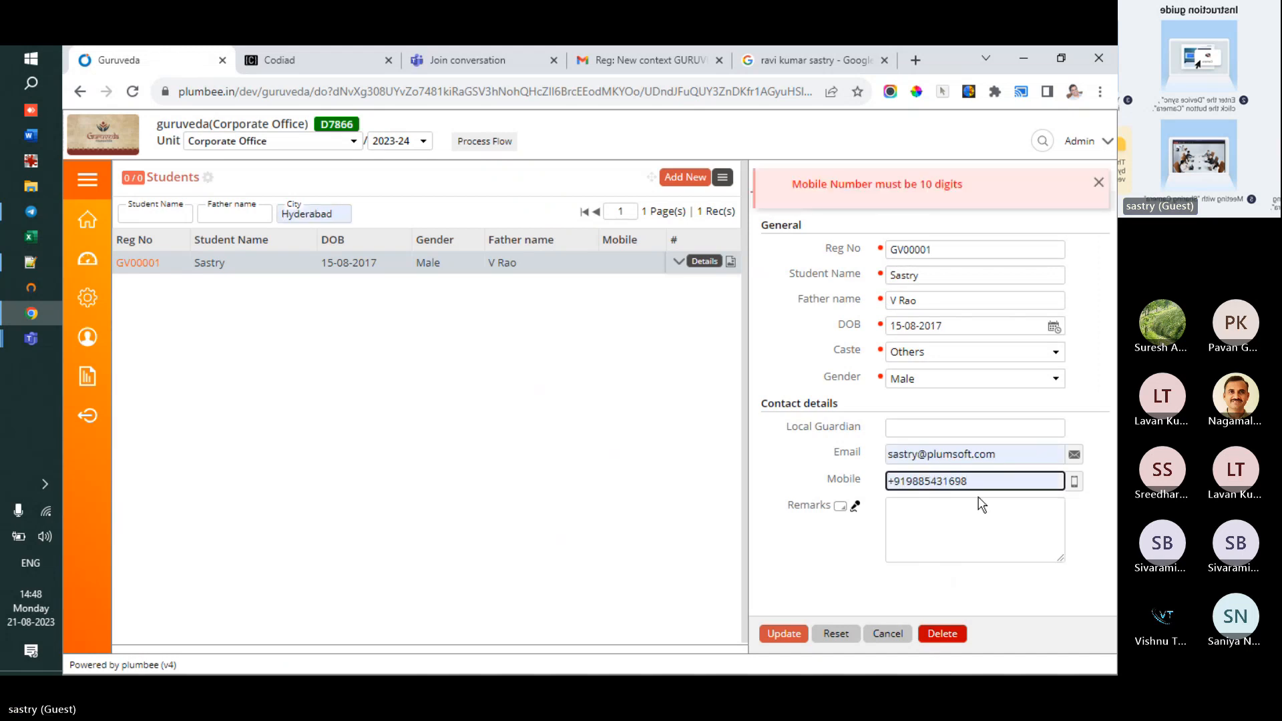
pyautogui.press('Delete')
pyautogui.press('Delete')
pyautogui.press('Delete')
pyautogui.press('Return')
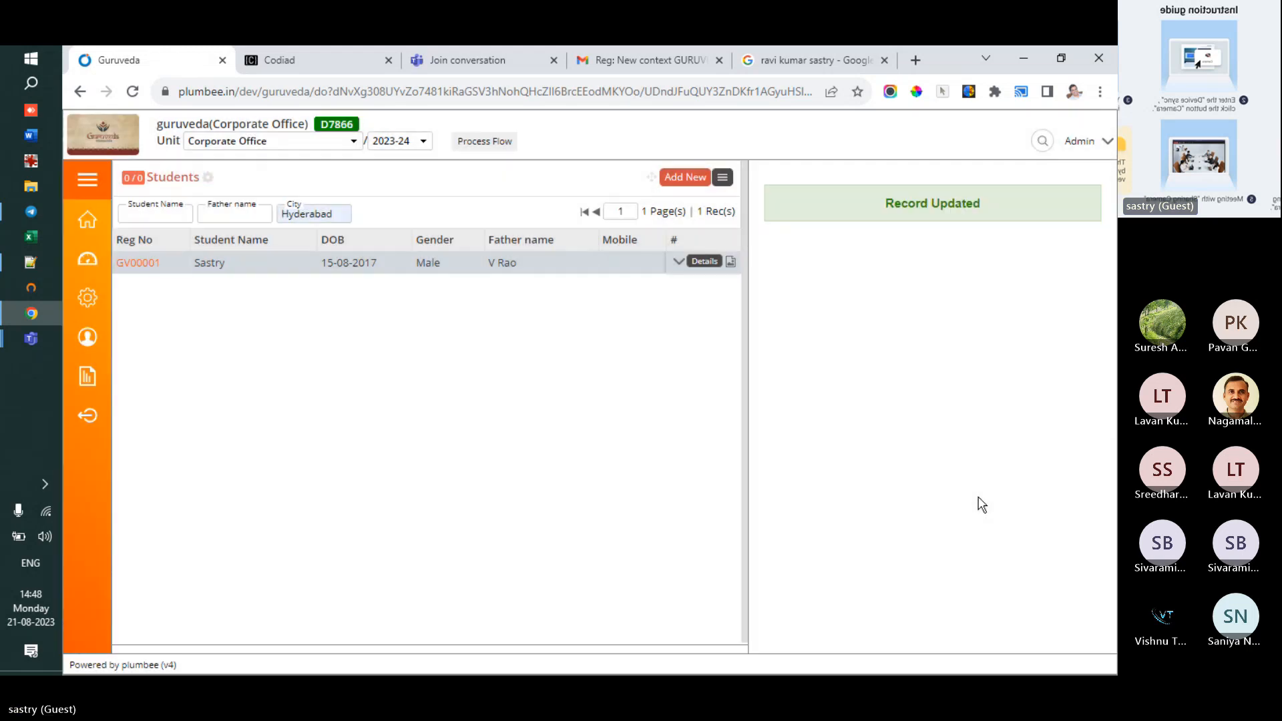
pyautogui.doubleClick(613, 261)
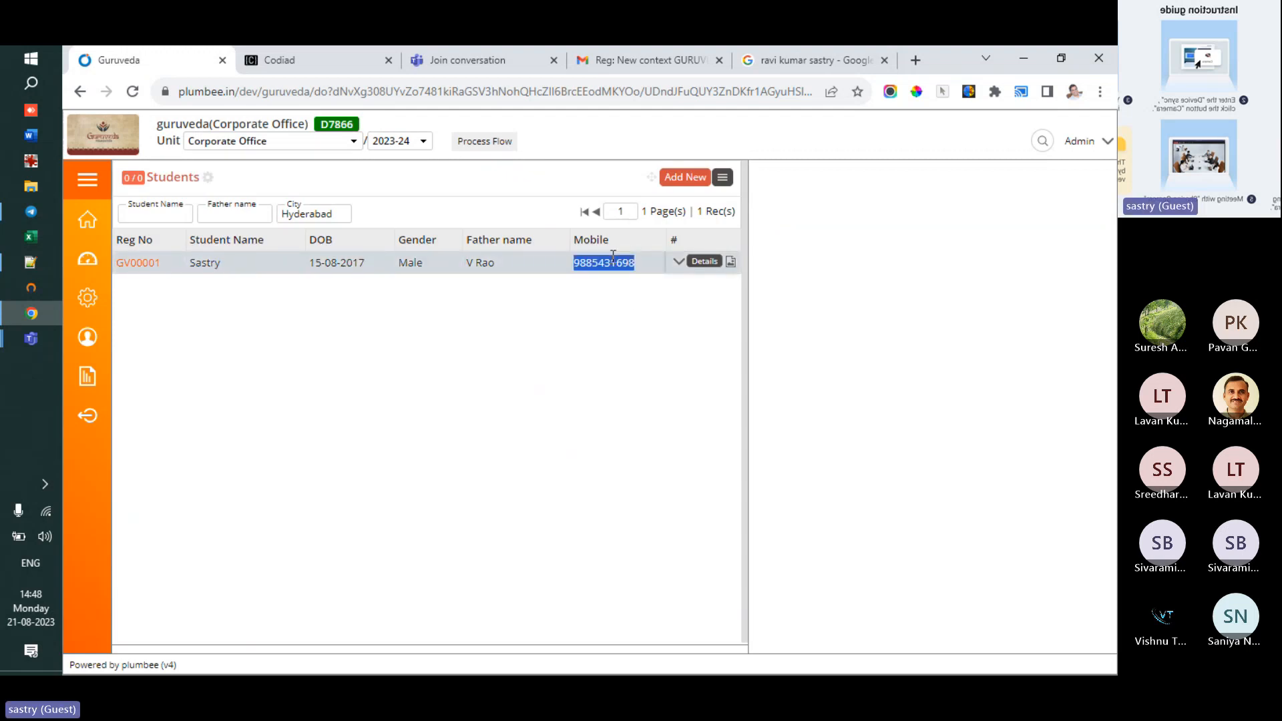
# Step: Clear 'Hyderabad' from the City filter and reload the student list
pyautogui.click(340, 222)
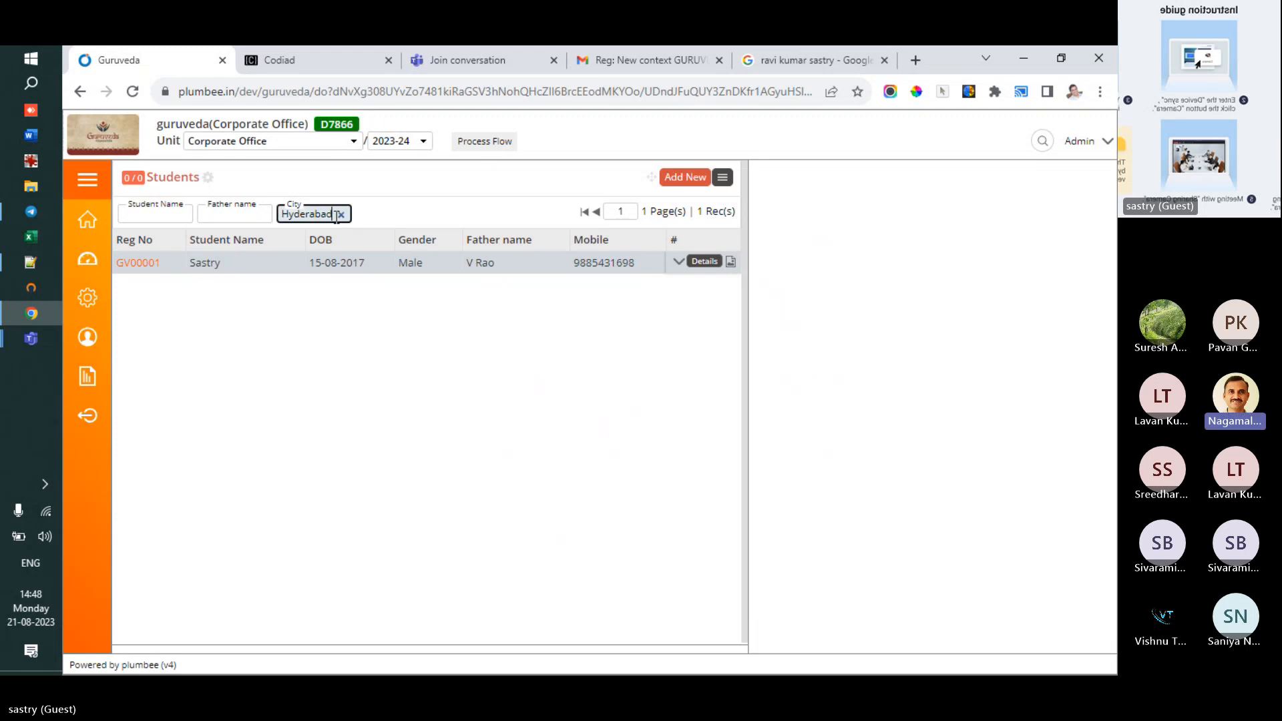
pyautogui.doubleClick(340, 221)
pyautogui.press('BackSpace')
pyautogui.press('Return')
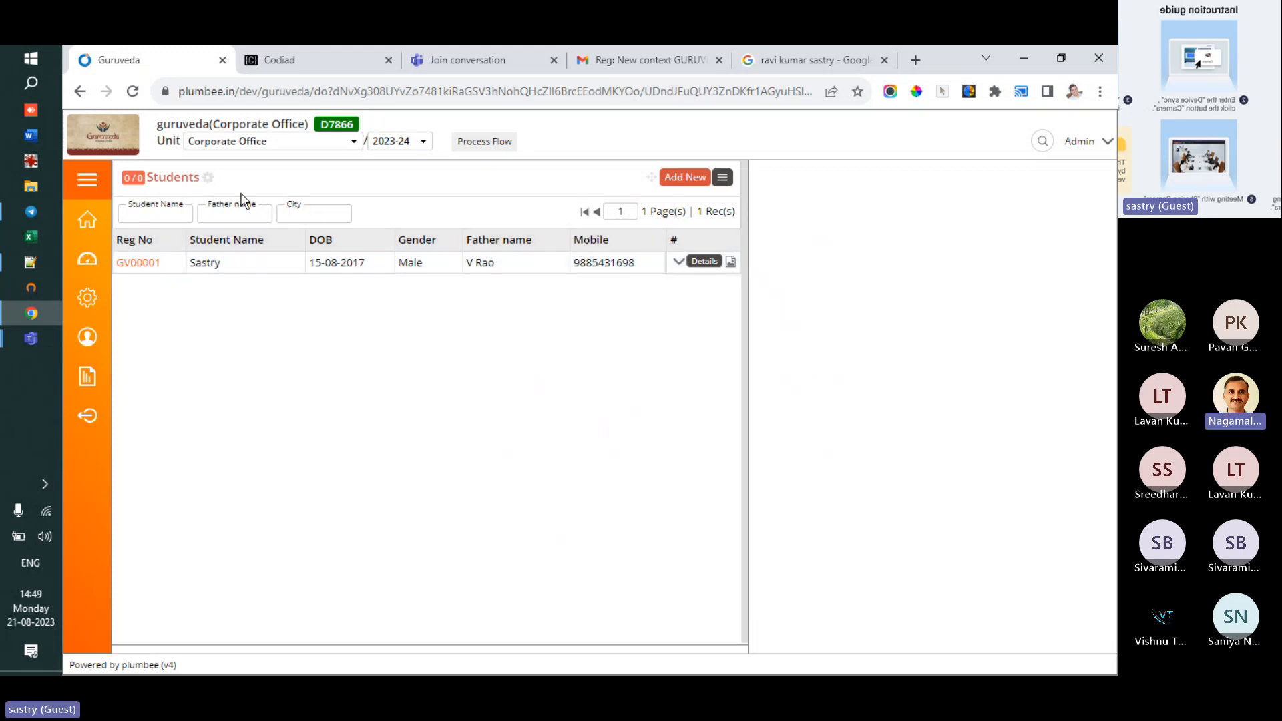
# Step: Tag the Students form's Mobile field as searchable (SS) and refresh the list
pyautogui.click(208, 177)
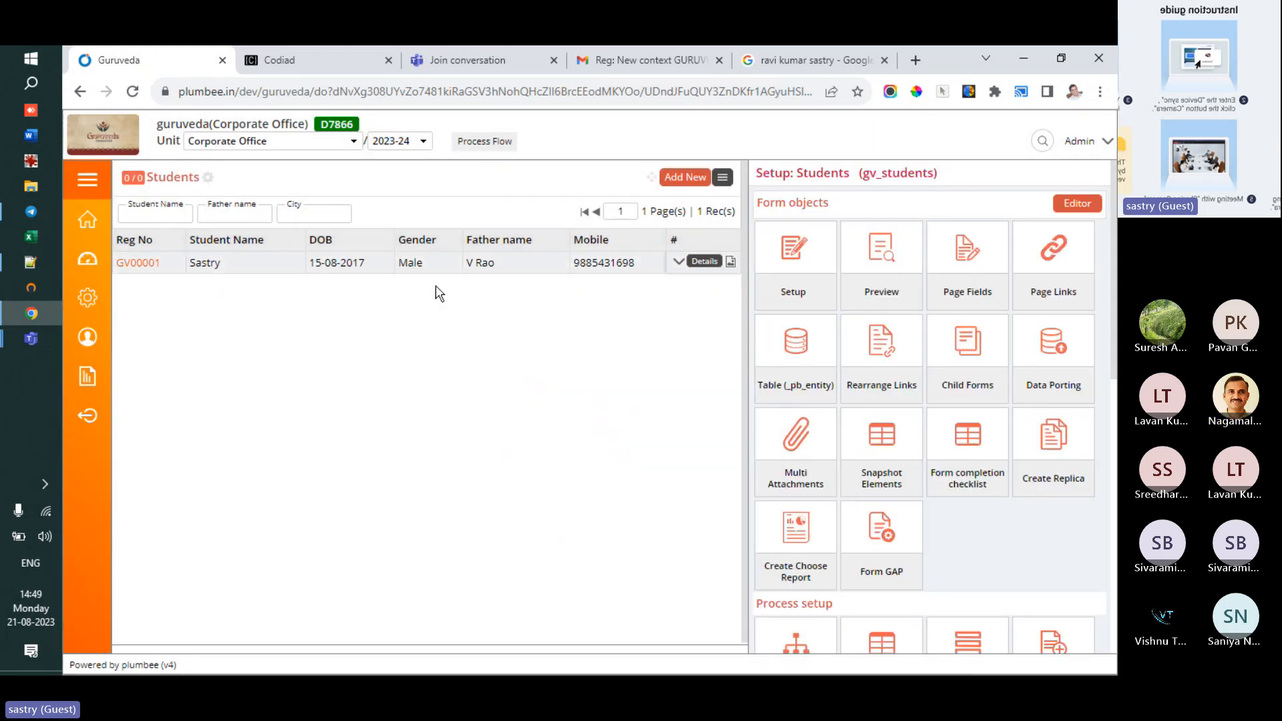
pyautogui.click(138, 262)
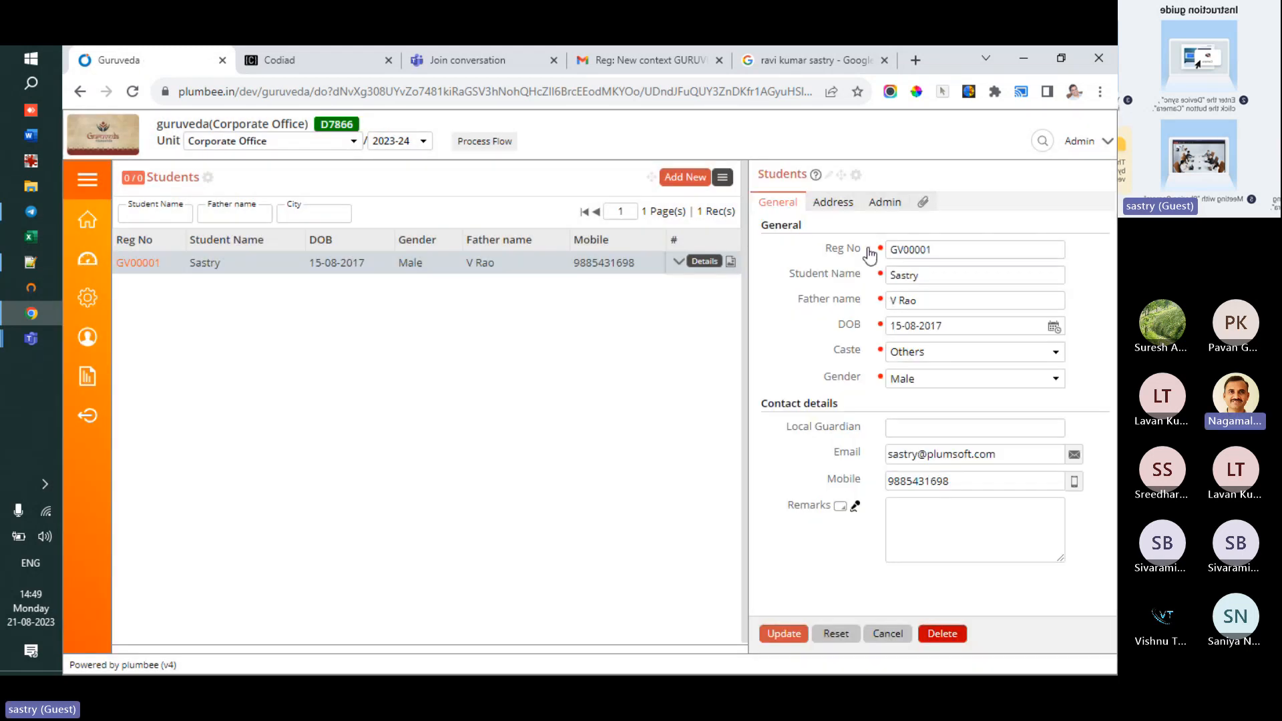
pyautogui.click(829, 174)
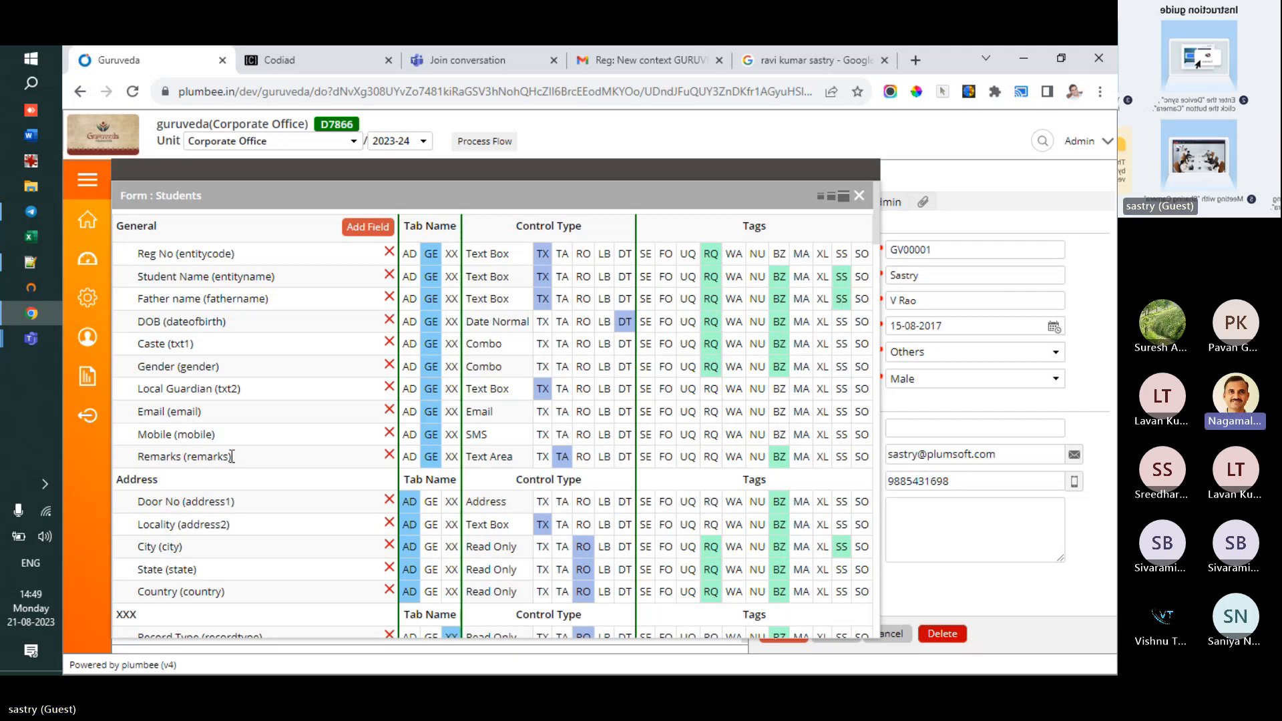
pyautogui.click(842, 436)
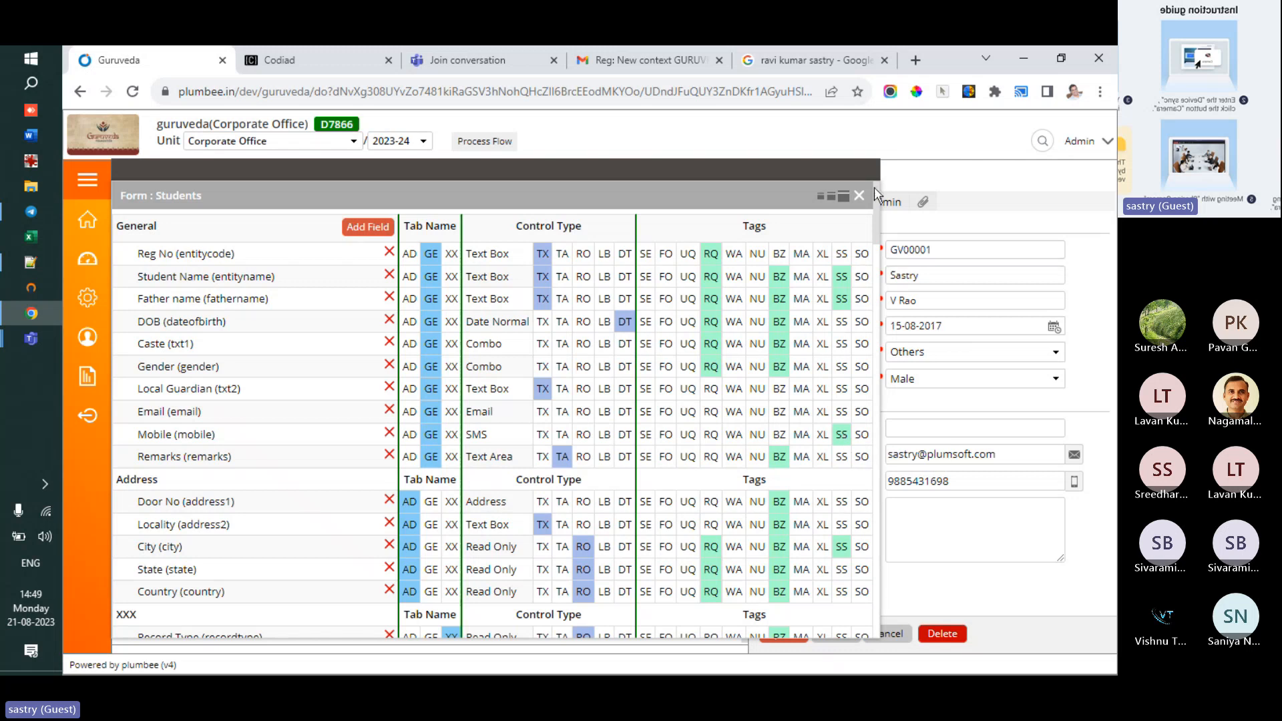
pyautogui.click(858, 195)
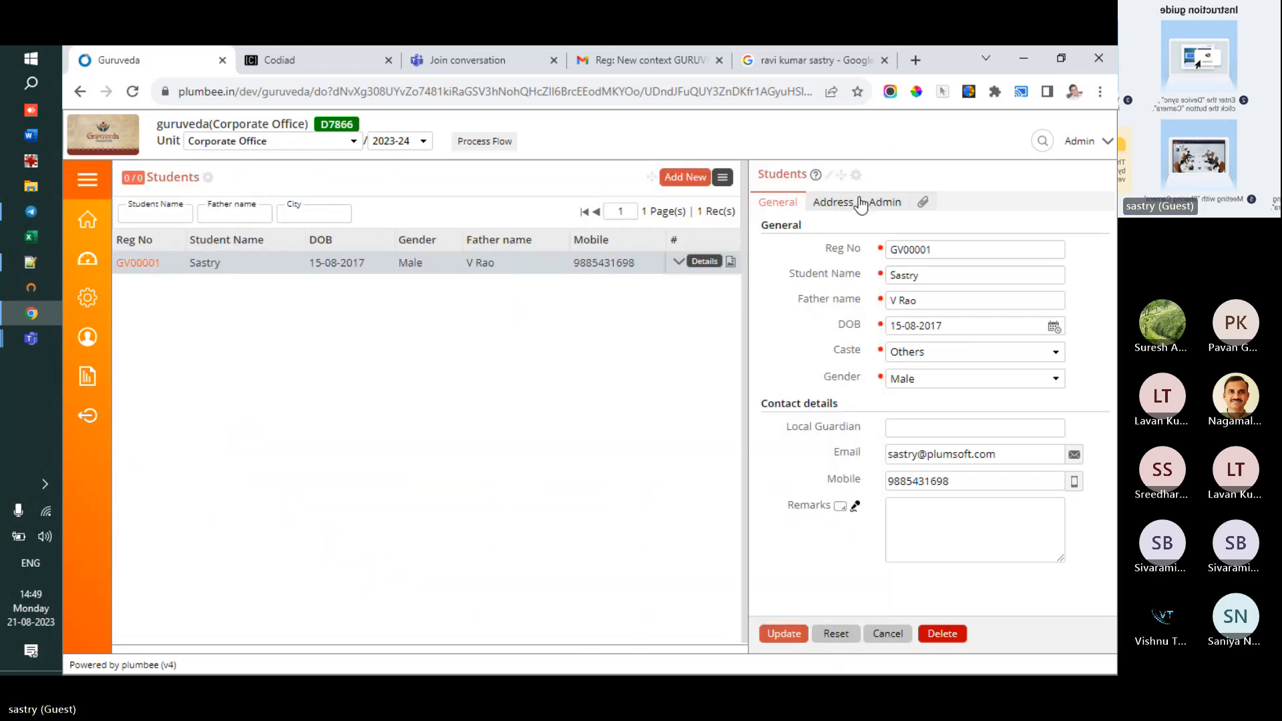
pyautogui.click(164, 179)
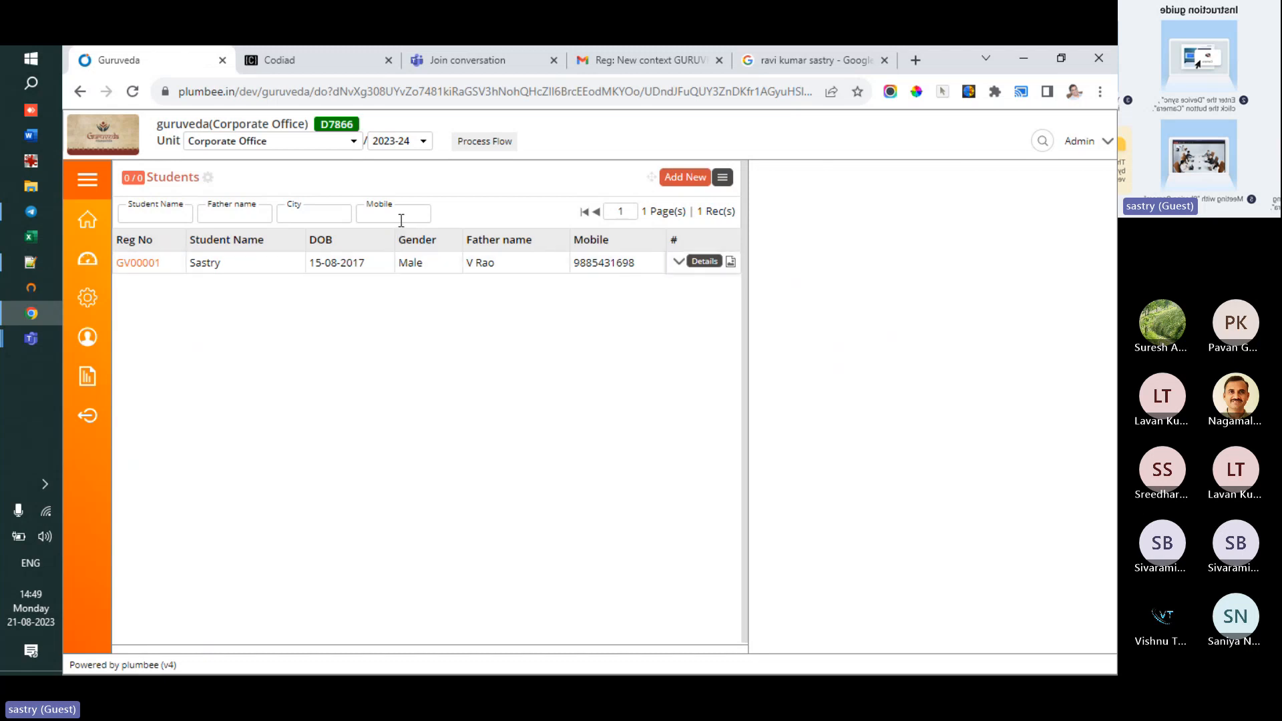
# Step: Test the Mobile filter with 'kkk' then '988', and open the matching GV00001 record
pyautogui.click(401, 221)
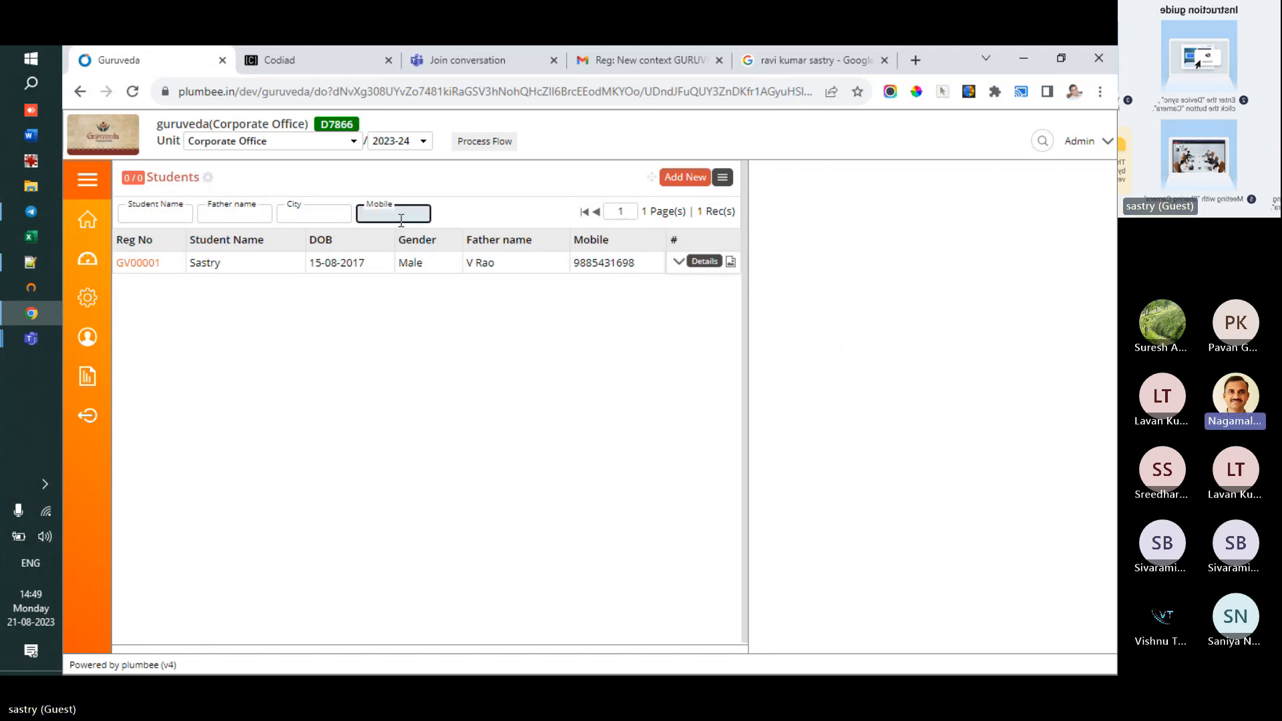
pyautogui.write('kkk')
pyautogui.press('Tab')
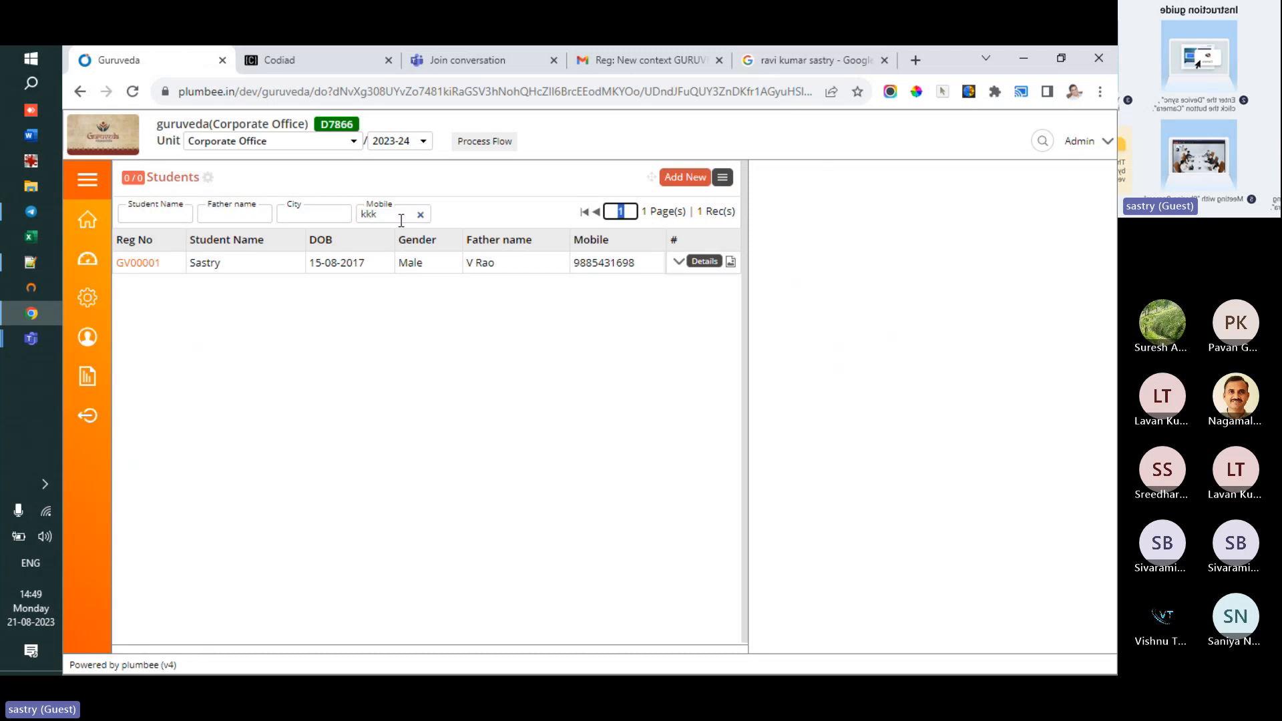
pyautogui.click(401, 221)
pyautogui.press('Return')
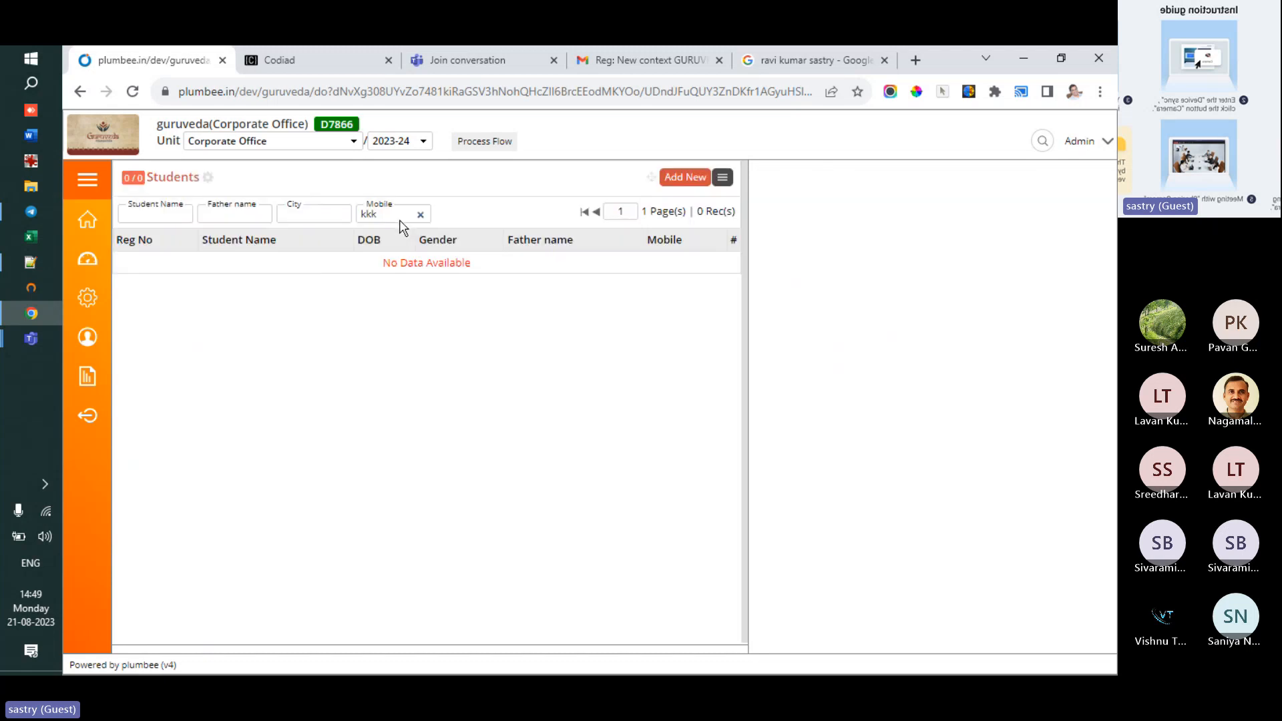
pyautogui.hotkey('ctrl', 'a')
pyautogui.press('BackSpace')
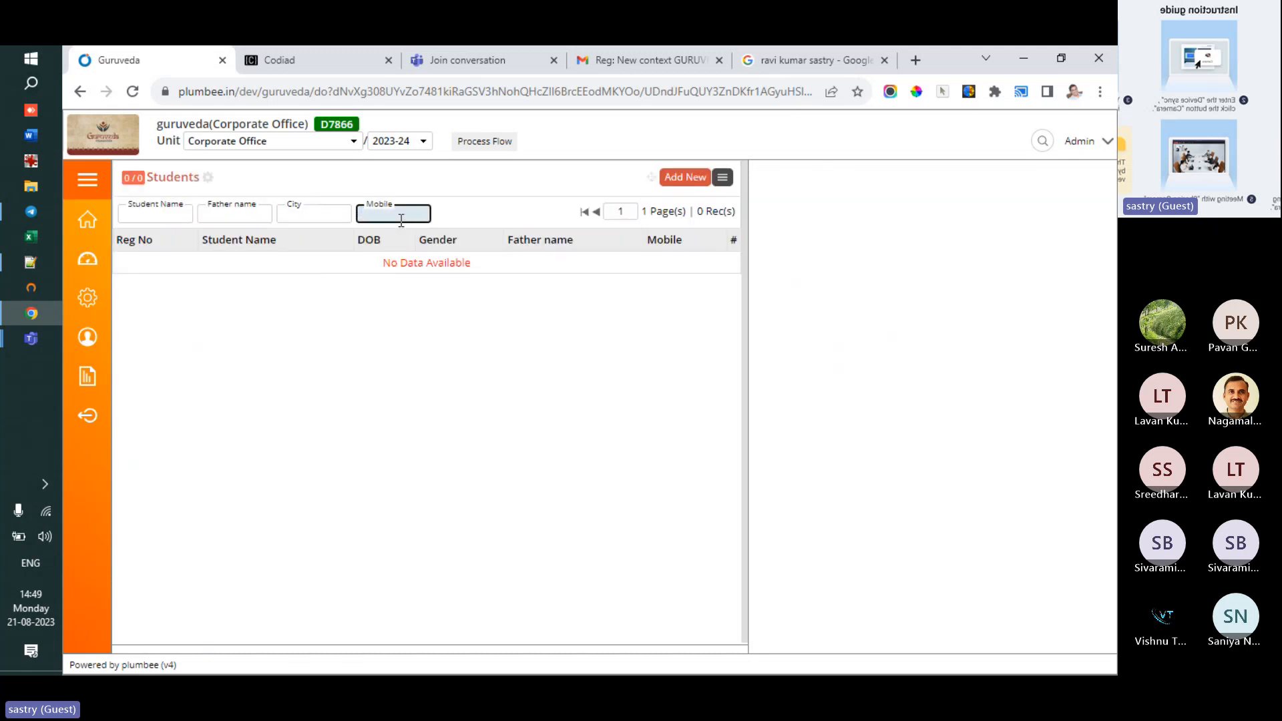
pyautogui.write('988')
pyautogui.press('Return')
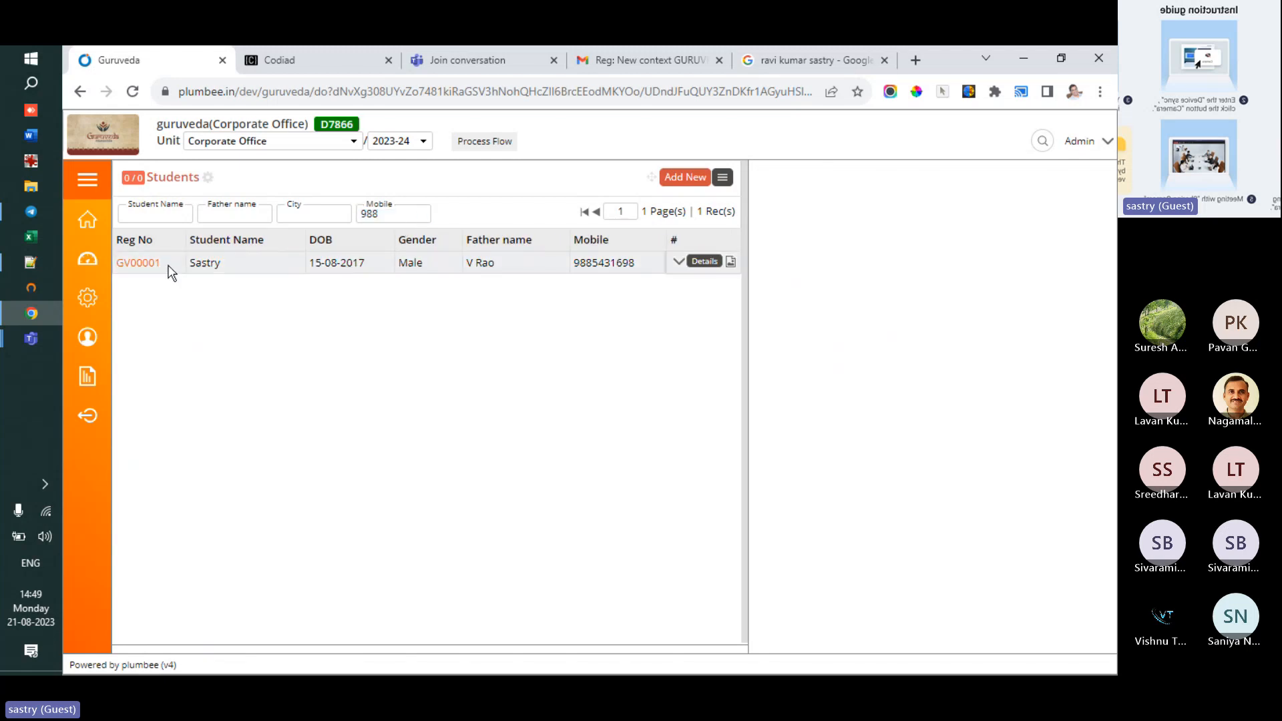
pyautogui.click(142, 265)
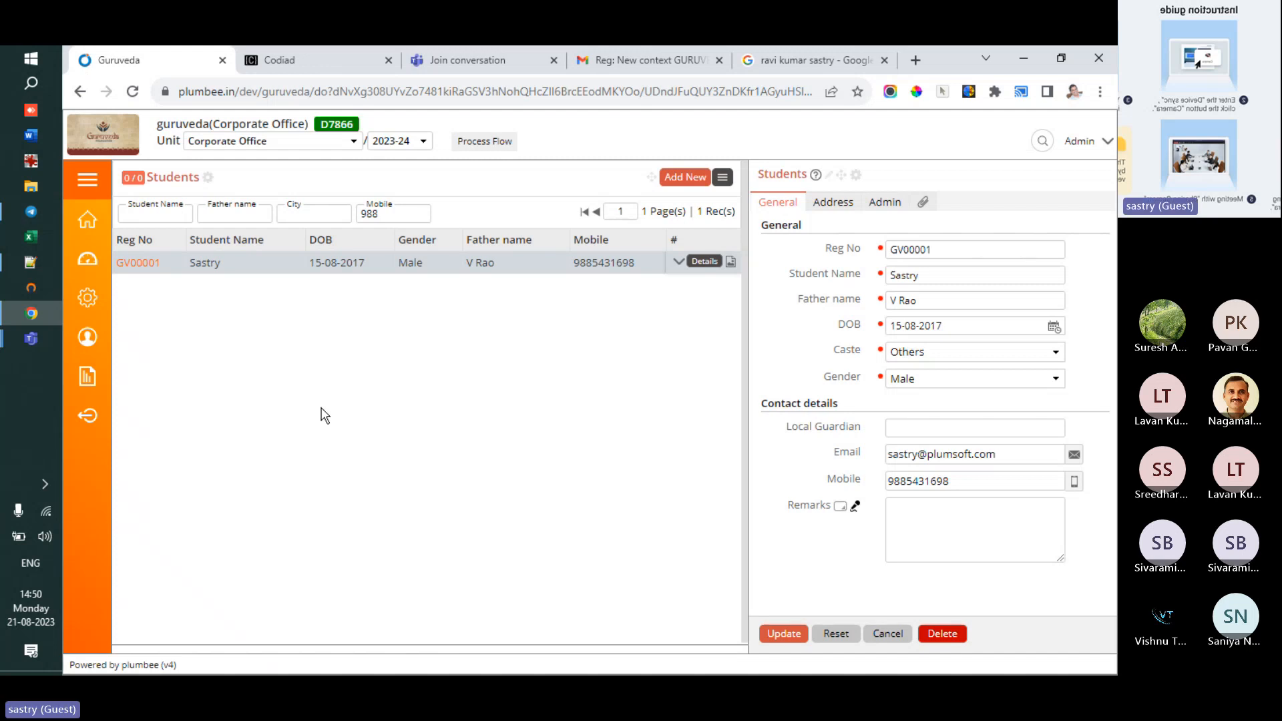
# Step: Glance at Gmail, then clear '988' from the Mobile filter
pyautogui.click(610, 47)
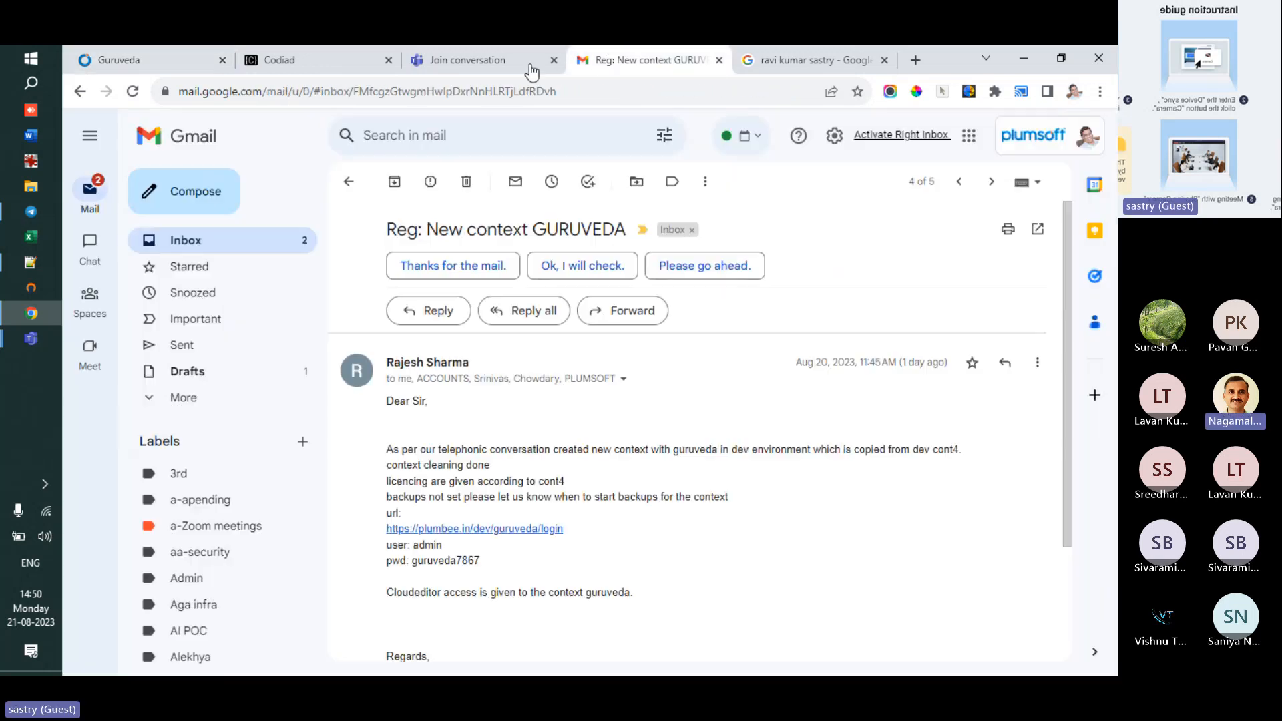
pyautogui.click(191, 61)
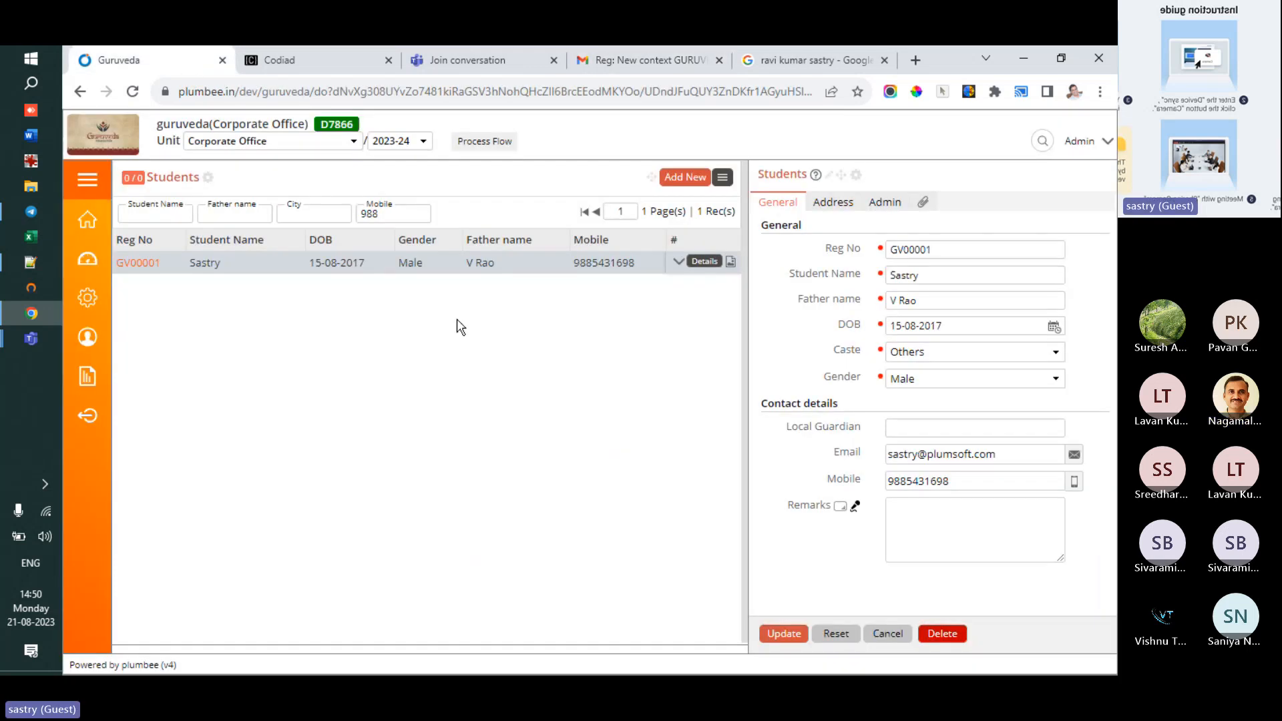
pyautogui.doubleClick(405, 211)
pyautogui.press('BackSpace')
# Step: Reopen GURUVEDA > Academics > Students and start a blank new student entry
pyautogui.click(87, 191)
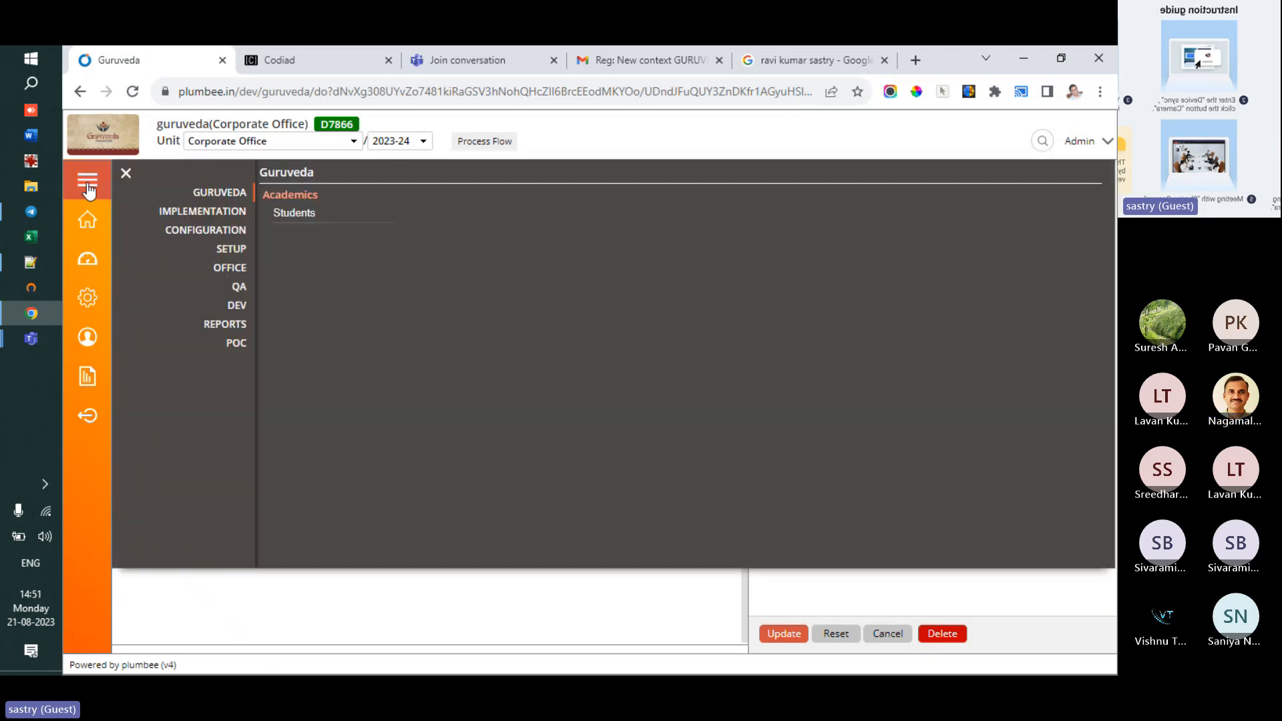
pyautogui.click(294, 213)
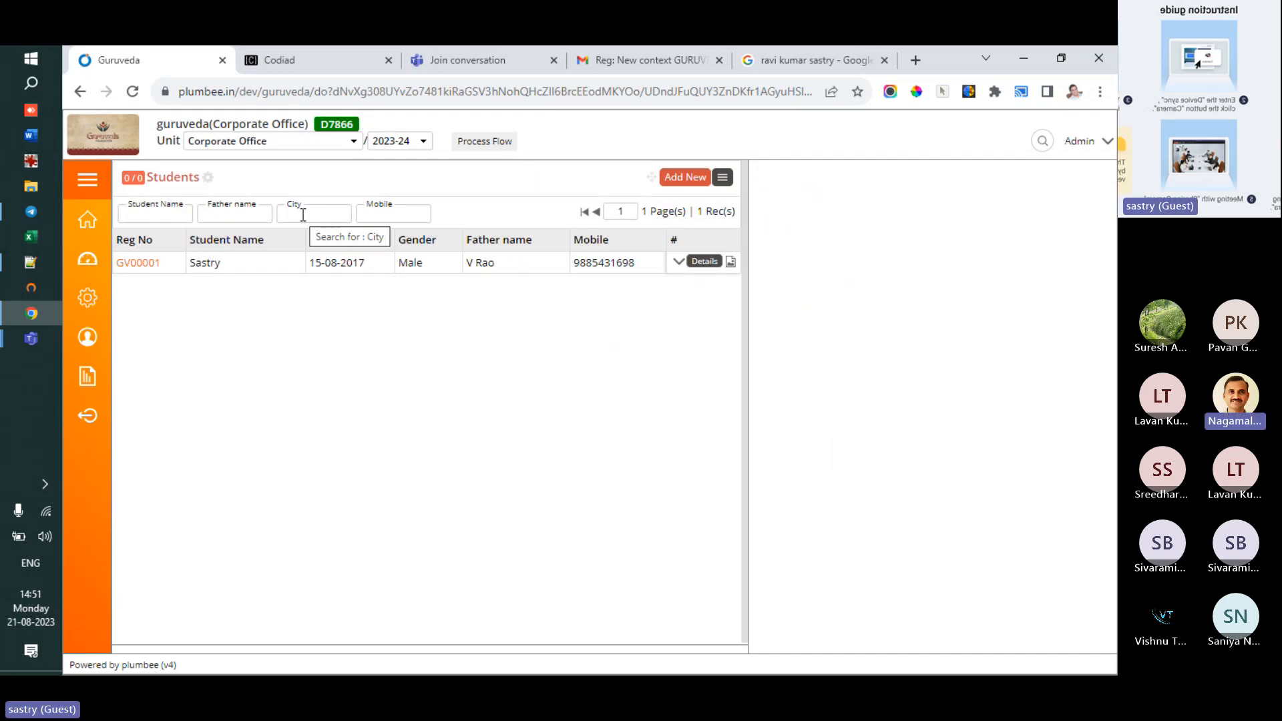
pyautogui.click(302, 213)
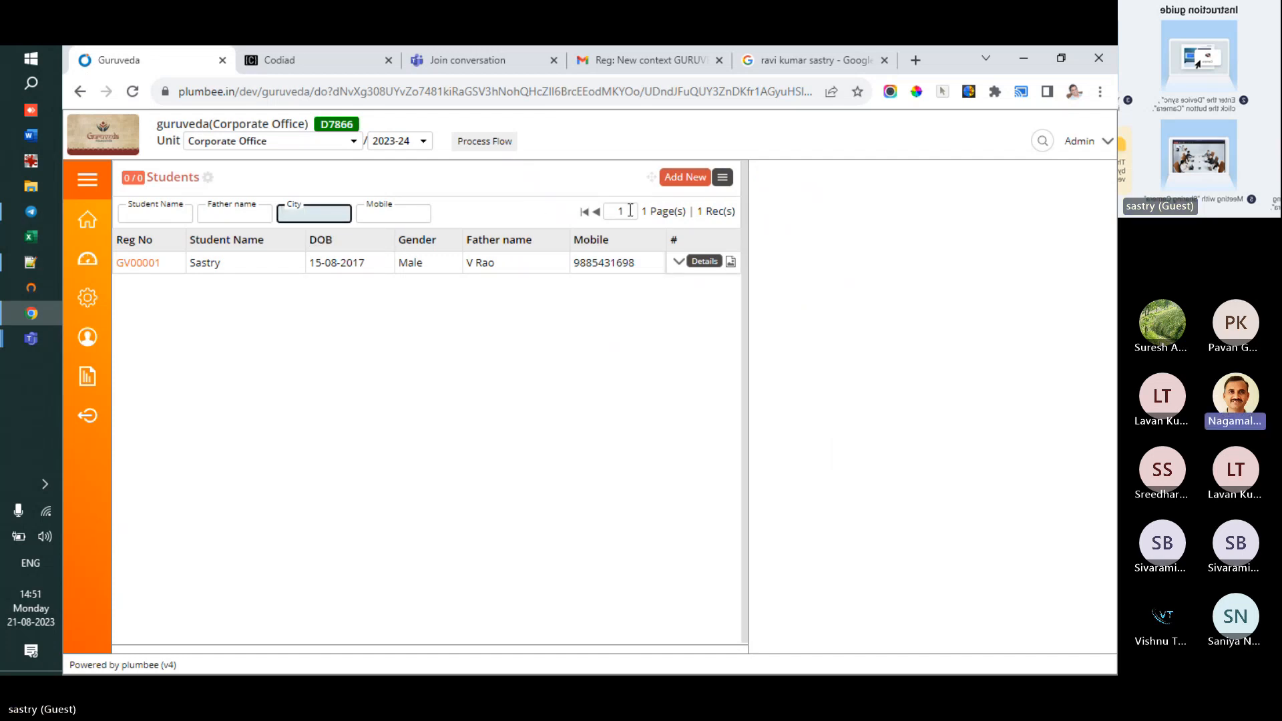
pyautogui.click(677, 181)
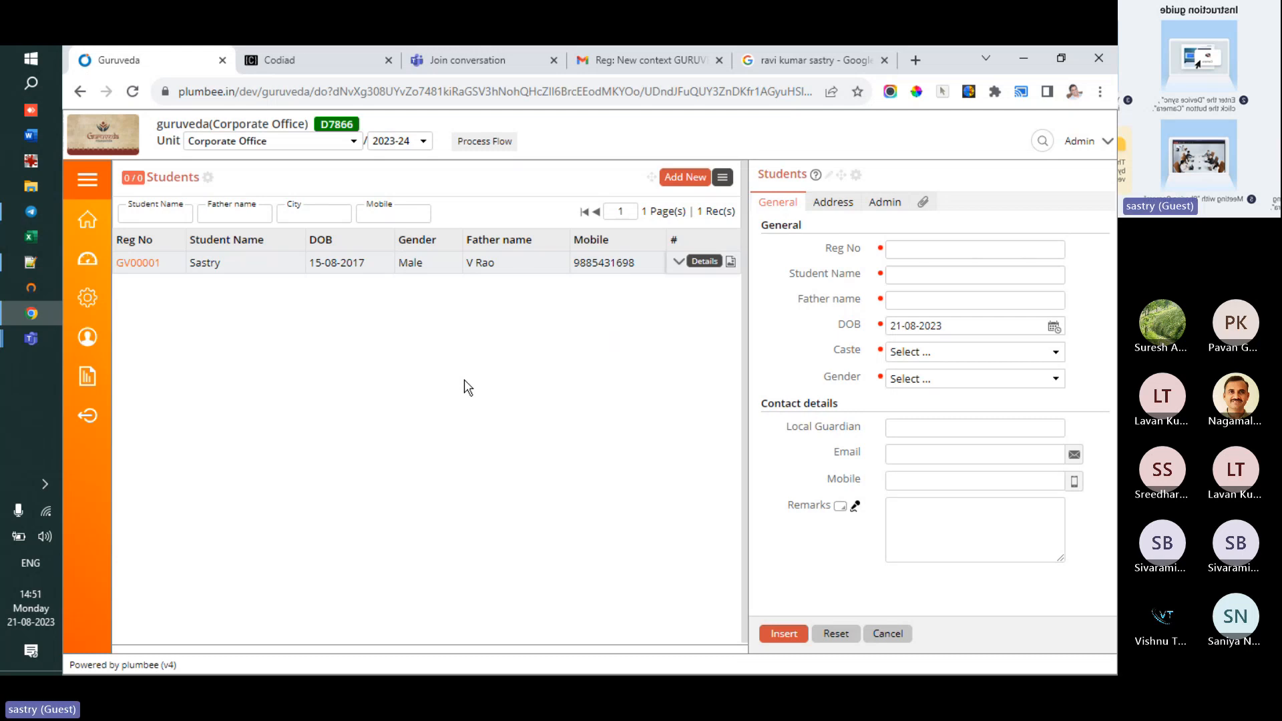
pyautogui.doubleClick(400, 261)
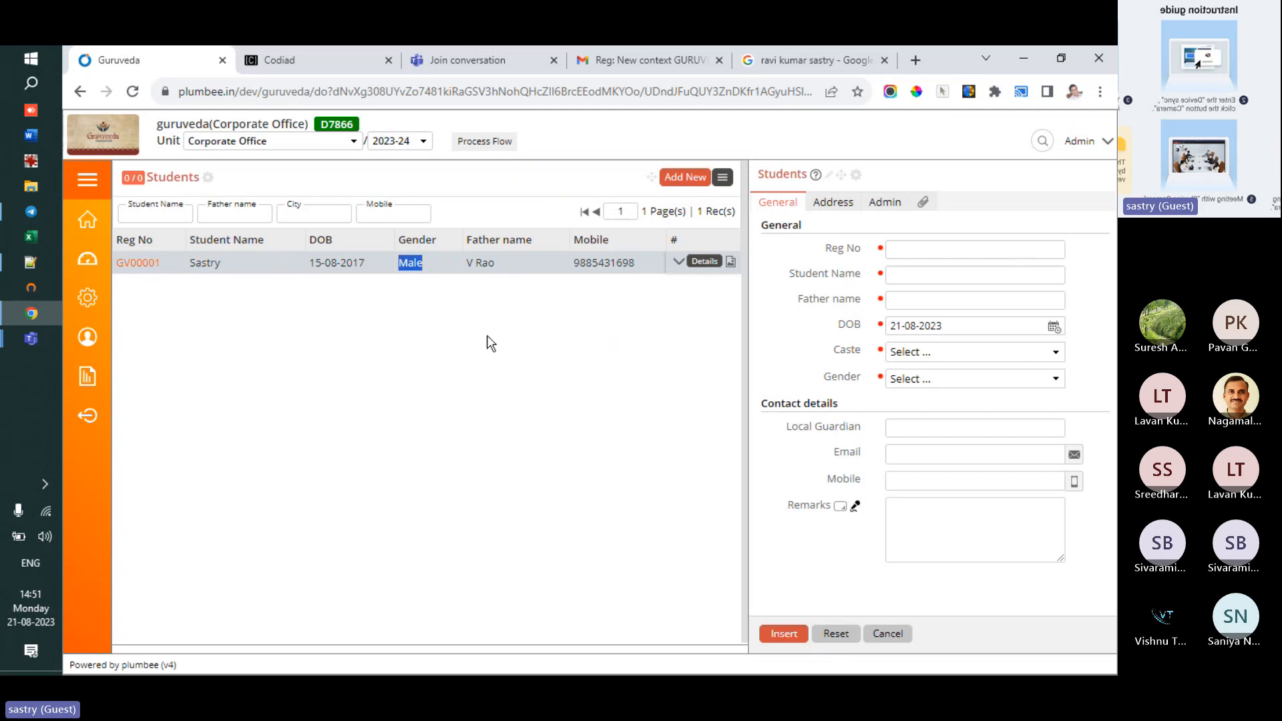
# Step: Find and open the Users (Admin) page through a page search for 'user'
pyautogui.click(1042, 141)
pyautogui.write('us')
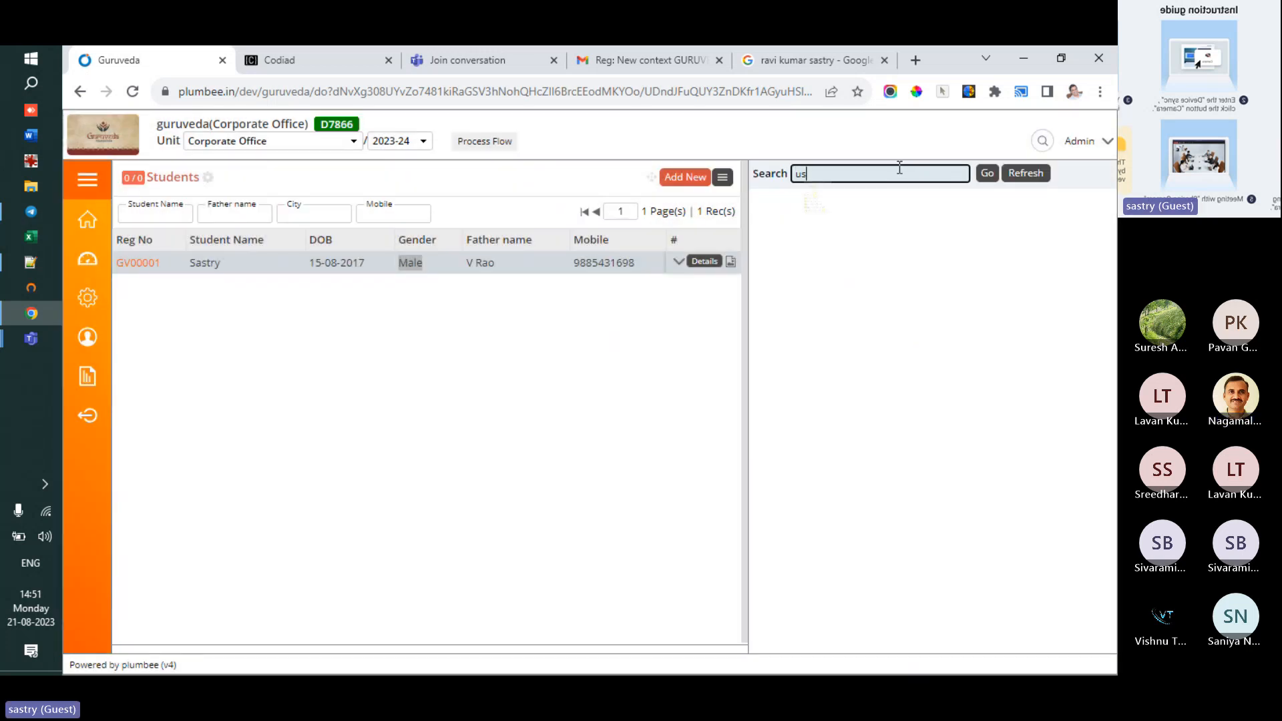
pyautogui.write('er')
pyautogui.press('Return')
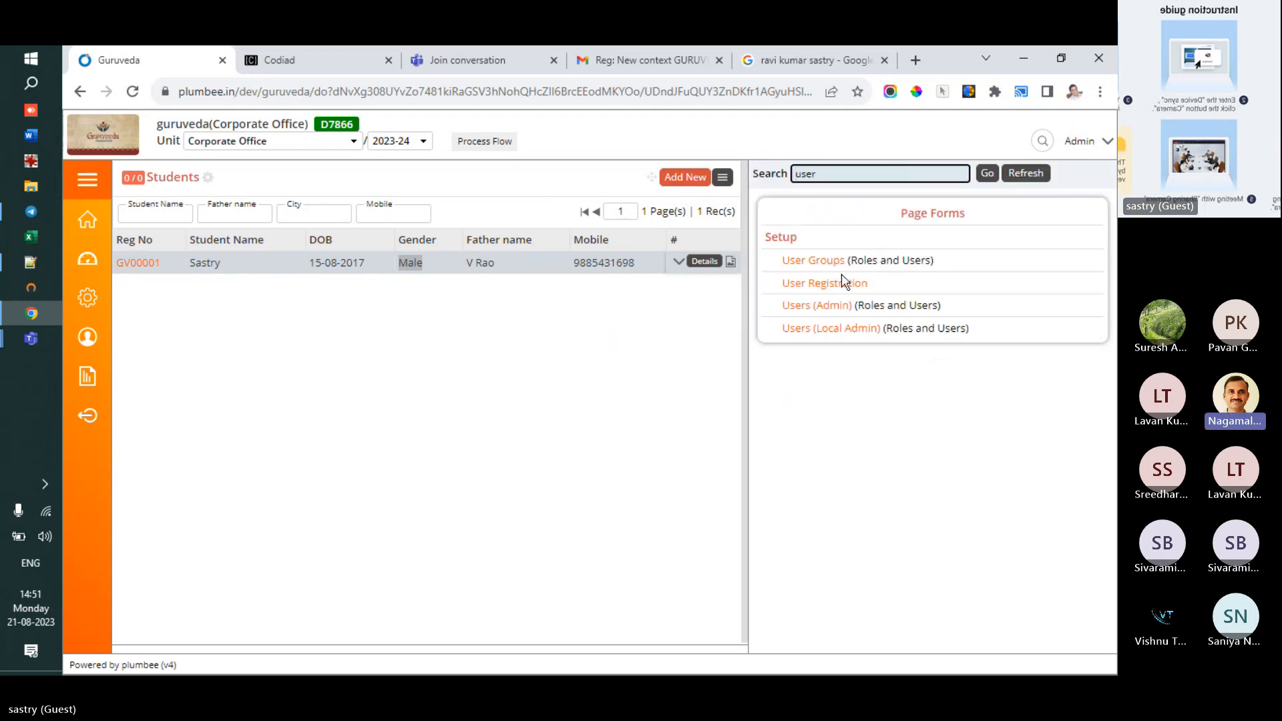
pyautogui.click(805, 304)
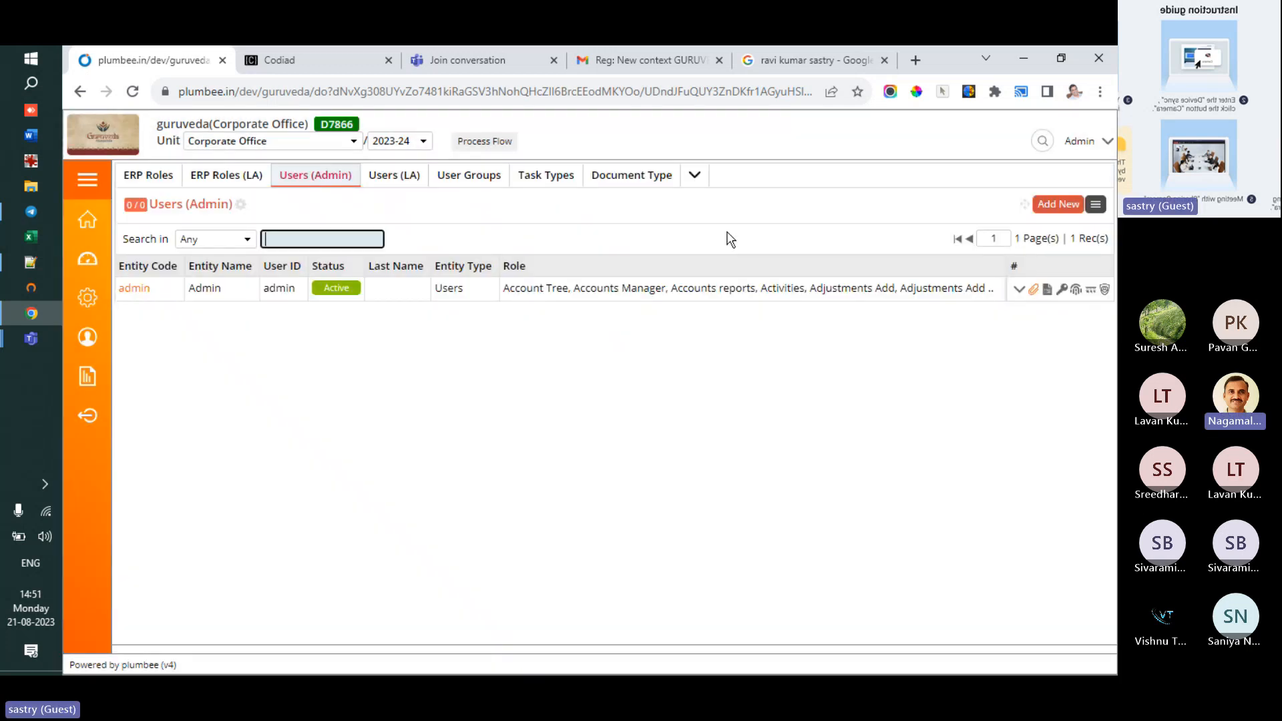
# Step: Start a new user with entity code gurudev, reusing it as the User ID
pyautogui.click(1062, 204)
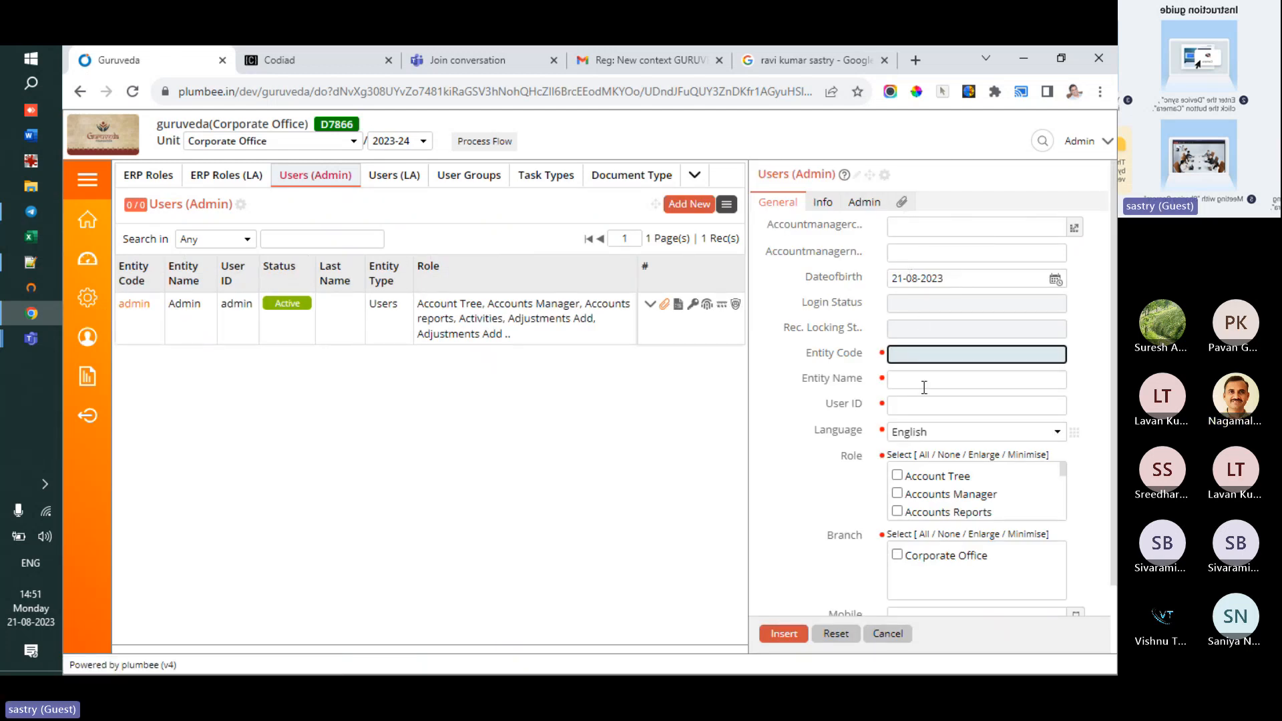
pyautogui.write('furu')
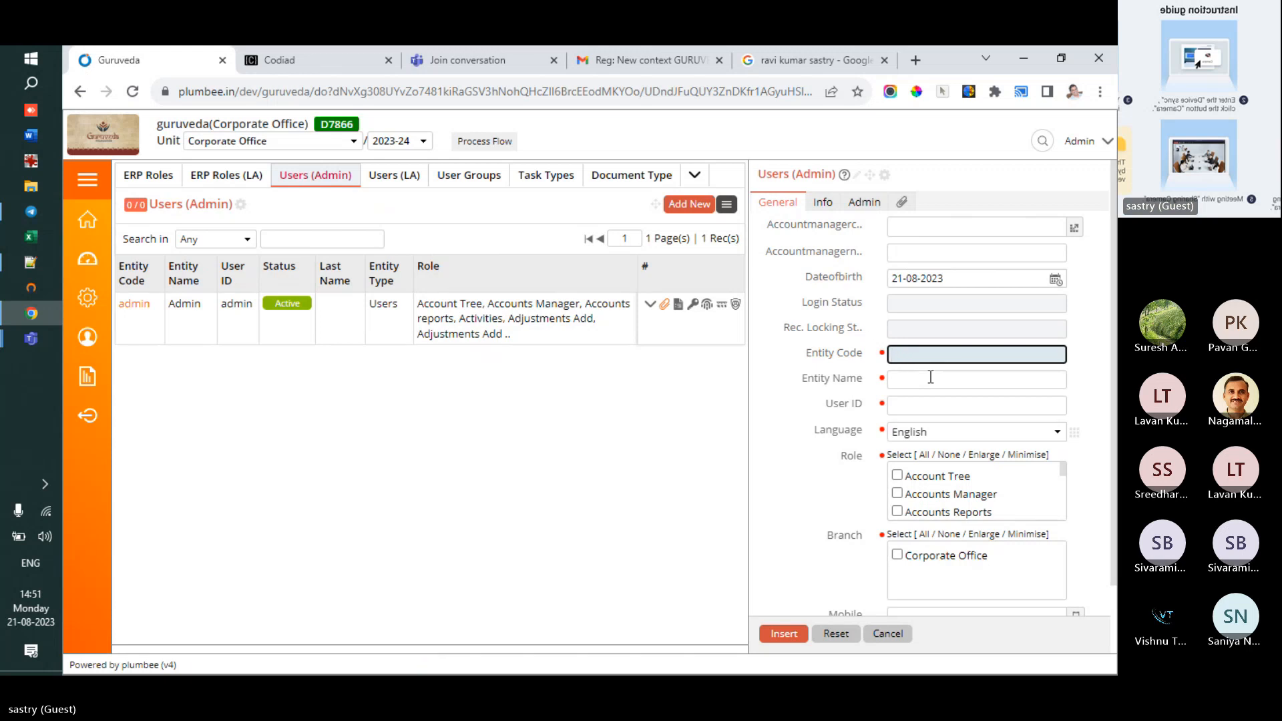
pyautogui.write('gurudev')
pyautogui.click(930, 377)
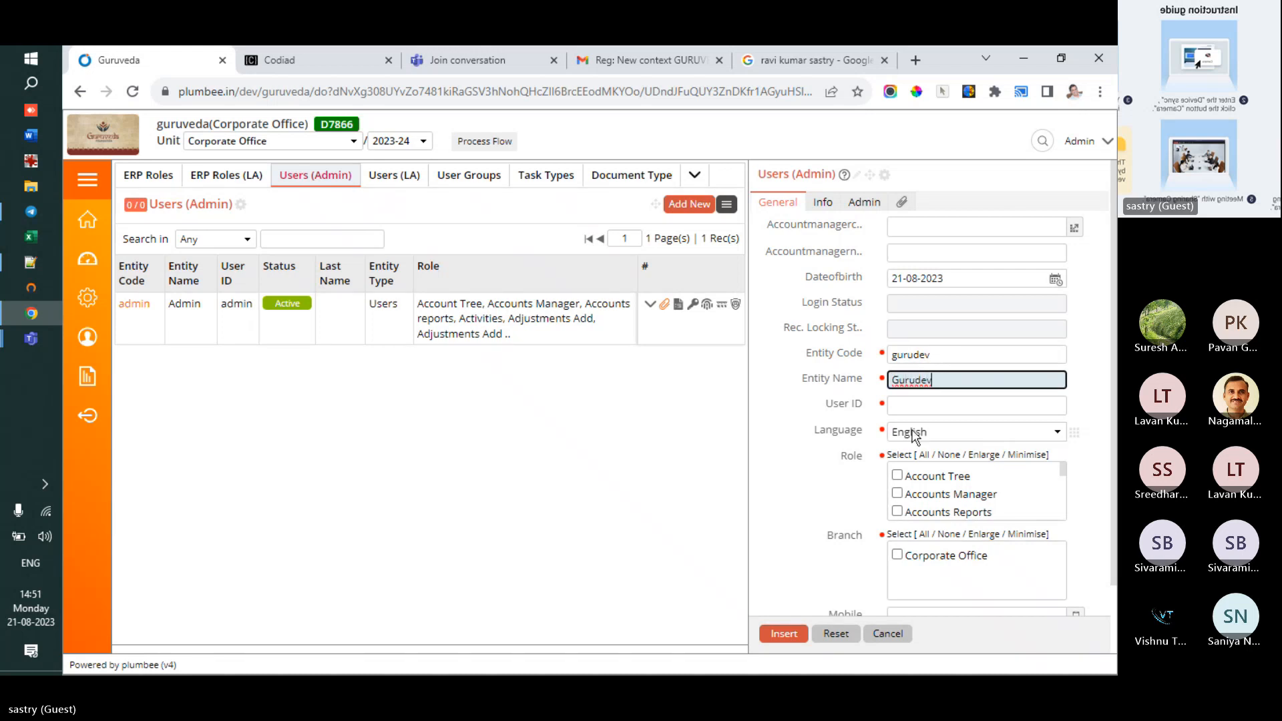
pyautogui.doubleClick(919, 352)
pyautogui.hotkey('ctrl', 'c')
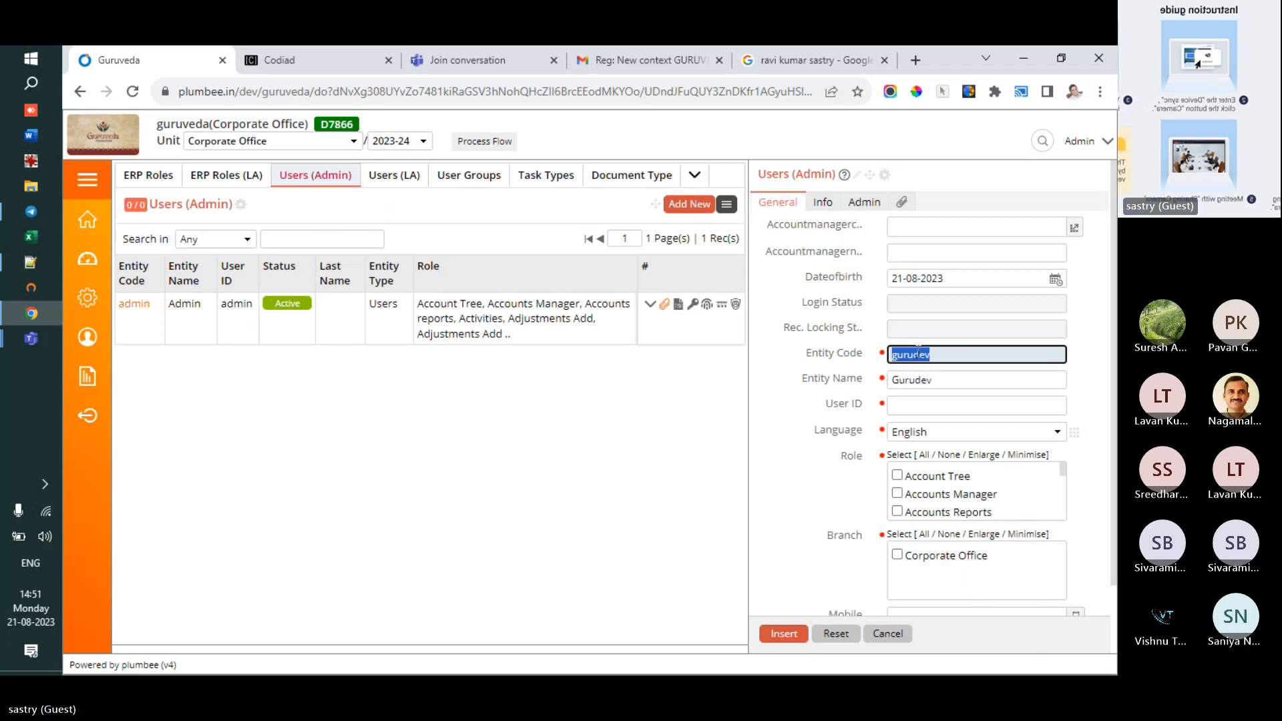
pyautogui.click(916, 407)
pyautogui.hotkey('ctrl', 'v')
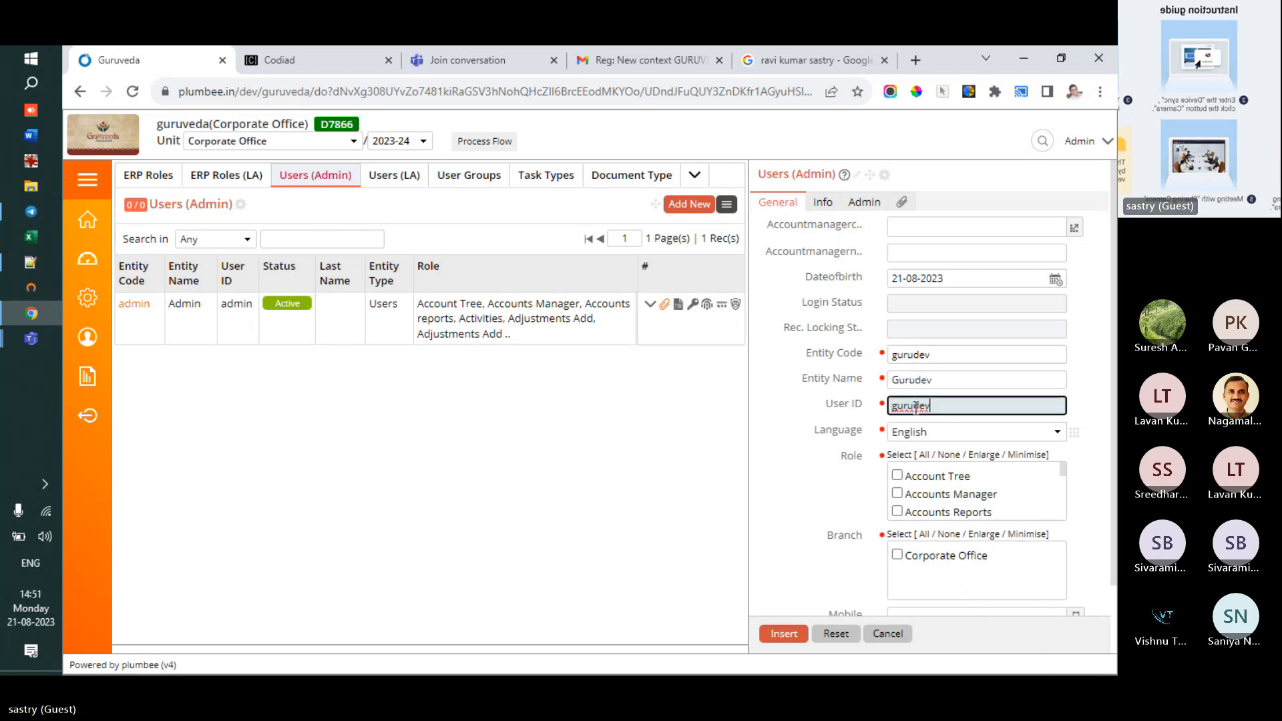
pyautogui.press('Return')
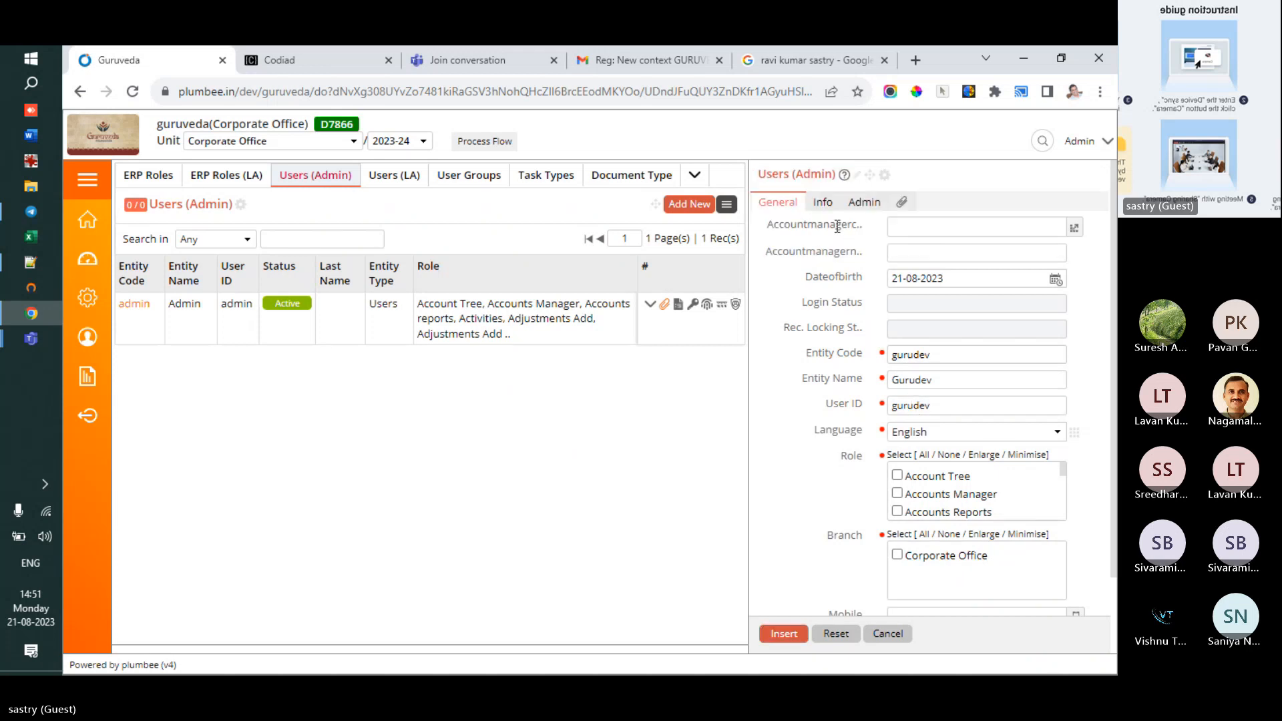
# Step: Give gurudev the Account Tree role, Corporate Office branch and Active status, then save and reopen it
pyautogui.click(821, 203)
pyautogui.click(761, 203)
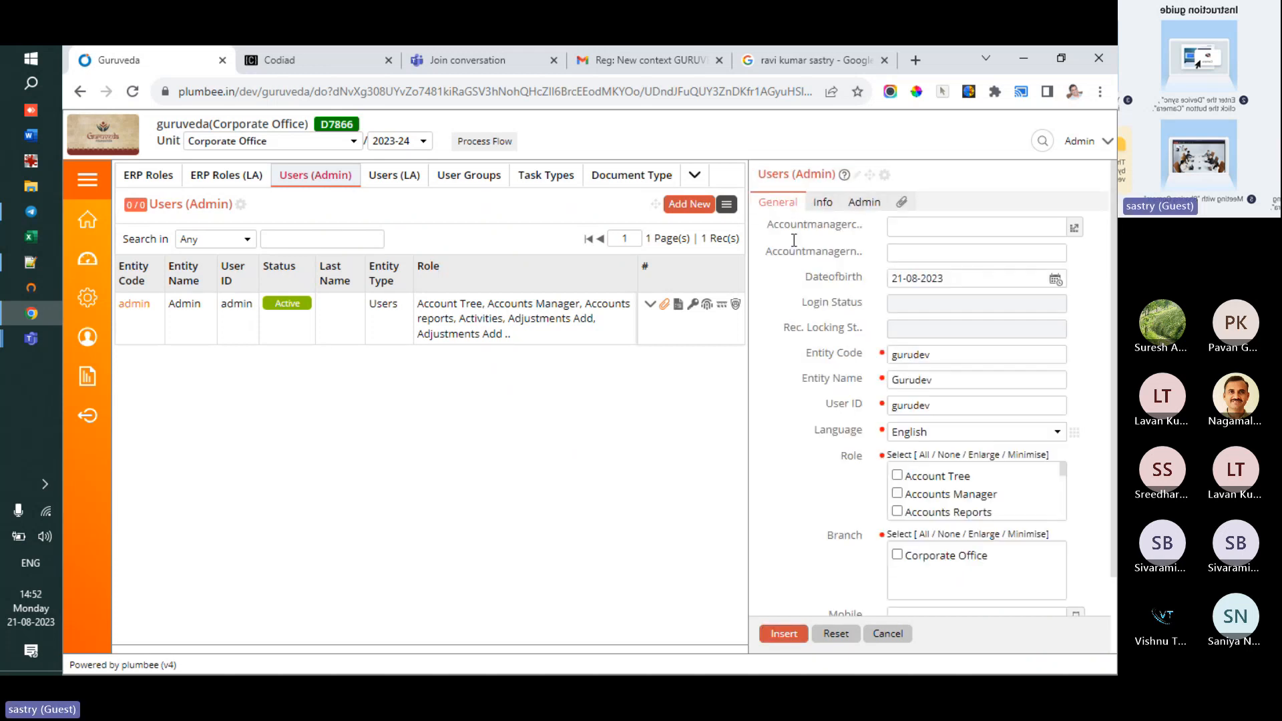
pyautogui.click(897, 474)
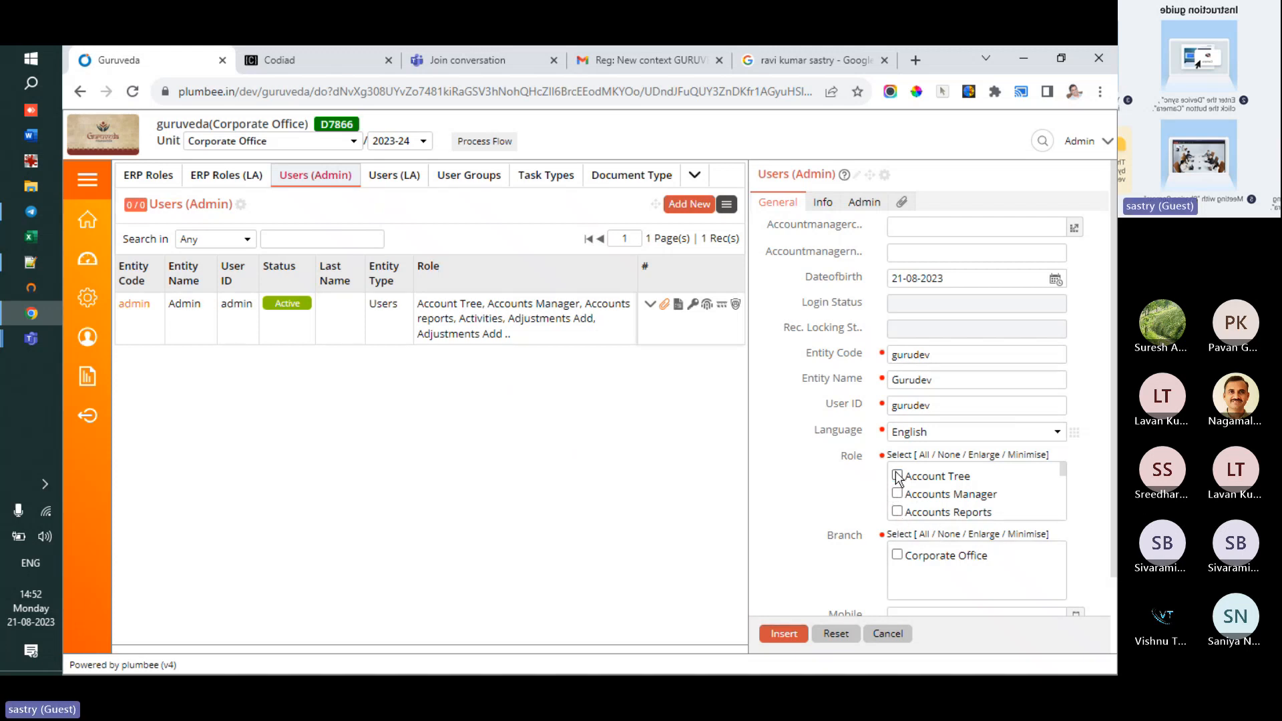
pyautogui.click(898, 554)
pyautogui.press('Return')
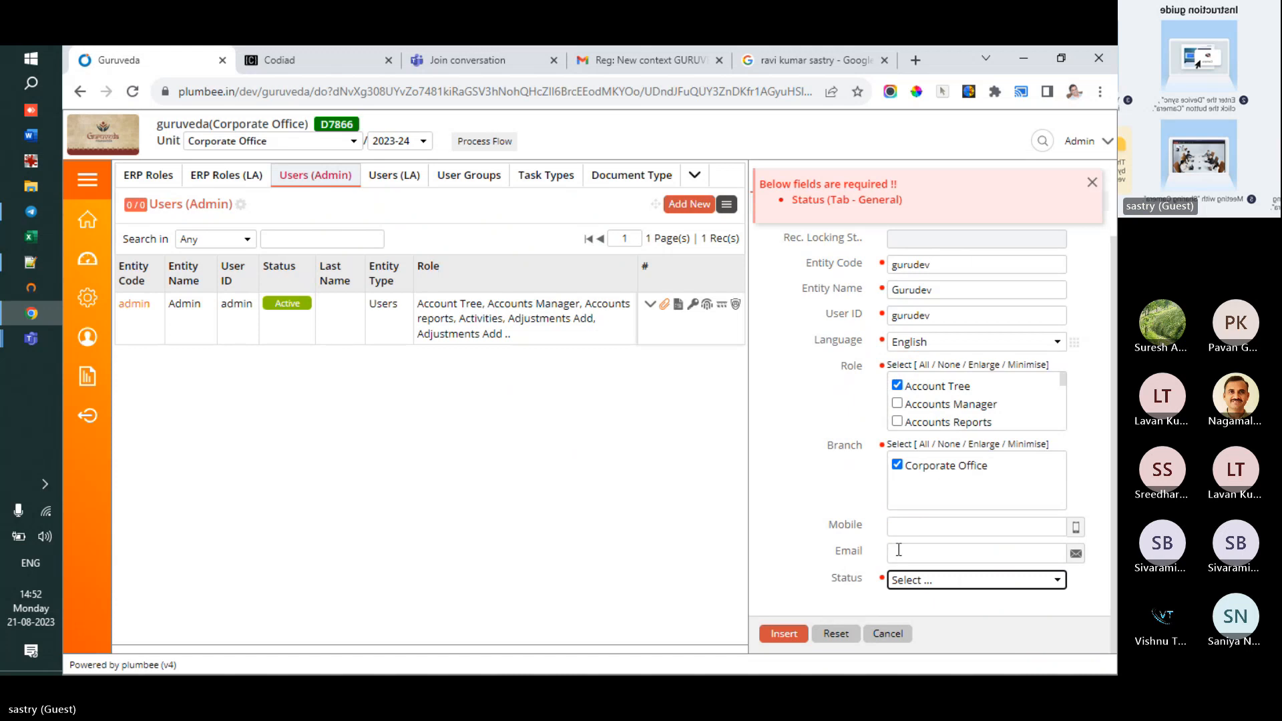
pyautogui.press('Down')
pyautogui.press('Return')
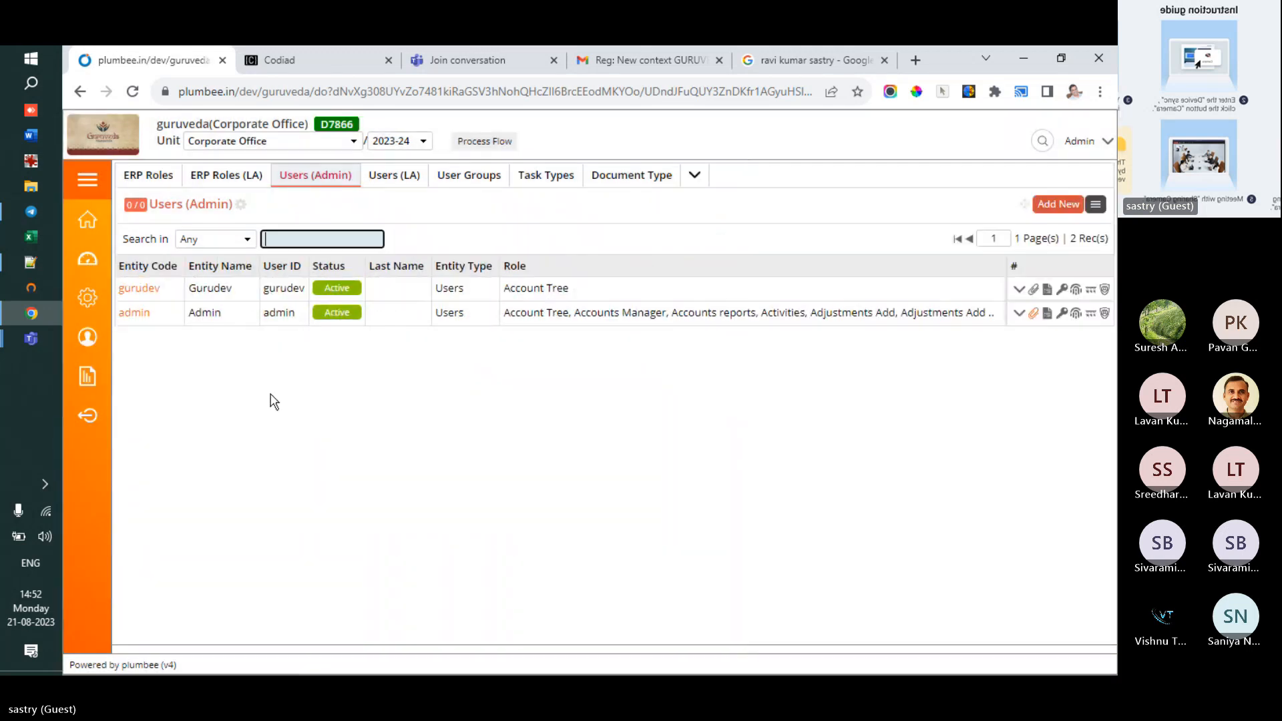
pyautogui.click(139, 288)
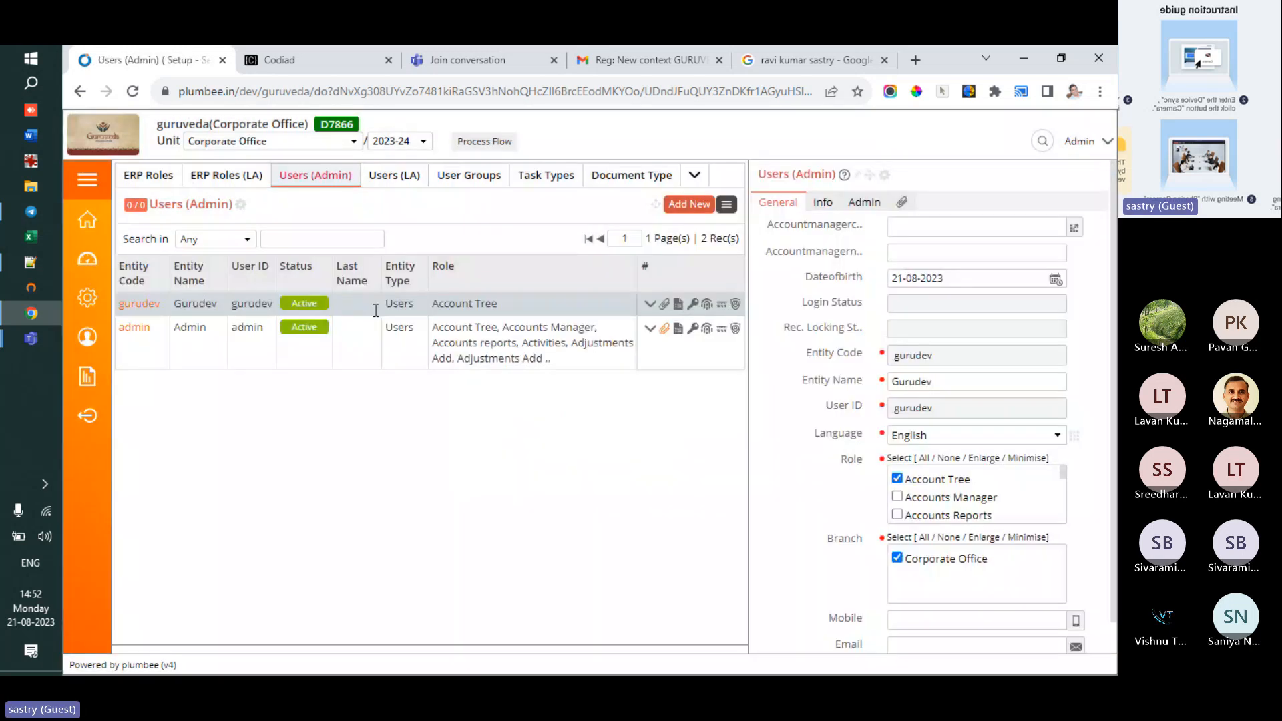
# Step: Open the gurudev user's field editor and find the company value guruveda to copy it
pyautogui.click(648, 304)
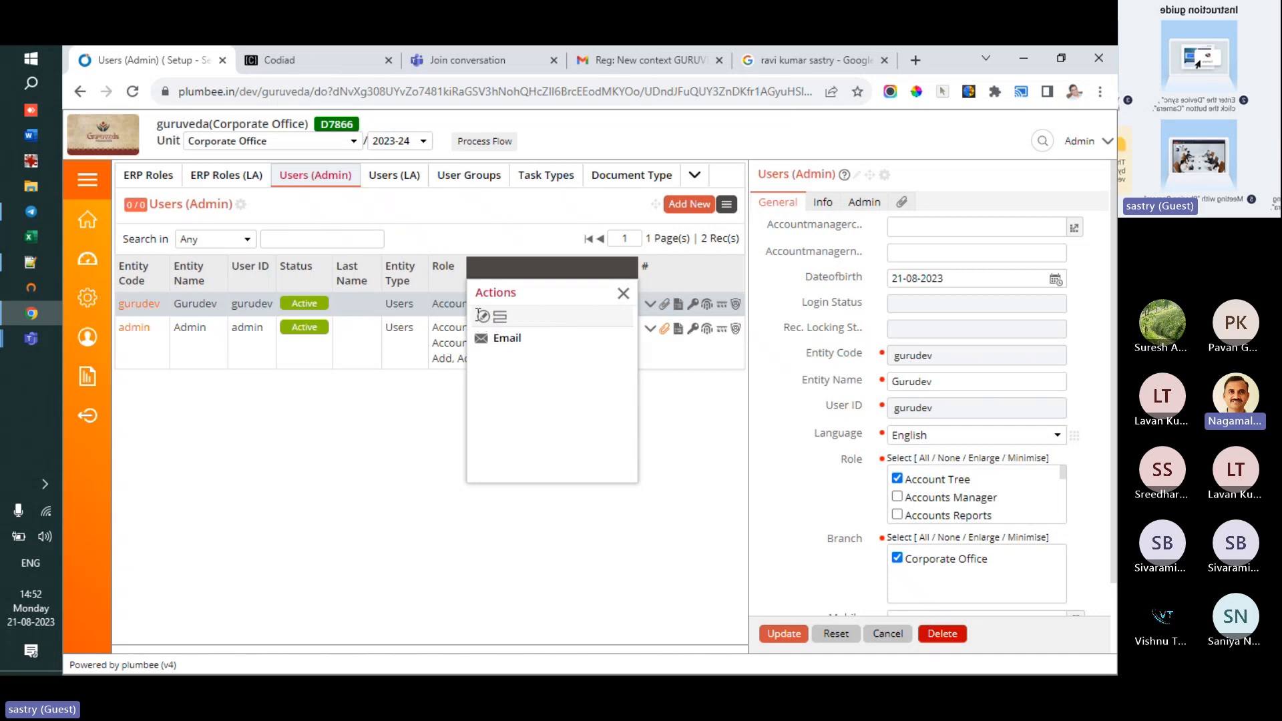
pyautogui.click(482, 316)
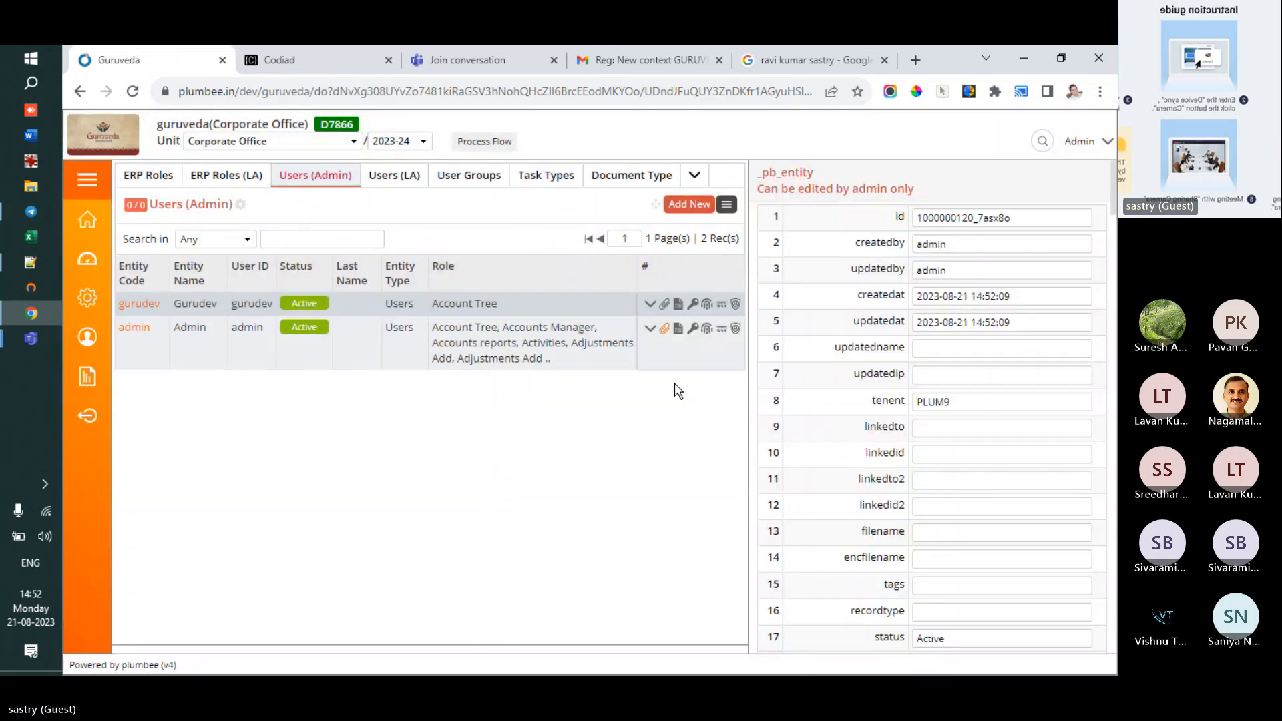
pyautogui.hotkey('ctrl', 'f')
pyautogui.write('guru')
pyautogui.press('Return')
pyautogui.press('Return')
pyautogui.press('Return')
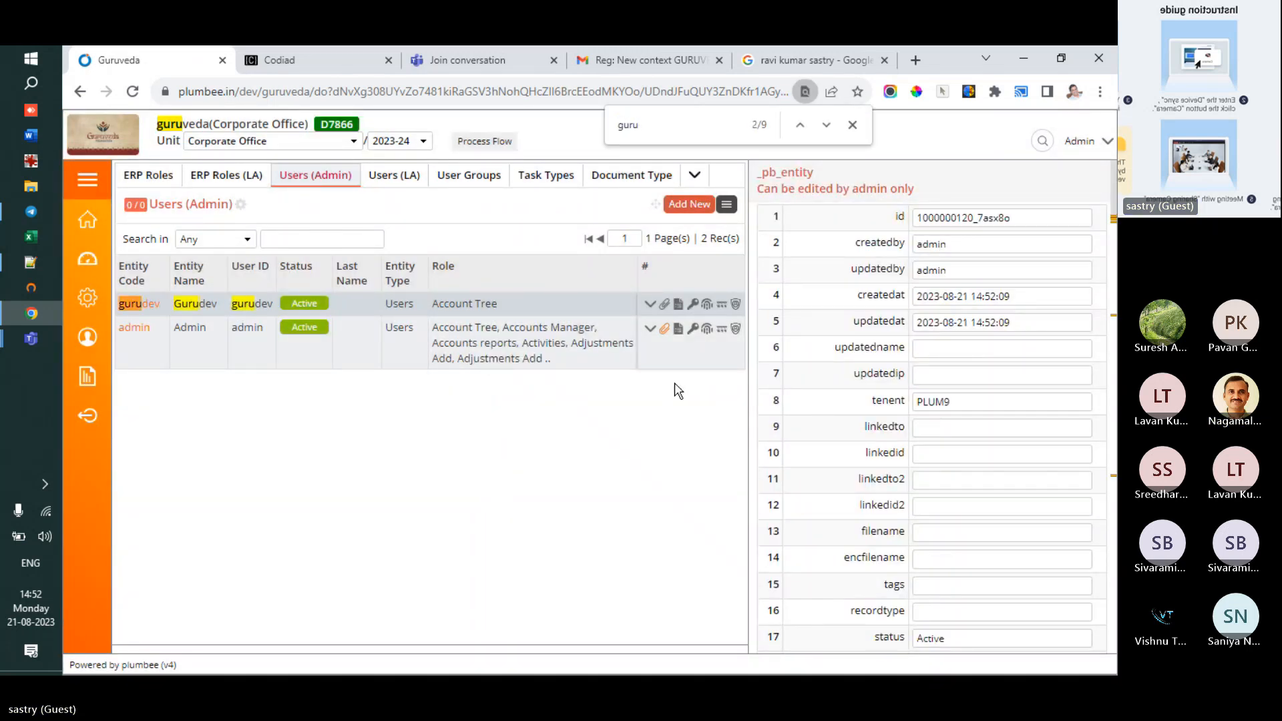
pyautogui.press('Return')
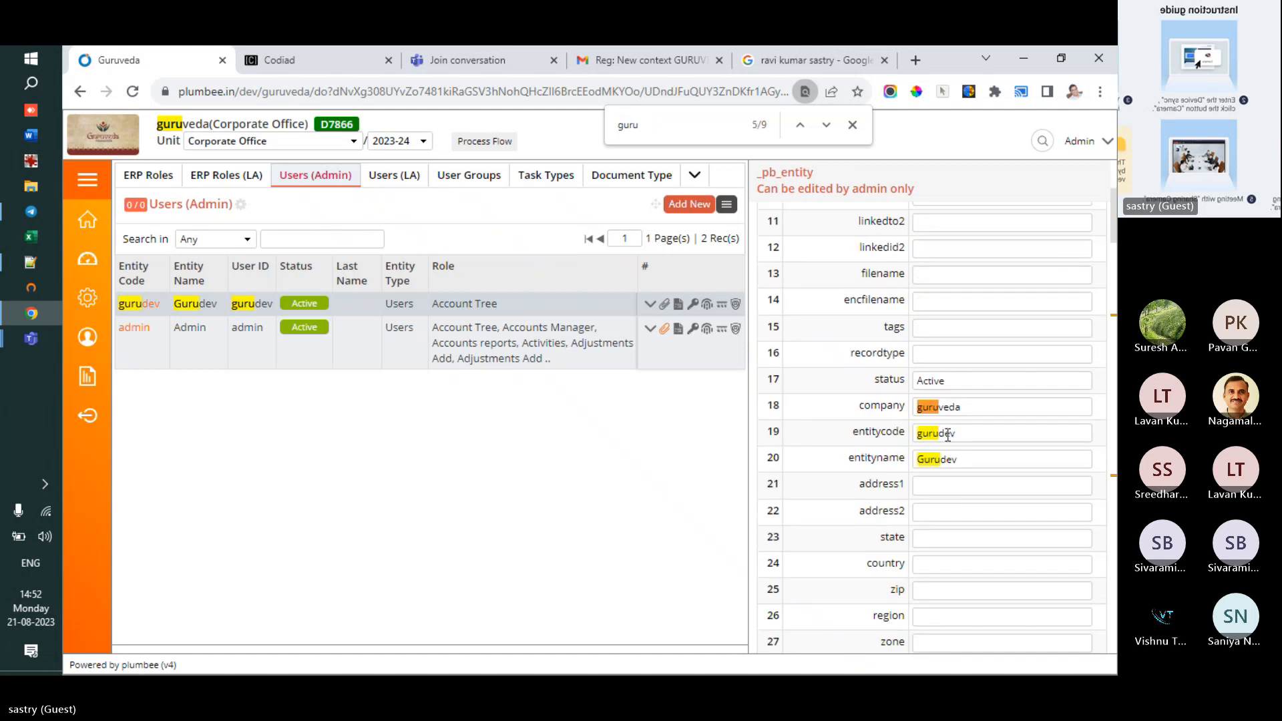
pyautogui.click(1012, 408)
pyautogui.doubleClick(1013, 412)
pyautogui.hotkey('ctrl', 'c')
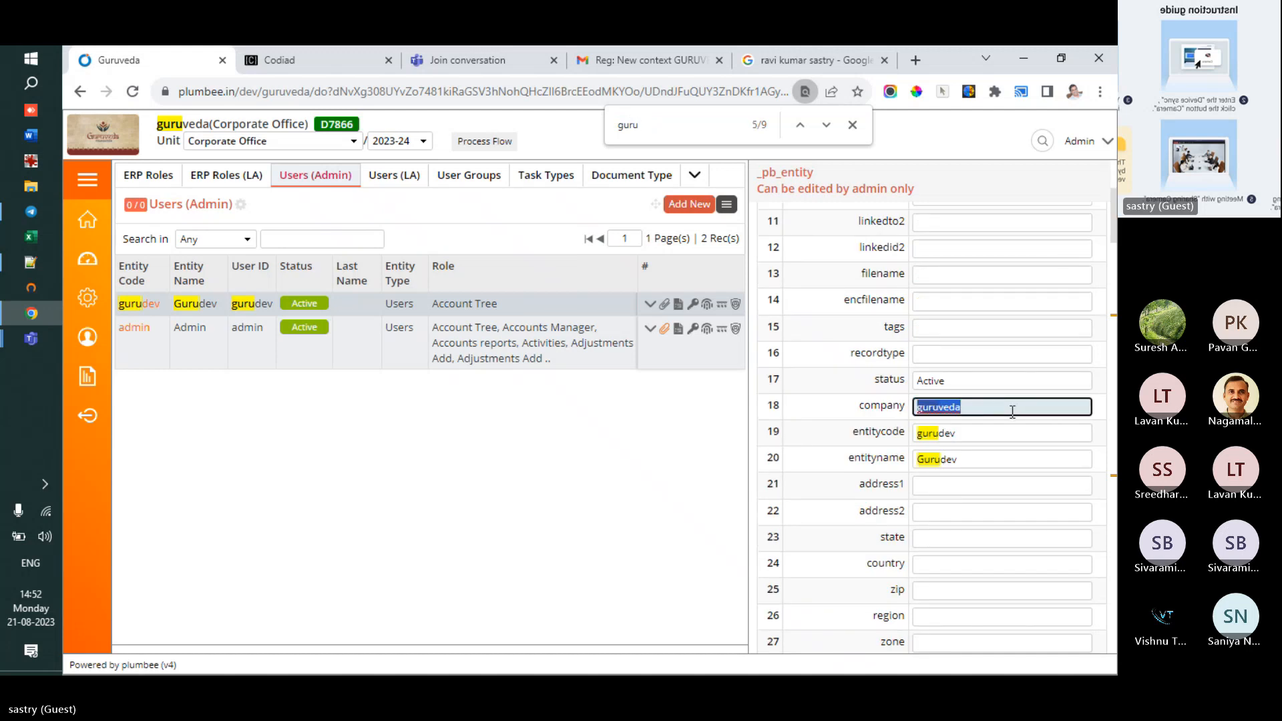
# Step: Change the entity name to Guruveda and the entity code to guruveda
pyautogui.click(986, 452)
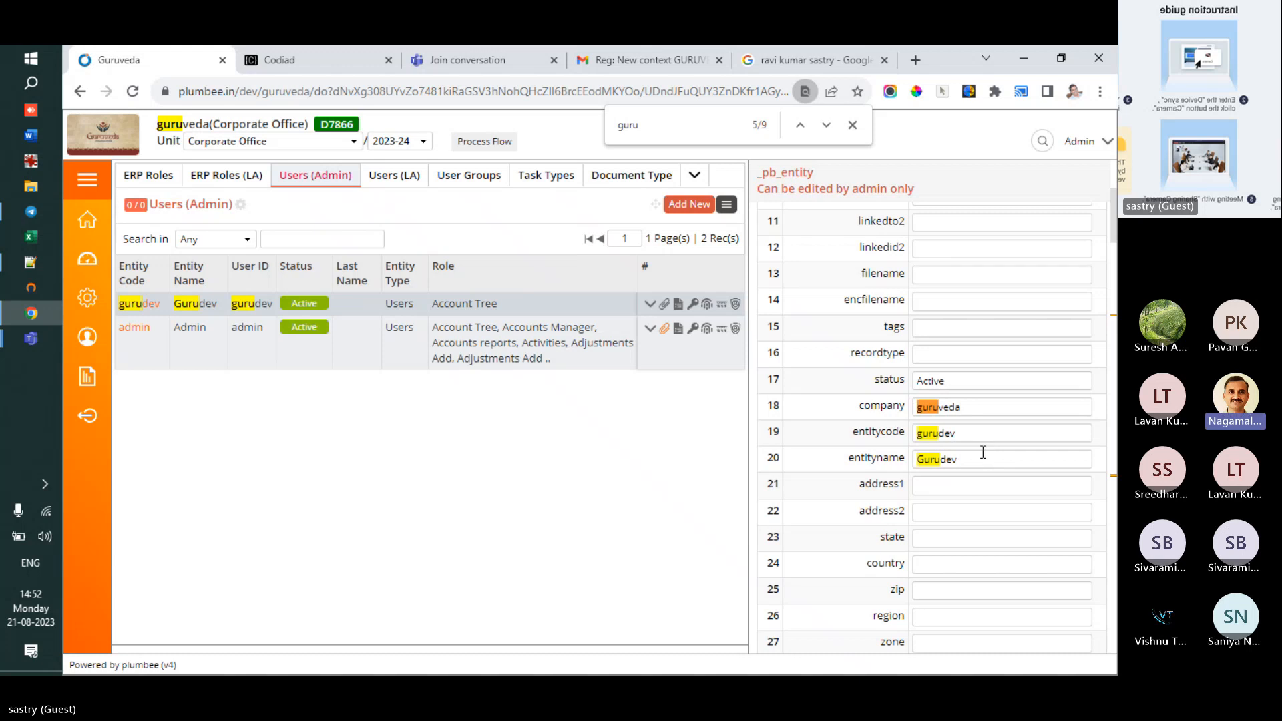
pyautogui.click(975, 468)
pyautogui.doubleClick(976, 467)
pyautogui.hotkey('ctrl', 'v')
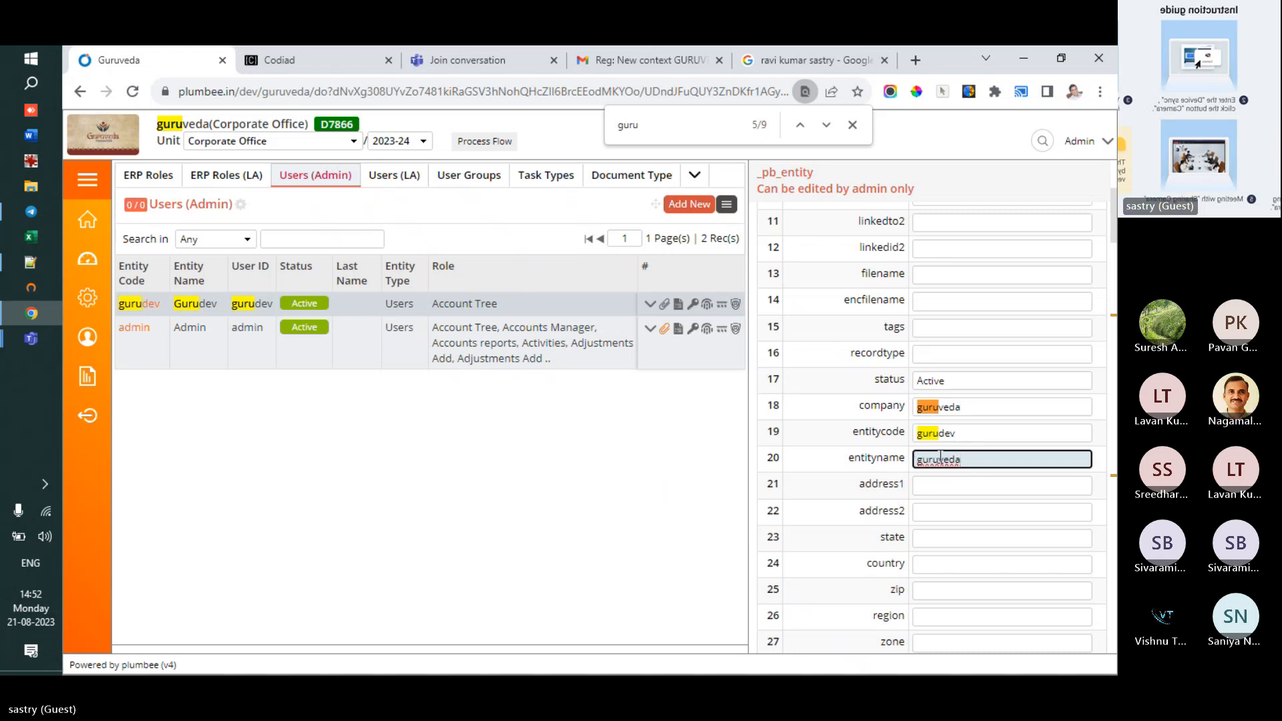
pyautogui.click(919, 460)
pyautogui.press('Delete')
pyautogui.write('G')
pyautogui.doubleClick(958, 435)
pyautogui.hotkey('ctrl', 'v')
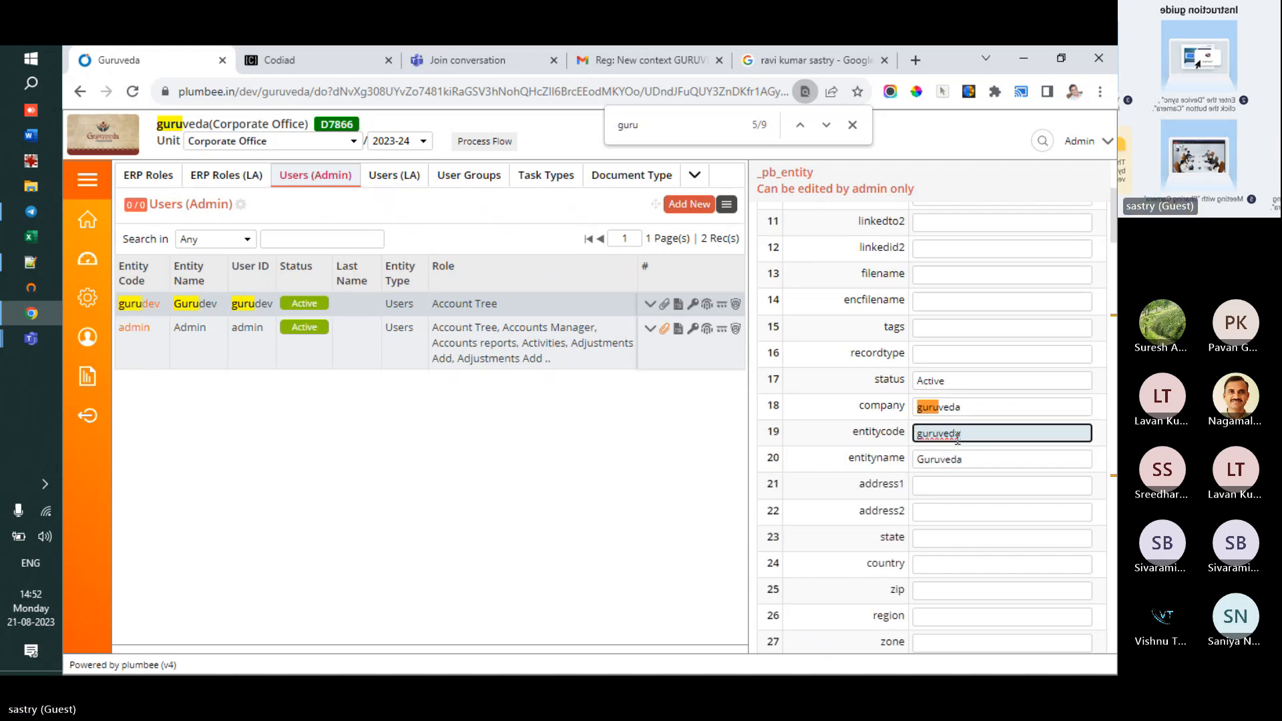
# Step: Change the user ID to guruveda, comment 'guruveda spelling corrected', and save the record
pyautogui.click(687, 126)
pyautogui.press('Return')
pyautogui.press('Return')
pyautogui.press('Return')
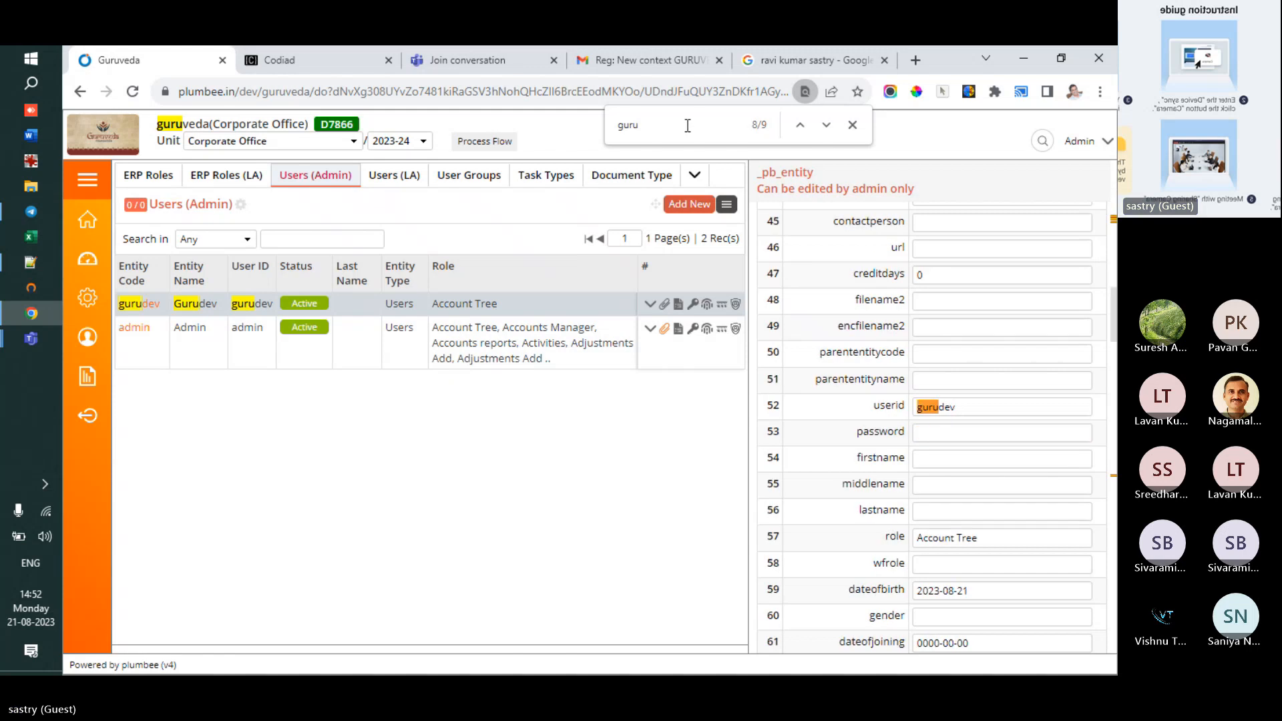
pyautogui.doubleClick(977, 411)
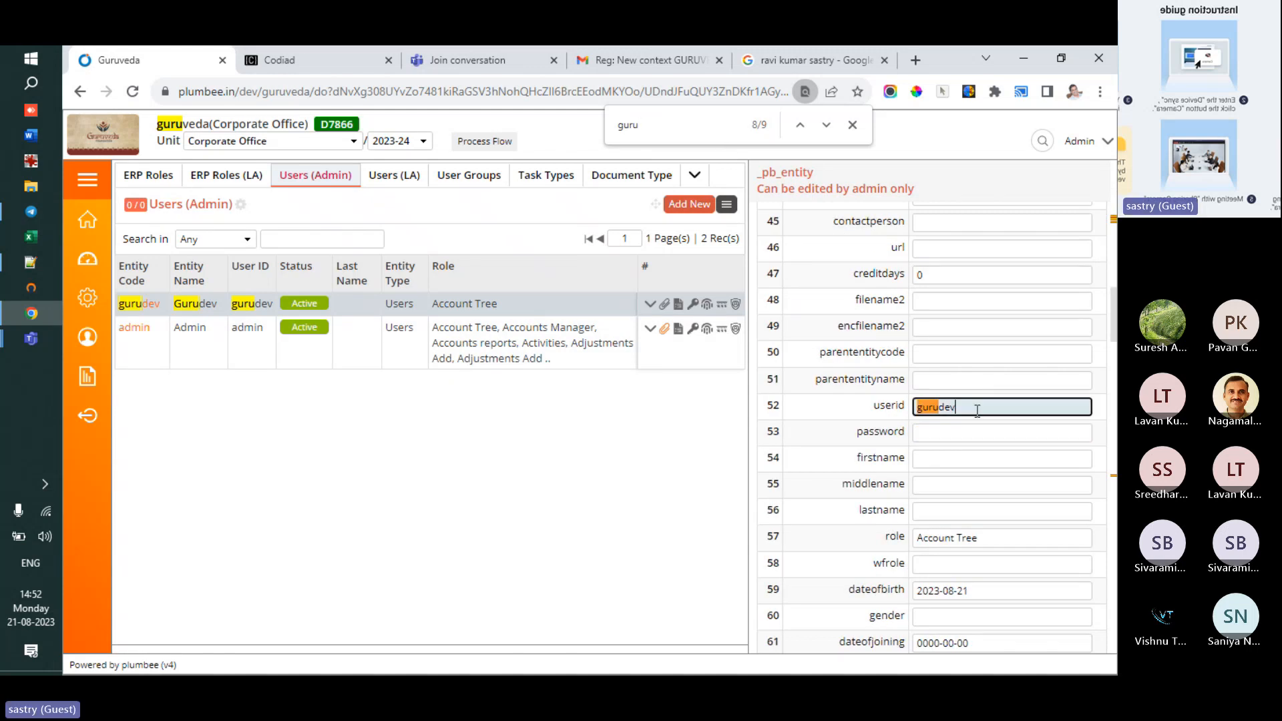
pyautogui.press('Return')
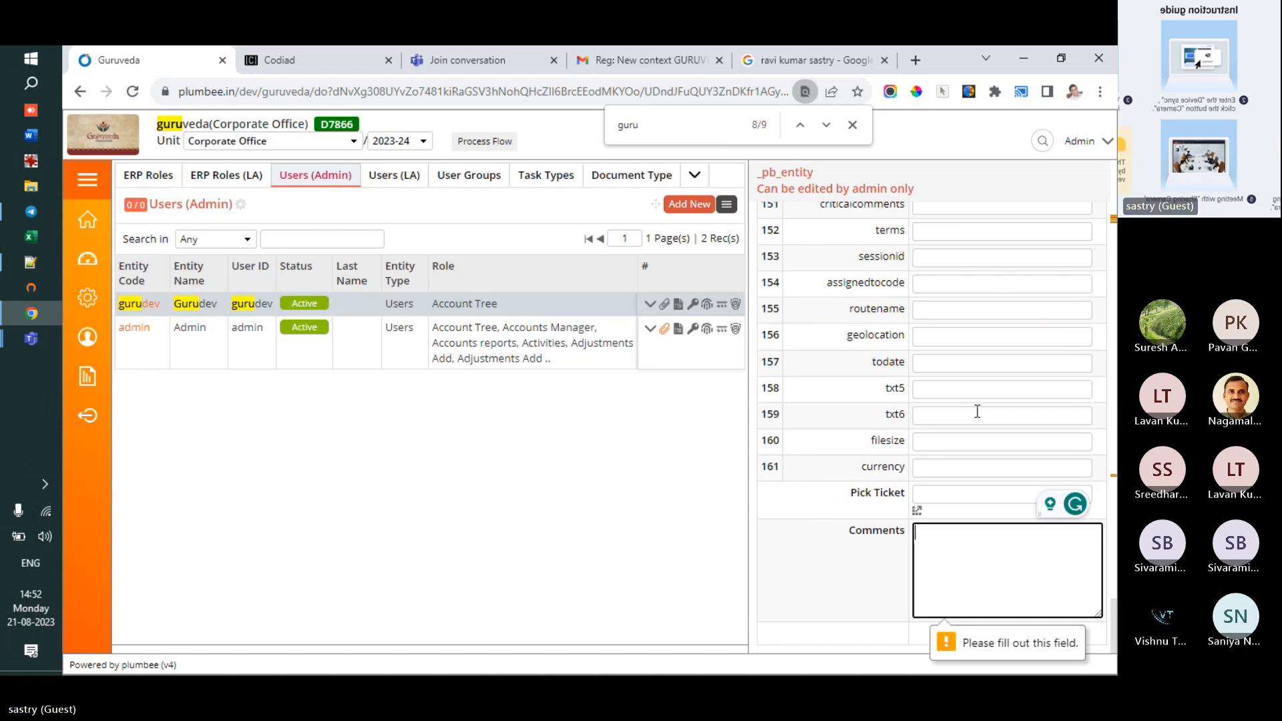
pyautogui.write('for')
pyautogui.press('BackSpace')
pyautogui.press('BackSpace')
pyautogui.press('BackSpace')
pyautogui.press('BackSpace')
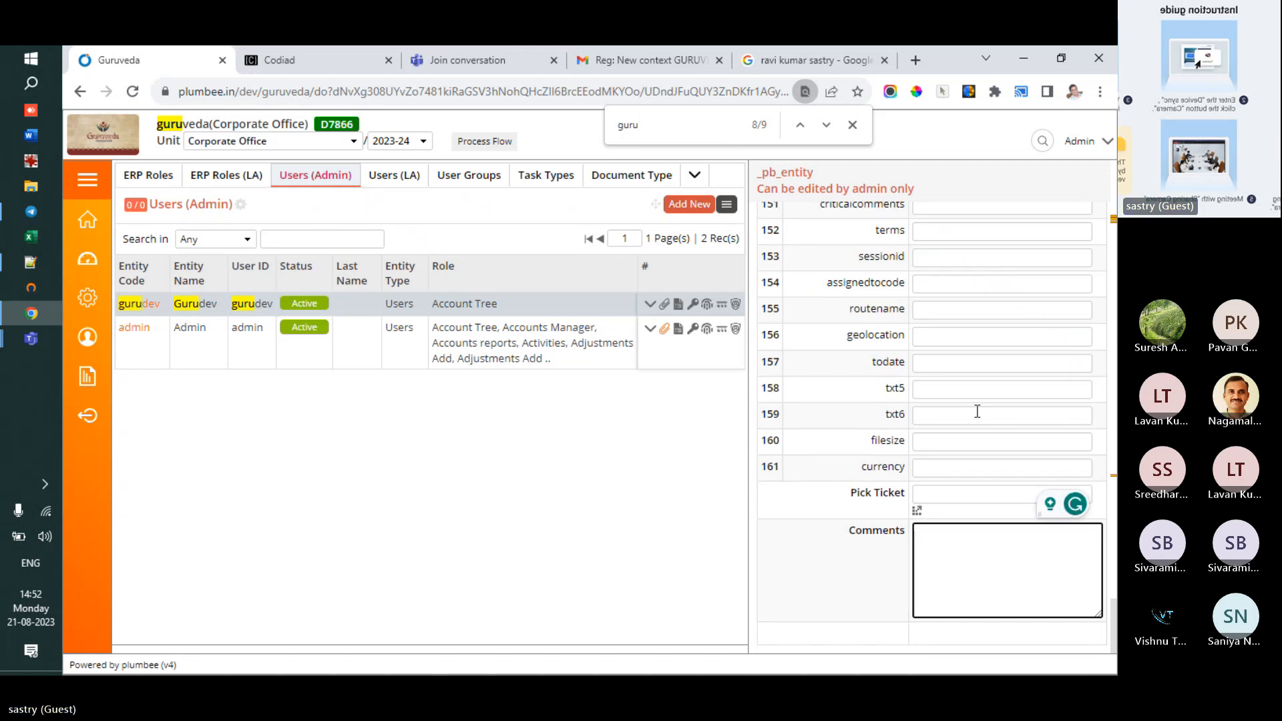
pyautogui.write('guruveda spe')
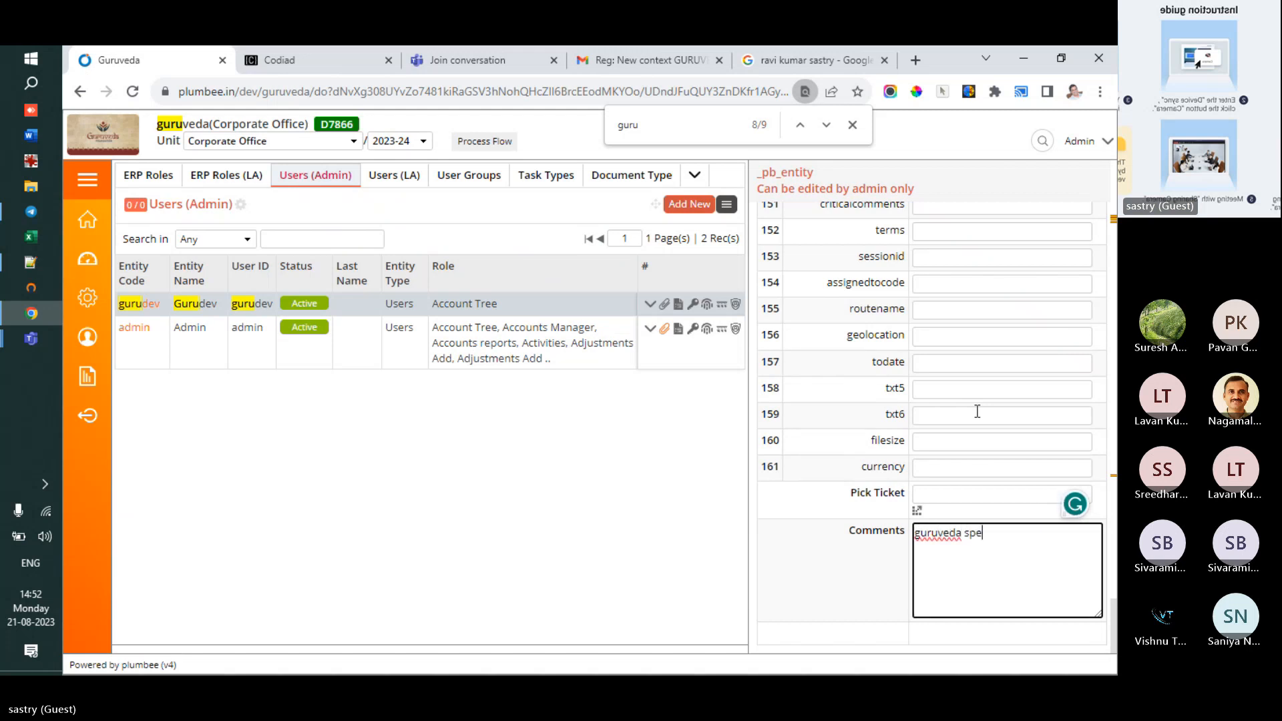
pyautogui.write('lling corrected')
pyautogui.hotkey('ctrl', 's')
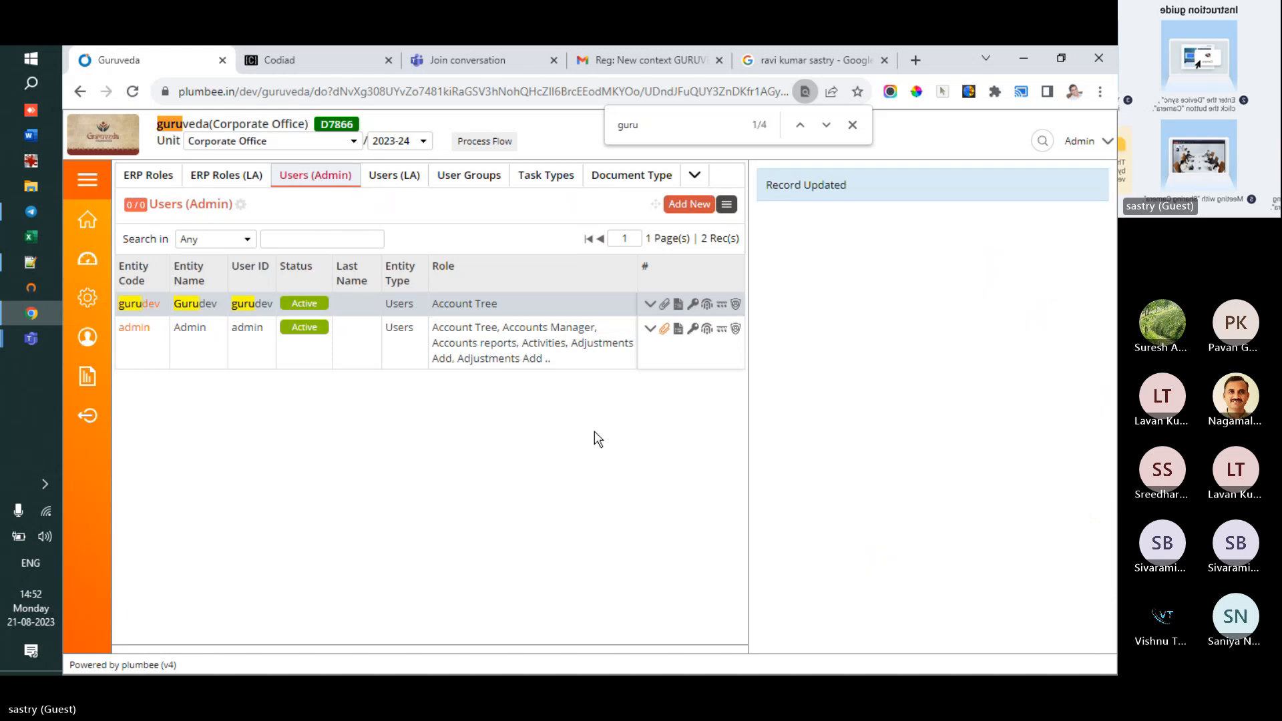
# Step: Reload the Users list, open guruveda's password change, and begin typing a new password
pyautogui.click(161, 205)
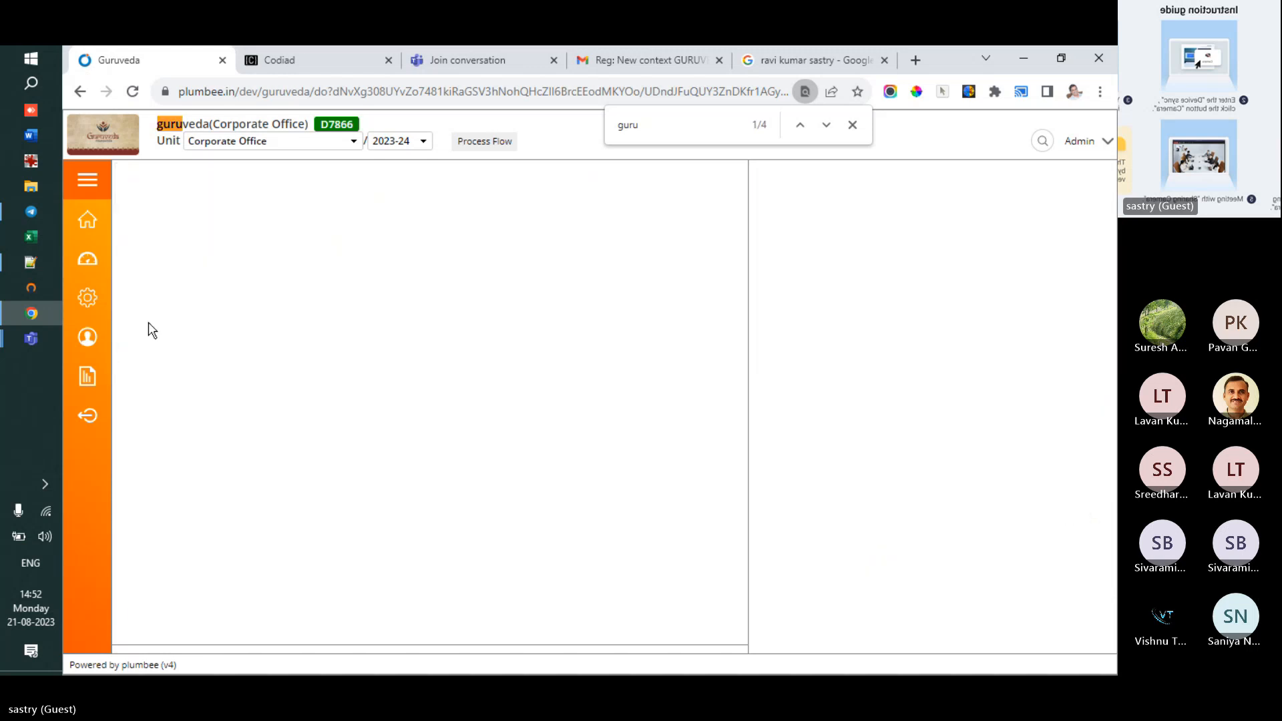
pyautogui.click(148, 289)
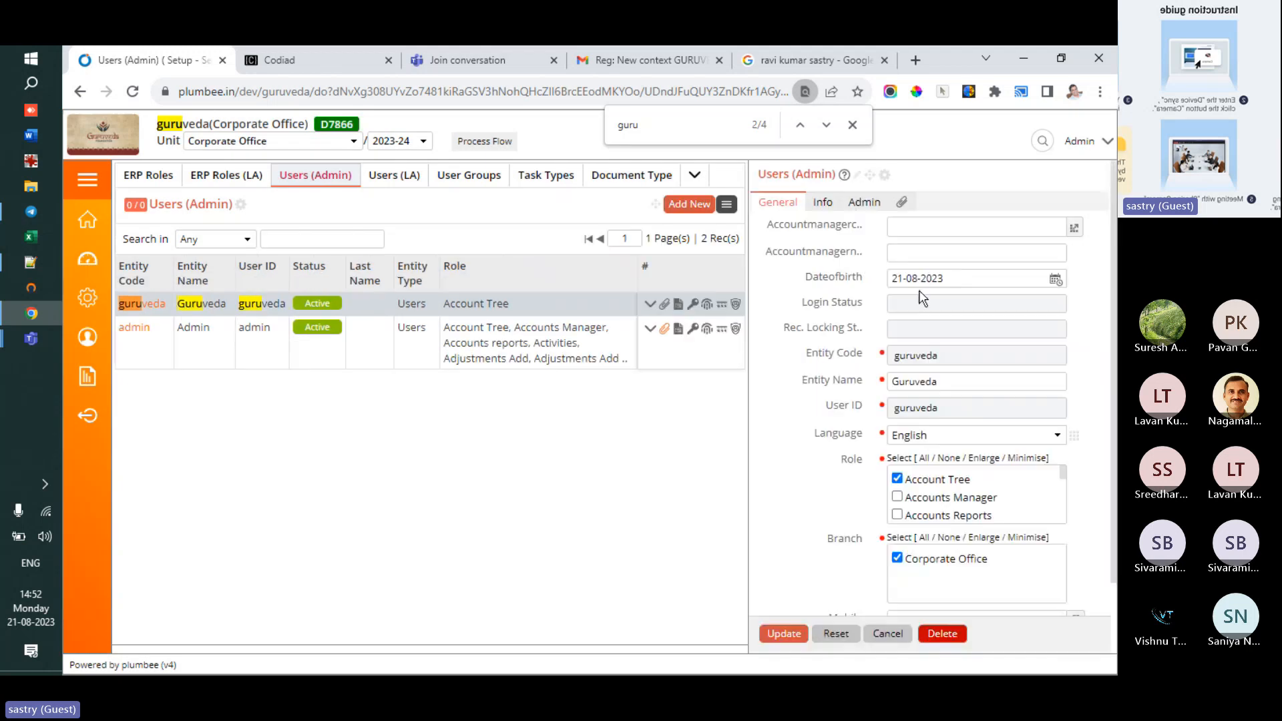
pyautogui.click(692, 305)
pyautogui.click(932, 242)
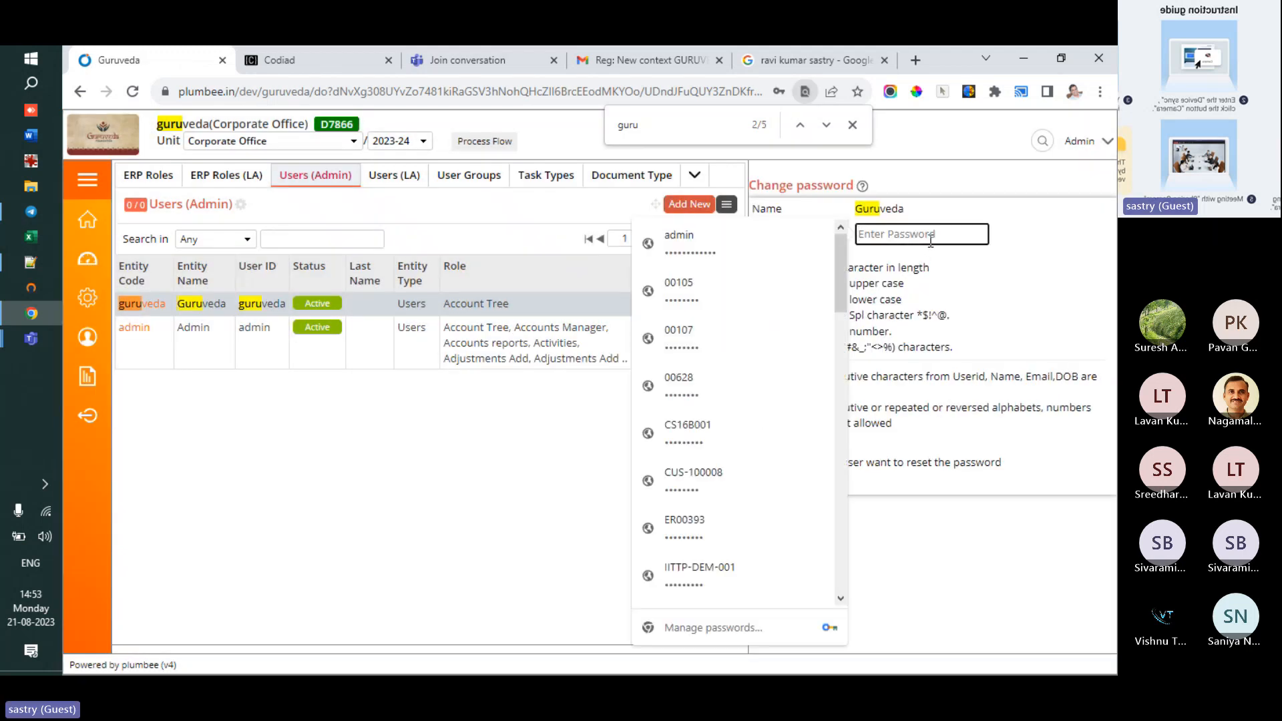
pyautogui.write('••••')
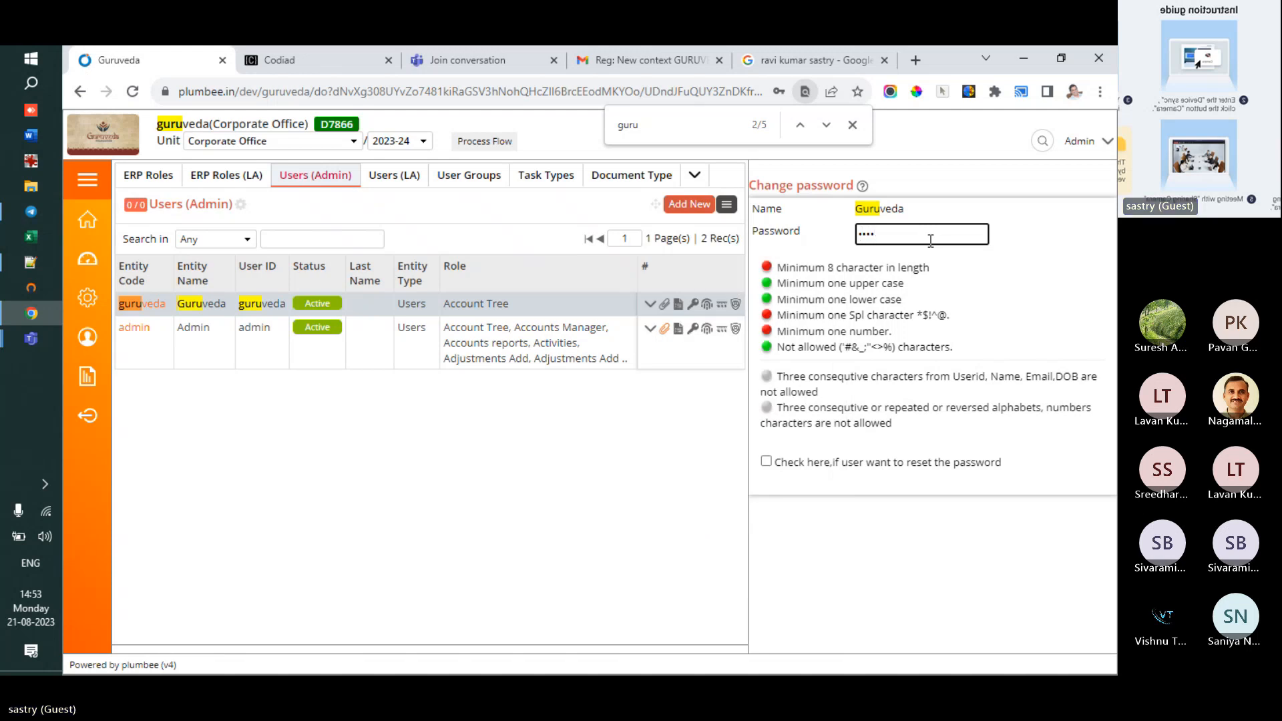
pyautogui.write('@')
pyautogui.write('••••')
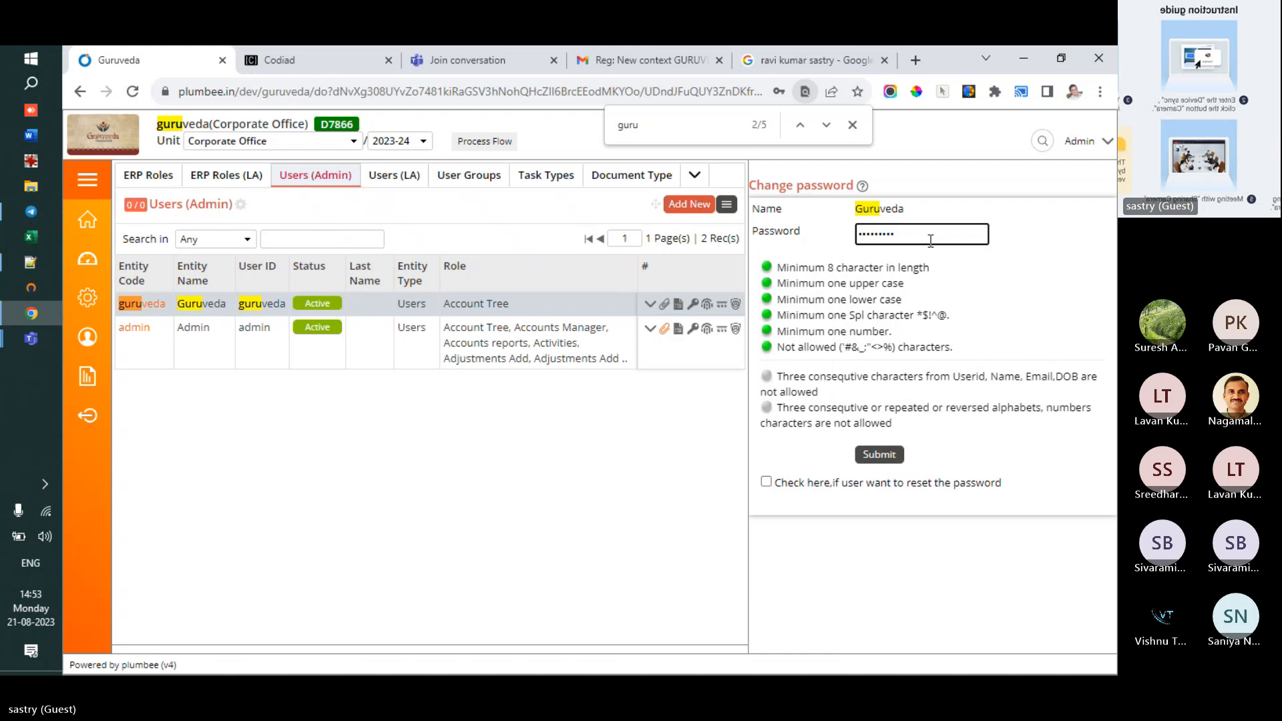
# Step: Write the new password in a fresh Chrome tab's address bar and select it for copying
pyautogui.click(920, 59)
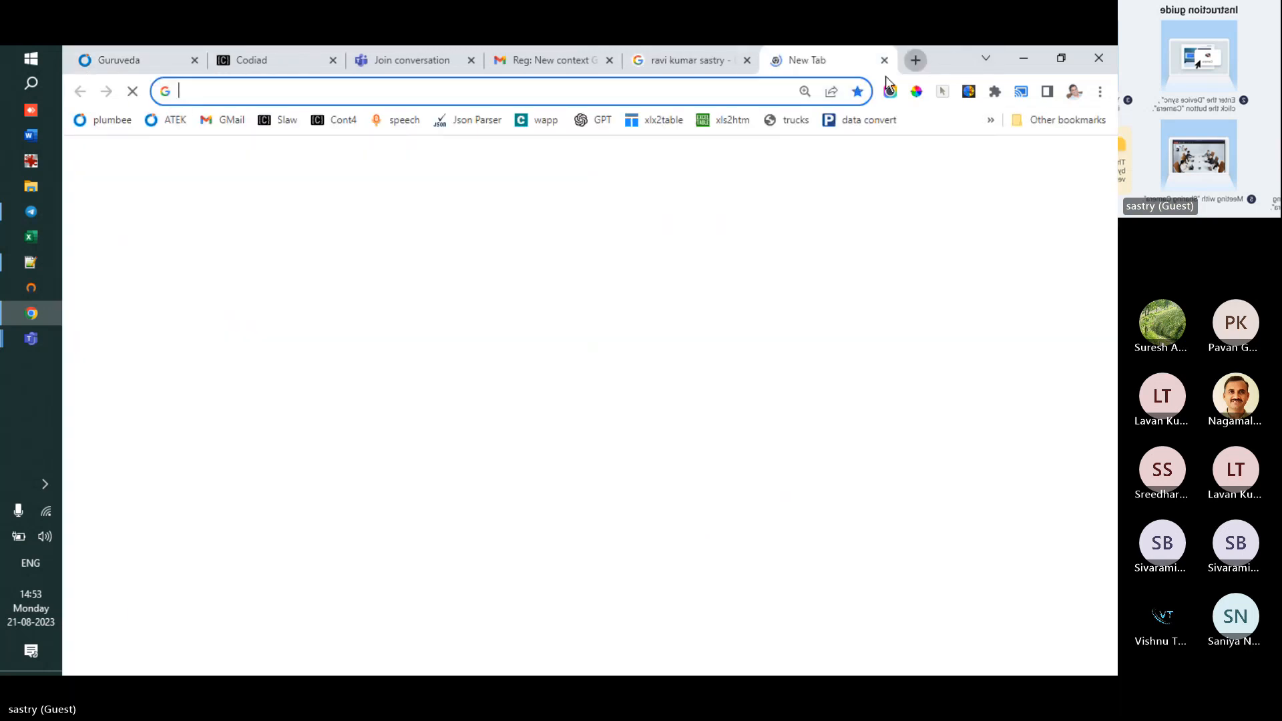
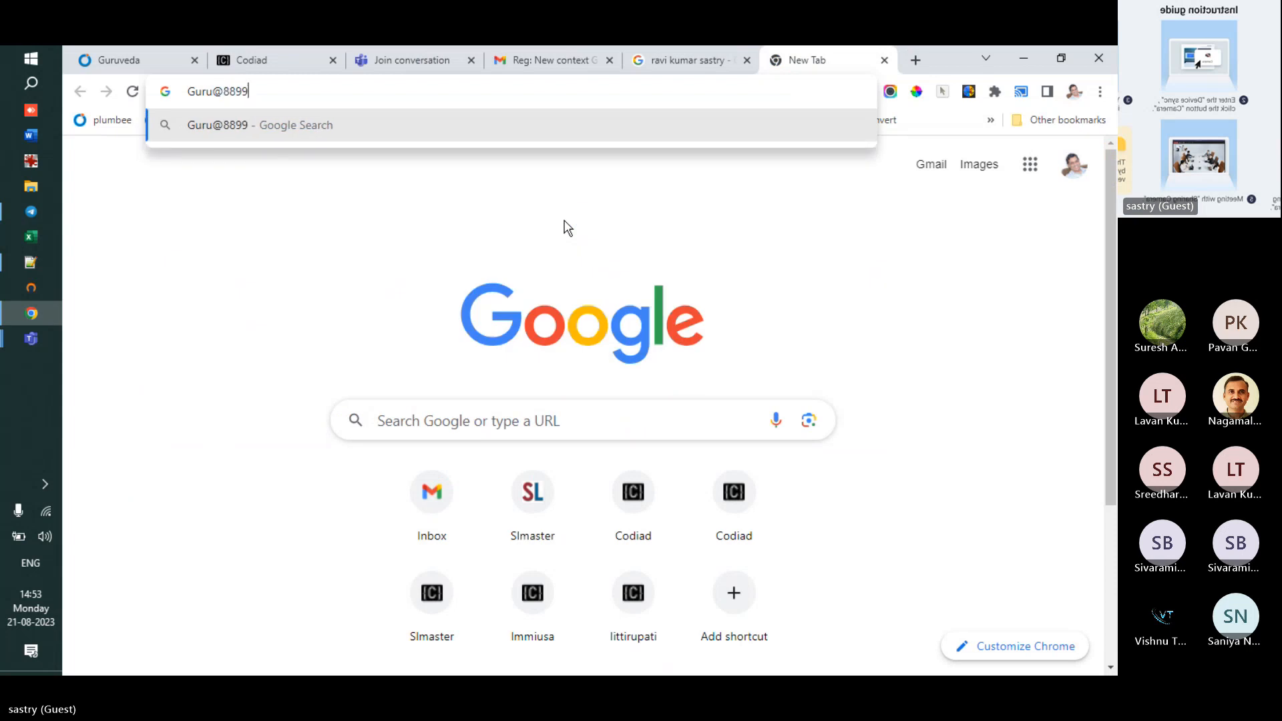
pyautogui.doubleClick(278, 97)
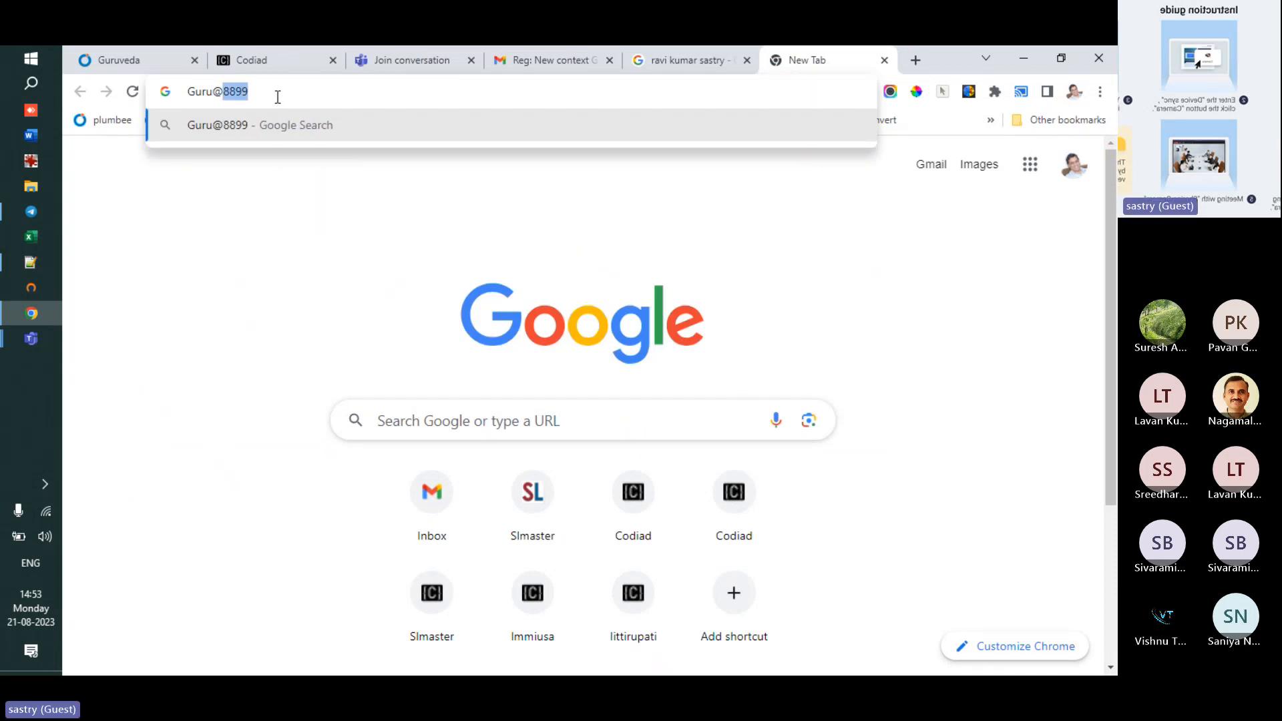
pyautogui.click(278, 97)
pyautogui.tripleClick(278, 97)
pyautogui.click(115, 49)
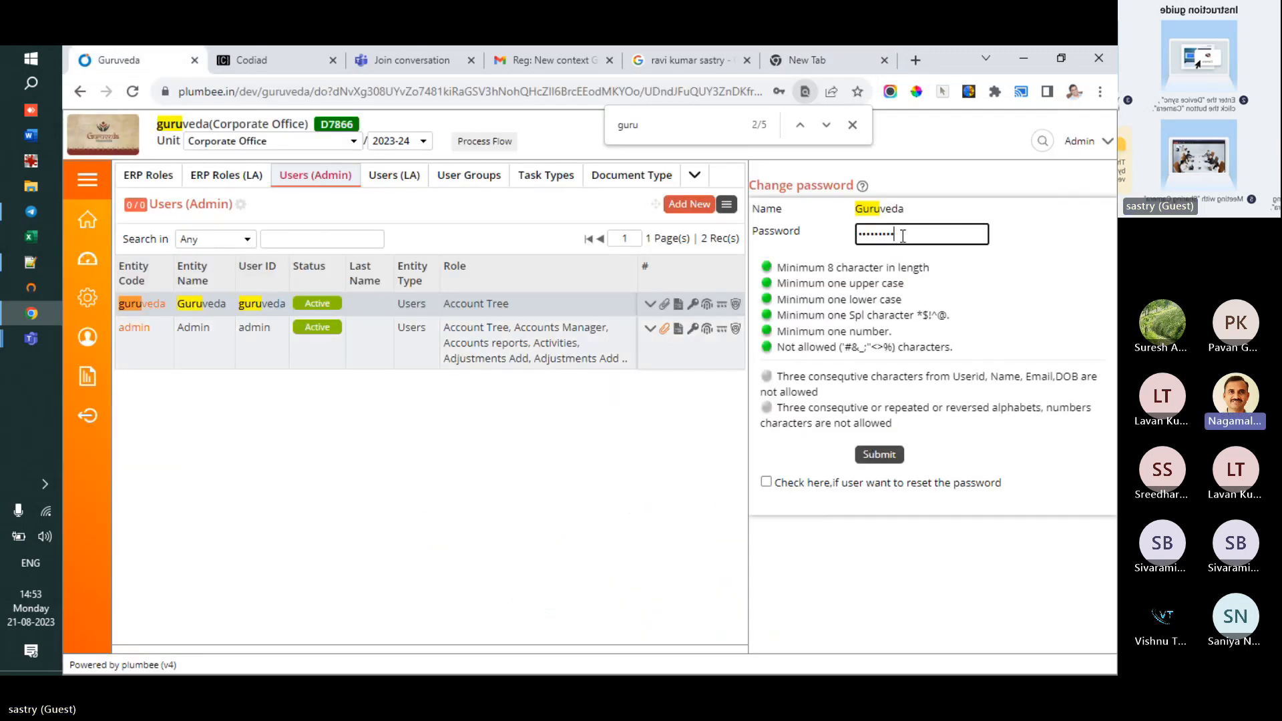
# Step: Paste the copied password and submit, dismissing the weak-password alert and browser save prompt
pyautogui.moveTo(902, 236); pyautogui.dragTo(779, 219)
pyautogui.hotkey('ctrl', 'v')
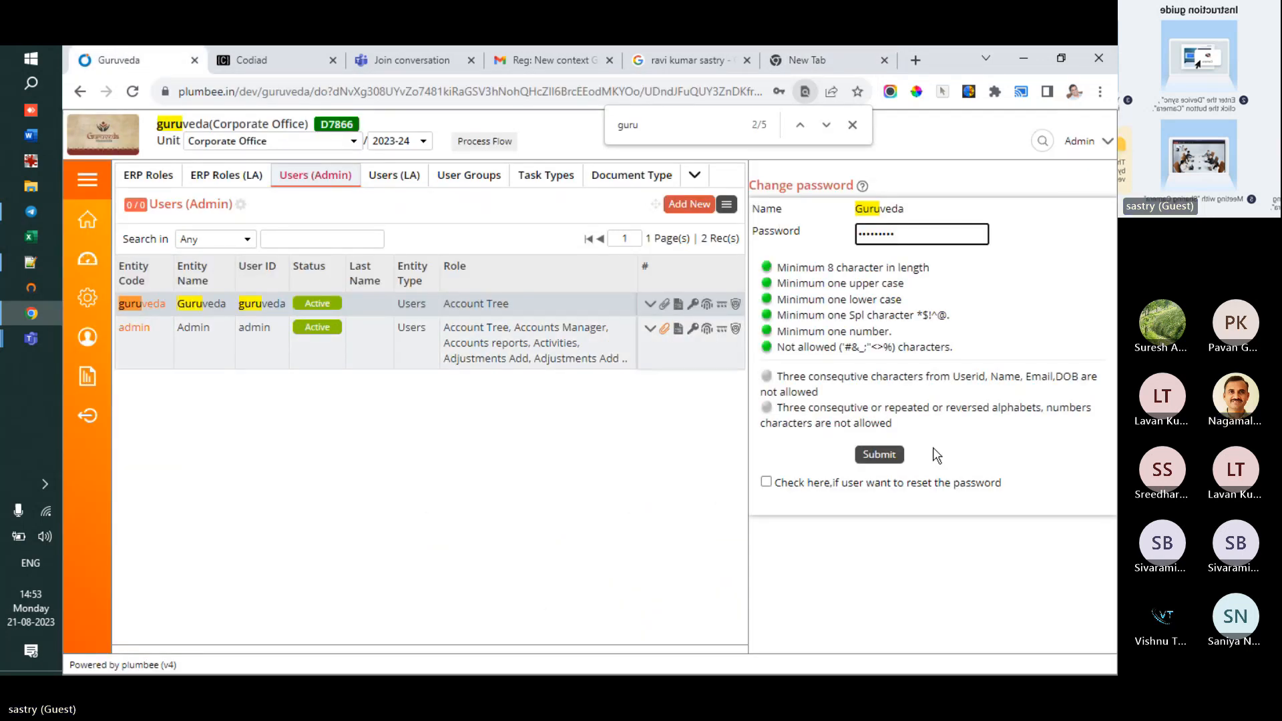
pyautogui.click(879, 456)
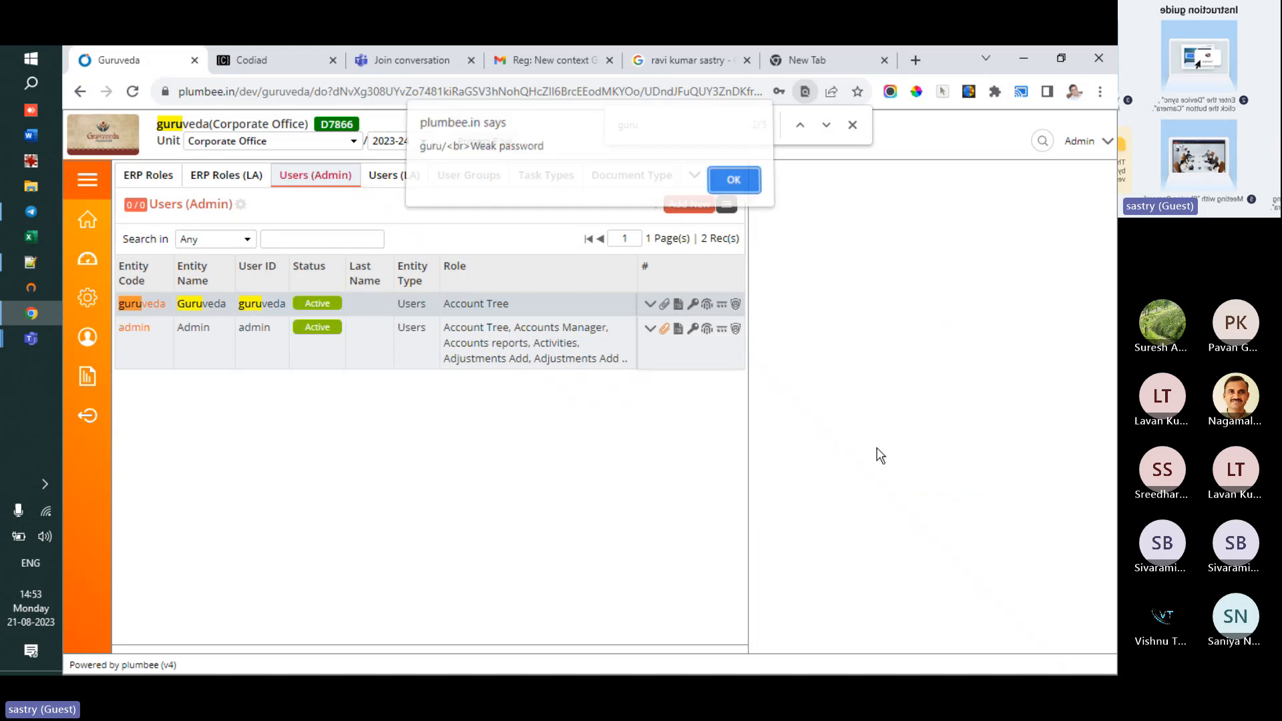
pyautogui.click(732, 187)
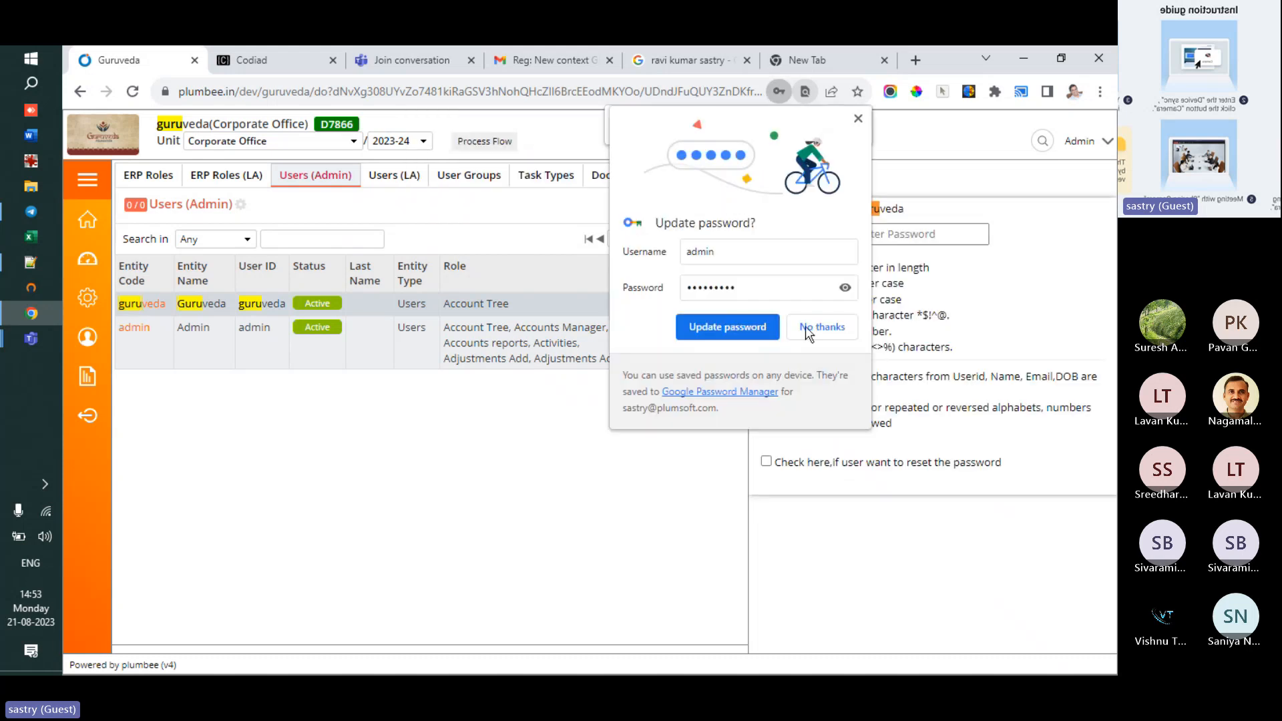
pyautogui.click(858, 118)
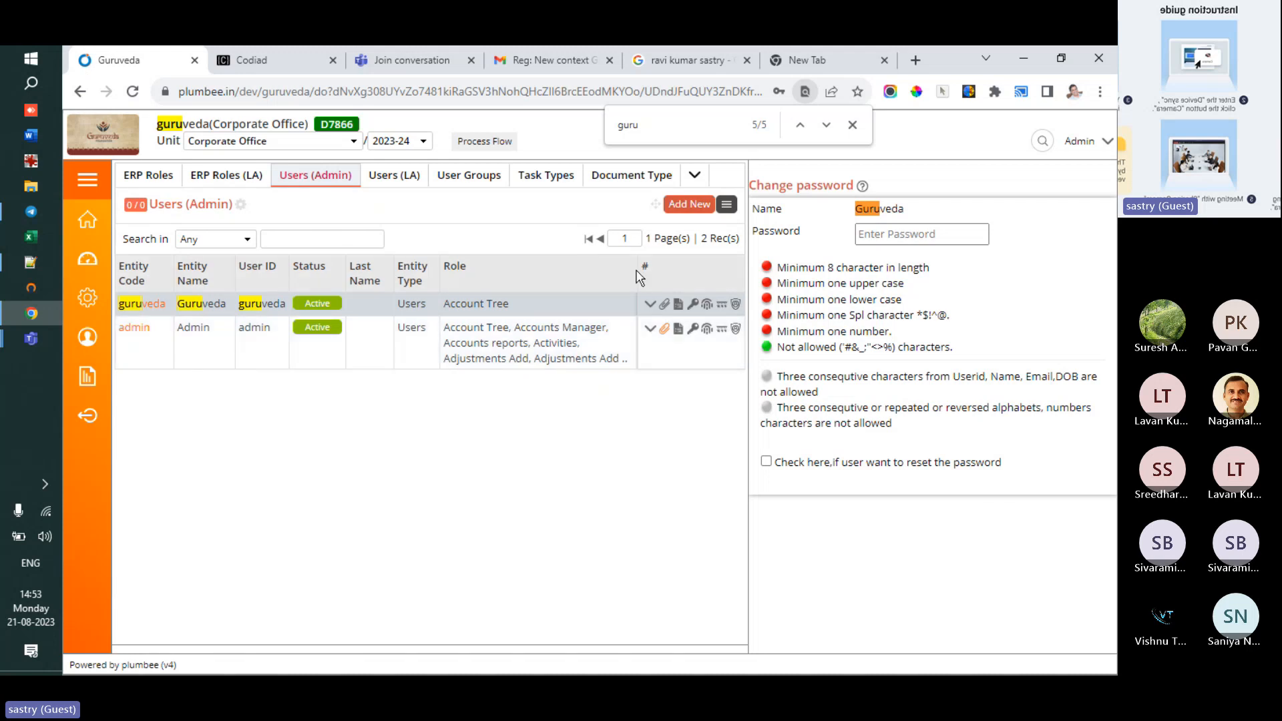
# Step: Retype a new password in the Password field until every strength rule is met
pyautogui.click(895, 236)
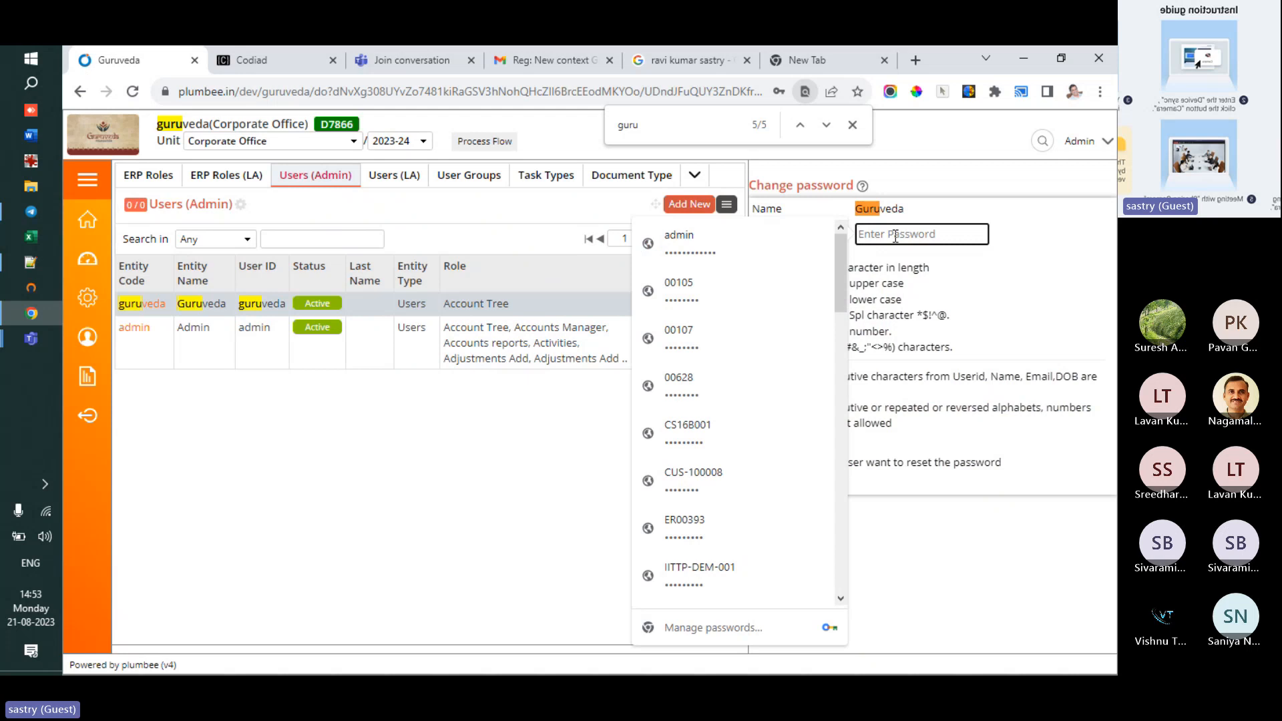
pyautogui.write('••••')
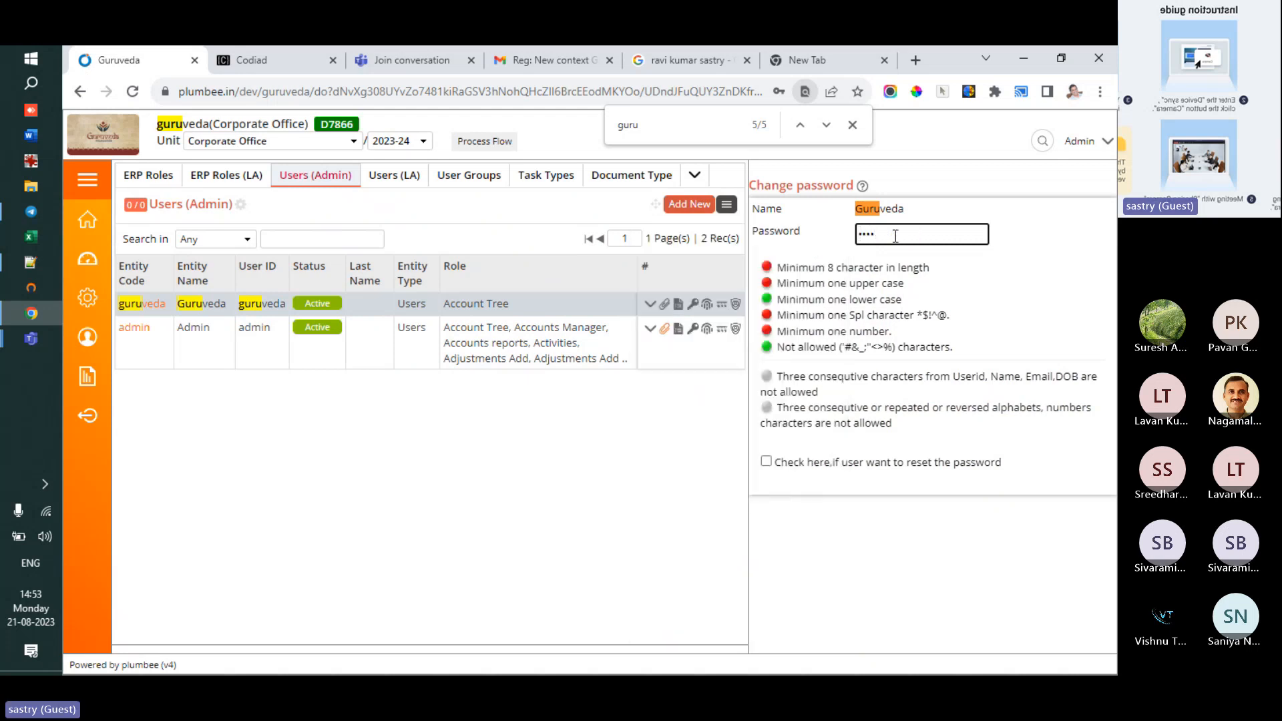
pyautogui.press('BackSpace')
pyautogui.press('BackSpace')
pyautogui.press('BackSpace')
pyautogui.press('BackSpace')
pyautogui.write('••••••••')
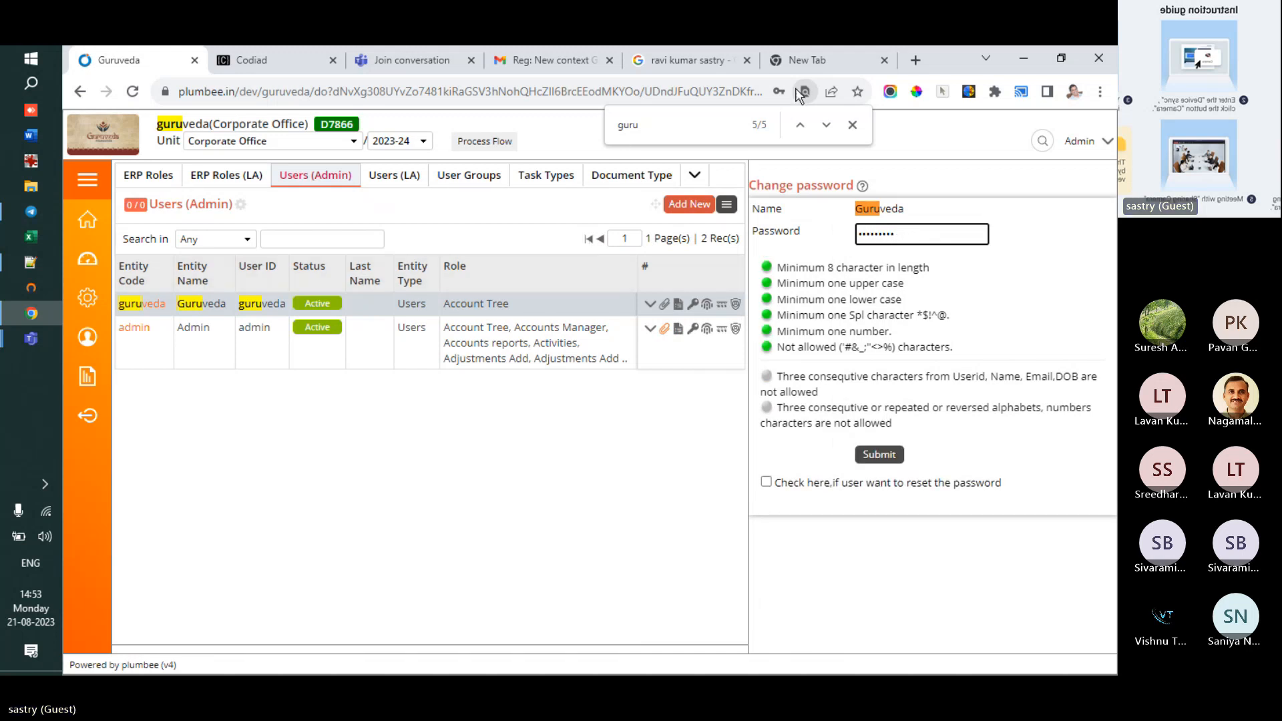
pyautogui.click(814, 58)
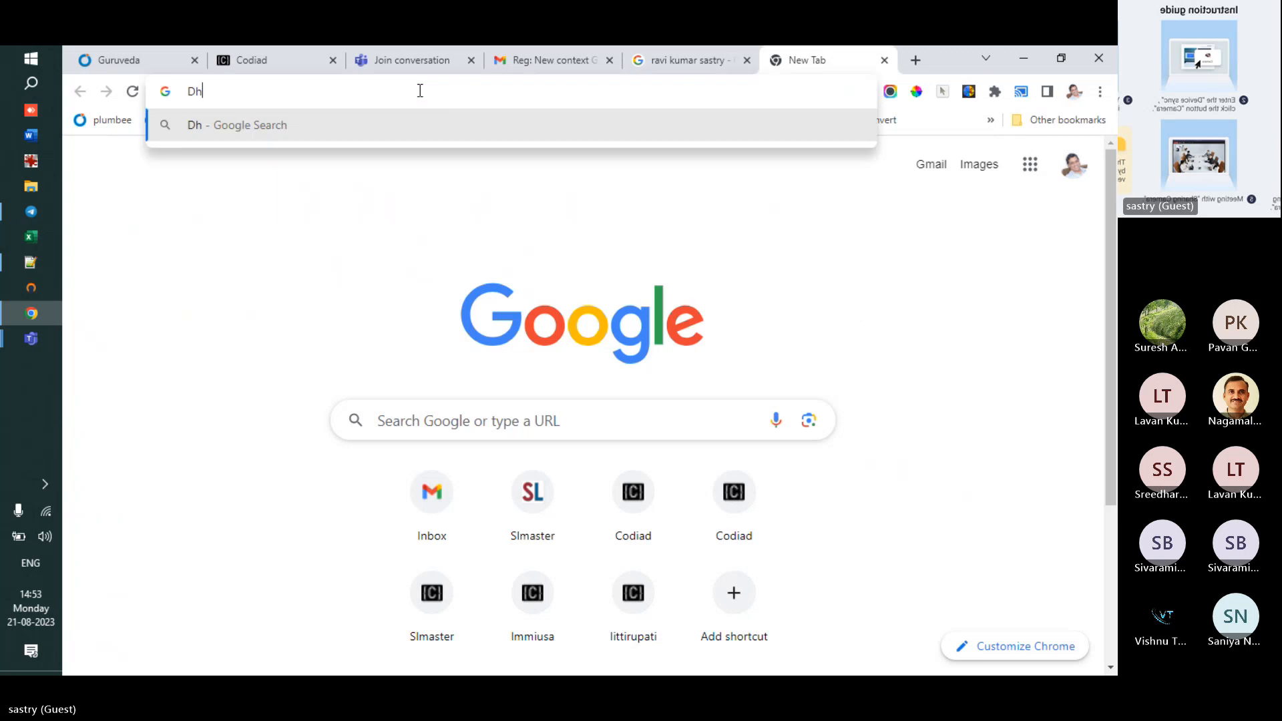
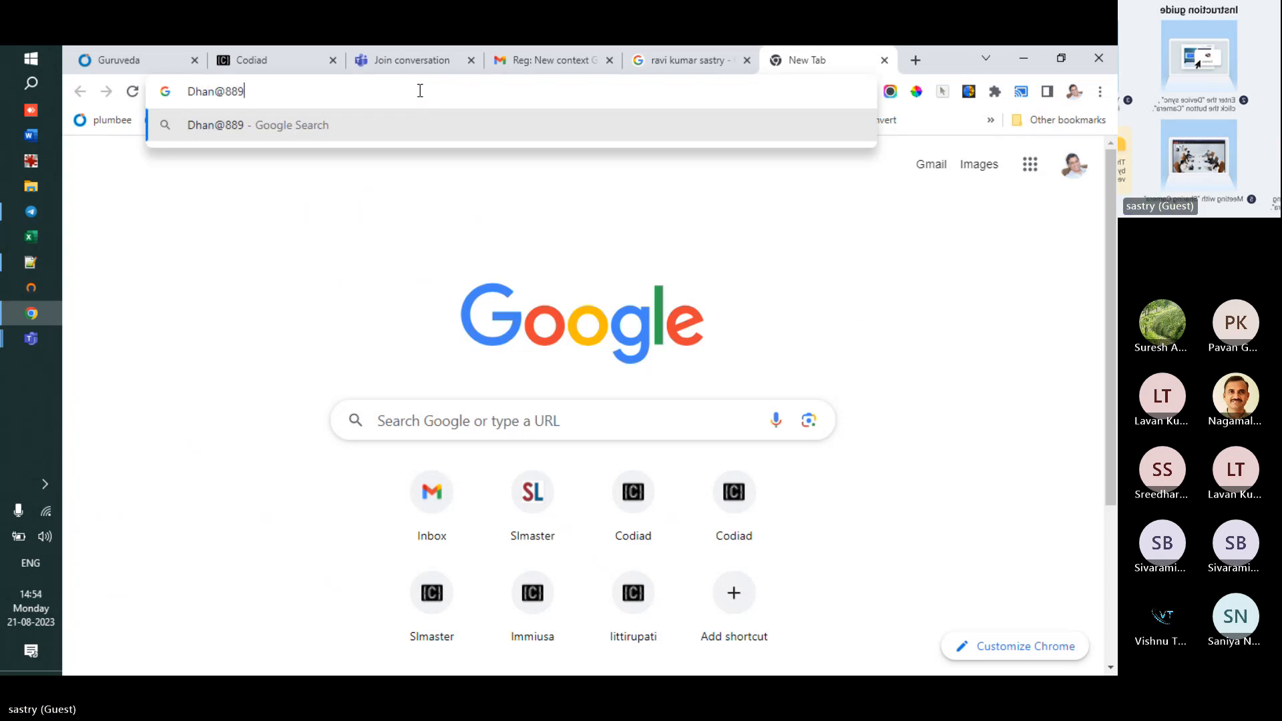
# Step: Draft a replacement password in the blank tab's address bar and copy it
pyautogui.hotkey('ctrl', 'shift', 'Left')
pyautogui.hotkey('ctrl', 'shift', 'Left')
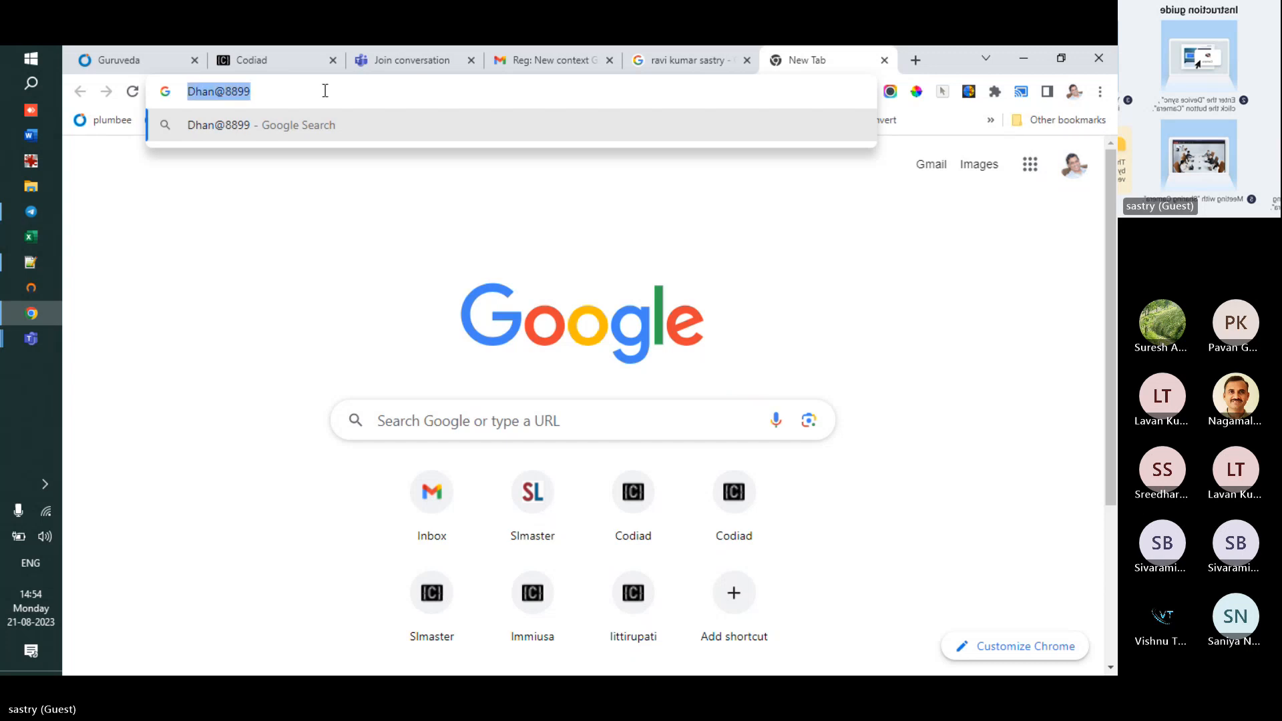
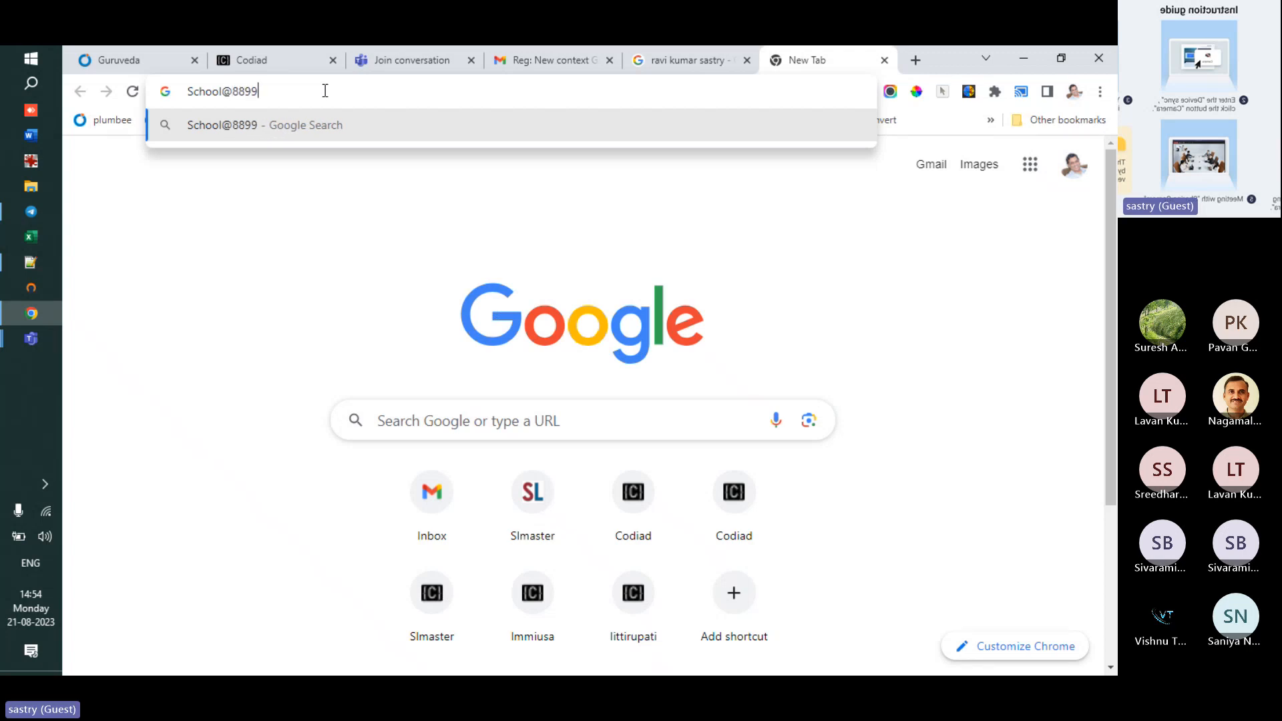
pyautogui.hotkey('ctrl', 'a')
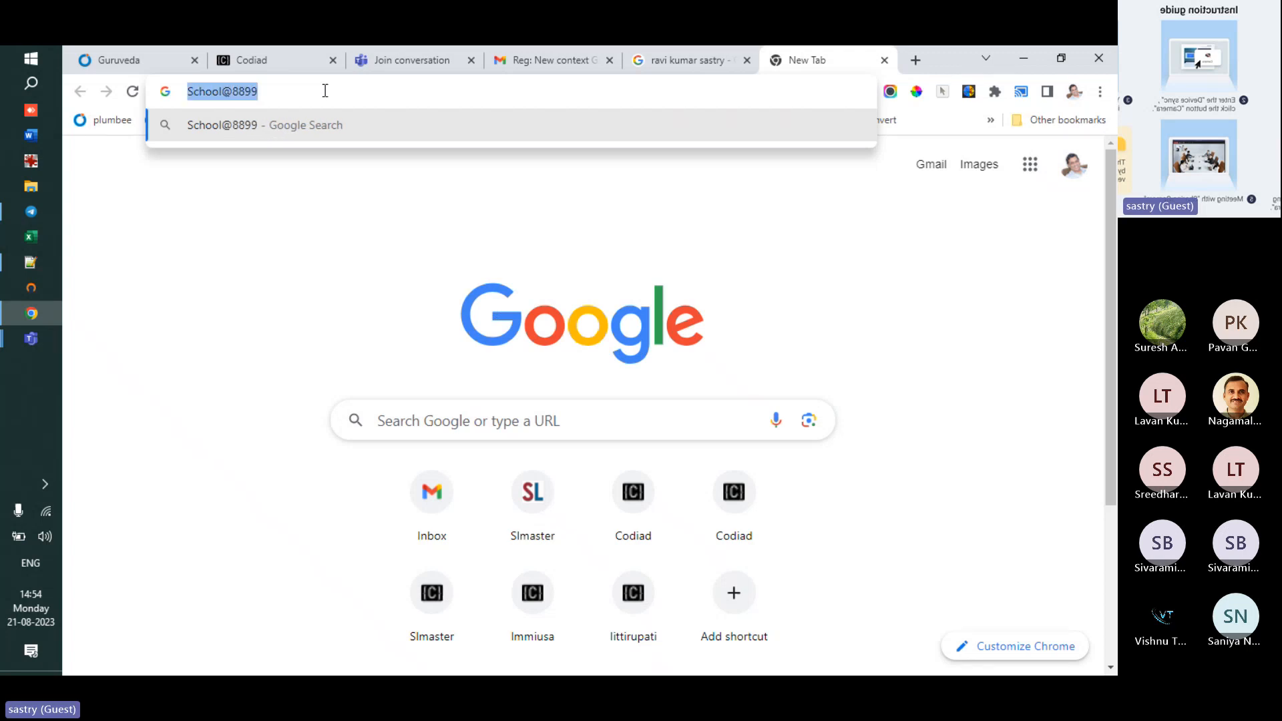
pyautogui.click(116, 59)
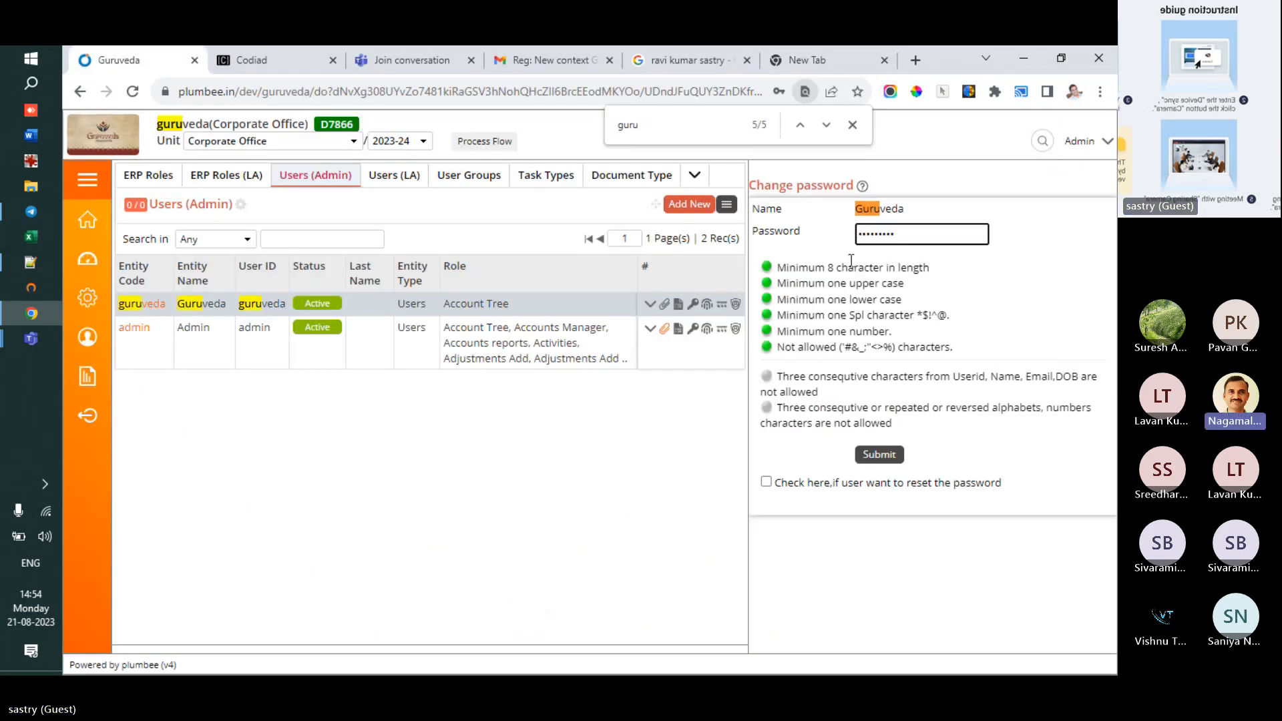
# Step: Paste the copied password into the Password field and submit, declining the browser's save offer
pyautogui.hotkey('ctrl', 'a')
pyautogui.hotkey('ctrl', 'v')
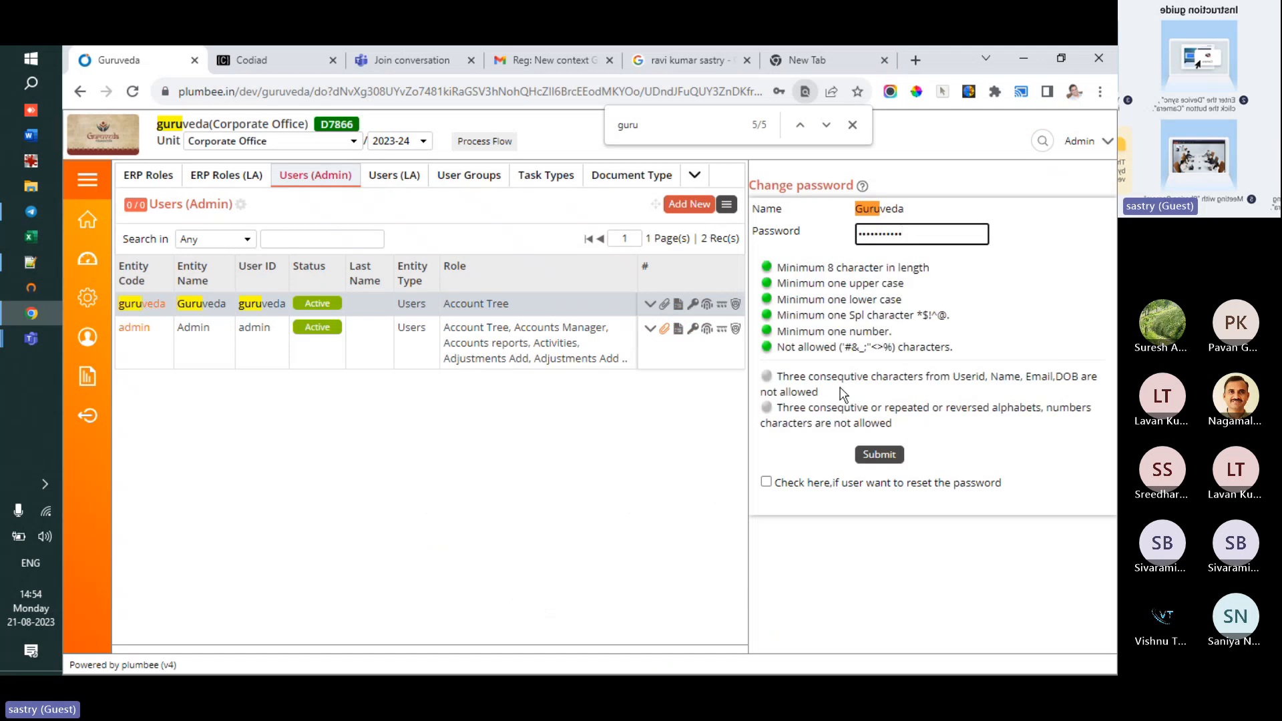
pyautogui.click(881, 455)
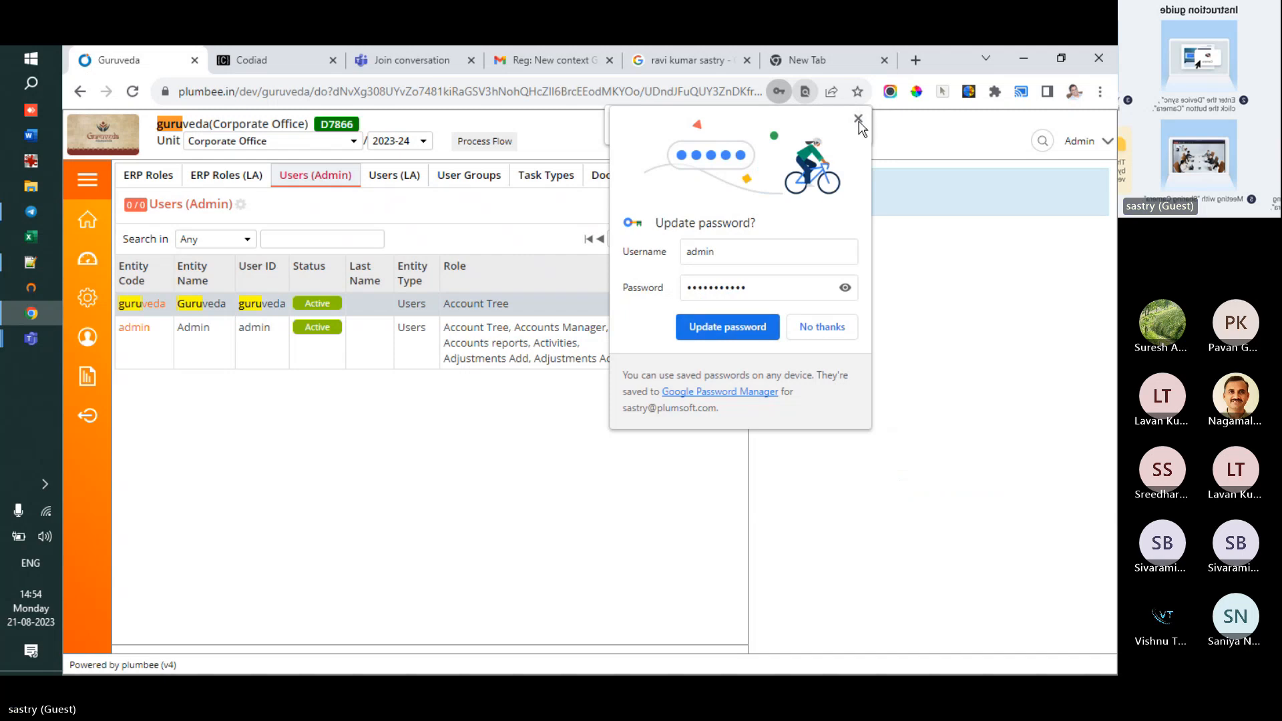
pyautogui.click(858, 120)
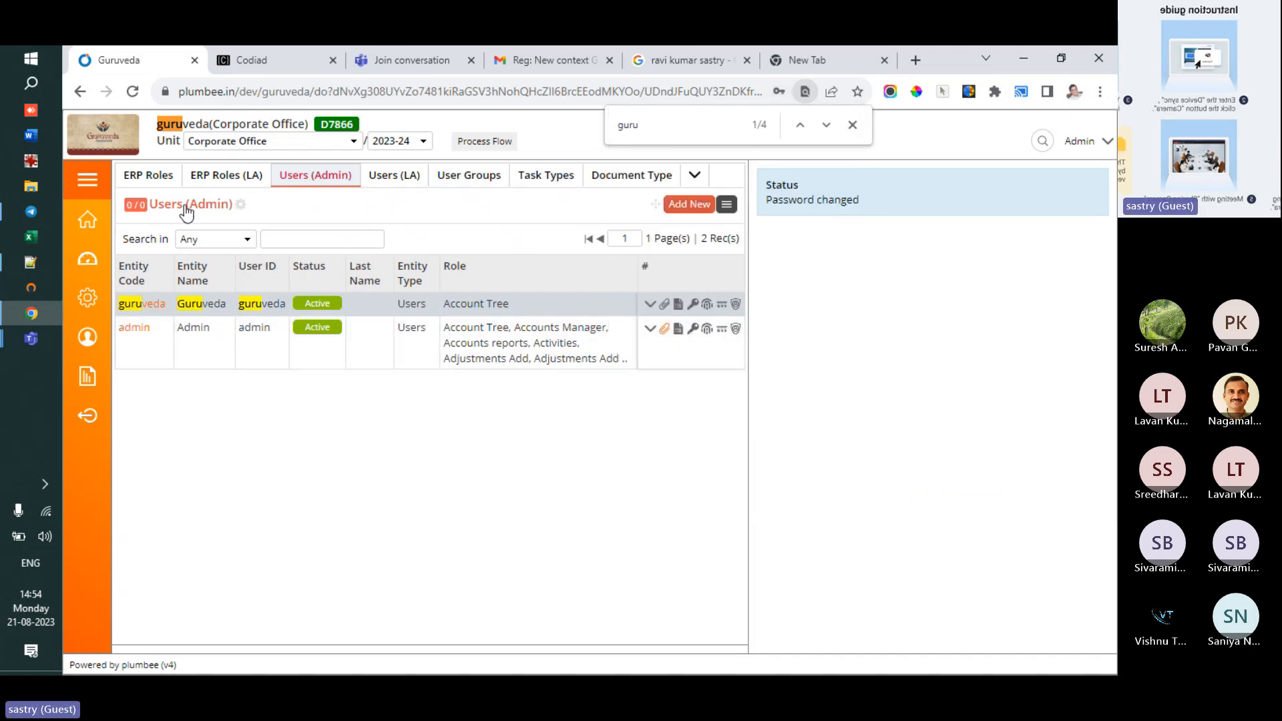
# Step: Search the pages for 'roles' and open the ERP Roles page
pyautogui.click(151, 288)
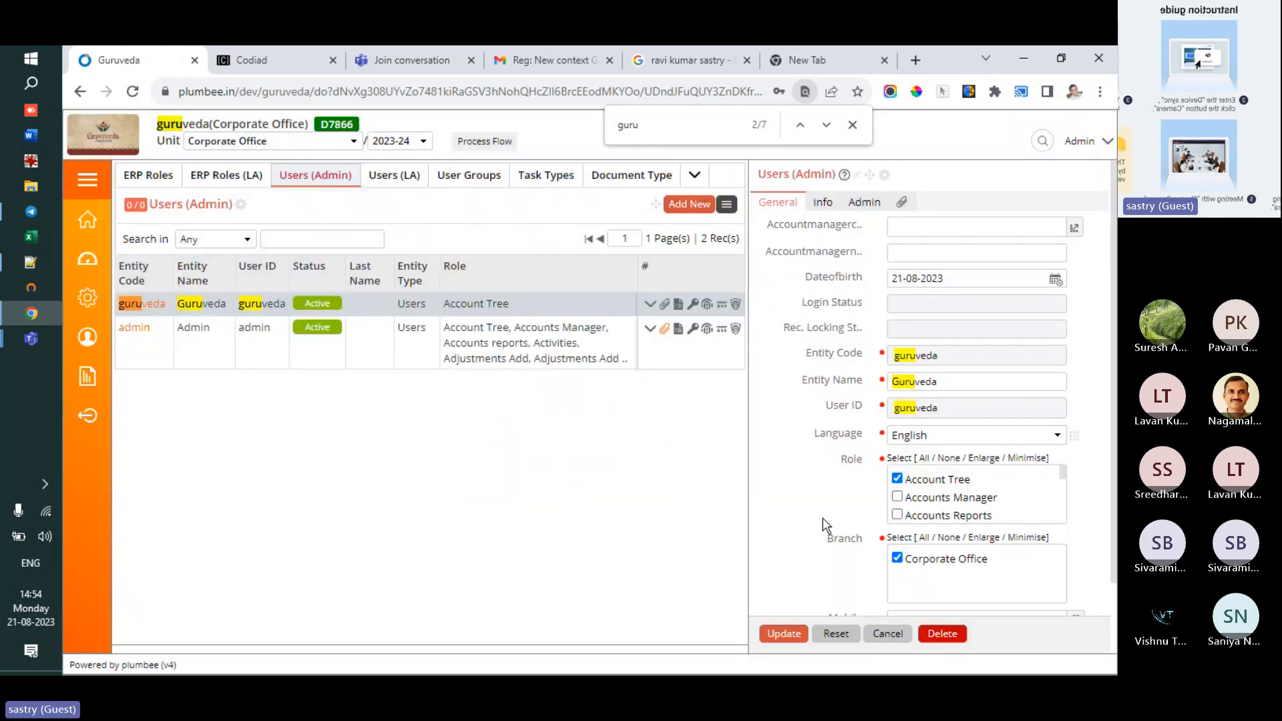
pyautogui.click(1042, 142)
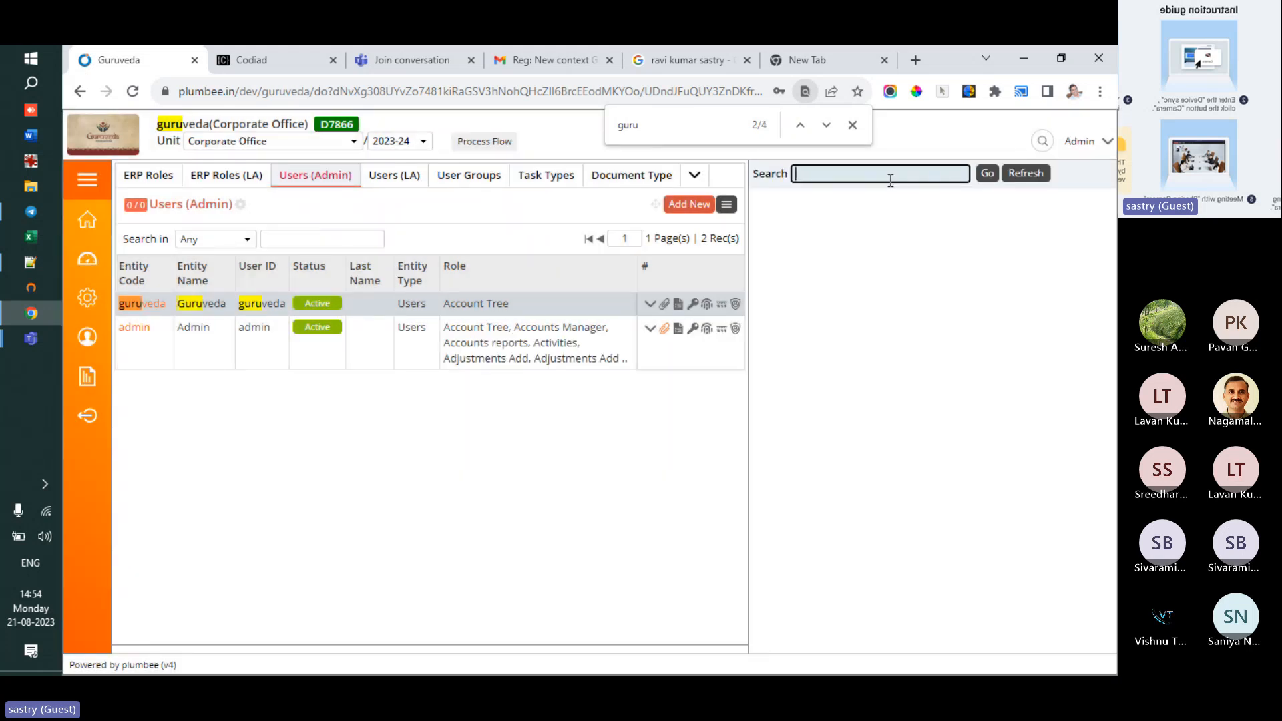
pyautogui.write('roles')
pyautogui.press('Return')
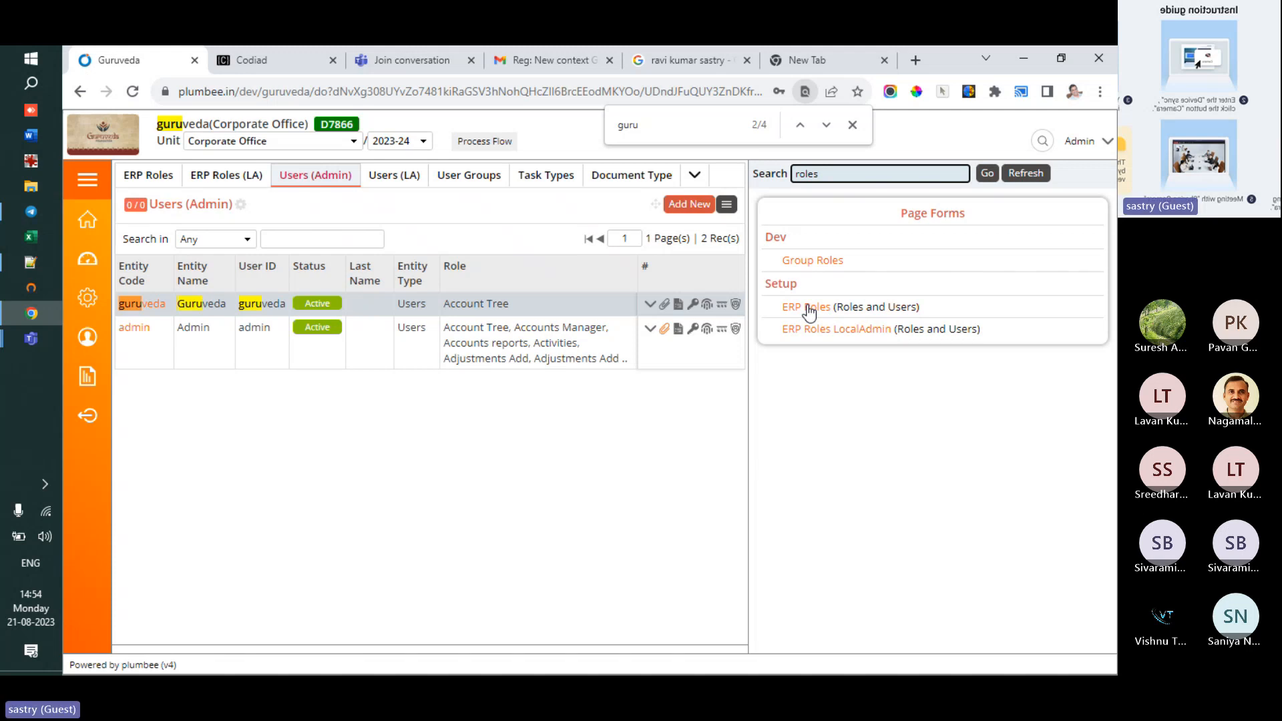
pyautogui.click(808, 308)
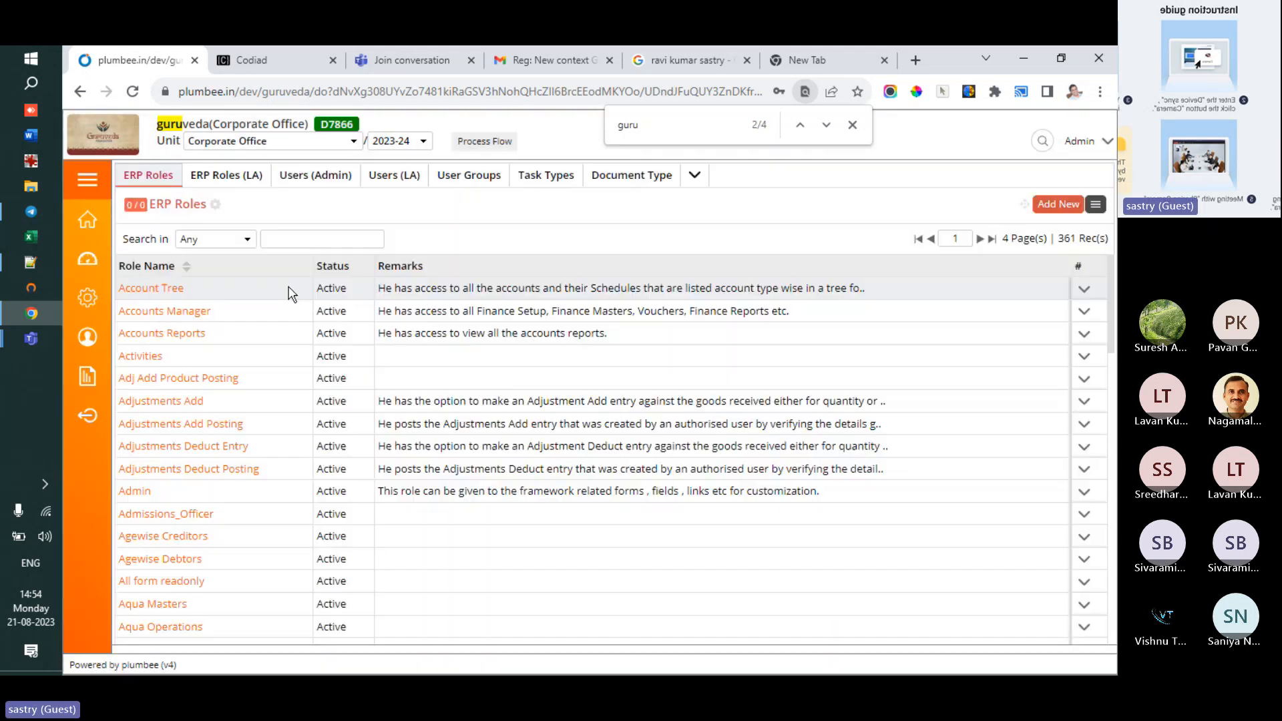
pyautogui.click(304, 237)
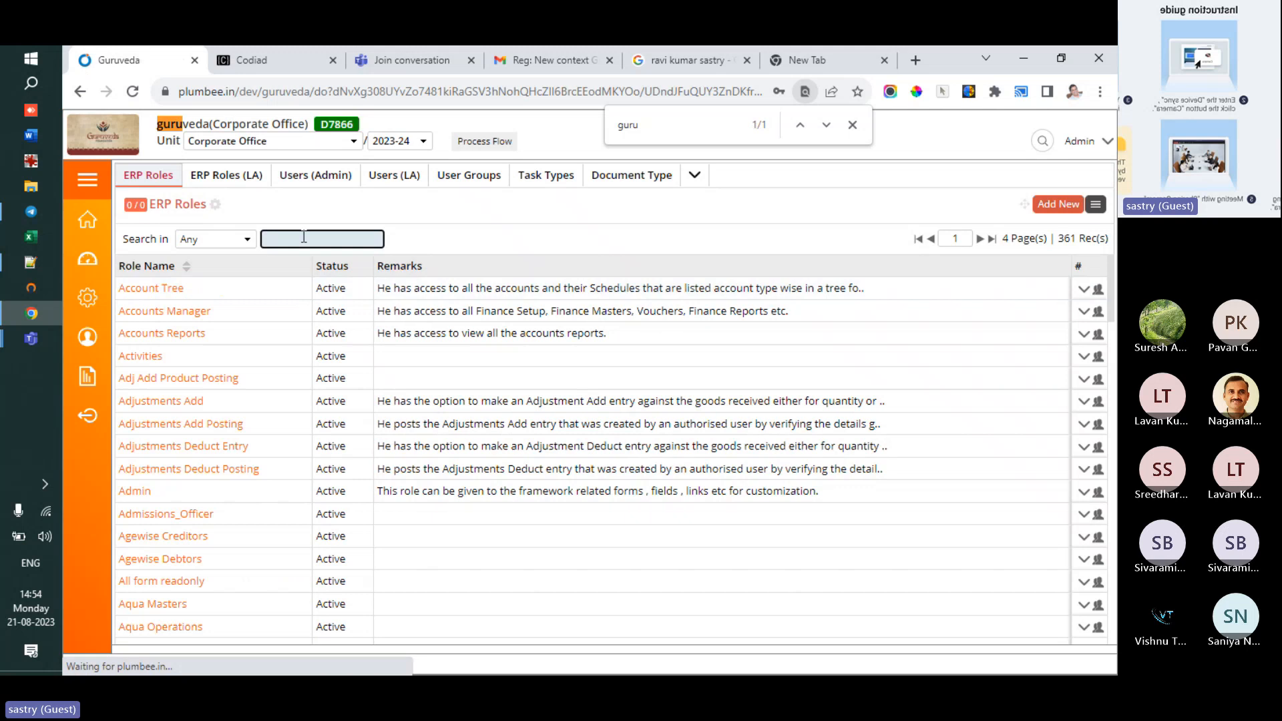
# Step: Add role Guruveda with module Setup and Role Display Yes, then filter the list to it
pyautogui.click(1046, 211)
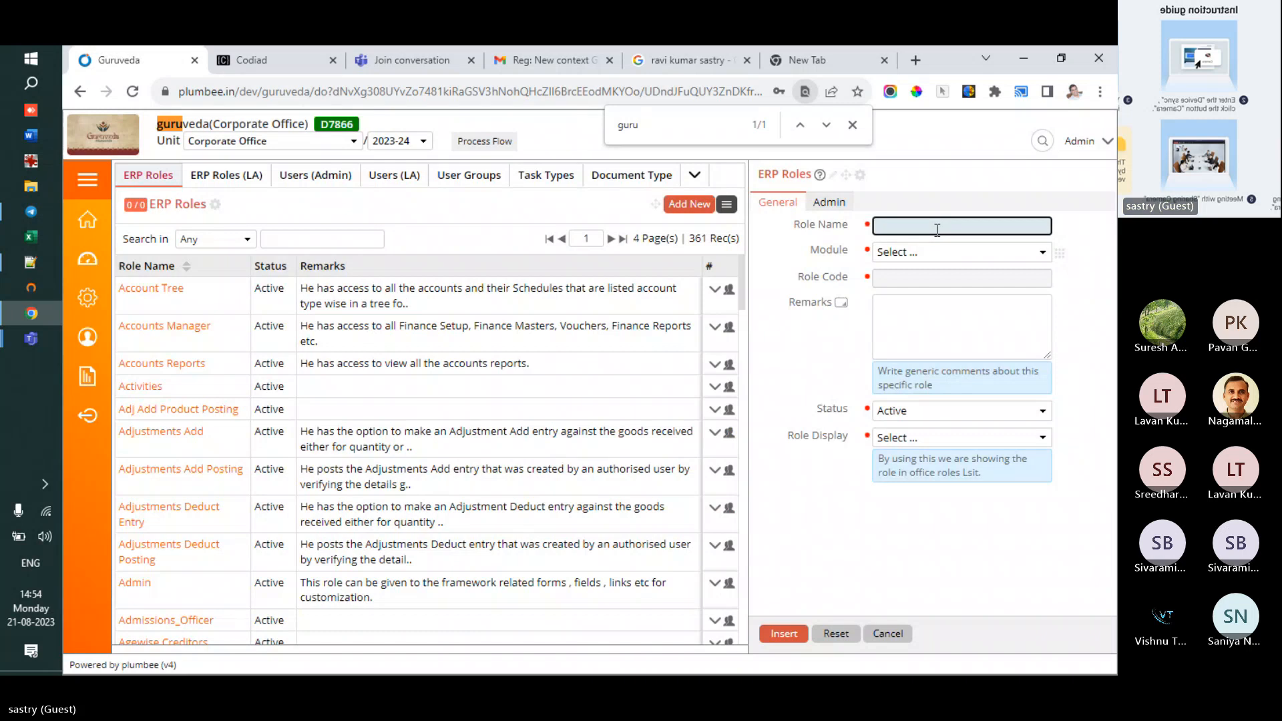
pyautogui.write('Guruveda')
pyautogui.hotkey('ctrl', 'a')
pyautogui.hotkey('ctrl', 'c')
pyautogui.press('Tab')
pyautogui.press('s')
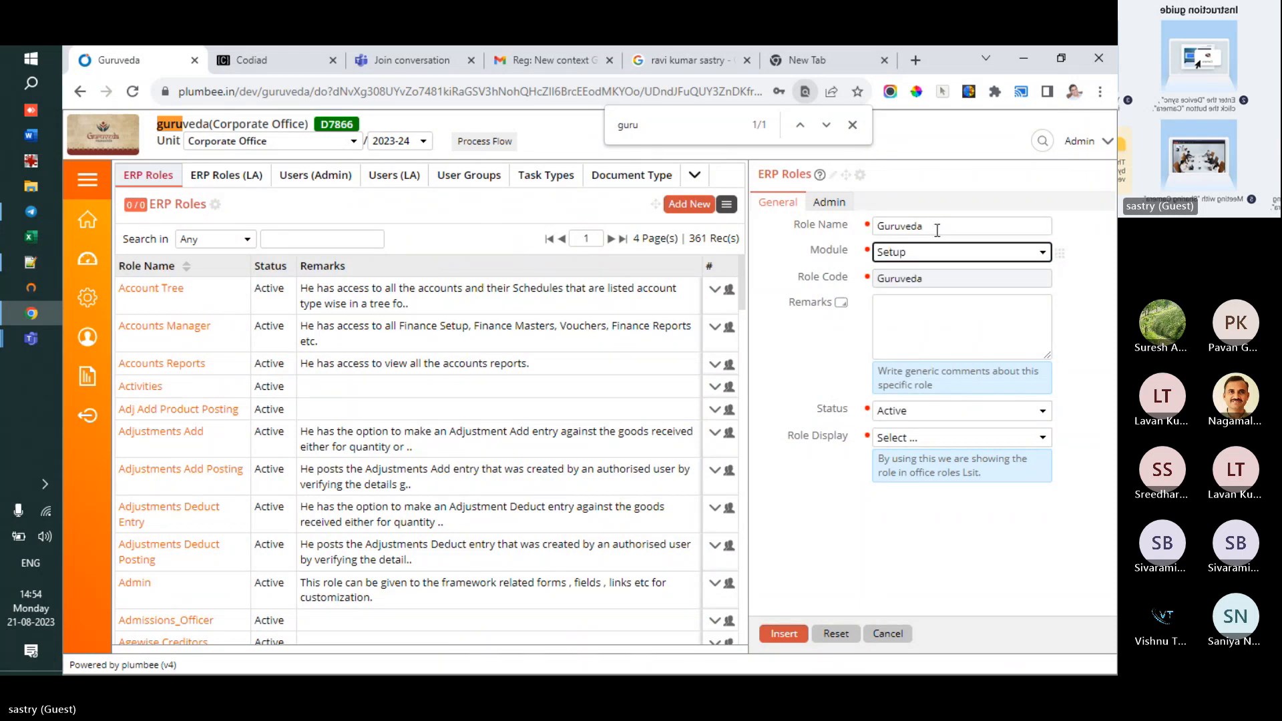
pyautogui.click(919, 321)
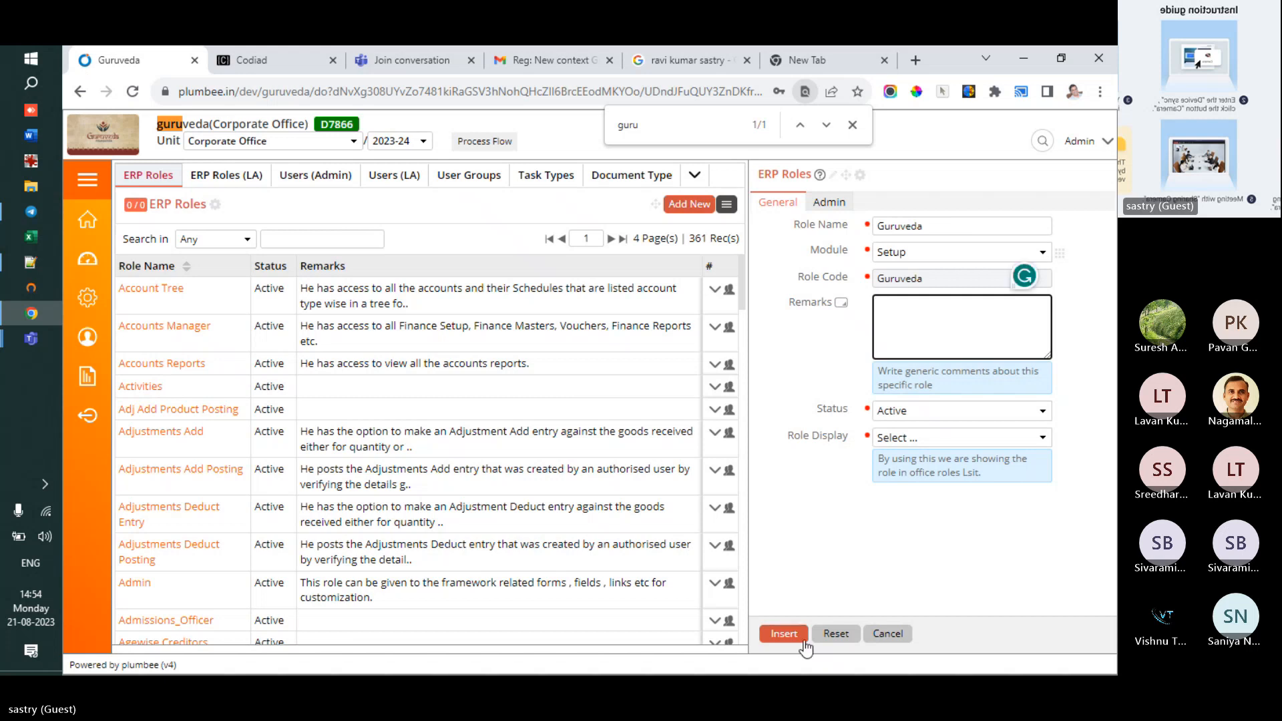
pyautogui.click(915, 442)
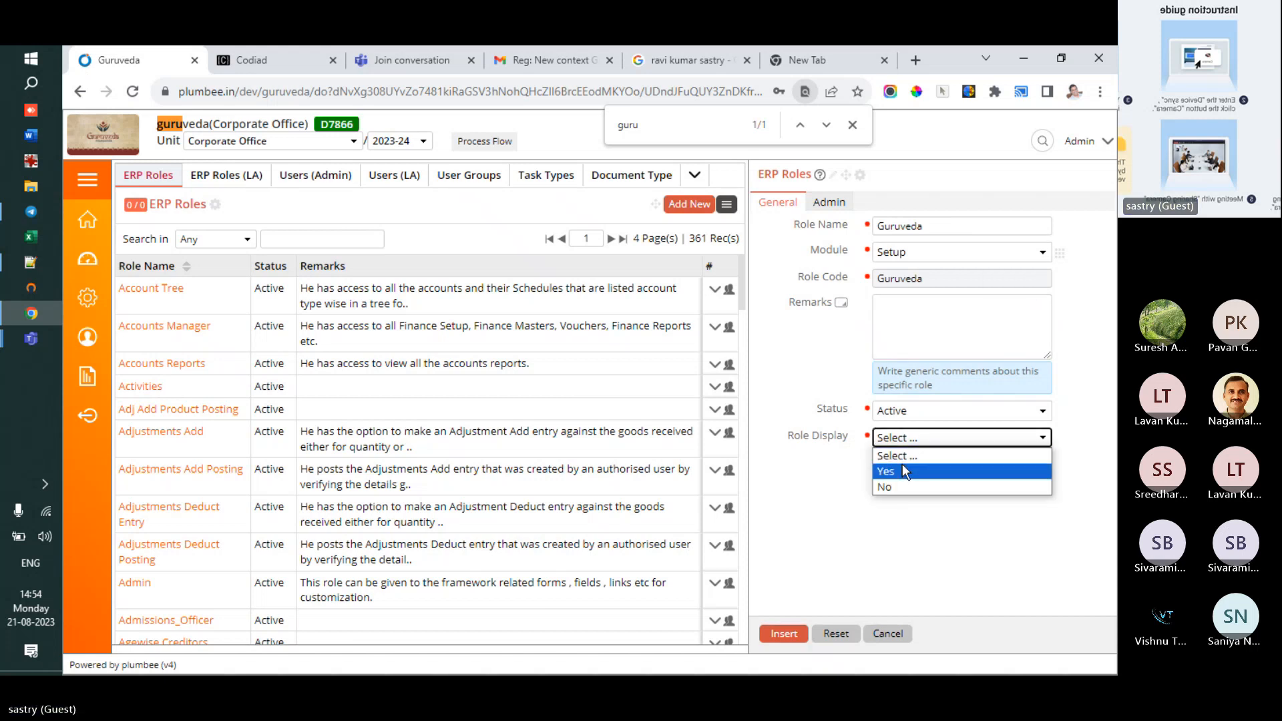
pyautogui.click(903, 471)
pyautogui.click(781, 634)
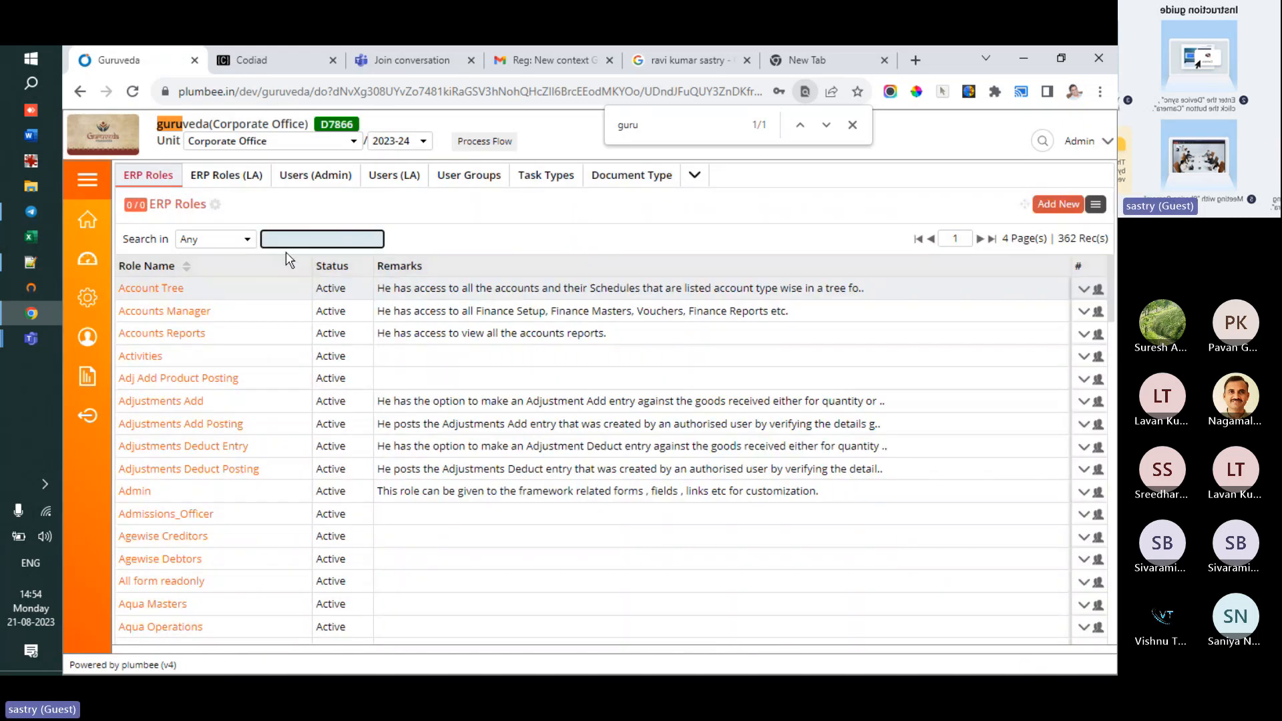
pyautogui.hotkey('ctrl', 'v')
pyautogui.press('Return')
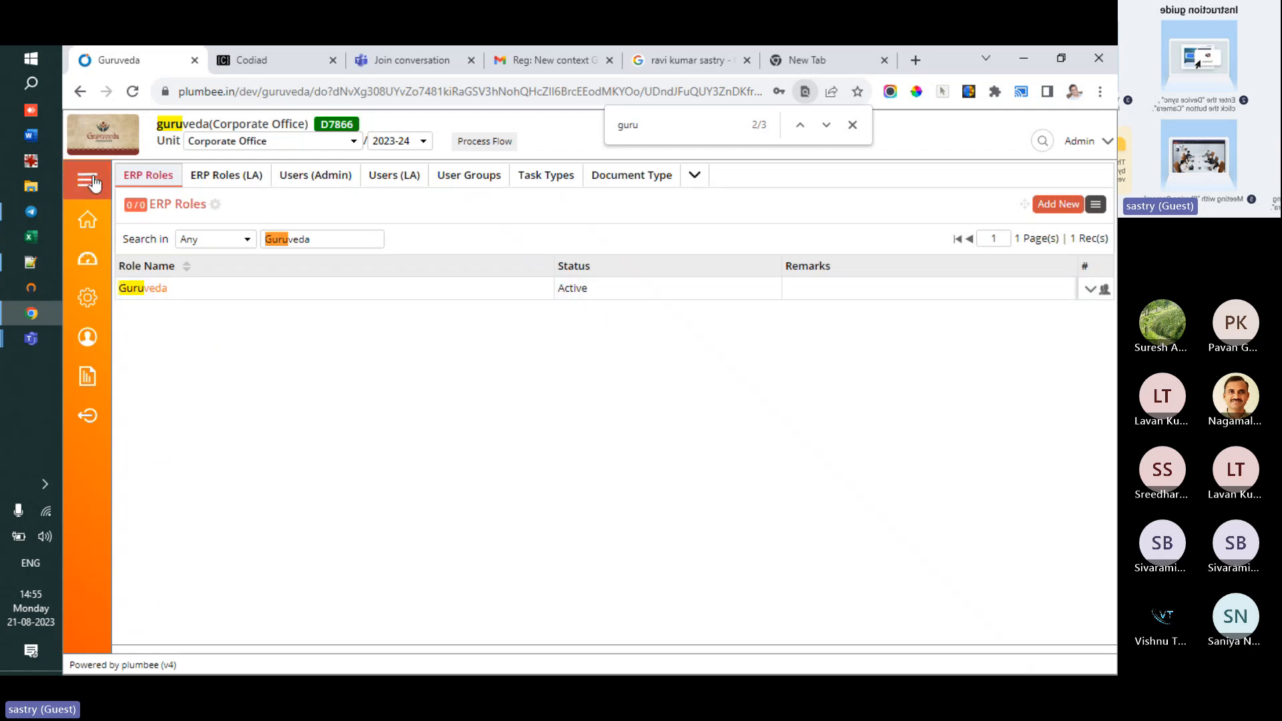
# Step: Search pages for 'studen', open the Students page, and open its general setup
pyautogui.click(1043, 140)
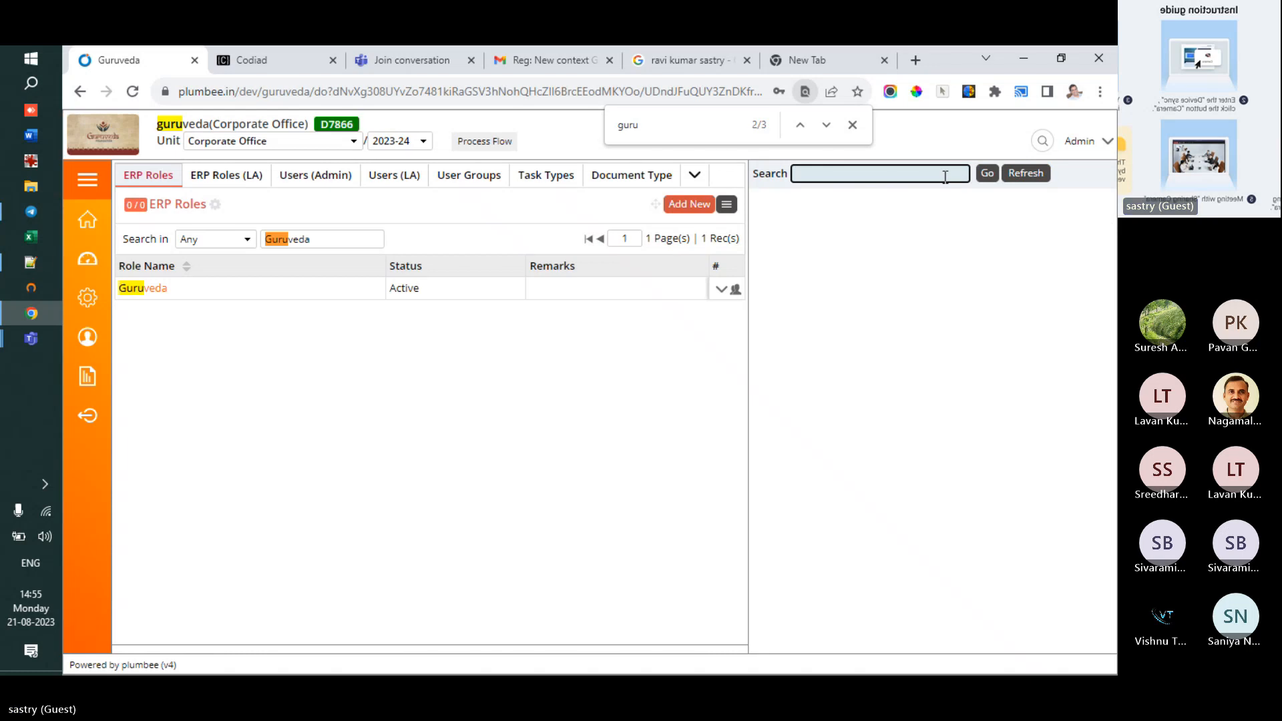
pyautogui.write('studen')
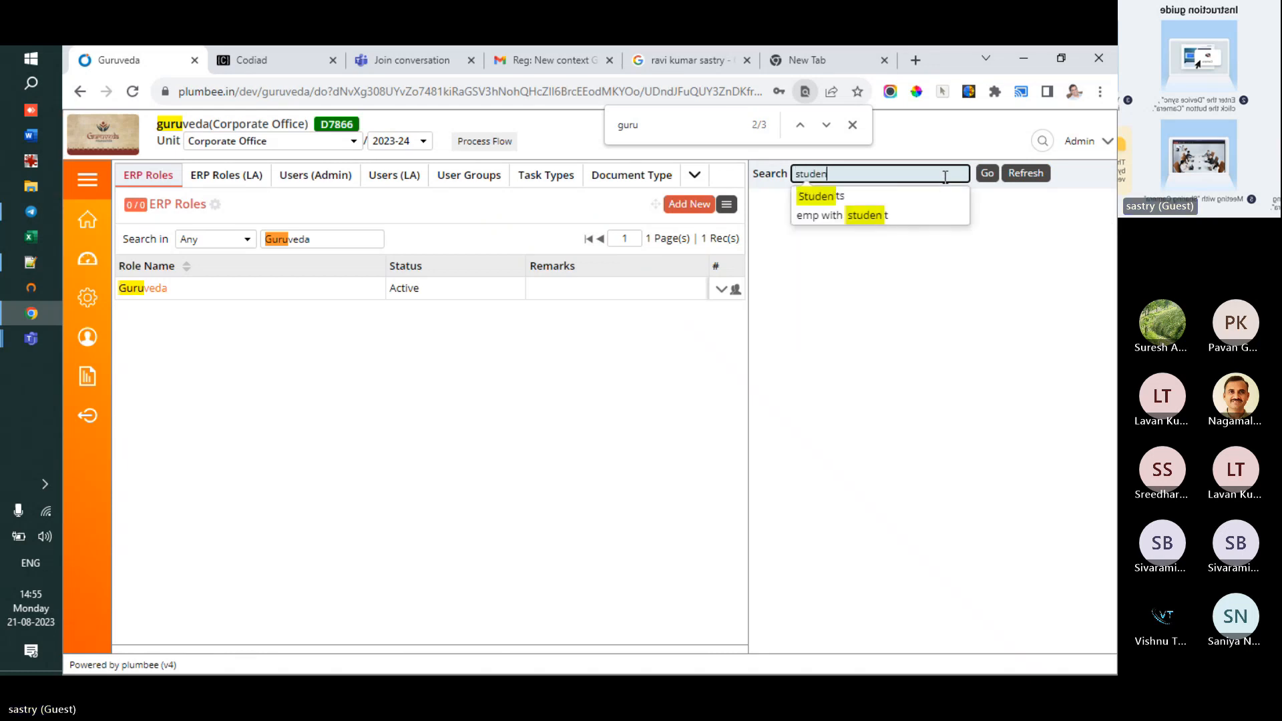
pyautogui.press('Return')
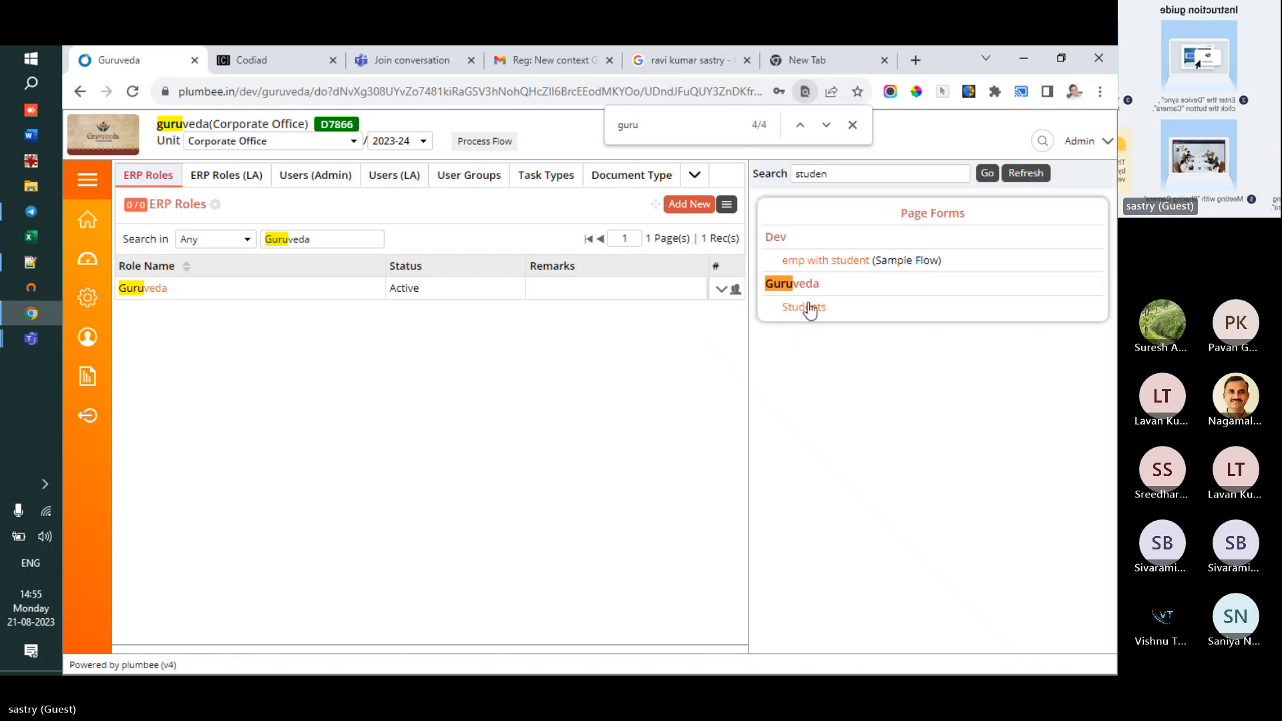
pyautogui.click(807, 305)
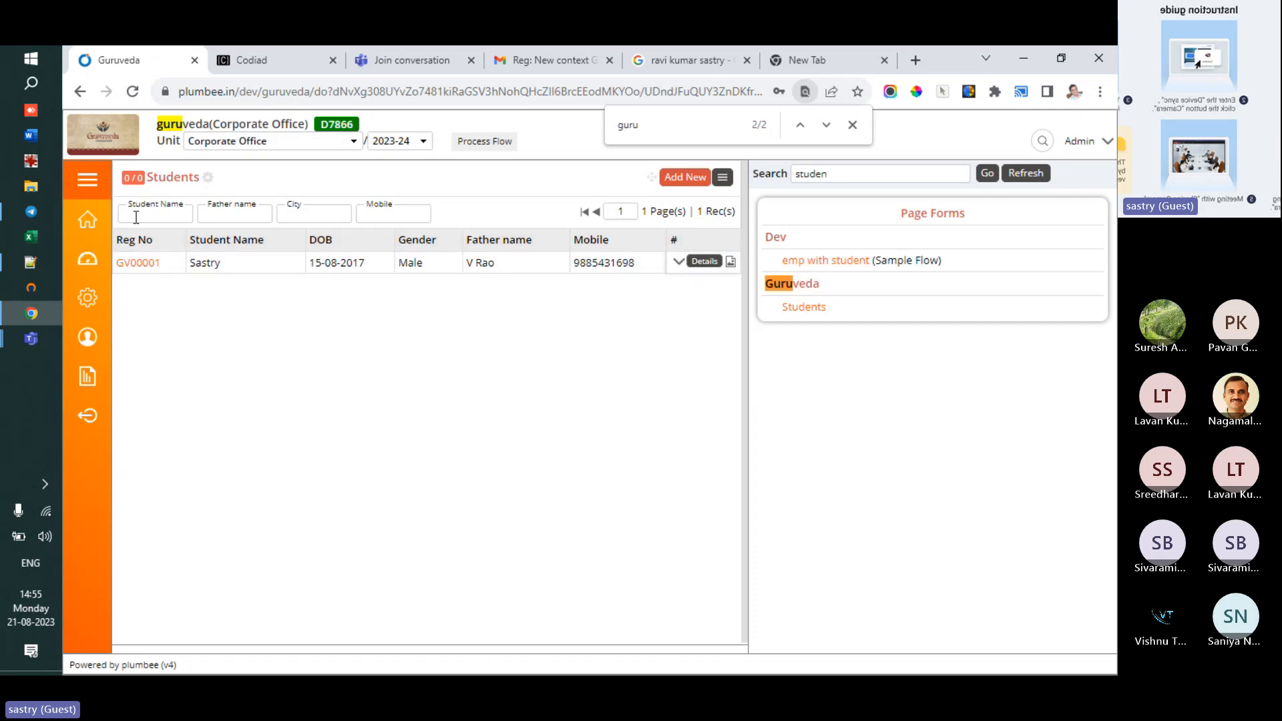
pyautogui.click(208, 177)
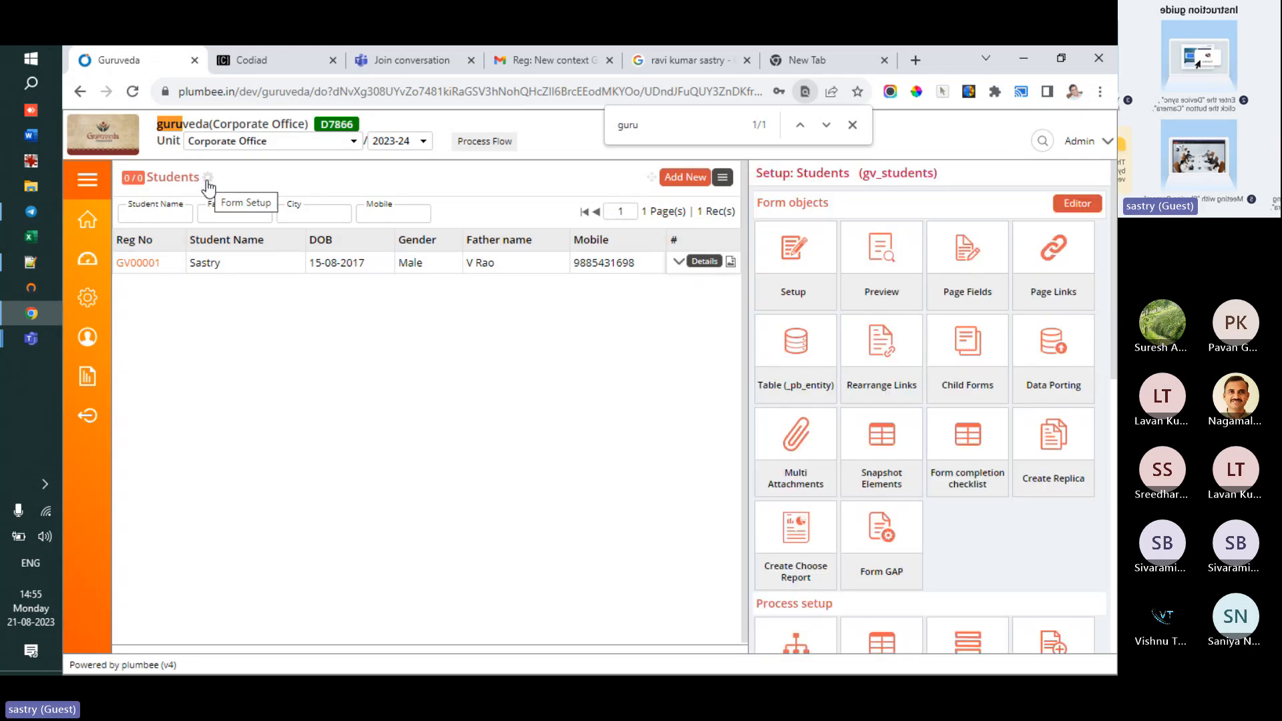
pyautogui.click(787, 253)
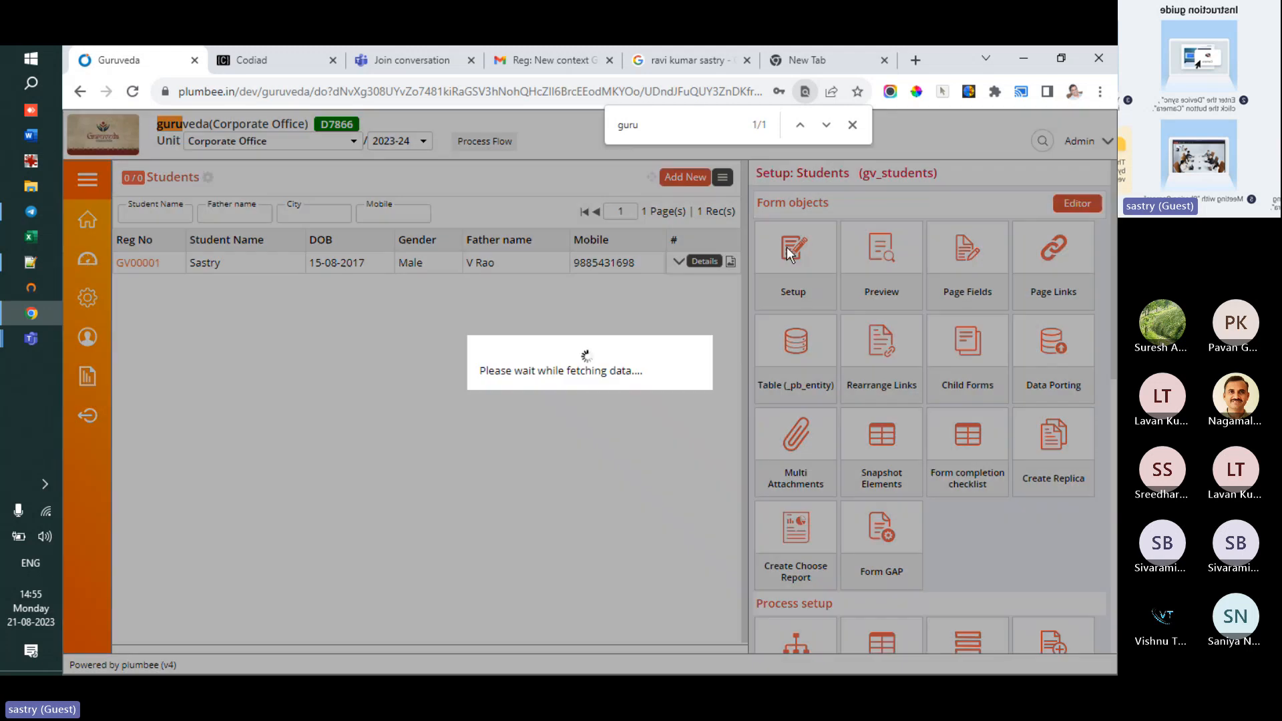
pyautogui.scroll(-3, 765, 378)
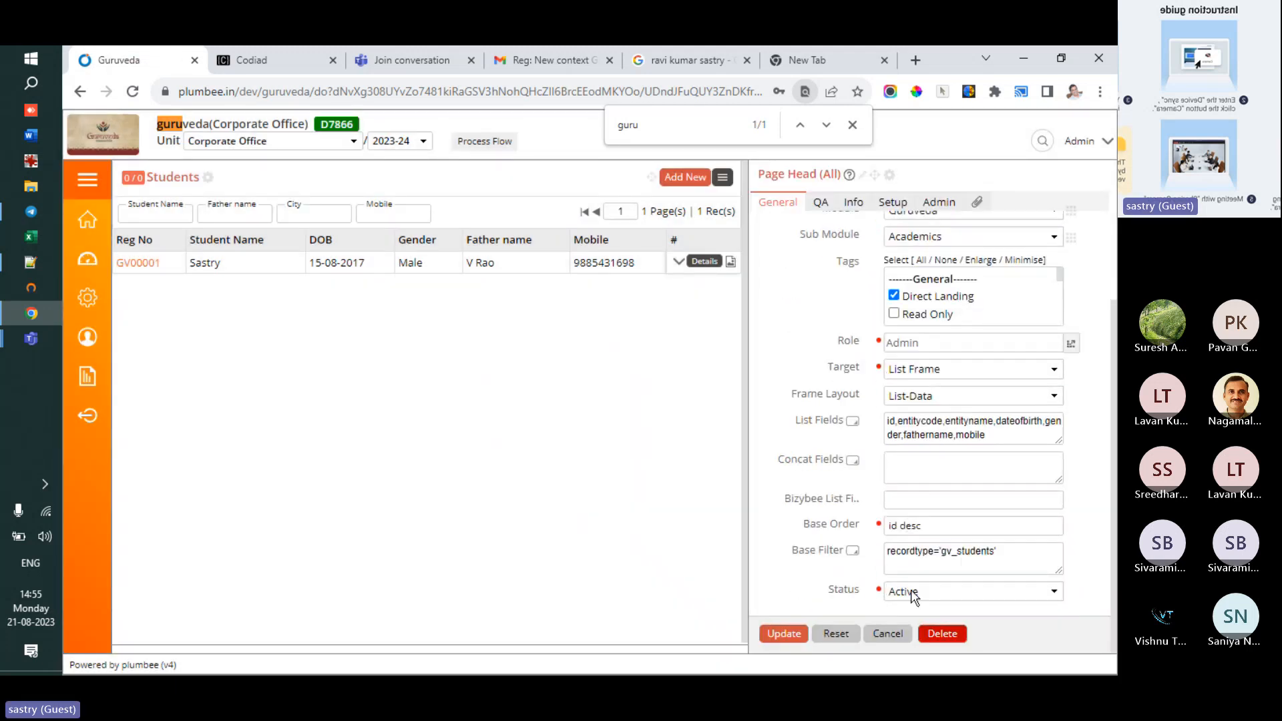
# Step: Set the Students page's role to Guruveda and save the settings
pyautogui.click(968, 343)
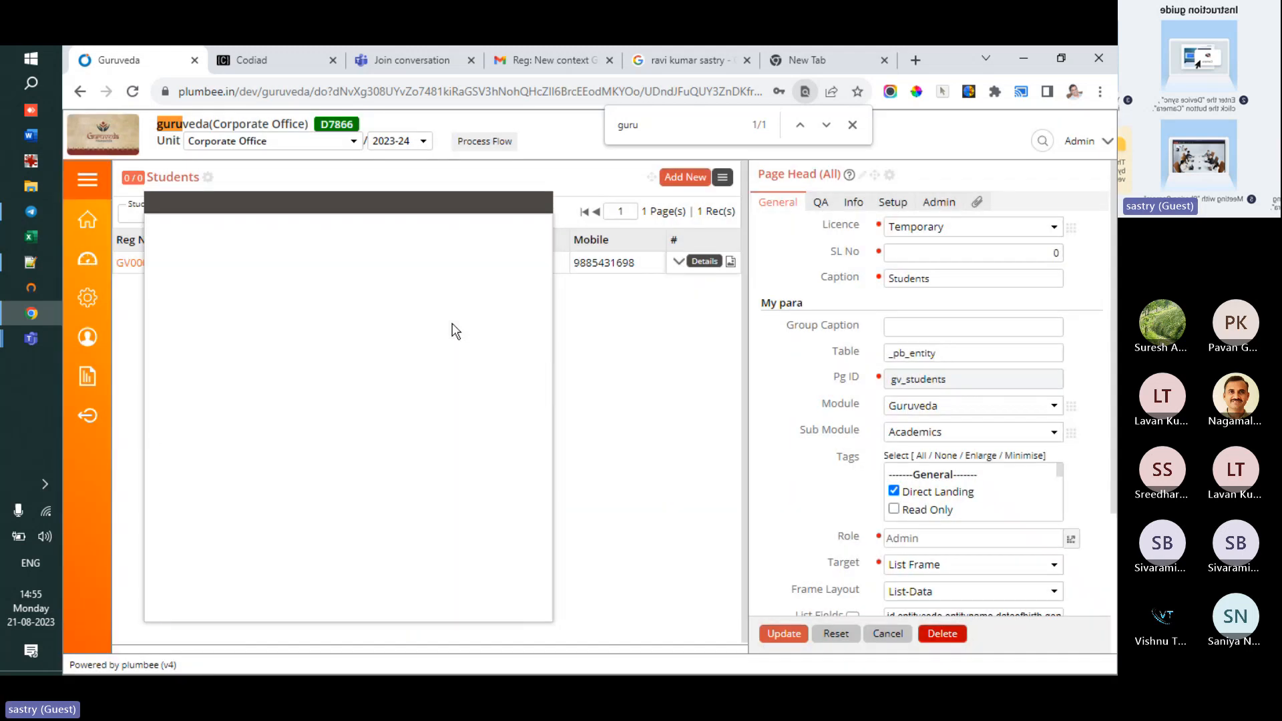
pyautogui.write('gur')
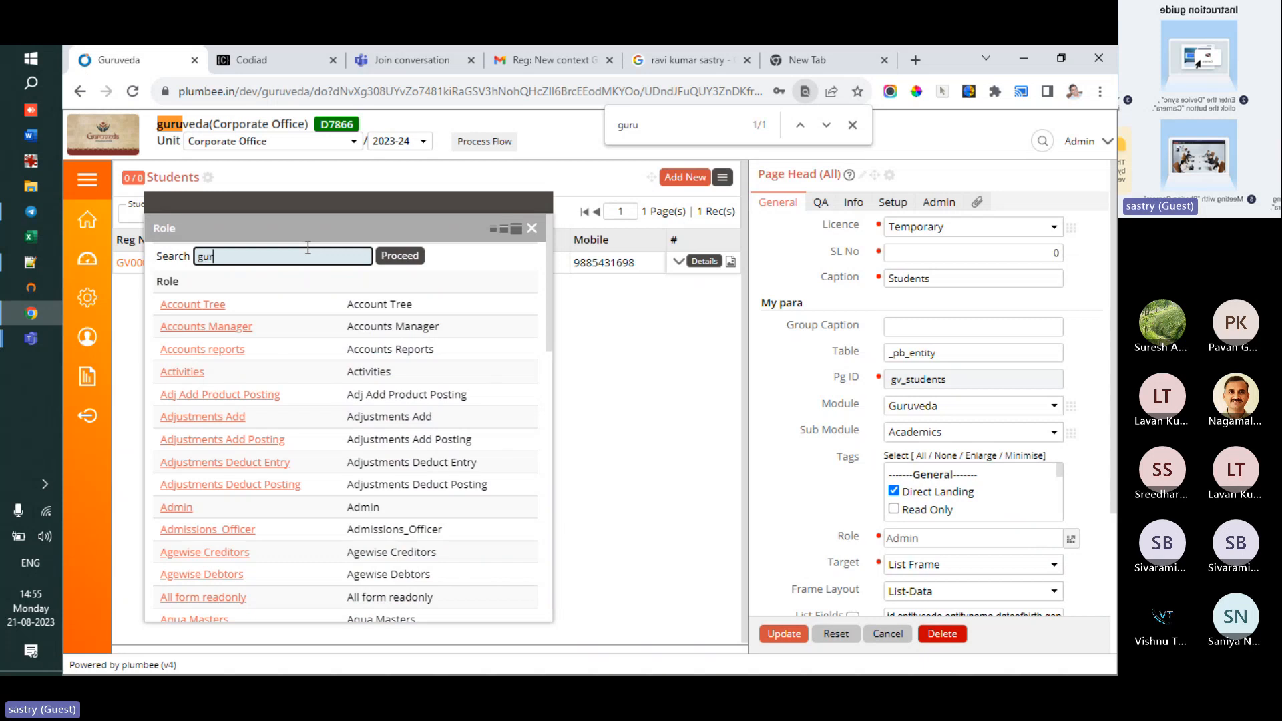
pyautogui.write('uveda')
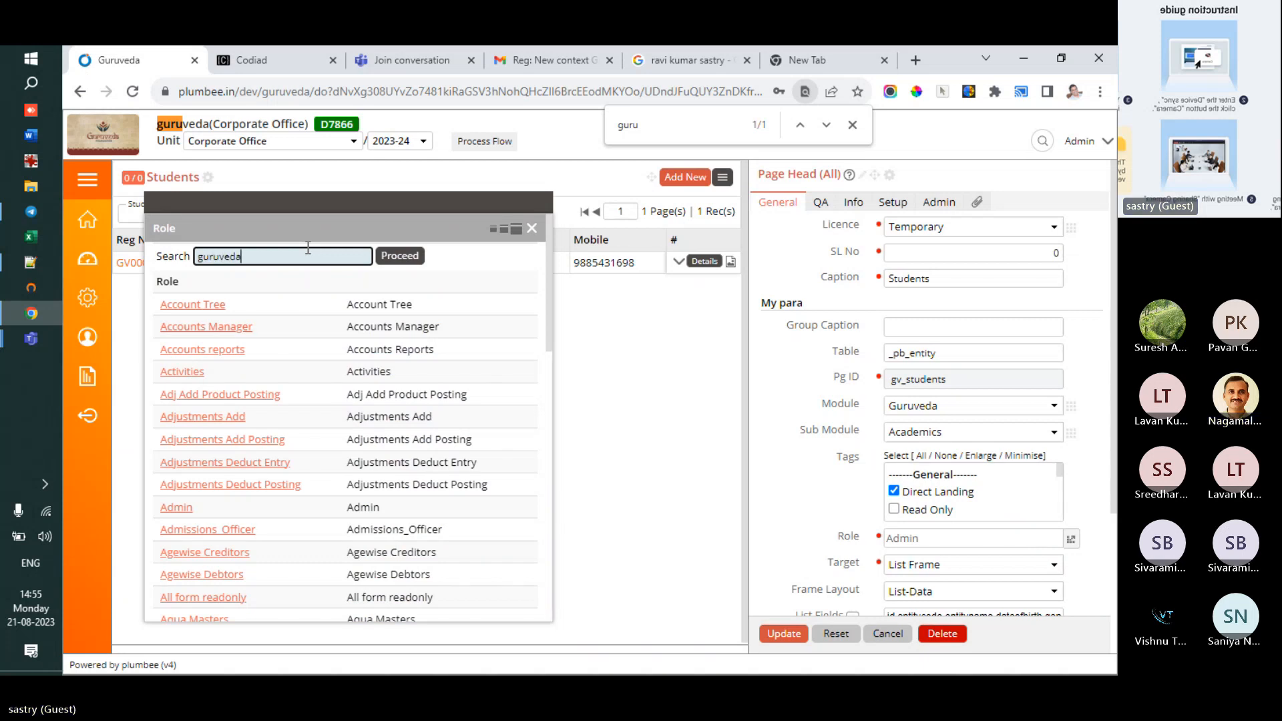
pyautogui.press('Return')
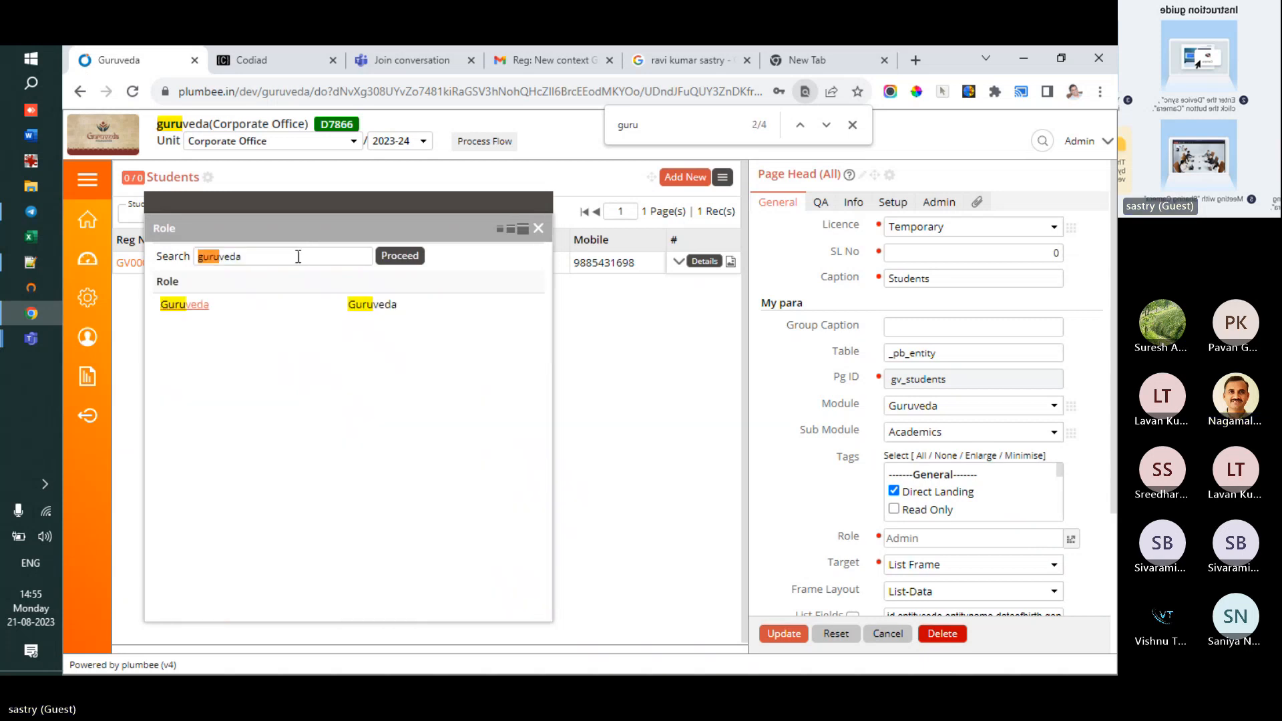
pyautogui.click(181, 308)
pyautogui.click(779, 634)
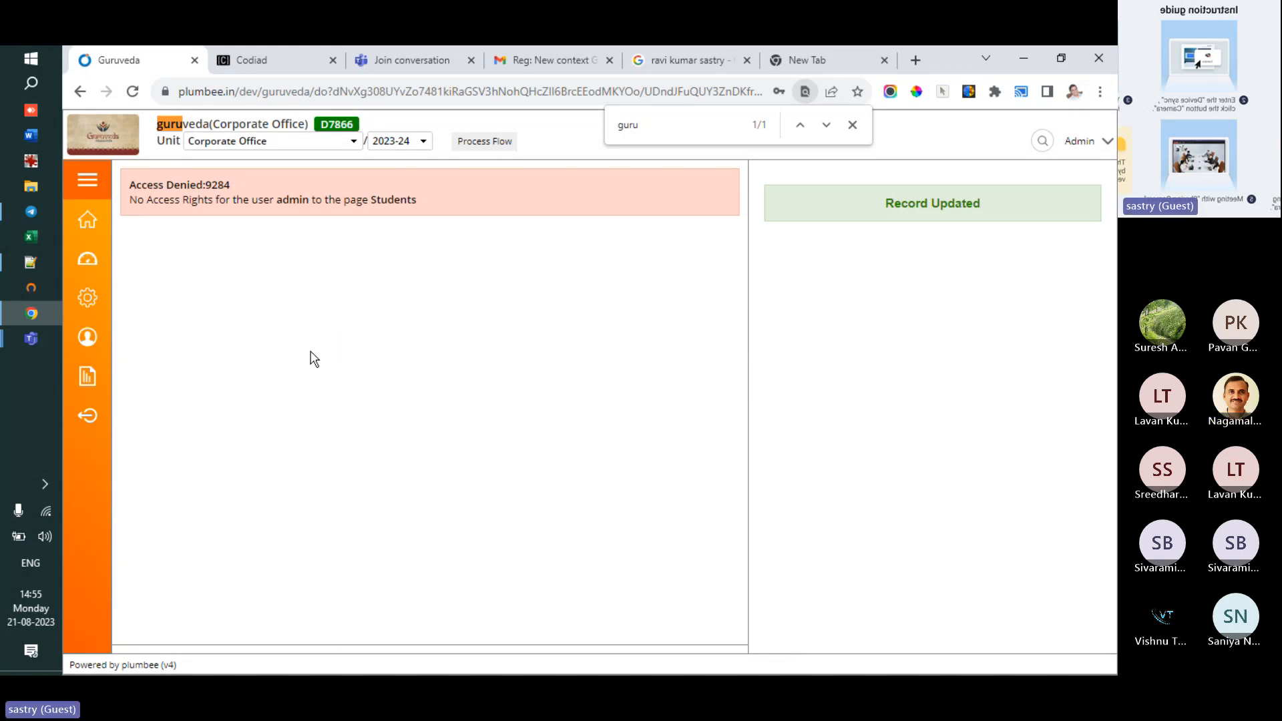
# Step: Search pages for 'user' and open the Users (Admin) page
pyautogui.tripleClick(149, 191)
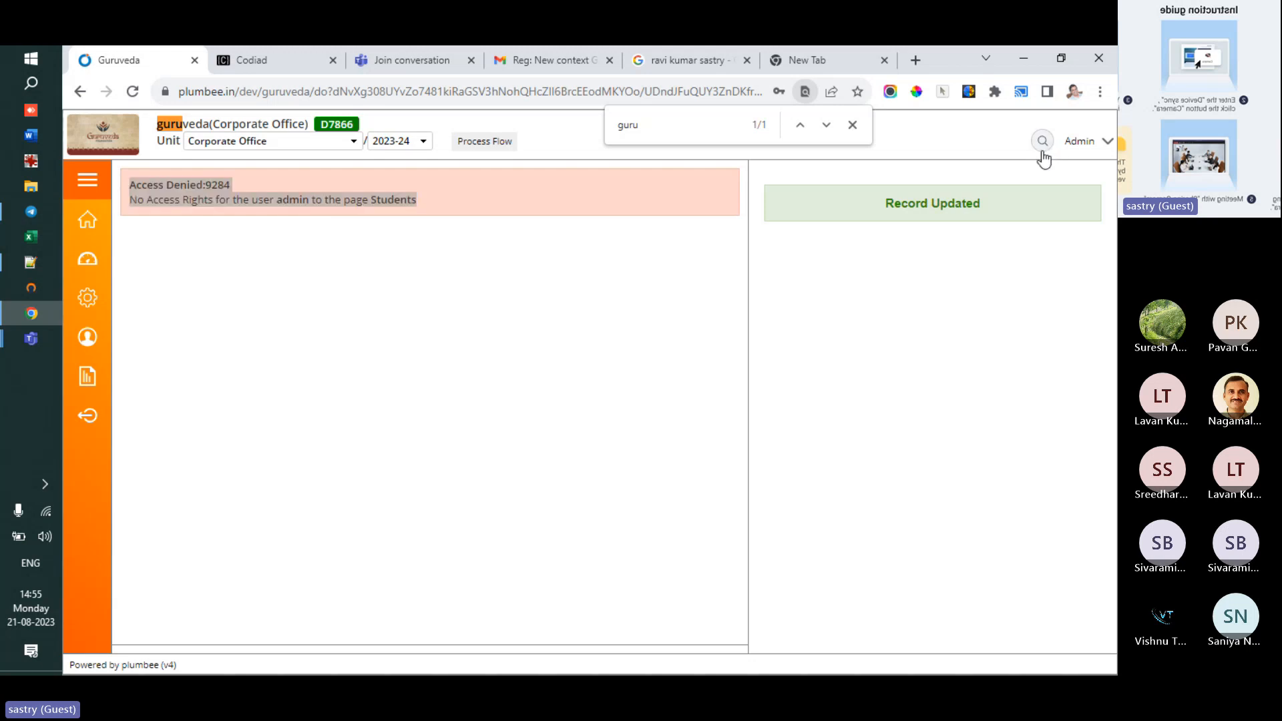
pyautogui.click(1041, 148)
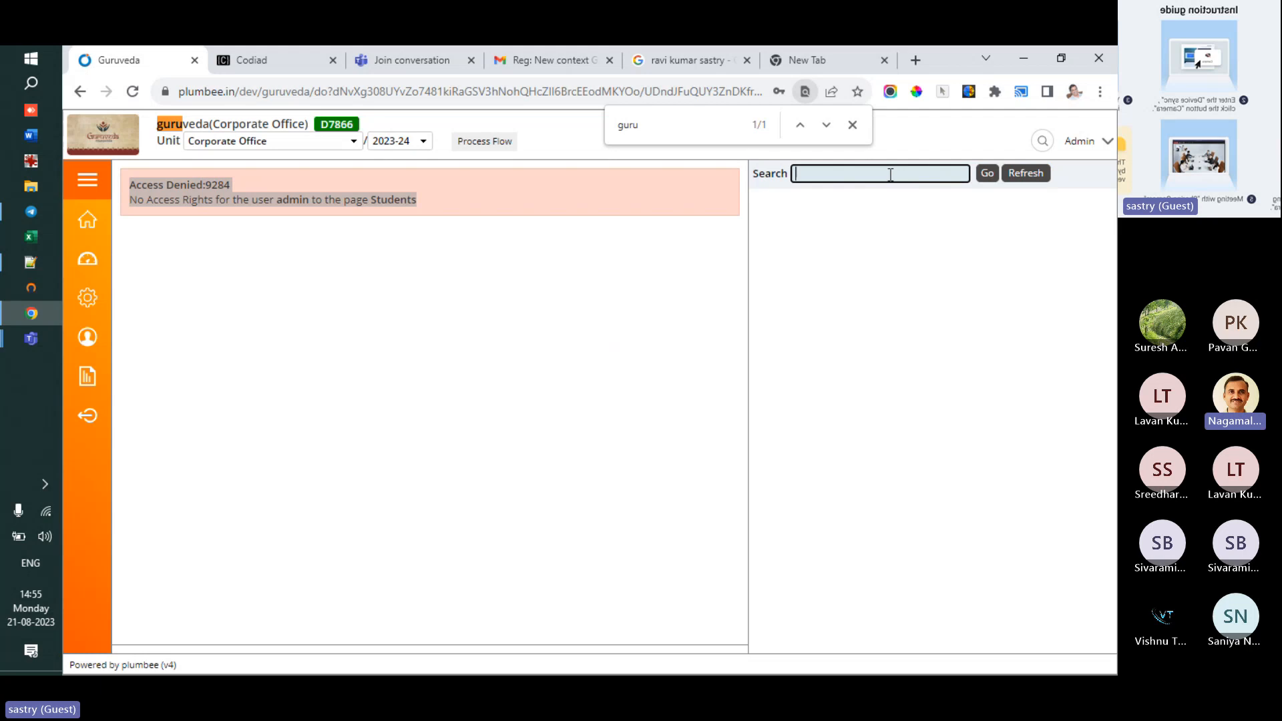
pyautogui.write('user')
pyautogui.press('Return')
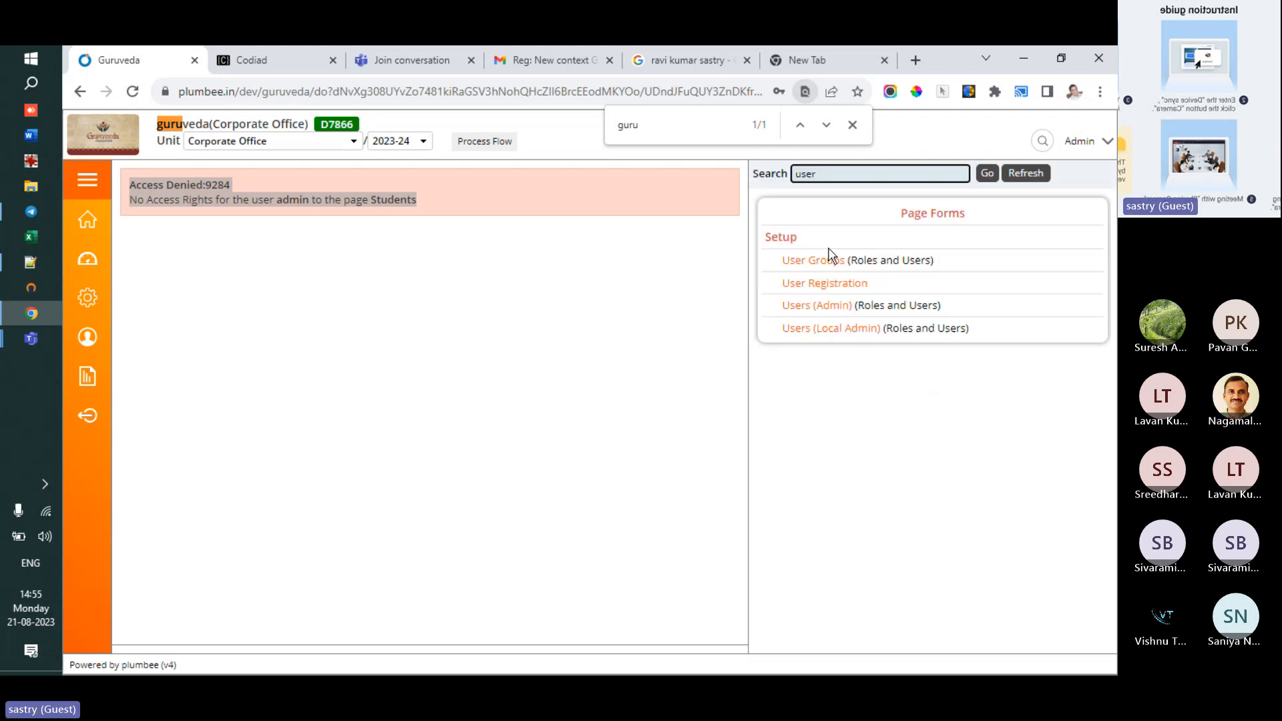
pyautogui.click(805, 308)
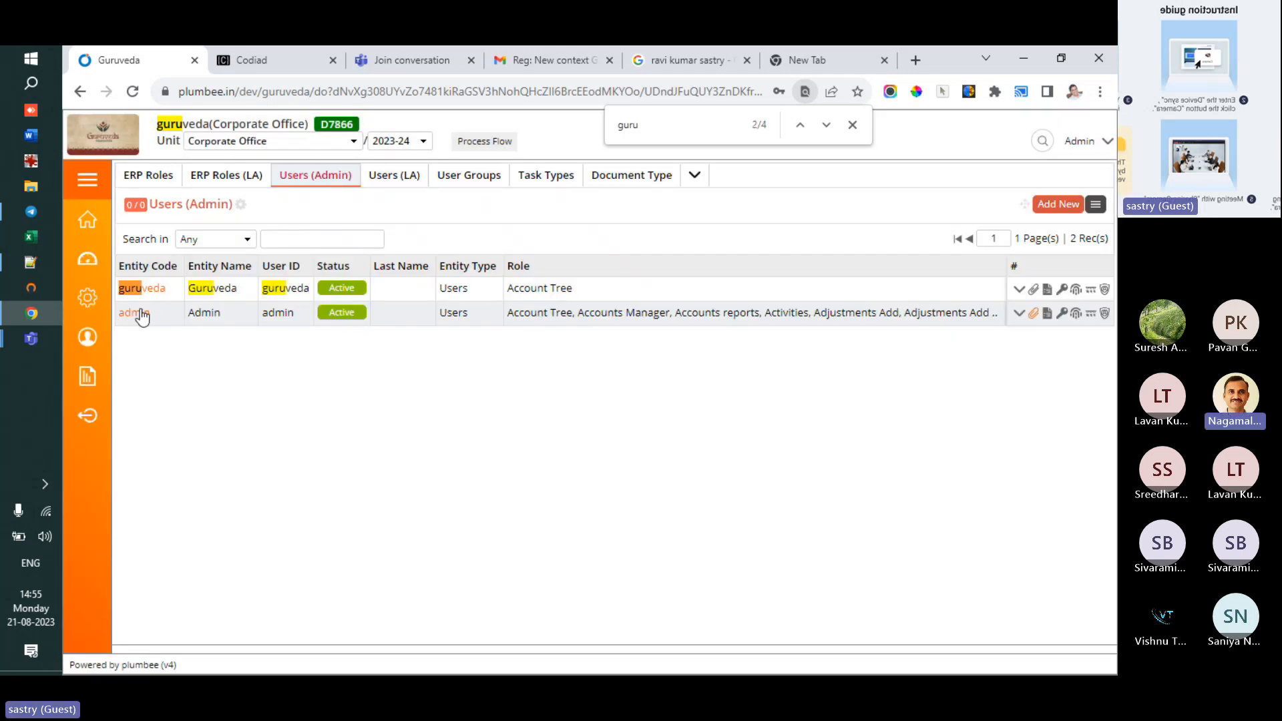
# Step: Give the admin user the Guruveda role, save it, and search pages for 'stude'
pyautogui.click(138, 312)
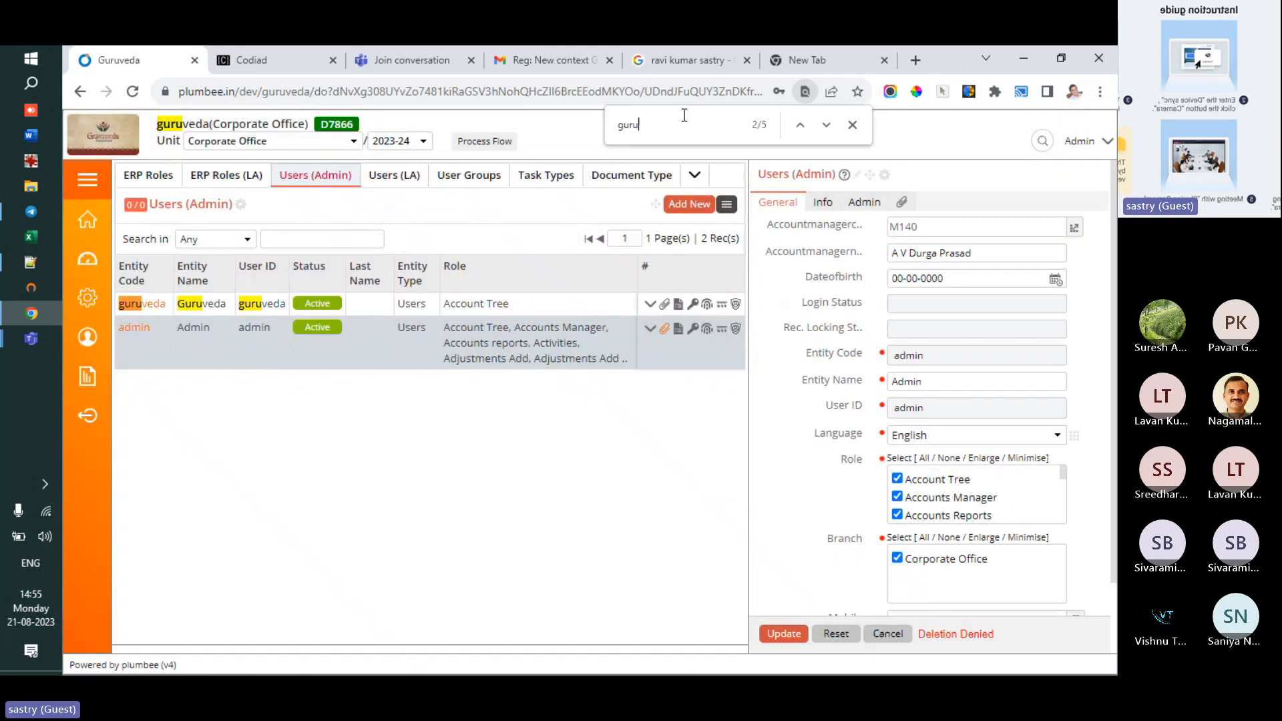
pyautogui.press('Return')
pyautogui.press('Return')
pyautogui.press('Return')
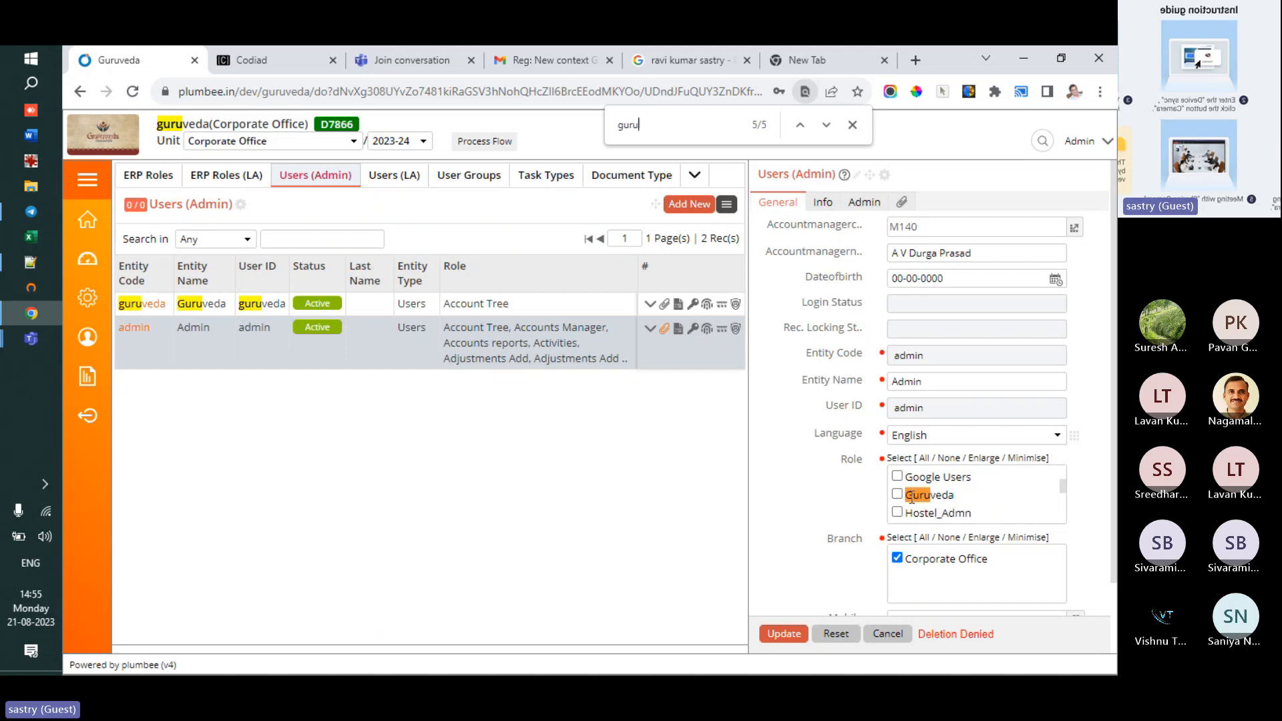
pyautogui.press('Return')
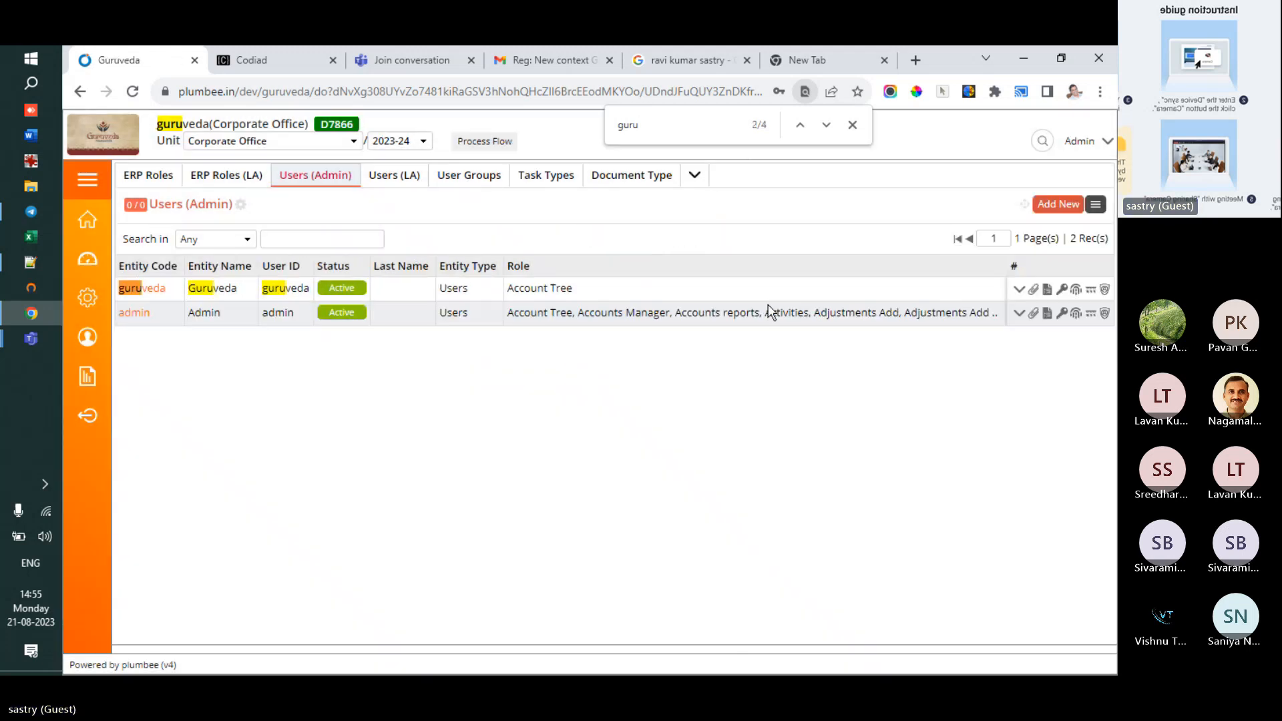
pyautogui.click(1036, 145)
pyautogui.write('stude')
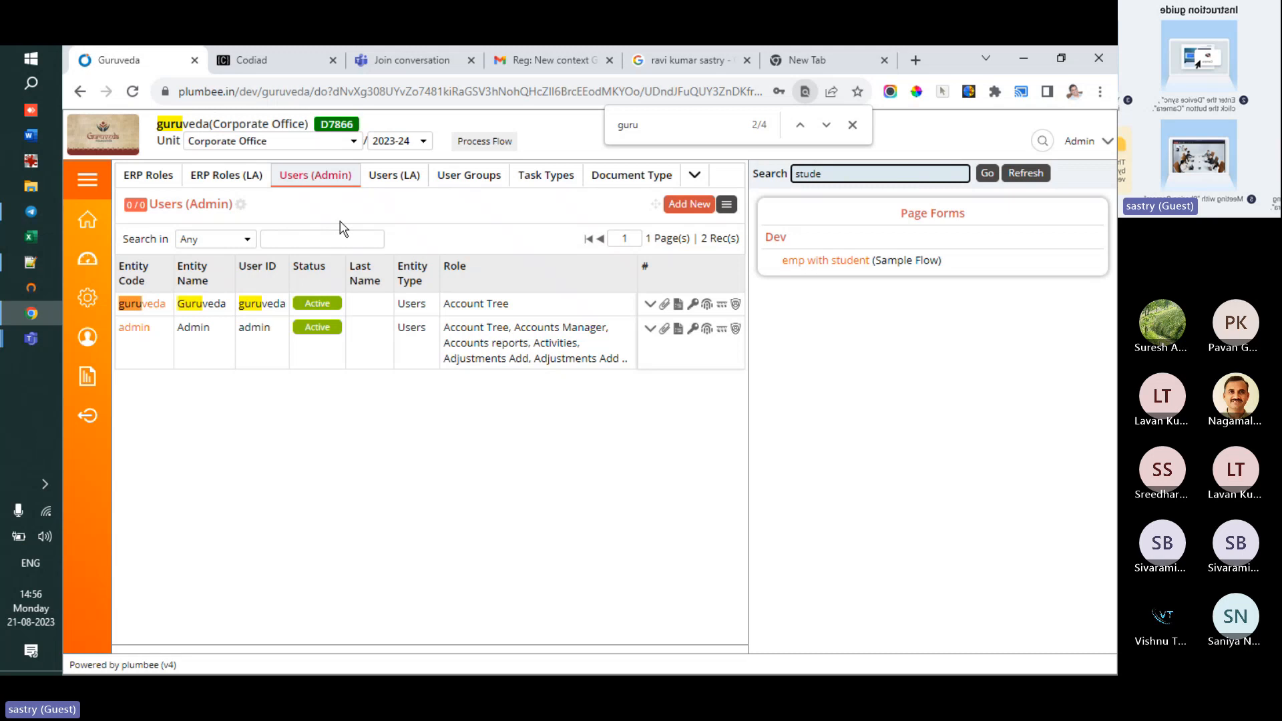
# Step: Log out, log back in as admin, and open the Students list from the navigation menu
pyautogui.click(97, 415)
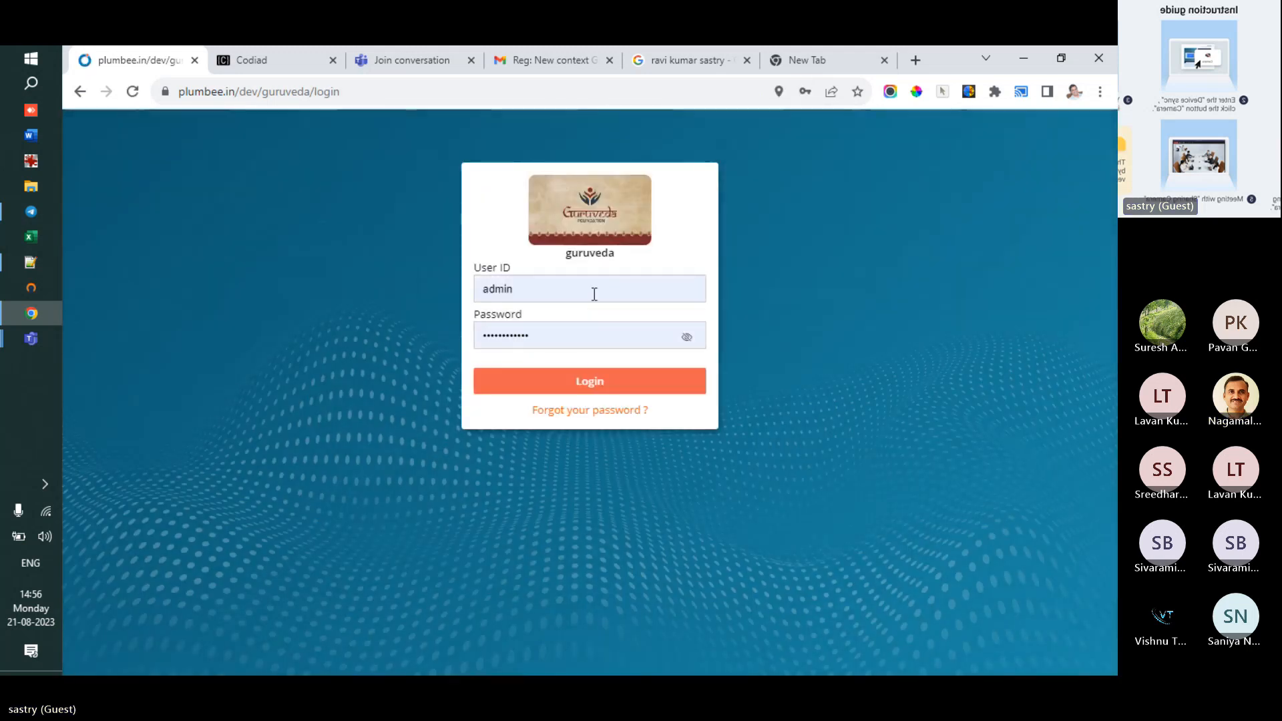
pyautogui.click(574, 385)
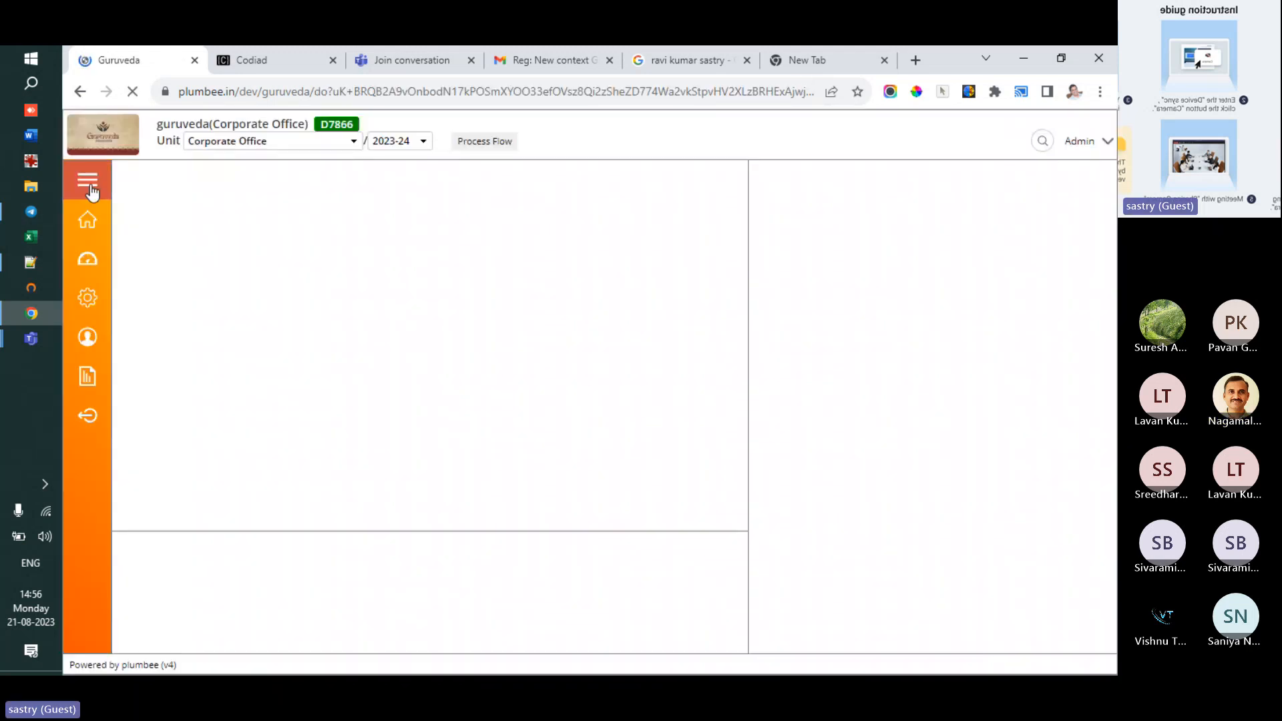
pyautogui.click(87, 186)
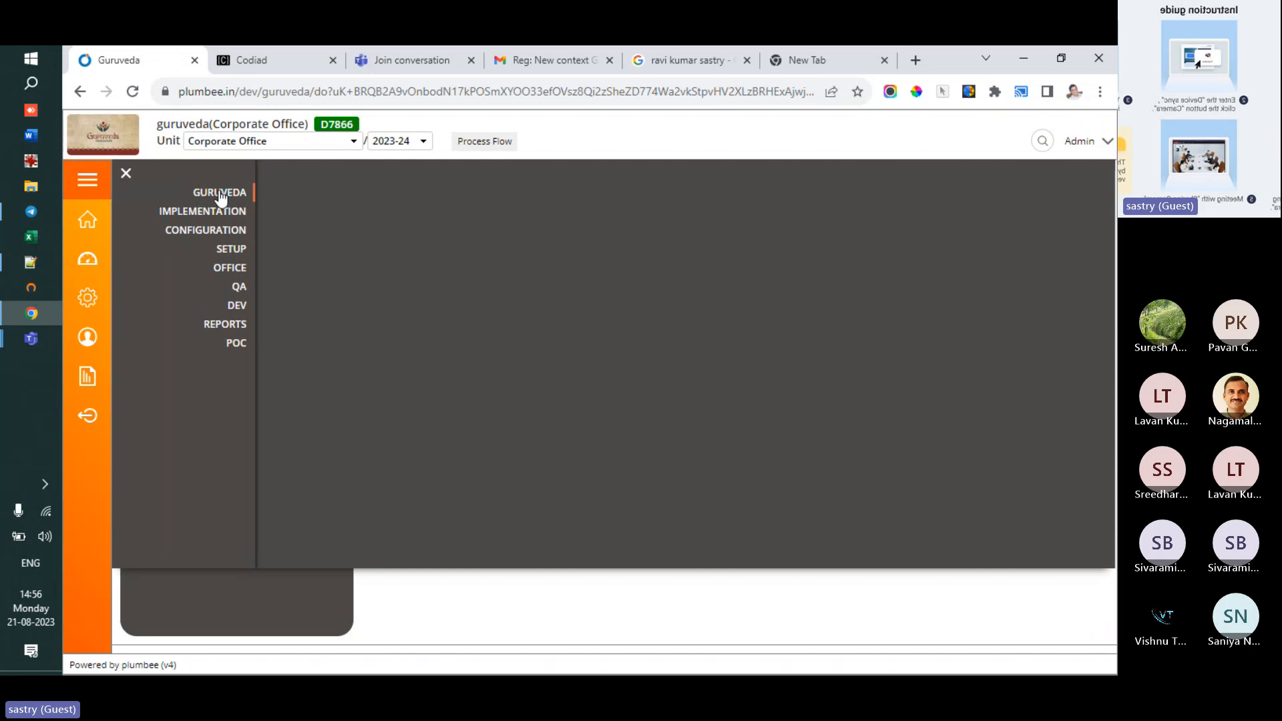
pyautogui.click(308, 235)
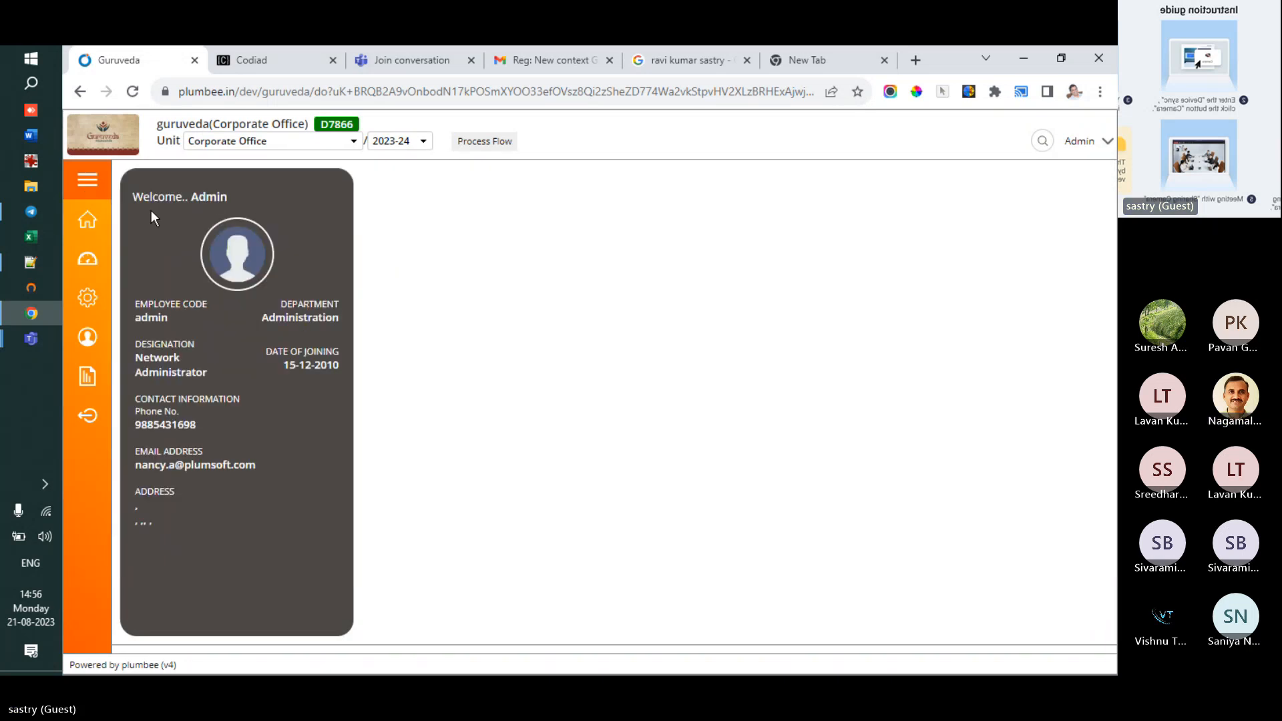
pyautogui.click(94, 183)
pyautogui.click(304, 212)
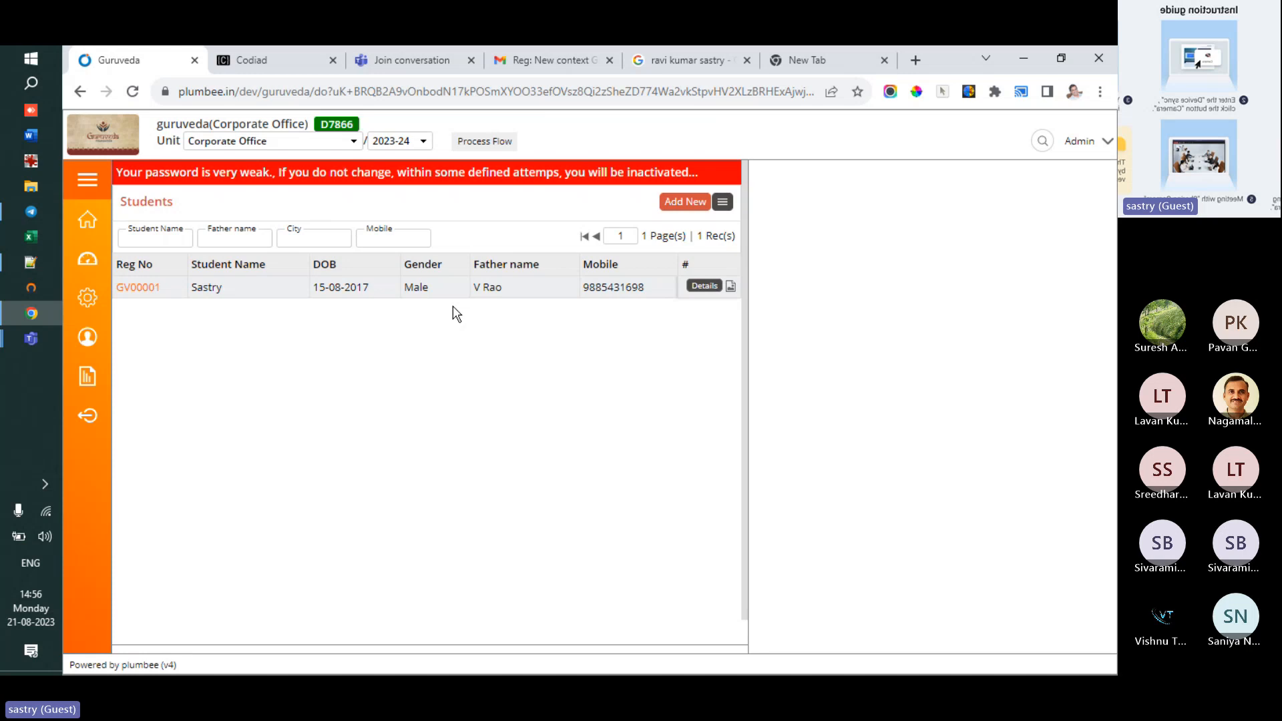
# Step: Select the Students site's web address in the address bar for copying
pyautogui.click(36, 208)
pyautogui.click(36, 208)
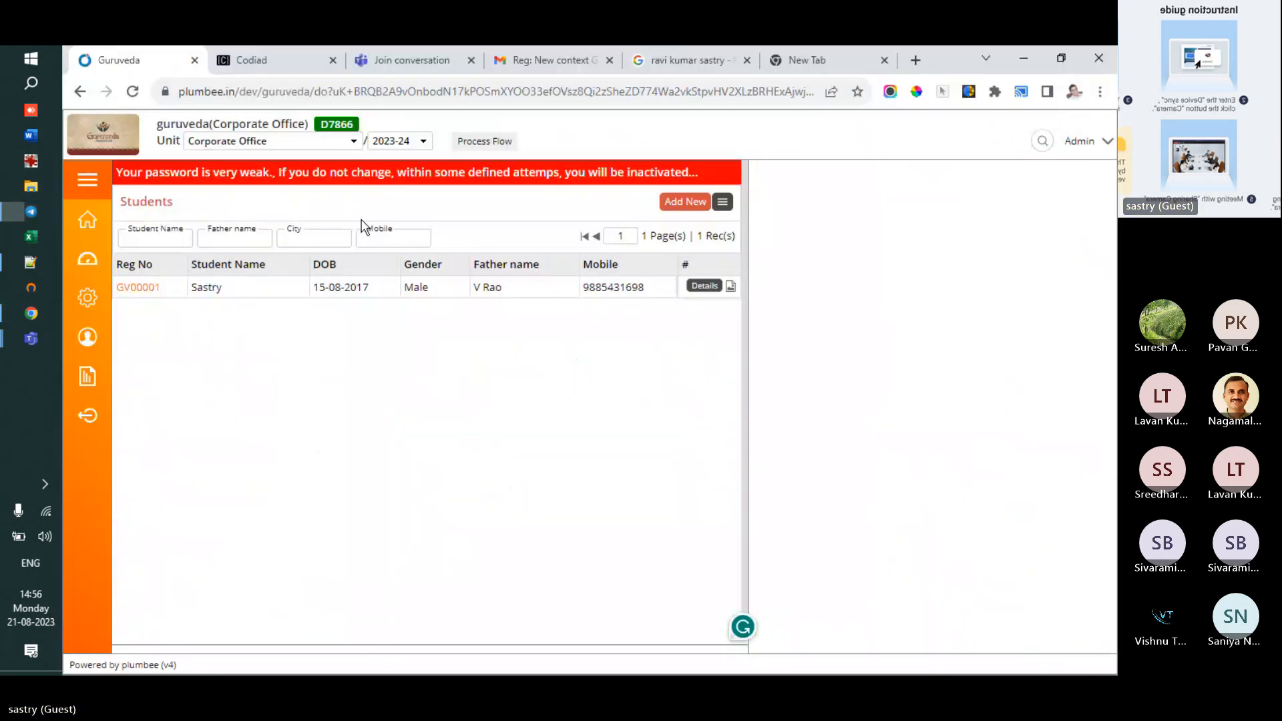
pyautogui.moveTo(351, 91); pyautogui.dragTo(3, 91)
pyautogui.hotkey('ctrl', 'c')
# Step: In Telegram's Guruveda plum group chat, enter the plumbee.in/dev/guruveda/login link as the message's first line
pyautogui.click(31, 210)
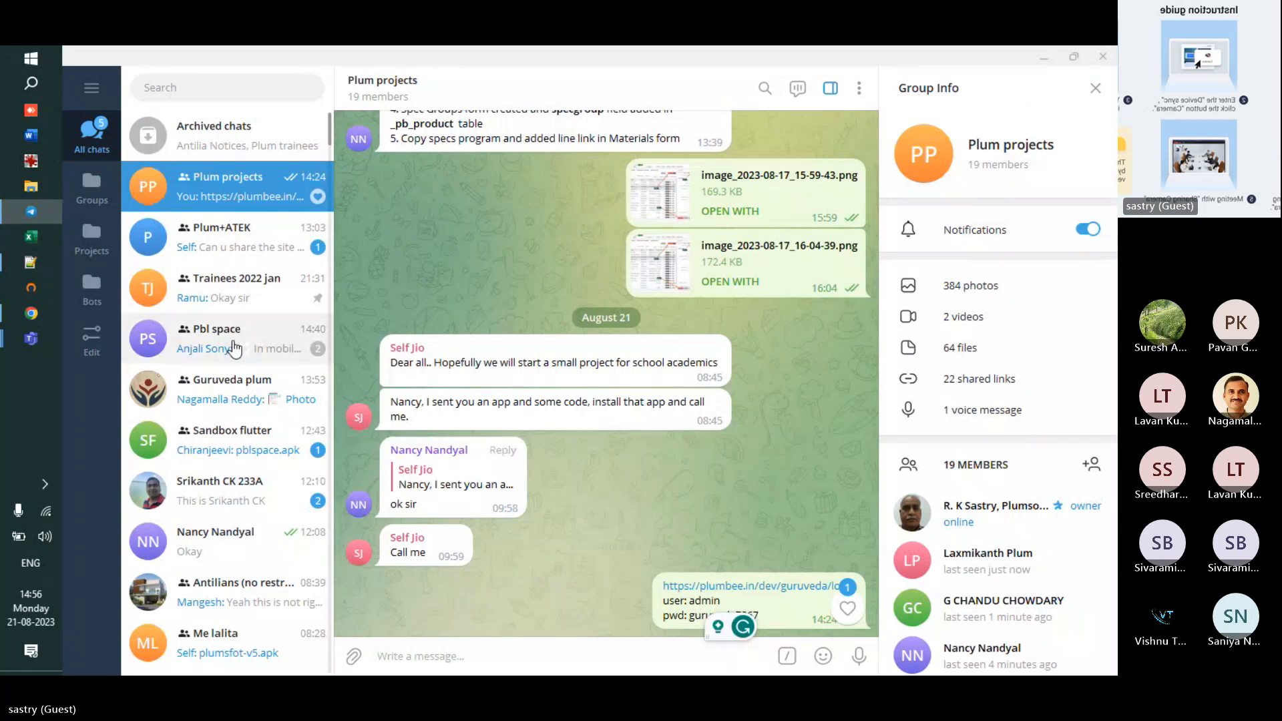
pyautogui.click(234, 388)
pyautogui.hotkey('ctrl', 'v')
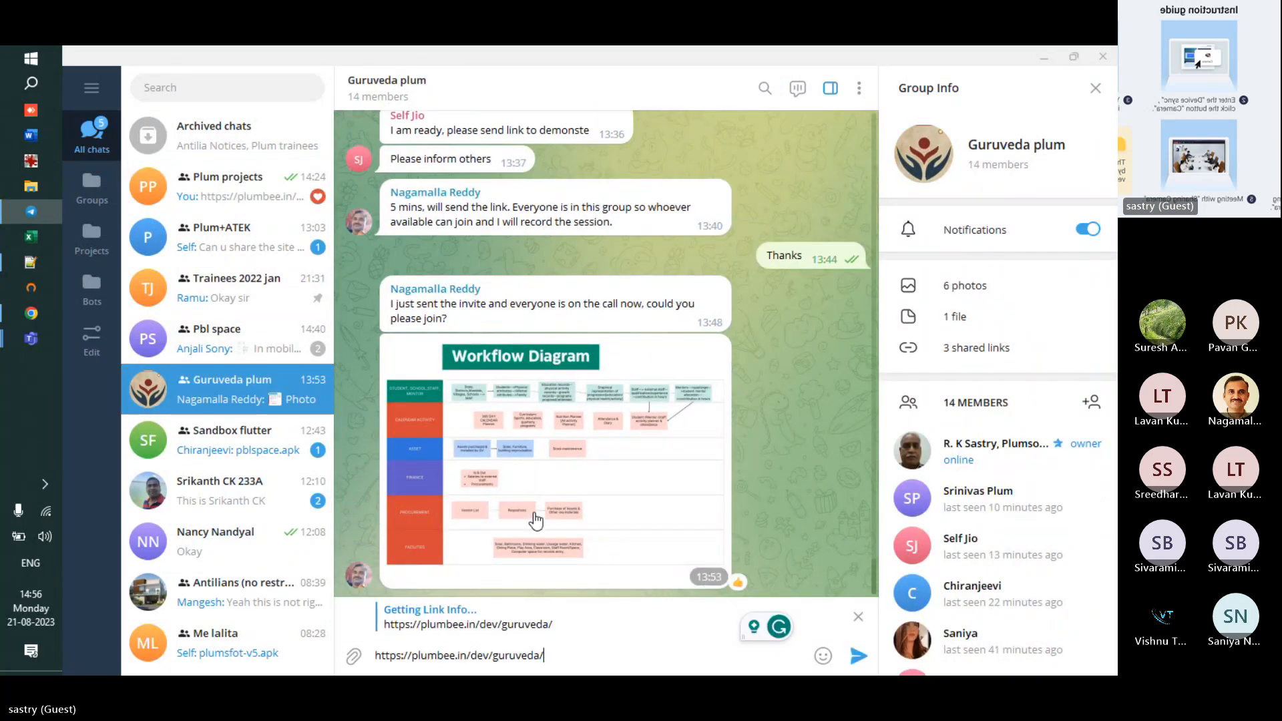
pyautogui.write('login')
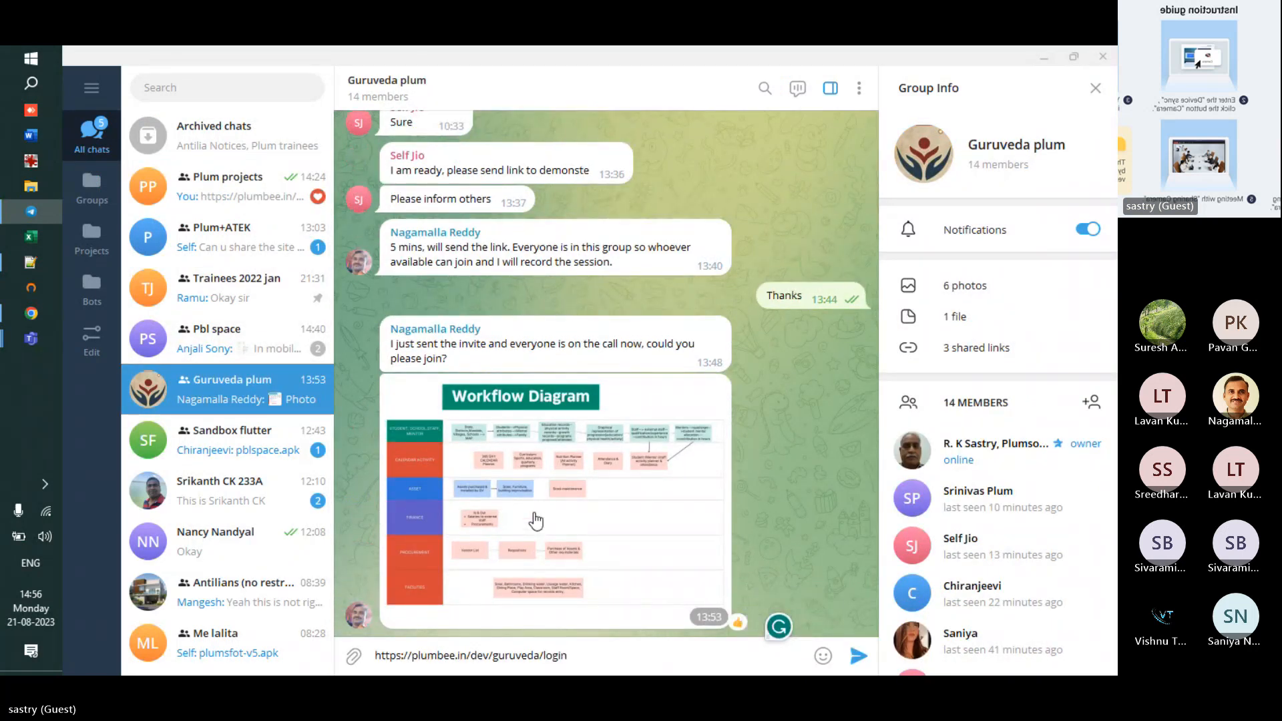
pyautogui.hotkey('shift', 'Return')
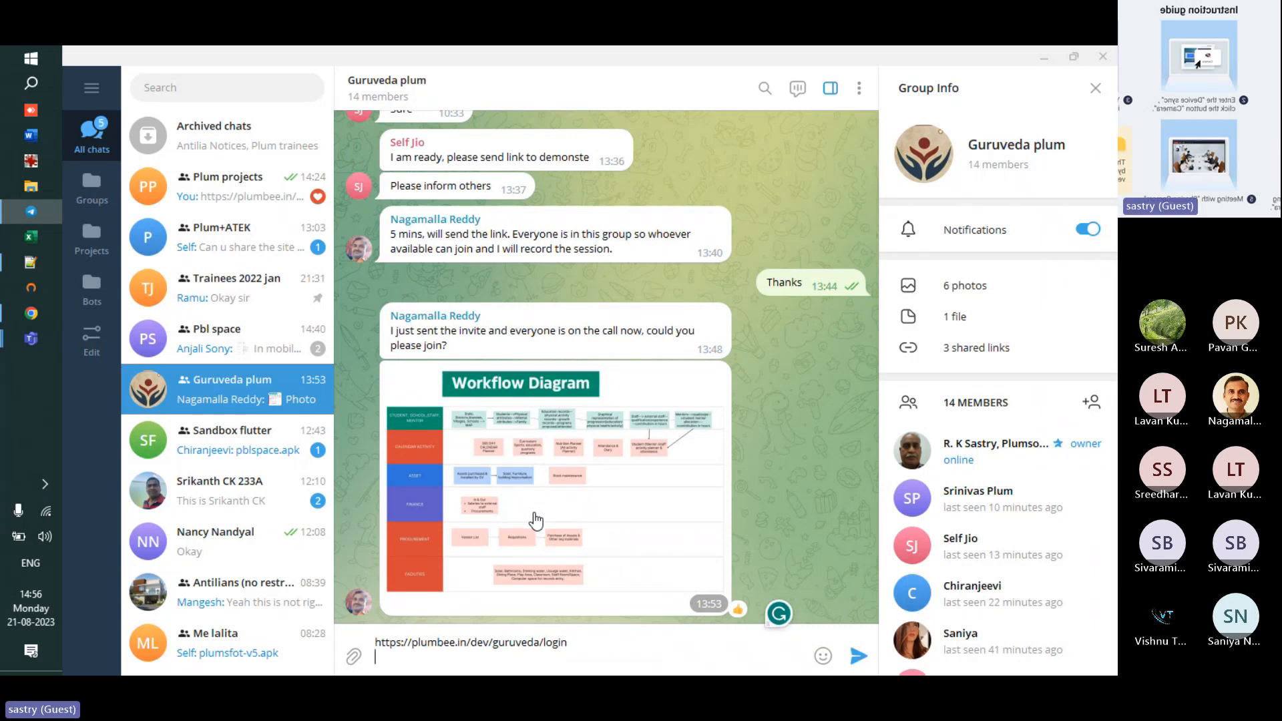
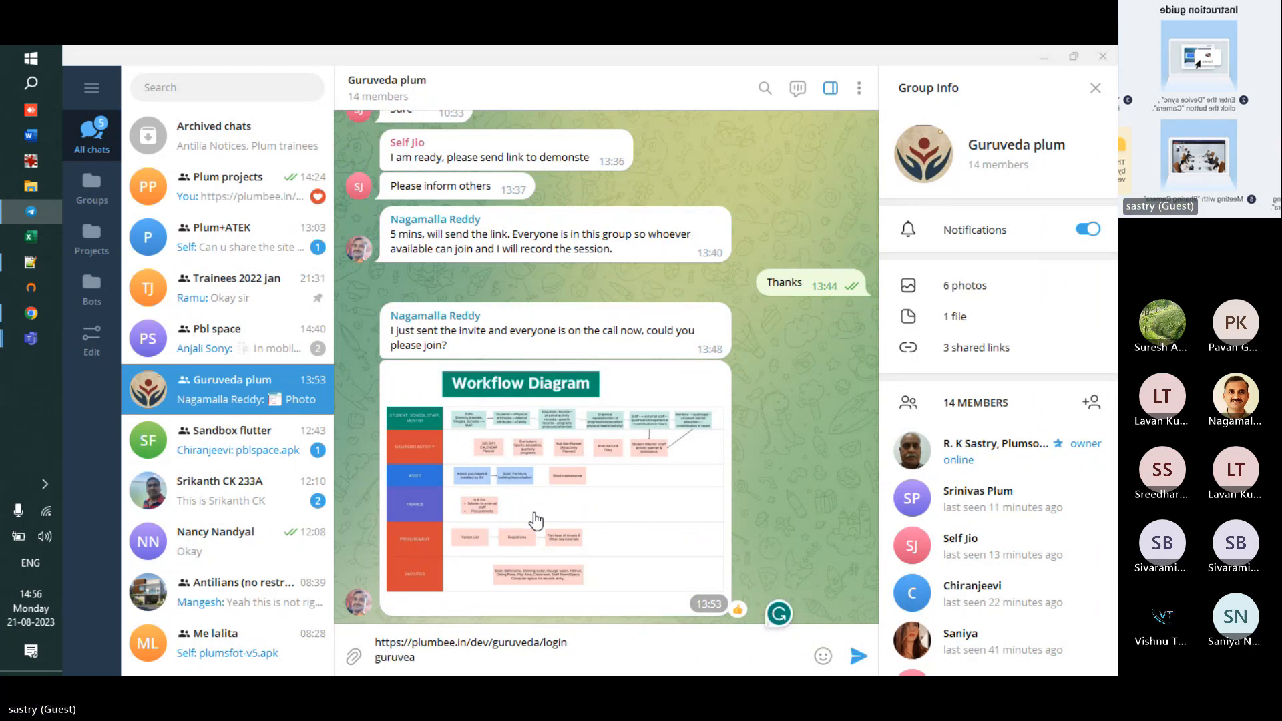
# Step: Add the login user ID and password on separate lines, then send the message
pyautogui.press('BackSpace')
pyautogui.hotkey('shift', 'Return')
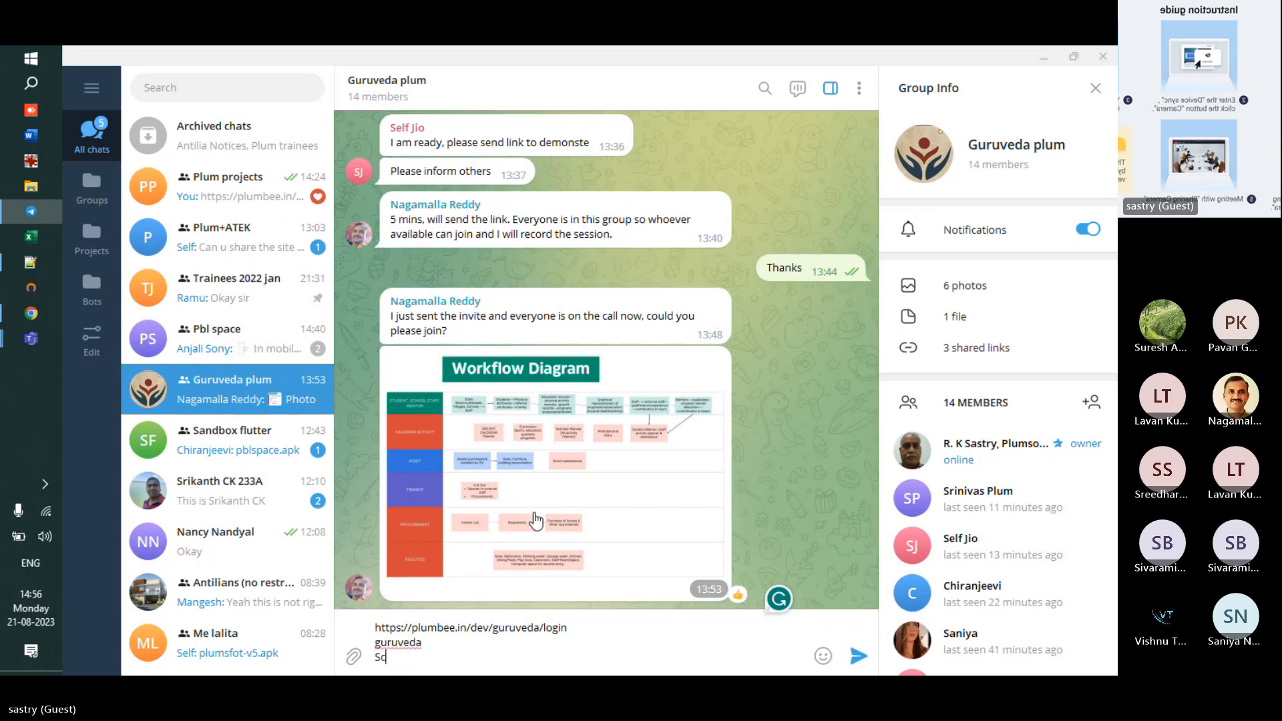
pyautogui.press('Return')
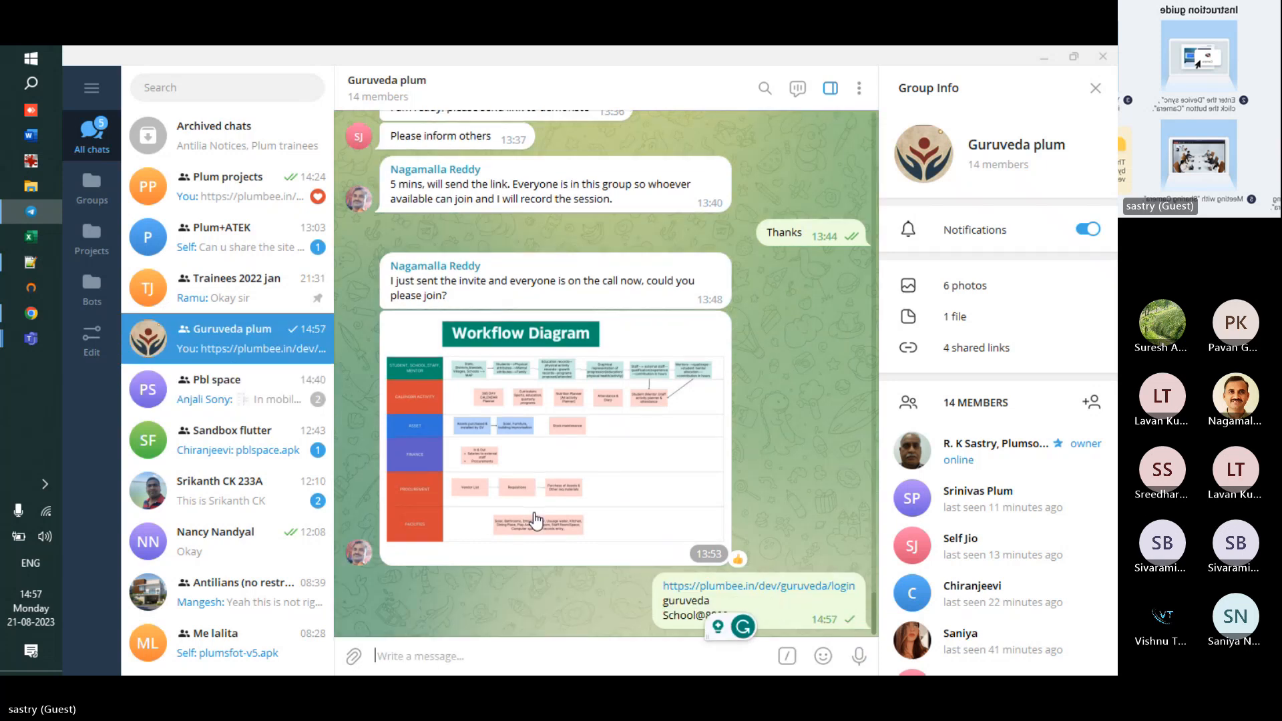
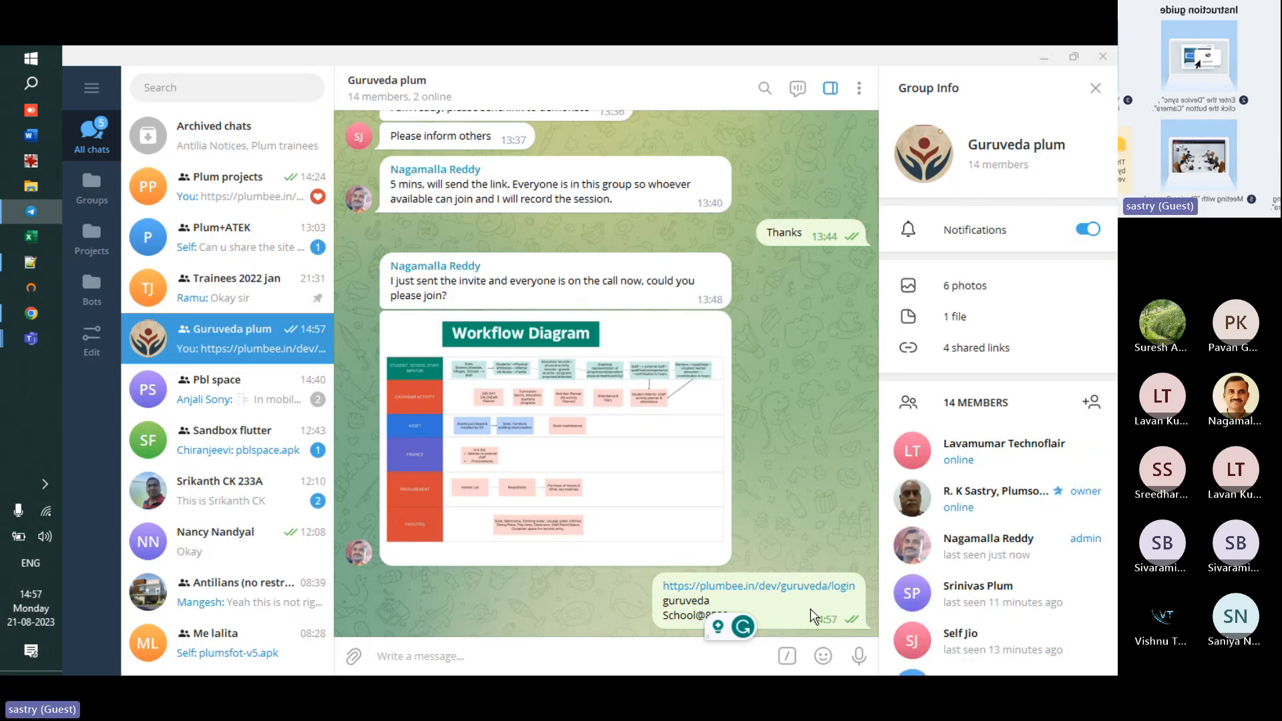
# Step: Switch from Telegram to the browser showing Guruveda's Students list
pyautogui.hotkey('alt', 'Tab')
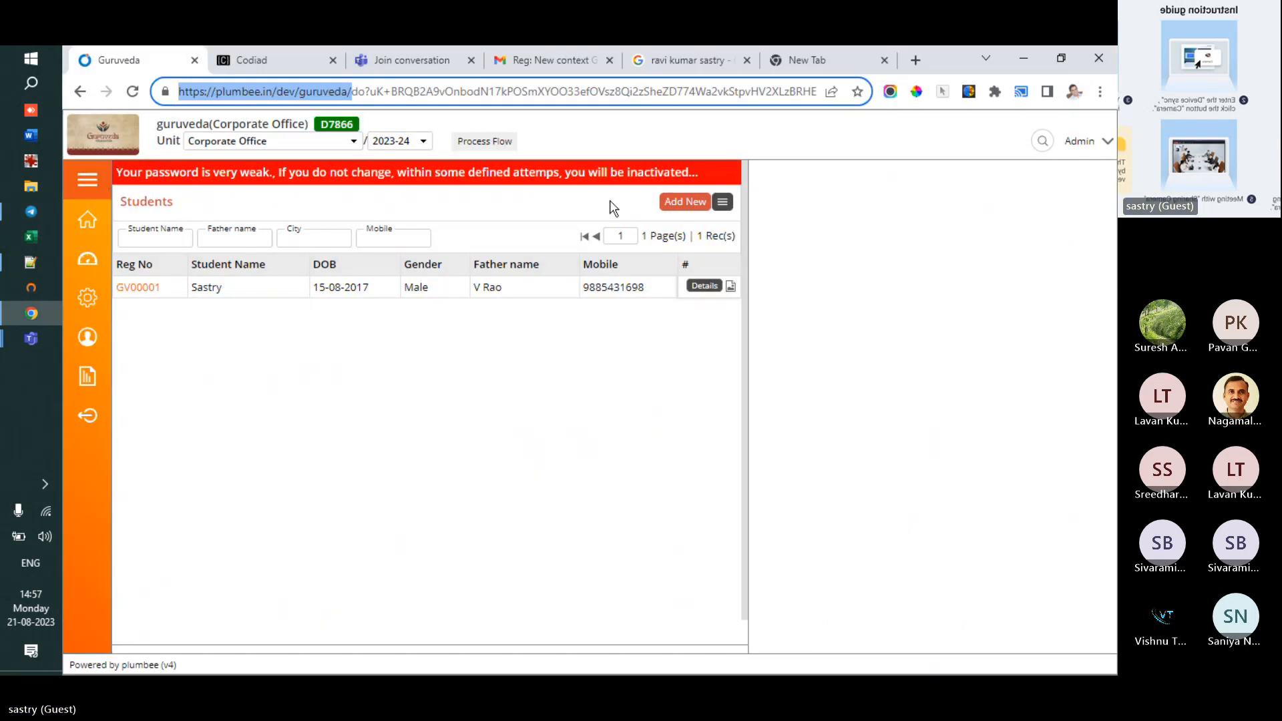
# Step: Search forms for 'users' and open Users (Local Admin) after Users (Admin) is denied
pyautogui.click(1042, 142)
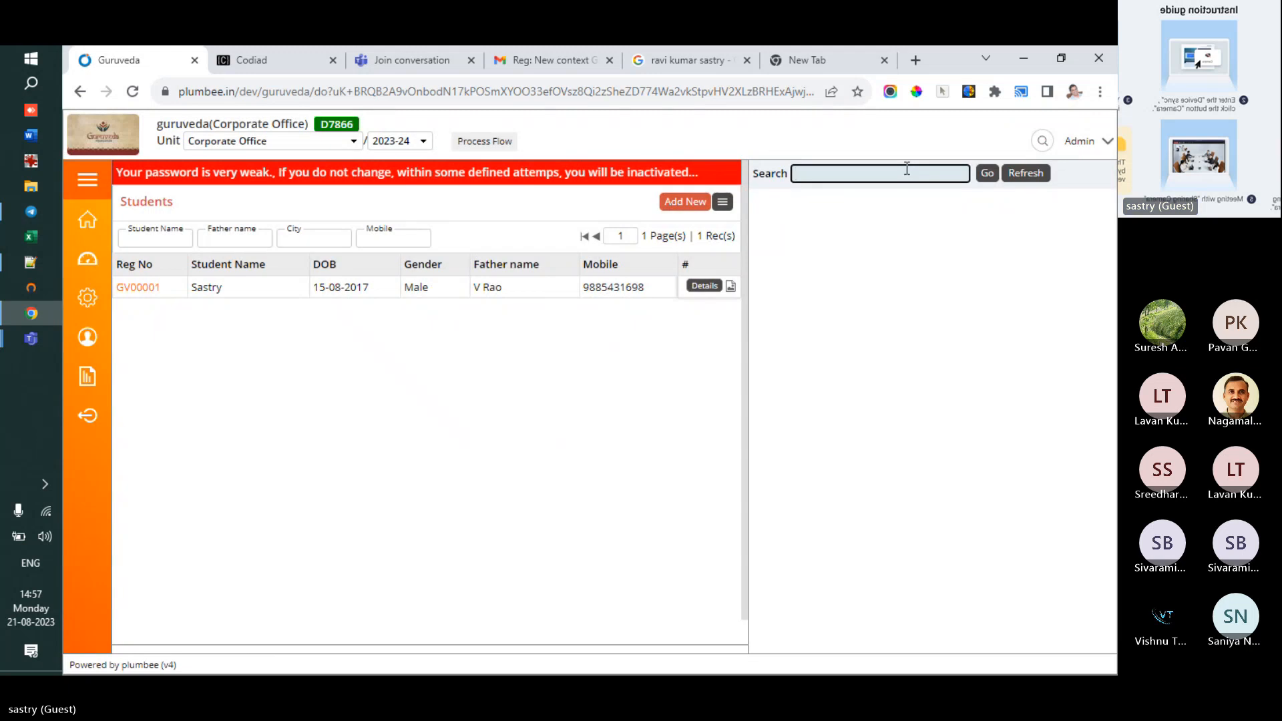
pyautogui.write('guru')
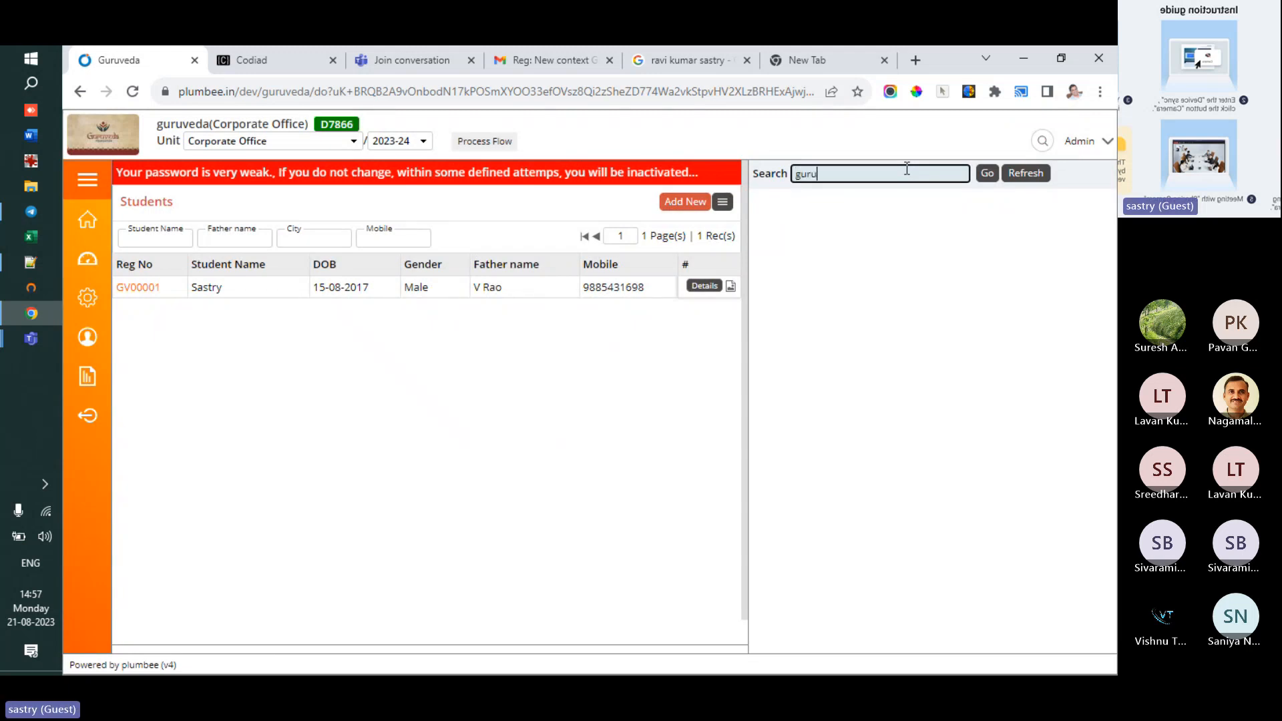
pyautogui.press('Return')
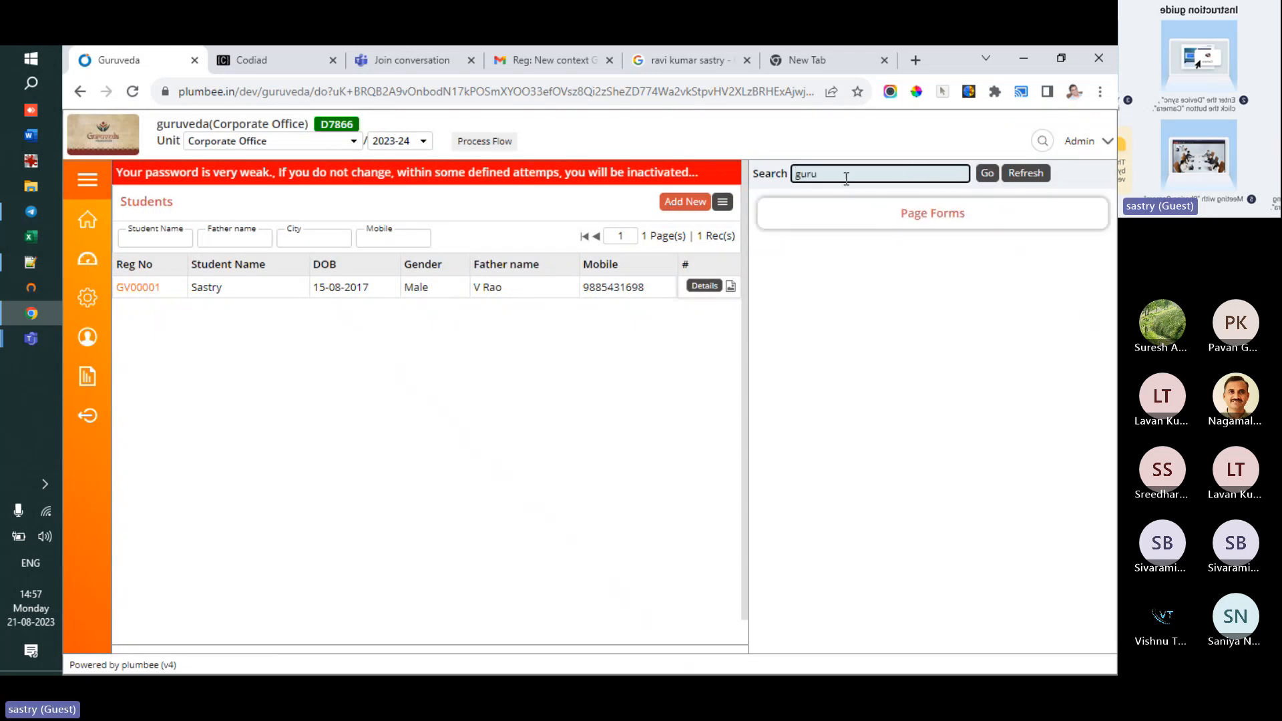
pyautogui.doubleClick(845, 175)
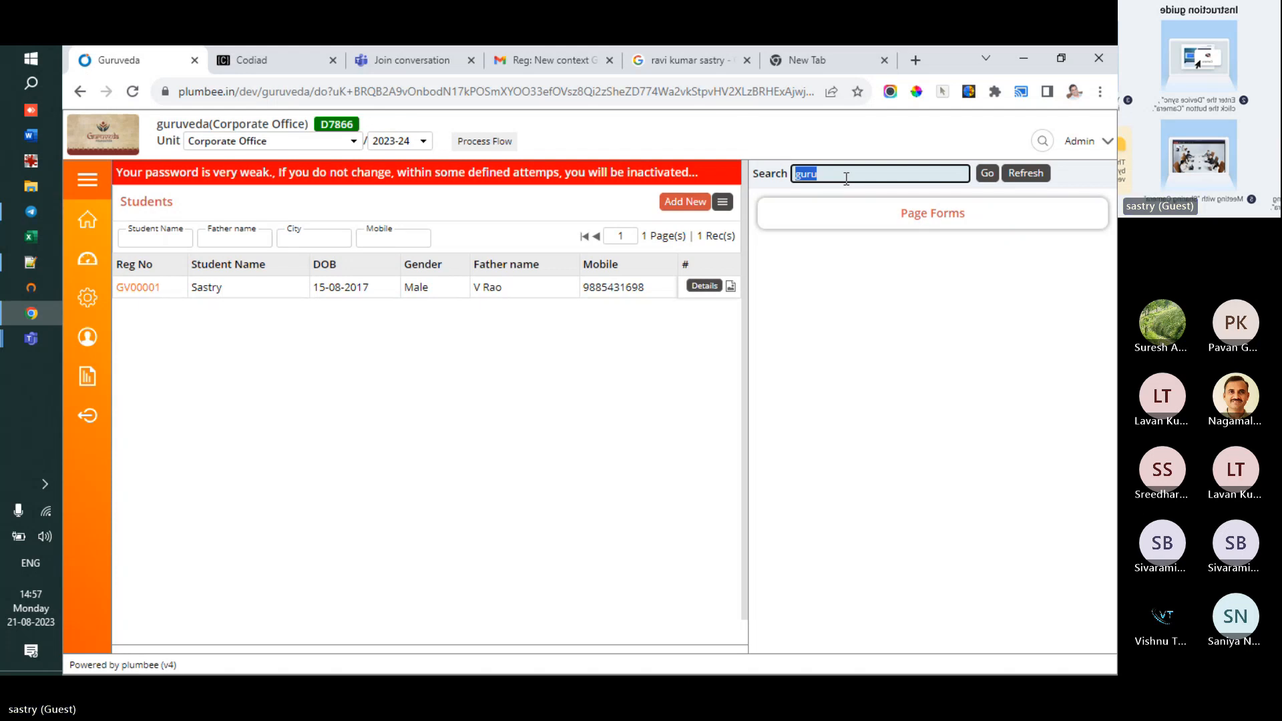
pyautogui.write('users')
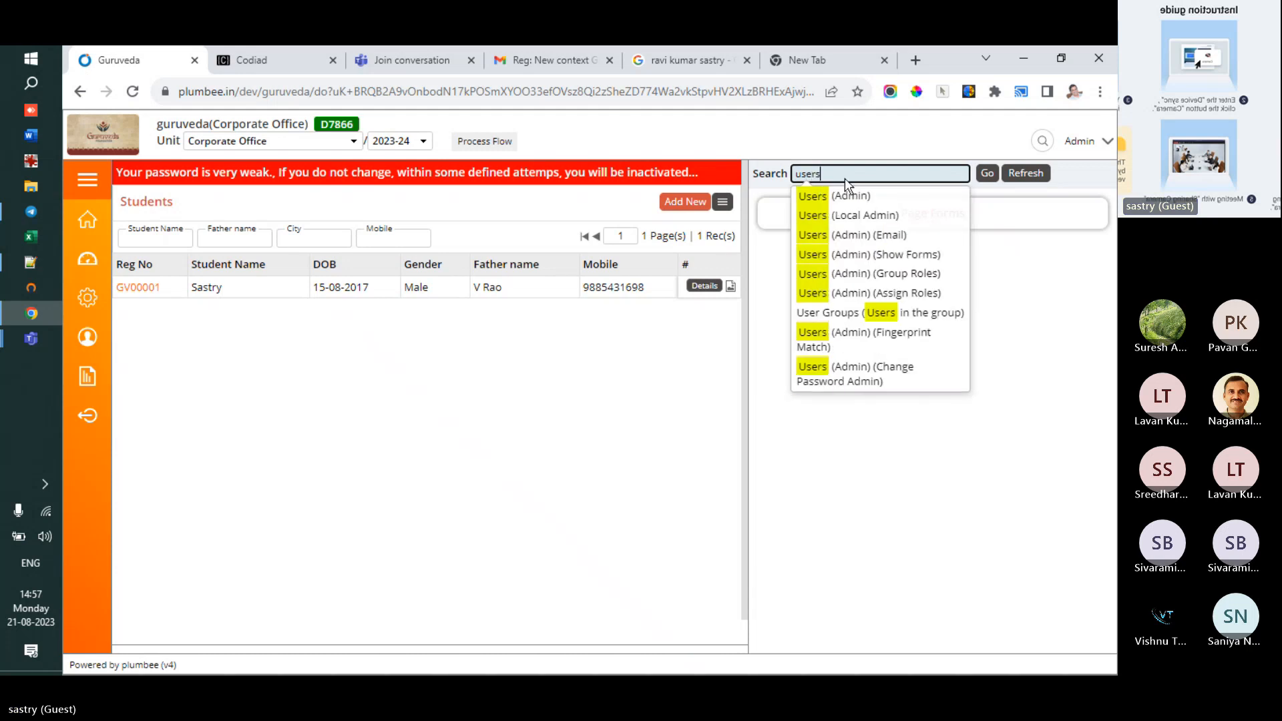
pyautogui.press('Return')
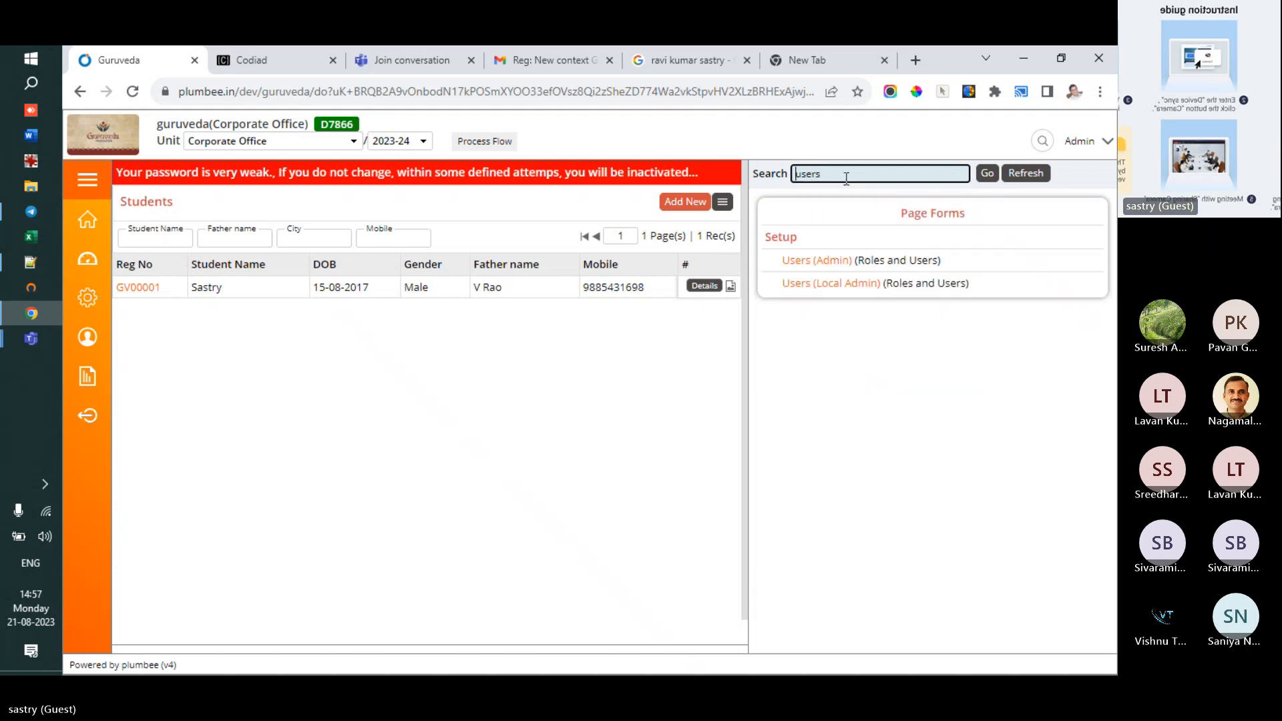
pyautogui.click(817, 262)
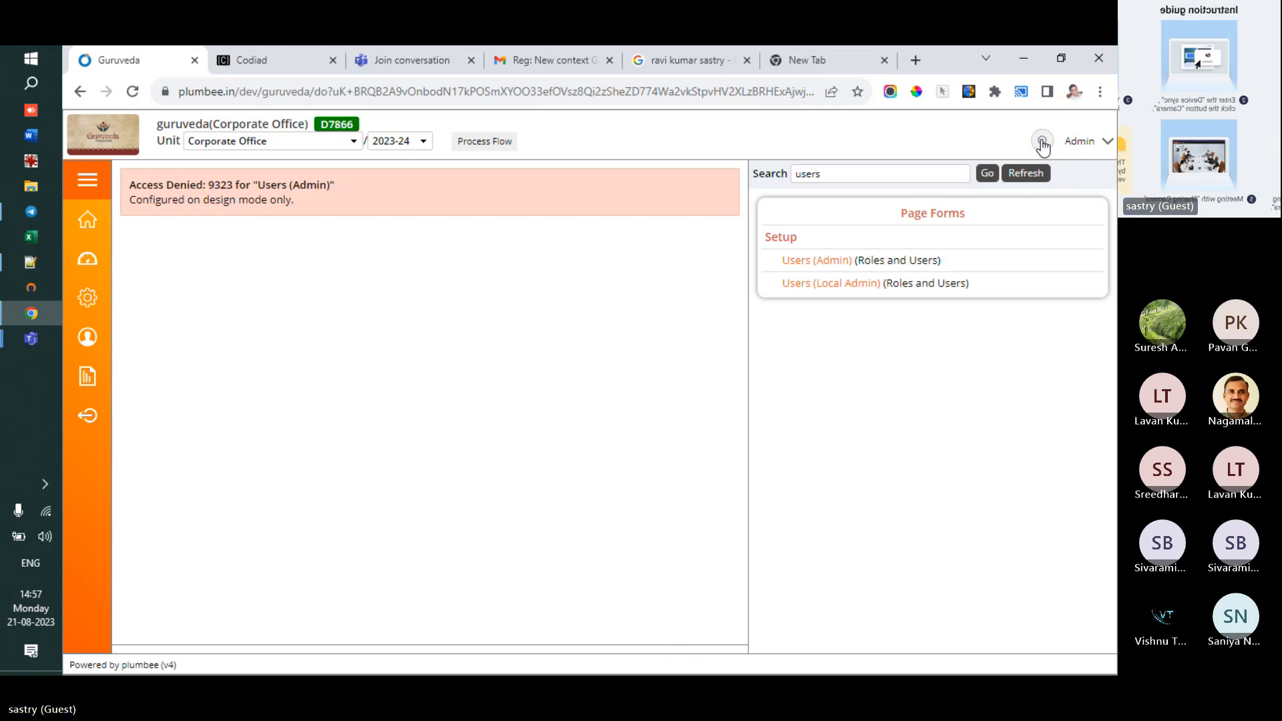
pyautogui.doubleClick(852, 173)
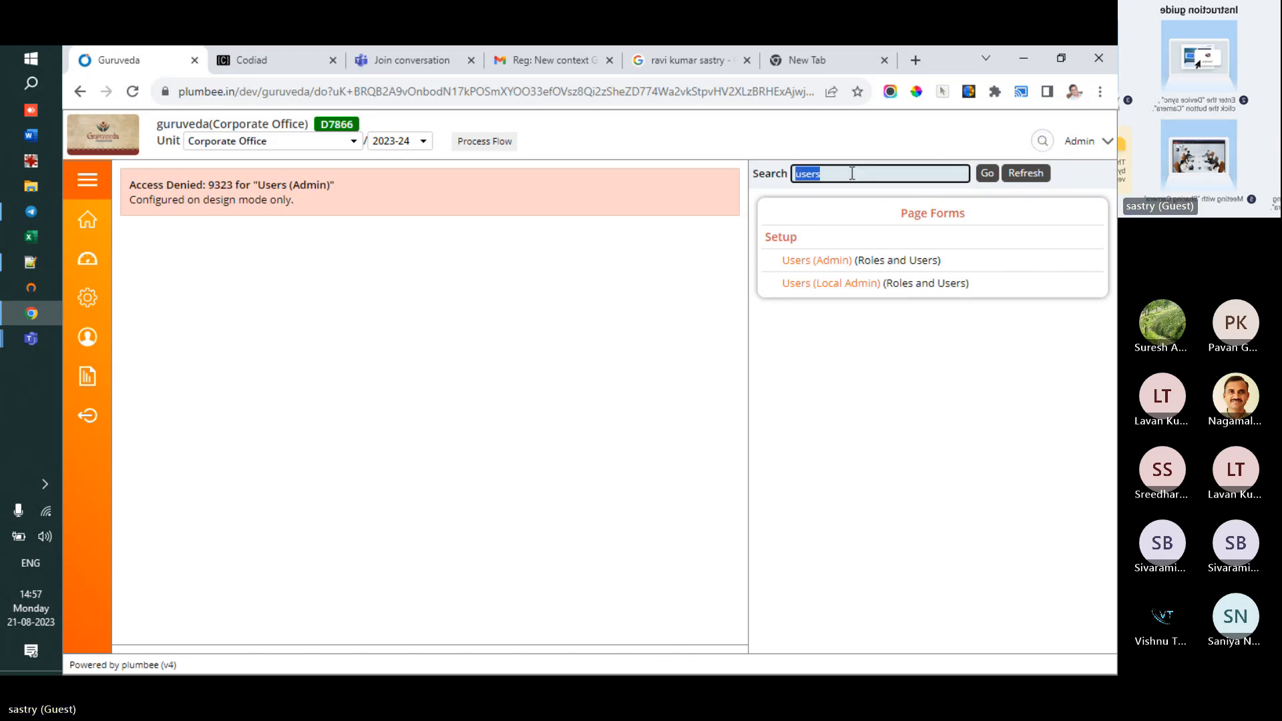
pyautogui.click(792, 284)
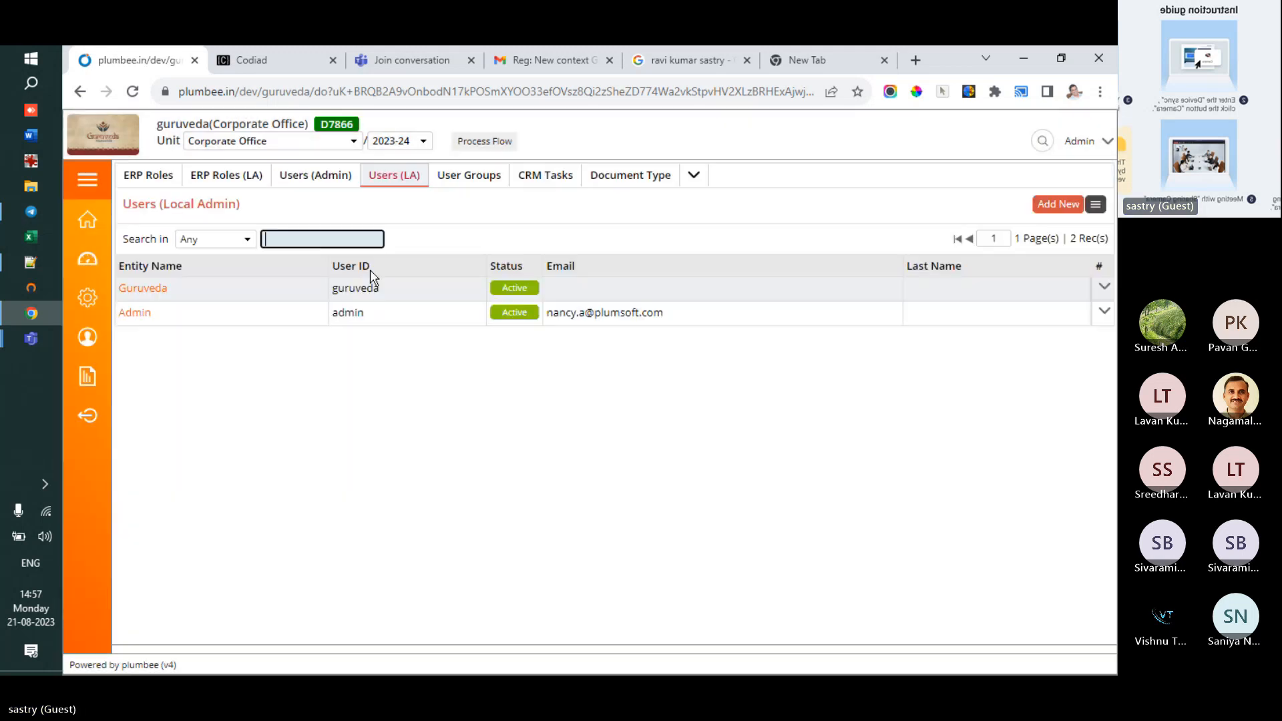
# Step: Turn on Design Mode and open a user record in the Users (Admin) list
pyautogui.click(156, 291)
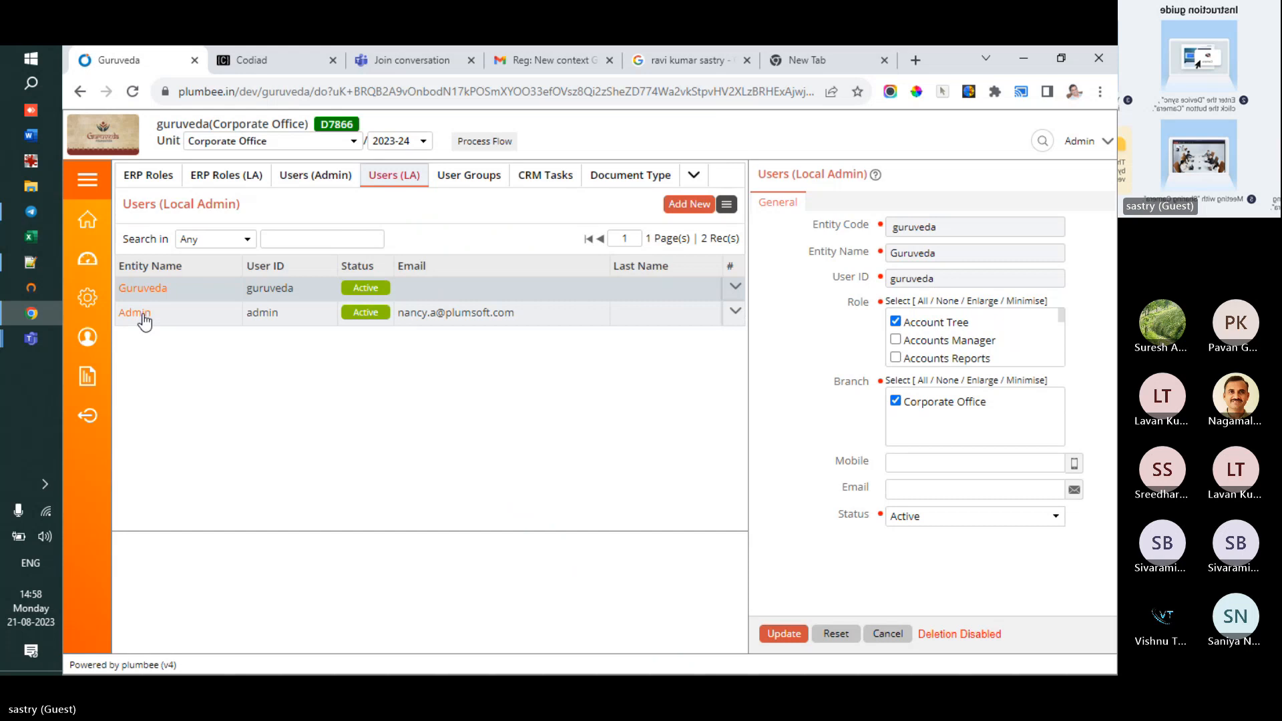
pyautogui.click(735, 311)
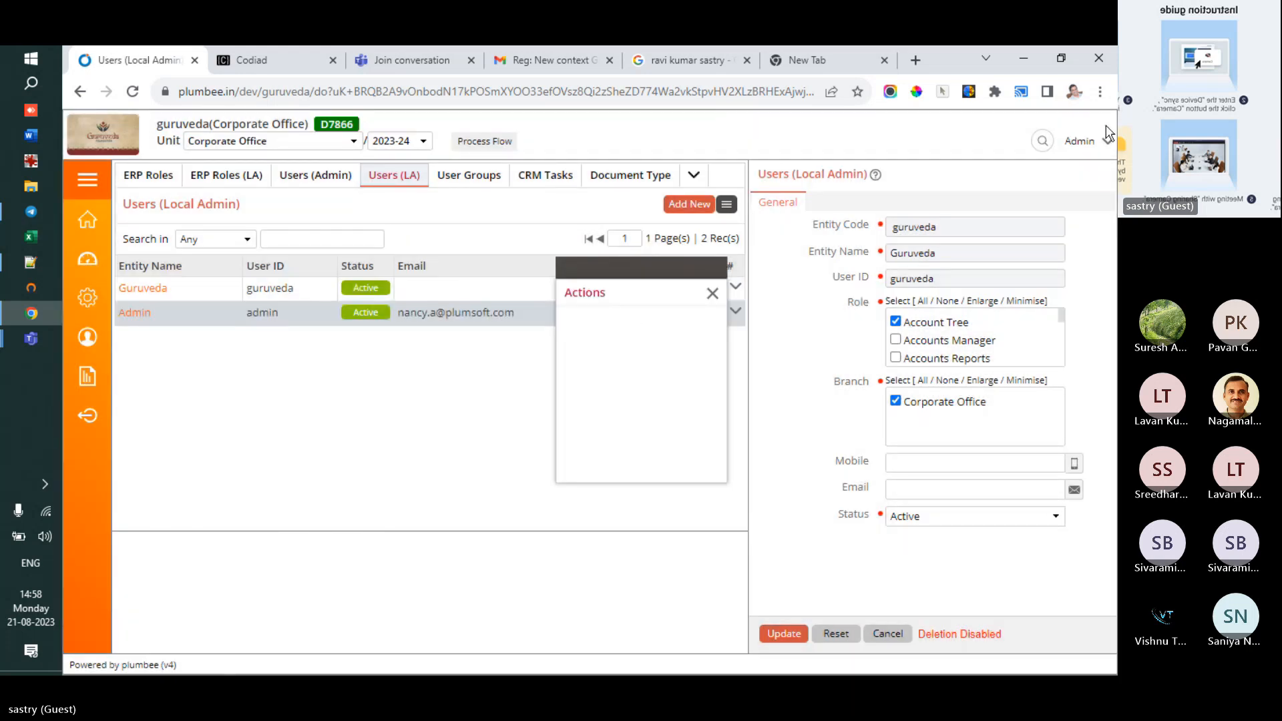
pyautogui.click(1080, 142)
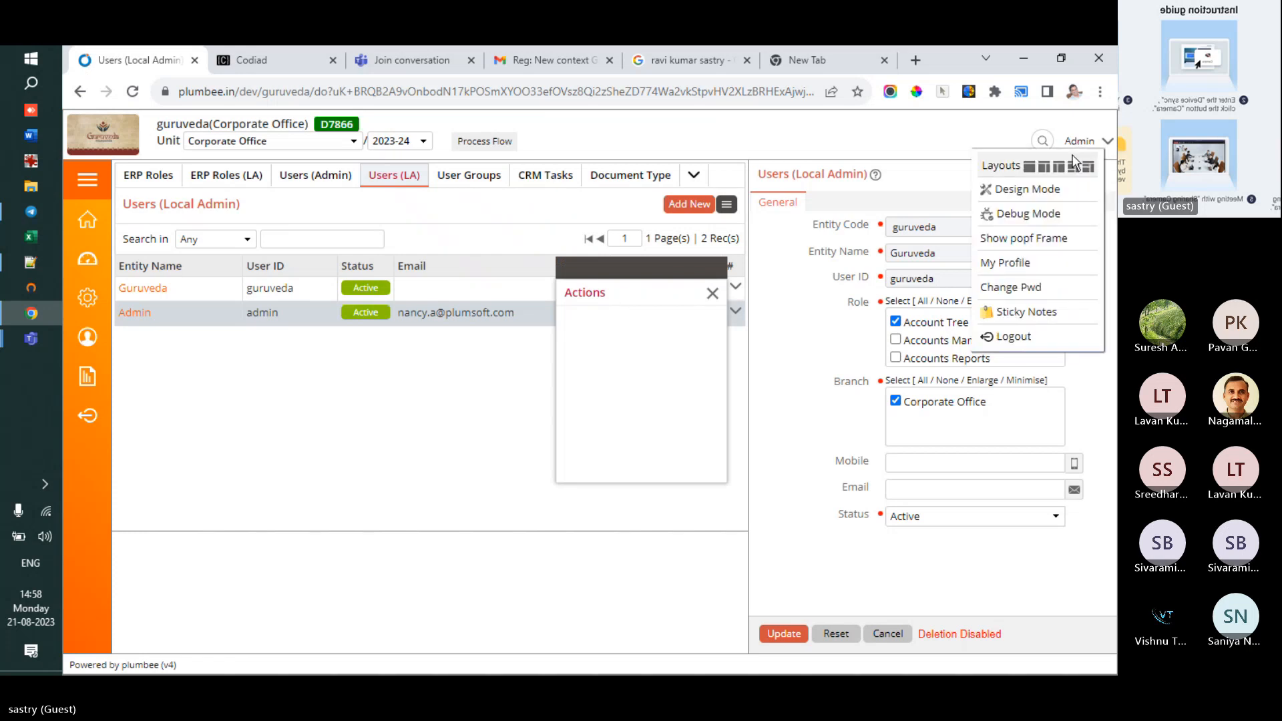
pyautogui.click(1046, 190)
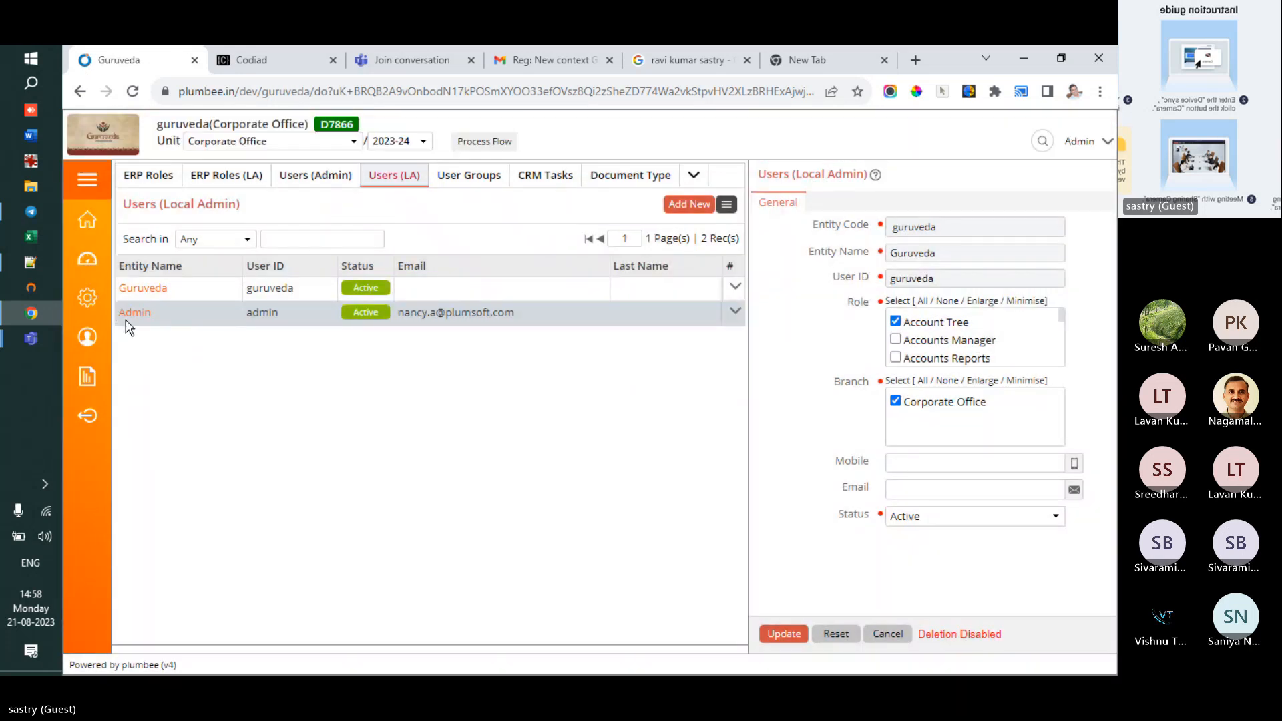
pyautogui.click(322, 177)
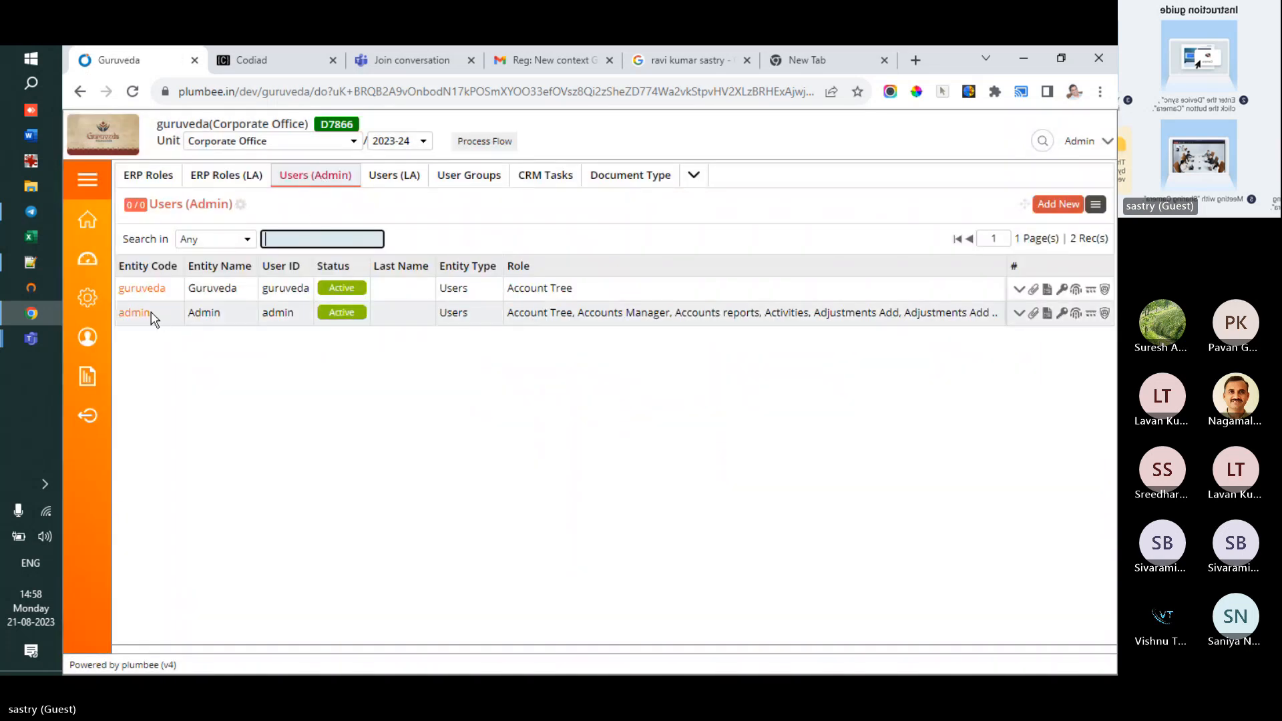
pyautogui.click(140, 313)
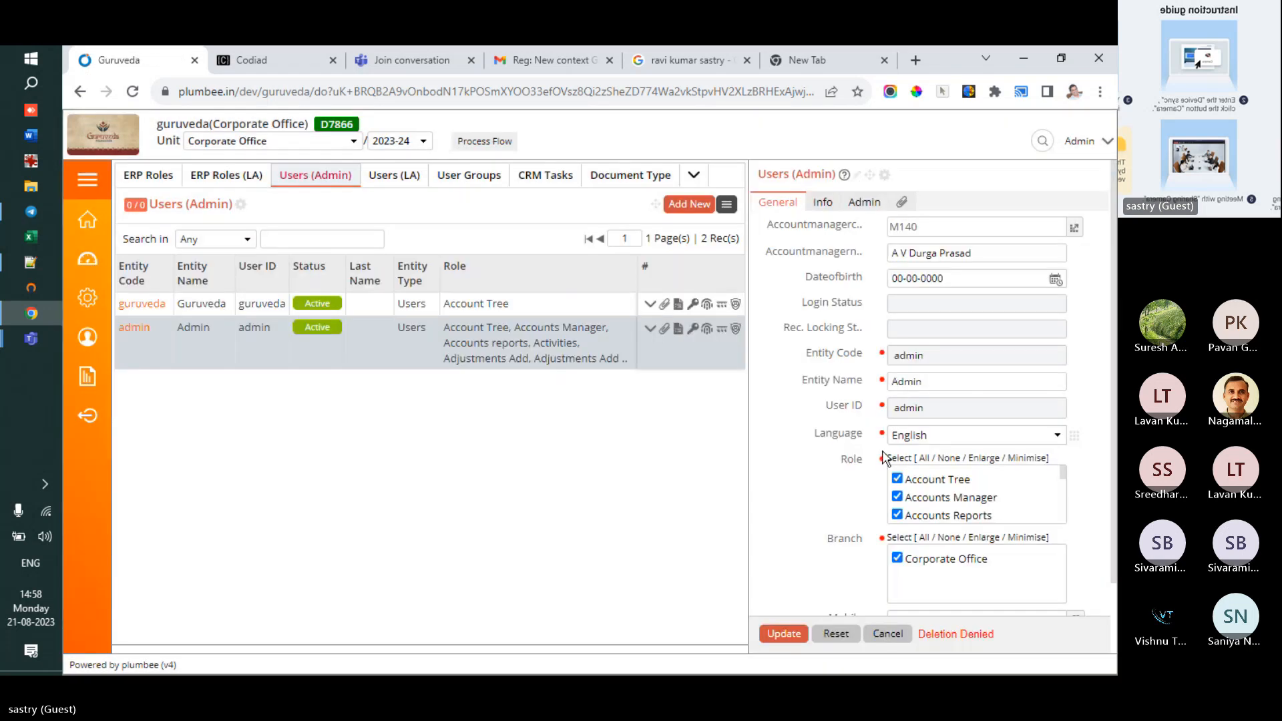
# Step: Add the Guruveda role to the guruveda user alongside Account Tree
pyautogui.hotkey('ctrl', 'f')
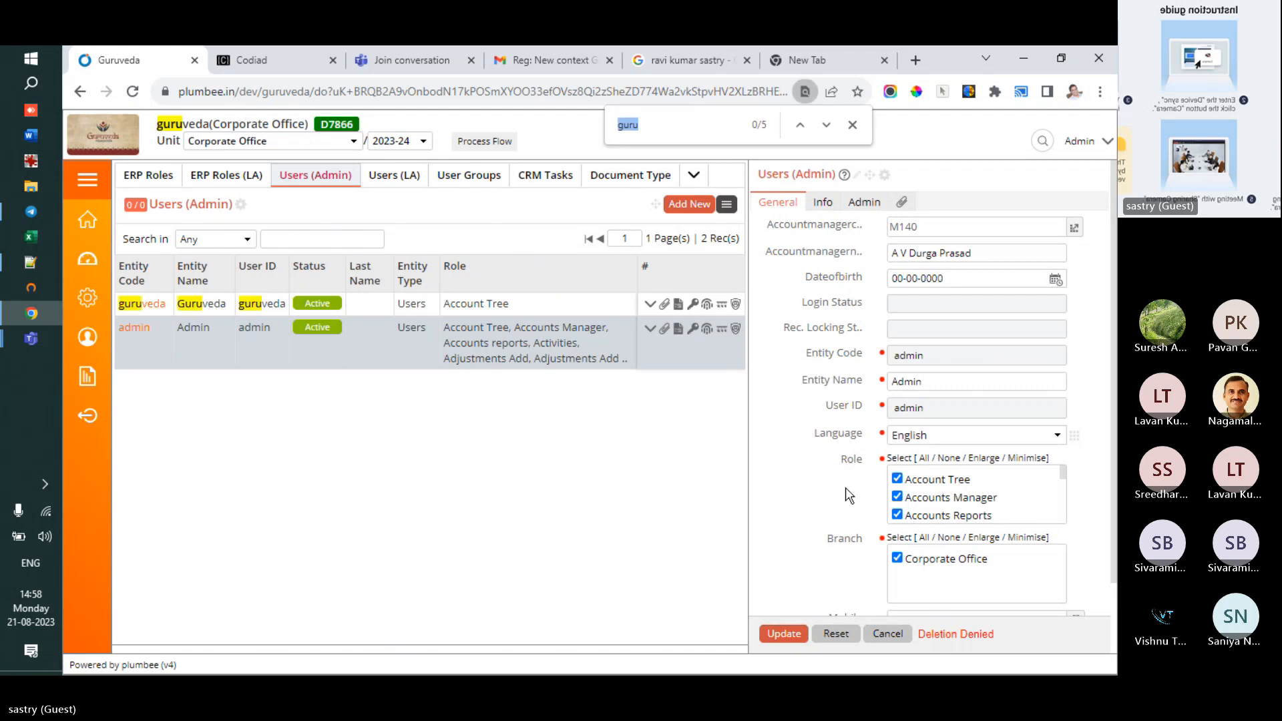
pyautogui.press('Return')
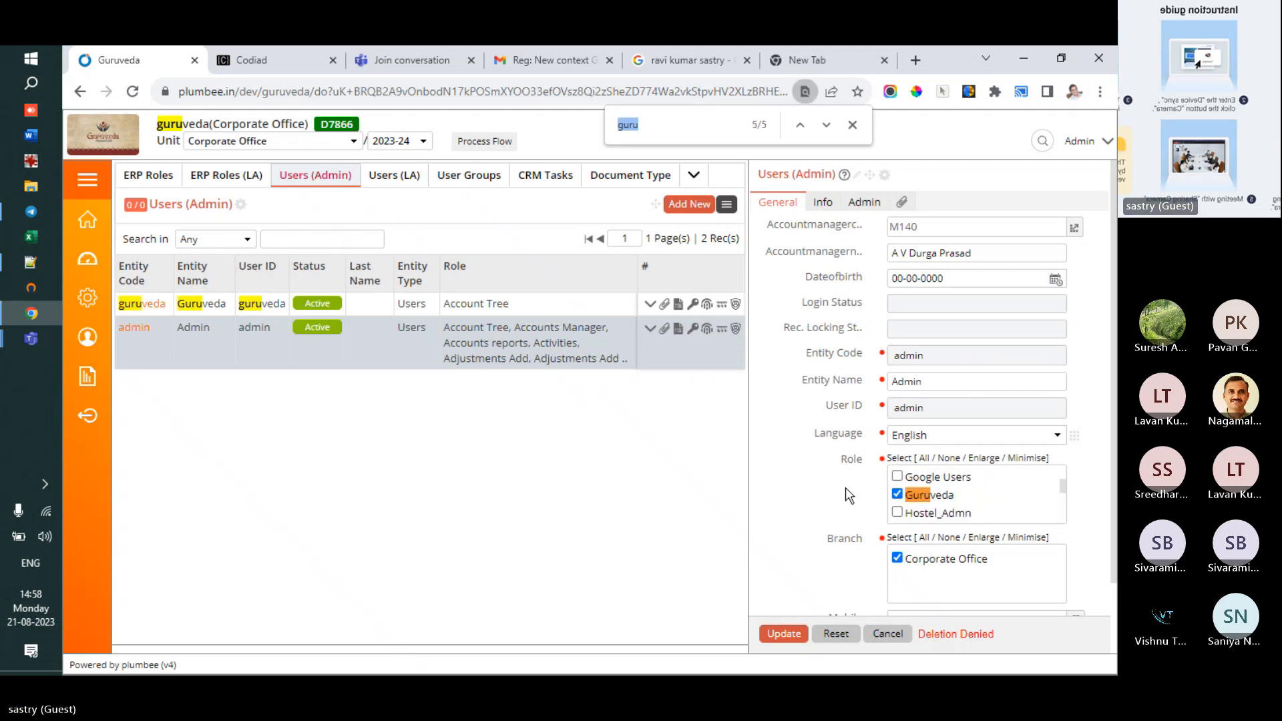
pyautogui.click(145, 309)
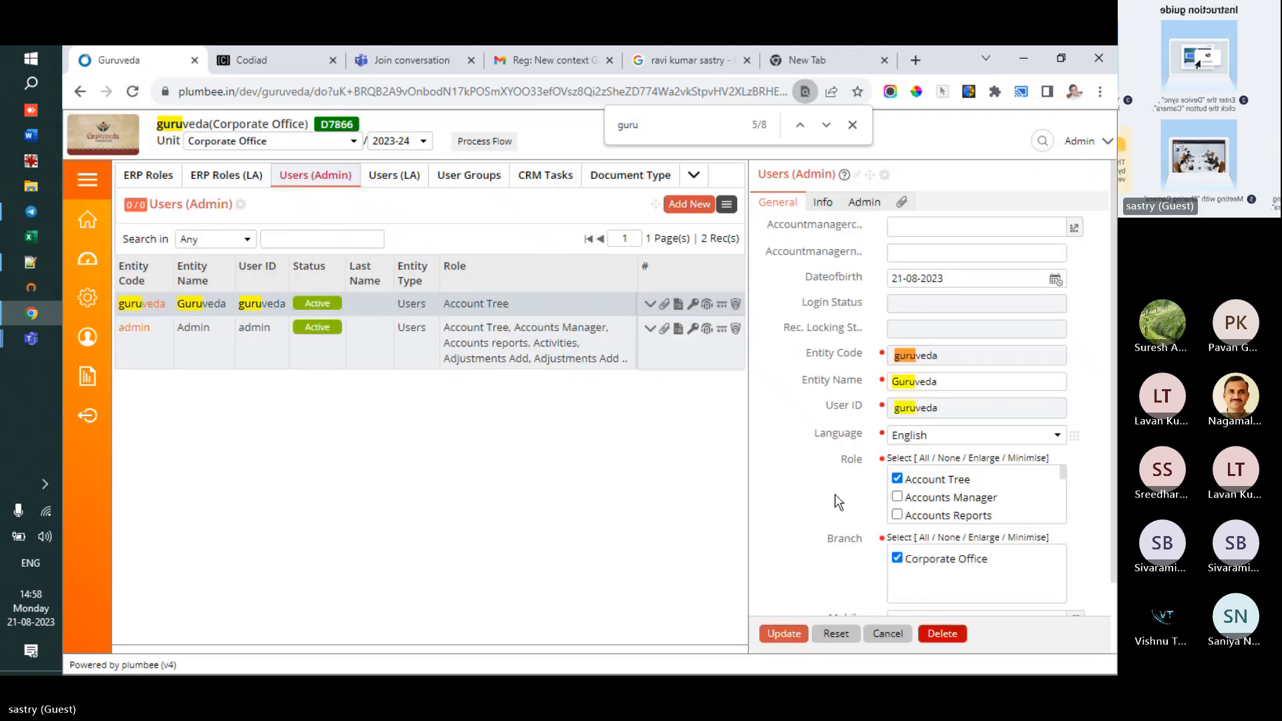
pyautogui.click(987, 459)
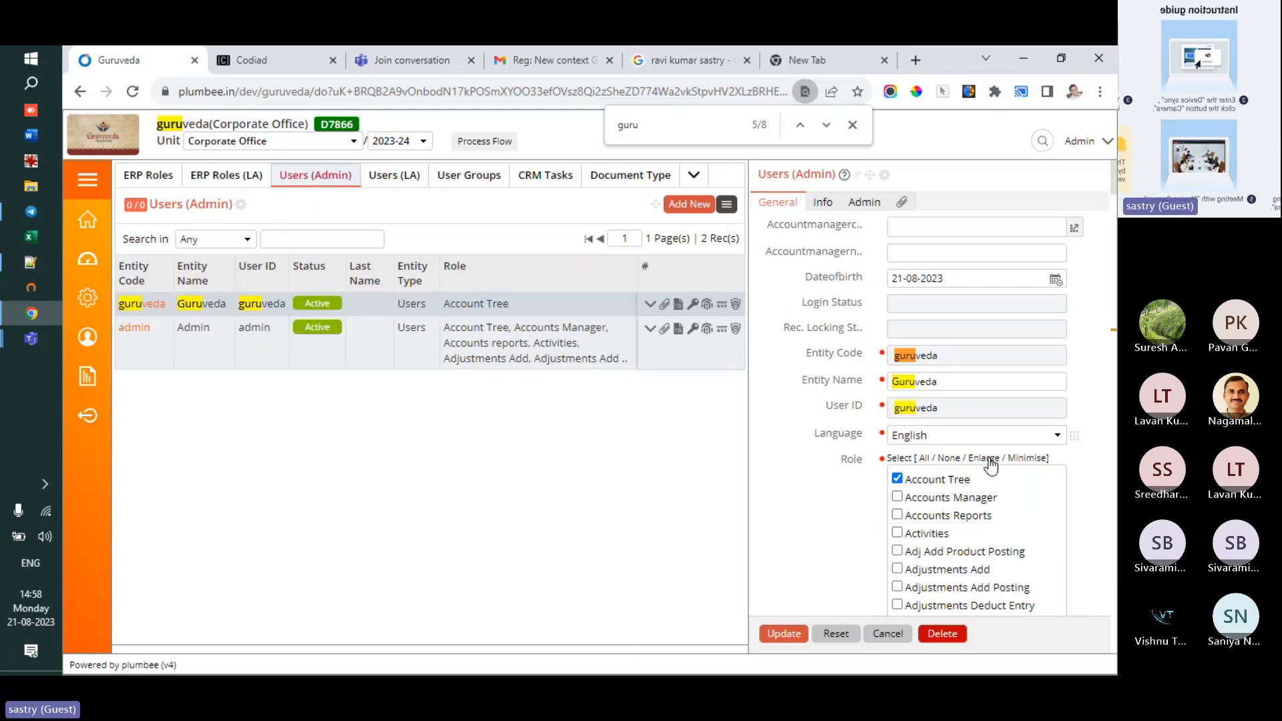
pyautogui.press('F3')
pyautogui.press('F3')
pyautogui.press('F3')
pyautogui.press('F3')
pyautogui.press('F3')
pyautogui.press('F3')
pyautogui.press('F3')
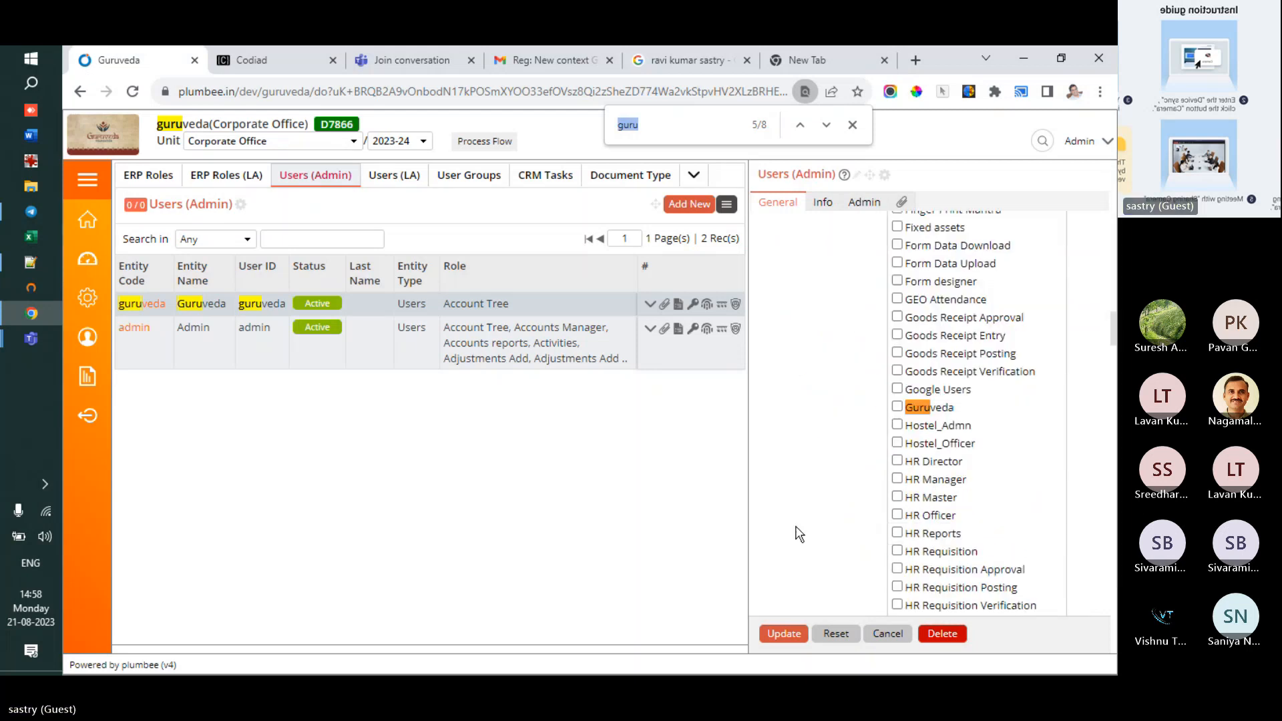
pyautogui.click(897, 407)
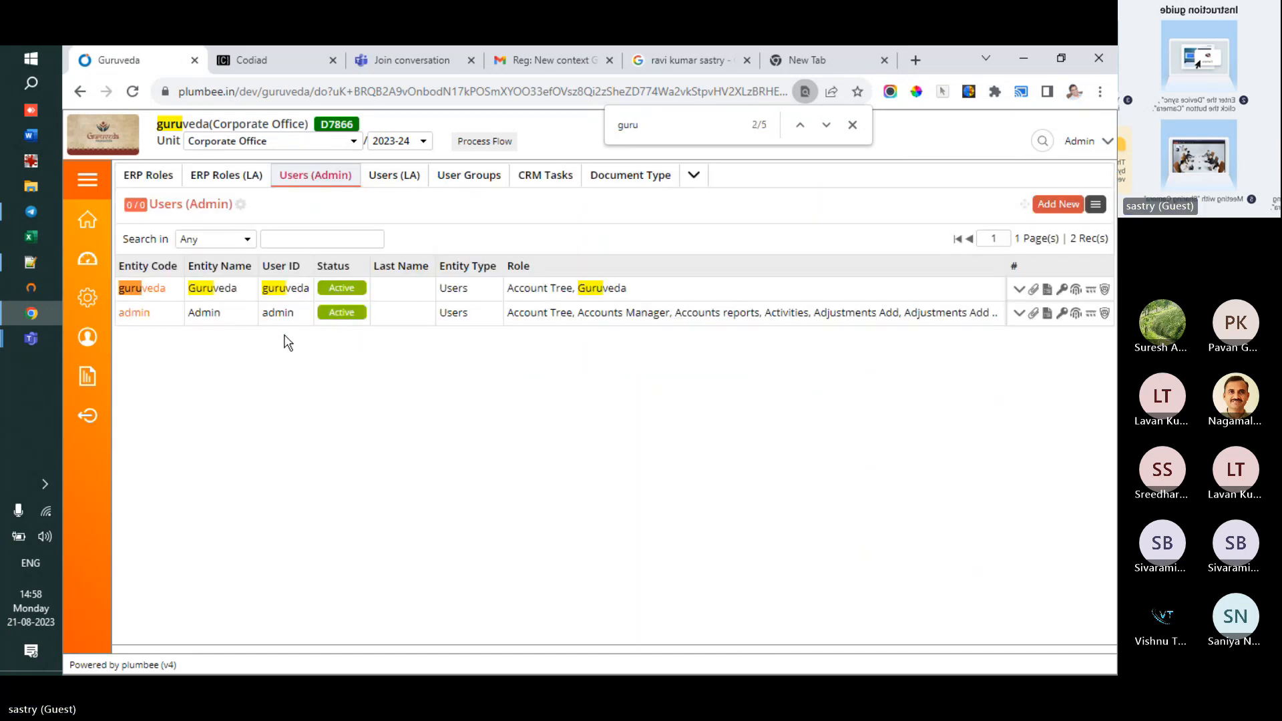
# Step: Search 'stude', open Guruveda's Students form and the GV00001 record's details
pyautogui.click(1043, 141)
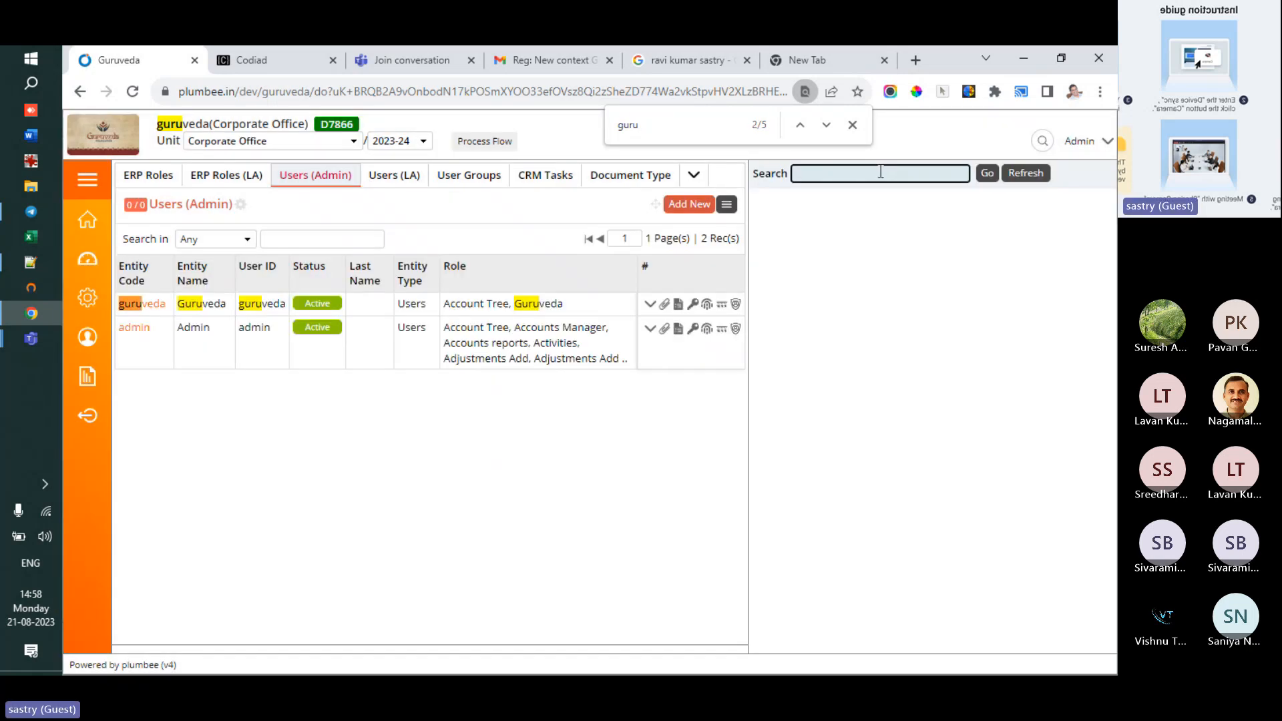
pyautogui.write('stude')
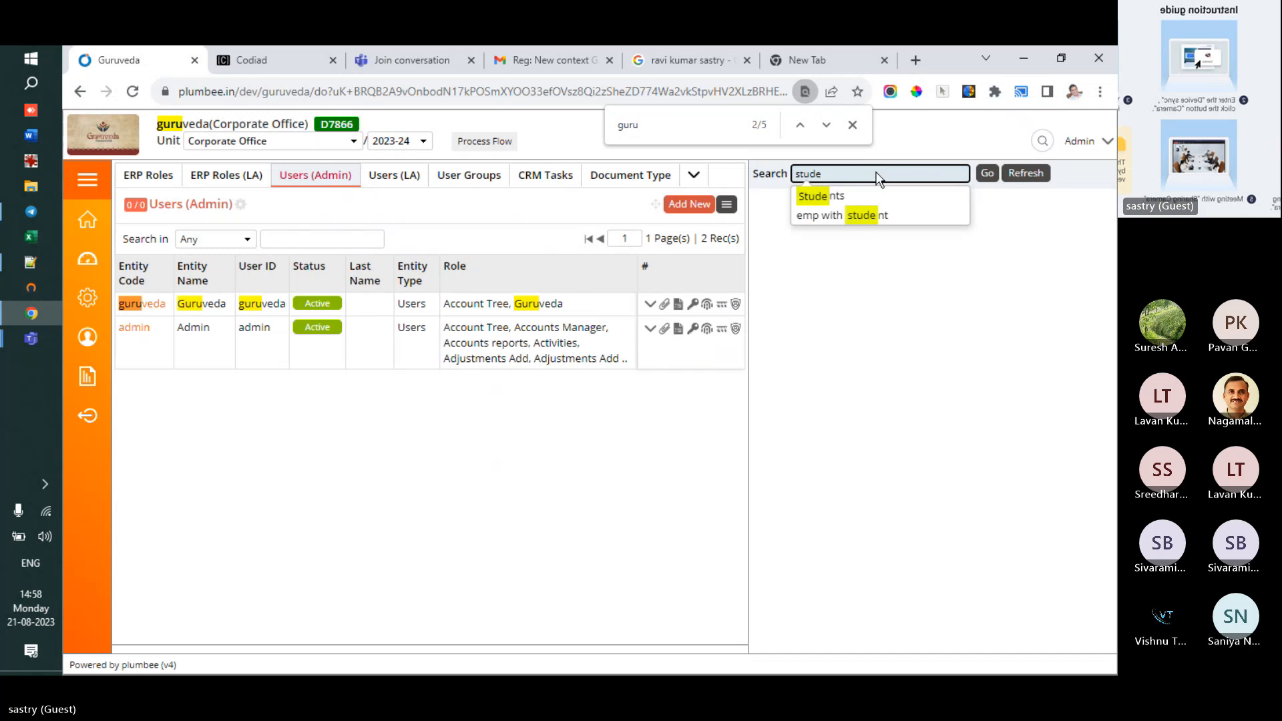
pyautogui.press('Return')
pyautogui.click(790, 304)
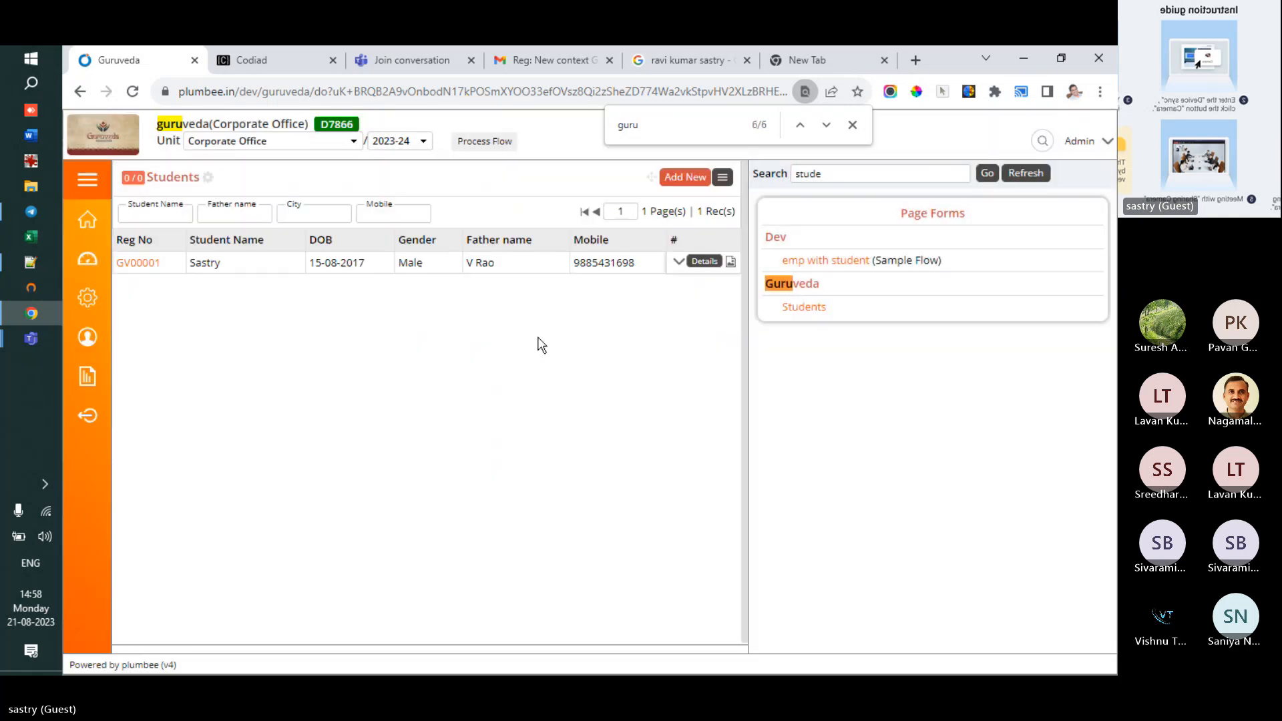
pyautogui.click(153, 267)
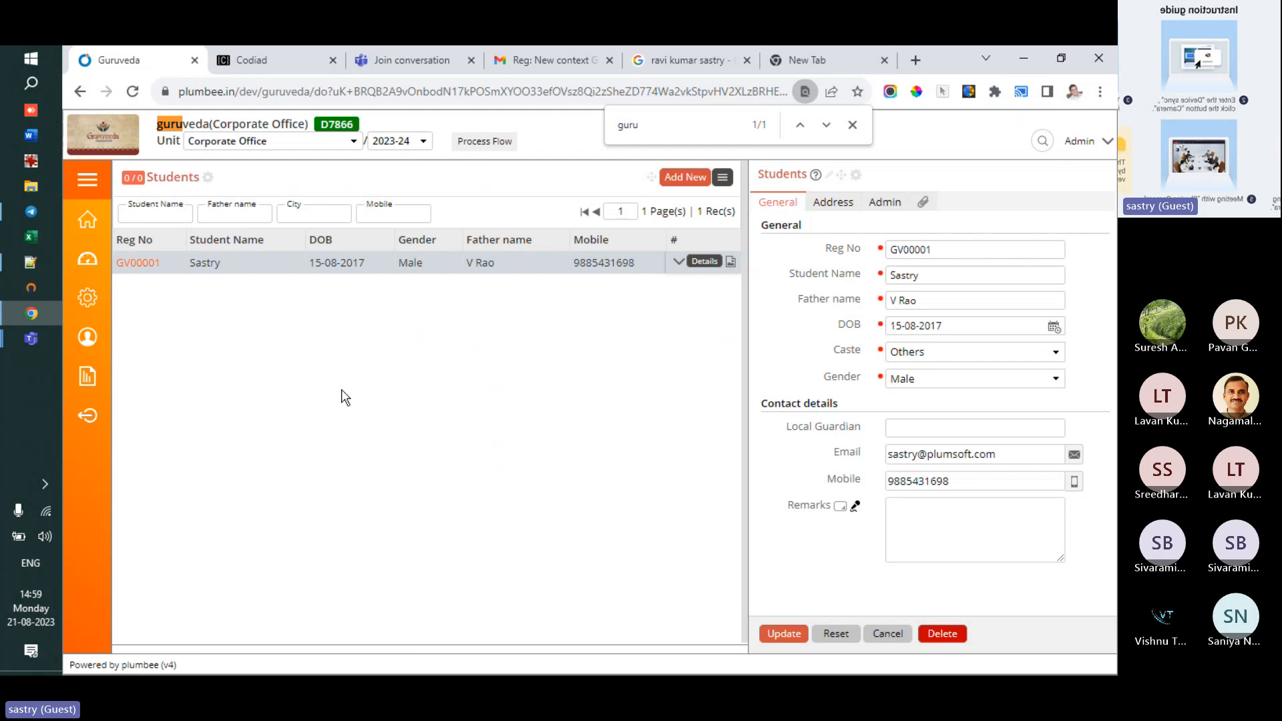
# Step: Select the password in the Telegram login message, then return to the Students page
pyautogui.hotkey('alt', 'Tab')
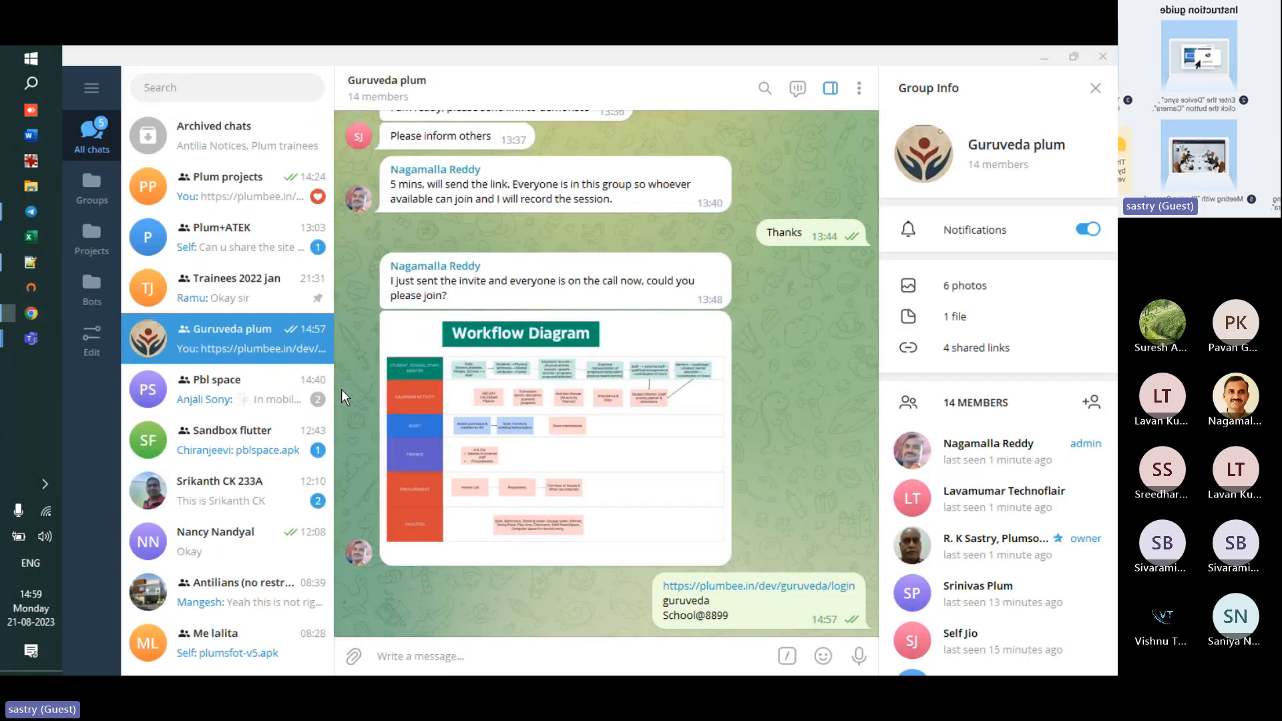
pyautogui.doubleClick(675, 602)
pyautogui.click(675, 616)
pyautogui.doubleClick(675, 615)
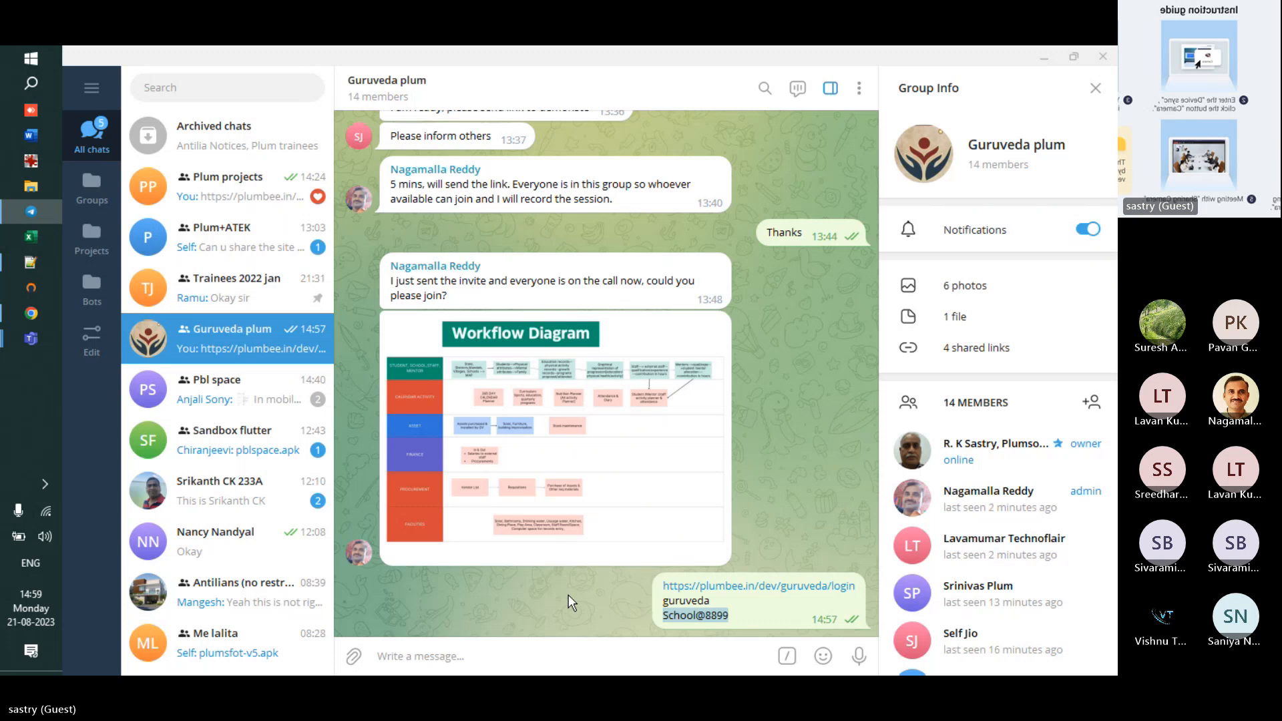
pyautogui.hotkey('alt', 'Tab')
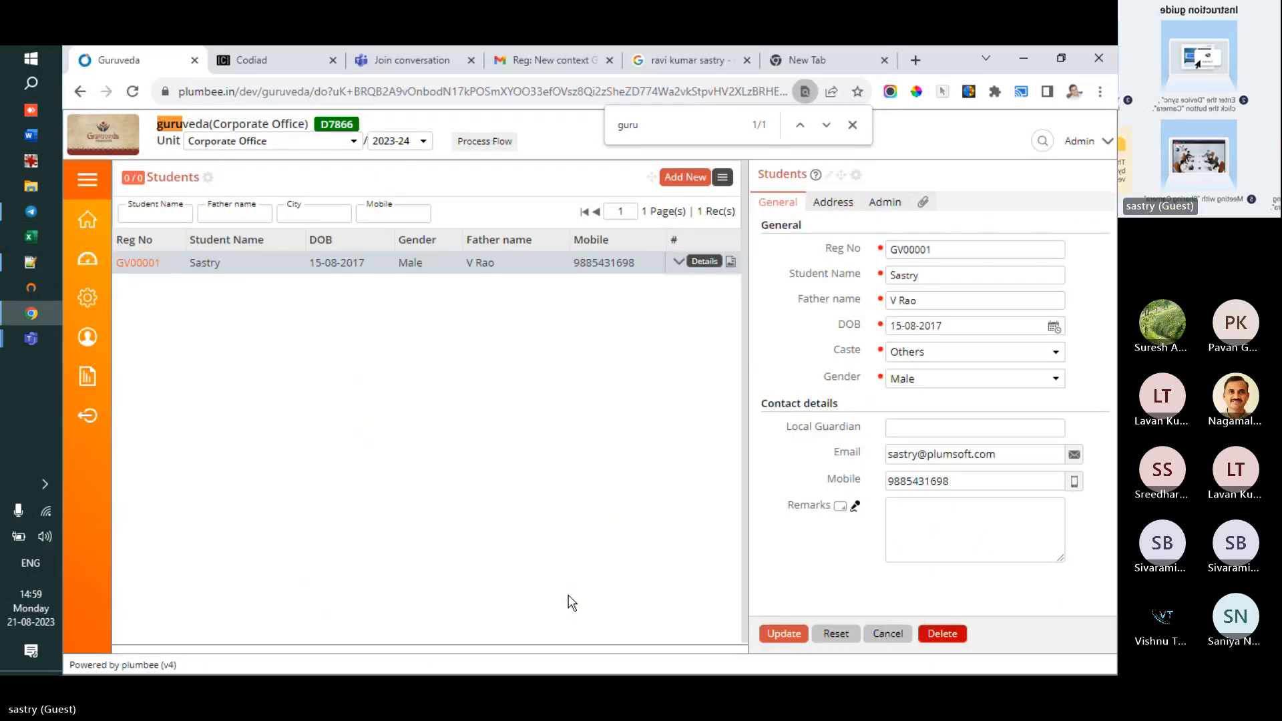
# Step: Dismiss the page search, start a blank new Students entry, and bring up Teams
pyautogui.click(852, 125)
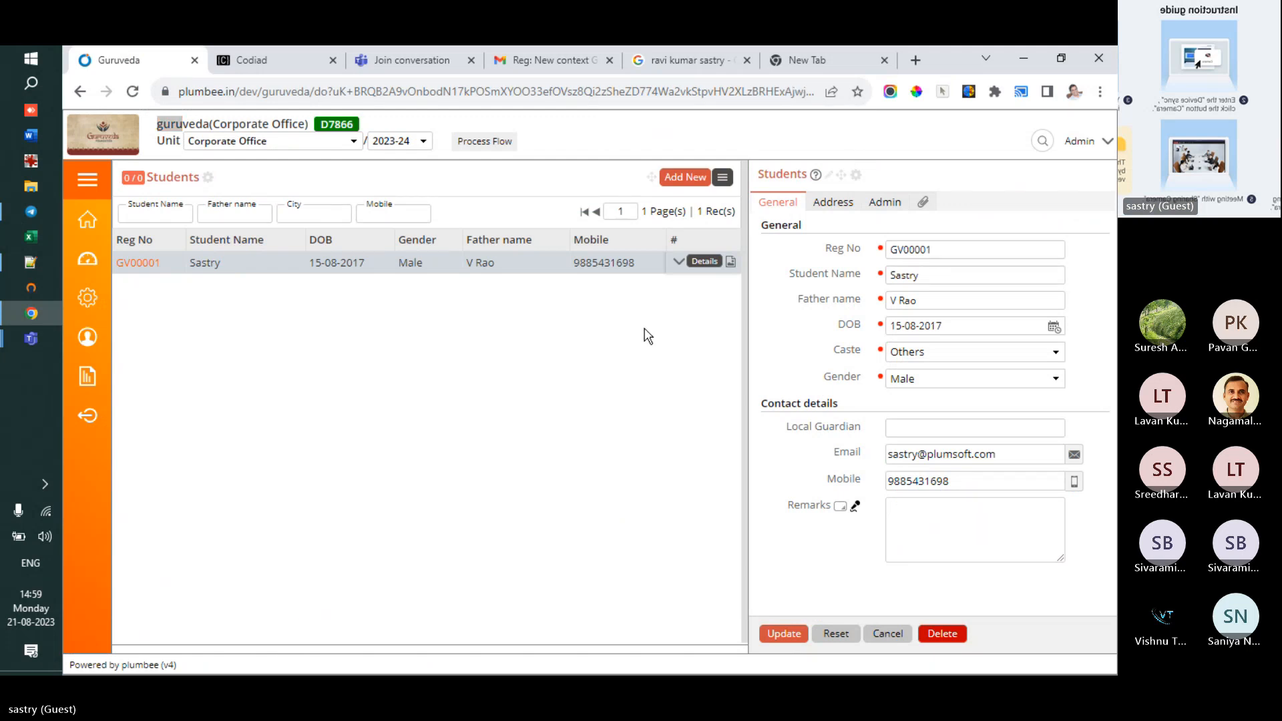
pyautogui.click(695, 181)
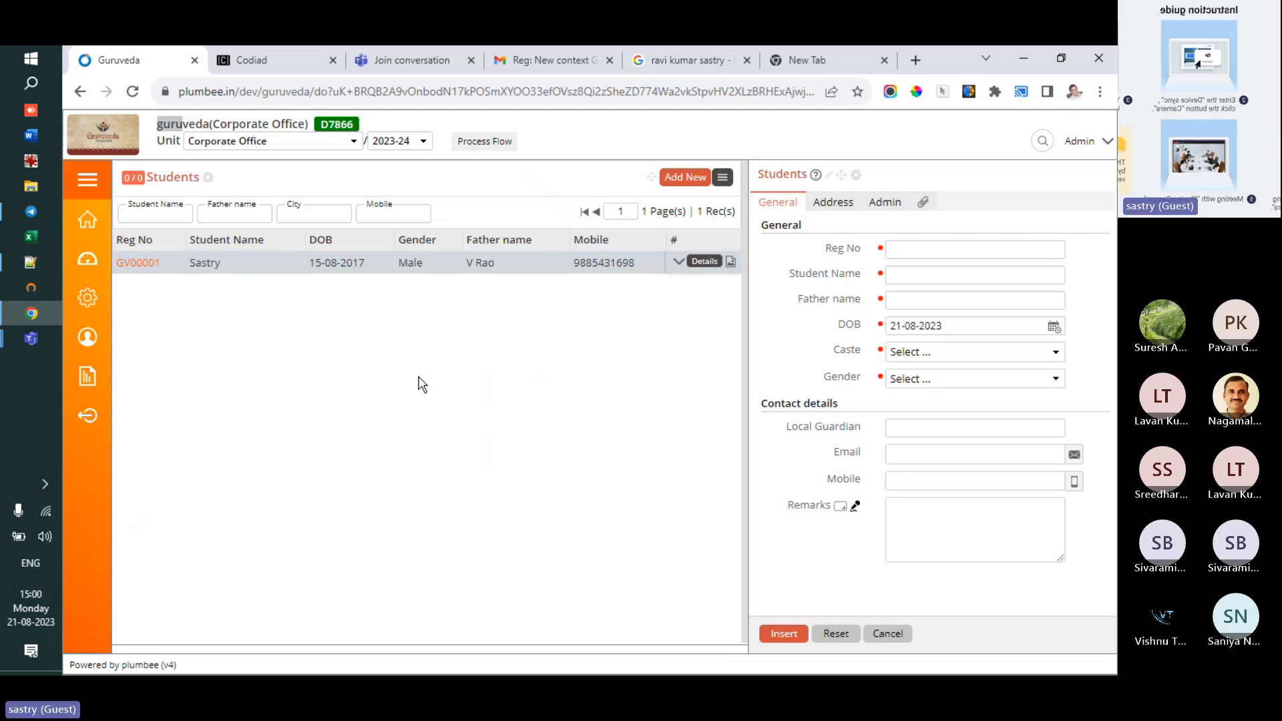
pyautogui.click(34, 344)
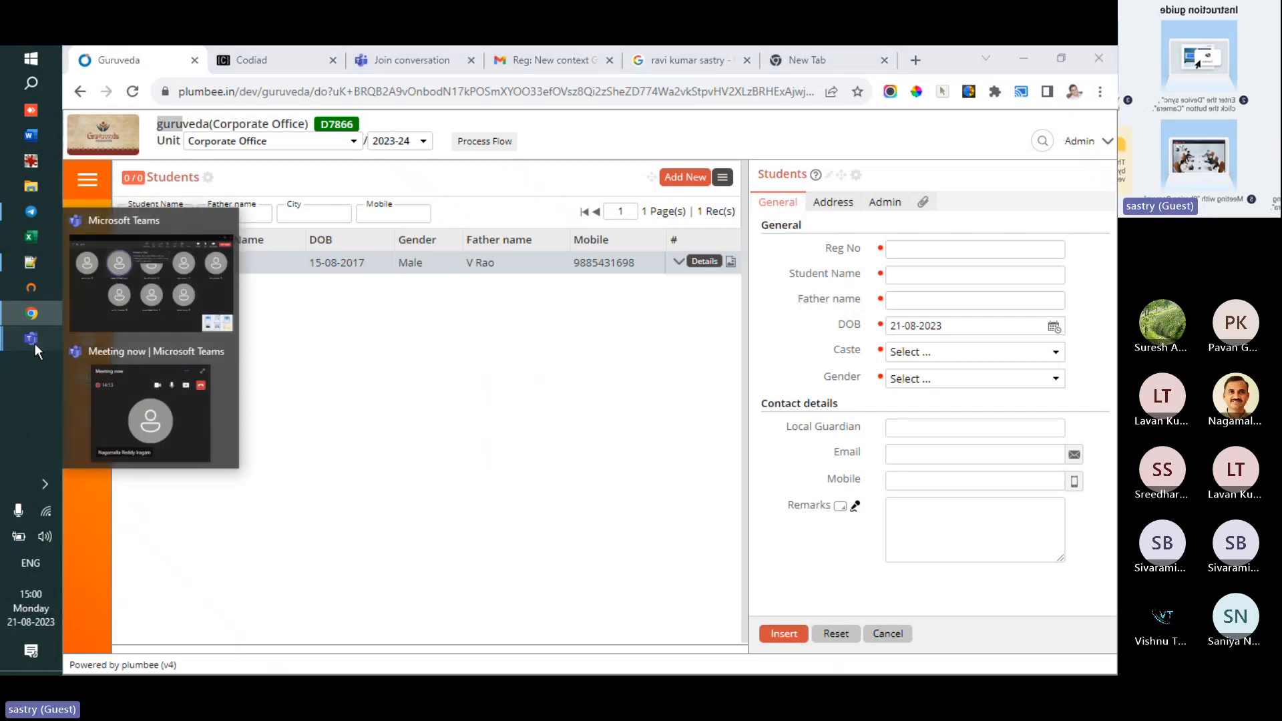
pyautogui.click(136, 316)
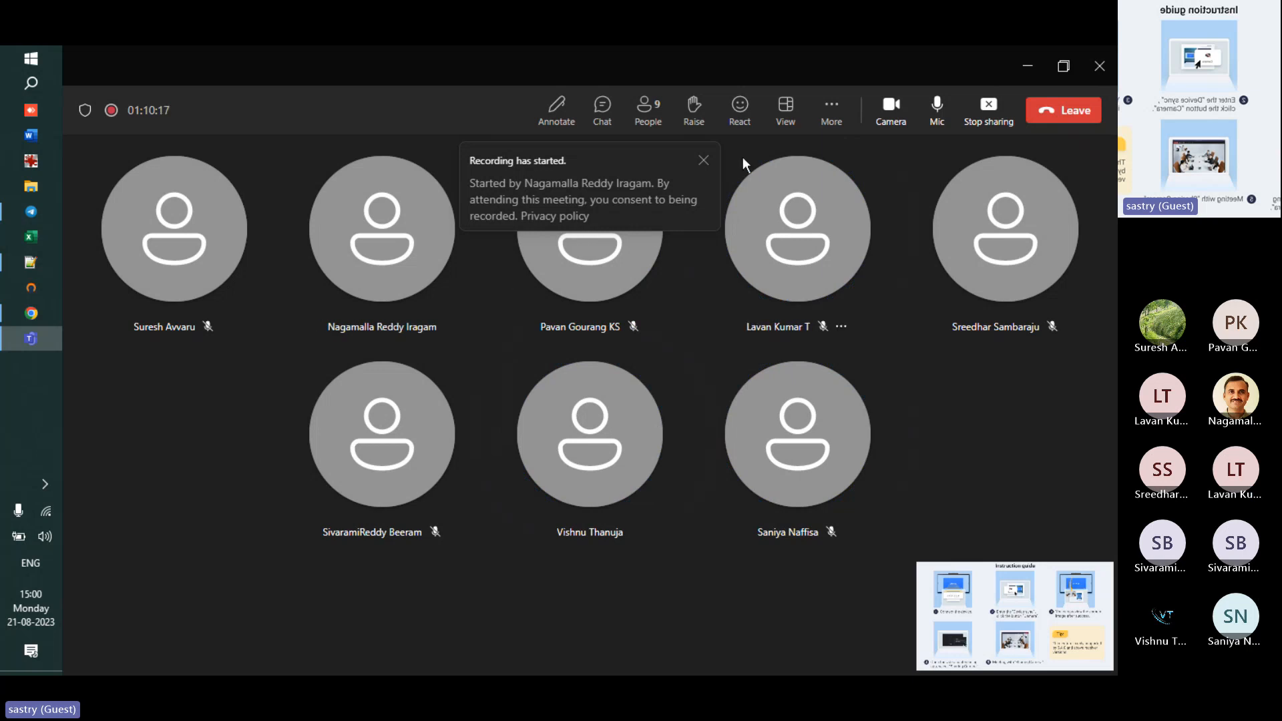
pyautogui.click(703, 163)
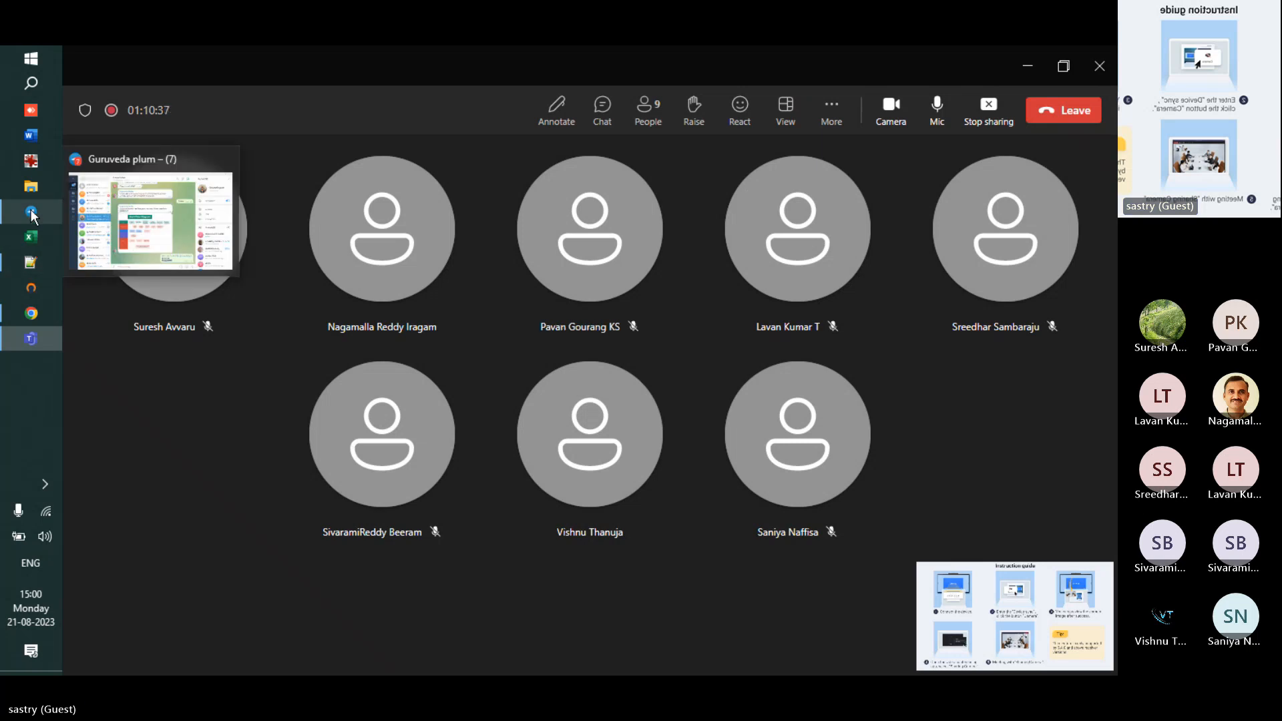
pyautogui.click(31, 313)
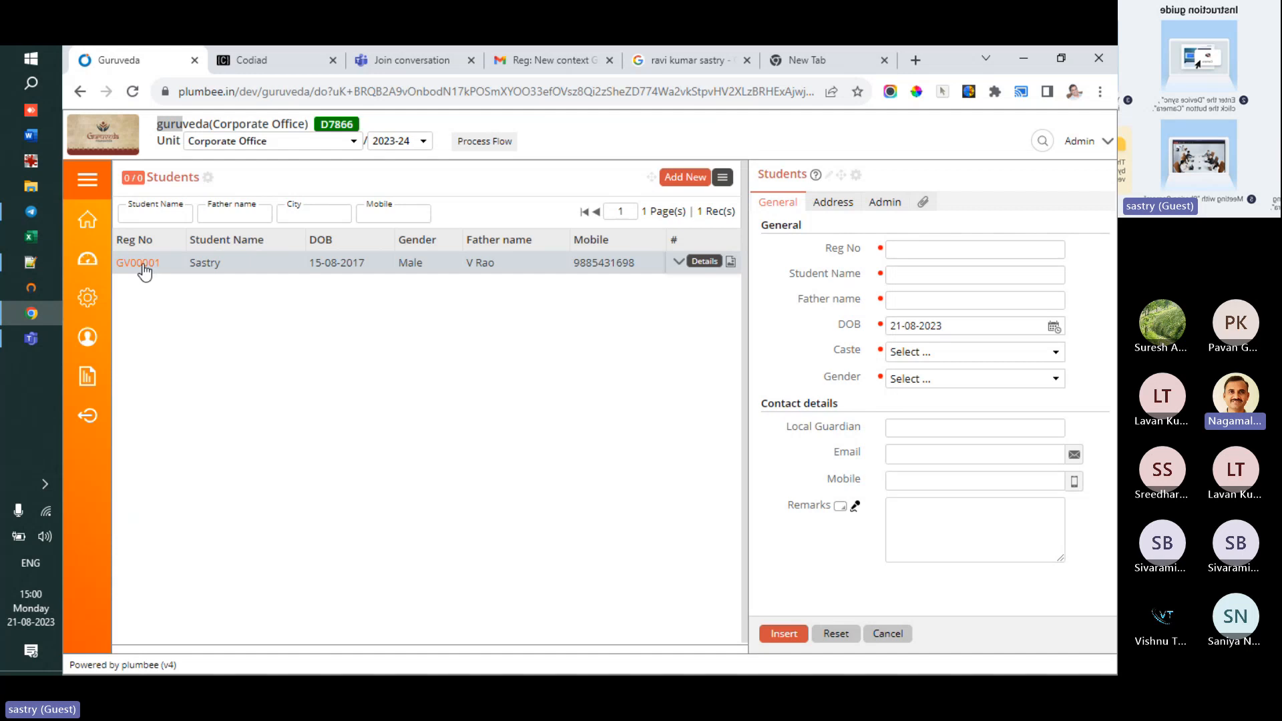
# Step: Turn on the FO tag for the Reg No field in the Students form designer
pyautogui.click(686, 179)
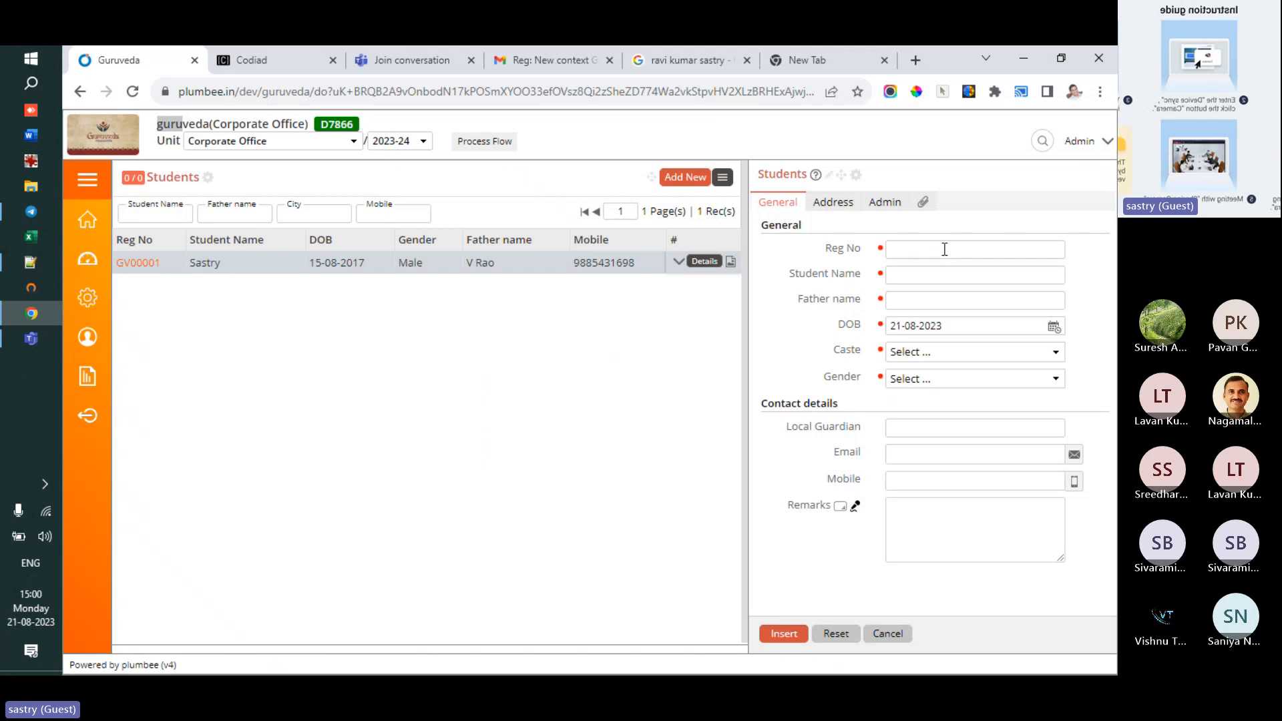
pyautogui.click(944, 249)
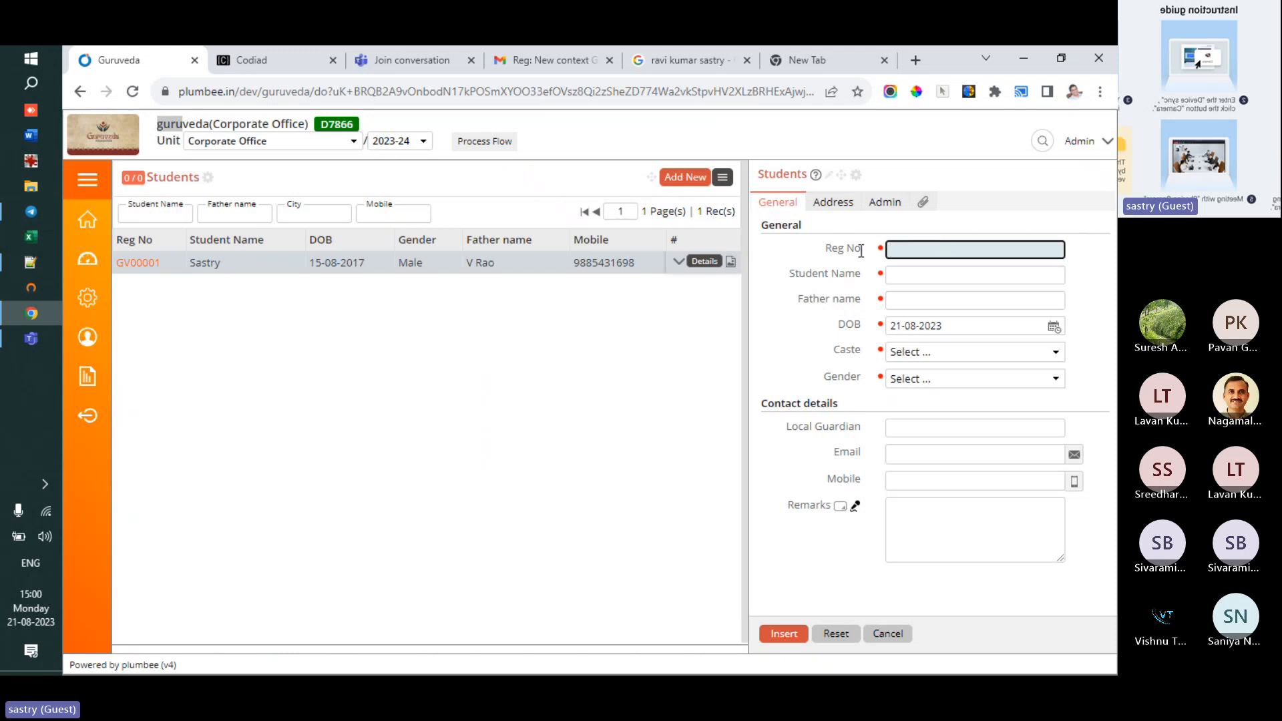
pyautogui.click(828, 175)
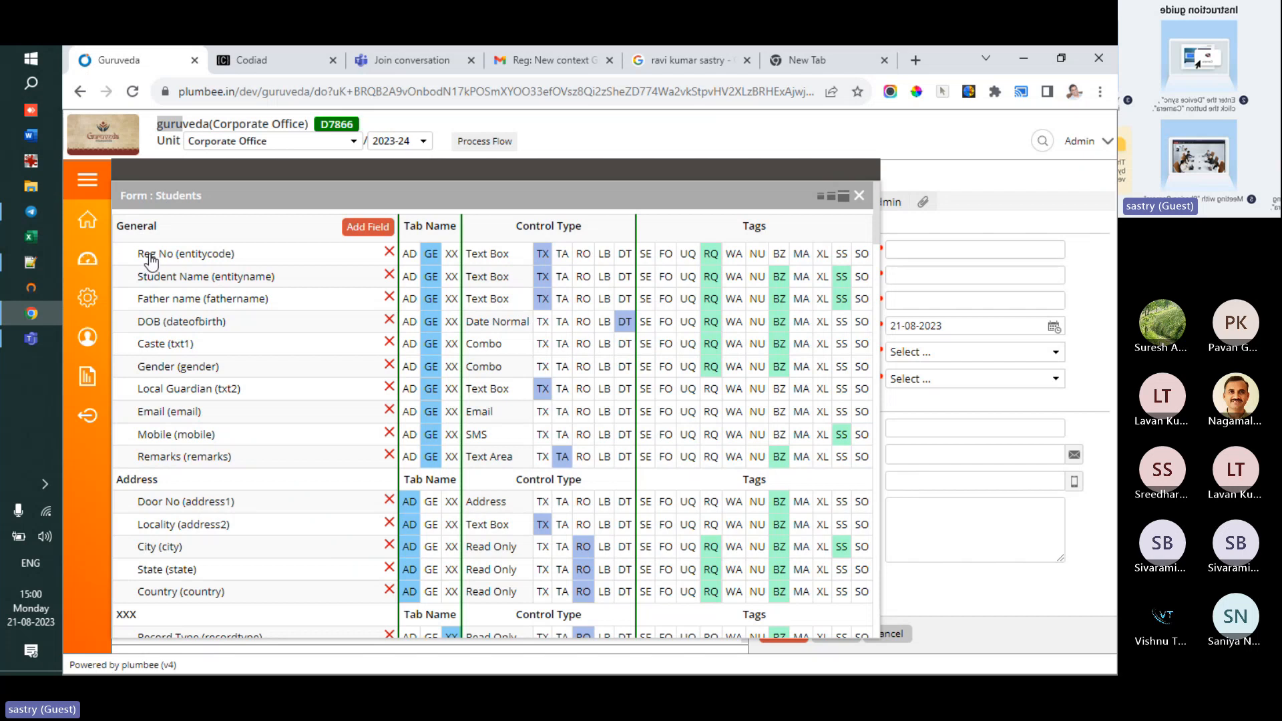
pyautogui.click(668, 254)
pyautogui.click(859, 195)
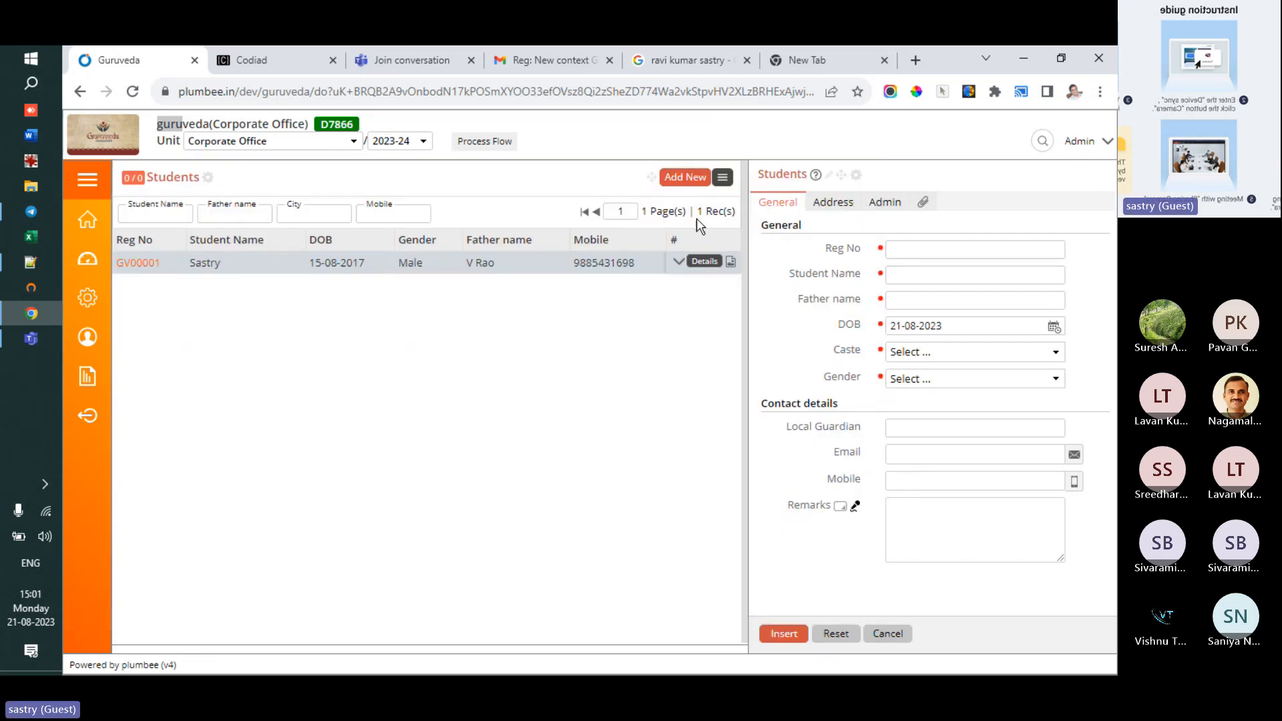
pyautogui.click(686, 168)
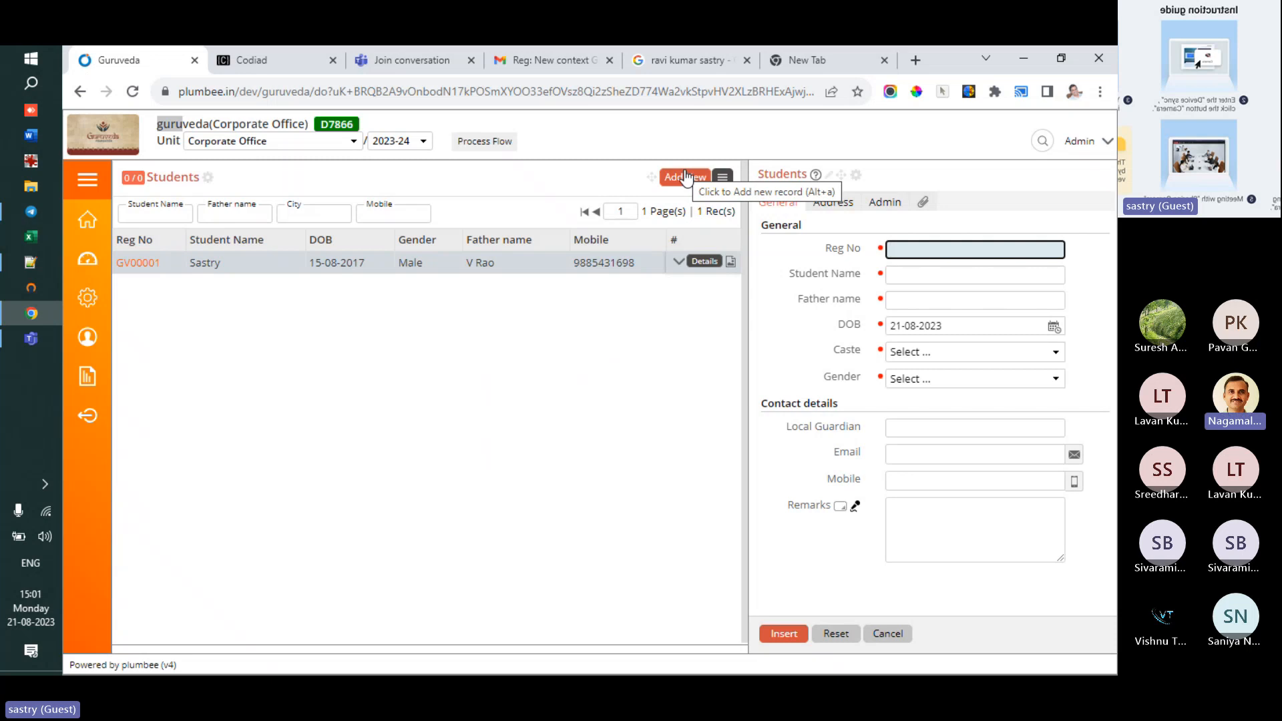
# Step: Tick Has Attachments in the Students page settings, found by searching 'atta'
pyautogui.click(142, 255)
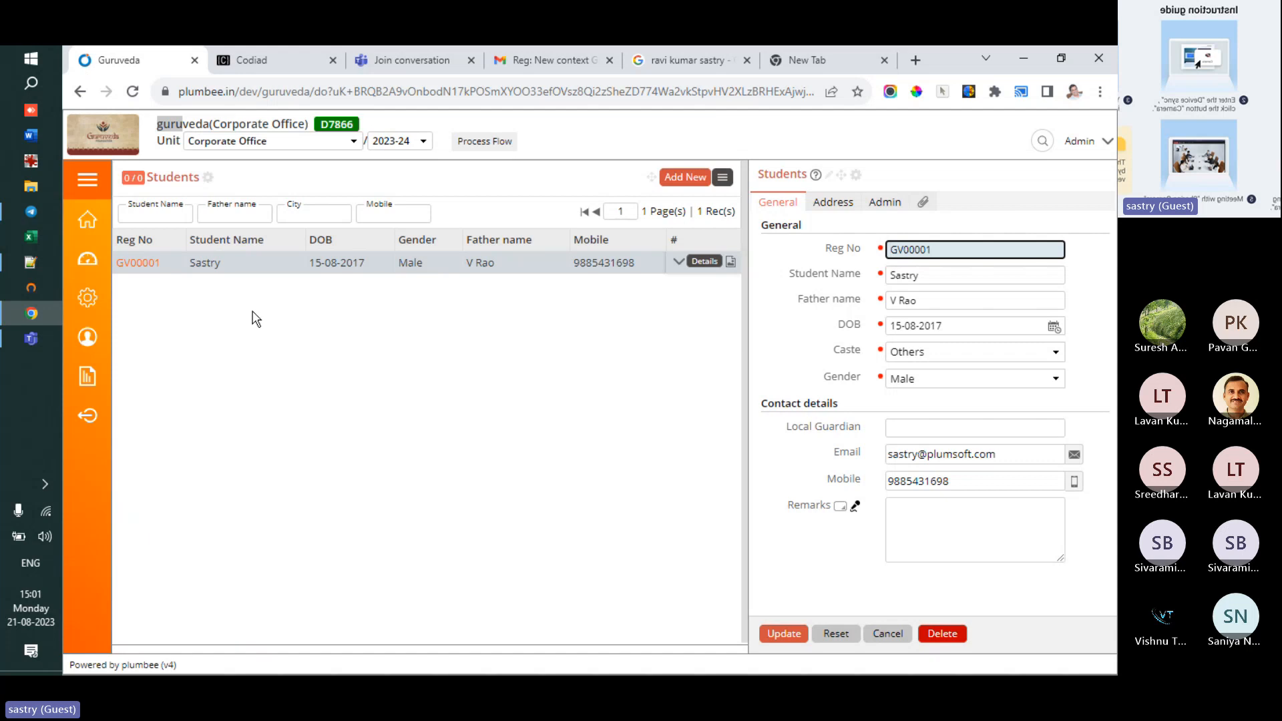
pyautogui.click(208, 177)
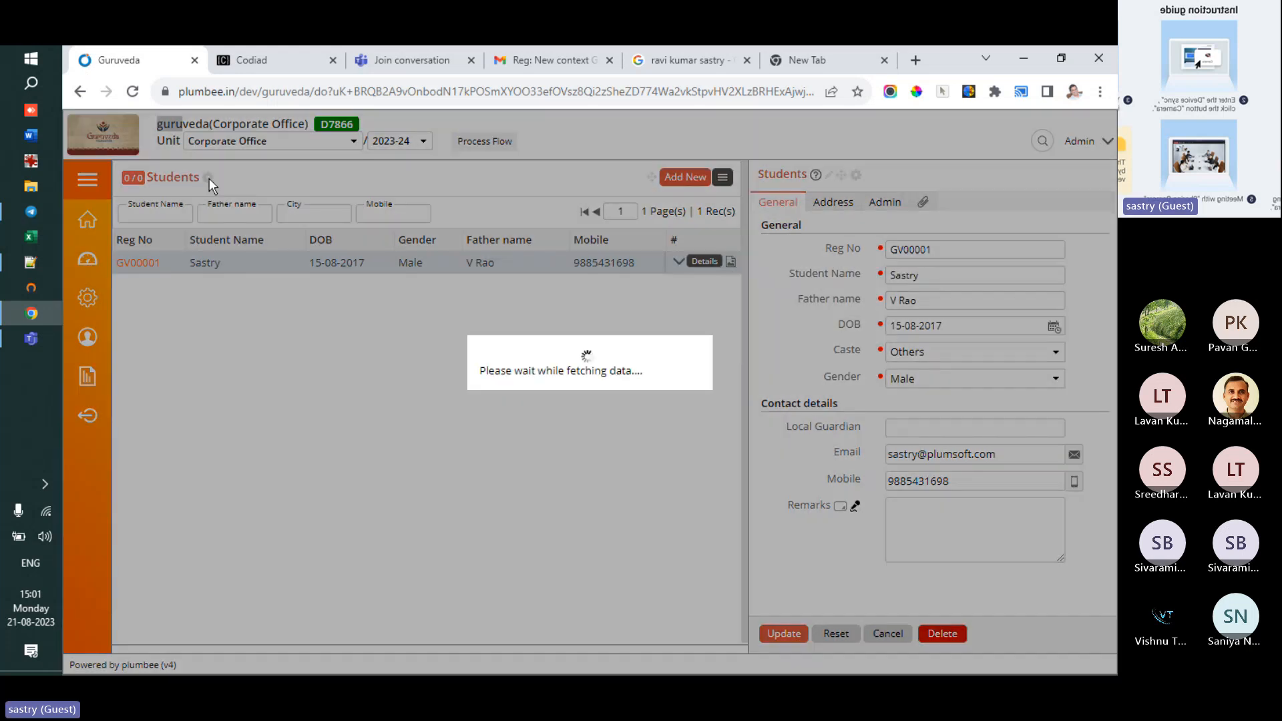
pyautogui.click(801, 247)
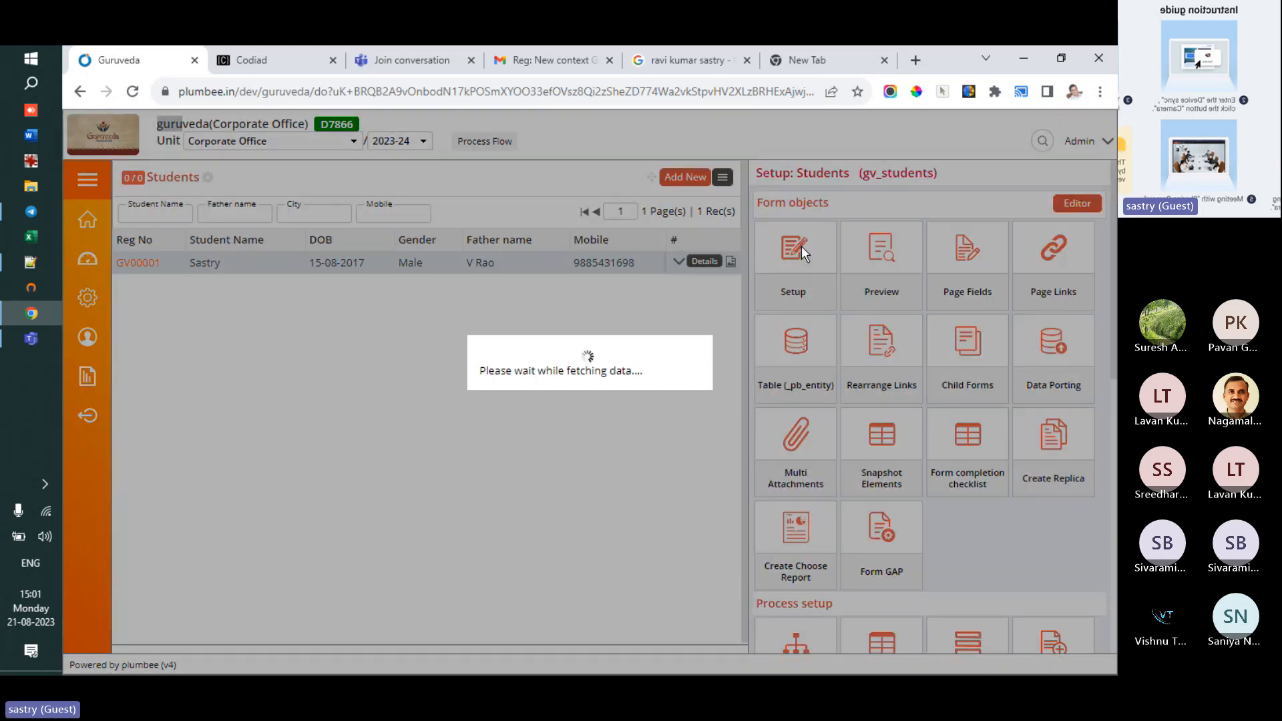
pyautogui.hotkey('ctrl', 'f')
pyautogui.write('at')
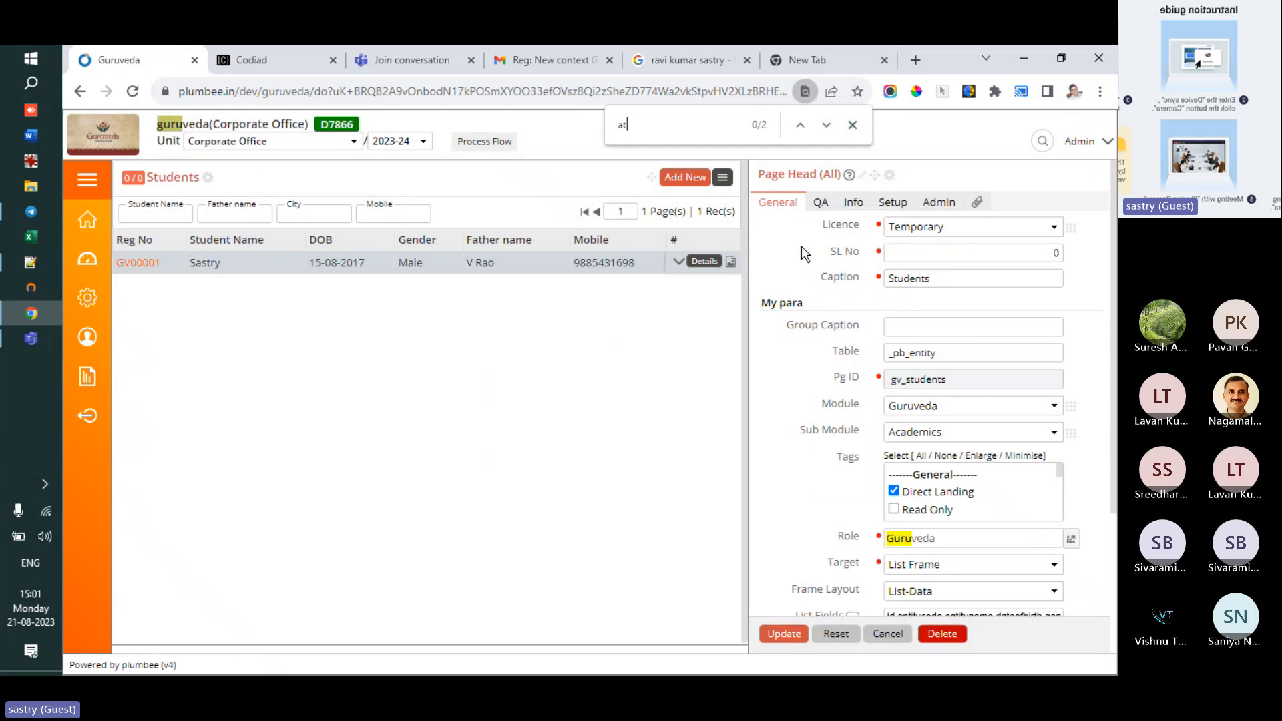
pyautogui.write('ta')
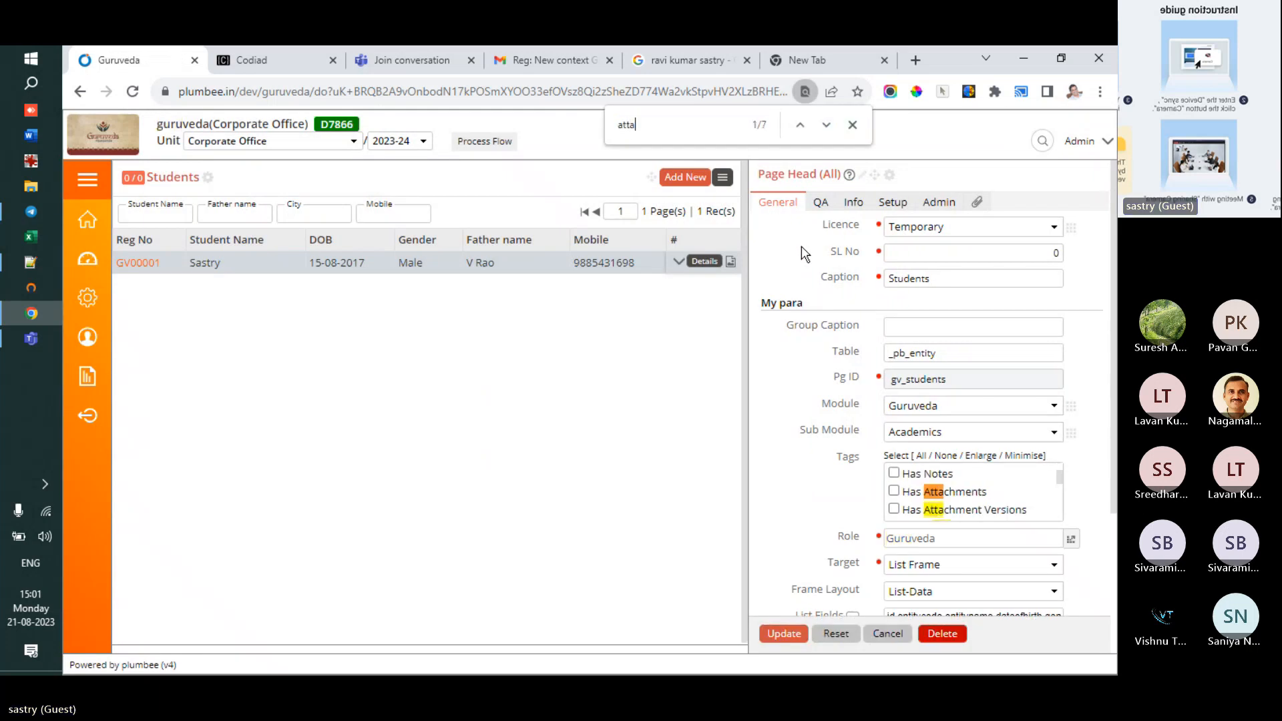
pyautogui.click(893, 491)
# Step: Save the settings and upload Panchangam.jpg and download.jpg as the student's attachments
pyautogui.press('Return')
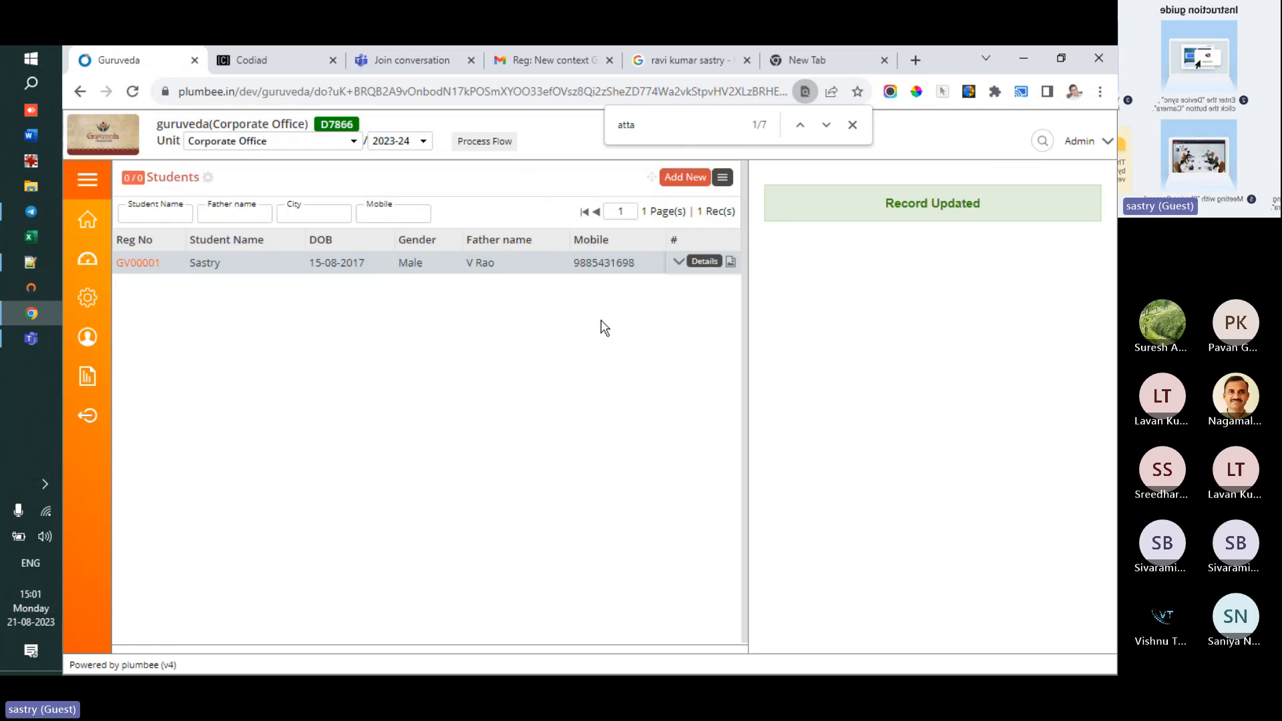
pyautogui.click(717, 262)
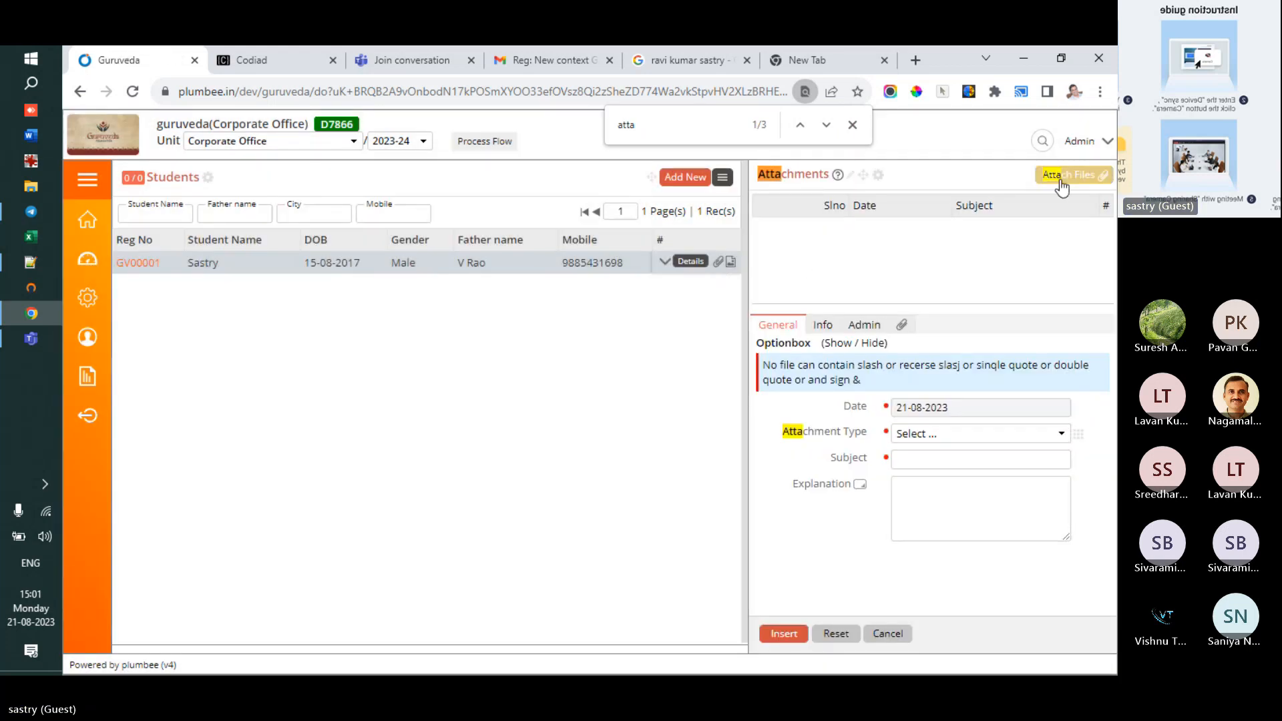
pyautogui.click(1063, 175)
pyautogui.click(835, 255)
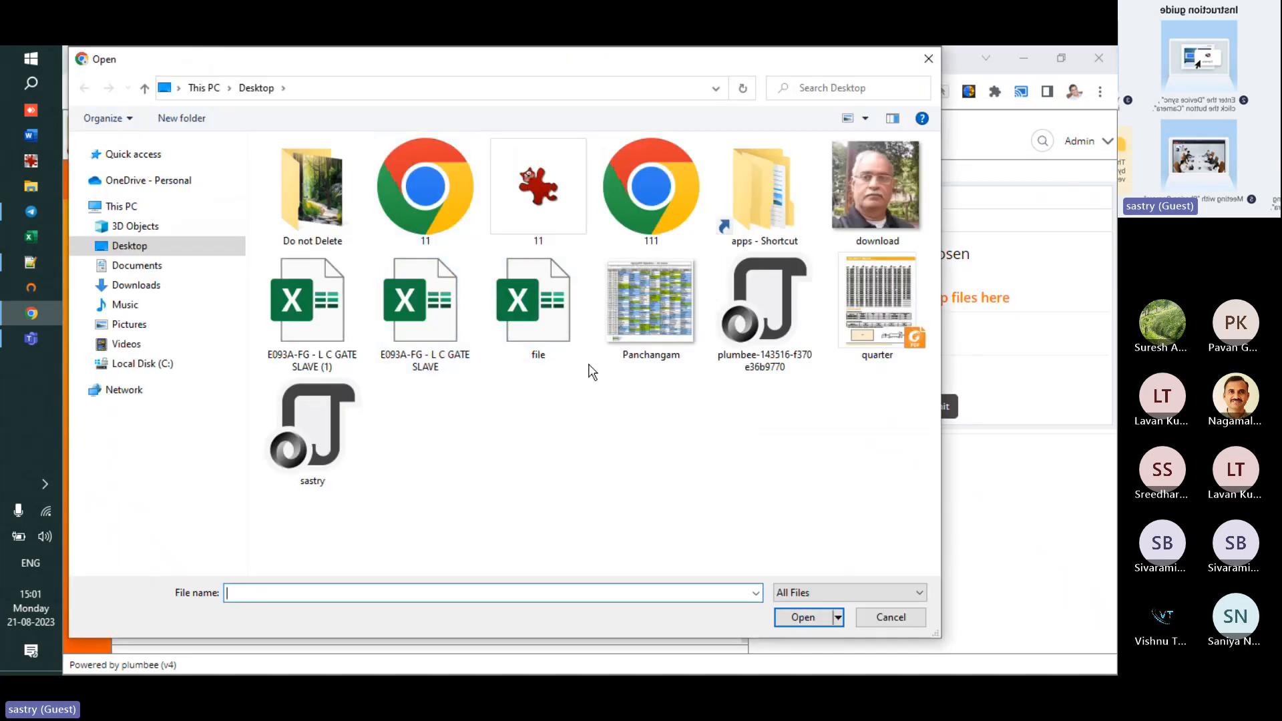
pyautogui.click(649, 346)
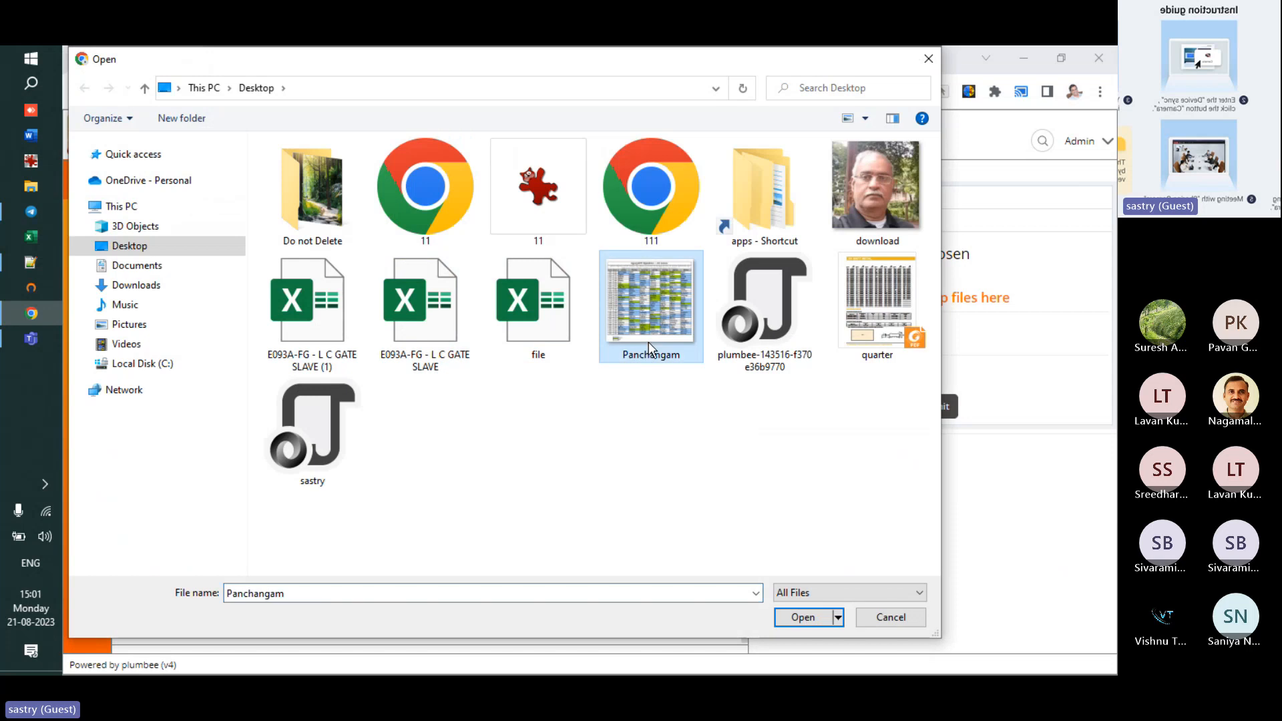
pyautogui.keyDown('ctrl'); pyautogui.click(858, 212); pyautogui.keyUp('ctrl')
pyautogui.click(799, 618)
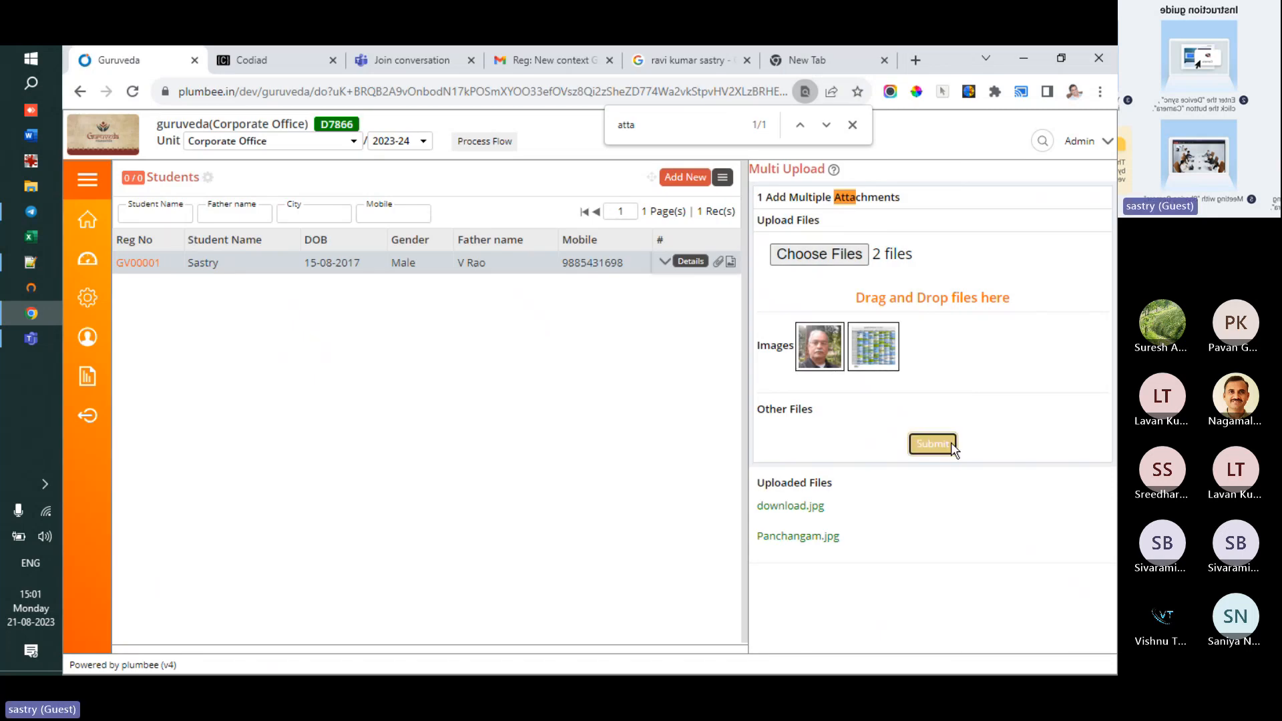
pyautogui.click(950, 443)
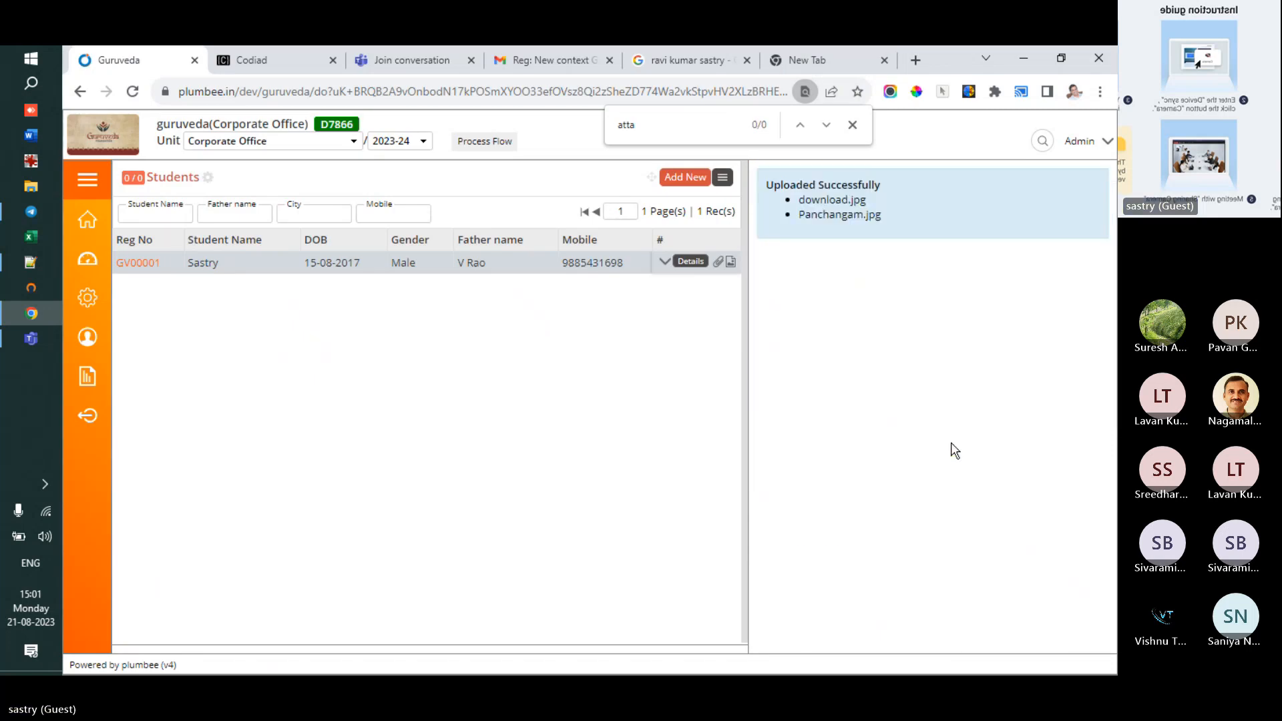
pyautogui.click(718, 262)
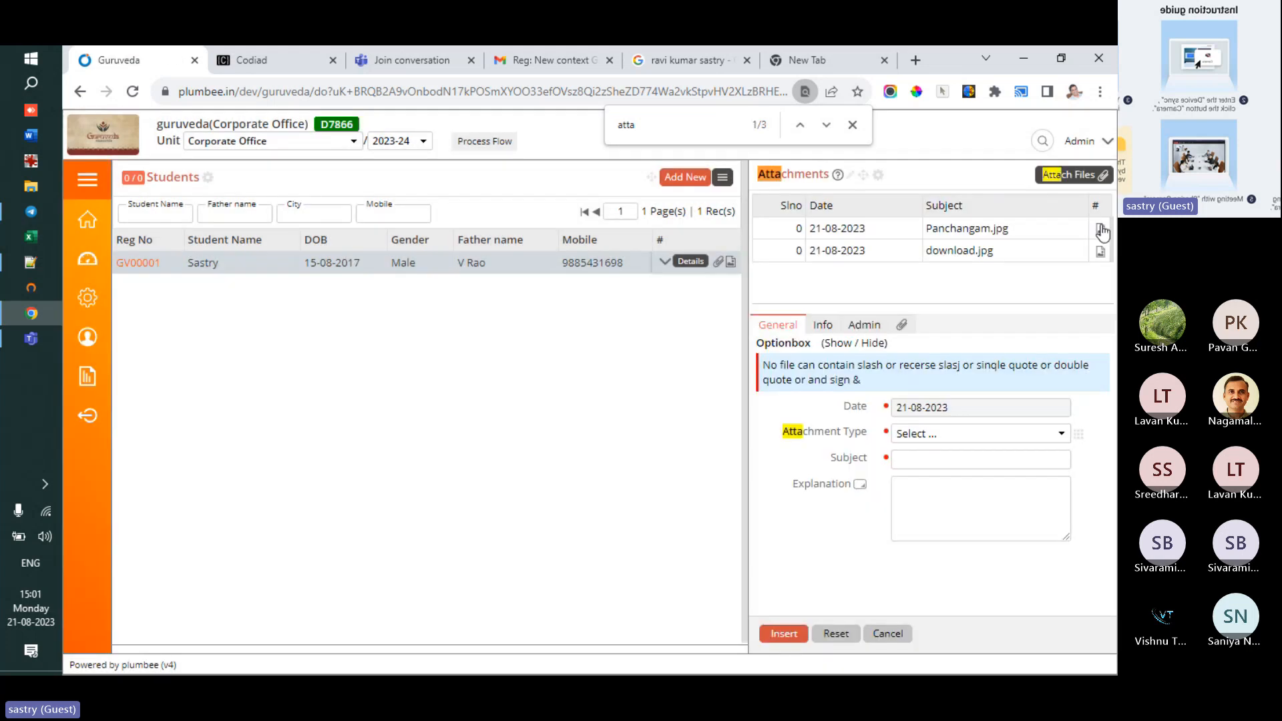
# Step: Preview the two attached images, then return to the student's attachment list
pyautogui.click(1100, 229)
pyautogui.click(1100, 251)
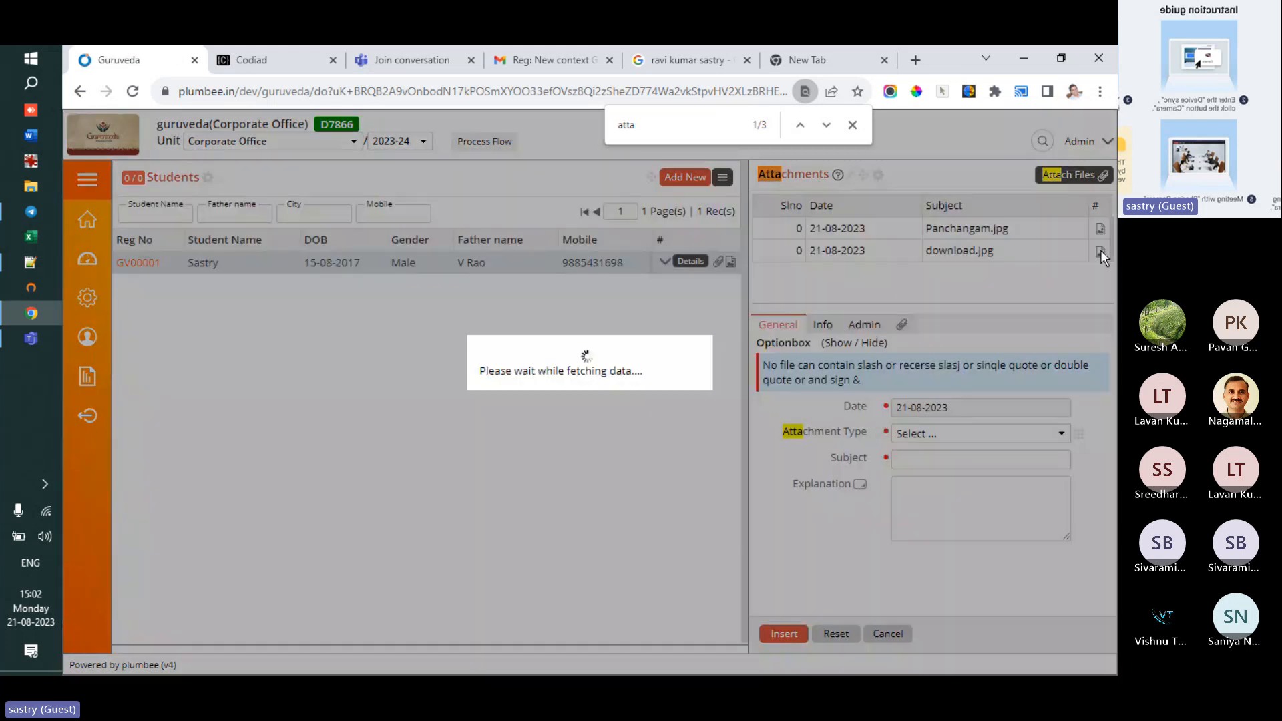
pyautogui.click(1030, 230)
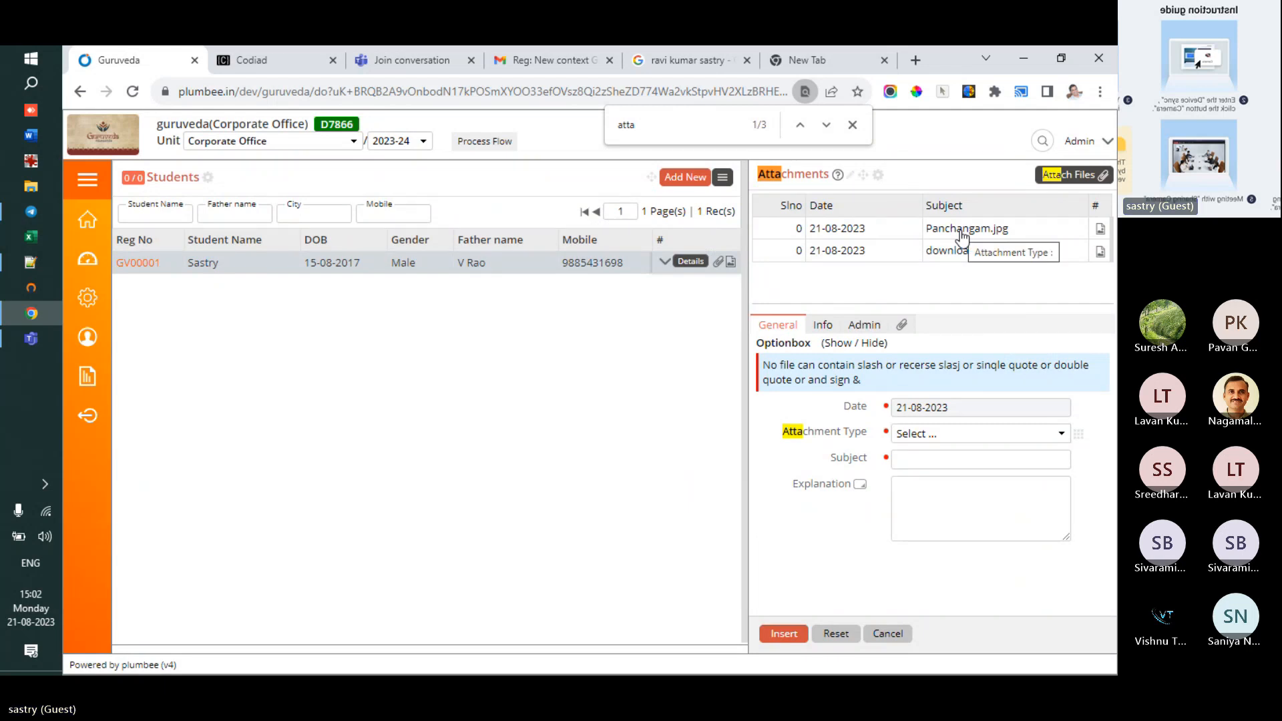
pyautogui.click(730, 264)
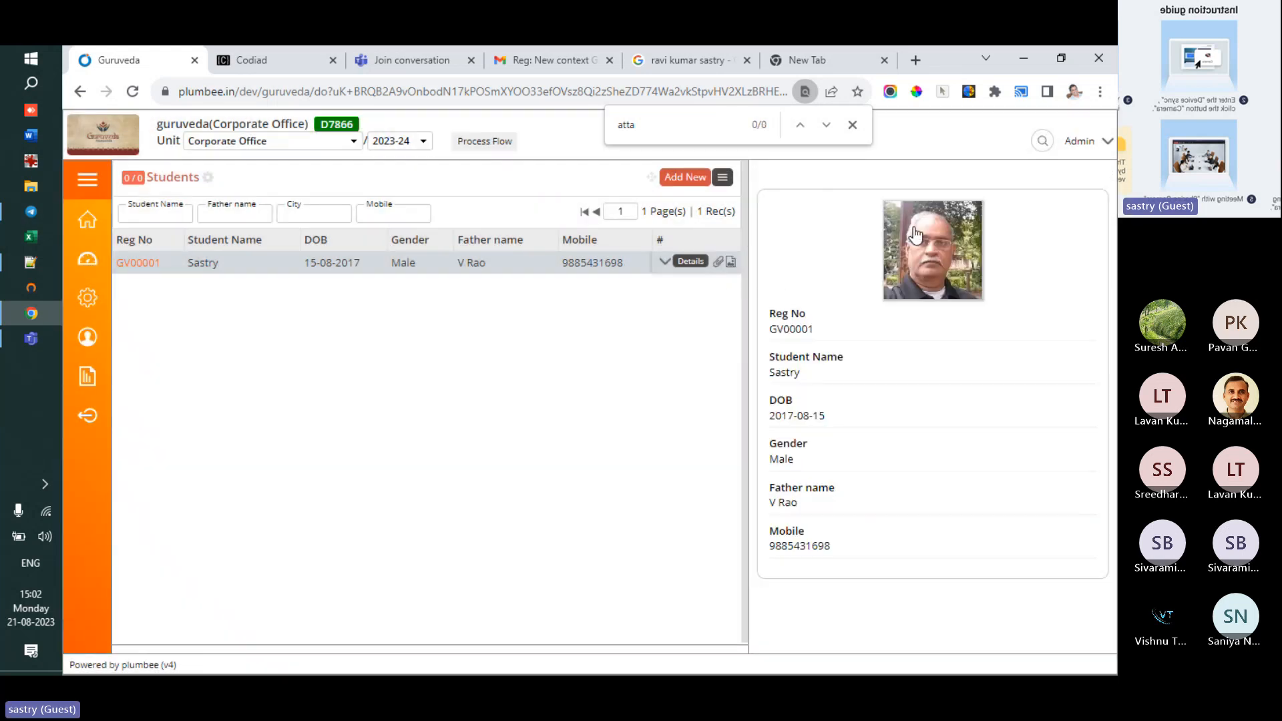
pyautogui.click(718, 262)
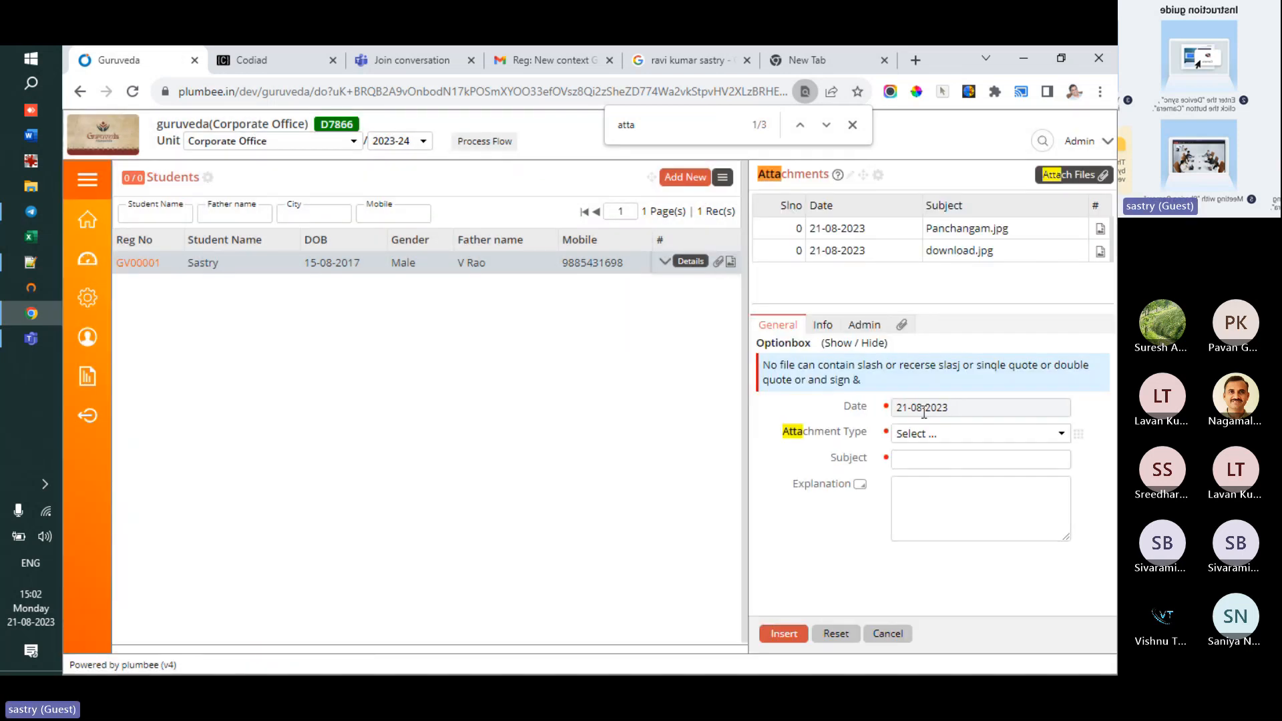
# Step: Open the 'Manage data for Attachment type' lookup manager from the Attachment Type dropdown
pyautogui.click(937, 441)
pyautogui.click(935, 435)
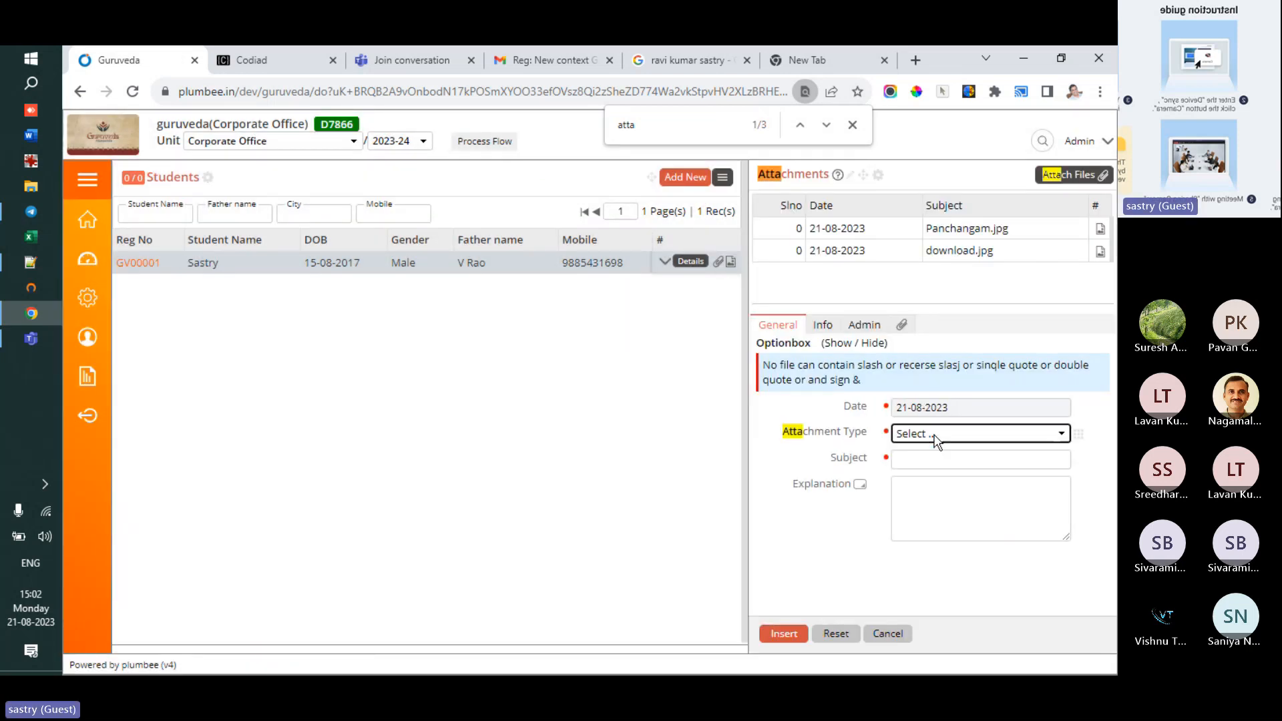
pyautogui.click(1079, 434)
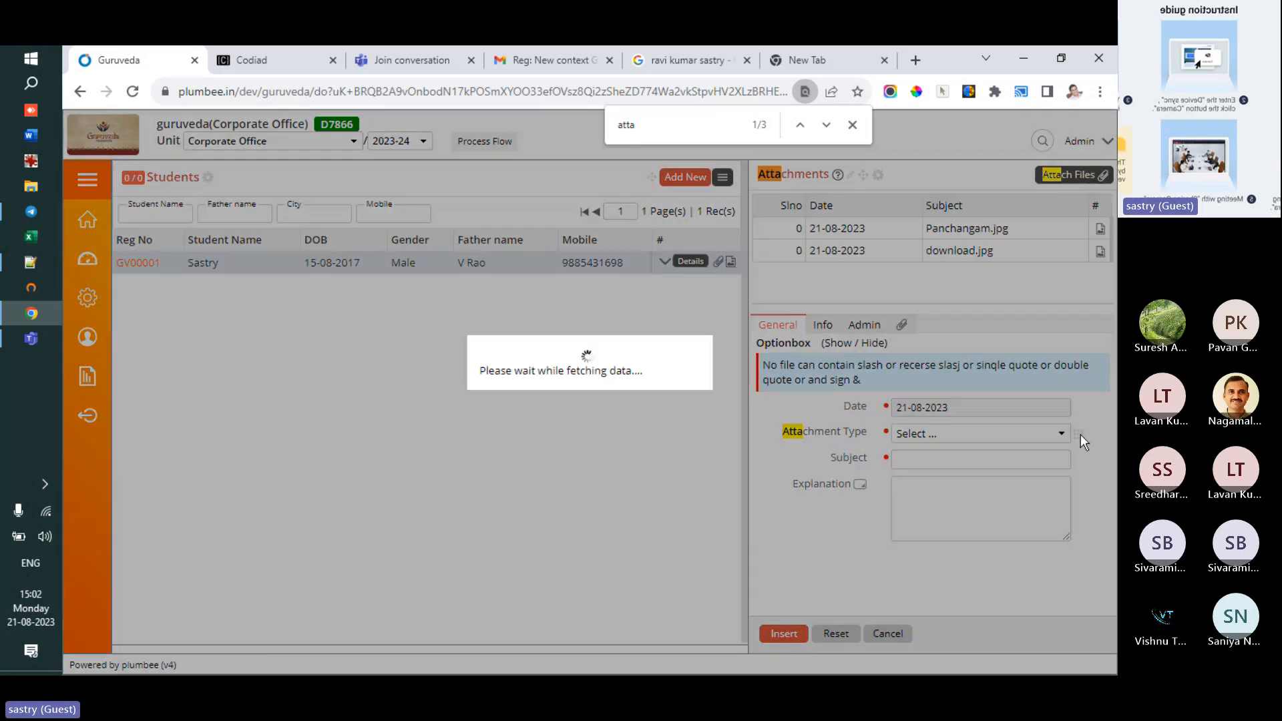
pyautogui.click(864, 243)
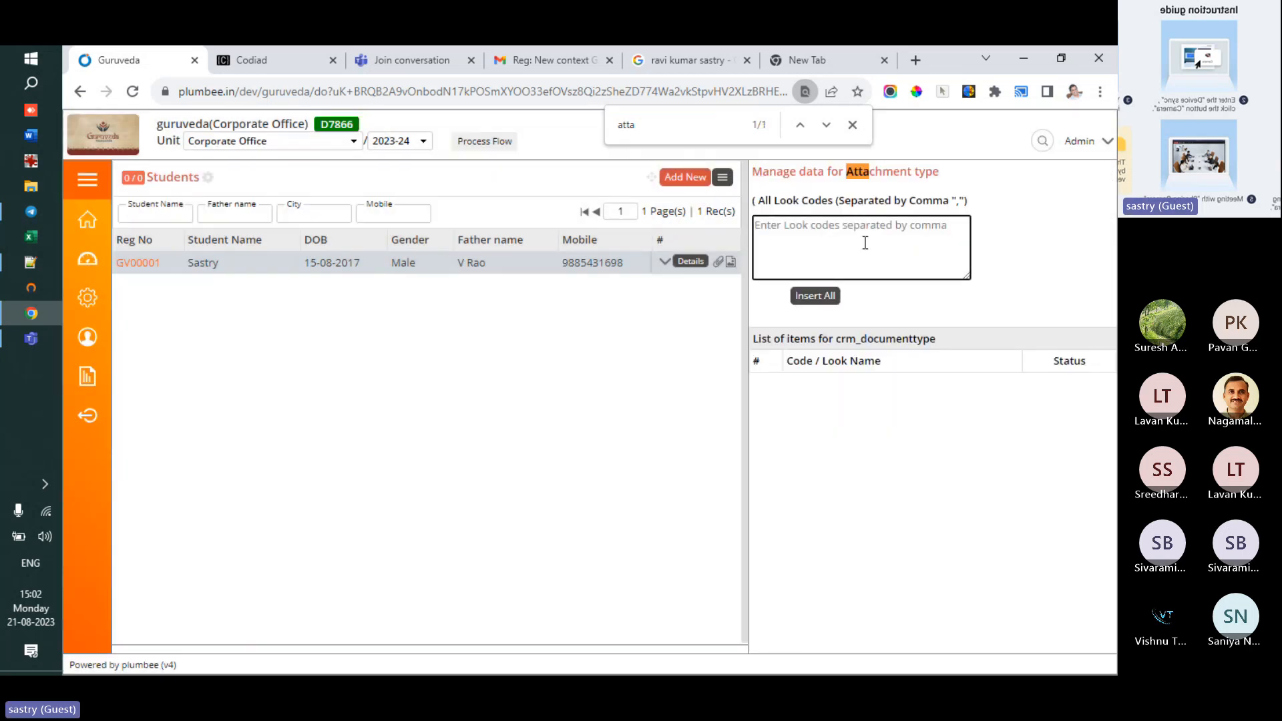
# Step: Insert 'Personal details;Academic records;Other' as the attachment type look codes
pyautogui.write('Personal ')
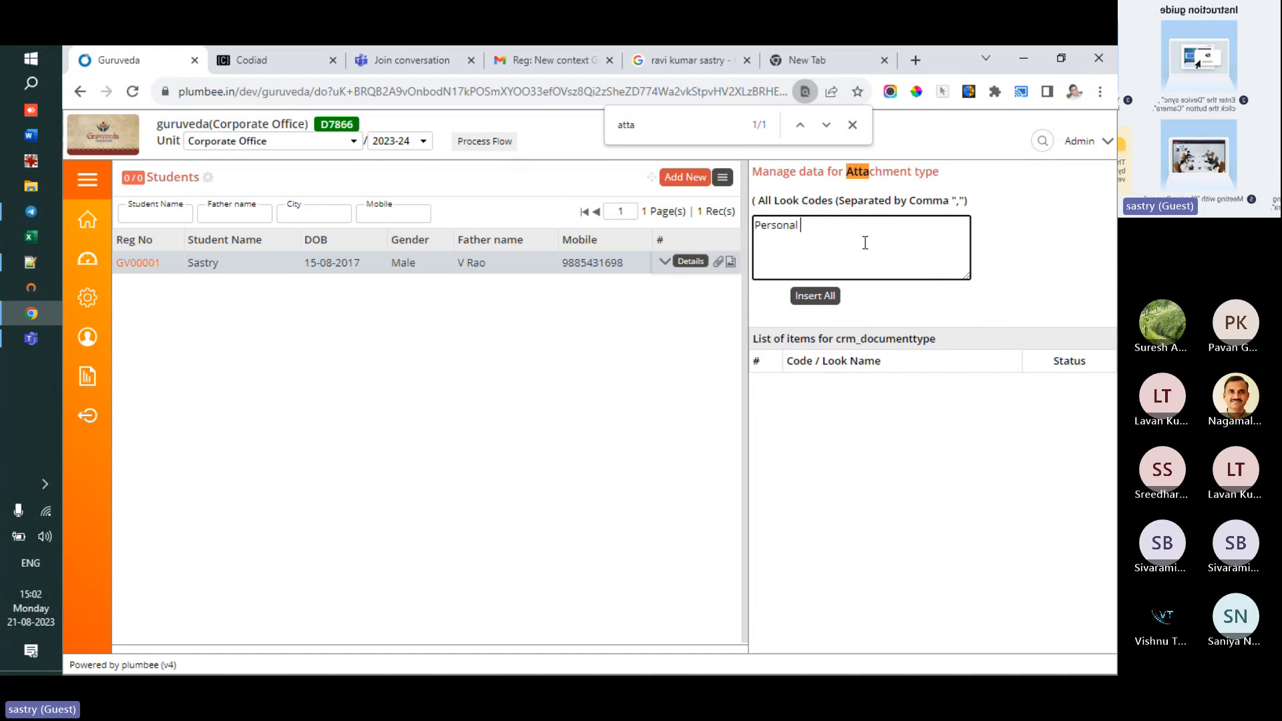
pyautogui.write('details;Academic records')
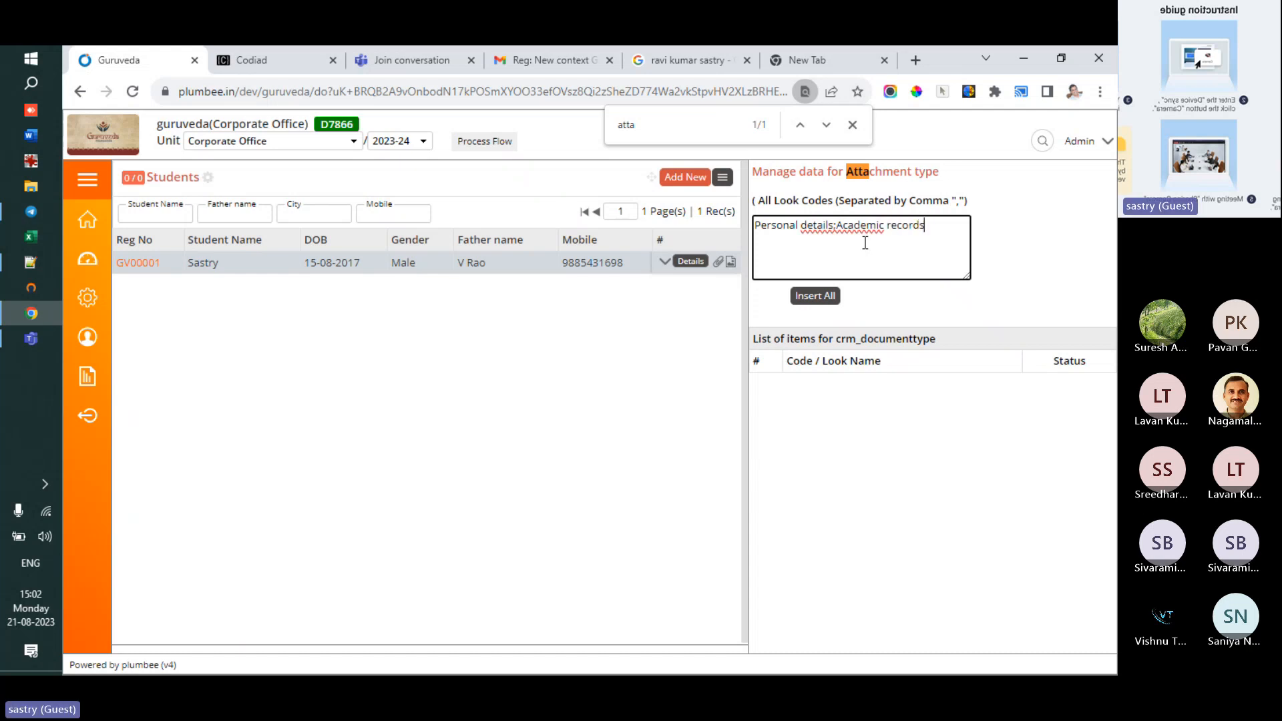
pyautogui.write(';')
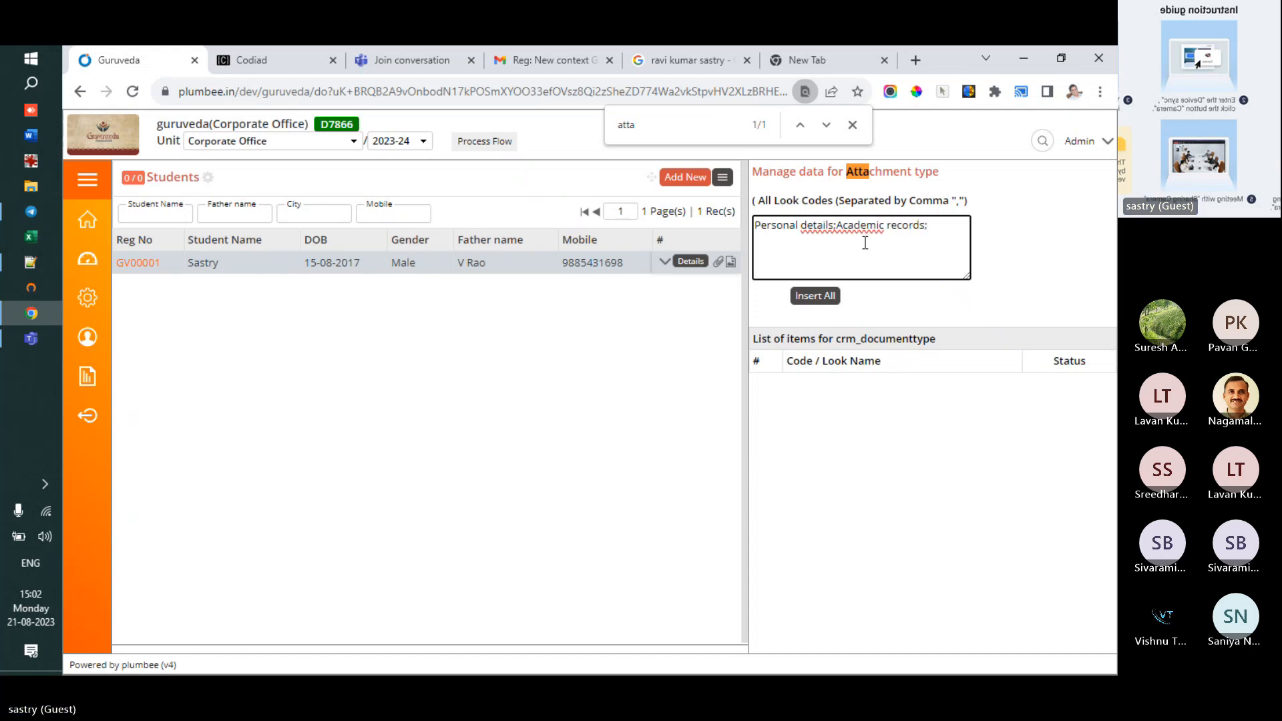
pyautogui.write('Other')
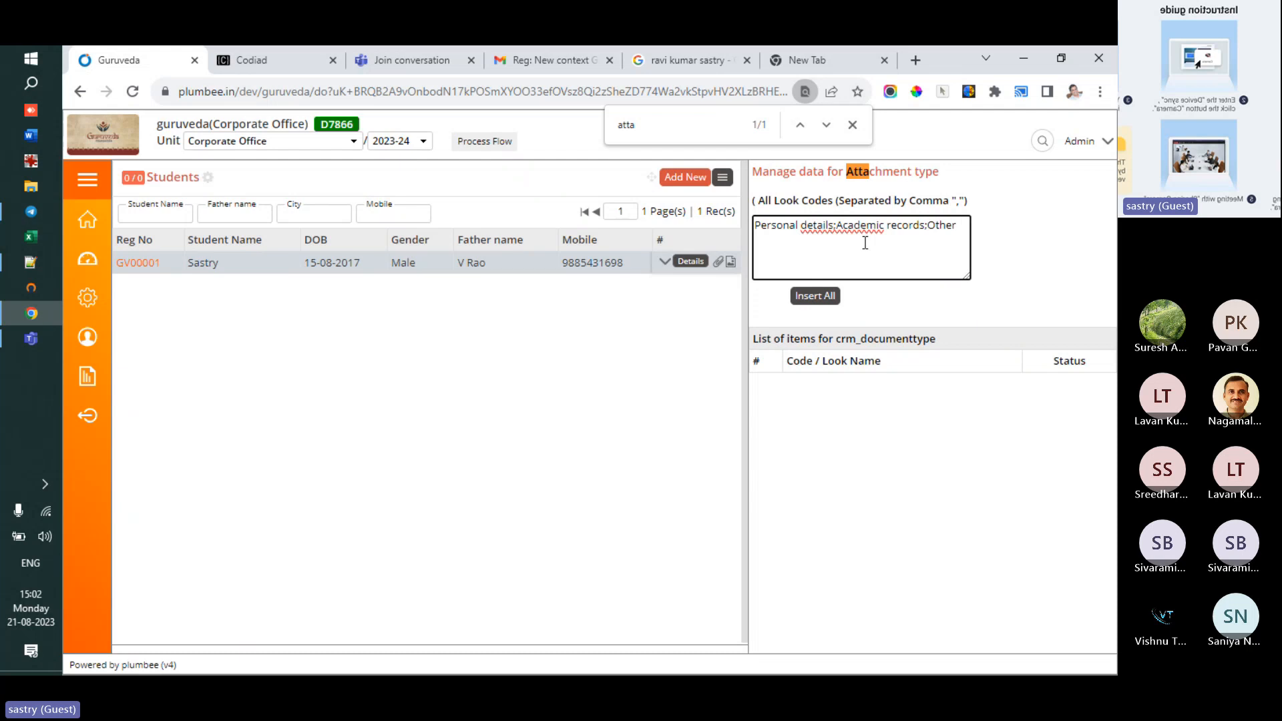
pyautogui.click(815, 296)
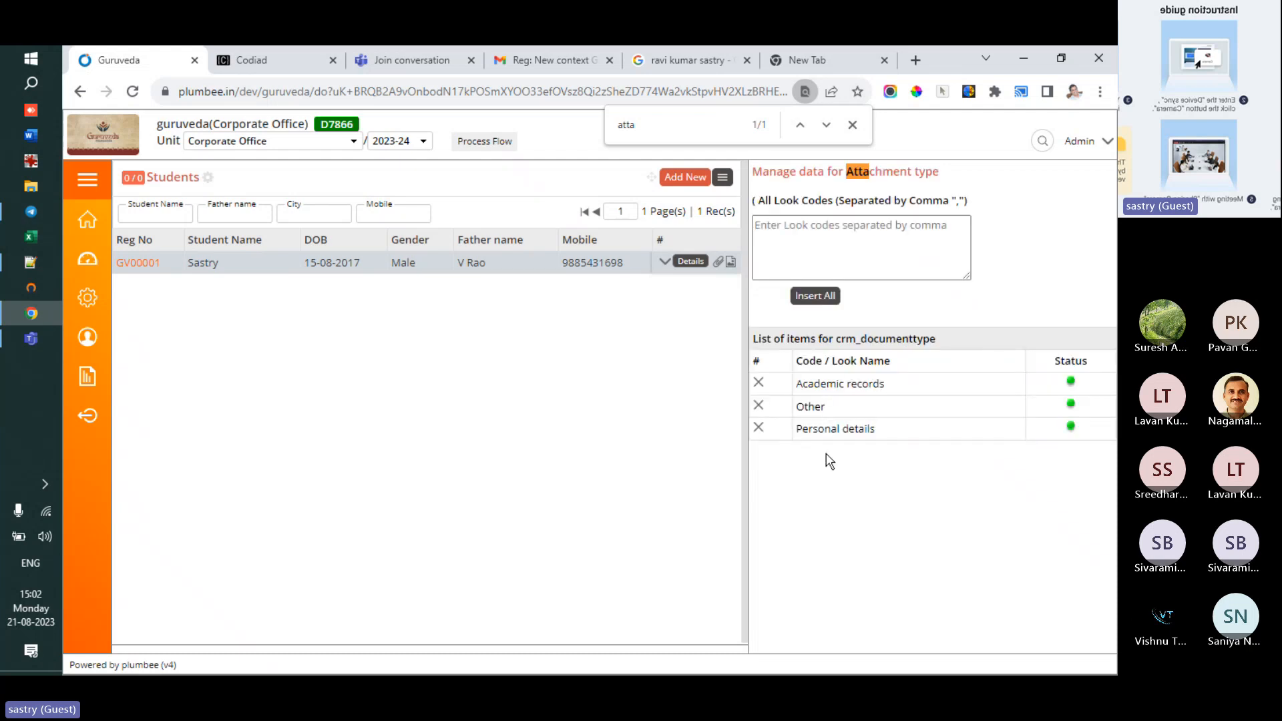
# Step: Open the student's attachments and set Panchangam.jpg's attachment type to Academic records
pyautogui.click(720, 257)
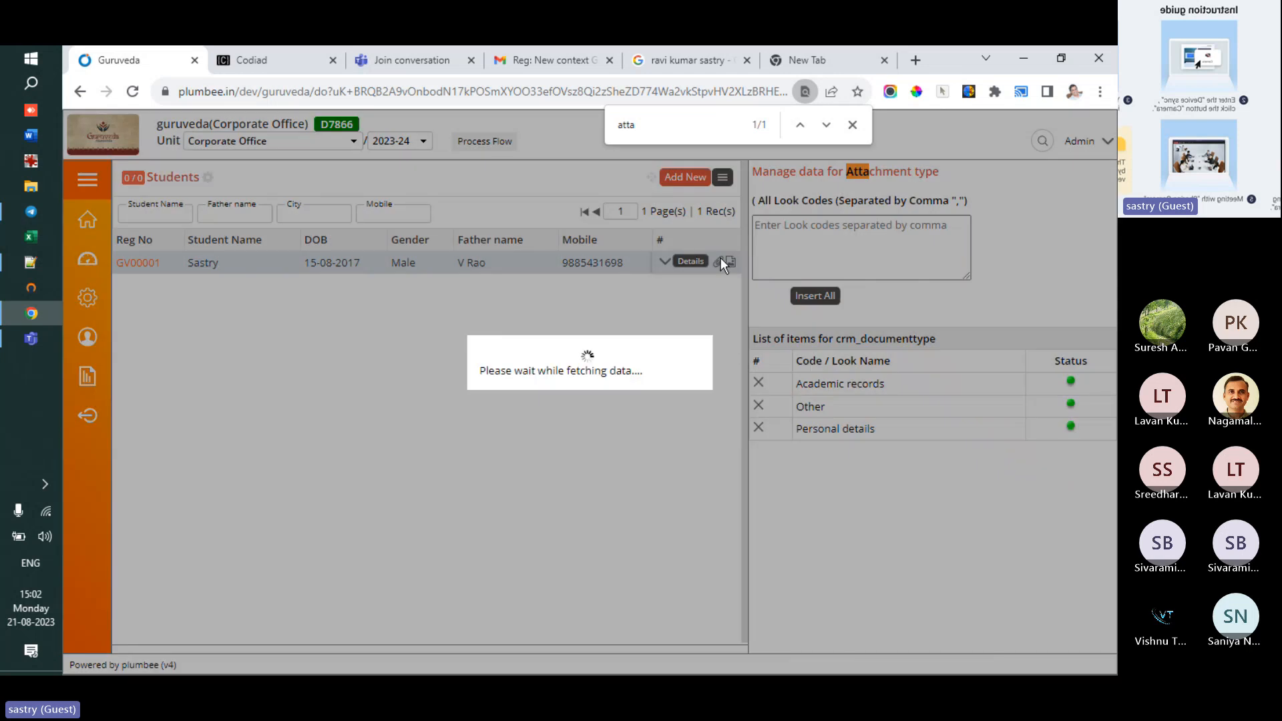
pyautogui.click(939, 433)
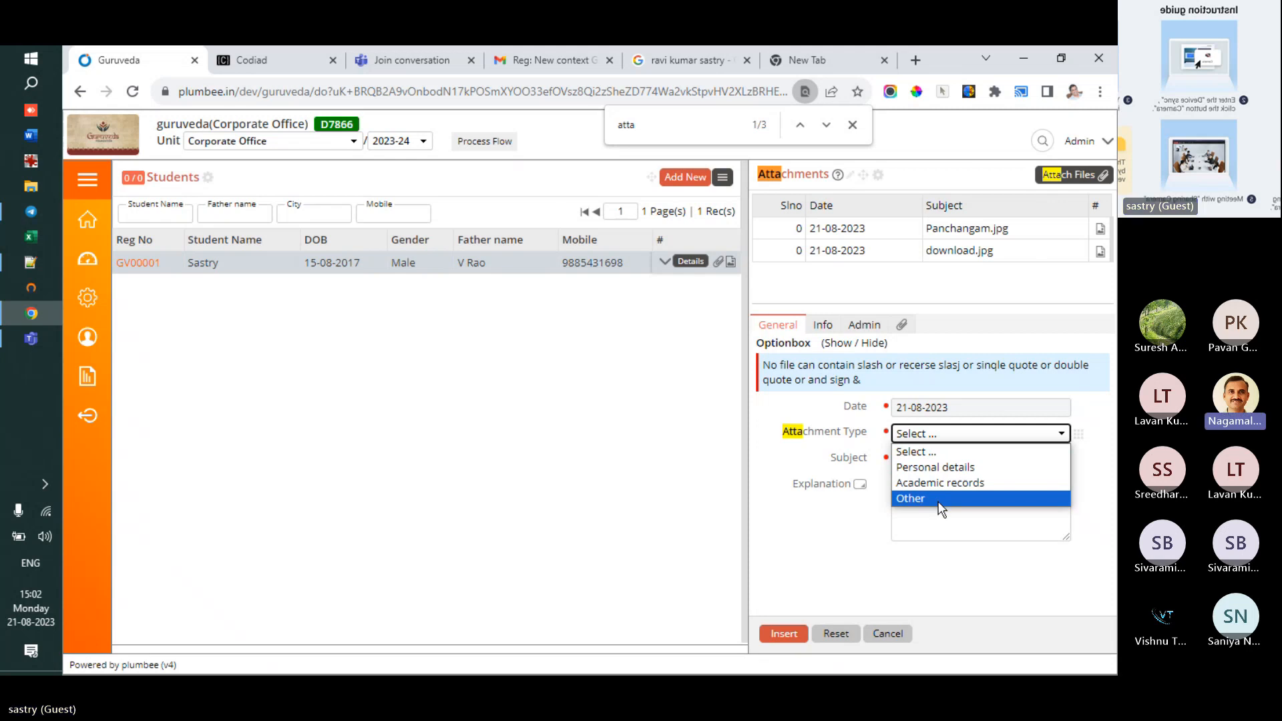
pyautogui.click(836, 227)
pyautogui.click(835, 229)
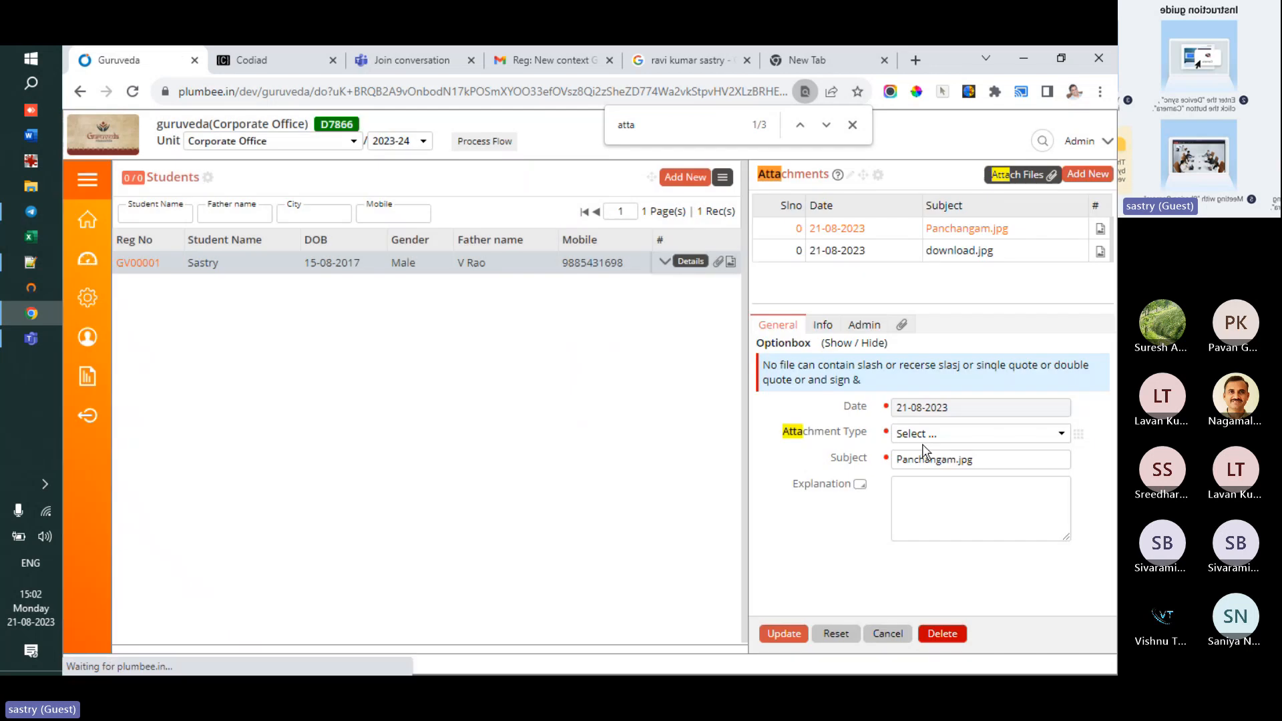
pyautogui.click(930, 434)
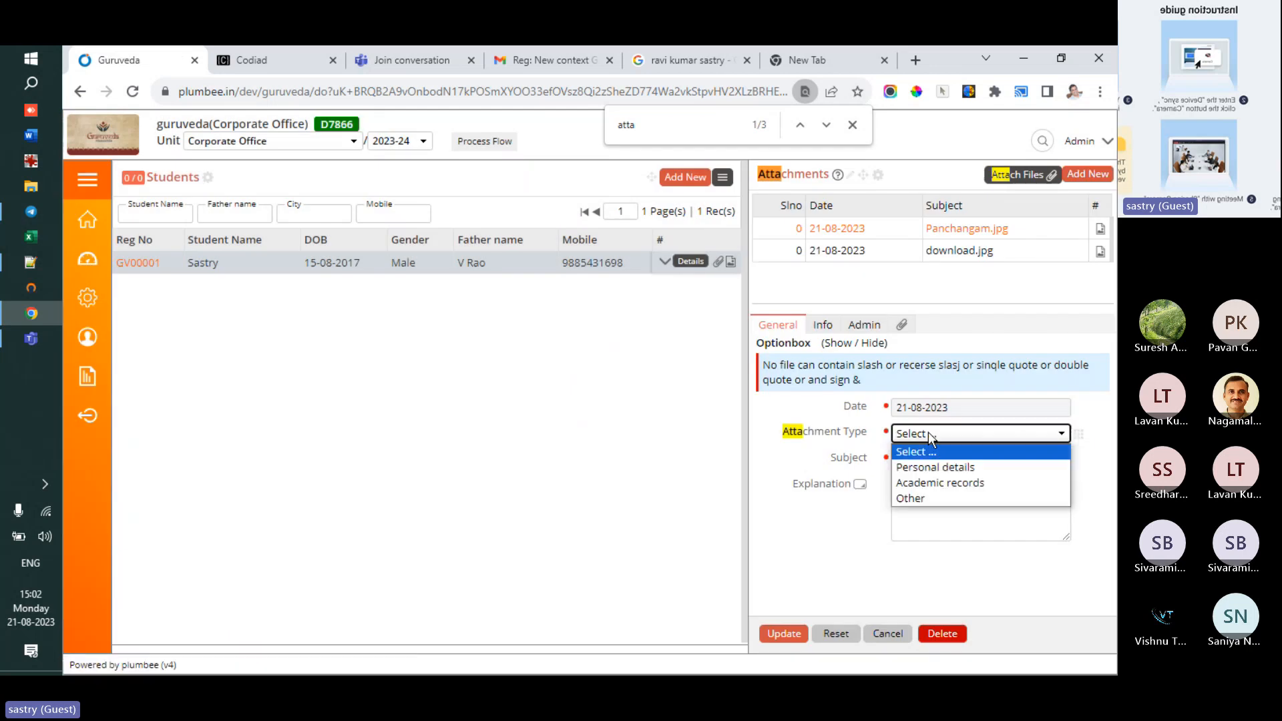
pyautogui.click(921, 482)
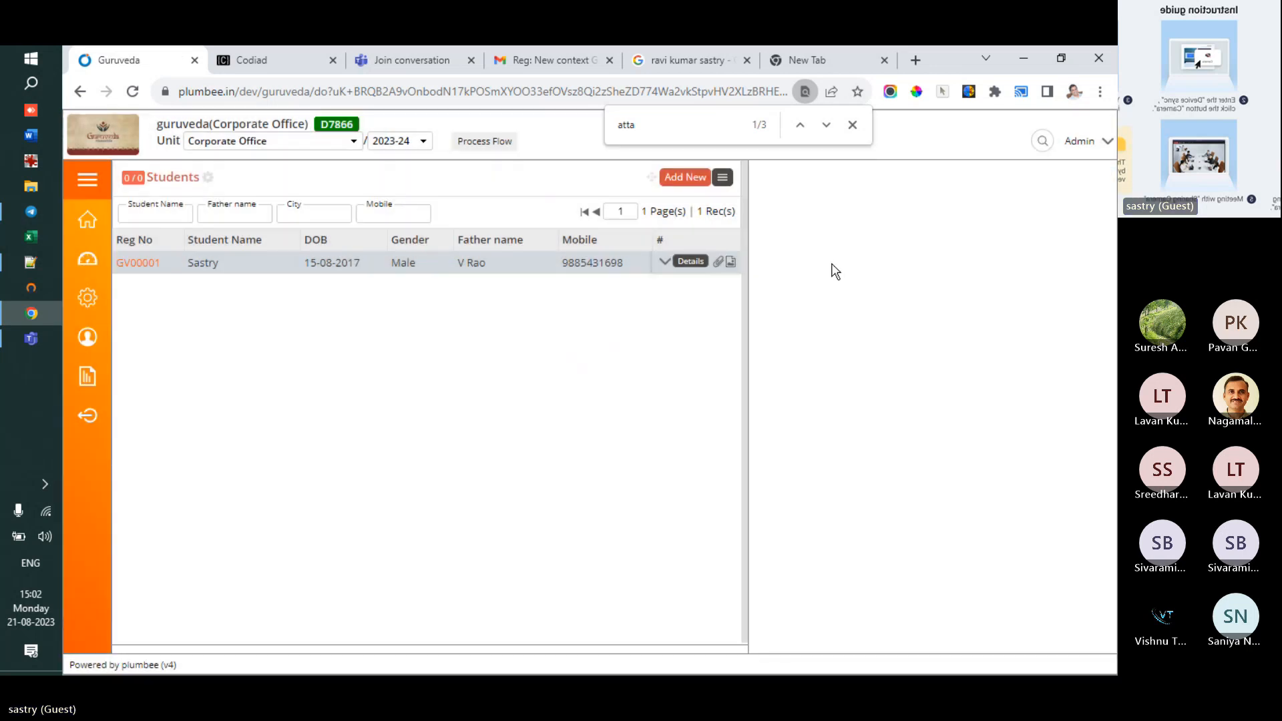
# Step: Set download.jpg's attachment type to Other
pyautogui.click(832, 251)
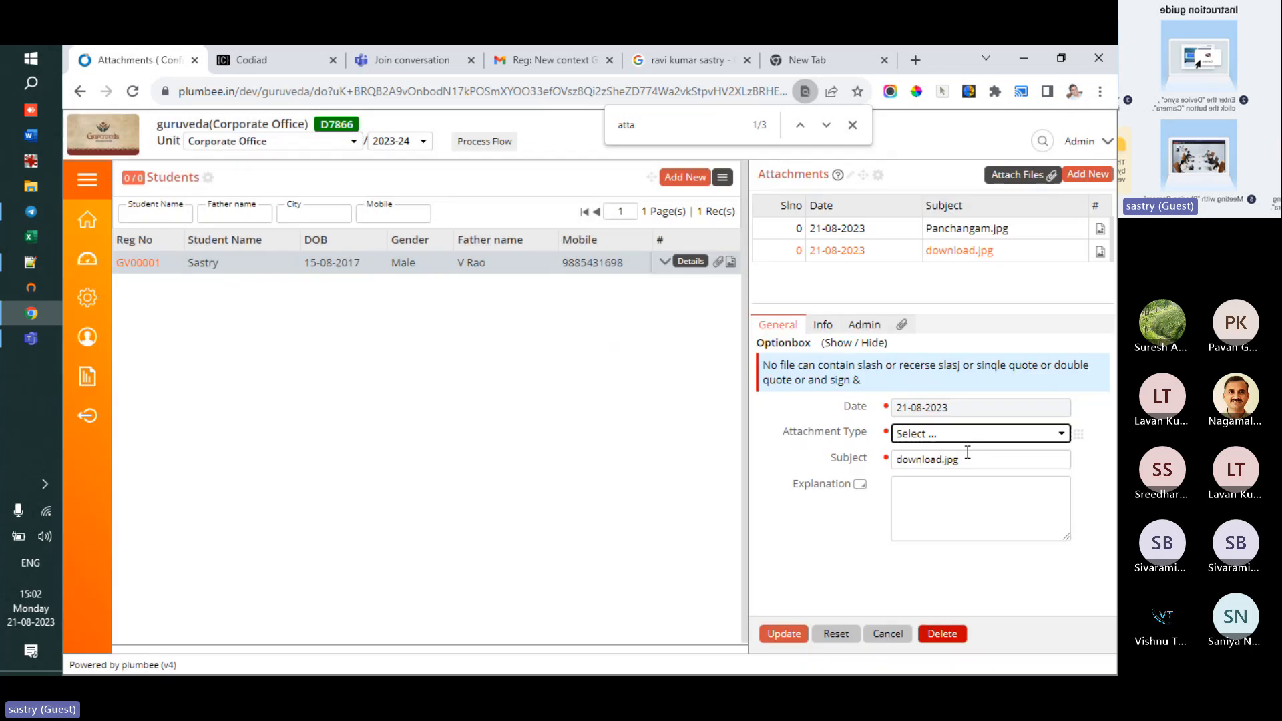
pyautogui.click(954, 433)
pyautogui.click(941, 498)
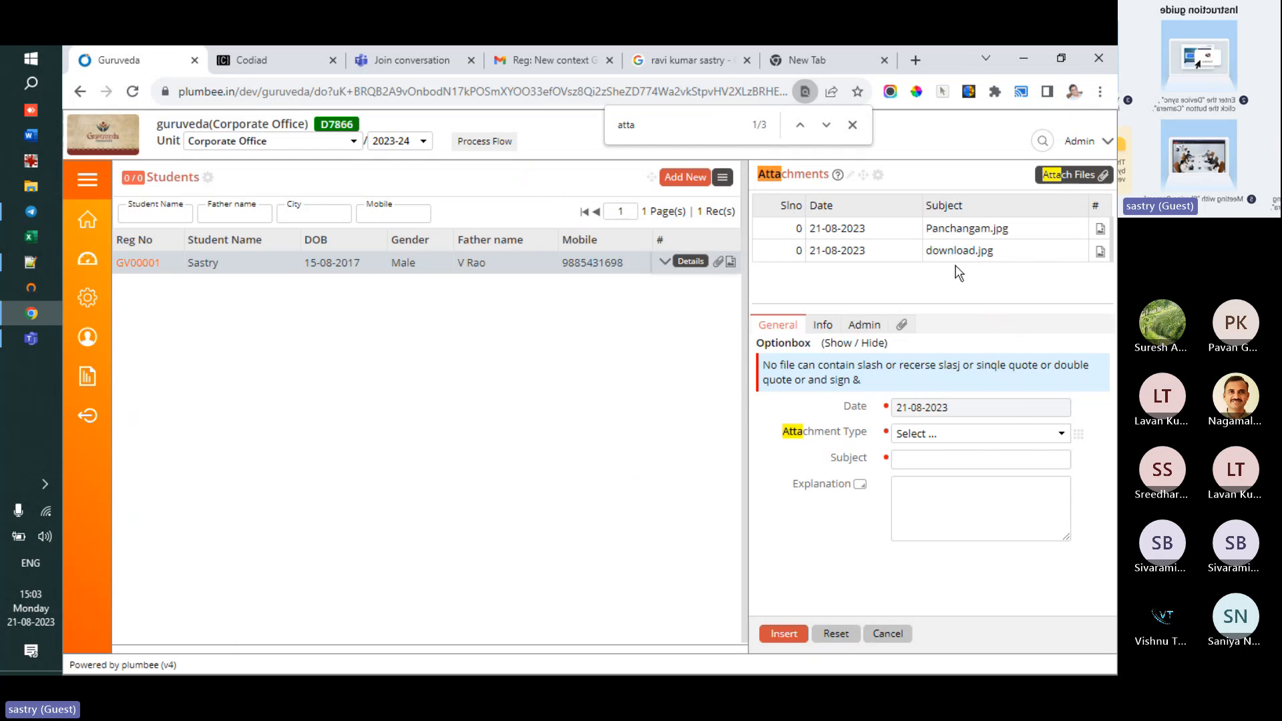
# Step: Inspect the Attachment Type field's actions, noting its internal name attachmenttype
pyautogui.click(871, 436)
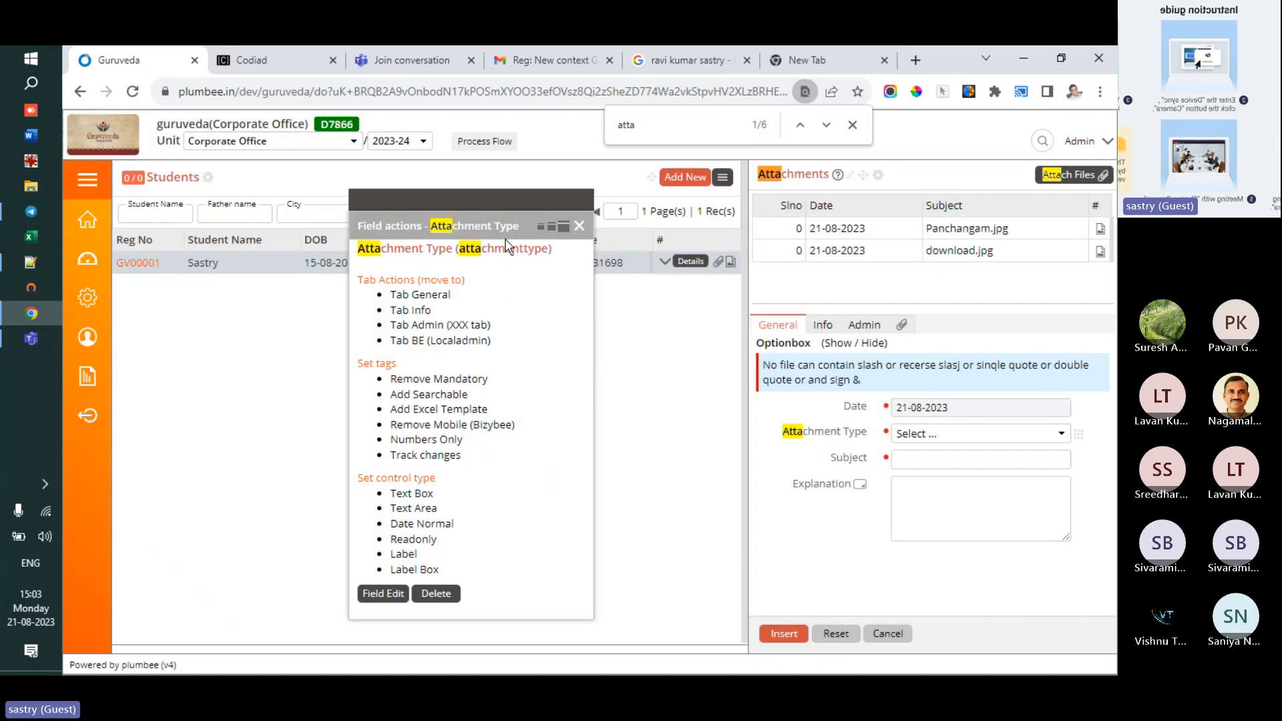
pyautogui.doubleClick(506, 250)
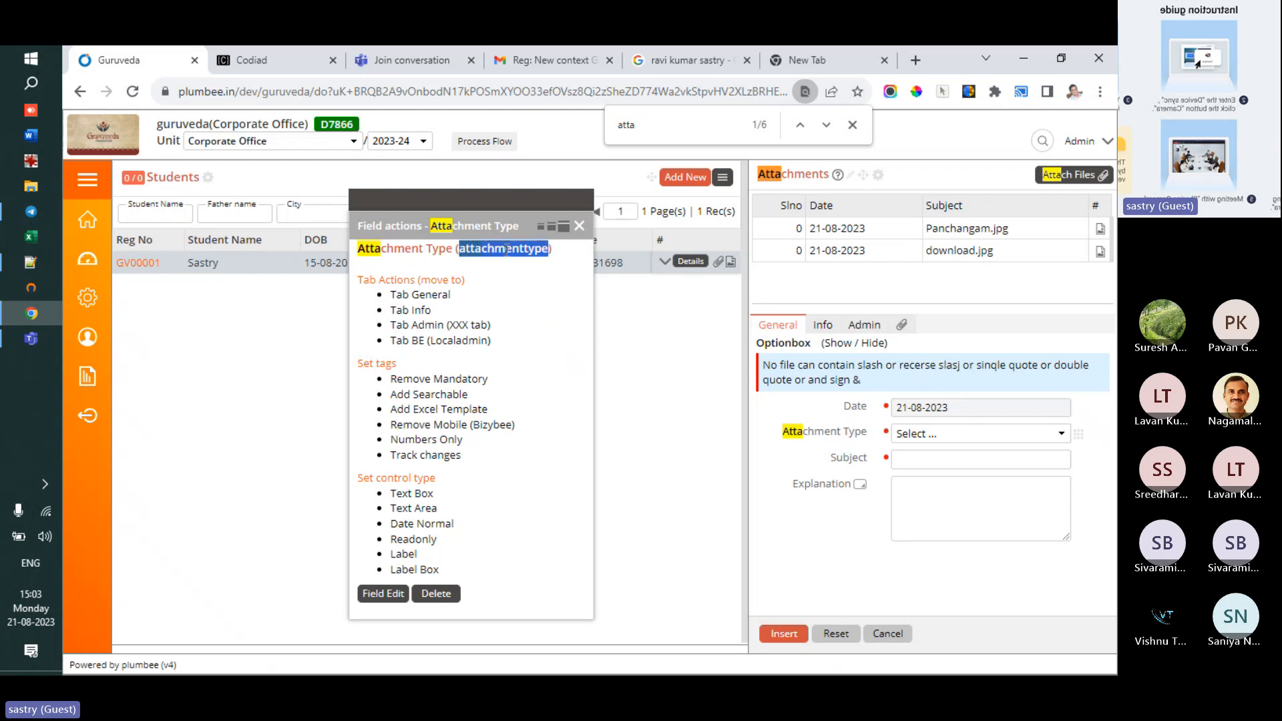
pyautogui.click(578, 226)
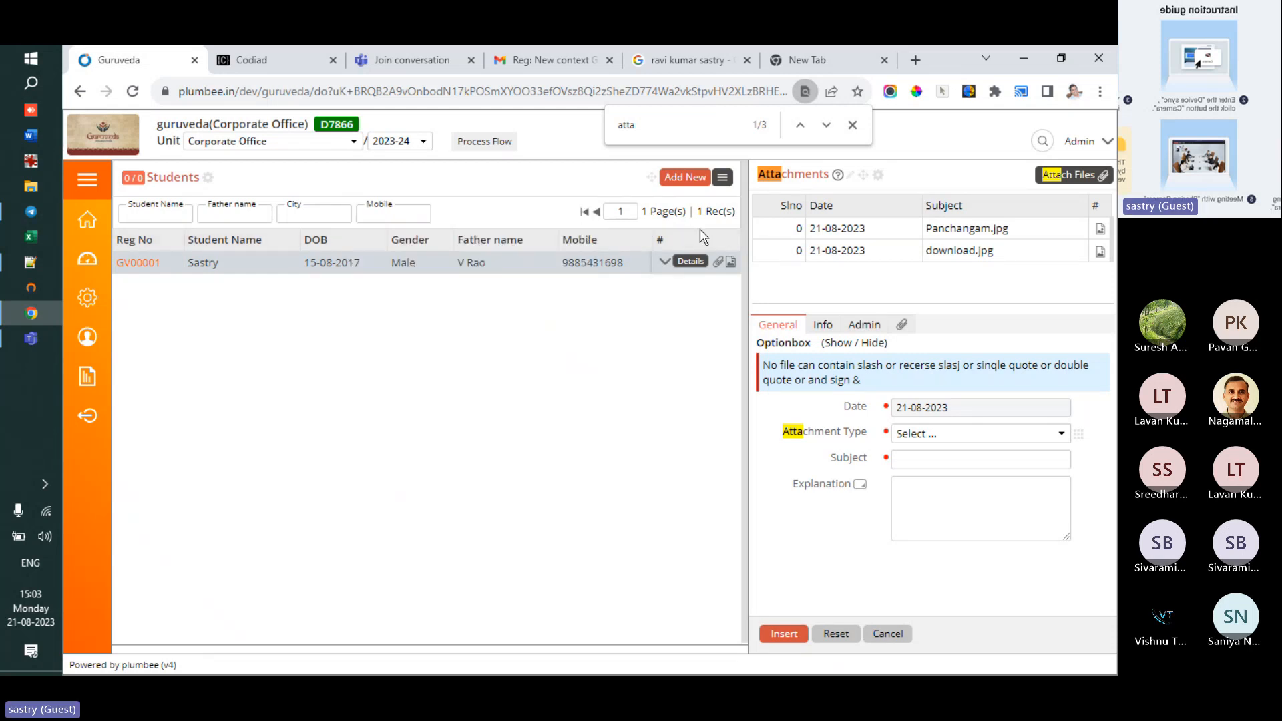
# Step: Replace the Panchangam.jpg attachment's subject with new text and save it
pyautogui.click(946, 230)
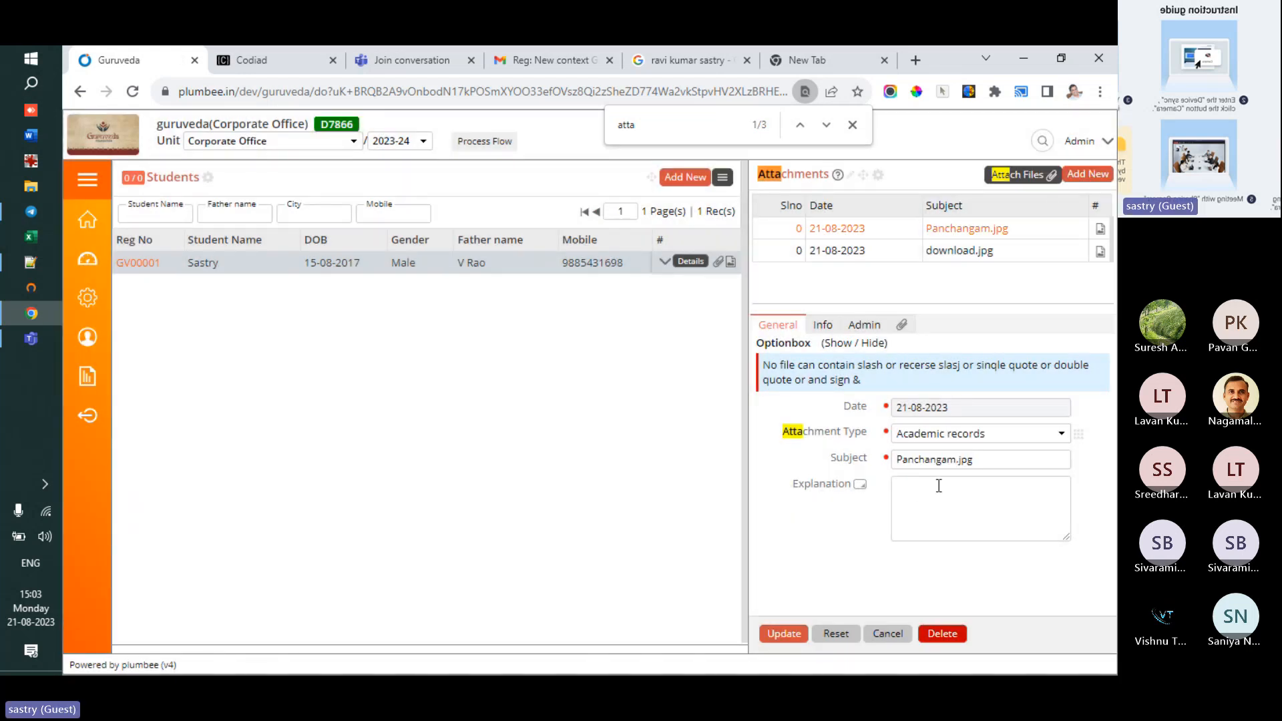
pyautogui.click(969, 460)
pyautogui.write('The one')
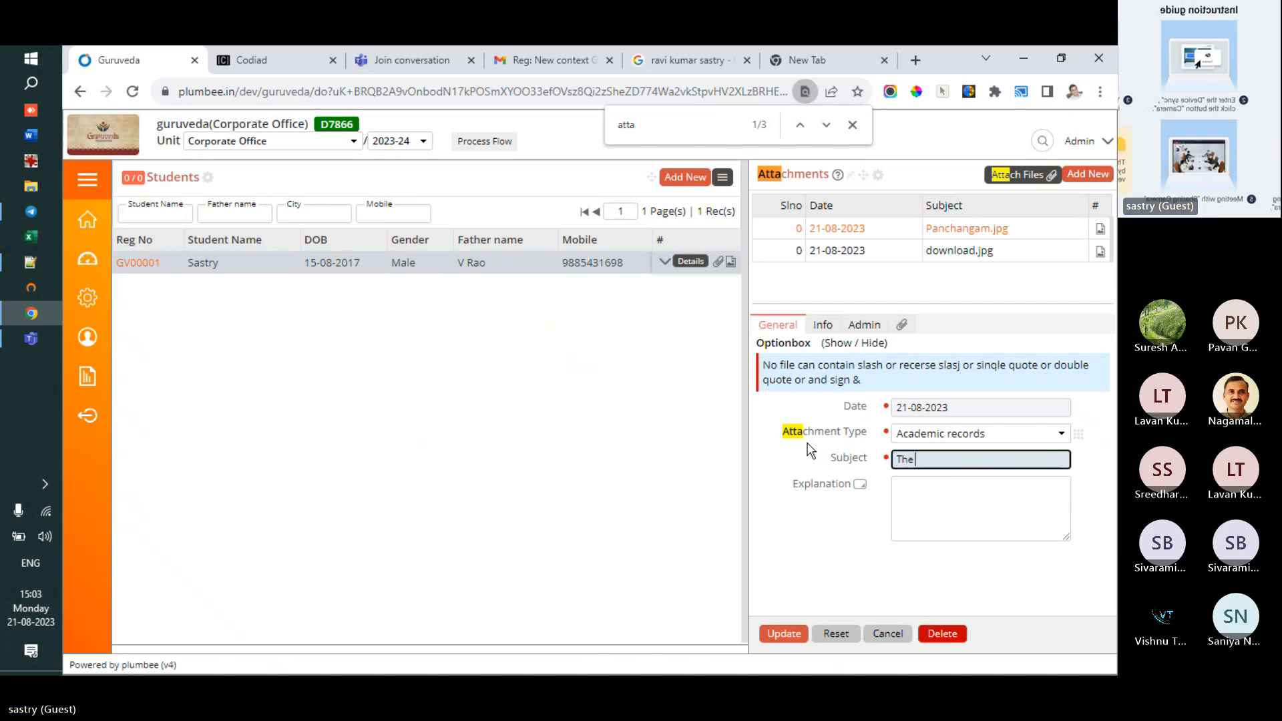
pyautogui.press('Return')
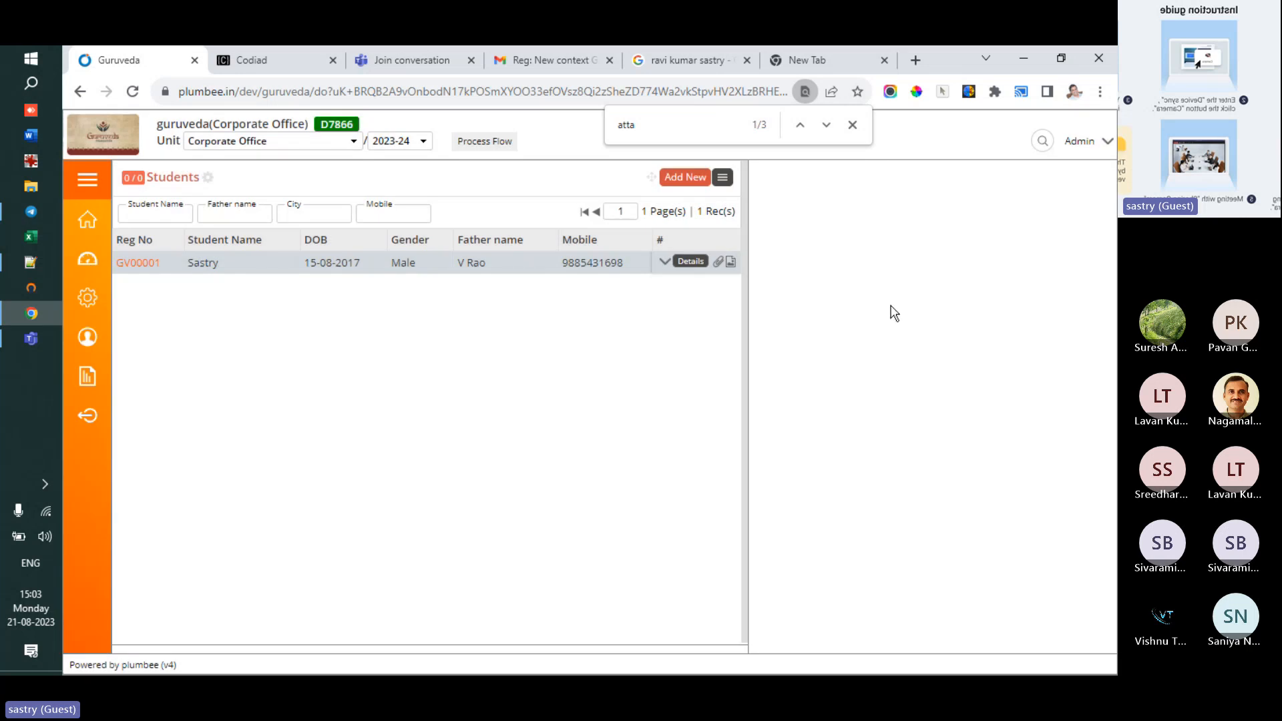
pyautogui.click(959, 230)
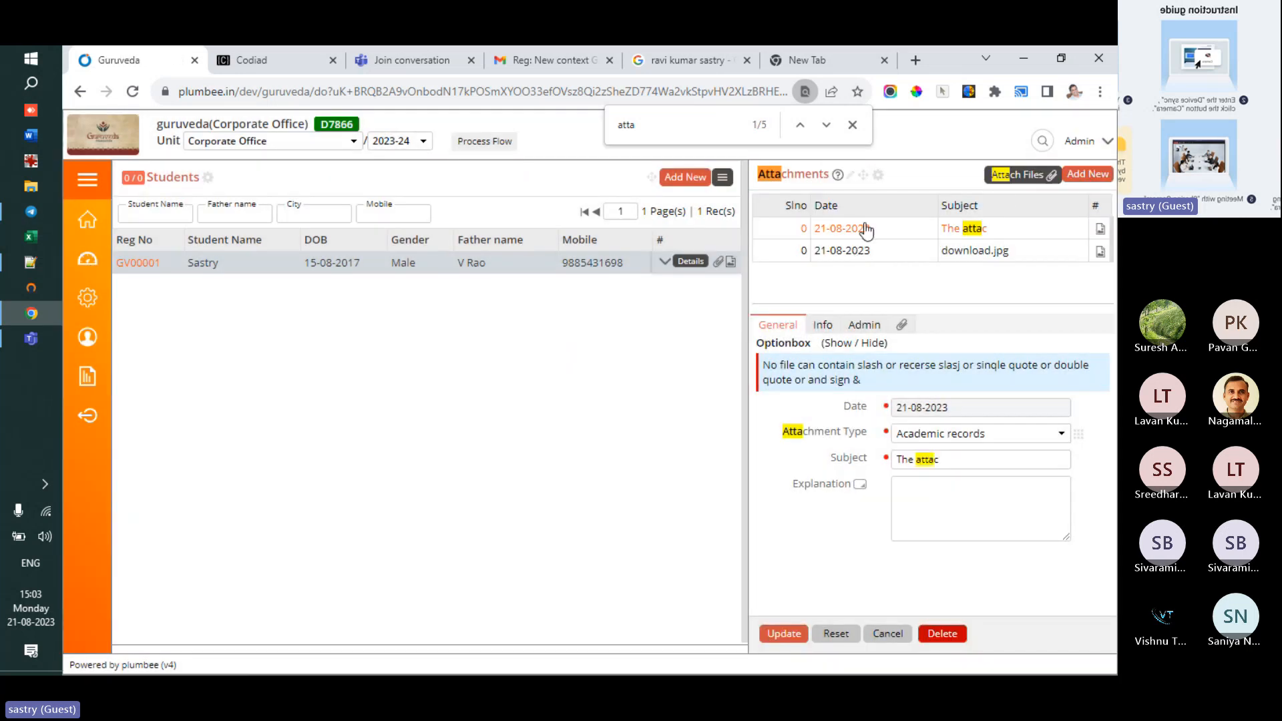
# Step: In the Attachments page settings, replace slno with attachmenttype in the list fields and update
pyautogui.click(877, 176)
pyautogui.click(802, 248)
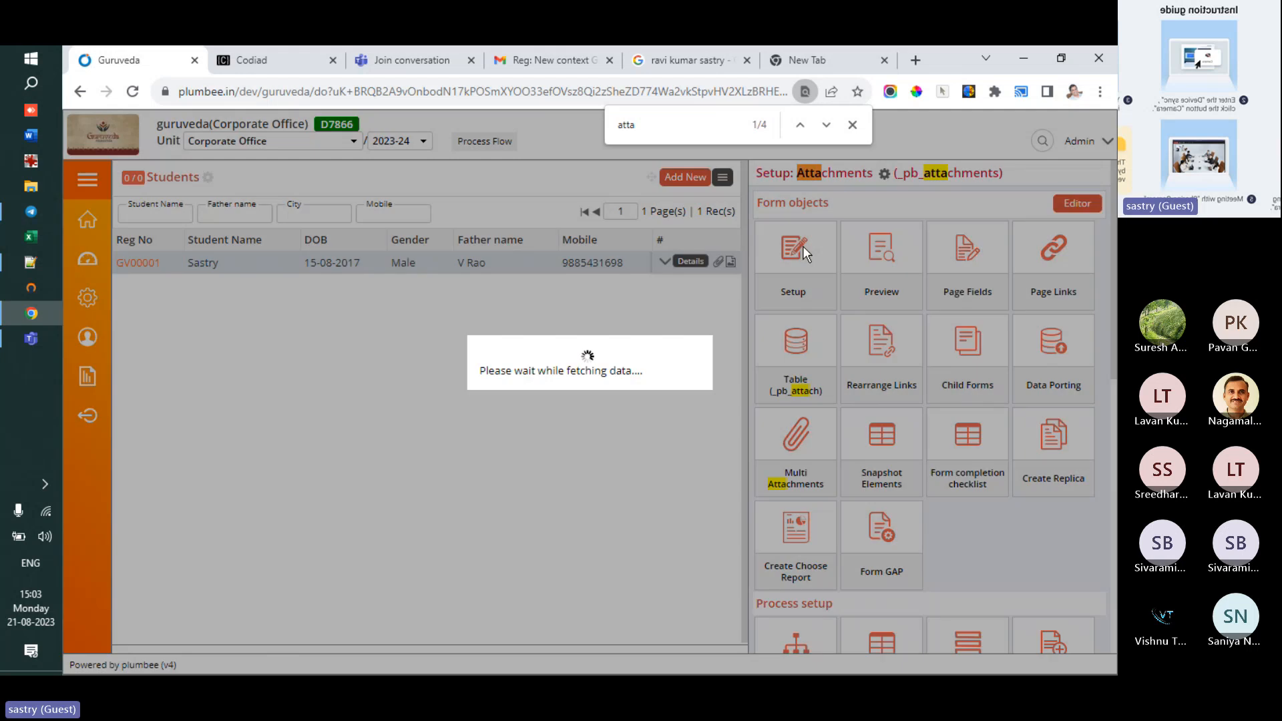
pyautogui.scroll(-3, 948, 574)
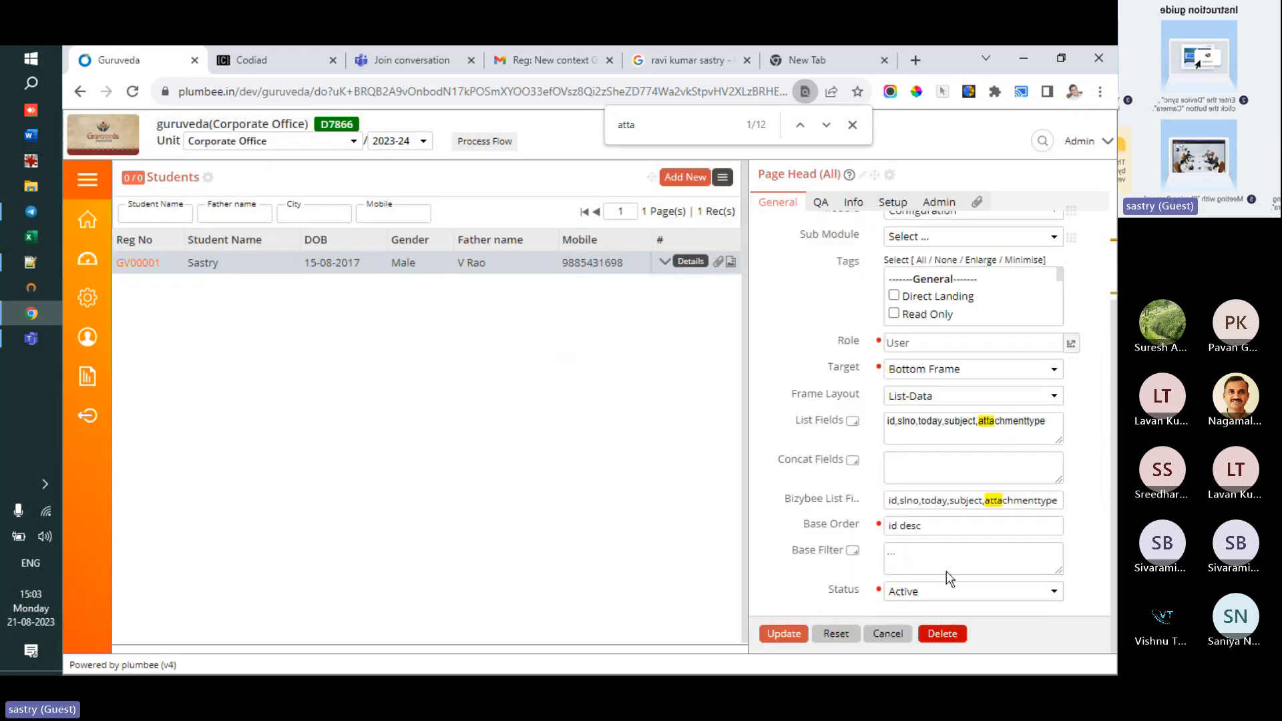
pyautogui.doubleClick(906, 500)
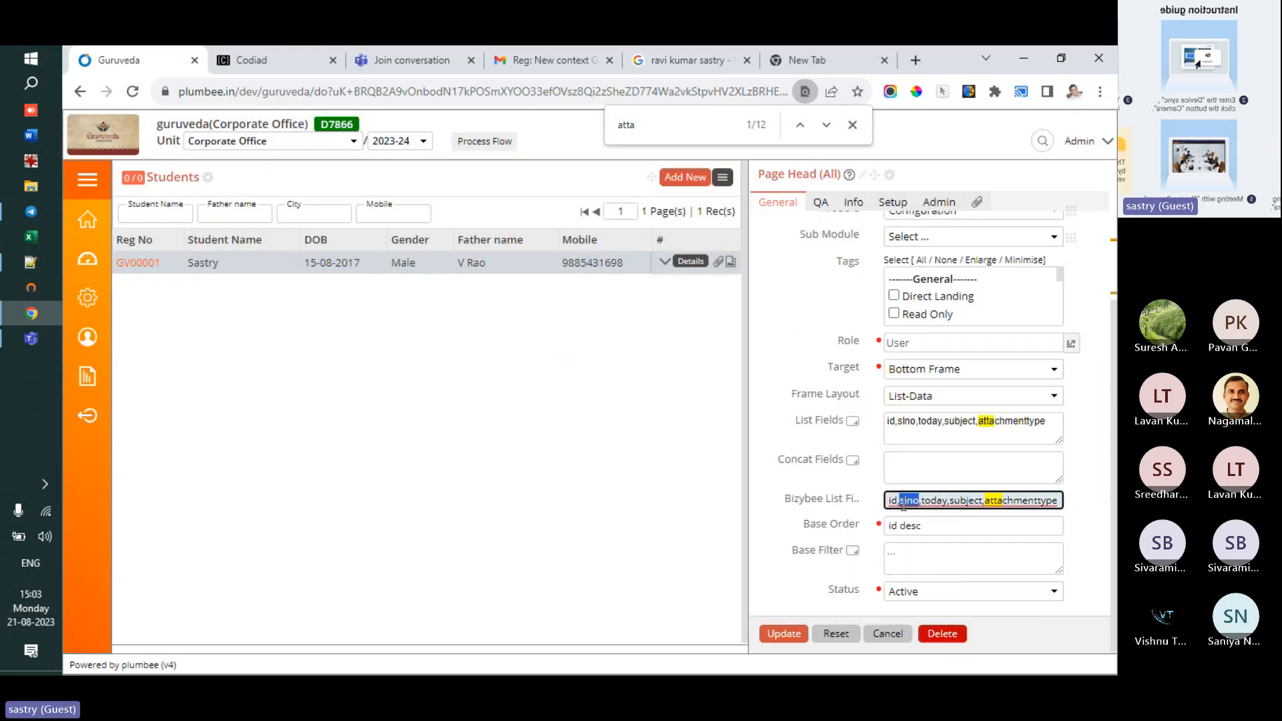
pyautogui.write('attachmenttype')
pyautogui.press('Return')
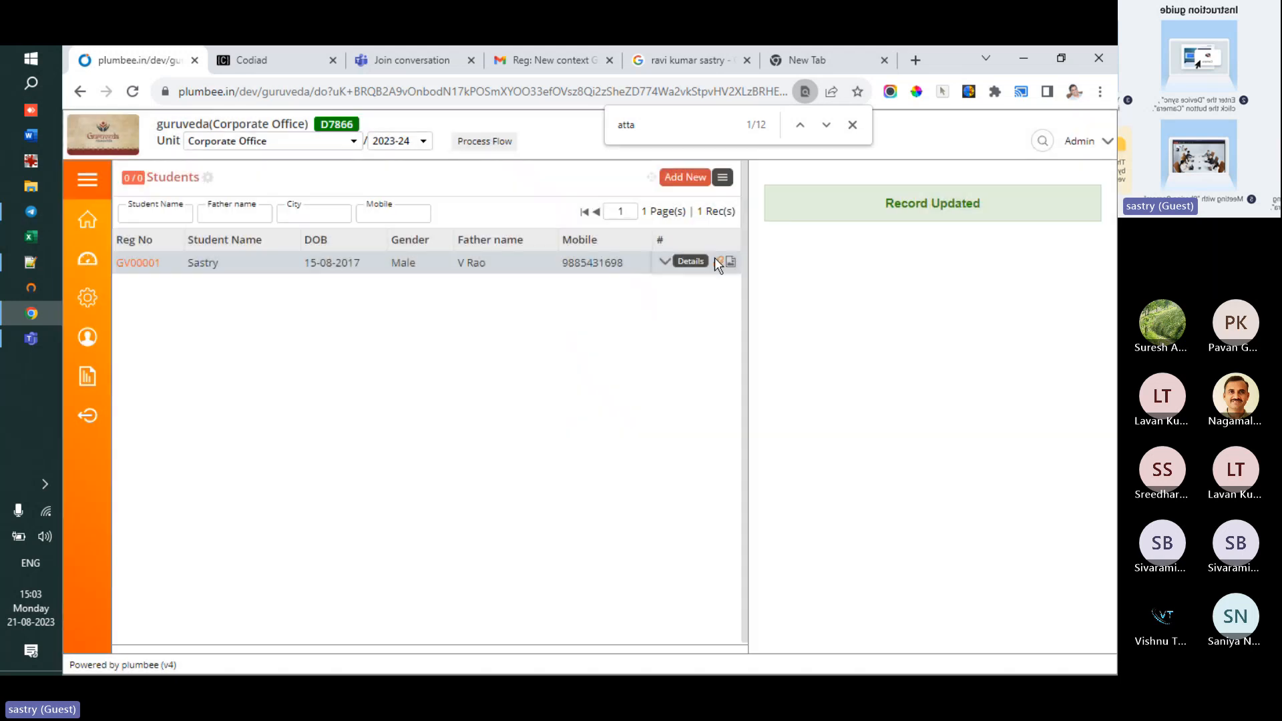
pyautogui.click(716, 261)
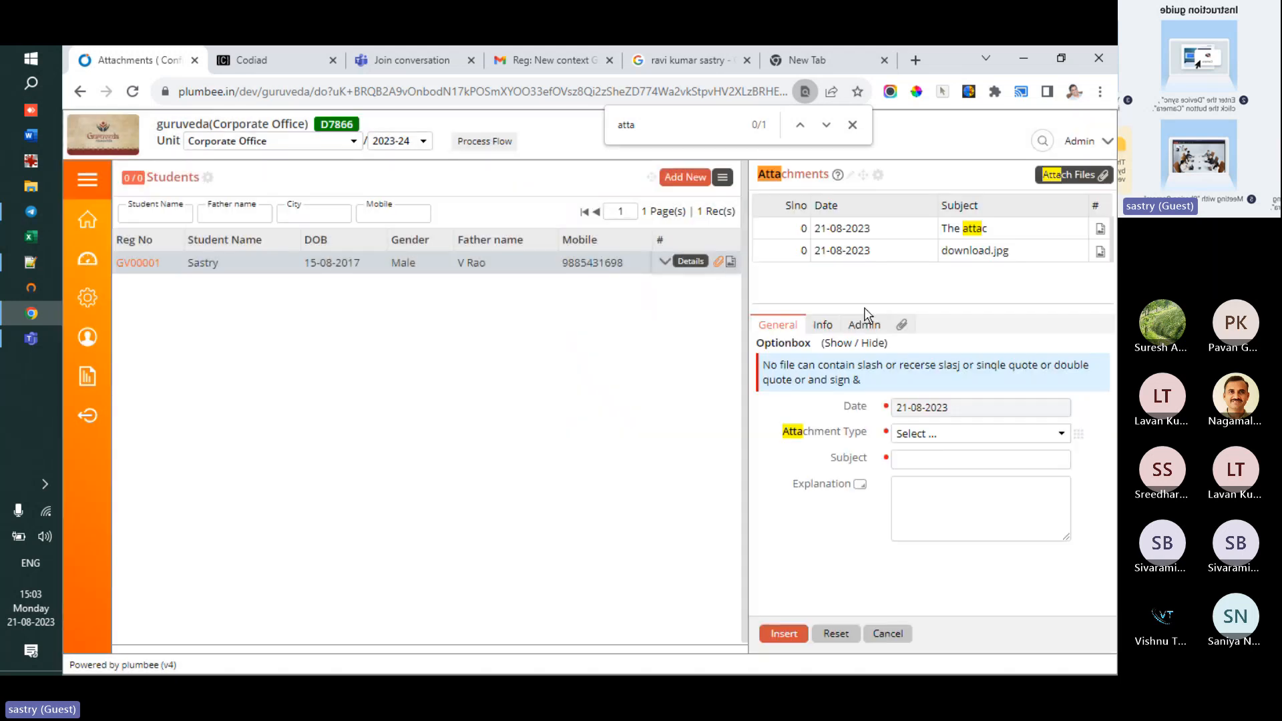
pyautogui.click(717, 261)
# Step: Redo the slno-to-attachmenttype list-field change, save it with Ctrl+S, and reopen the student's attachments
pyautogui.click(879, 175)
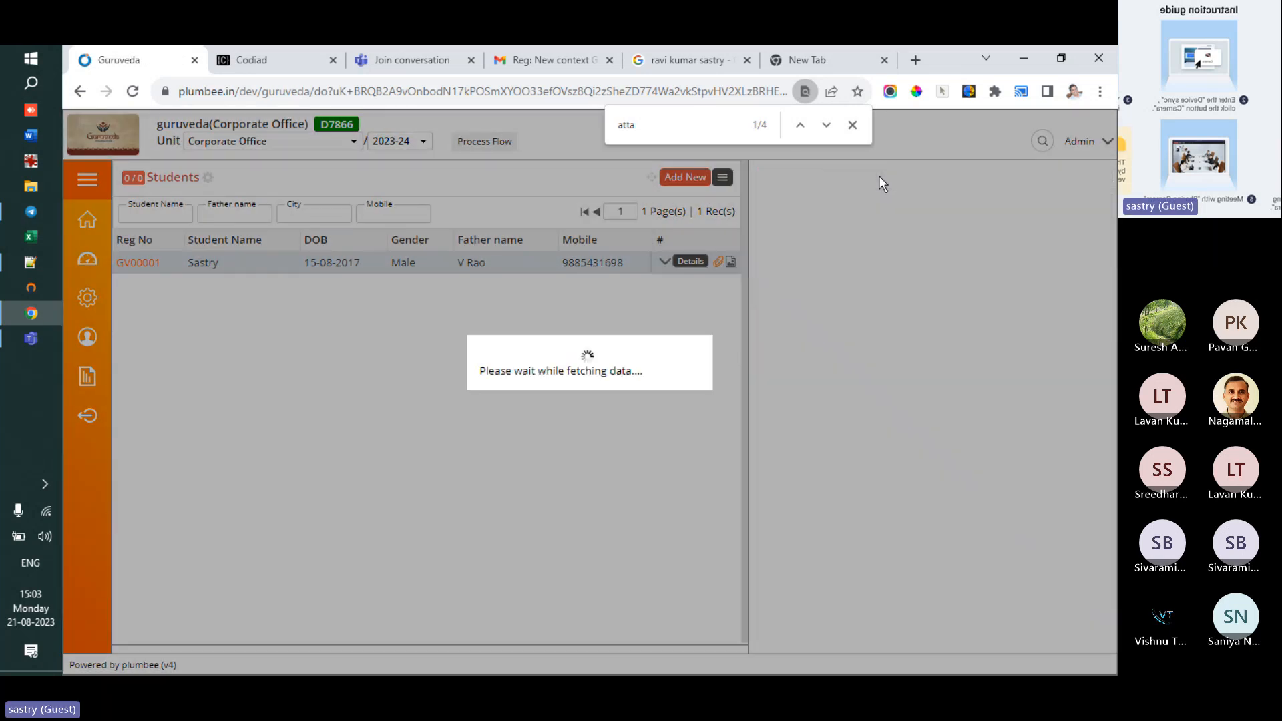
pyautogui.scroll(-3, 858, 467)
pyautogui.scroll(2, 864, 513)
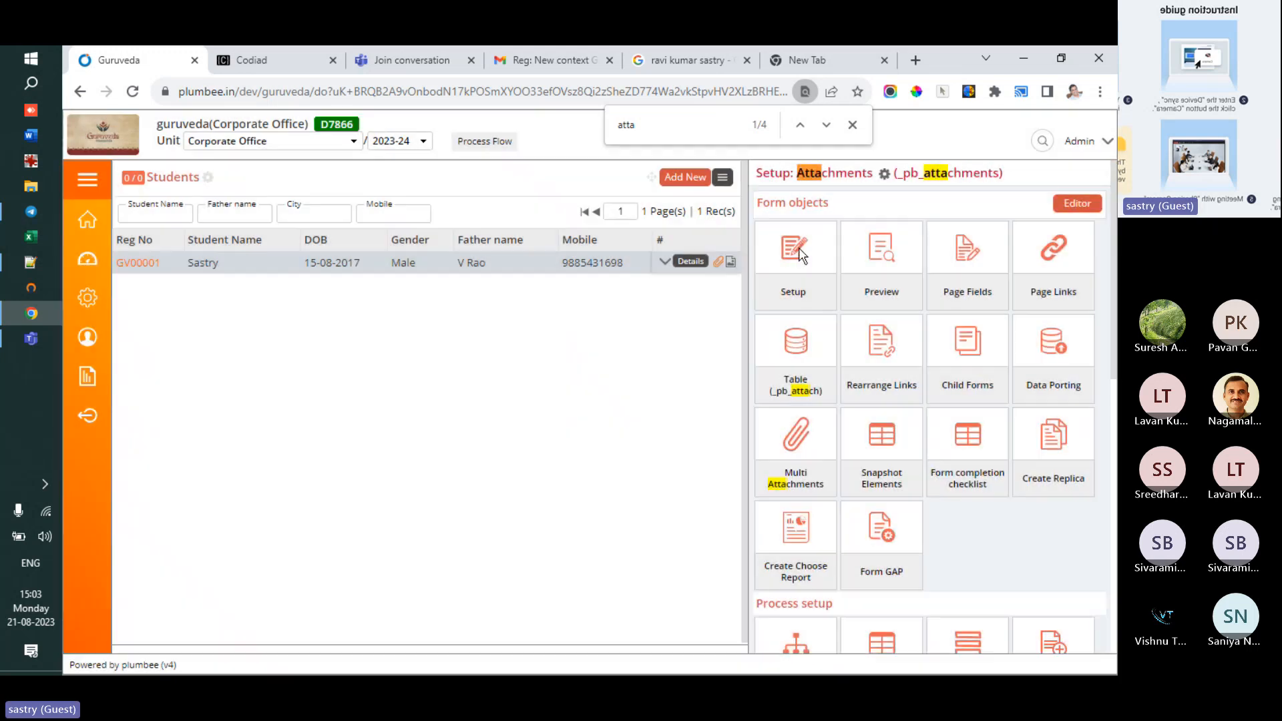
pyautogui.scroll(-2, 801, 253)
pyautogui.click(801, 251)
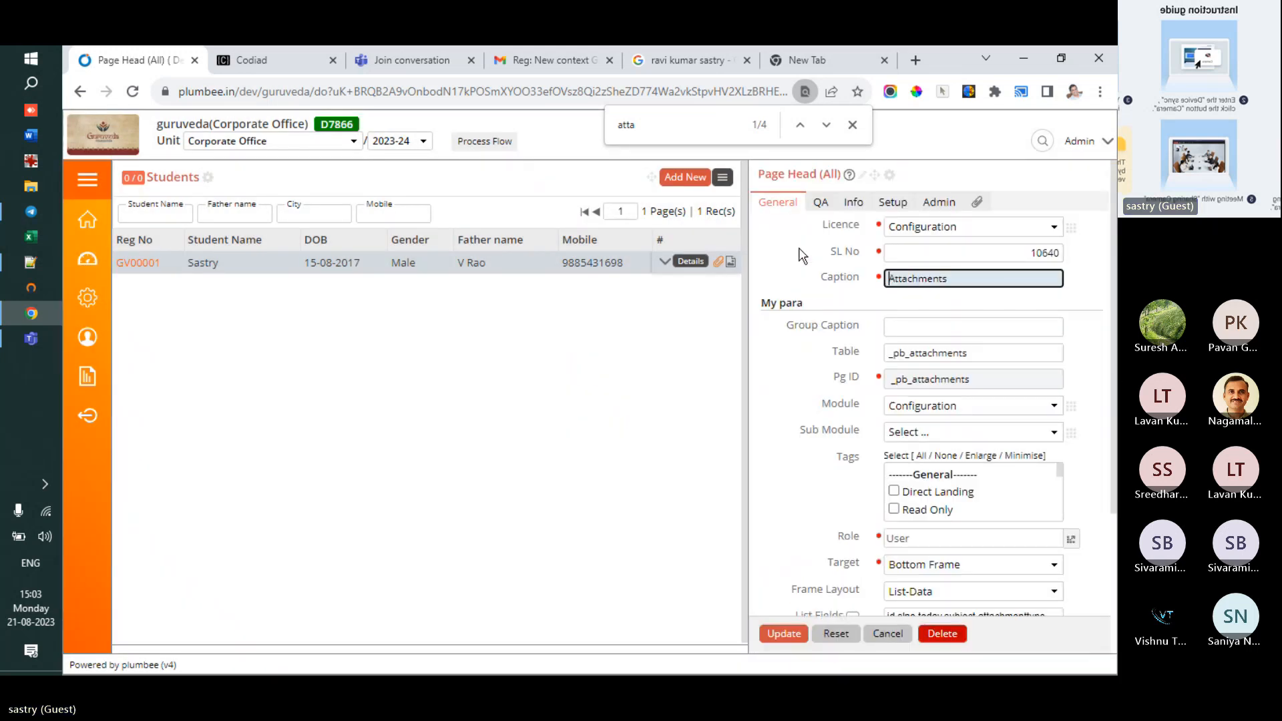
pyautogui.scroll(-3, 898, 548)
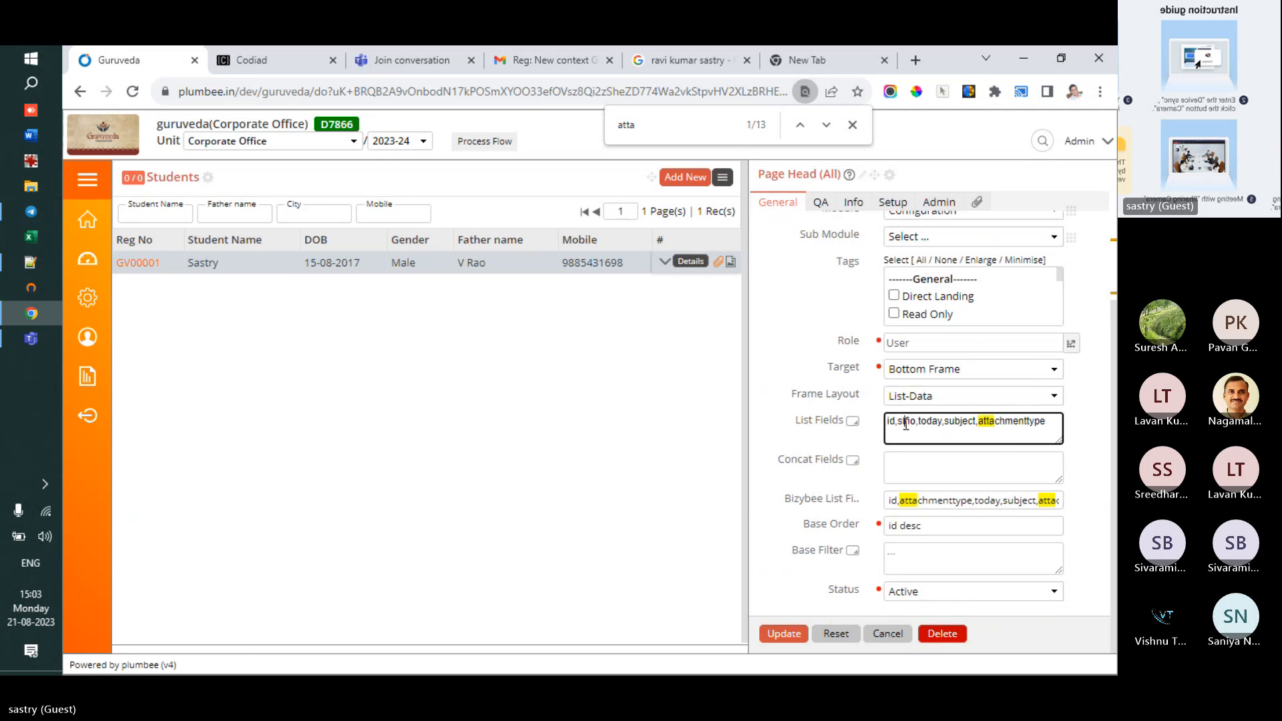
pyautogui.doubleClick(907, 421)
pyautogui.write('attachmenttype')
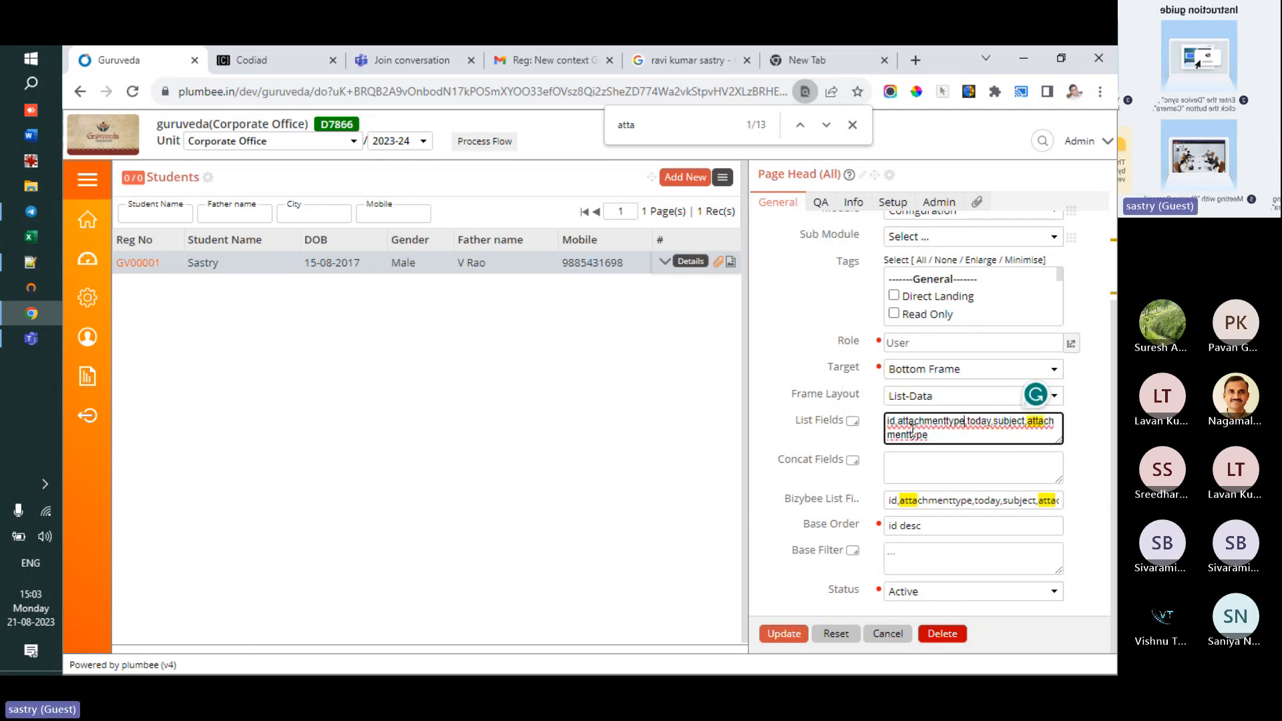
pyautogui.hotkey('ctrl', 's')
pyautogui.click(715, 265)
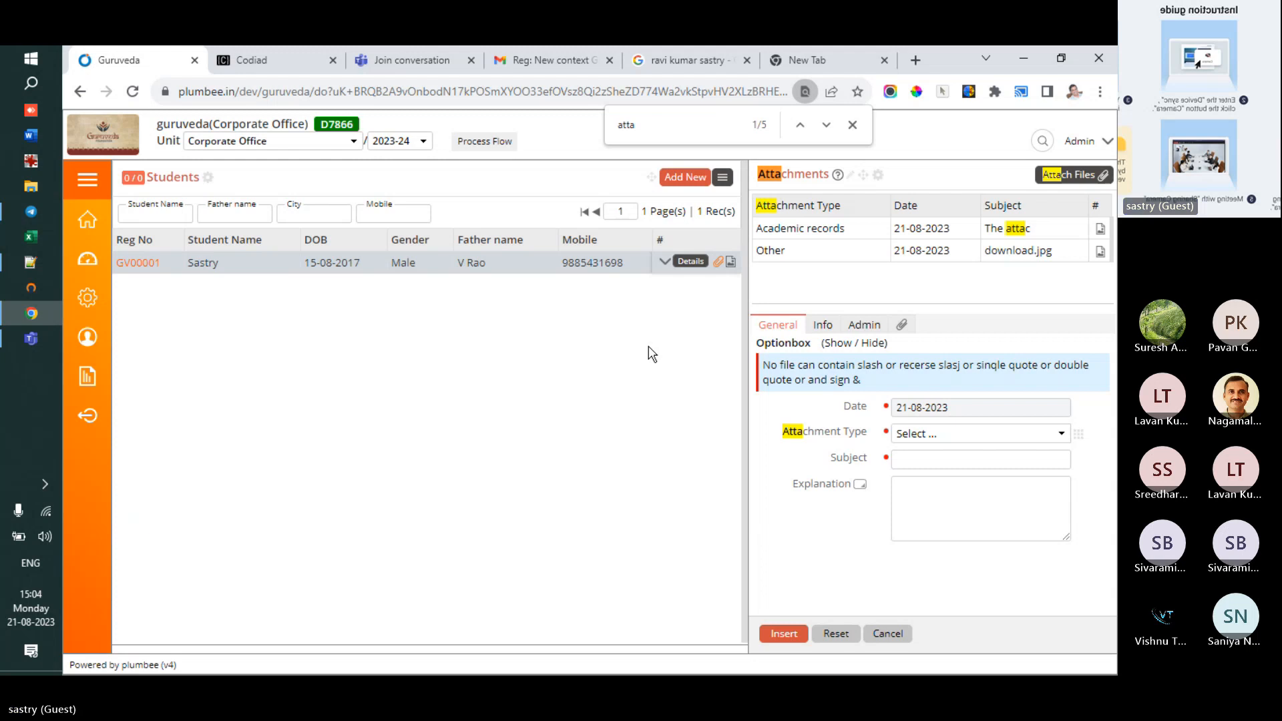
# Step: Clear the search highlights and open Setup: Students (gv_students)
pyautogui.click(853, 125)
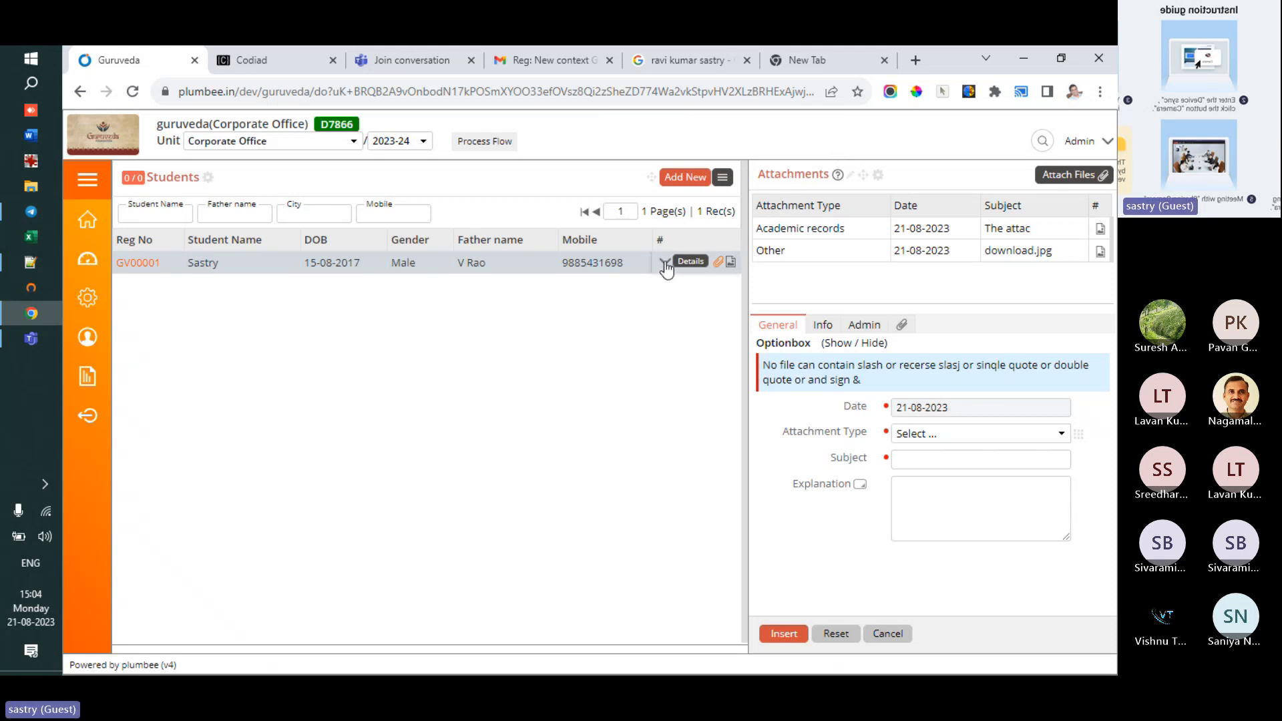
pyautogui.click(208, 177)
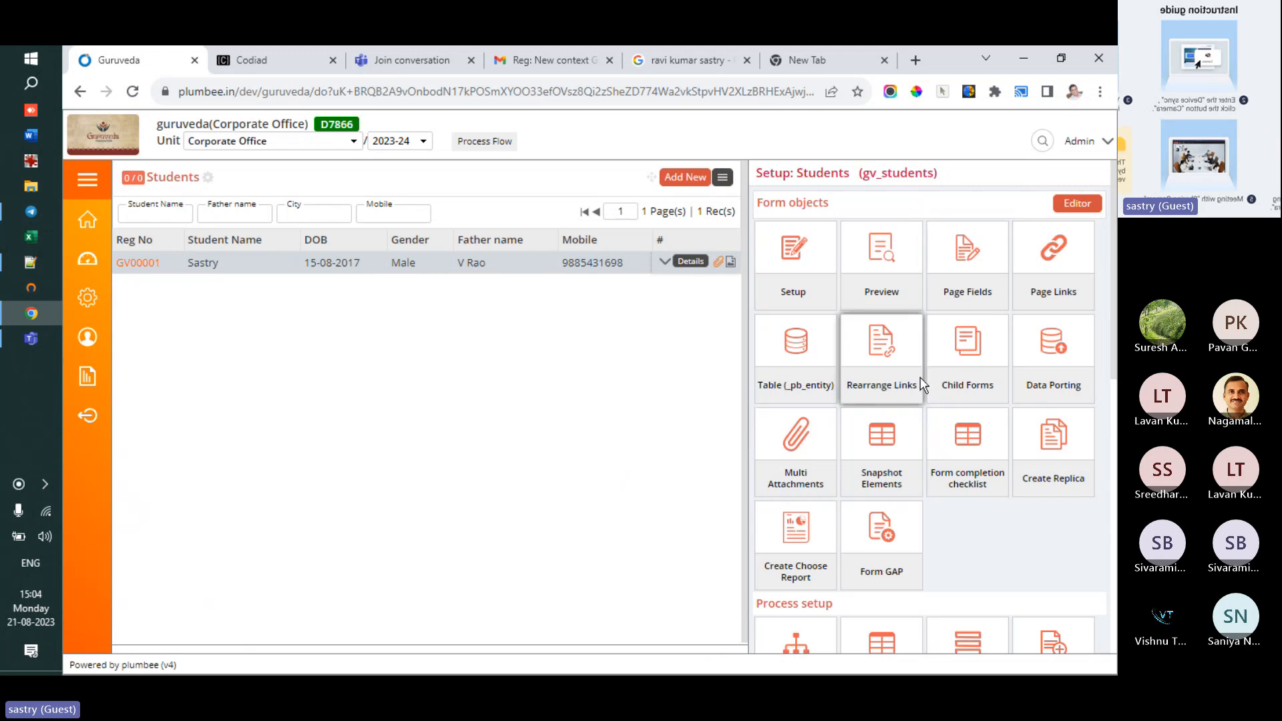
# Step: Add Family as a child form of Students and confirm it appears in the student record's actions
pyautogui.click(964, 360)
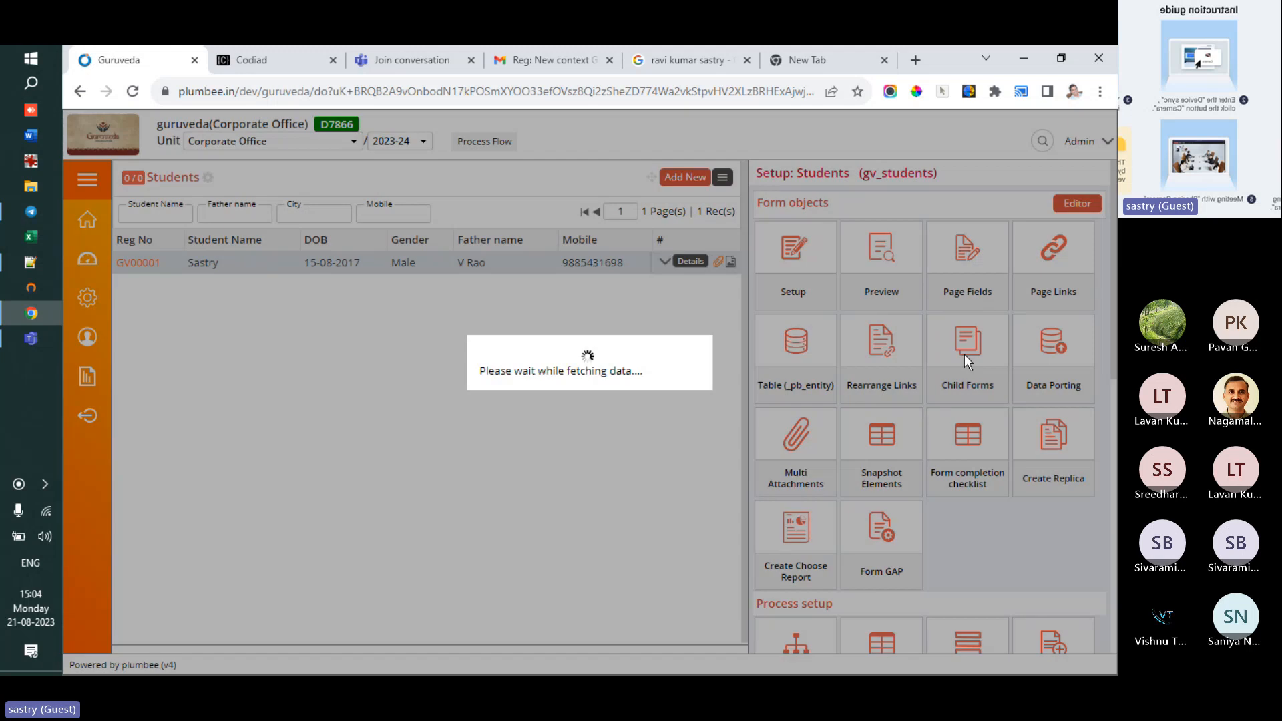
pyautogui.hotkey('ctrl', 'f')
pyautogui.write('famil')
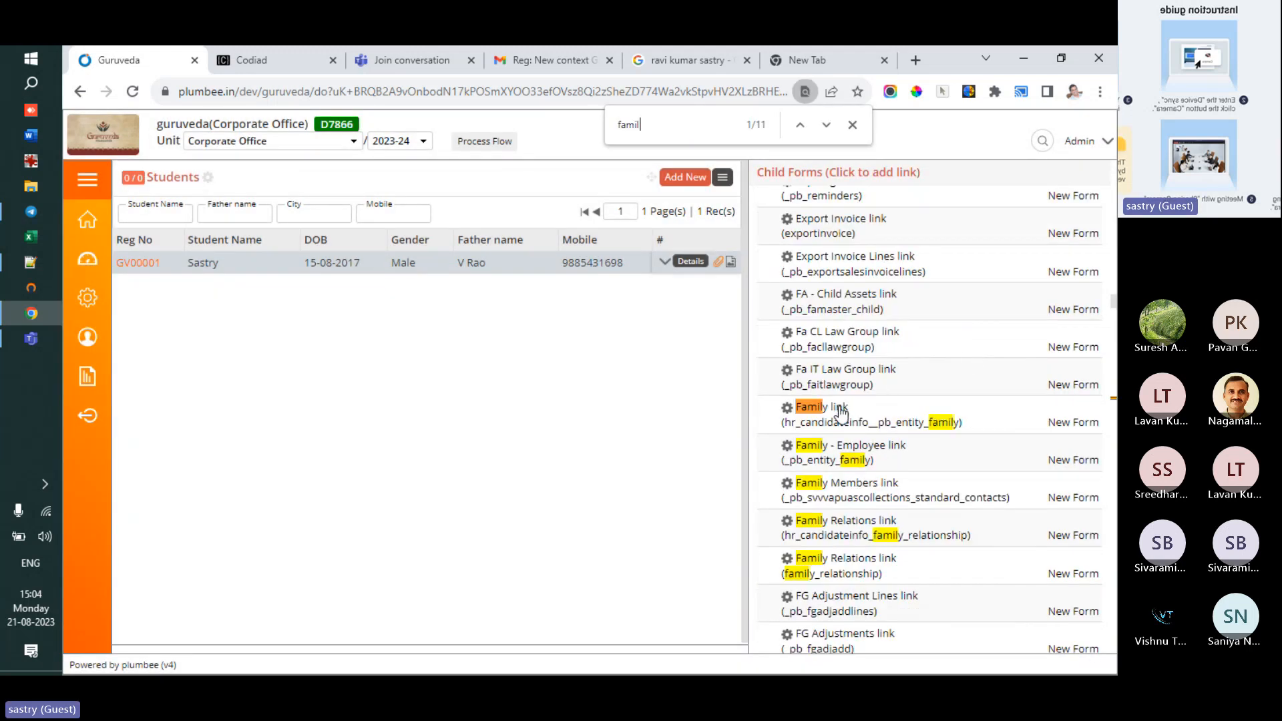
pyautogui.click(840, 413)
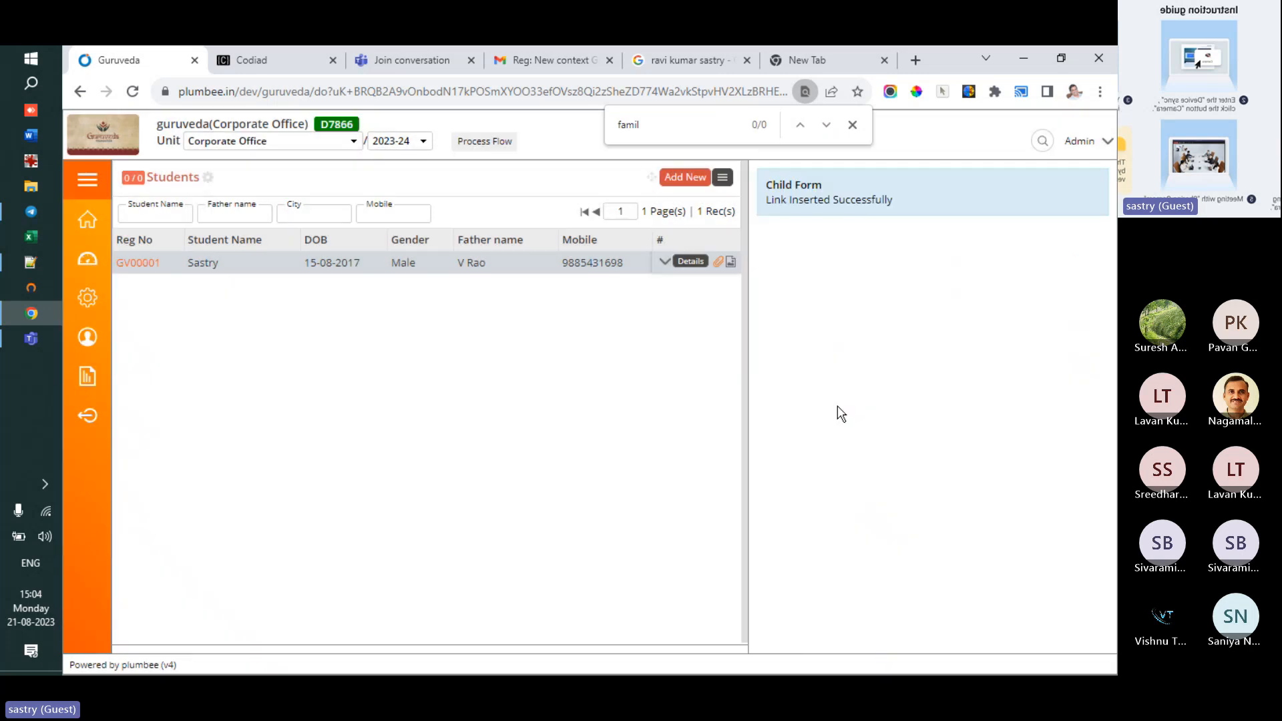
pyautogui.click(174, 185)
pyautogui.click(665, 262)
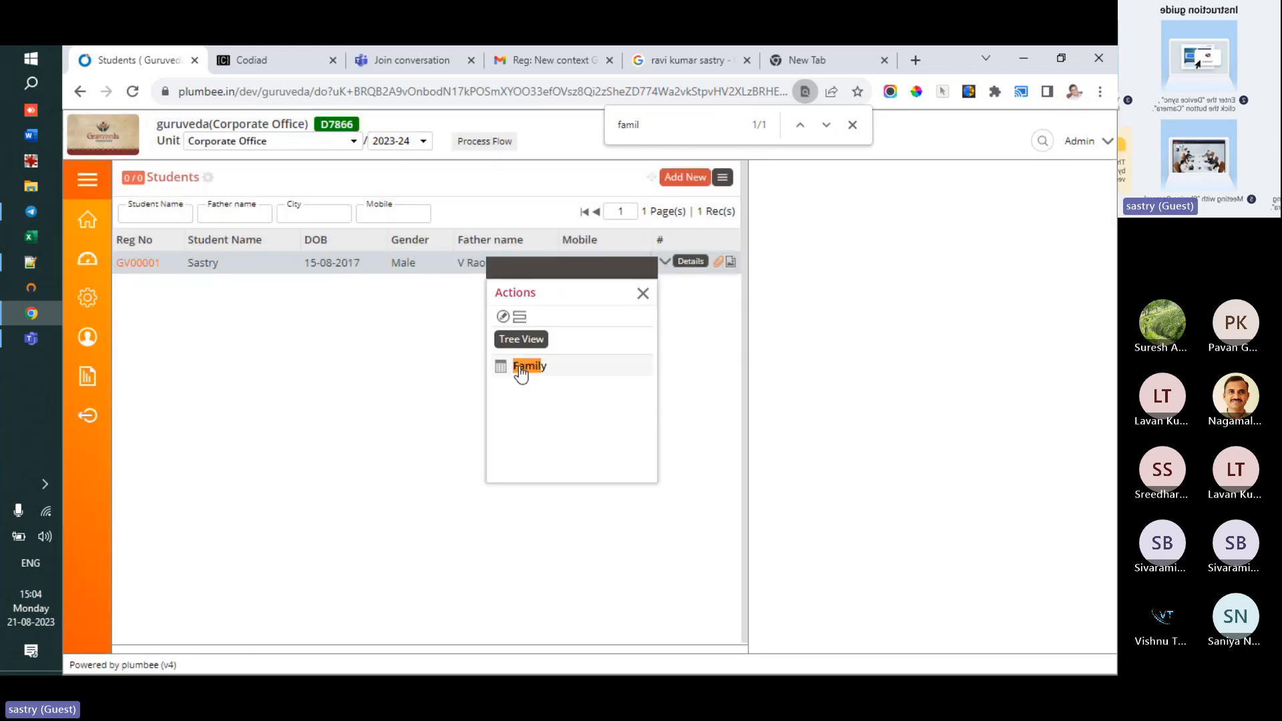
# Step: Open the student's Family form and save a family member with relation Brother
pyautogui.click(526, 366)
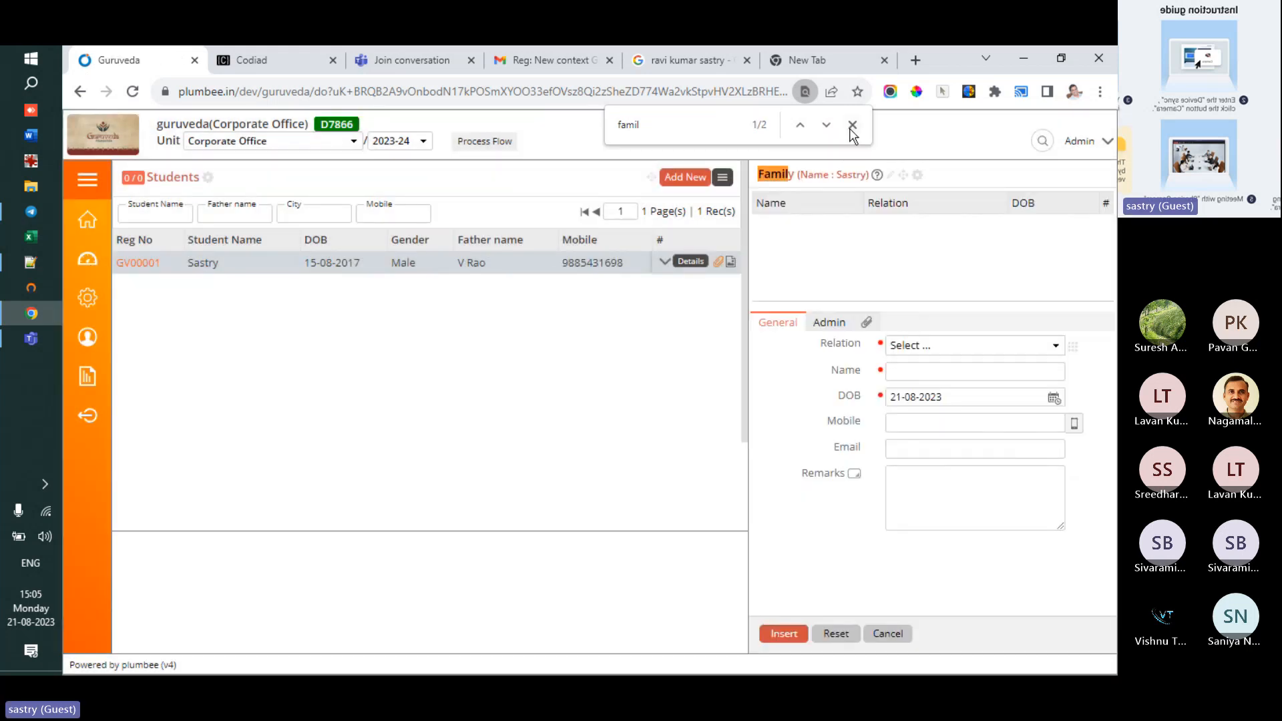
pyautogui.click(852, 126)
pyautogui.click(935, 346)
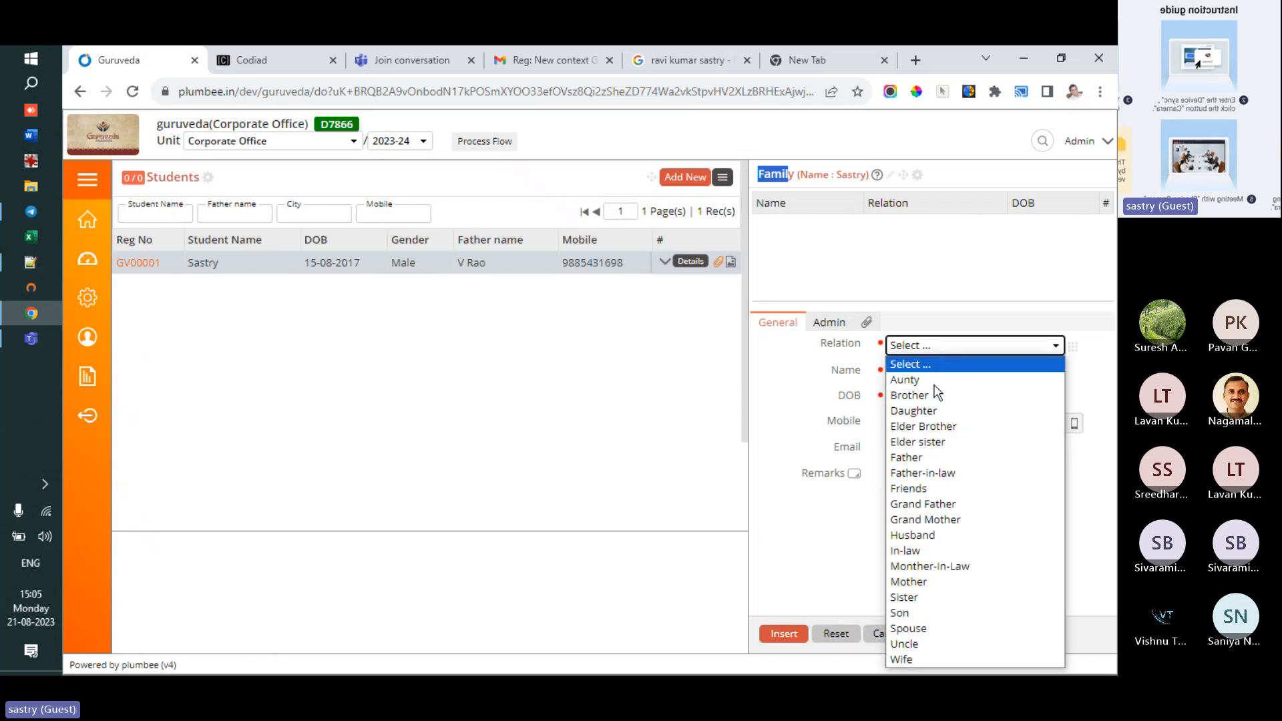
pyautogui.click(790, 443)
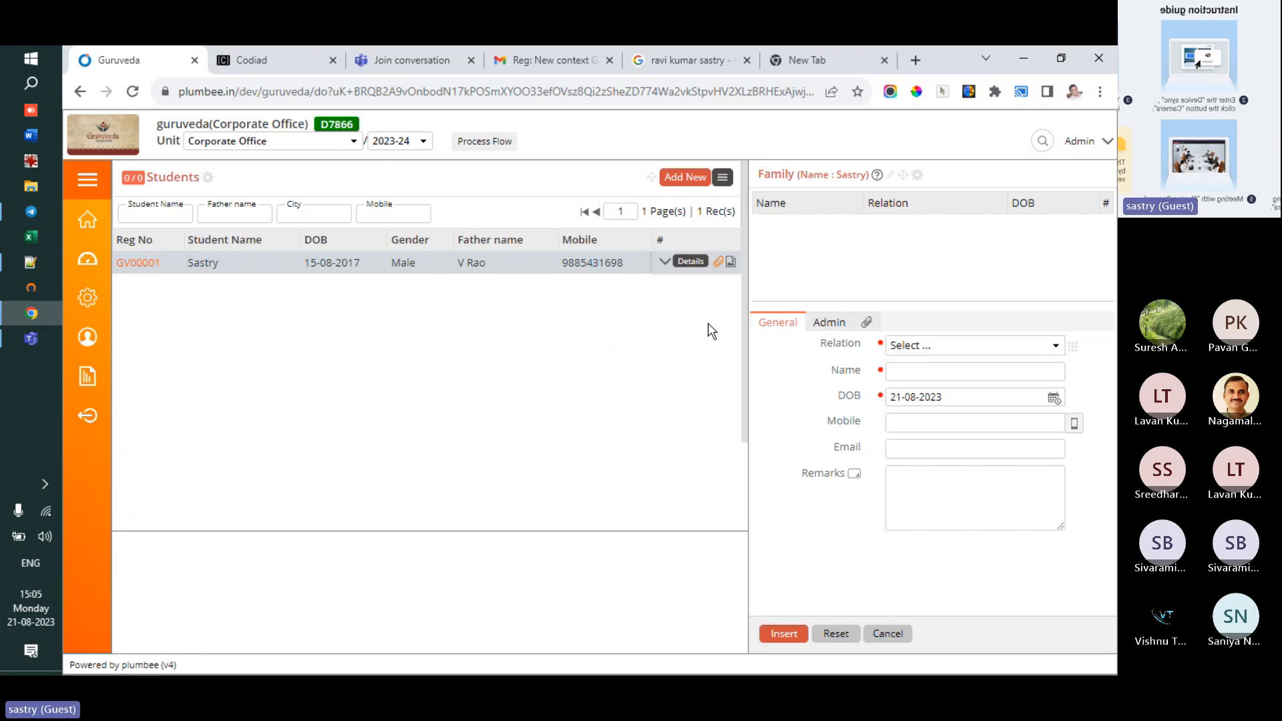
pyautogui.click(951, 349)
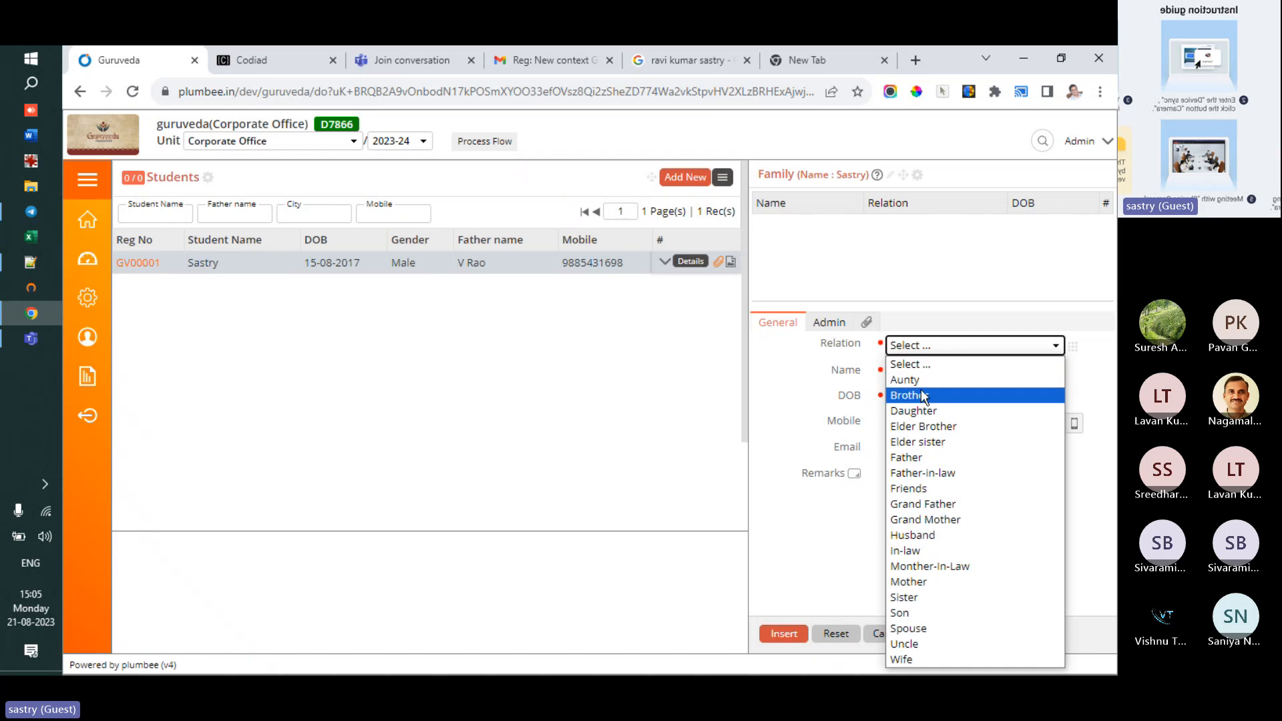
pyautogui.click(920, 393)
pyautogui.click(928, 369)
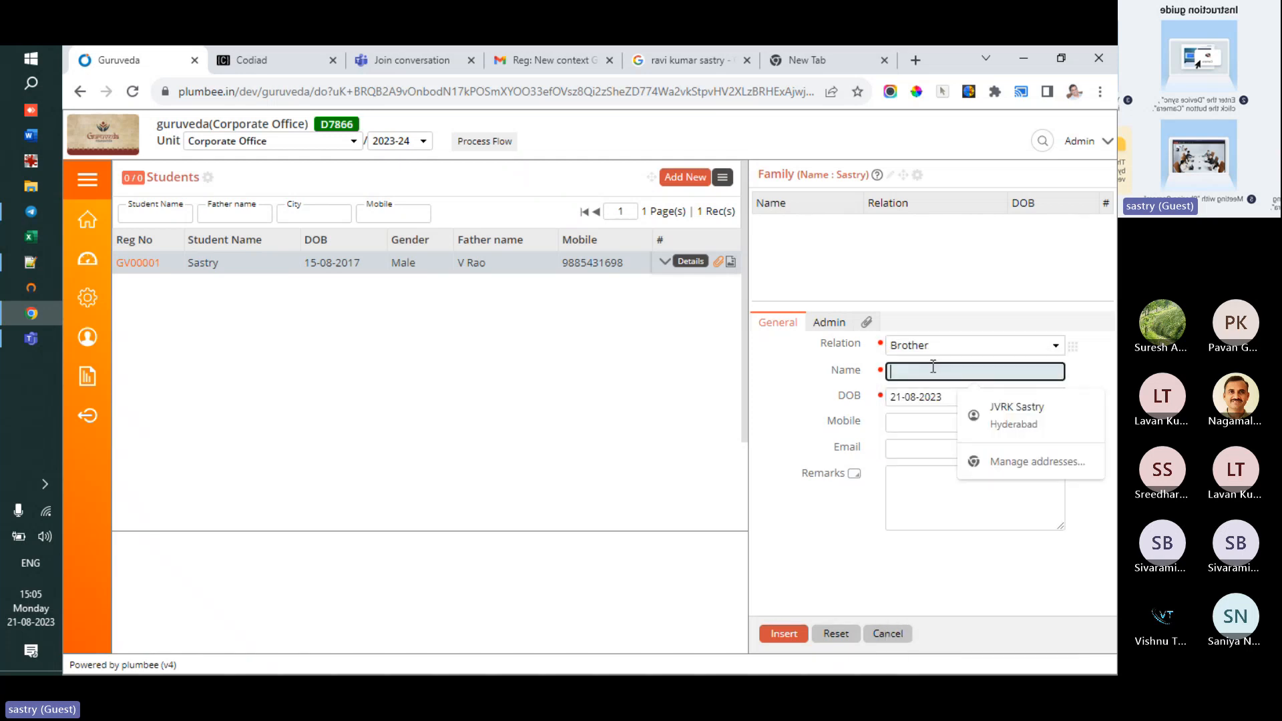
pyautogui.write('abcd')
pyautogui.press('Return')
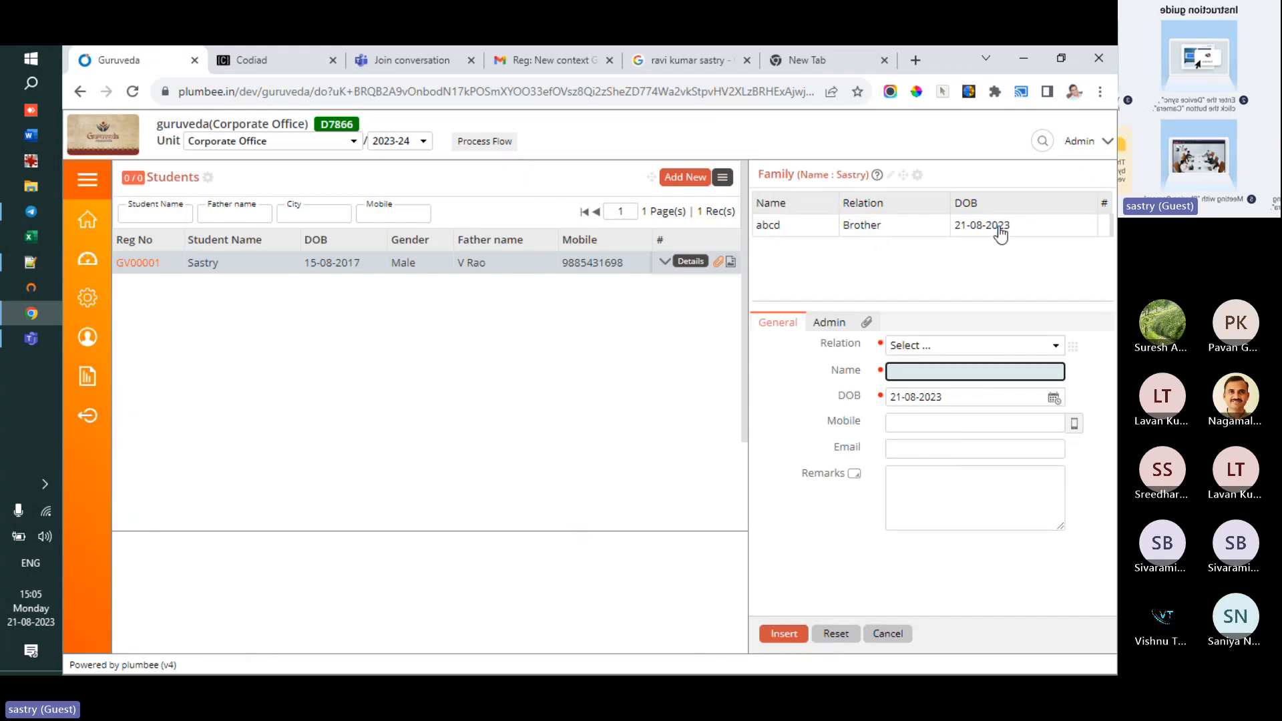
# Step: Add a second family member, sdas, with relation Aunty
pyautogui.click(933, 367)
pyautogui.write('sdas')
pyautogui.press('Return')
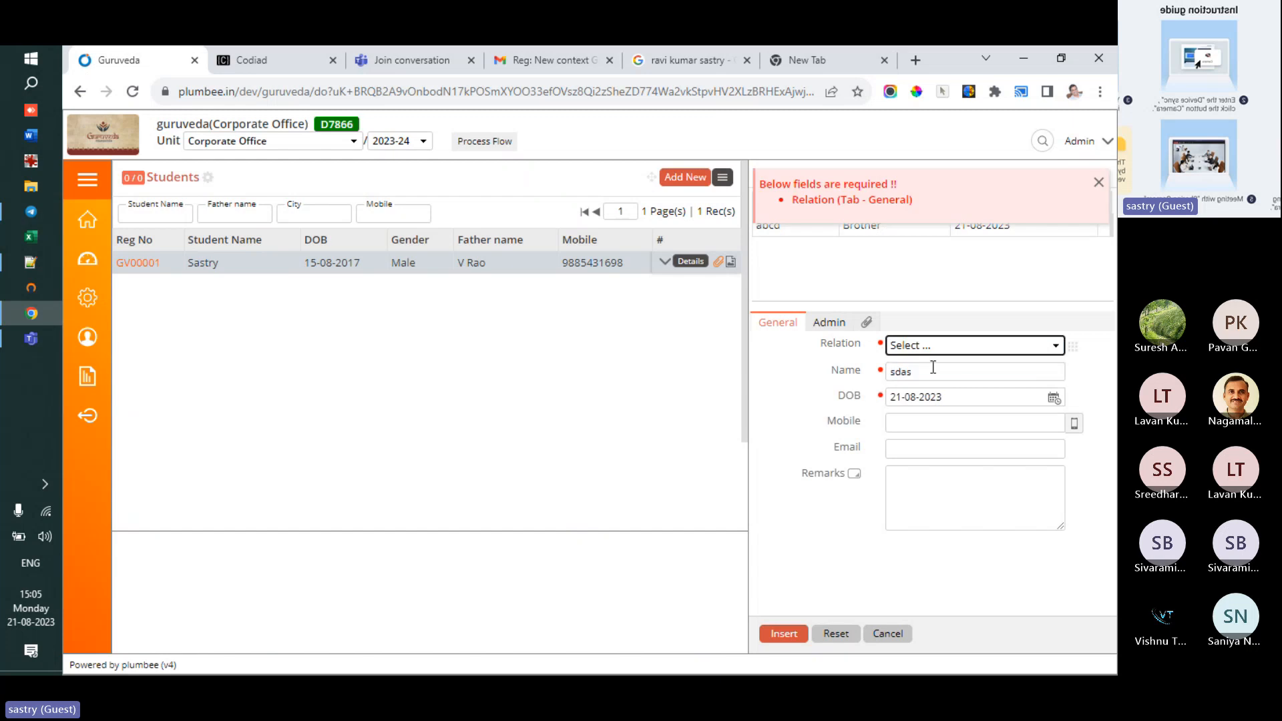
pyautogui.press('Return')
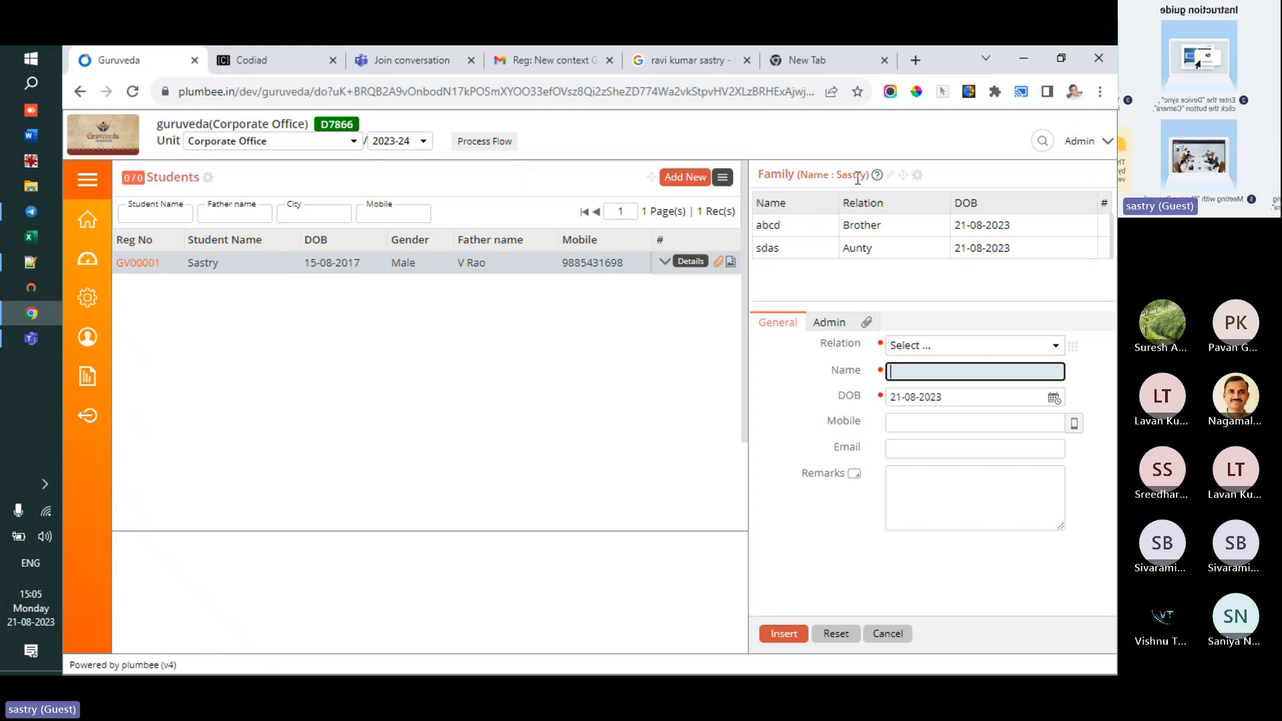
# Step: Open the Students form's More Links panel with its Help Document link
pyautogui.click(919, 263)
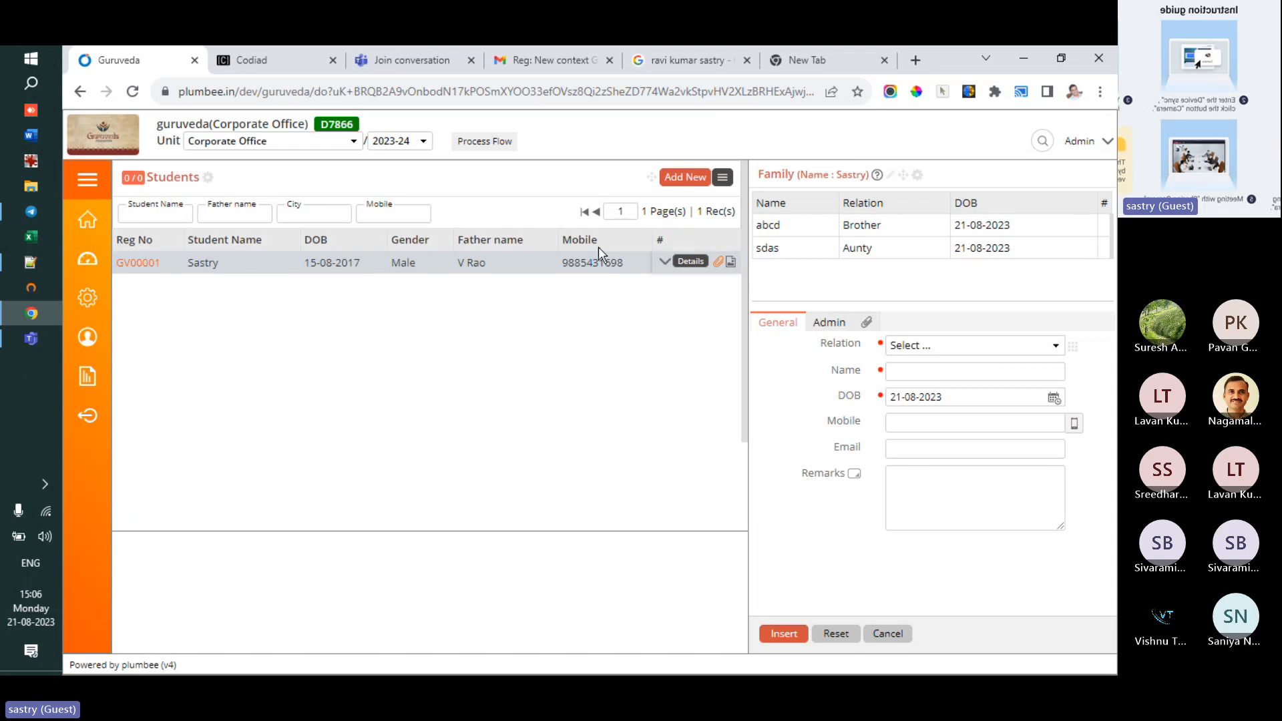
pyautogui.click(721, 177)
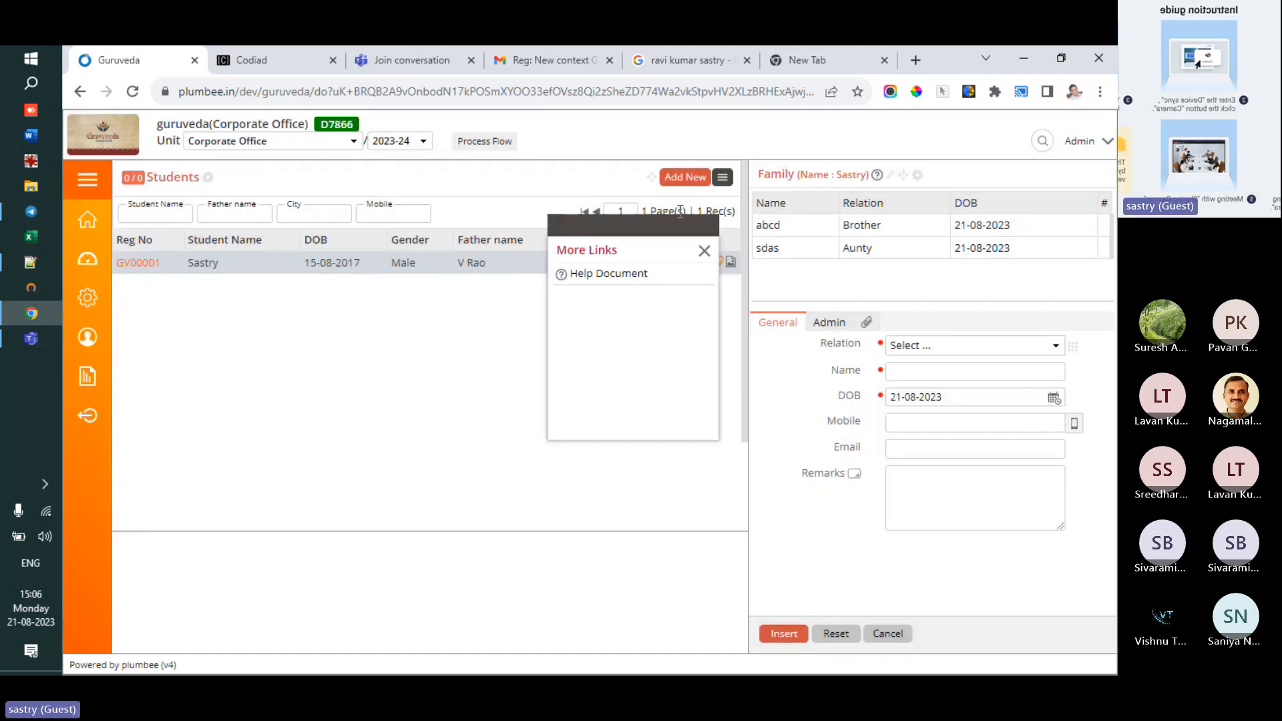
# Step: Open the Students help document and scroll through its contents
pyautogui.click(605, 273)
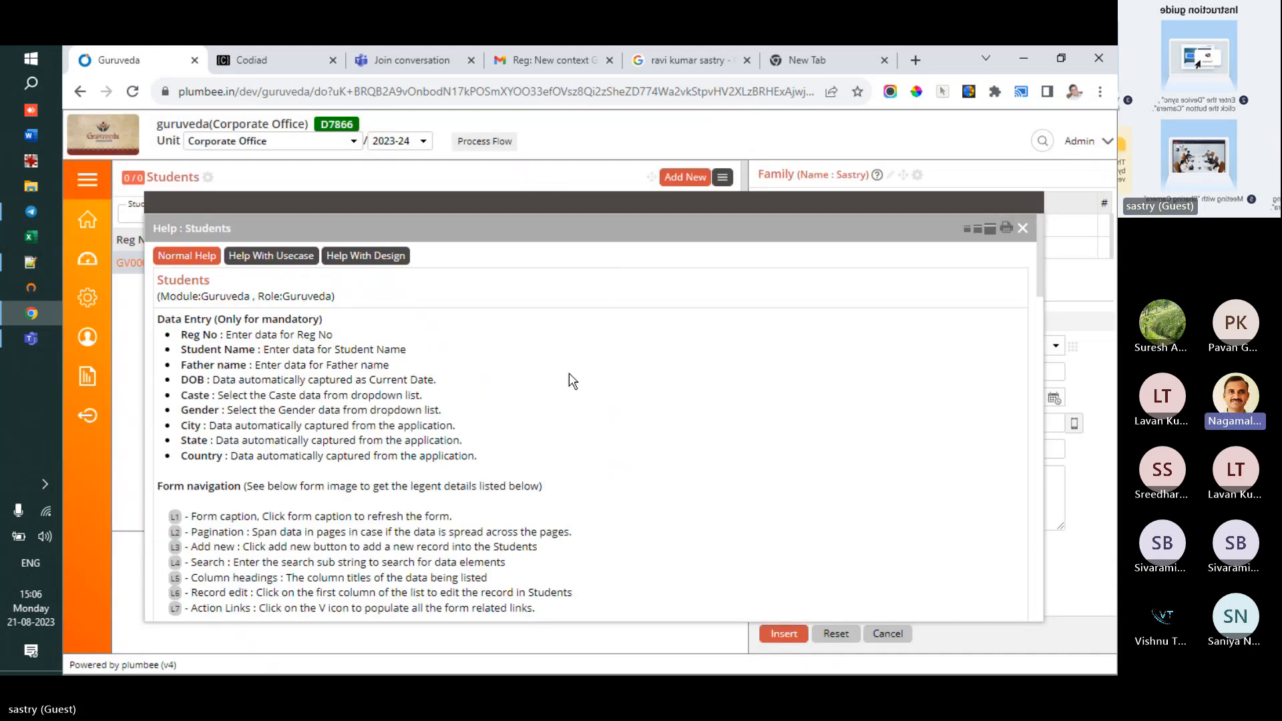
pyautogui.scroll(-6, 569, 387)
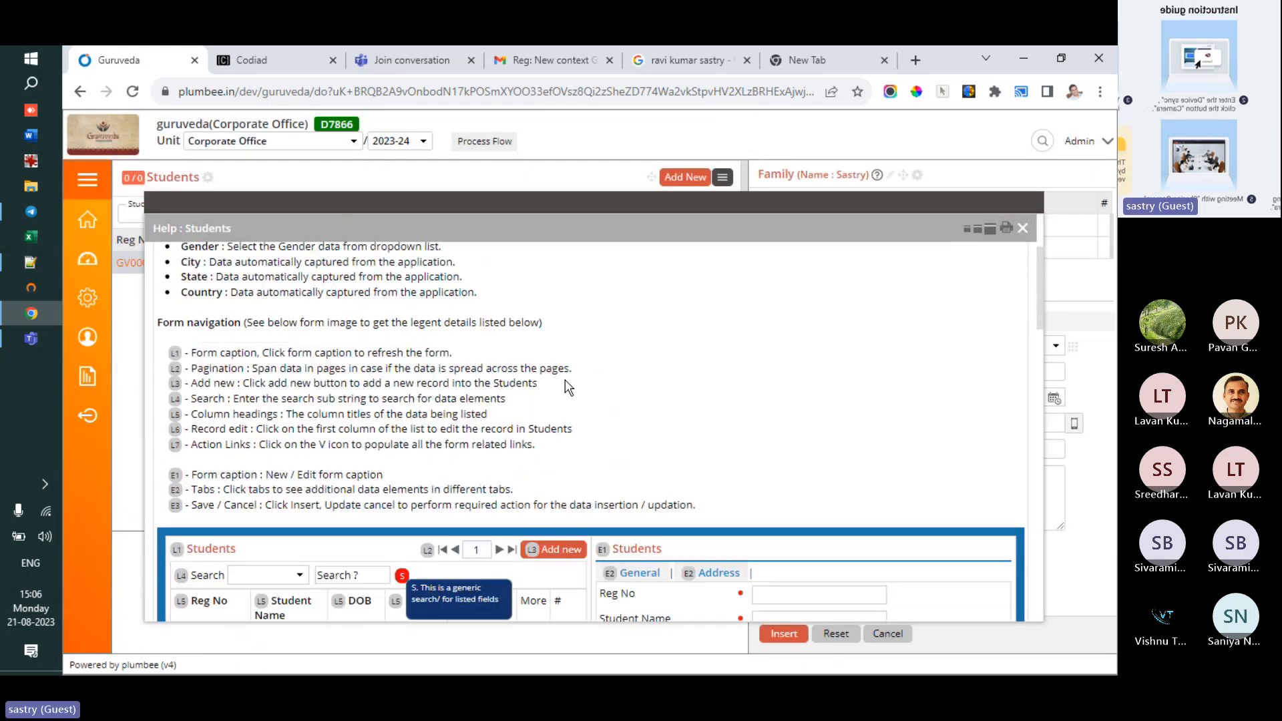
pyautogui.scroll(-6, 566, 380)
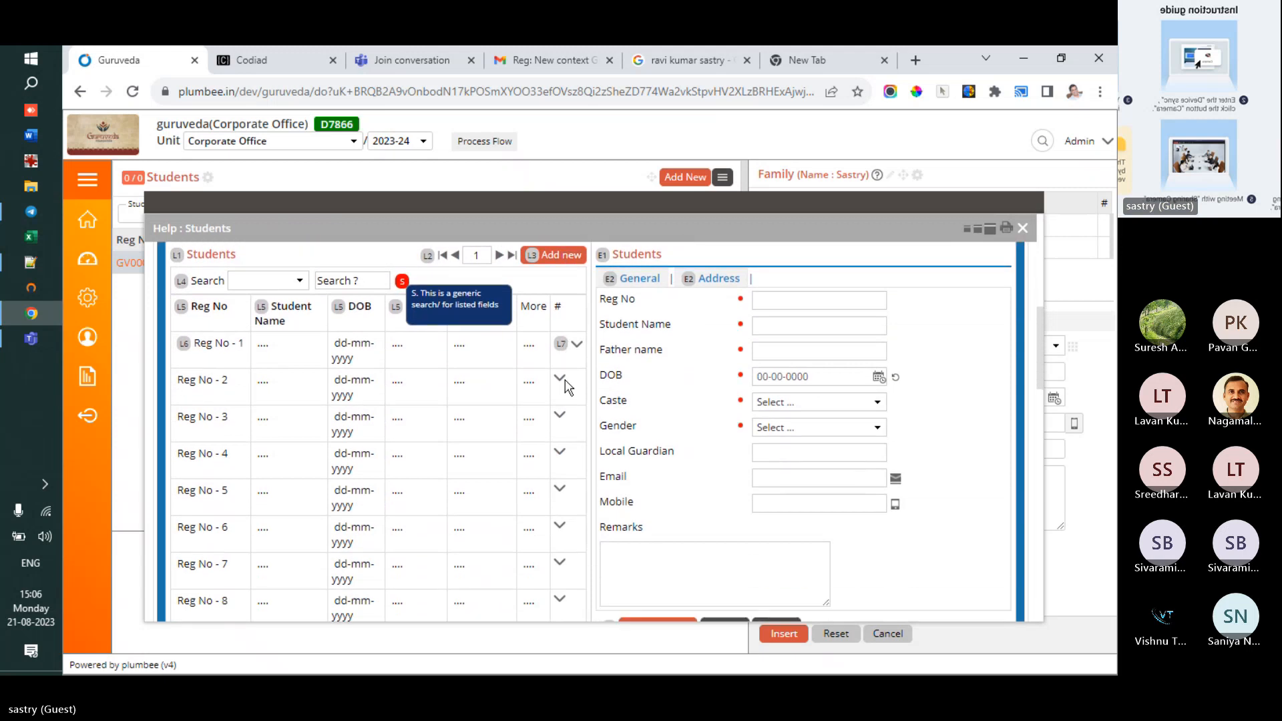
pyautogui.scroll(3, 566, 387)
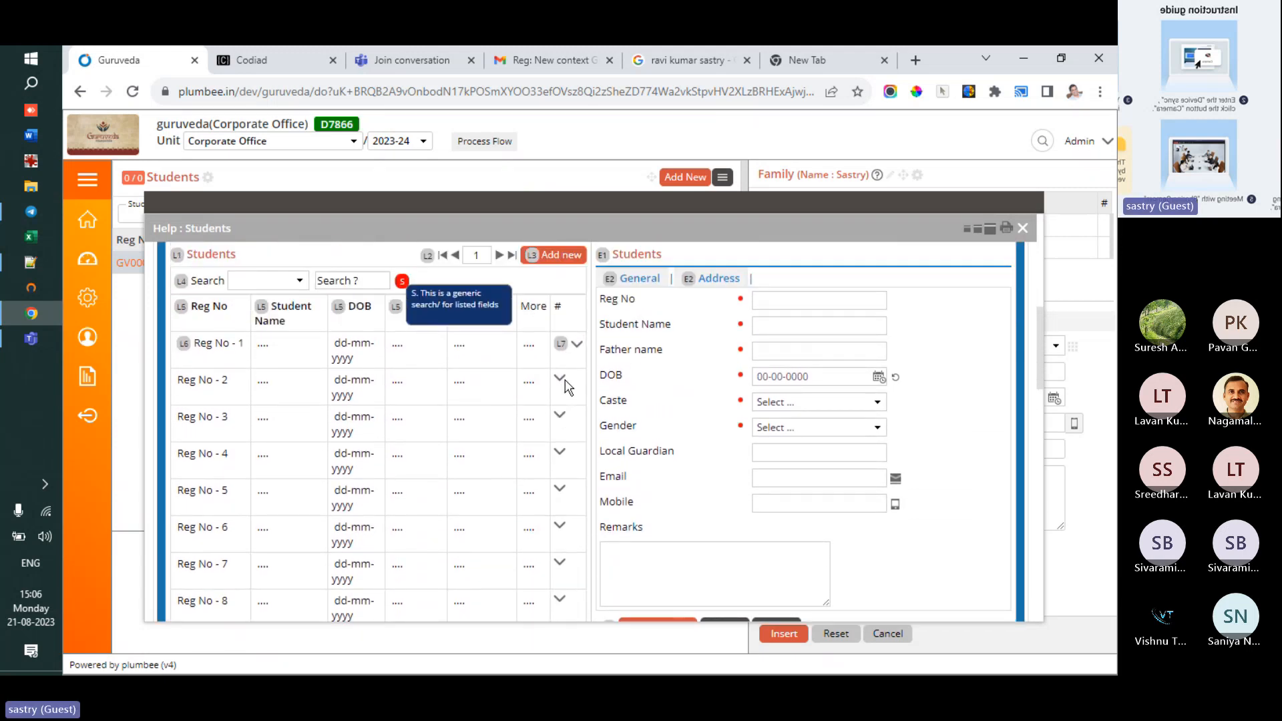
pyautogui.scroll(-2, 566, 388)
pyautogui.scroll(-5, 566, 388)
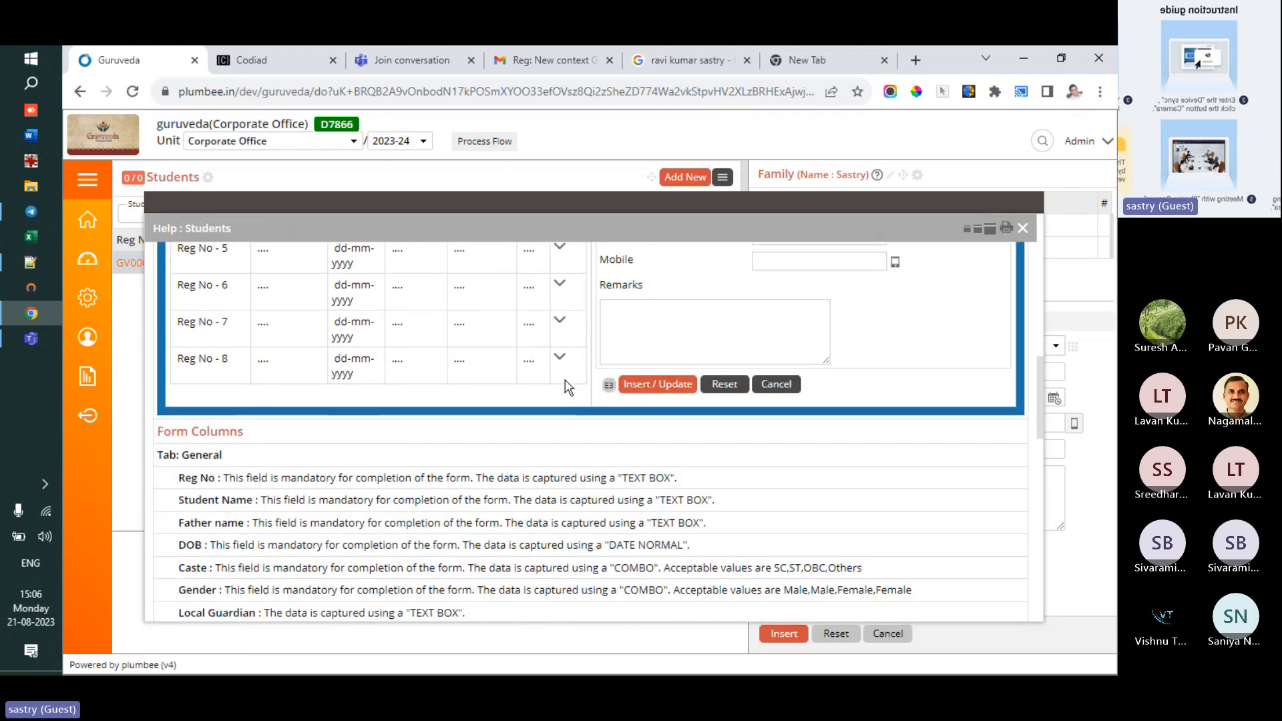
pyautogui.scroll(-3, 566, 386)
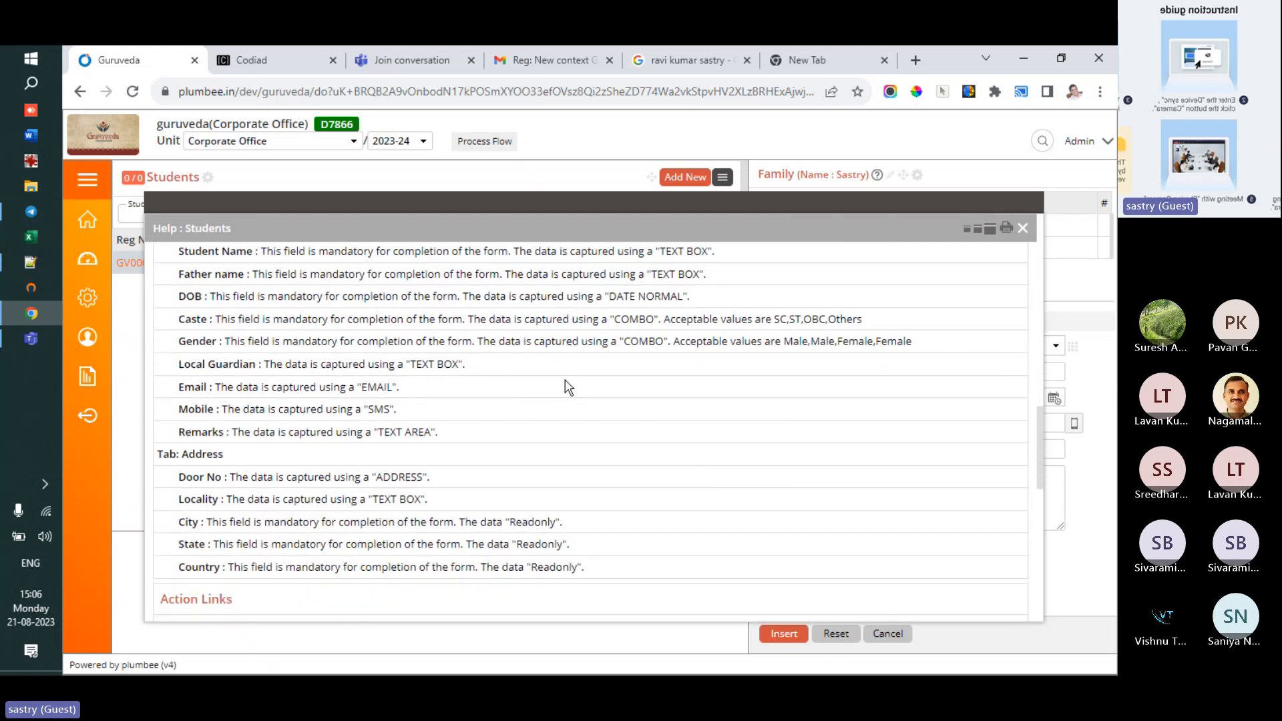
pyautogui.scroll(-1, 566, 386)
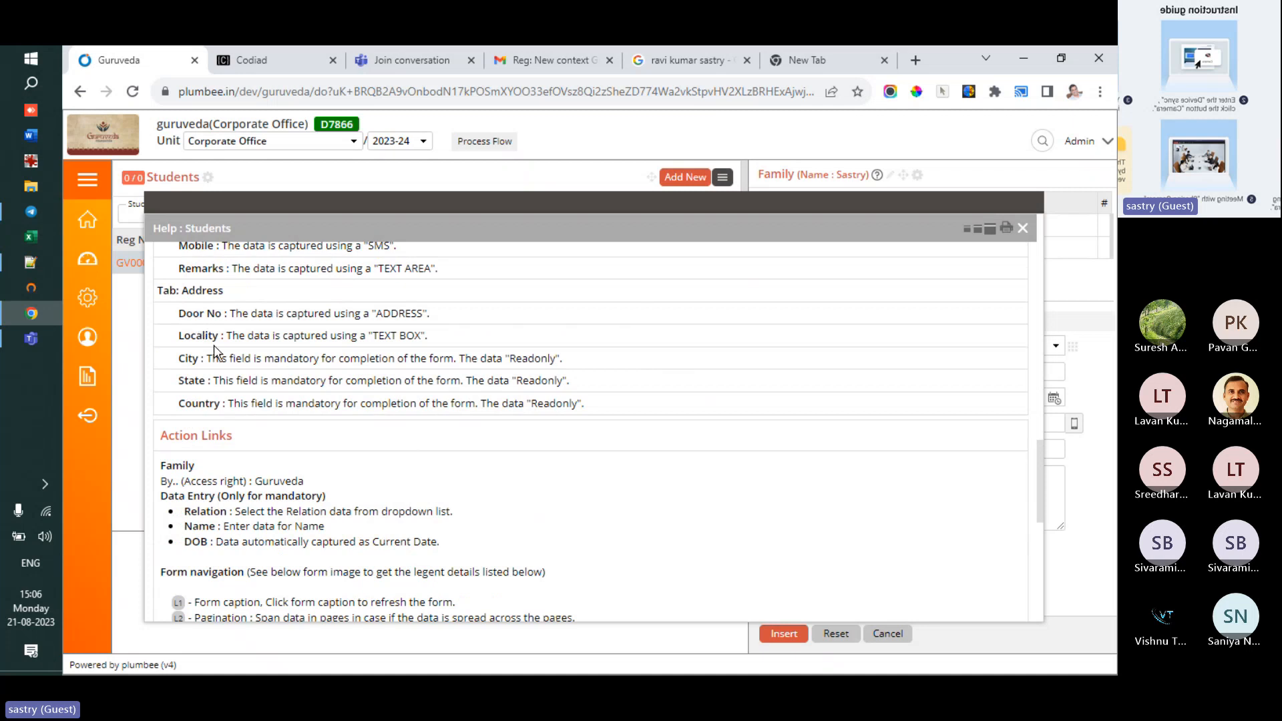
pyautogui.scroll(-4, 222, 352)
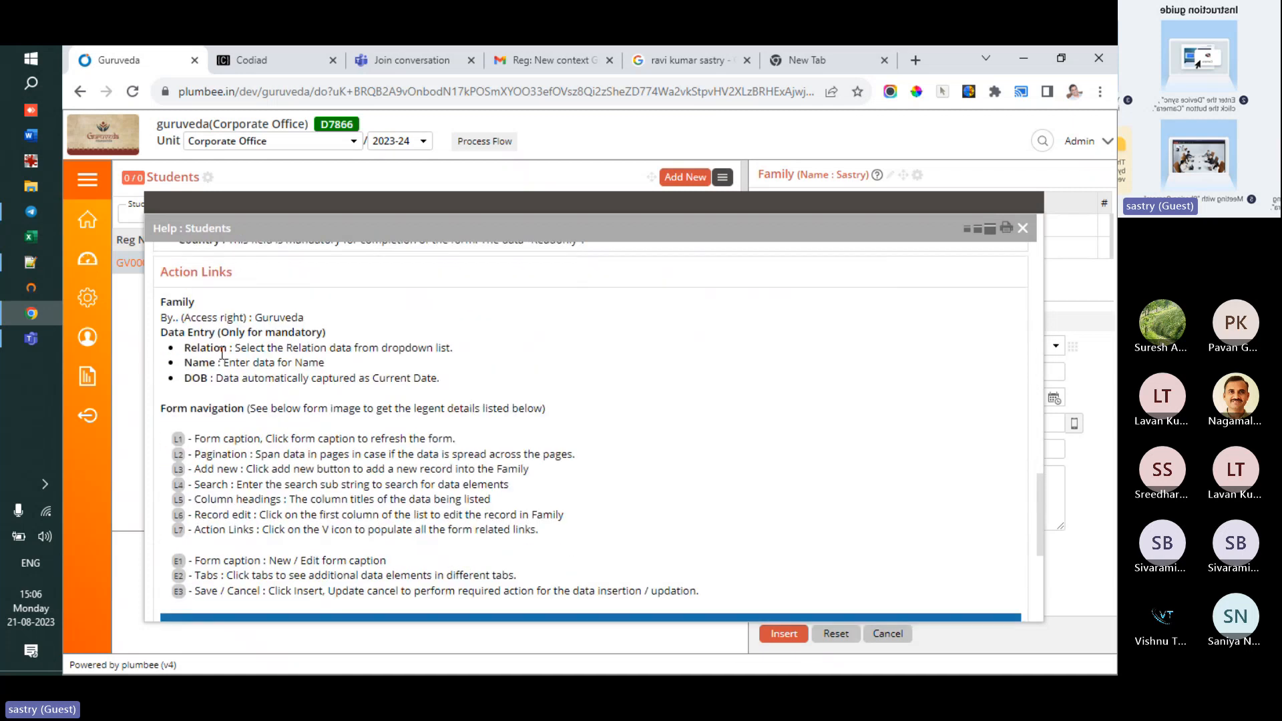
pyautogui.scroll(-5, 222, 352)
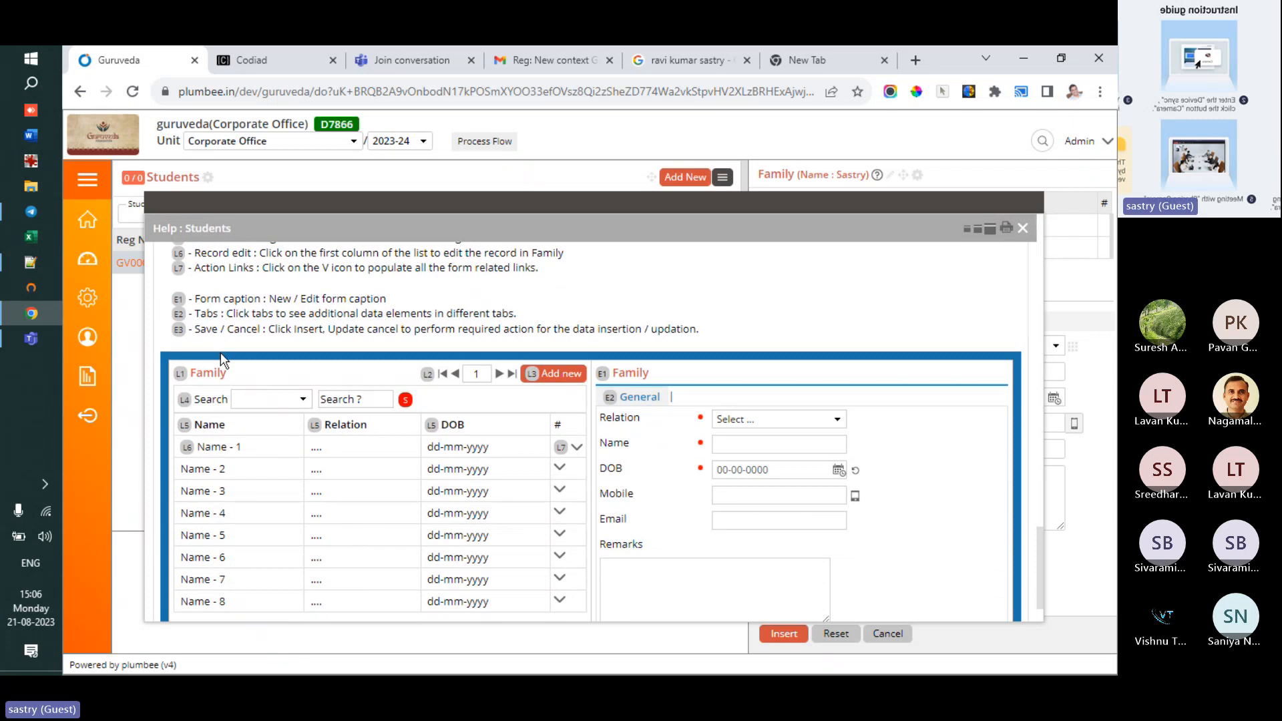
pyautogui.scroll(-2, 221, 355)
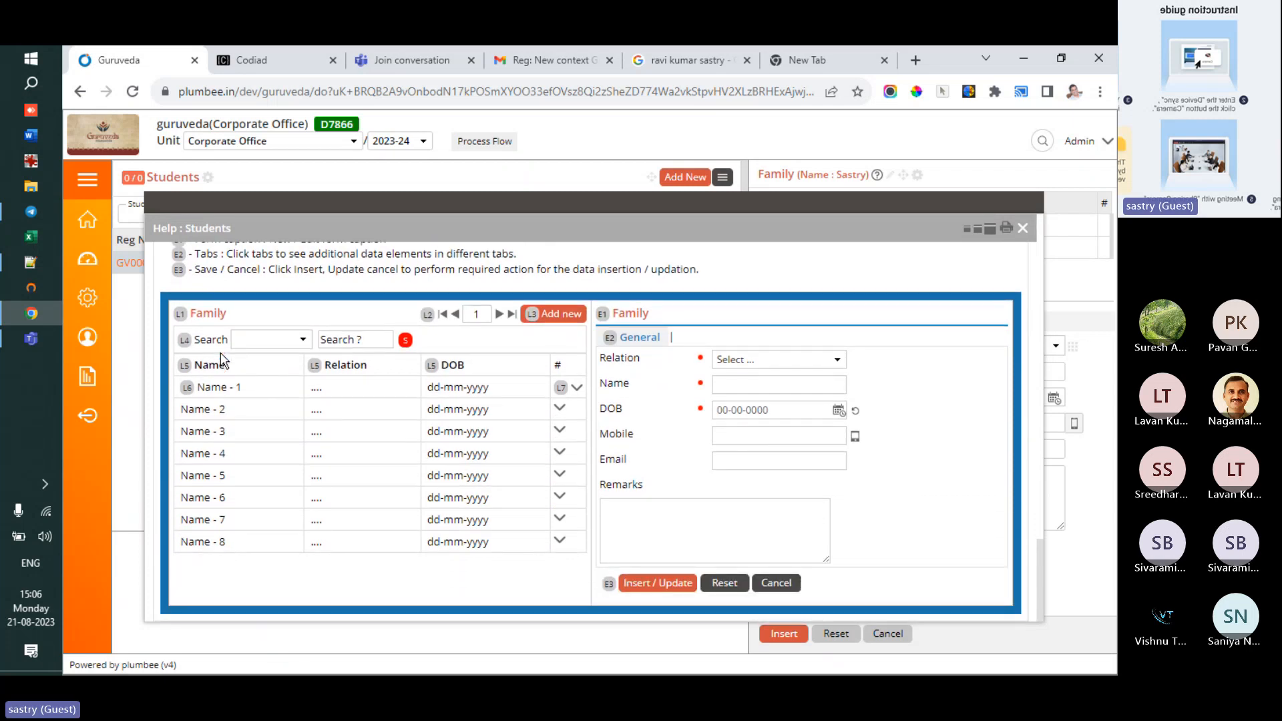
pyautogui.scroll(10, 221, 359)
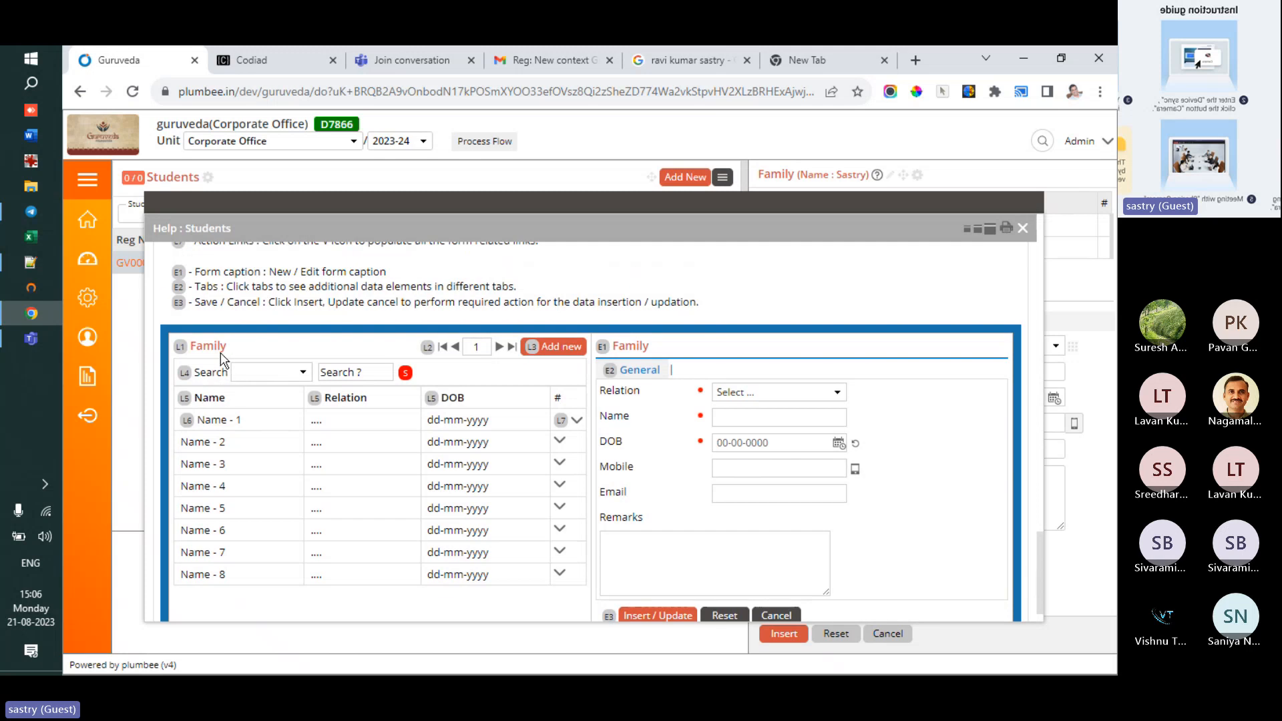
pyautogui.scroll(10, 222, 360)
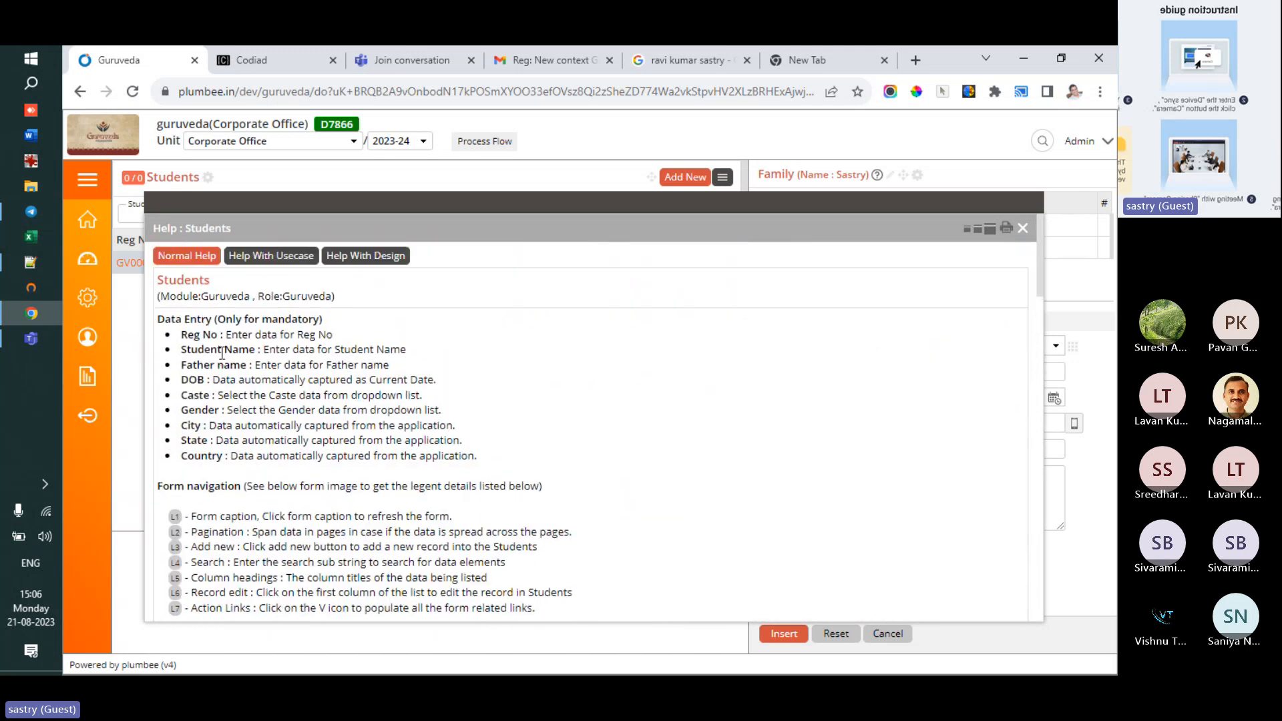
# Step: Review the use-case help's Process, Mandatory fields and Other multiple objects diagrams, then close it
pyautogui.click(275, 258)
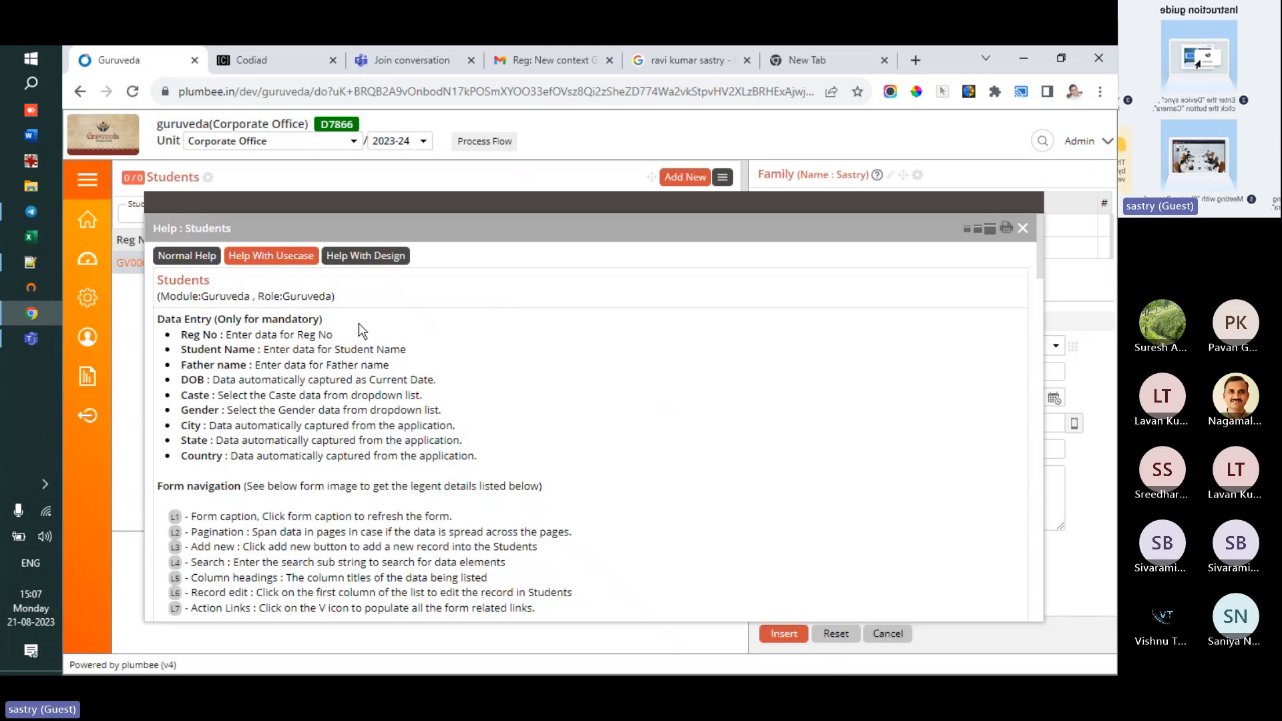
pyautogui.scroll(-20, 362, 330)
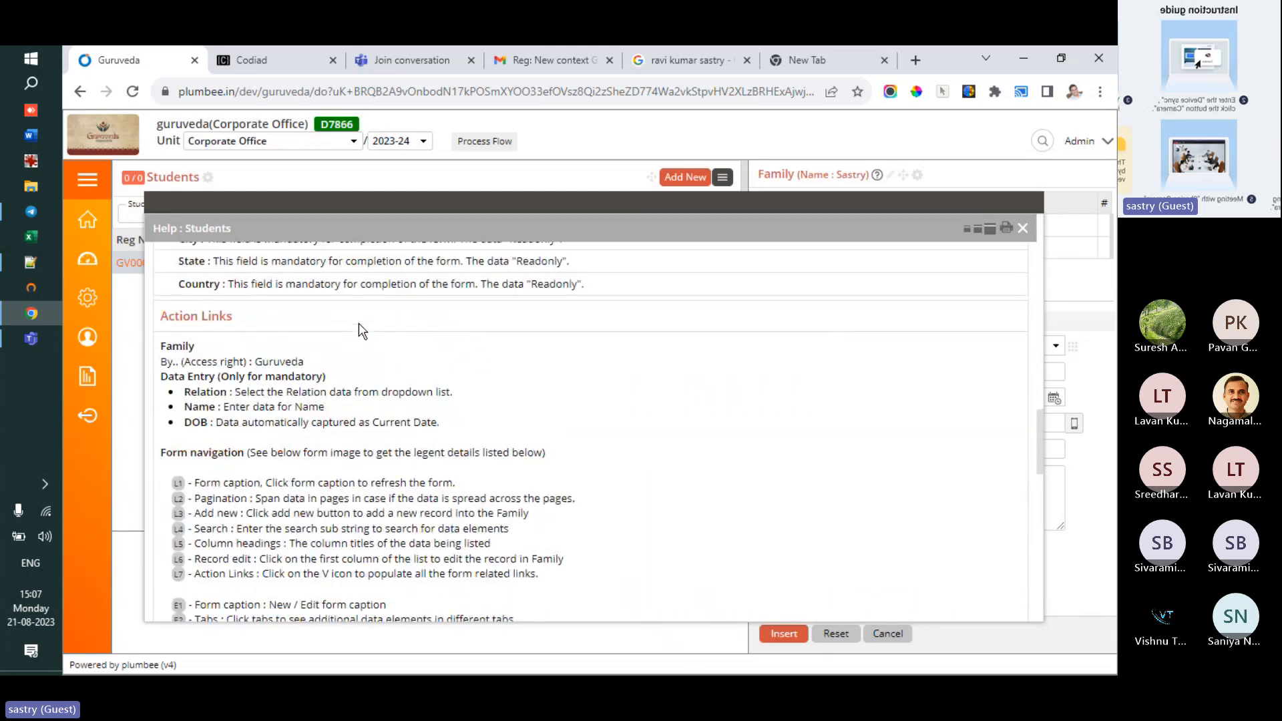
pyautogui.scroll(-15, 361, 331)
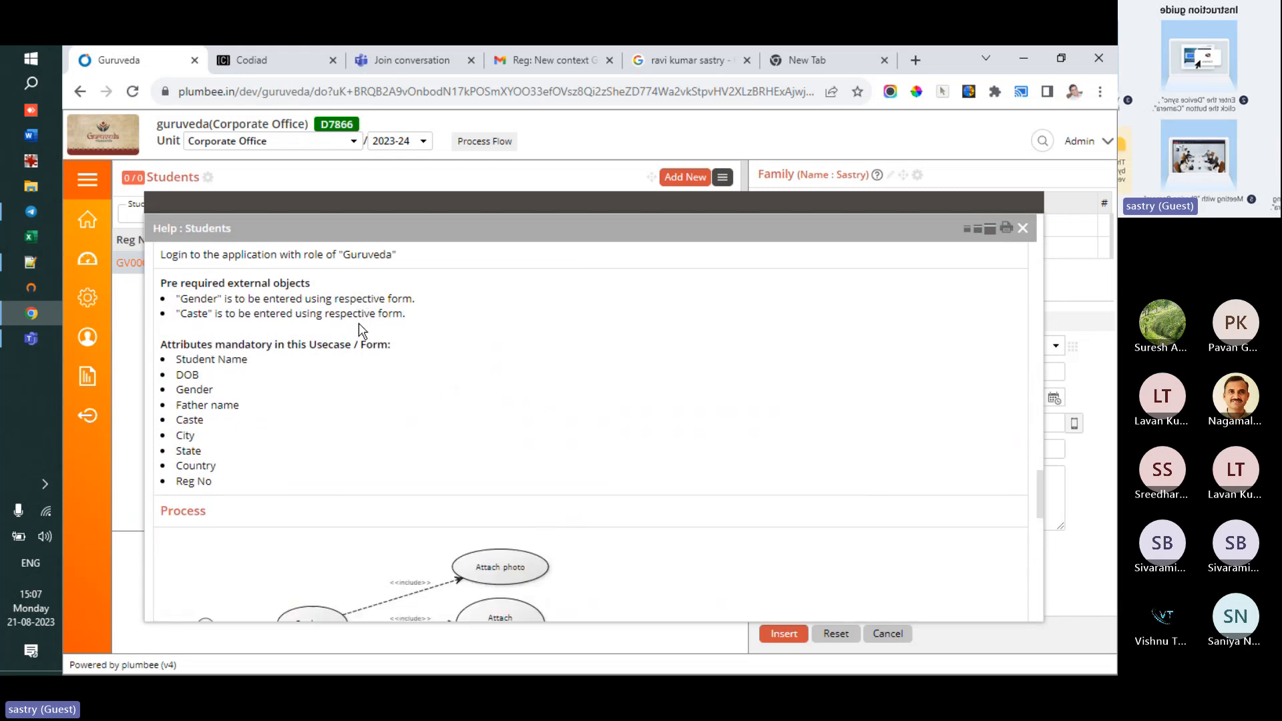
pyautogui.scroll(-1, 360, 323)
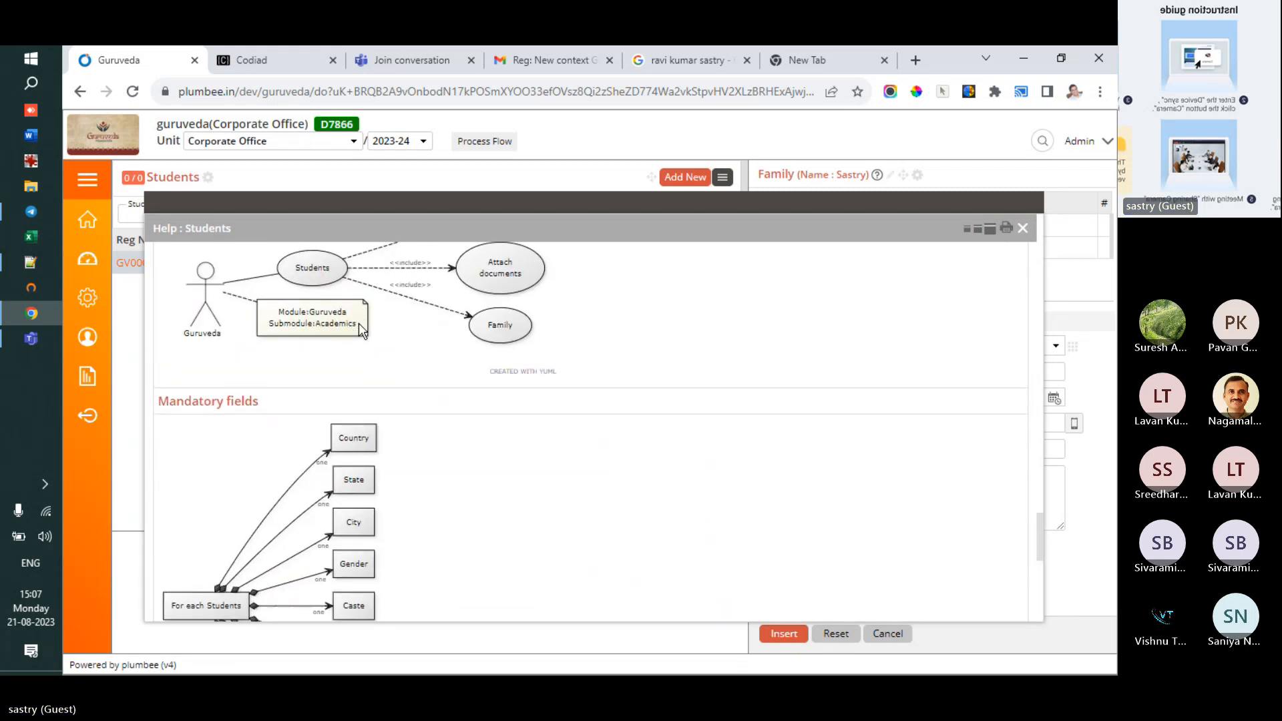
pyautogui.scroll(2, 359, 324)
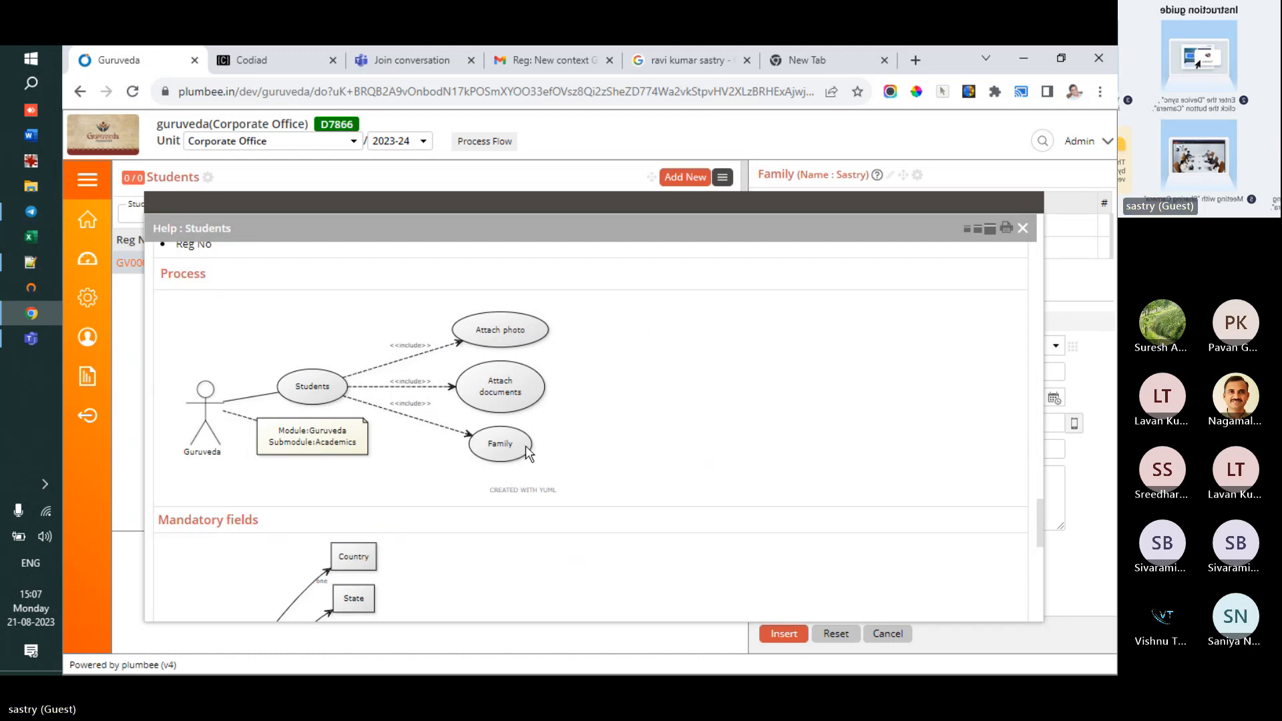
pyautogui.scroll(-3, 526, 446)
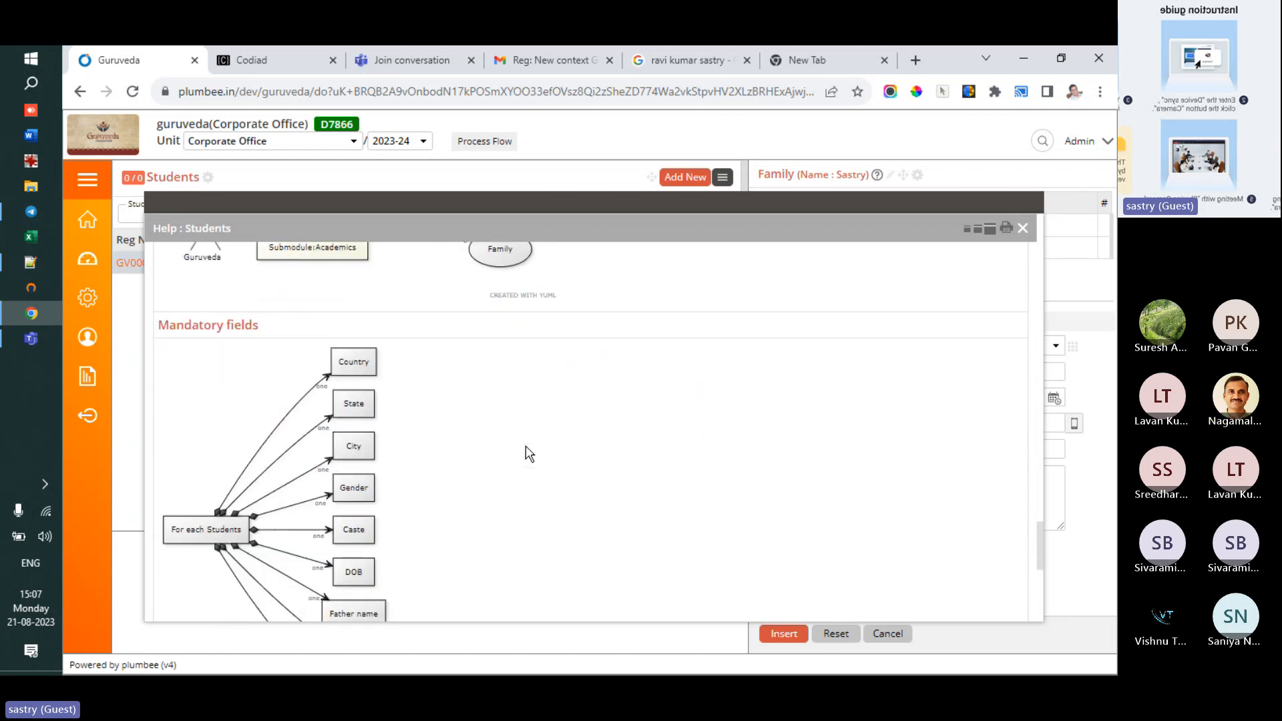
pyautogui.scroll(-1, 529, 453)
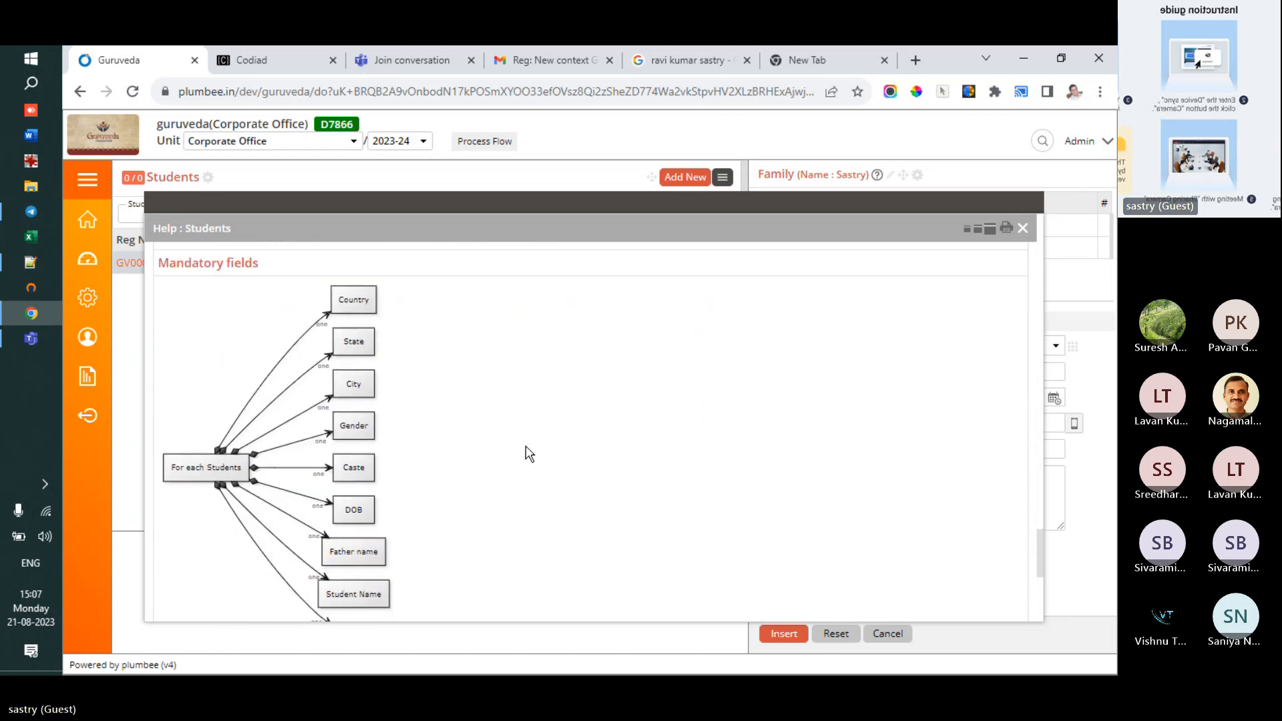
pyautogui.scroll(-1, 526, 447)
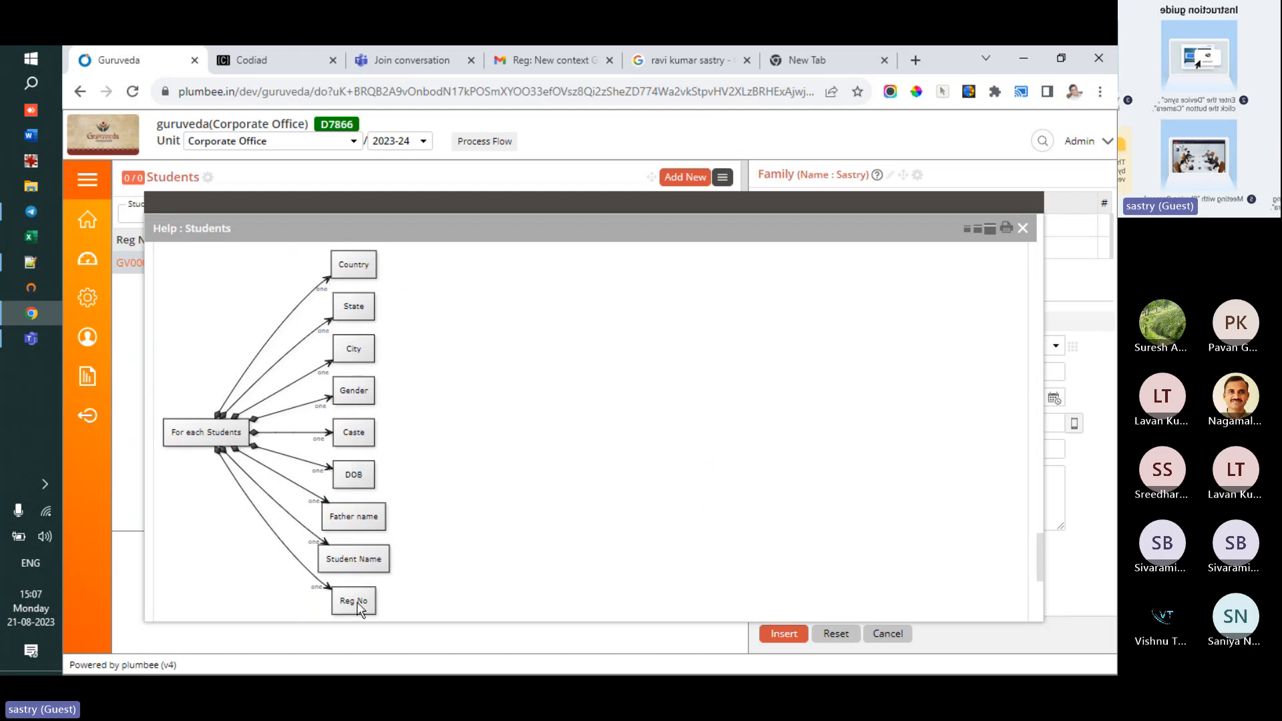
pyautogui.scroll(-5, 486, 536)
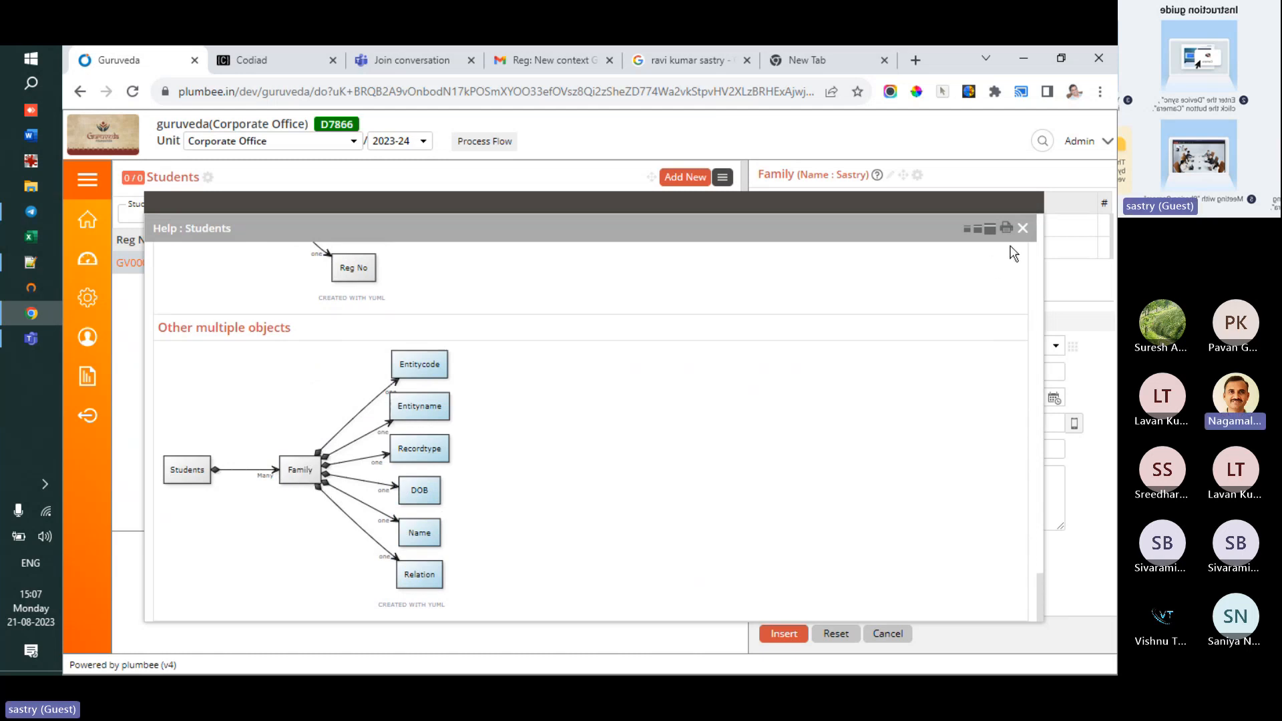
pyautogui.click(1022, 228)
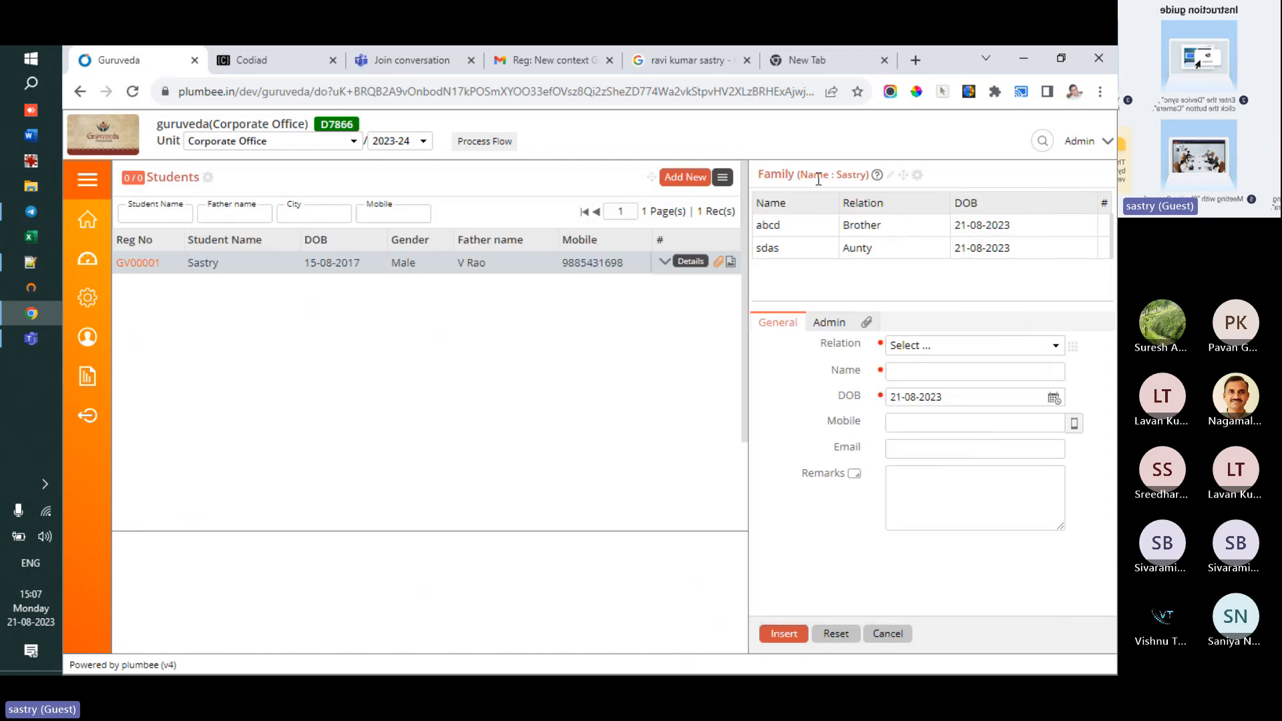
# Step: Append 'Members' to the Family form's caption in its Setup and save it
pyautogui.click(918, 175)
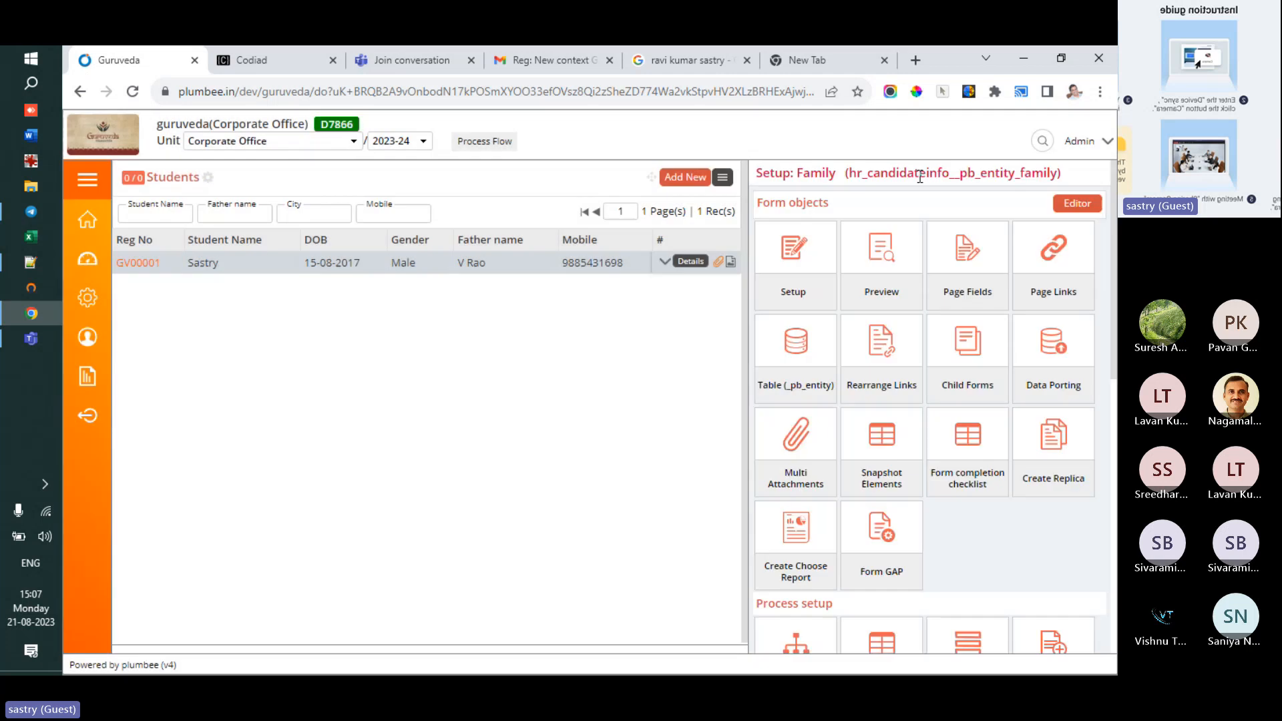
pyautogui.click(783, 267)
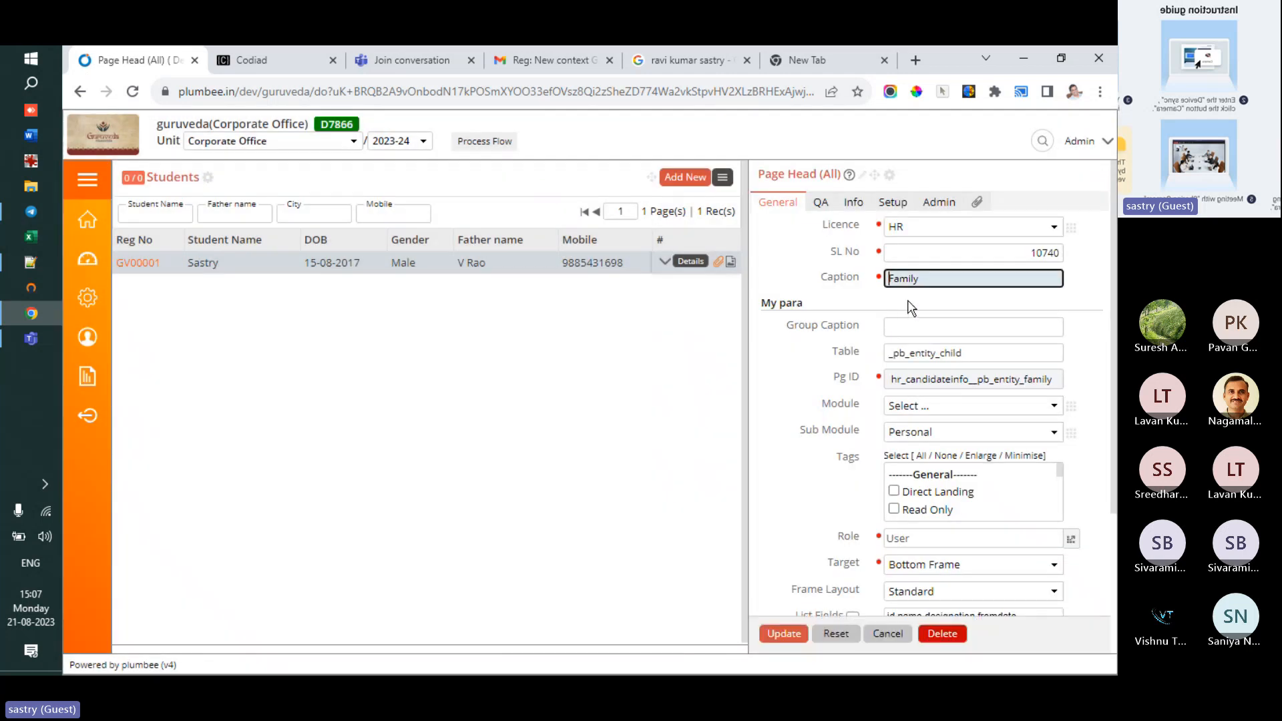
pyautogui.click(941, 278)
pyautogui.write('Members')
pyautogui.press('Return')
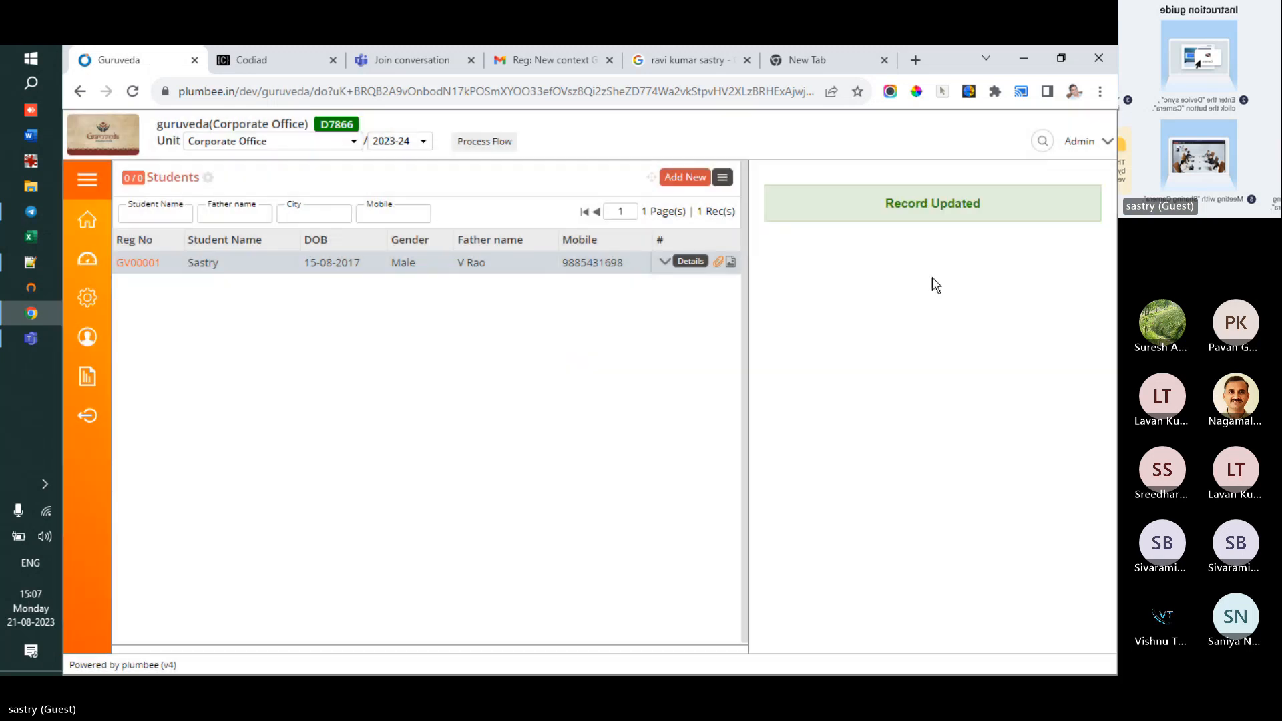
pyautogui.click(723, 181)
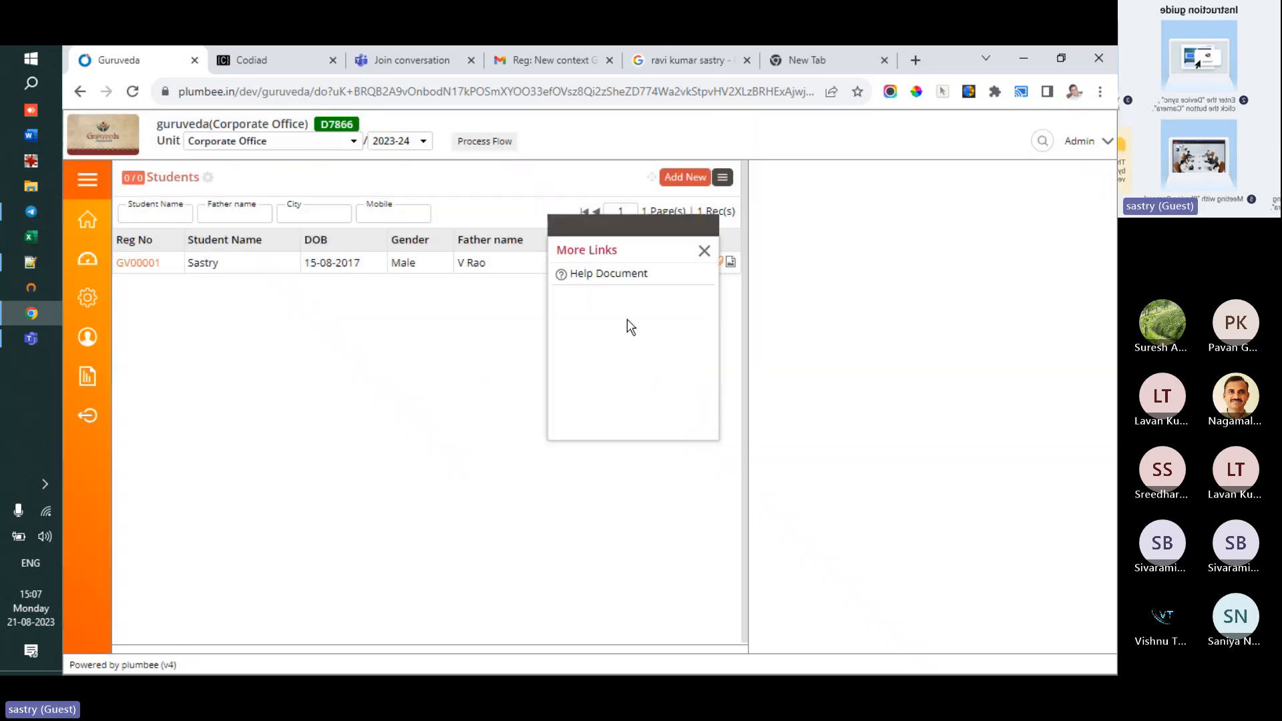
# Step: Reopen the Students use-case help and reload its Other multiple objects diagram to show Family
pyautogui.click(594, 273)
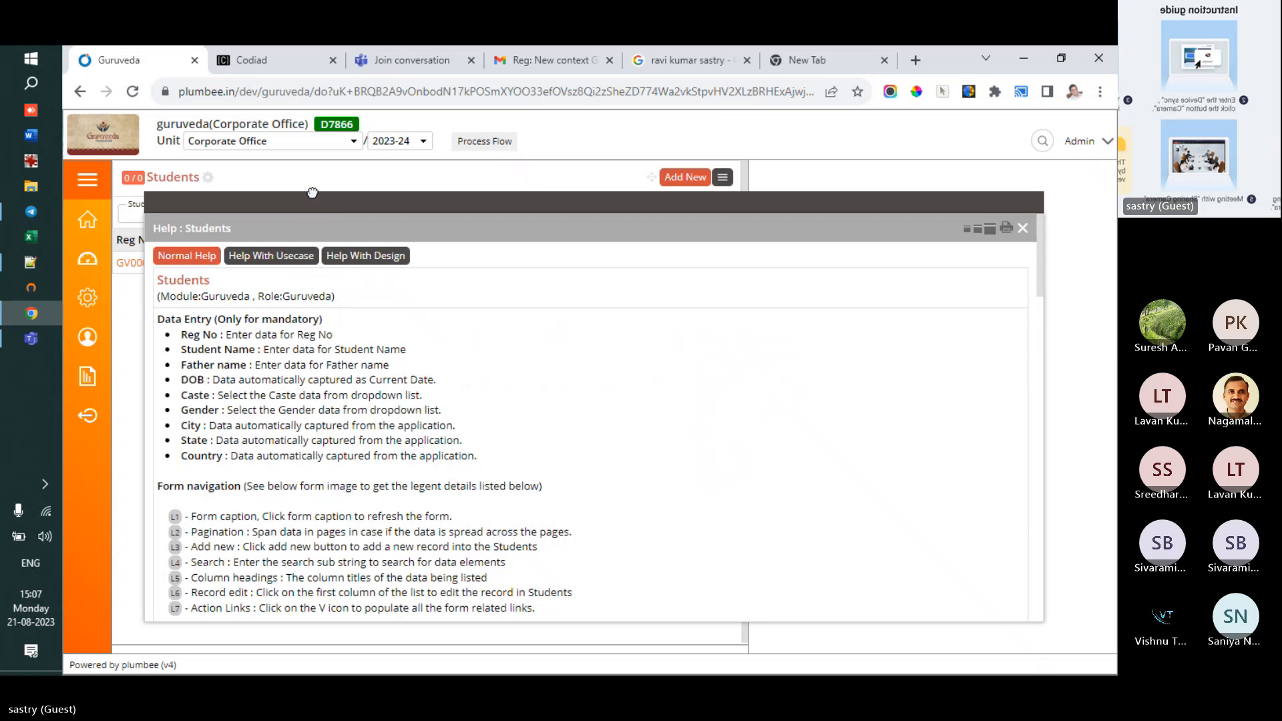
pyautogui.click(271, 254)
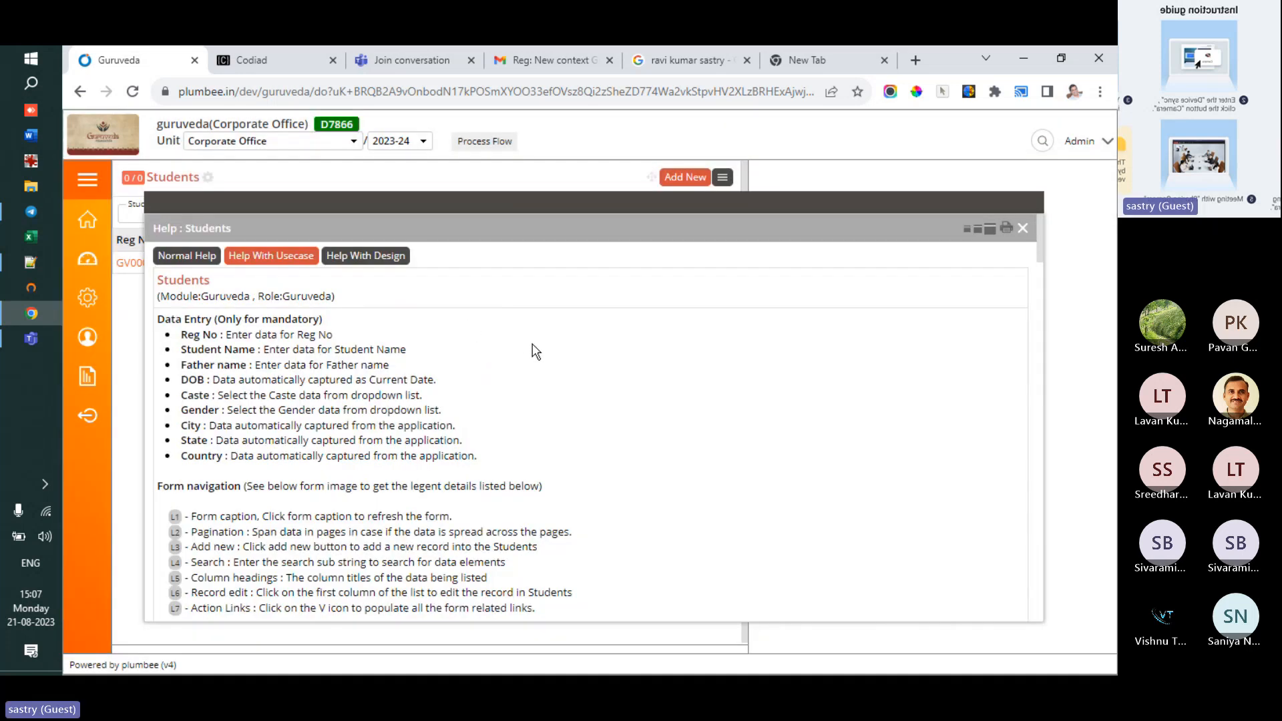
pyautogui.scroll(-10, 532, 349)
pyautogui.scroll(-15, 532, 348)
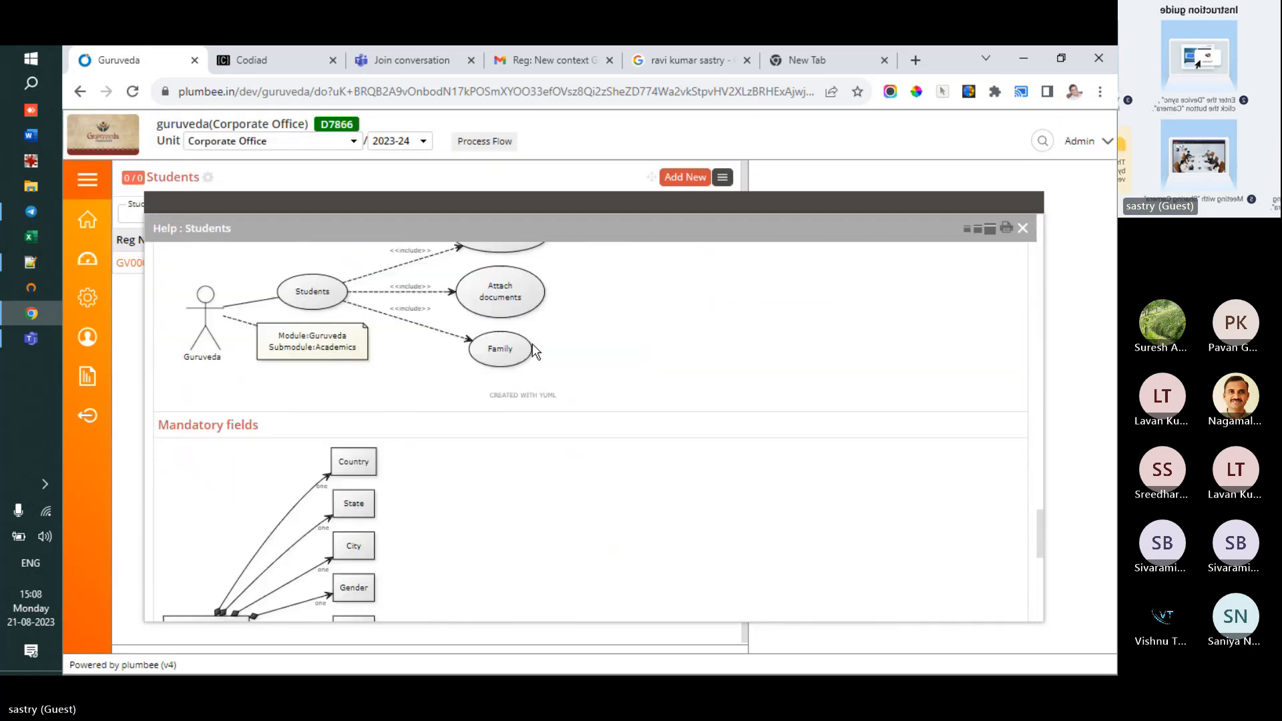
pyautogui.scroll(-3, 523, 400)
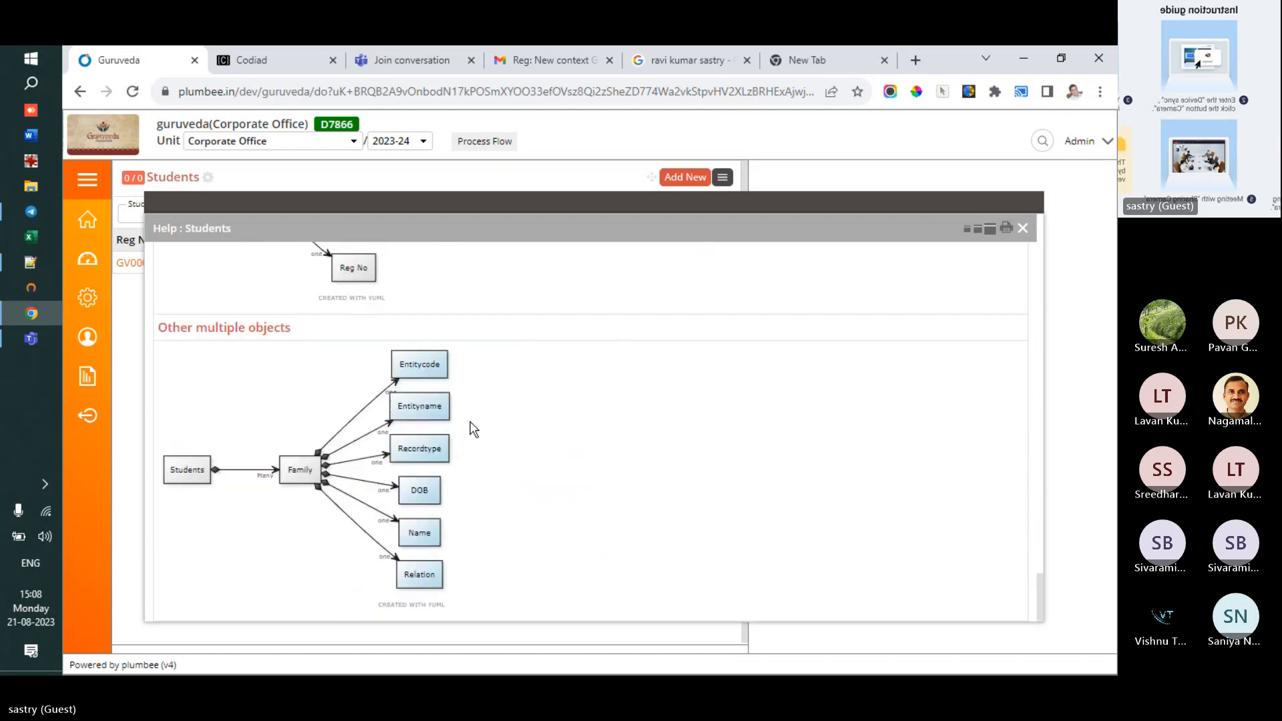
pyautogui.rightClick(596, 329)
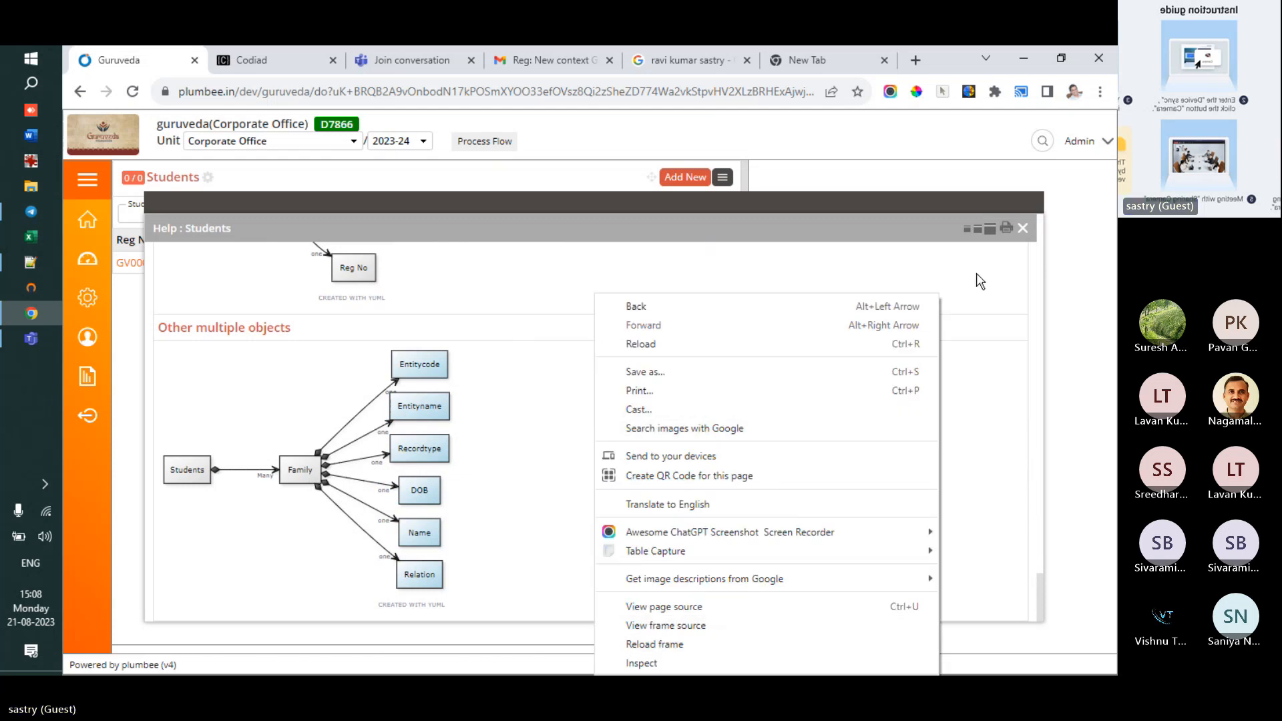
pyautogui.click(667, 644)
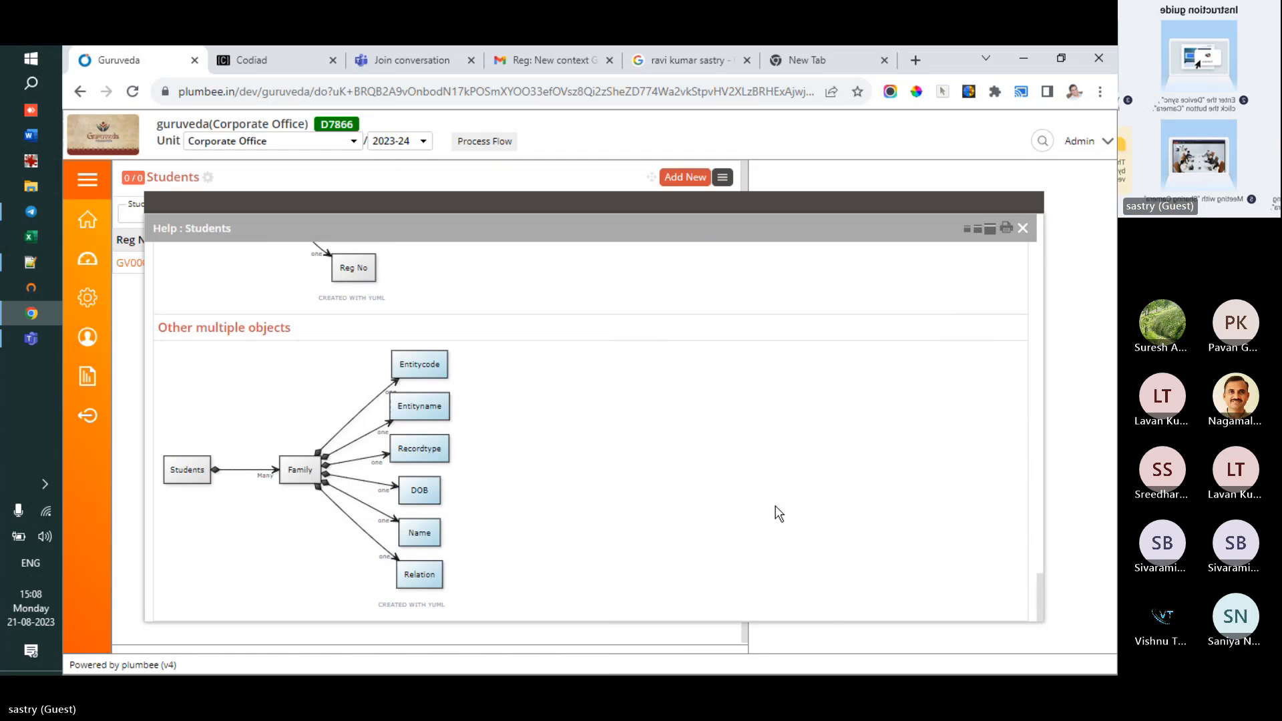
# Step: Close the help, confirm the student's Family form is captioned Family Members, and open Students setup
pyautogui.click(1023, 222)
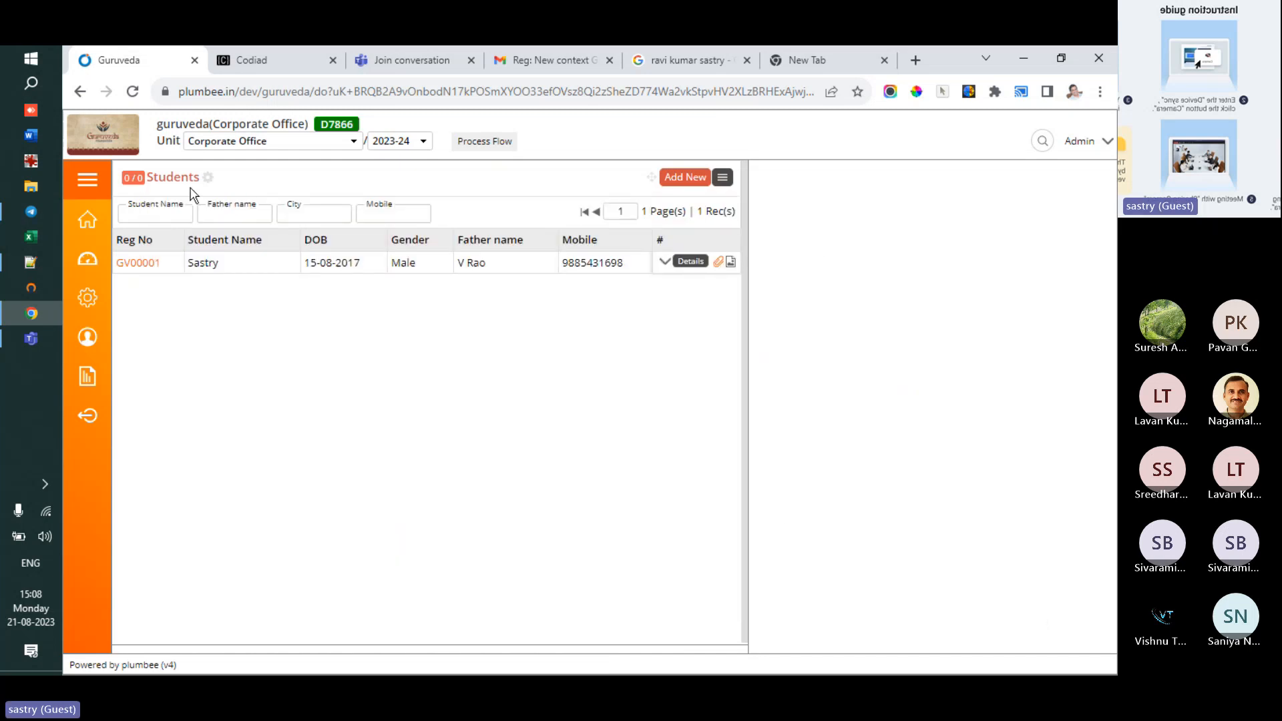
pyautogui.click(664, 263)
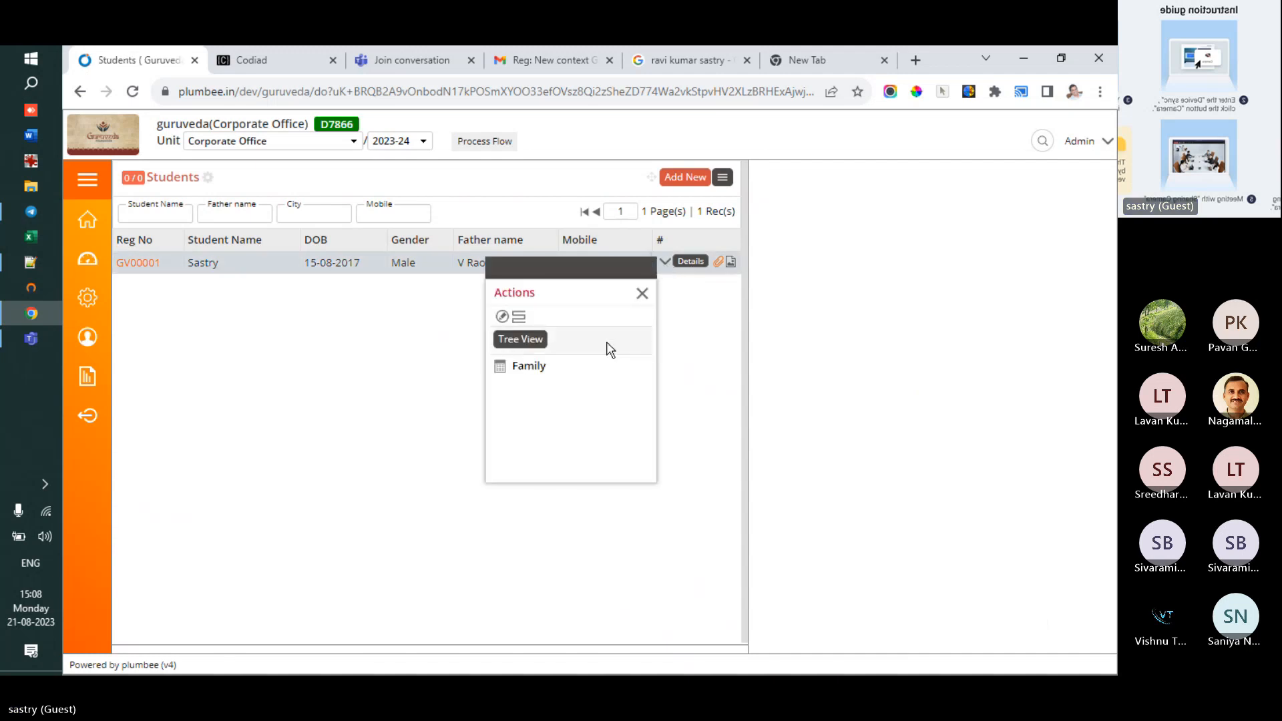
pyautogui.click(531, 368)
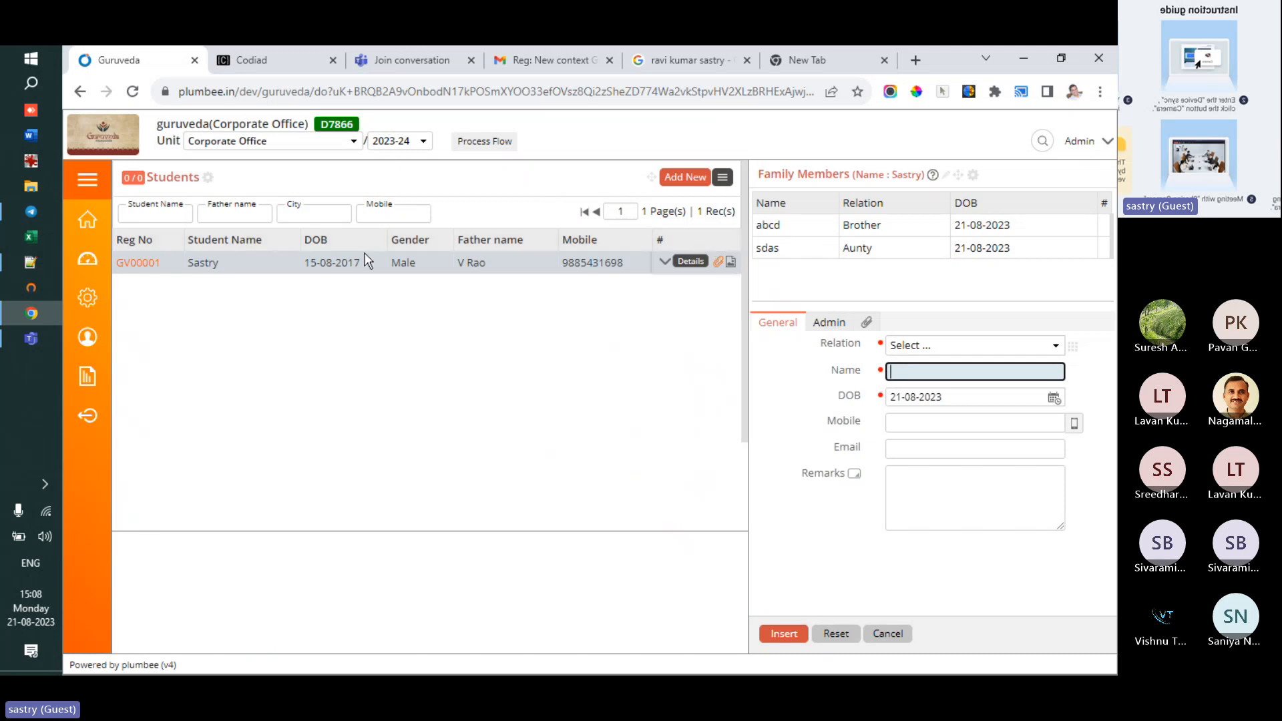
pyautogui.click(204, 180)
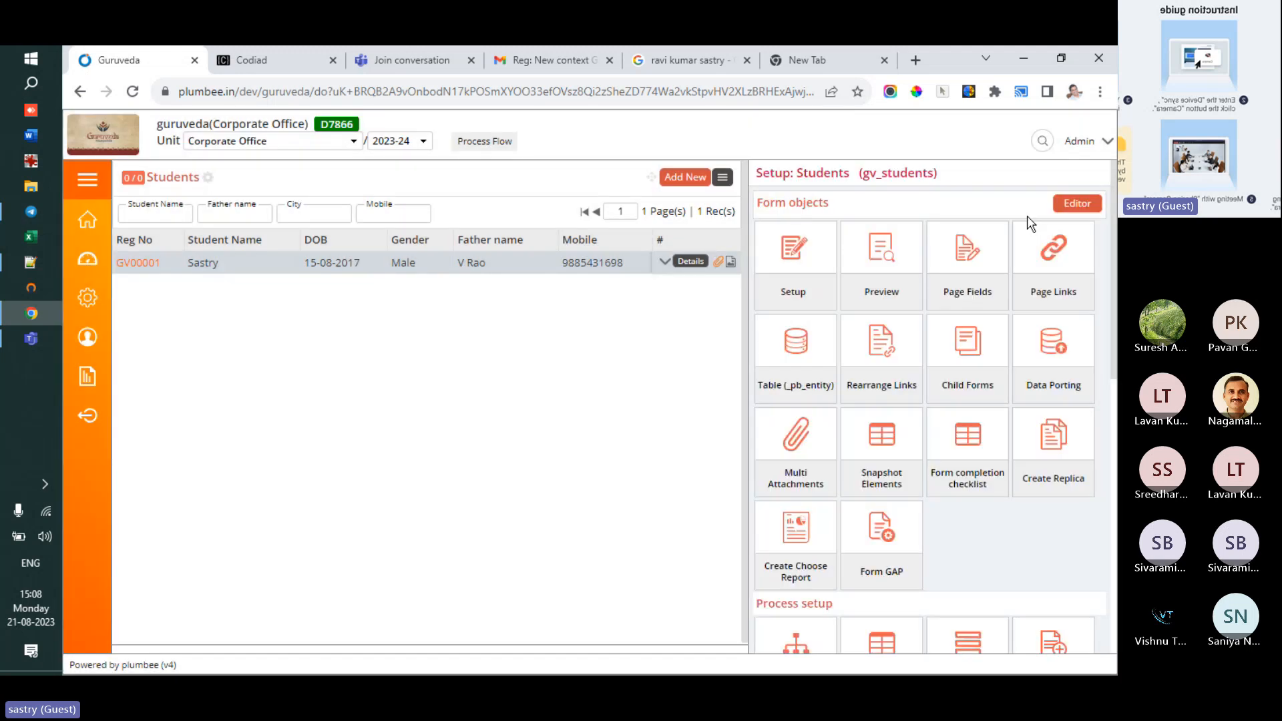
# Step: Recaption the Students form's Family page link to 'Family Members' and save it
pyautogui.click(1052, 254)
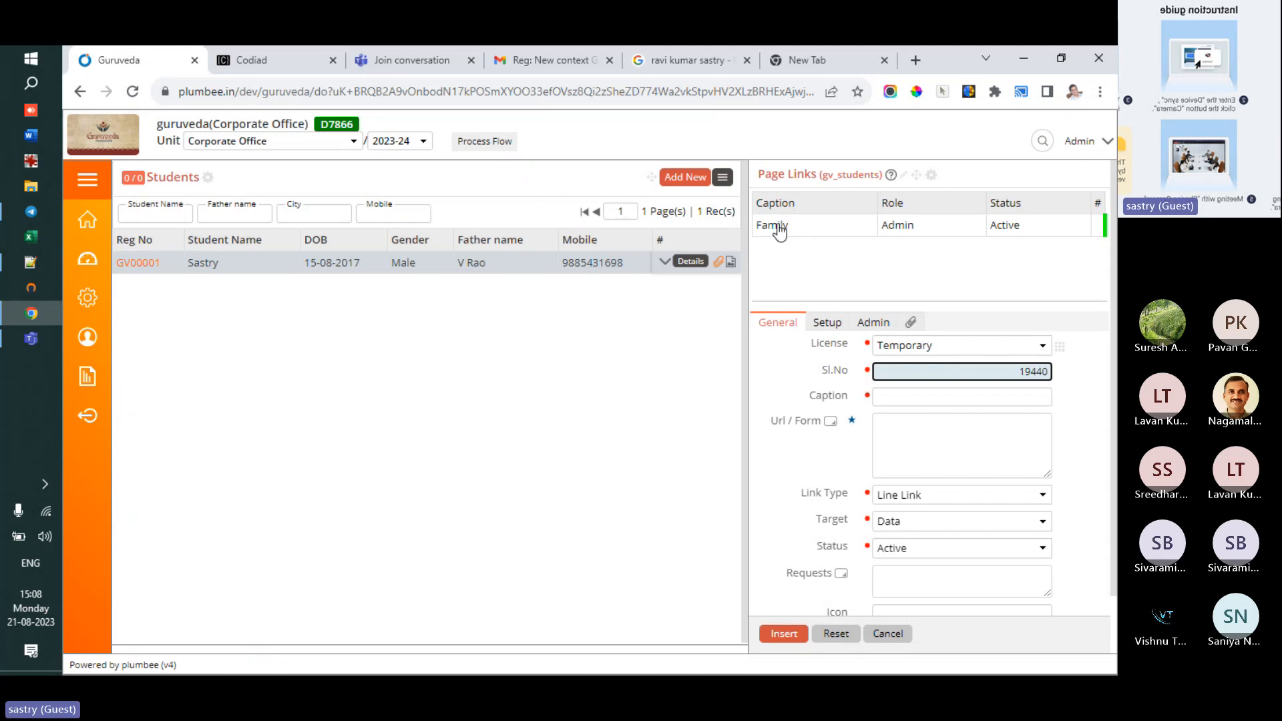
pyautogui.click(778, 228)
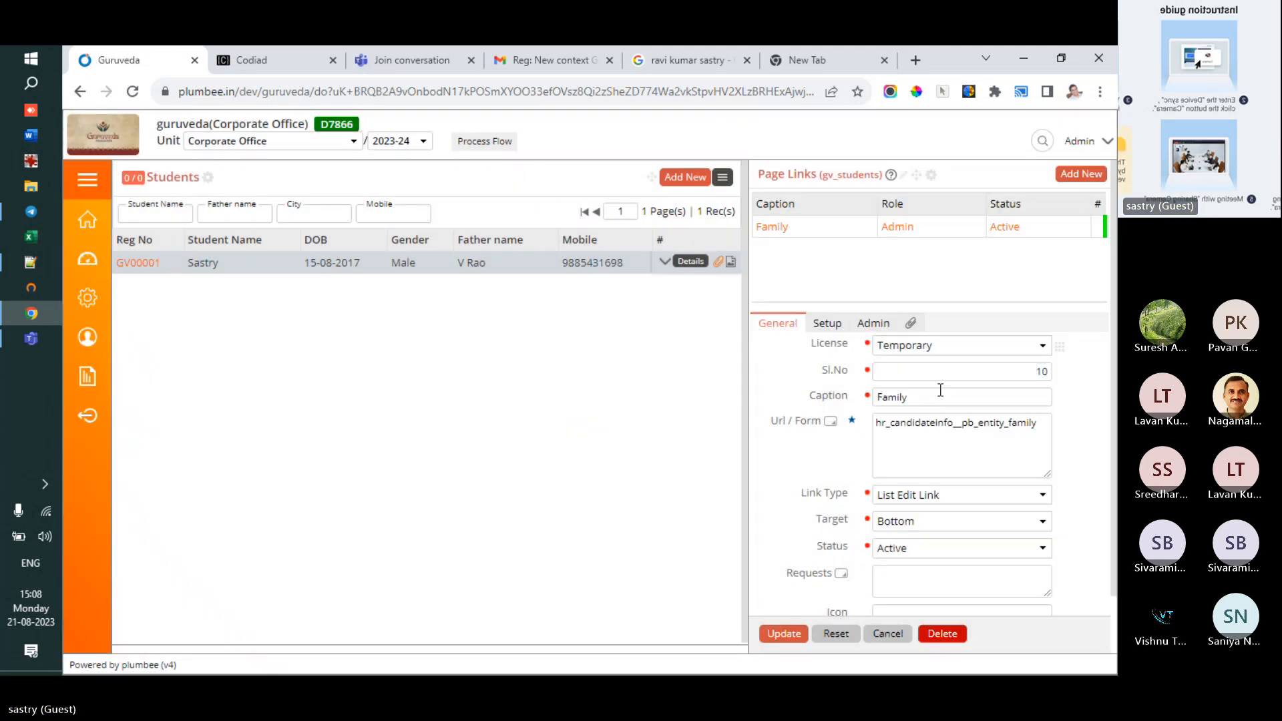
pyautogui.click(939, 395)
pyautogui.write('Member')
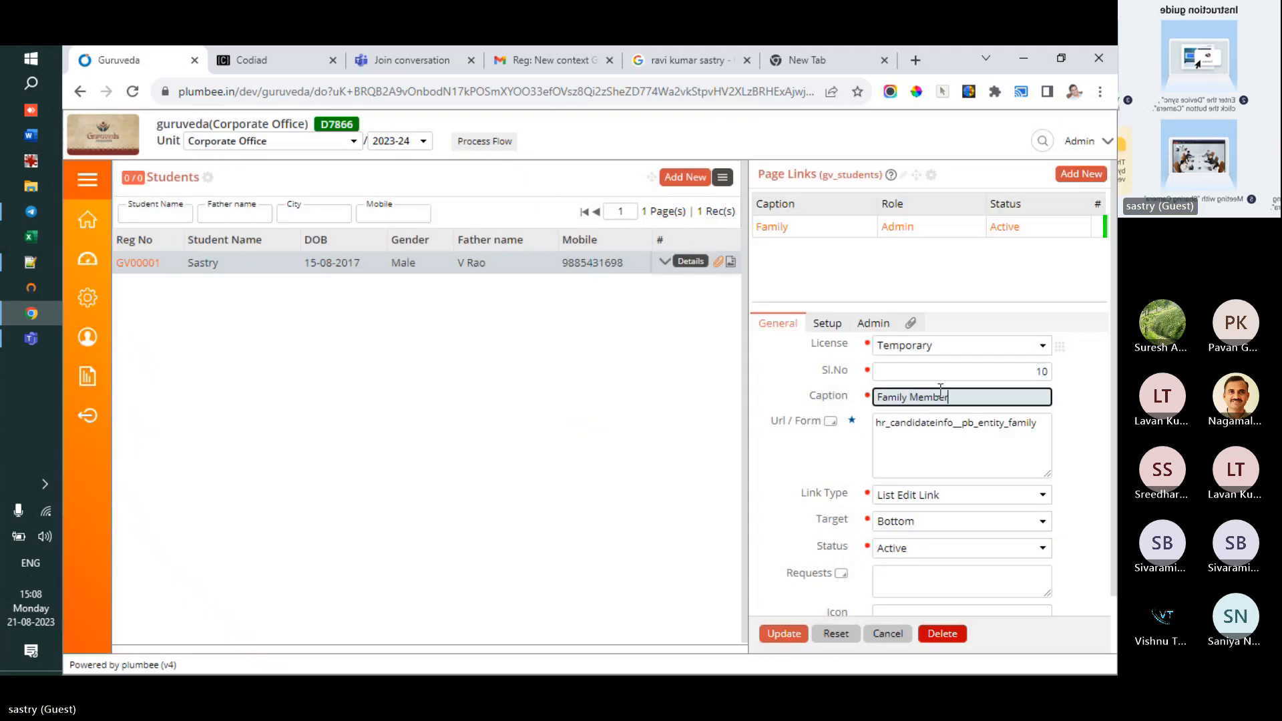
pyautogui.write('s')
pyautogui.press('Return')
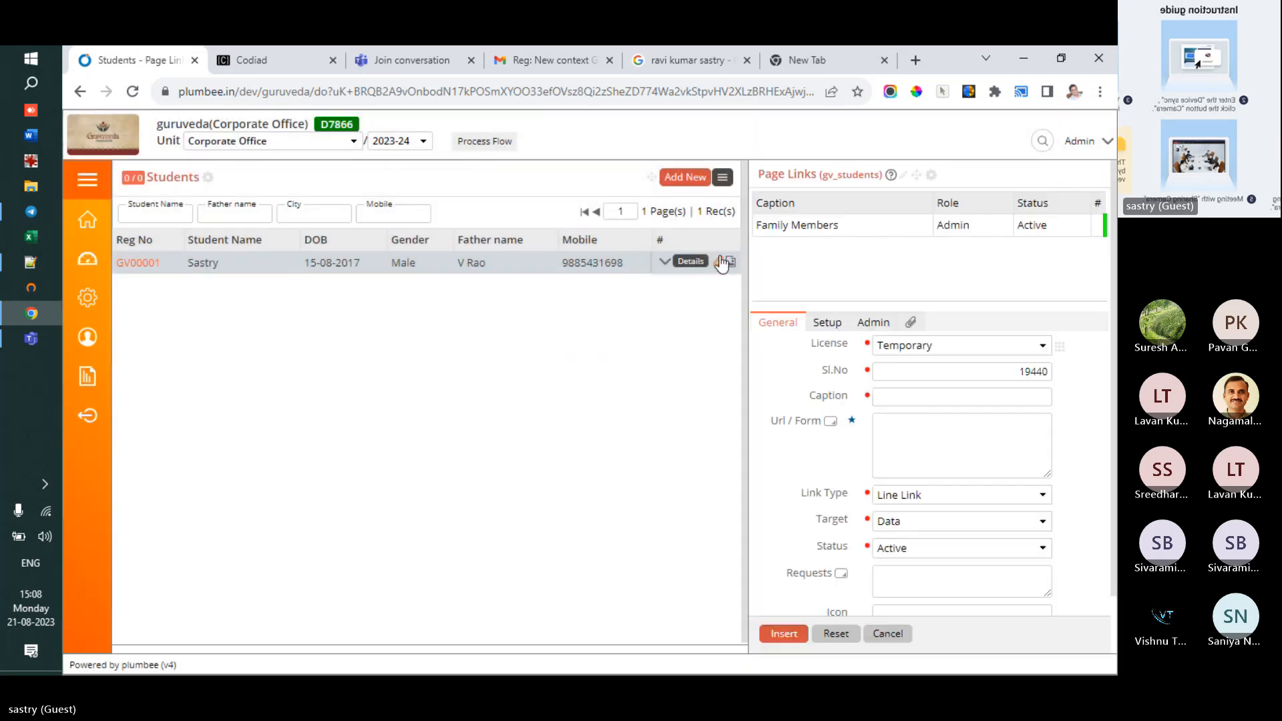
# Step: Check the Family Members link in the Sastry student's details, then return to the Students list's extra links
pyautogui.click(681, 260)
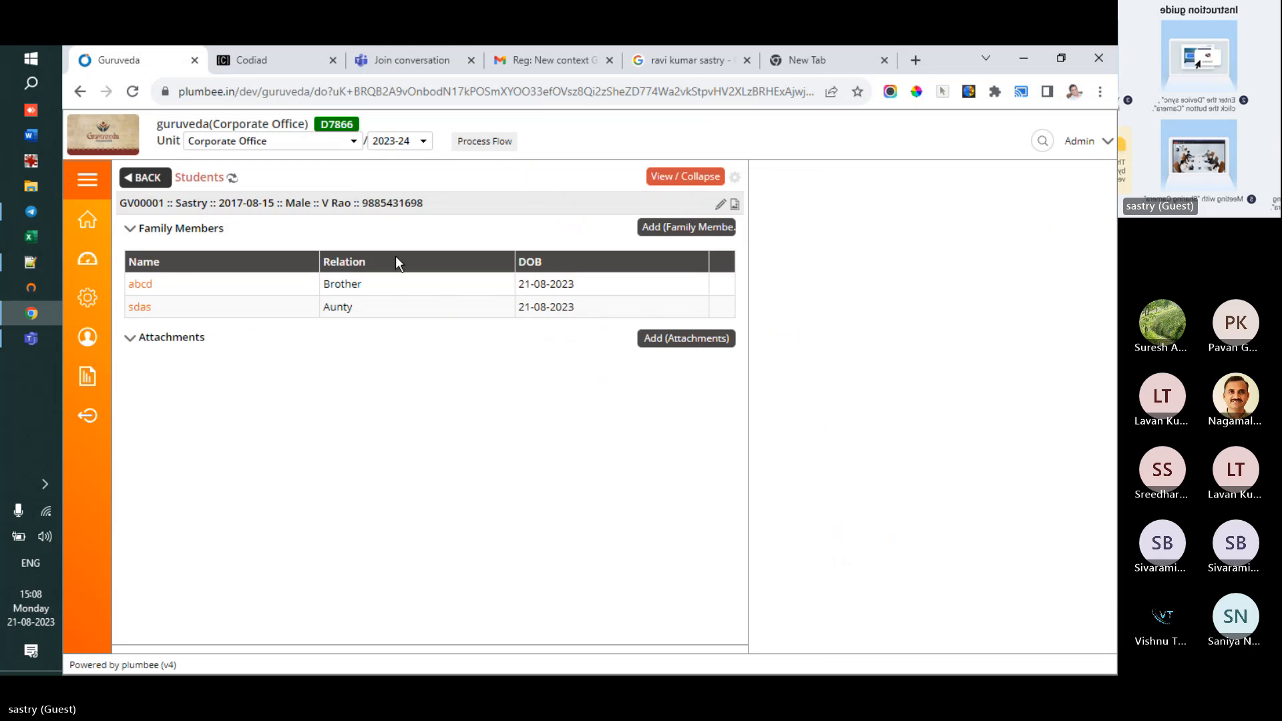
pyautogui.click(690, 228)
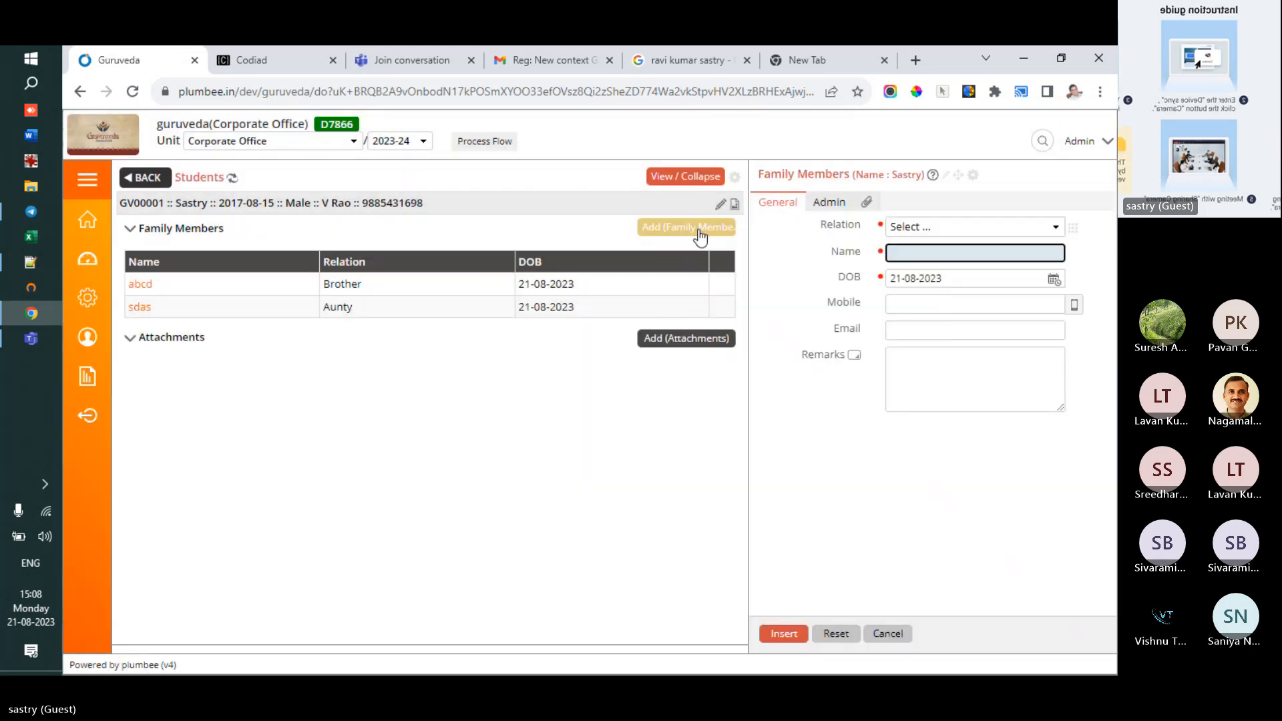
pyautogui.click(144, 177)
pyautogui.click(720, 177)
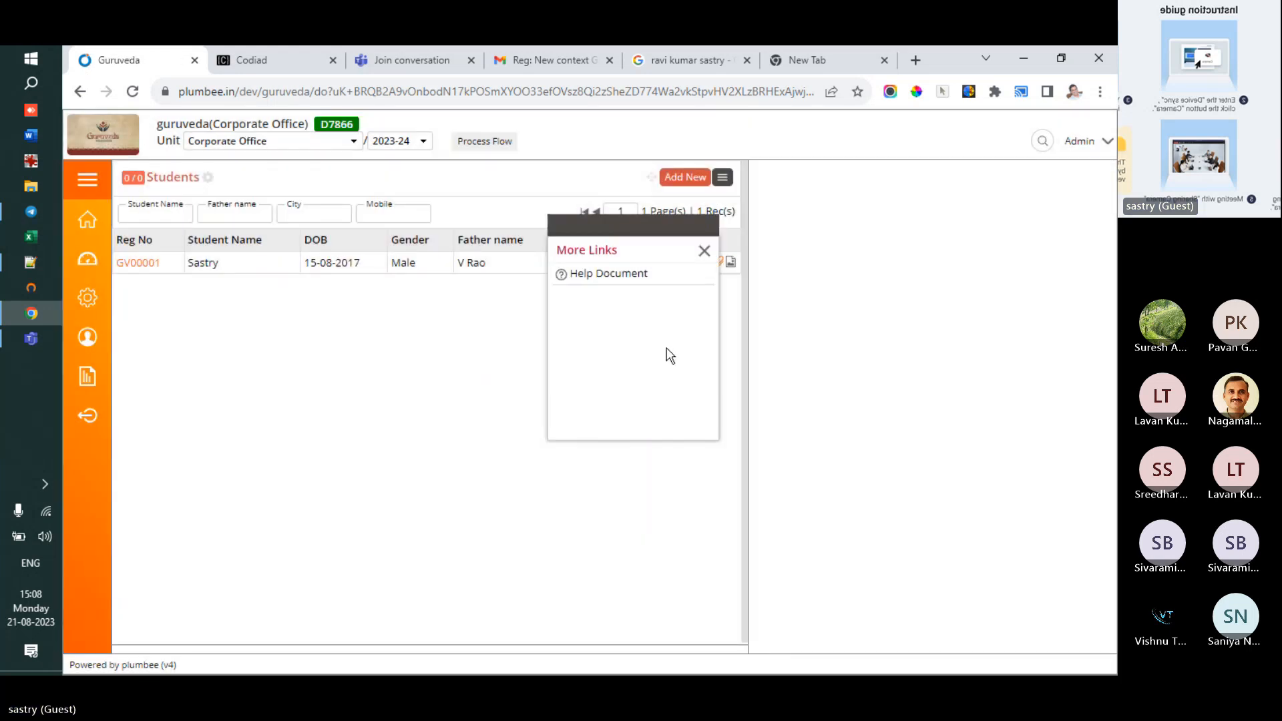
# Step: Open the Students help document and read through its use-case explanation
pyautogui.click(613, 276)
pyautogui.click(271, 255)
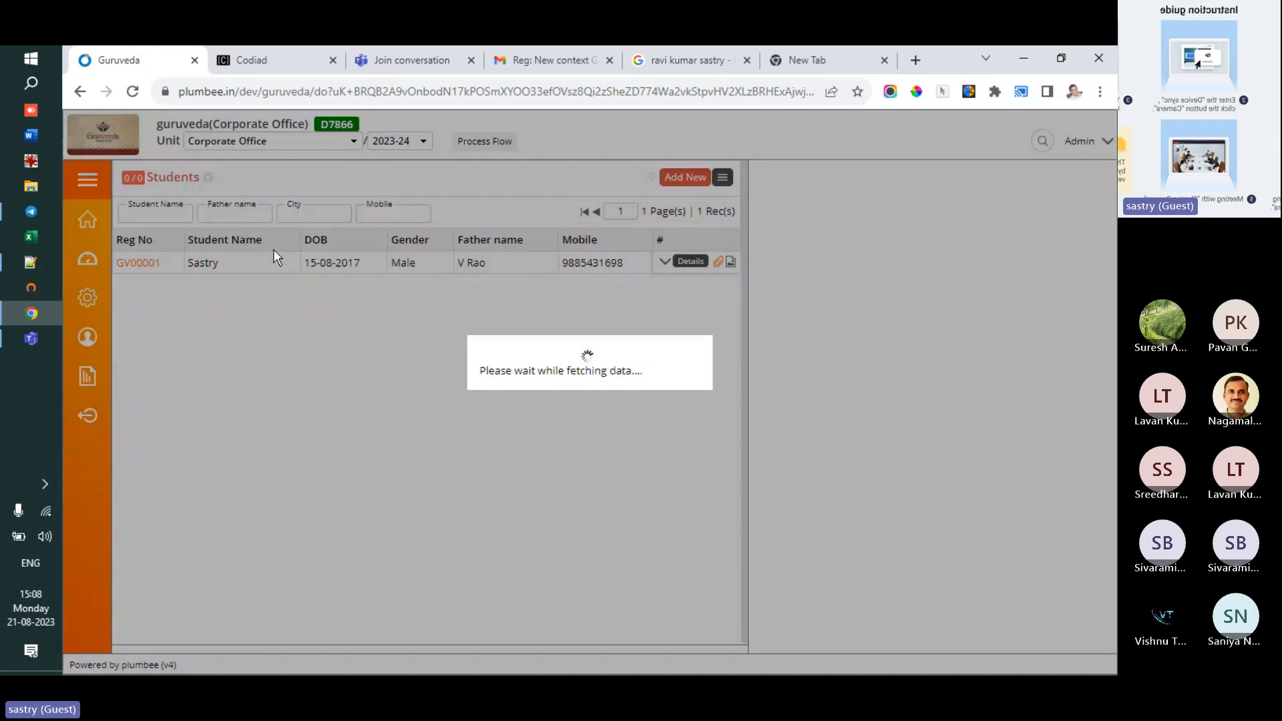
pyautogui.scroll(-20, 445, 336)
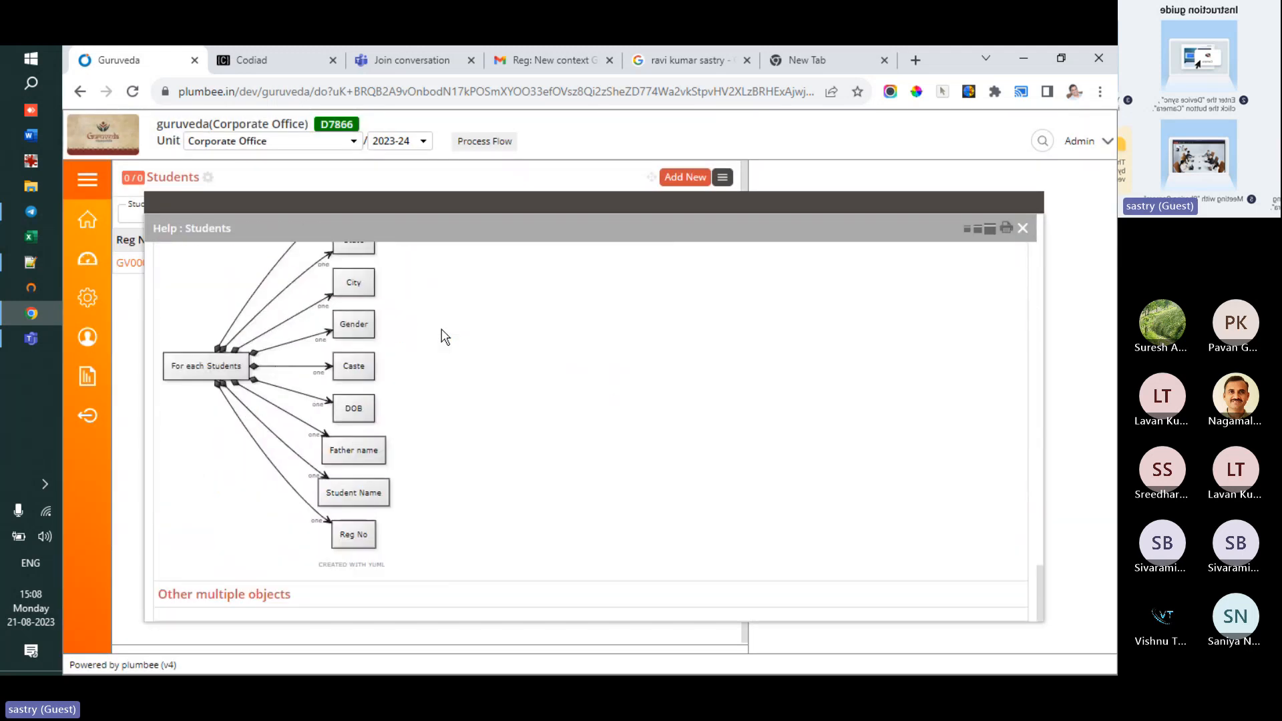
pyautogui.scroll(20, 446, 336)
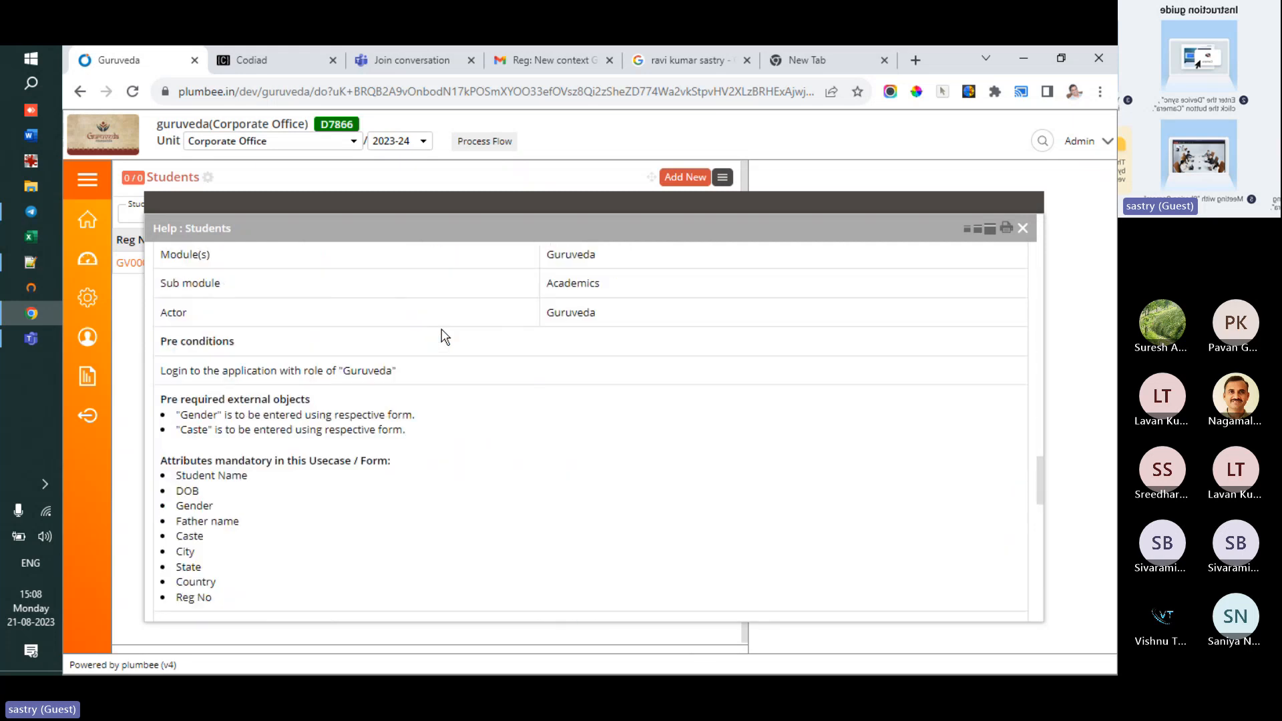
pyautogui.scroll(-20, 446, 336)
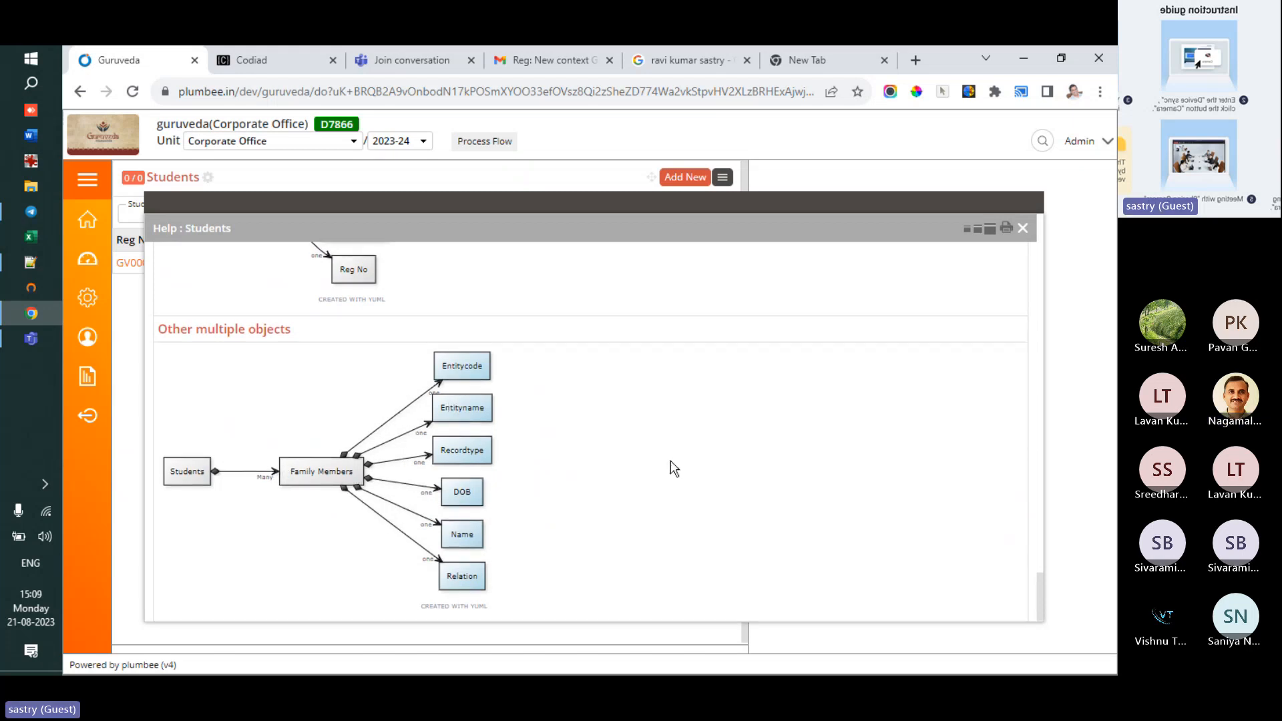
pyautogui.scroll(15, 673, 467)
pyautogui.scroll(10, 673, 467)
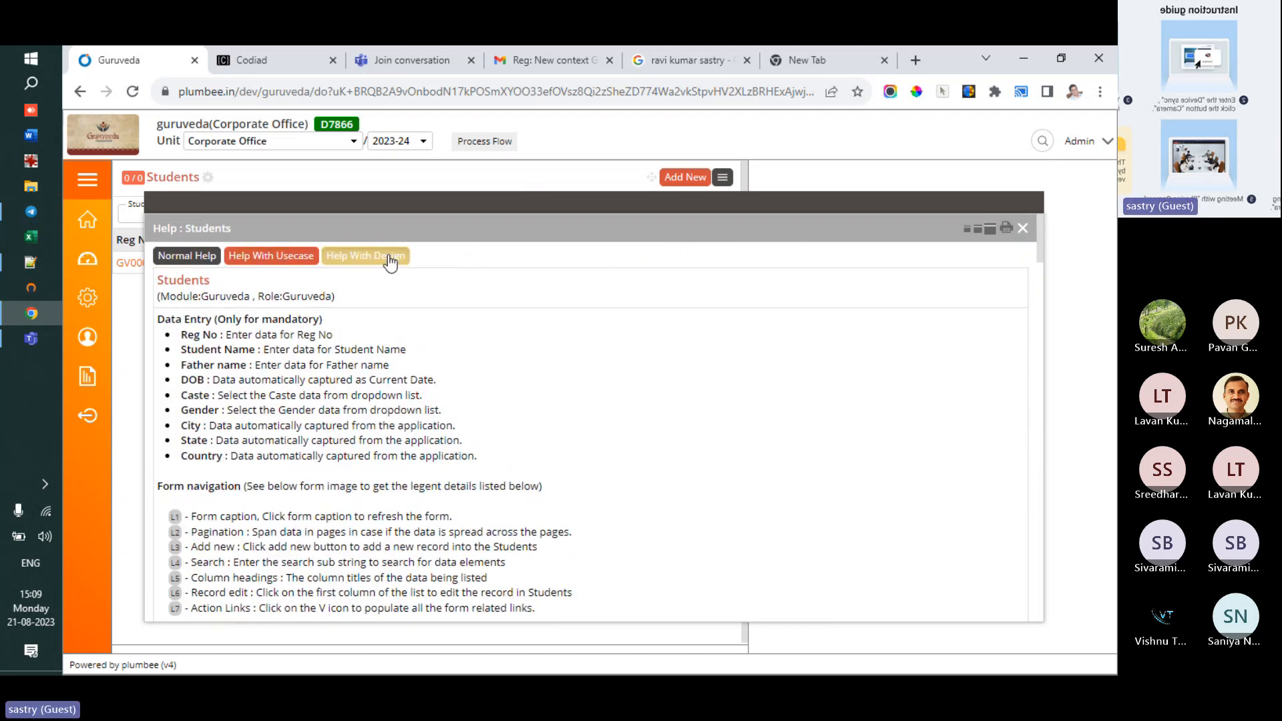
# Step: Read the help's design section, scrolling through the data structure and index tables
pyautogui.click(390, 258)
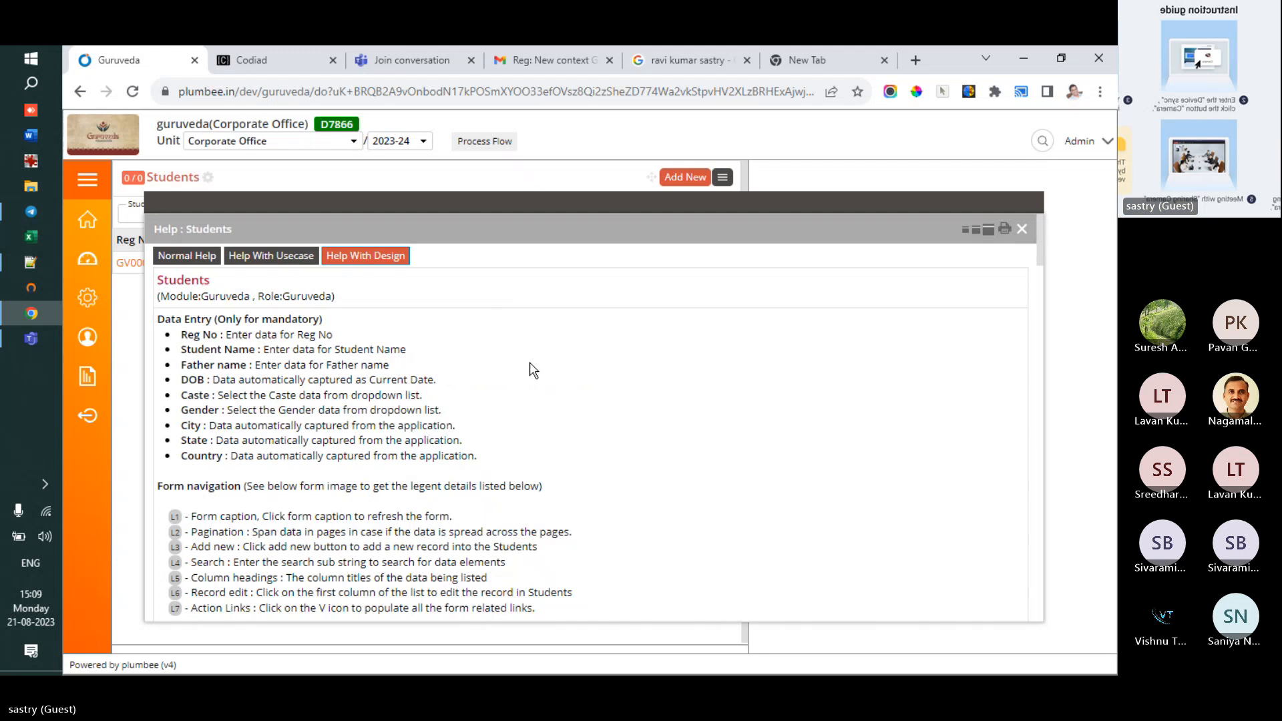
pyautogui.scroll(-20, 529, 362)
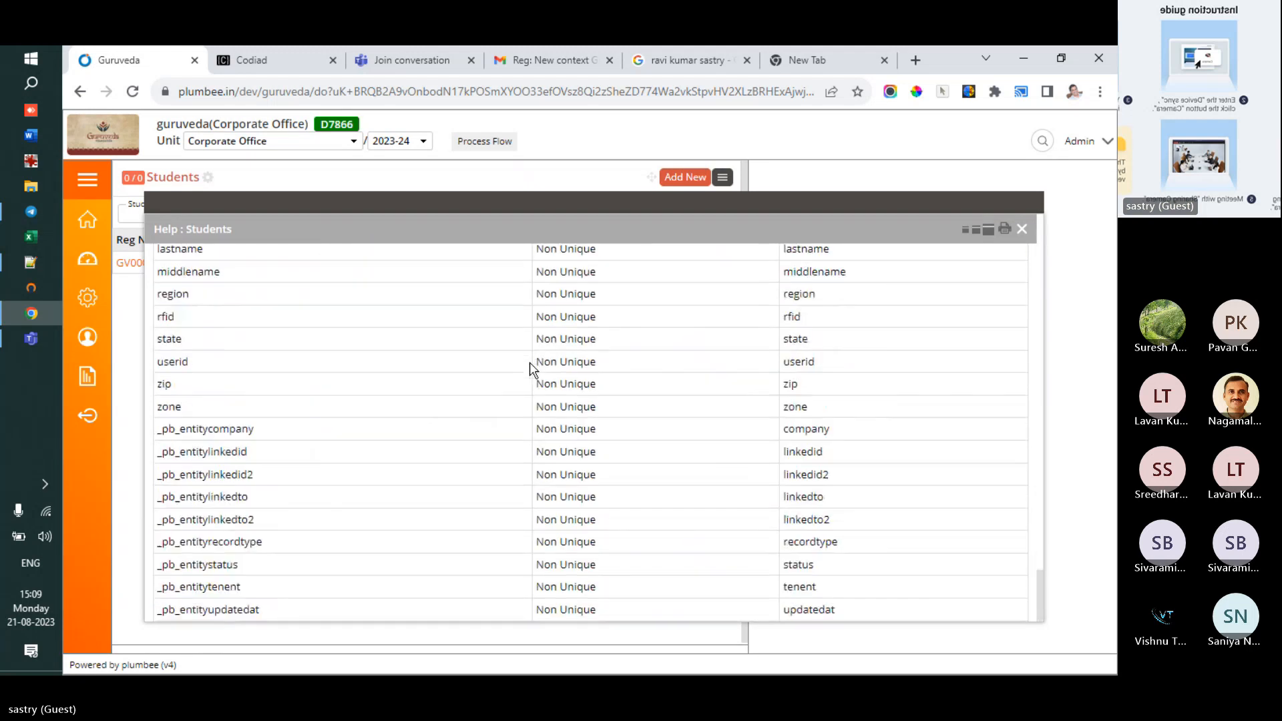
pyautogui.scroll(5, 530, 362)
pyautogui.scroll(-5, 530, 362)
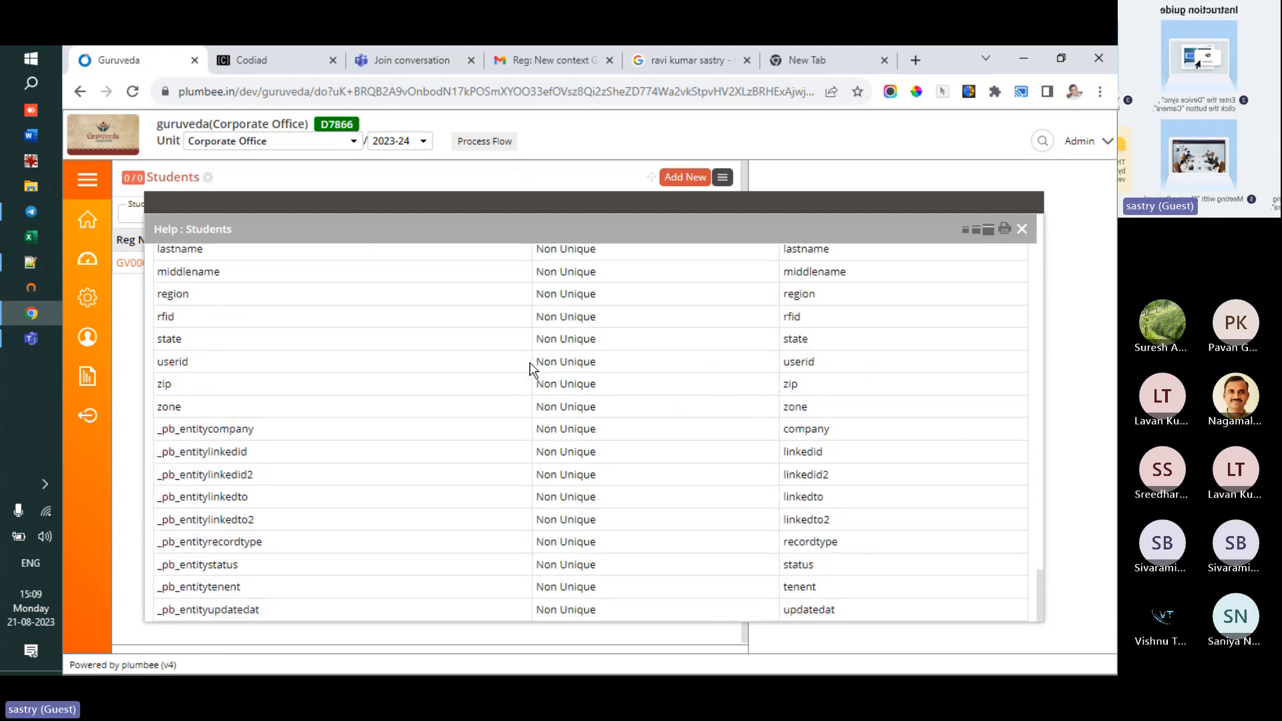
pyautogui.scroll(3, 530, 362)
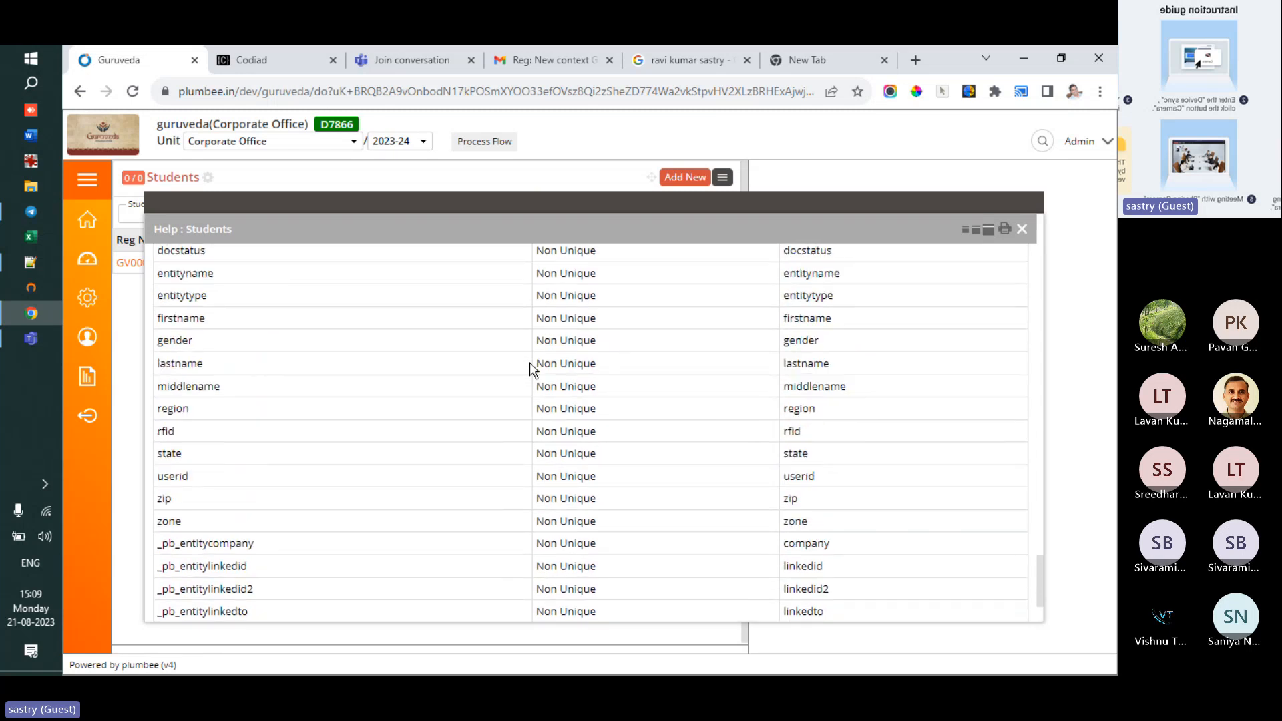
pyautogui.scroll(4, 530, 364)
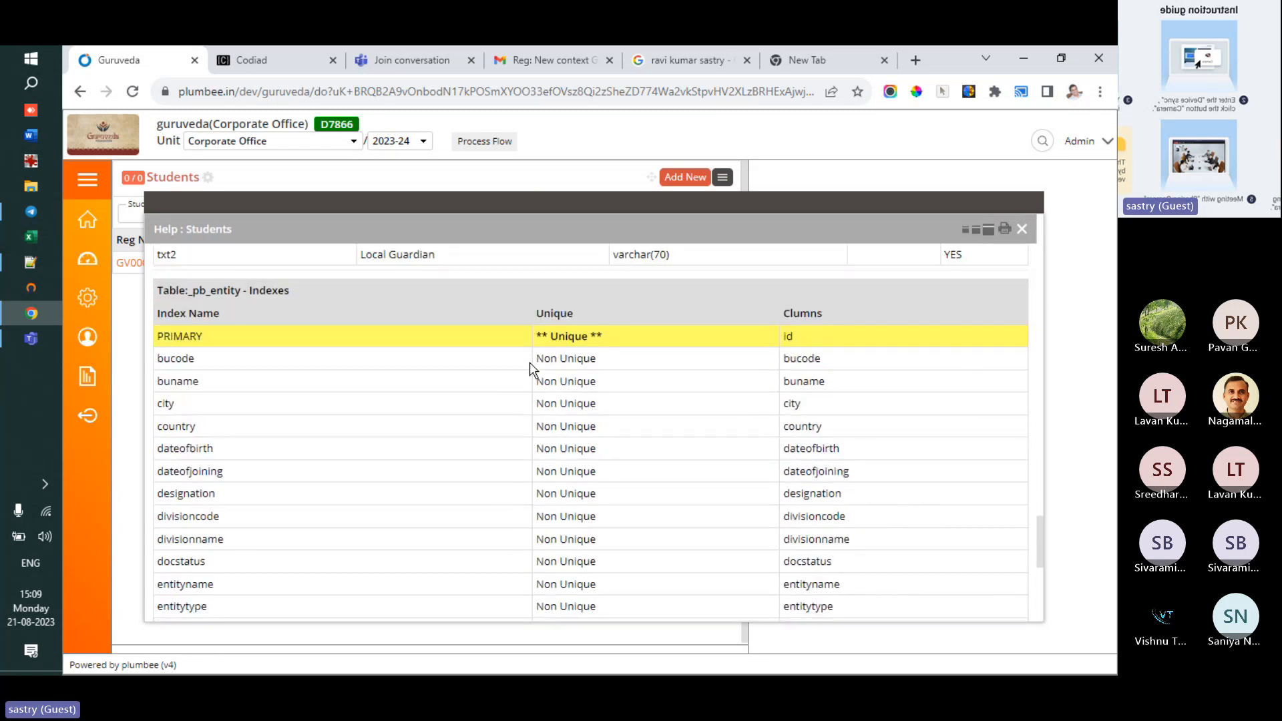
pyautogui.scroll(-8, 530, 362)
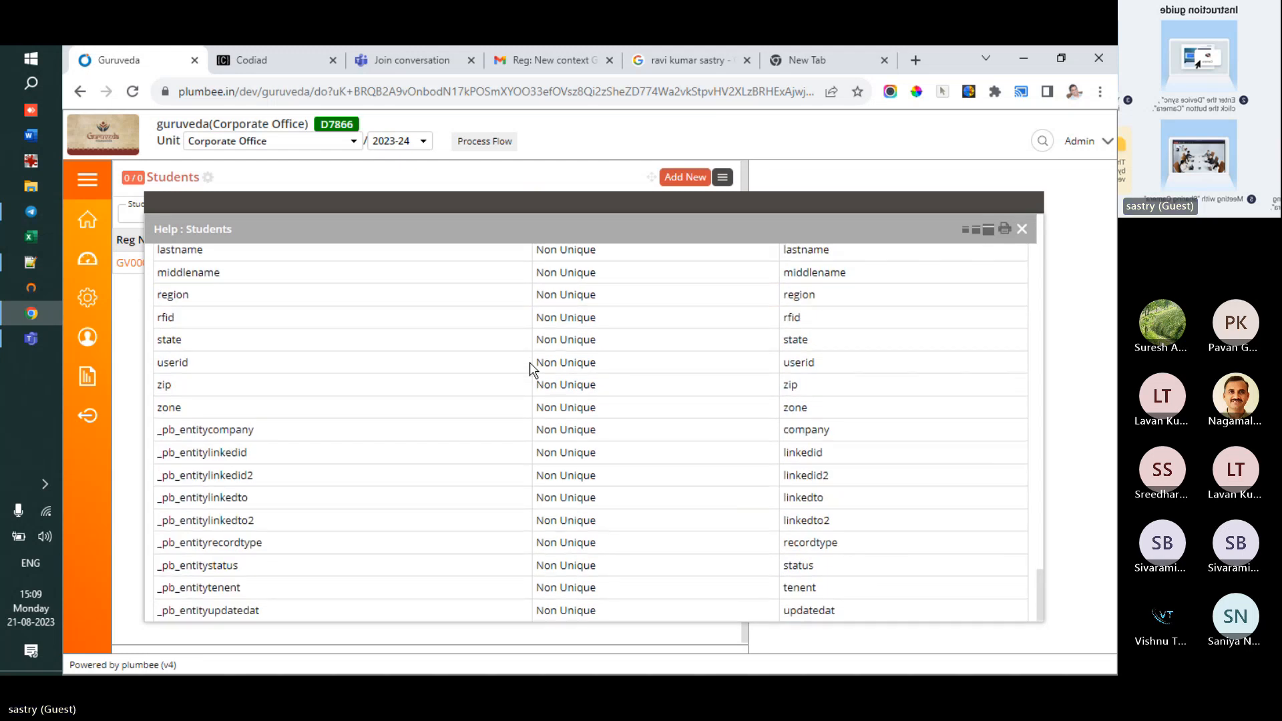
pyautogui.scroll(10, 531, 362)
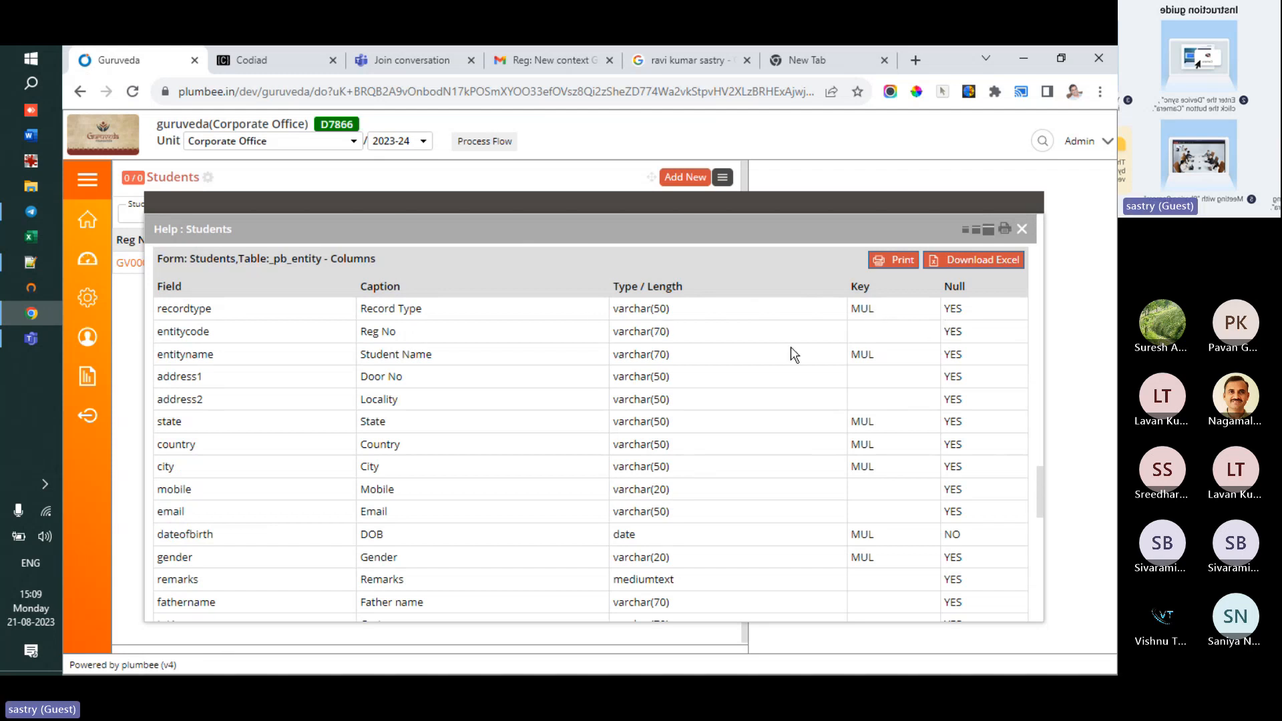
pyautogui.scroll(3, 730, 302)
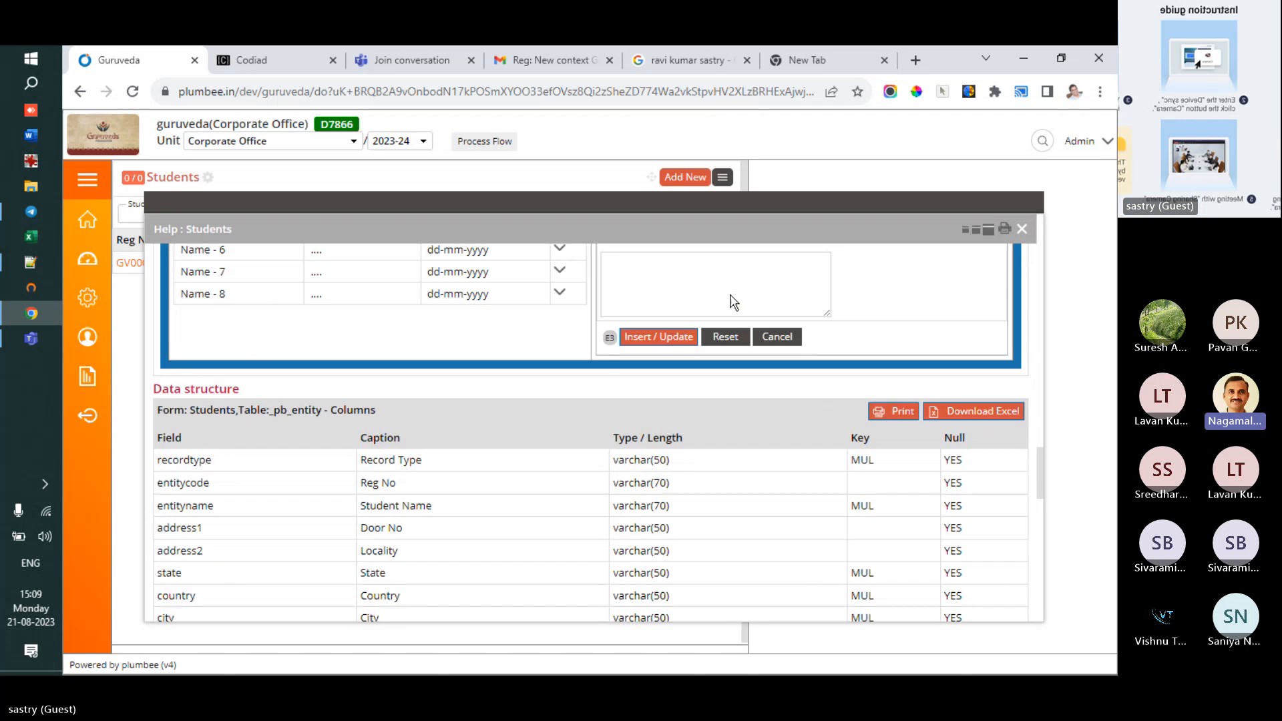
pyautogui.scroll(3, 730, 301)
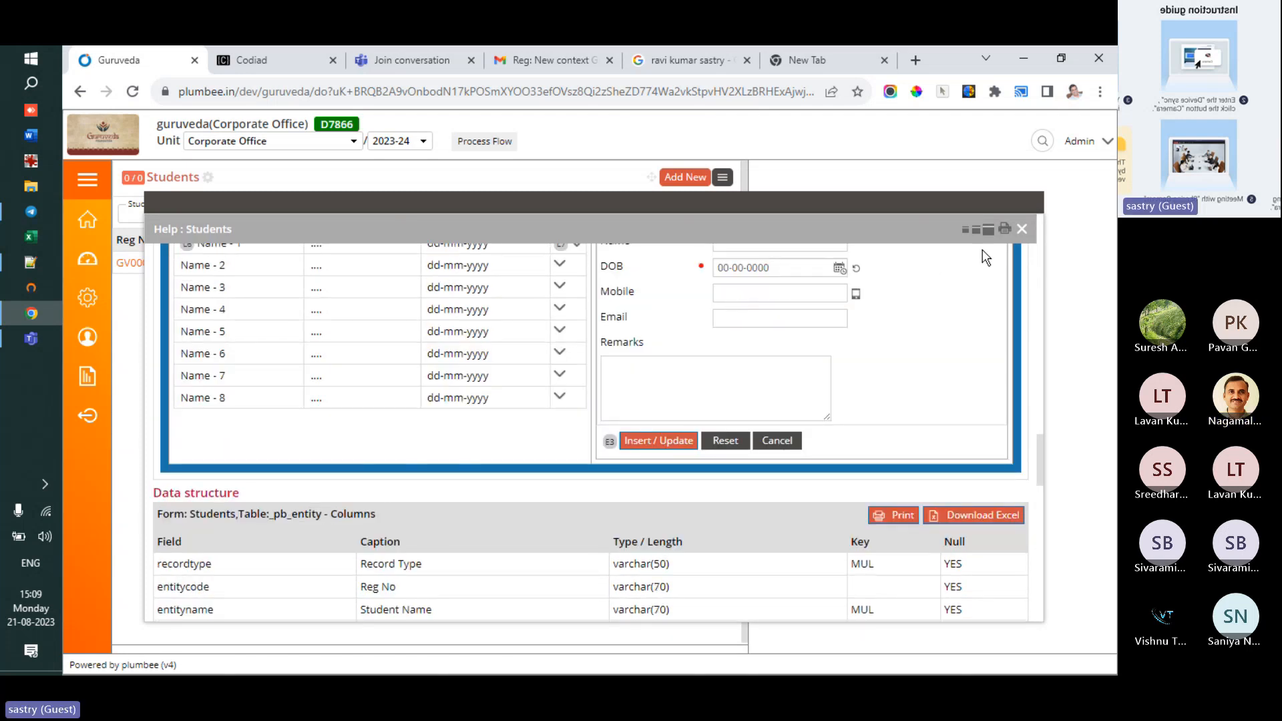
pyautogui.click(1007, 229)
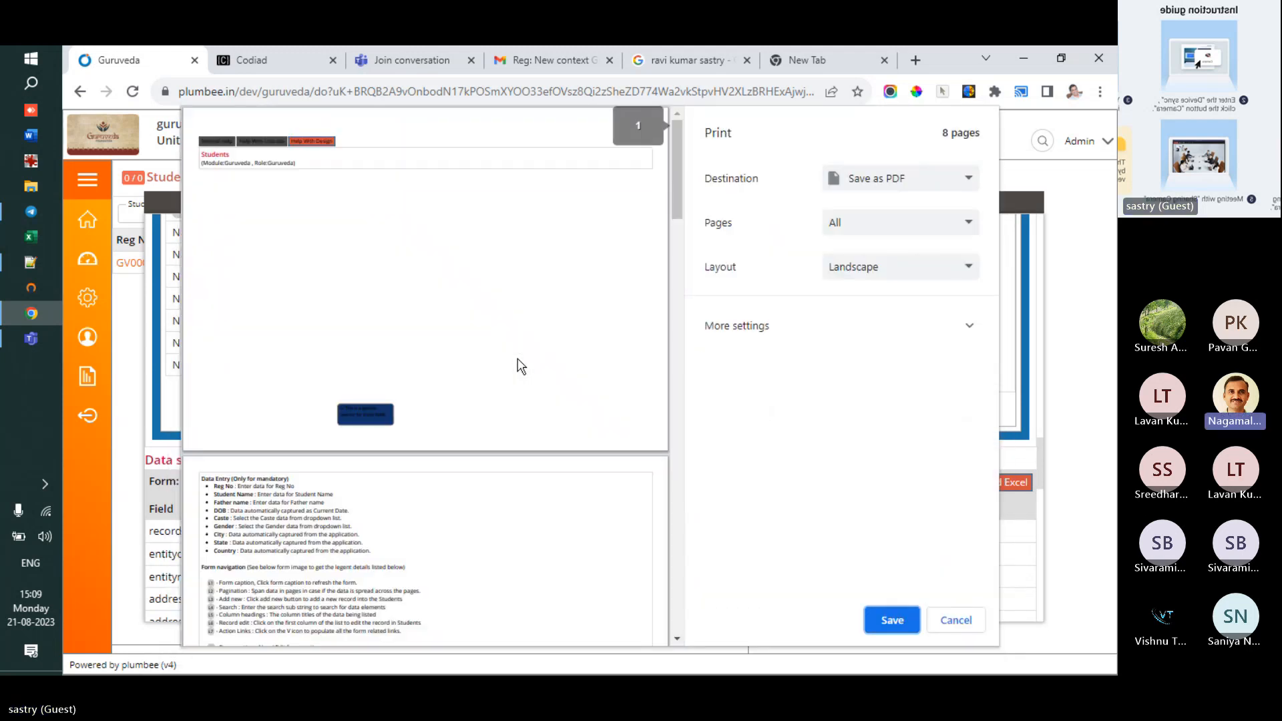
pyautogui.scroll(-15, 522, 366)
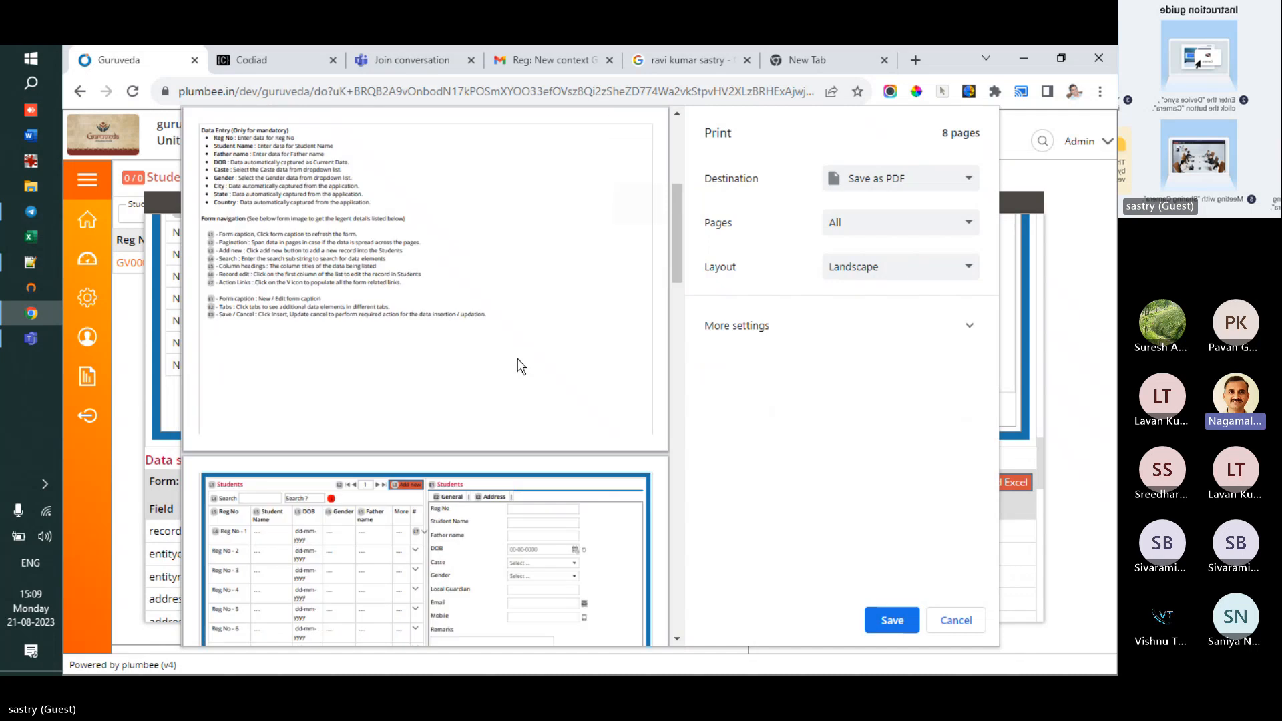
pyautogui.scroll(-10, 522, 367)
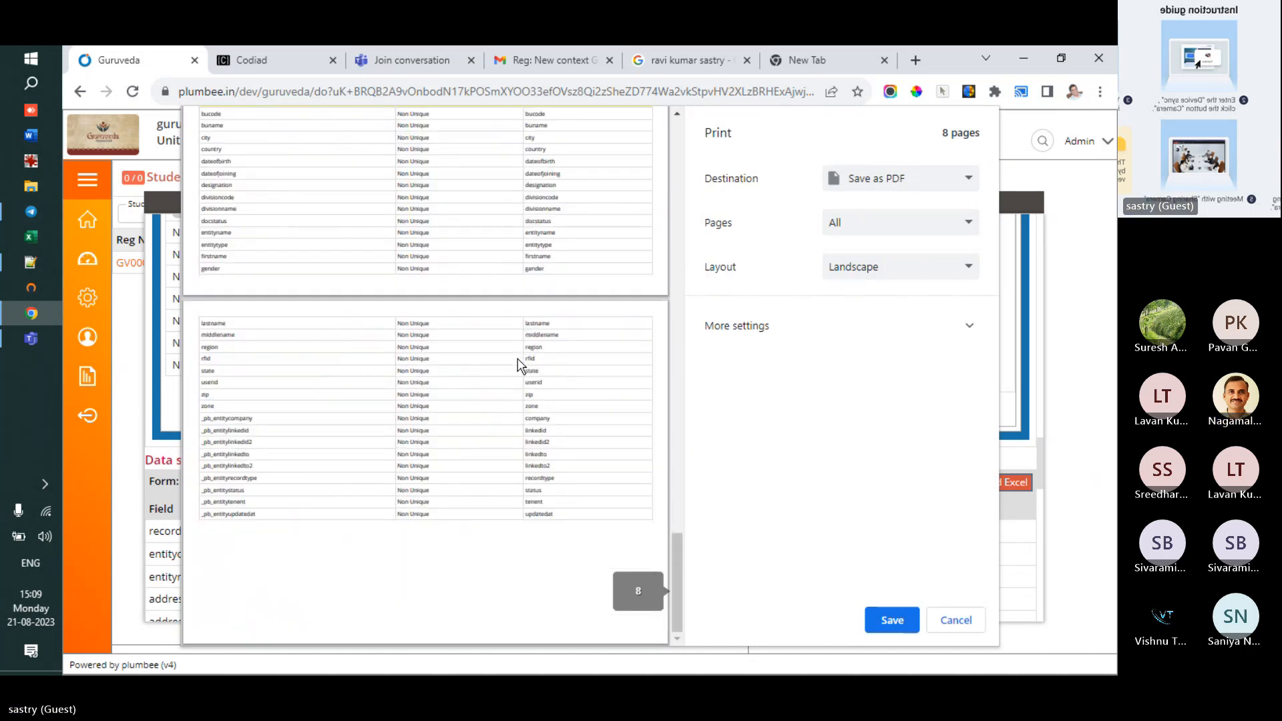
pyautogui.scroll(10, 521, 366)
pyautogui.press('pageup')
pyautogui.press('pageup')
pyautogui.press('pageup')
pyautogui.press('pageup')
pyautogui.press('pagedown')
pyautogui.press('pagedown')
pyautogui.press('pagedown')
pyautogui.press('pagedown')
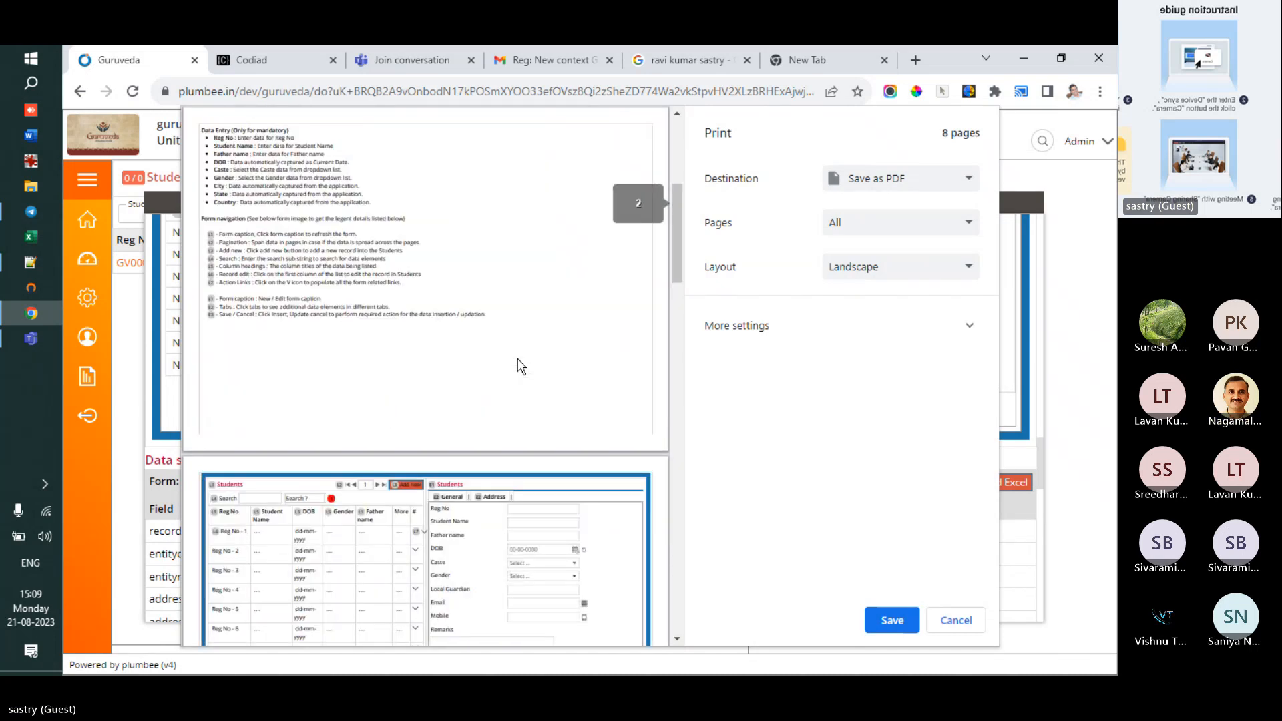
pyautogui.press('pageup')
pyautogui.press('Home')
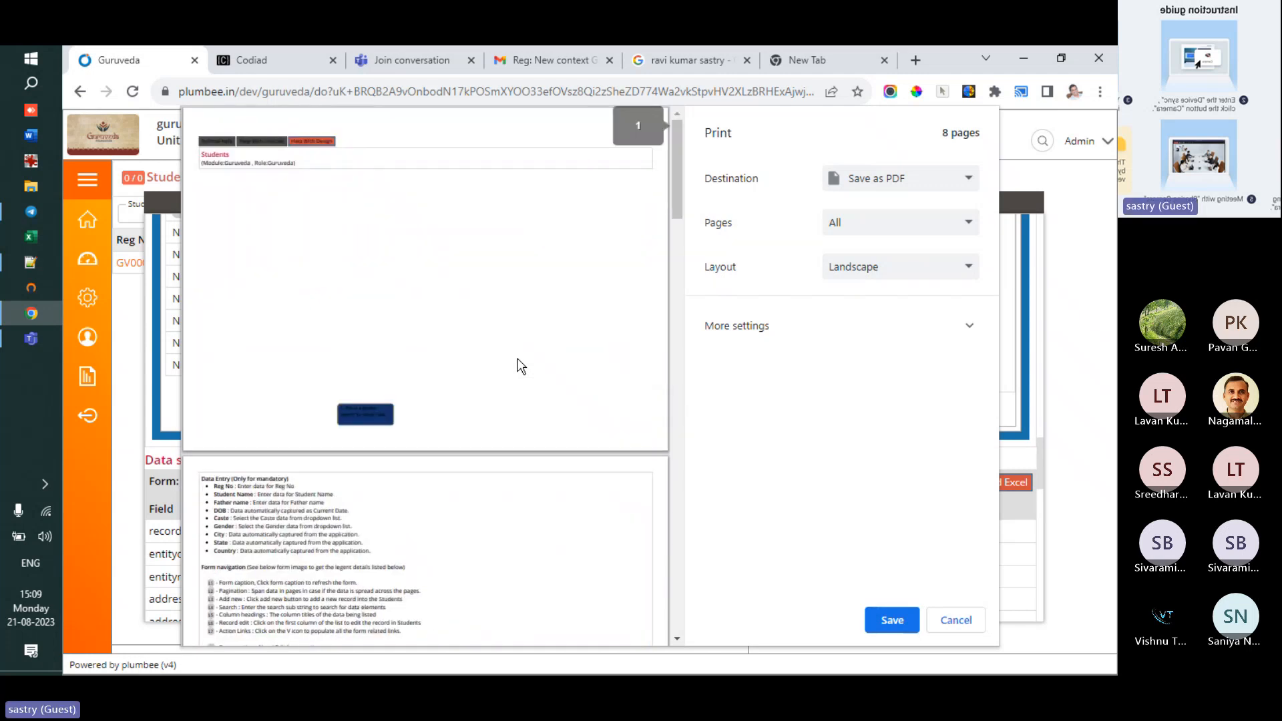
pyautogui.click(961, 630)
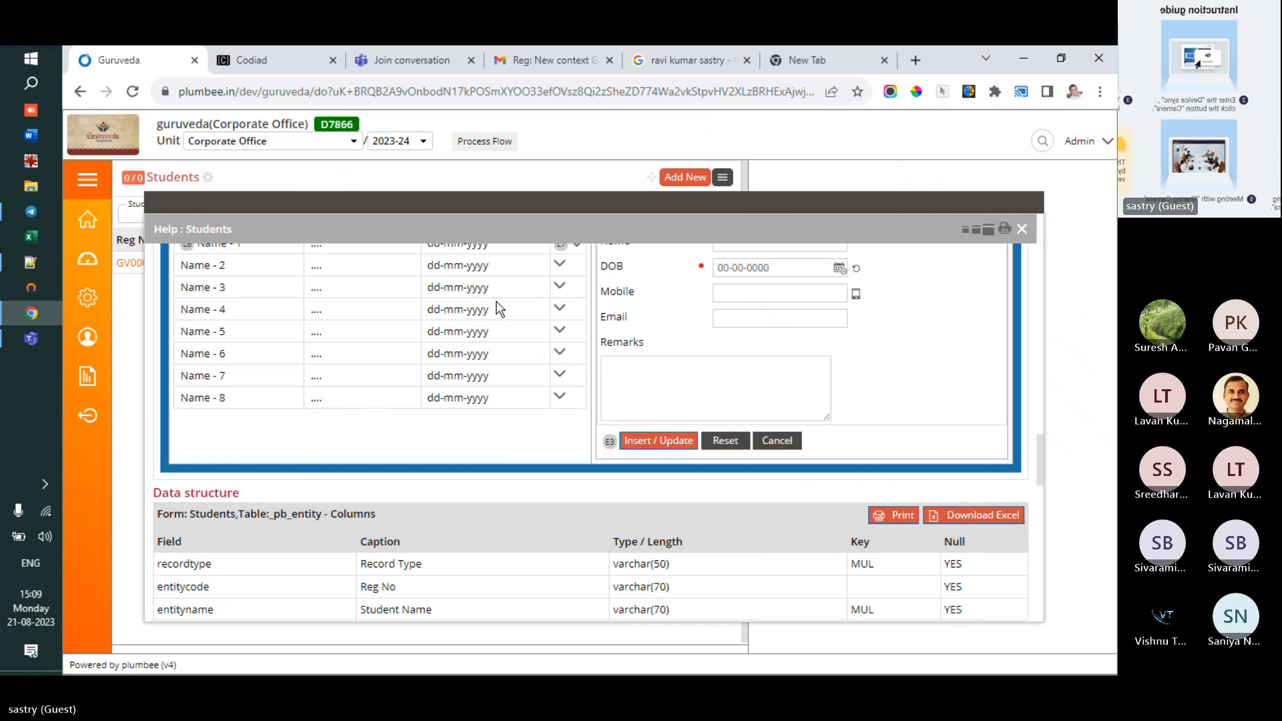
# Step: Return the Students help to Help With Usecase and scroll through its field list
pyautogui.scroll(10, 495, 300)
pyautogui.scroll(5, 498, 307)
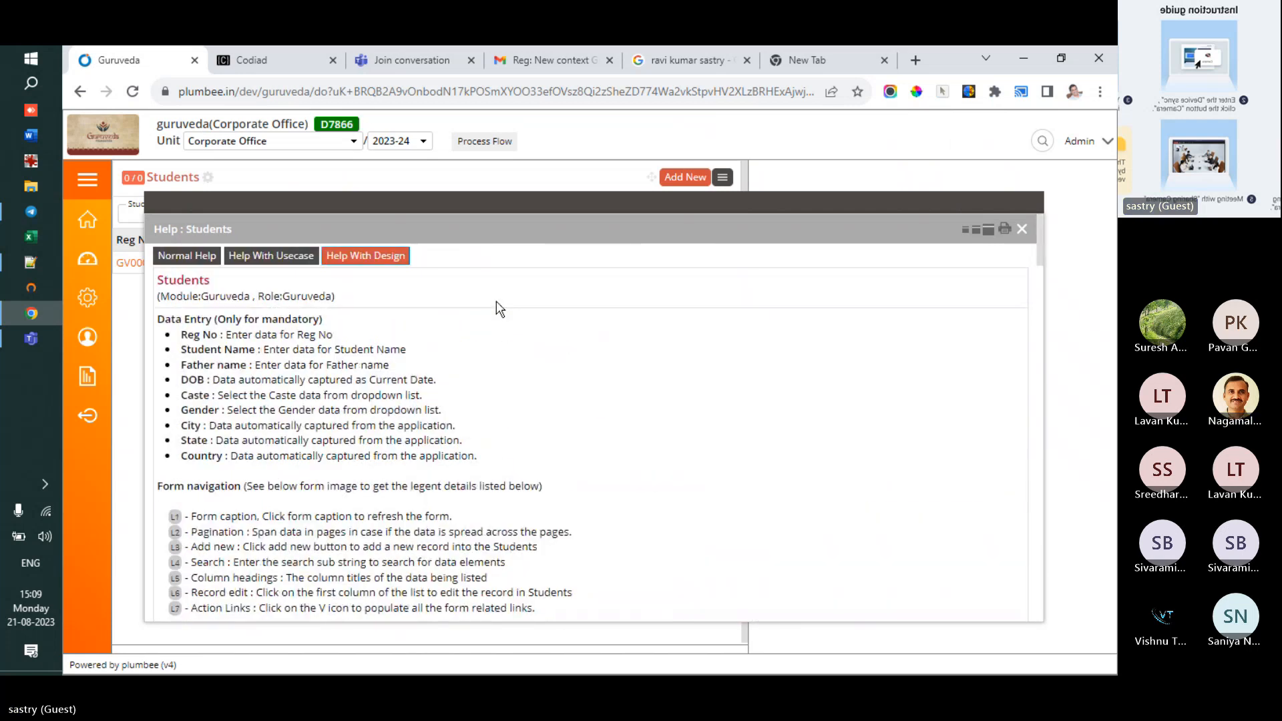
pyautogui.click(283, 254)
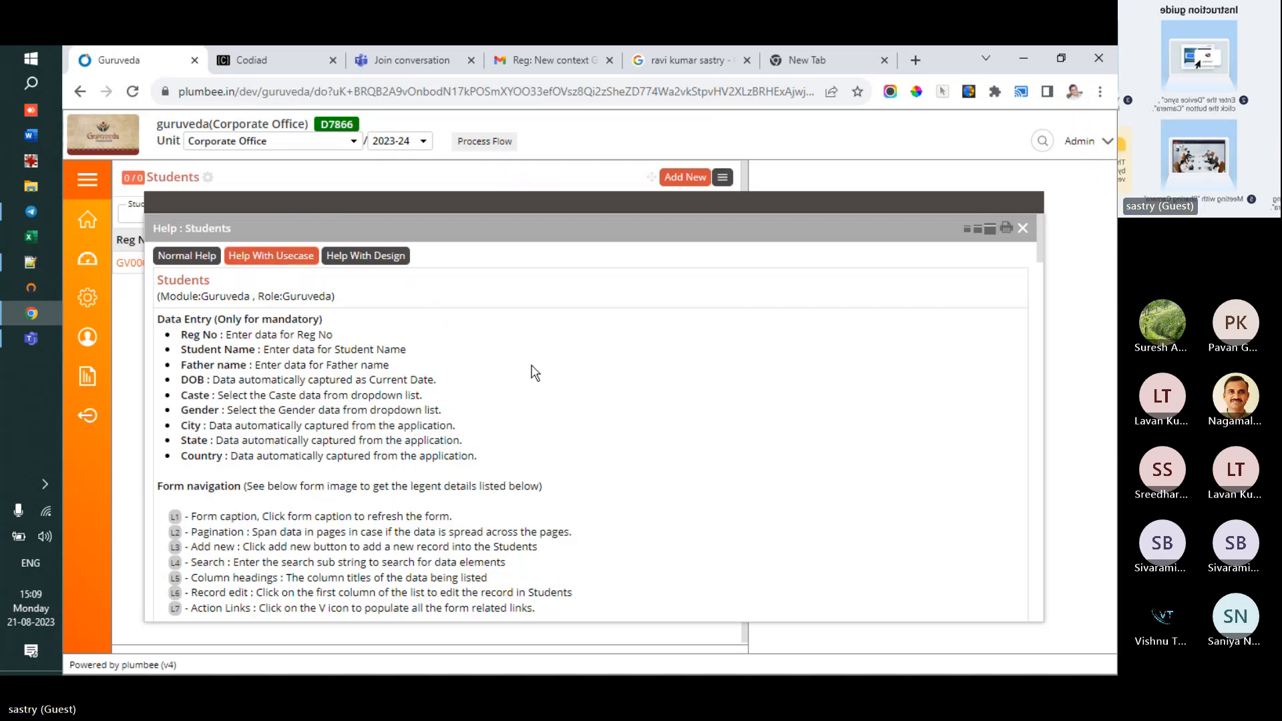
pyautogui.scroll(-20, 534, 372)
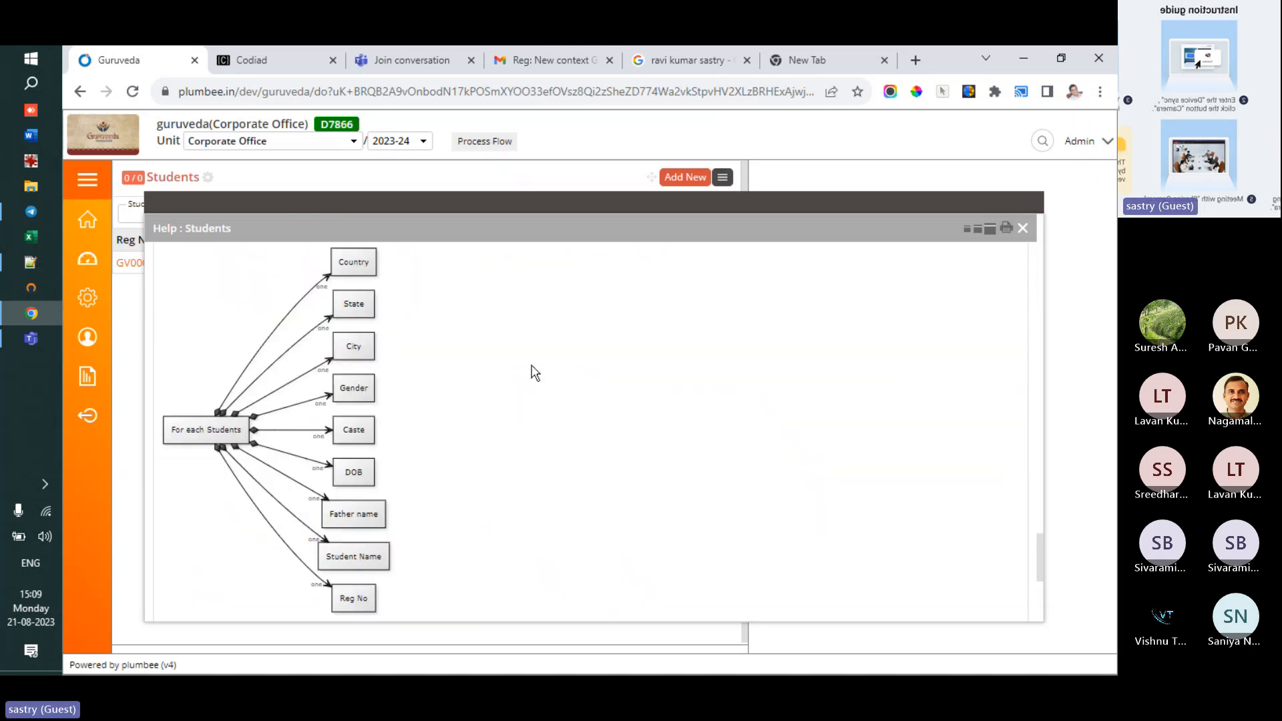
pyautogui.scroll(20, 534, 372)
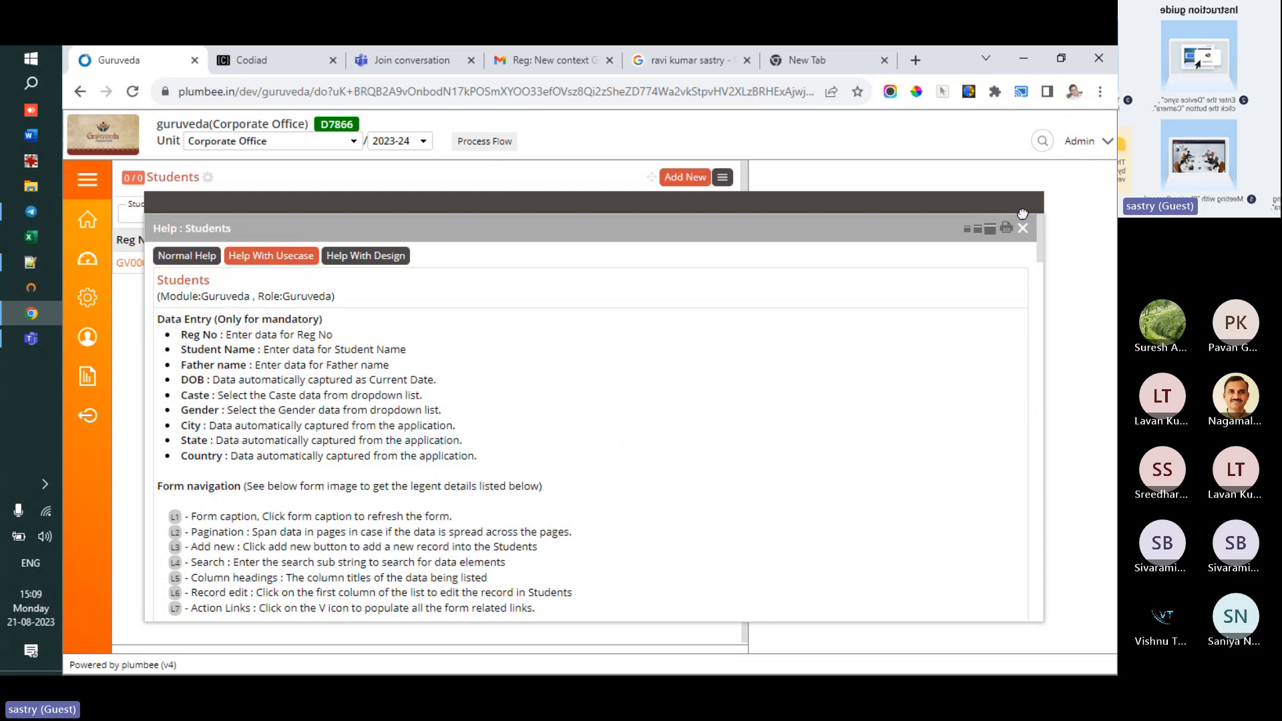
# Step: Enlarge the Students help document and scroll through its content
pyautogui.click(1004, 230)
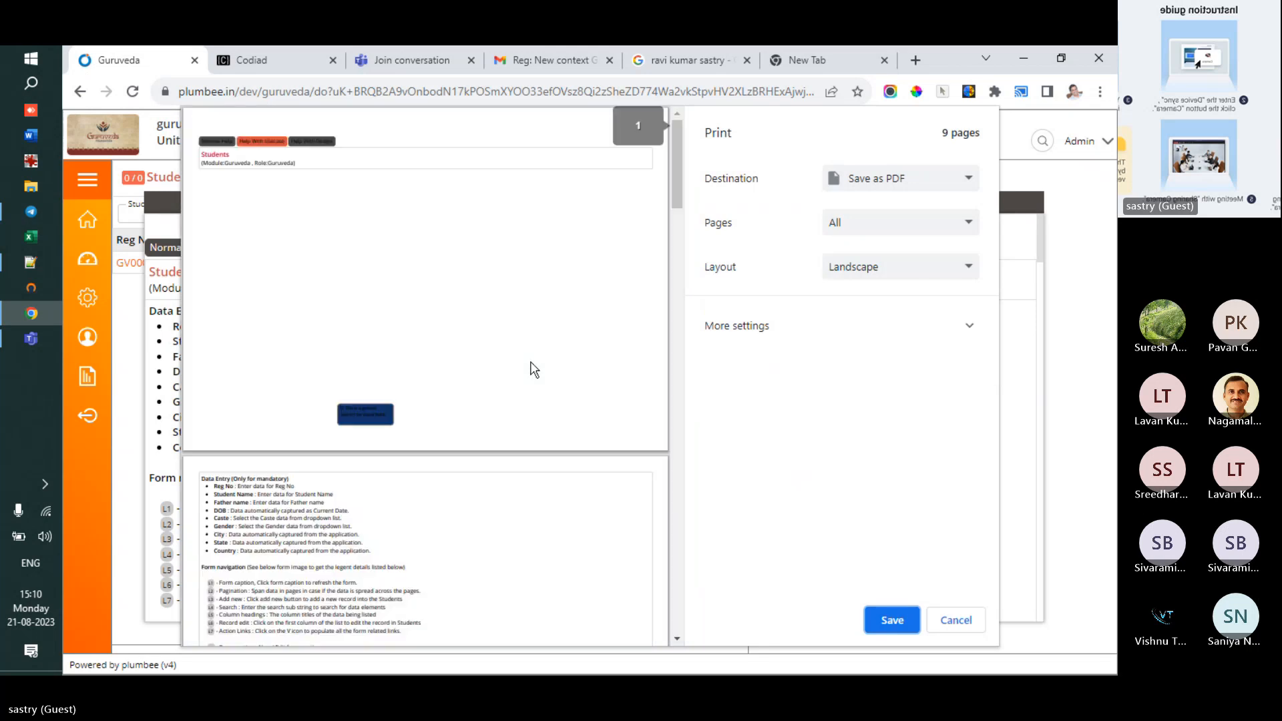
pyautogui.scroll(-20, 534, 369)
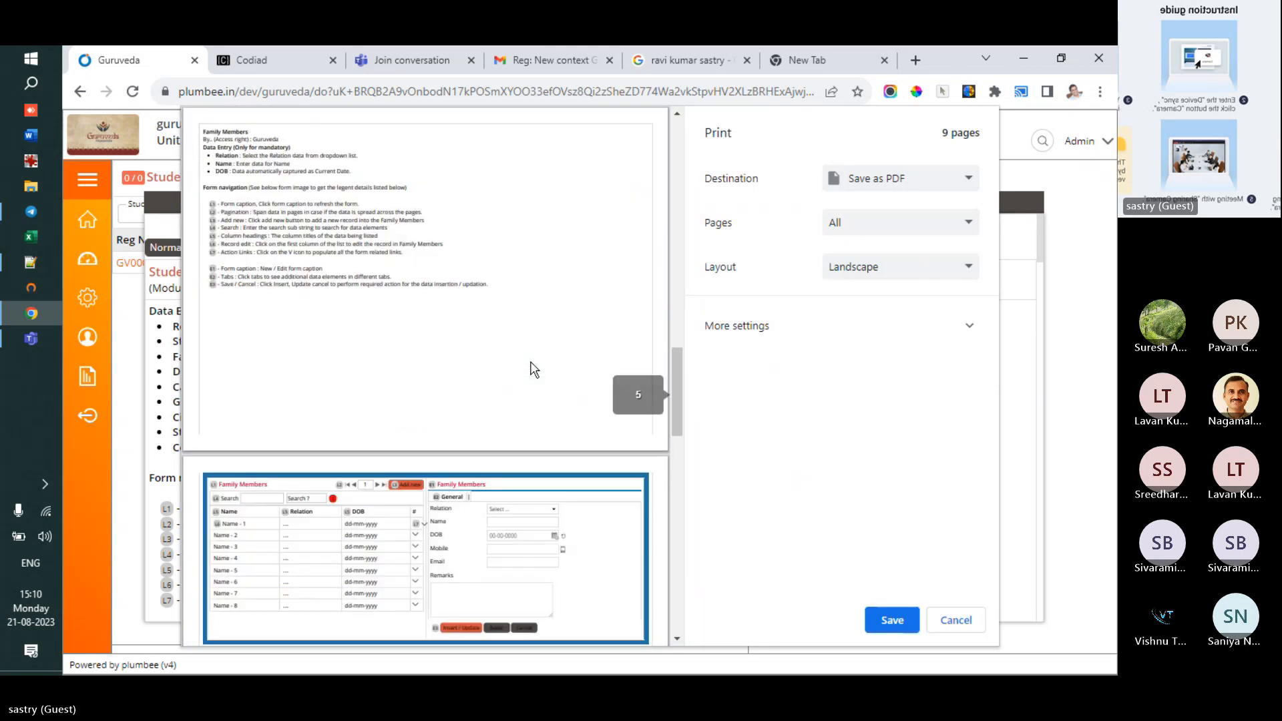
pyautogui.scroll(-10, 534, 369)
pyautogui.scroll(5, 534, 369)
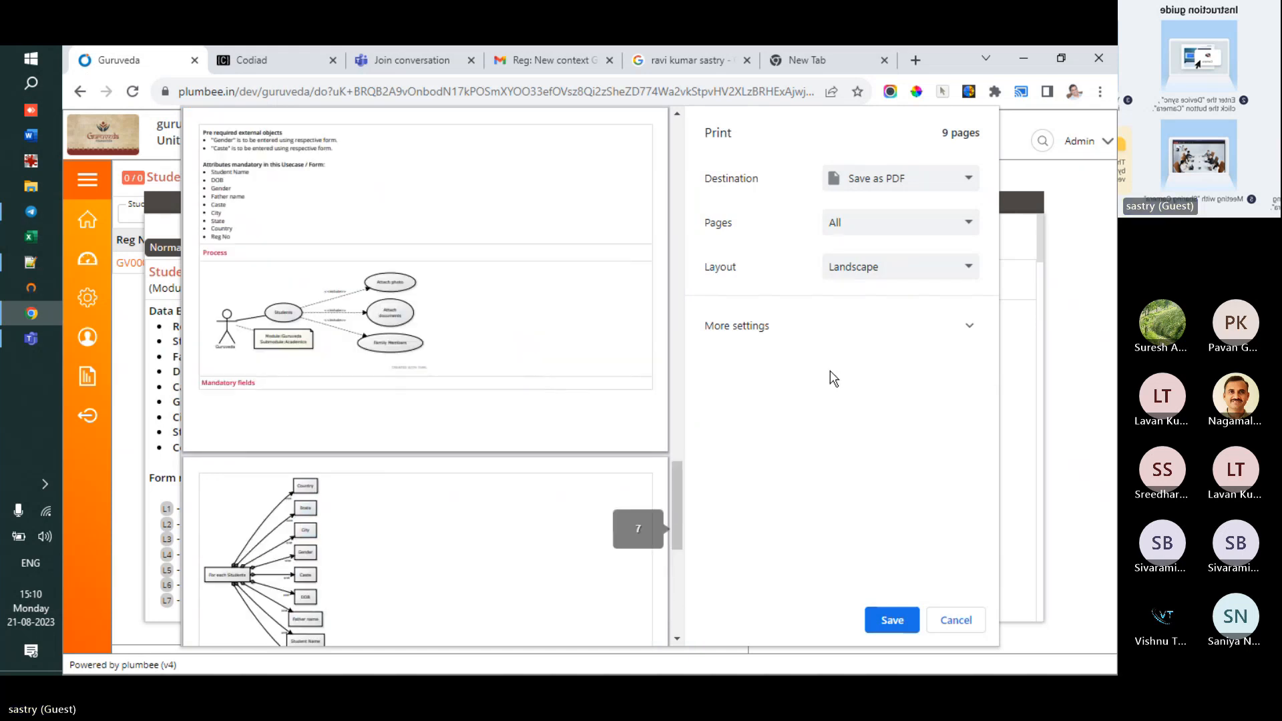
# Step: Toggle the print layout between Portrait and Landscape, ending on Portrait
pyautogui.click(924, 268)
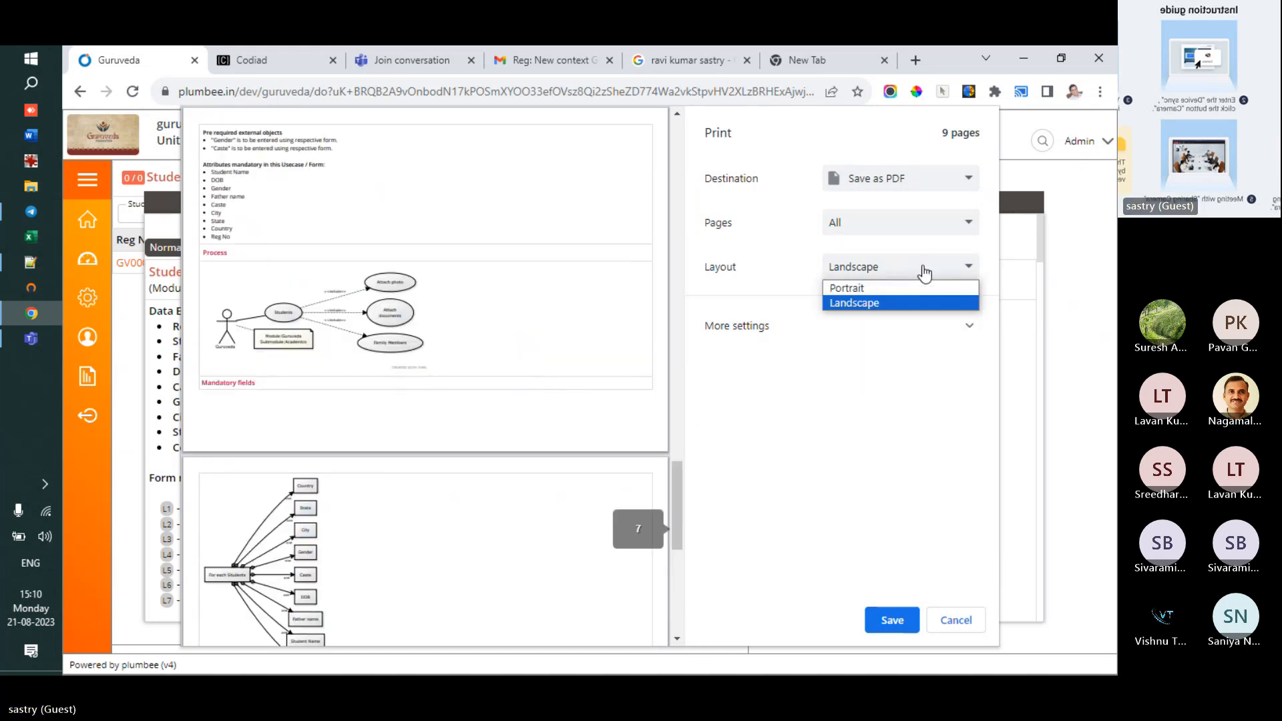
pyautogui.click(862, 288)
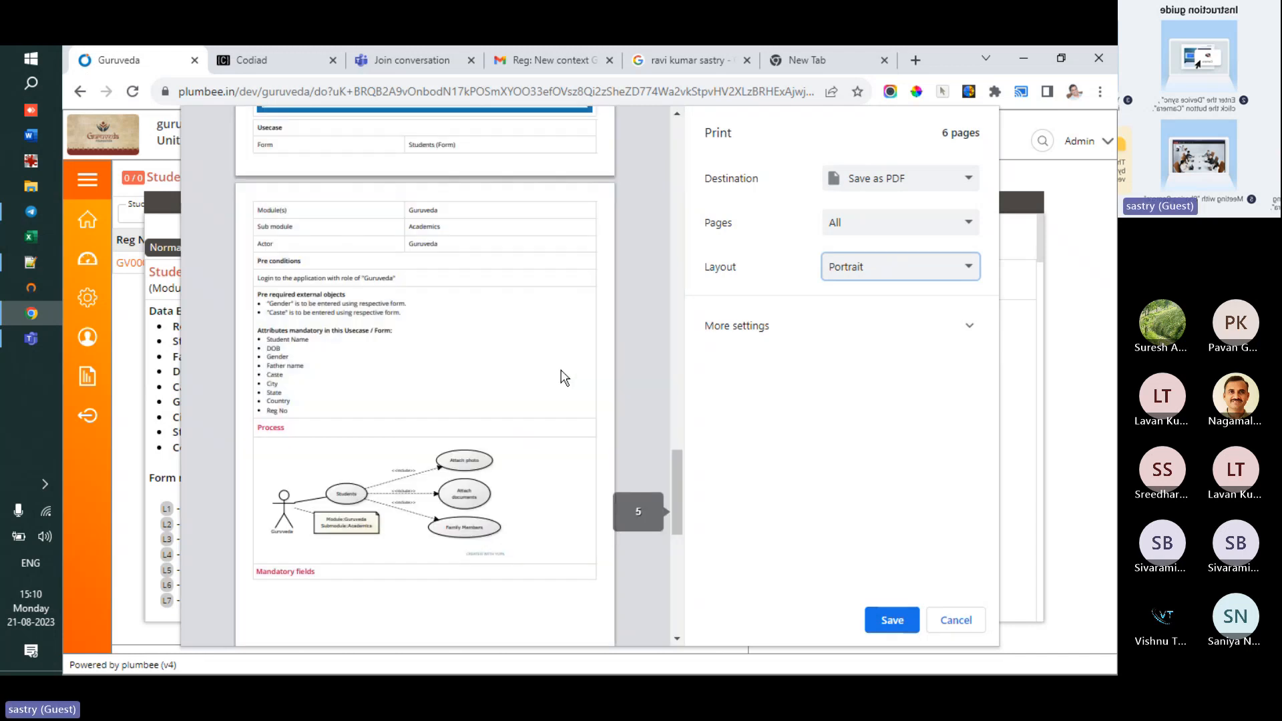
pyautogui.press('Down')
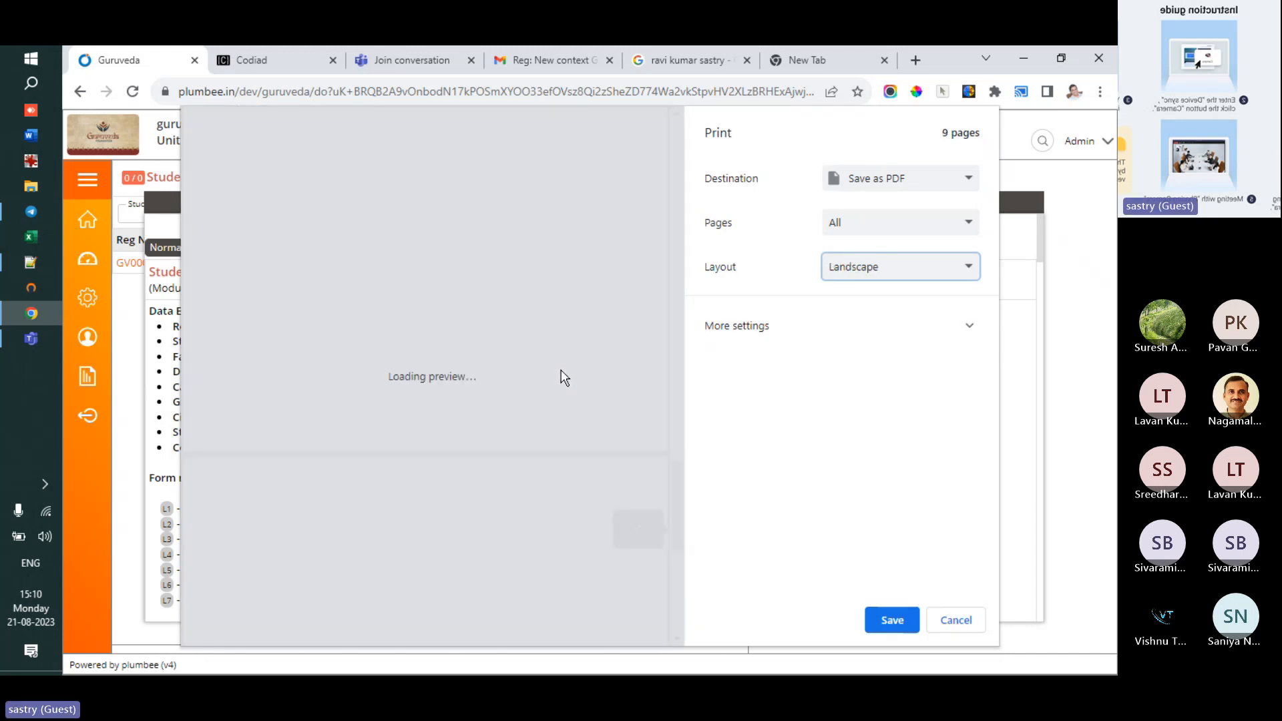
pyautogui.press('Up')
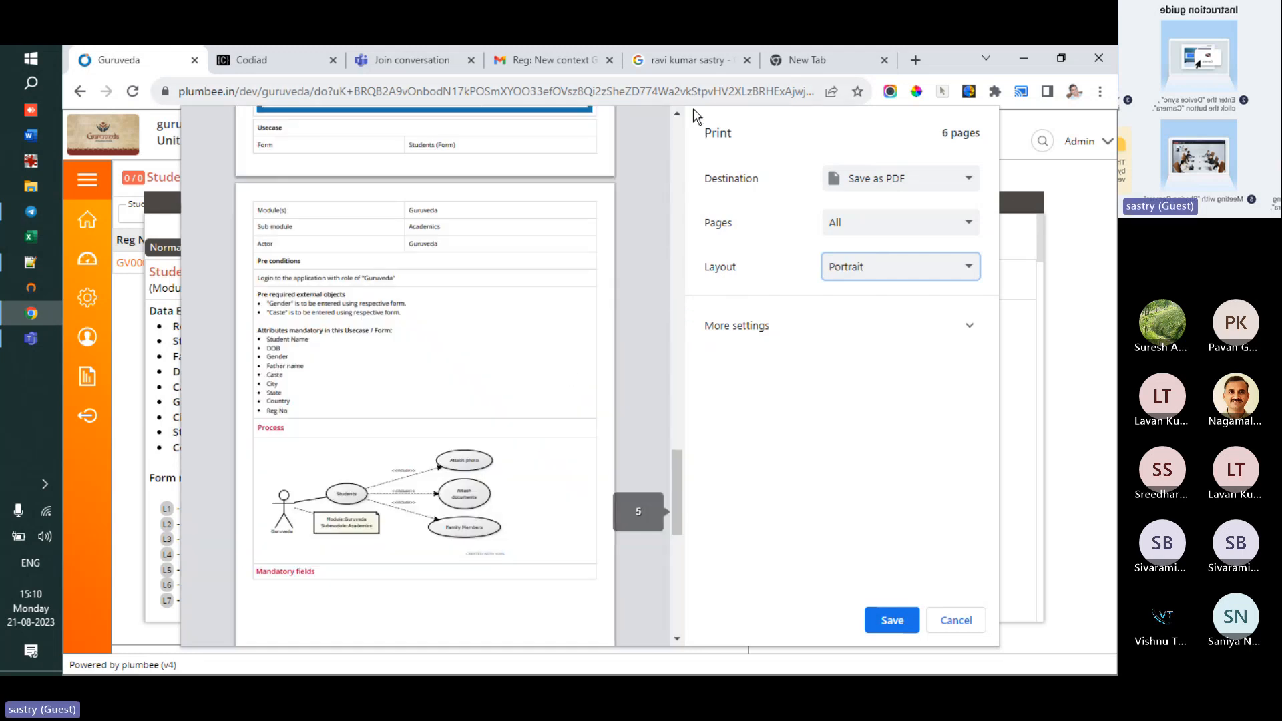
# Step: Scroll through the print preview and cancel printing
pyautogui.click(675, 136)
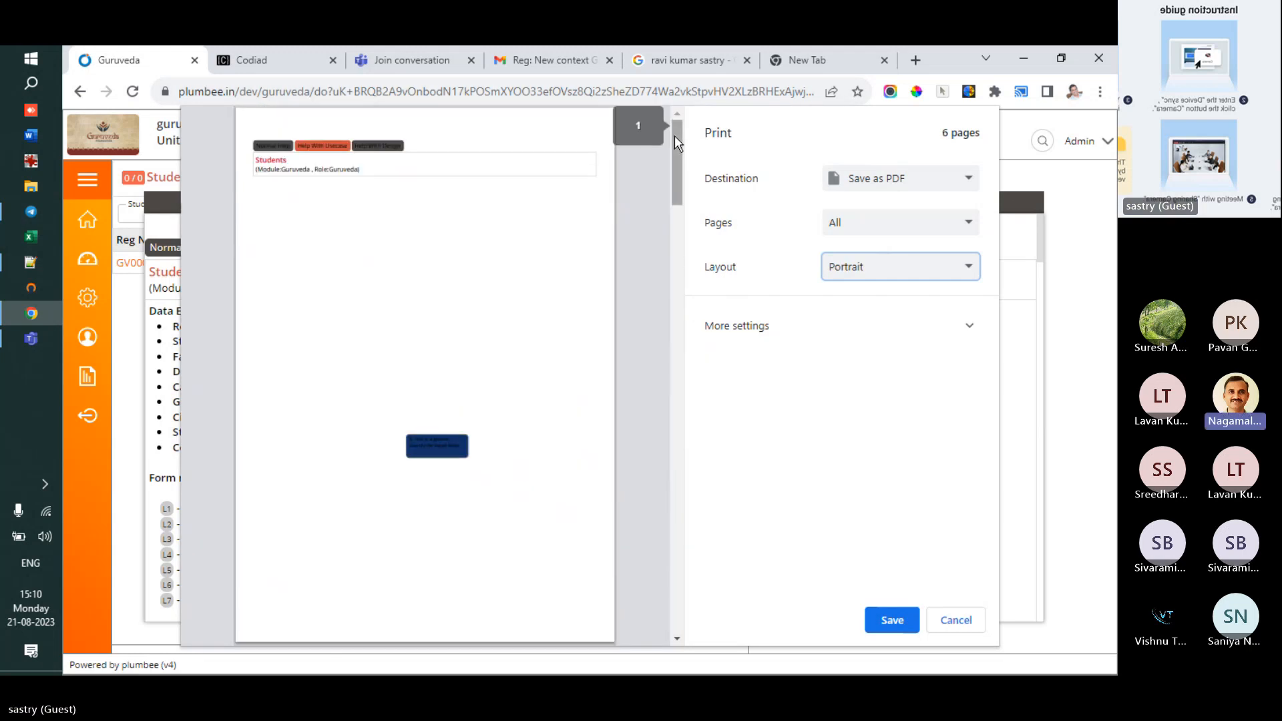
pyautogui.moveTo(672, 166); pyautogui.dragTo(674, 400)
pyautogui.scroll(15, 304, 190)
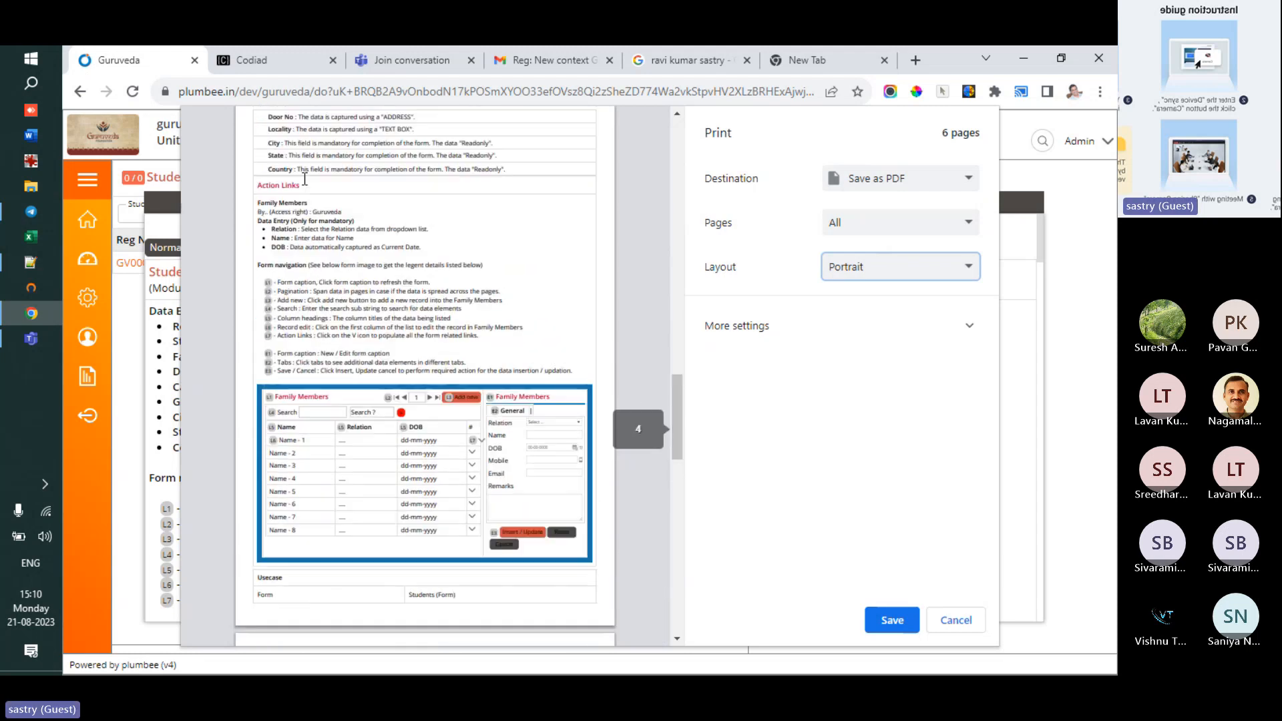
pyautogui.scroll(6, 304, 179)
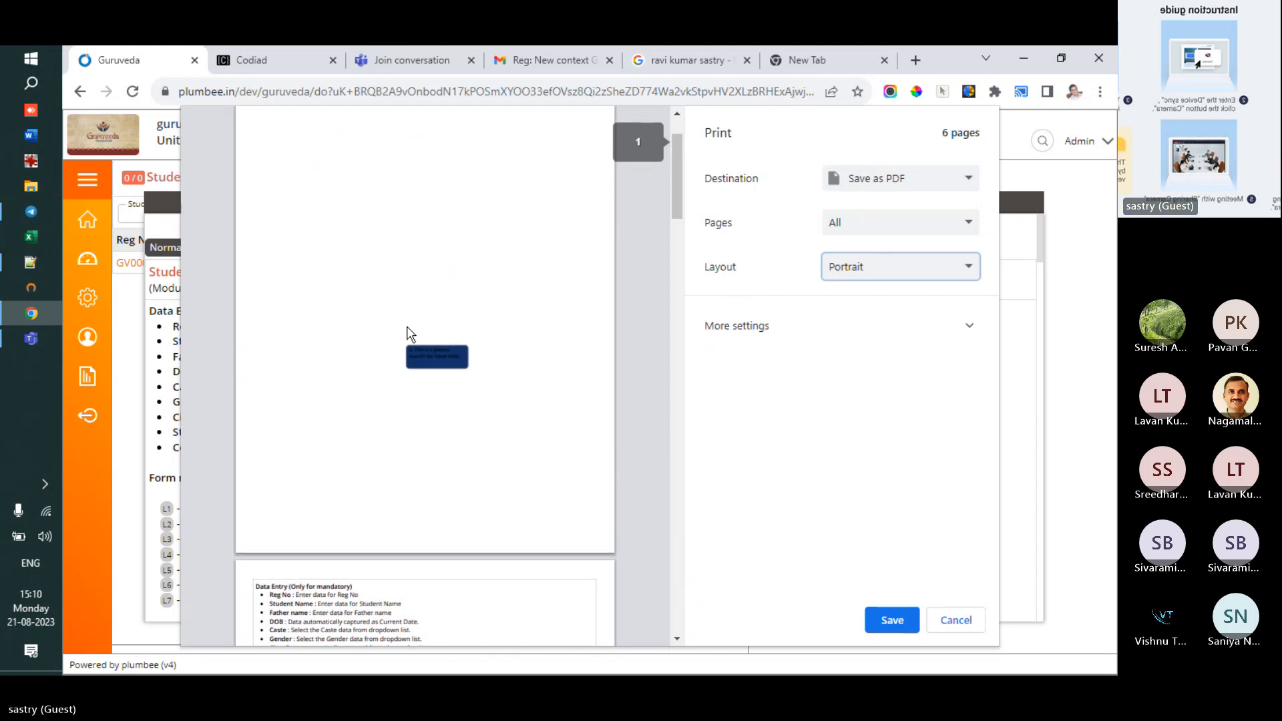
pyautogui.click(427, 359)
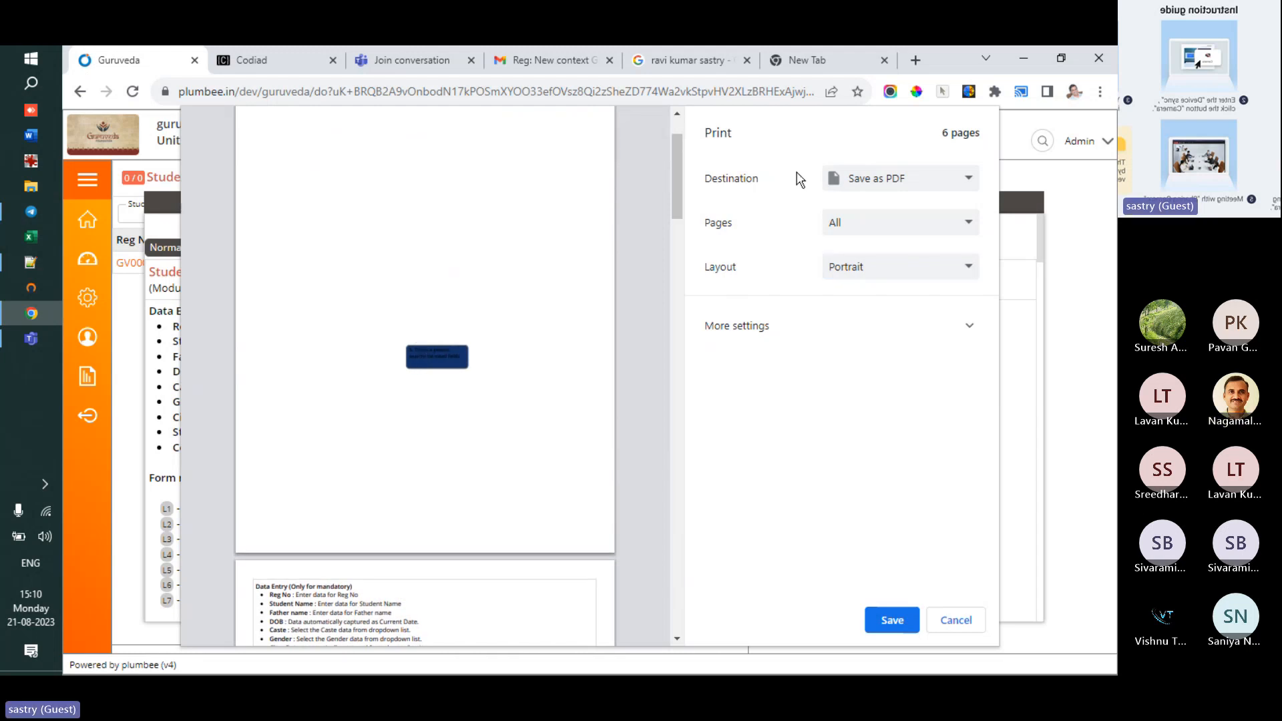
pyautogui.click(956, 621)
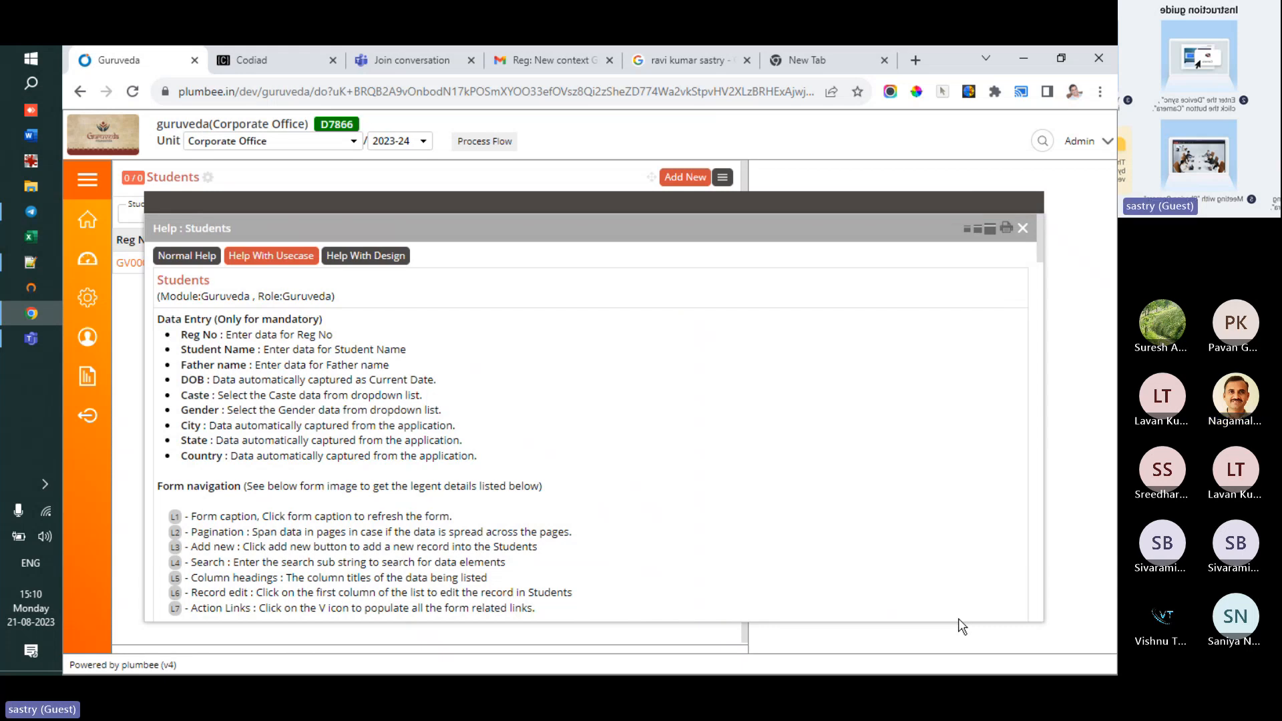
# Step: Dictate Reg No help text describing a school-assigned registration number in a state format
pyautogui.click(1023, 228)
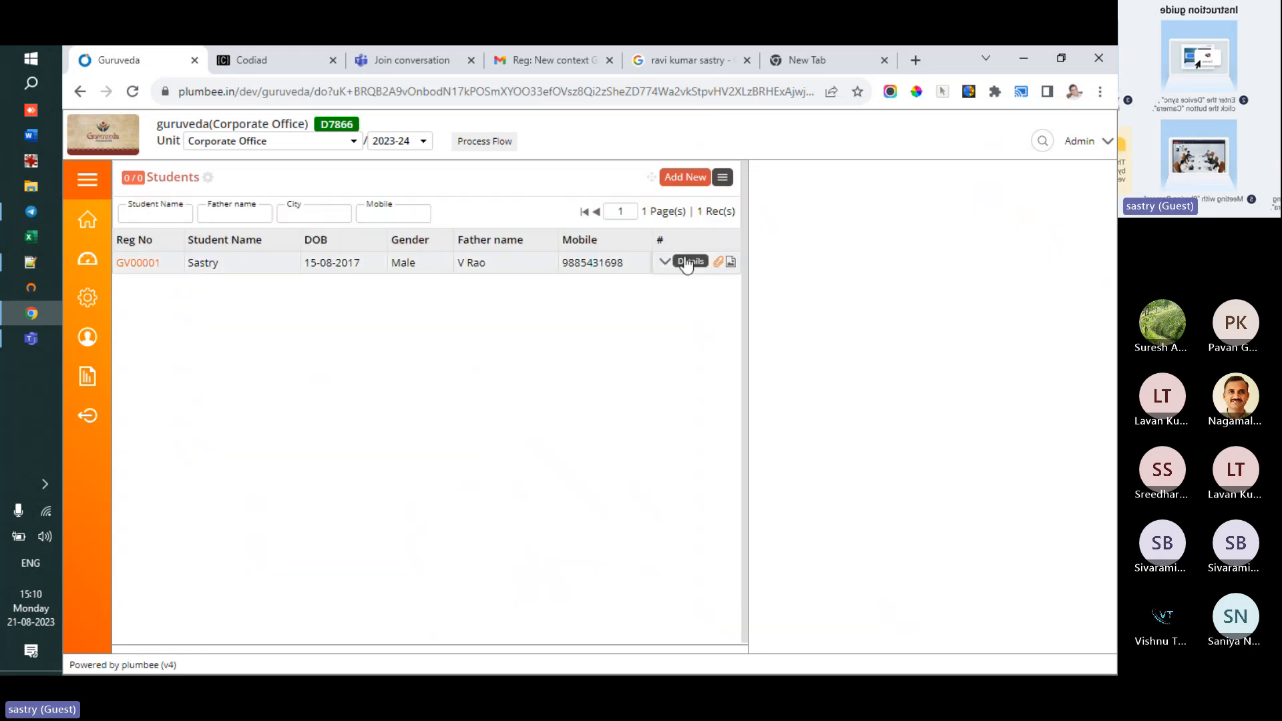
pyautogui.click(675, 179)
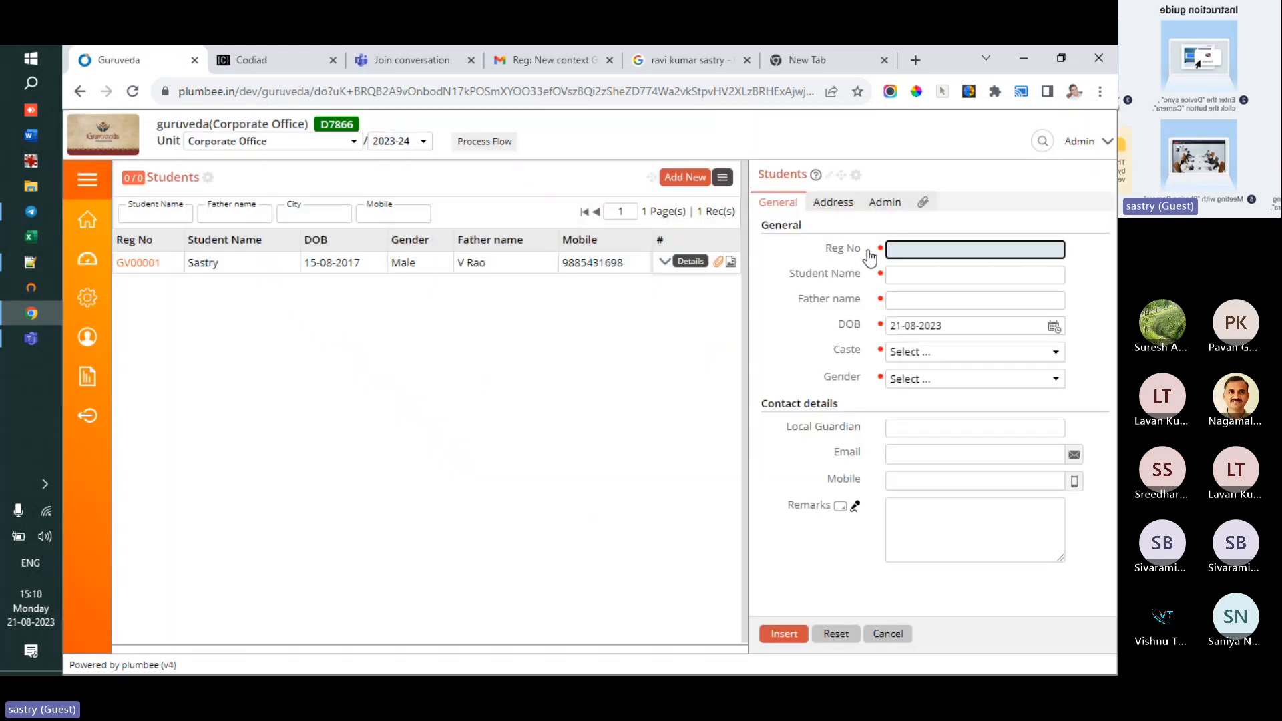
pyautogui.click(866, 252)
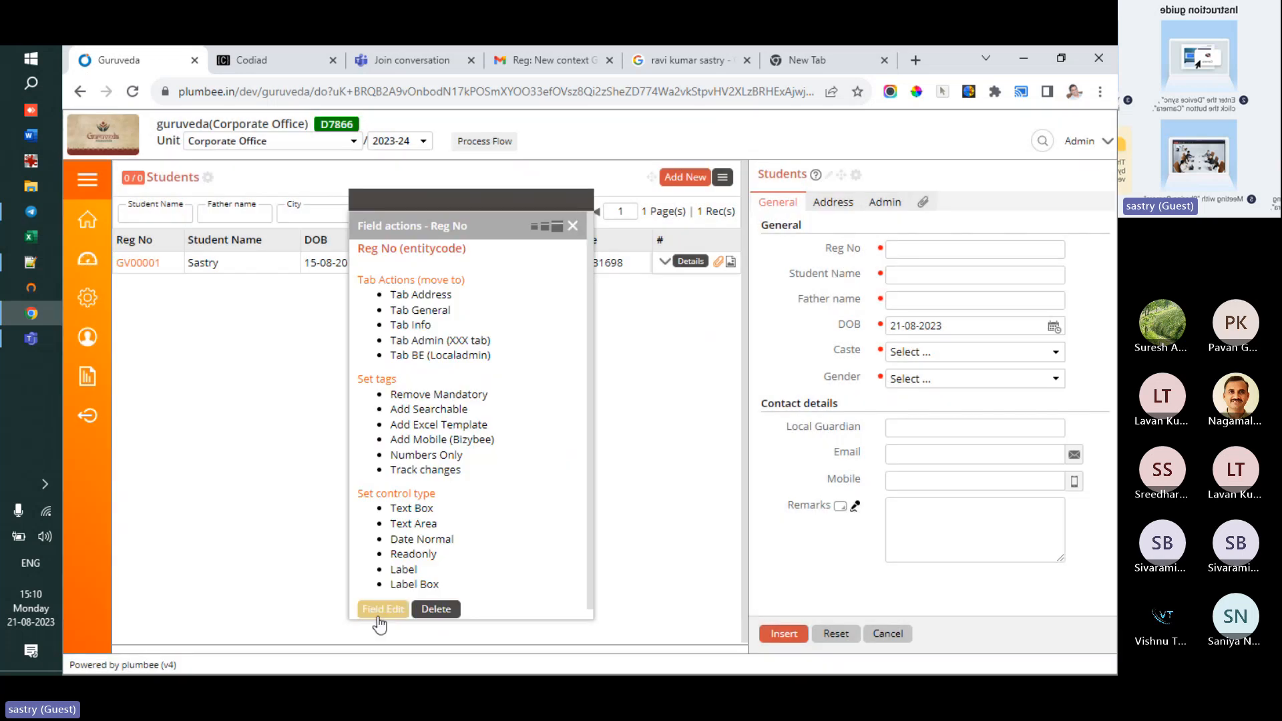
pyautogui.click(376, 609)
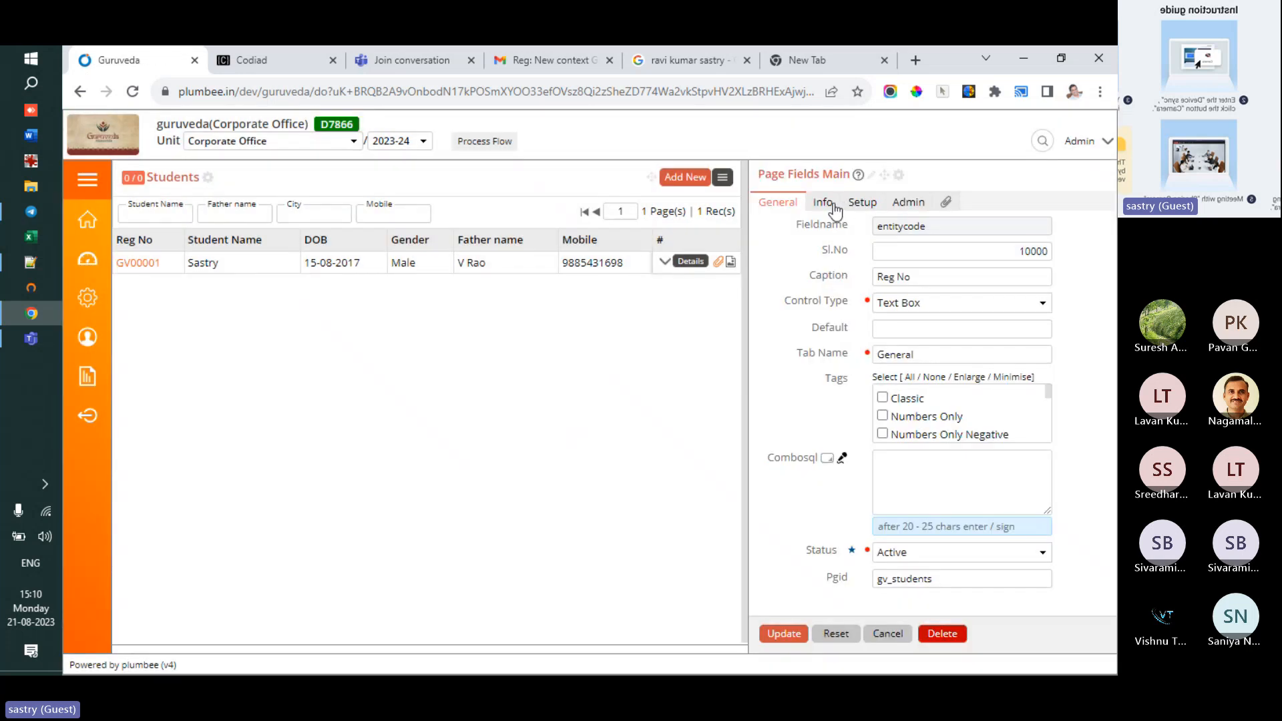
pyautogui.click(833, 207)
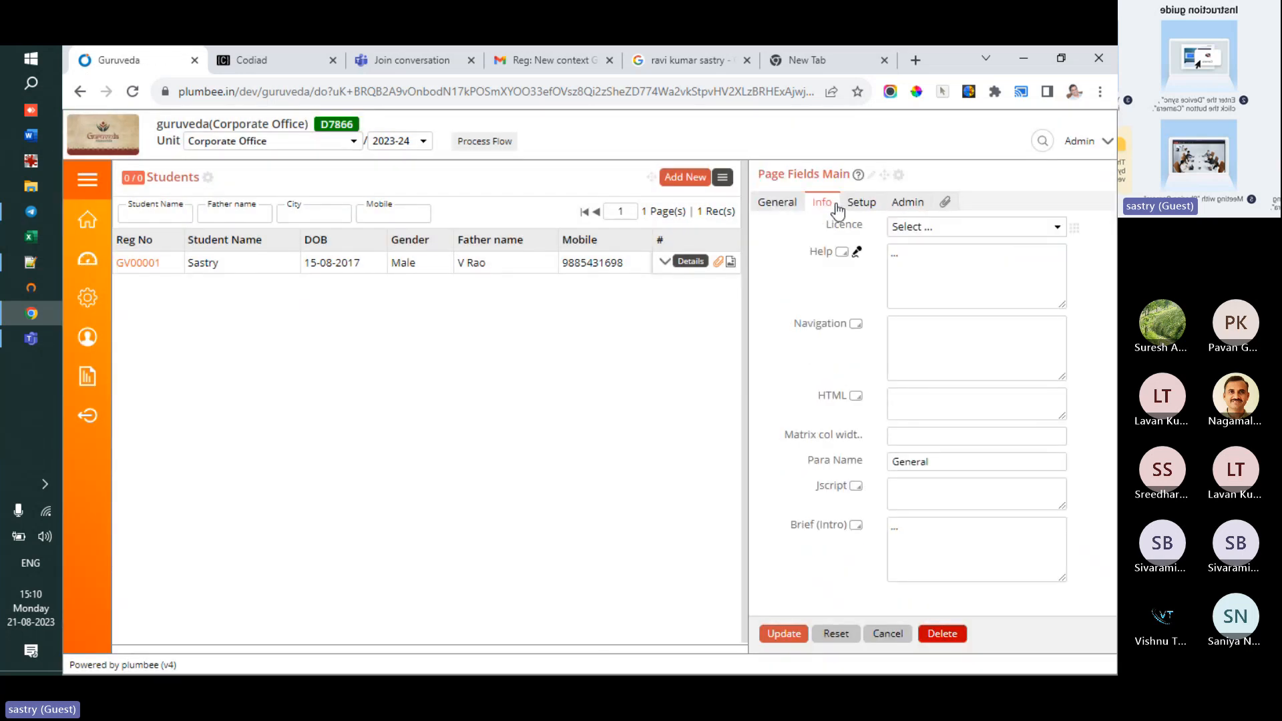
pyautogui.click(902, 258)
pyautogui.press('BackSpace')
pyautogui.press('BackSpace')
pyautogui.press('BackSpace')
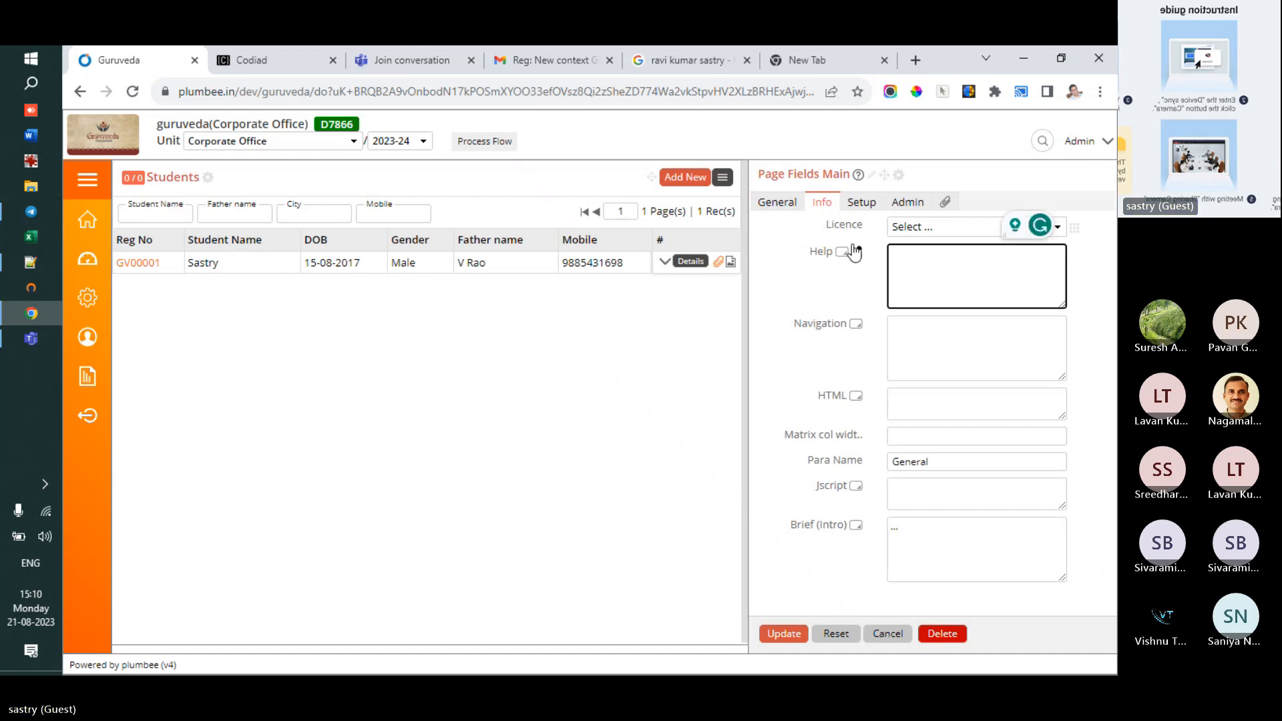
pyautogui.click(855, 251)
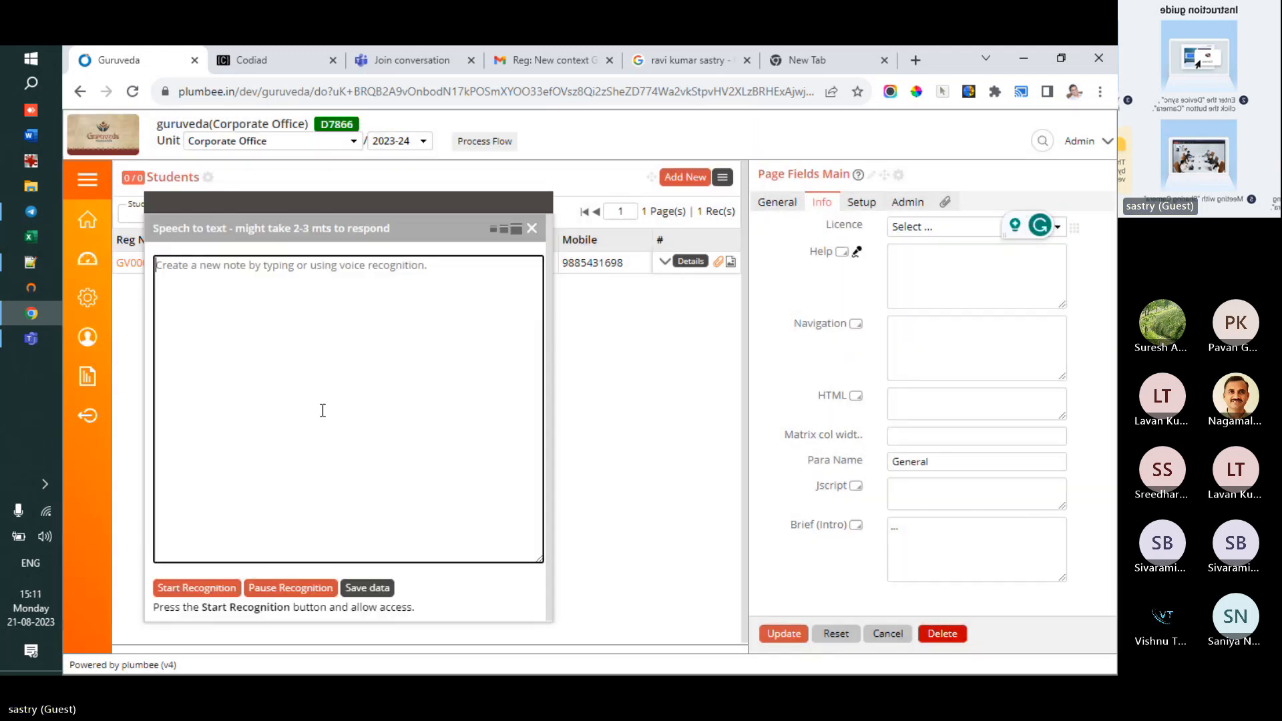
pyautogui.click(192, 590)
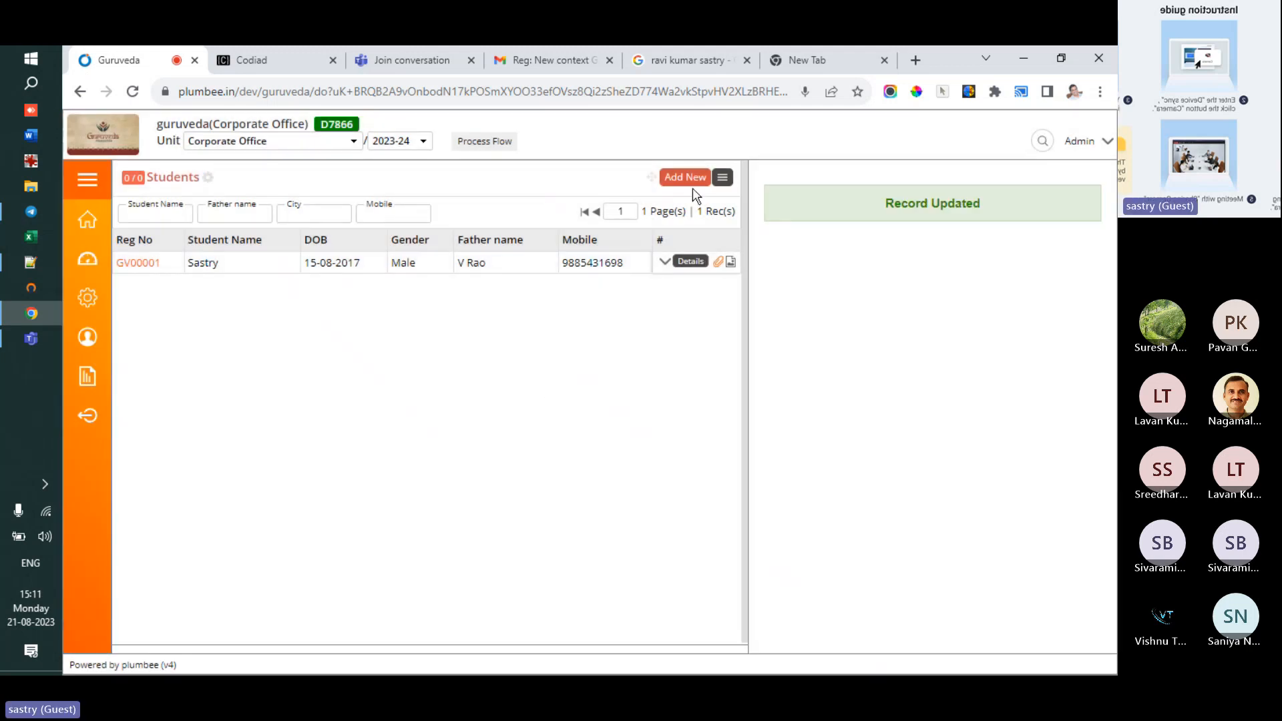
# Step: Check the Reg No help on a new entry, then open existing student record GV00001
pyautogui.click(690, 179)
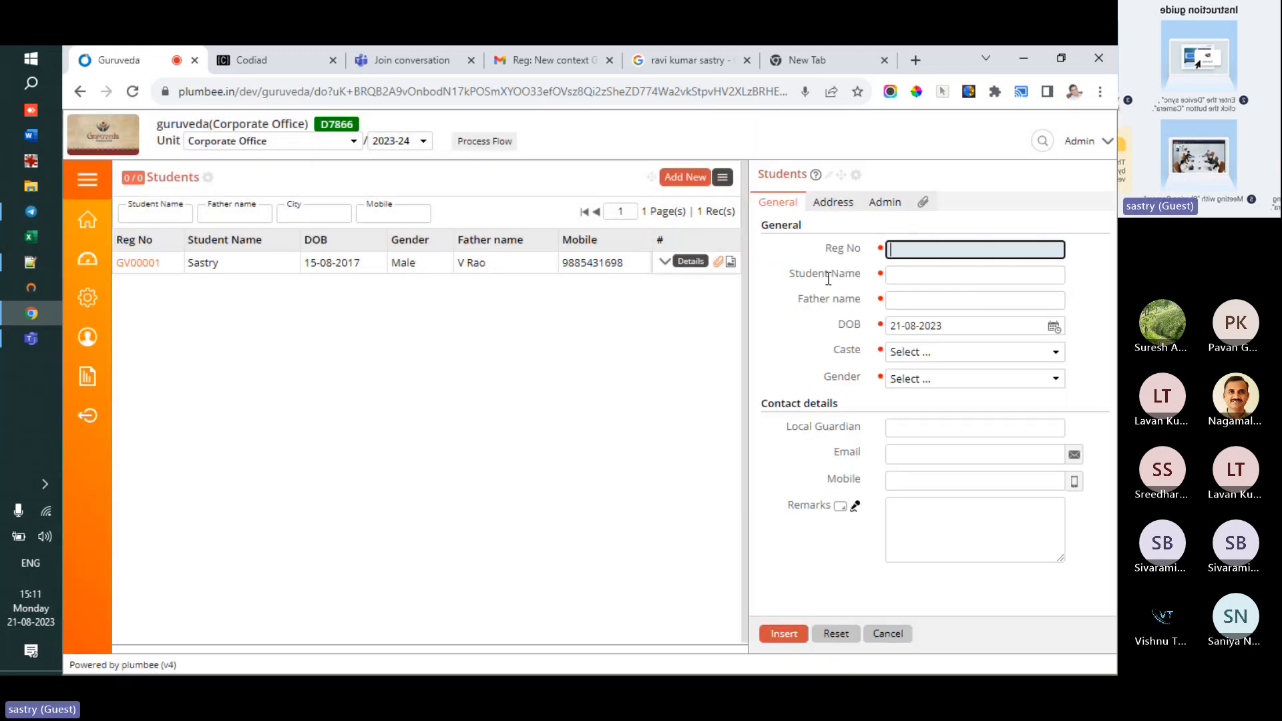
pyautogui.click(839, 251)
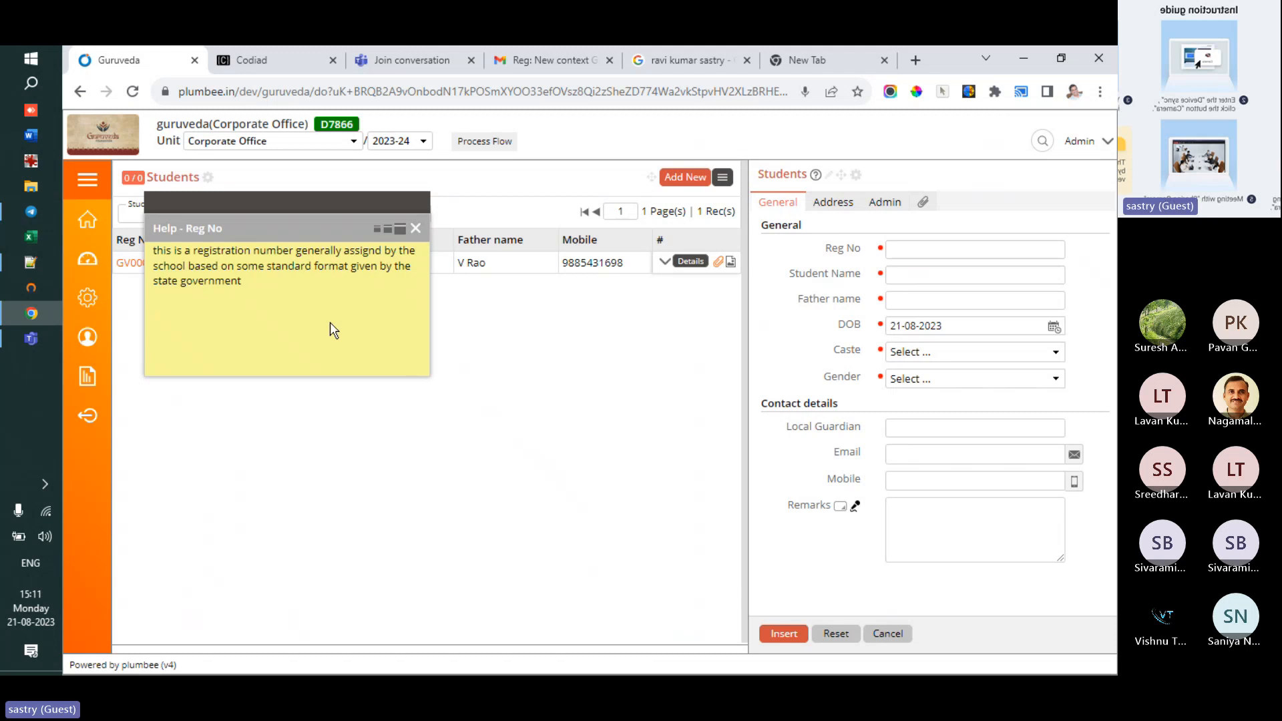
pyautogui.click(416, 231)
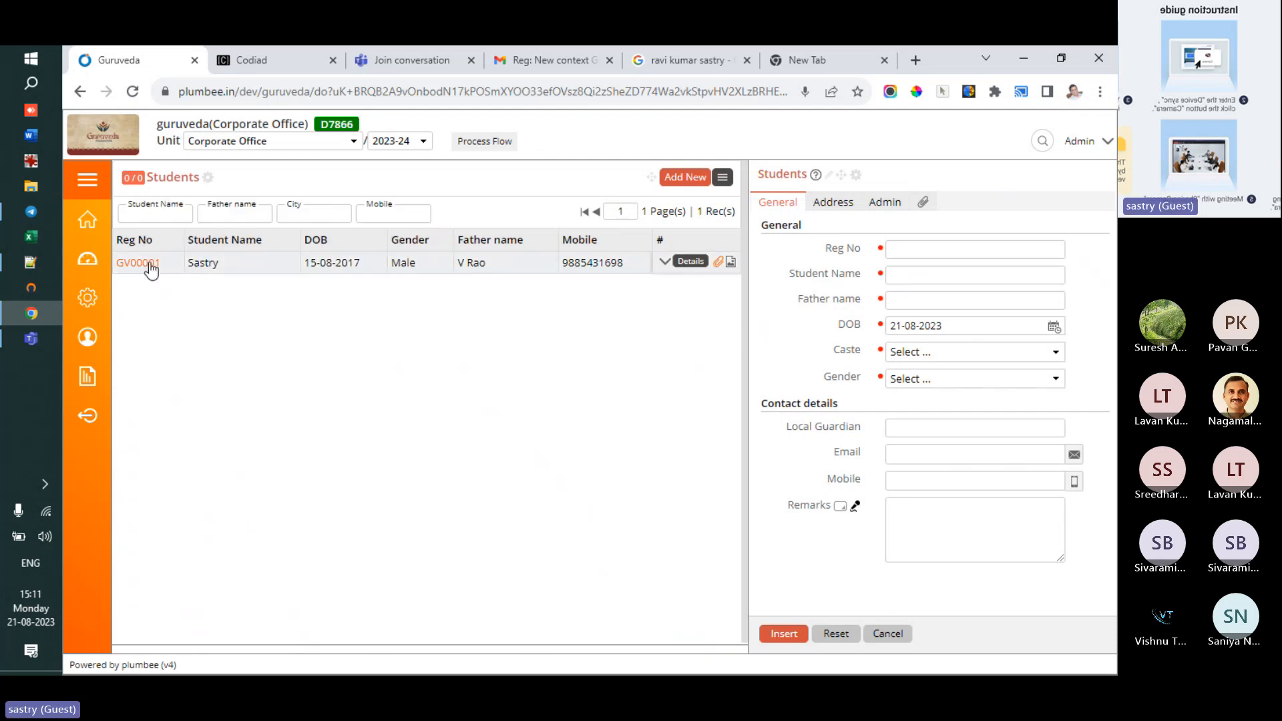
pyautogui.click(138, 262)
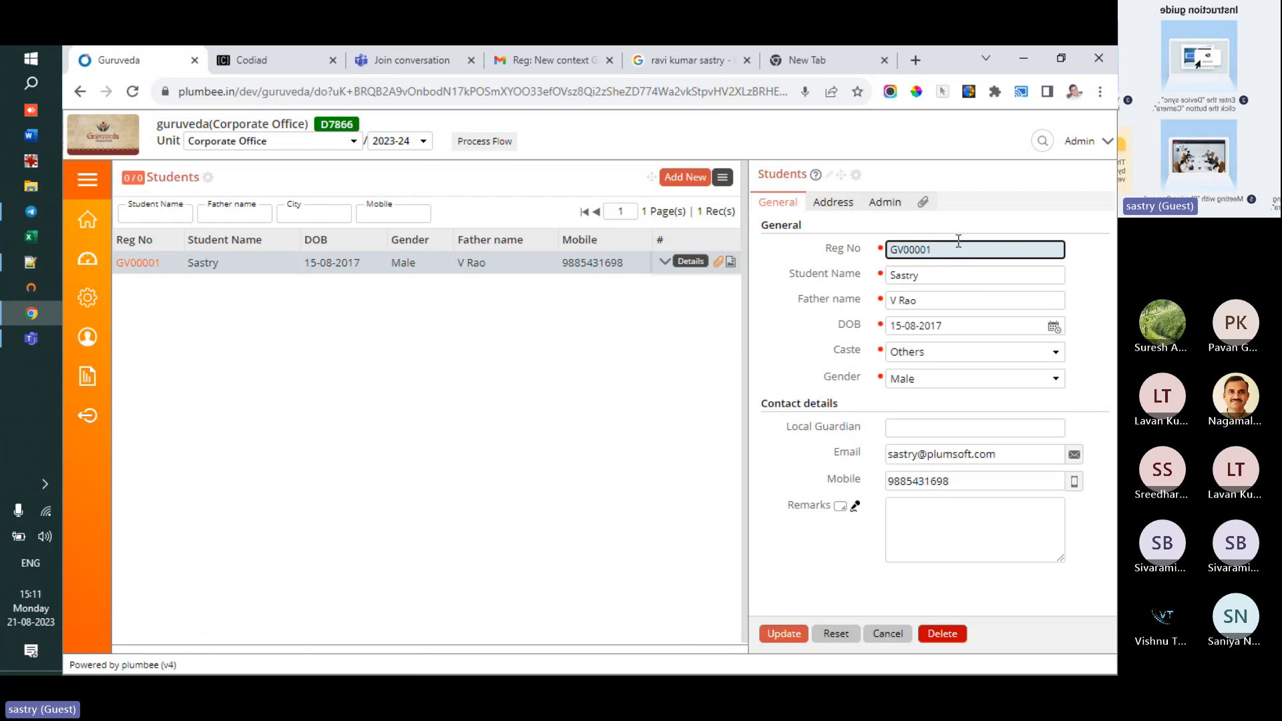
# Step: Tag the Reg No field No Edit and check its help on the existing student record
pyautogui.click(867, 249)
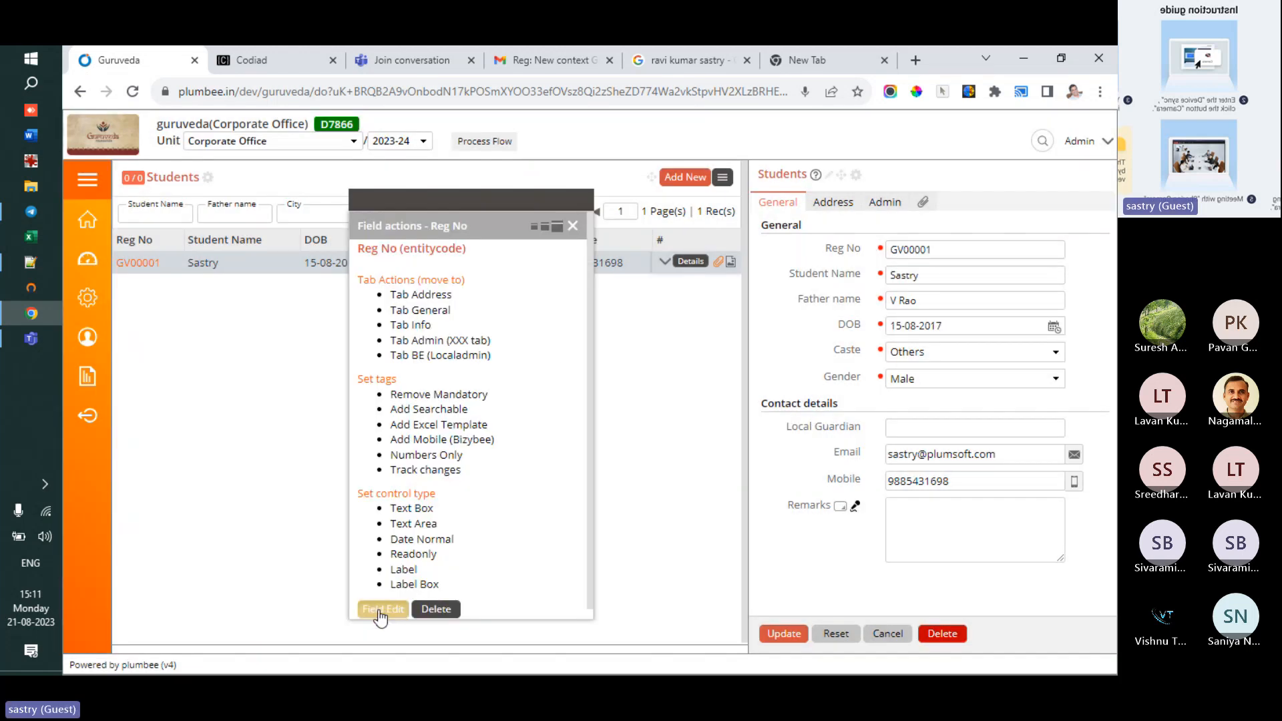
pyautogui.click(381, 609)
pyautogui.hotkey('ctrl', 'f')
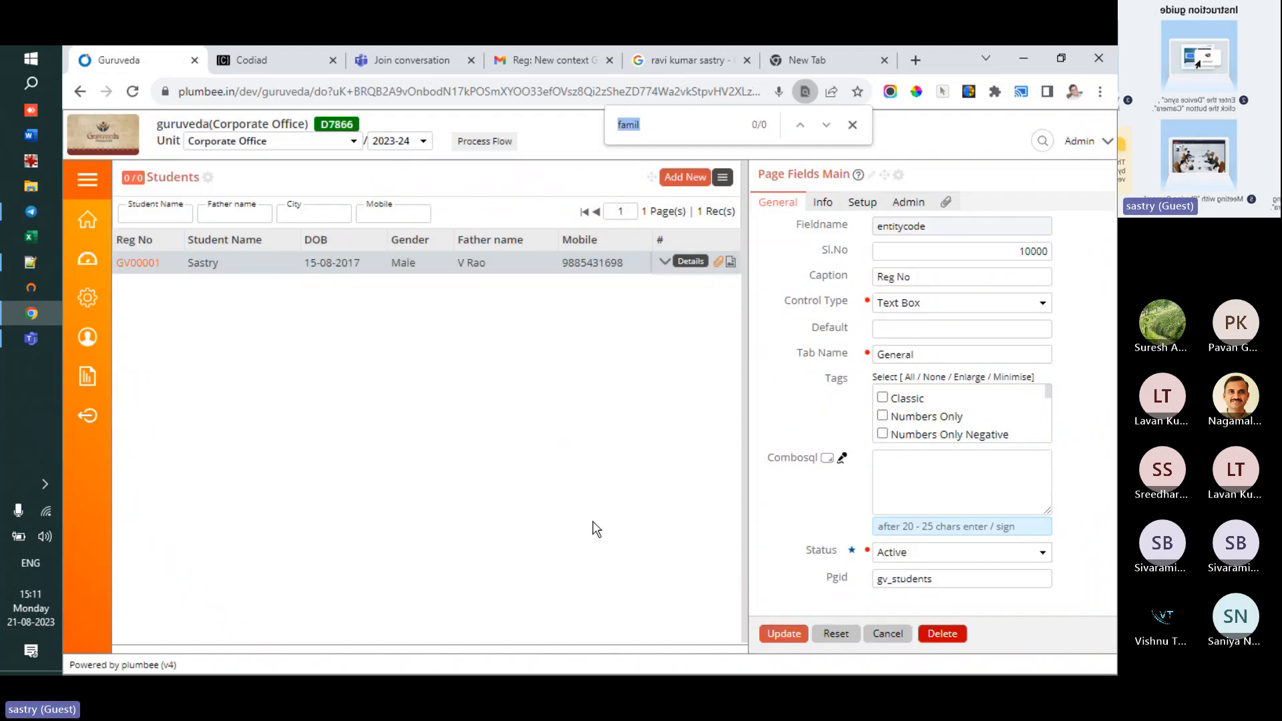
pyautogui.write('no e')
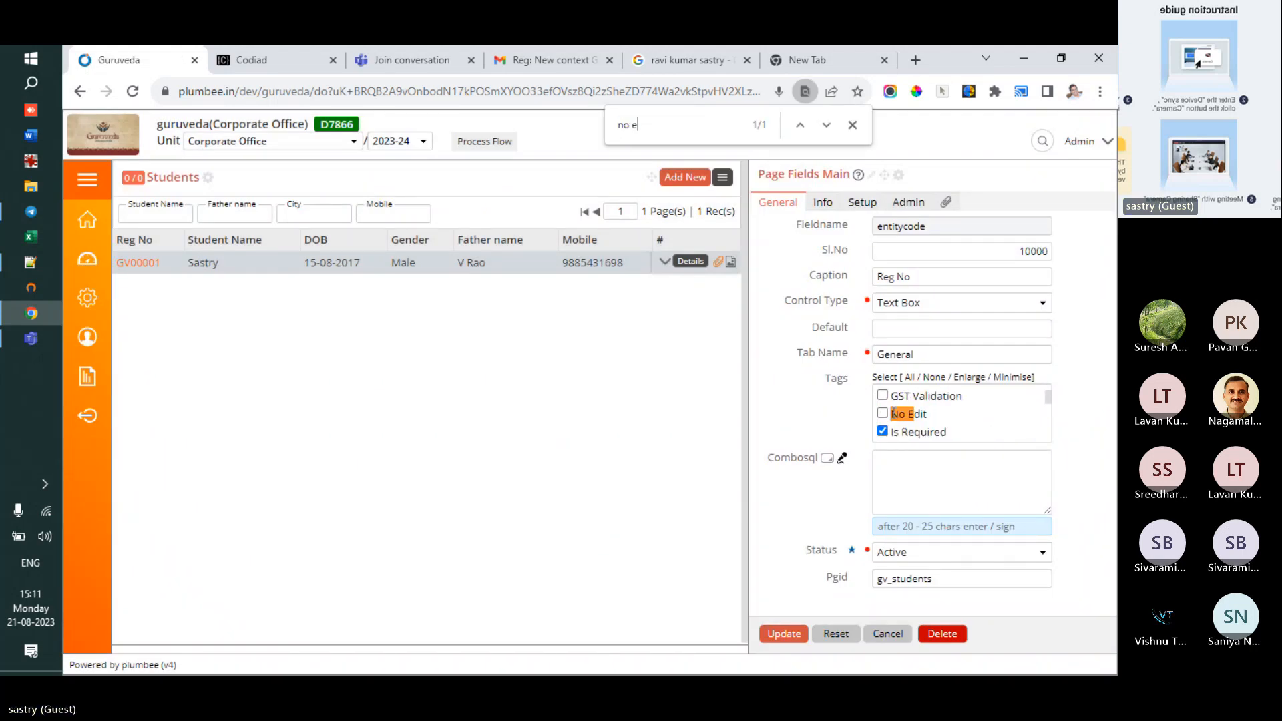
pyautogui.click(882, 414)
pyautogui.press('Return')
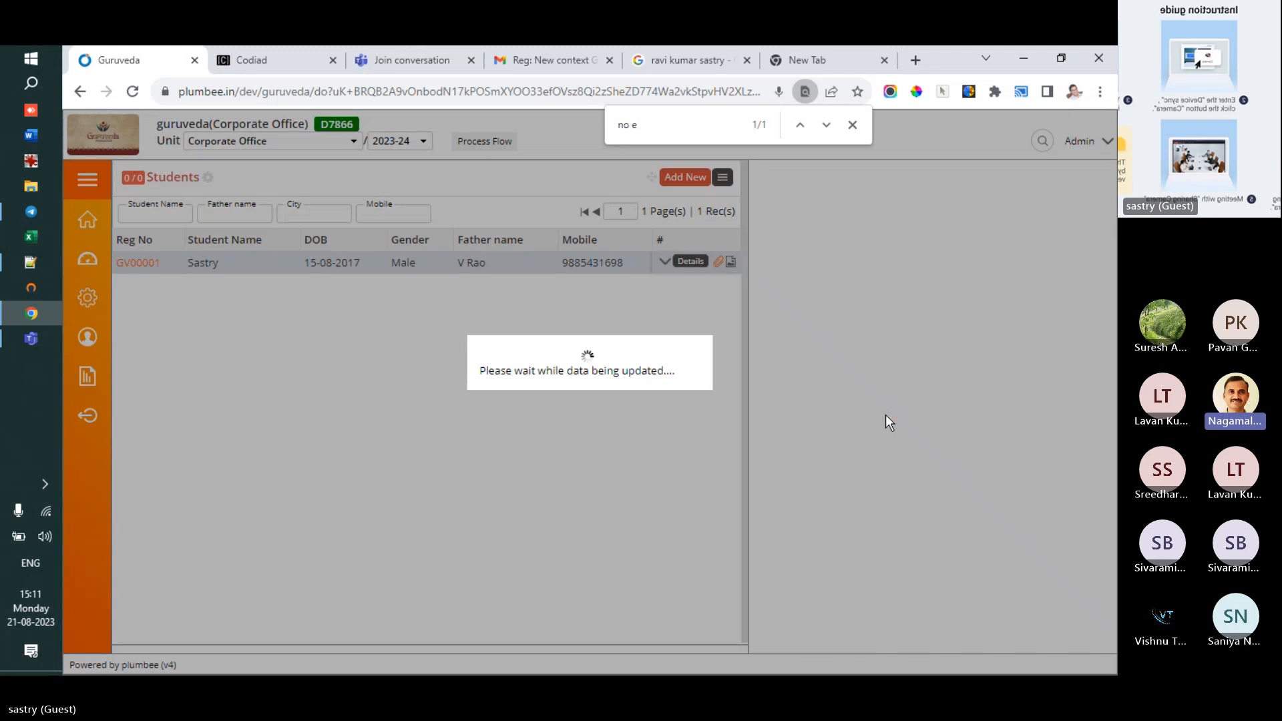
pyautogui.click(145, 261)
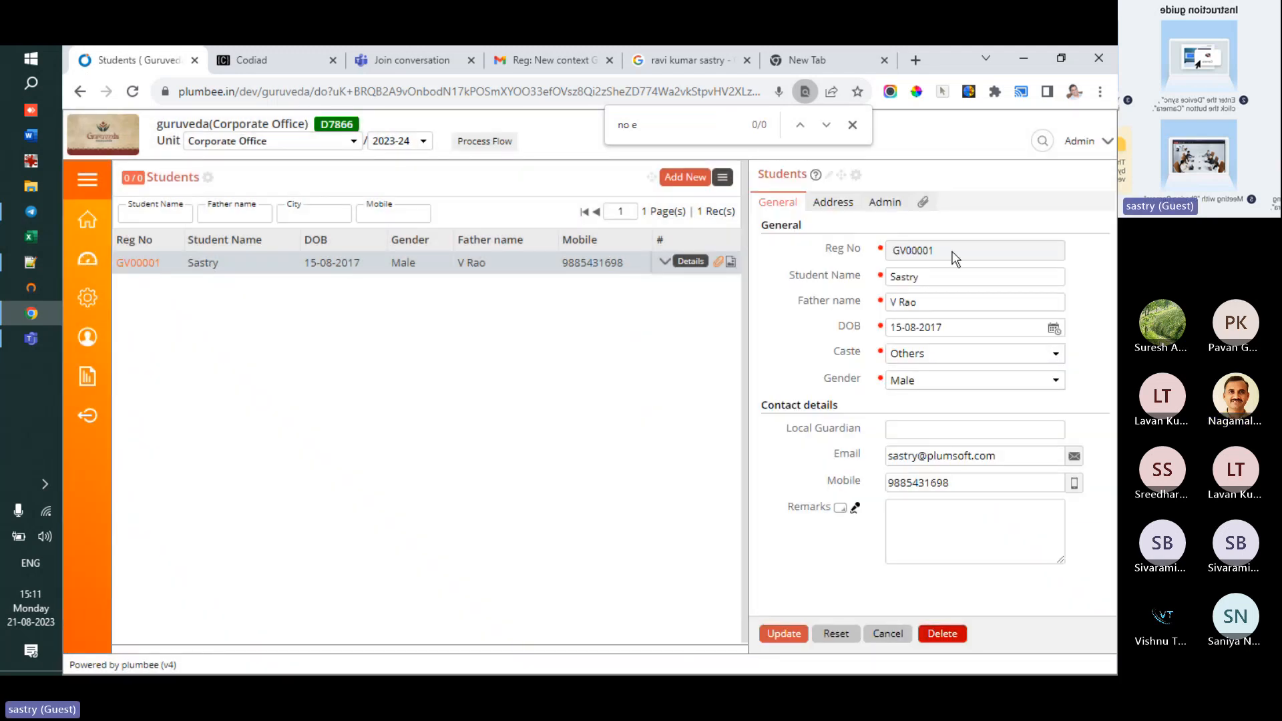
pyautogui.click(831, 253)
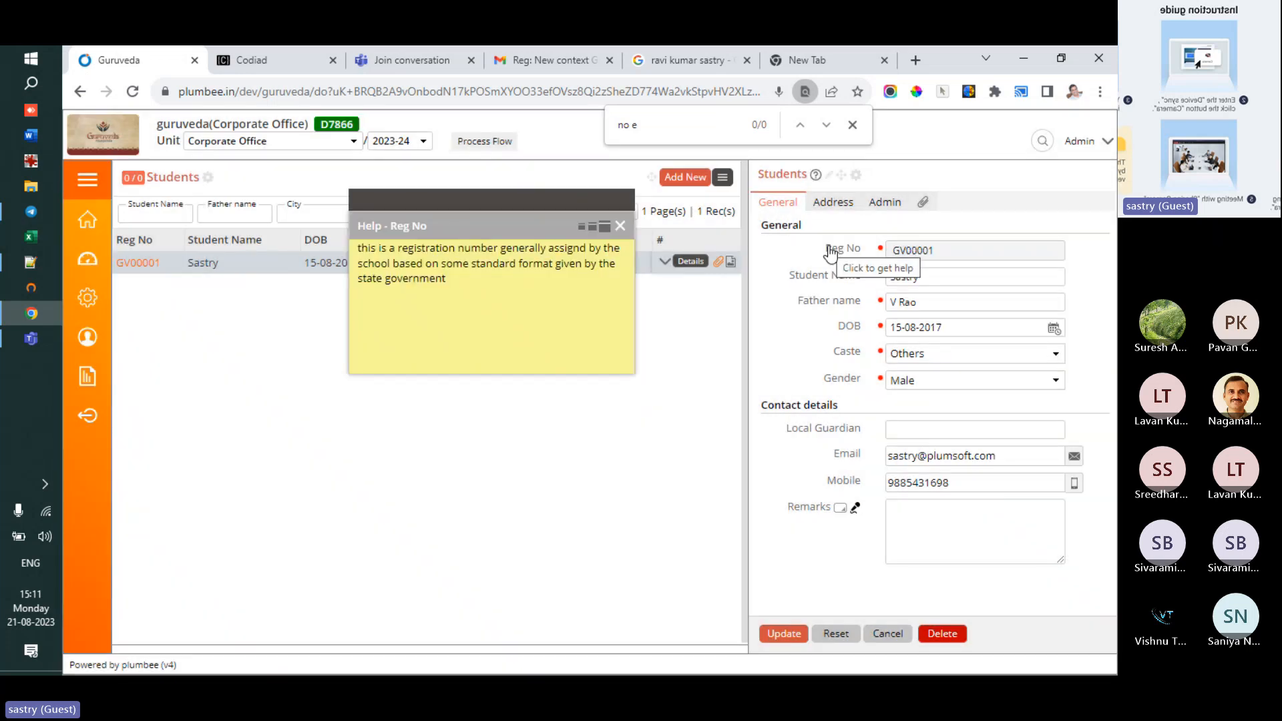
# Step: Add the HTML note 'Please note this field can not be edited once inserted' to Reg No
pyautogui.click(865, 250)
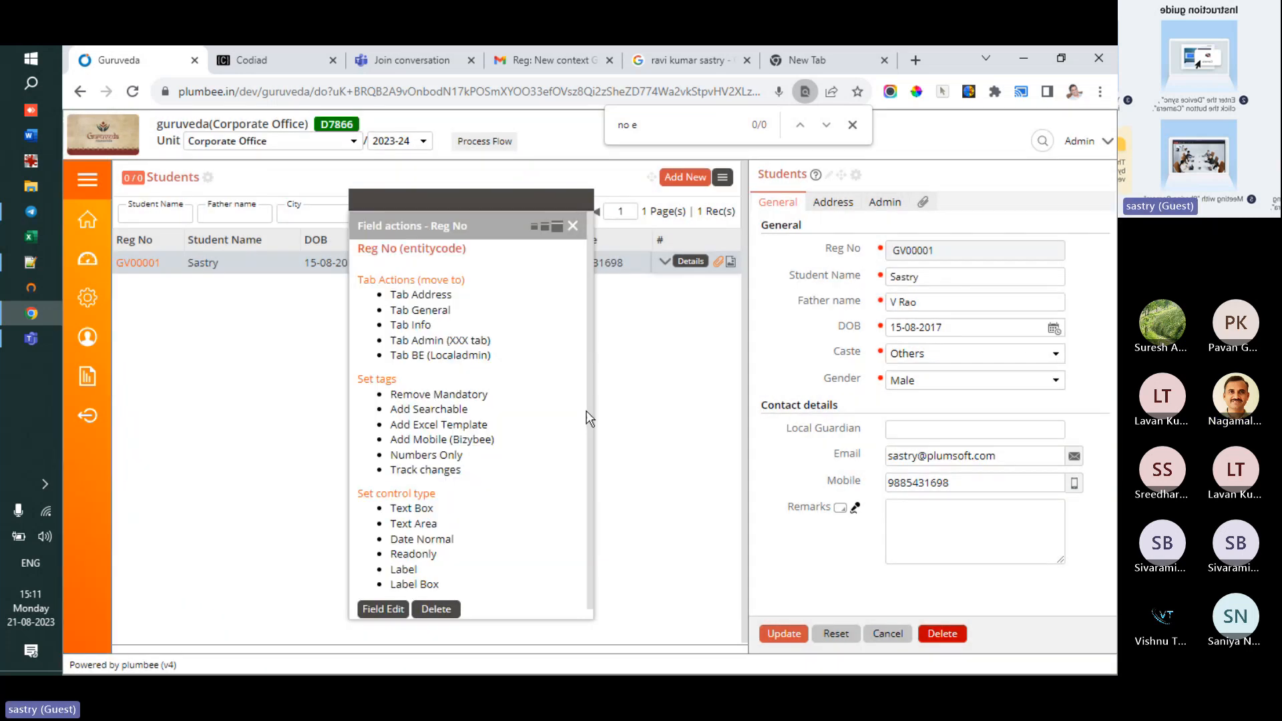
pyautogui.click(383, 609)
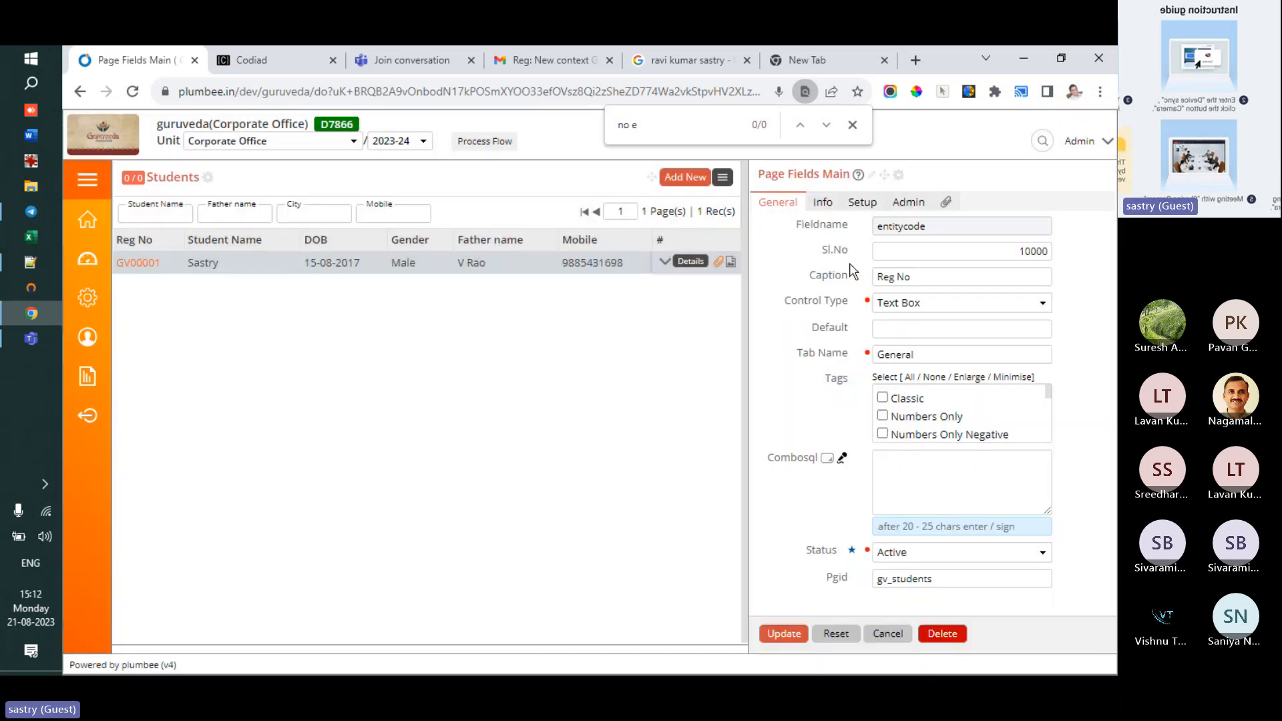
pyautogui.click(822, 203)
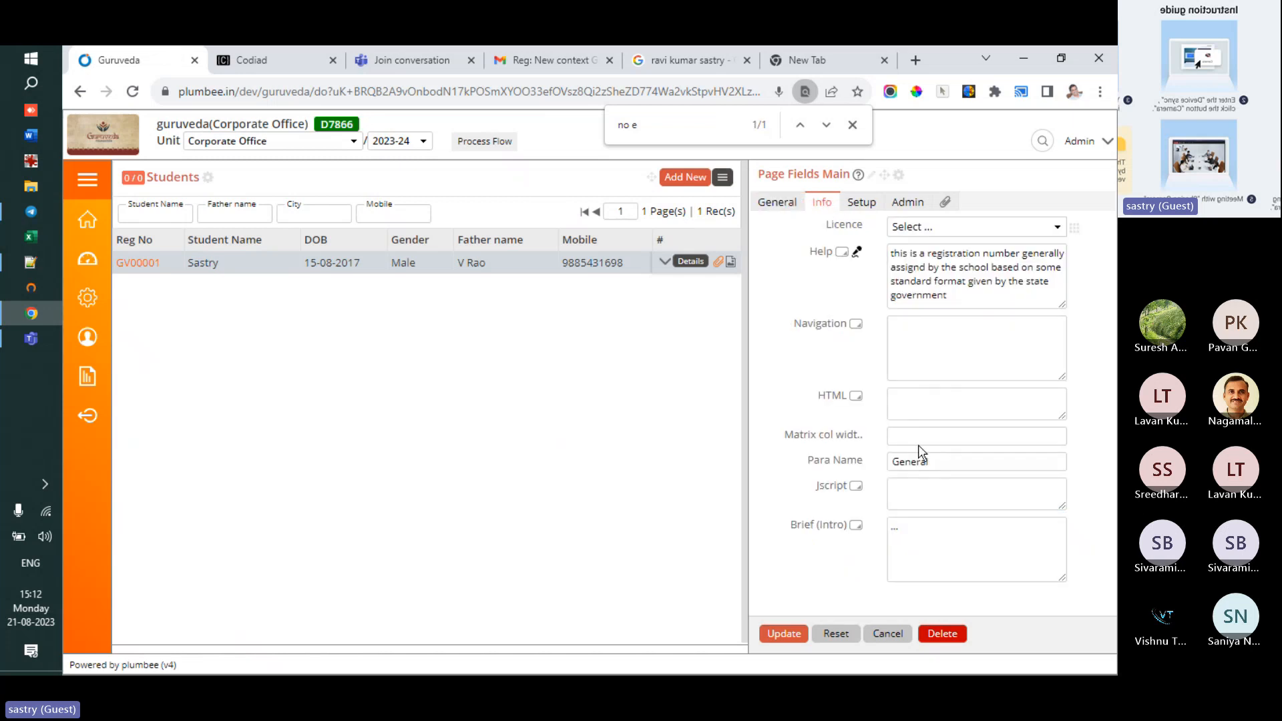
pyautogui.click(919, 403)
pyautogui.write('Plea')
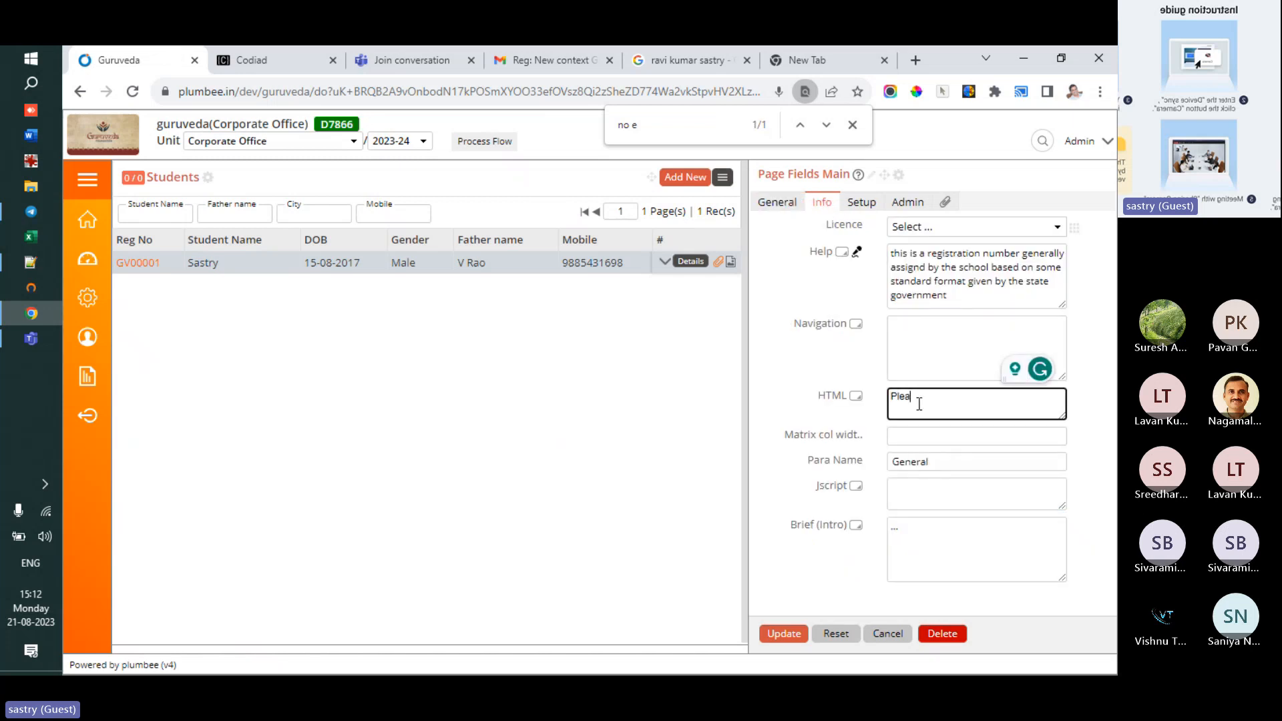
pyautogui.write('se note this field can ')
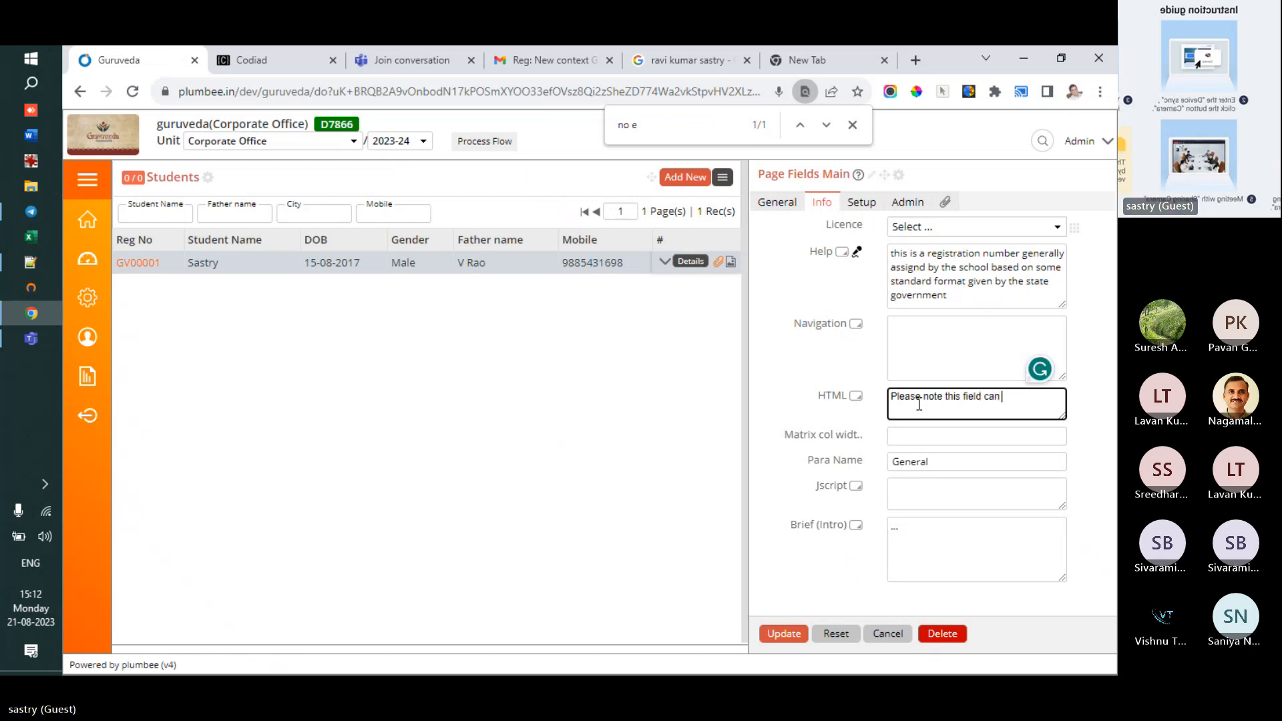
pyautogui.write('not be edite')
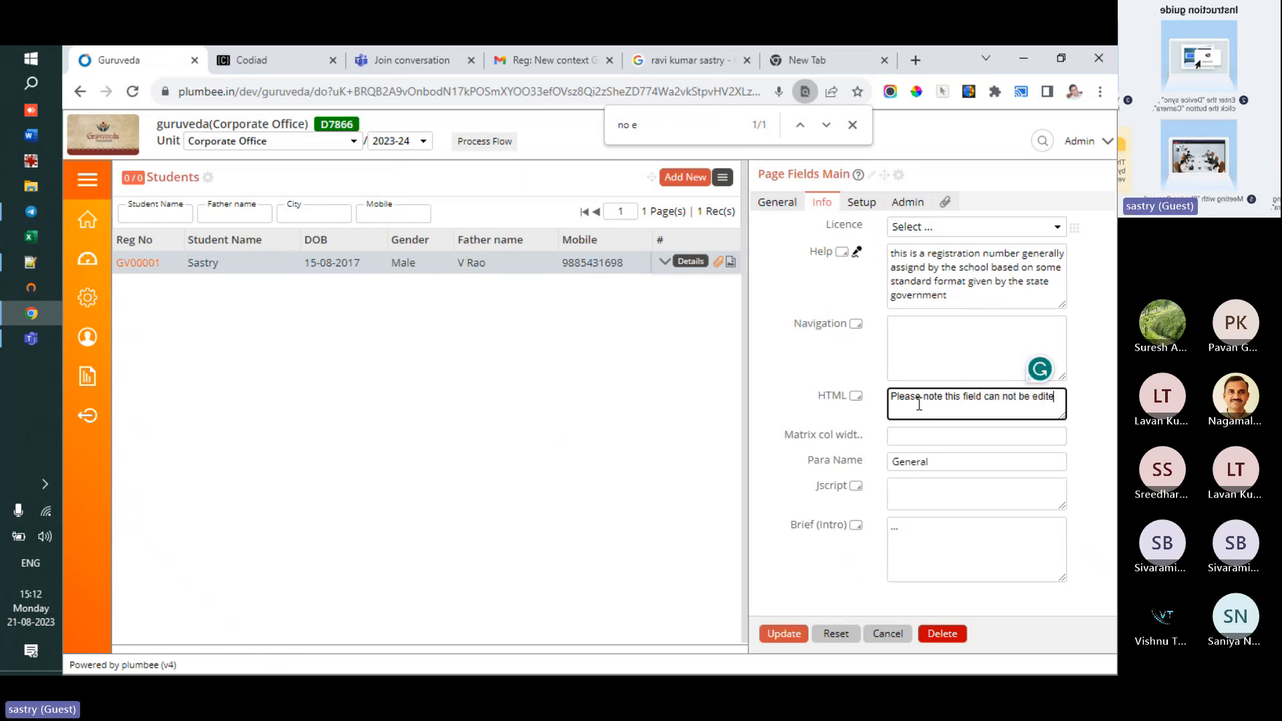
pyautogui.write('d once inserted')
pyautogui.hotkey('ctrl', 's')
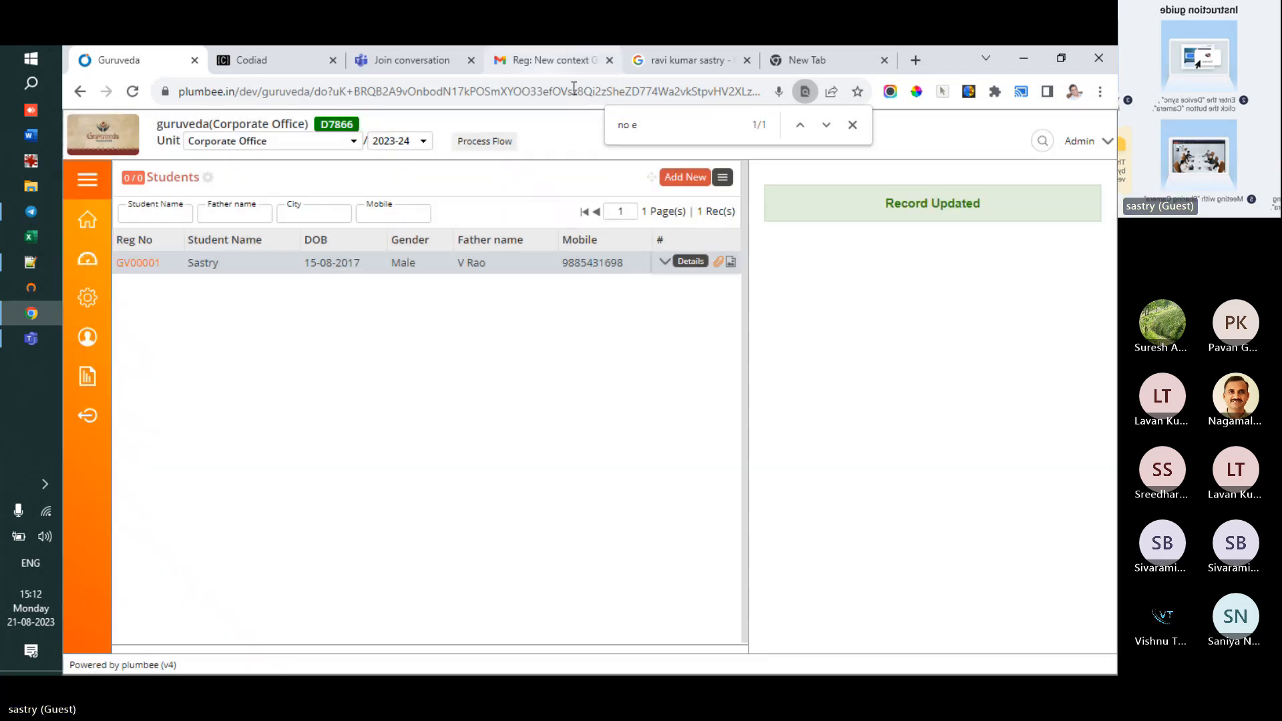
# Step: Preview the new Reg No note on a blank new student entry
pyautogui.click(669, 179)
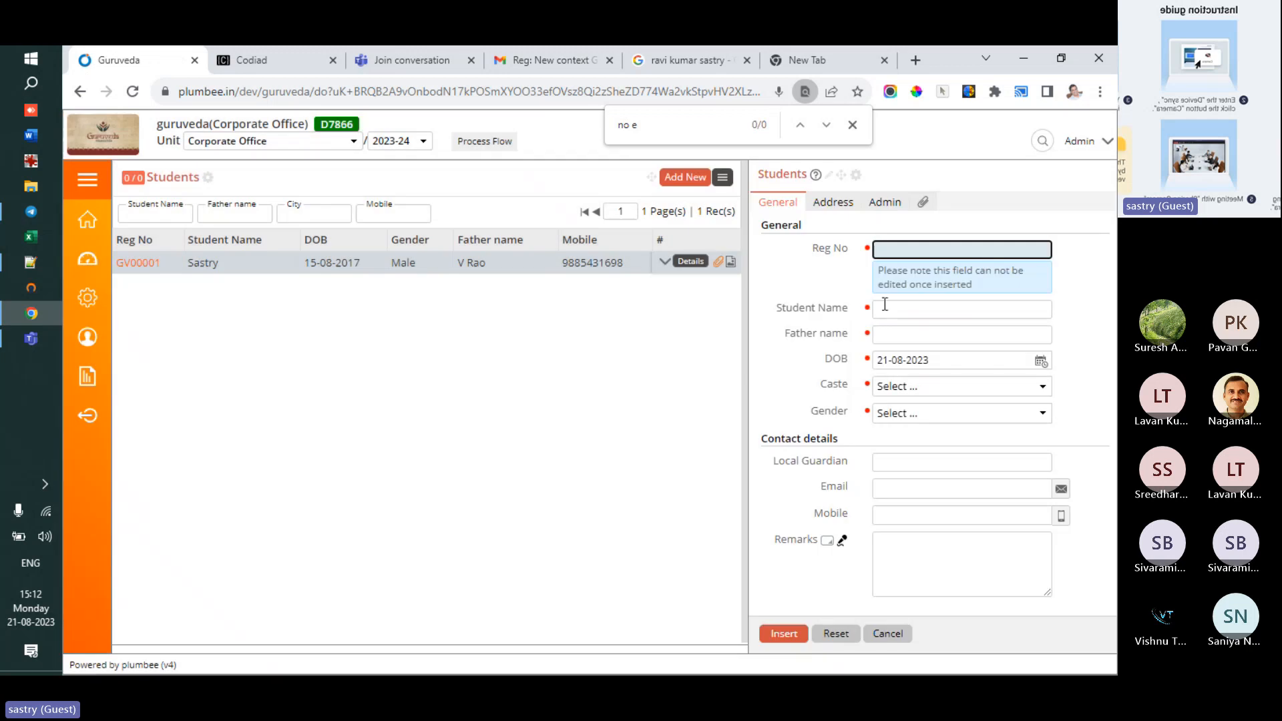
pyautogui.moveTo(878, 269); pyautogui.dragTo(982, 298)
pyautogui.click(984, 301)
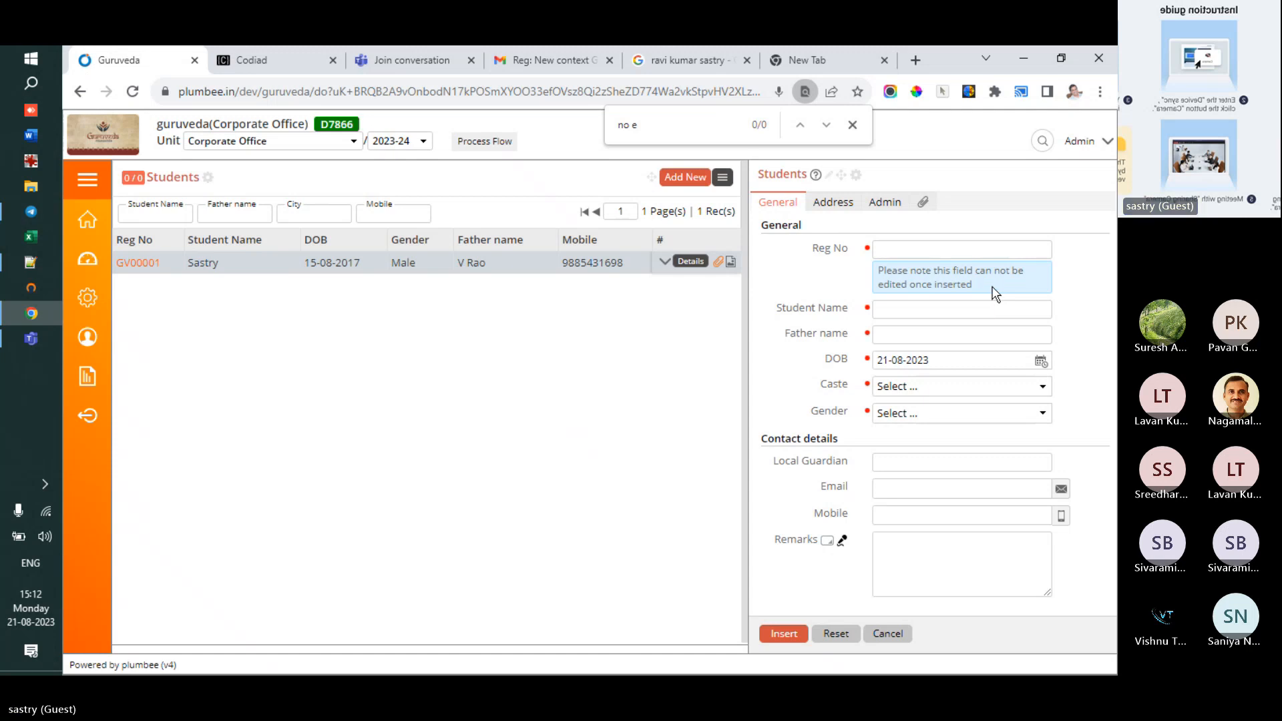
pyautogui.click(900, 252)
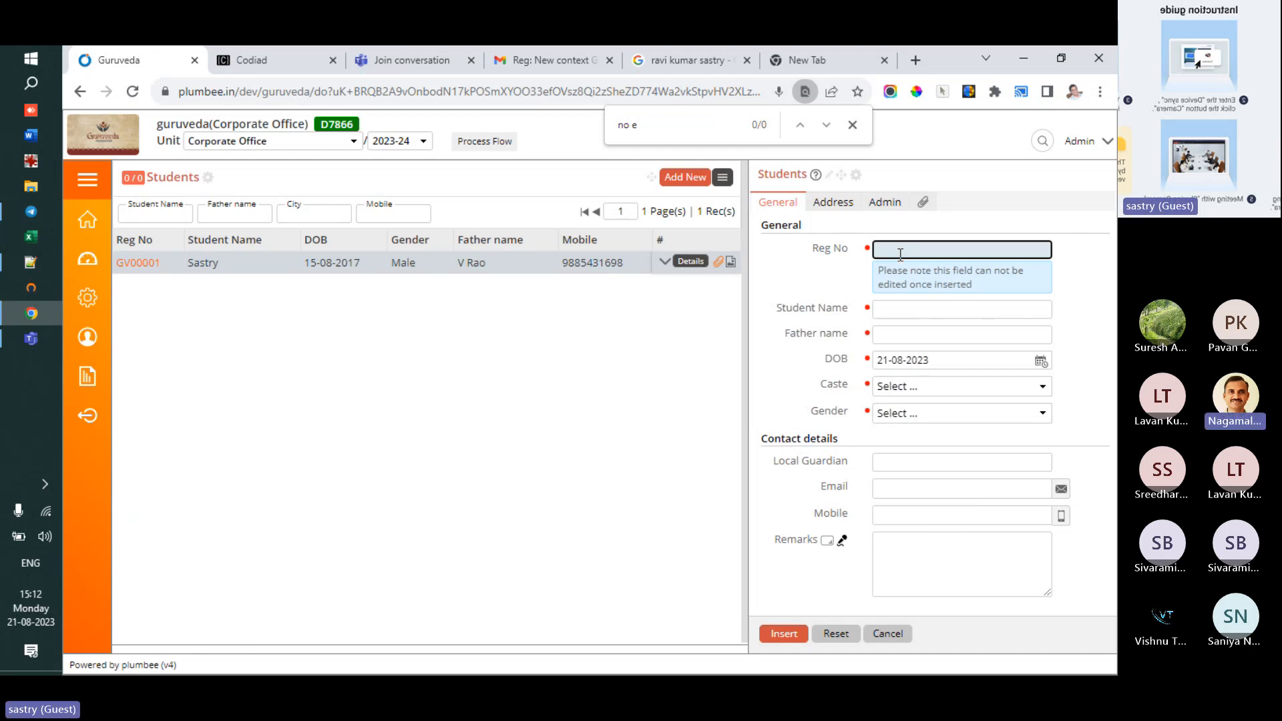
# Step: Add the unused txt4 field to the Students form and reload a new student entry
pyautogui.click(831, 175)
pyautogui.scroll(-10, 344, 580)
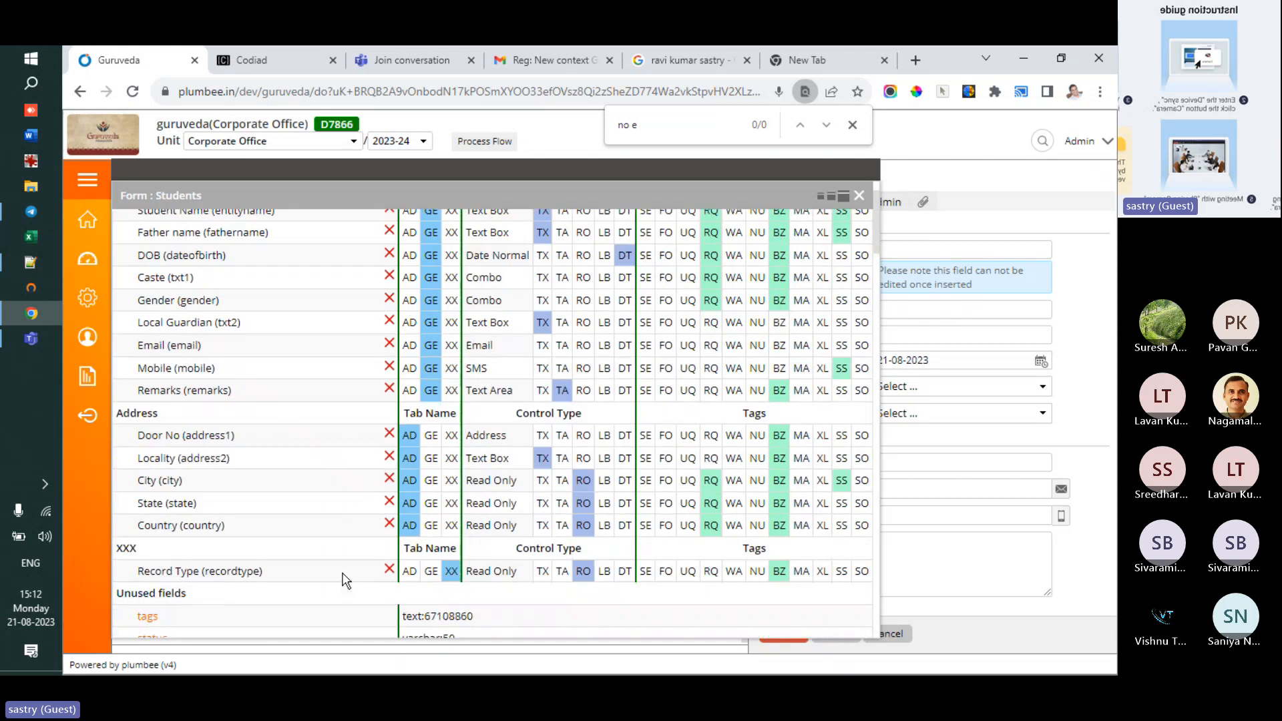
pyautogui.scroll(-15, 344, 580)
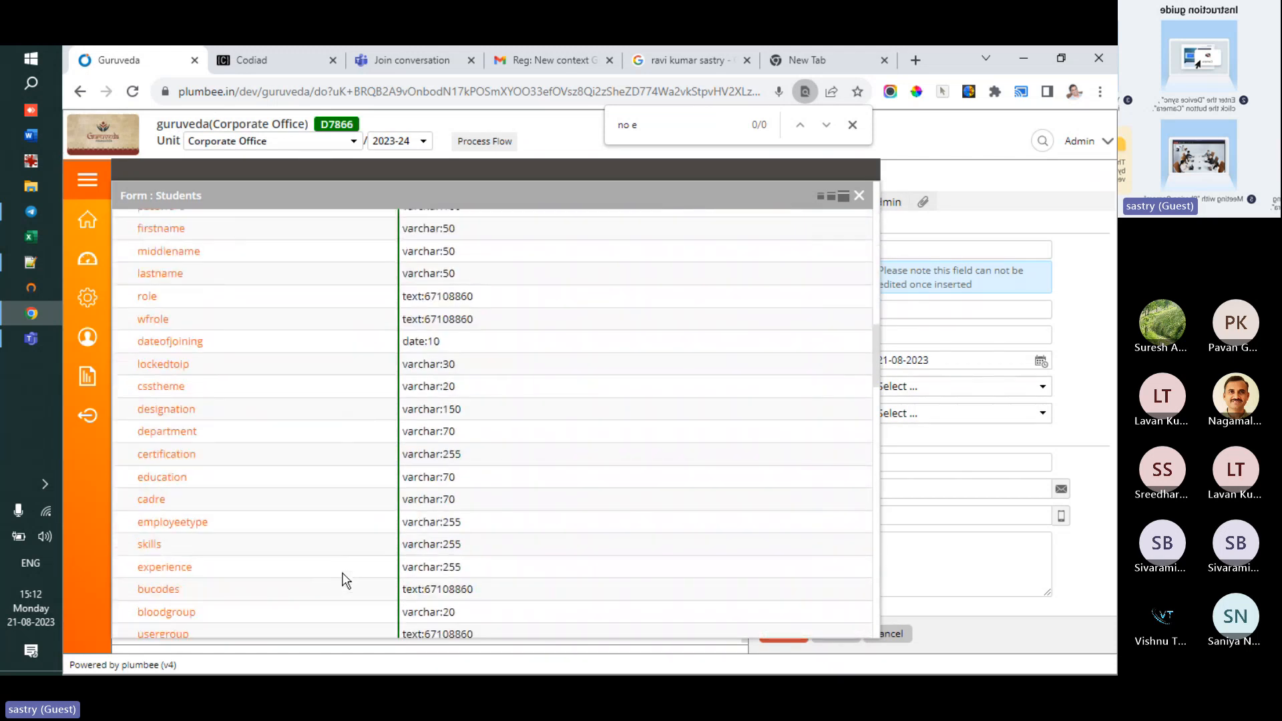
pyautogui.scroll(-5, 343, 579)
pyautogui.hotkey('ctrl', 'f')
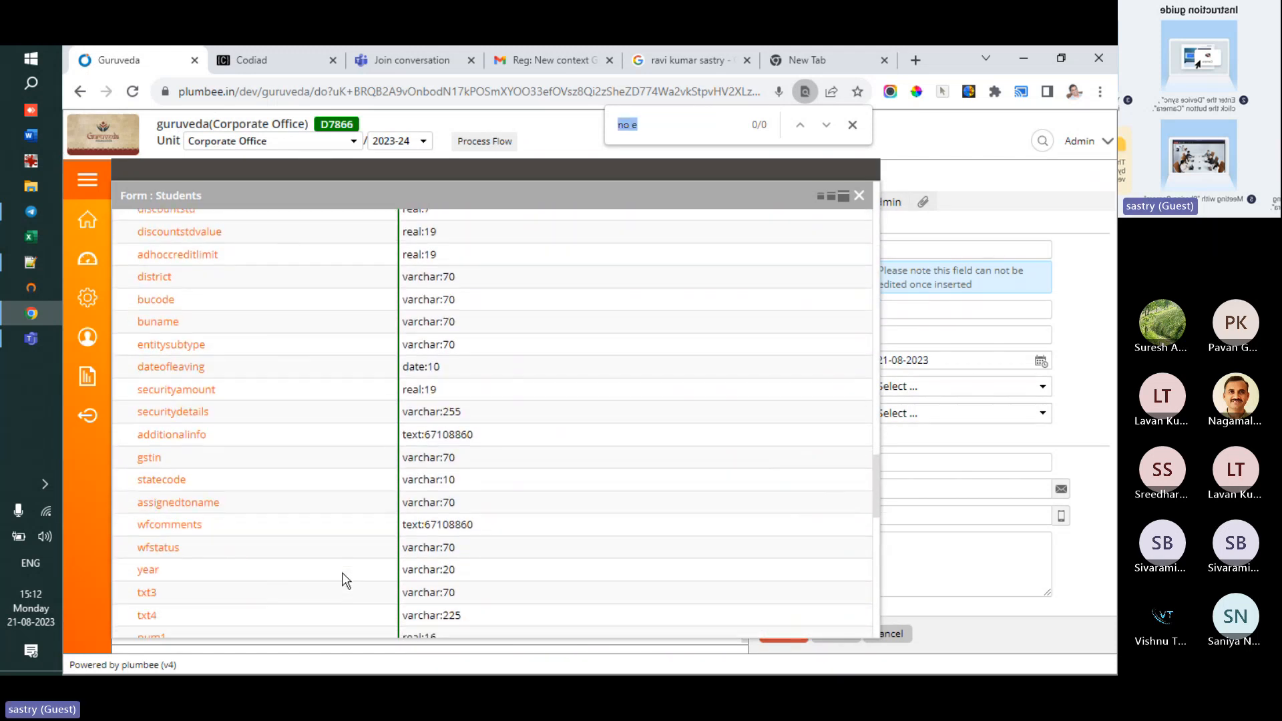
pyautogui.write('txt')
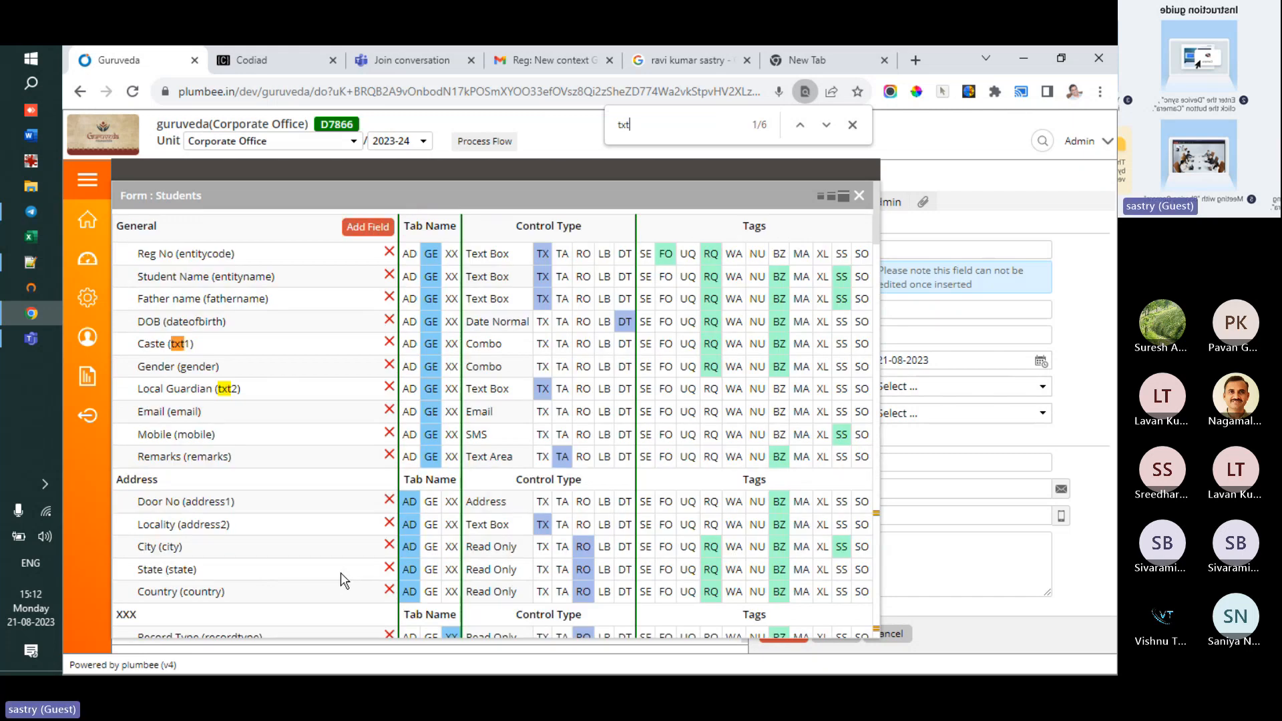
pyautogui.press('Return')
pyautogui.press('Return')
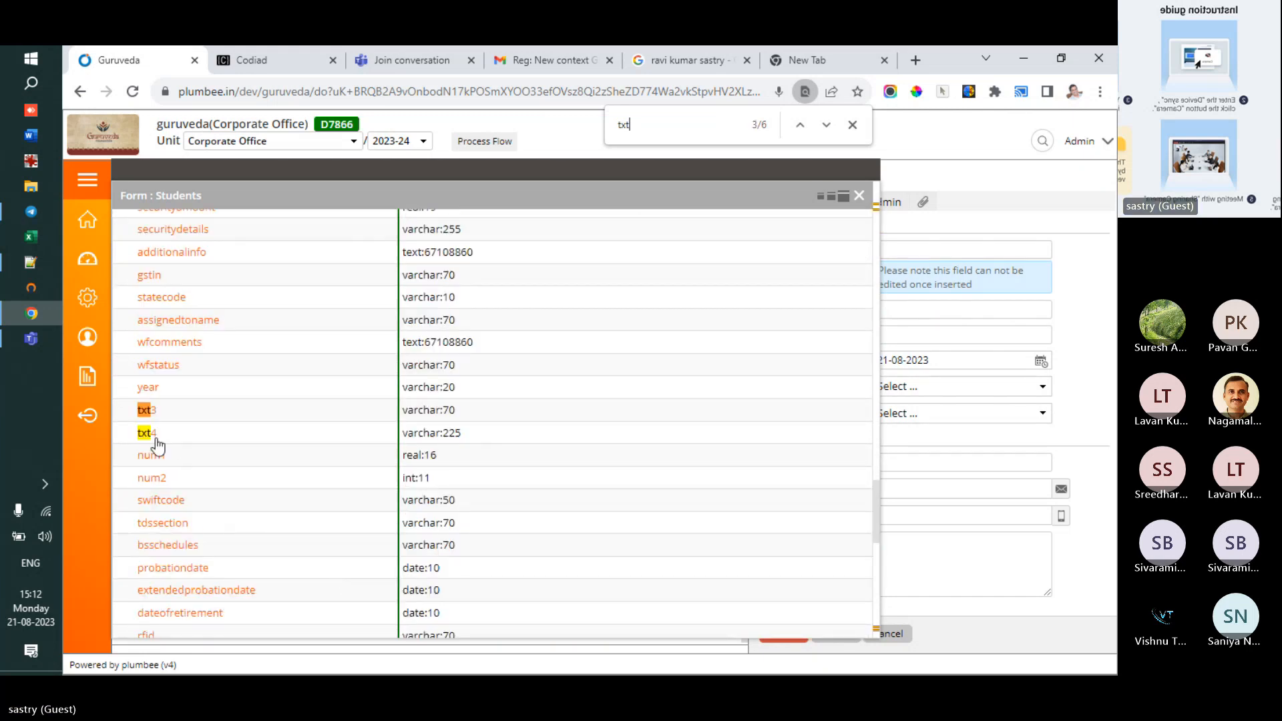
pyautogui.click(154, 436)
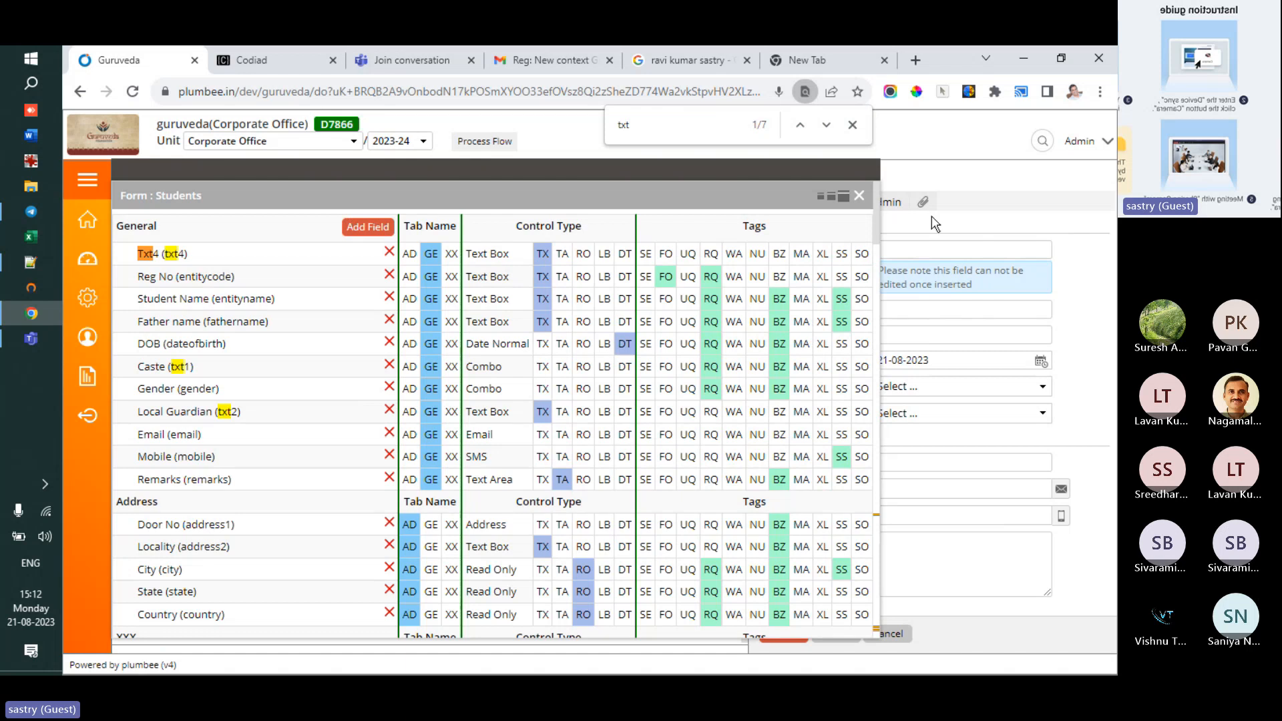
pyautogui.click(860, 196)
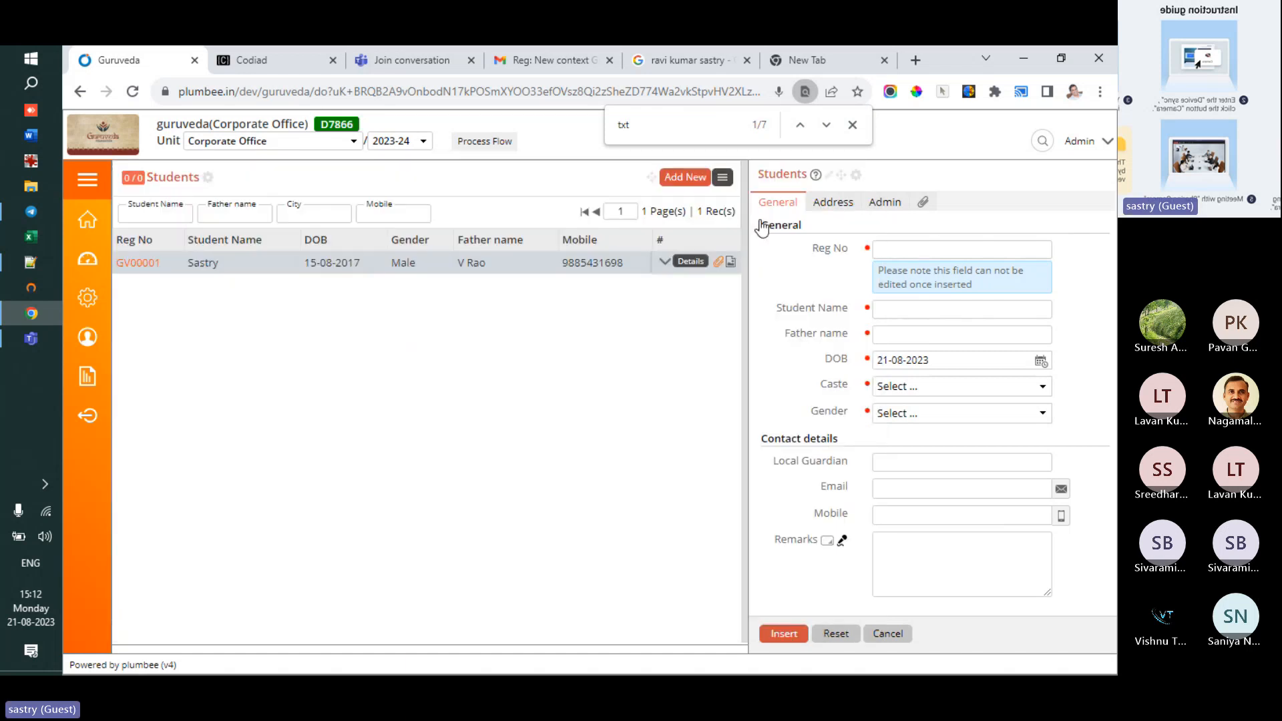
pyautogui.click(698, 183)
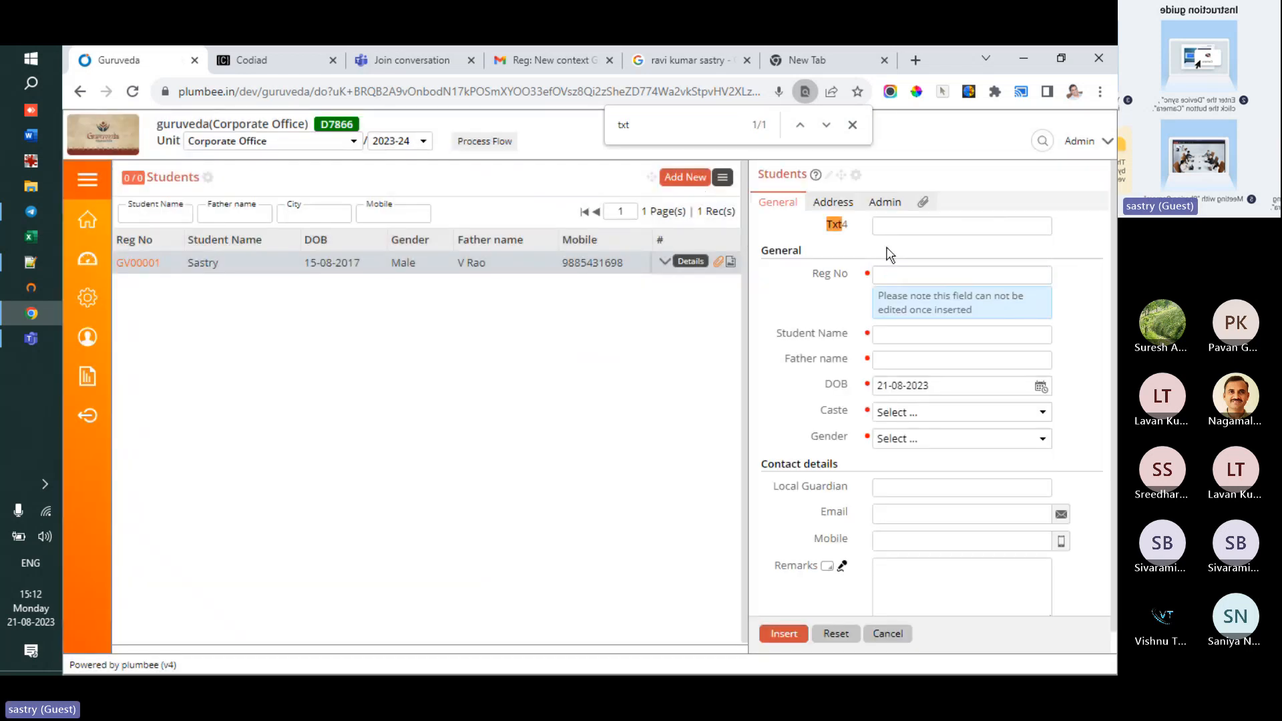
# Step: Set the Txt4 field's caption to Explanation and its control type to Explanation
pyautogui.click(848, 226)
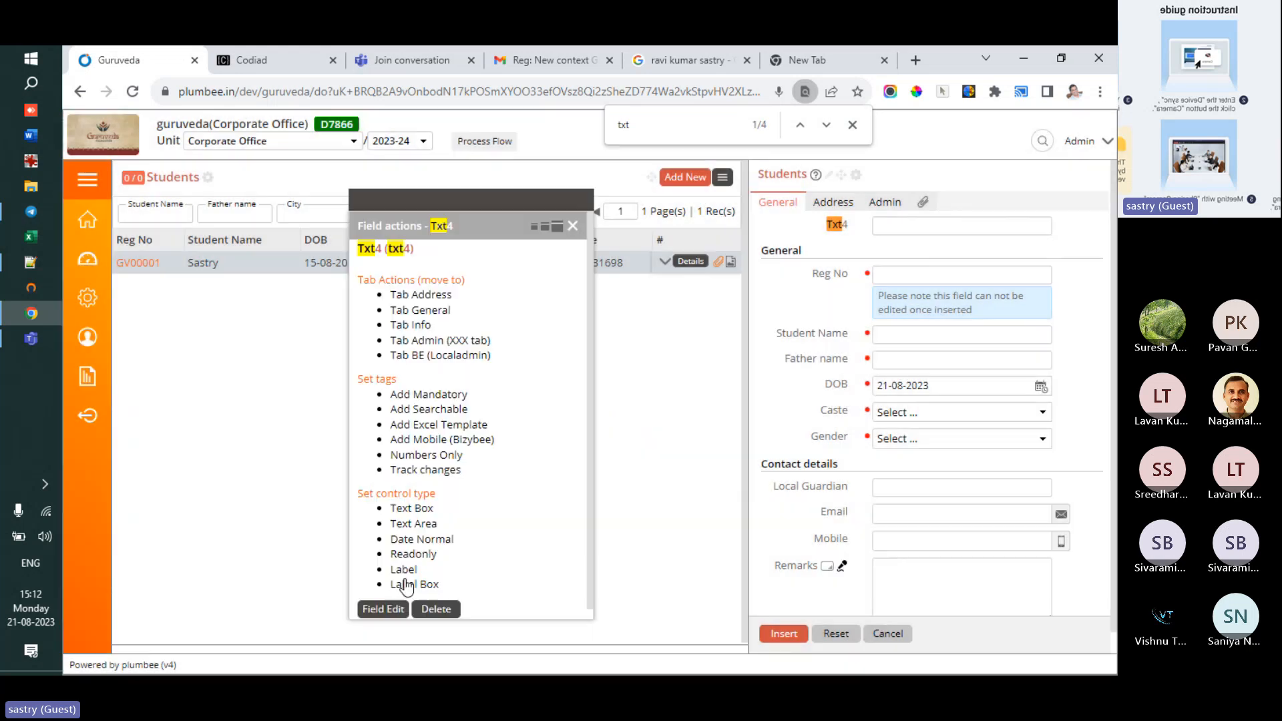
pyautogui.click(382, 609)
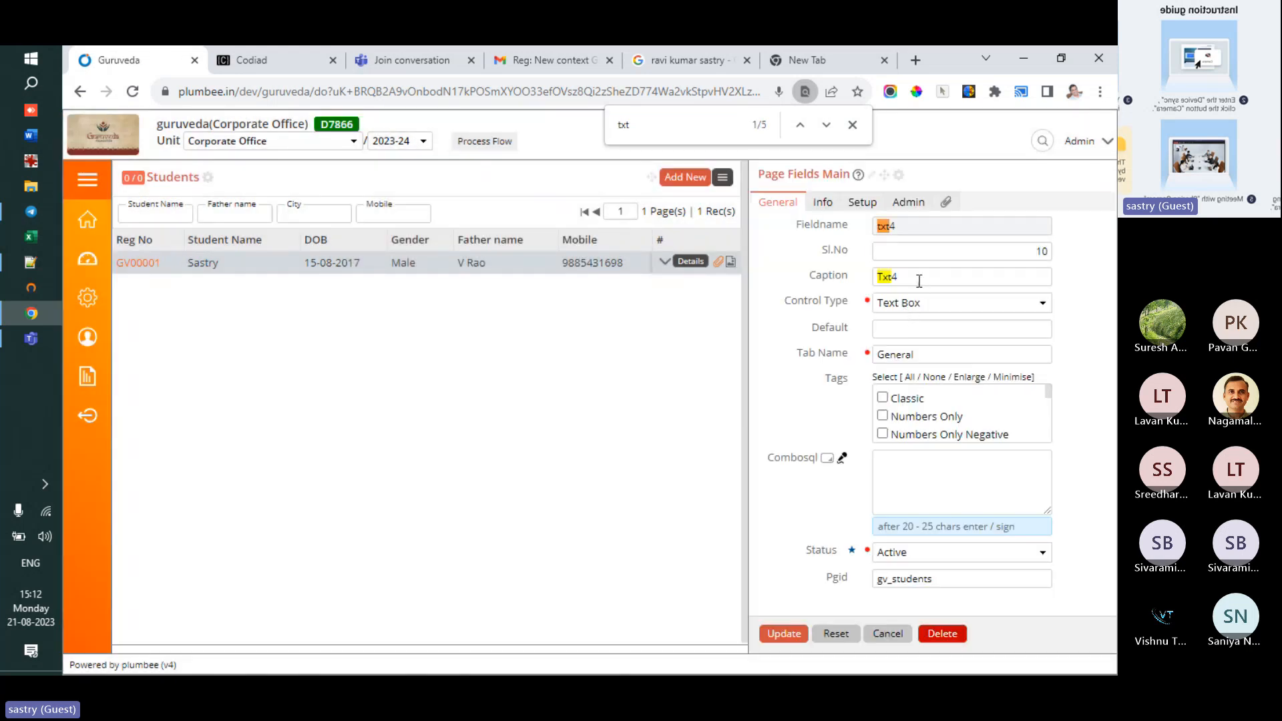
pyautogui.doubleClick(919, 277)
pyautogui.write('Exp')
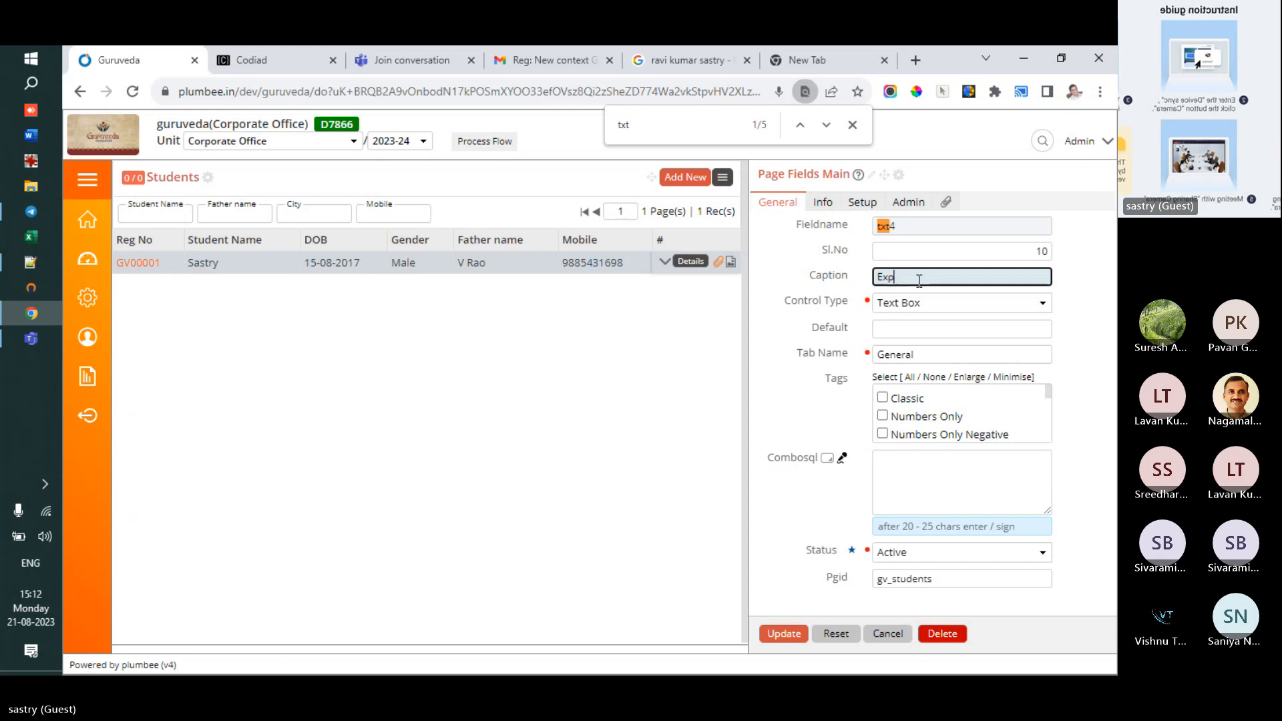
pyautogui.write('lanation')
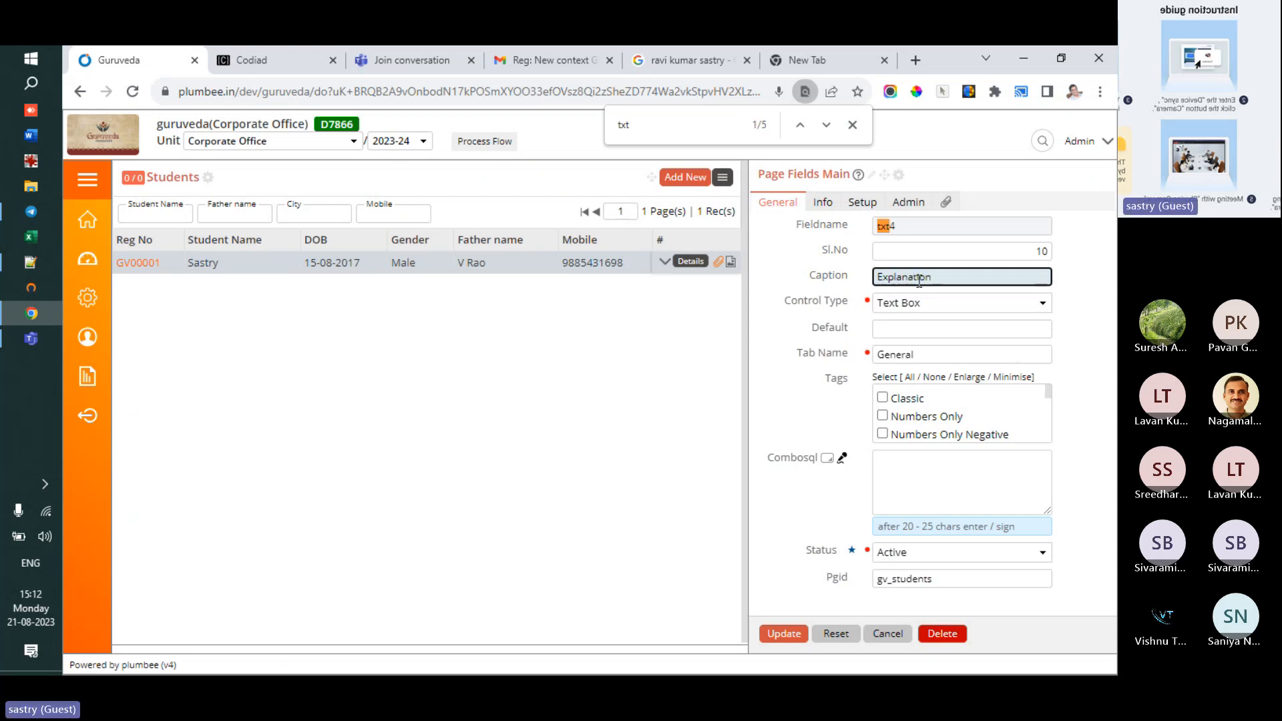
pyautogui.press('Tab')
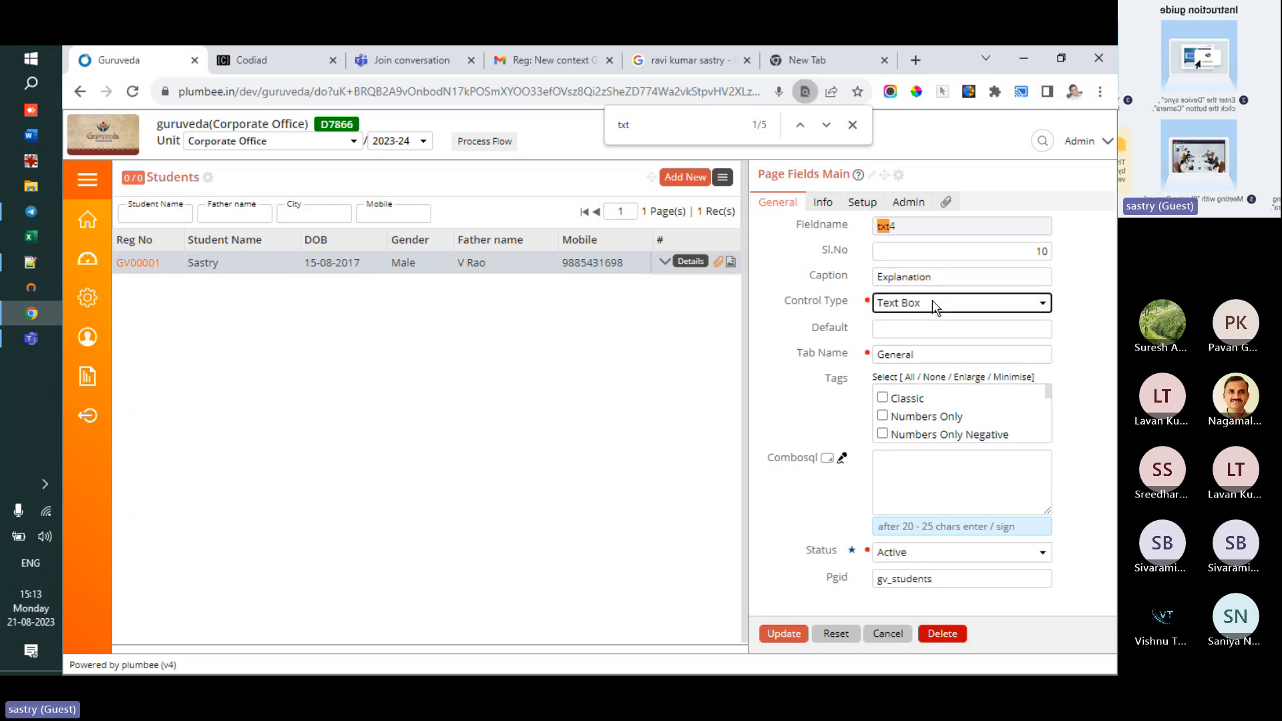
pyautogui.press('e')
# Step: Start voice dictation in the Combosql speech-to-text note
pyautogui.click(842, 457)
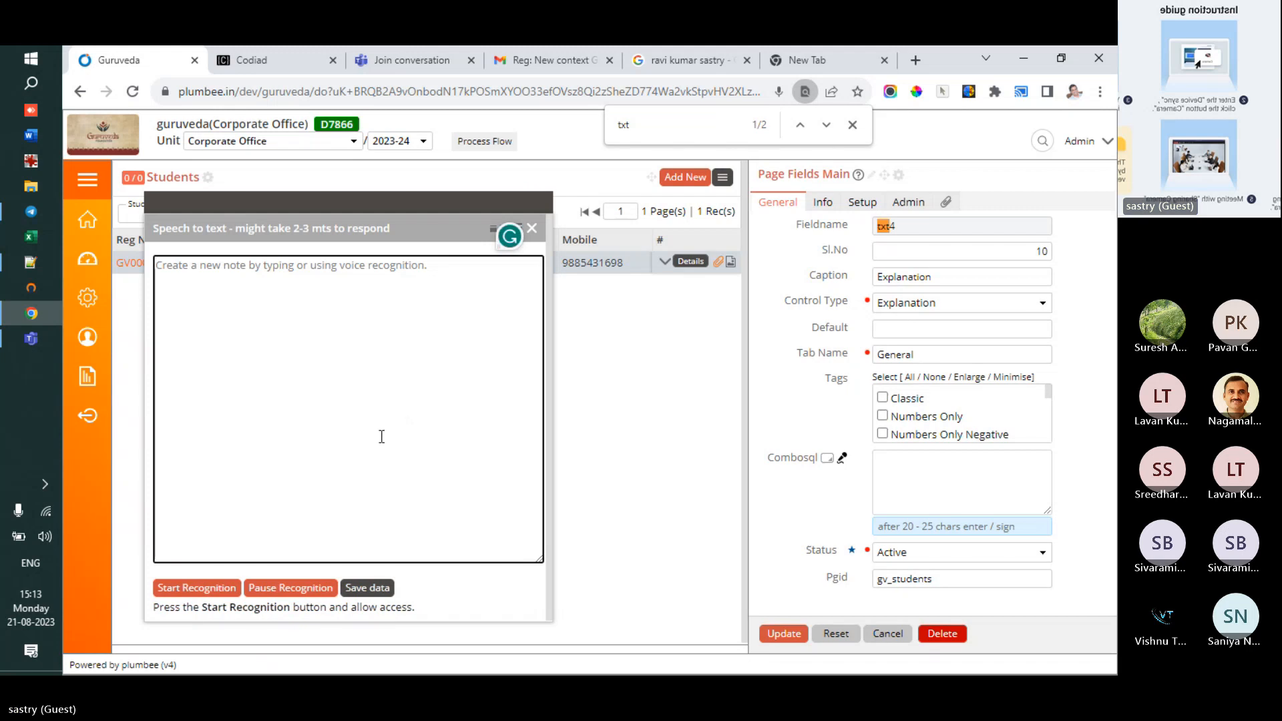
pyautogui.click(197, 587)
pyautogui.click(286, 478)
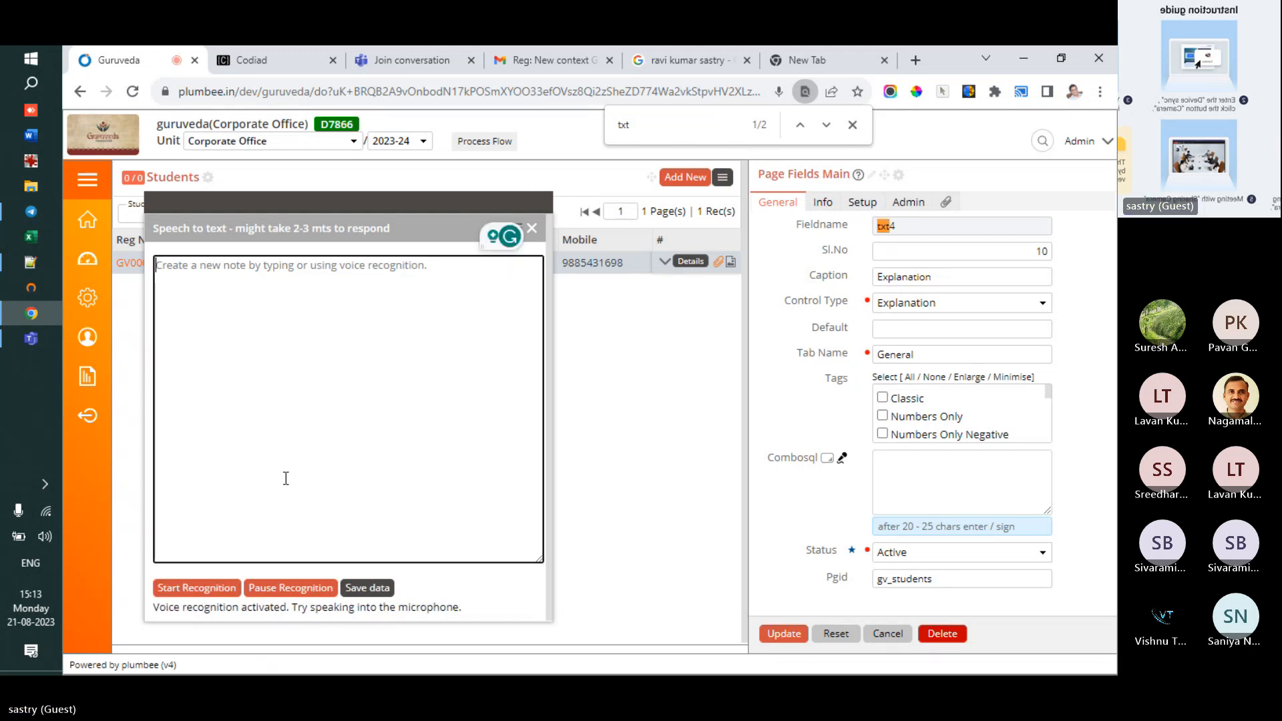
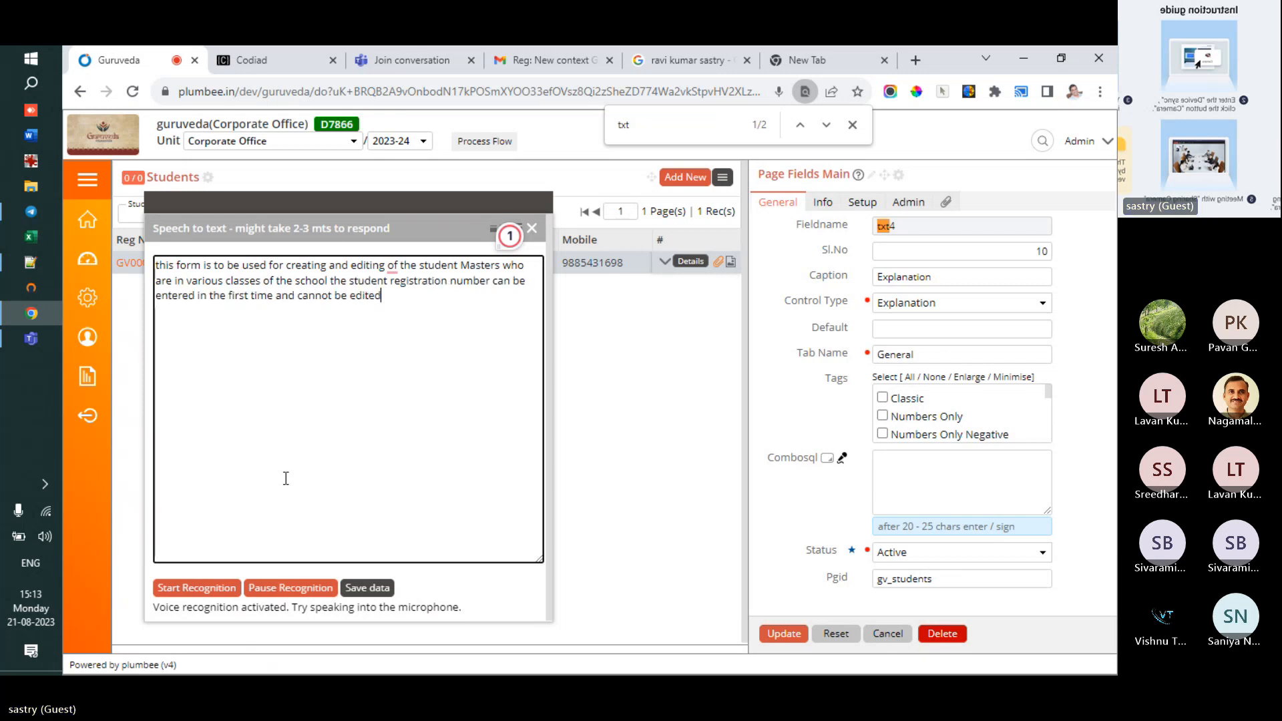
# Step: Insert the dictated student-master help text into the Explanation field and save it
pyautogui.hotkey('ctrl', 's')
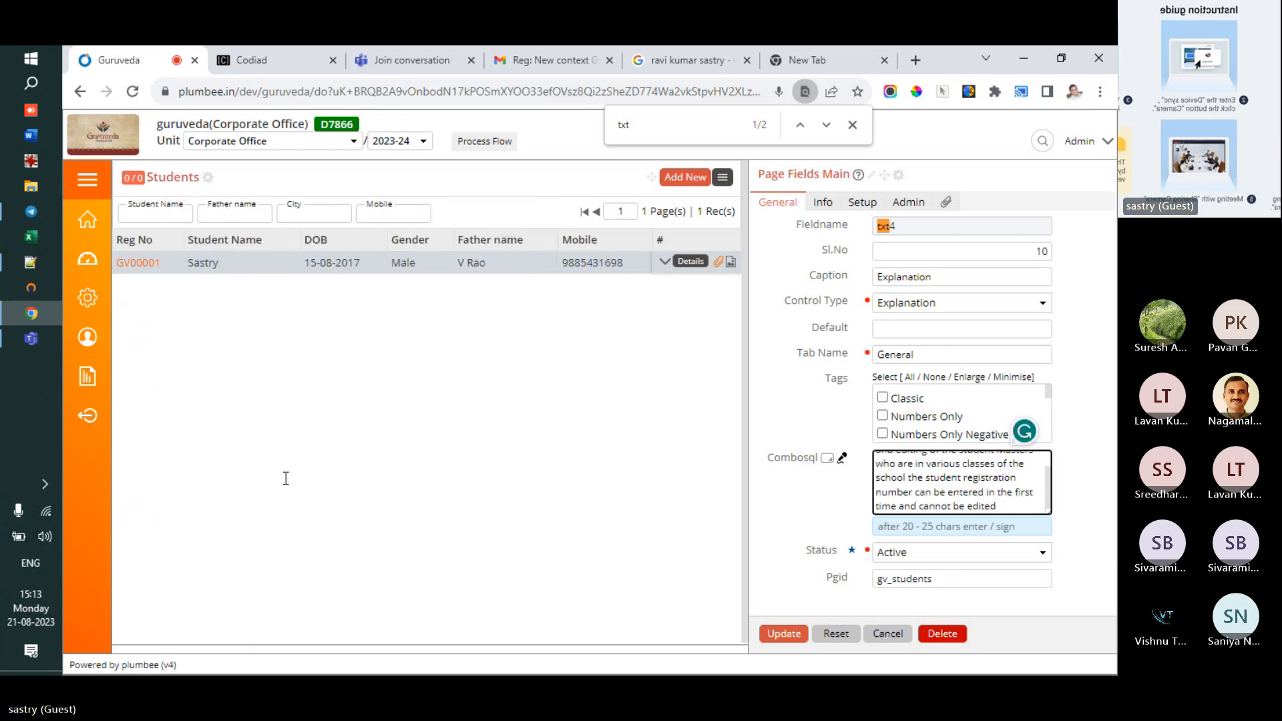
pyautogui.hotkey('ctrl', 's')
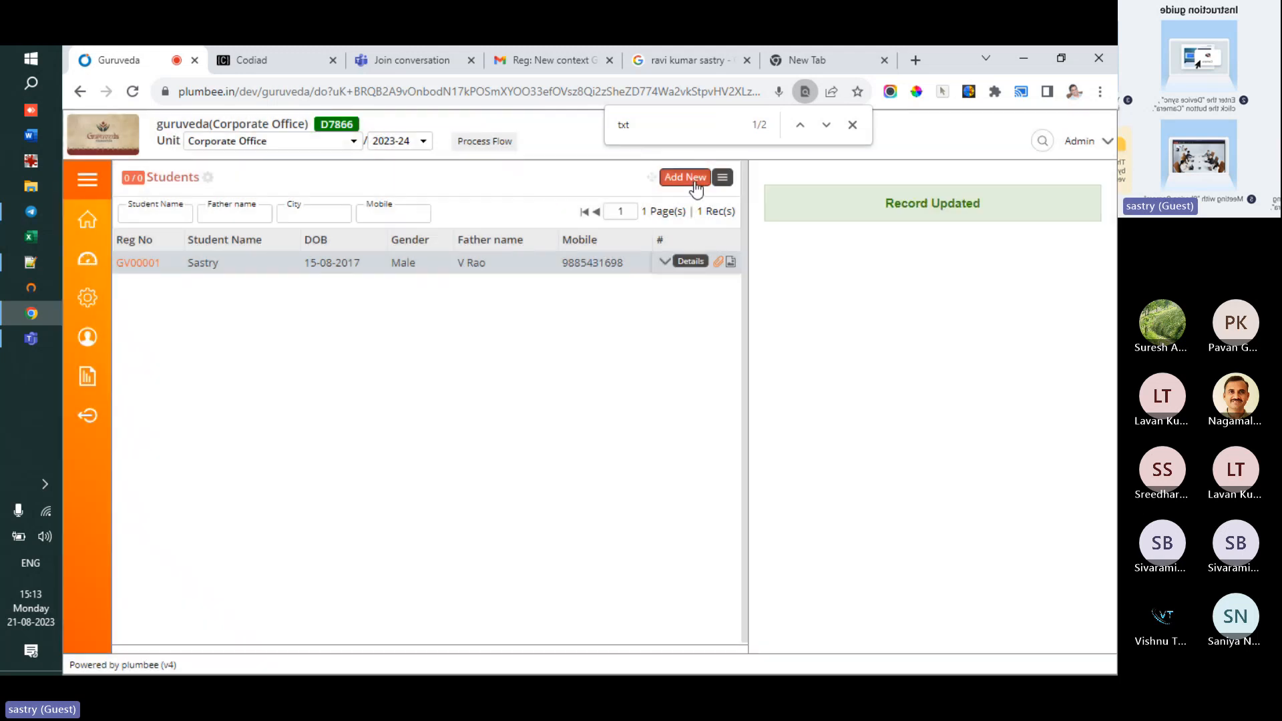
# Step: Preview a blank Students form, hiding and re-showing its explanation banner
pyautogui.click(694, 181)
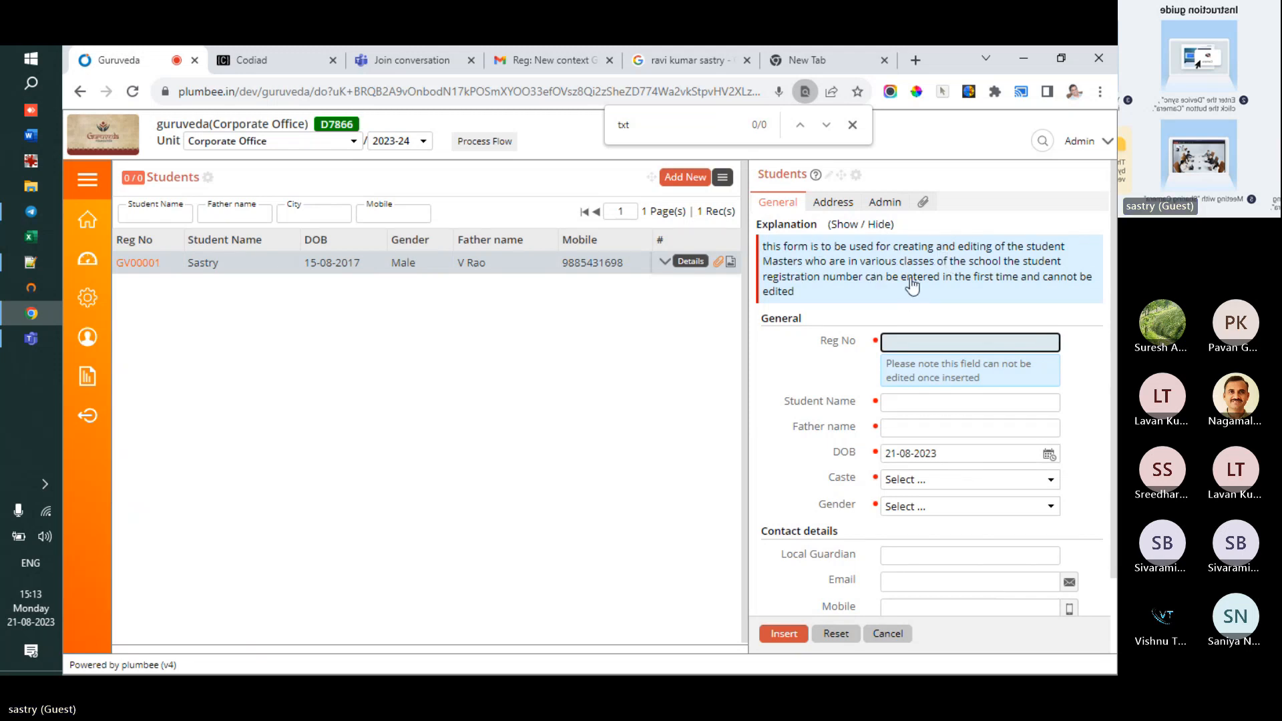
pyautogui.click(845, 225)
pyautogui.click(845, 226)
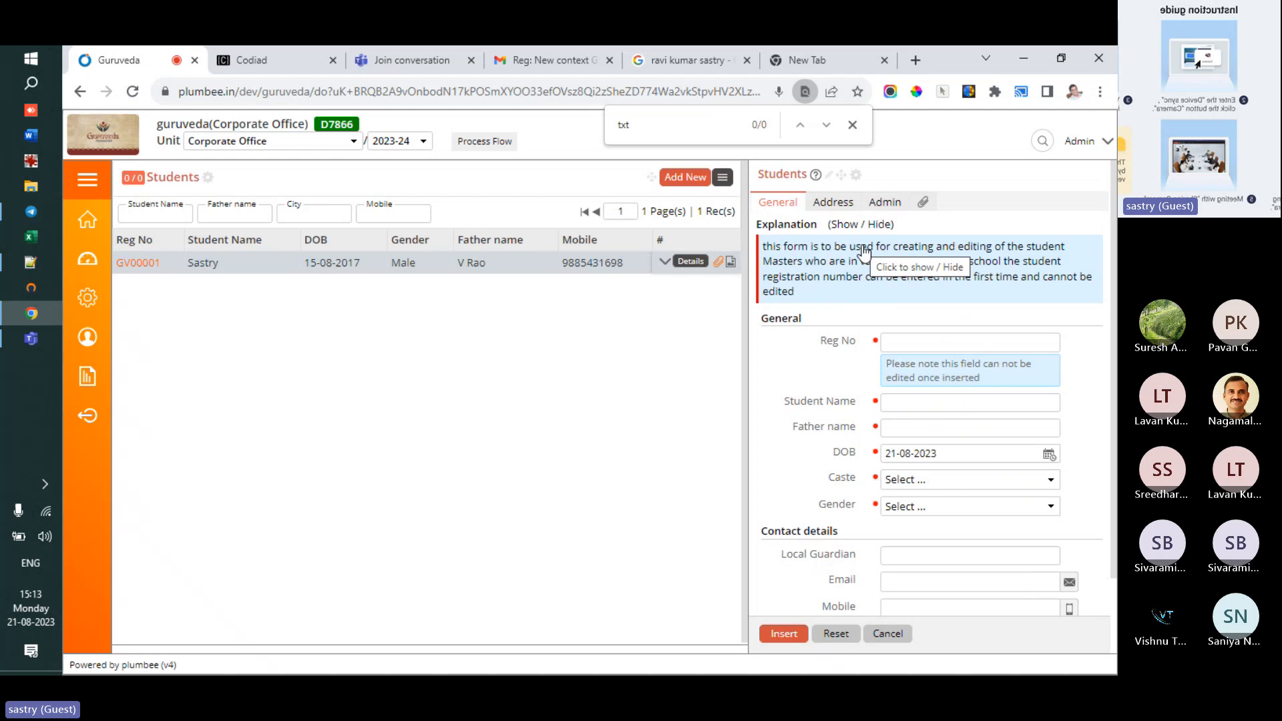
pyautogui.click(906, 225)
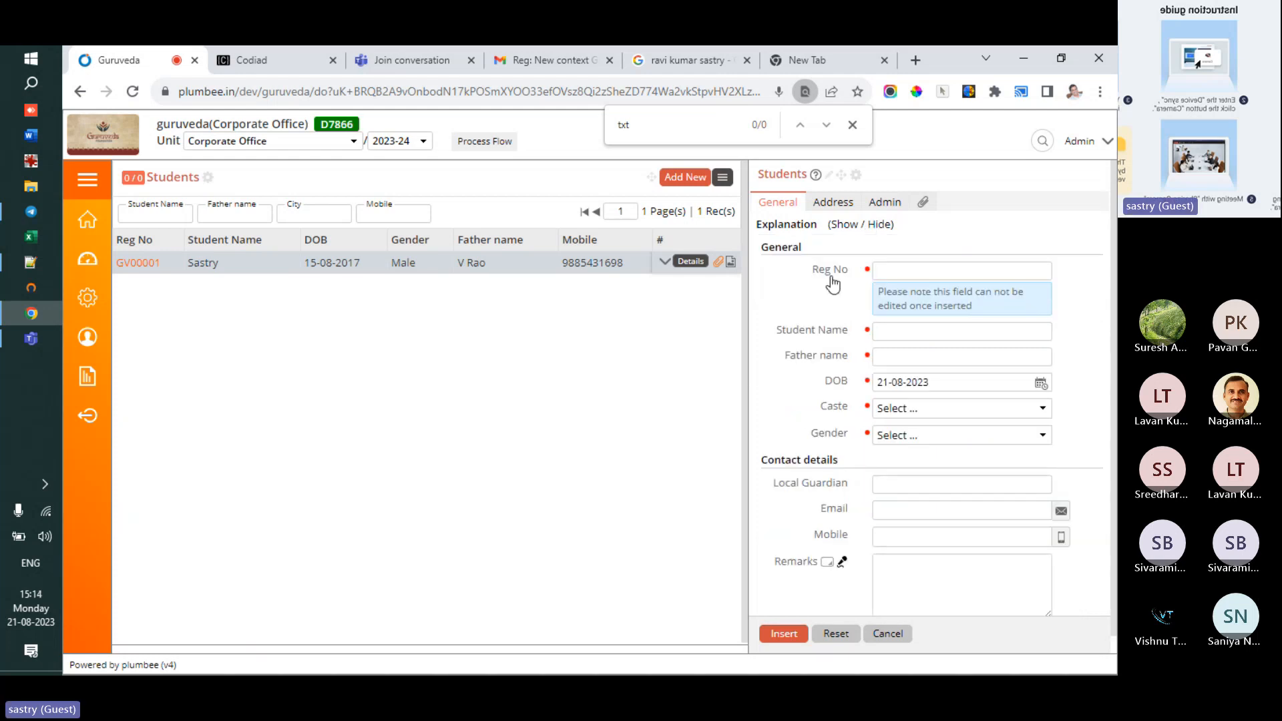
# Step: Capitalise the explanation's first letter to 'T', save, and open the form's field configuration list
pyautogui.click(819, 227)
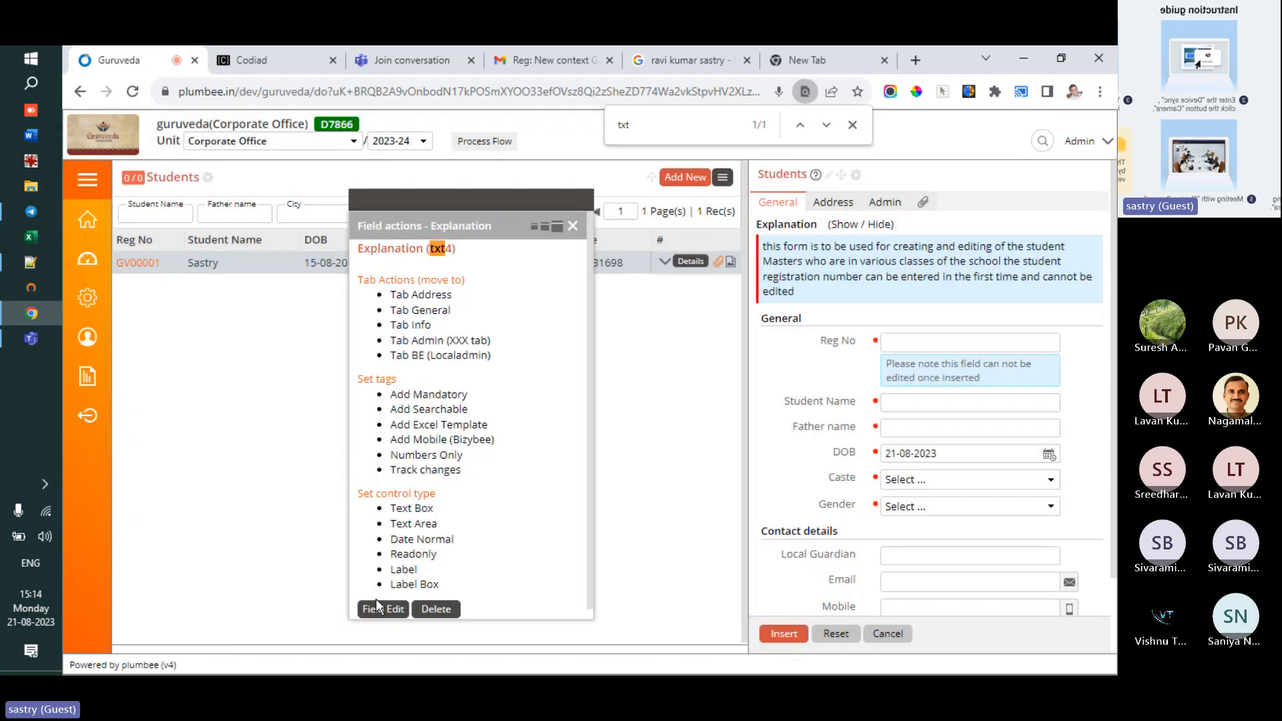
pyautogui.click(377, 607)
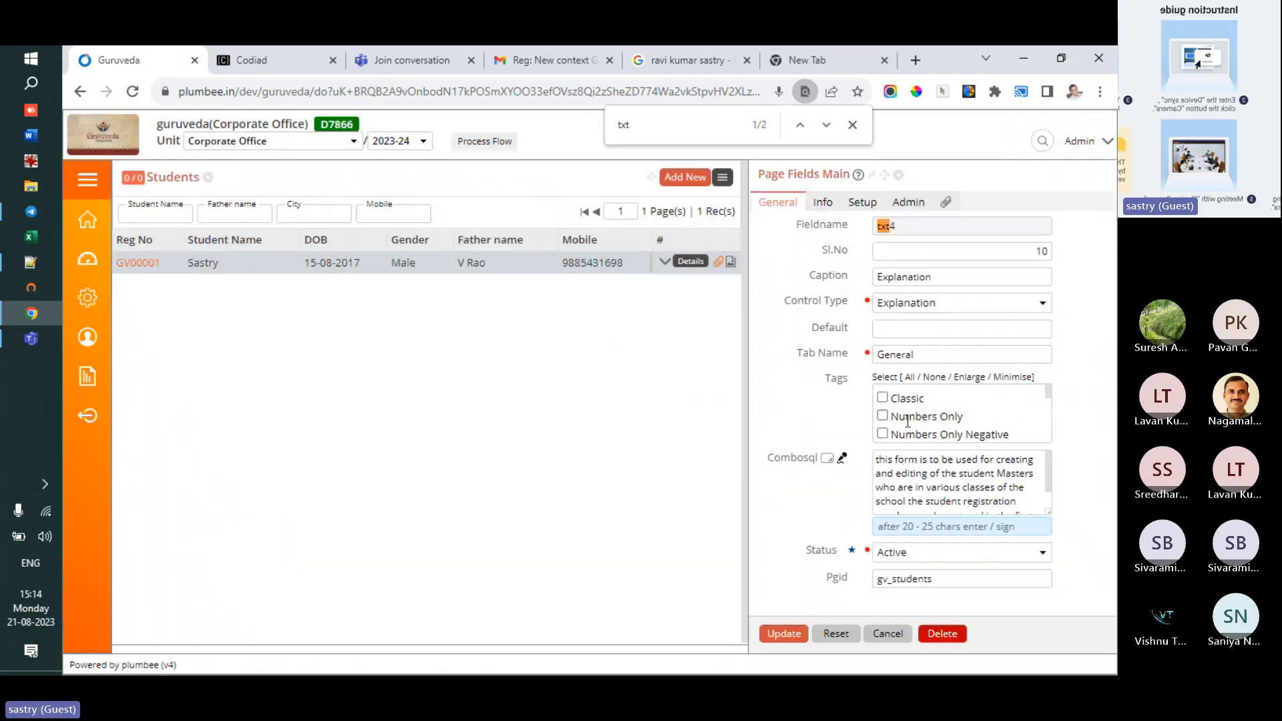
pyautogui.click(881, 468)
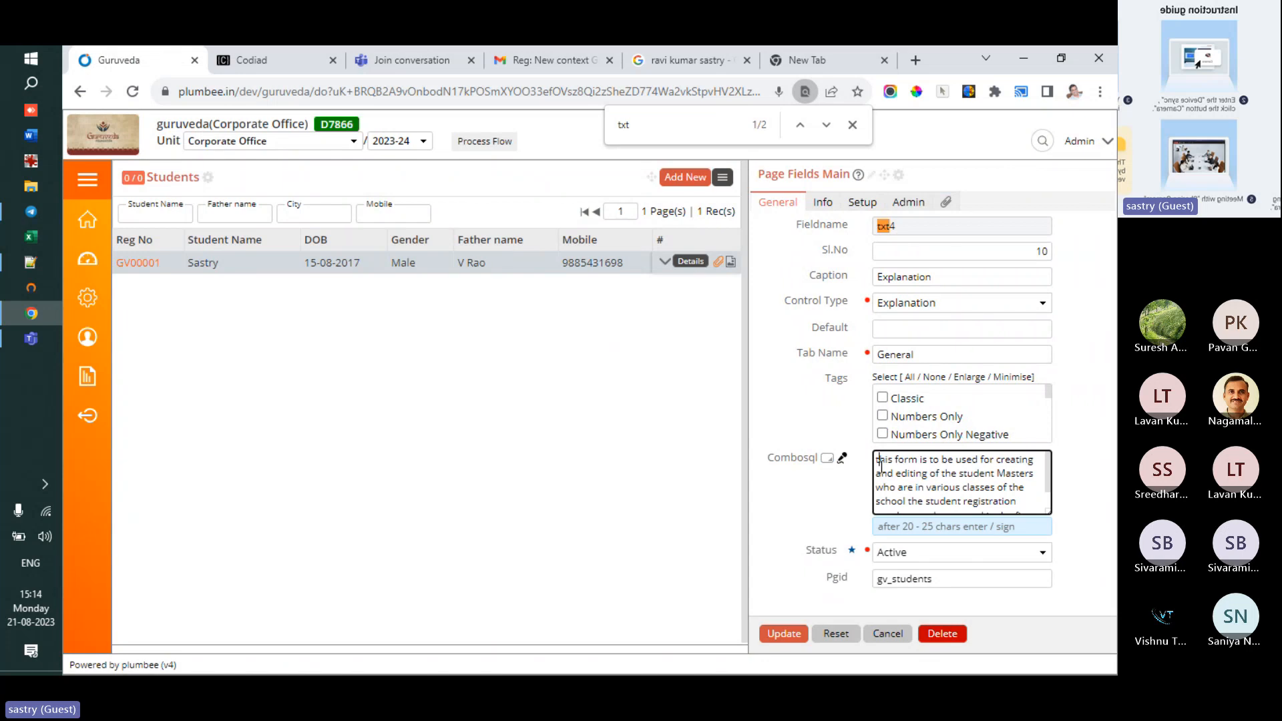
pyautogui.press('BackSpace')
pyautogui.write('T')
pyautogui.hotkey('ctrl', 's')
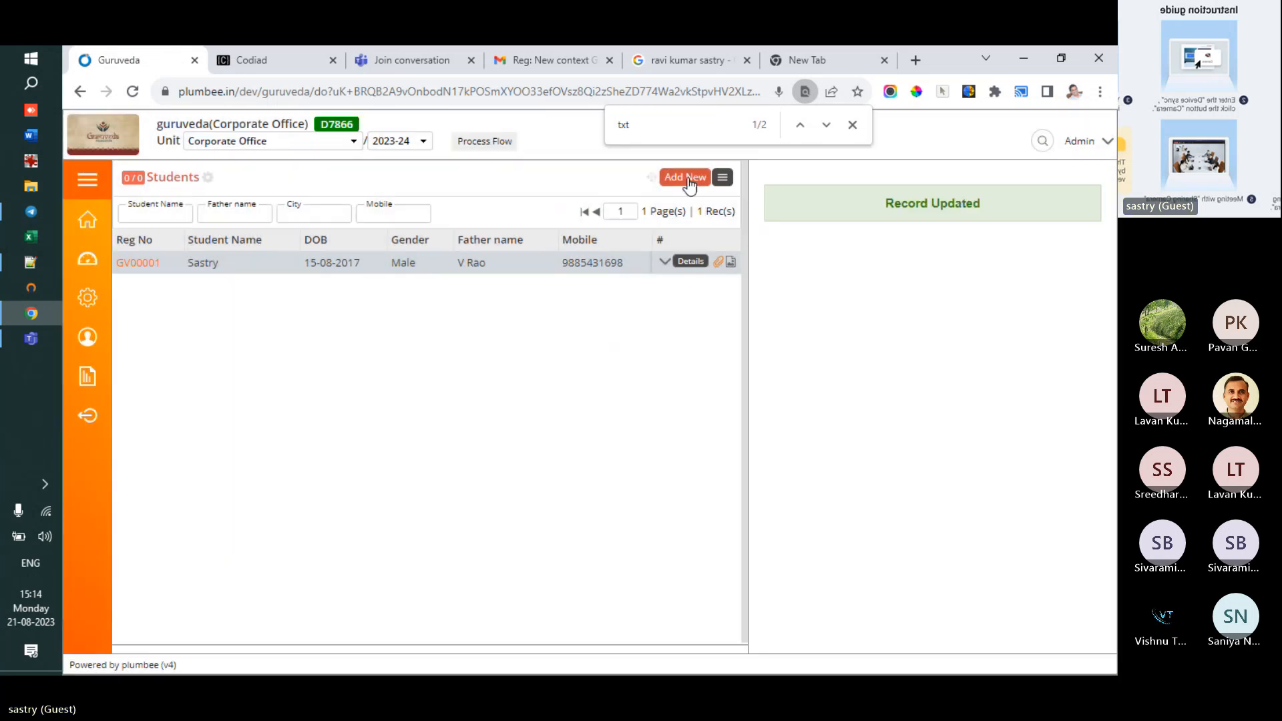
pyautogui.click(685, 177)
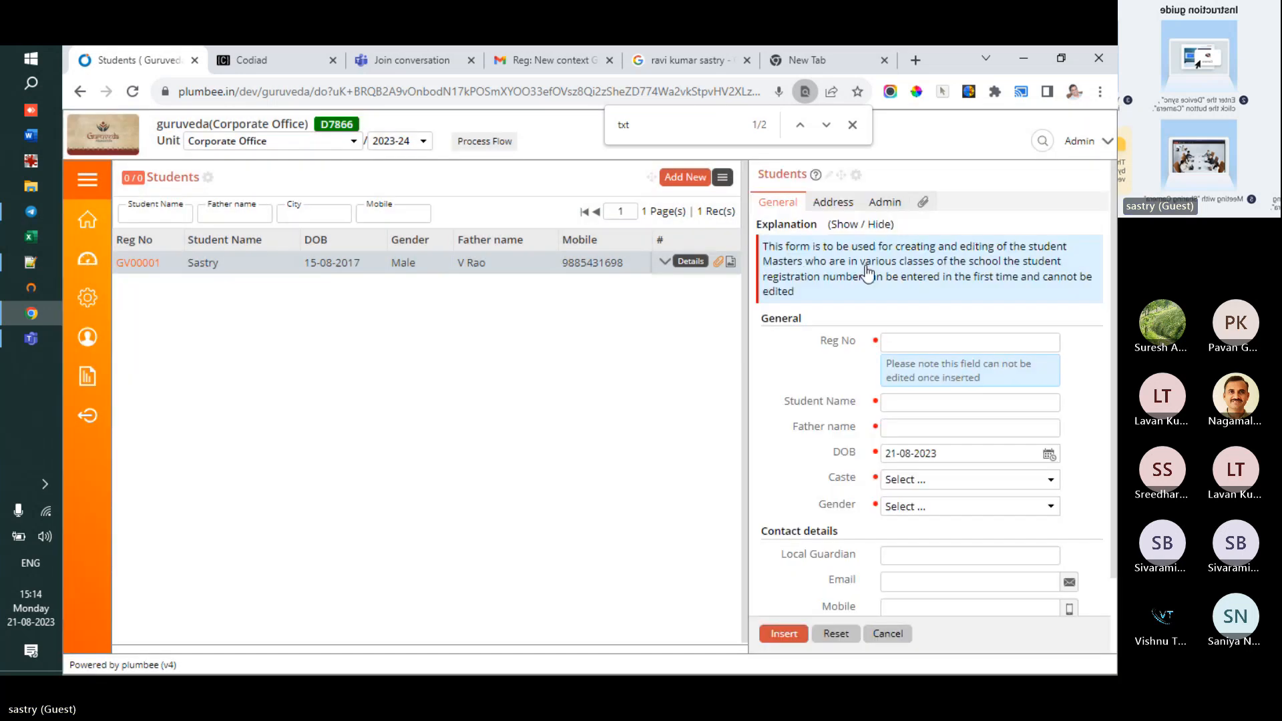
pyautogui.click(828, 175)
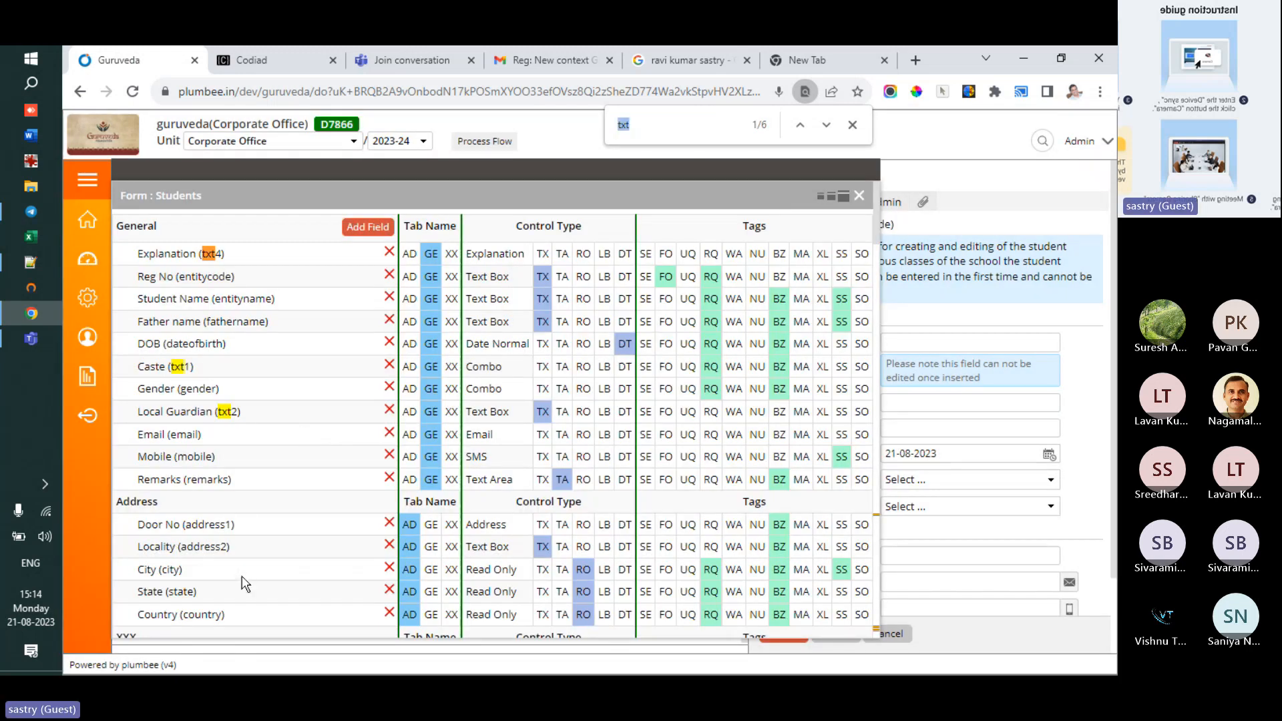
# Step: Add the txt5 column as a form field and reload the Students form showing Txt5
pyautogui.write('5')
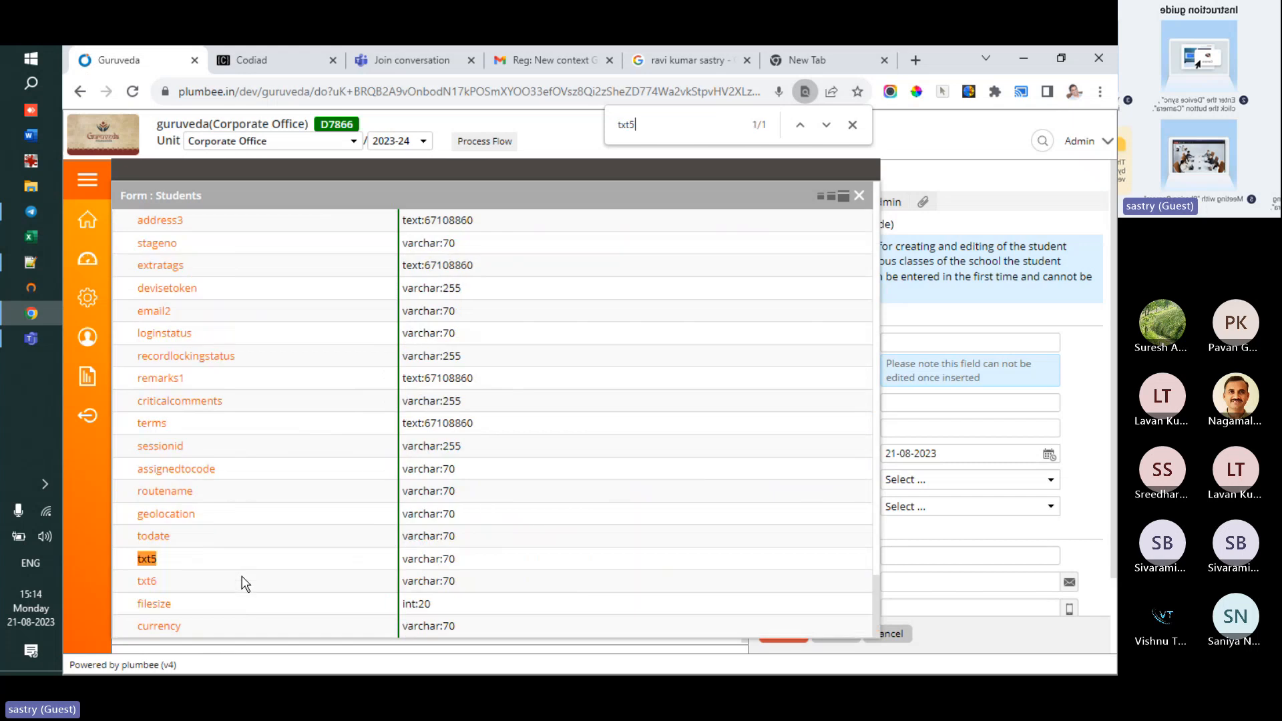
pyautogui.click(153, 560)
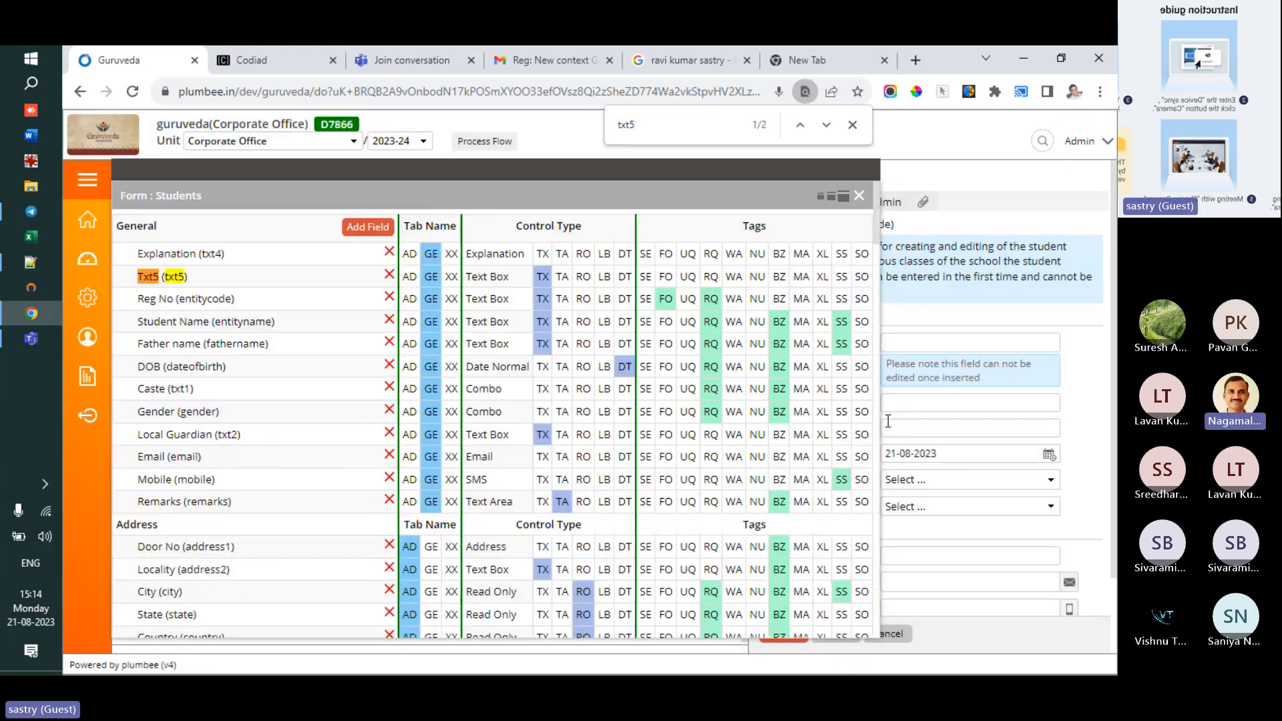
pyautogui.click(860, 198)
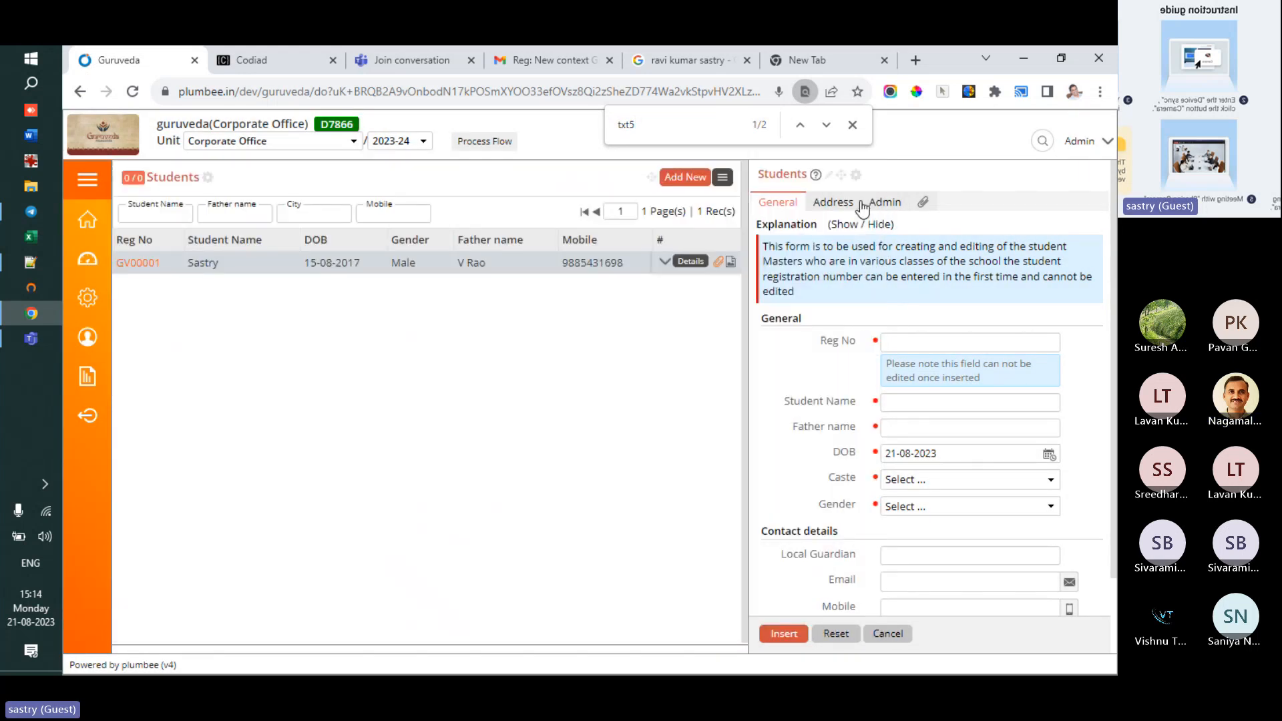
pyautogui.click(704, 177)
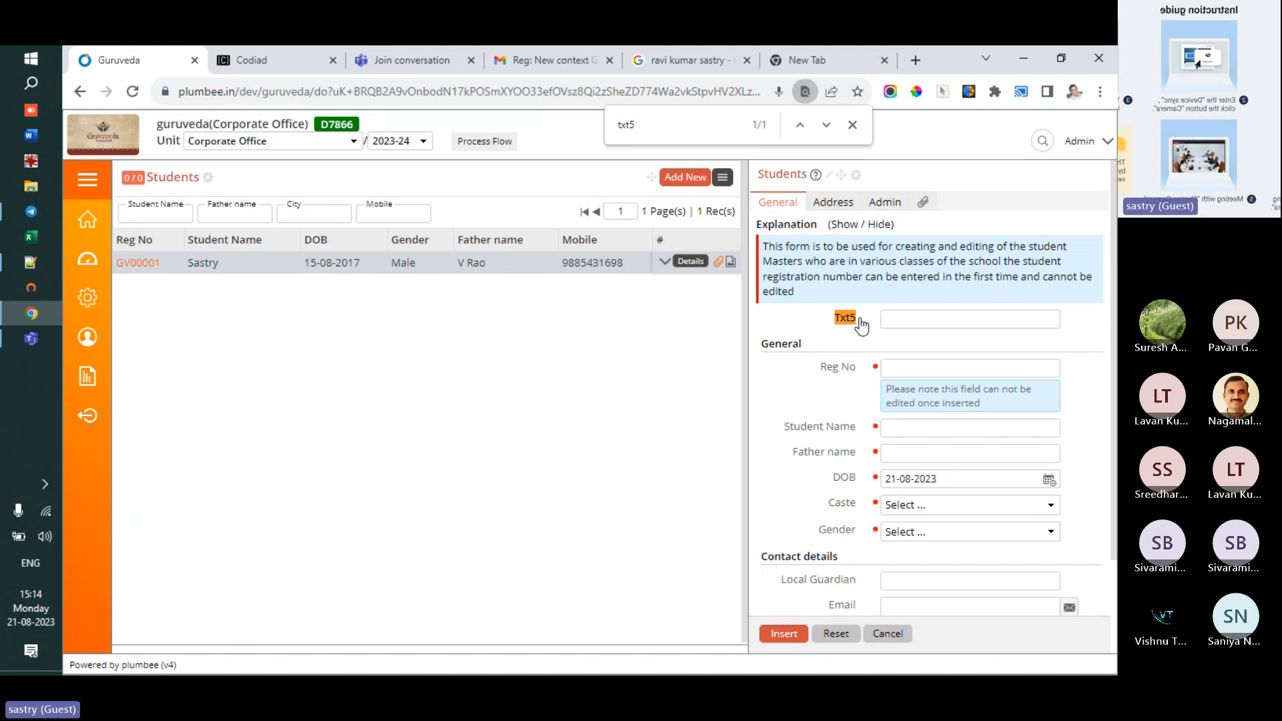
pyautogui.click(860, 323)
# Step: Open the Txt5 field's settings and try Stages combo as its control type
pyautogui.click(375, 608)
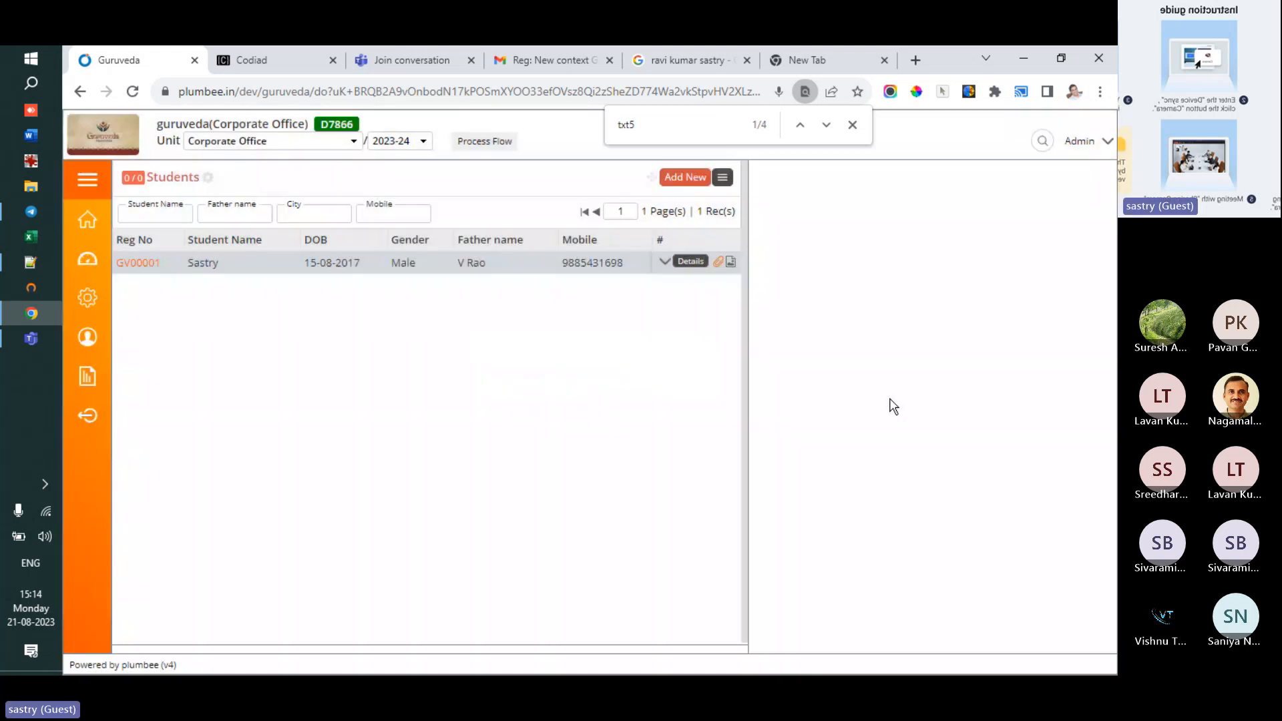
pyautogui.click(913, 304)
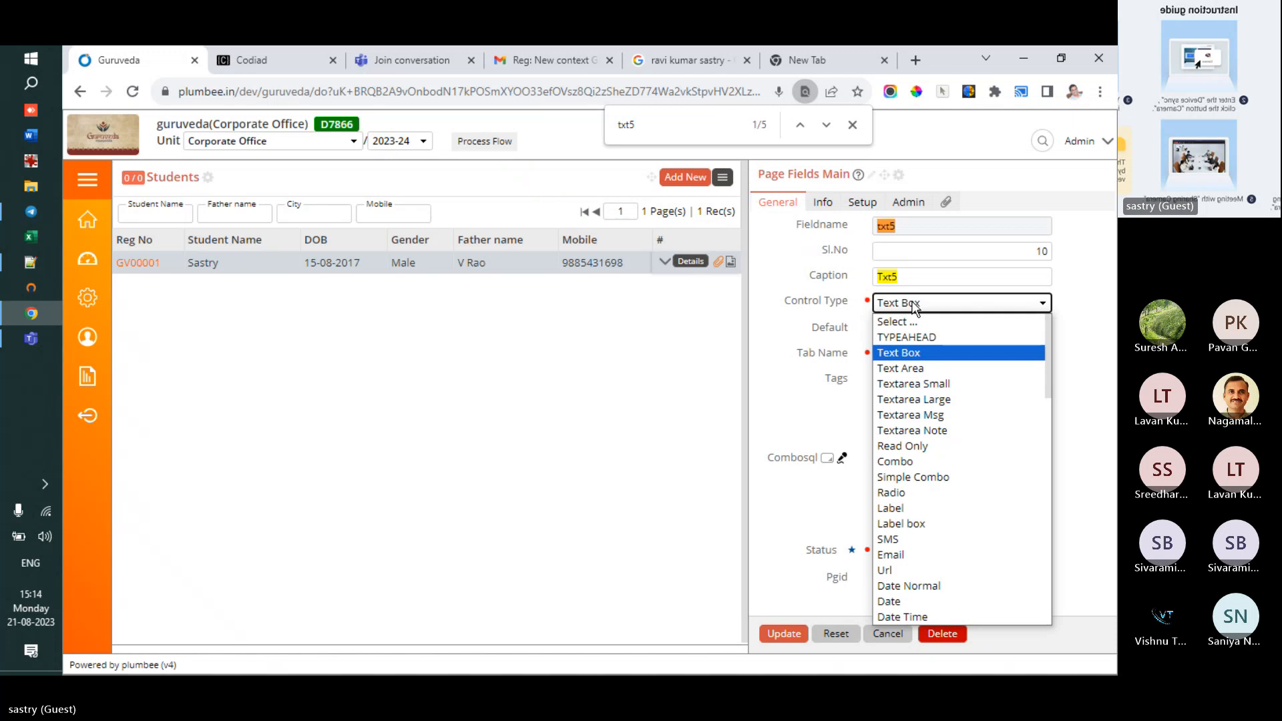
pyautogui.write('st')
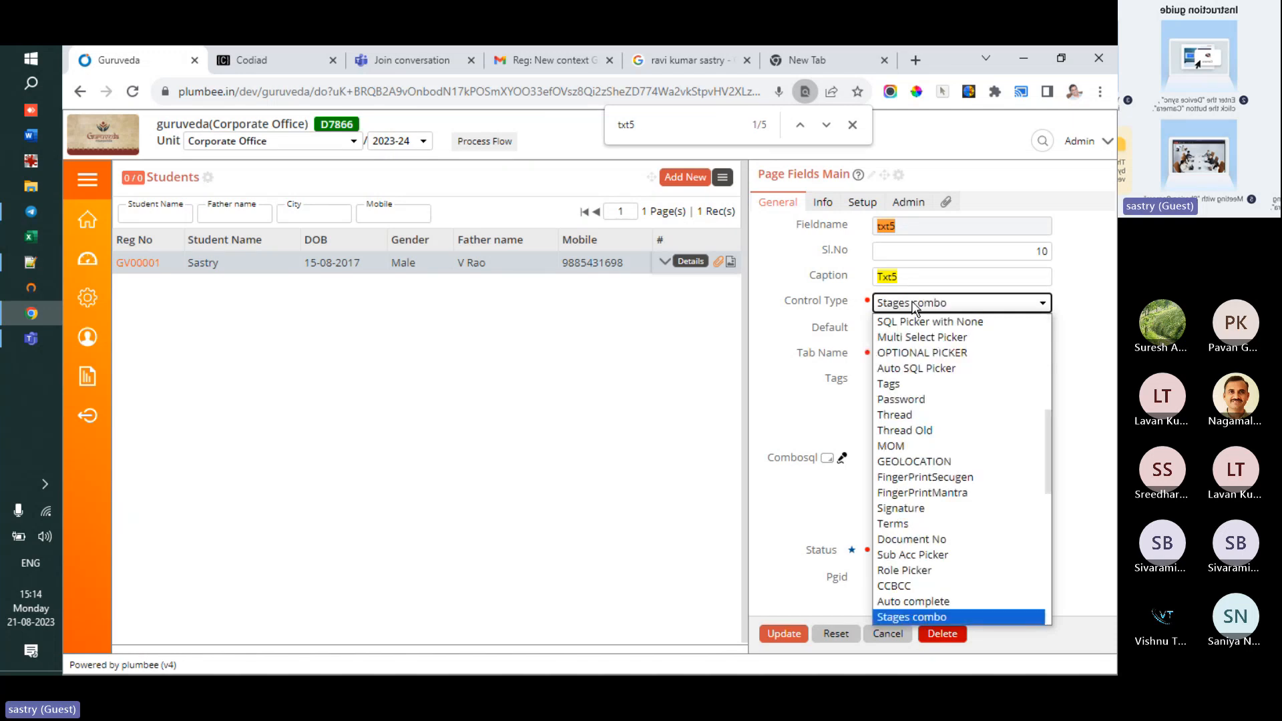
pyautogui.scroll(-3, 1012, 493)
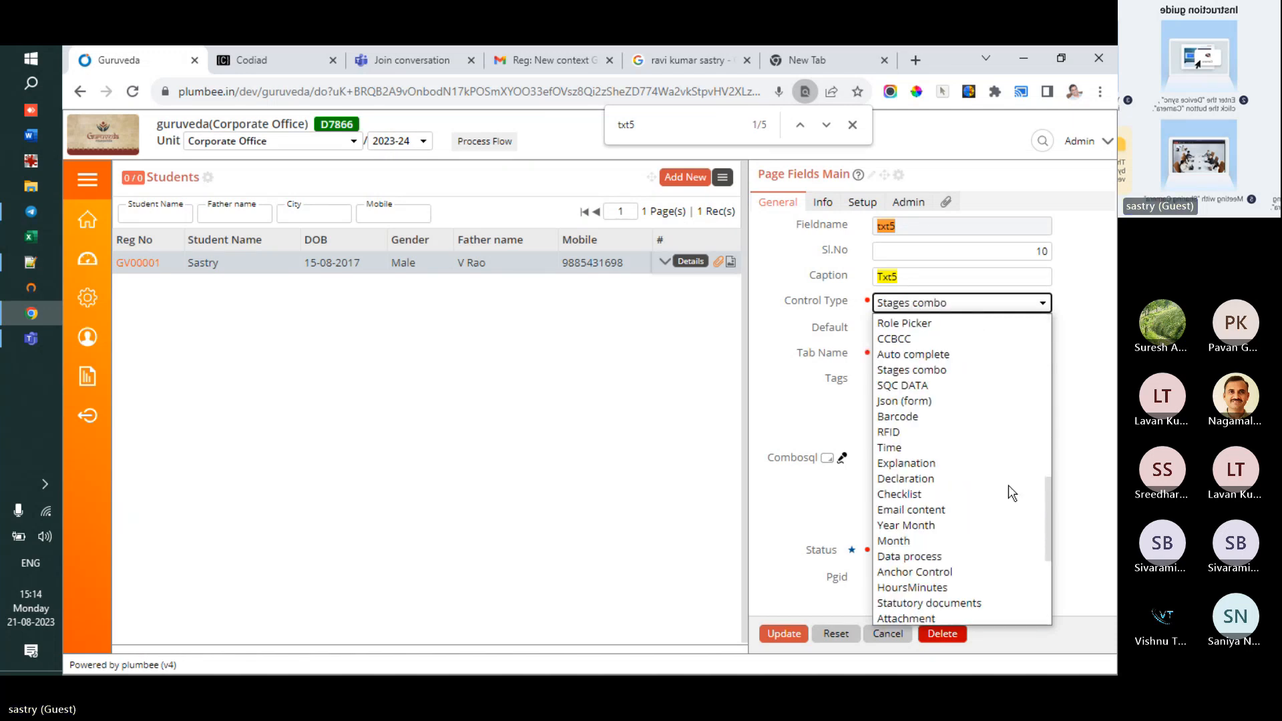
pyautogui.scroll(-3, 1012, 492)
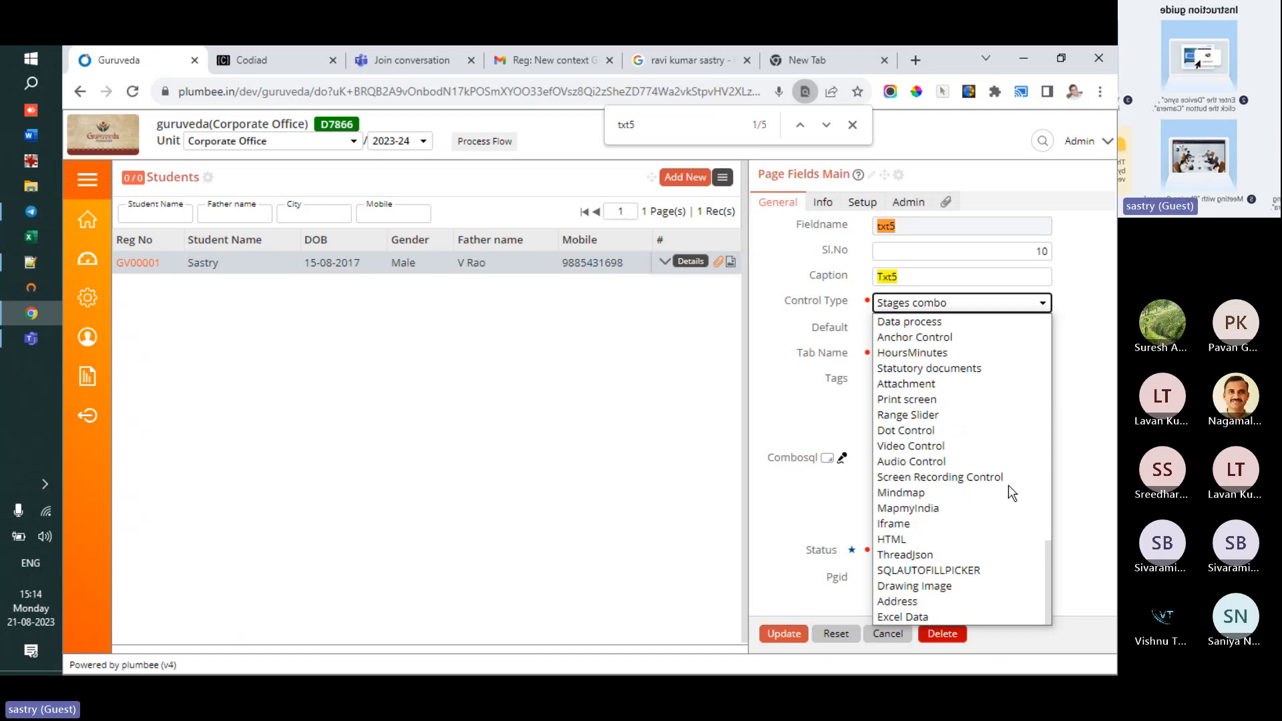
pyautogui.click(808, 499)
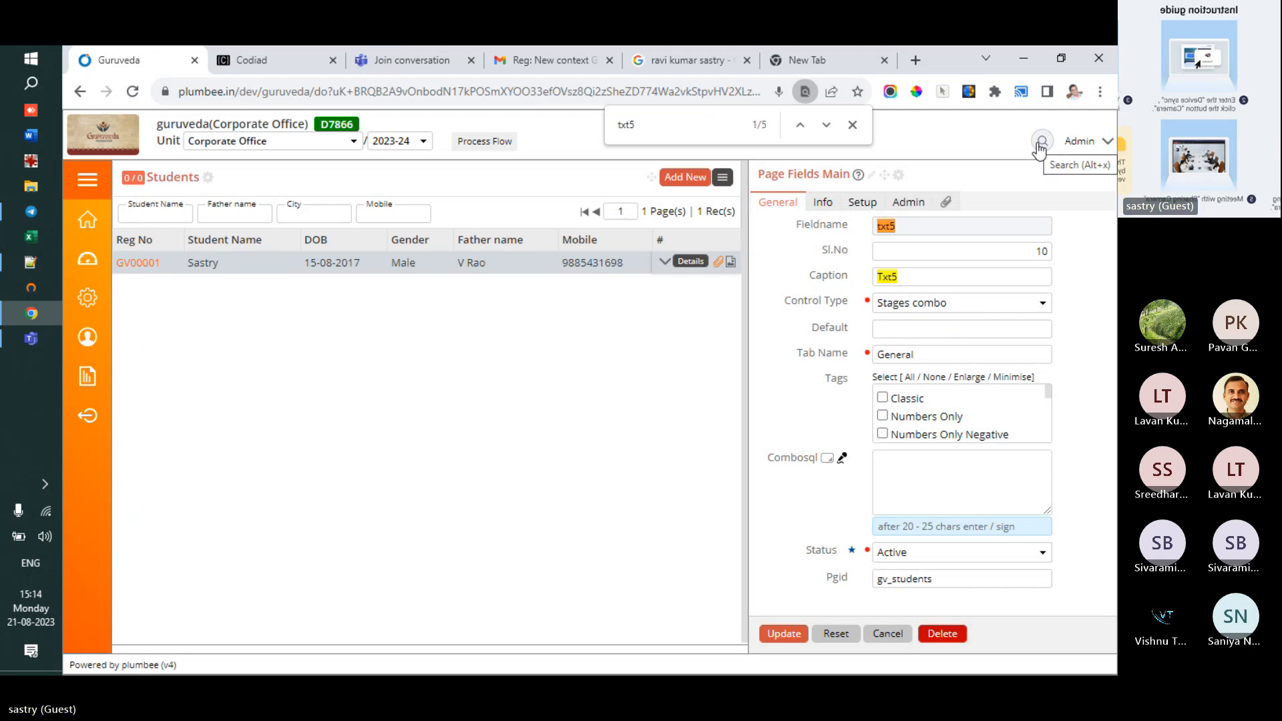
# Step: Change the Txt5 control type to Declaration
pyautogui.click(933, 304)
pyautogui.press('End')
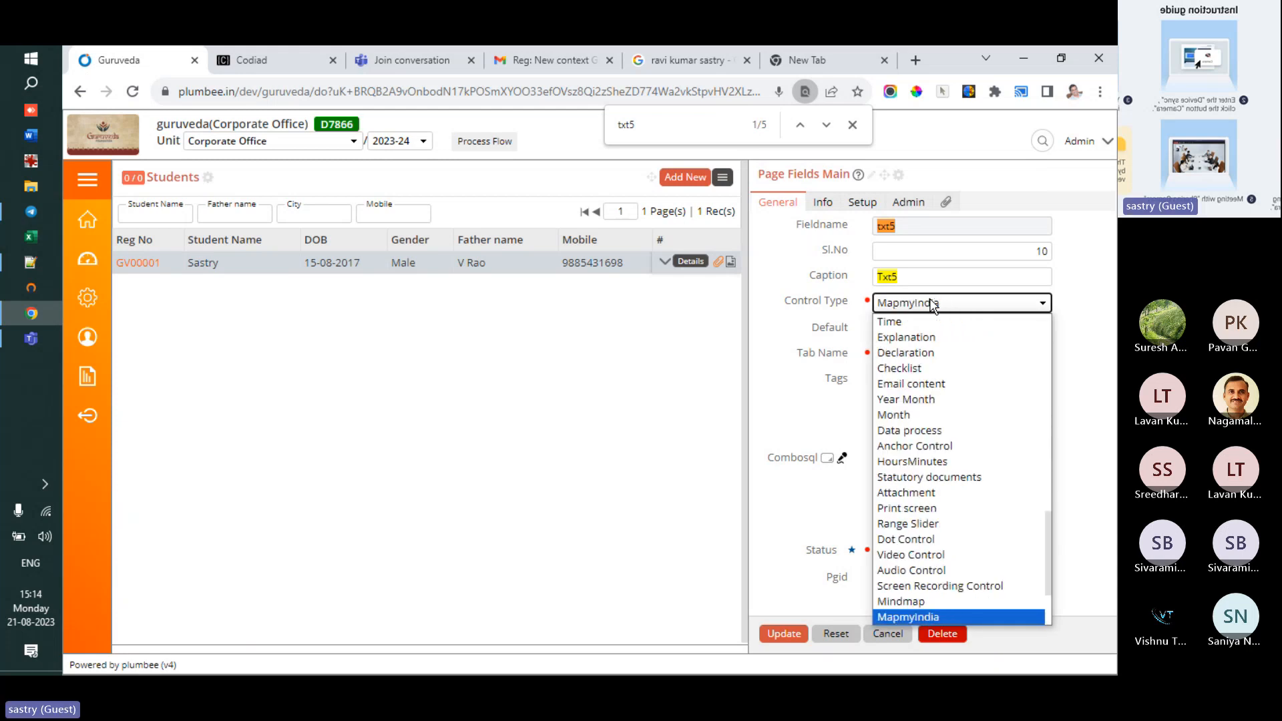
pyautogui.press('Down')
pyautogui.press('Down')
pyautogui.press('Down')
pyautogui.press('Down')
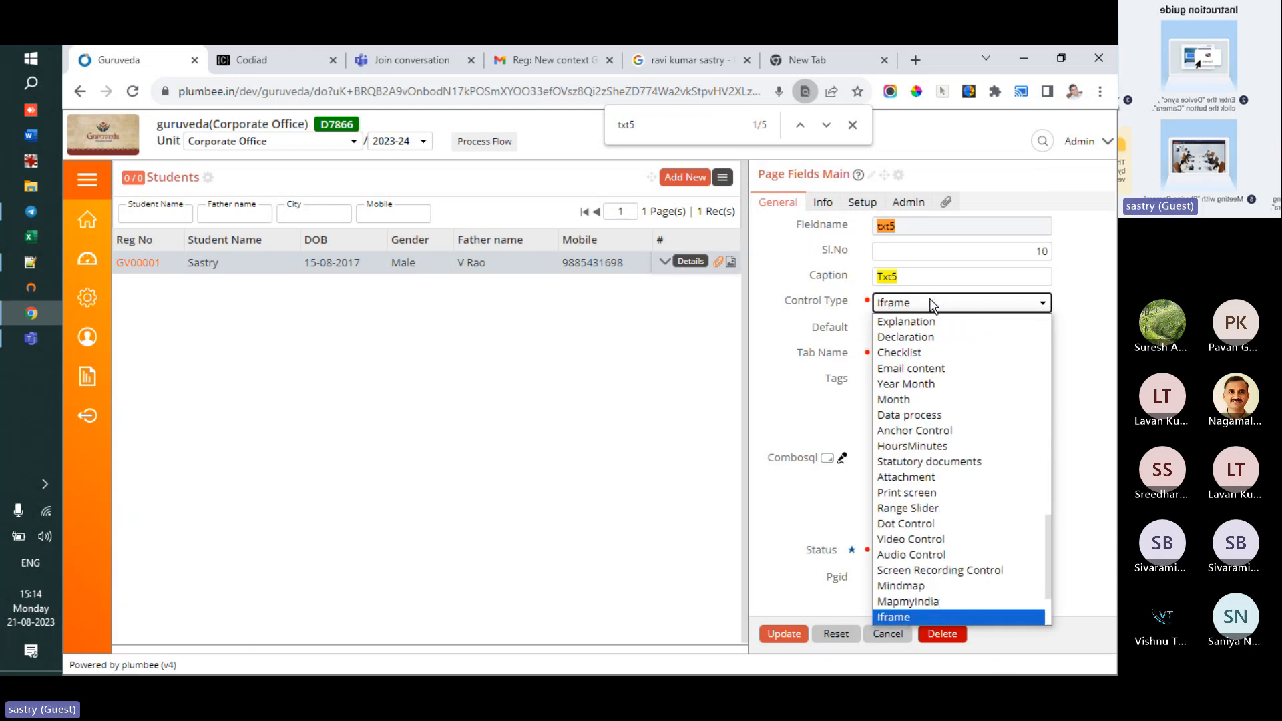
pyautogui.press('Down')
pyautogui.press('Down')
pyautogui.press('Down')
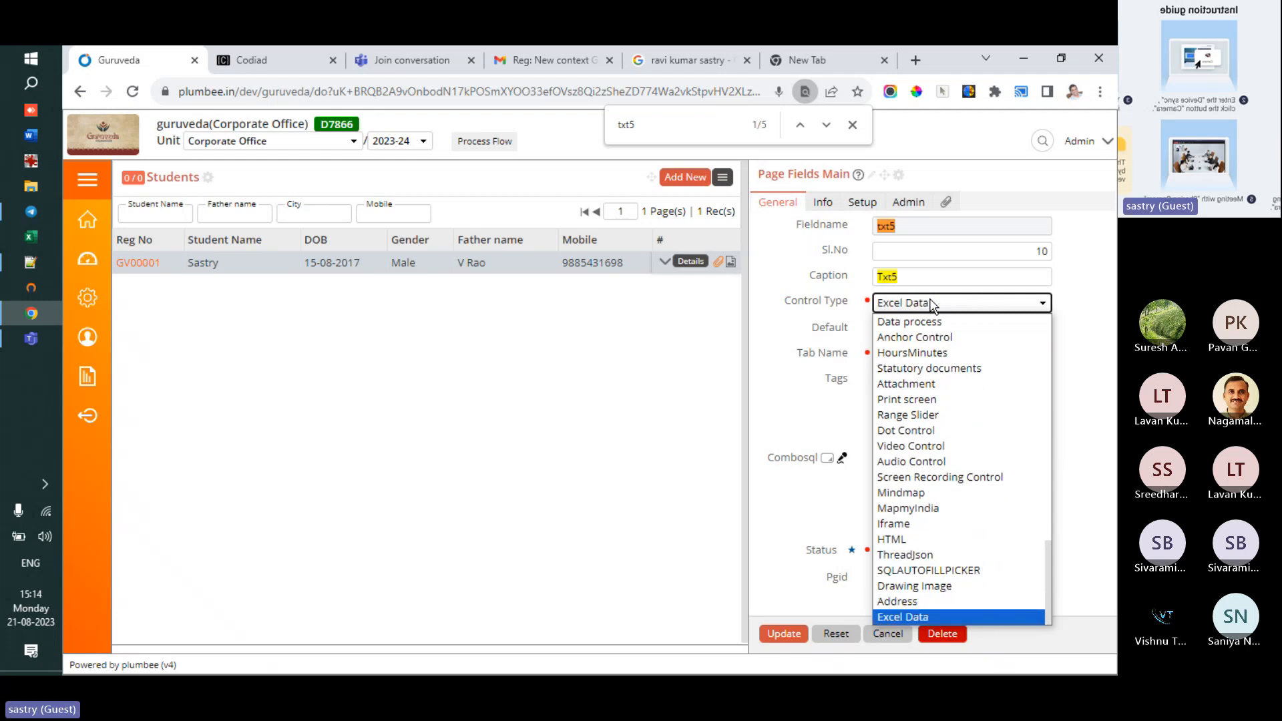
pyautogui.press('Up')
pyautogui.press('Up')
pyautogui.press('Up')
pyautogui.press('Up')
pyautogui.press('Up')
pyautogui.press('Up')
pyautogui.press('Up')
pyautogui.press('Up')
pyautogui.press('Up')
pyautogui.press('Up')
pyautogui.press('Up')
pyautogui.press('Up')
pyautogui.press('Up')
pyautogui.press('Up')
pyautogui.press('Up')
pyautogui.press('Up')
pyautogui.press('Up')
pyautogui.press('Up')
pyautogui.press('Up')
pyautogui.press('Up')
pyautogui.press('Up')
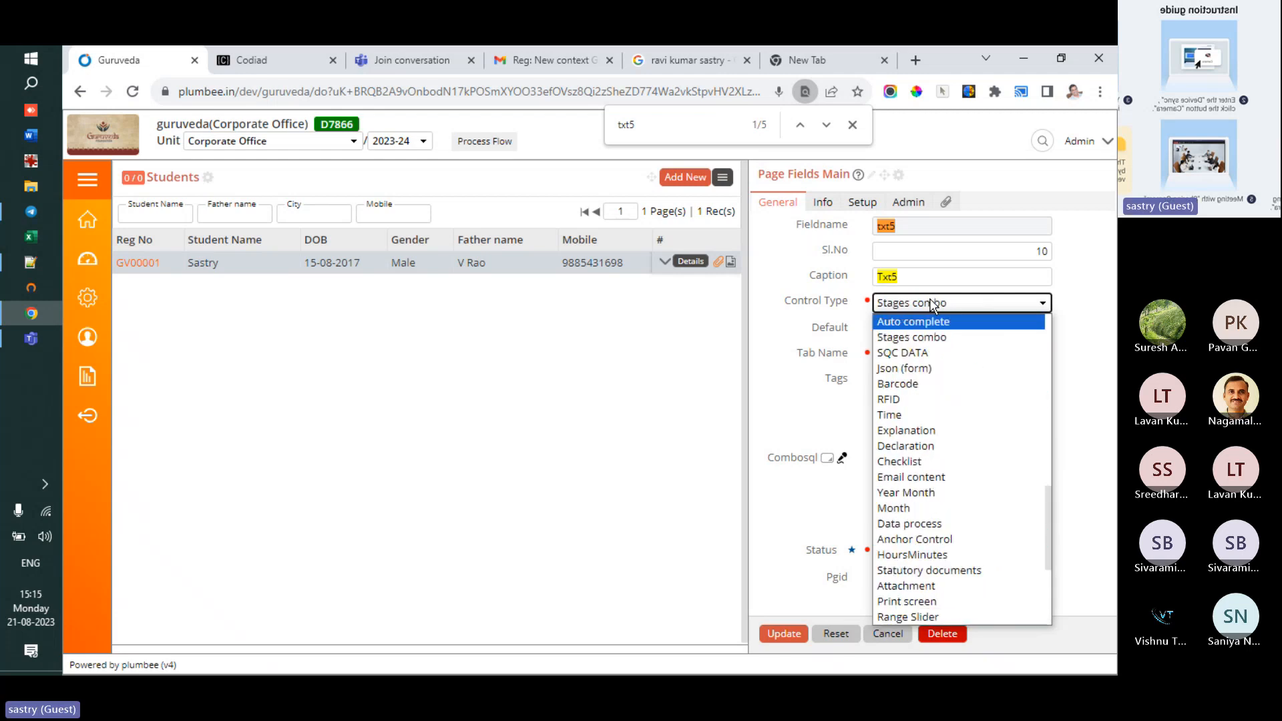
pyautogui.press('Up')
pyautogui.press('Up')
pyautogui.press('Up')
pyautogui.press('Up')
pyautogui.press('Up')
pyautogui.press('Up')
pyautogui.press('Up')
pyautogui.press('Down')
pyautogui.press('Down')
pyautogui.press('Down')
pyautogui.press('Down')
pyautogui.press('Down')
pyautogui.press('Down')
pyautogui.press('Down')
pyautogui.press('Down')
pyautogui.press('Down')
pyautogui.press('Down')
pyautogui.press('Down')
pyautogui.press('Down')
pyautogui.press('Down')
pyautogui.press('Down')
pyautogui.press('Down')
pyautogui.press('Down')
pyautogui.press('Down')
pyautogui.press('Down')
pyautogui.press('Down')
pyautogui.press('Down')
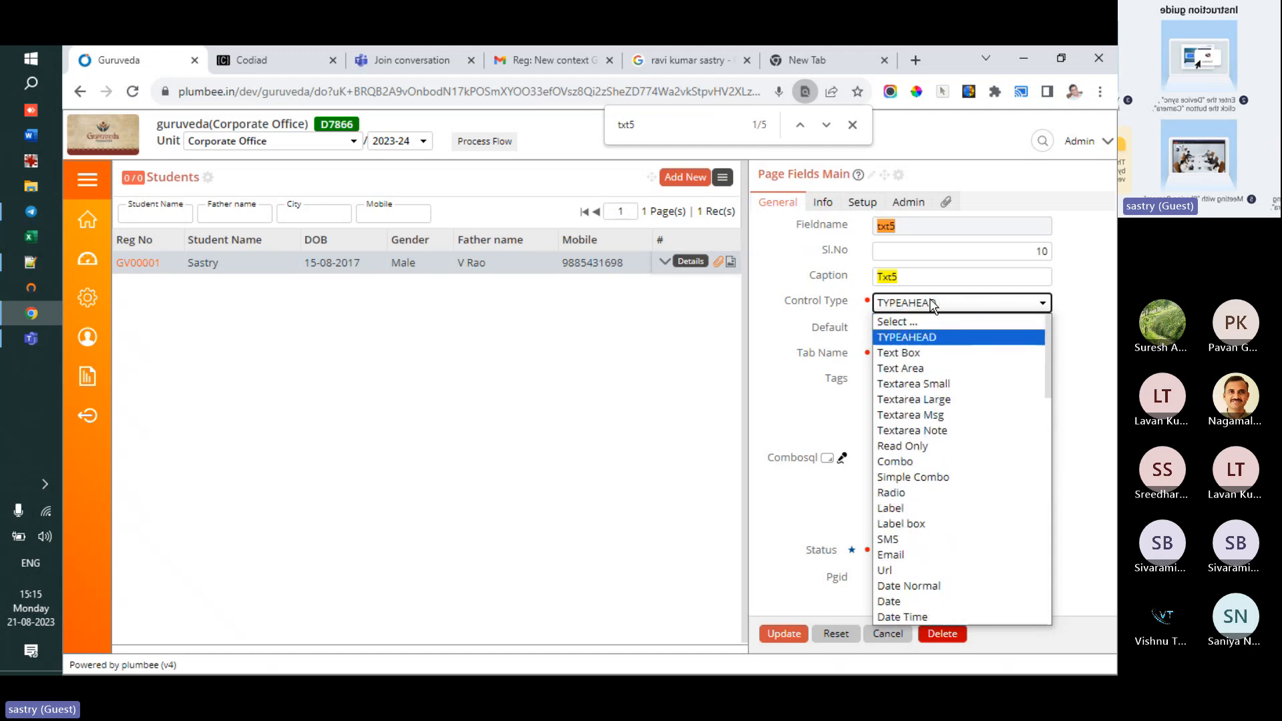
pyautogui.press('Down')
pyautogui.press('Down')
pyautogui.press('Down')
pyautogui.press('Down')
pyautogui.press('Down')
pyautogui.press('Down')
pyautogui.press('Down')
pyautogui.press('Down')
pyautogui.press('Down')
pyautogui.press('Down')
pyautogui.press('Down')
pyautogui.press('Down')
pyautogui.press('Down')
pyautogui.press('Down')
pyautogui.press('Down')
pyautogui.press('Down')
pyautogui.press('Down')
pyautogui.press('Down')
pyautogui.press('Down')
pyautogui.press('Down')
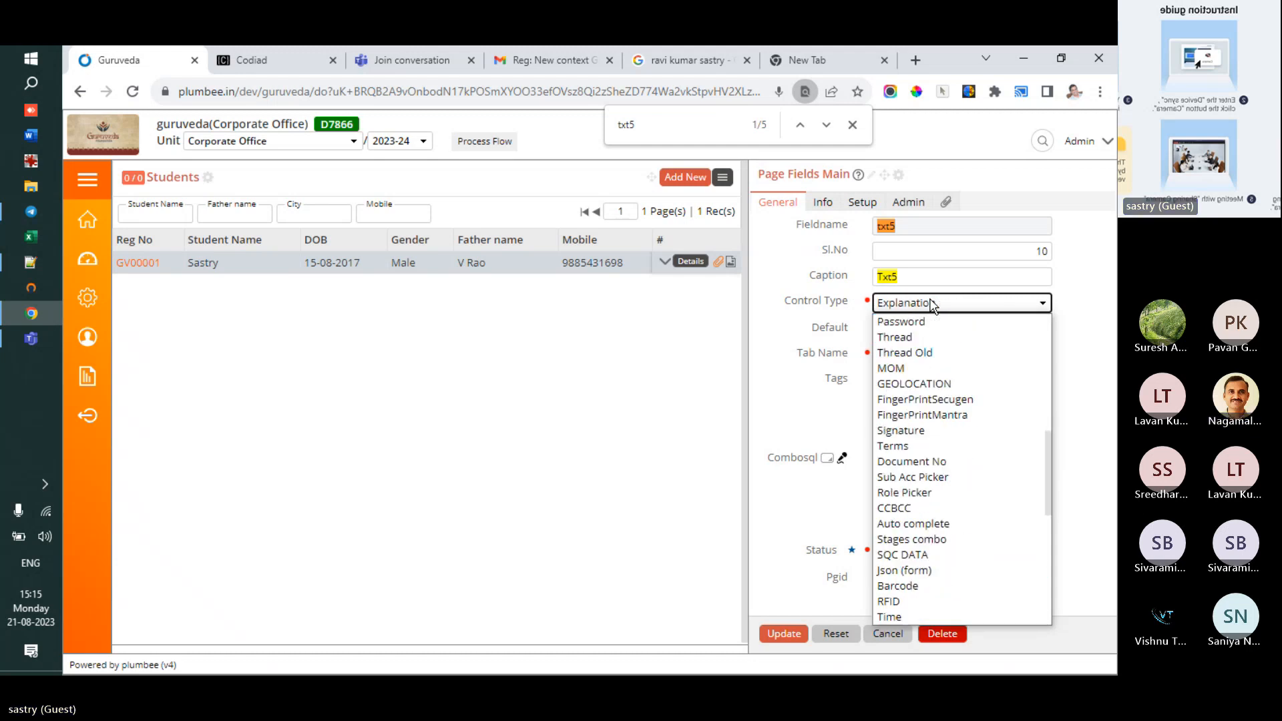
pyautogui.press('Down')
pyautogui.press('Down')
pyautogui.press('Down')
pyautogui.press('Down')
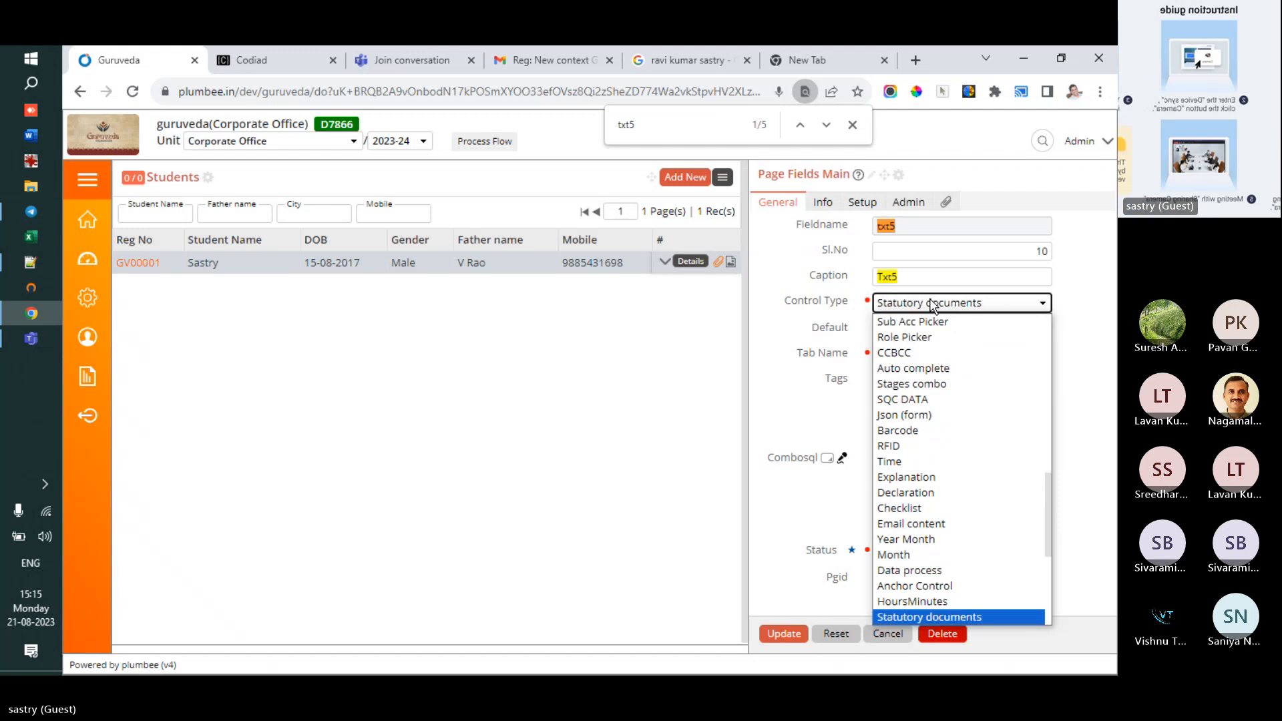
pyautogui.press('Up')
pyautogui.press('Up')
pyautogui.press('Up')
pyautogui.press('Up')
pyautogui.press('Up')
pyautogui.press('Up')
pyautogui.press('Up')
pyautogui.press('Up')
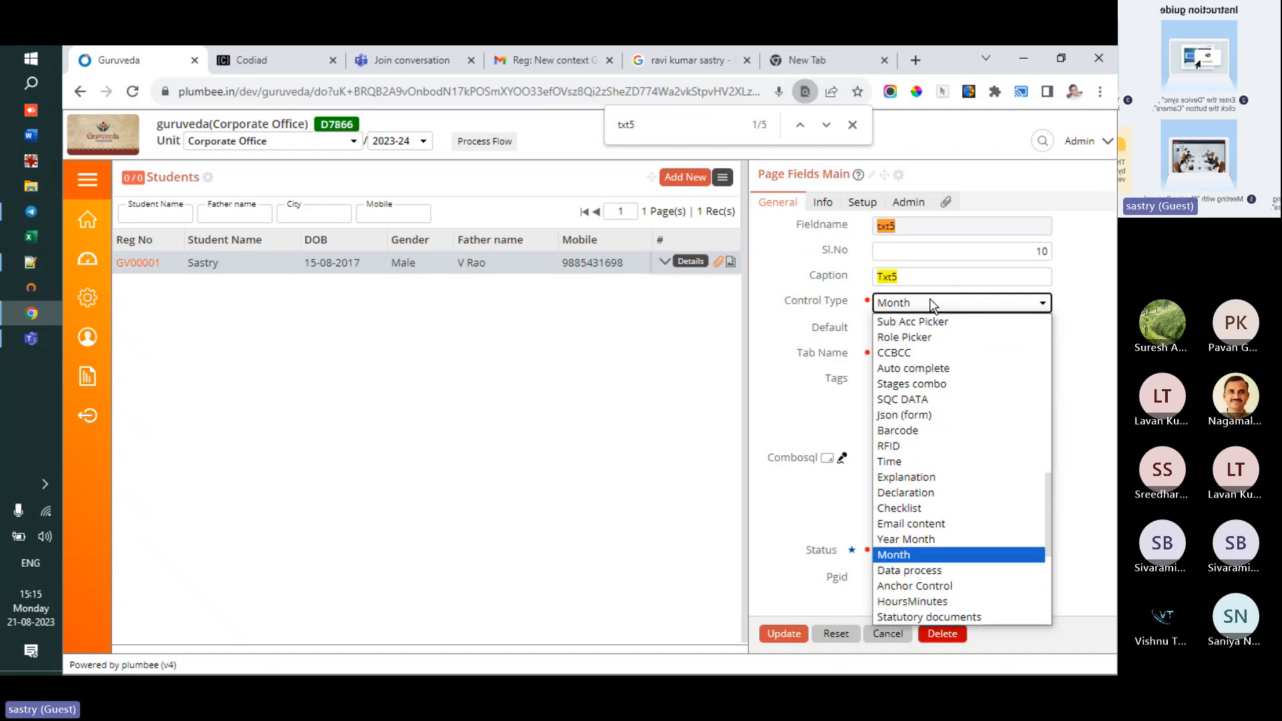
pyautogui.press('Return')
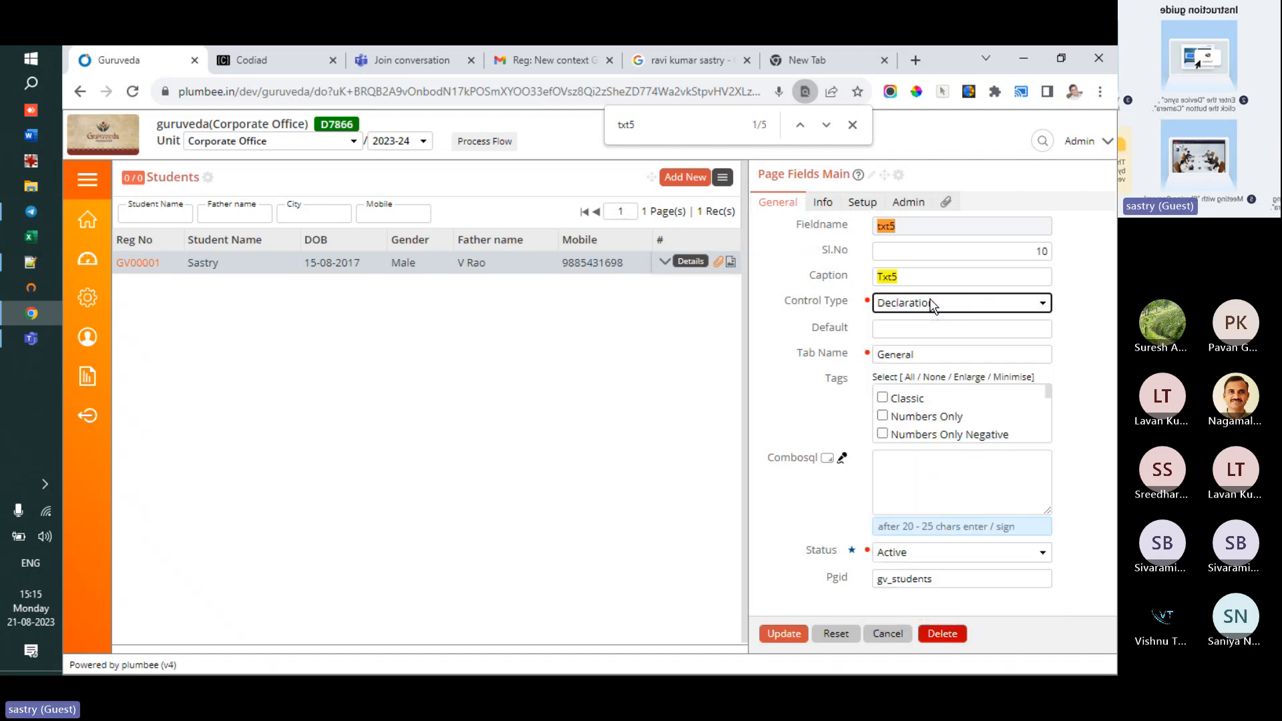
# Step: Enter the declaration 'I assure that the Registration number which can not be entered if filled proper' and save
pyautogui.click(925, 458)
pyautogui.write('I assure th')
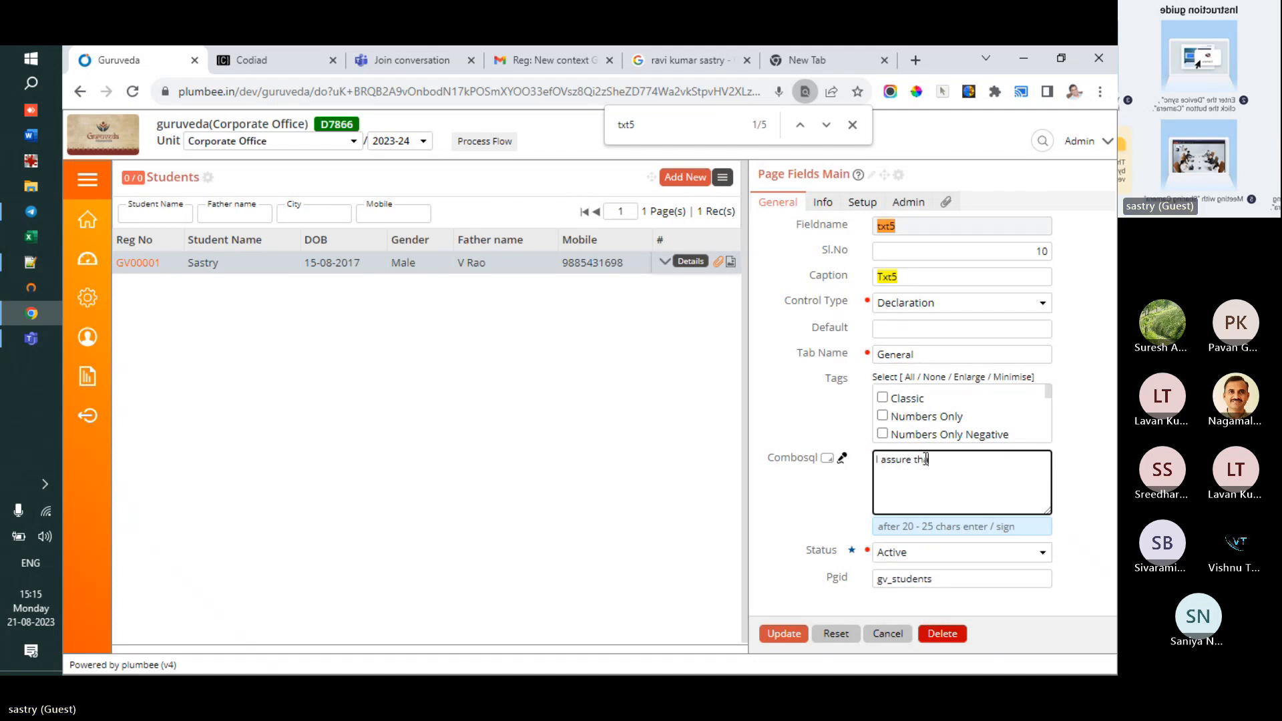
pyautogui.write('at the Registration n')
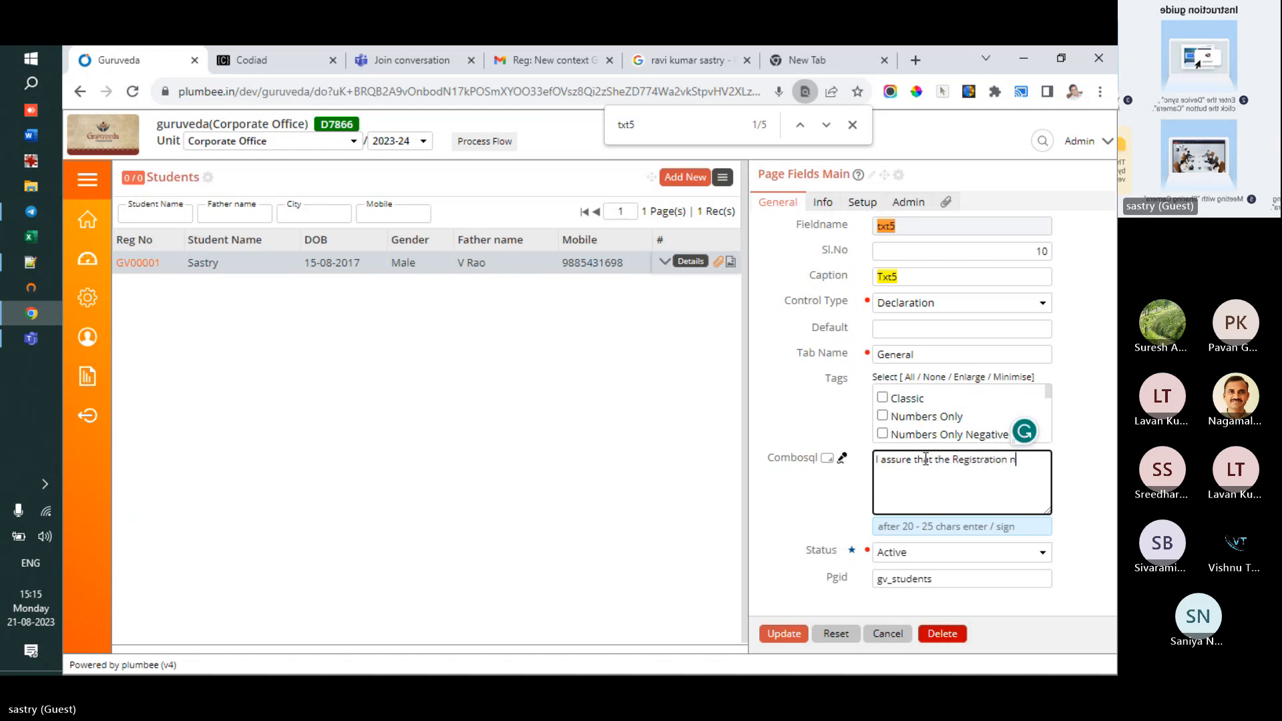
pyautogui.write('umber which can not be entered')
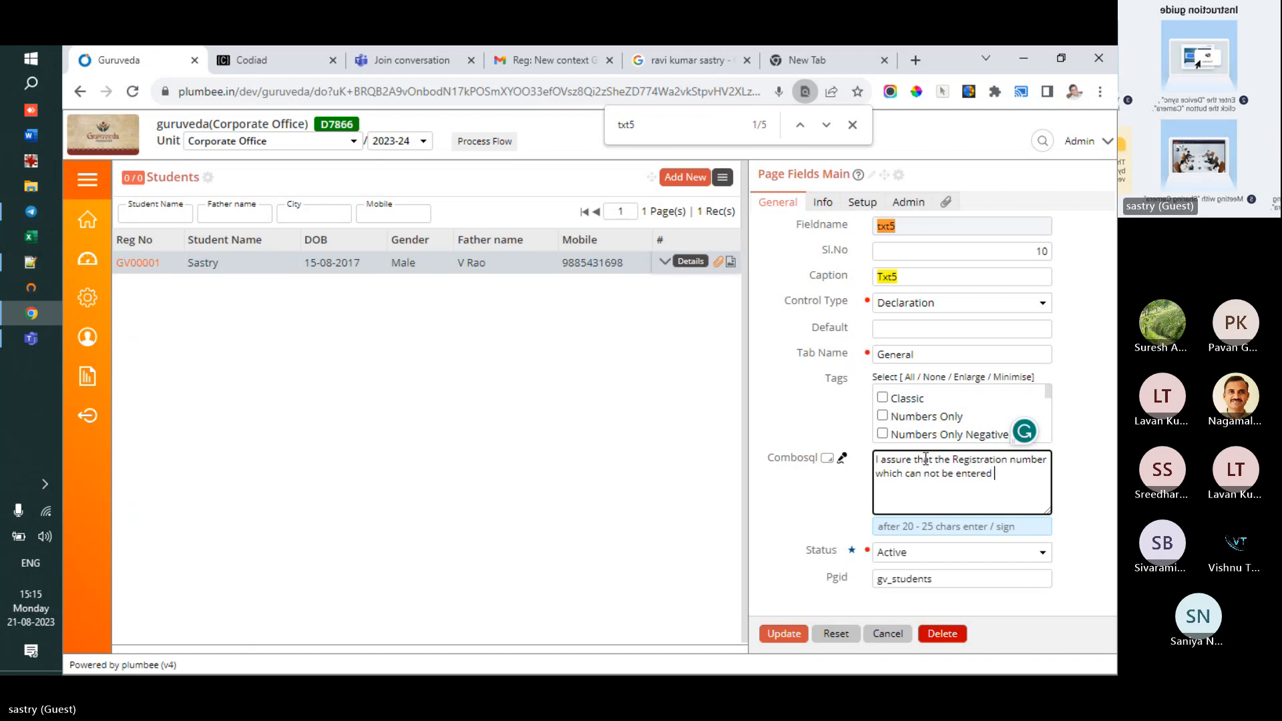
pyautogui.write(' if fille')
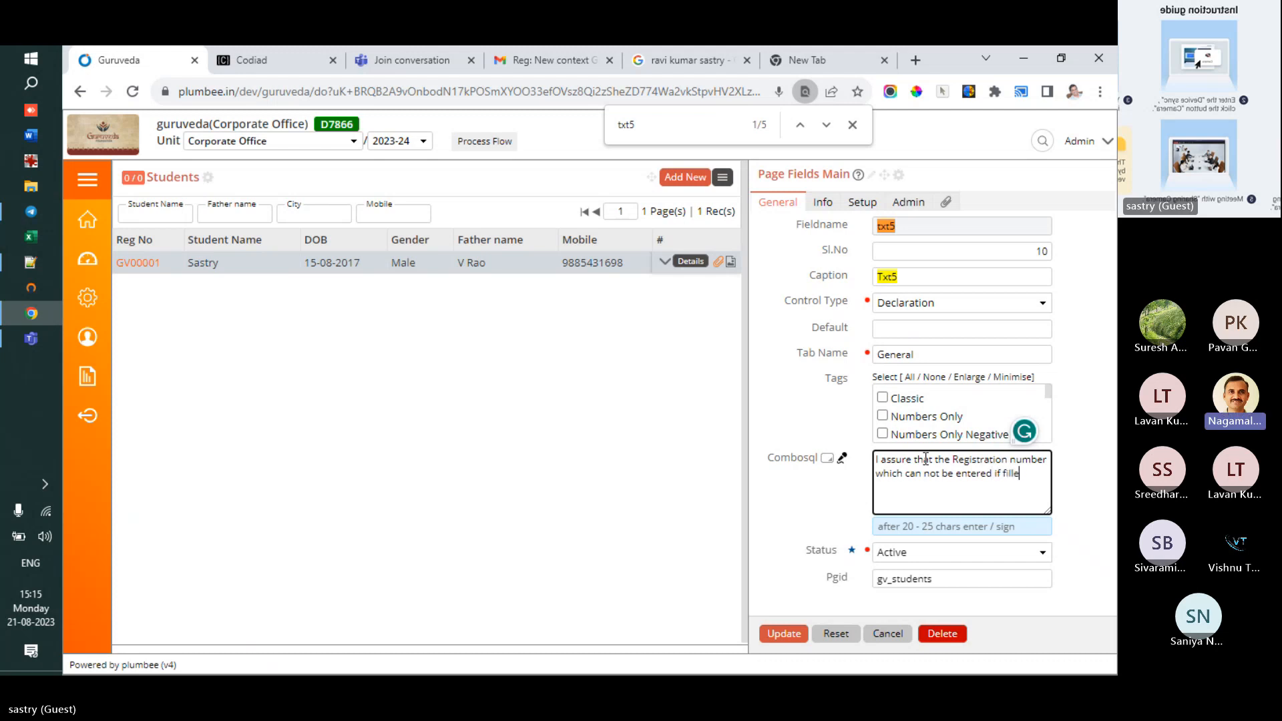
pyautogui.write('d prop')
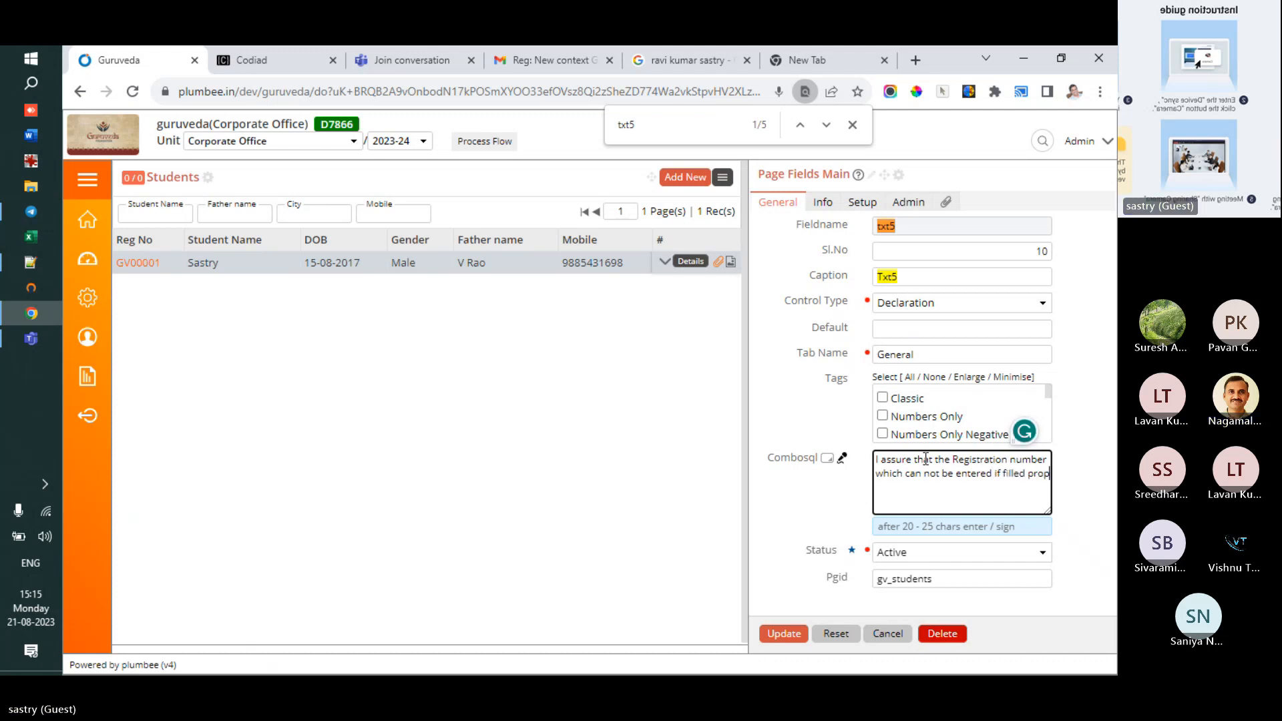
pyautogui.write('erly')
pyautogui.hotkey('ctrl', 's')
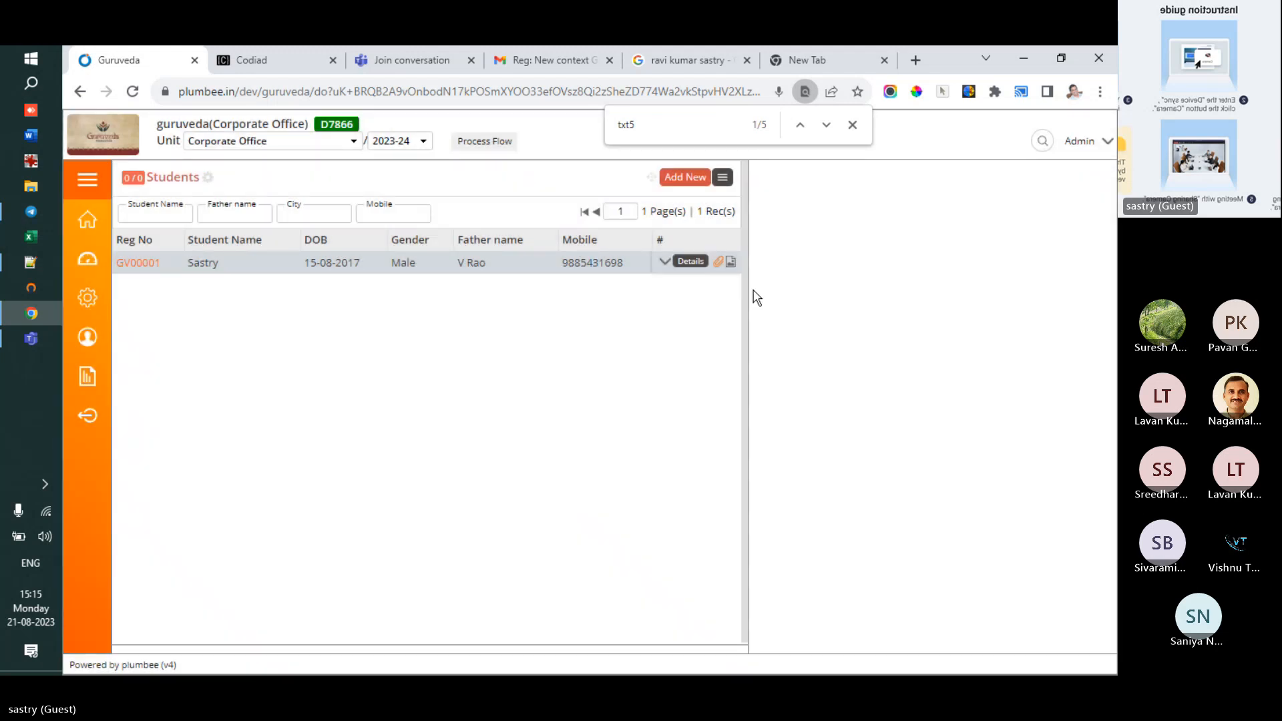
# Step: Re-save Txt5 as a Declaration control with placeholder wording and preview it on a new Students entry
pyautogui.click(685, 177)
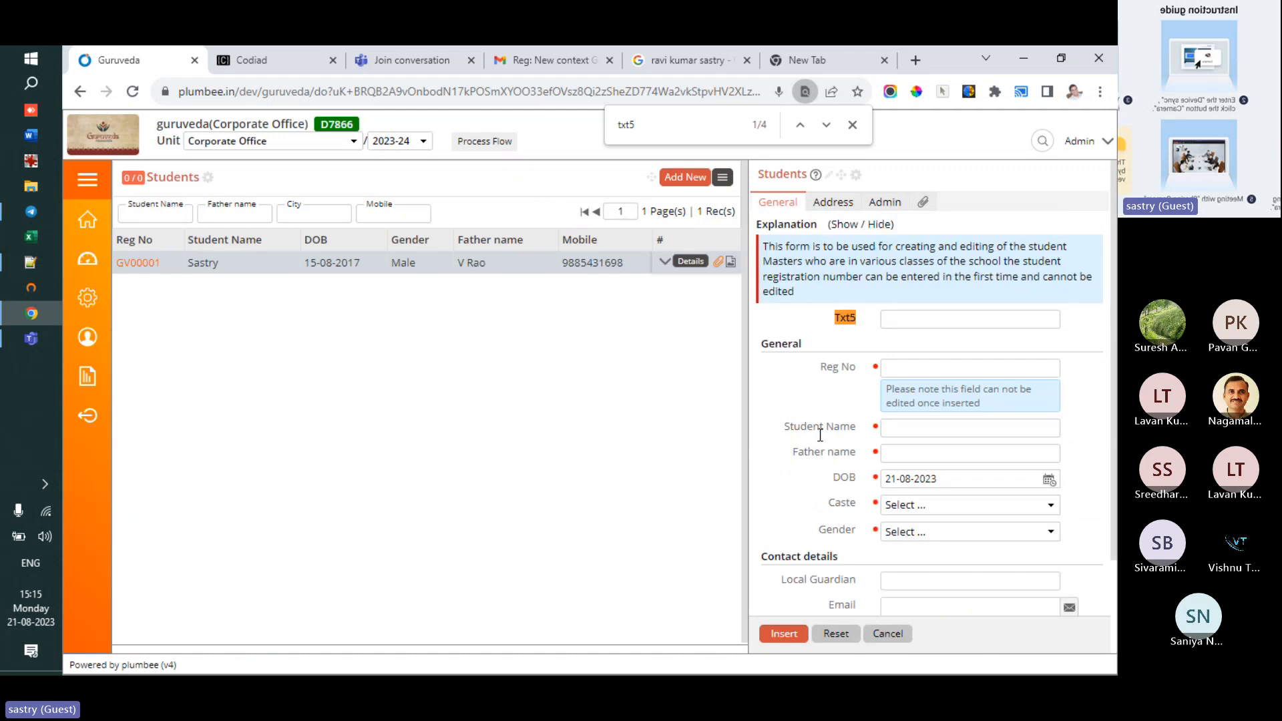
pyautogui.click(854, 321)
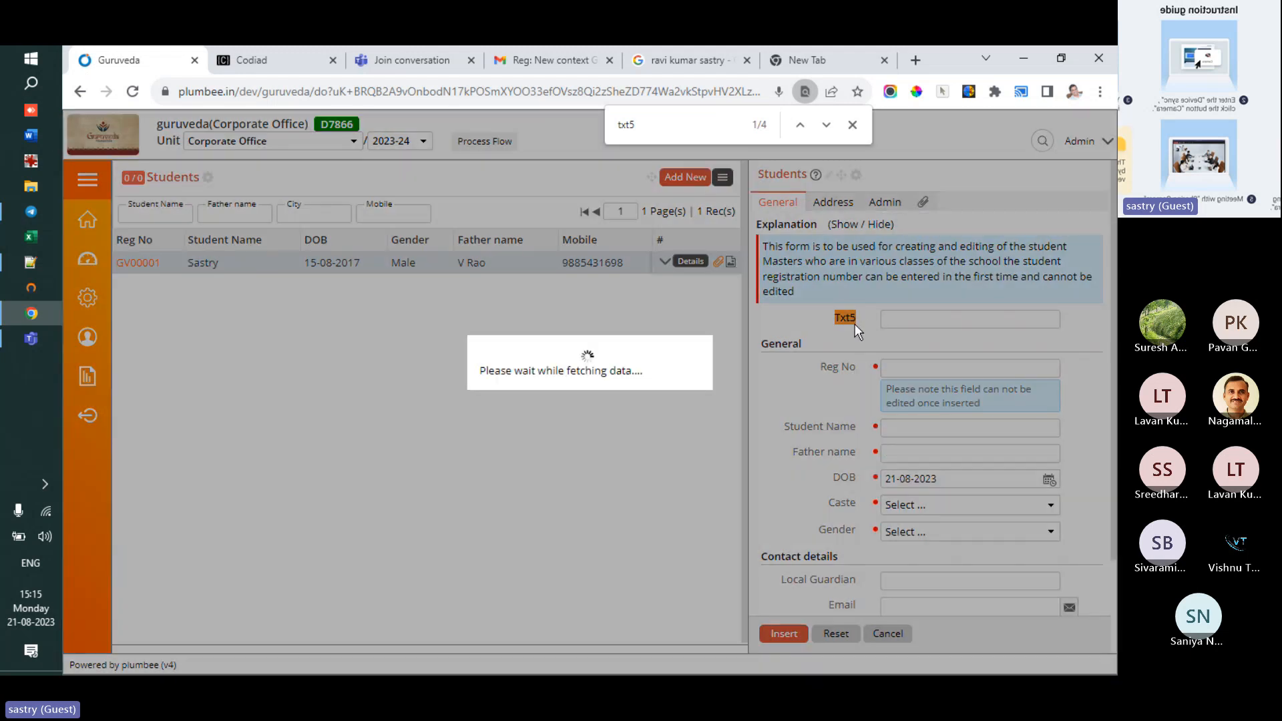
pyautogui.click(386, 609)
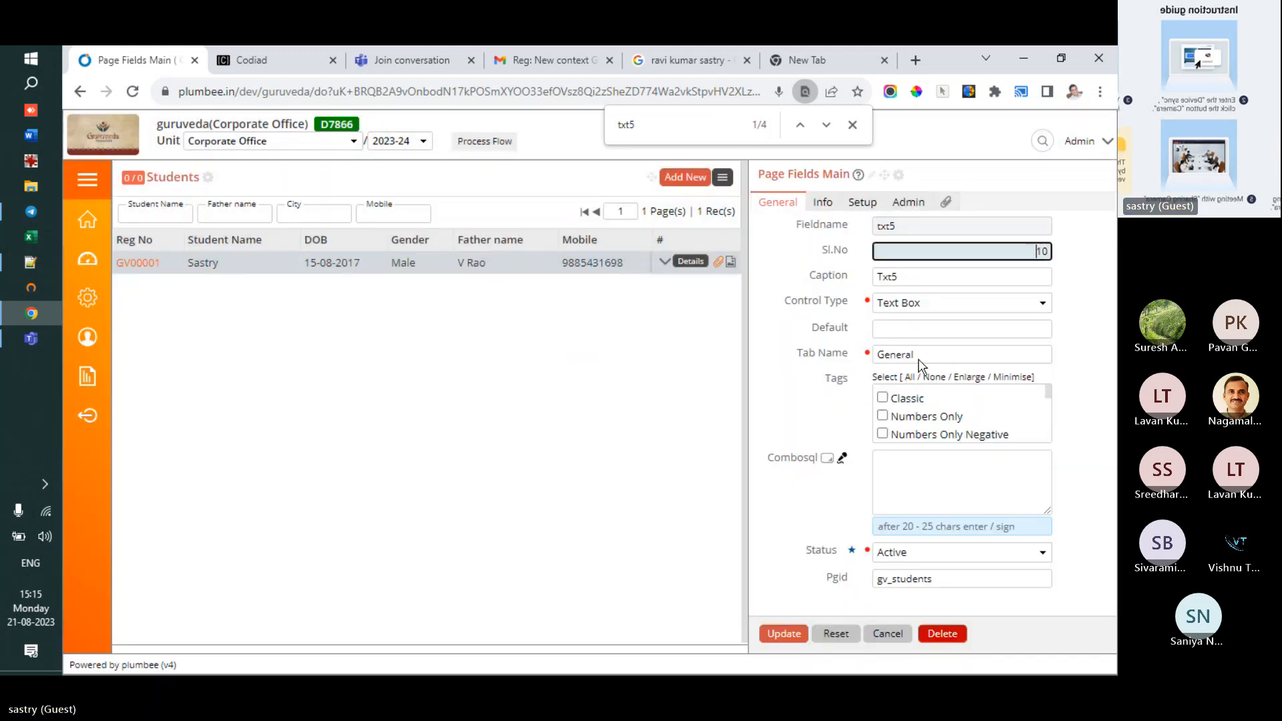
pyautogui.click(919, 305)
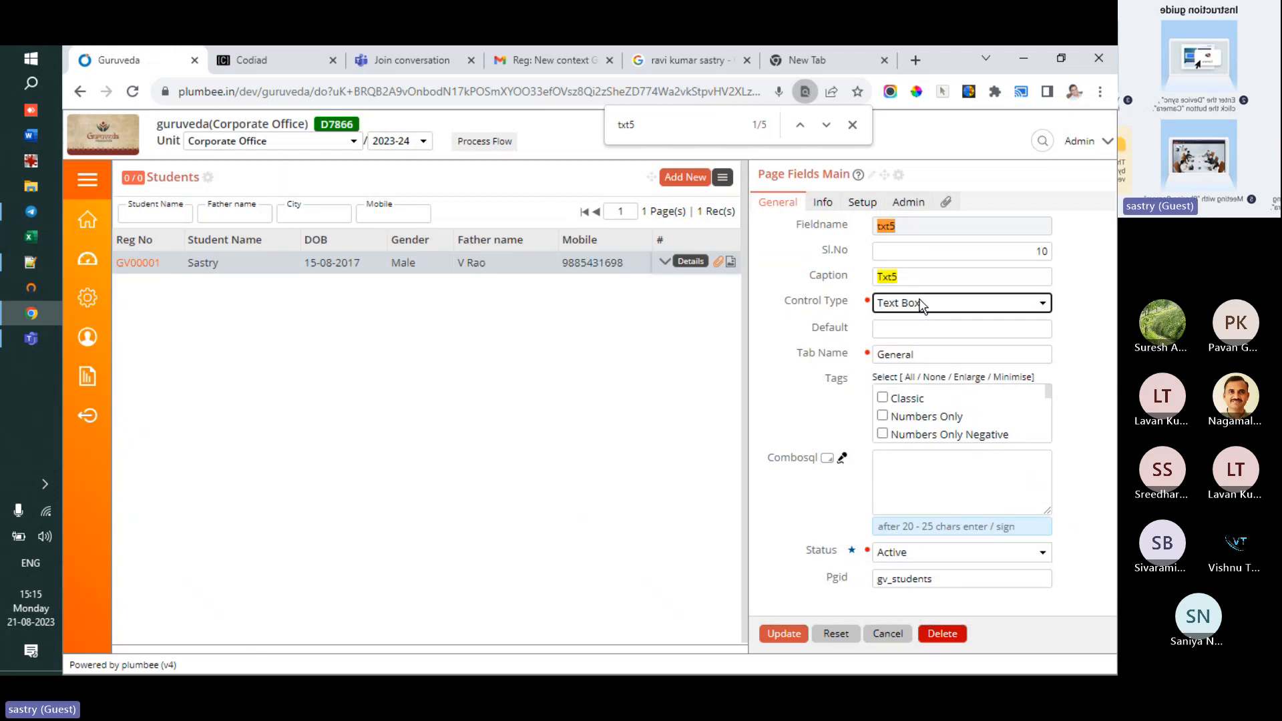
pyautogui.press('d')
pyautogui.press('e')
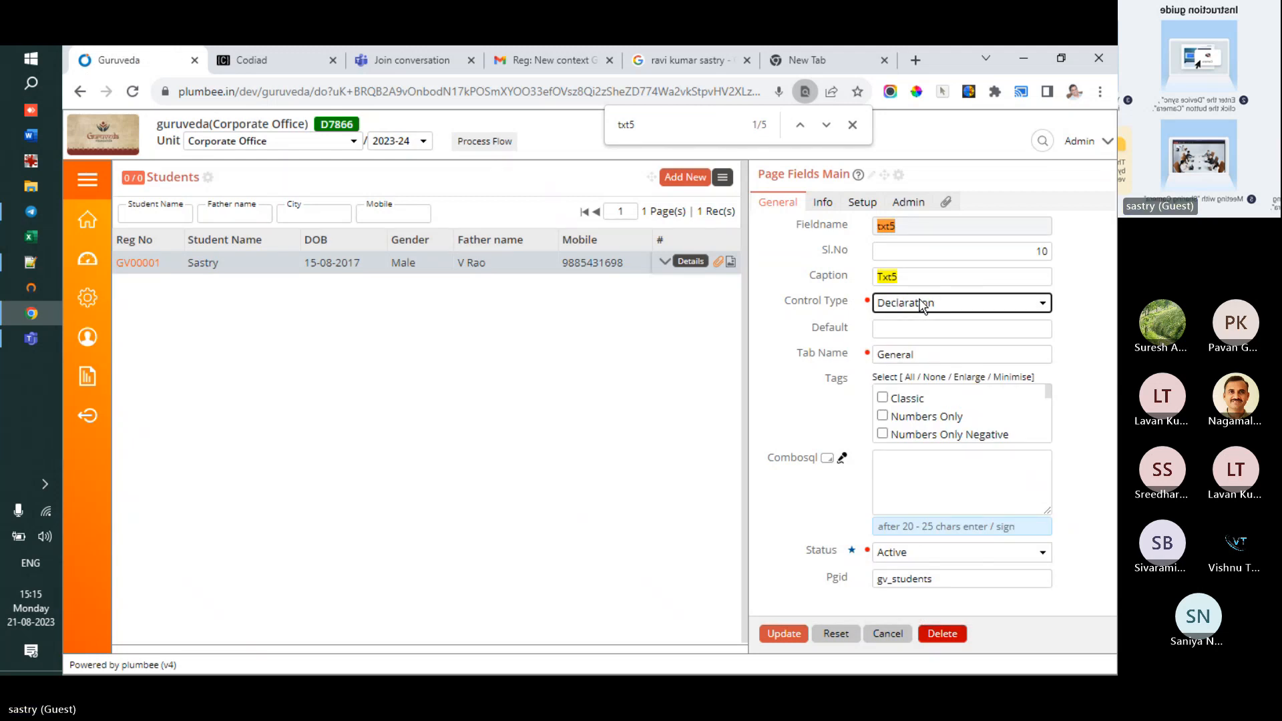
pyautogui.click(914, 481)
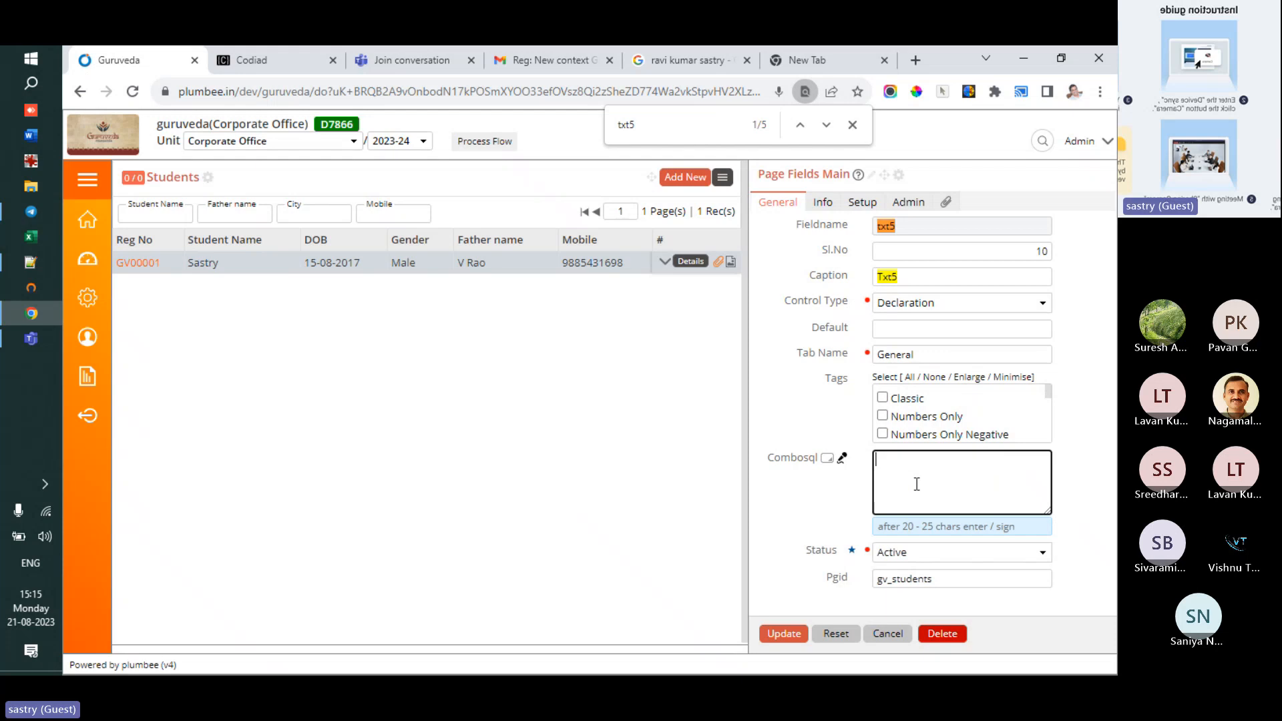
pyautogui.write('cn')
pyautogui.hotkey('ctrl', 's')
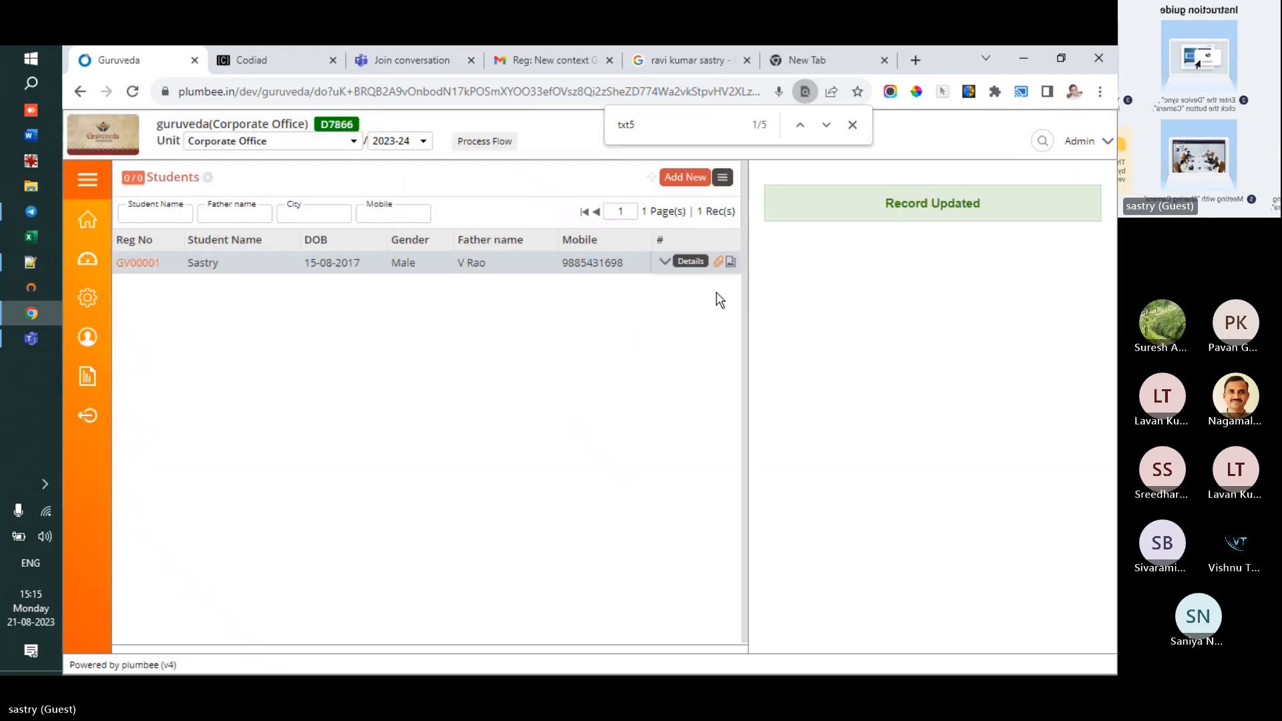
pyautogui.click(698, 177)
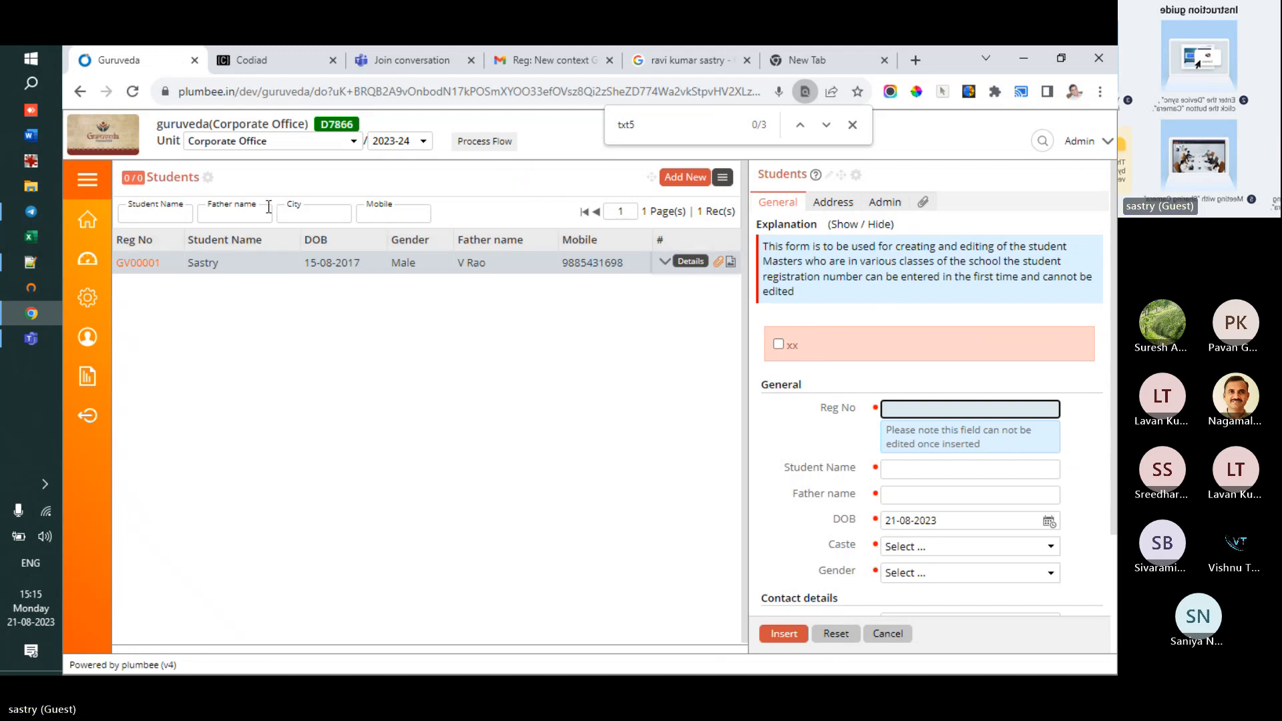
# Step: Open the Students form setup and reach the Txt5 field's settings in Page Fields
pyautogui.click(207, 177)
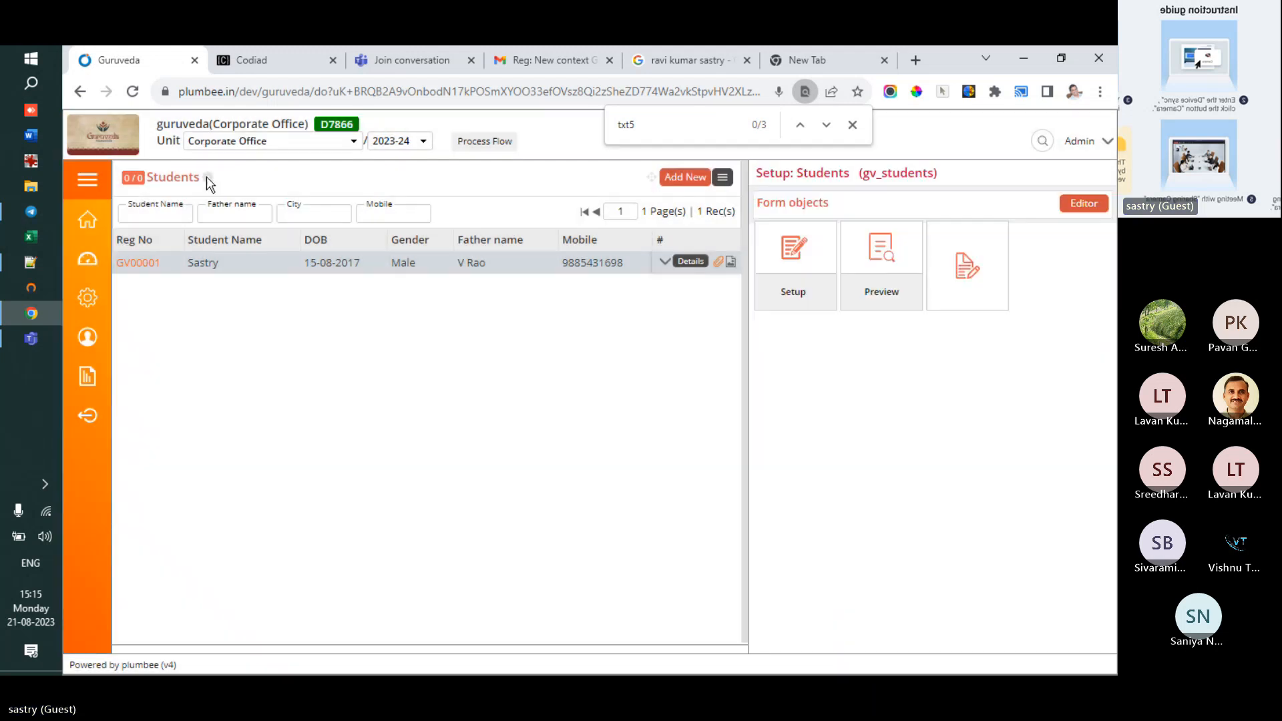
pyautogui.click(138, 263)
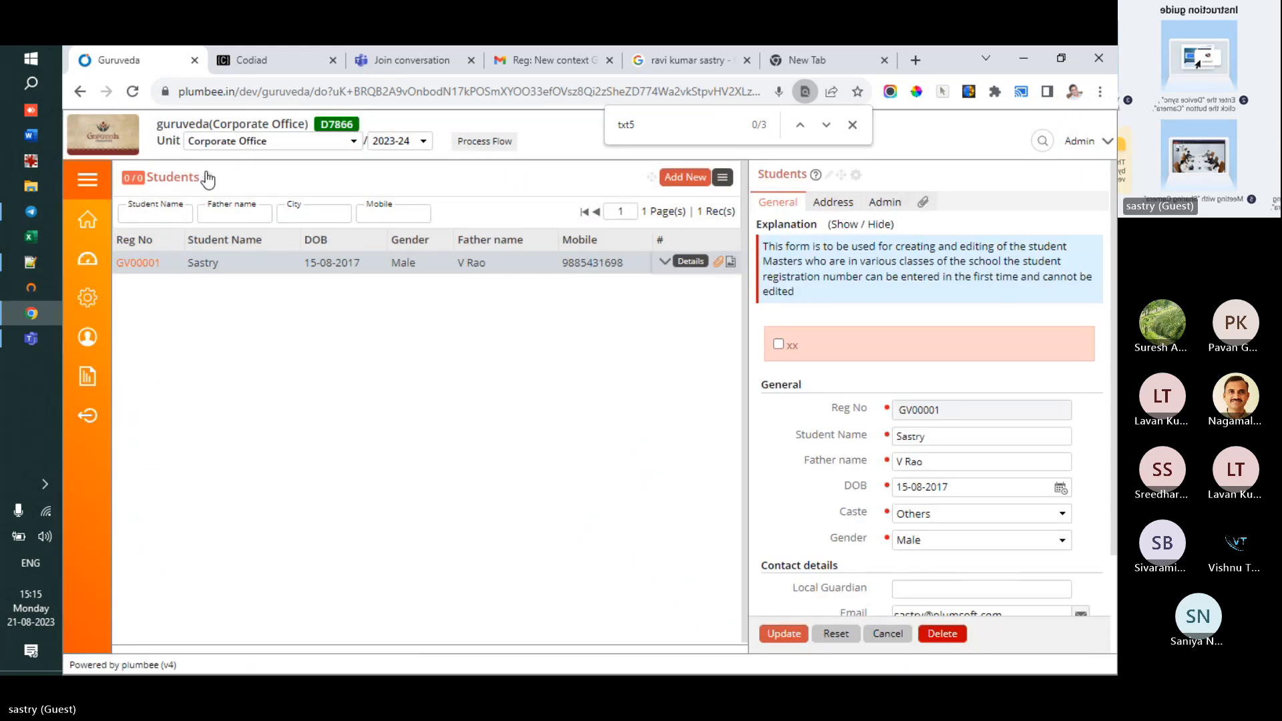
pyautogui.click(208, 177)
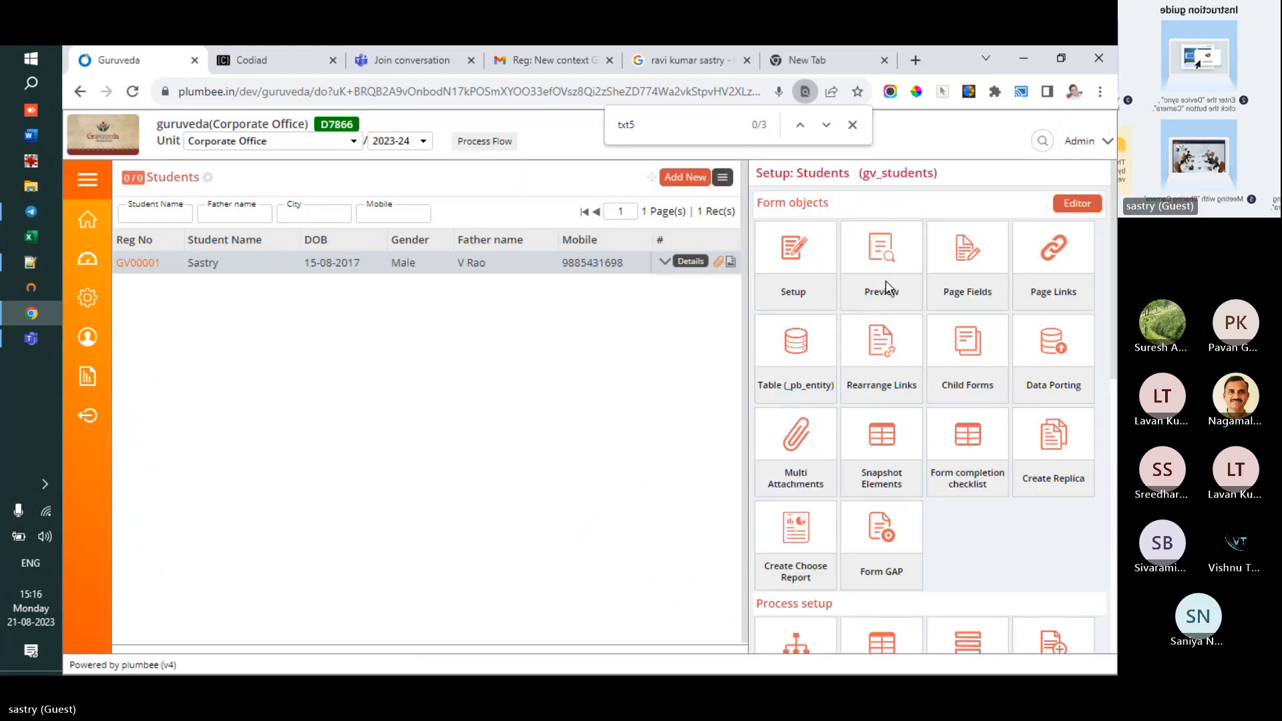
pyautogui.click(962, 252)
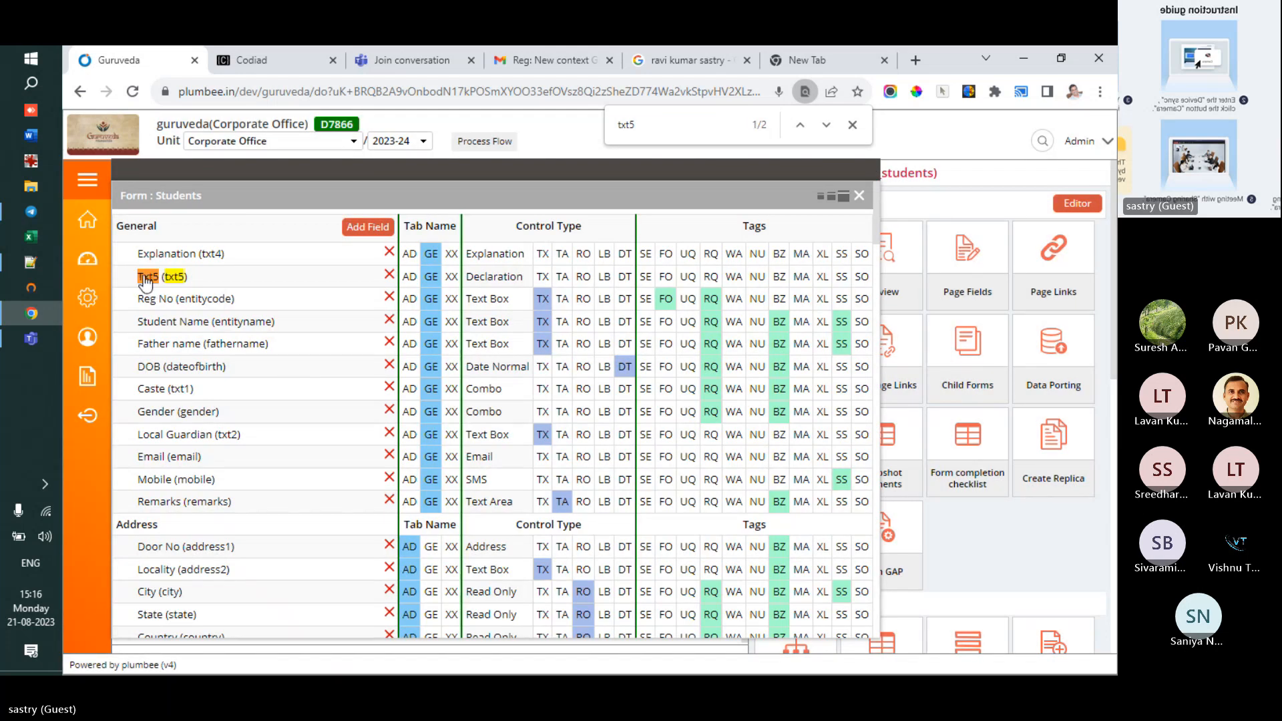
pyautogui.click(146, 278)
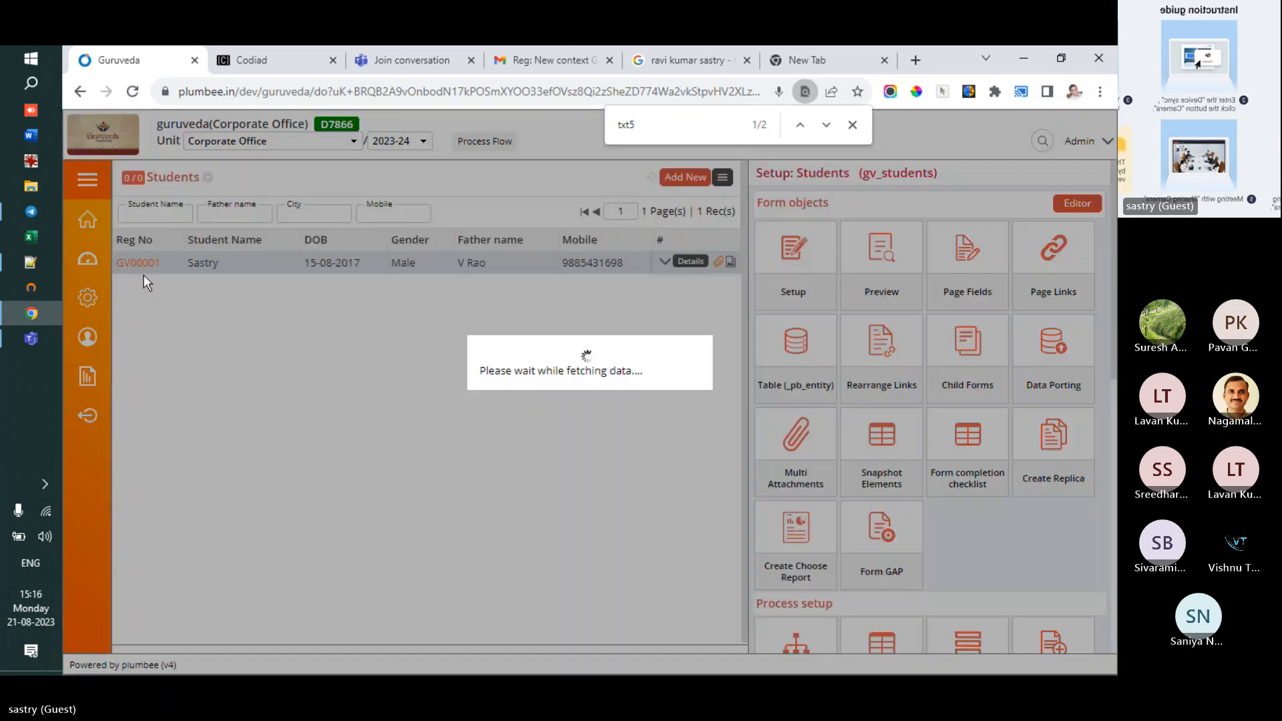
# Step: Caption Txt5 'Delcaration', dictate the registration-number declaration text, and save the field
pyautogui.doubleClick(927, 279)
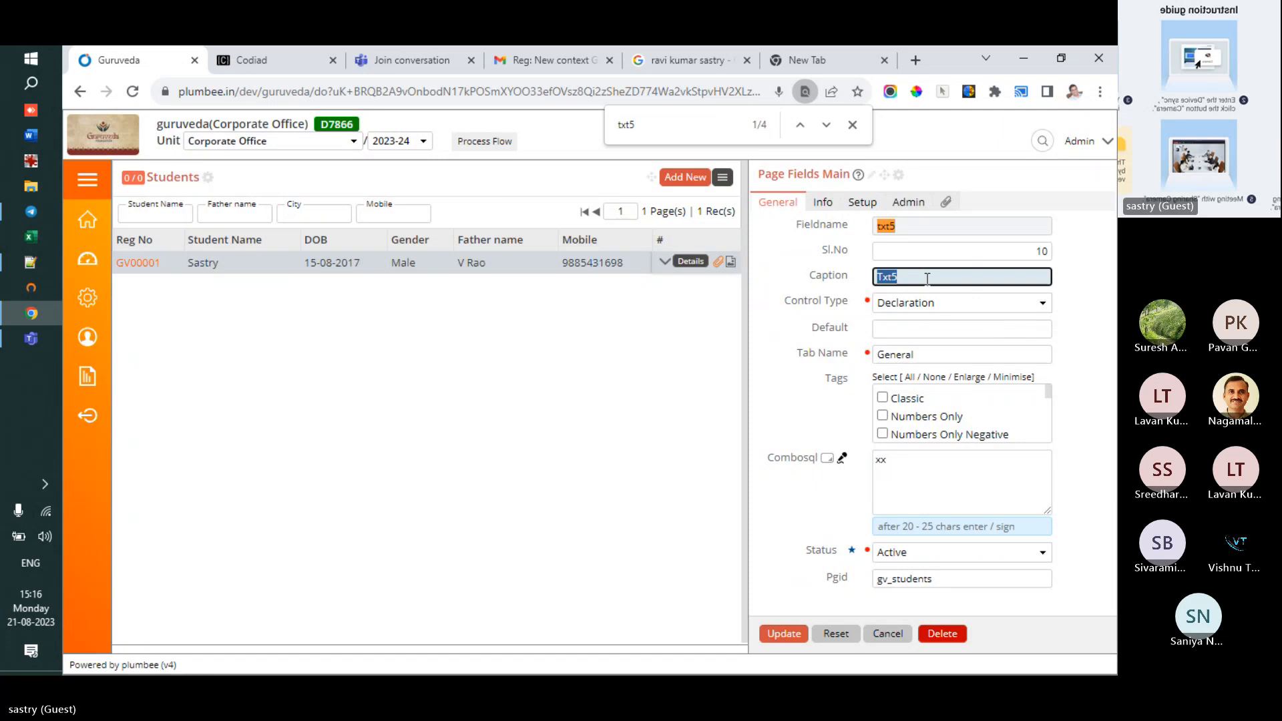
pyautogui.write('Delcaration')
pyautogui.click(924, 491)
pyautogui.press('BackSpace')
pyautogui.press('BackSpace')
pyautogui.click(843, 459)
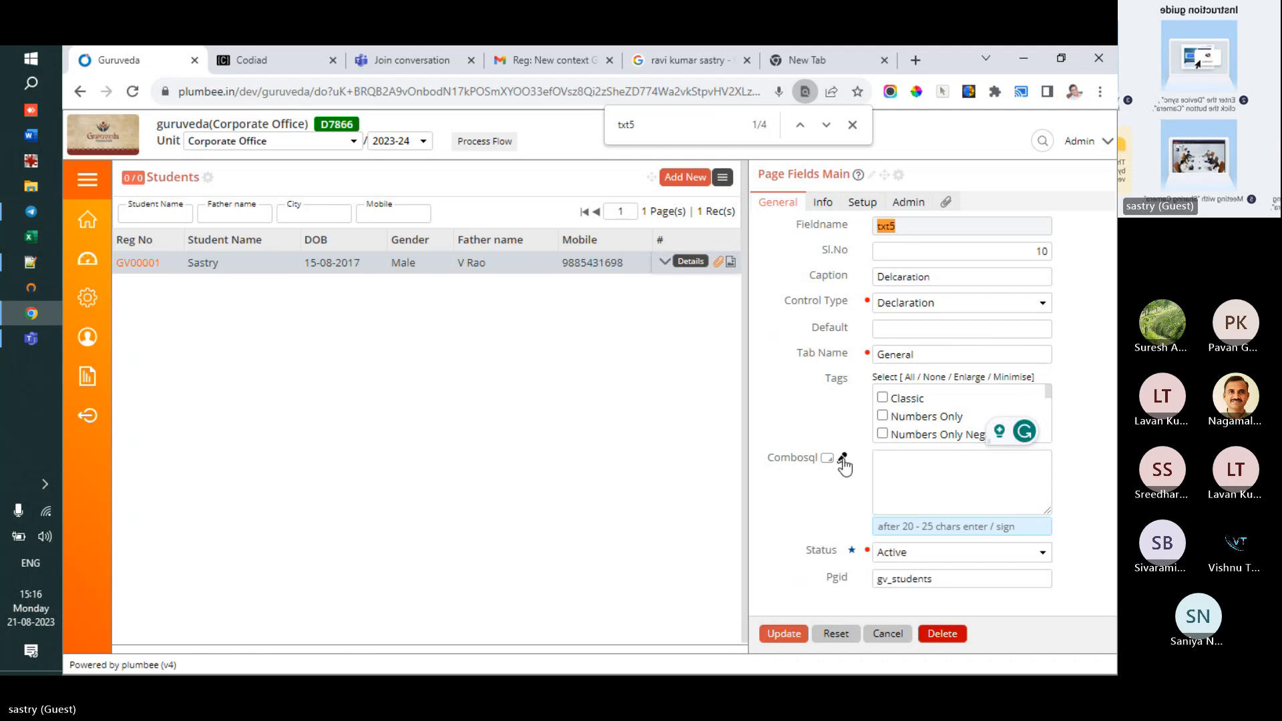
pyautogui.click(212, 587)
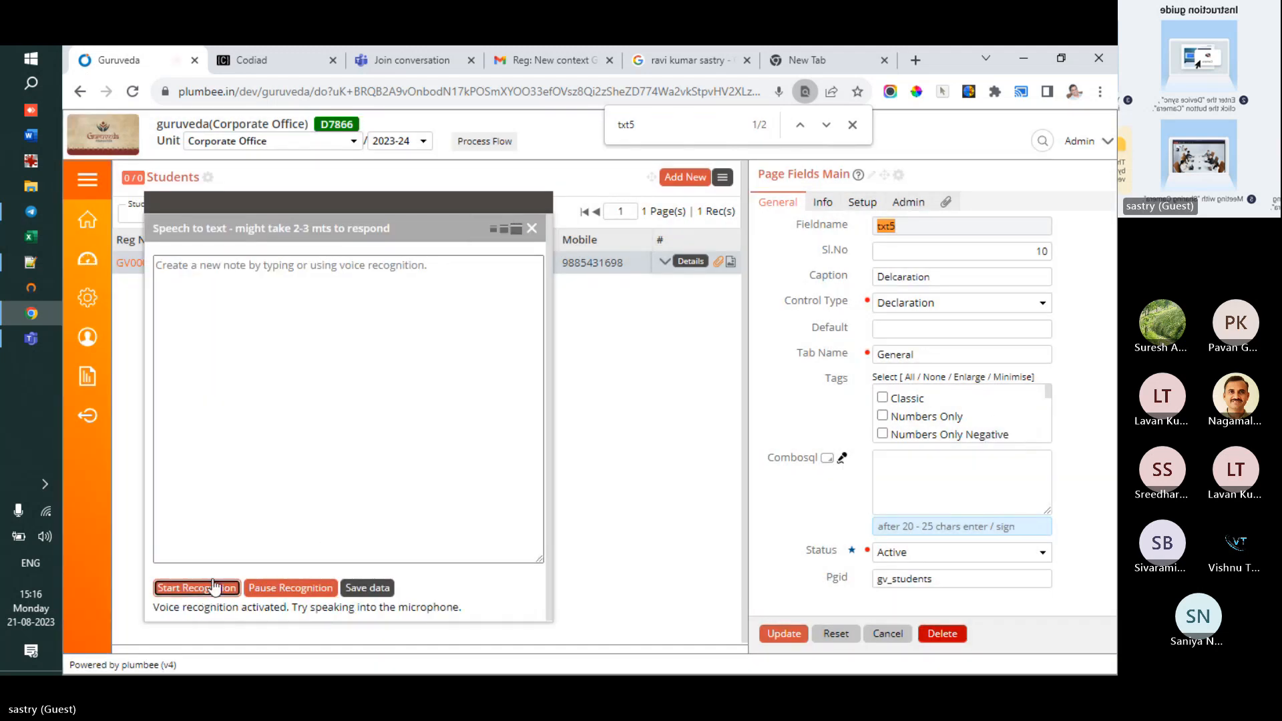
pyautogui.click(277, 499)
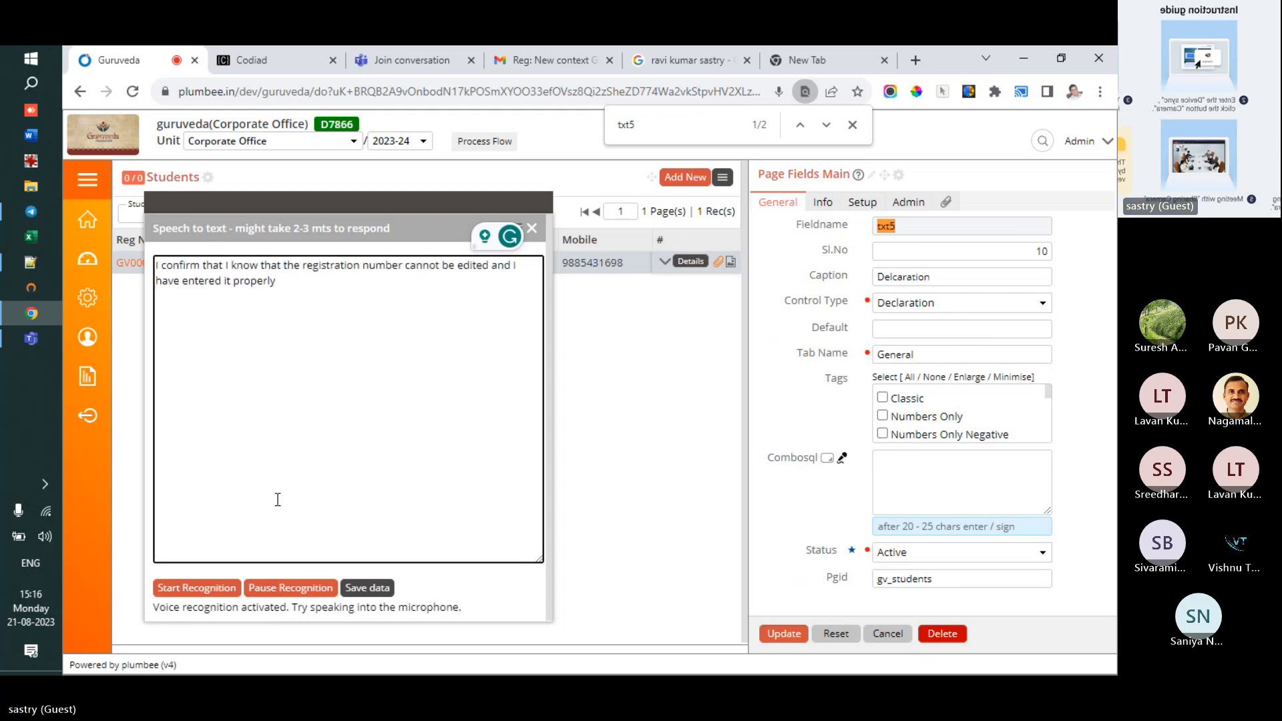
pyautogui.hotkey('ctrl', 's')
pyautogui.hotkey('ctrl', 's')
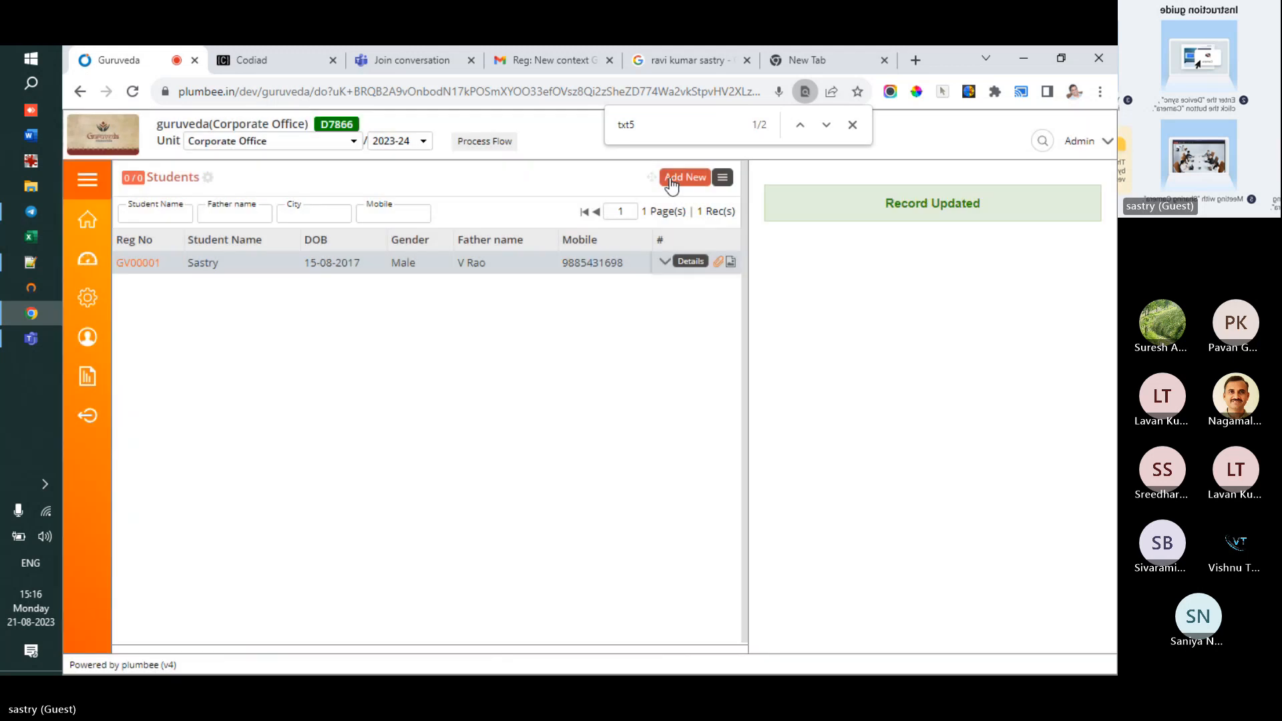
# Step: Try inserting a new student without ticking the declaration, then reload a blank Students form
pyautogui.click(674, 177)
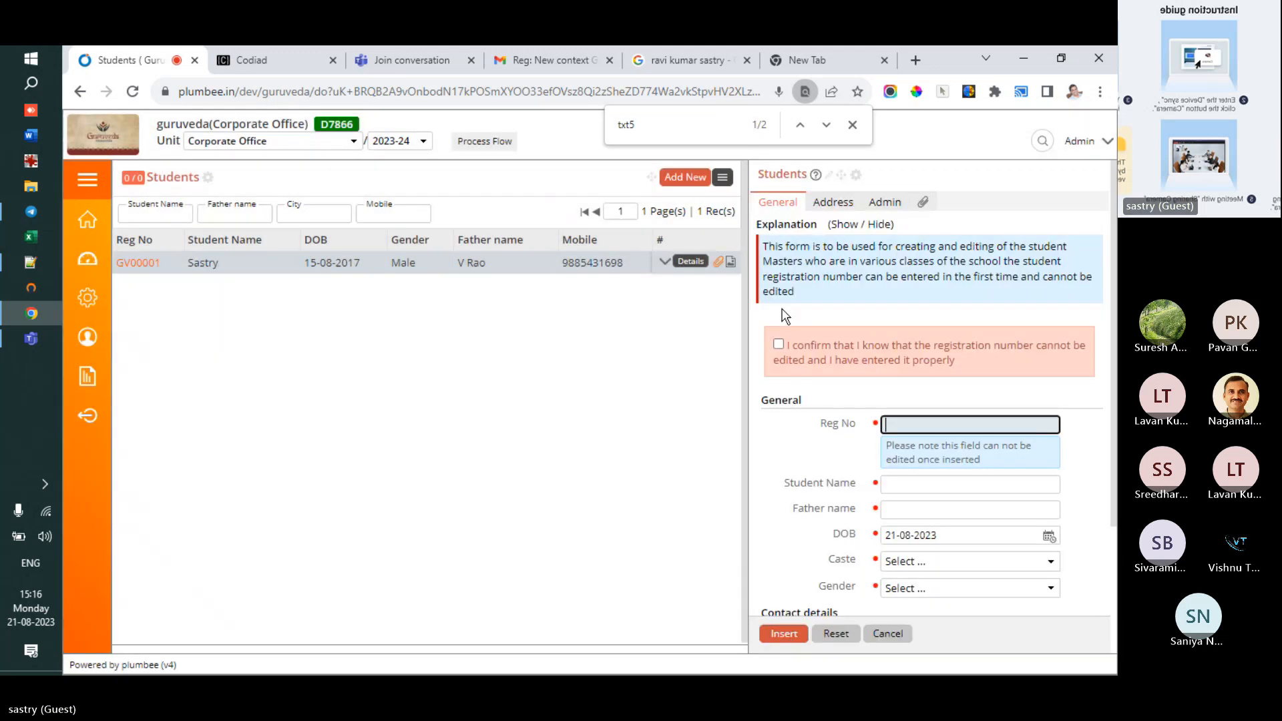
pyautogui.click(785, 633)
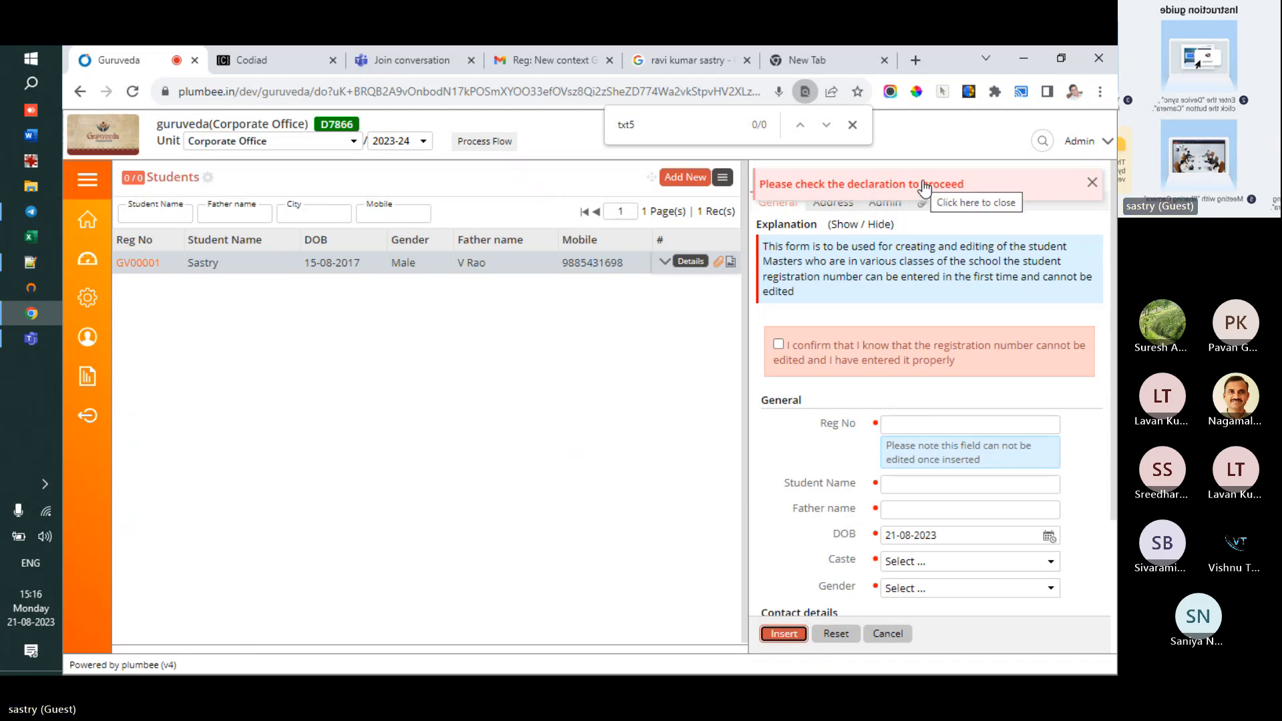
pyautogui.click(692, 181)
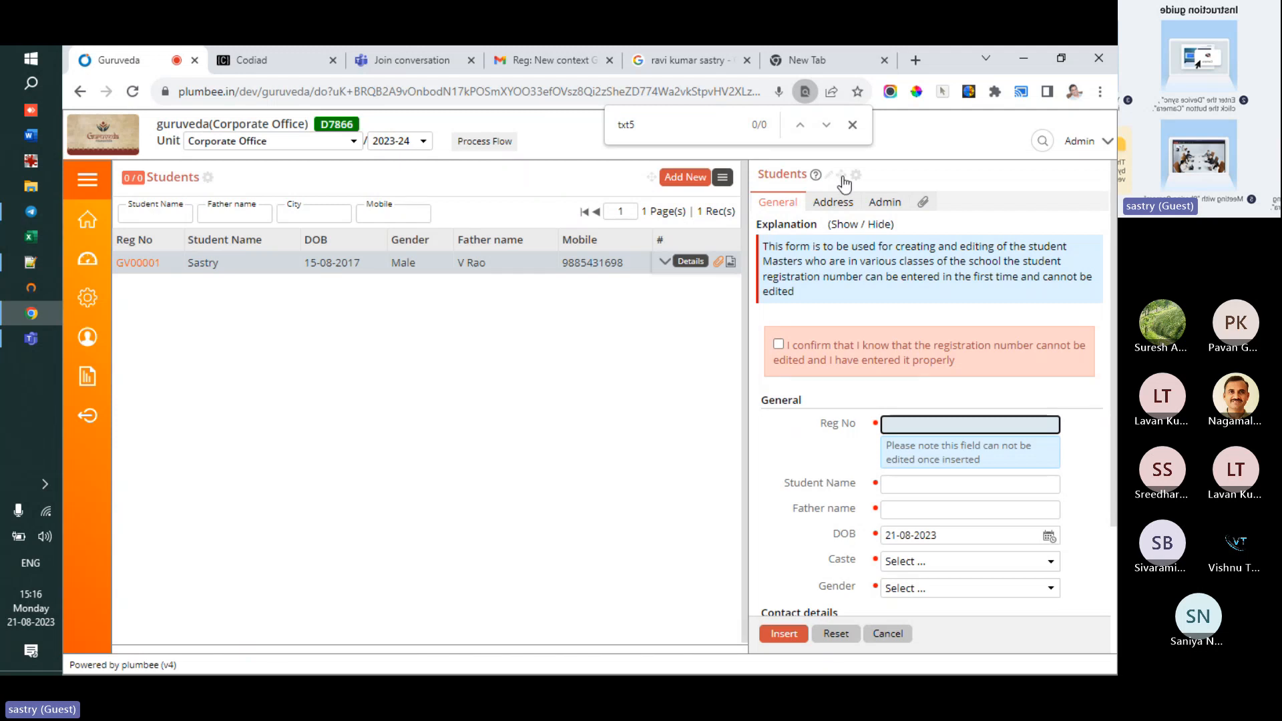
# Step: Move the Delcaration field lower in the Students form's field order
pyautogui.click(841, 176)
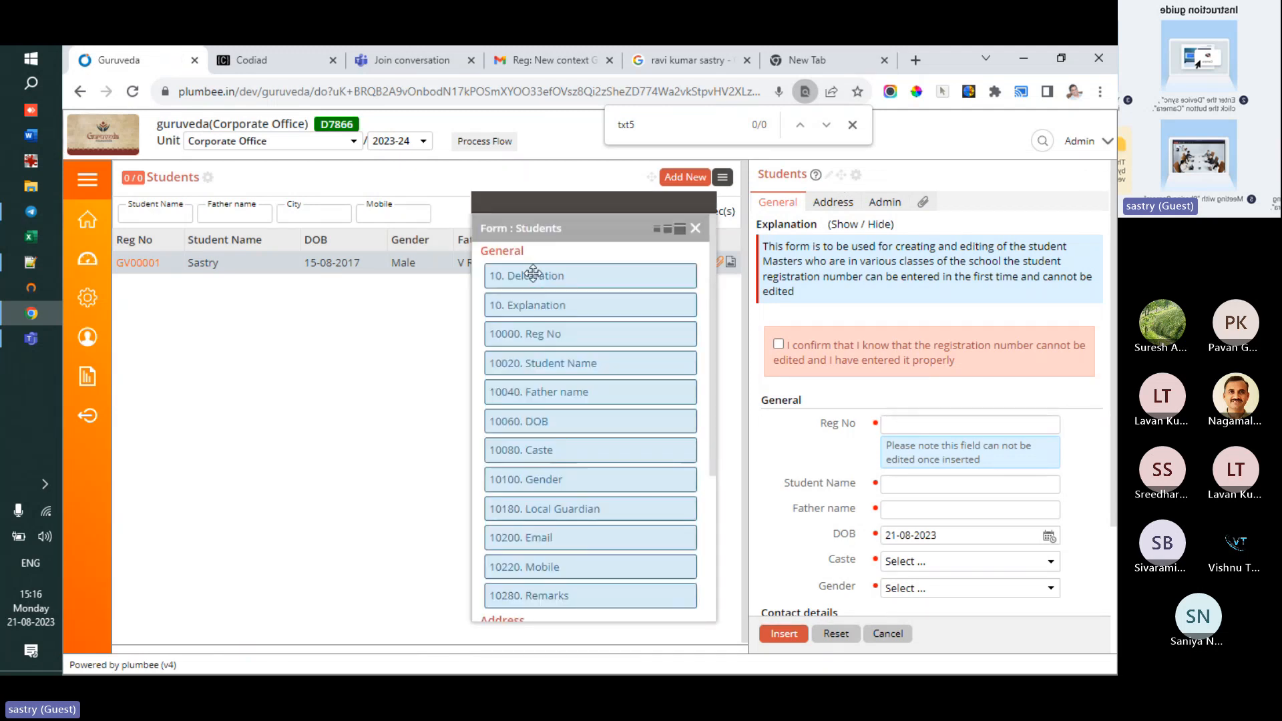
pyautogui.moveTo(530, 276); pyautogui.dragTo(534, 566)
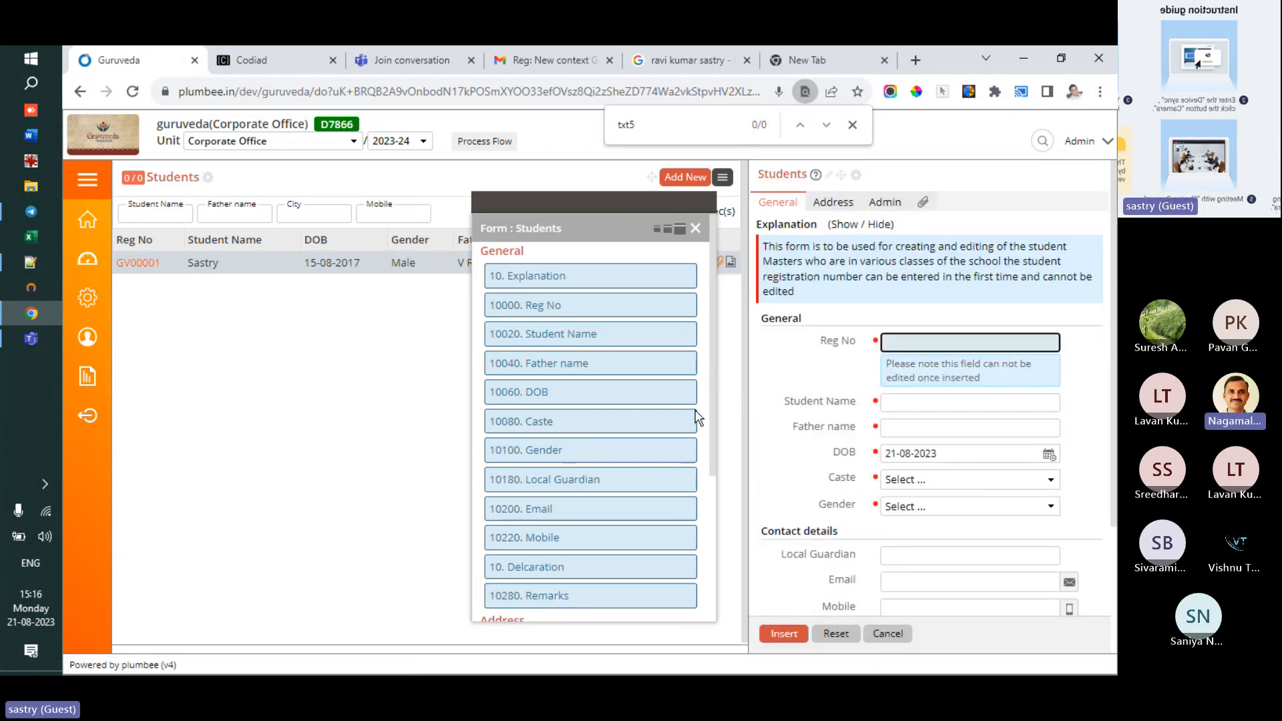
pyautogui.click(865, 560)
# Step: Move Local Guardian, Mobile and Email to the Address tab
pyautogui.click(833, 553)
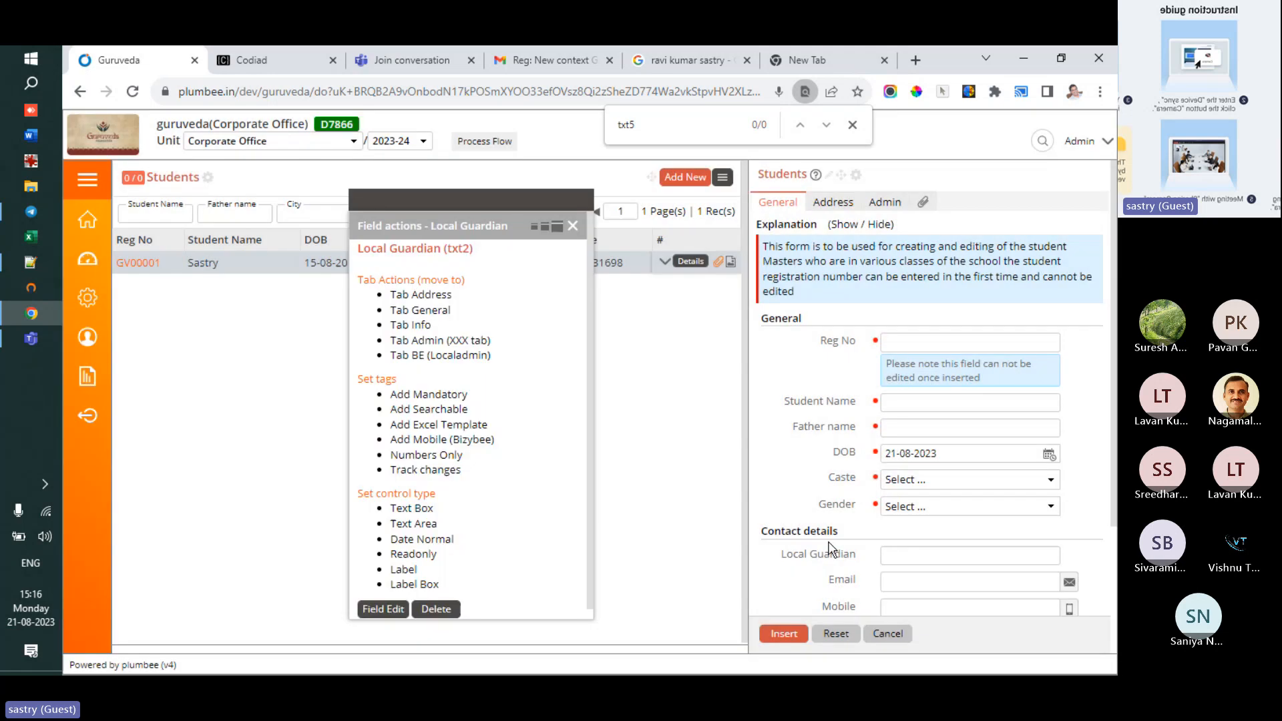
pyautogui.click(420, 298)
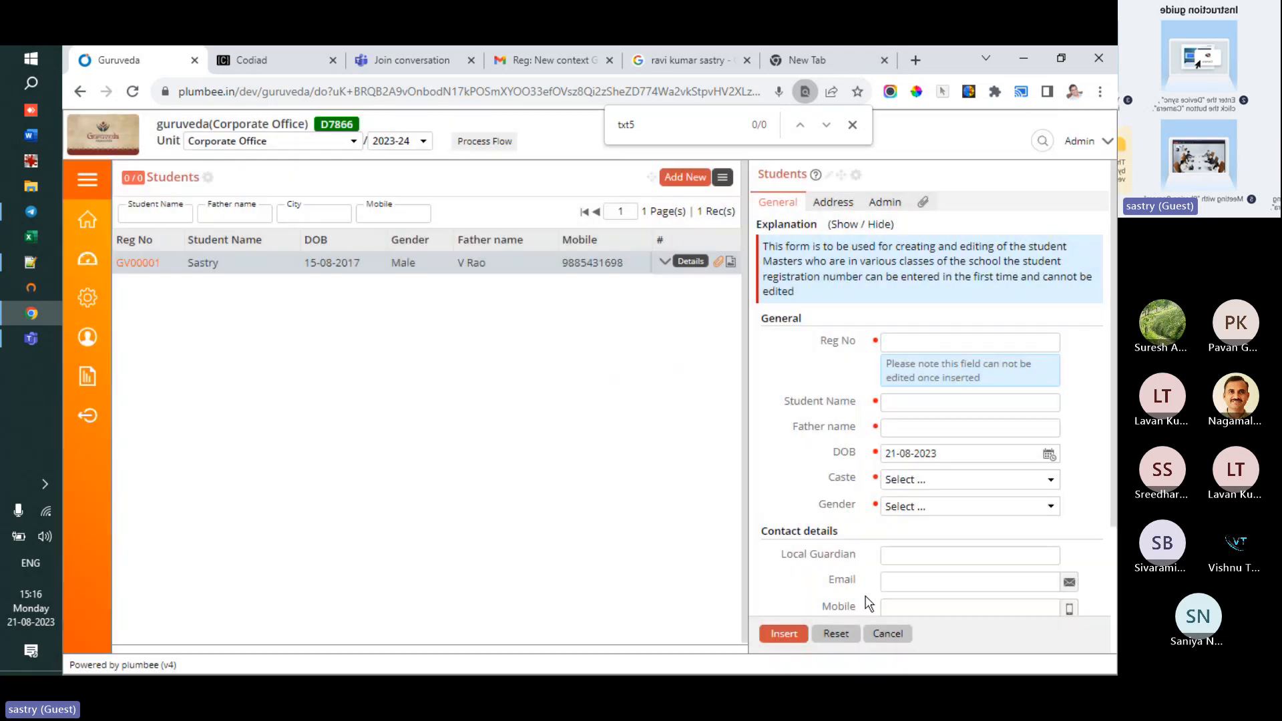
pyautogui.click(843, 558)
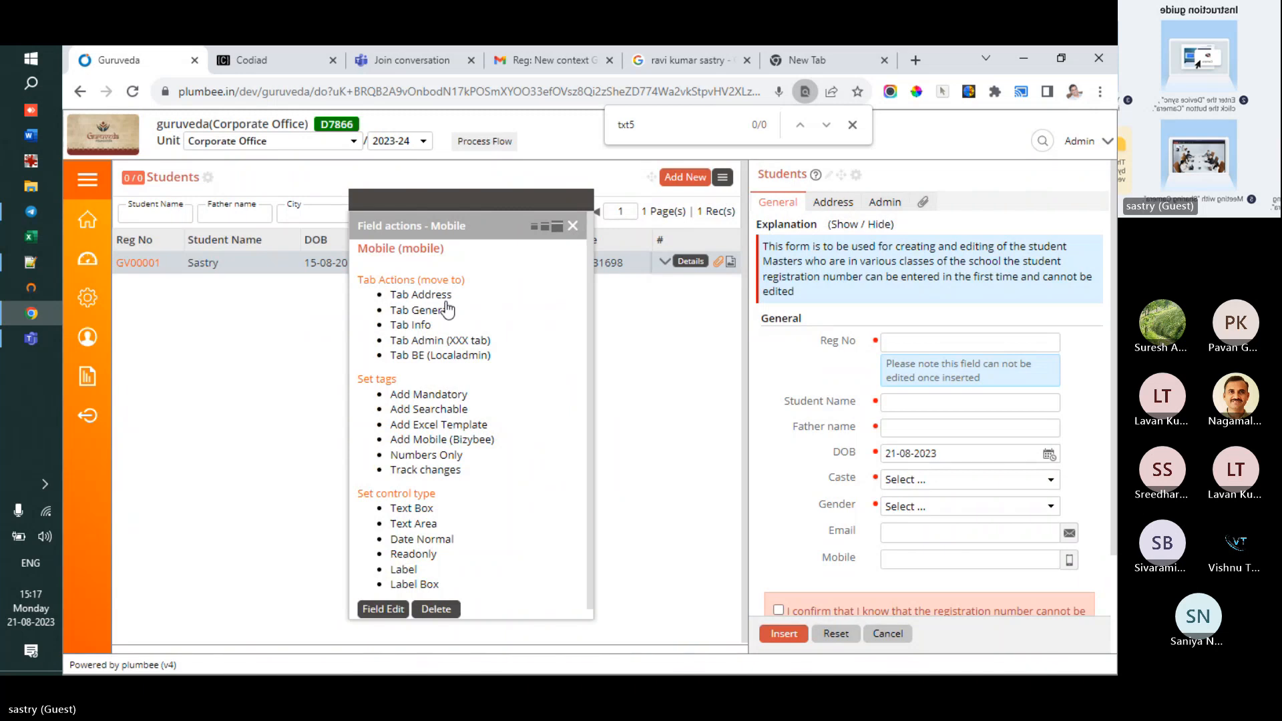
pyautogui.click(446, 309)
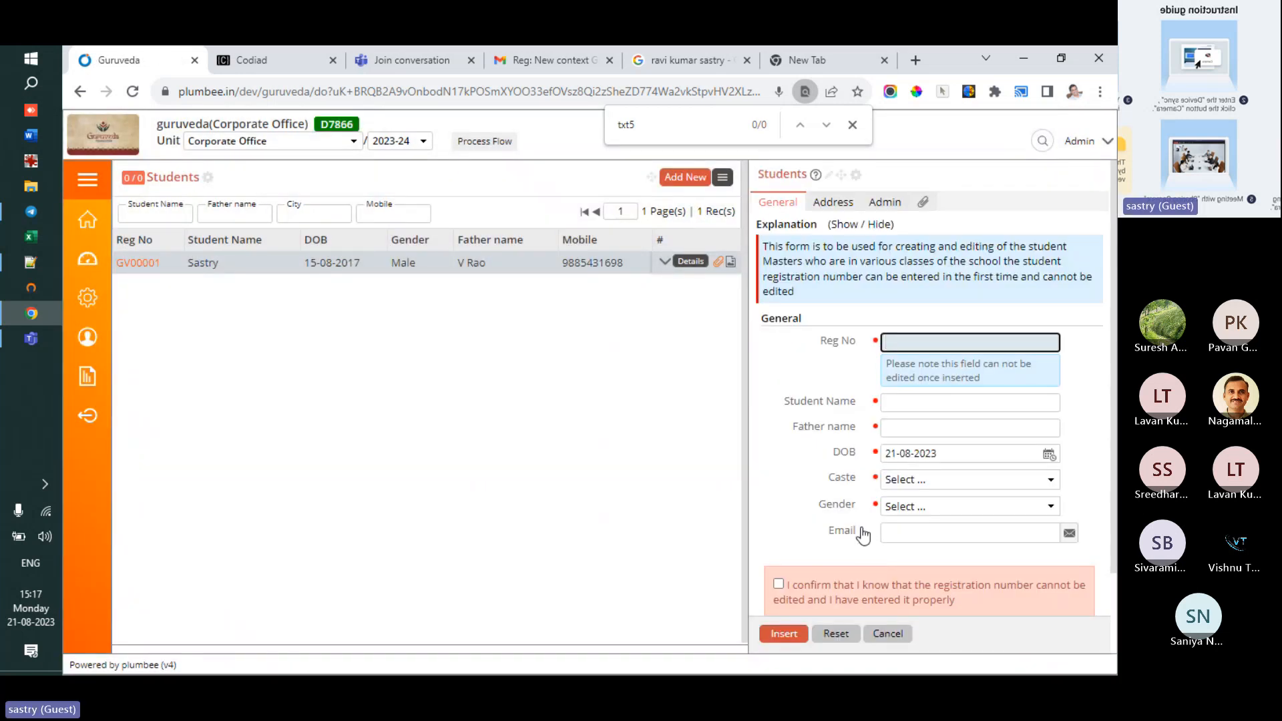
pyautogui.click(843, 529)
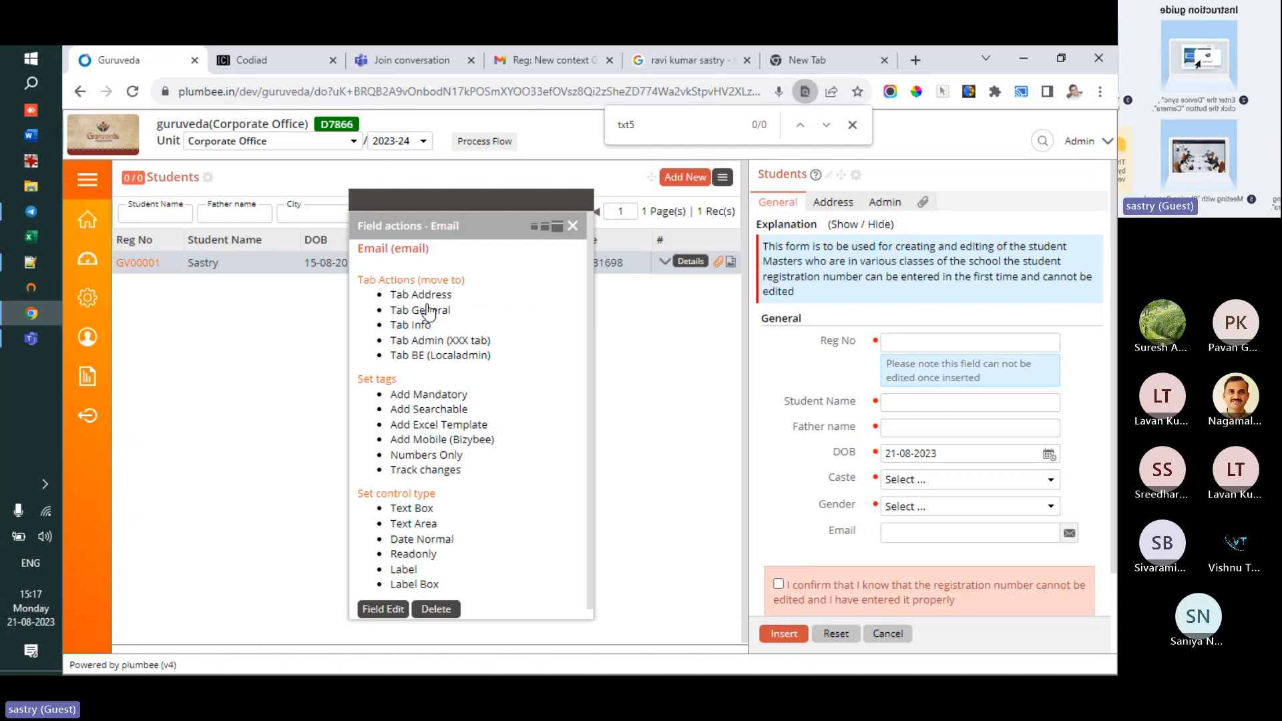
pyautogui.click(431, 295)
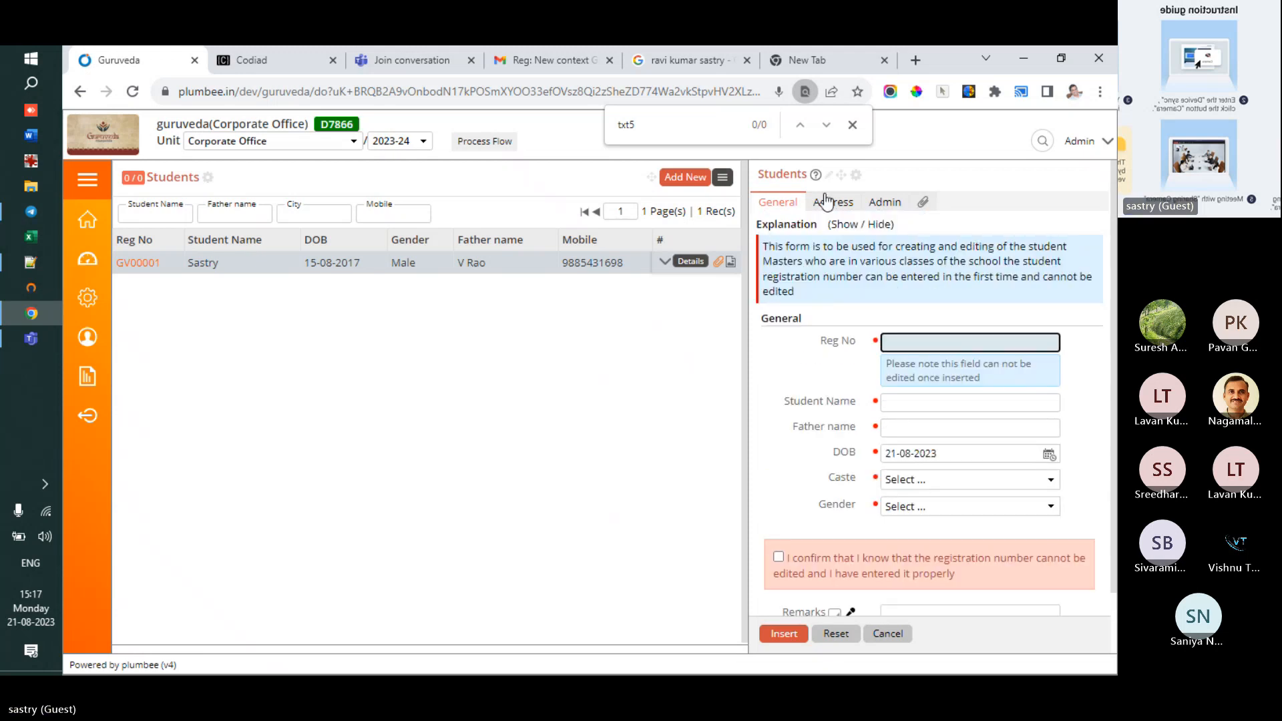
pyautogui.click(844, 175)
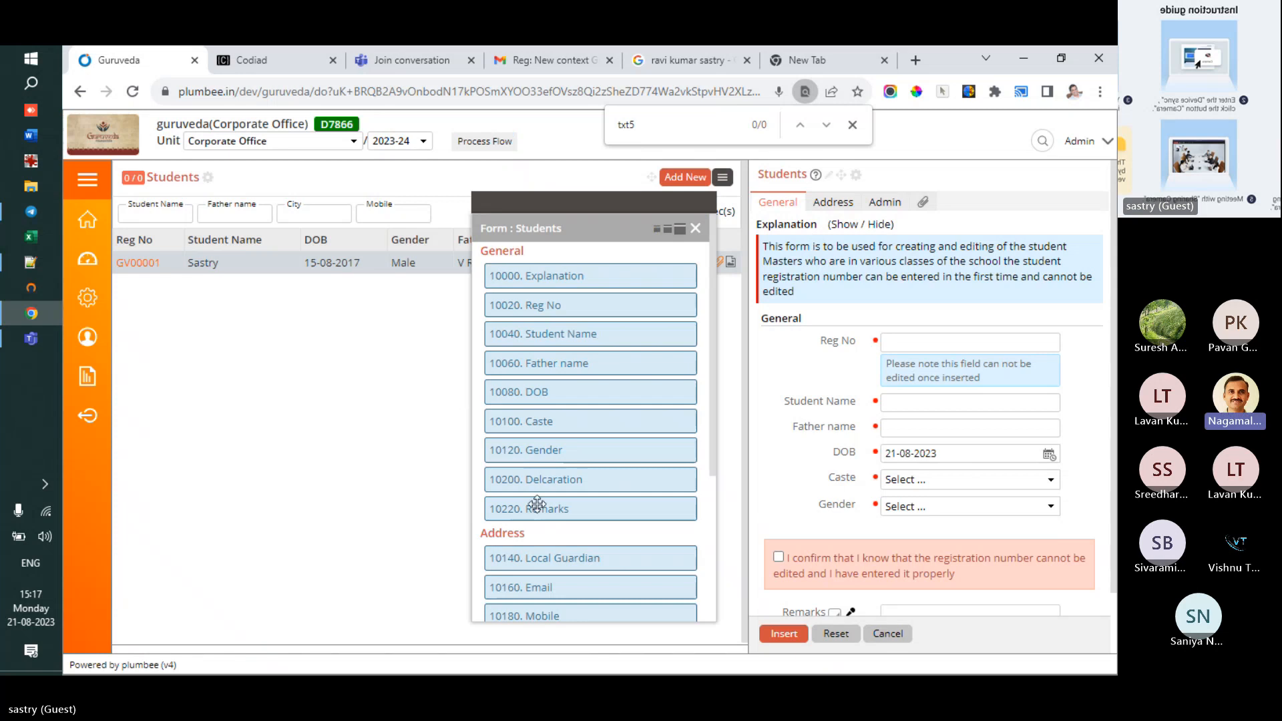
# Step: Place Remarks above the declaration and save the Sastry record with the declaration ticked
pyautogui.moveTo(538, 506); pyautogui.dragTo(544, 473)
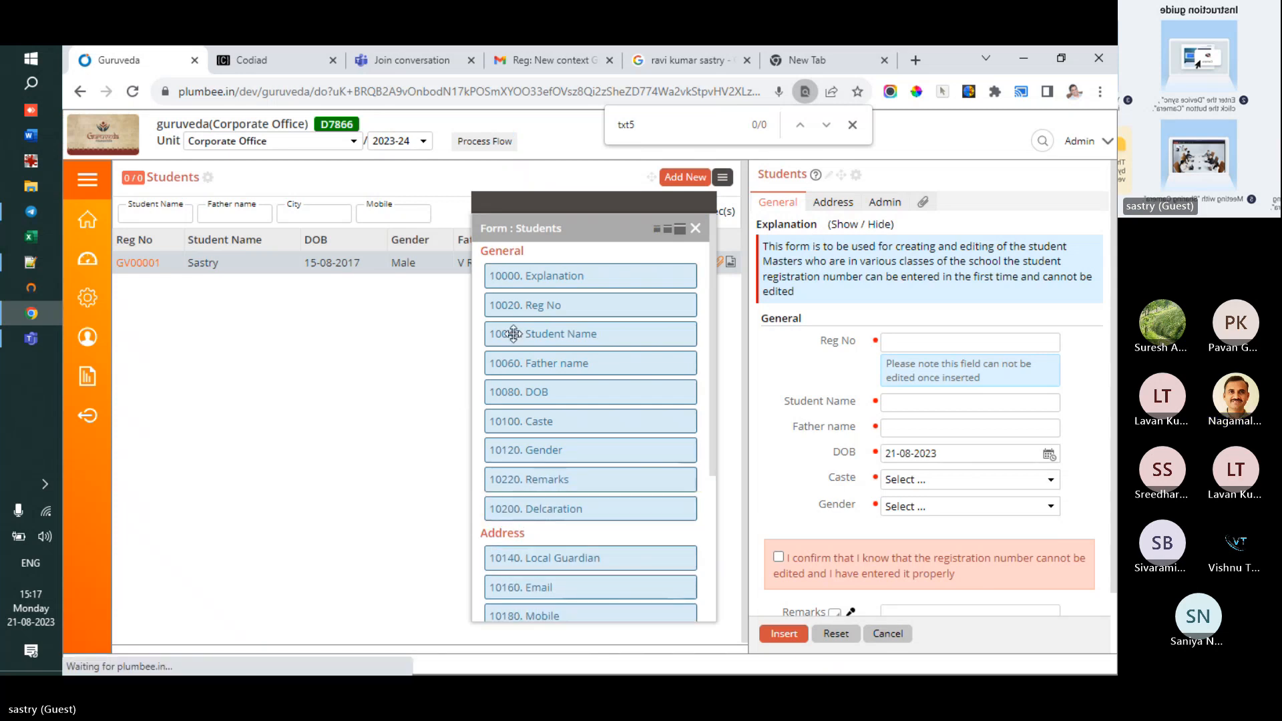
pyautogui.click(212, 267)
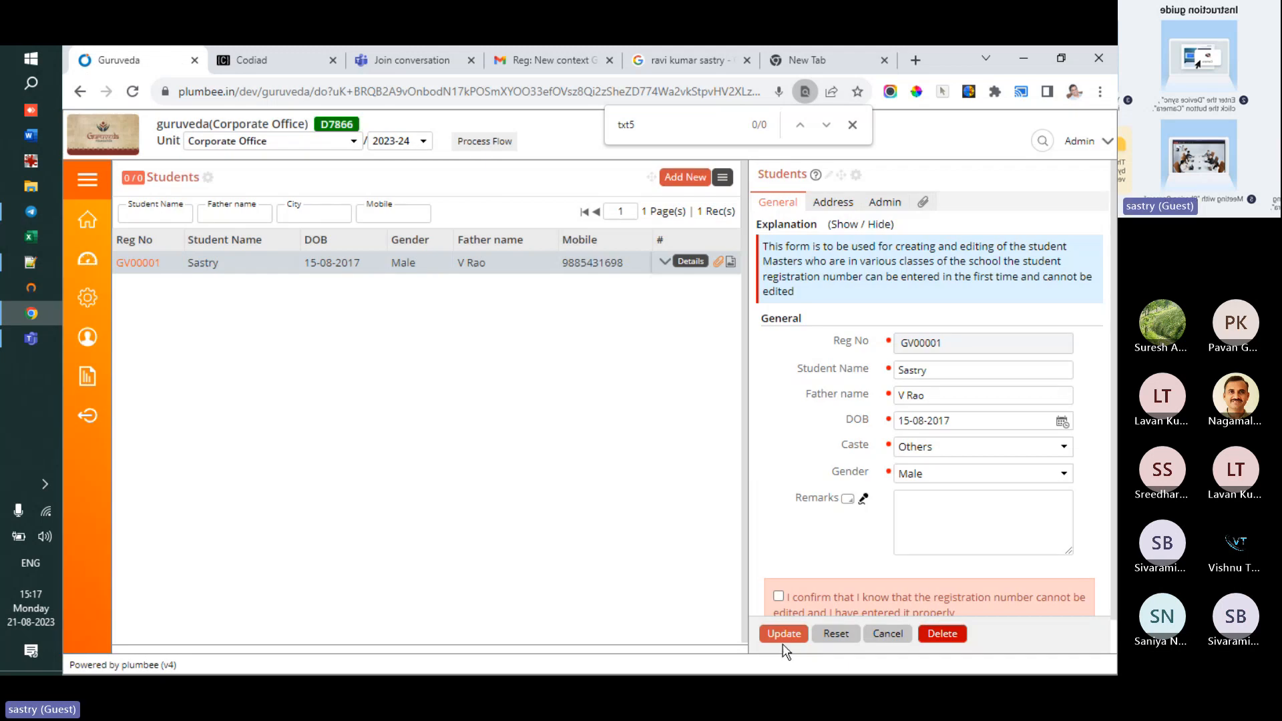
pyautogui.click(784, 638)
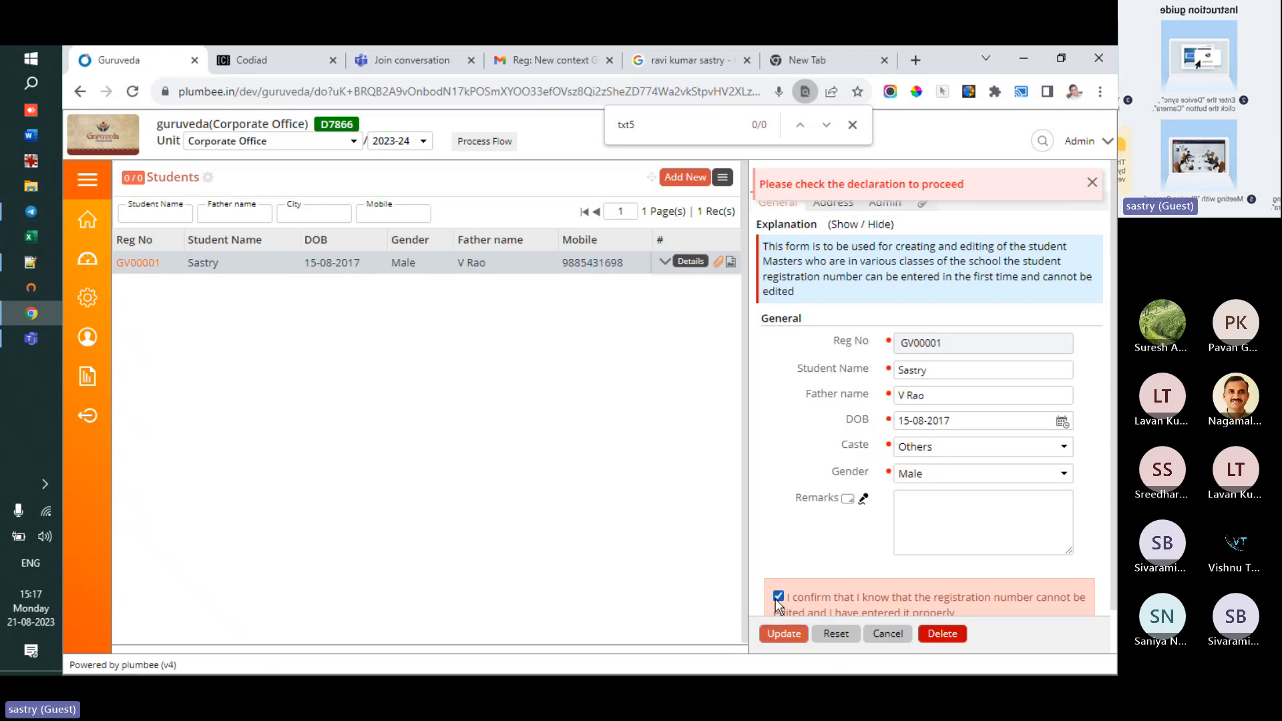
pyautogui.click(780, 631)
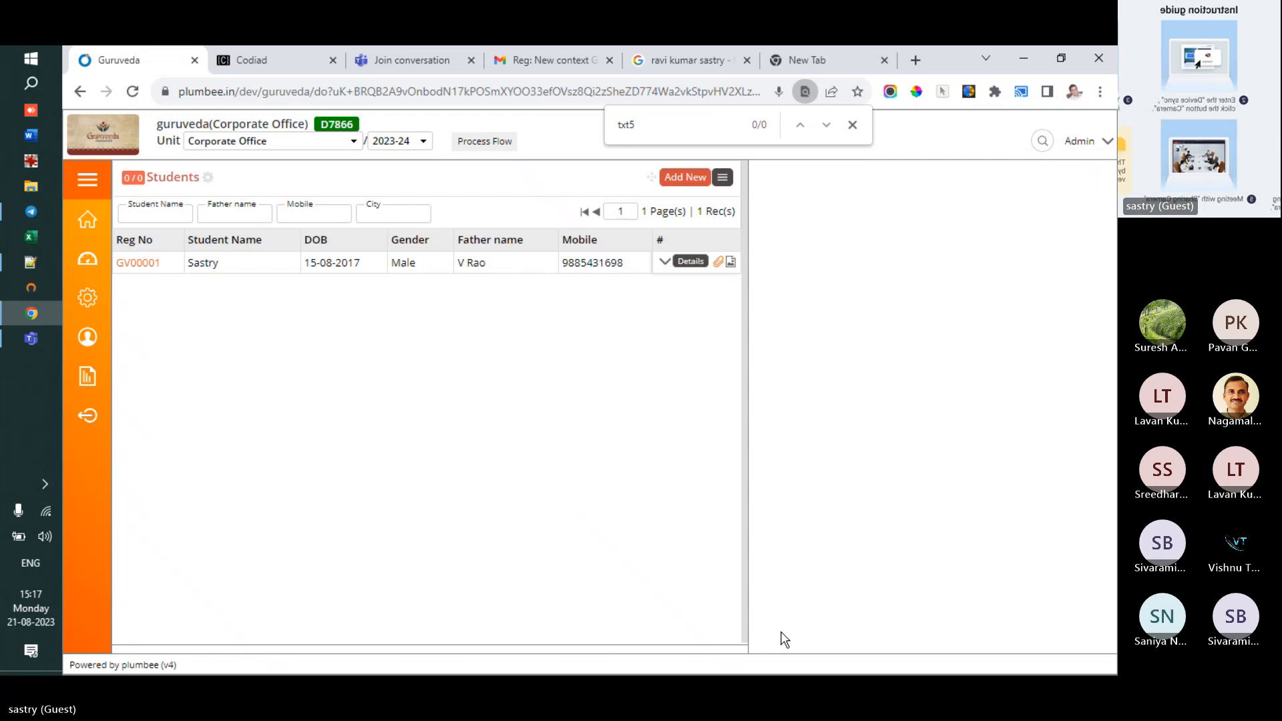
# Step: Reopen student GV00001, keep Others as caste, and close the txt5 find bar
pyautogui.click(146, 271)
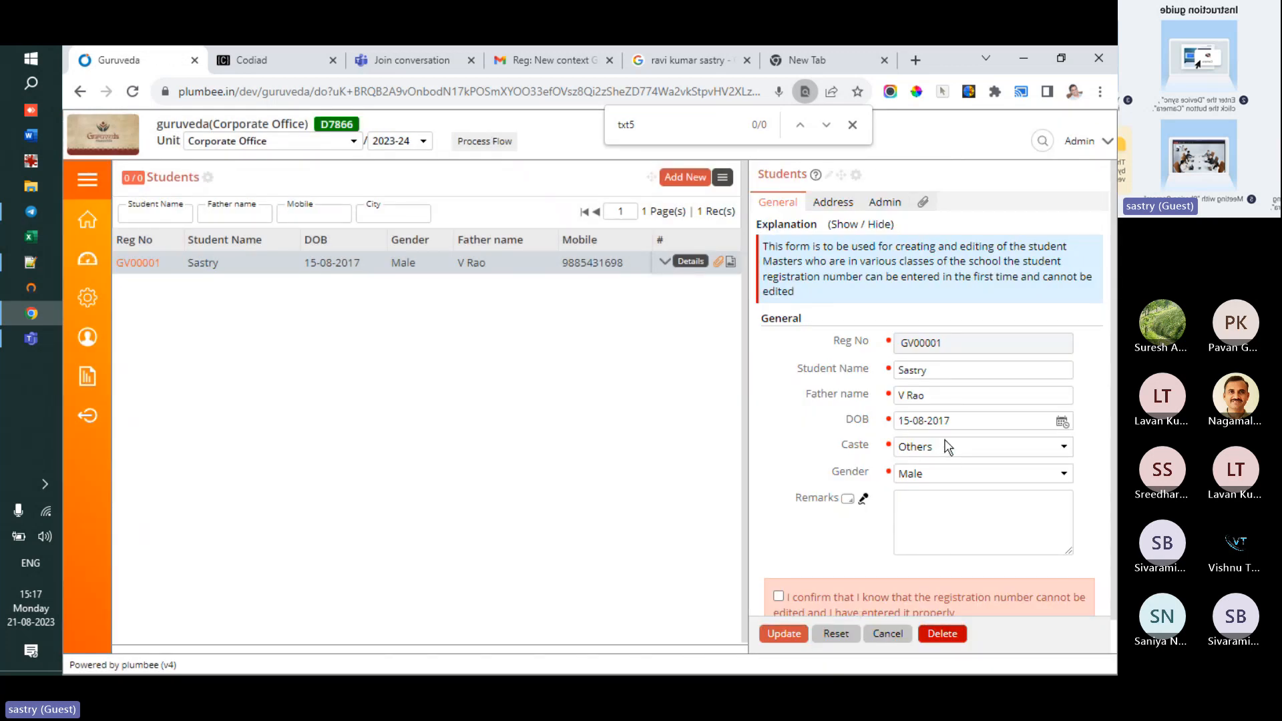
pyautogui.click(948, 447)
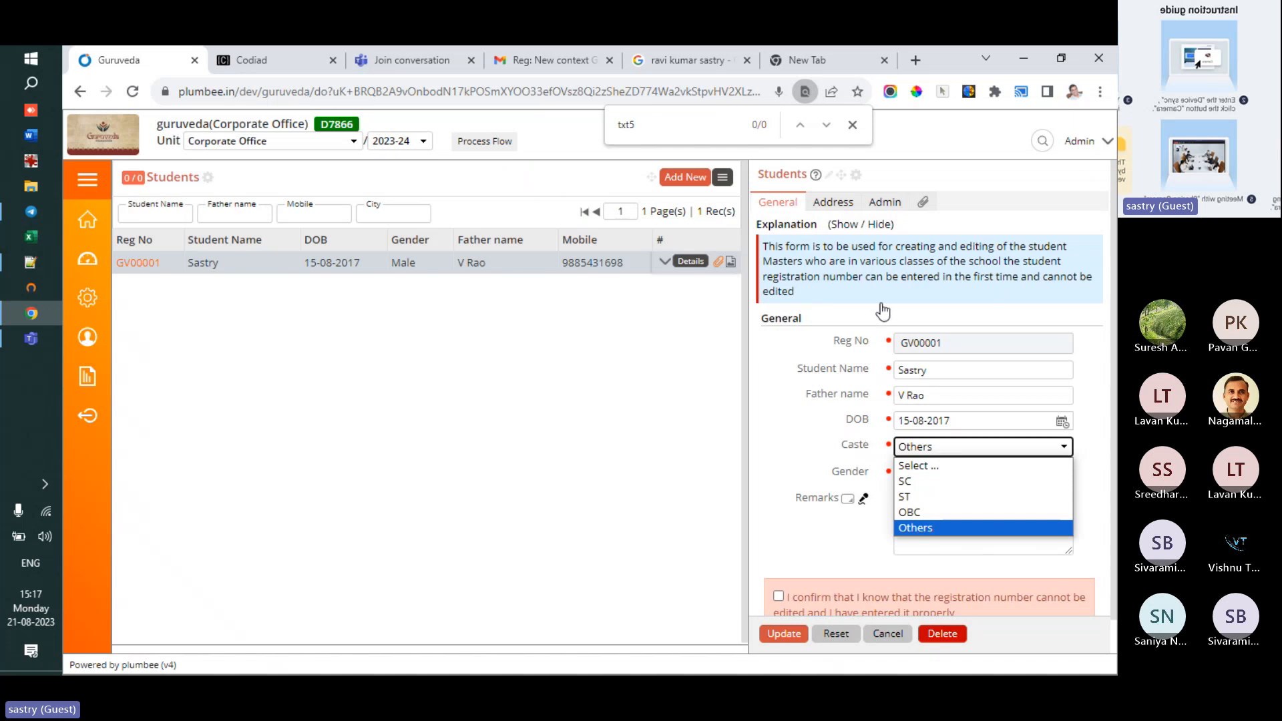
pyautogui.click(851, 125)
pyautogui.click(852, 125)
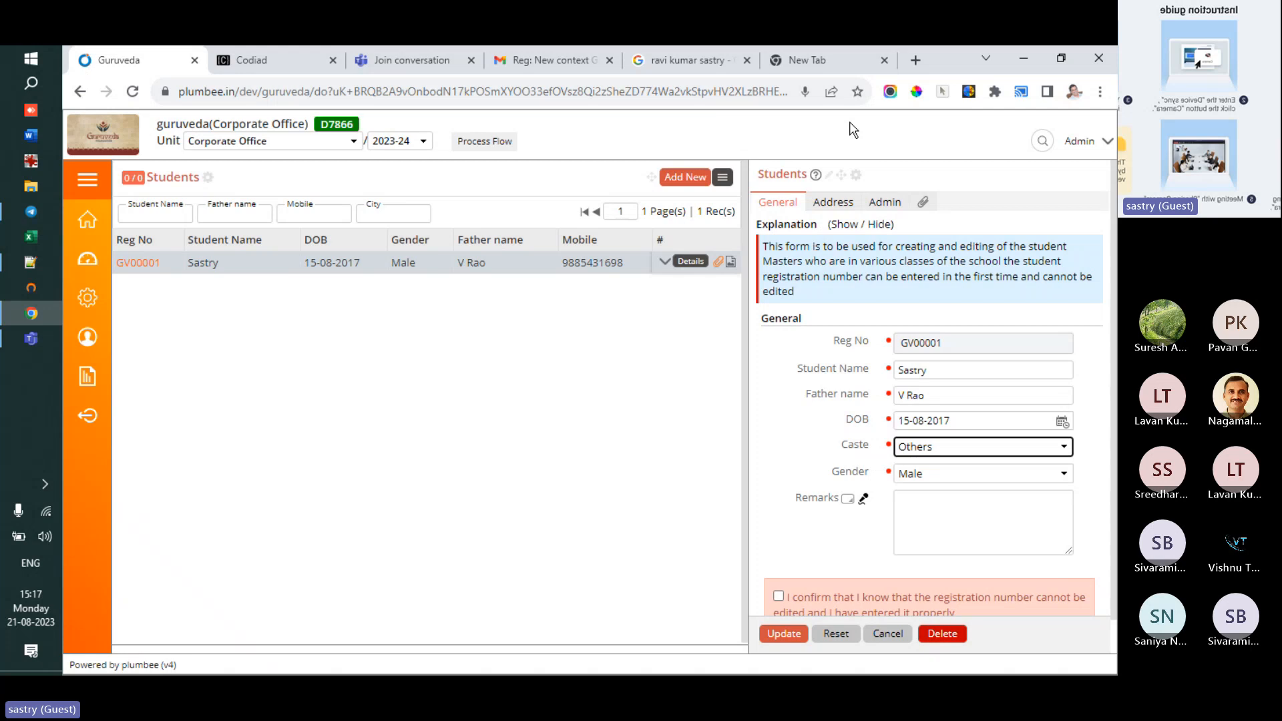
pyautogui.click(787, 349)
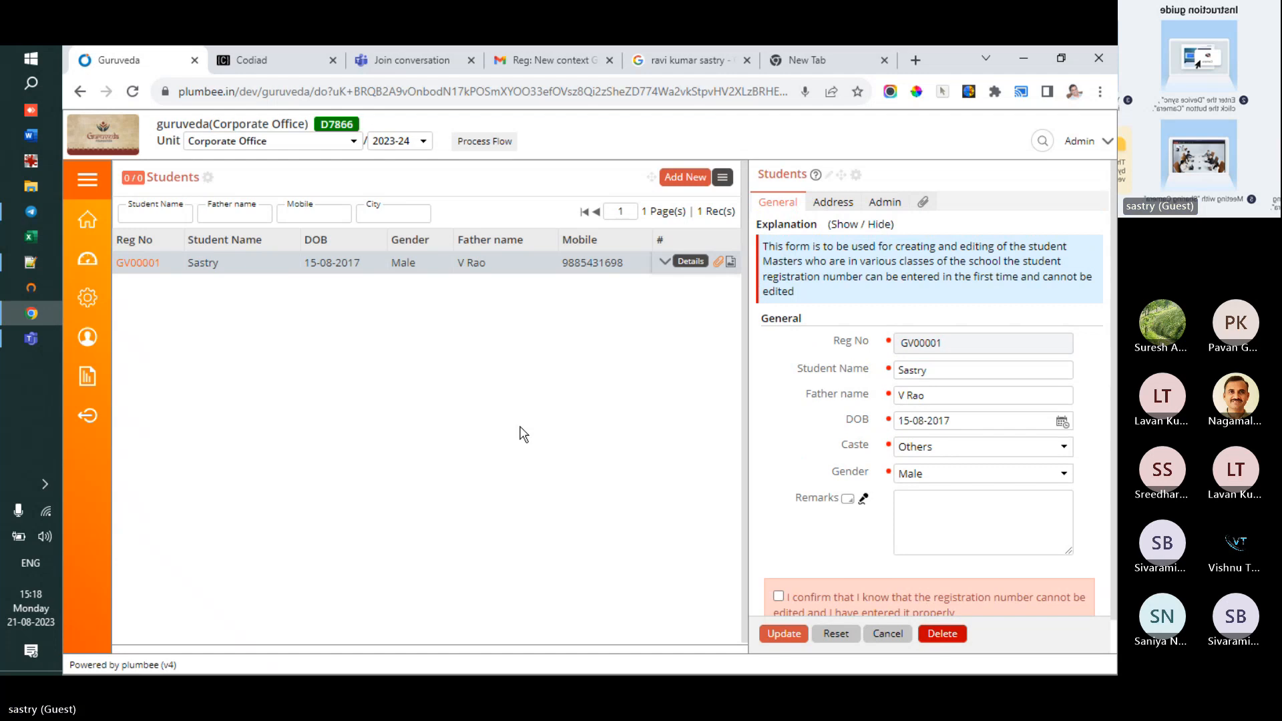
pyautogui.click(407, 48)
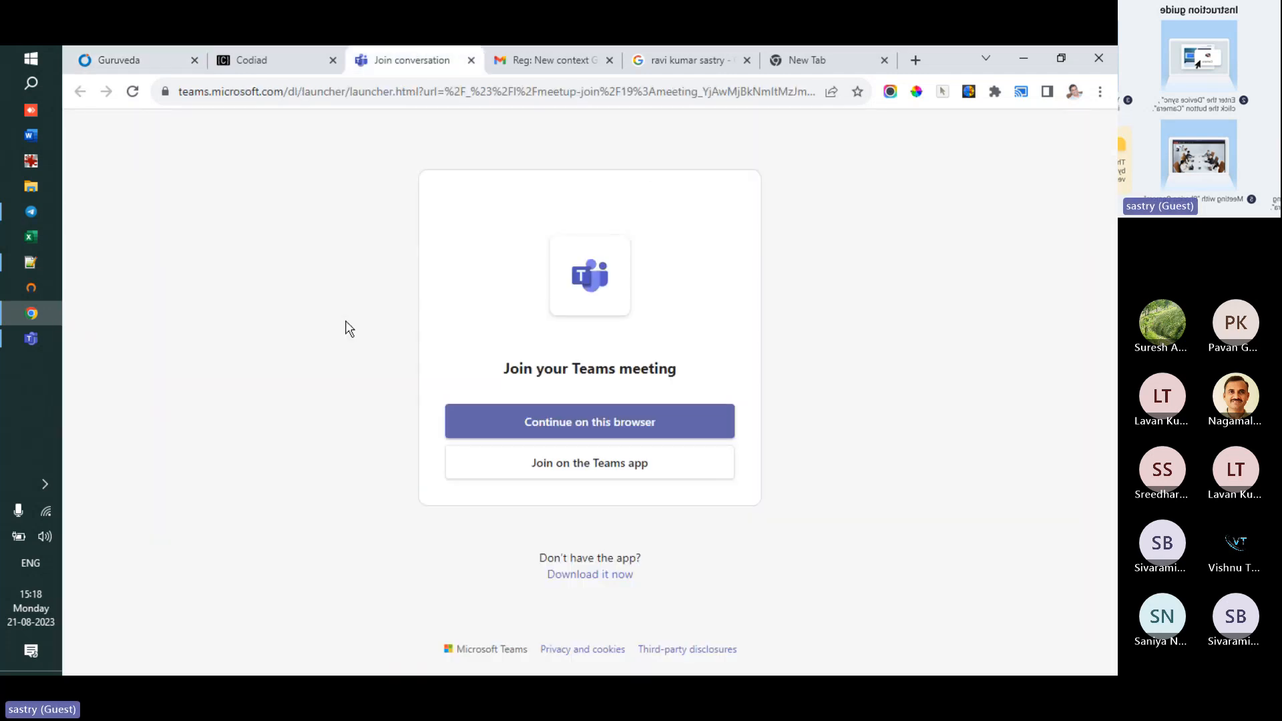
pyautogui.click(31, 339)
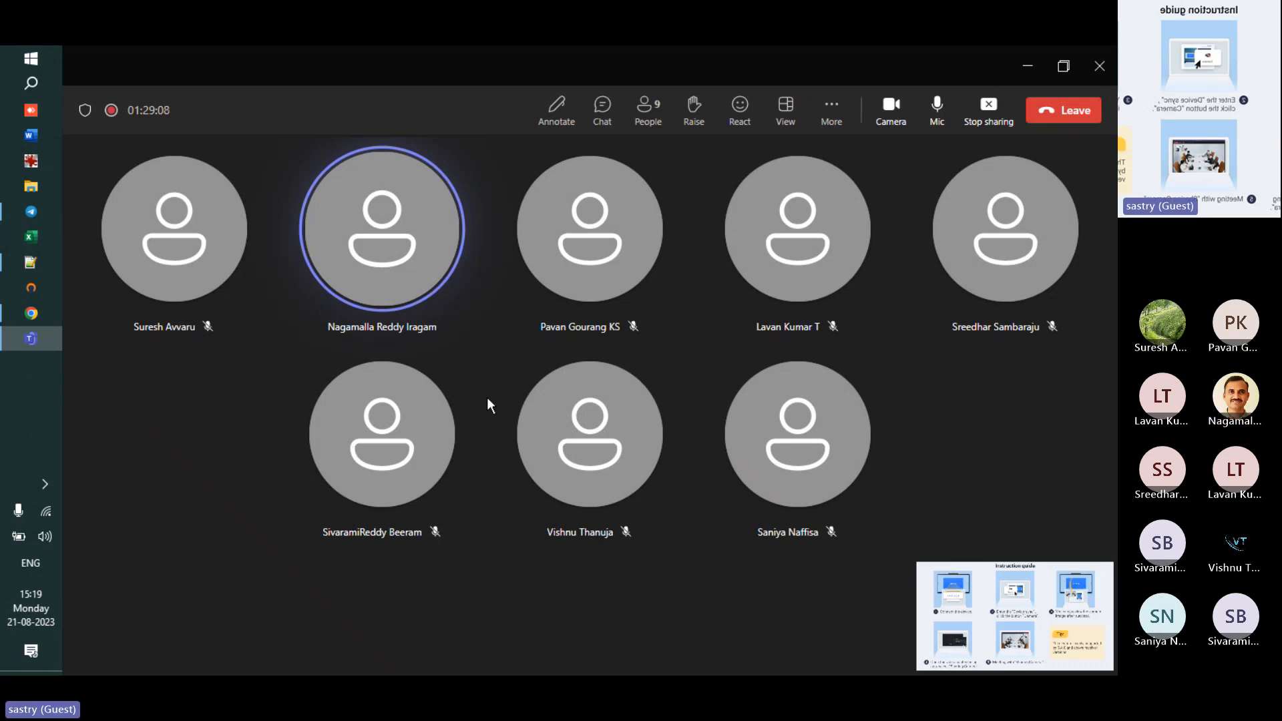
pyautogui.hotkey('alt', 'Tab')
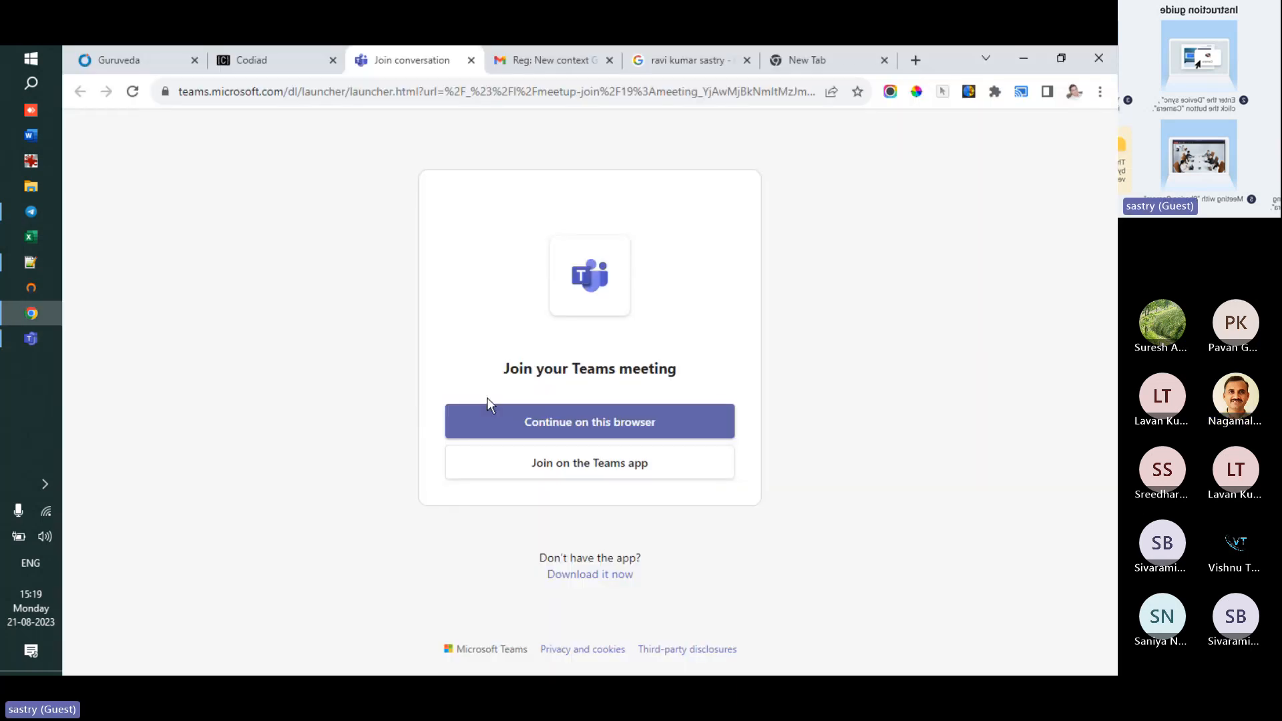
# Step: Close the Teams join, Google Lens and empty tabs, then return to the Guruveda Students form
pyautogui.click(471, 60)
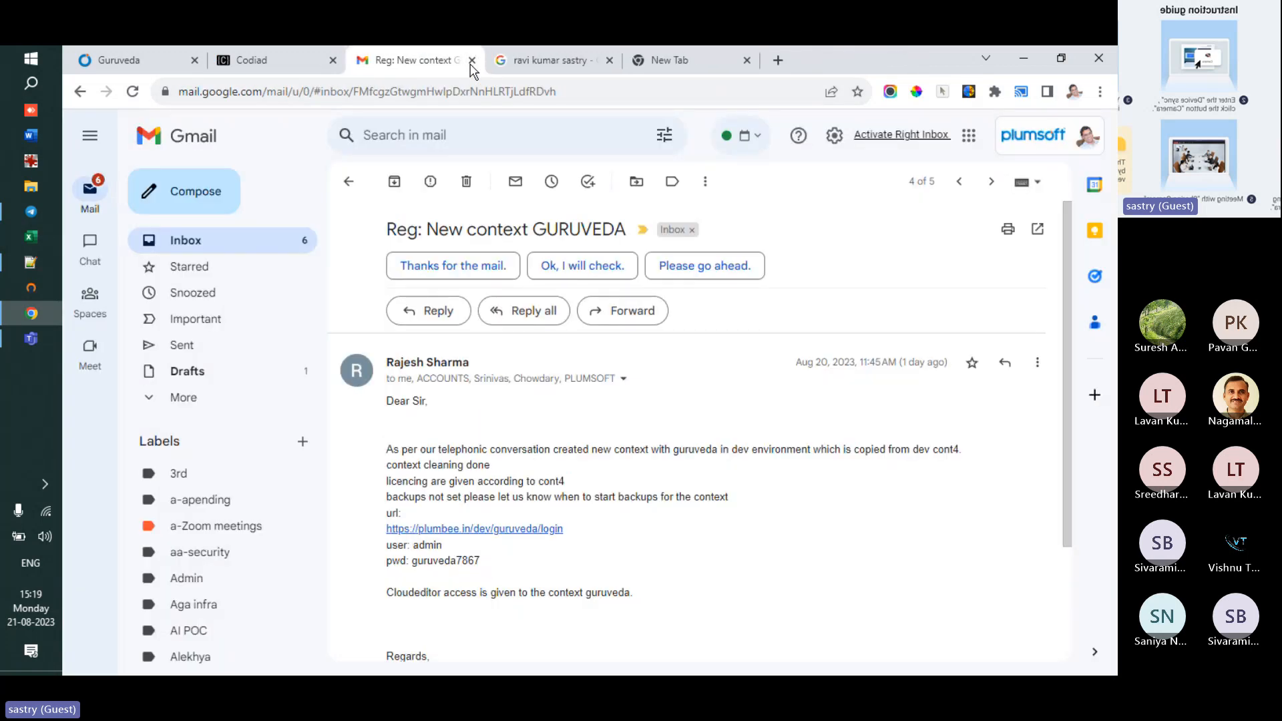
pyautogui.click(539, 64)
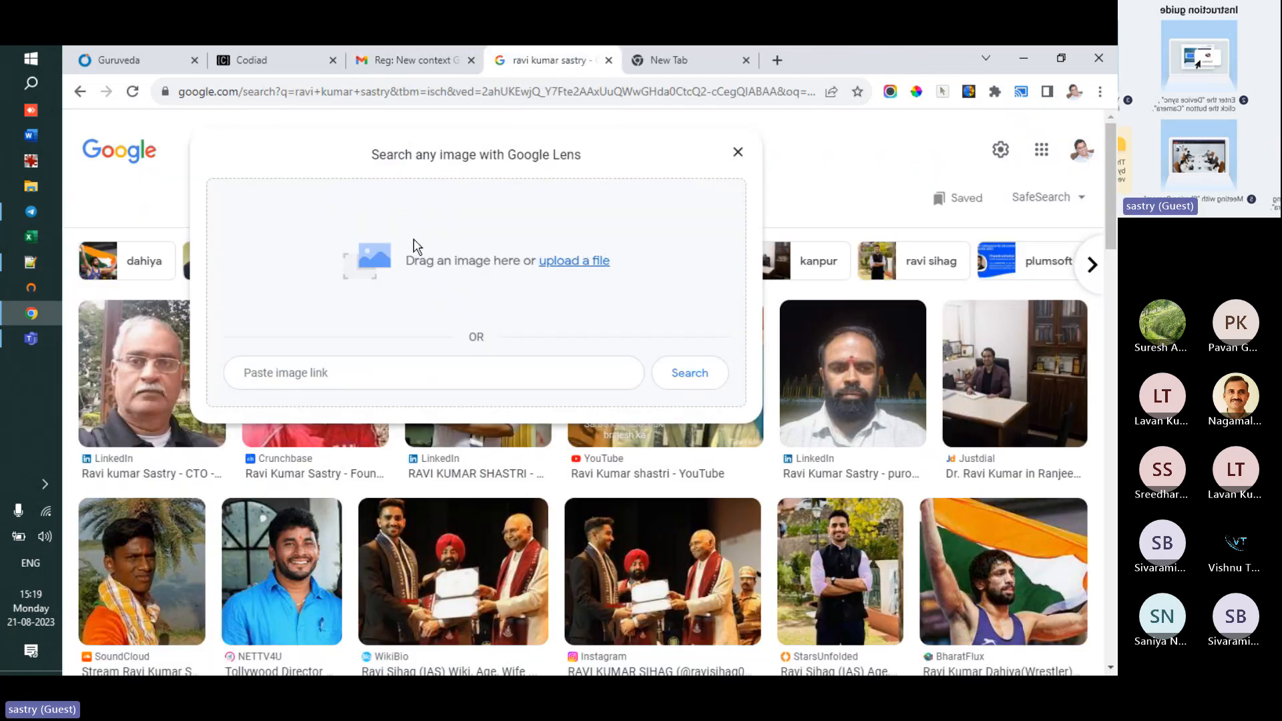
pyautogui.click(738, 152)
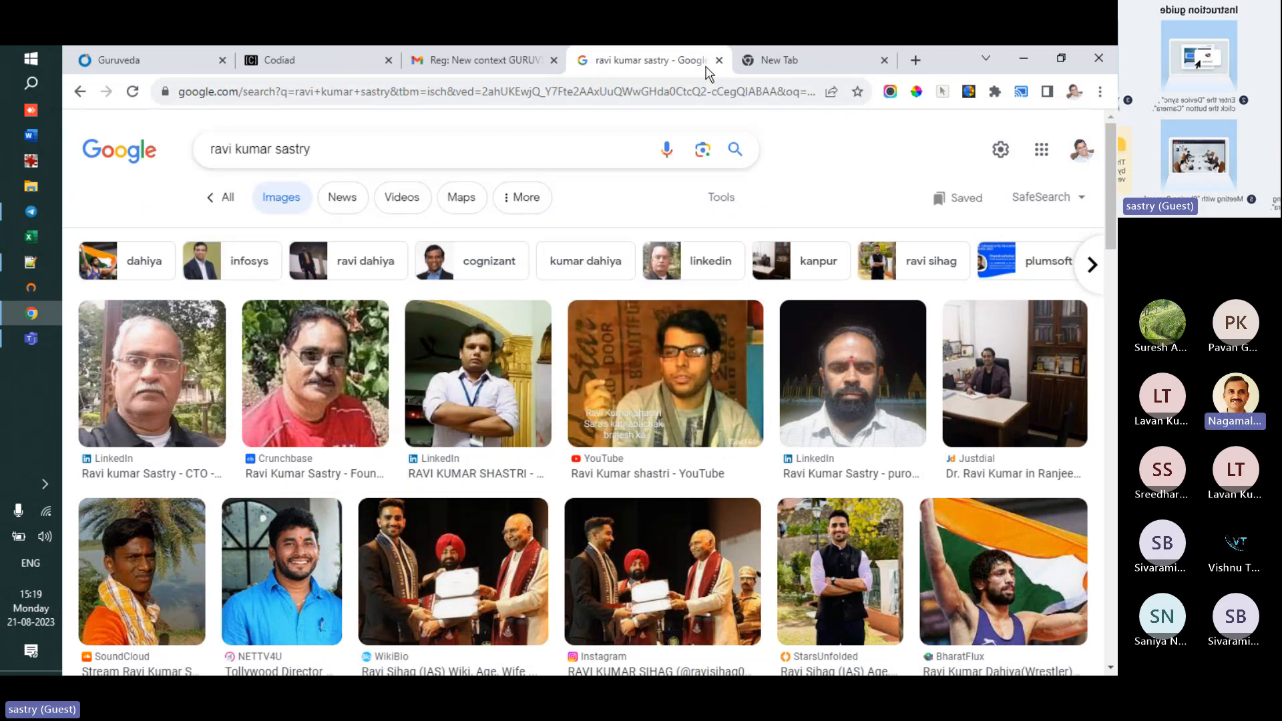
pyautogui.click(718, 60)
pyautogui.click(718, 60)
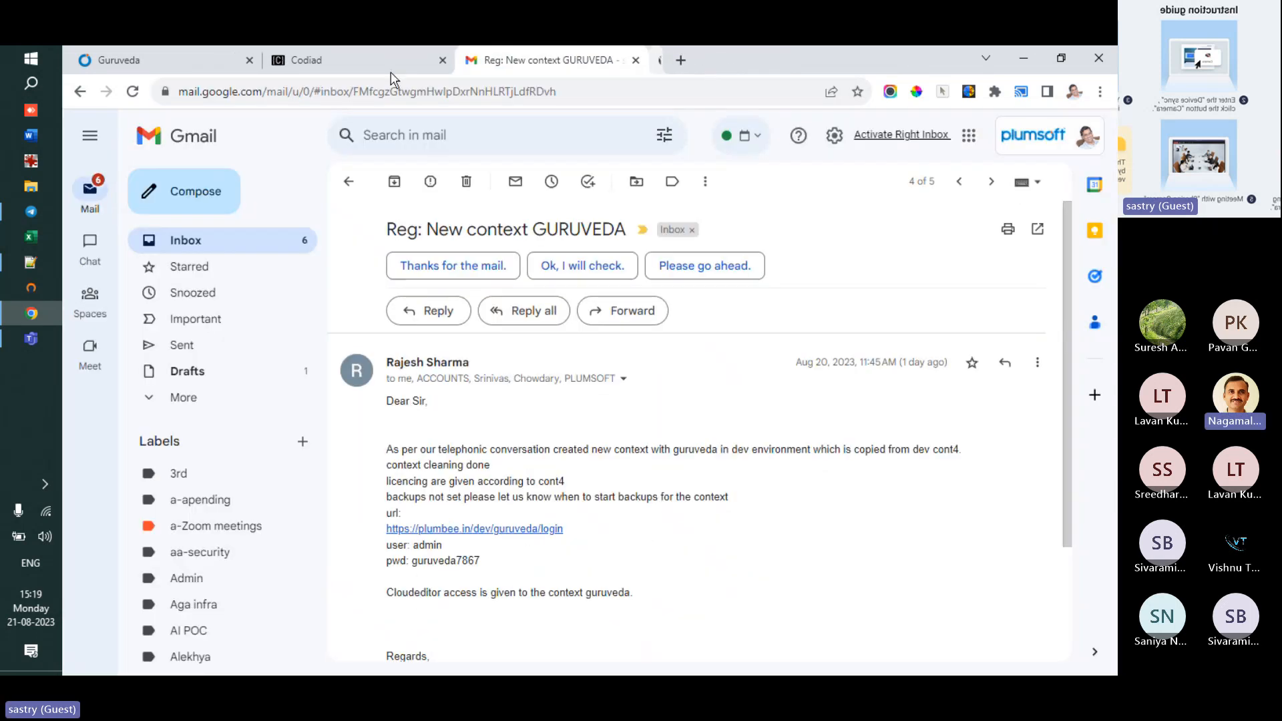
pyautogui.click(376, 62)
pyautogui.click(159, 59)
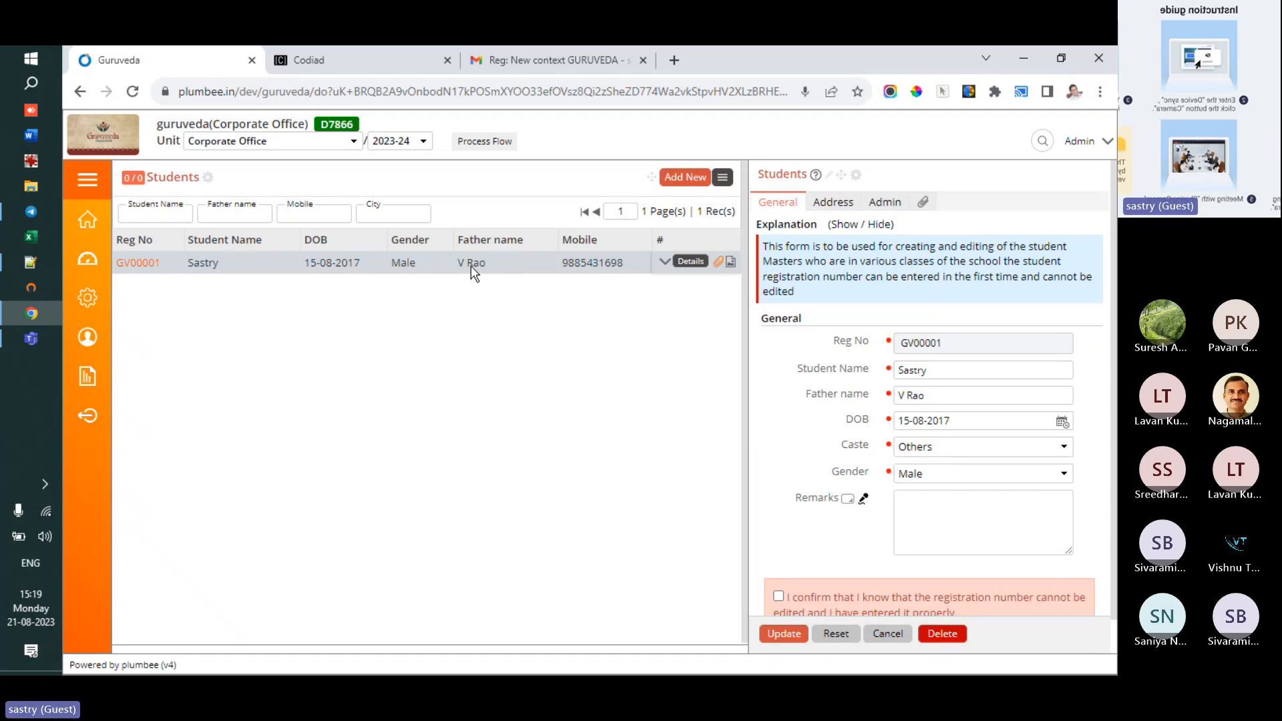
# Step: Open the Students form's field configuration and search its fields for 'aadh', 'gst' and 'reg'
pyautogui.click(840, 176)
pyautogui.hotkey('ctrl', 'f')
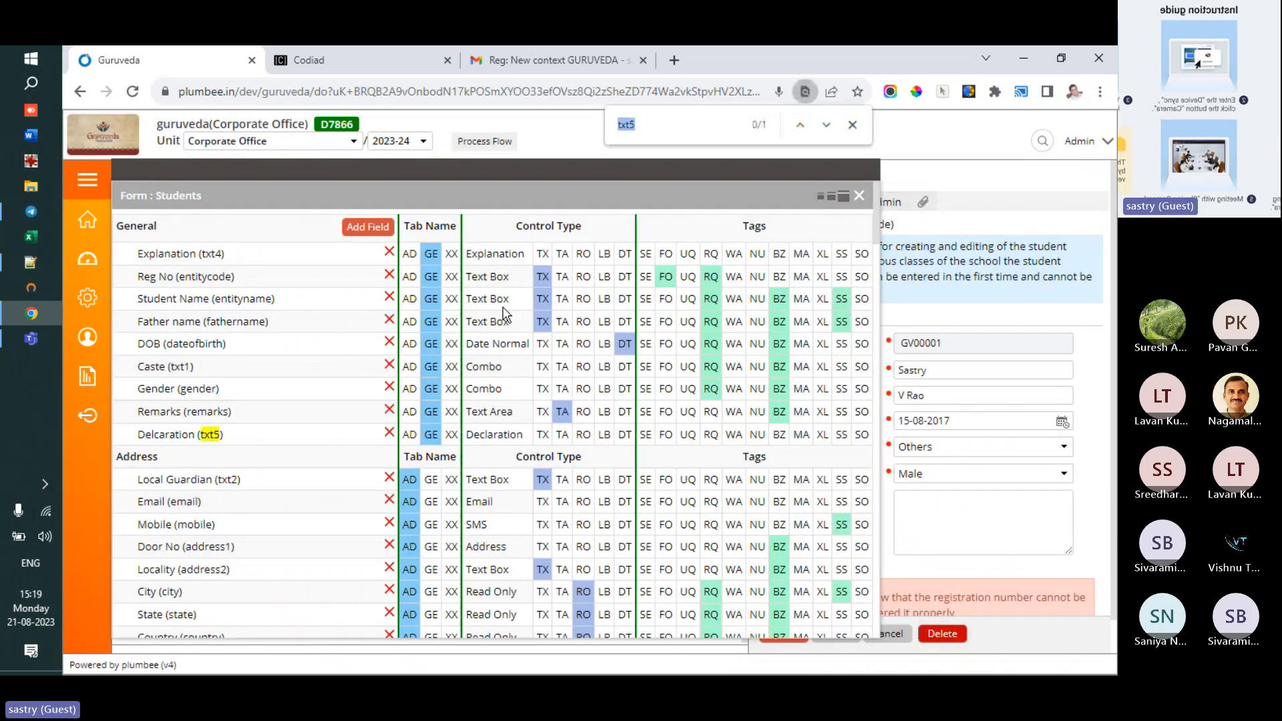
pyautogui.write('aadh')
pyautogui.press('BackSpace')
pyautogui.press('BackSpace')
pyautogui.press('BackSpace')
pyautogui.press('BackSpace')
pyautogui.write('gst')
pyautogui.press('BackSpace')
pyautogui.press('BackSpace')
pyautogui.press('BackSpace')
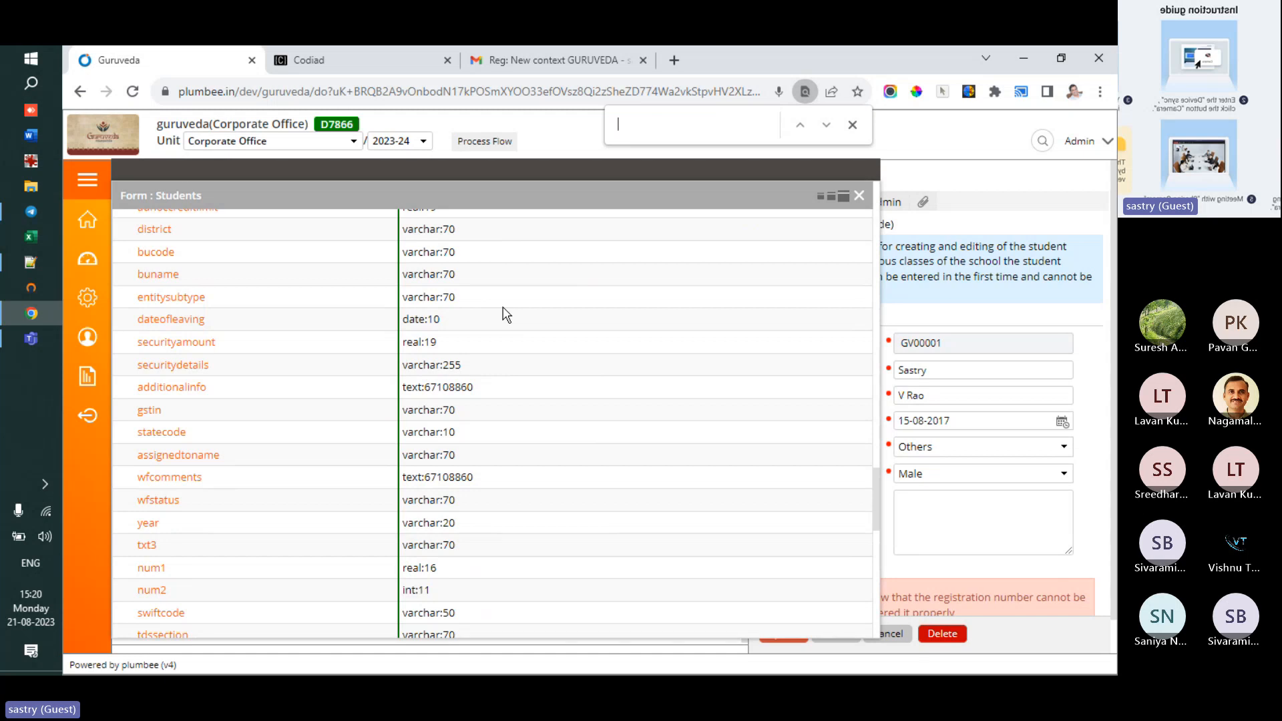
pyautogui.write('reg')
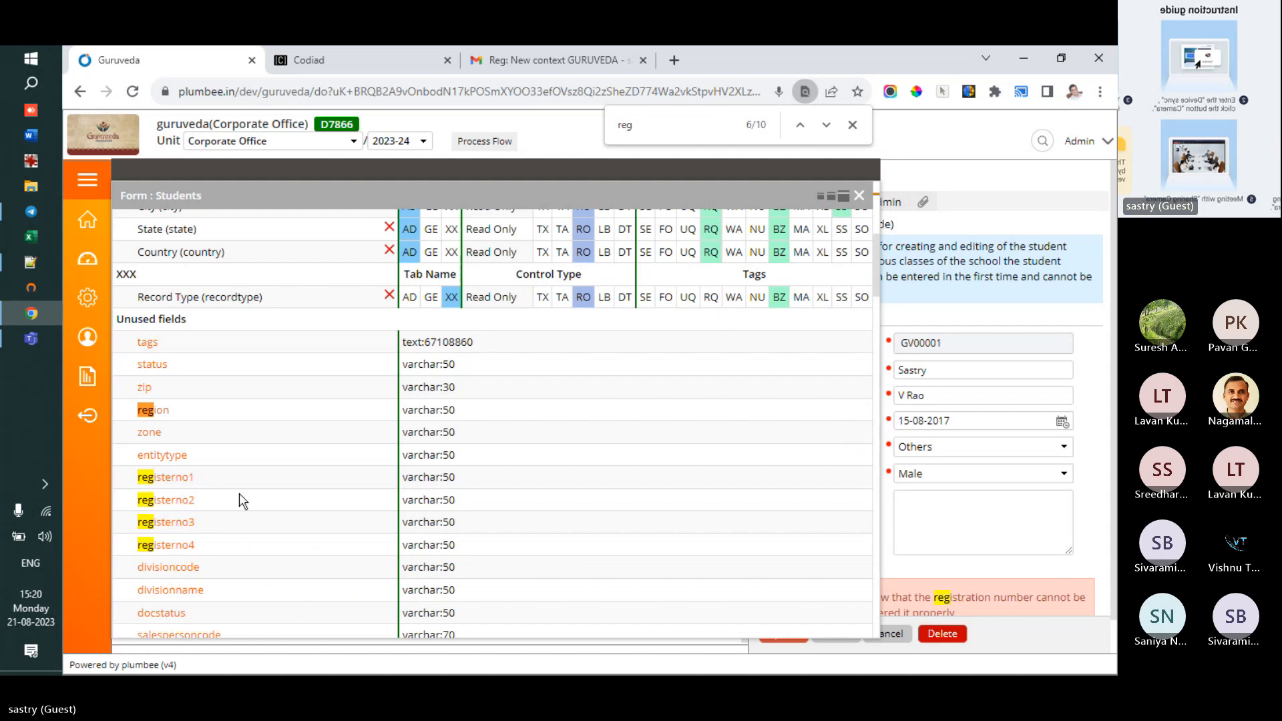
# Step: Look through the 'reg' matches, close the find bar, and view the Reg: New context GURUVEDA email
pyautogui.scroll(-2, 242, 501)
pyautogui.scroll(-12, 242, 501)
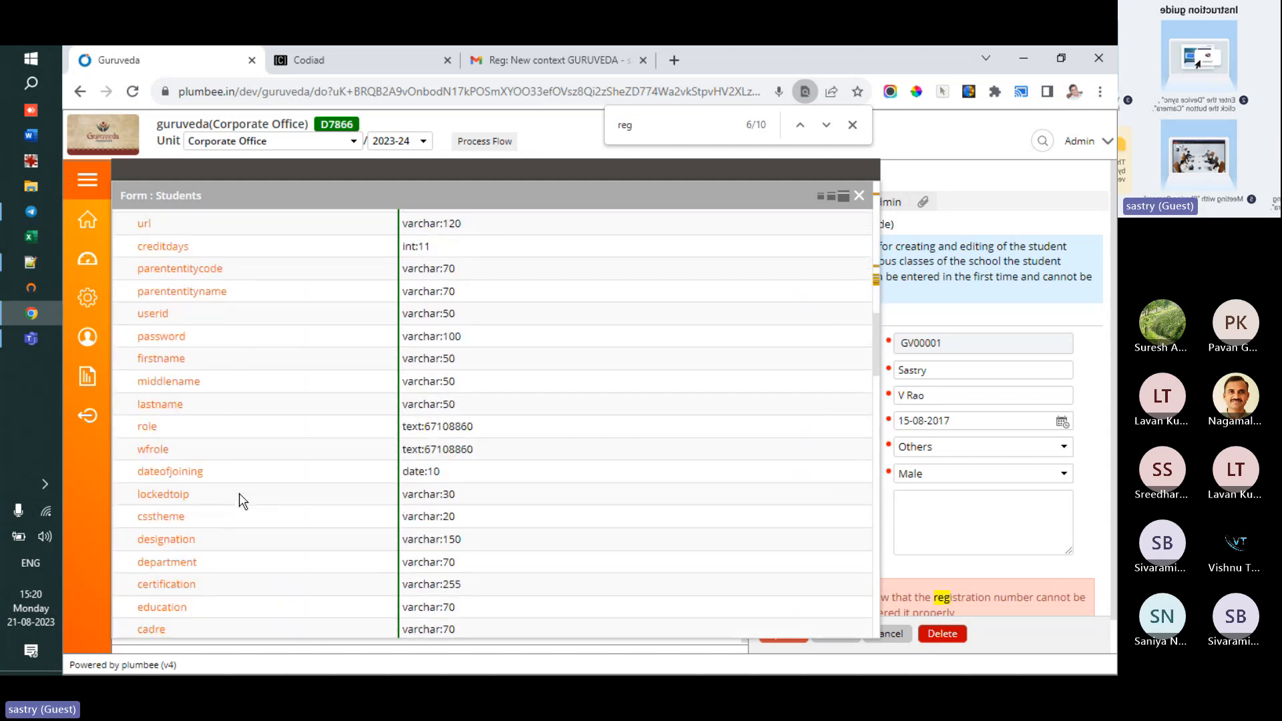
pyautogui.scroll(-12, 241, 500)
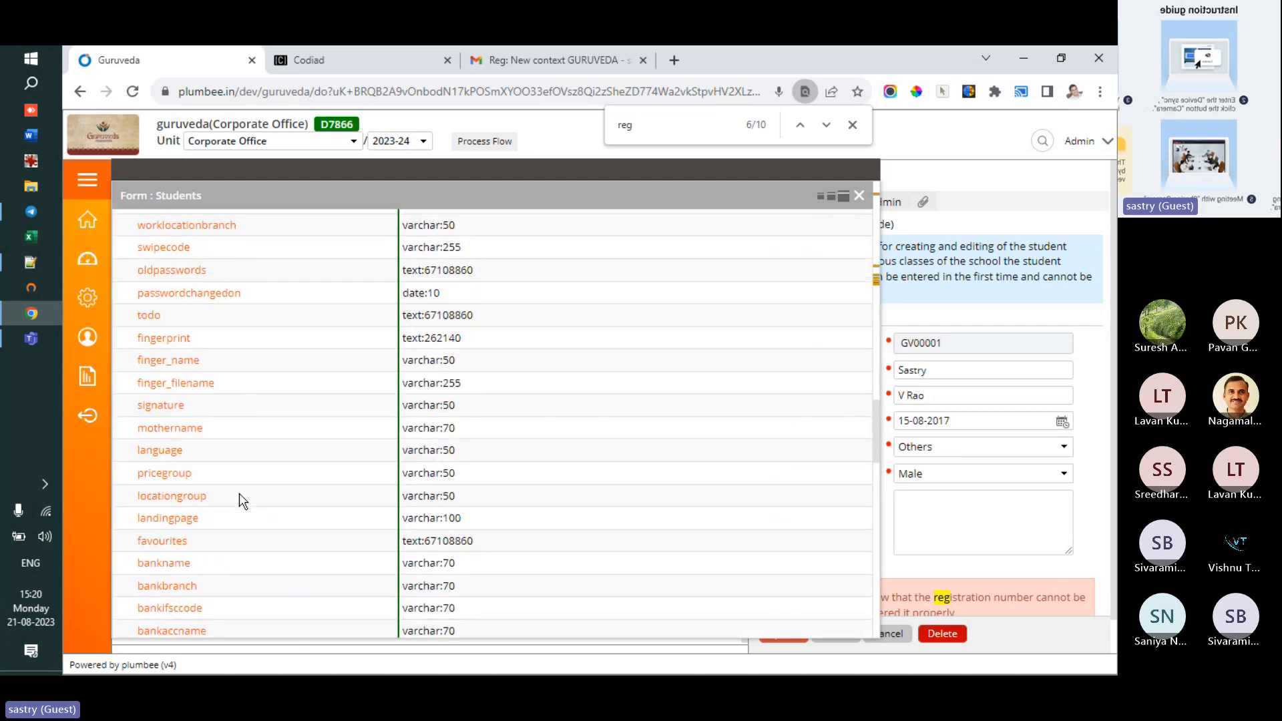
pyautogui.scroll(-12, 242, 501)
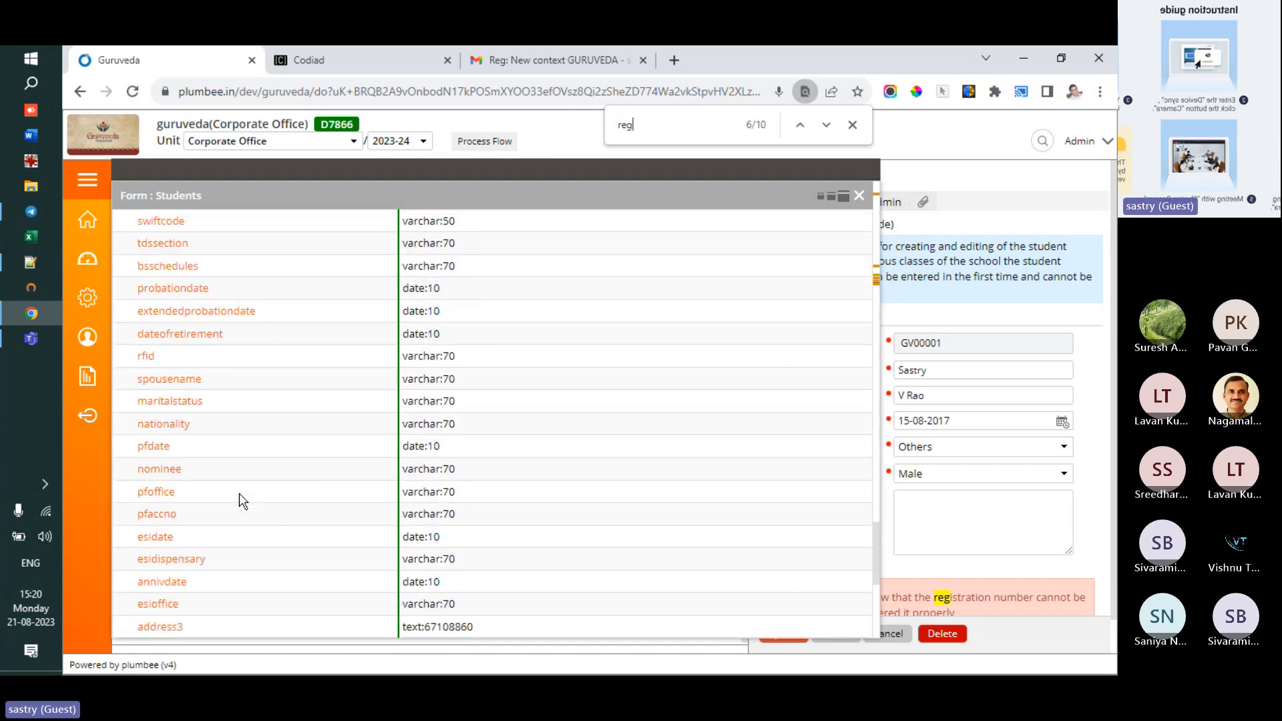
pyautogui.scroll(10, 242, 501)
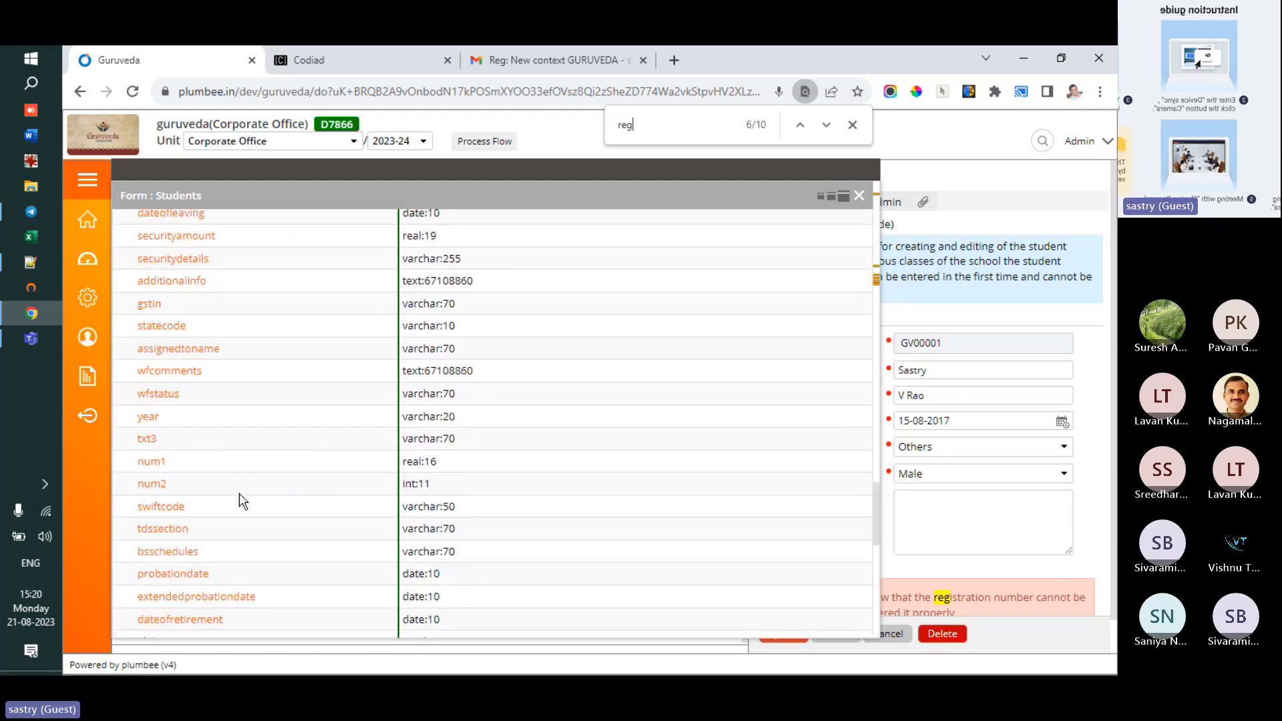
pyautogui.scroll(15, 241, 501)
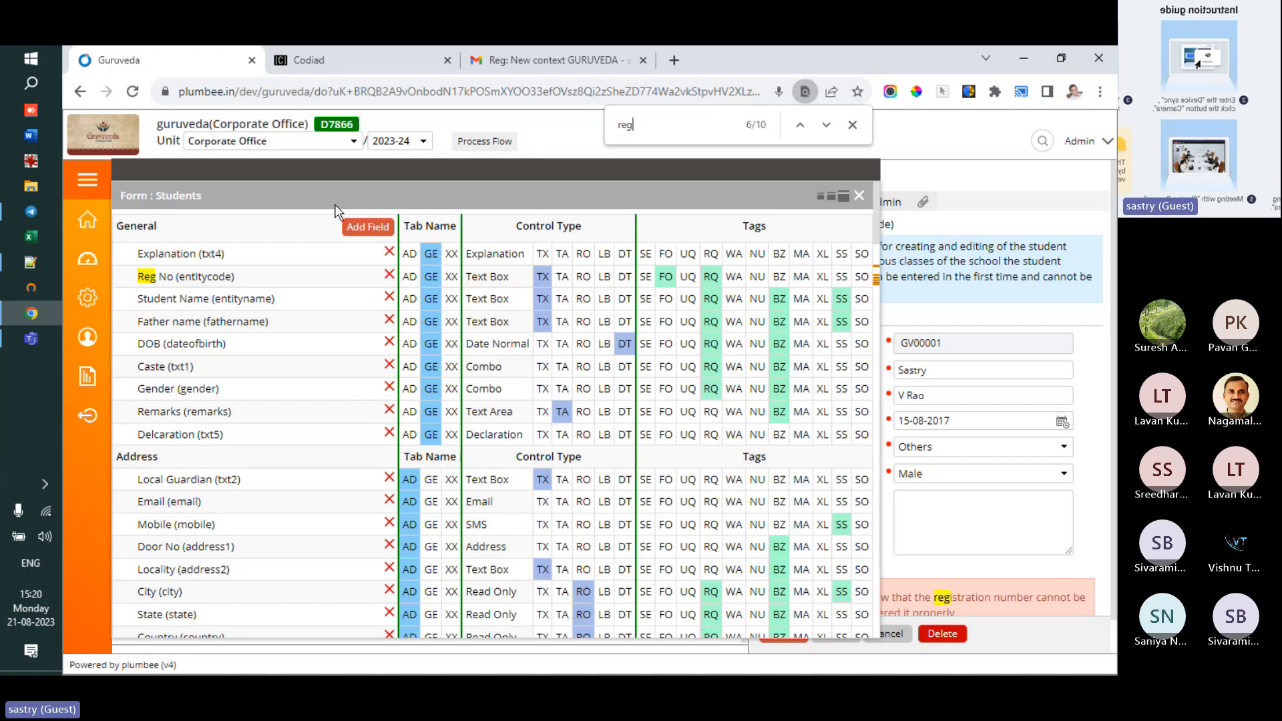
pyautogui.click(851, 124)
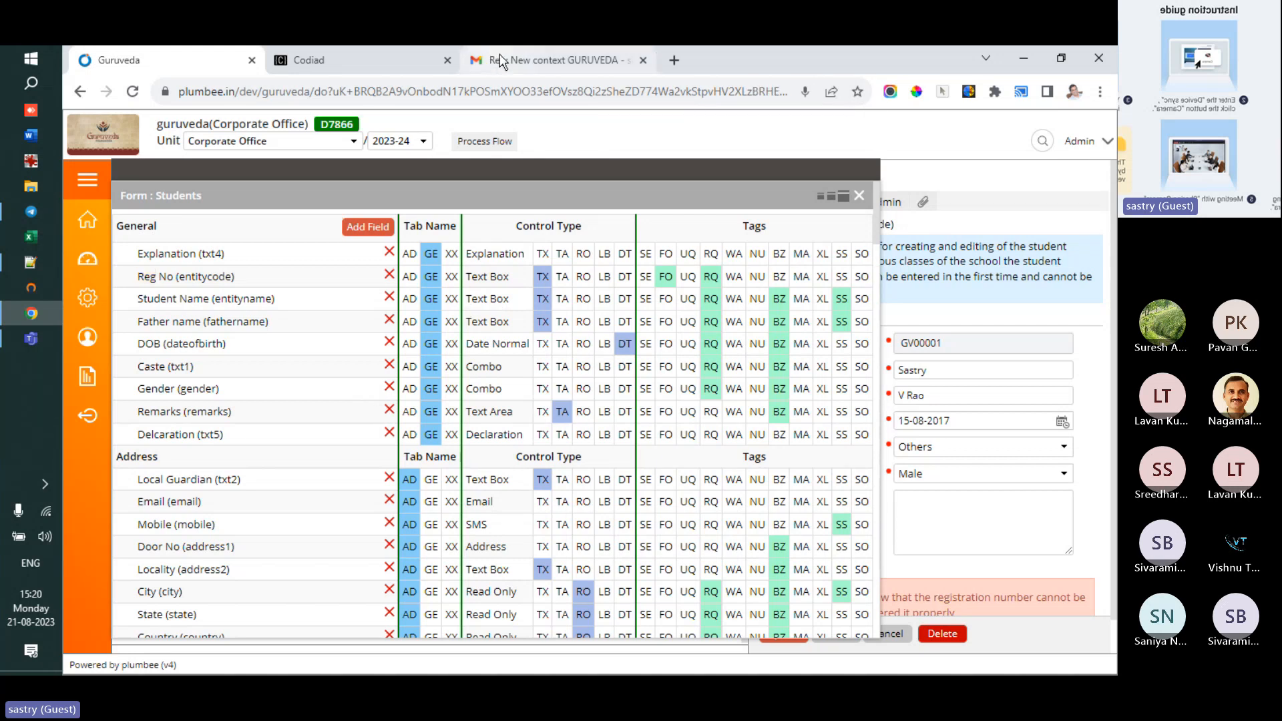
pyautogui.click(480, 61)
# Step: Glance at the do_bizybee.php code in Codiad, then return to the Students field configuration
pyautogui.click(183, 60)
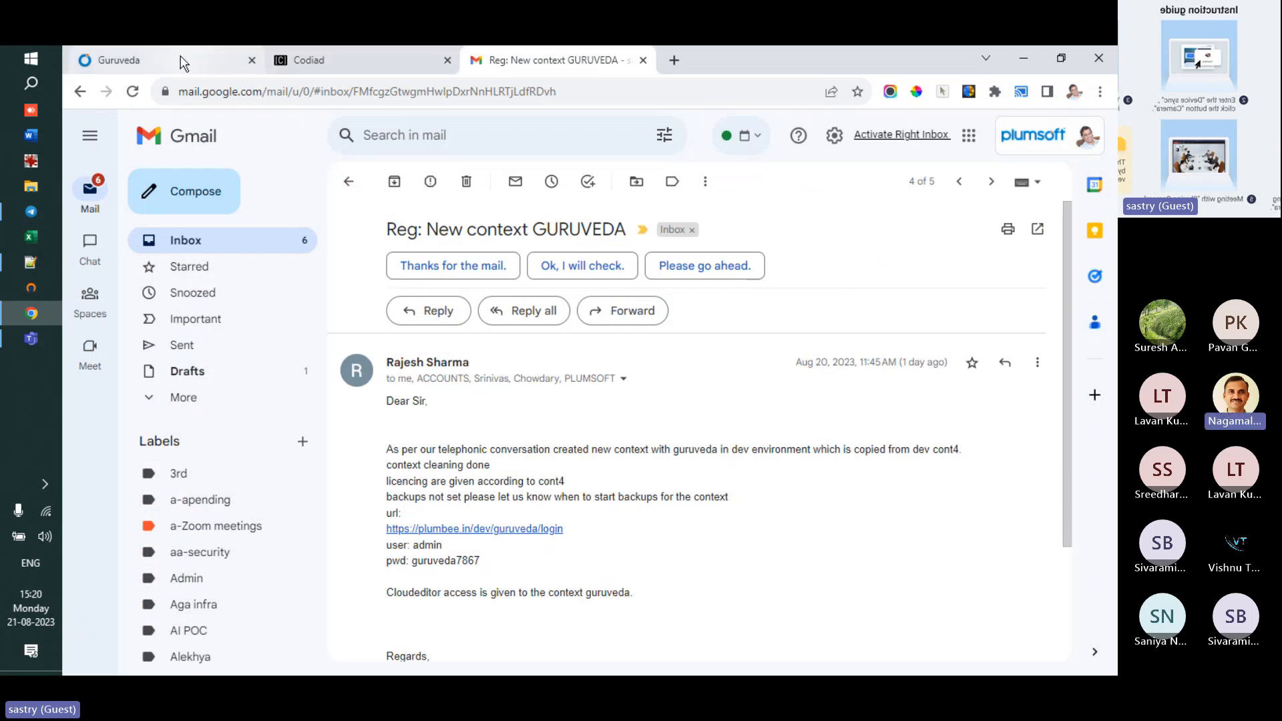
pyautogui.click(351, 68)
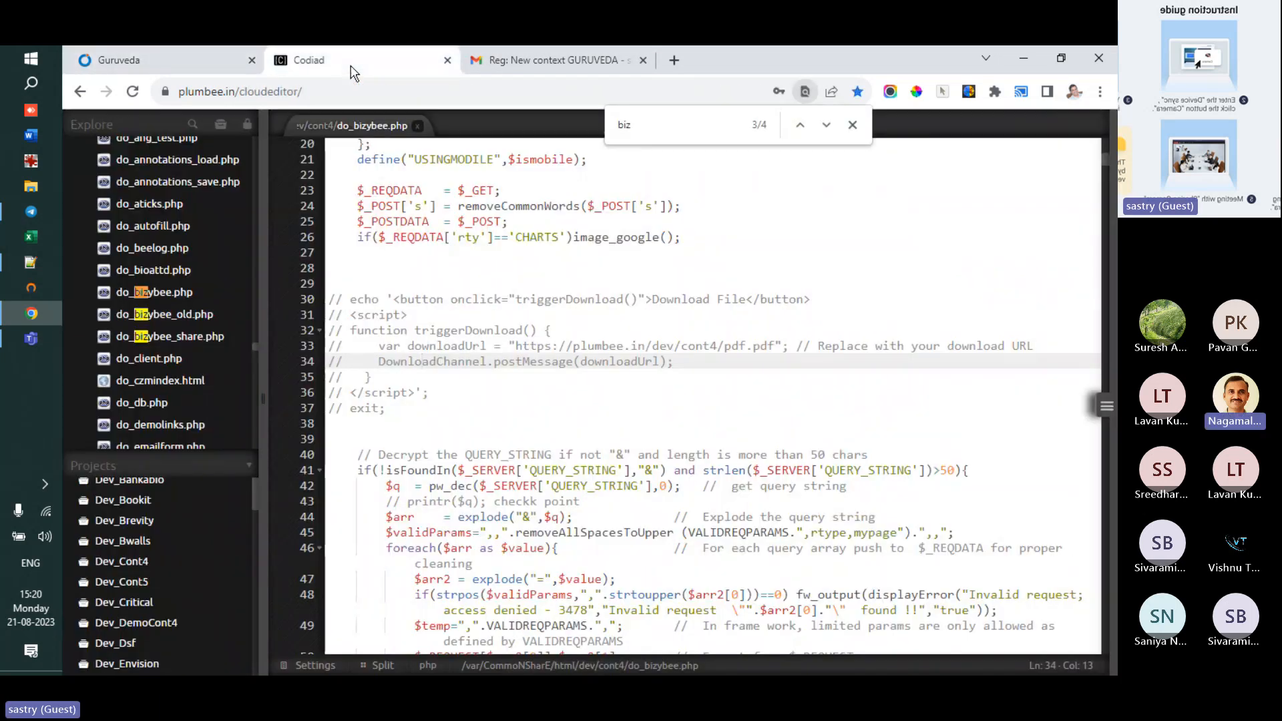
pyautogui.click(161, 60)
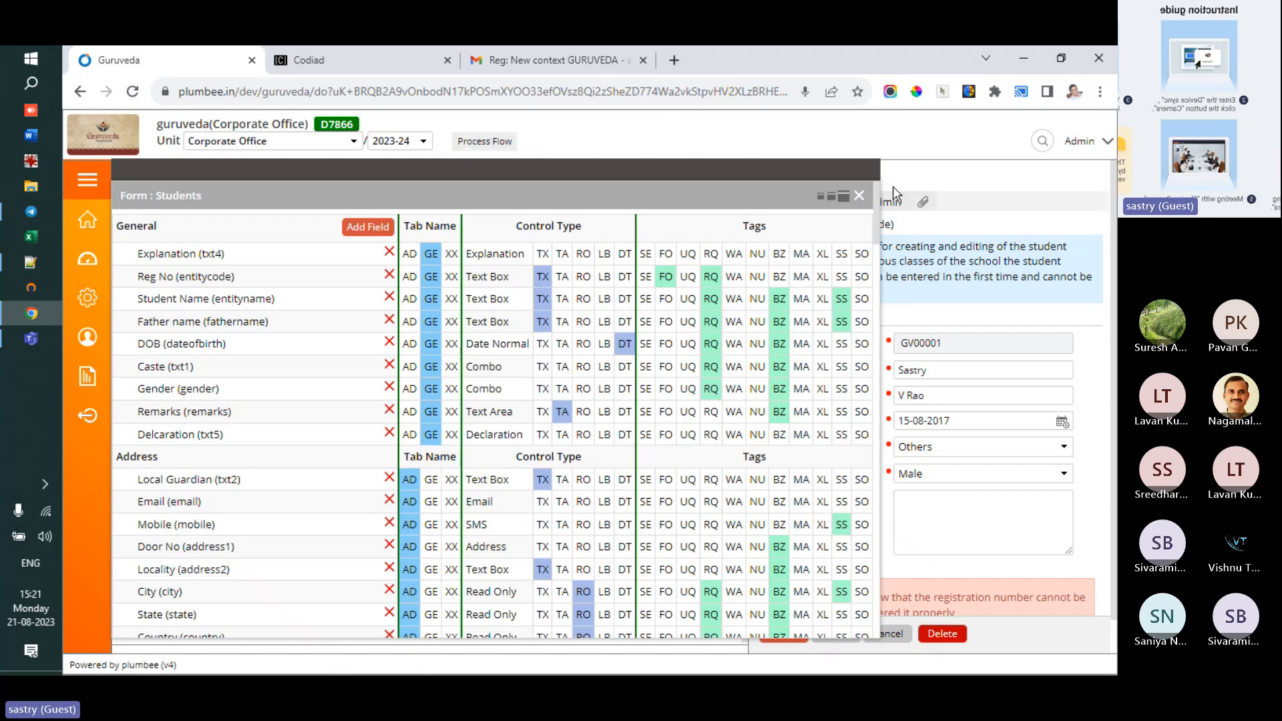
# Step: Close the field configuration and open the Family Members page link from the Students setup
pyautogui.click(860, 198)
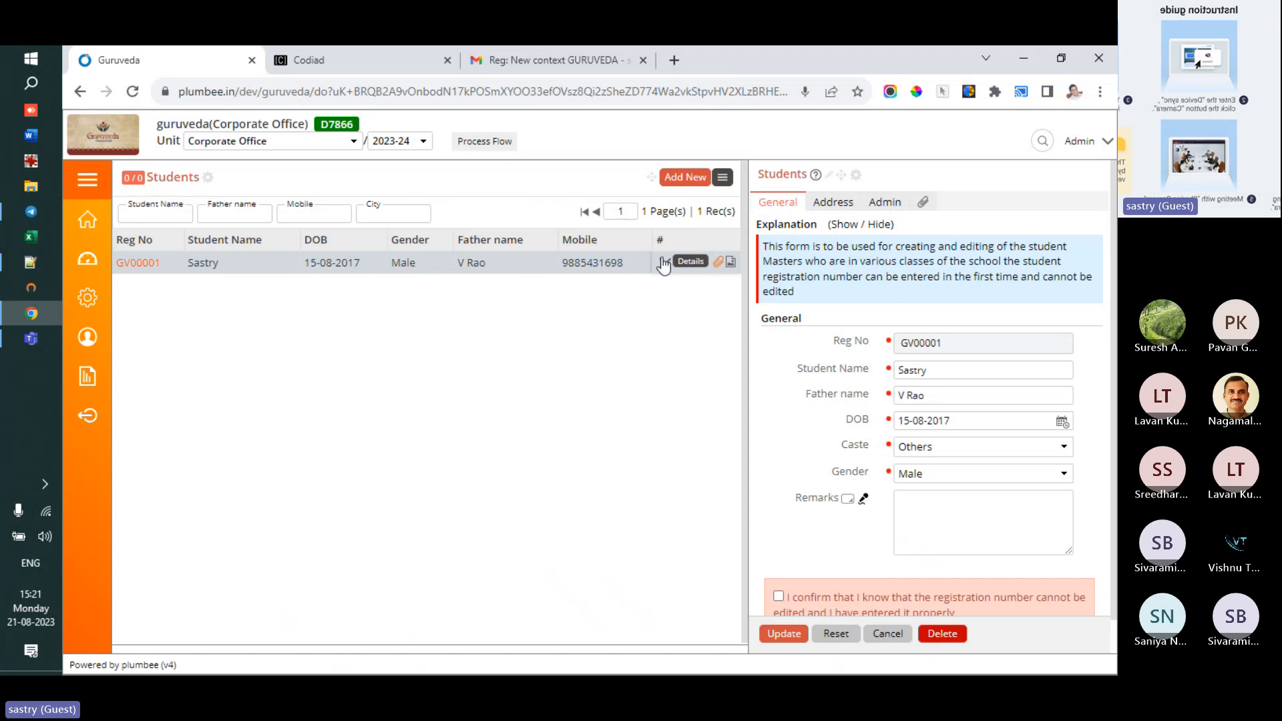
pyautogui.click(662, 264)
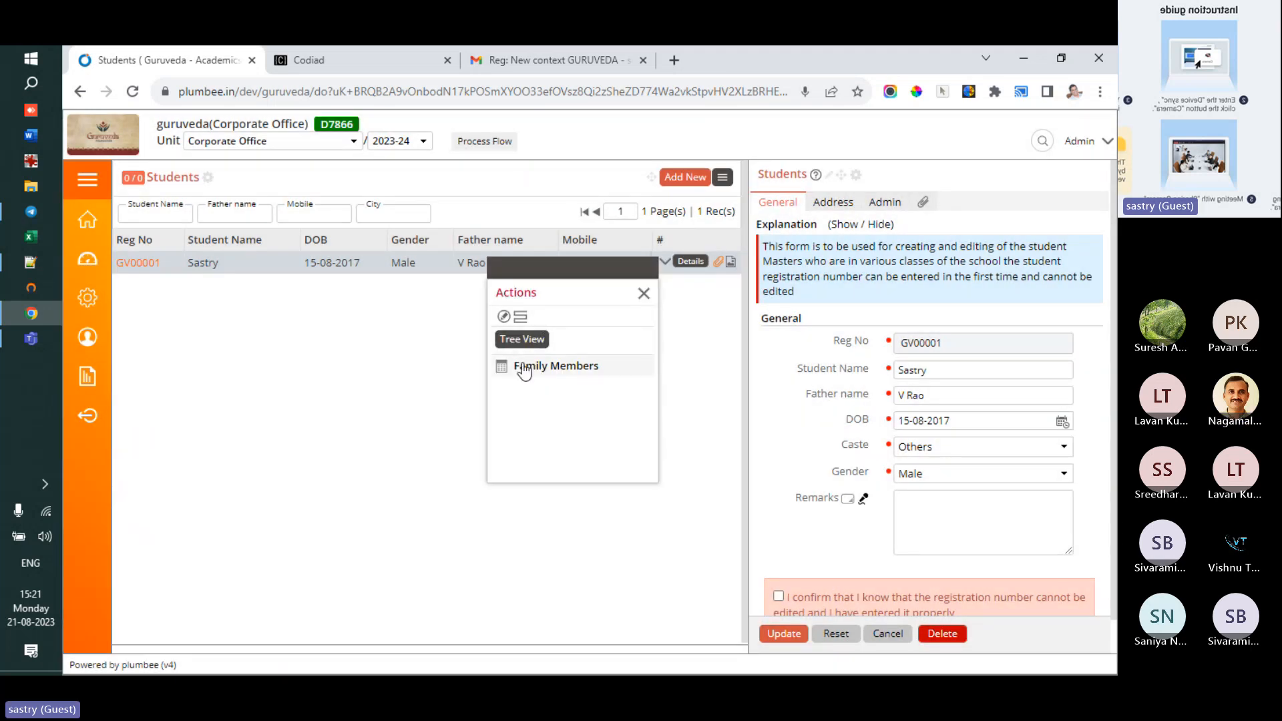
pyautogui.click(207, 179)
pyautogui.click(801, 257)
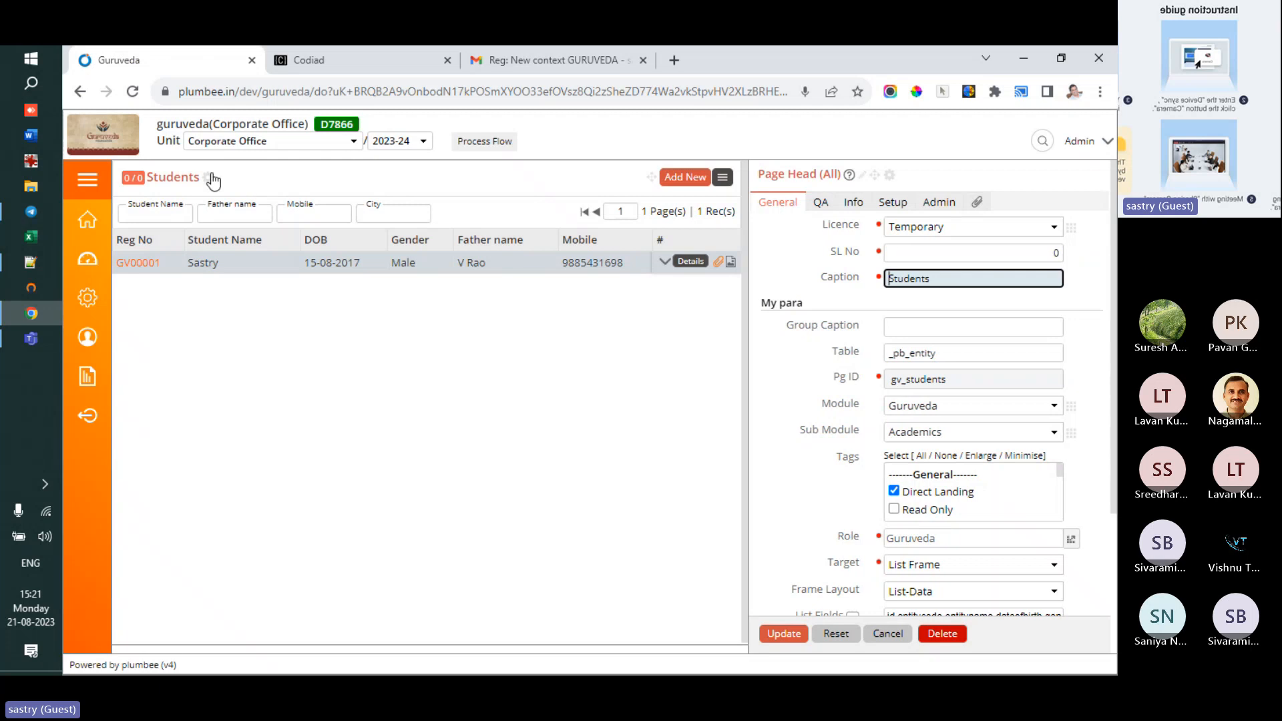
pyautogui.click(210, 173)
pyautogui.click(1044, 245)
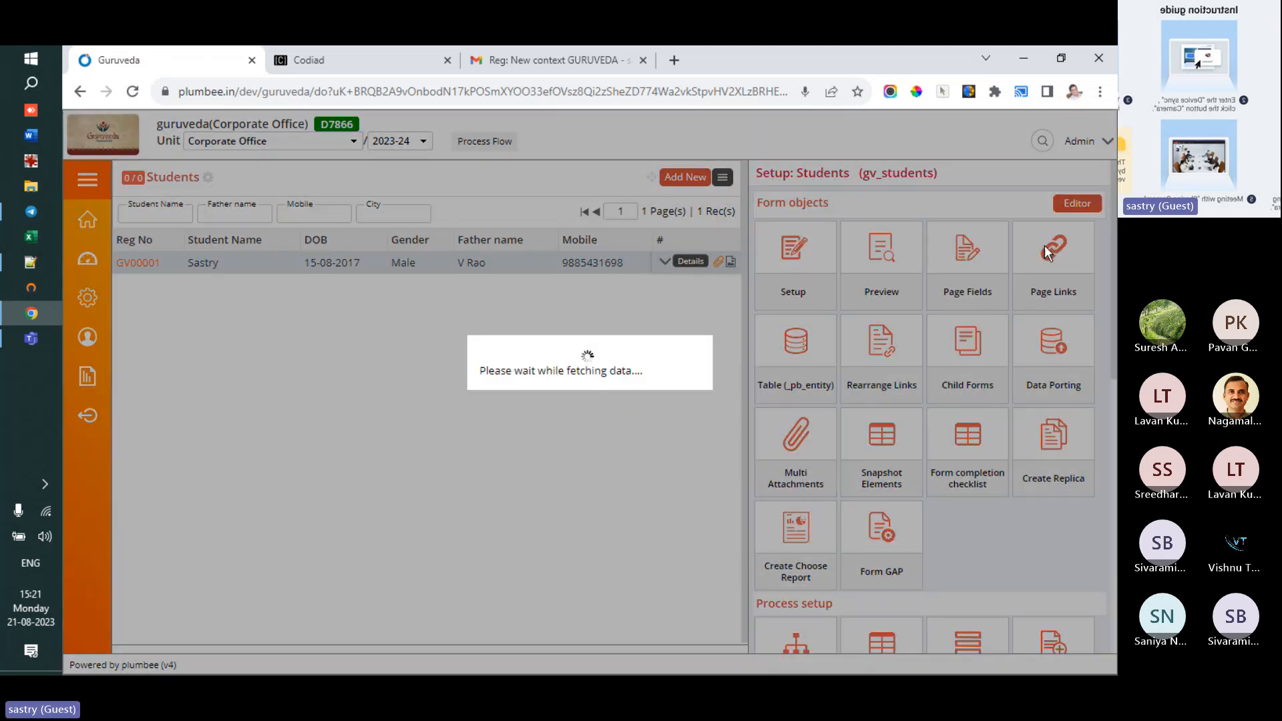
pyautogui.click(801, 228)
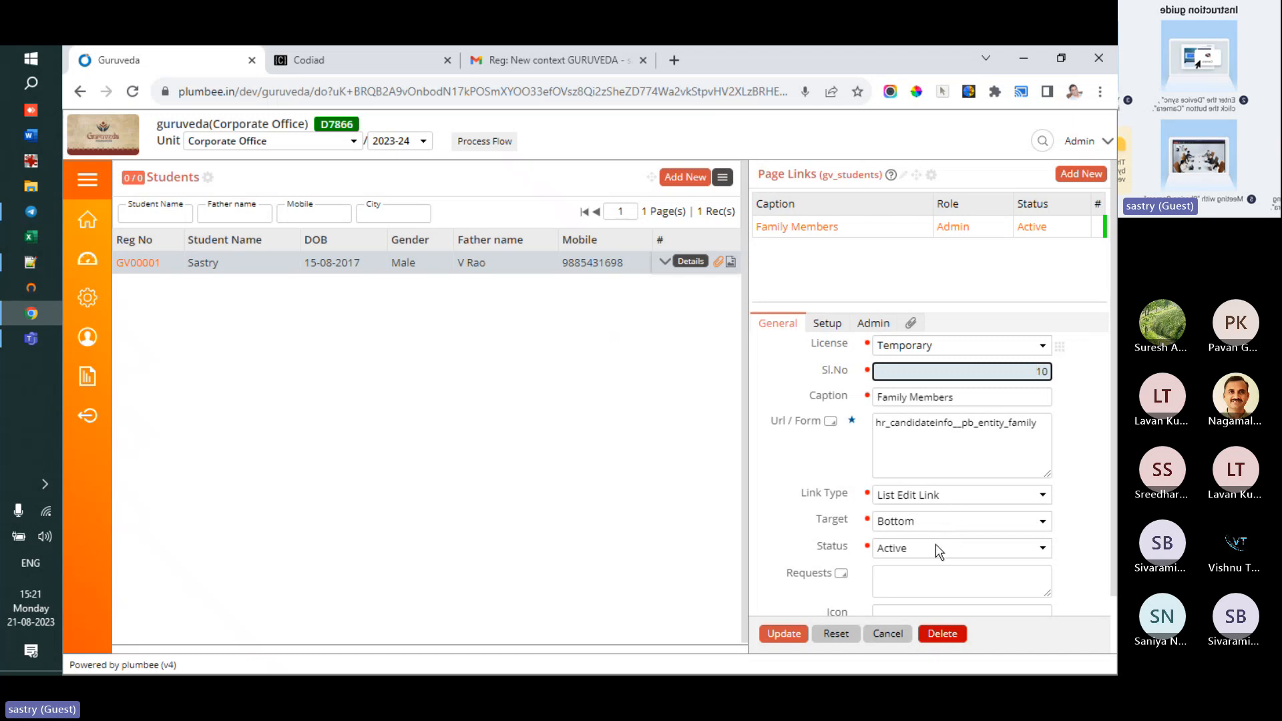
# Step: Change the Family Members link's role from Admin to Guruveda and save it
pyautogui.scroll(-2, 937, 547)
pyautogui.click(899, 589)
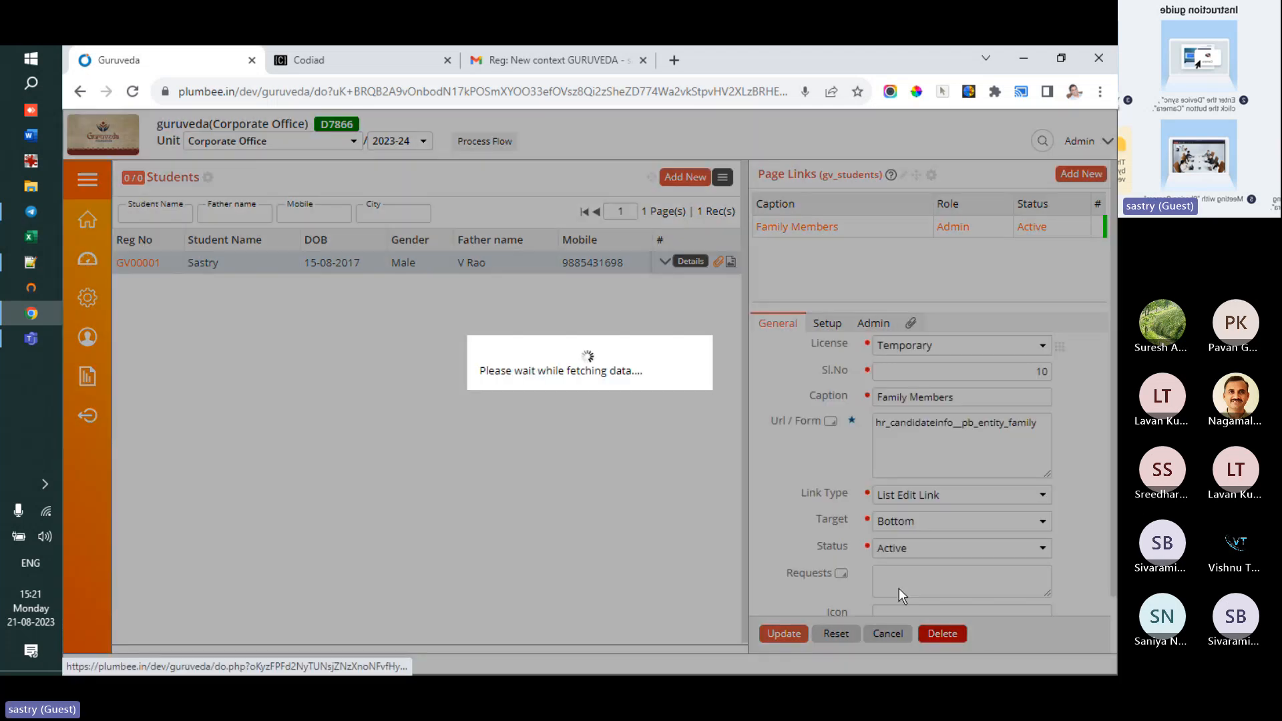
pyautogui.write('gu')
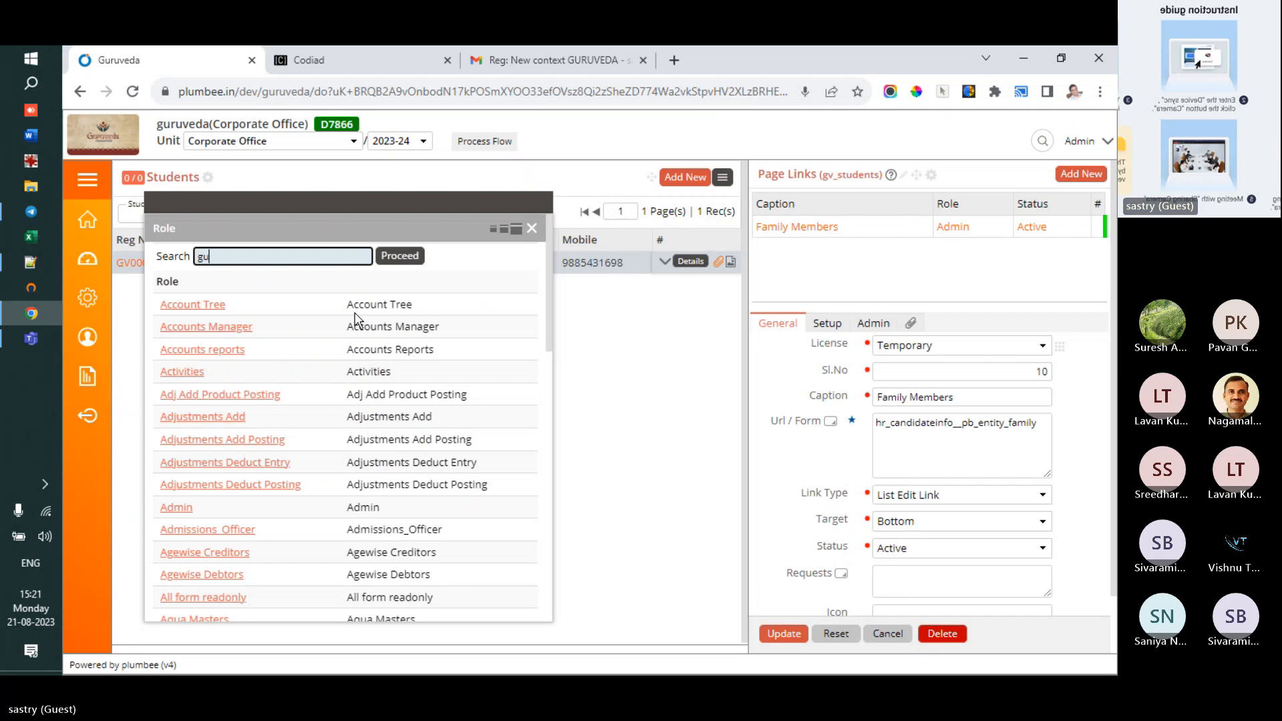
pyautogui.write('ru')
pyautogui.press('Return')
pyautogui.click(172, 307)
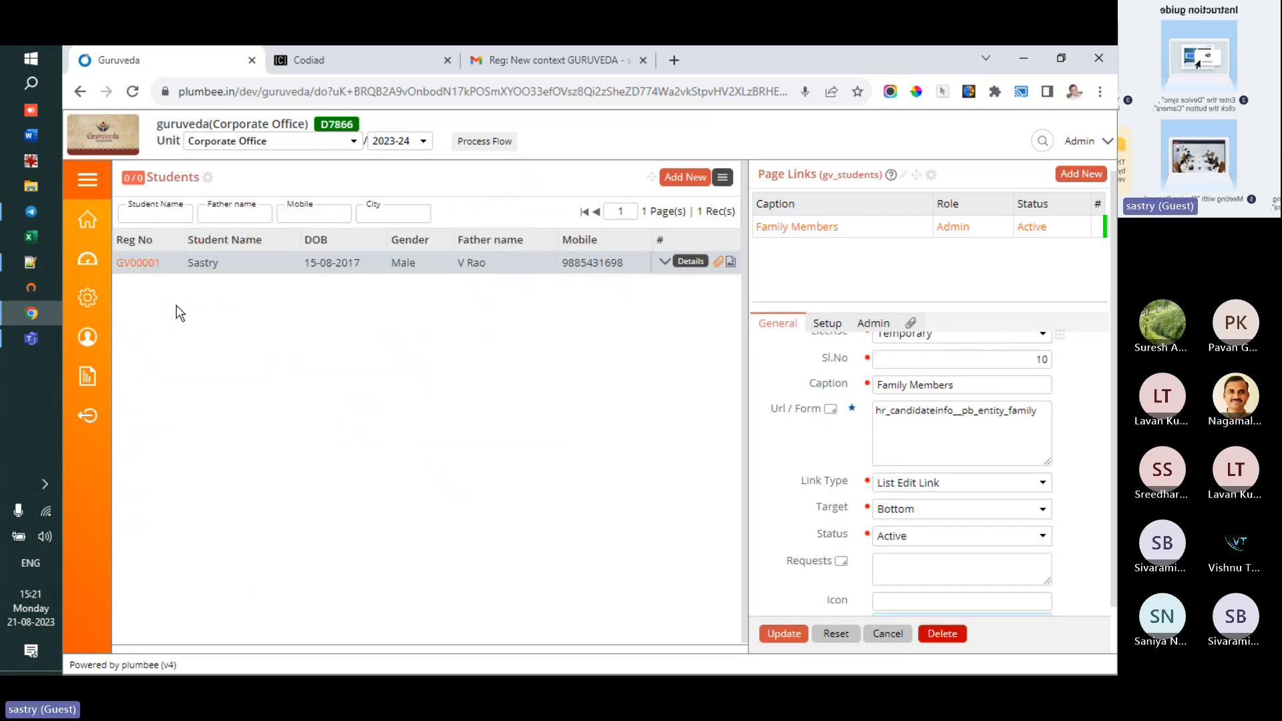
pyautogui.click(781, 634)
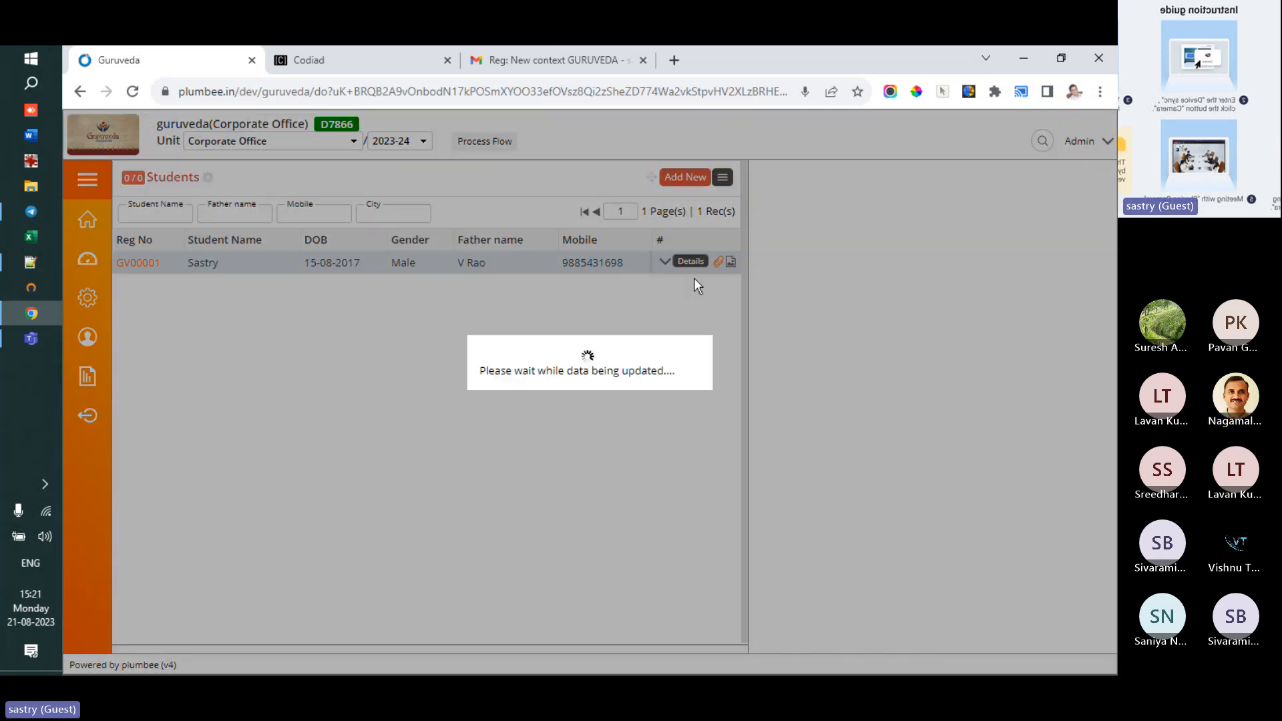
pyautogui.click(665, 261)
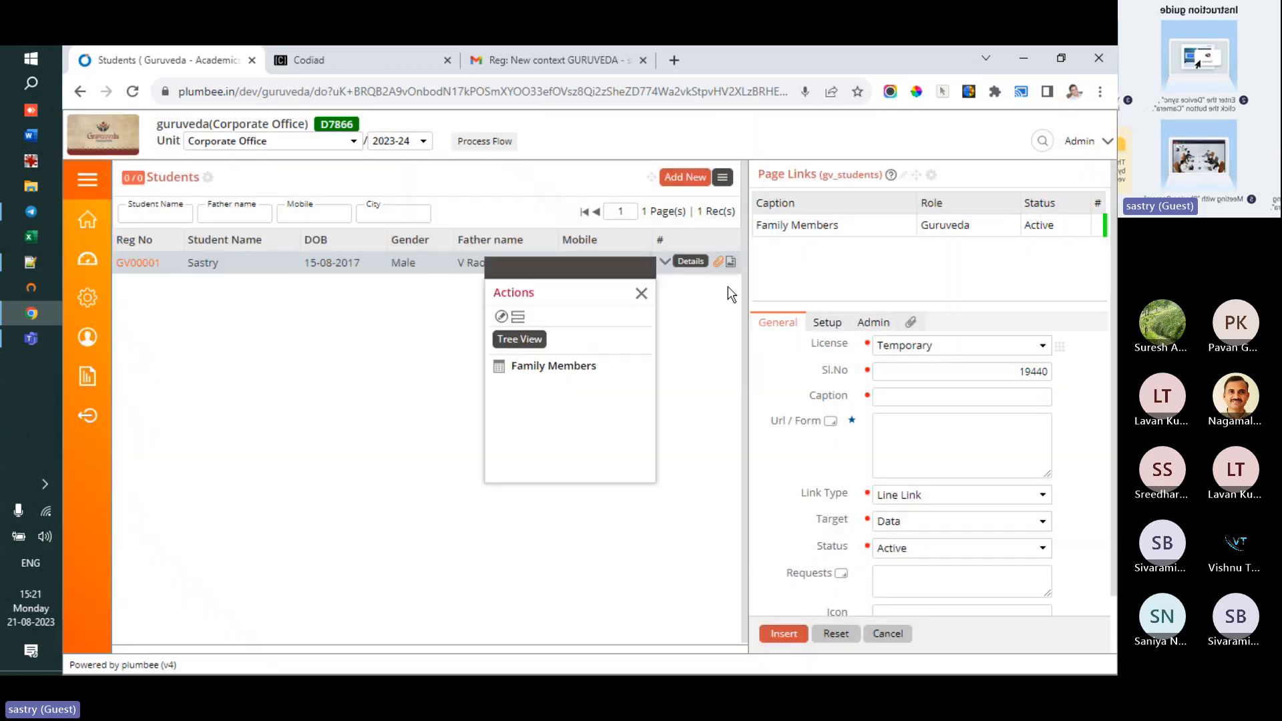
# Step: Open the Family Members page's own settings and close its role lookup, leaving role User
pyautogui.click(527, 368)
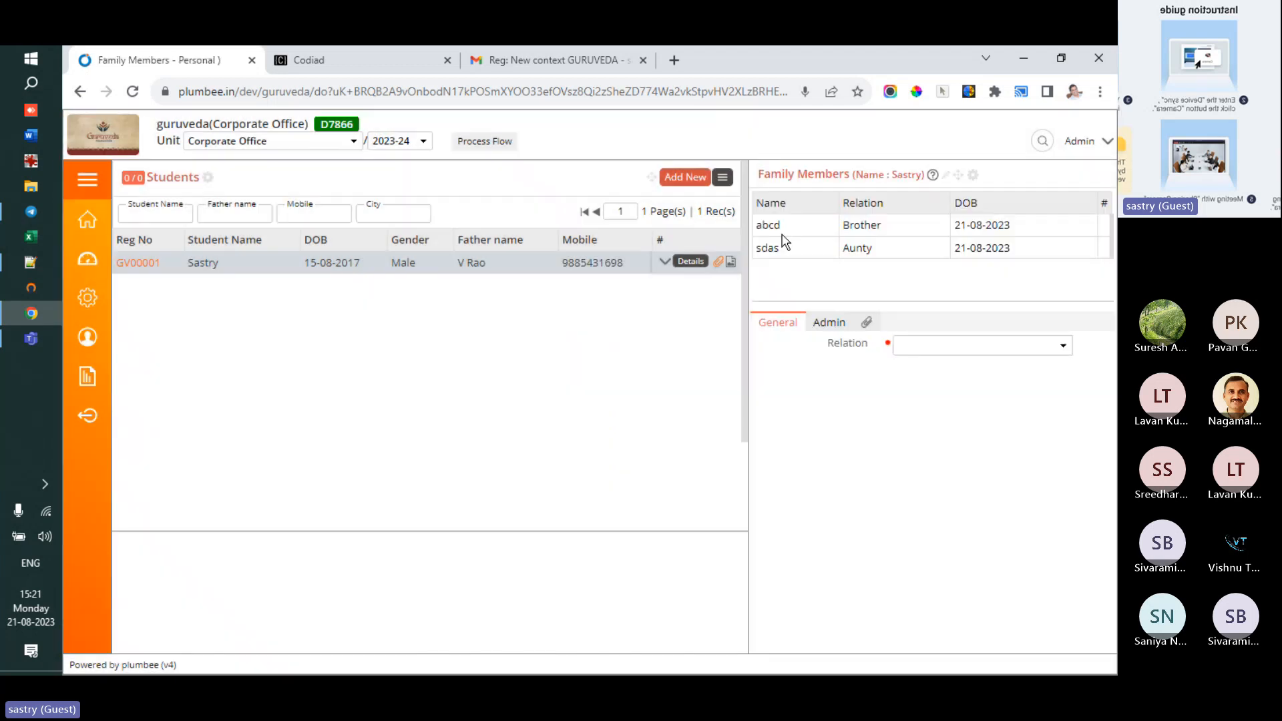
pyautogui.click(972, 174)
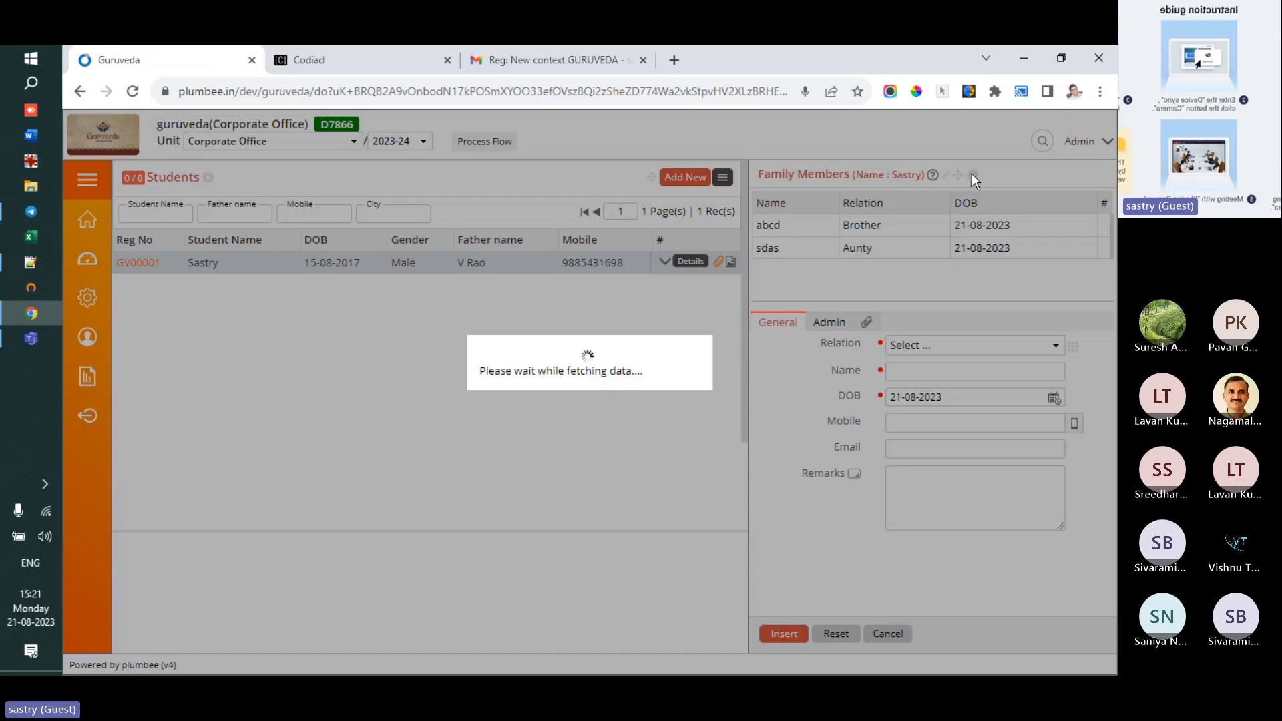
pyautogui.click(797, 271)
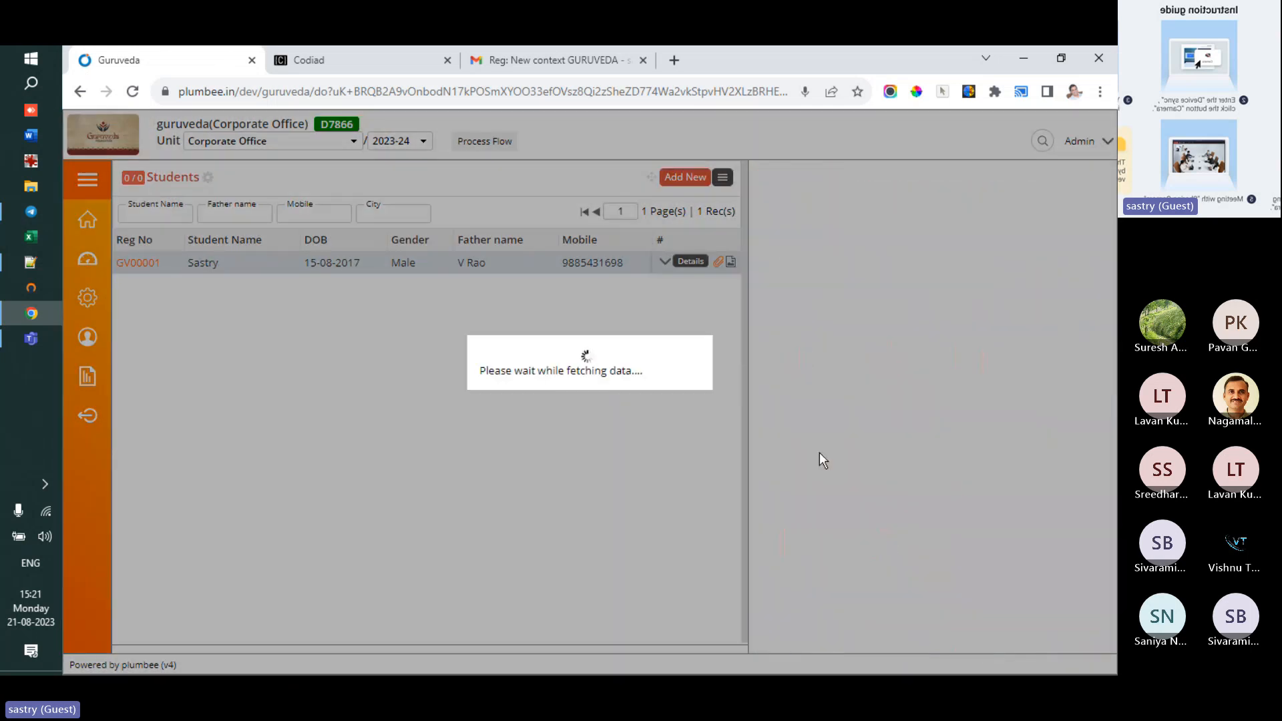
pyautogui.scroll(-5, 822, 474)
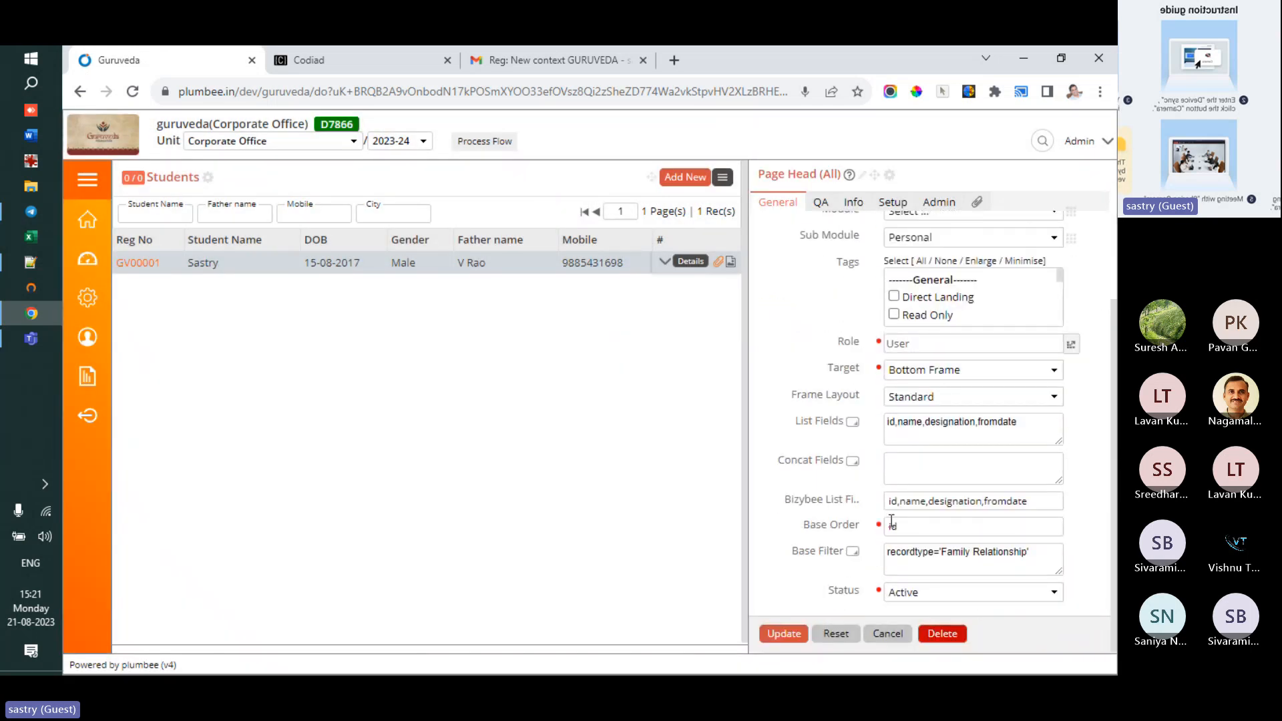
pyautogui.click(929, 342)
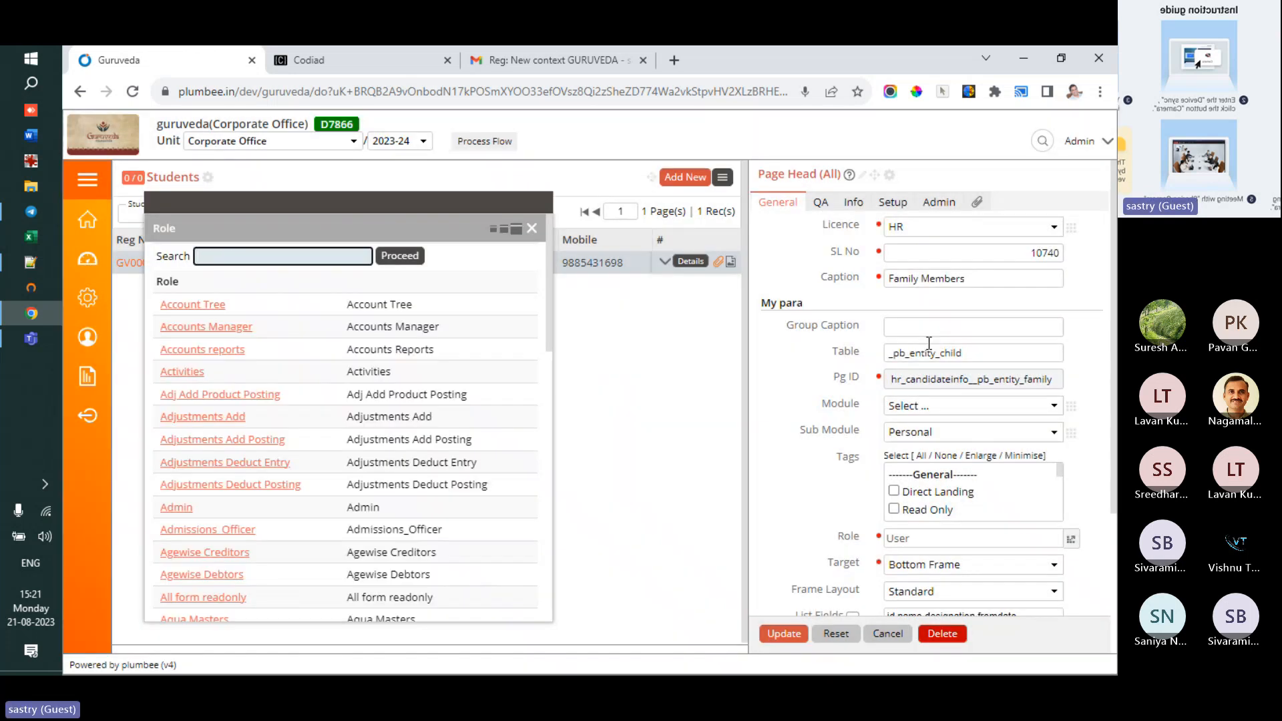
pyautogui.click(532, 229)
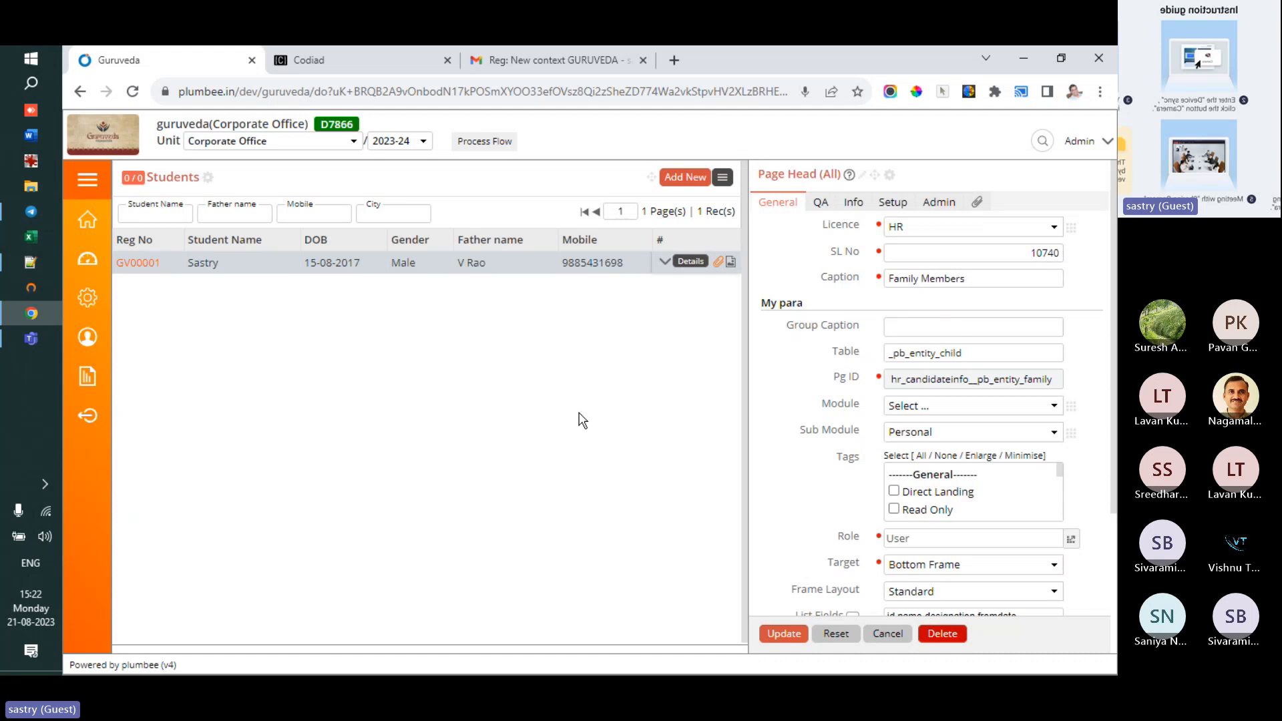
# Step: Search for 'users', open Users (Admin), and open the guruveda user's record
pyautogui.click(1042, 140)
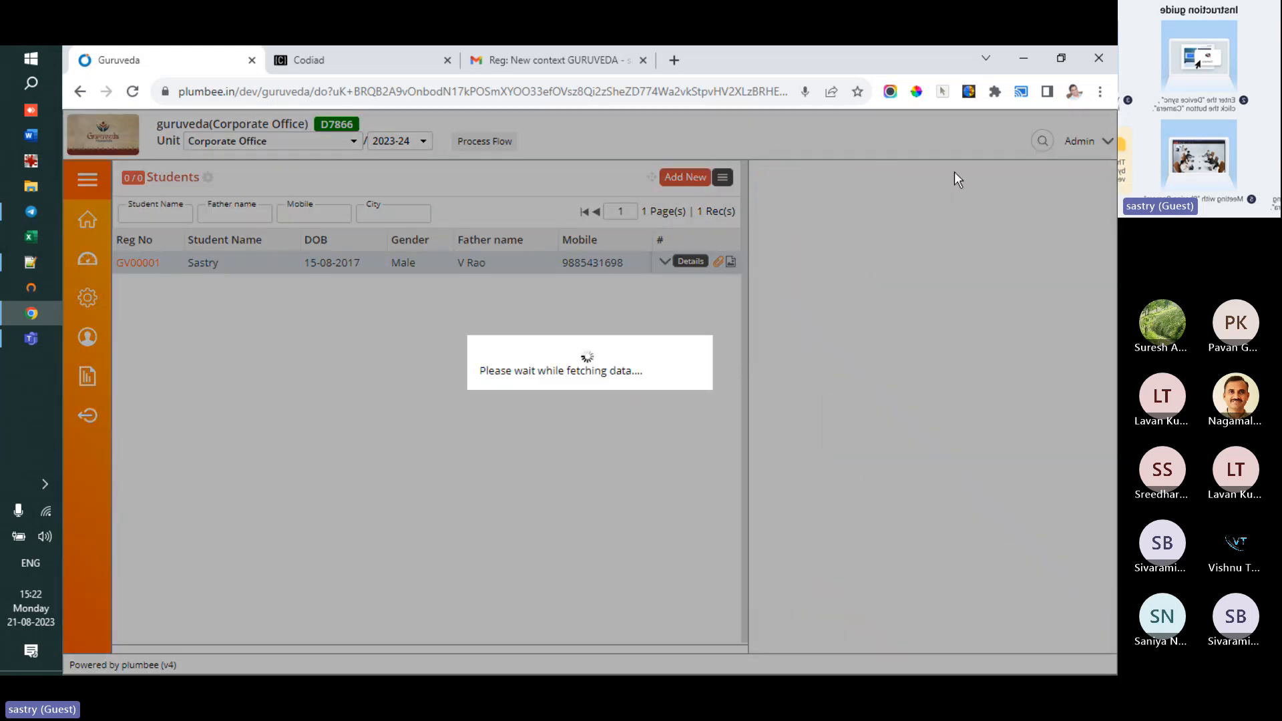
pyautogui.write('users')
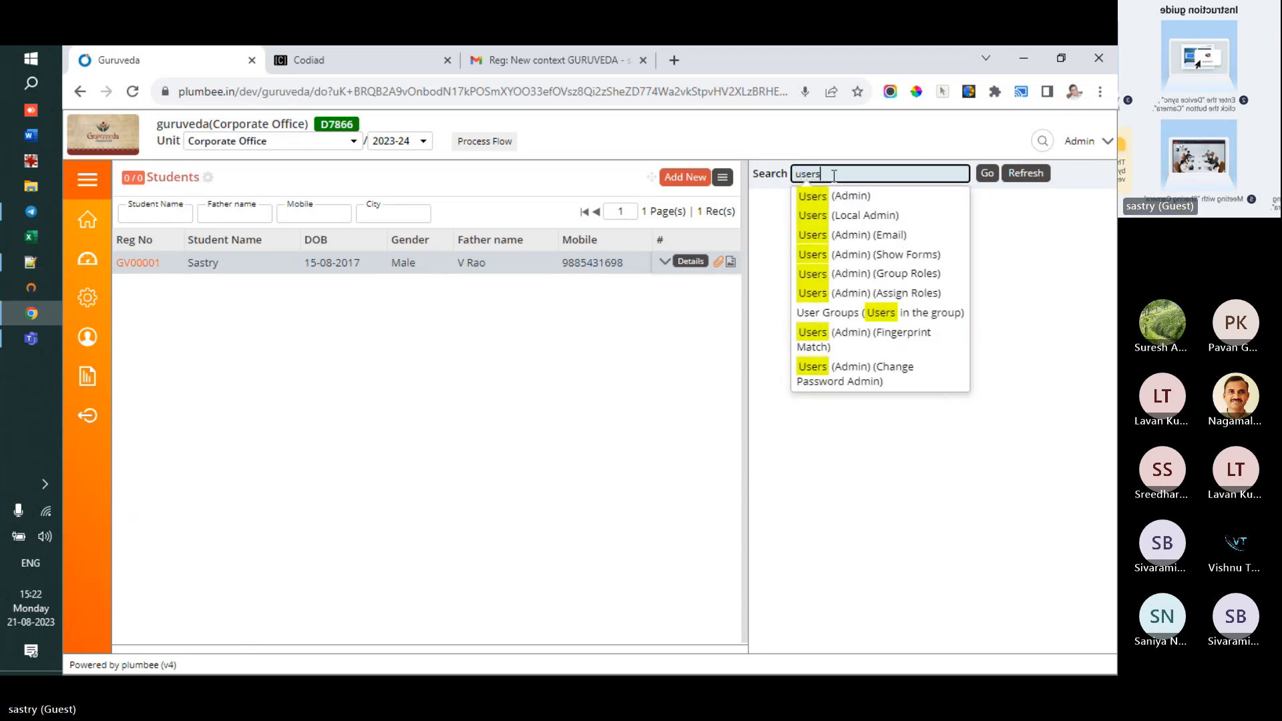
pyautogui.press('Return')
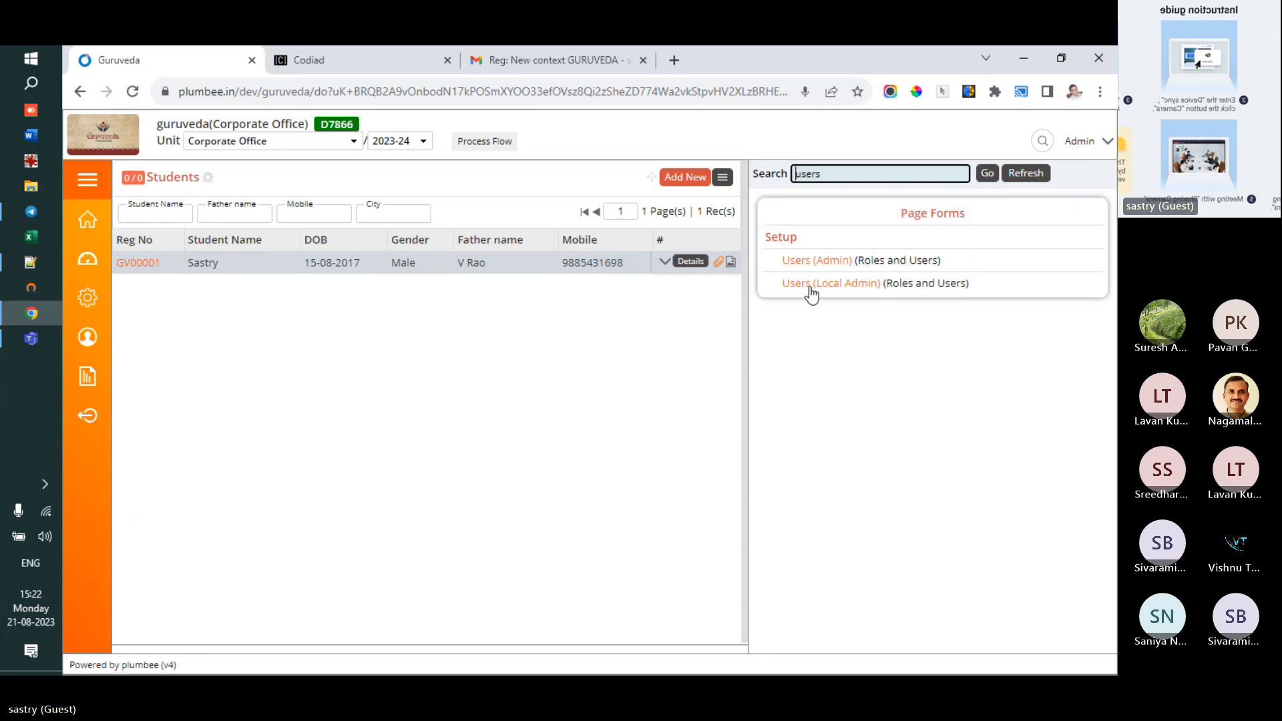
pyautogui.click(802, 260)
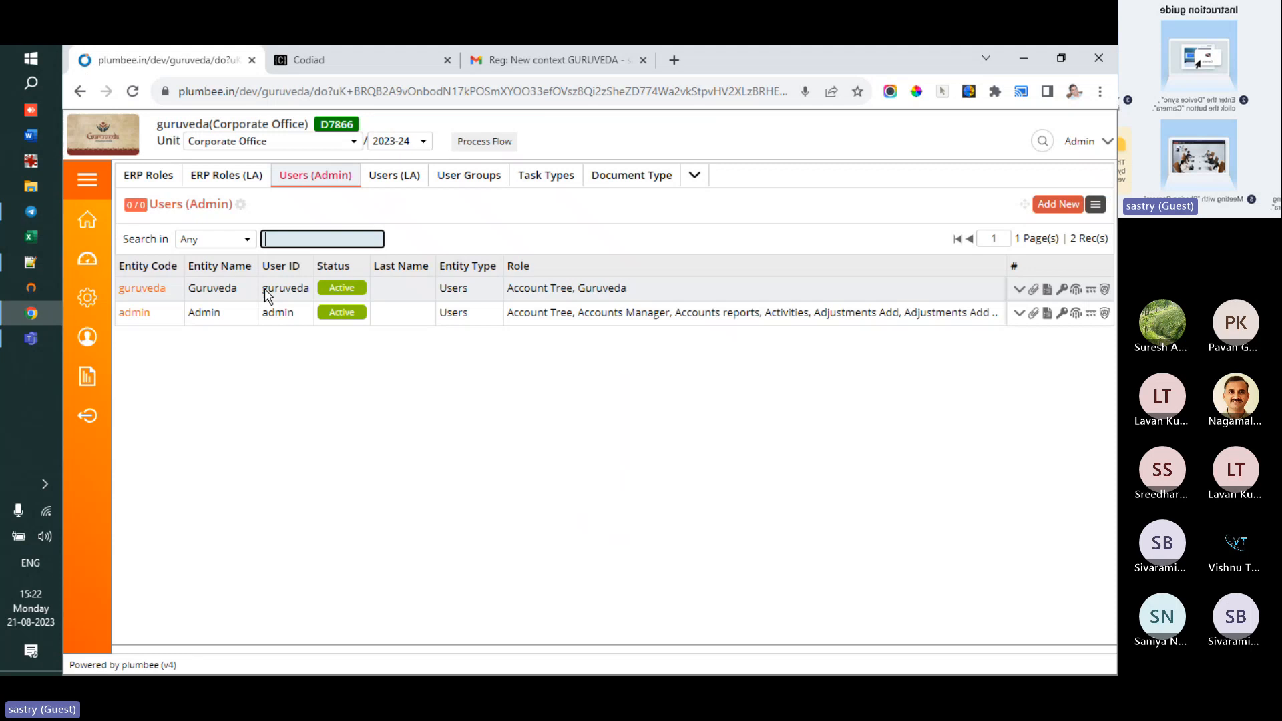
pyautogui.click(159, 288)
# Step: Find and tick the User role for guruveda, save, and close the find bar
pyautogui.hotkey('ctrl', 'f')
pyautogui.write('user')
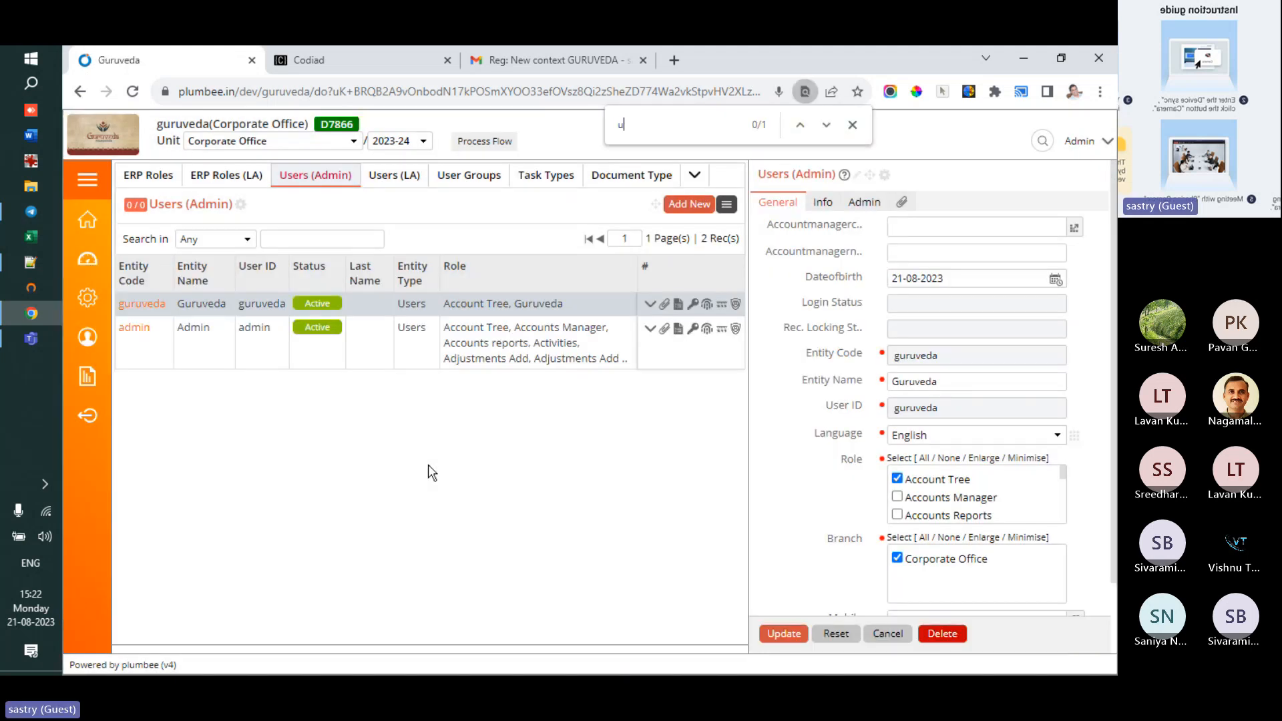
pyautogui.press('Return')
pyautogui.press('Return')
pyautogui.press('Return')
pyautogui.press('Return')
pyautogui.press('Return')
pyautogui.press('Return')
pyautogui.press('Return')
pyautogui.press('Return')
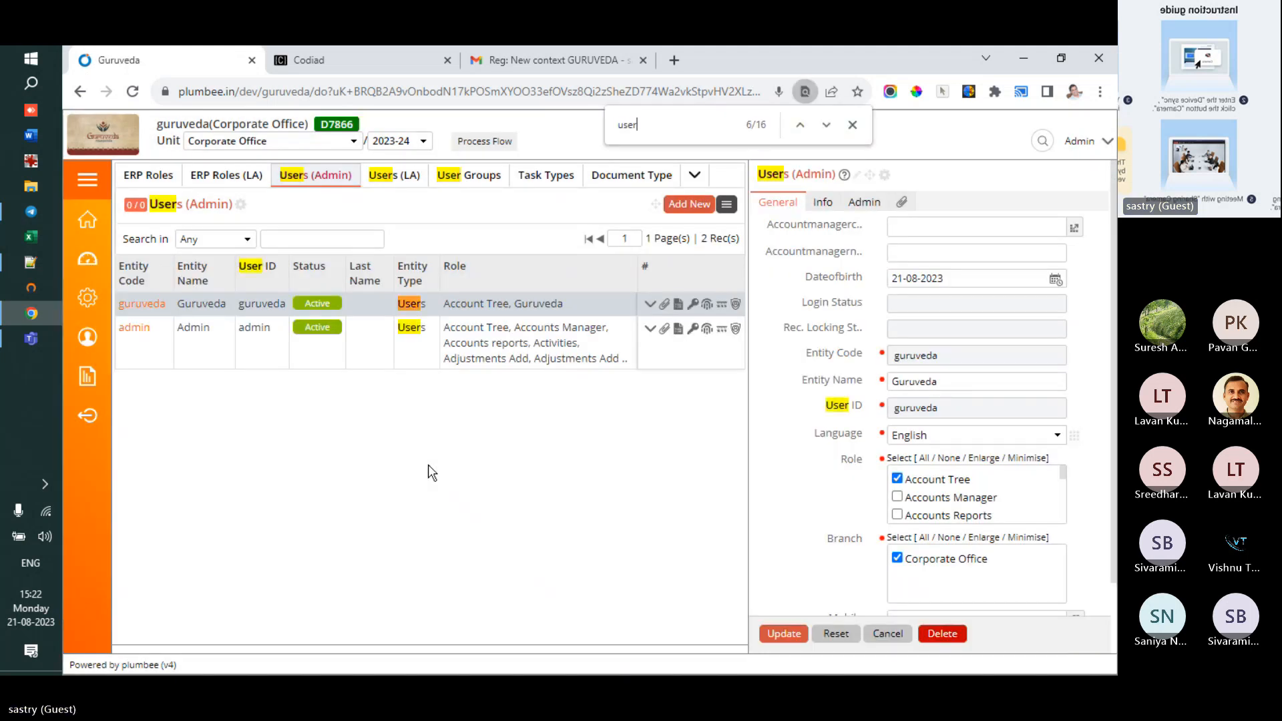
pyautogui.press('Return')
pyautogui.press('Return')
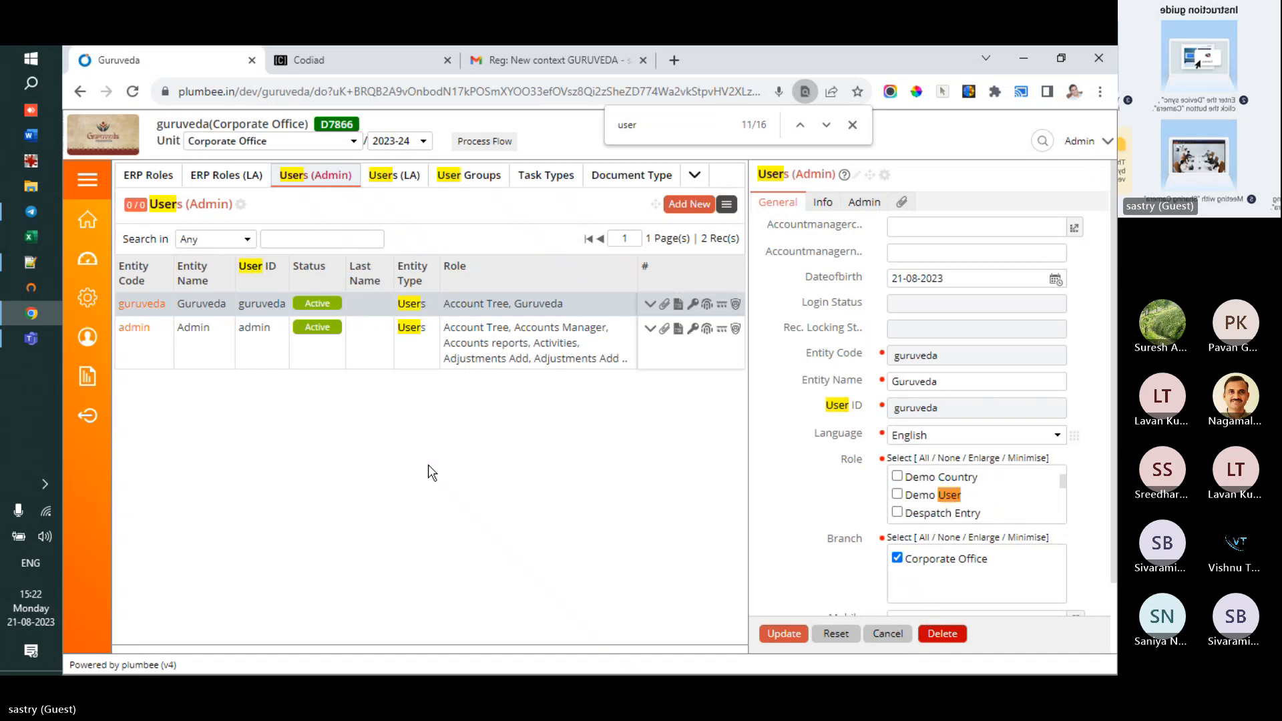
pyautogui.press('Return')
pyautogui.press('Return')
pyautogui.press('Return')
pyautogui.press('Return')
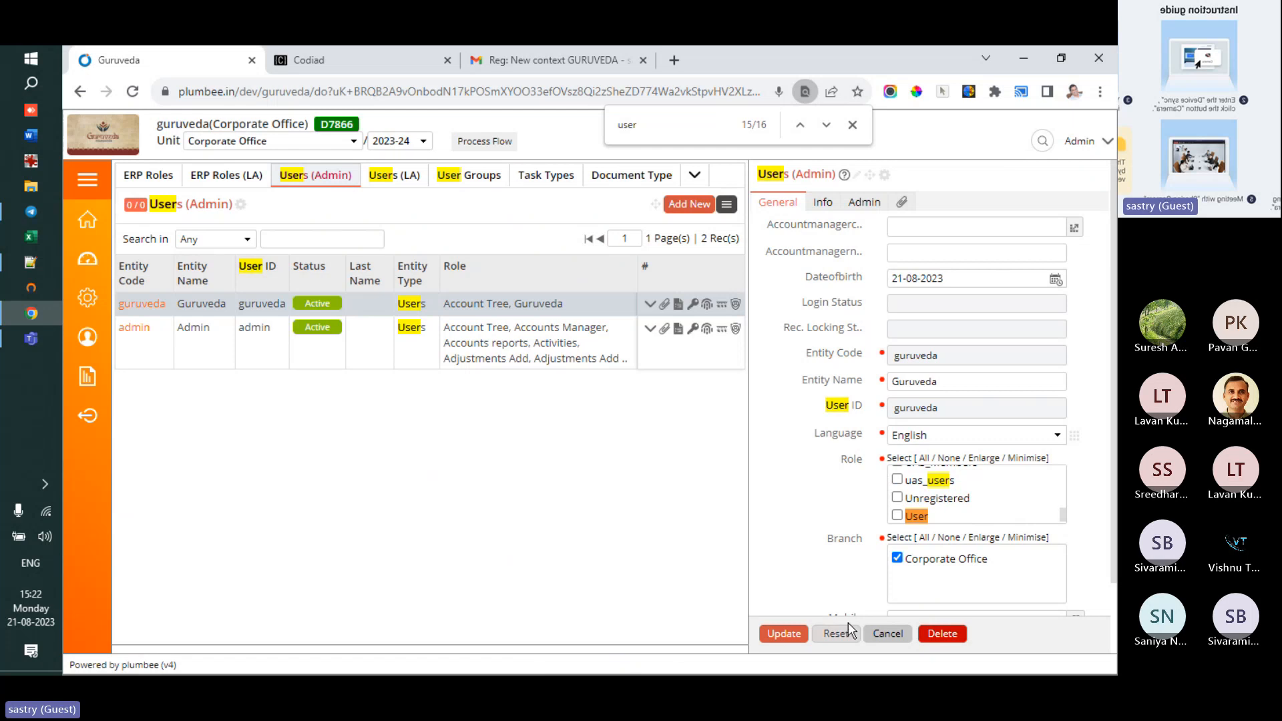
pyautogui.click(901, 516)
pyautogui.press('Return')
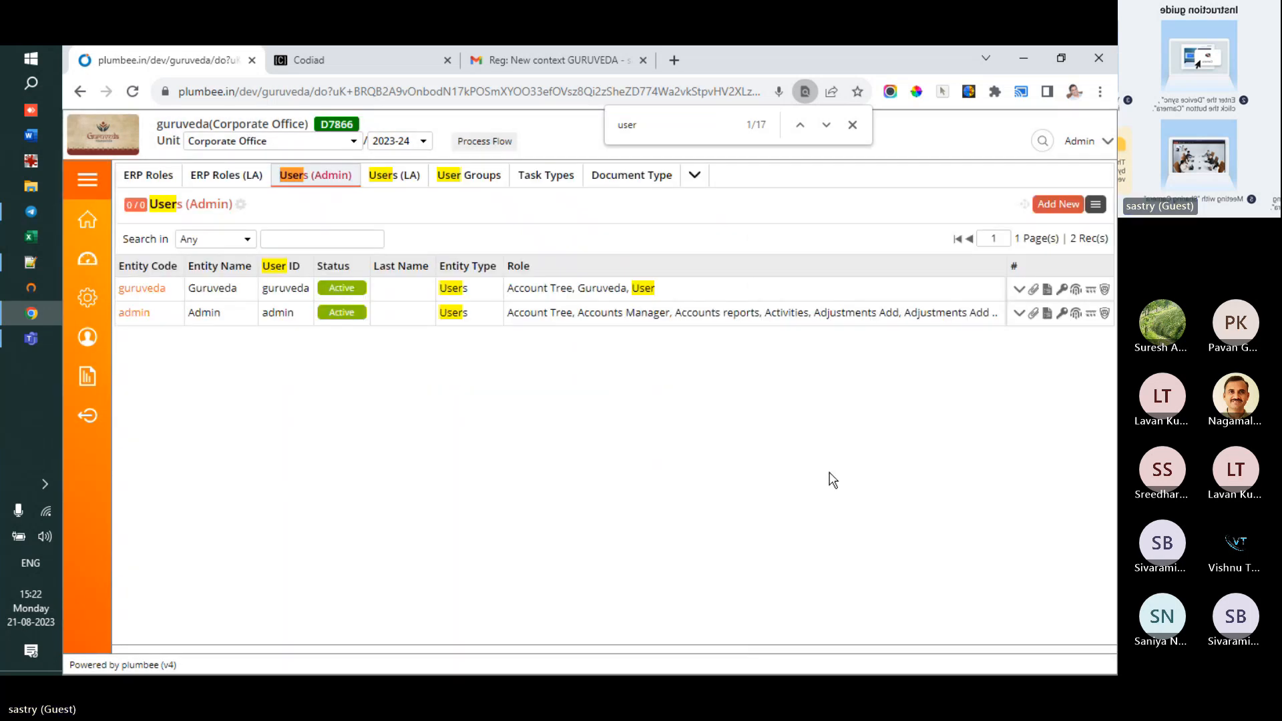
pyautogui.click(852, 126)
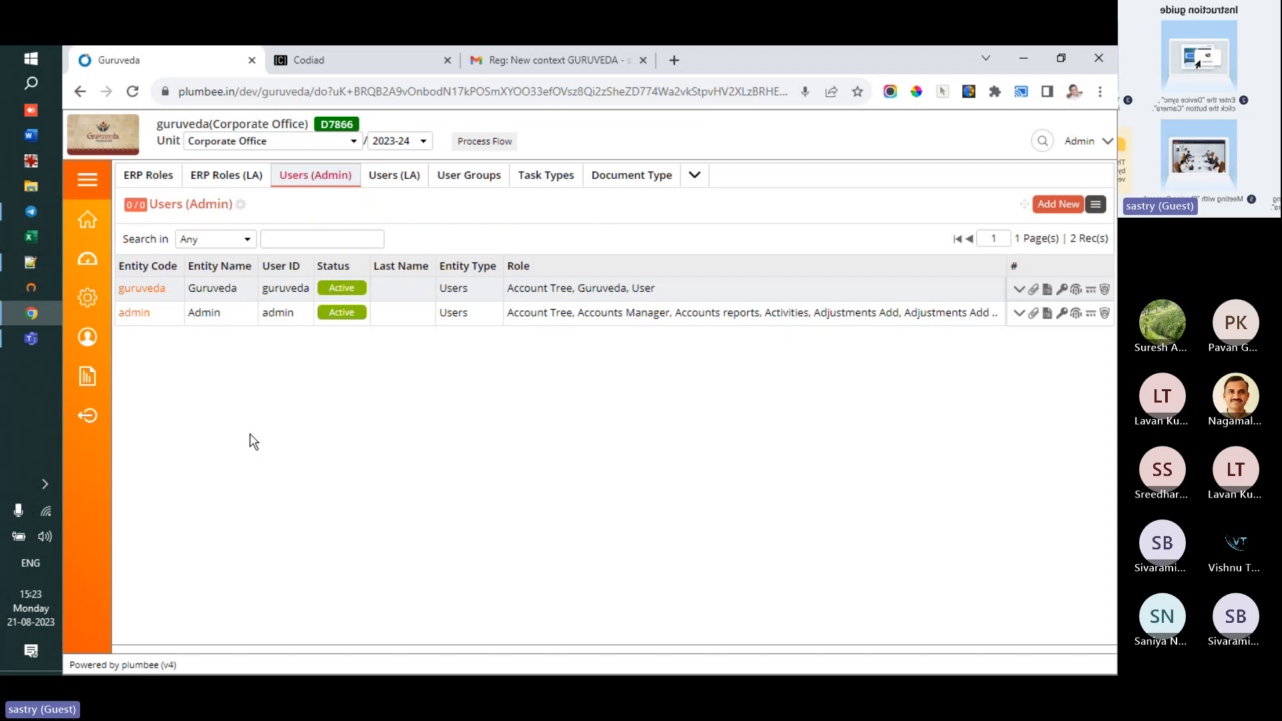
# Step: Close do_bizybee.php in Codiad and return to the Plumbee Users (Admin) list
pyautogui.click(521, 59)
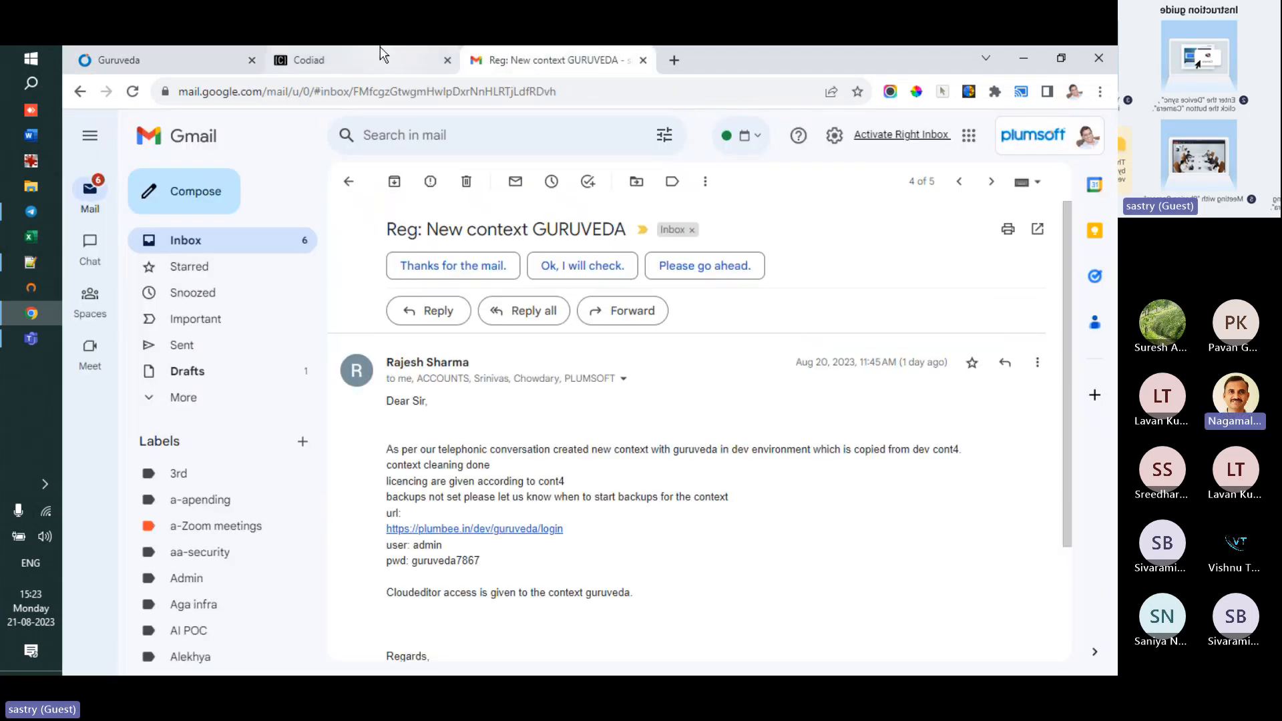
pyautogui.click(221, 61)
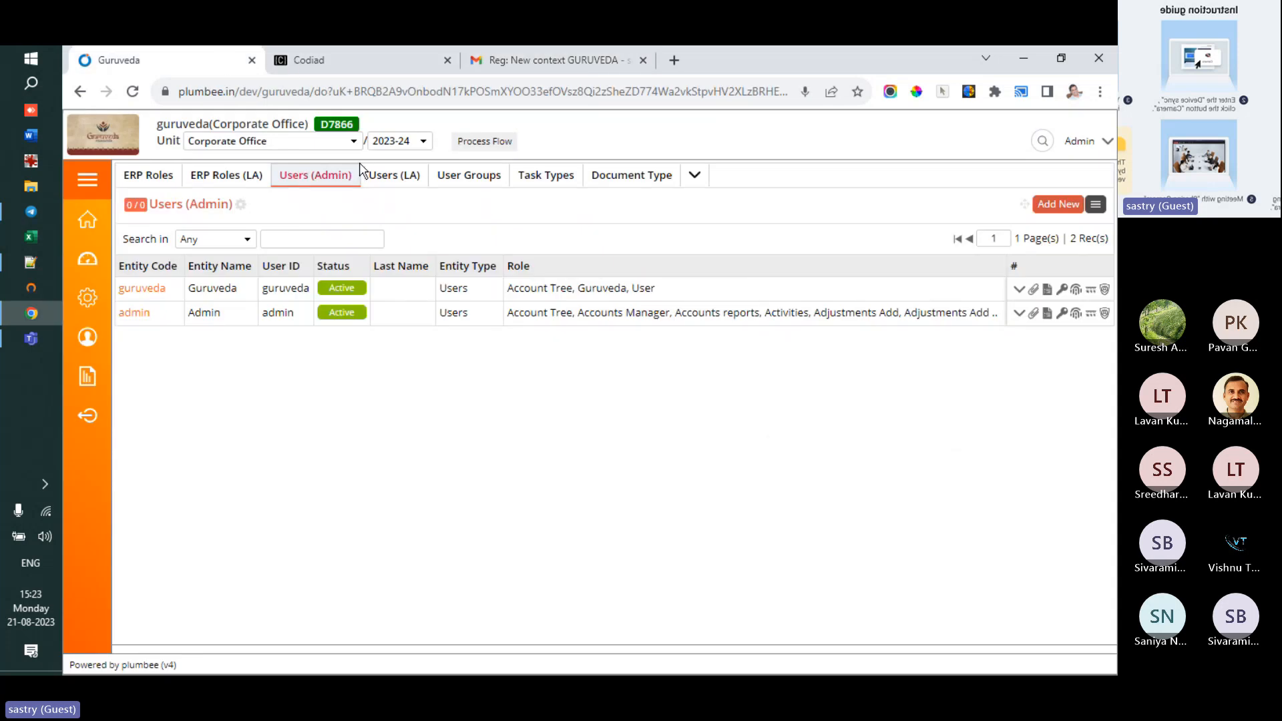
pyautogui.click(552, 60)
pyautogui.click(400, 65)
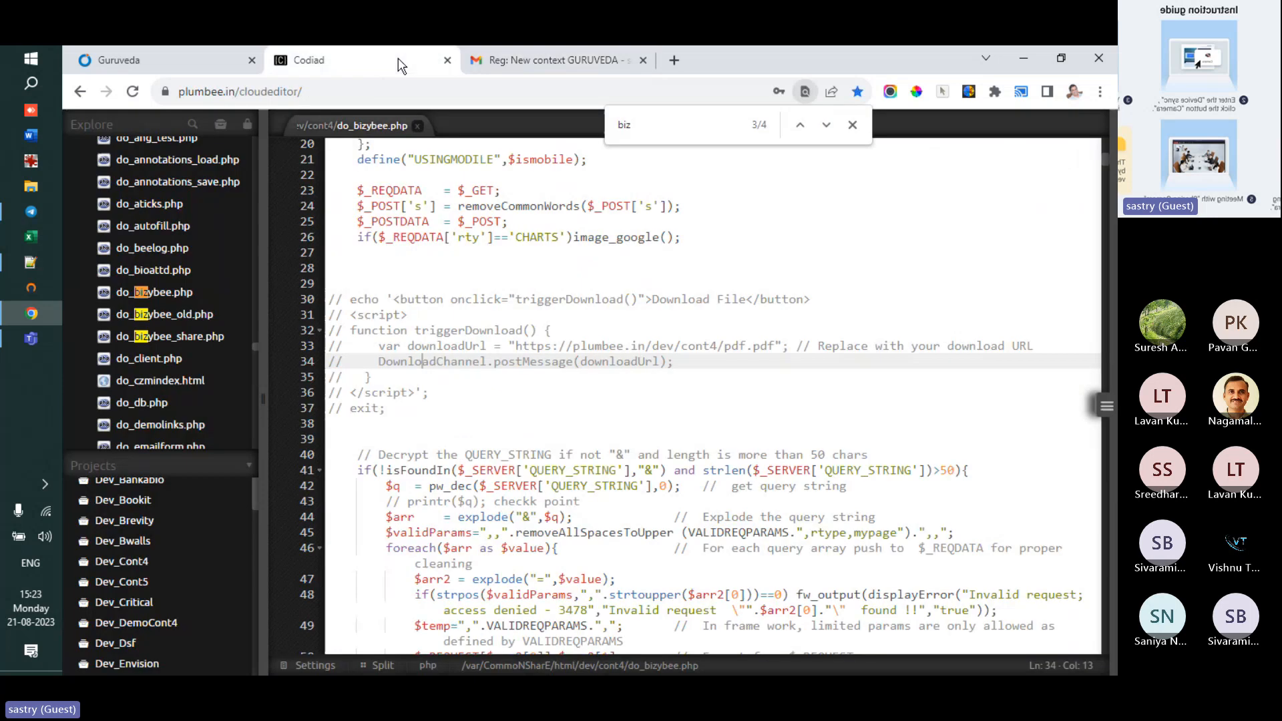
pyautogui.click(215, 61)
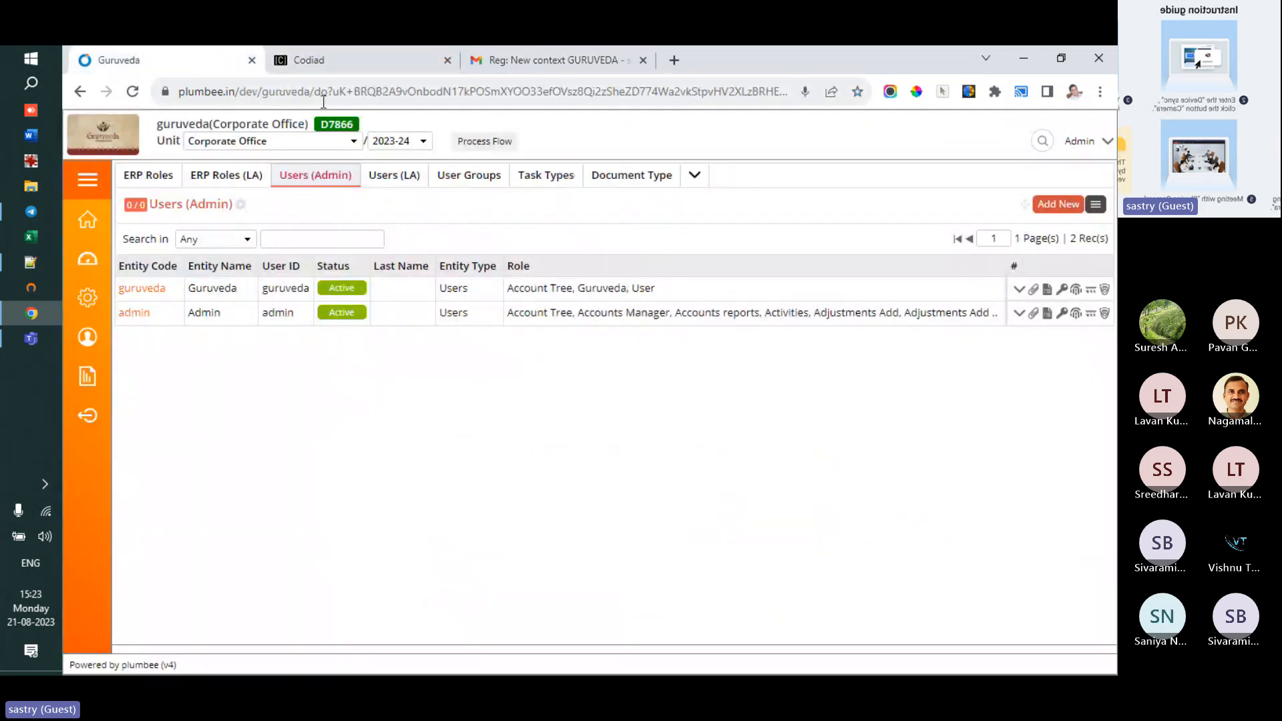
pyautogui.click(354, 65)
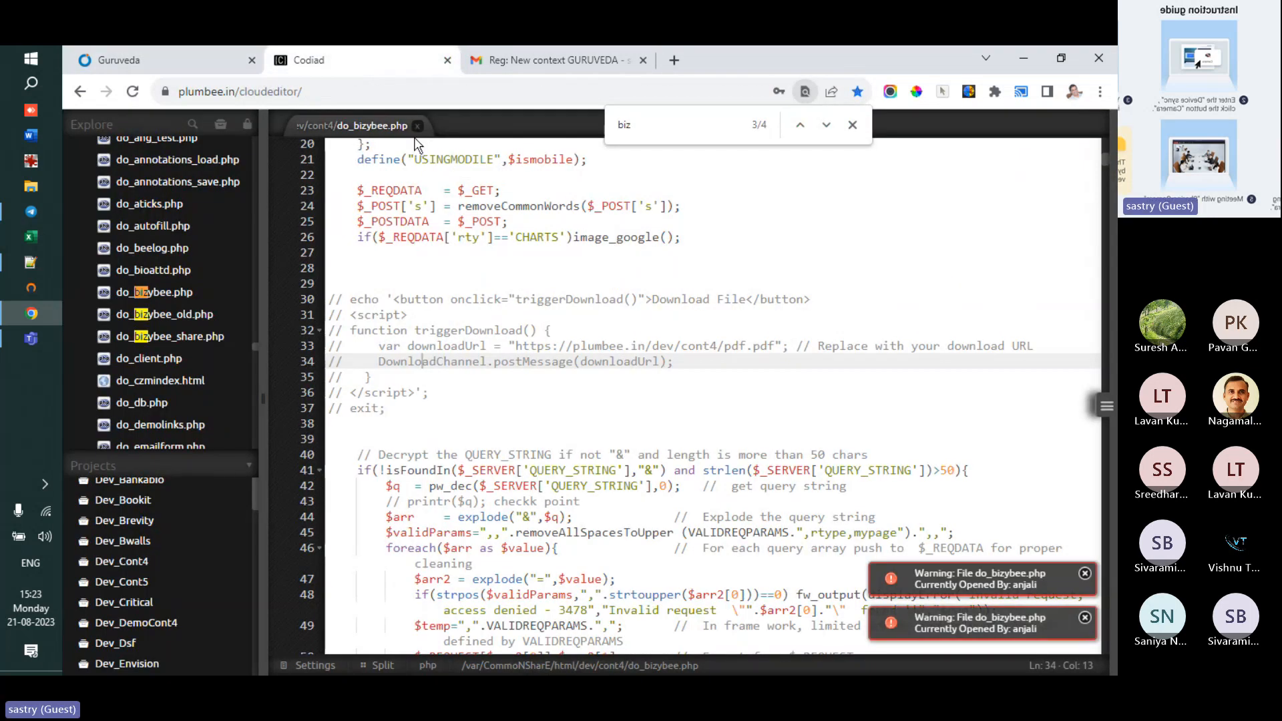
pyautogui.click(417, 126)
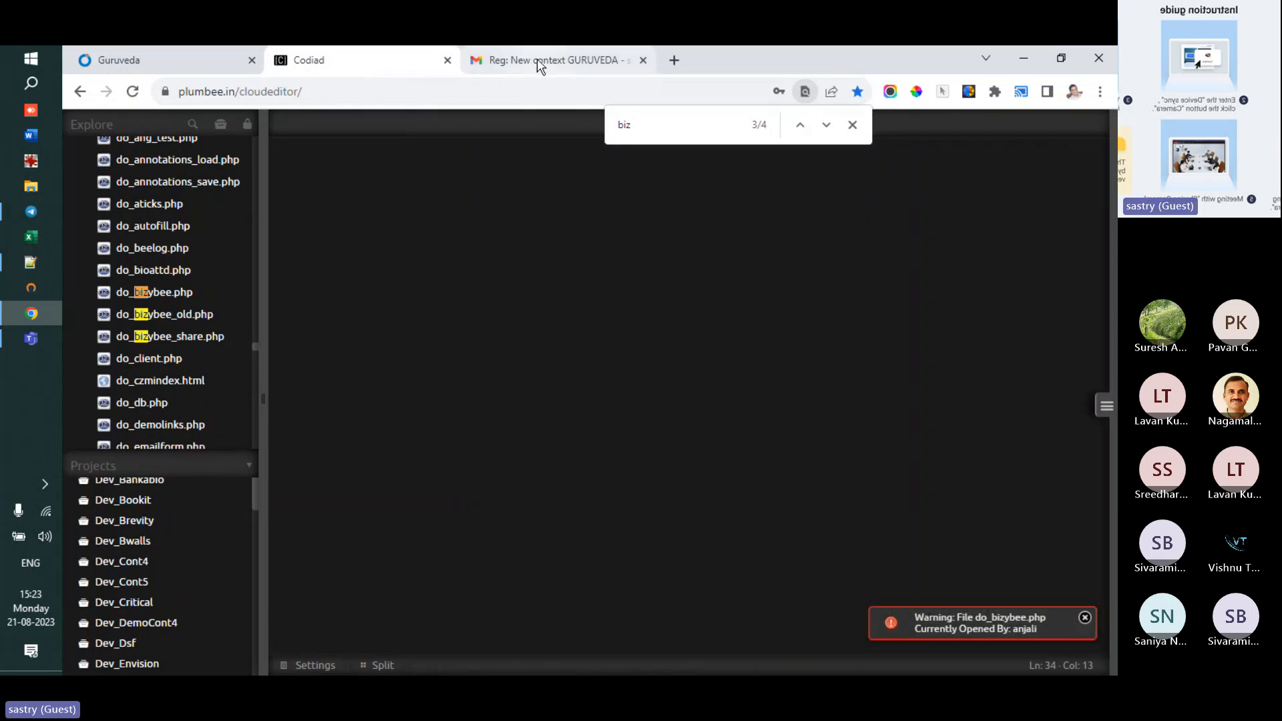
pyautogui.click(206, 65)
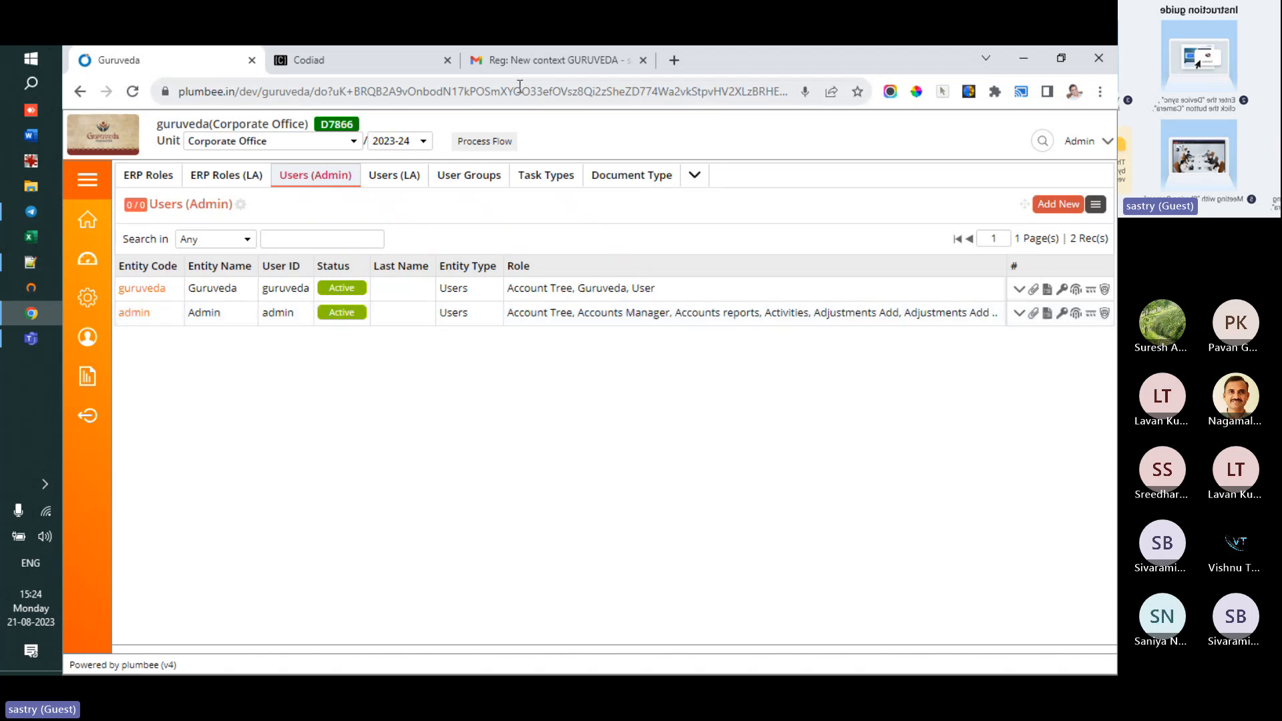
pyautogui.click(540, 63)
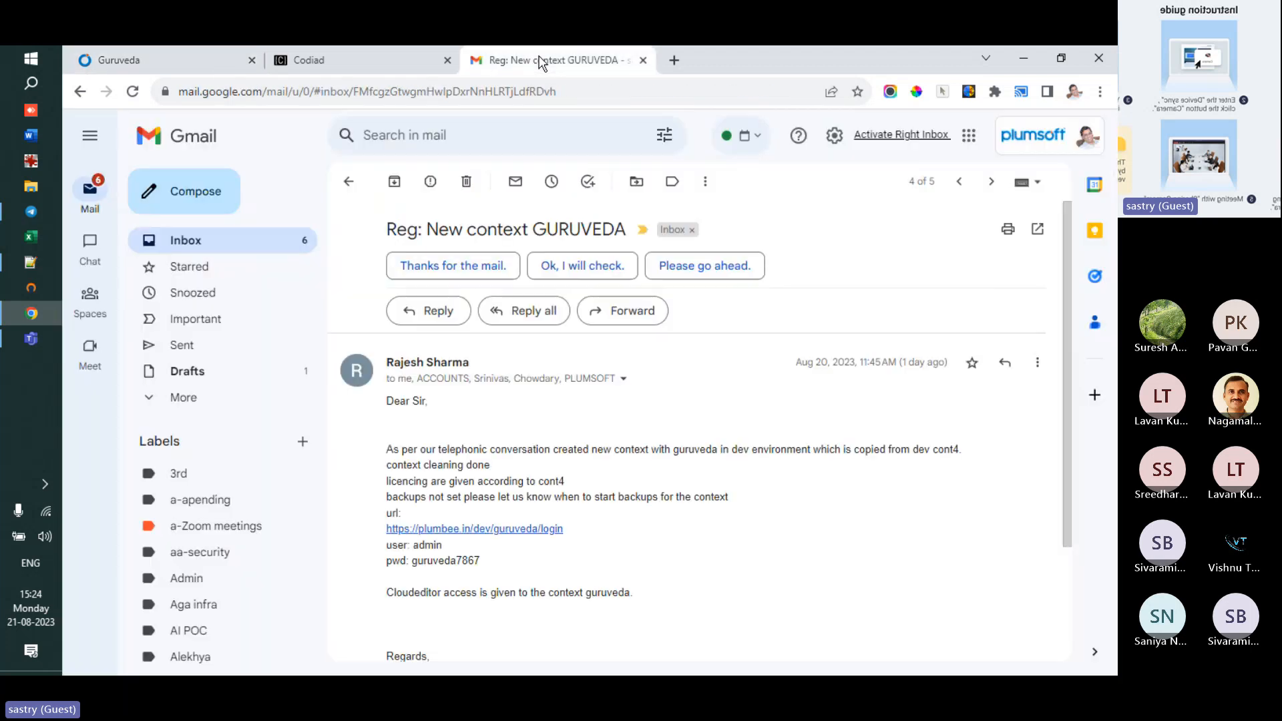
pyautogui.click(374, 58)
pyautogui.click(229, 59)
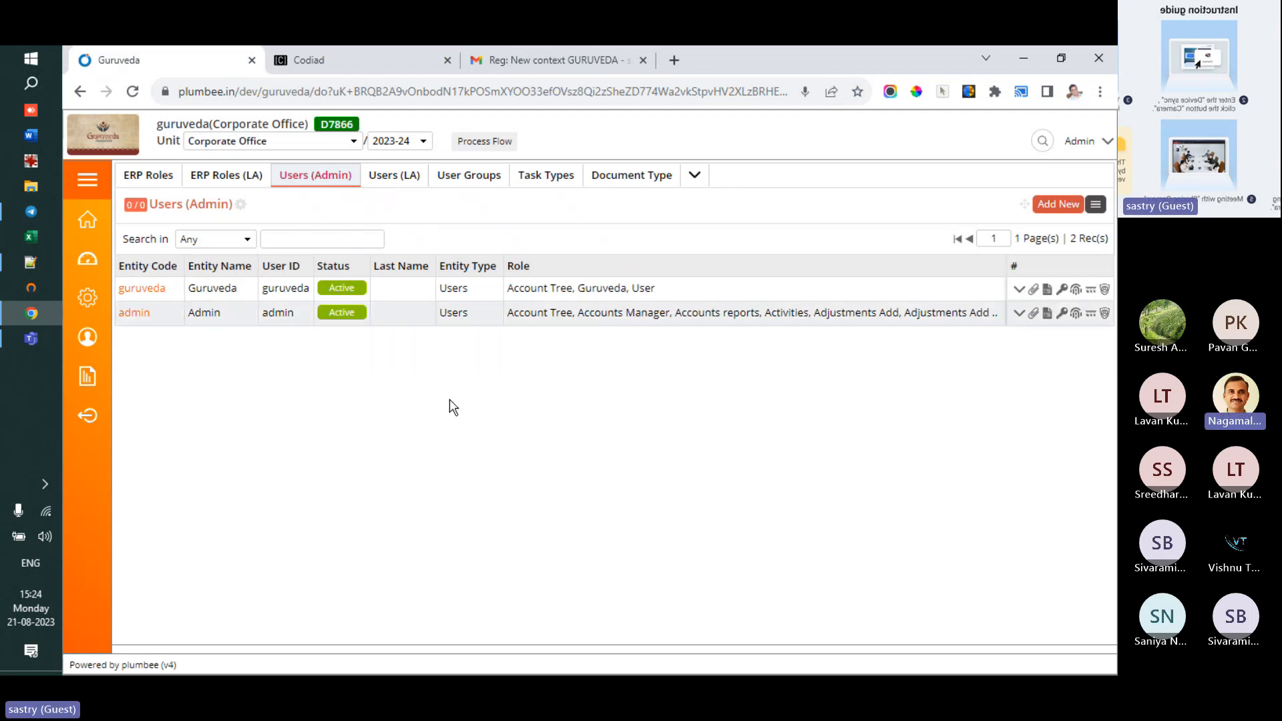
# Step: Bring the Teams meeting window forward and leave the meeting
pyautogui.click(27, 340)
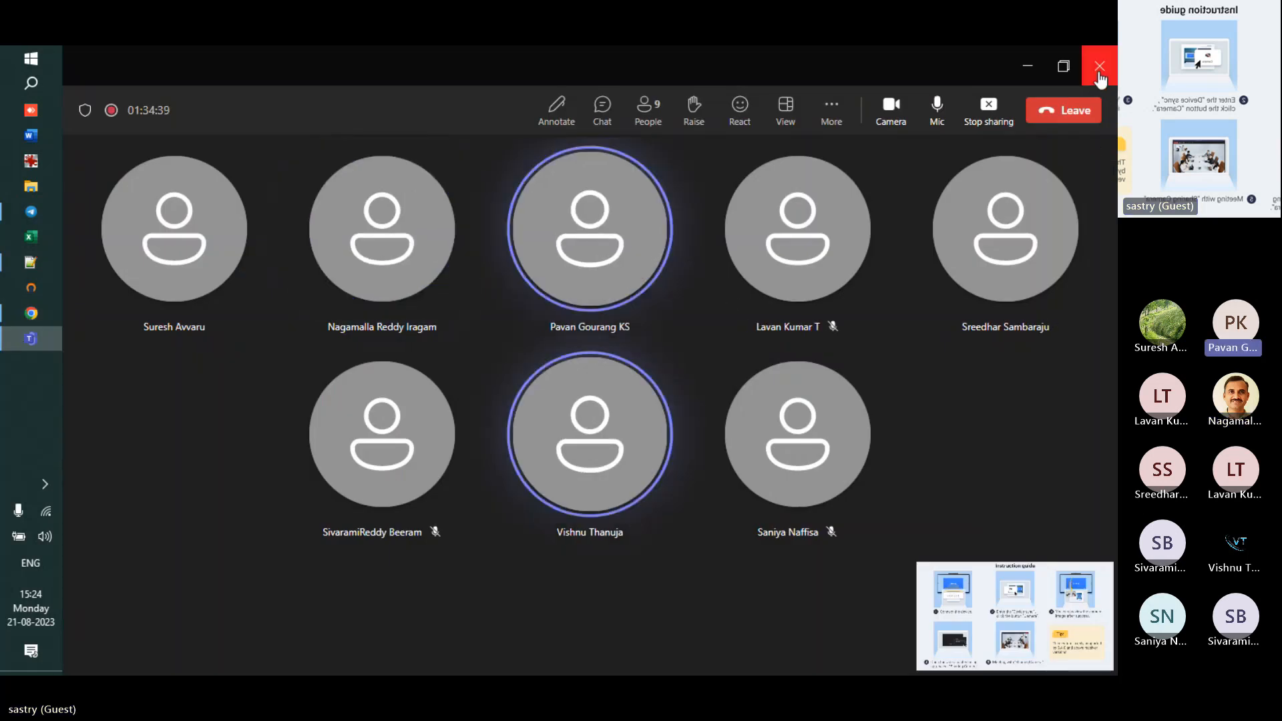
pyautogui.click(1067, 113)
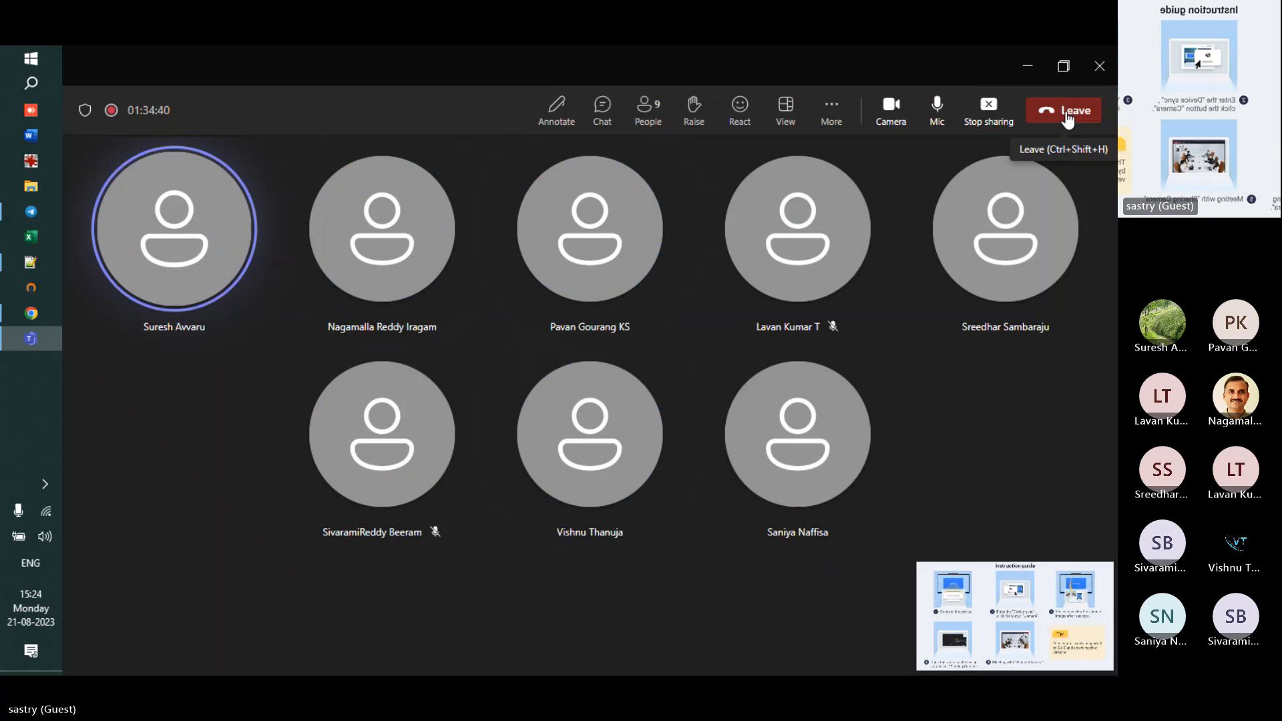